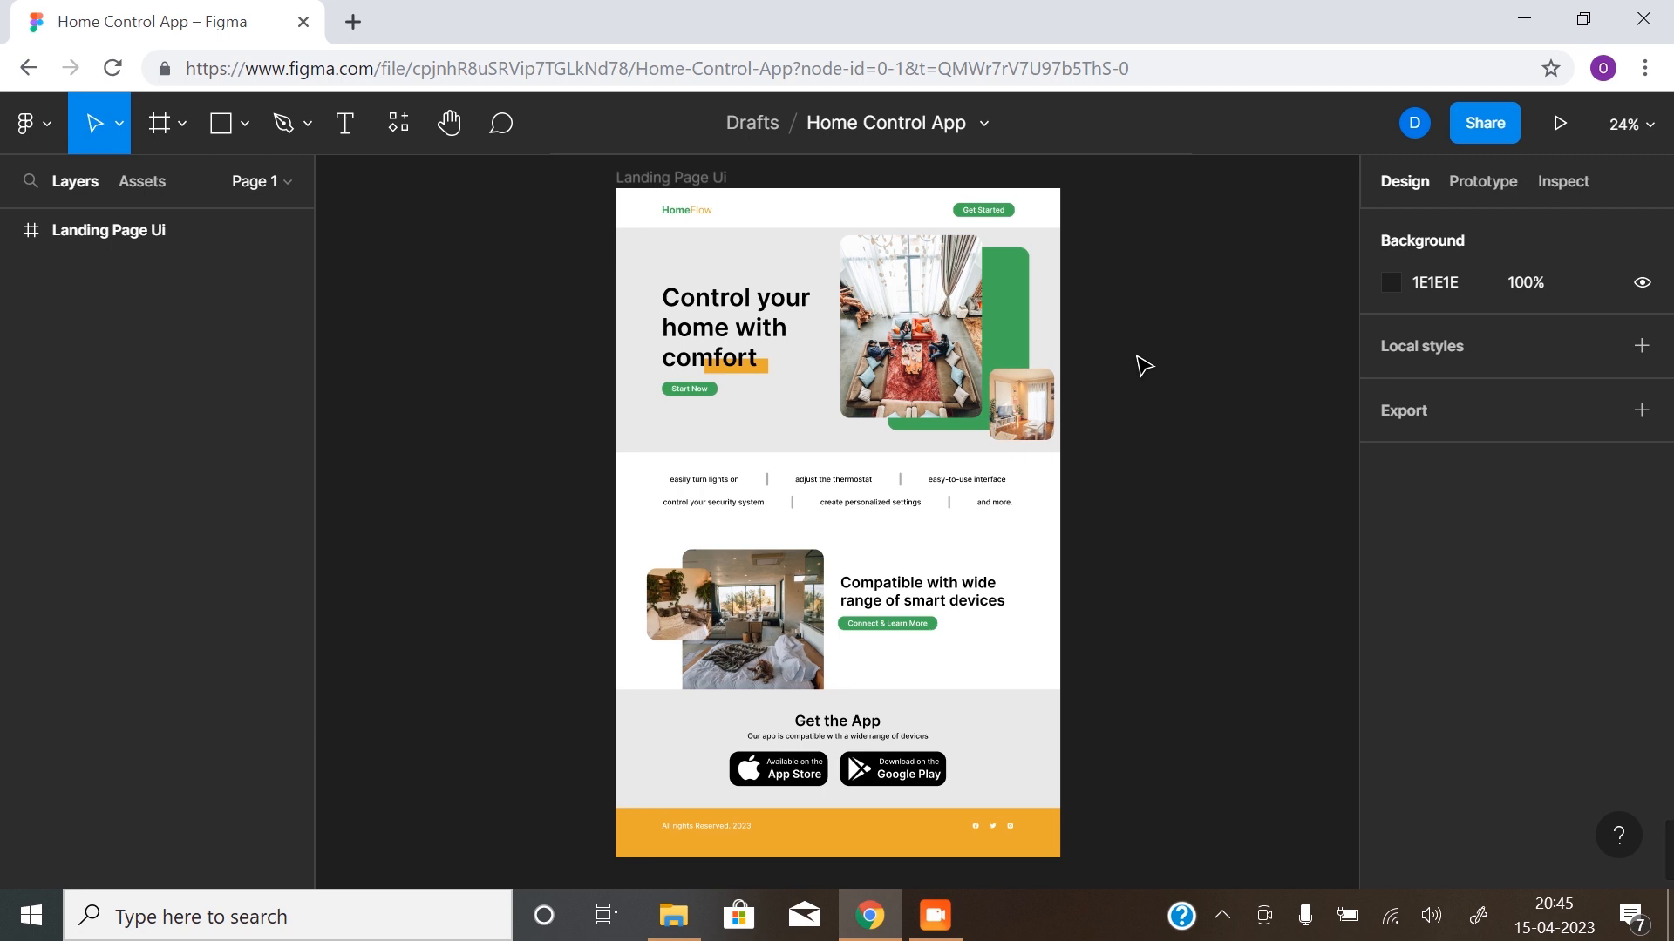
- Add an iPhone 14 Pro Max frame and place it beside the landing page, at X 952 and Y 107
left_click(161, 125)
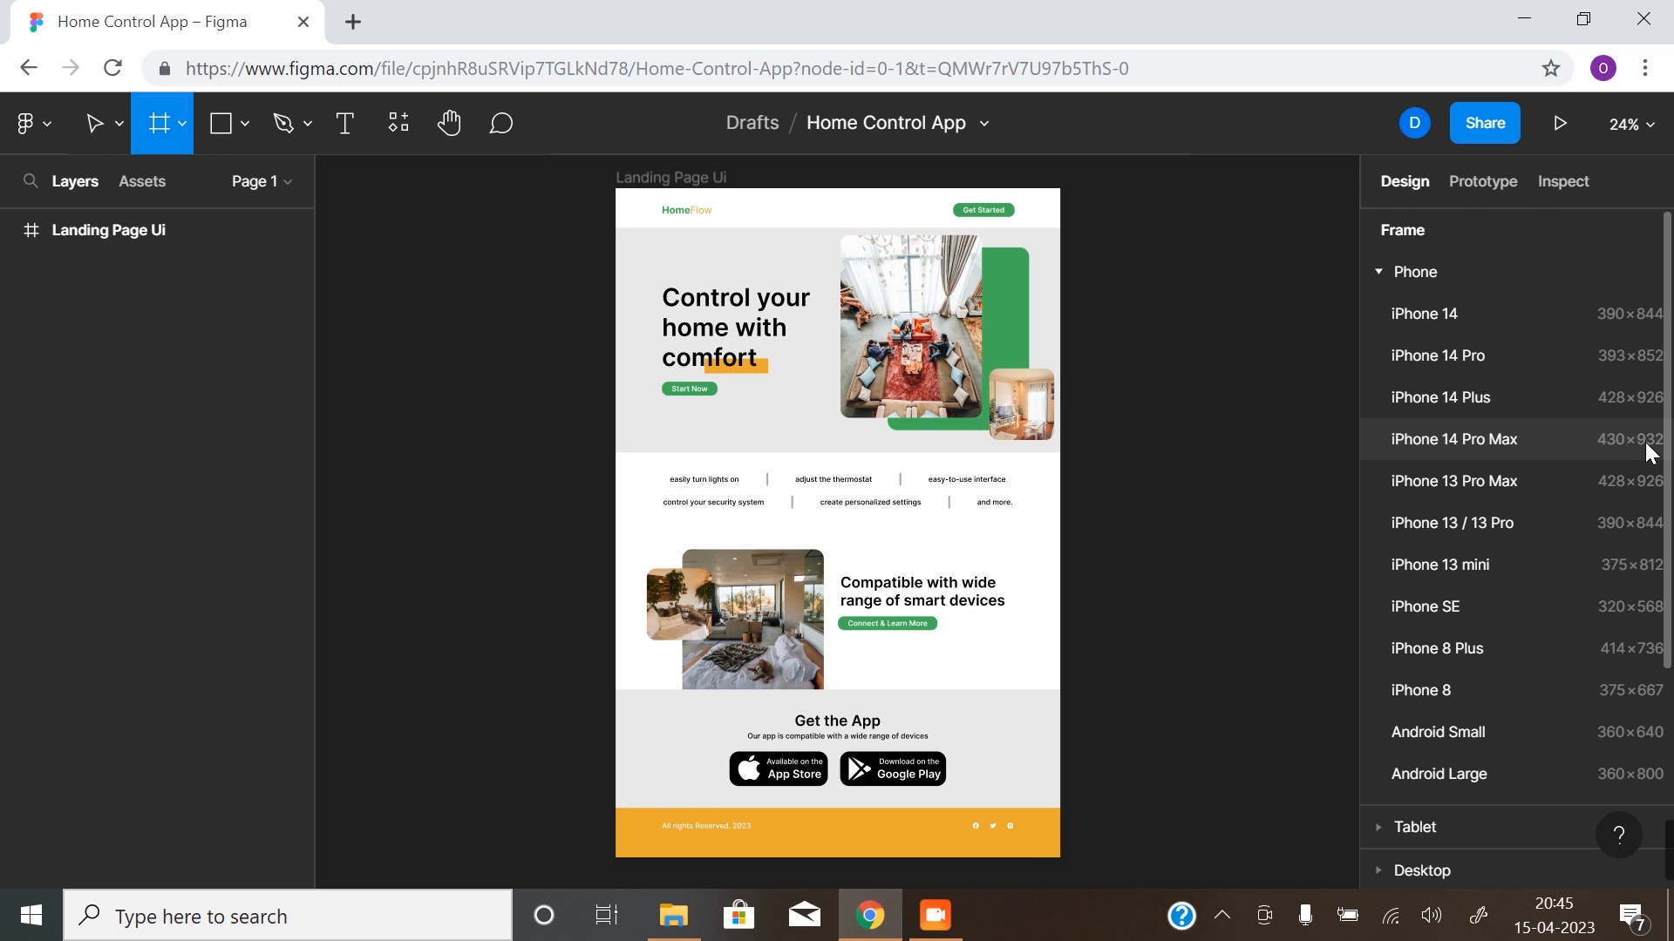
left_click(1480, 438)
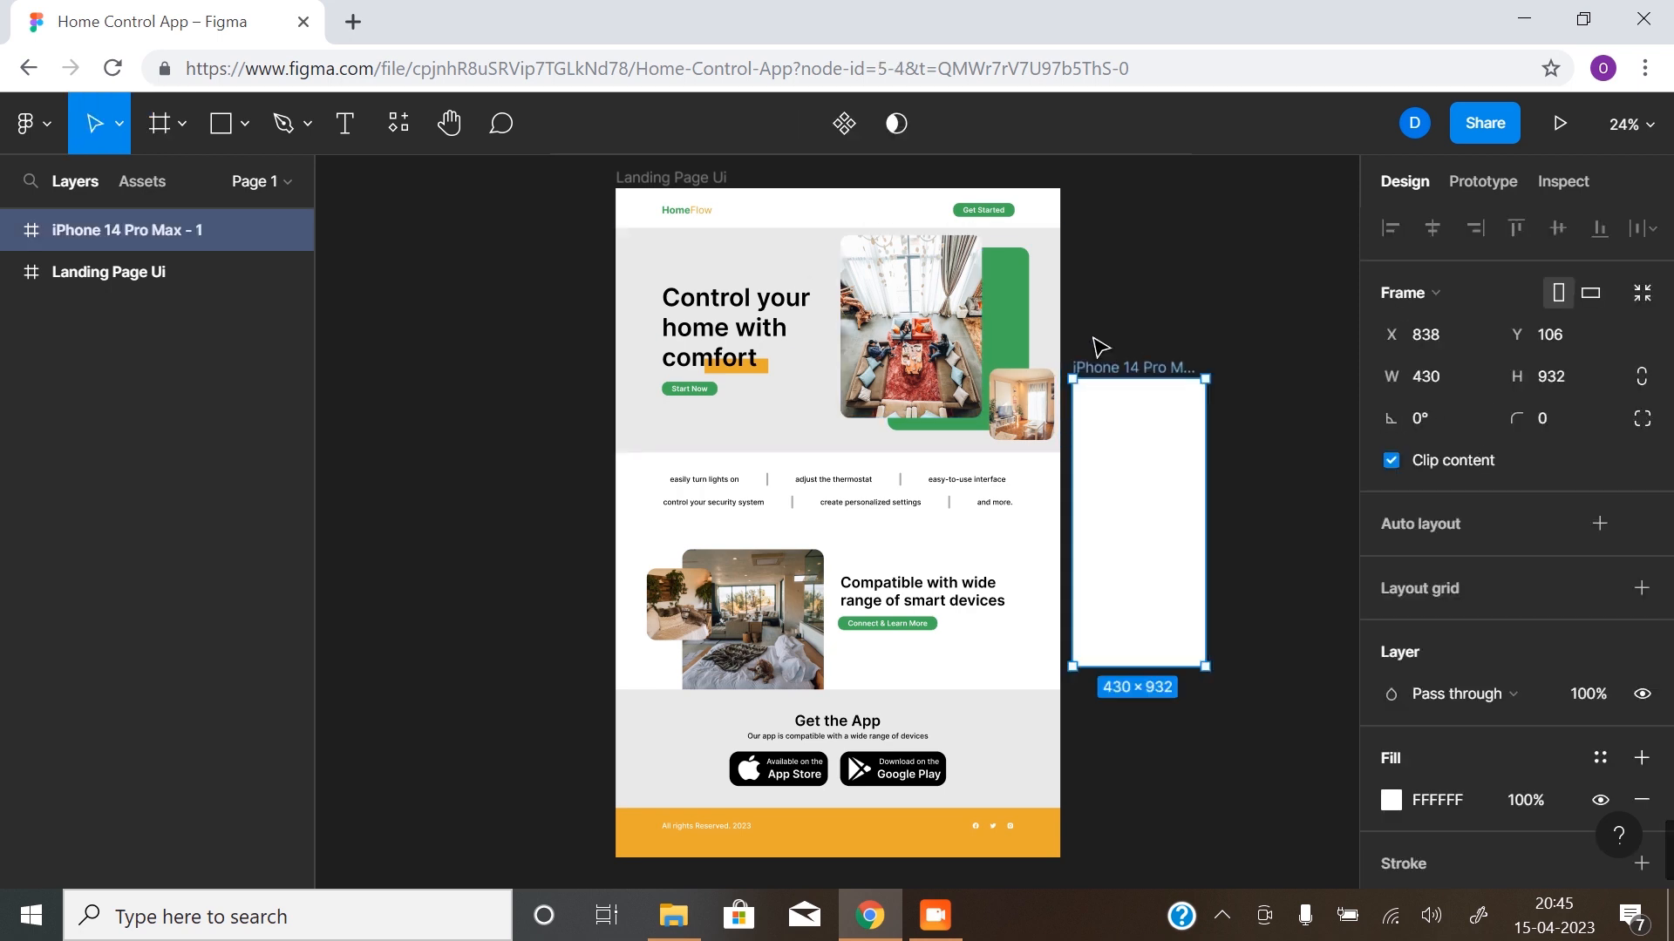
left_click_drag(1127, 376, 1162, 377)
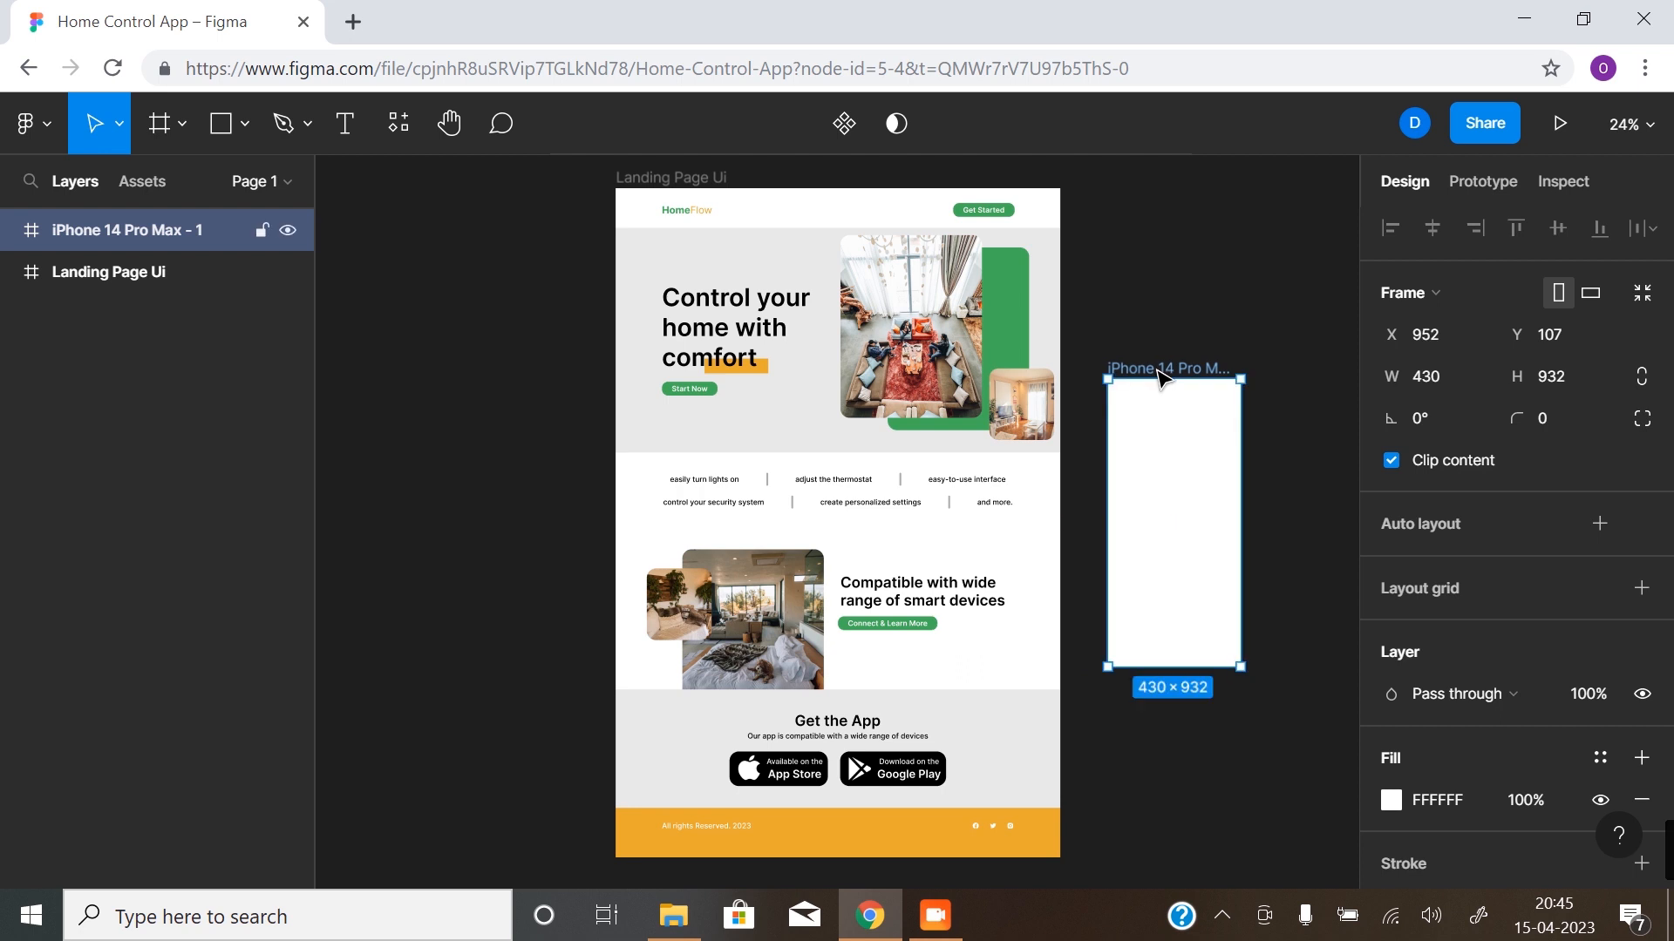
left_click(1180, 448)
left_click_drag(1180, 448, 956, 366)
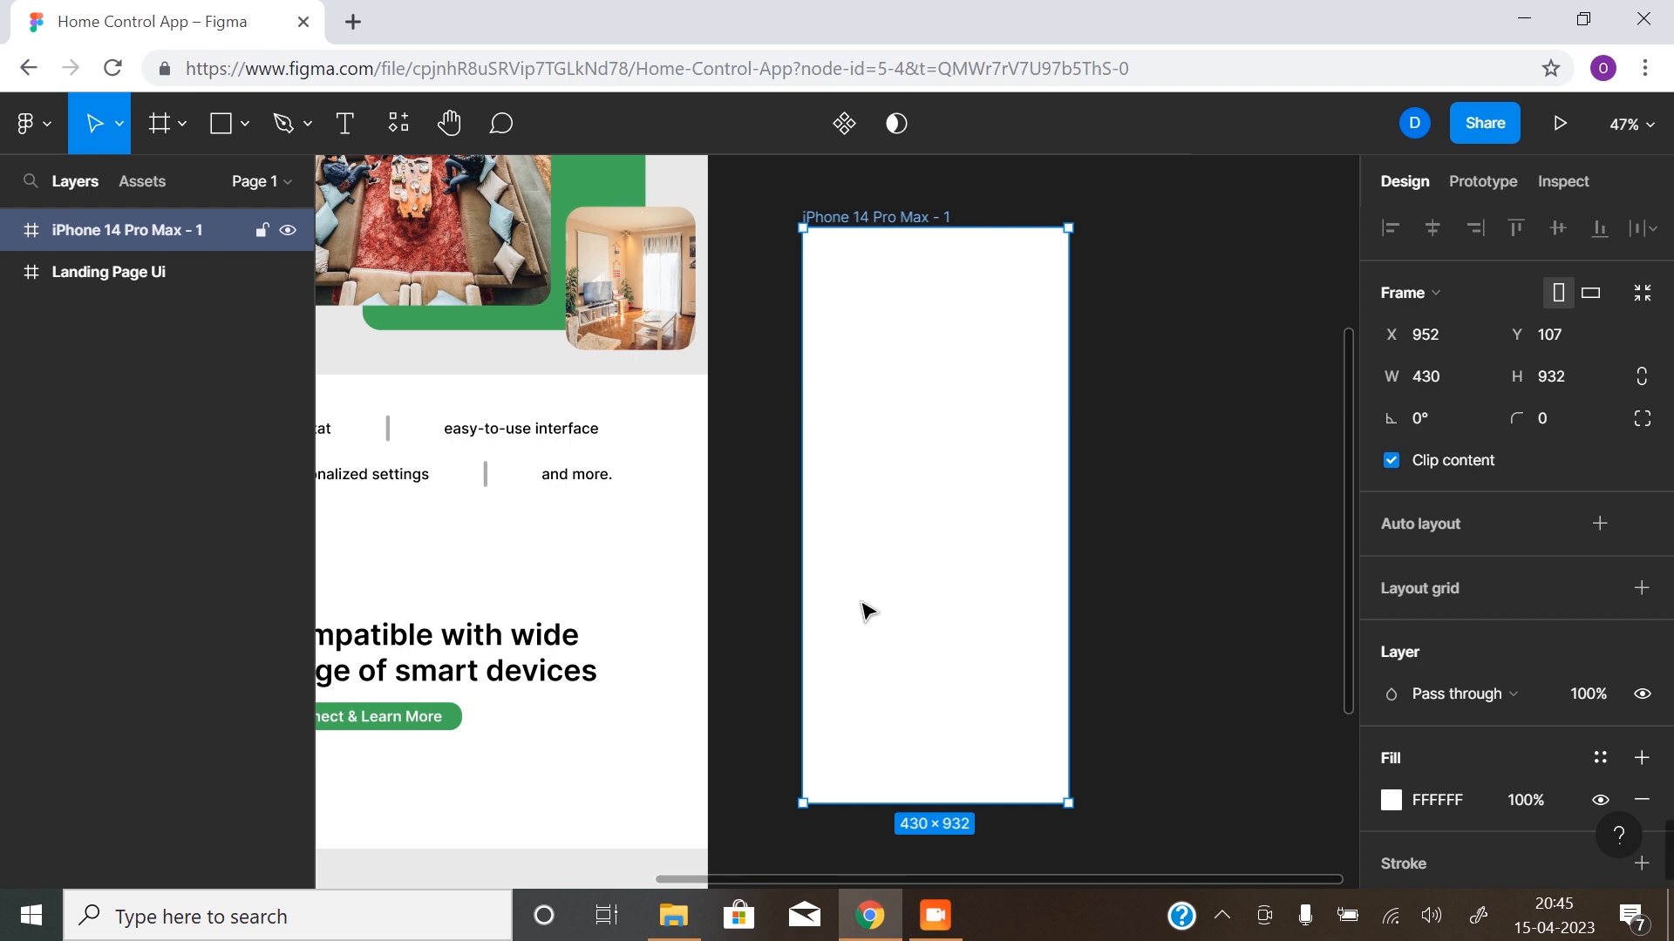
- Give the phone frame a column layout grid with a count of 4, gutter 8 and margin 32
left_click(1644, 590)
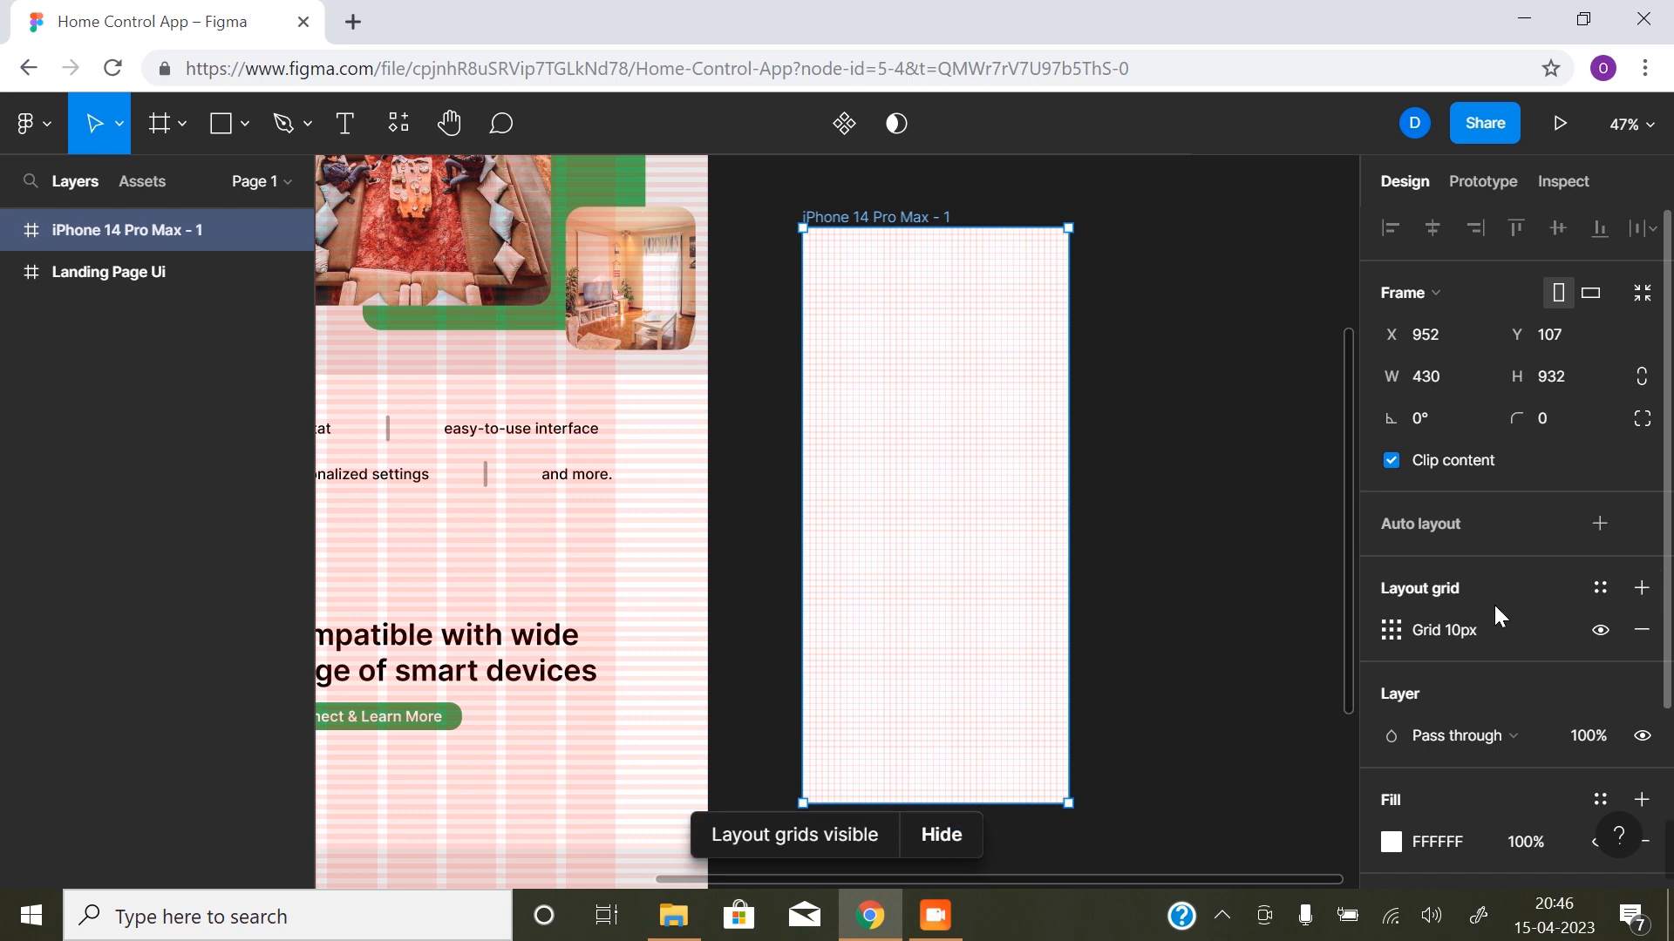
left_click(1397, 634)
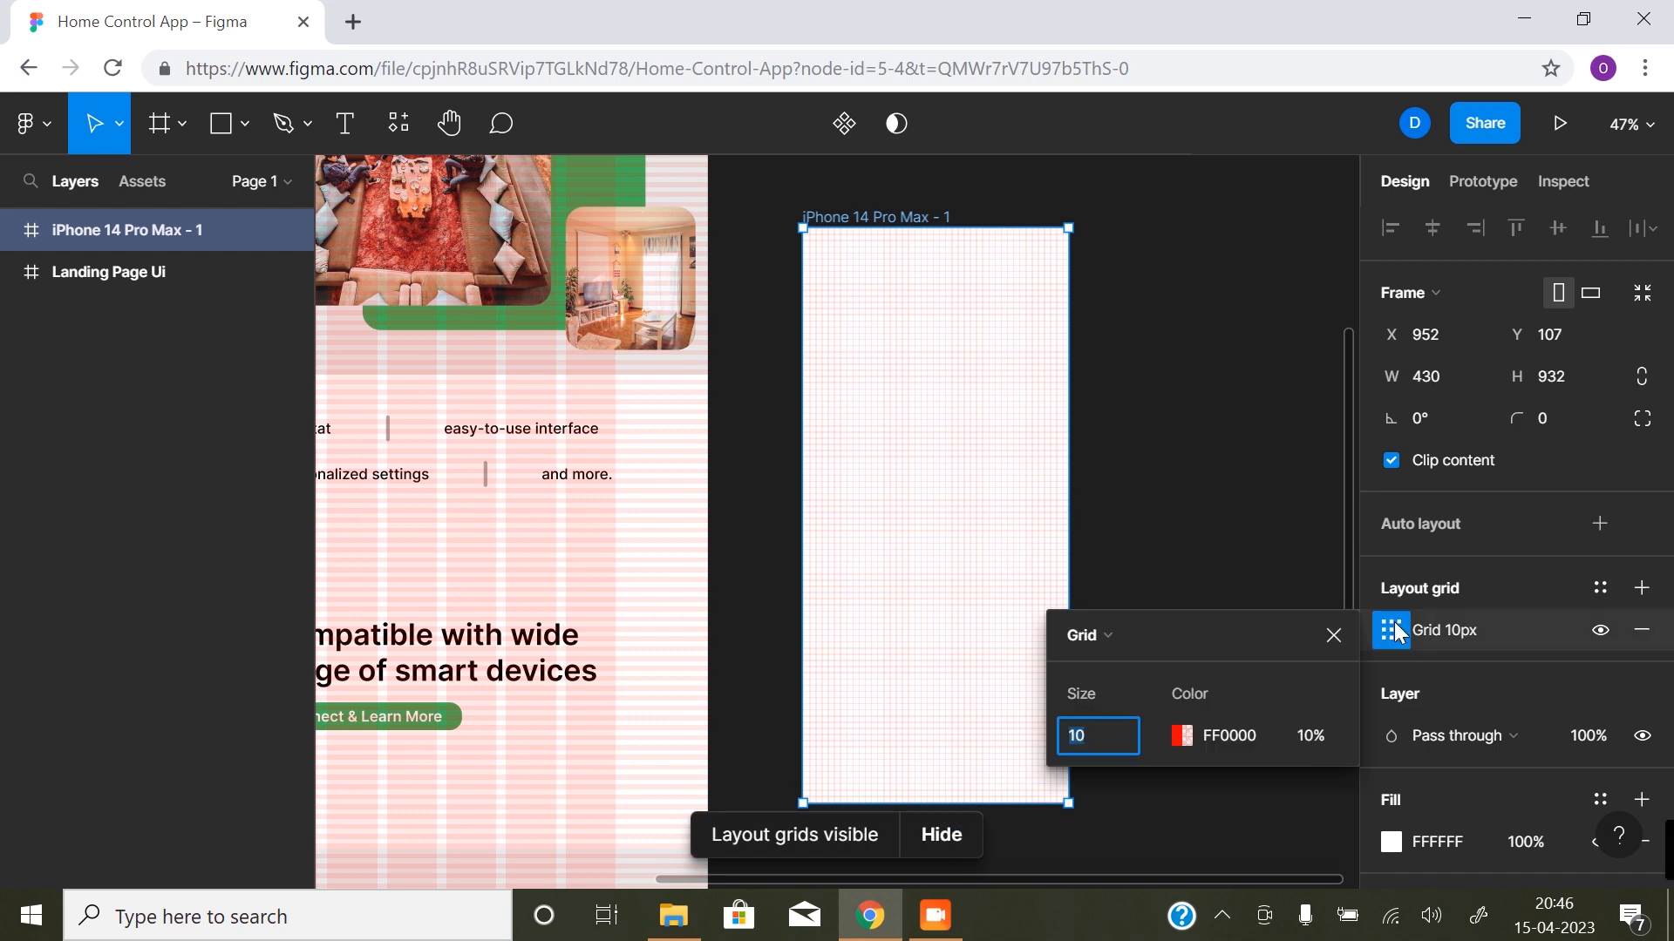
left_click(1135, 649)
left_click(1124, 667)
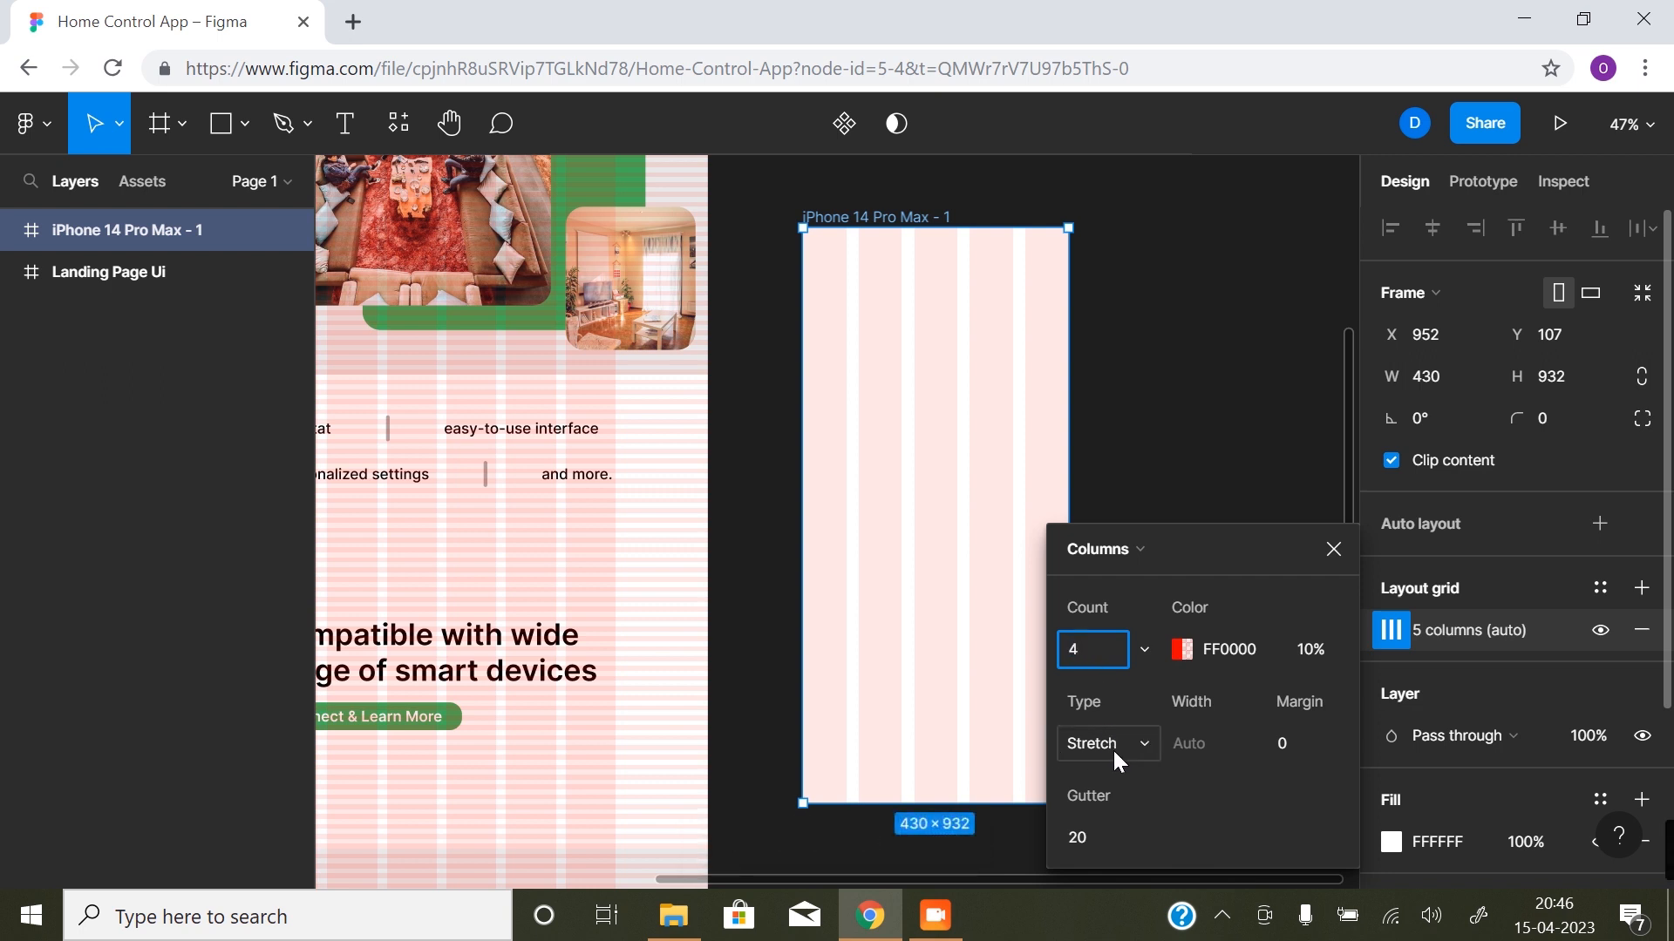
left_click(1075, 839)
type("8")
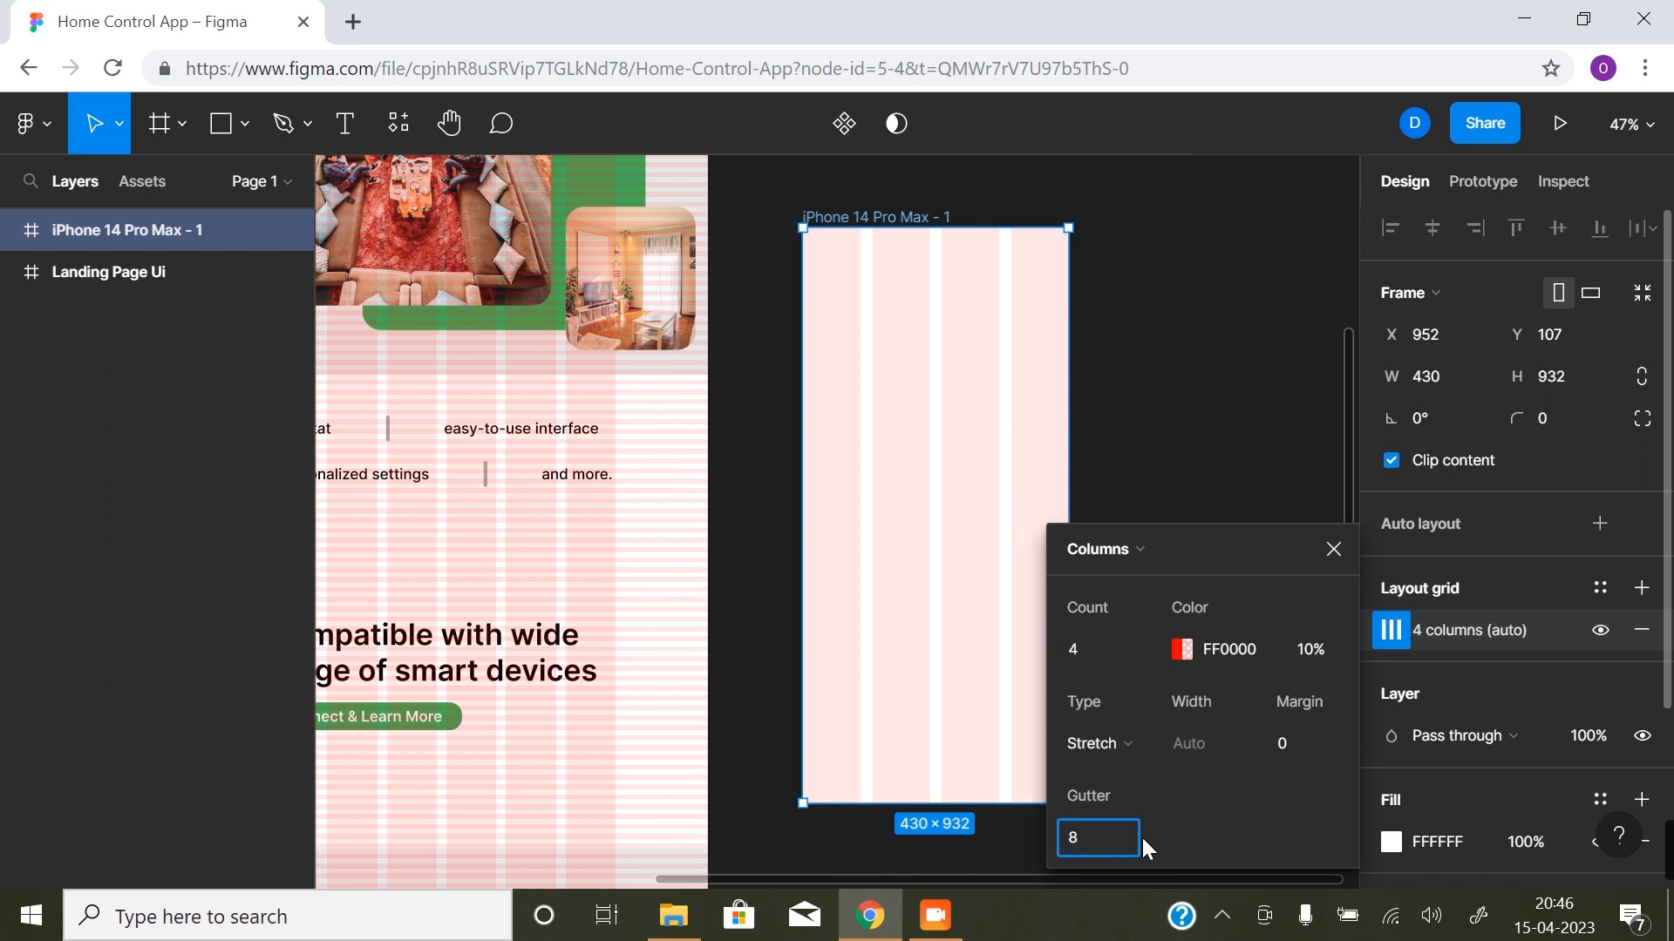
key("Return")
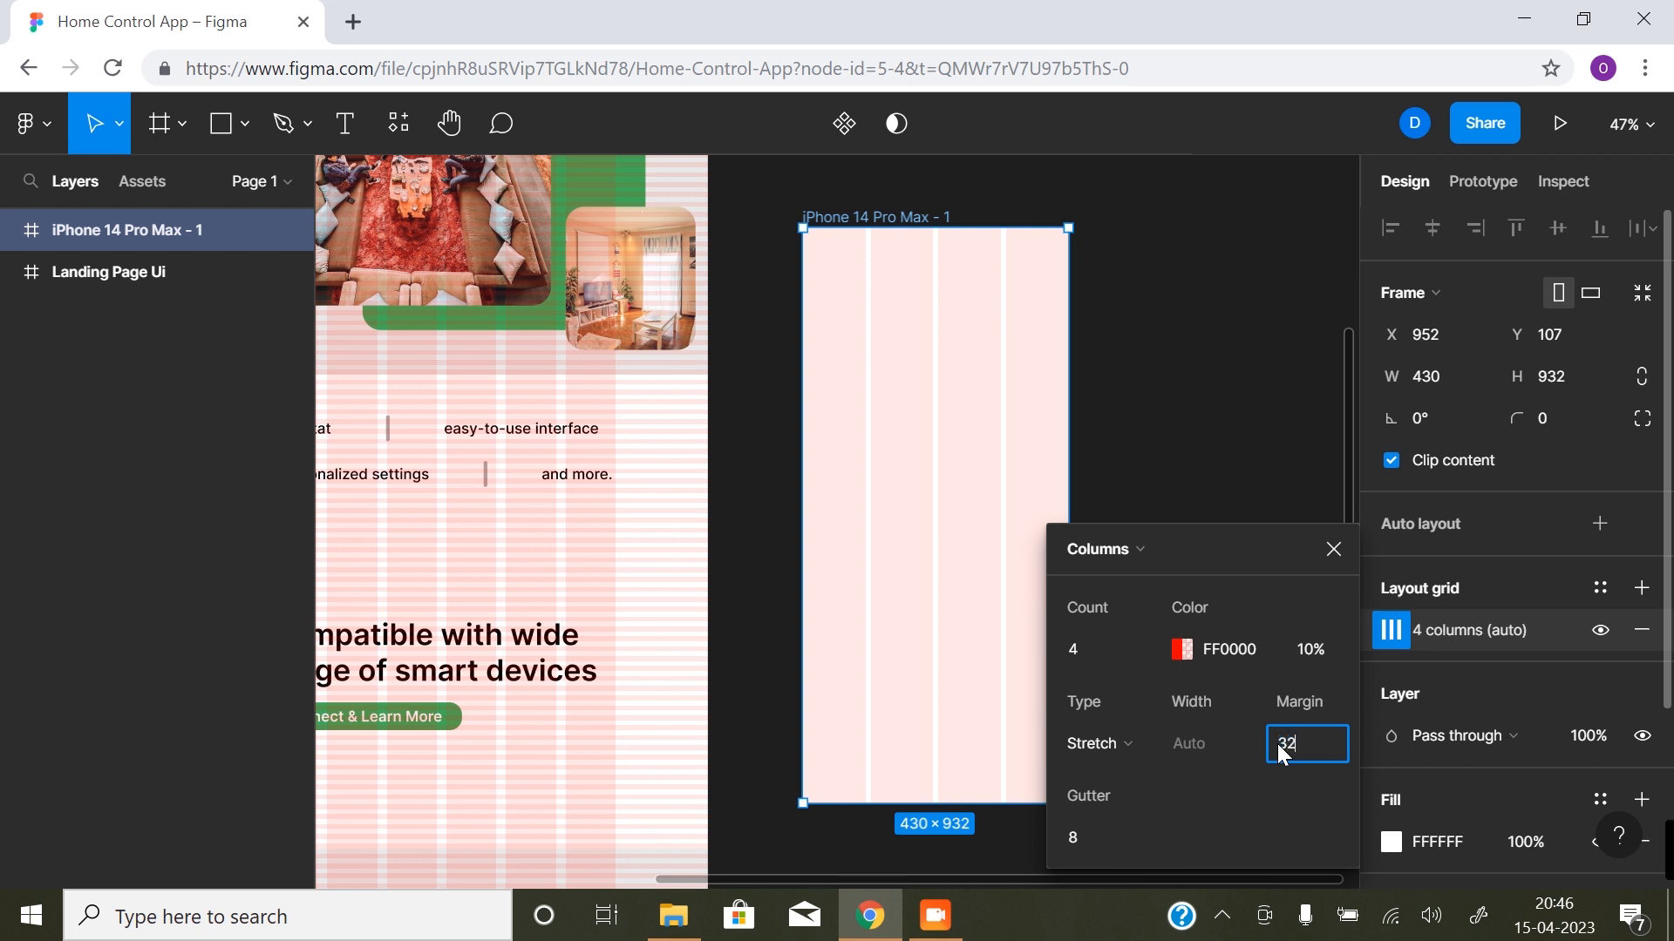
left_click(1250, 797)
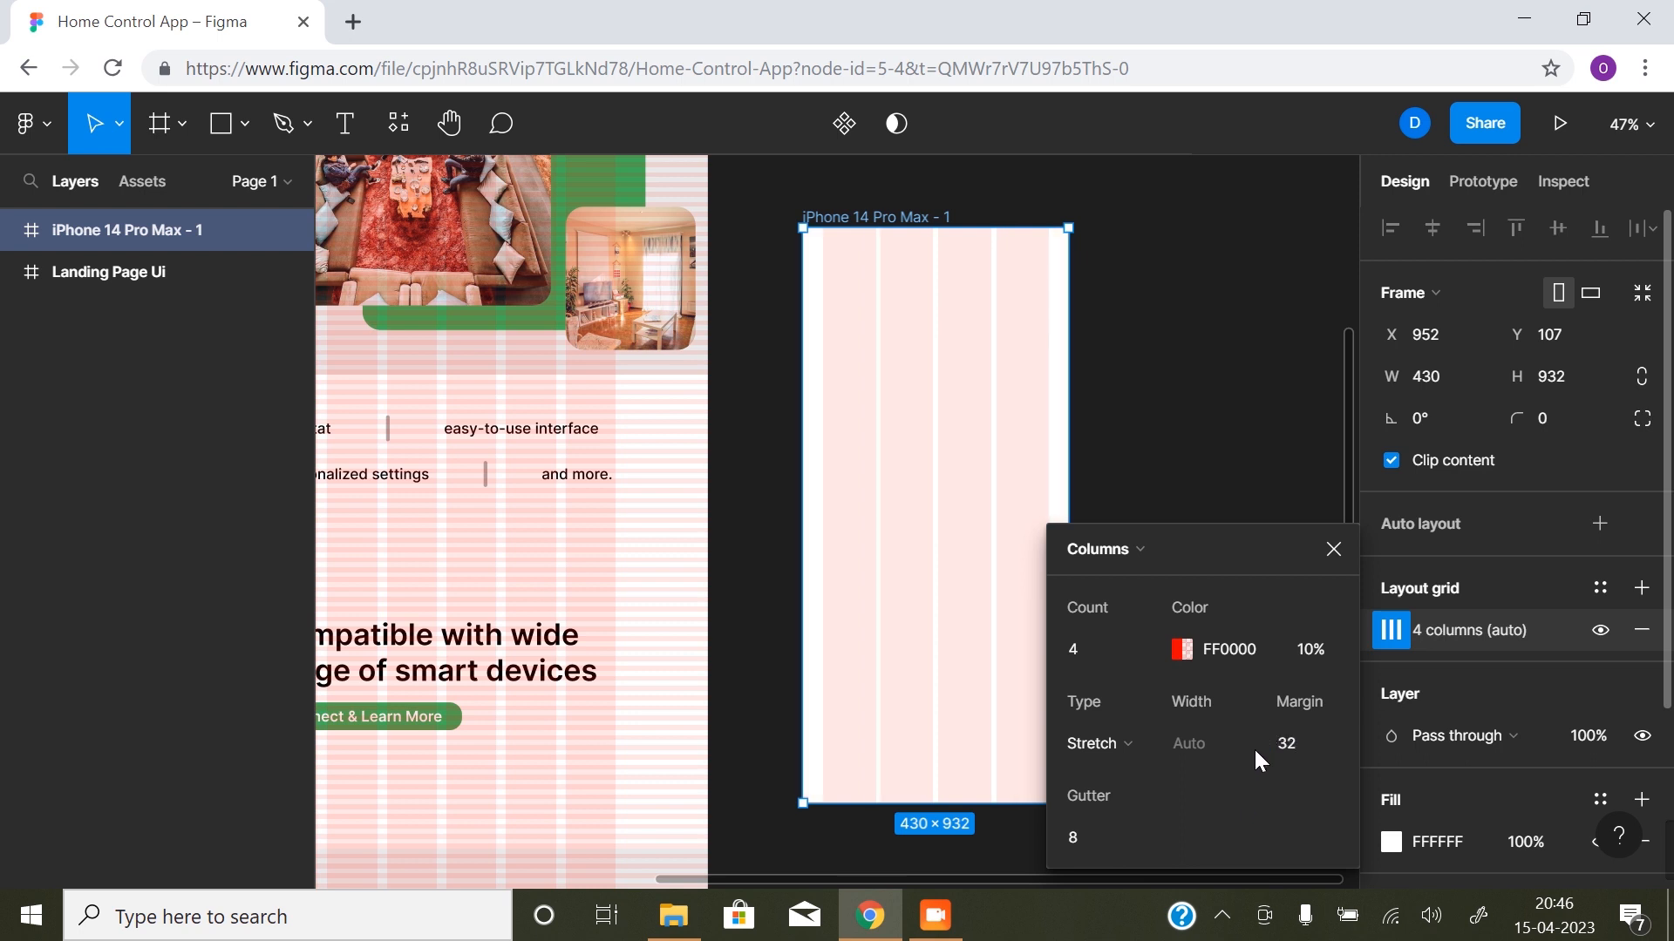
left_click(1333, 551)
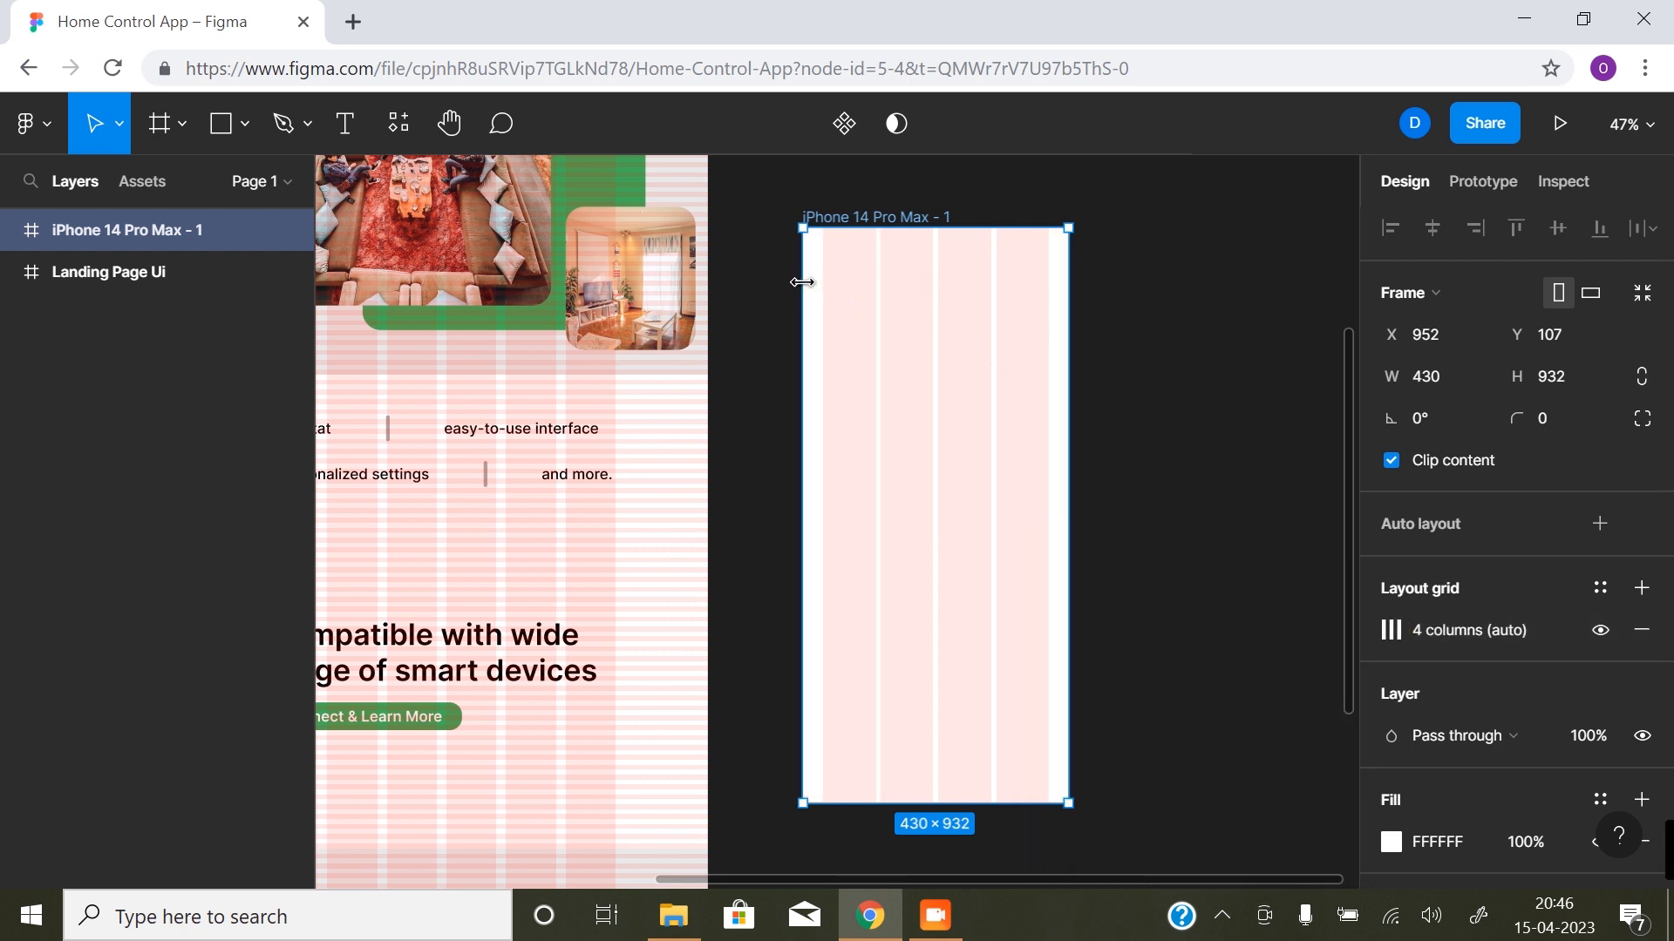
- Add a second layout grid to the phone frame, using rows with the count set to Auto
left_click(1643, 593)
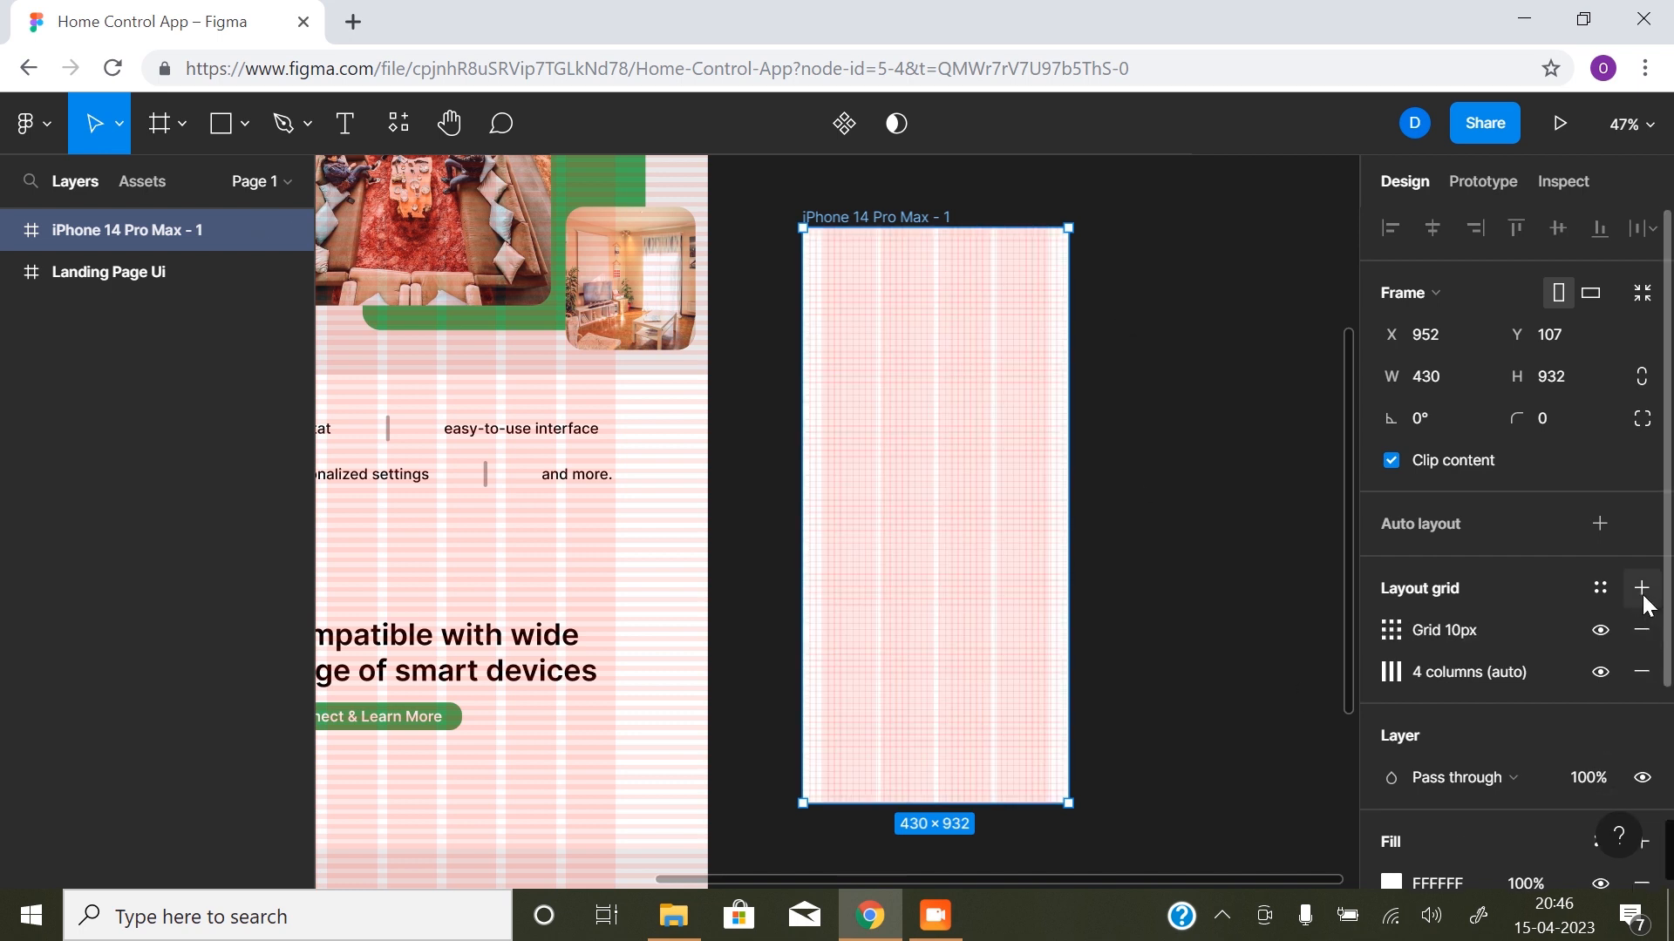
left_click(1392, 630)
left_click(1104, 649)
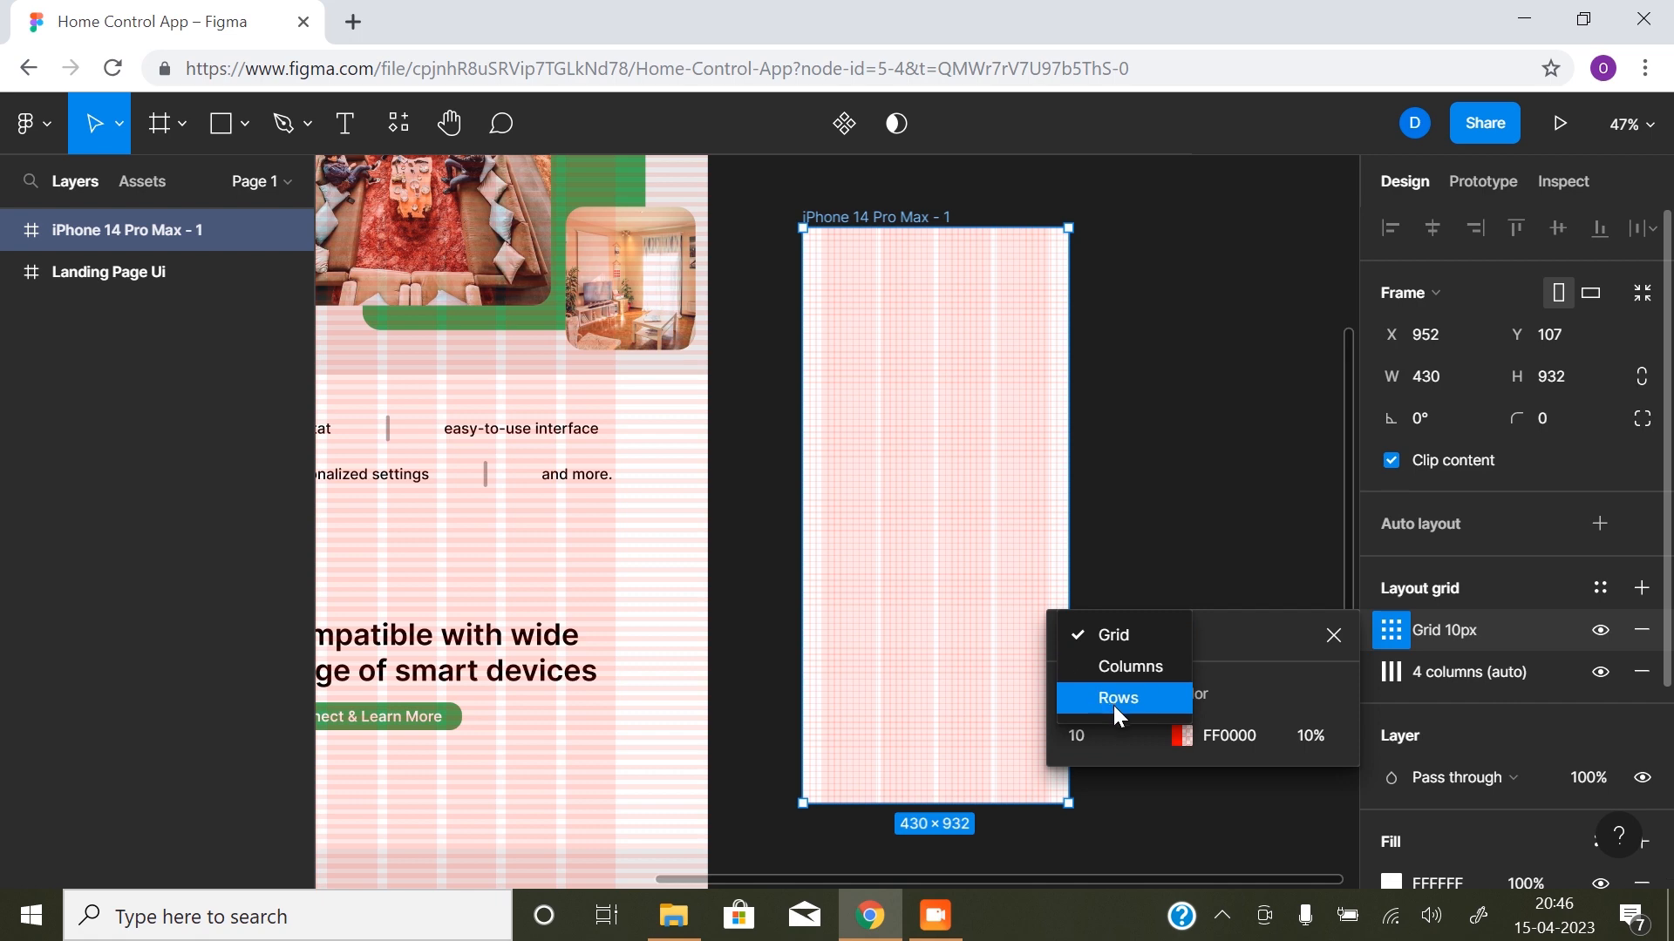
left_click(1114, 694)
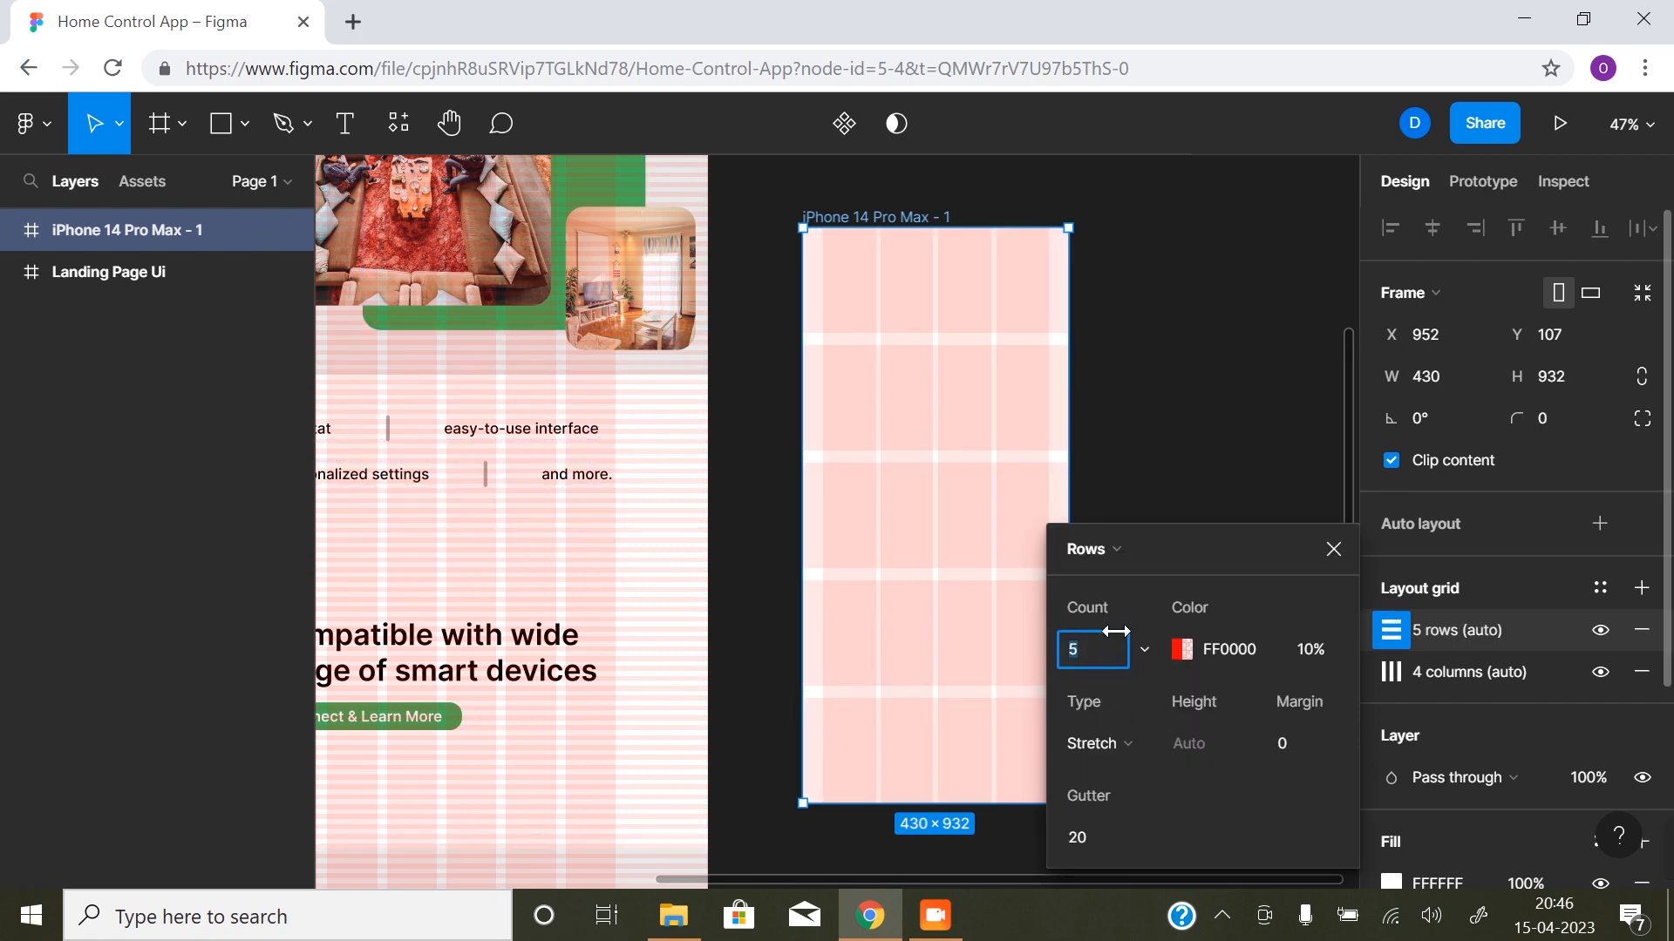
left_click(1139, 651)
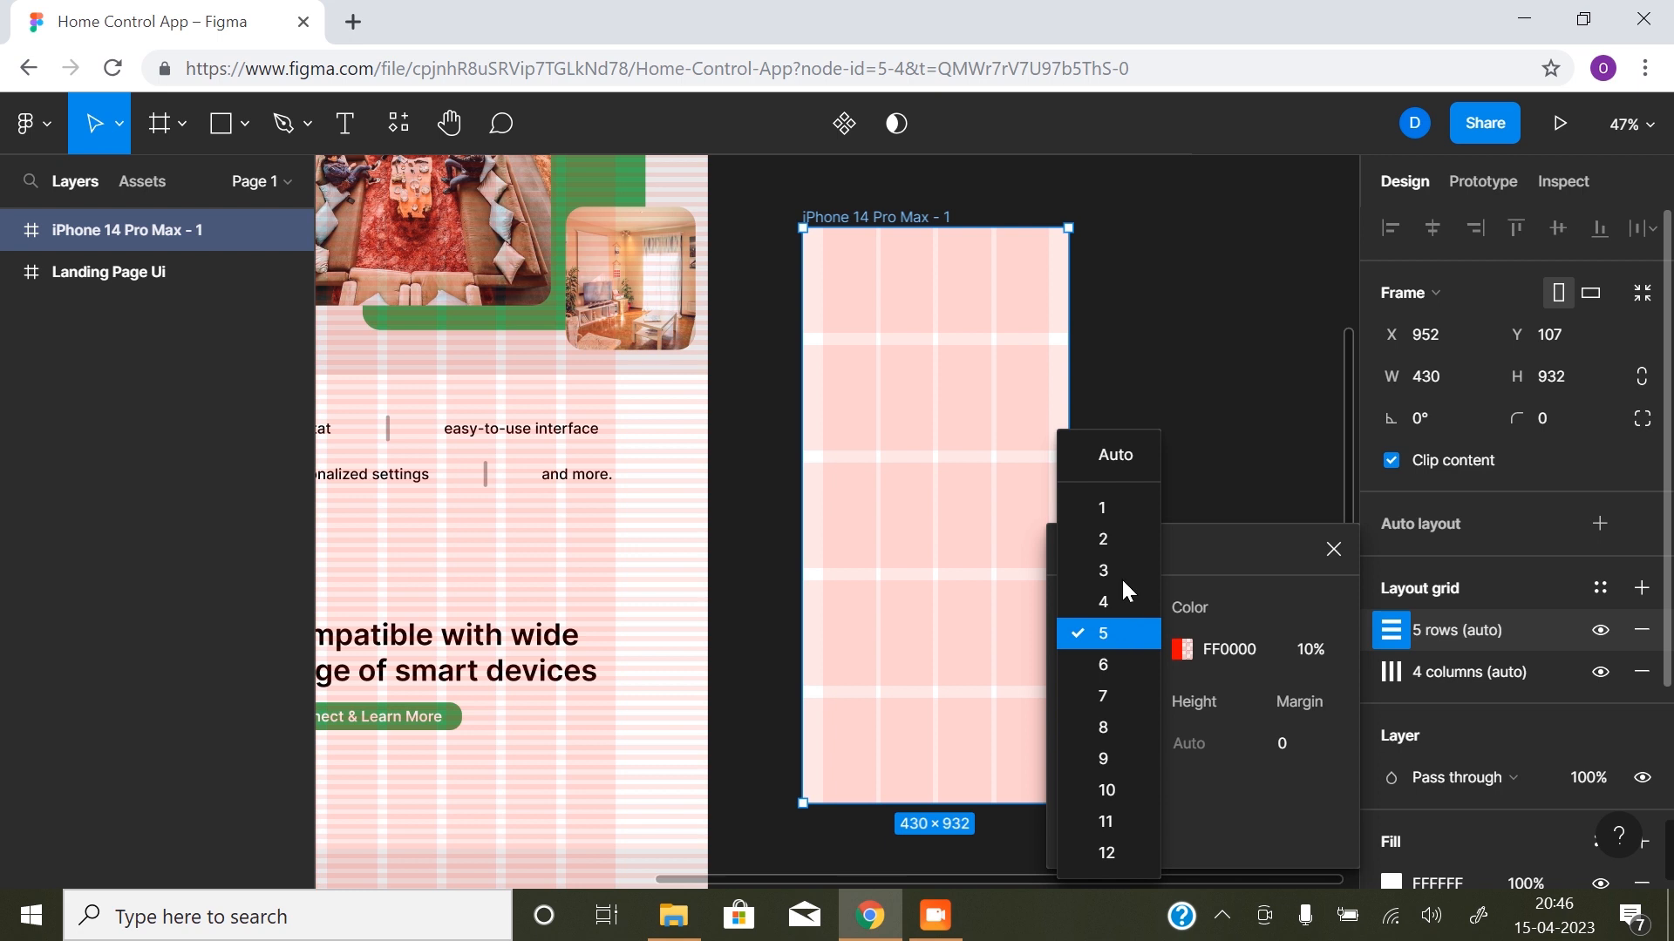
left_click(1116, 457)
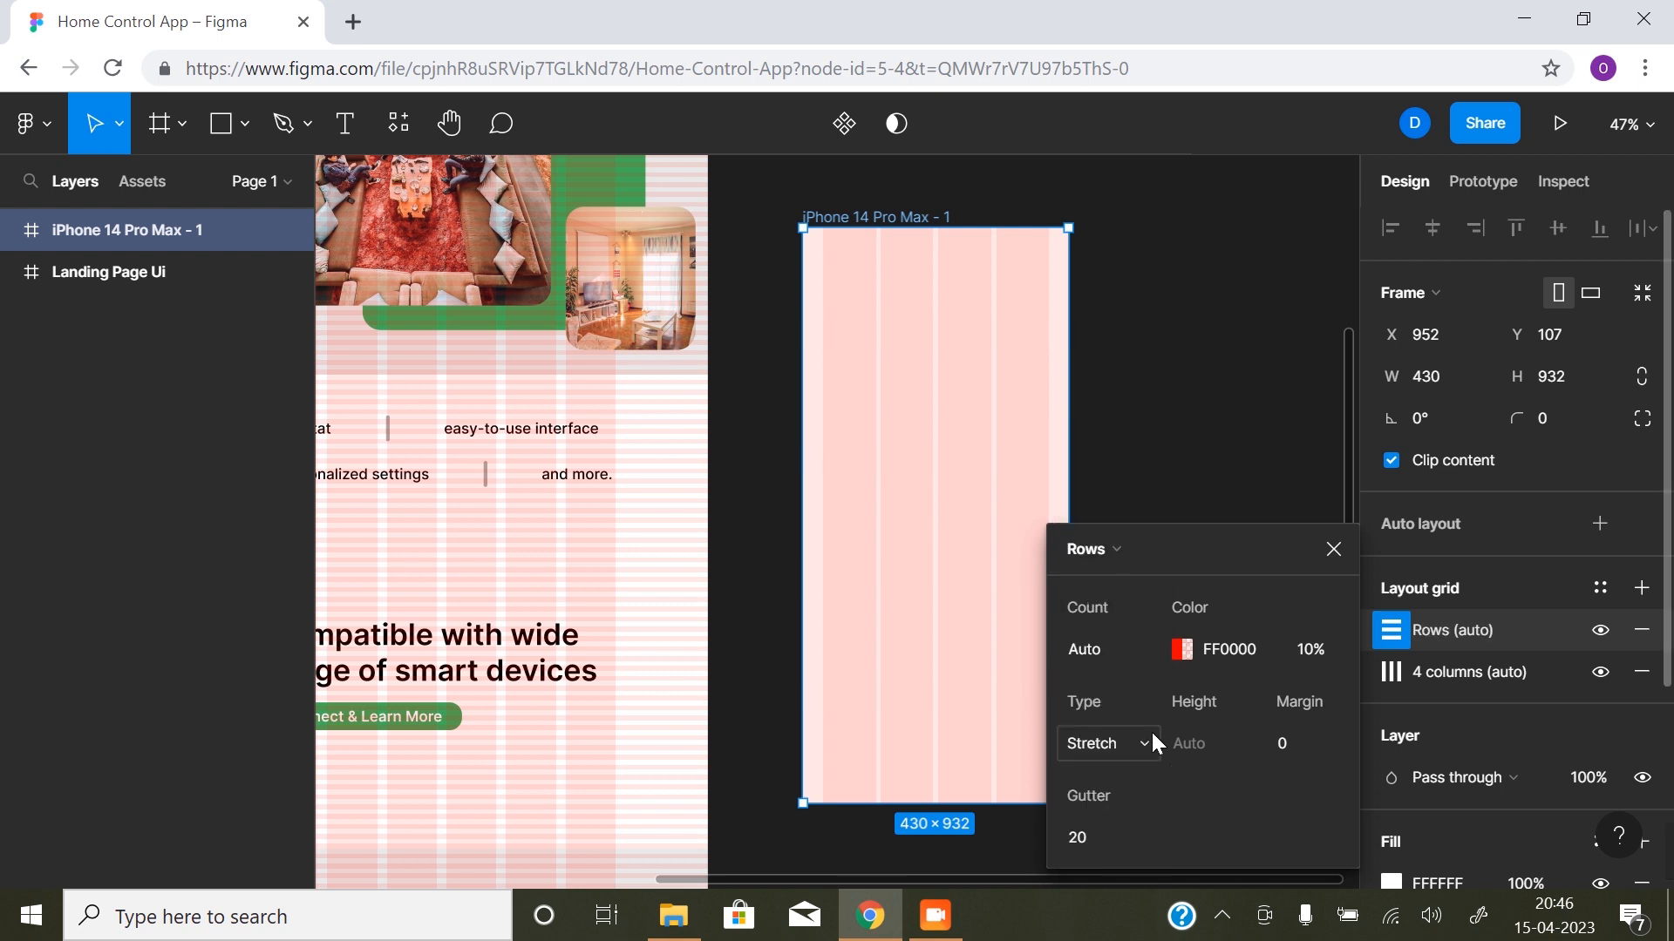
- Set the row grid's type to Top, with a gutter of 8 and a height of 8
left_click(1116, 748)
left_click(1117, 656)
left_click(1081, 836)
type("8")
left_click(1186, 742)
type("8")
left_click(1220, 855)
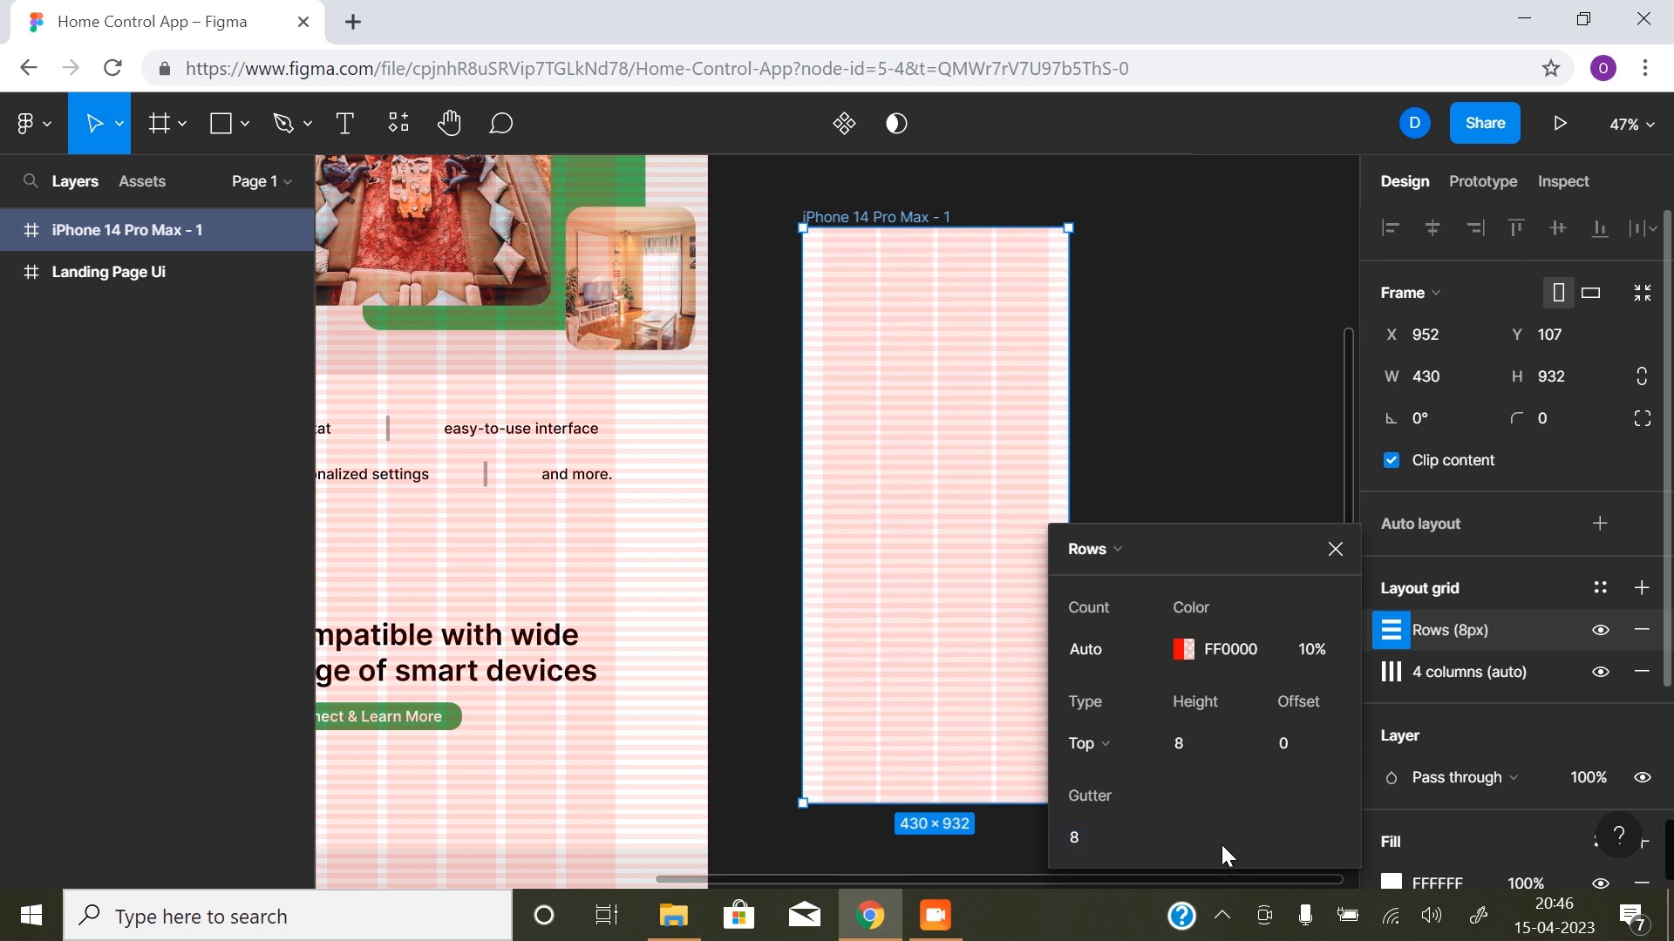
left_click(1335, 549)
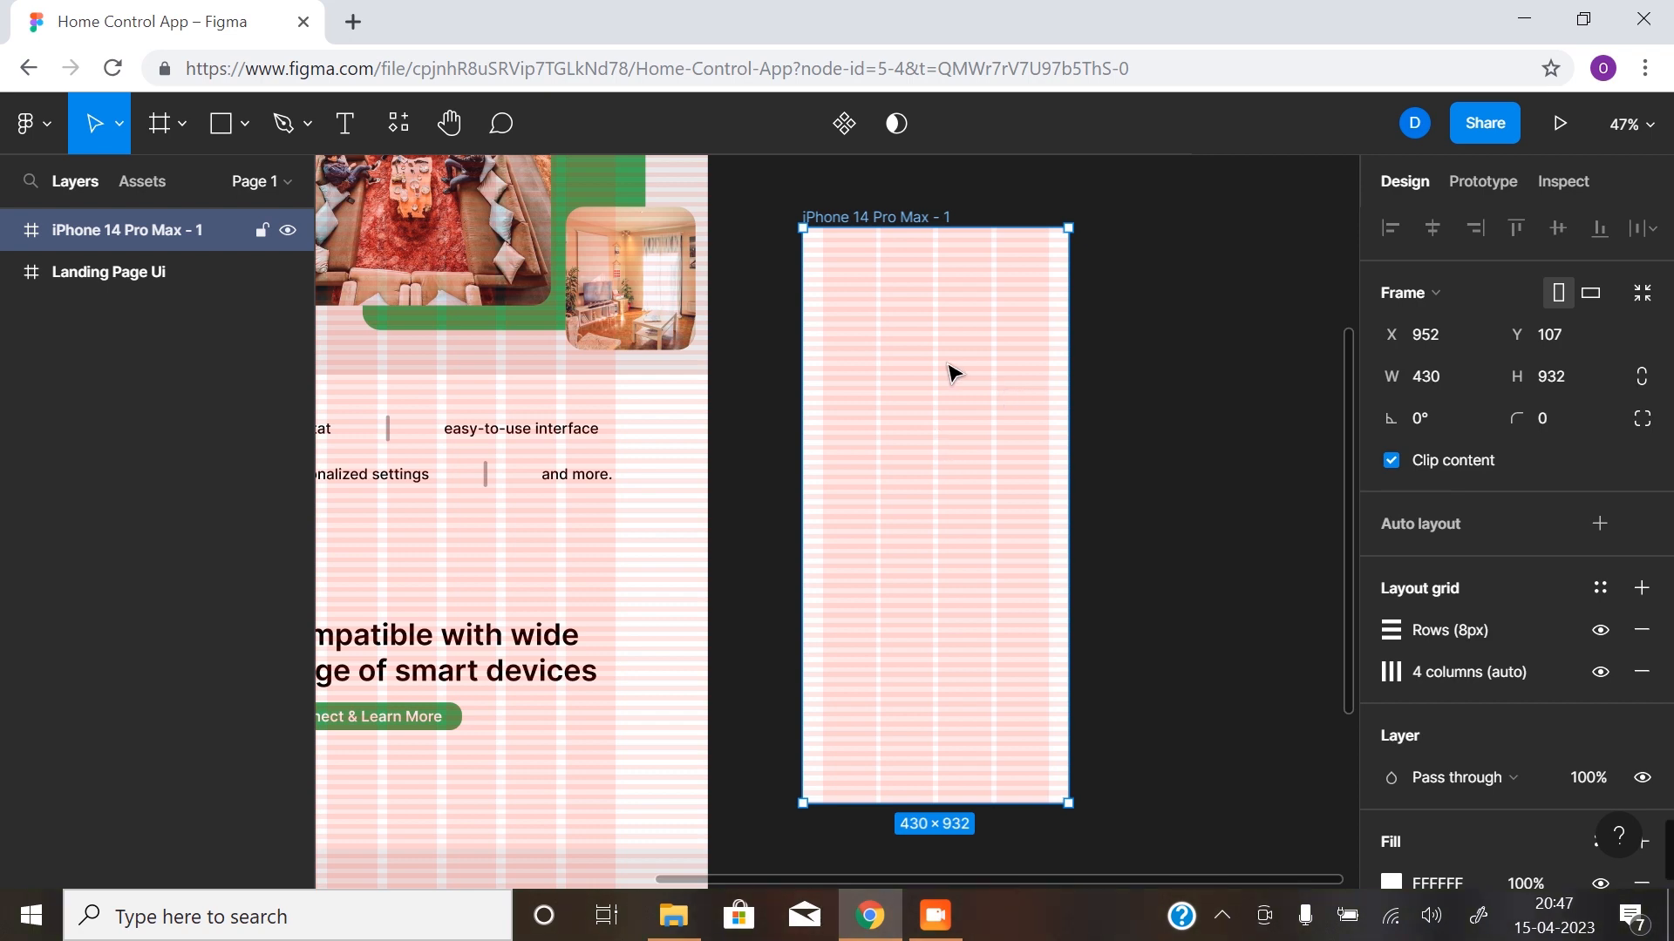
- Draw a 430 × 632 rectangle covering the full width of the phone frame from its top edge
left_click(742, 340)
left_click(222, 124)
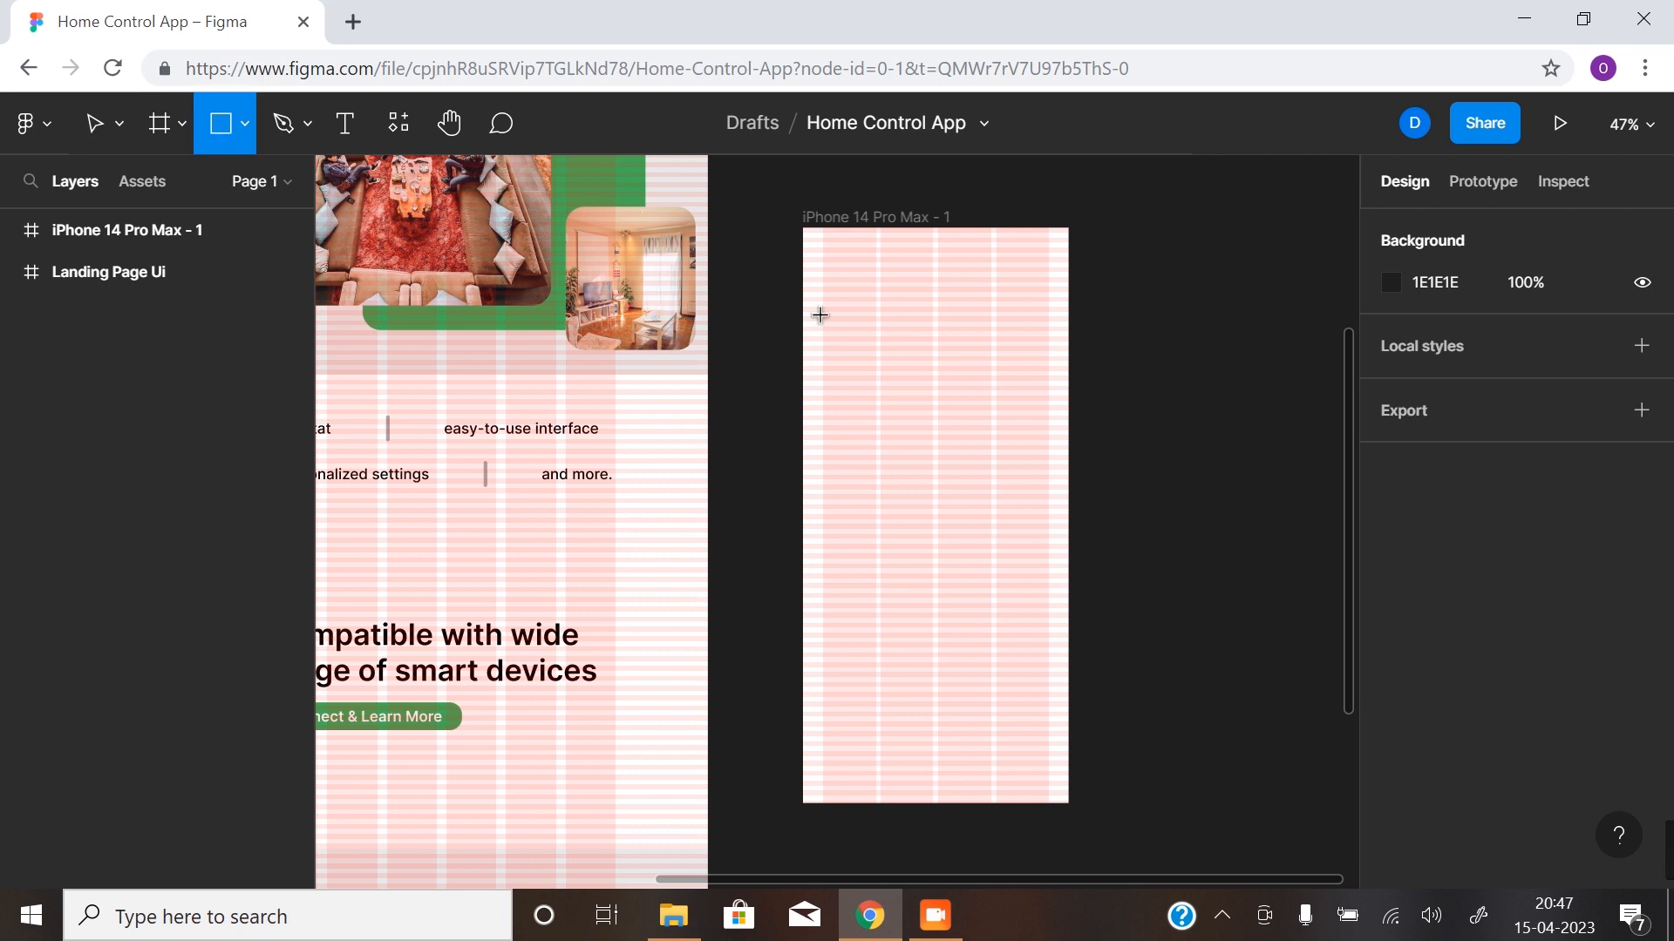
mouse_move(801, 229)
left_mouse_down()
mouse_move(1017, 466)
mouse_move(1065, 542)
mouse_move(1070, 589)
left_mouse_up()
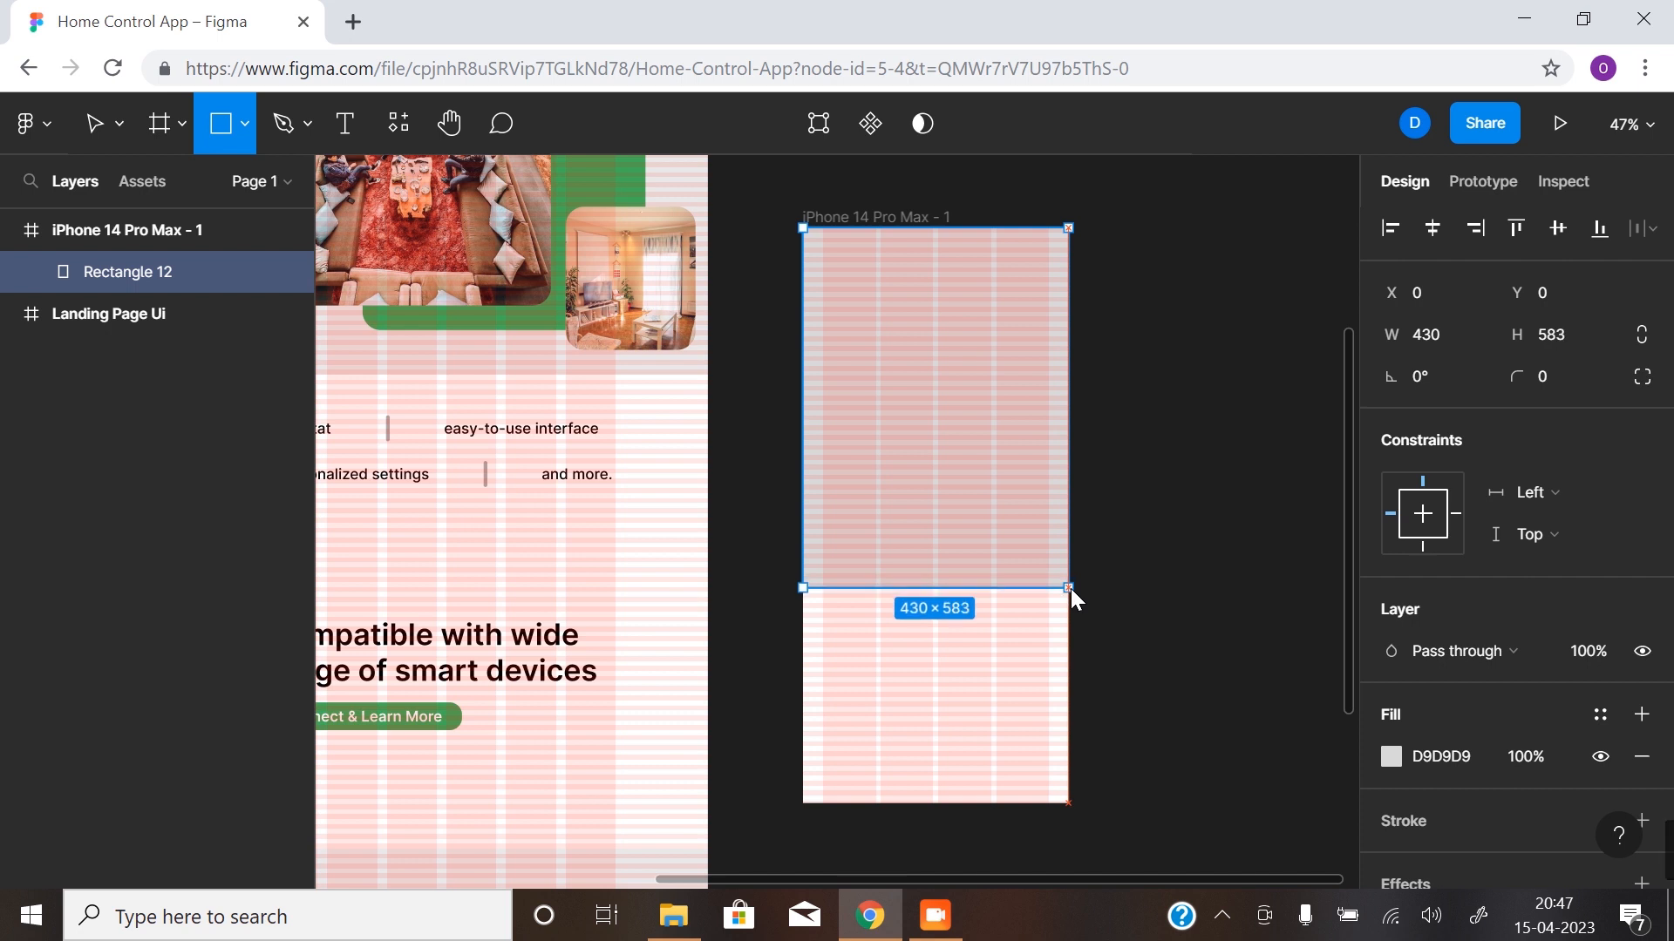
mouse_move(1070, 588)
left_mouse_down()
mouse_move(1074, 647)
mouse_move(1069, 619)
left_mouse_up()
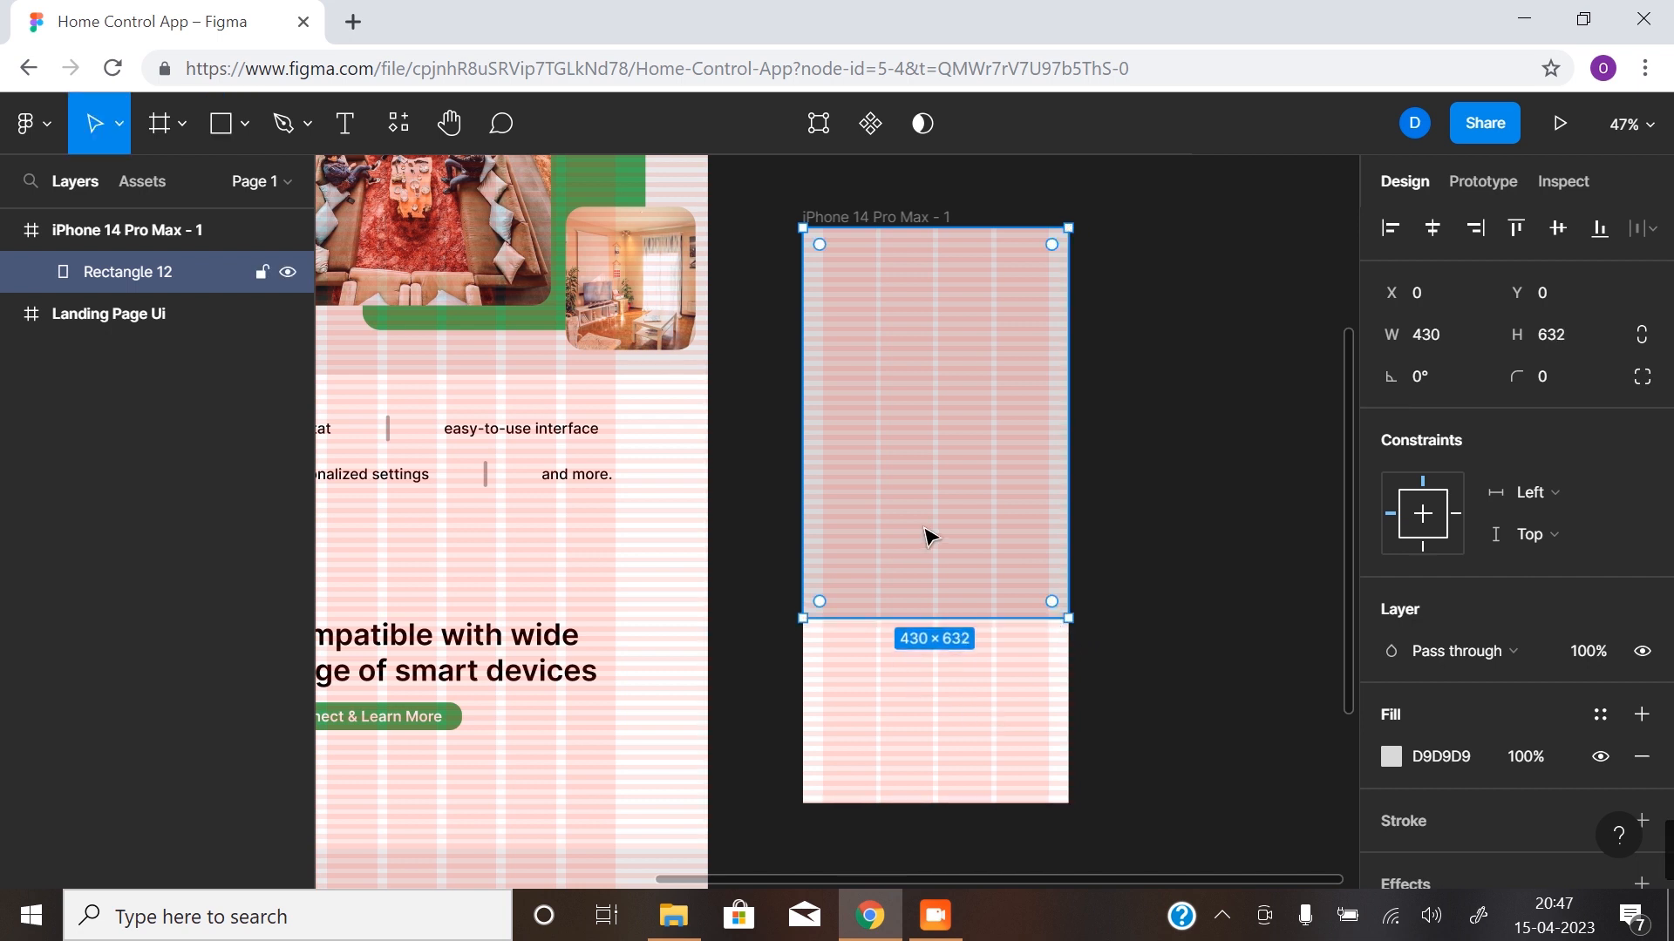
left_click(1173, 520)
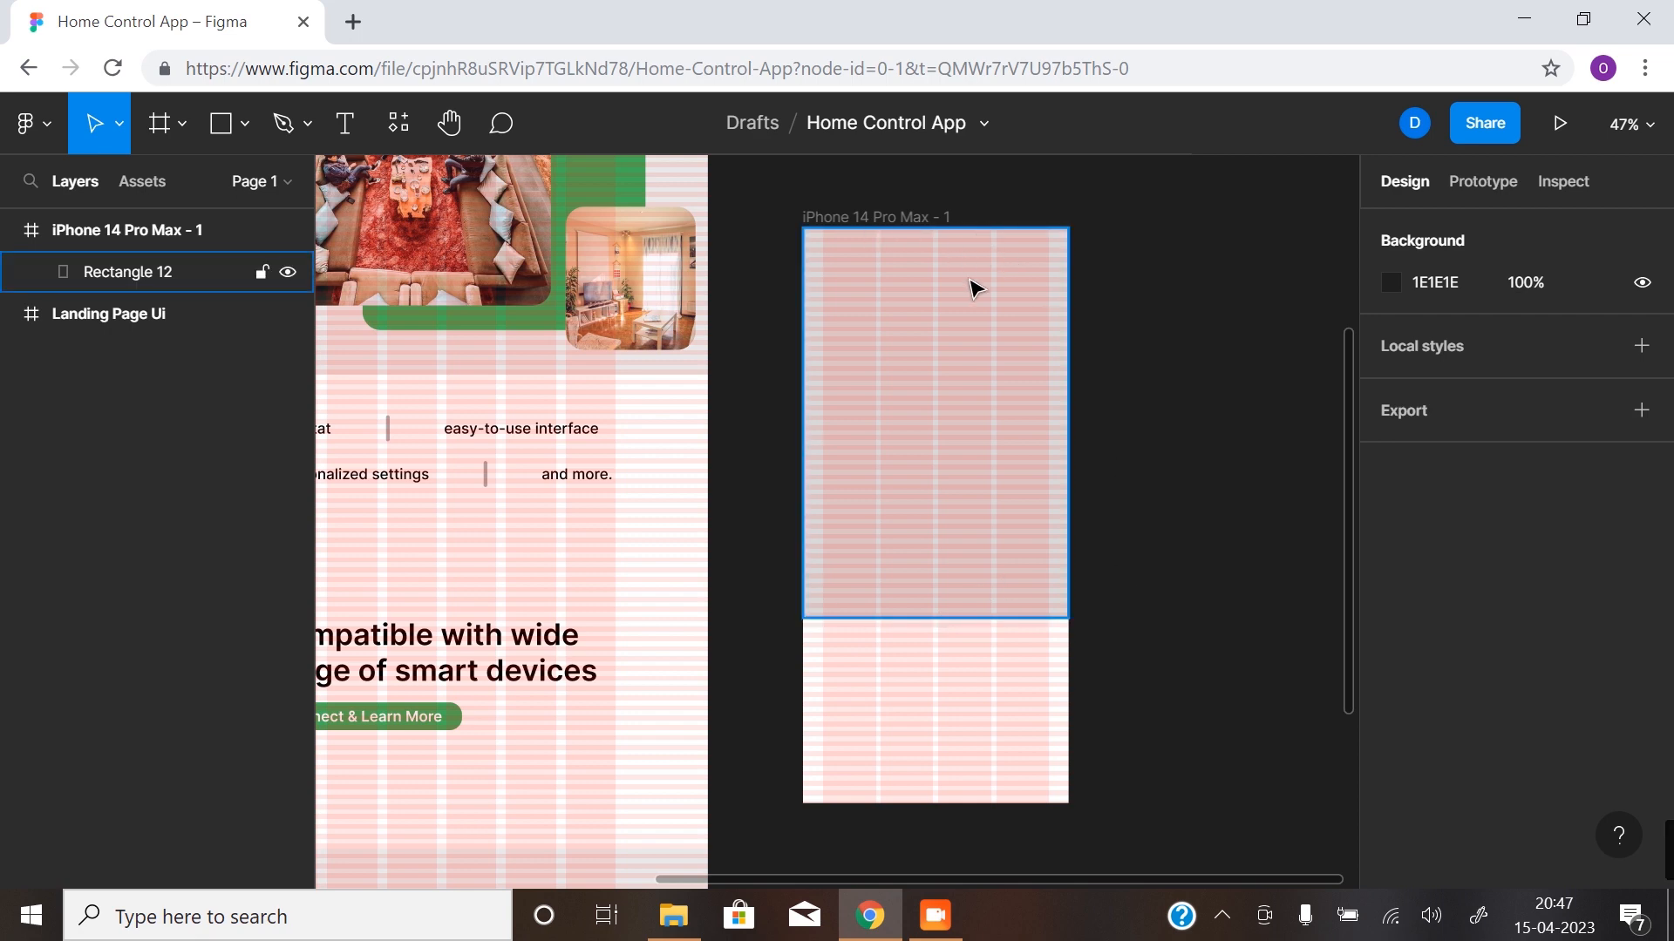
- Hide the layout grids and round only the rectangle's two bottom corners with a radius of 30
left_click(1011, 406)
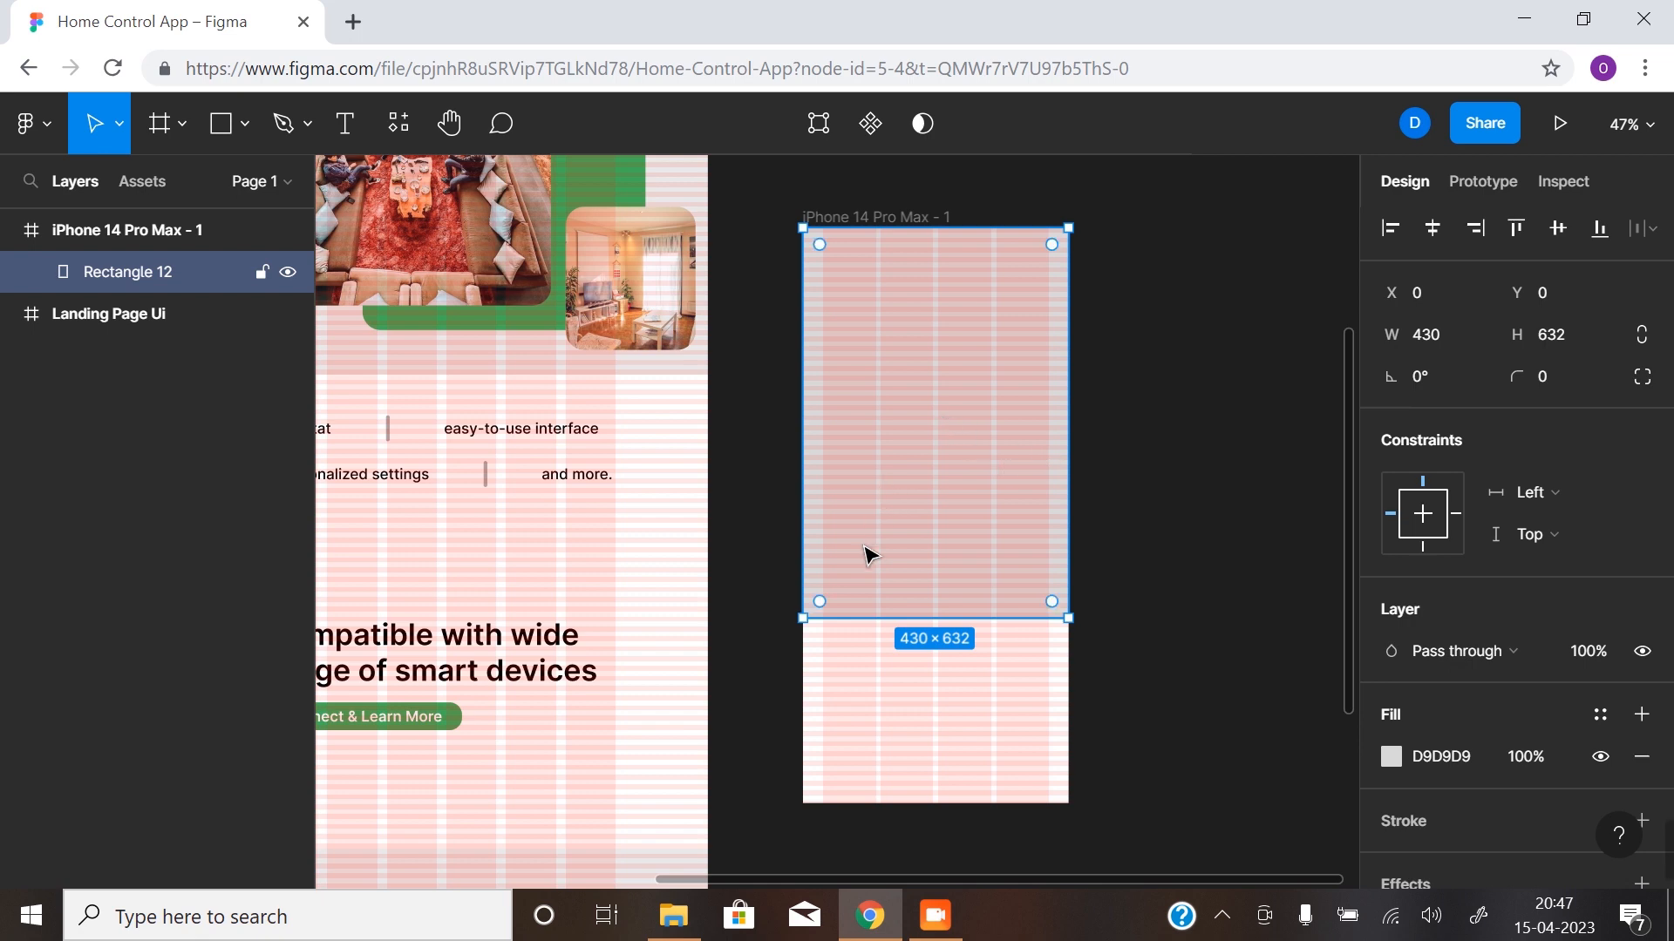
key("ctrl+shift+4")
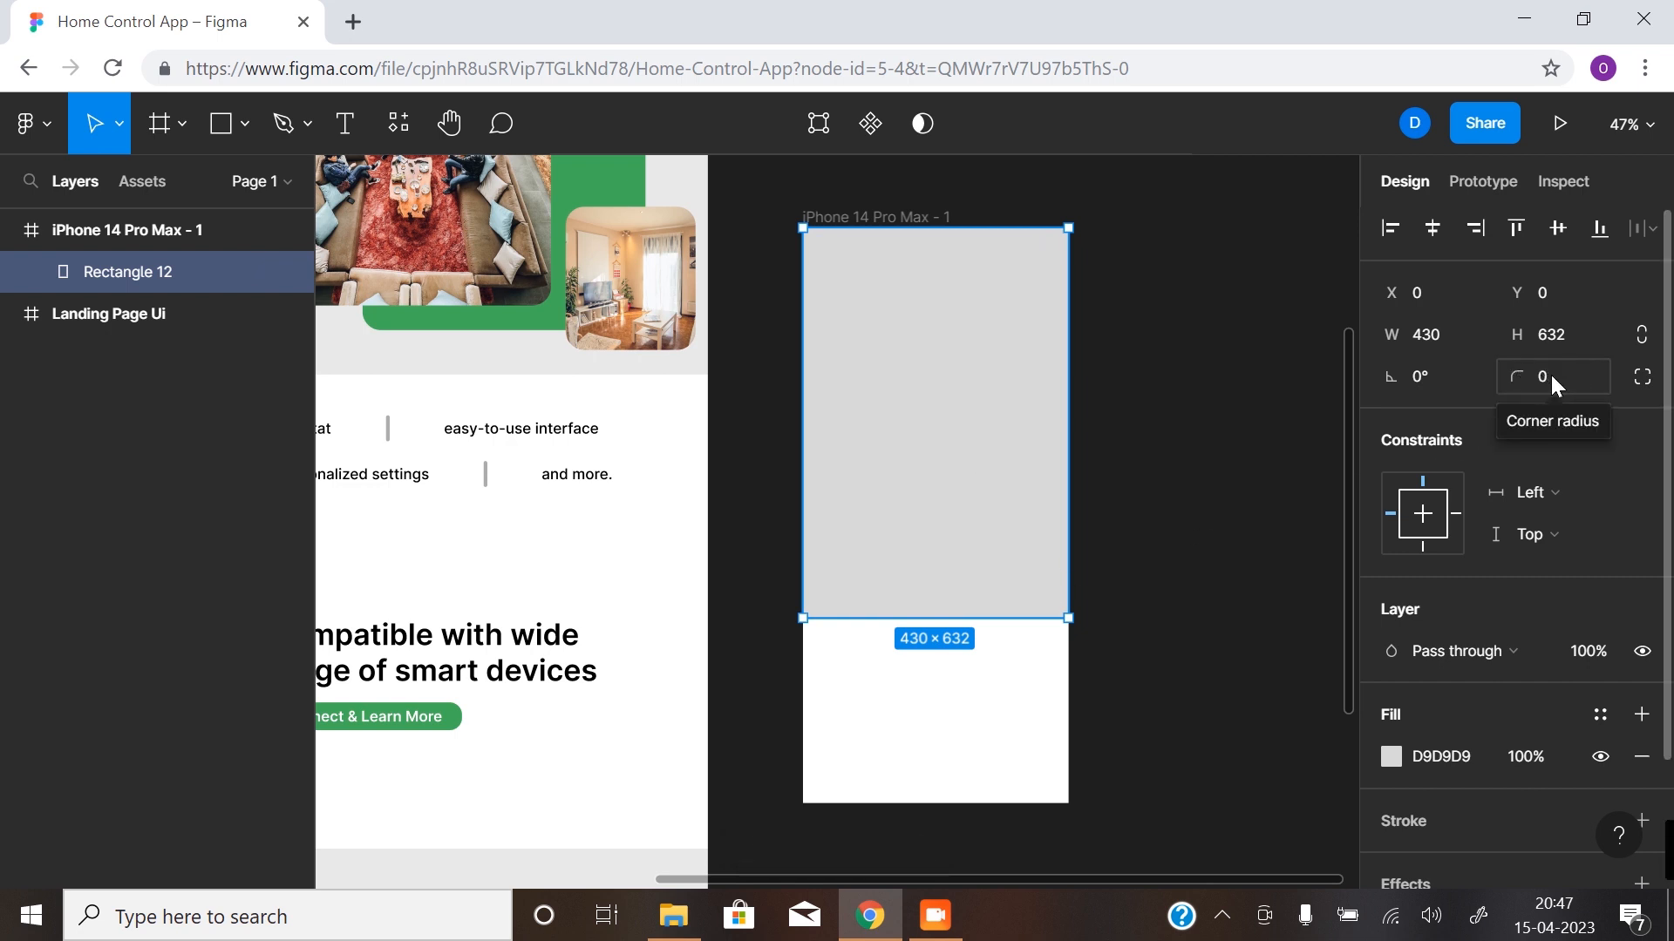
left_click(1643, 378)
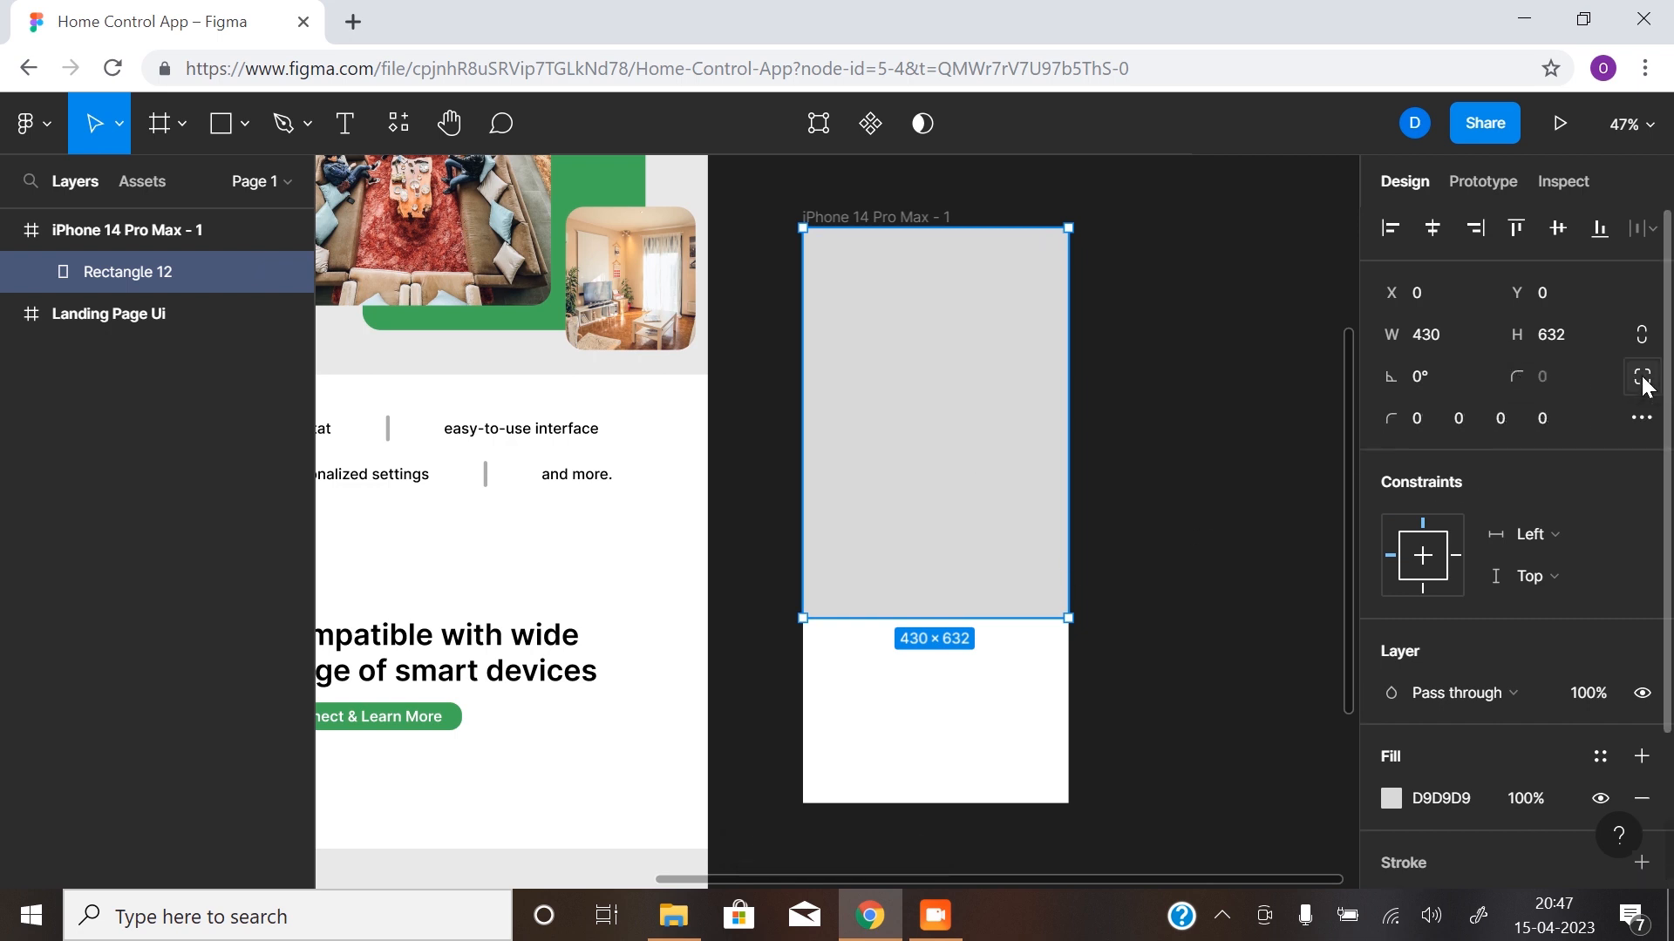
left_click(1510, 421)
type("30")
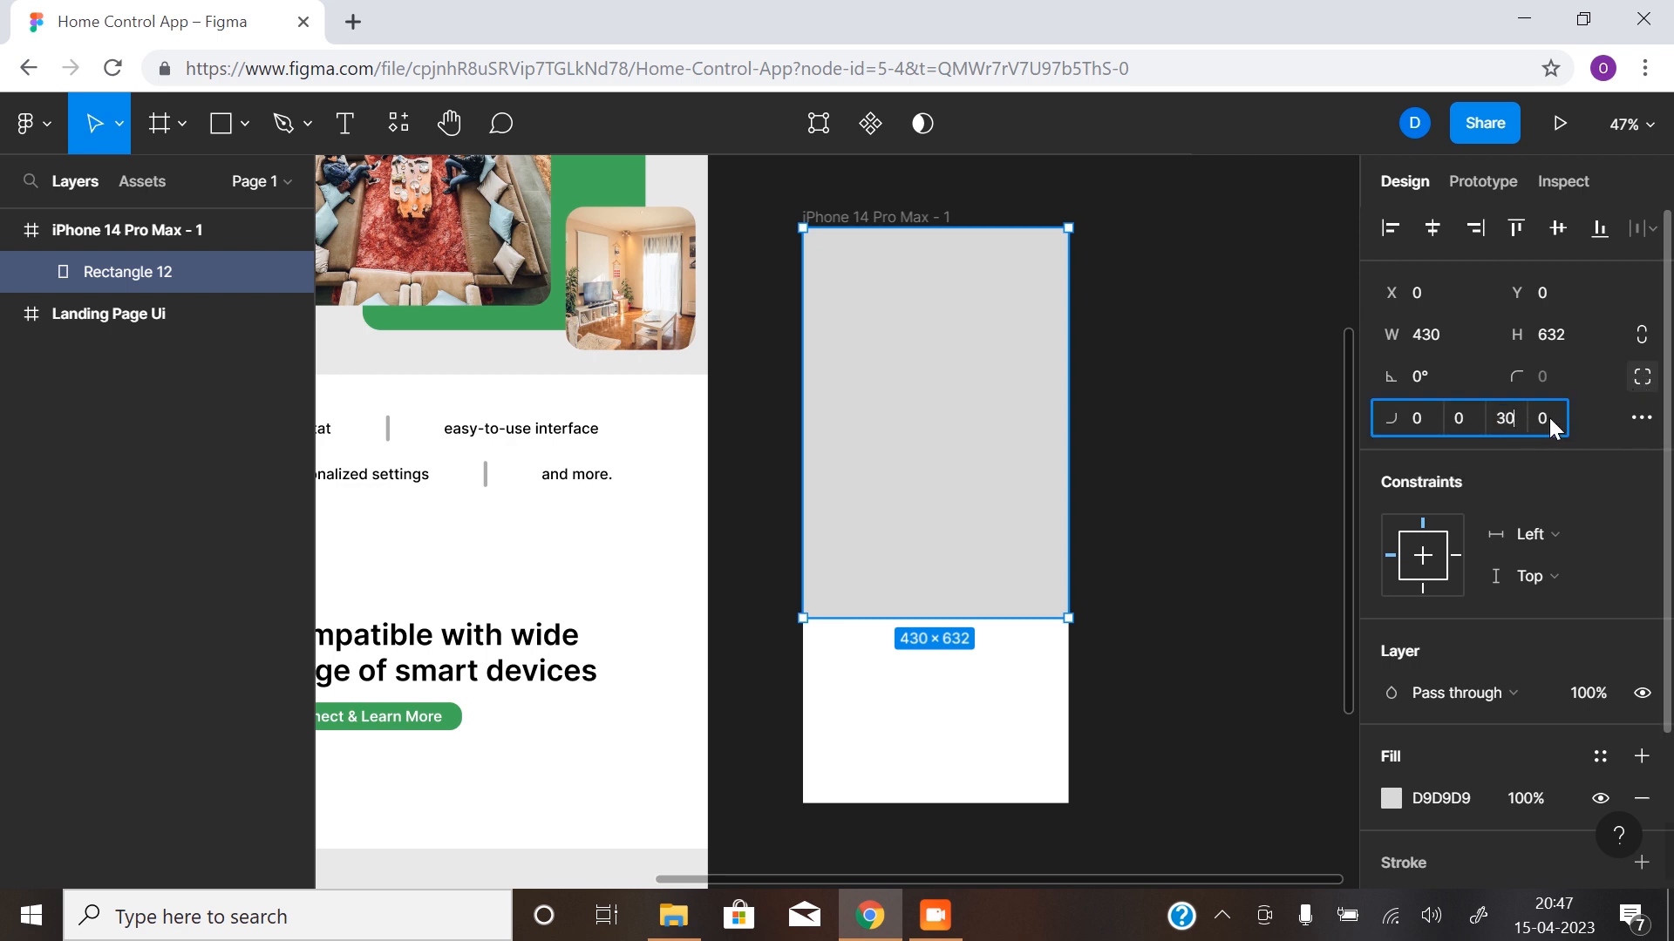
key("Tab")
type("30")
key("Return")
left_click(1012, 688)
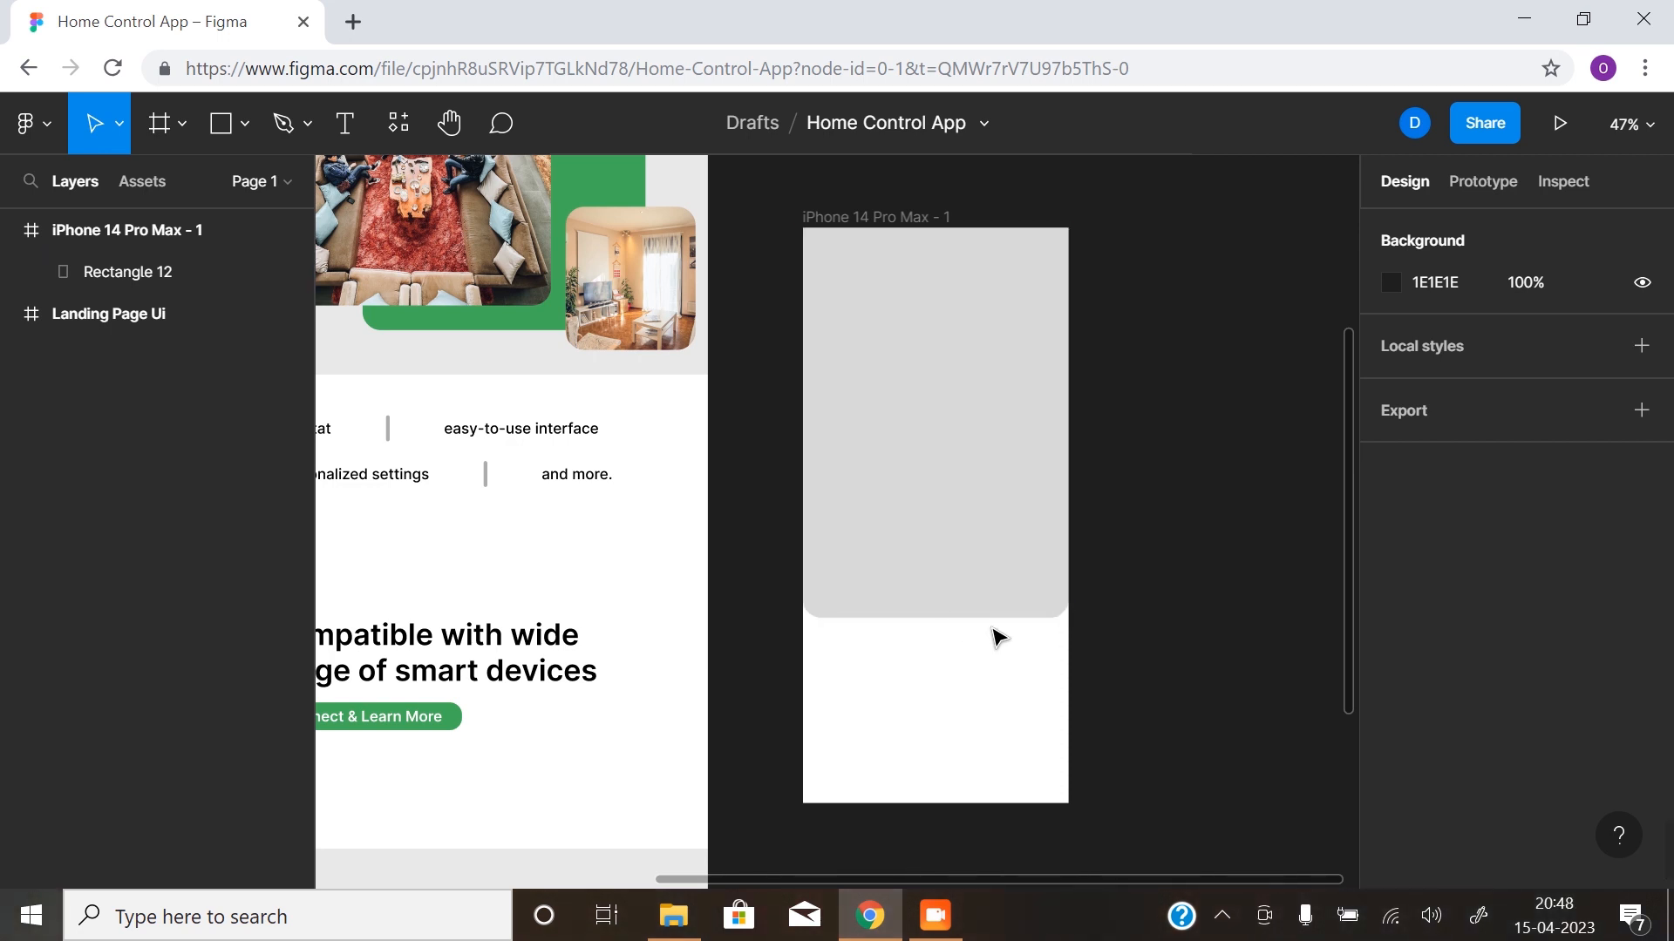
- Show the layout grids again and draw an 8 × 8 circle just below the rectangle, positioned at X 203 and Y 640
key("ctrl+shift+4")
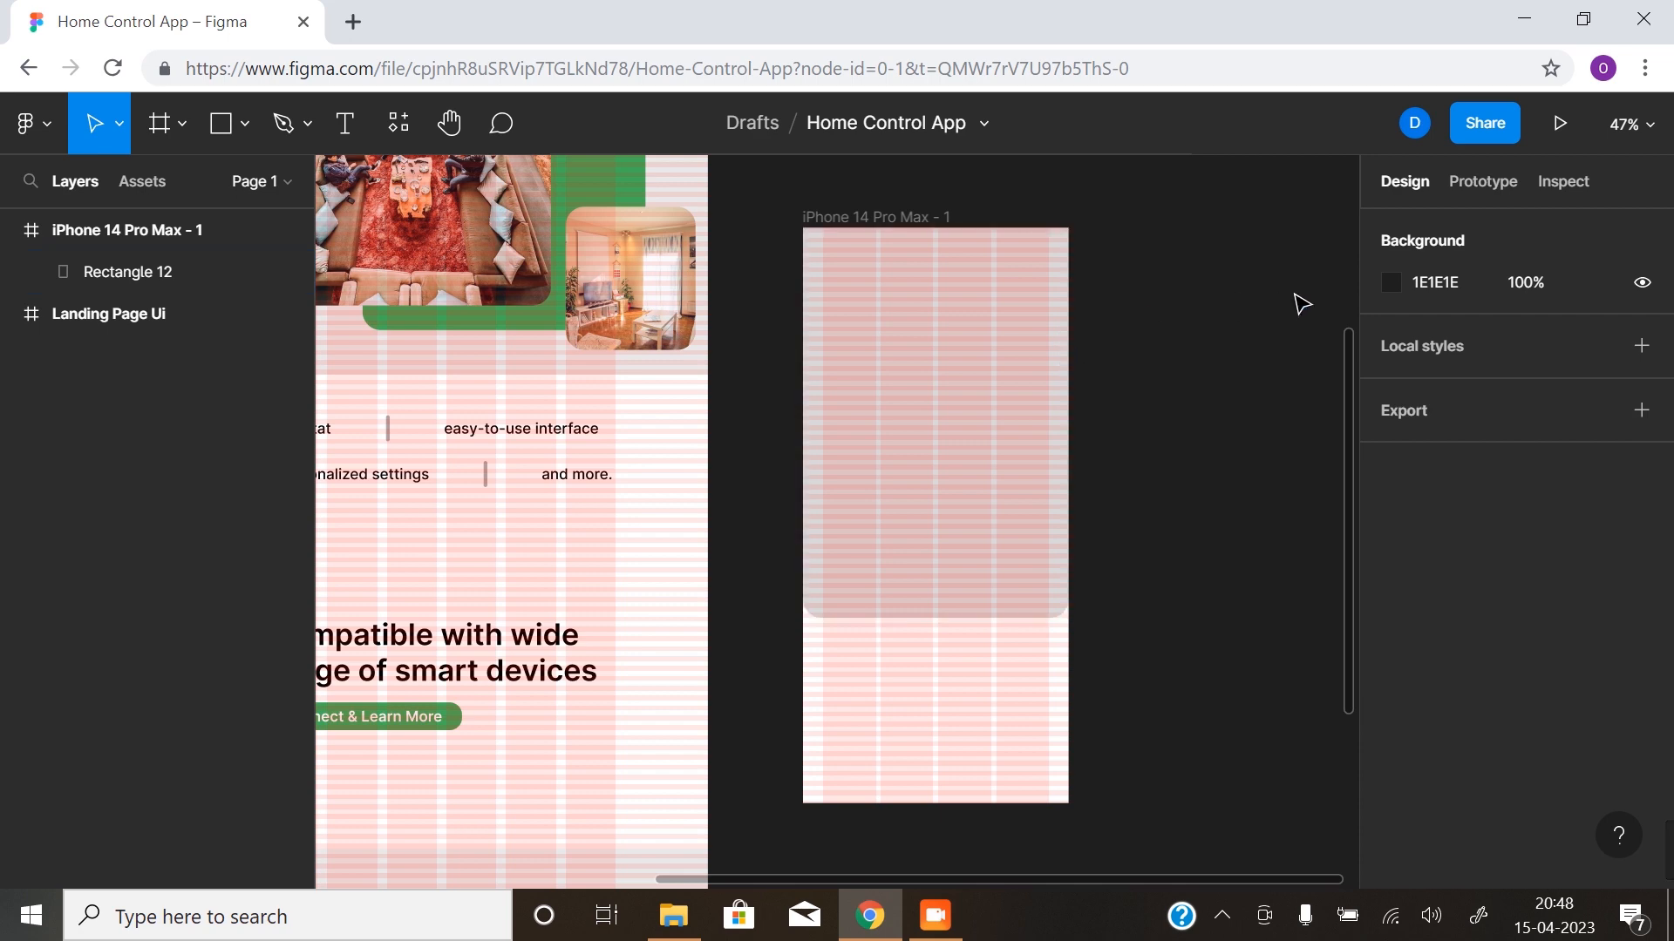
key("z")
left_click(962, 647)
left_click(916, 647)
left_click(913, 615)
left_click_drag(926, 586, 792, 729)
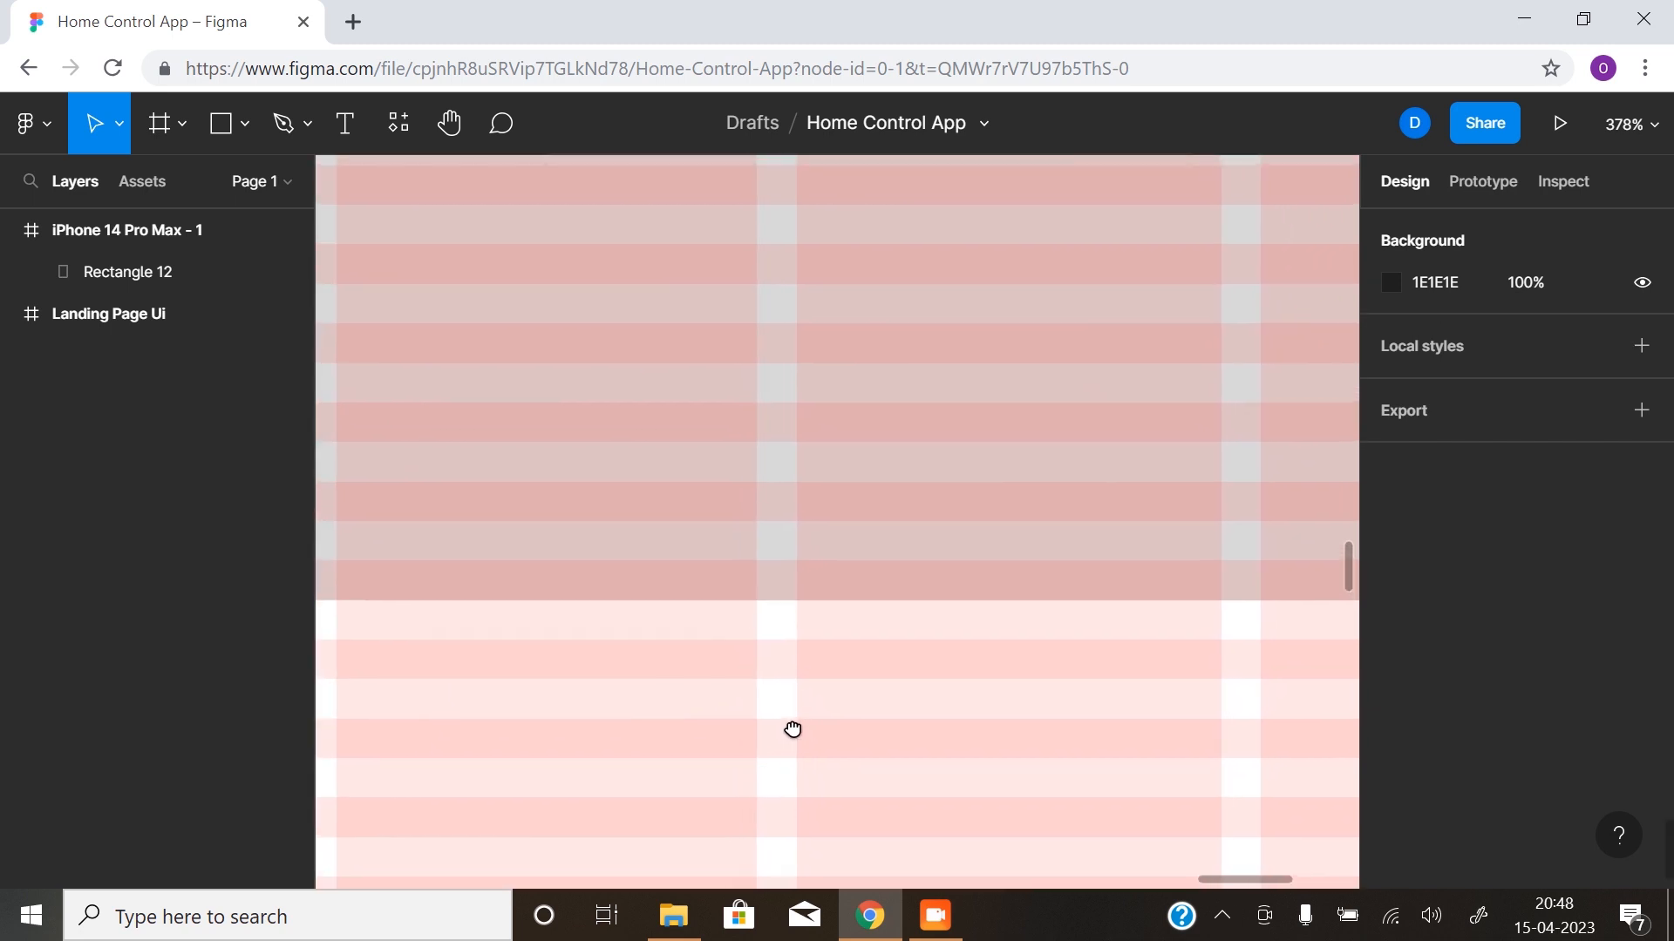
left_click(244, 131)
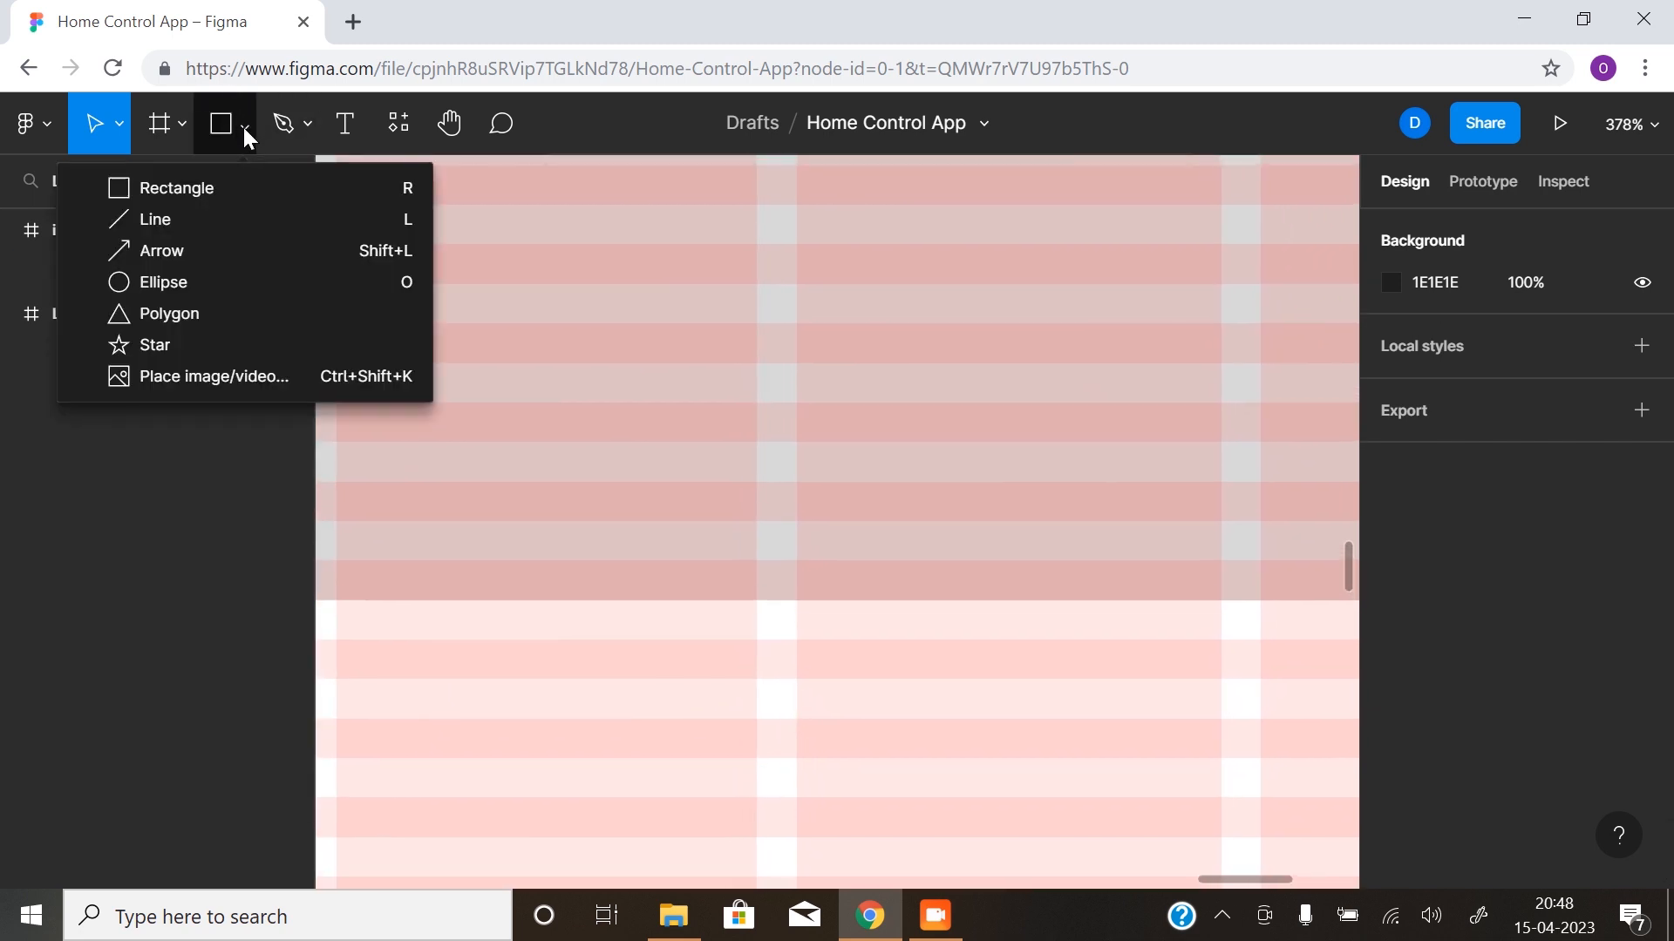
left_click(194, 285)
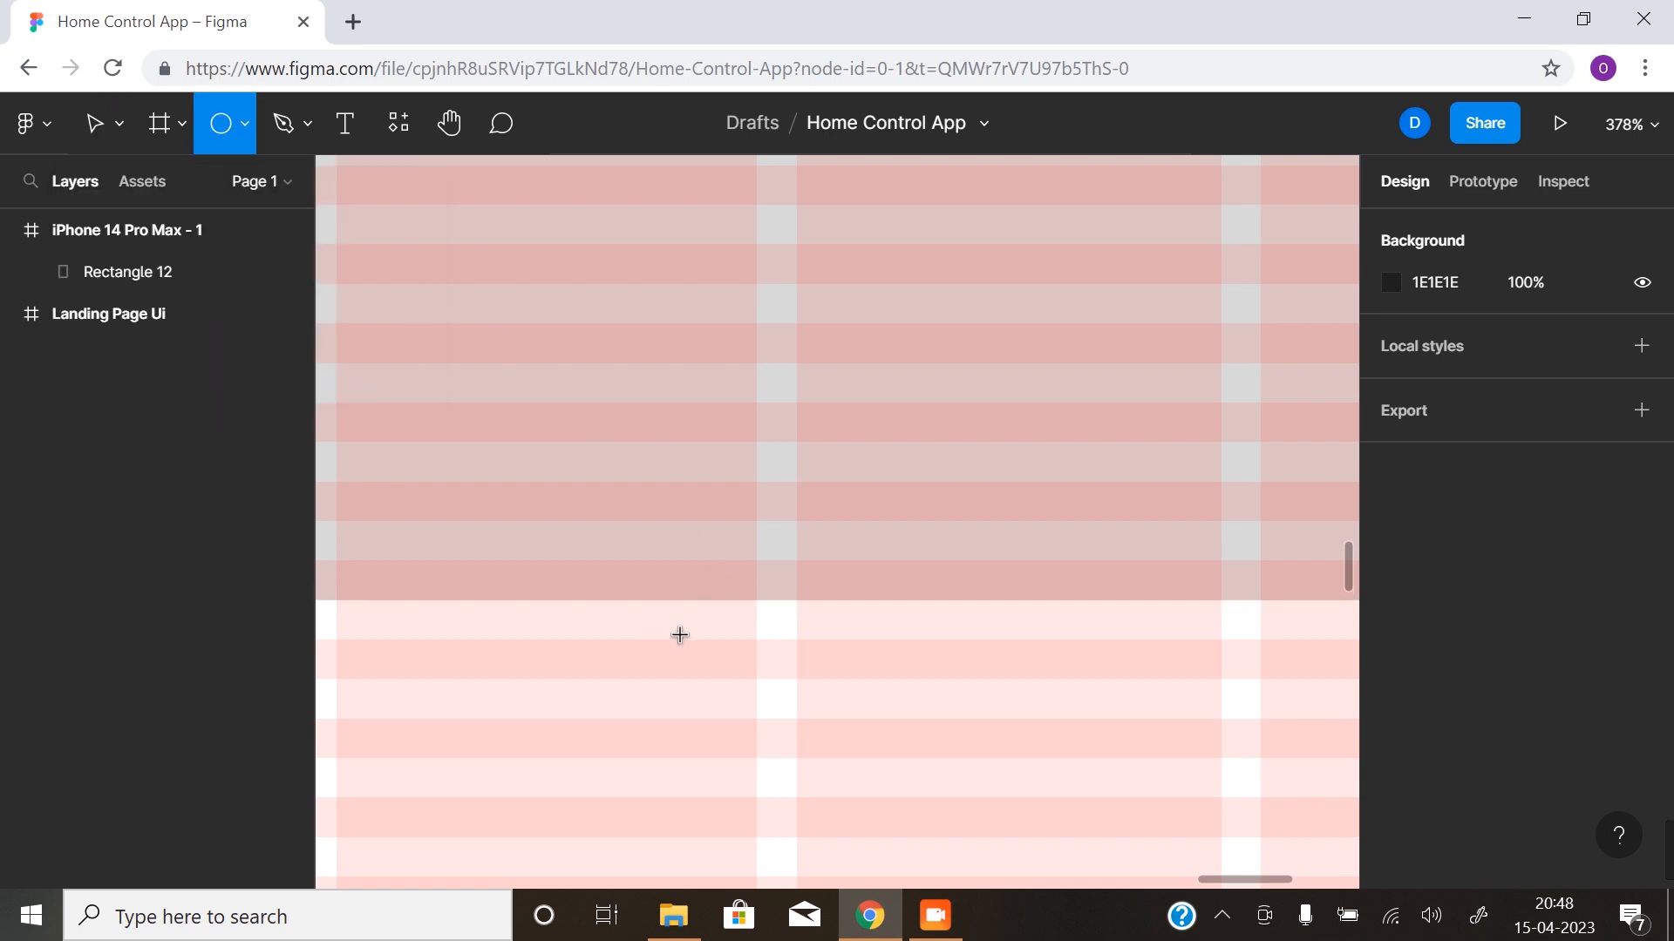
left_click_drag(701, 640, 735, 683)
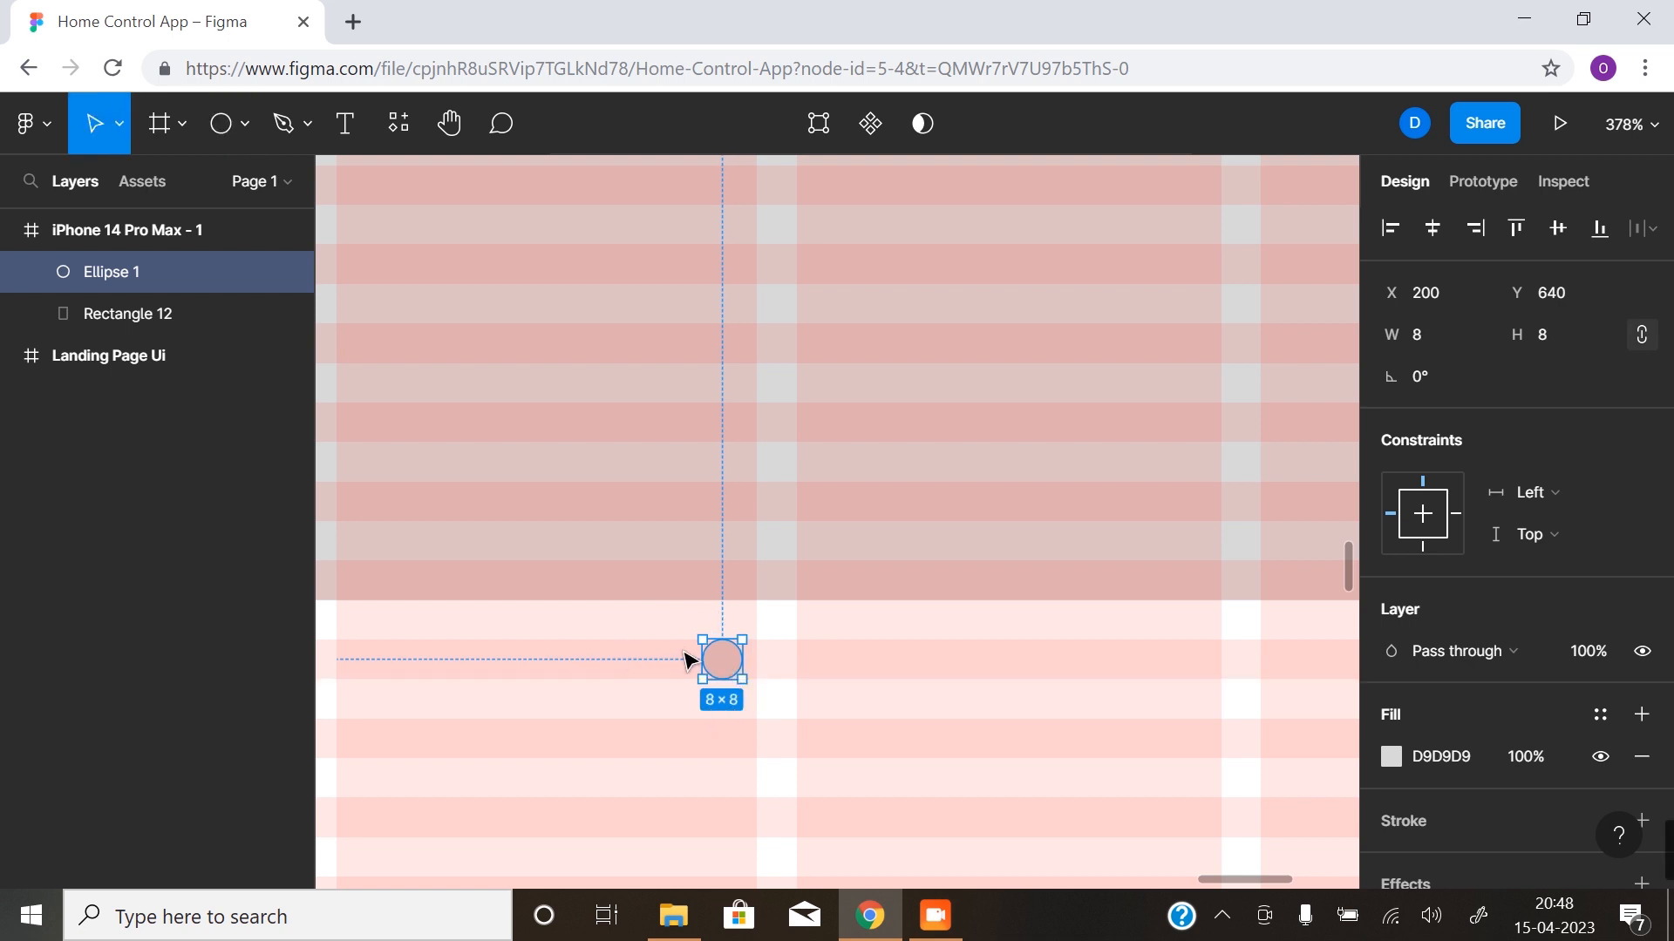
left_click_drag(732, 669, 747, 669)
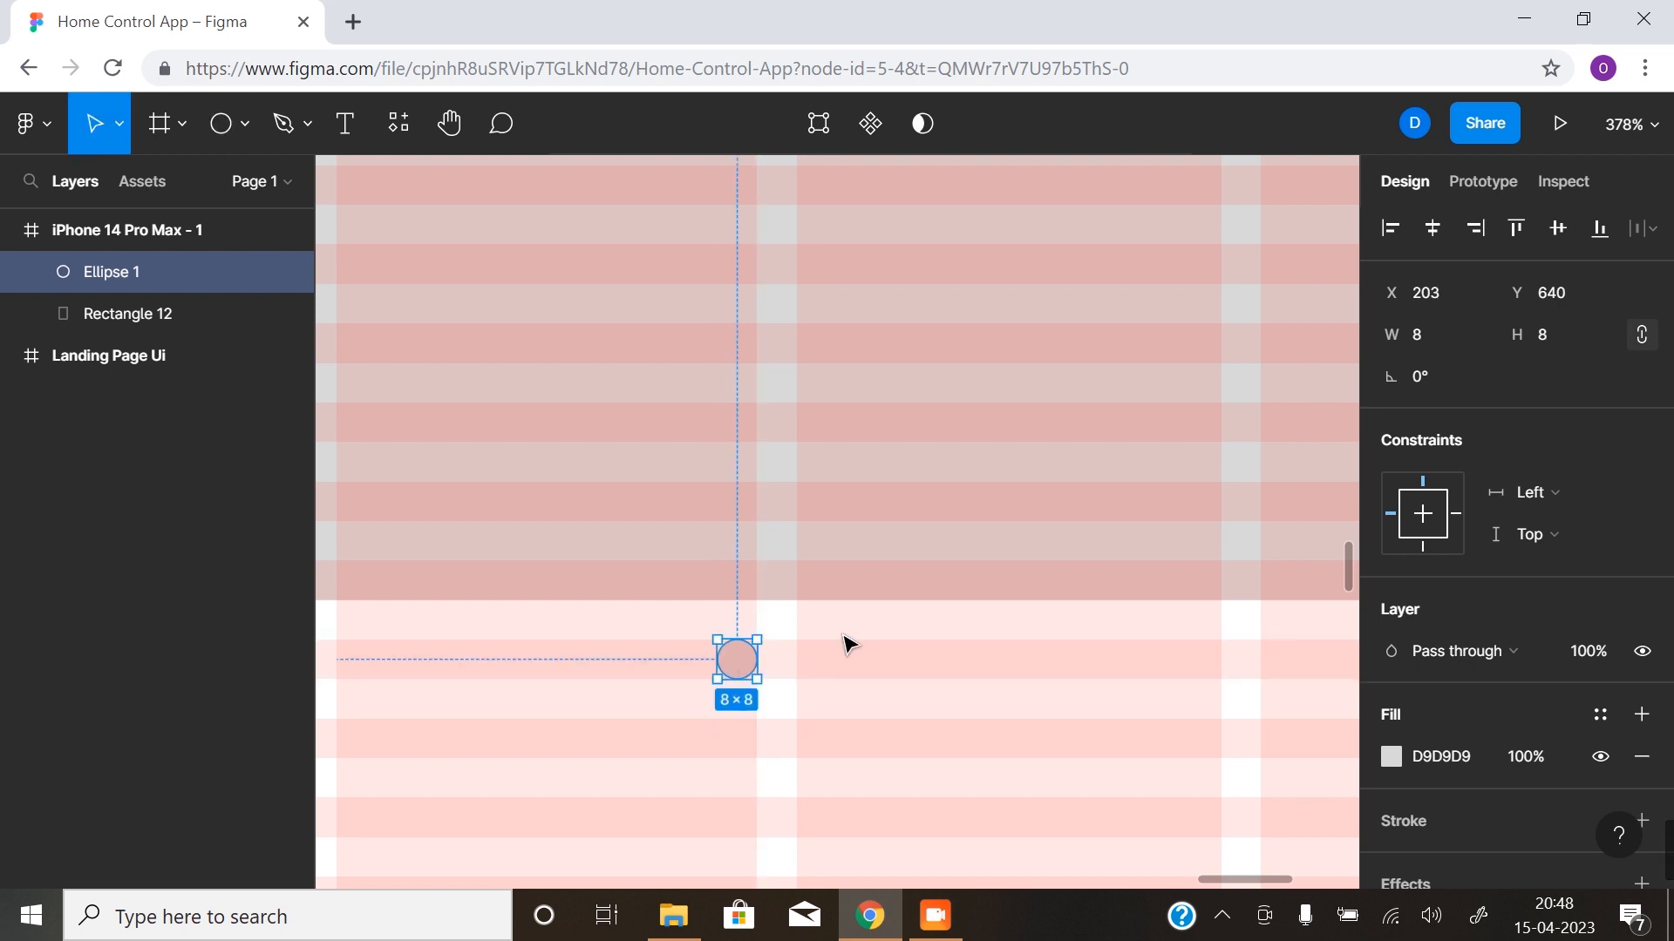
scroll(735, 710, "down", 5)
left_click_drag(758, 766, 845, 681)
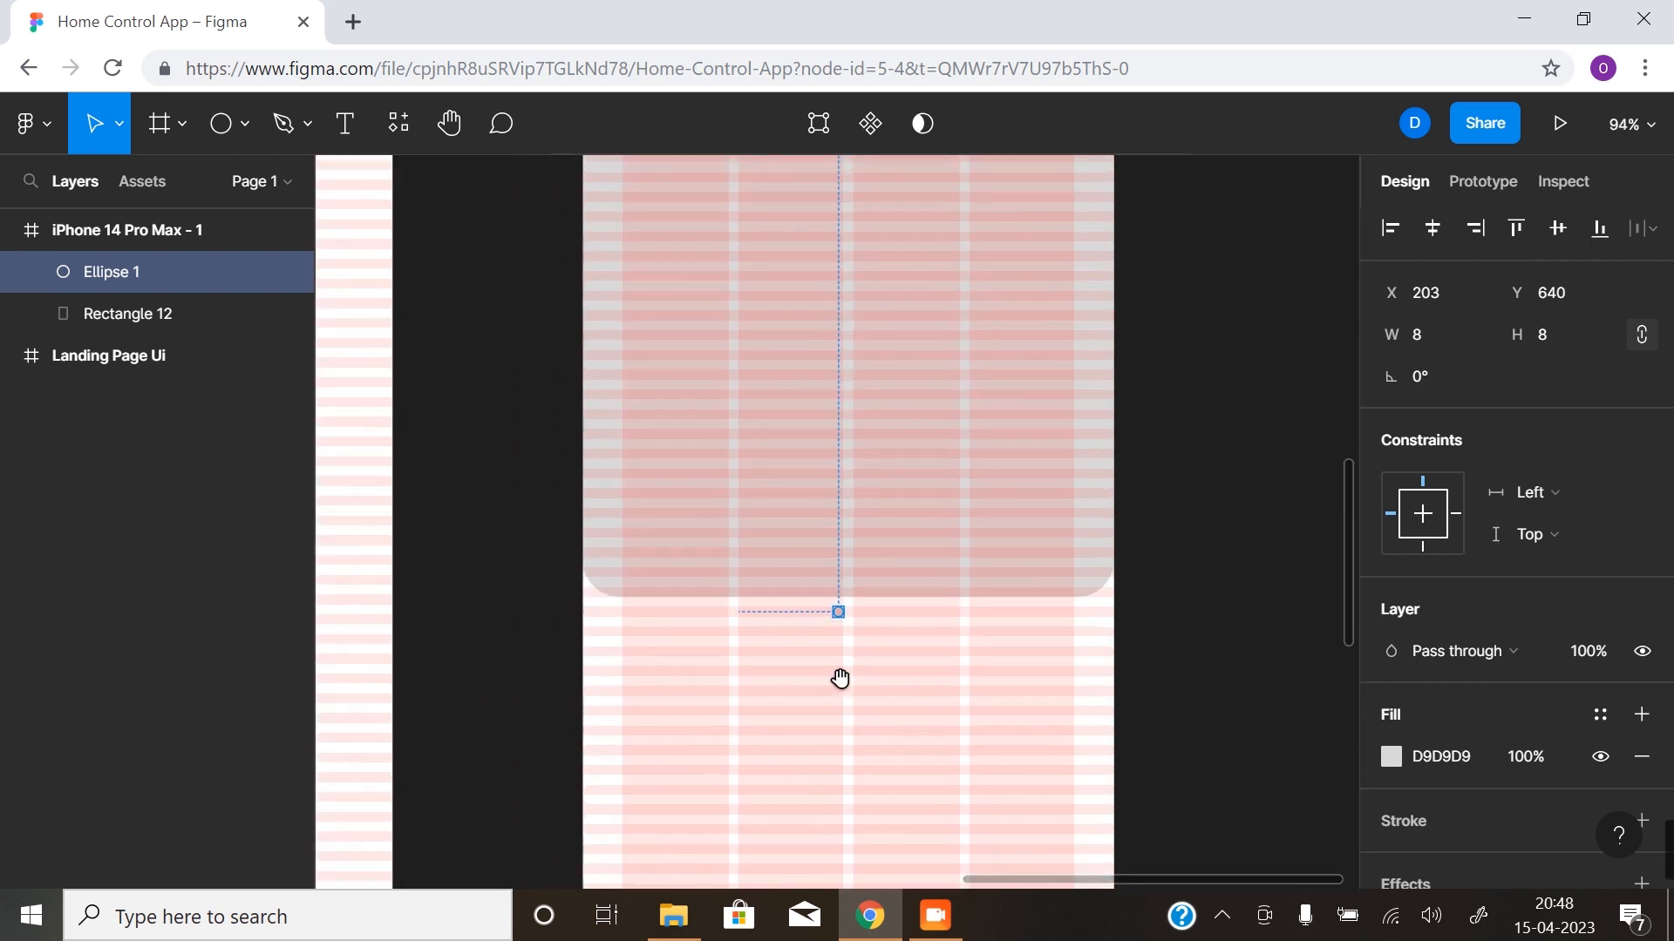
left_click(845, 620)
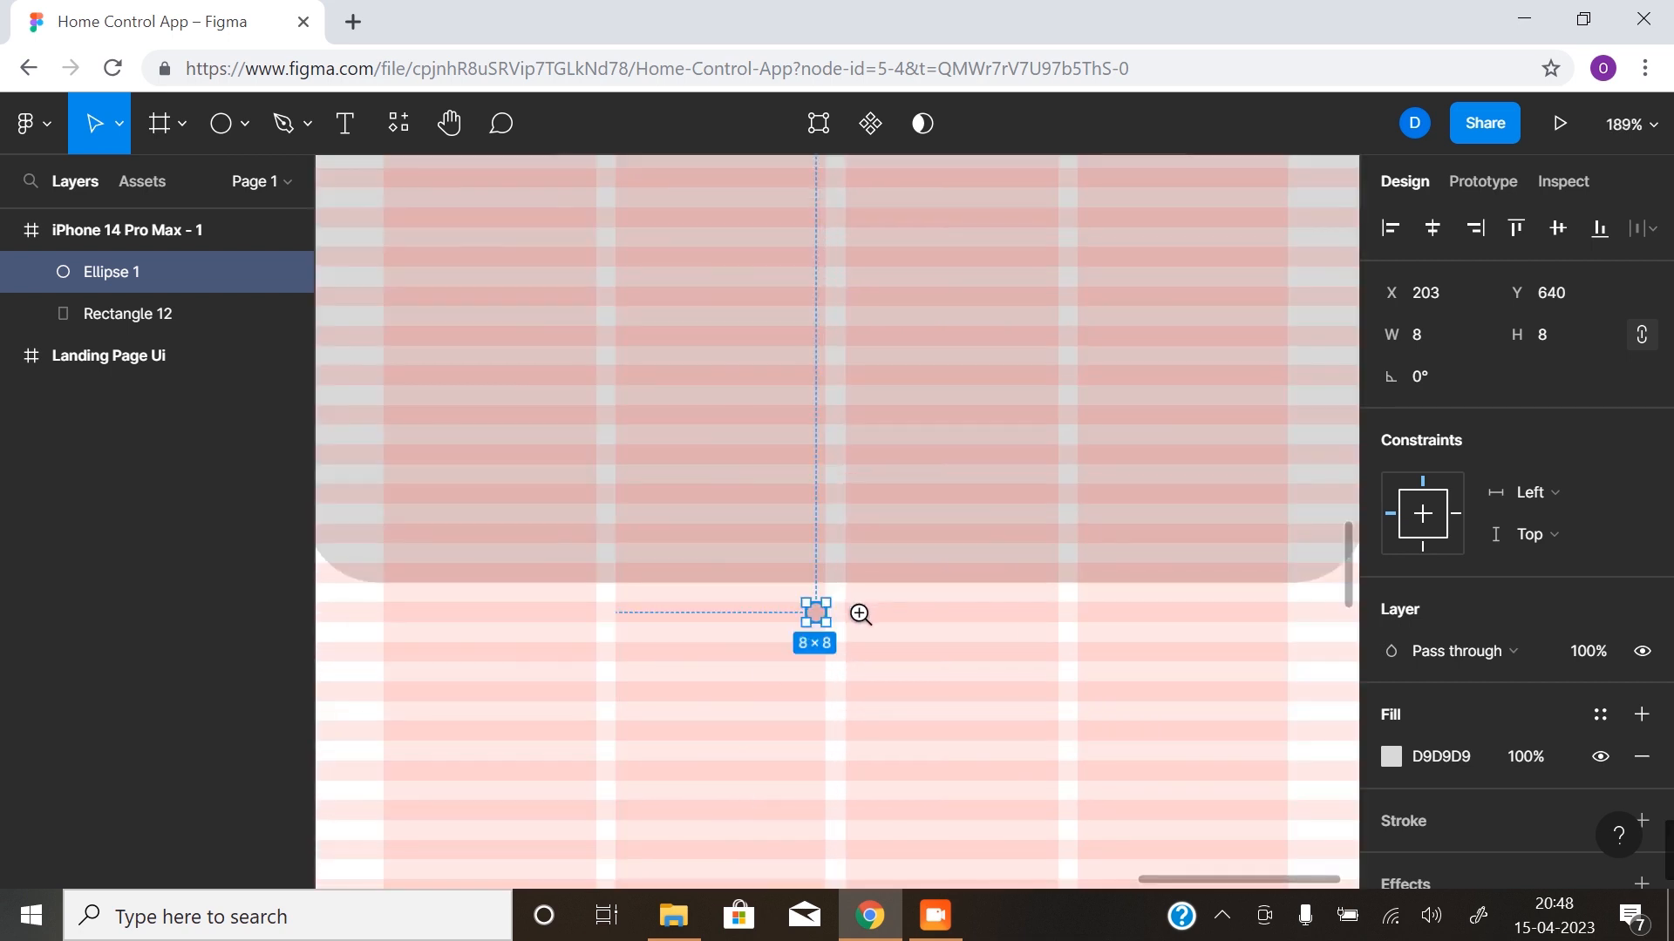
- Duplicate the 8 × 8 circle to X 219, resize the copy to 12 × 12 and move it to Y 638
left_click(816, 612)
left_click(822, 616)
scroll(698, 635, "right", 3)
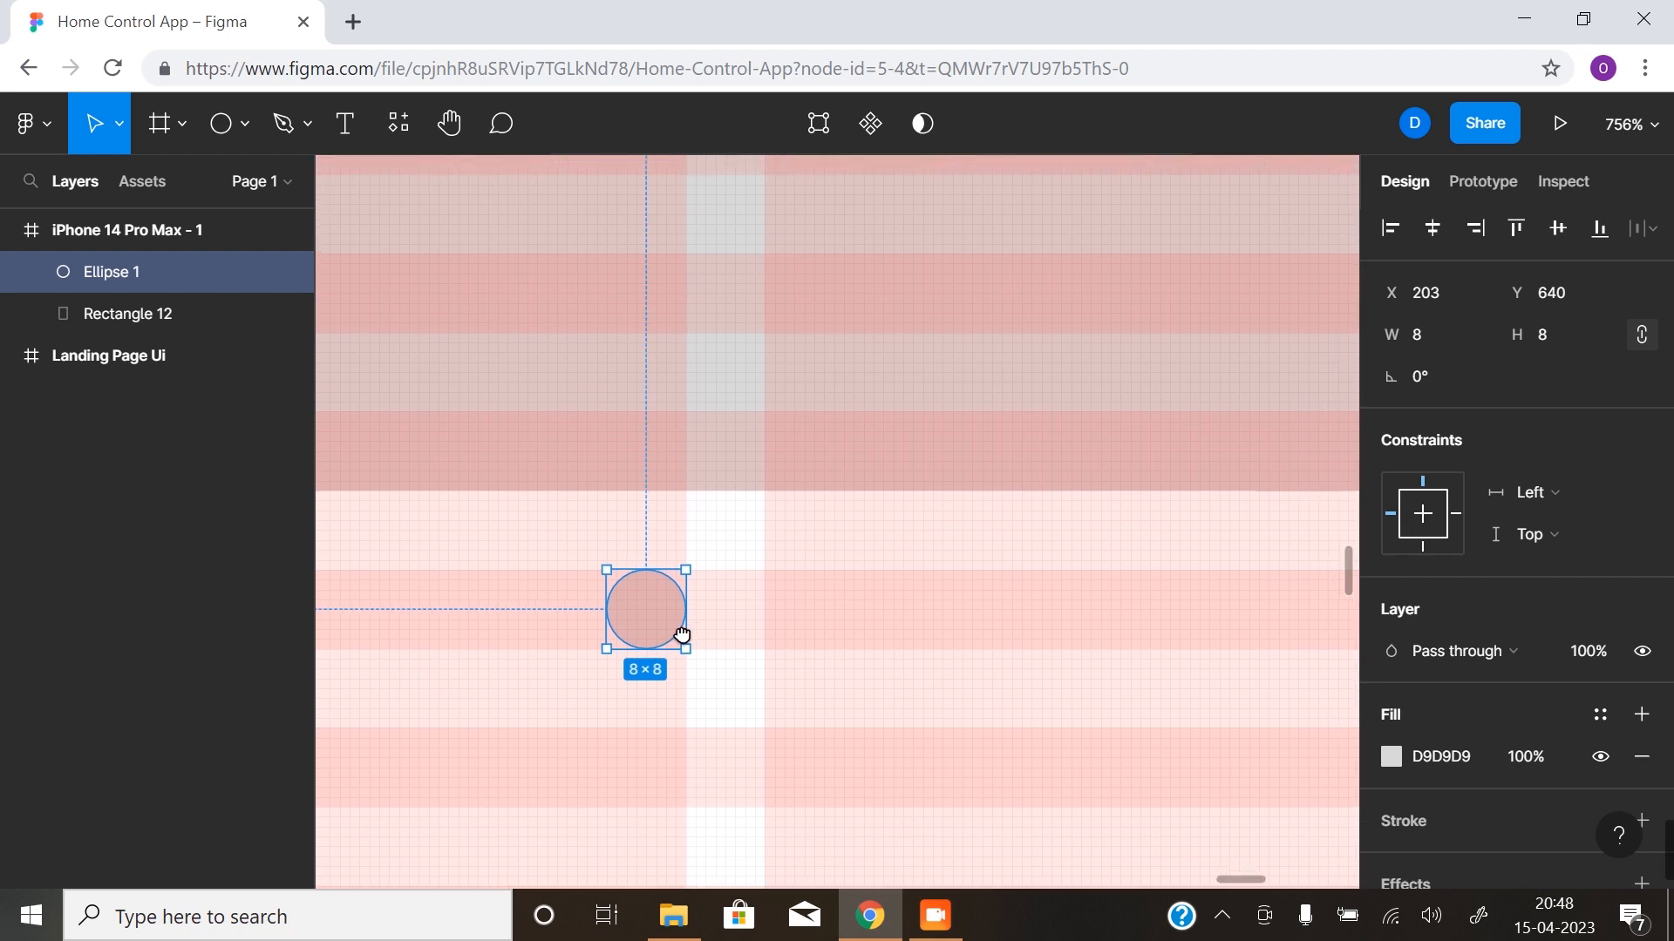
left_click_drag(634, 630, 789, 621)
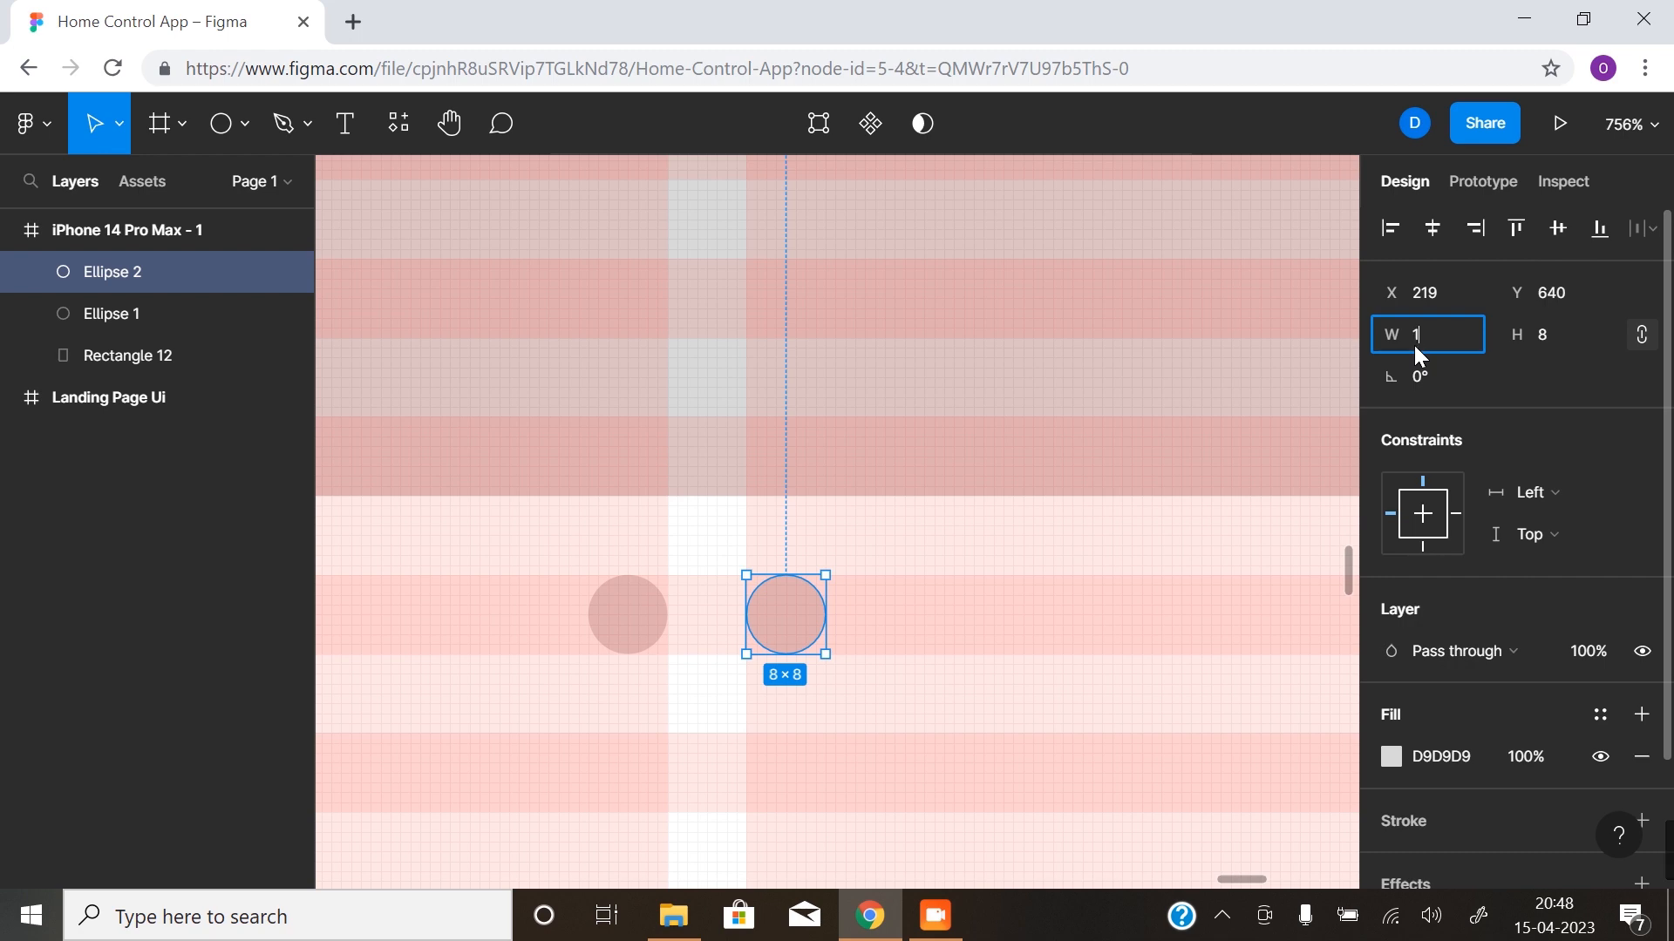
key("Return")
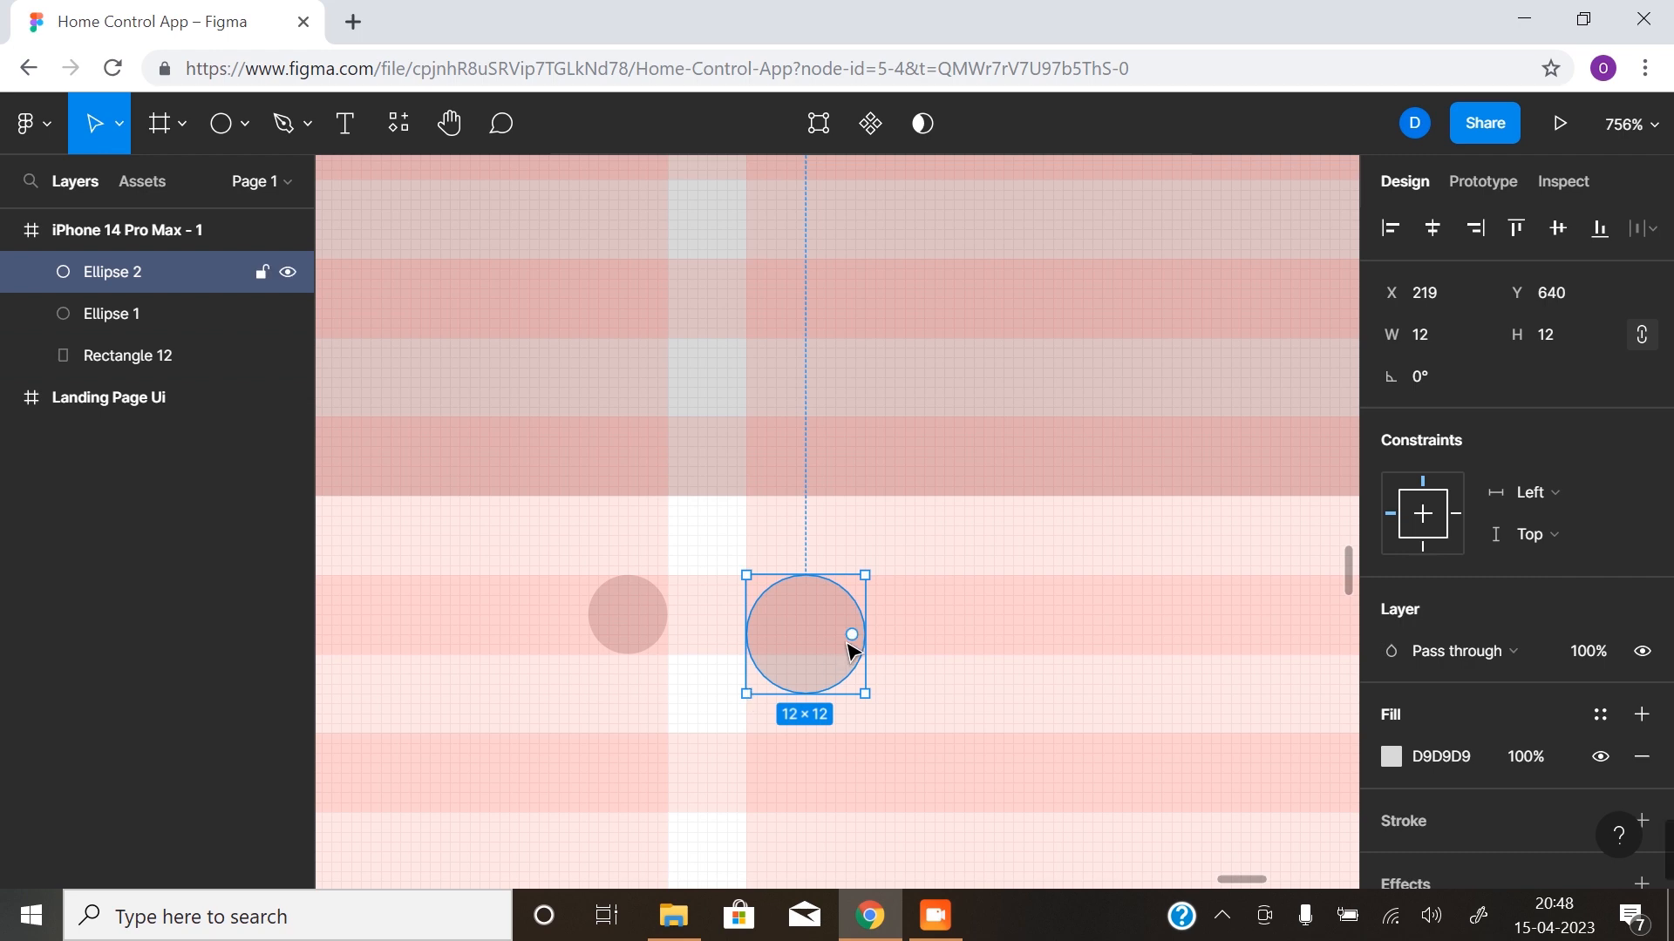
left_click_drag(822, 652, 818, 621)
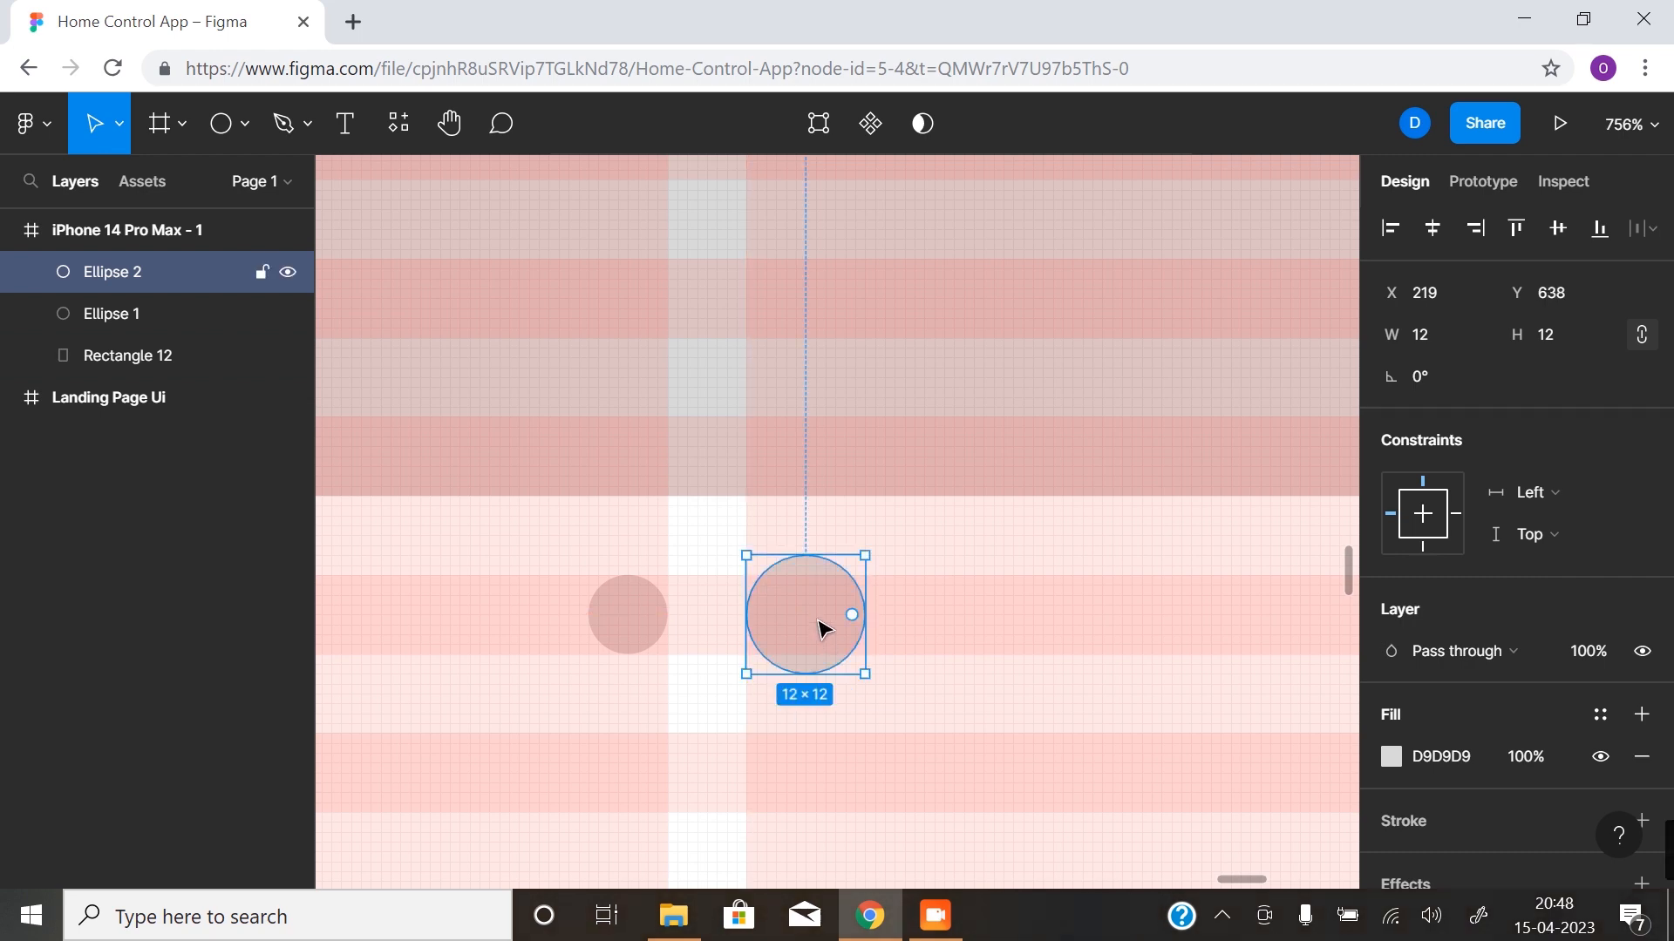
- Hide the layout grids and examine the two indicator dots below the rectangle, both in the full screen and close up
left_click(660, 678)
key("z")
left_click(710, 710, "alt")
left_click(718, 687, "alt")
left_click(718, 687, "alt")
left_click(718, 725, "alt")
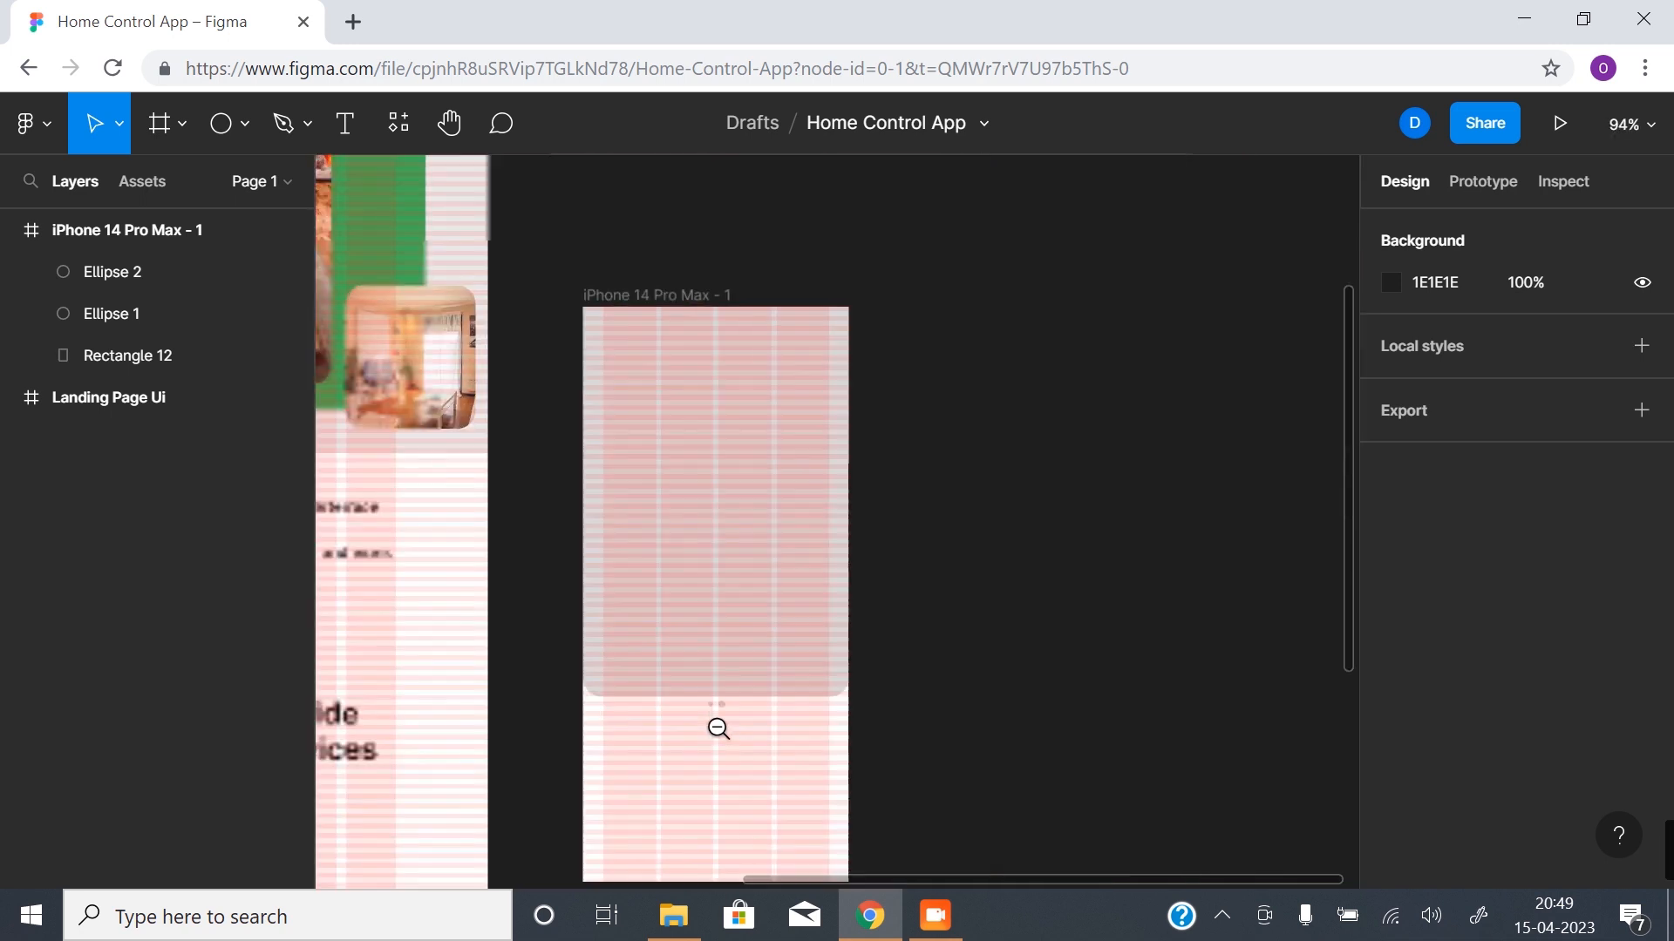
left_click_drag(724, 727, 815, 587)
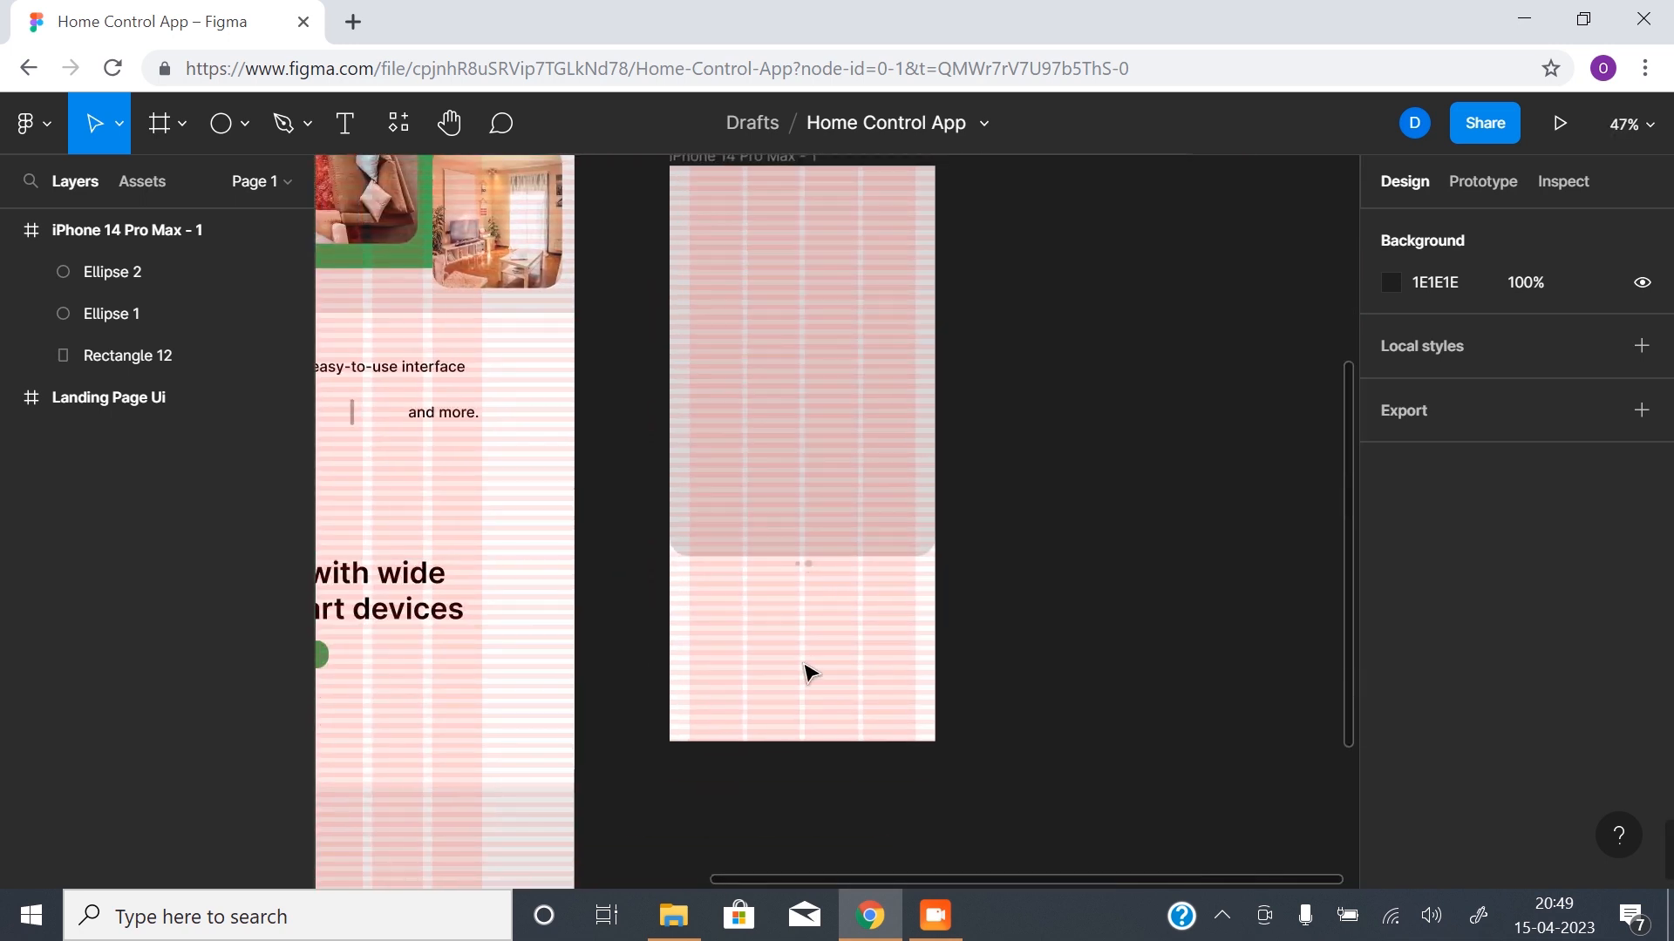
key("ctrl+shift+4")
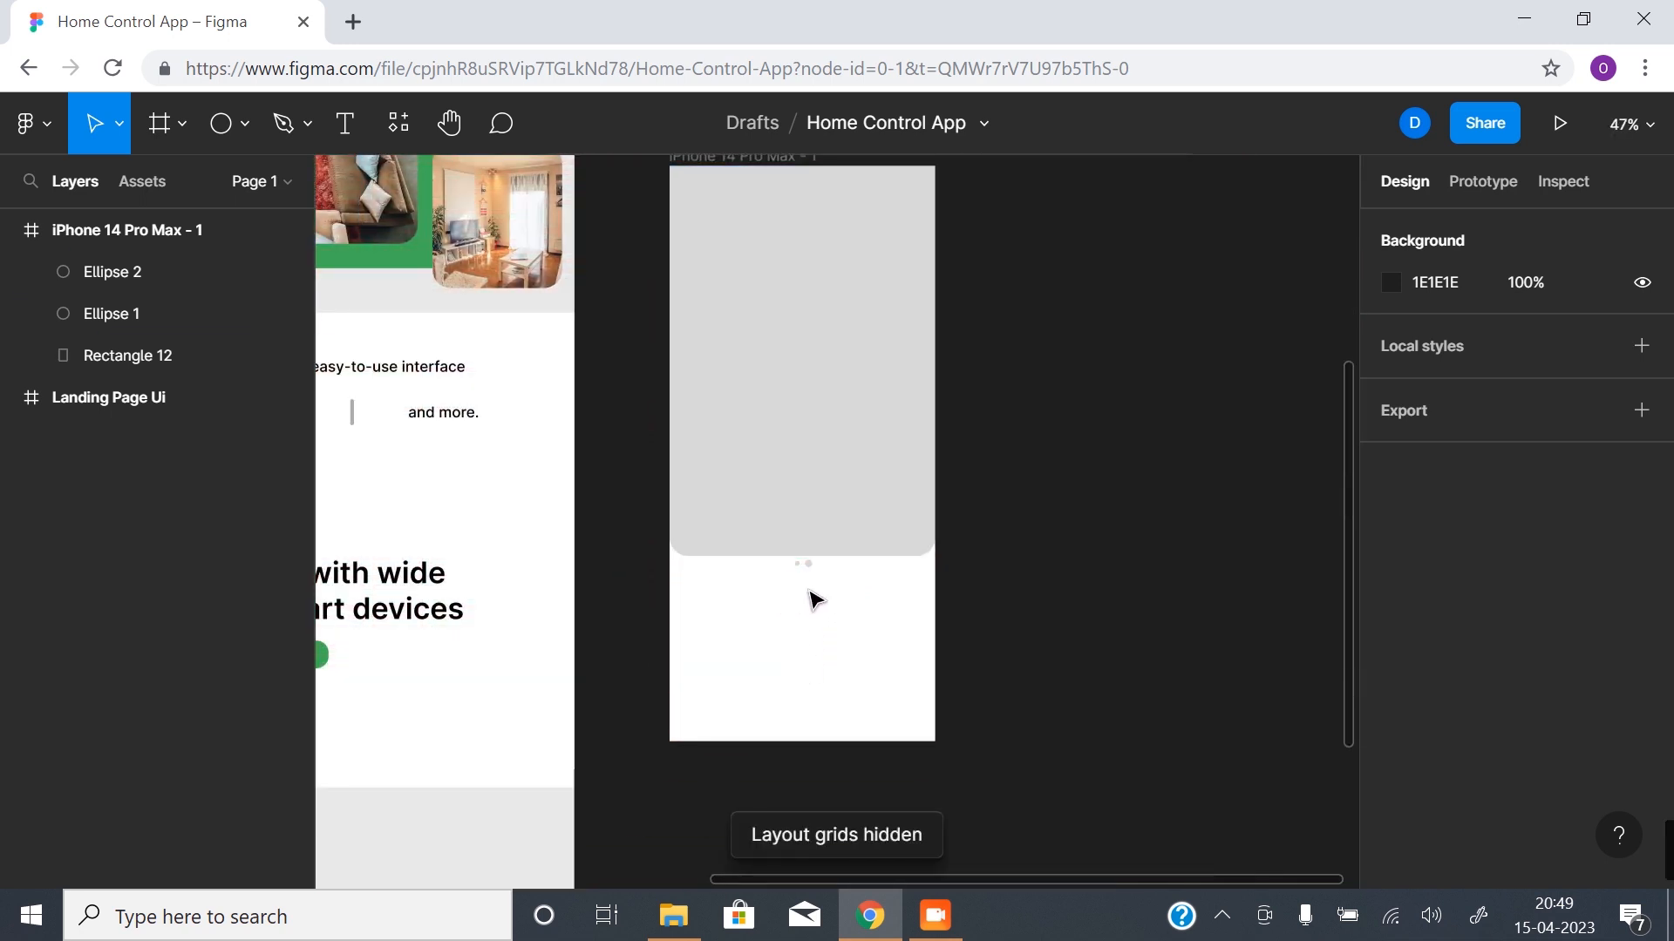
key("z")
left_click(807, 562)
left_click(807, 563)
left_click(807, 563)
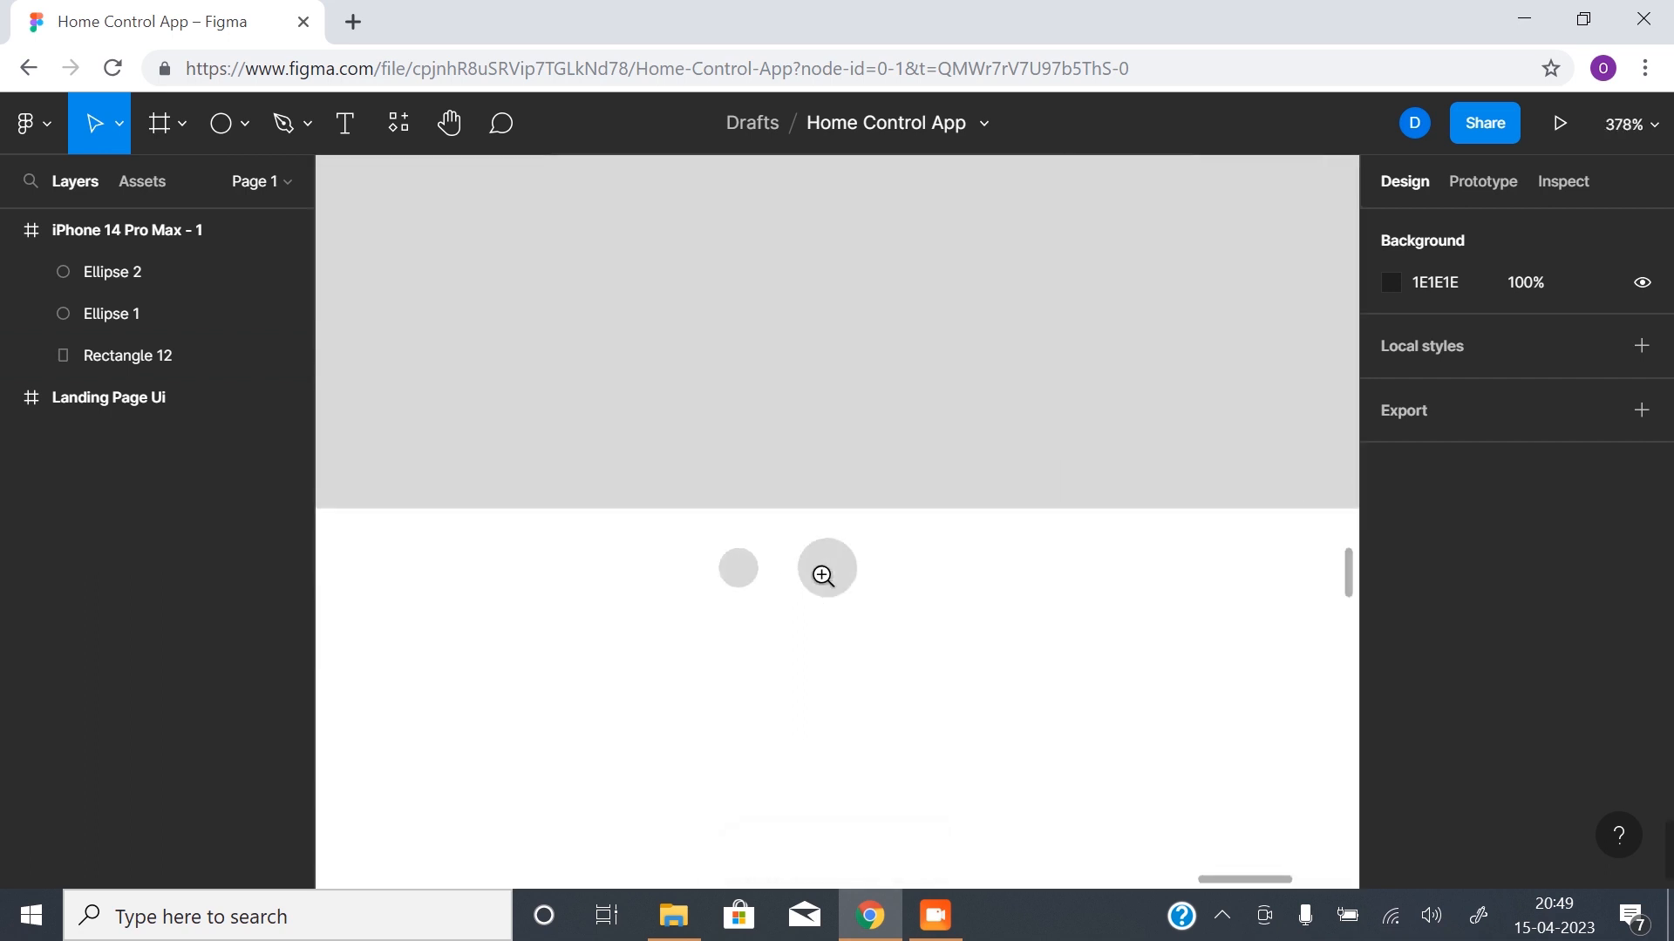
left_click_drag(808, 563, 874, 728)
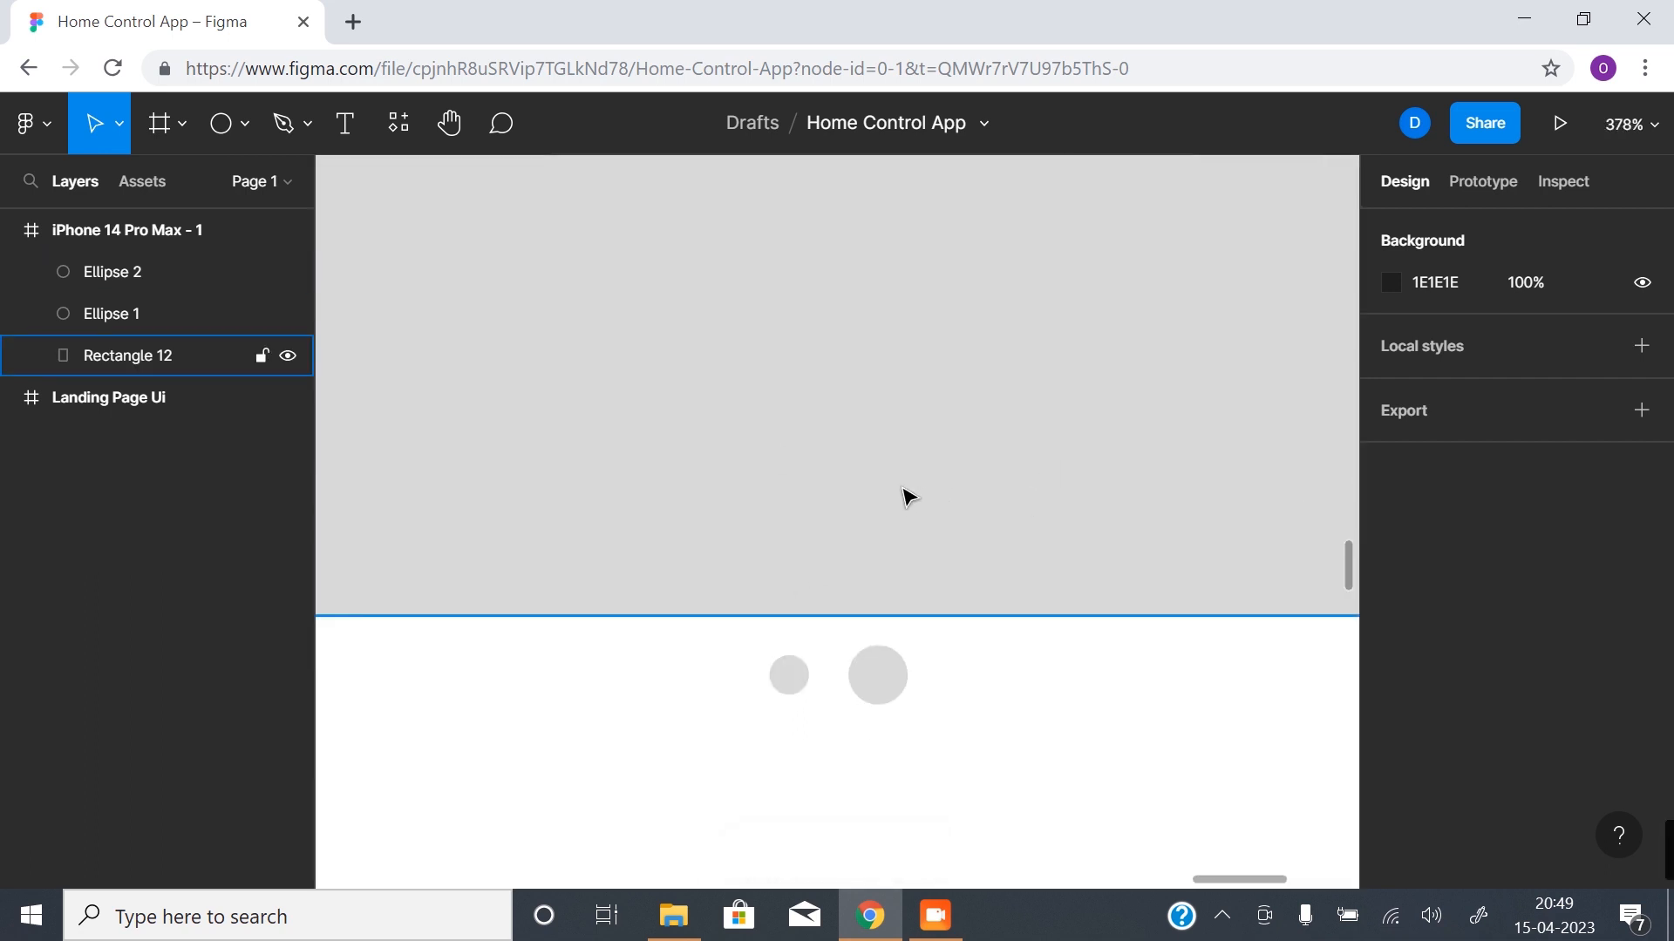
left_click(793, 691)
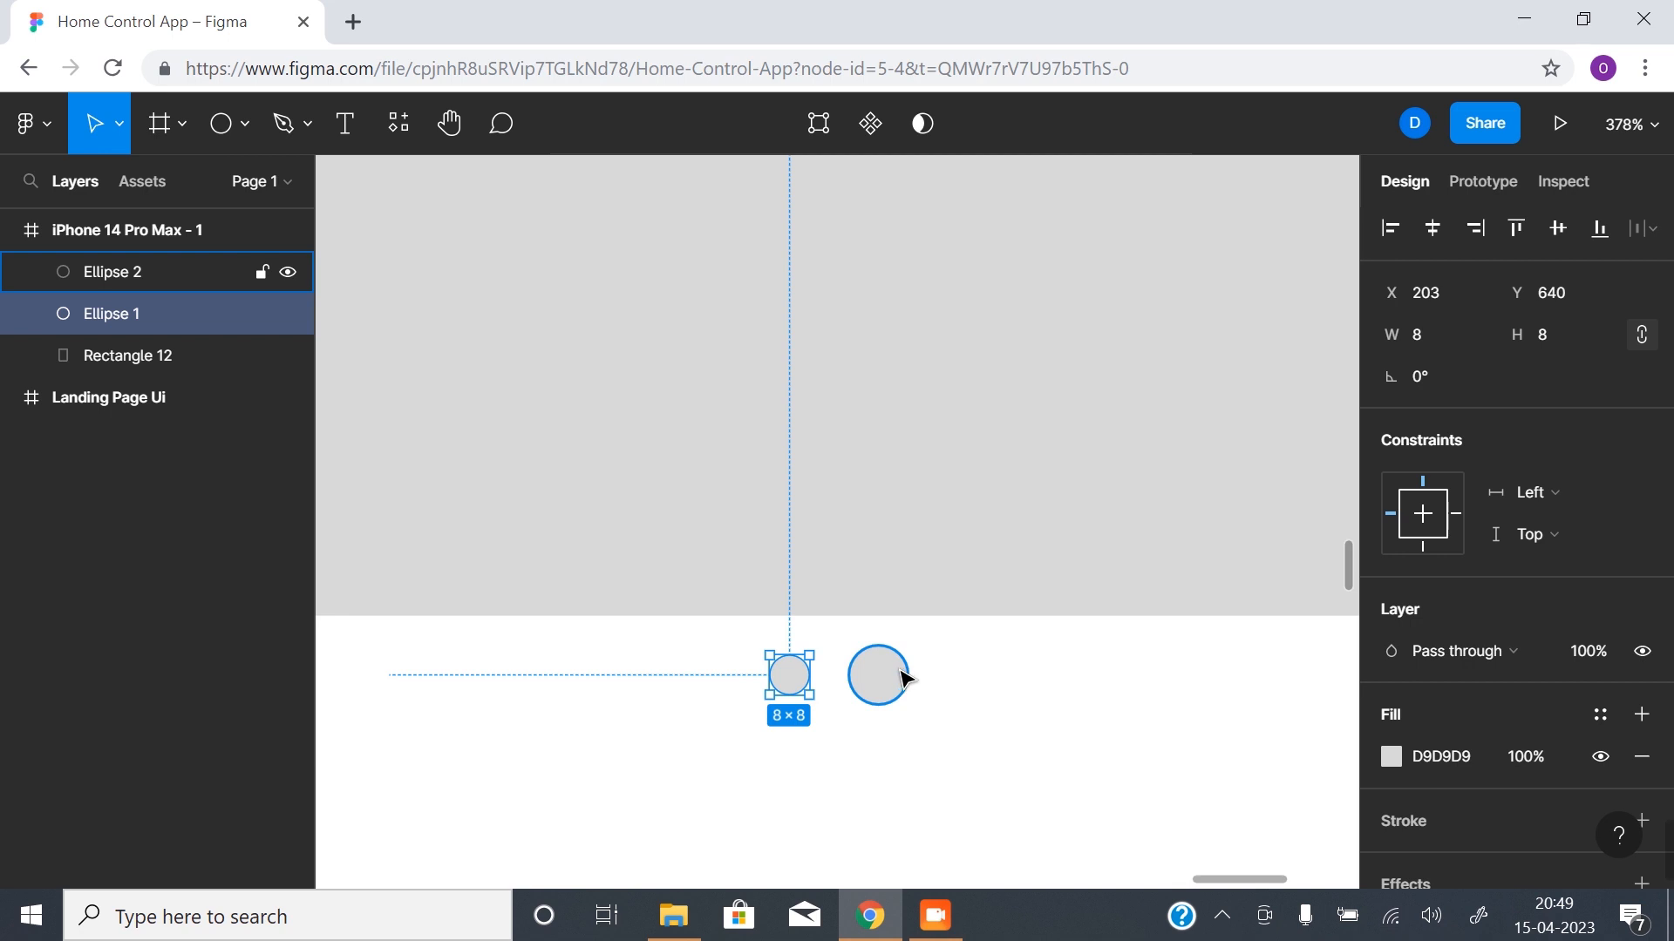
- Show the layout grids again and swap the two dots, with the 8 × 8 circle at X 219 and the 12 × 12 circle before the centre gutter
key("ctrl+shift+4")
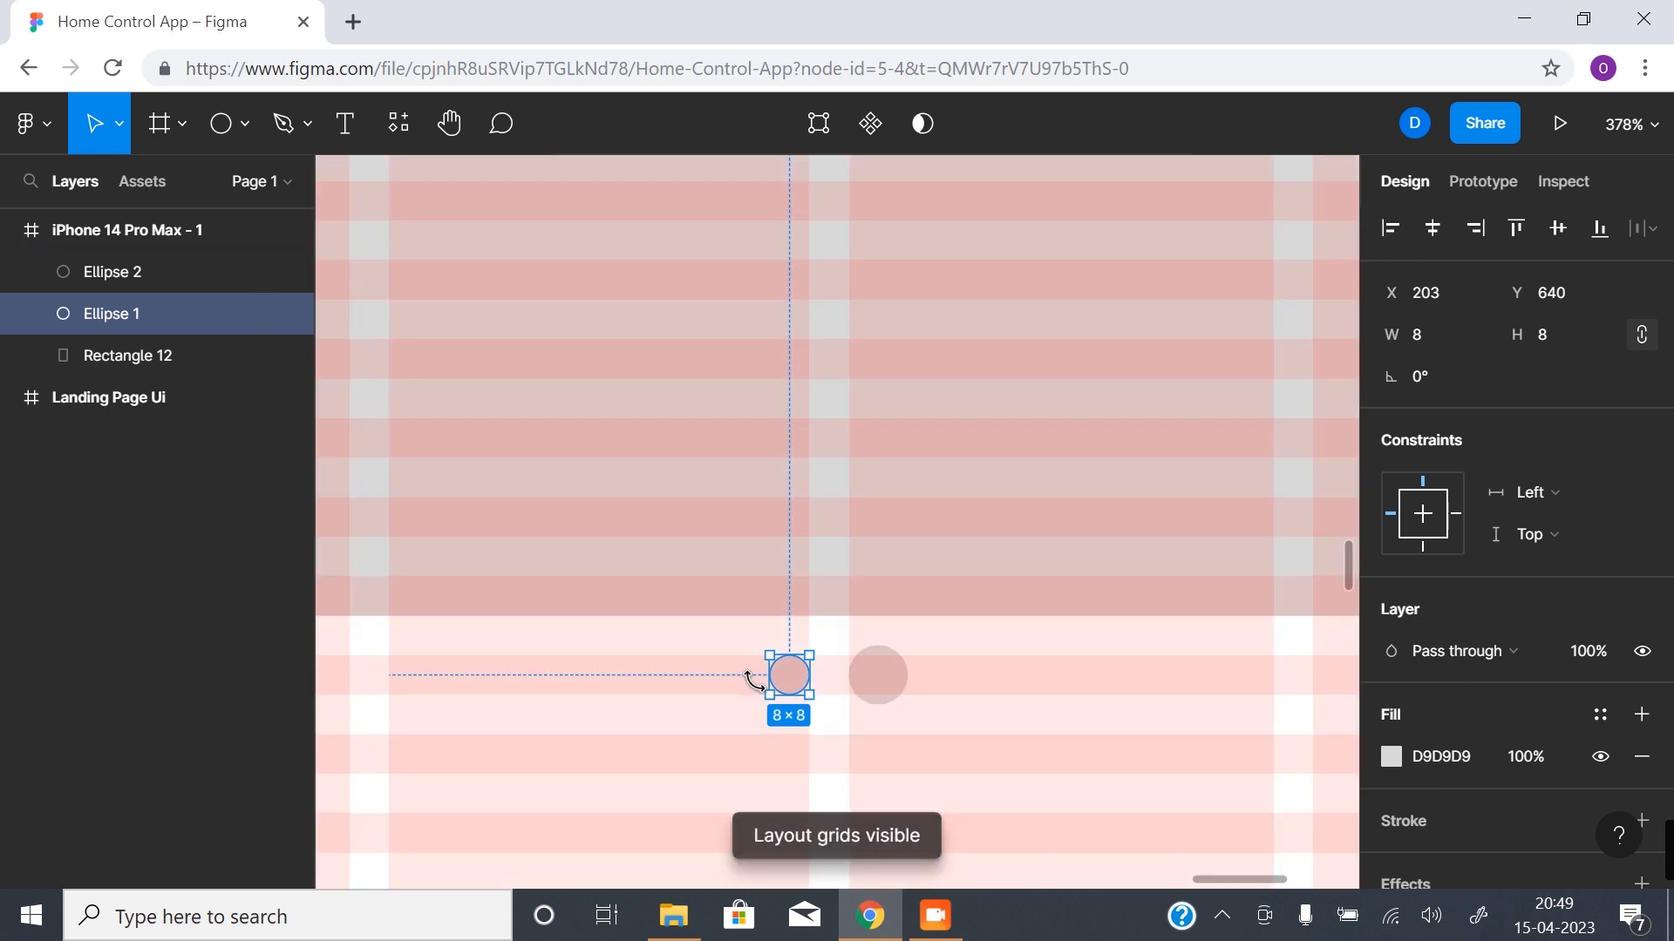
key("z")
left_click(826, 677)
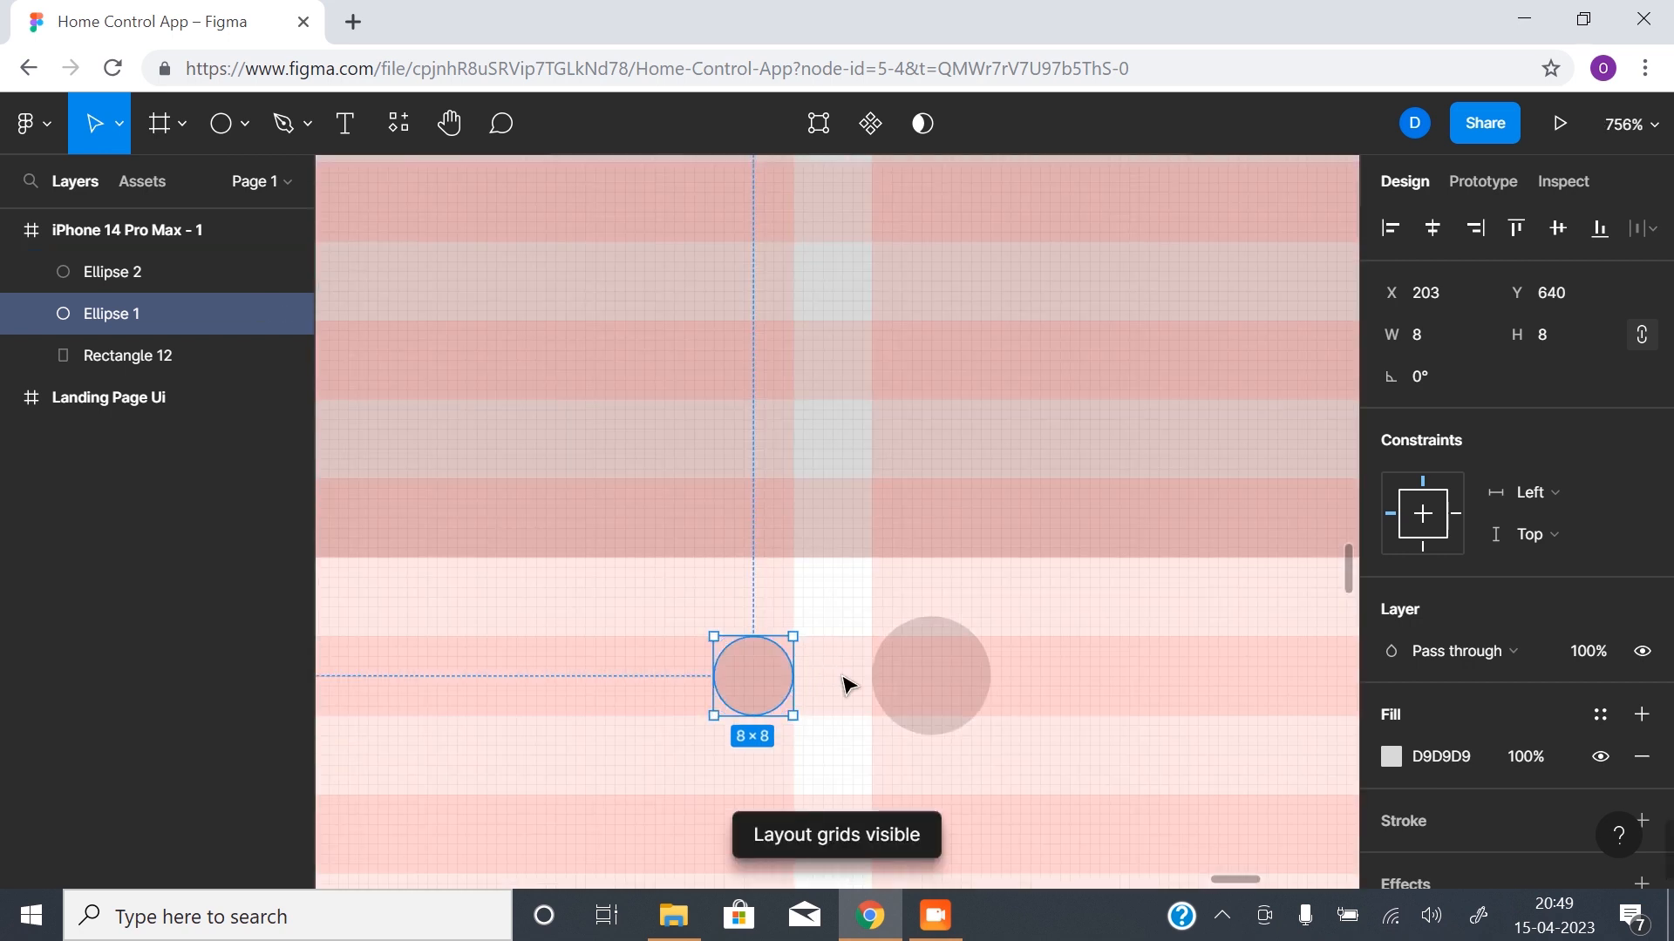
mouse_move(735, 676)
left_mouse_down()
mouse_move(1036, 676)
mouse_move(757, 682)
left_mouse_up()
left_click(847, 682)
left_click_drag(1054, 677, 909, 678)
- Hide the layout grids and check the swapped dots against the whole phone frame
scroll(833, 682, "down", 10)
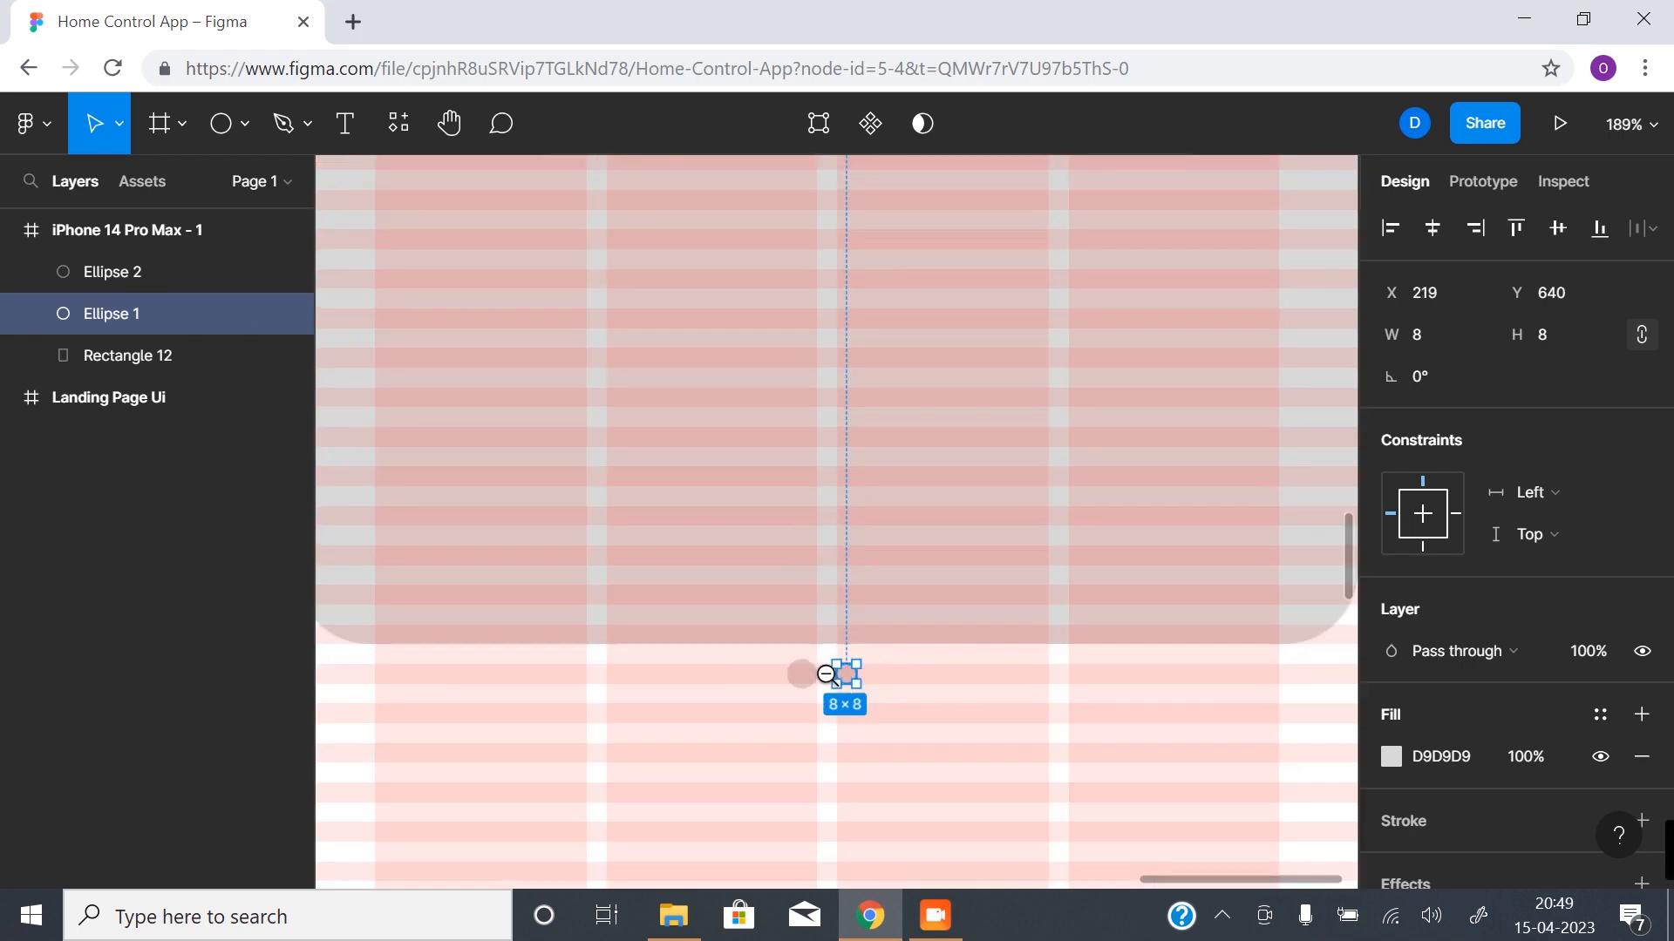
scroll(816, 601, "down", 4)
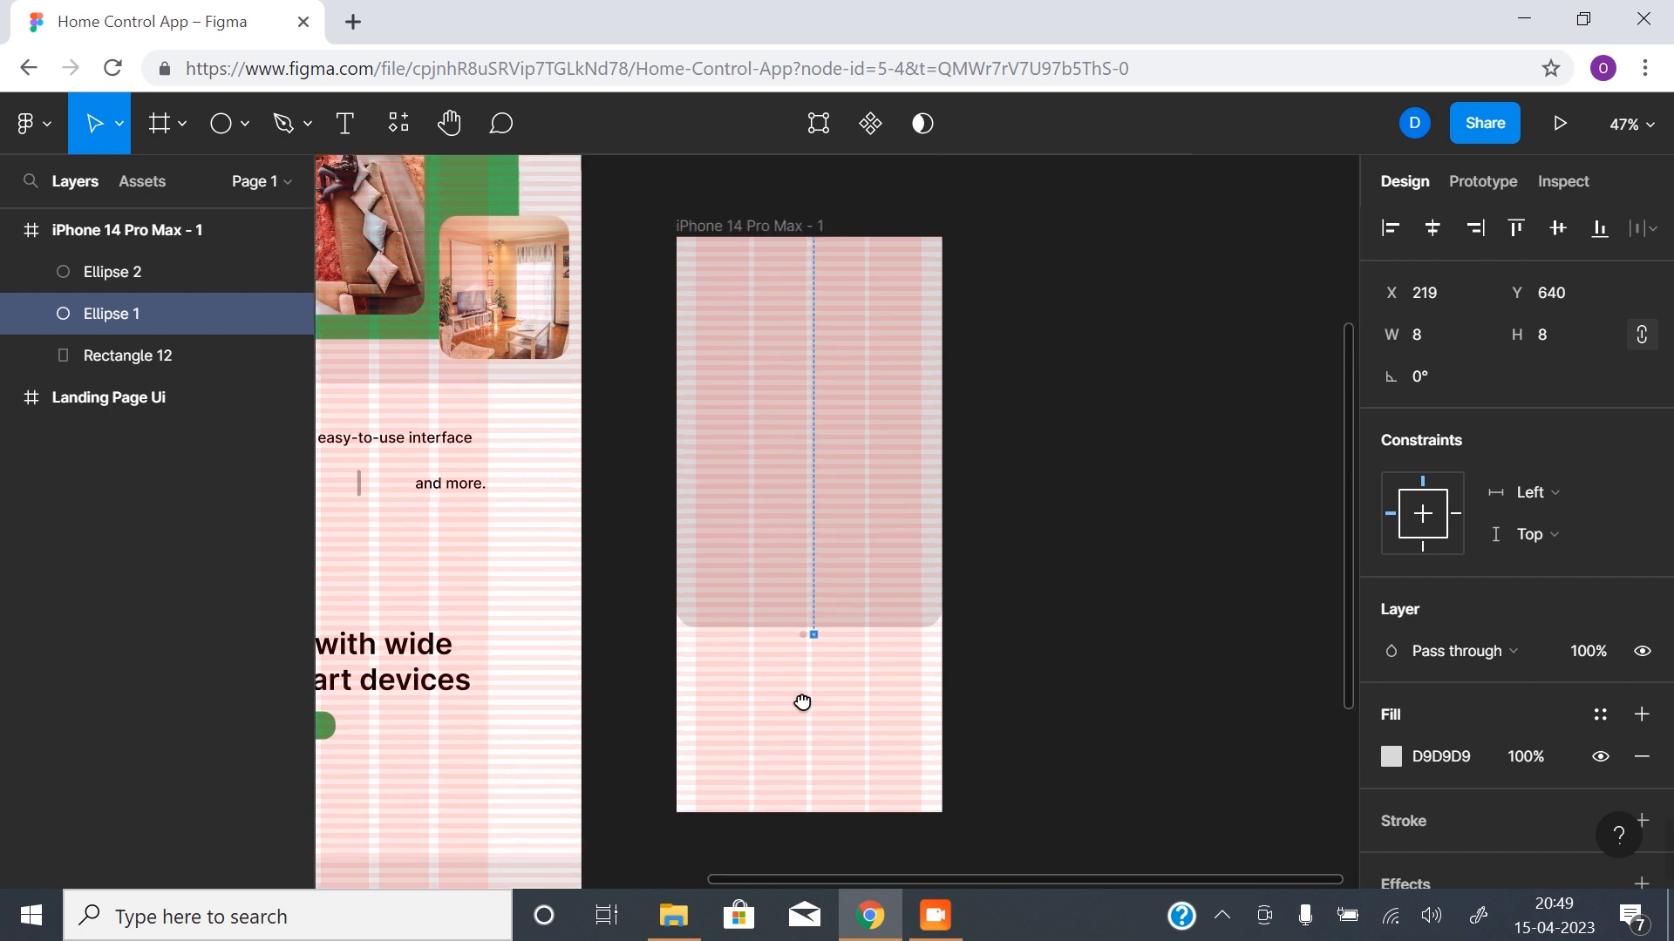
key("ctrl+shift+4")
left_click(1000, 651)
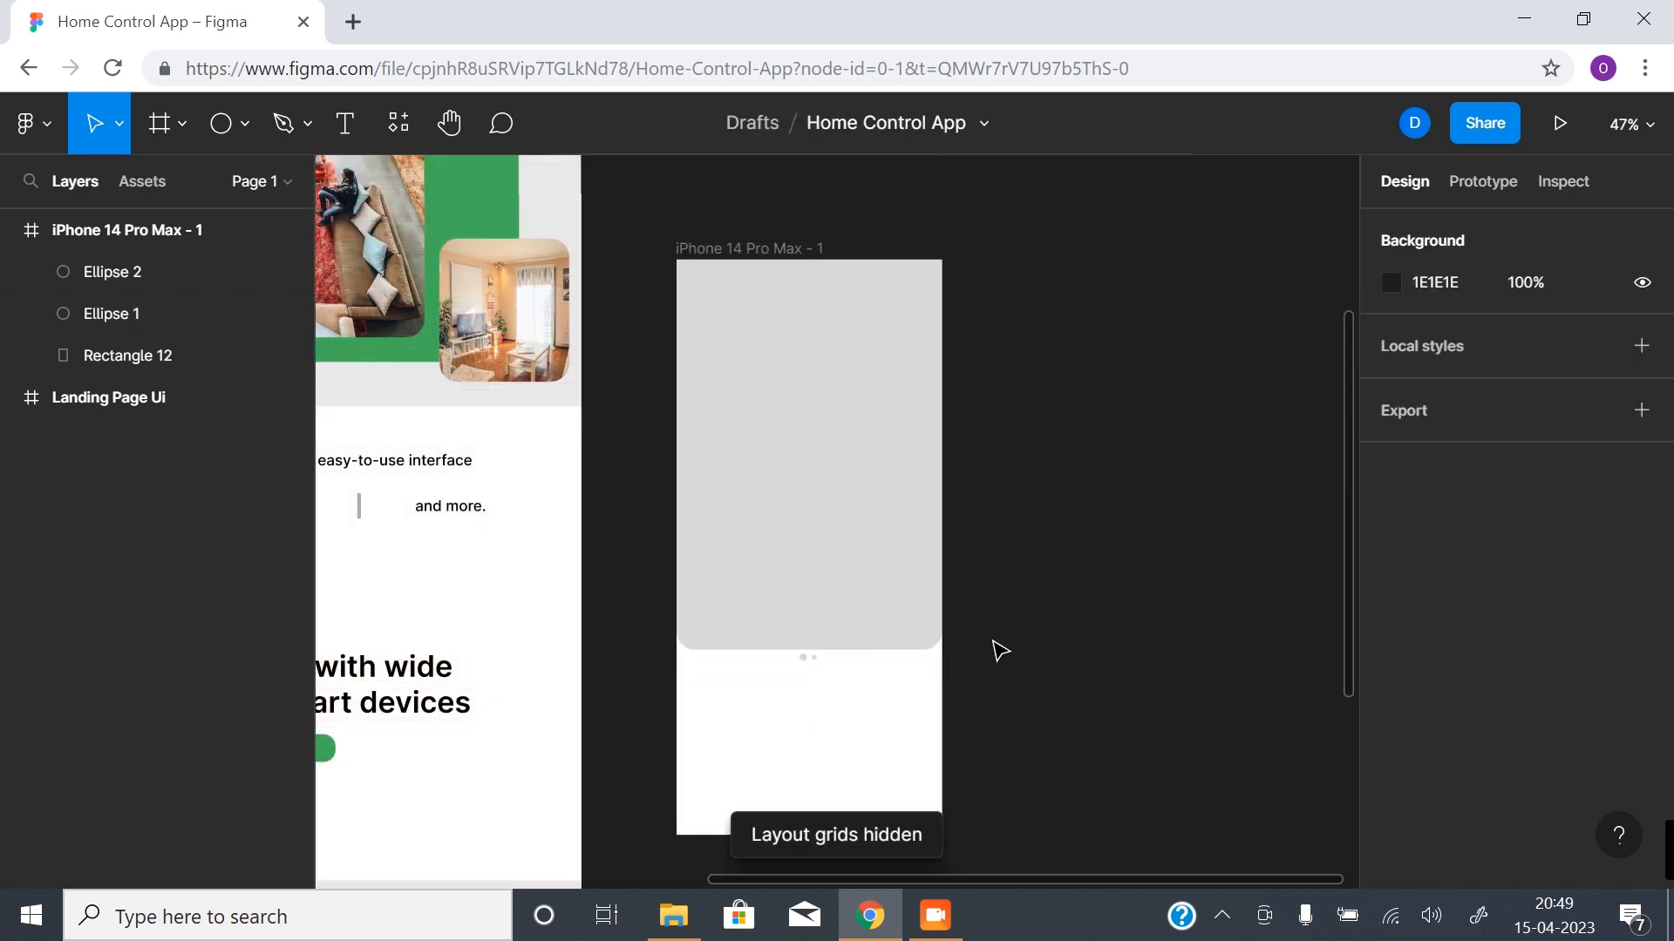
left_click_drag(851, 703, 844, 616)
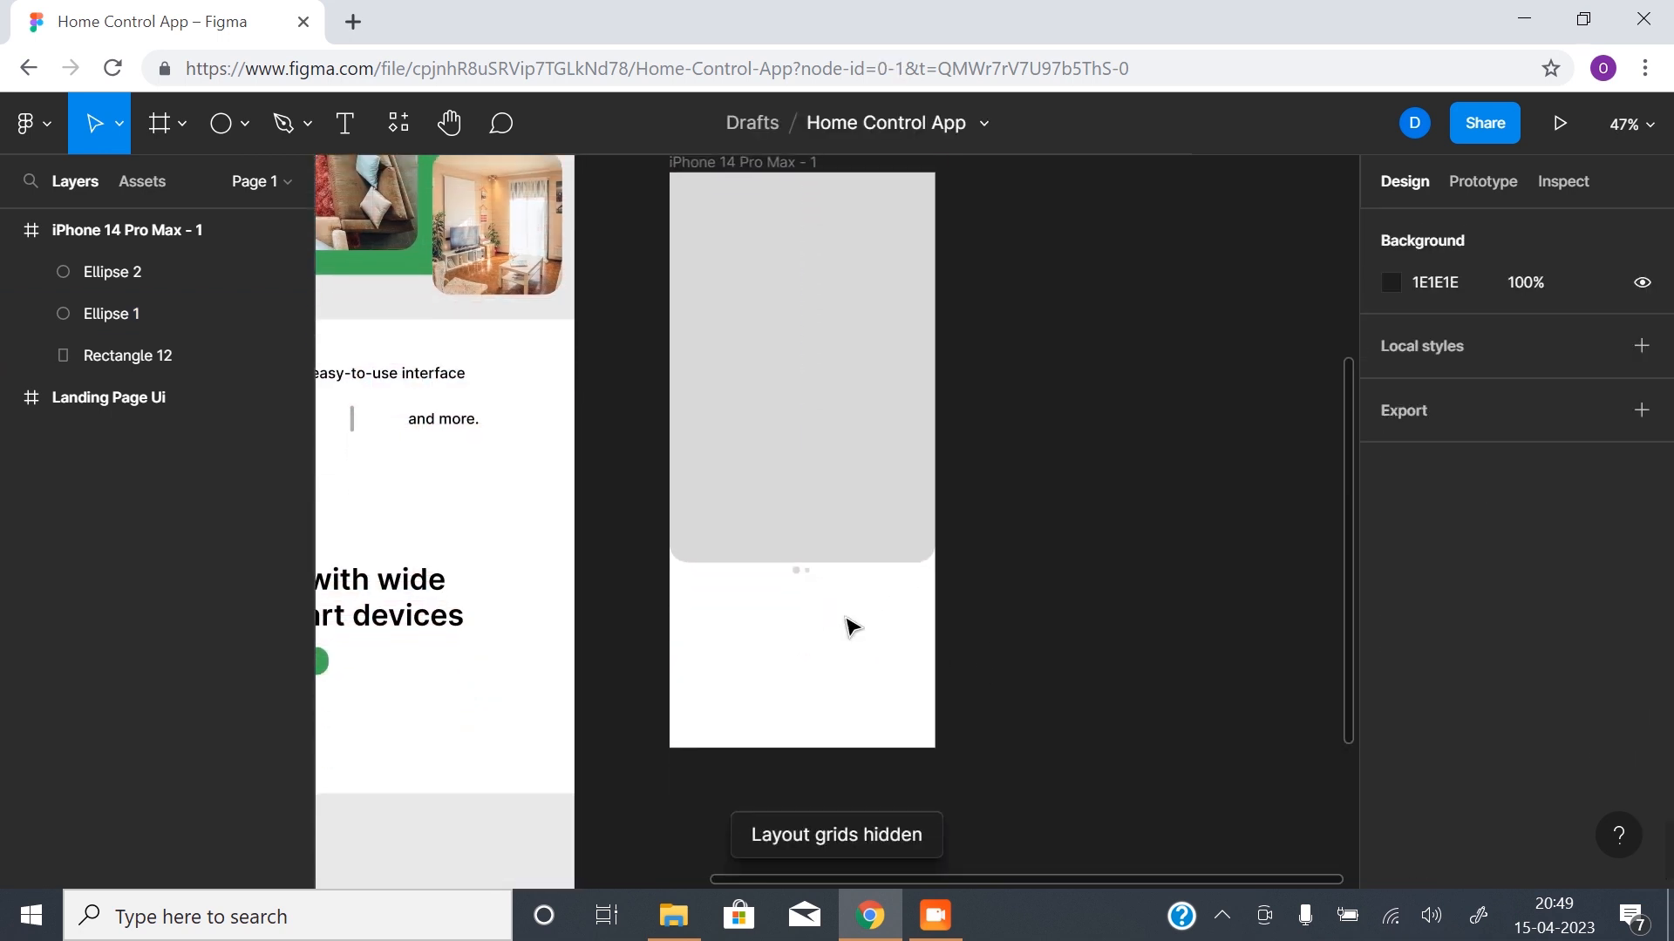
left_click_drag(766, 610, 837, 661)
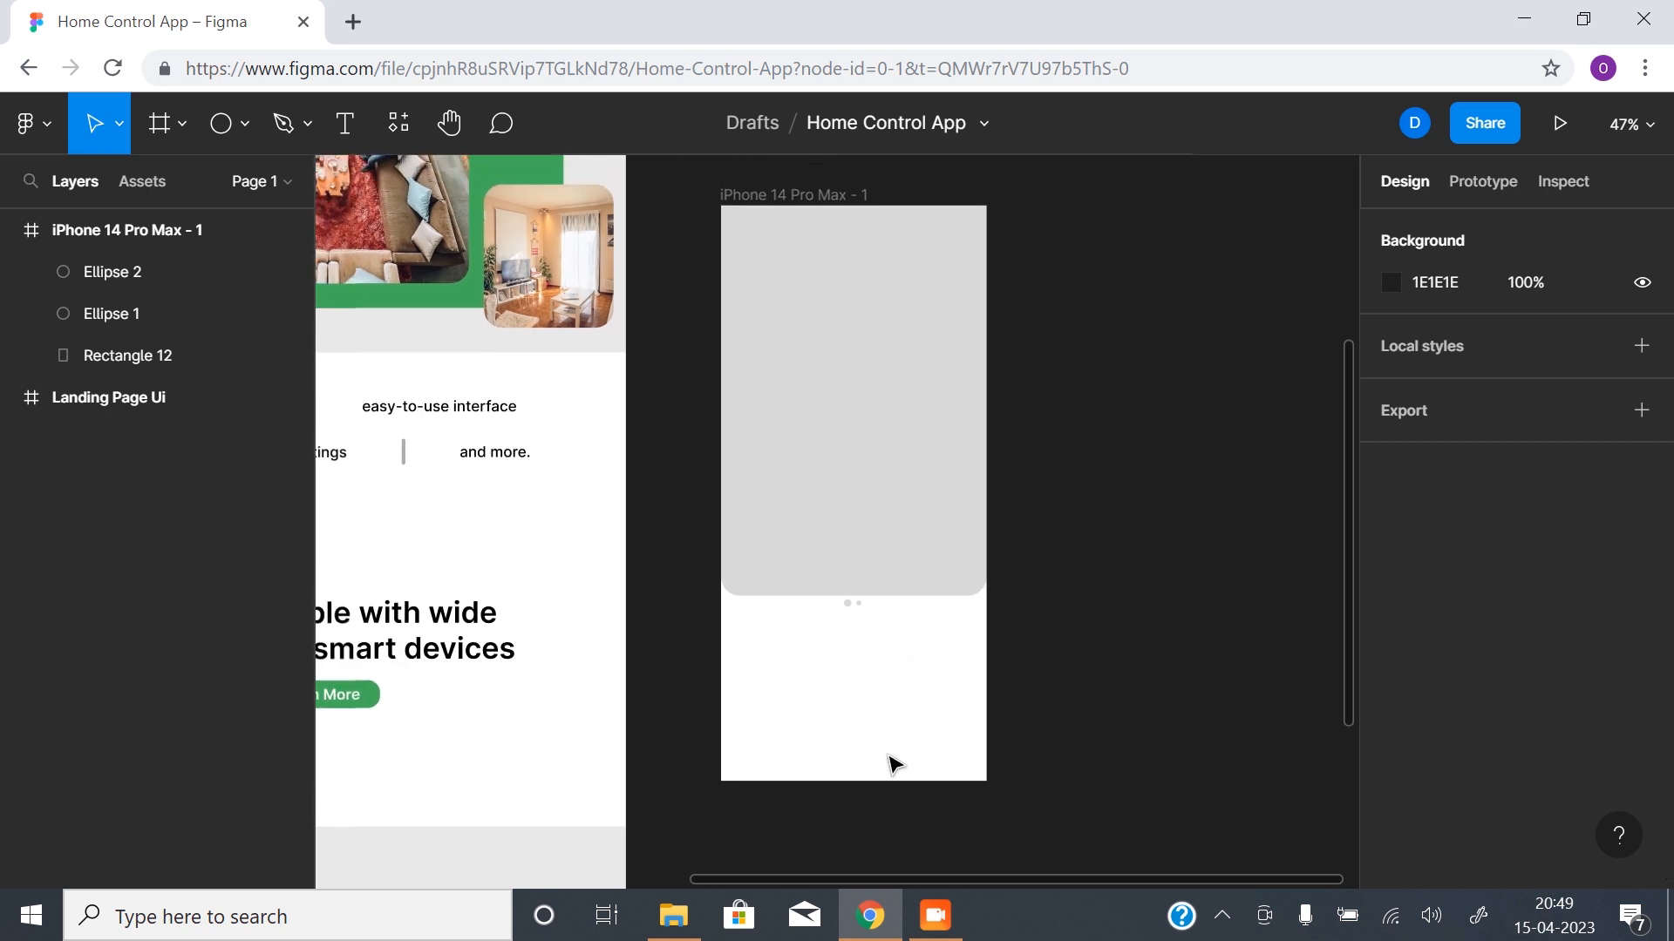
key("t")
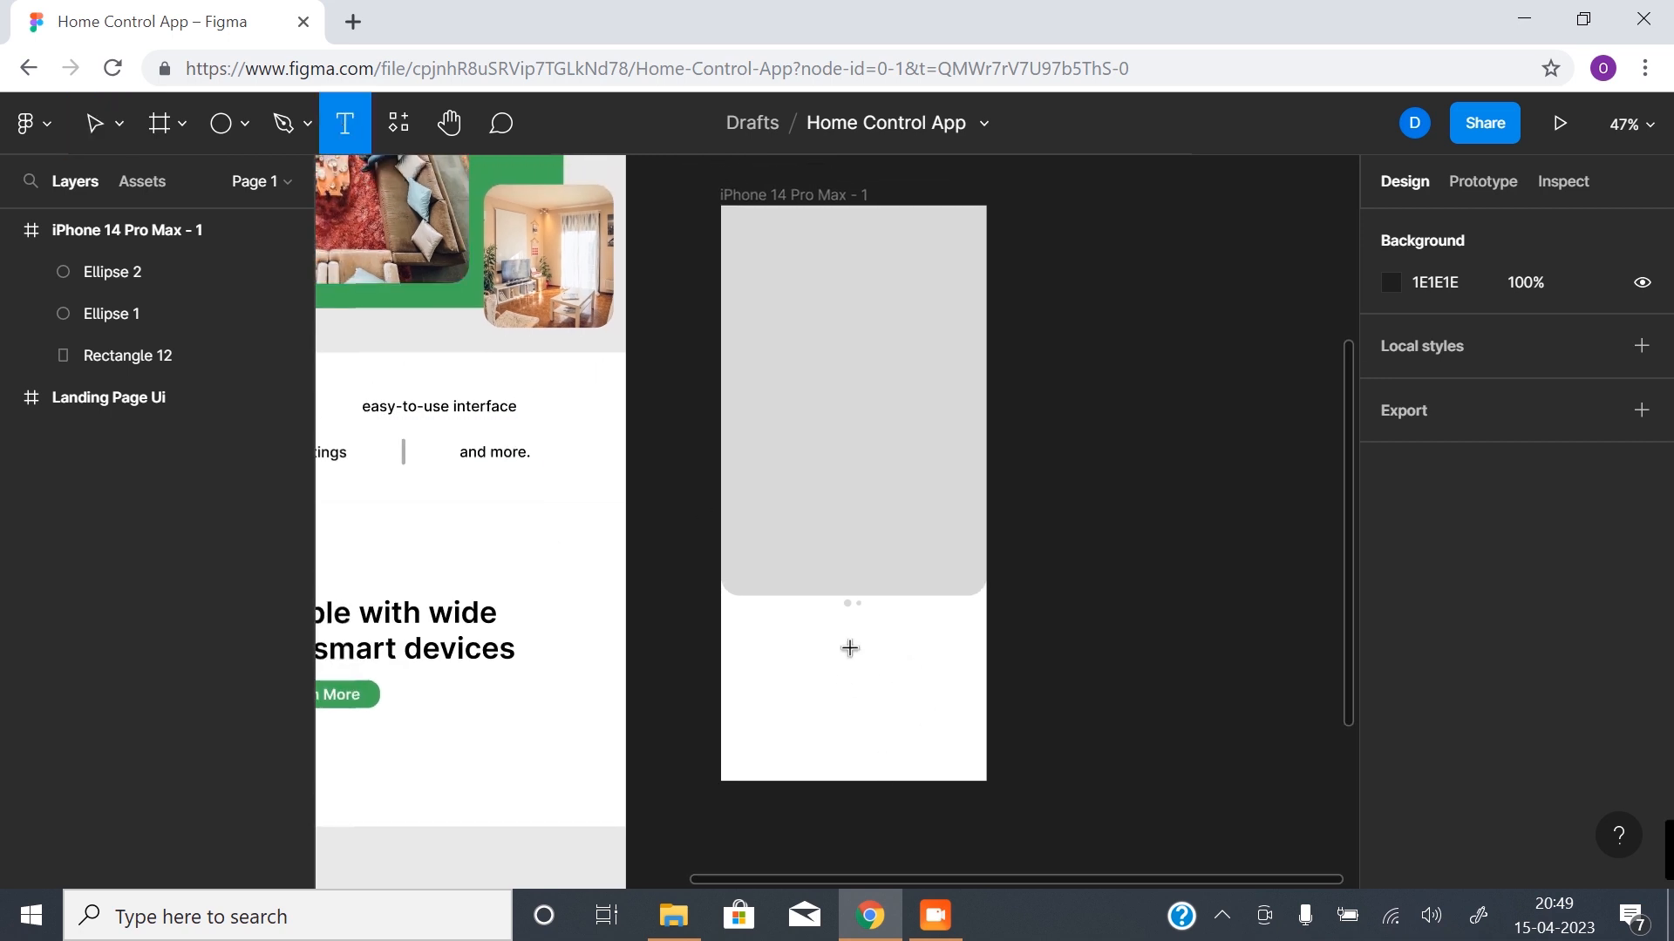
left_click(852, 650)
left_click(648, 513)
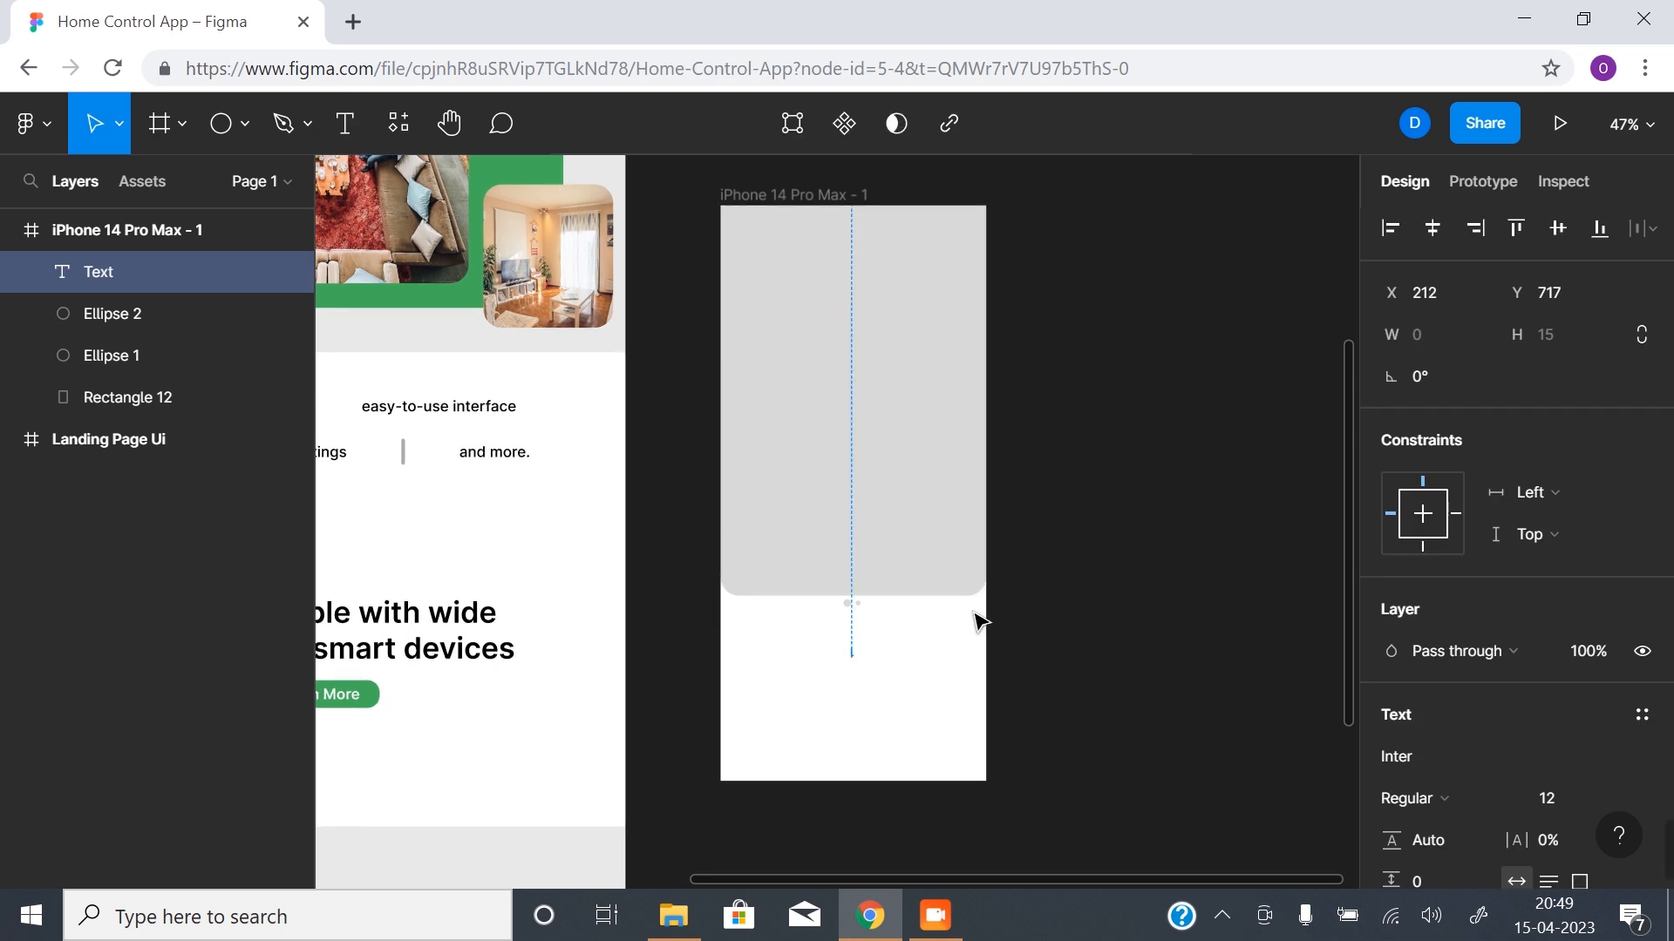
left_click(871, 674)
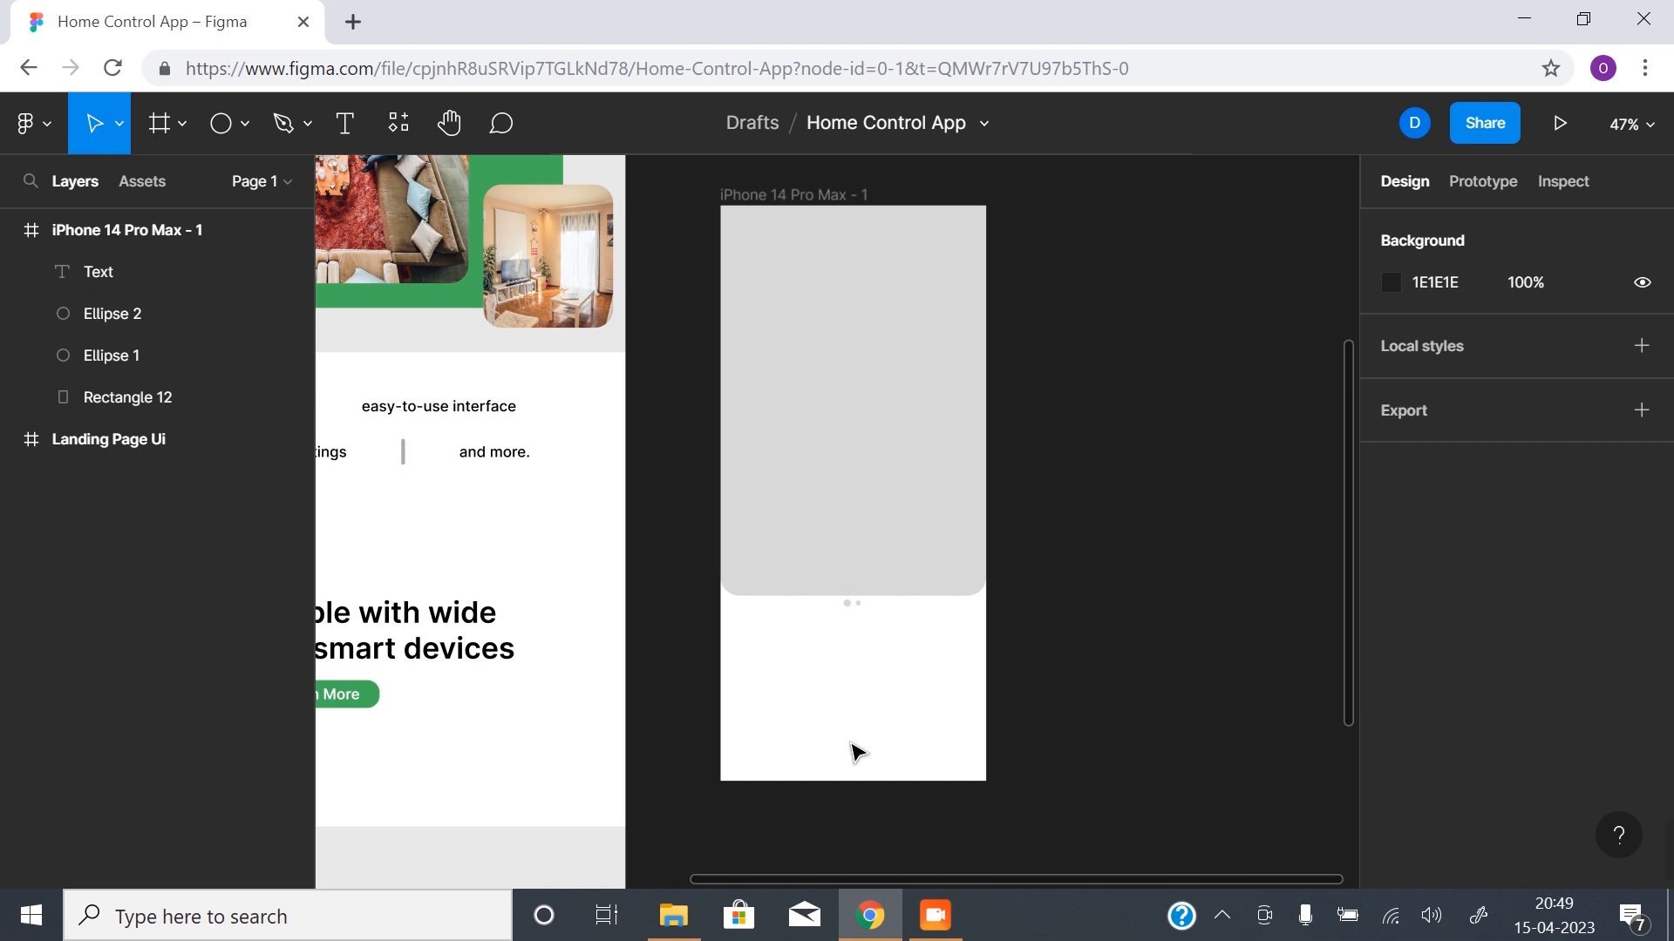
left_click(96, 272)
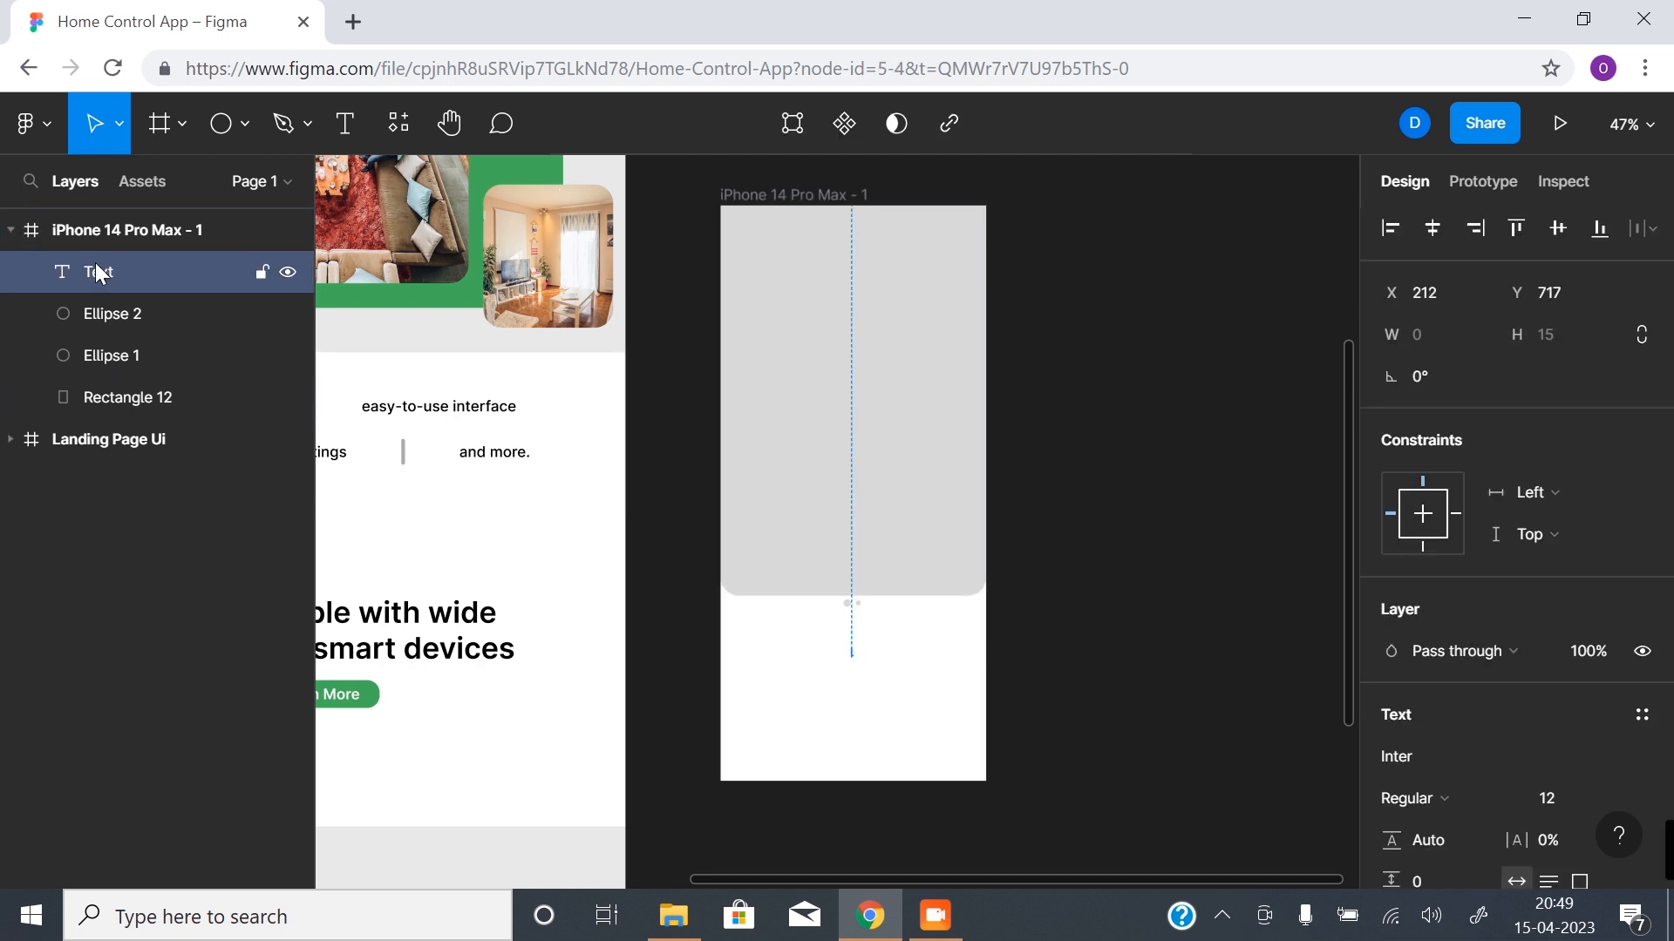
key("Delete")
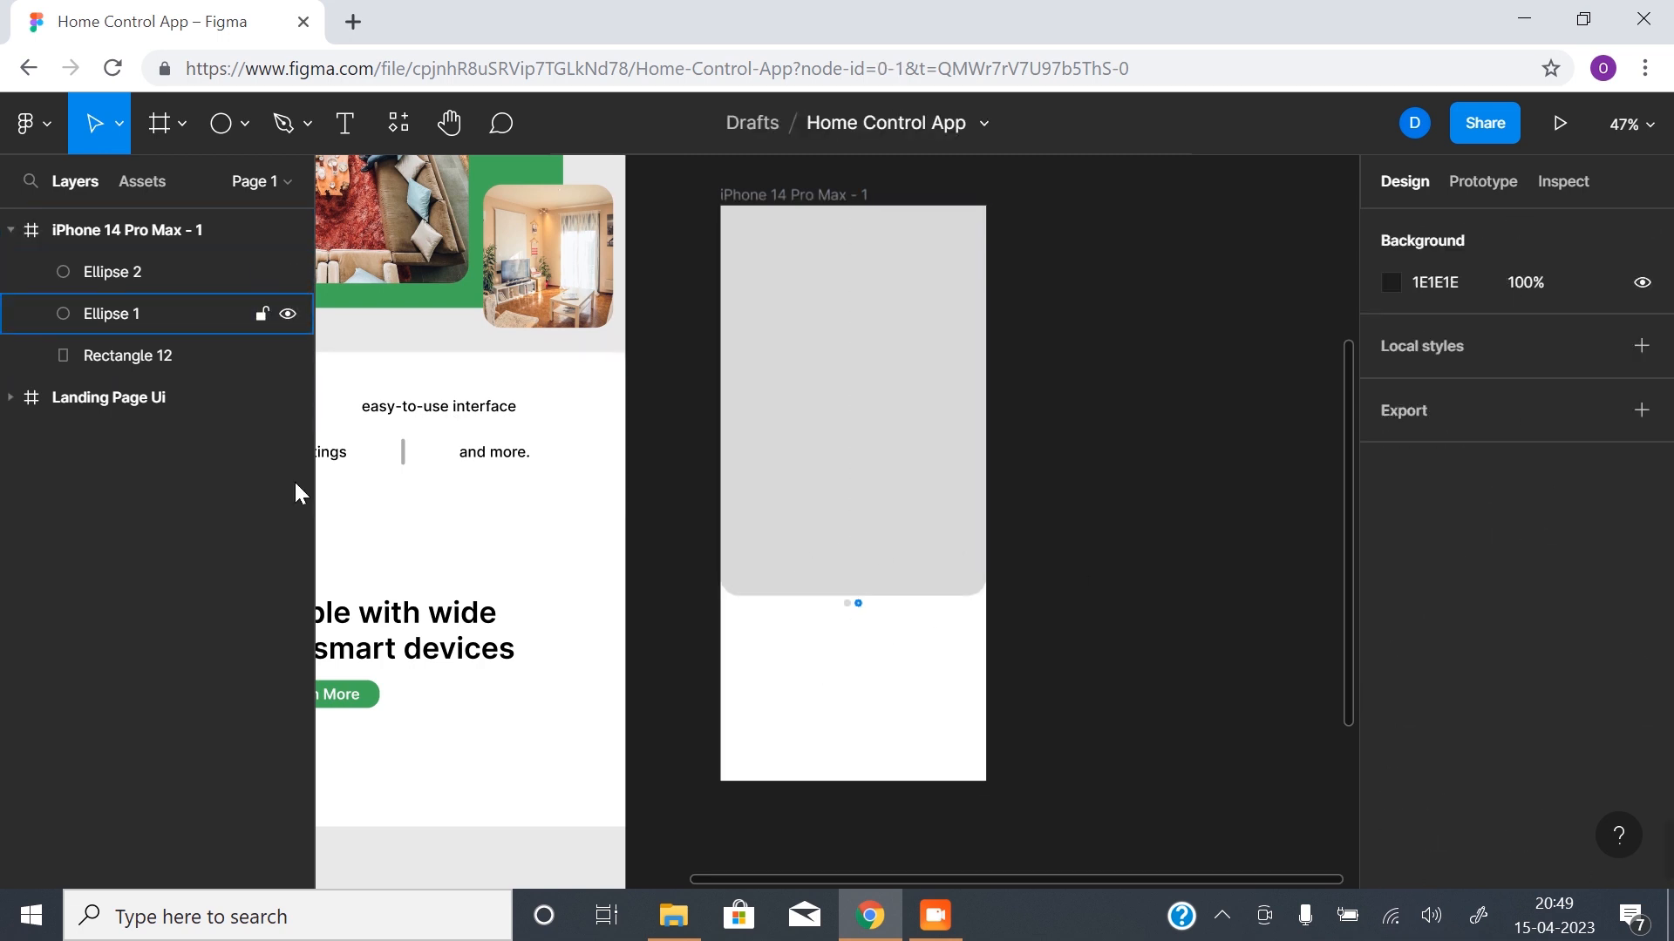
- Add the text "Control" in the white area below the indicator dots, taking the landing page headline as reference
left_click_drag(571, 550, 794, 785)
left_click_drag(488, 617, 858, 665)
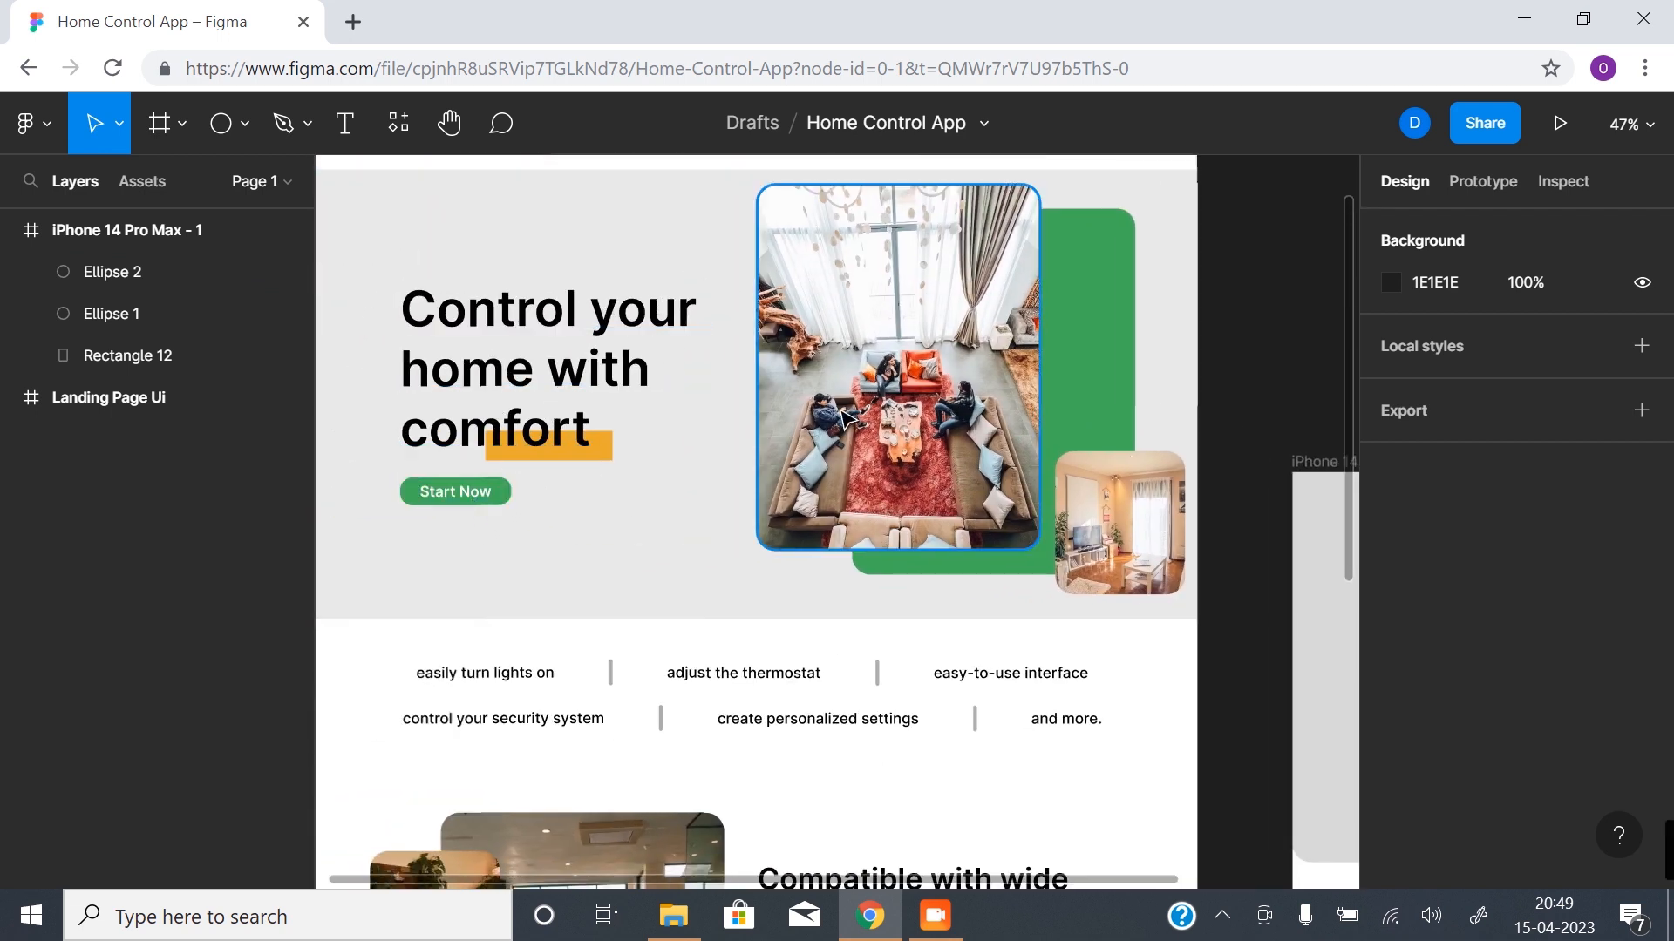
left_click_drag(1164, 489, 557, 388)
left_click_drag(723, 574, 785, 410)
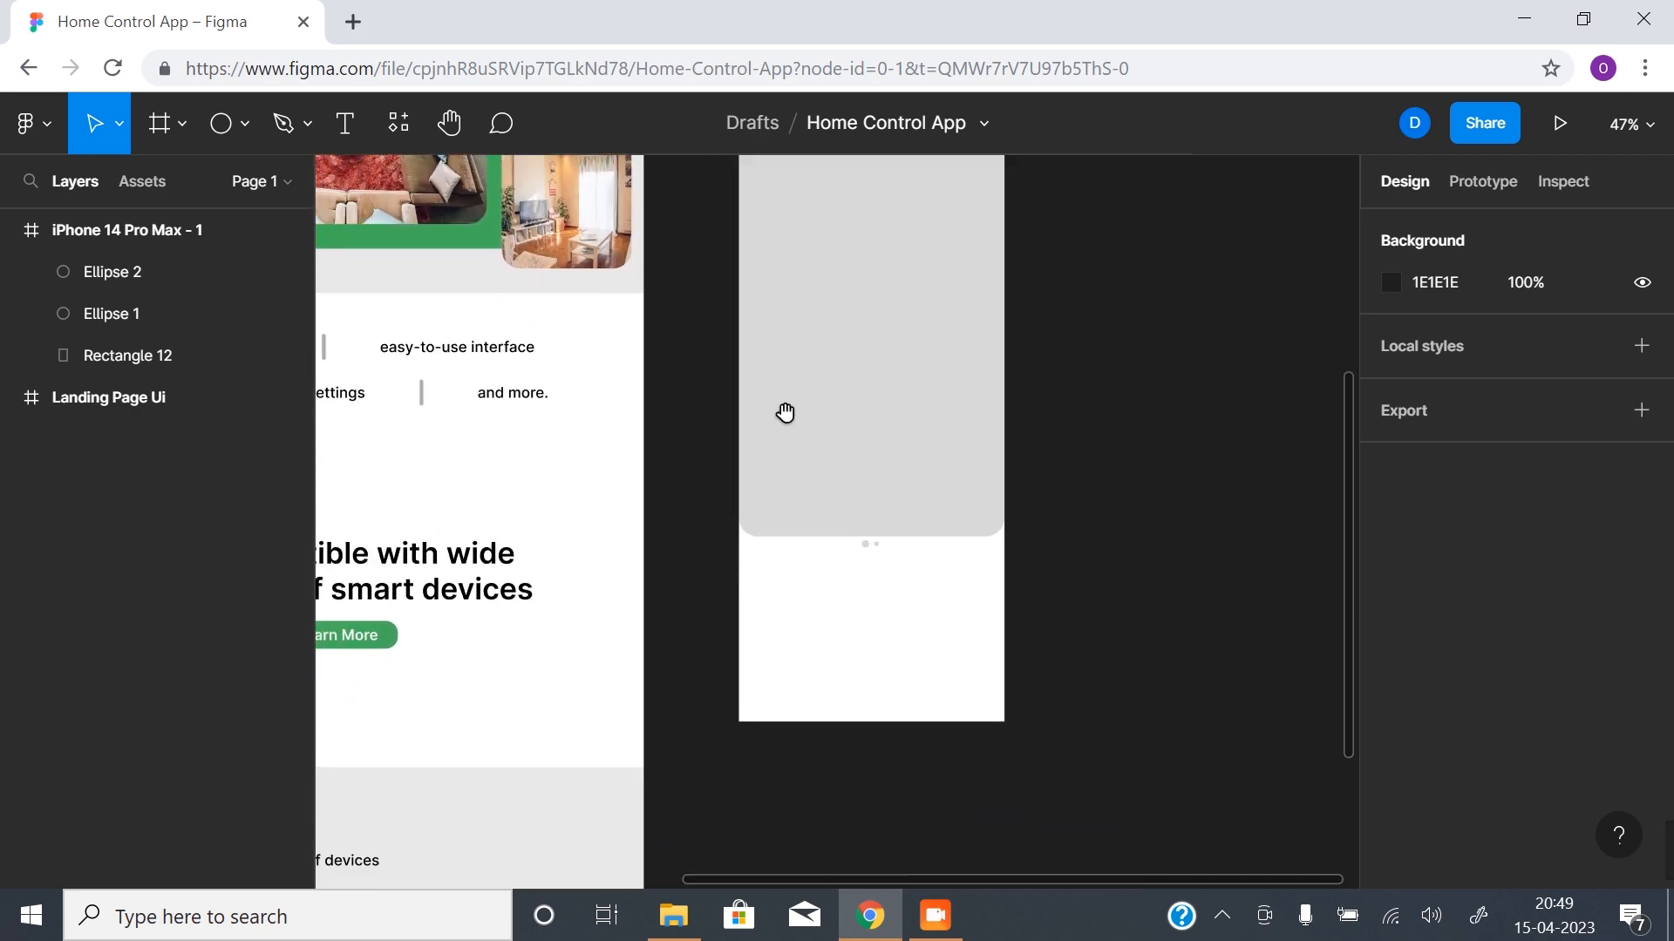
left_click(345, 123)
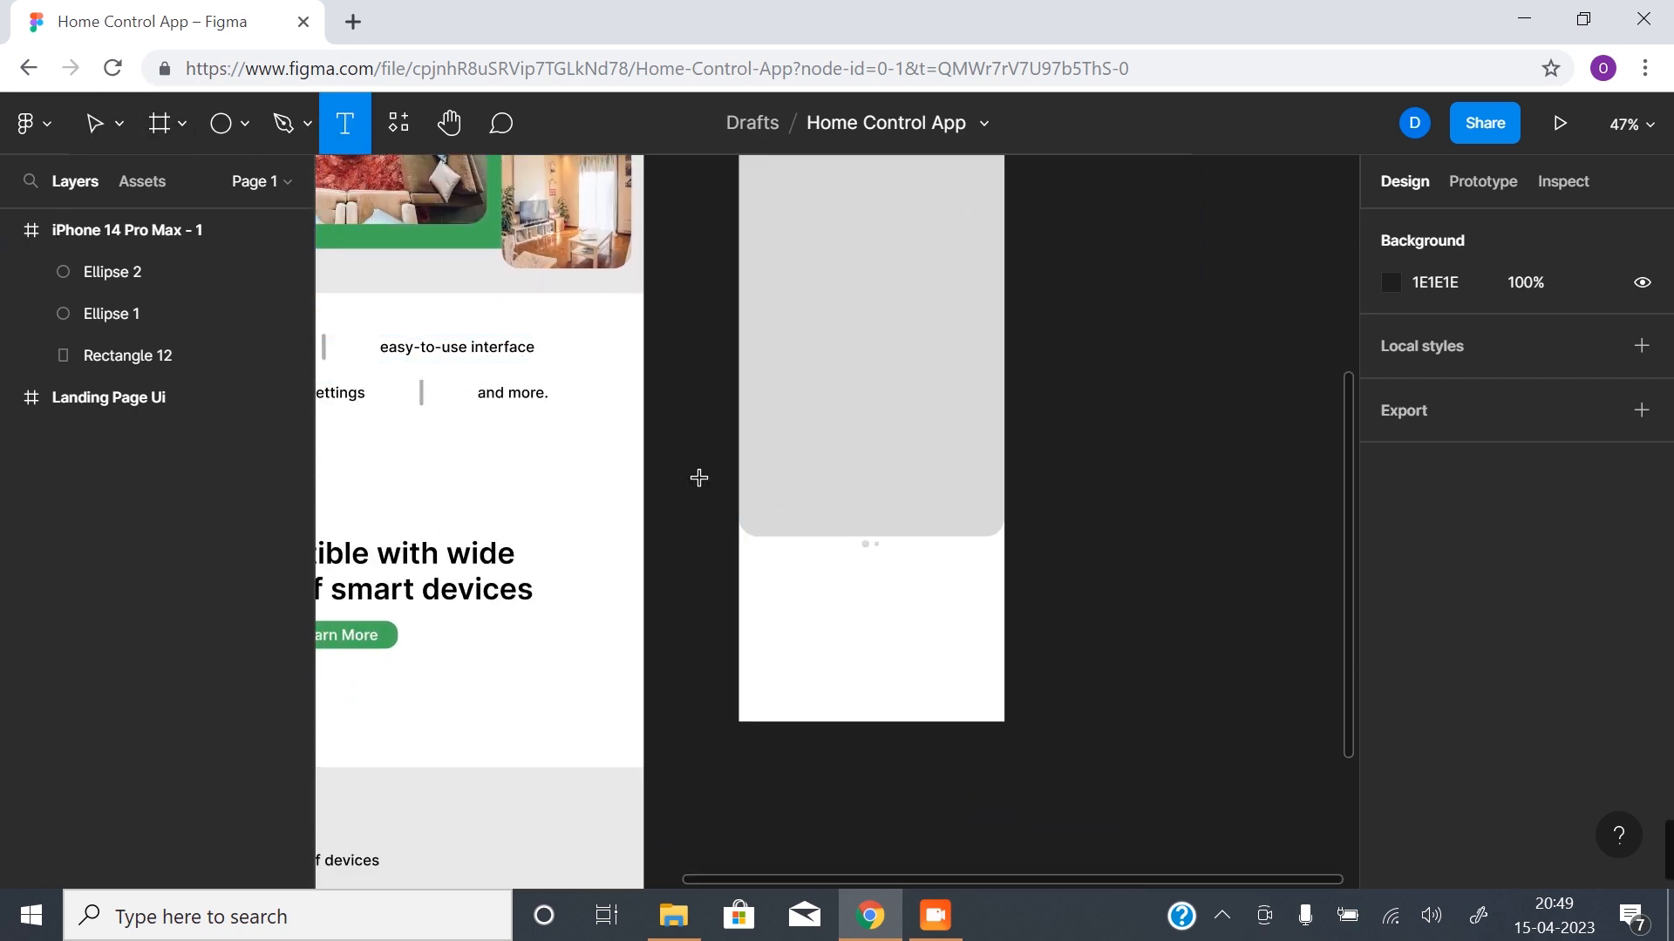
left_click(833, 598)
type("Control")
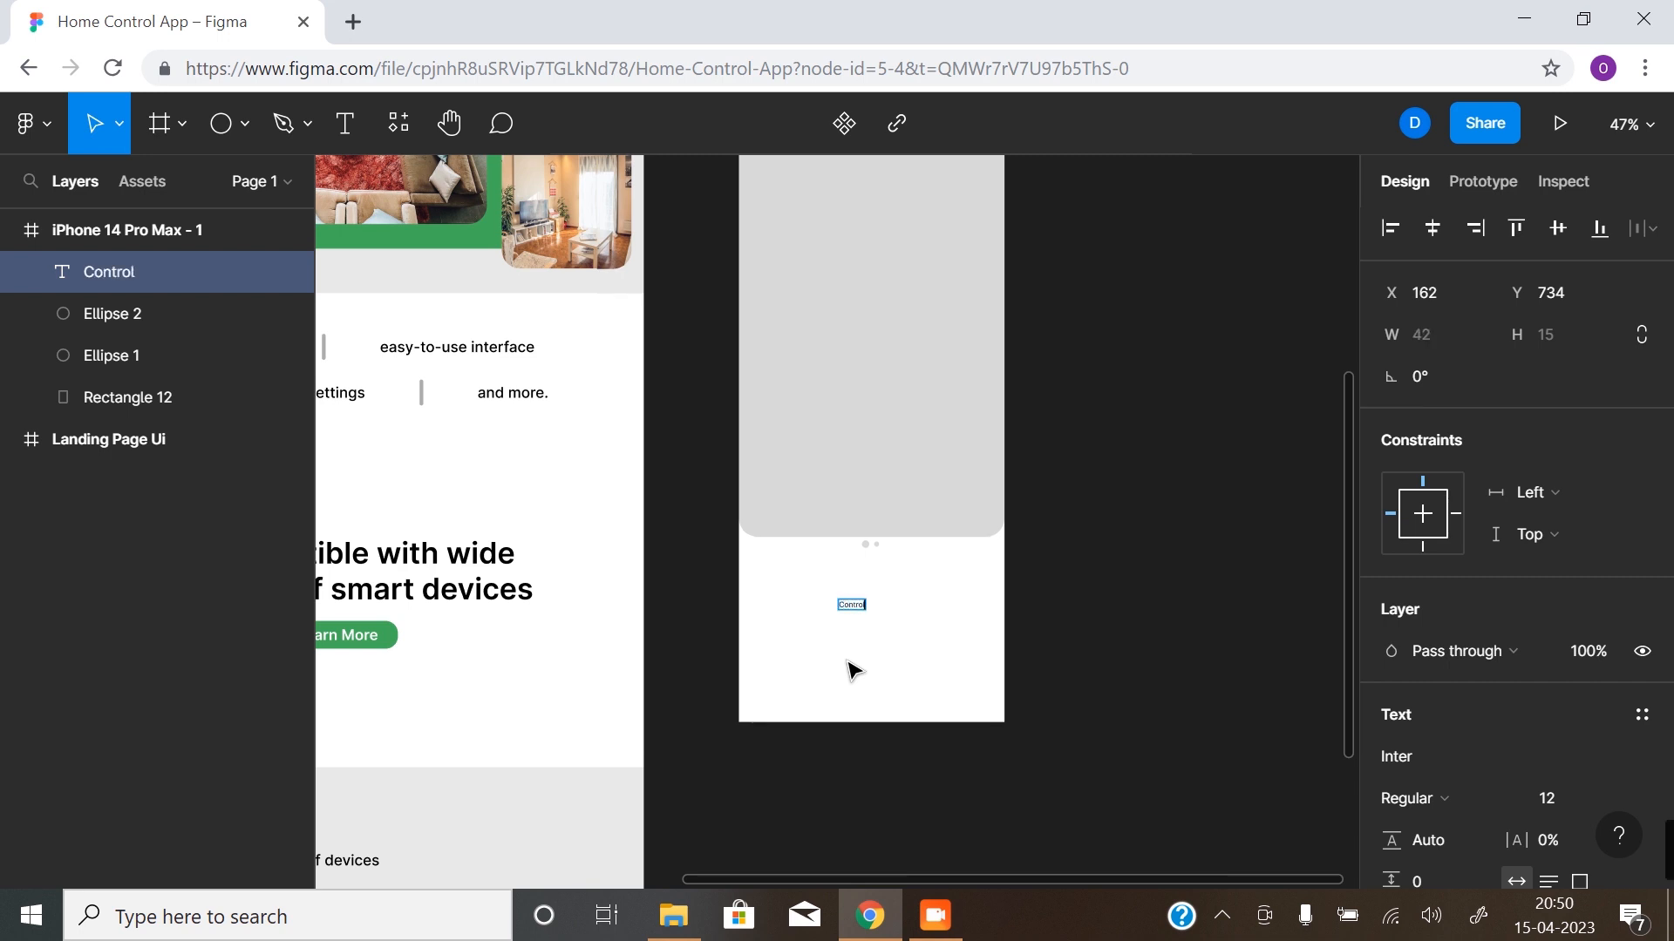
key("Escape")
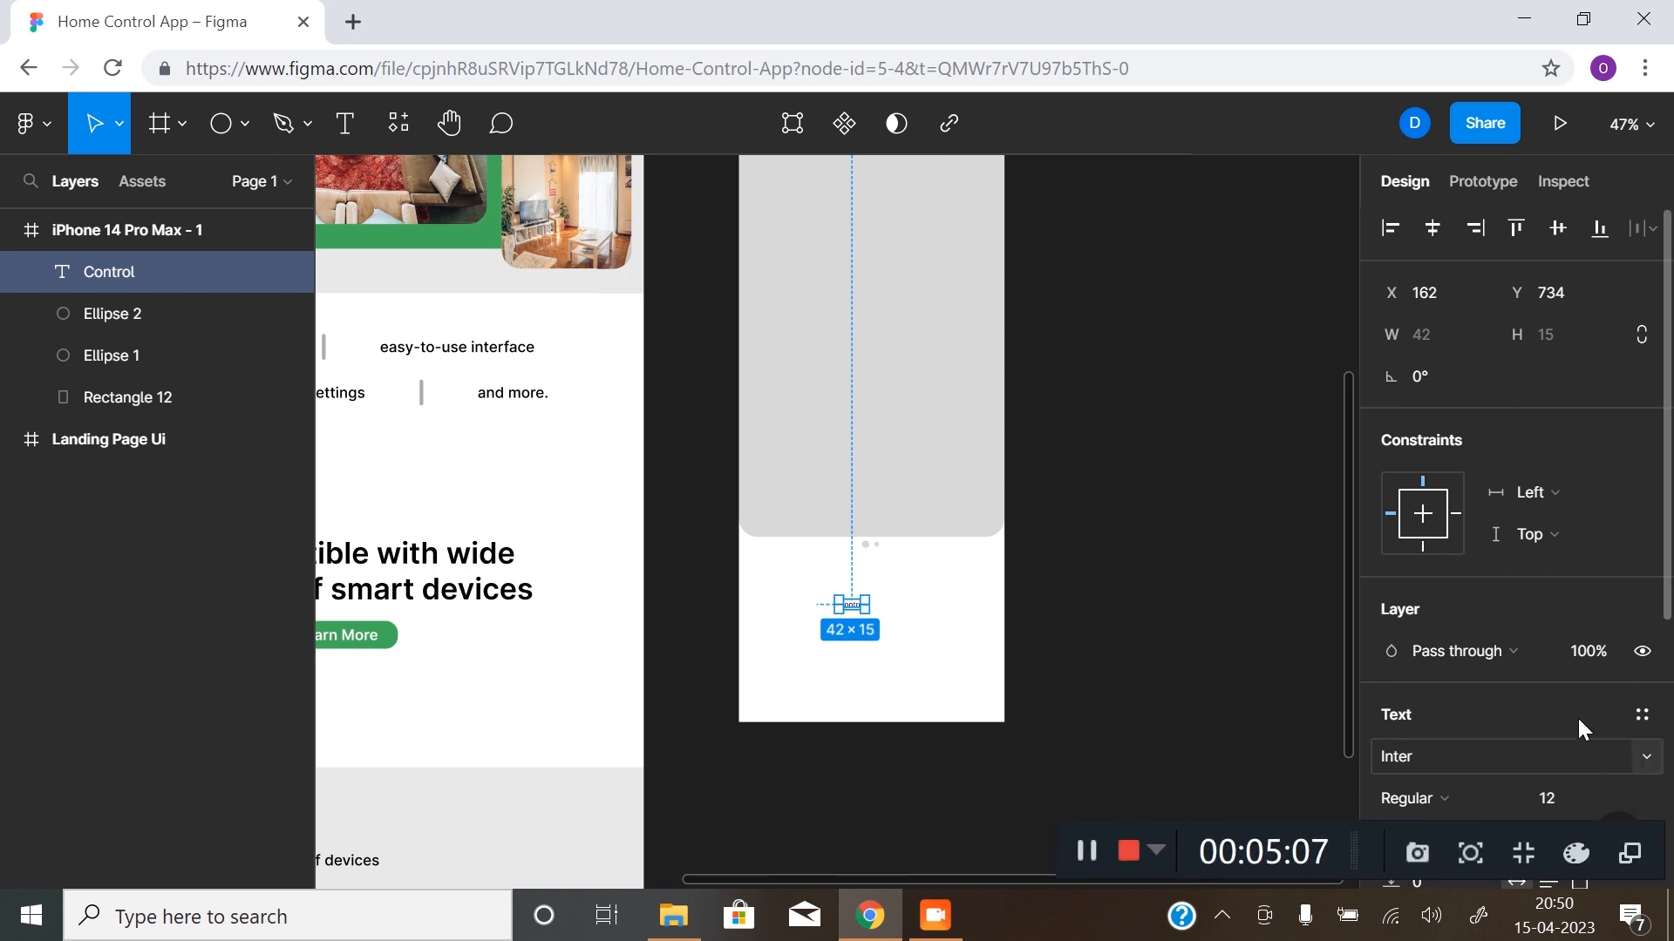
- Set the "Control" text to font size 40 and Semi Bold weight
scroll(1576, 715, "down", 3)
left_click(1629, 539)
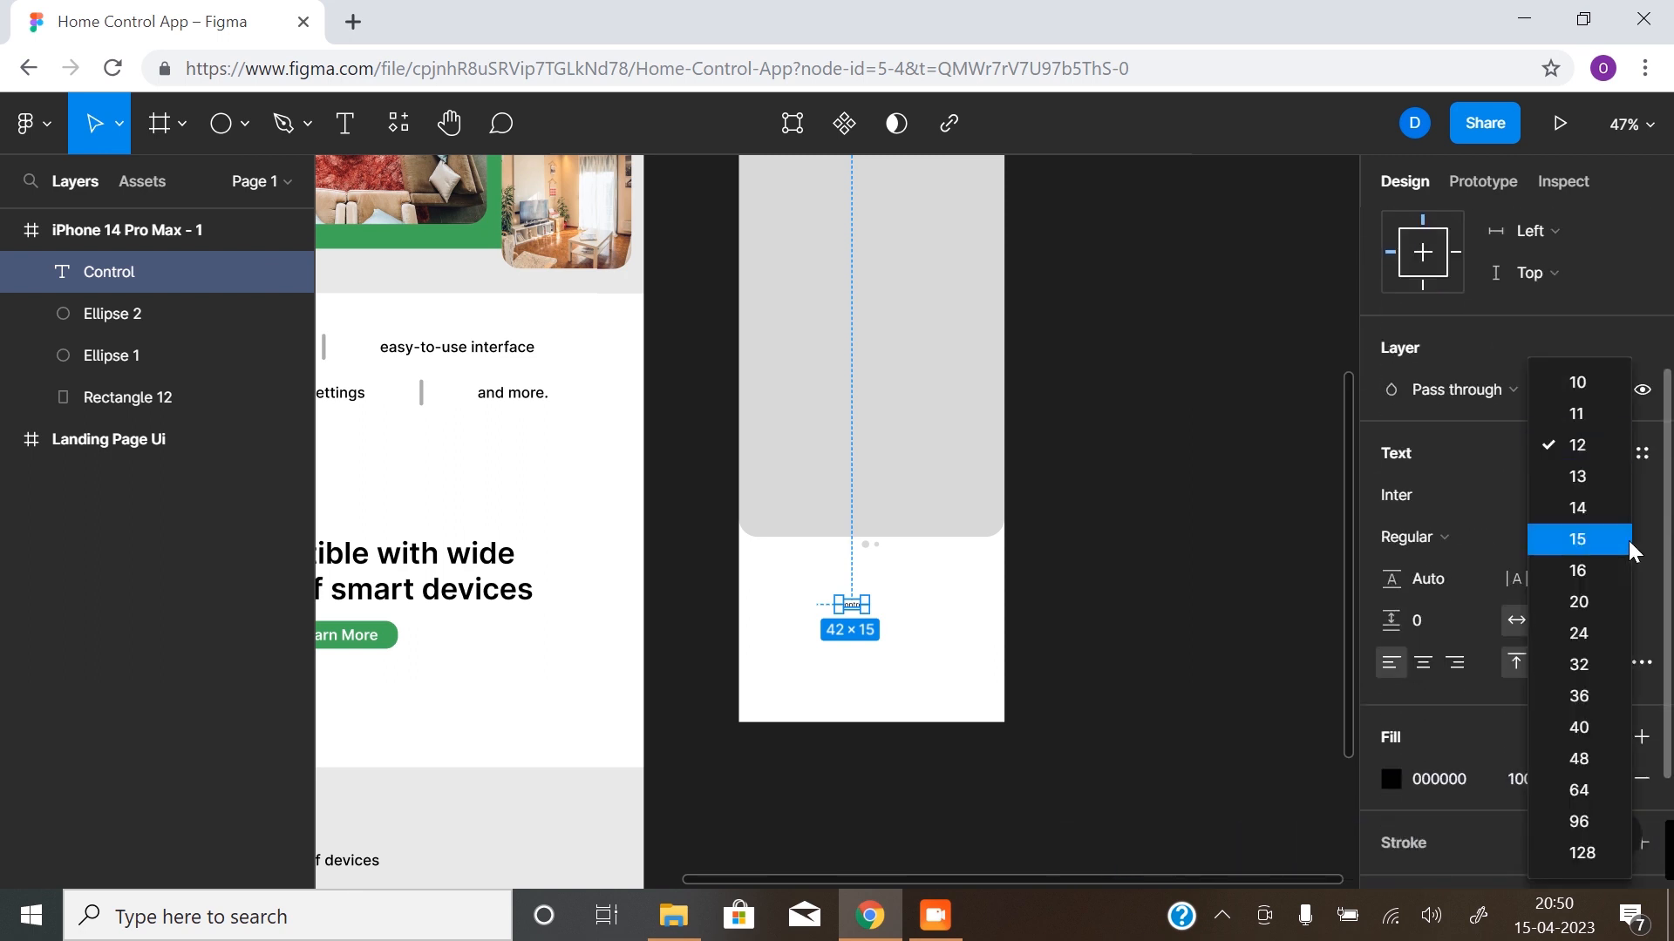
left_click(1578, 667)
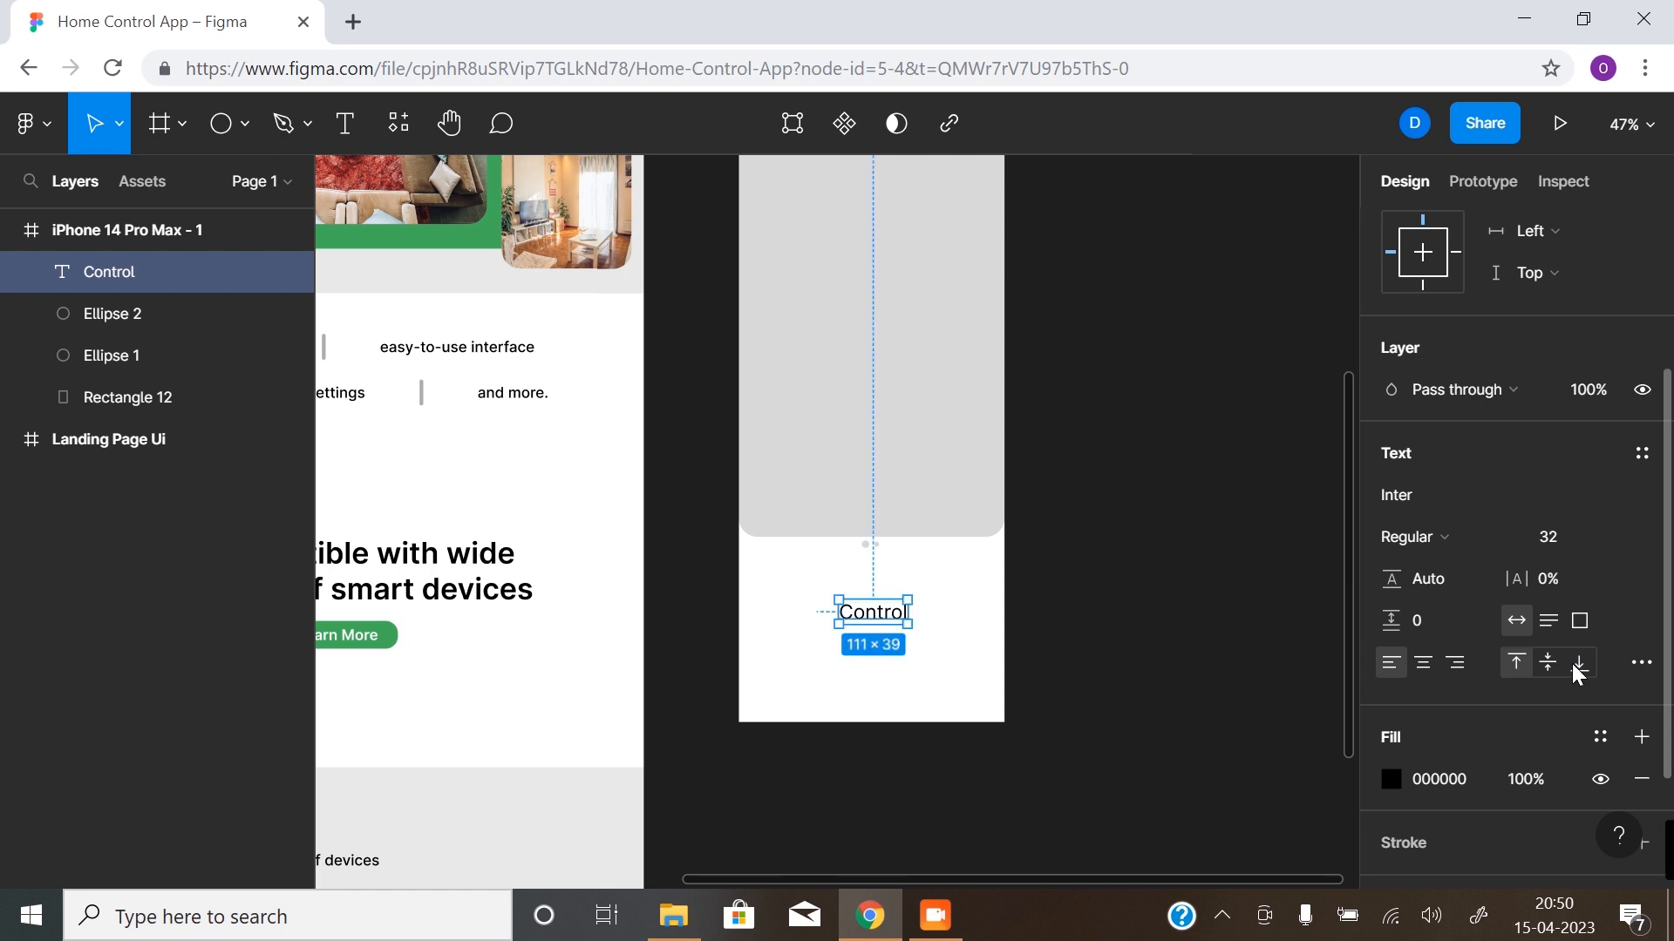
left_click(1611, 538)
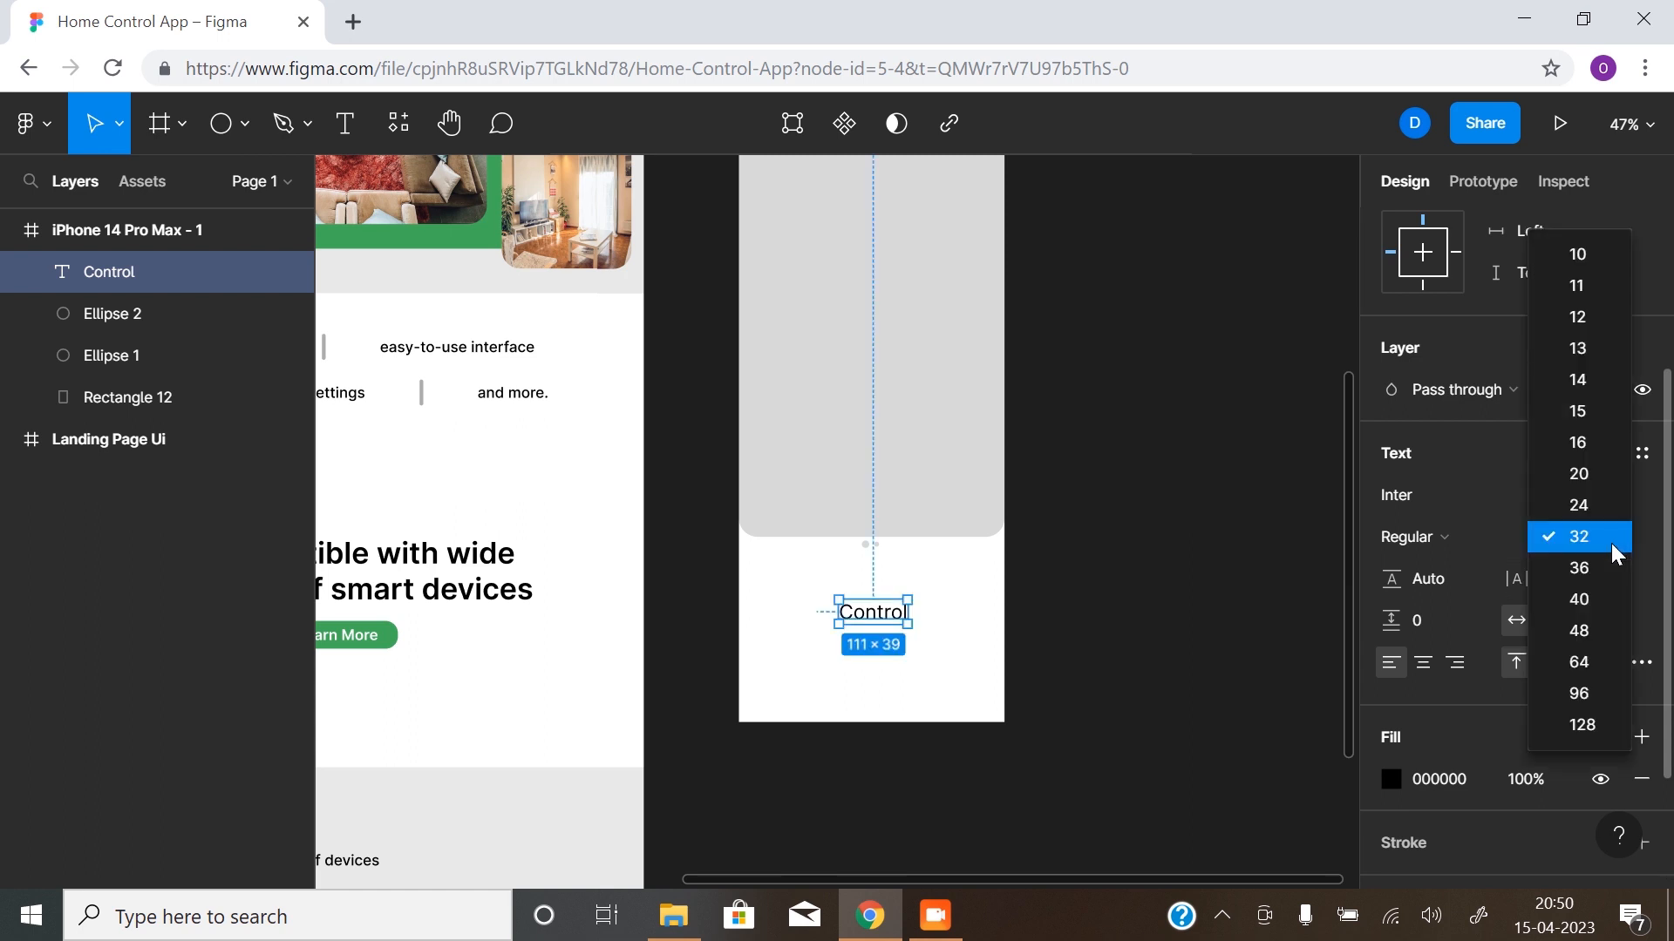
left_click(1589, 613)
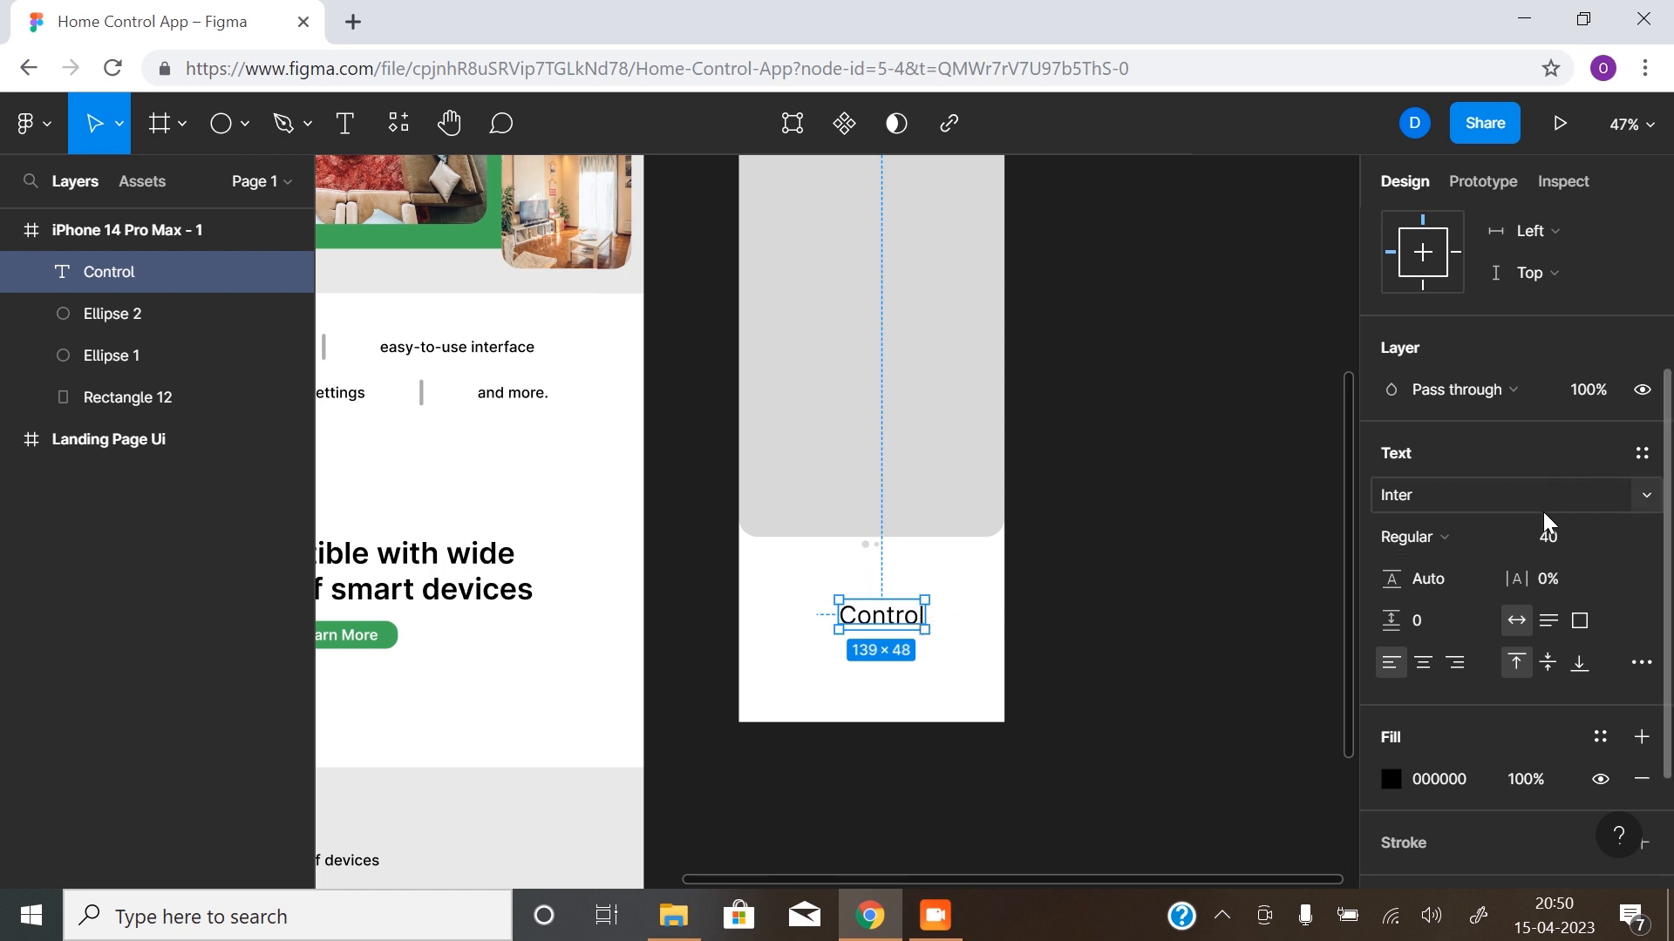
scroll(1543, 509, "up", 3)
left_click(1477, 673)
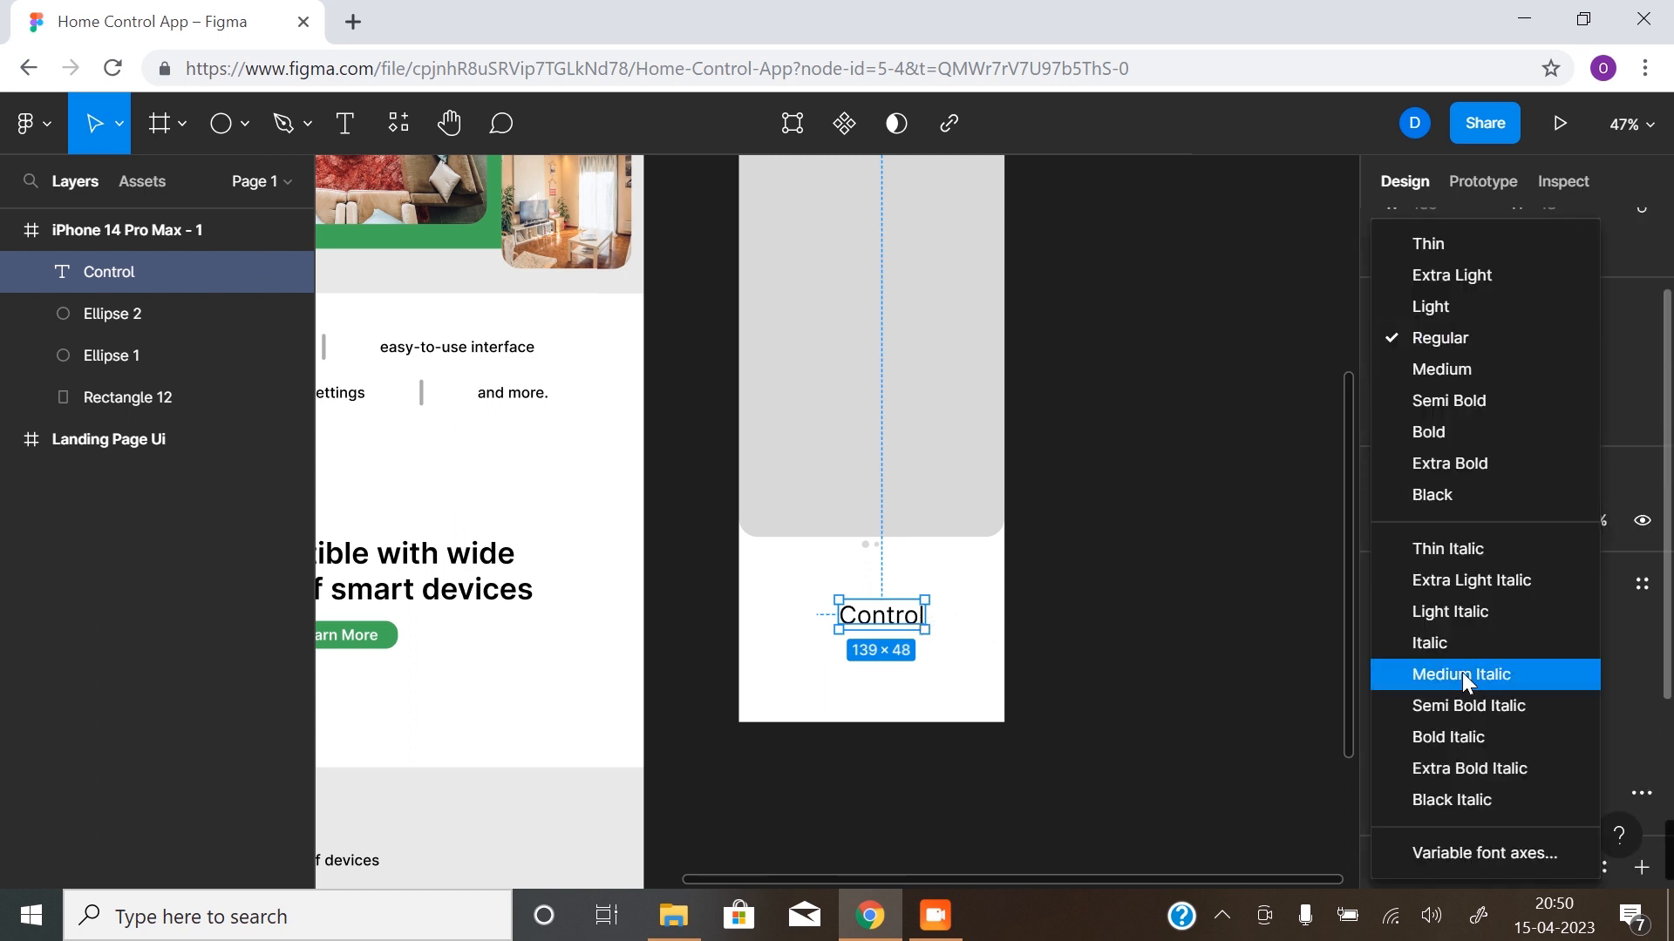
left_click(1464, 396)
- Move the "Control" text up beneath the dots, show the layout grids and align it centrally on the middle gutter
left_click_drag(906, 621, 896, 594)
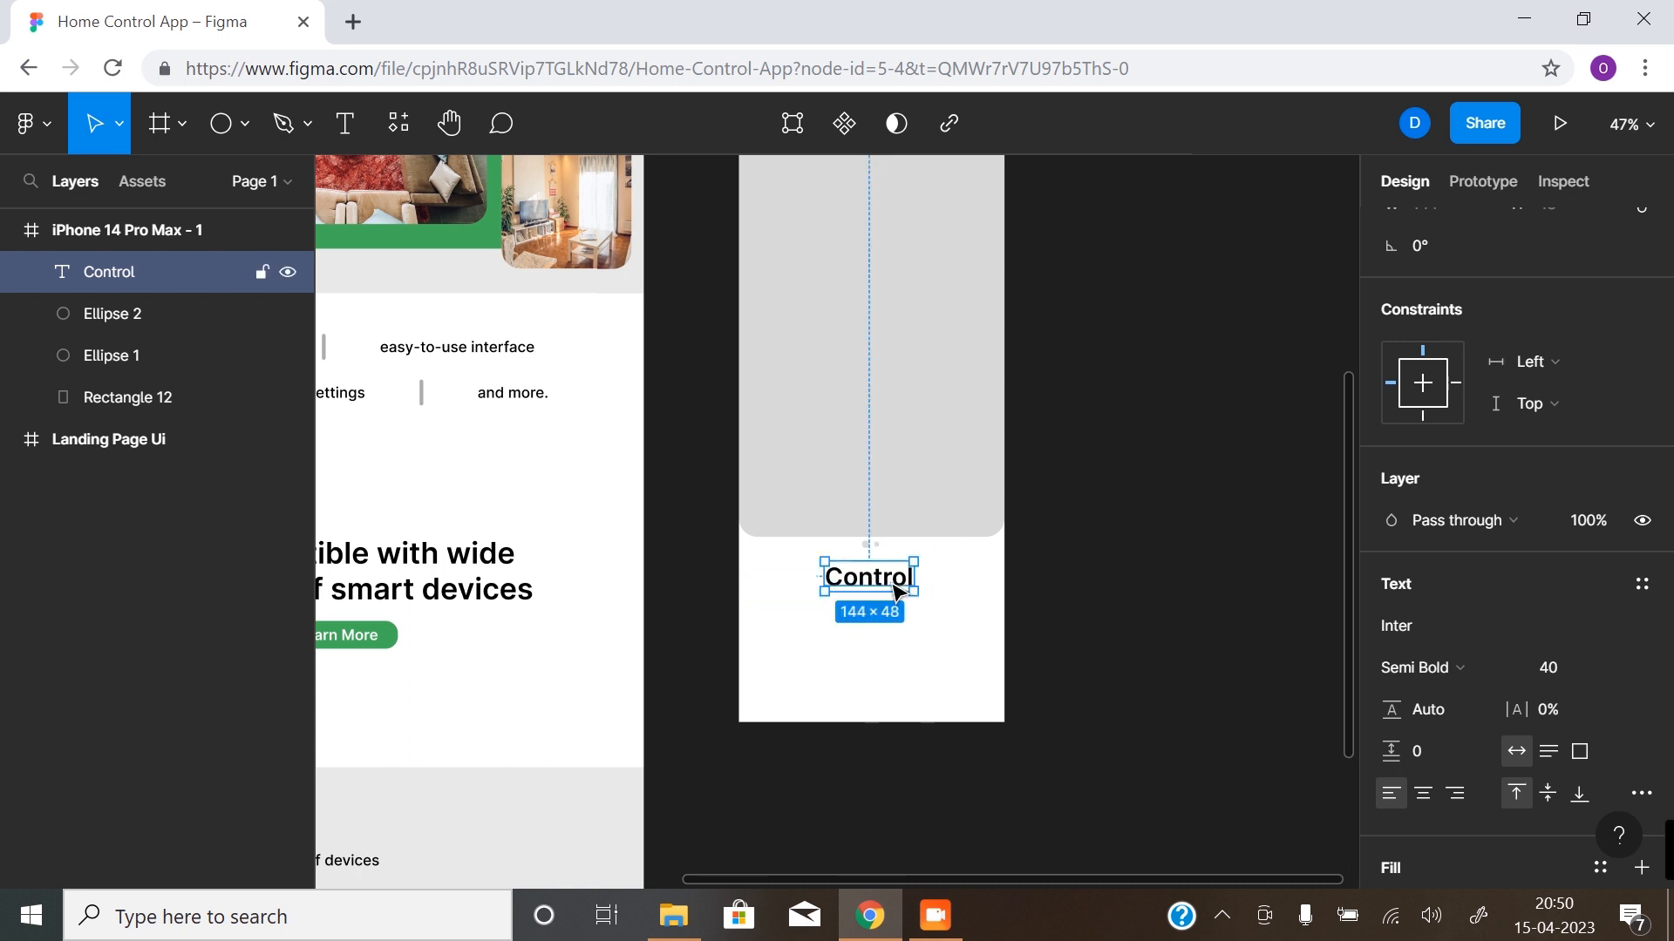
key("ctrl+shift+4")
scroll(898, 593, "up", 10)
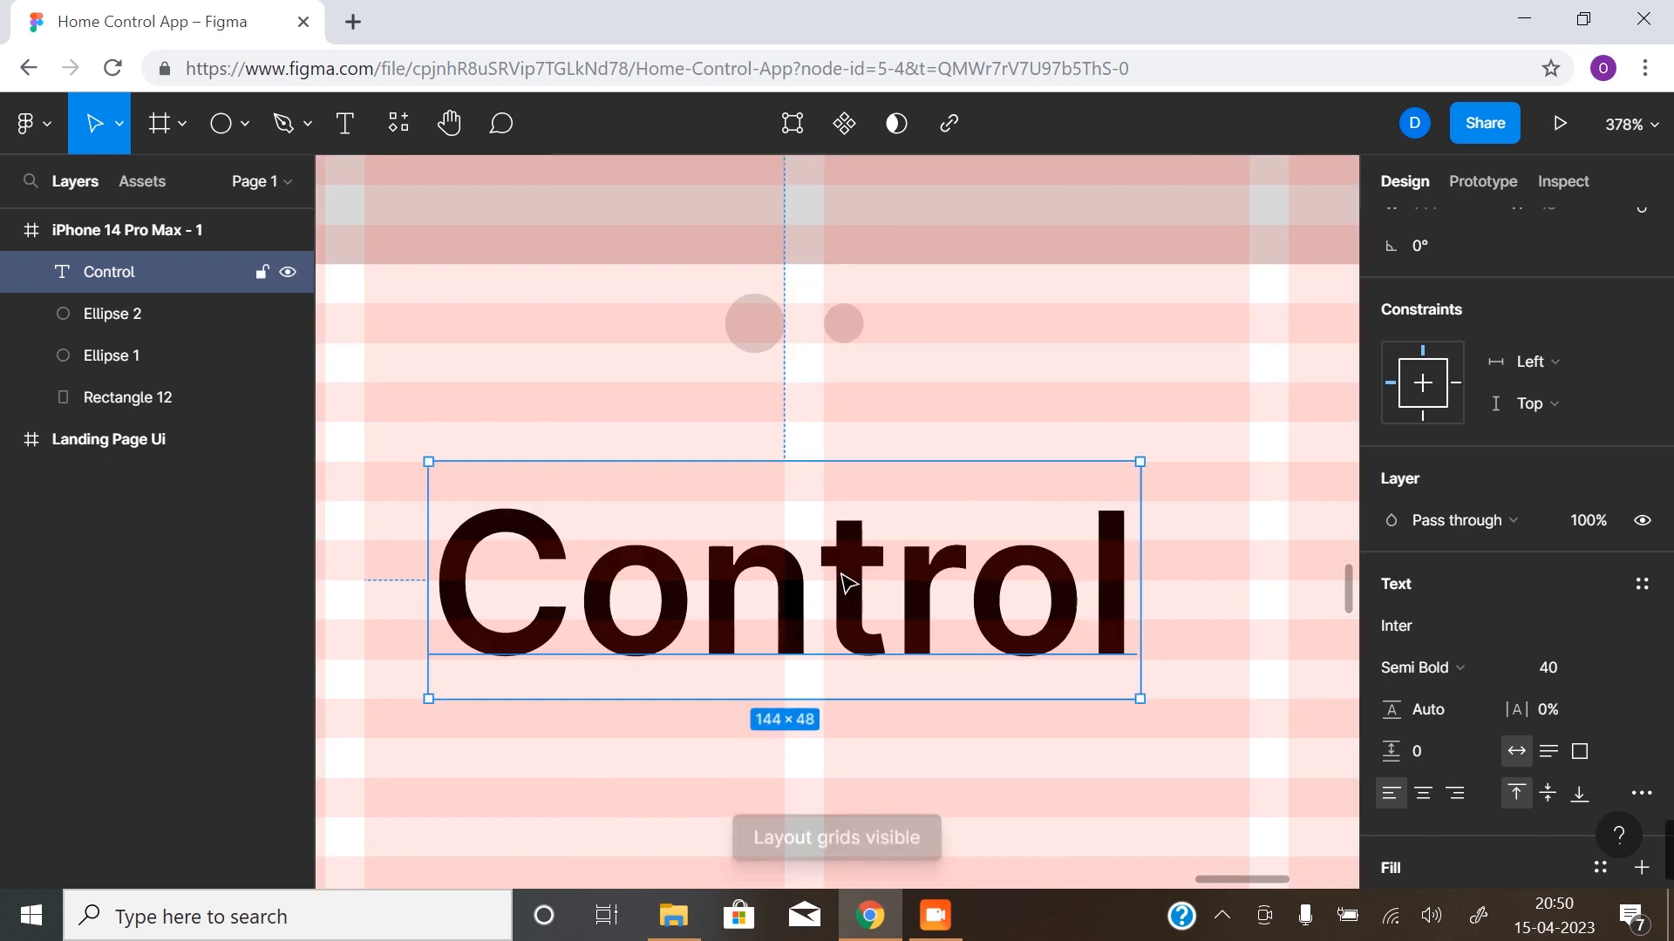
left_click_drag(848, 582, 868, 585)
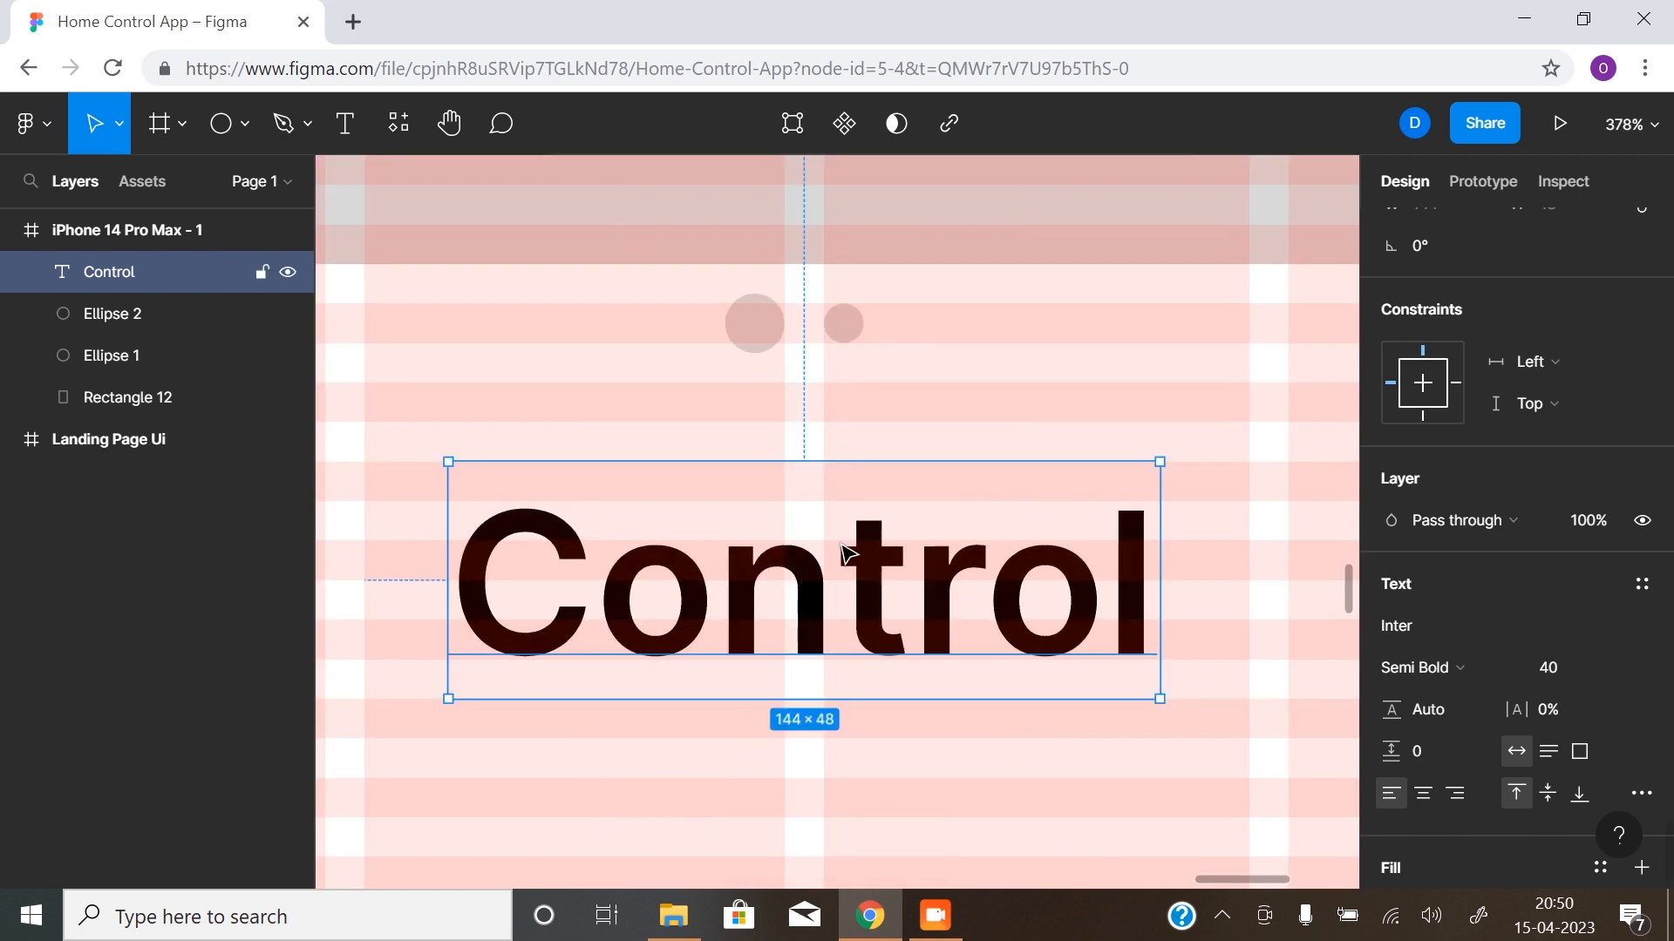
- Duplicate the "Control" text below the original and change the copy to "your home with comfort"
scroll(850, 558, "down", 4)
scroll(842, 471, "up", 1)
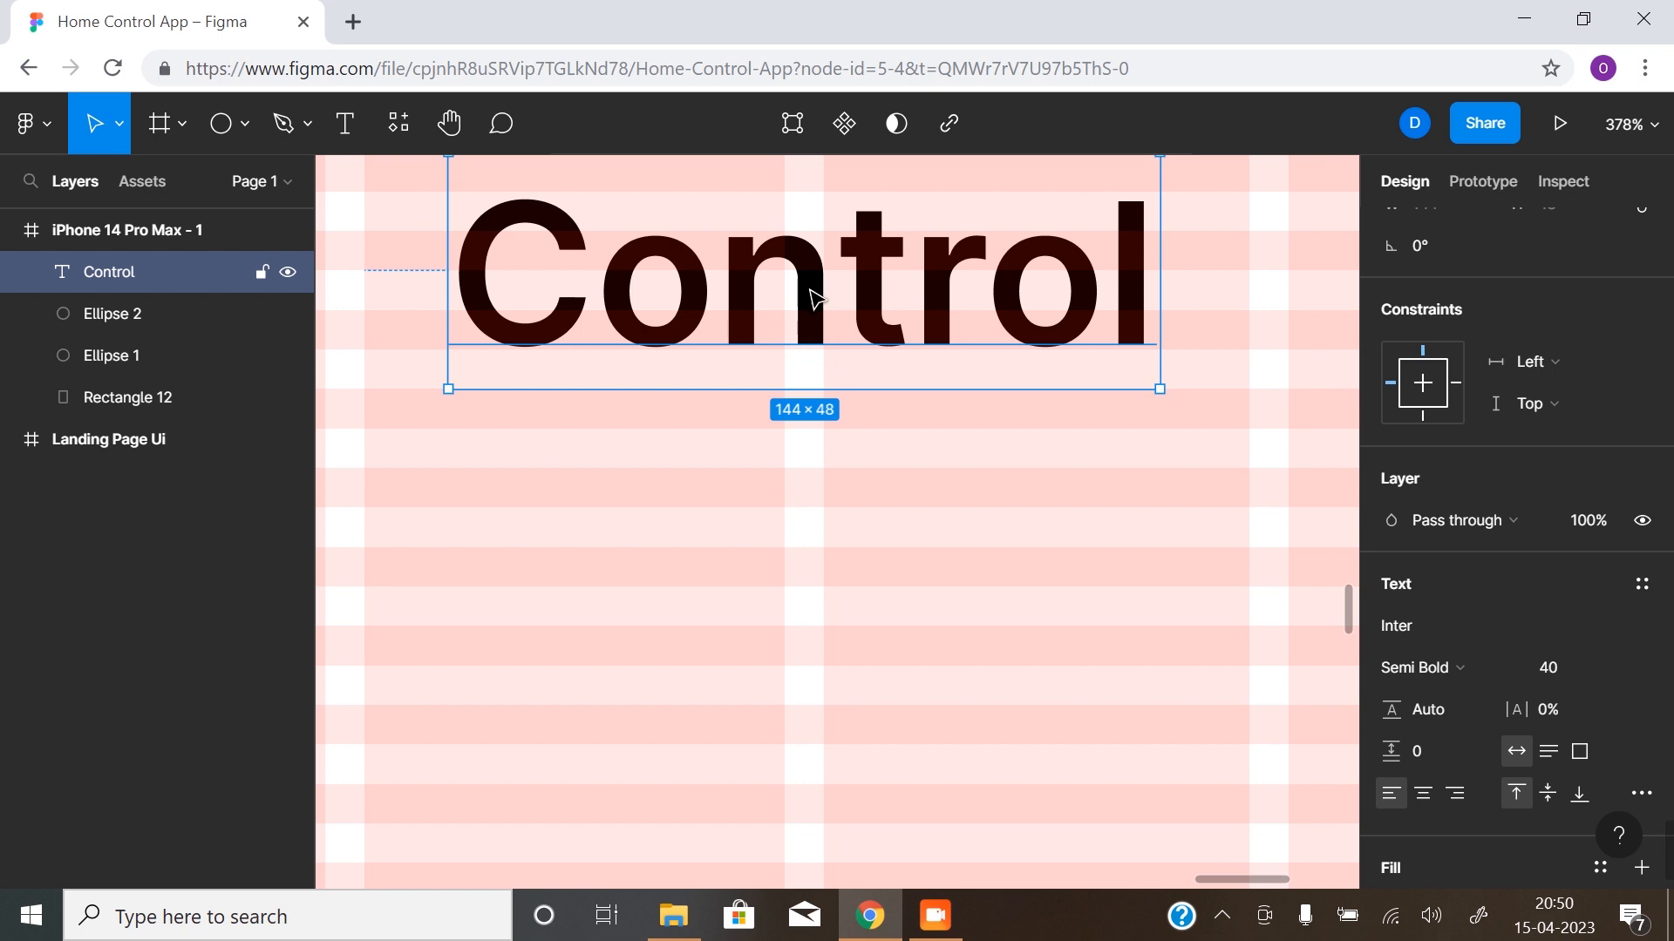
left_click_drag(814, 314, 812, 601)
double_click(813, 602)
type("z")
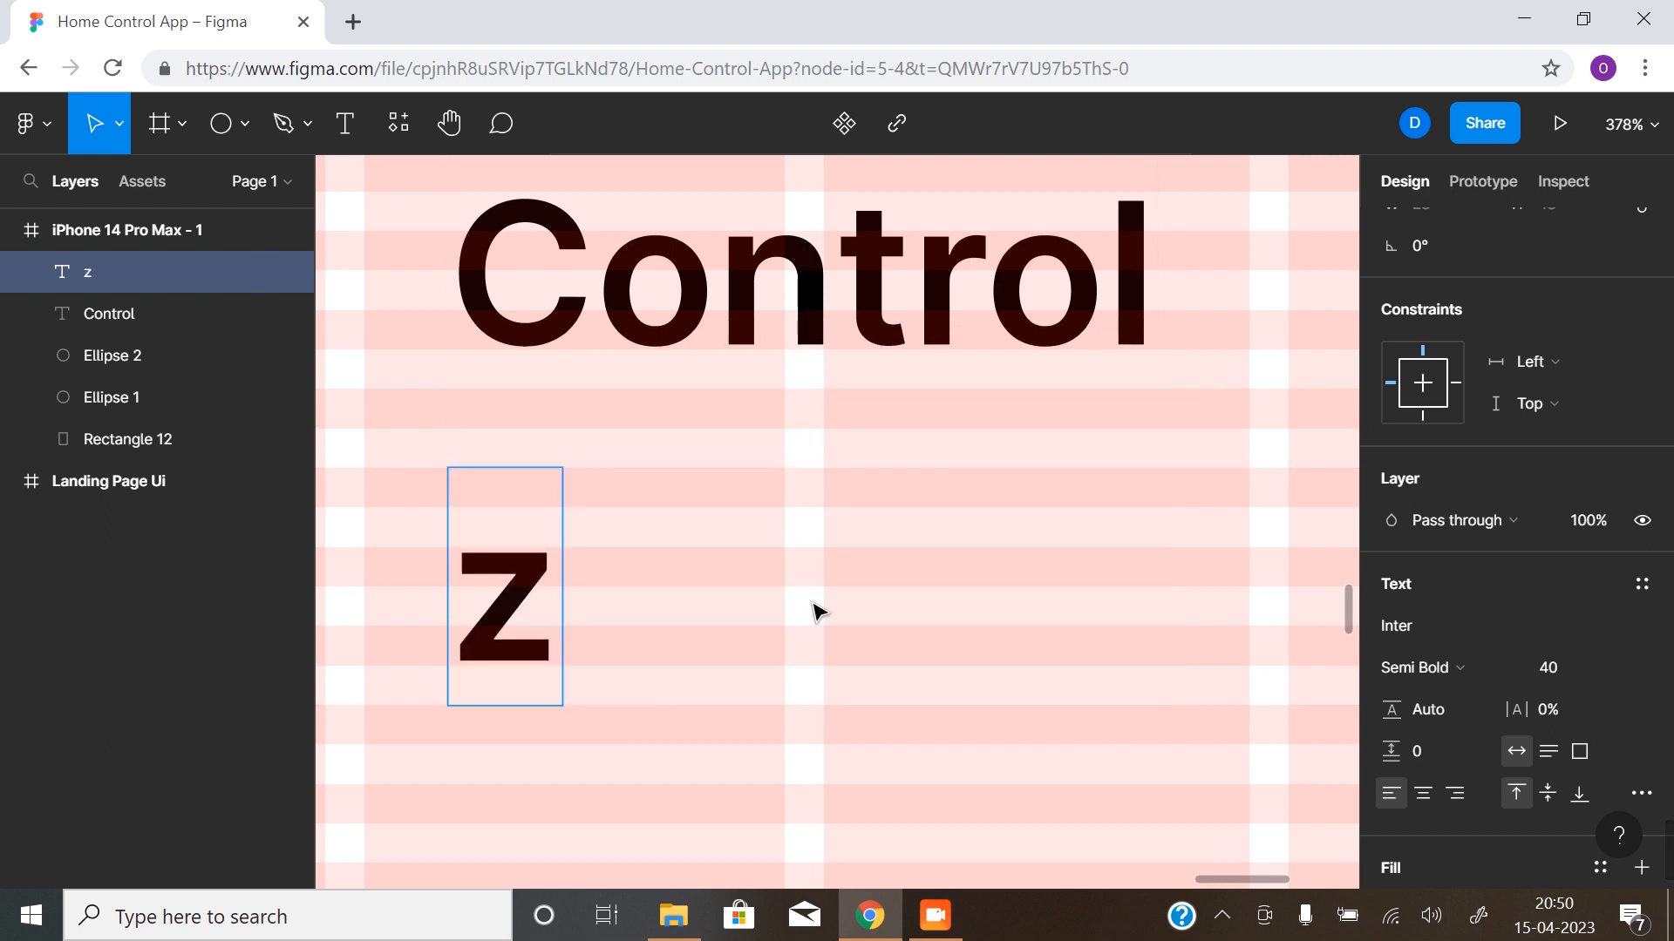
key("BackSpace")
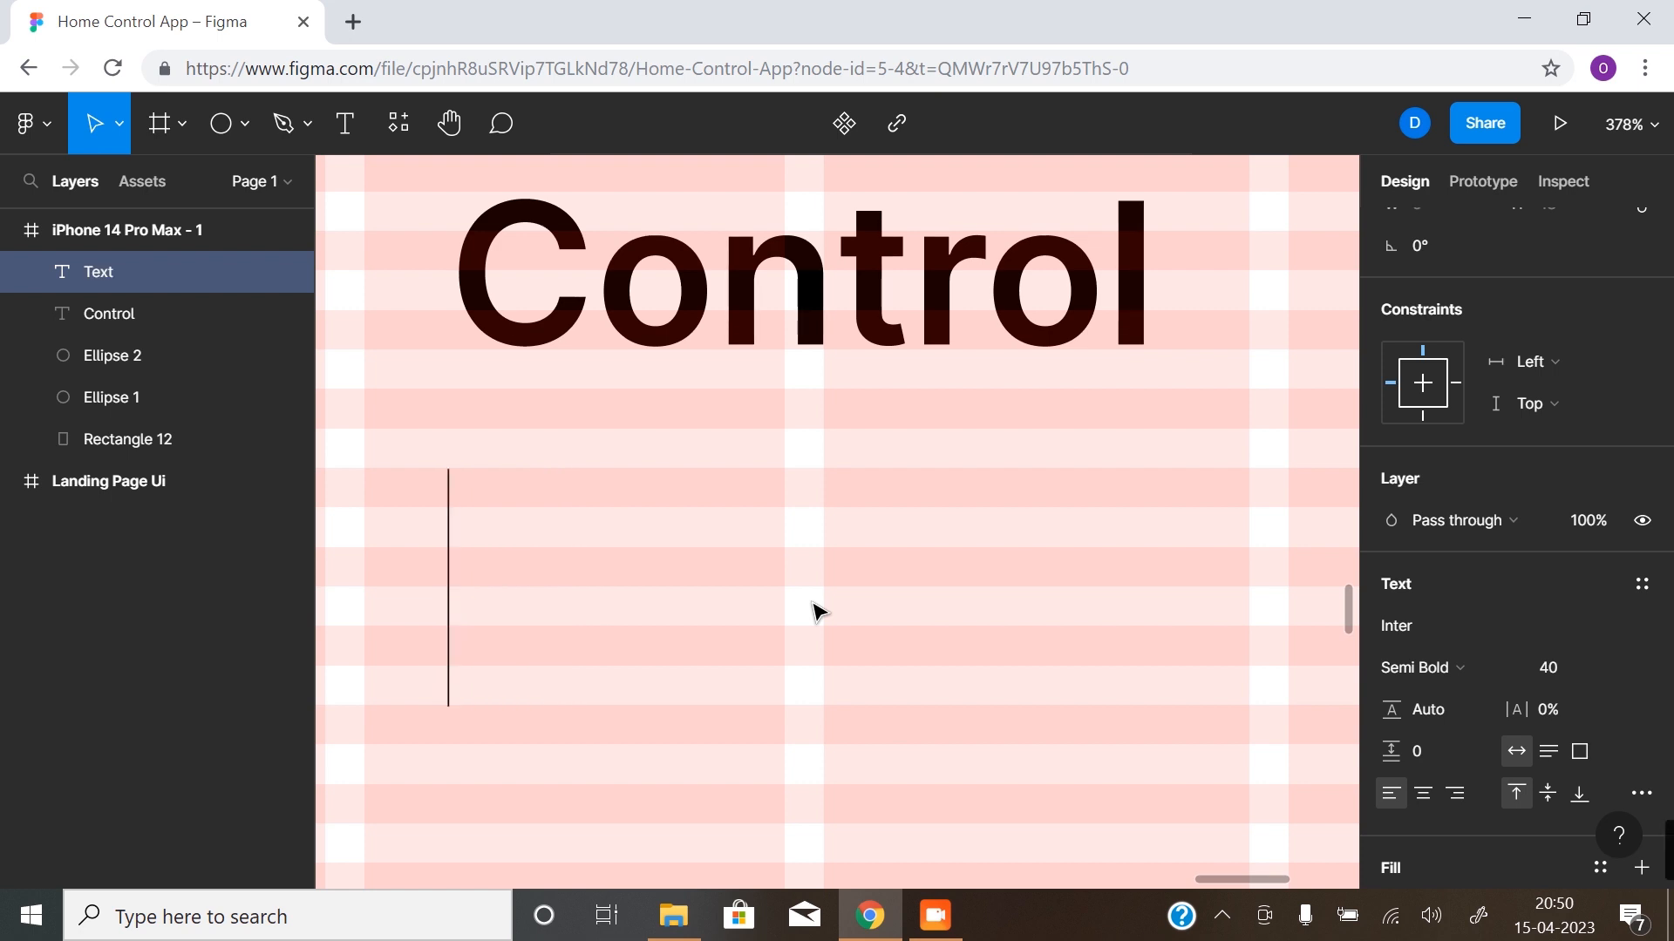
type("your ho")
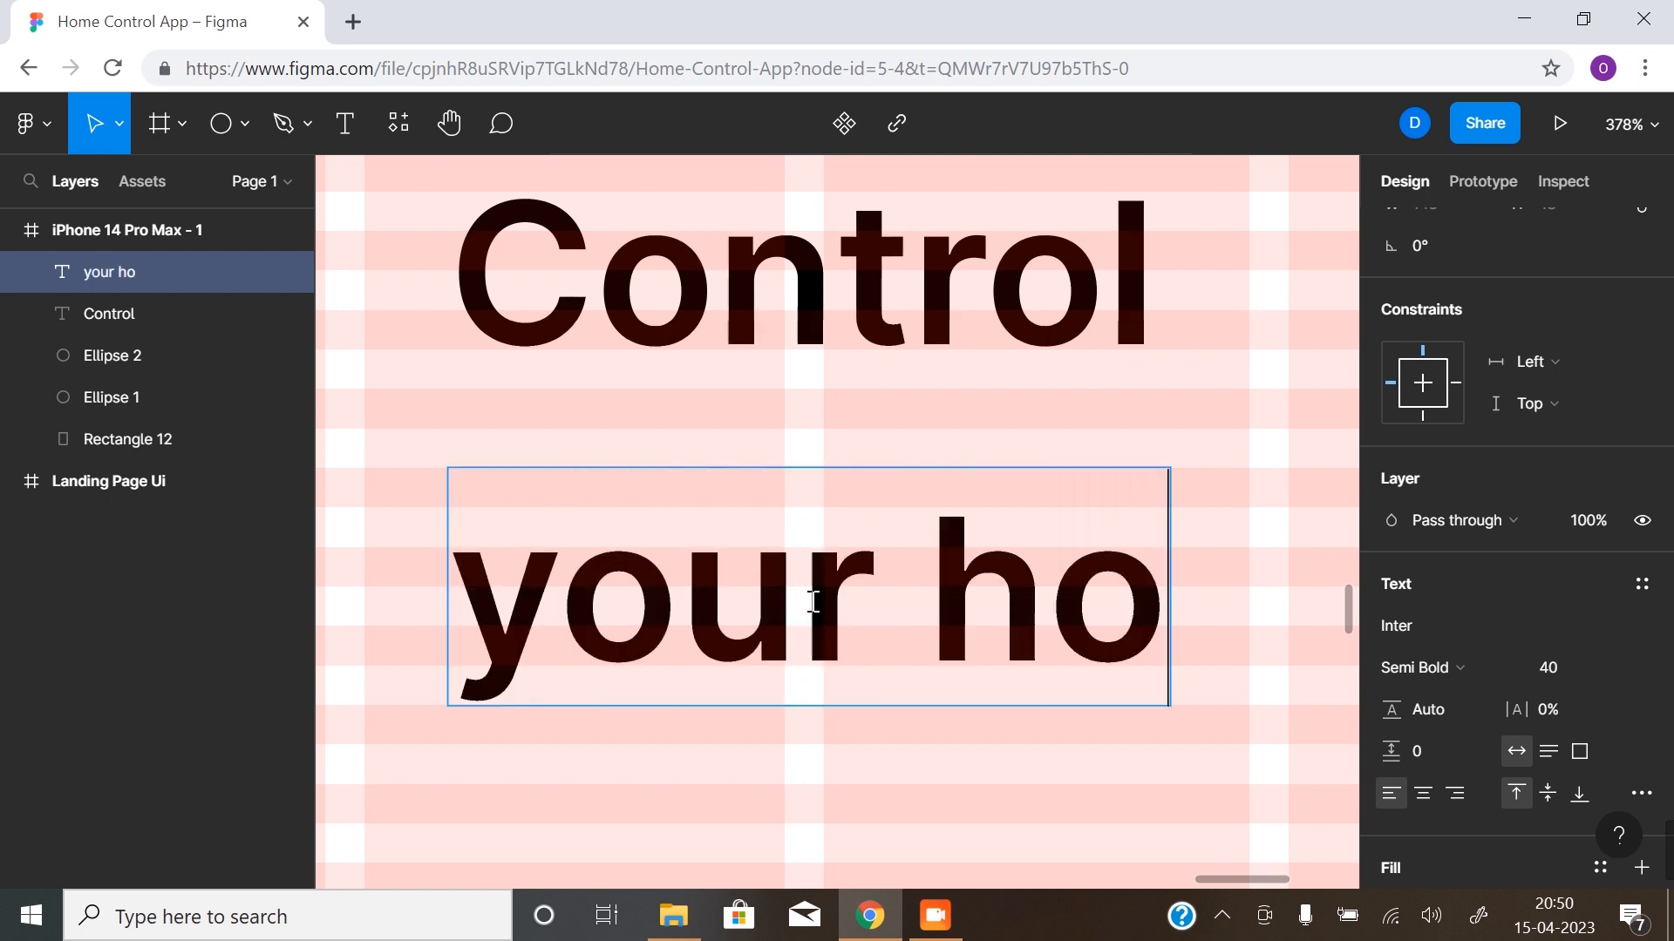
type("me with comfort")
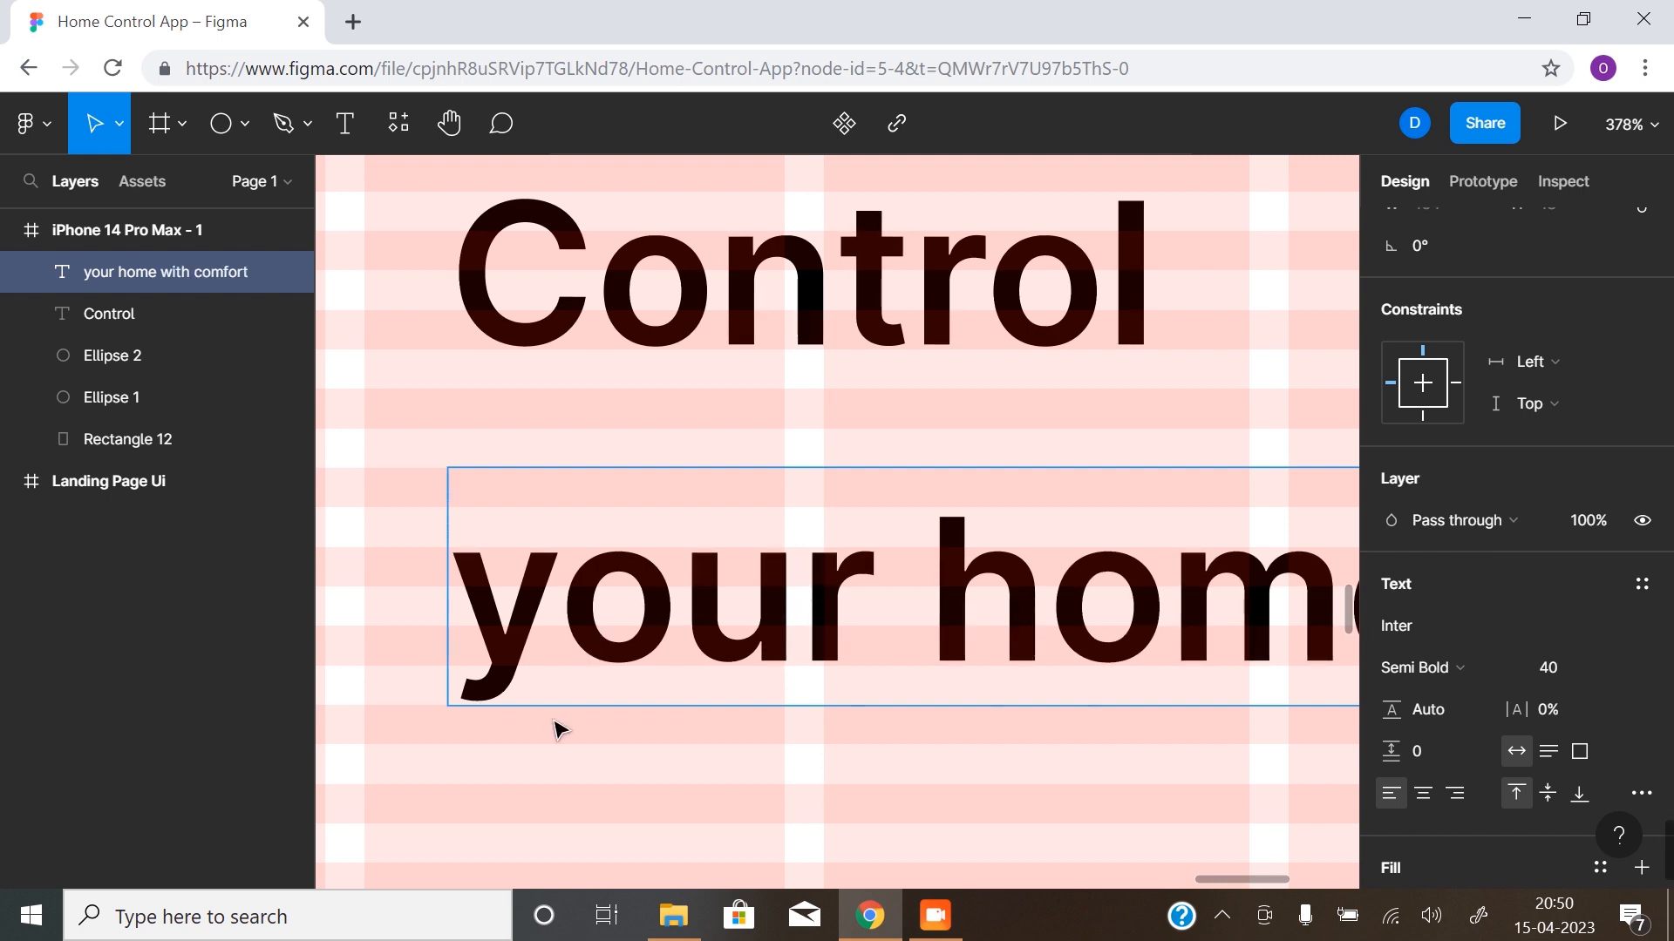
left_click(703, 794)
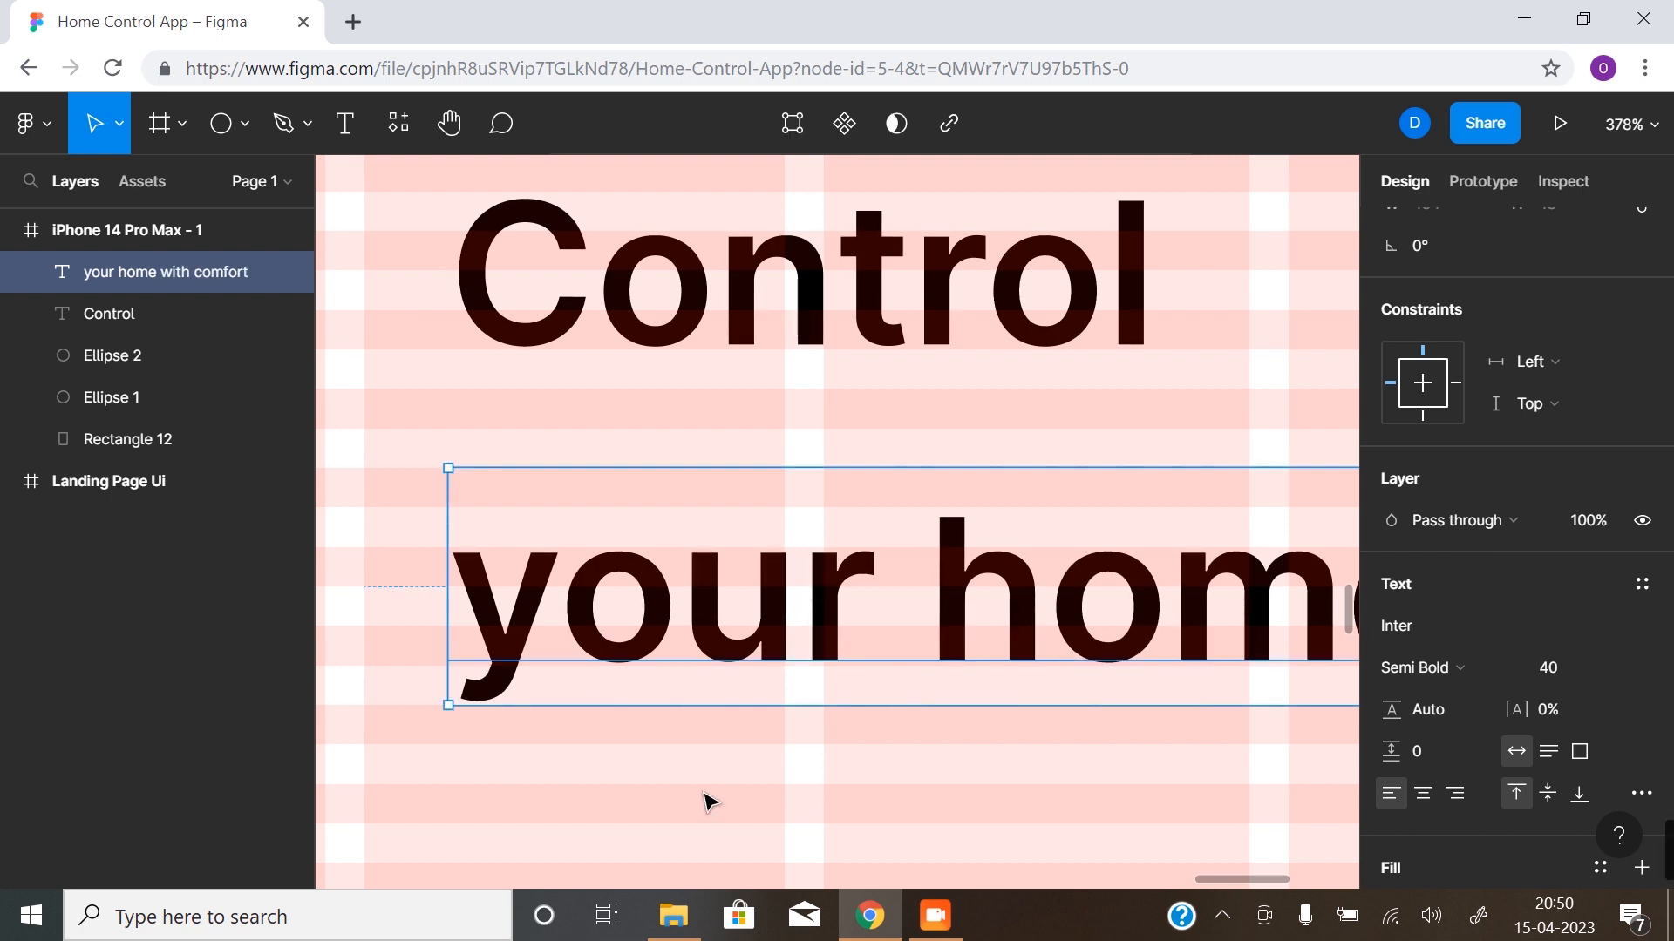
- Move the "your home with comfort" text line closer beneath the "Control" headline, leaving a small gap
scroll(814, 766, "down", 4)
left_click_drag(868, 773, 906, 697)
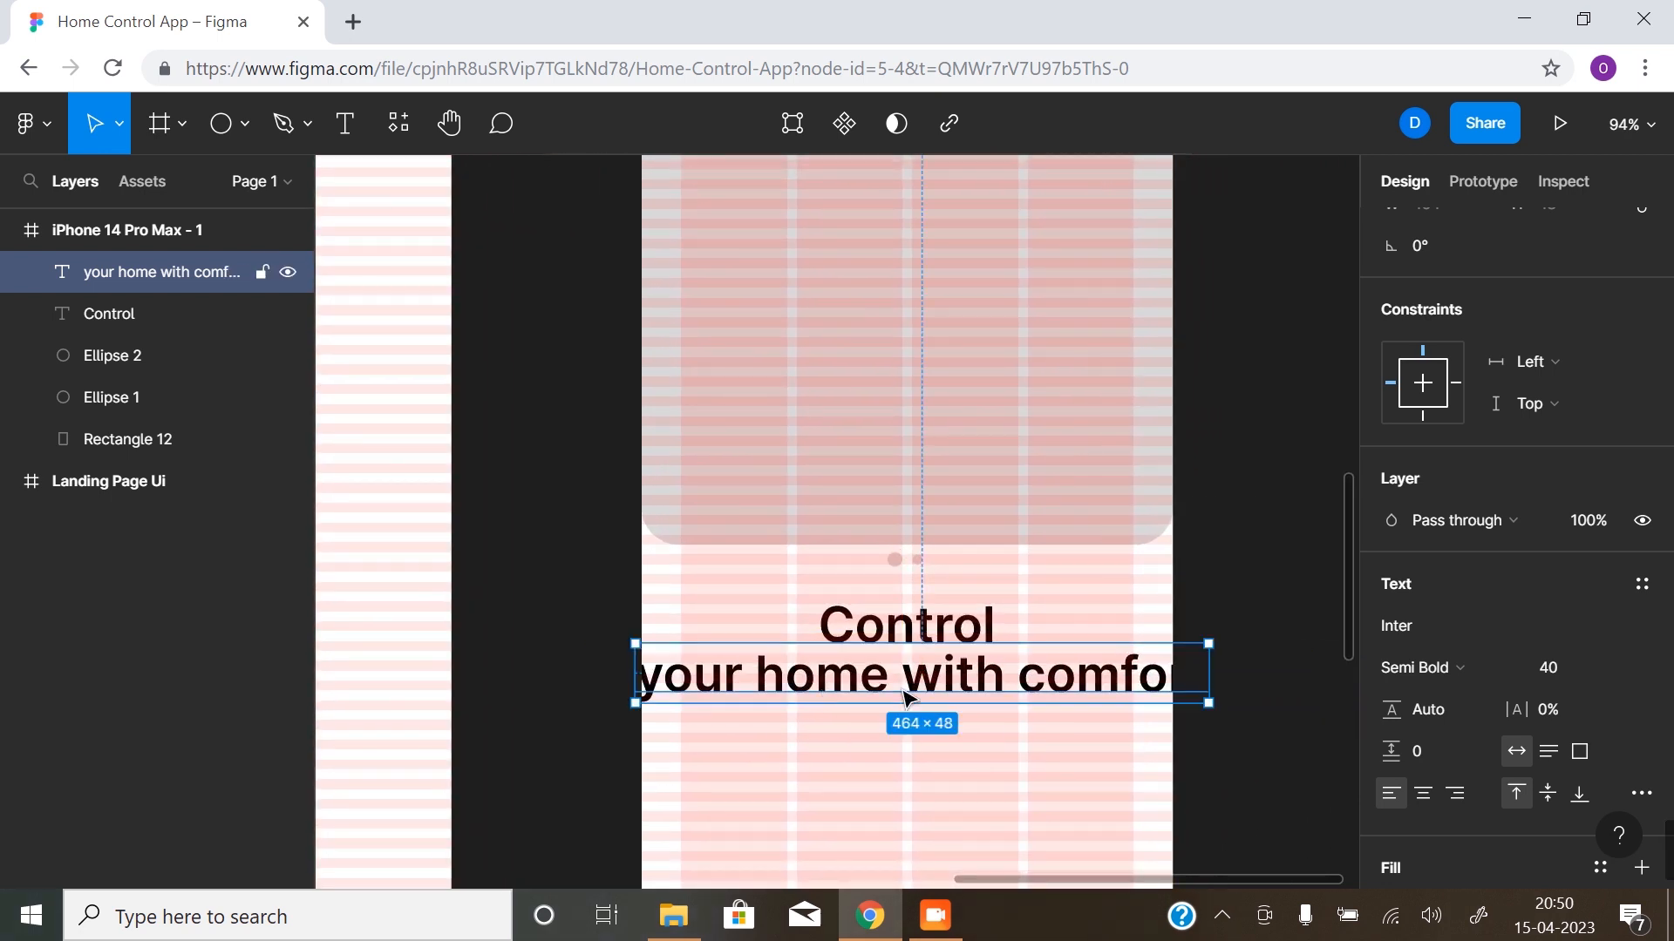
left_click_drag(948, 693, 949, 713)
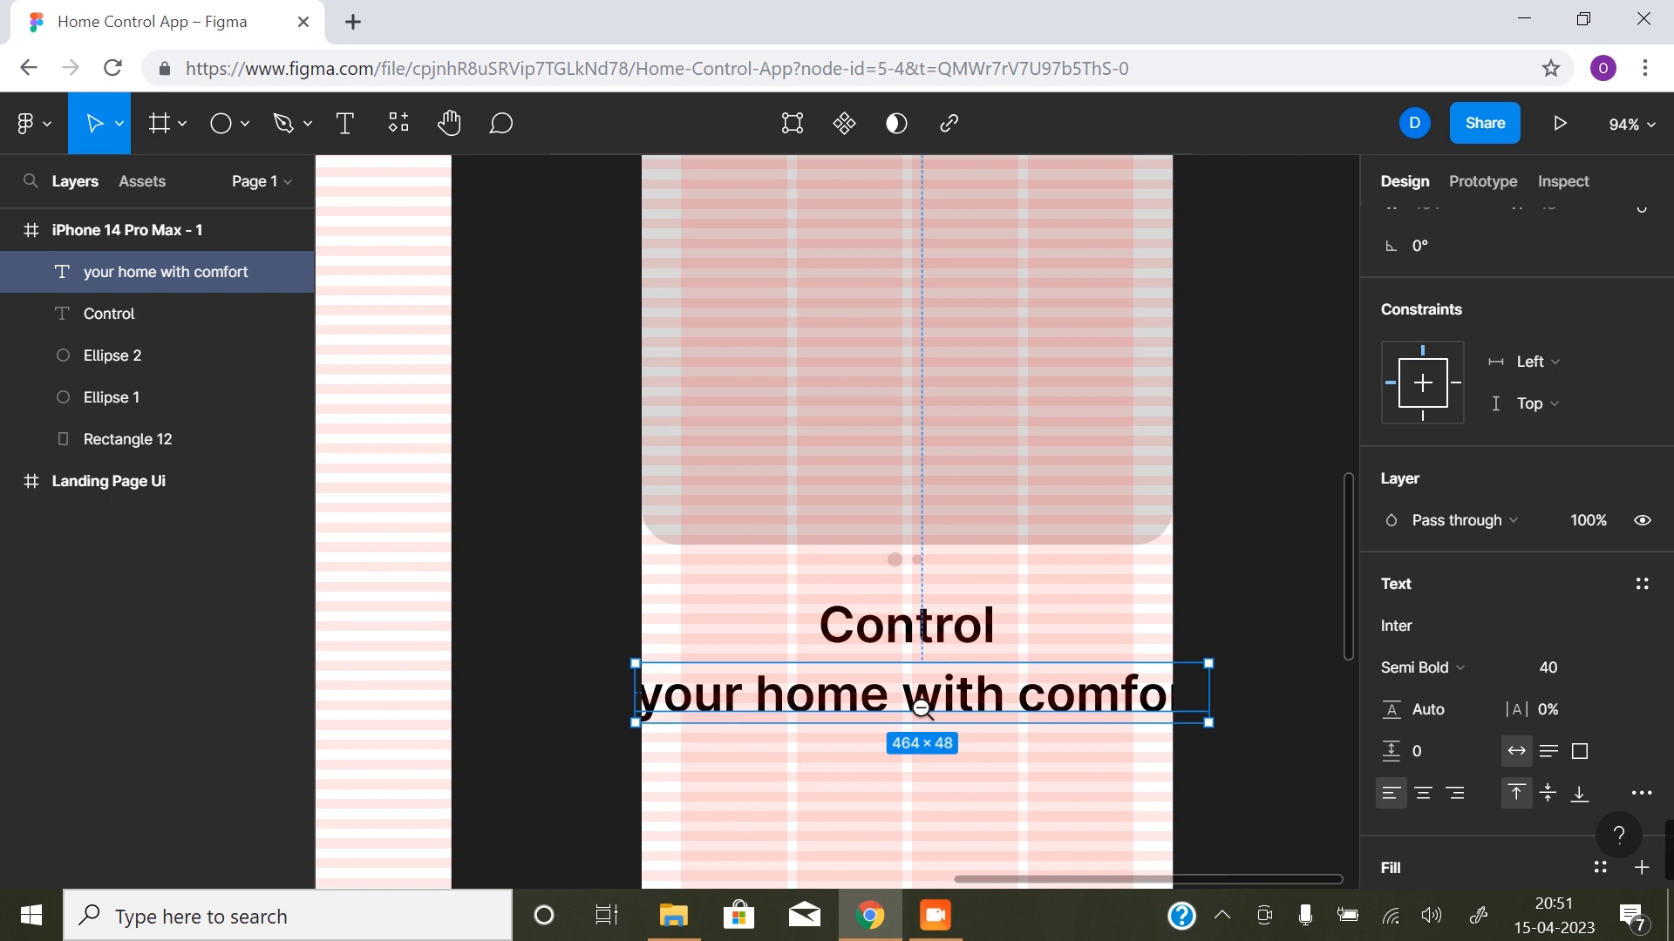
- Set the "your home with comfort" text to font size 16 and Regular weight
key("minus")
left_click(1560, 671)
type("16")
key("Return")
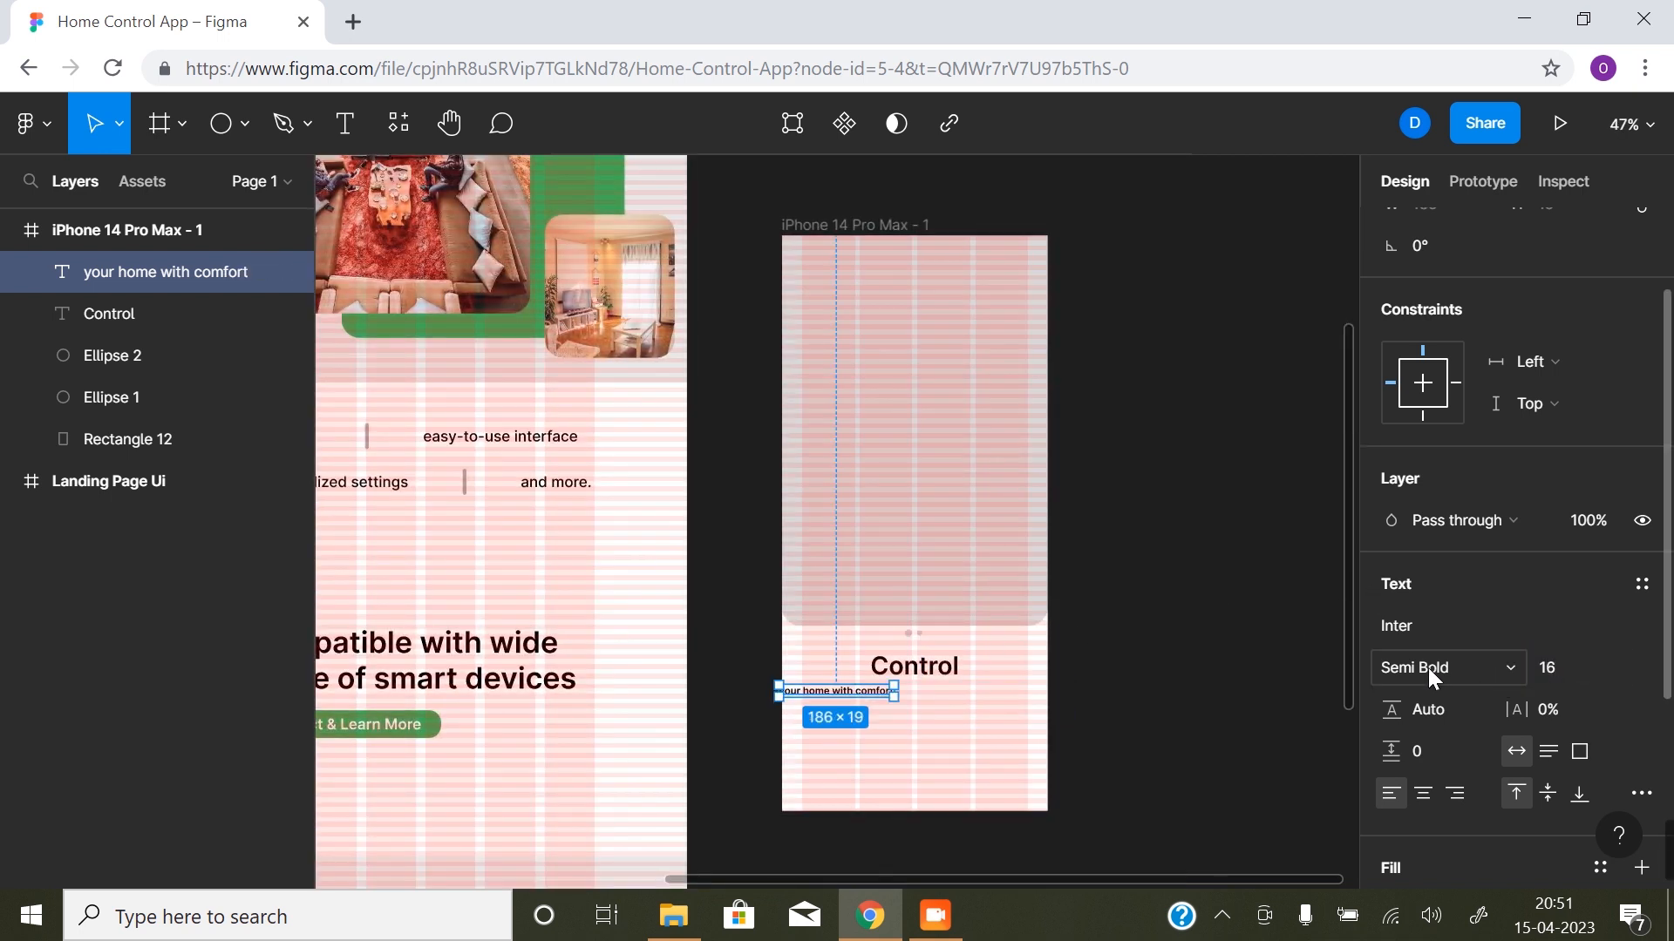
left_click(1428, 668)
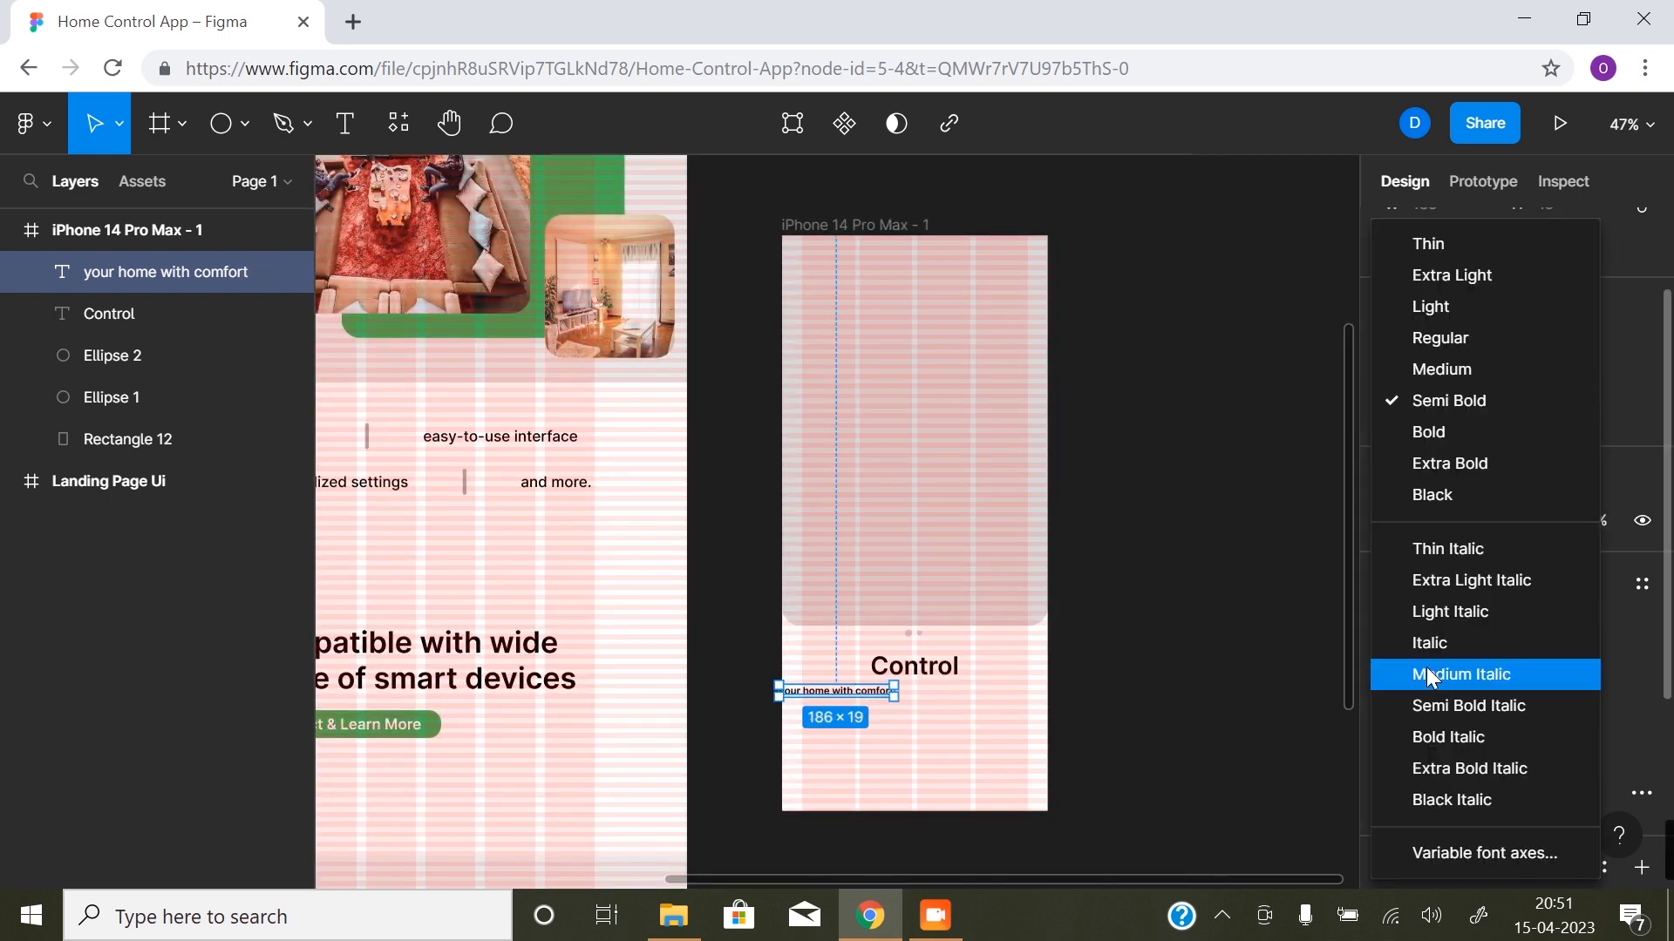
left_click(1457, 340)
- Place the "your home with comfort" text directly beneath "Control", centred on the middle gutter
left_click_drag(852, 693, 932, 703)
scroll(932, 687, "up", 10)
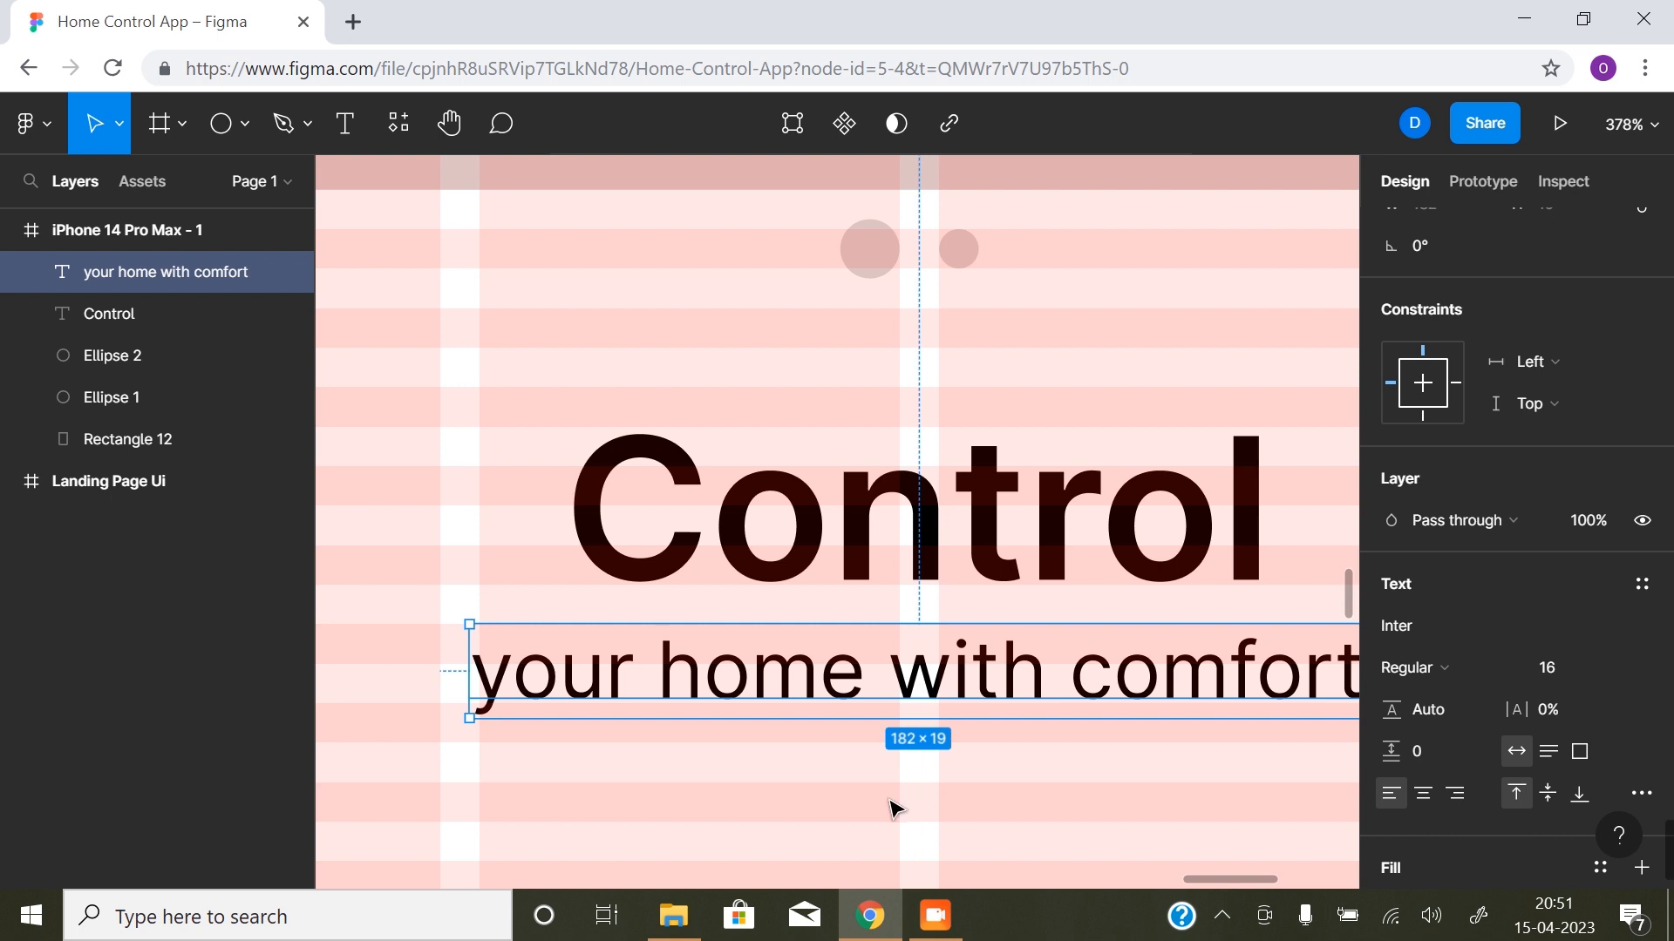
key("z")
left_click(952, 752, "alt")
left_click(947, 738, "alt")
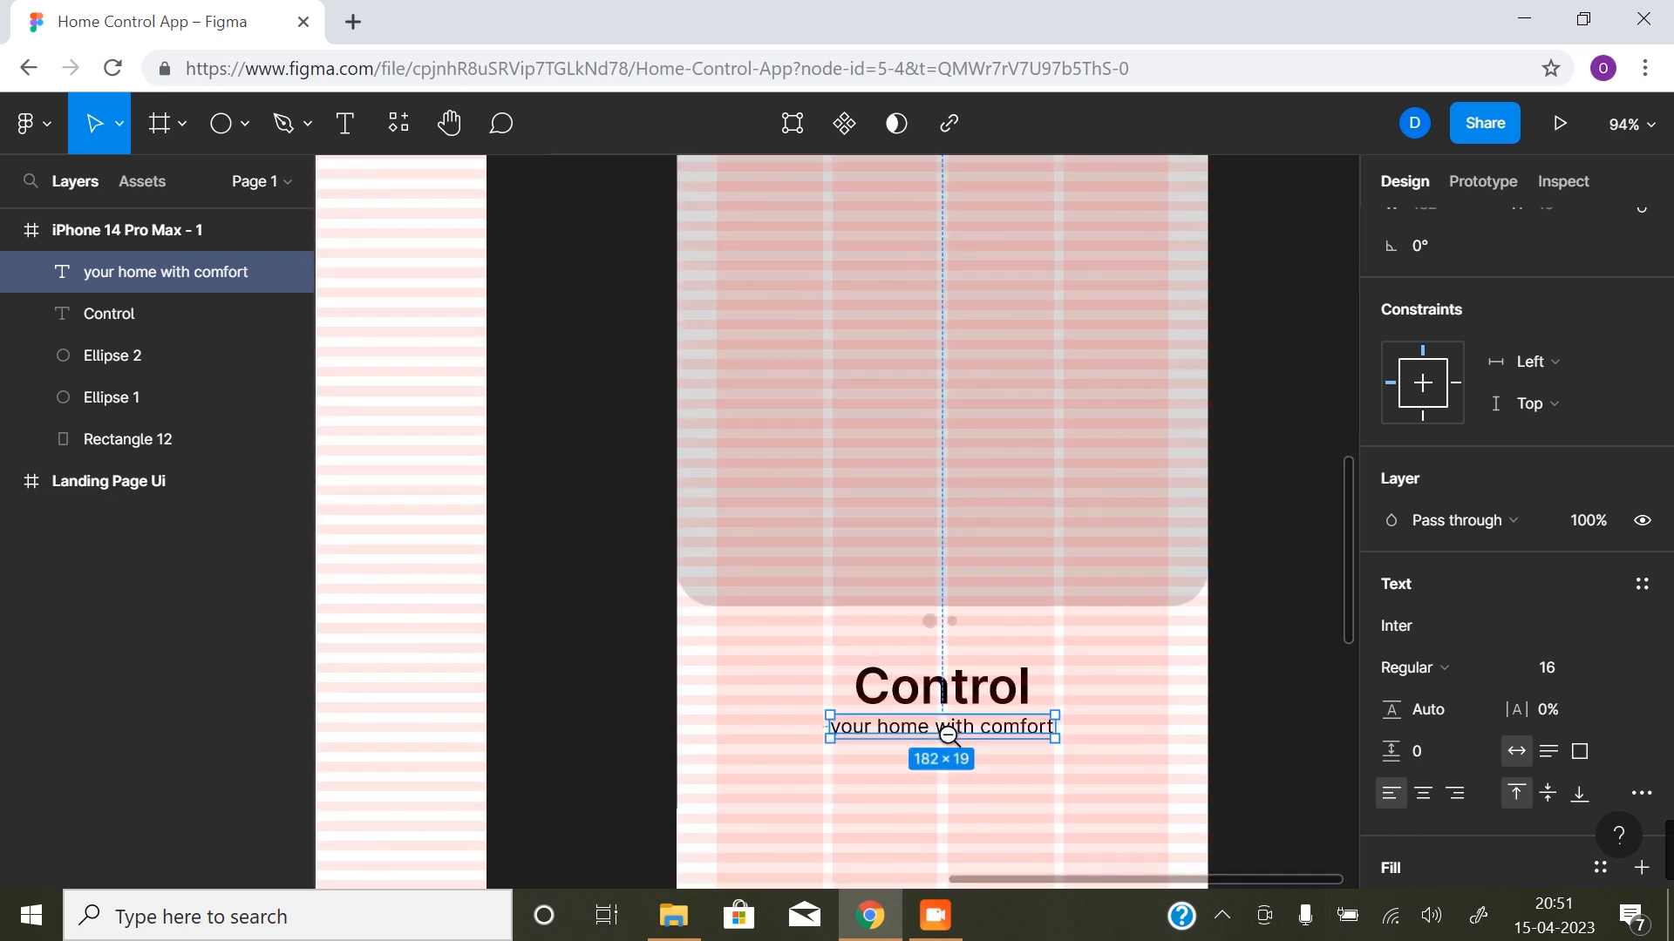
- Hide the layout grids and review the "Control" headline and its subtitle against the whole phone frame
key("z")
left_click(941, 741, "alt")
scroll(1008, 624, "right", 2)
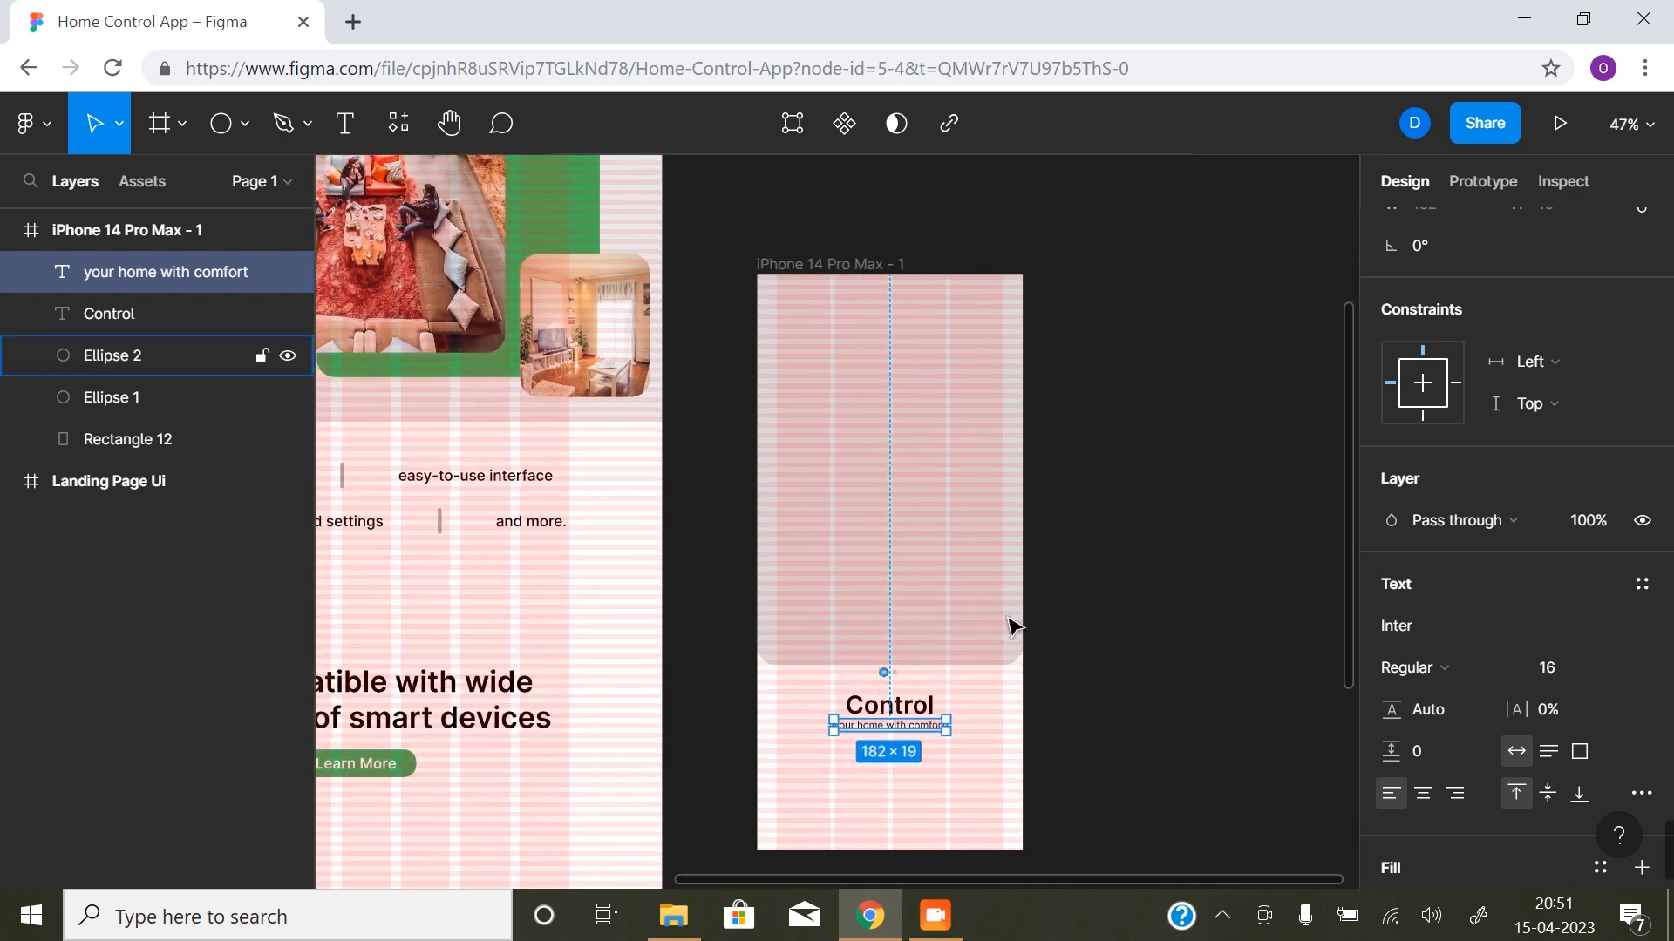
left_click(1118, 569)
key("ctrl+shift+4")
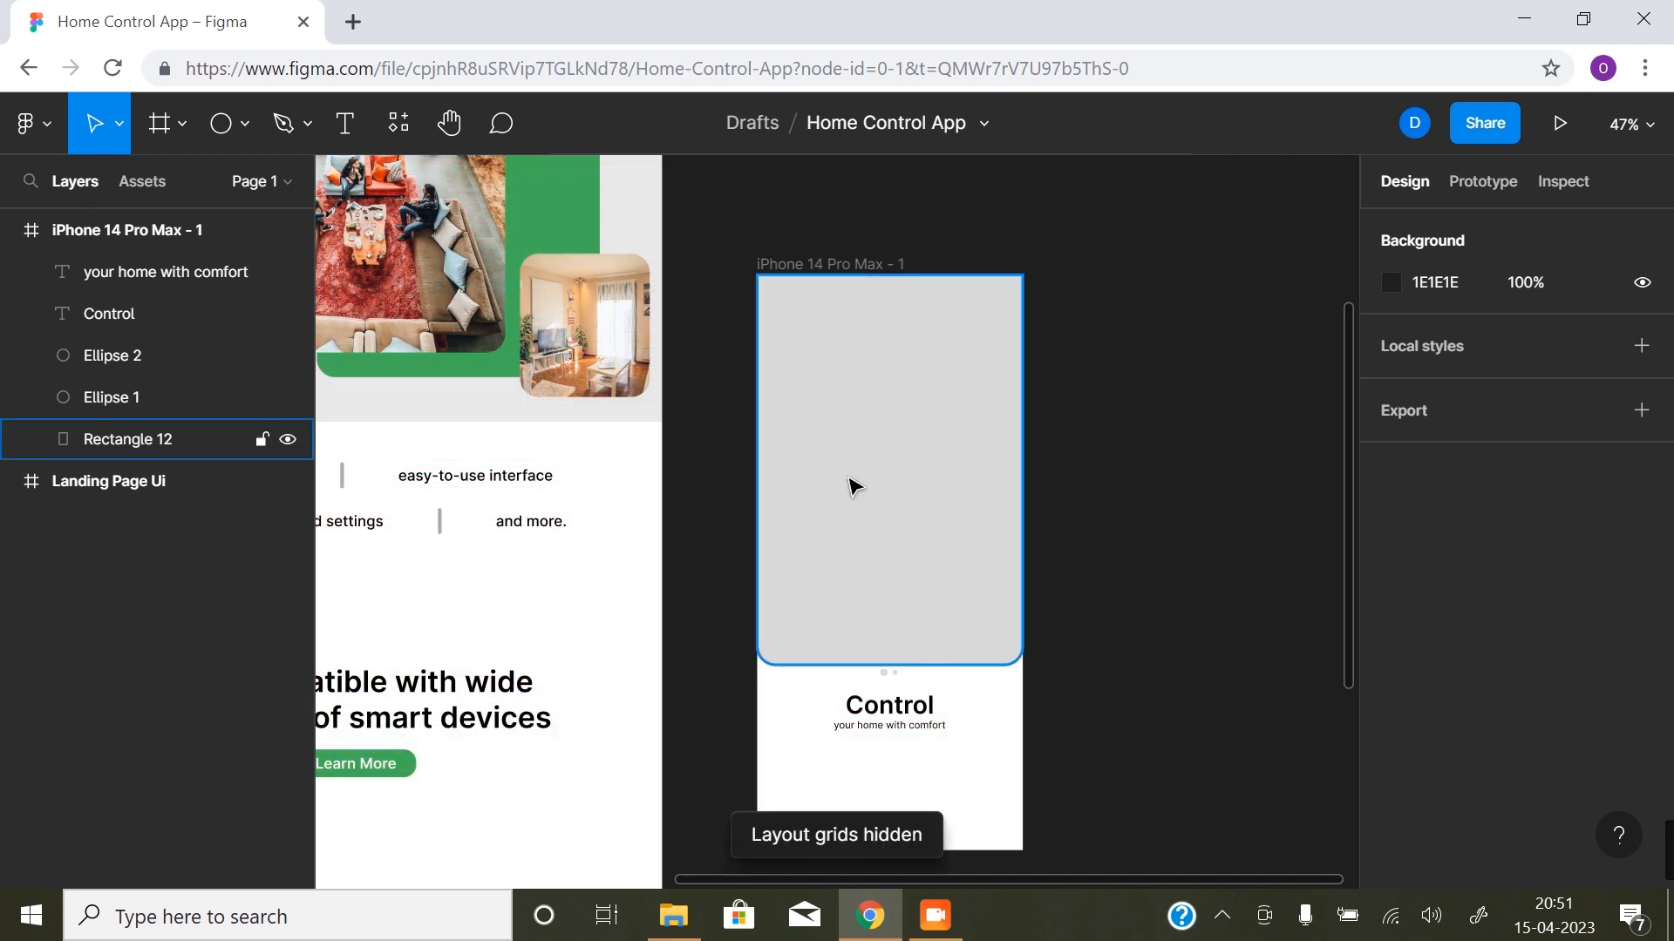
left_click_drag(922, 751, 911, 641)
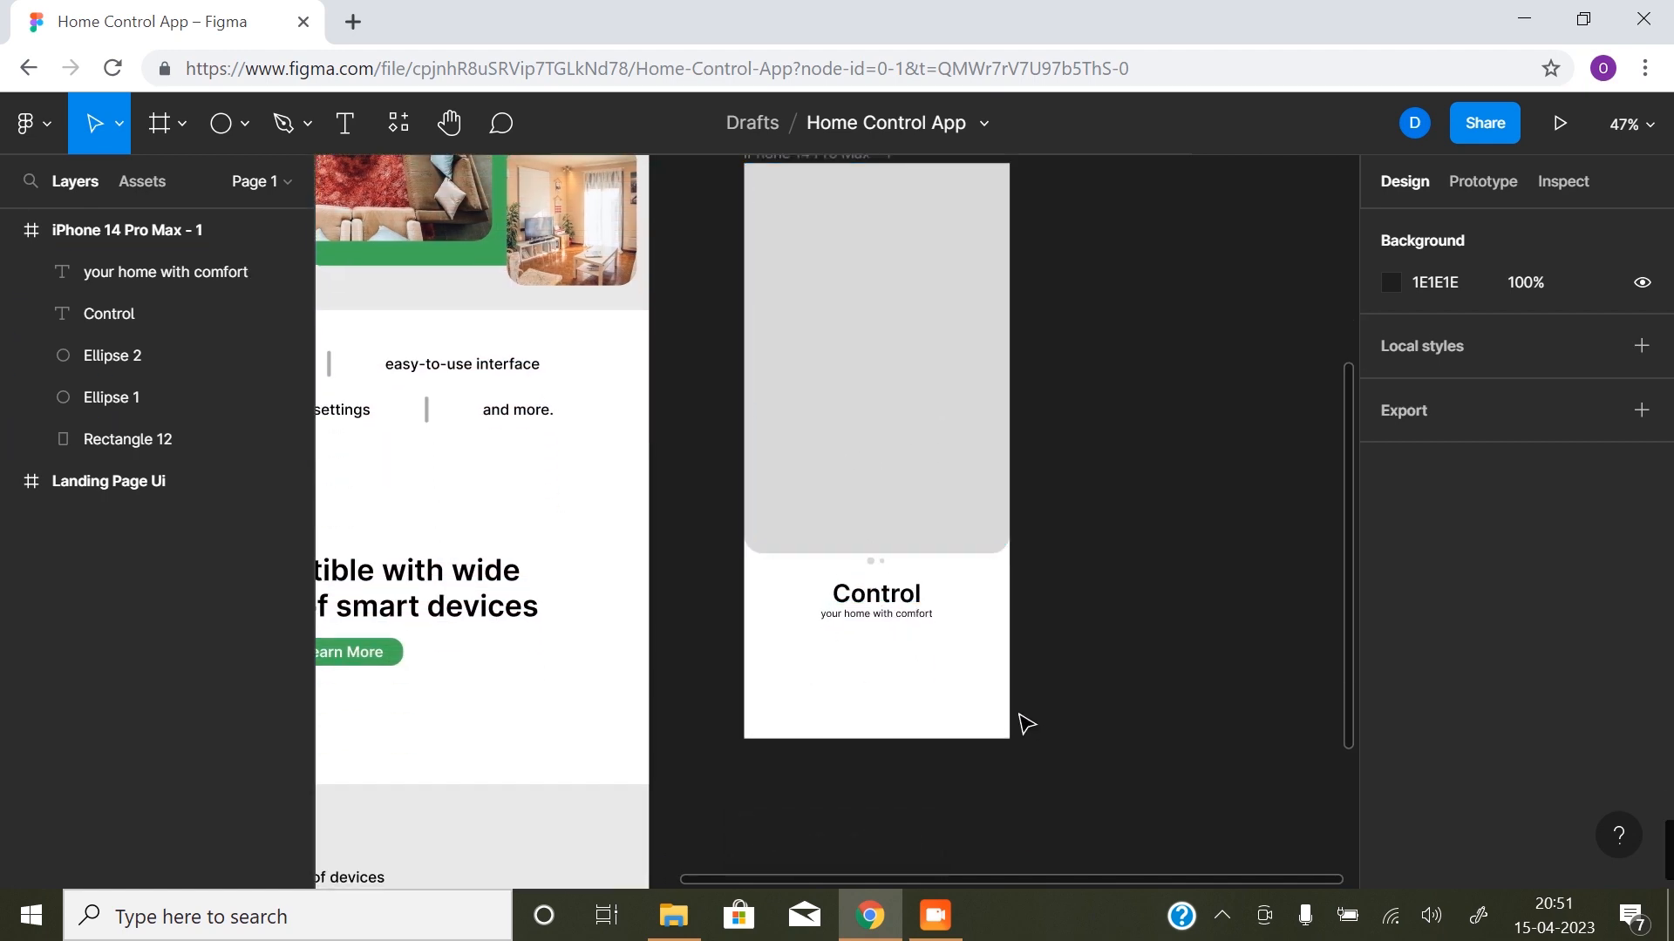
scroll(862, 671, "up", 1)
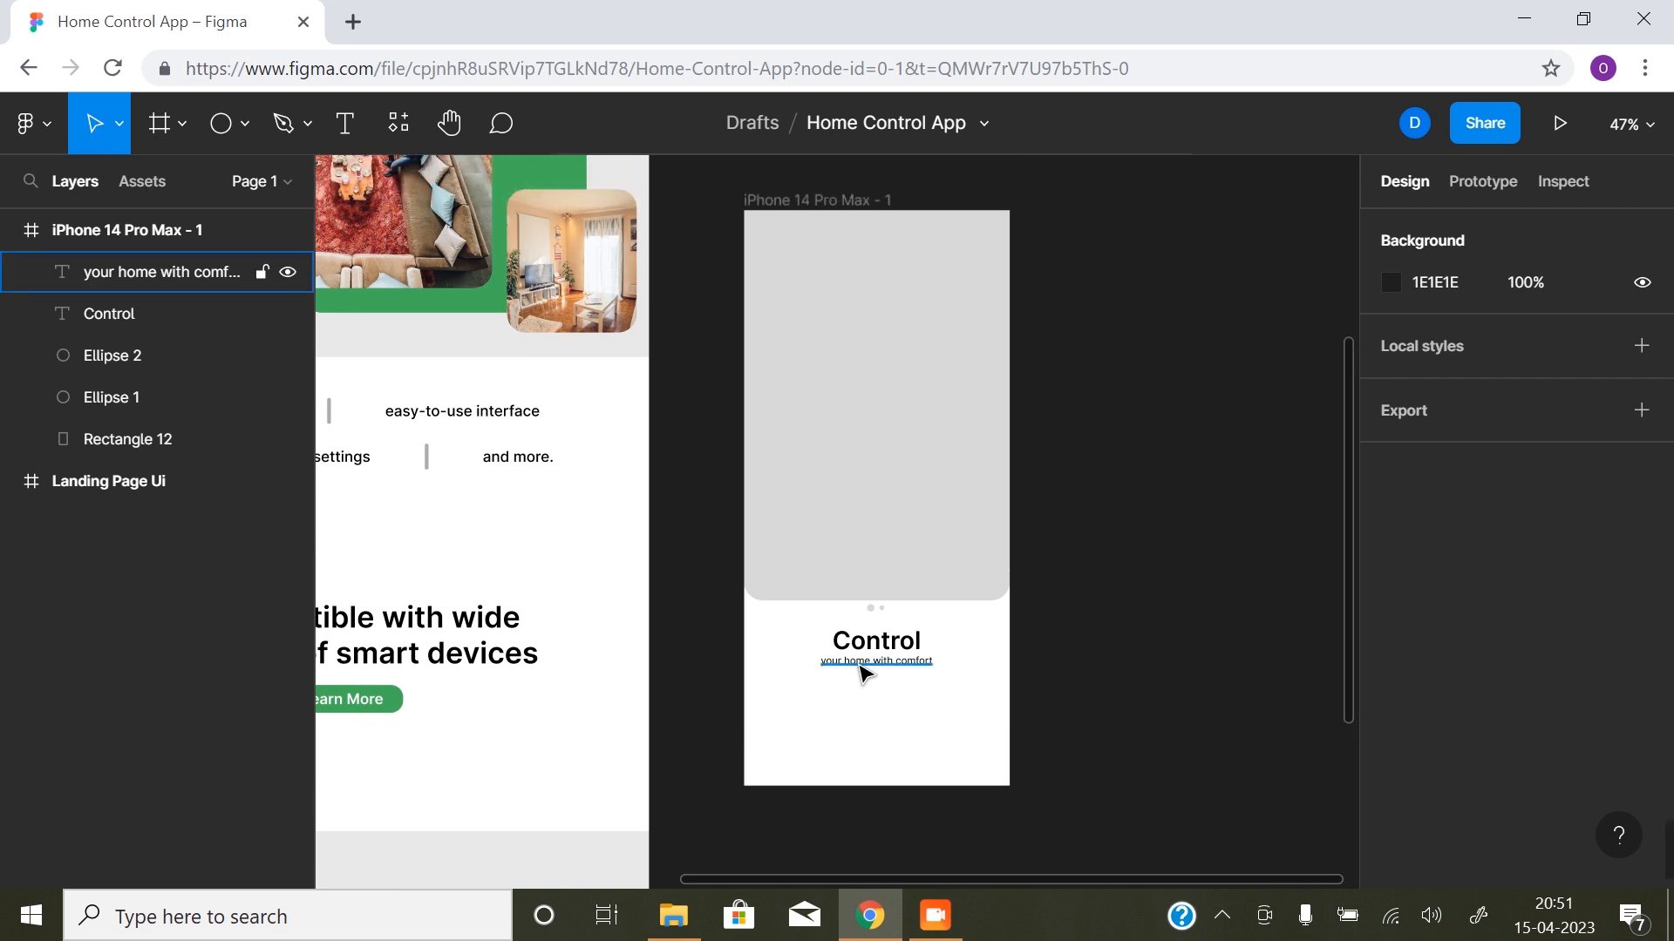
left_click(862, 655)
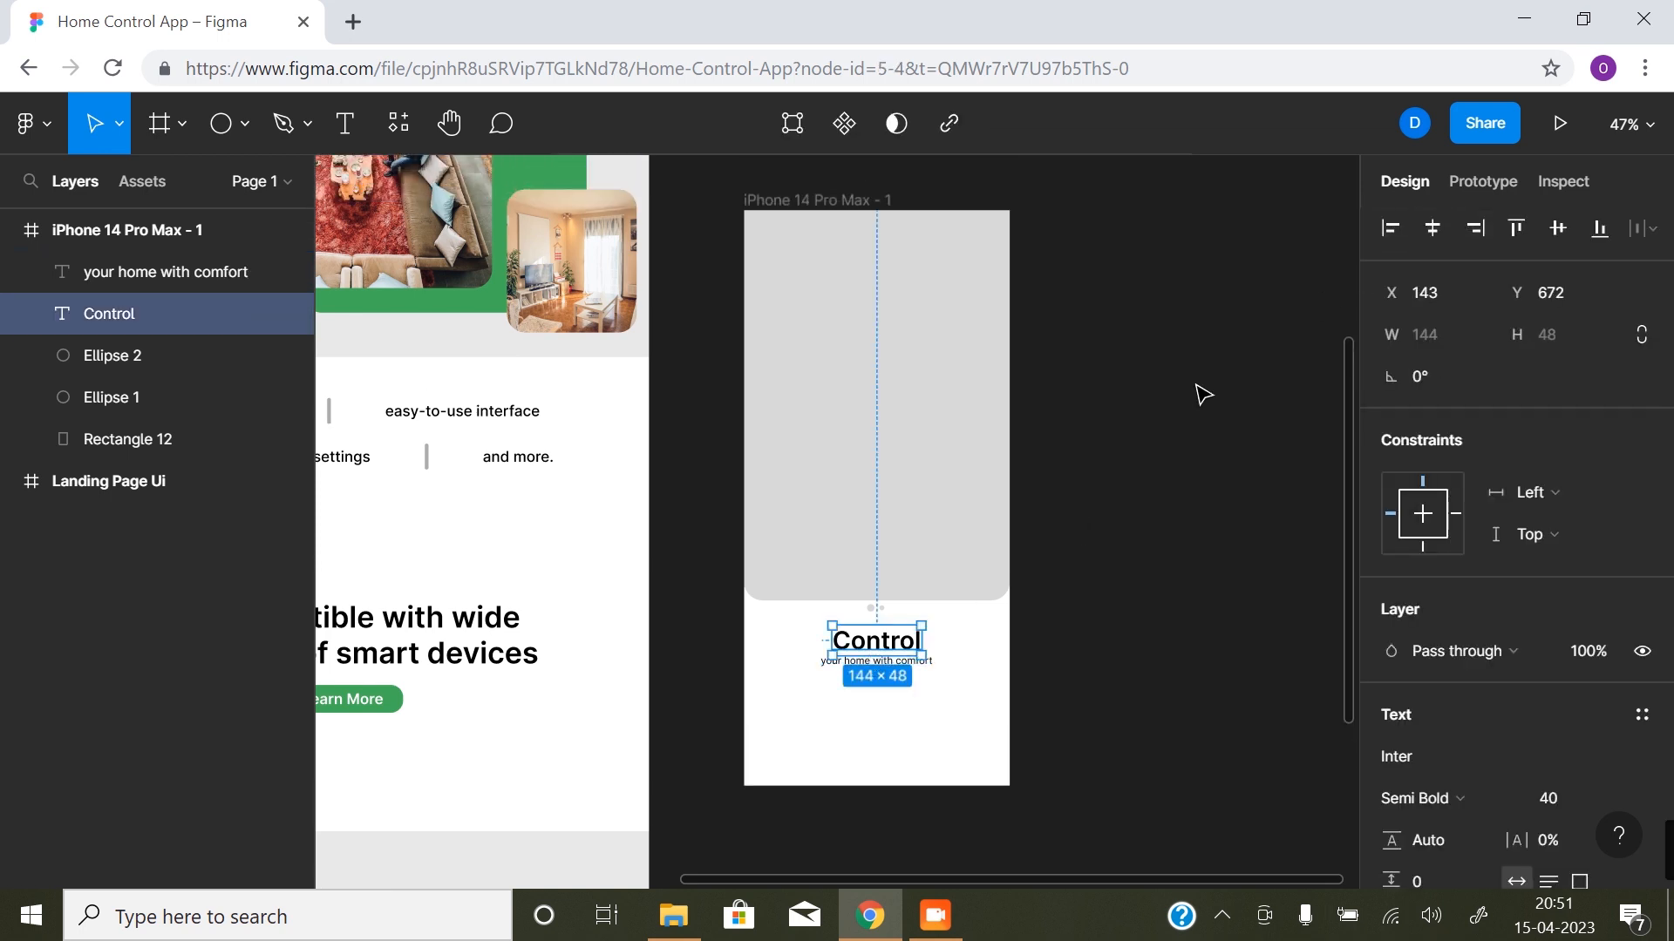
left_click(837, 732)
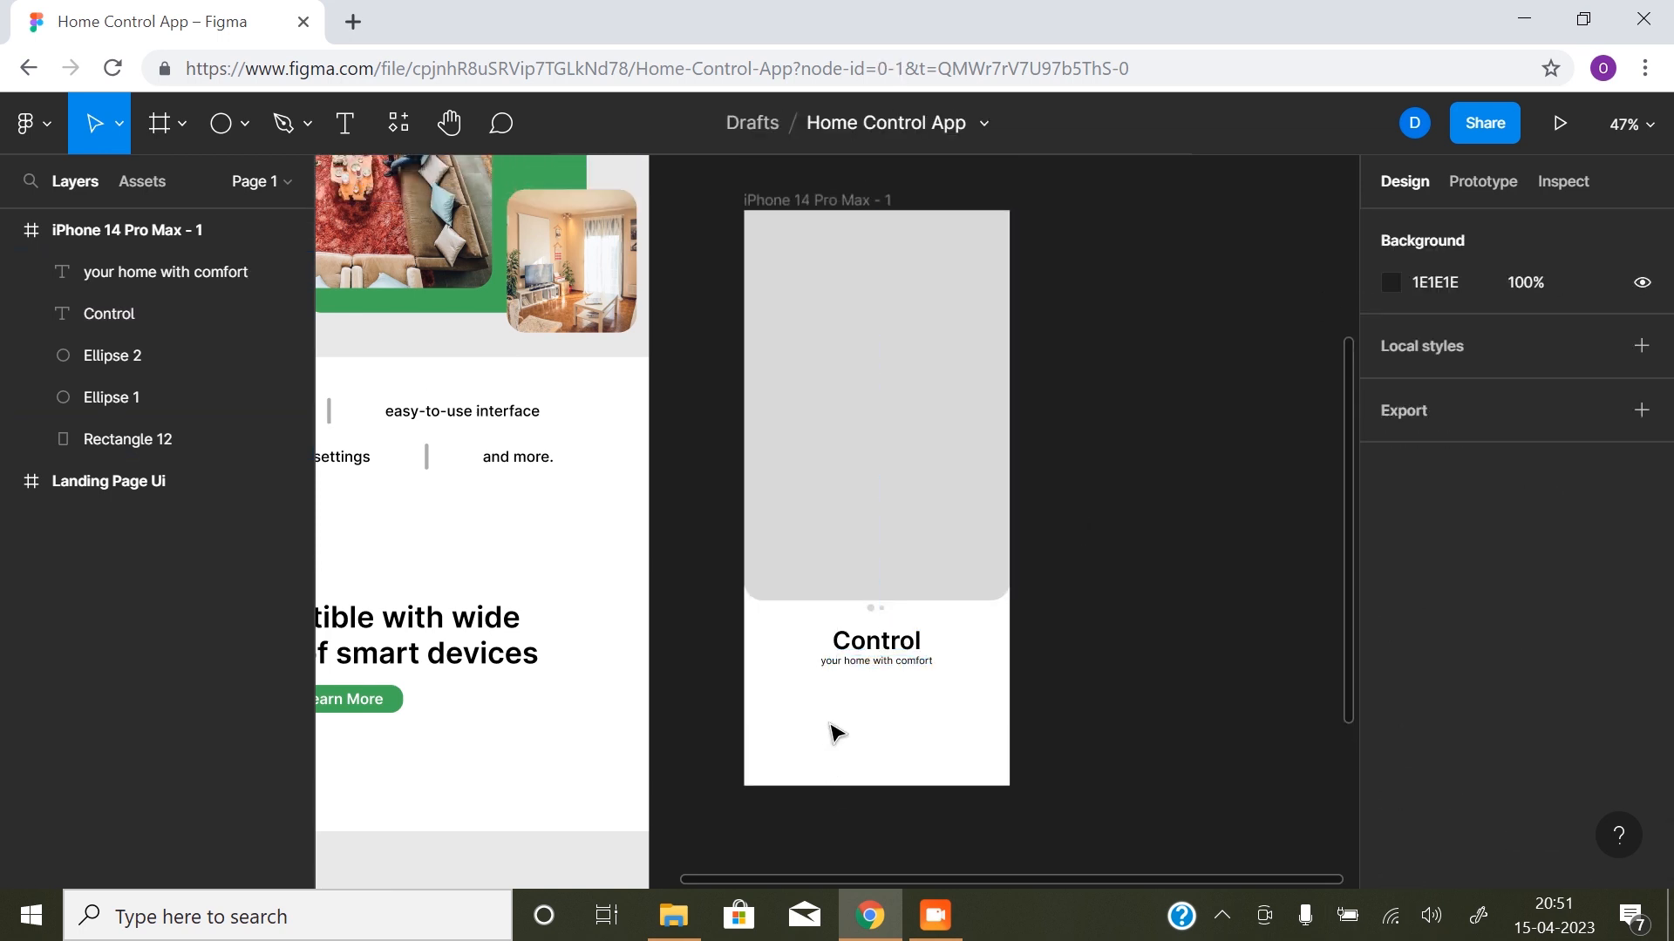
left_click(844, 662)
left_click(1142, 732)
- Draw a circle in the white area below the subtitle and set its size to 96 × 96
left_click(223, 123)
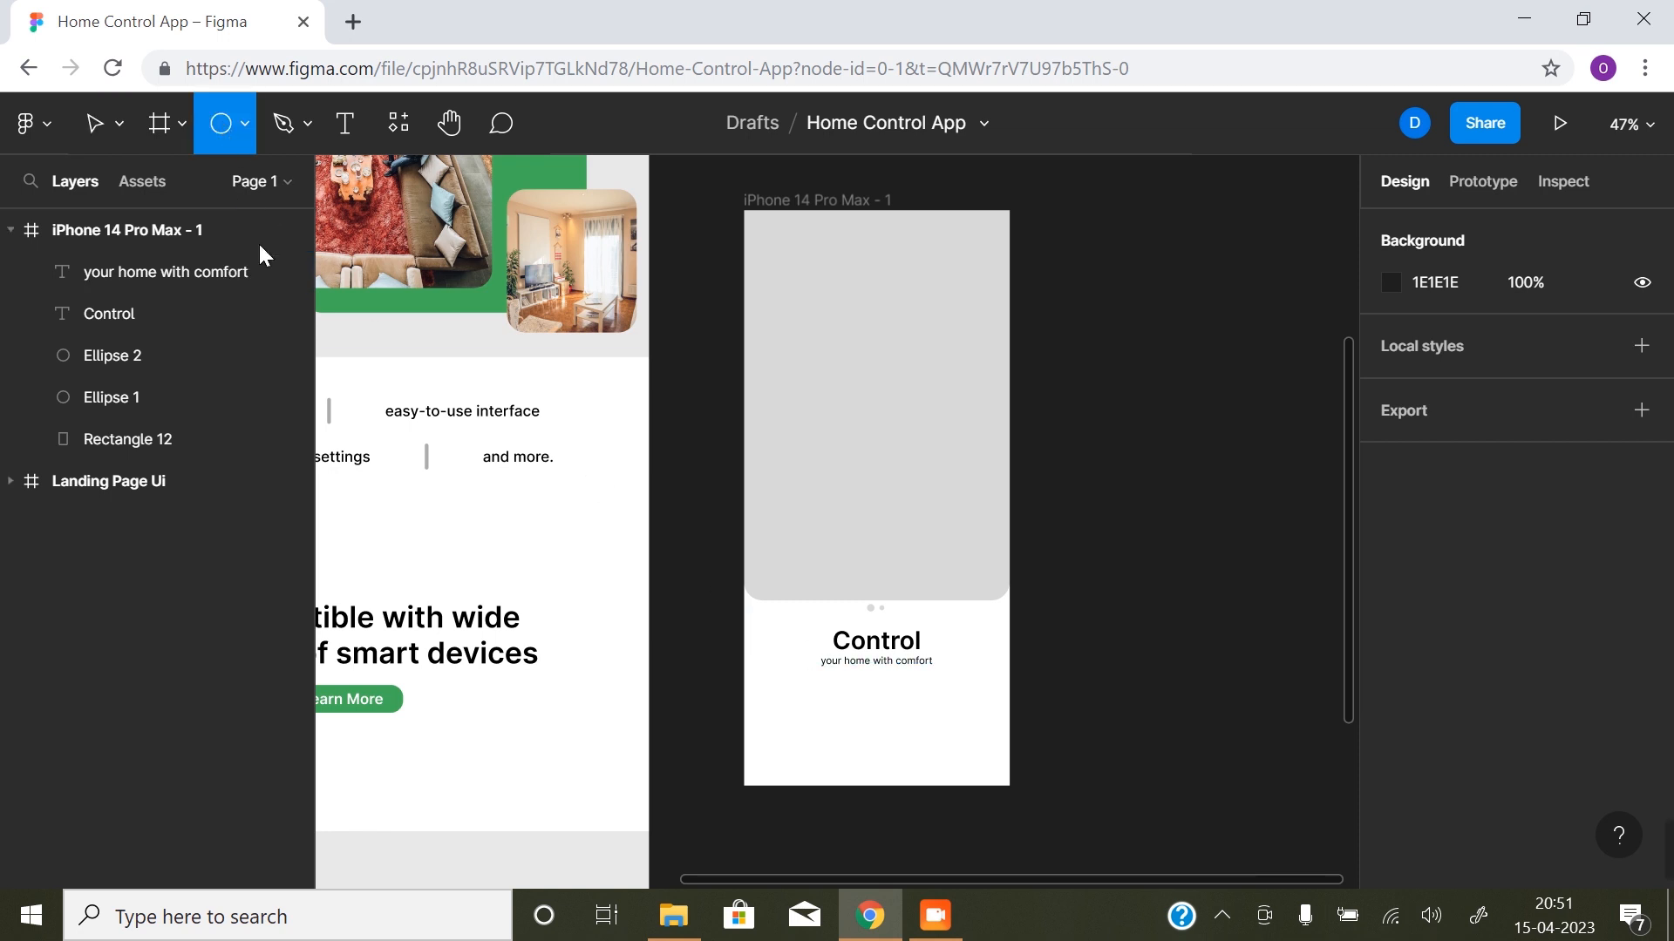
left_click_drag(843, 687, 904, 753)
left_click_drag(899, 757, 917, 763)
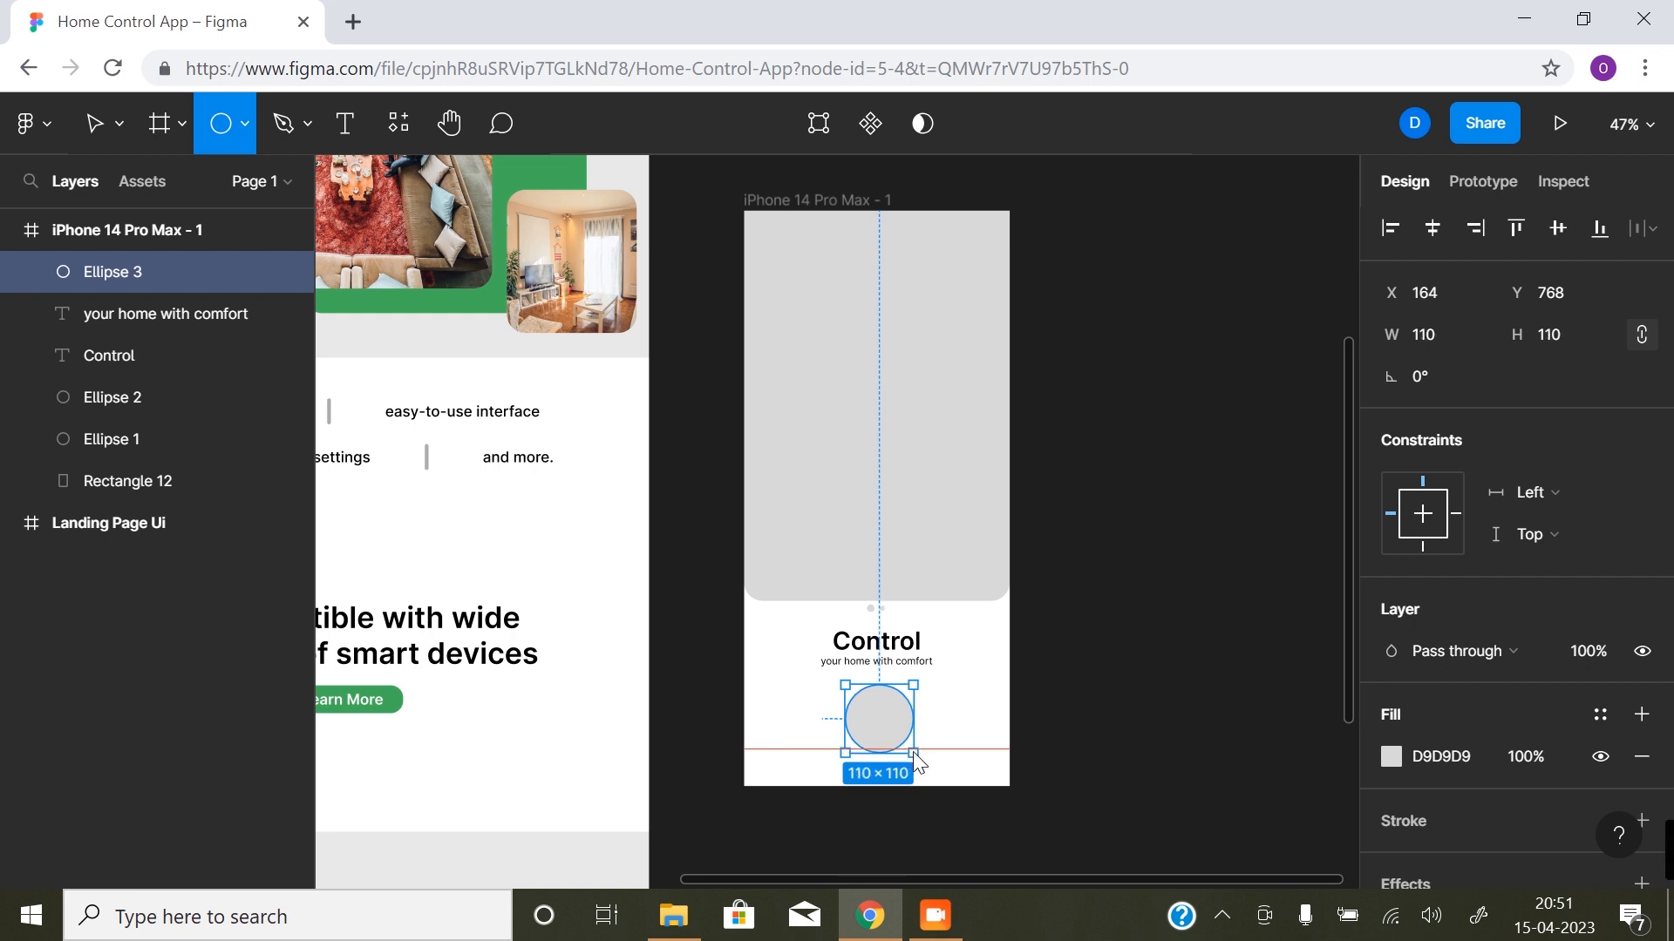
left_click_drag(914, 751, 906, 731)
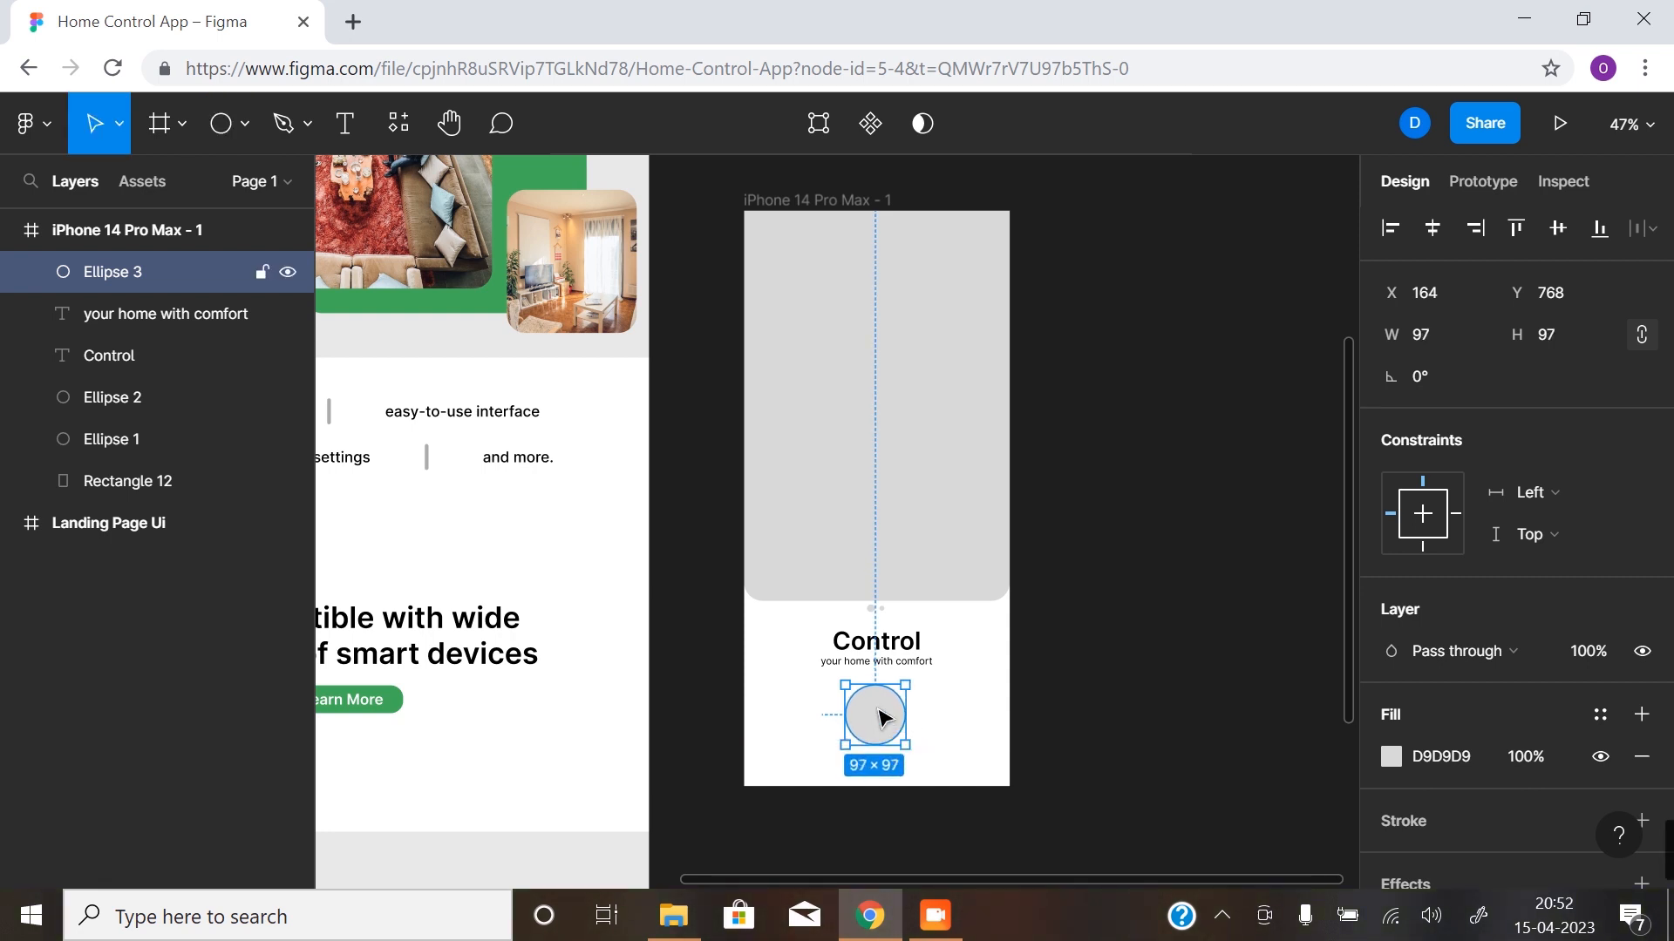
left_click(1421, 343)
type("96")
key("Return")
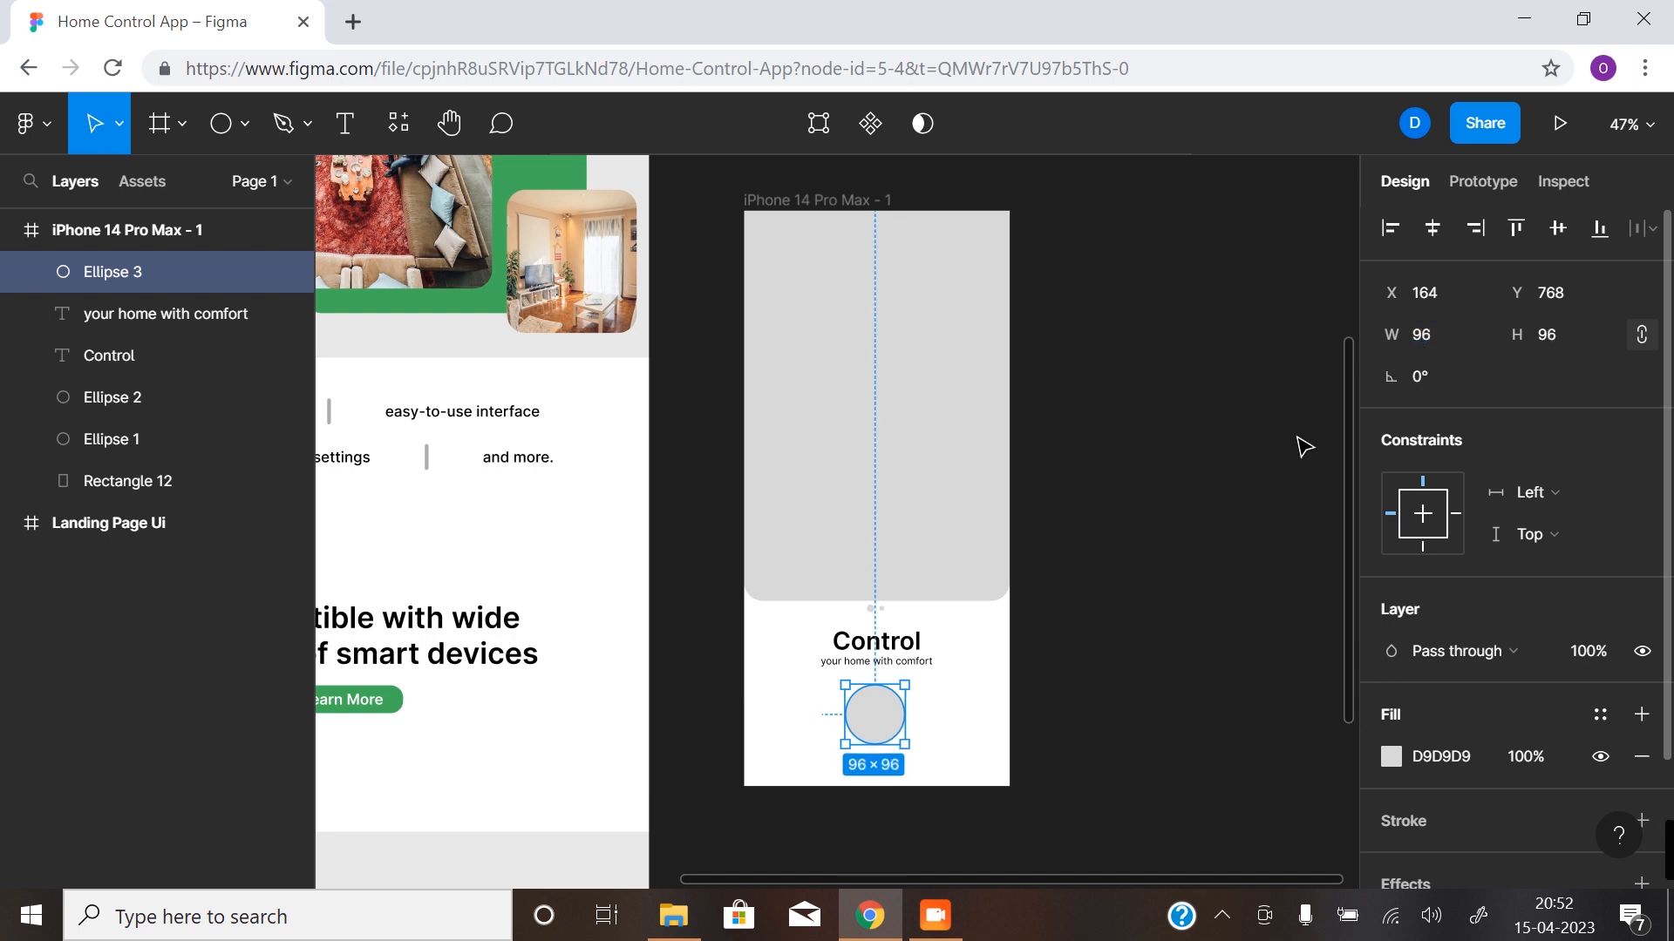
- Move the circle down to Y 784, show the layout grids and centre it horizontally in the phone frame
left_click_drag(883, 717, 881, 719)
key("ctrl+g")
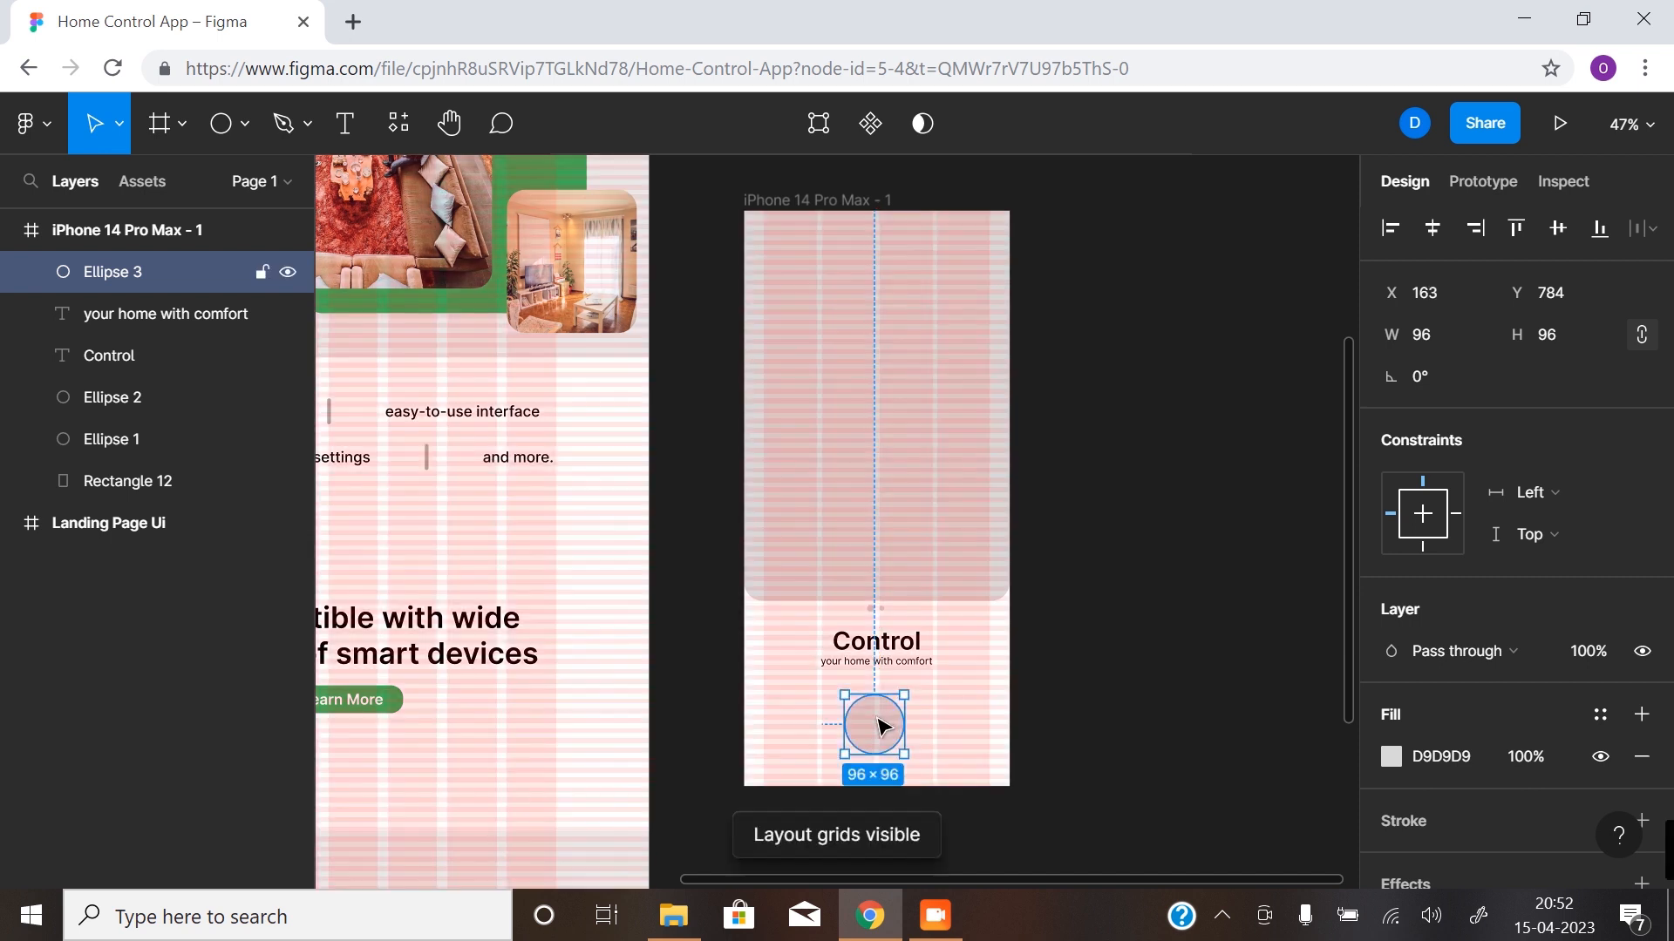
key("f")
left_click(876, 719)
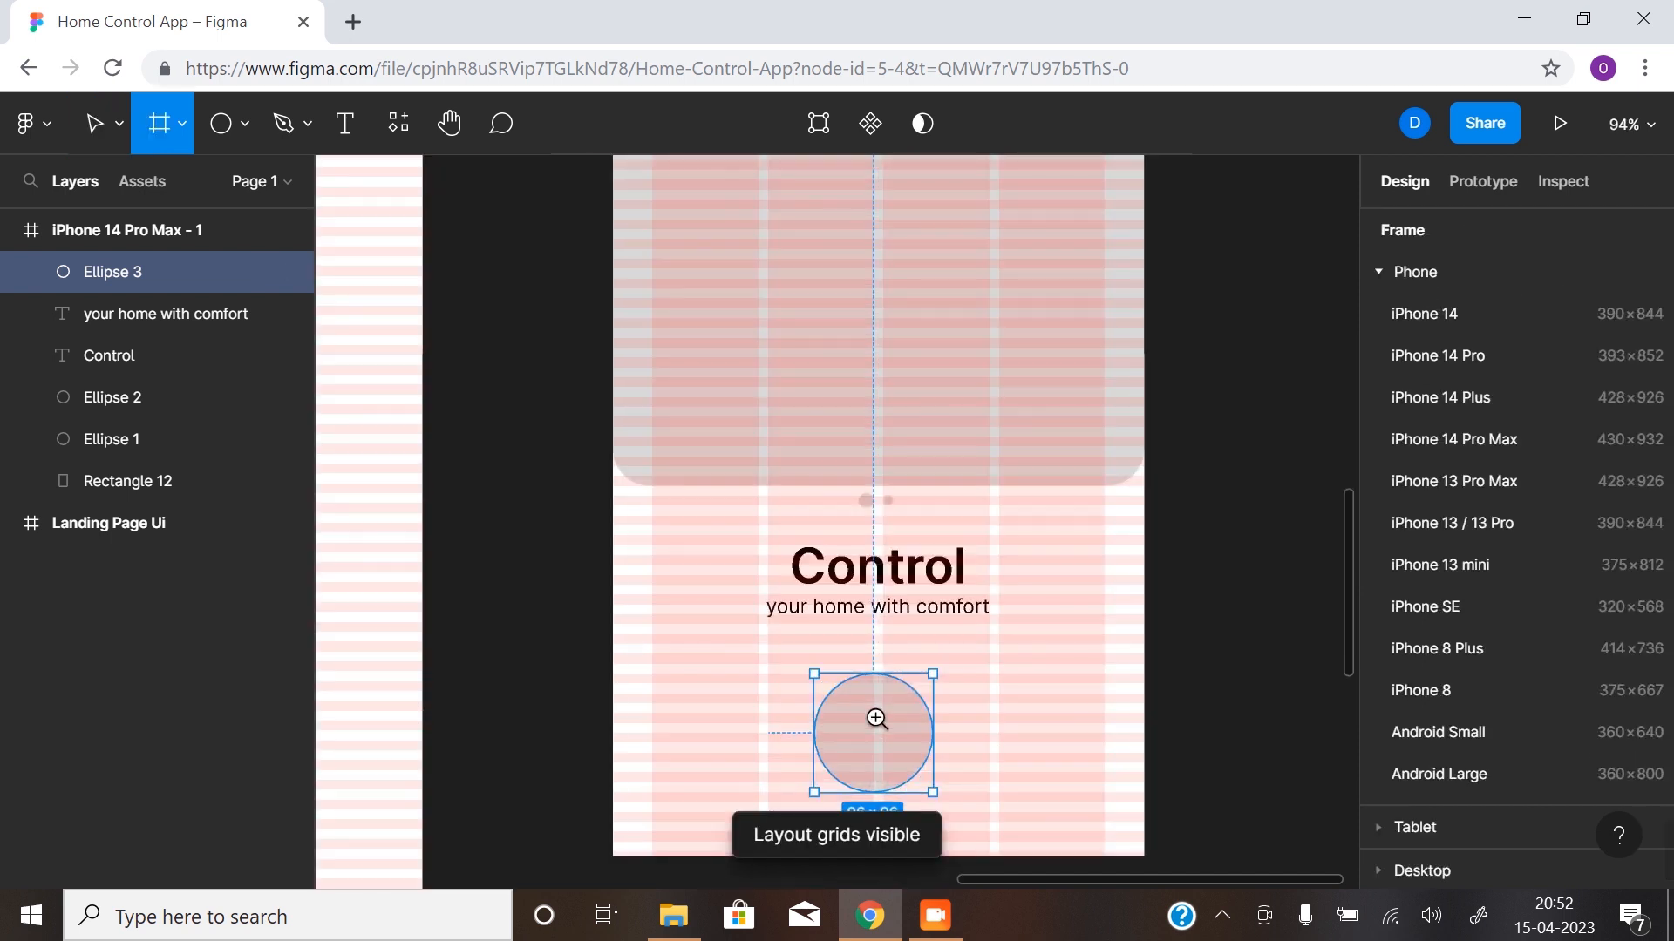
left_click(876, 719)
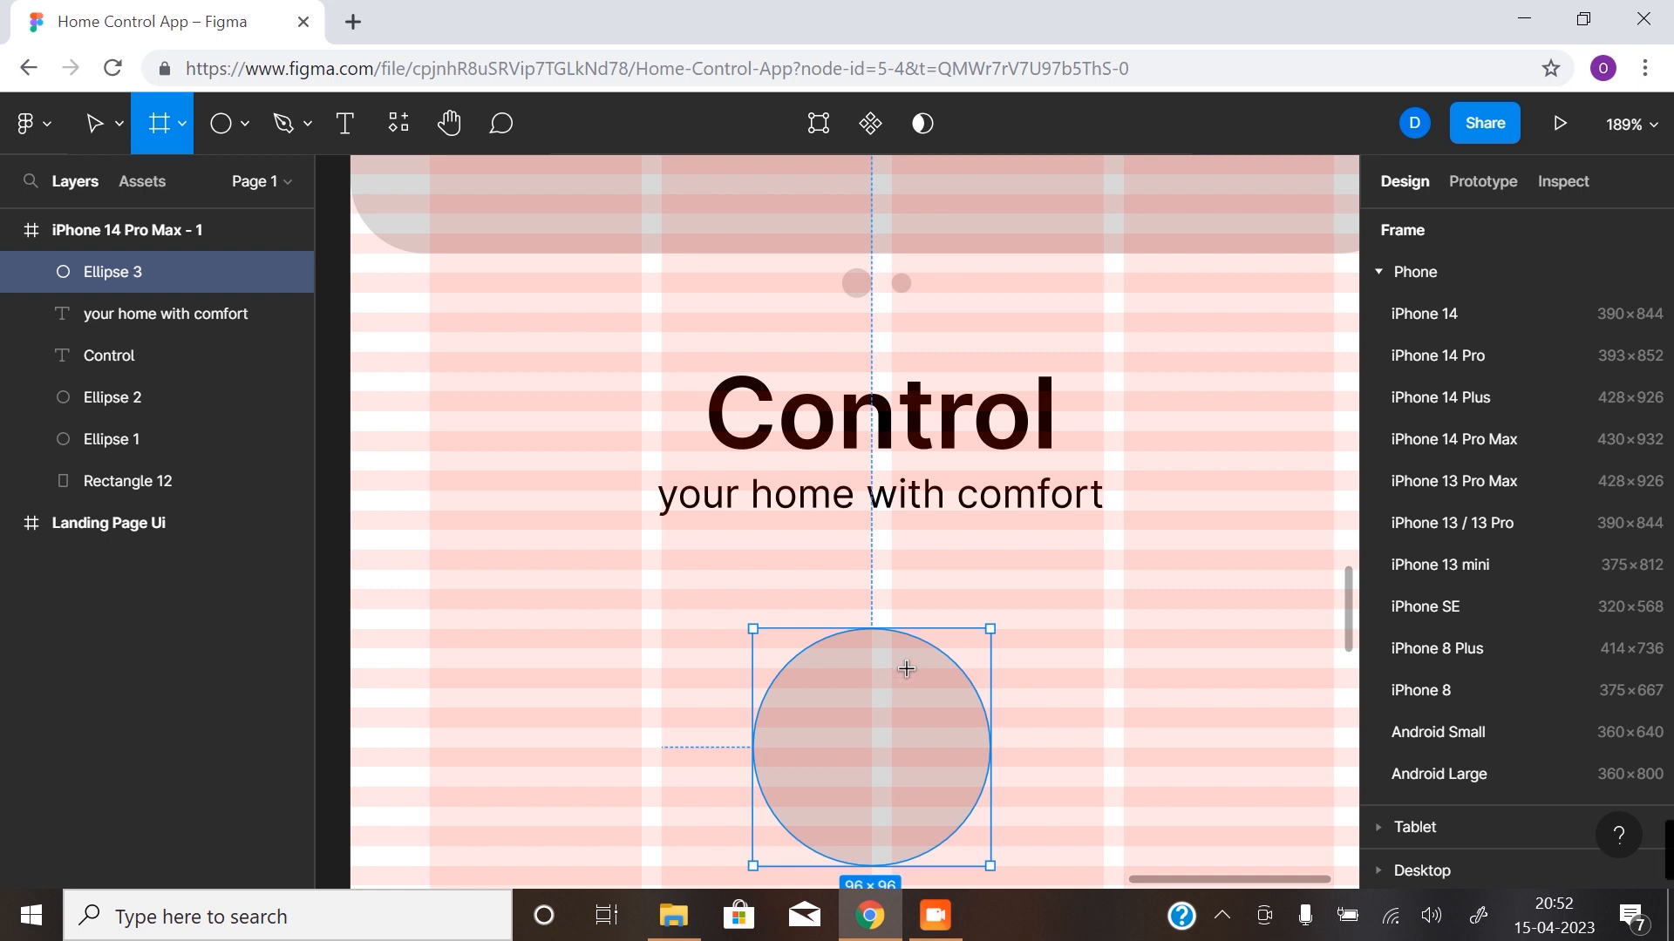
left_click(96, 127)
left_click(1434, 232)
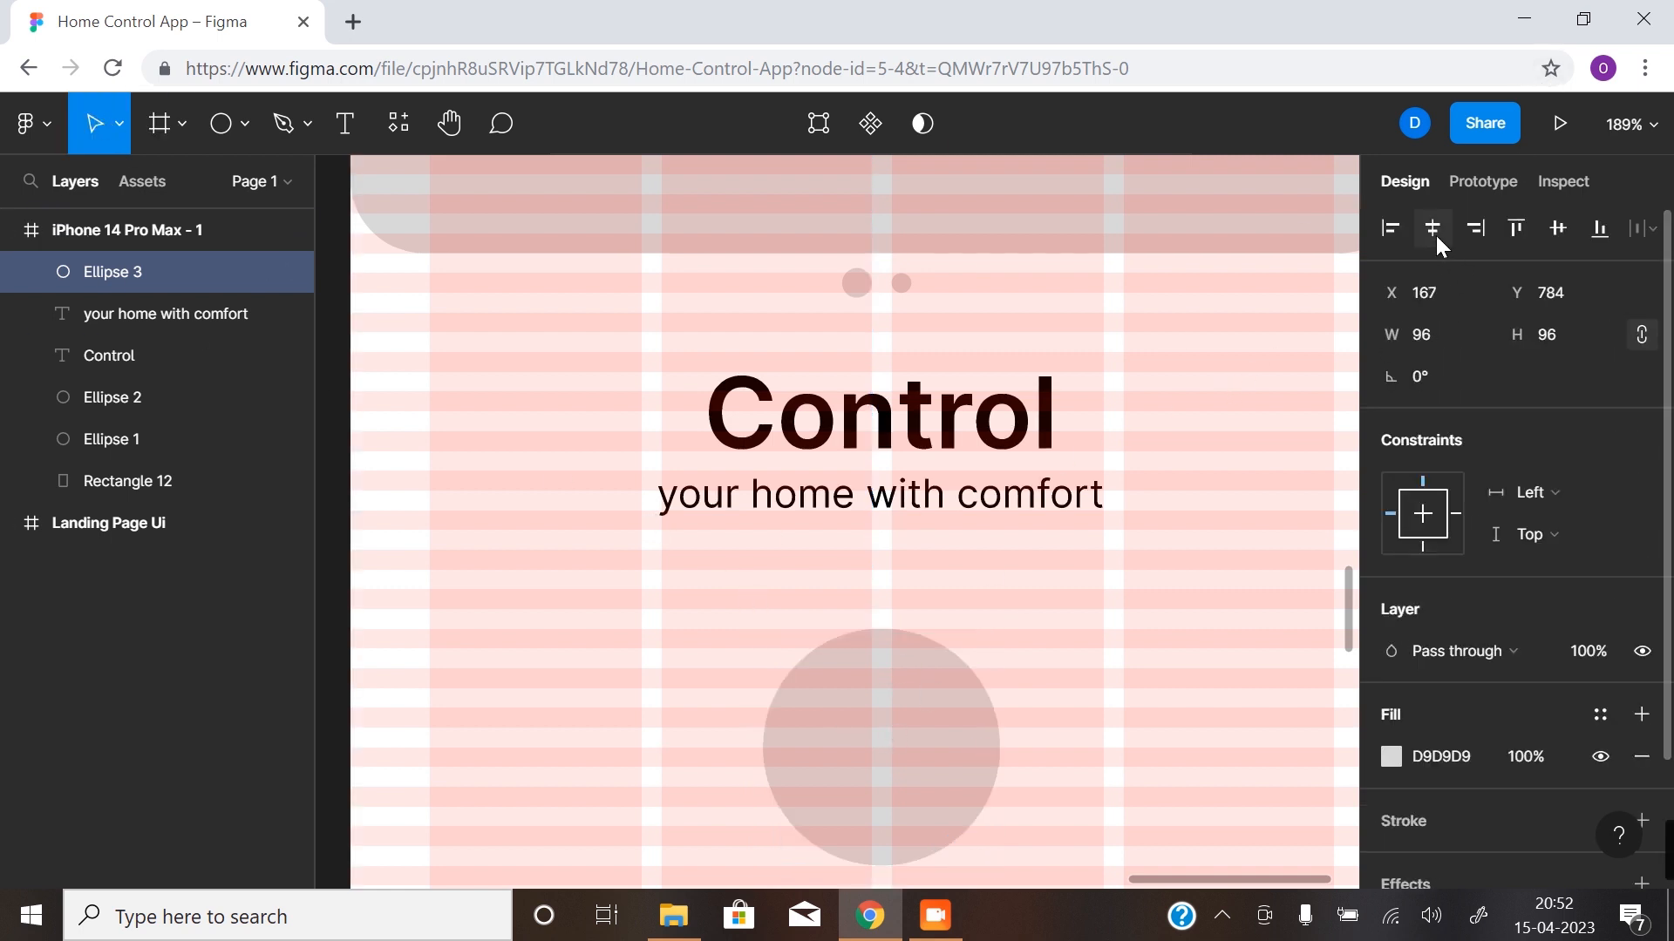
- Check the circle's placement in the whole phone frame and hide the layout grids
key("z")
left_click(867, 688, "alt")
left_click_drag(877, 717, 812, 626)
left_click(1125, 568)
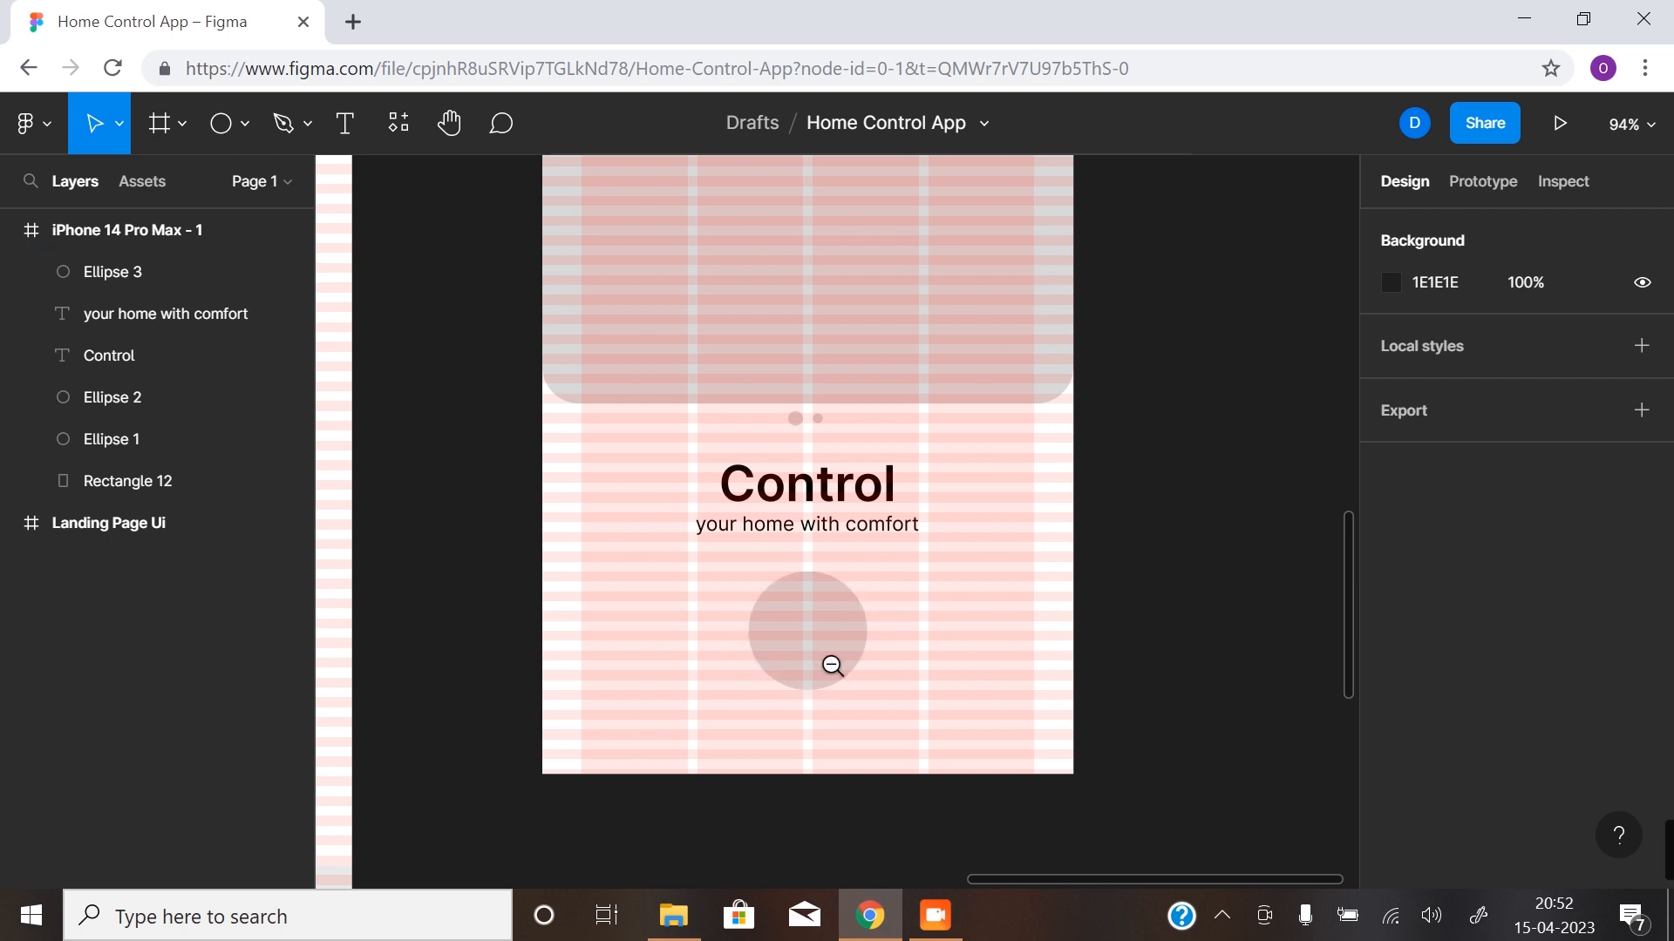
scroll(829, 667, "down", 5)
scroll(773, 591, "up", 2)
key("ctrl+shift+4")
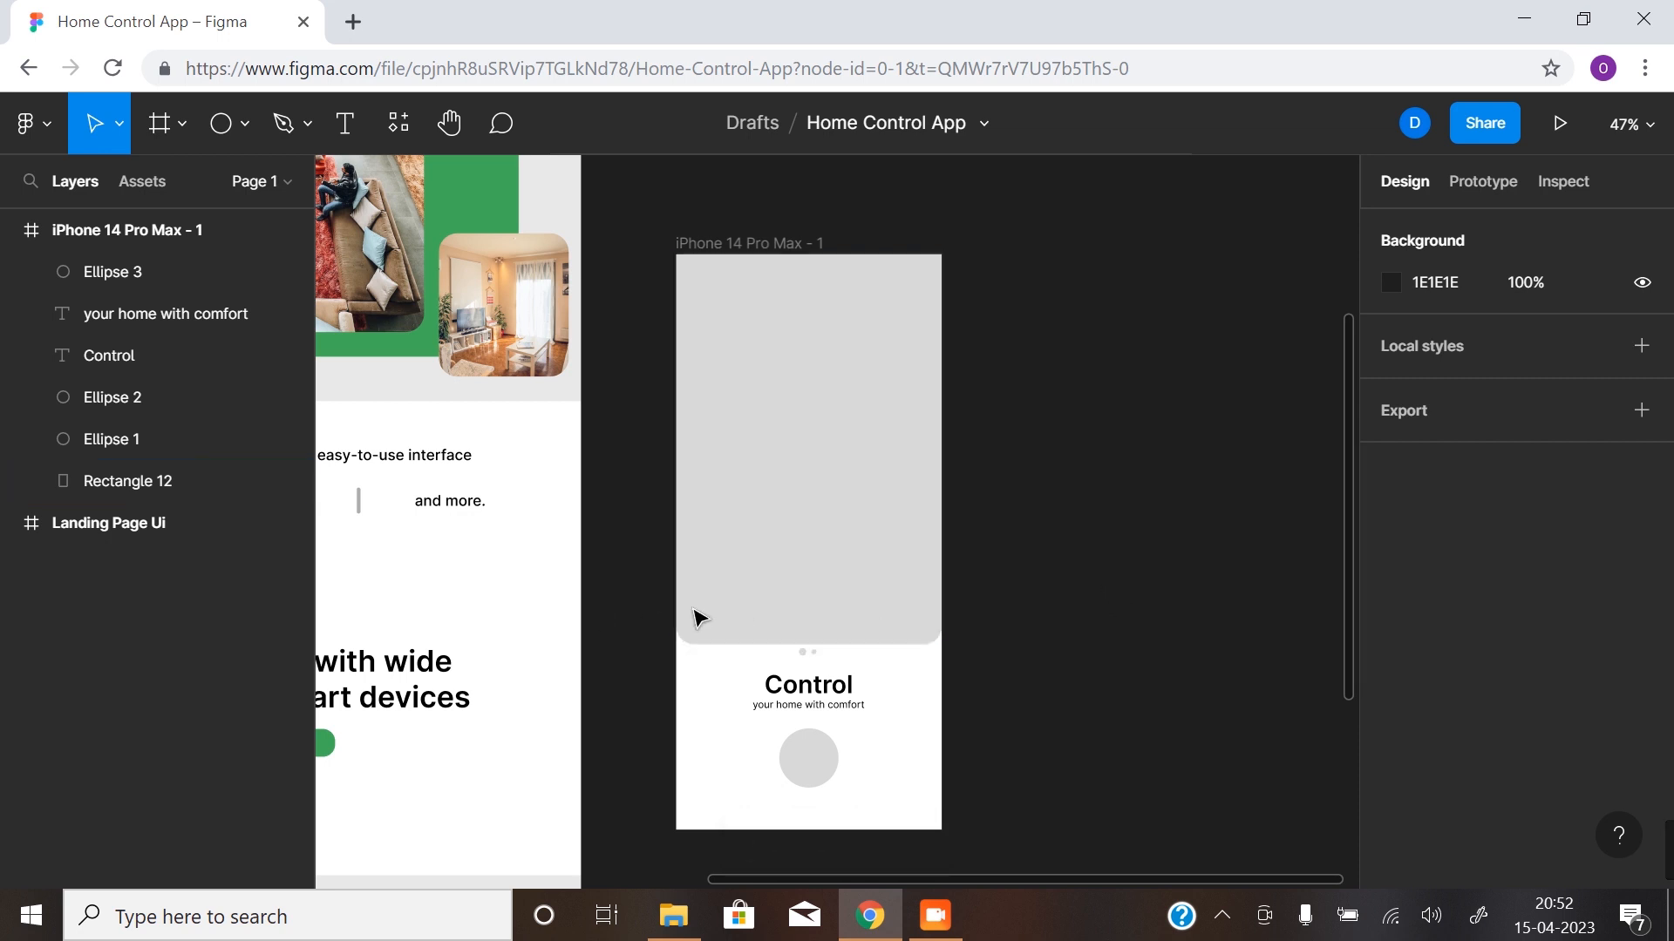
- Find "arrow" in the Material Design Icons plugin, insert the Keyboard arrow right icon at 48×48 and select its frame
right_click(652, 609)
mouse_move(804, 828)
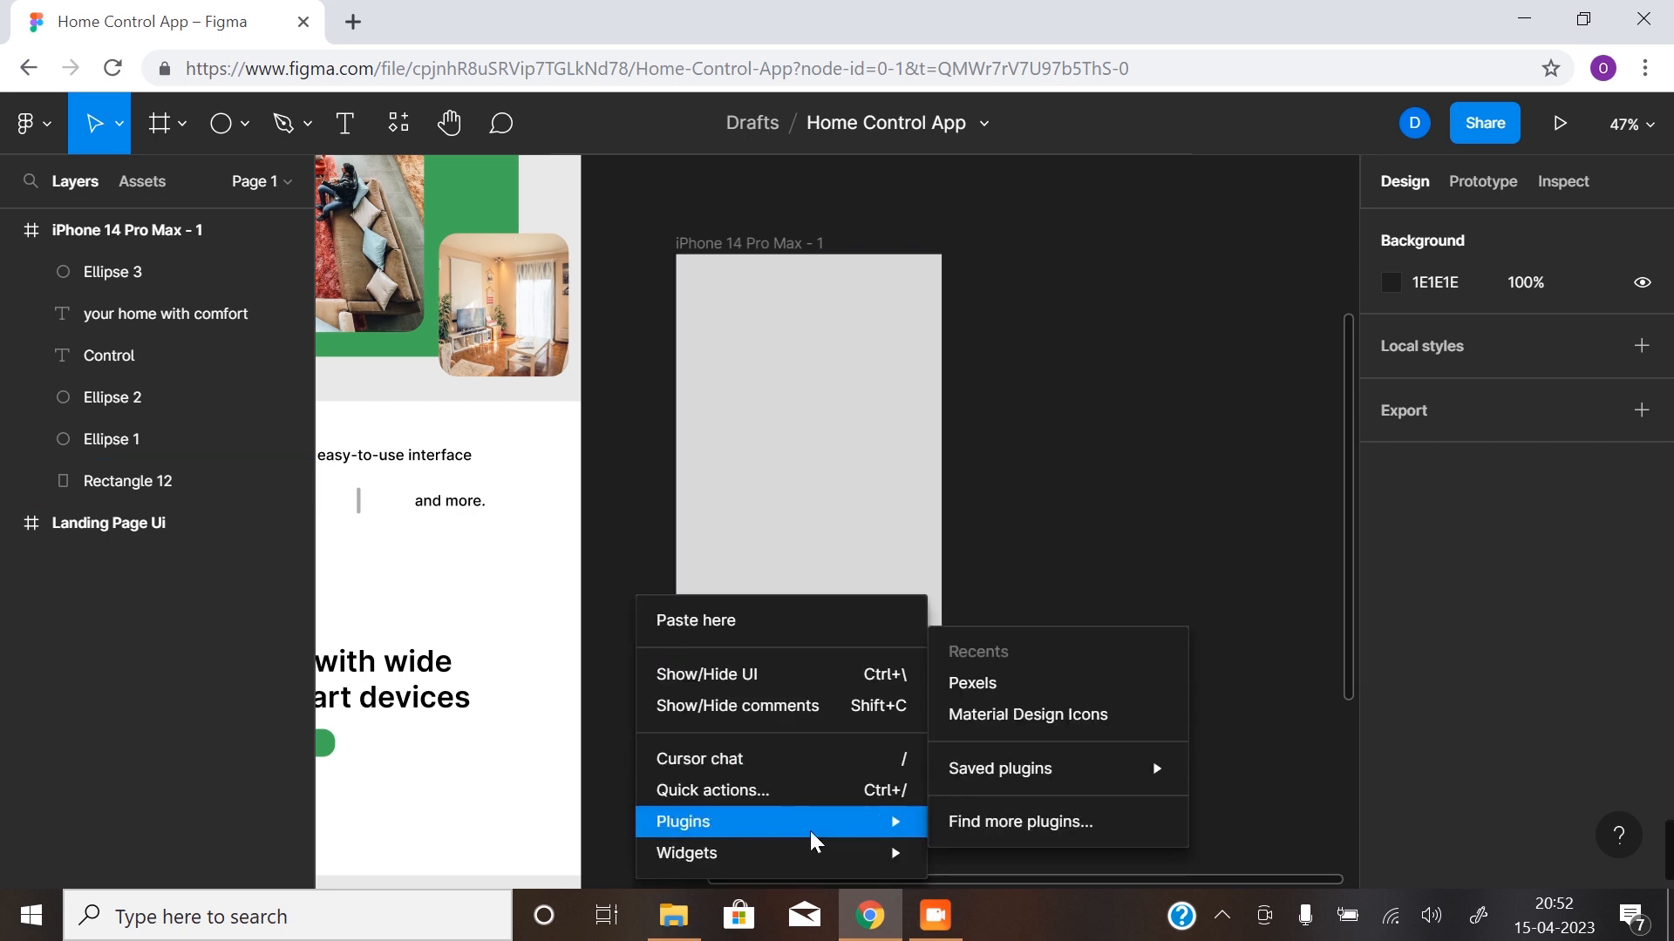
left_click(1036, 713)
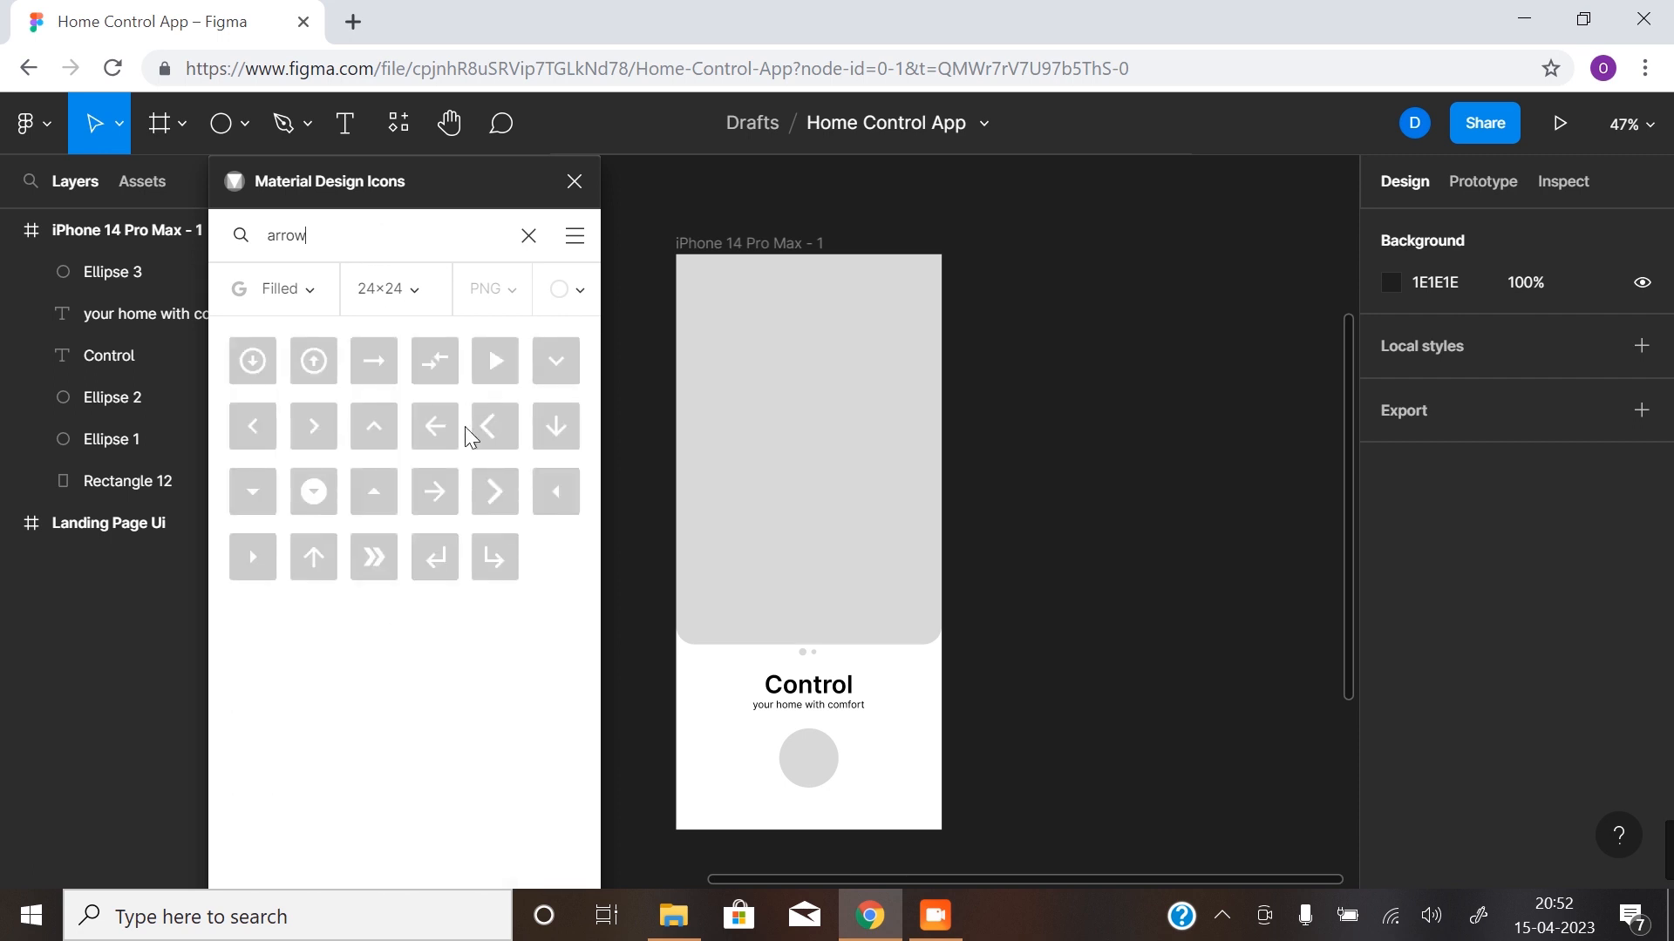
left_click(425, 301)
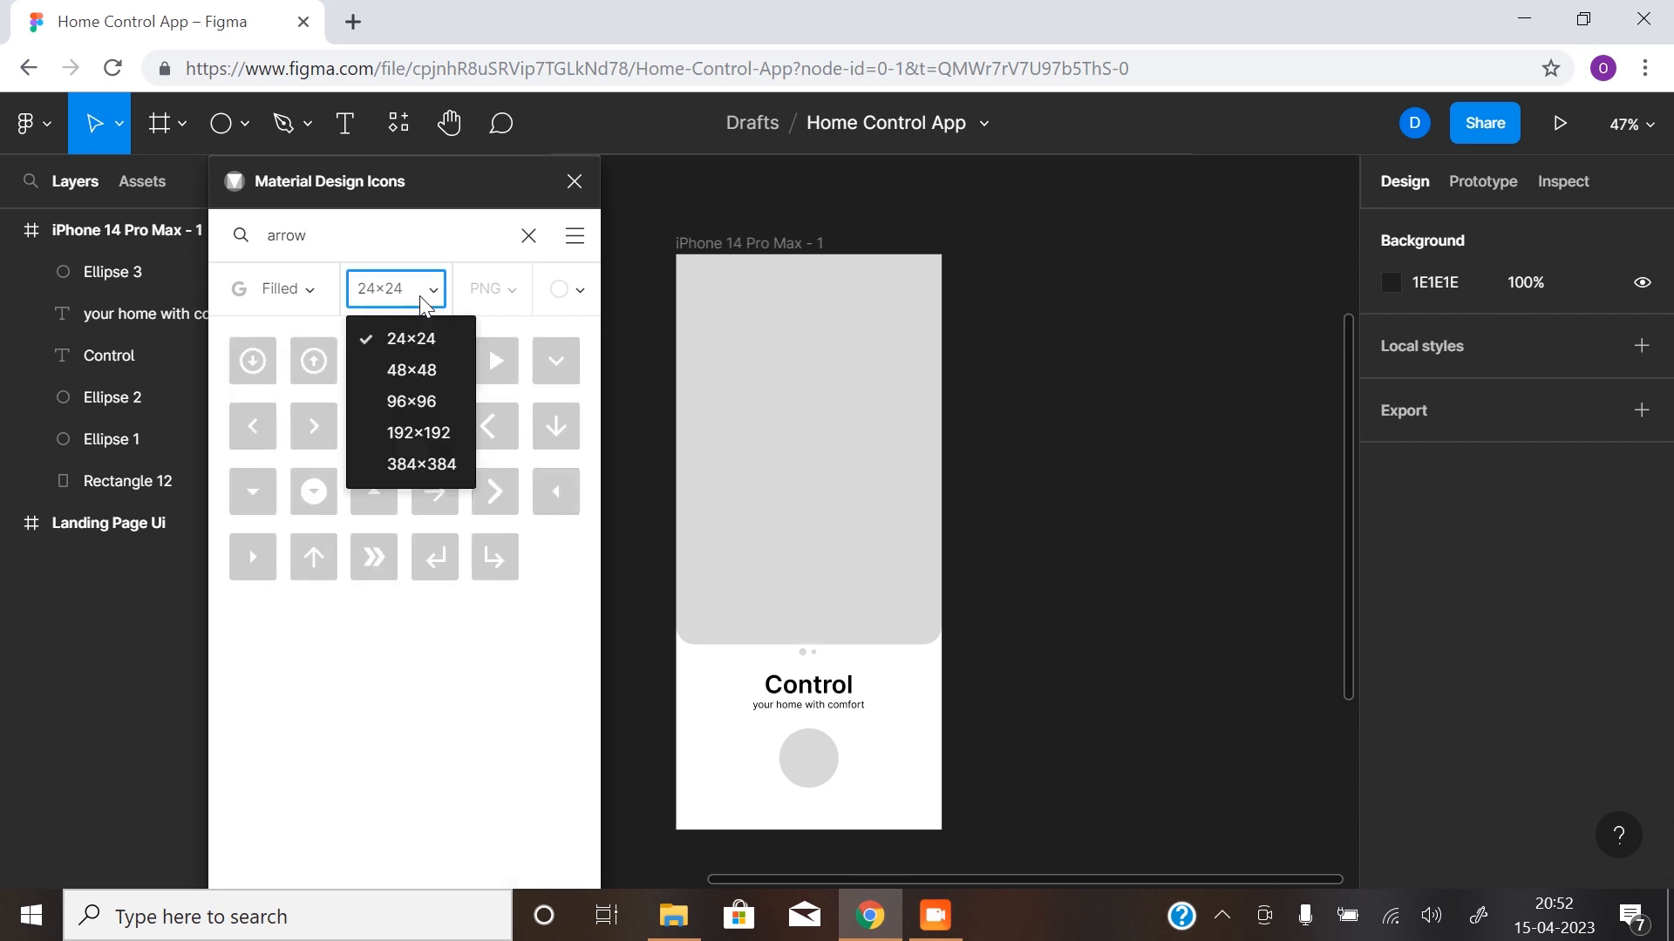
left_click(420, 377)
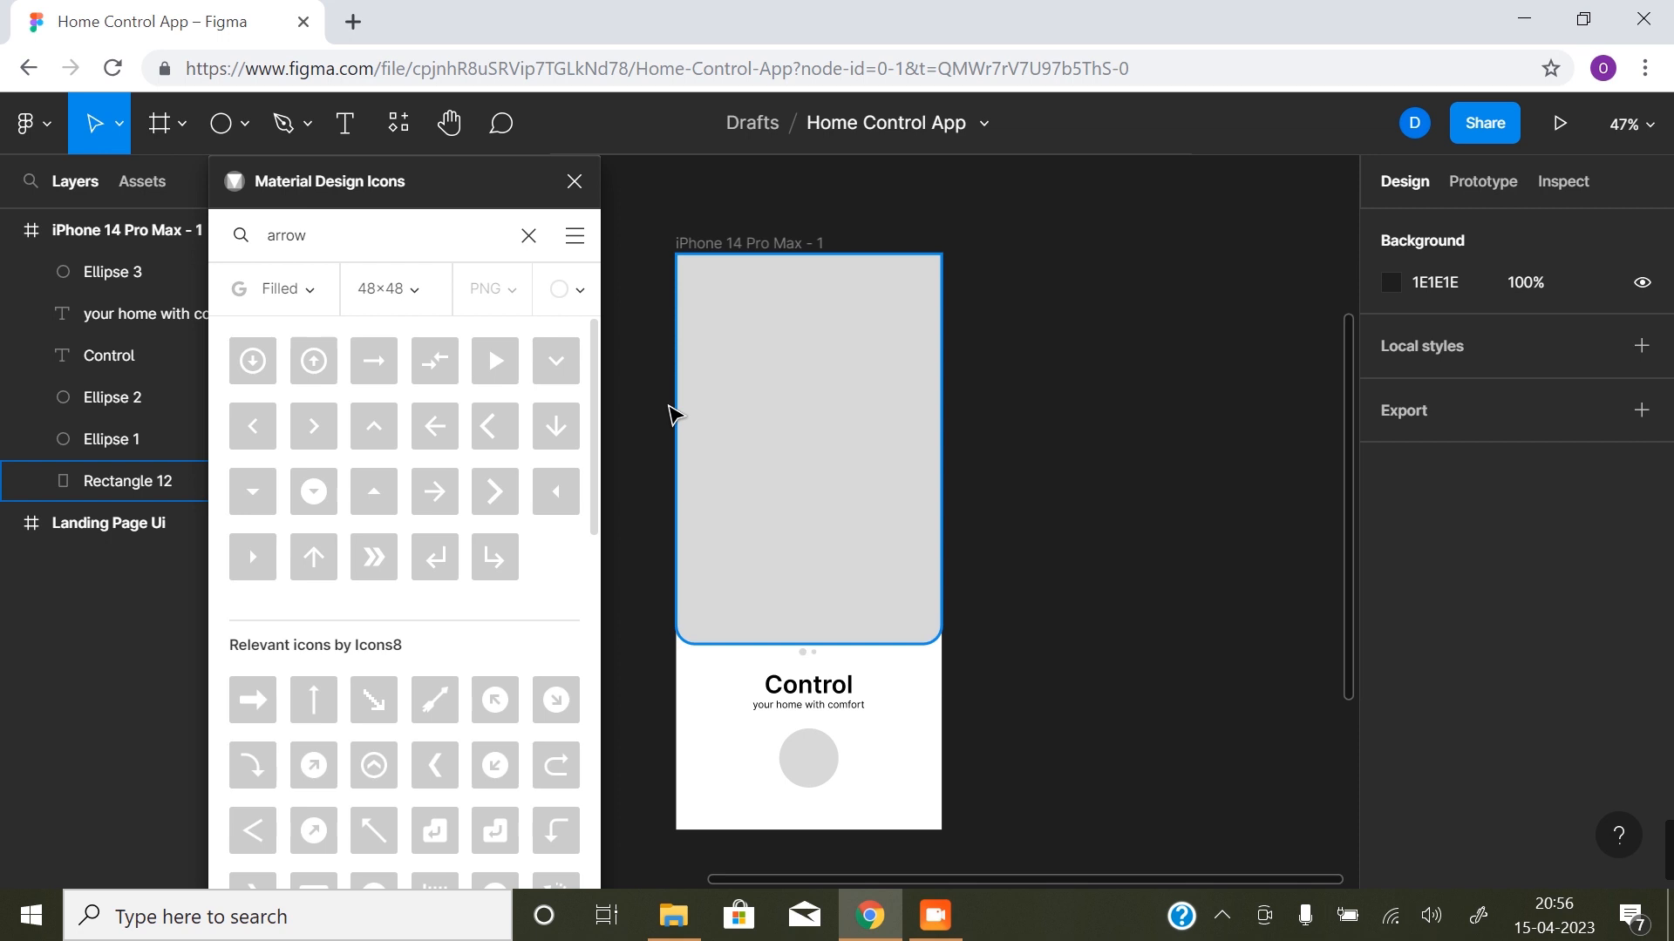
left_click(315, 423)
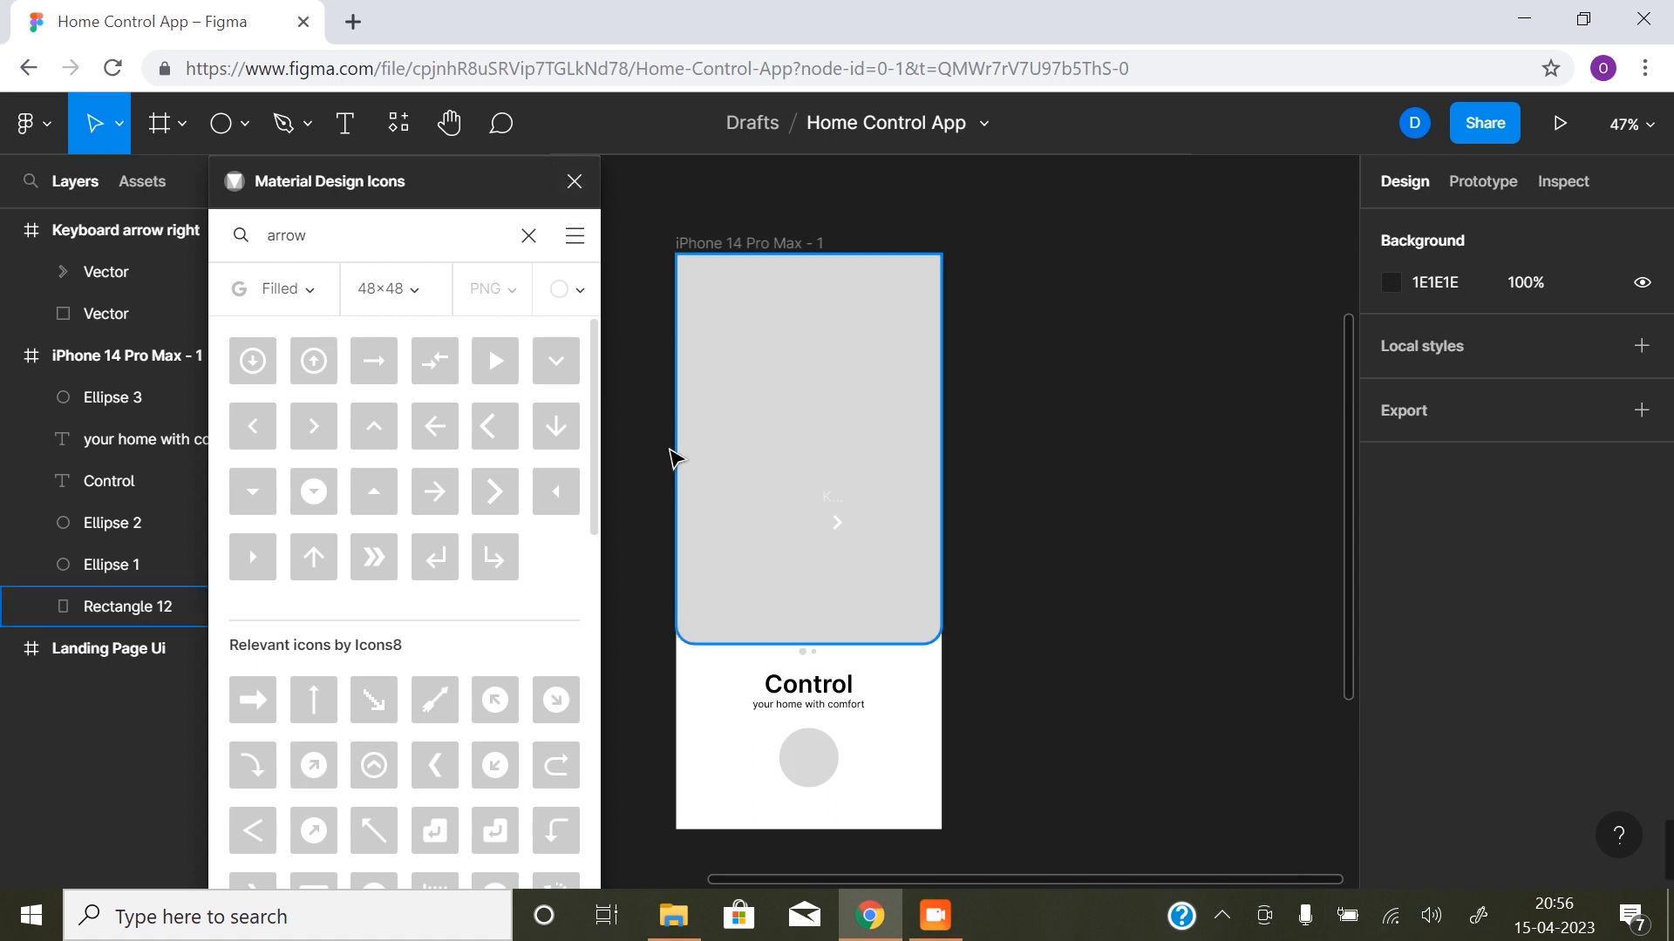
left_click(100, 230)
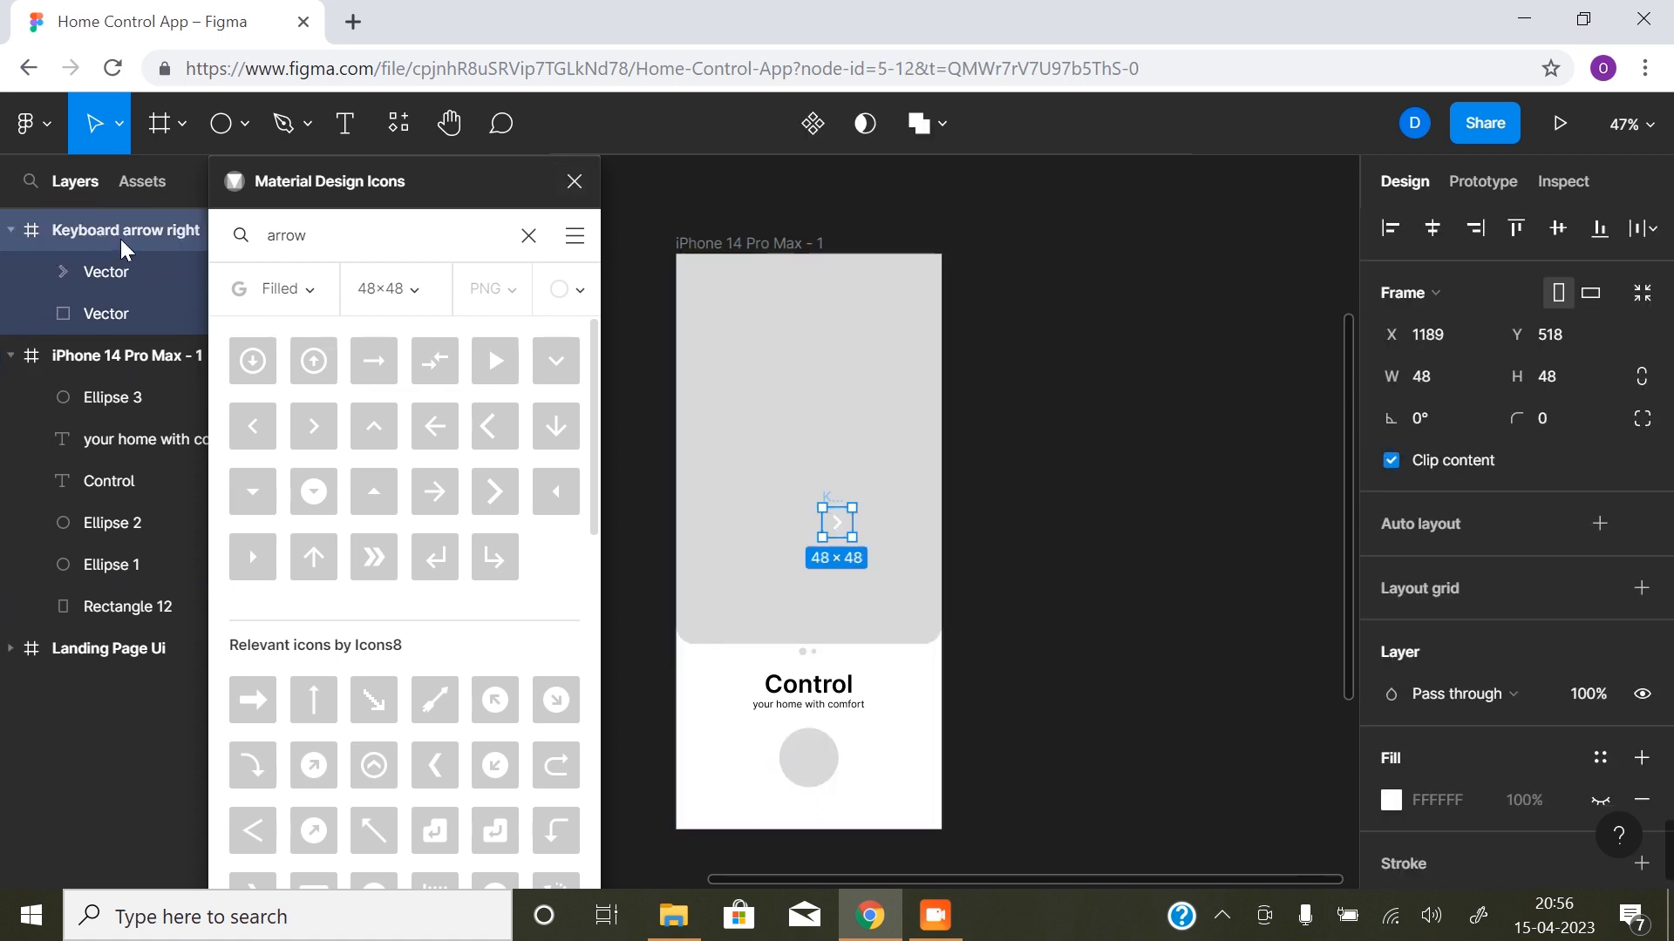
- Delete the loose arrow icon and insert the 48×48 Keyboard arrow right icon inside the phone frame instead
key("Delete")
left_click(111, 229)
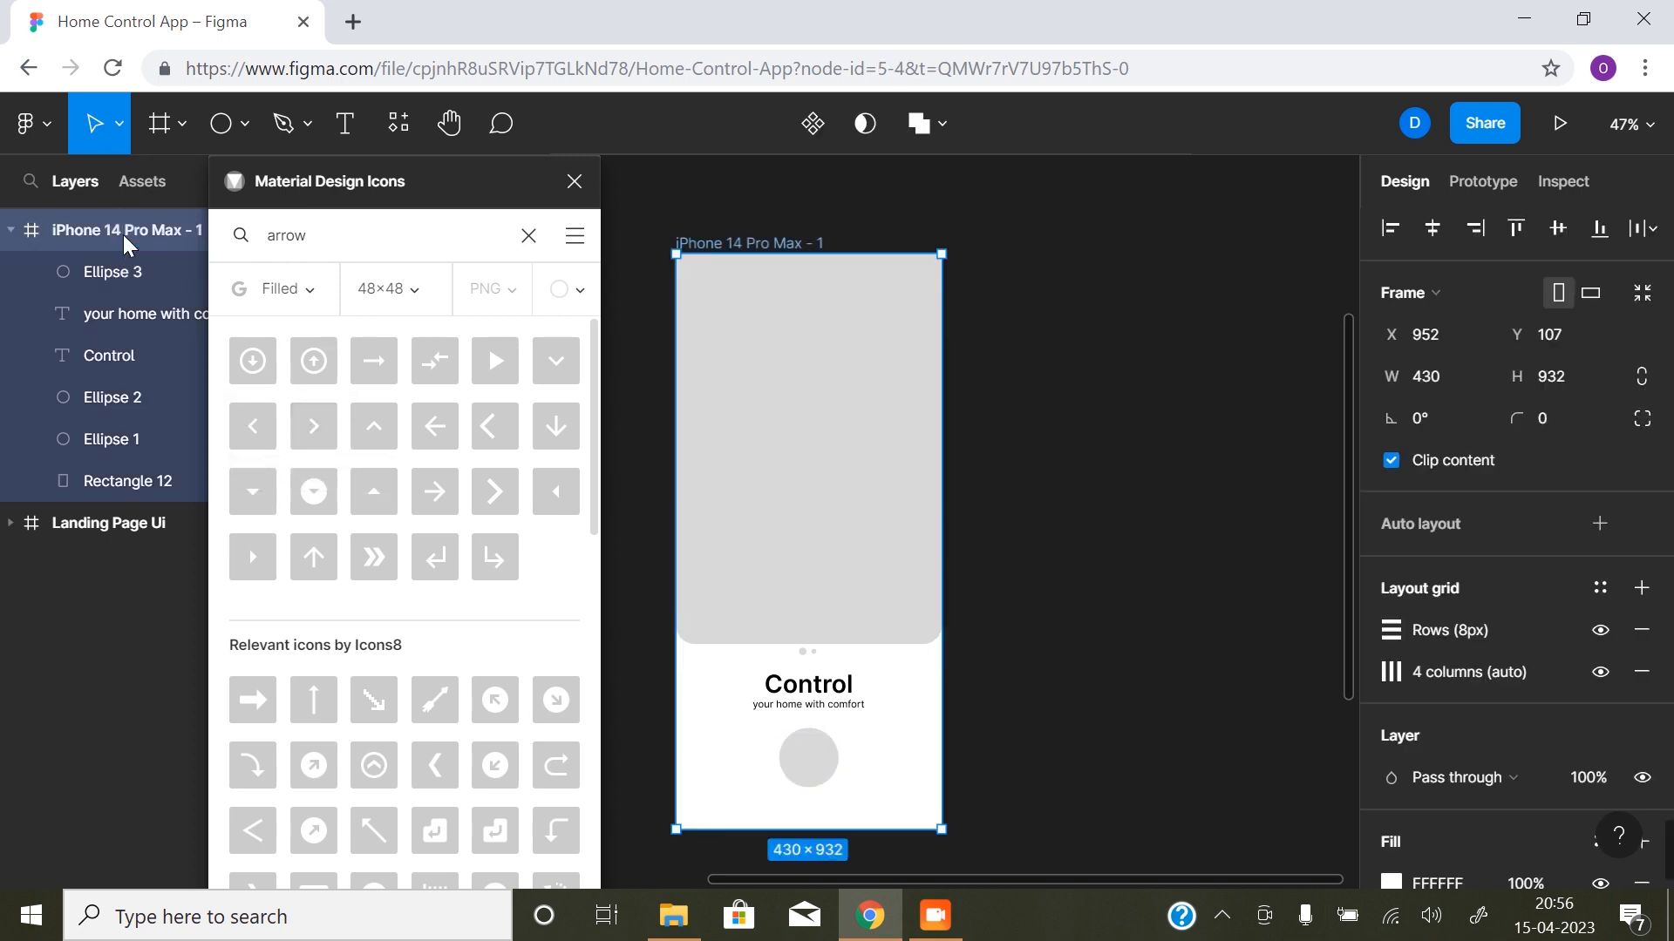
left_click(321, 434)
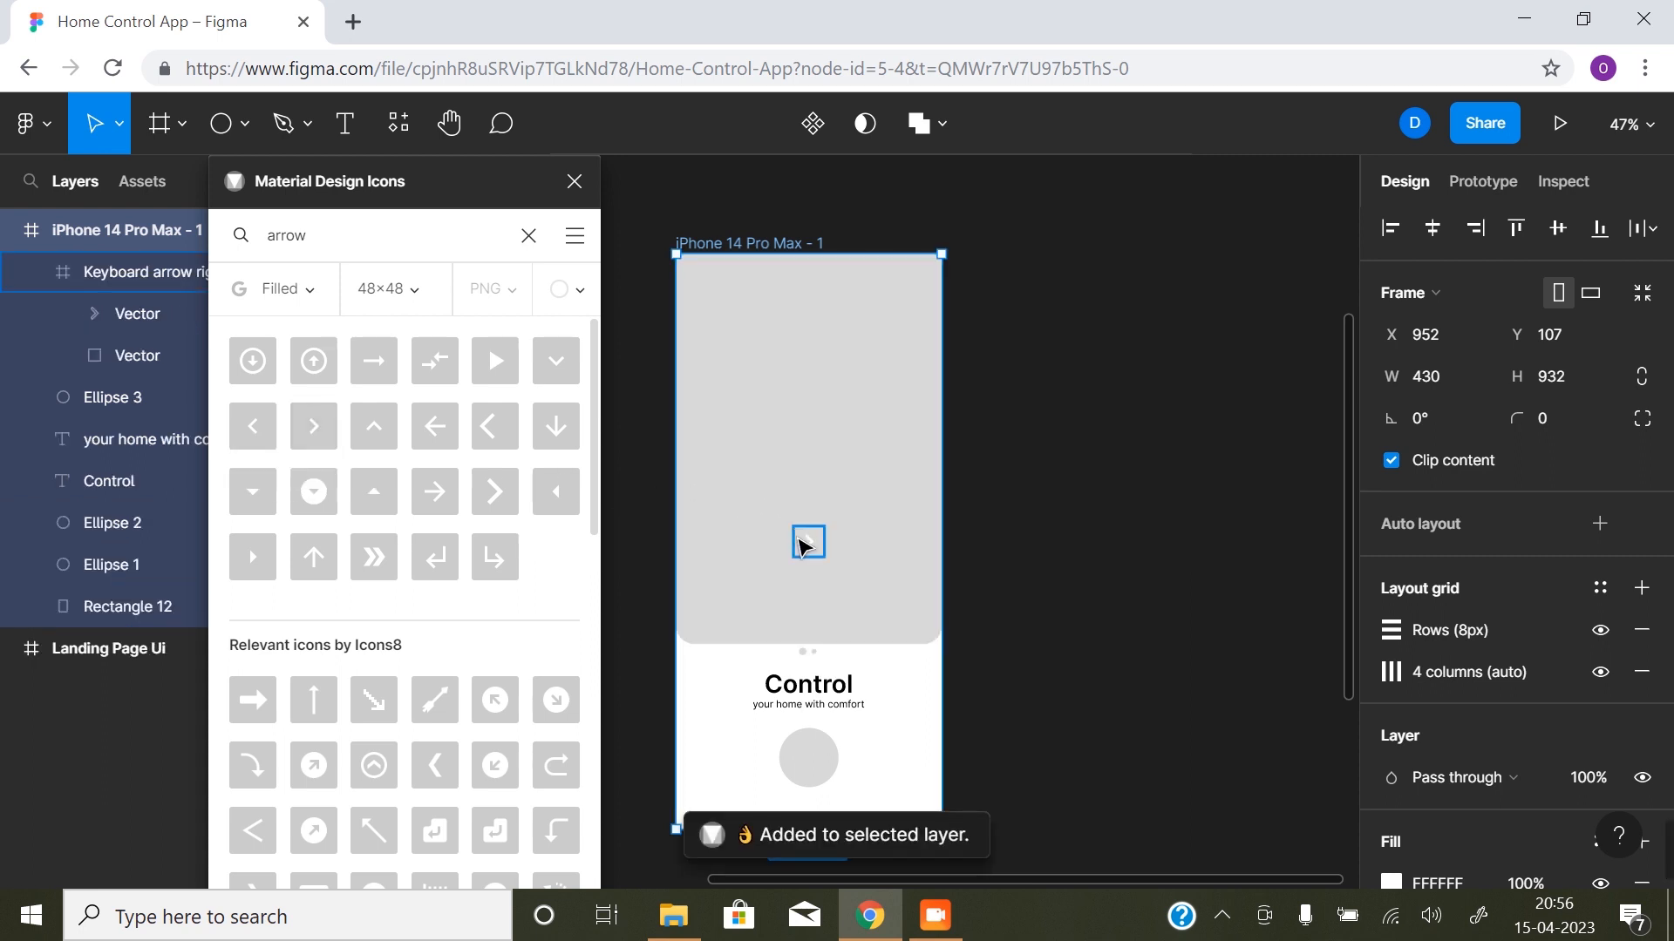
- Move the arrow icon down onto the centre of the circle and close the icon plugin
left_click(809, 542)
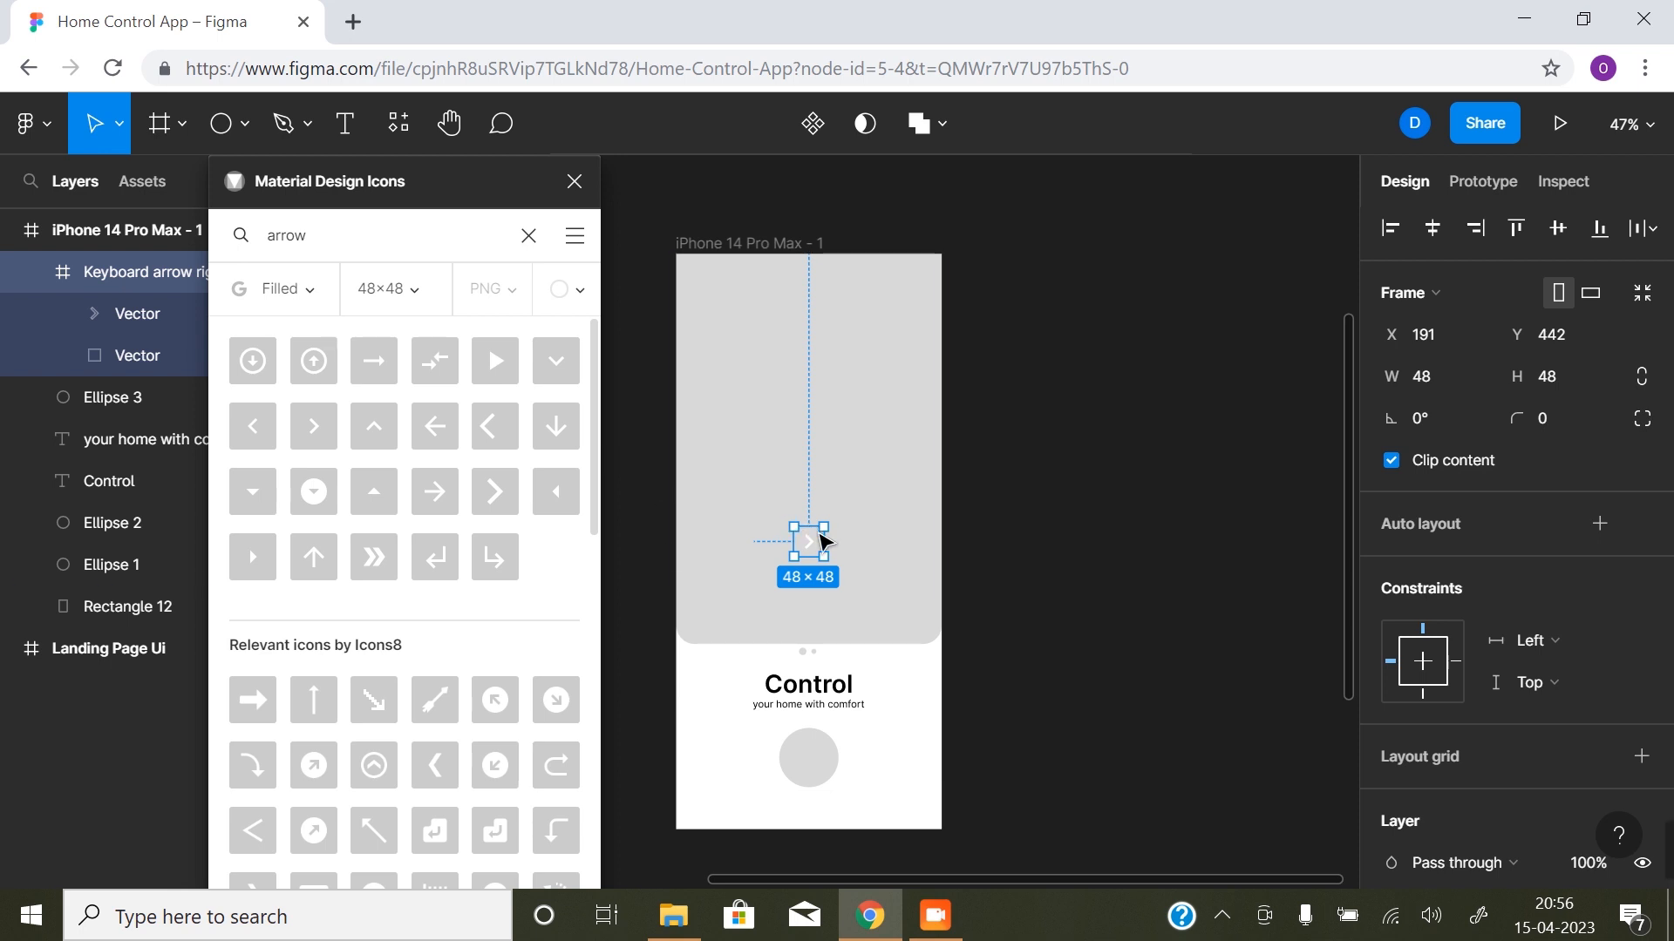
left_click_drag(817, 547, 811, 760)
left_click(1032, 722)
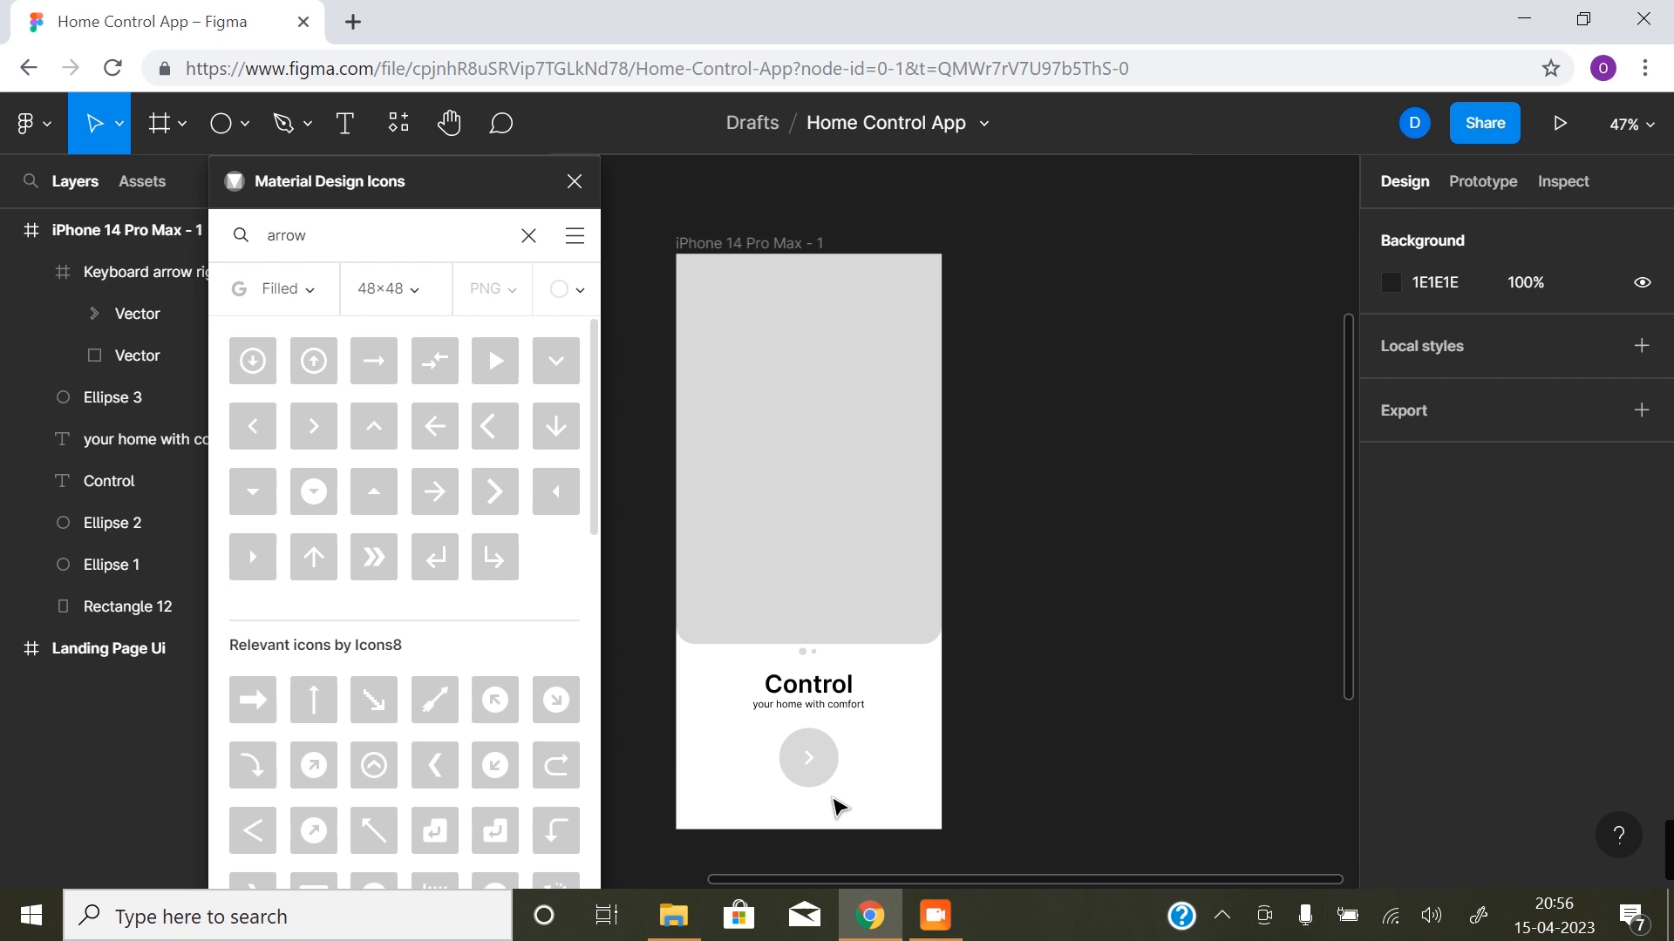
left_click(575, 181)
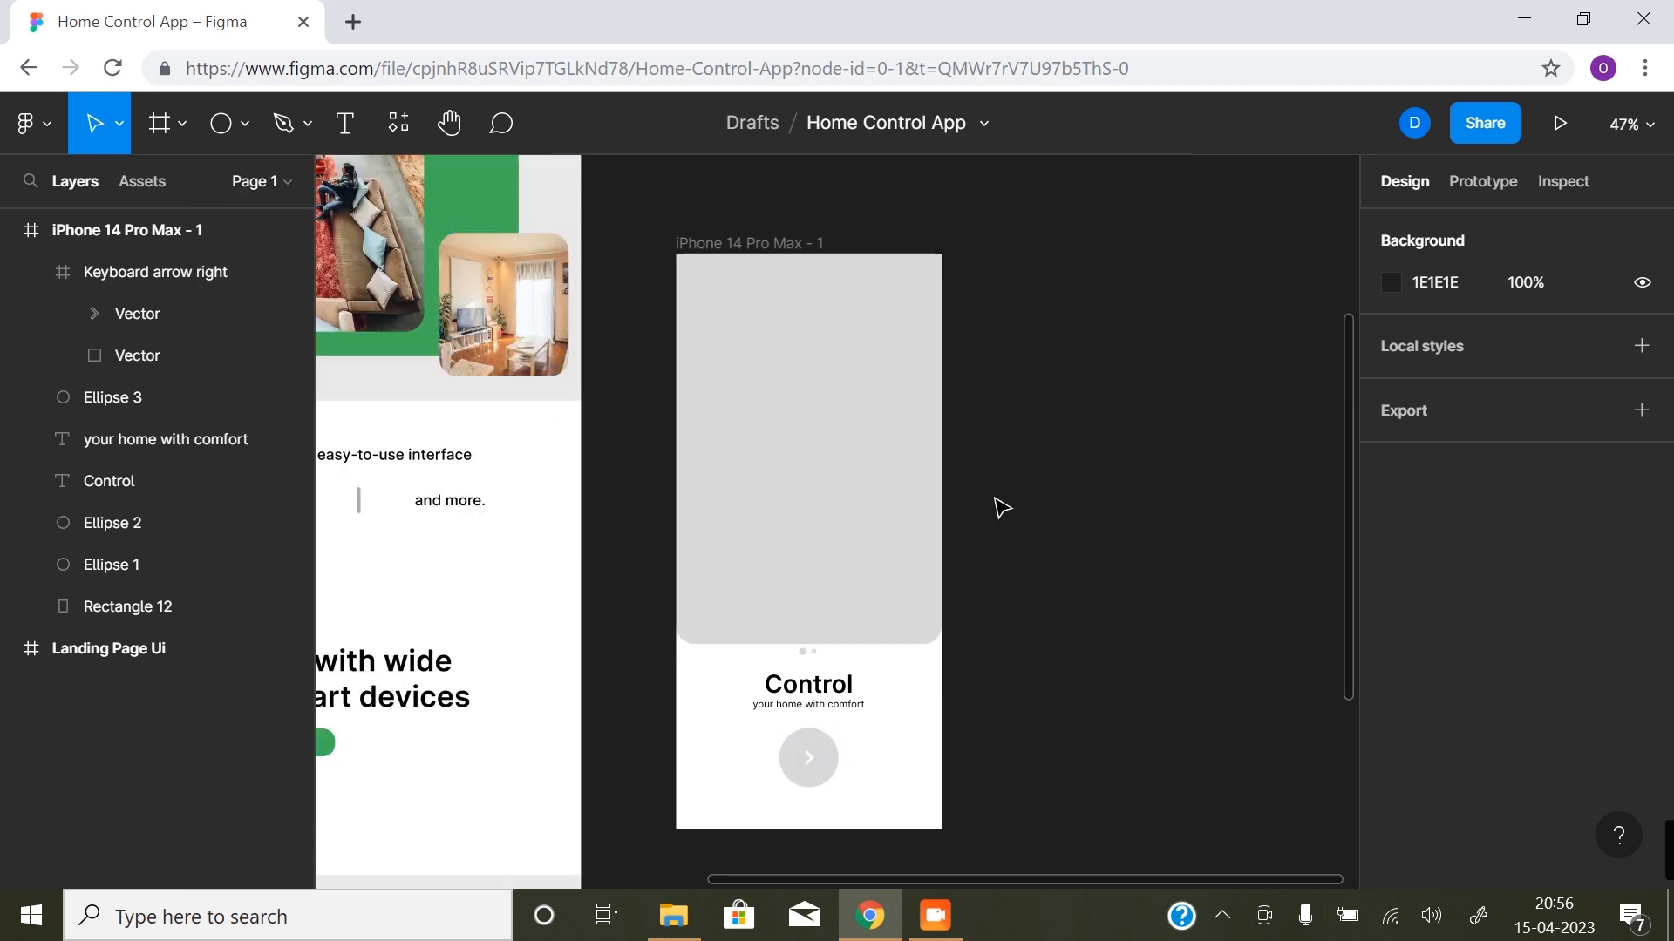
- Rename the phone frame as "Splash Screen 1"
scroll(801, 537, "down", 1)
left_click_drag(800, 493, 694, 505)
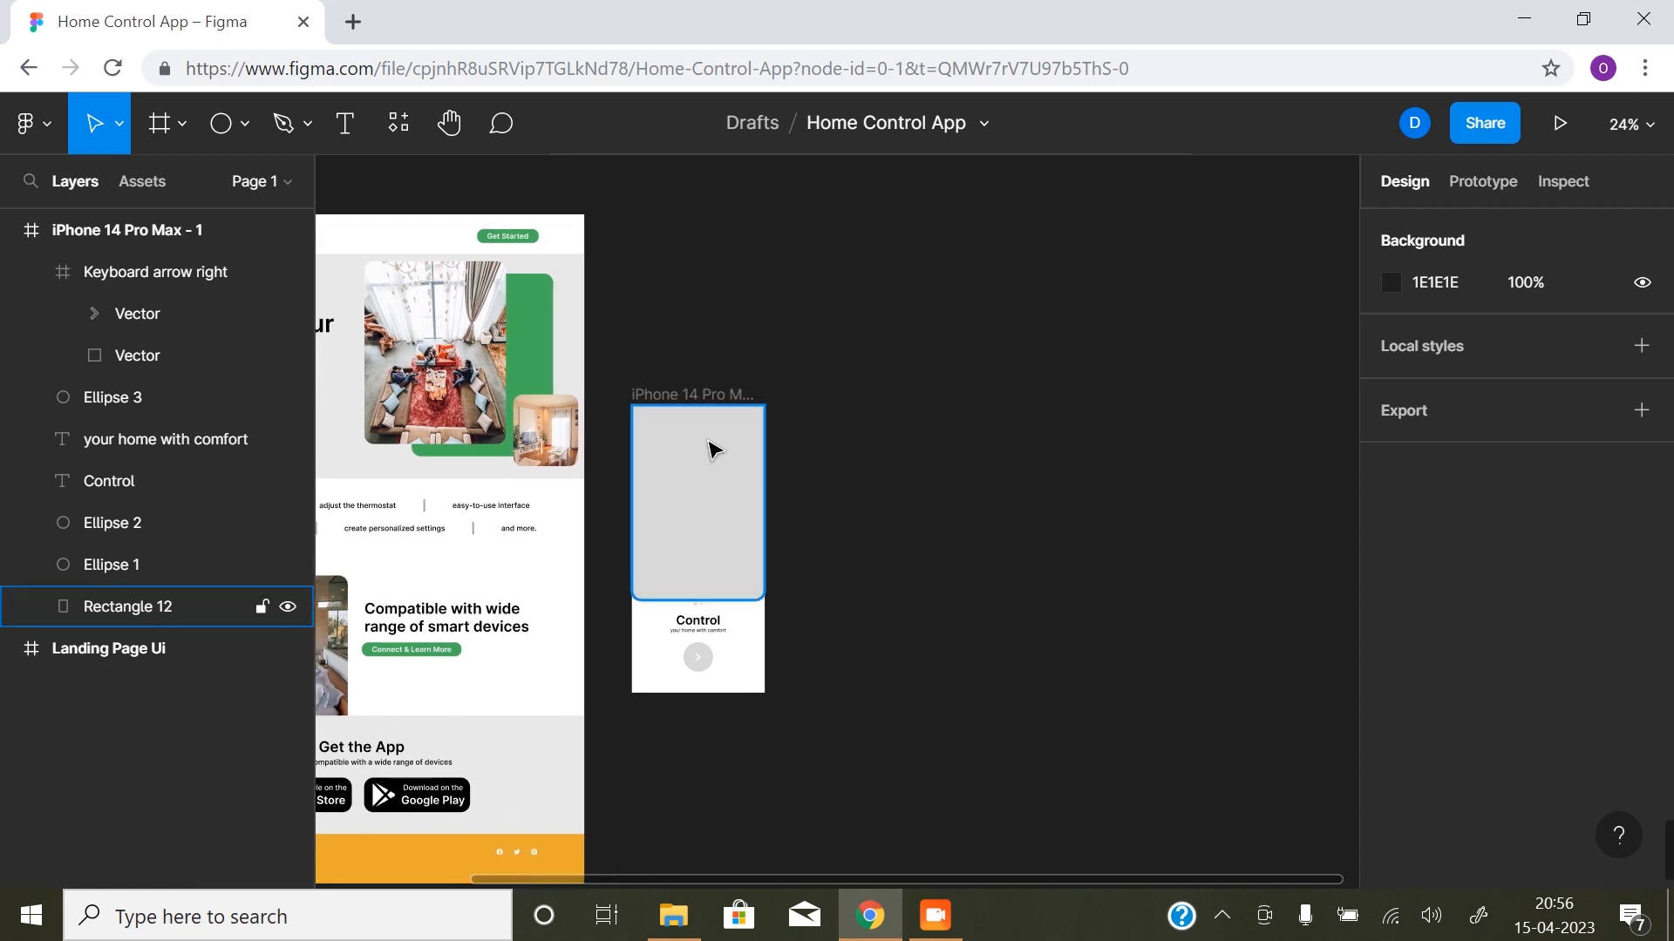
left_click(681, 400)
double_click(674, 399)
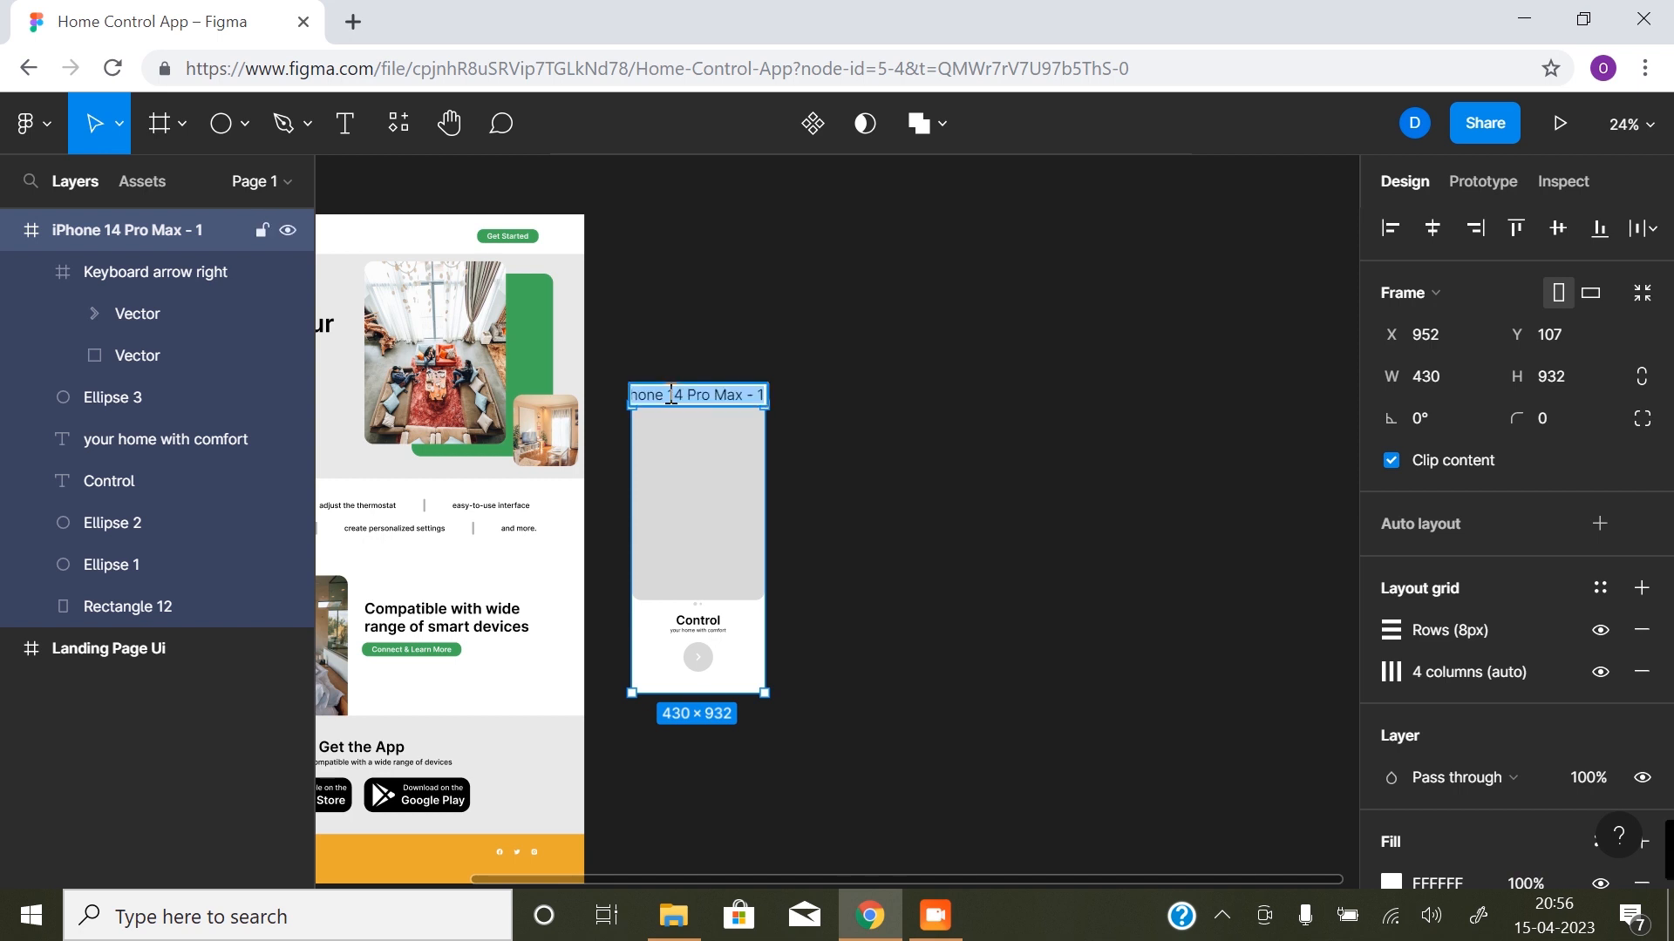
type("Splash Screen 1")
key("Return")
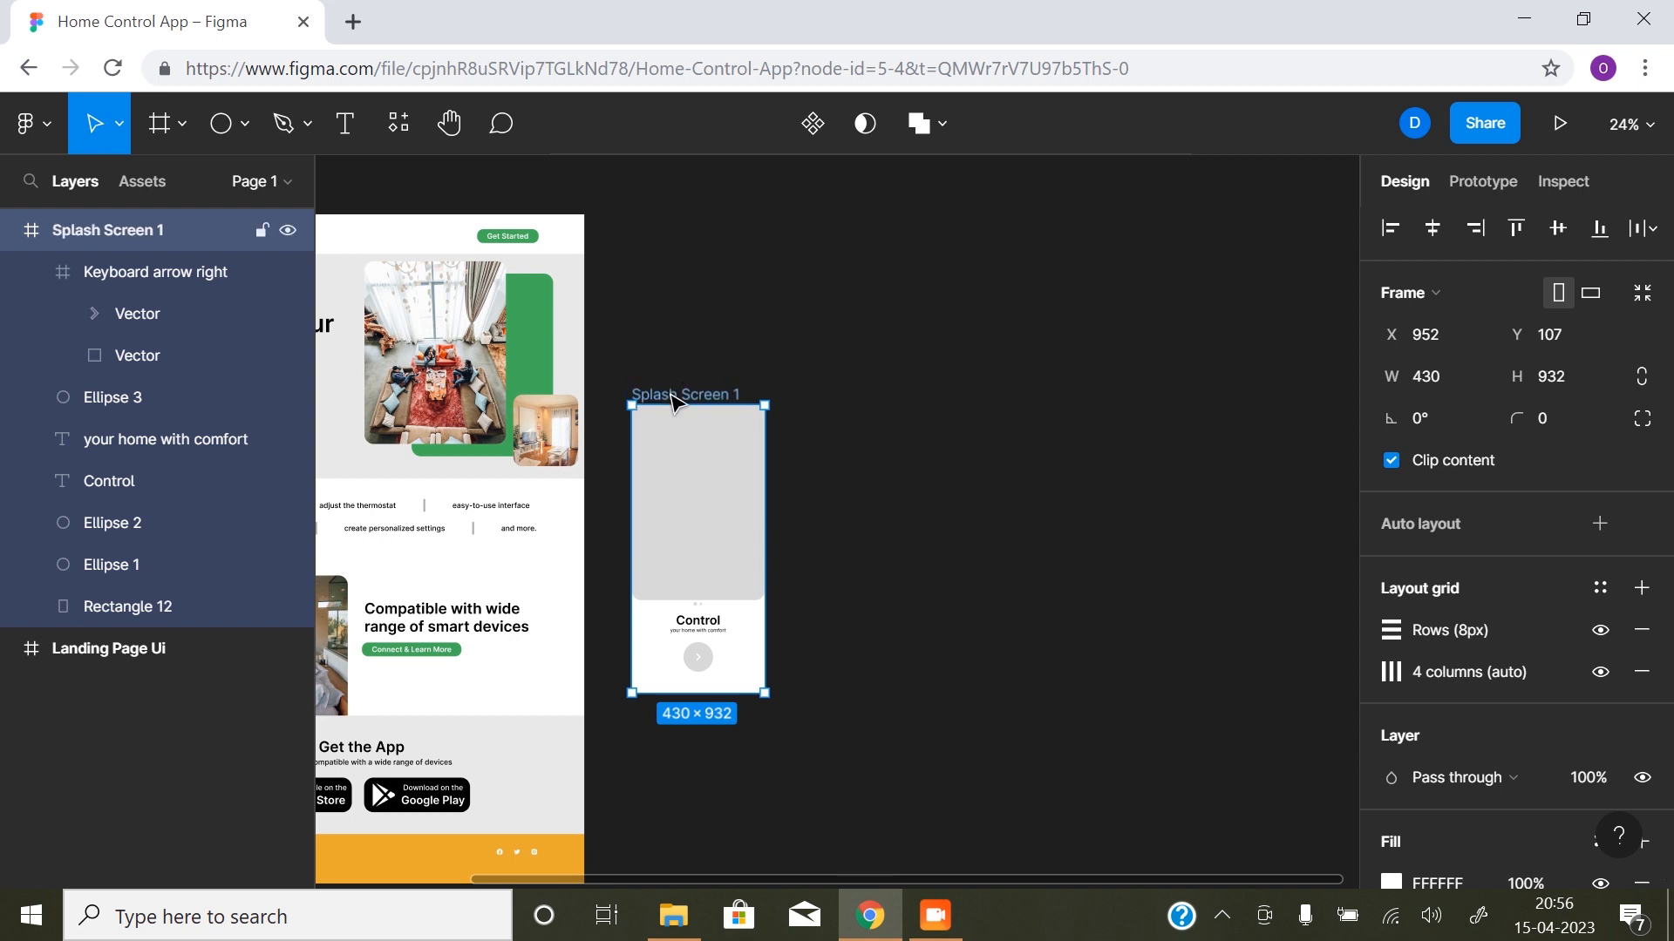
left_click(994, 363)
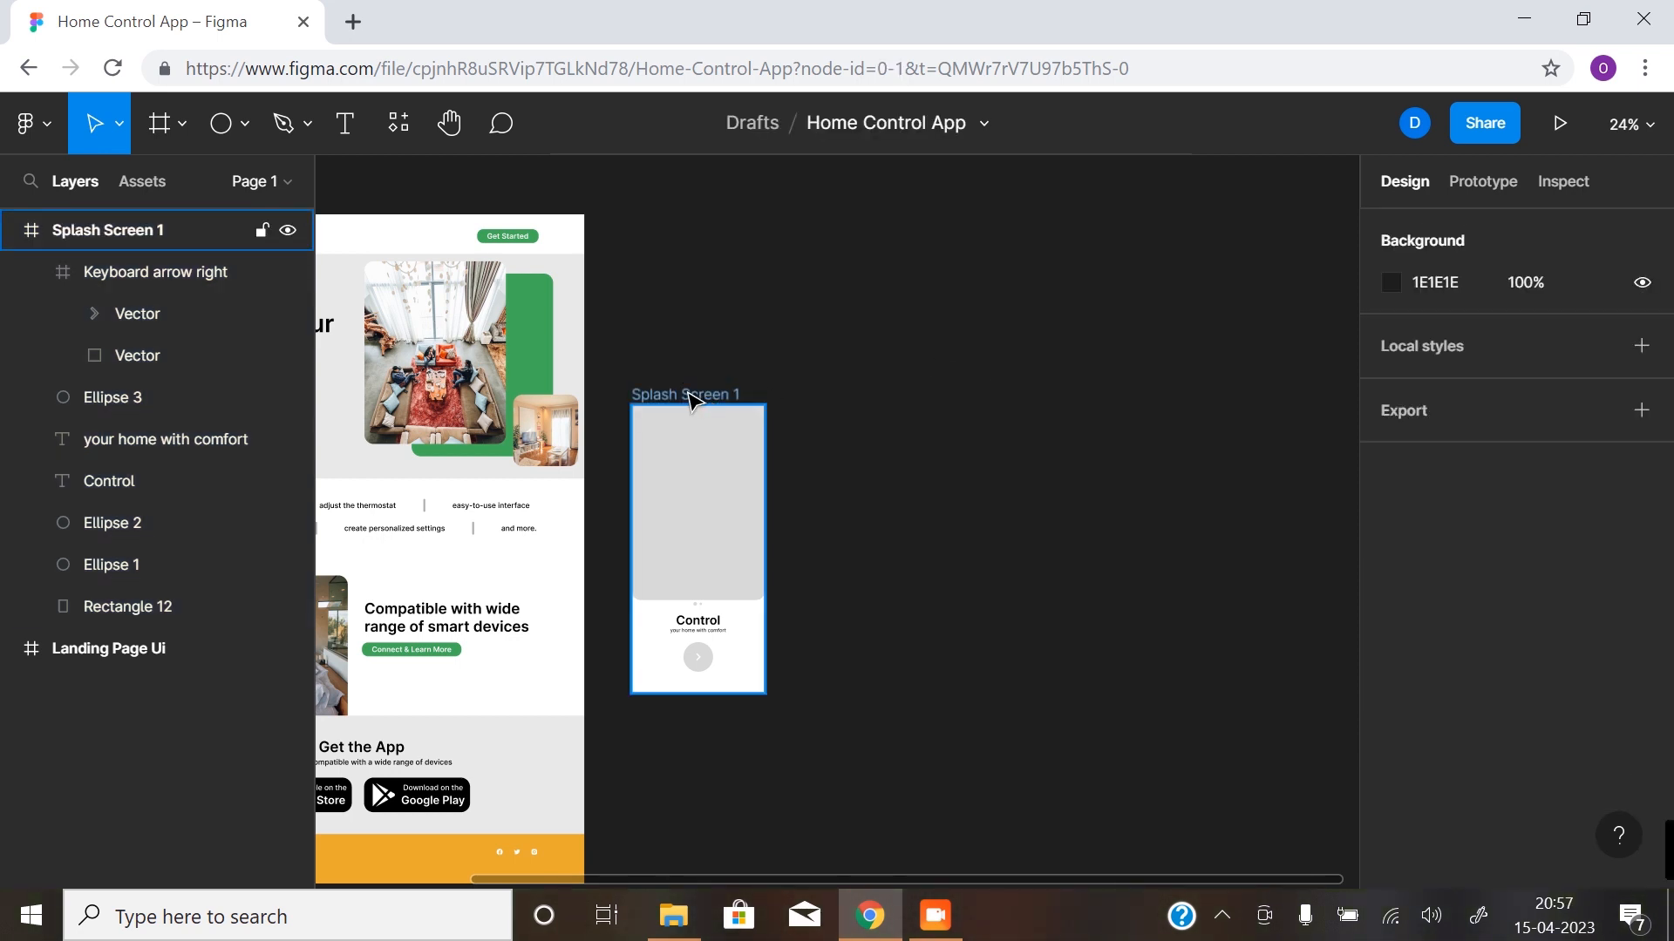
- Duplicate the Splash Screen 1 frame to its right and collapse the frames in the layer list
left_click_drag(691, 403, 881, 399)
left_click(992, 587)
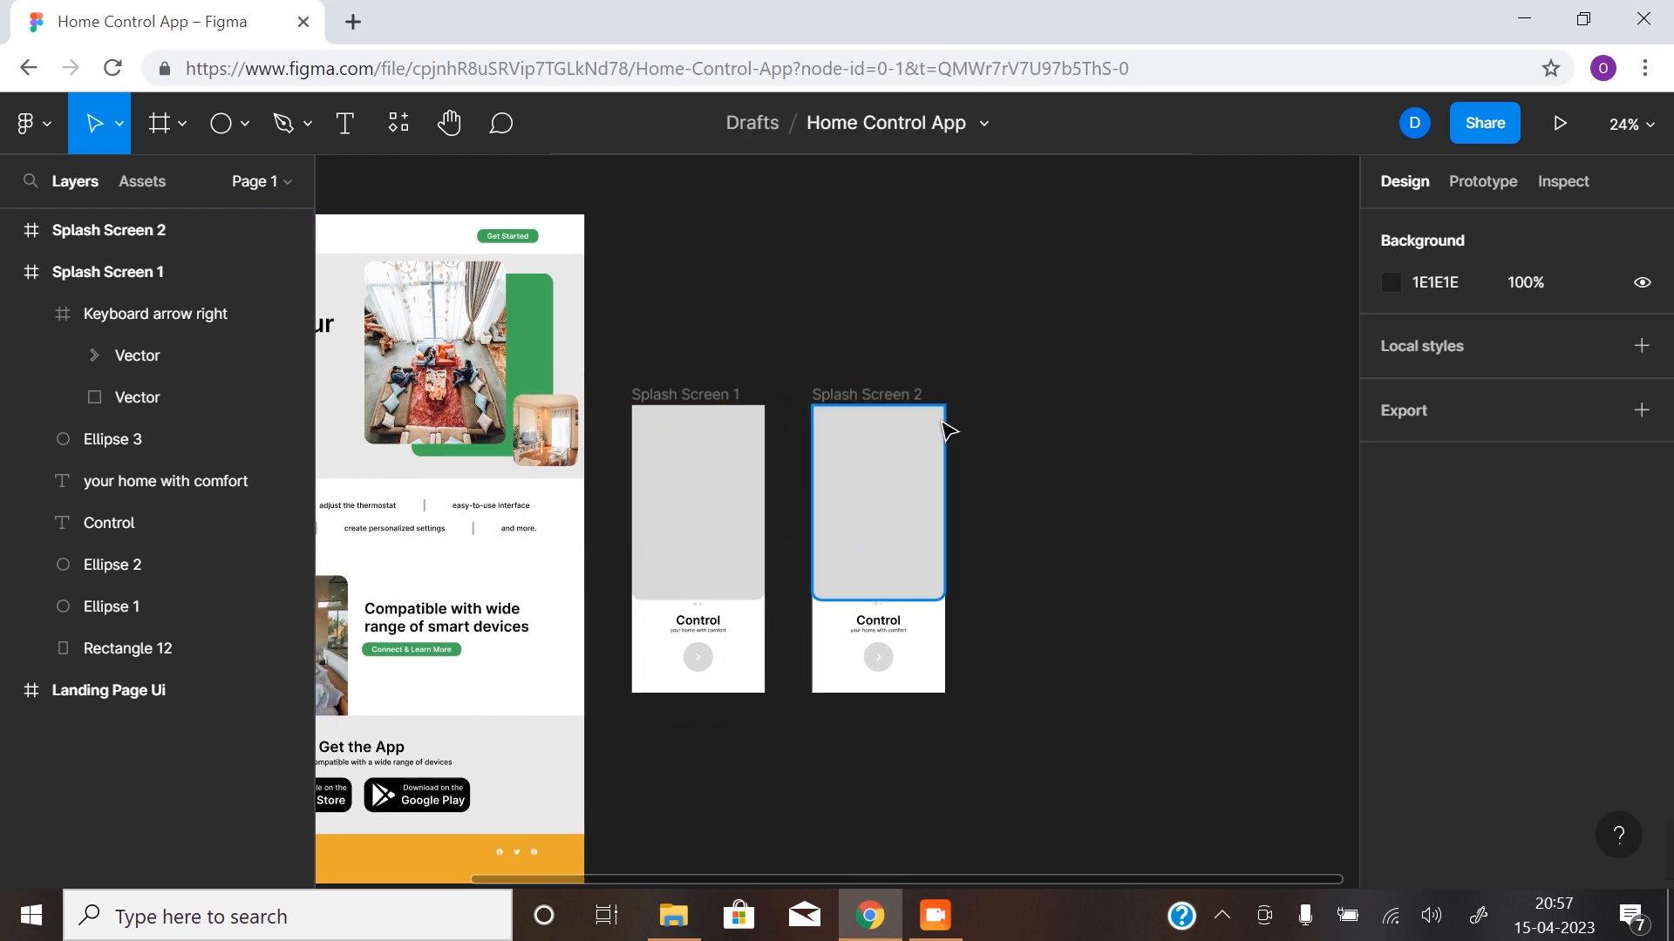
left_click(13, 274)
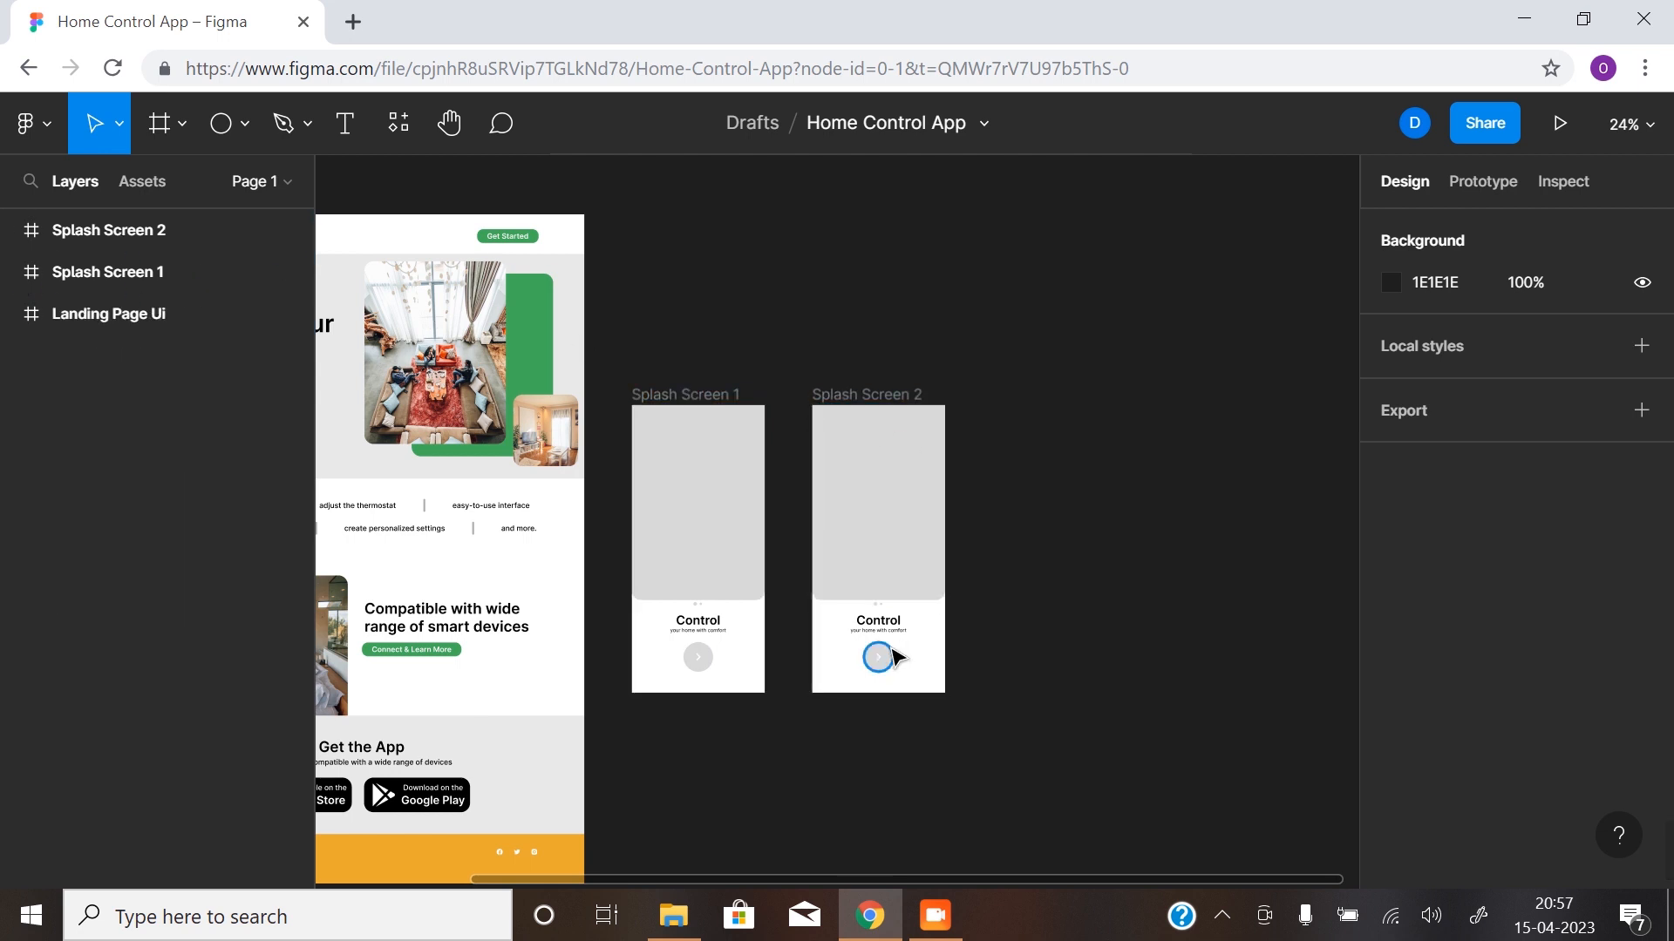
- Change the headline "Control" on the duplicated splash screen to "Compatible"
left_click(862, 615)
left_click(882, 626)
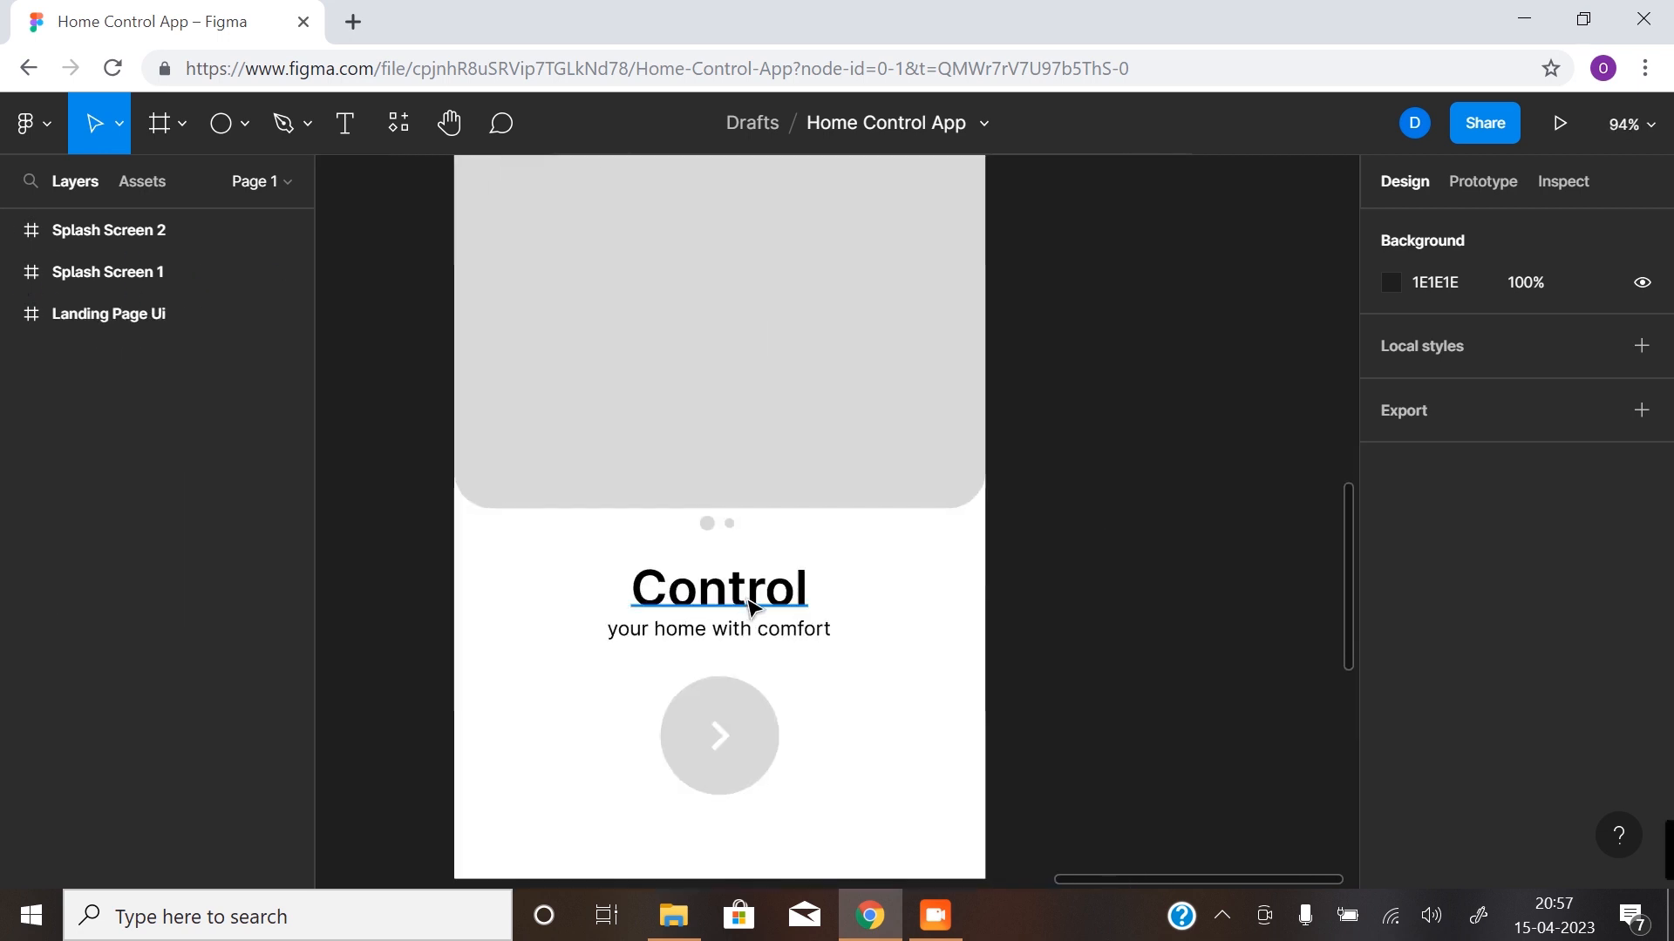
left_click(760, 601)
double_click(756, 596)
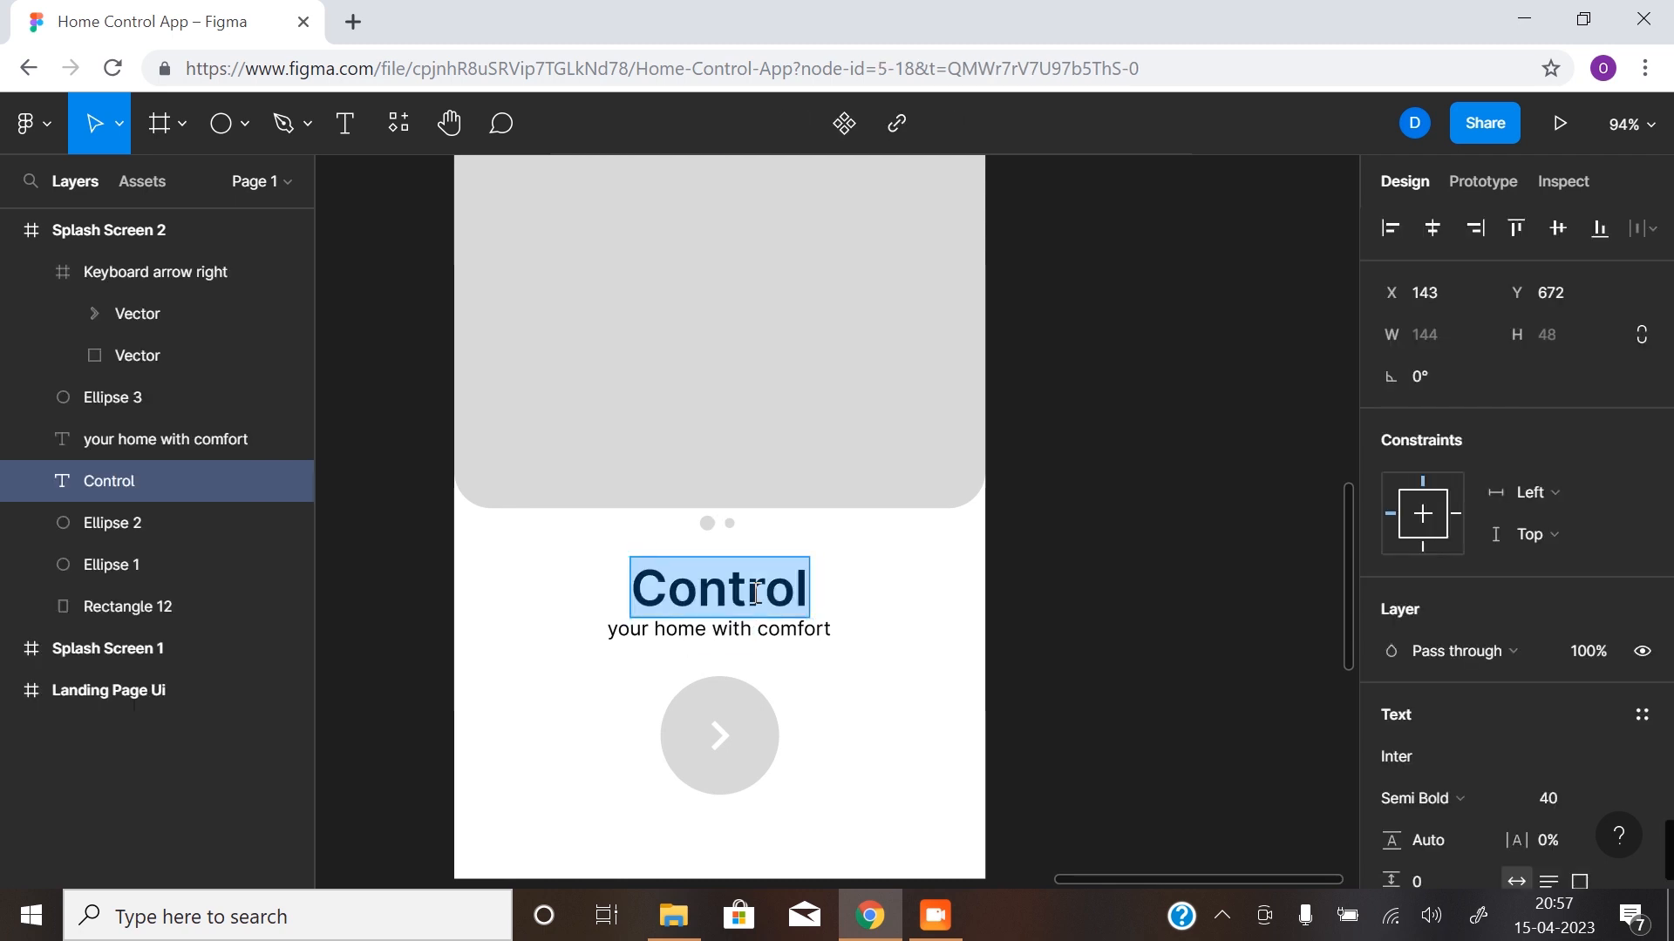
type("Comp")
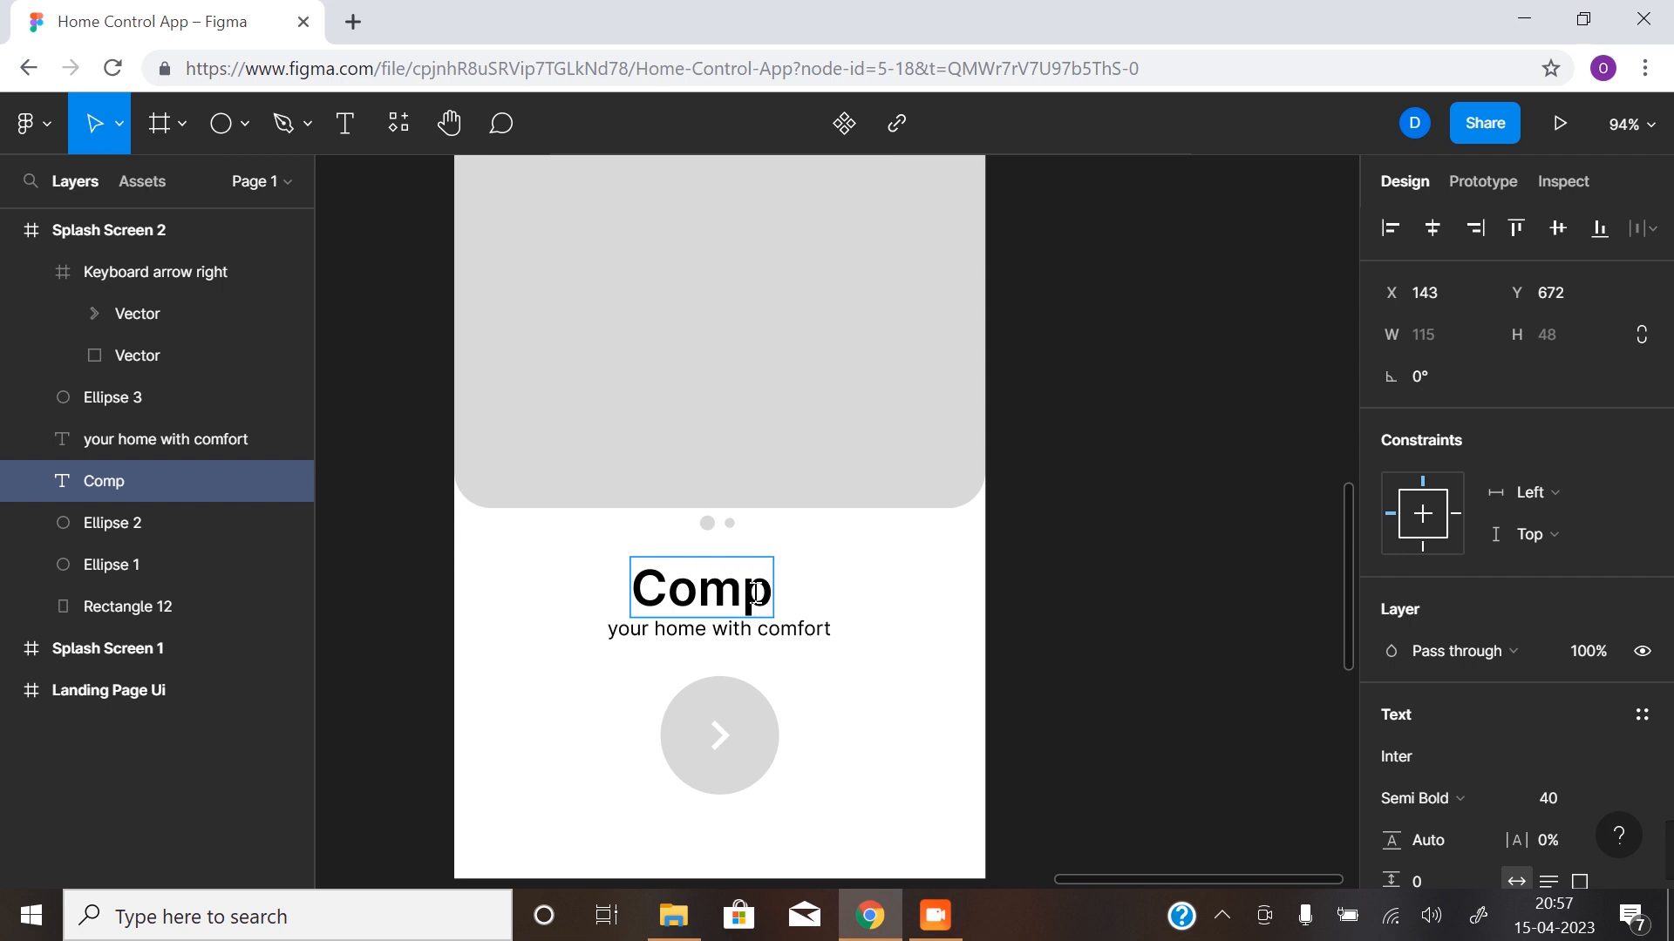
type("atible")
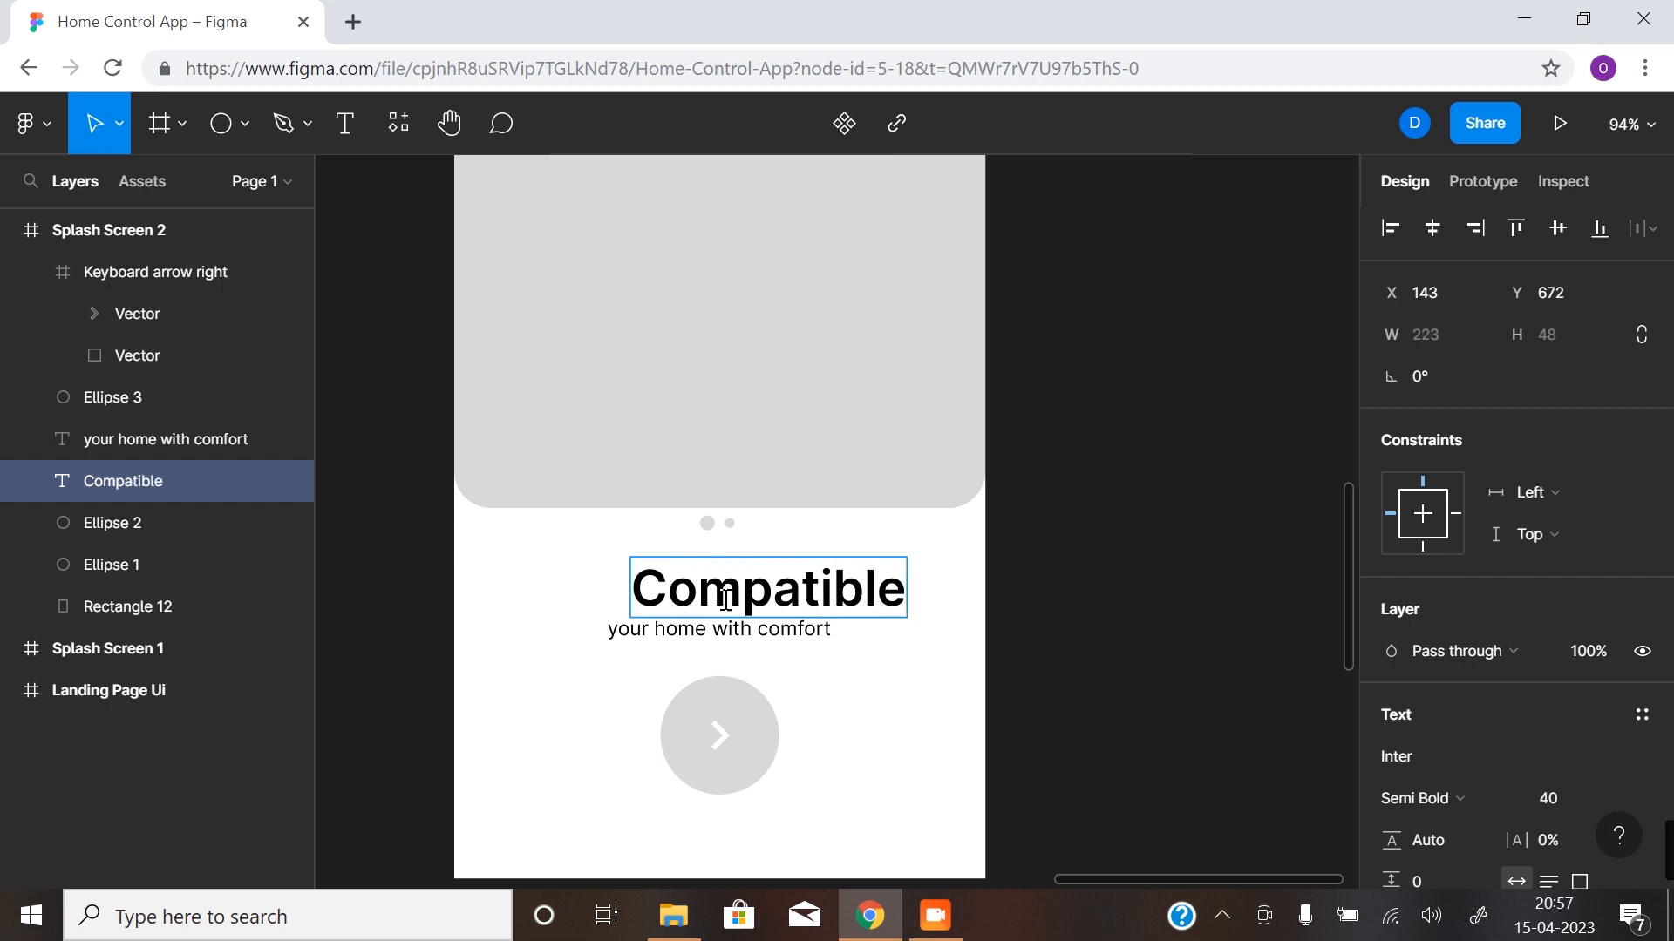
- Replace the subtitle under the "Compatible" headline with "with wide range of smart devices"
left_click(620, 634)
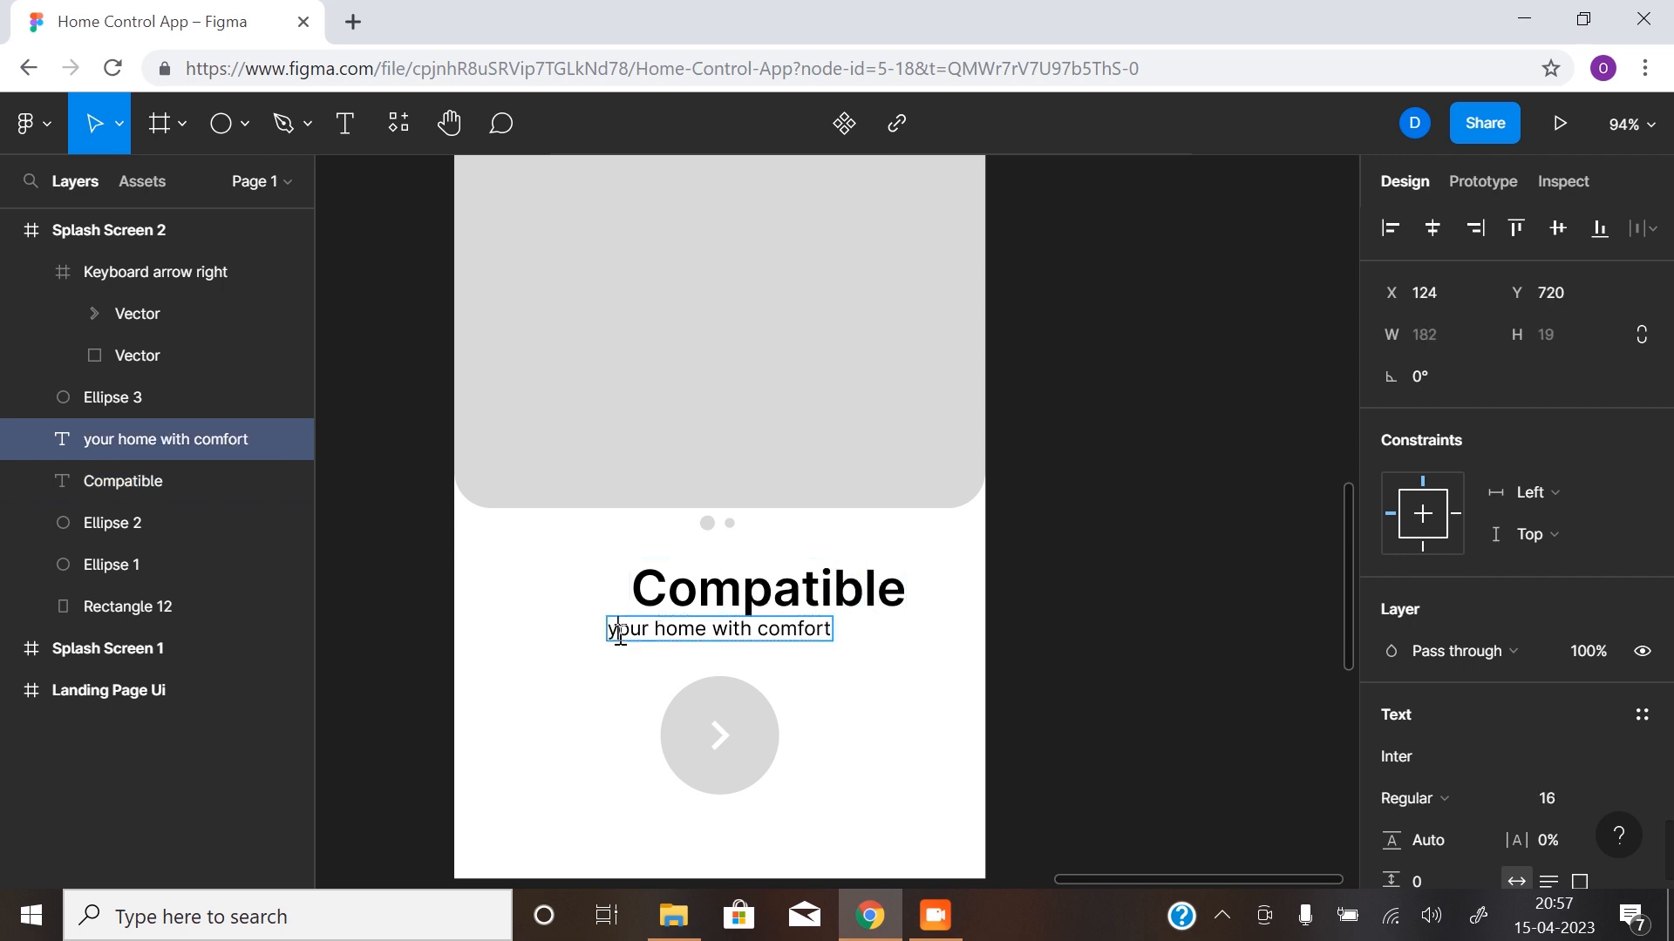
double_click(624, 633)
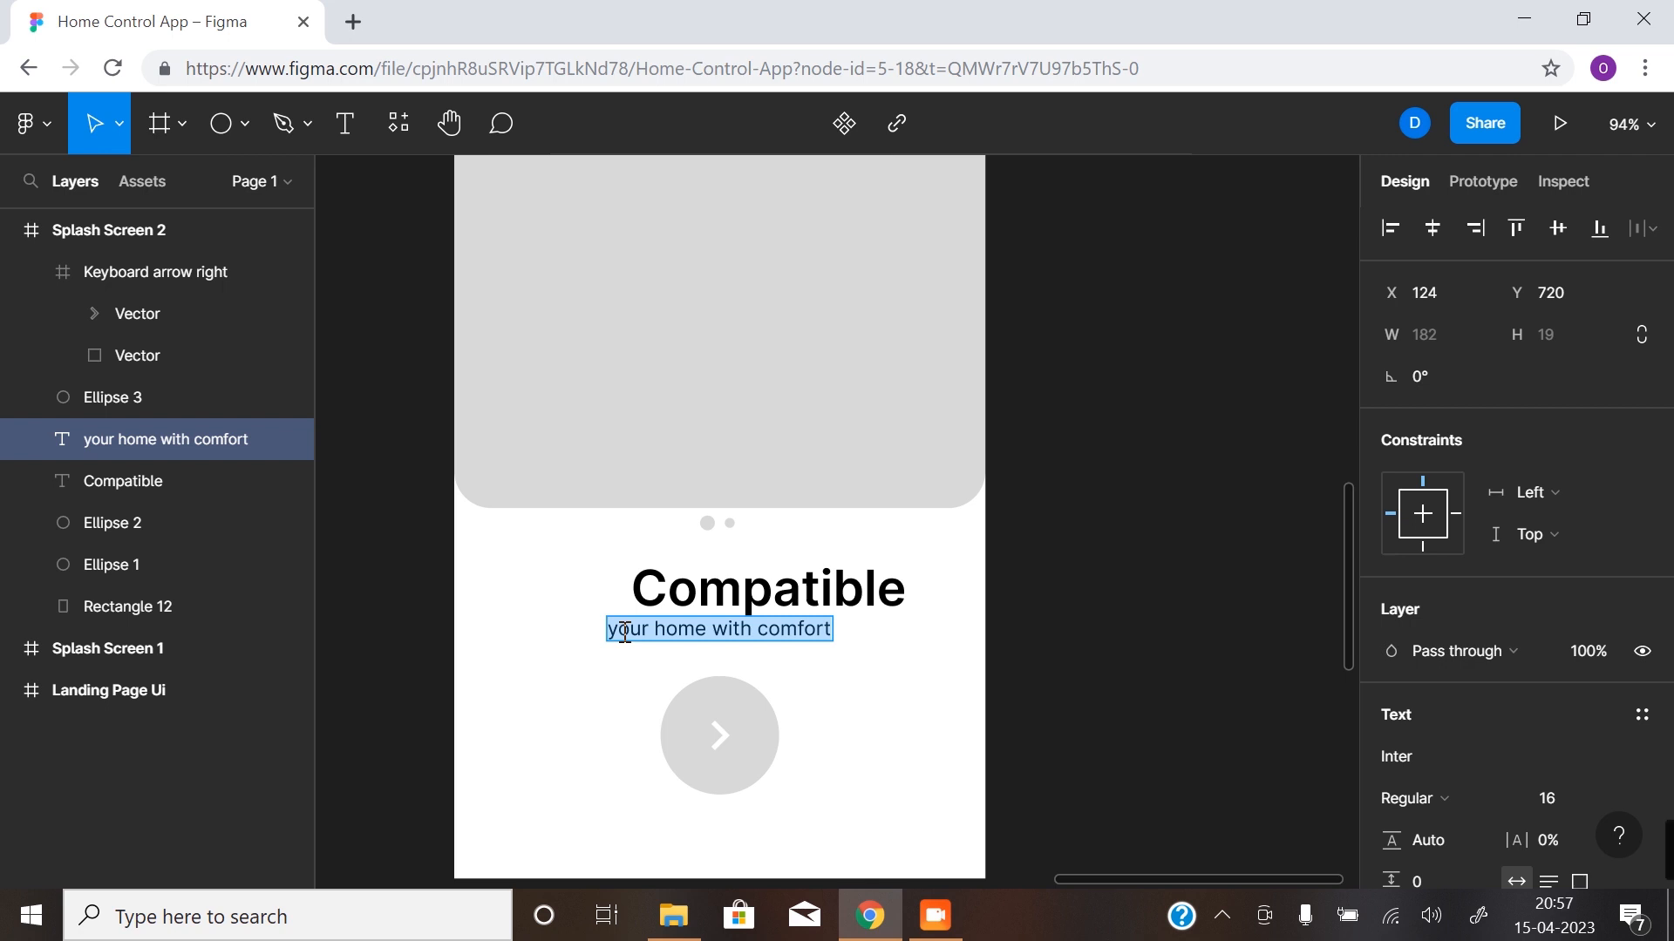
type("with wild")
key("BackSpace")
type("de ra")
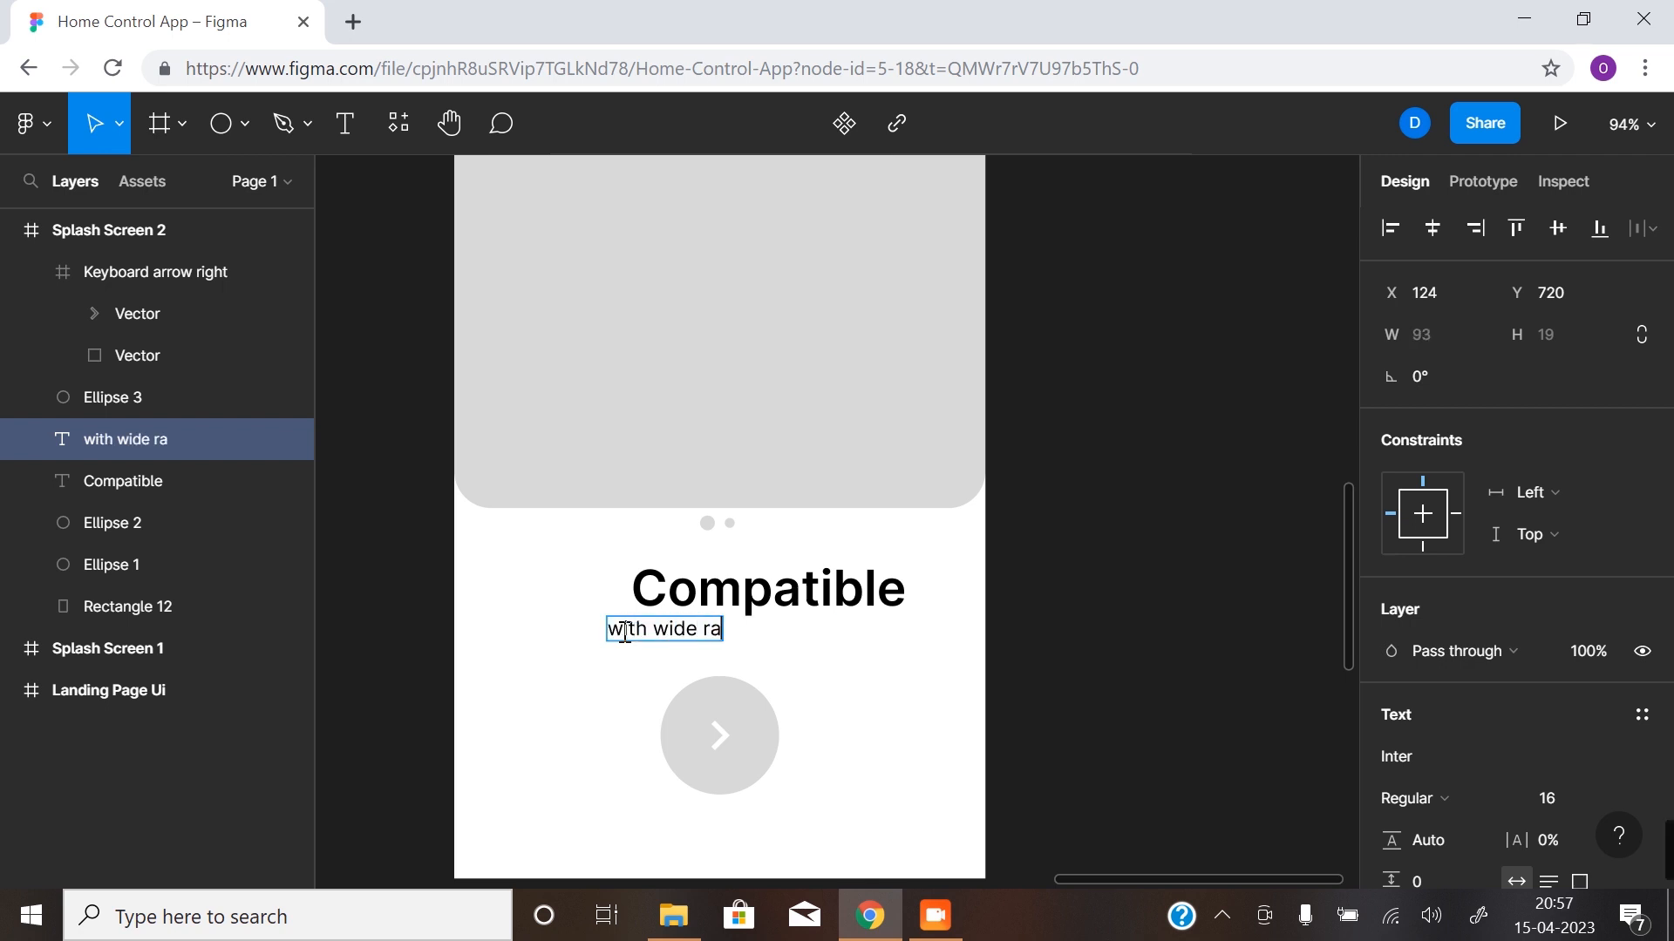
type("nge of sma")
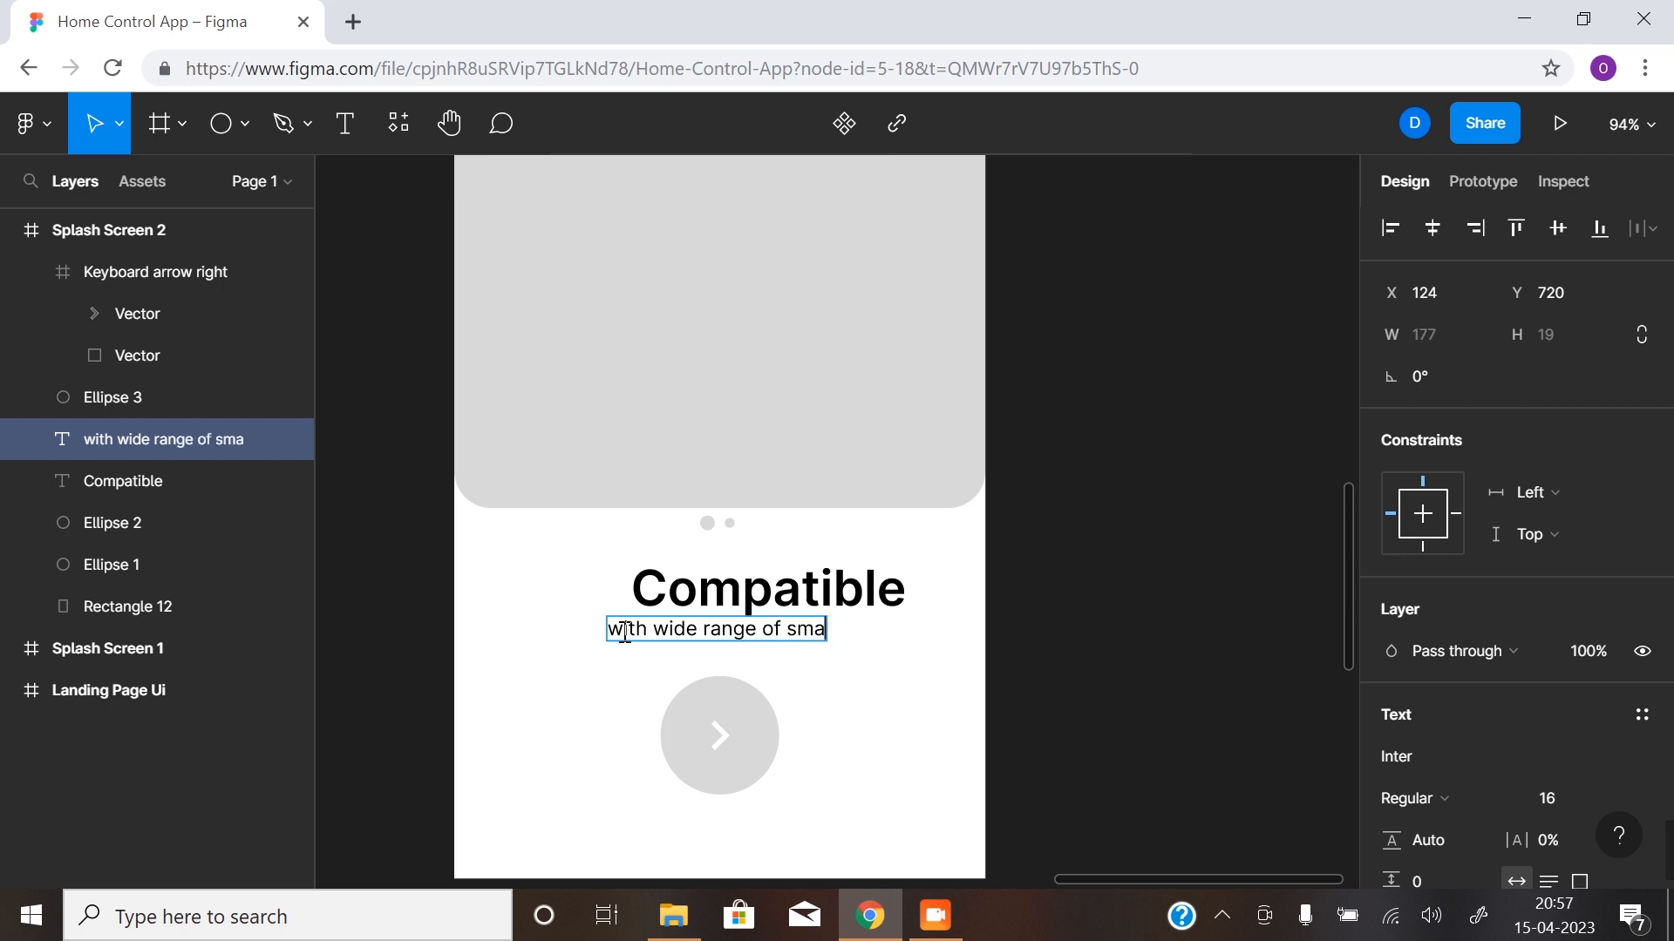
type("rt devices")
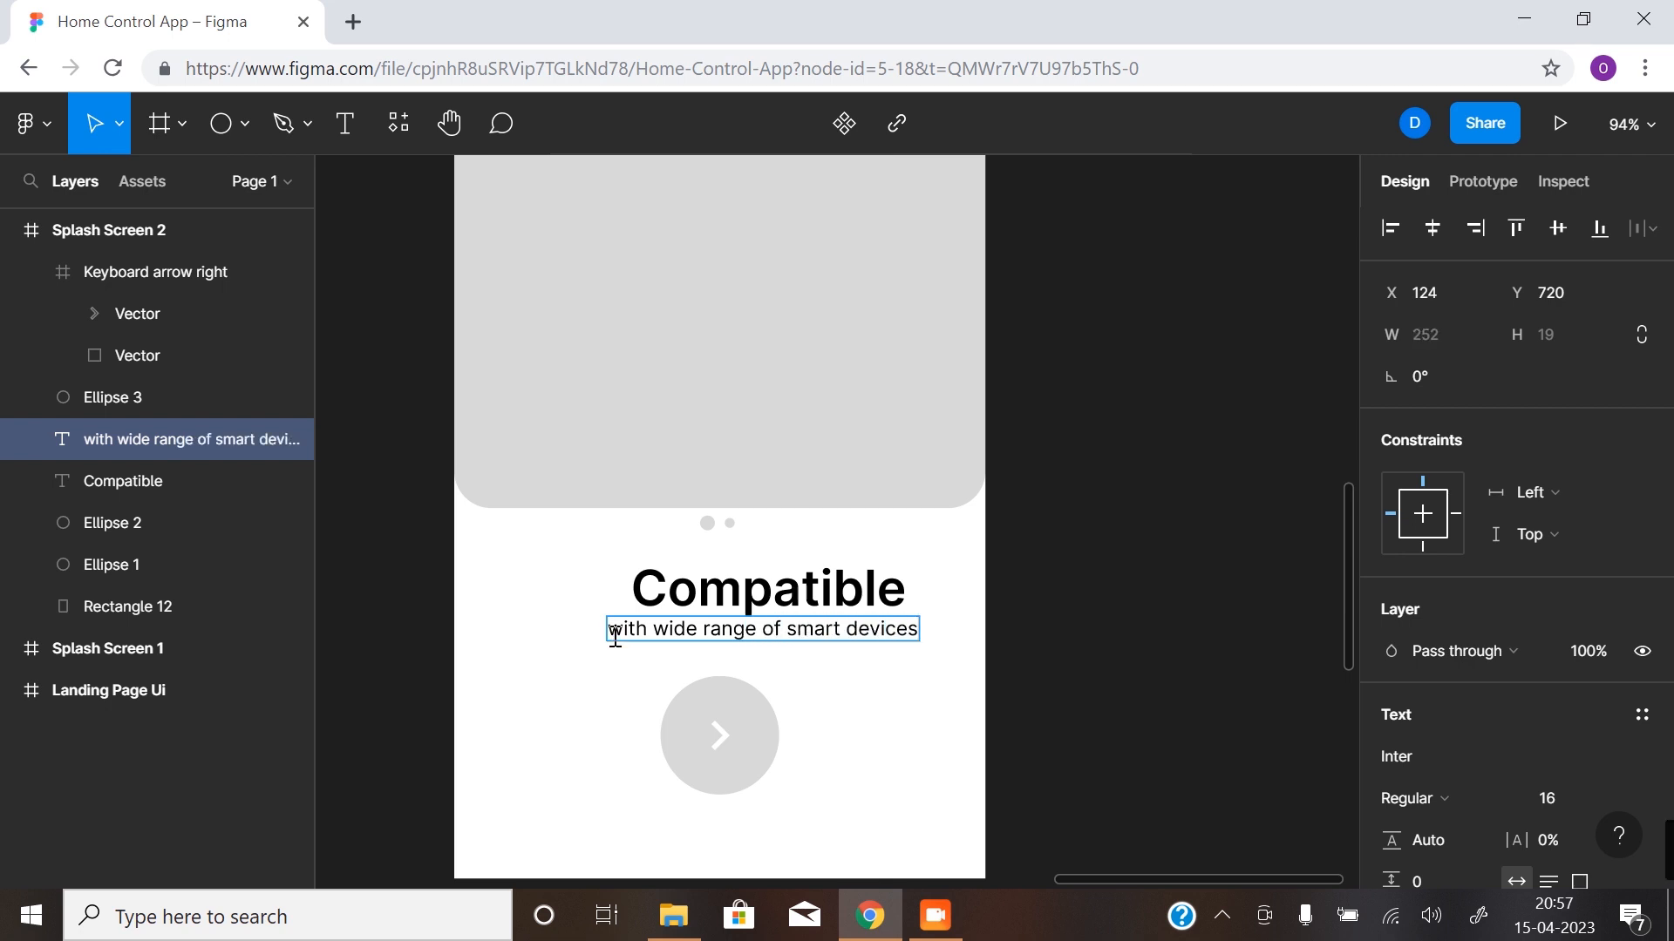
key("Escape")
- Centre the "Compatible" headline and its subtitle horizontally in the frame
left_click(745, 597)
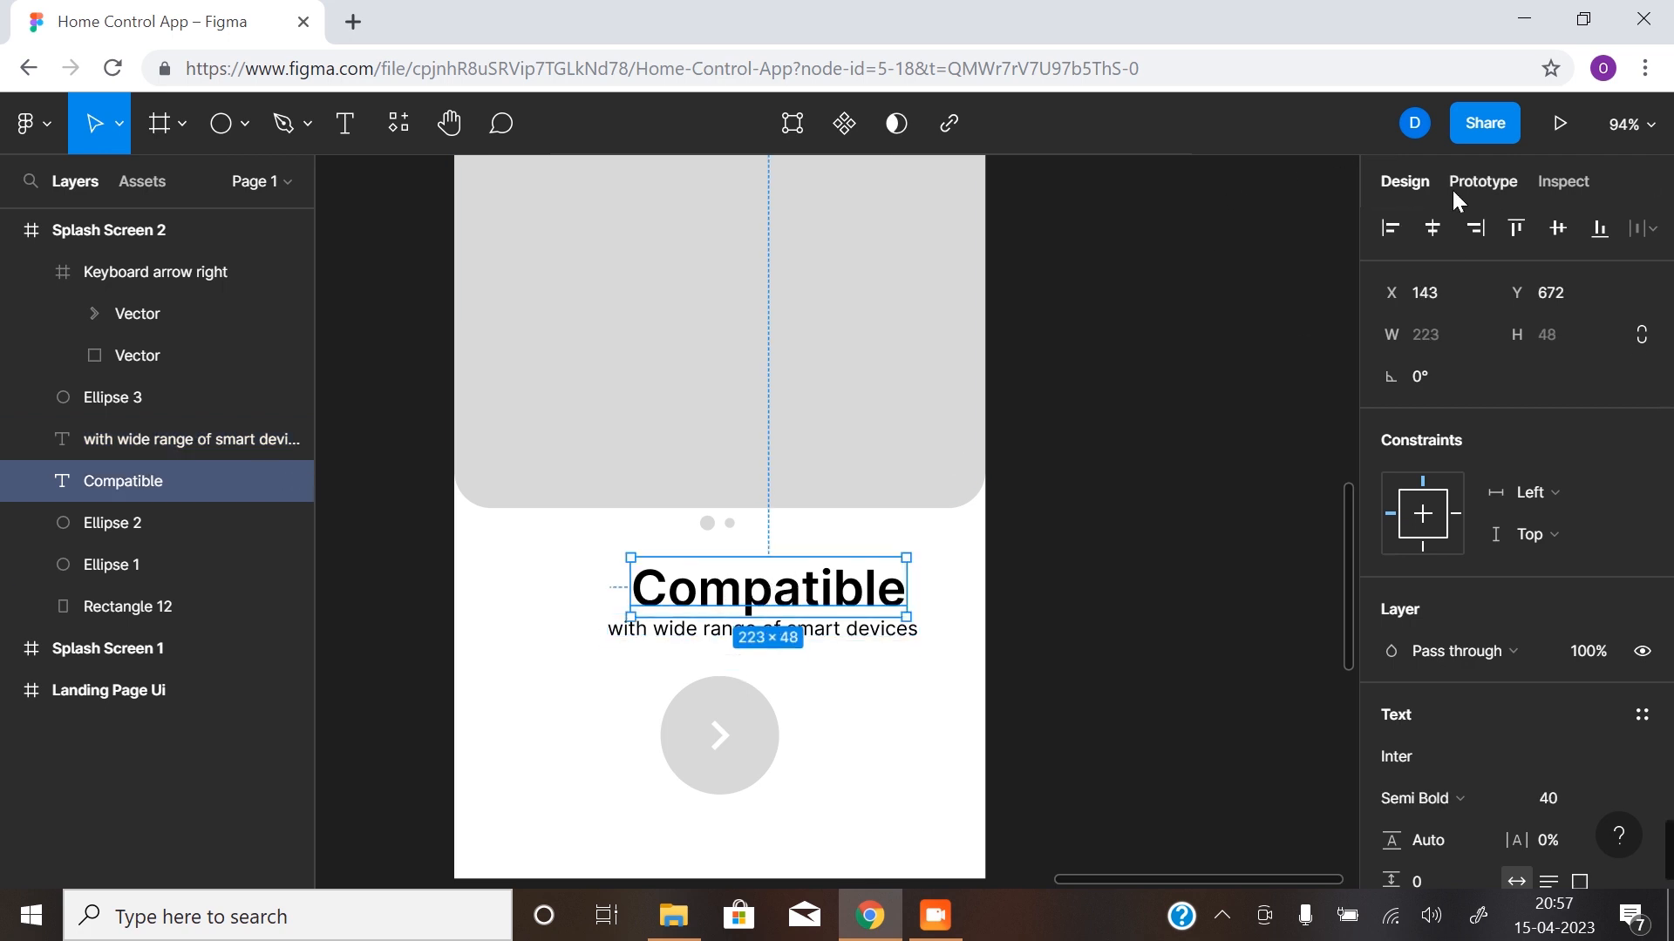
left_click(1432, 229)
left_click(889, 629)
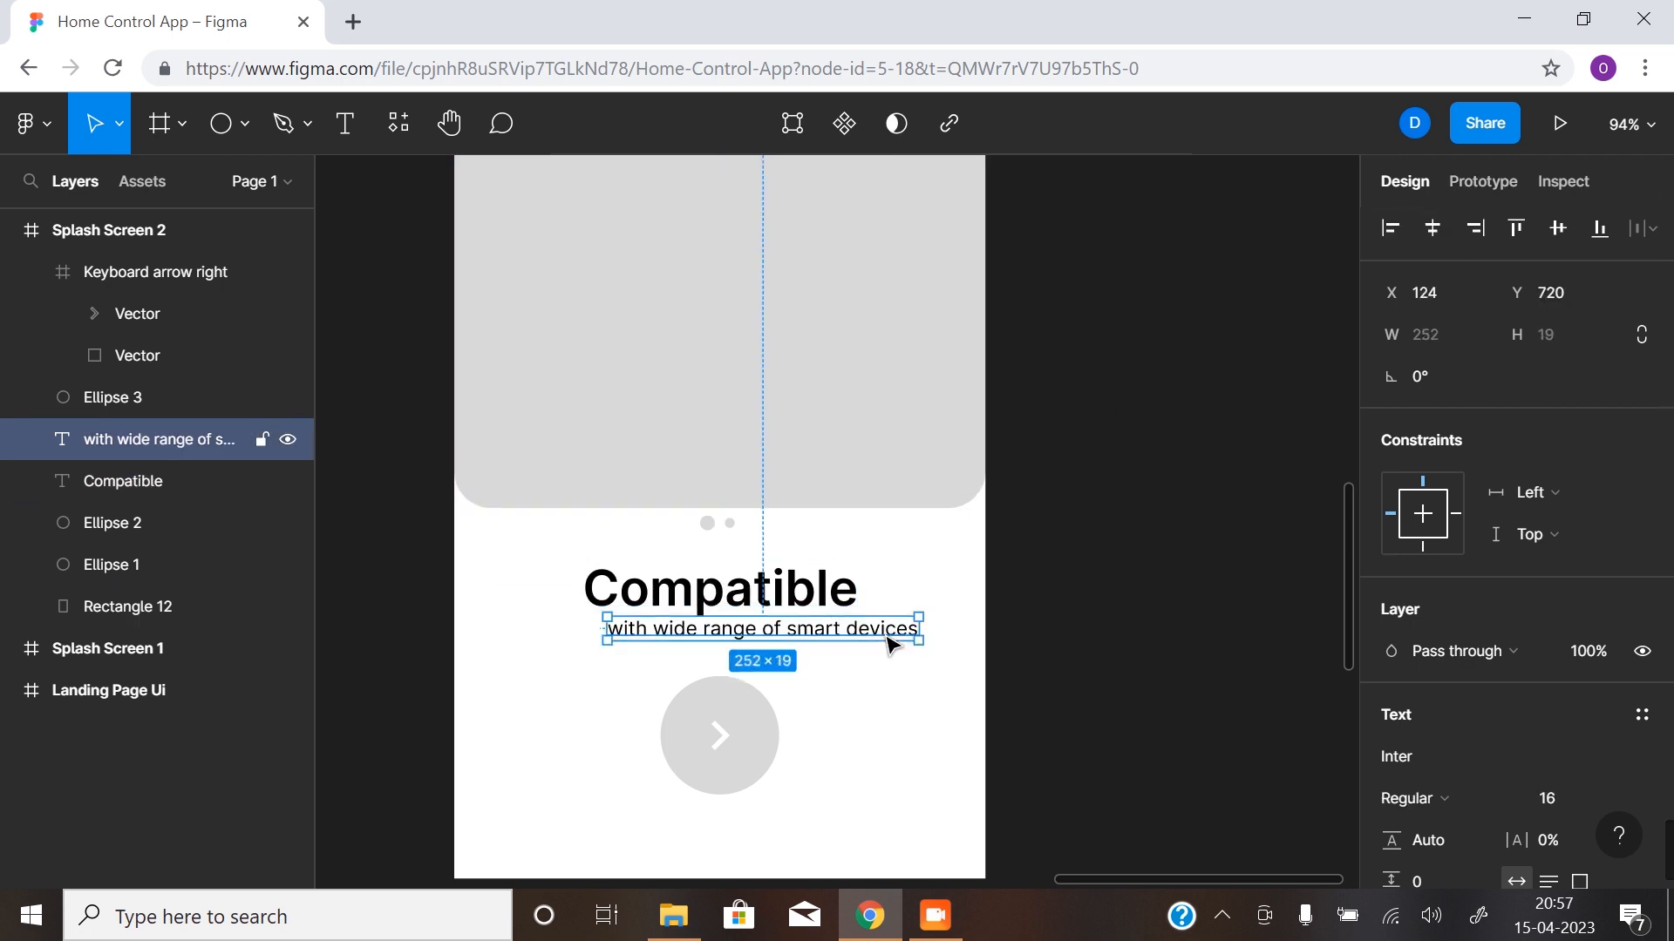
left_click(1432, 228)
left_click(1008, 688)
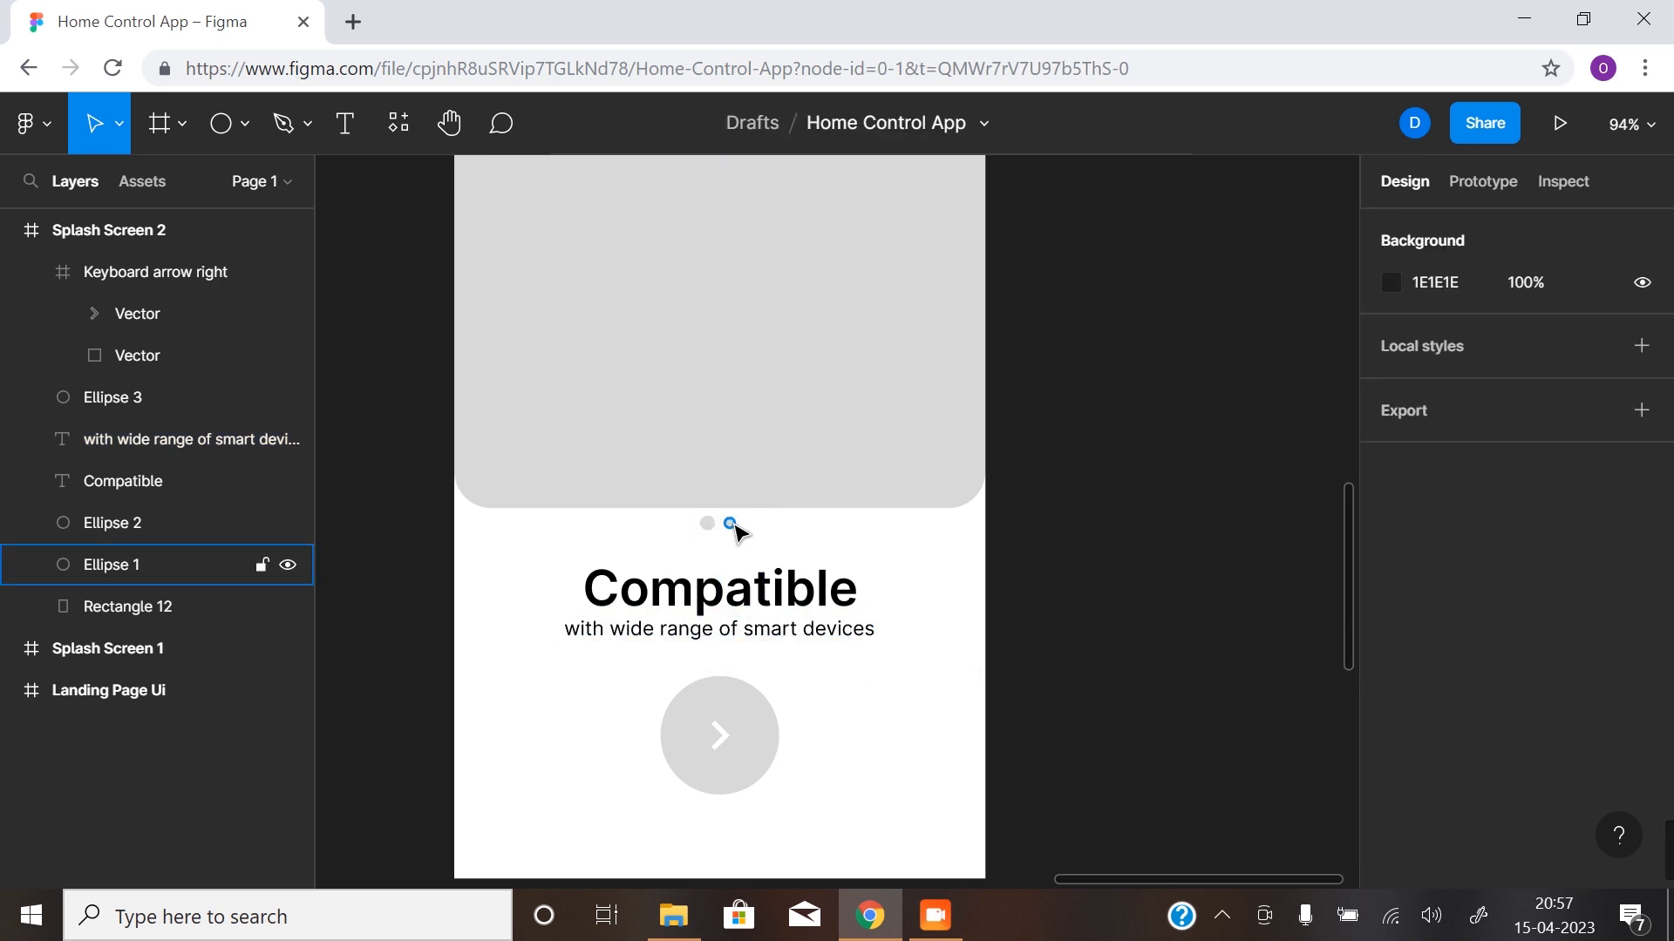
- Show the layout grids and swap the two indicator dots, placing the 8 × 8 dot at X 203 with the larger dot to its right
key("z")
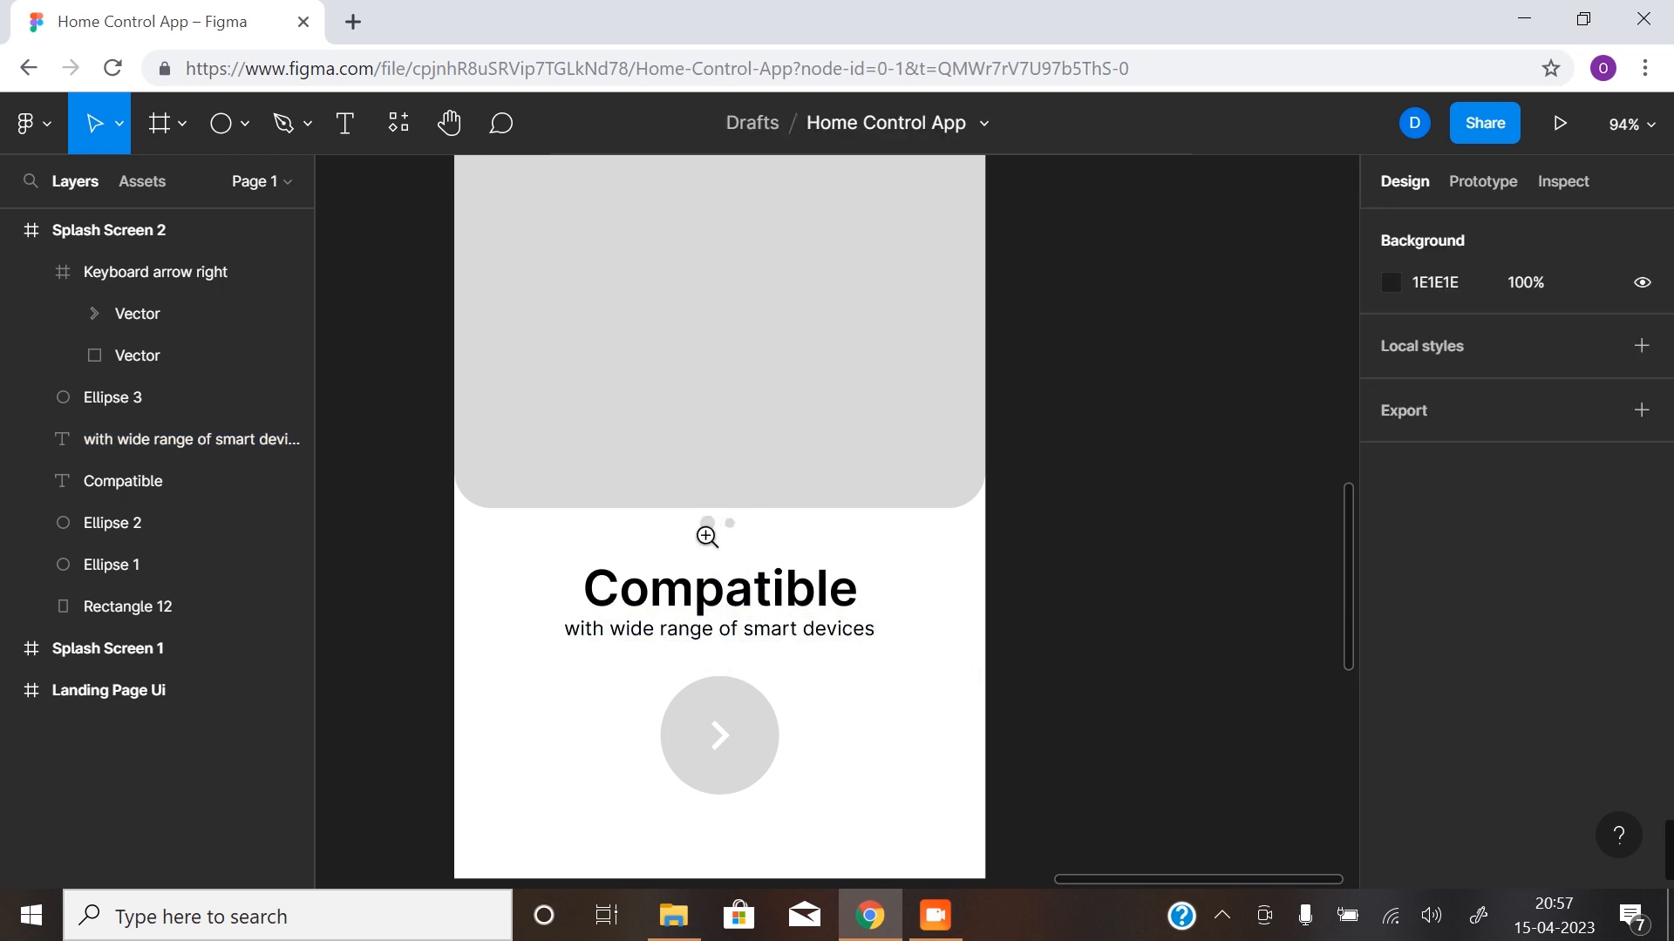
left_click(708, 523)
left_click(734, 536)
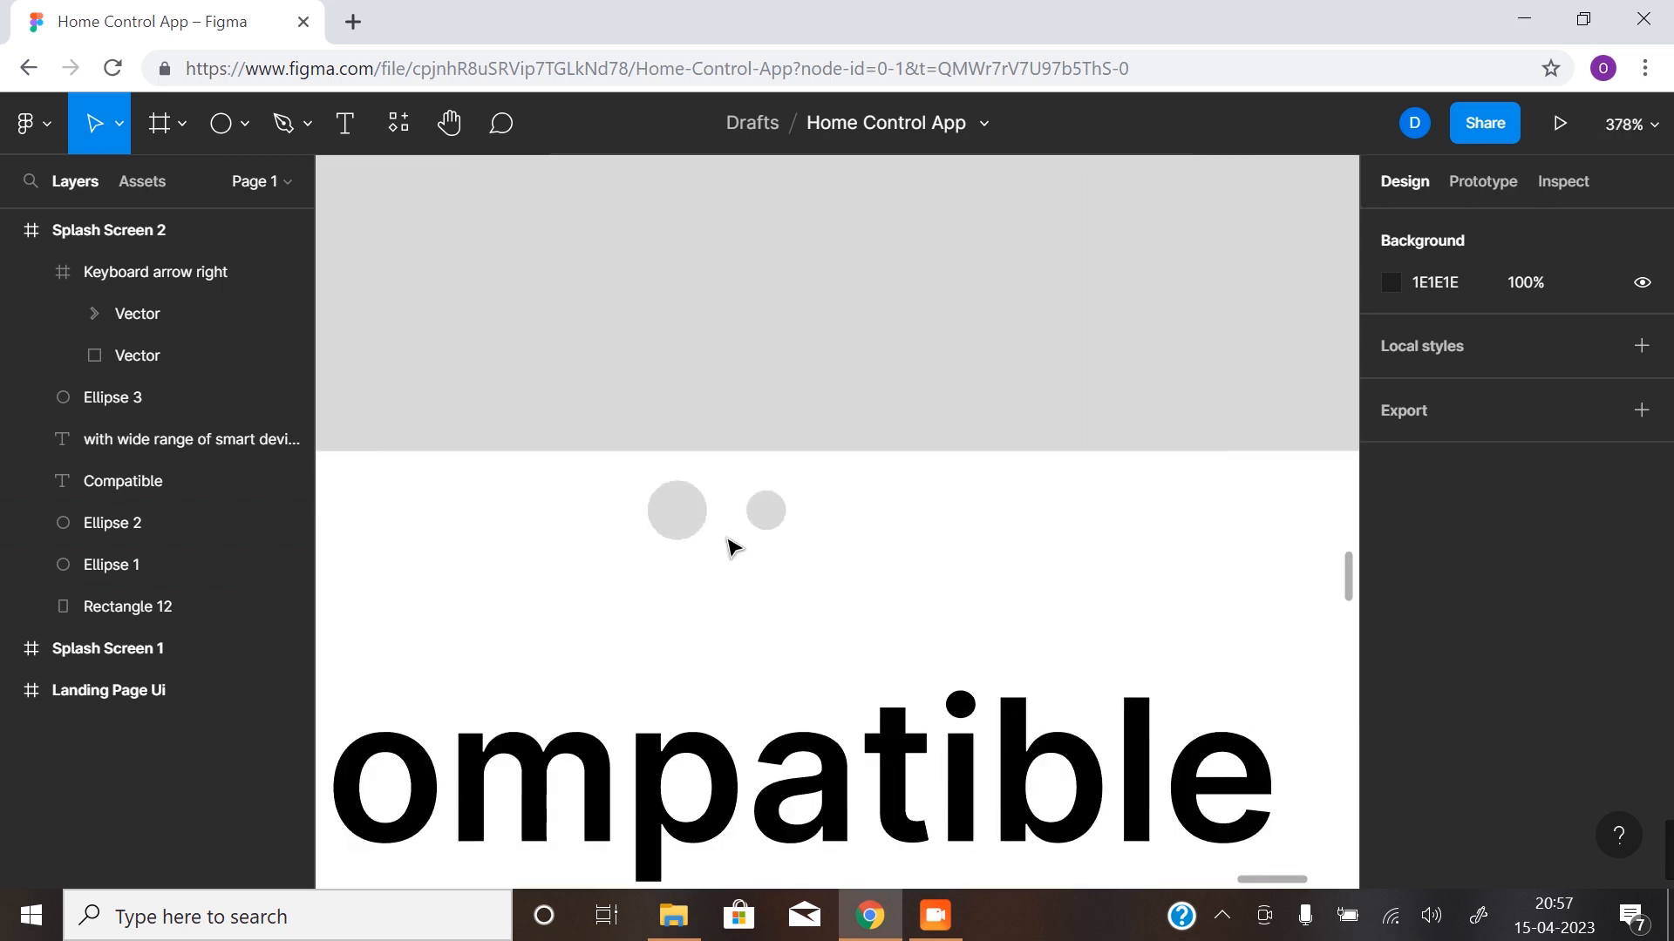
key("ctrl+shift+4")
left_click(688, 530)
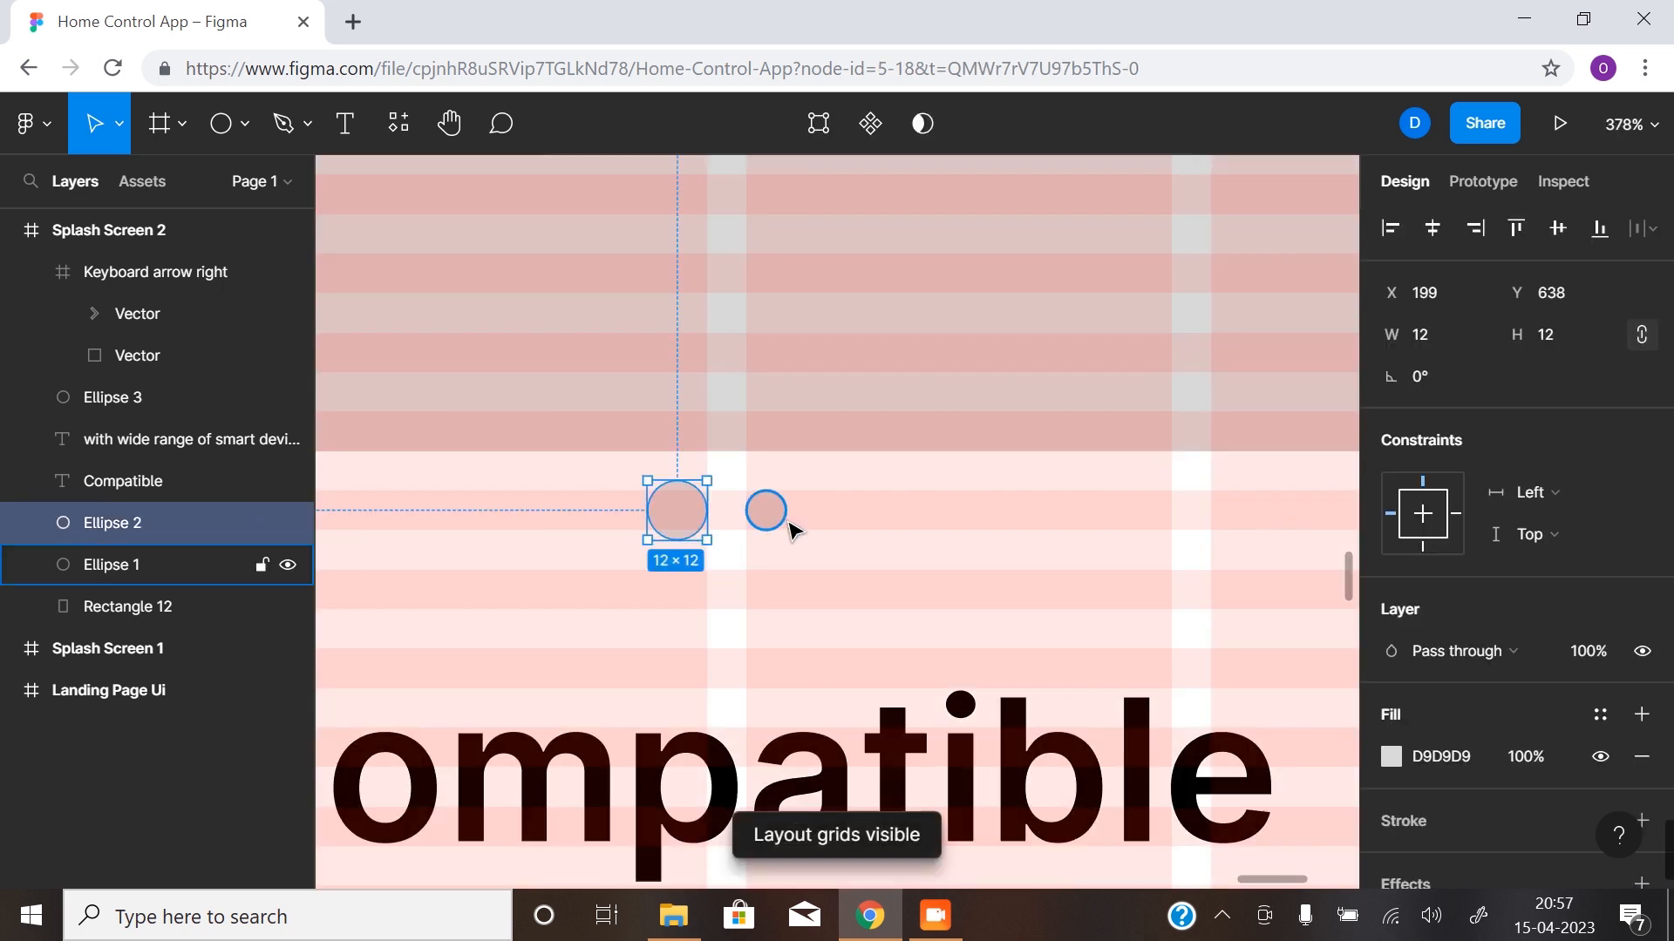
left_click(770, 521)
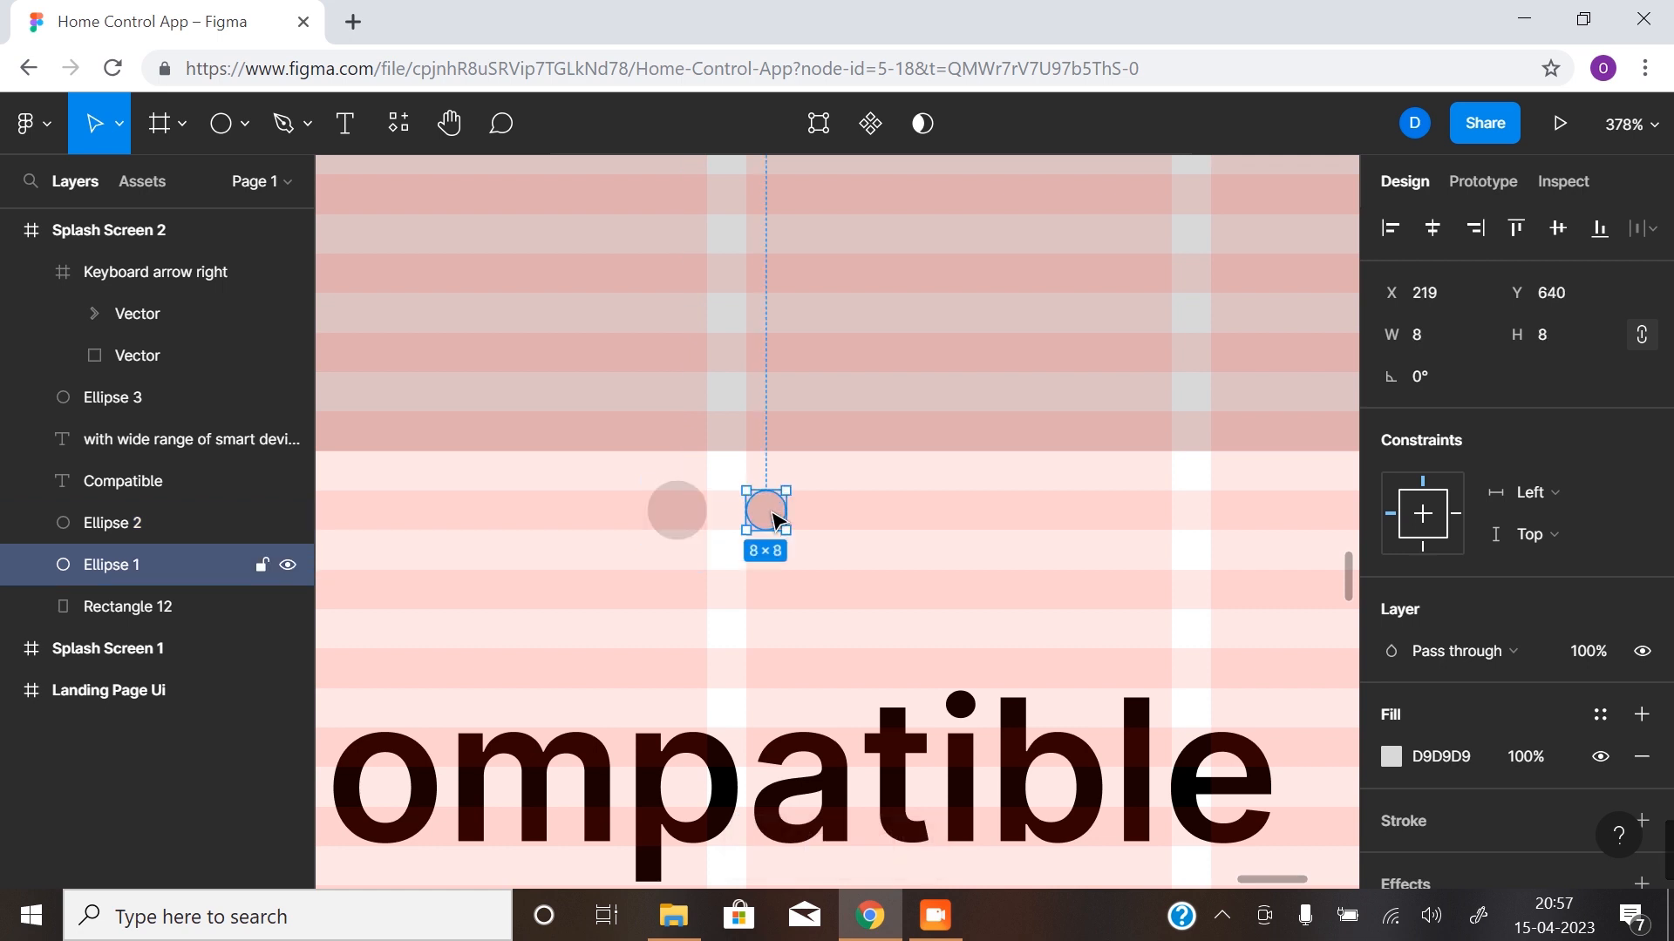
left_click_drag(761, 520, 644, 516)
left_click(676, 510)
double_click(695, 516)
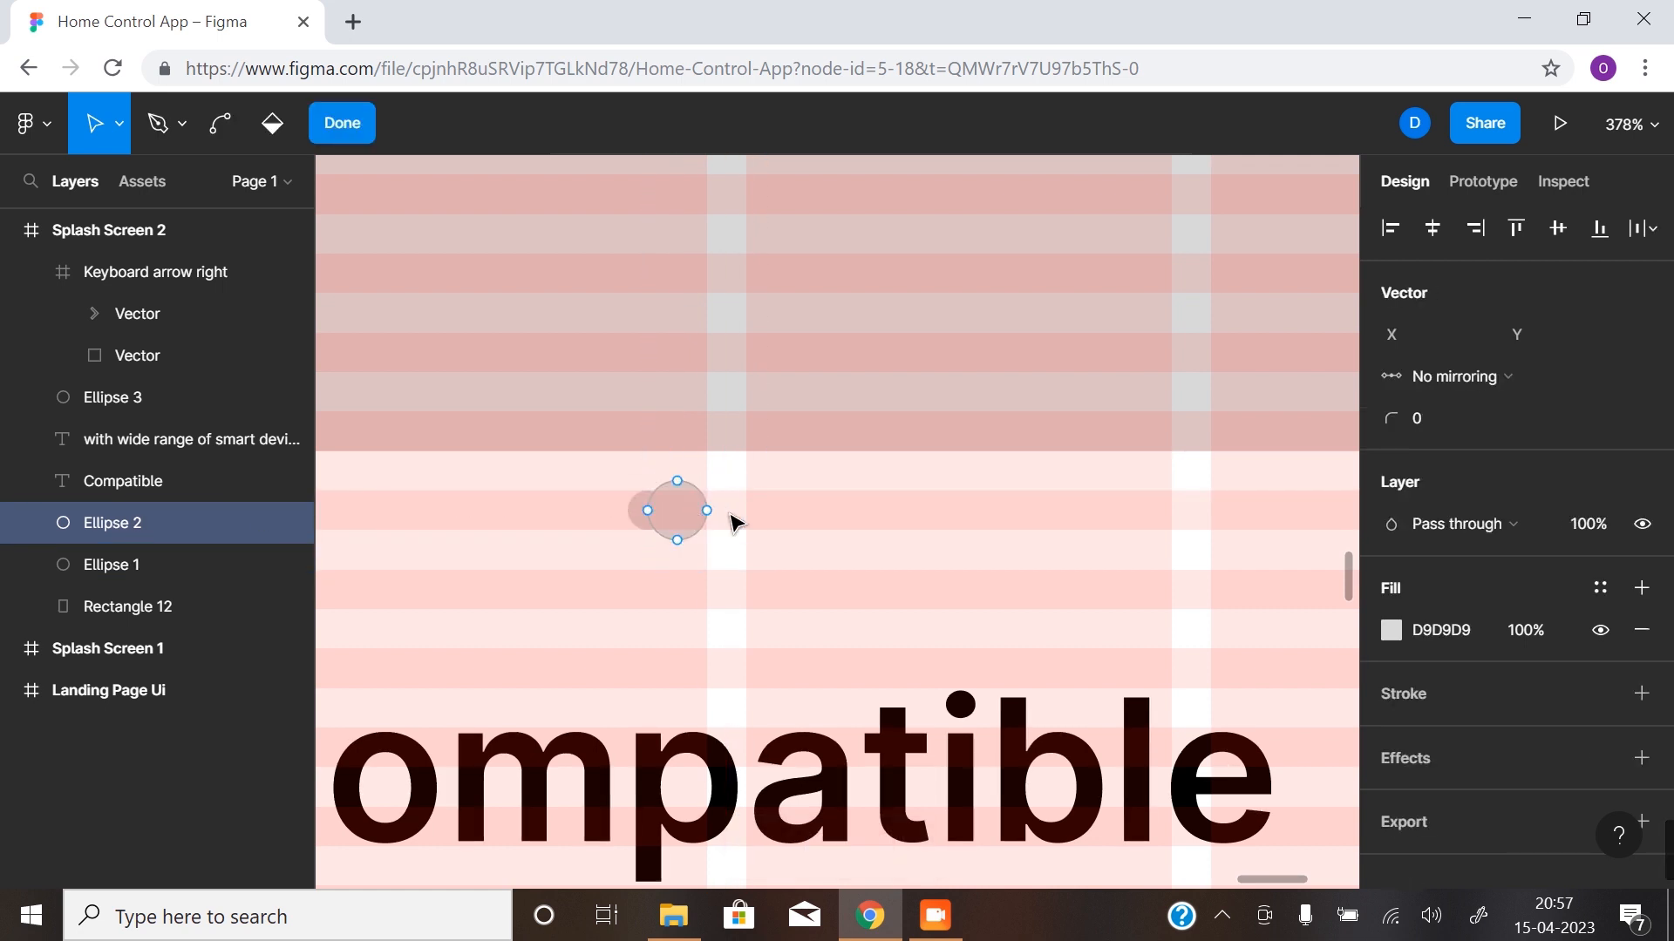
key("Escape")
mouse_move(680, 519)
left_mouse_down()
mouse_move(778, 506)
mouse_move(784, 521)
mouse_move(779, 502)
mouse_move(781, 520)
mouse_move(647, 523)
mouse_move(690, 512)
left_mouse_up()
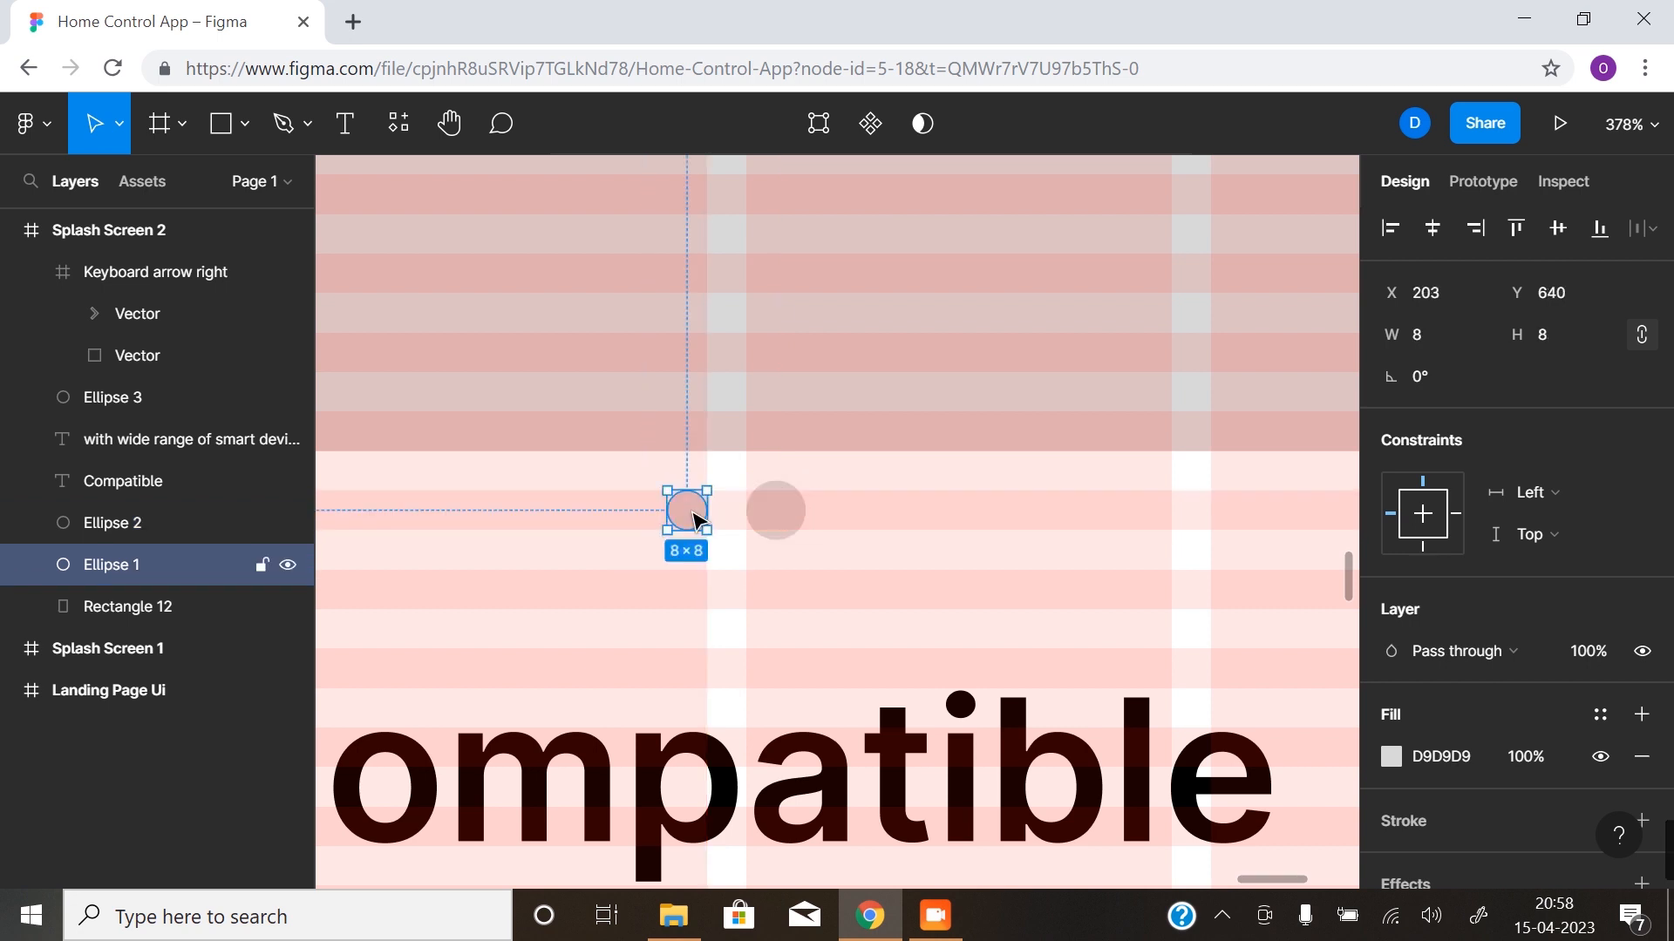
left_click(762, 572)
- Hide the layout grids and check both splash screens side by side next to the landing page
scroll(727, 571, "down", 3)
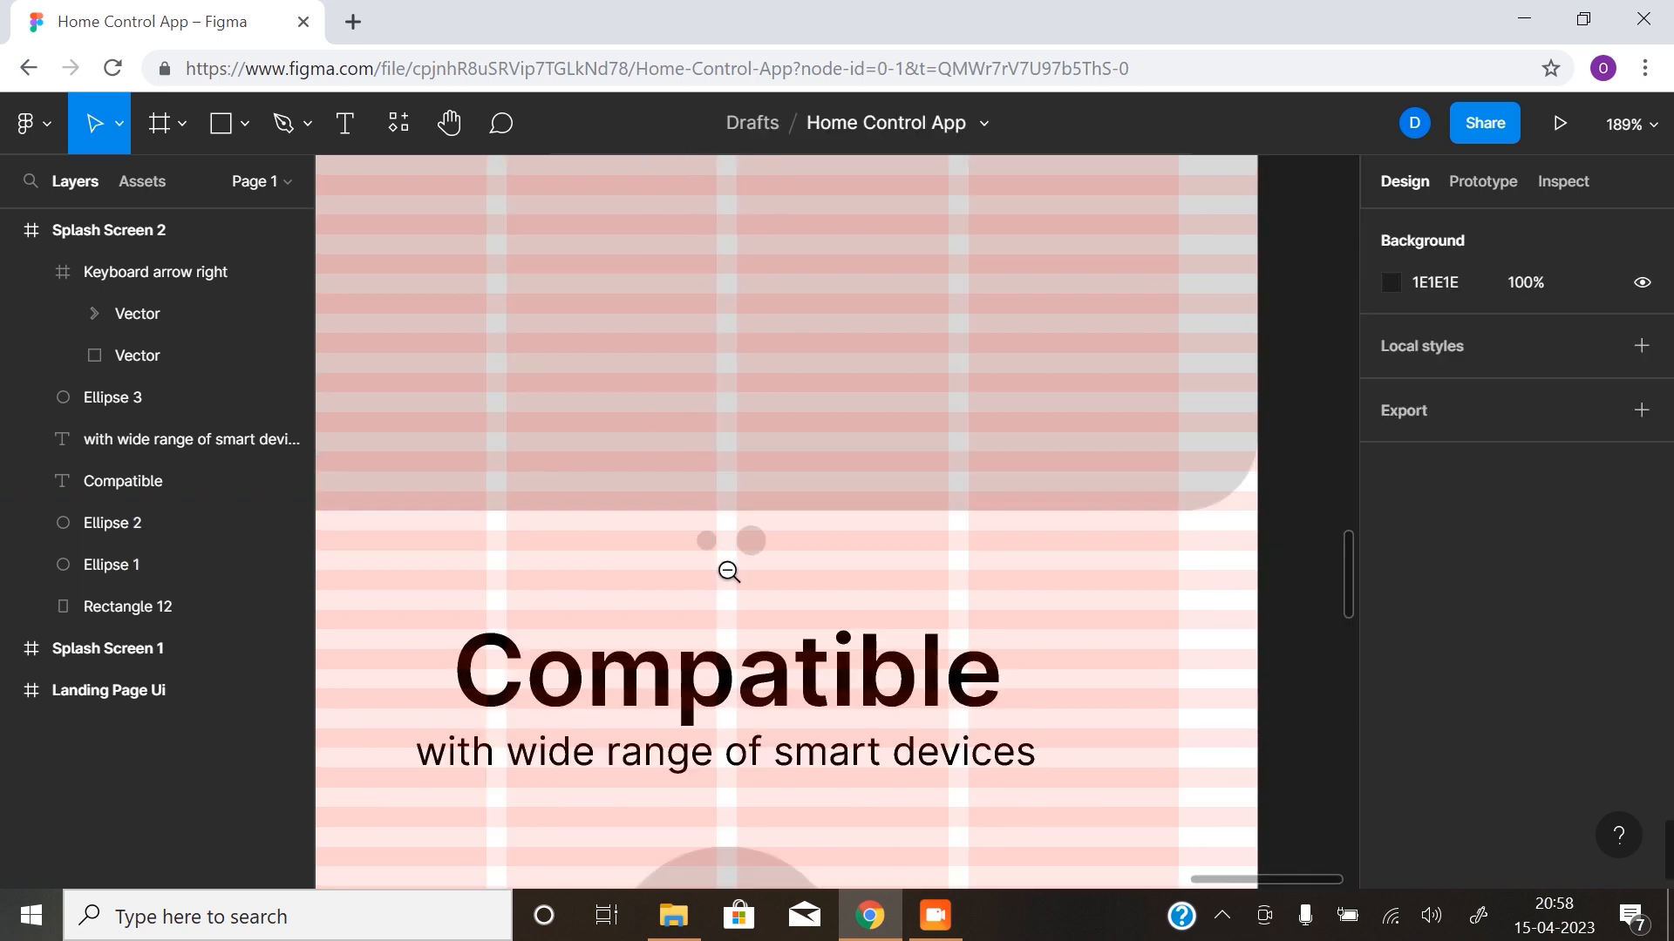
left_click_drag(587, 587, 673, 585)
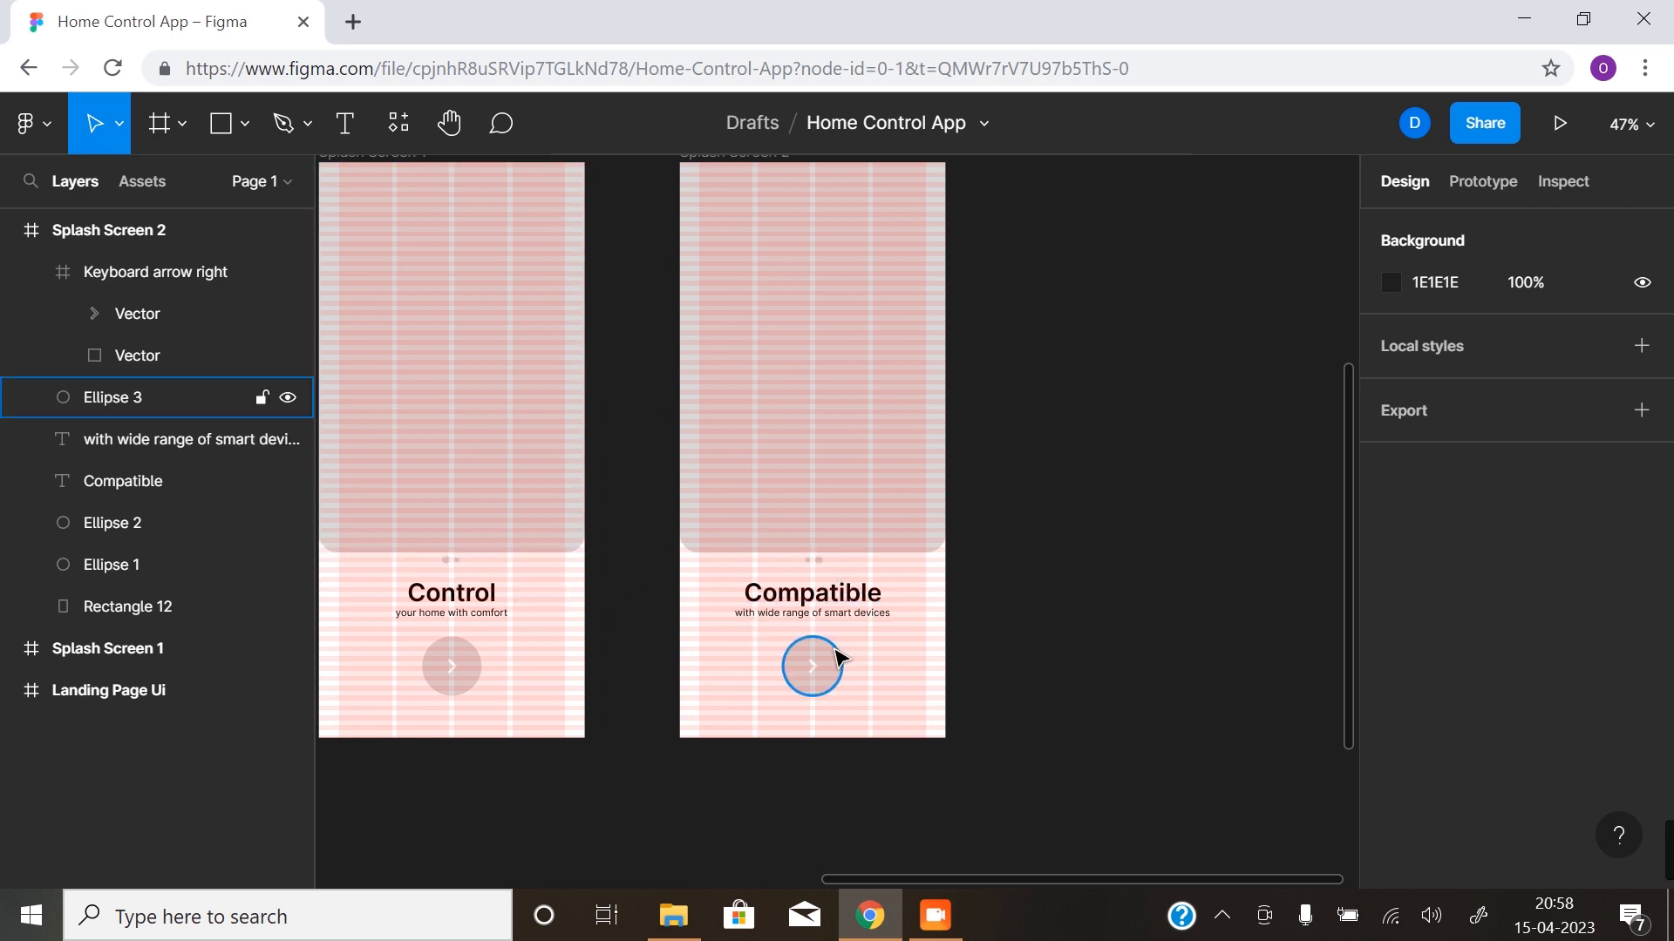
key("ctrl+shift+4")
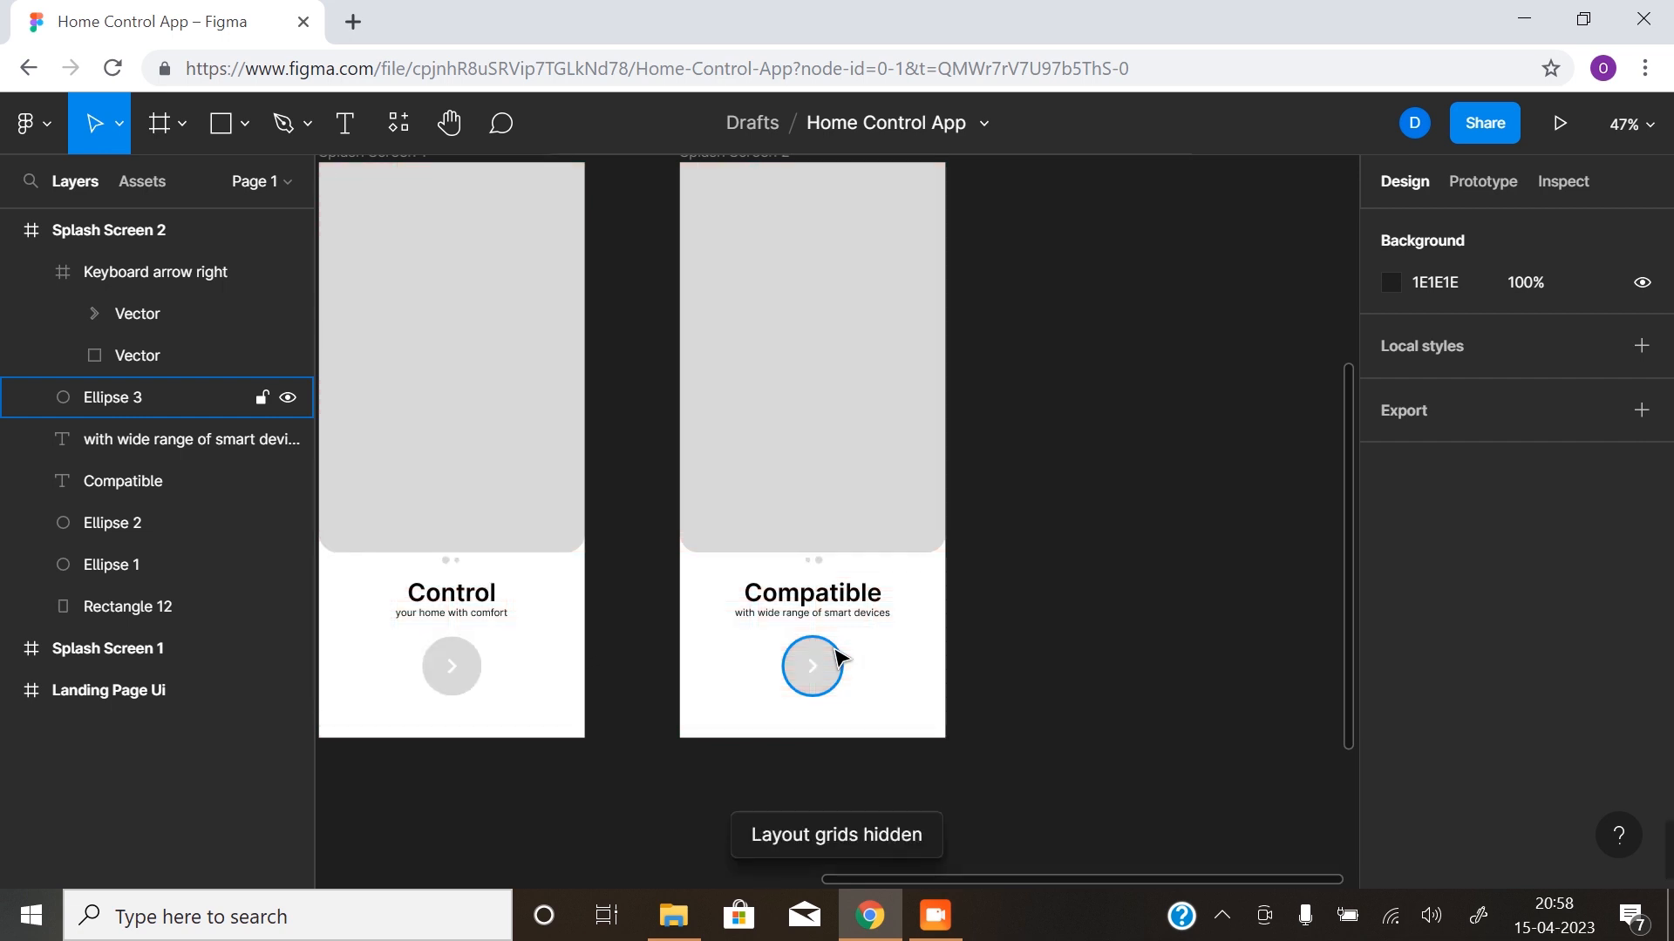
scroll(1002, 541, "up", 2)
scroll(1002, 540, "right", 1)
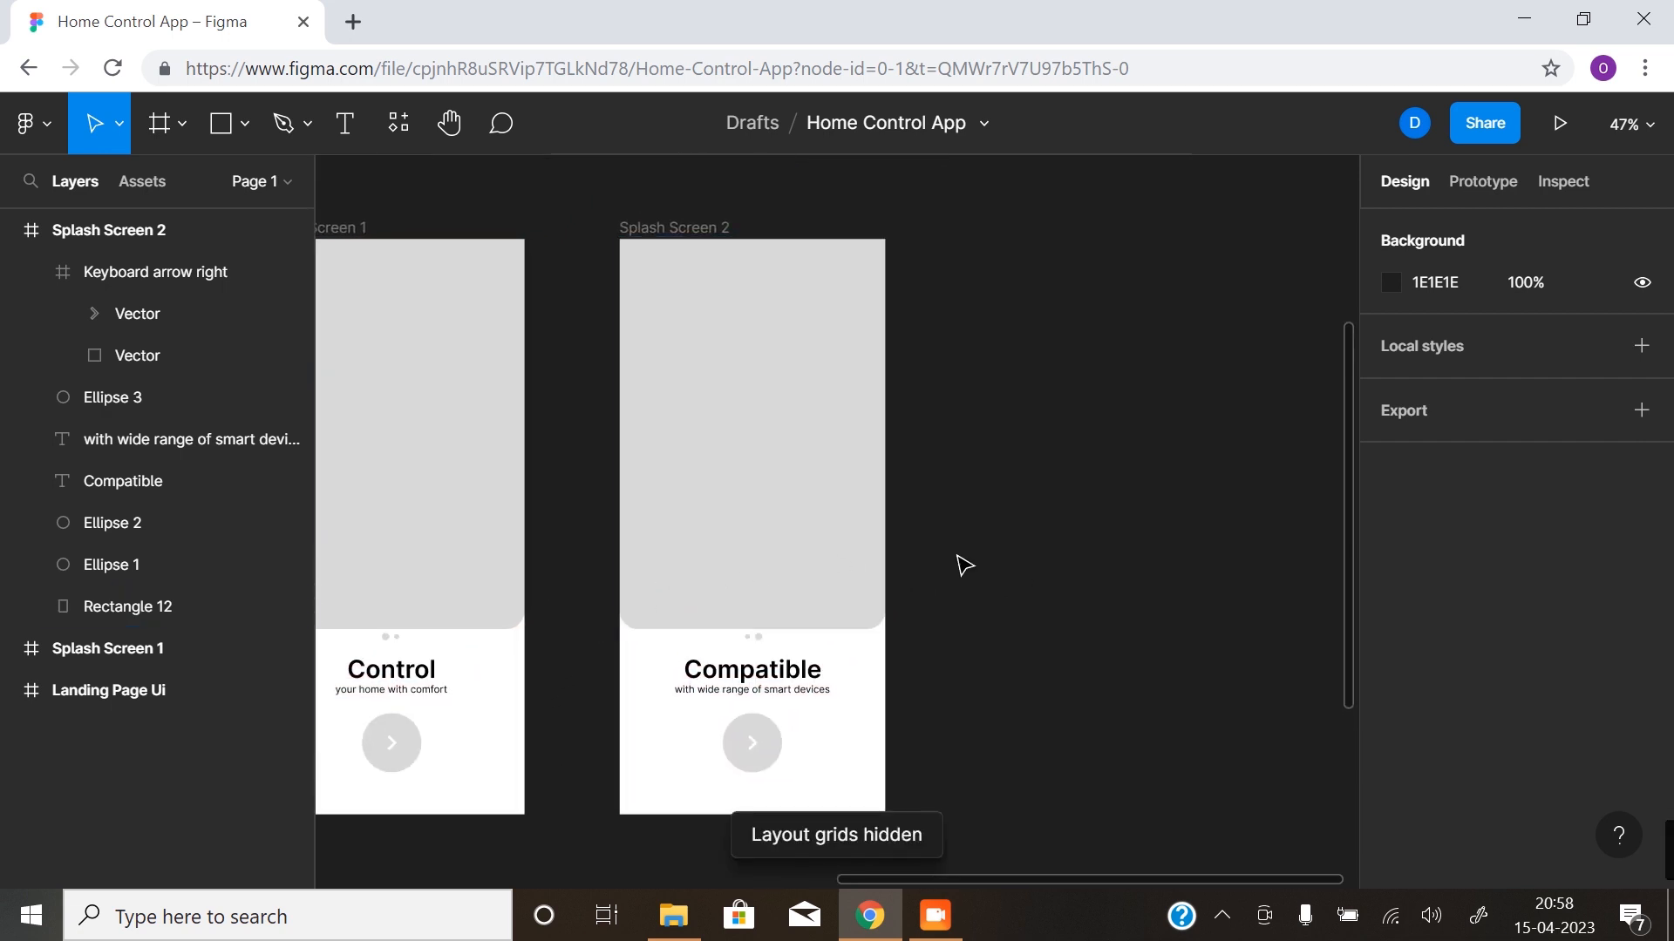
left_click_drag(979, 635, 1147, 639)
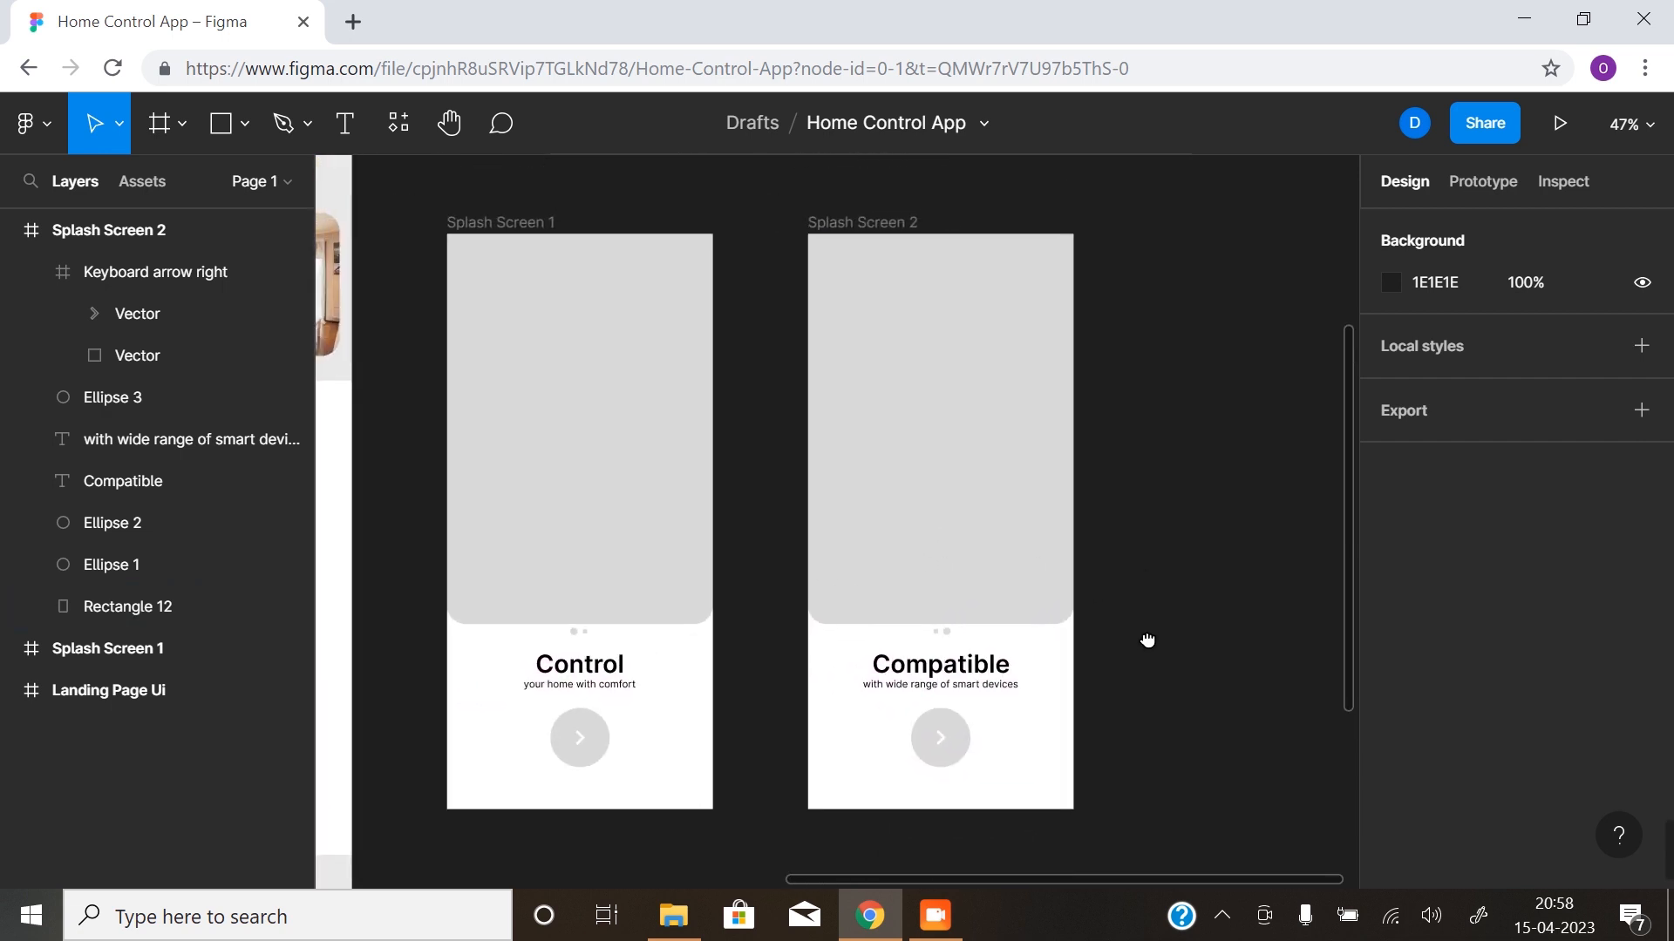
scroll(854, 471, "down", 4)
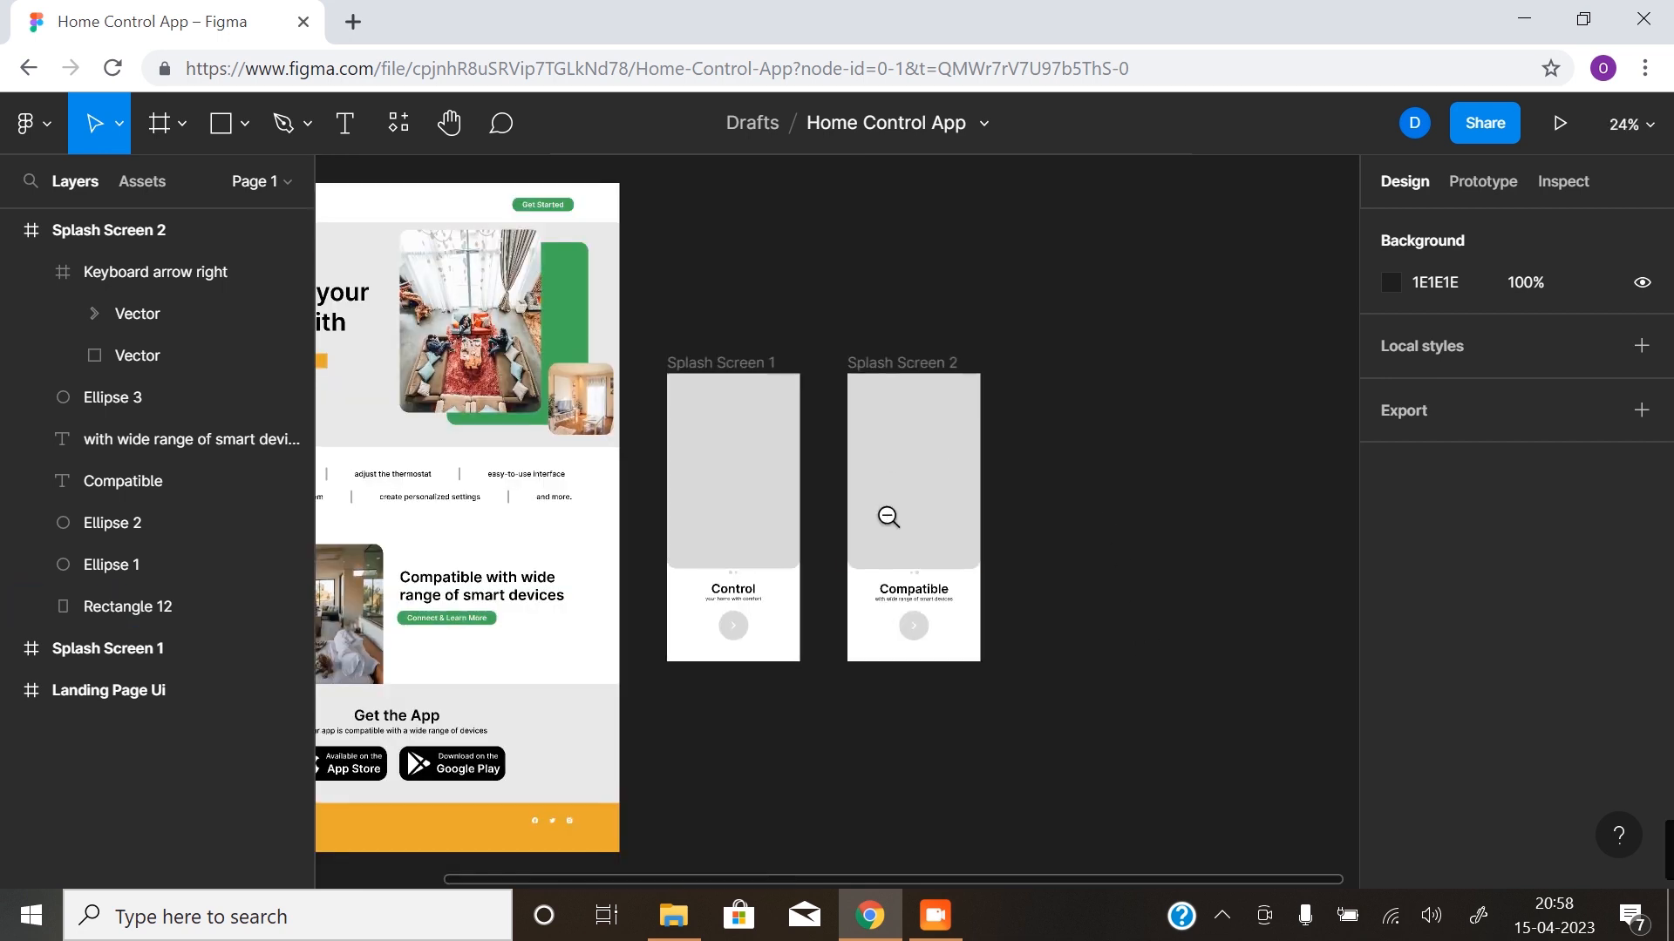
- Duplicate the Splash Screen 2 frame and place the copy to its right at X 2120, Y 107
left_click(694, 372)
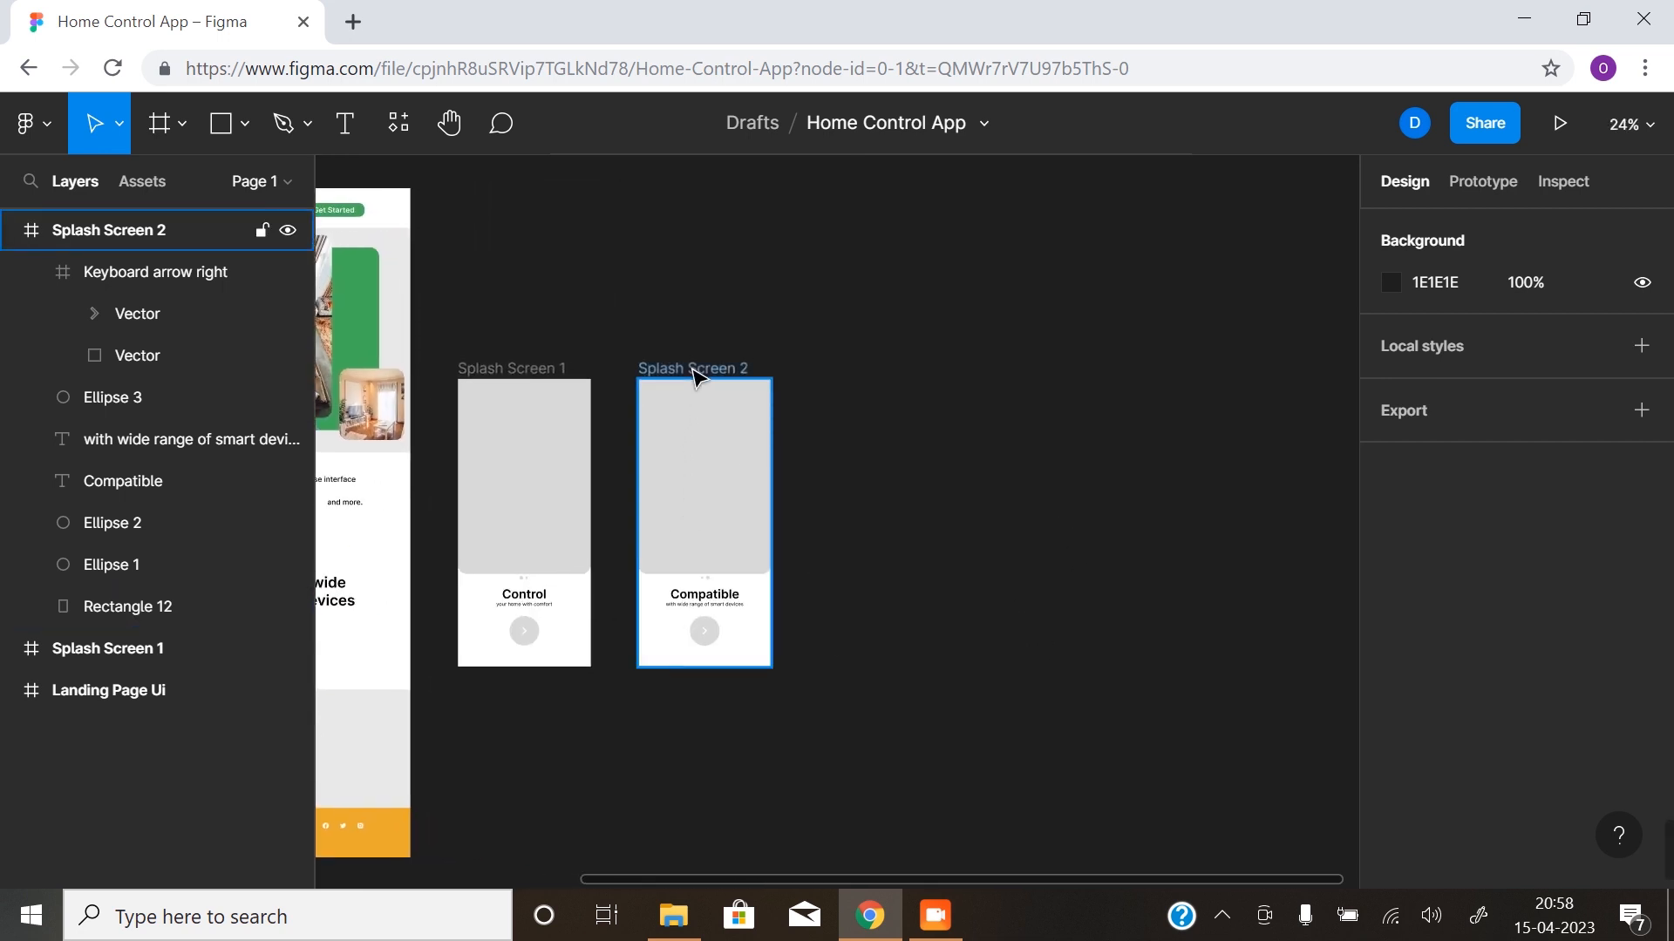
left_click_drag(697, 375, 874, 369)
left_click_drag(1002, 561, 859, 572)
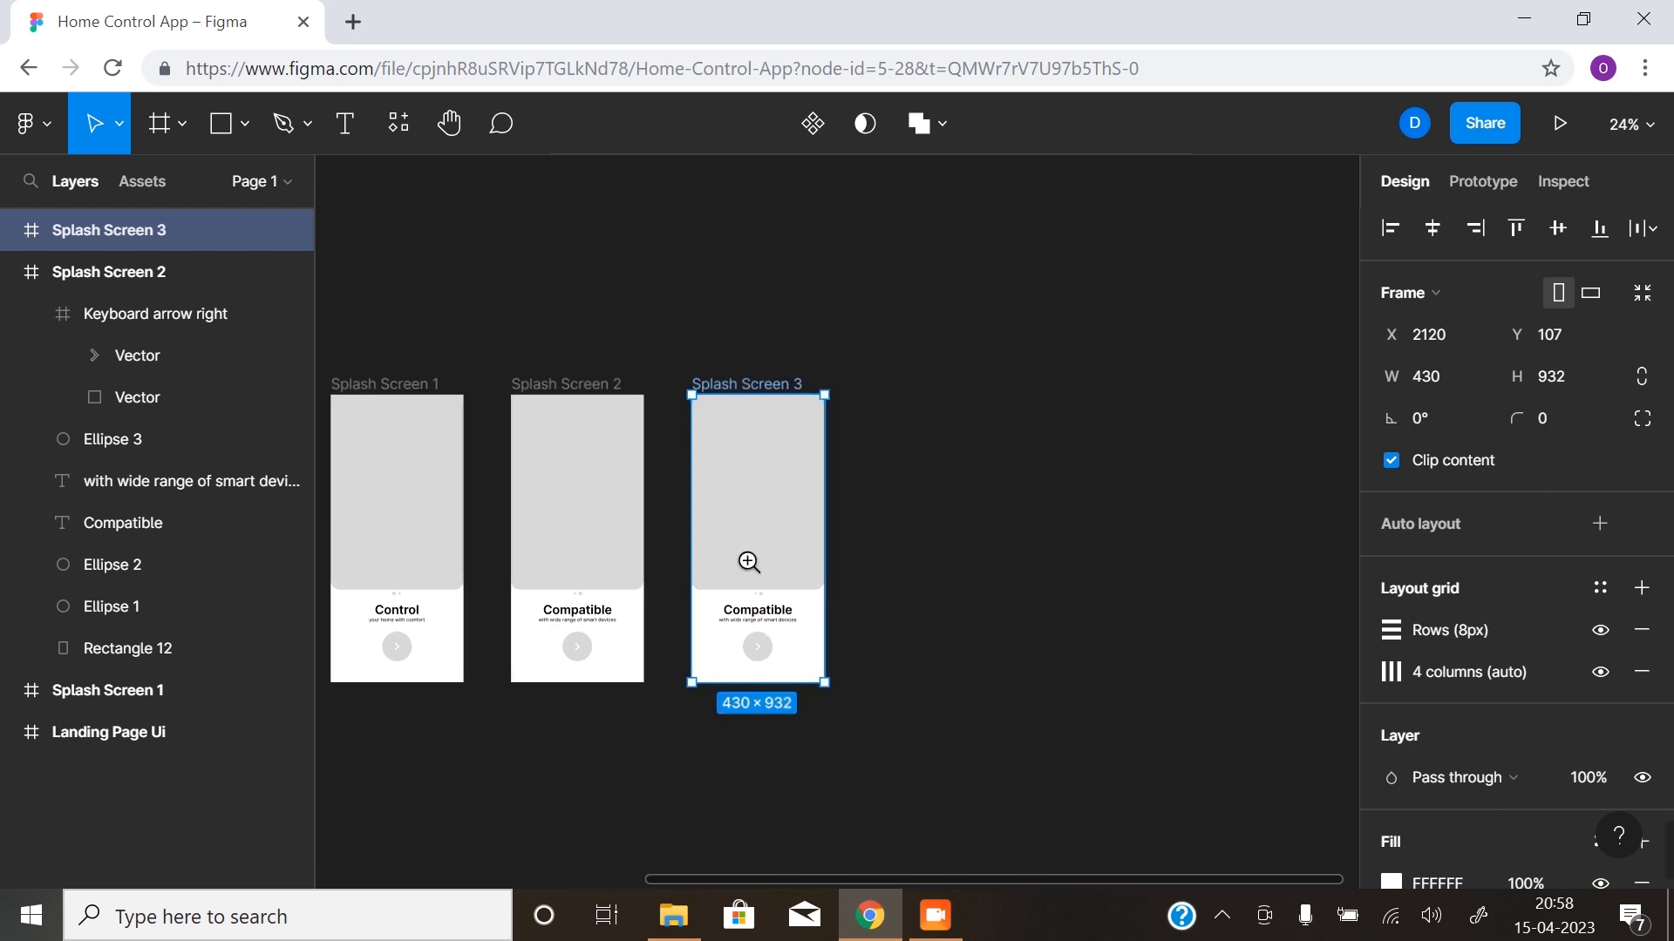
- Shorten the grey image rectangle in Splash Screen 3 from its lower edge to 430 × 232
scroll(749, 563, "up", 4)
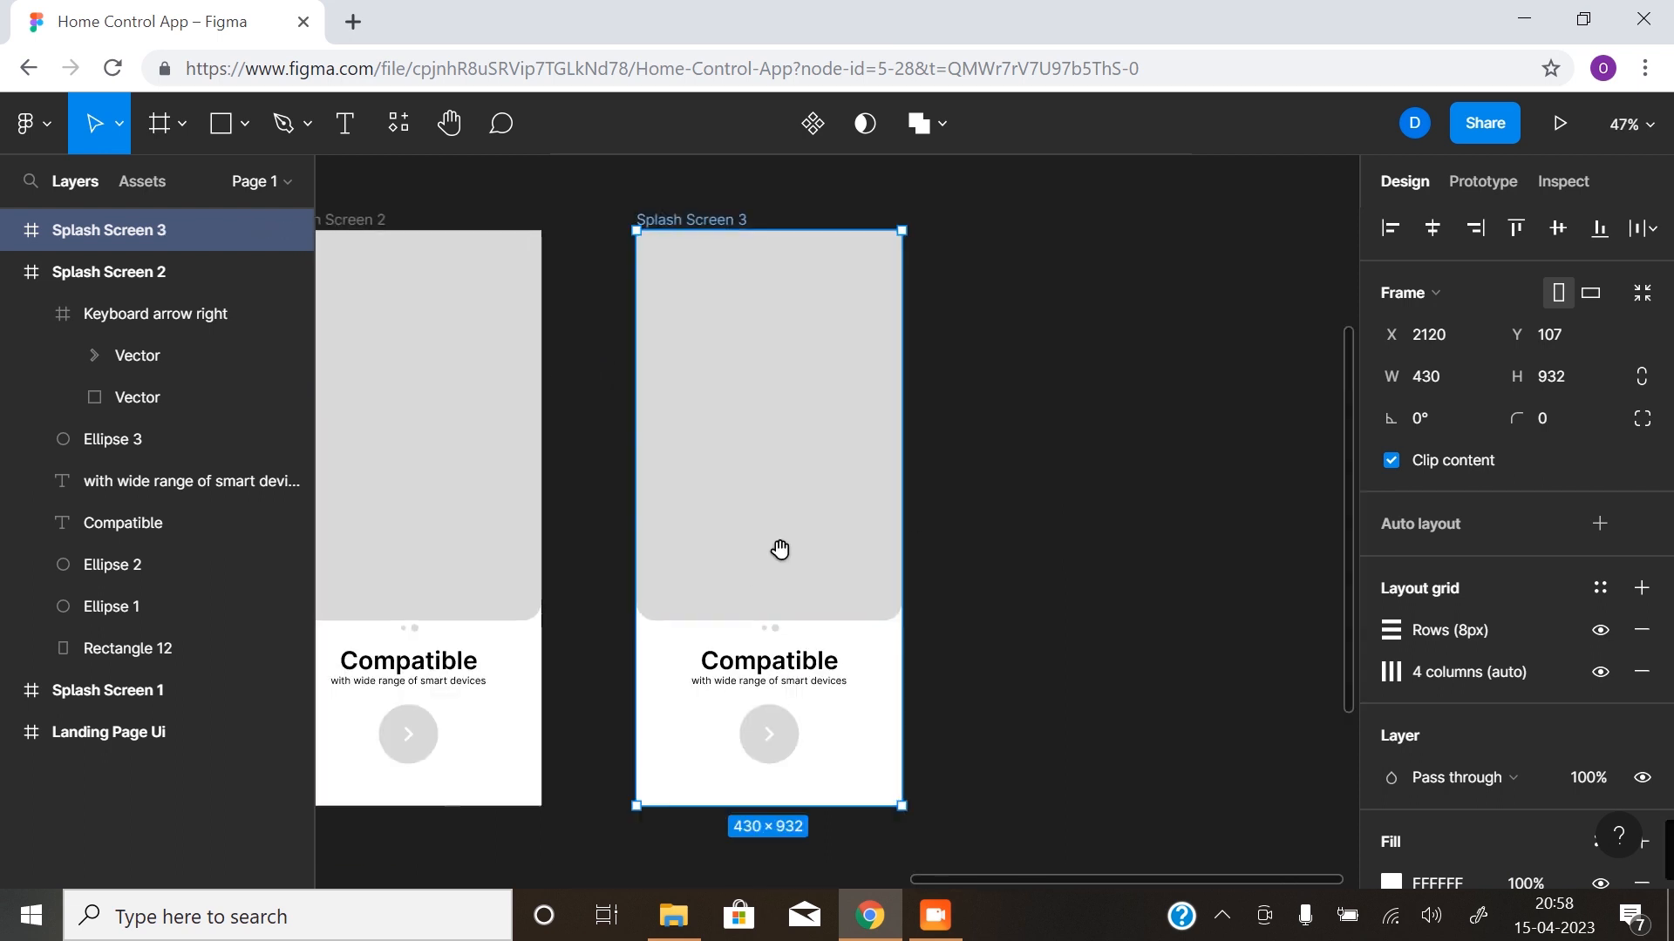
left_click(780, 549)
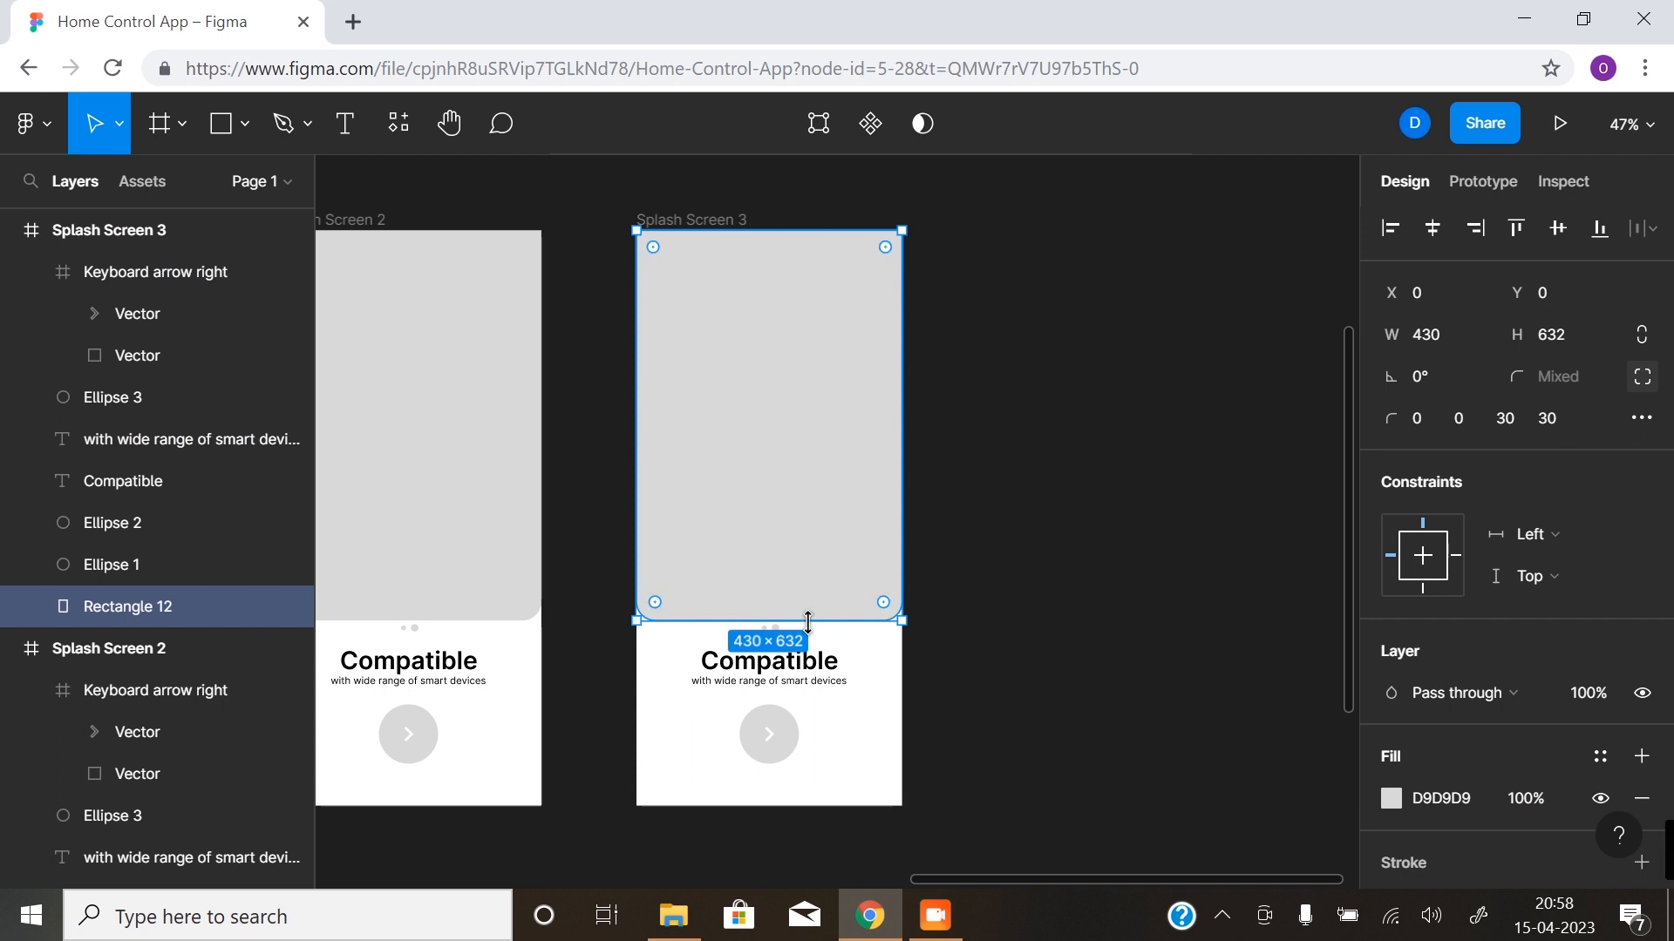
left_click_drag(808, 620, 814, 374)
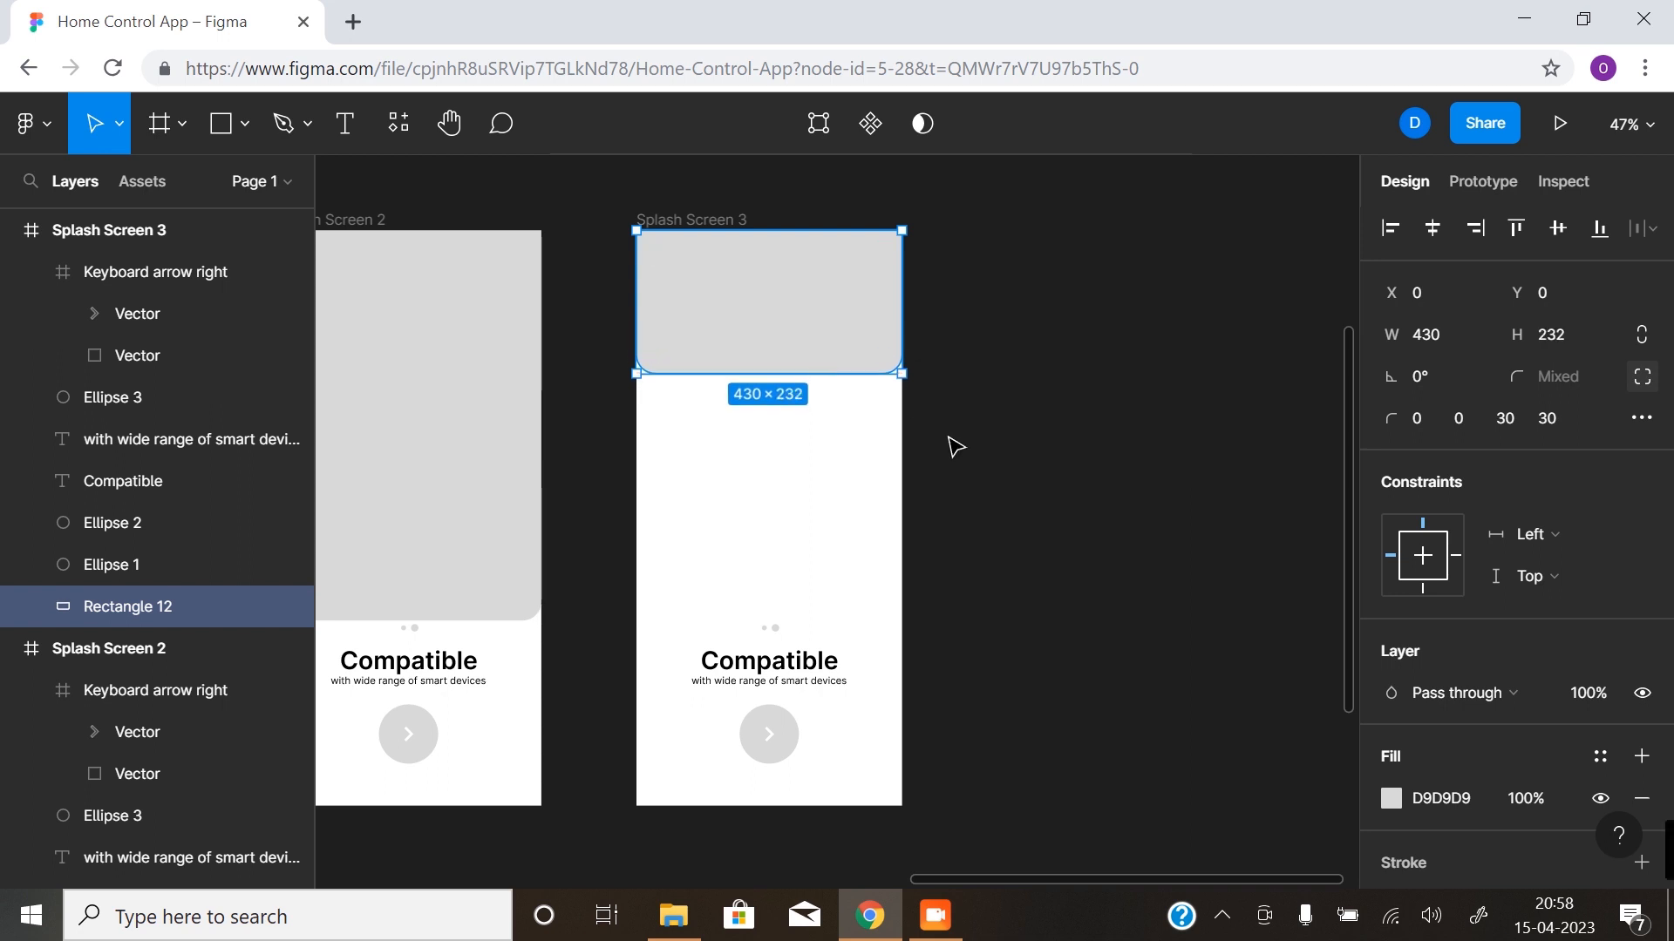
left_click(1049, 484)
- Delete both indicator dots above the headline in Splash Screen 3
left_click(775, 628)
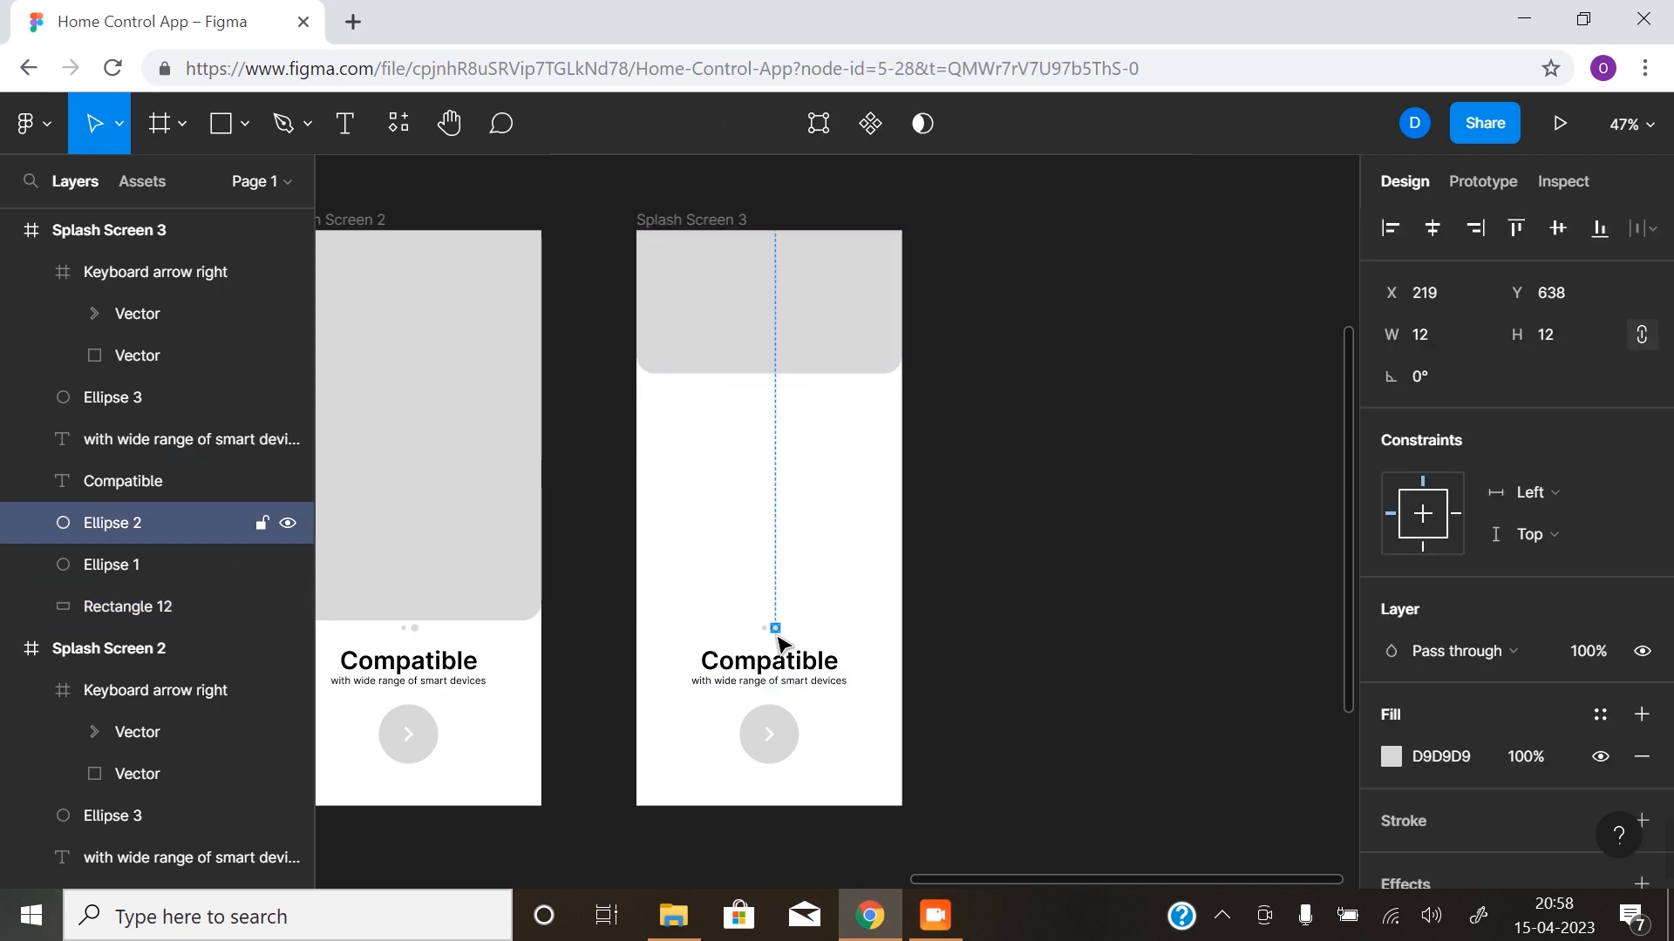
key("Delete")
left_click(764, 627)
key("Delete")
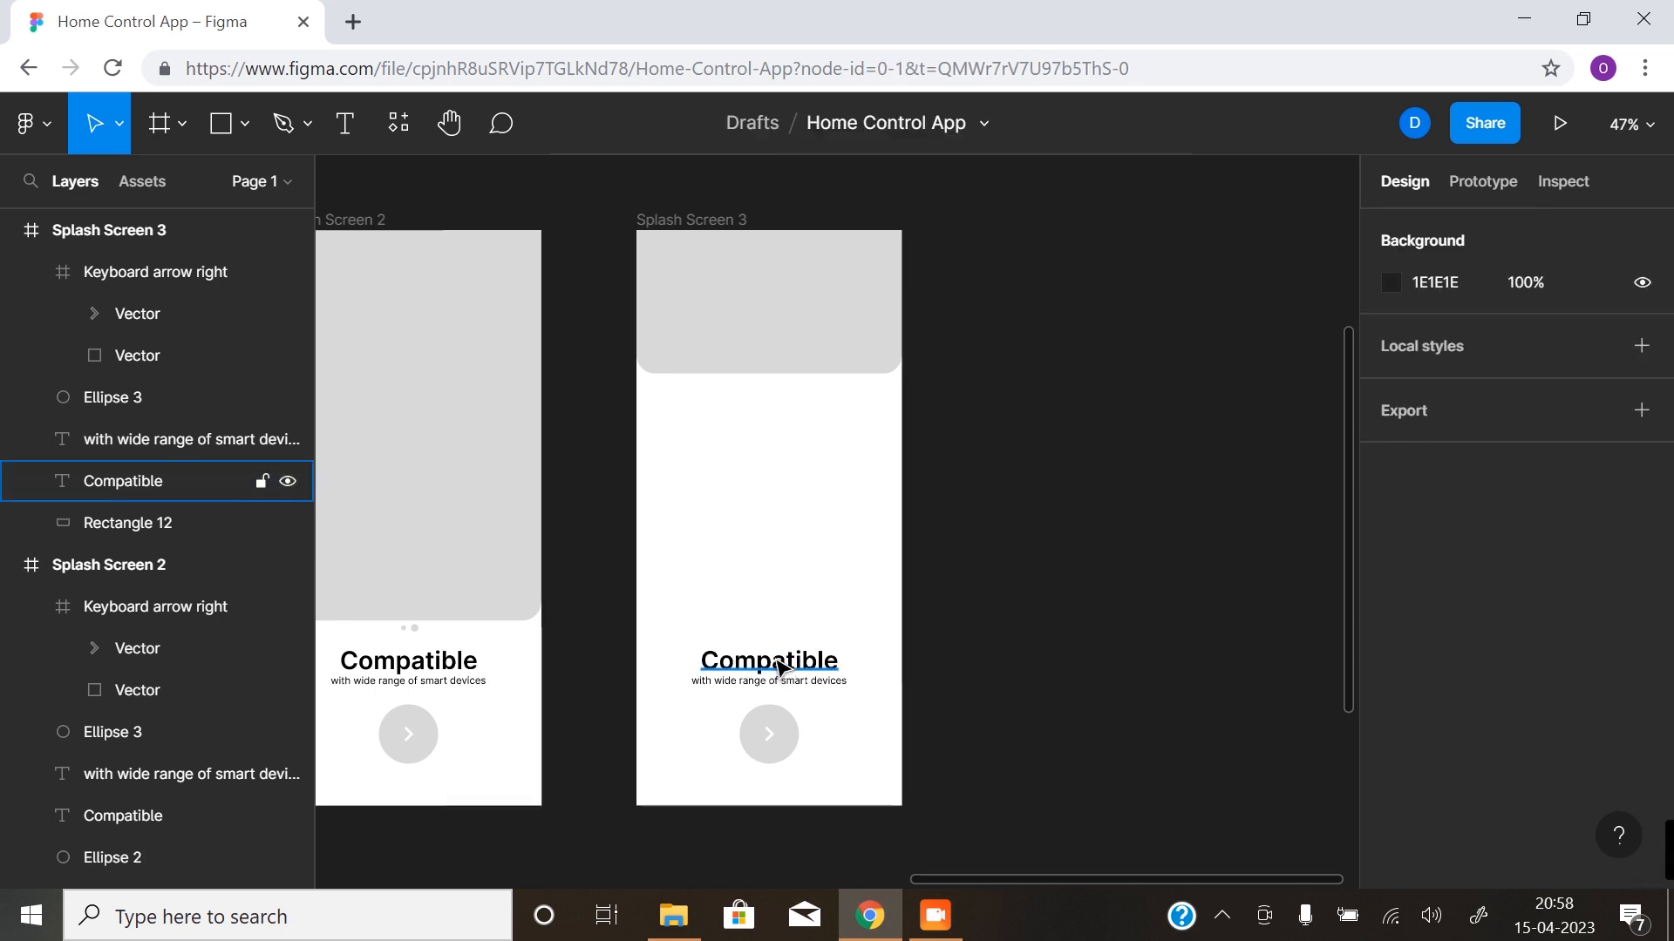
- Move Splash Screen 3's "Compatible" headline into the grey header at X 104, Y 96 and replace its text with "160.2"
left_click(779, 670)
left_click_drag(782, 676, 798, 310)
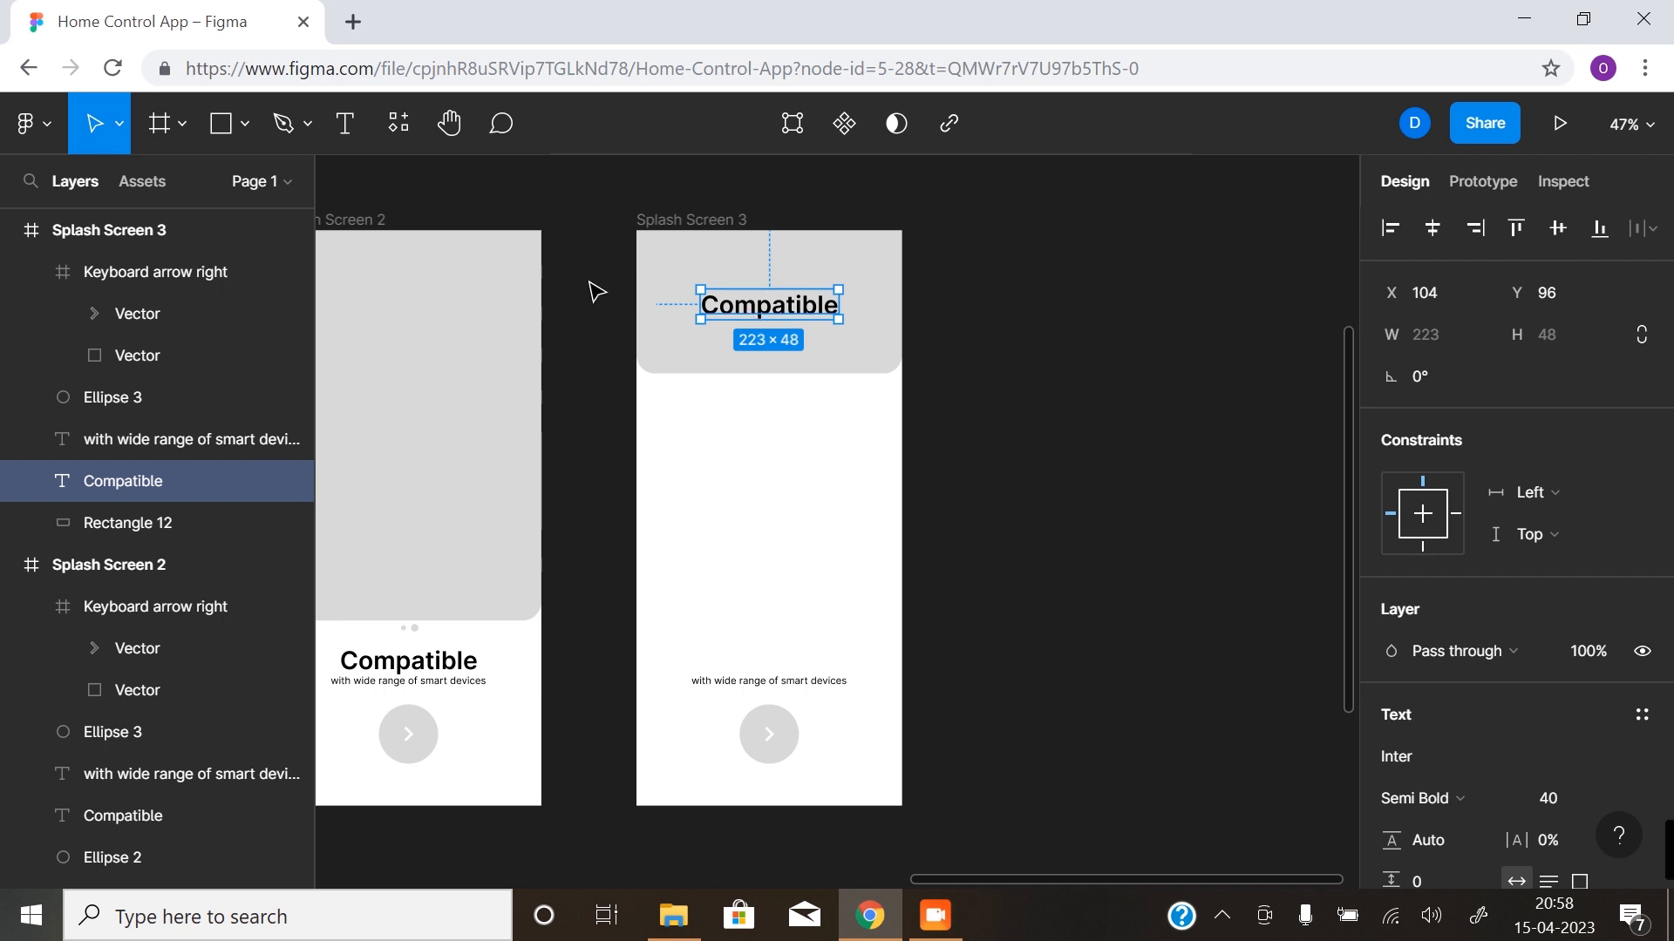
double_click(765, 308)
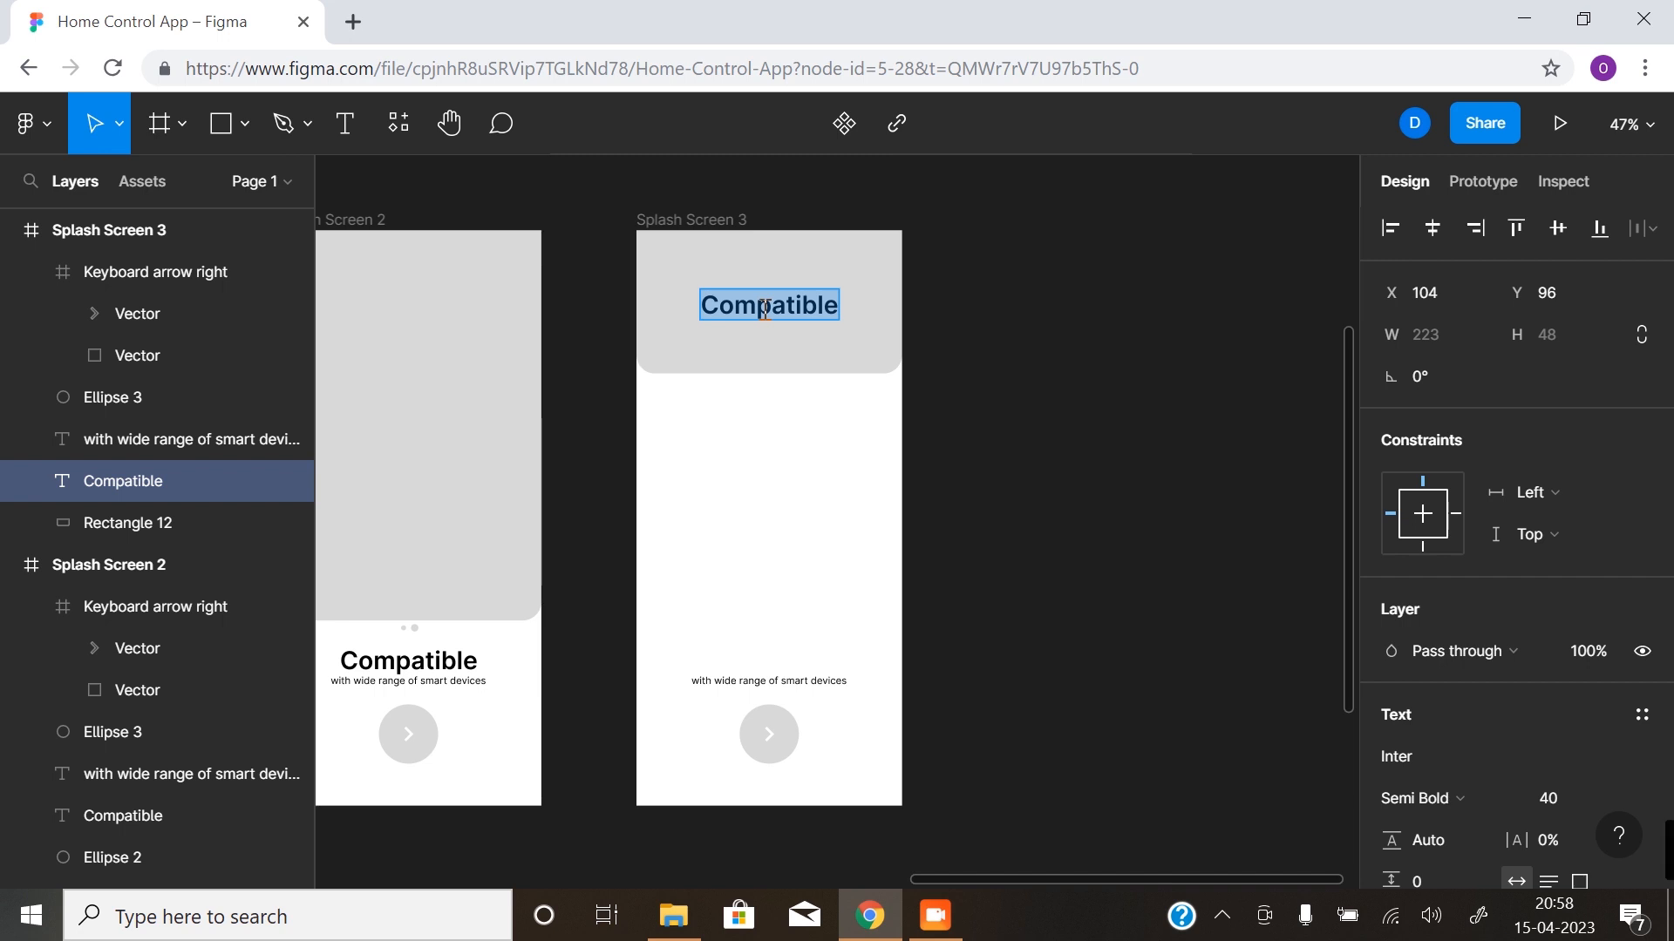
type("160.2")
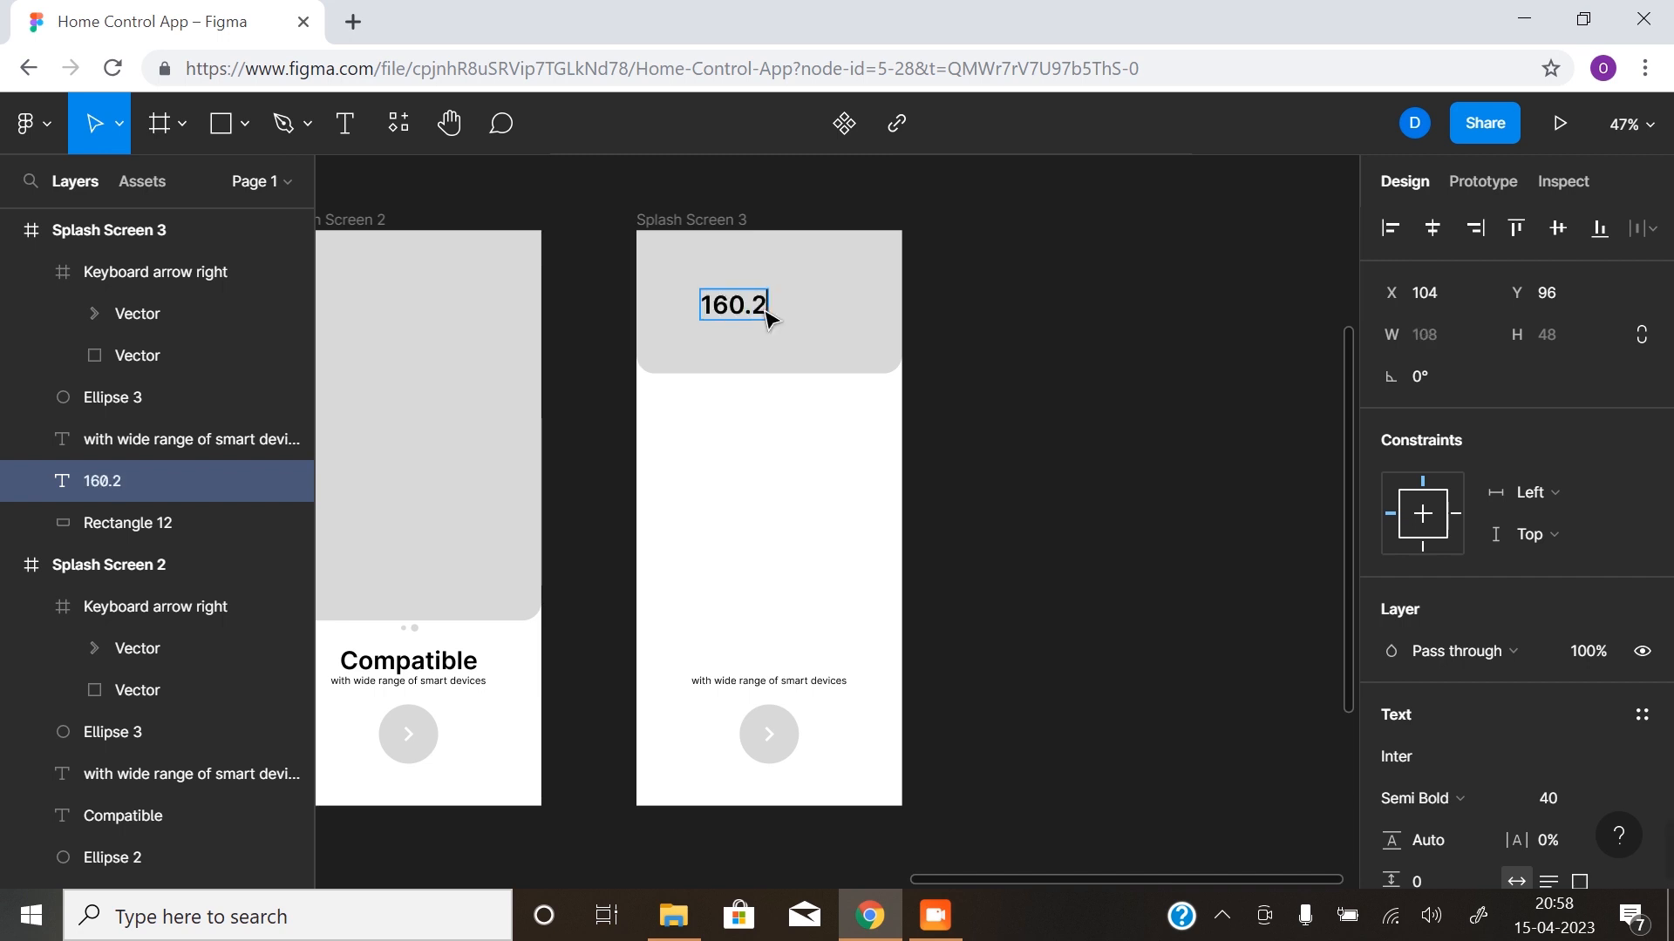
key("Escape")
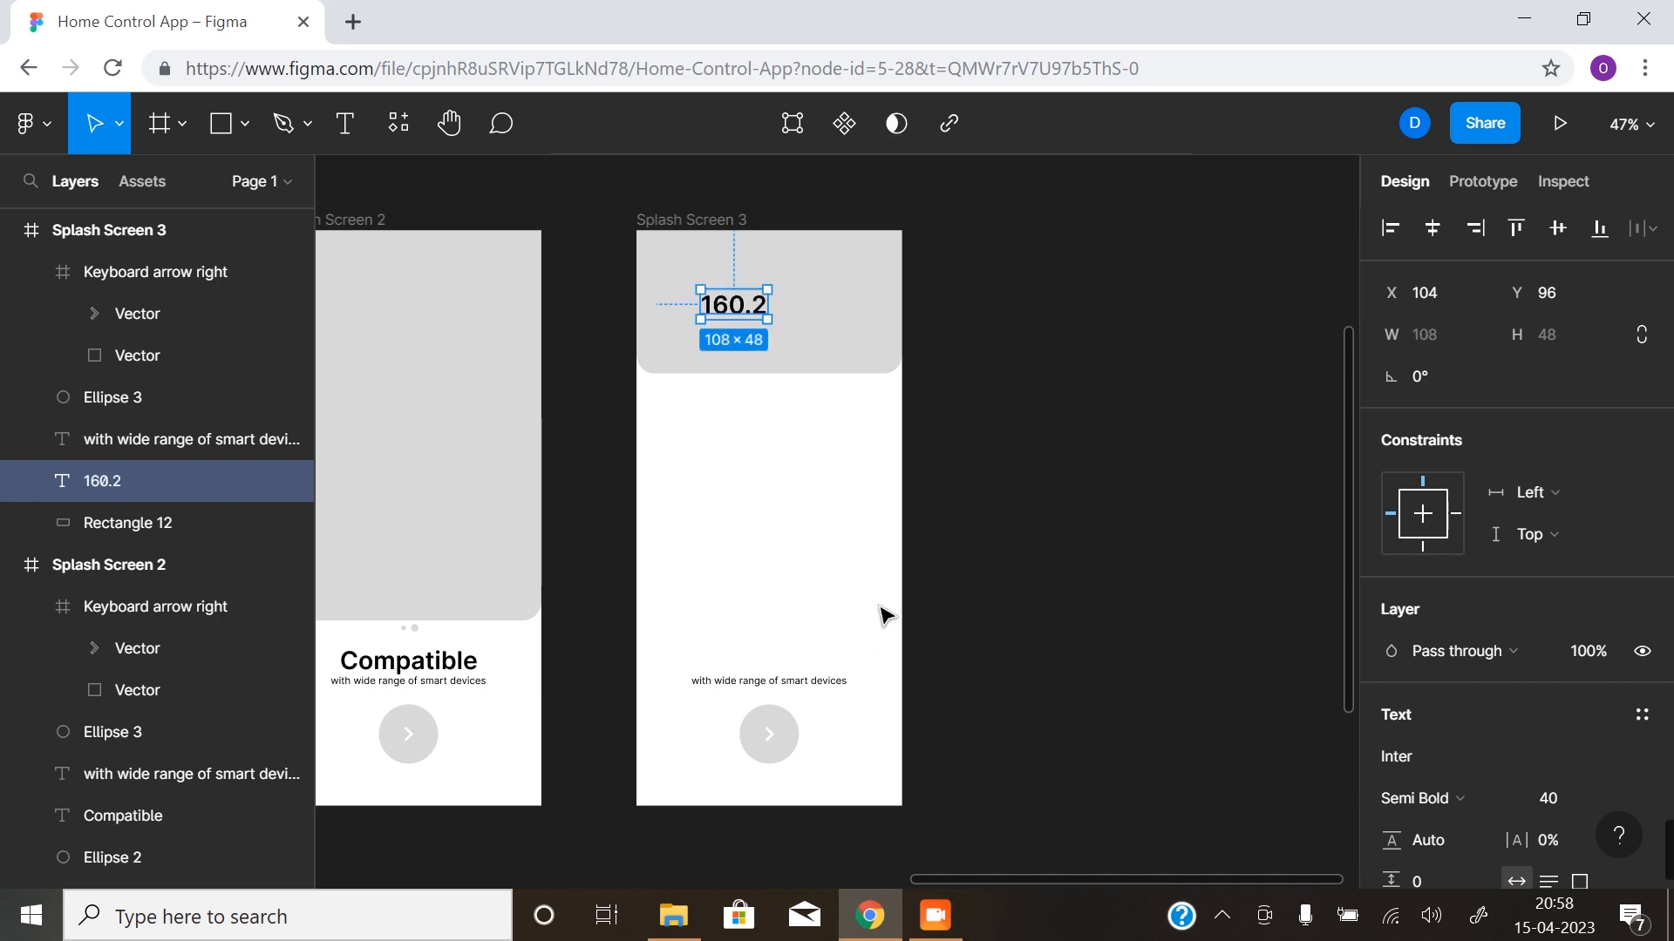
- Move the subtitle below "160.2" at X 86, Y 153 and replace its text with "This month energy usuage"
left_click(810, 685)
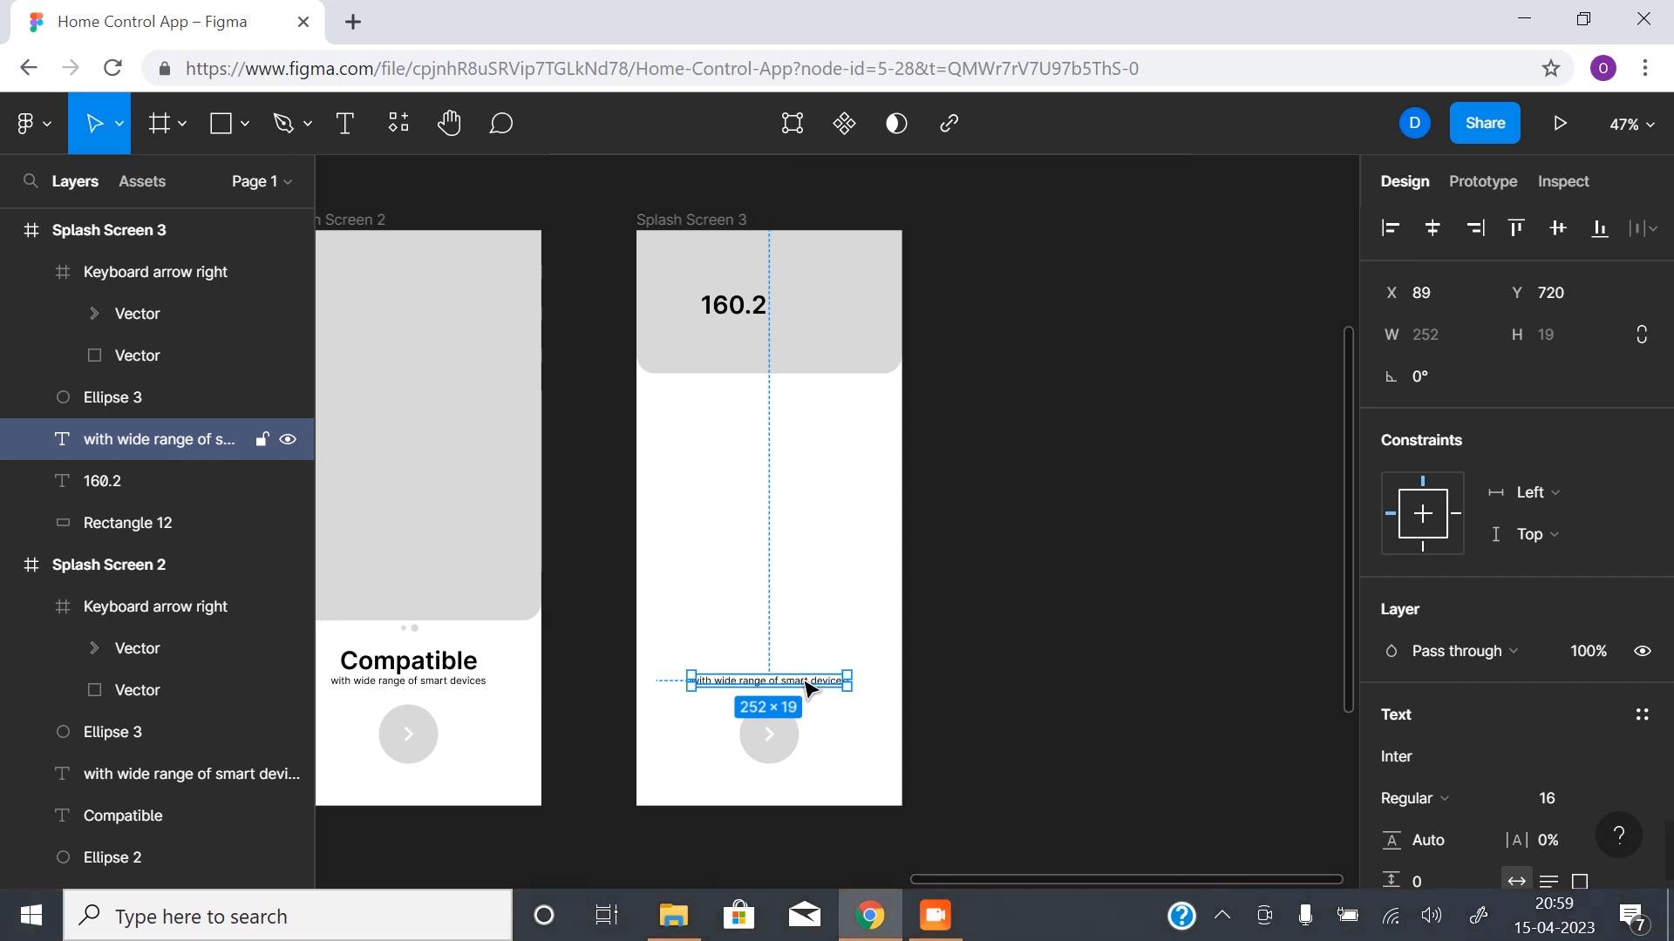
left_click_drag(806, 682, 805, 337)
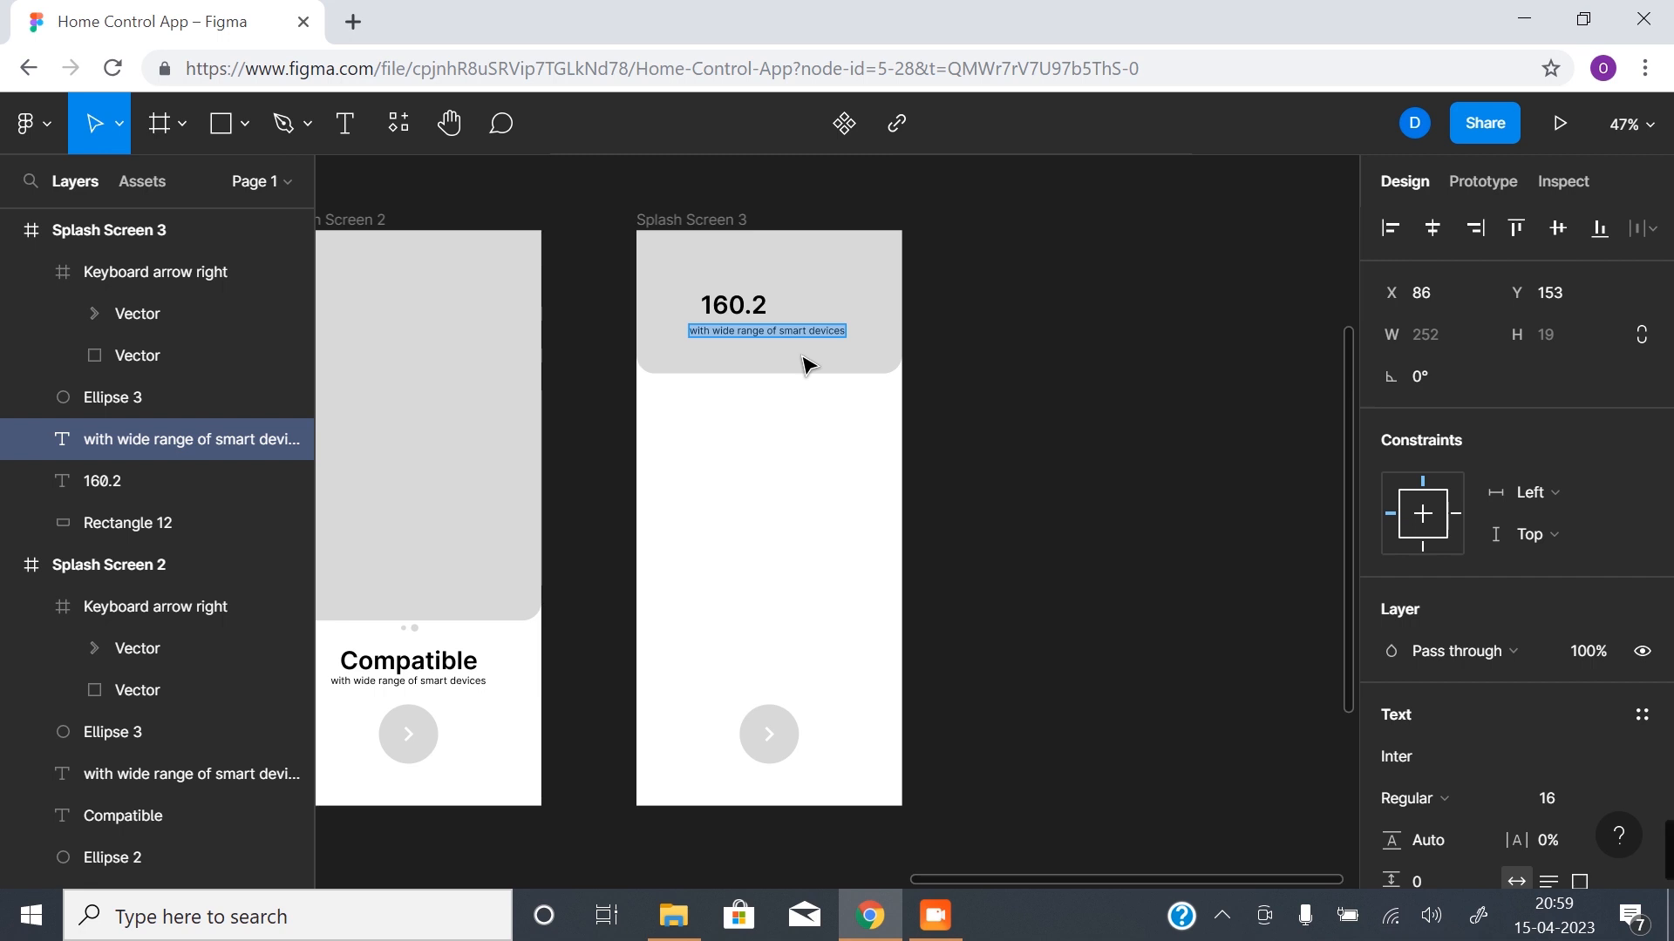
type("This month")
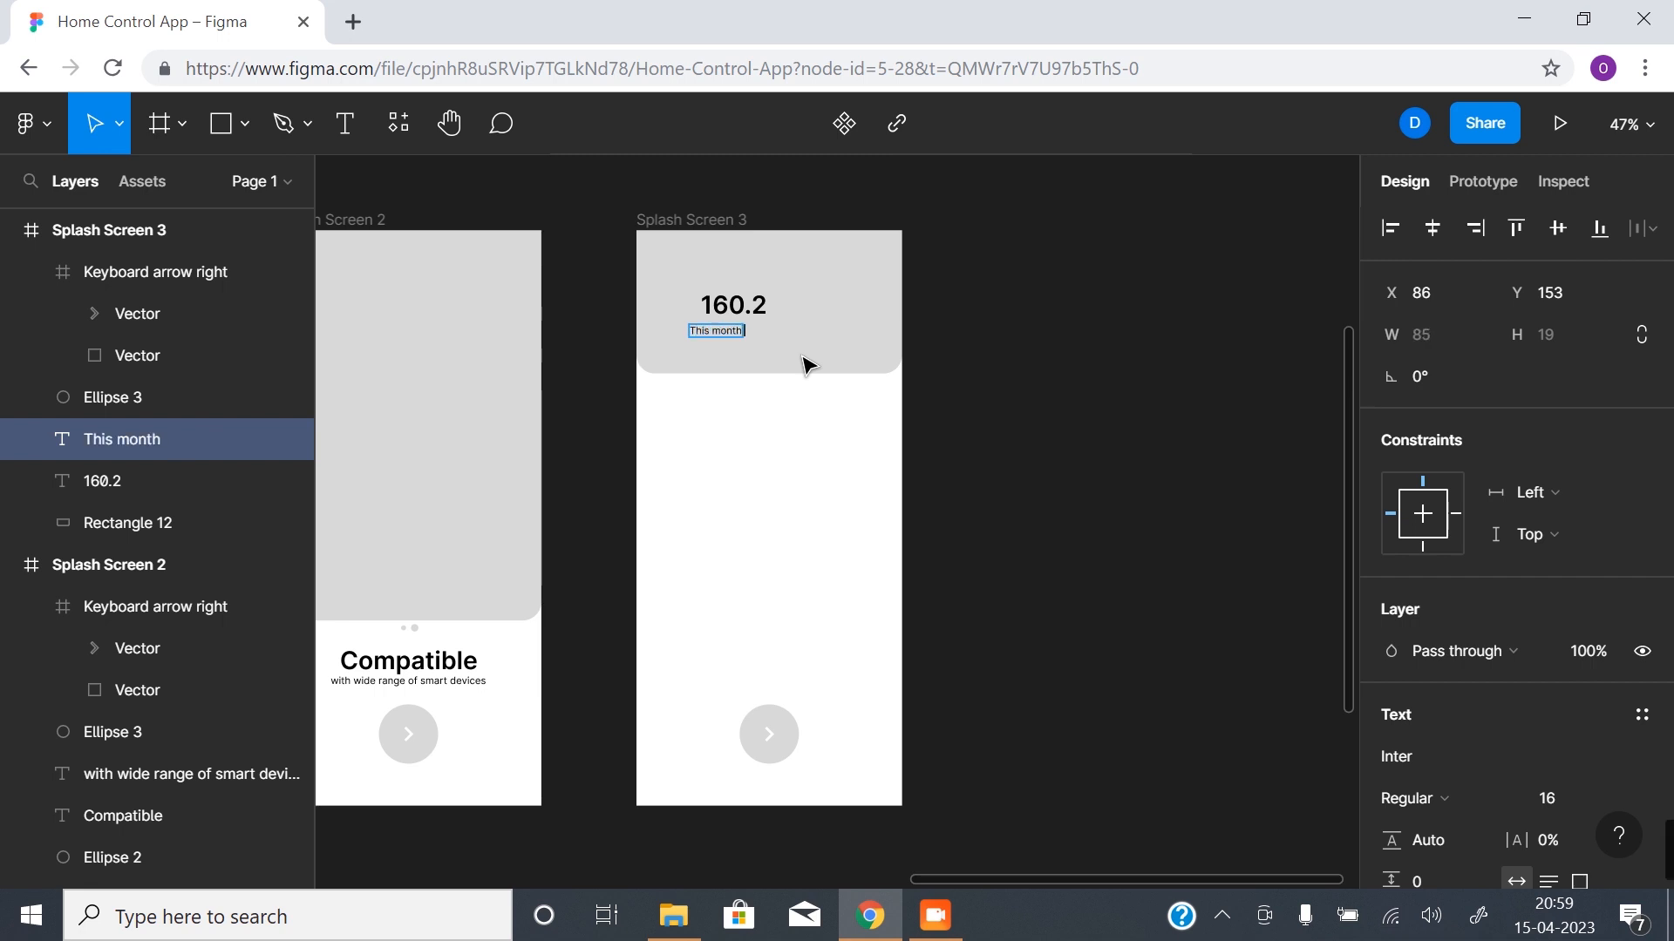
type(" energy usage")
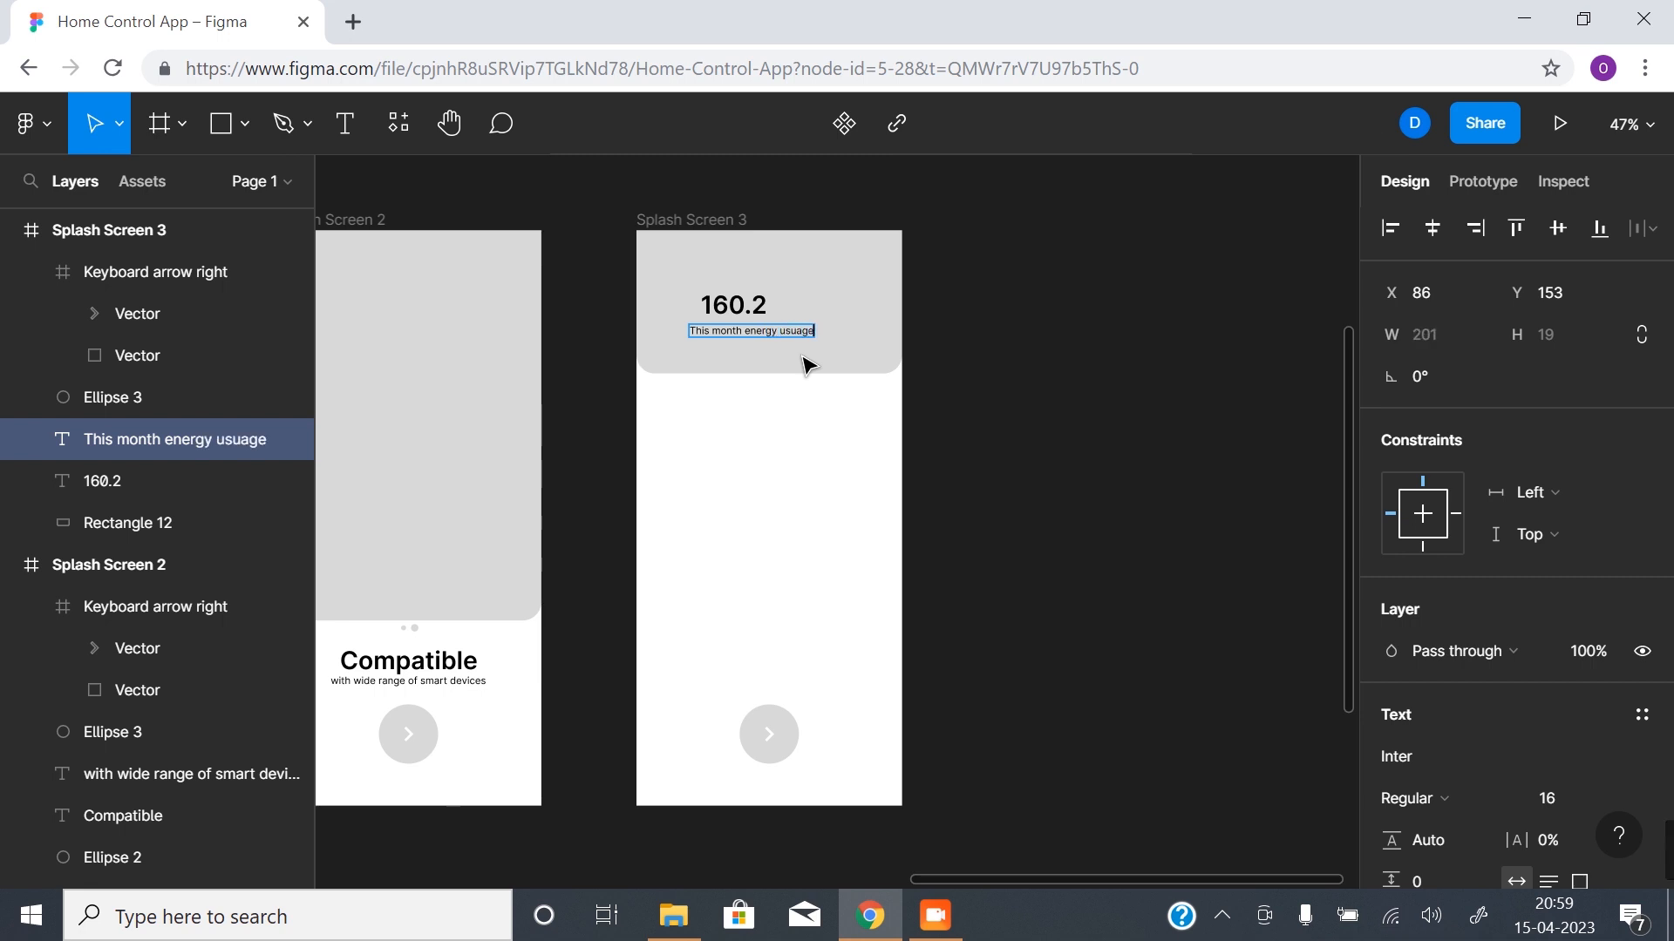
key("Escape")
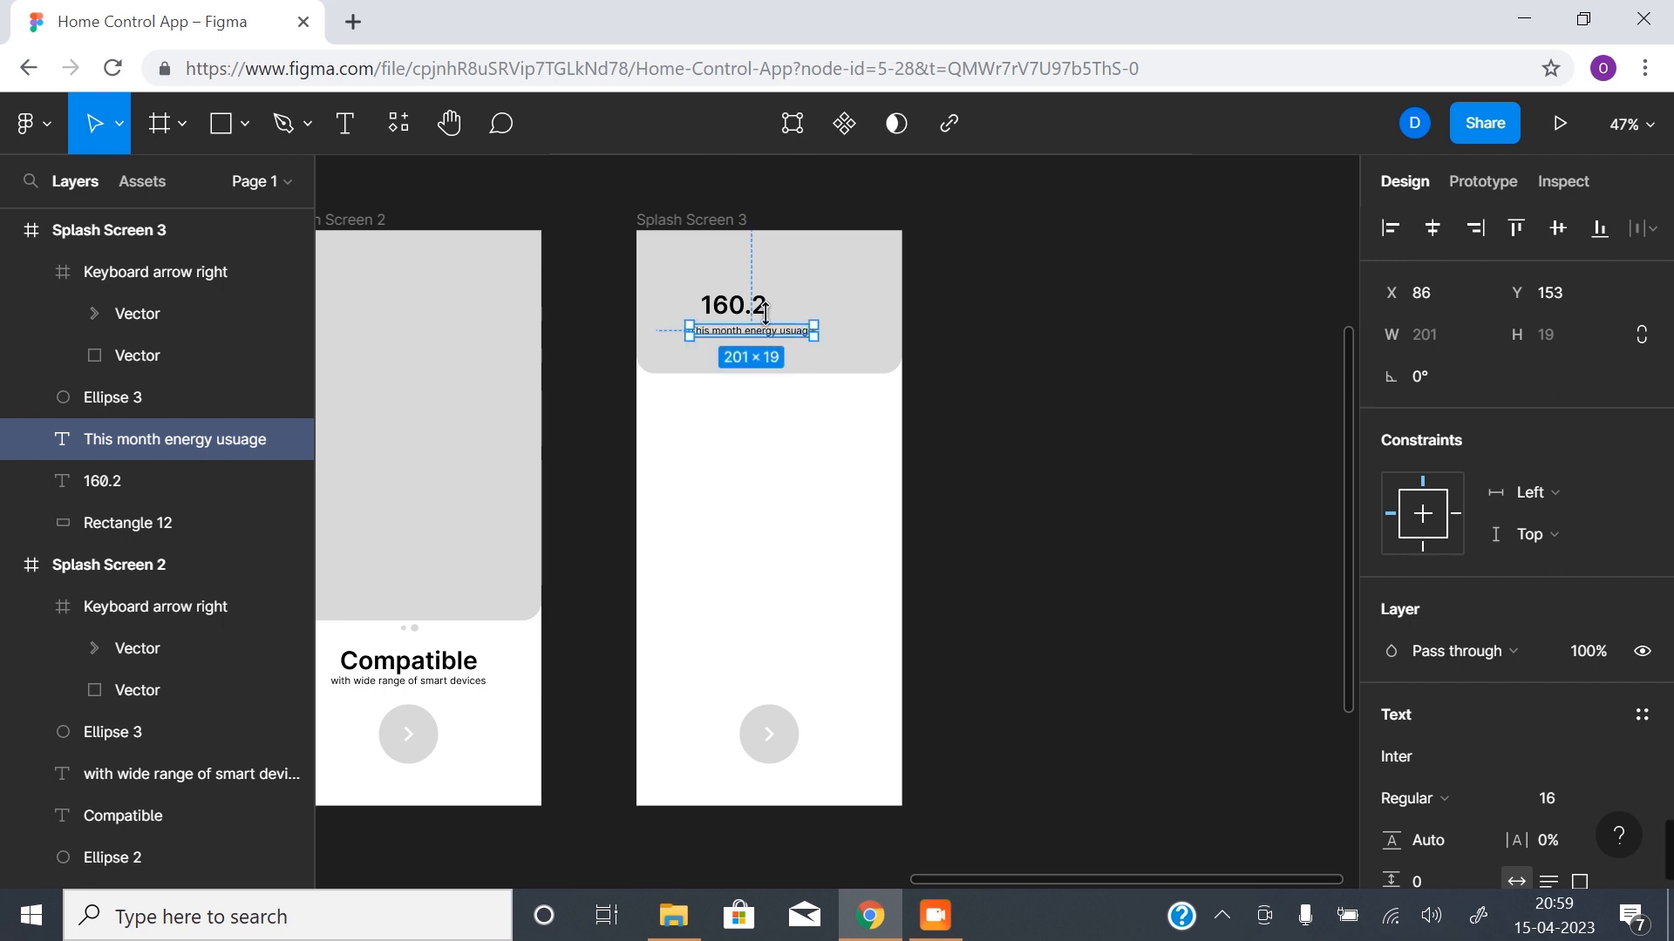
- Correct the header subtitle to "this month energy usage" and centre it horizontally in the frame
left_click(1427, 228)
left_click(930, 482)
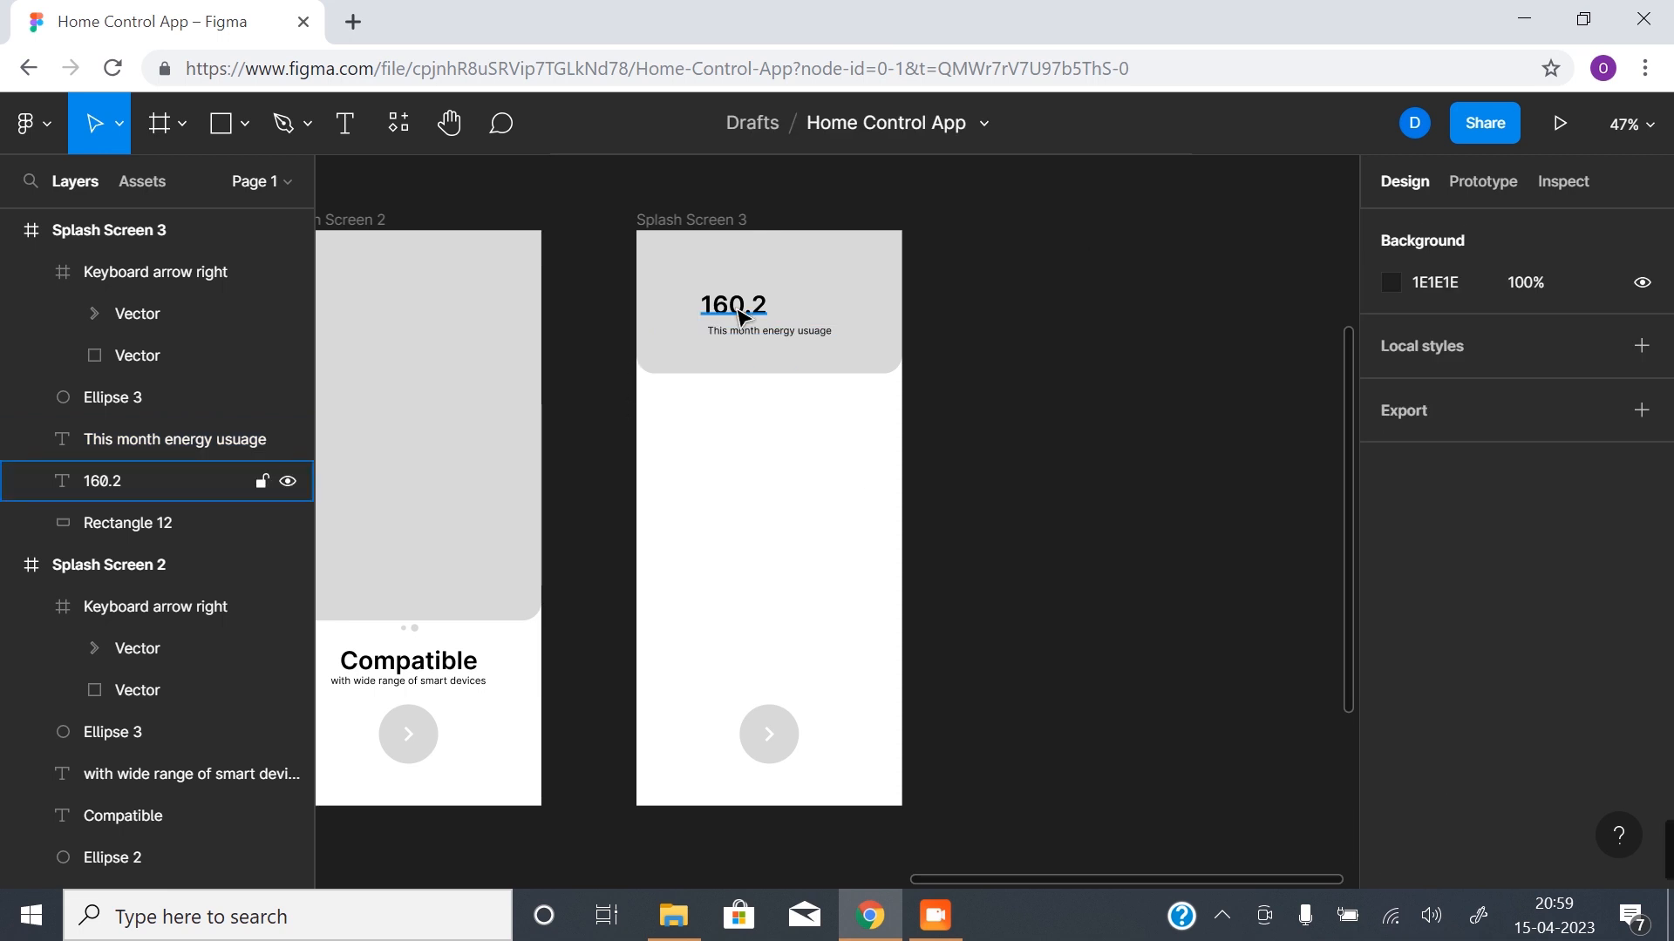
left_click(716, 339)
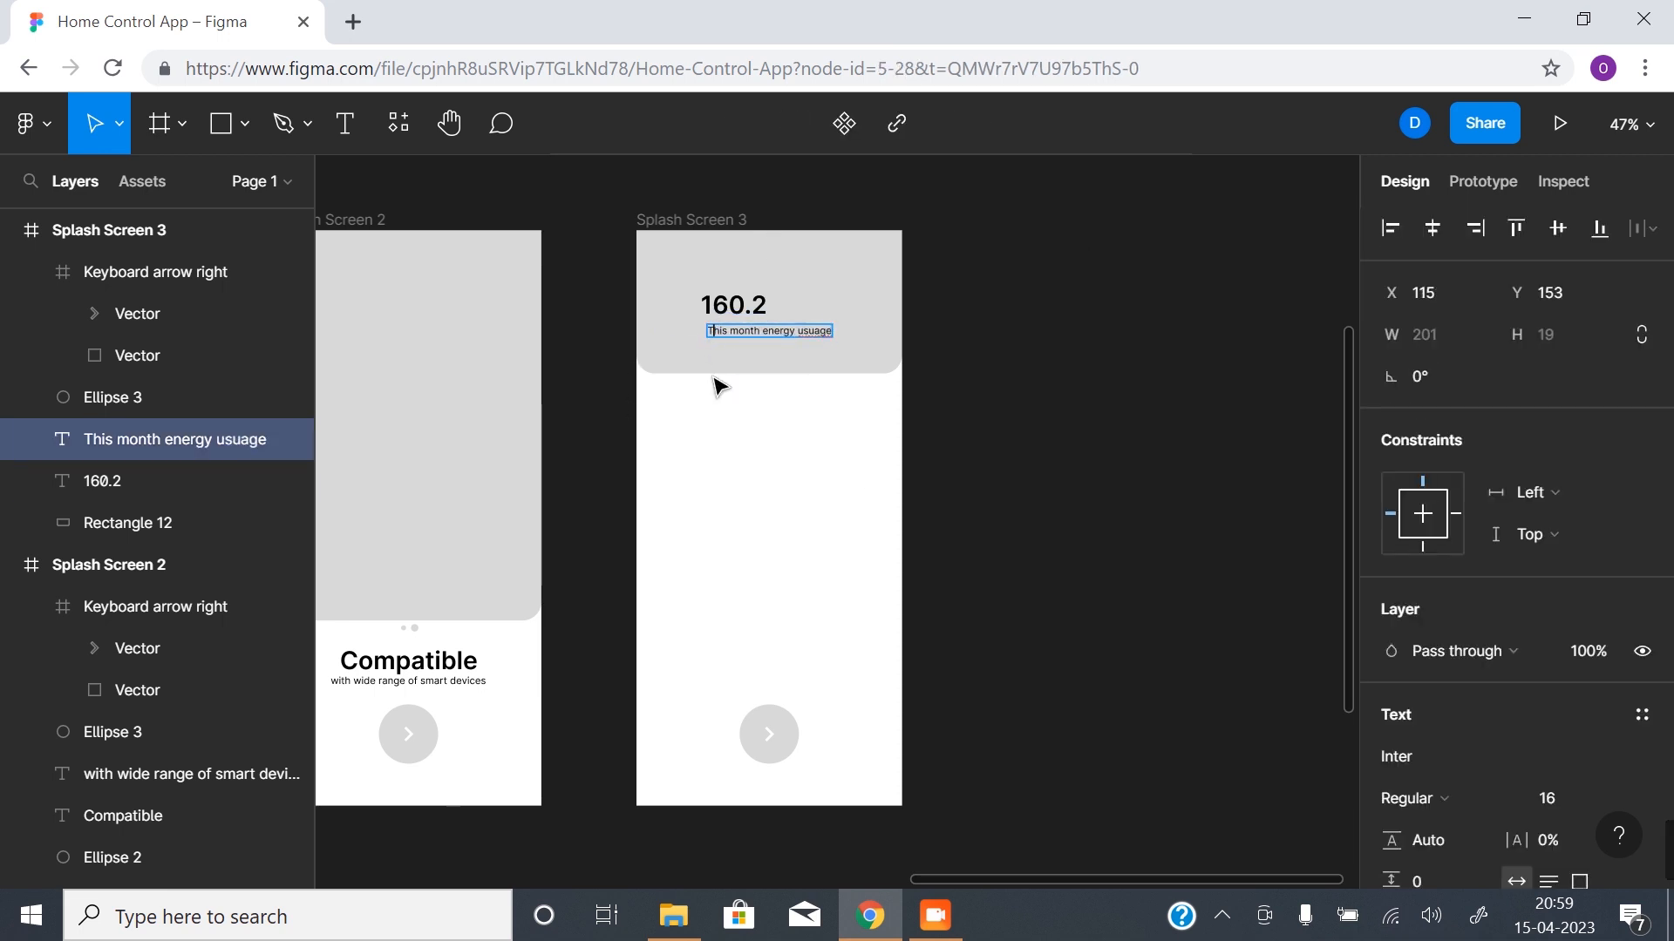
key("BackSpace")
type("t")
right_click(814, 332)
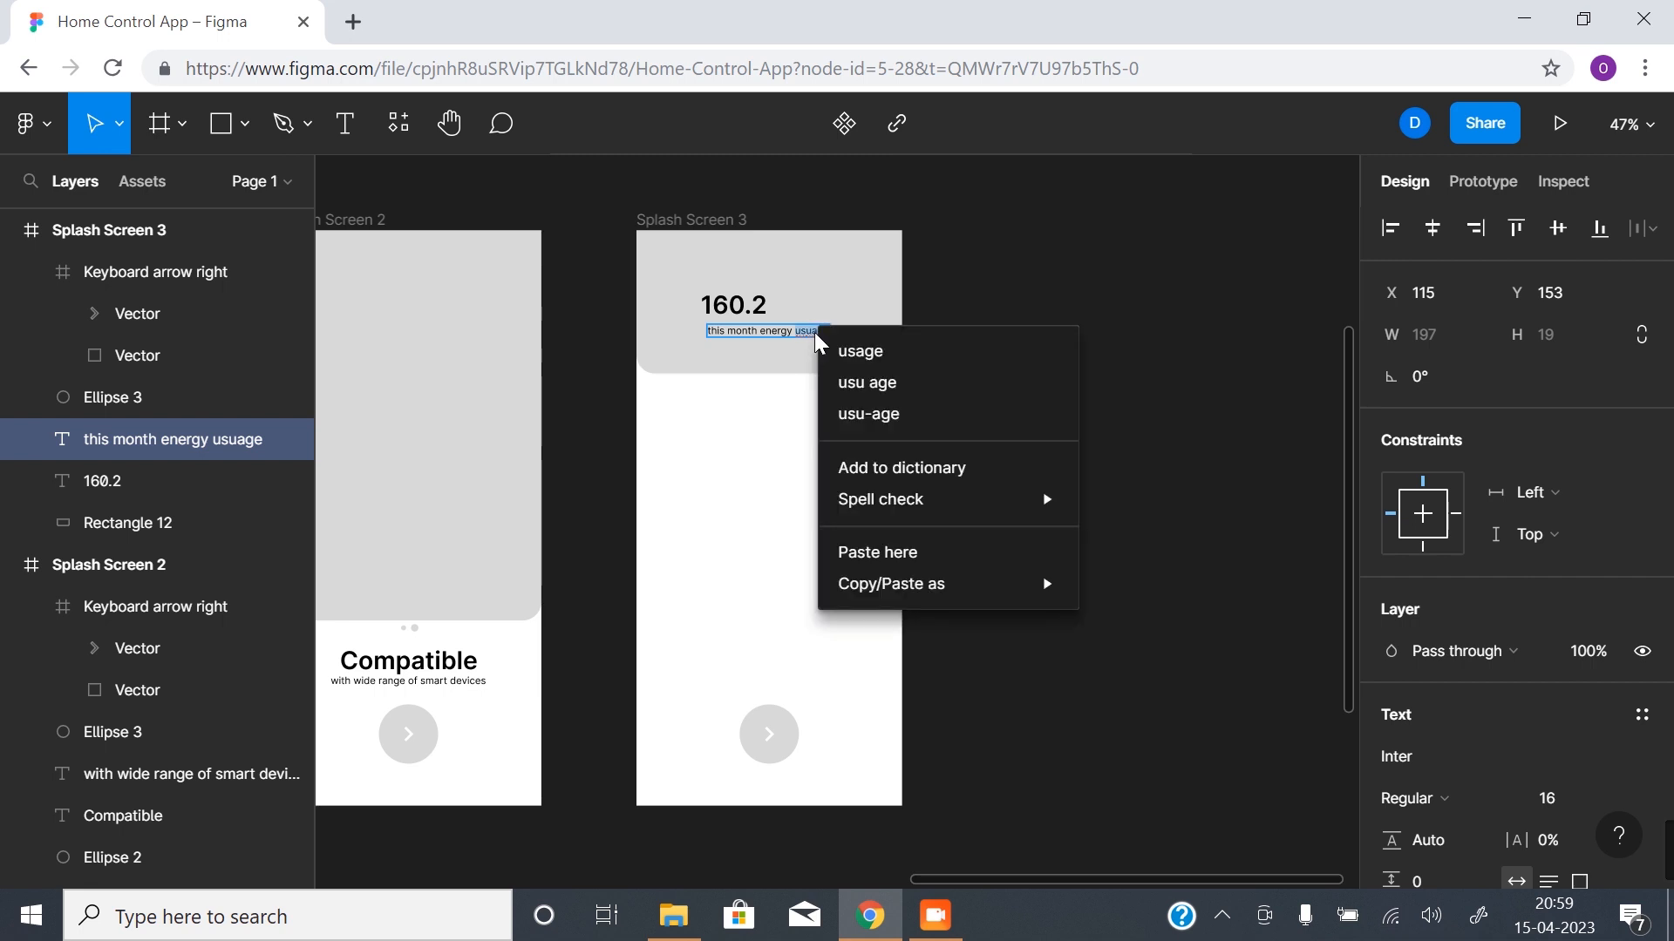
left_click(866, 354)
key("Escape")
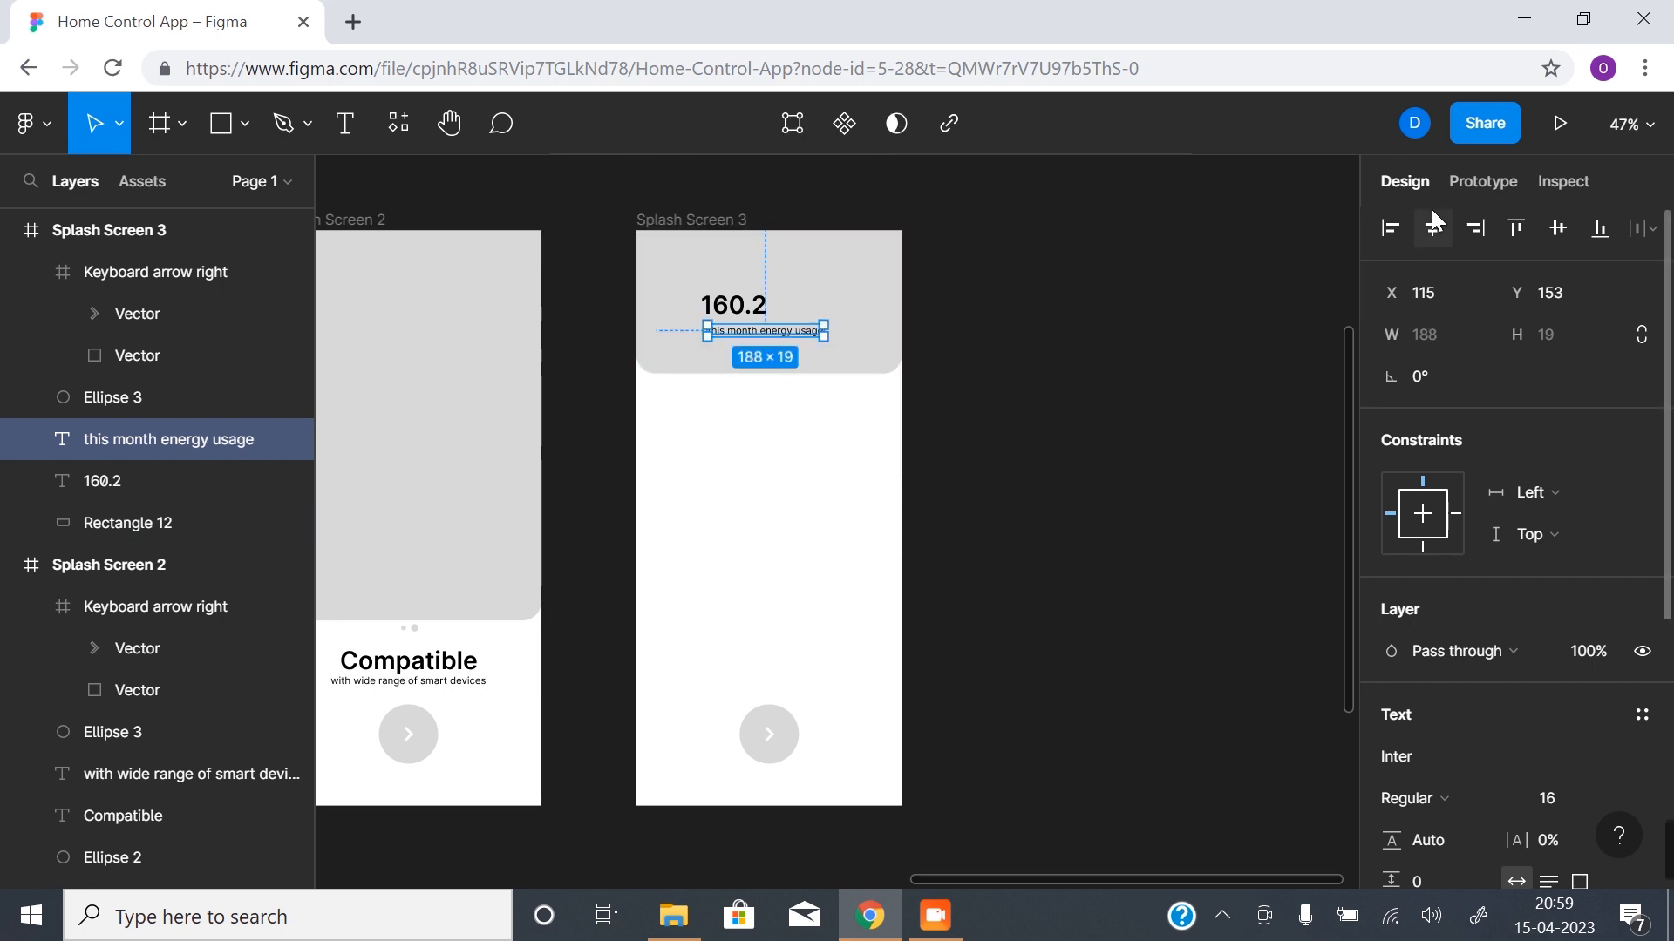
- Delete the 48 × 48 arrow icon from the circle near the lower edge of Splash Screen 3
left_click(819, 670)
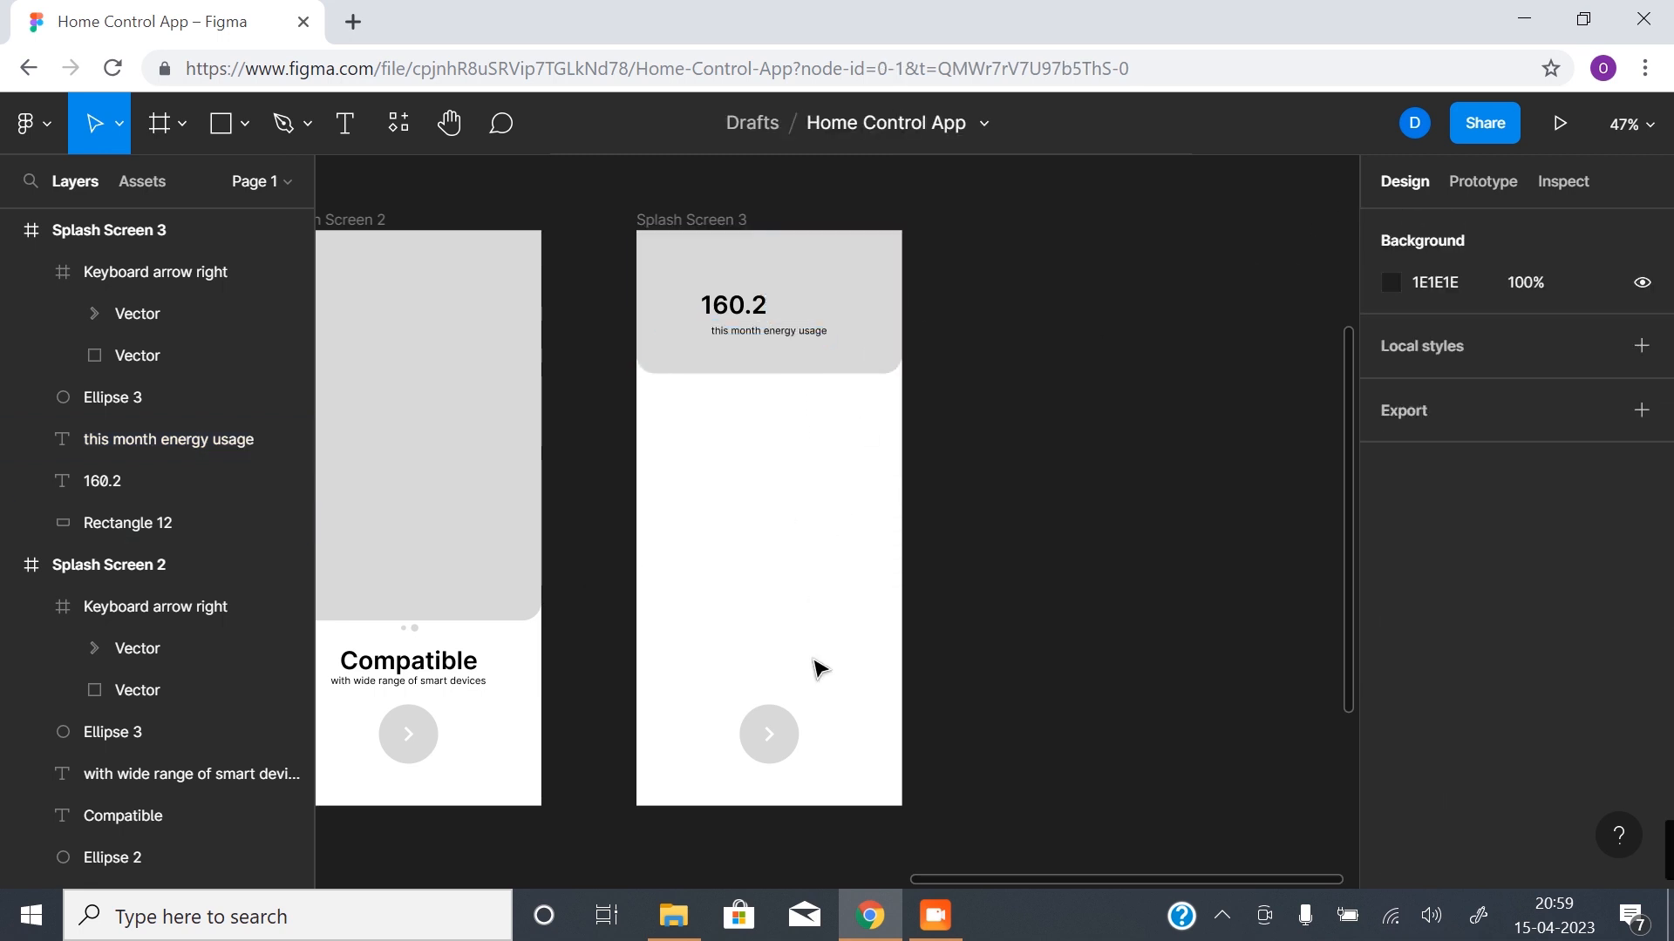
left_click(780, 734)
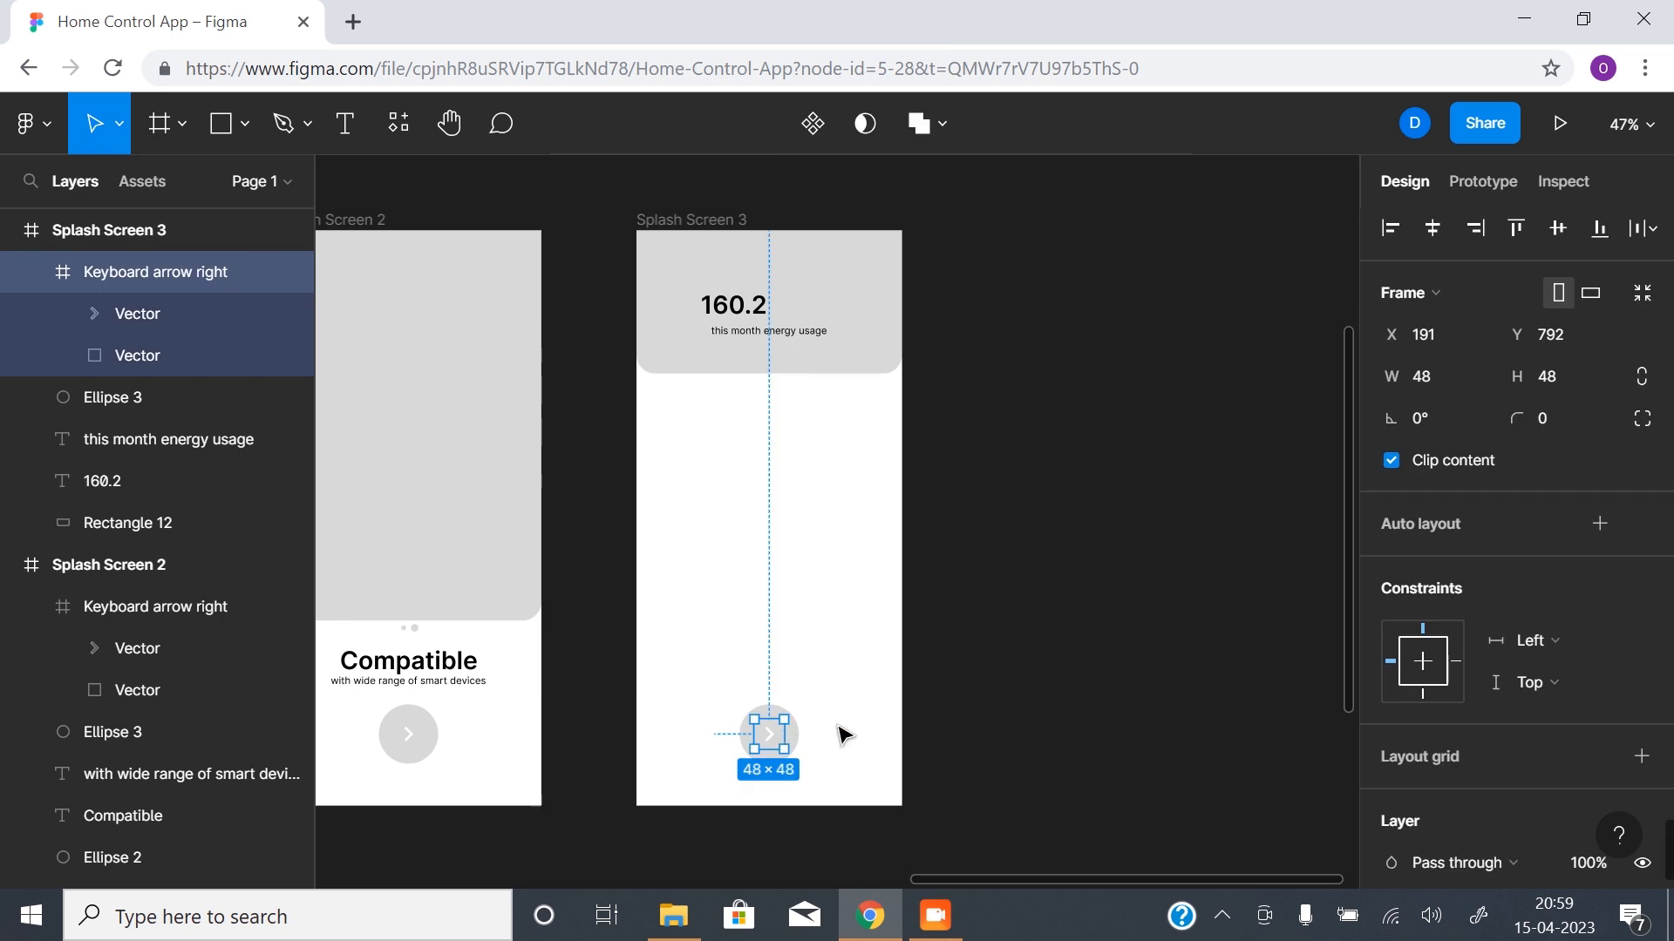
key("Delete")
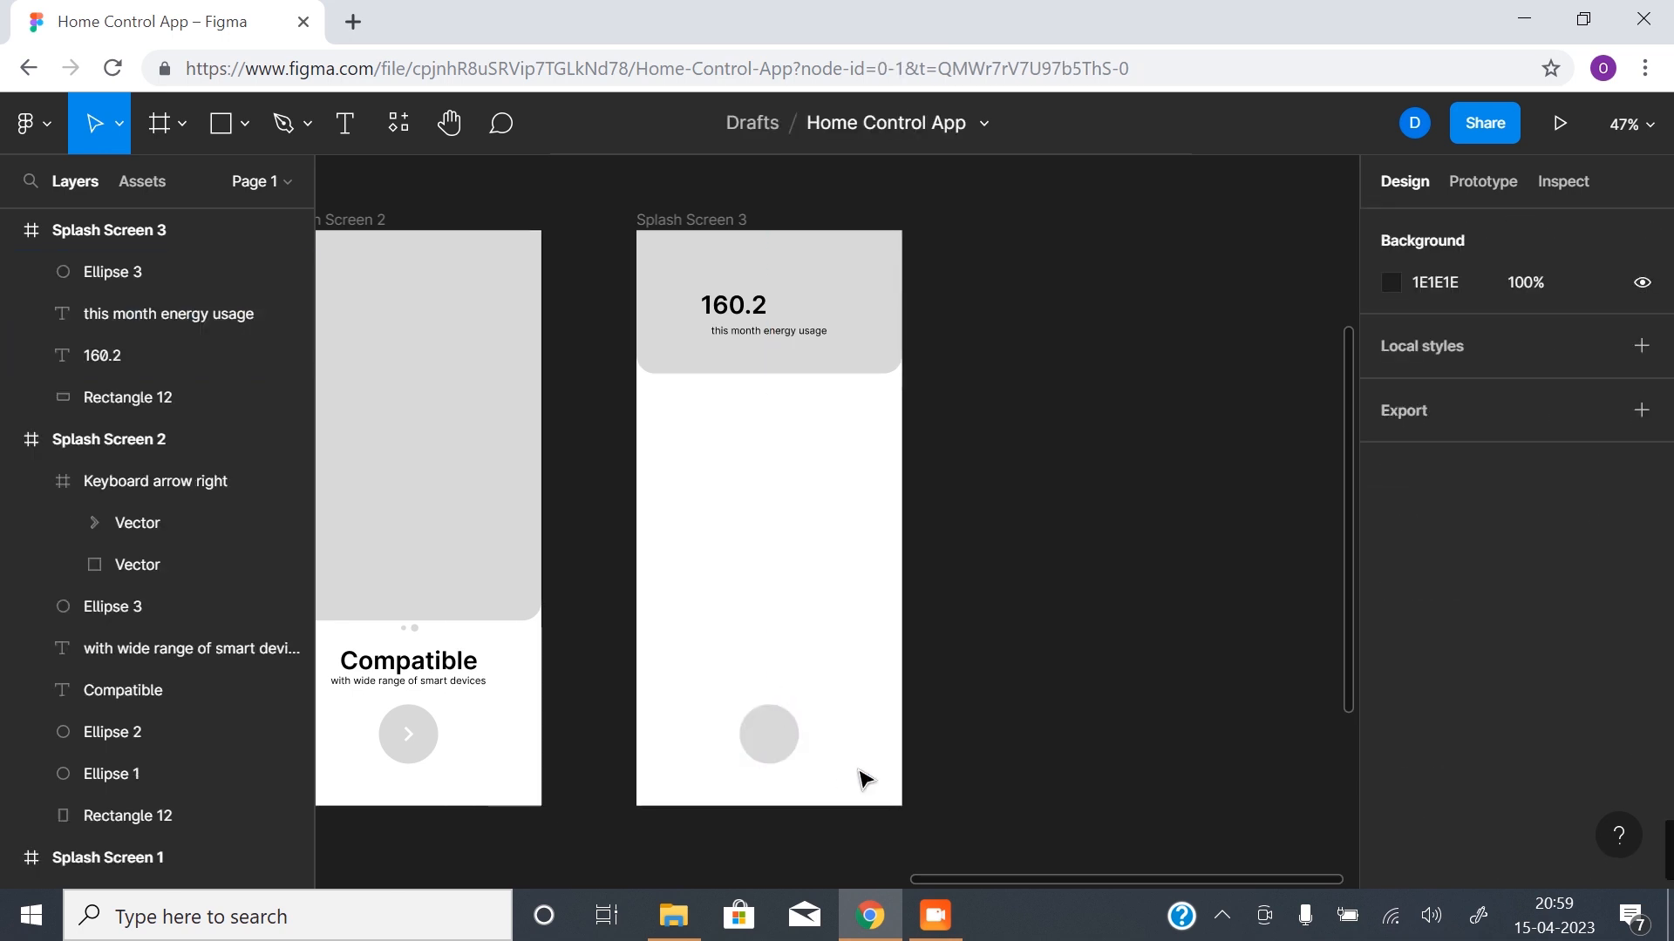
- Move the "160.2" headline right within the grey header to X 179, Y 96, above the subtitle
scroll(784, 611, "up", 3)
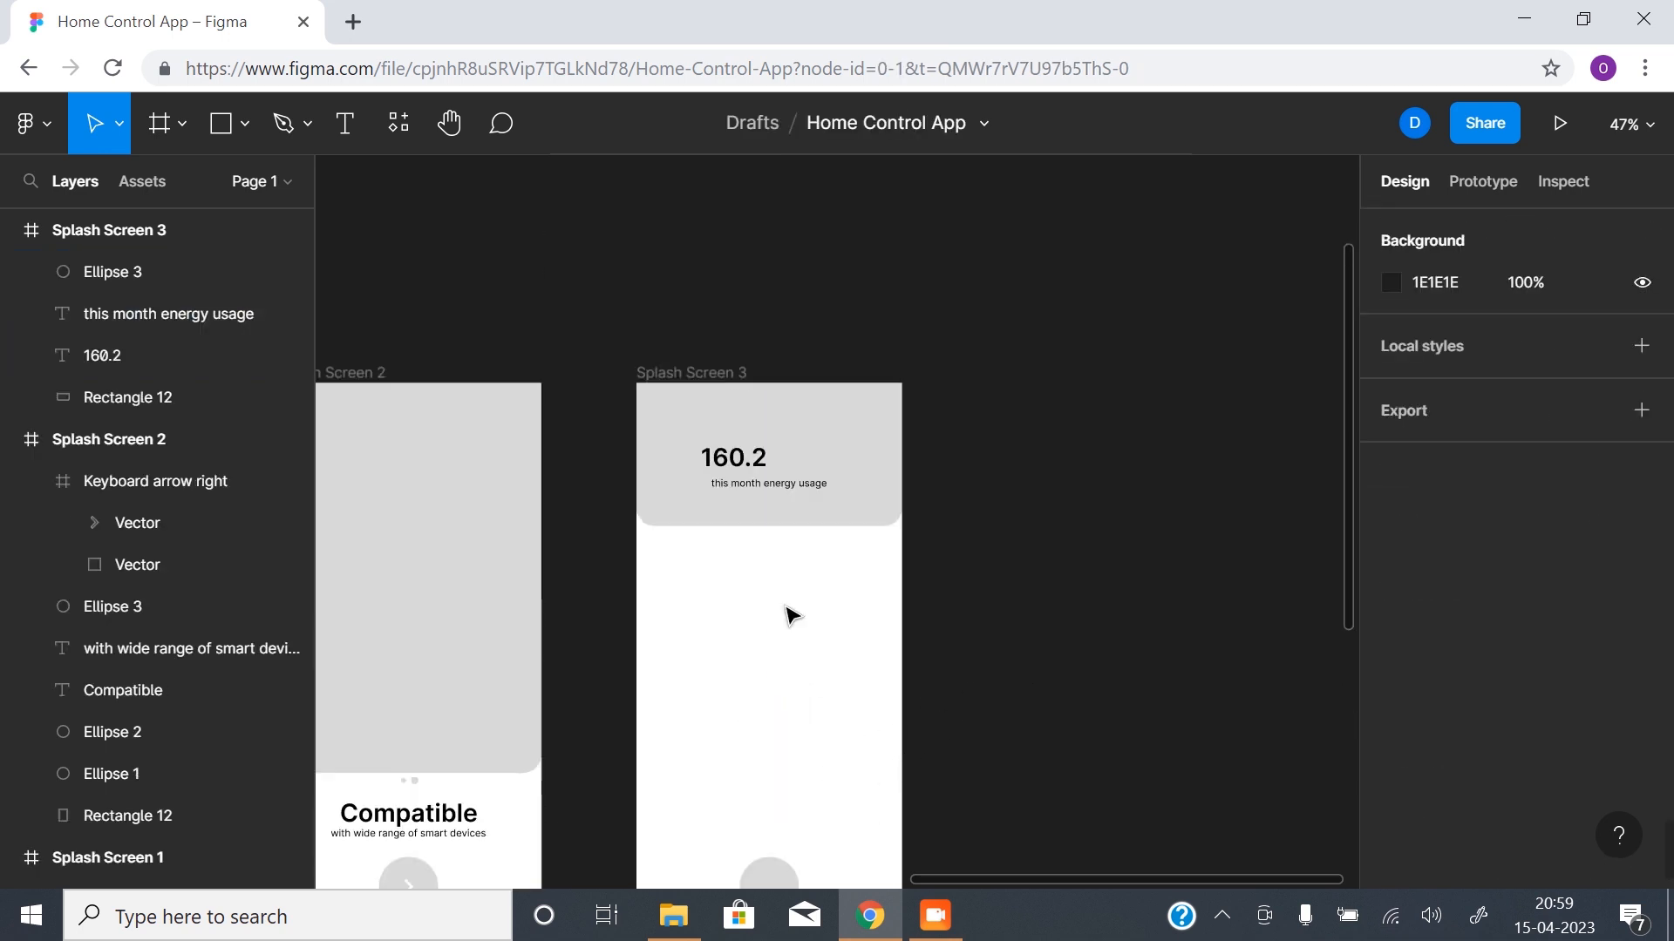
left_click(772, 554)
left_click(768, 474)
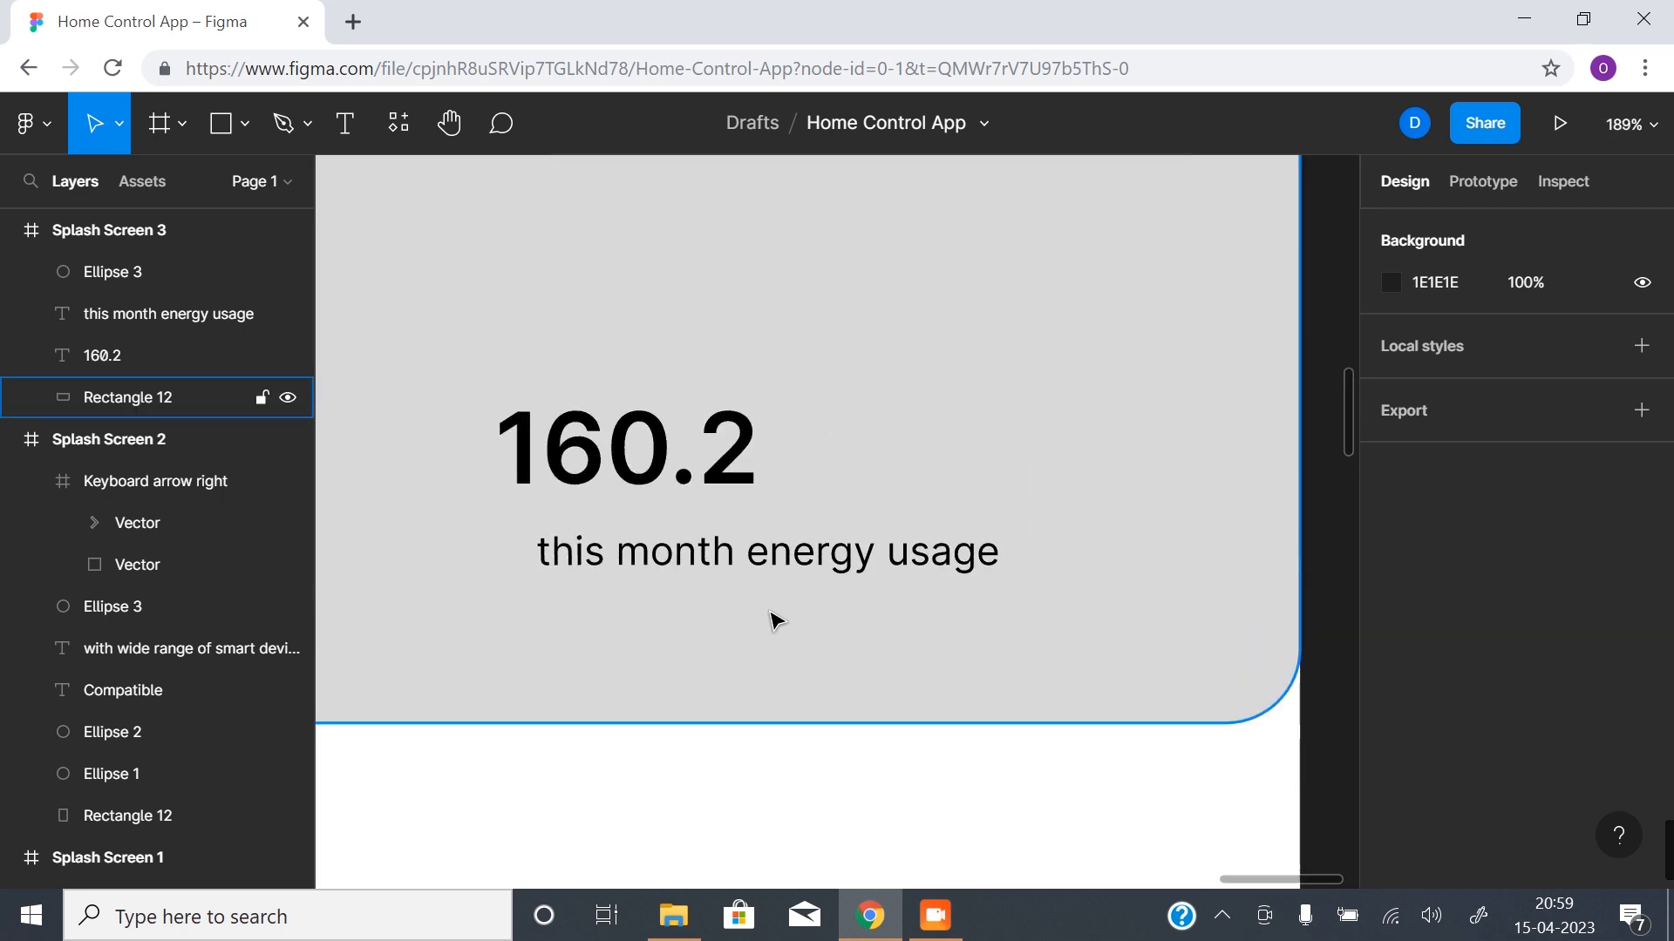
left_click(776, 611, "alt")
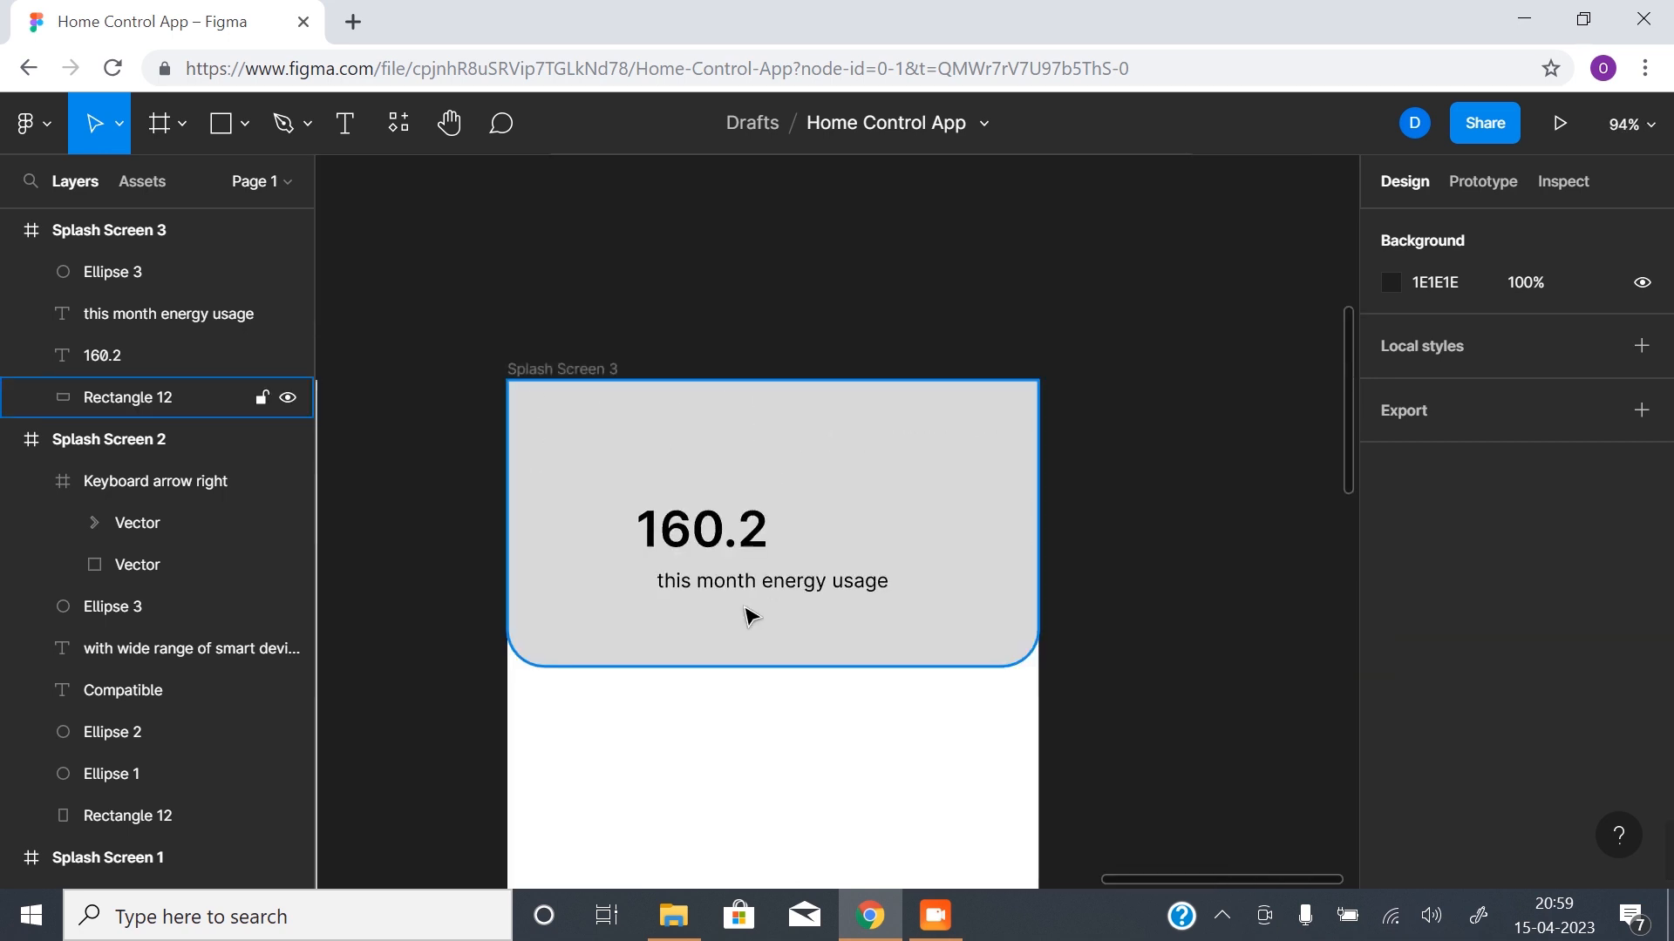
left_click(731, 535)
left_click_drag(731, 535, 824, 533)
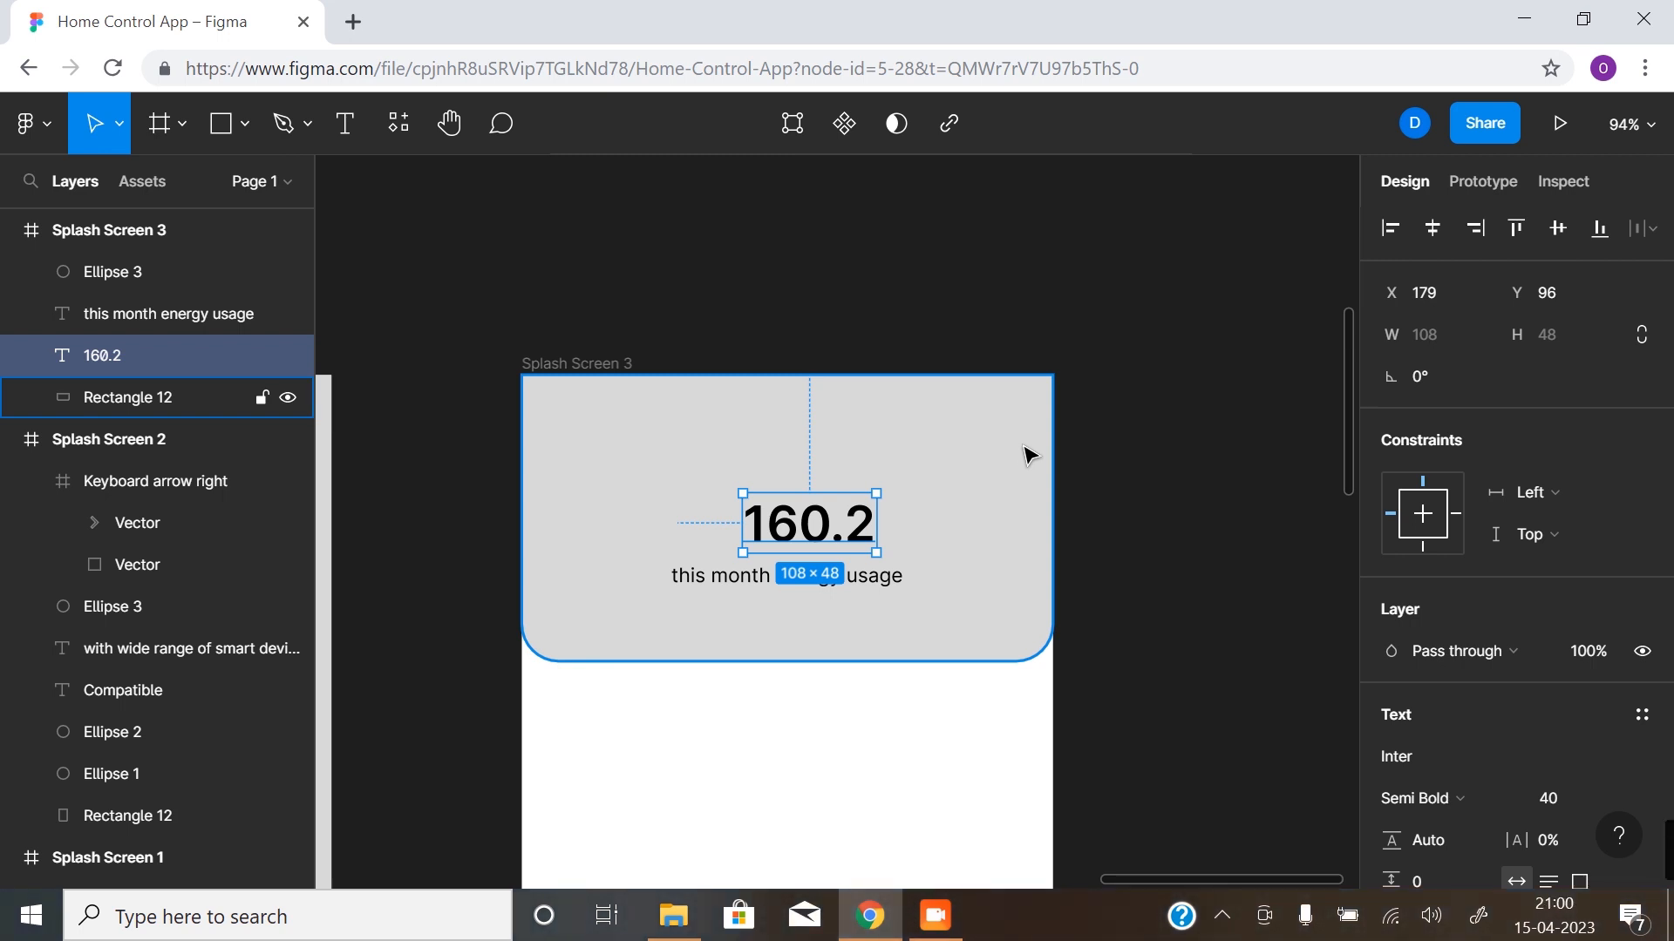
left_click(1112, 455)
- Launch the Material Design Icons plugin beside Splash Screen 3
scroll(839, 637, "down", 2)
left_click_drag(798, 722, 792, 505)
right_click(629, 505)
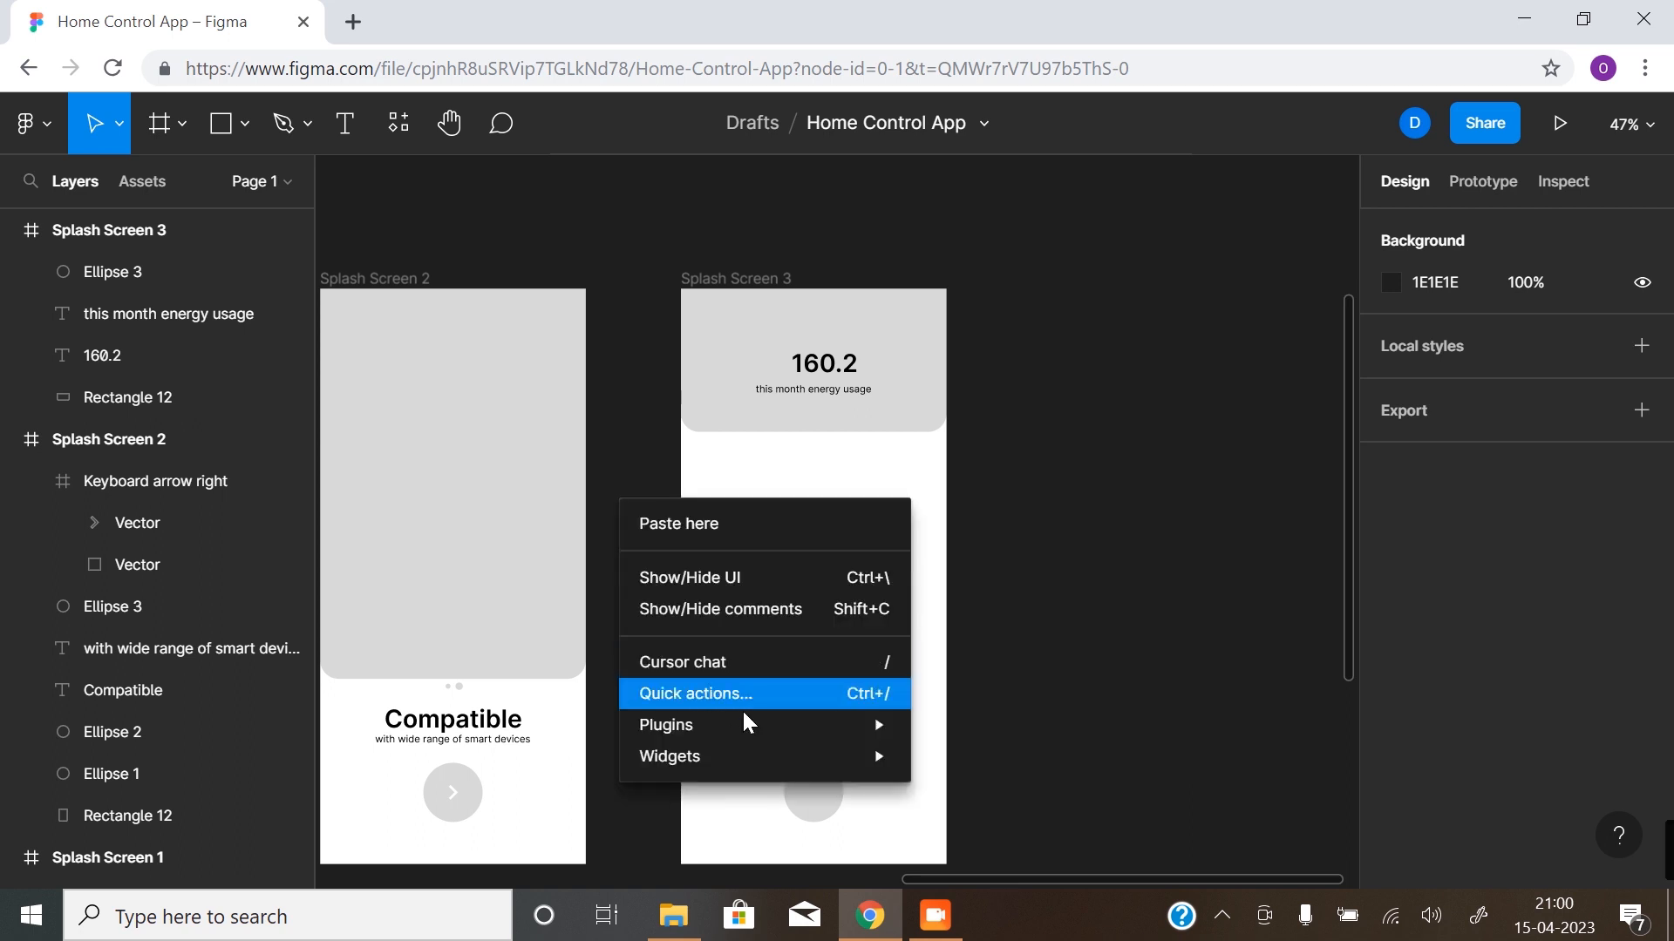
mouse_move(750, 723)
left_click(1013, 553)
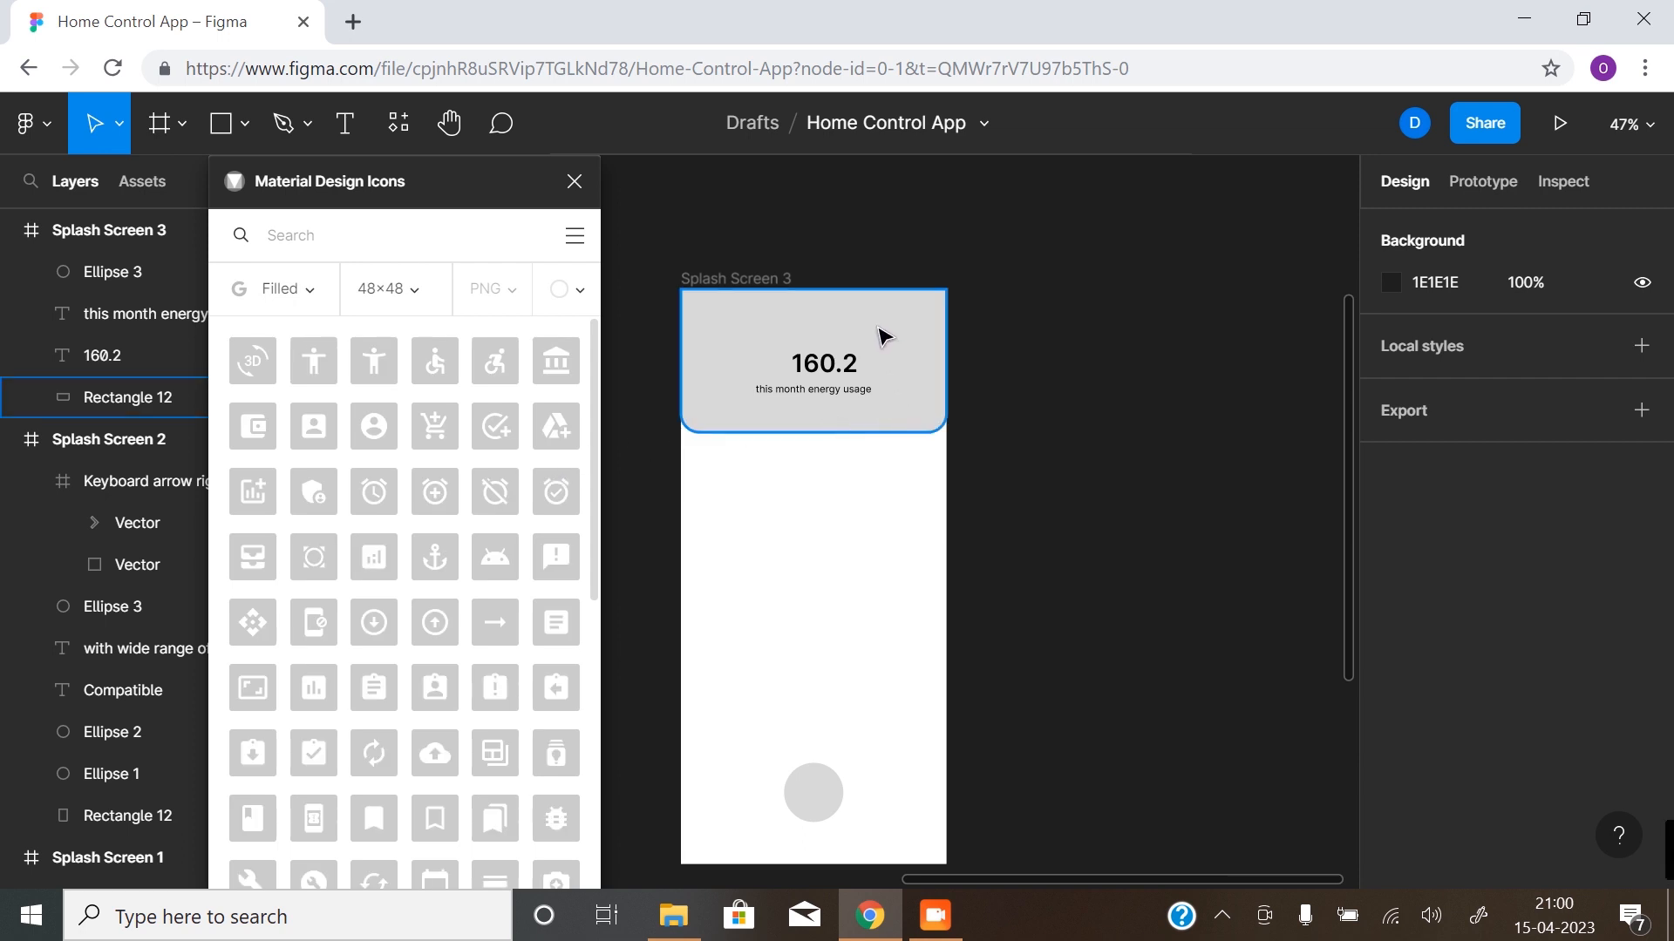
- Search the icon library for "notification" and set the icon size to 24×24
left_click(429, 251)
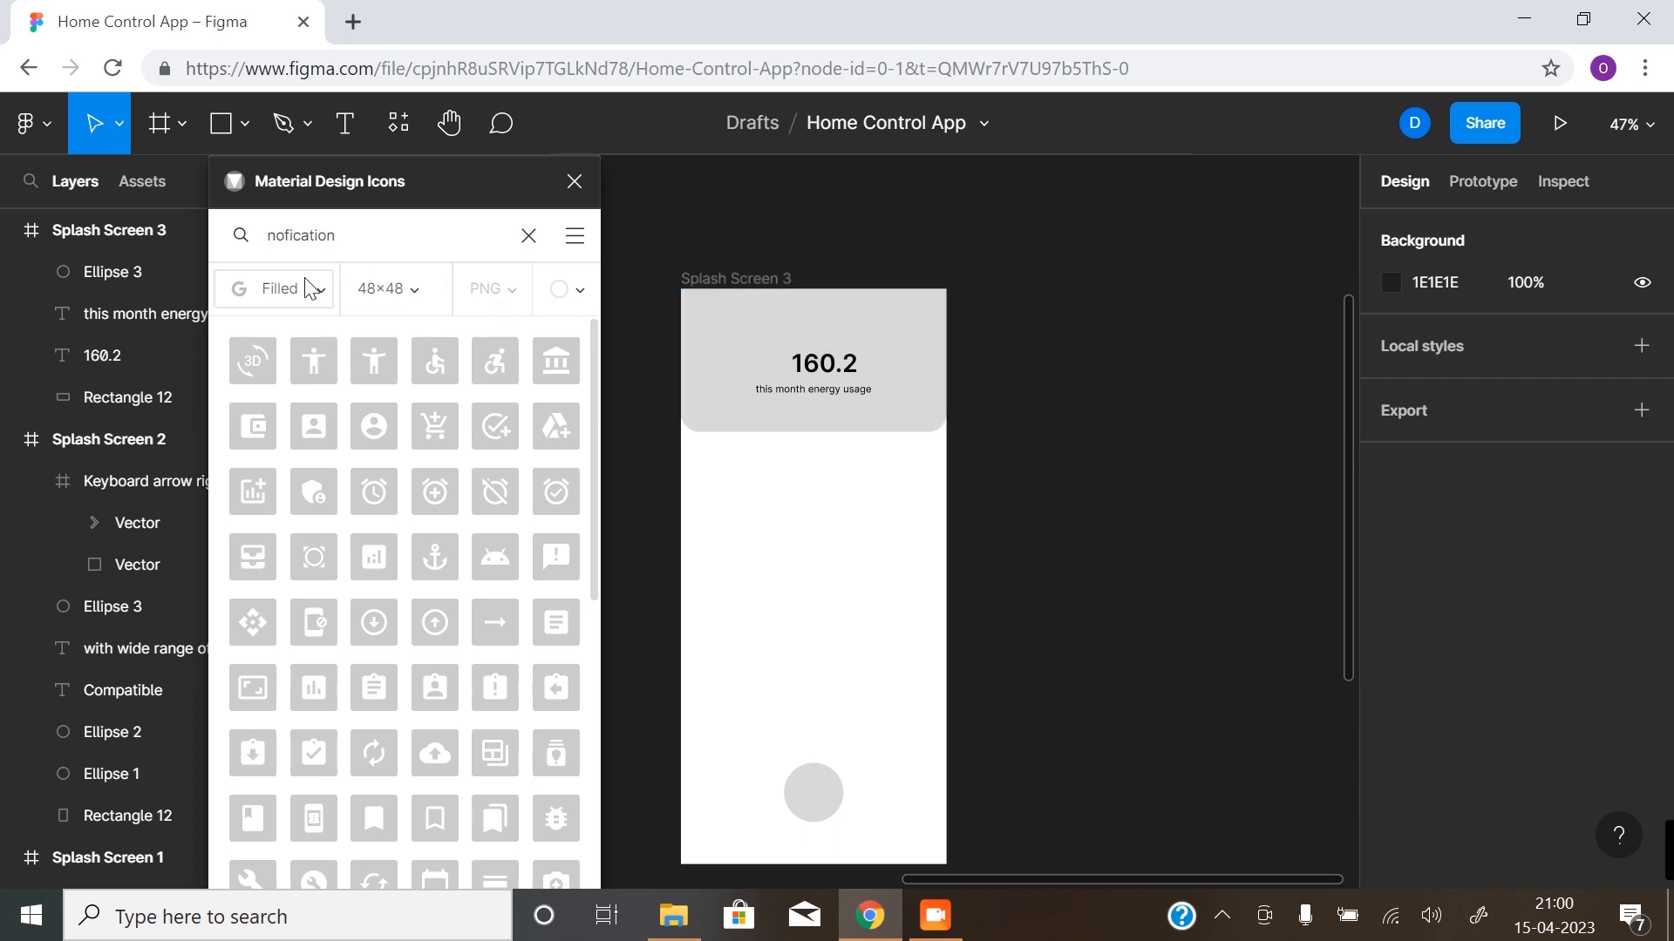
type("ti")
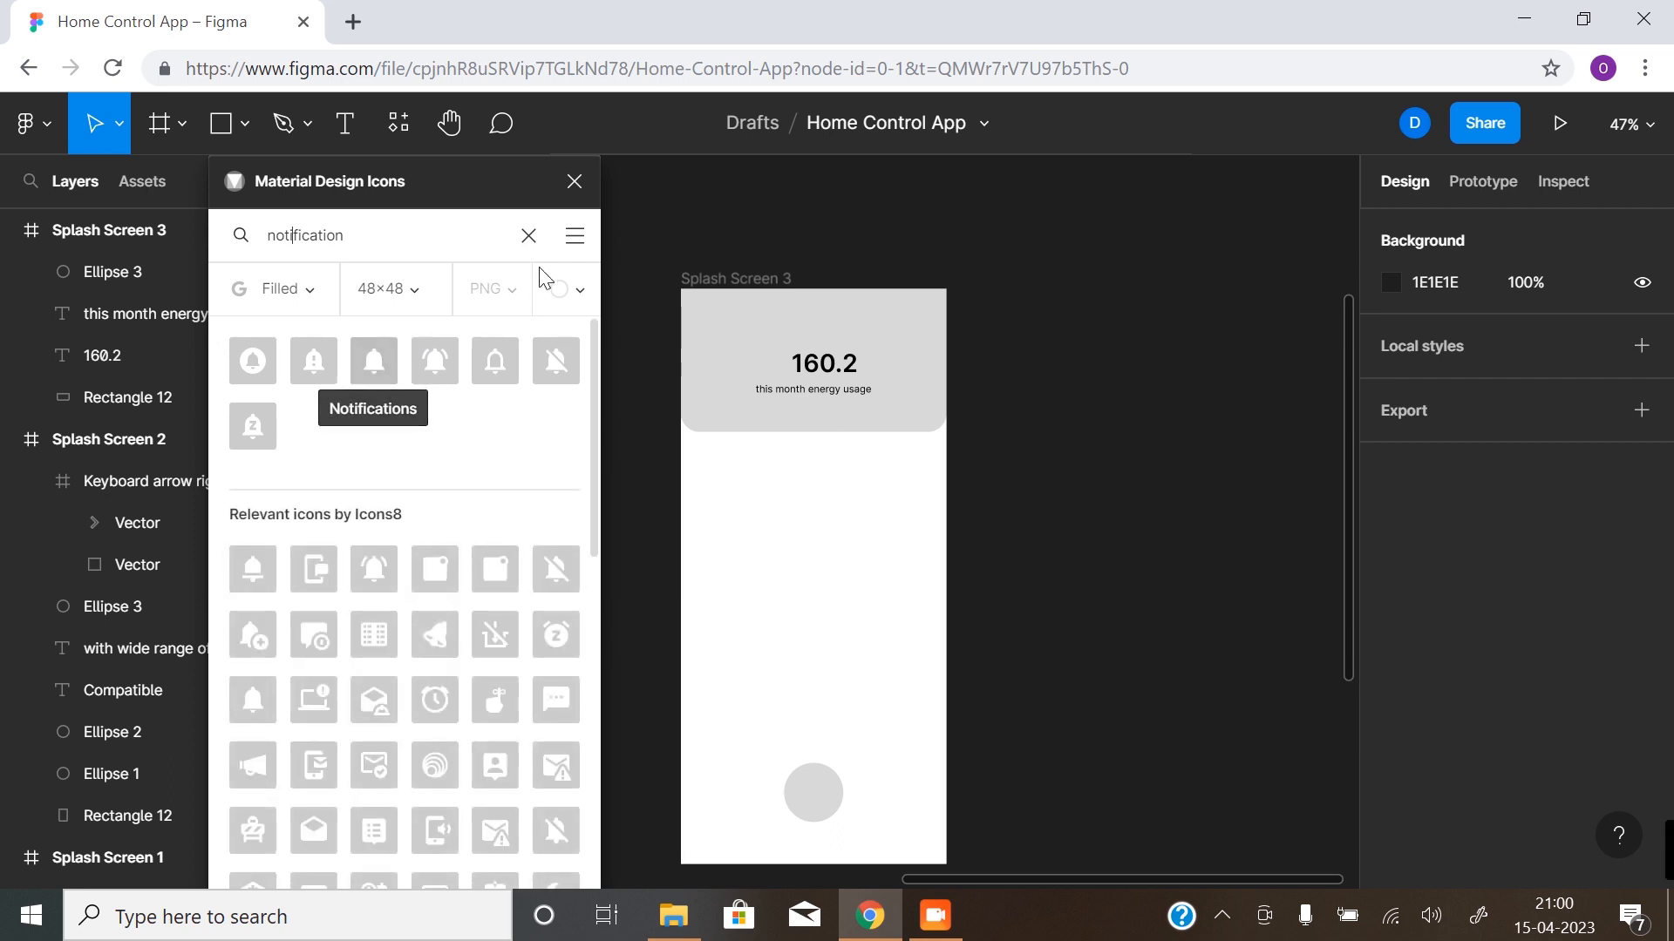
left_click(422, 295)
left_click(394, 338)
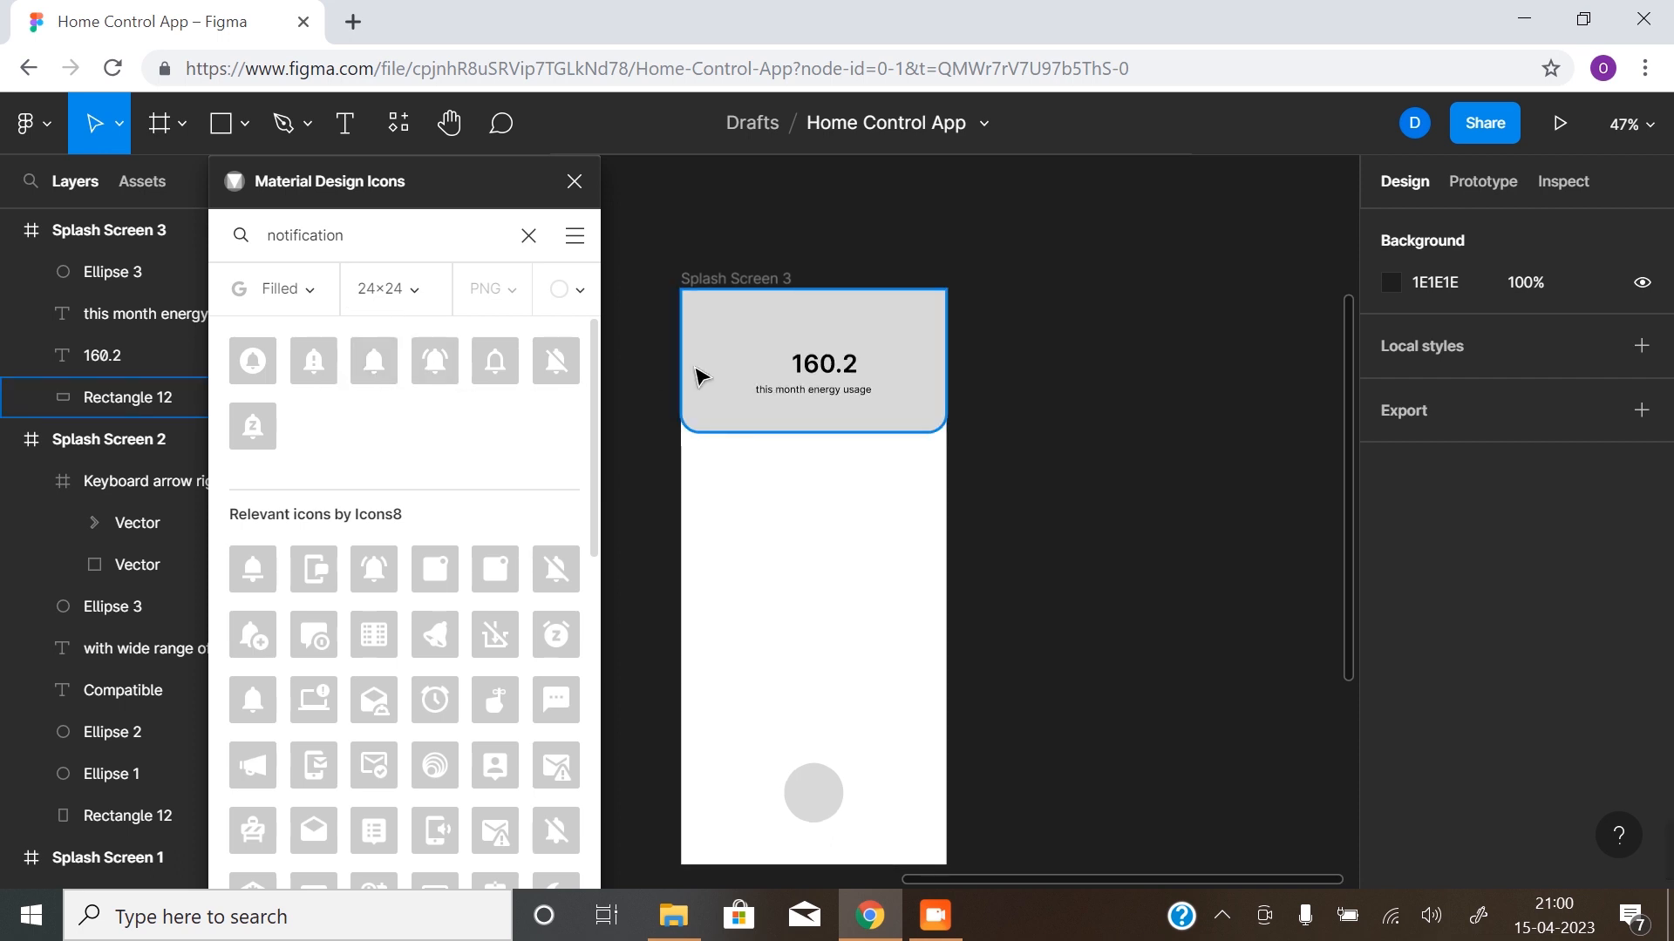
left_click(117, 396)
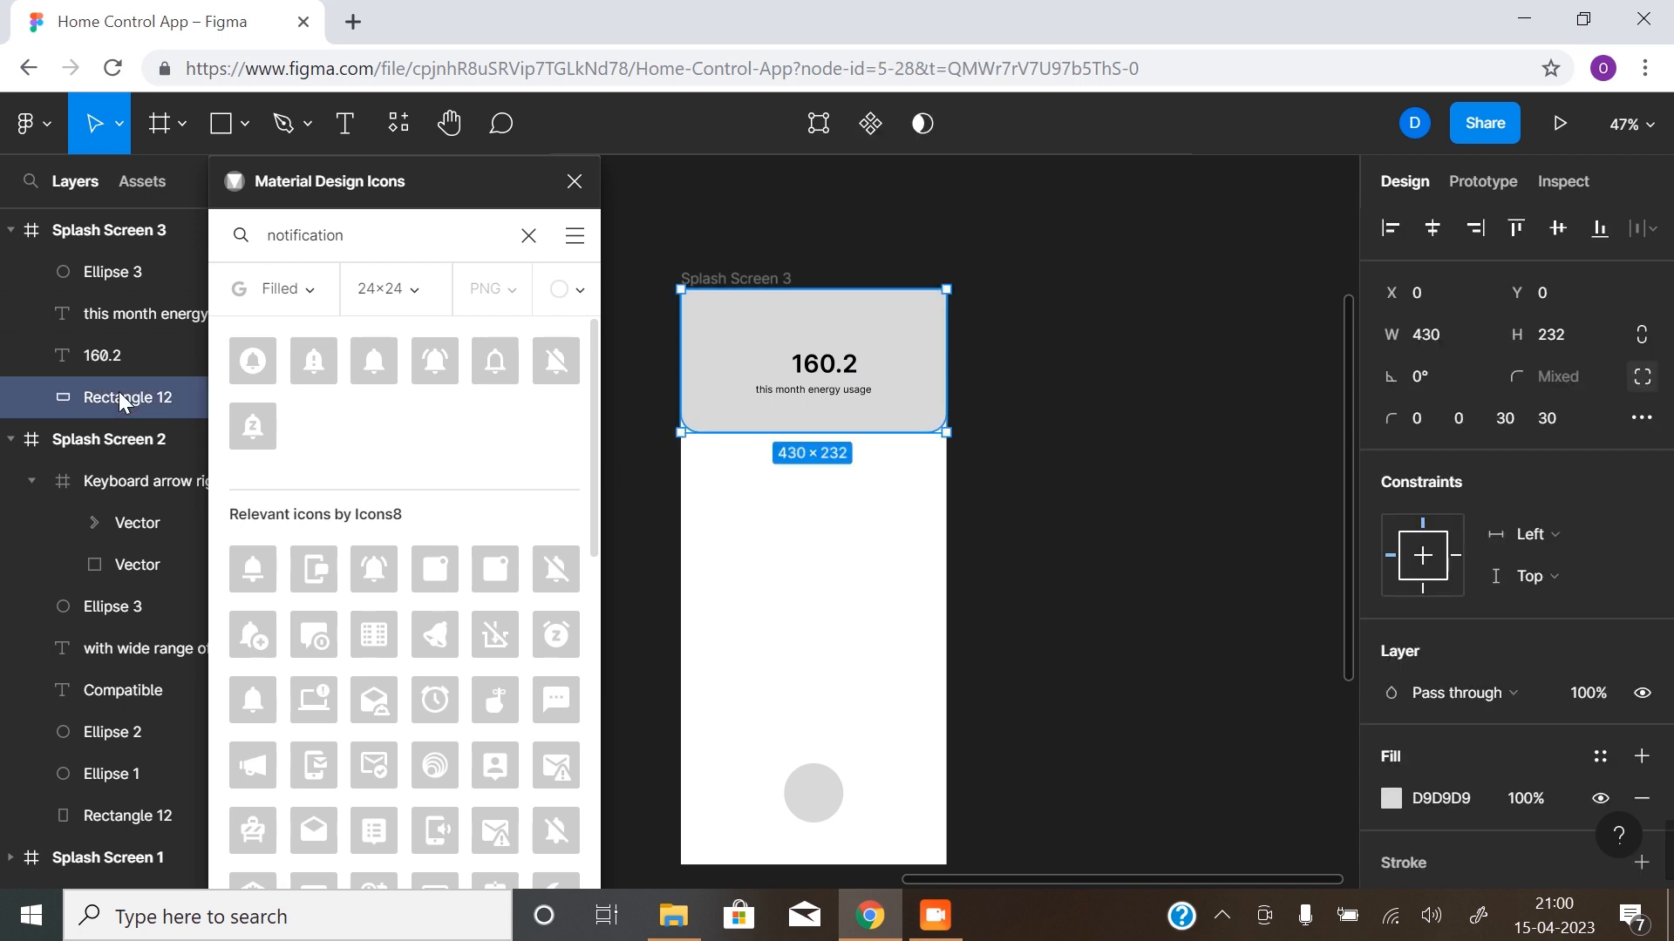
left_click(122, 230)
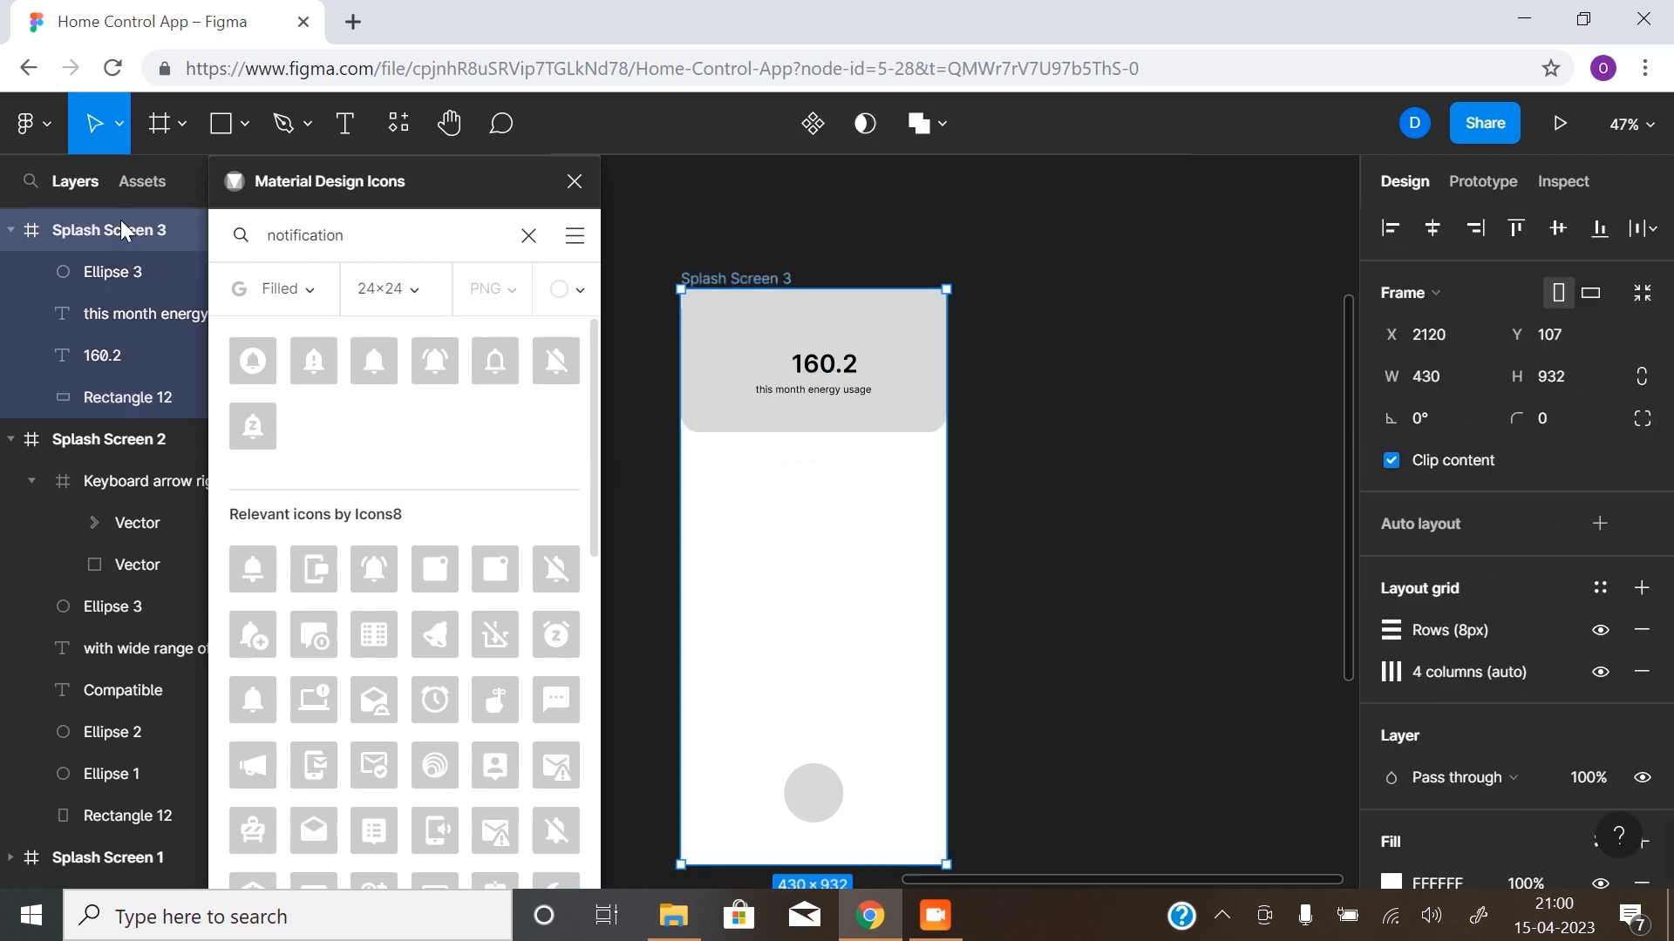
left_click(131, 331)
left_click(124, 366)
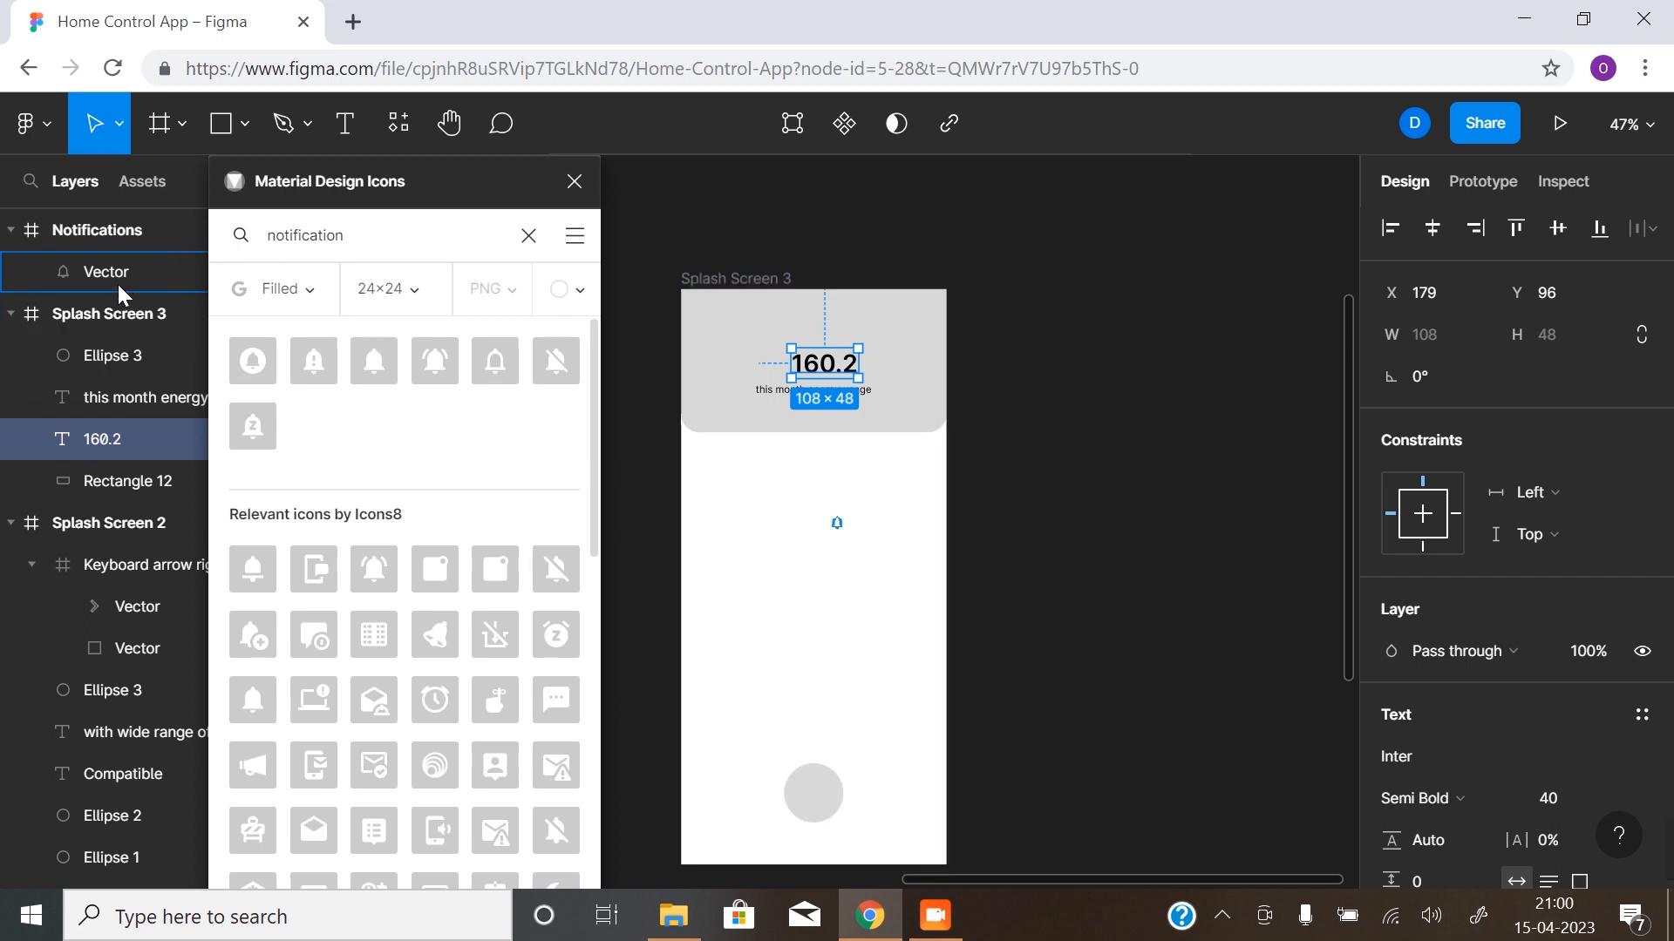
left_click(121, 271)
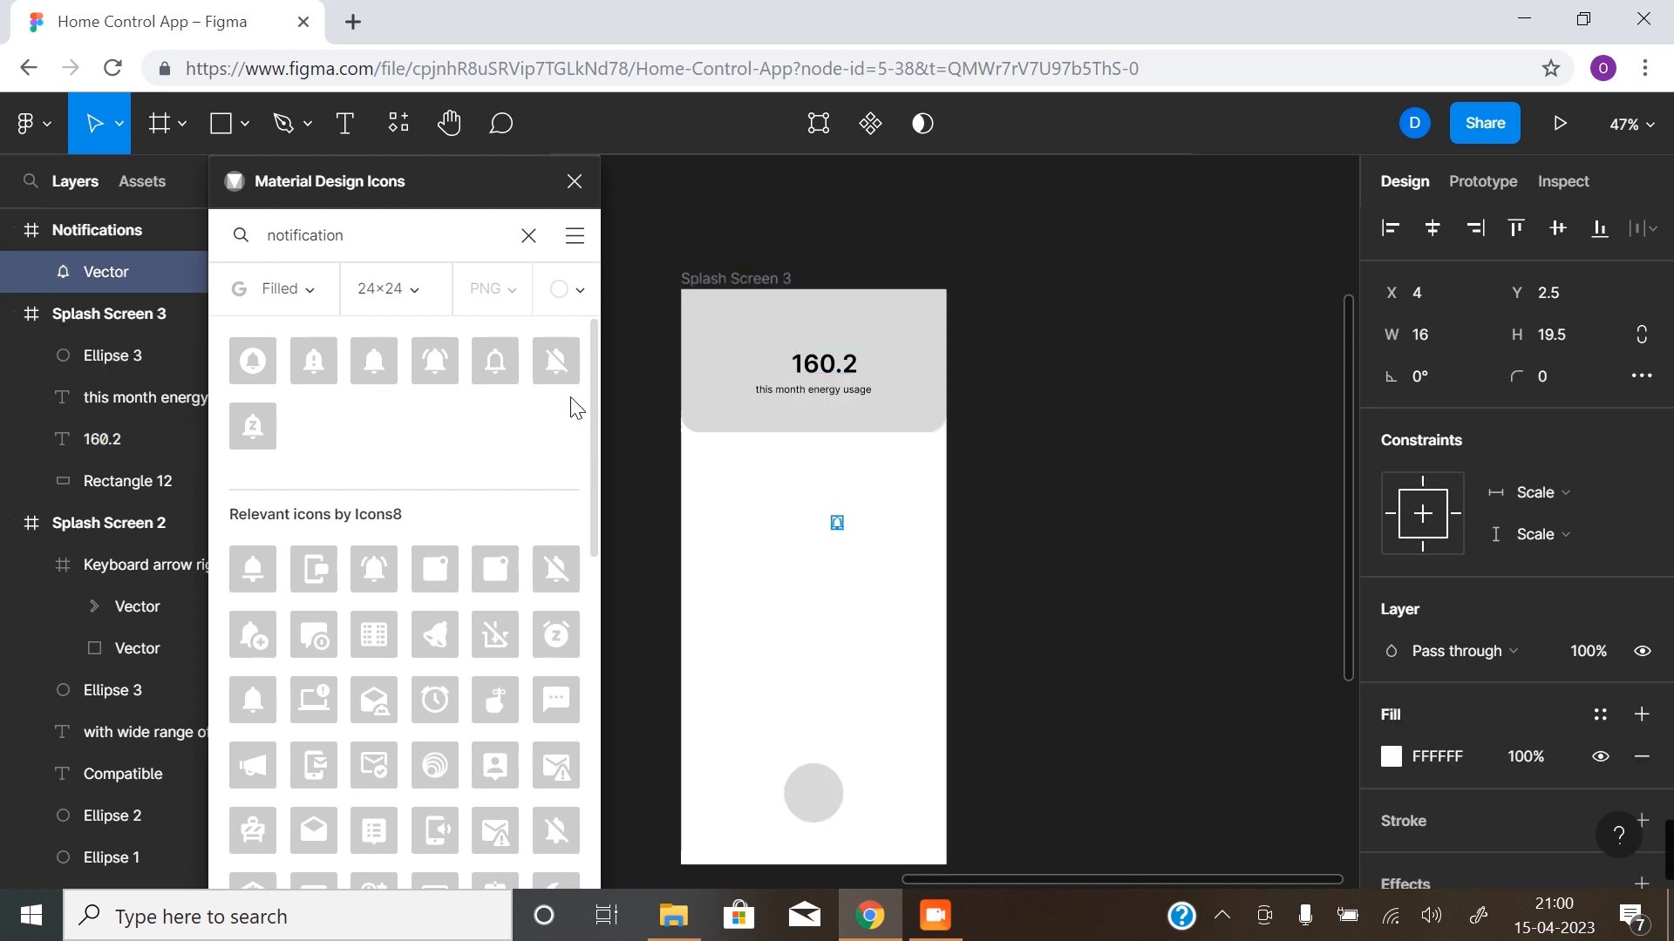
left_click_drag(123, 268, 127, 327)
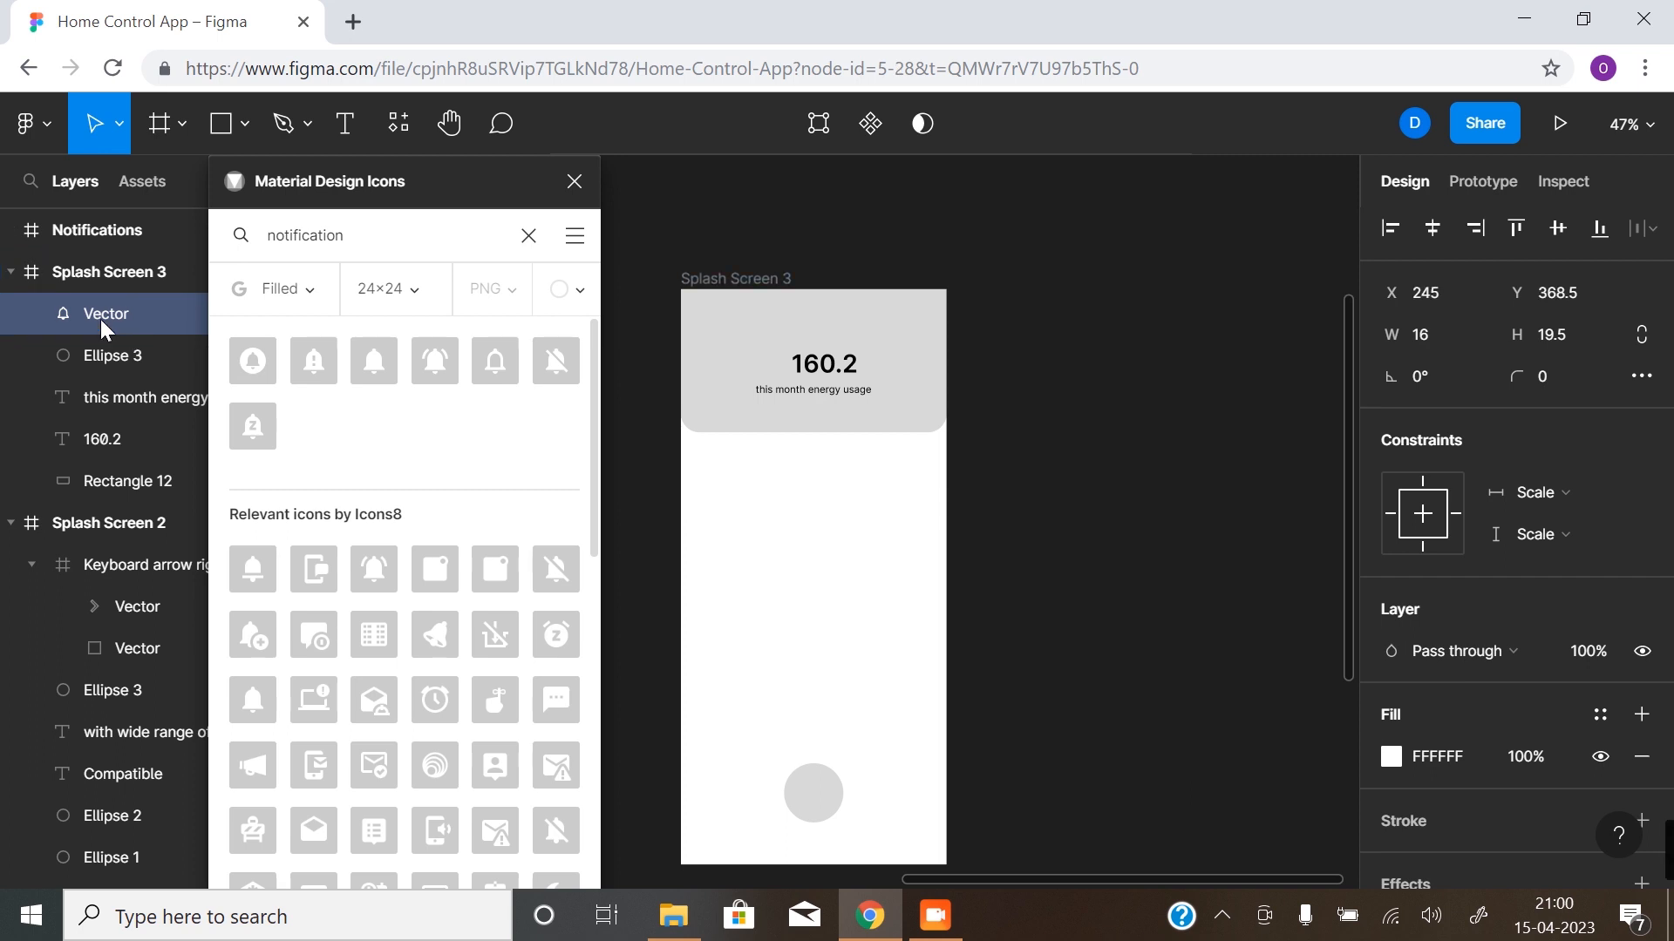
key("ctrl+z")
key("ctrl+z")
key("ctrl+z")
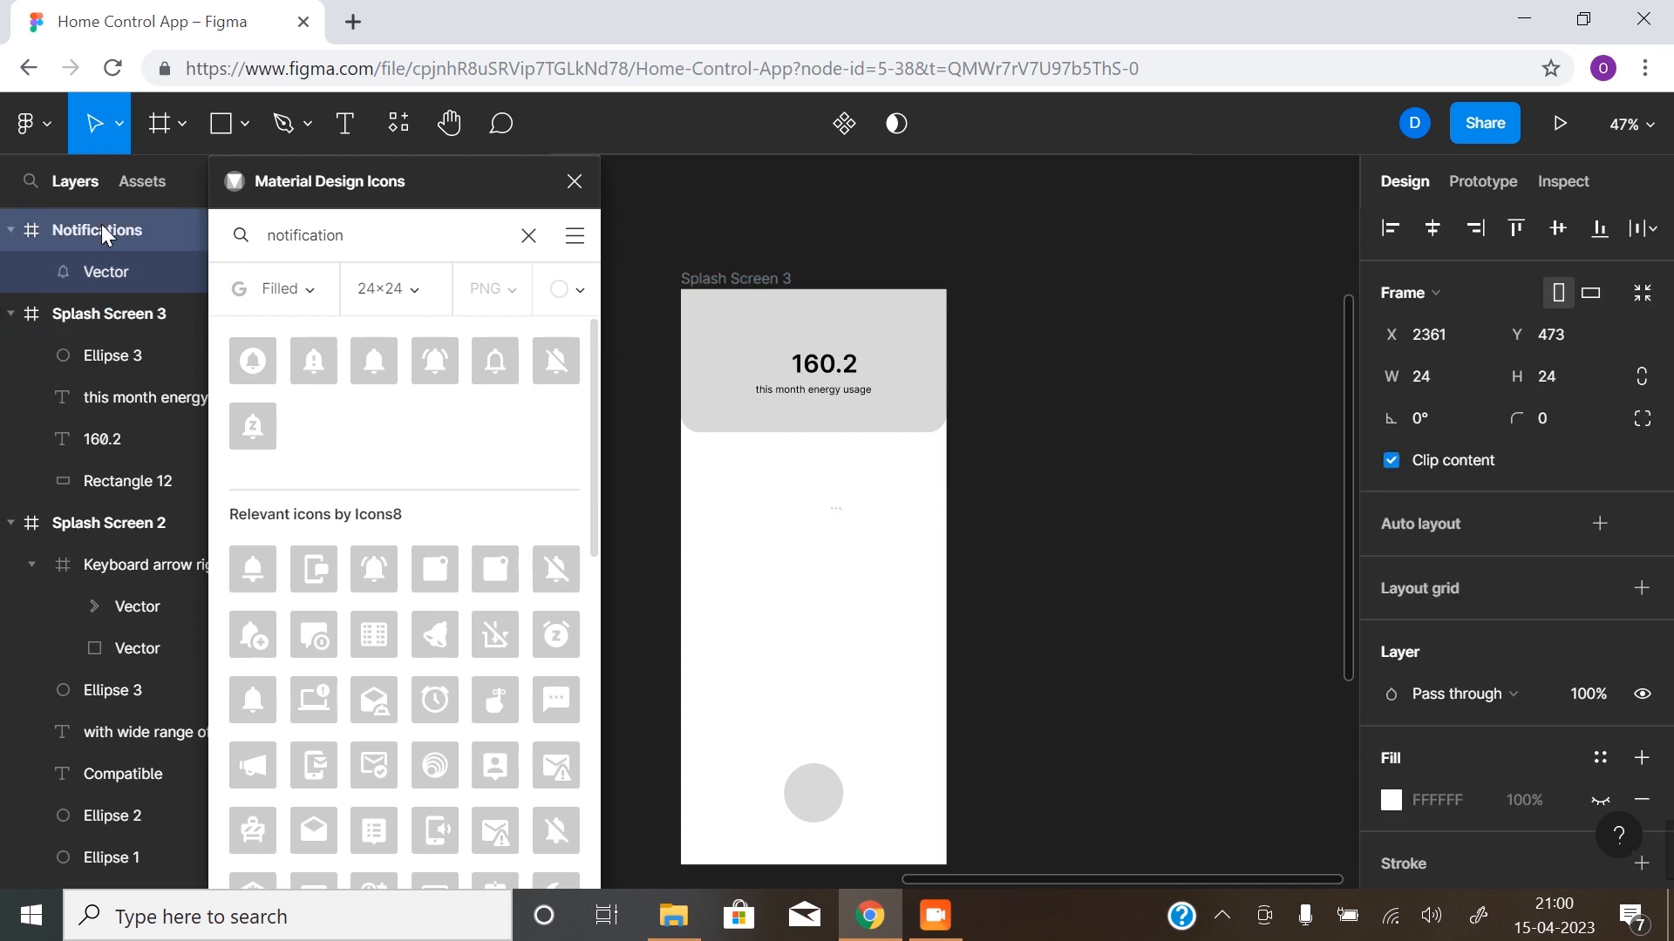
left_click(109, 230)
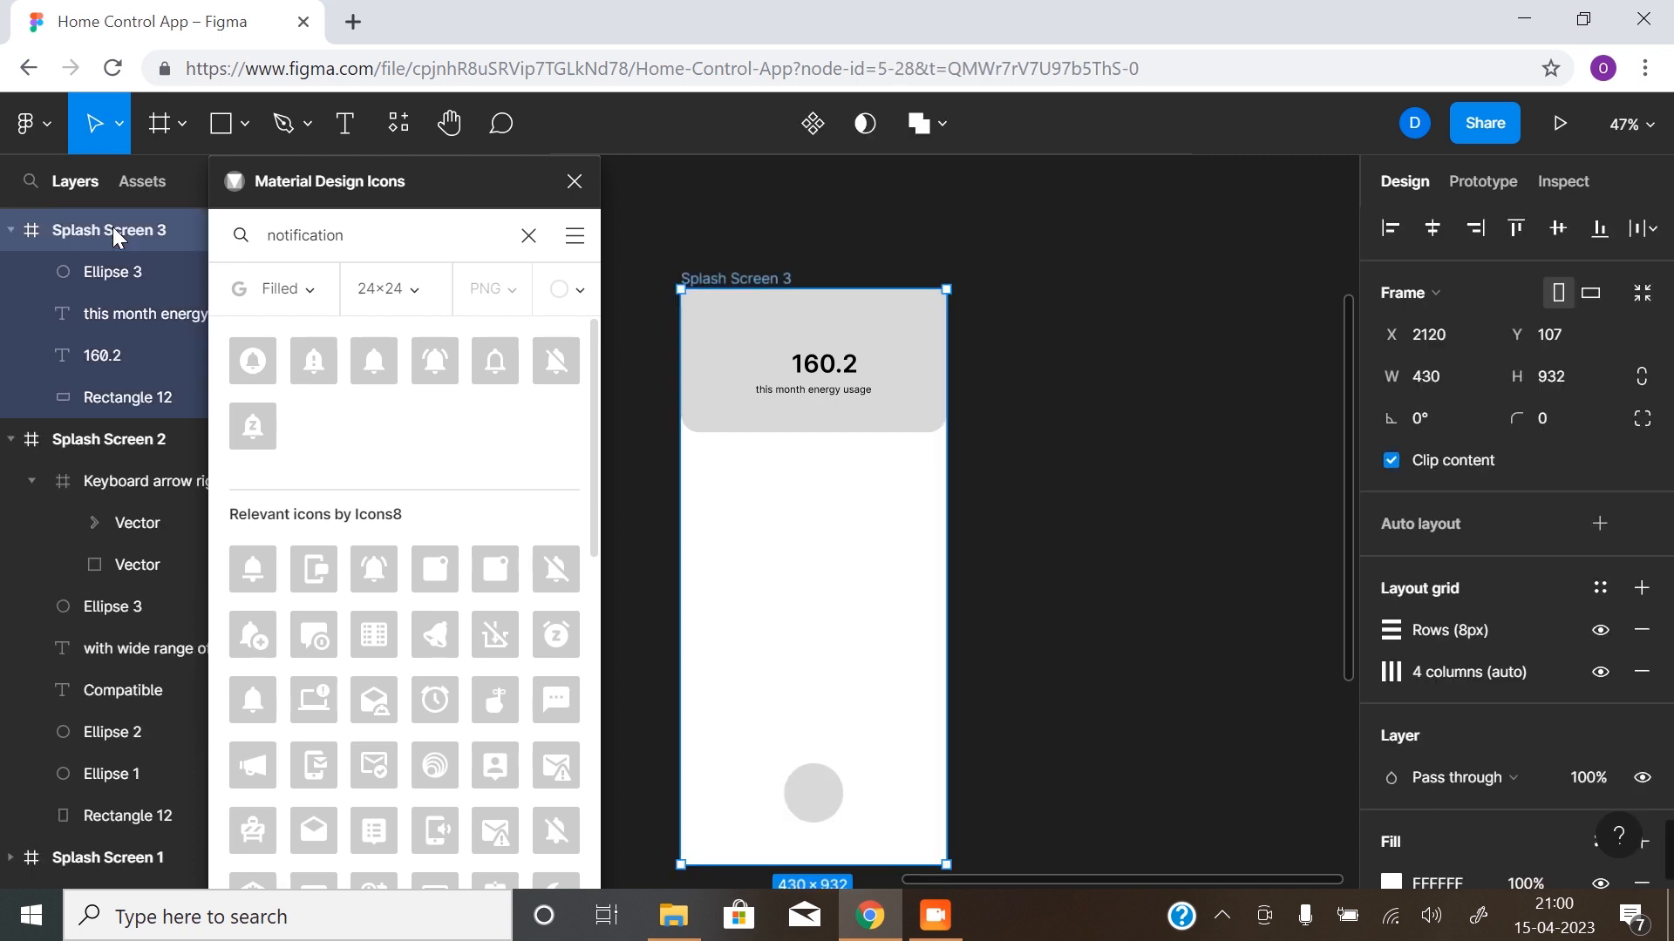
- Rename the Splash Screen 3 frame as "Home Screen"
double_click(767, 279)
type("H")
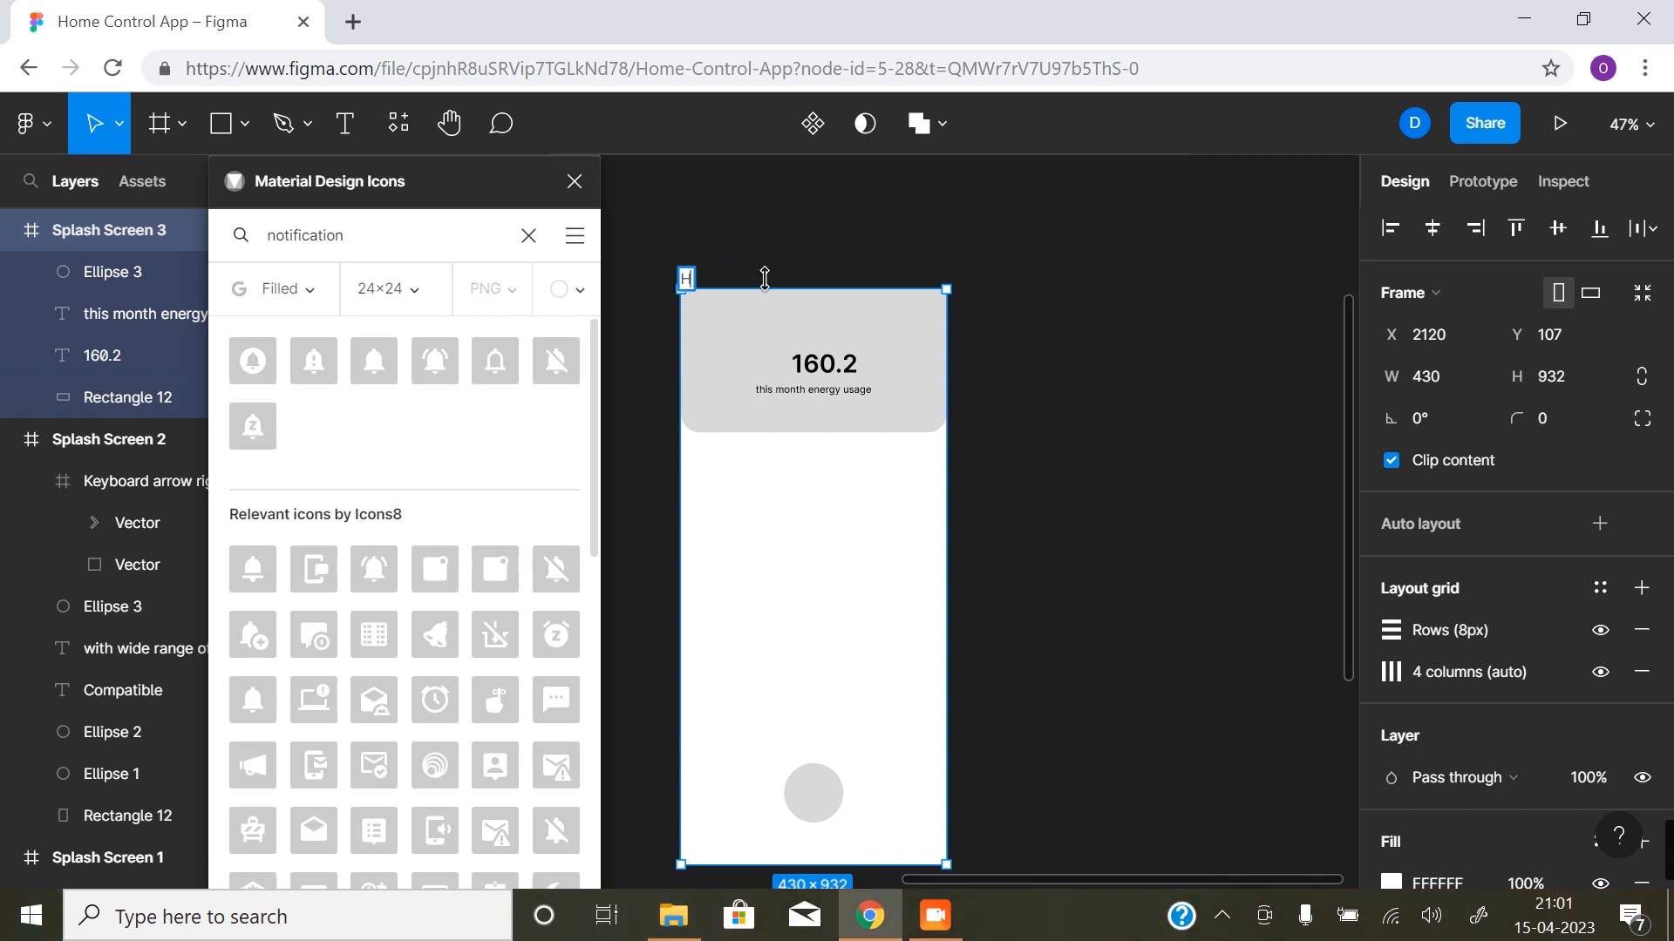
type("ome Screen")
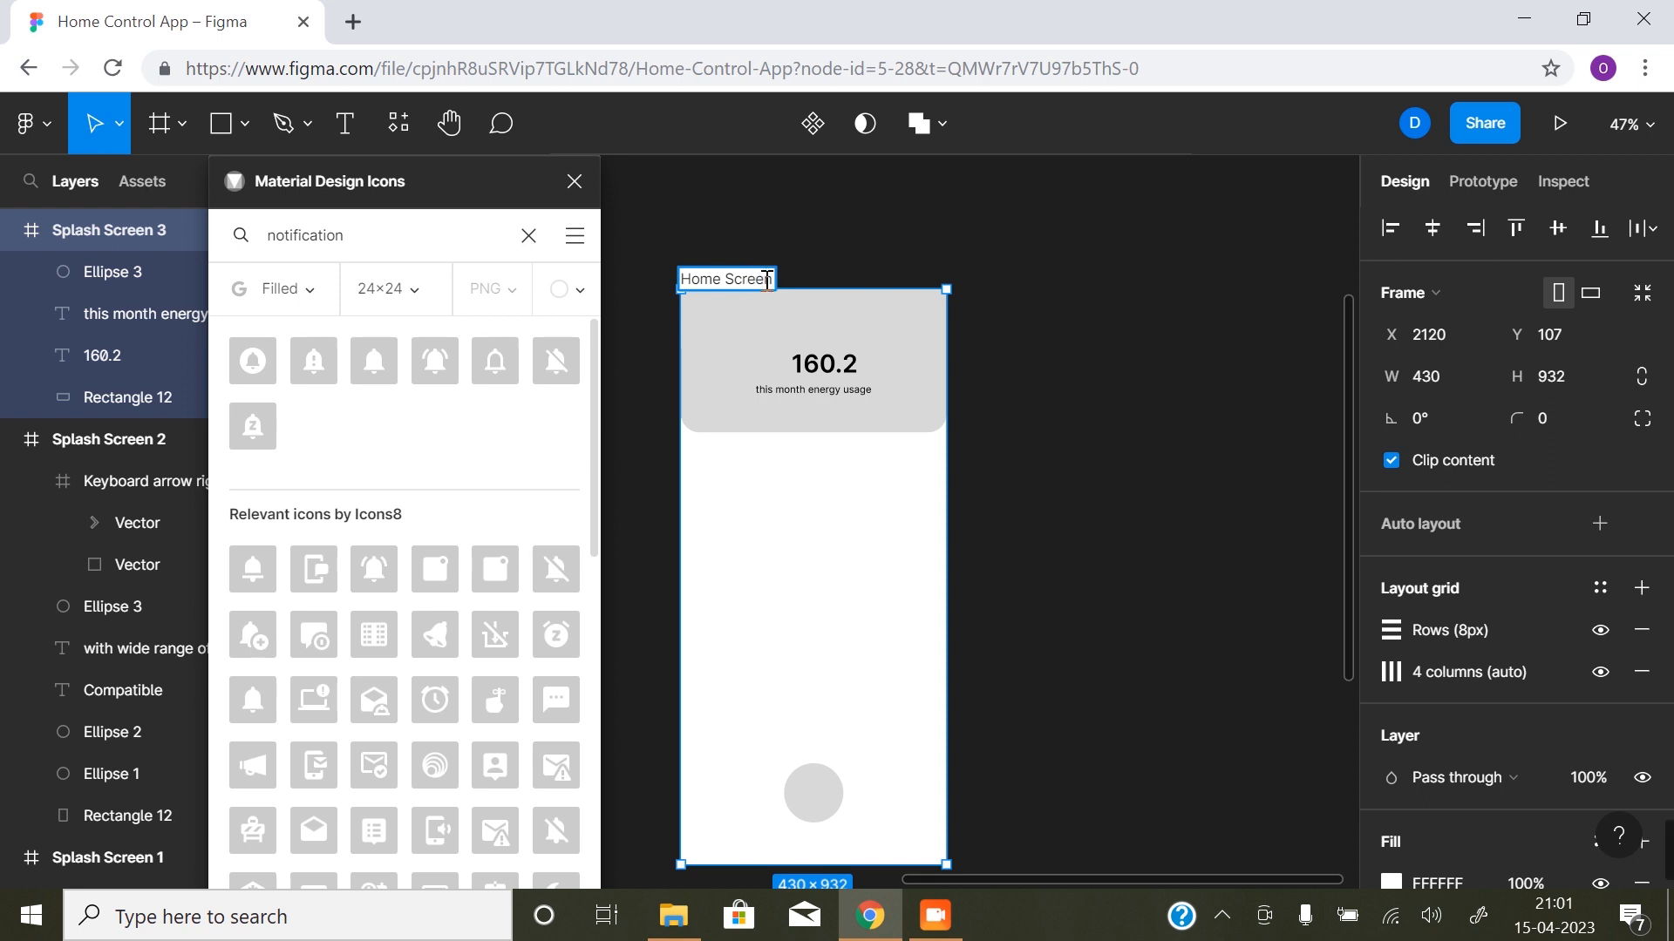
key("Return")
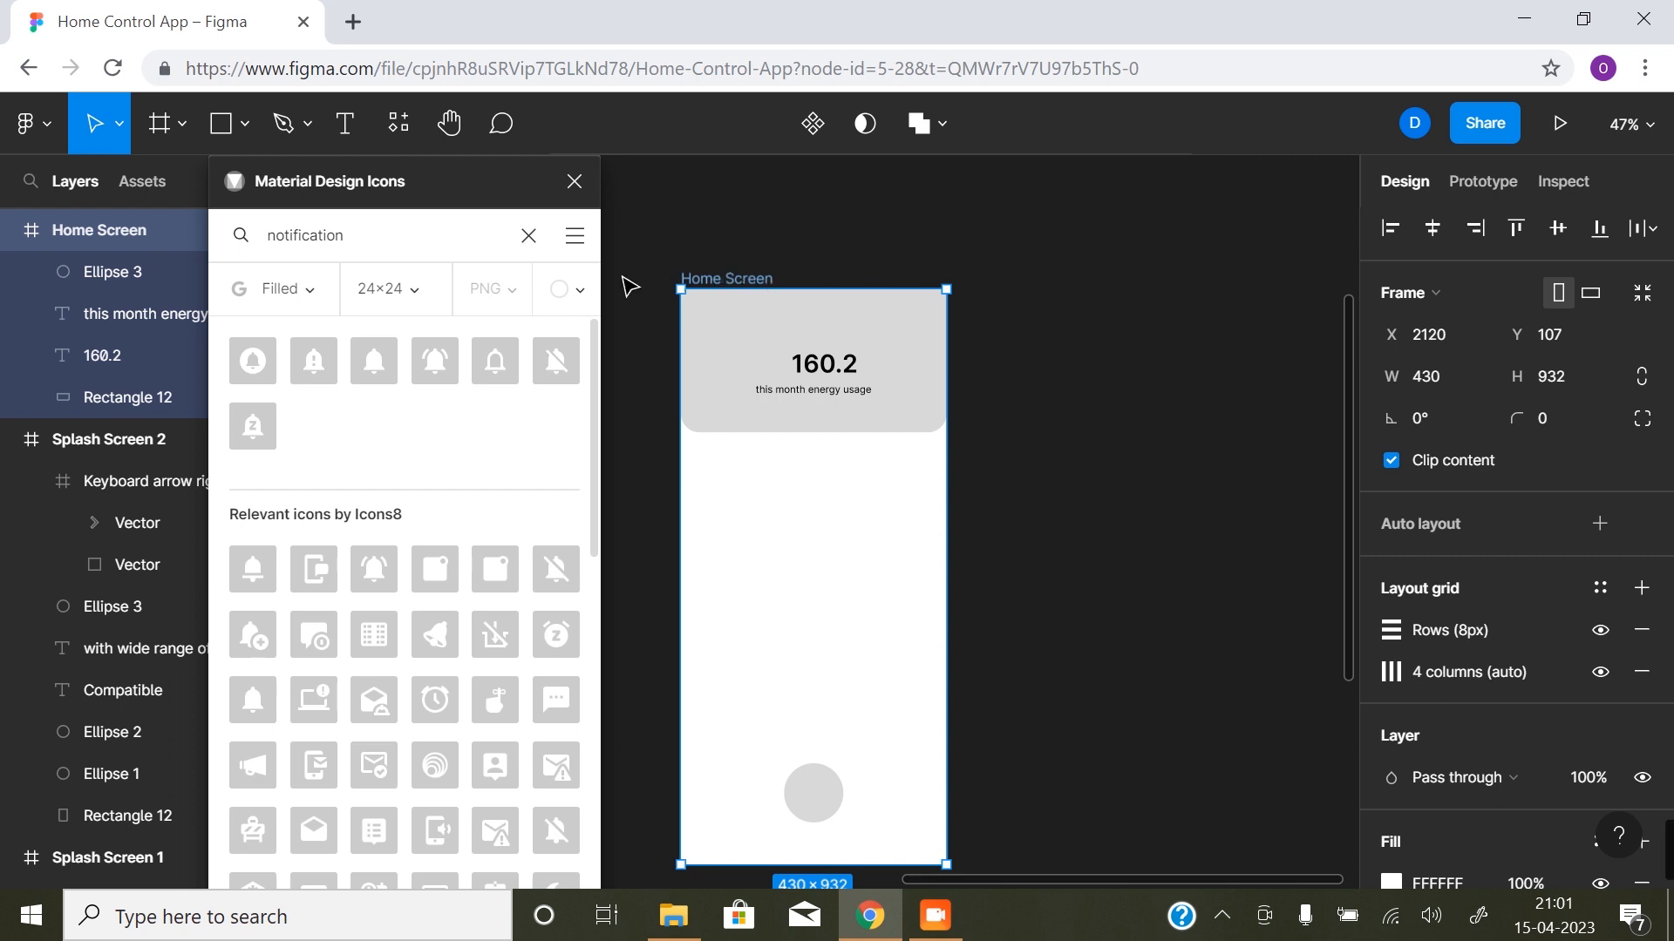
- Add the filled 24×24 Notifications bell icon to the Home Screen frame and place it in the upper right of the grey header
left_click(370, 359)
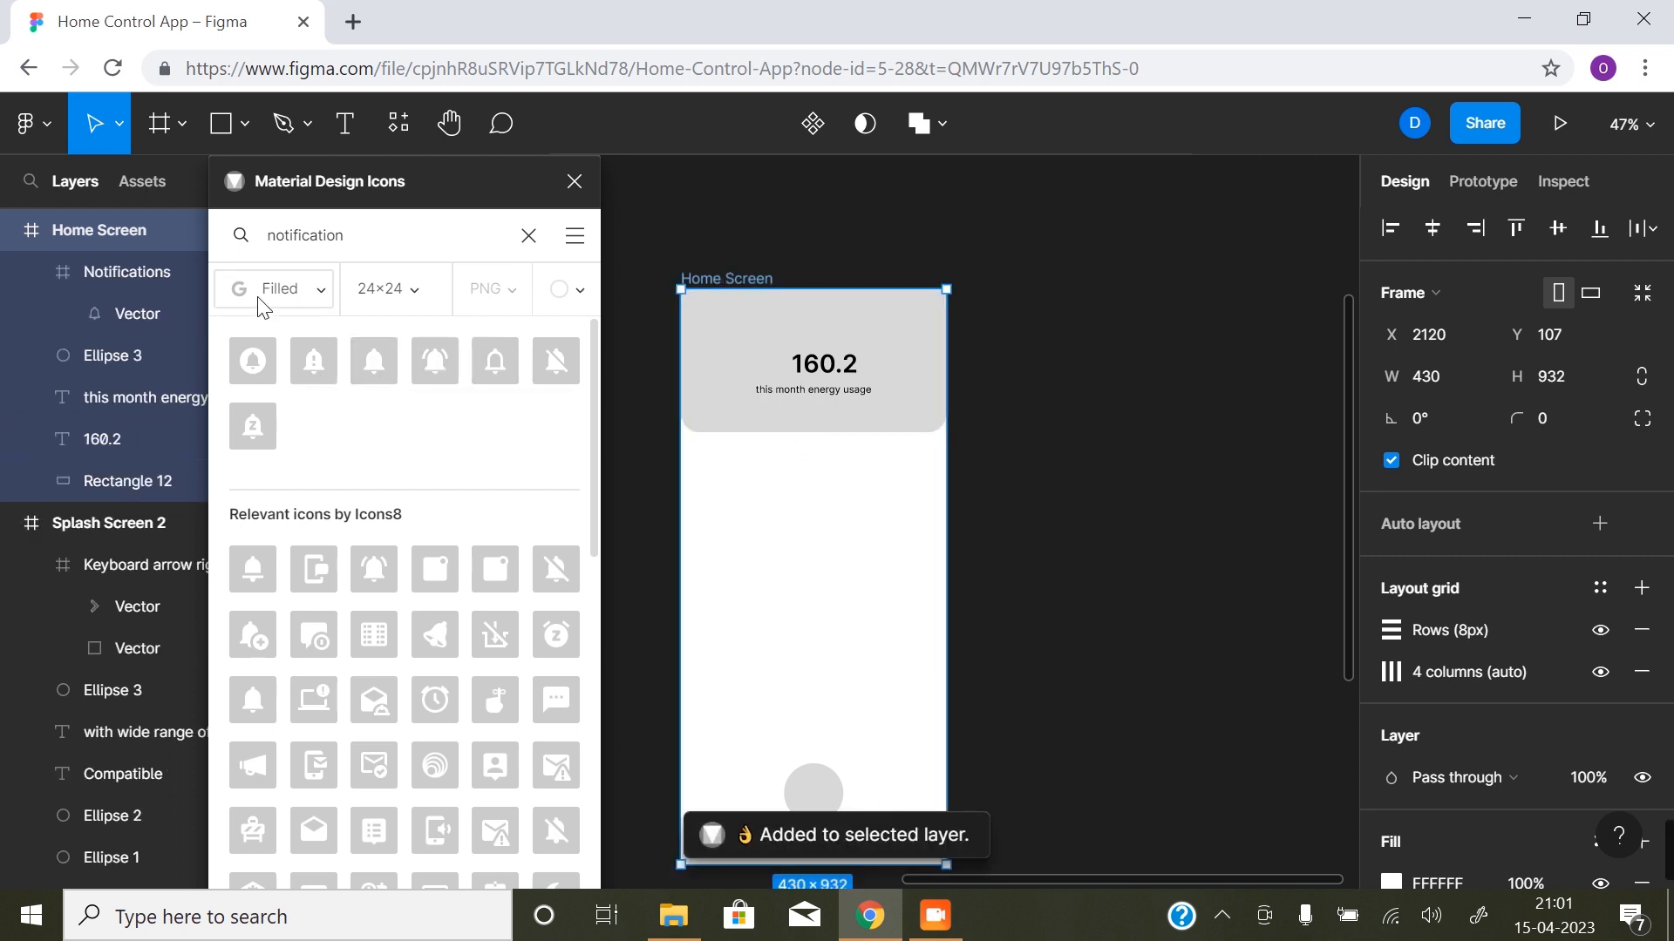
left_click(155, 272)
left_click_drag(820, 582, 906, 336)
left_click(1019, 471)
- Find the Settings gear with the search term "setting", add it to the Home Screen frame and place it just right of the bell
left_click_drag(346, 245, 261, 244)
type("setting")
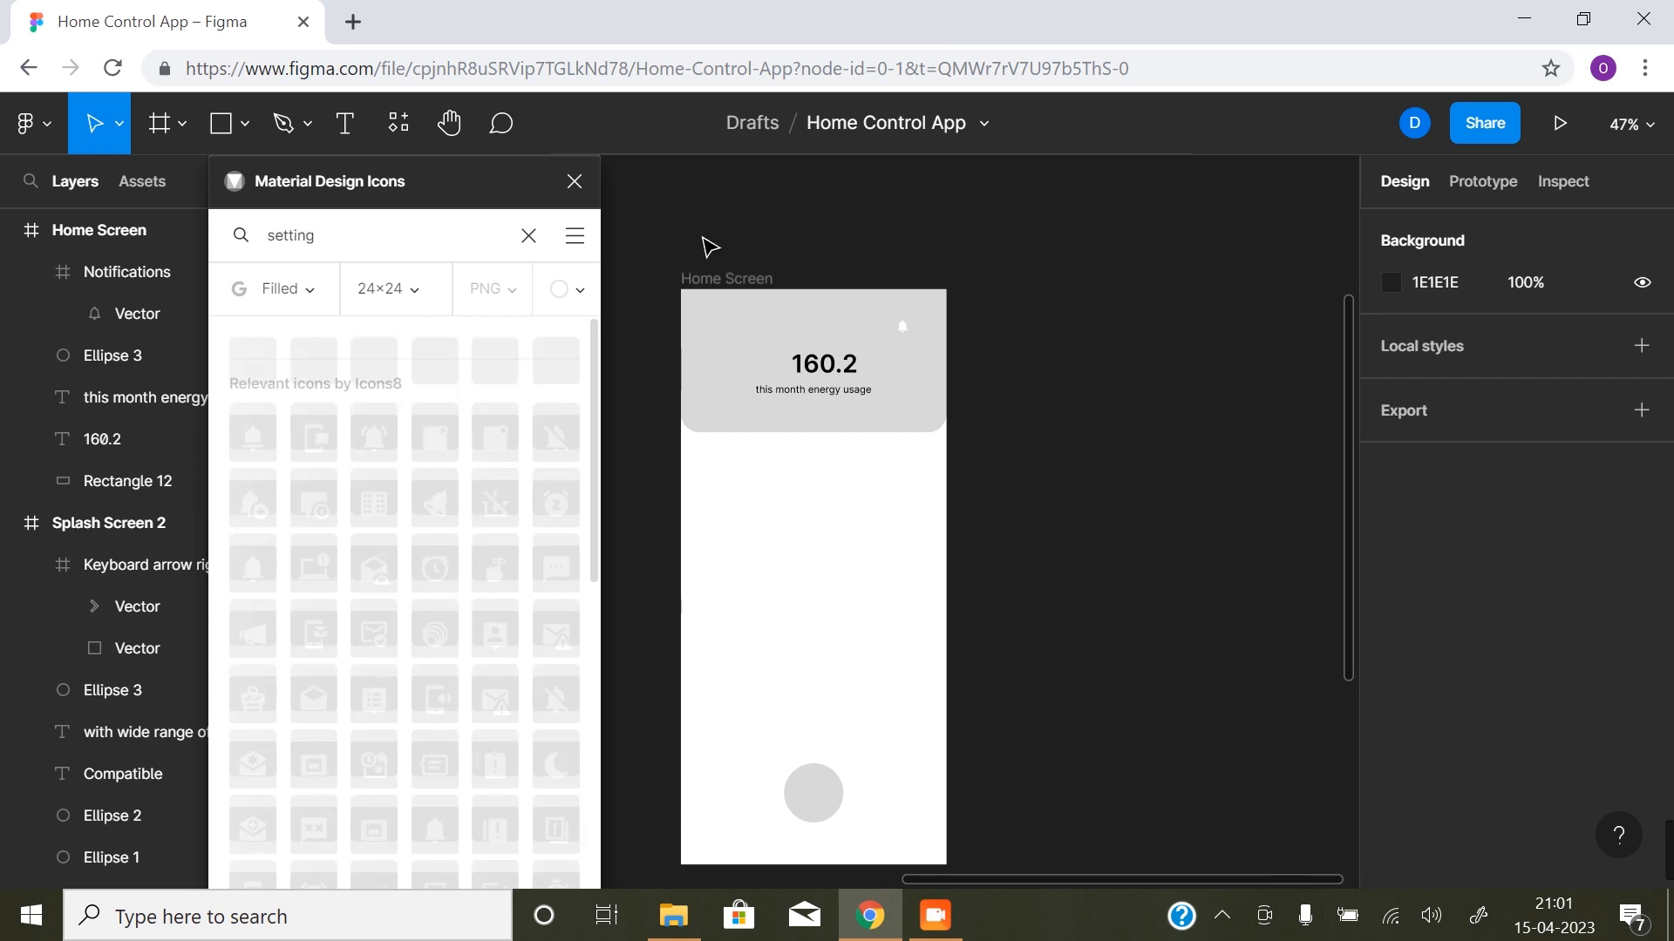
left_click(728, 278)
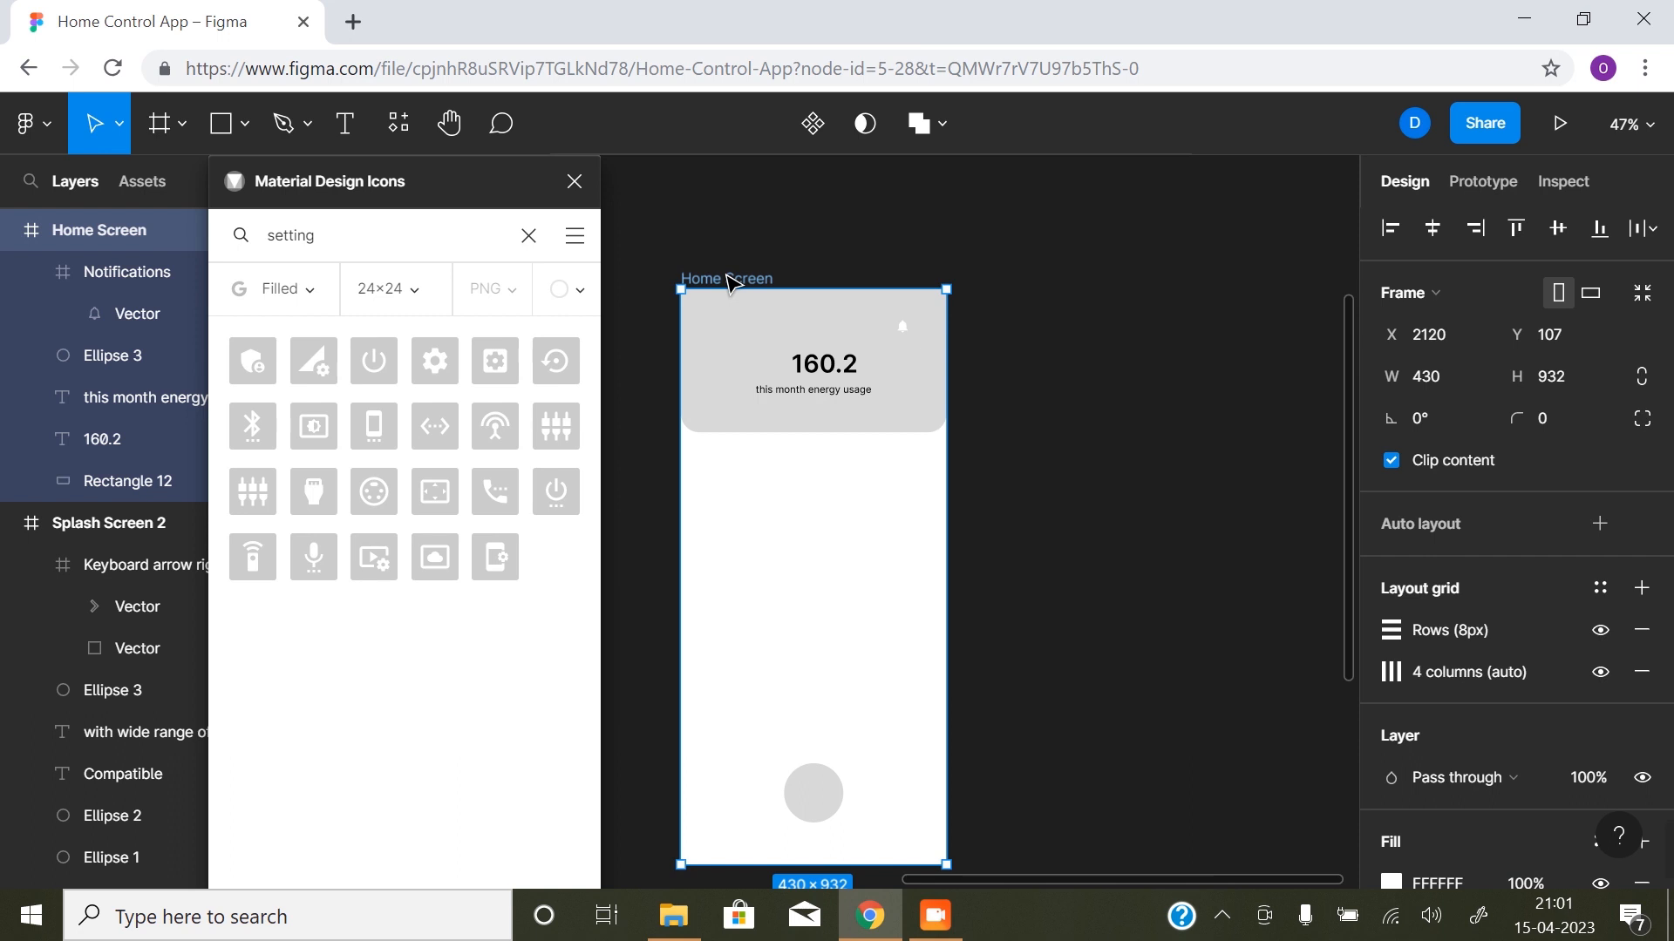
left_click(439, 354)
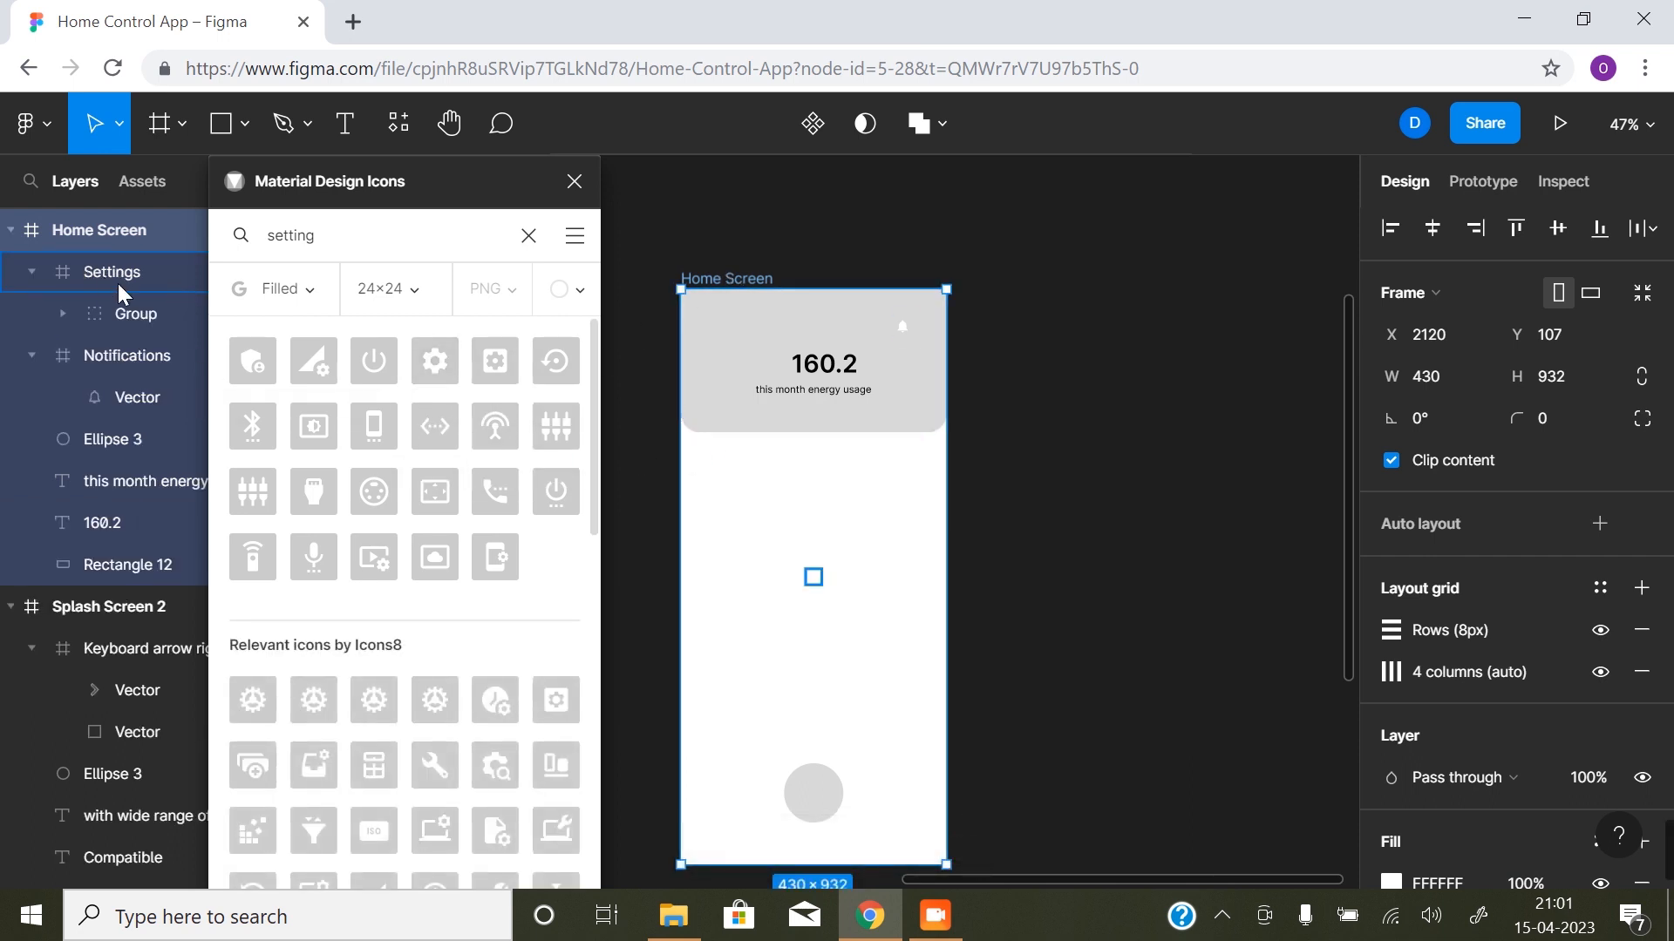
left_click(83, 273)
left_click_drag(820, 584, 922, 333)
left_click(1106, 567)
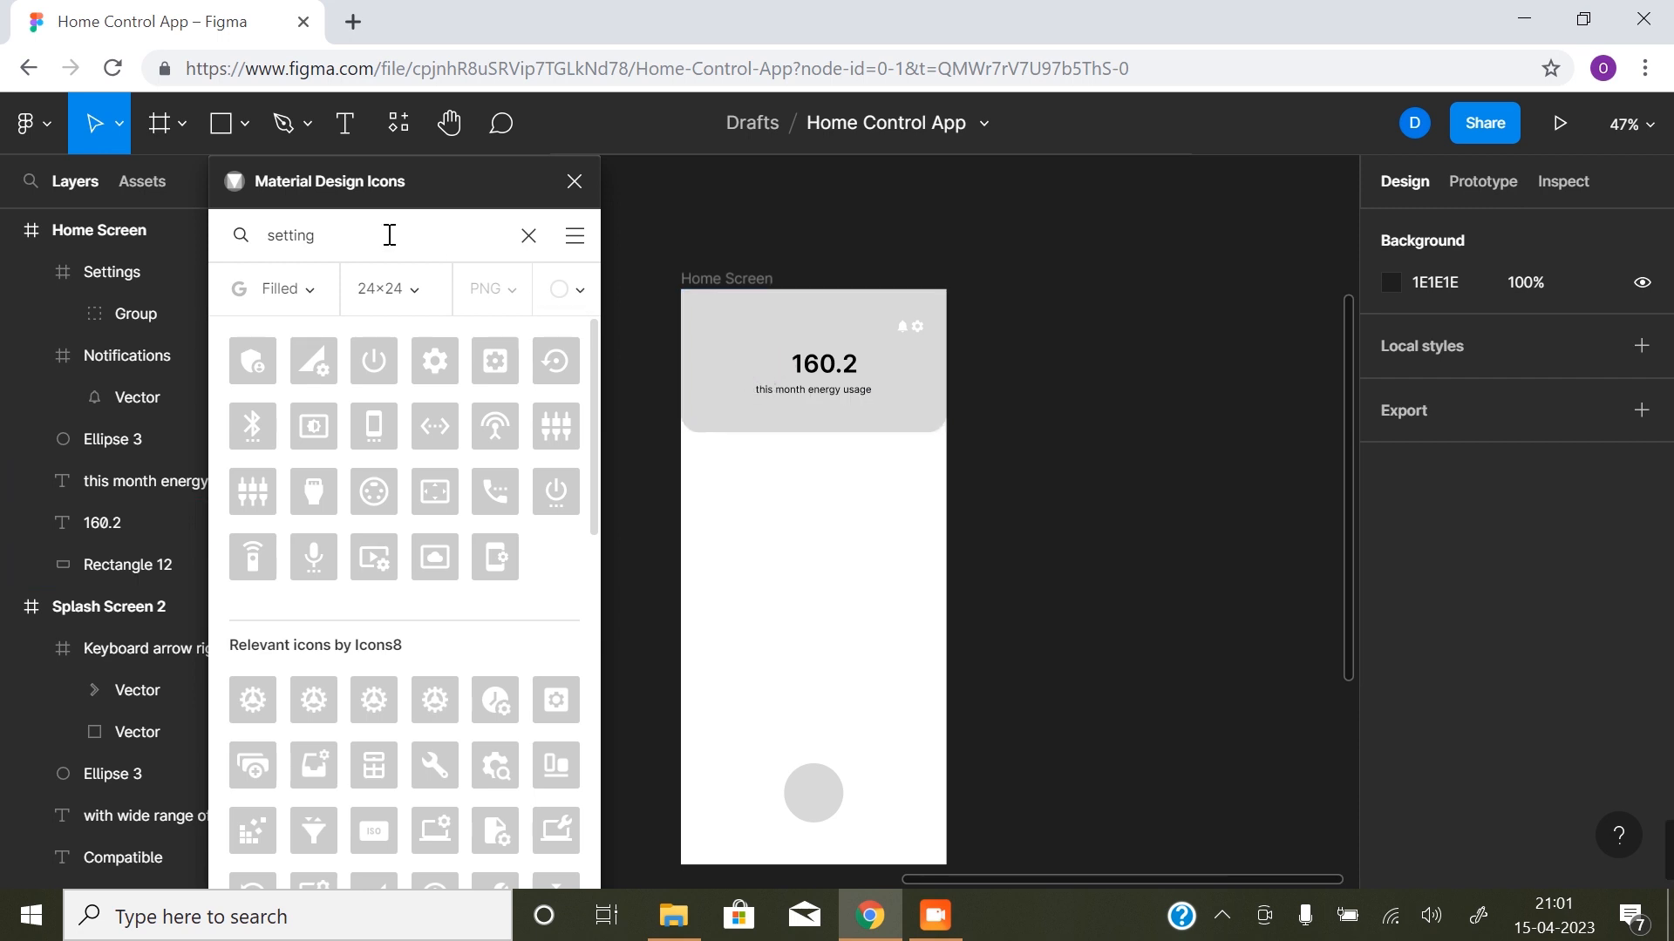
- Search the icon library for "prediction"
left_click_drag(355, 236, 265, 228)
type("prediction")
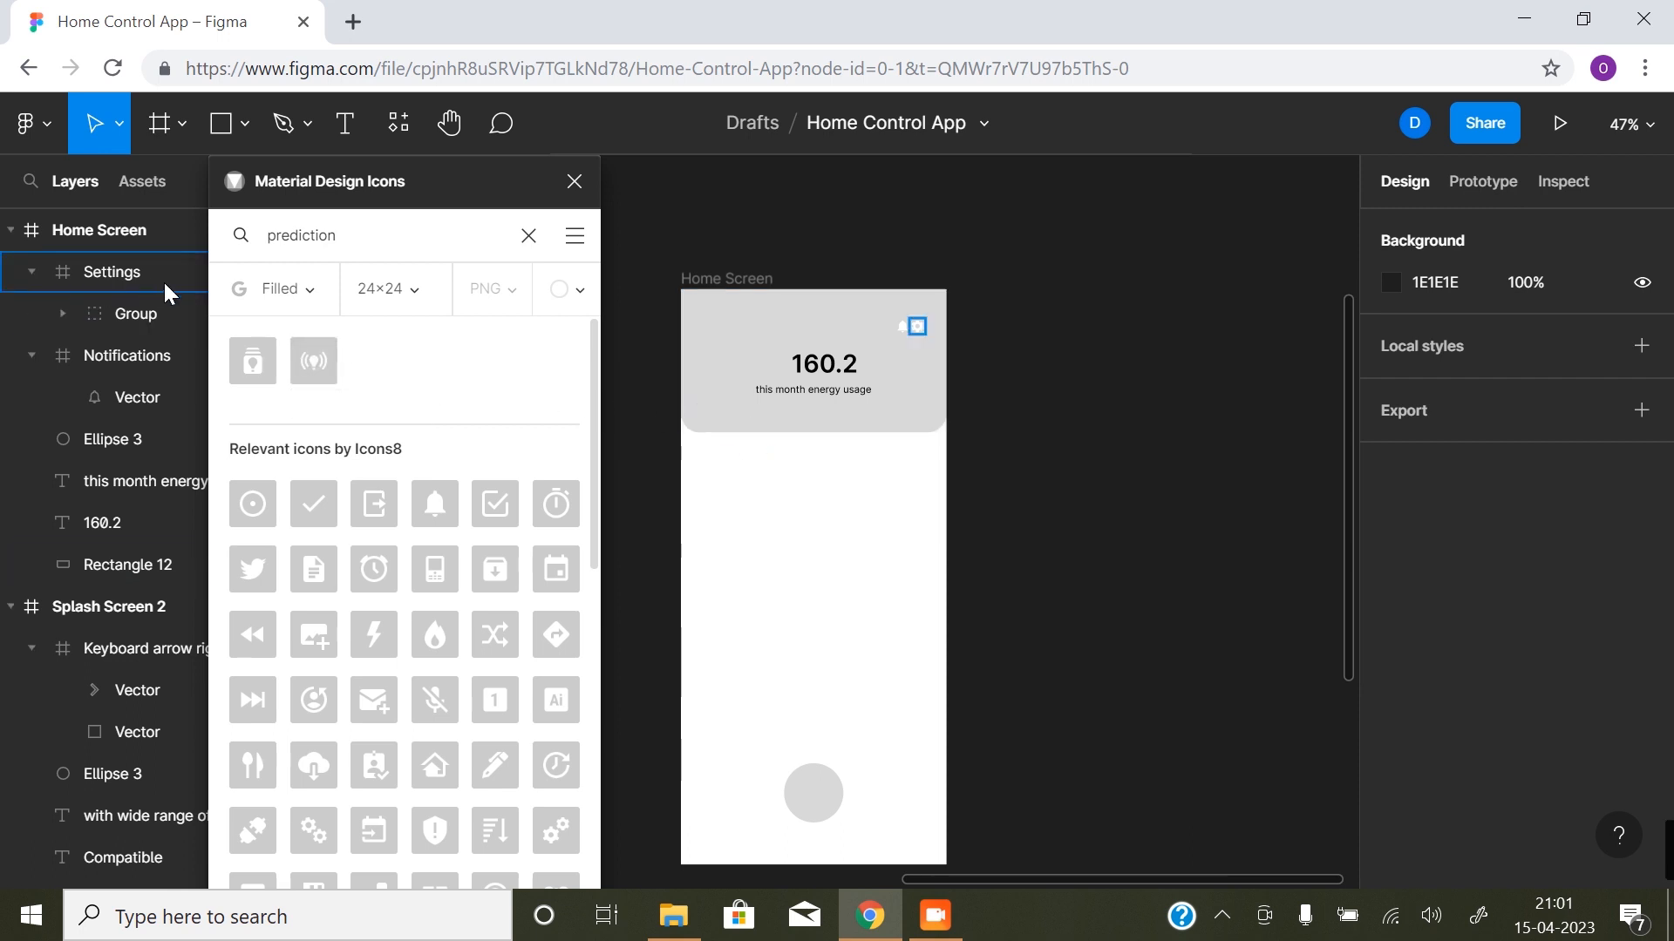
- Delete the Online prediction icon frame that sits outside the Home Screen frame
scroll(139, 300, "up", 1)
left_click(122, 235)
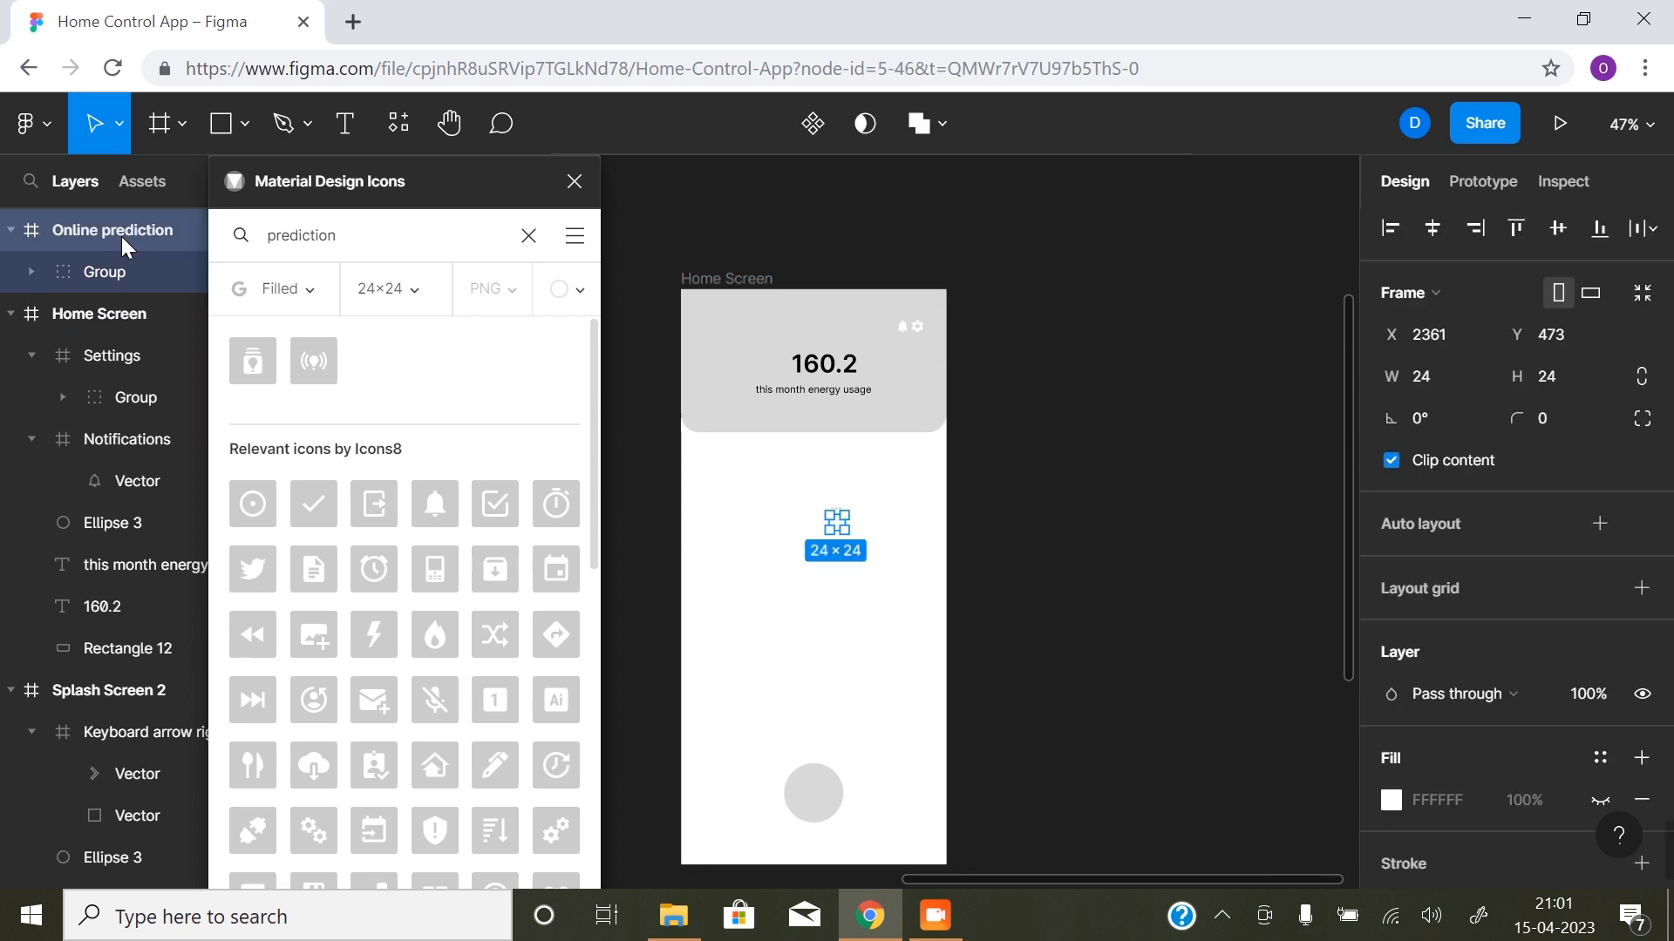
key("Delete")
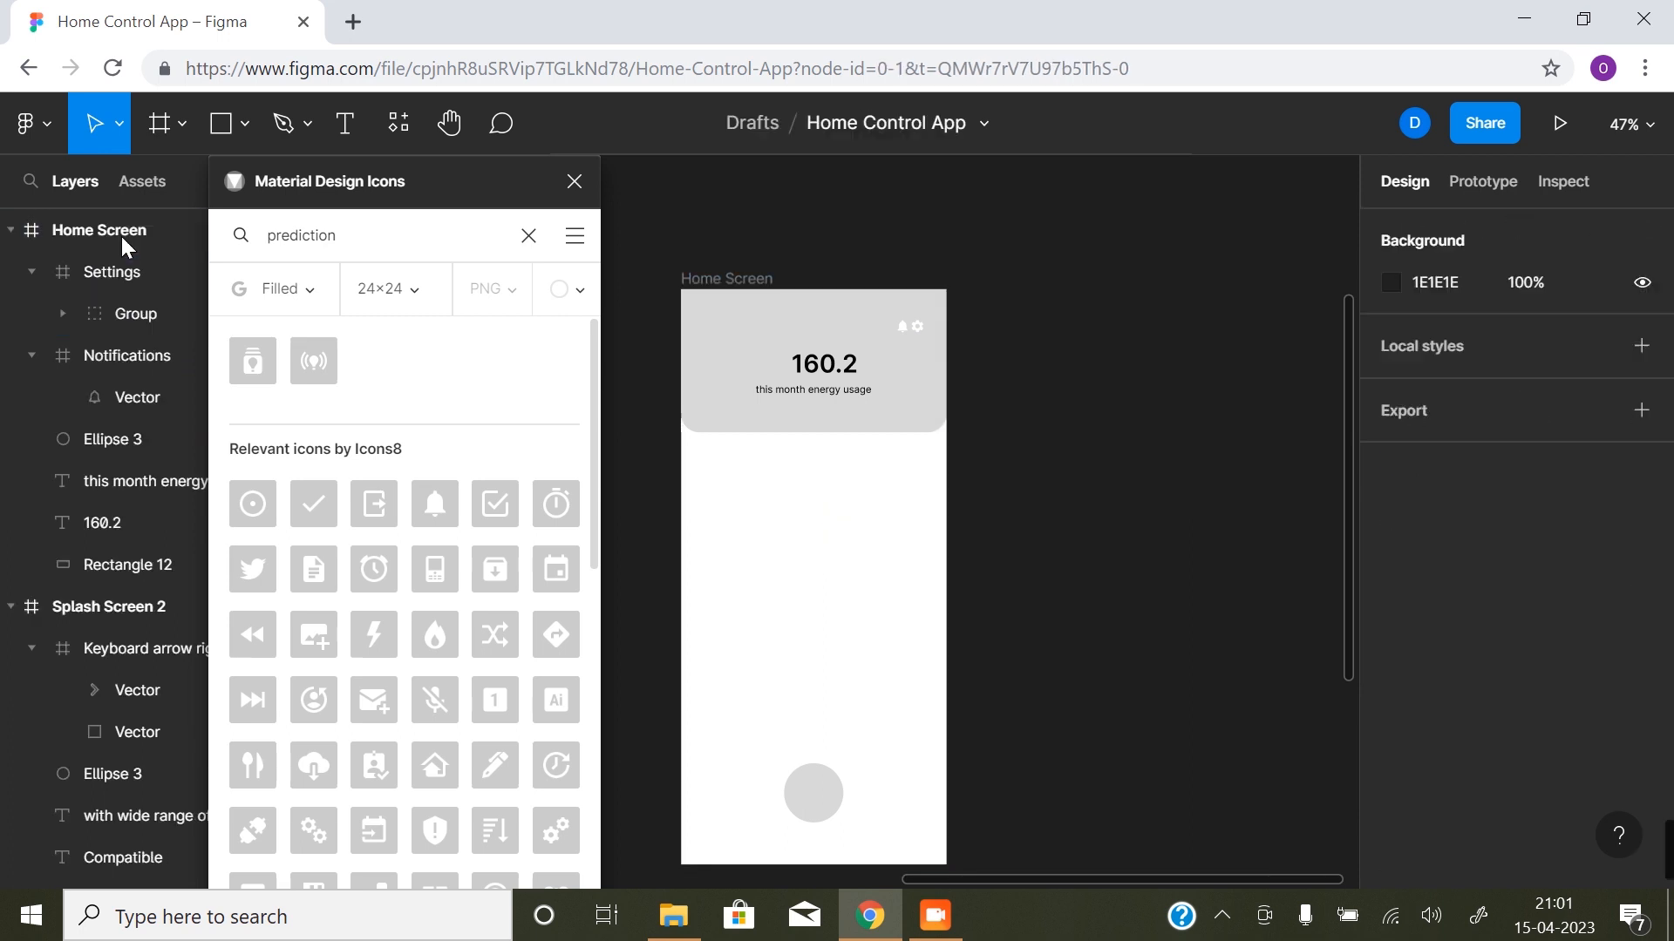
- Add the Online prediction icon inside the Home Screen frame, move it left of the "160.2" headline to X 143, Y 111, and close the plugin
left_click(771, 277)
left_click(313, 360)
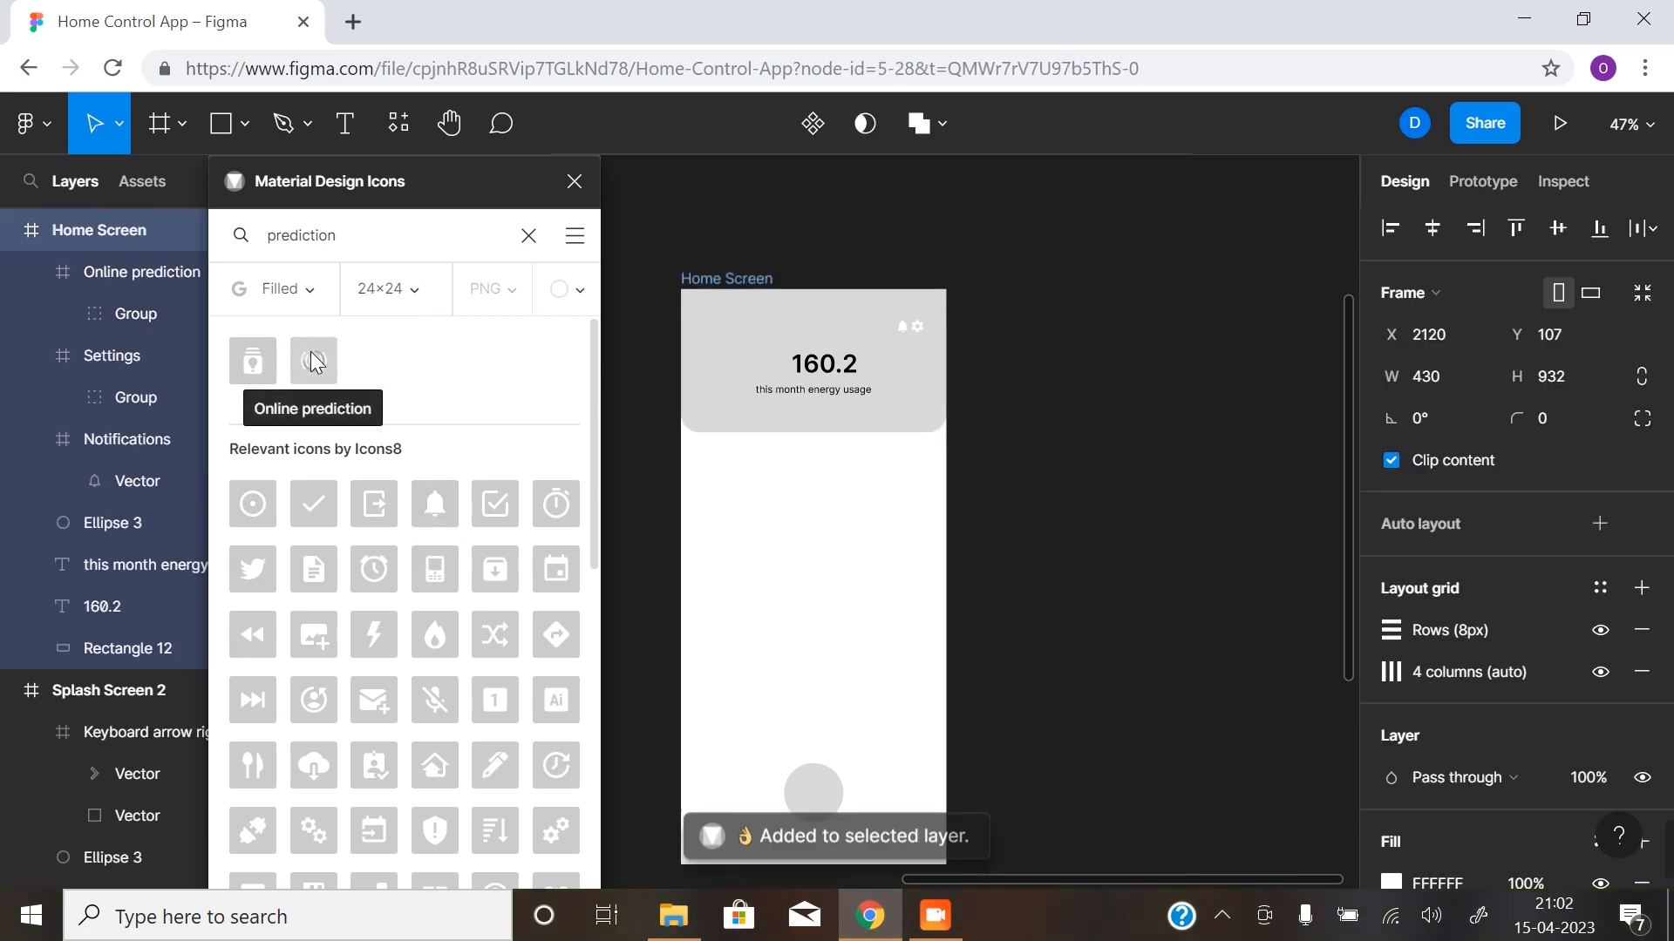
left_click(136, 275)
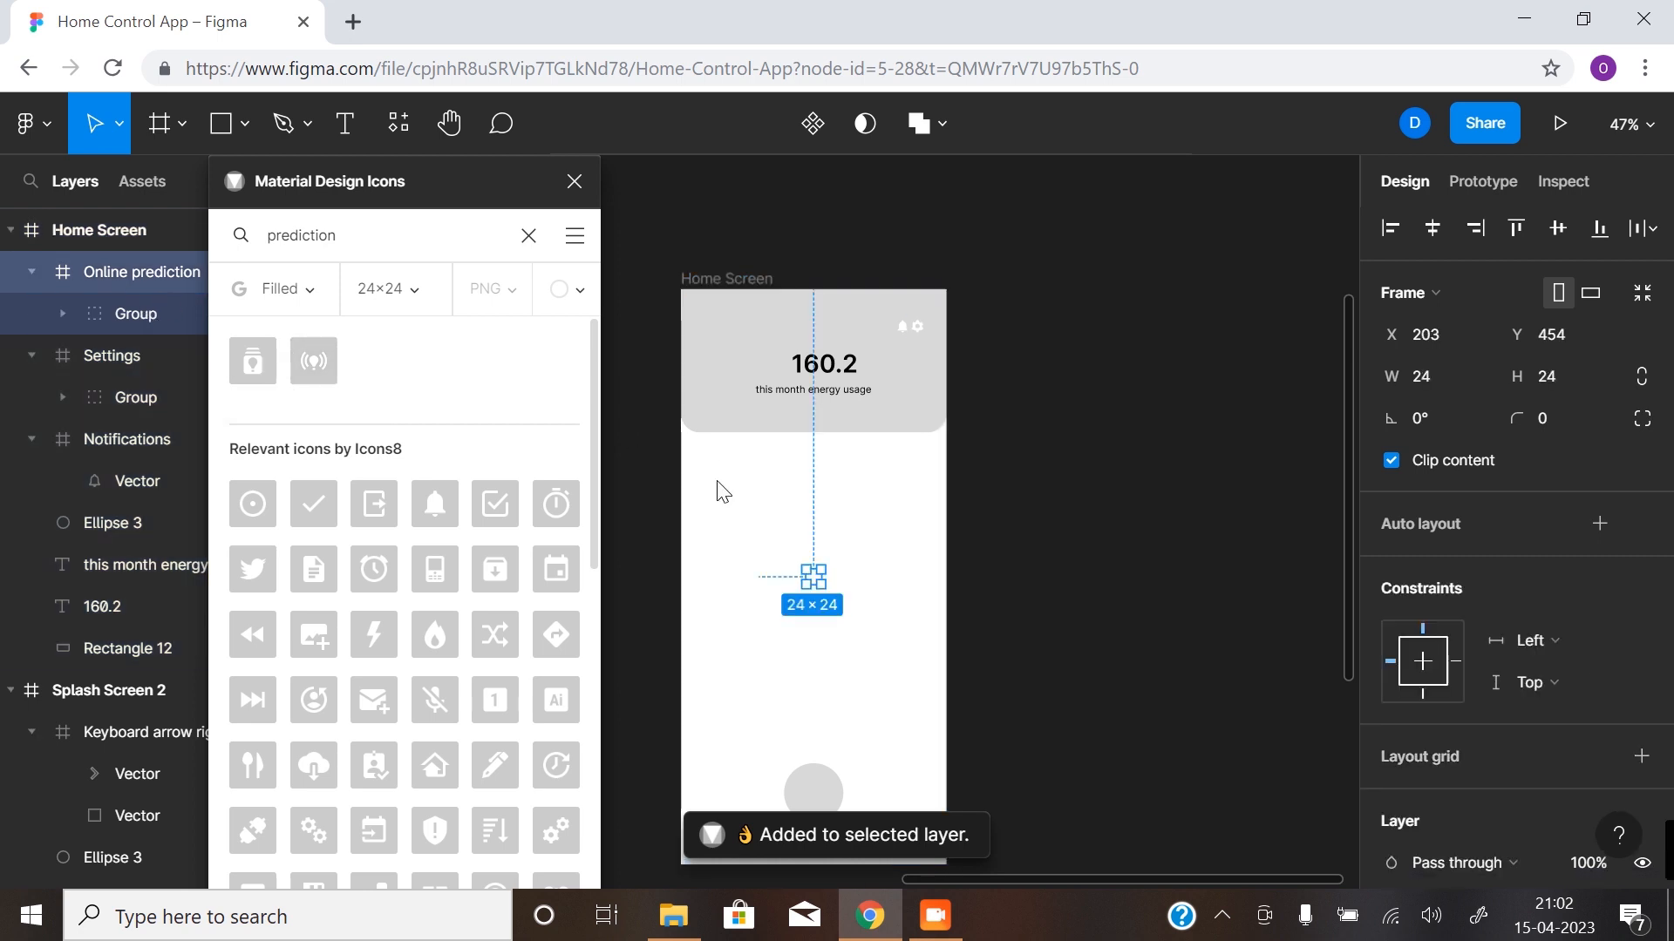
left_click_drag(809, 574, 774, 365)
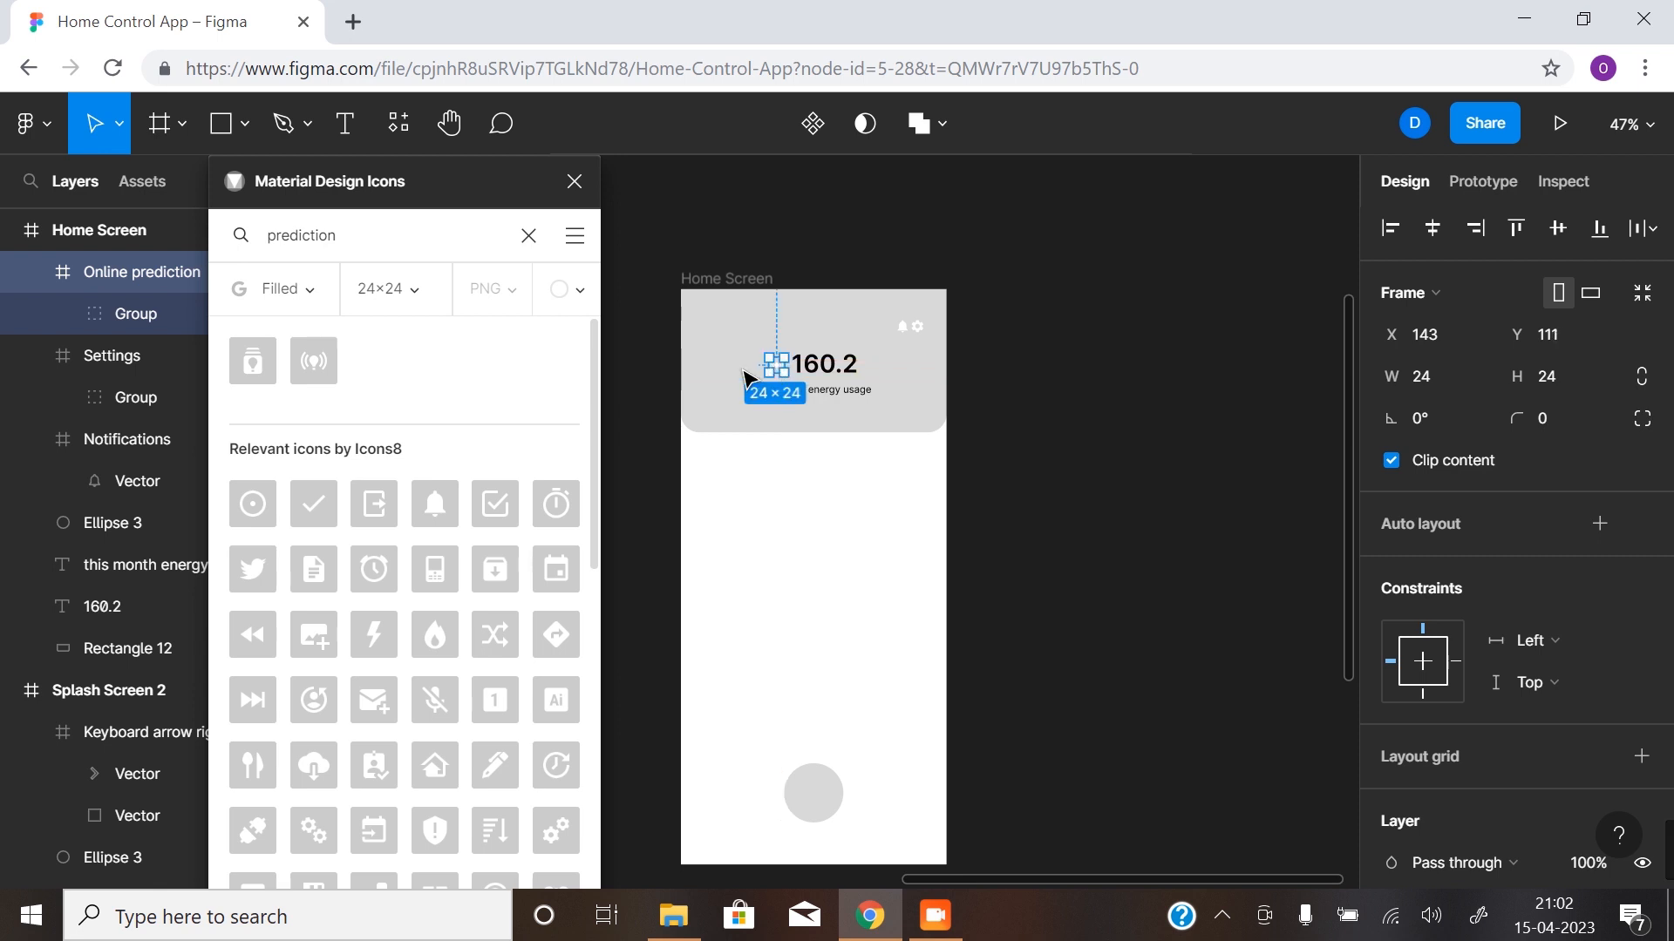
left_click(573, 181)
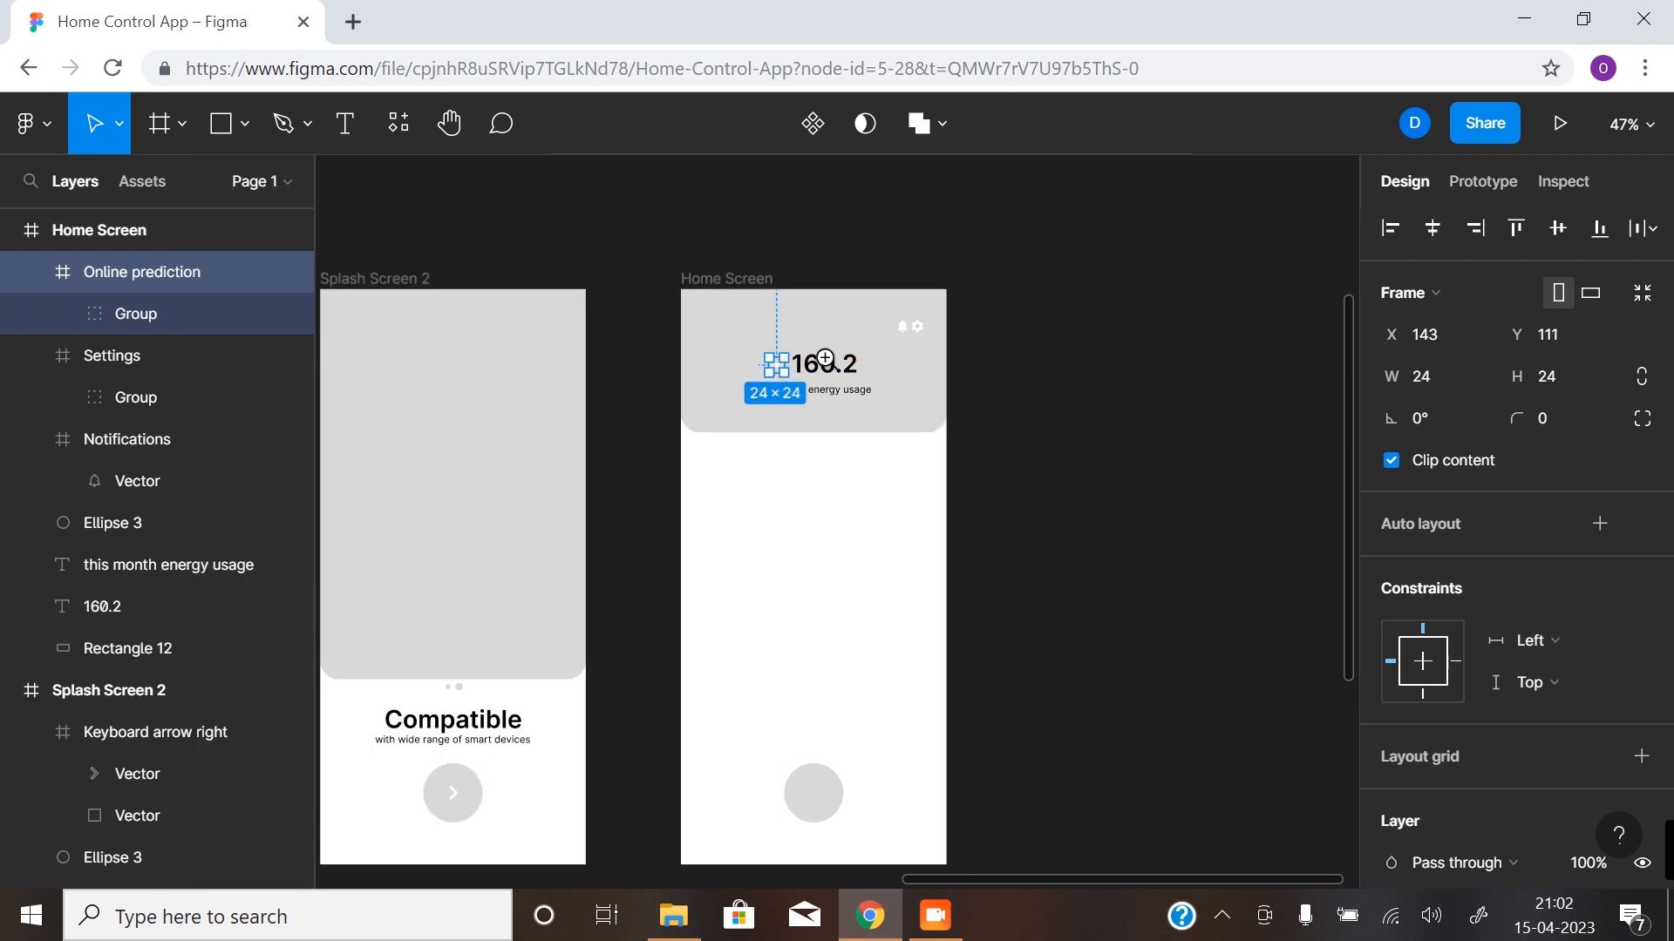
- Resize the Online prediction icon to 48 × 48 with locked proportions and move it to X 121, Y 96 beside the headline
scroll(777, 364, "up", 10)
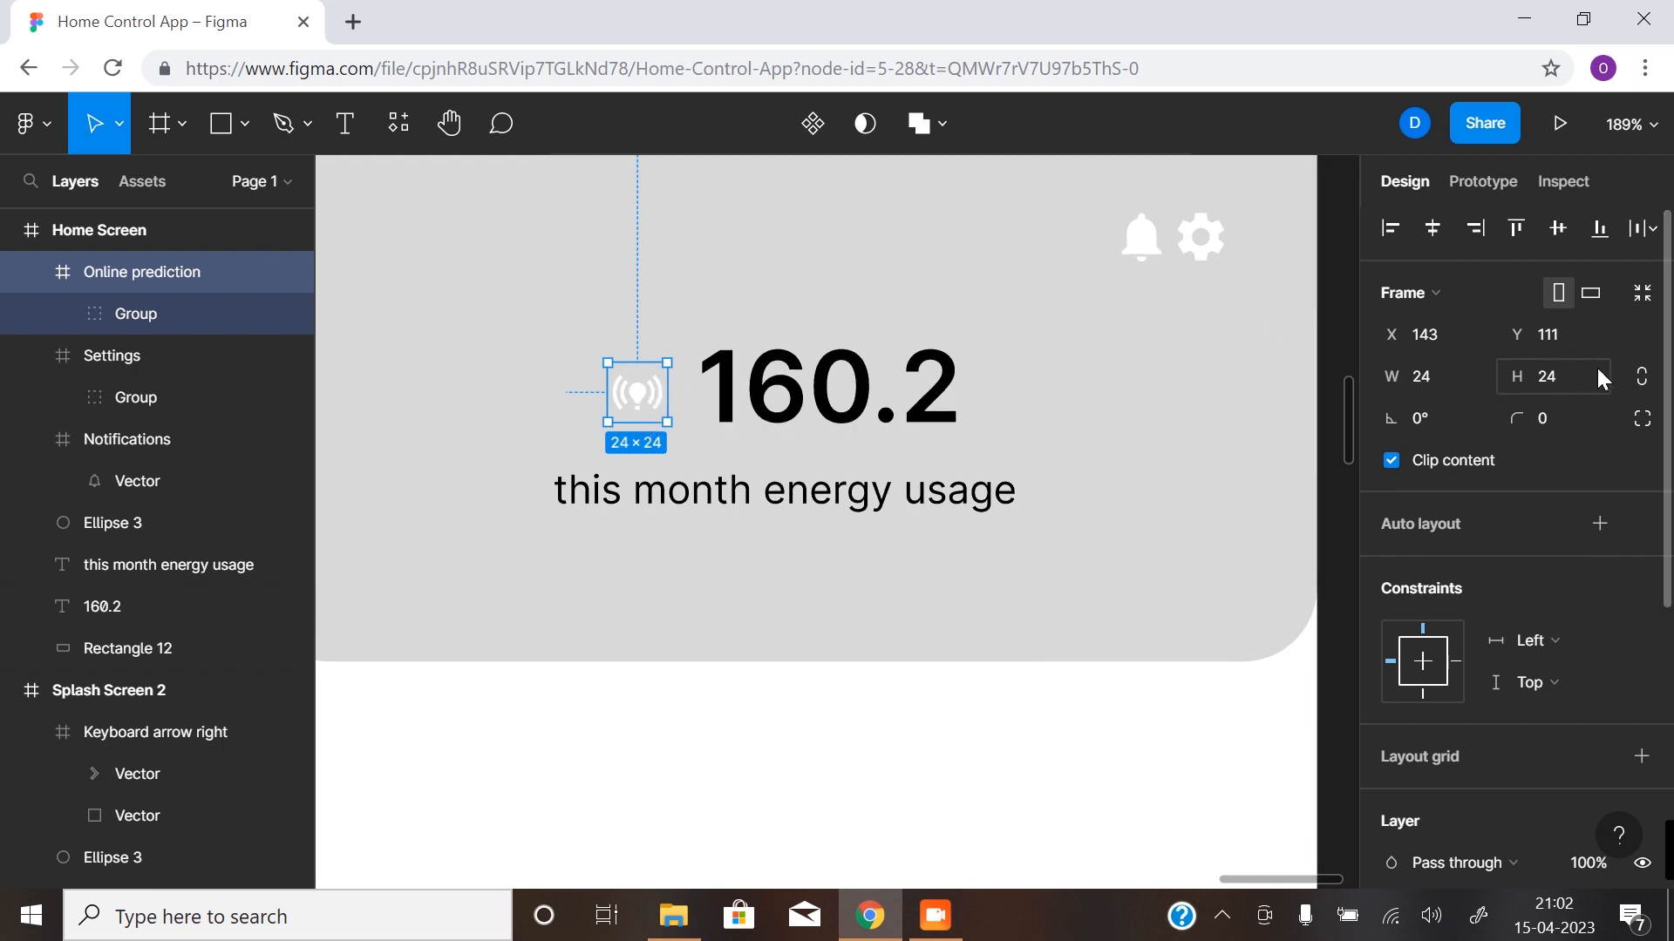
left_click(1642, 381)
left_click(1436, 382)
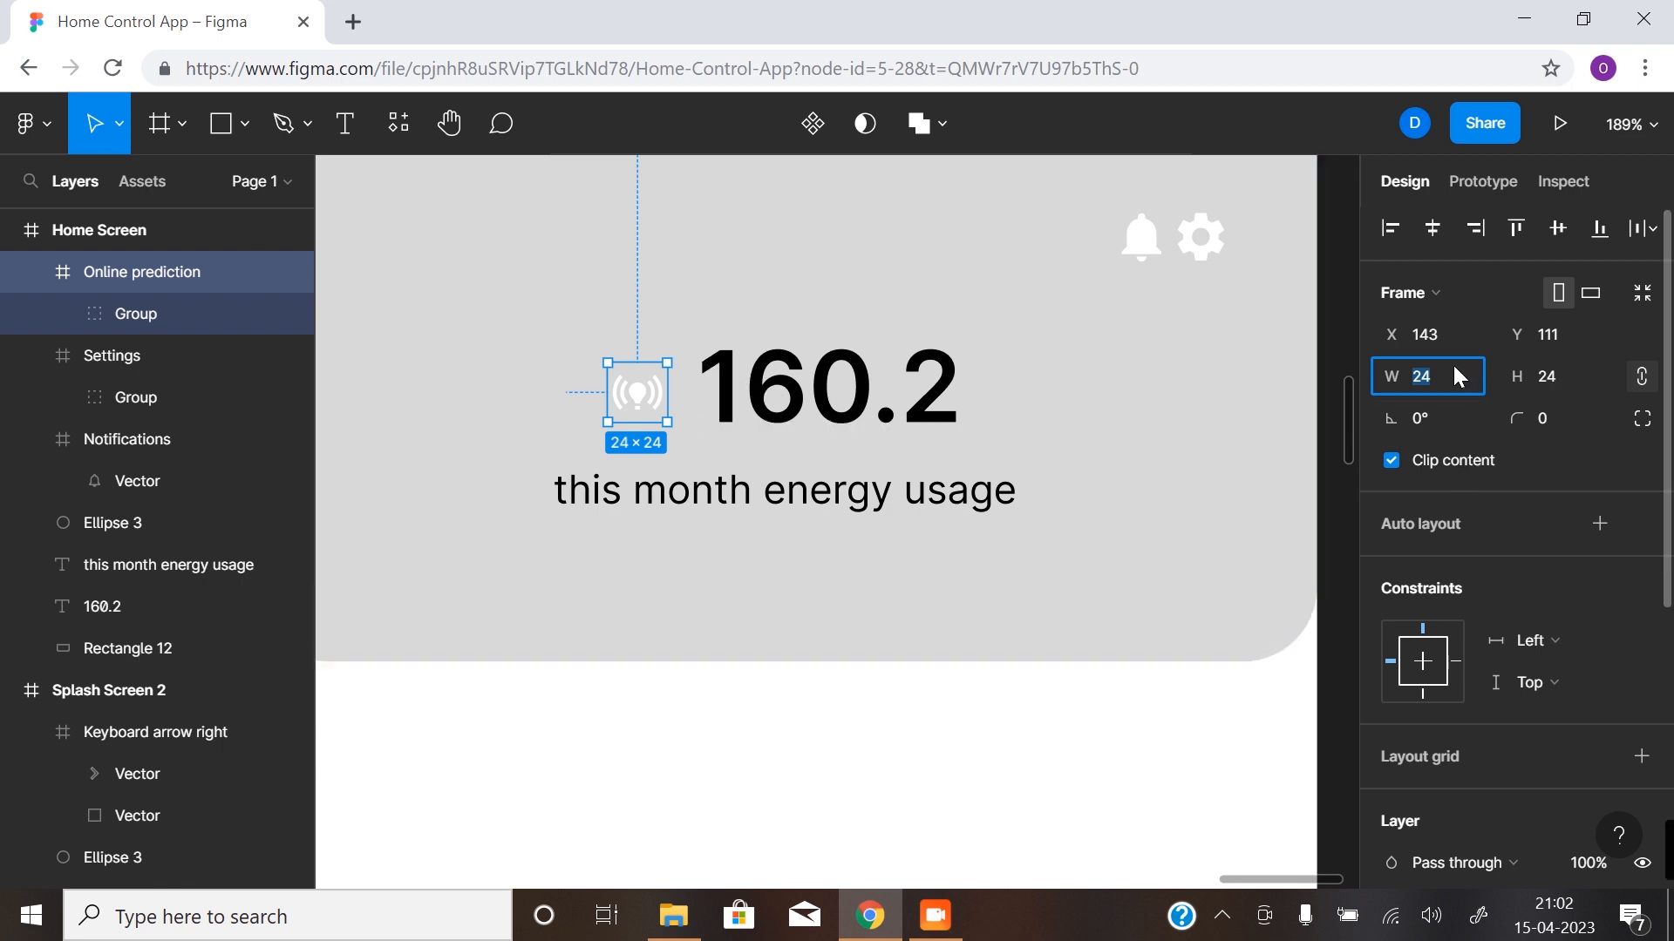
type("4")
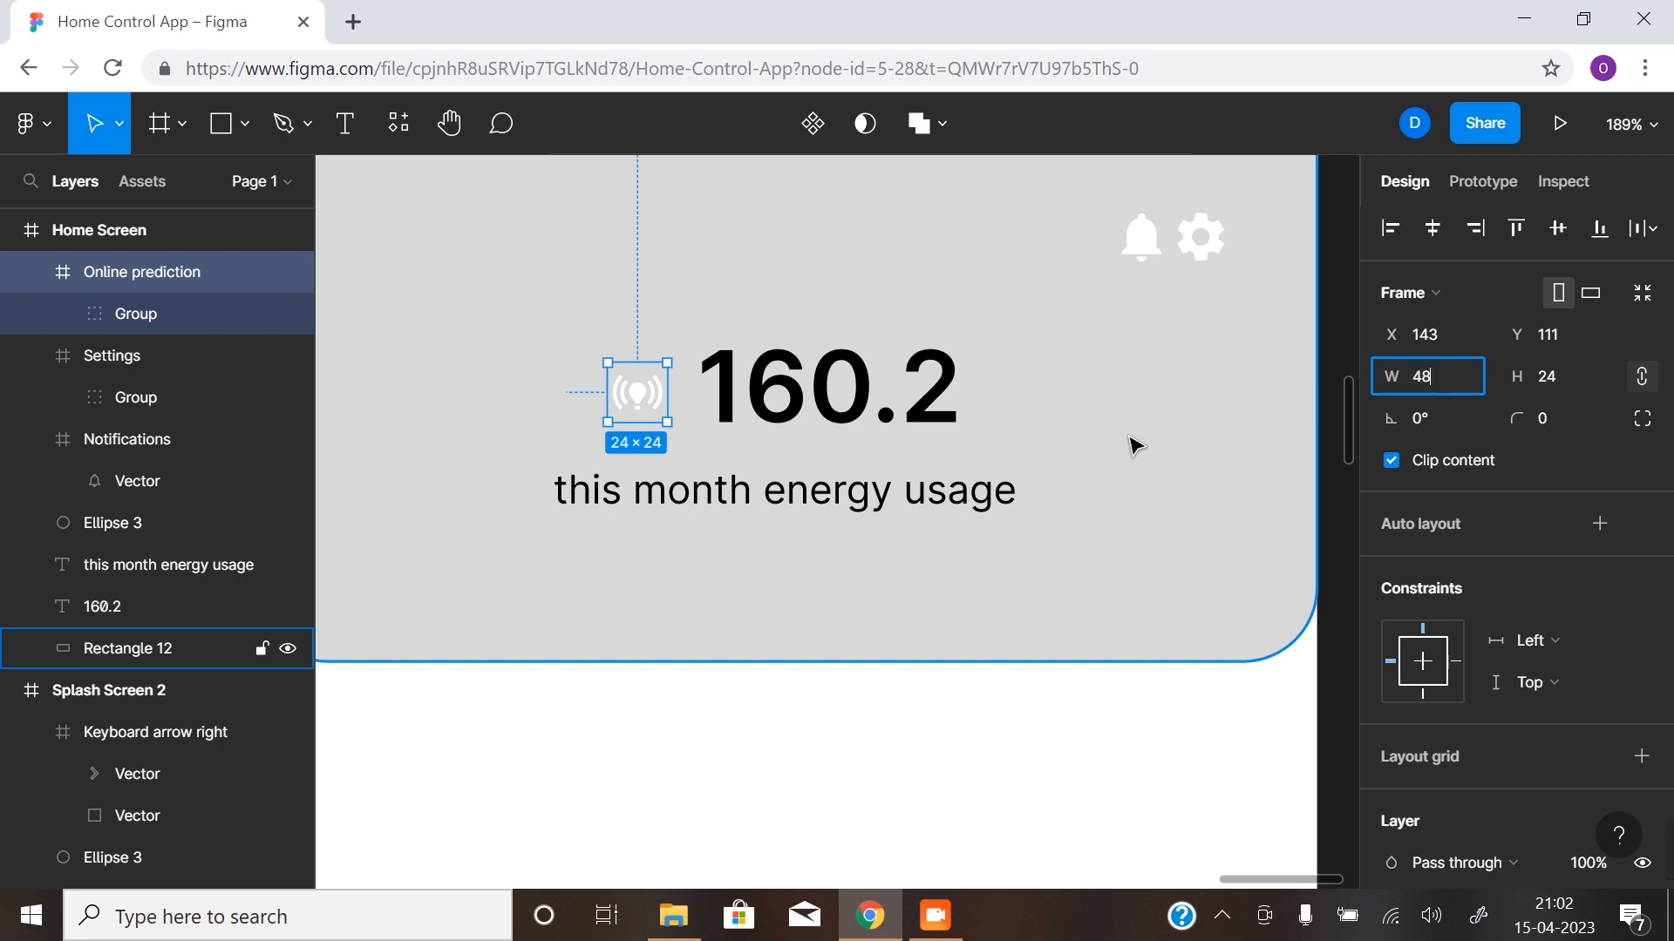
key("Return")
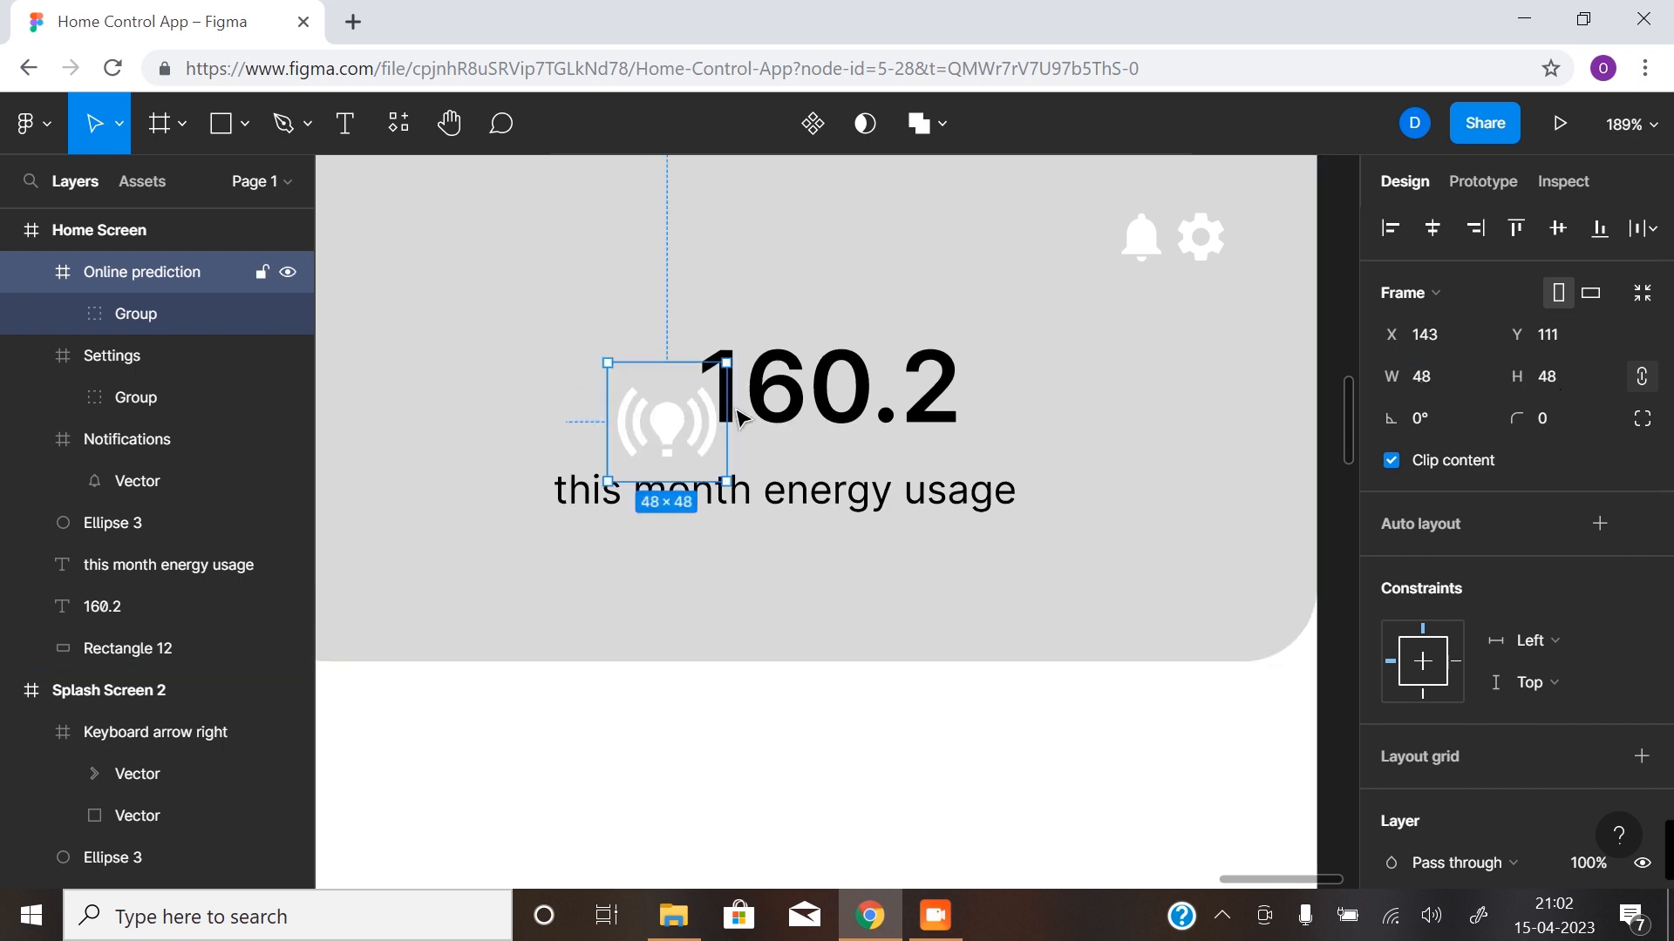
left_click_drag(669, 422, 635, 398)
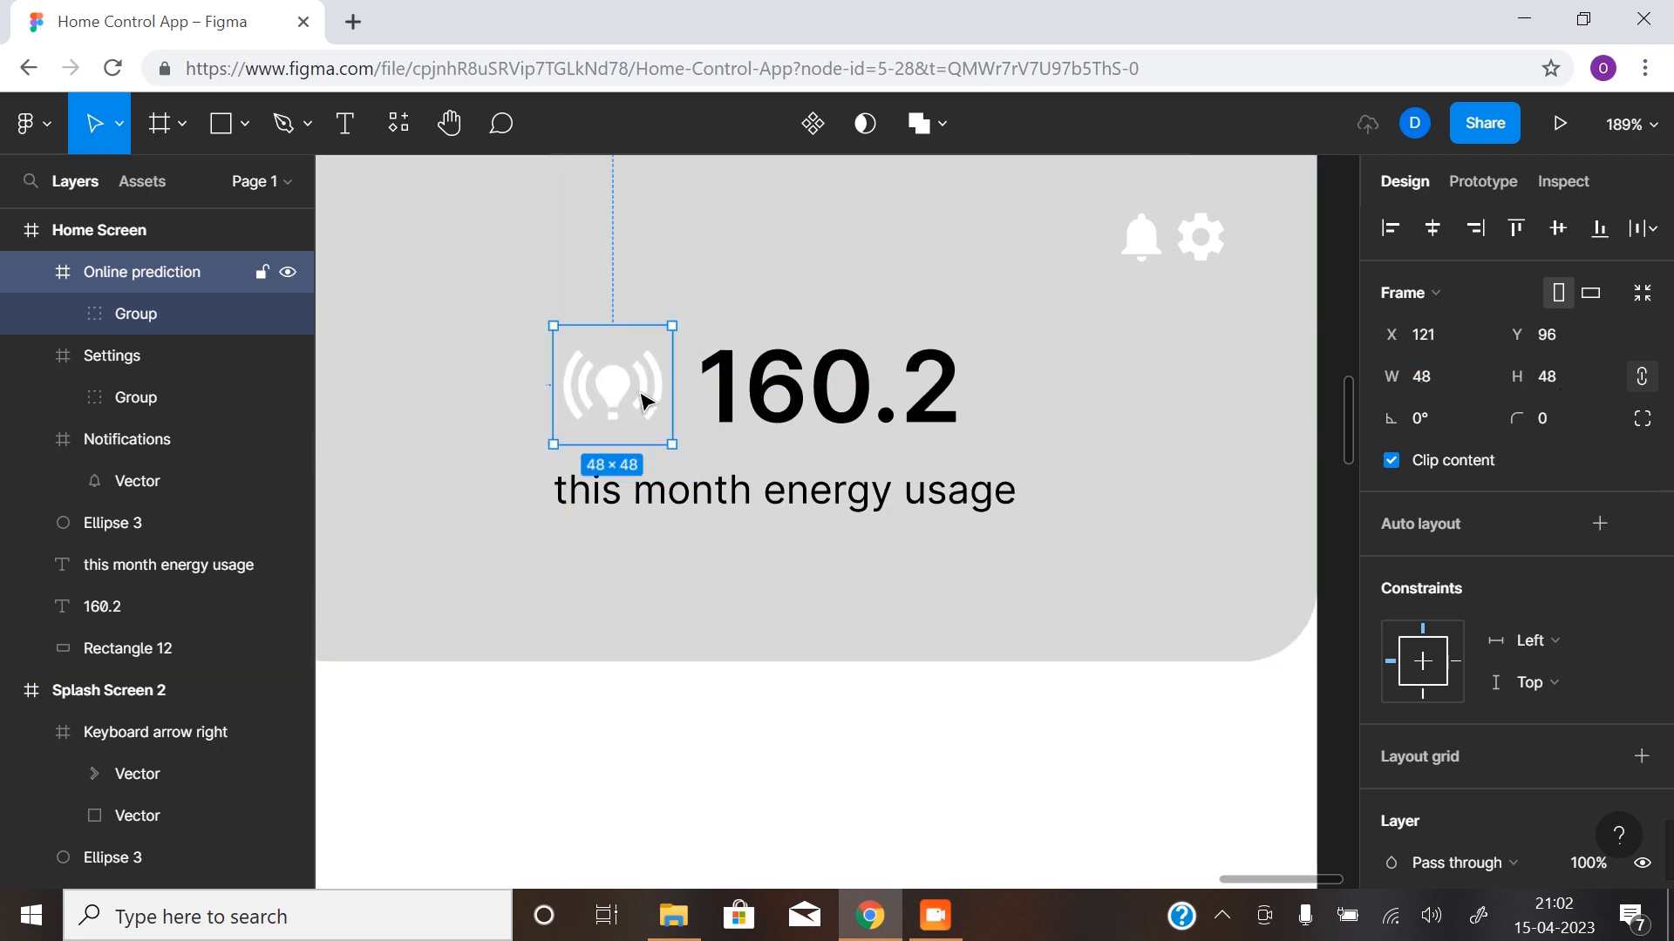
- Combine the icon and "160.2" headline in a horizontal auto layout, centre it horizontally on the screen and set the item spacing to 8
left_click(752, 401, "shift")
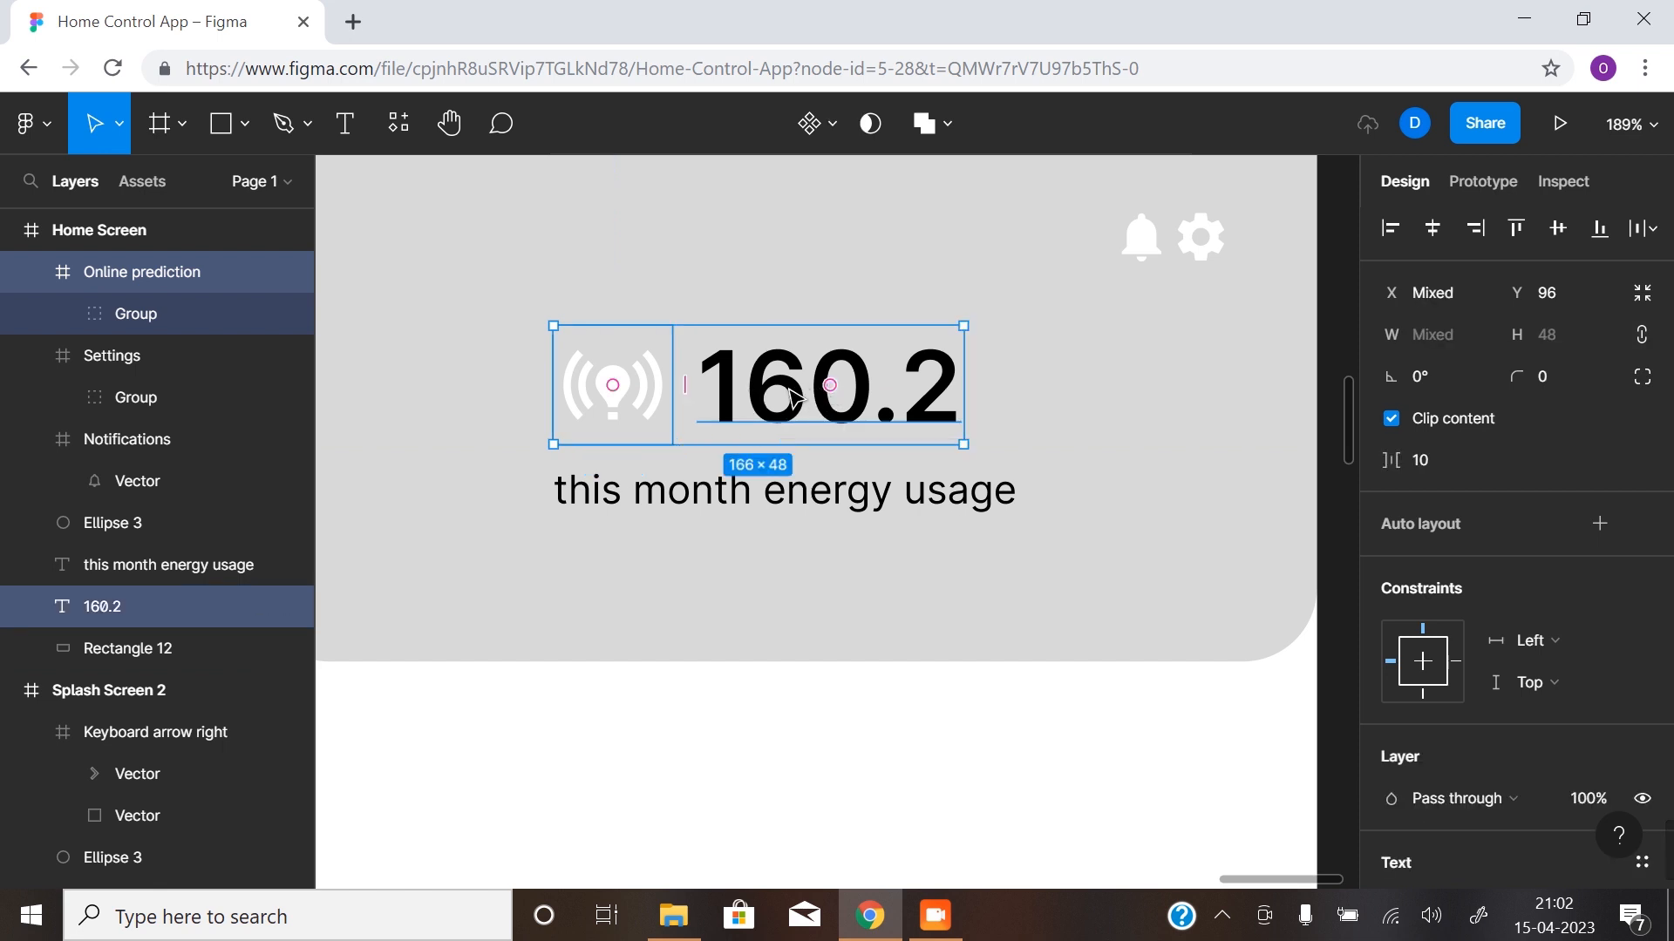
key("shift+a")
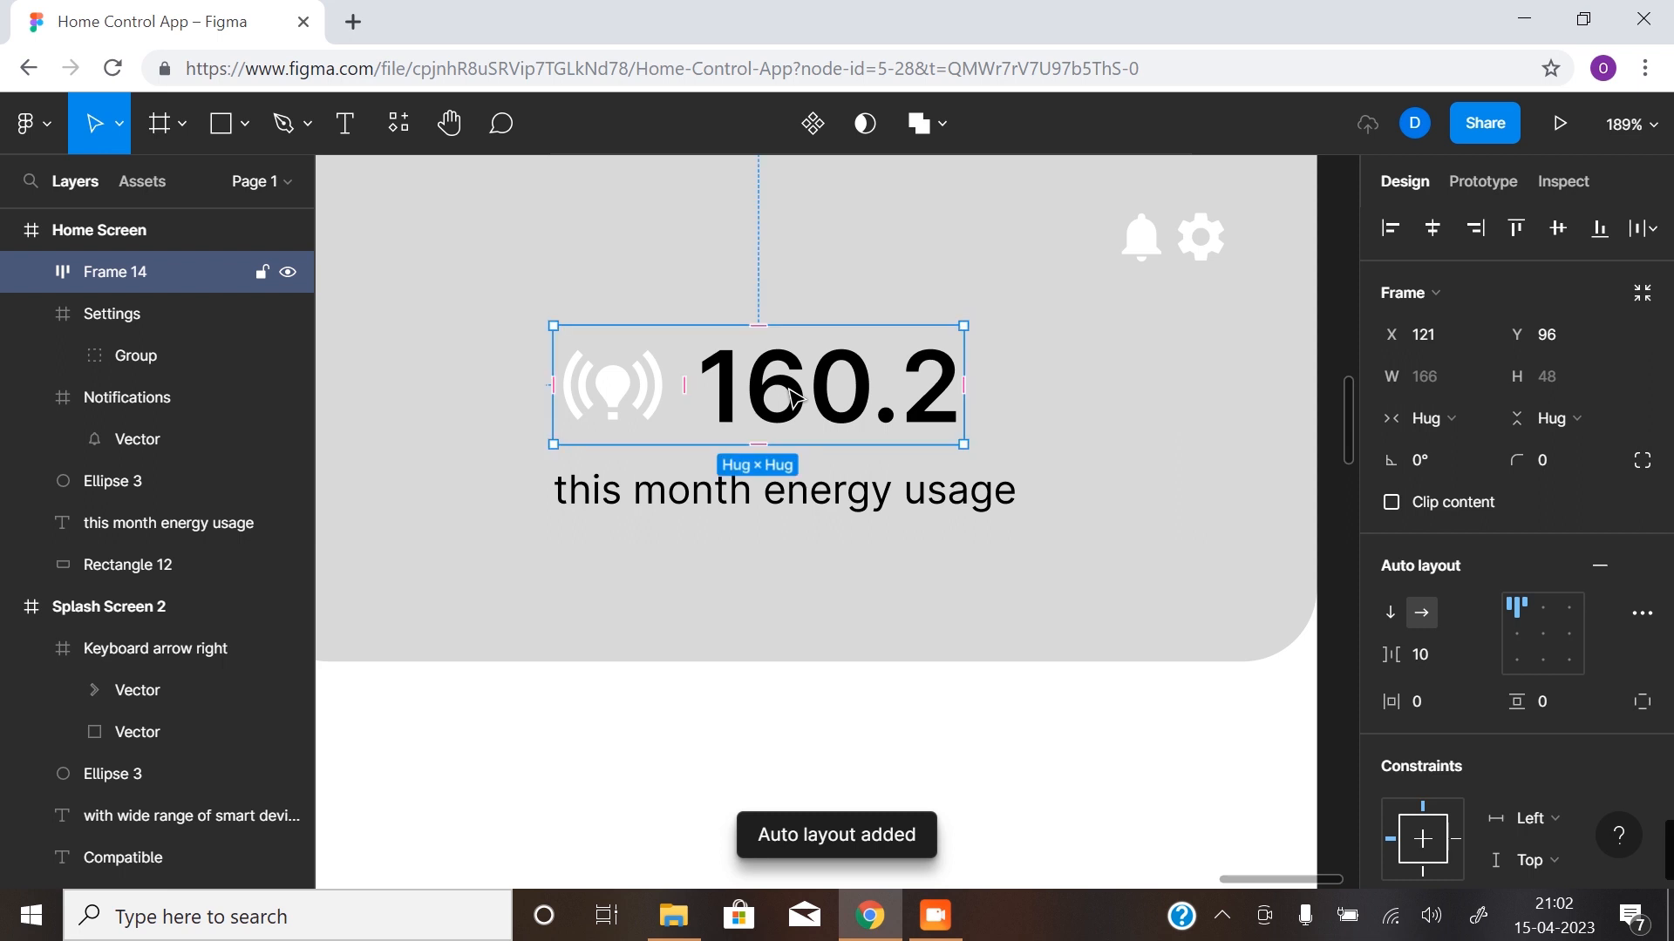
left_click(1435, 232)
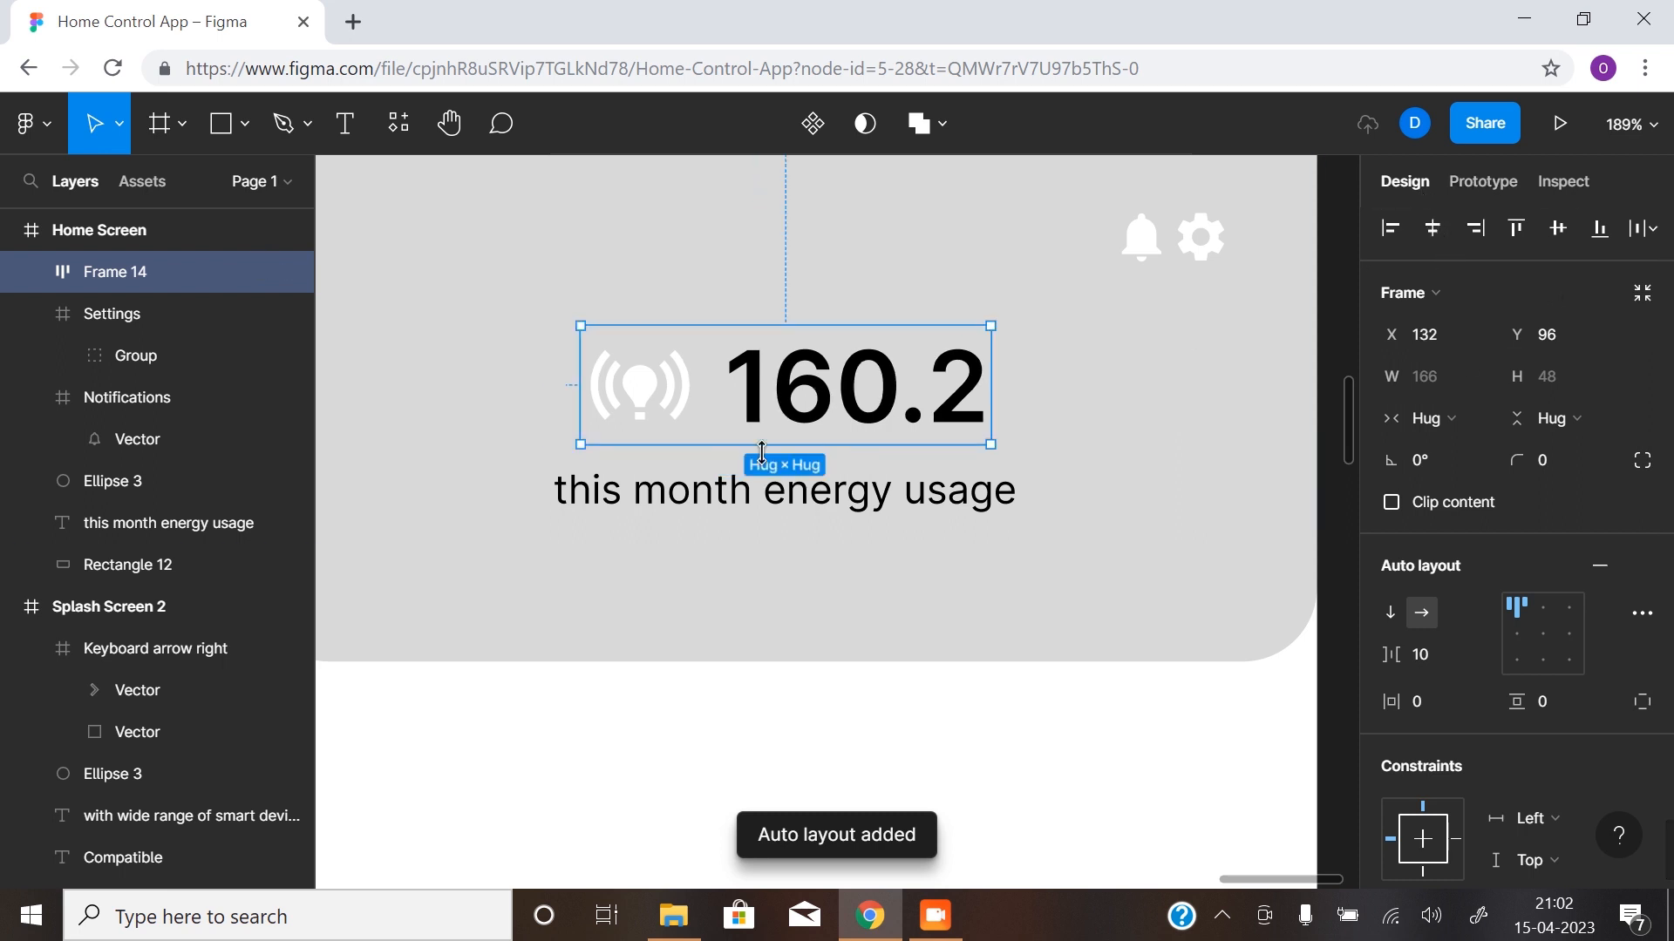
left_click(1421, 655)
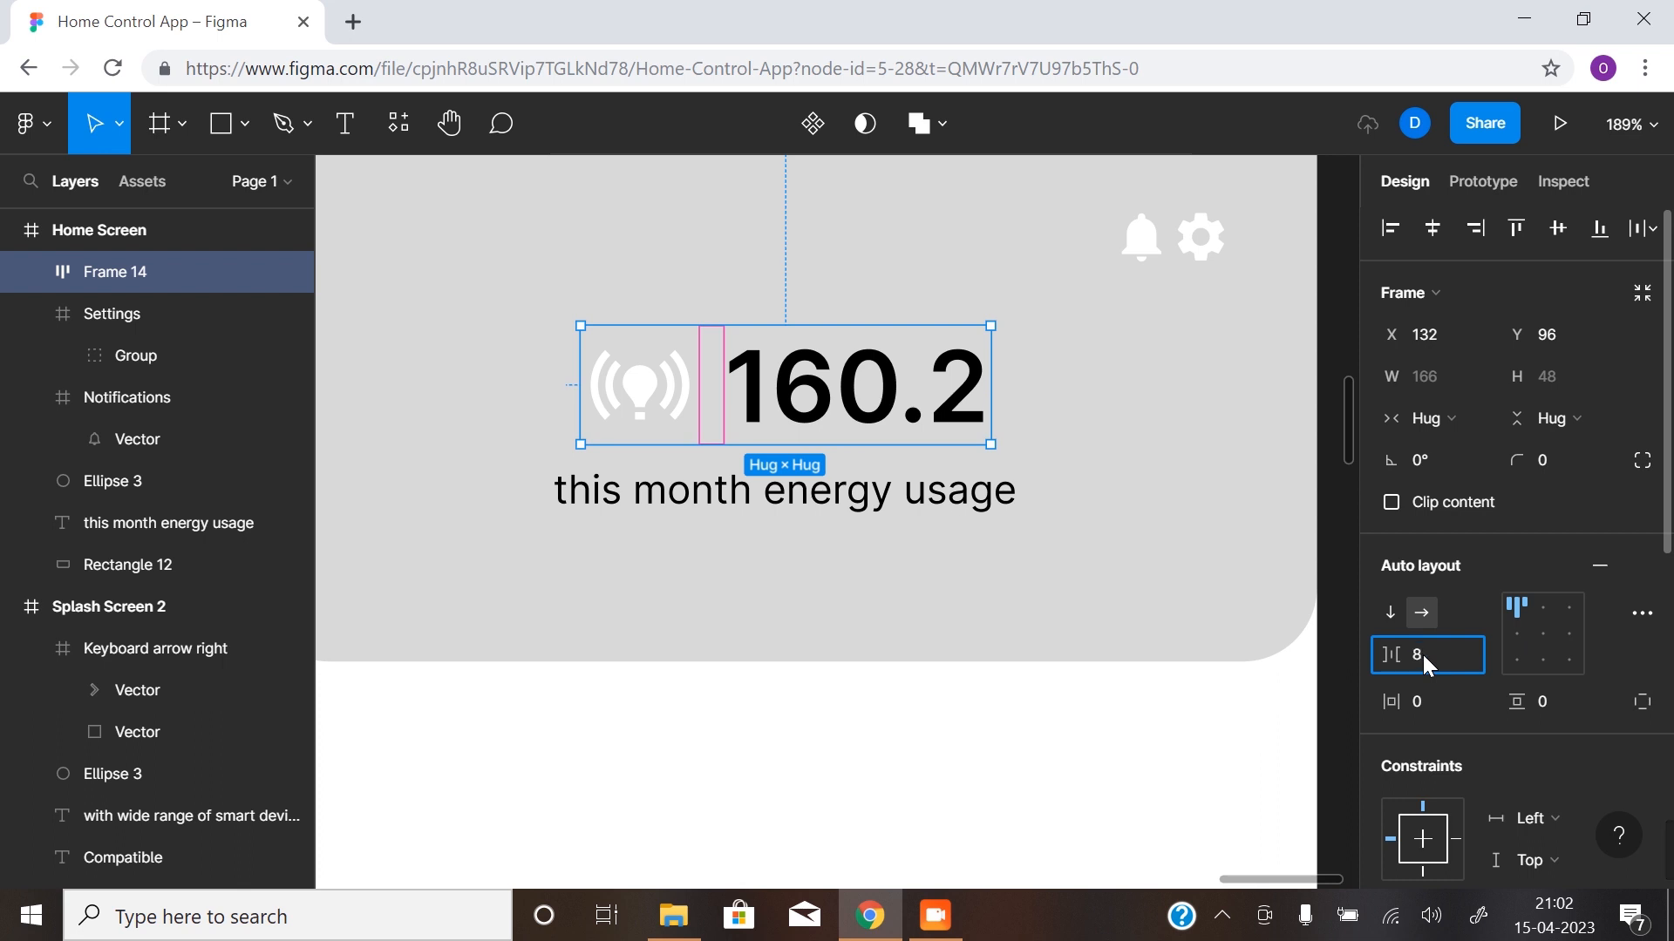
key("Return")
- Show the layout grids and move the "this month energy usage" text up to Y 144, directly under the headline
left_click(758, 504)
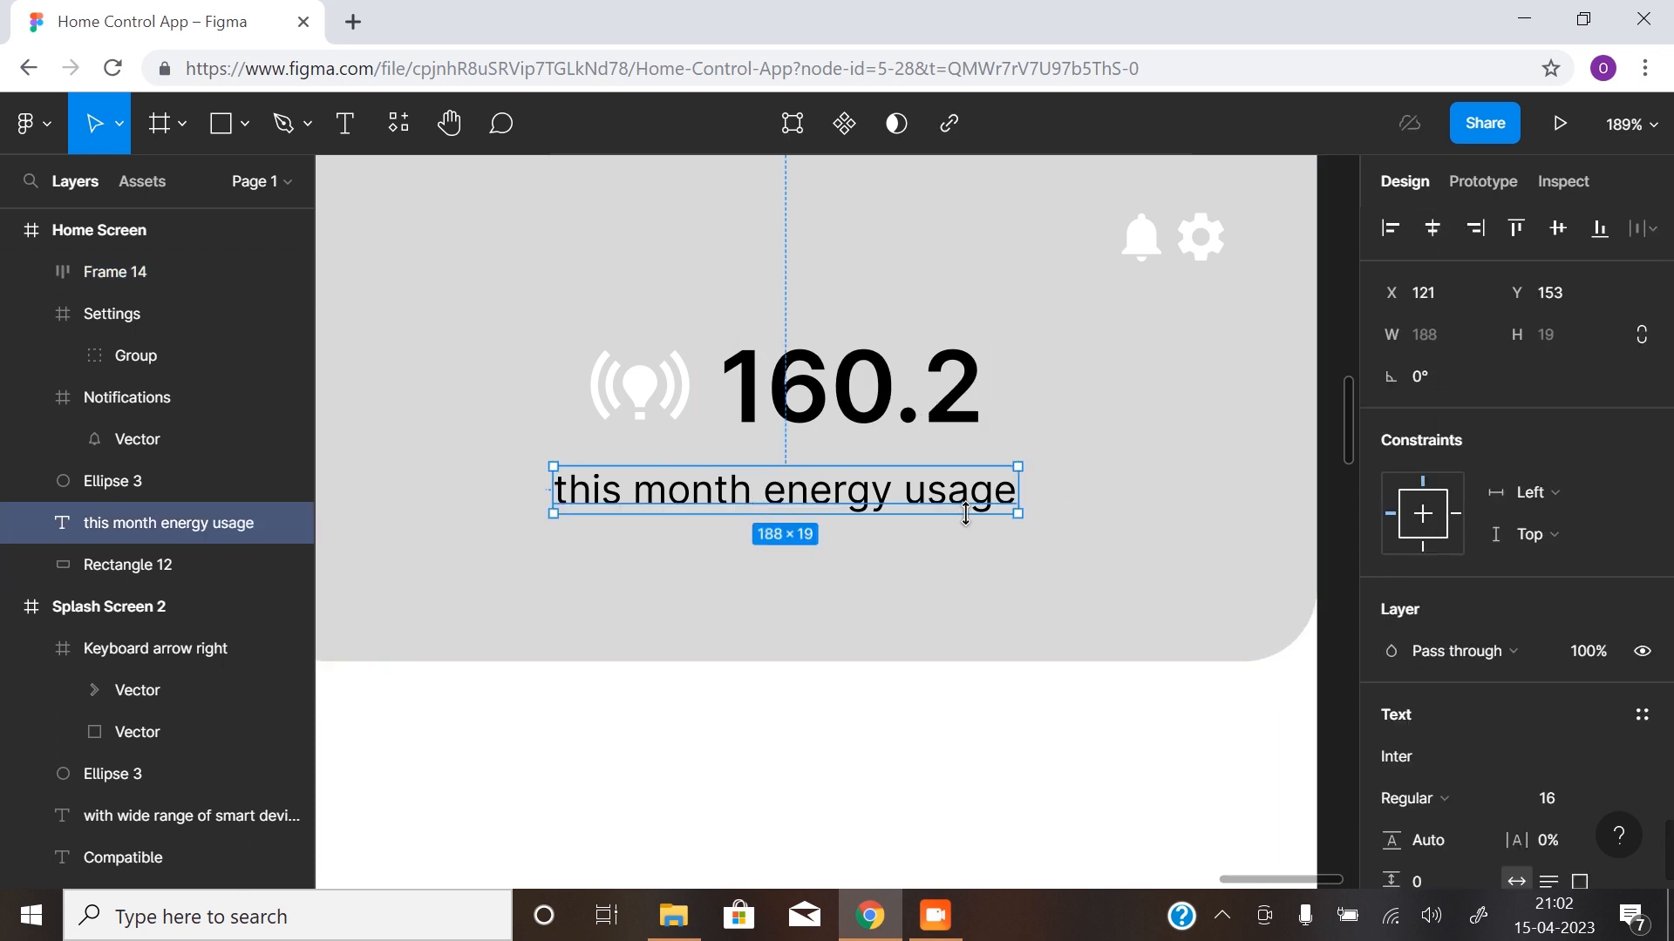
key("ctrl+shift+4")
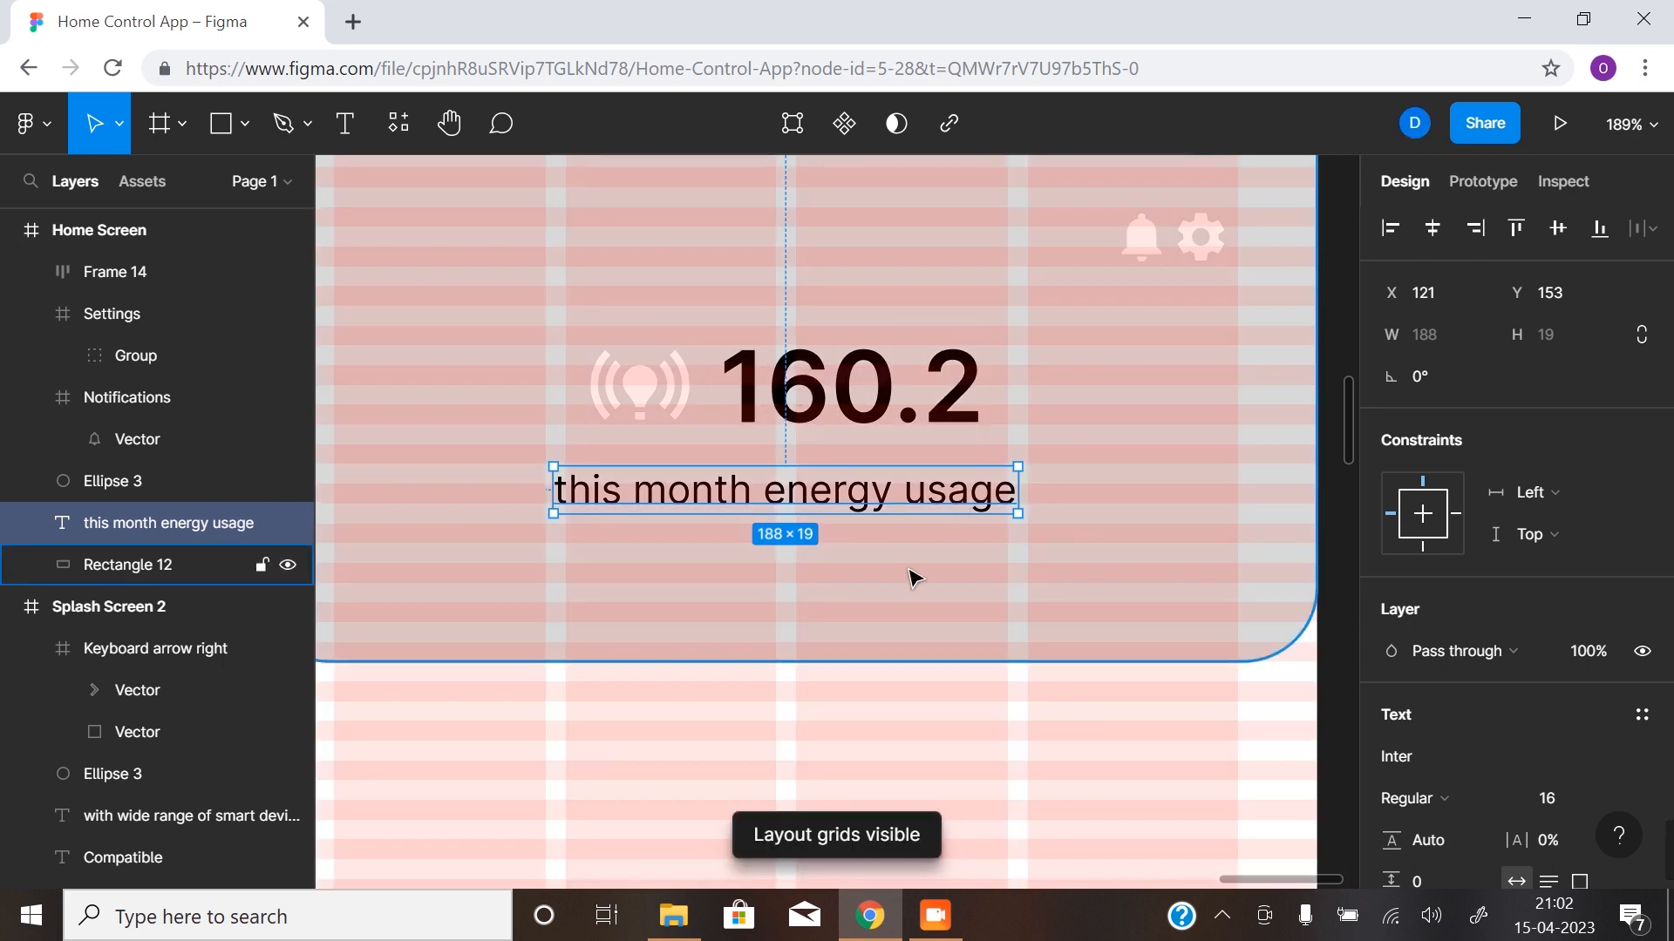
left_click_drag(848, 493, 853, 476)
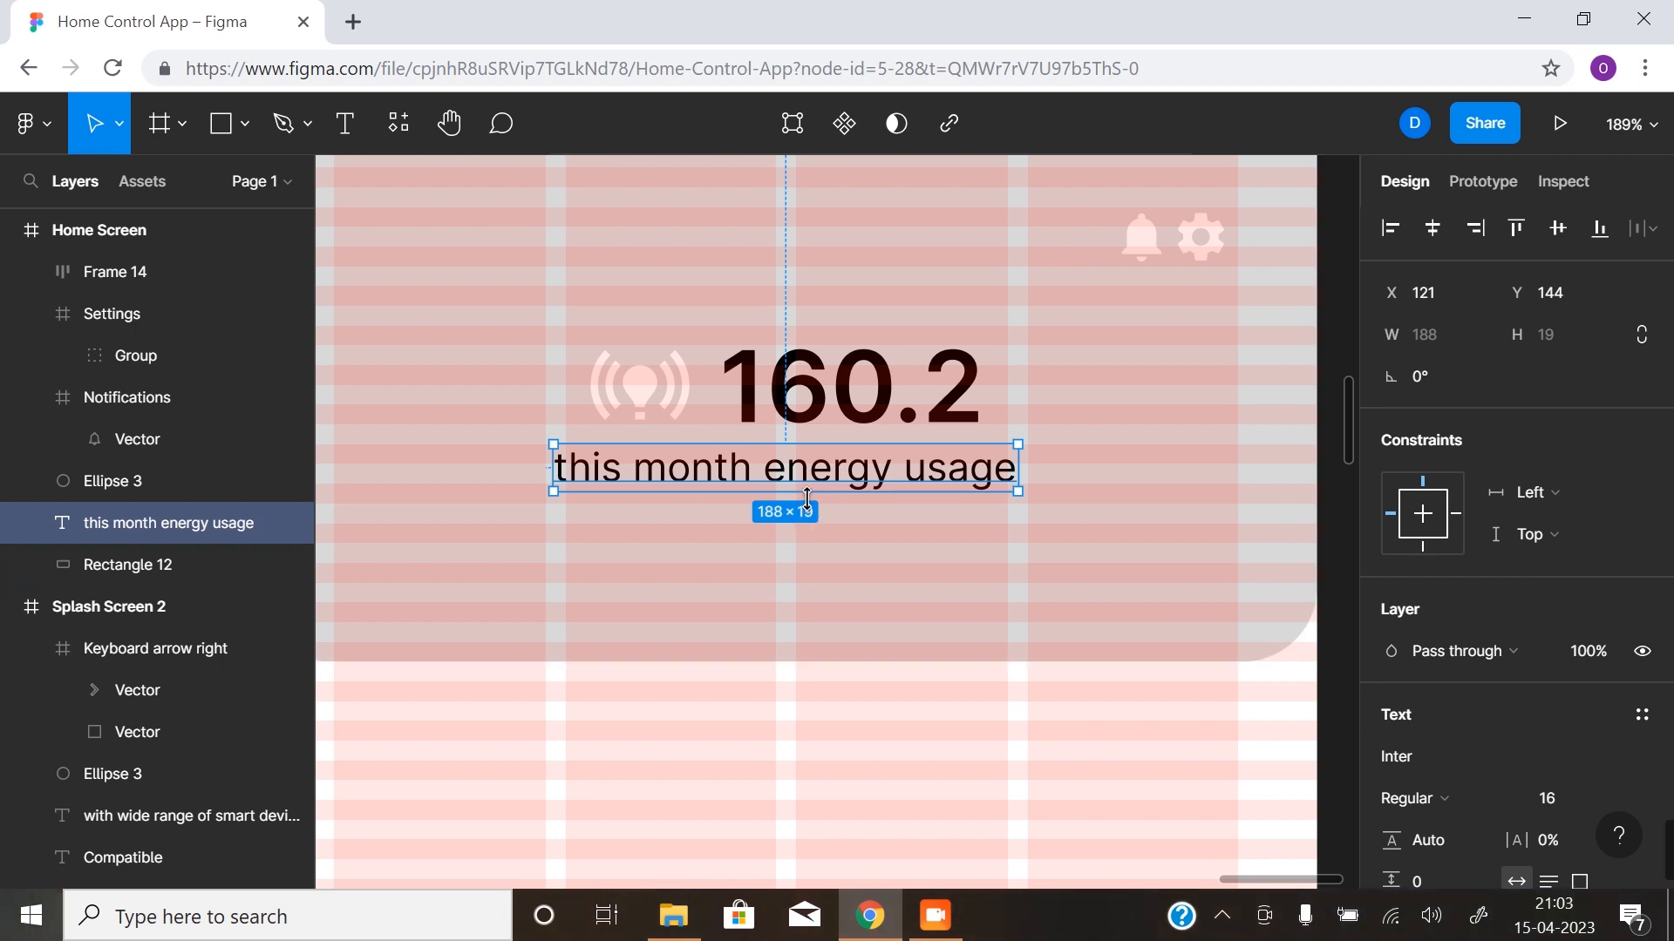
- Spread the notification and settings icons up to the last grid column's edge and combine them in a horizontal auto layout
left_click(1196, 262)
left_click_drag(1203, 239, 1123, 244)
left_click(1209, 244, "shift")
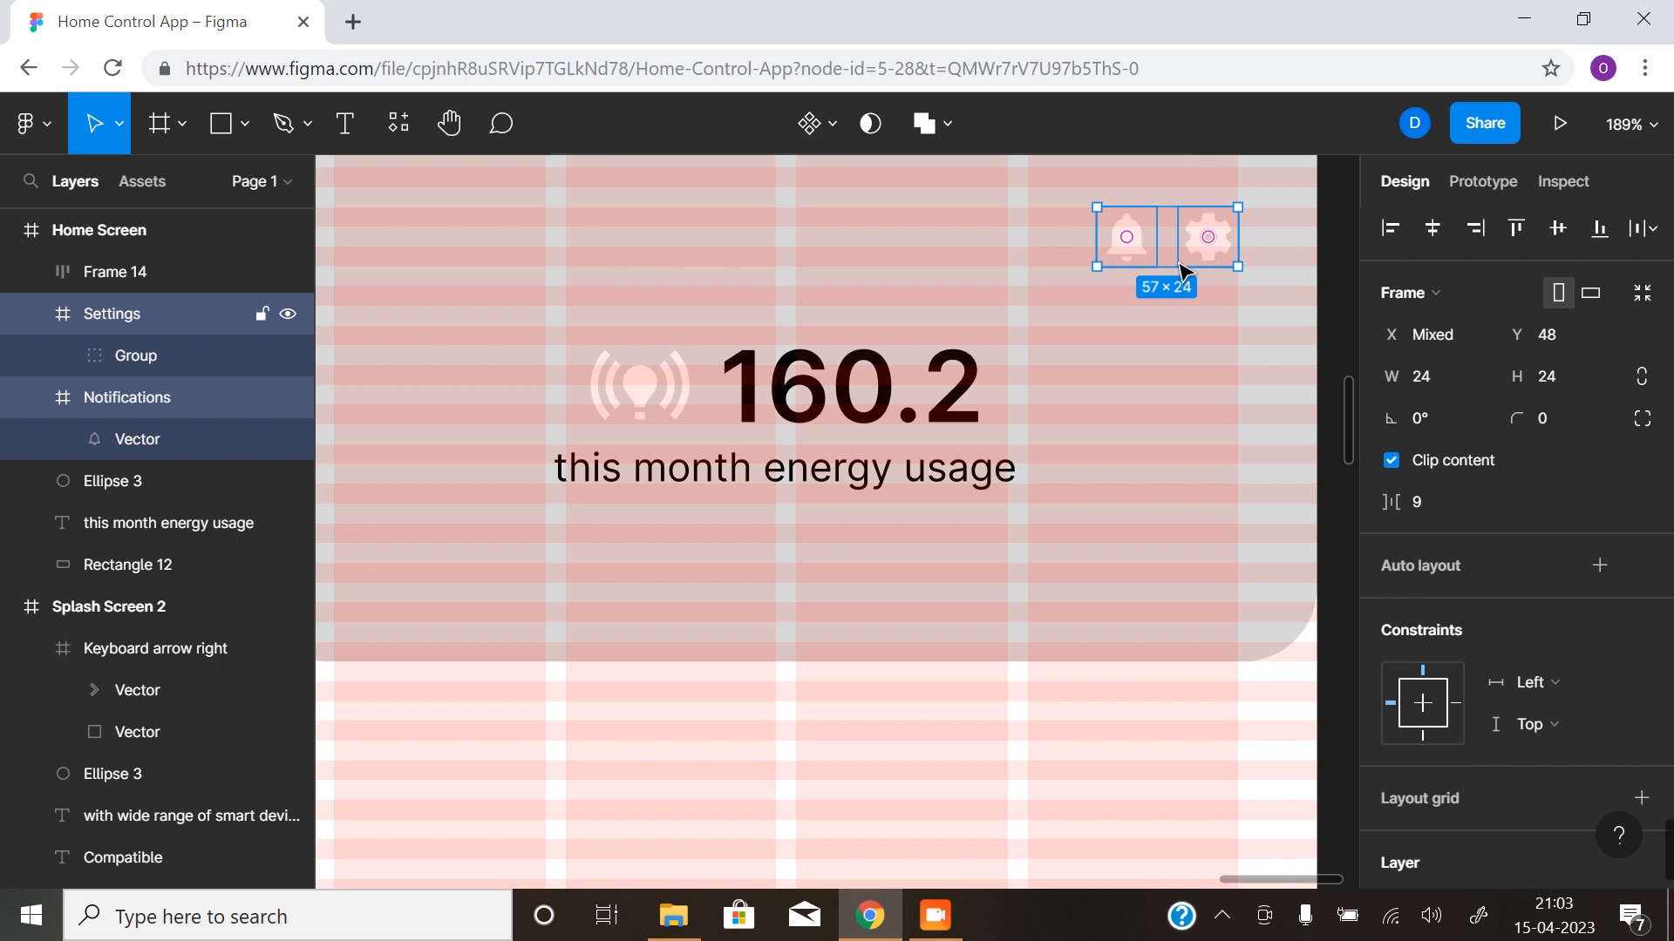
key("shift+a")
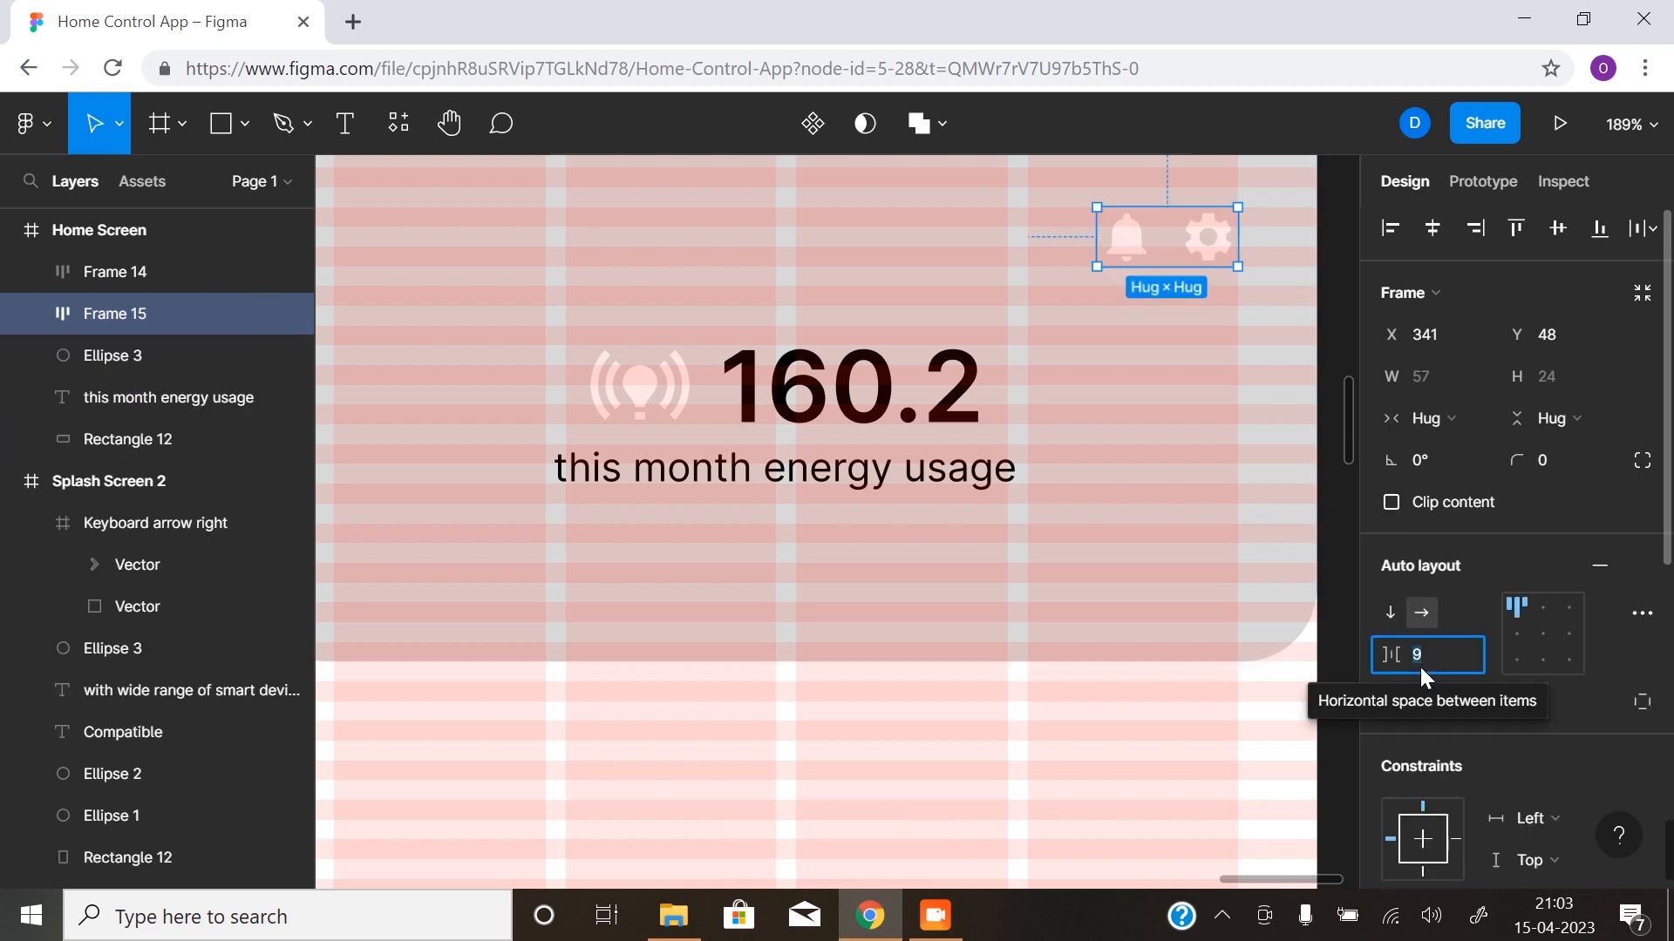
- Try item spacings of 12 and 16 on the notification and settings group, moving it to X 334 against the column edge
type("12")
key("Return")
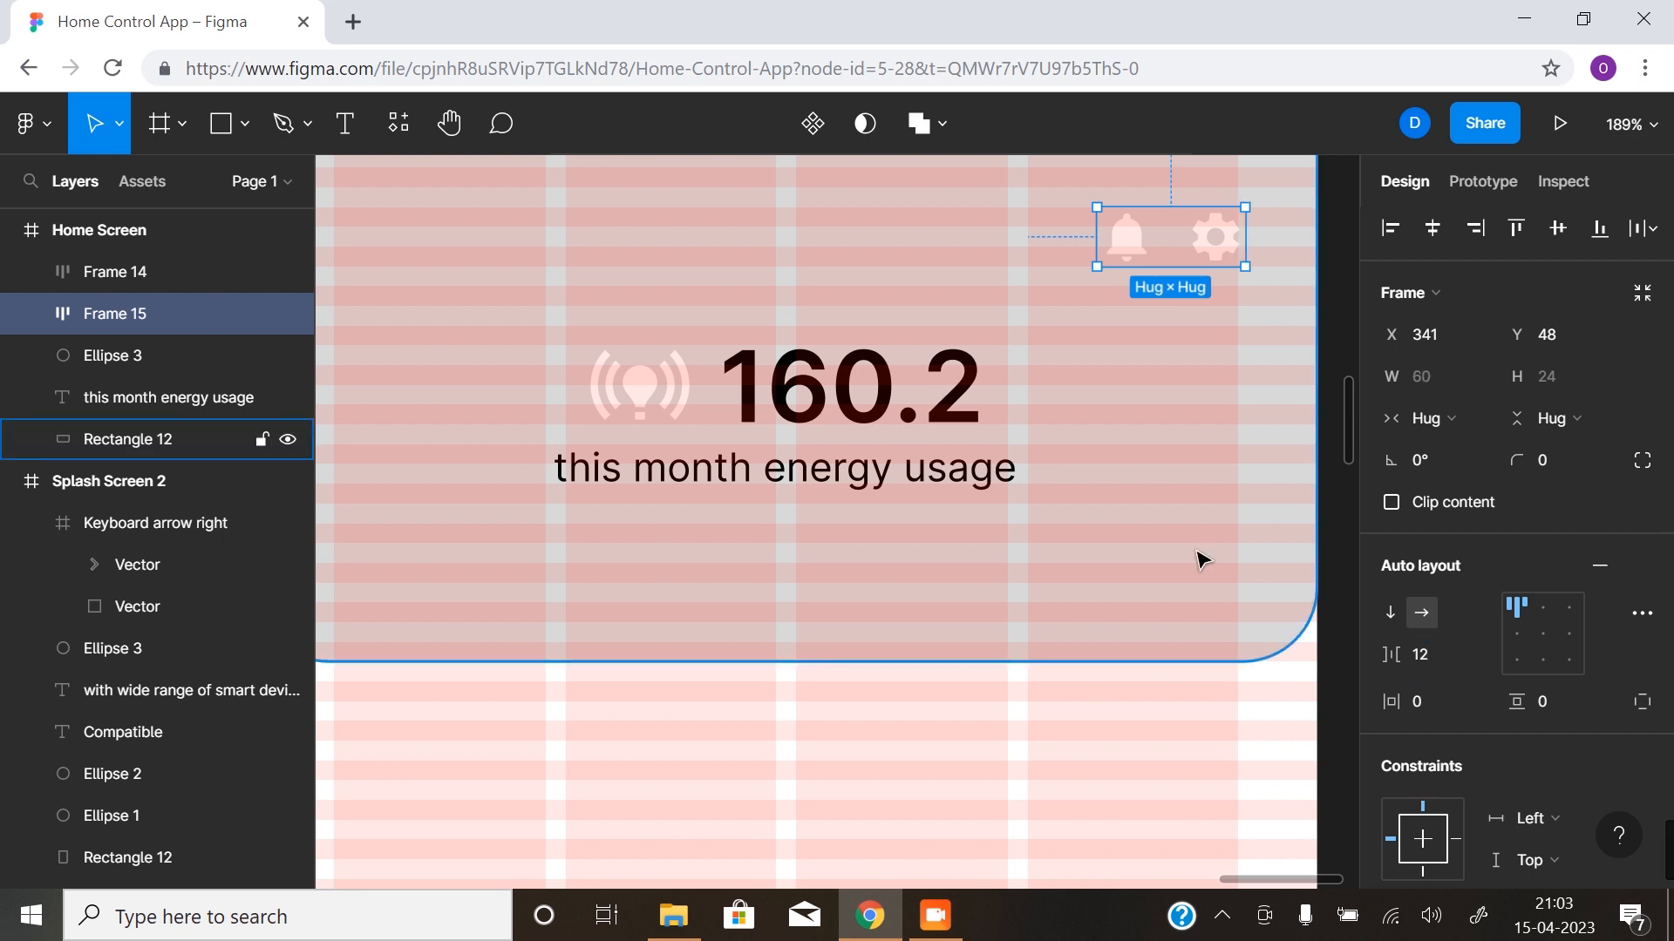
left_click(1420, 660)
type("1")
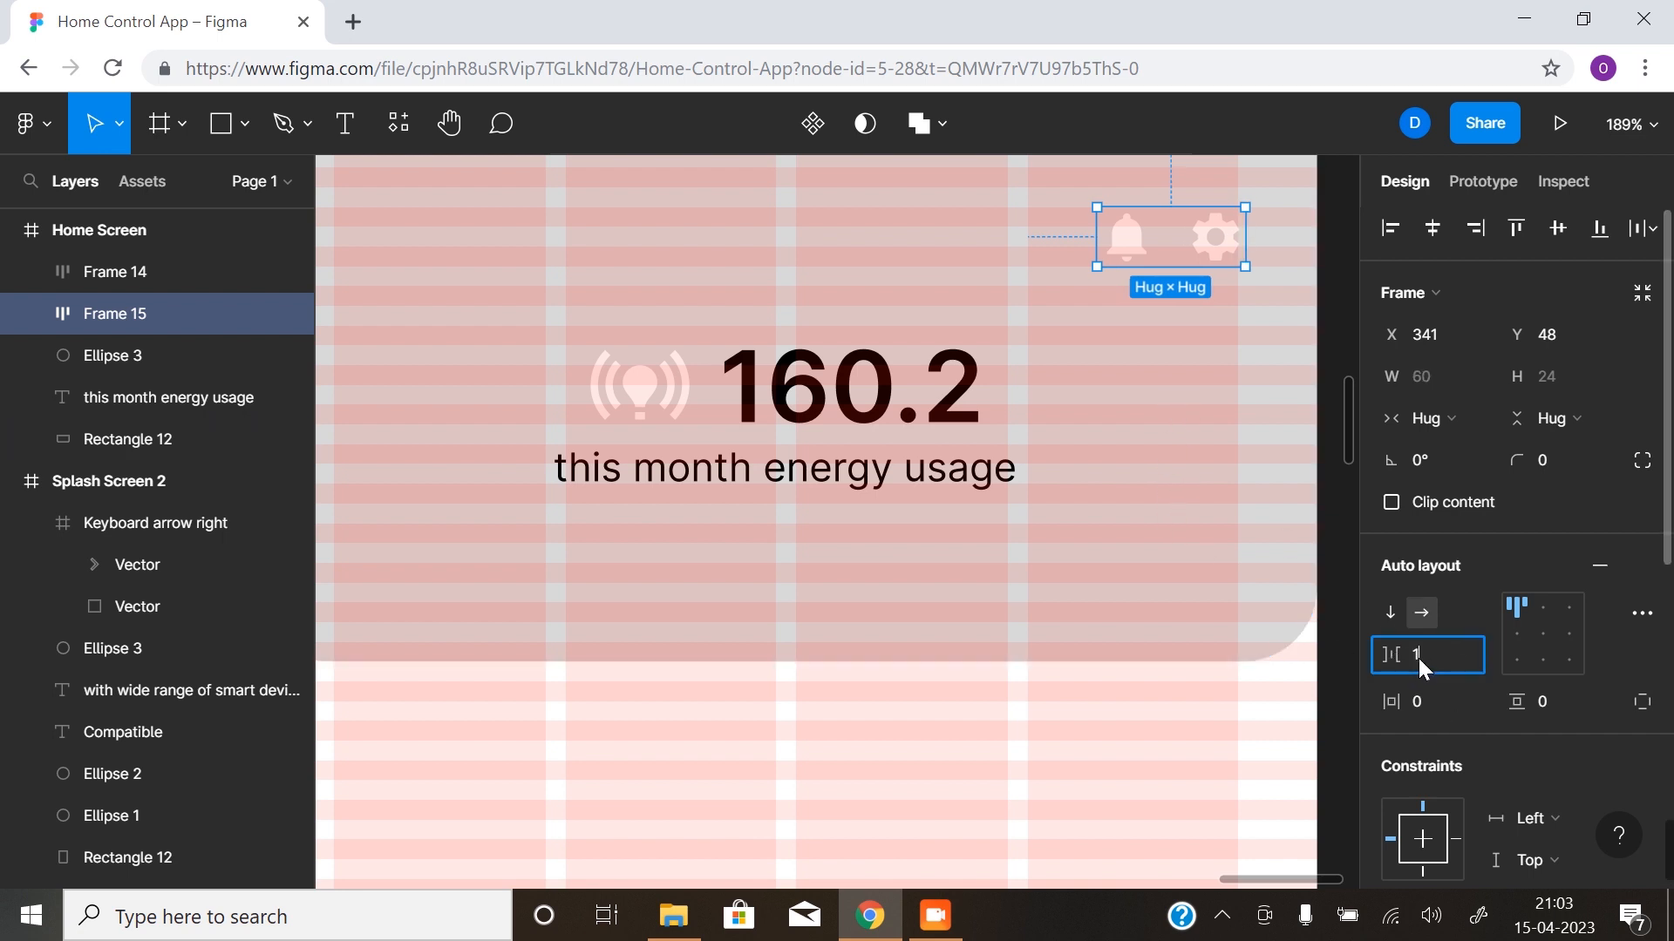
type("6")
key("Return")
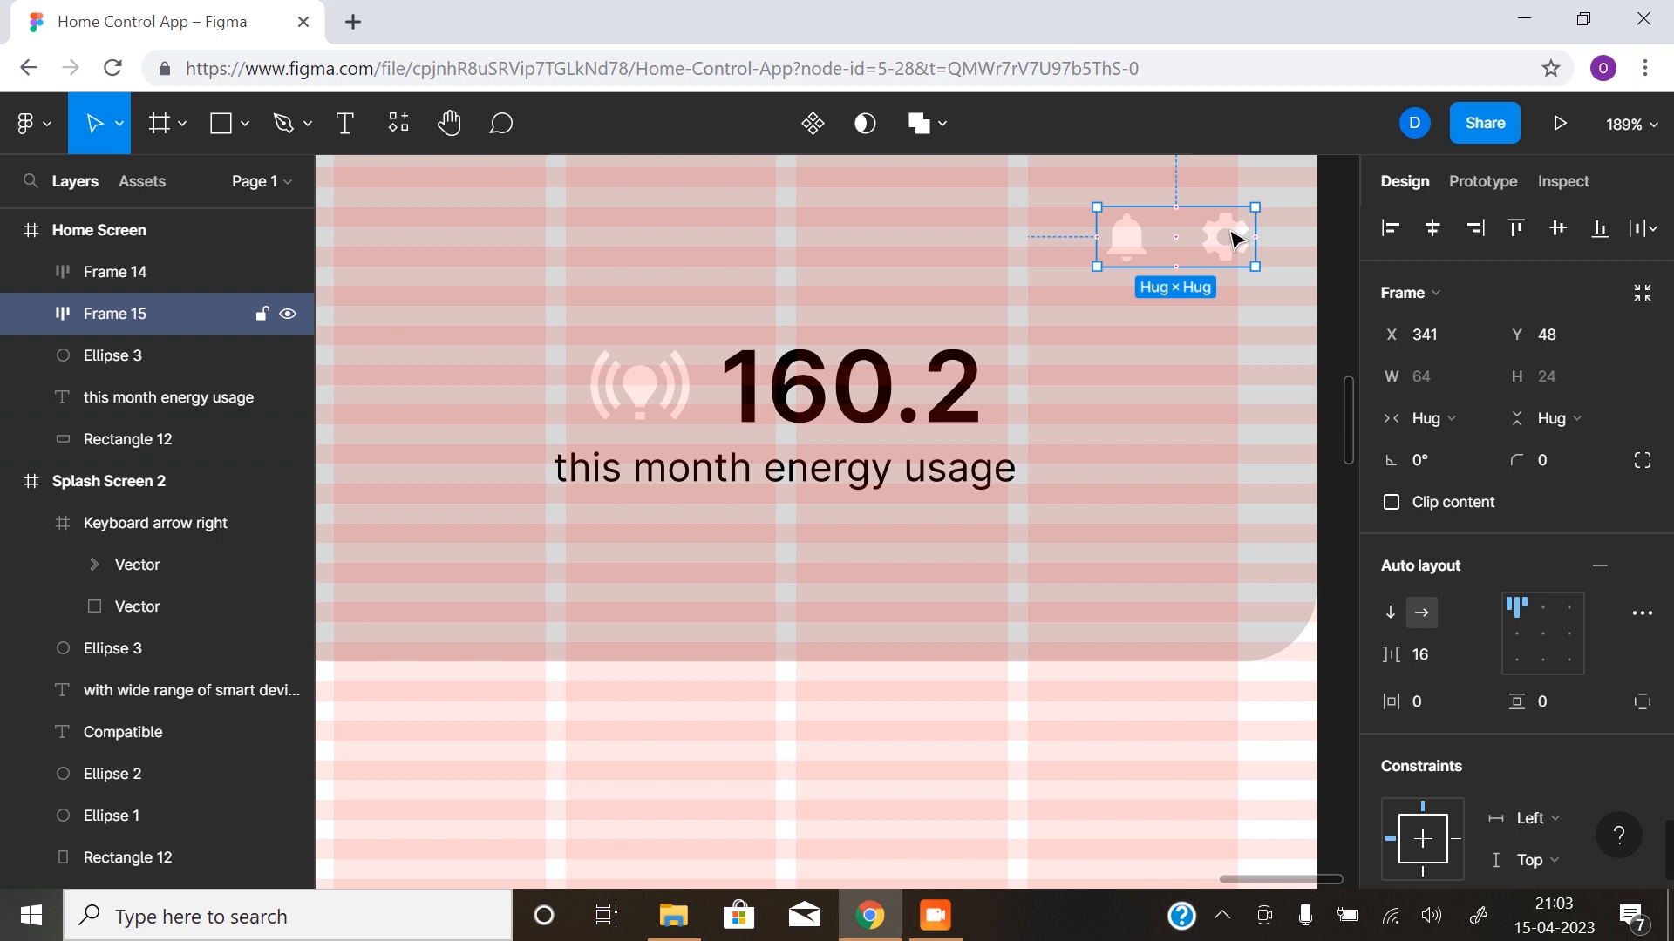
left_click_drag(1221, 239, 1207, 242)
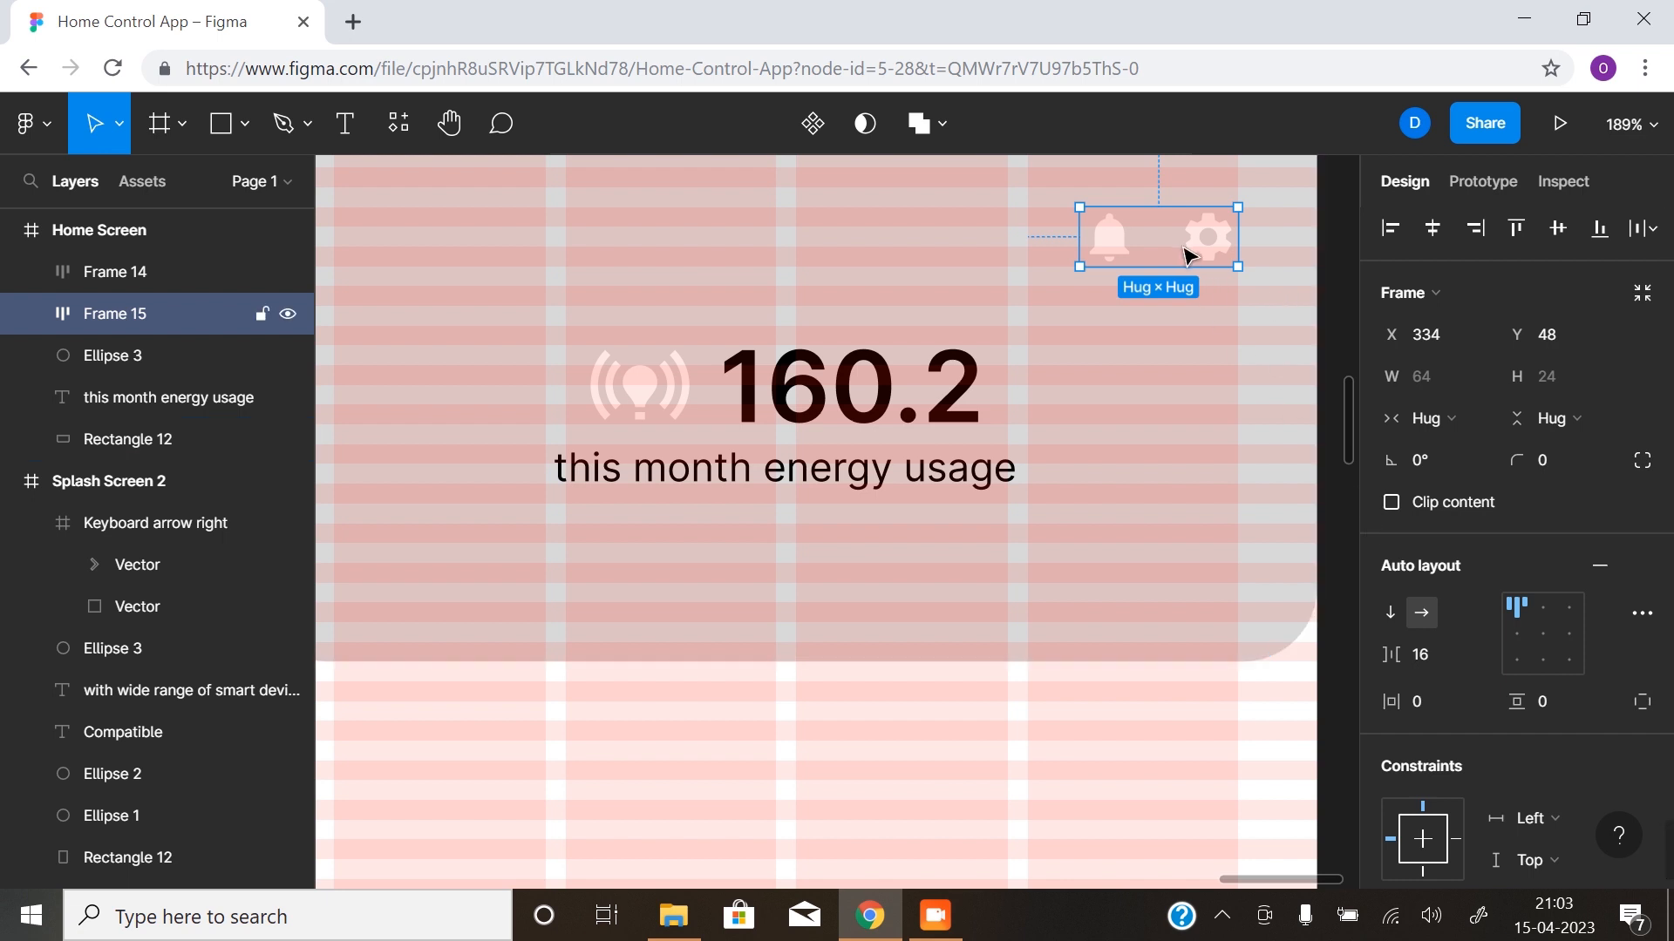
- Set the notification and settings group's item spacing to 20 and move it to X 330, Y 48
type("0")
key("Return")
left_click_drag(1214, 242, 1204, 243)
- Deselect the icon group and hide the layout grids on the screens
key("z")
left_click(1106, 466, "alt")
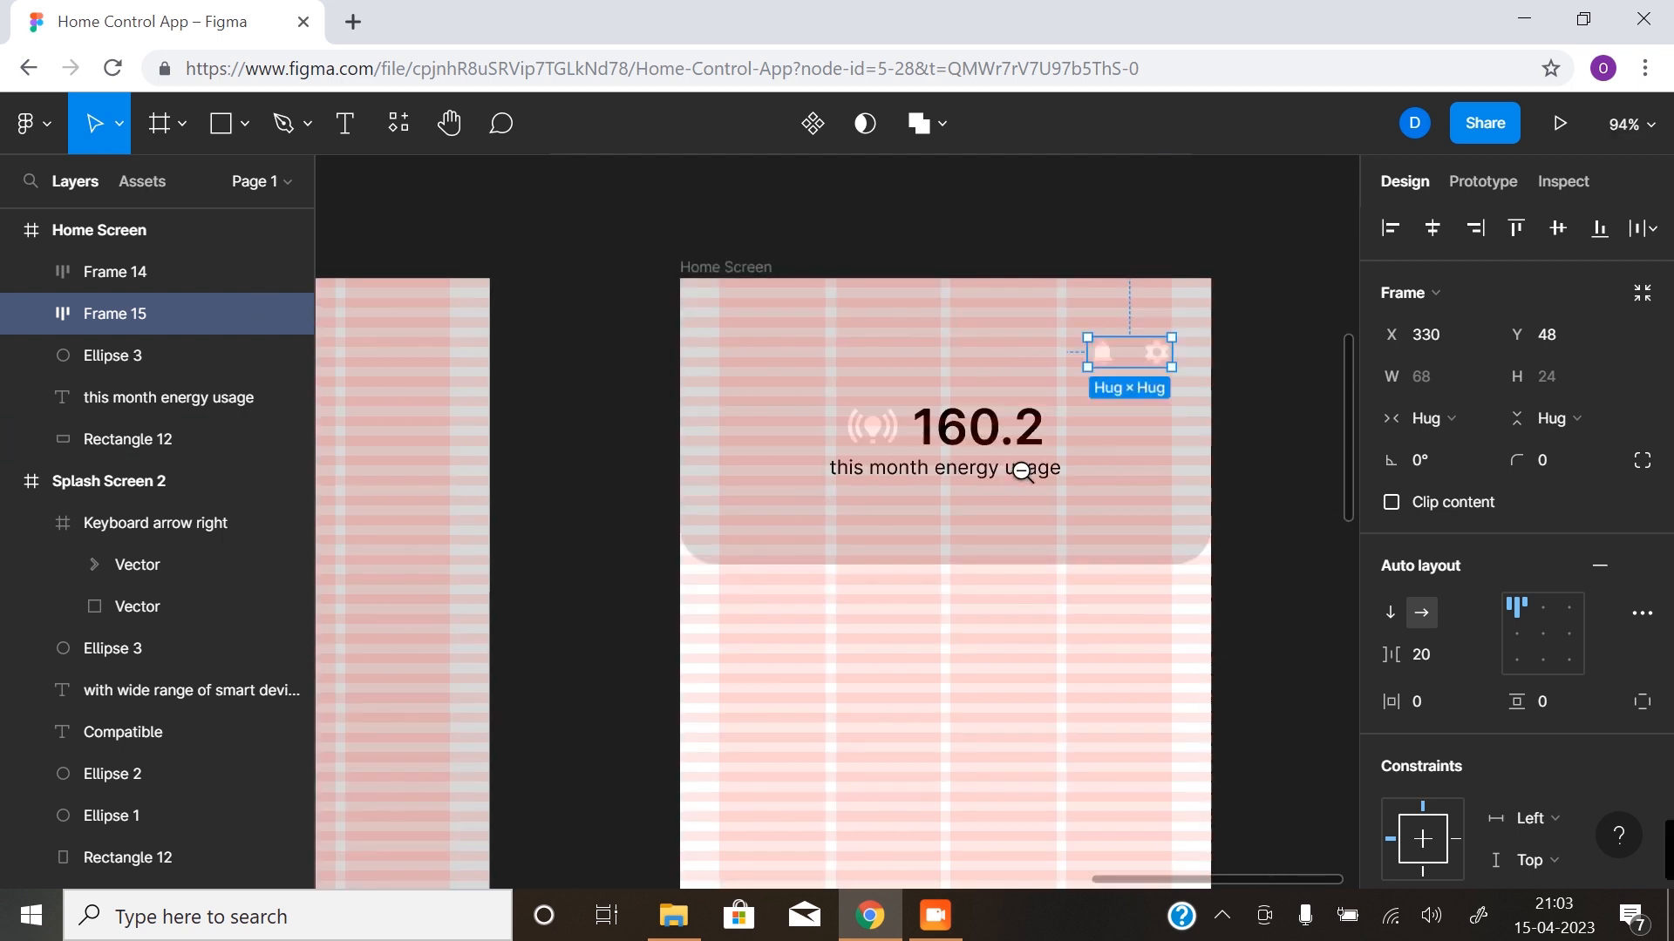
scroll(1003, 480, "down", 2)
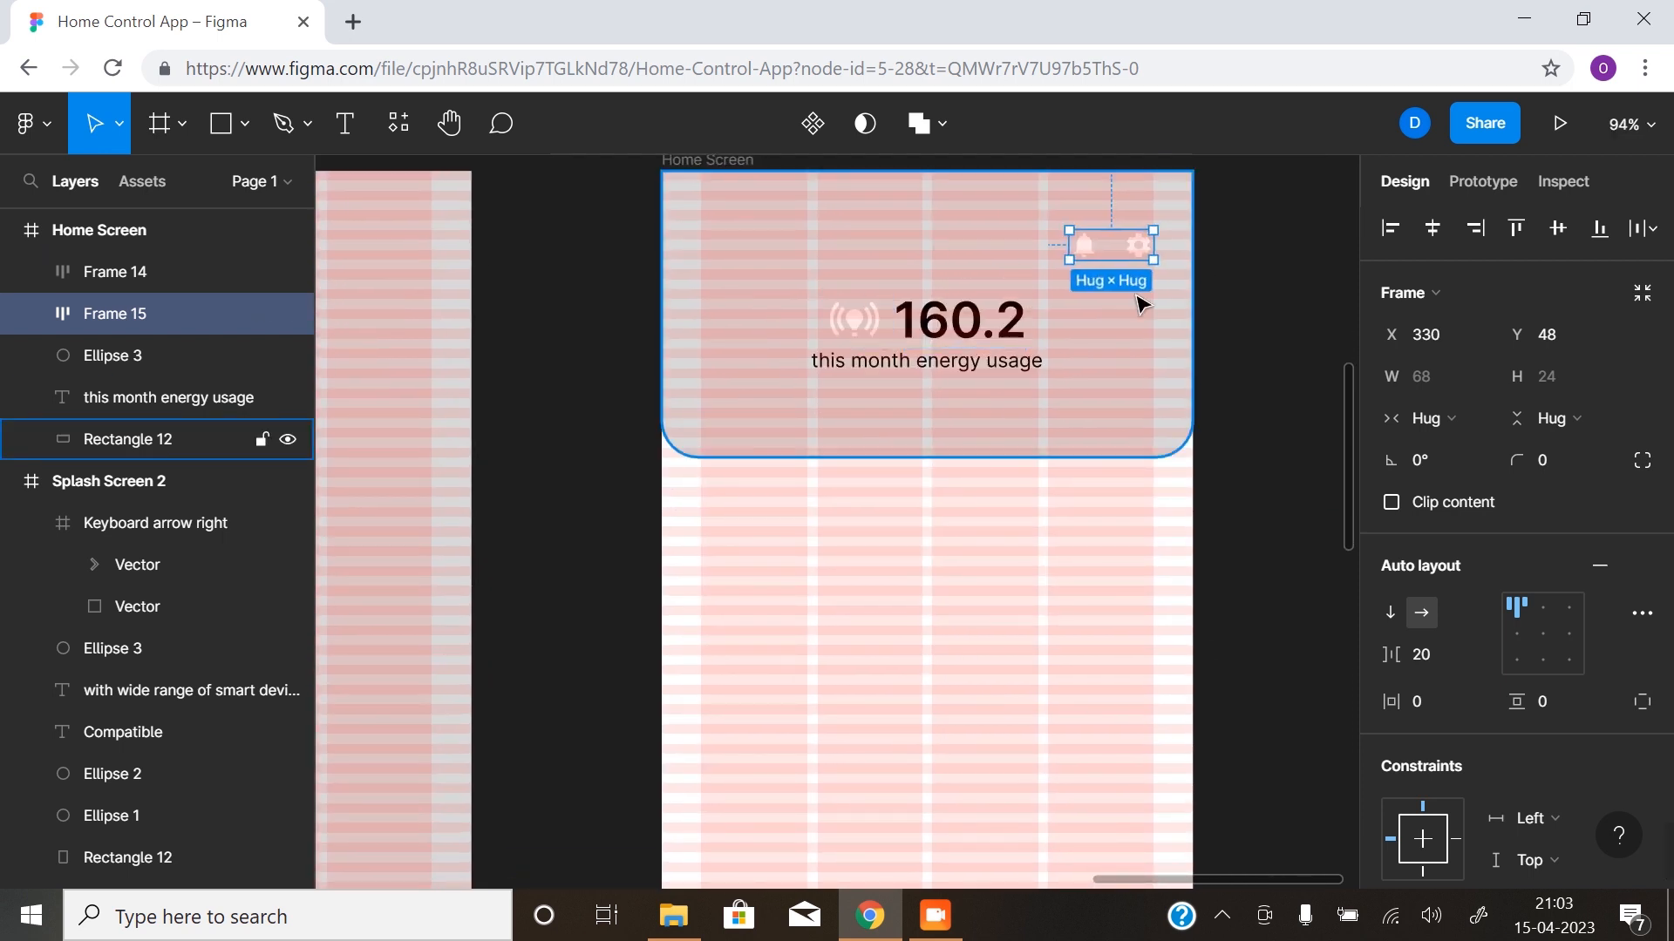
left_click(1251, 319)
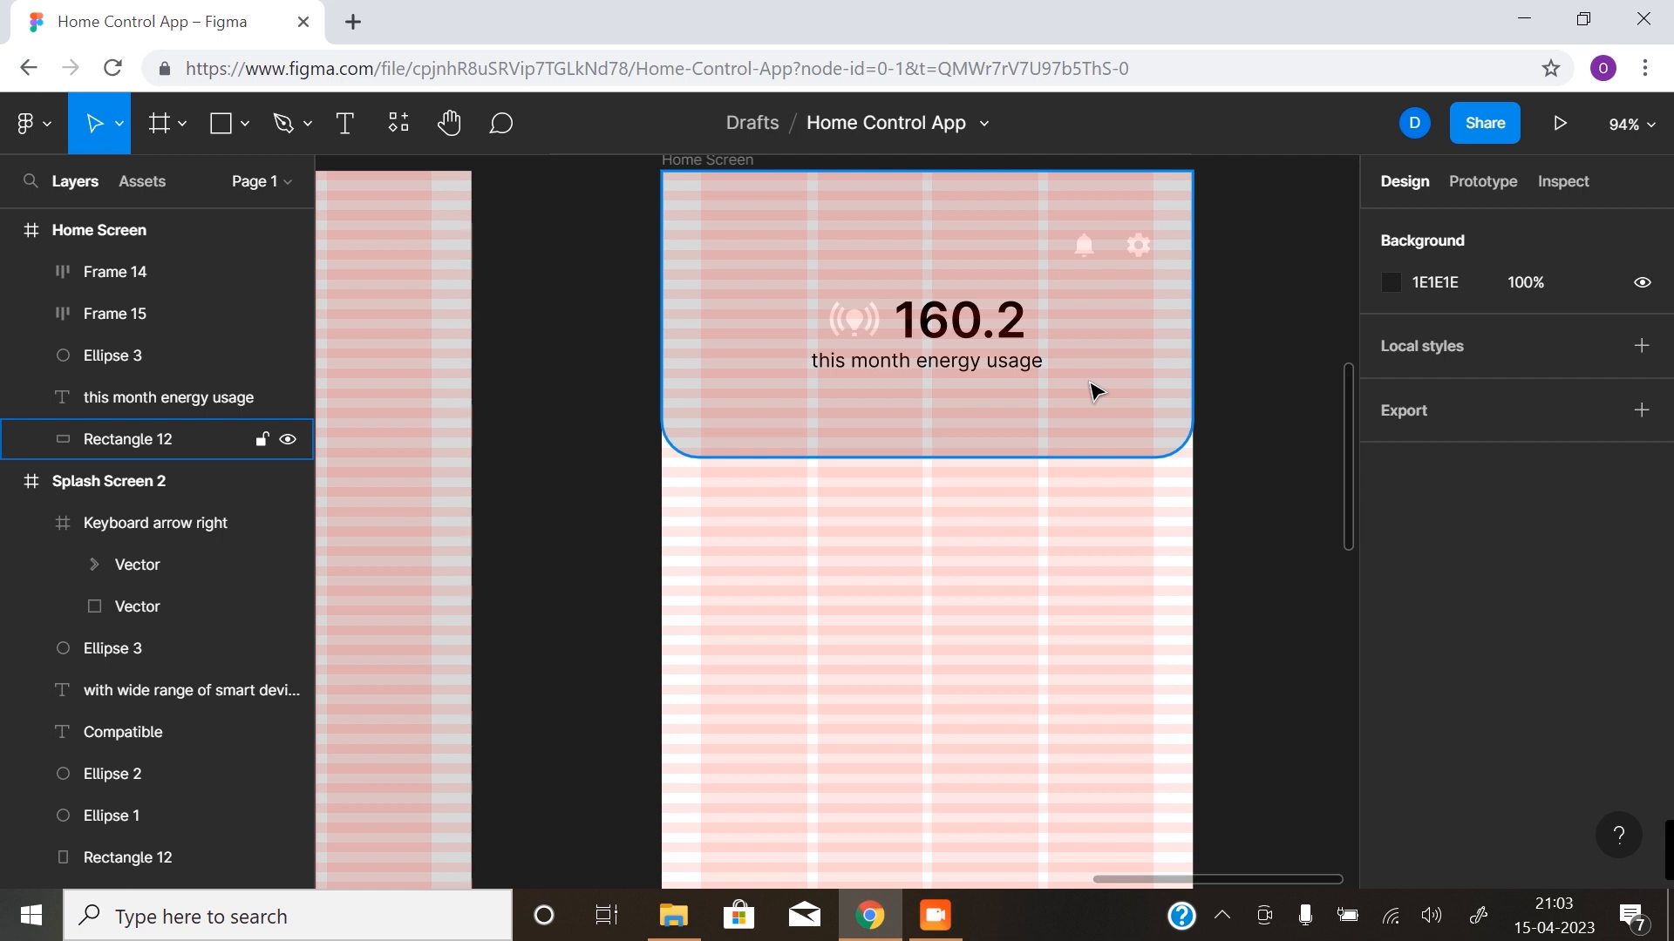
key("ctrl+shift+4")
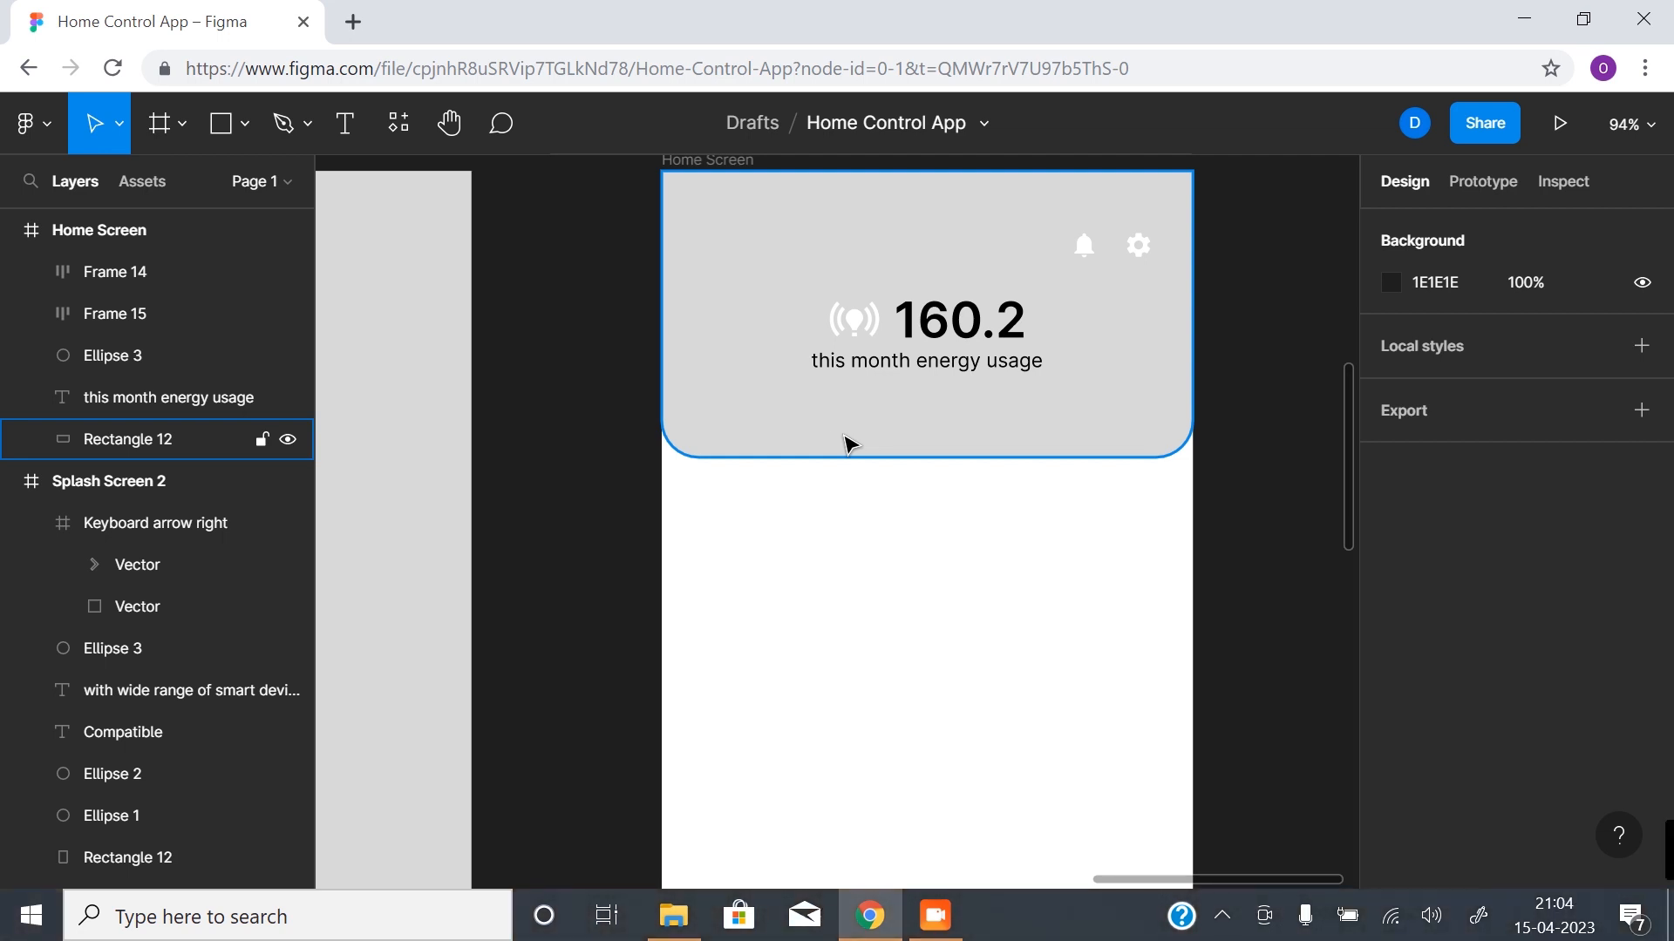
- Duplicate the "this month energy usage" text straight down to Y 217 and change the copy to "30 oC mostly cloud"
left_click(939, 368)
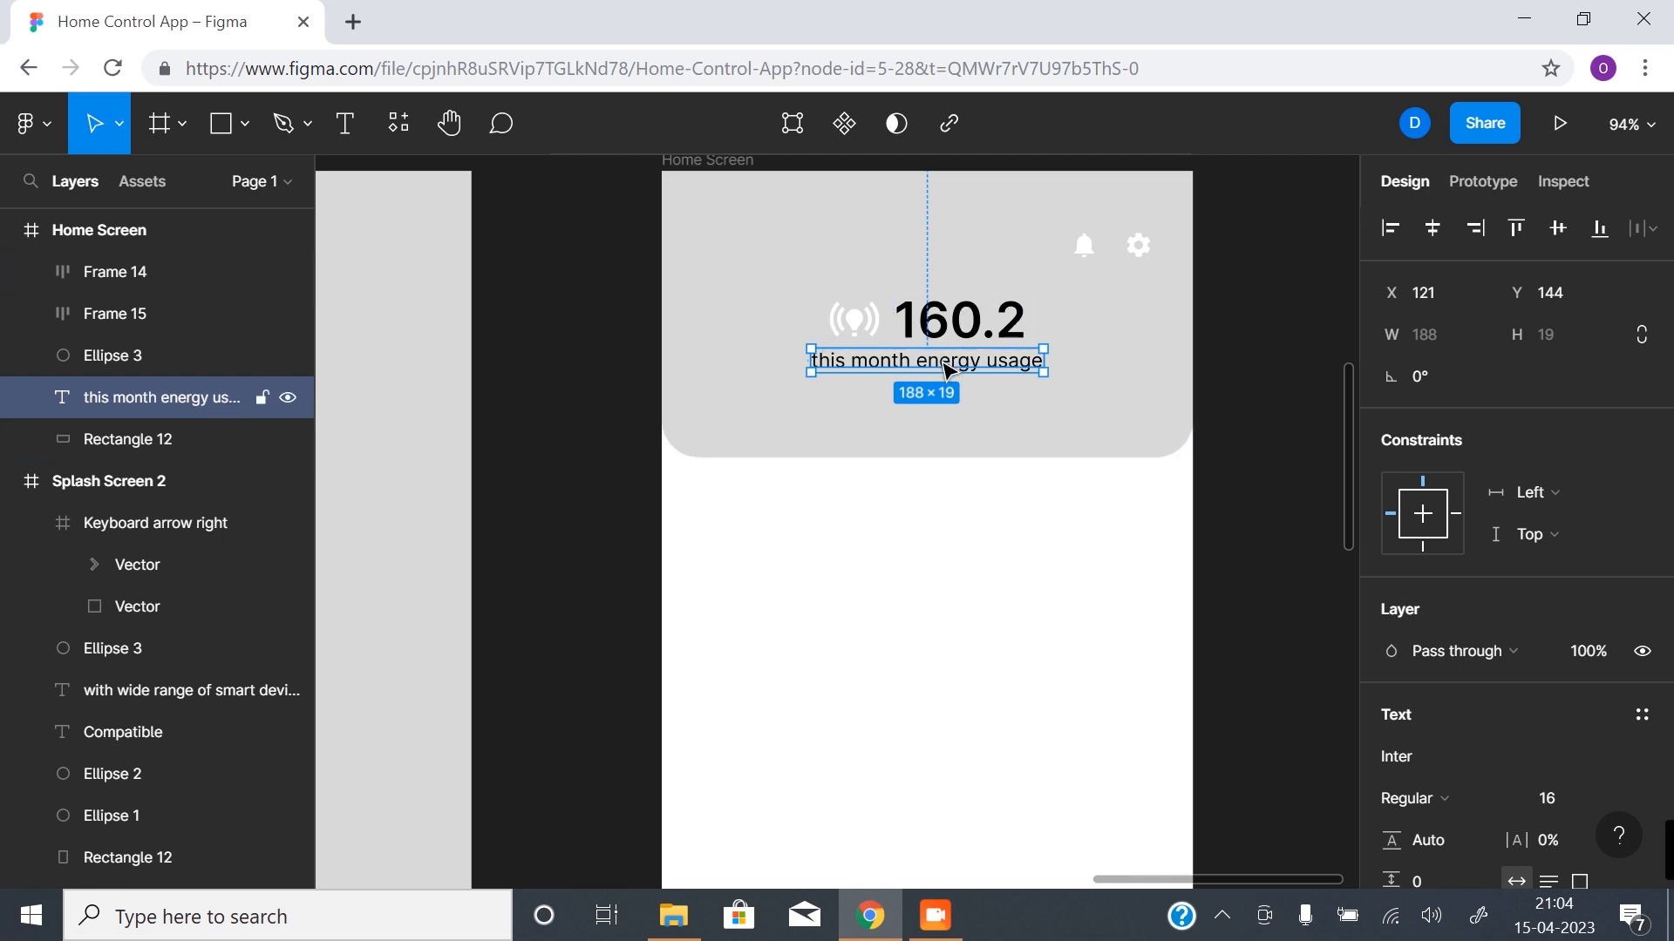
left_click_drag(949, 383, 945, 456)
double_click(942, 450)
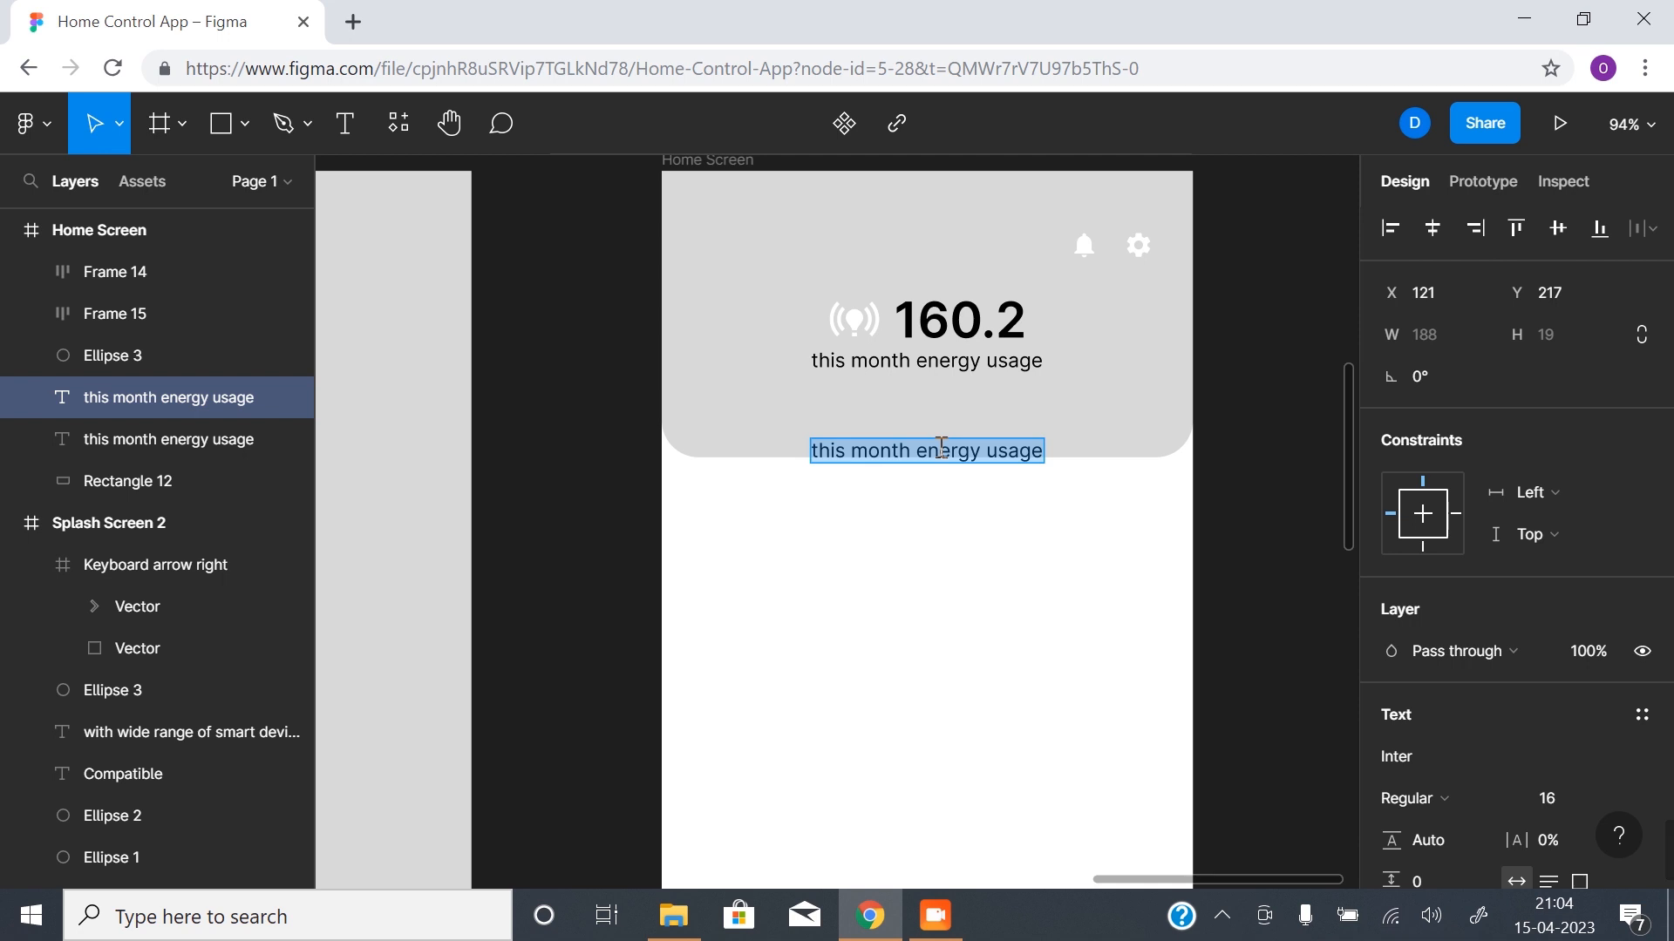
type("30")
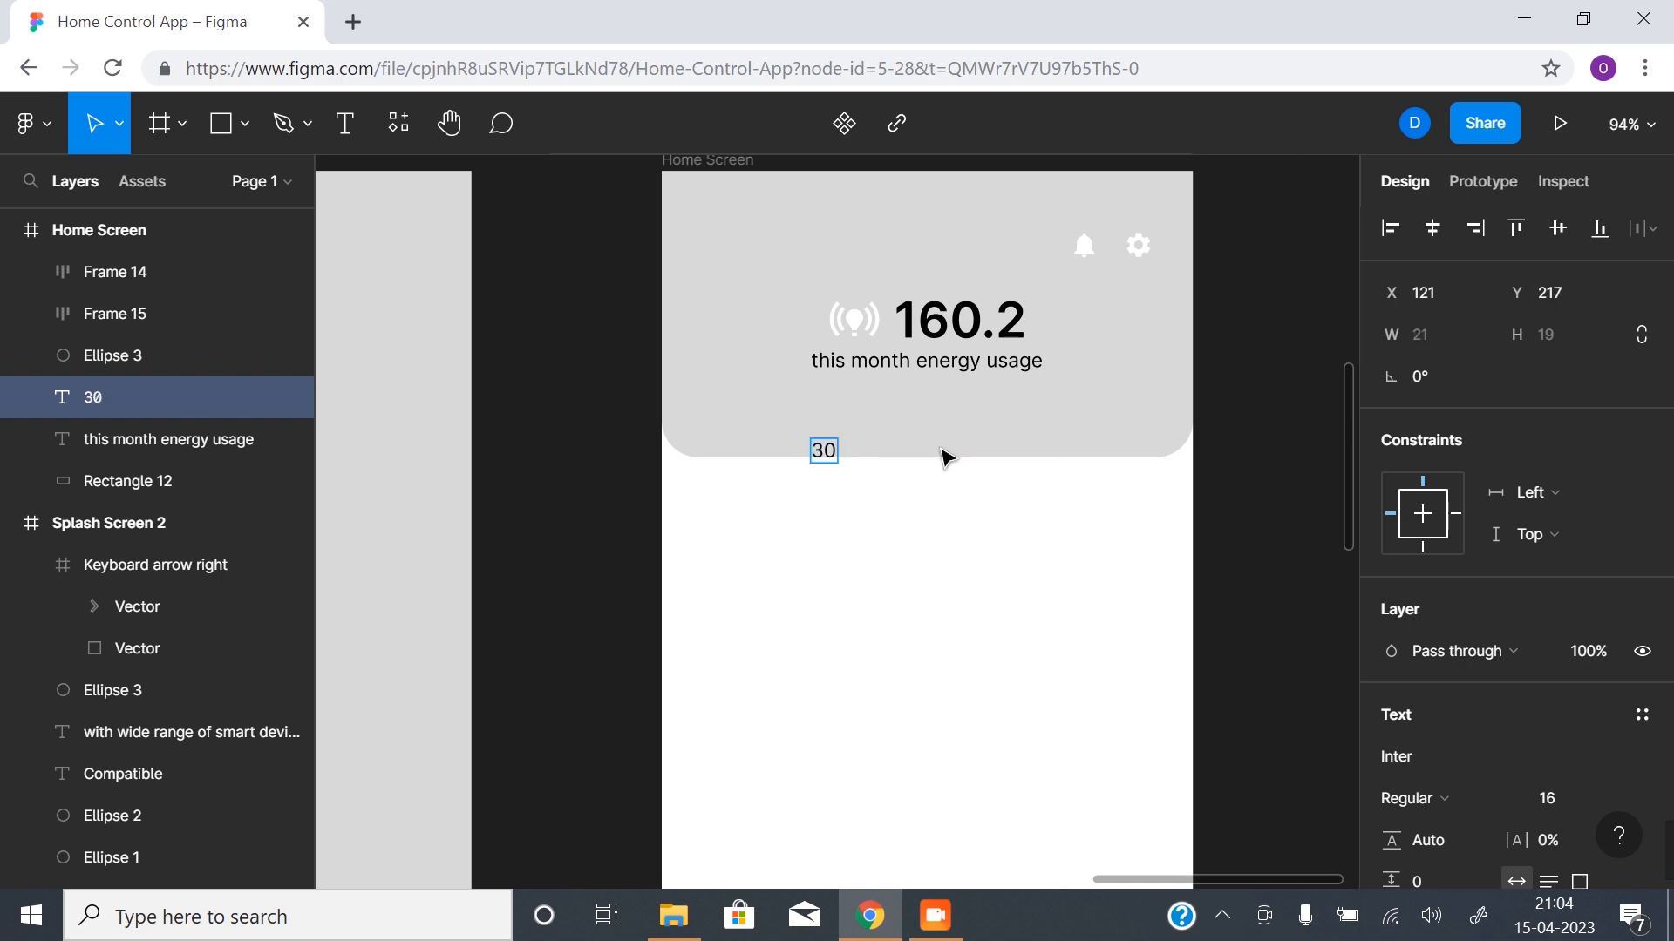
type(" oc")
key("BackSpace")
type("C mostly")
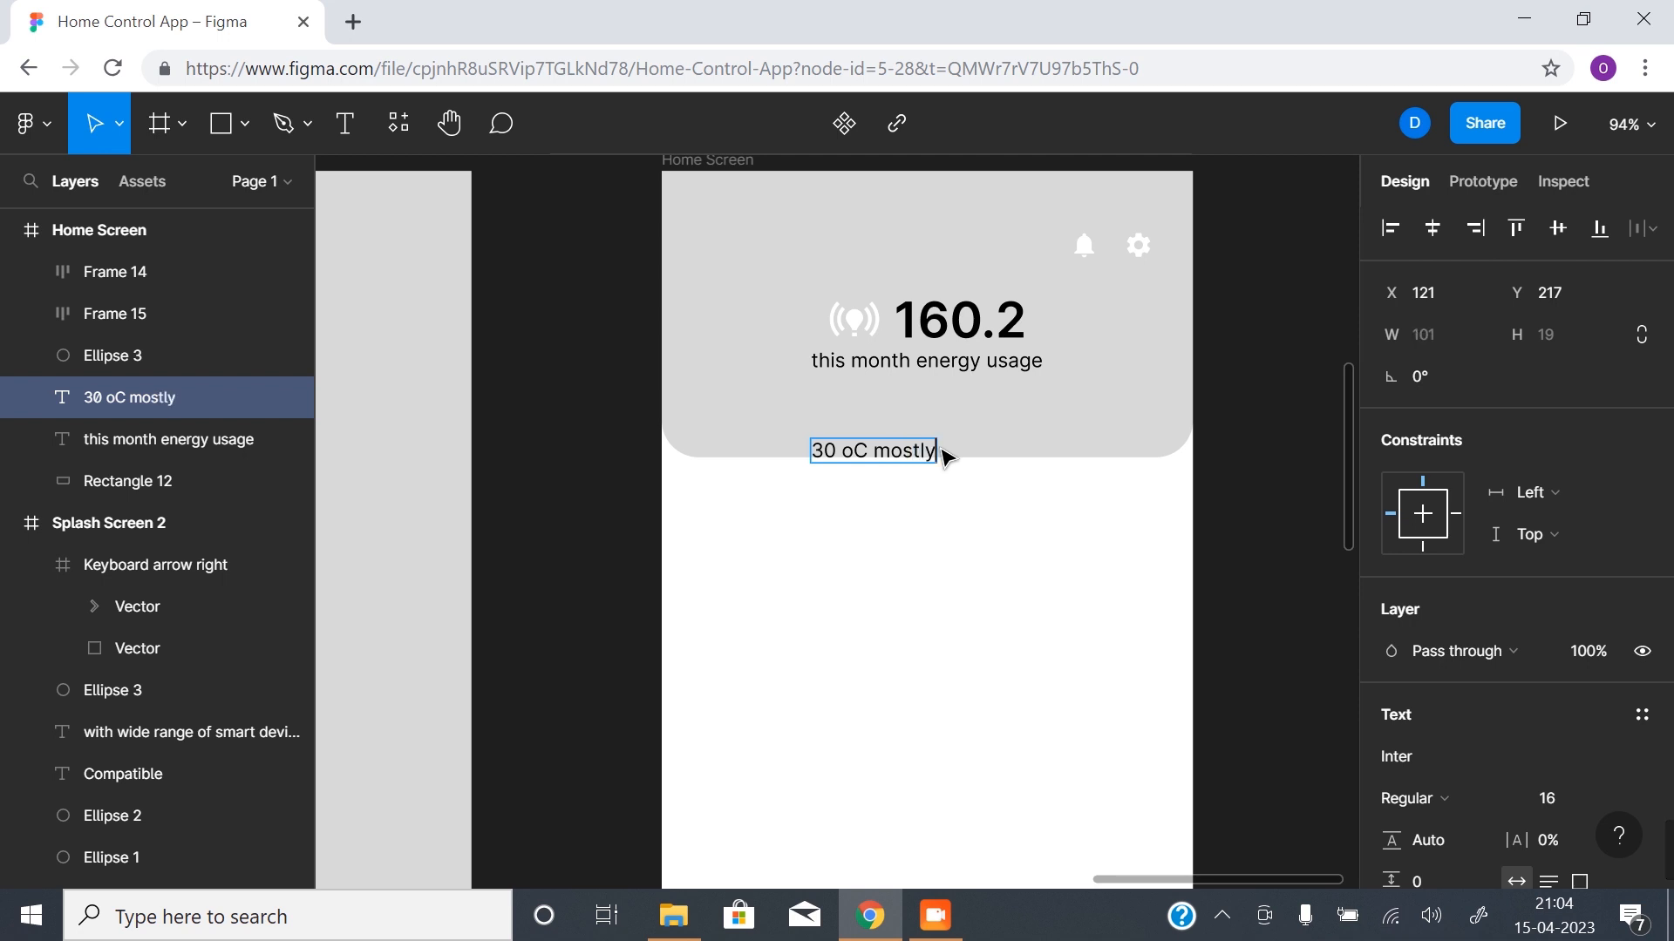
type(" cloud")
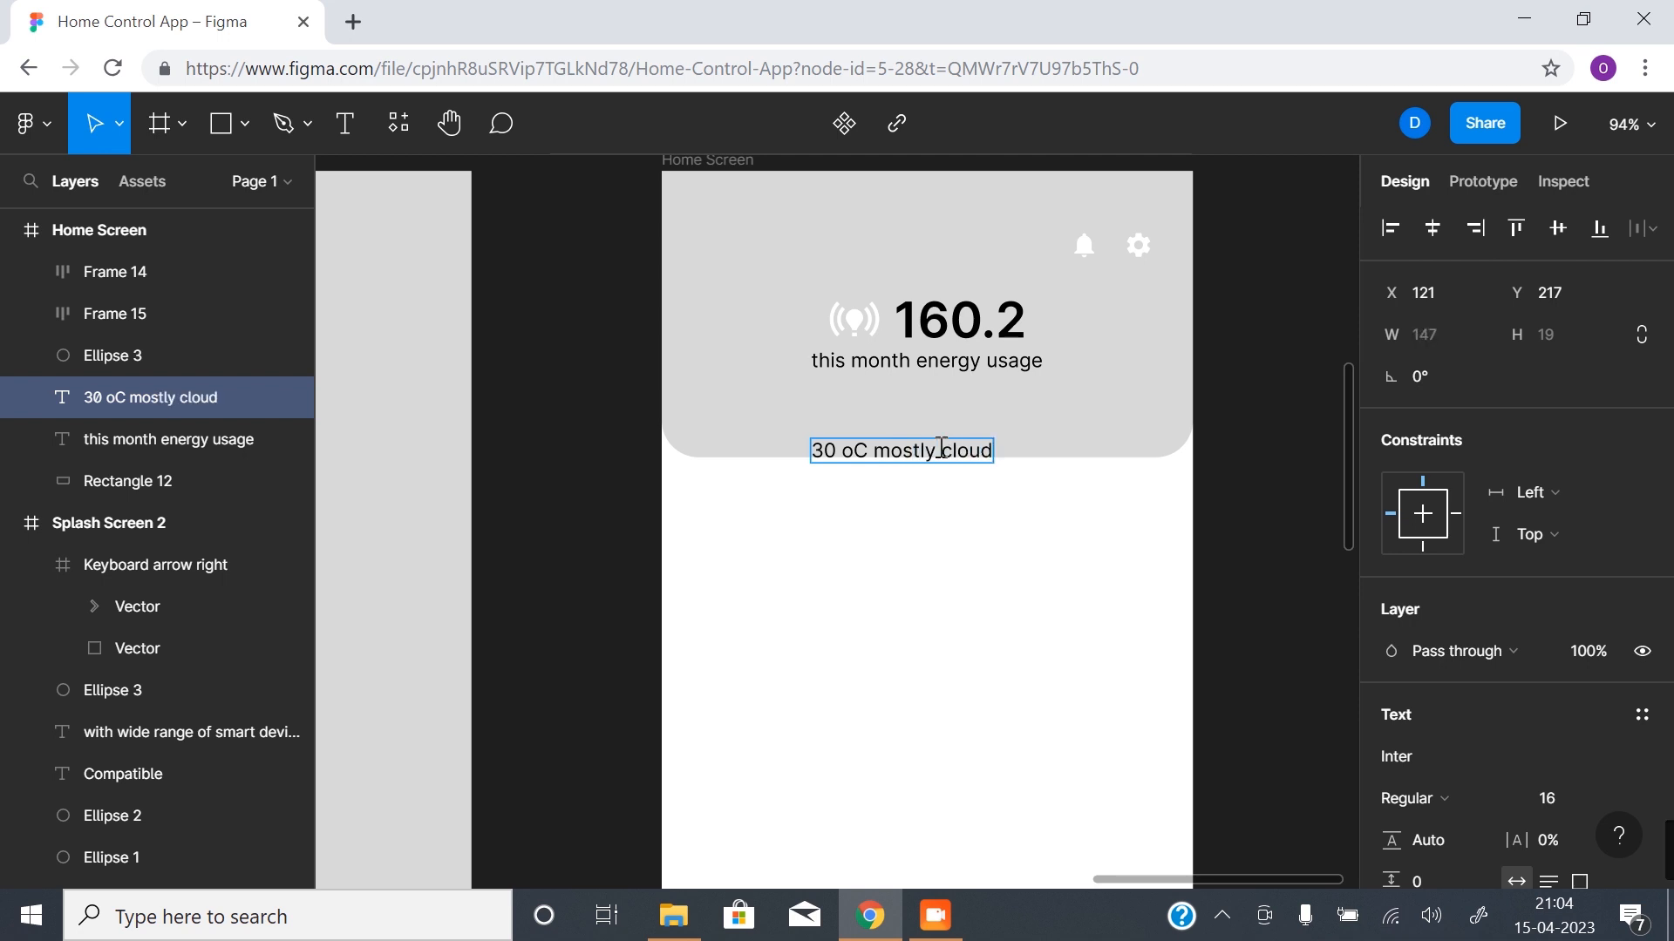
key("Escape")
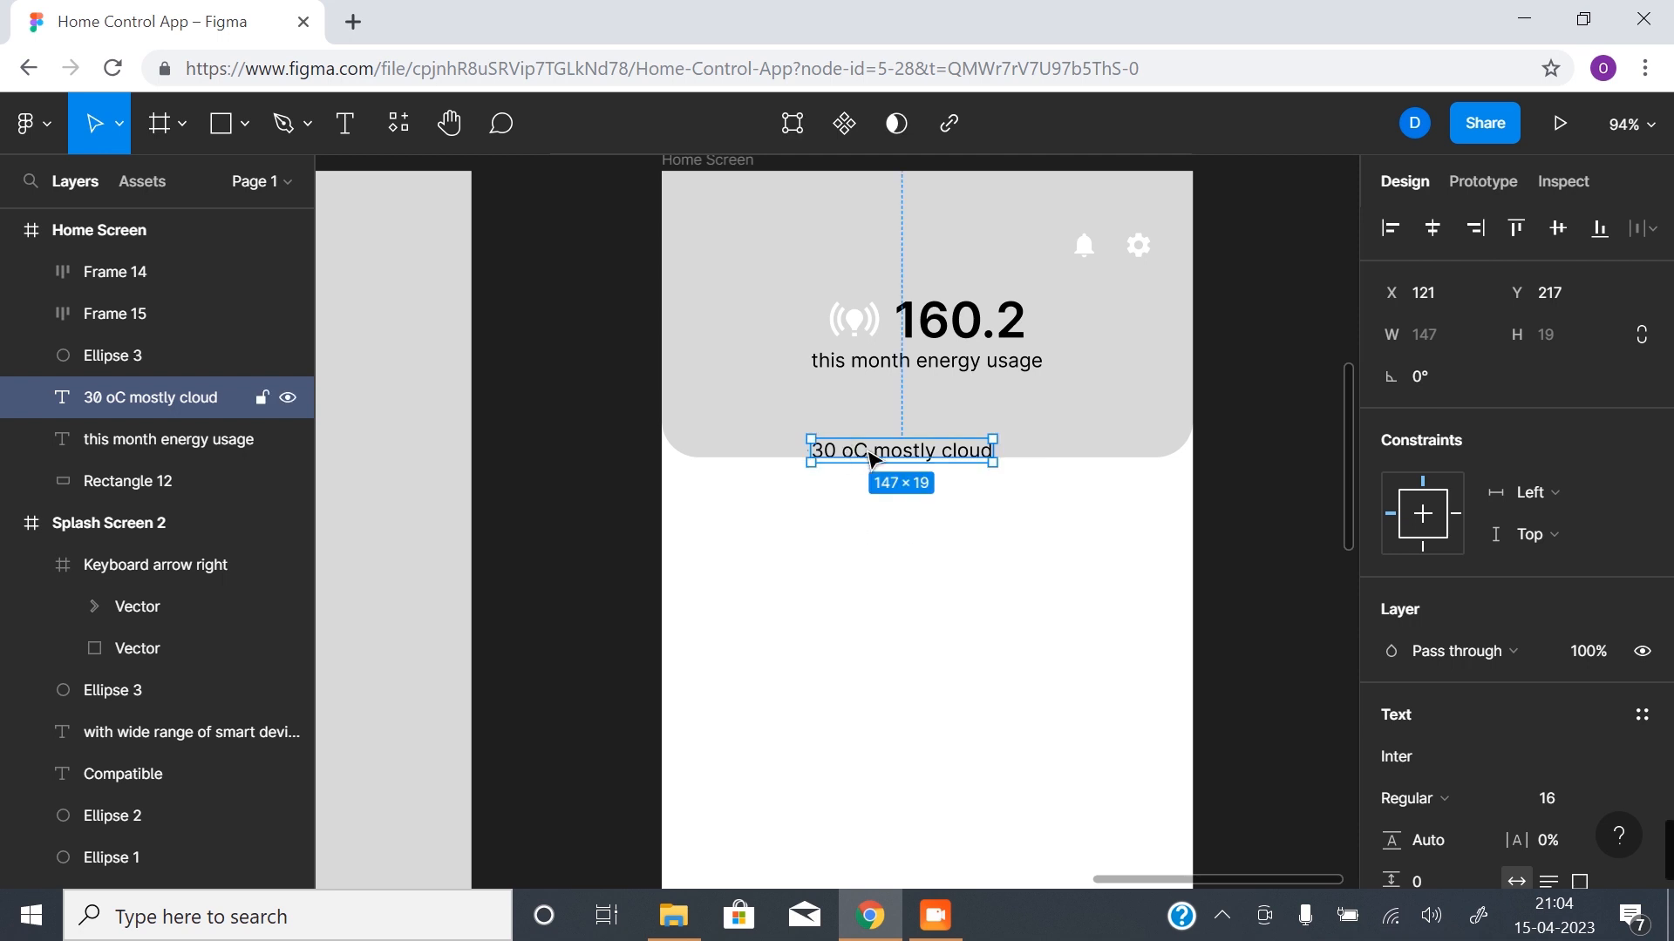
- Move the "30 oC mostly cloud" text to X 141, Y 221, centred horizontally across the header's lower edge
left_click_drag(911, 456, 948, 459)
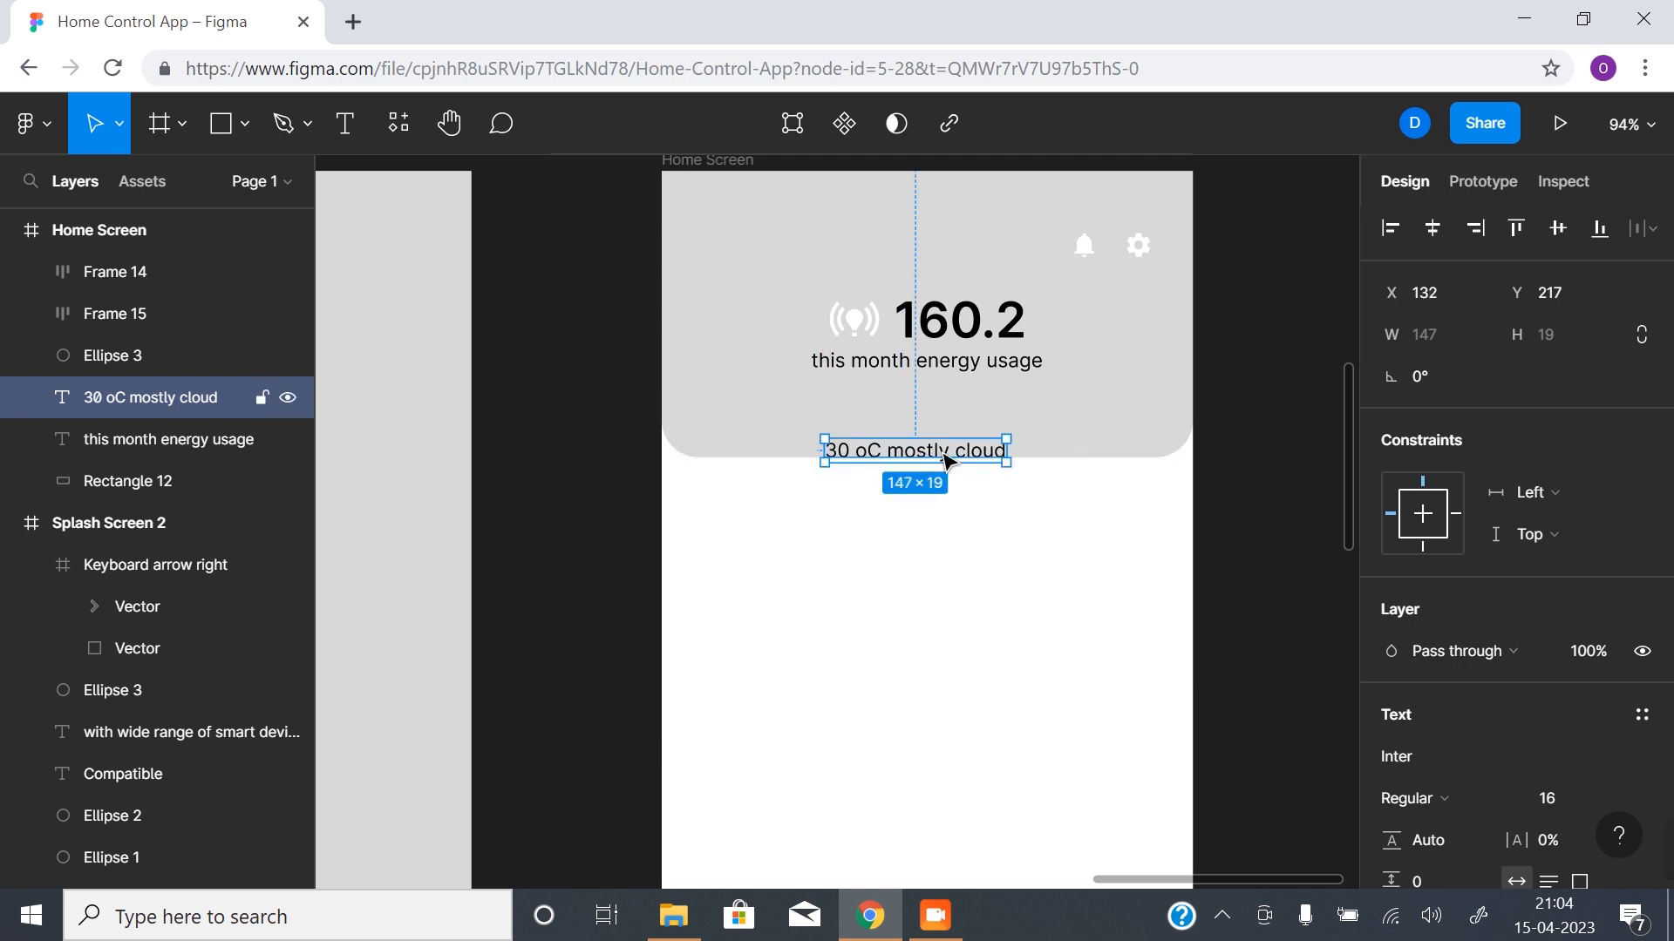
double_click(872, 459)
left_click_drag(866, 457, 852, 455)
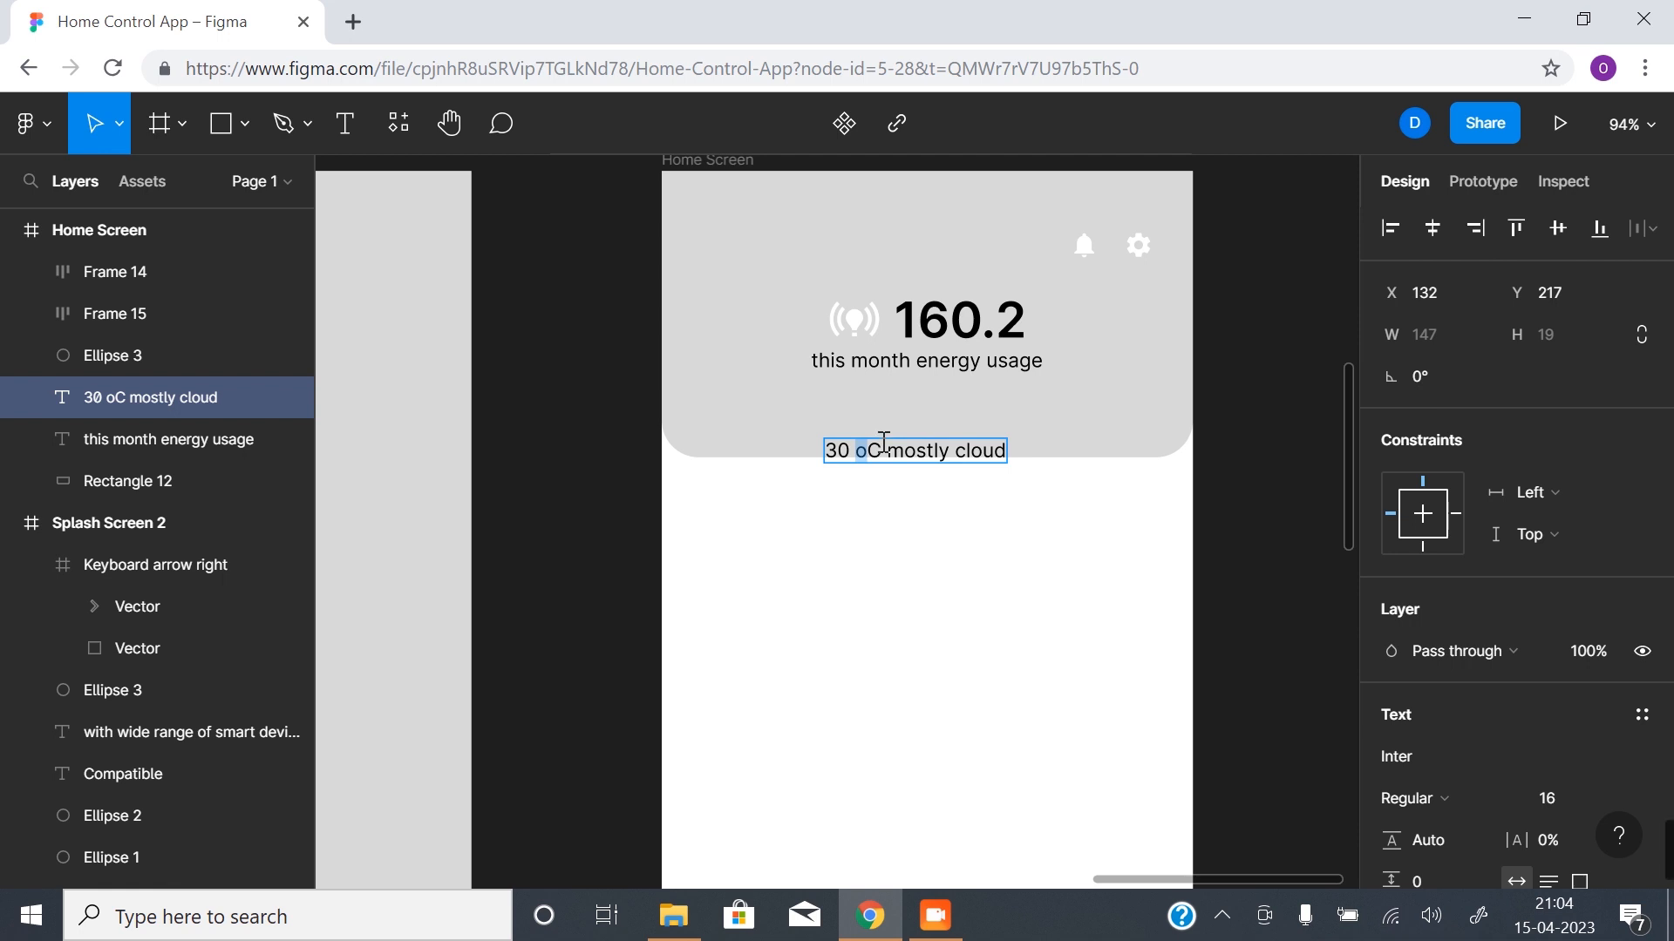
key("Escape")
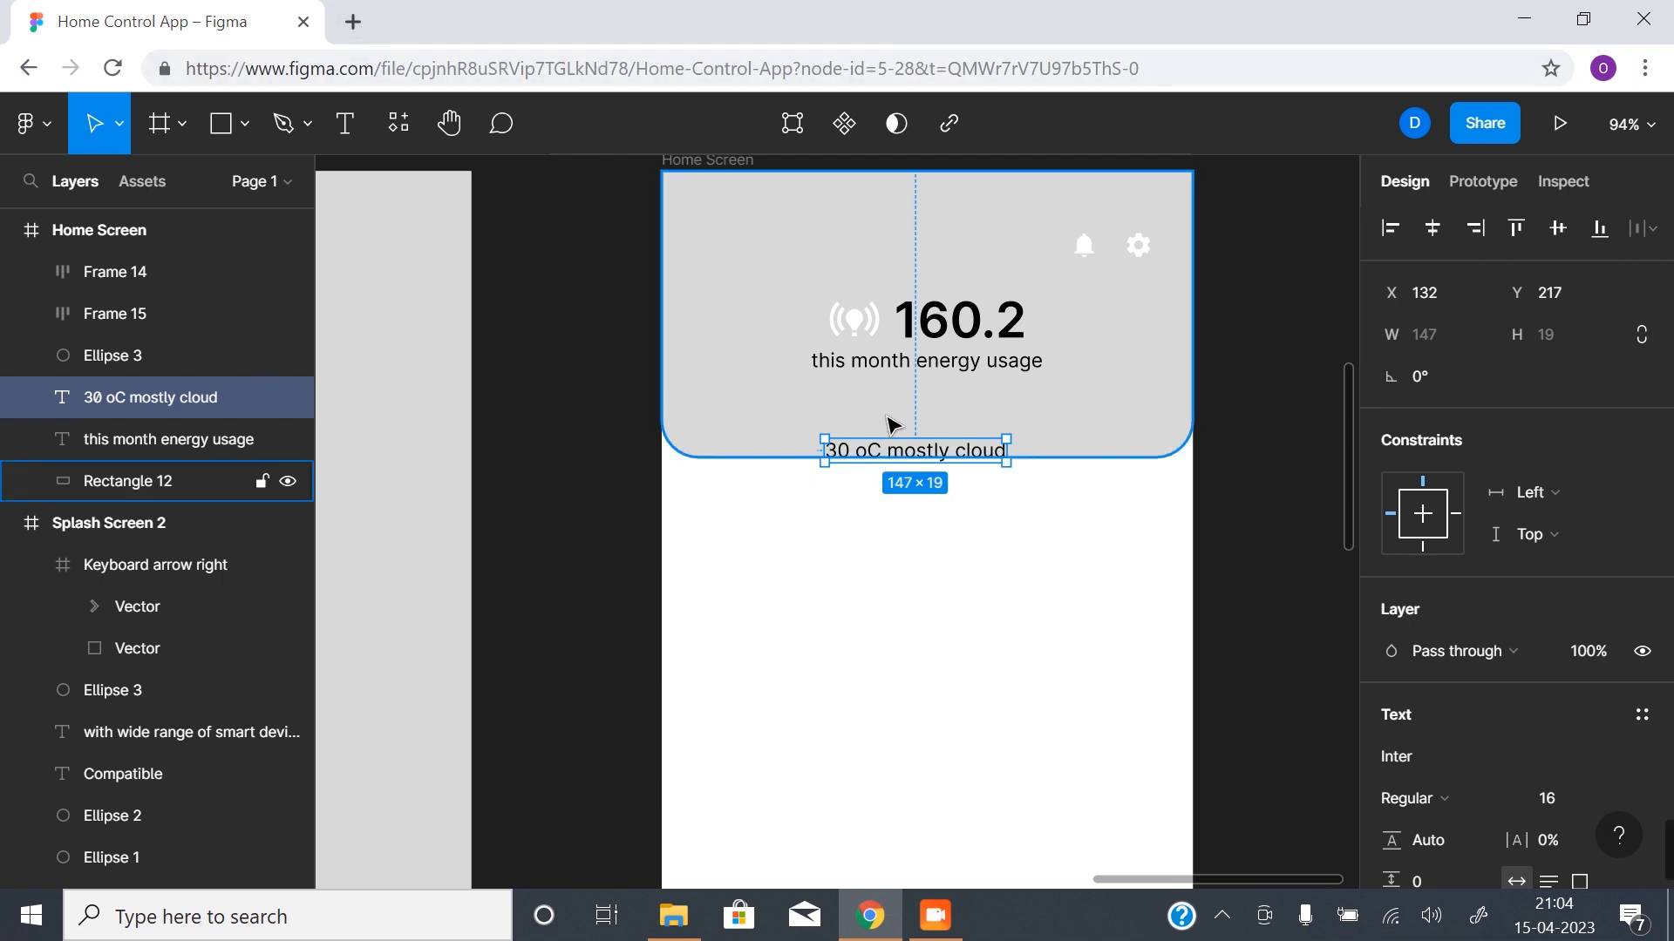
left_click_drag(920, 456, 935, 456)
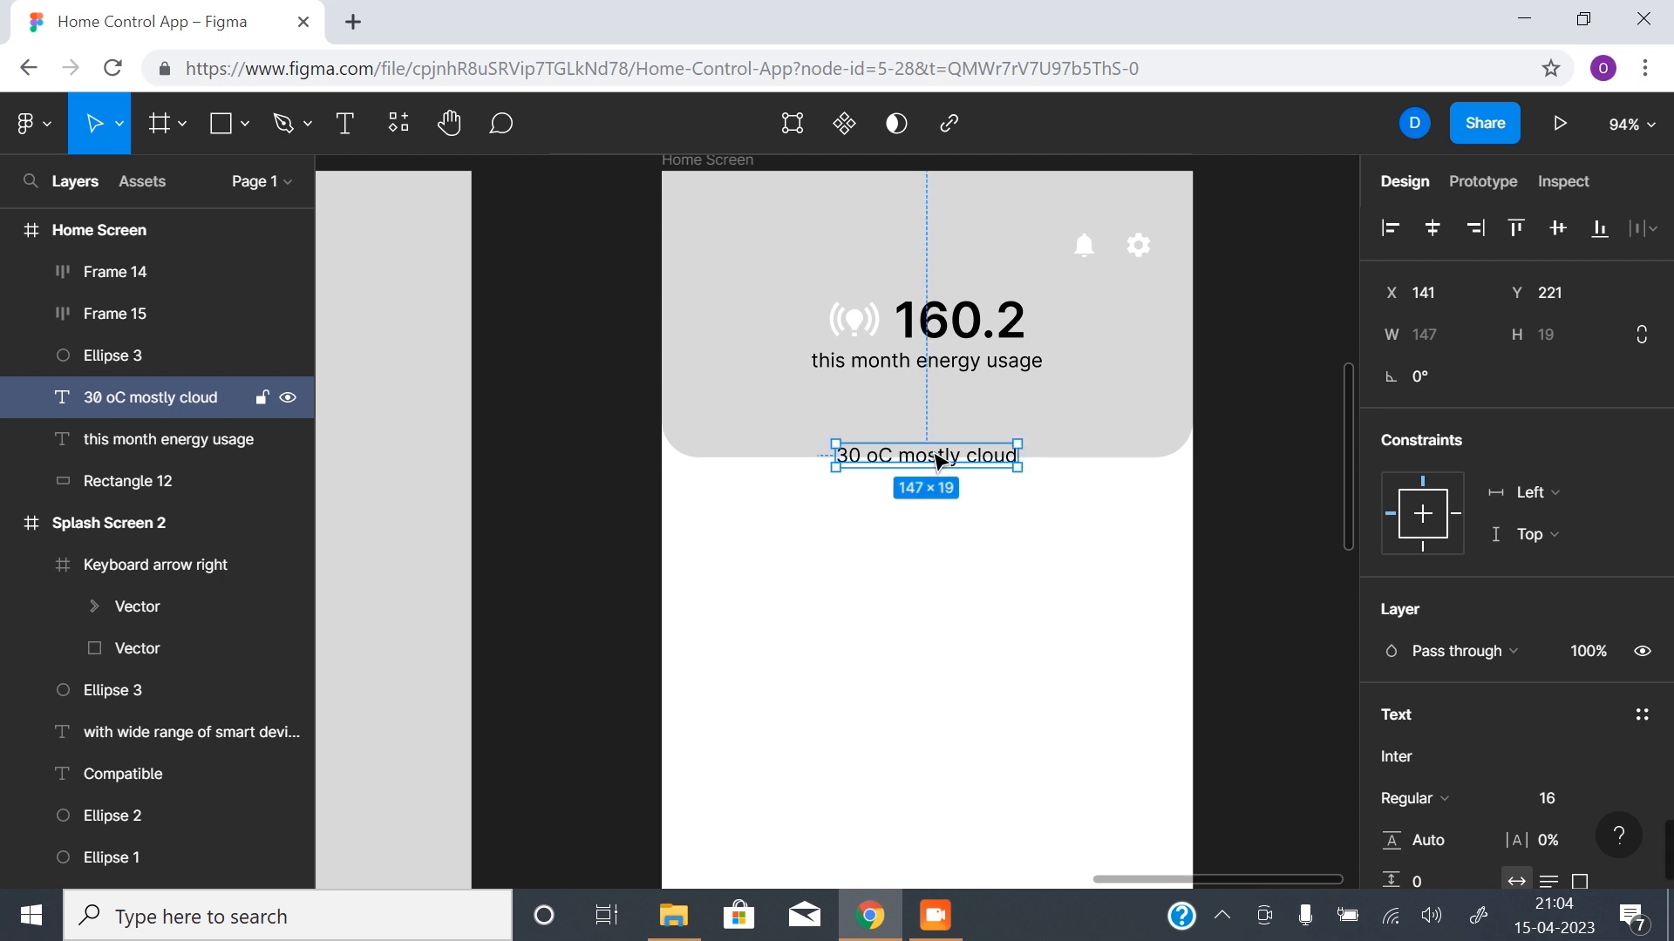
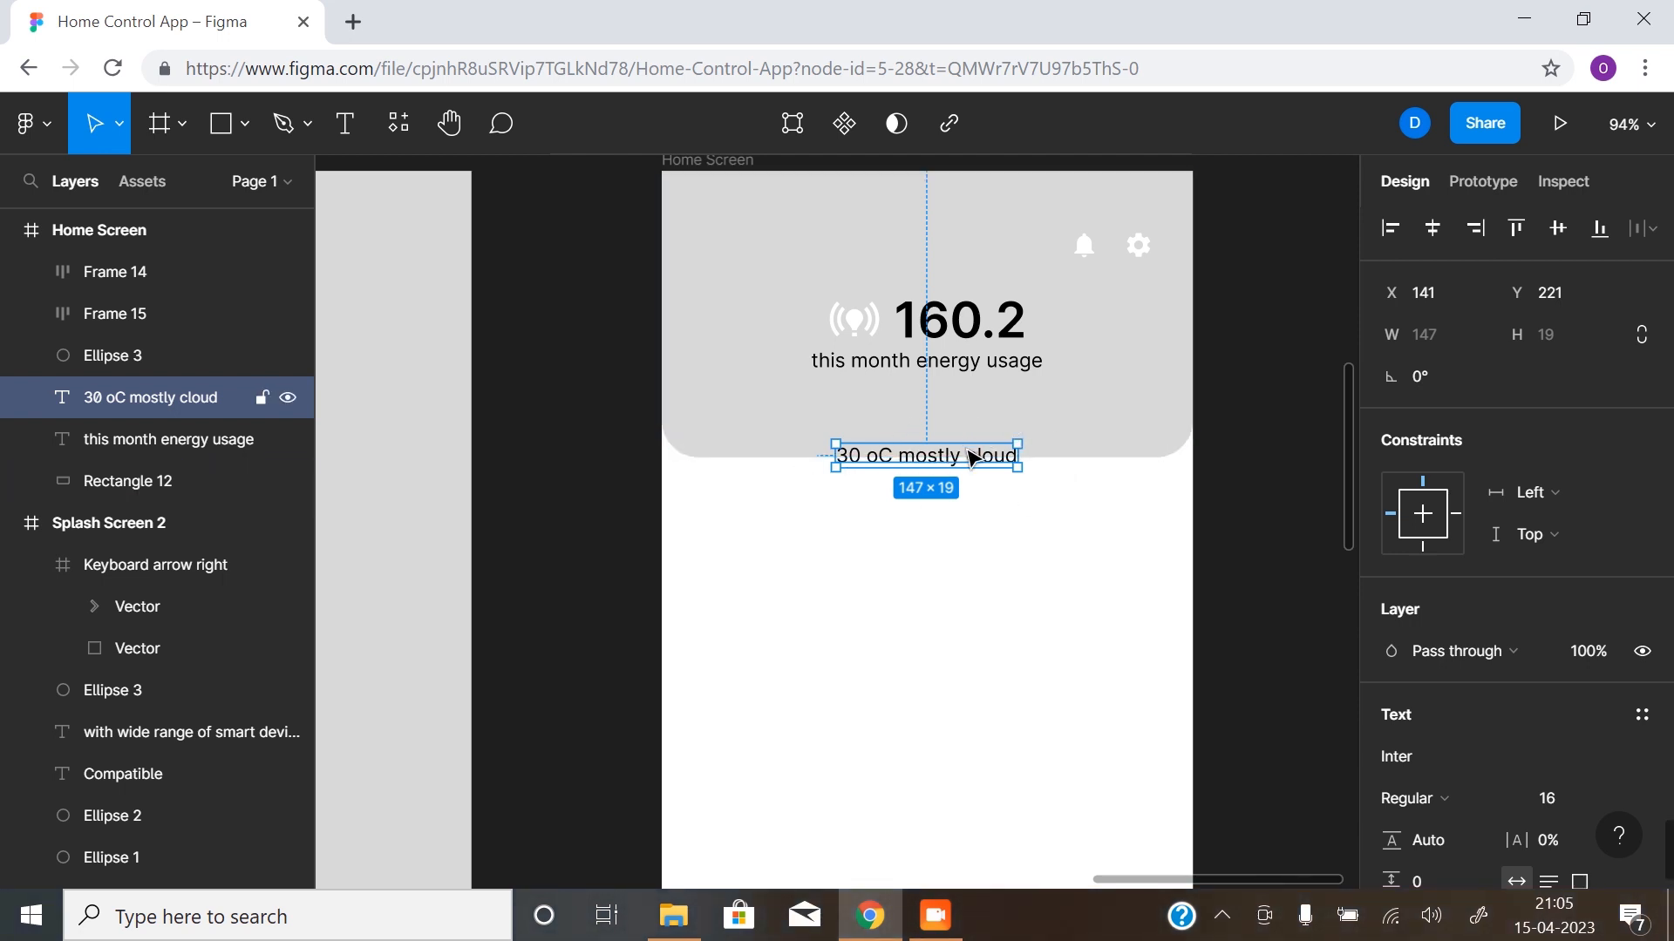
- Wrap the "30 oC mostly cloud" text in an auto layout frame with horizontal padding 48 and vertical padding 8
key("shift+a")
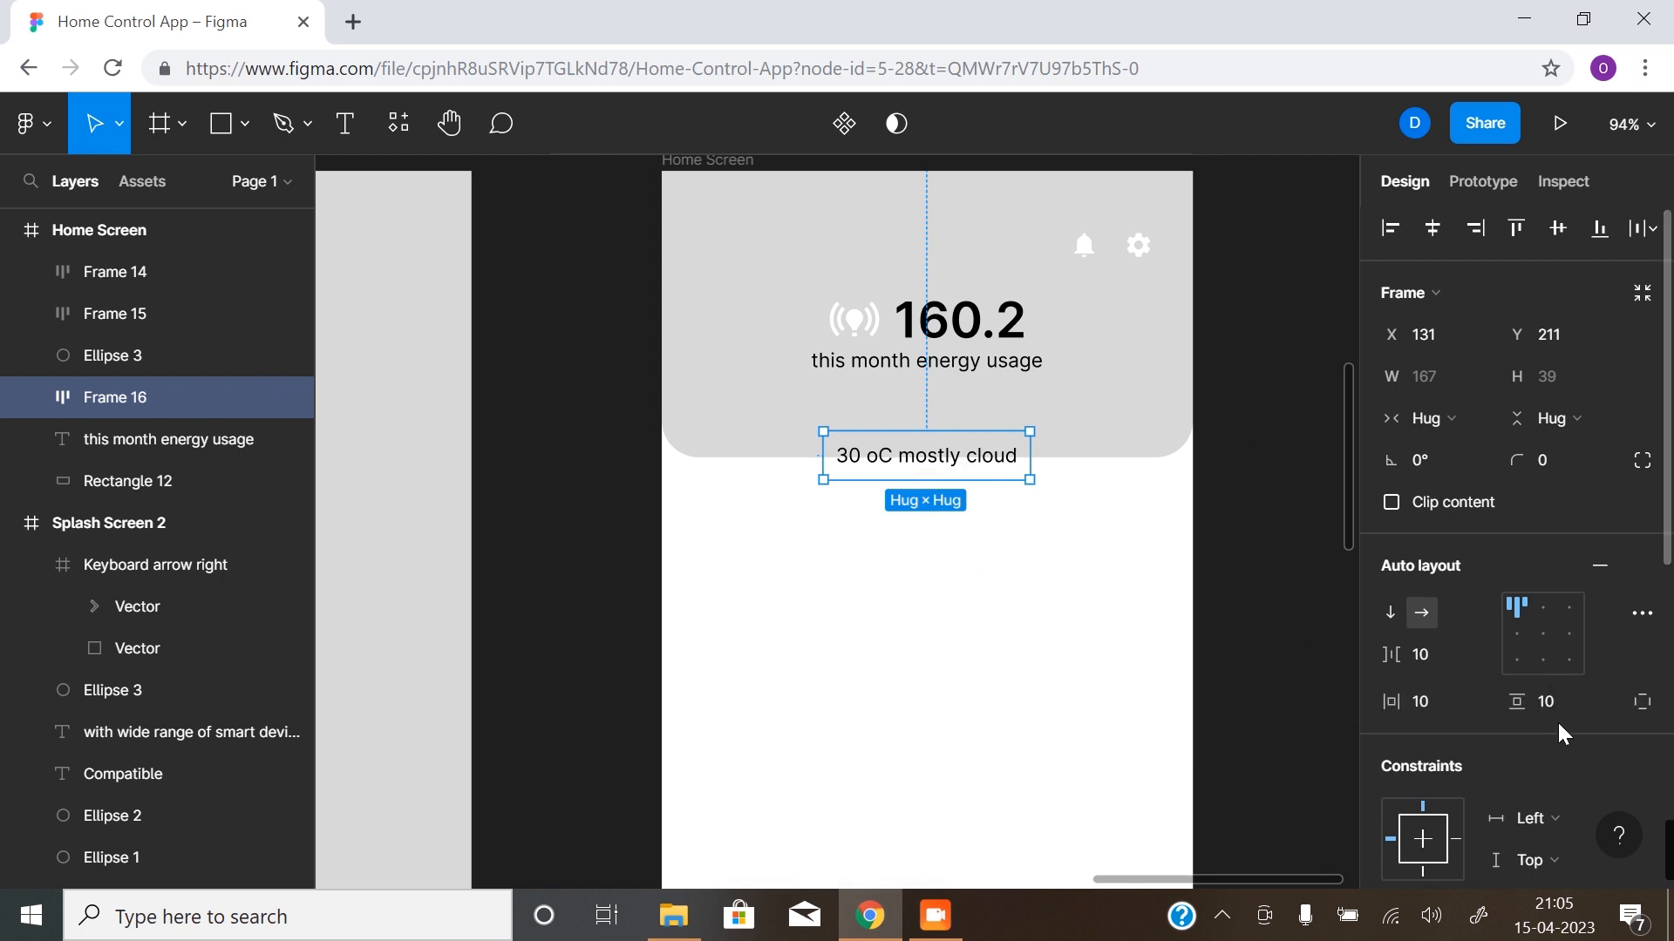
left_click(1425, 702)
key("Return")
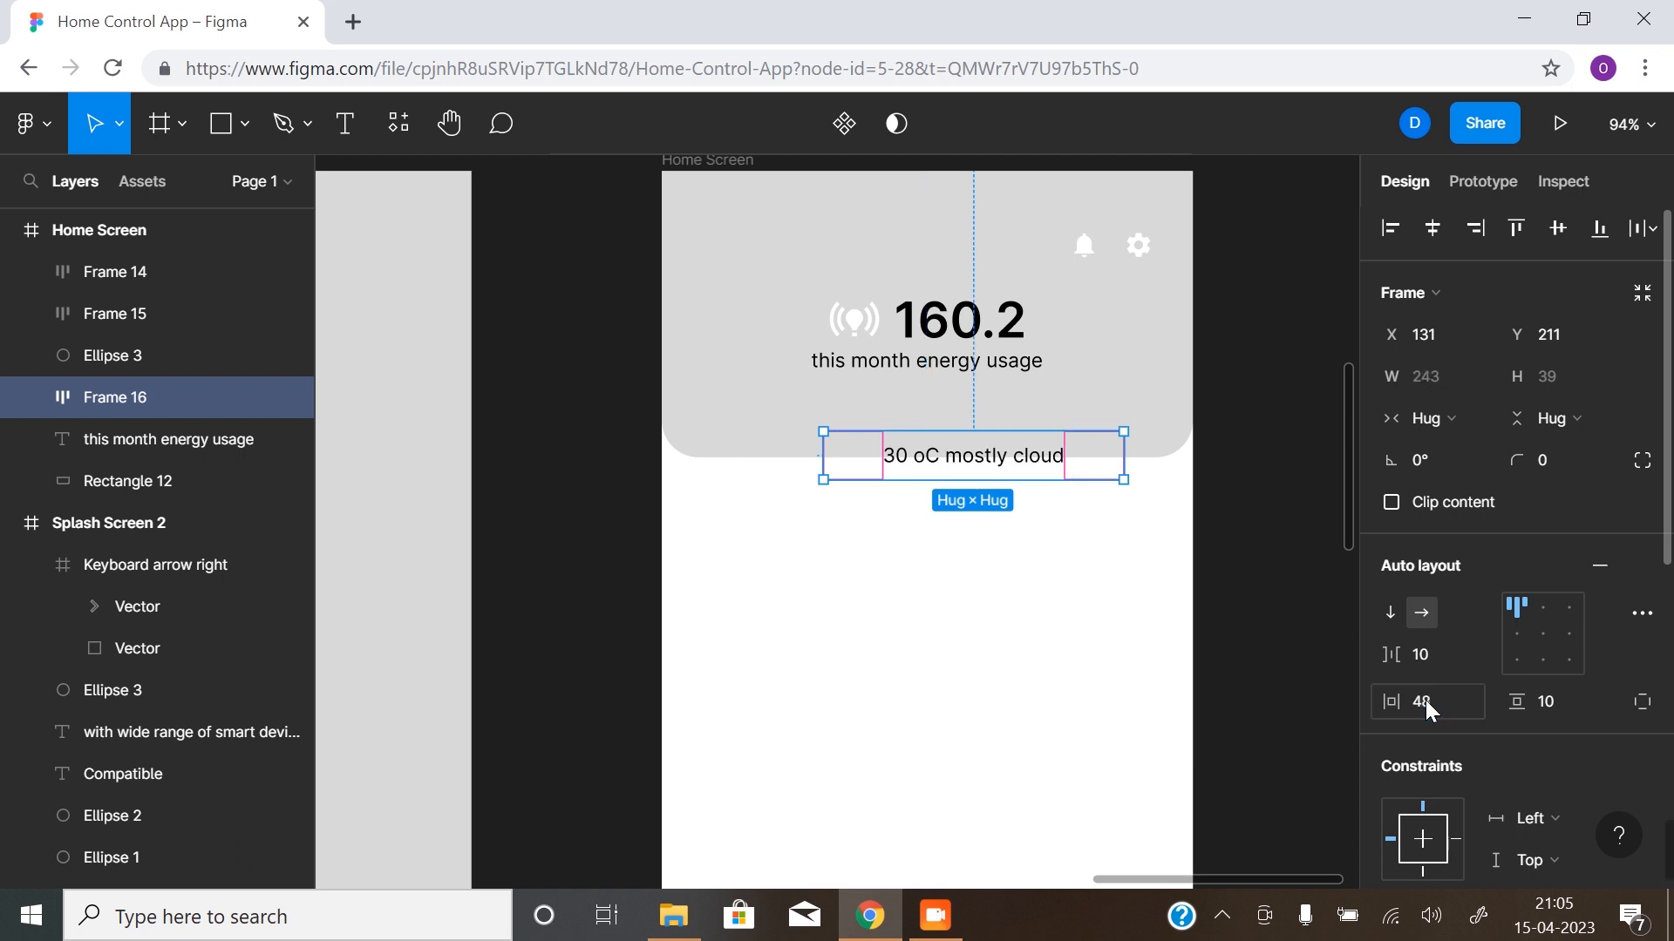
left_click(1501, 704)
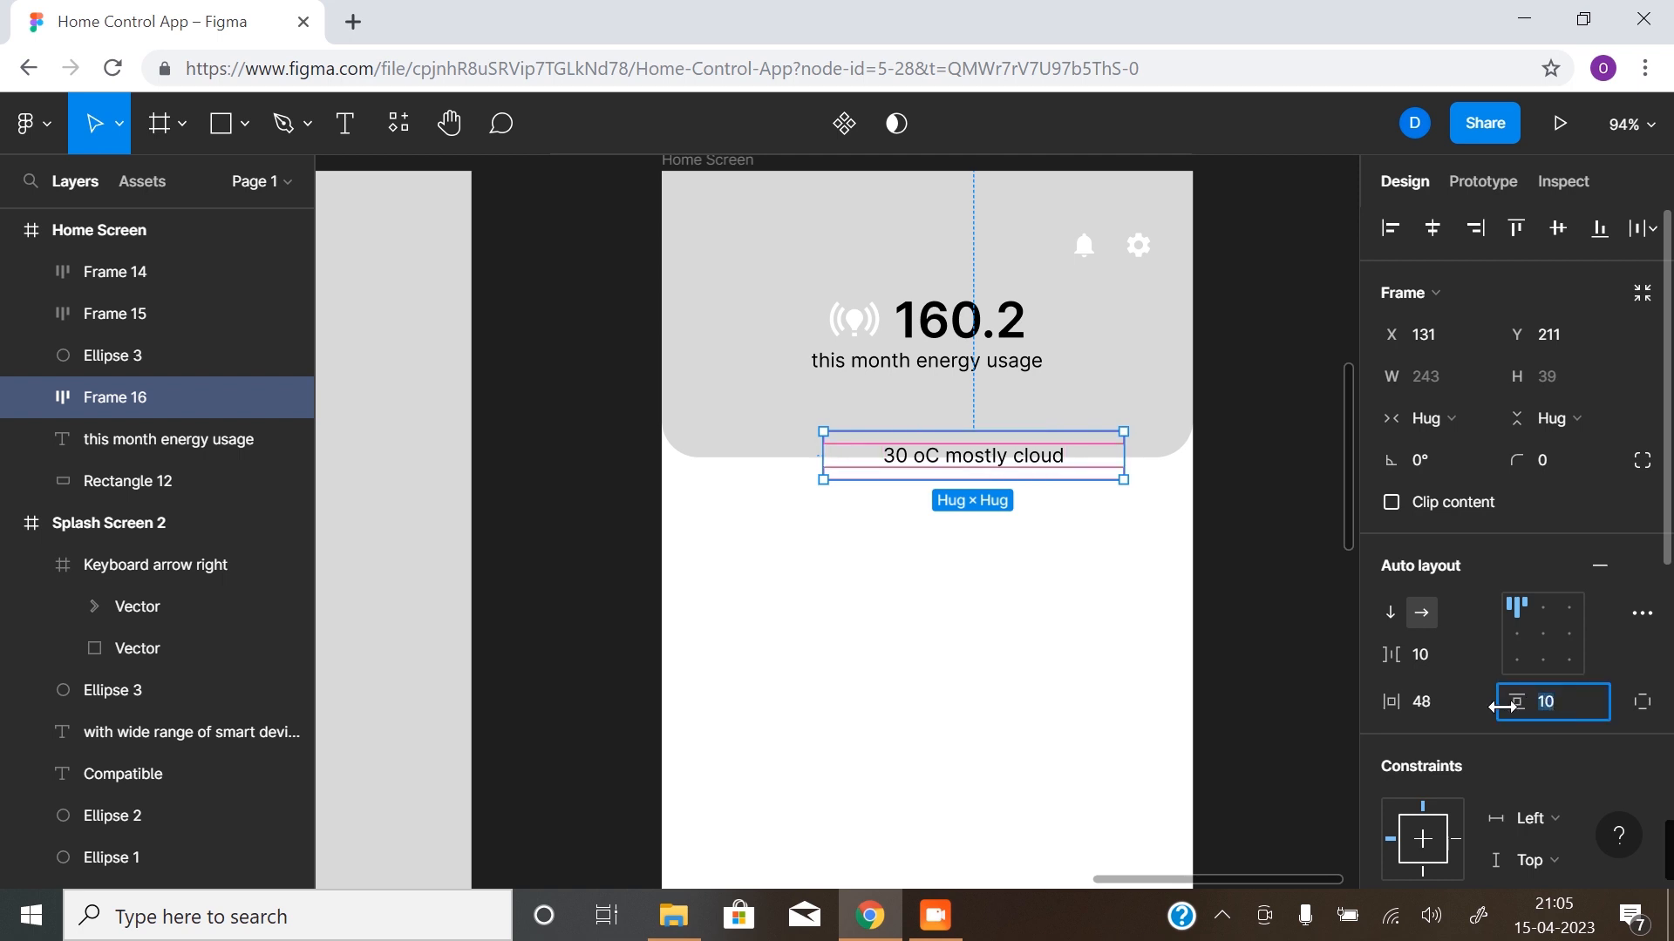
type("8")
key("Return")
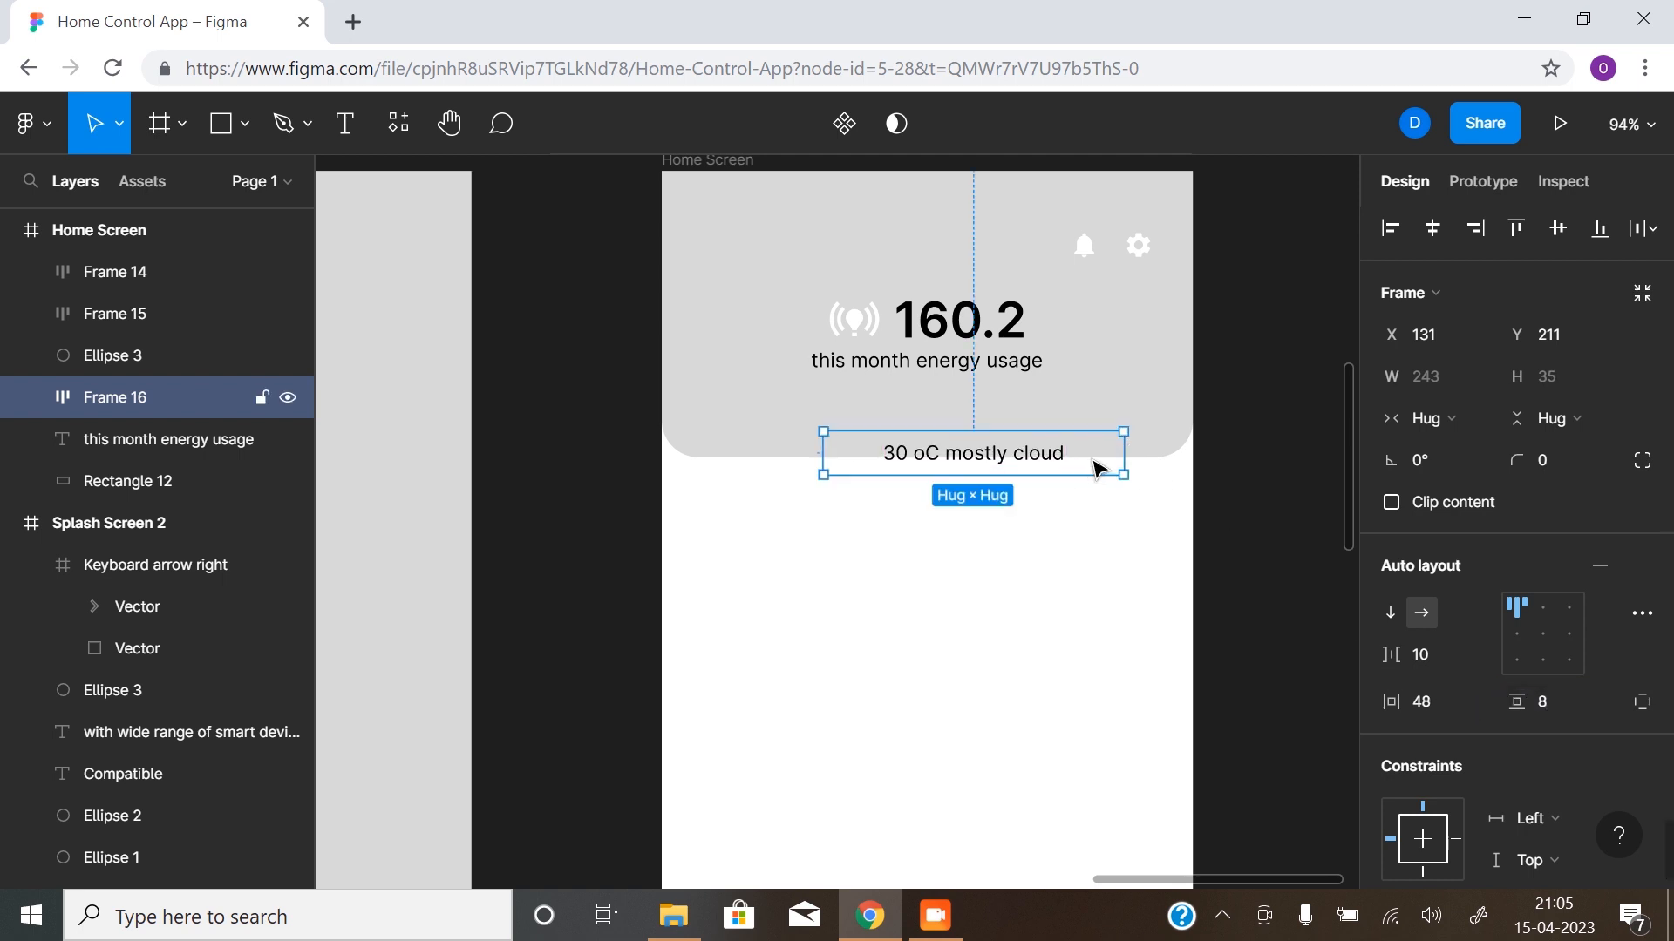
- Add a solid fill to the weather text frame and set its colour to E9E9E9 from the document colours
scroll(1451, 575, "down", 3)
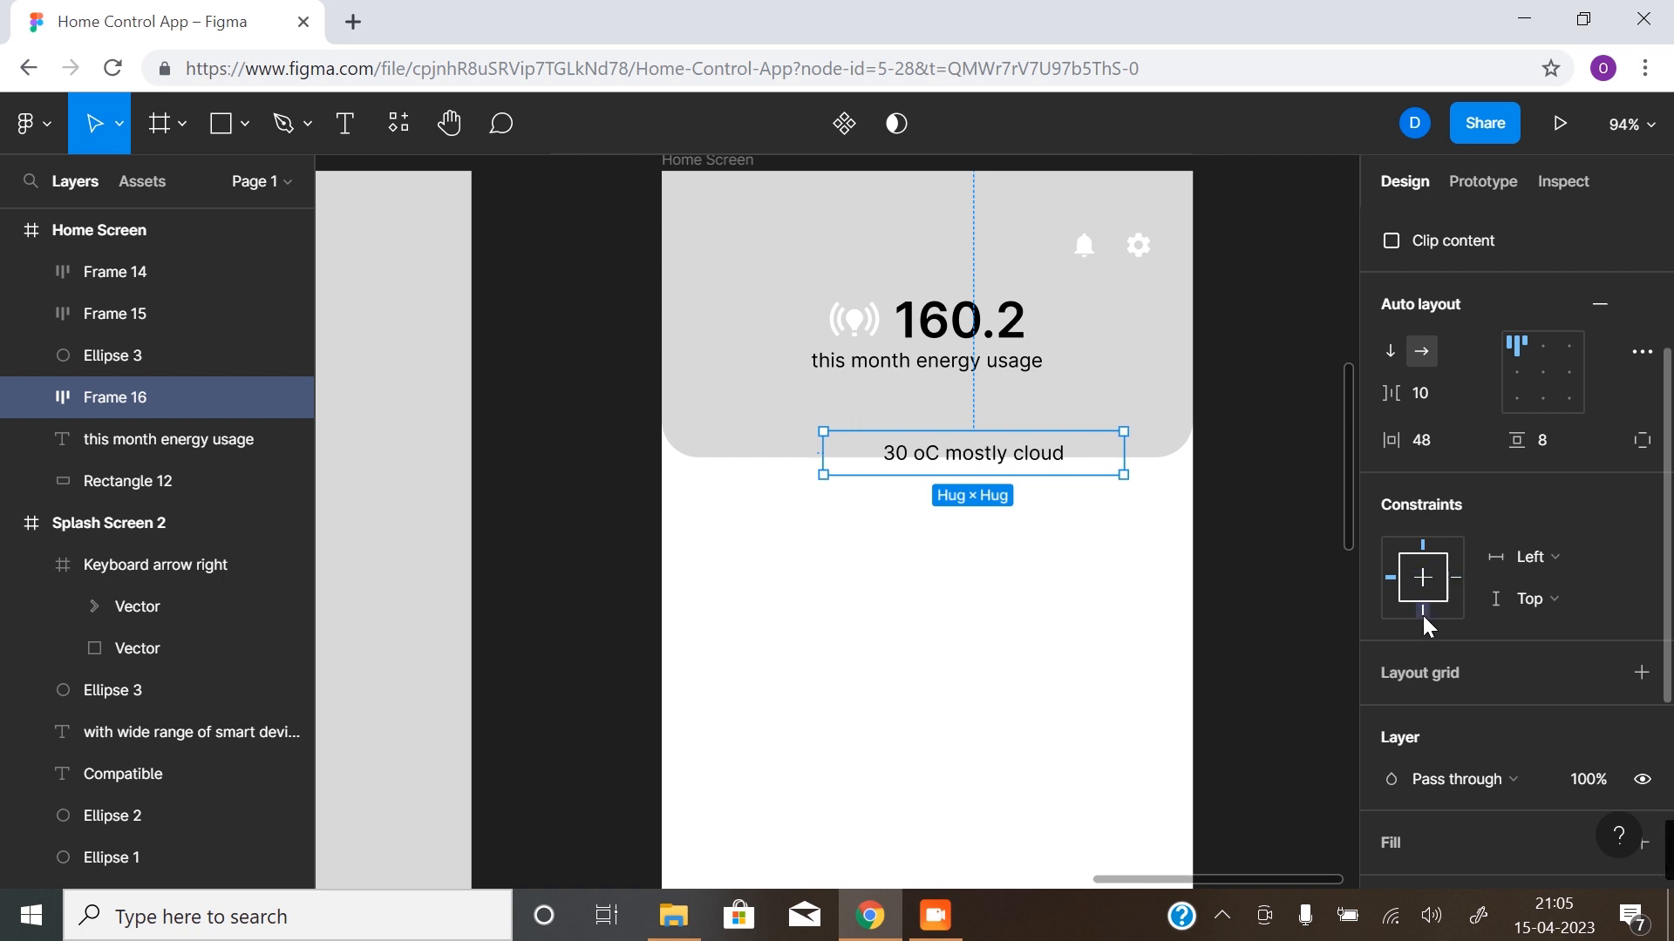
scroll(1438, 724, "down", 4)
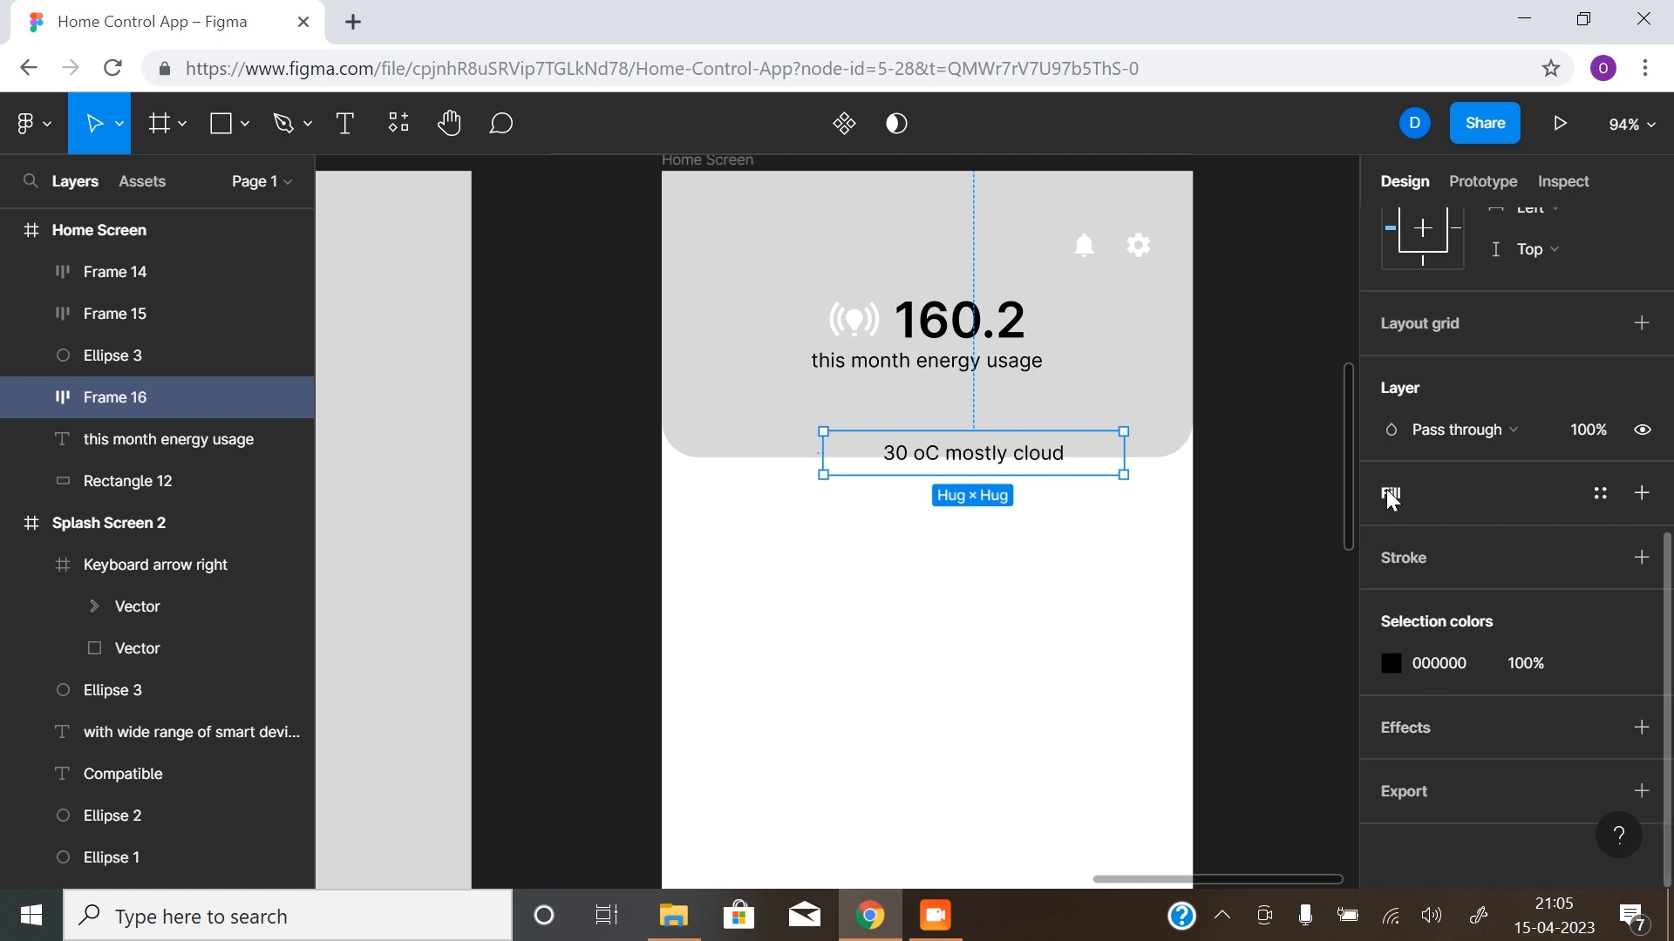
left_click(1641, 492)
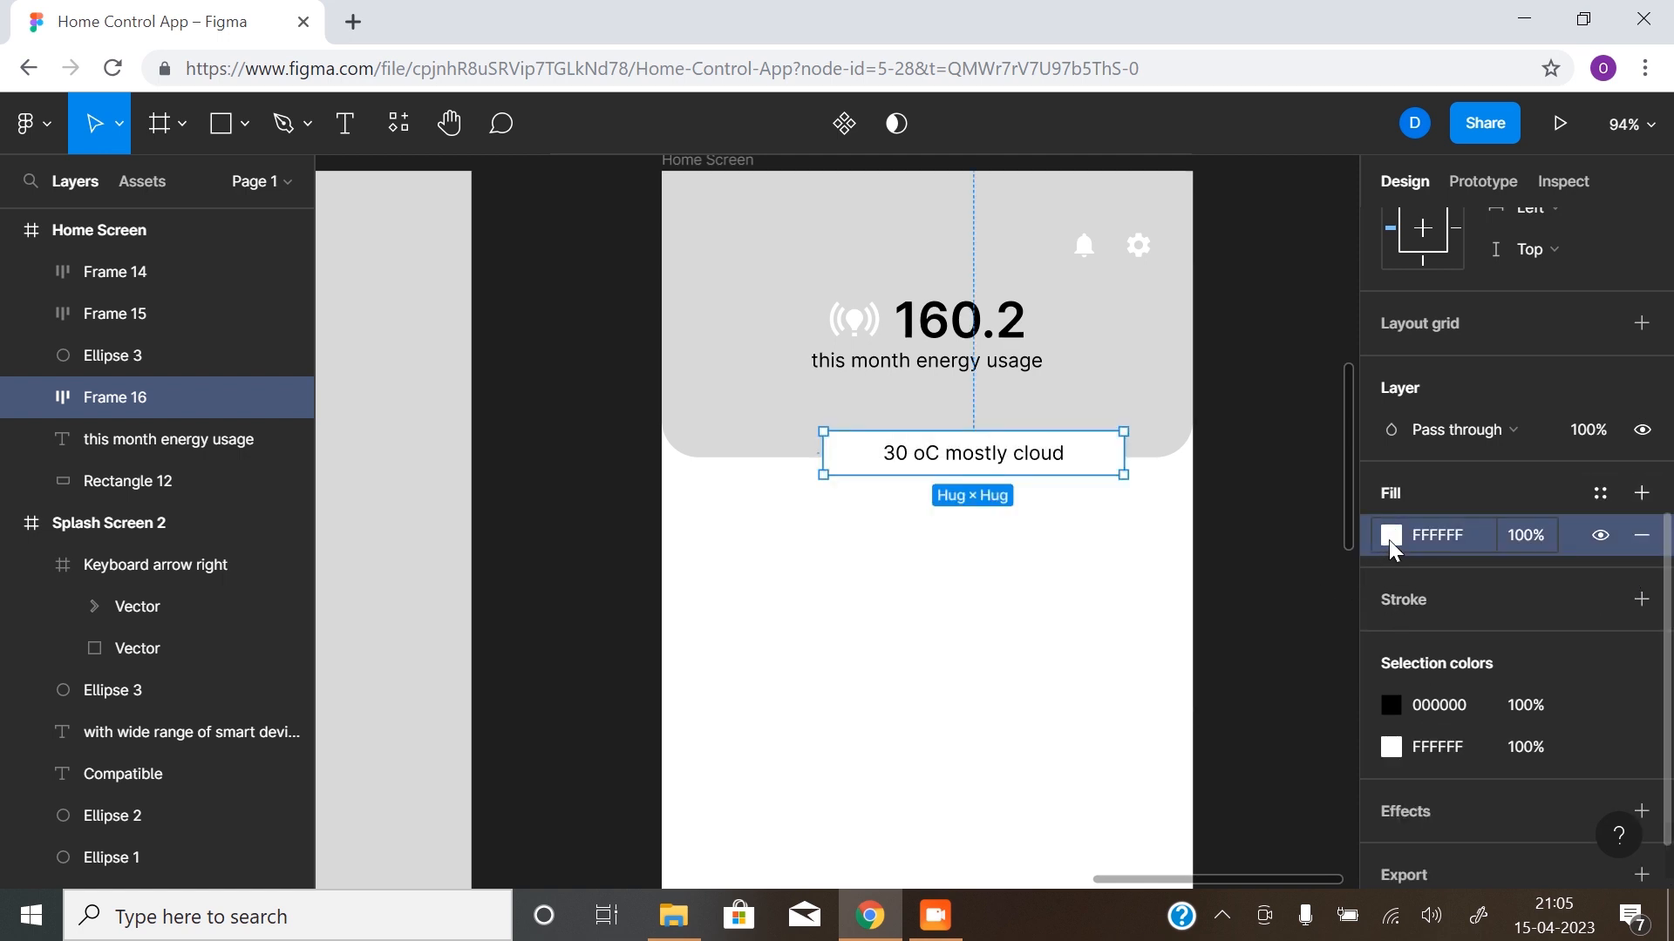
left_click(1392, 534)
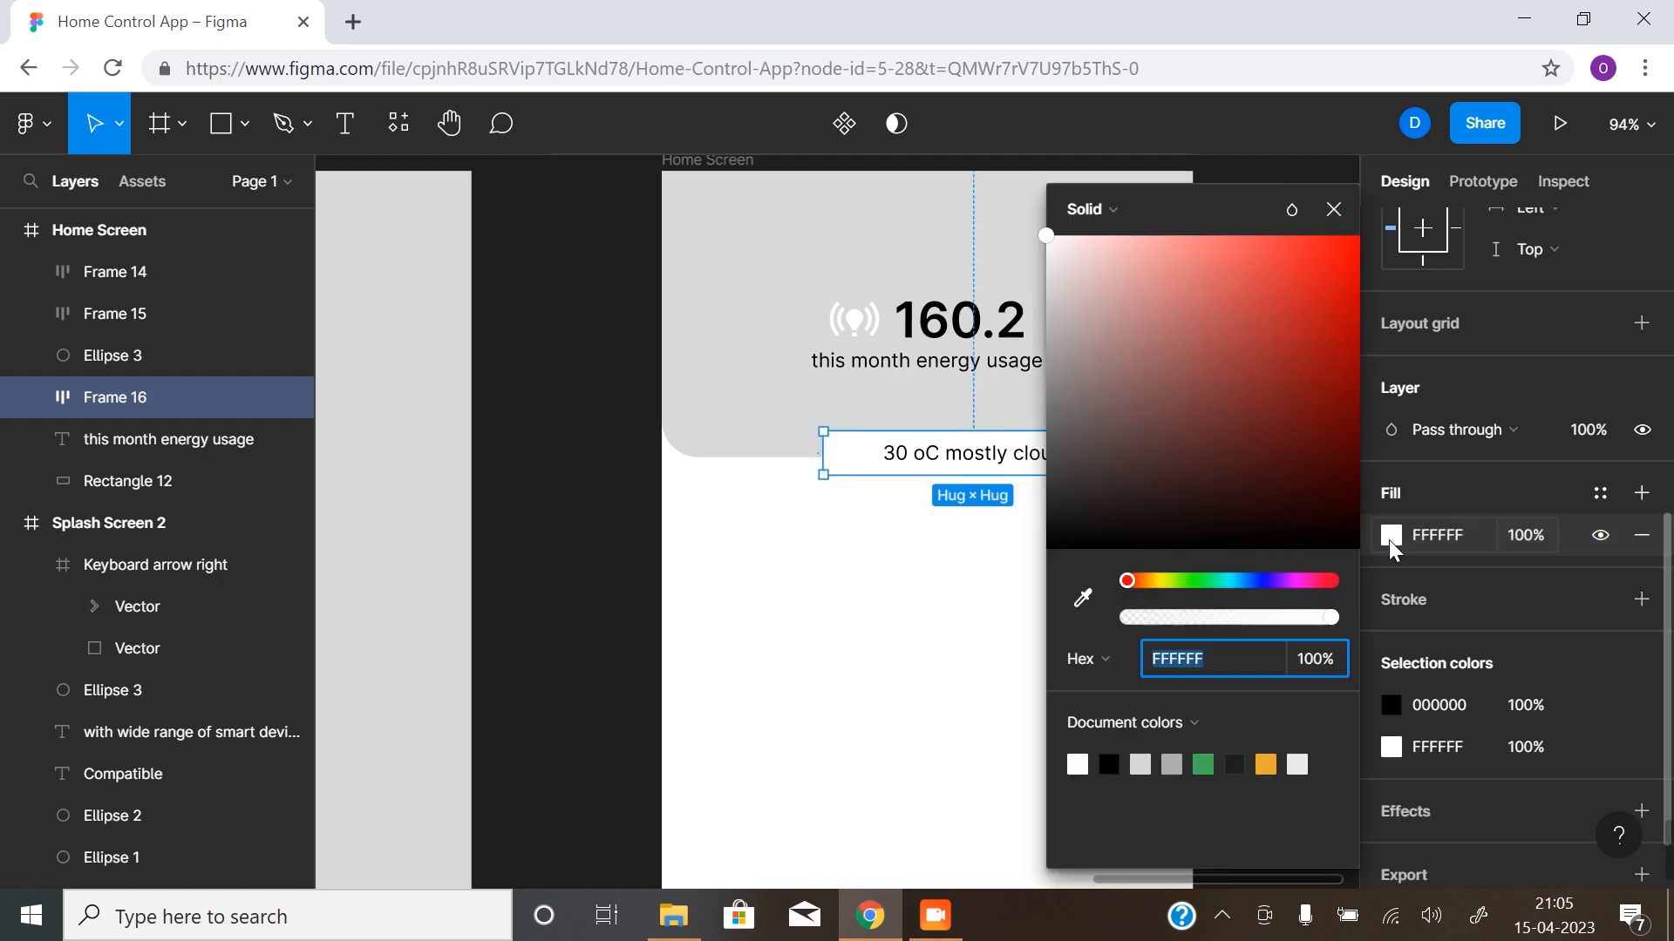
left_click(1143, 760)
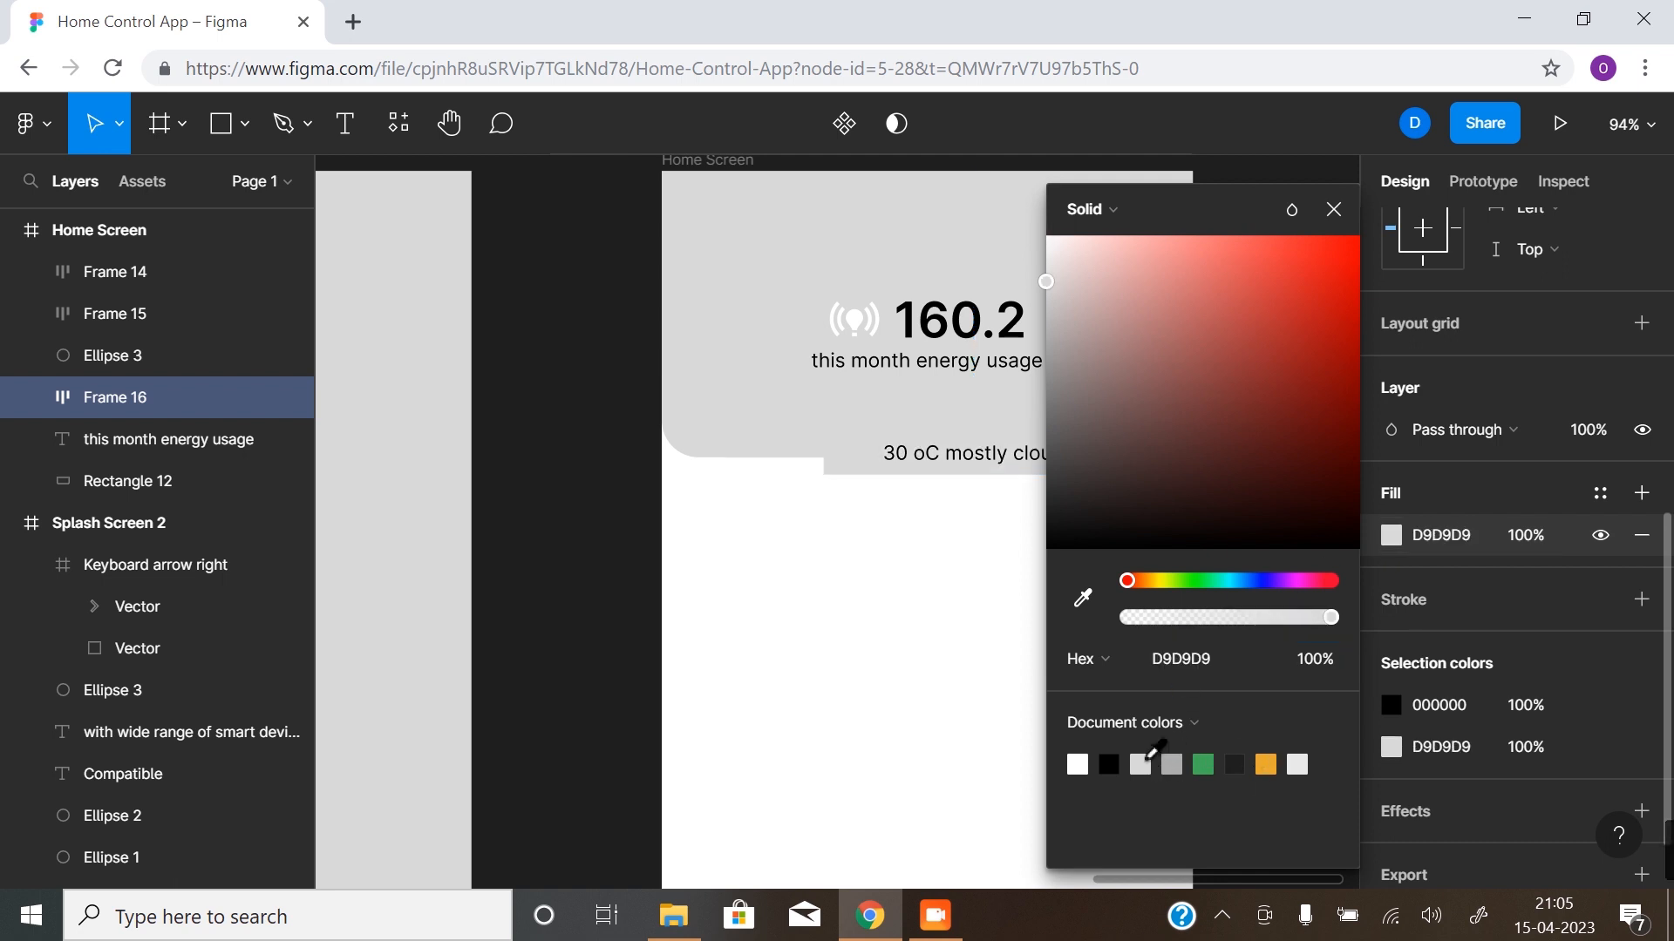
left_click(1081, 761)
left_click(1306, 759)
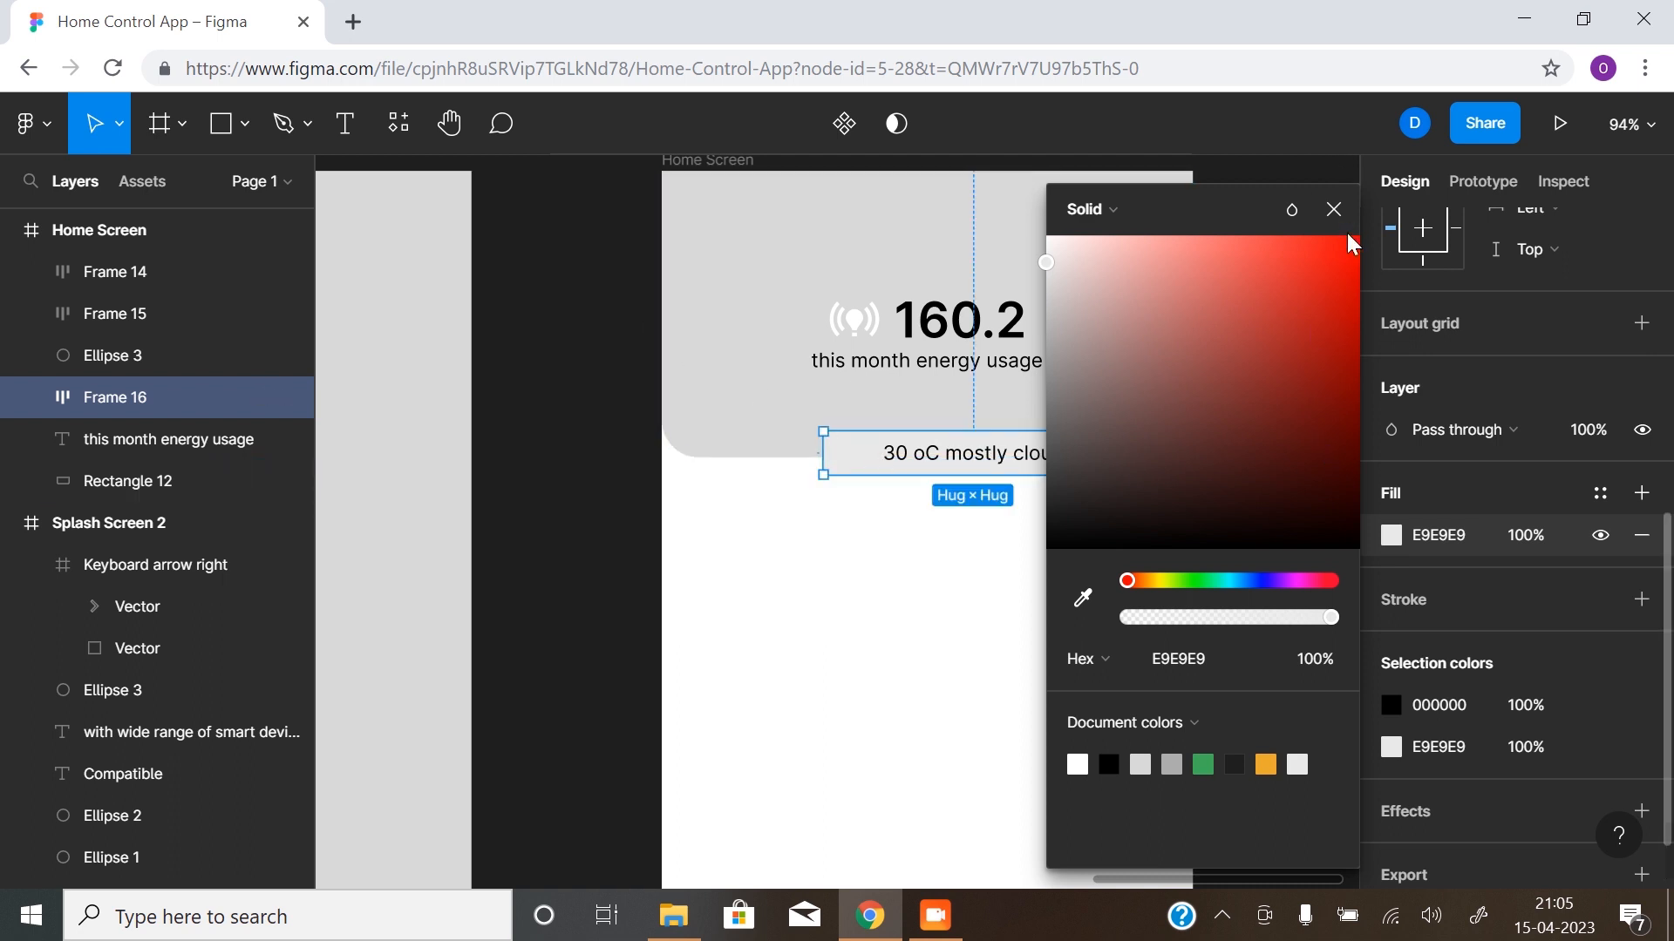
left_click(1334, 210)
- Set the weather frame's corner radius to 30 and centre it horizontally on the Home Screen
scroll(1492, 398, "up", 6)
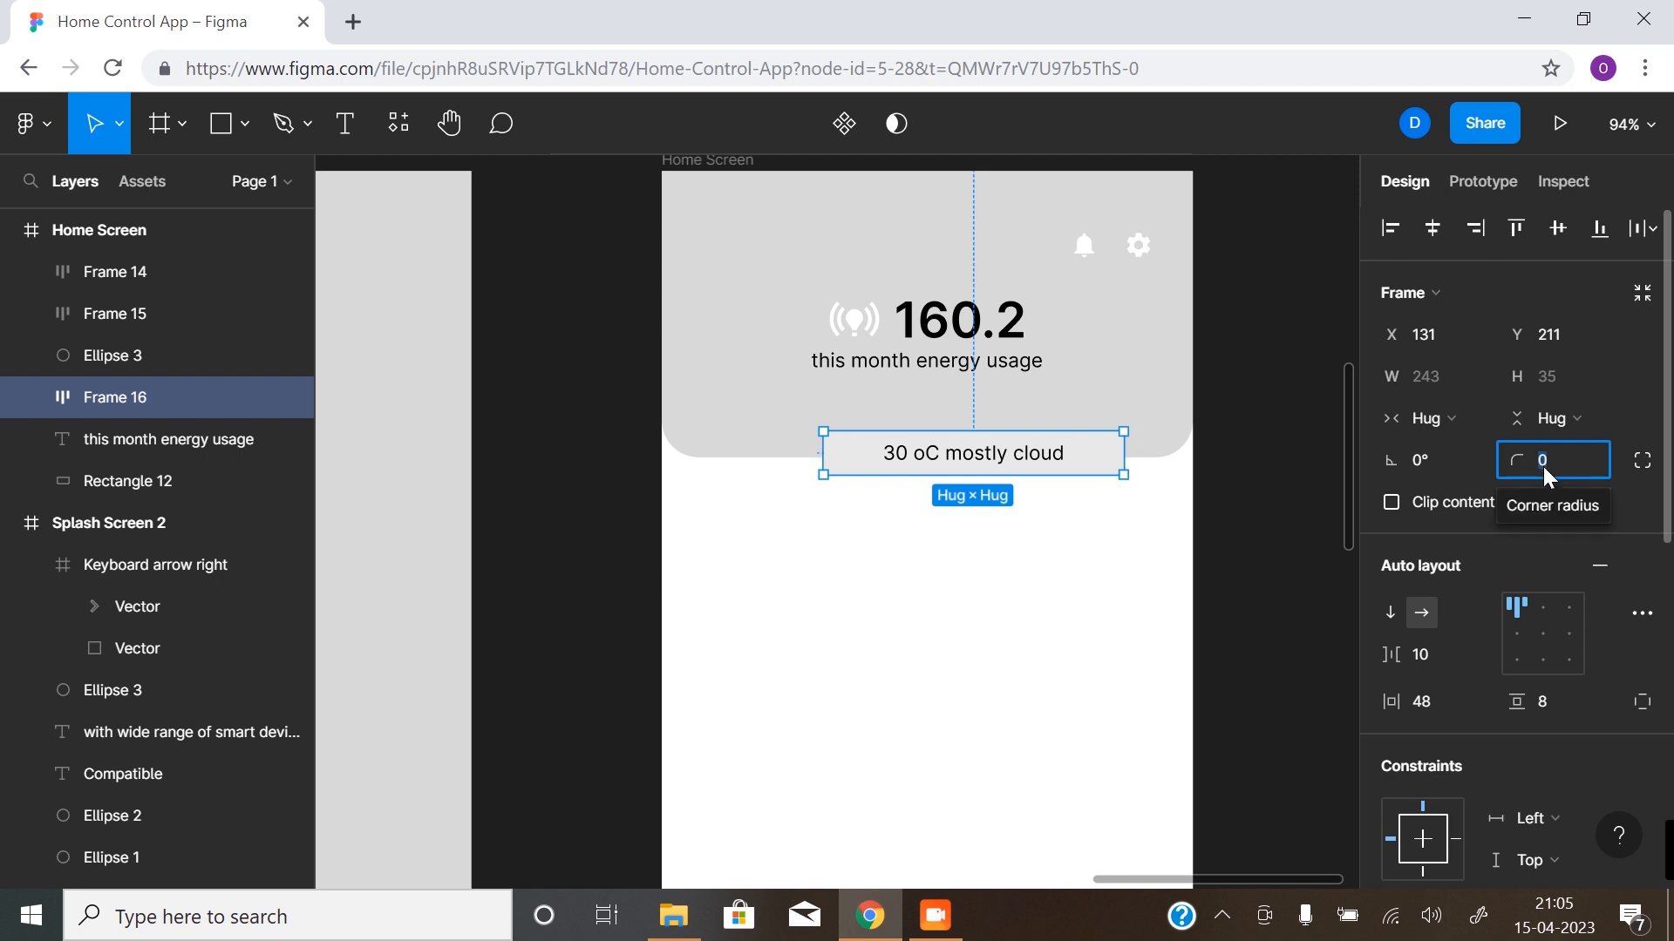
type("30")
key("Return")
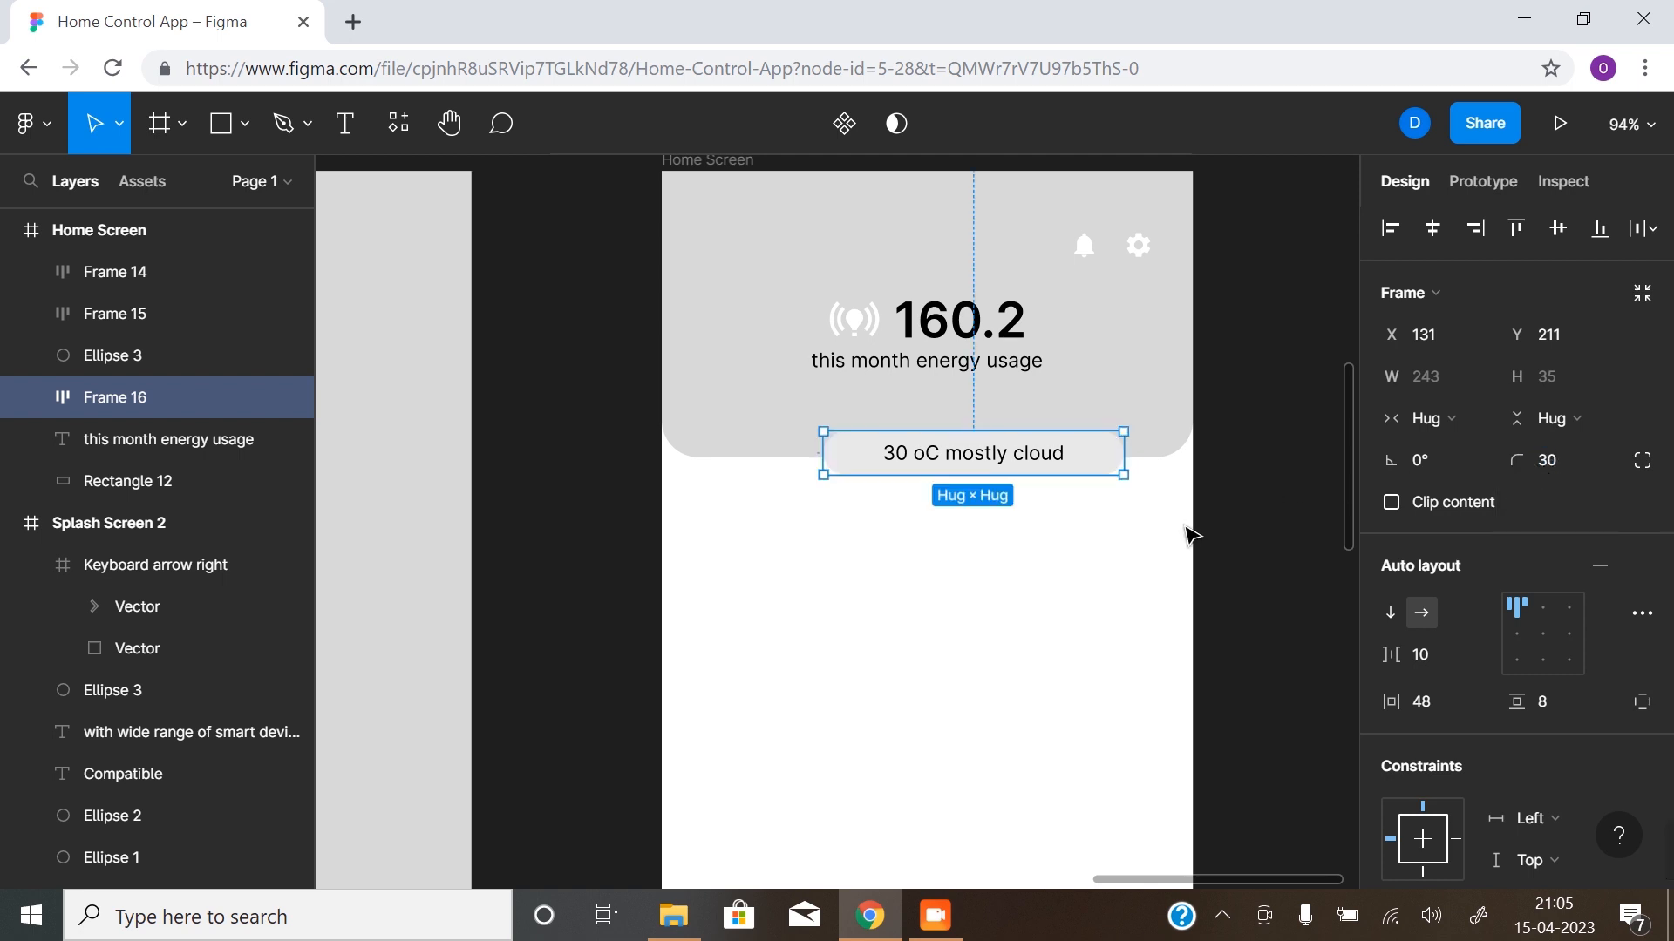
left_click(1050, 489)
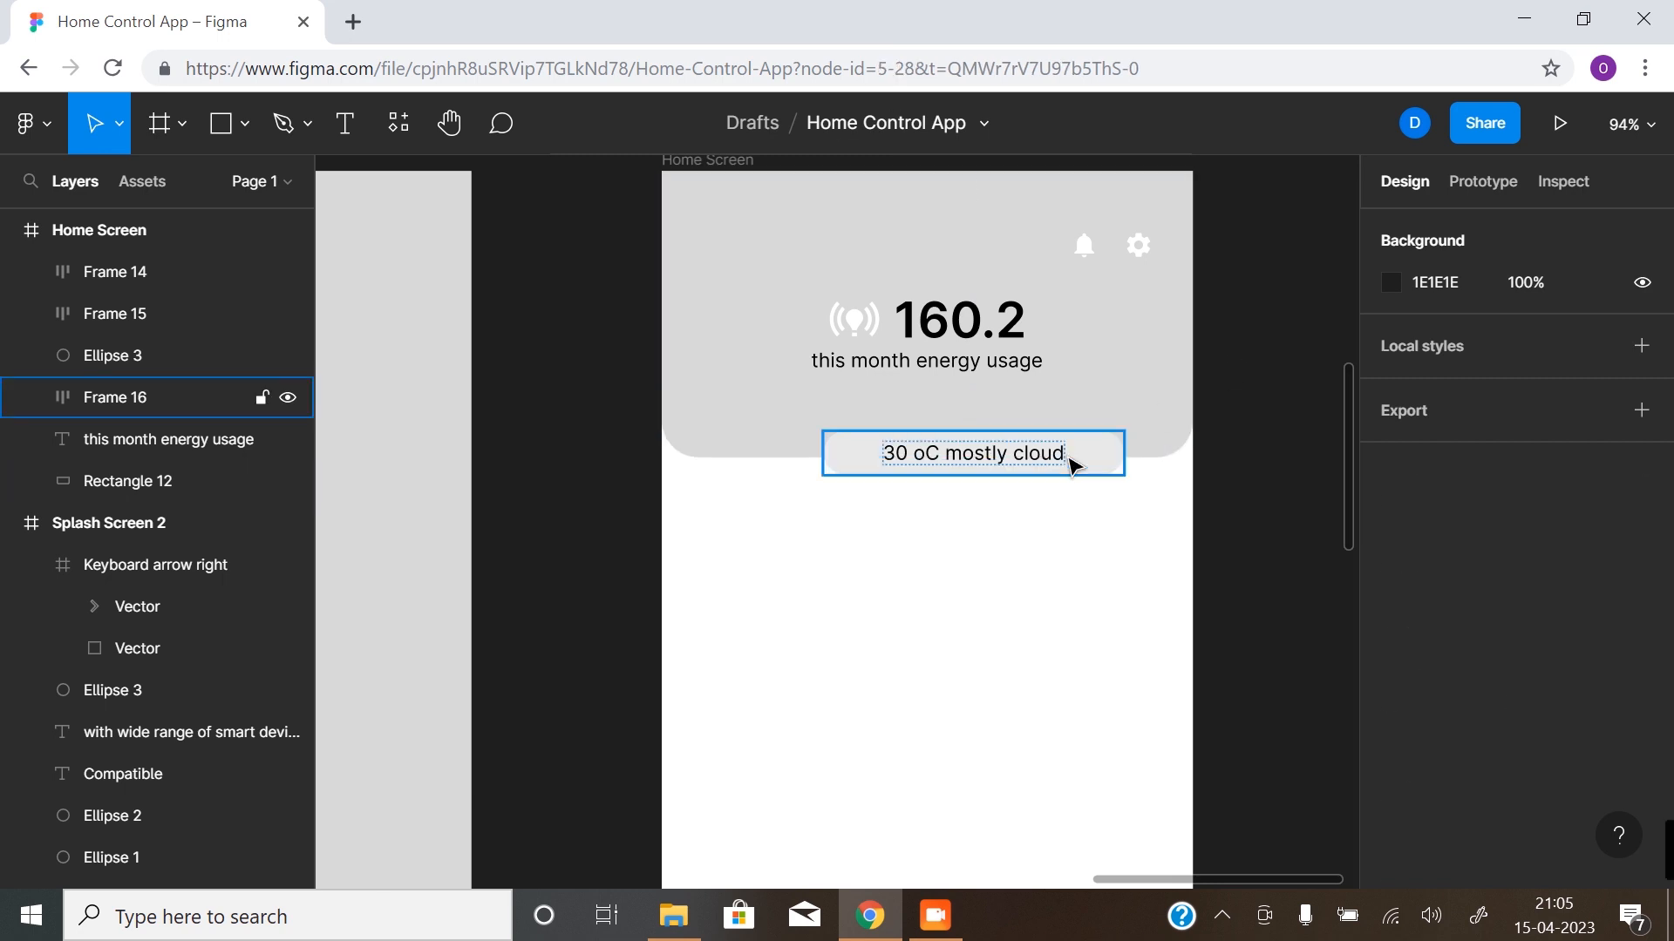
left_click(1072, 466)
left_click(1431, 228)
left_click(1204, 531)
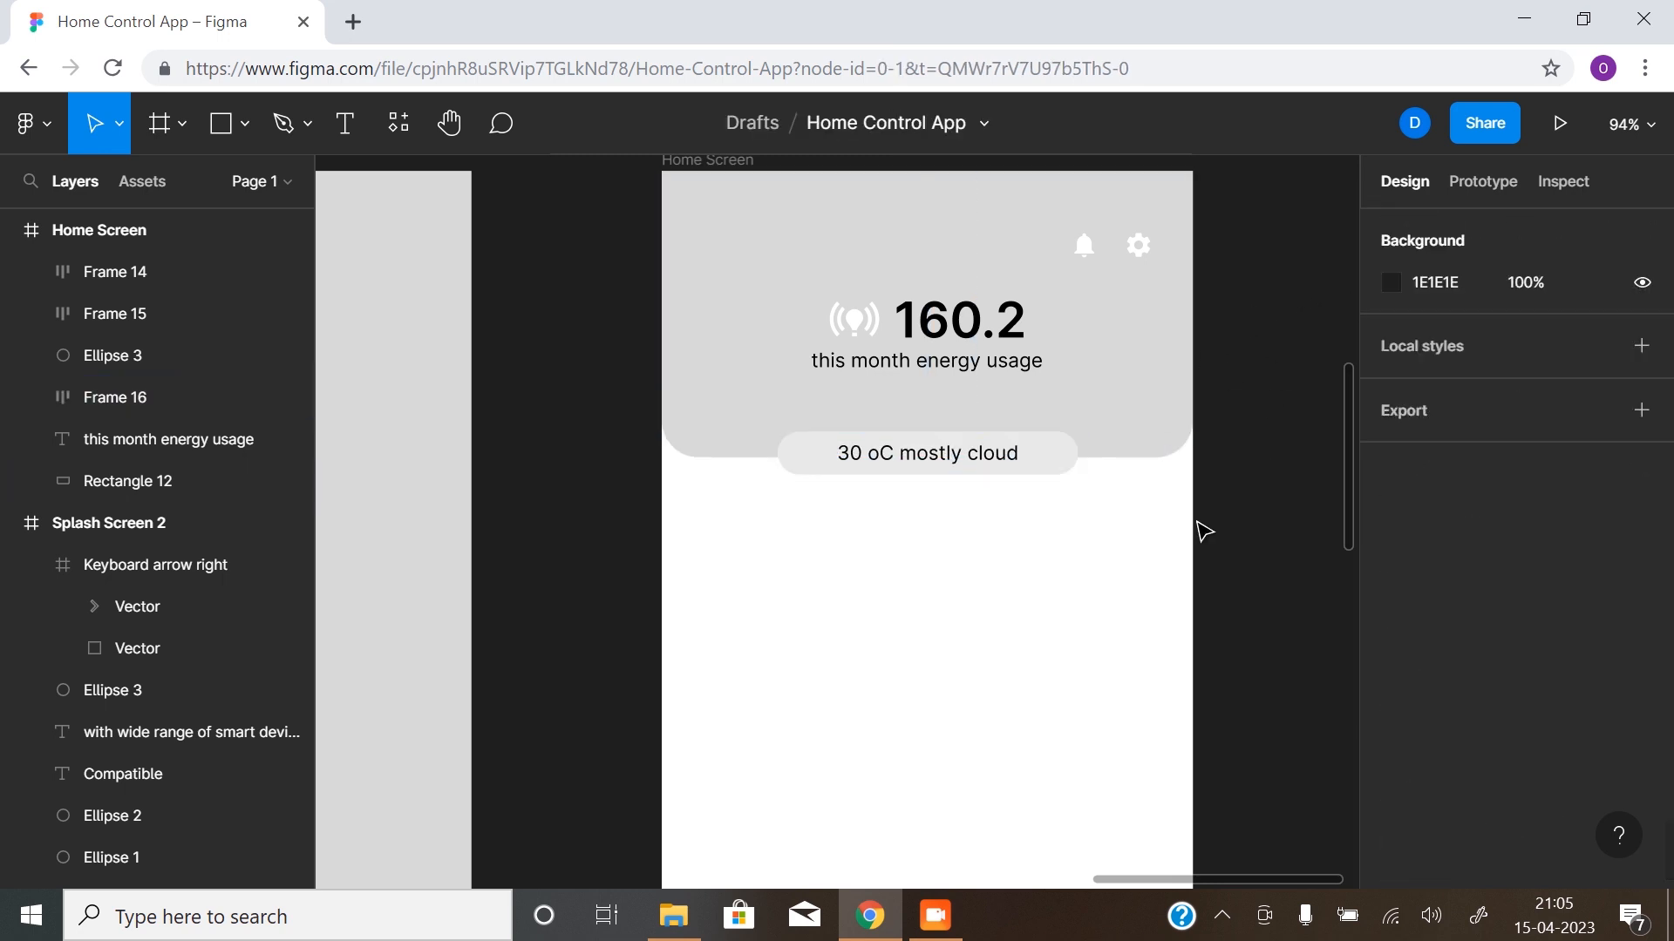
- Examine the Home Screen header up close and alongside the splash screens
scroll(904, 561, "down", 1)
scroll(904, 553, "up", 7)
scroll(904, 552, "up", 1)
scroll(897, 610, "down", 7)
scroll(904, 591, "up", 2)
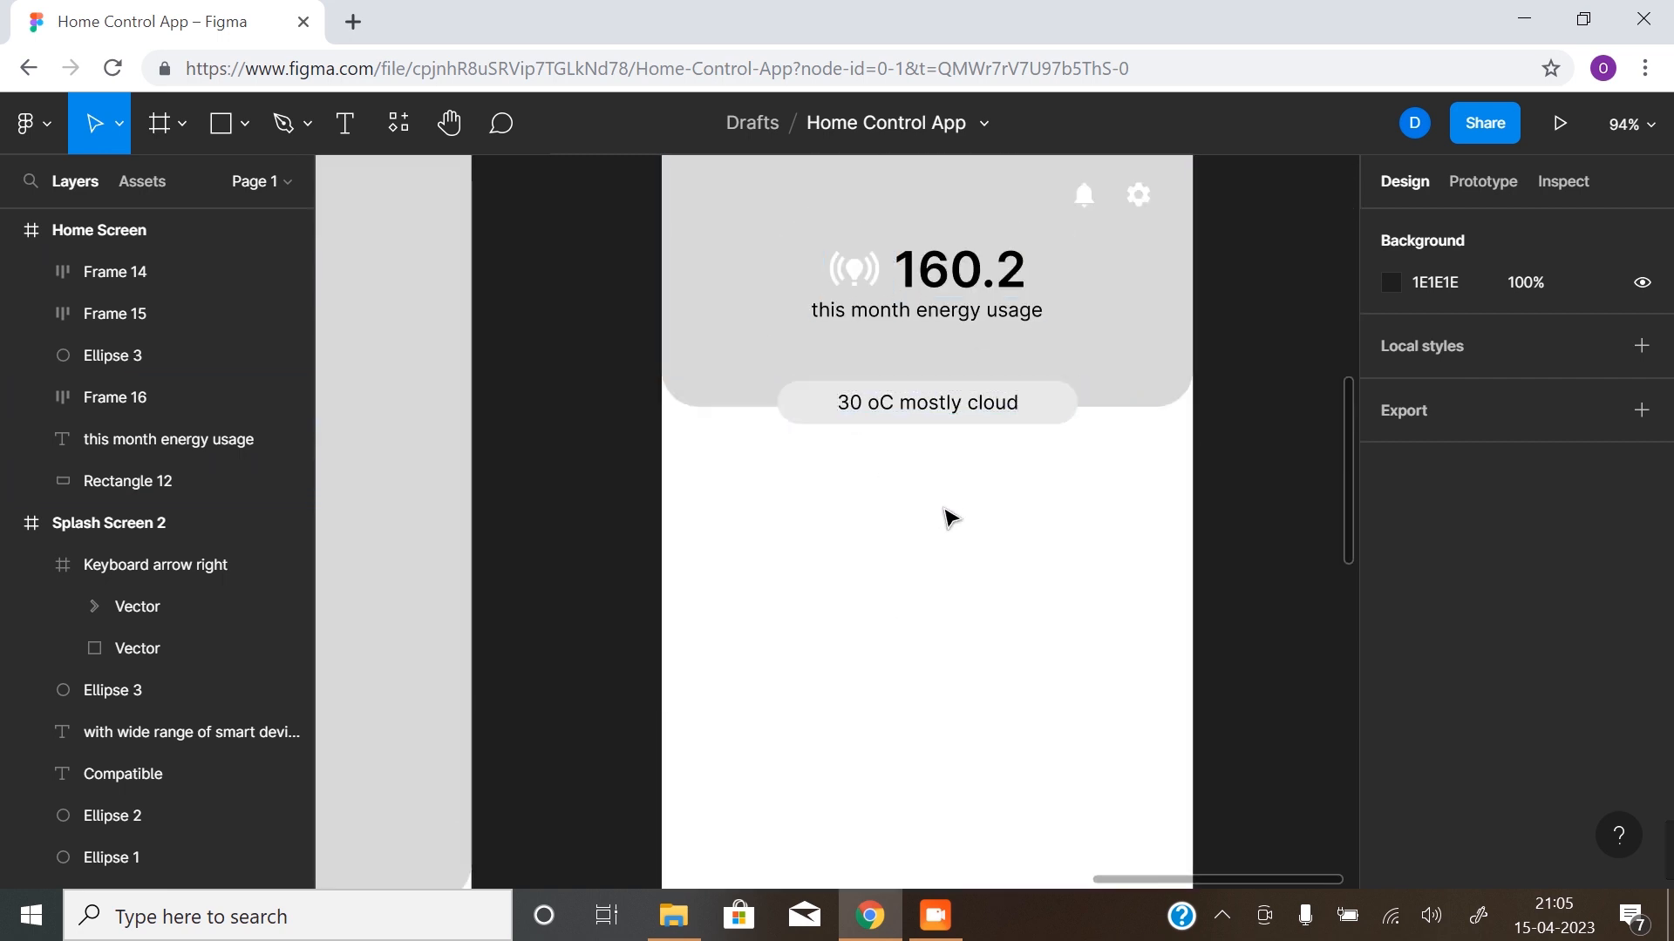
scroll(938, 542, "down", 6)
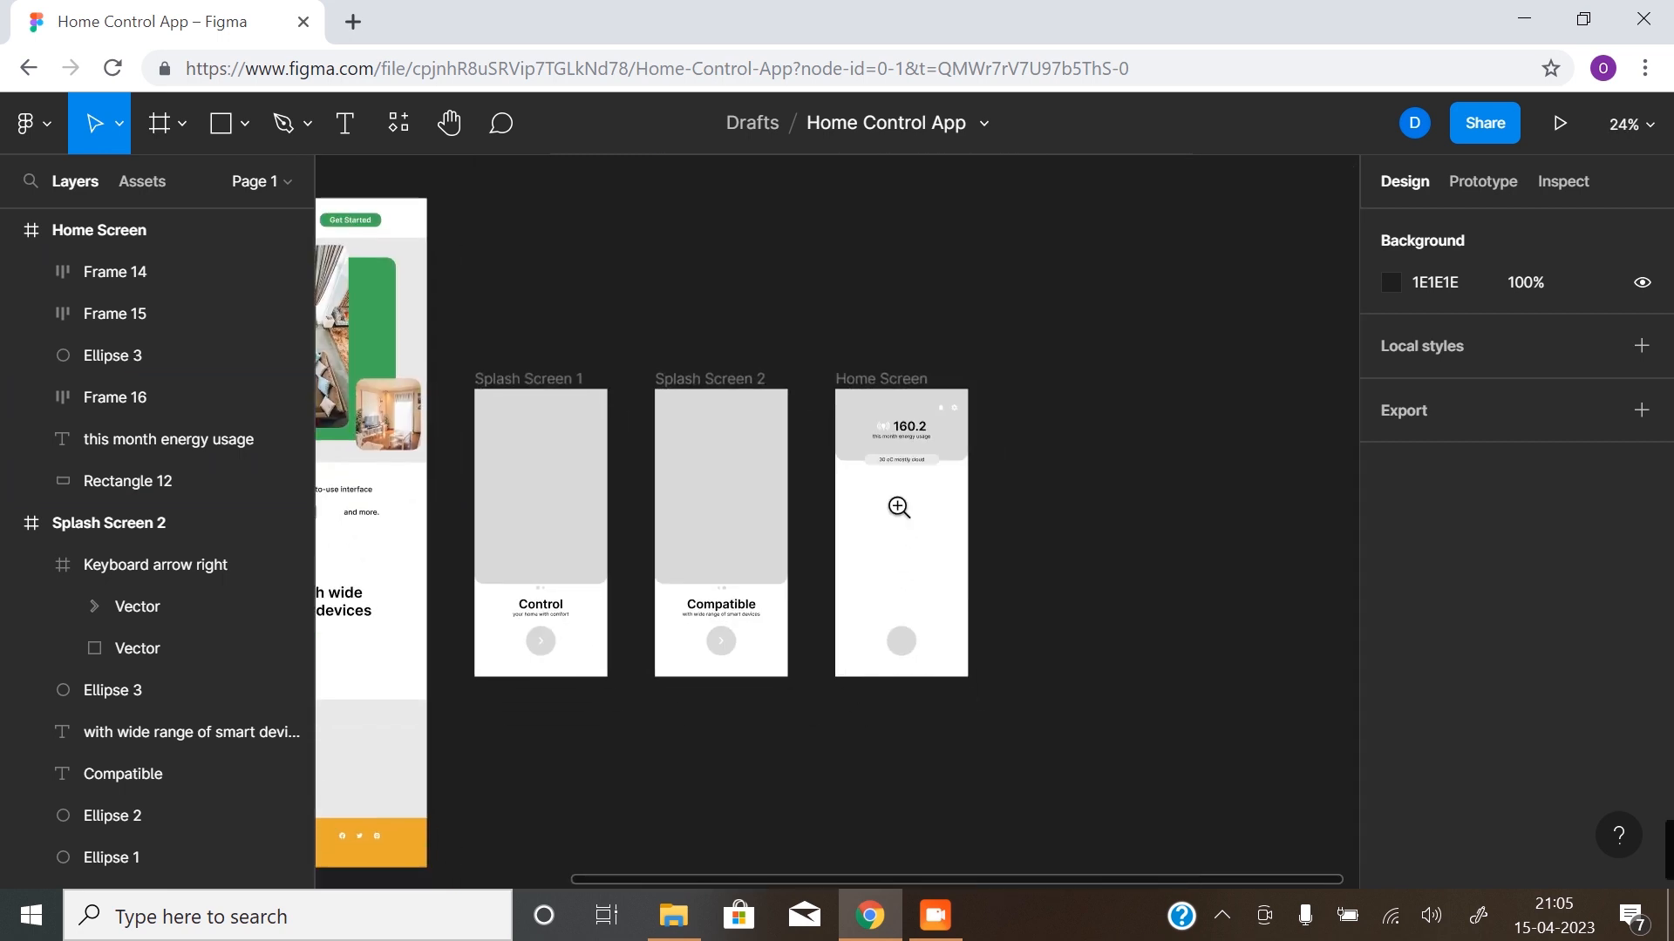
scroll(899, 507, "up", 6)
scroll(894, 558, "up", 2)
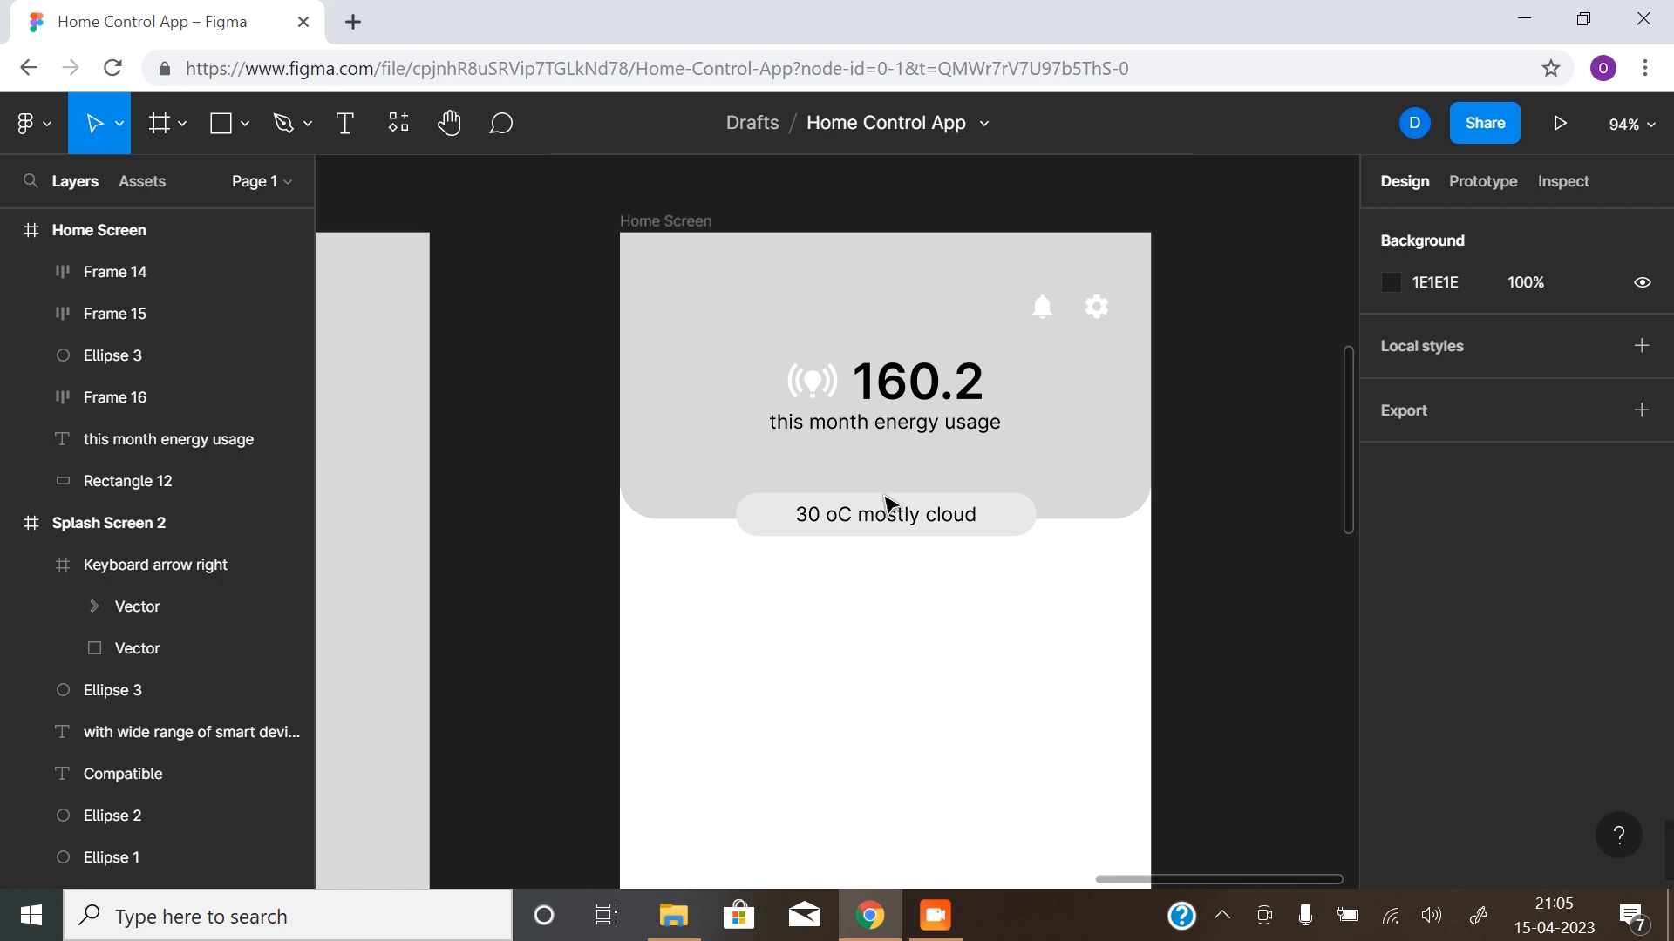
- With the layout grids shown, move the 160.2 headline group and its caption slightly down in the header, then hide the grids
left_click(994, 454)
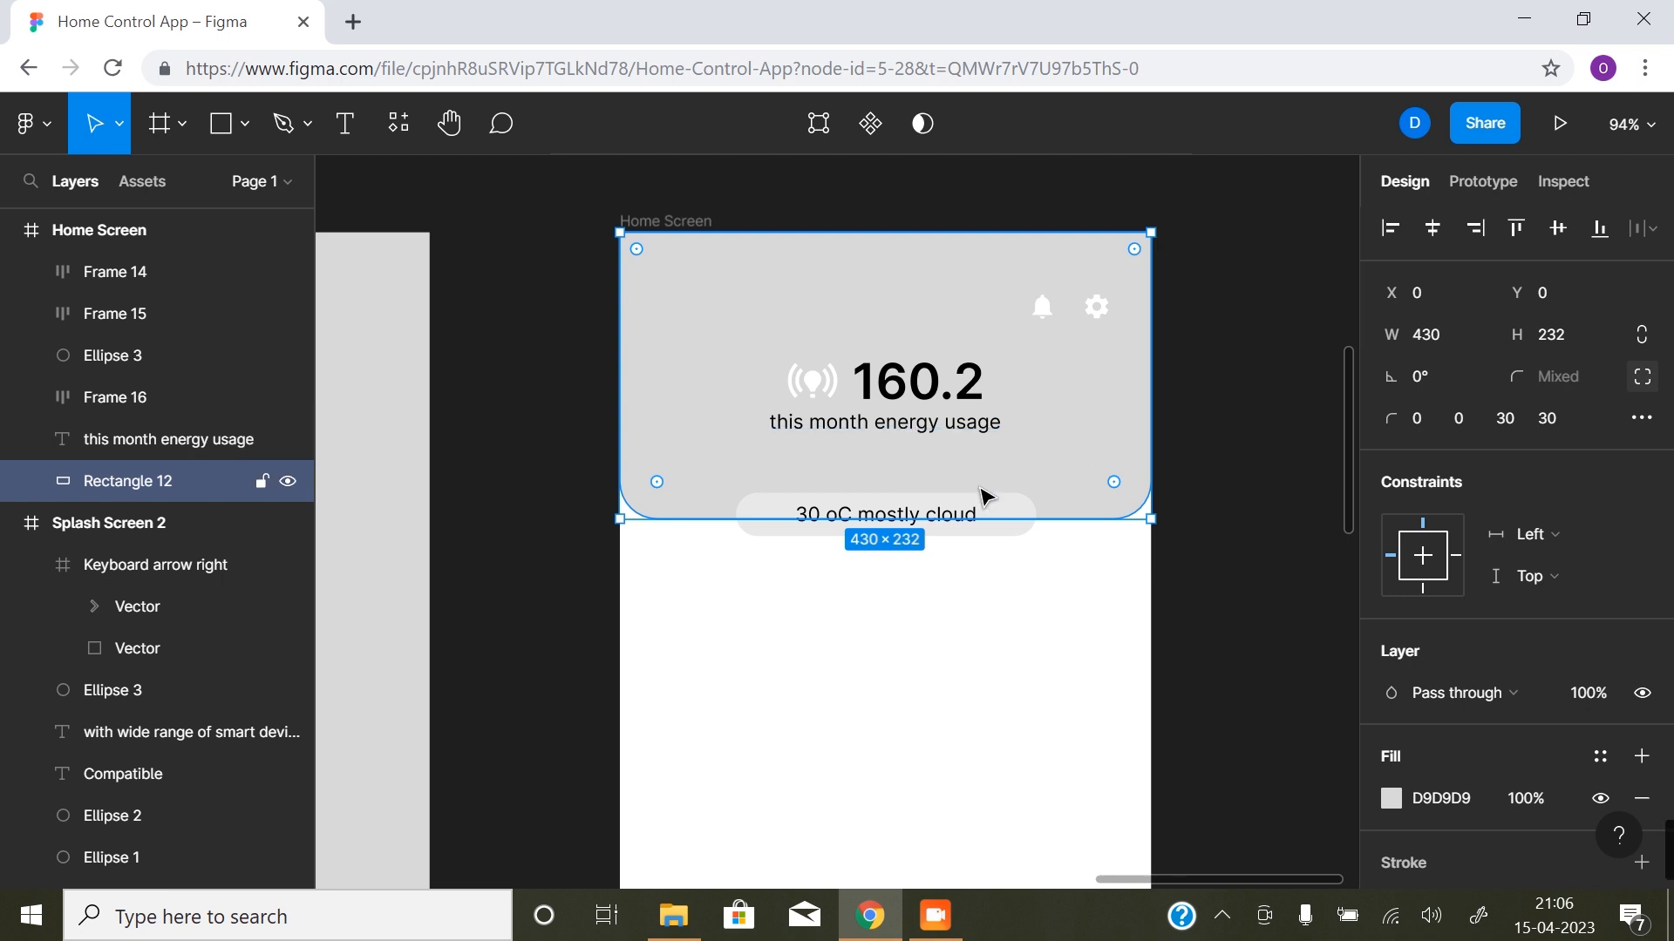
key("ctrl+shift+4")
scroll(915, 514, "down", 5)
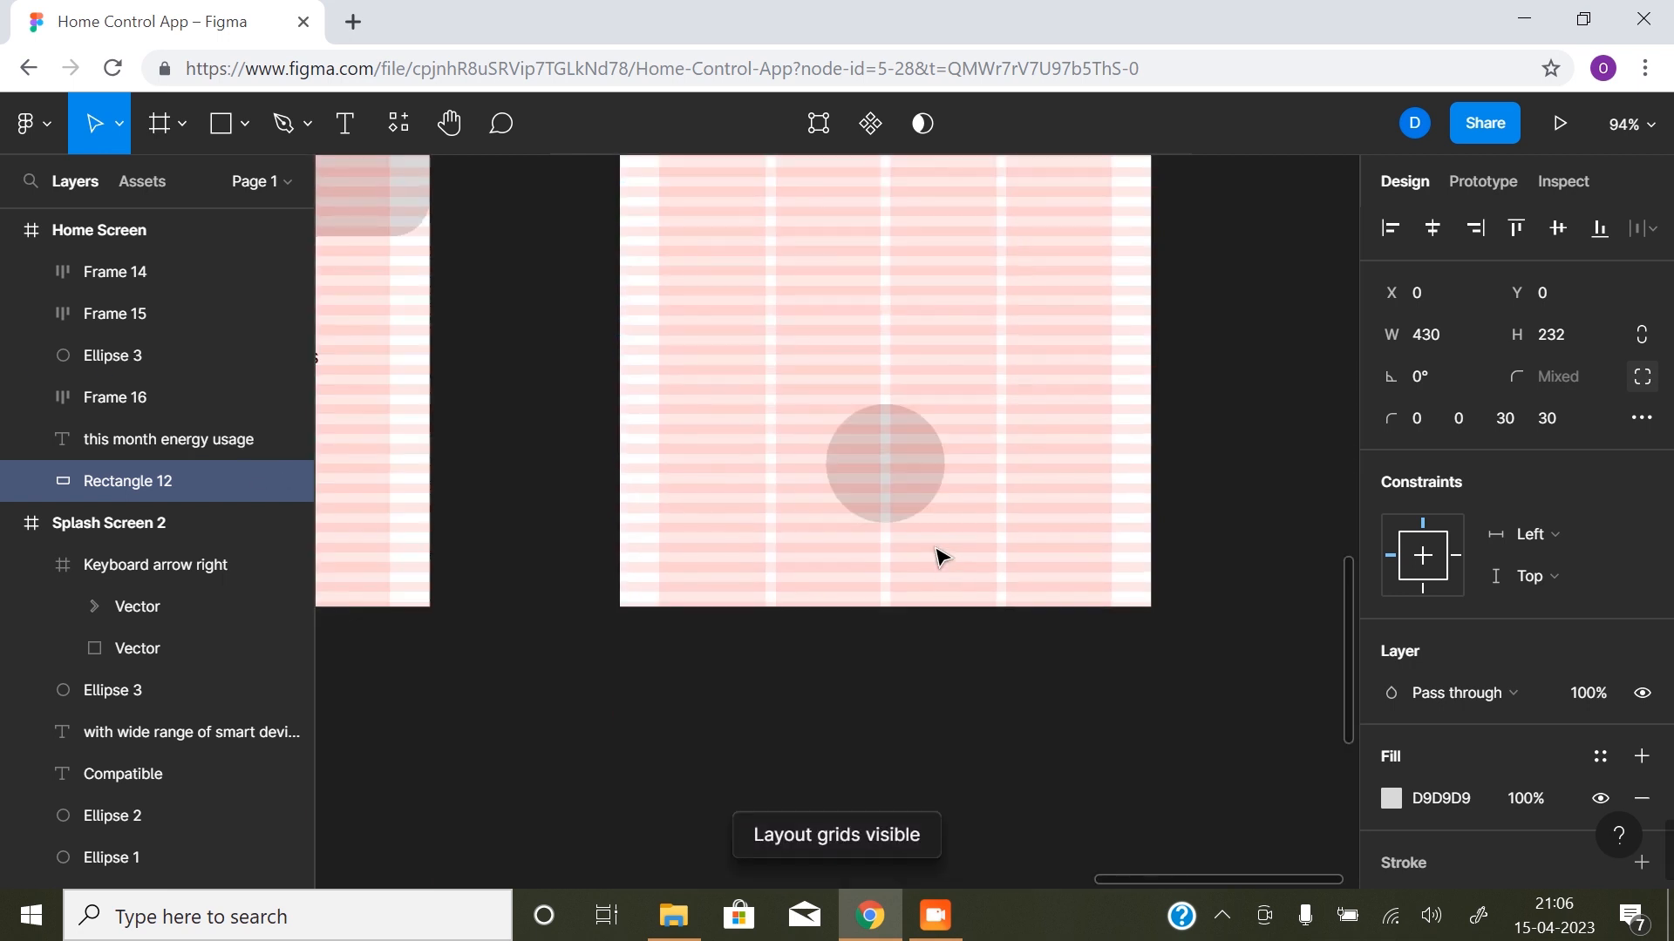
scroll(938, 554, "up", 3)
scroll(940, 545, "up", 2)
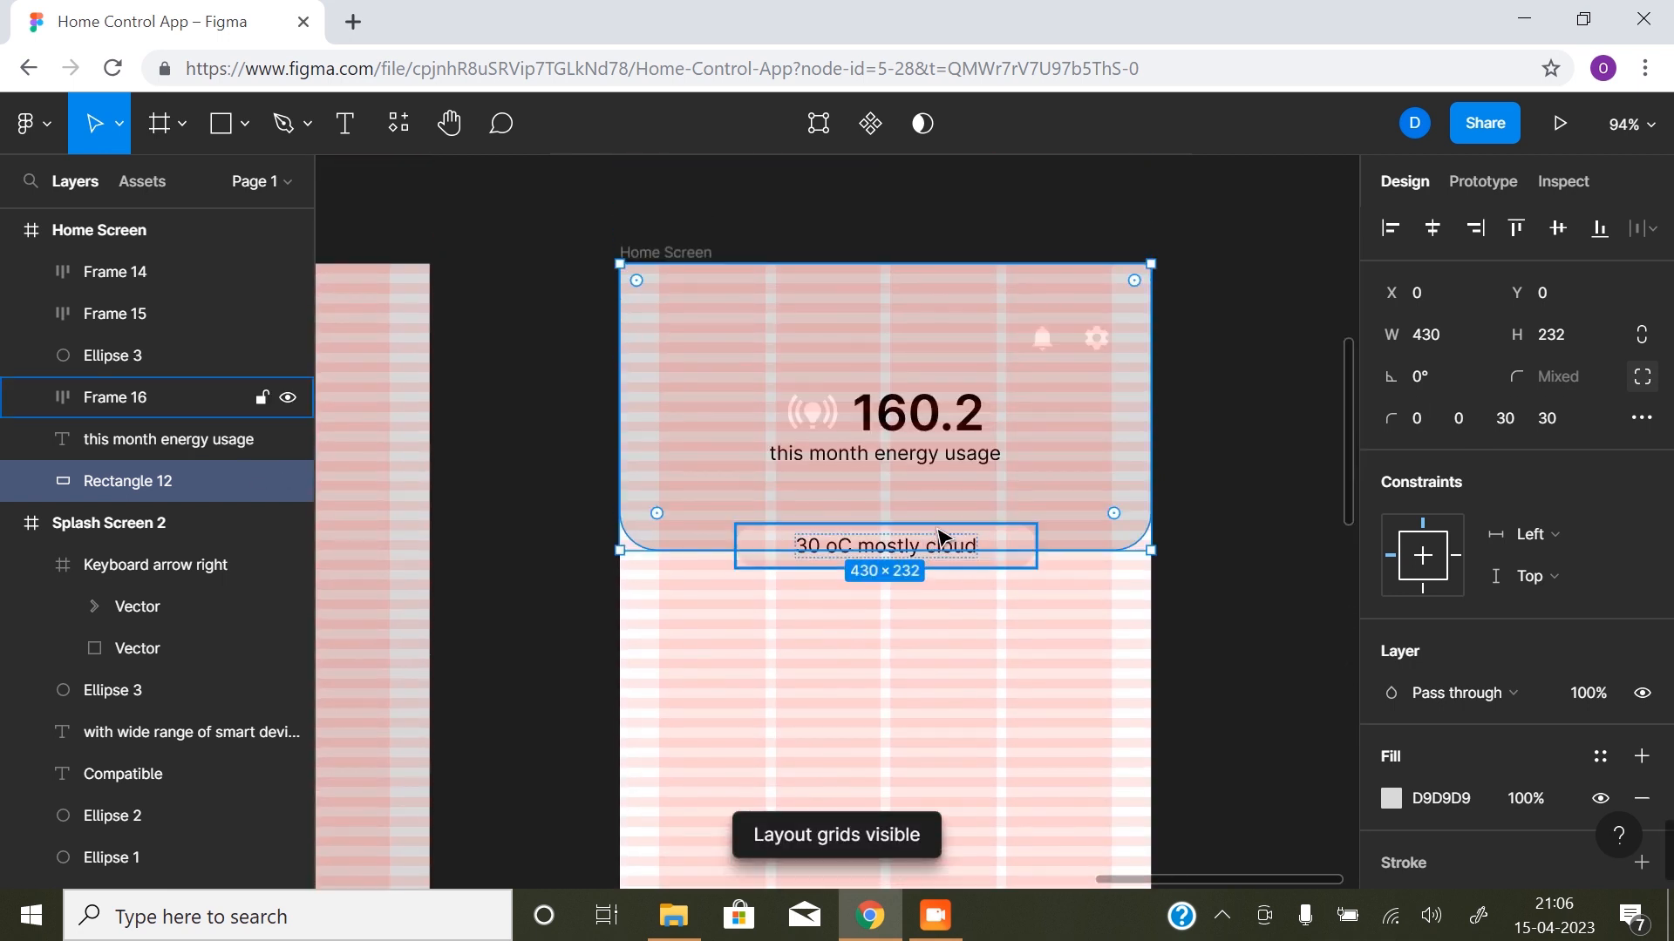
left_click(927, 455)
left_click(927, 428, "shift")
left_click_drag(927, 422, 927, 443)
left_click(1316, 549)
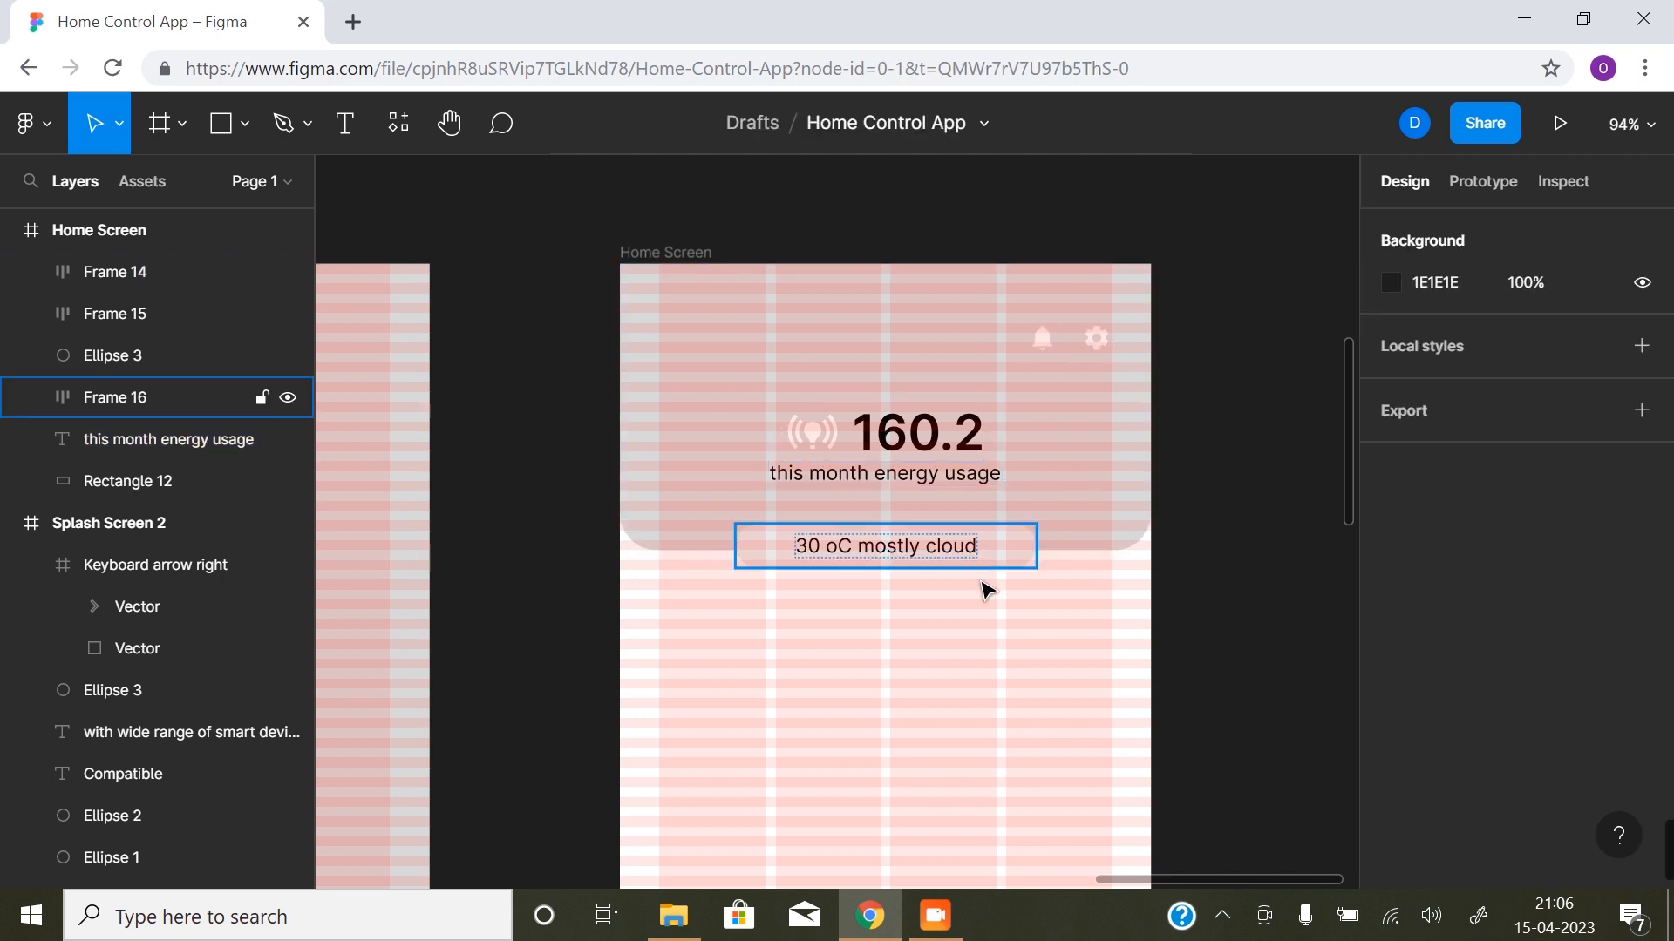
key("ctrl+shift+4")
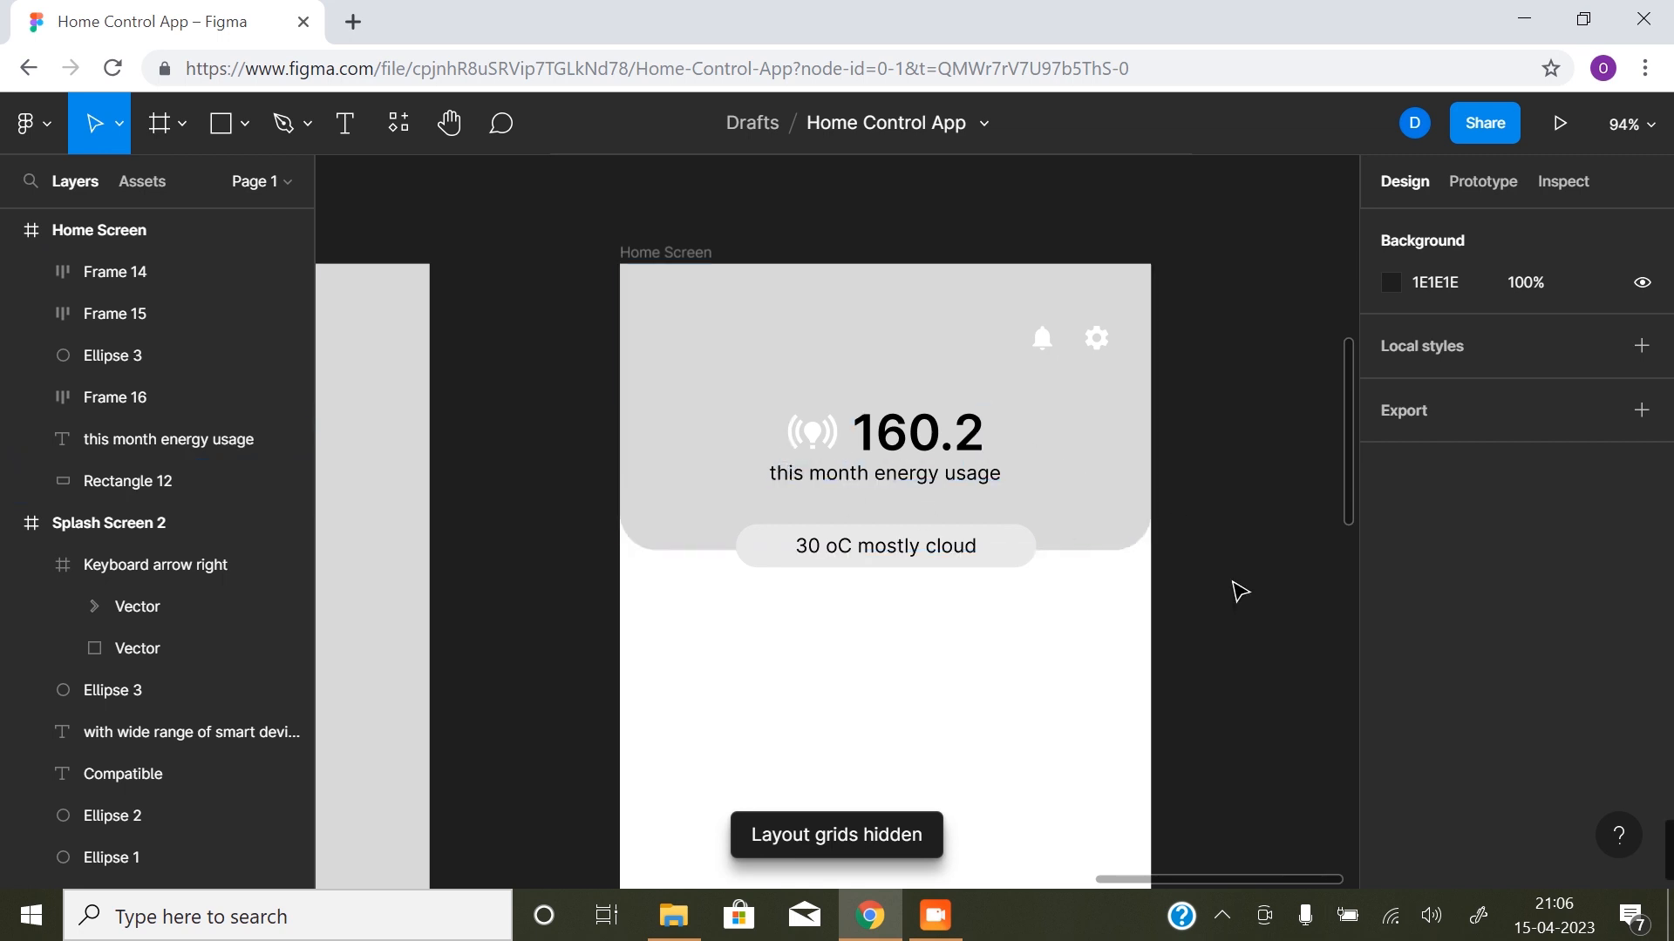
- Show the layout grids, duplicate the "this month energy usage" text to X 32, Y 273 and change the copy to "Quick Access"
scroll(907, 514, "down", 2)
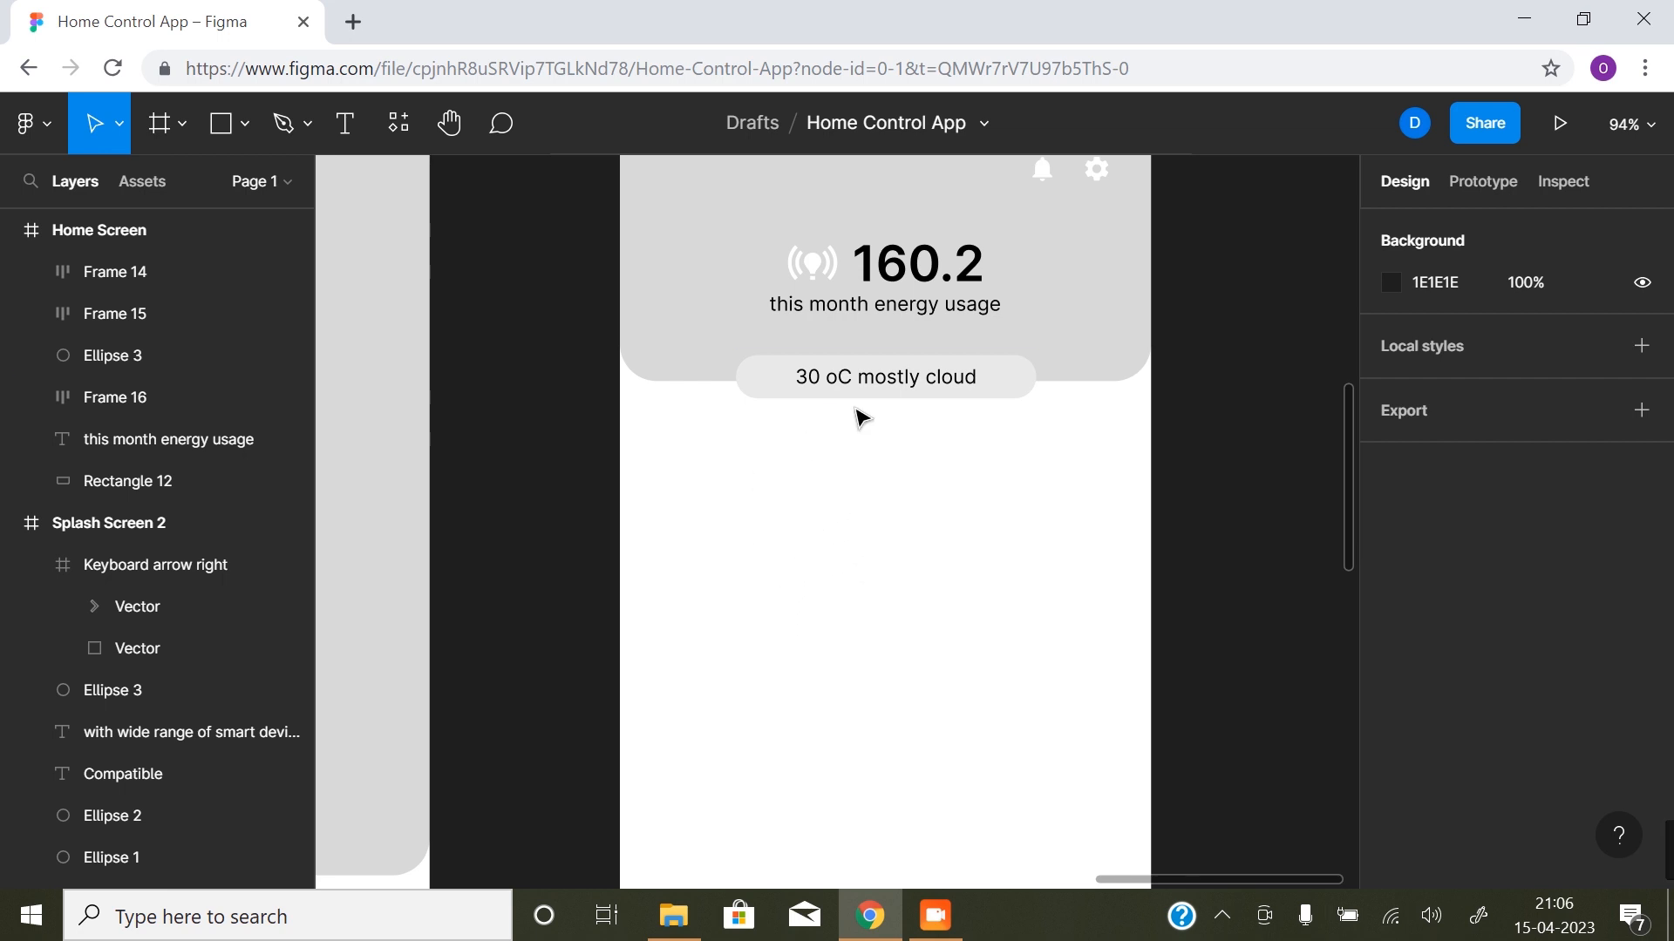
key("ctrl+shift+4")
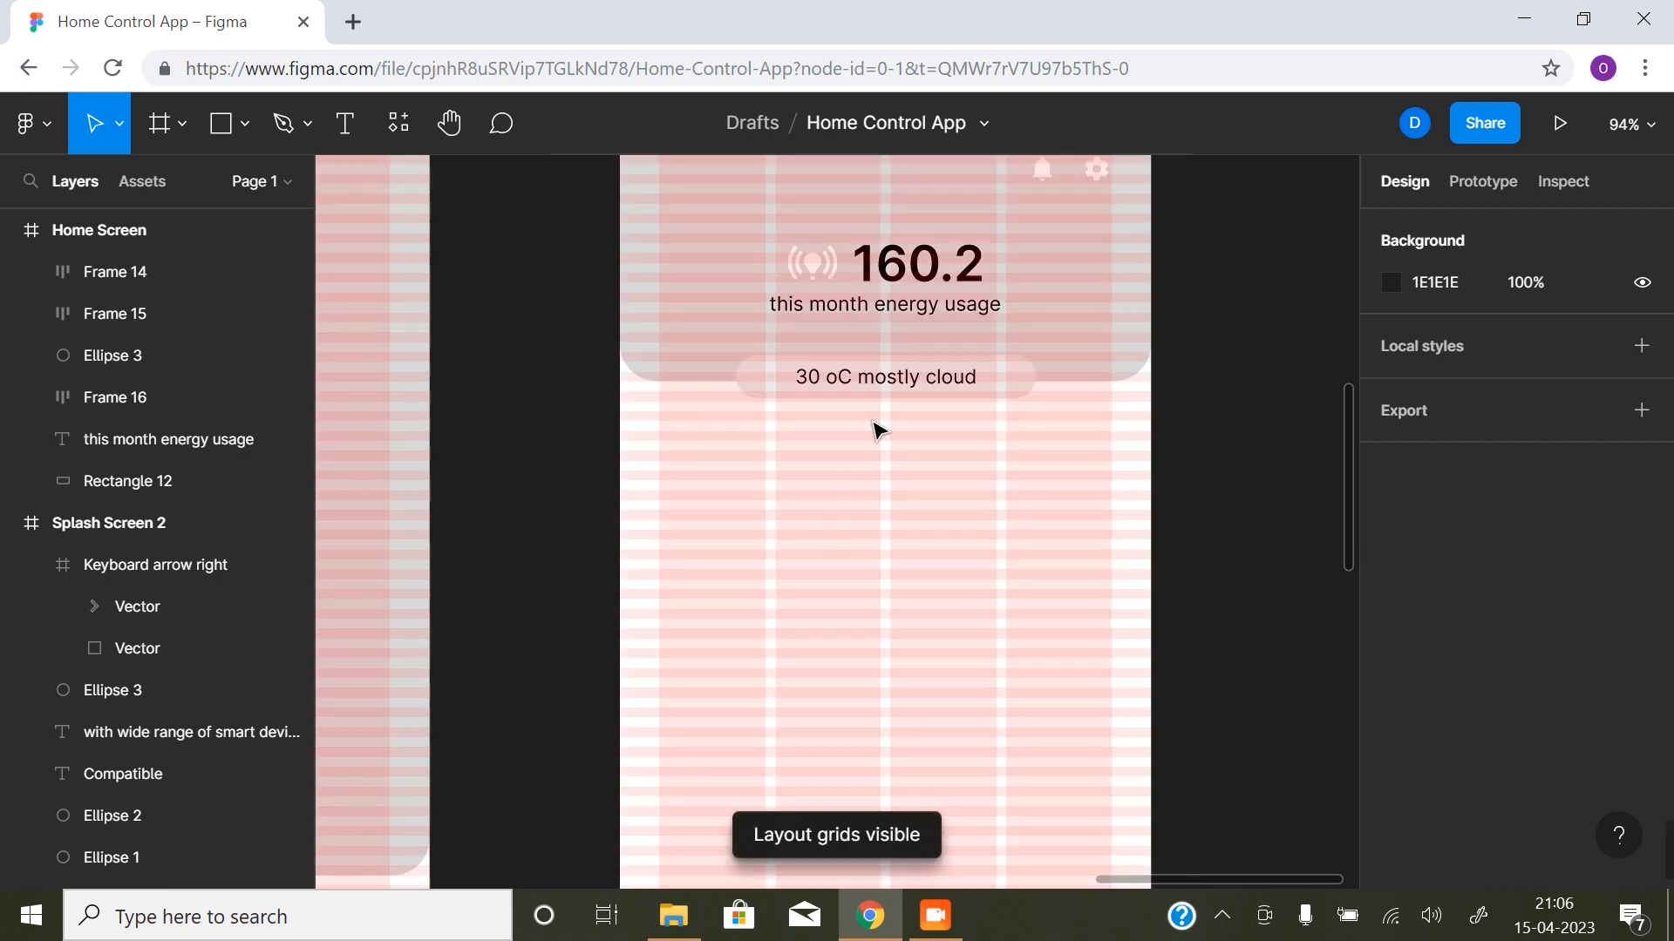
left_click(894, 312)
left_click_drag(907, 312, 795, 446)
double_click(792, 443)
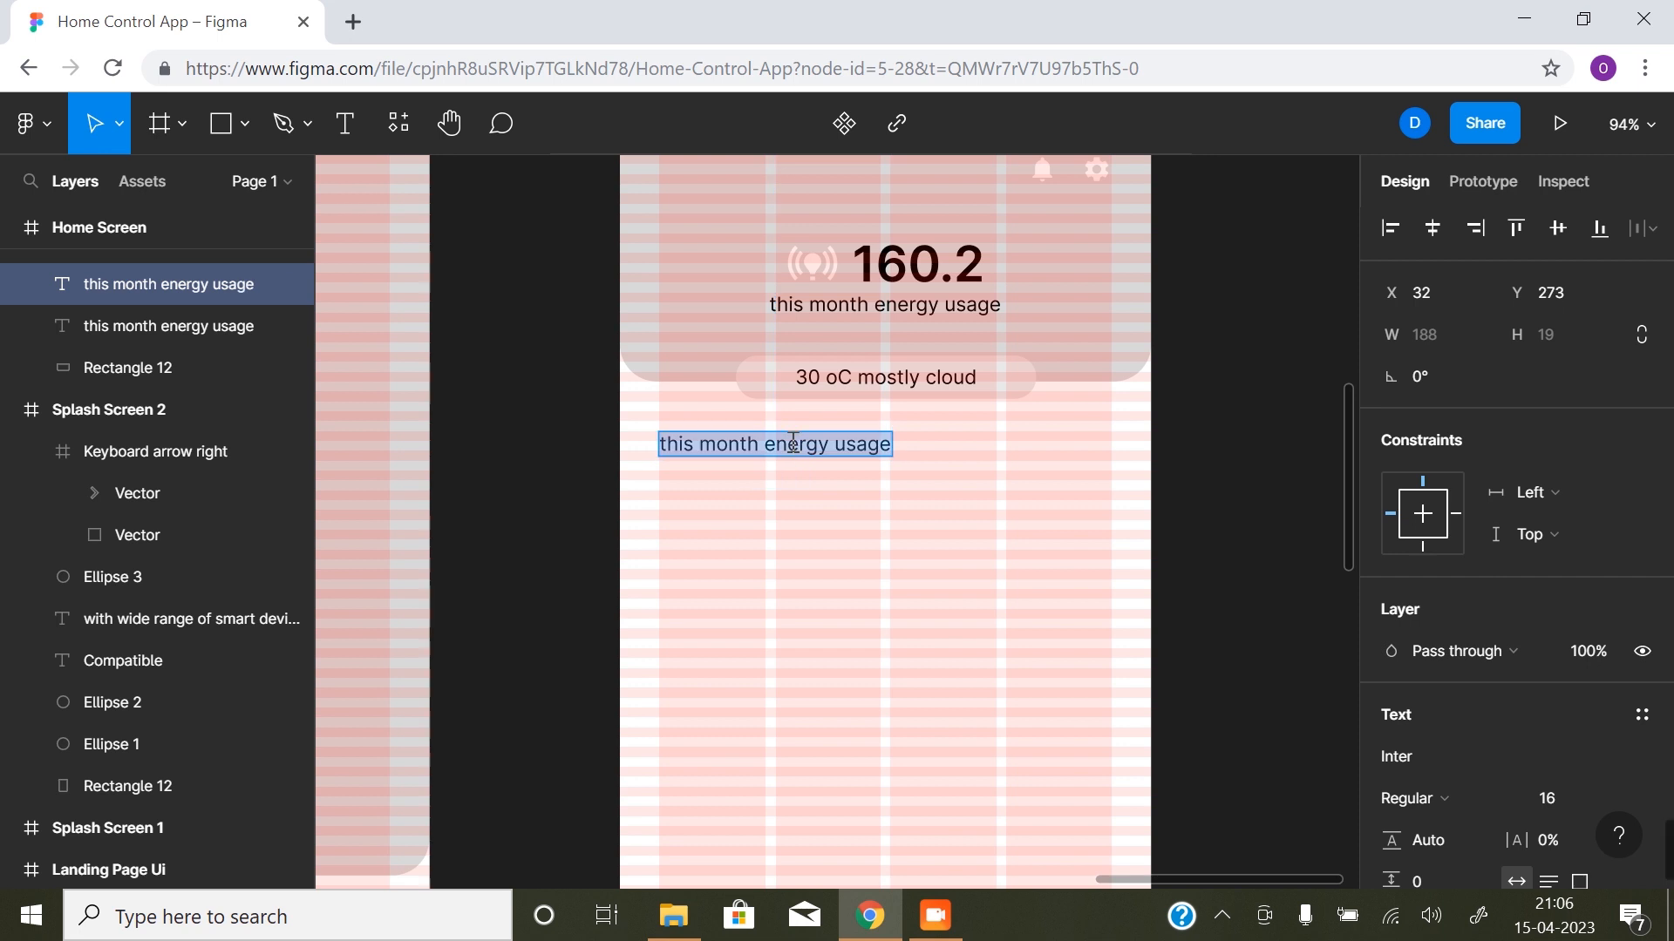
type("Quick Access")
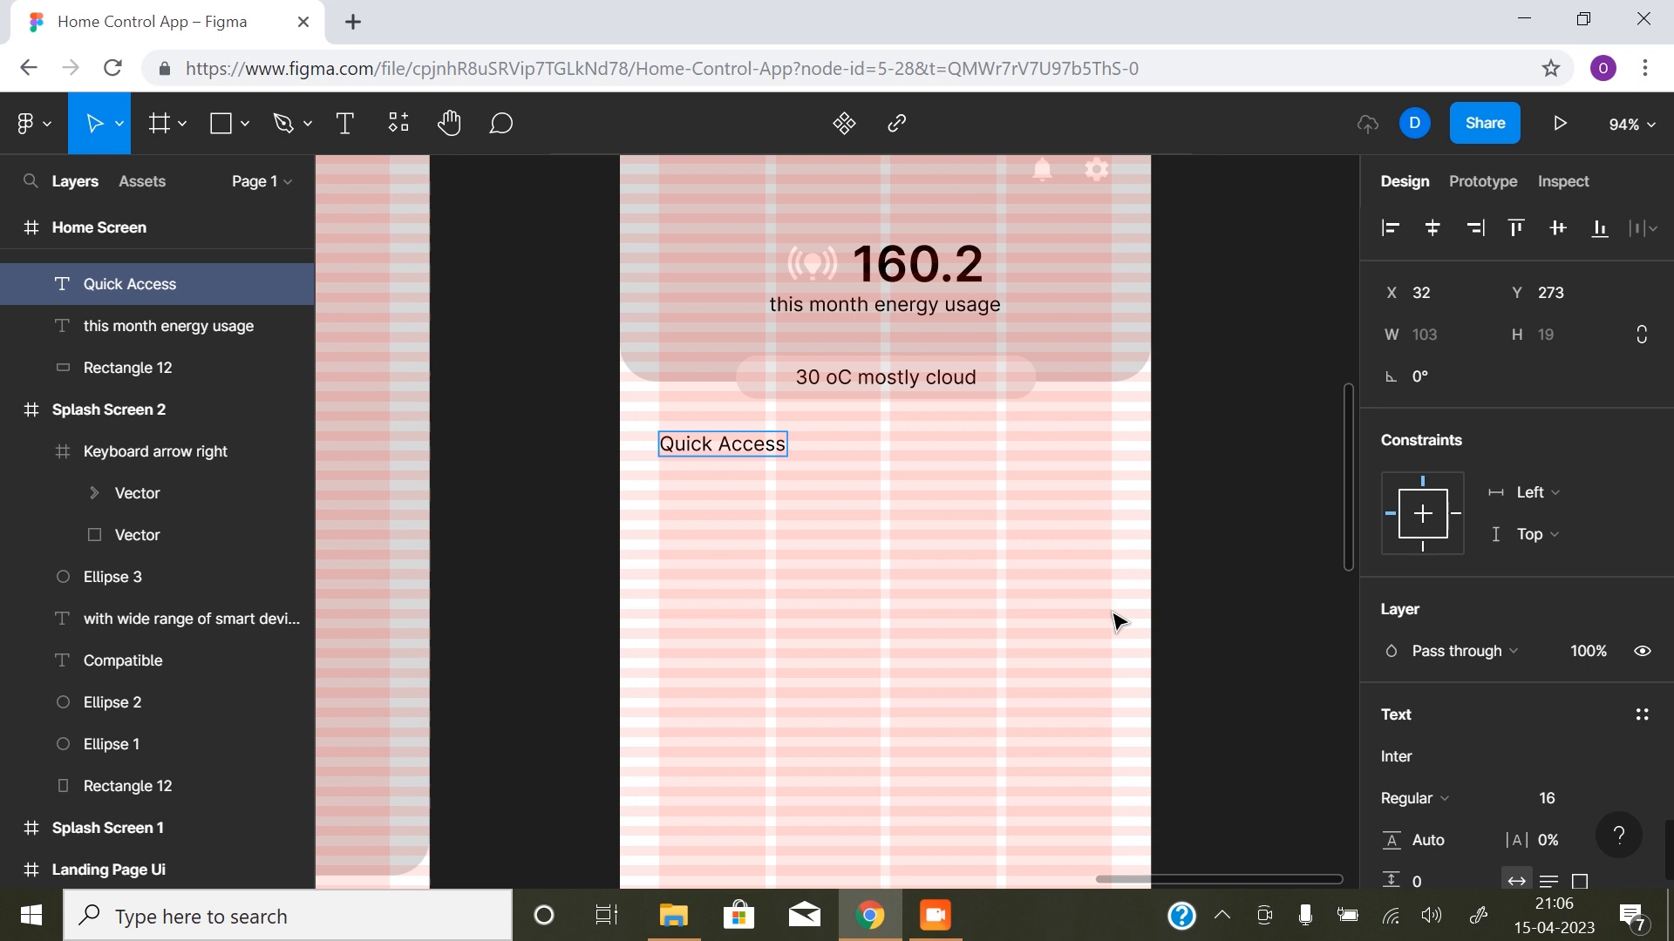
key("Escape")
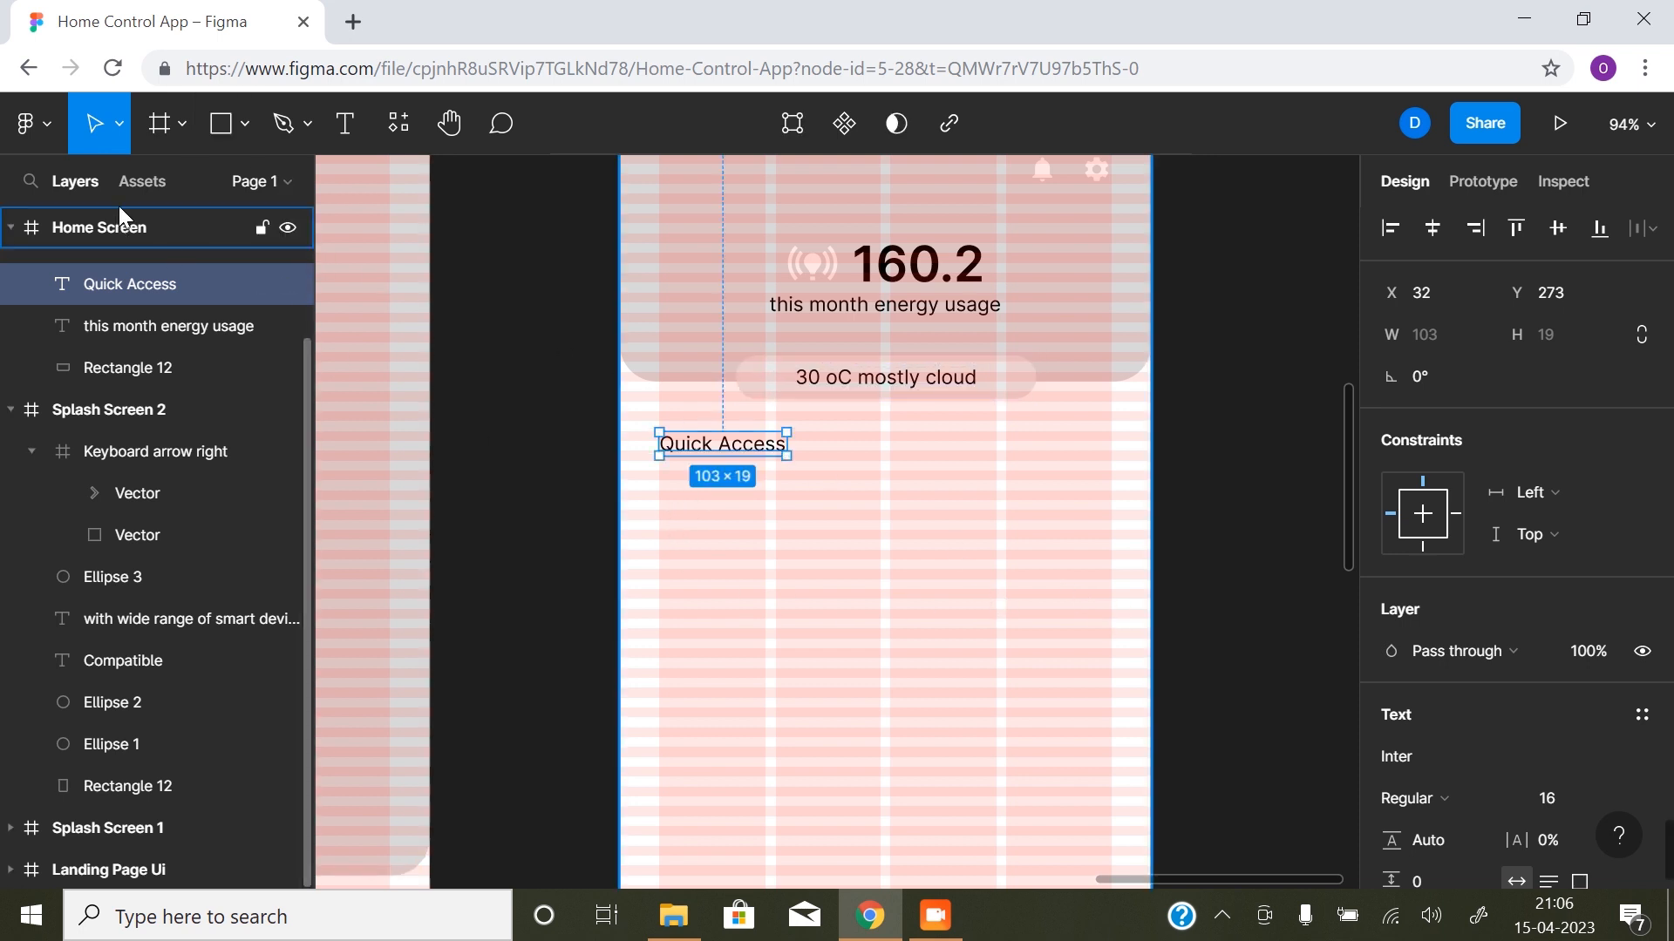
- Draw a 179 × 104 rectangle at X 32, Y 304 under the "Quick Access" heading, spanning the first two grid columns
left_click(222, 123)
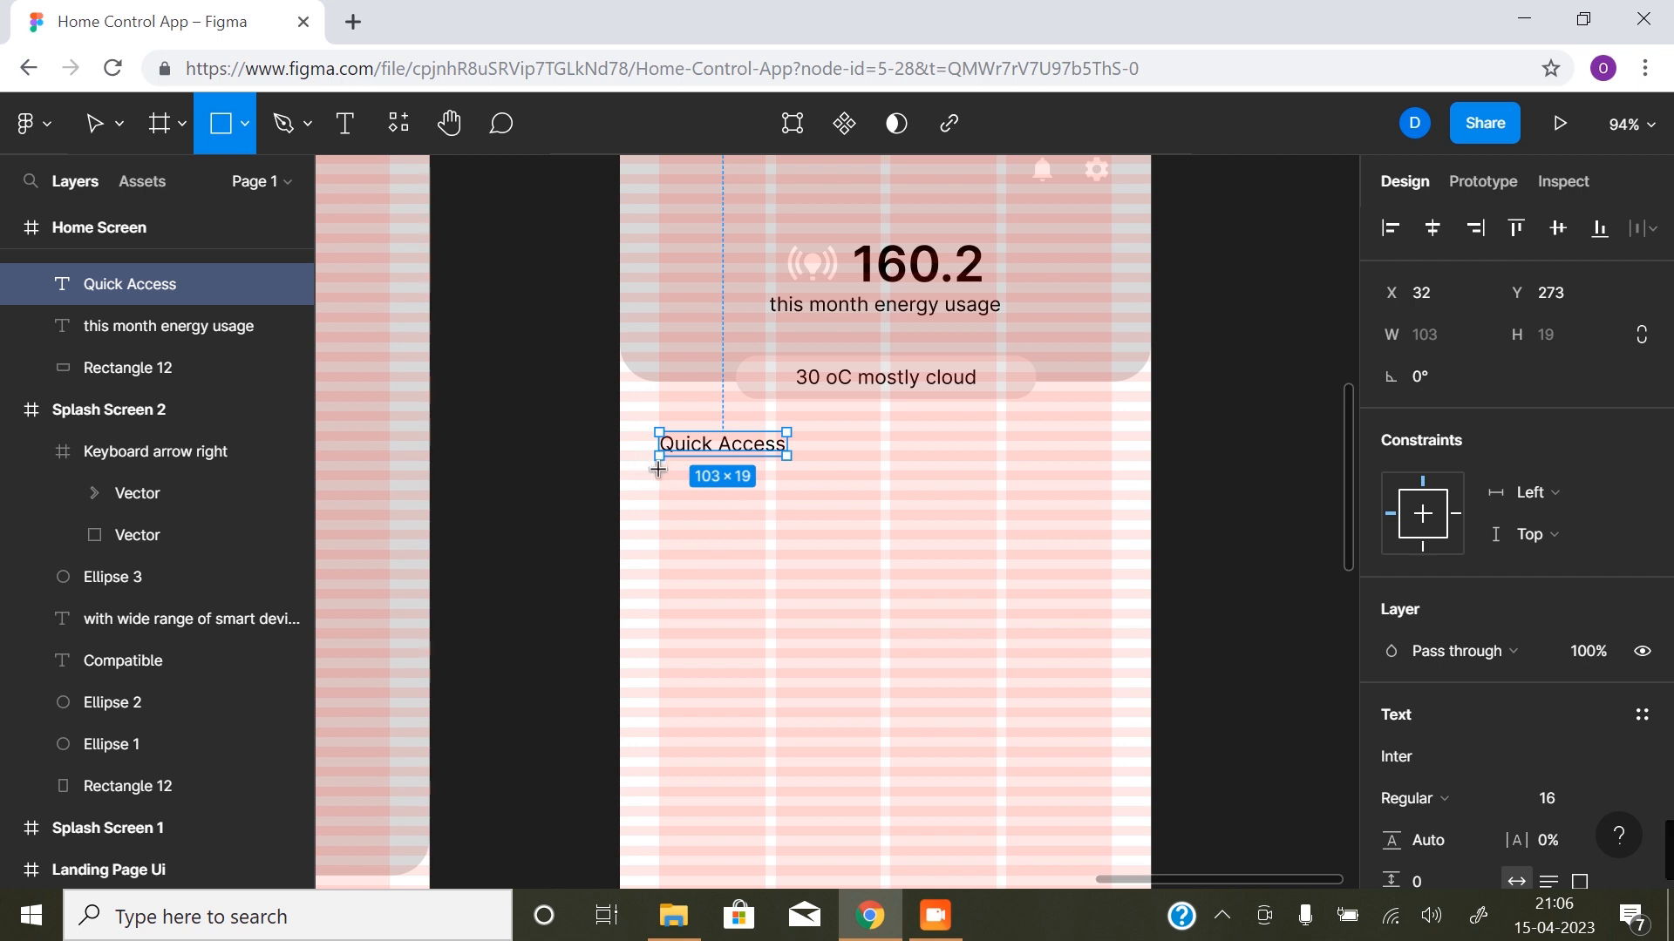
mouse_move(658, 470)
left_mouse_down()
mouse_move(753, 549)
mouse_move(877, 600)
mouse_move(880, 641)
mouse_move(882, 599)
left_mouse_up()
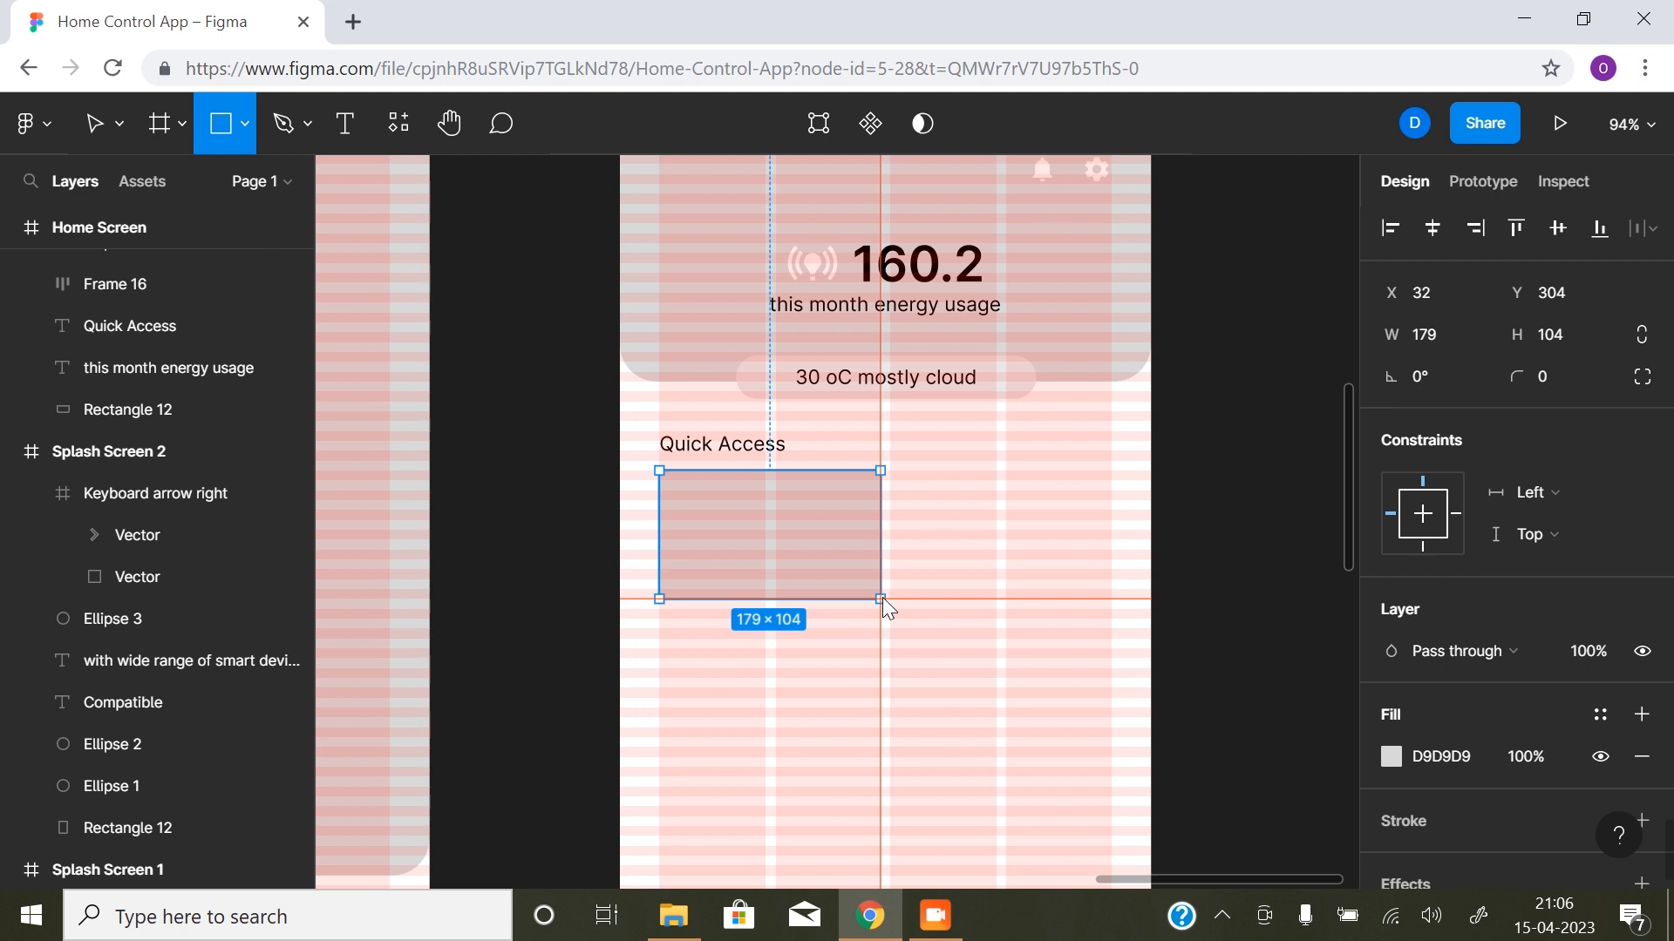
left_click_drag(882, 598, 882, 598)
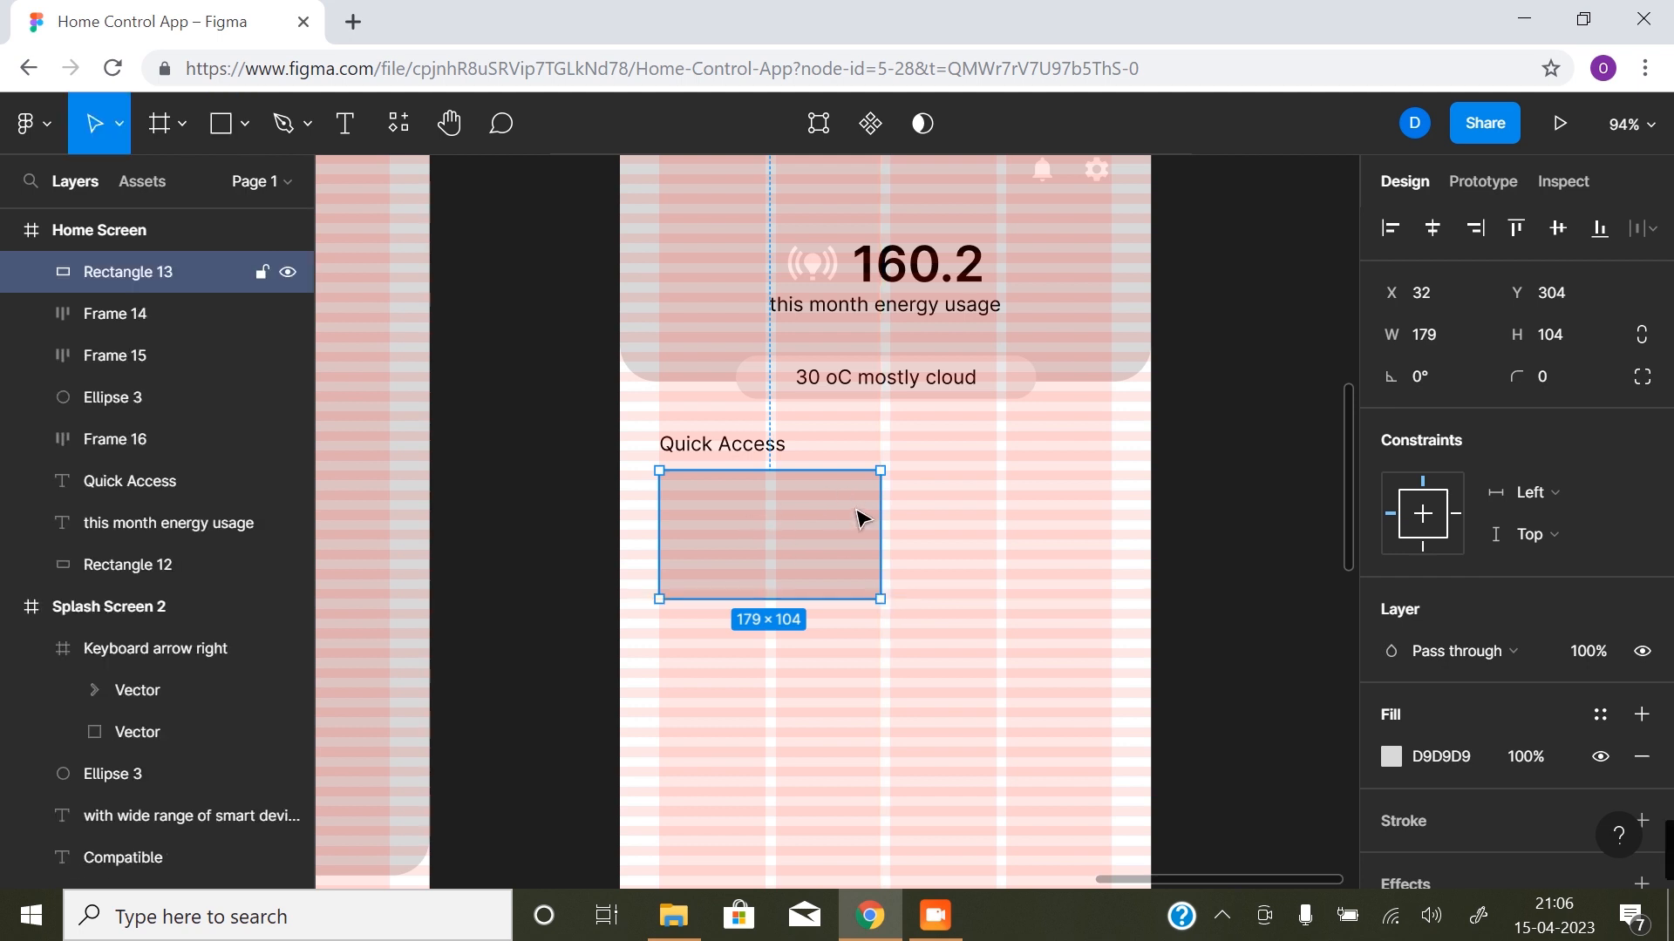
- Set the Quick Access rectangle's corner radius to 30
left_click(1552, 384)
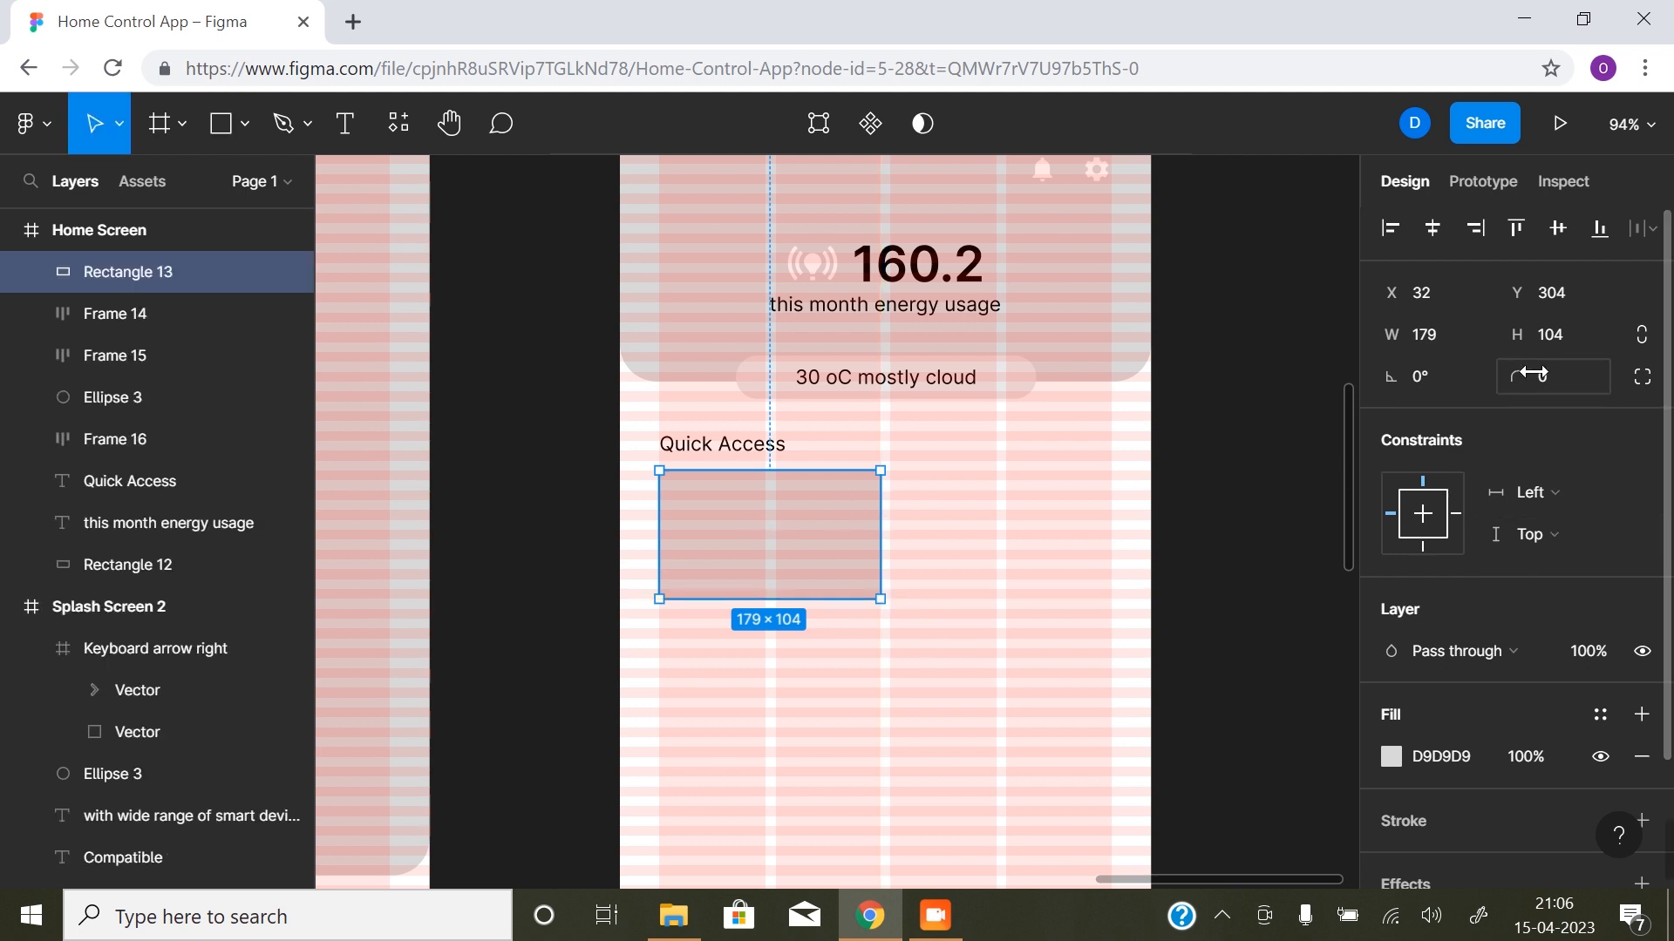
type("30")
key("Return")
left_click(1220, 621)
- Set the Quick Access rectangle's corner radius to 20 and deselect it
left_click(767, 527)
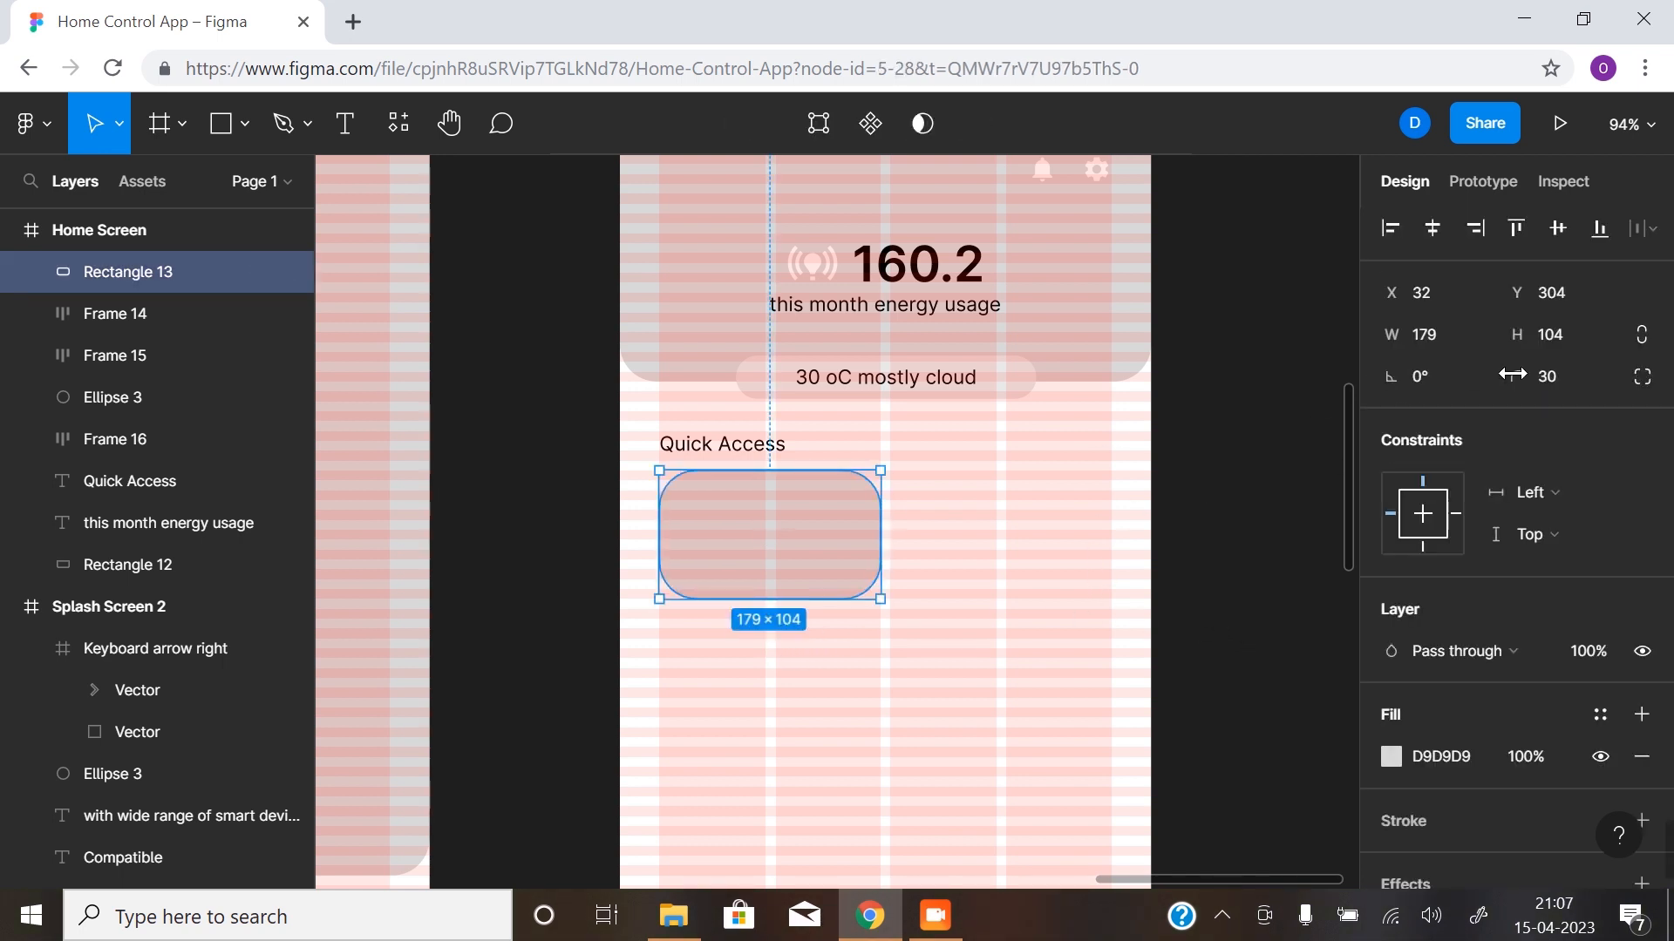
left_click(1547, 384)
key("Return")
left_click(1130, 653)
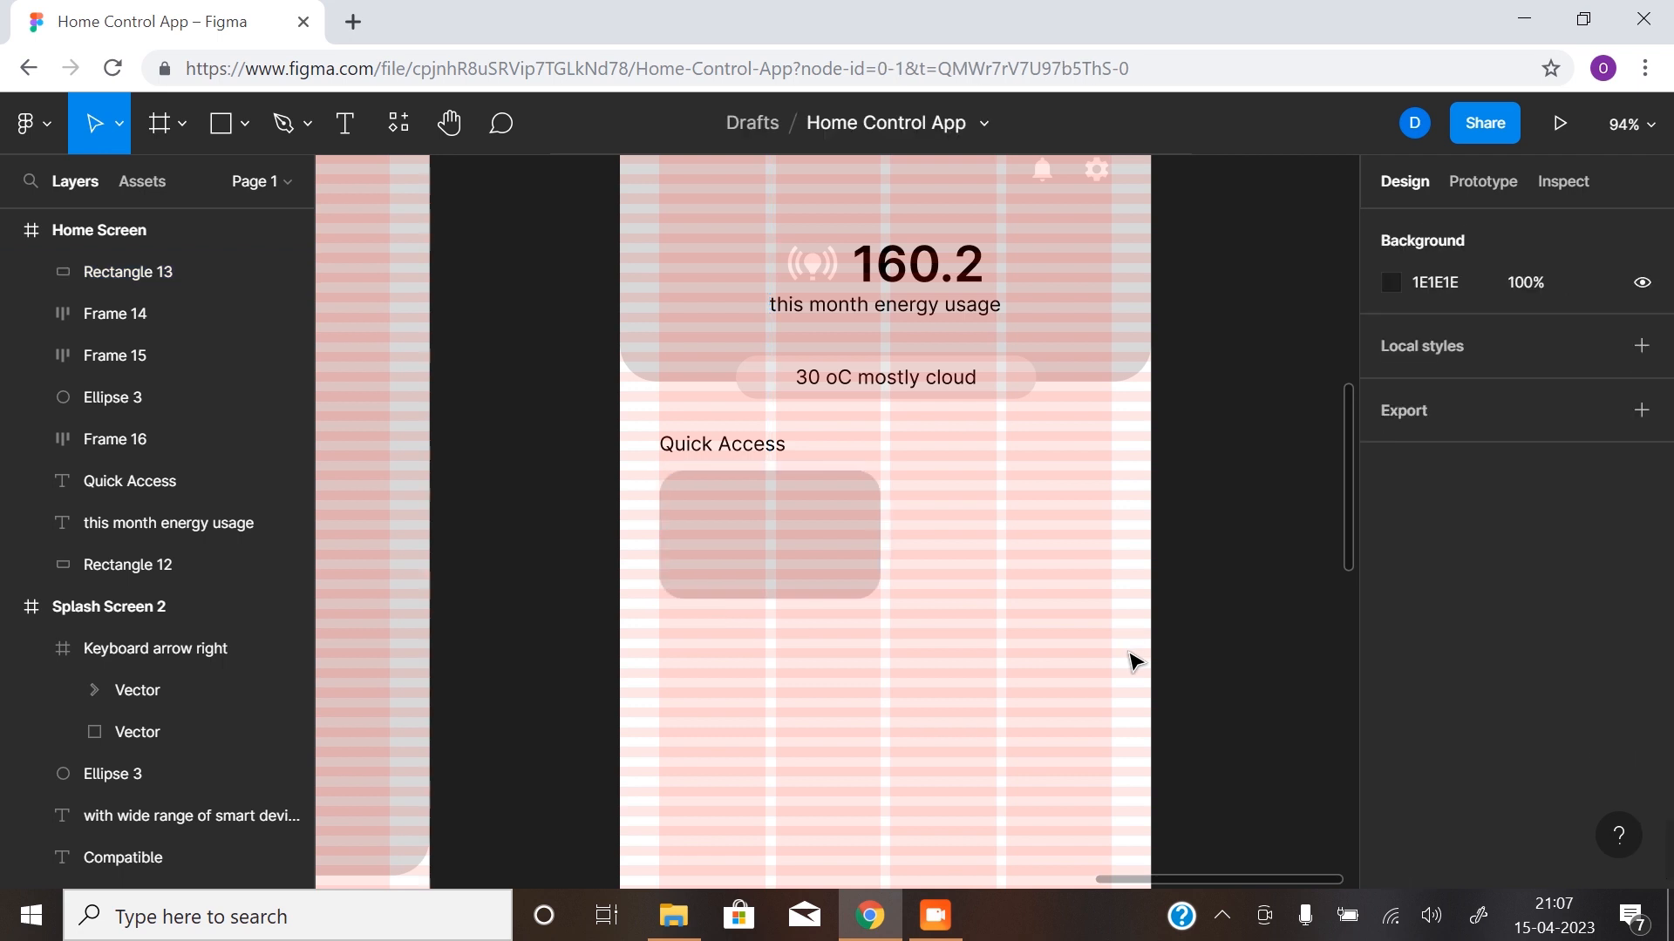
- Duplicate the Quick Access rectangle horizontally to X 219, Y 304, leaving a gap of 8 between the two cards
left_click(772, 542)
left_click_drag(774, 541, 1002, 538)
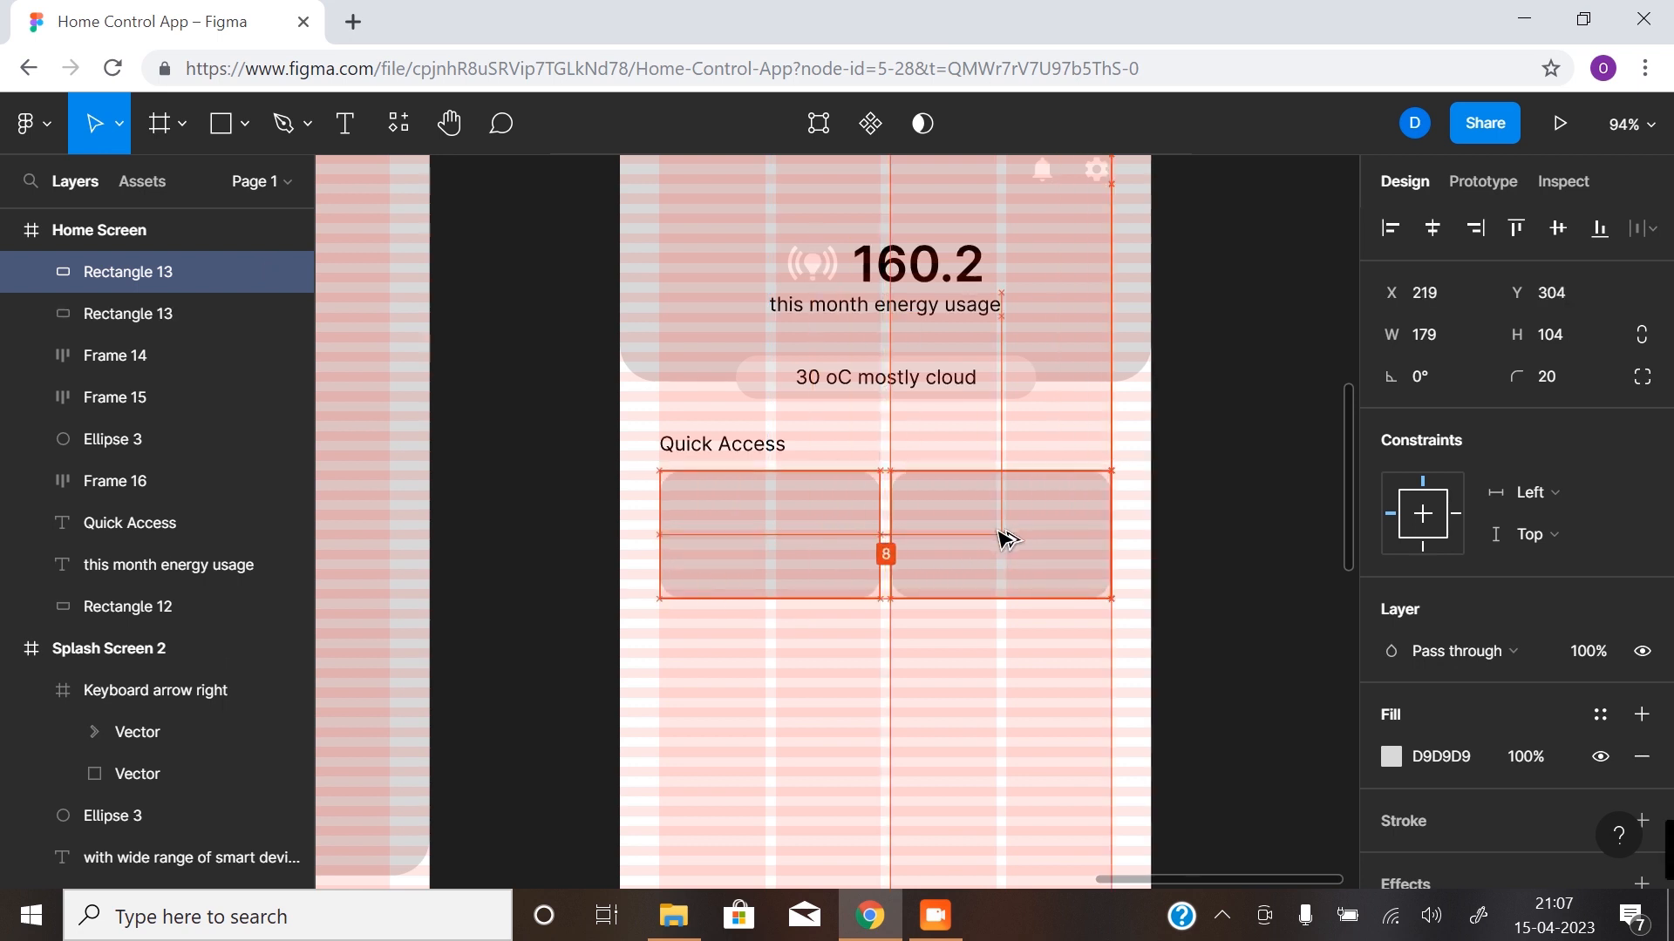
left_click(1207, 567)
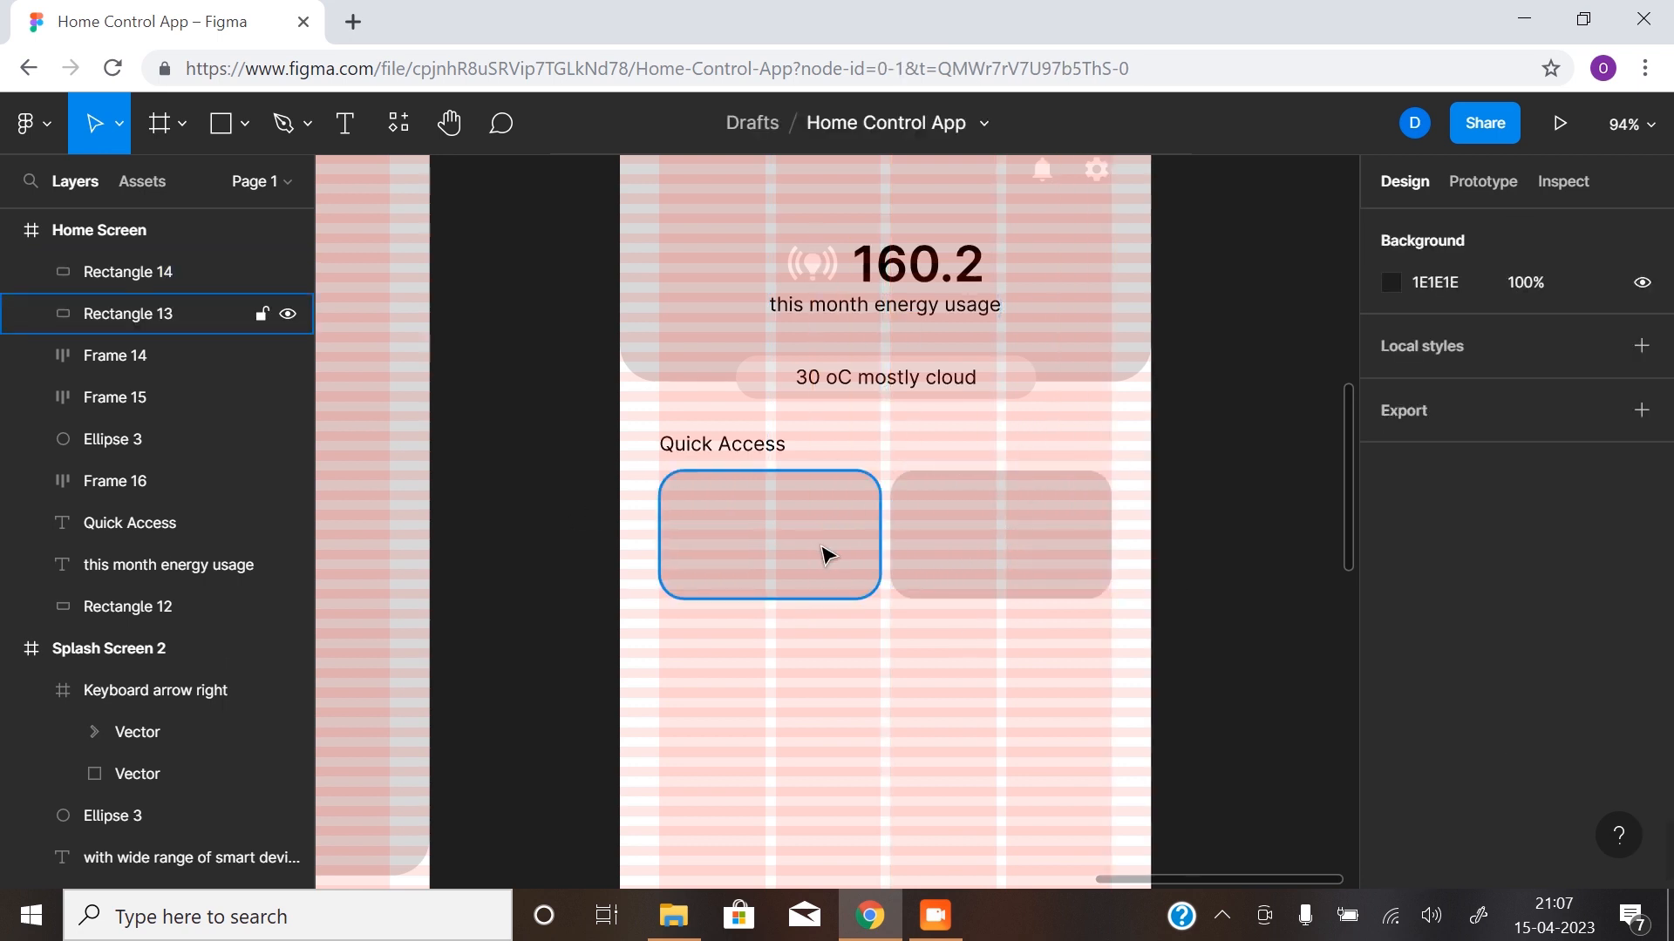
- Duplicate the pair of Quick Access cards downward twice, at Y 416 and Y 528, to form a grid of six cards
left_click(827, 554)
left_click(979, 549, "shift")
scroll(979, 551, "down", 1)
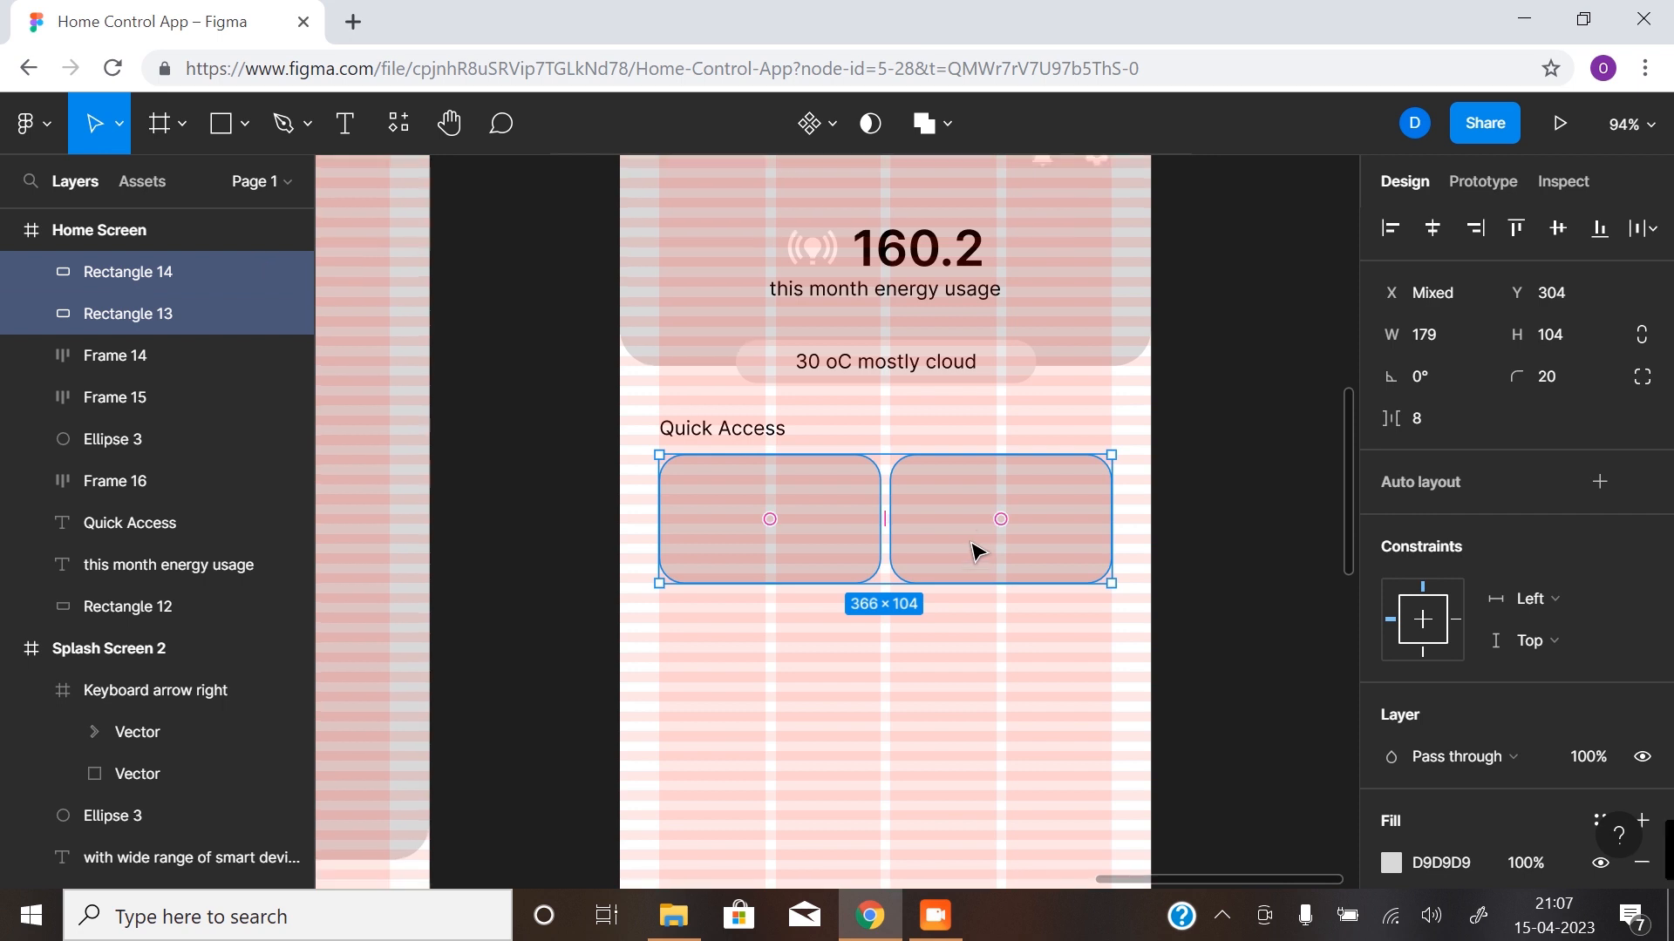
scroll(979, 551, "down", 4)
left_click_drag(963, 376, 961, 515)
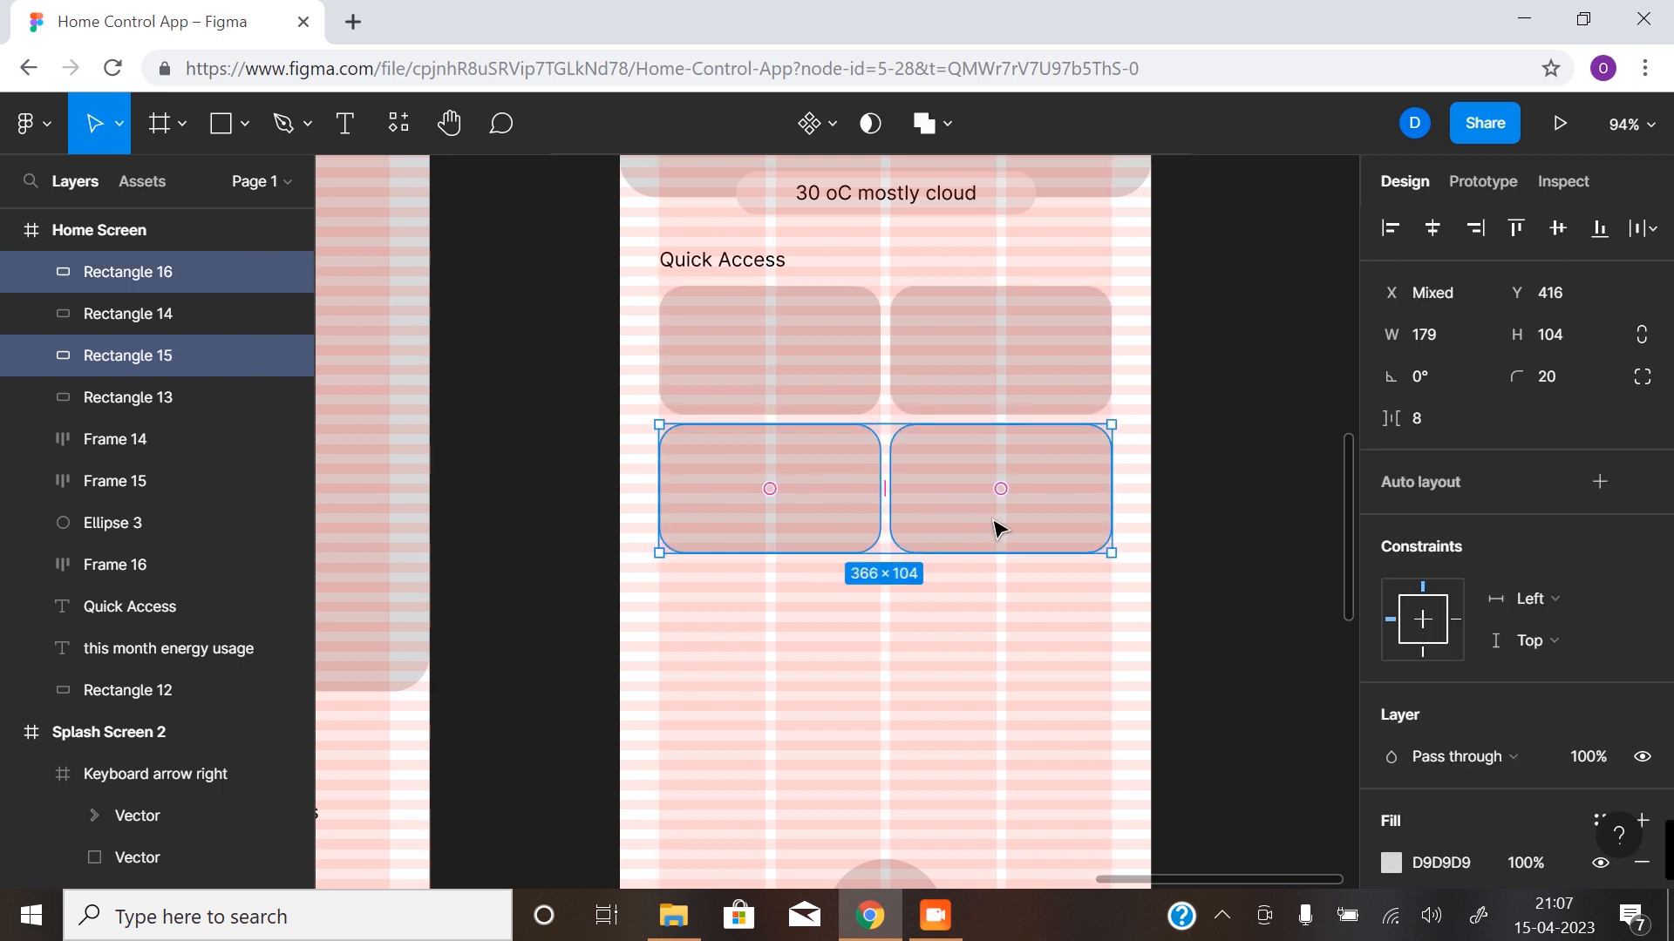
left_click_drag(983, 496, 980, 639)
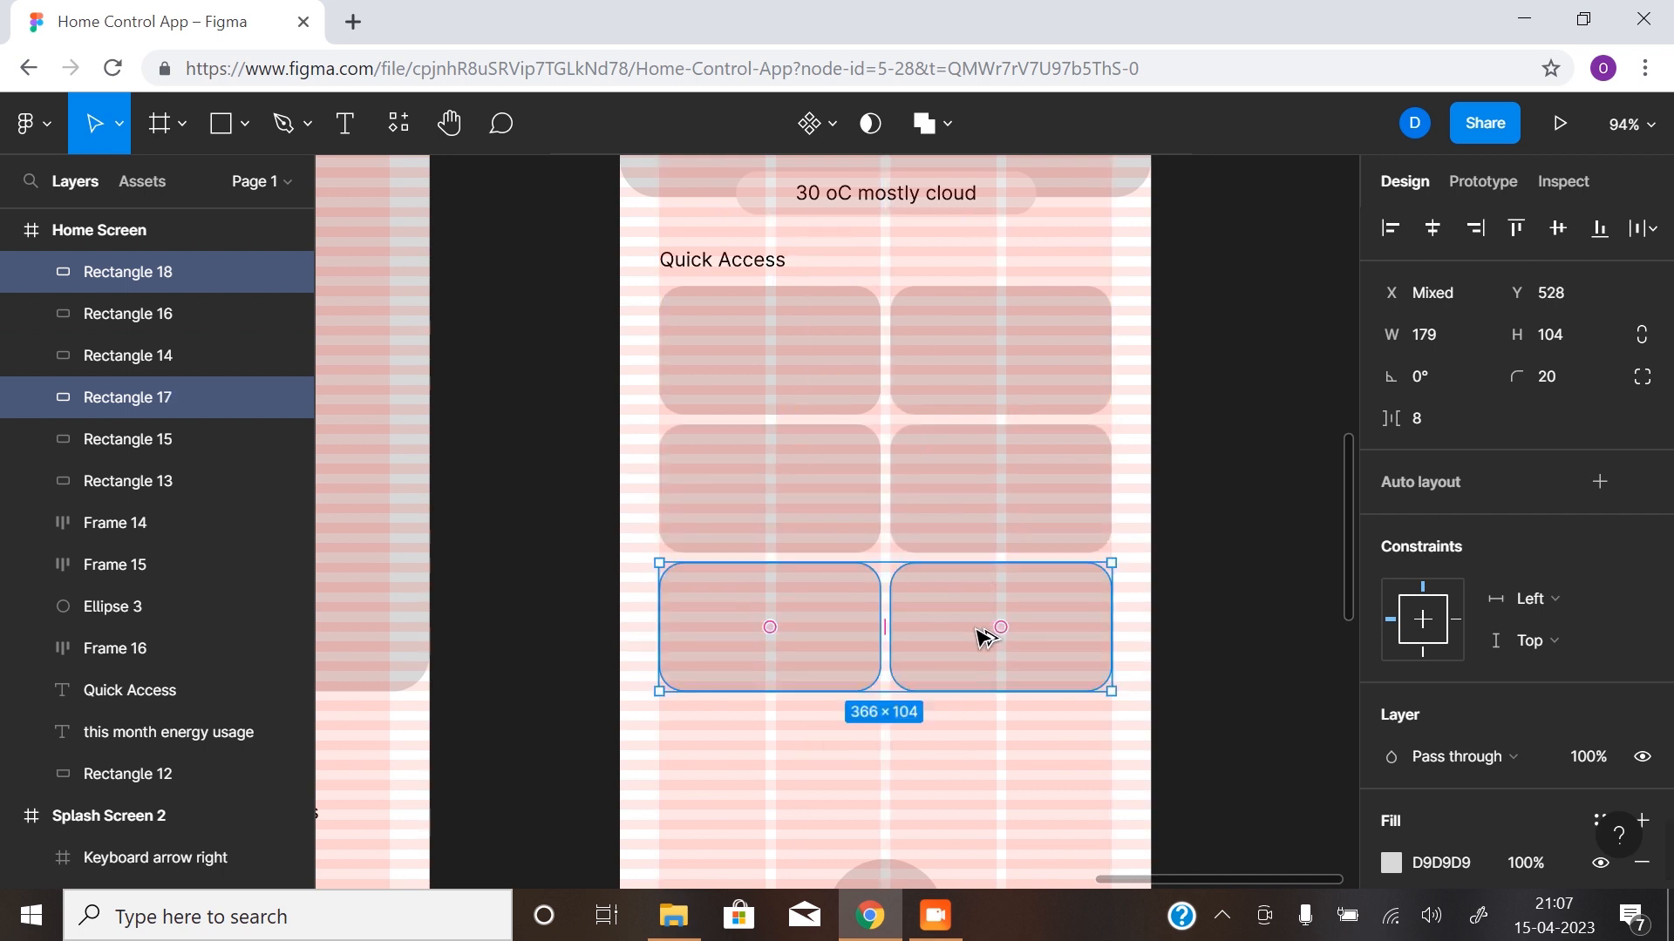
left_click(1266, 513)
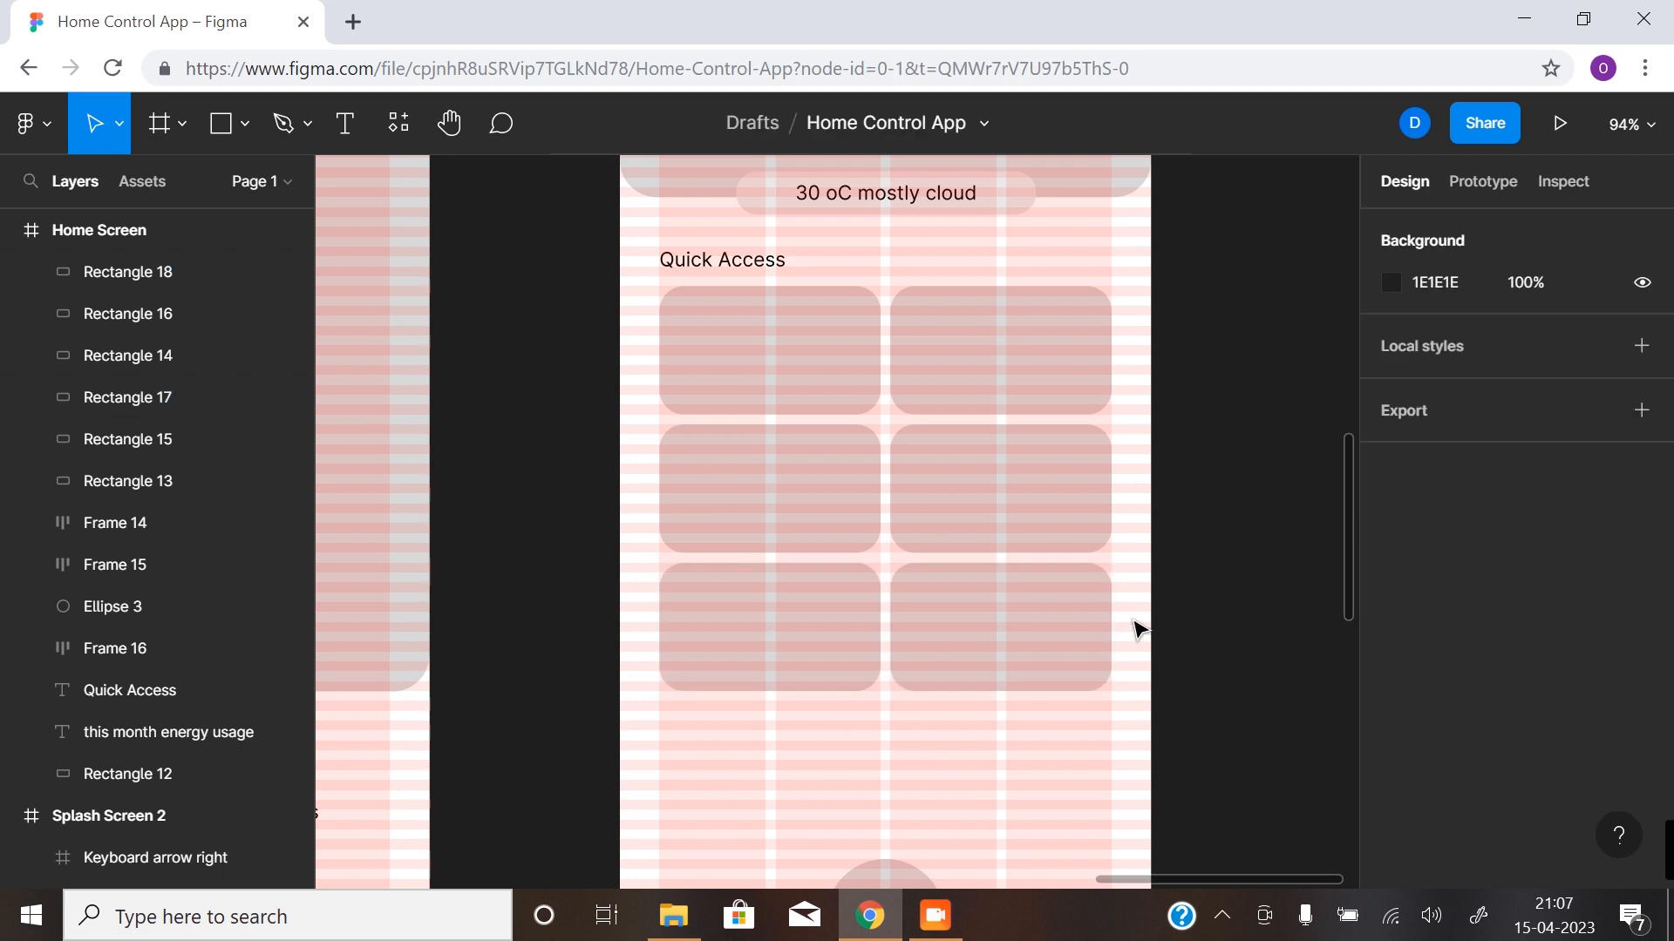
- Hide the layout grids on the canvas
scroll(901, 725, "down", 3)
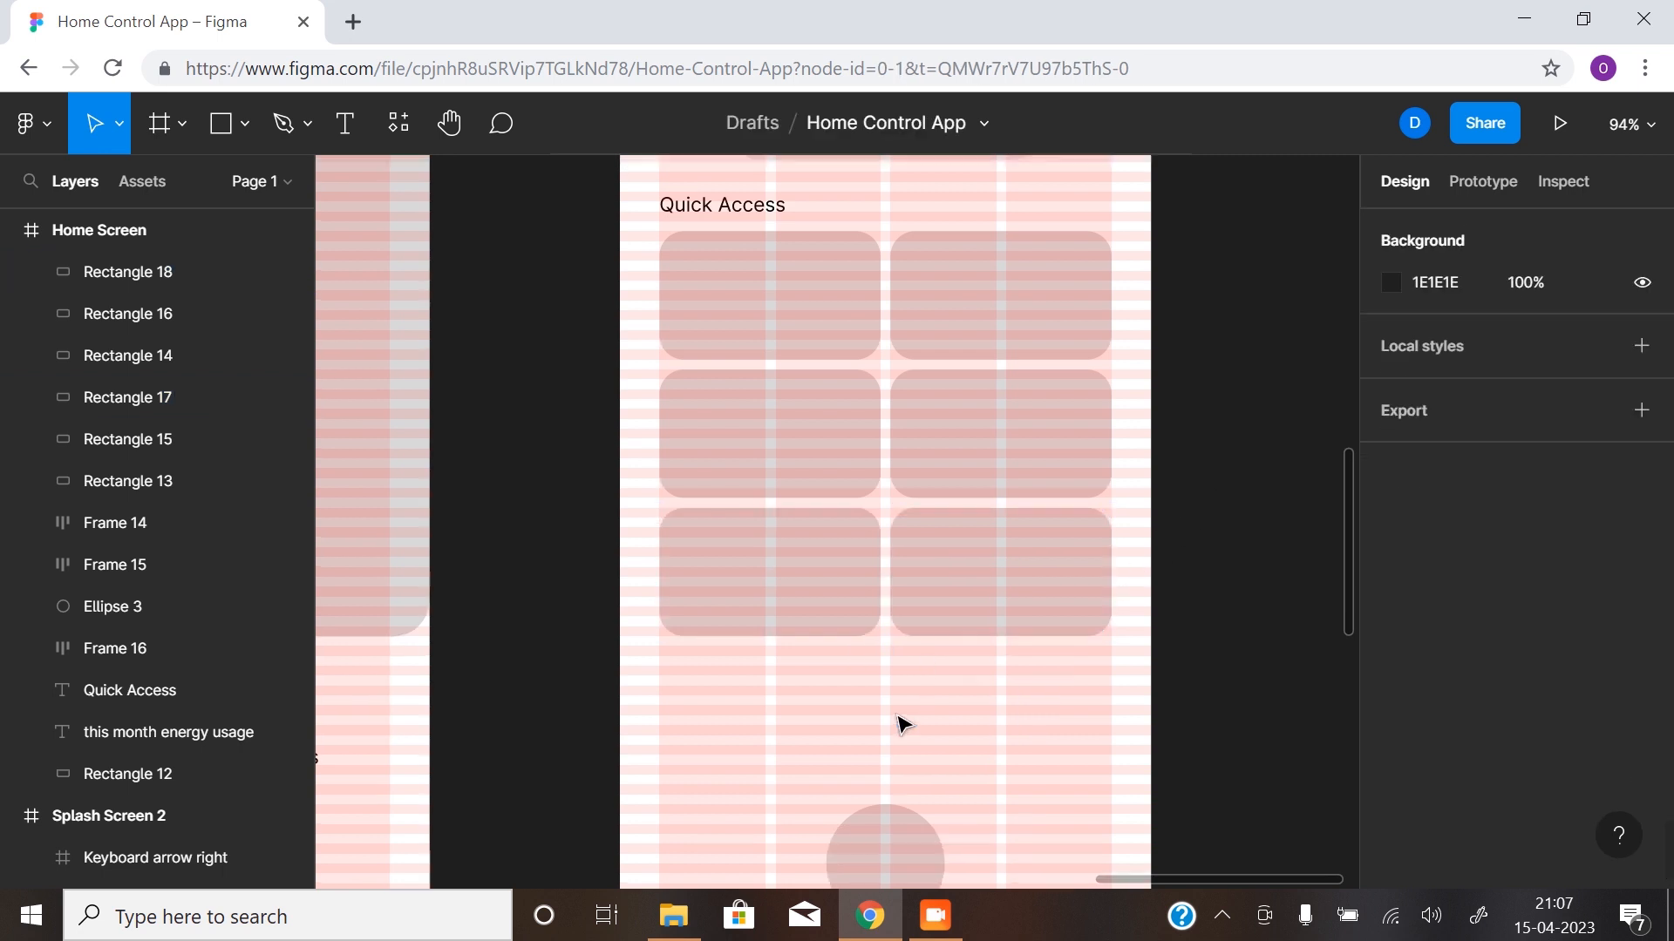
scroll(878, 773, "up", 5)
scroll(896, 751, "up", 2)
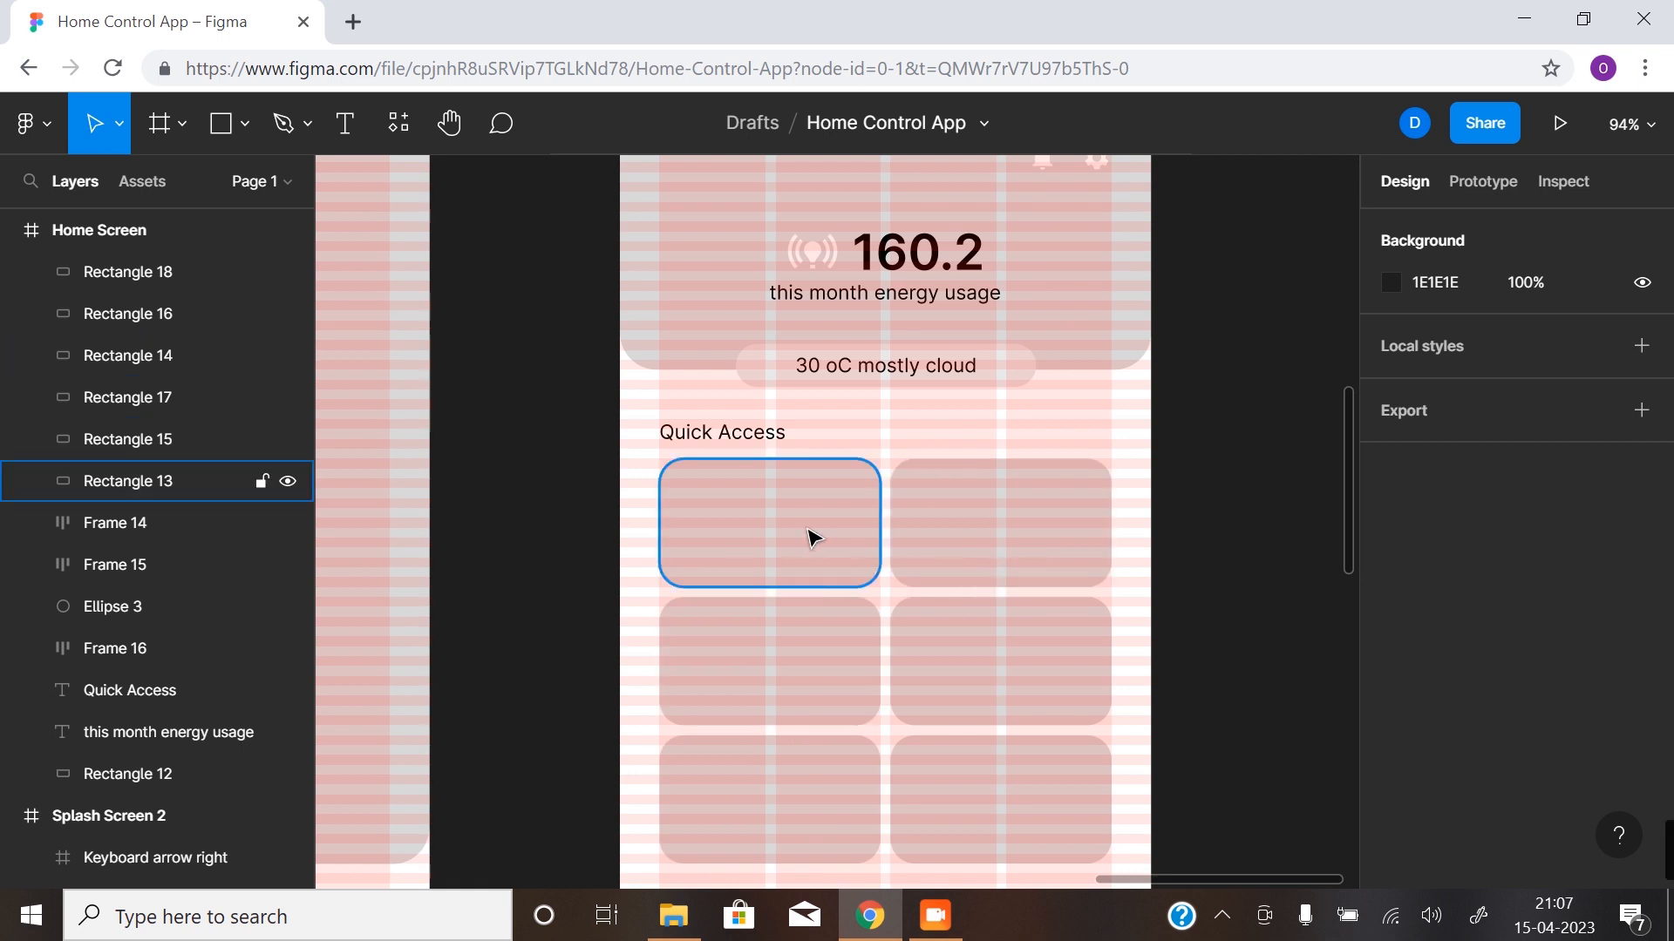
left_click(860, 587, "alt")
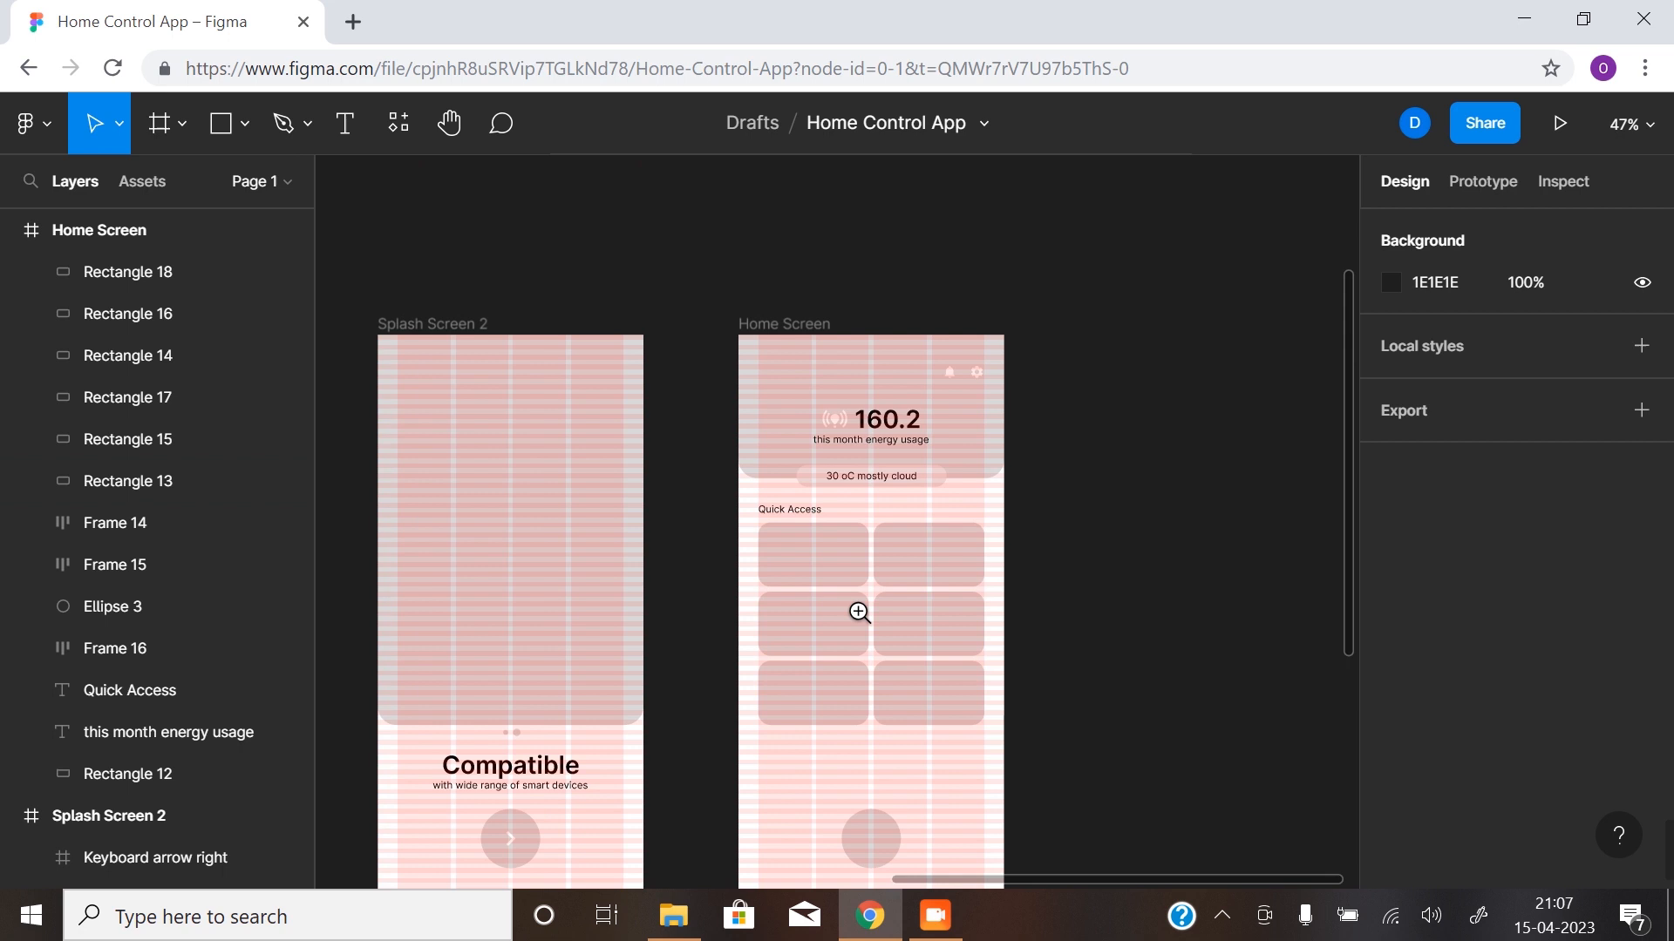
left_click_drag(860, 630, 836, 627)
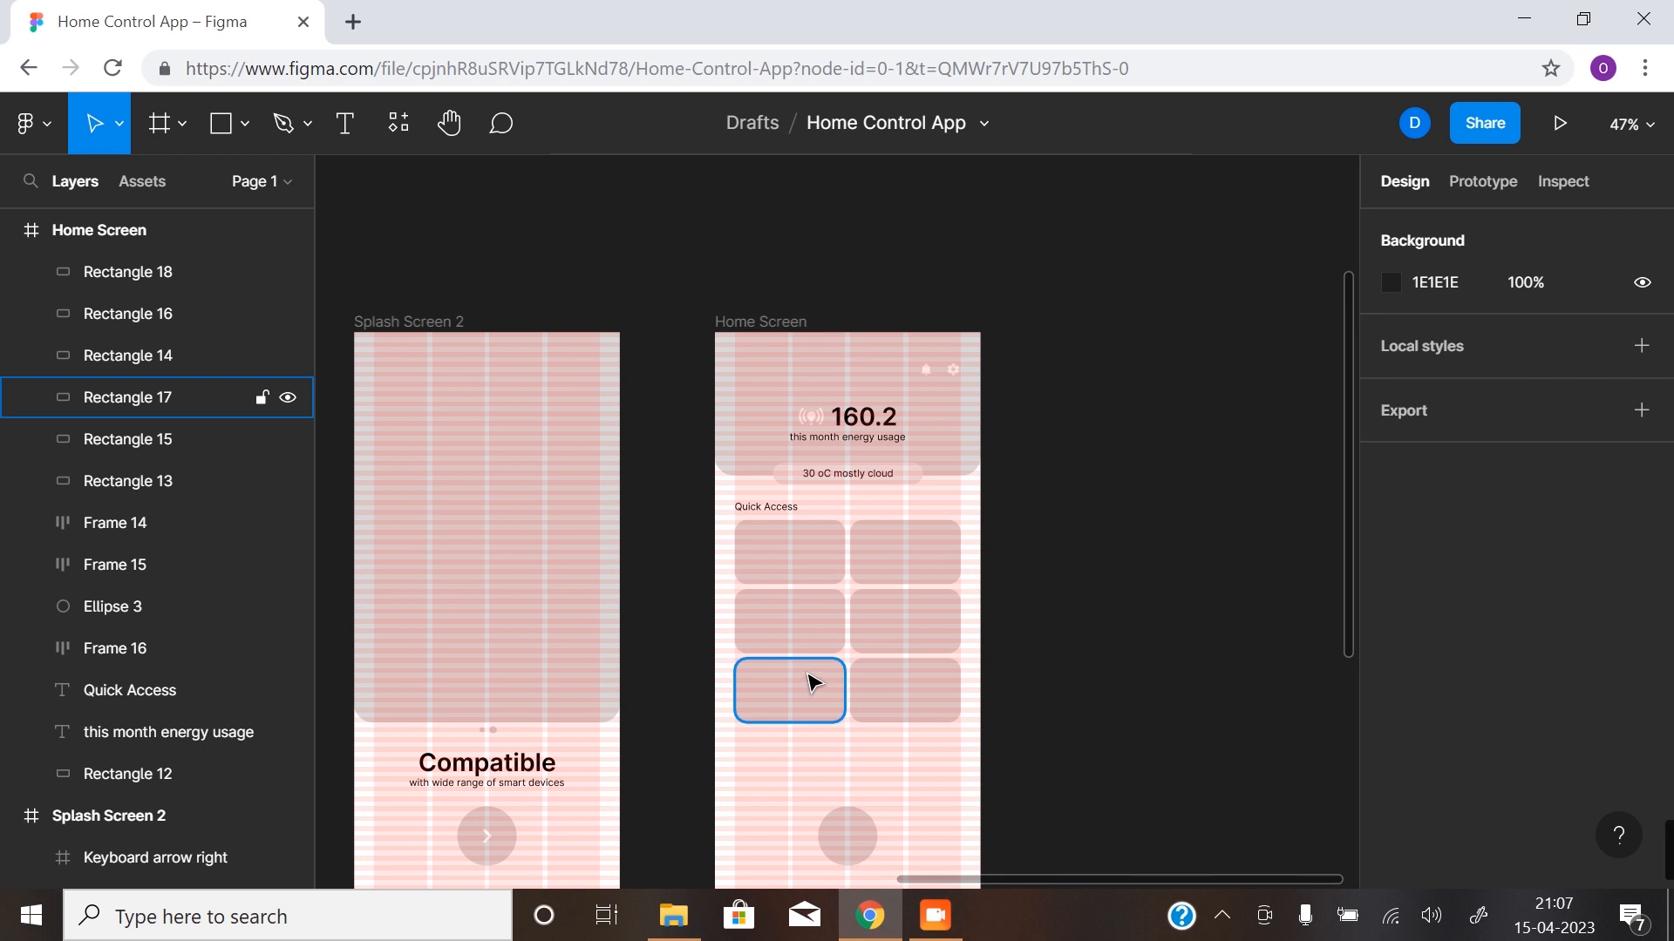
scroll(848, 631, "up", 5, "ctrl")
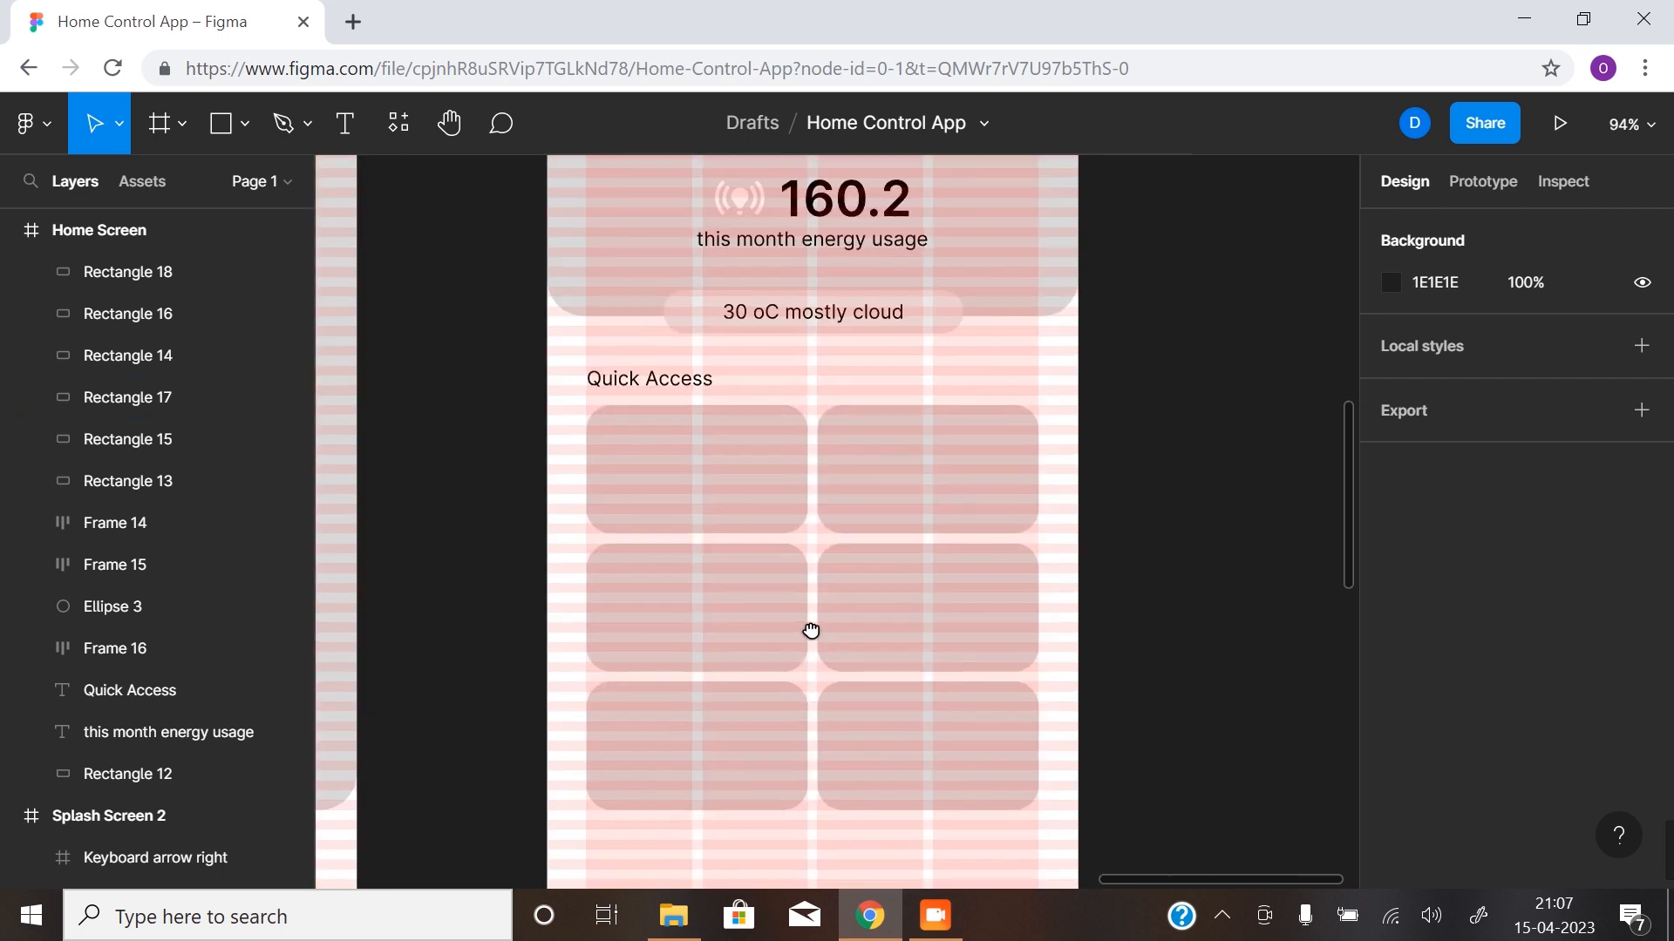
key("ctrl+shift+4")
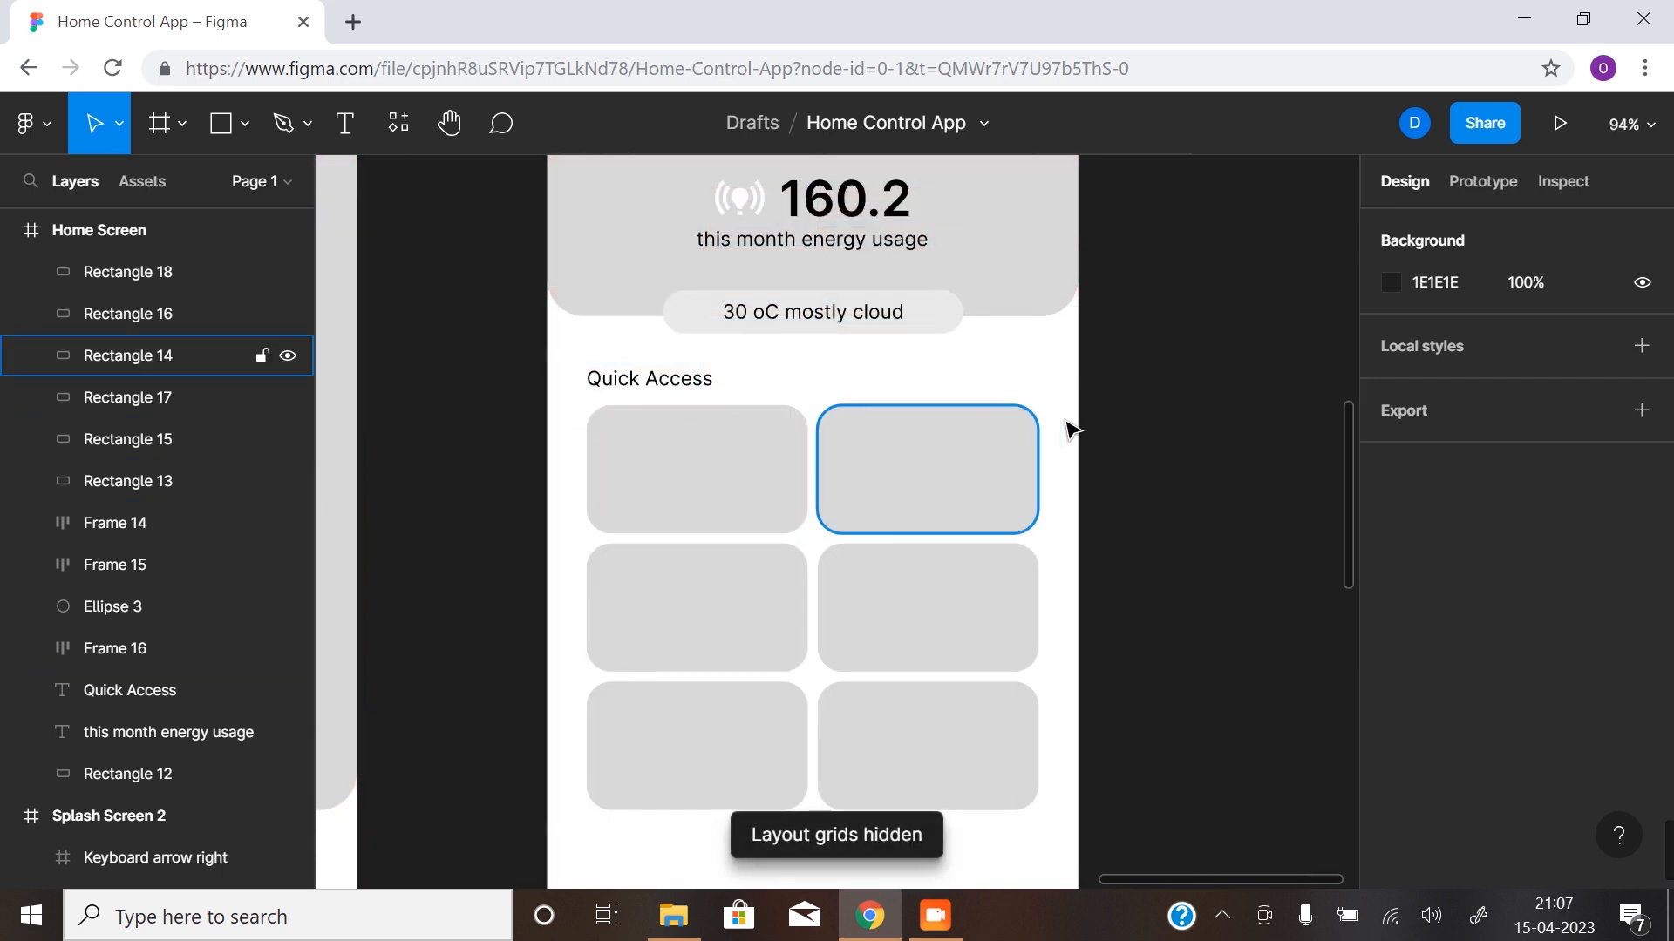
- Duplicate the "Quick Access" text into the first card at X 70, Y 368 and move its layer above all the rectangles in Home Screen
left_click(652, 381)
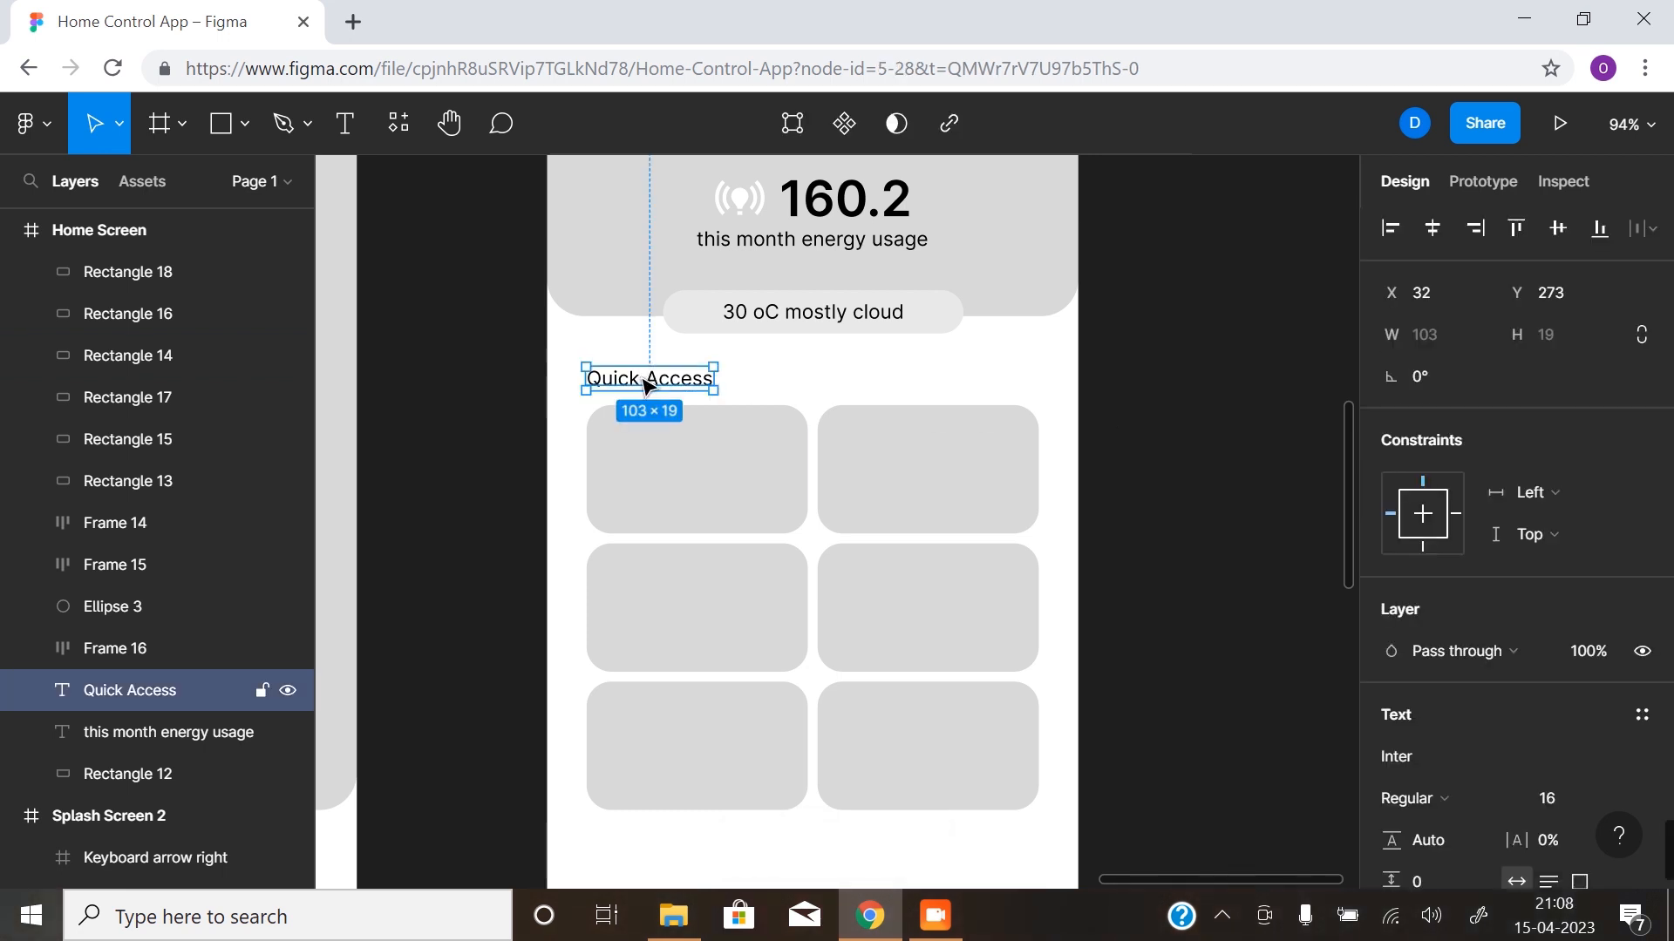
left_click_drag(661, 380, 711, 498, "alt")
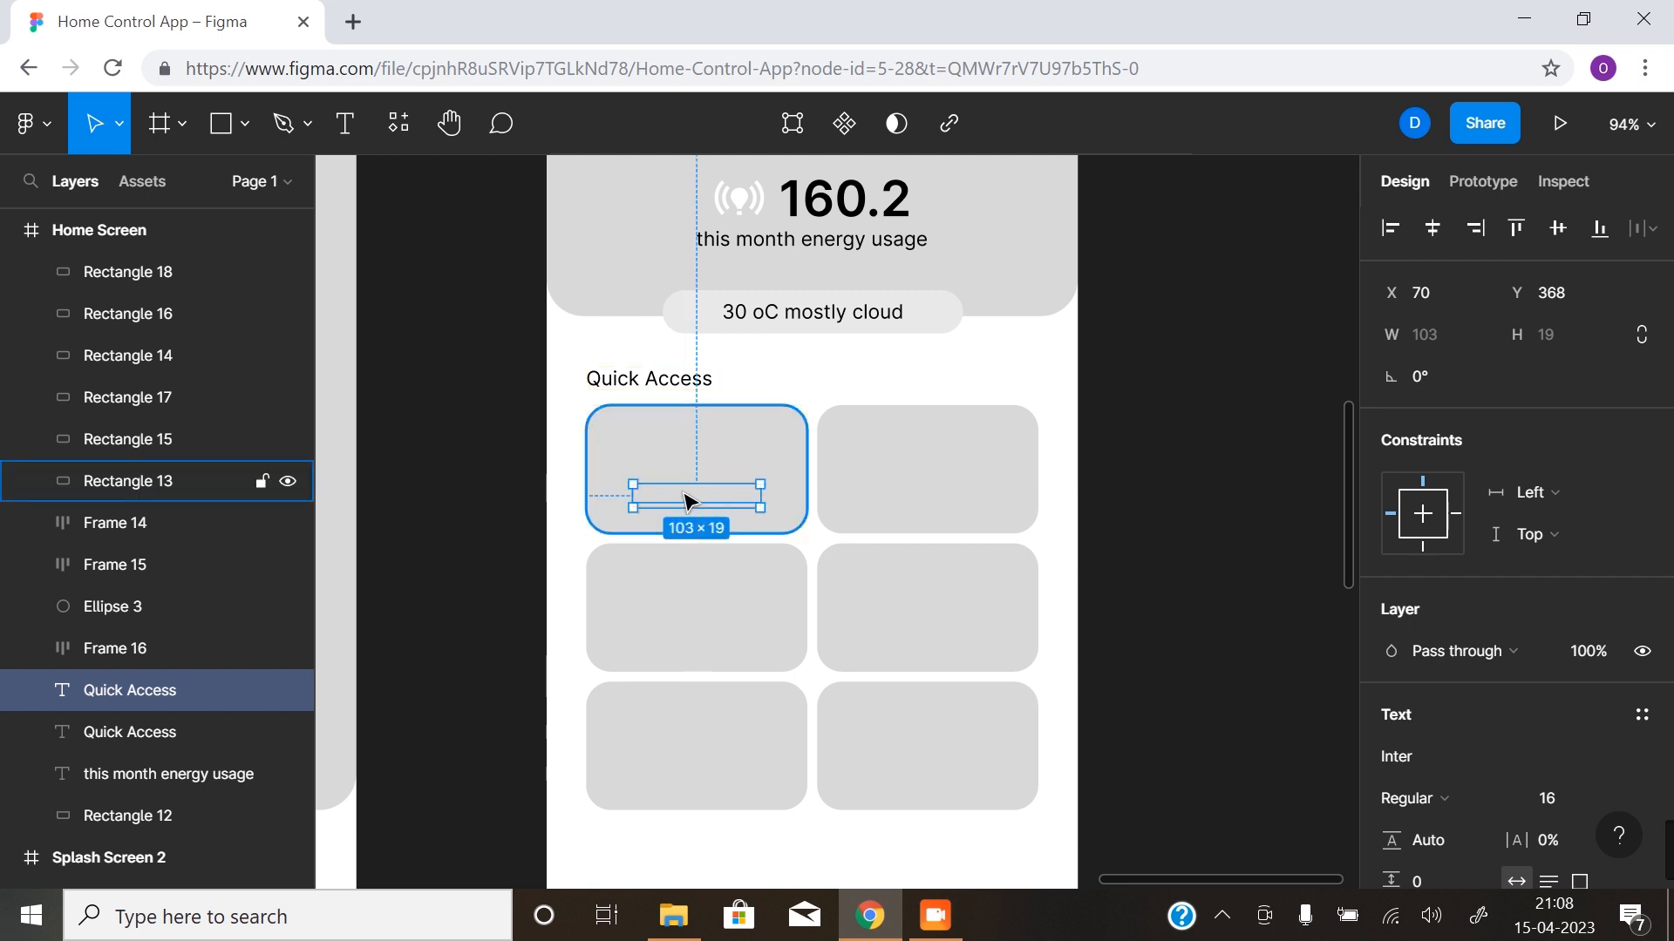
left_click_drag(140, 517, 148, 252)
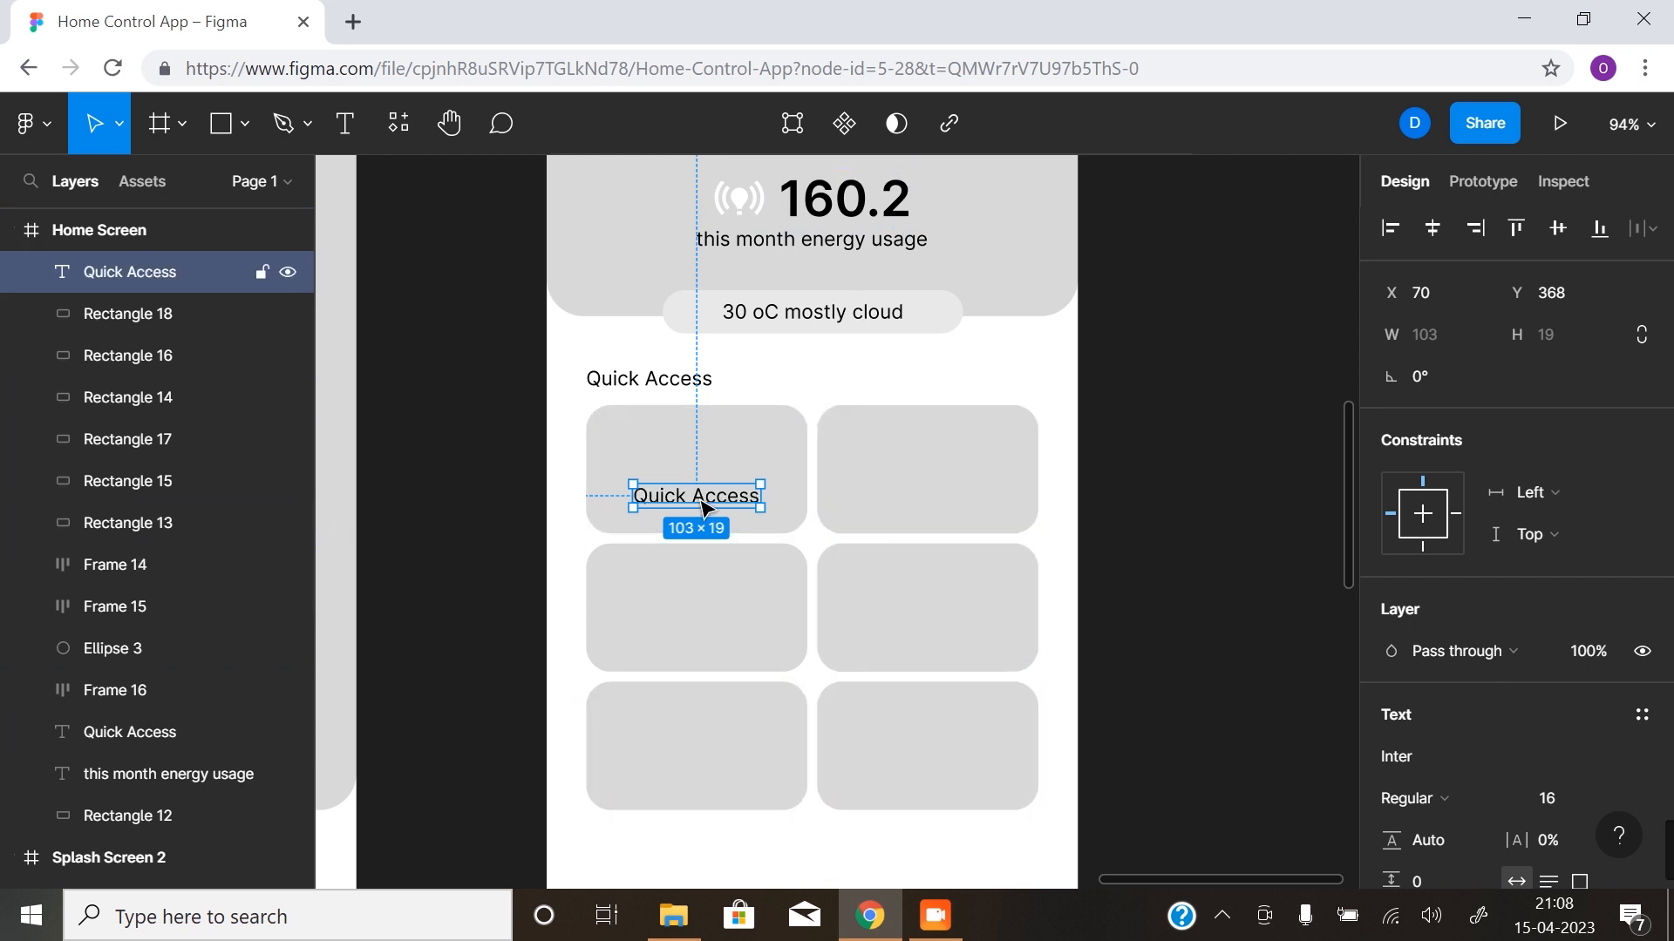
- Delete the five empty Quick Access cards, keeping only the first card with its text
left_click(927, 486)
left_click(926, 616, "shift")
left_click(759, 618, "shift")
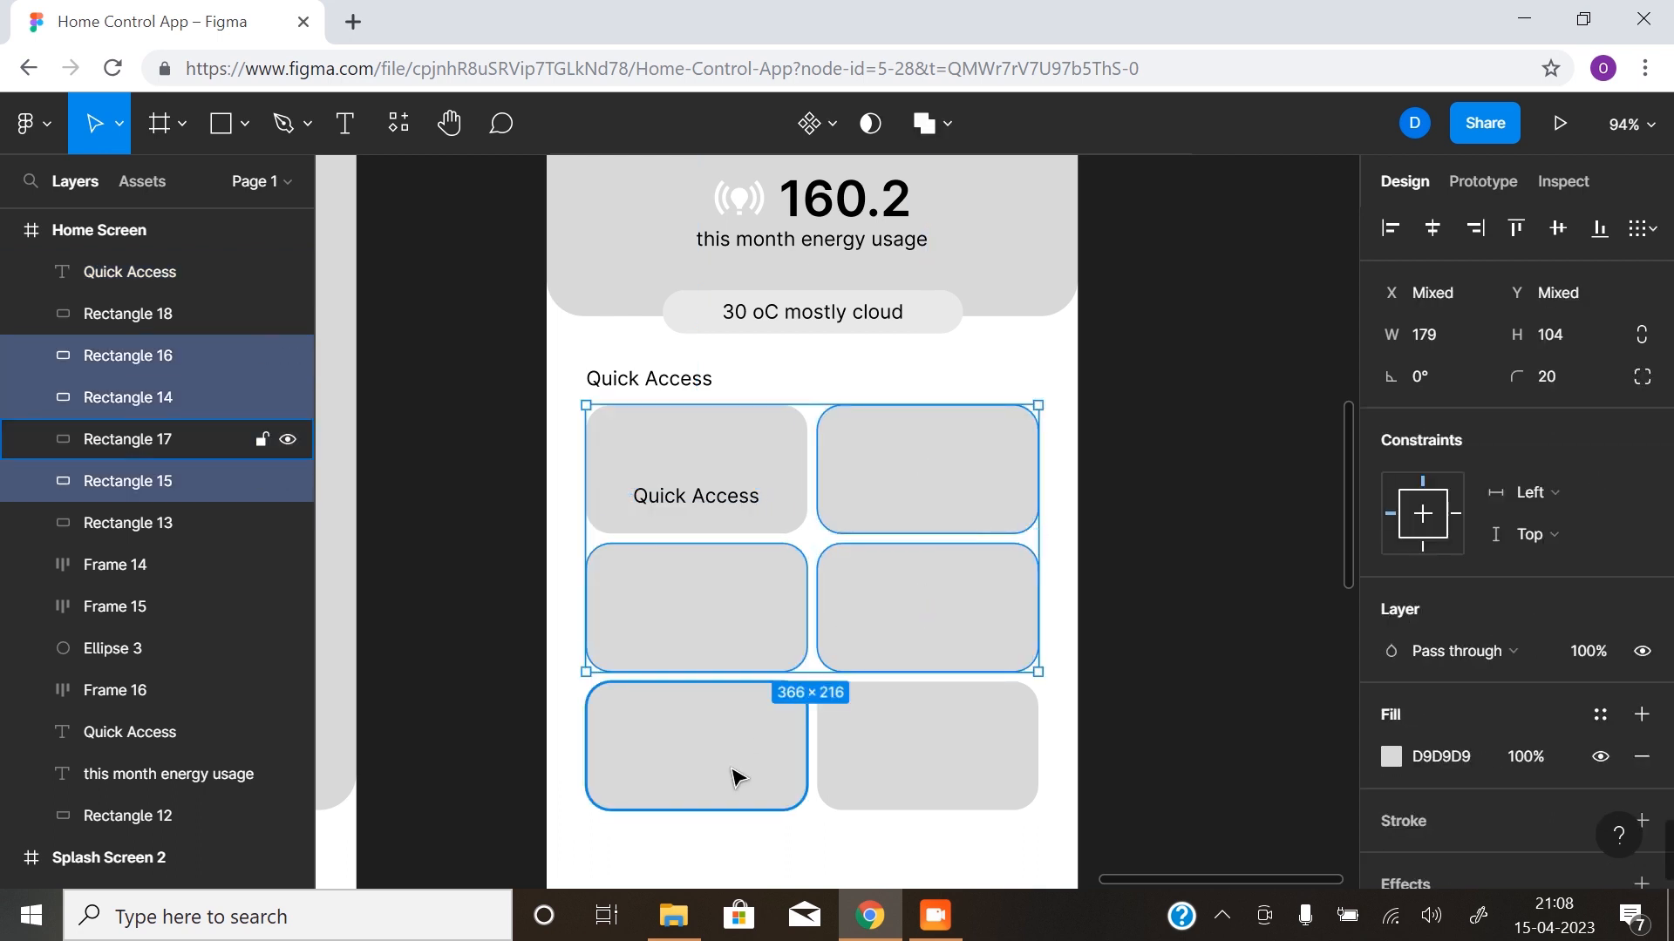
left_click(737, 775, "shift")
left_click(938, 773, "shift")
key("Delete")
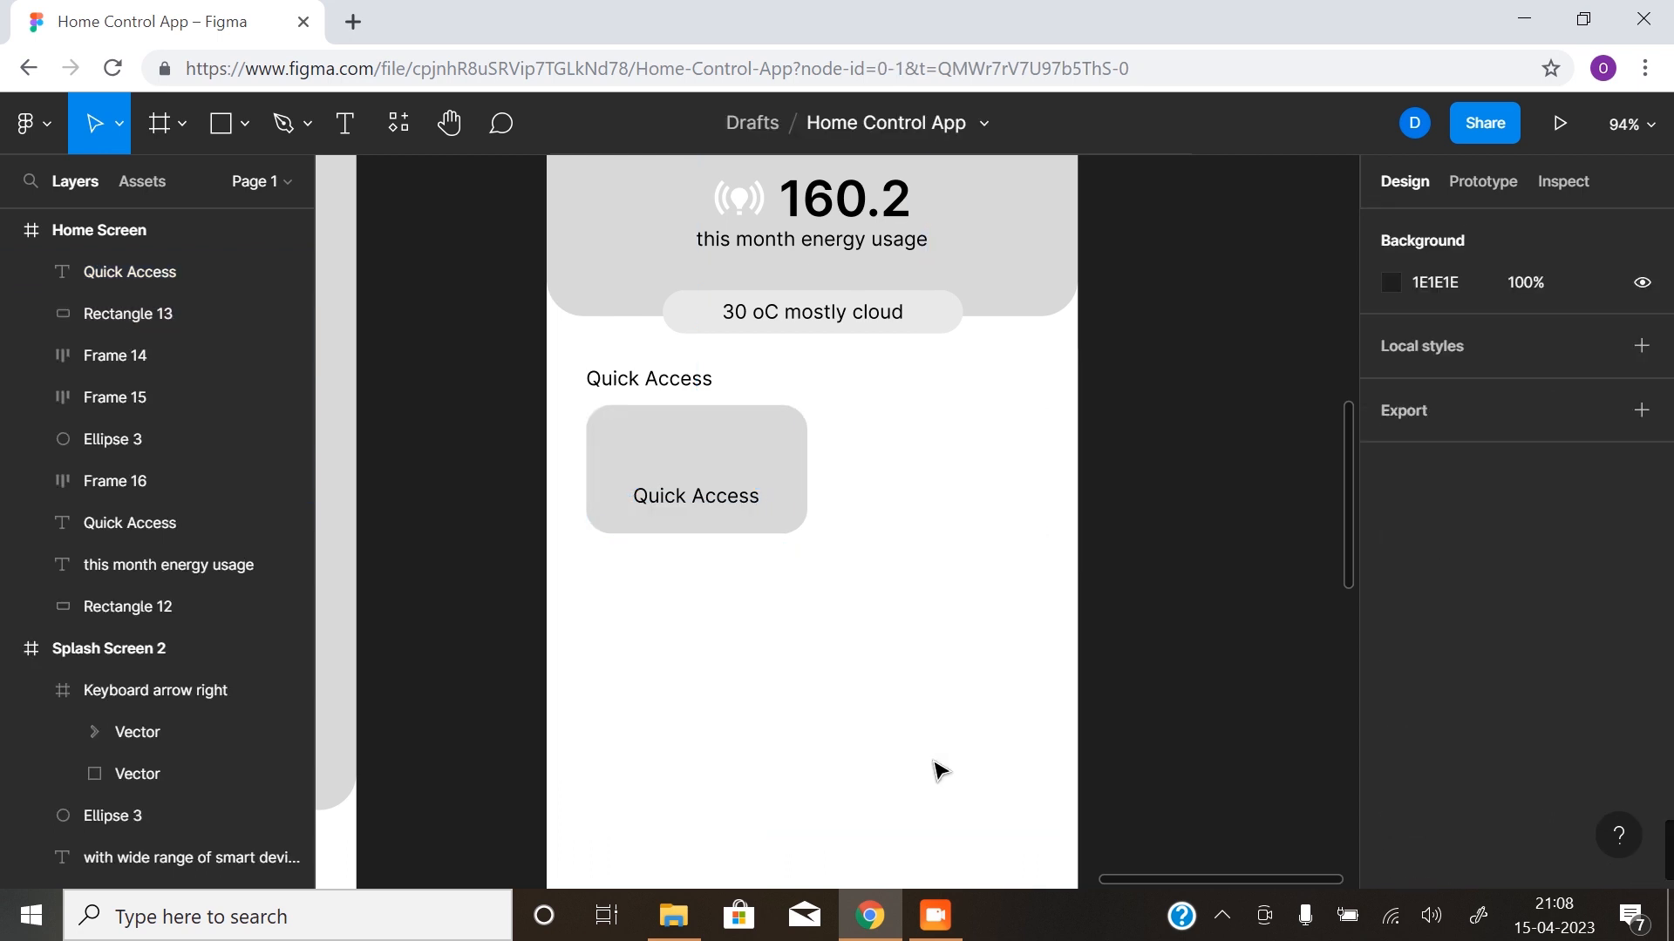
- Change the card's text to "Daytime Light" and move it to X 69, Y 365, centred on the card
left_click(710, 502)
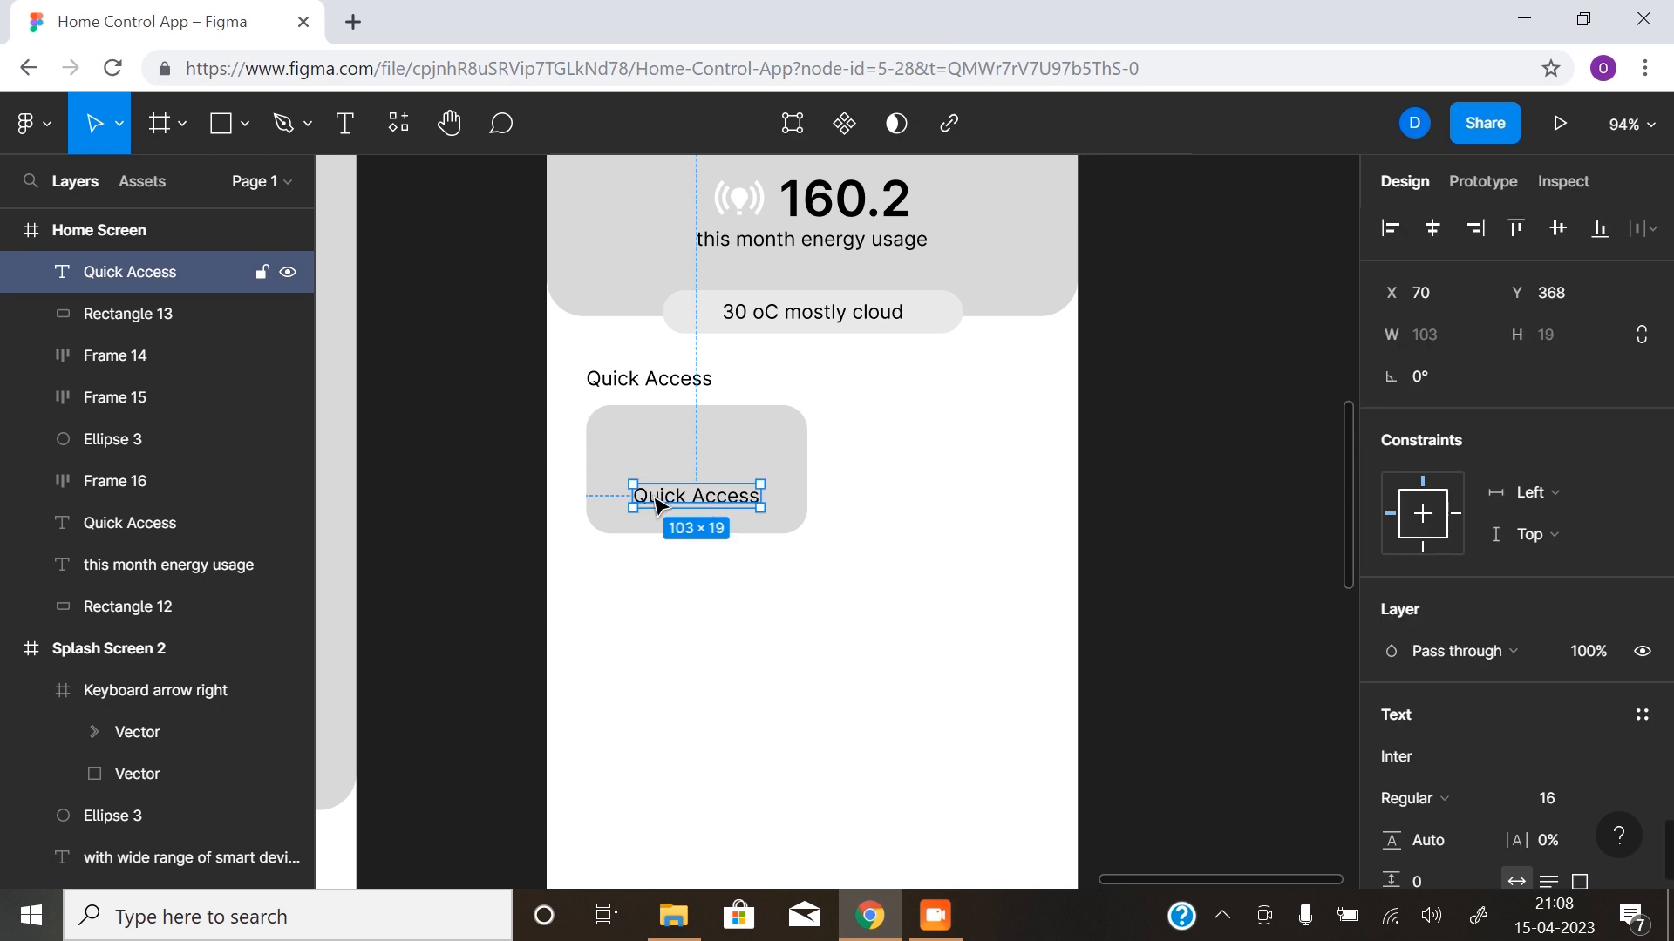
scroll(666, 481, "up", 5)
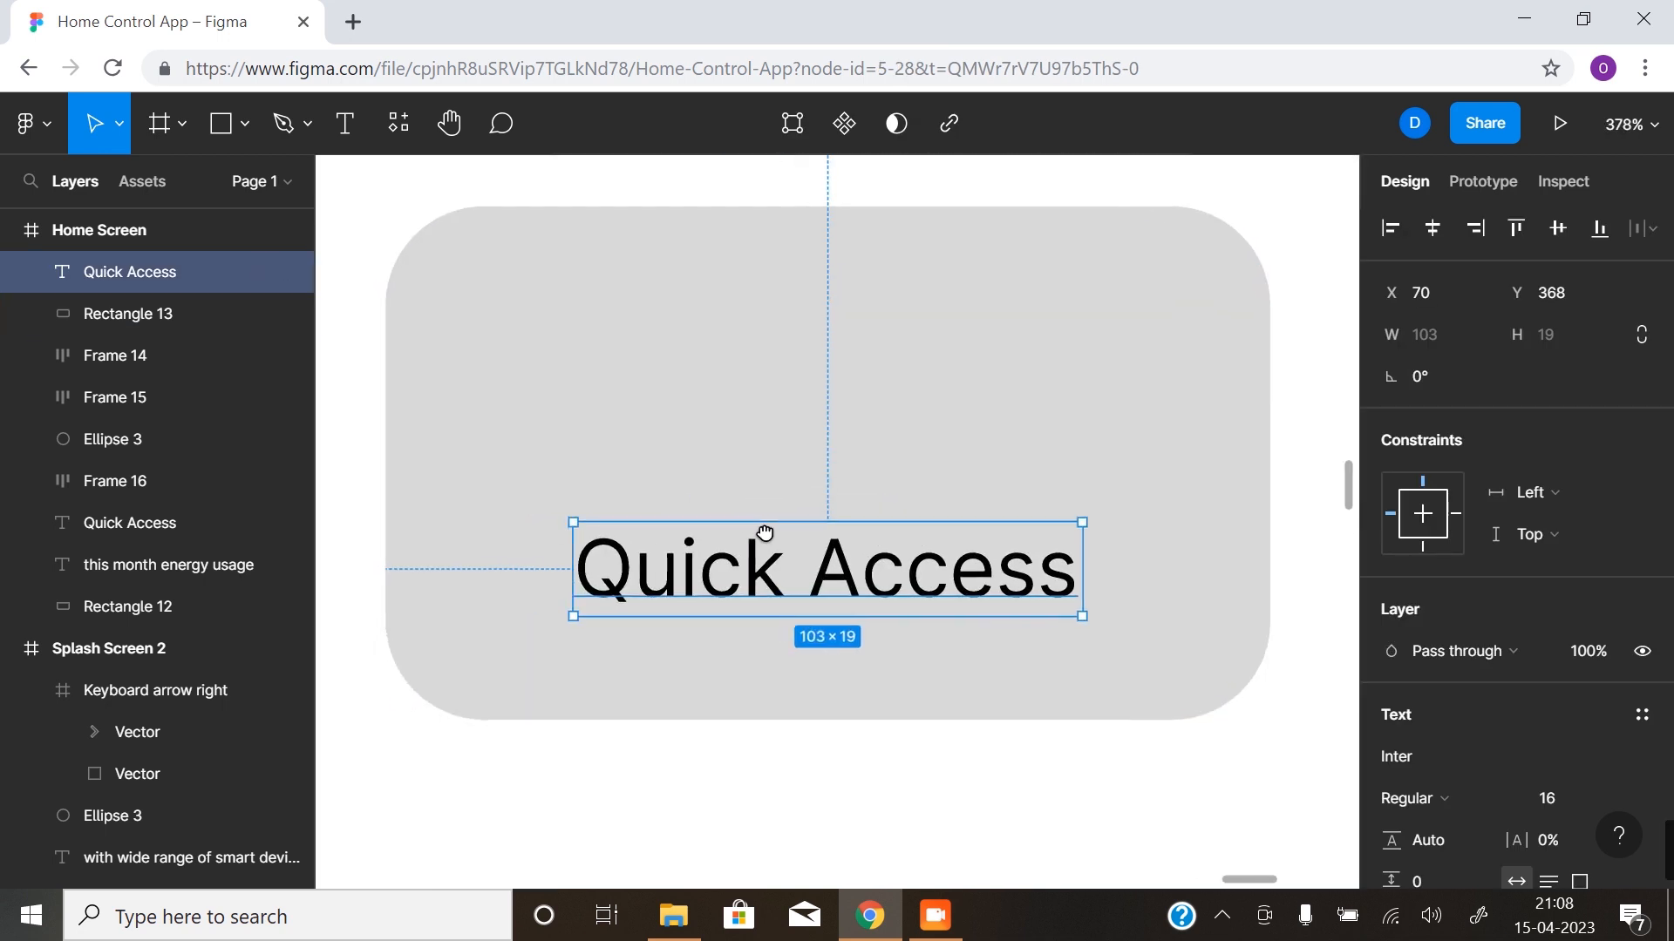
double_click(832, 595)
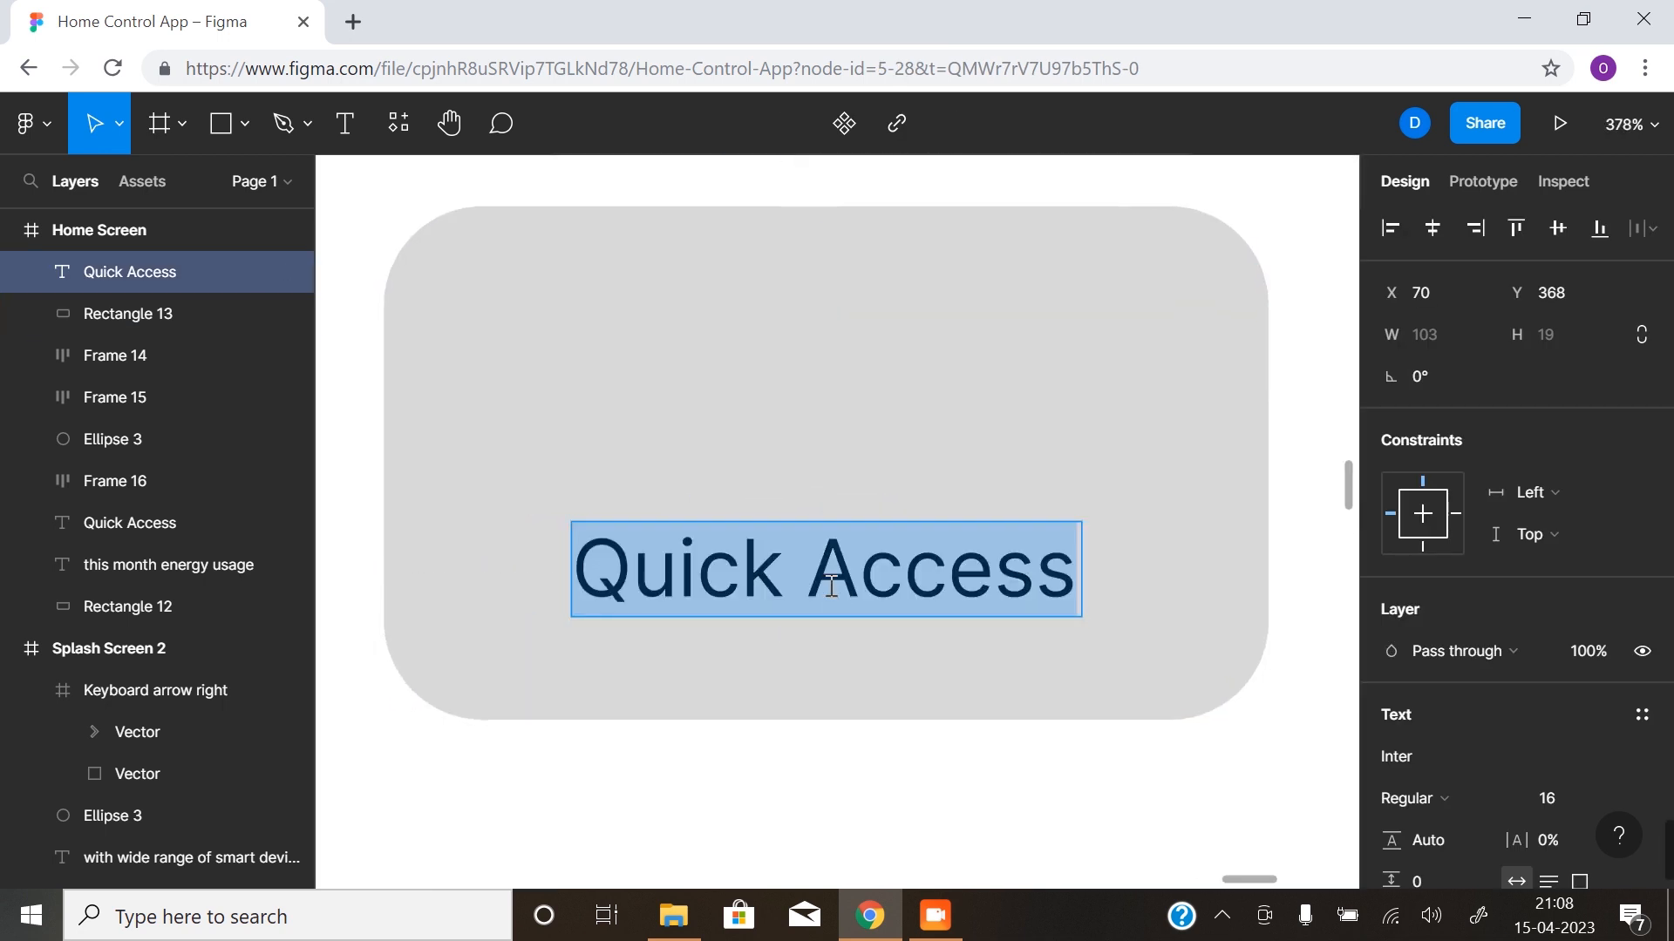
type("L")
key("BackSpace")
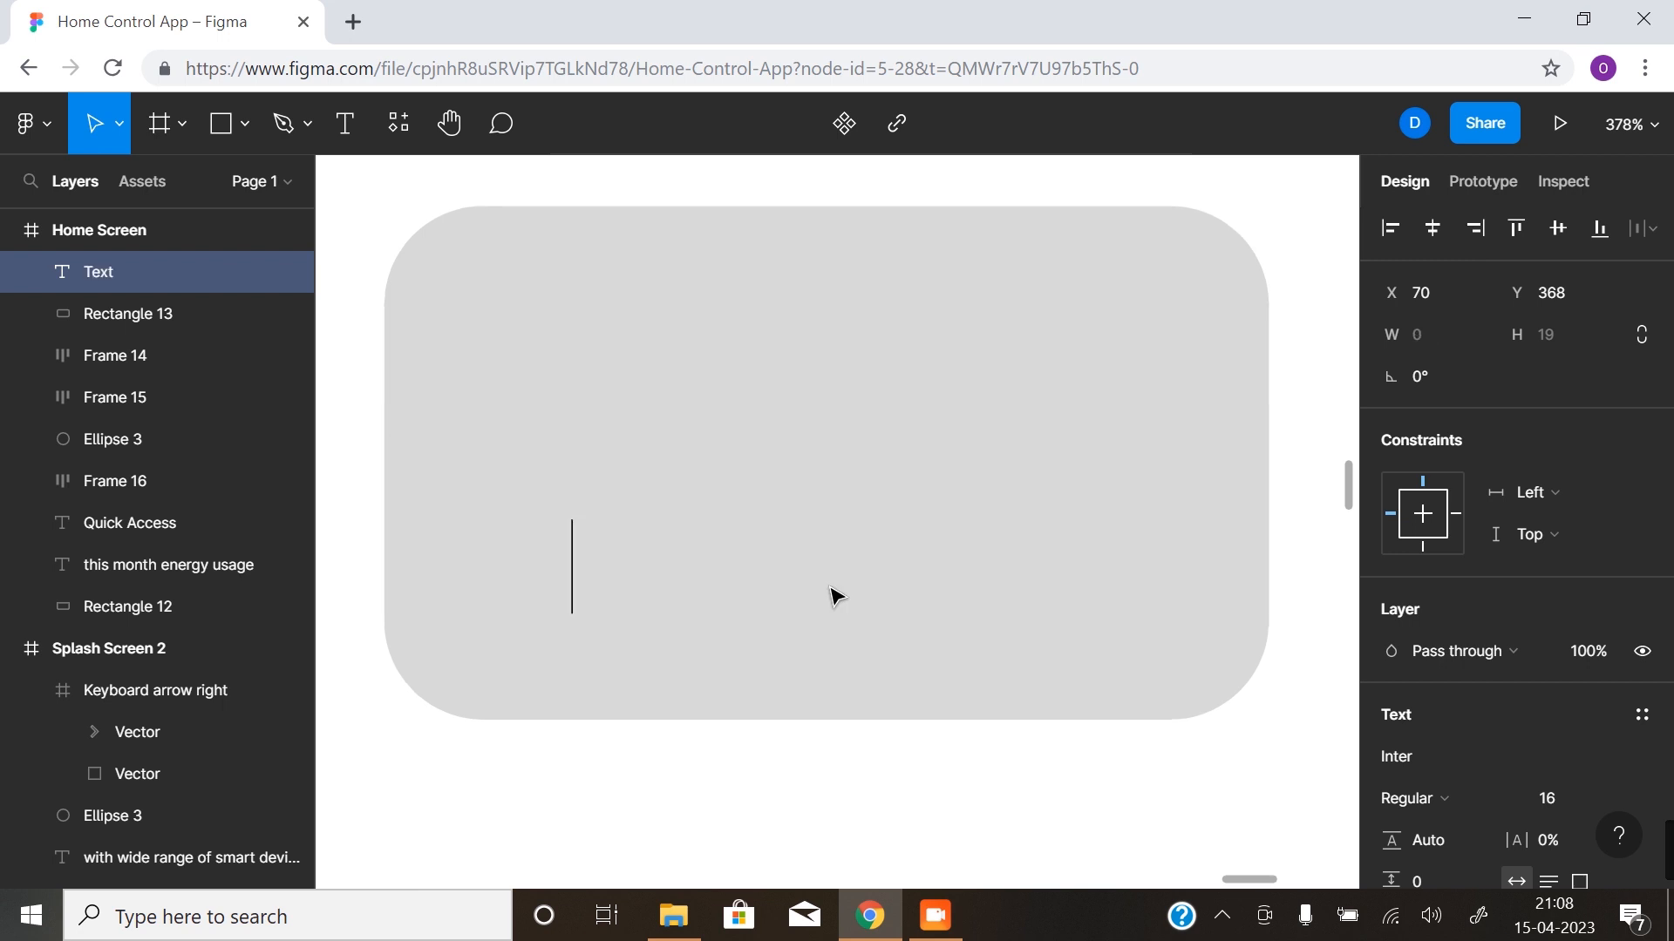
type("Daytime zl")
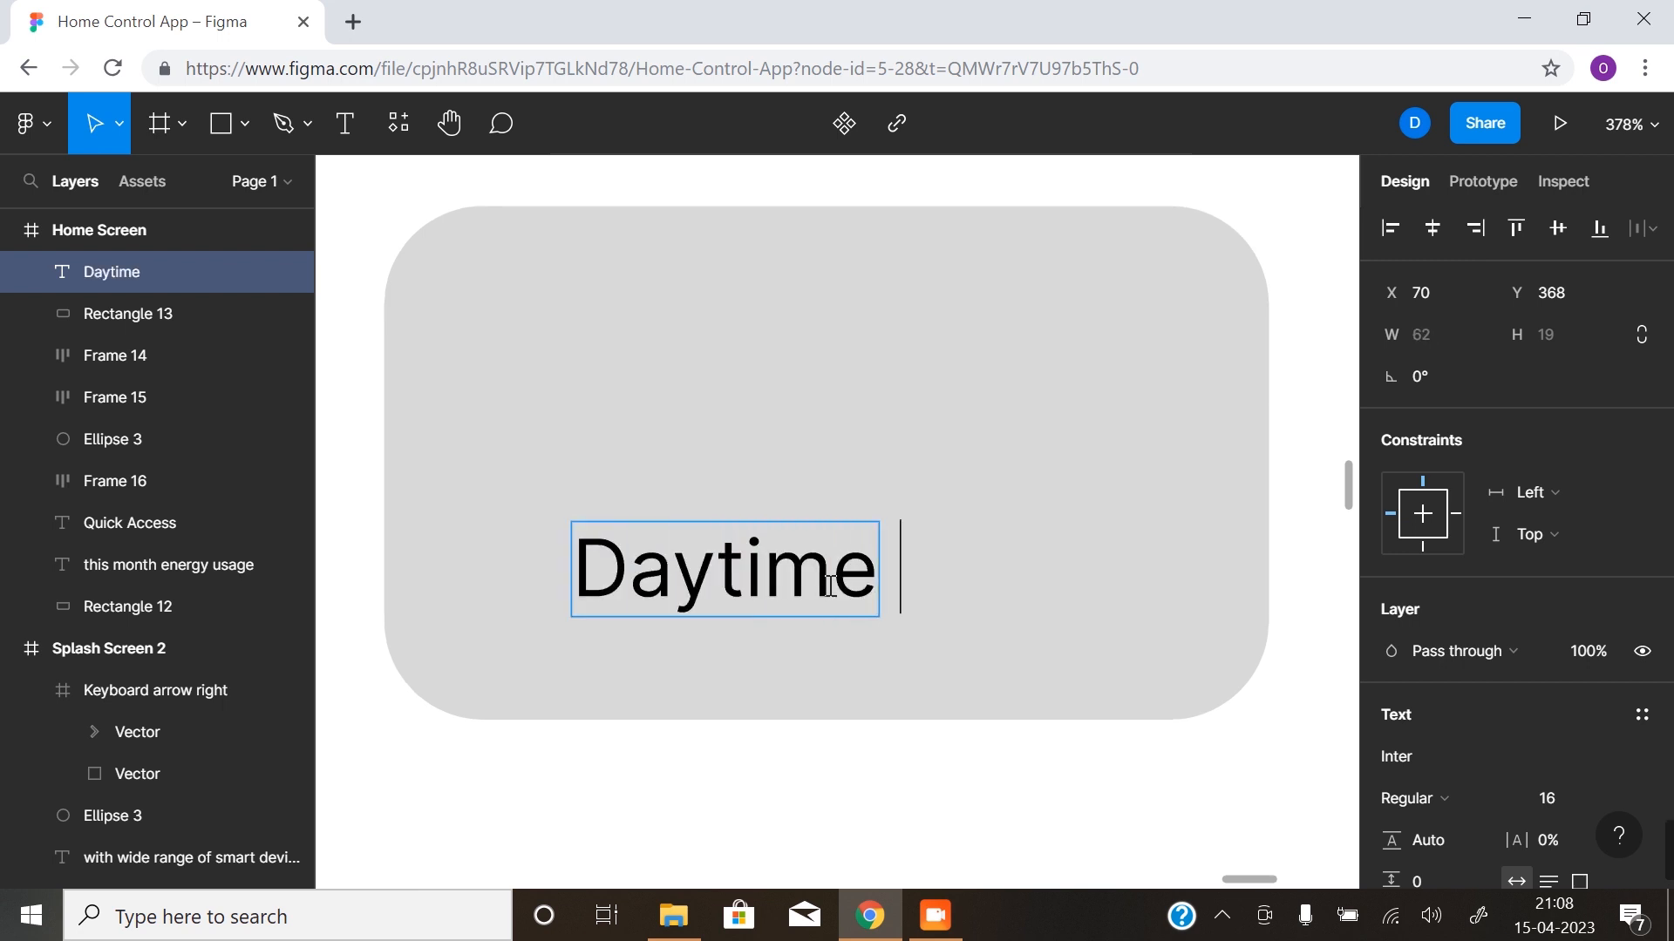
key("BackSpace")
key("BackSpace")
type("Lign")
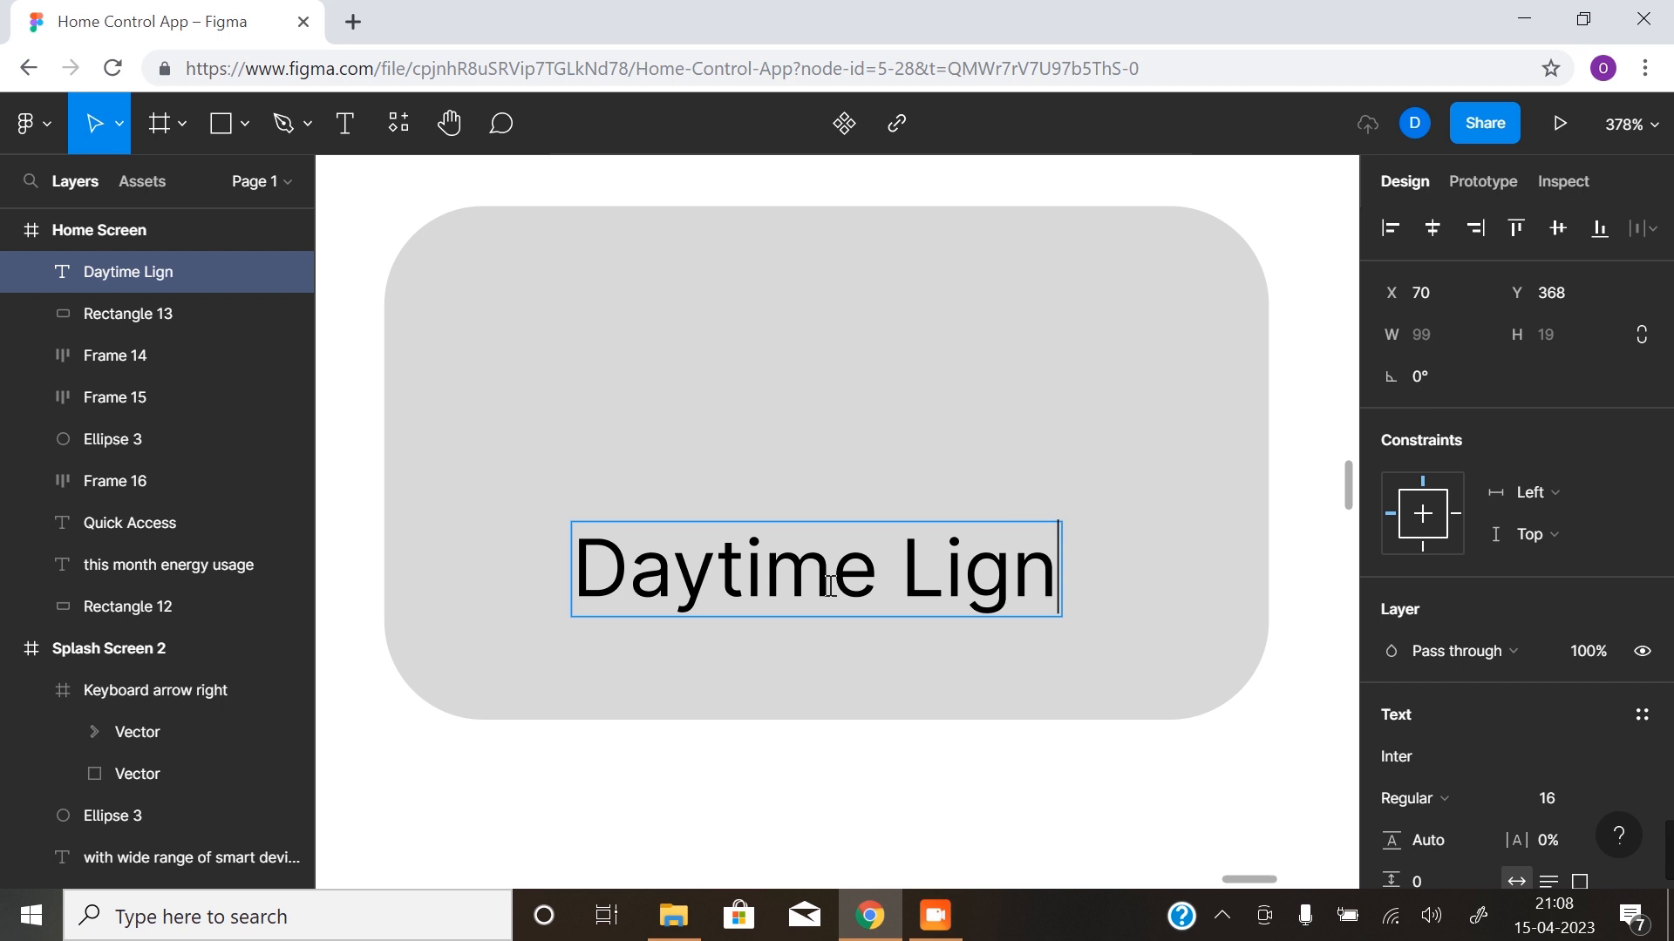
key("BackSpace")
type("ht")
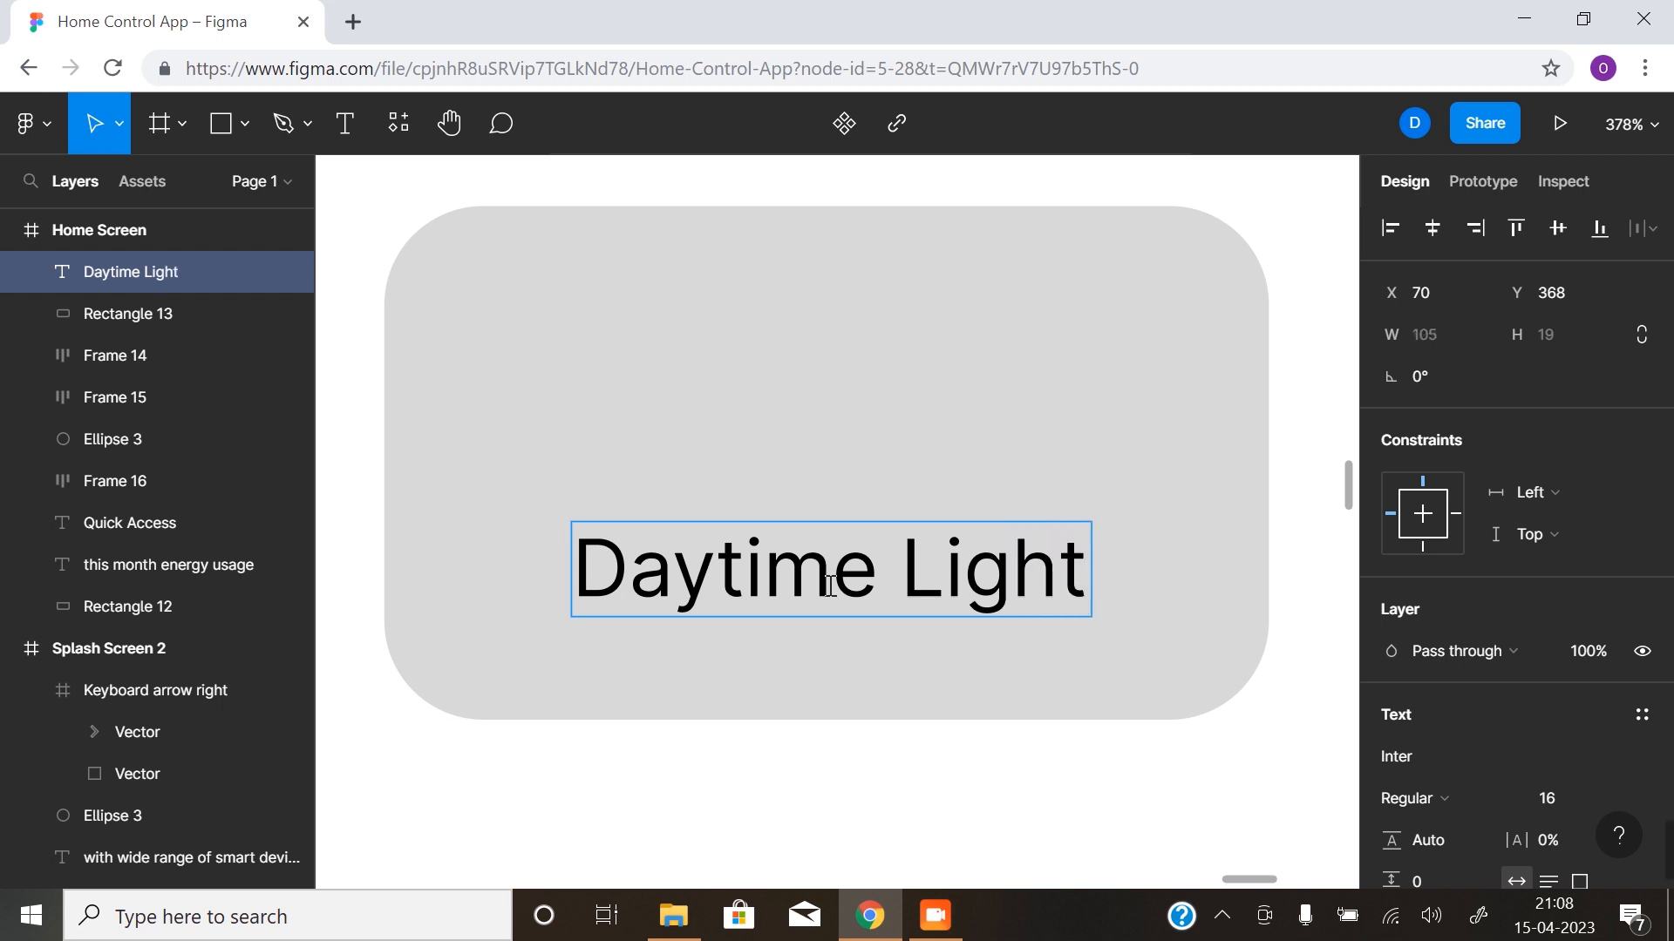
key("Escape")
mouse_move(863, 566)
left_mouse_down()
mouse_move(843, 535)
mouse_move(856, 560)
left_mouse_up()
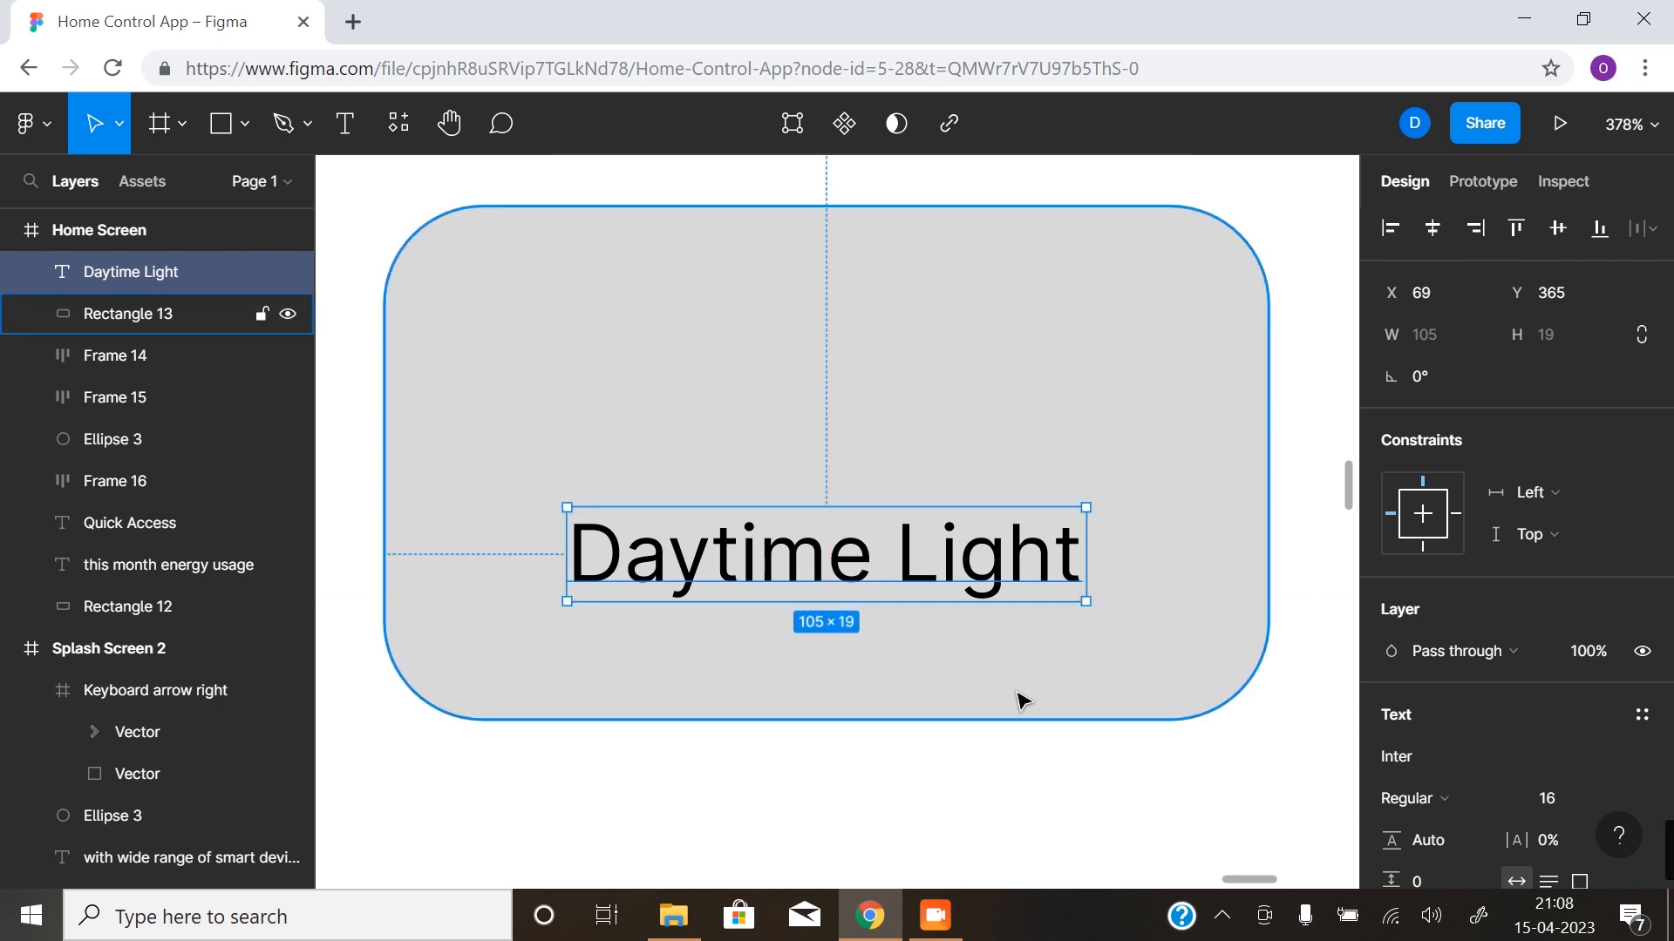
- Duplicate the "Daytime Light" label directly below itself at X 69, Y 384 and change the copy's text to "On"
left_click_drag(850, 575, 843, 661)
double_click(842, 657)
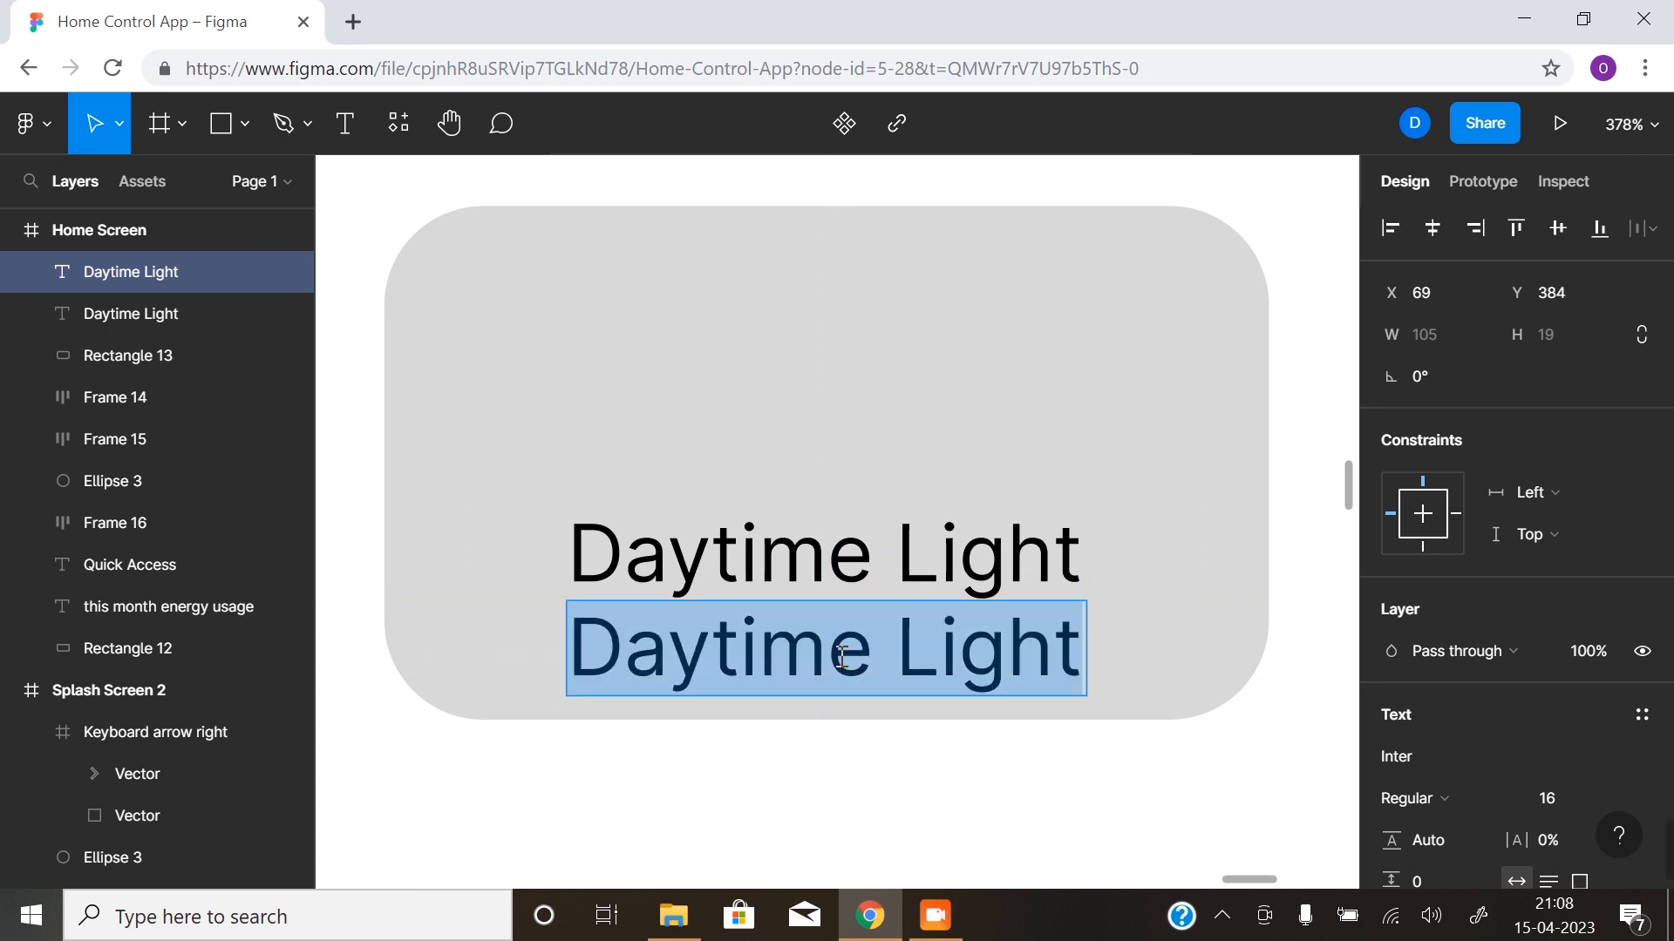
type("On")
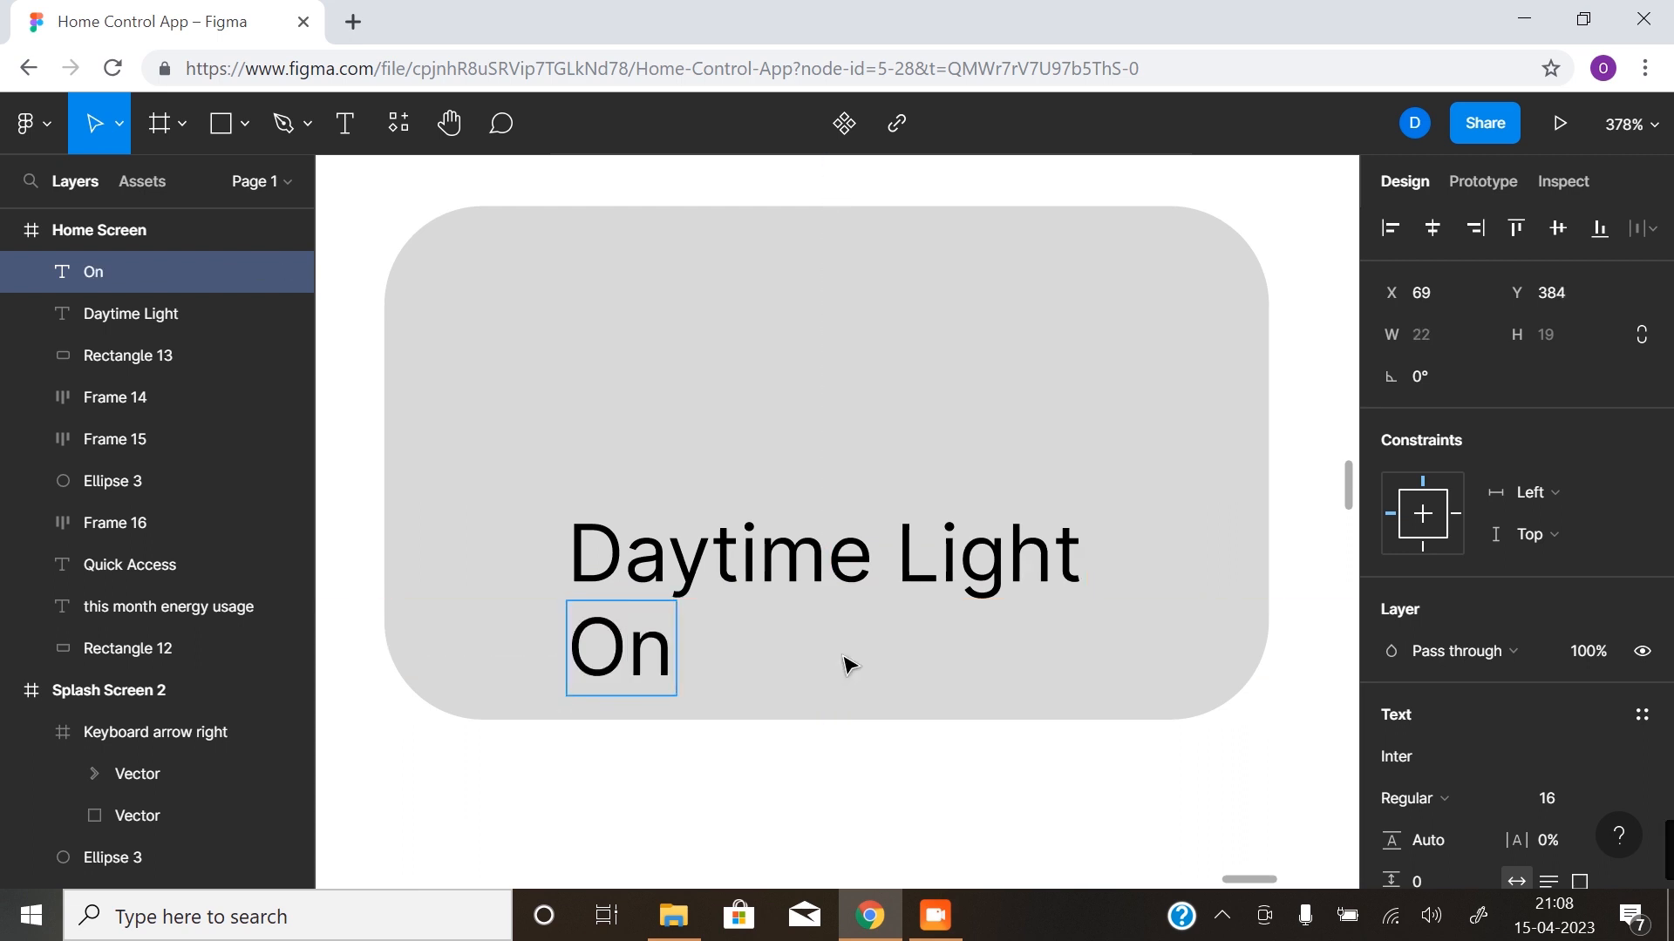
key("Escape")
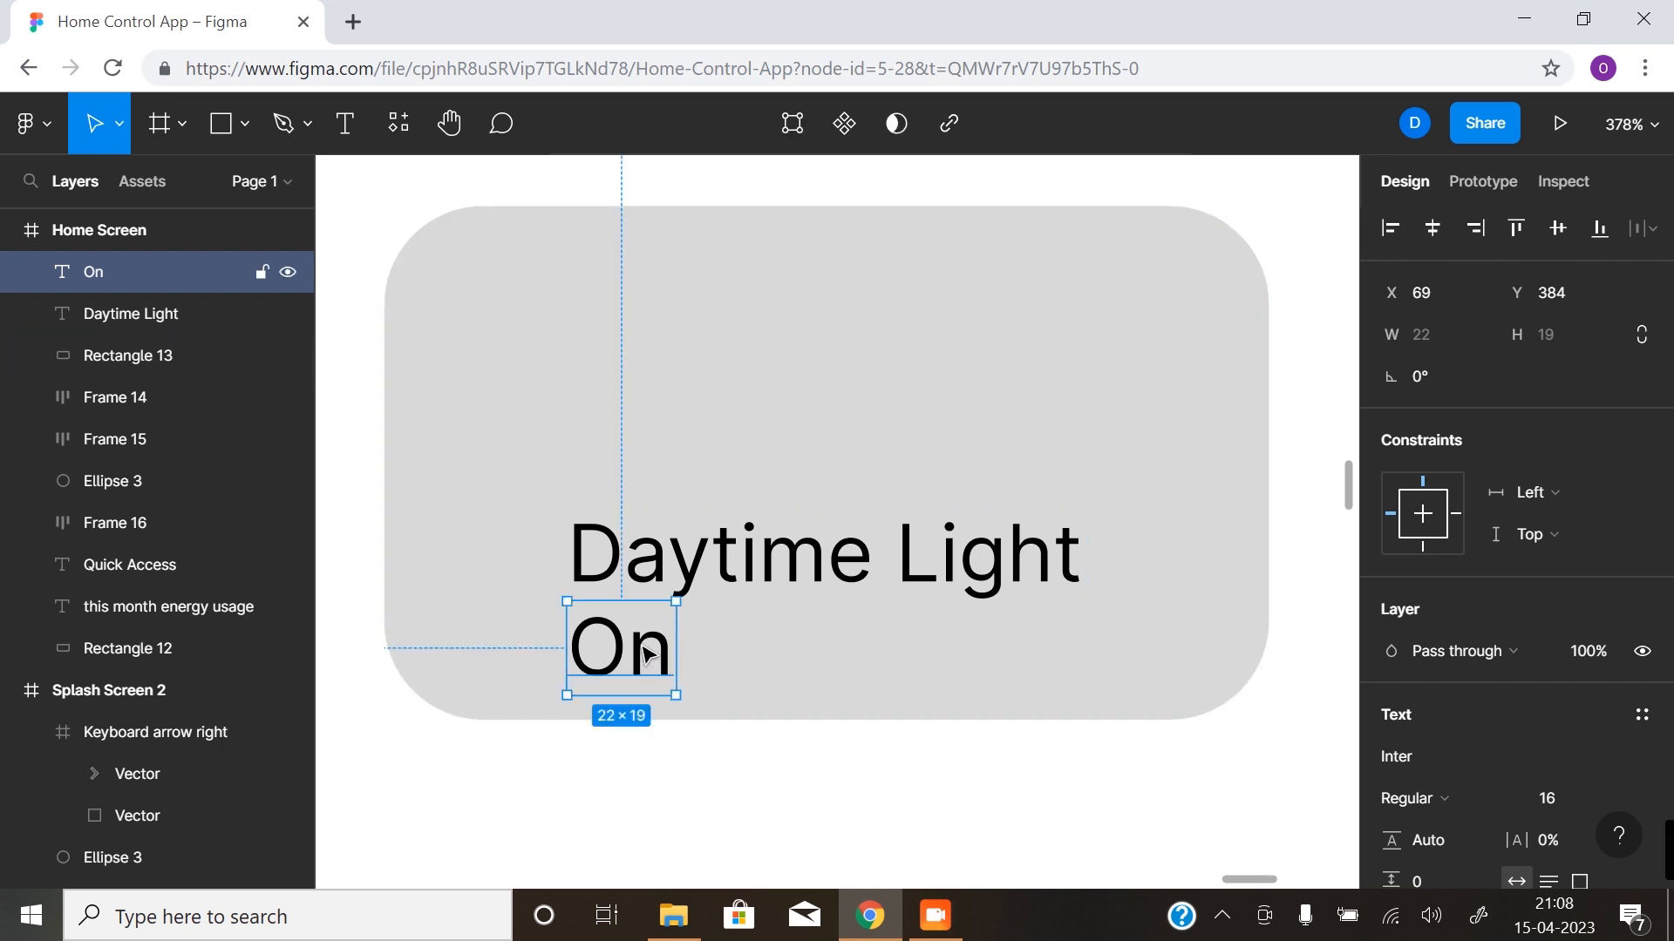
- Set the "On" label's font size to 12 and its fill colour to grey 5B5B5B
scroll(1507, 693, "down", 3)
left_click(1615, 538)
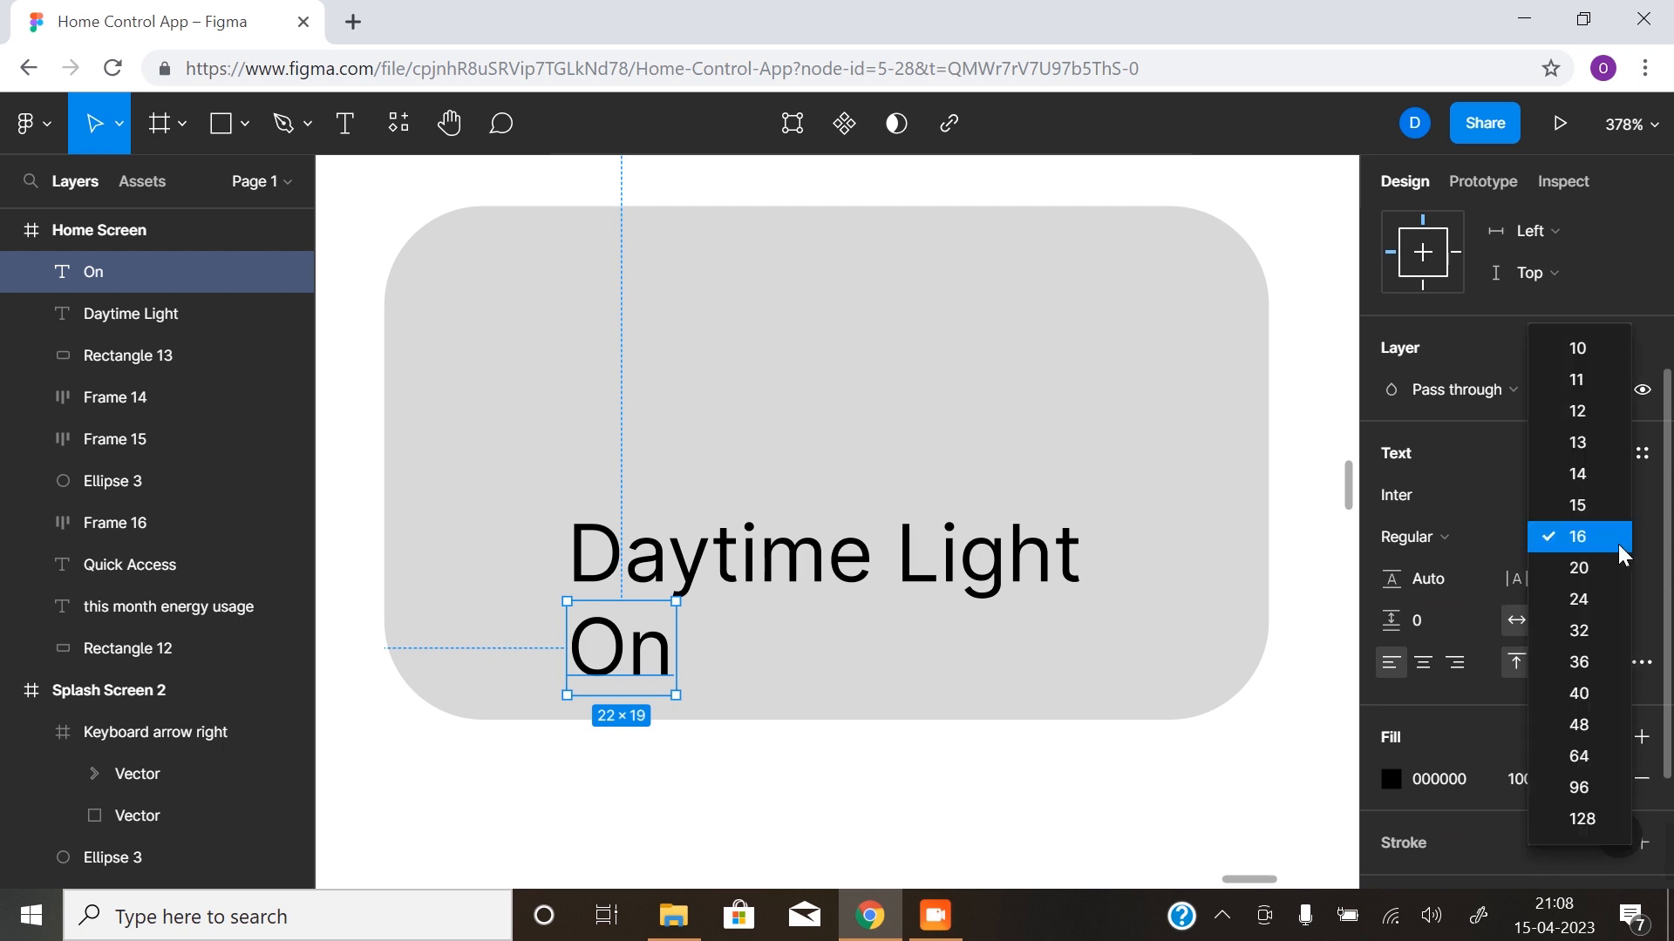
left_click(1598, 419)
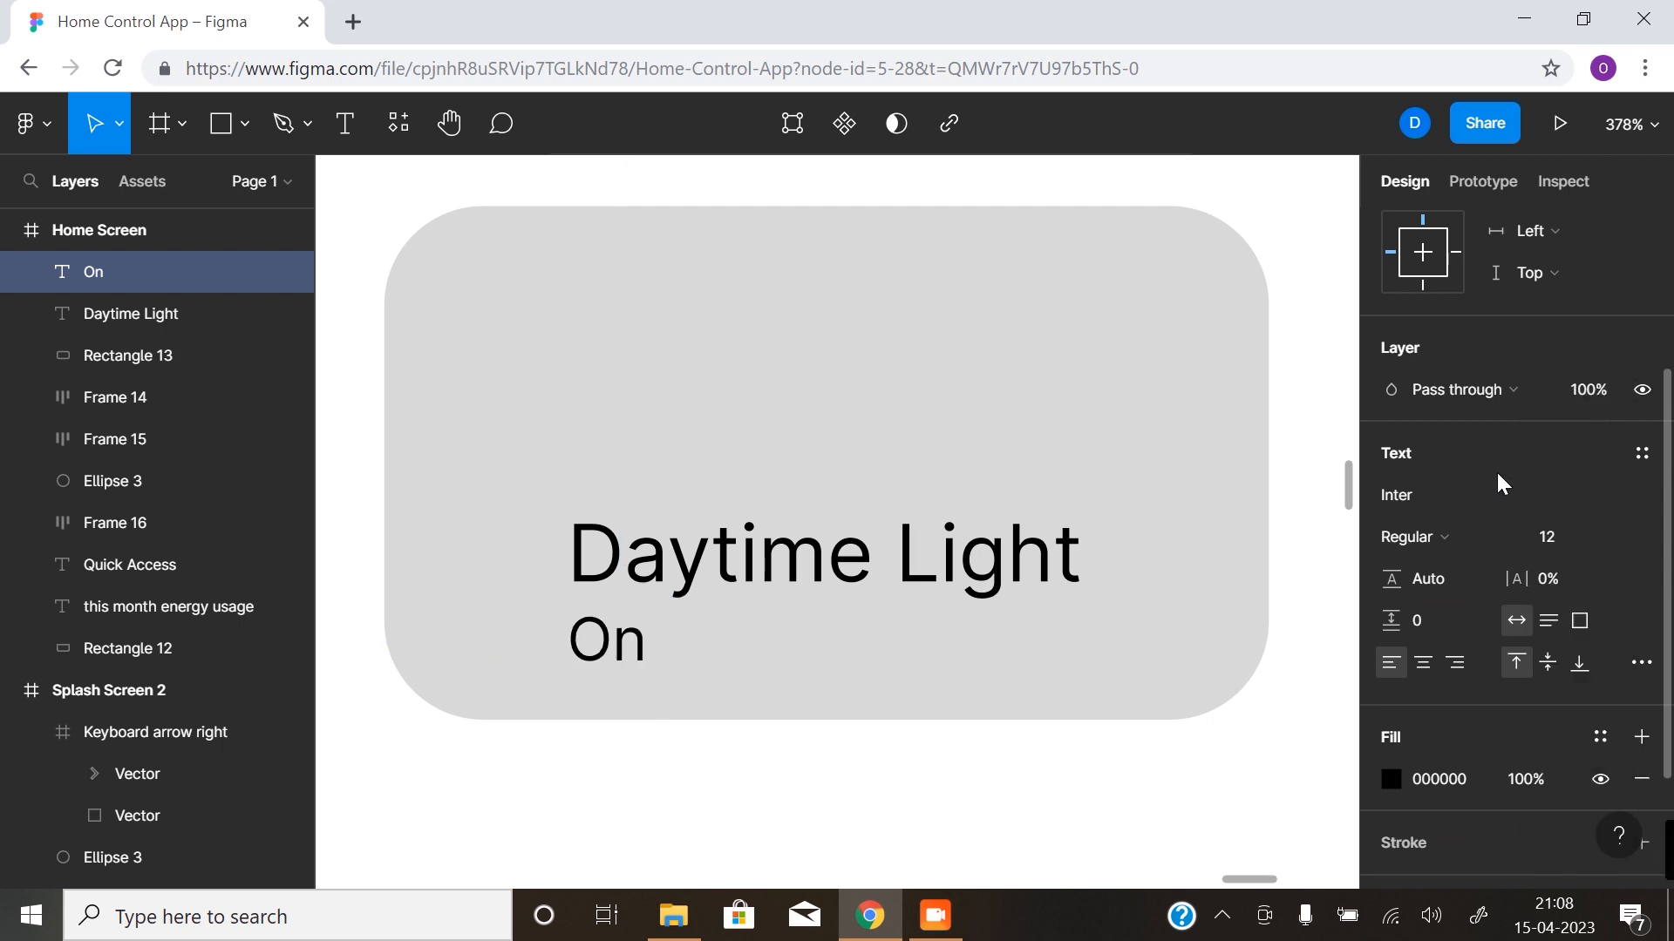
left_click(1389, 779)
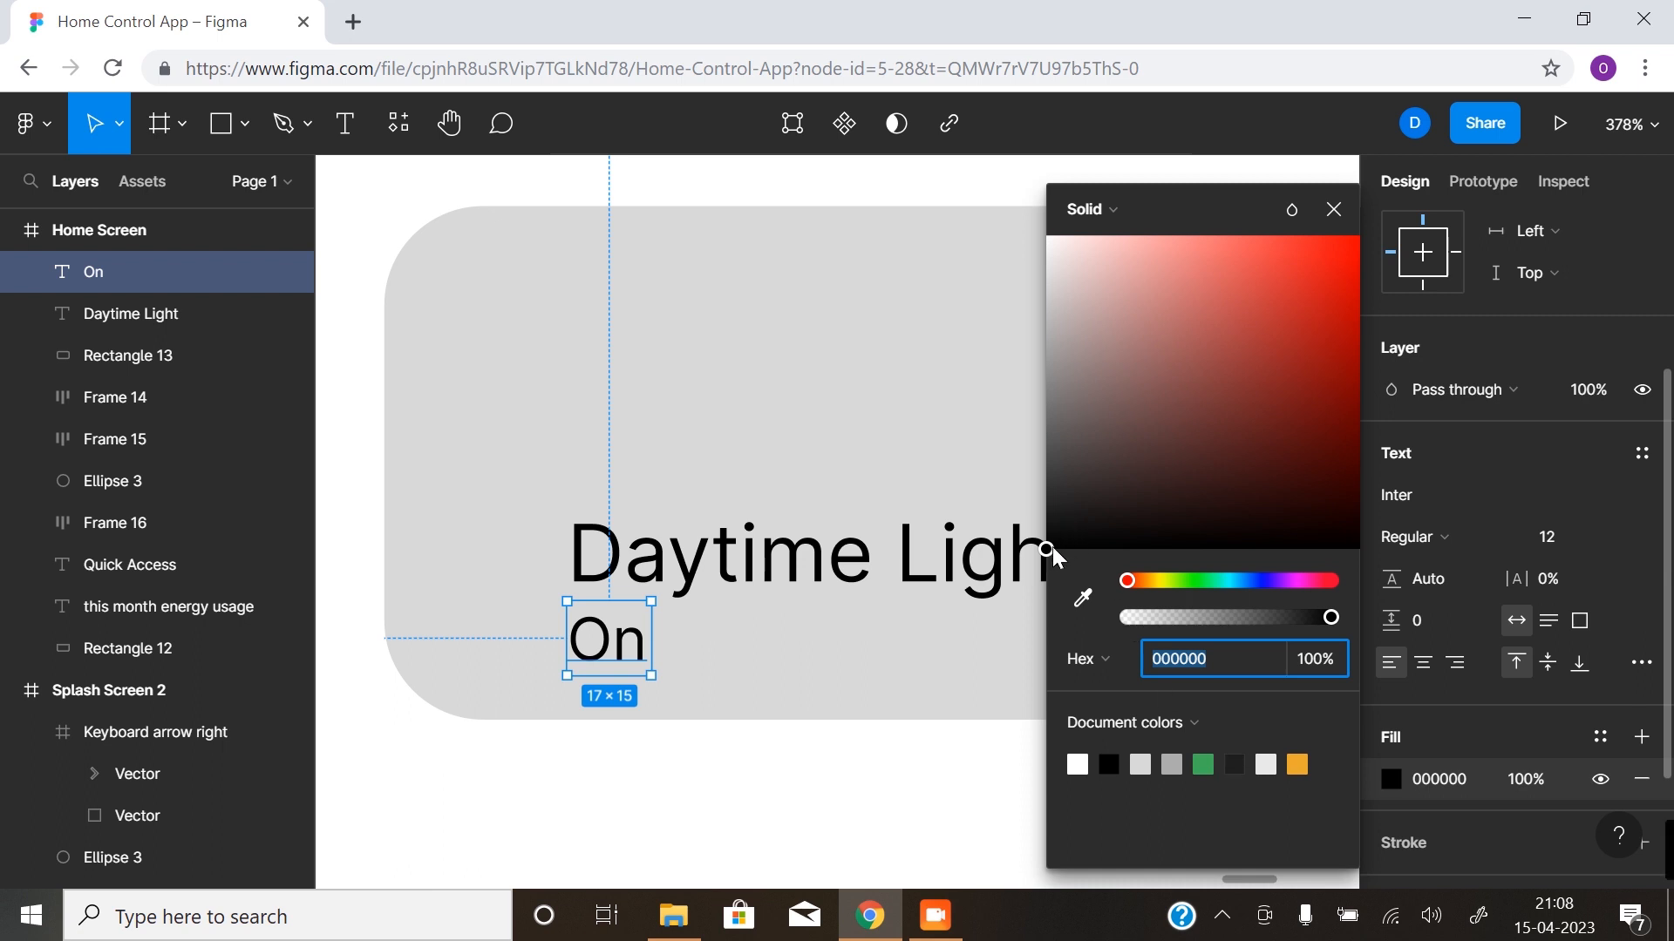
left_click_drag(1046, 551, 1046, 437)
left_click(1334, 218)
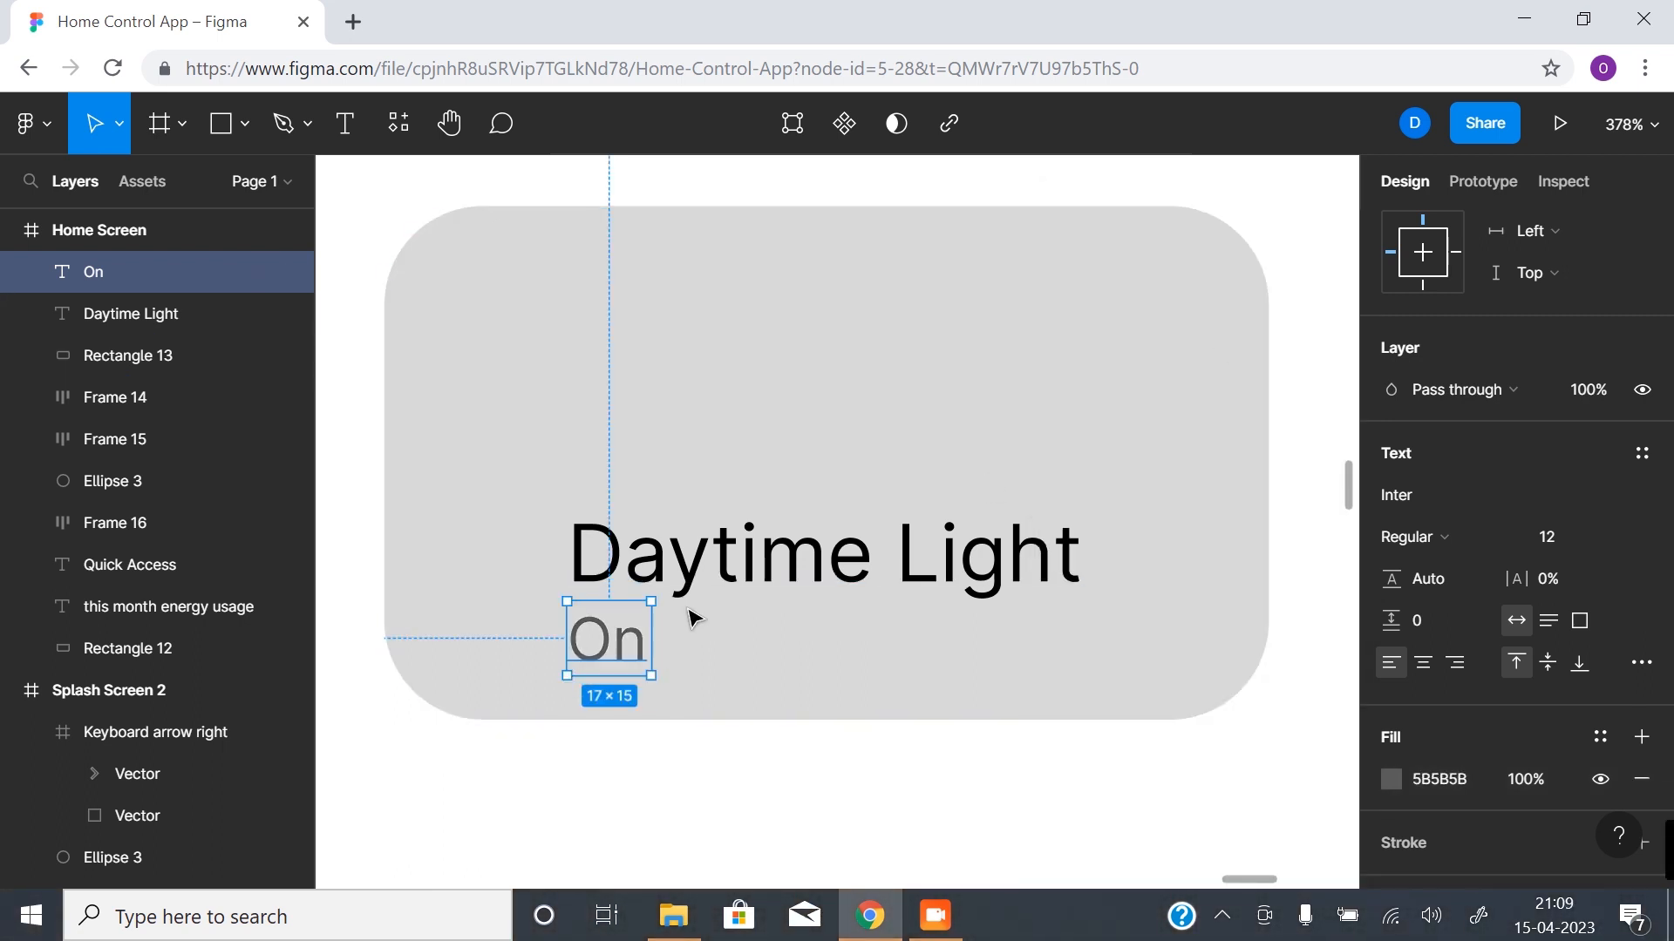
- Align the "On" label, the "Daytime Light" label and the card rectangle on their horizontal centres
left_click(796, 541, "shift")
left_click(855, 445, "shift")
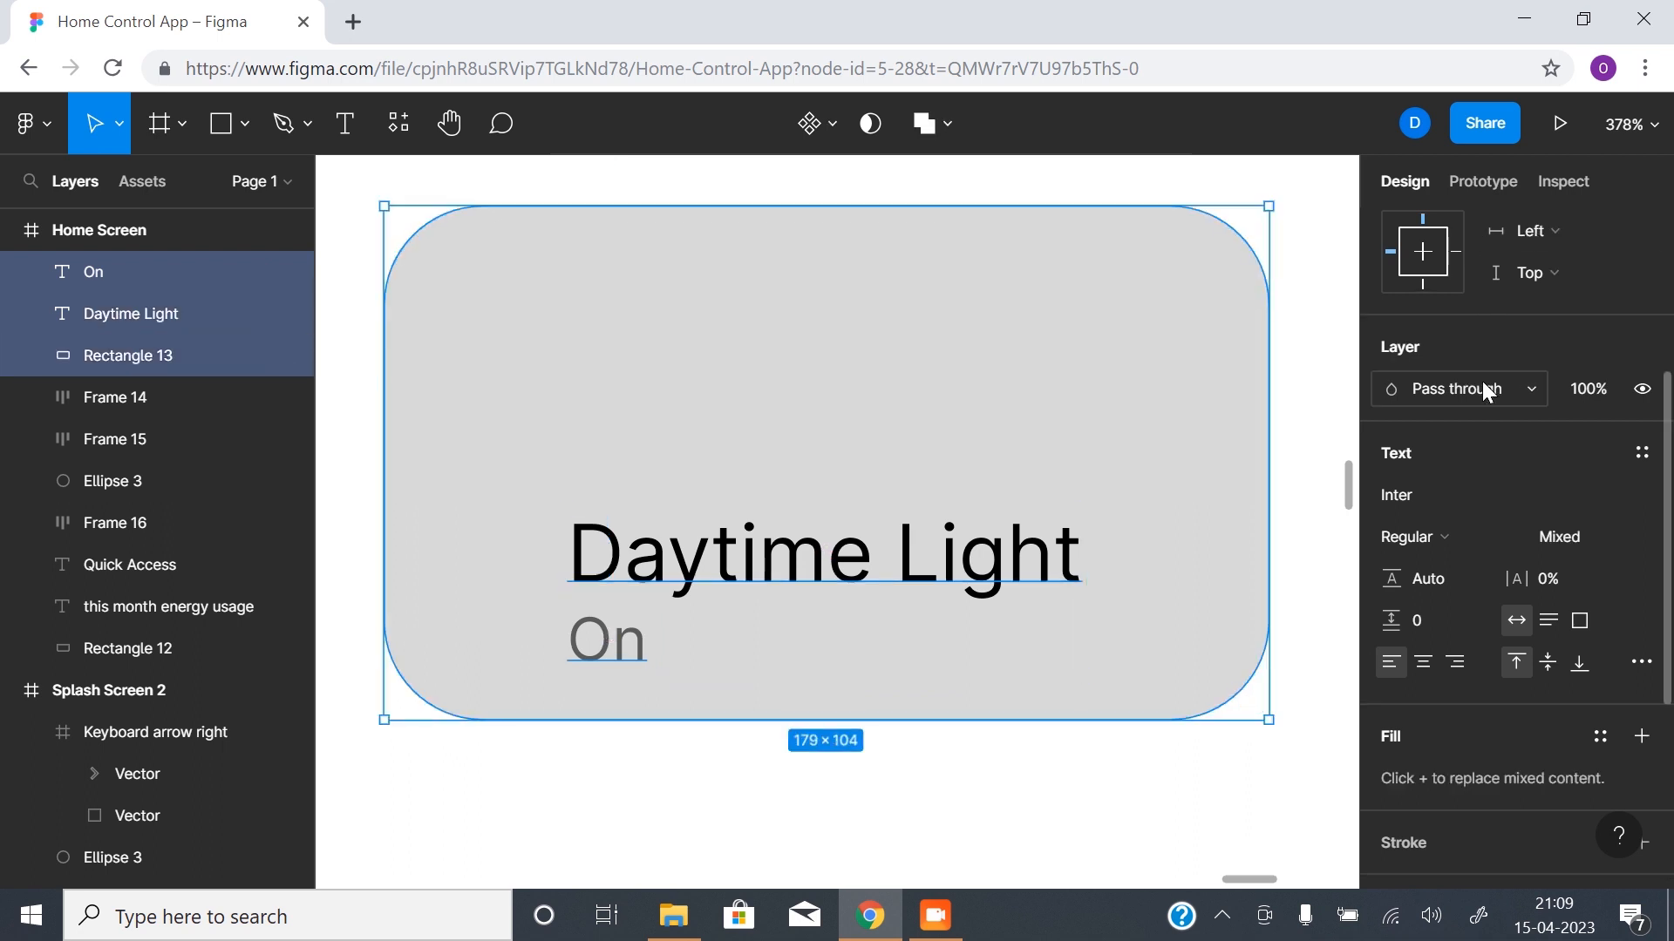
scroll(1481, 380, "up", 4)
left_click(1432, 228)
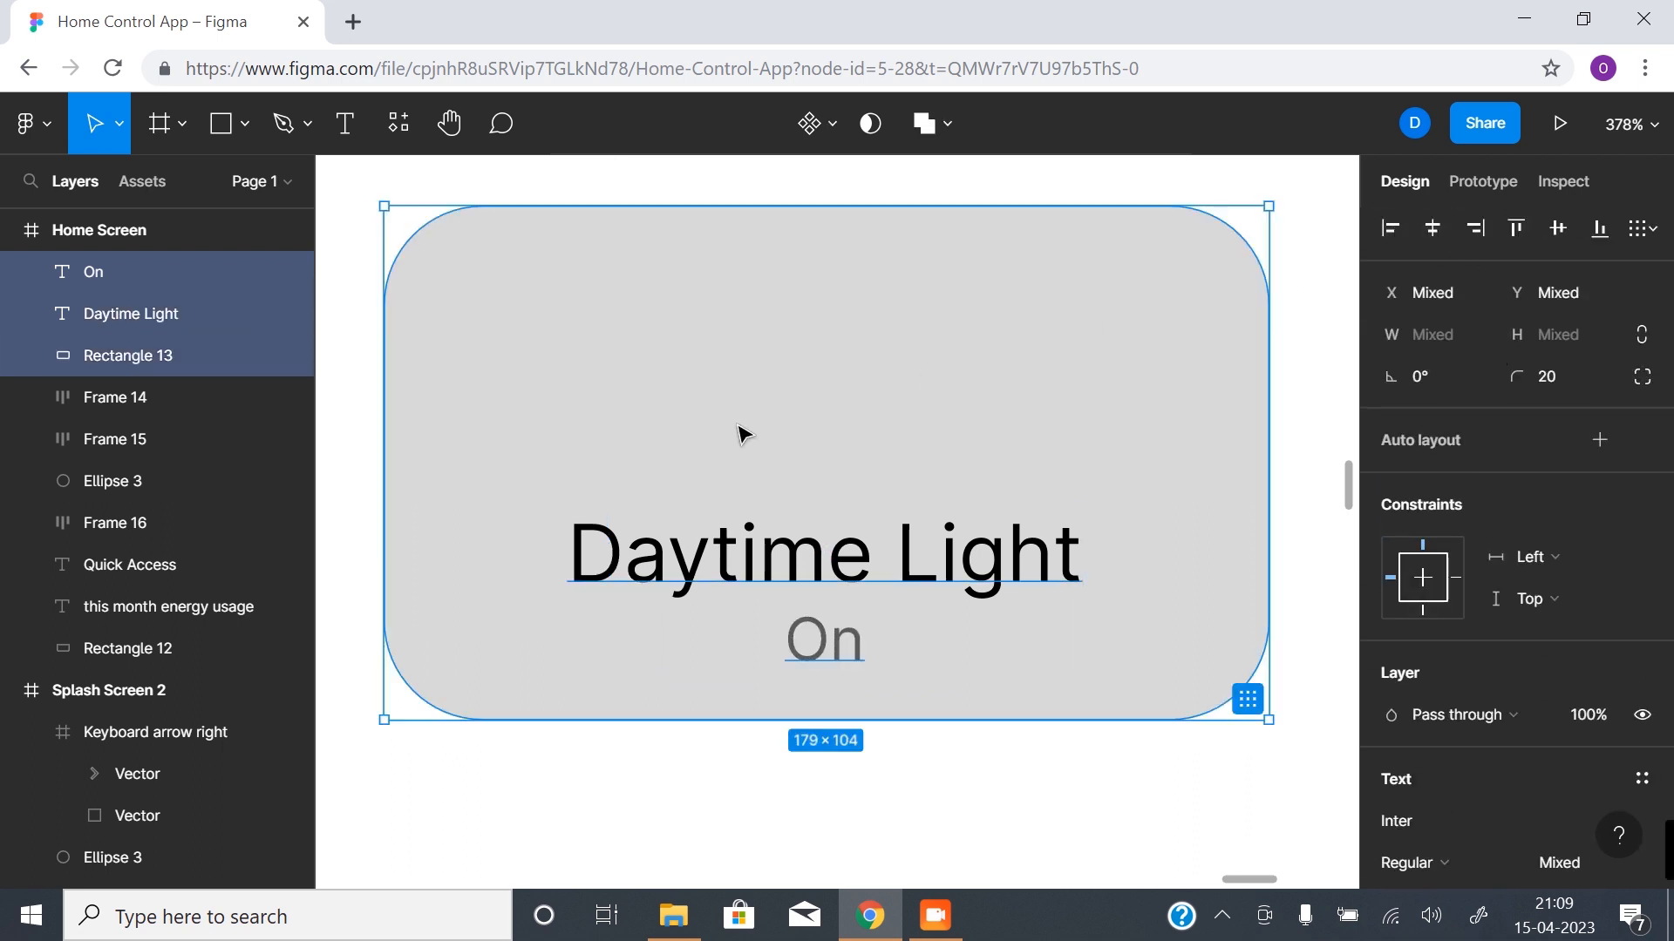
left_click(981, 431)
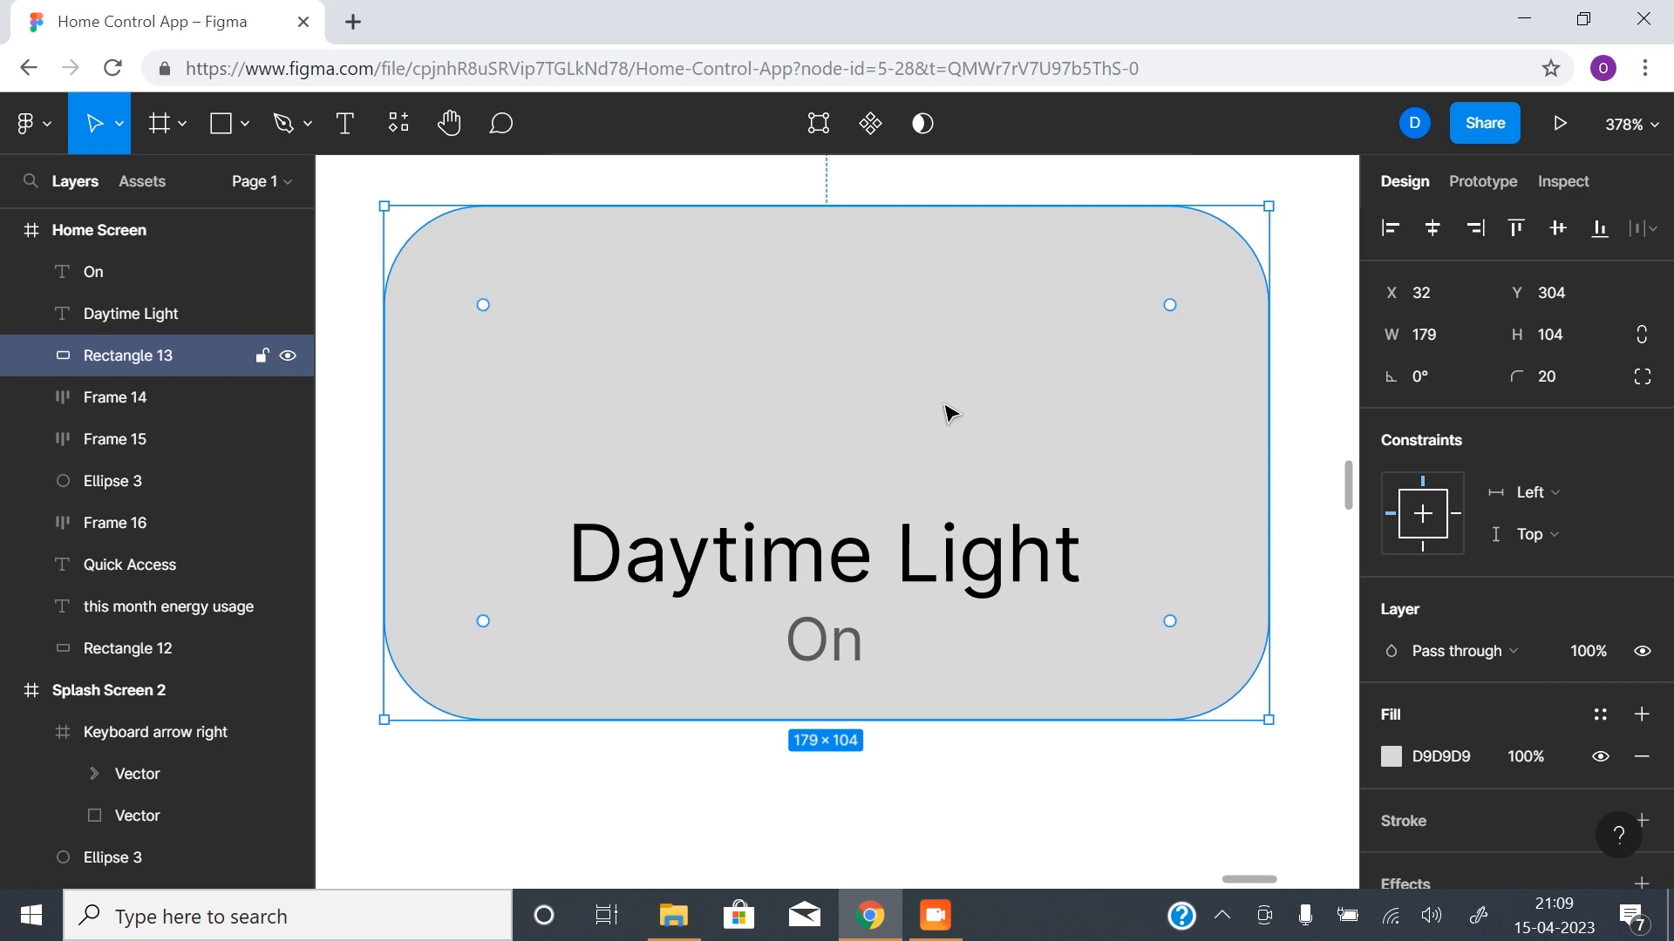
left_click(956, 482, "alt")
scroll(903, 476, "down", 1)
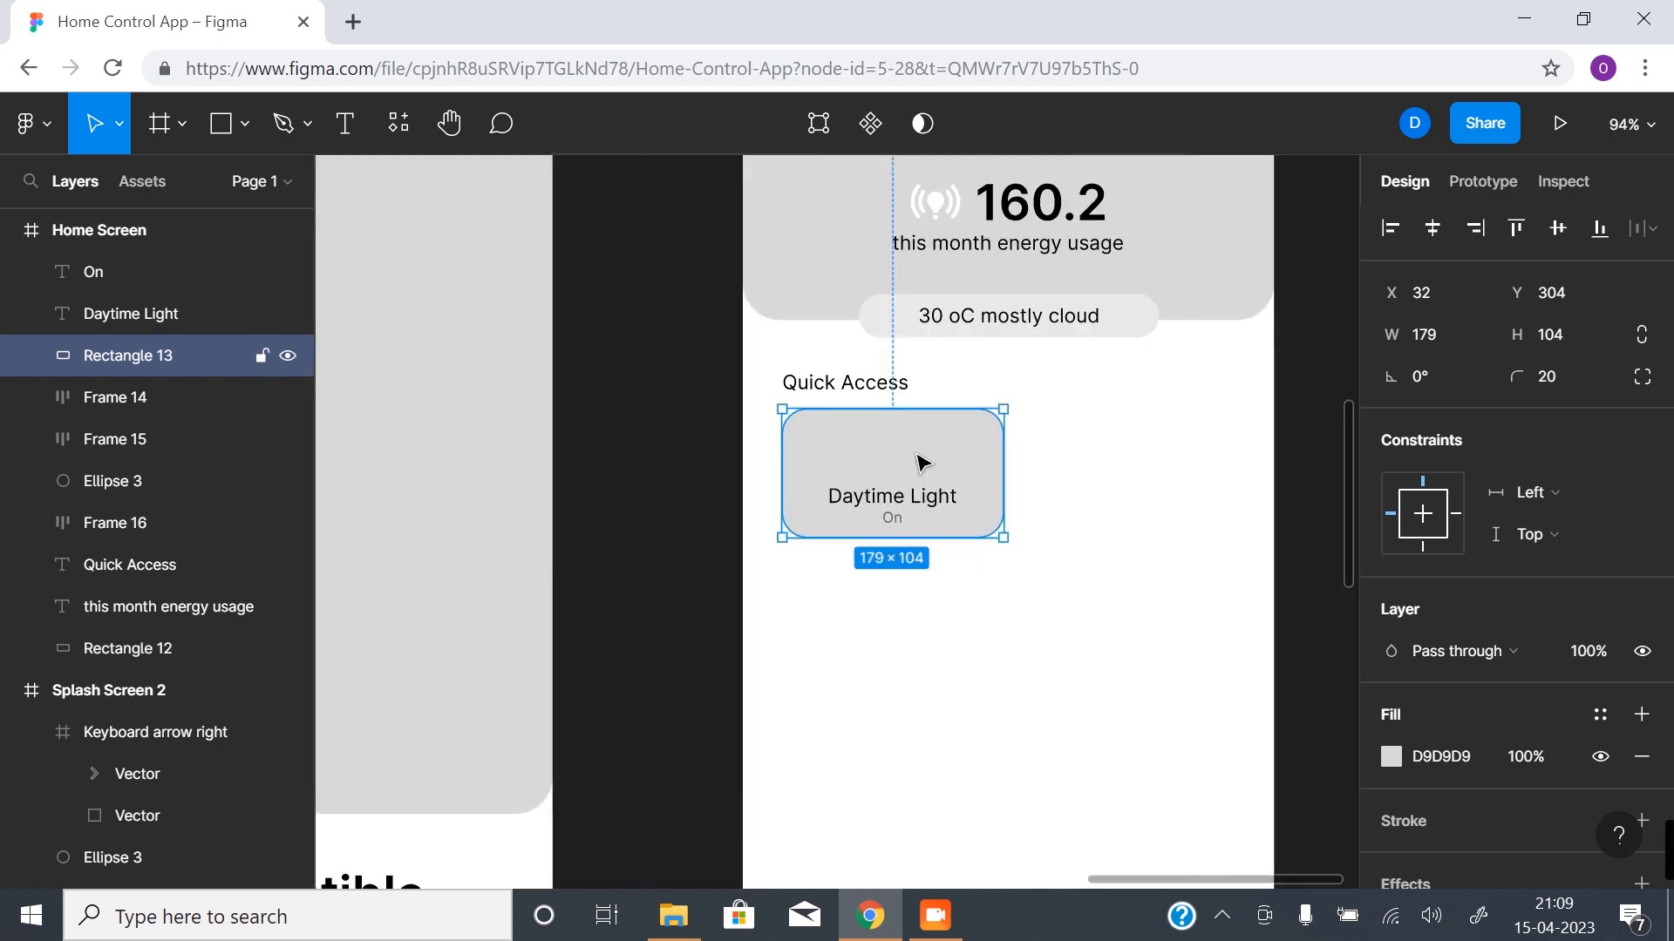
left_click_drag(914, 455, 804, 561)
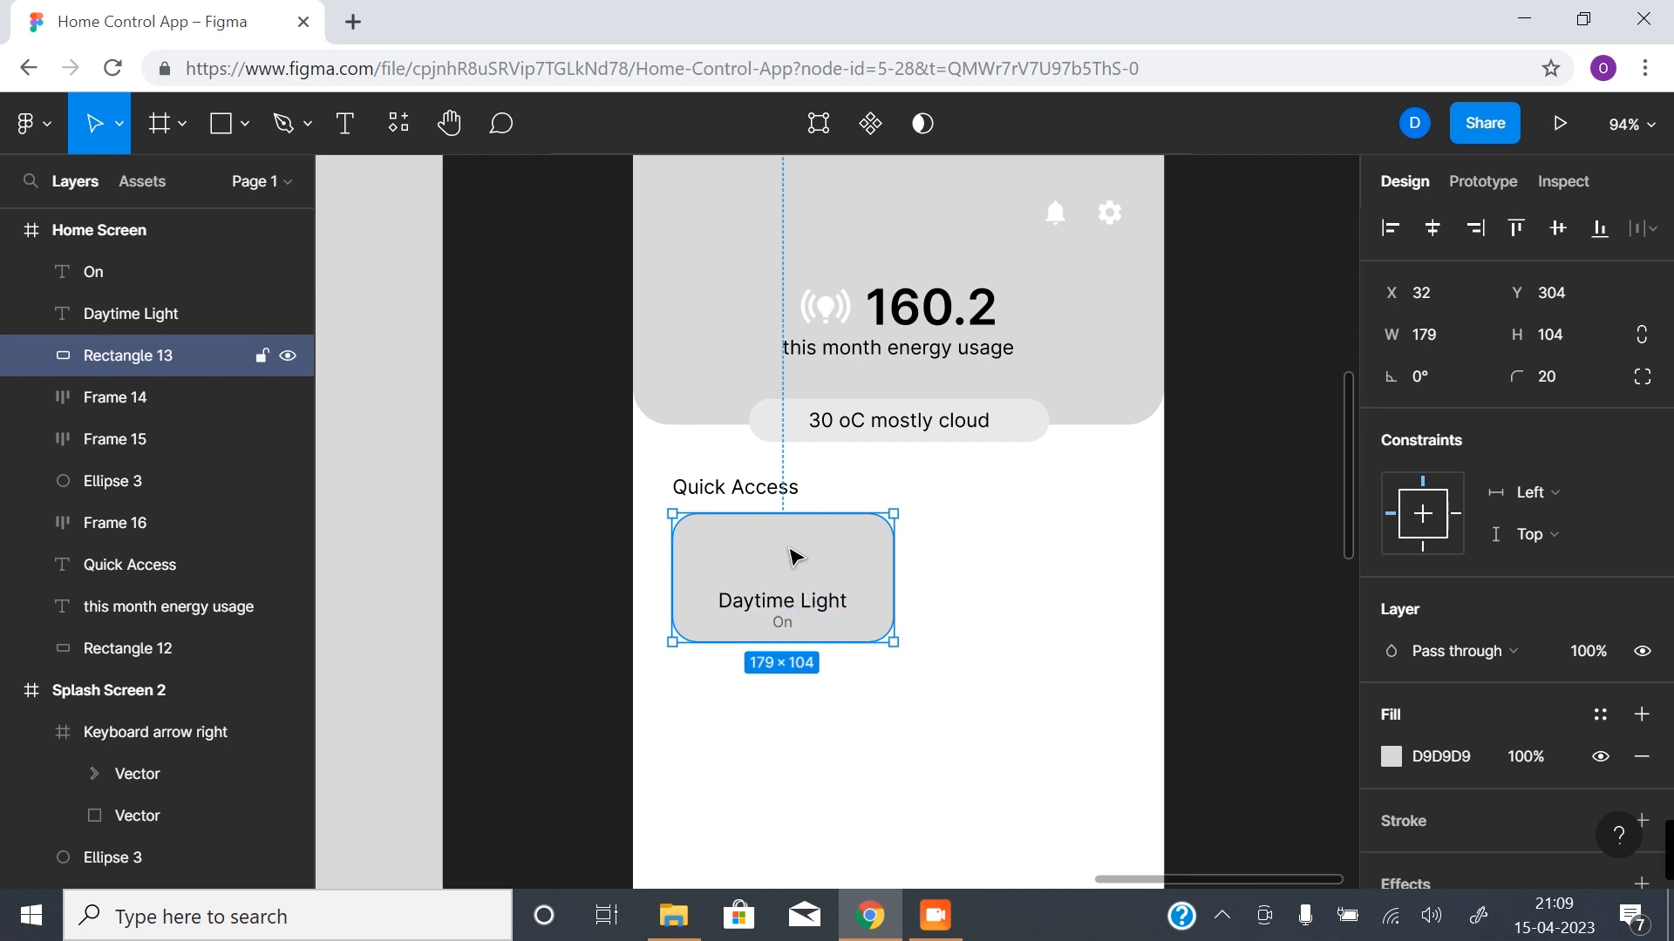
- Search the Material Design Icons plugin for "light" and set the icon colour to black
left_click(1249, 613)
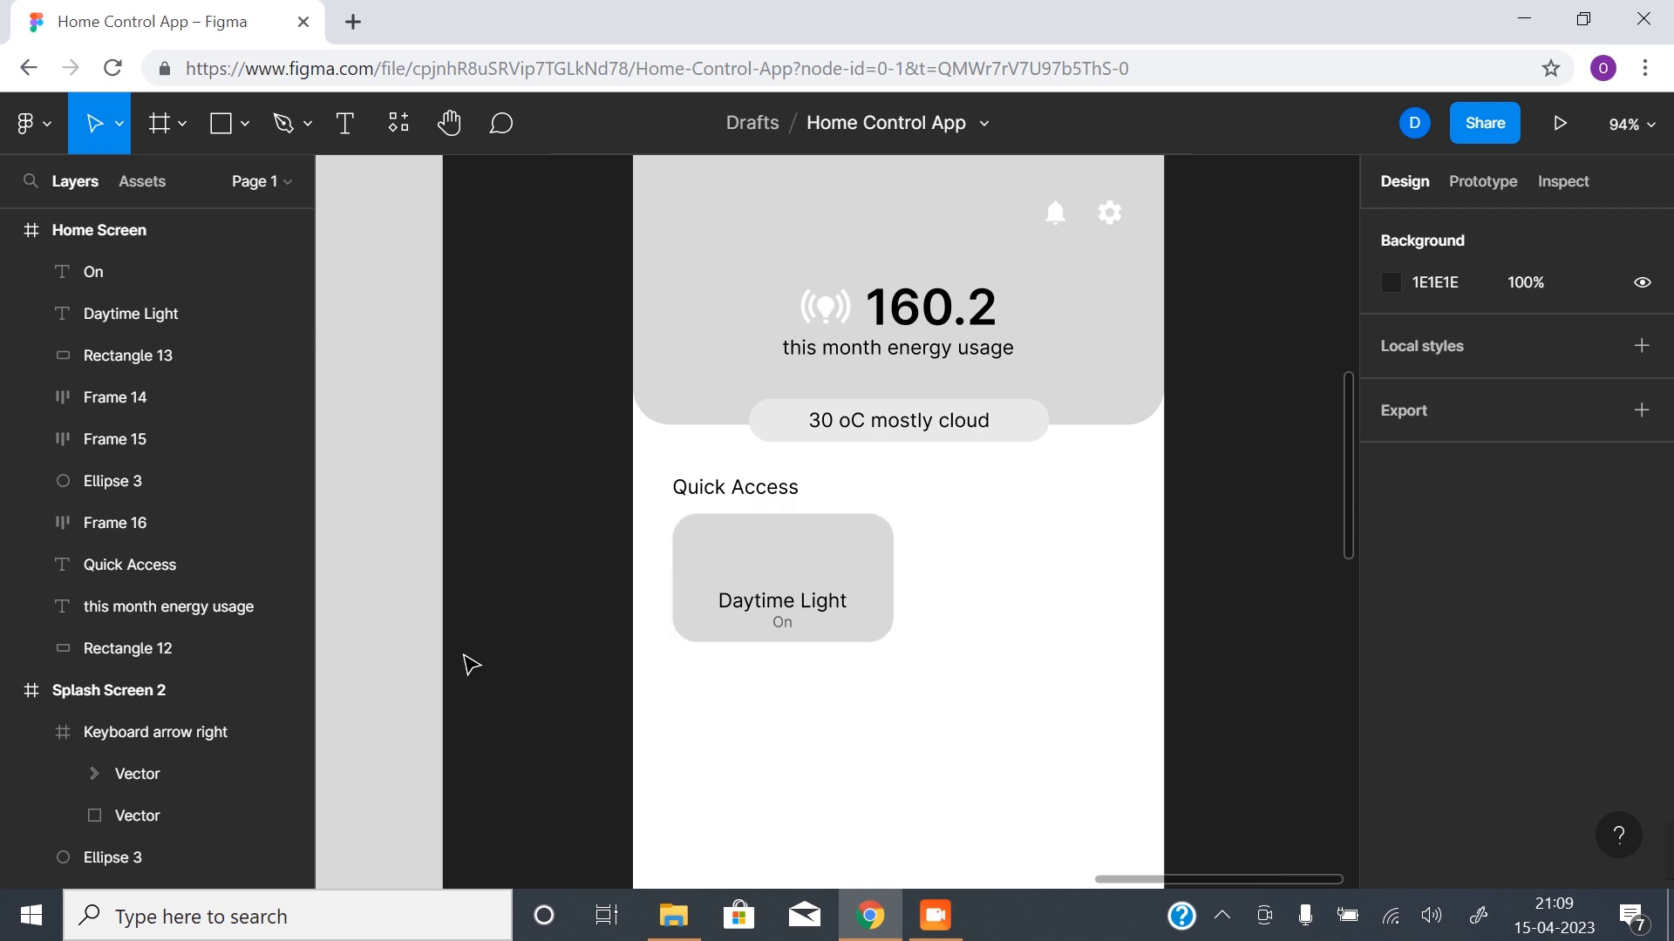
right_click(530, 655)
mouse_move(662, 817)
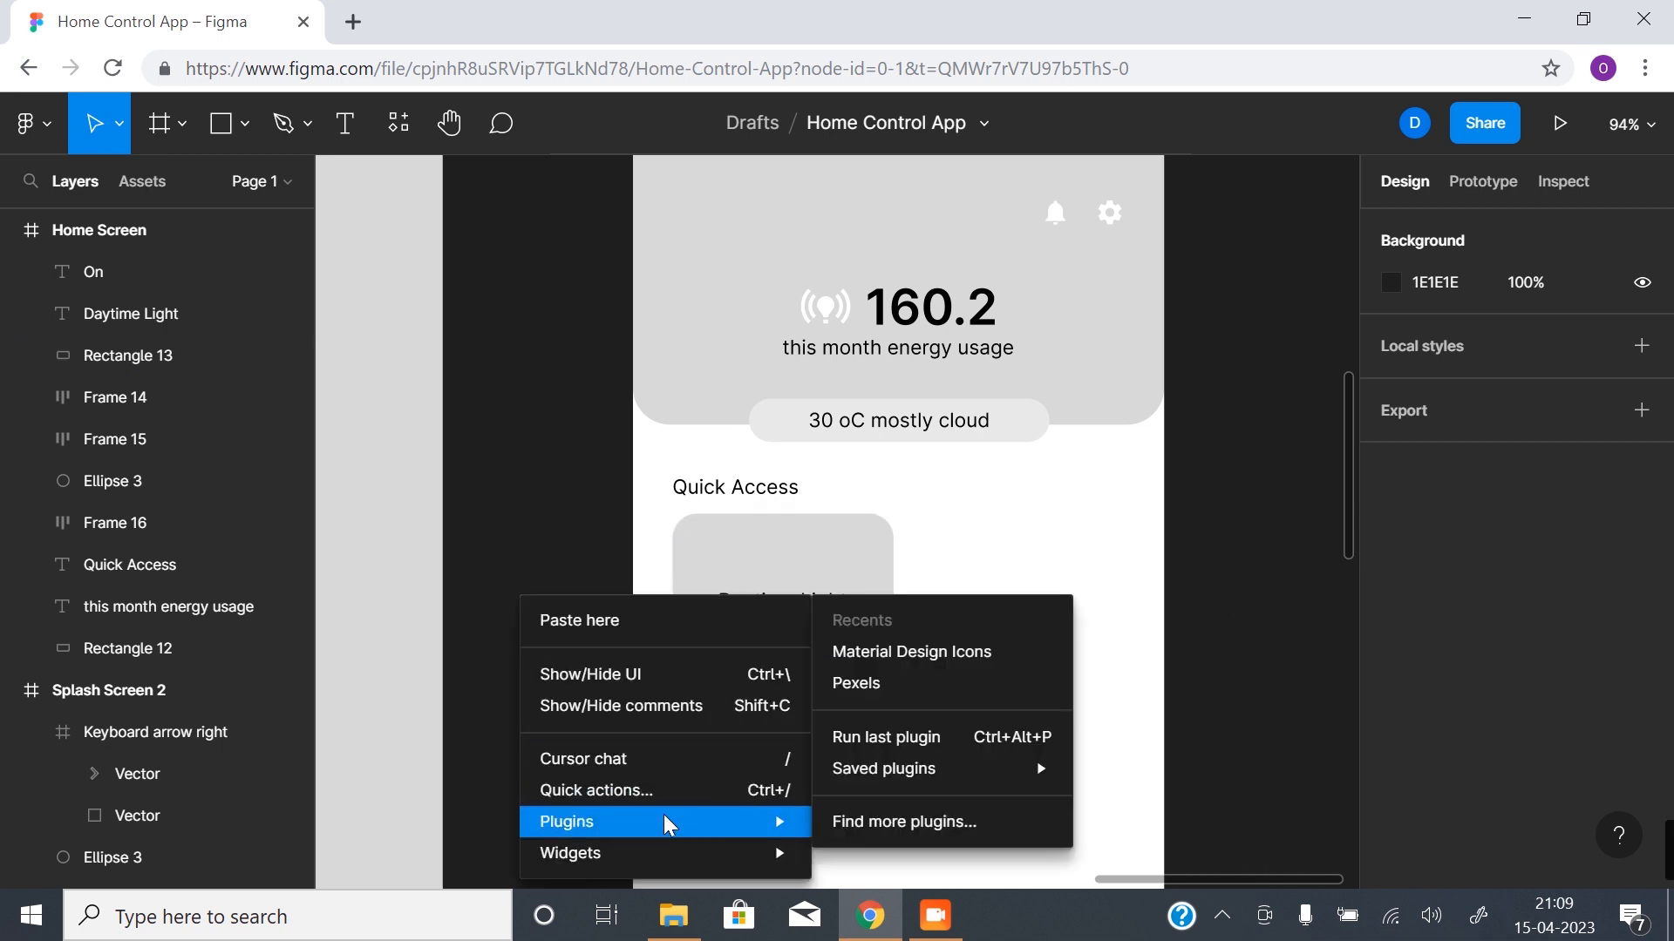
left_click(907, 661)
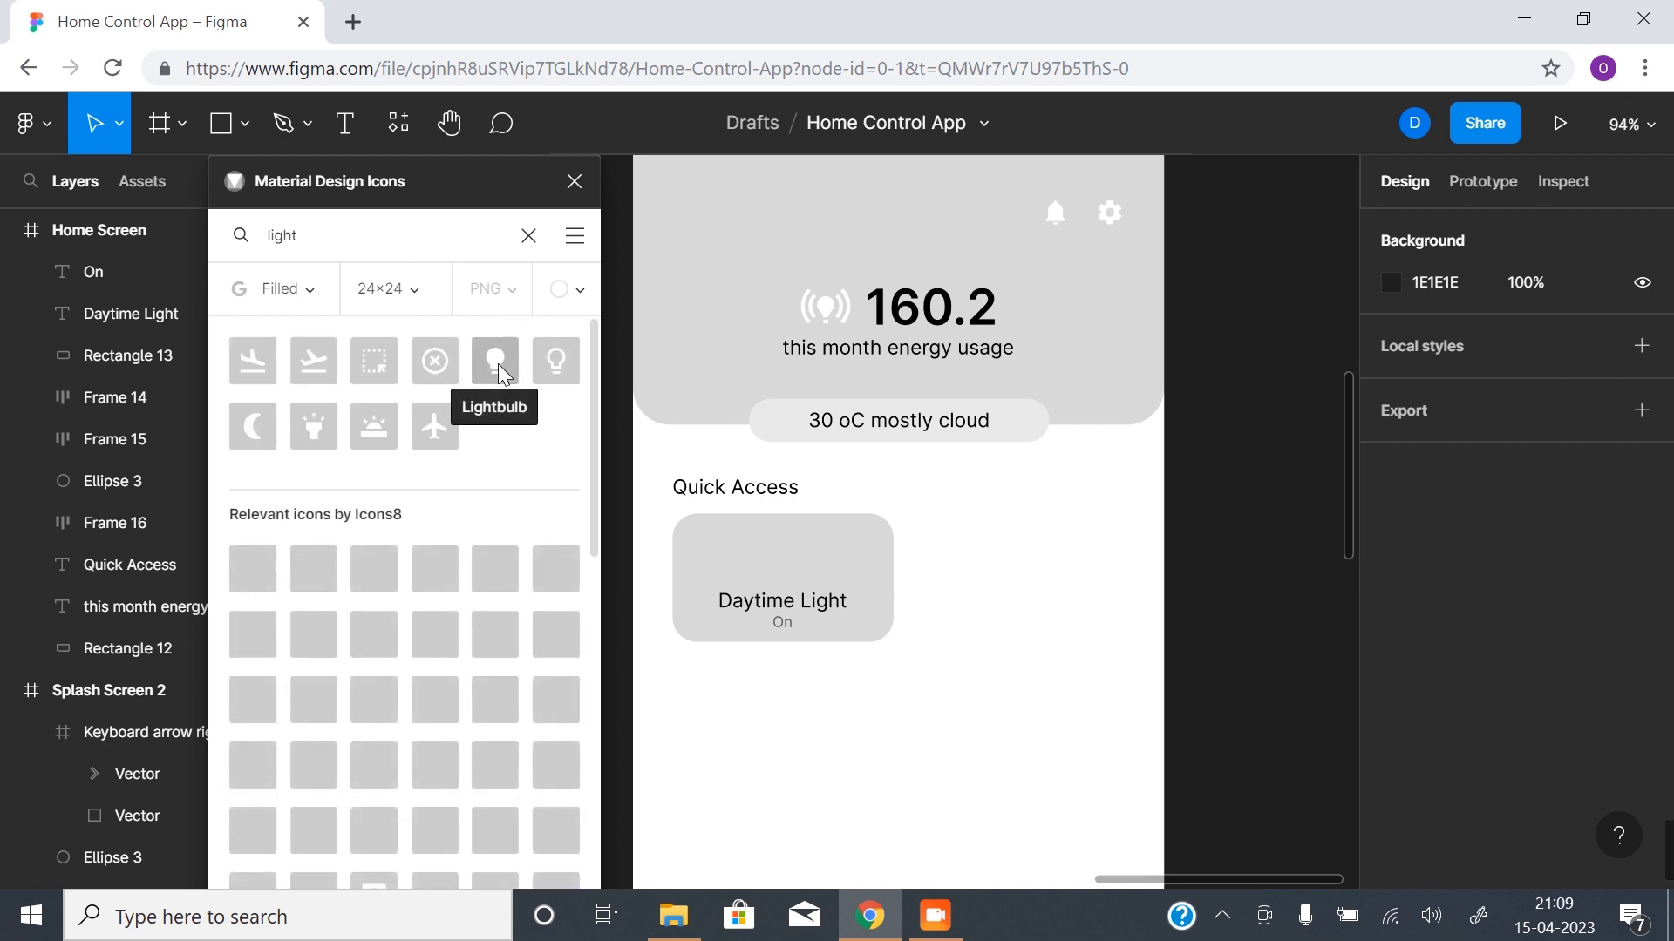
left_click(567, 289)
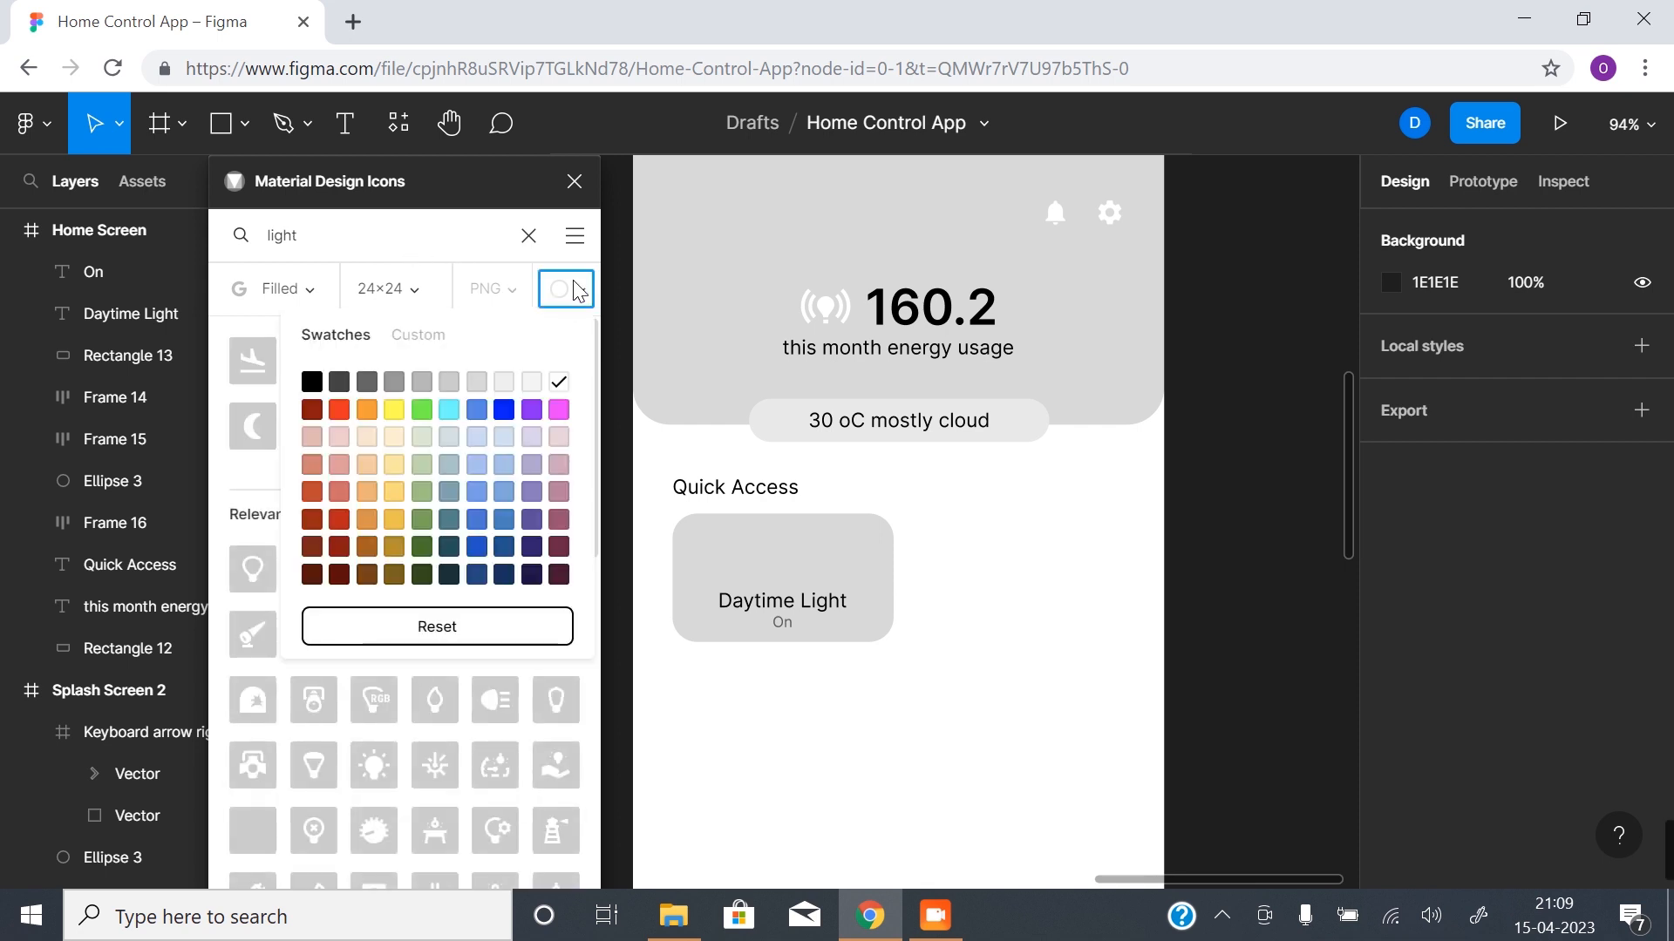
left_click(316, 384)
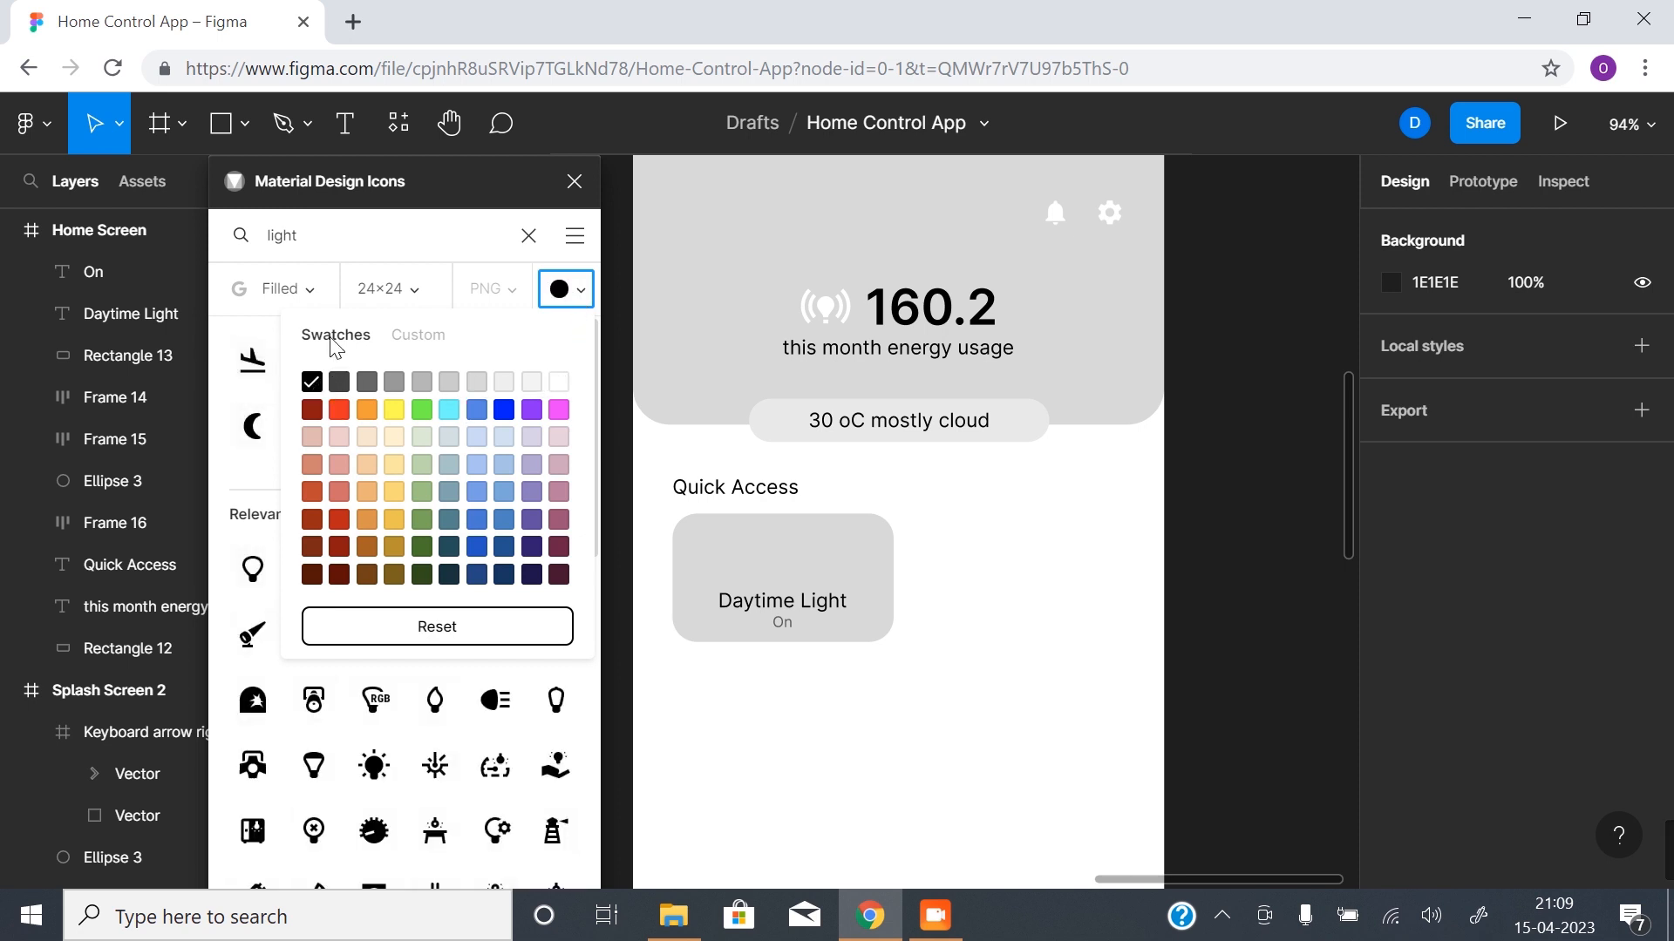
left_click(434, 232)
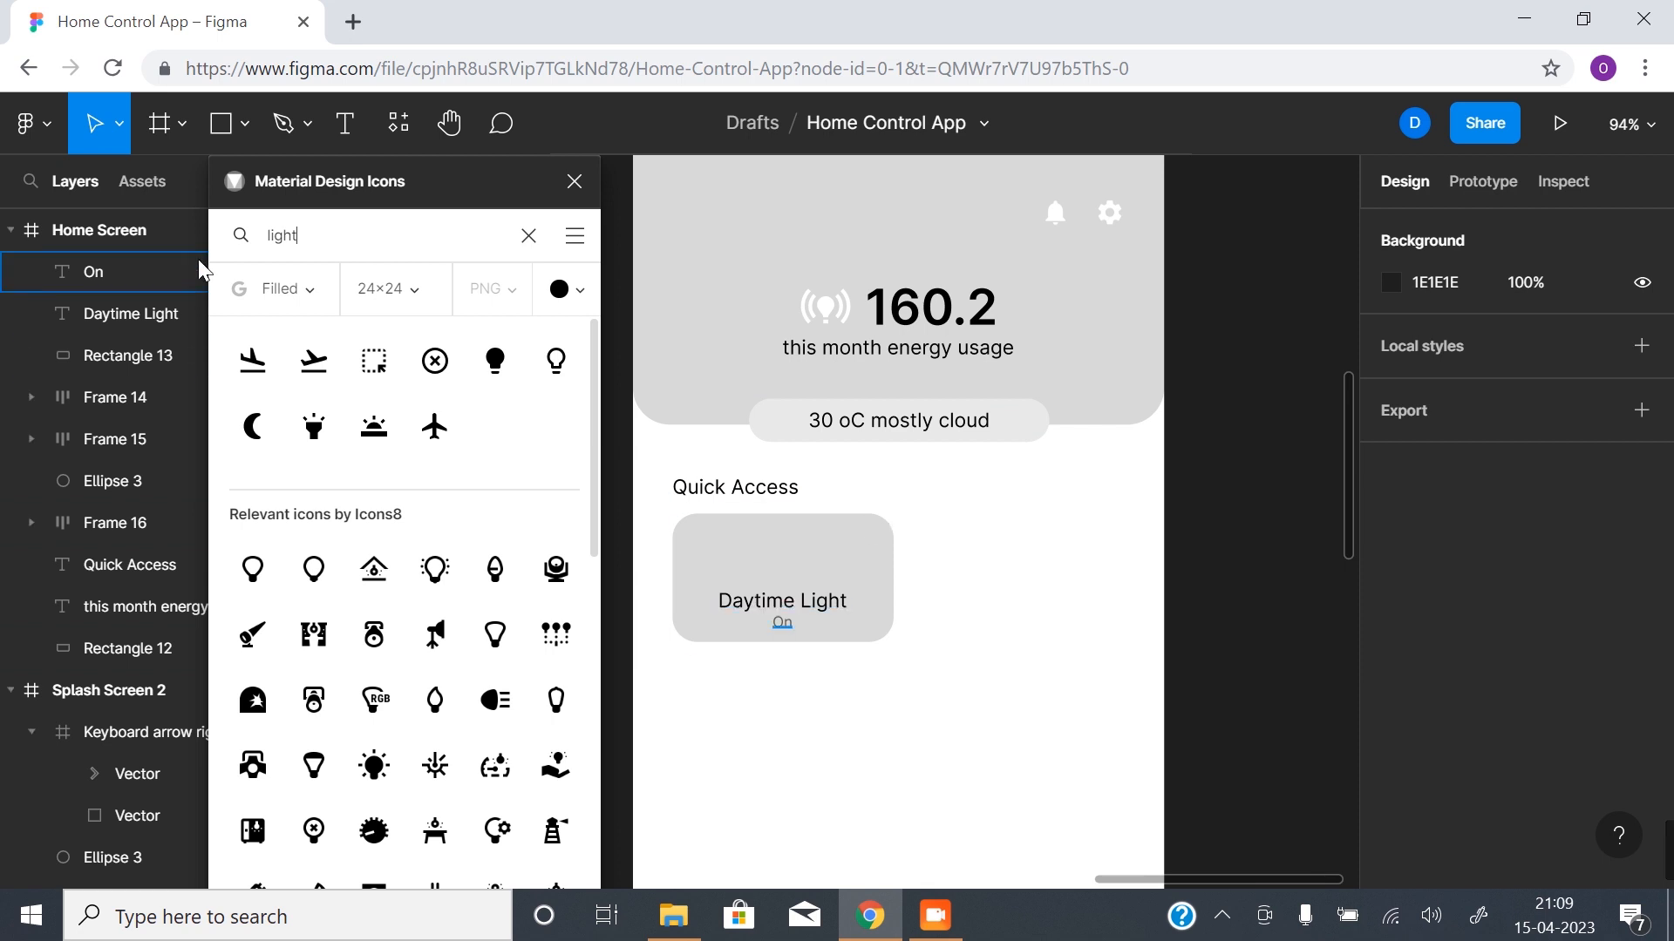
- Add the filled Lightbulb icon to the Home Screen, place it above "Daytime Light" at X 109, Y 326, and close the icon plugin
left_click(134, 237)
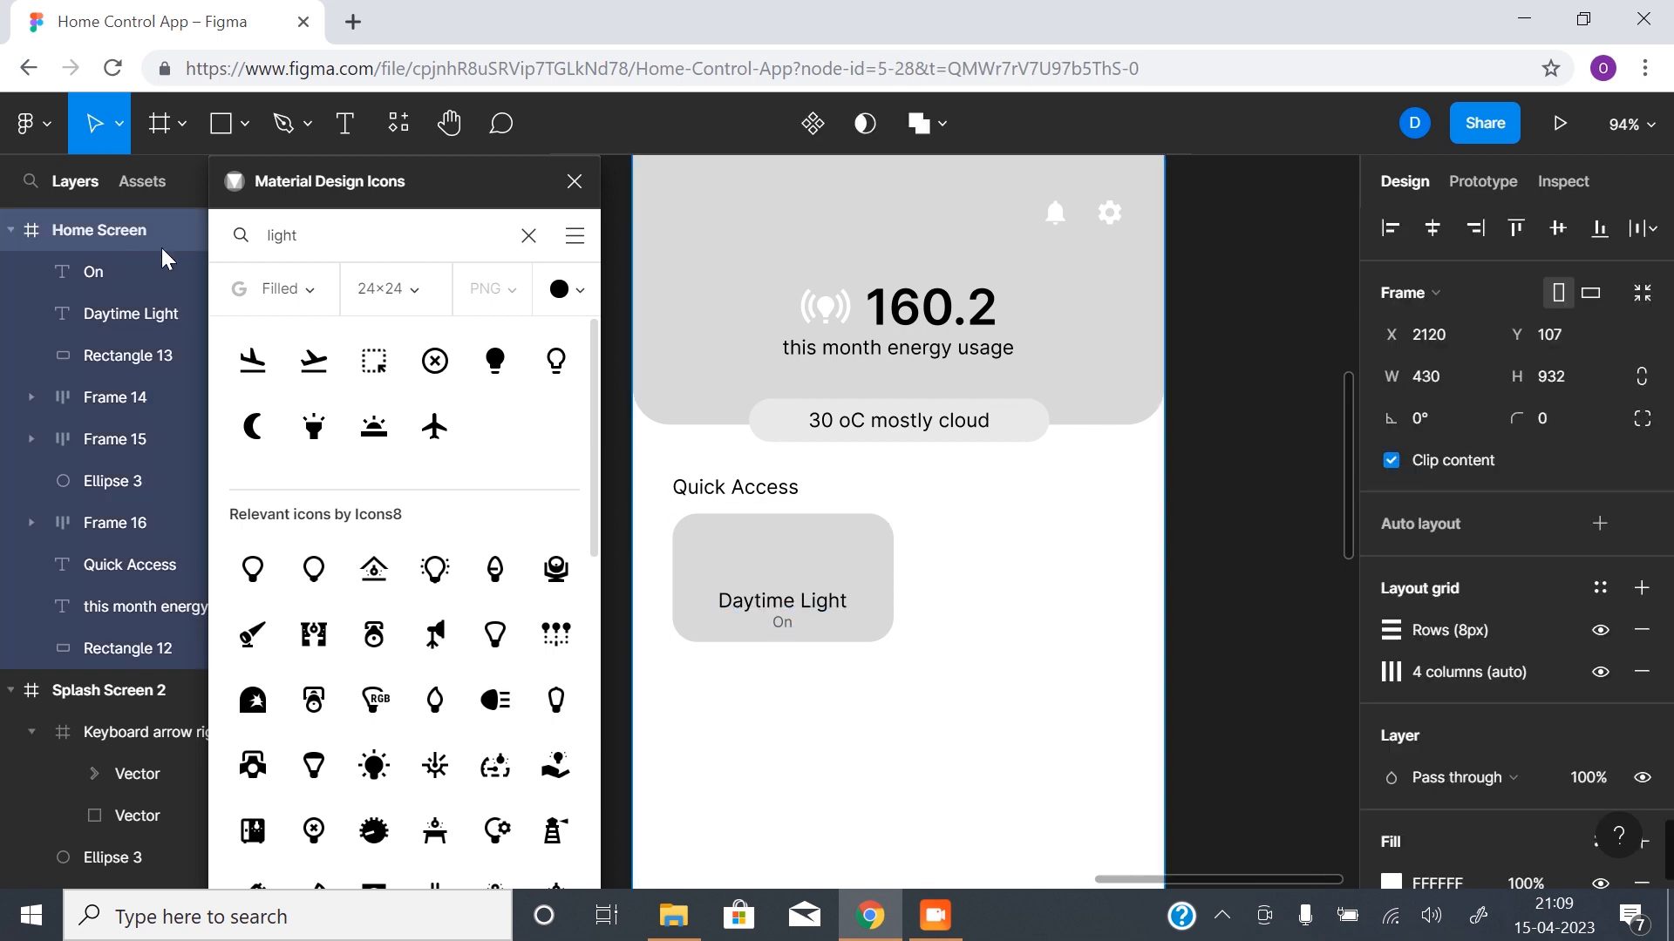
left_click(495, 360)
left_click(903, 714)
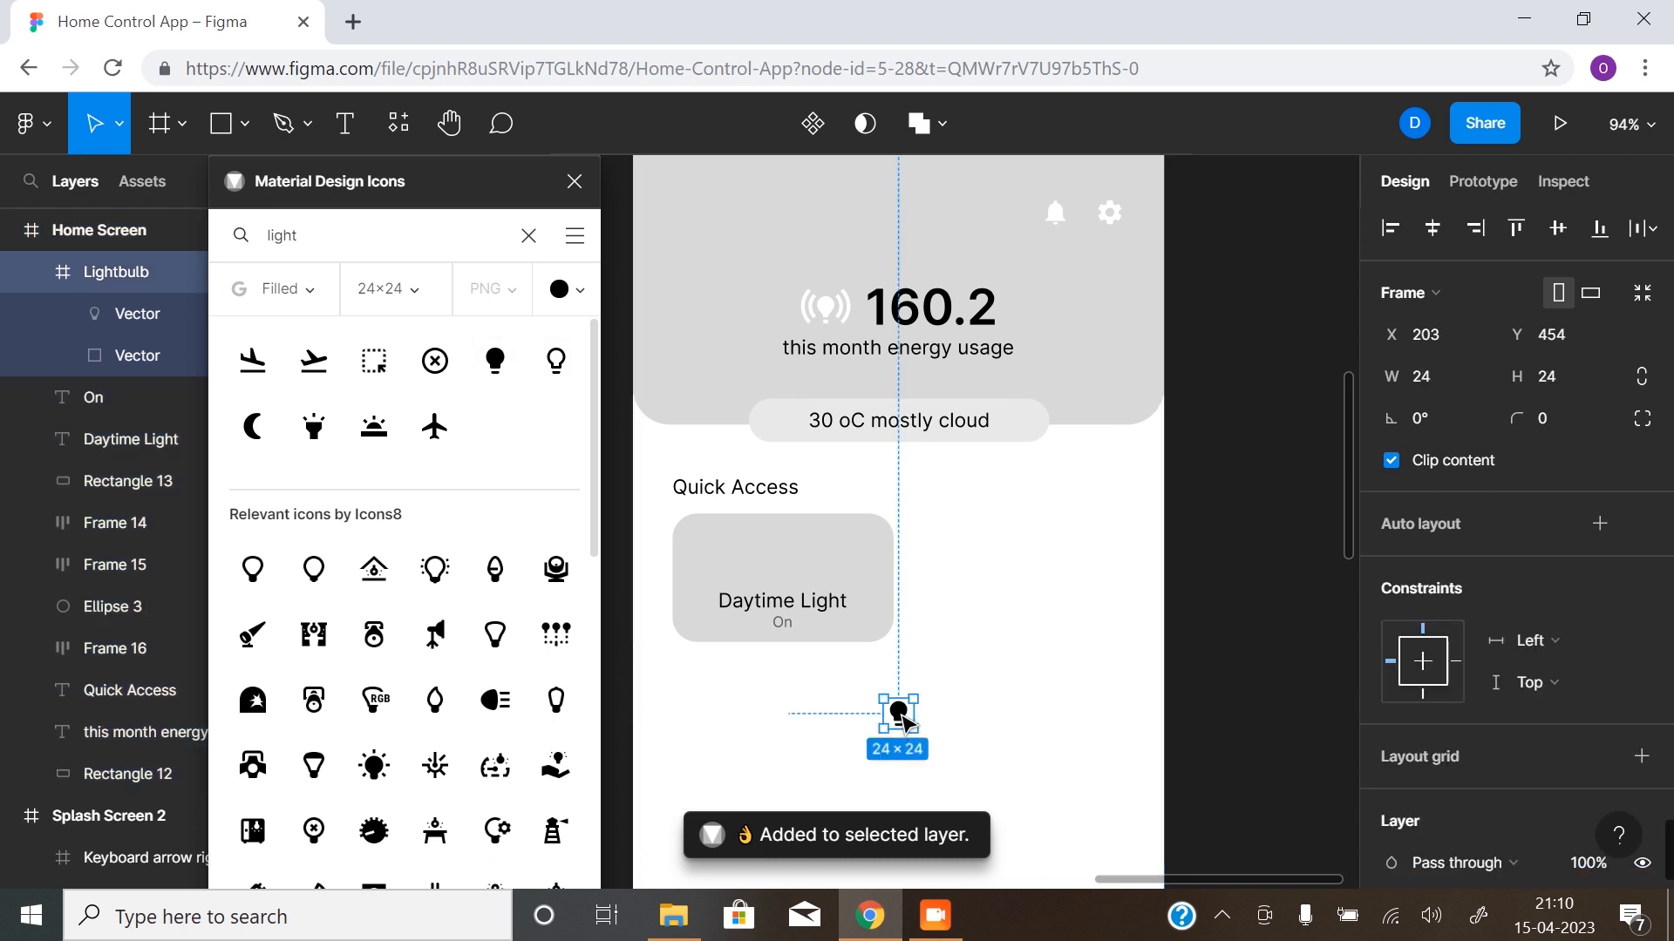
left_click_drag(903, 715, 788, 562)
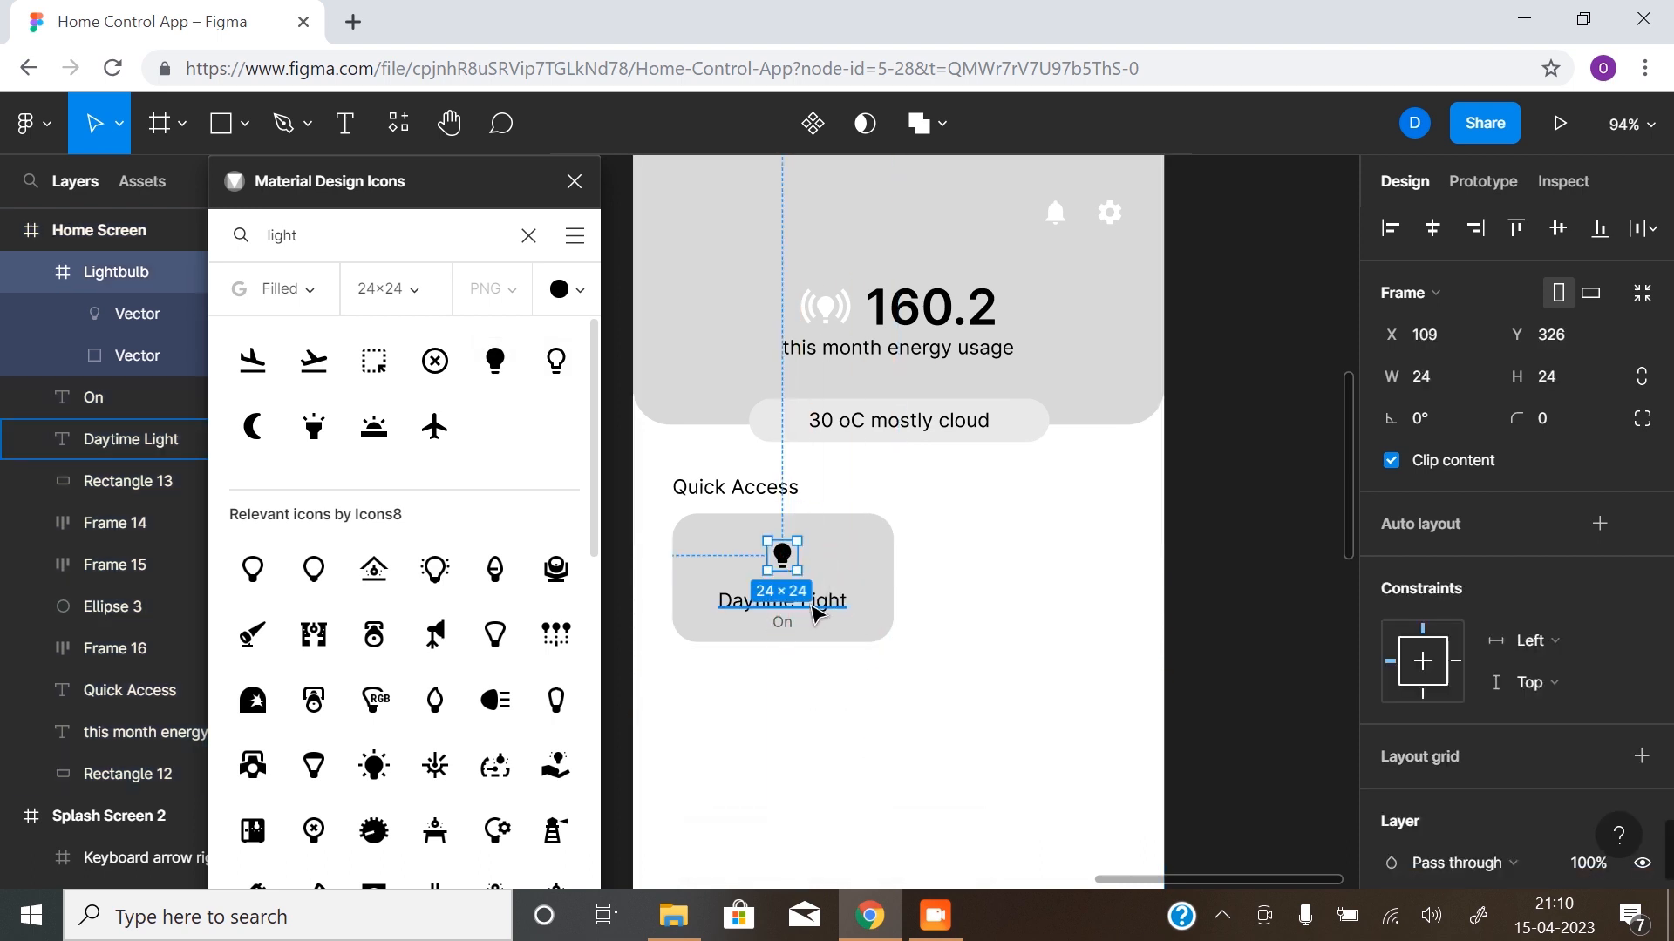
left_click(814, 610)
left_click(781, 680)
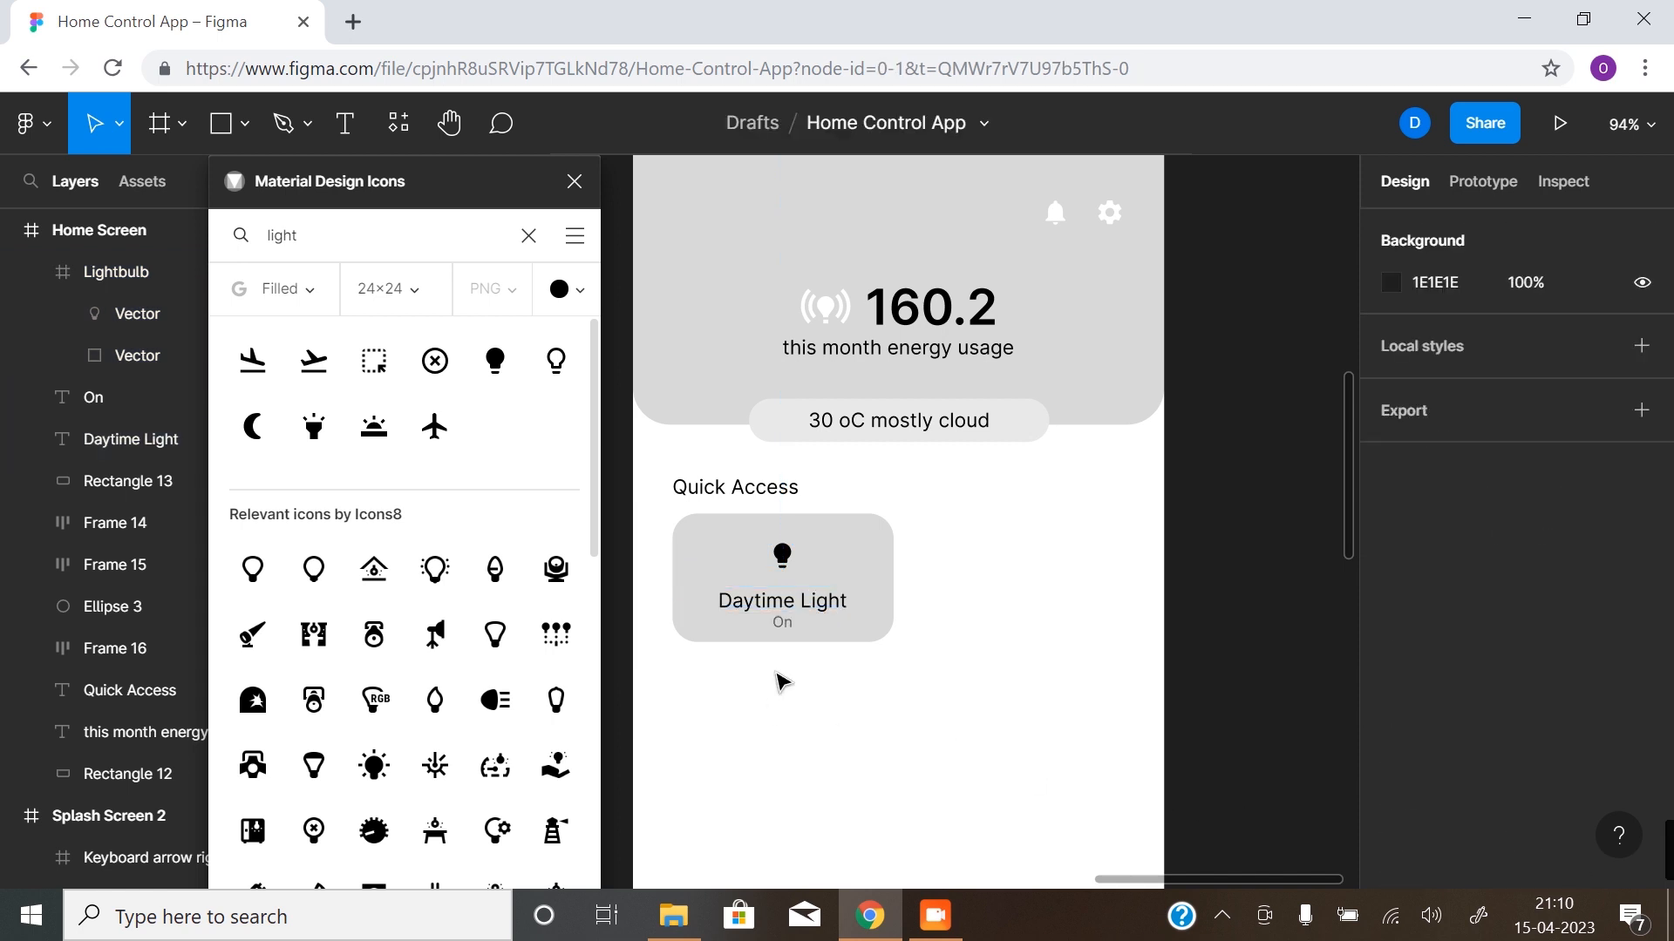
left_click(796, 579)
left_click(574, 182)
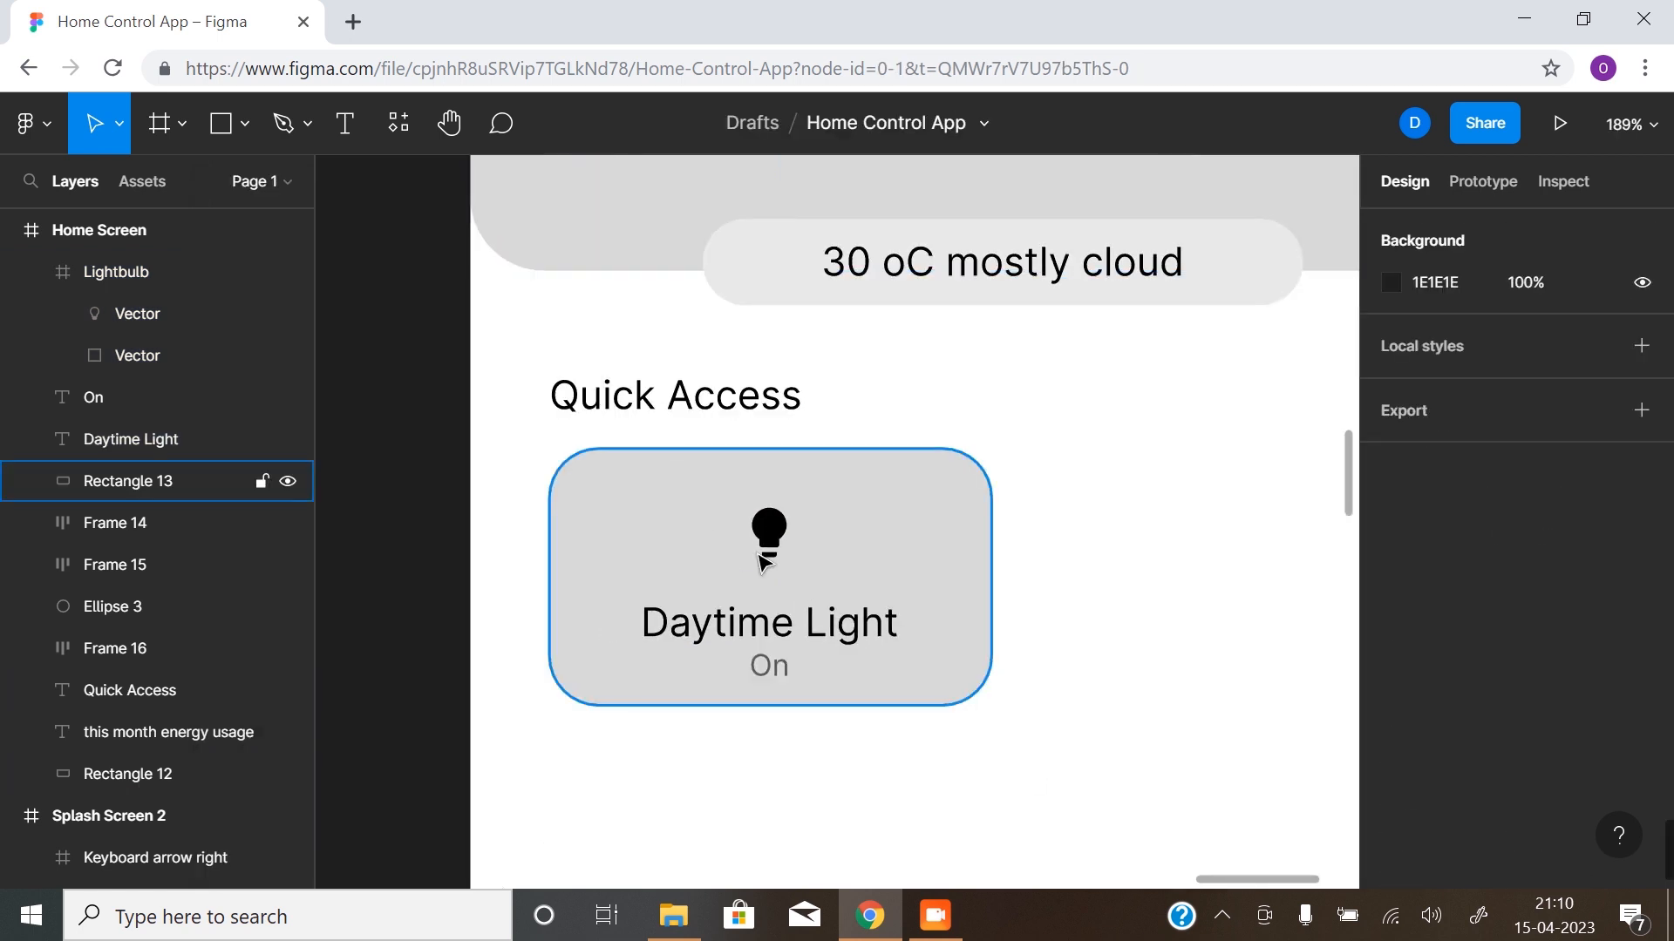
- Combine the "On" and "Daytime Light" labels into one vertical auto layout frame
left_click(767, 667)
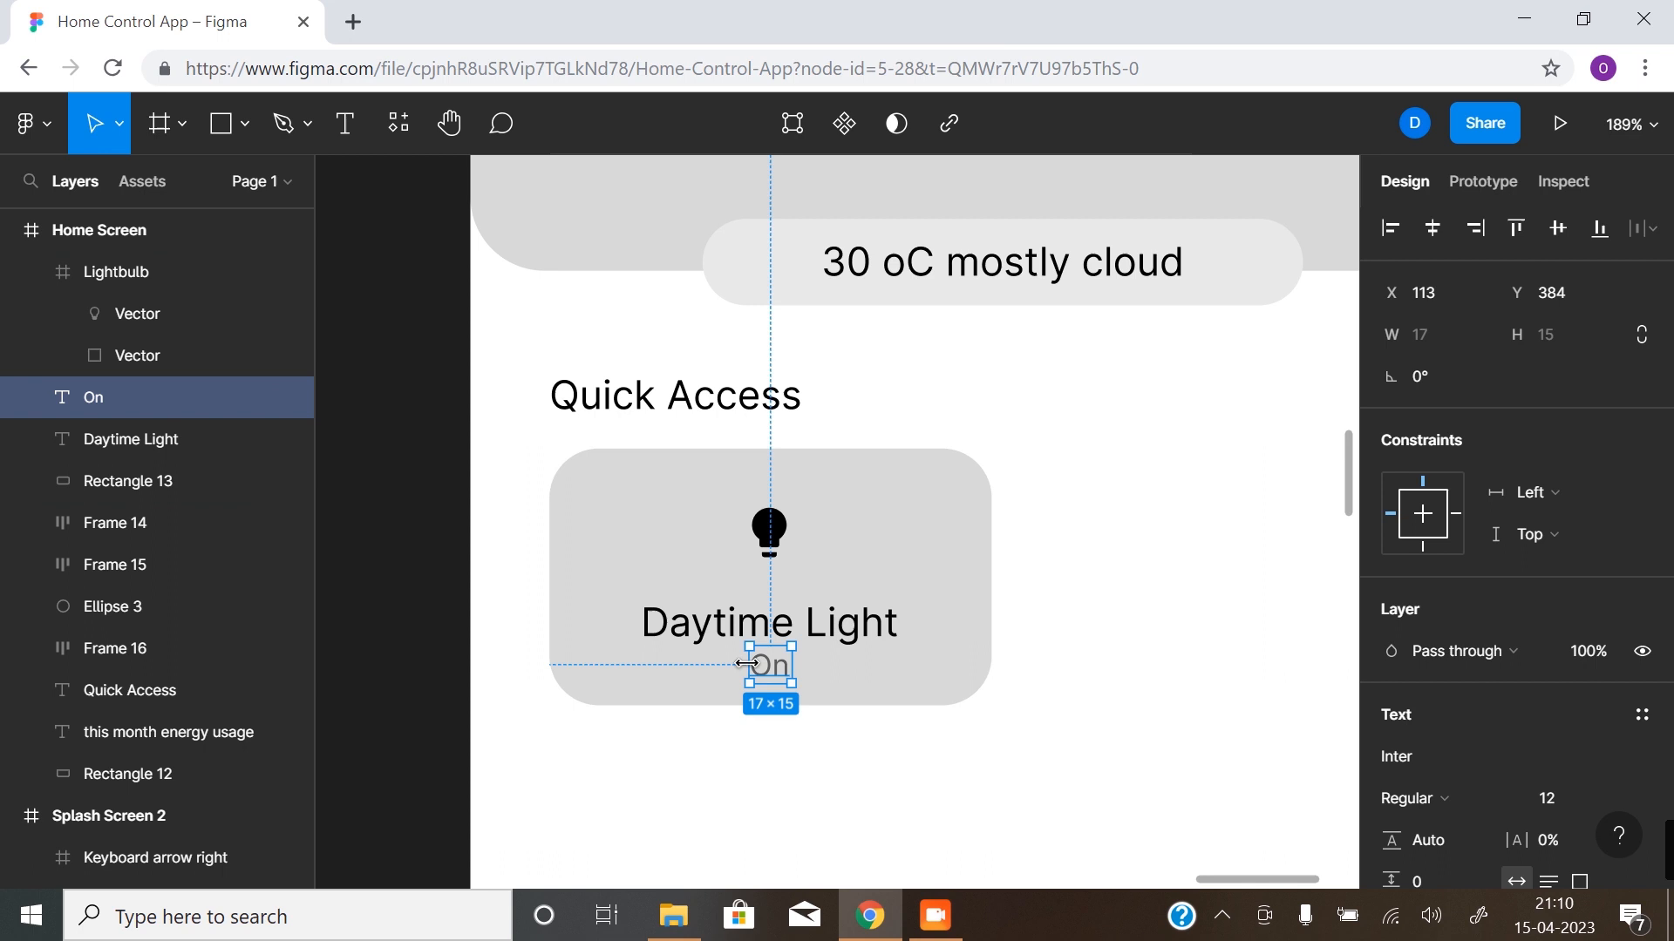
left_click(820, 641, "shift")
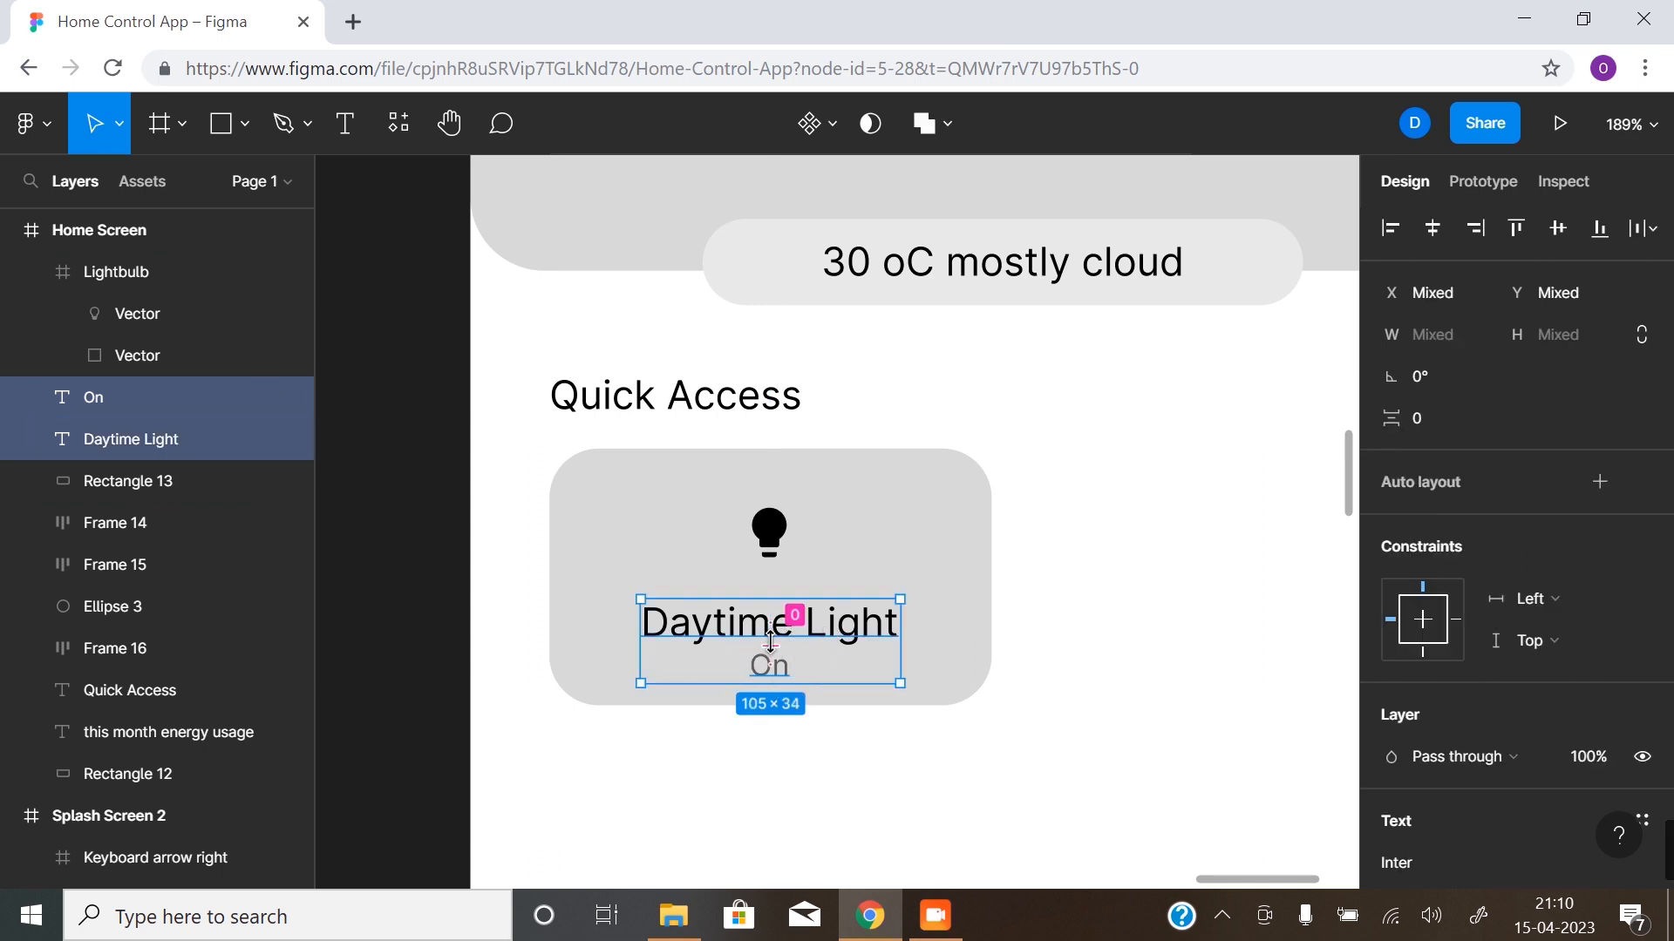
key("shift+a")
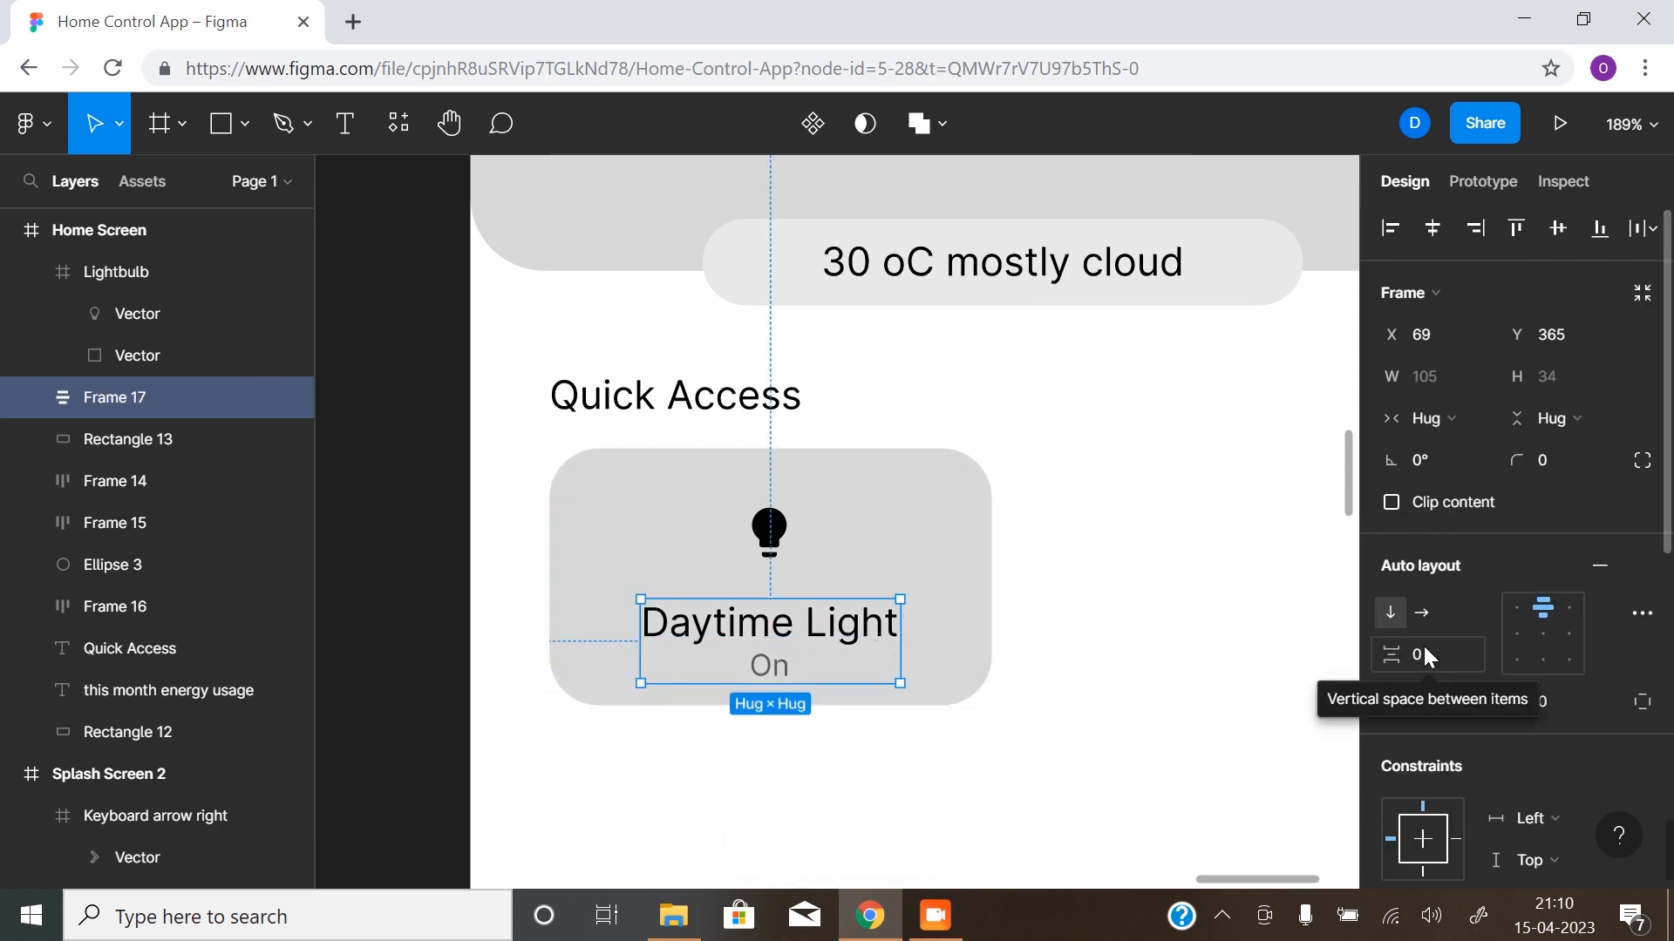
- Wrap the lightbulb icon and the label frame in a vertical auto layout with item spacing of 16
left_click(770, 547, "shift")
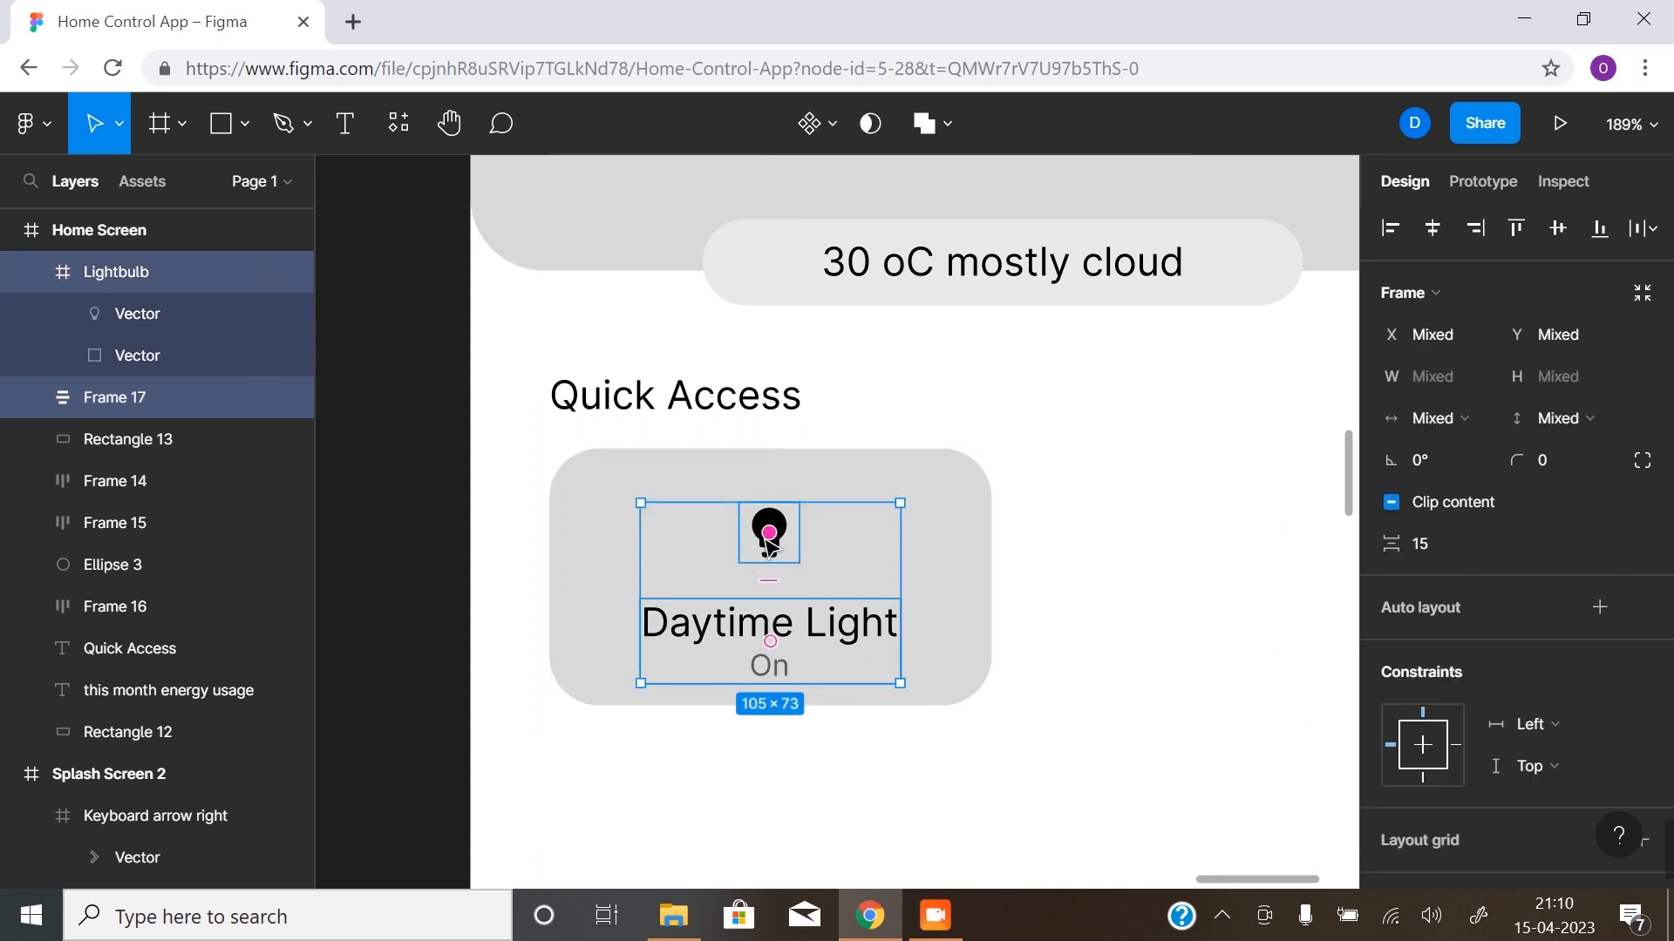
key("shift+a")
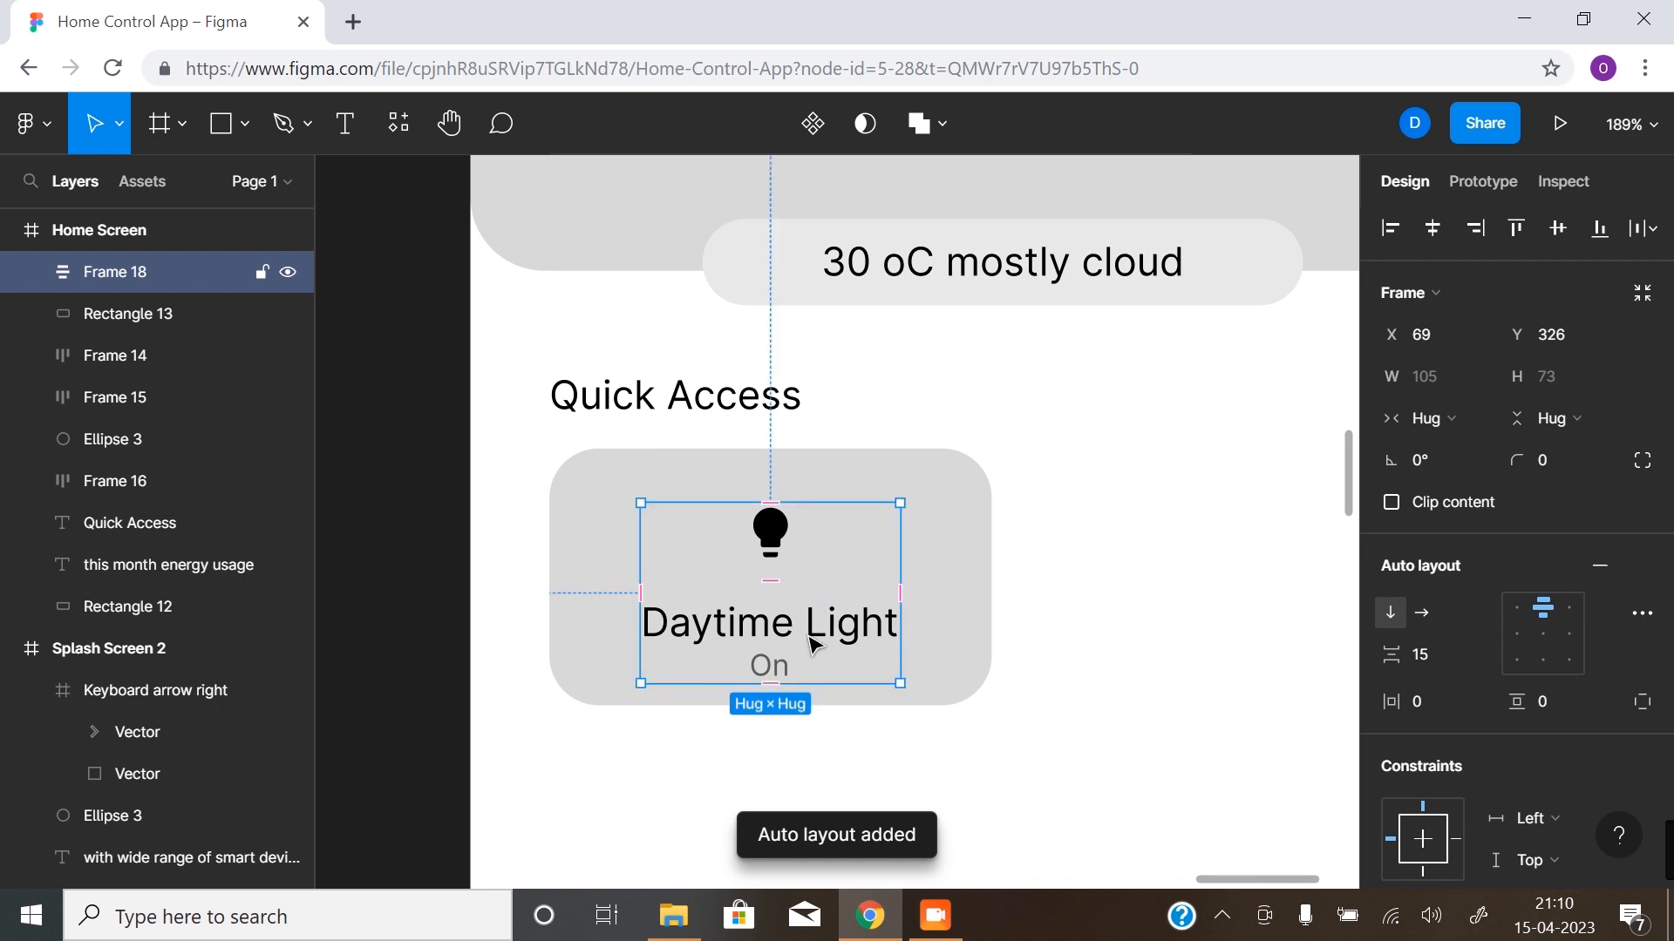
left_click(1416, 661)
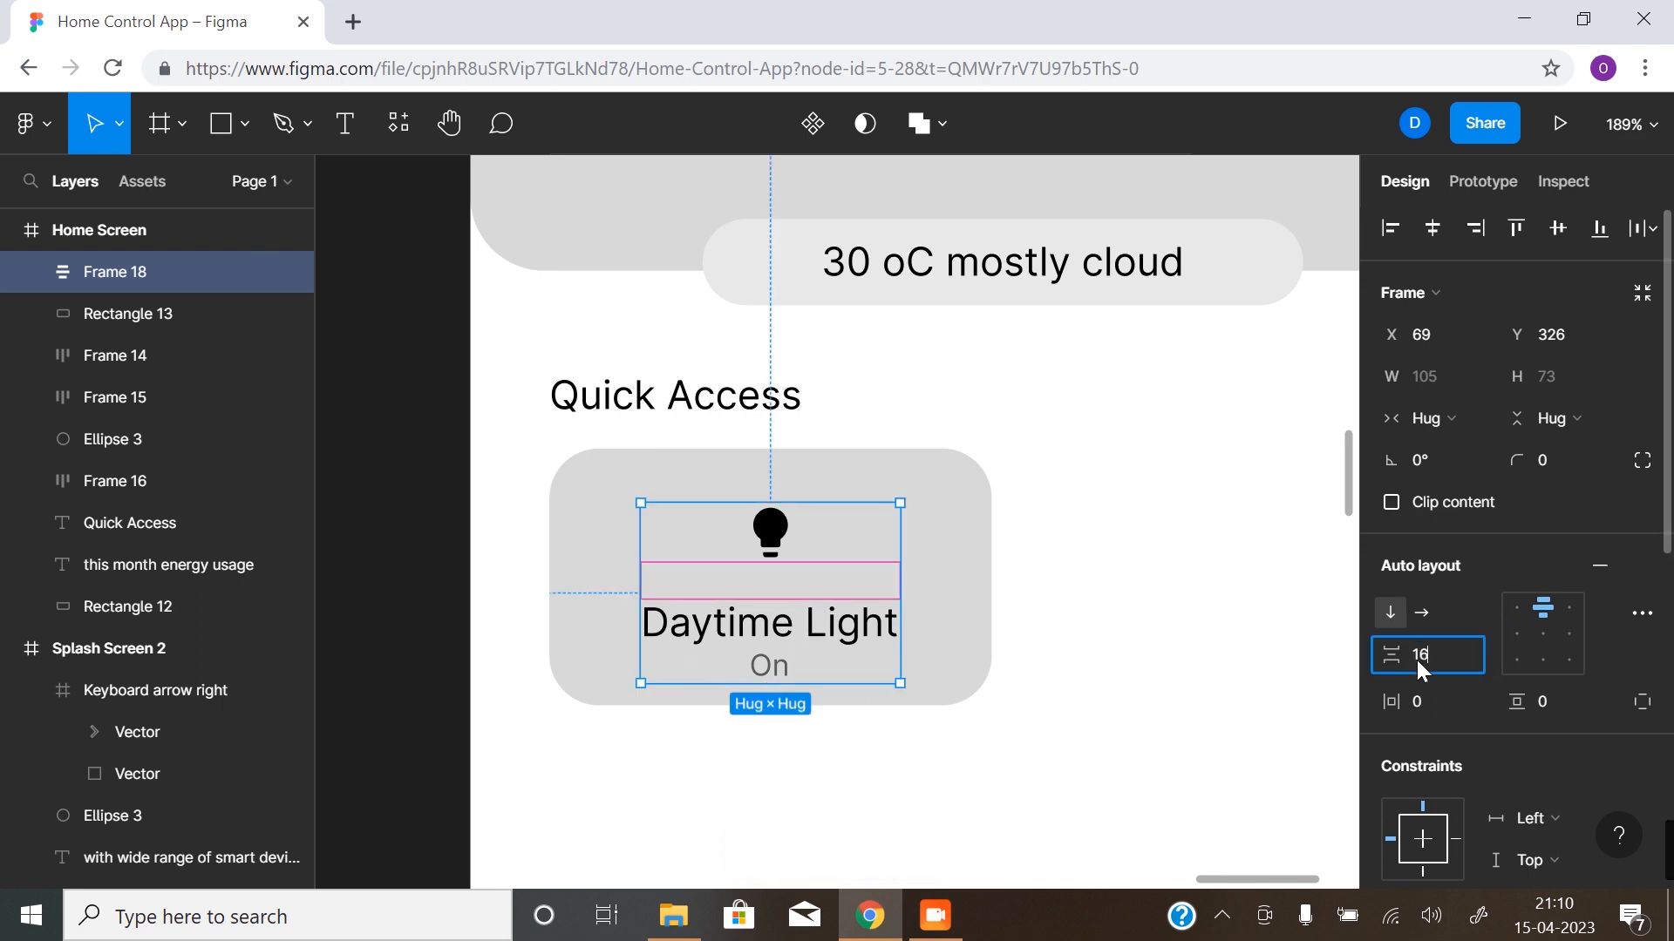
type("16")
key("Return")
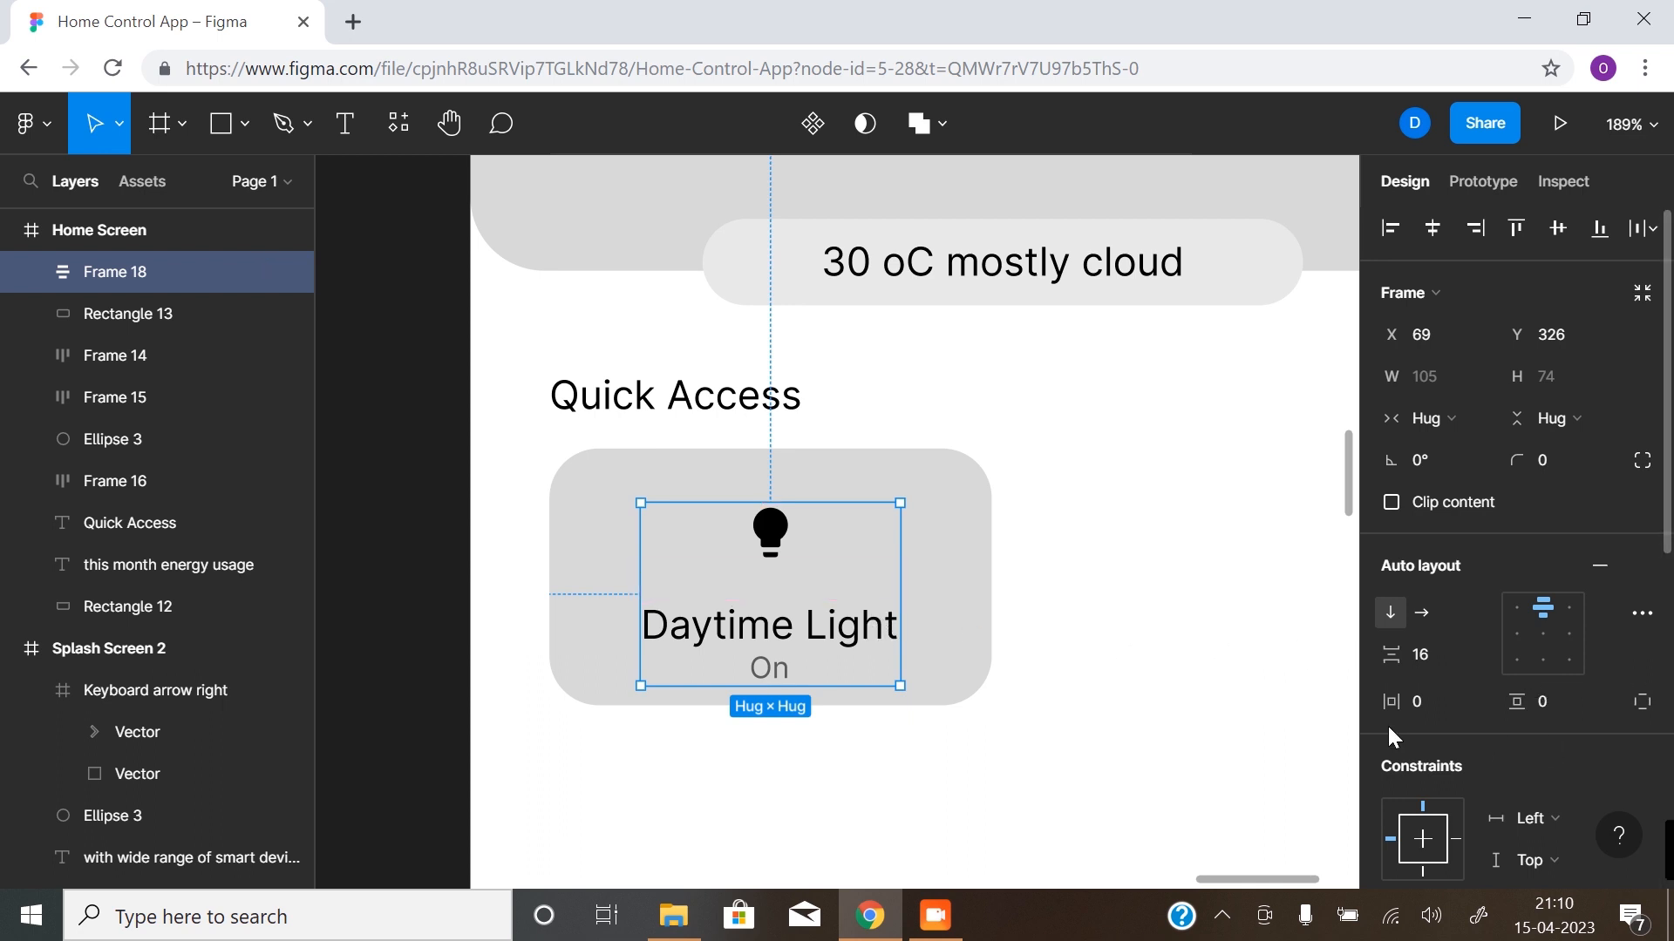
- Align the icon-and-label frame and the card rectangle on their vertical centres
left_click(937, 532, "shift")
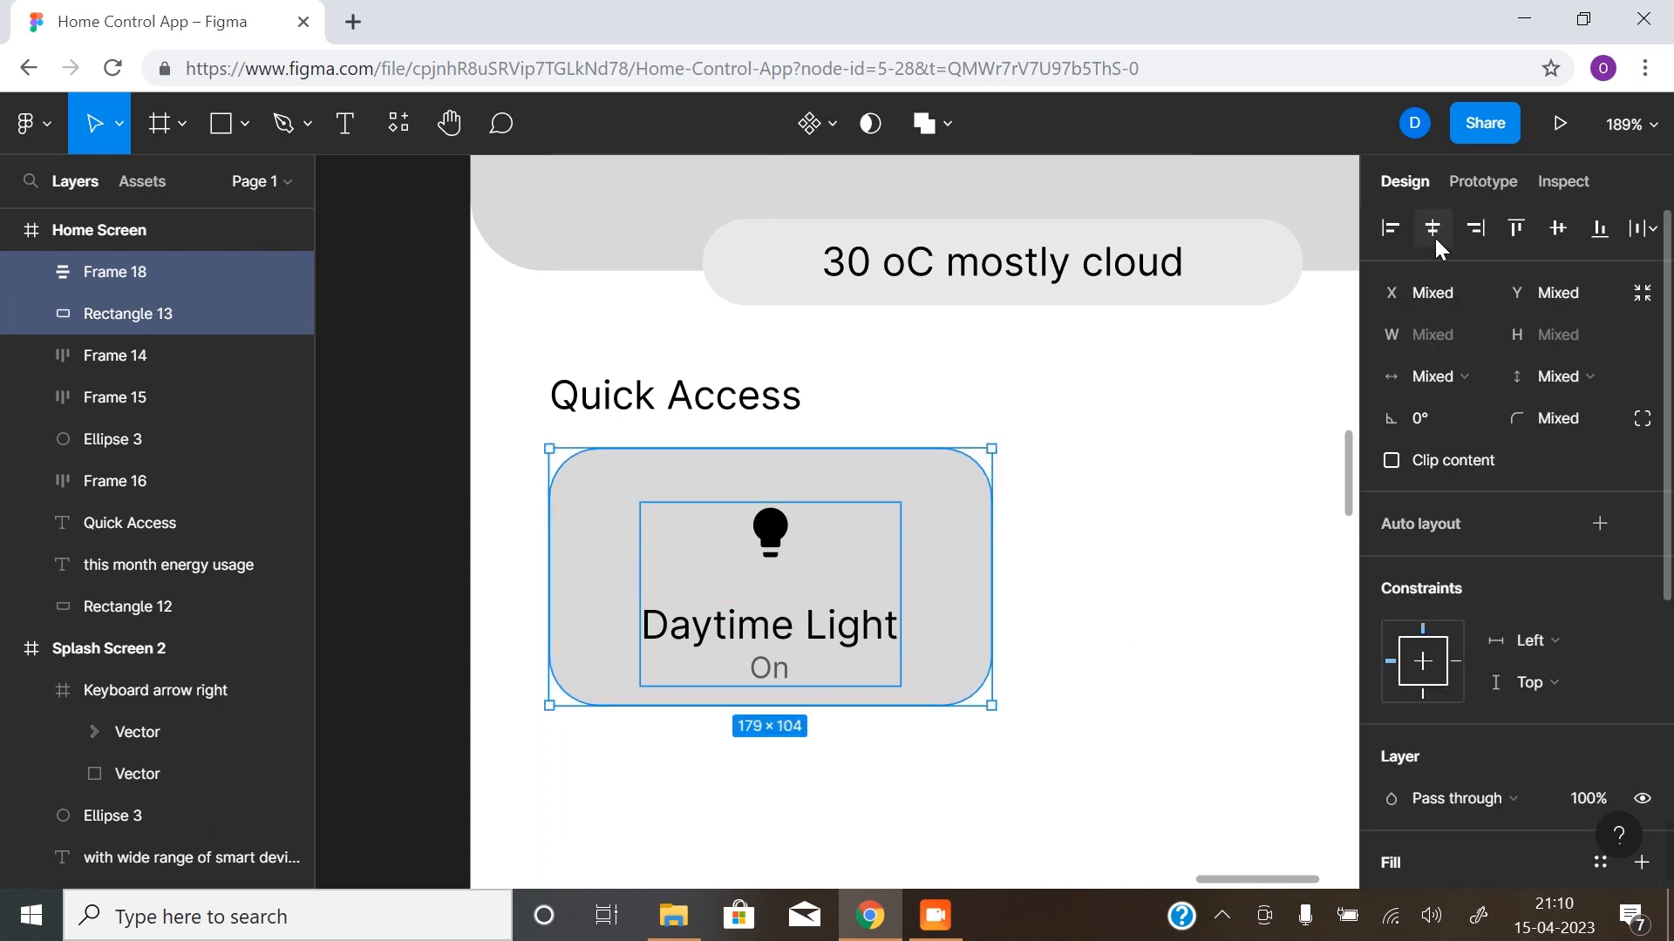
left_click(1548, 244)
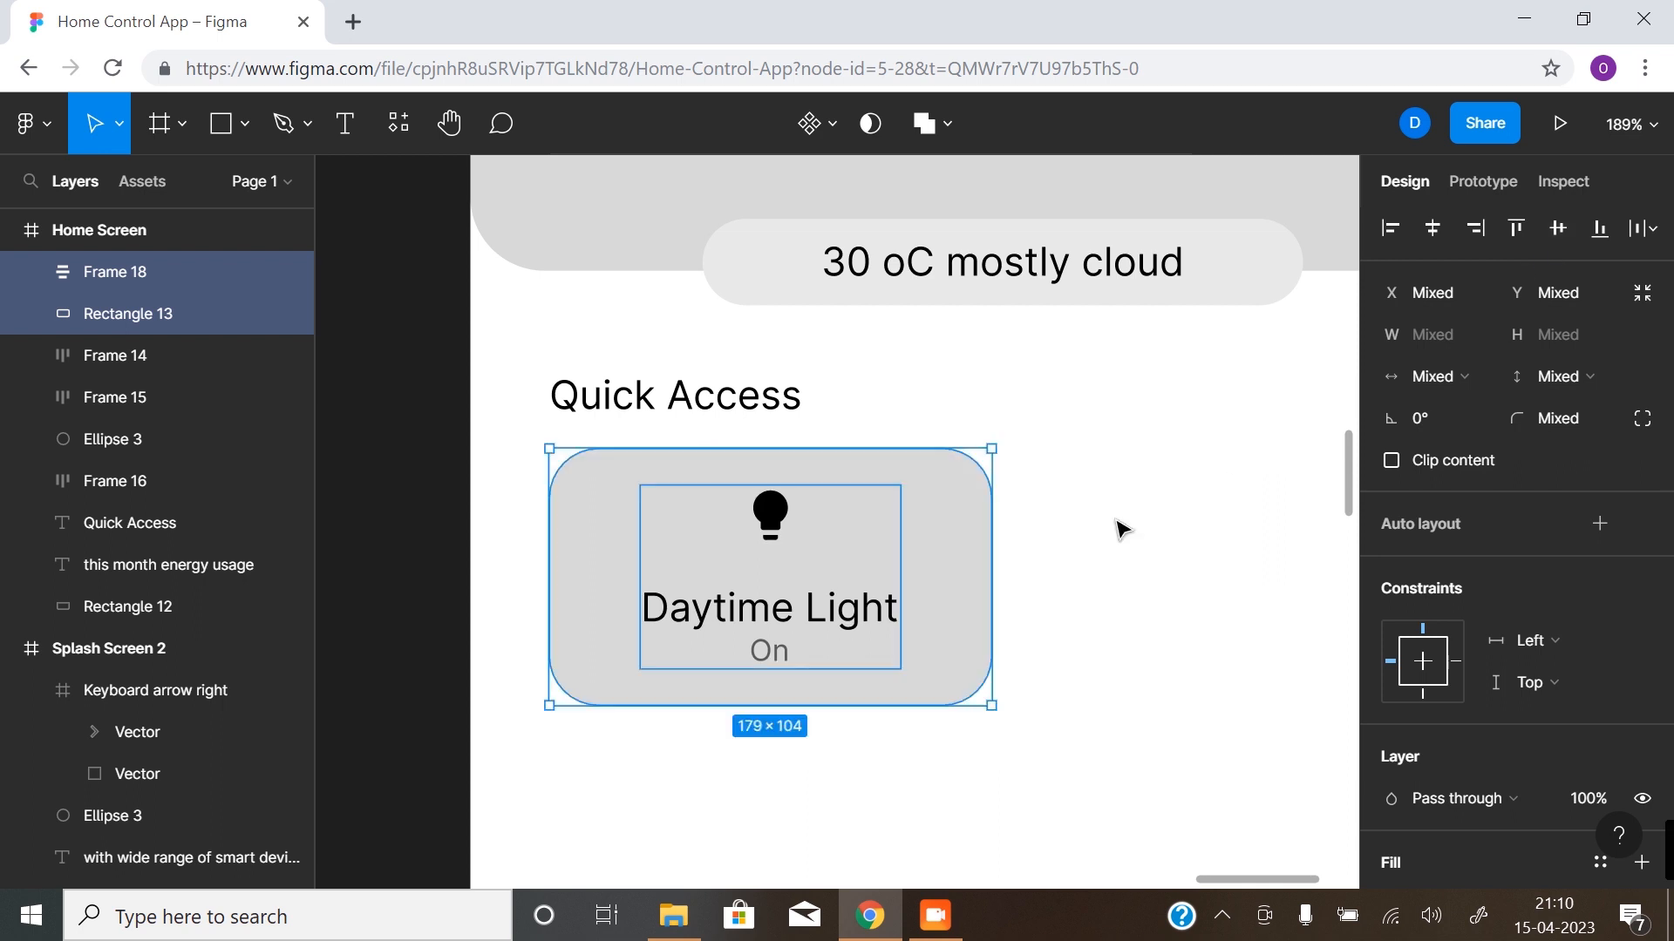
left_click(948, 795)
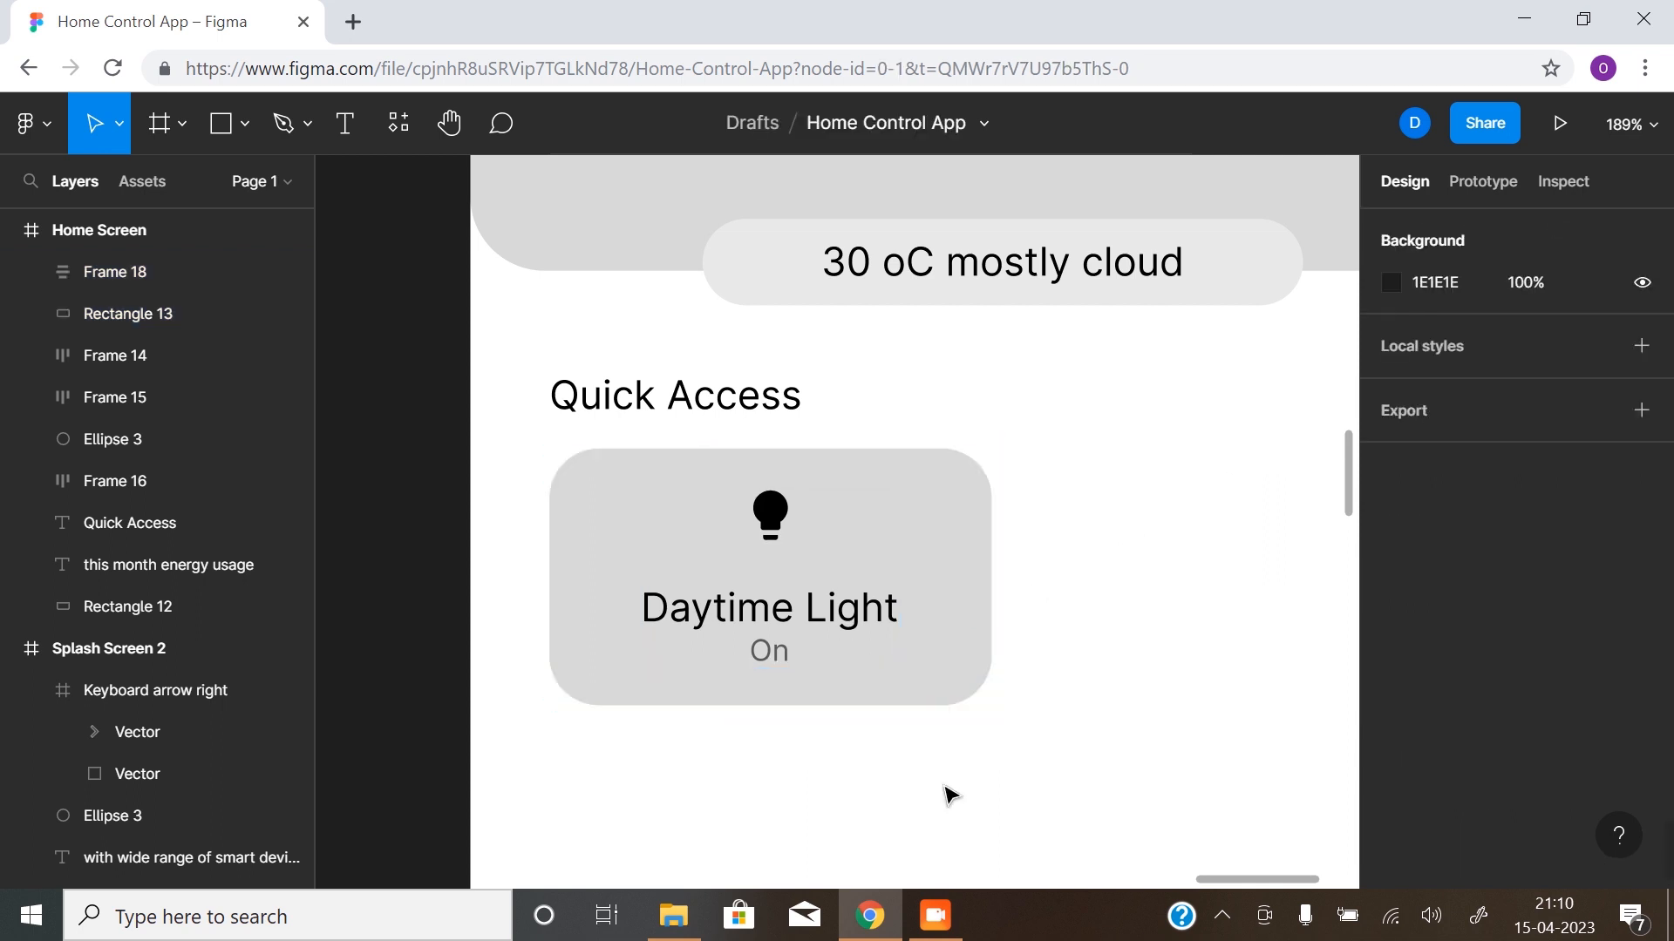
- Move the icon-and-label frame down inside the card to Y 326
scroll(866, 666, "down", 2)
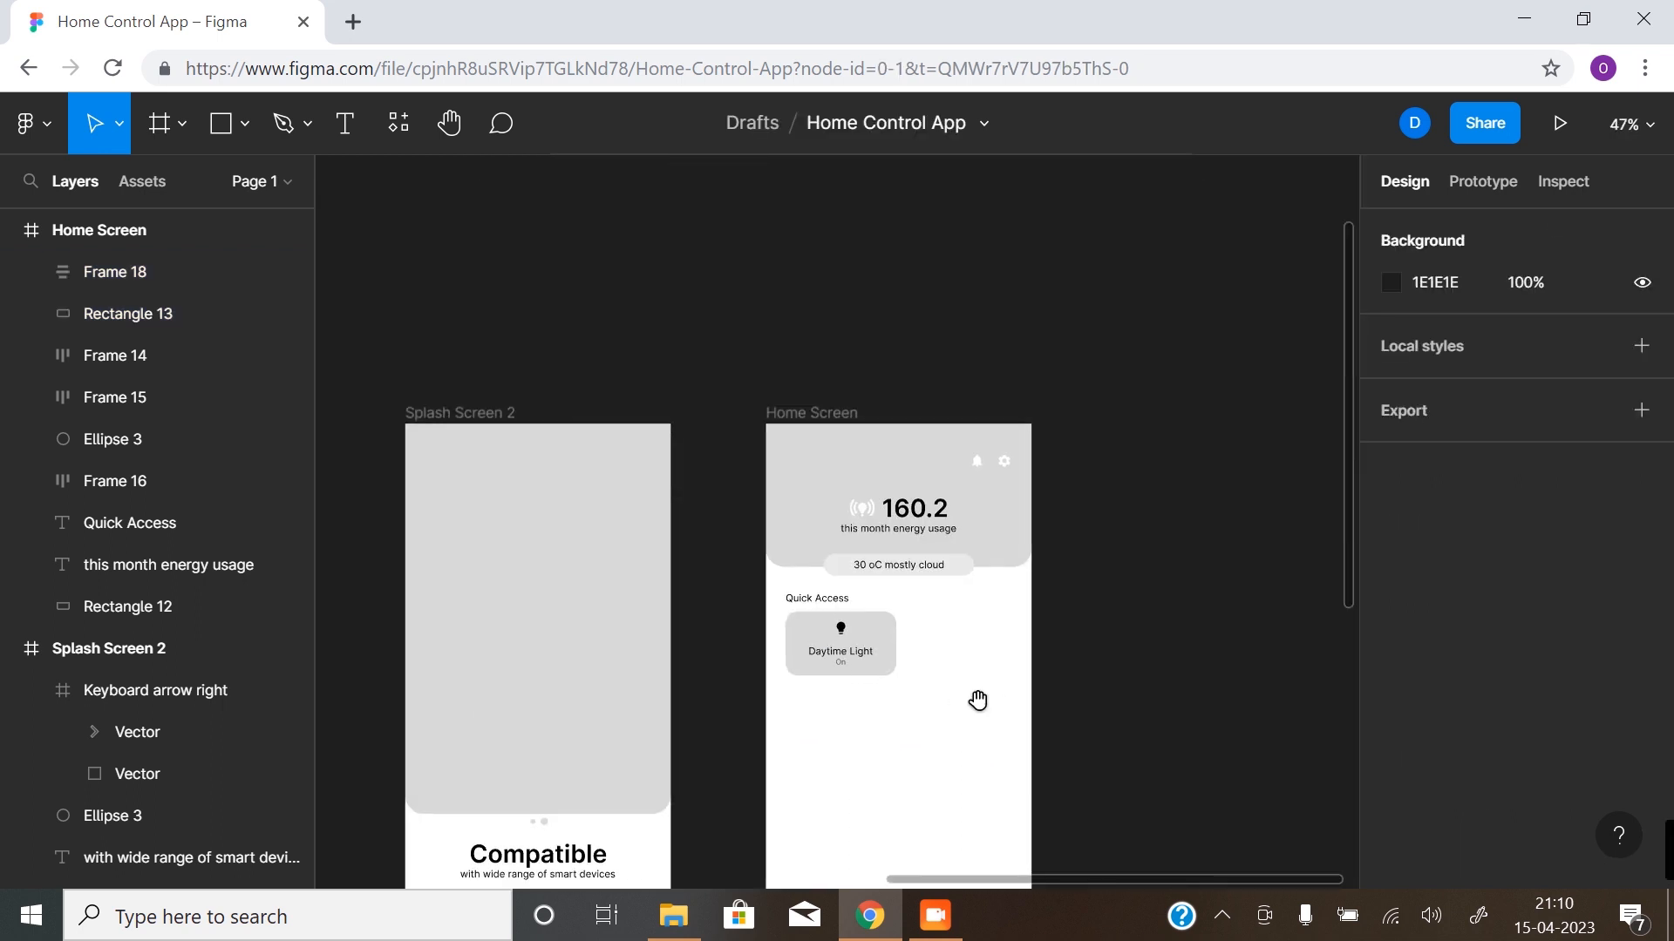
left_click_drag(977, 700, 867, 661)
left_click(805, 607)
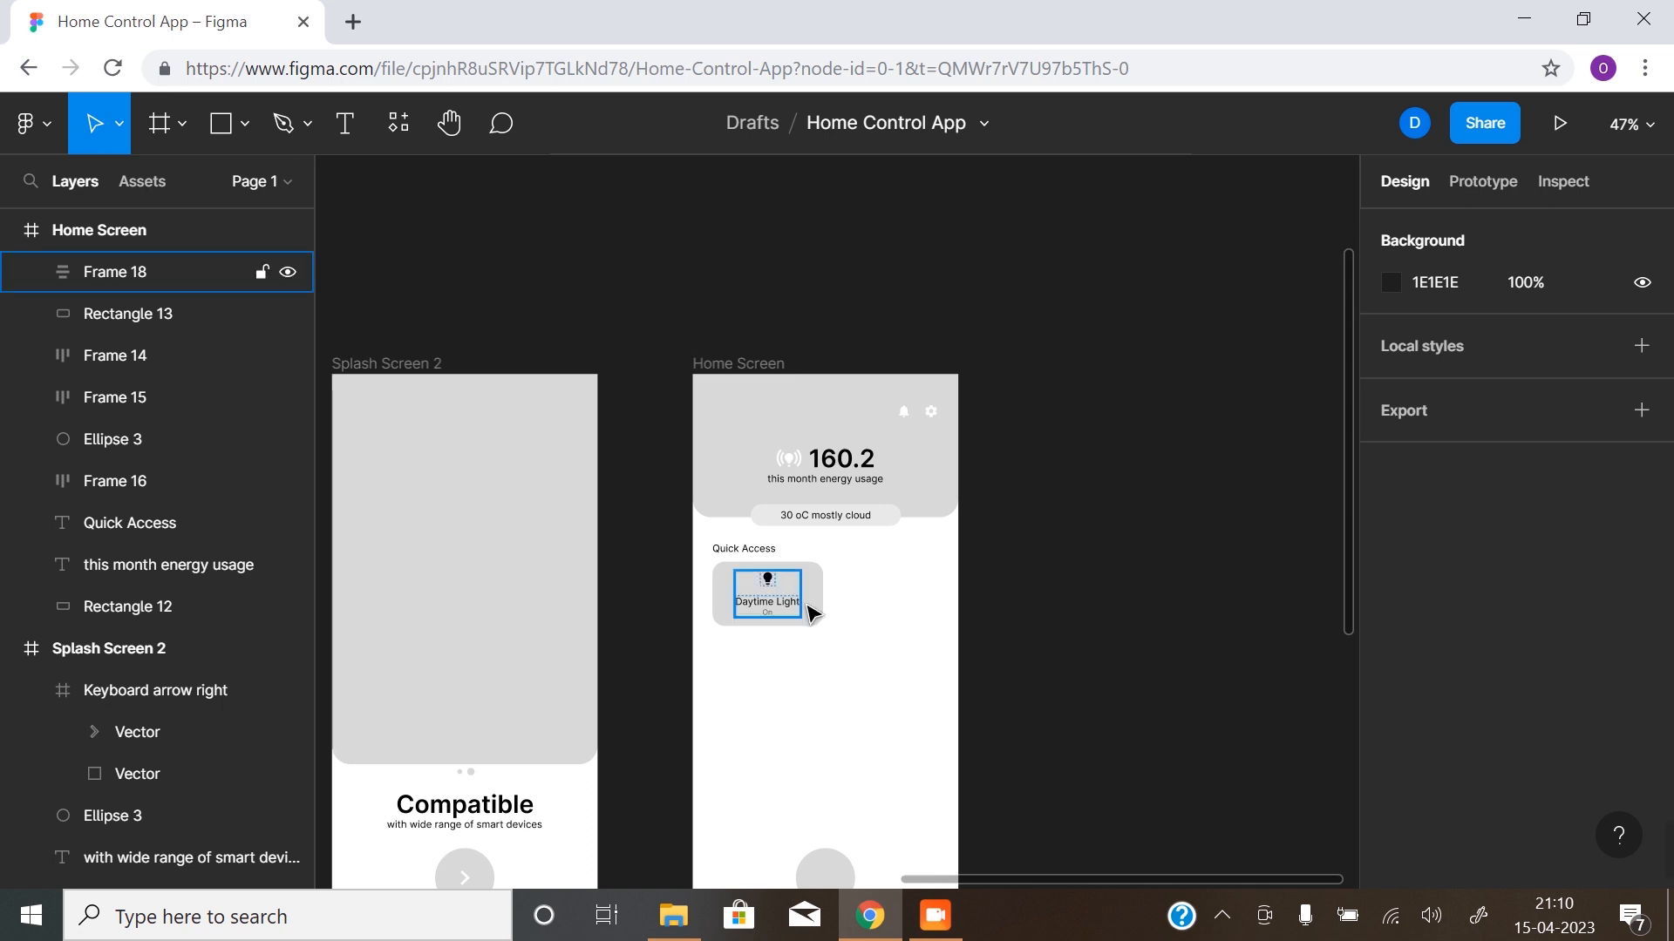
left_click(787, 612, "ctrl")
left_click(818, 597, "ctrl")
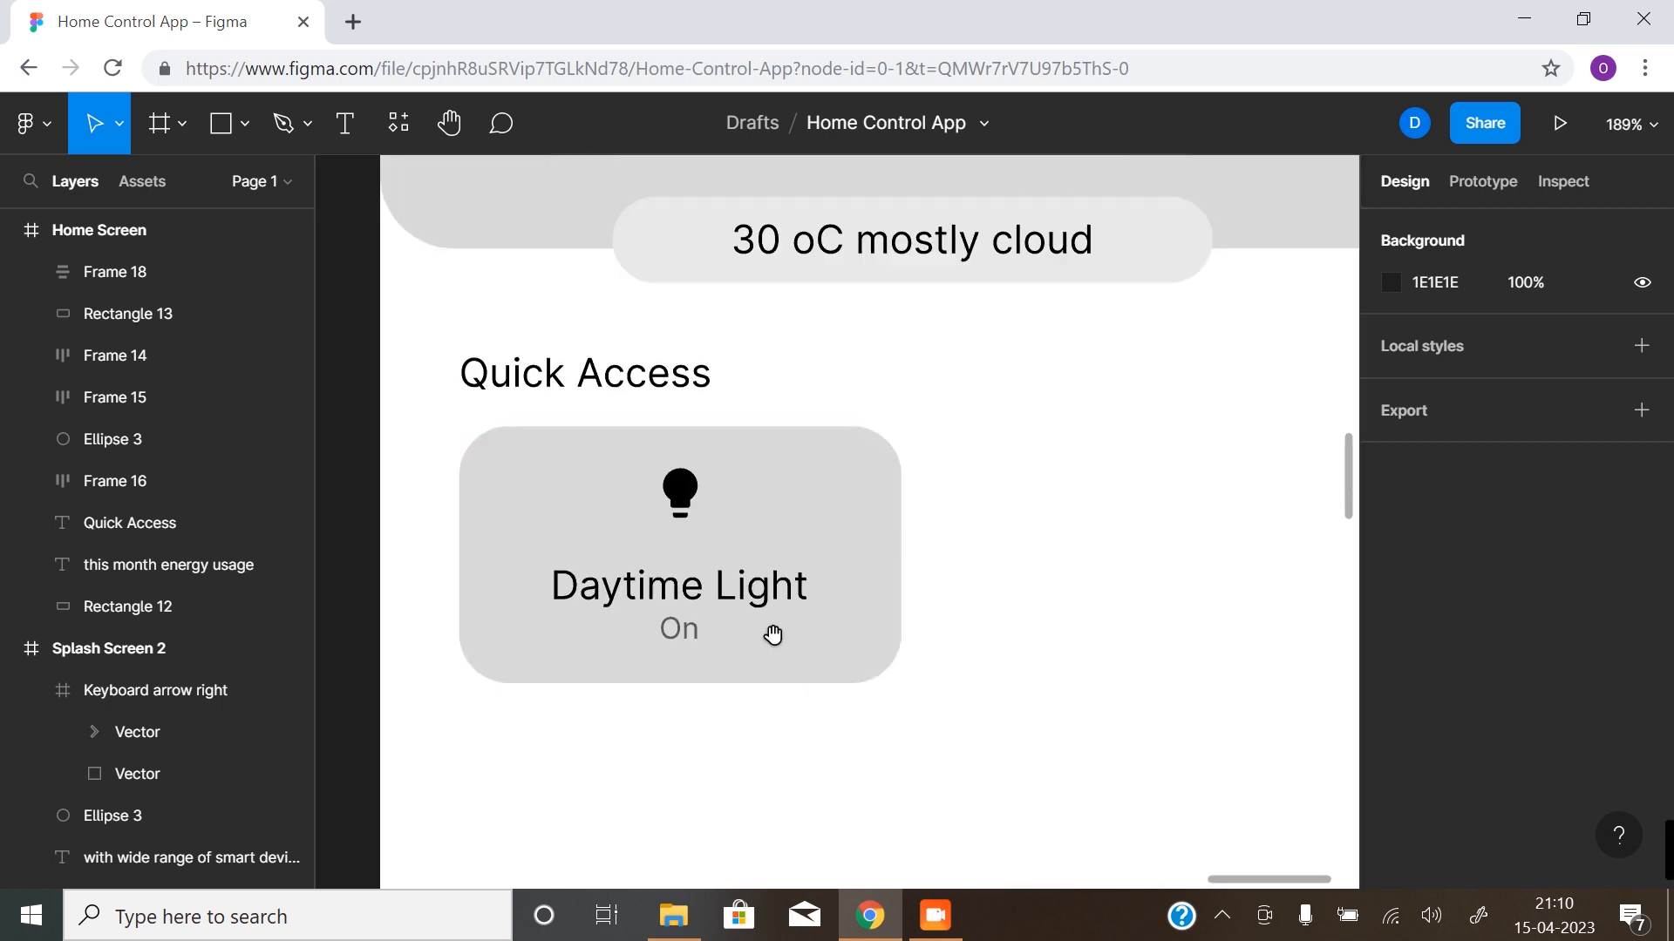
left_click_drag(773, 634, 774, 586)
left_click(723, 551)
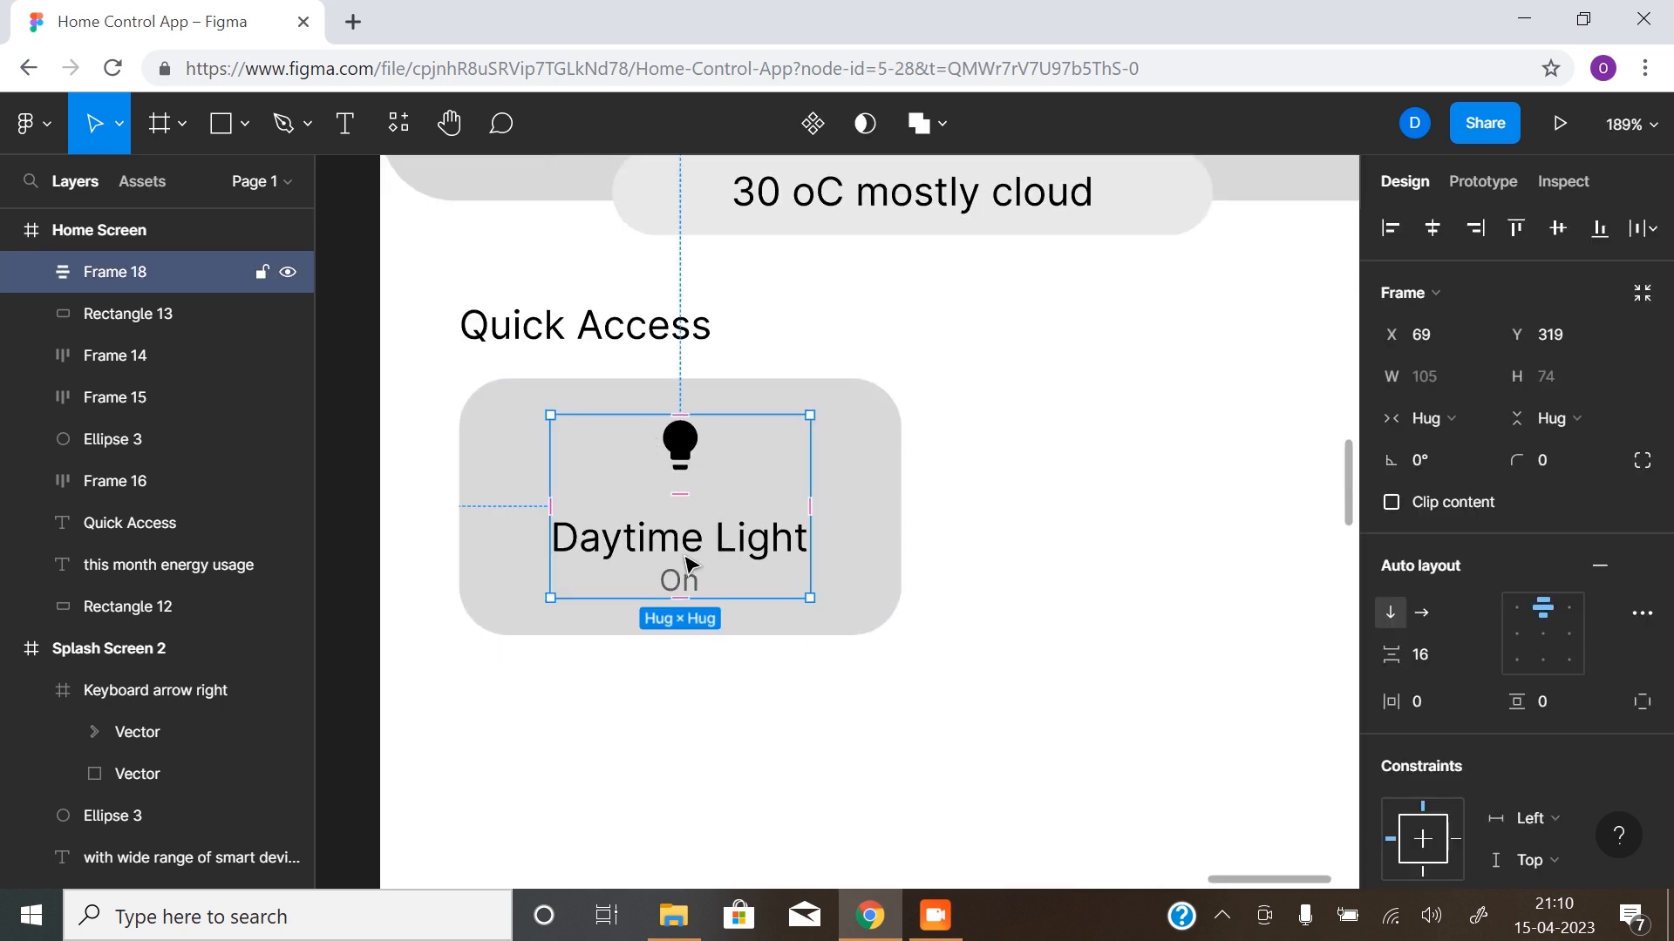
left_click_drag(698, 553, 689, 566)
- Show the layout grids and duplicate the "Daytime Light" card with its content into the two free columns beside it
left_click(871, 497)
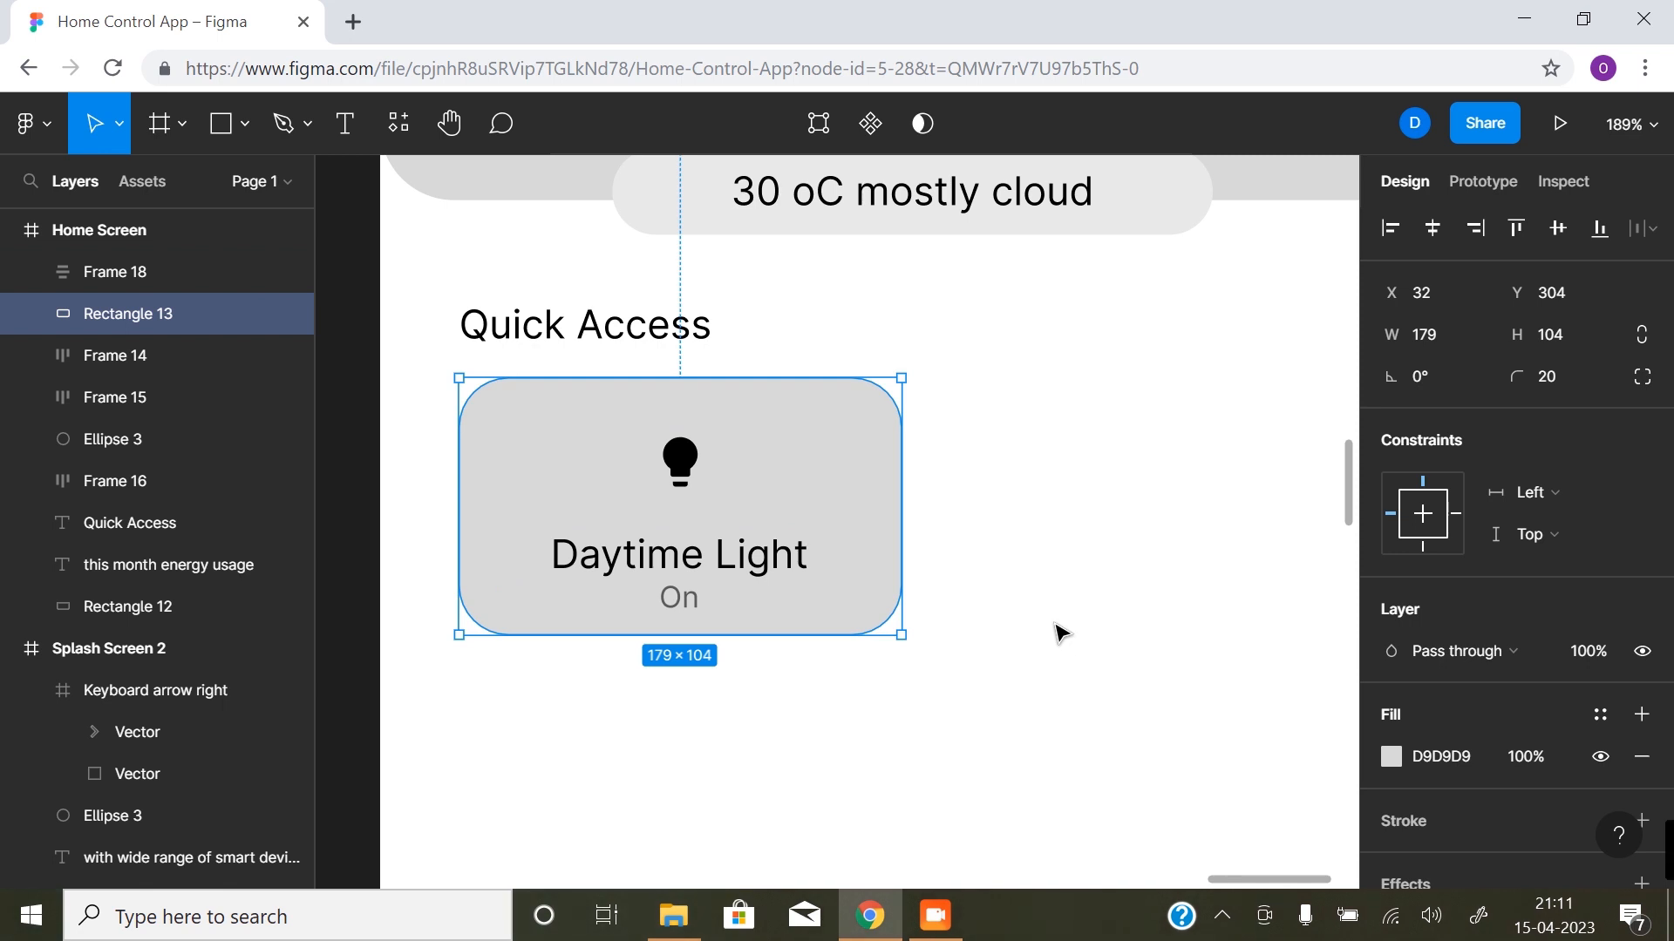
key("ctrl+shift+4")
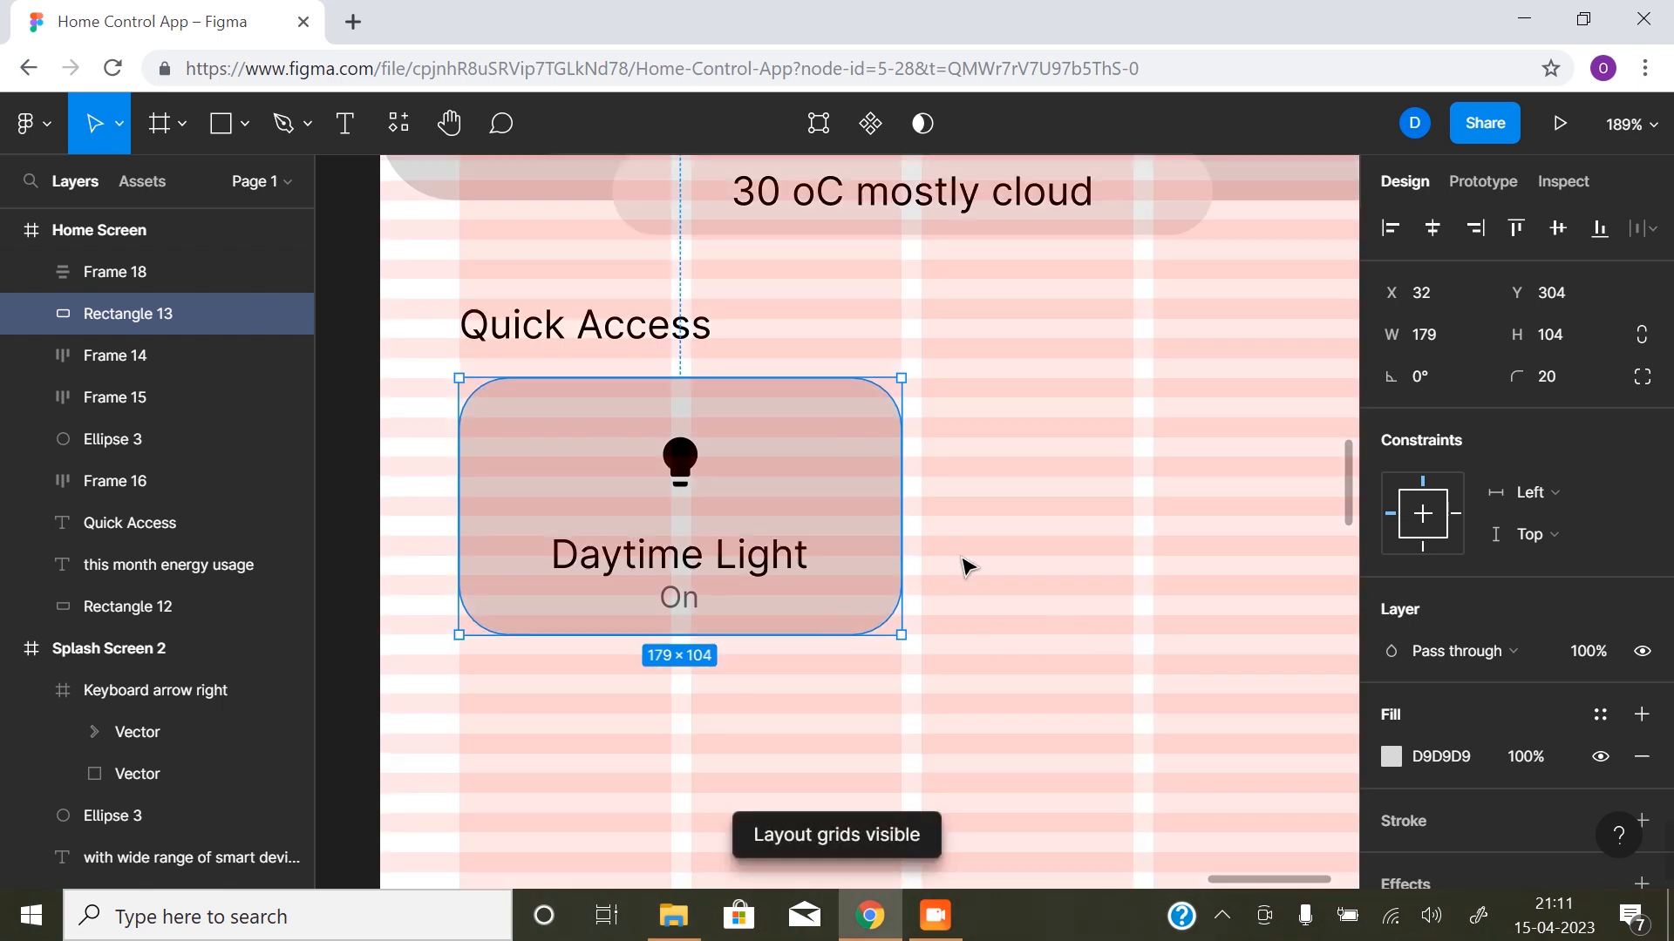
left_click(954, 582, "alt")
left_click_drag(787, 582, 641, 604)
left_click(691, 556)
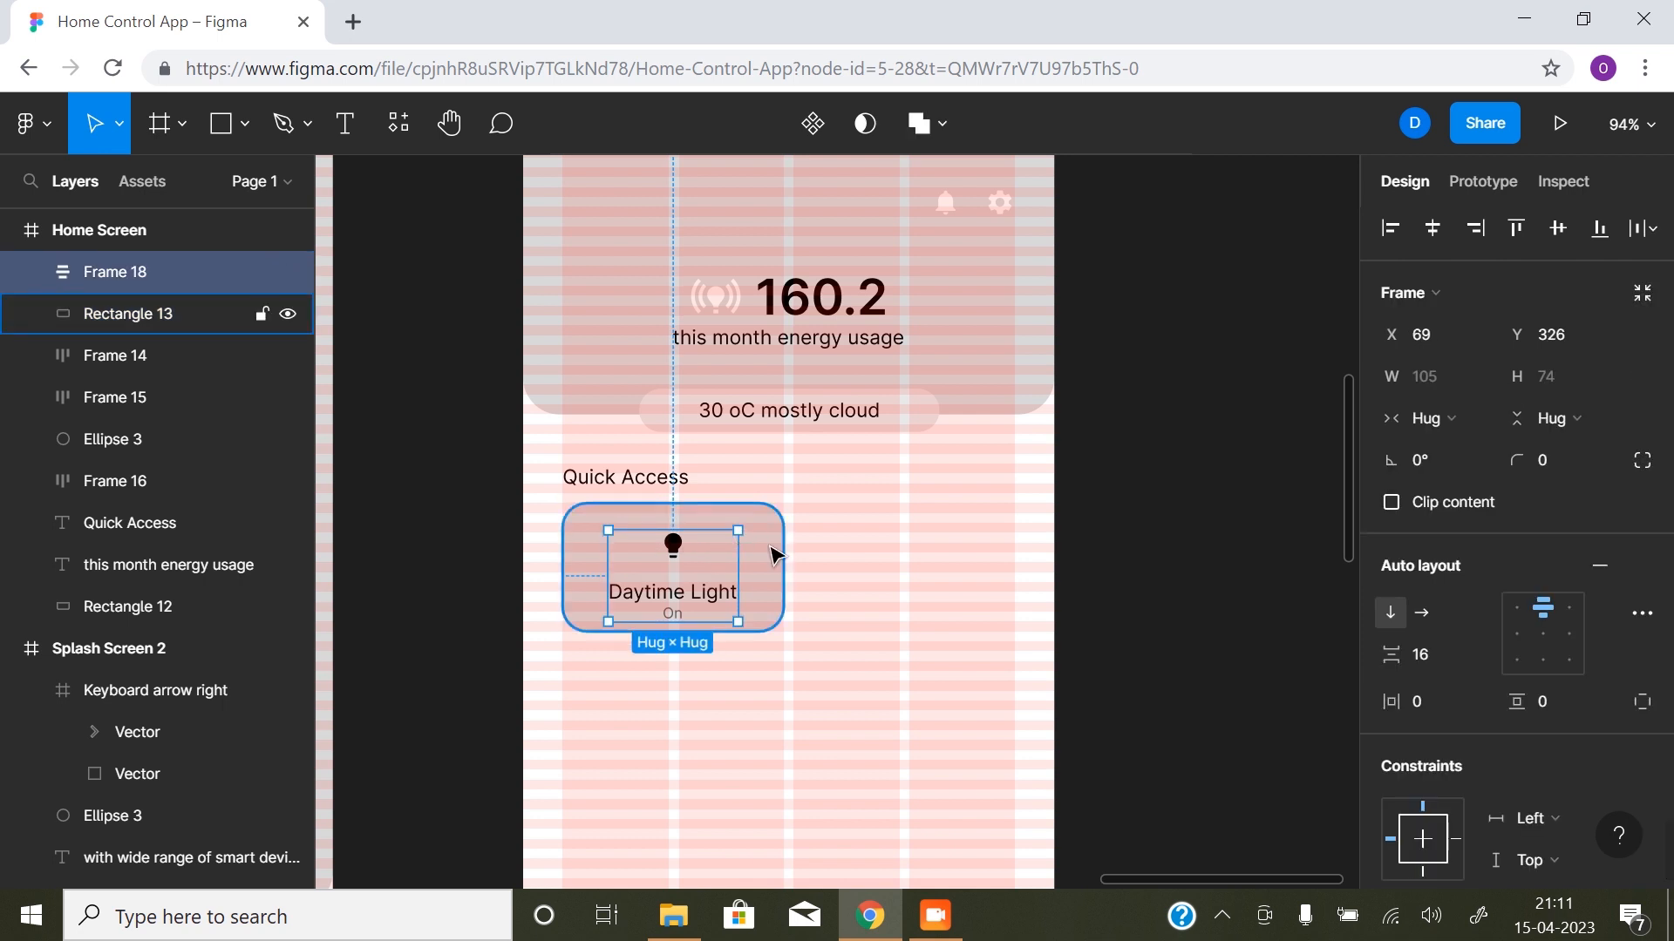
left_click(748, 558, "shift")
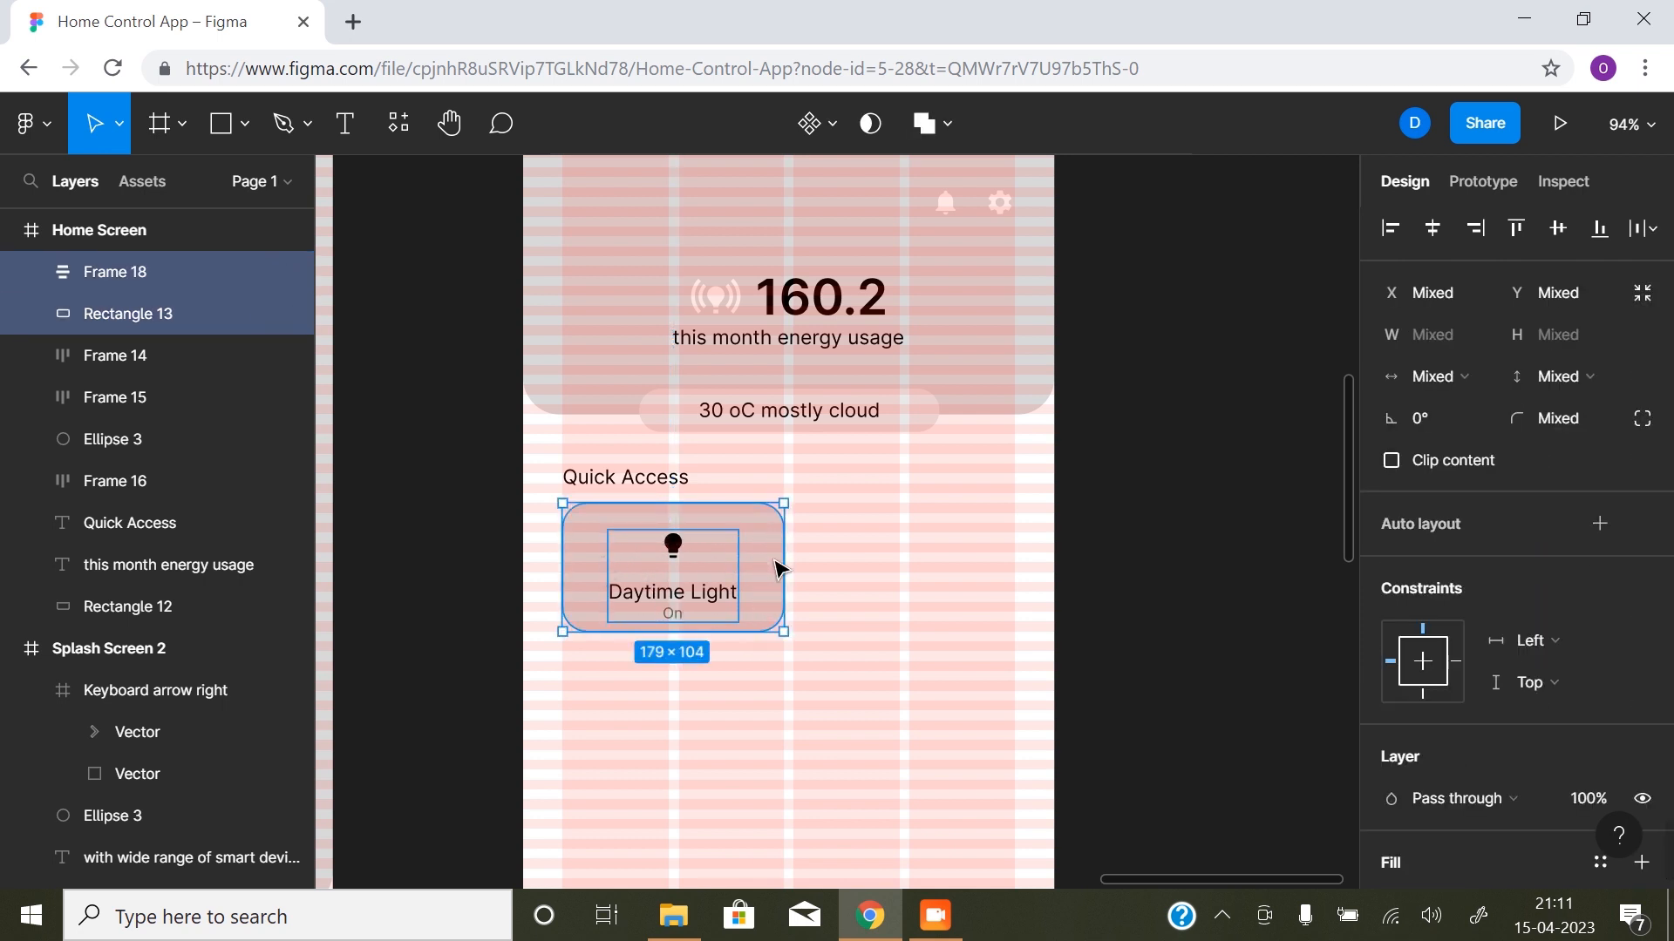
left_click_drag(770, 551, 1005, 551)
- Duplicate the row of two Quick Access cards twice downwards with 8 px gaps, making a grid of three rows
left_click(736, 582, "shift")
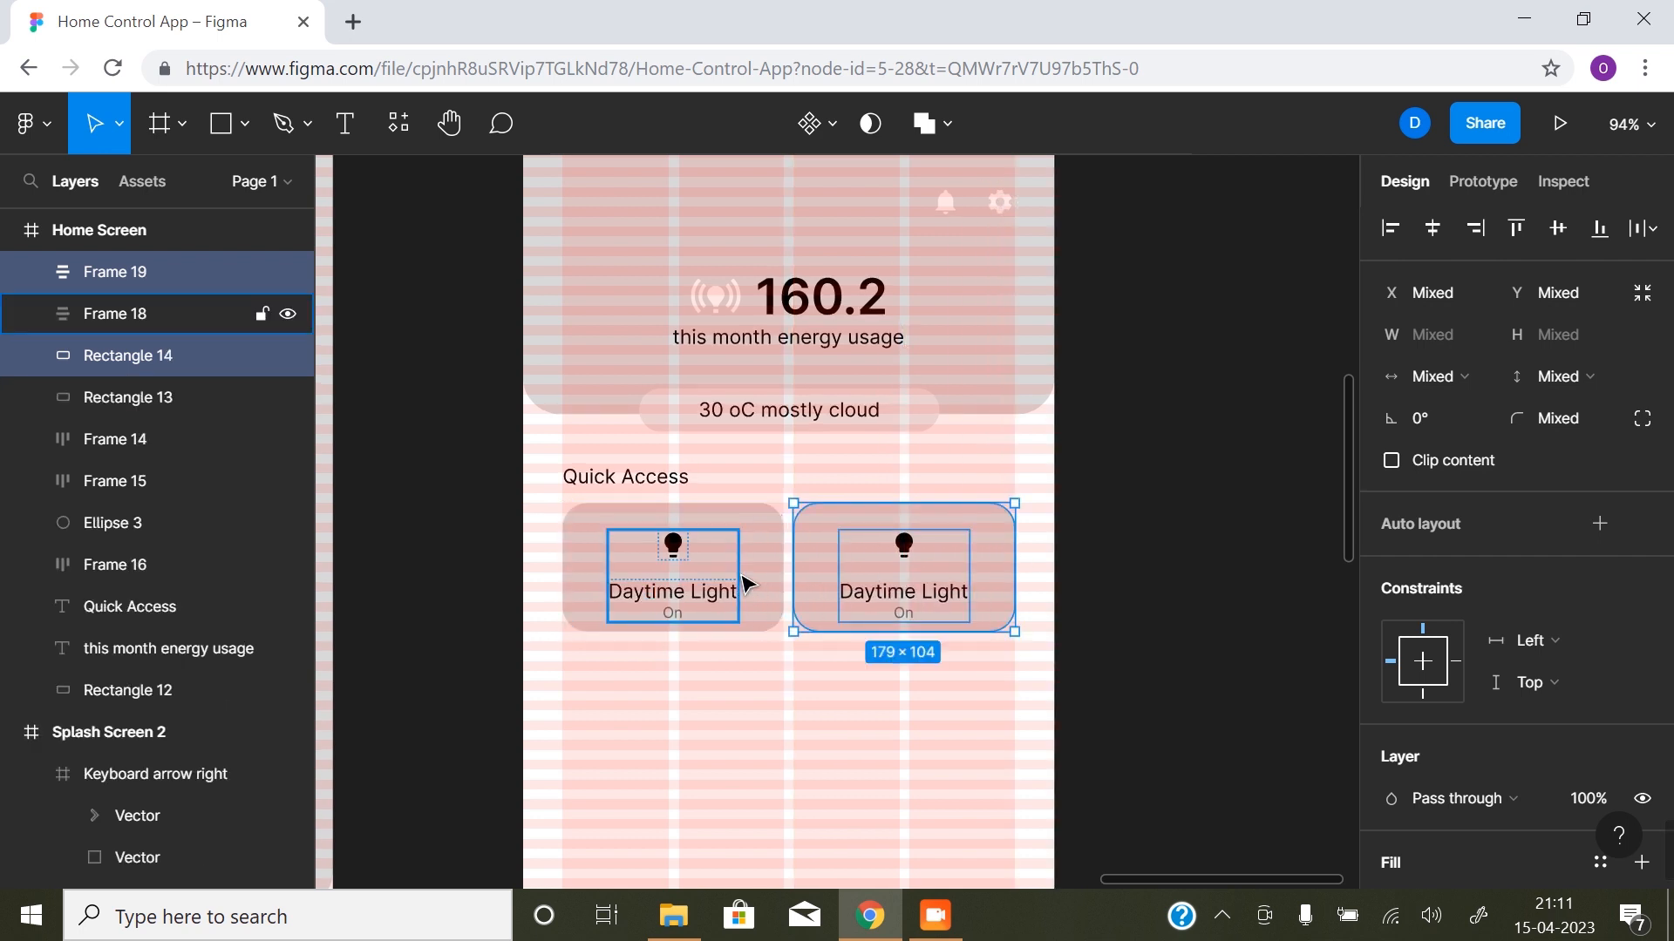
left_click(772, 556, "shift")
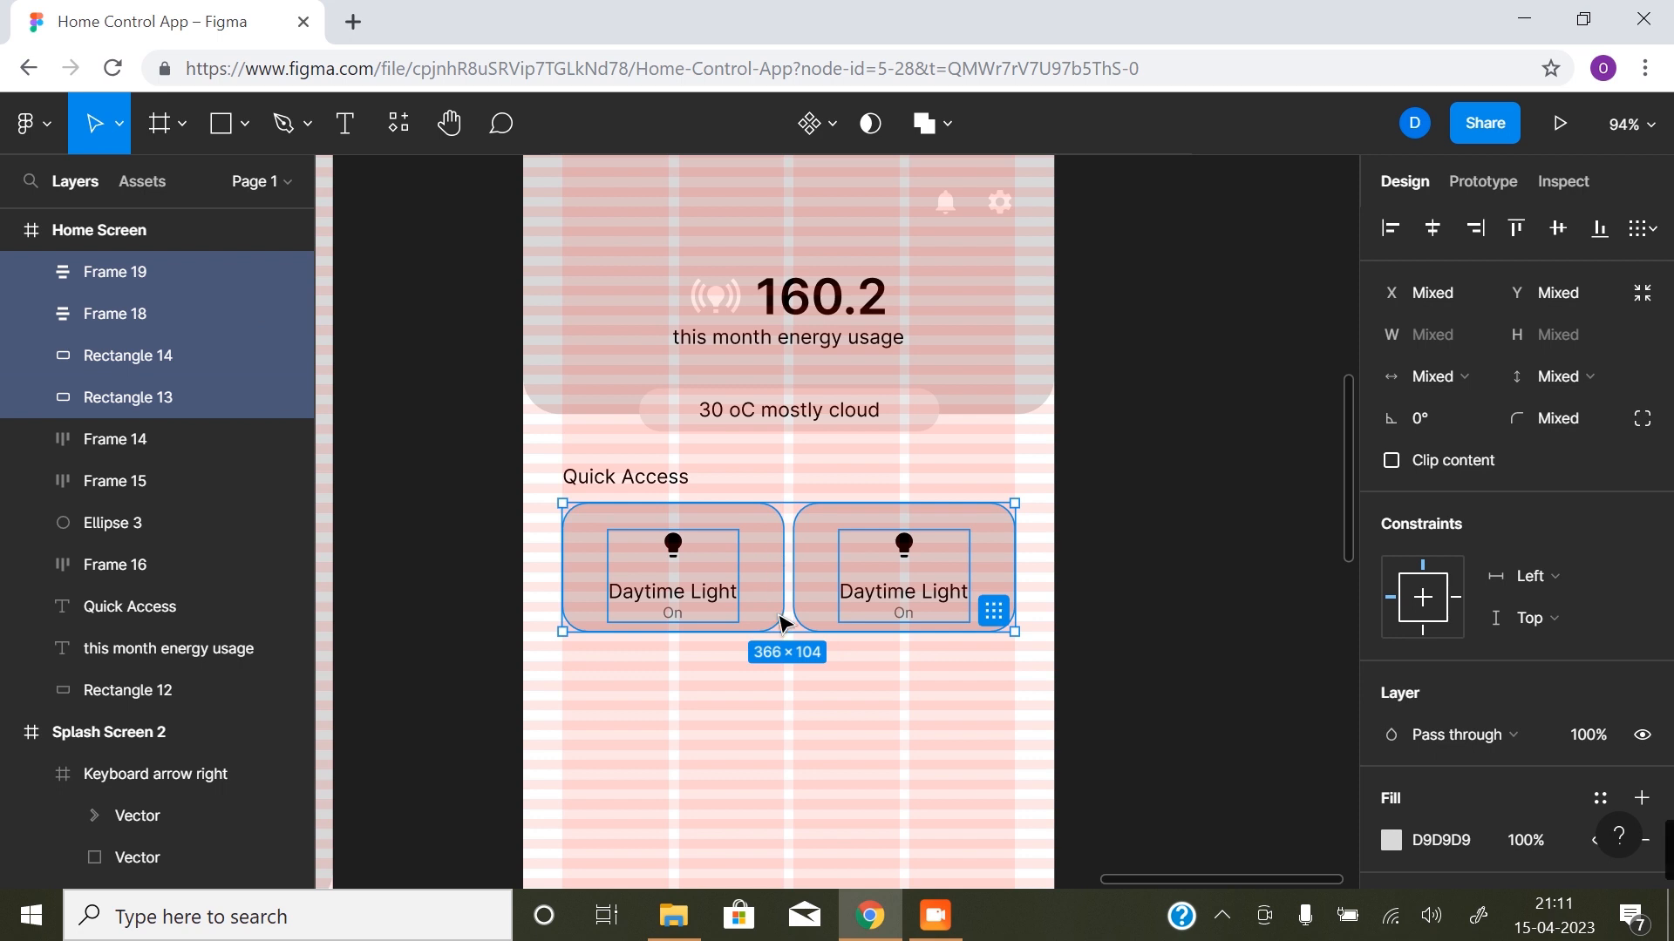
scroll(773, 453, "down", 4)
left_click_drag(771, 366, 770, 508)
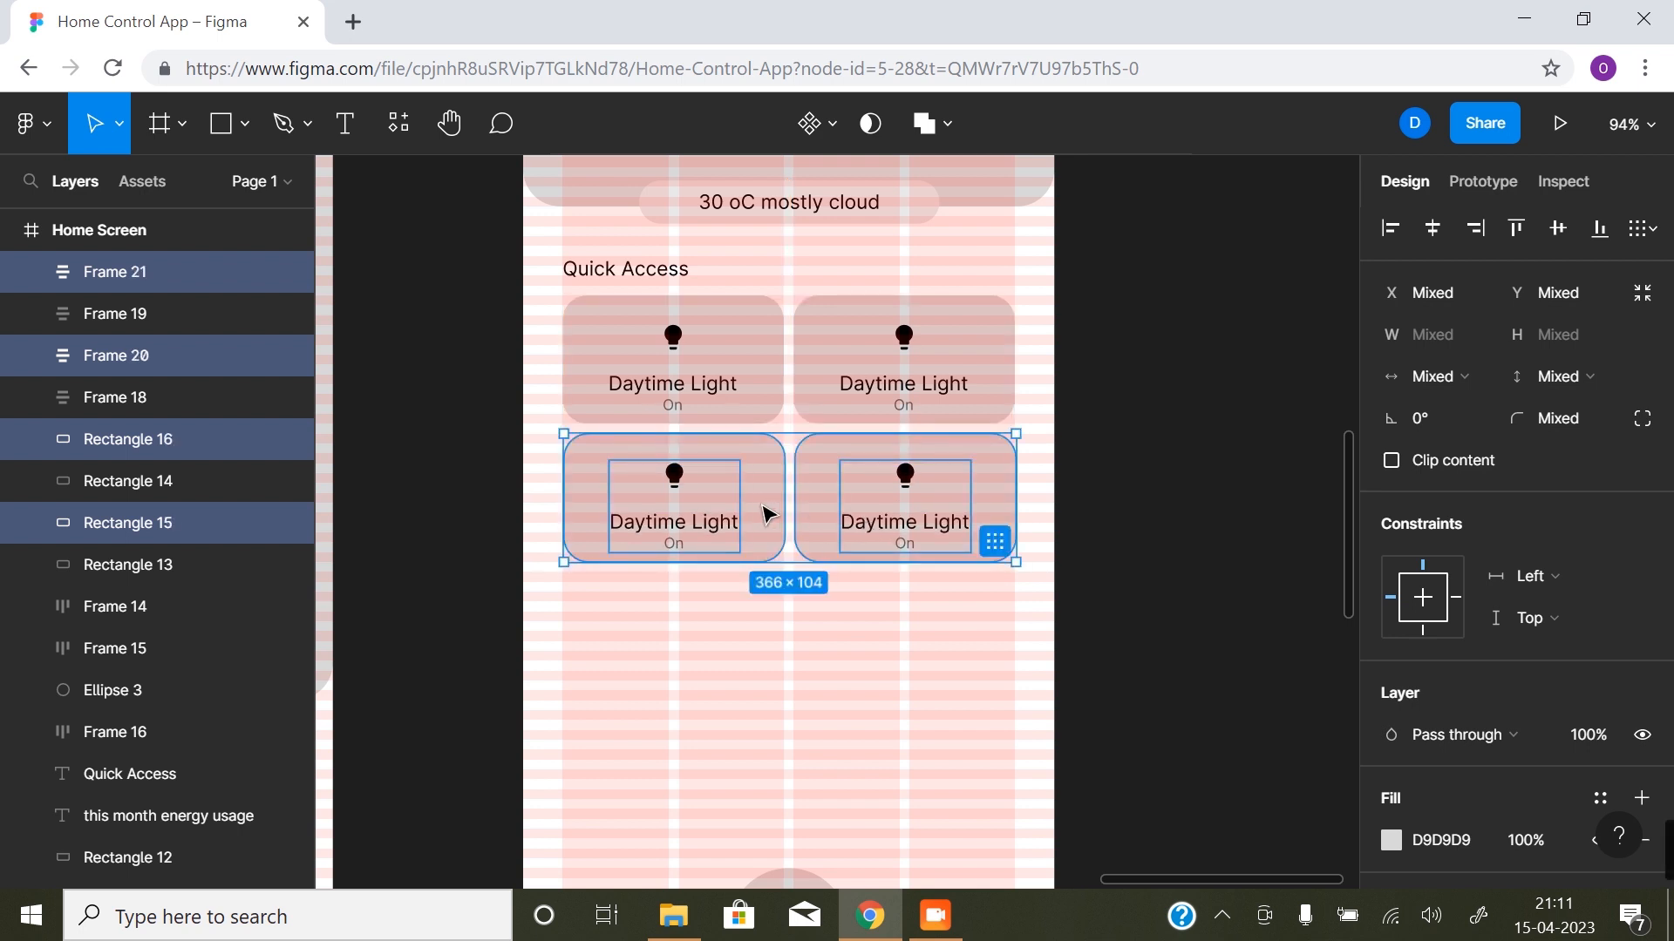
left_click_drag(772, 514, 773, 653)
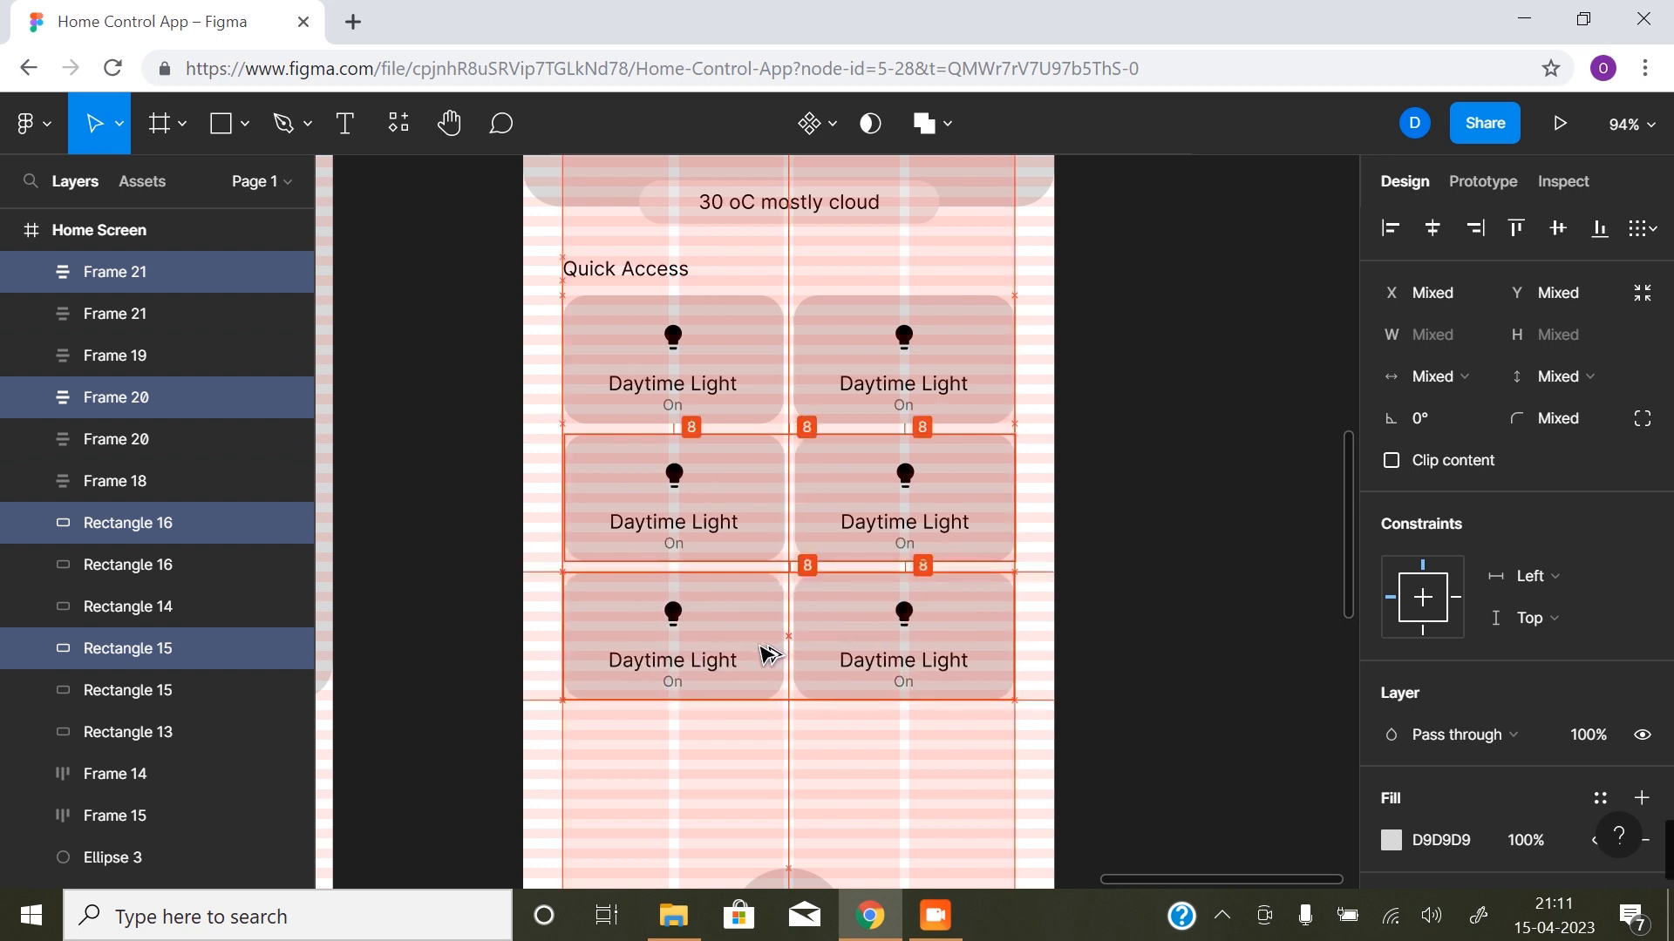
left_click(1296, 565)
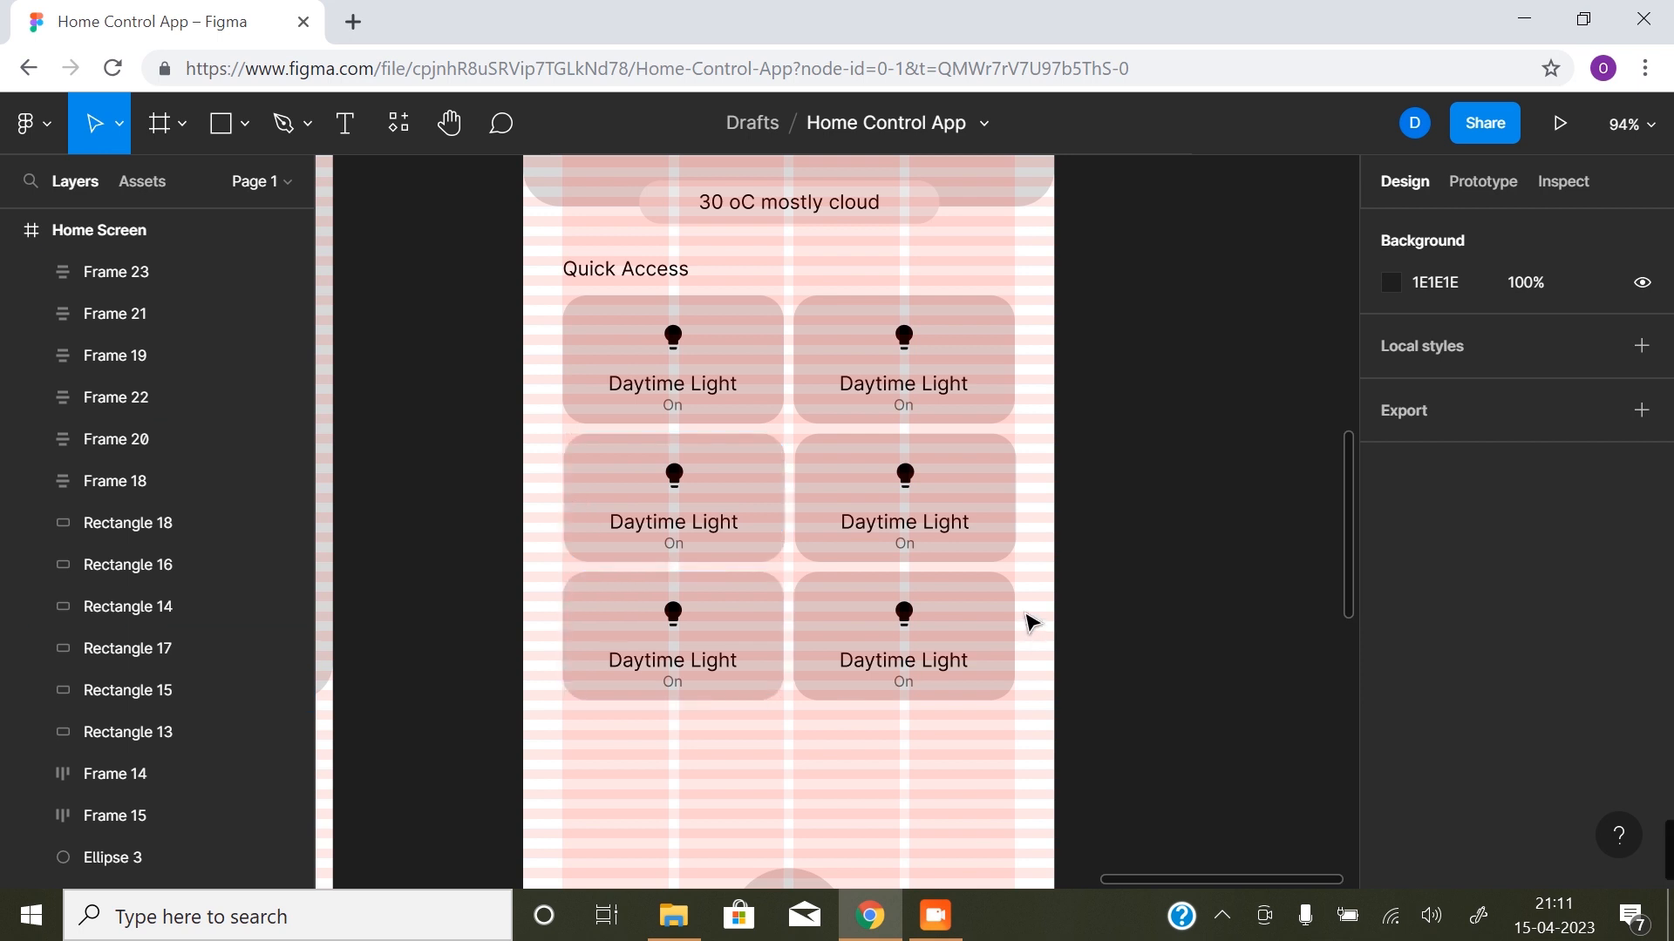
key("z")
left_click(805, 503)
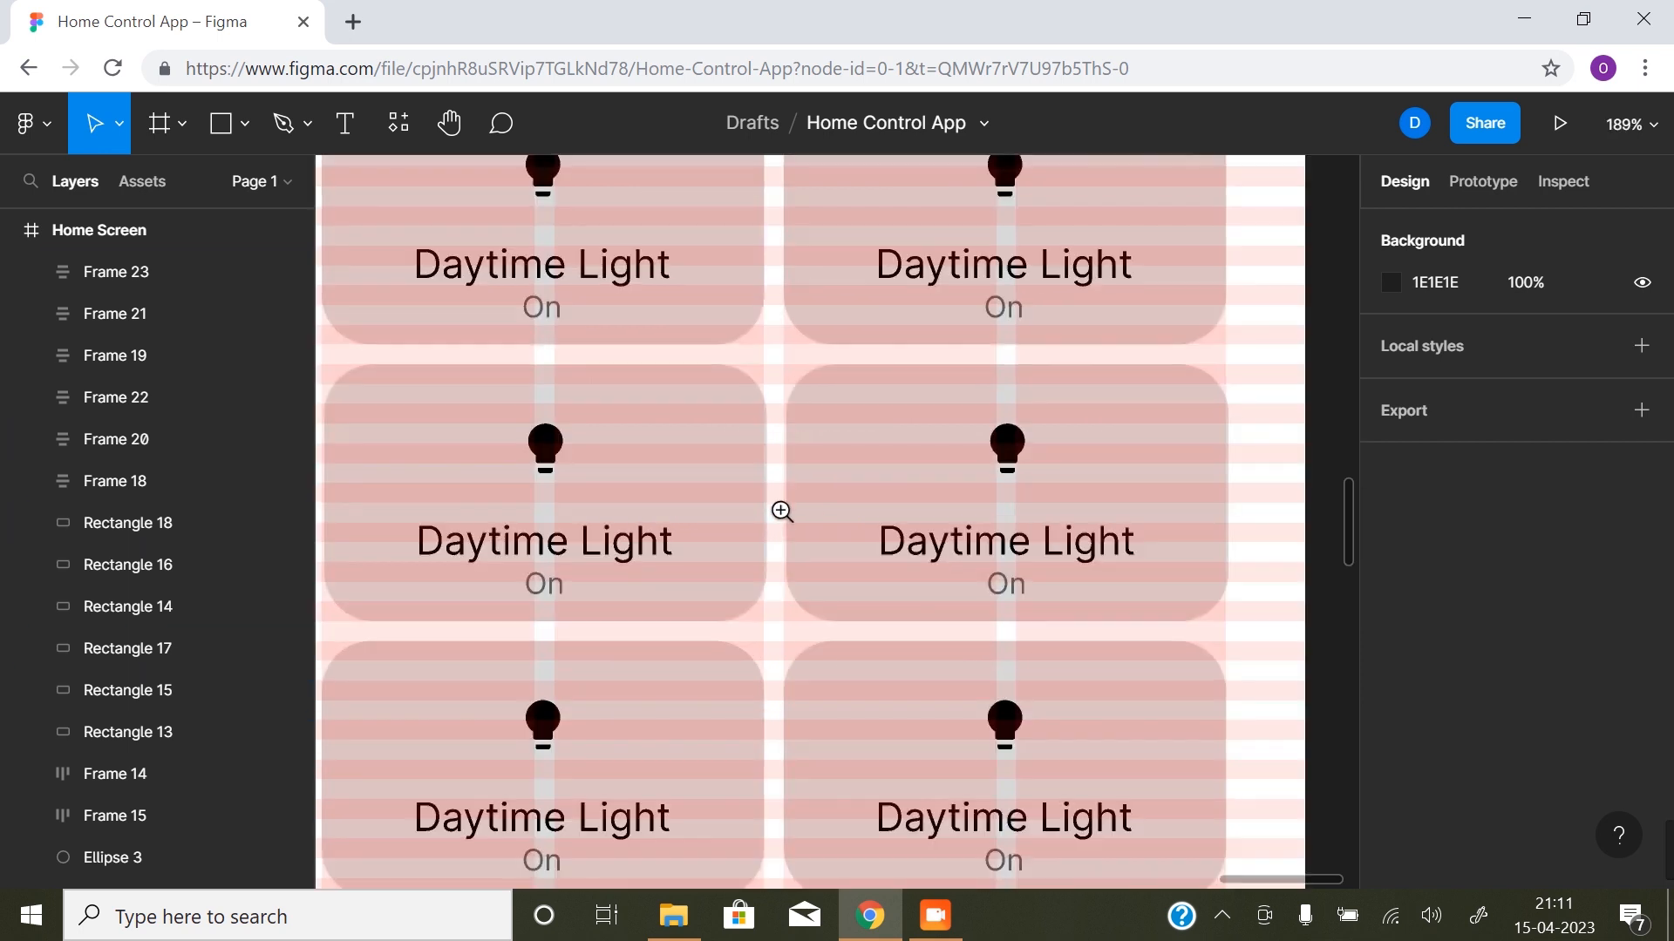
- Nudge the middle row's two cards and their content 1 px left, in line with the rows above and below
left_click(778, 511)
left_click(723, 464)
left_click(949, 495, "shift")
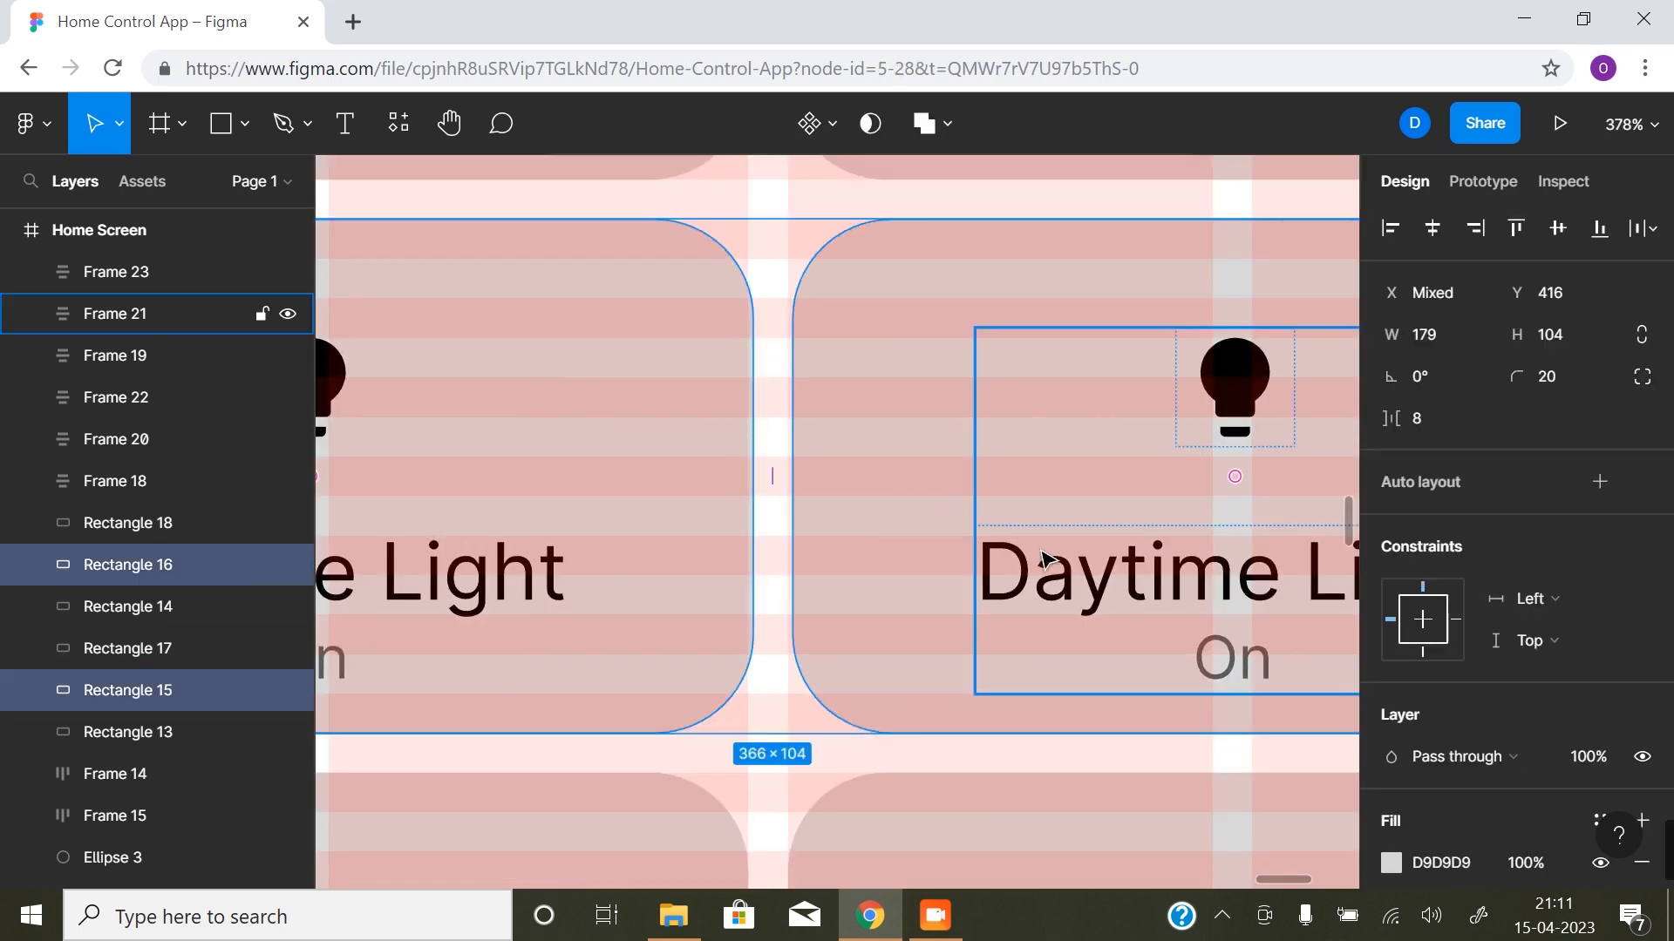
left_click(1079, 551, "shift")
left_click(554, 586, "shift")
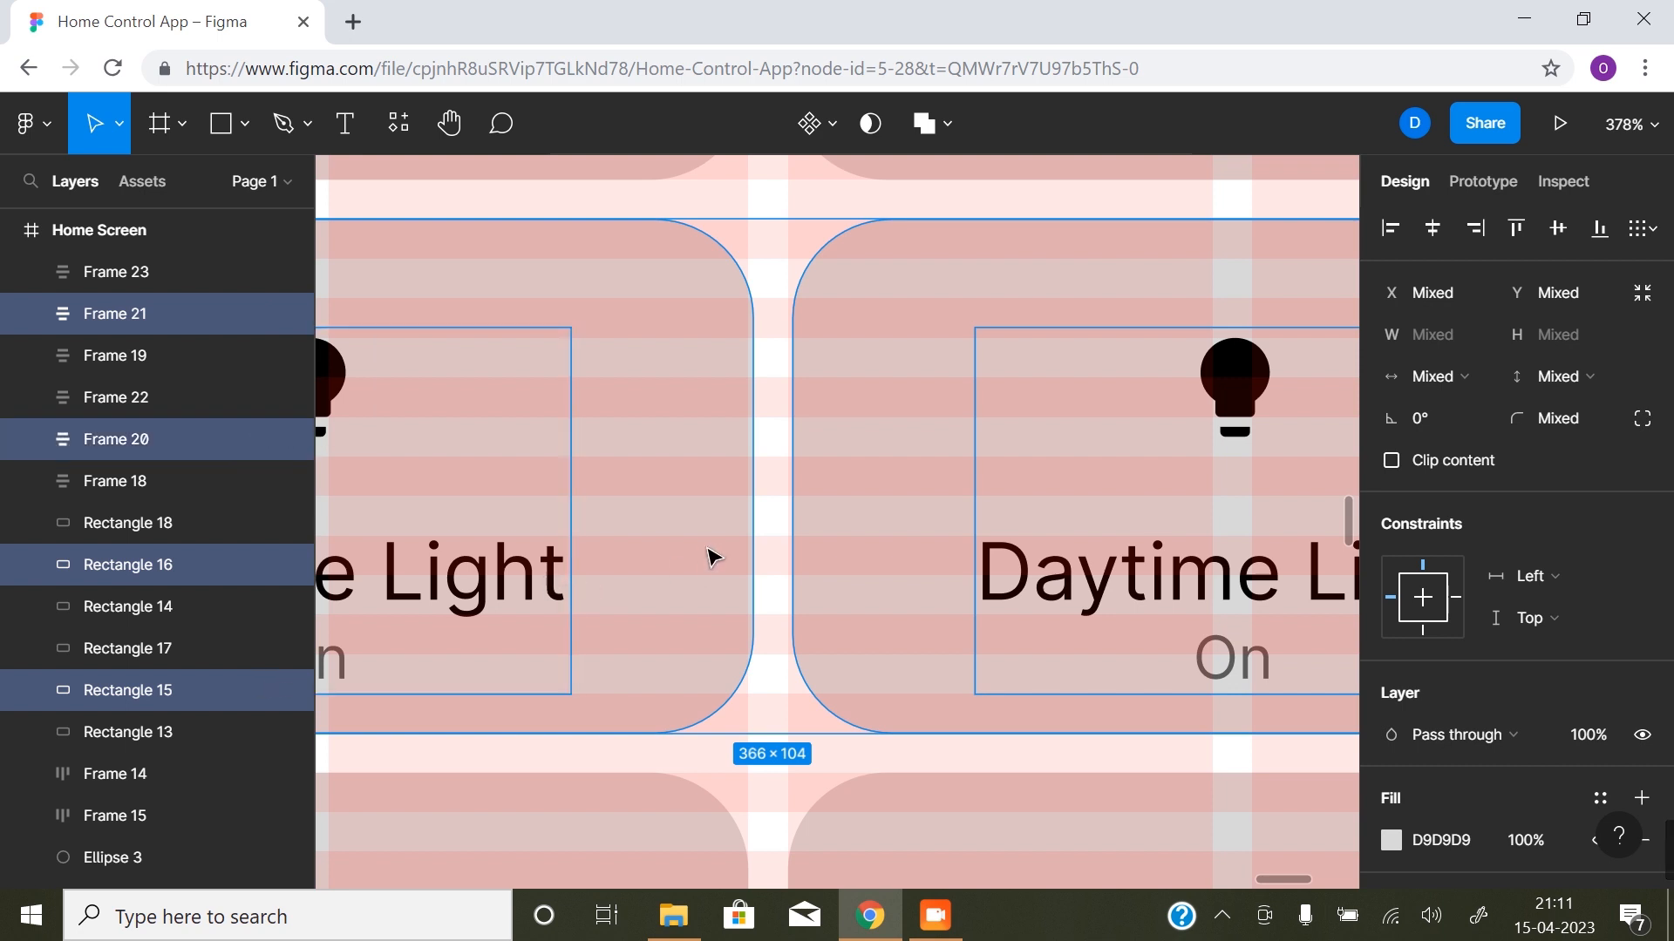
key("Left")
key("z")
left_click(878, 591, "alt")
left_click(878, 591, "alt")
key("space")
left_click_drag(877, 645, 801, 703)
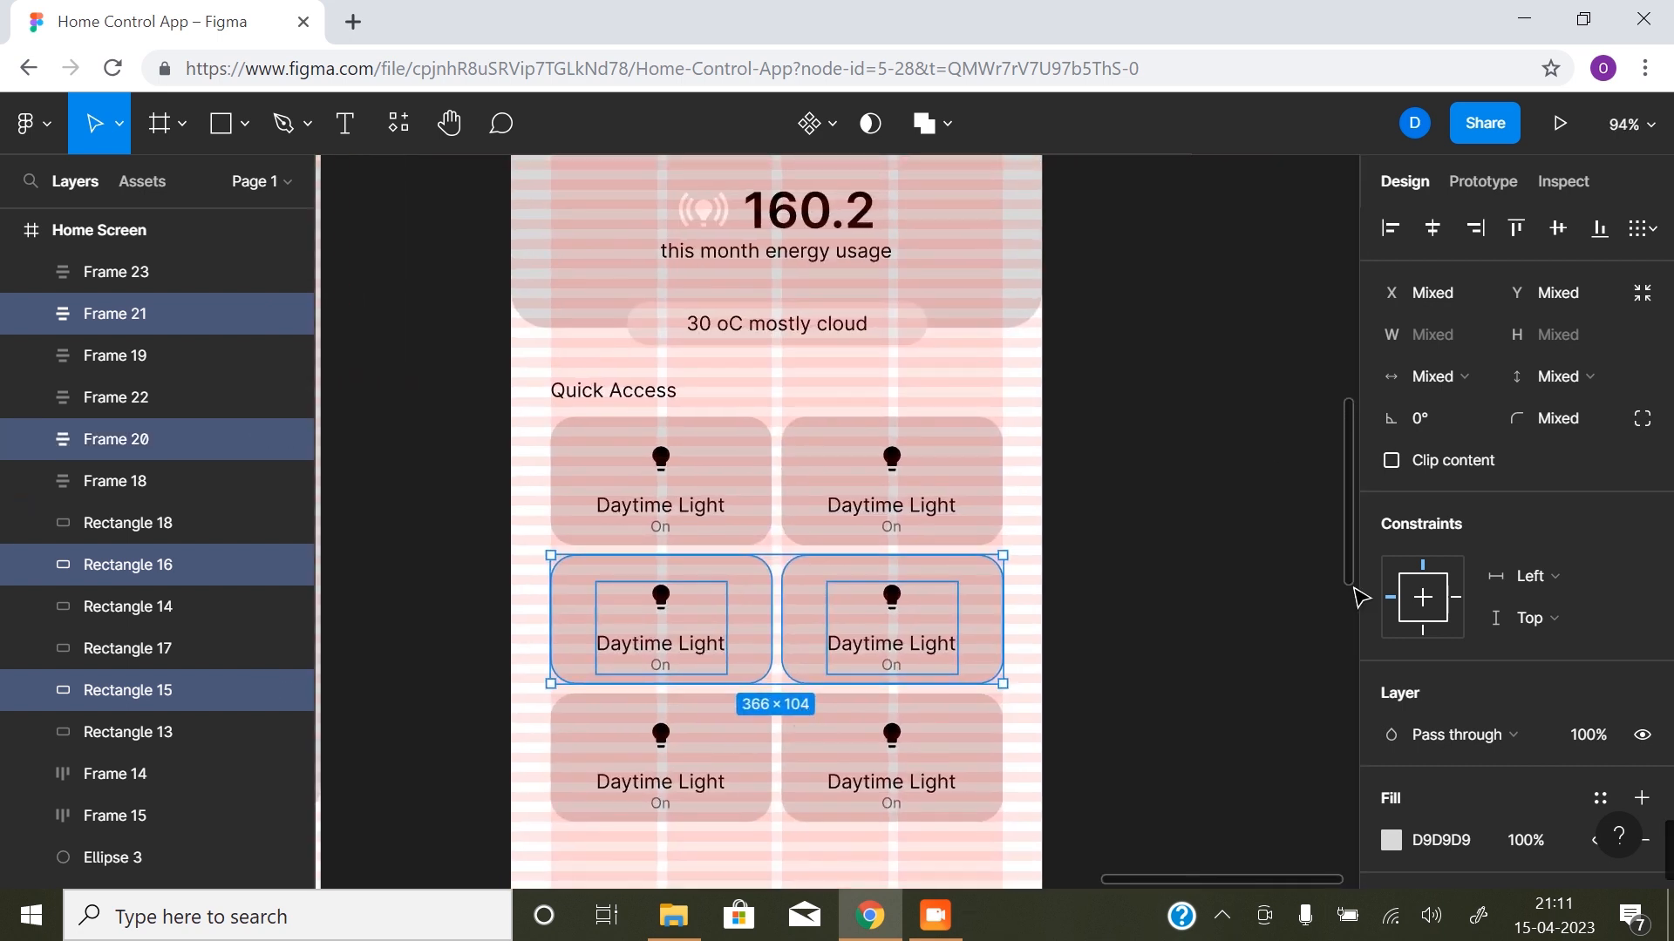
left_click(1211, 602)
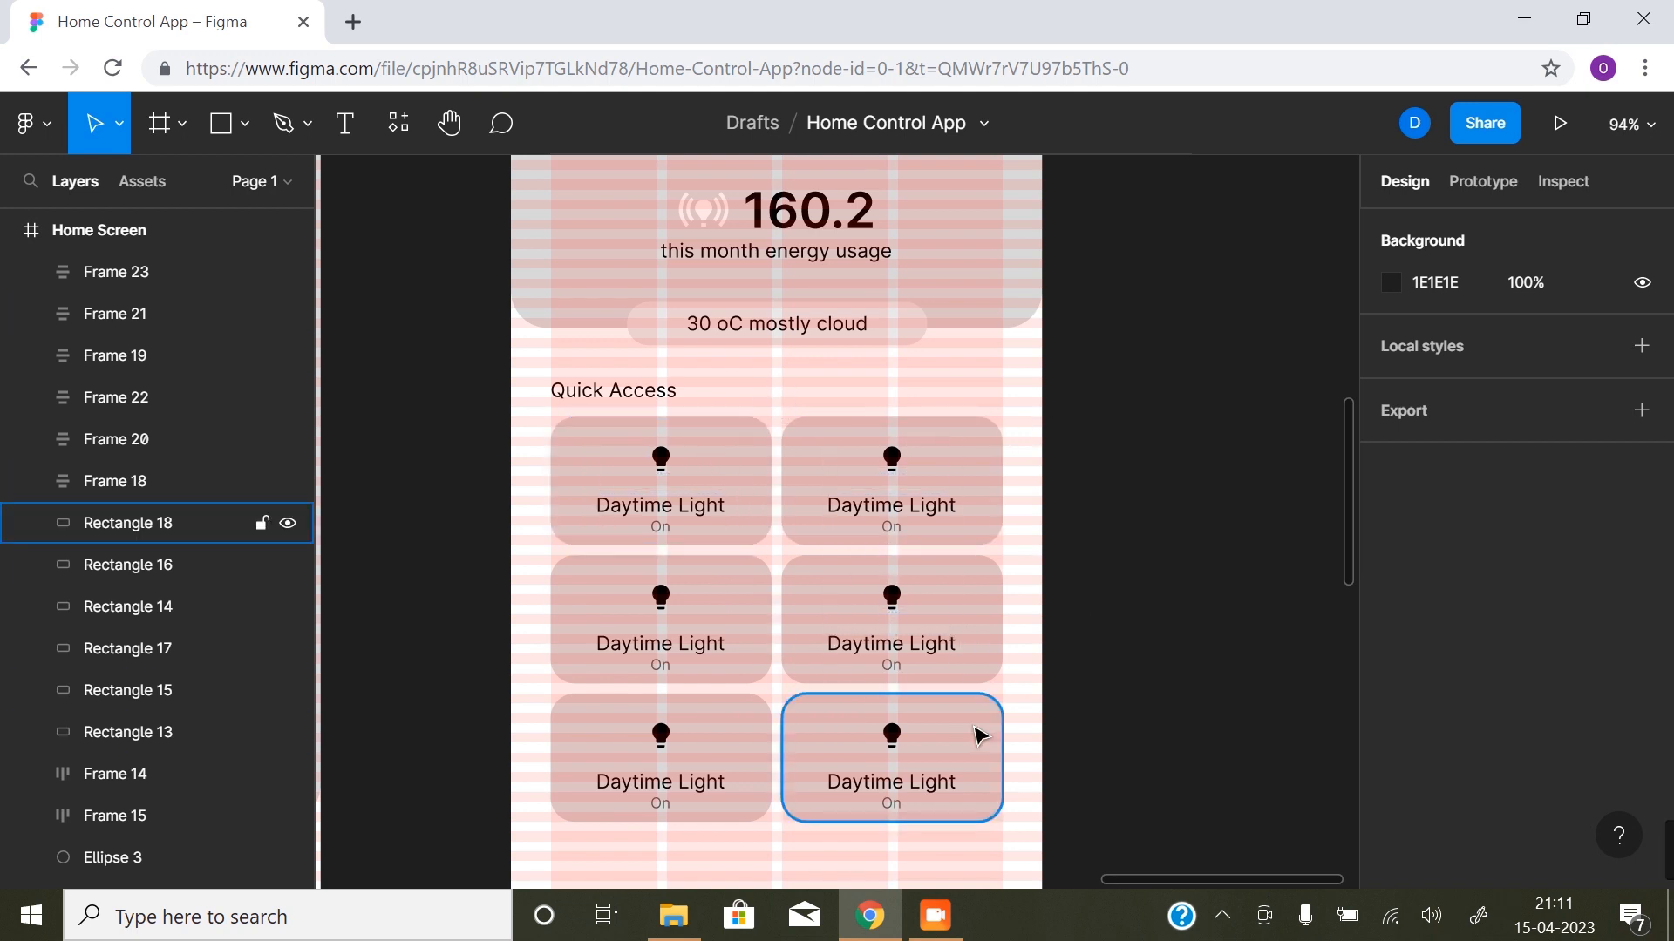
- Hide the layout grids over the Home Screen's Quick Access cards
scroll(980, 737, "down", 2)
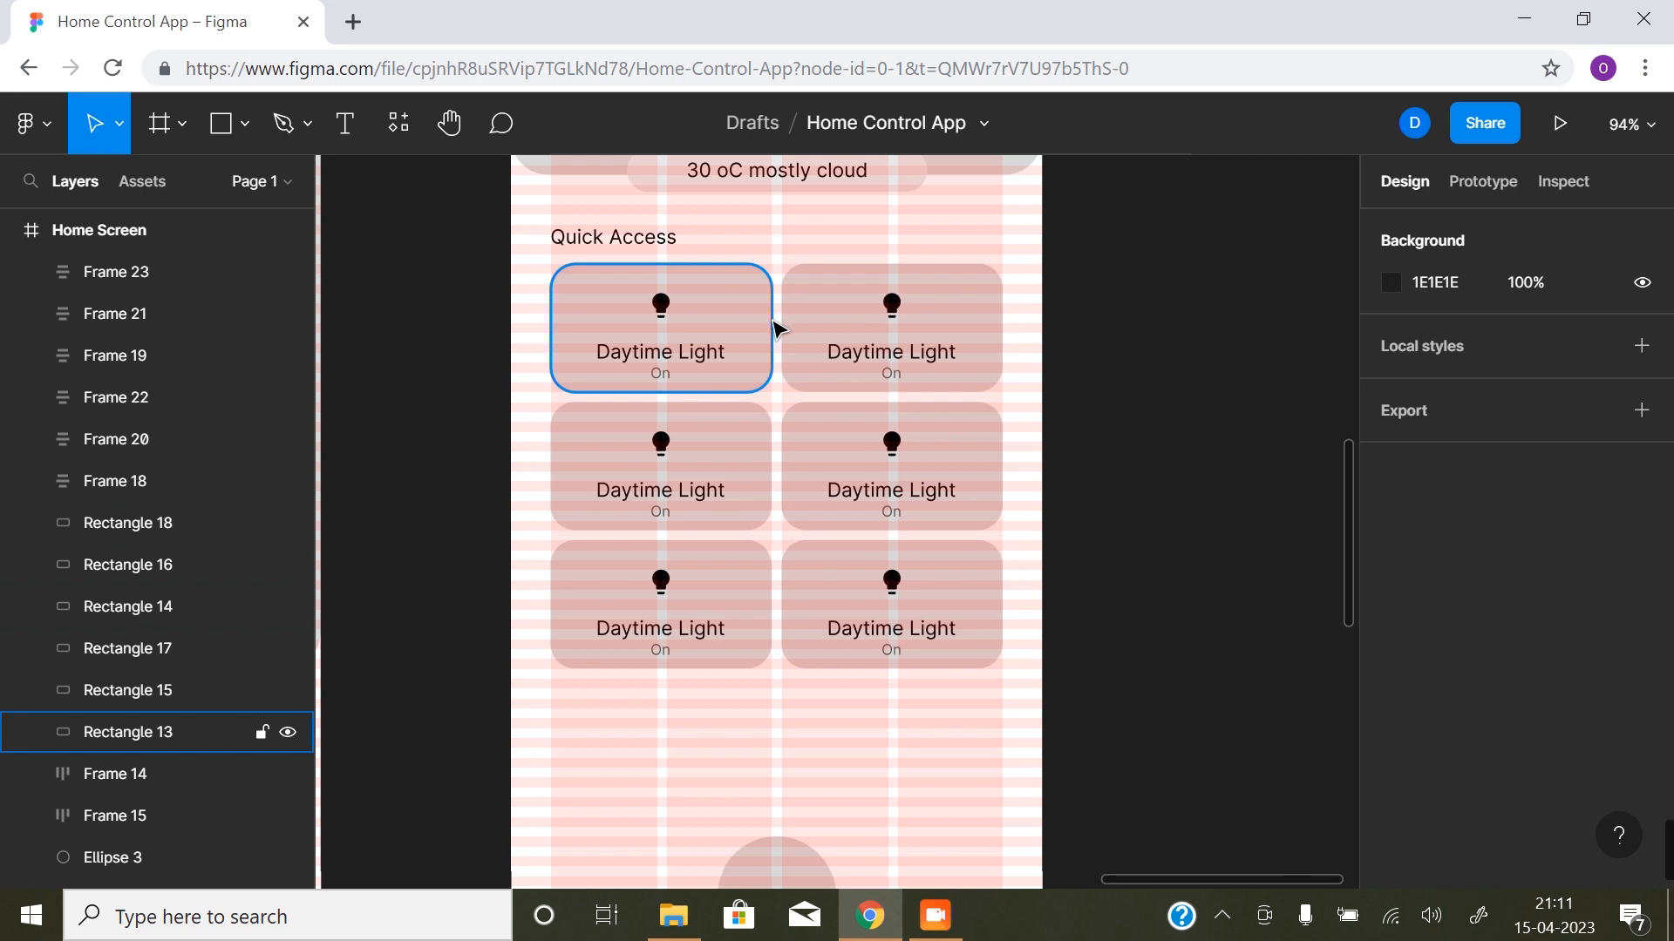
scroll(774, 328, "up", 6)
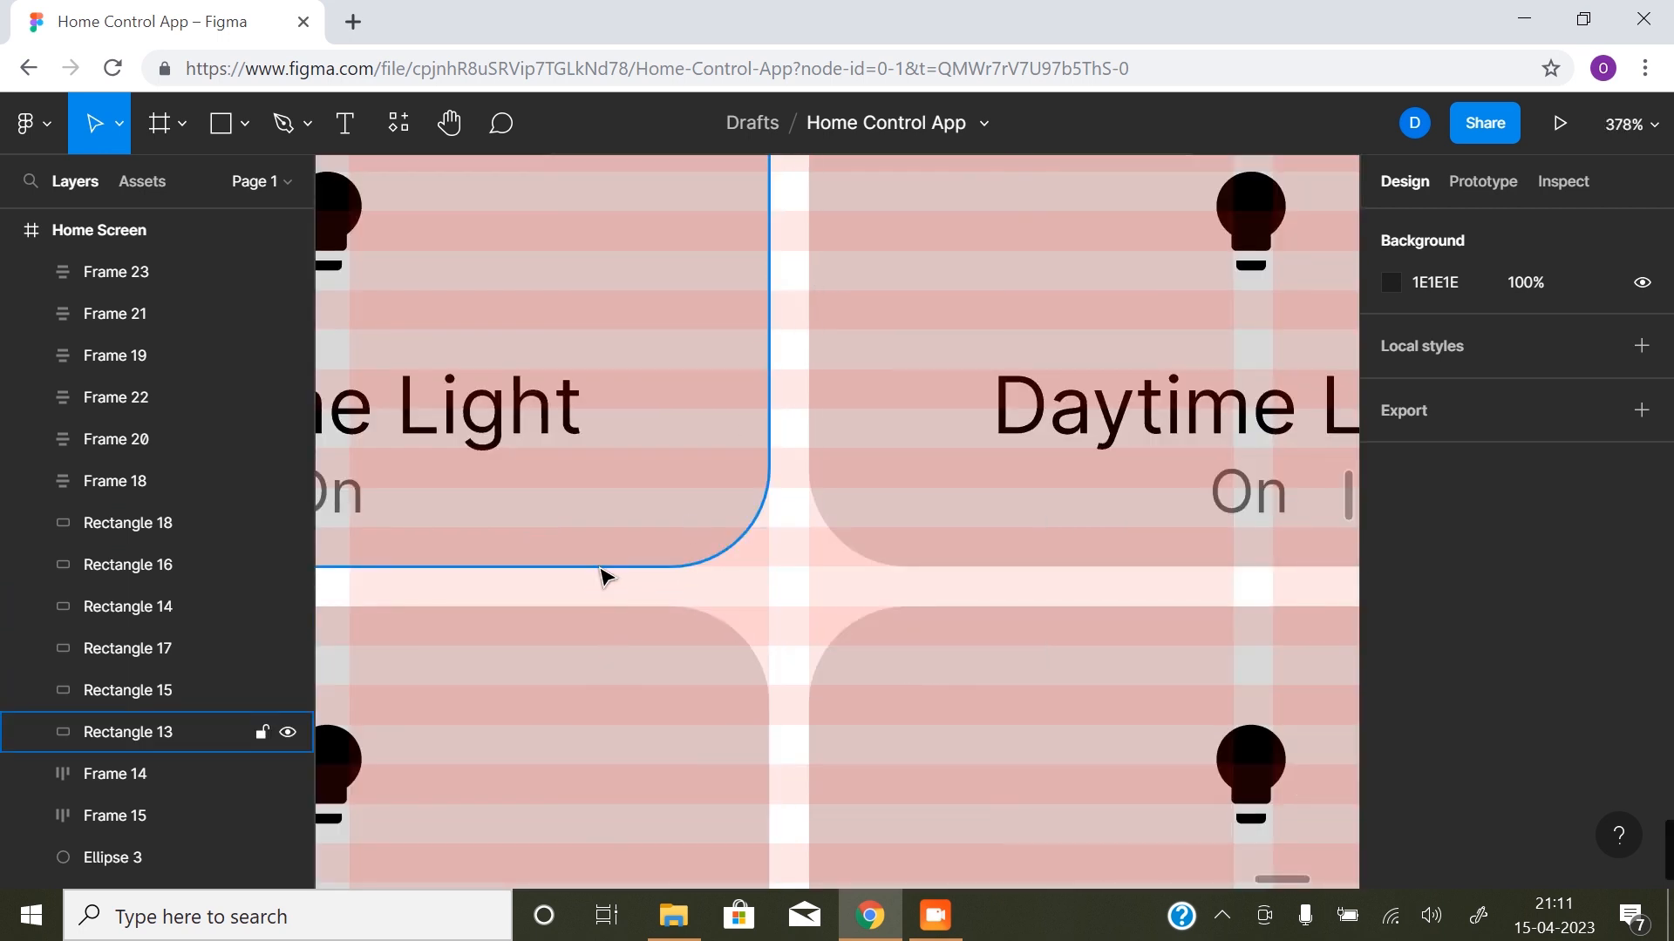
left_click(818, 602, "alt")
left_click(818, 605, "alt")
scroll(817, 601, "down", 3)
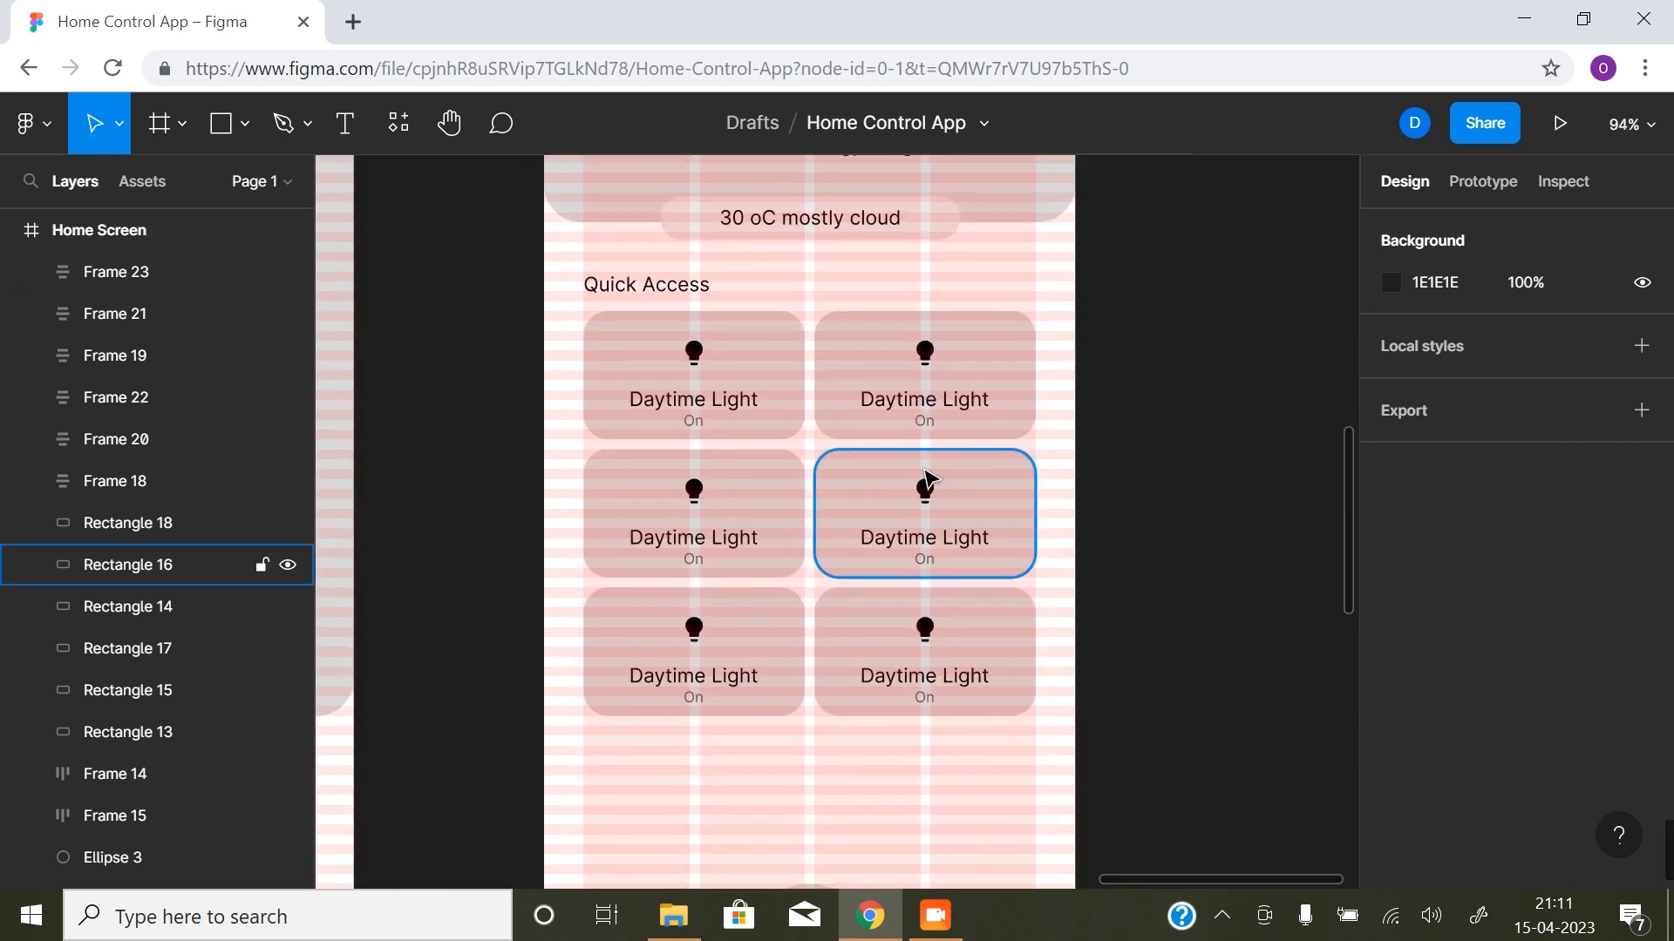
key("ctrl+shift+4")
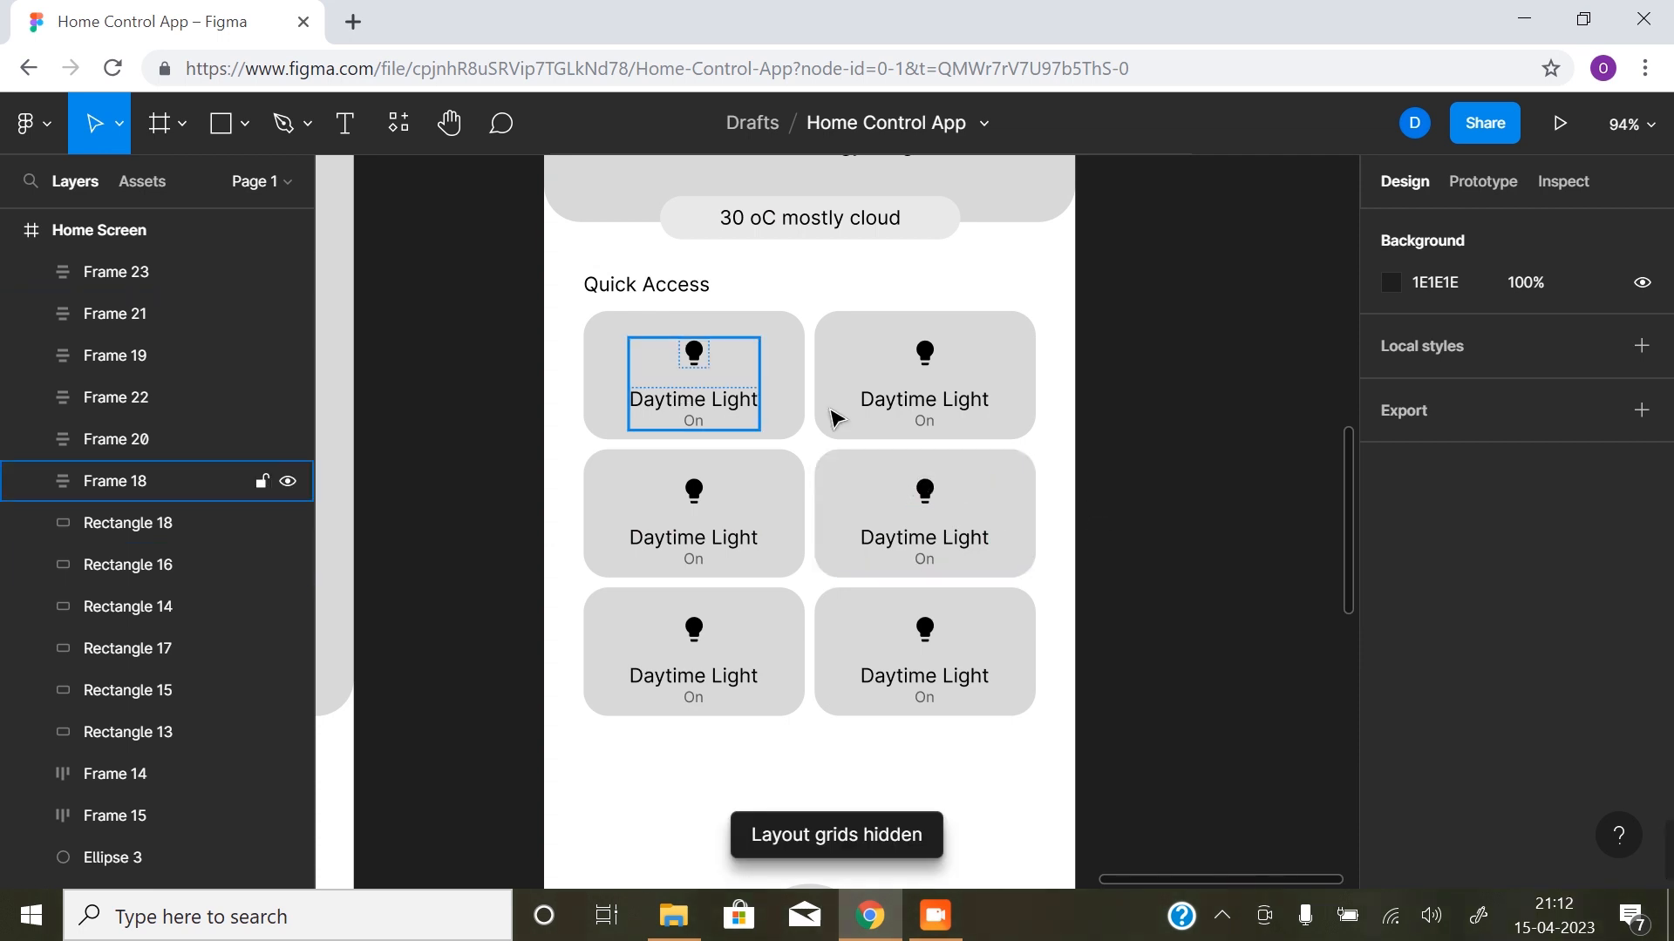
- Change the label of the second card in the first Quick Access row to "Night Light"
double_click(924, 403)
double_click(927, 405)
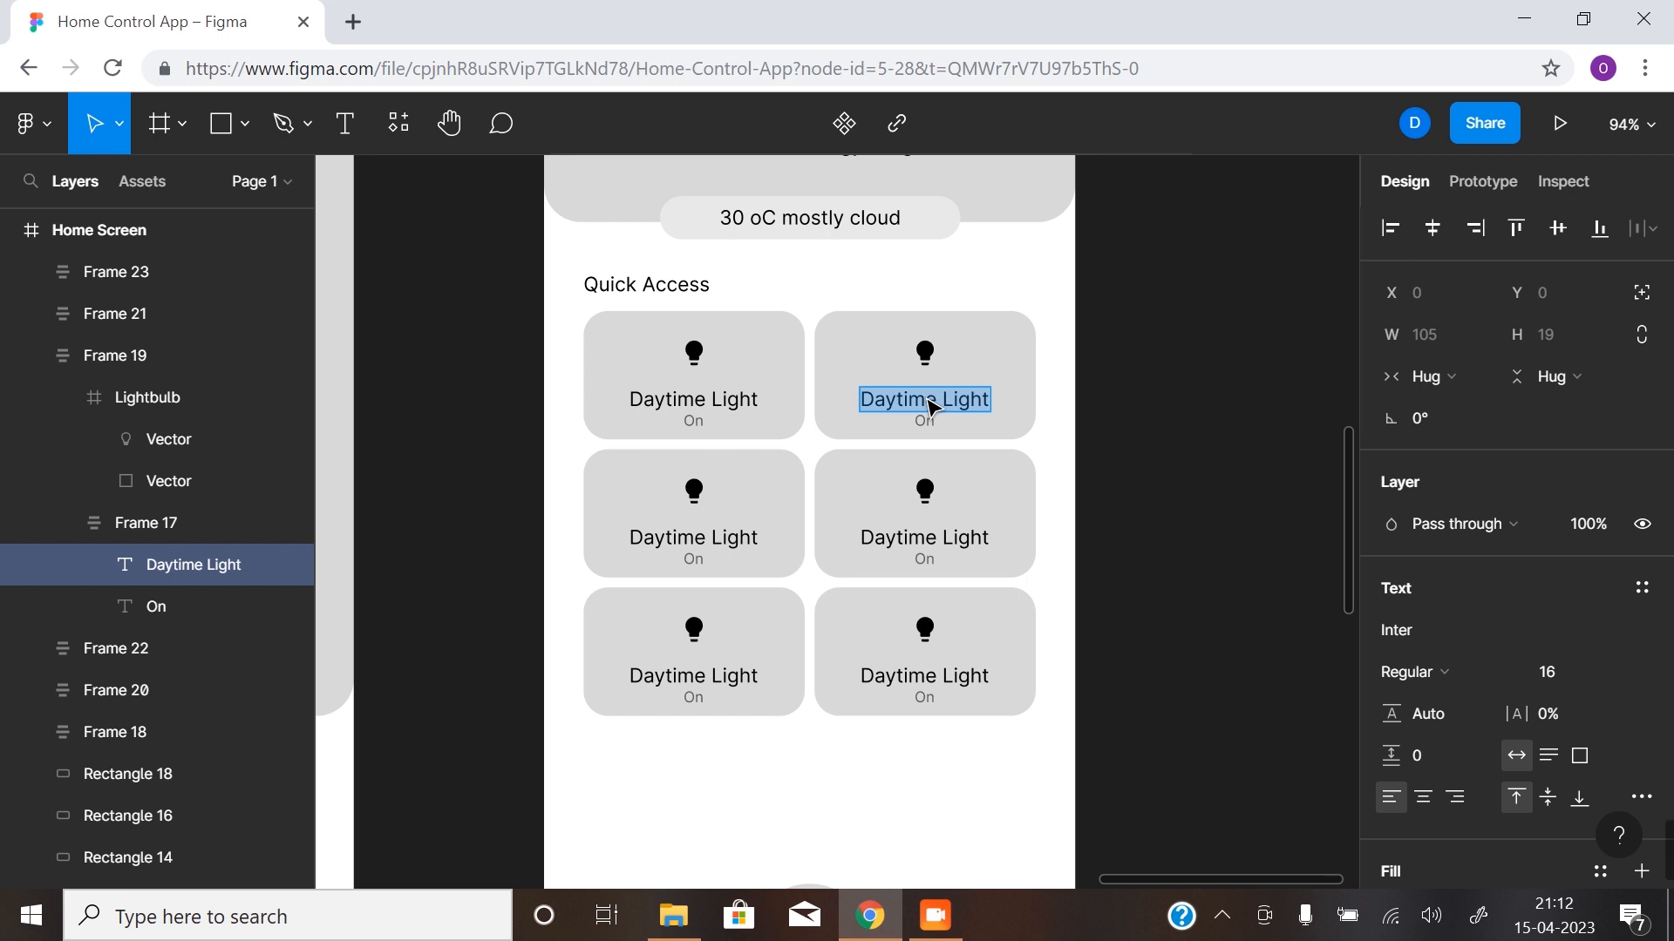
type("Nigh")
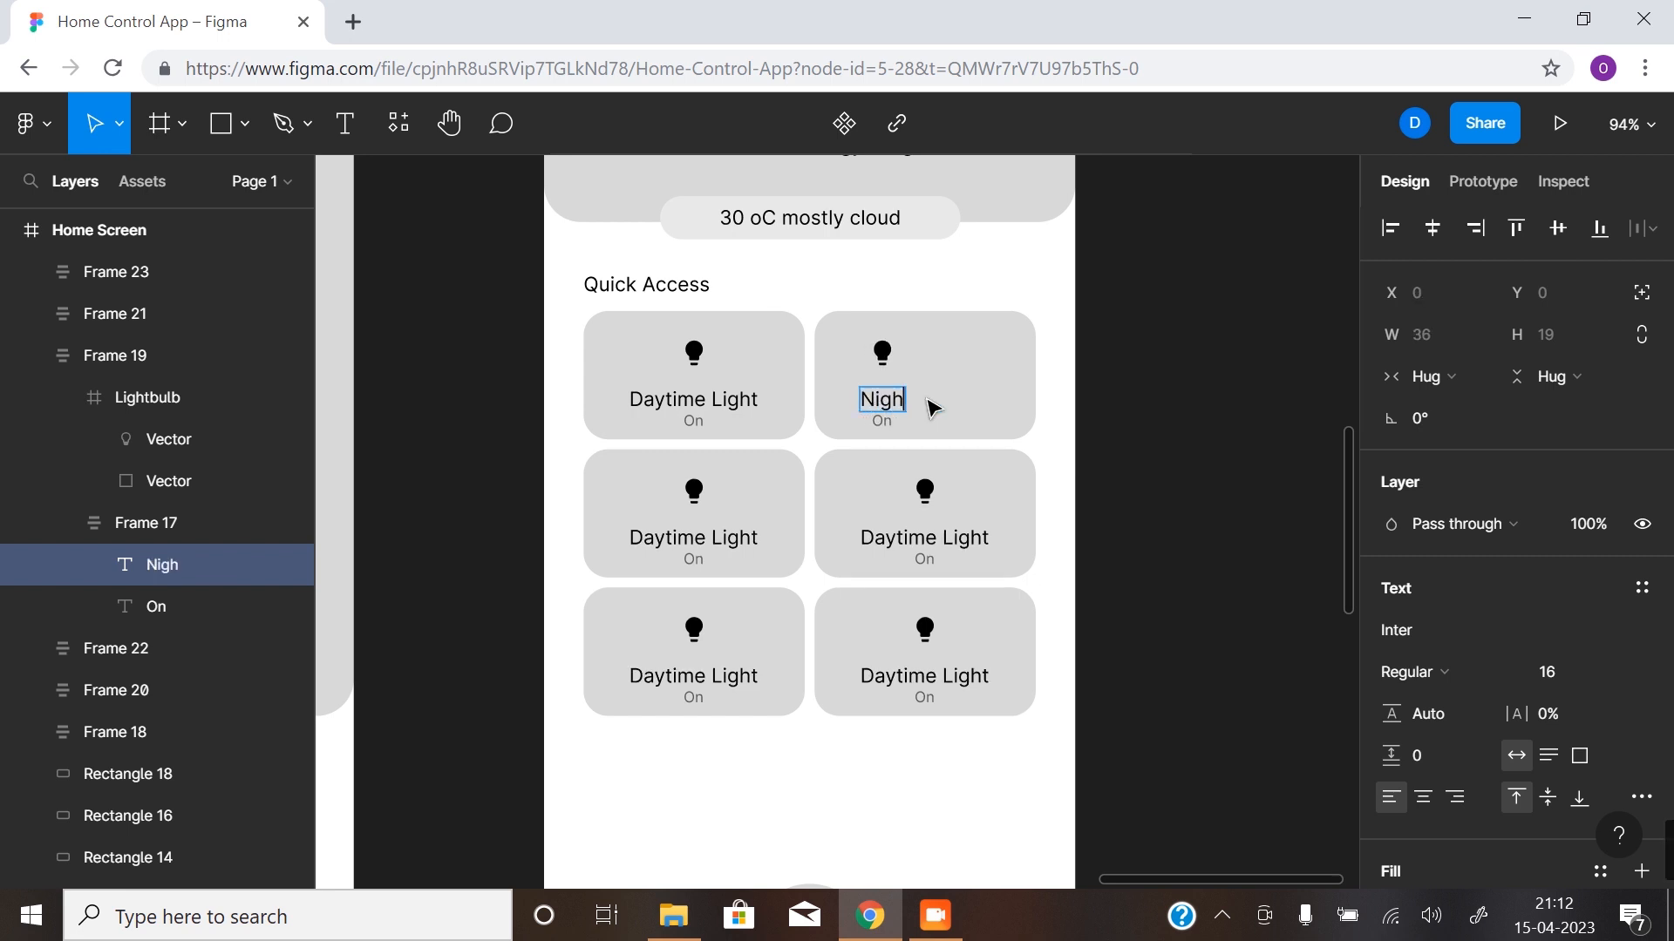
type("t Lih")
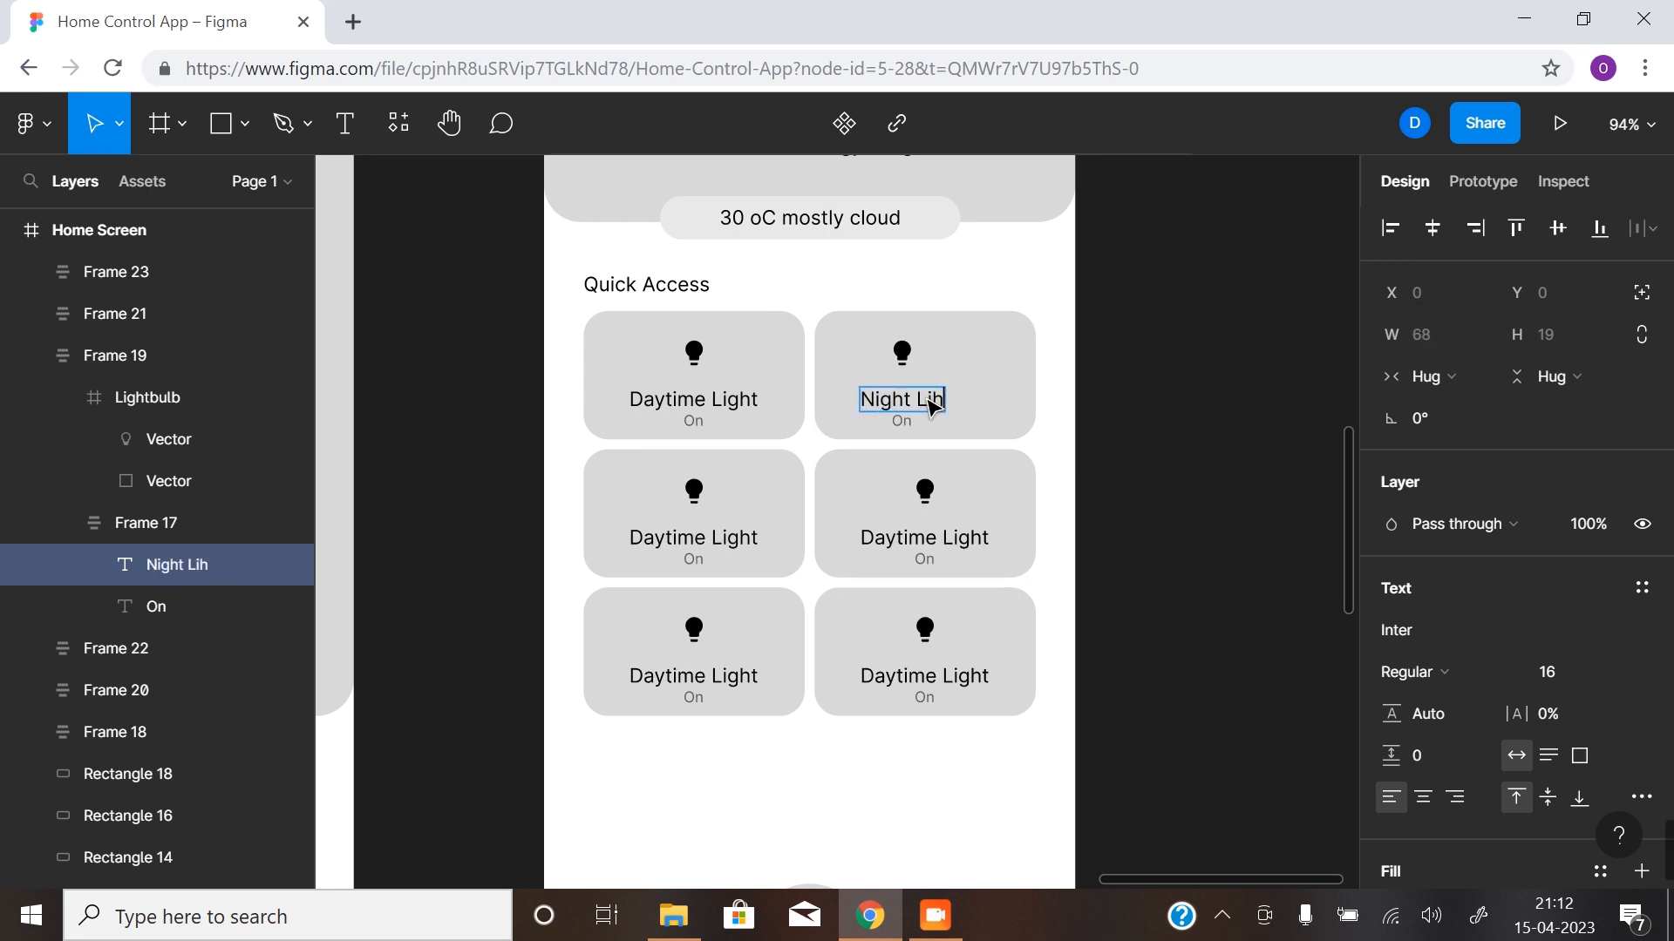
key("BackSpace")
type("ght")
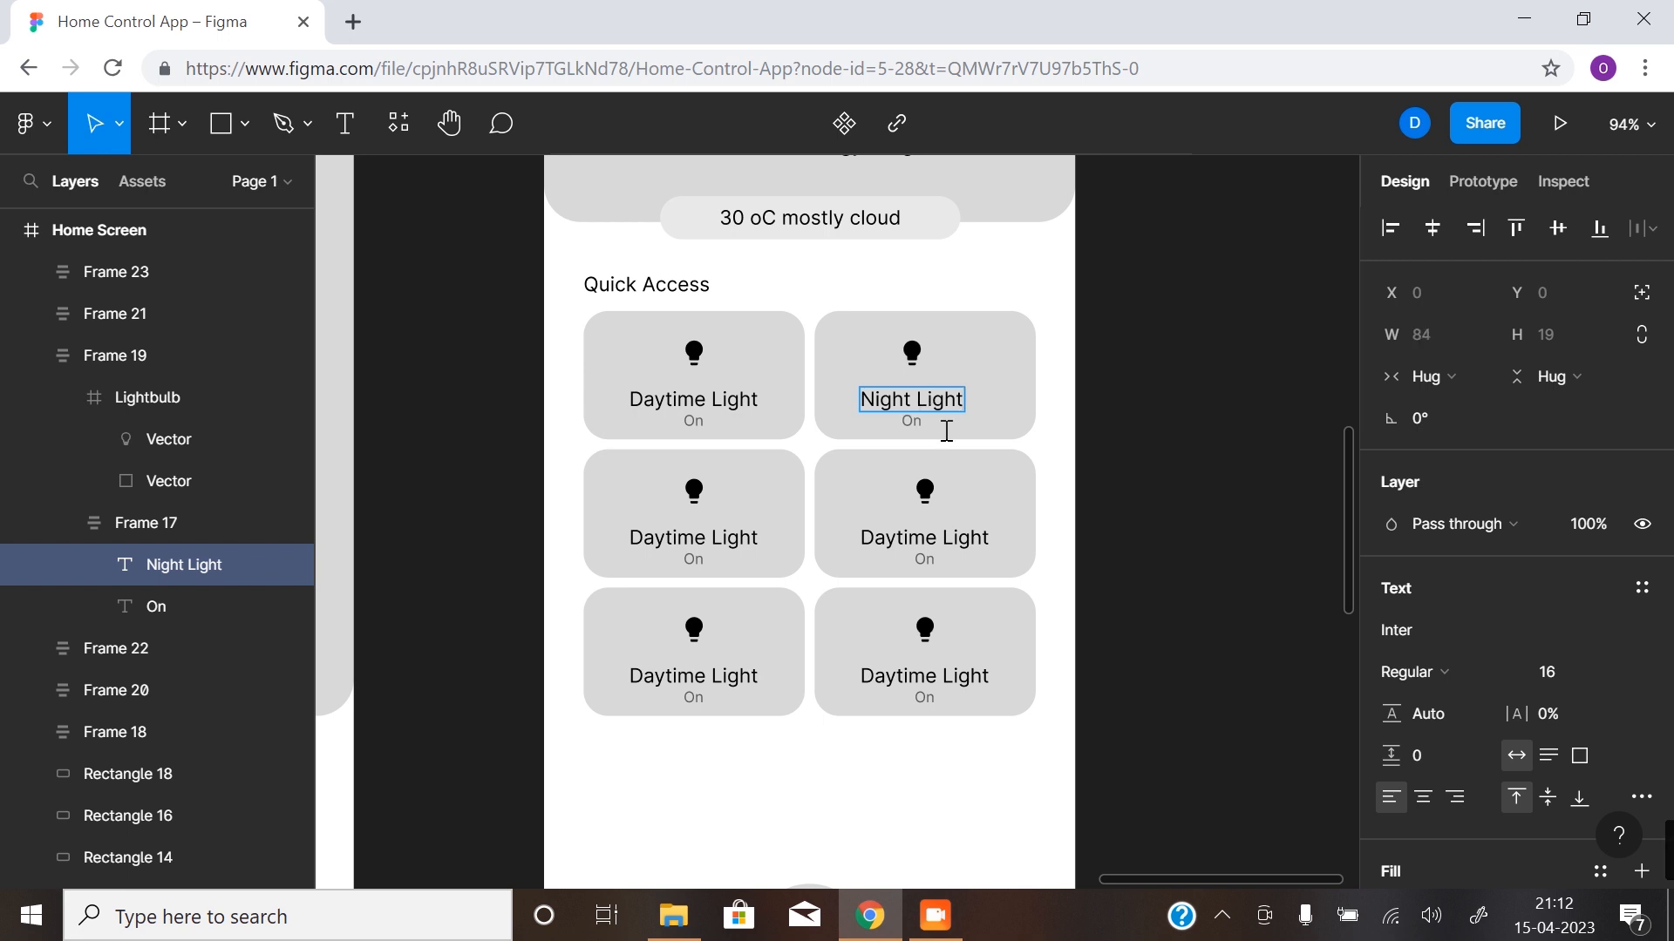
key("Escape")
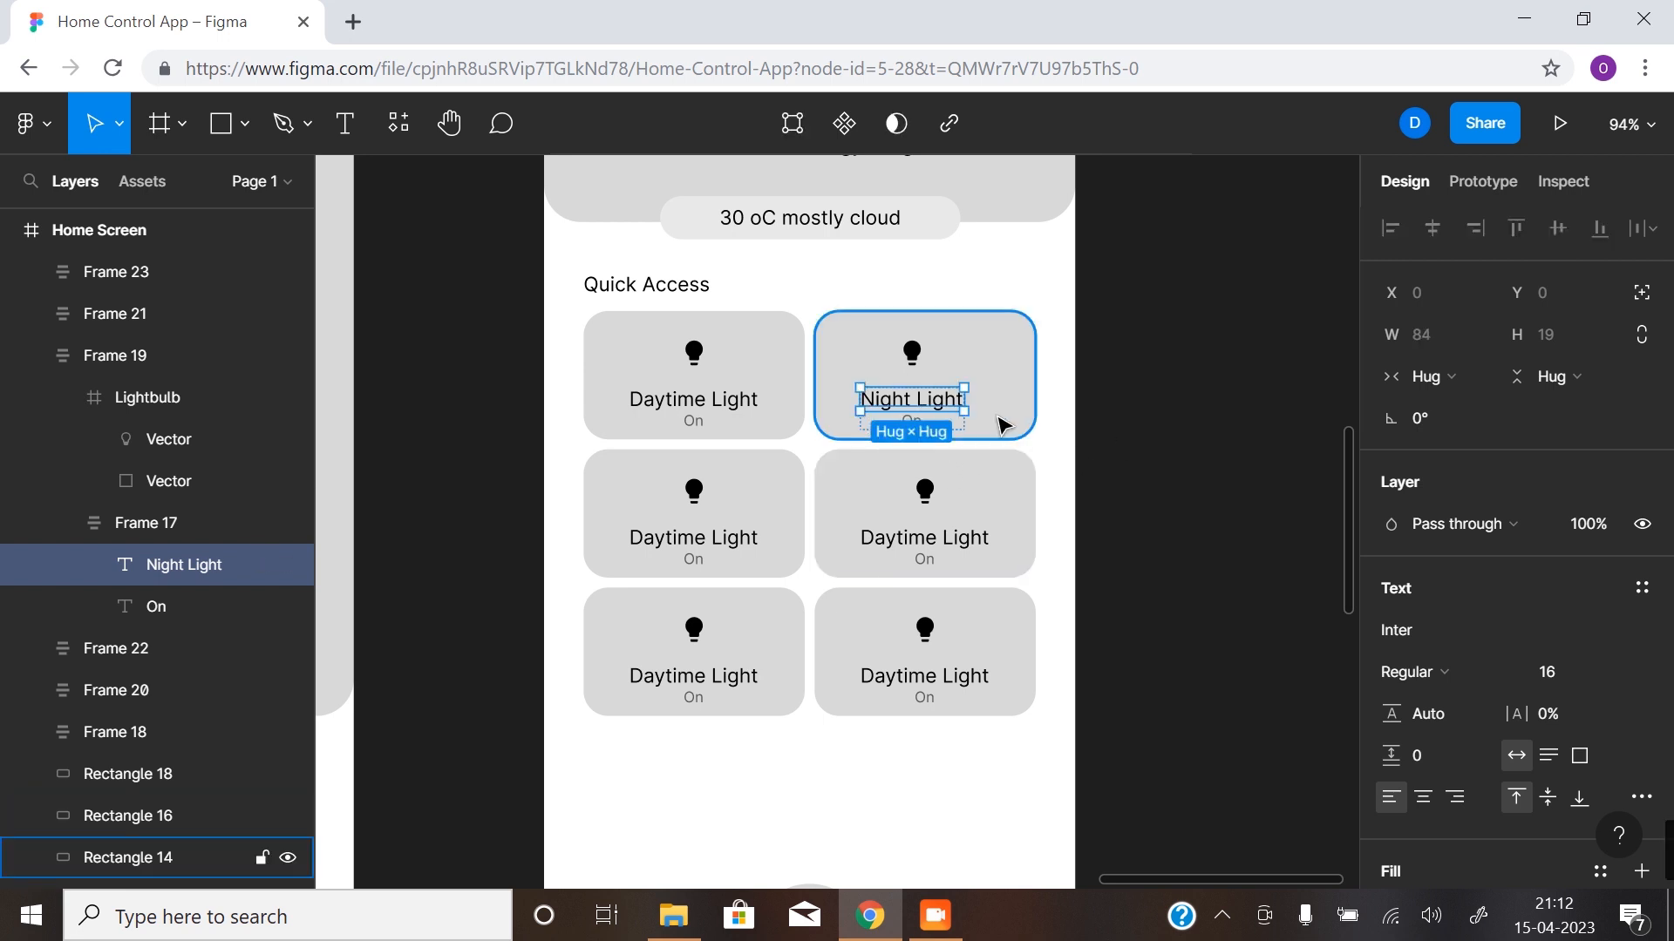
- Change the label of the first card in the middle row to "Television"
left_click(743, 547)
left_click(741, 551)
double_click(739, 549)
type("Tele")
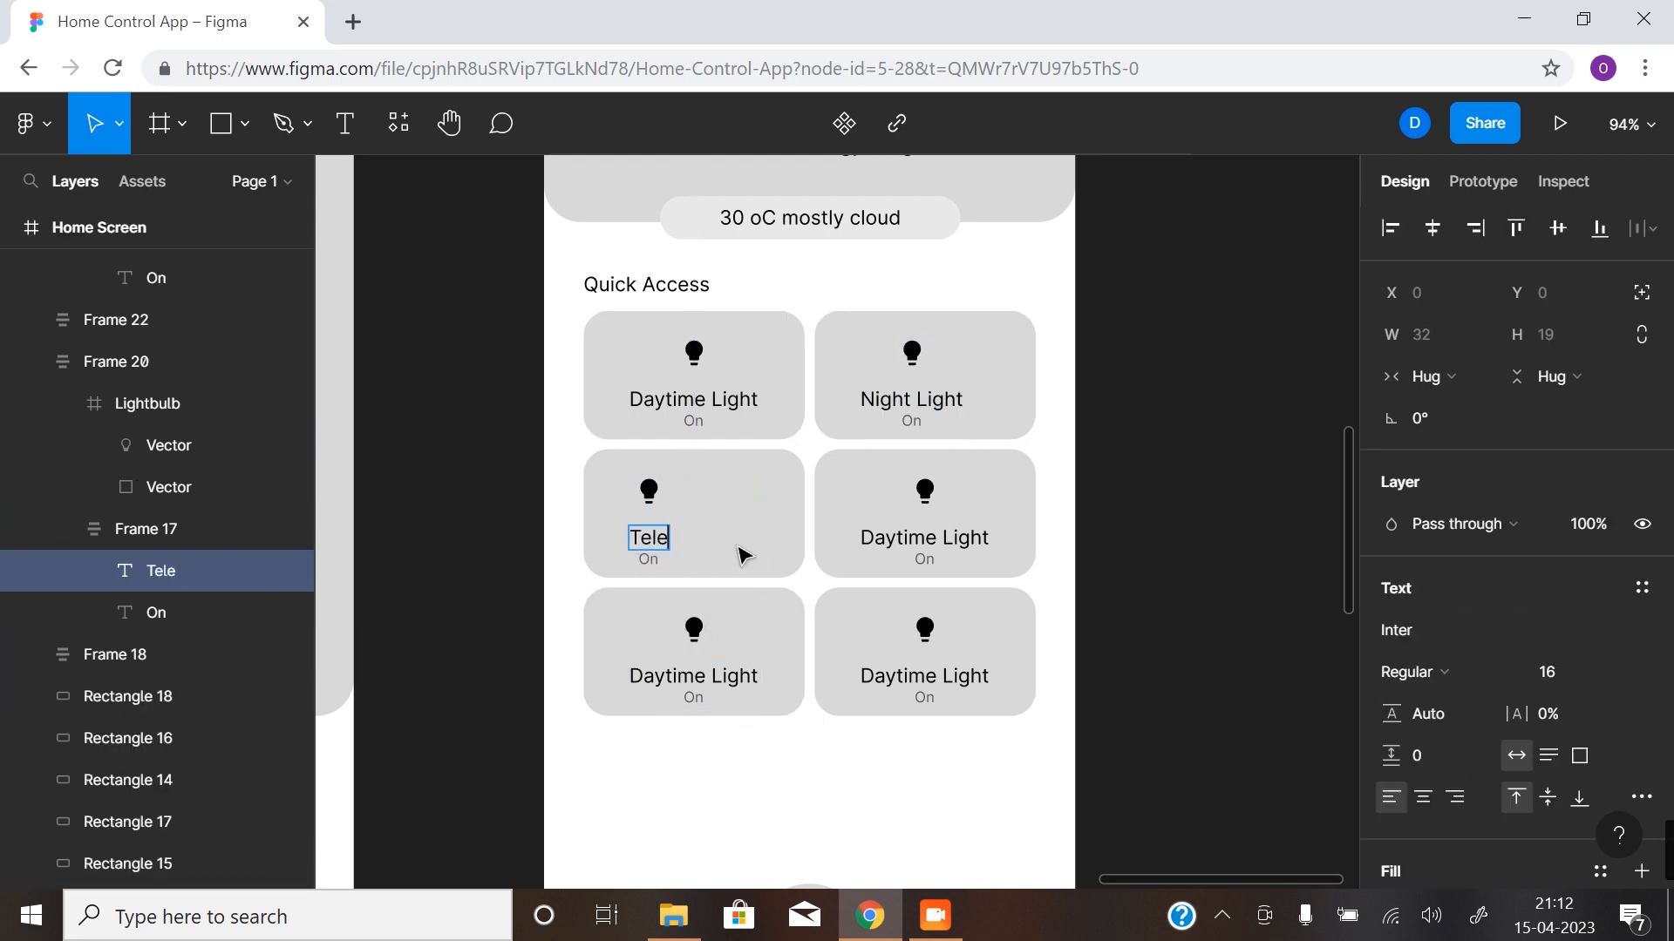
type("vision")
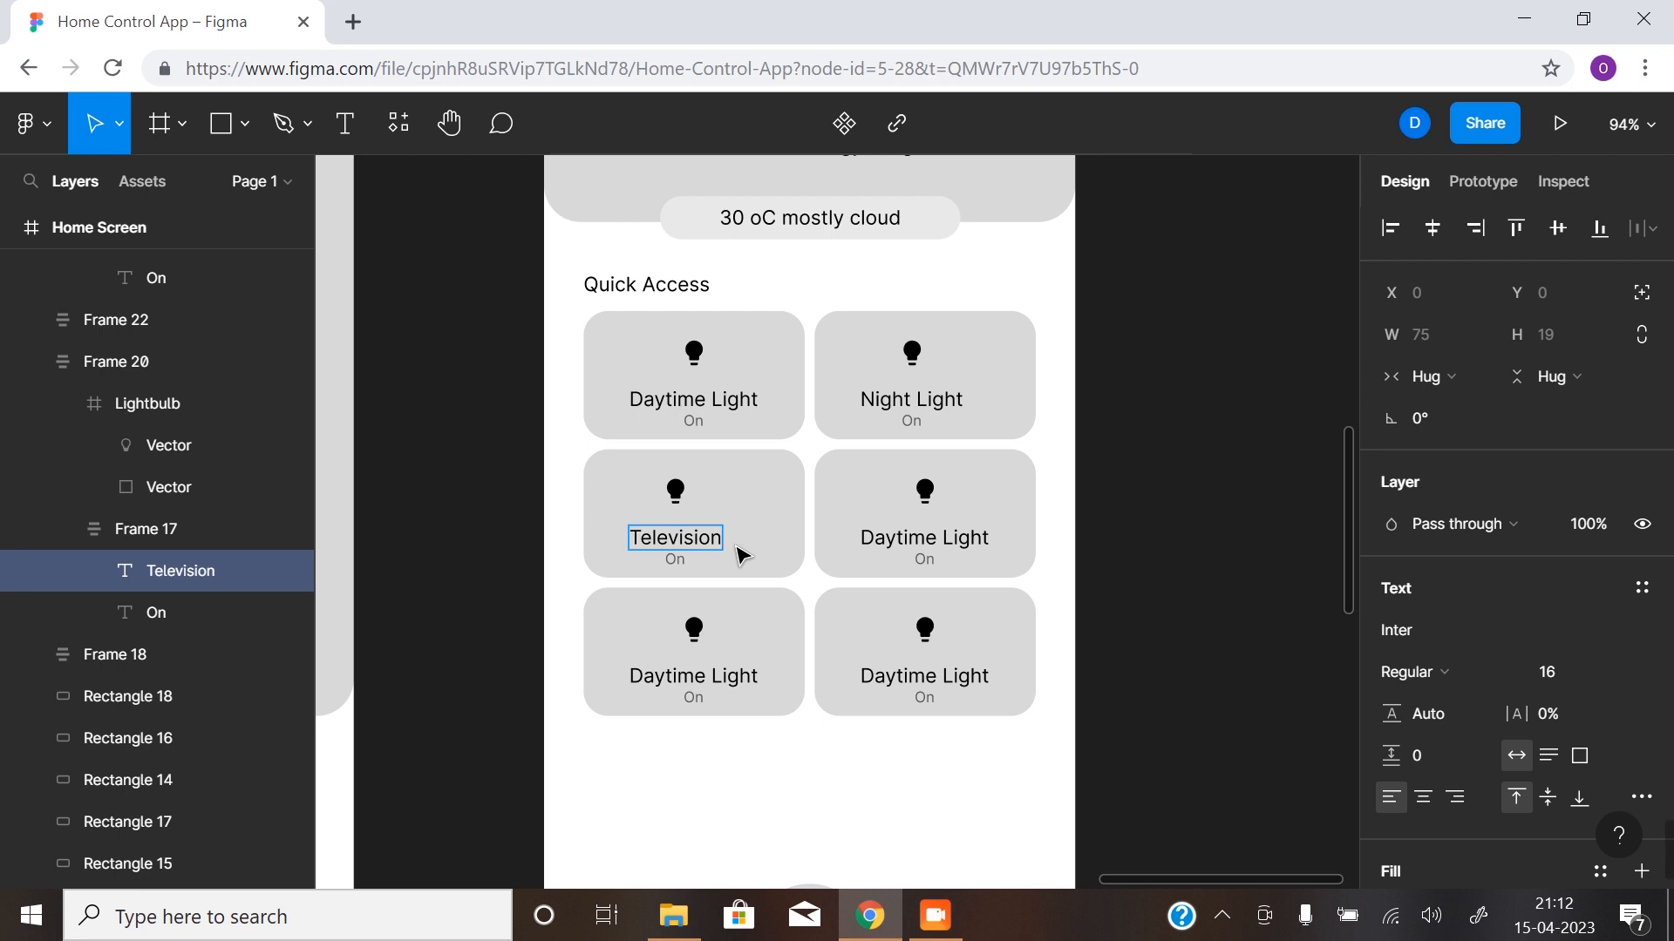
- Change the label of the second card in the middle row to "Bluetooth Speaker"
left_click(979, 534)
double_click(980, 533)
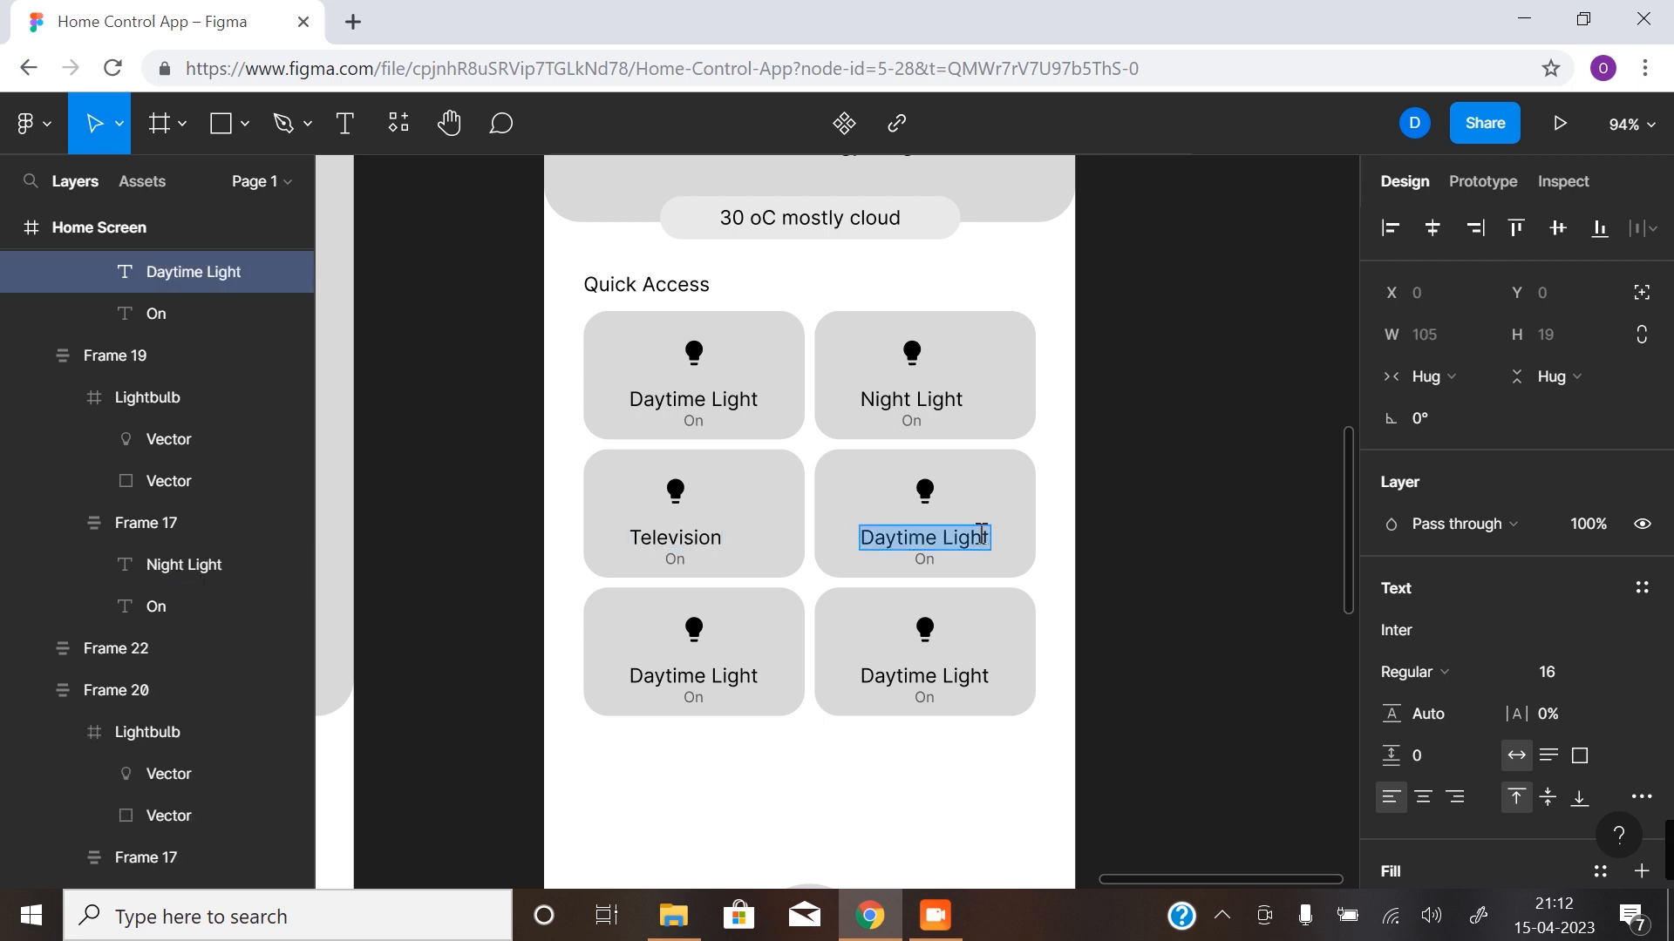
type("Blu")
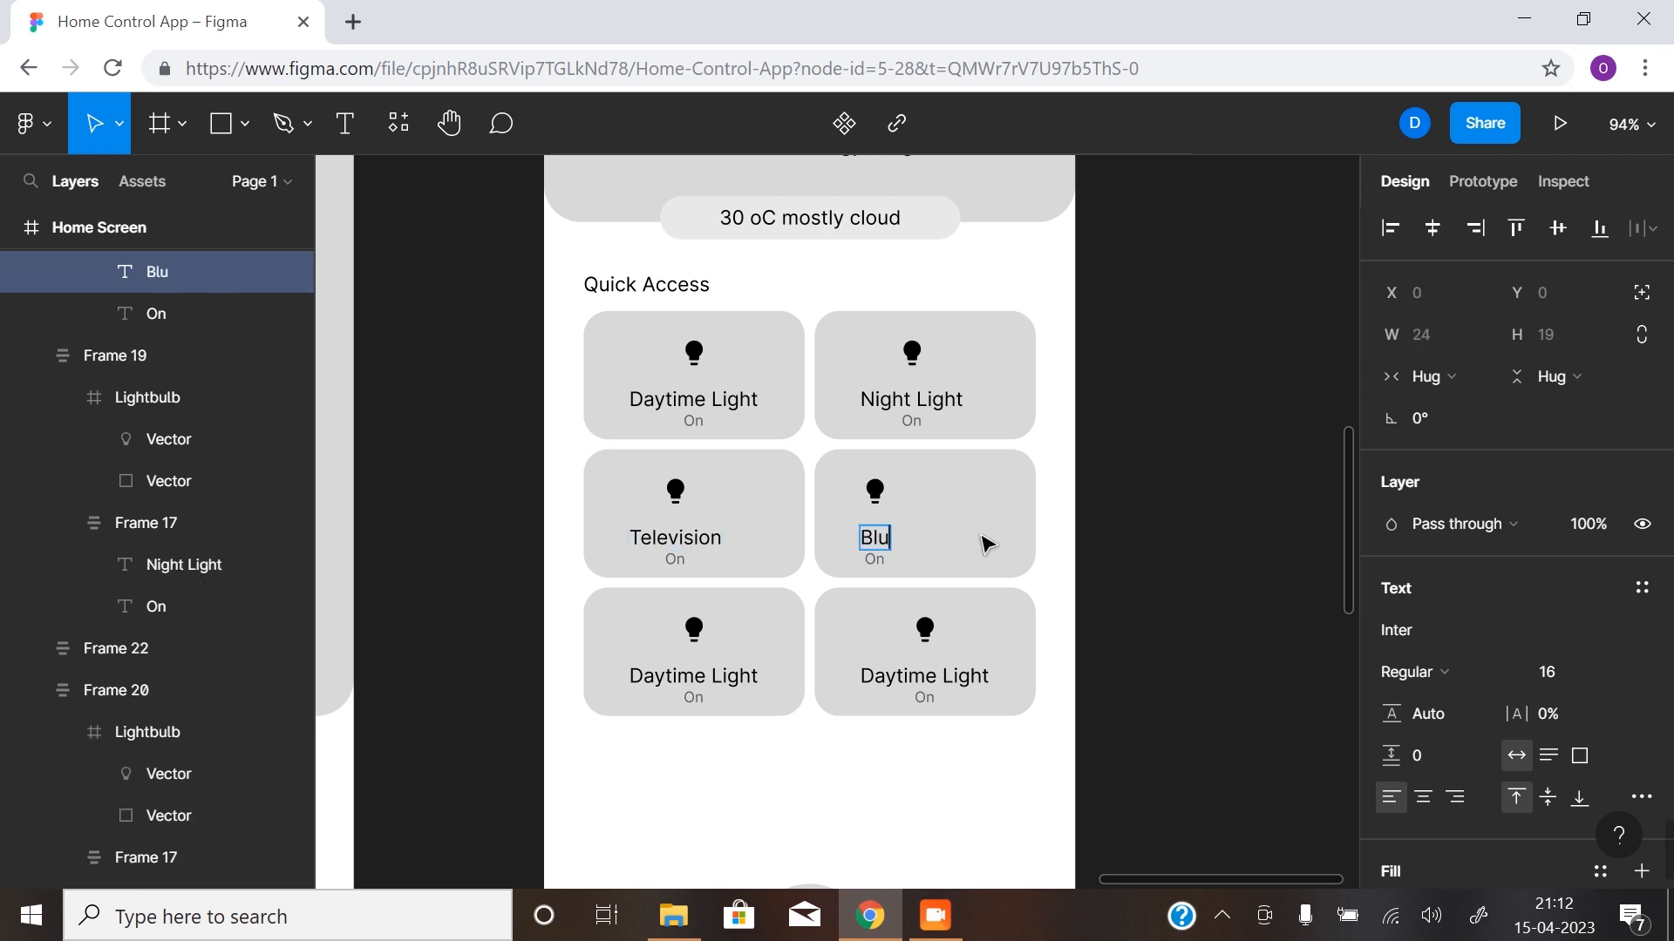
type("ethooth")
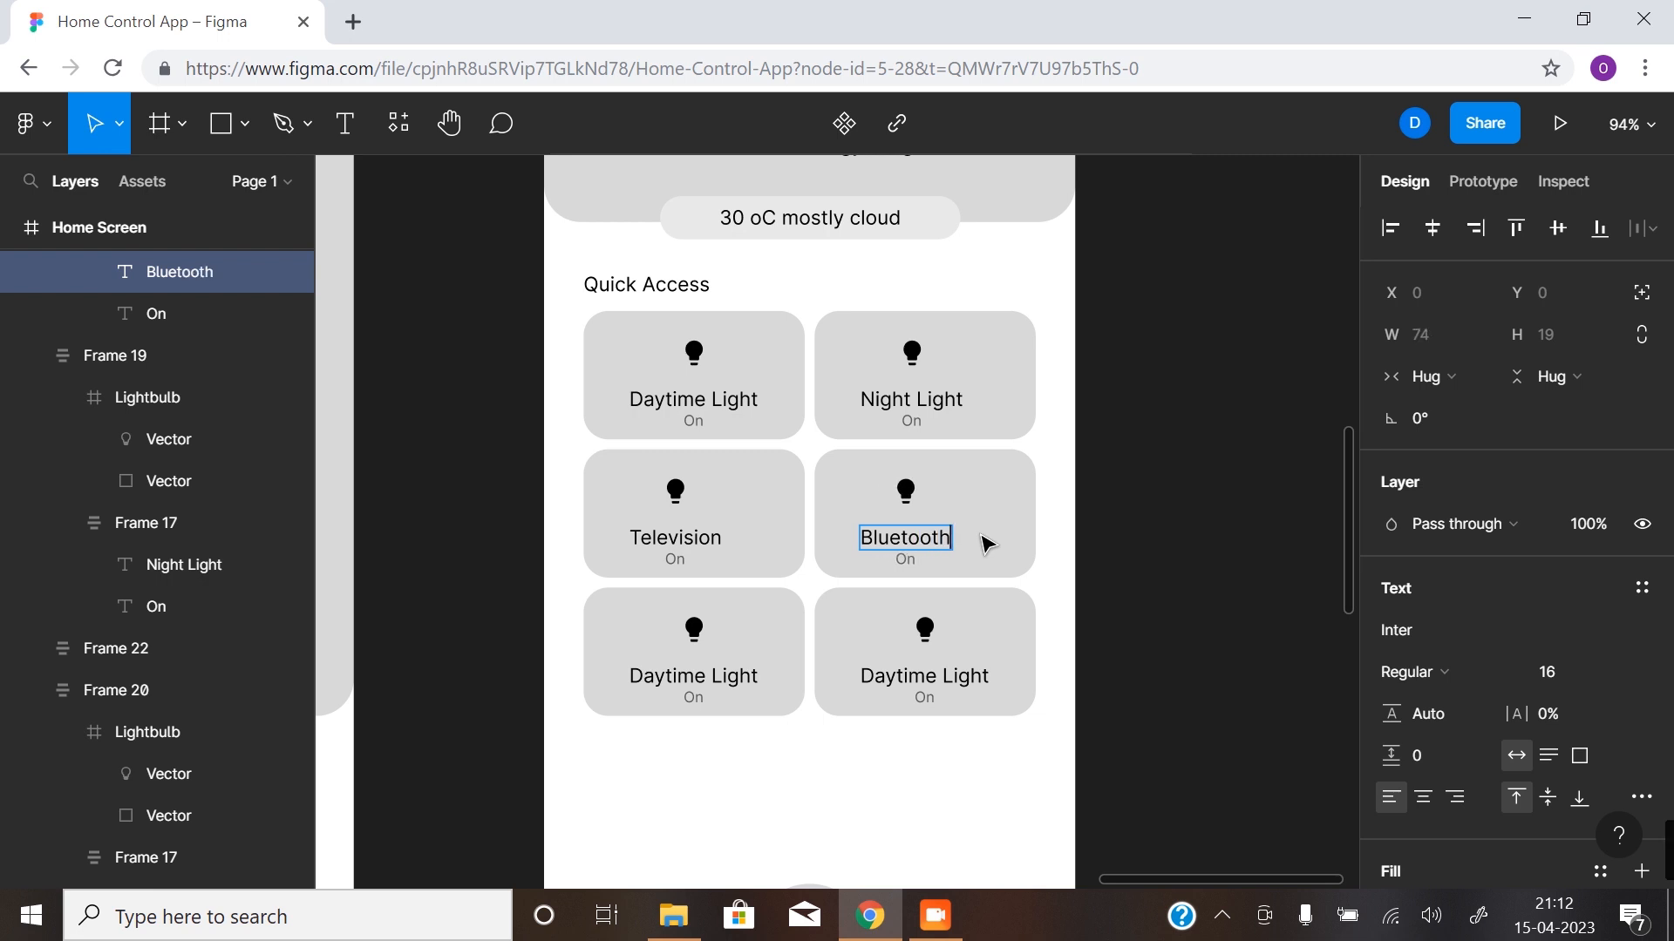
type(" Speaker")
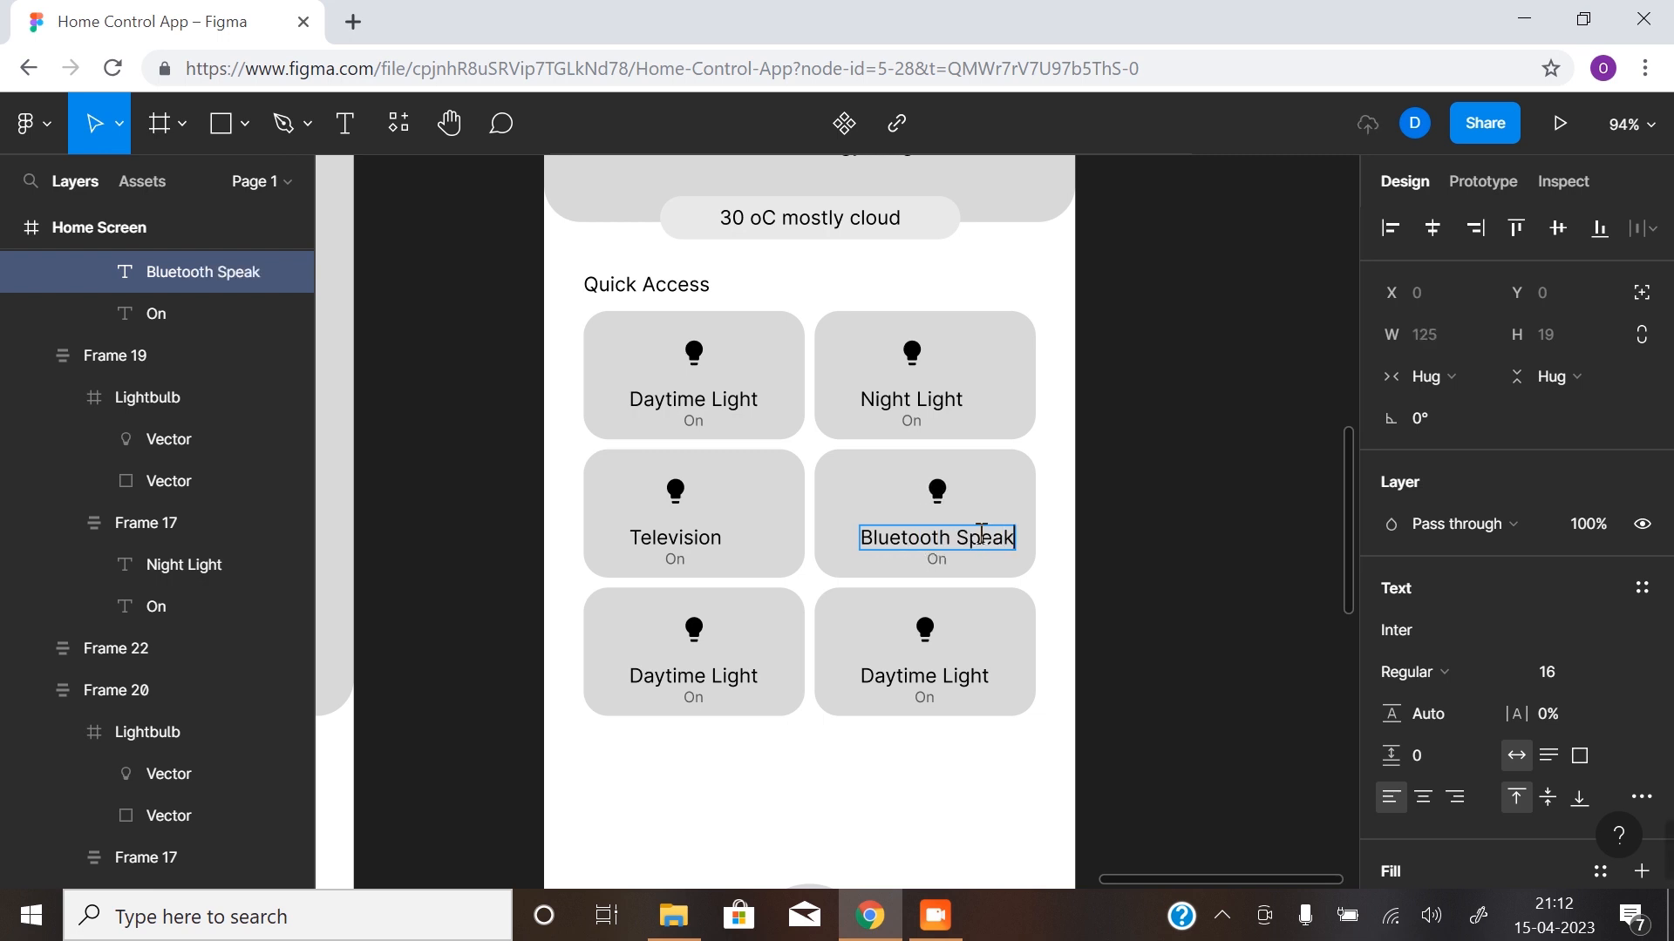
- Change the label of the first card in the last row to "Door Locks"
left_click(750, 674)
double_click(755, 672)
type("D")
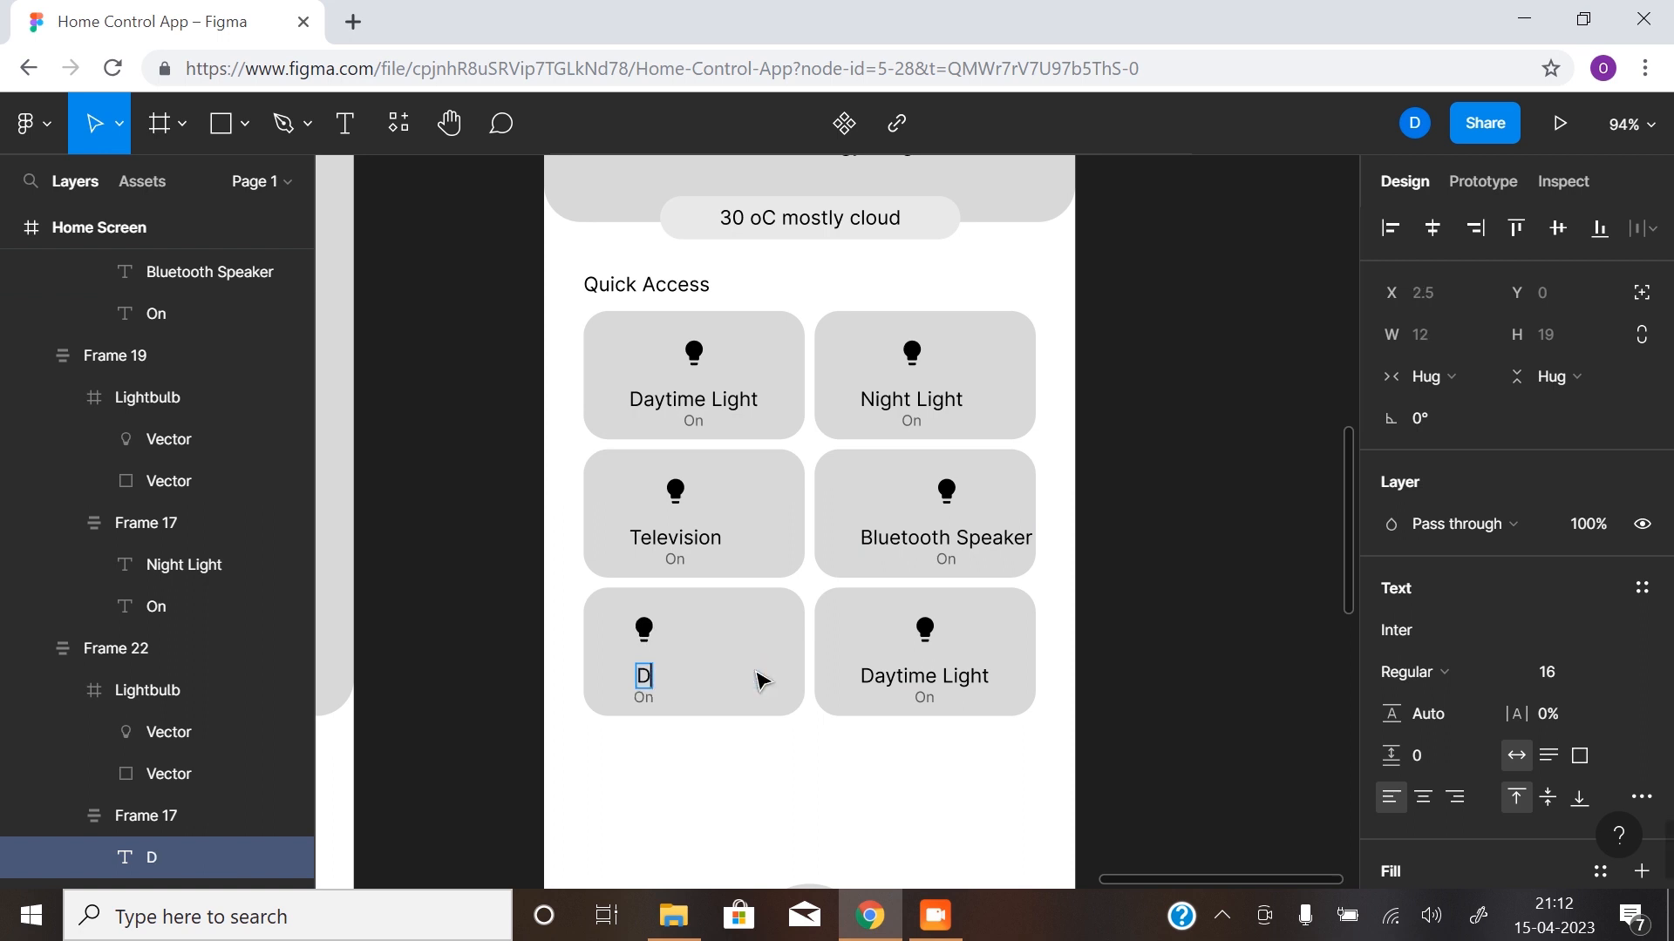
type("oor Lock")
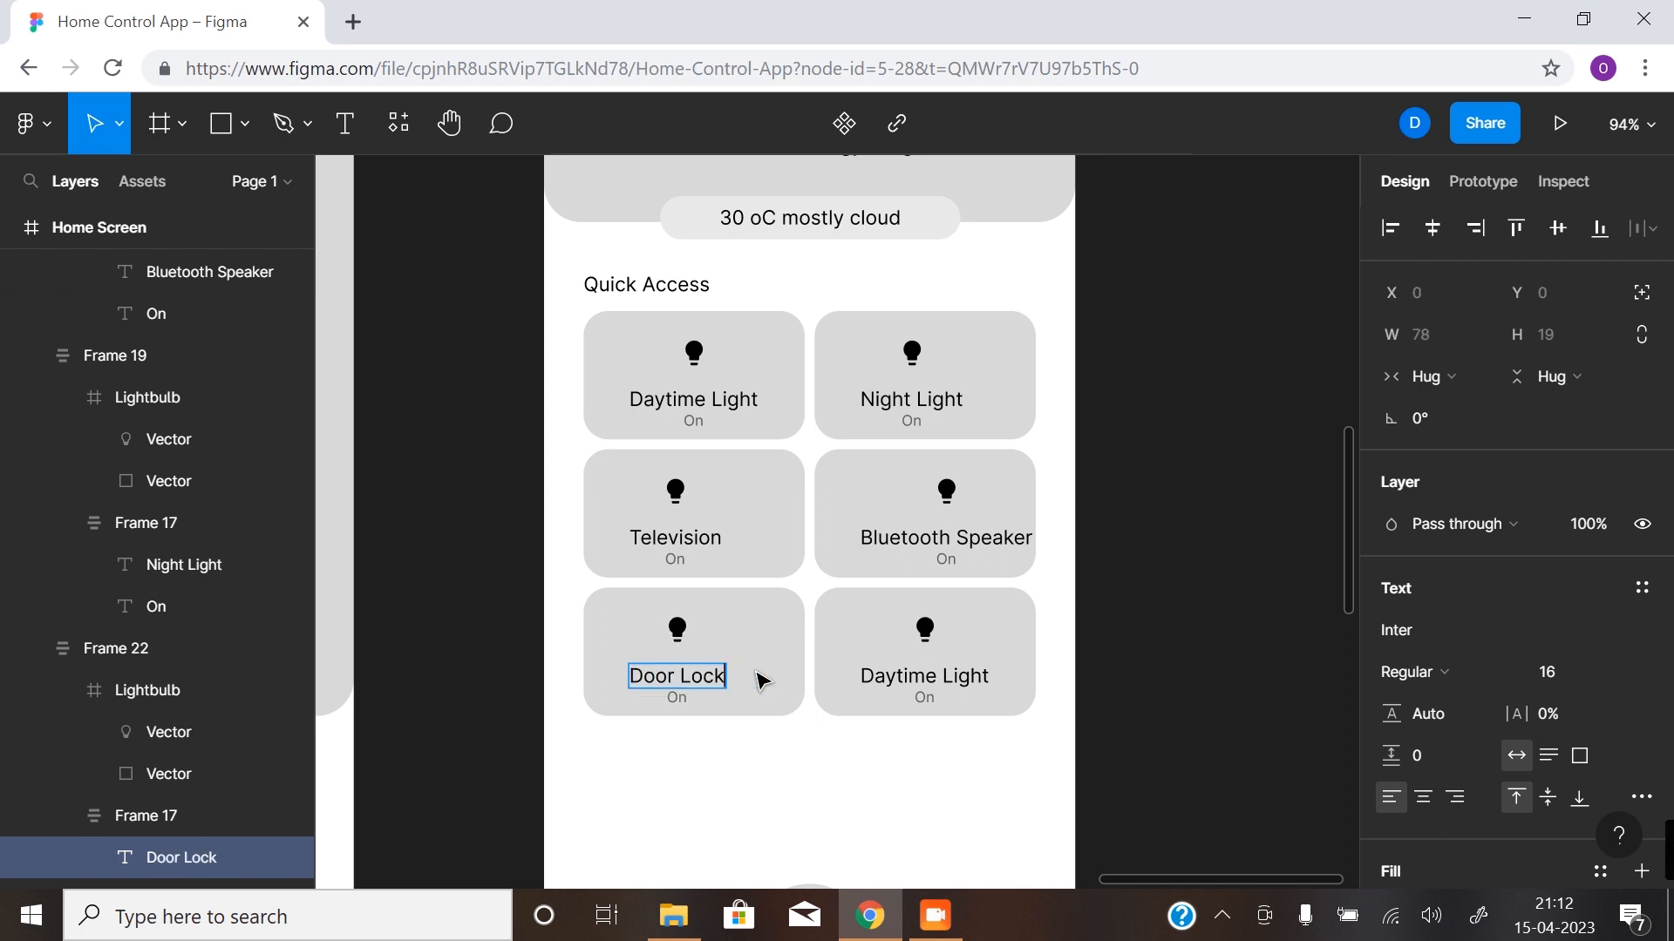
type("s")
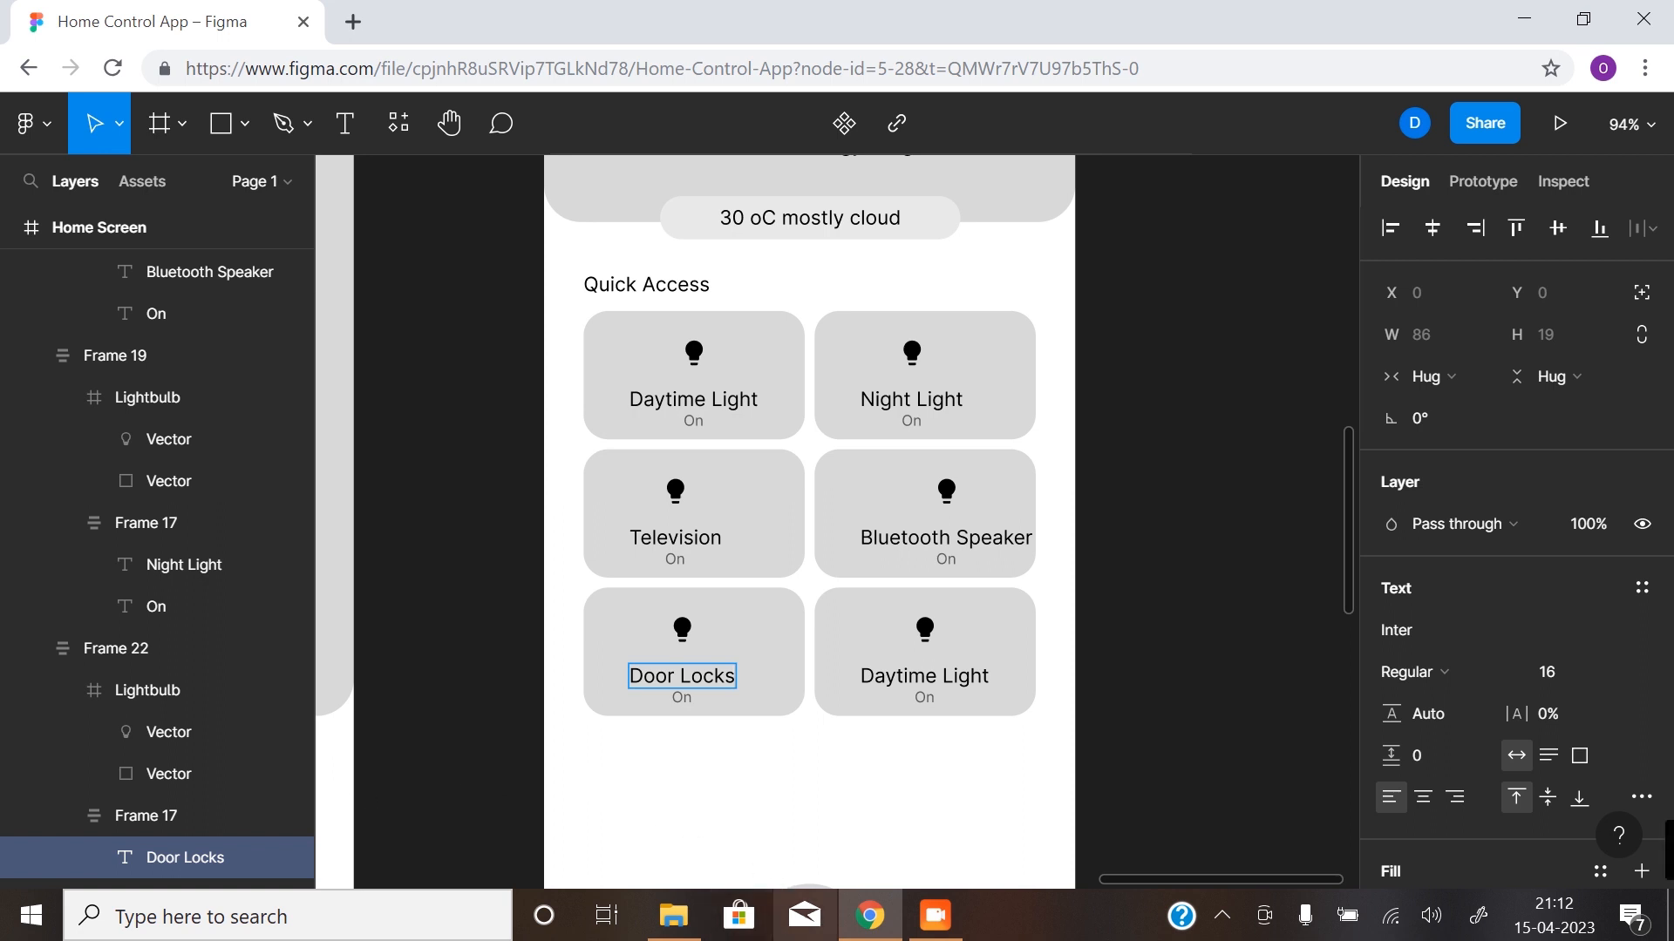
- Change the label of the second card in the last row to "Cameras"
left_click(910, 679)
double_click(913, 687)
type("Camm")
key("BackSpace")
type("eras")
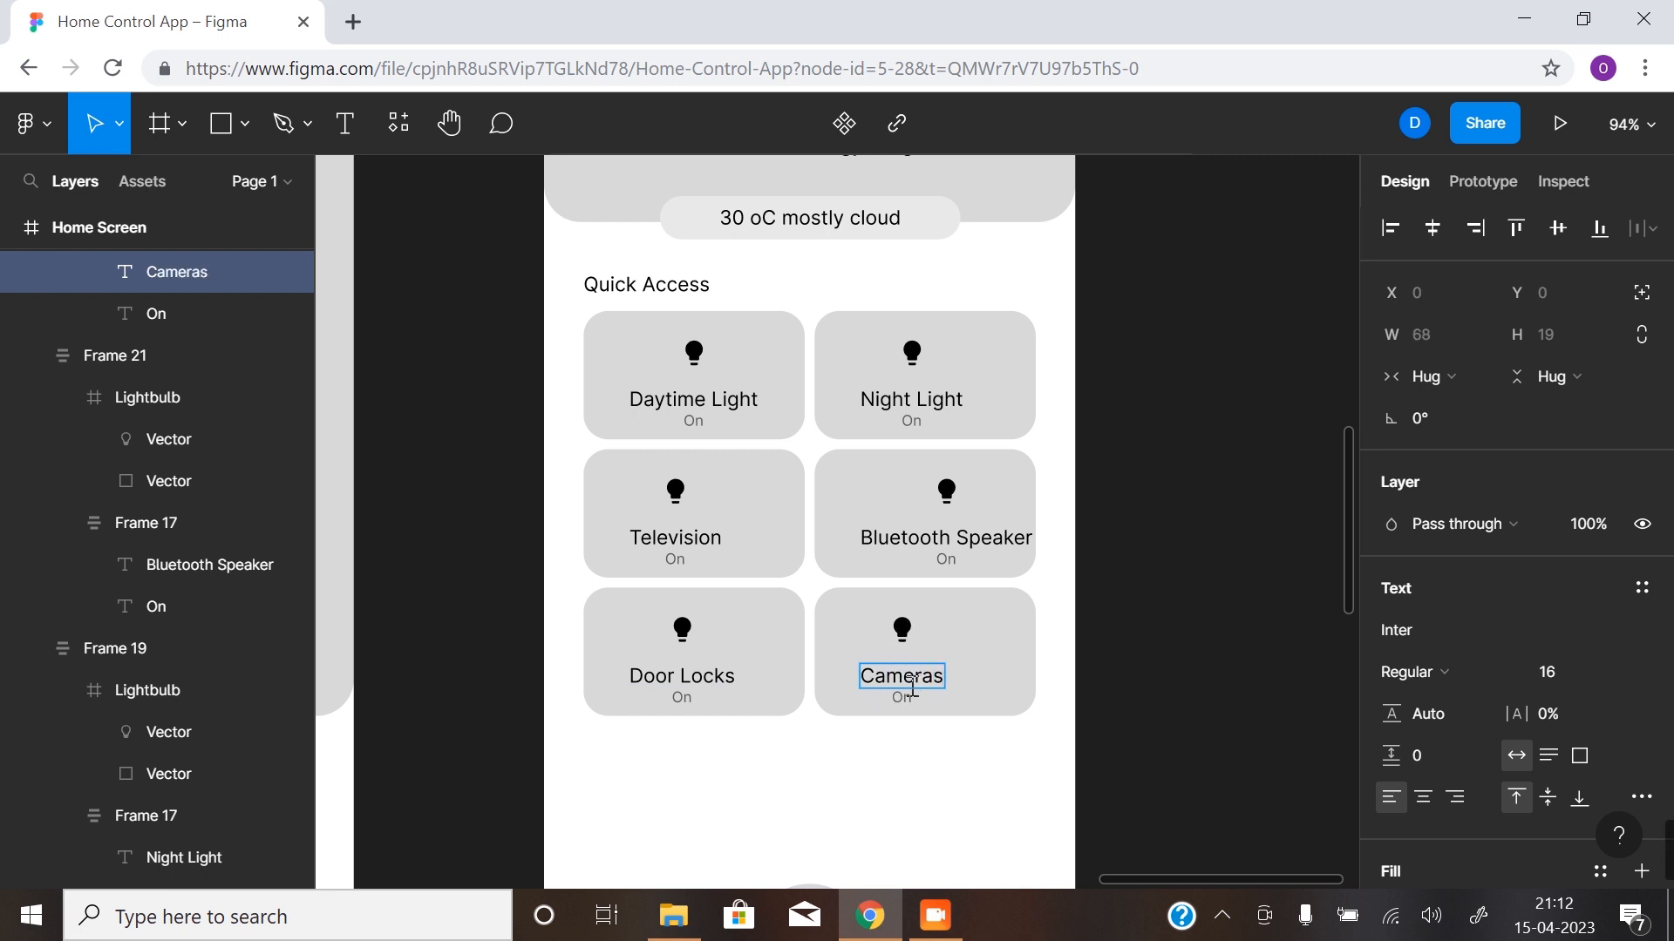
- Set the status text of the Night Light and Door Locks cards to "Off"
left_click(912, 422)
key("BackSpace")
type("ff")
left_click(946, 560)
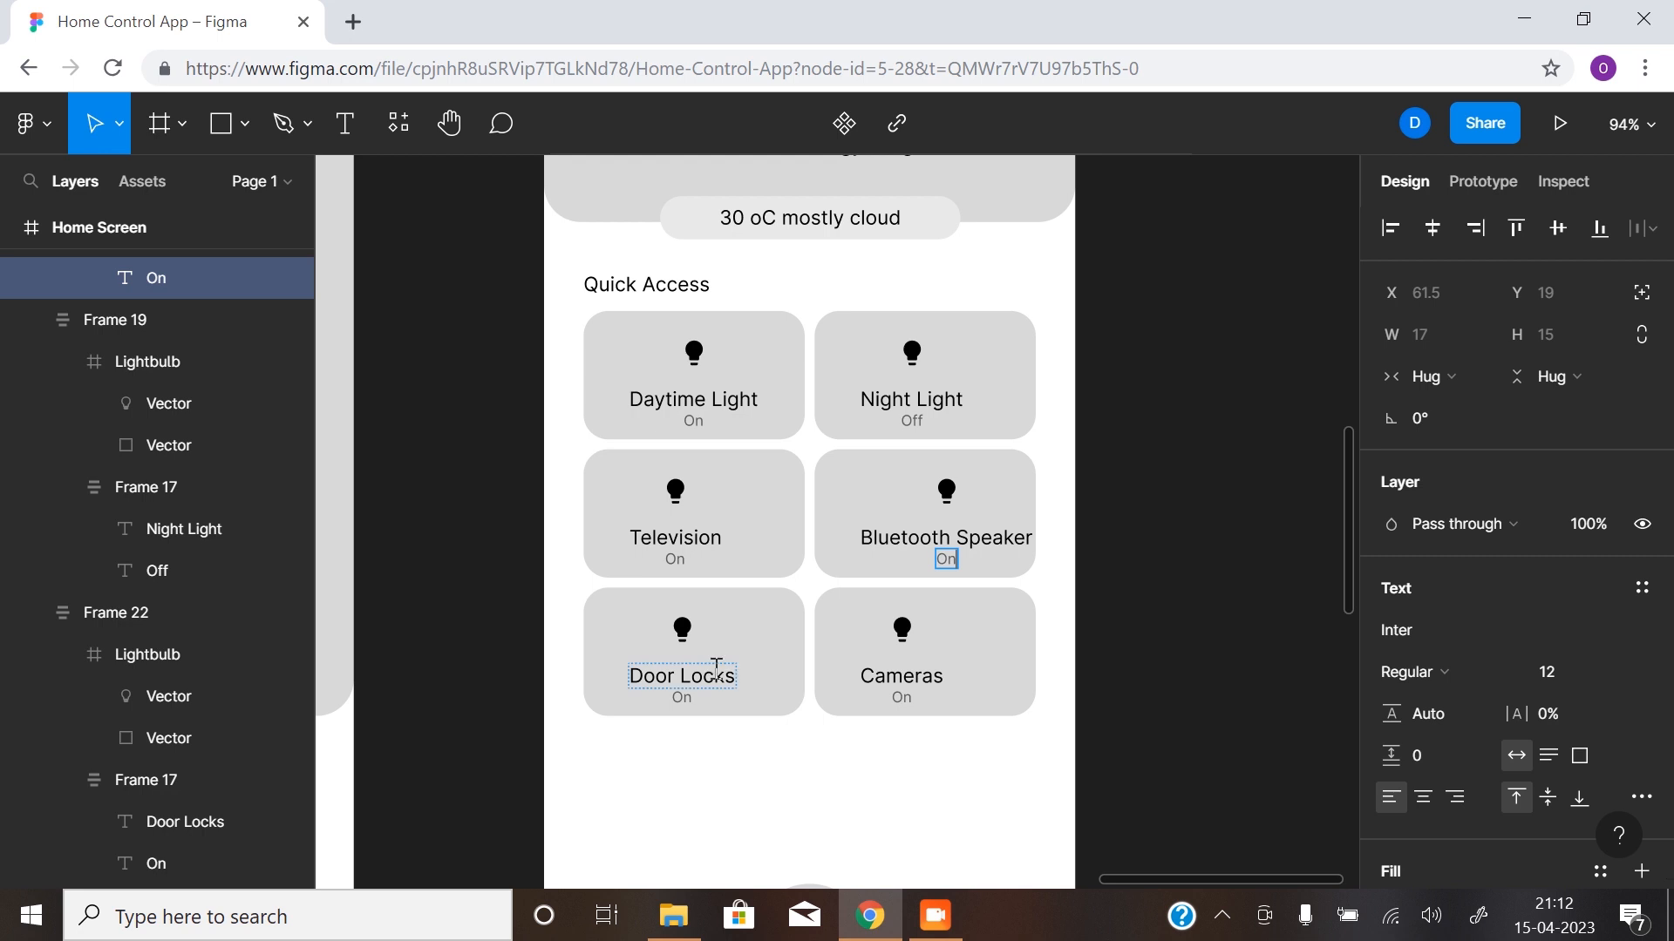
left_click(682, 697)
type("Off")
key("Escape")
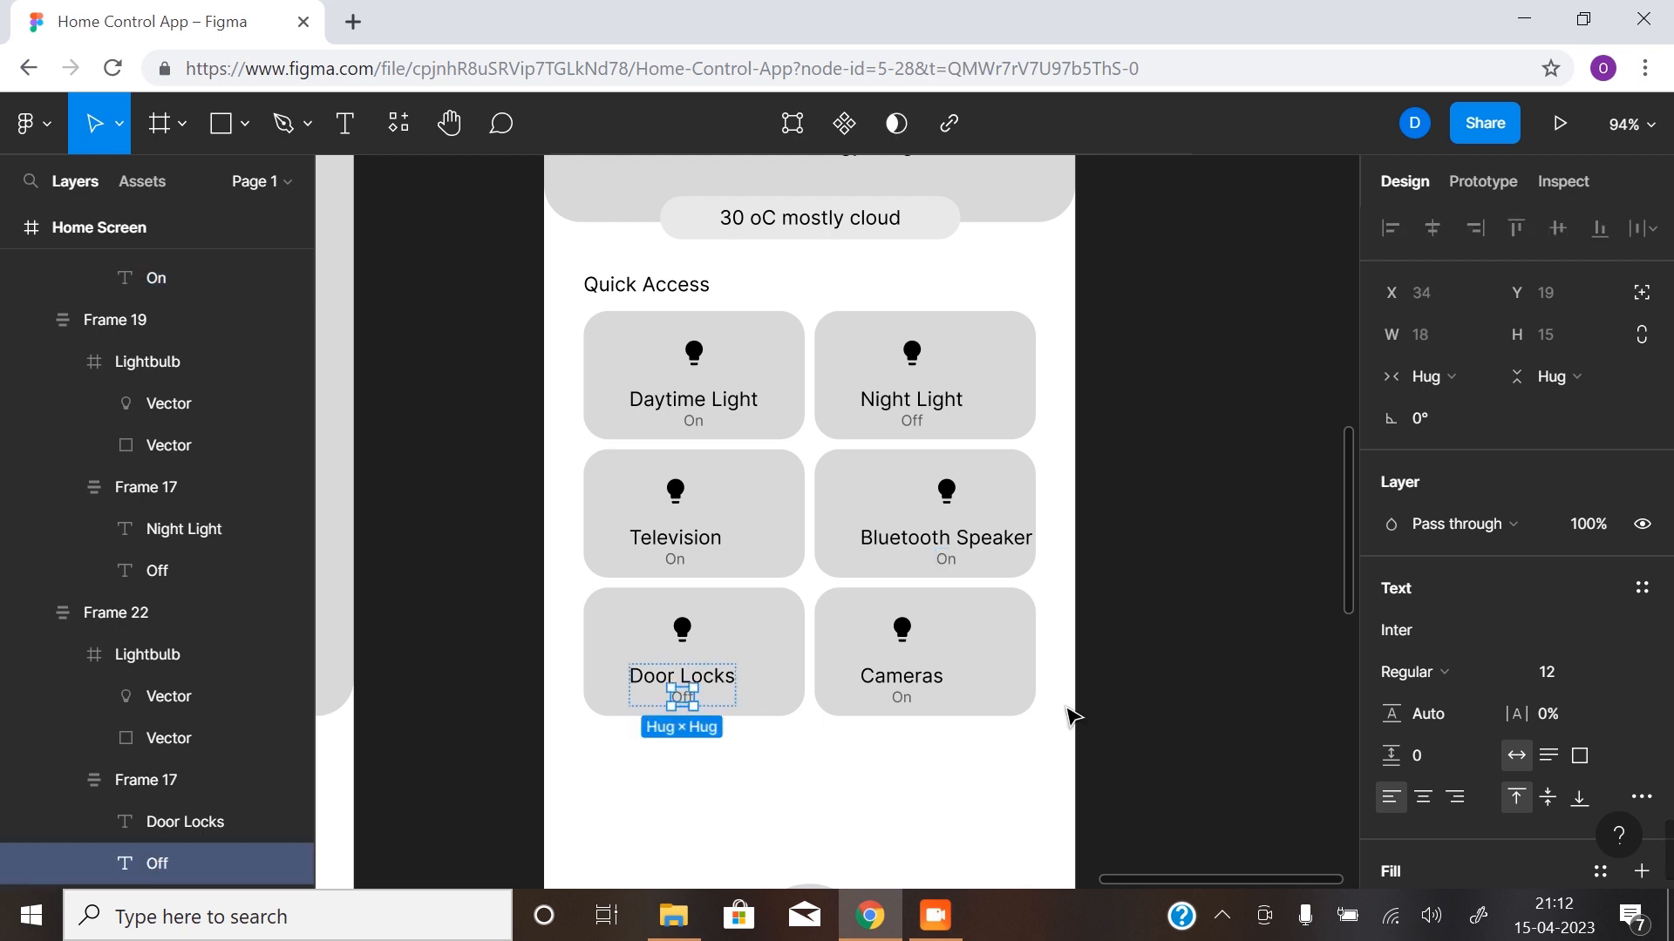
- Centre the icon-and-label frames of the Cameras and Door Locks cards horizontally on their card rectangles
left_click(931, 656)
left_click(990, 652, "shift")
left_click(1440, 237)
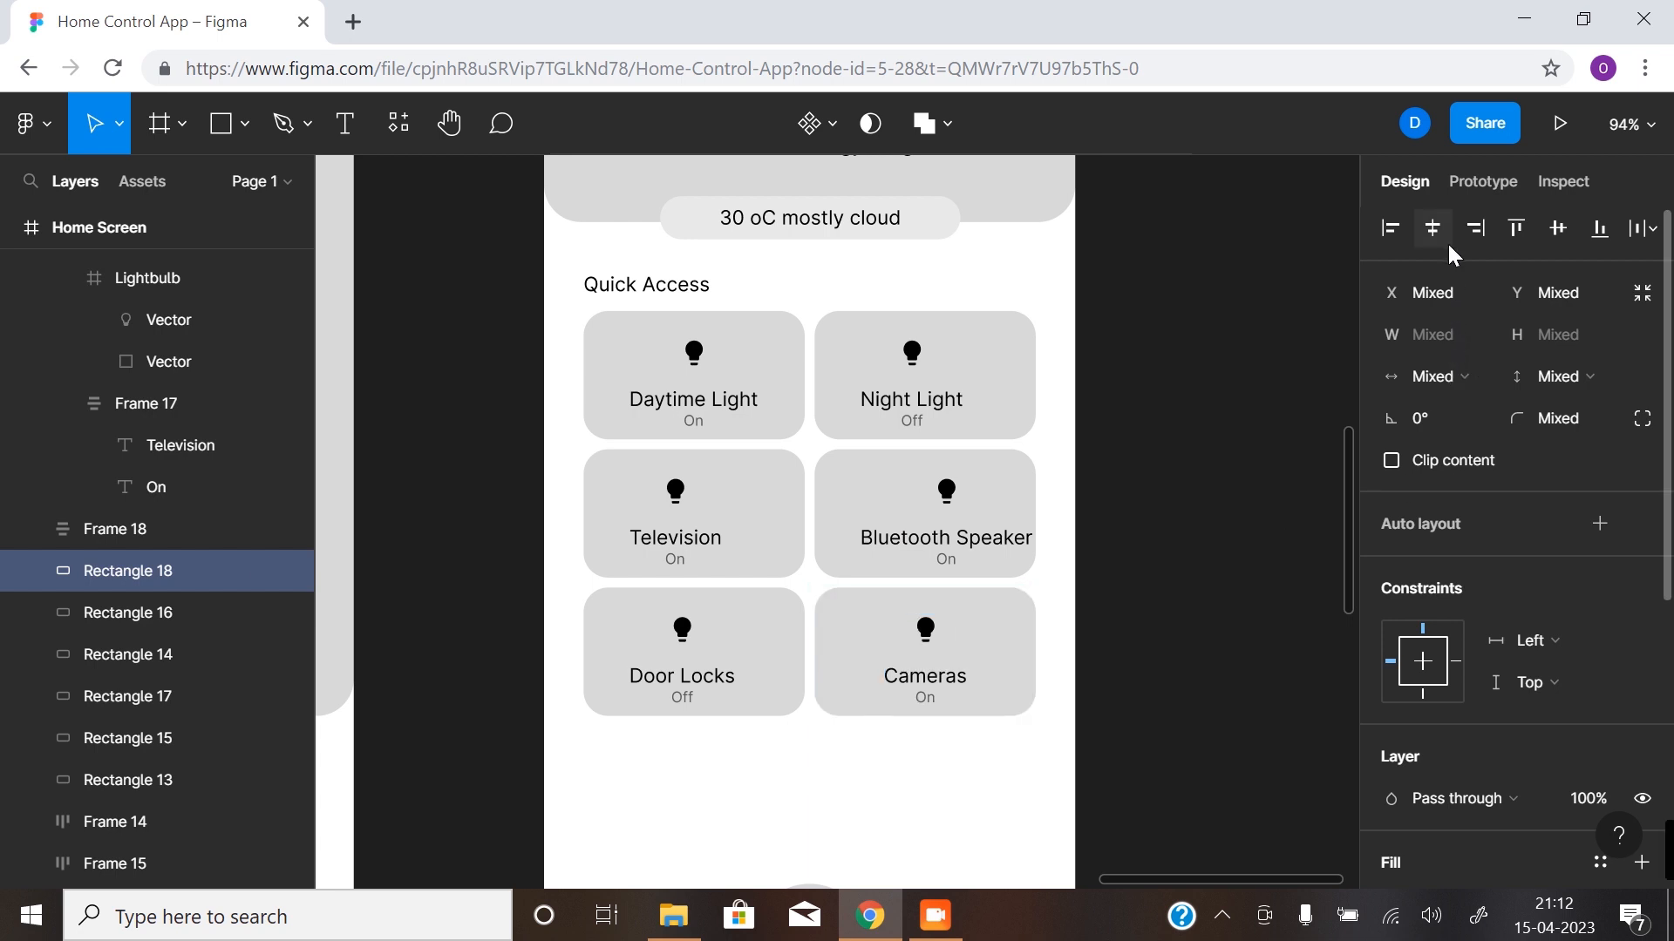
left_click(683, 683)
left_click(776, 662, "shift")
left_click(1432, 227)
- Centre the Television and Bluetooth Speaker icon-and-label frames horizontally within their card rectangles
left_click(676, 521)
left_click(789, 543, "shift")
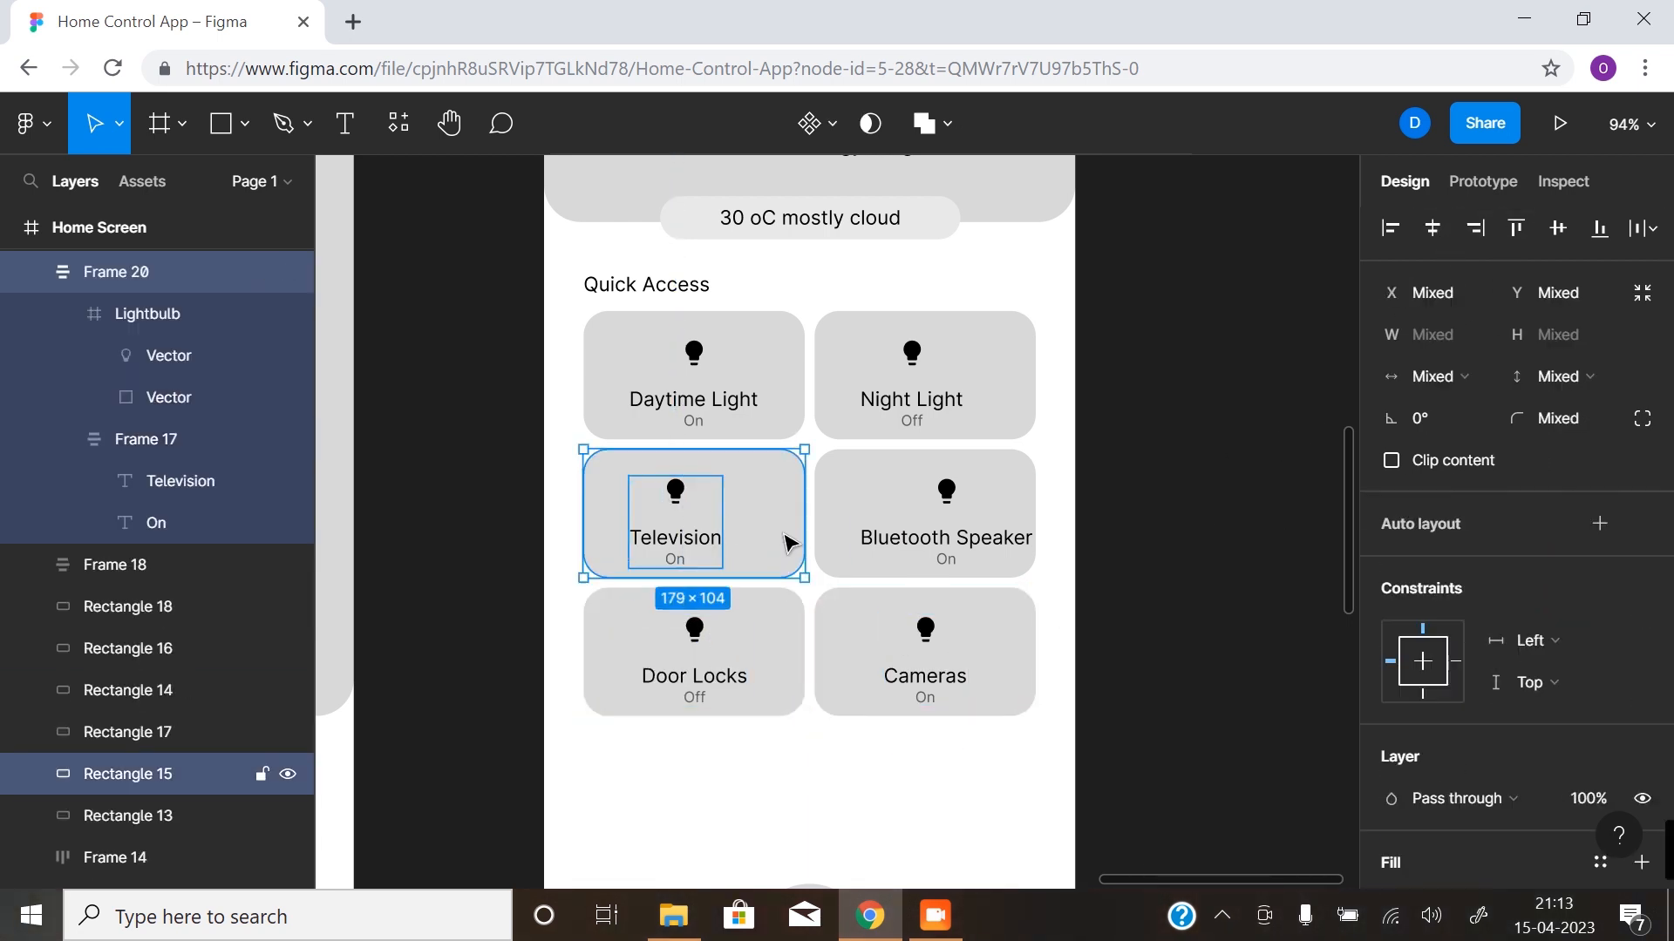
left_click(1432, 228)
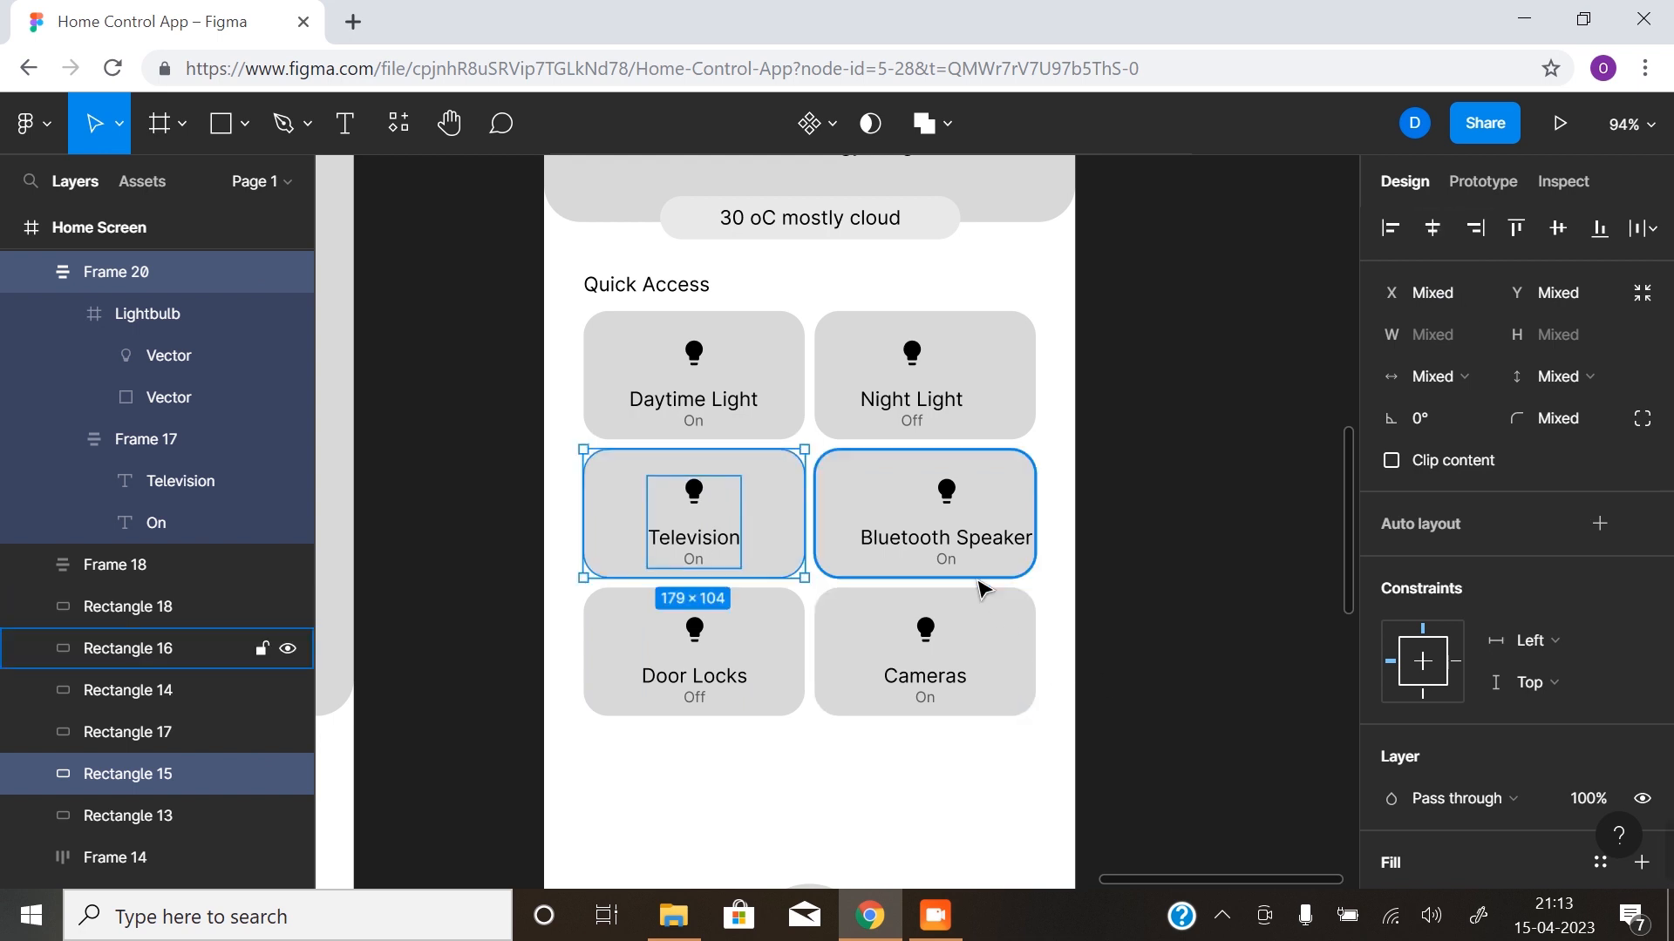
left_click(982, 542)
left_click(835, 521, "shift")
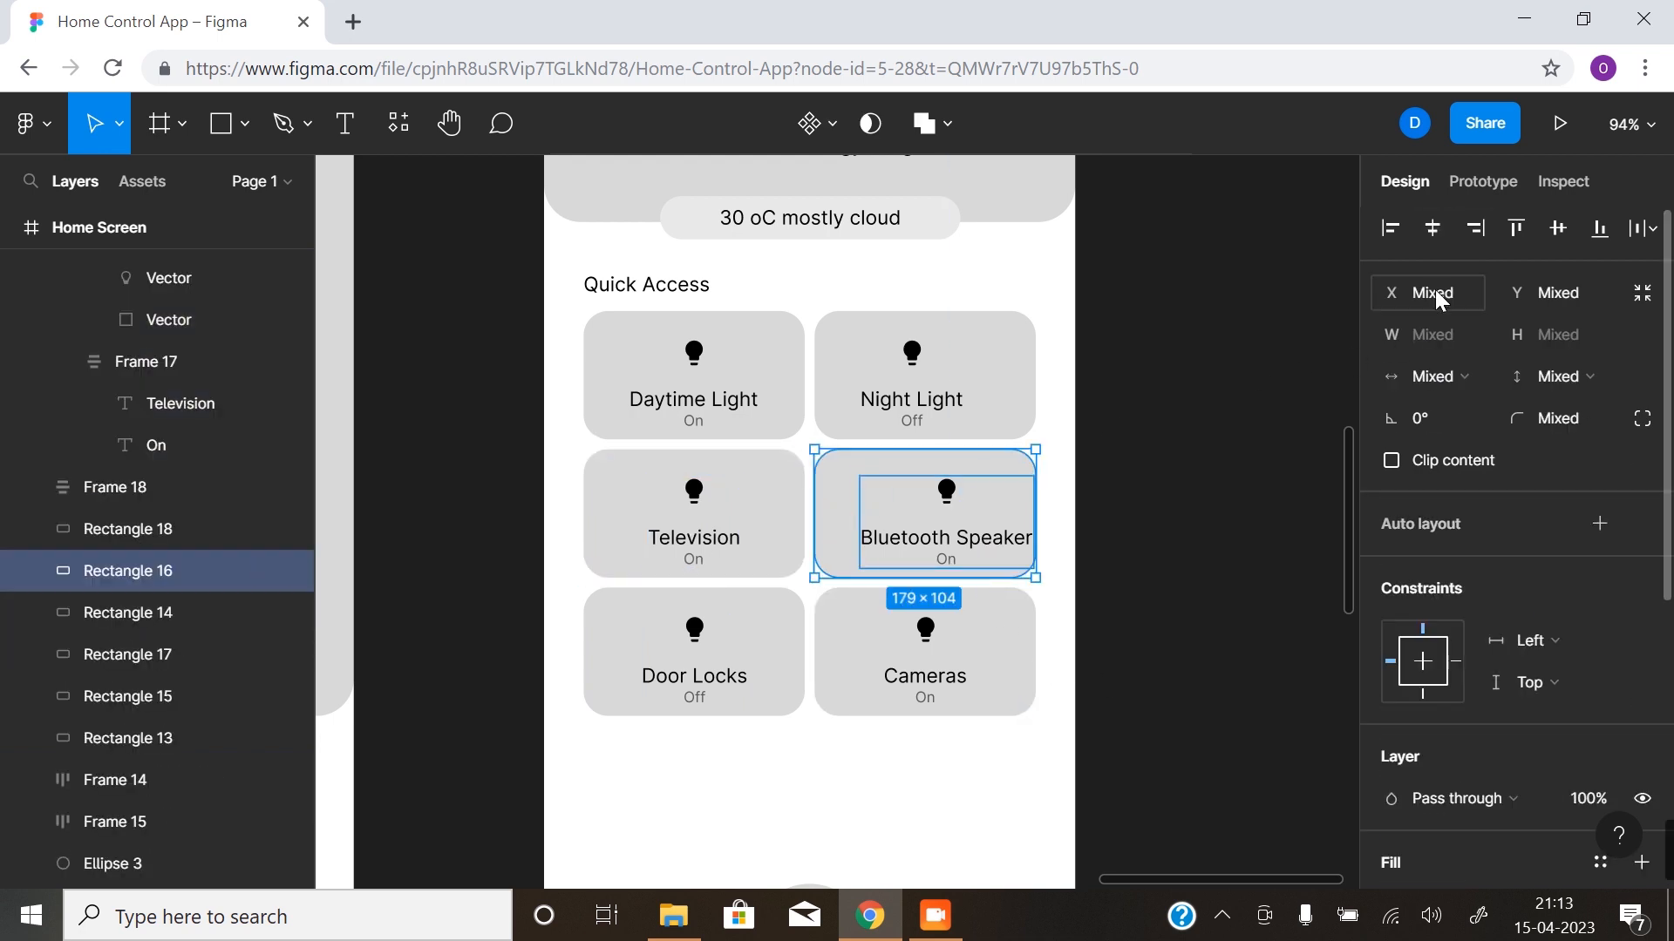
left_click(1432, 227)
- Centre the Night Light icon-and-label frame horizontally within its card rectangle
left_click(948, 407)
left_click(1029, 357, "shift")
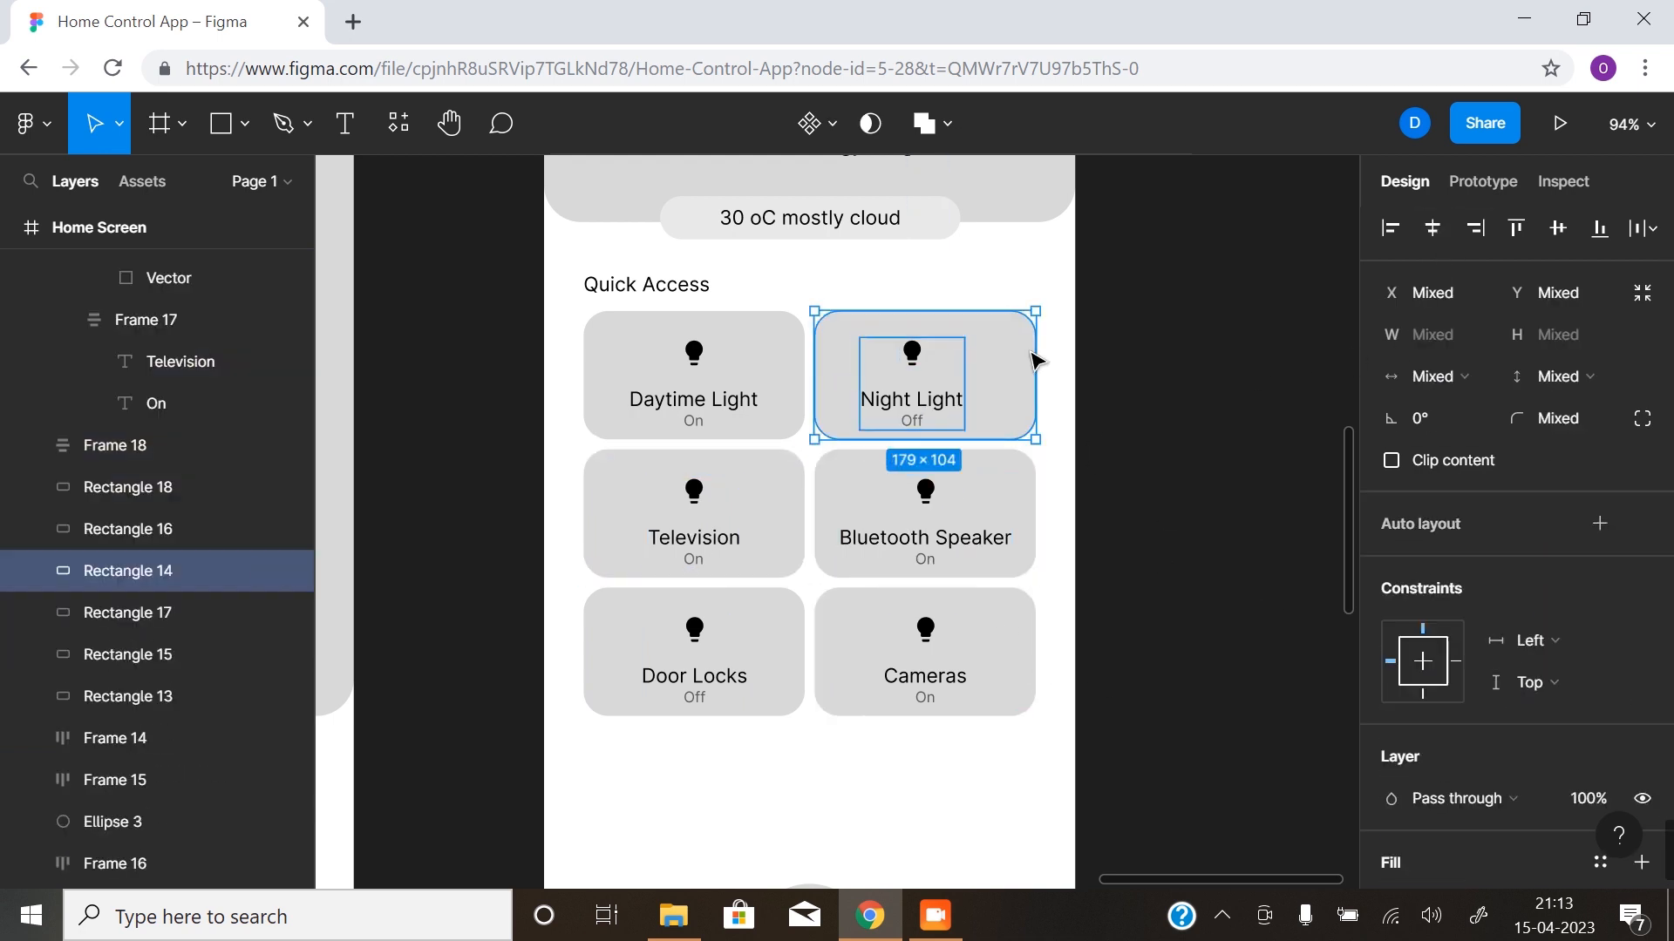
left_click(1432, 228)
left_click(1171, 696)
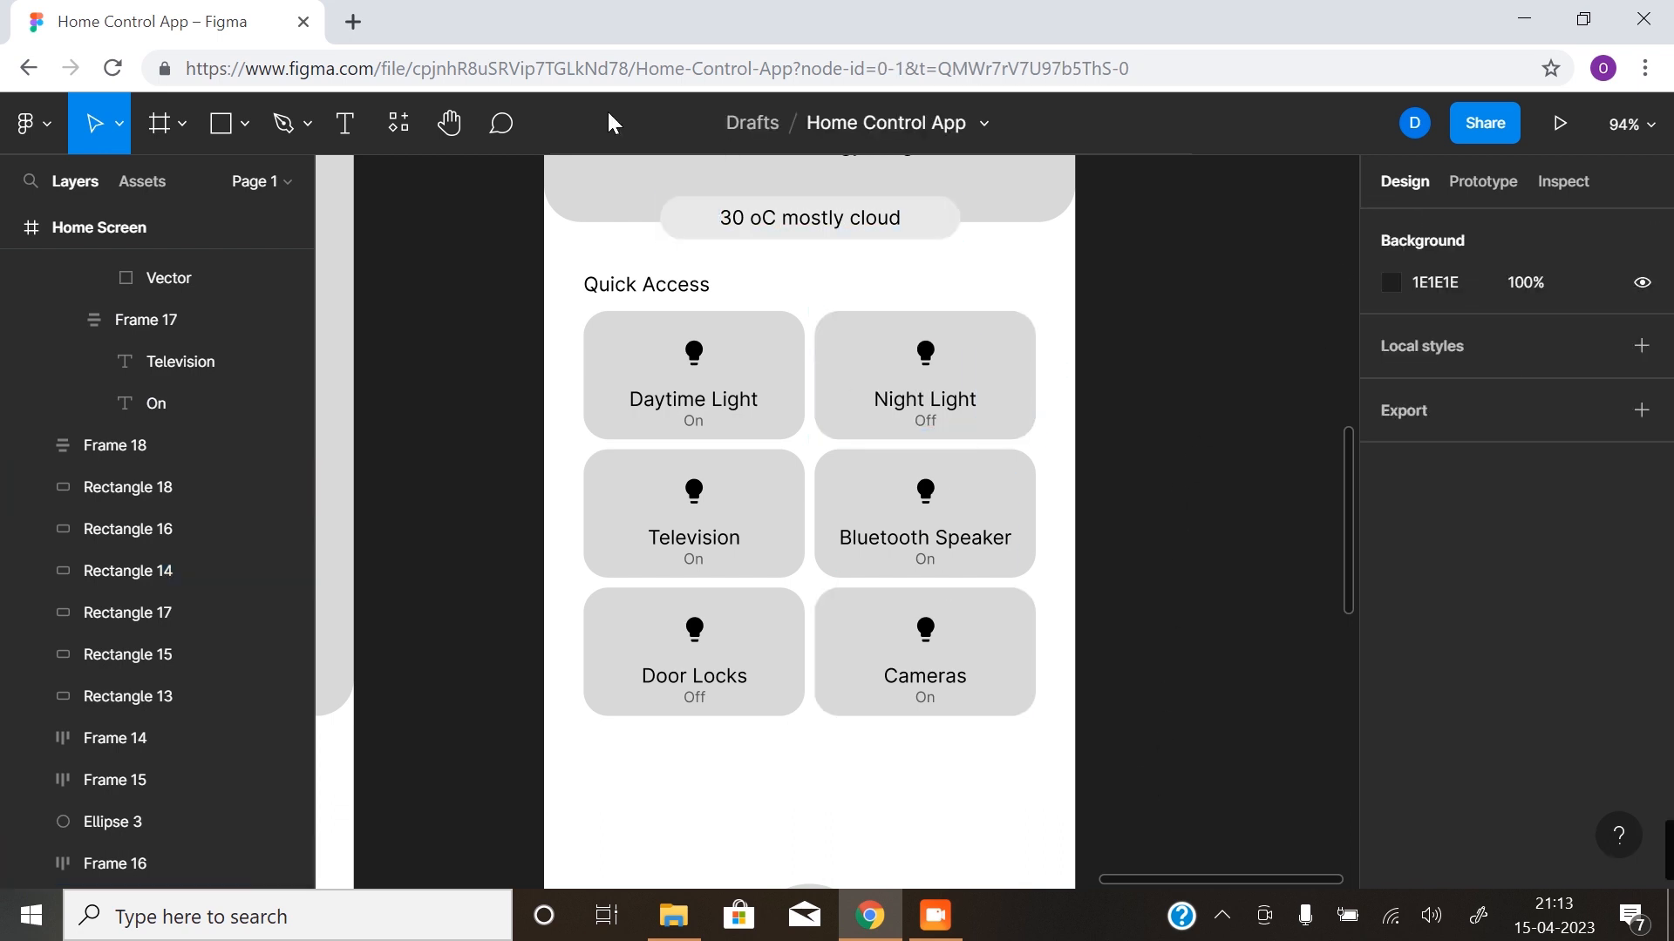
scroll(831, 677, "down", 2)
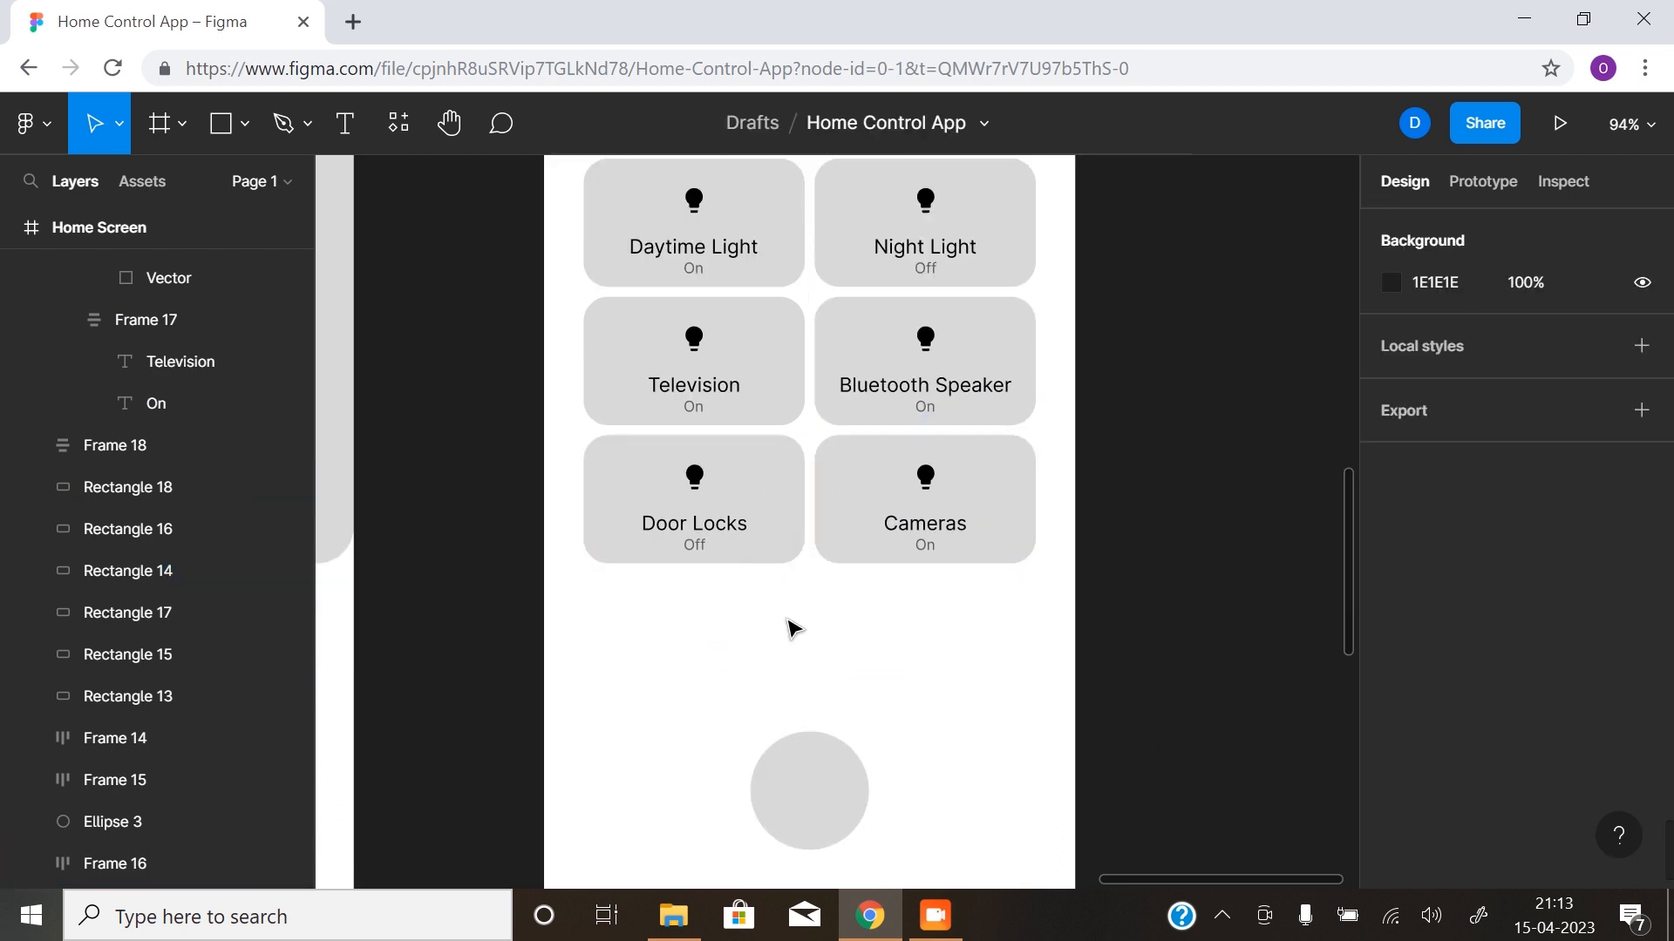
scroll(1027, 582, "up", 1)
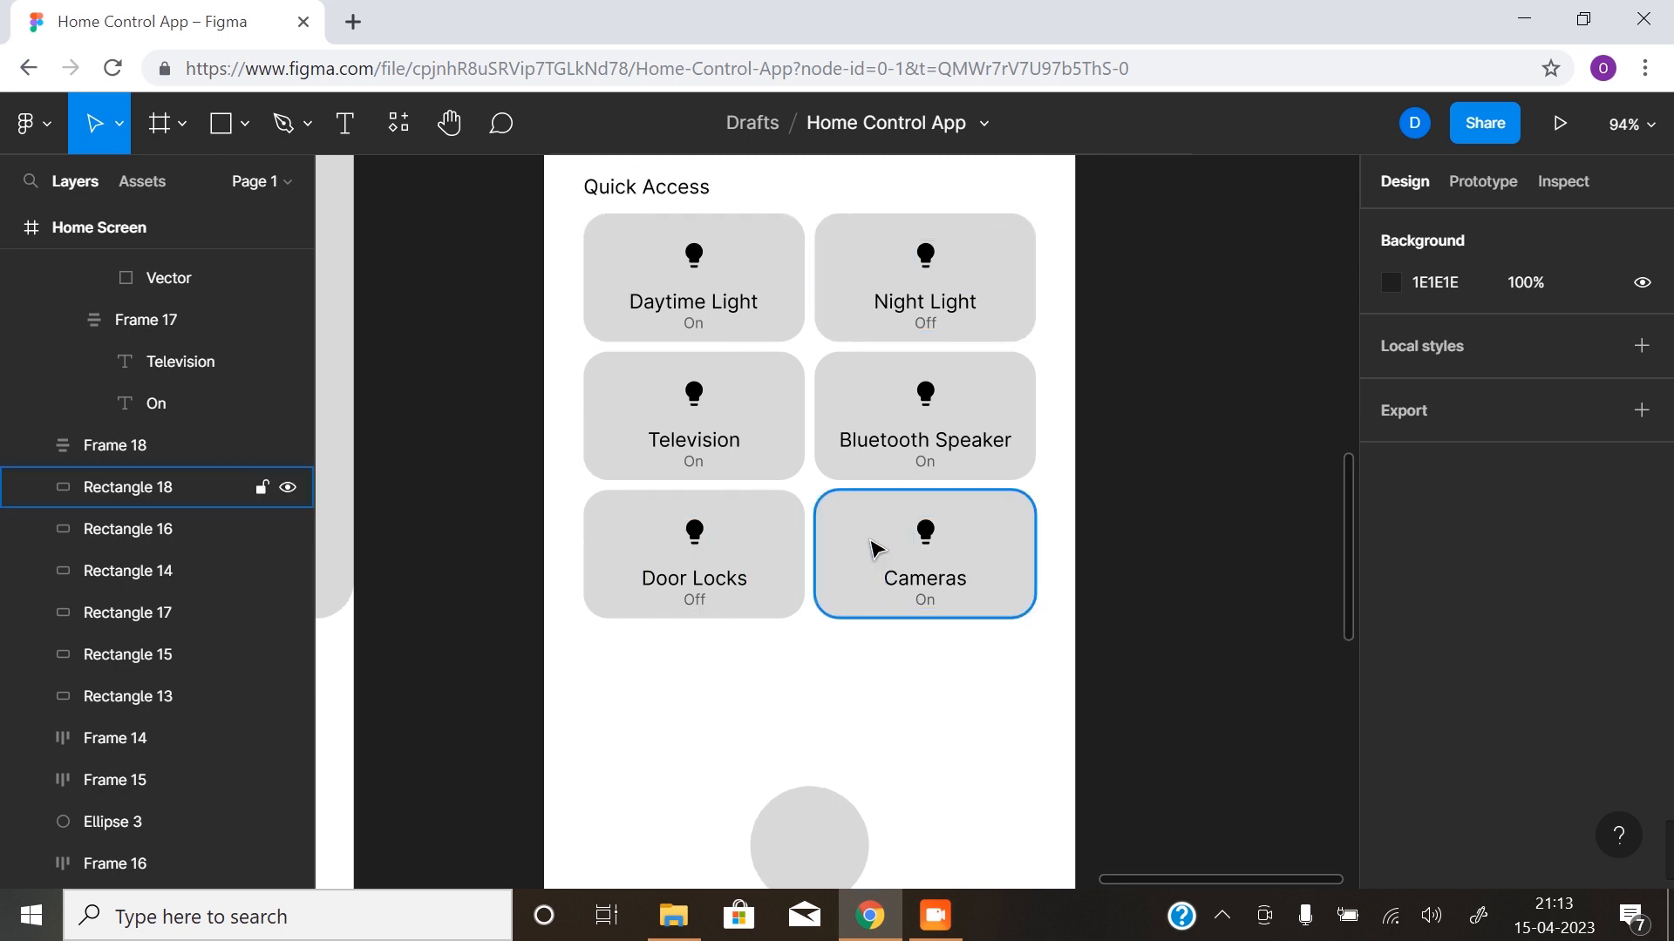
scroll(870, 553, "up", 2)
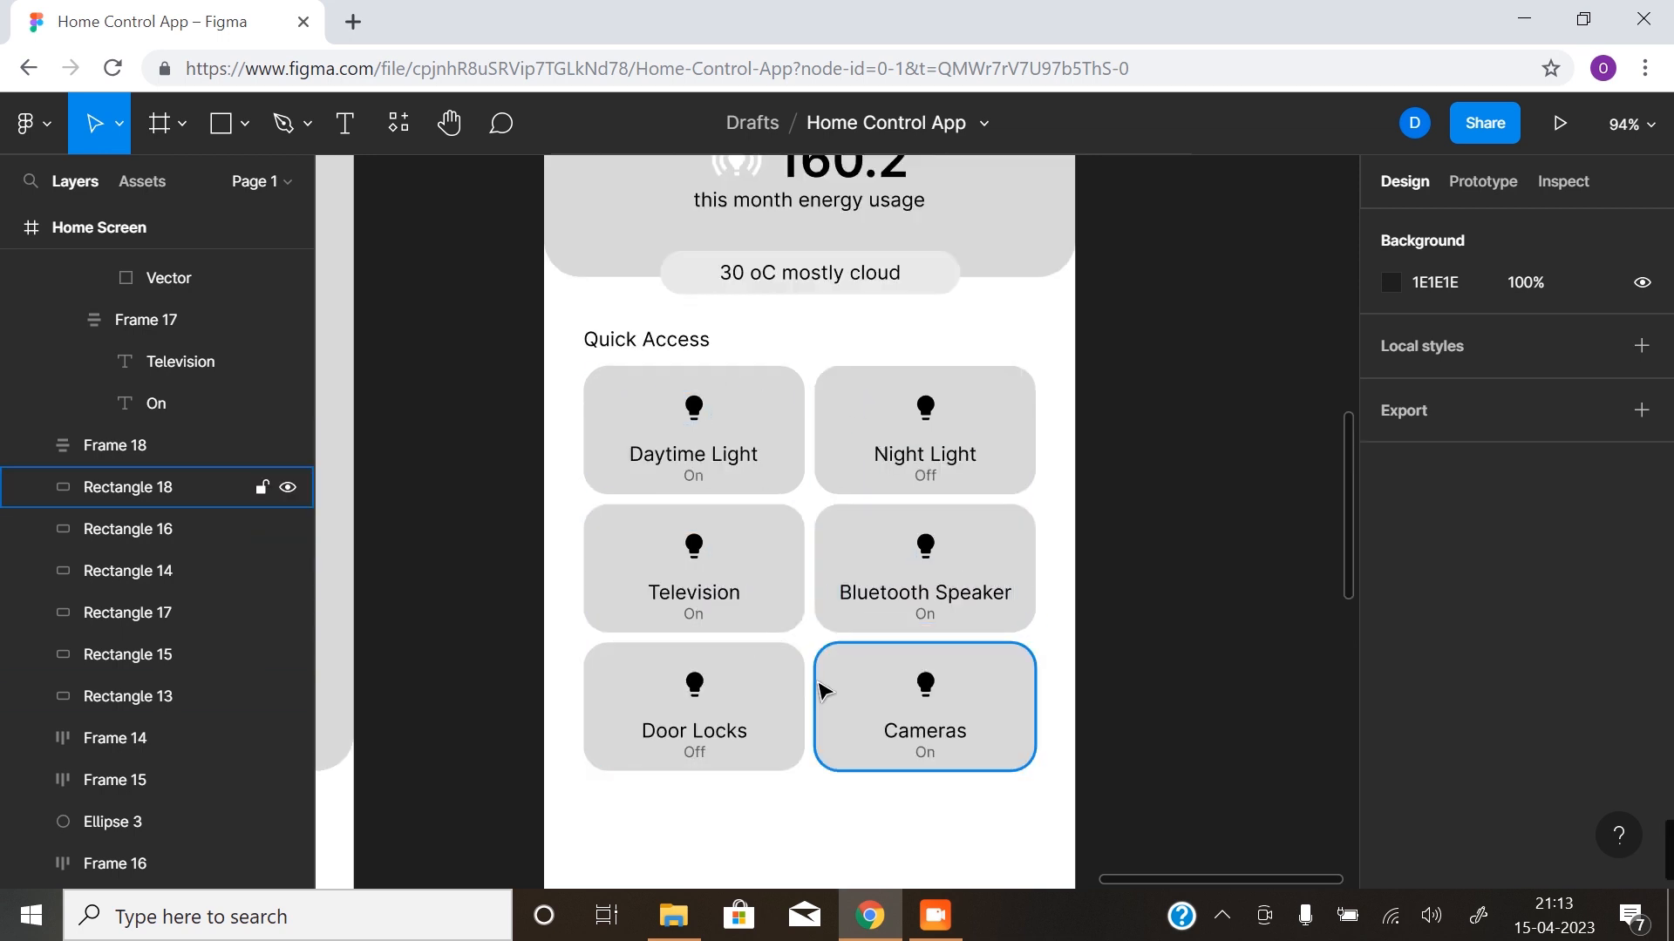
left_click(820, 291)
scroll(829, 791, "down", 1)
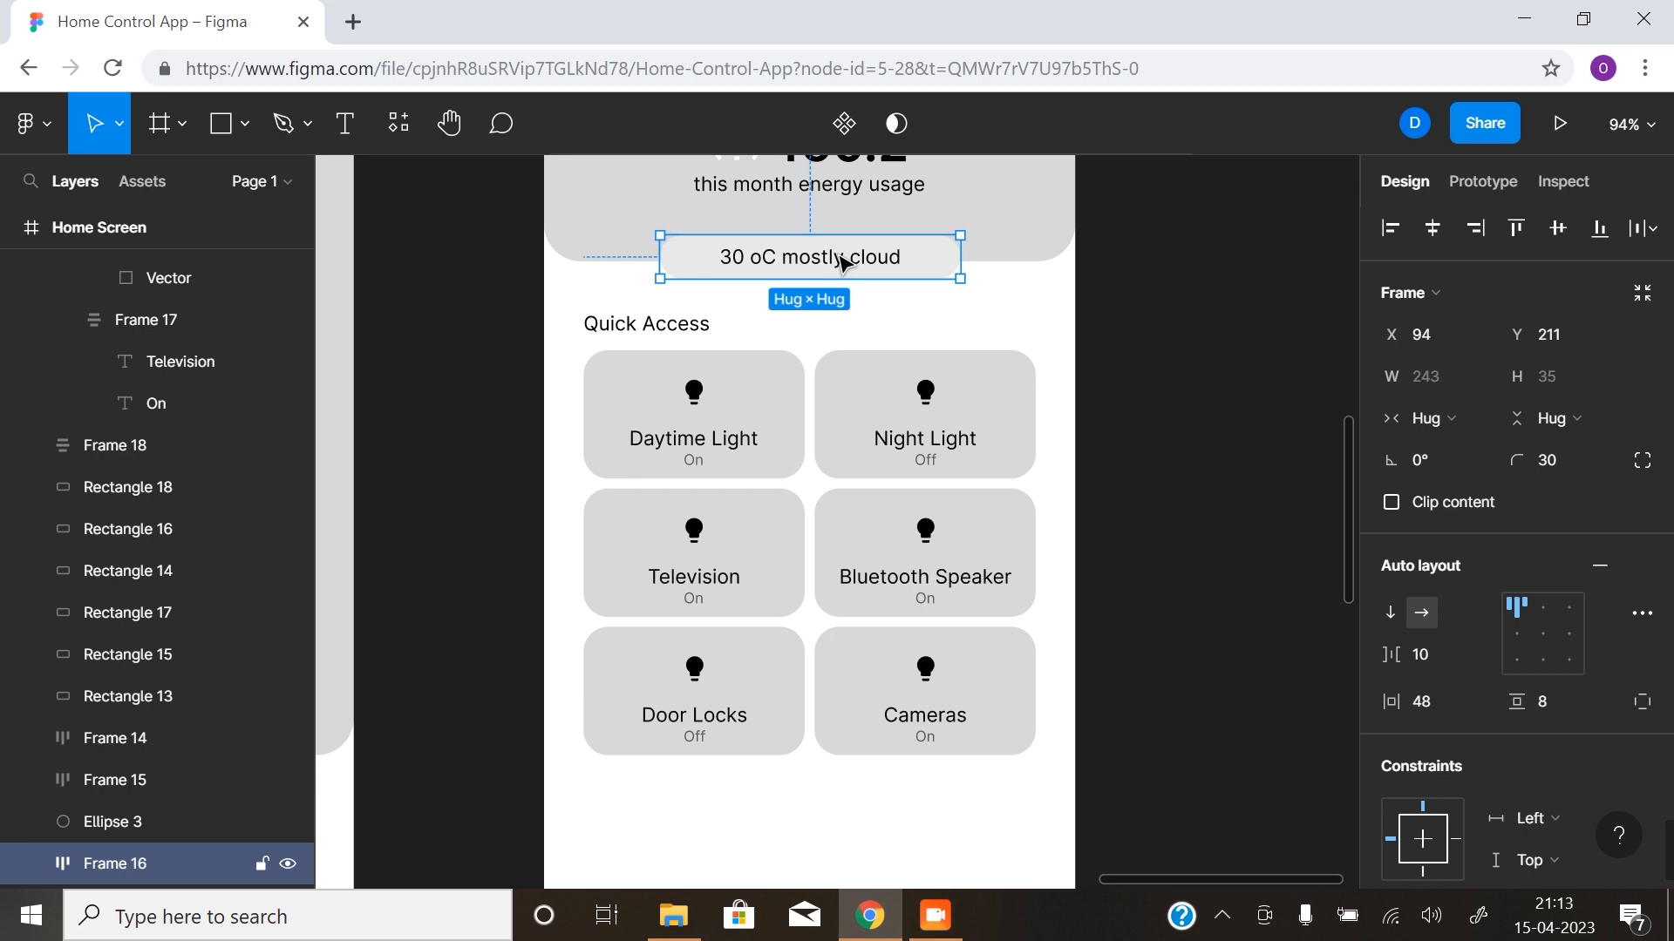
- Duplicate the weather pill below the Door Locks and Cameras cards at X 93, Y 640, with the layout grids shown
left_click_drag(844, 262, 835, 796)
key("ctrl+shift+4")
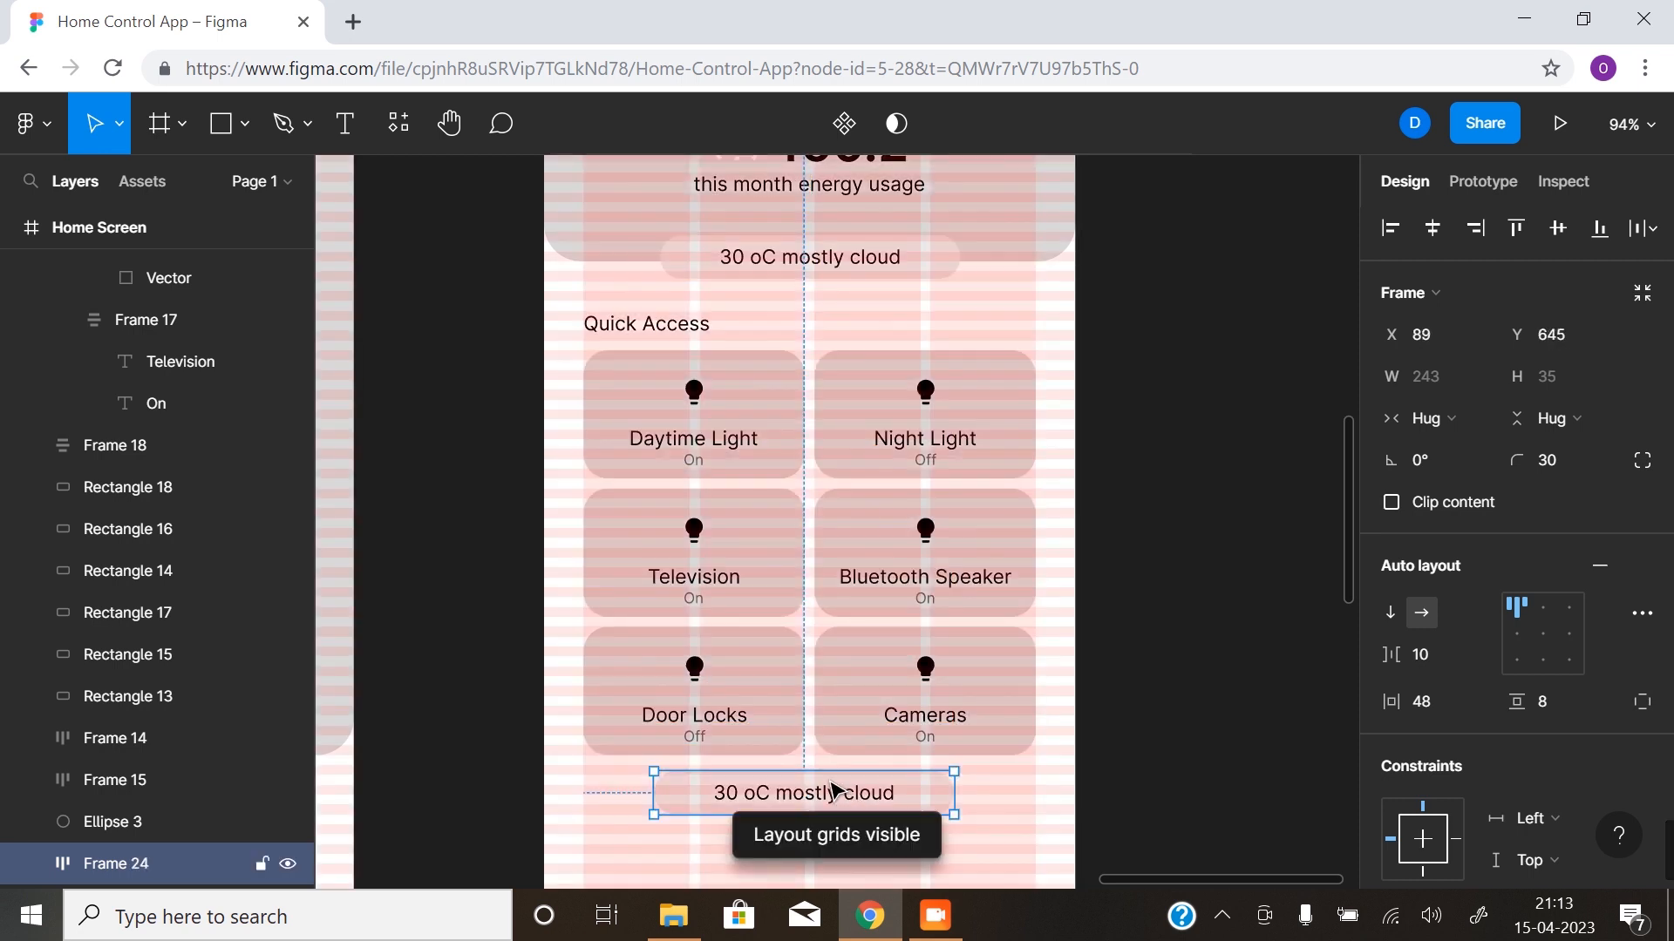
scroll(832, 789, "up", 4)
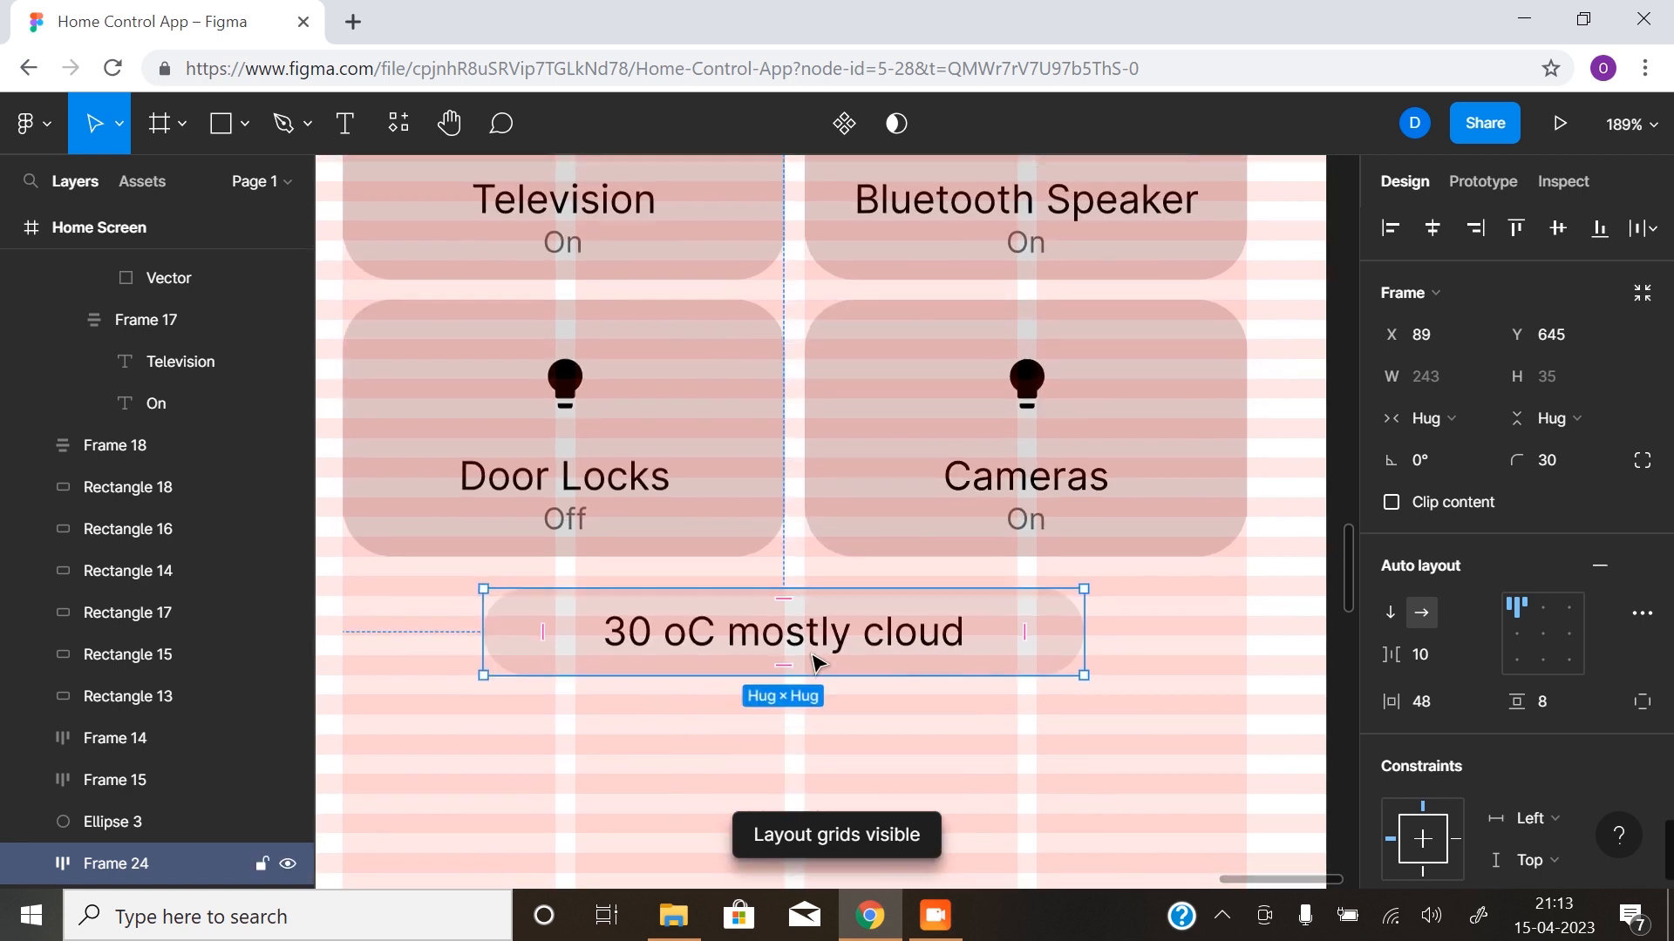
left_click_drag(812, 633, 821, 624)
left_click(915, 769)
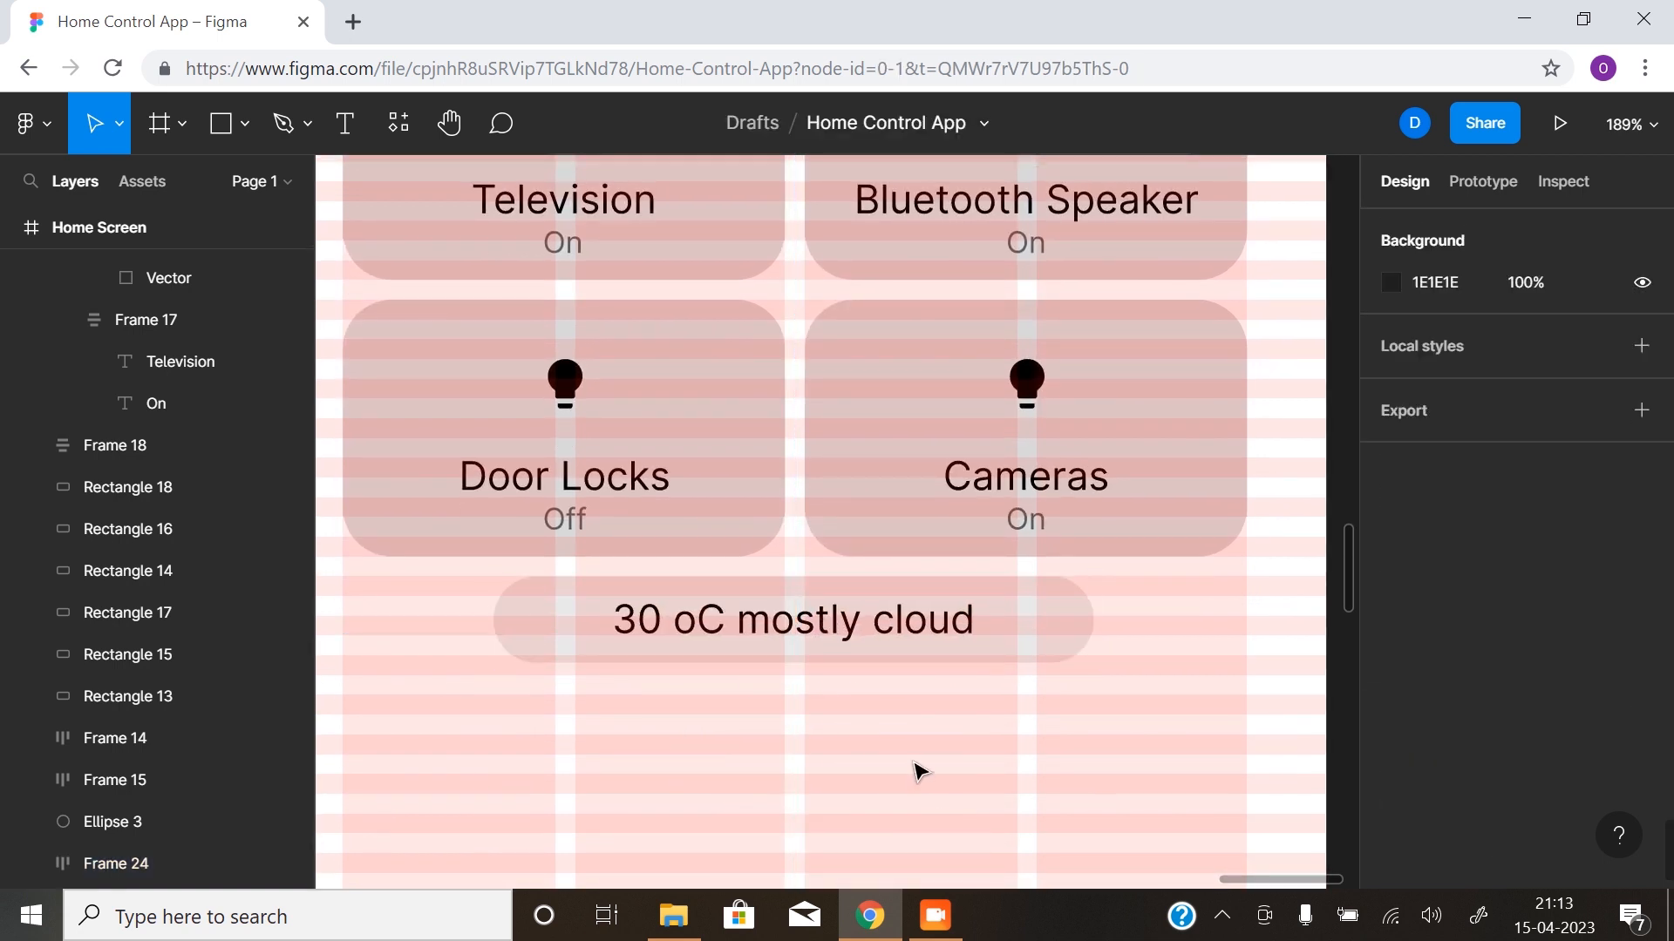
- Set the duplicated pill's horizontal padding to 96 and recentre it beneath the cards at X 45
left_click(891, 626)
left_click(1421, 700)
type("5")
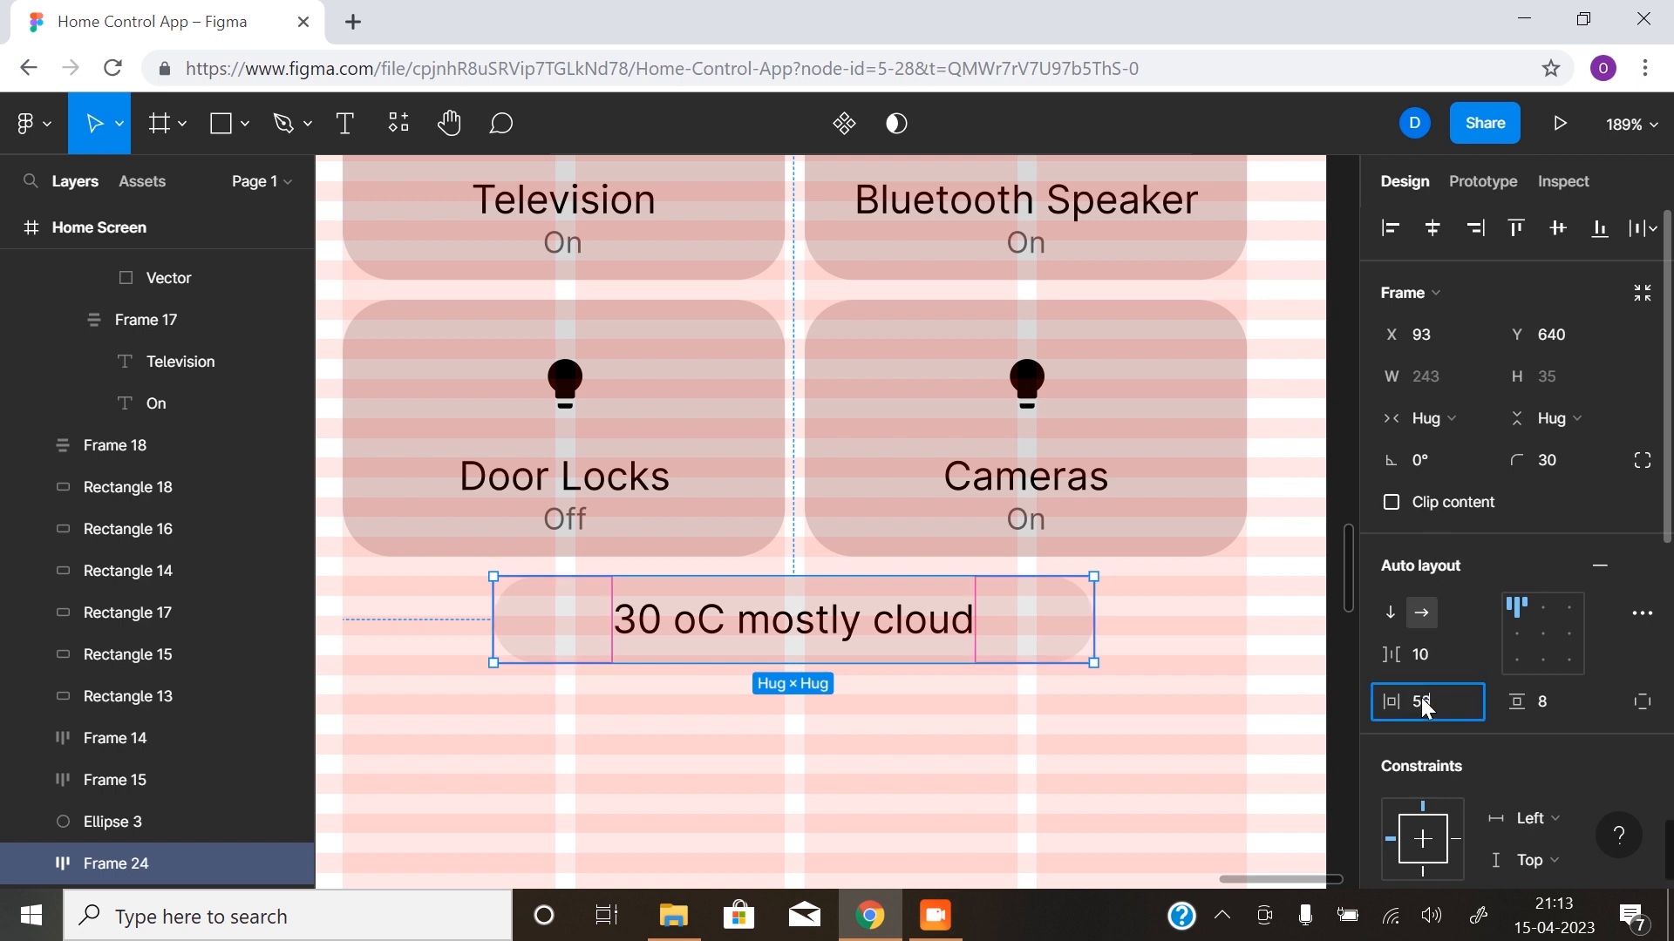
type("6")
key("Return")
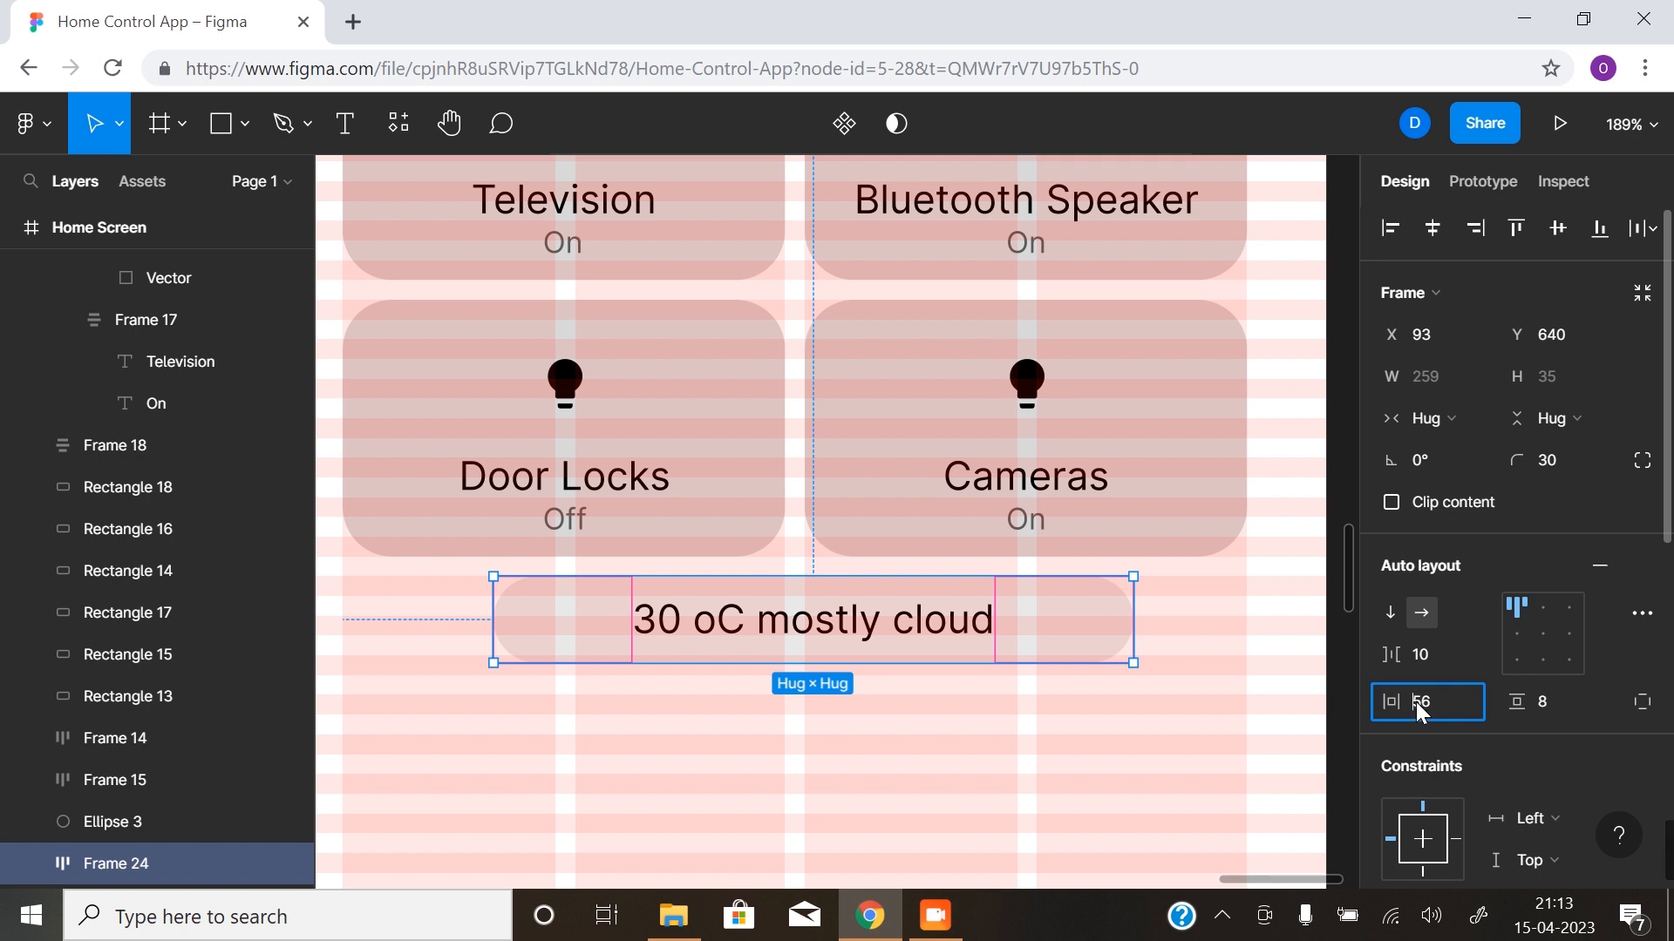
type("80")
key("Return")
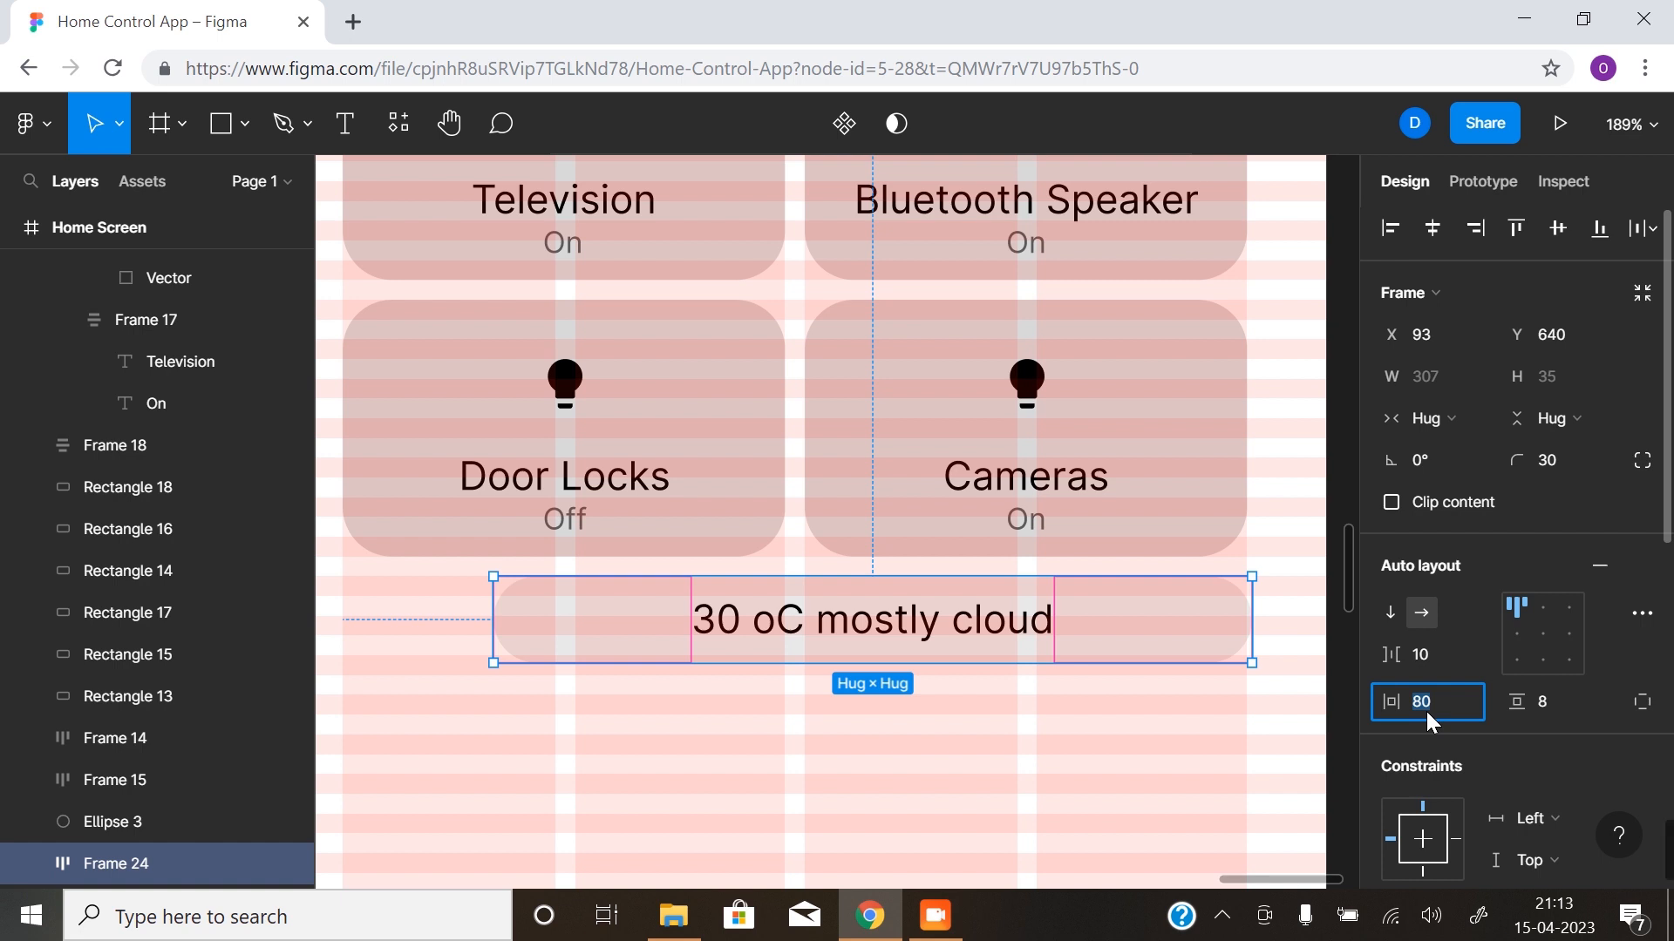
type("1")
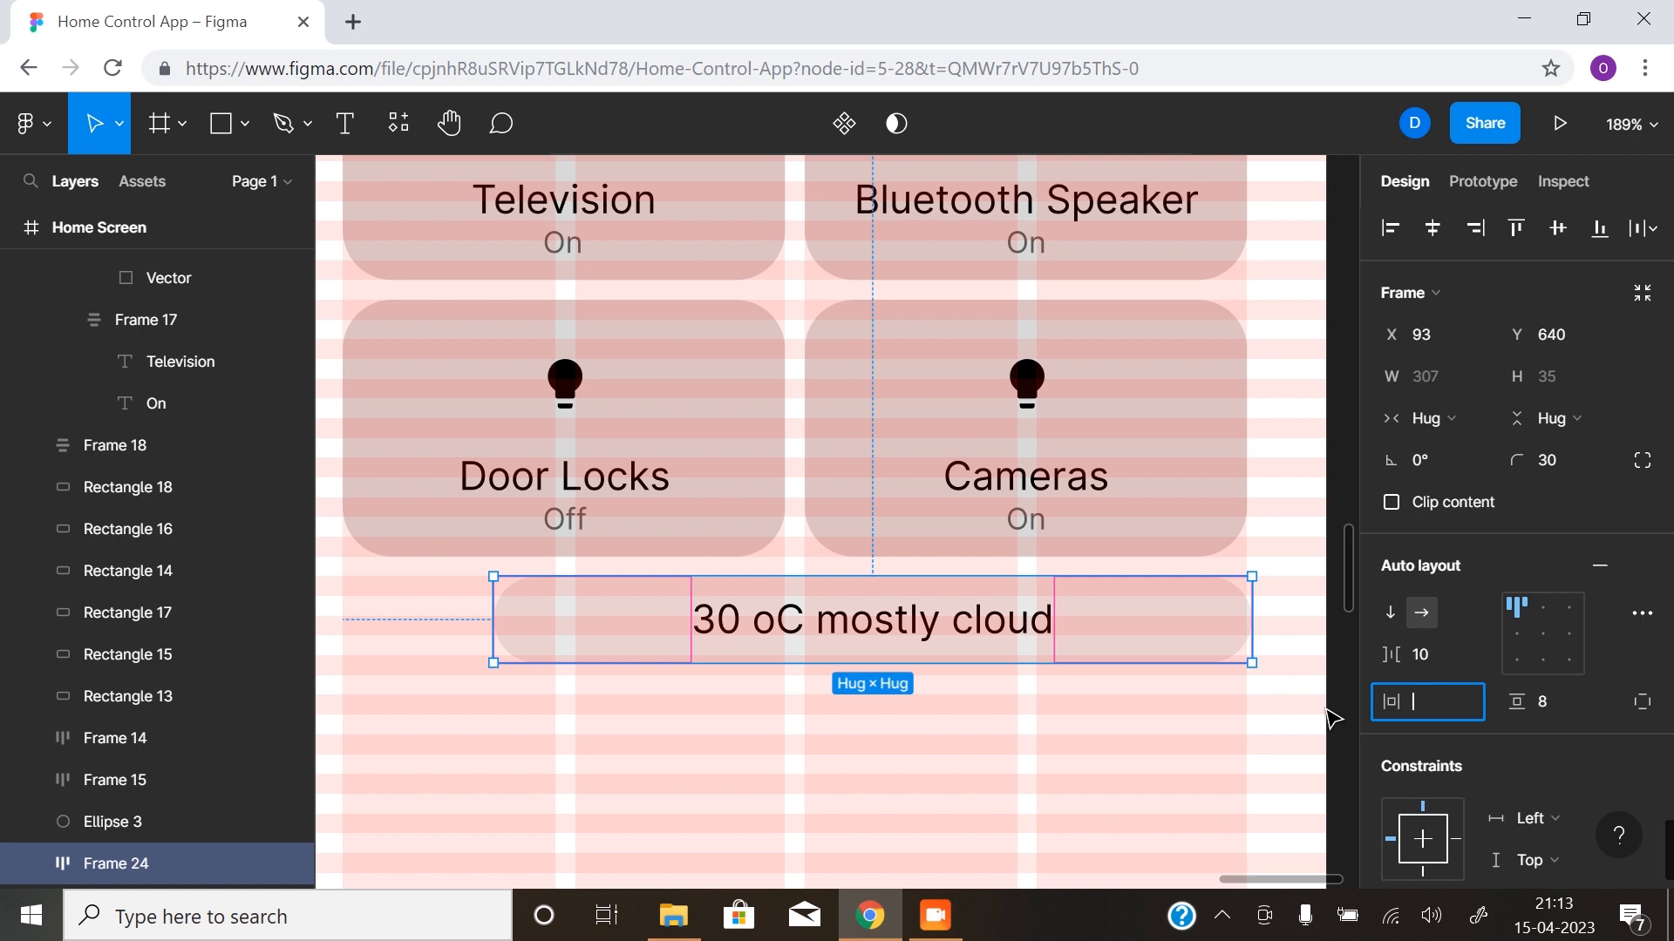
key("Return")
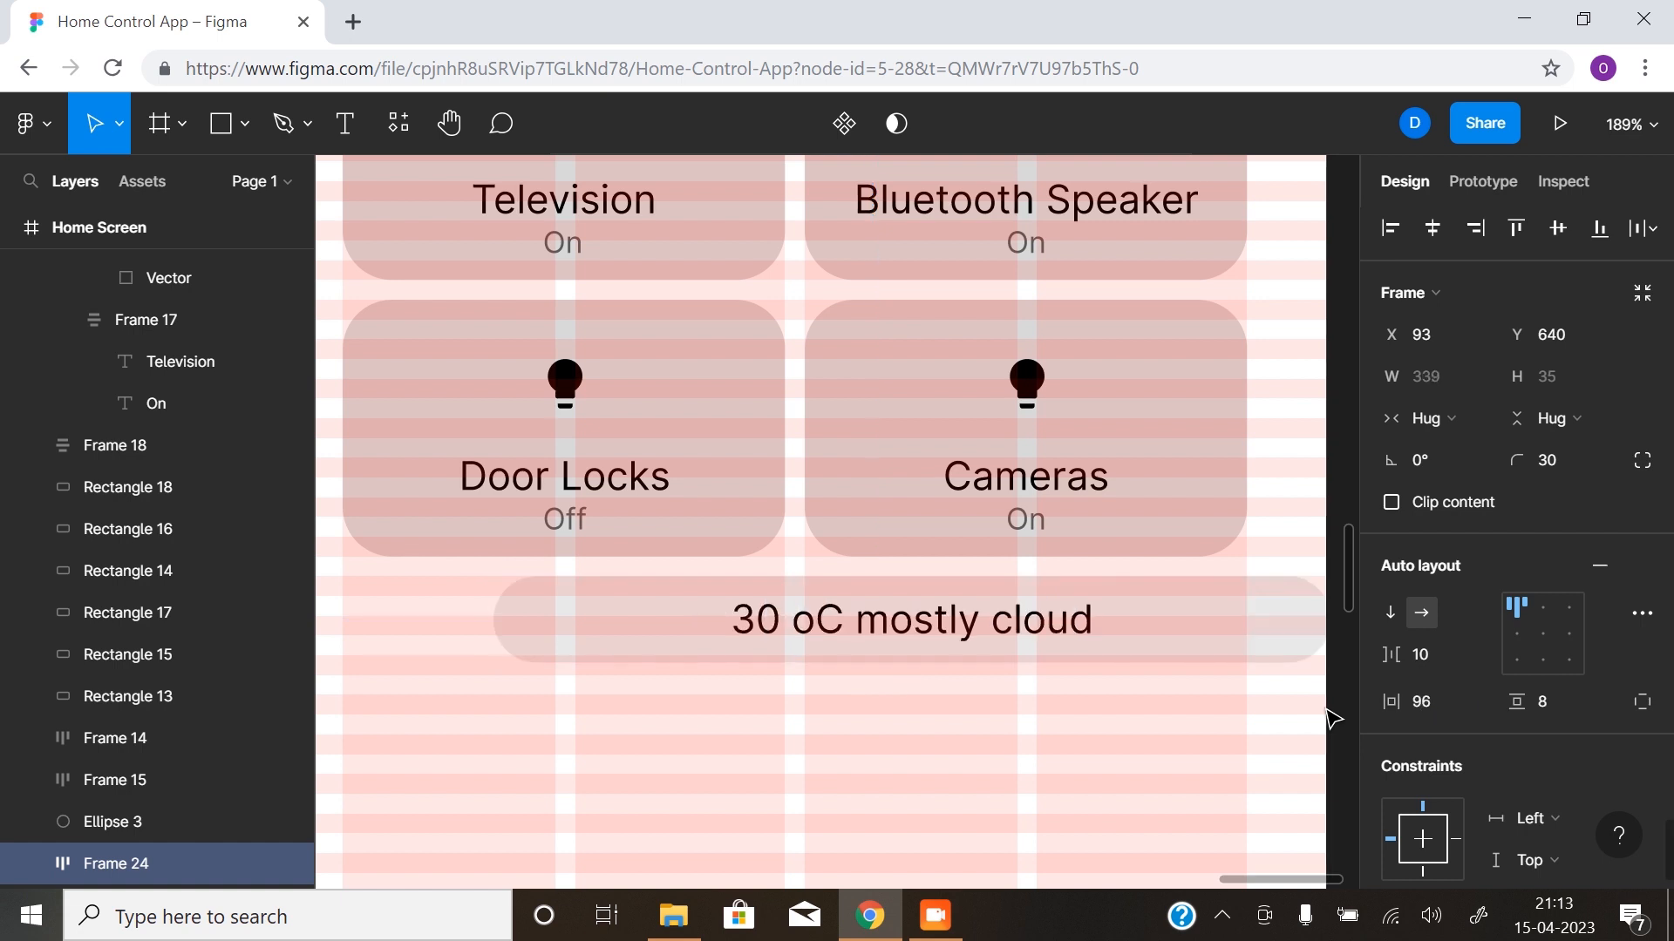
left_click_drag(997, 614, 889, 624)
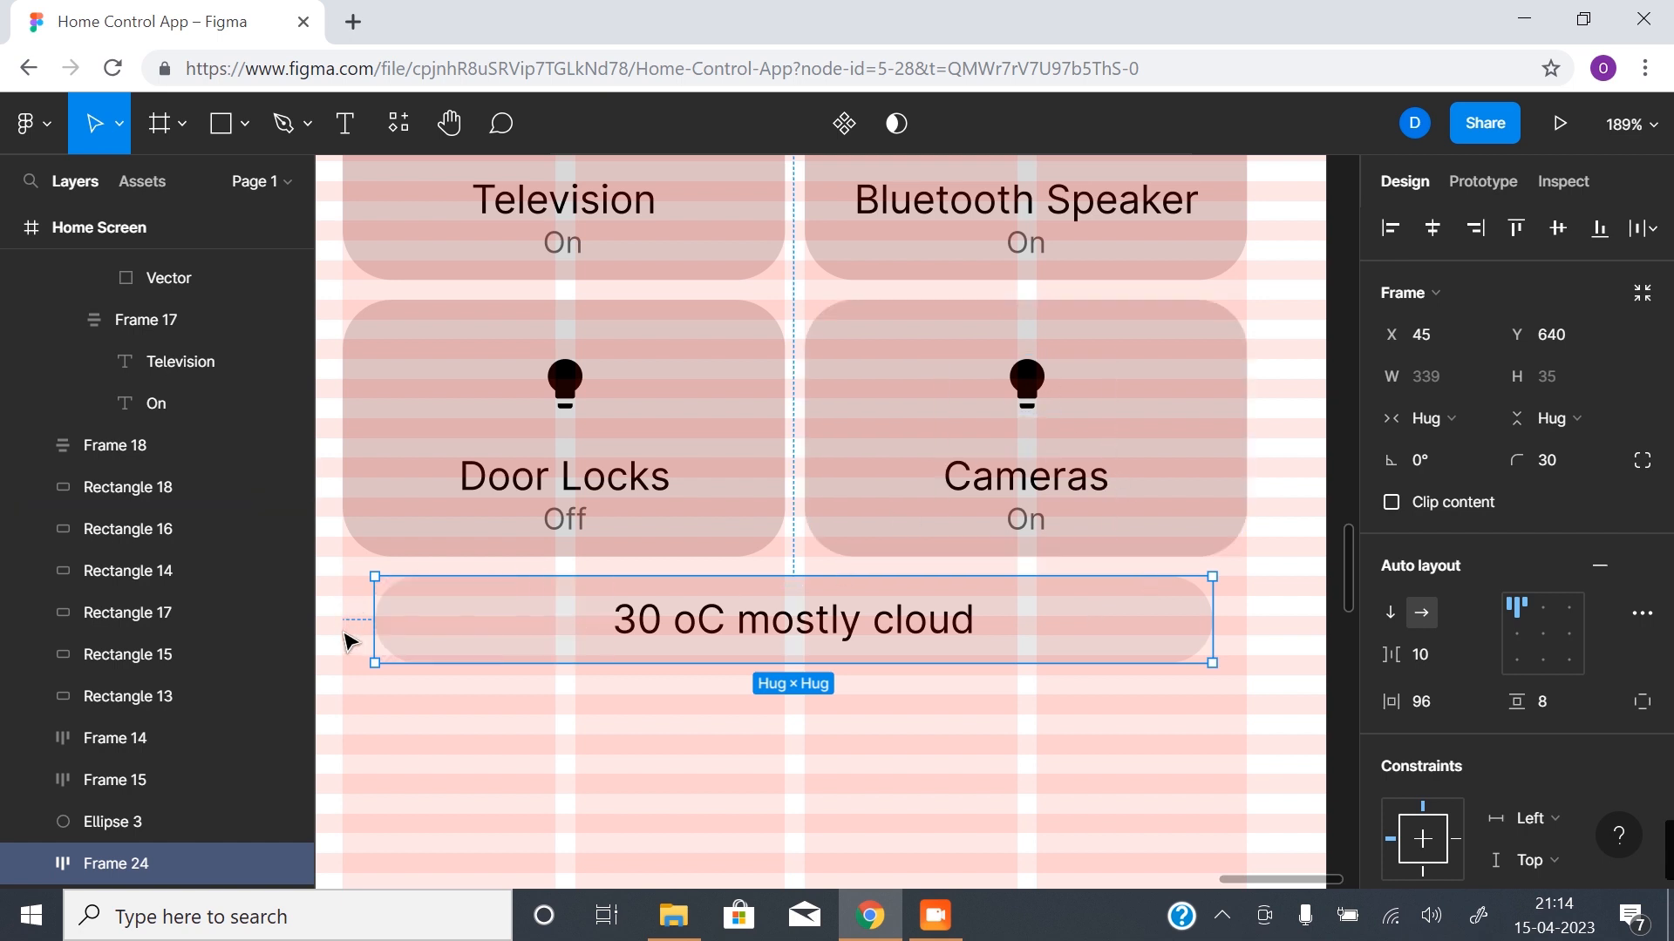
- Replace the duplicated pill's text with "Access all utilities"
double_click(903, 636)
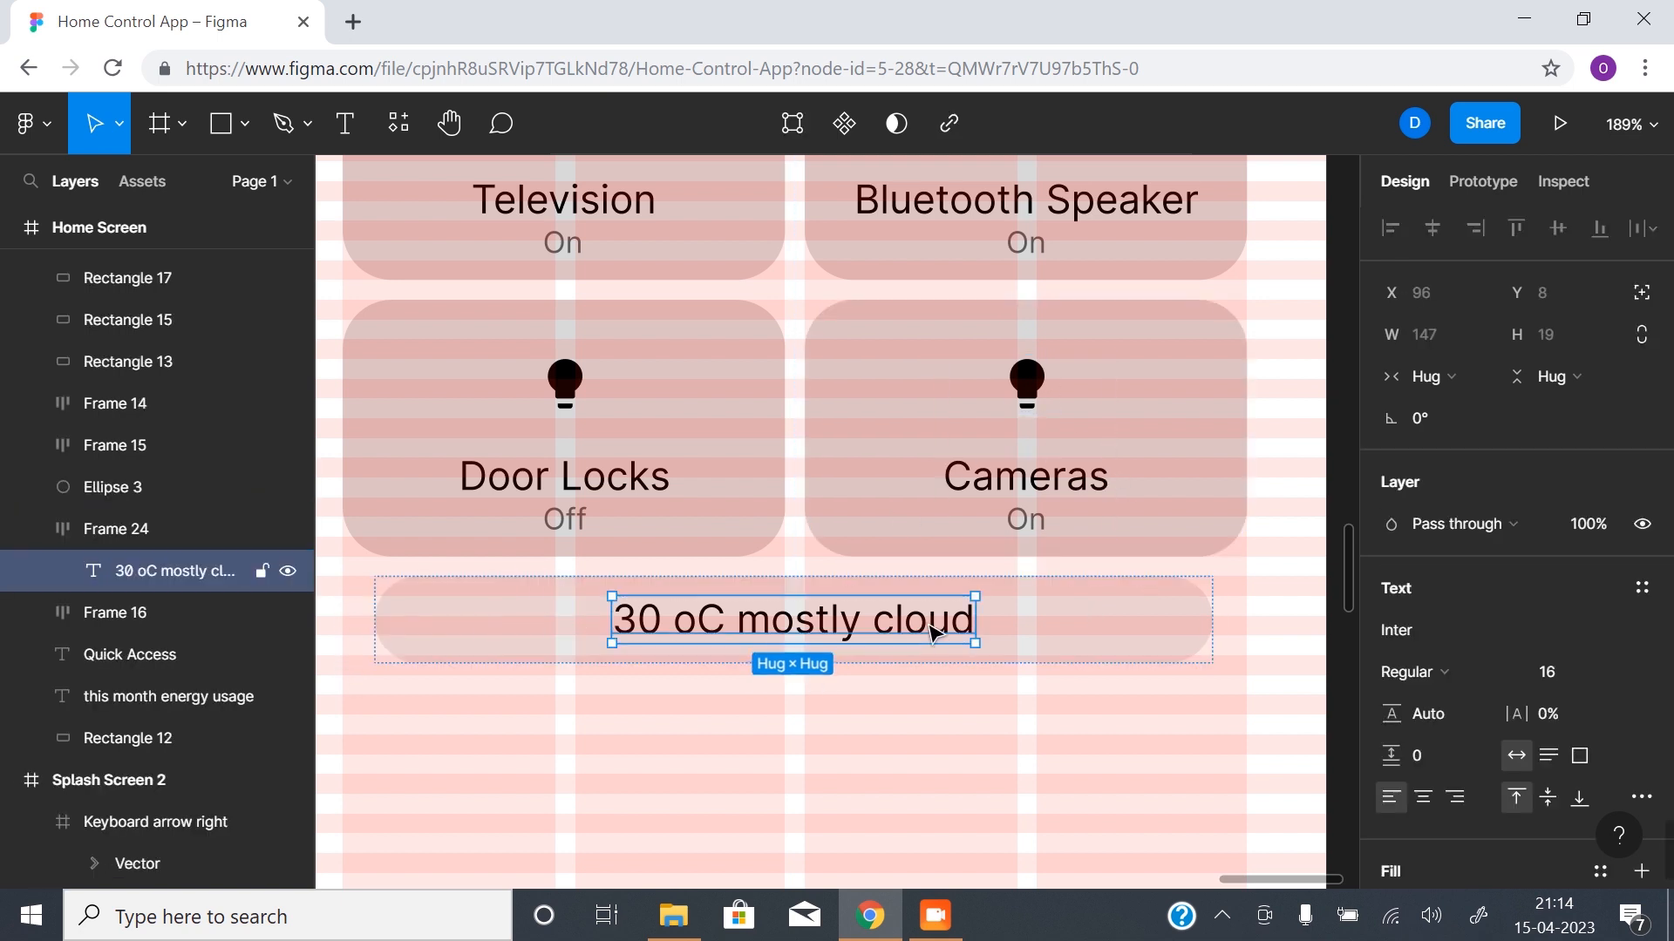
double_click(929, 624)
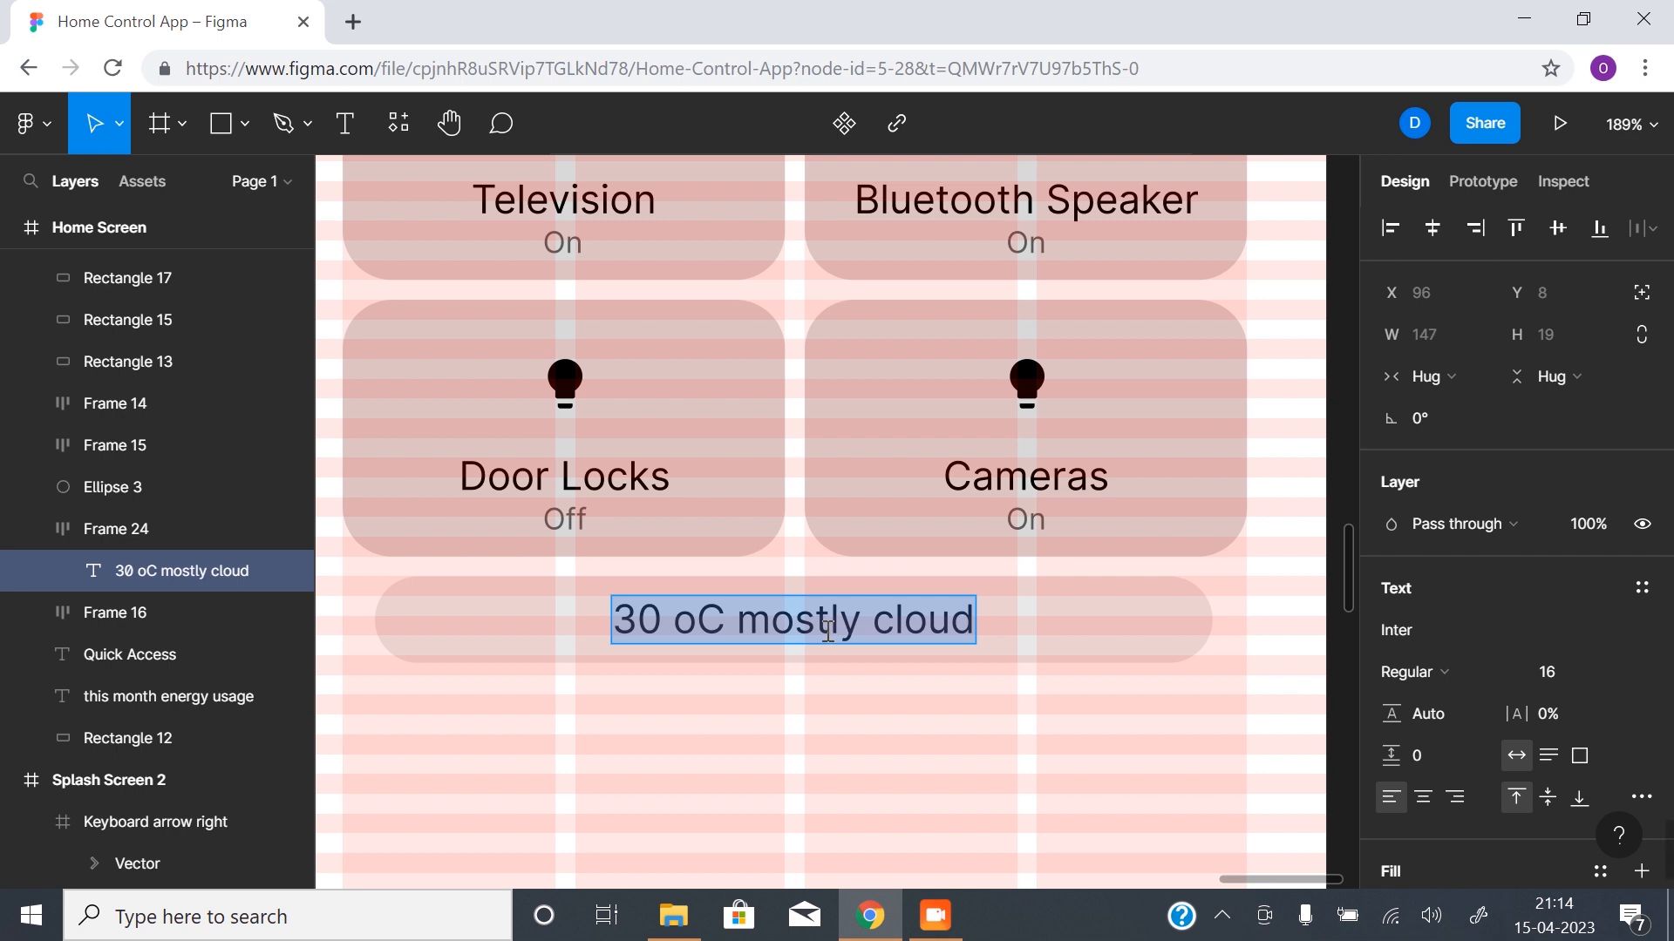
type("Acces")
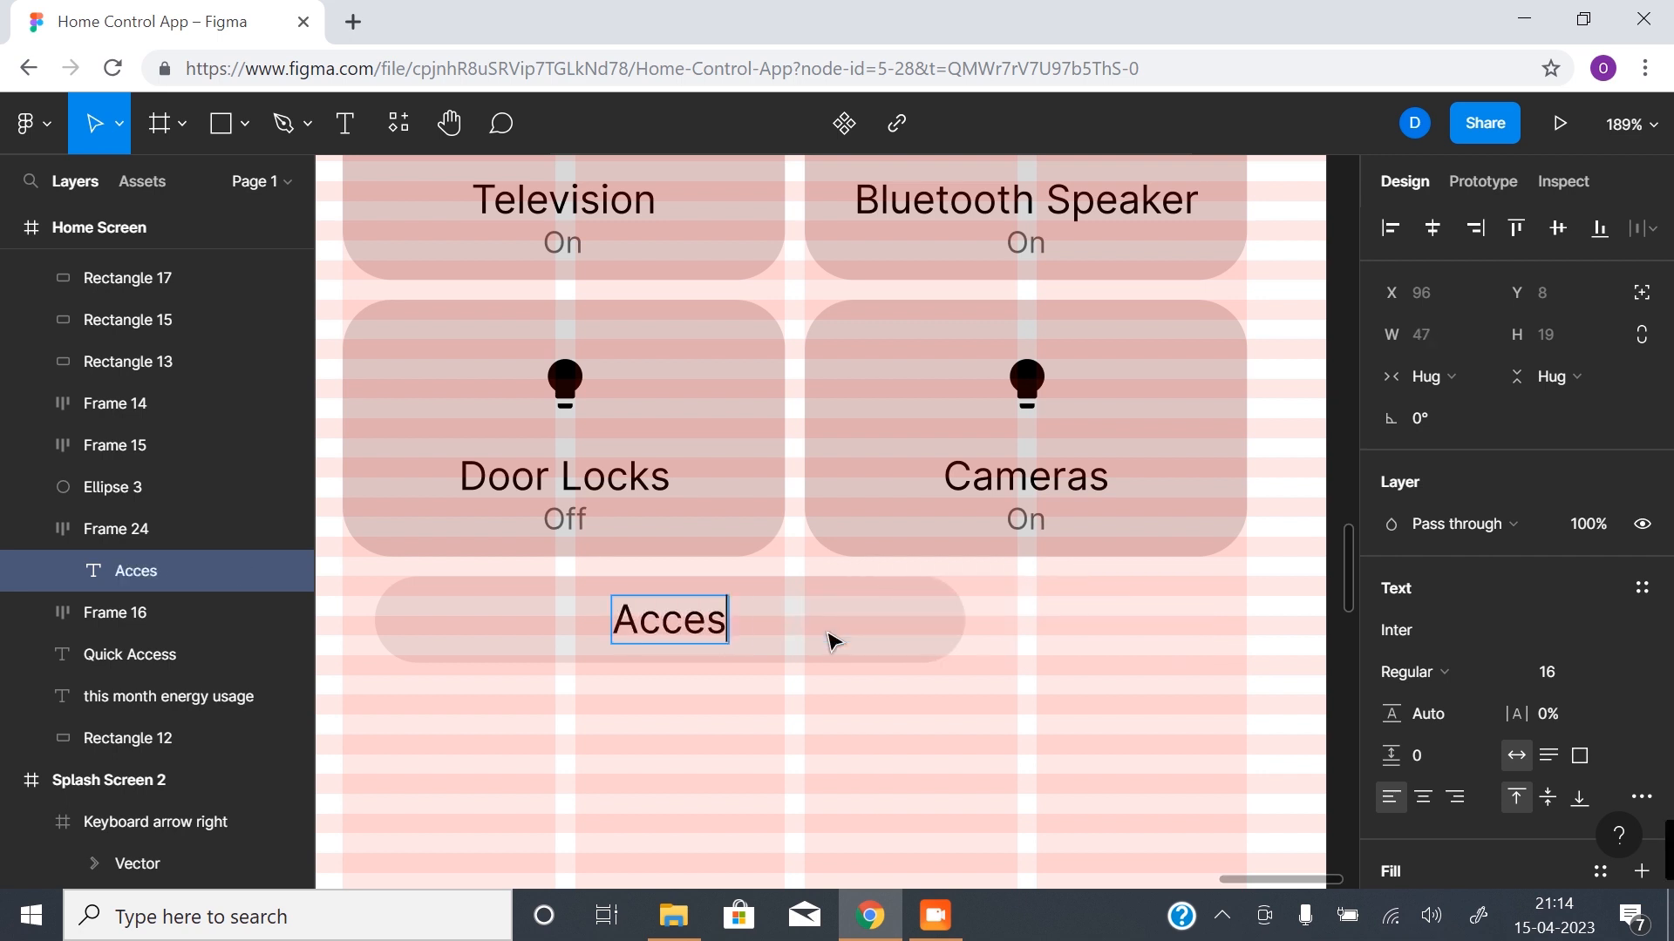
type("s all ")
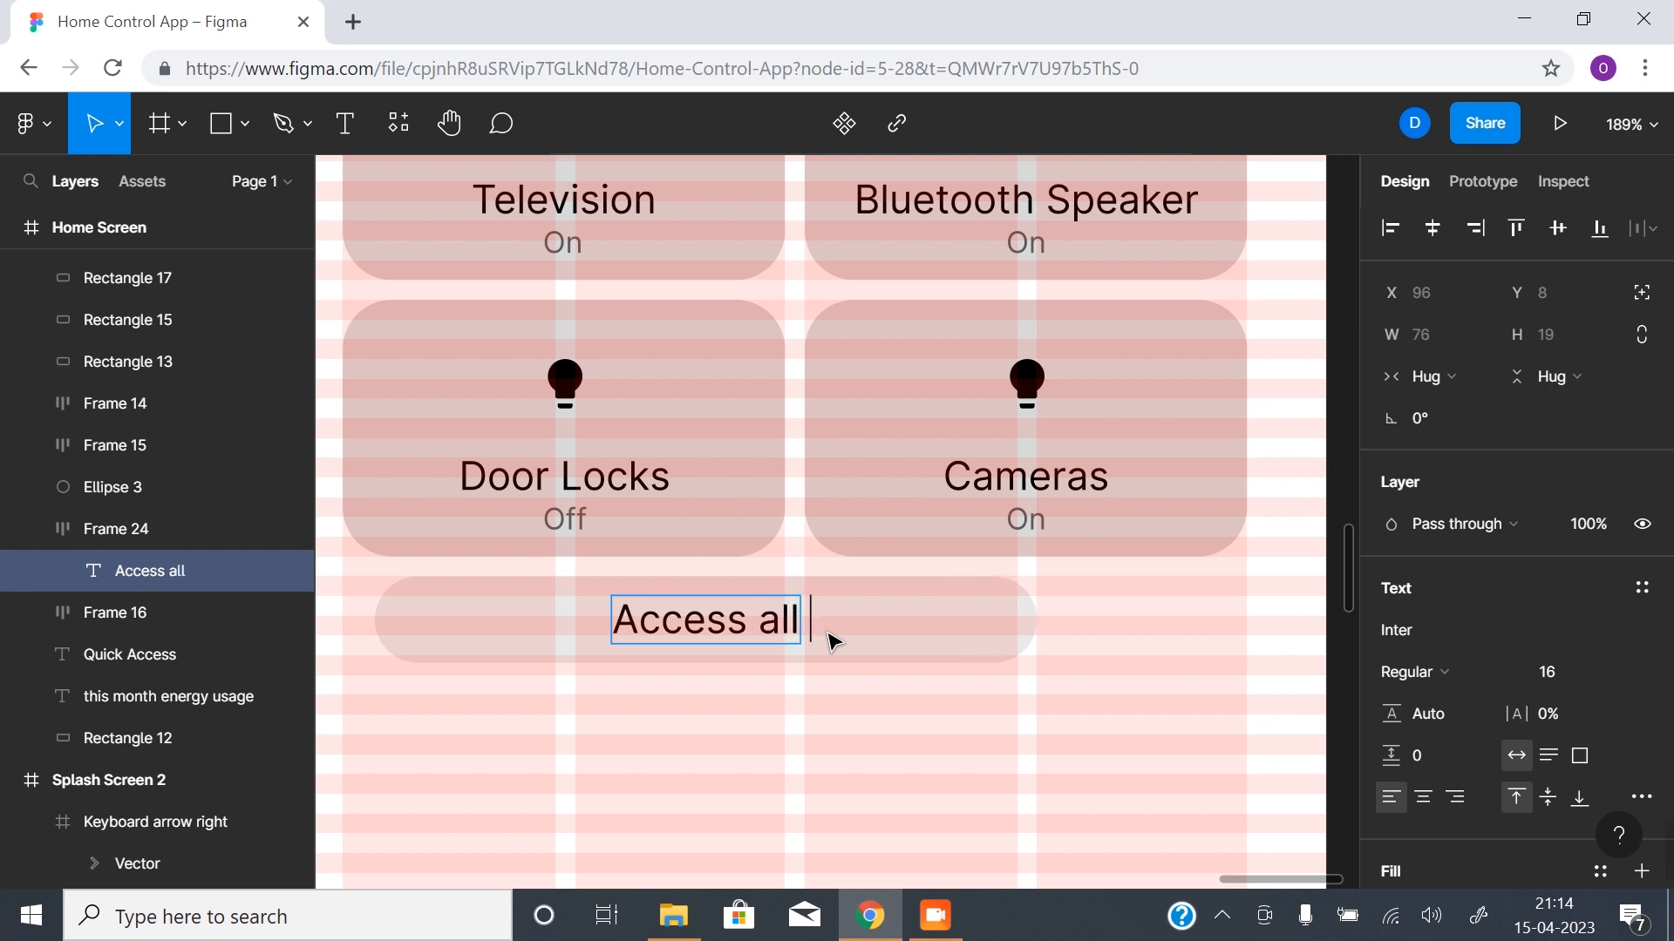
type("utilit")
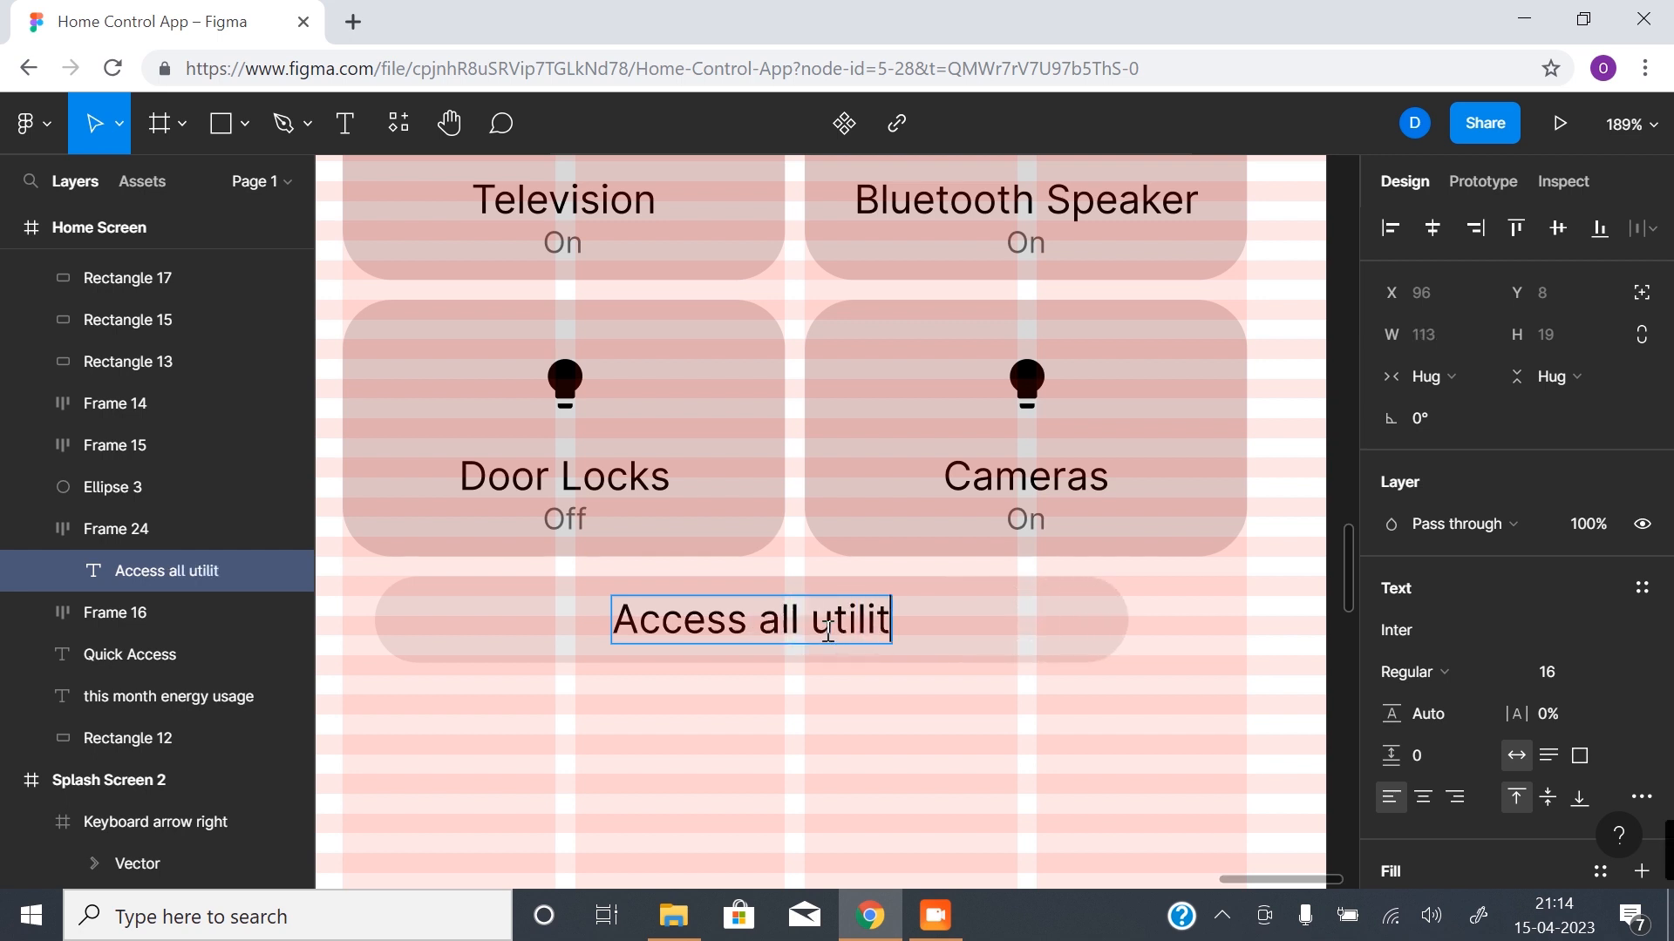
type("ies")
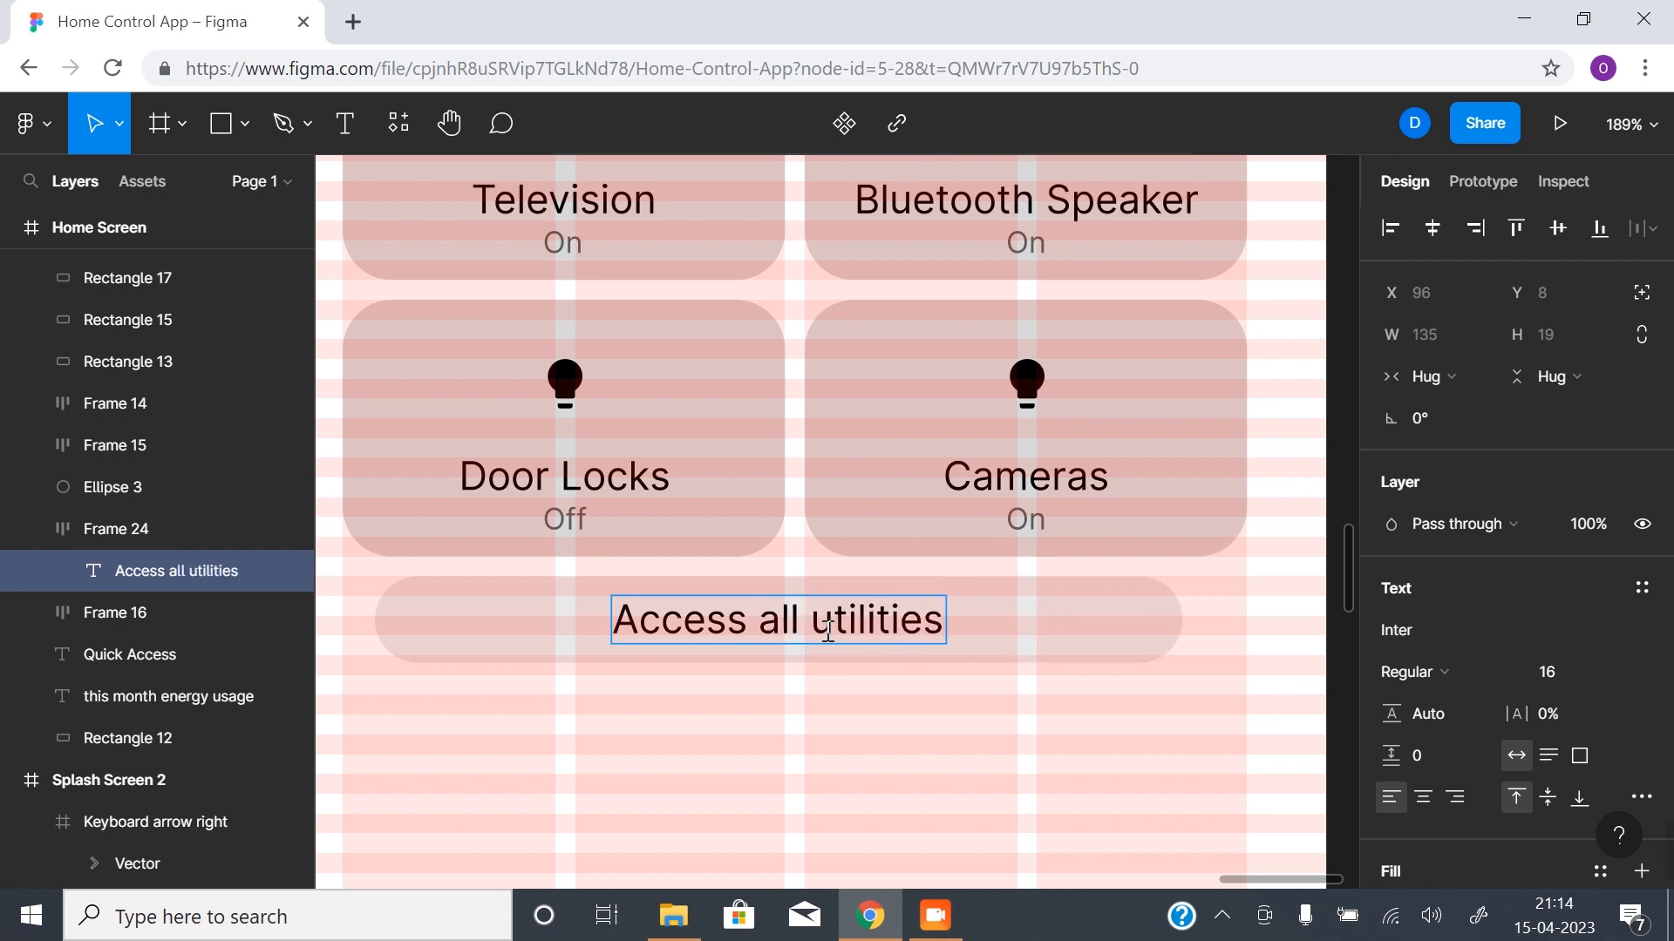
key("Escape")
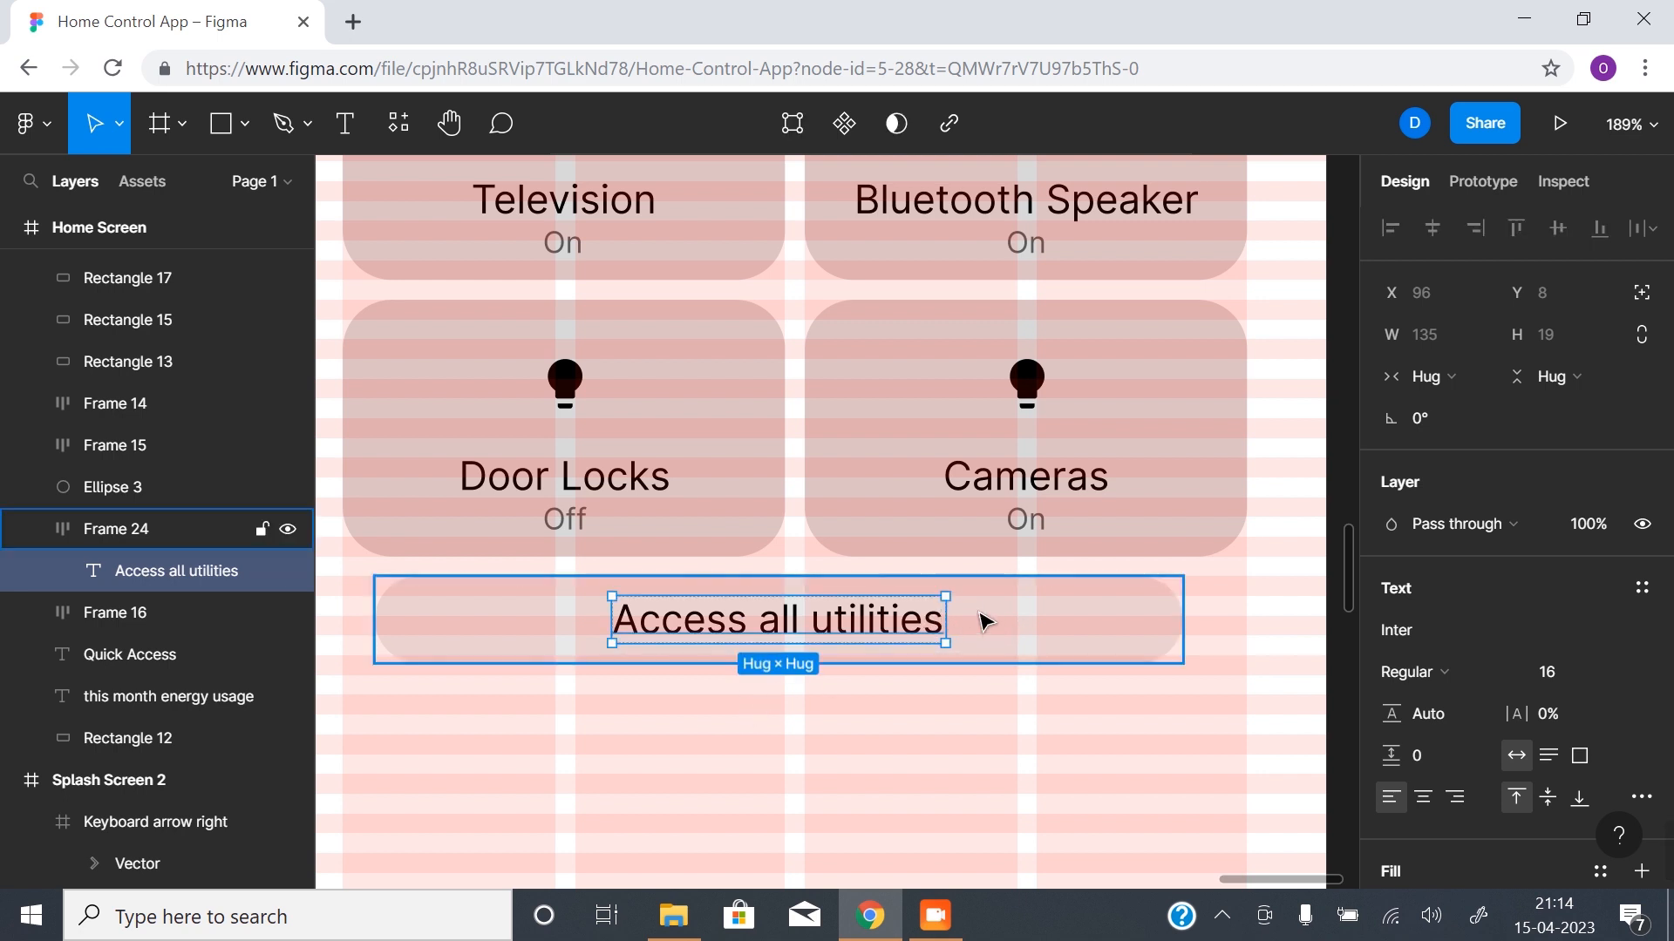
- Review the new pill below the Quick Access cards and hide the layout grids
left_click(919, 702, "alt")
left_click_drag(887, 690, 875, 566)
left_click_drag(660, 650, 698, 714)
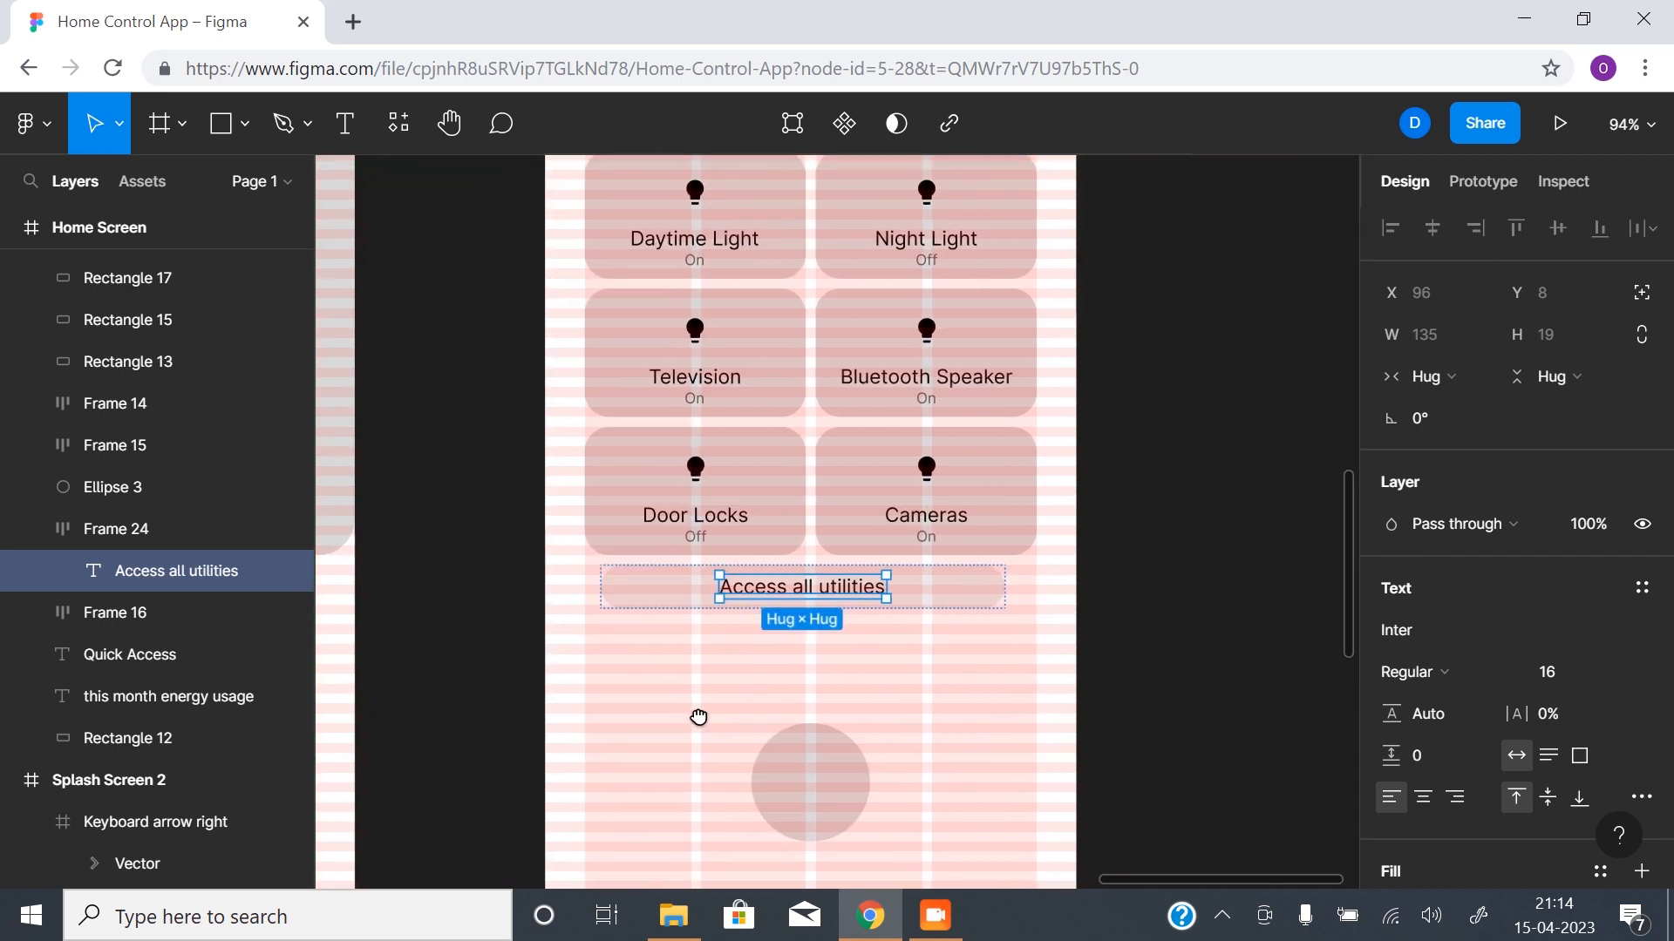
left_click_drag(781, 662, 785, 627)
left_click(796, 617)
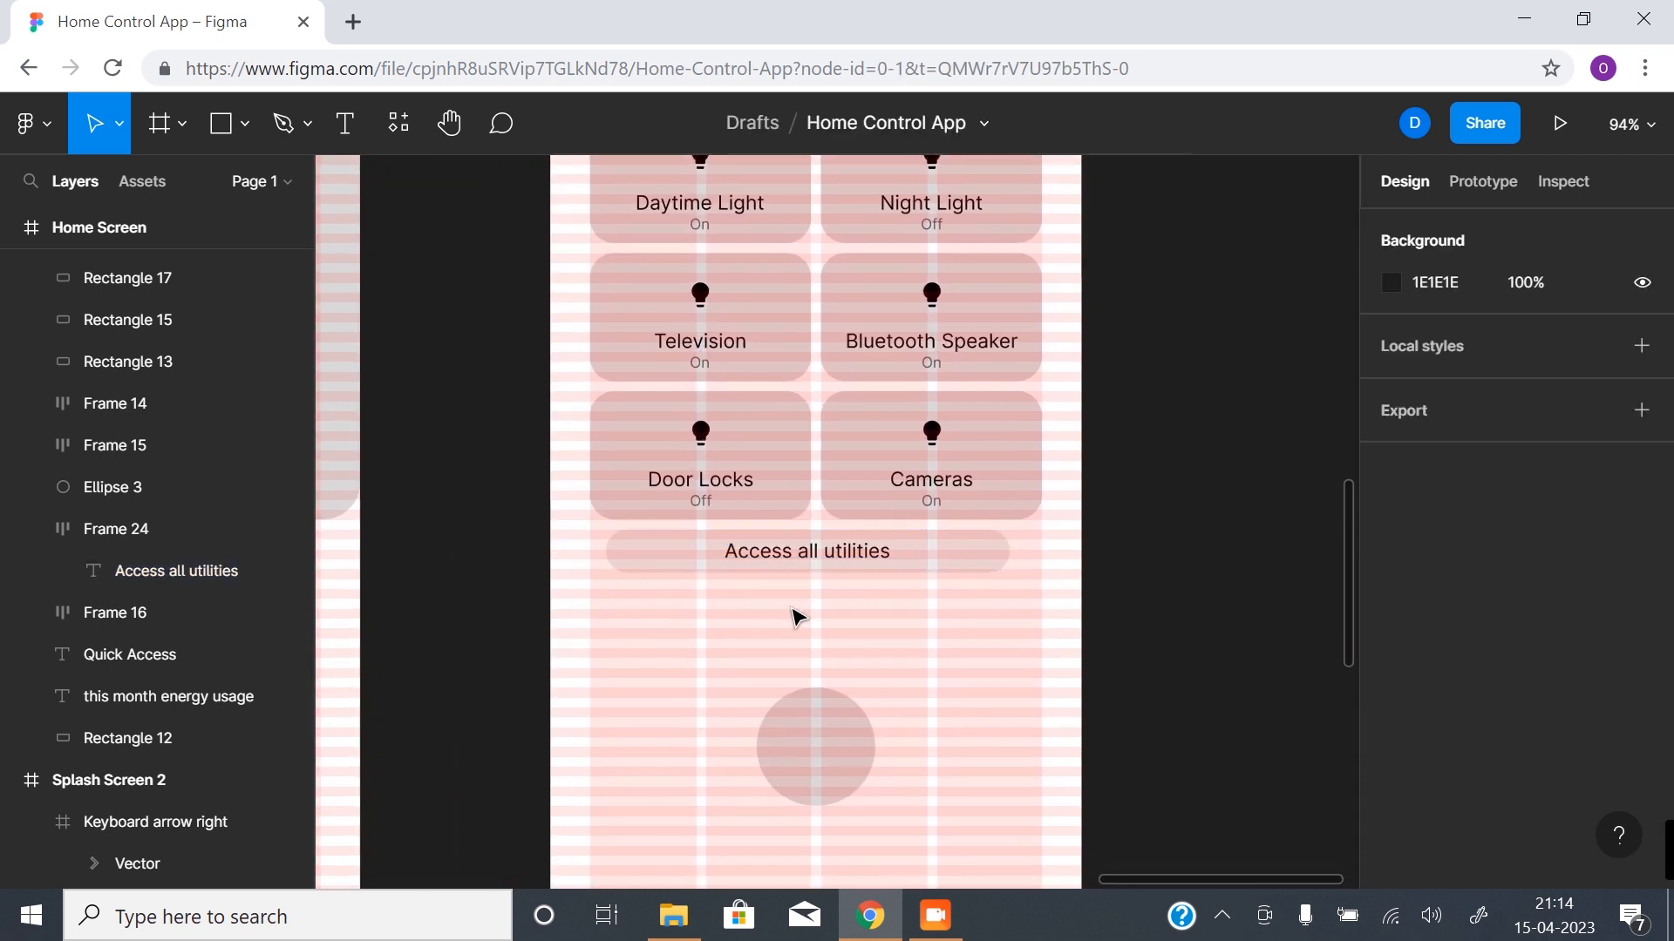
left_click(875, 553)
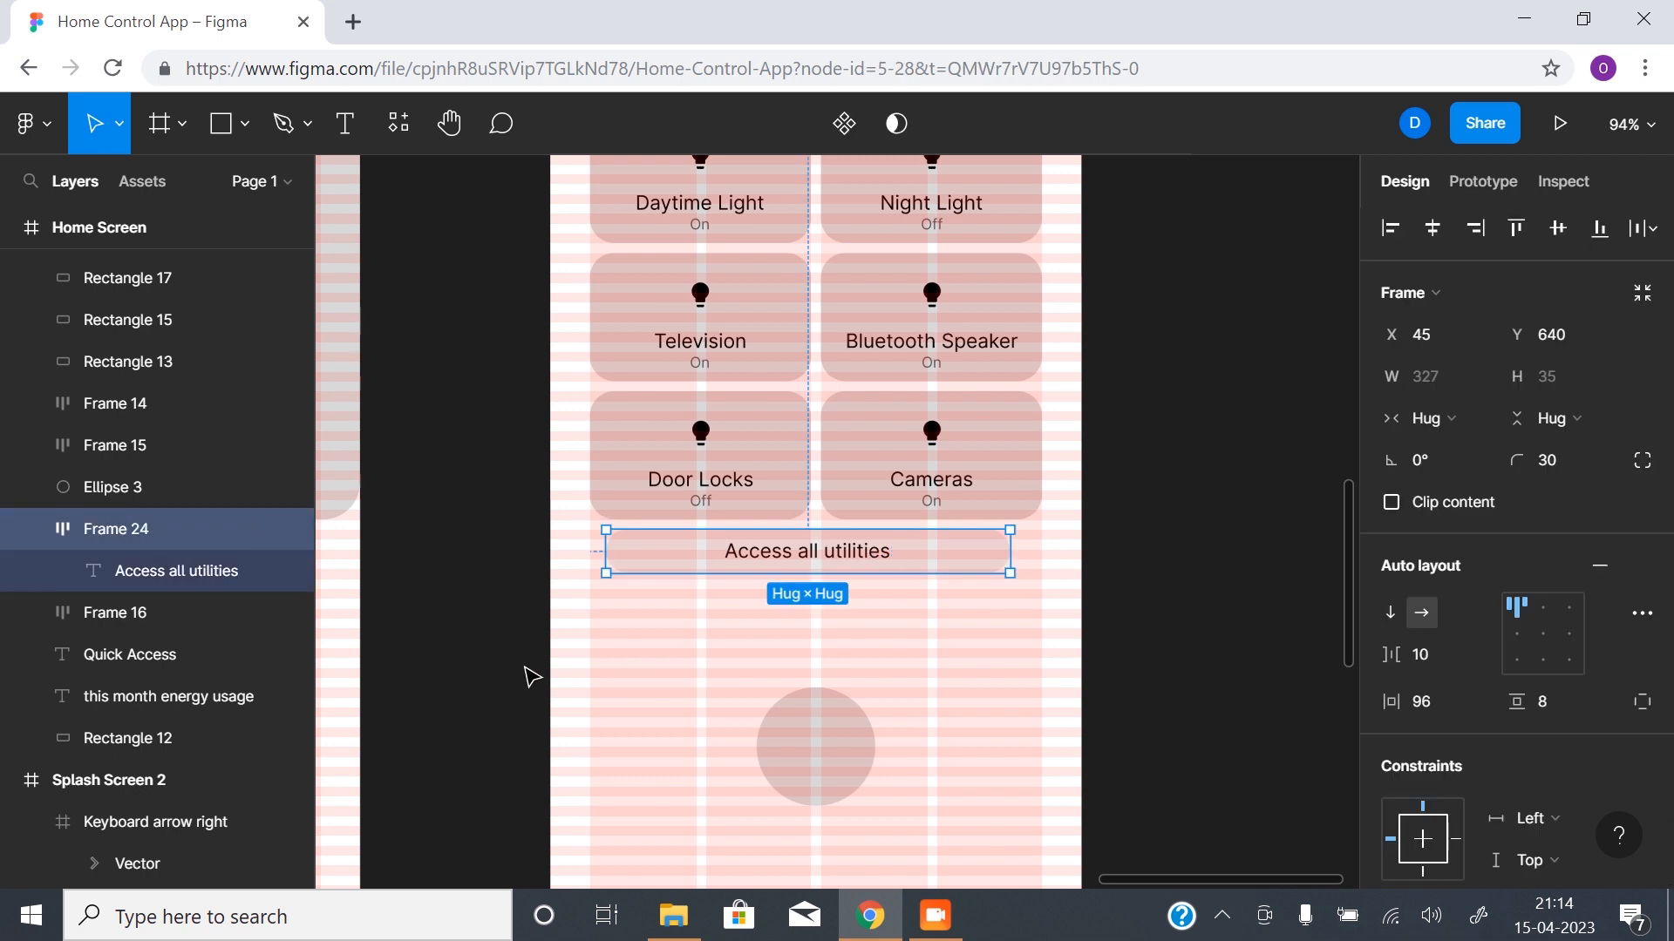
left_click(460, 639)
key("ctrl+shift+4")
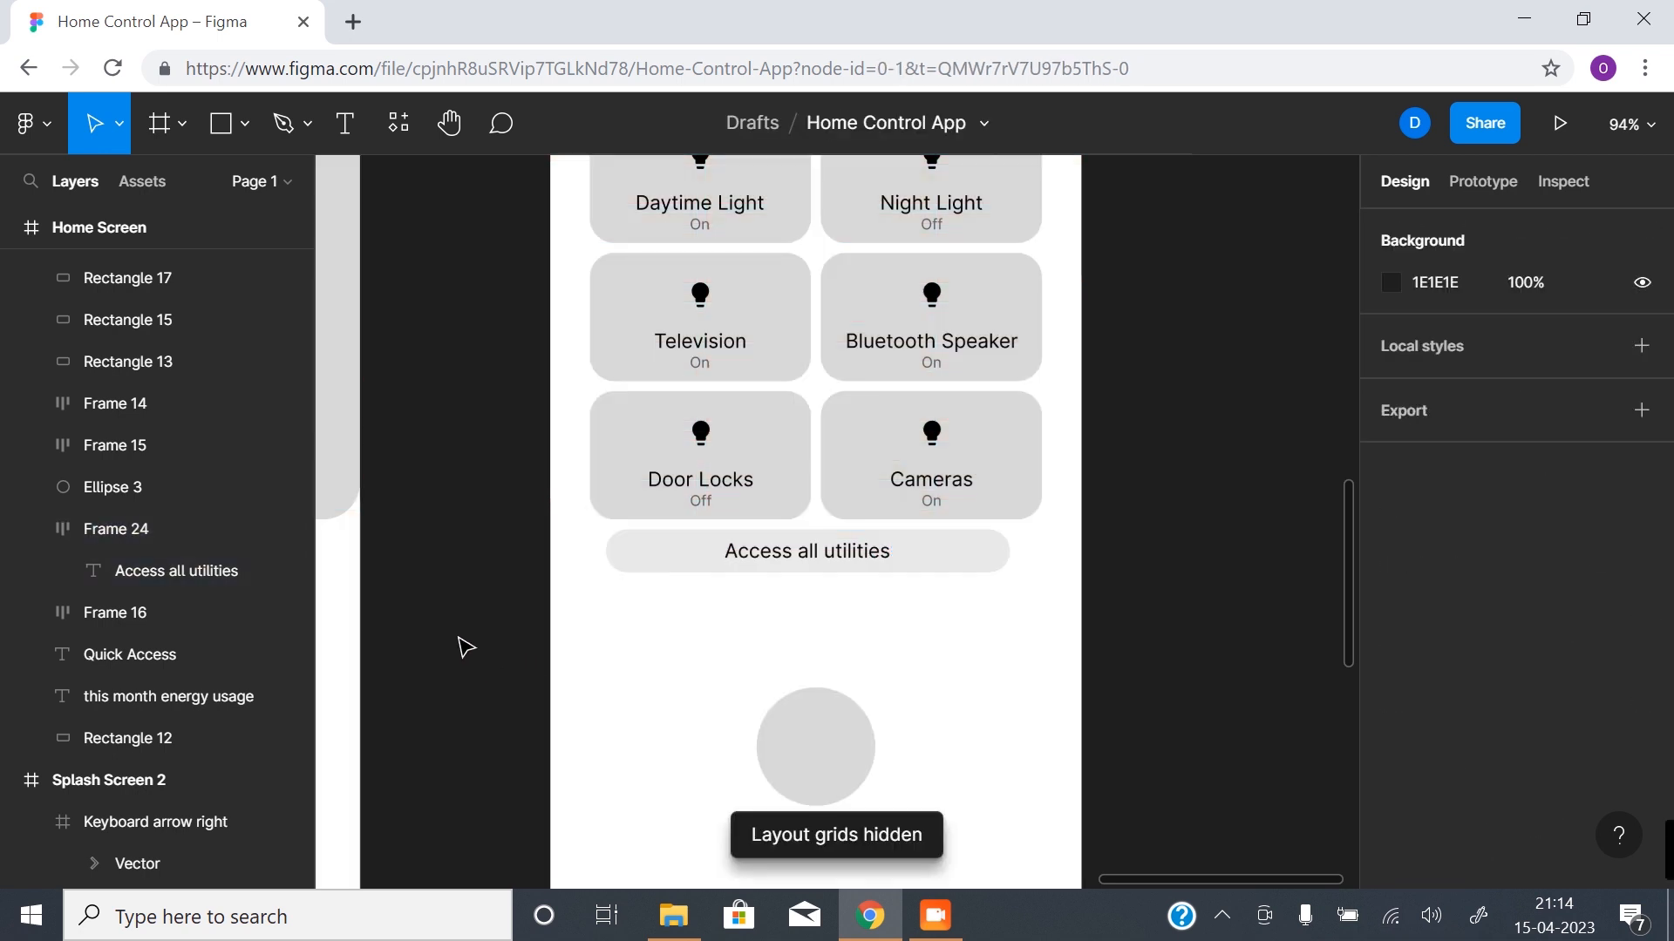
- Run the Material Design Icons plugin and search it for "arrow"
right_click(471, 645)
mouse_move(681, 814)
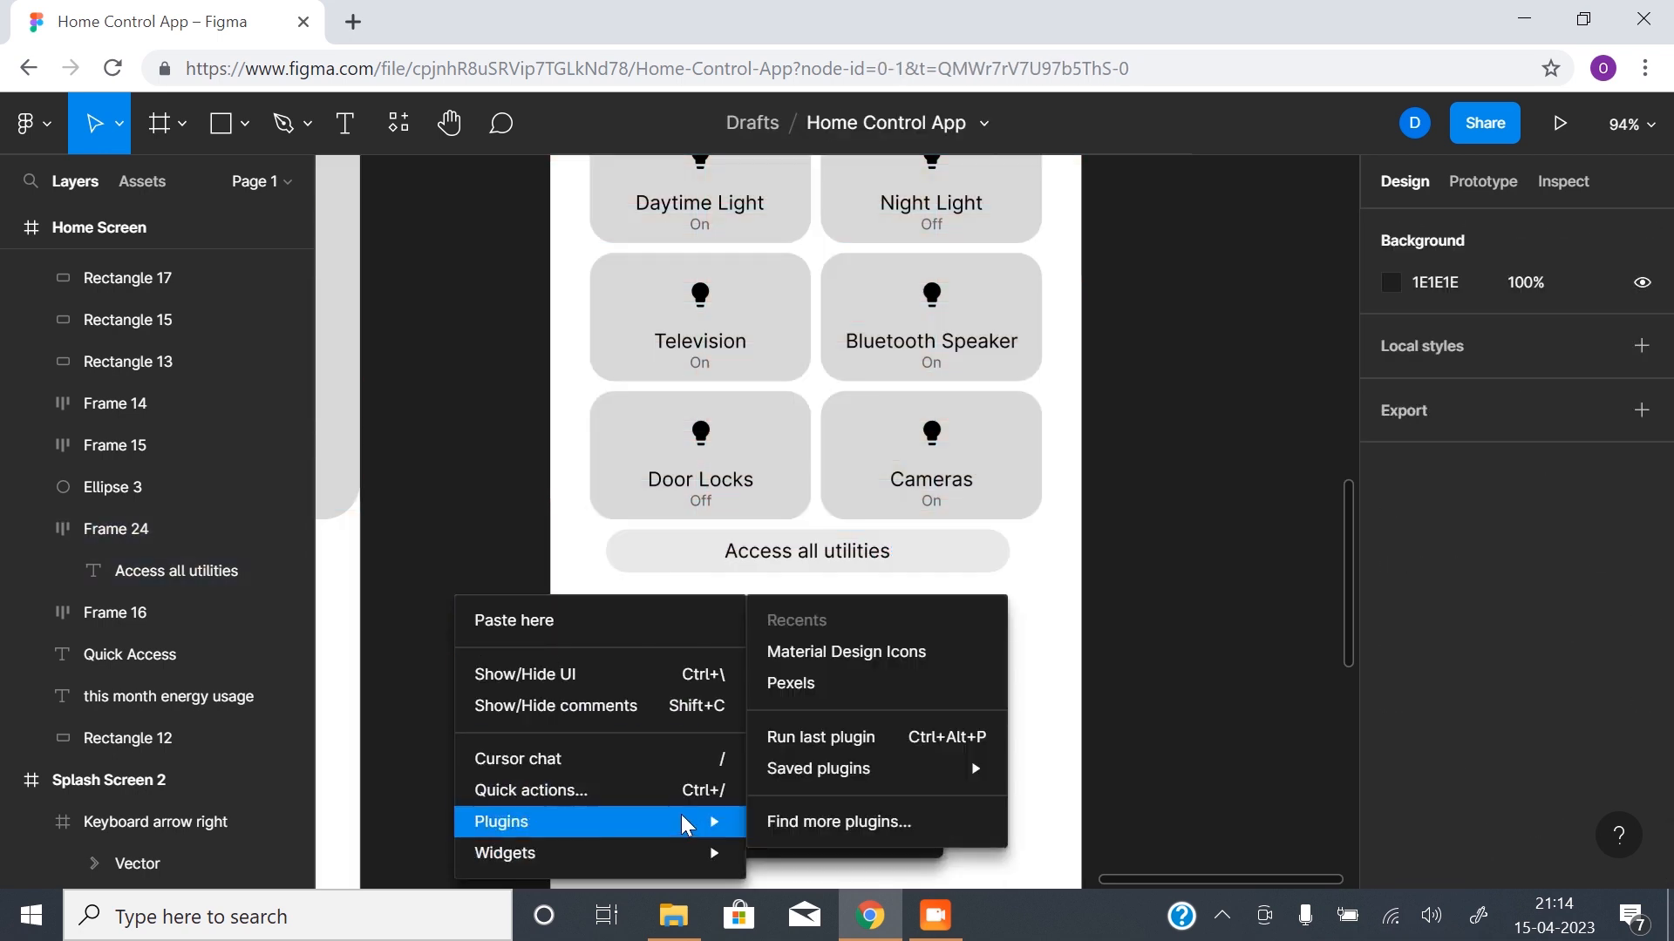
left_click(865, 656)
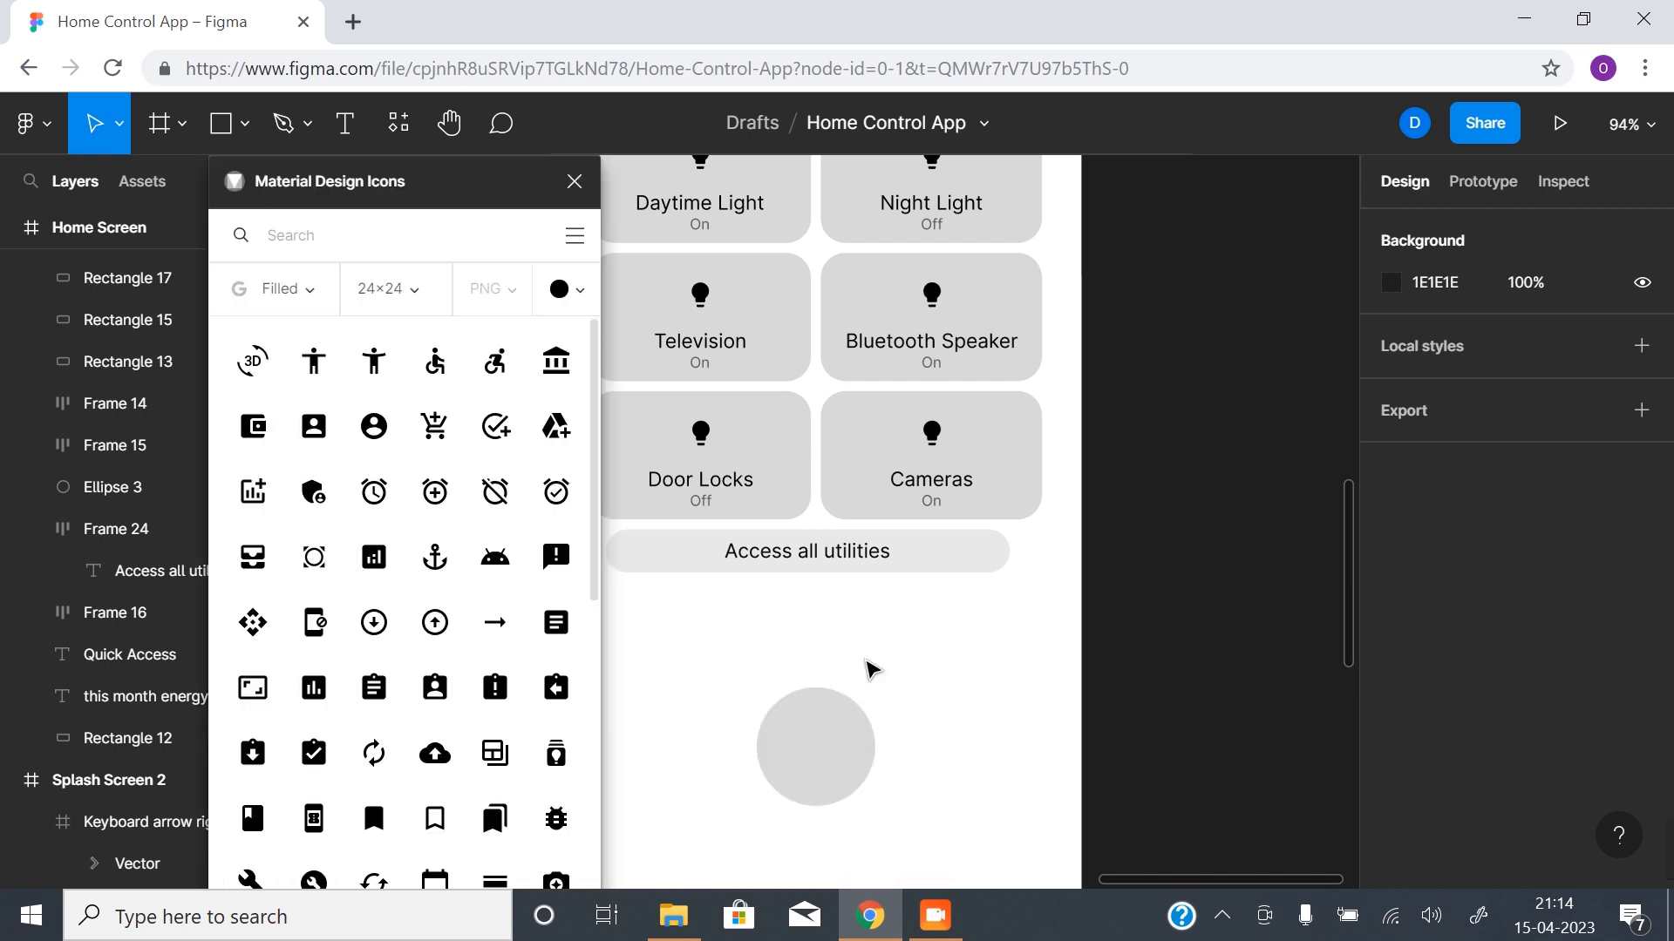
left_click(377, 236)
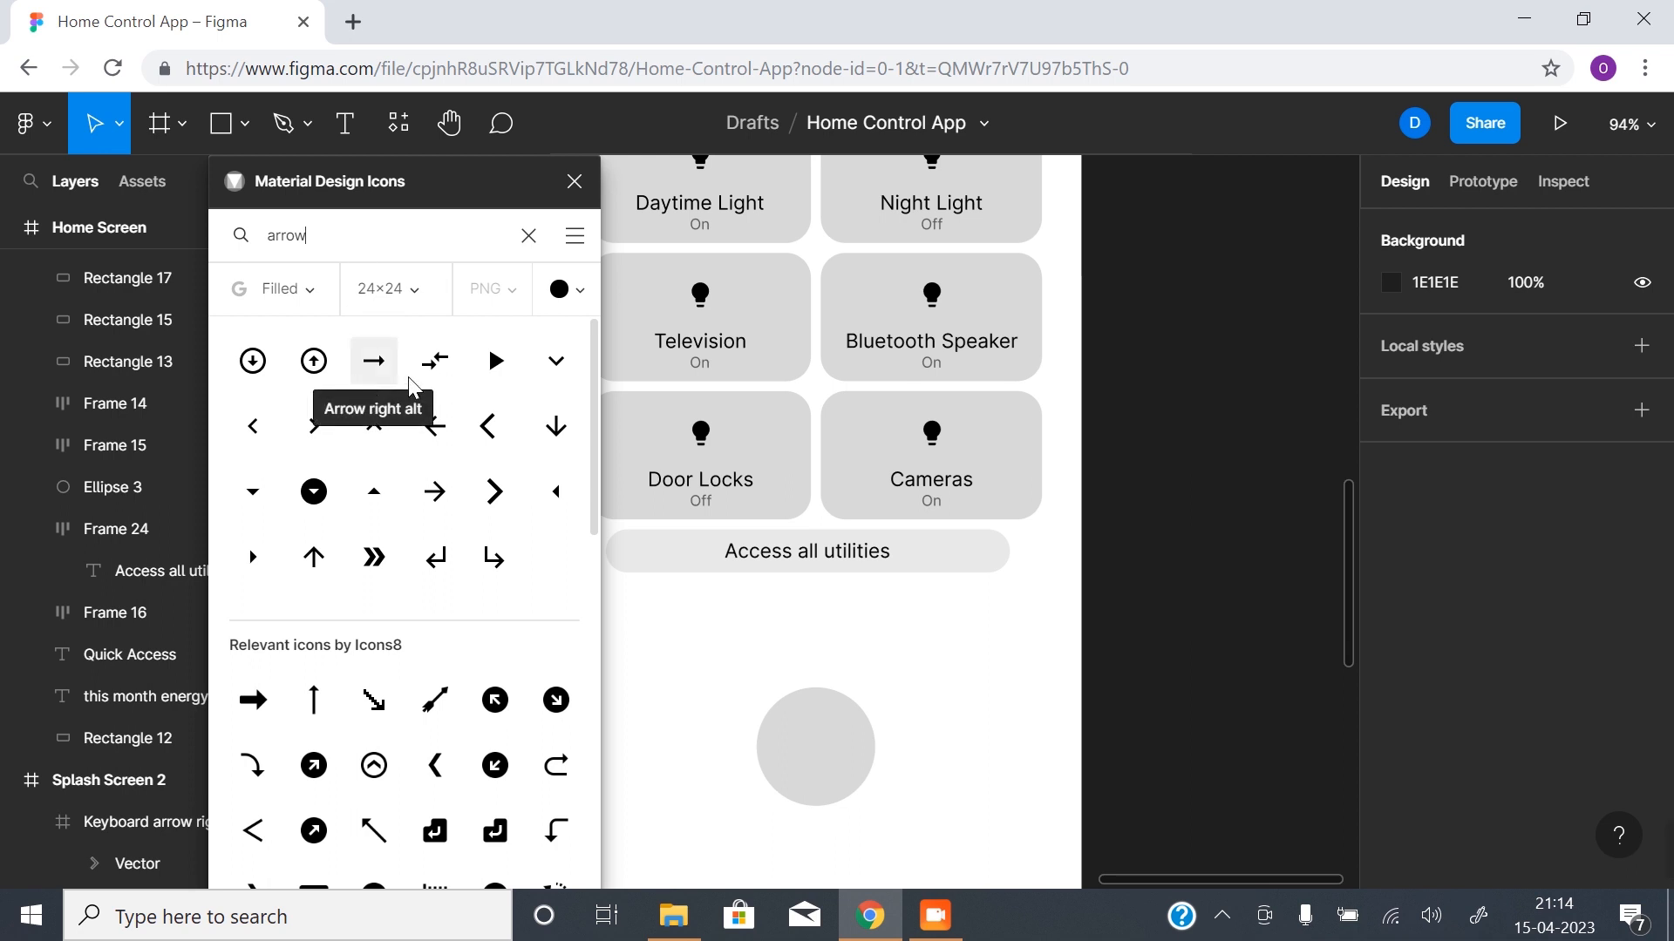
left_click_drag(314, 426, 833, 526)
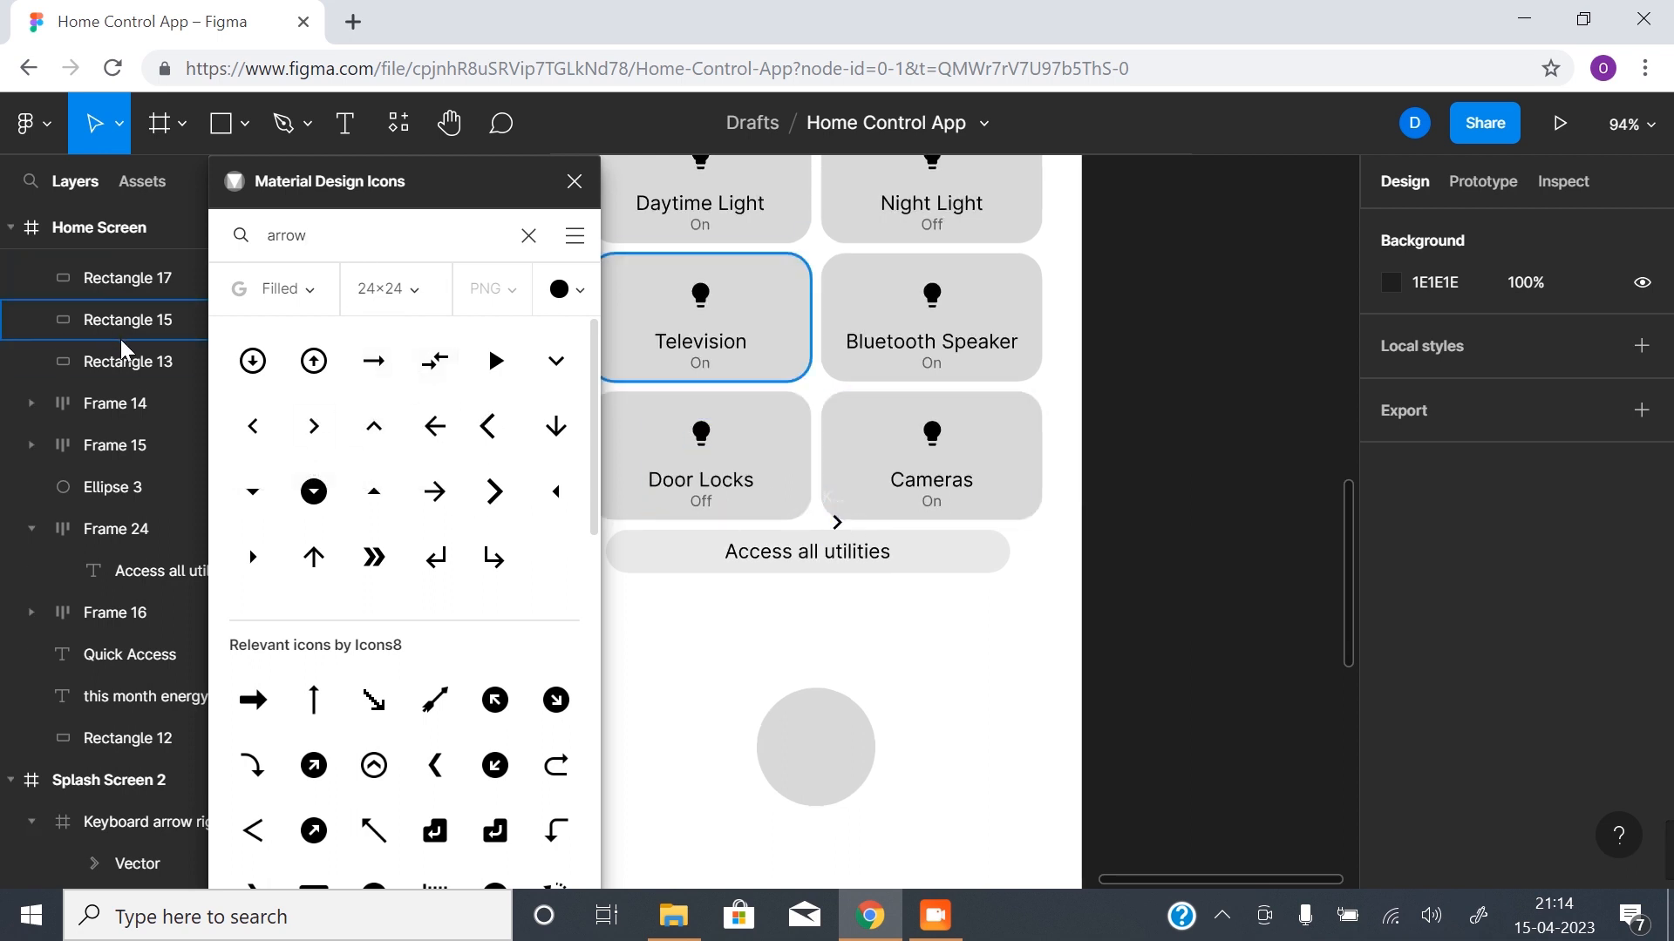
scroll(119, 338, "up", 5)
scroll(124, 410, "up", 3)
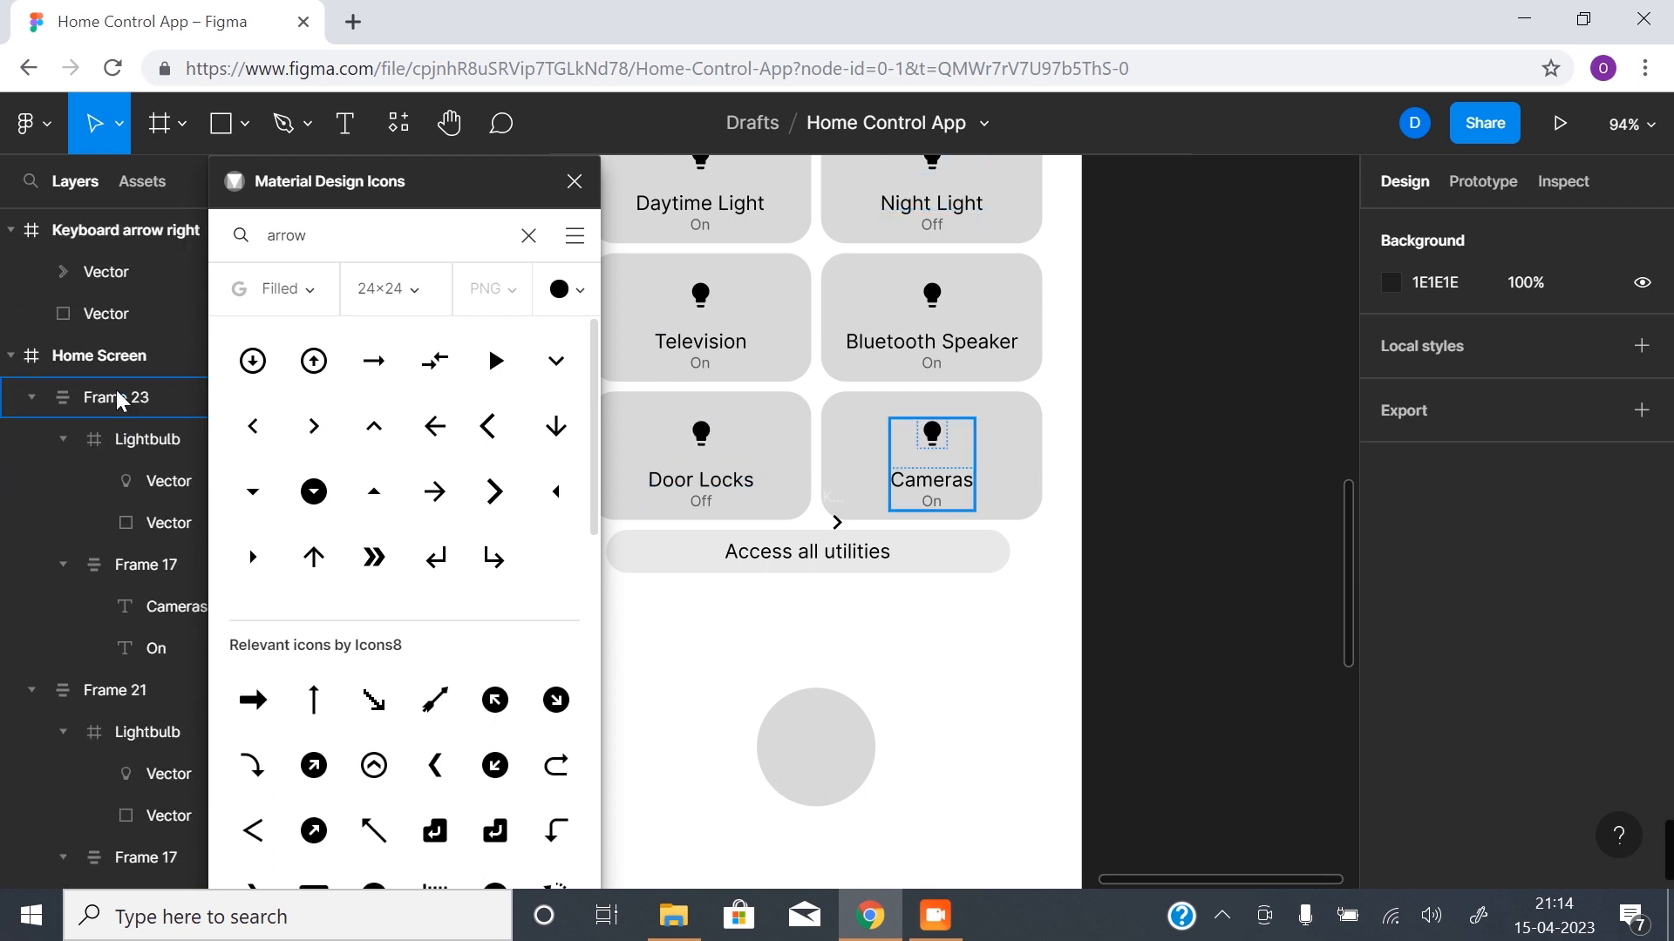
left_click(124, 225)
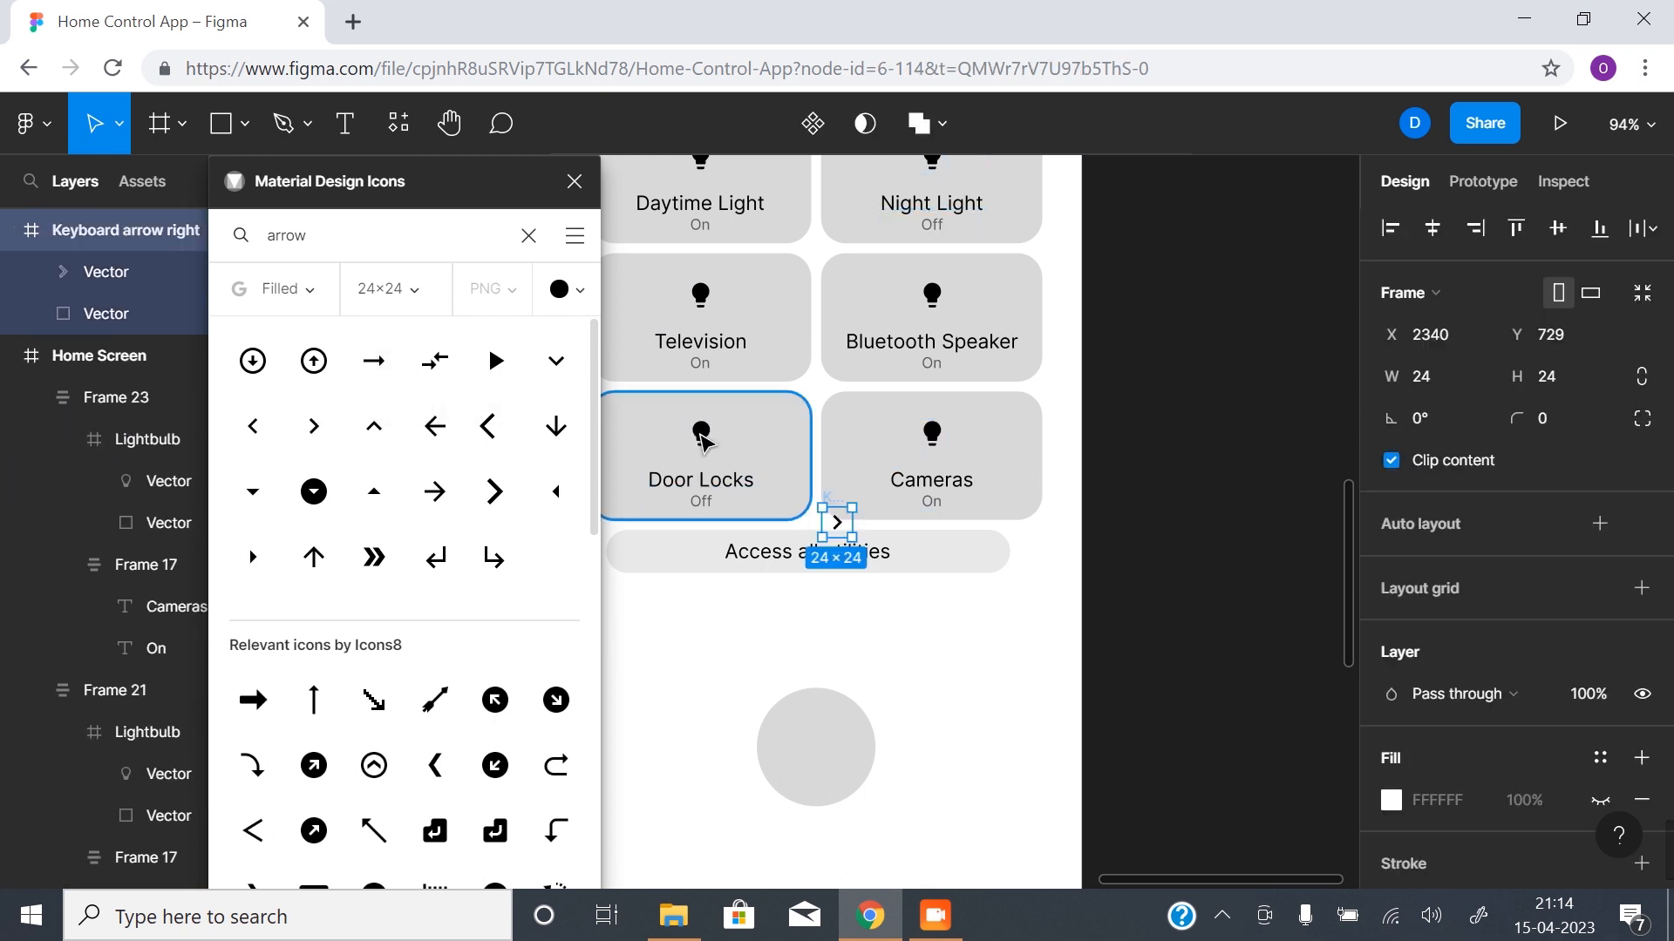
key("Delete")
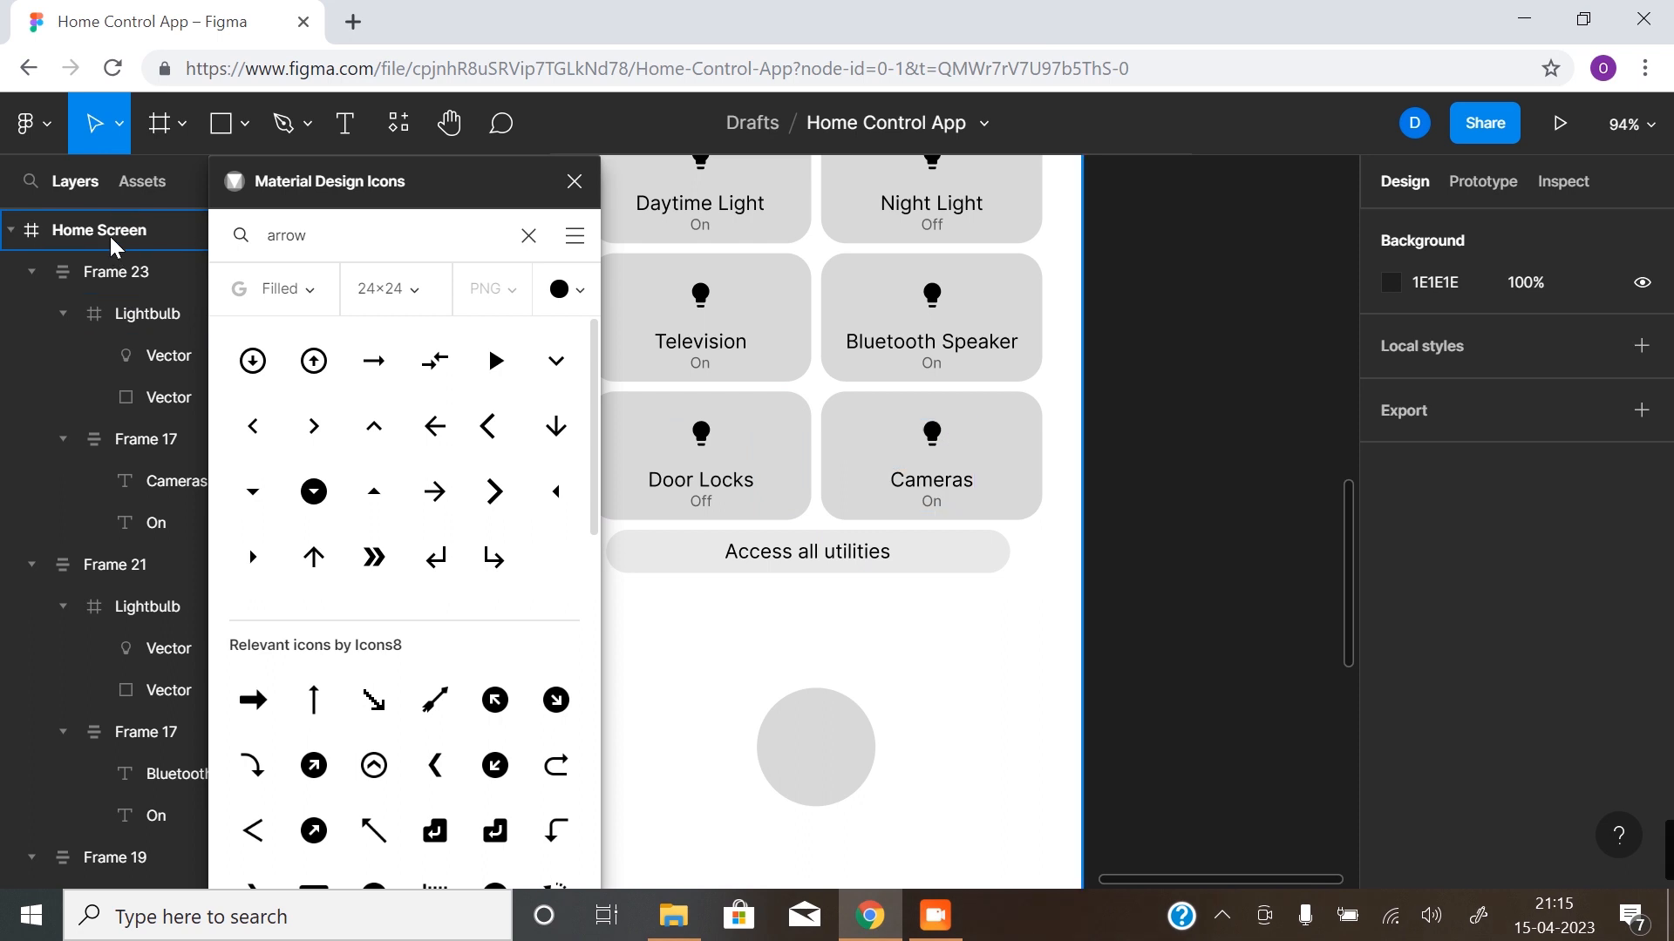
- Add the Keyboard arrow right icon to the Home Screen frame and place it after the "Access all utilities" text inside the pill
left_click(110, 237)
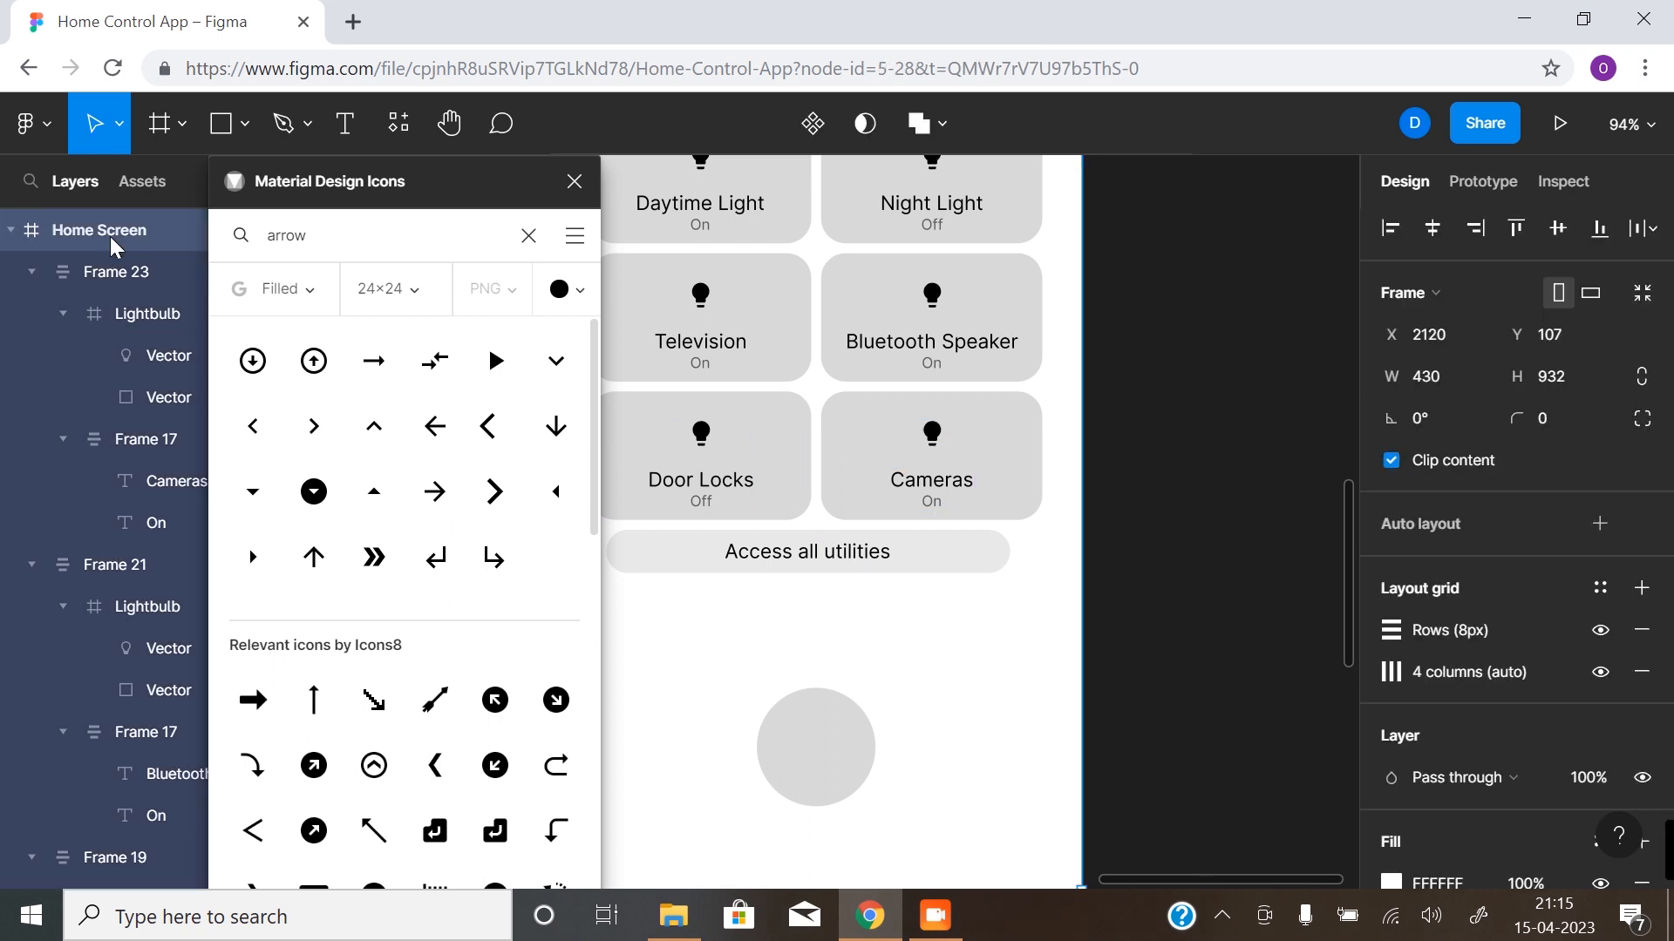
left_click(314, 426)
left_click(816, 315)
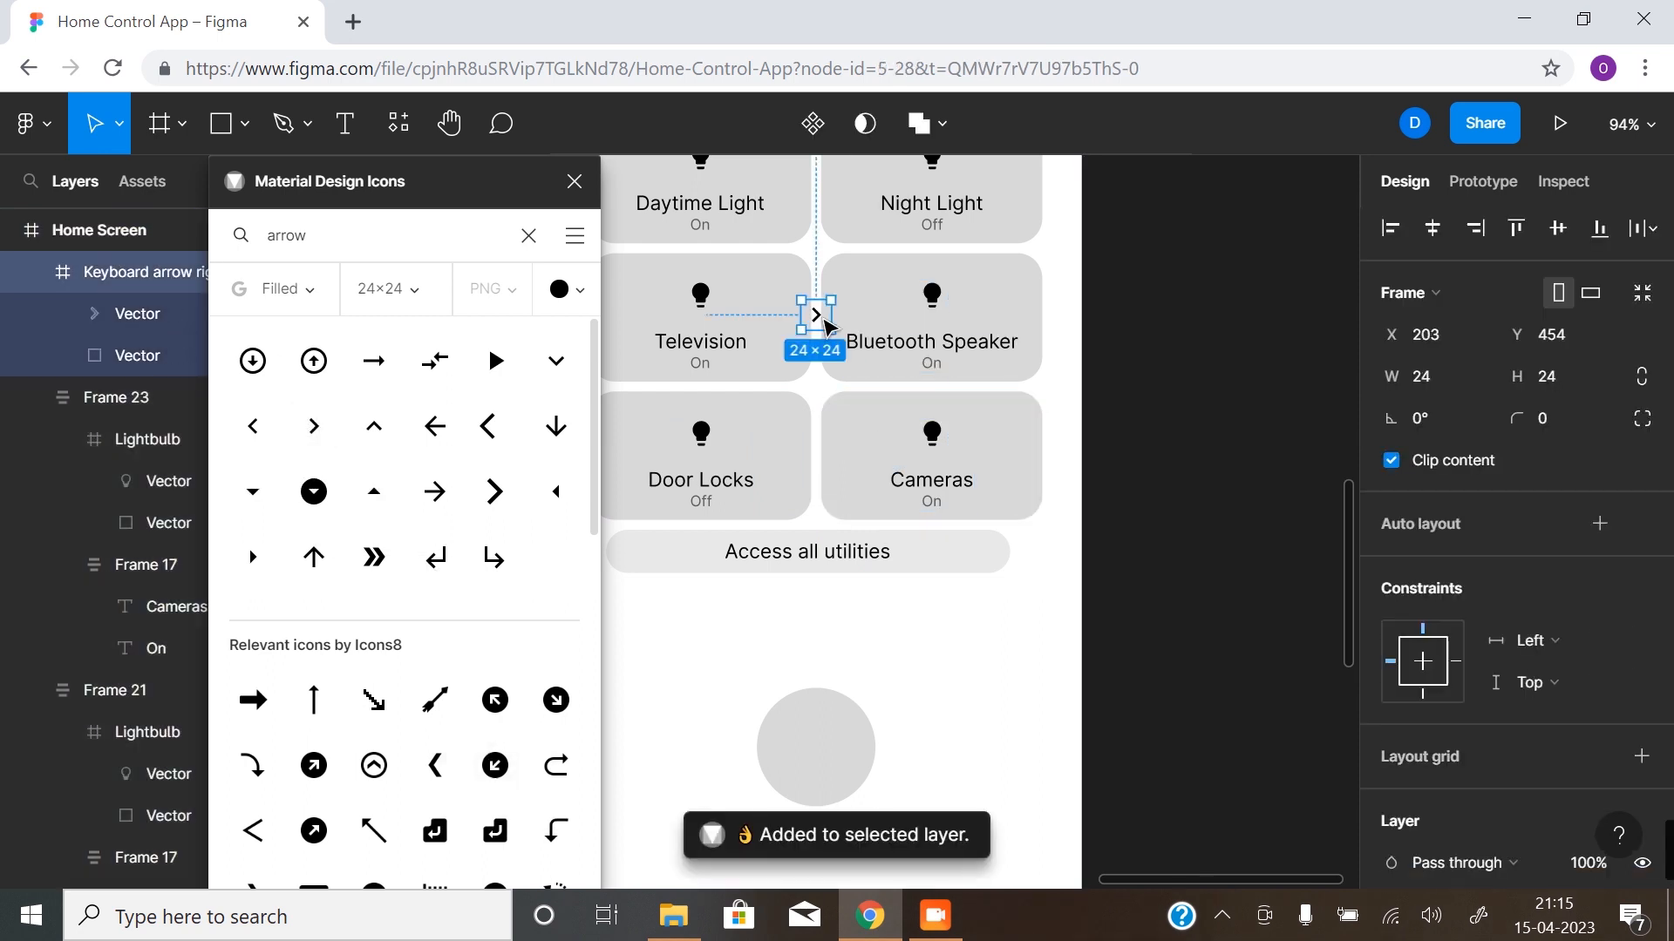
left_click_drag(819, 321, 898, 553)
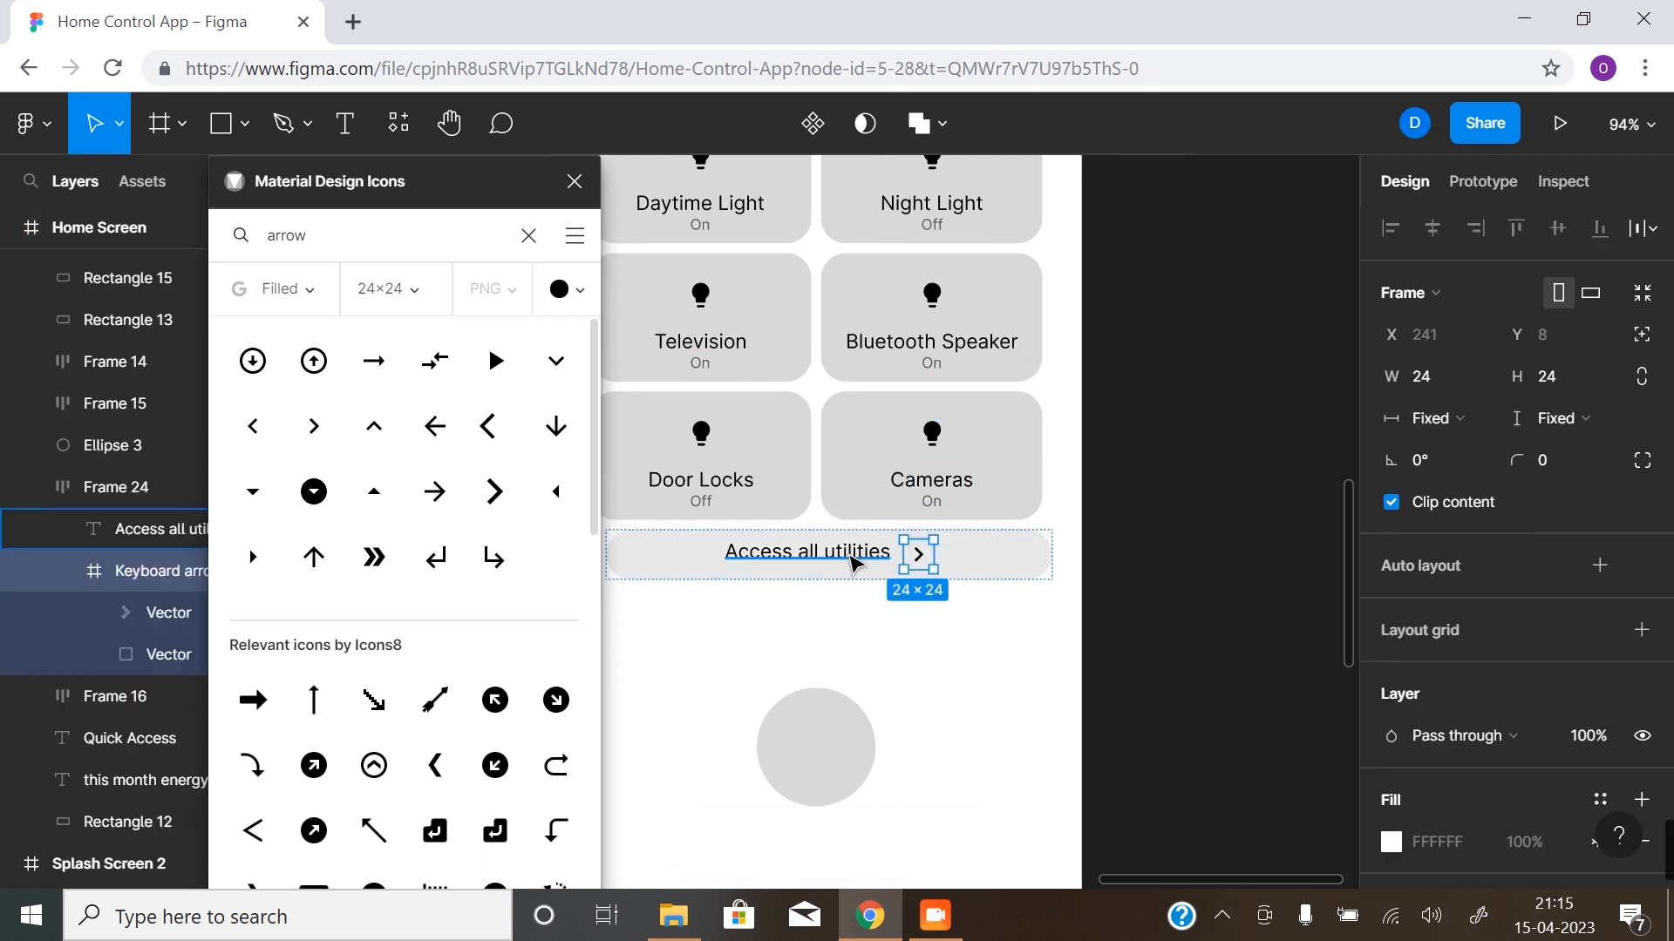
- Wrap the "Access all utilities" text and the arrow icon together in an auto layout frame
left_click(854, 559)
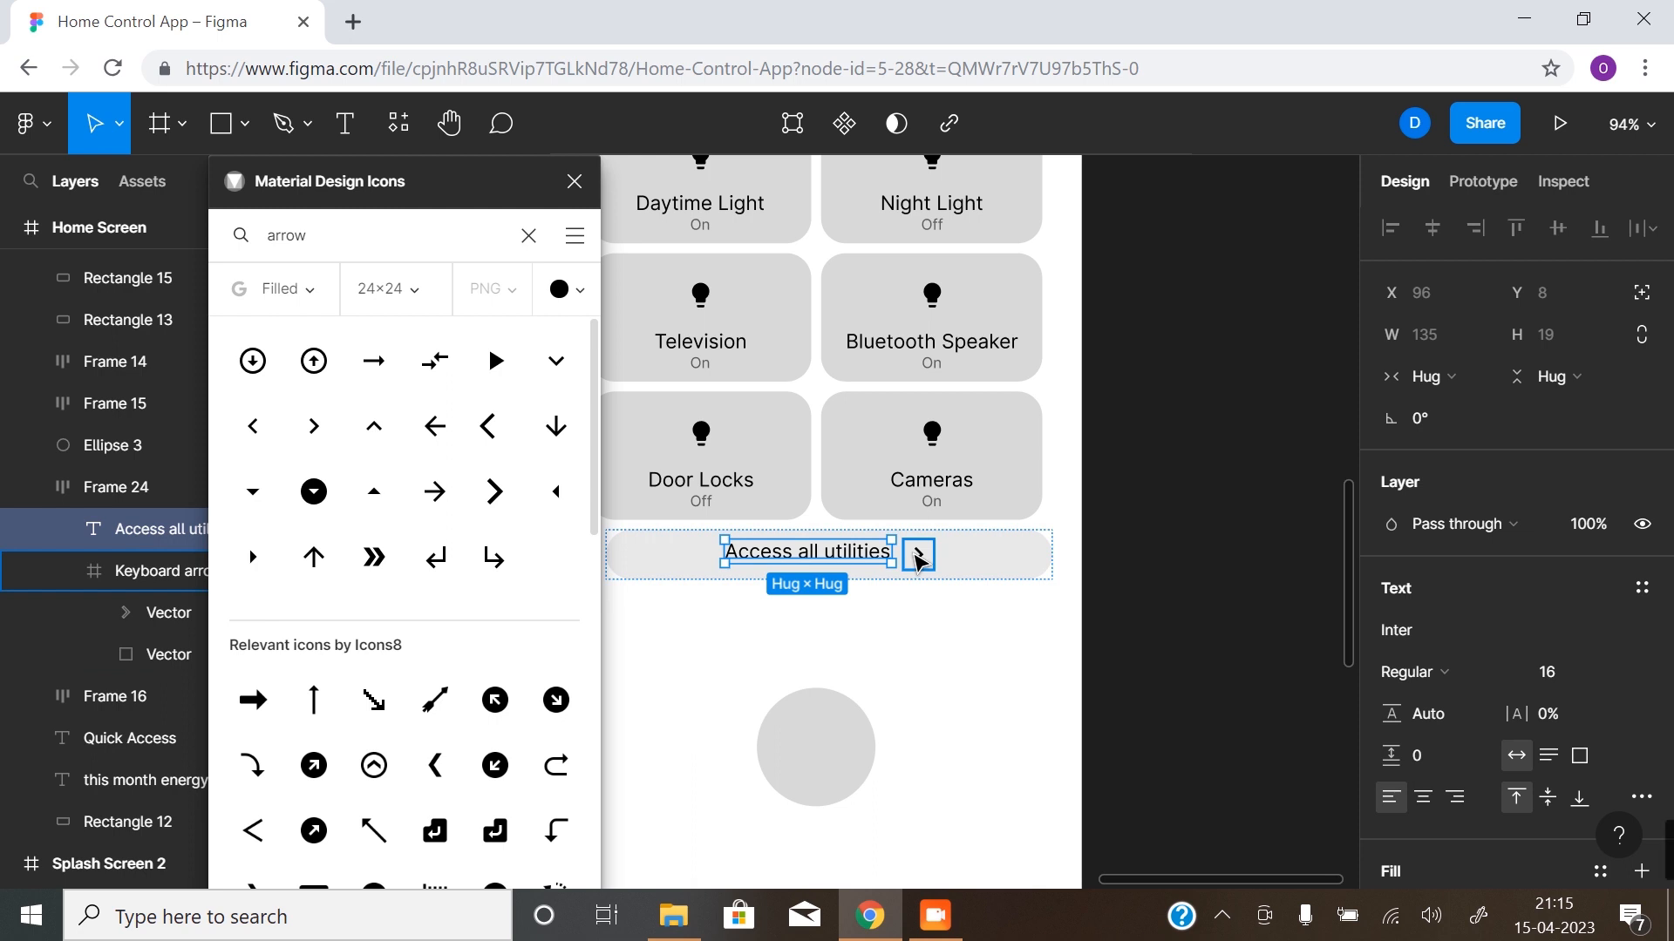
left_click(917, 557)
left_click(876, 558)
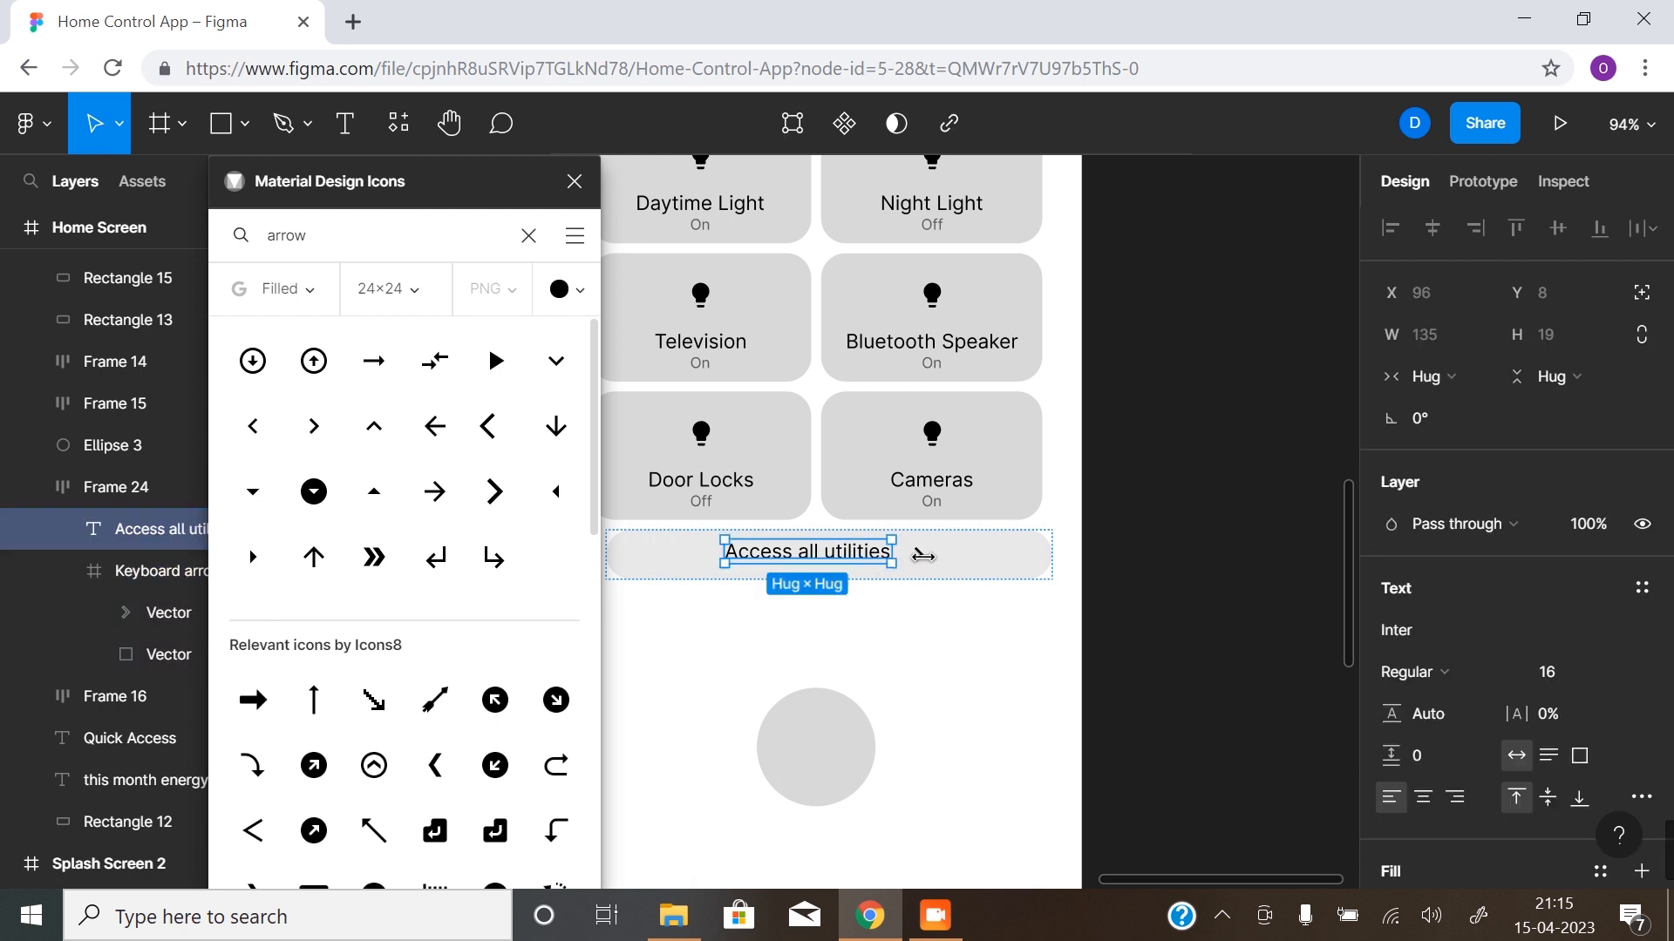
left_click(924, 562)
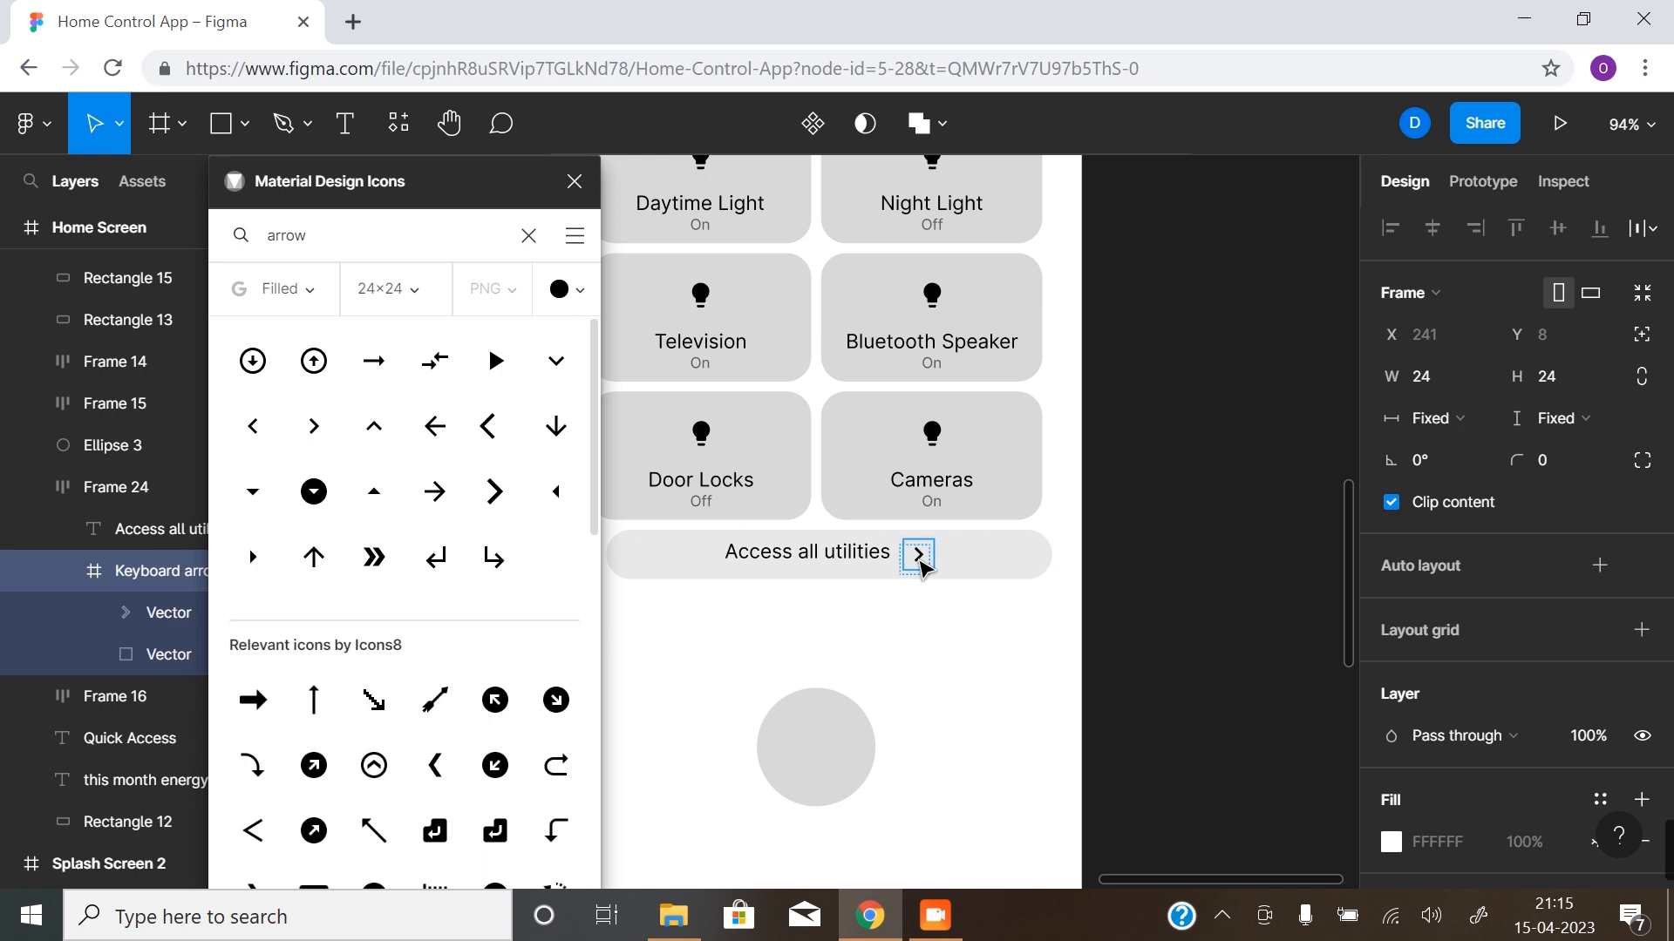
left_click(868, 558, "shift")
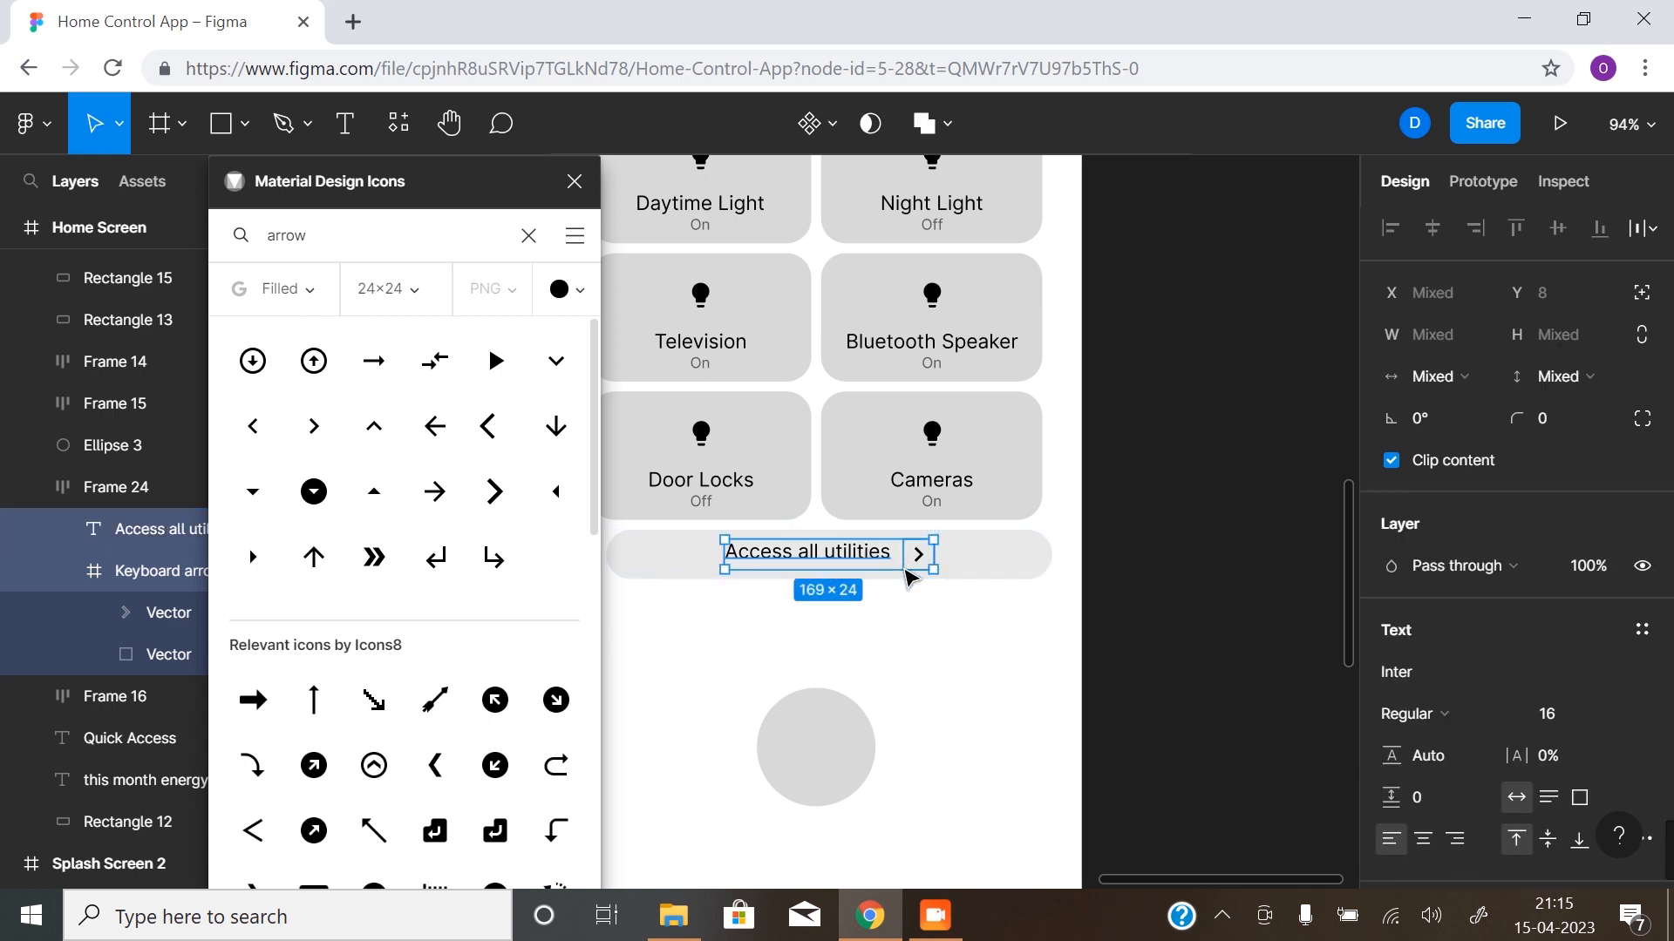
key("shift+a")
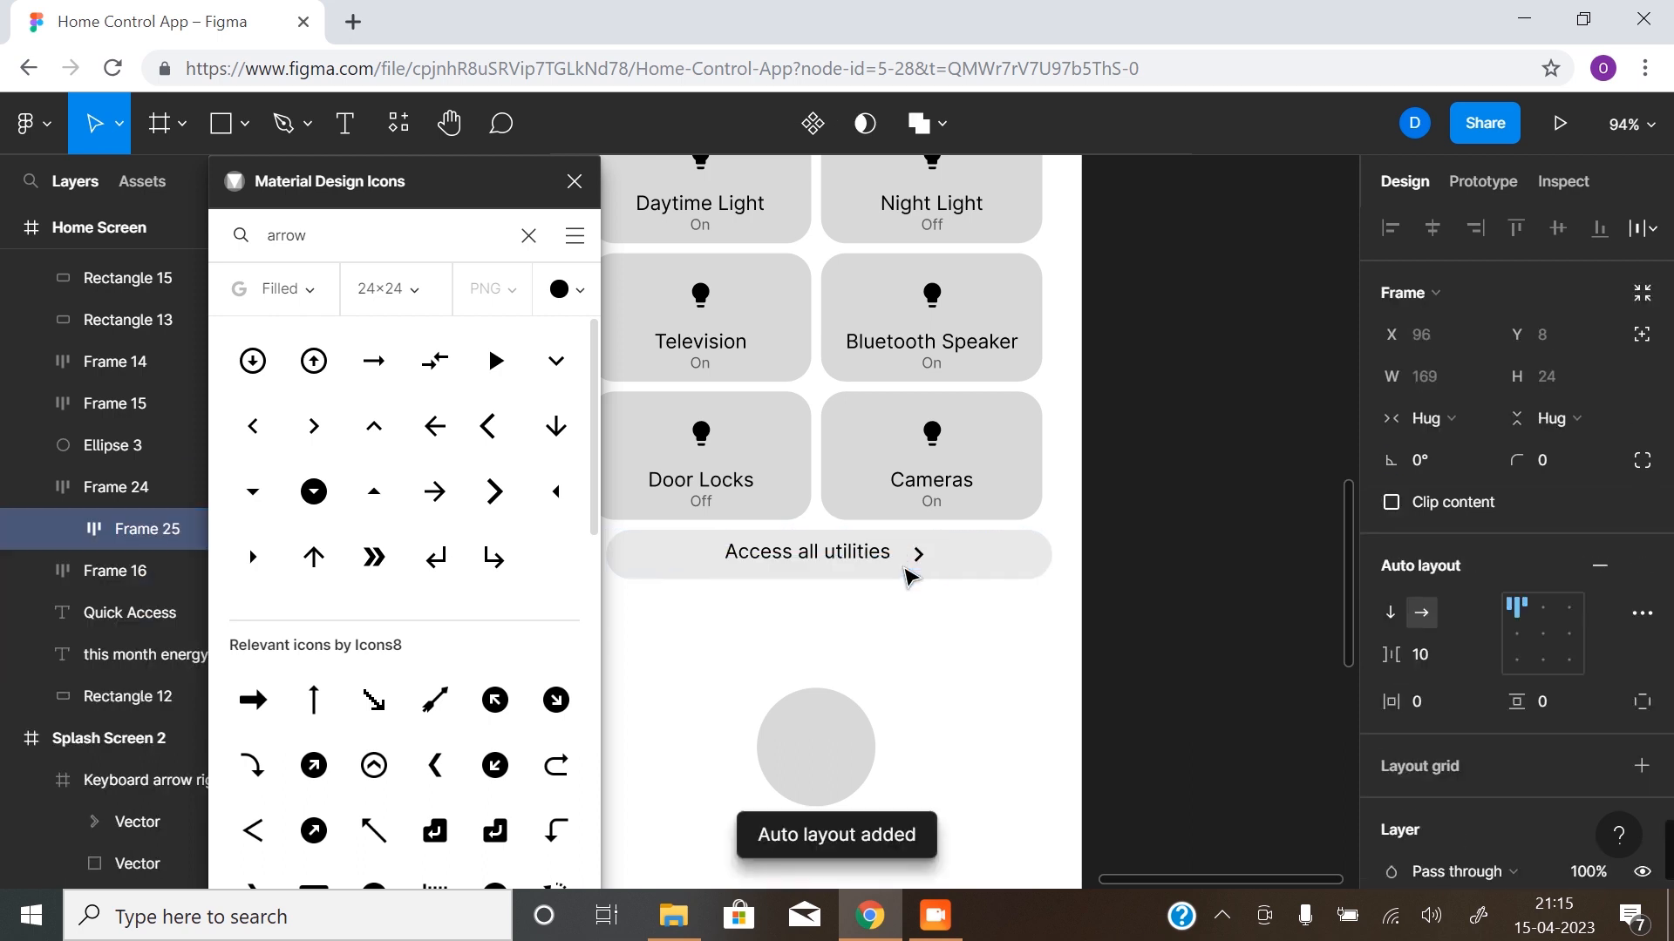
- Centre-align the "Access all utilities" text and arrow within their auto layout frame and close the Material Design Icons plugin
left_click(1544, 633)
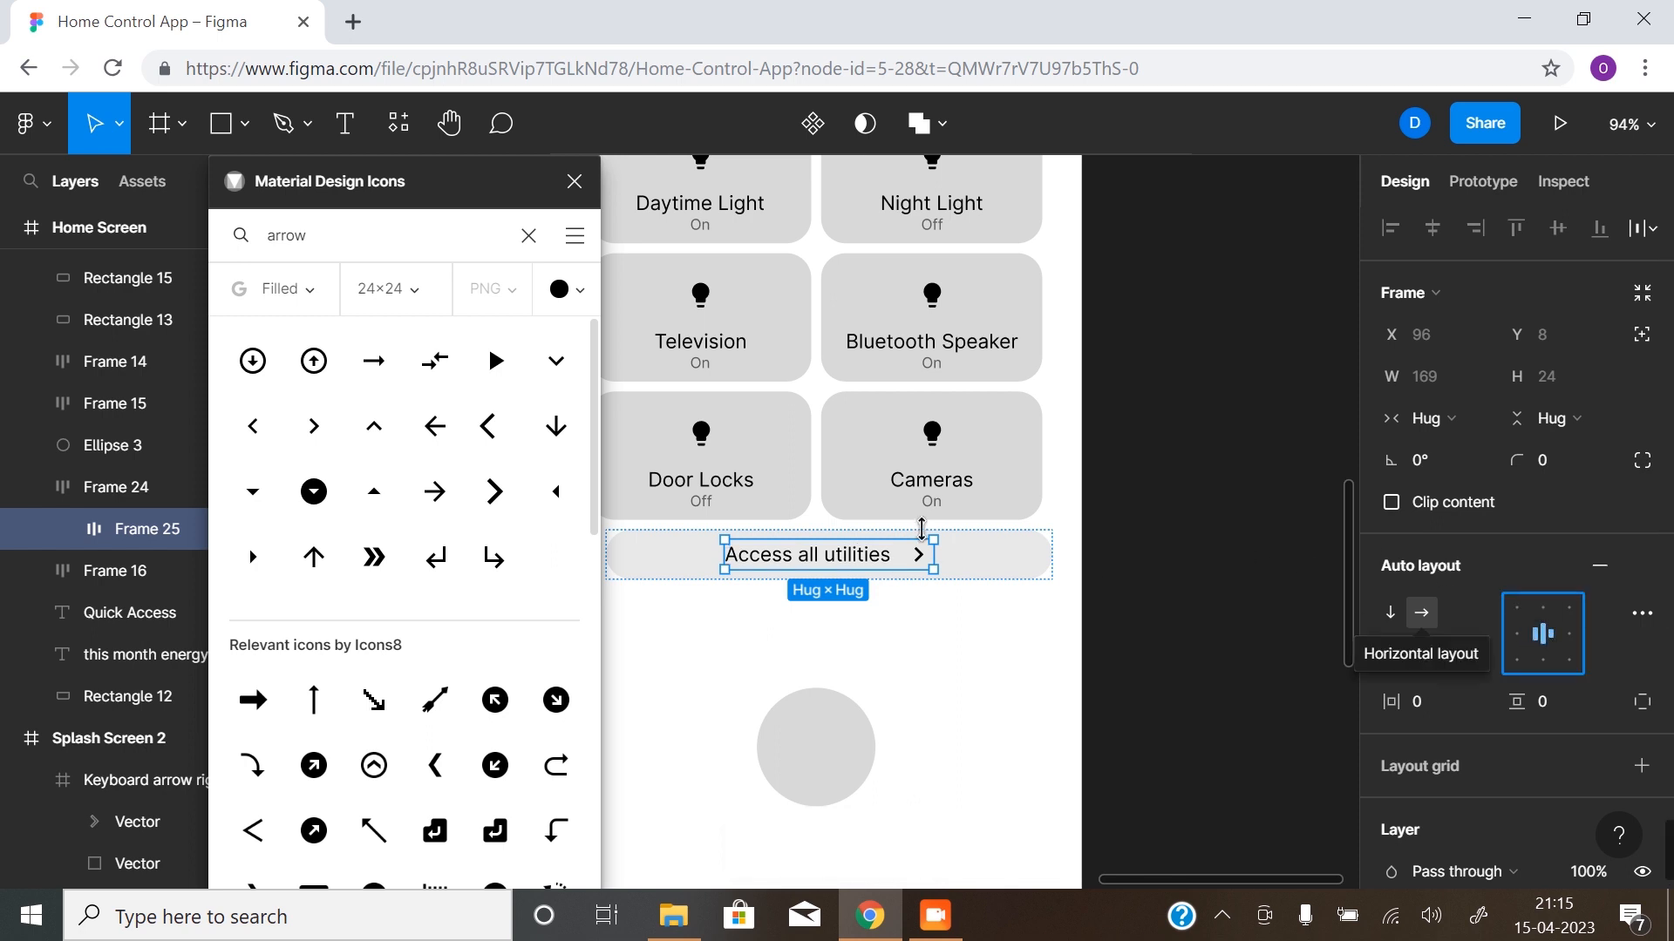
left_click(1030, 572)
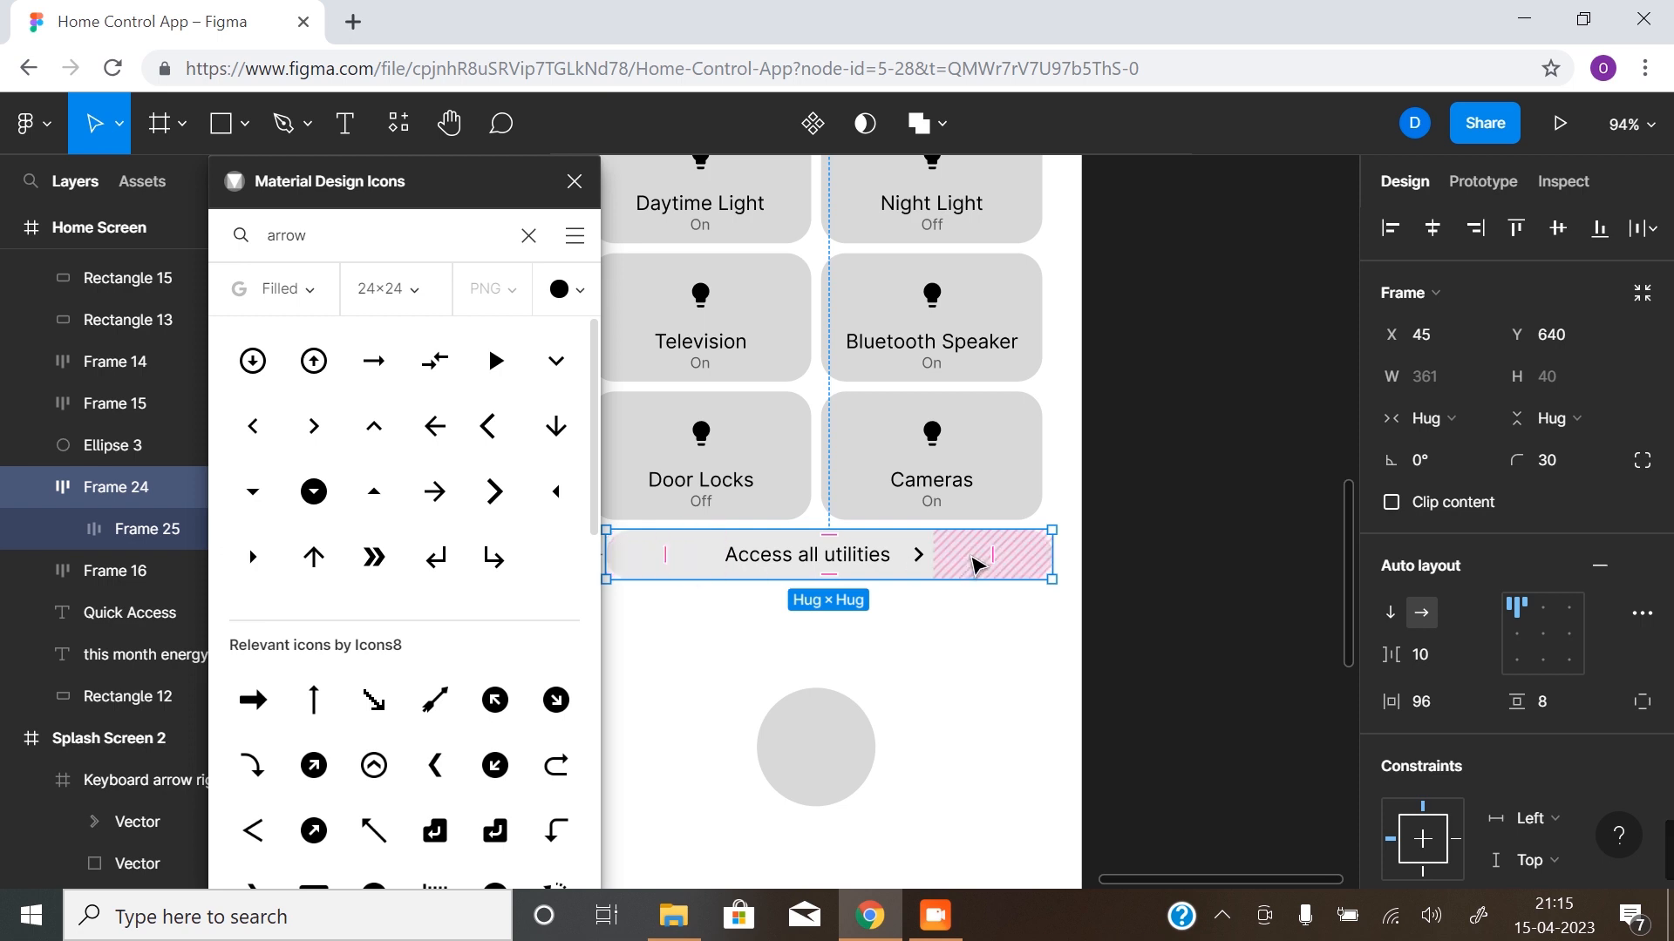
left_click(613, 178)
left_click(574, 181)
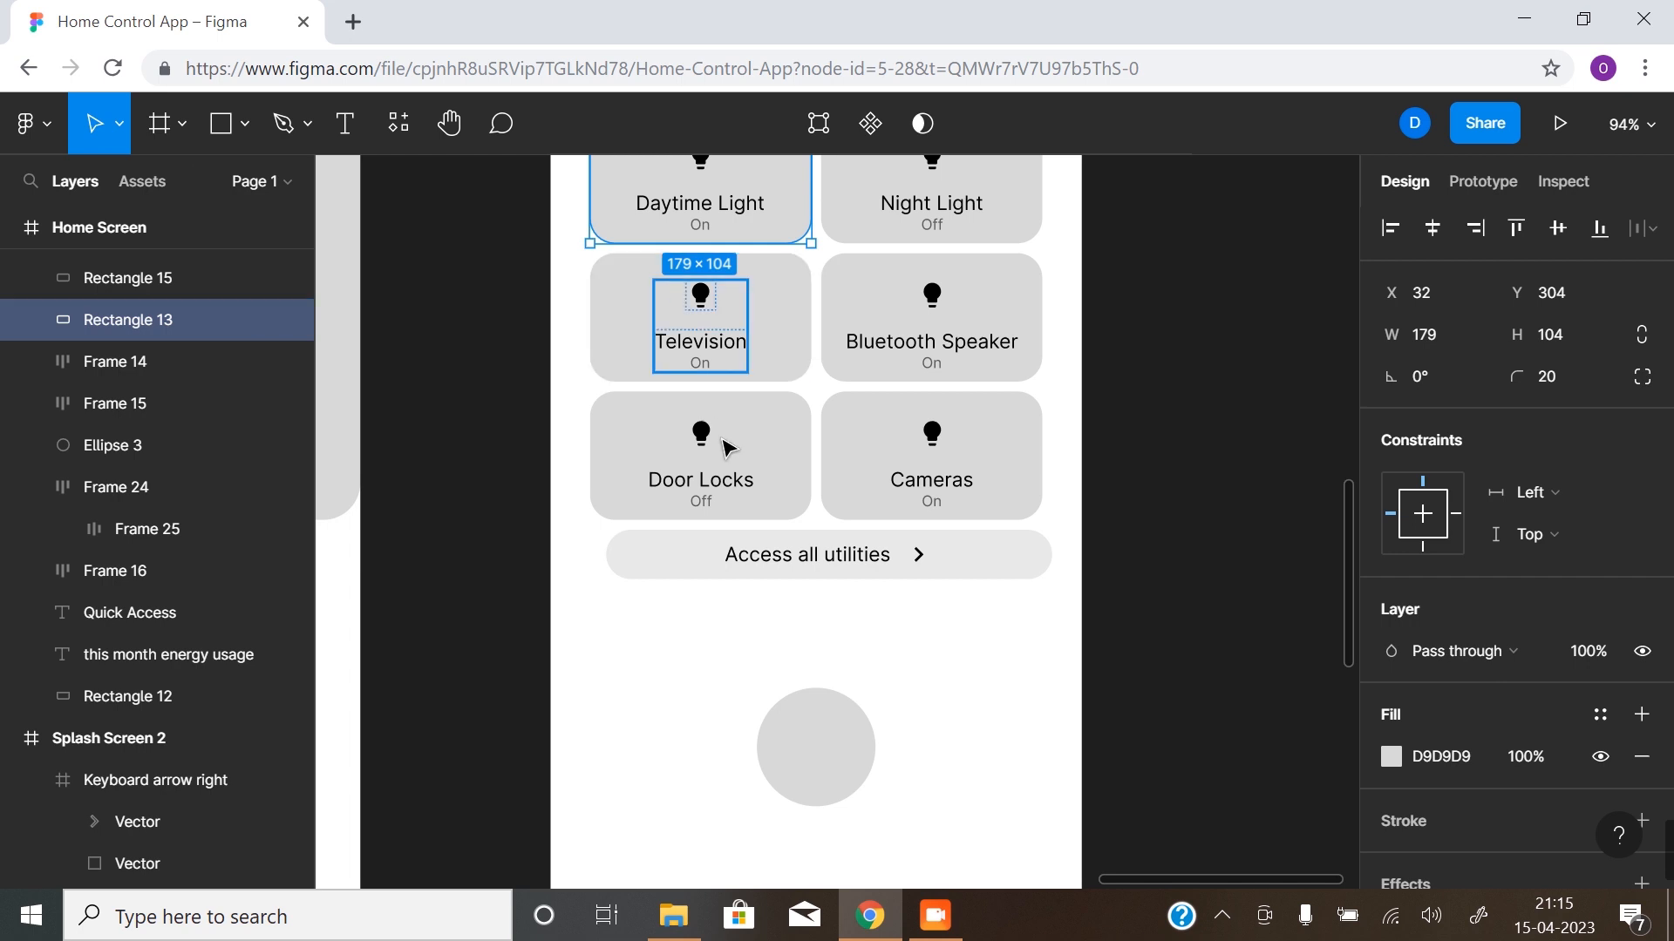
- Show the layout grids and centre the "Access all utilities" pill horizontally on the Home Screen
key("ctrl+shift+4")
left_click(864, 574)
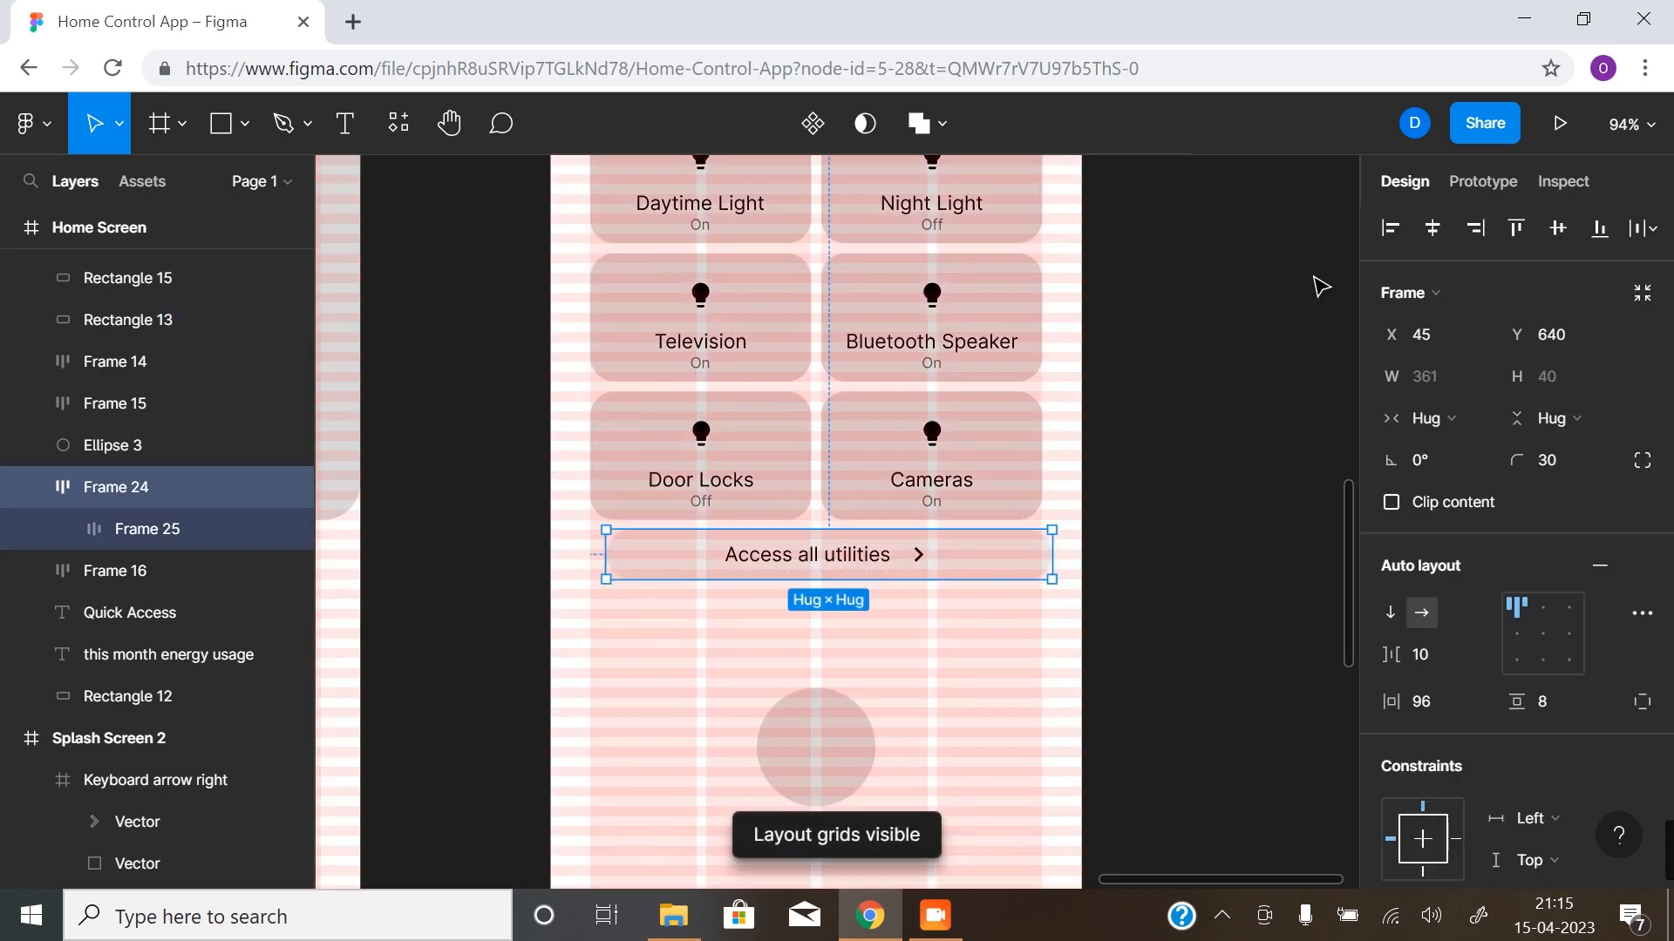
left_click(1432, 229)
left_click(1264, 543)
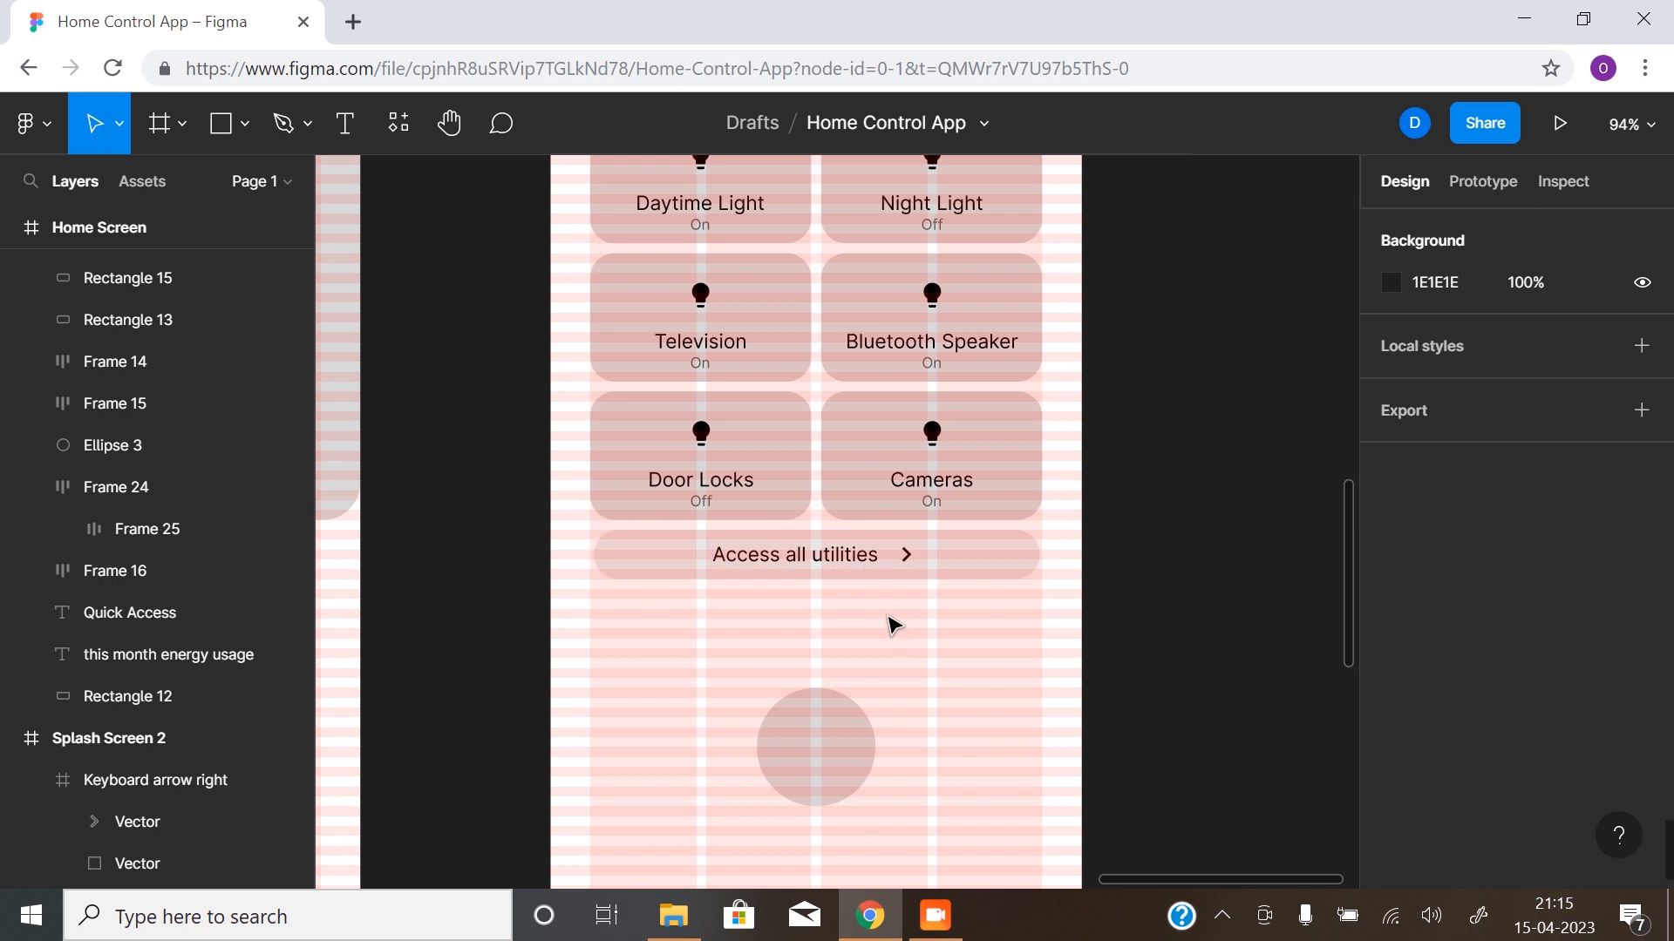
left_click(820, 715)
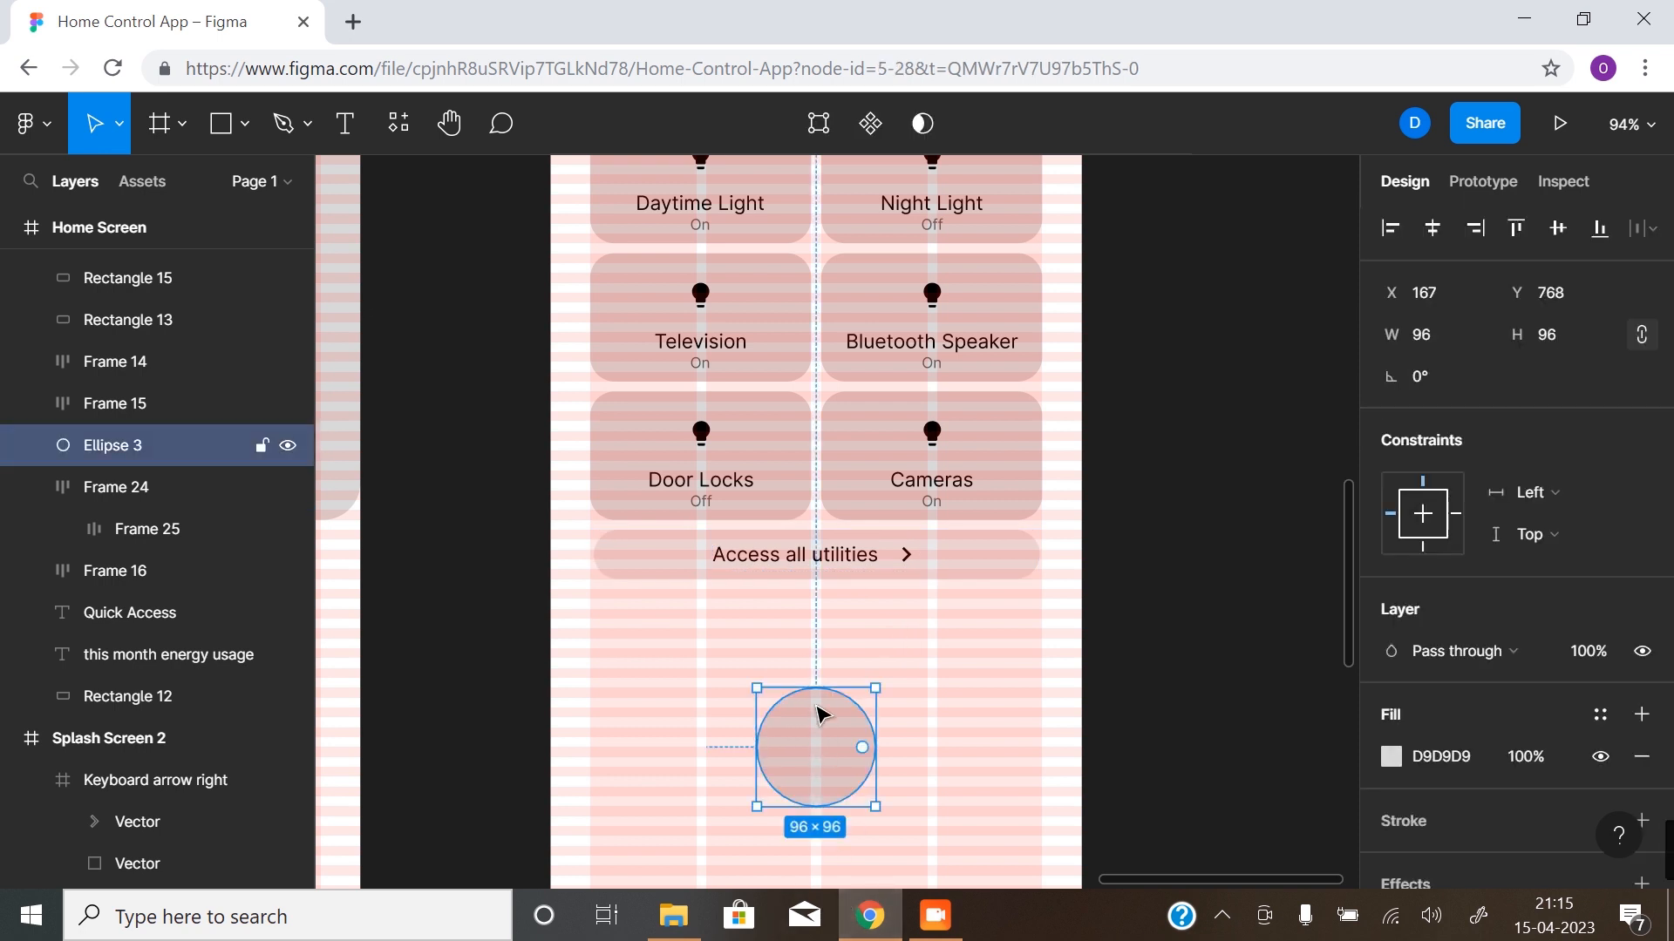
scroll(819, 715, "down", 2)
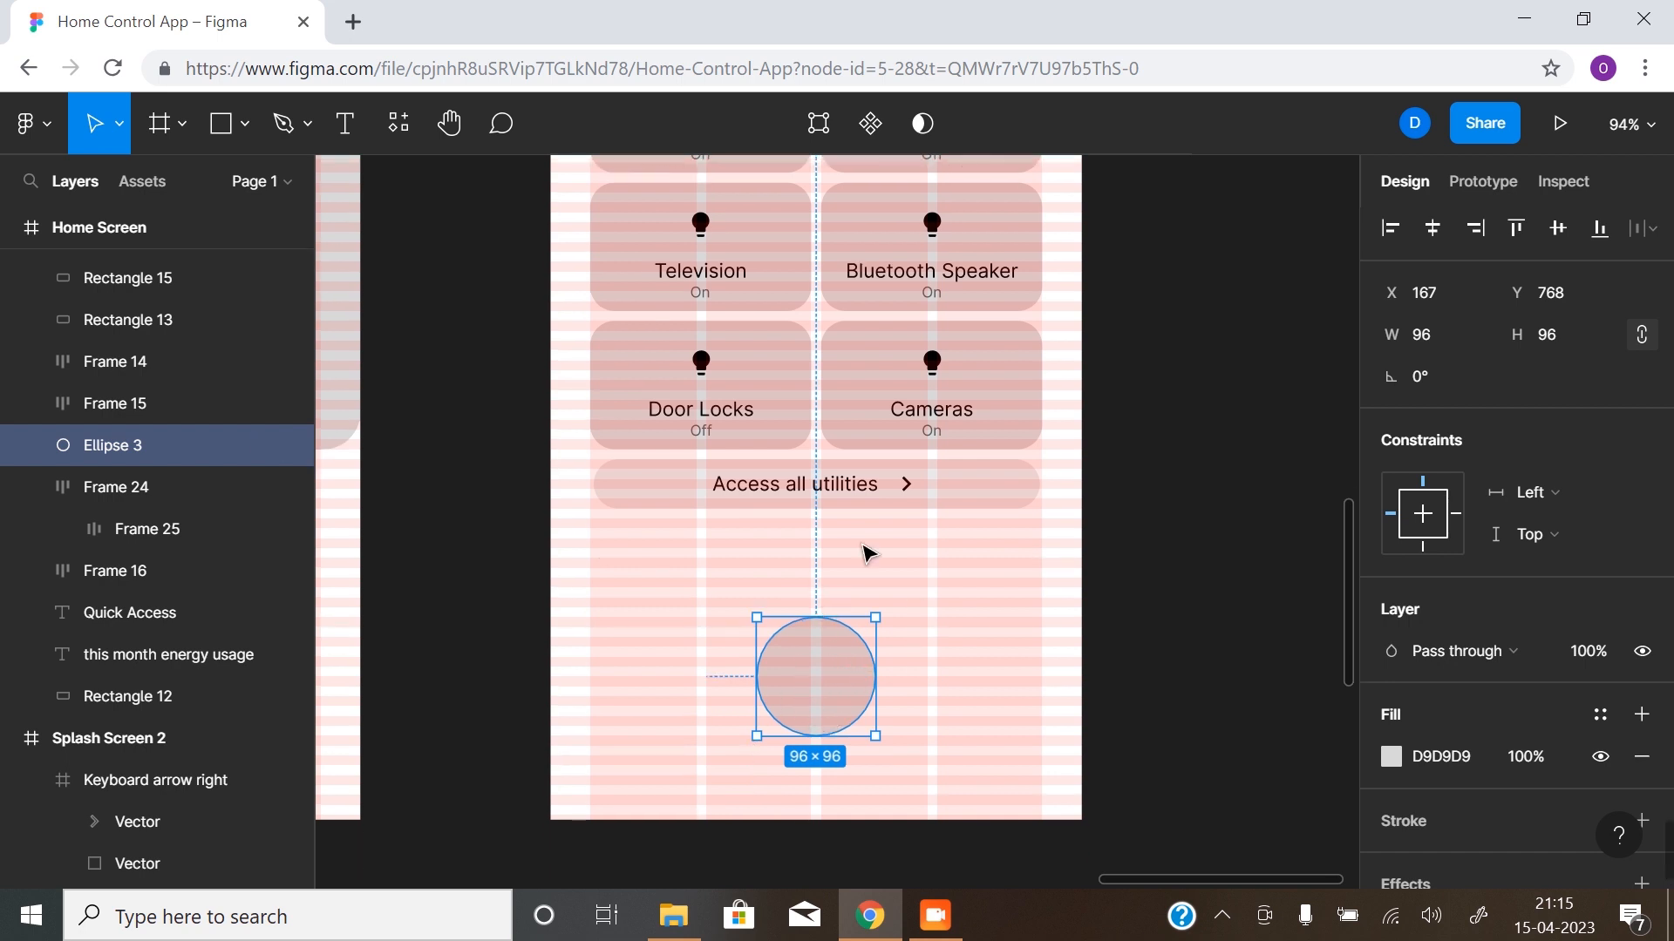
left_click(847, 590)
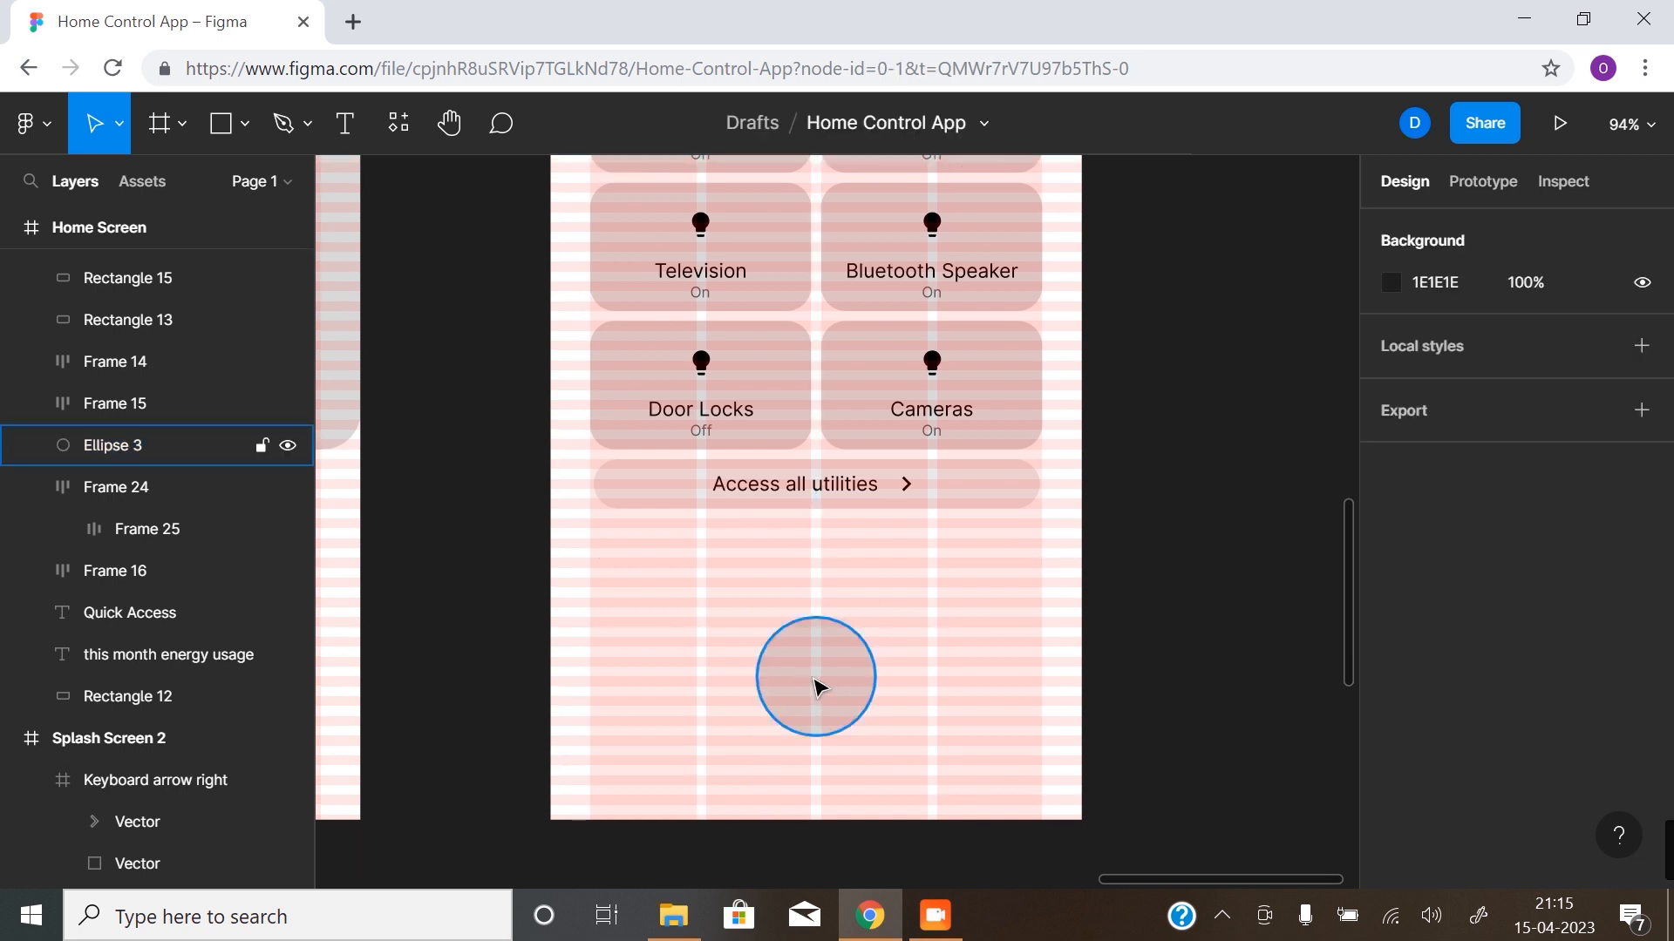
scroll(817, 667, "up", 10)
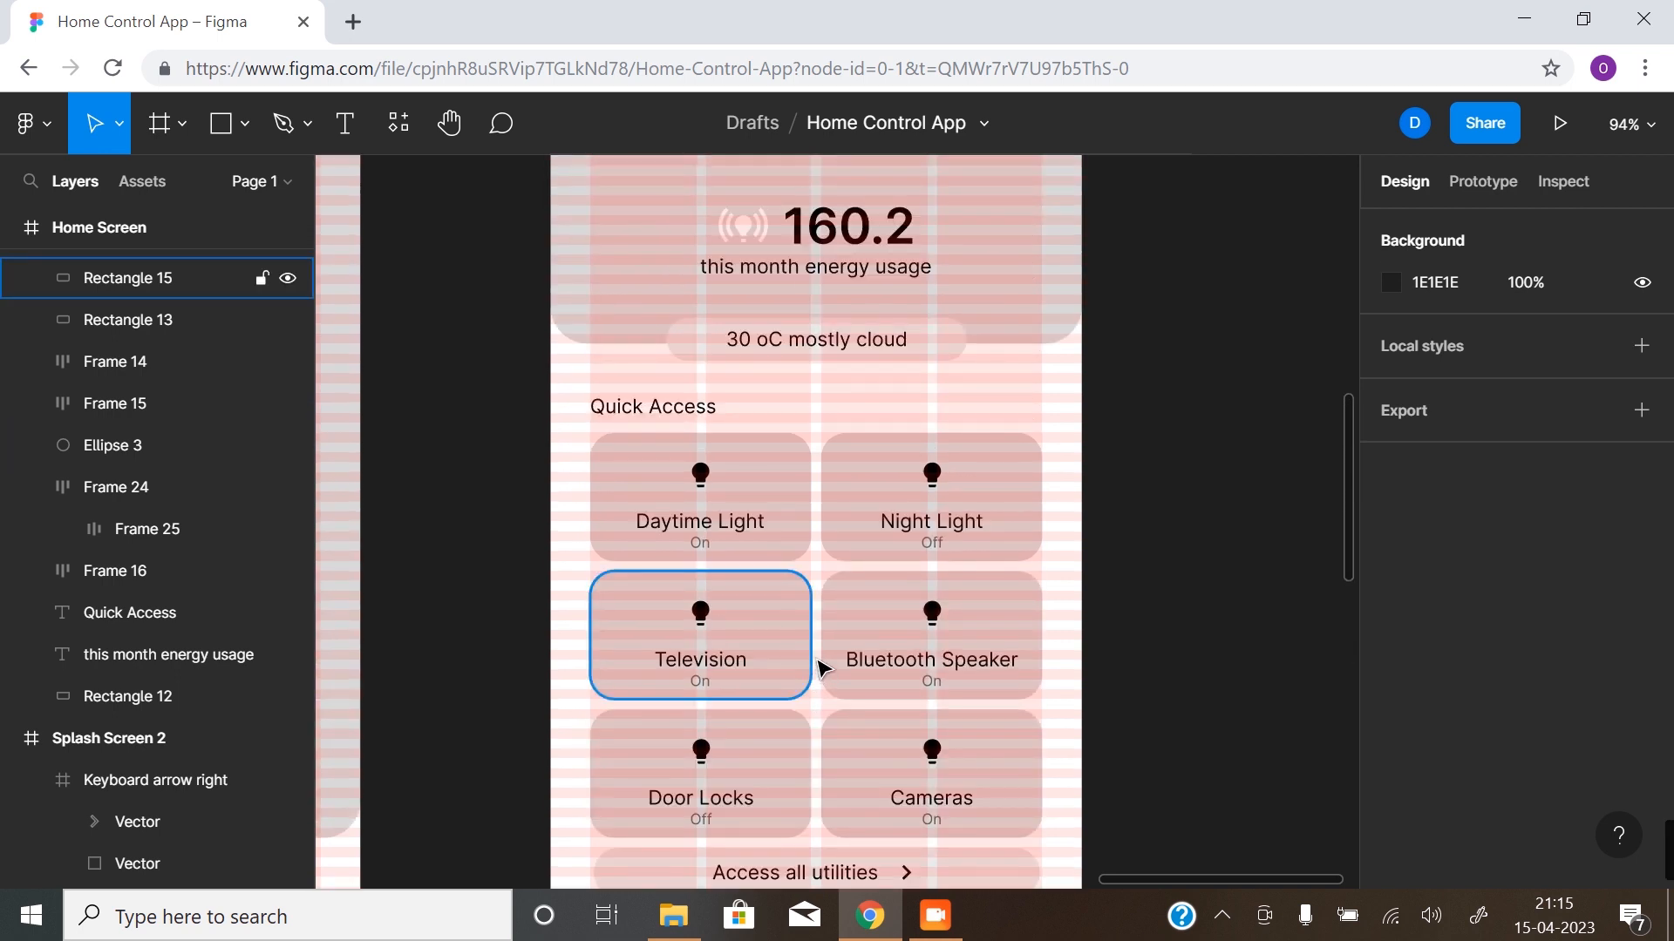
scroll(822, 669, "down", 1)
scroll(822, 671, "down", 3)
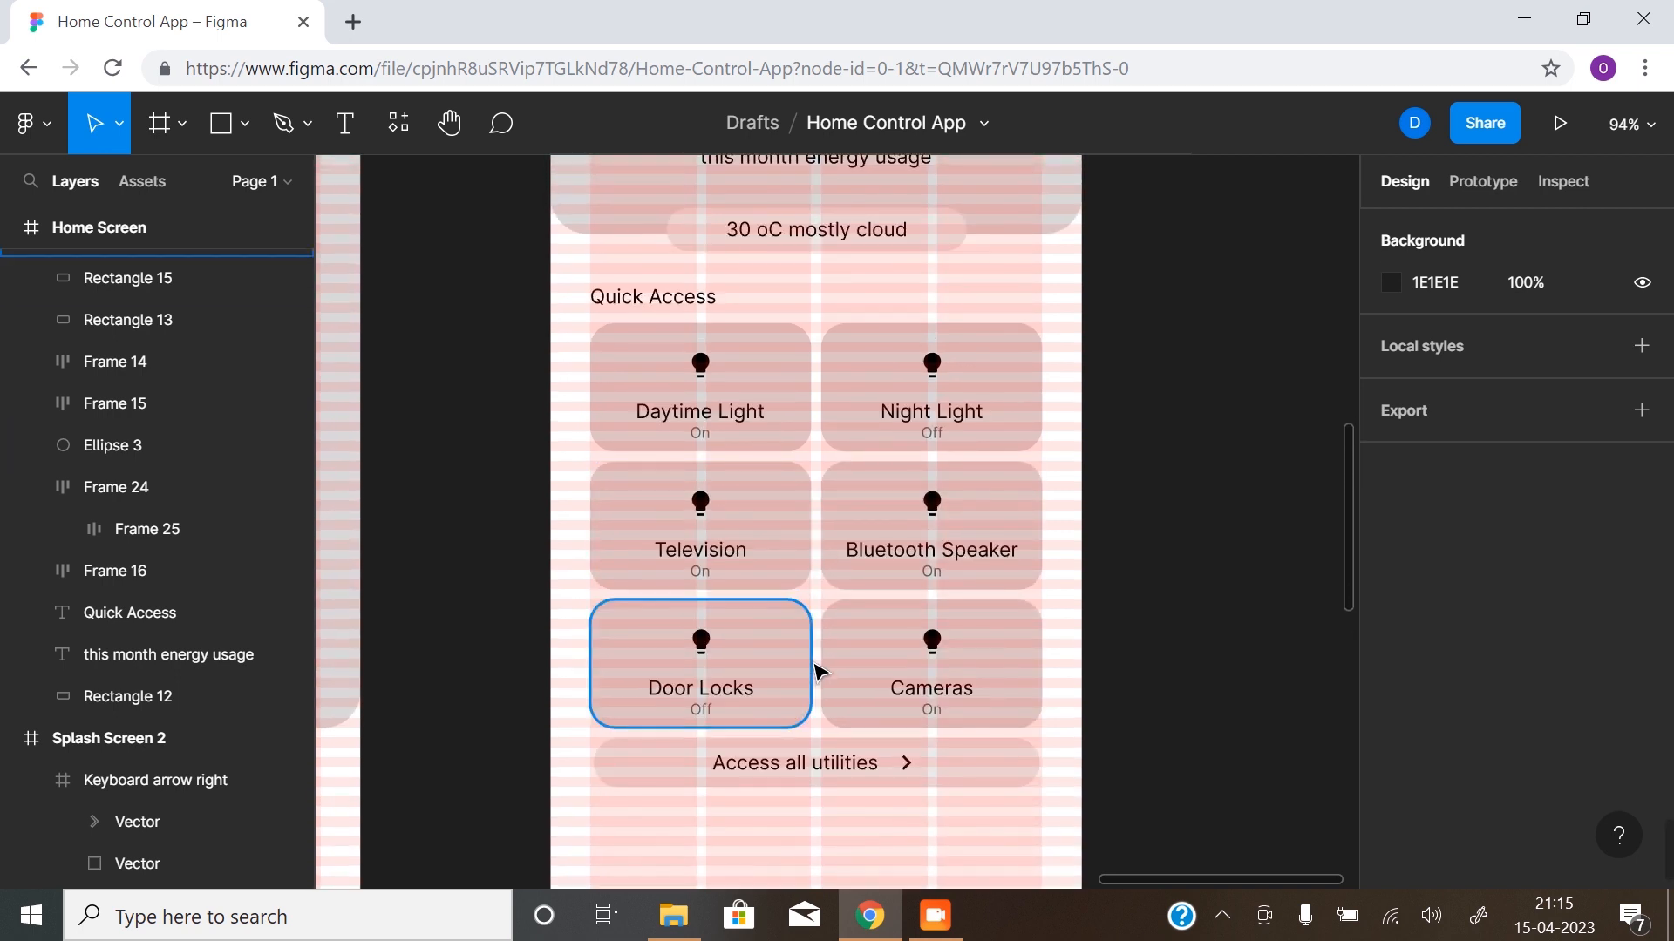
- Duplicate the "this month energy usage" text and place the copy just above the circle at about Y 736
key("minus")
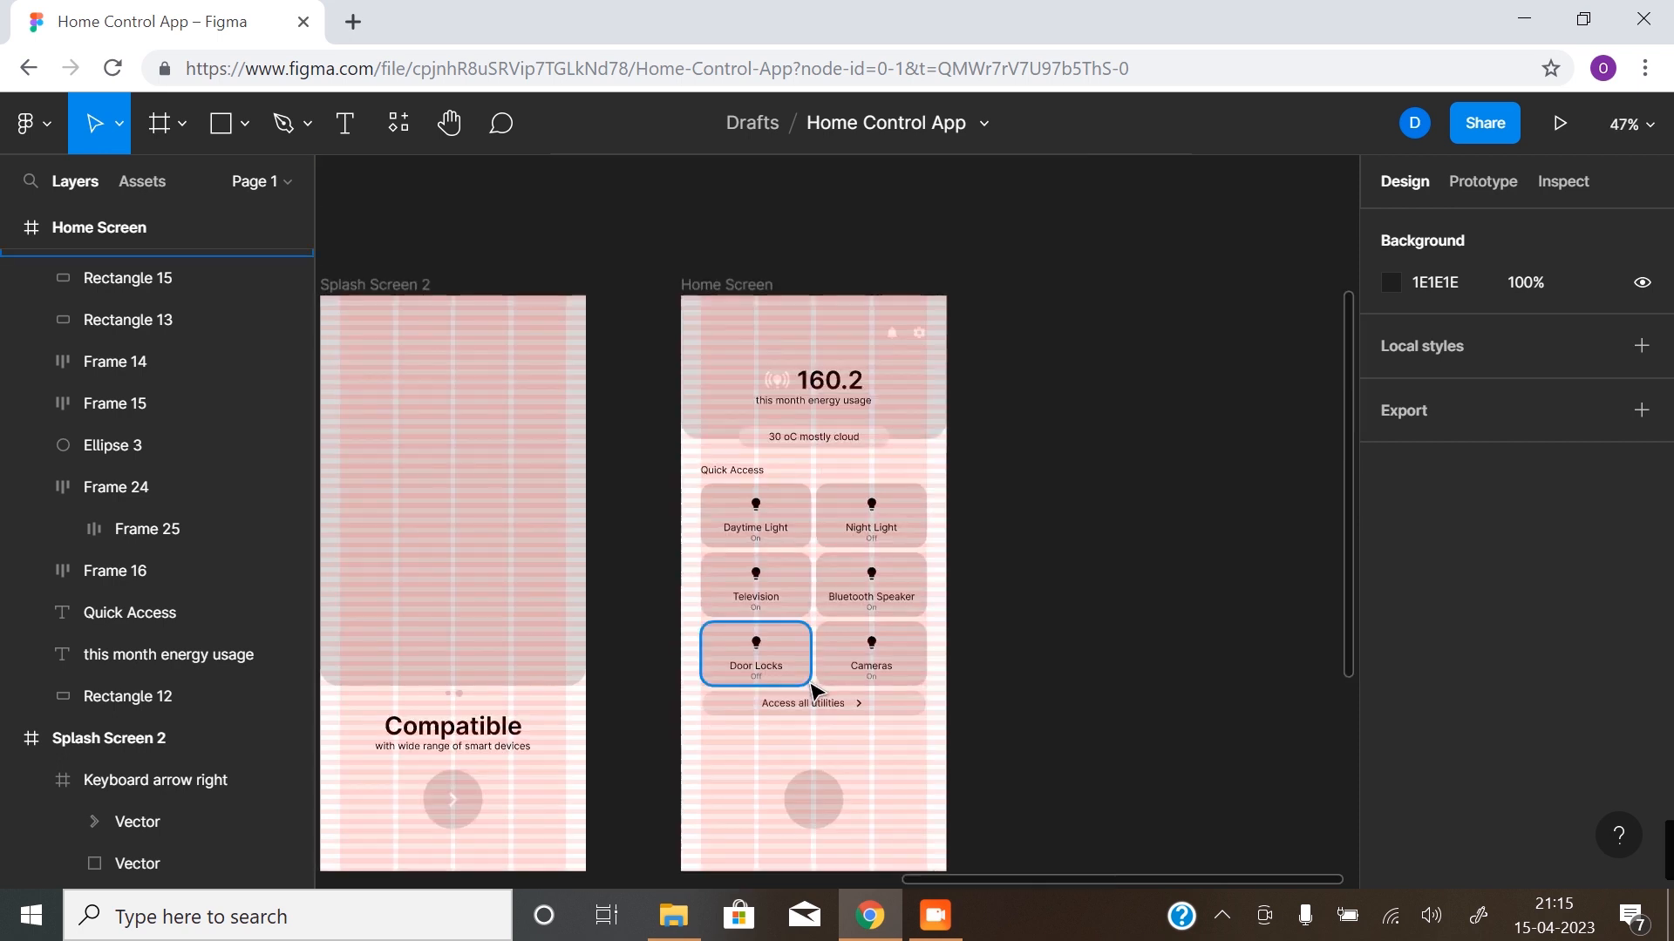
left_click(763, 357)
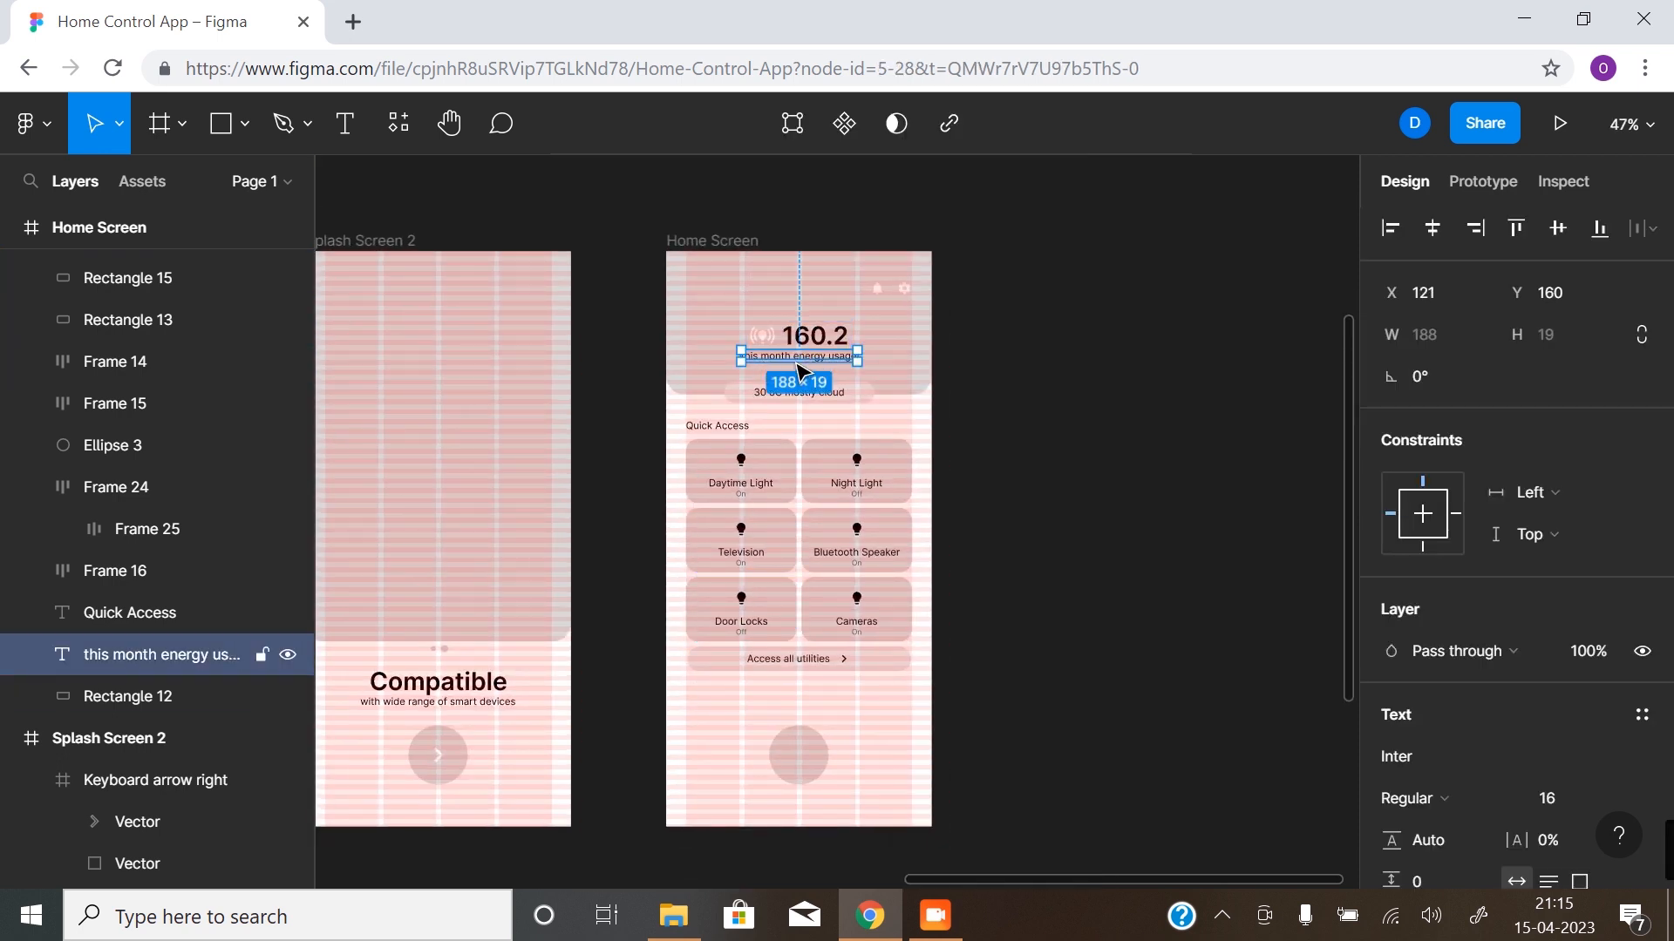
left_click_drag(802, 366, 798, 707)
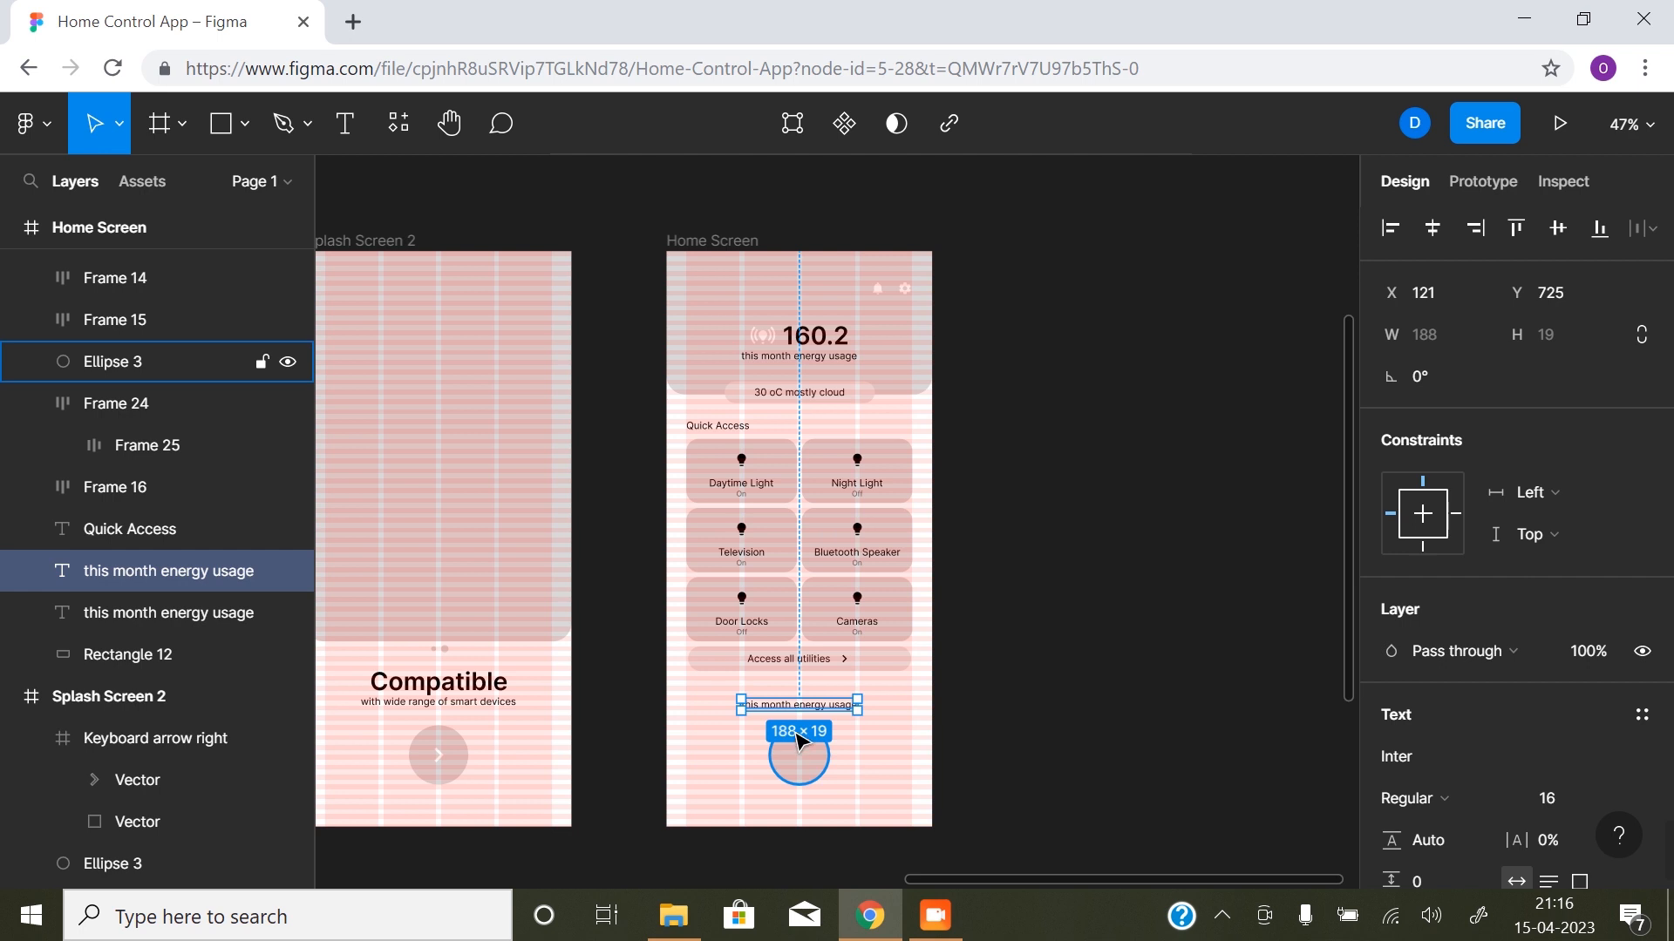
scroll(794, 729, "up", 5)
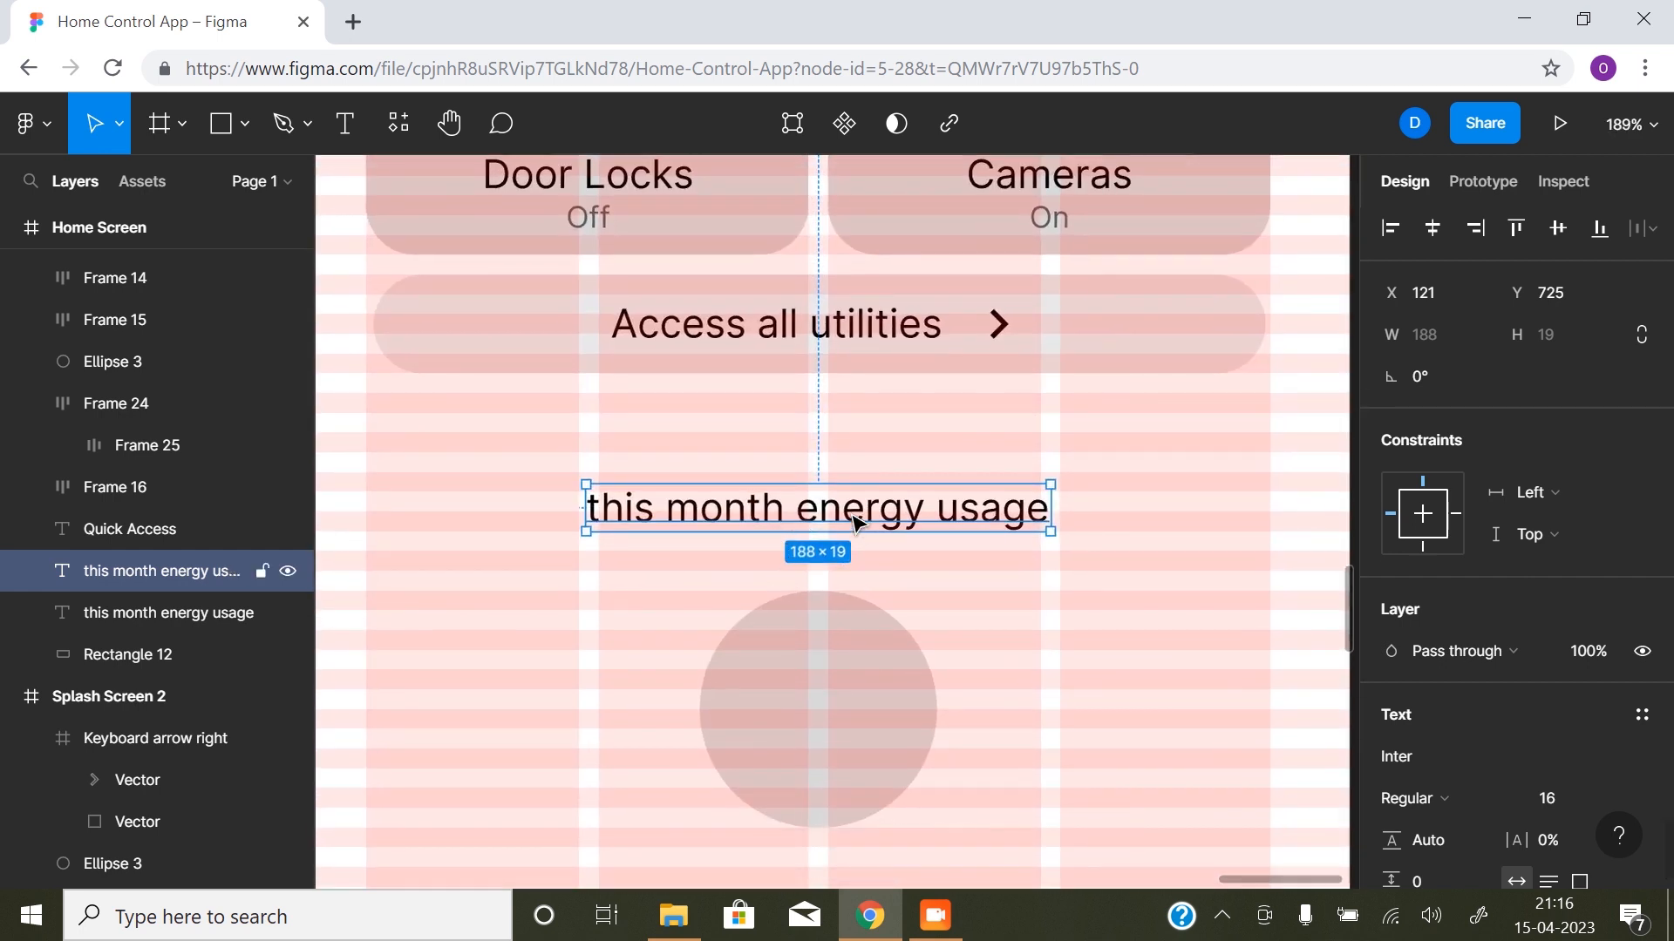
left_click_drag(857, 532, 854, 549)
- Change the copied text to "Tap for voice assistance" and centre it horizontally on the Home Screen
double_click(853, 541)
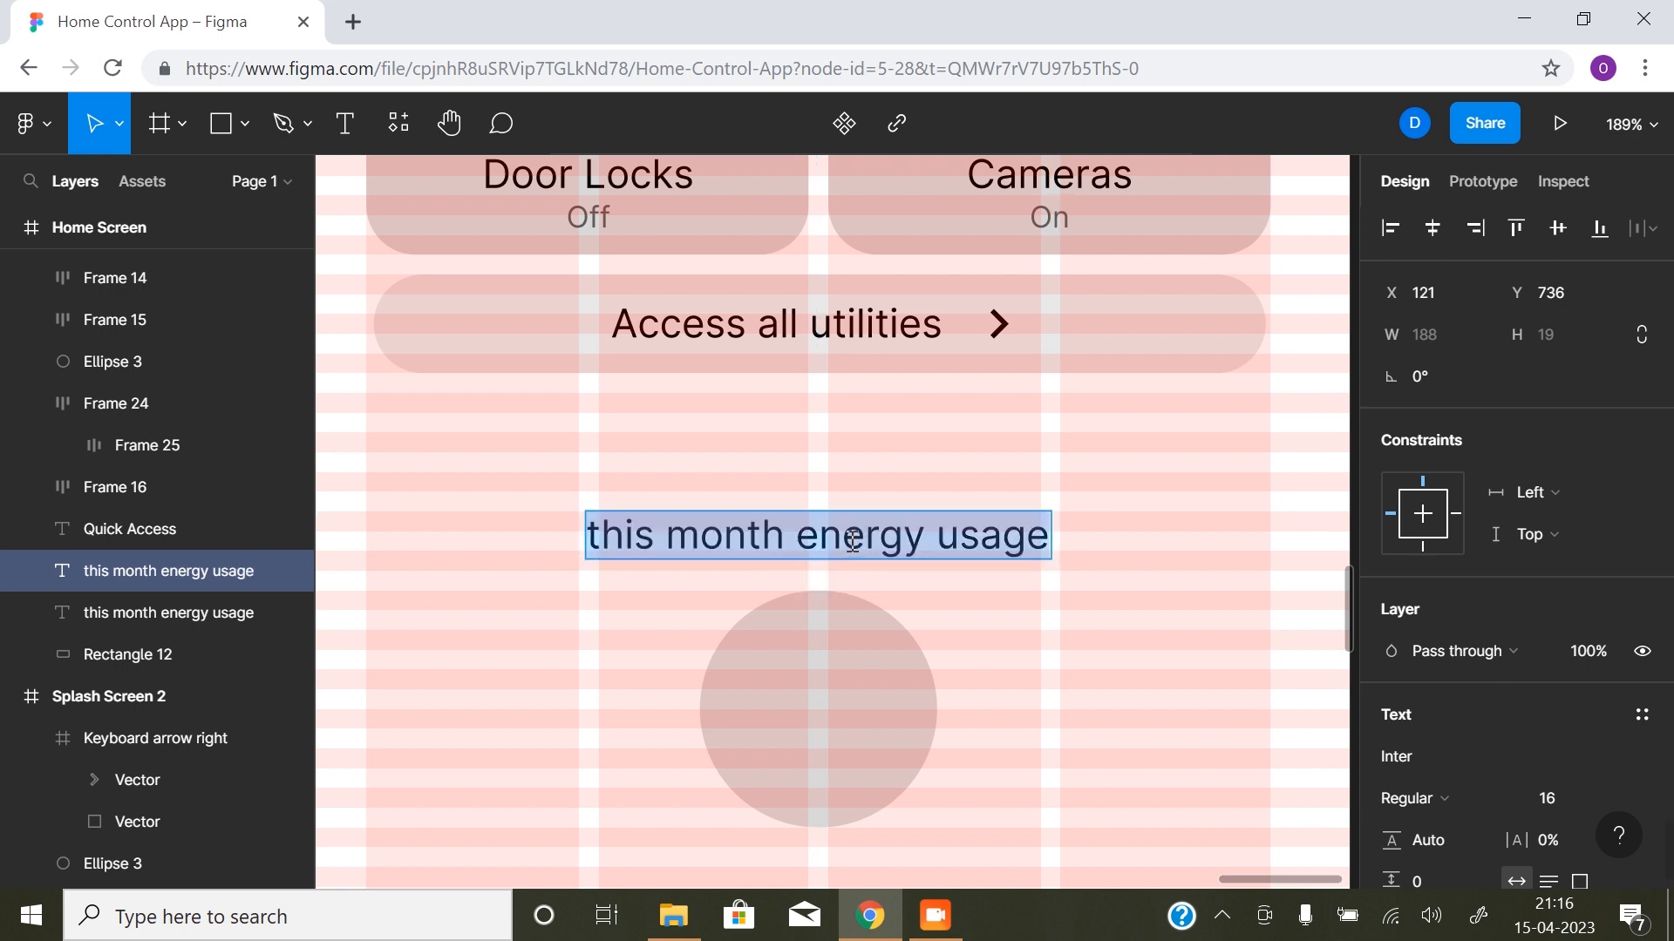
type("Tap")
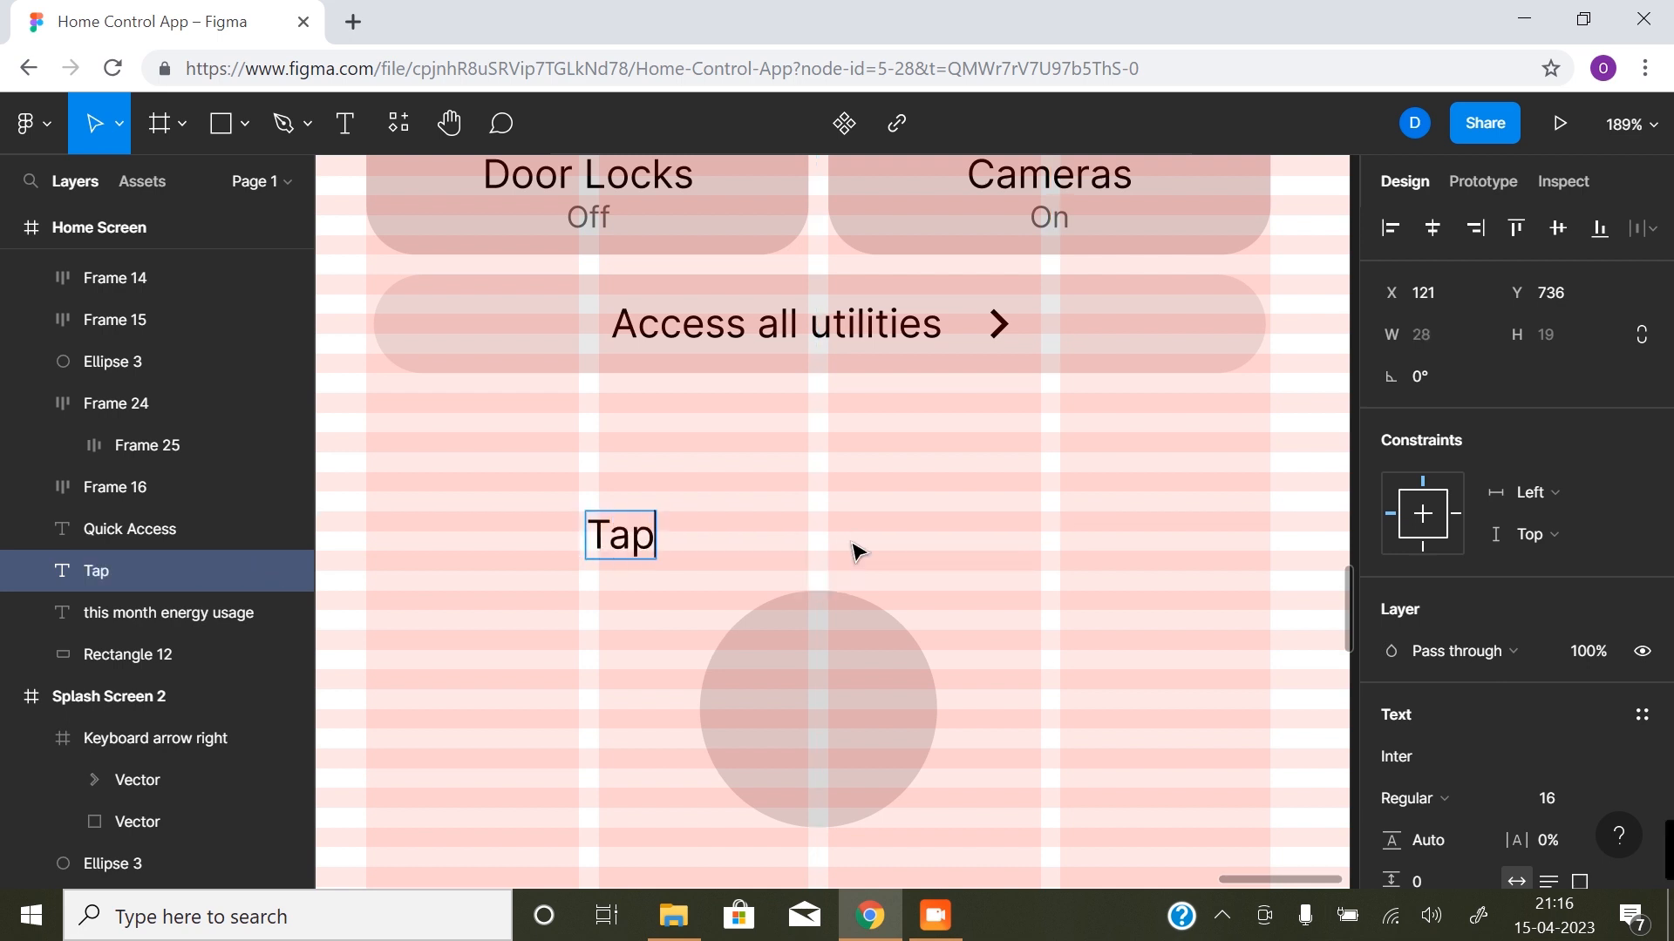
type(" for voic")
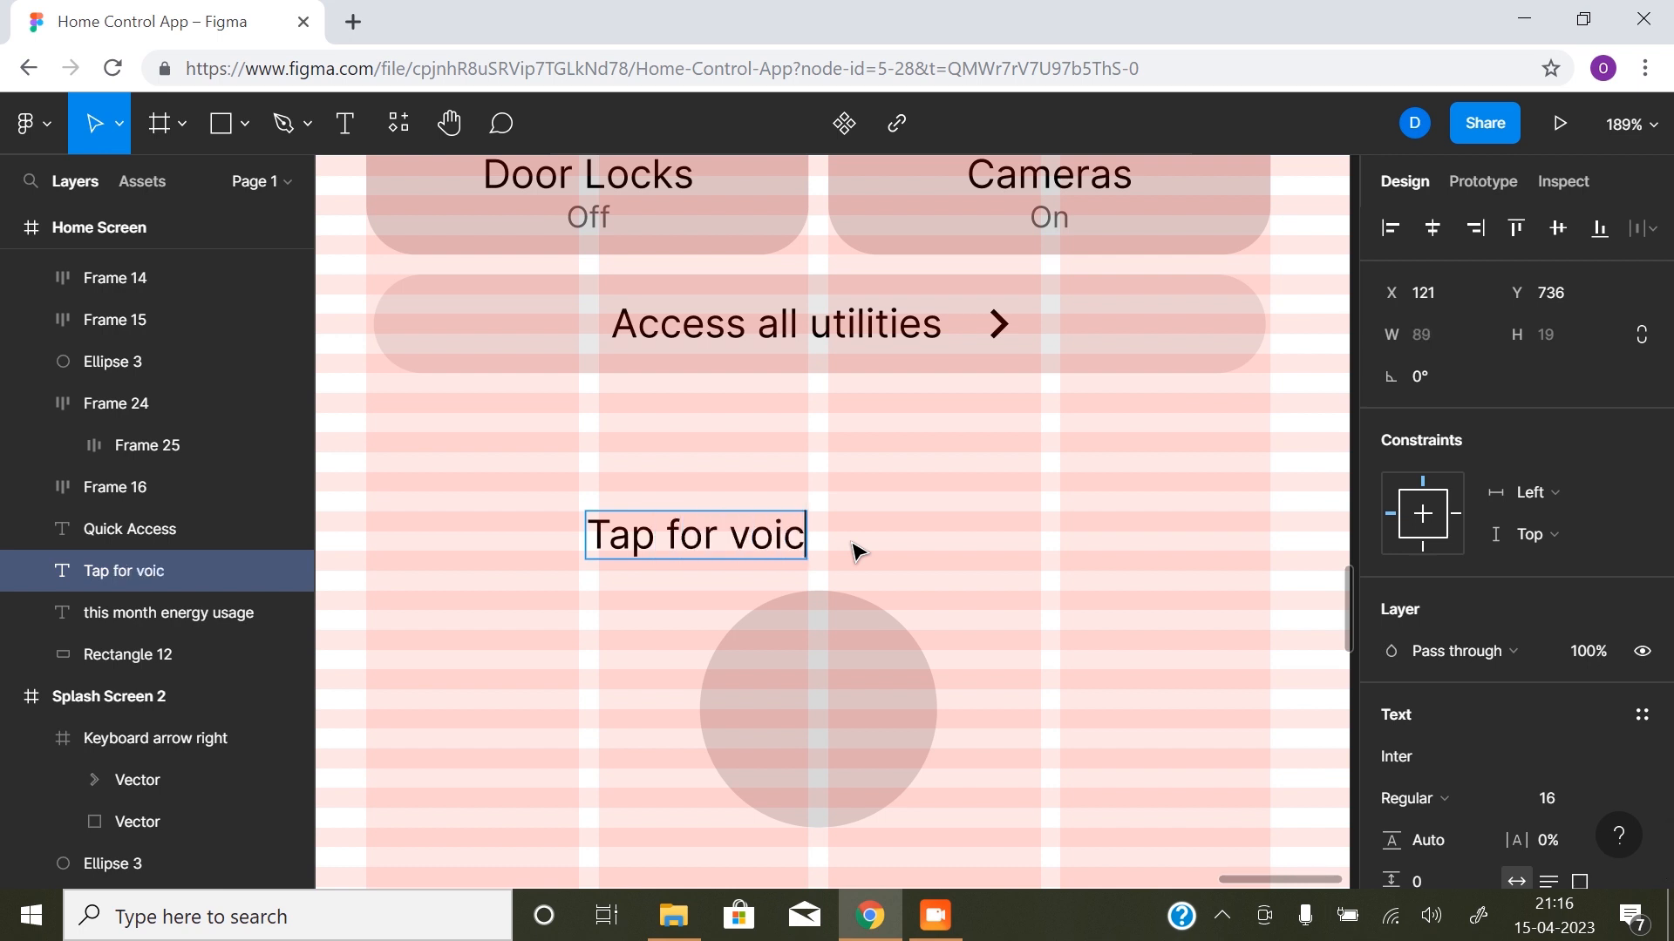
type("e assis")
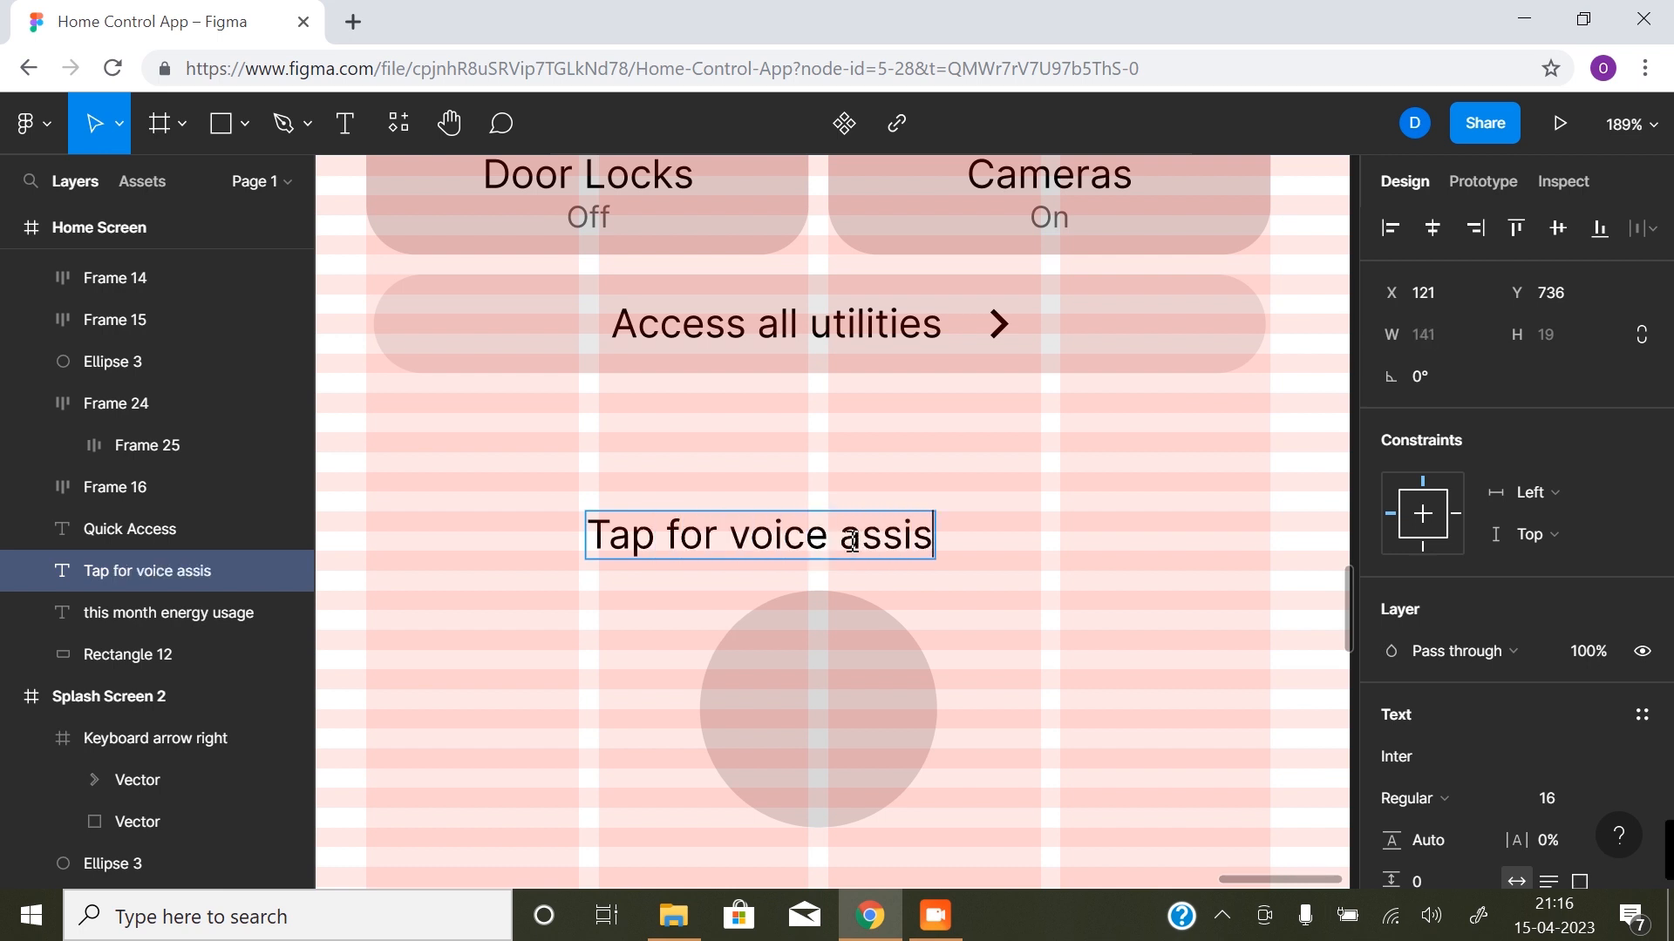
type("tance")
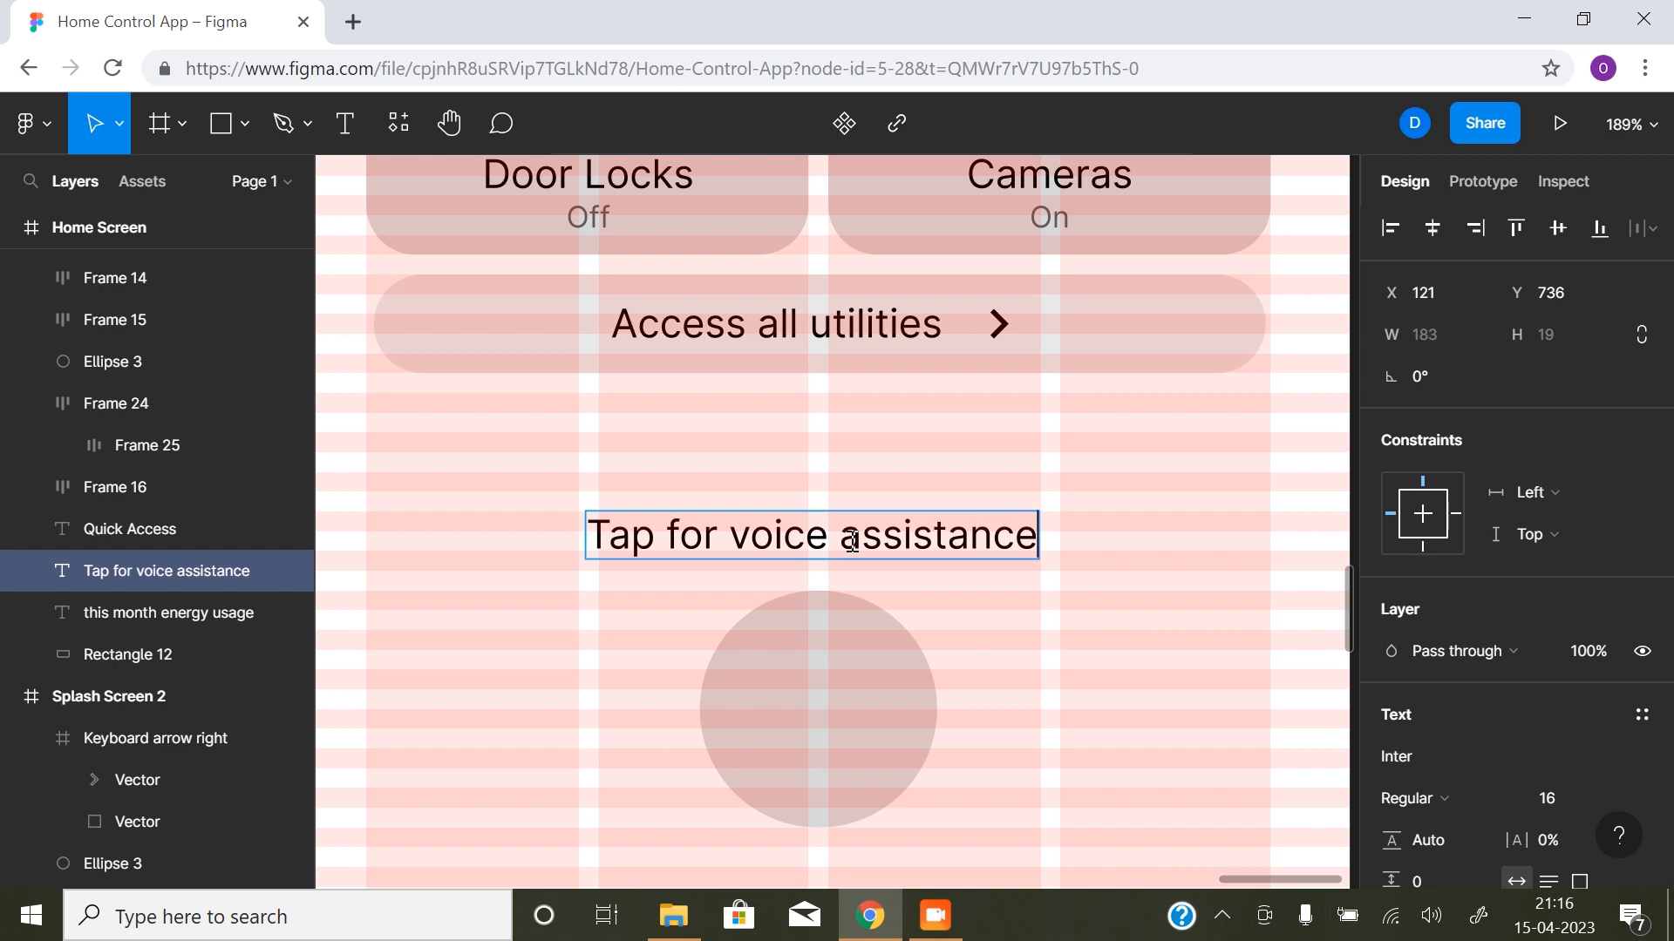
key("Escape")
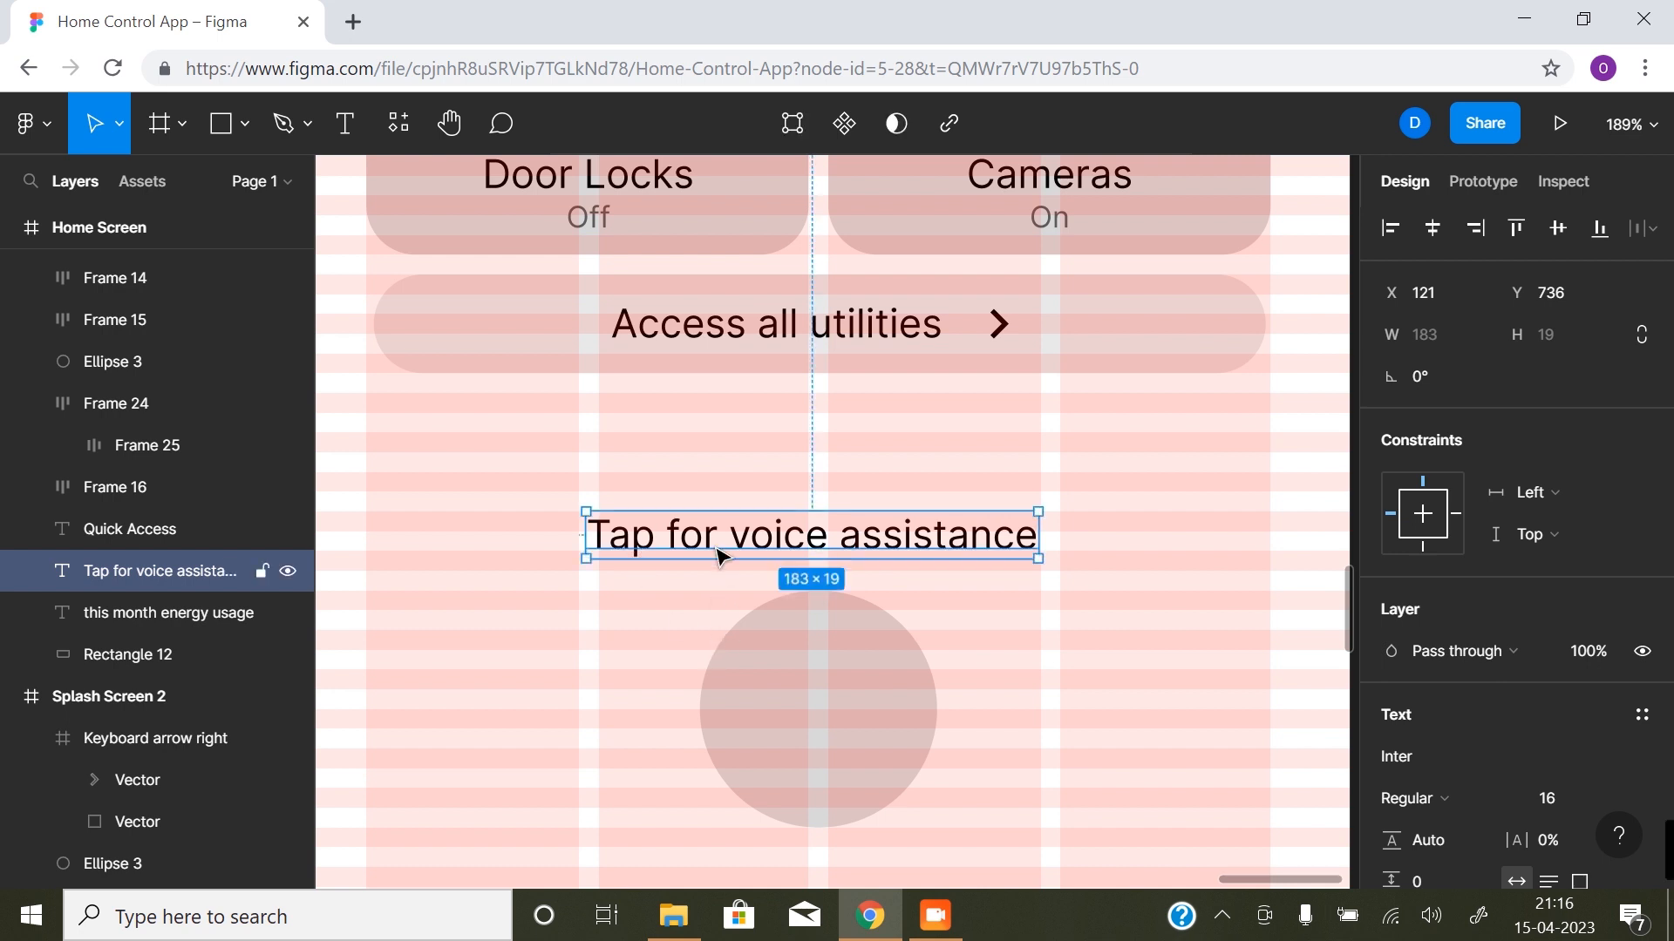
left_click(1432, 228)
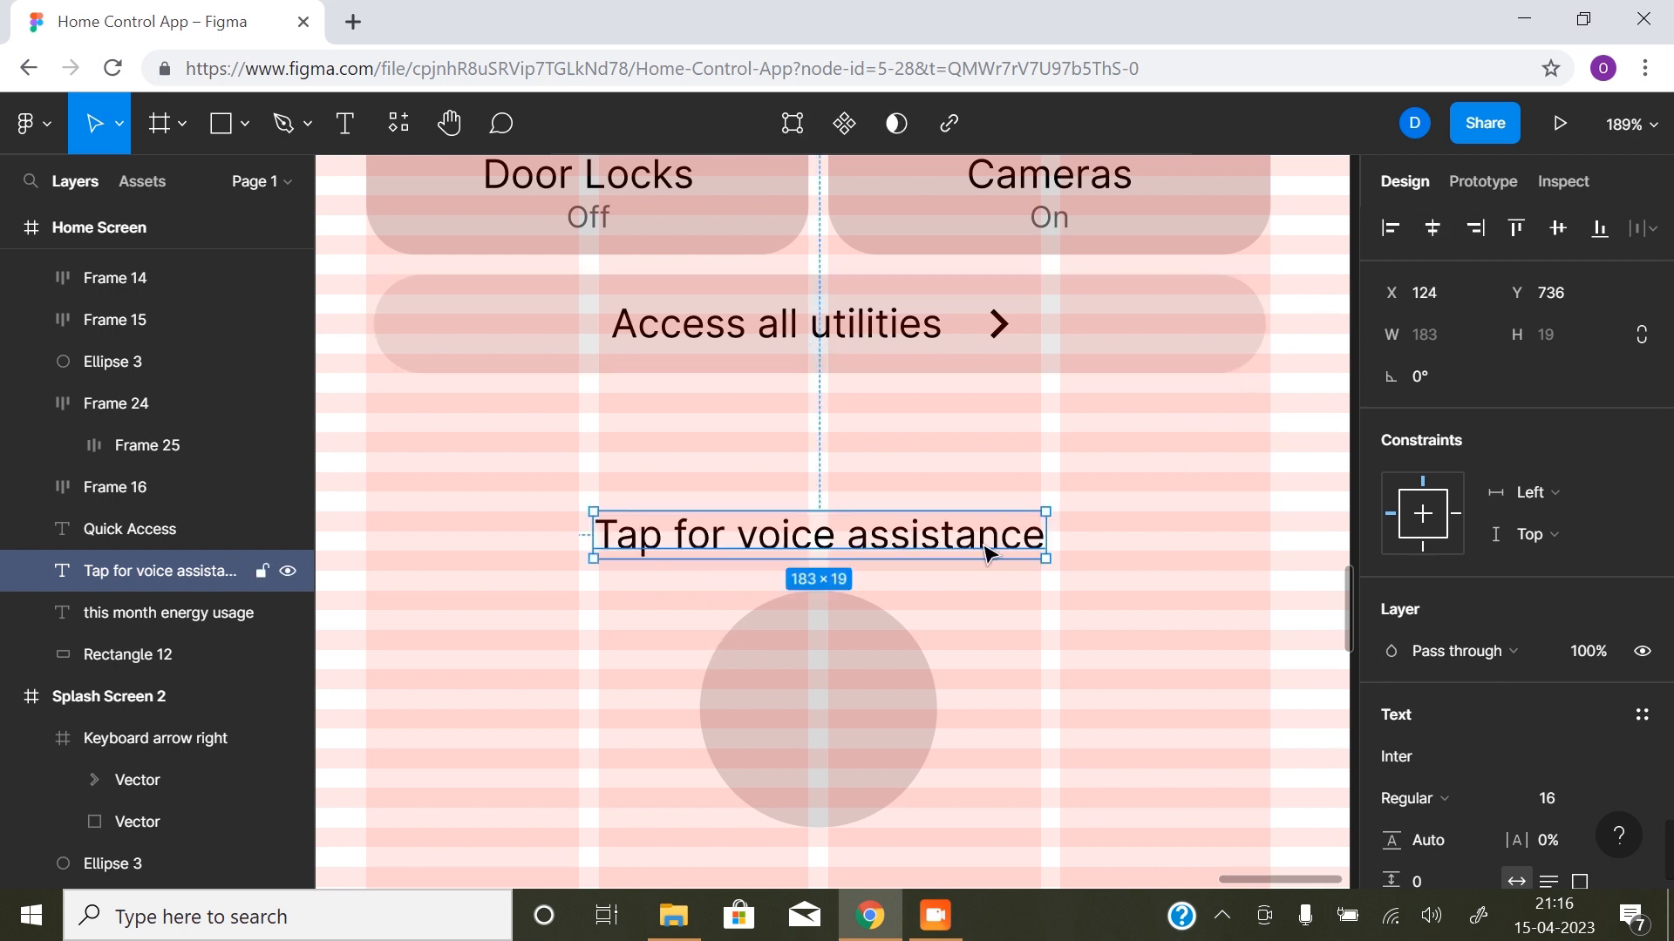
- Check which document colour the "Off" text on the Door Locks card uses as its fill
left_click(868, 534, "alt")
scroll(868, 533, "up", 1)
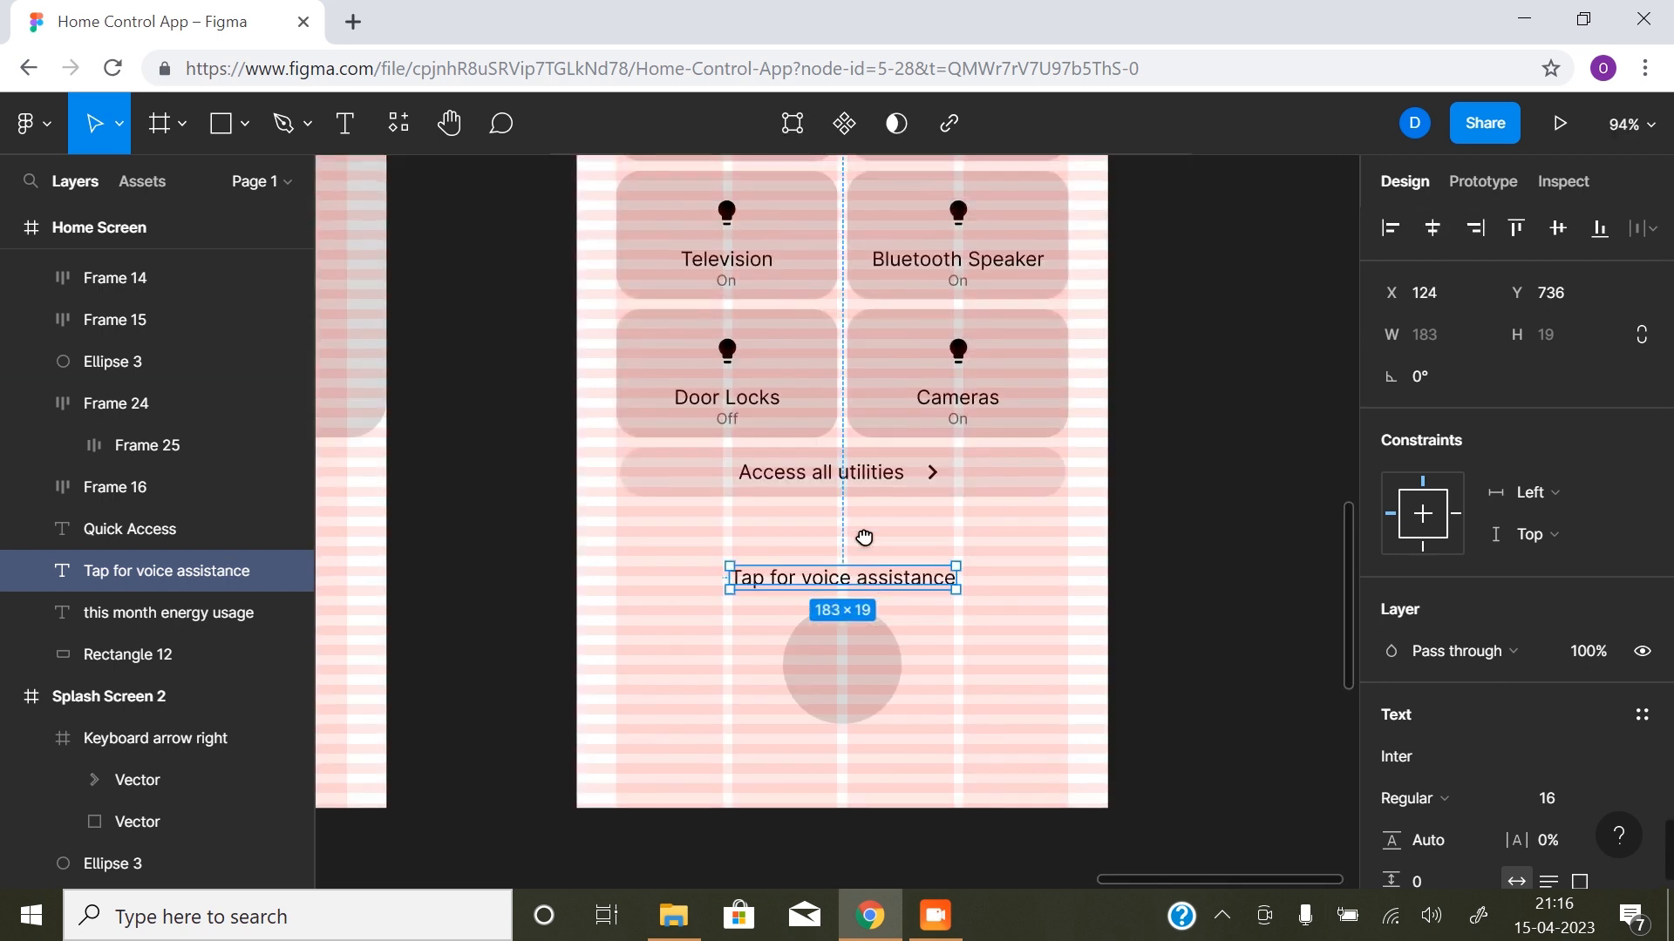
left_click(732, 427)
double_click(732, 427)
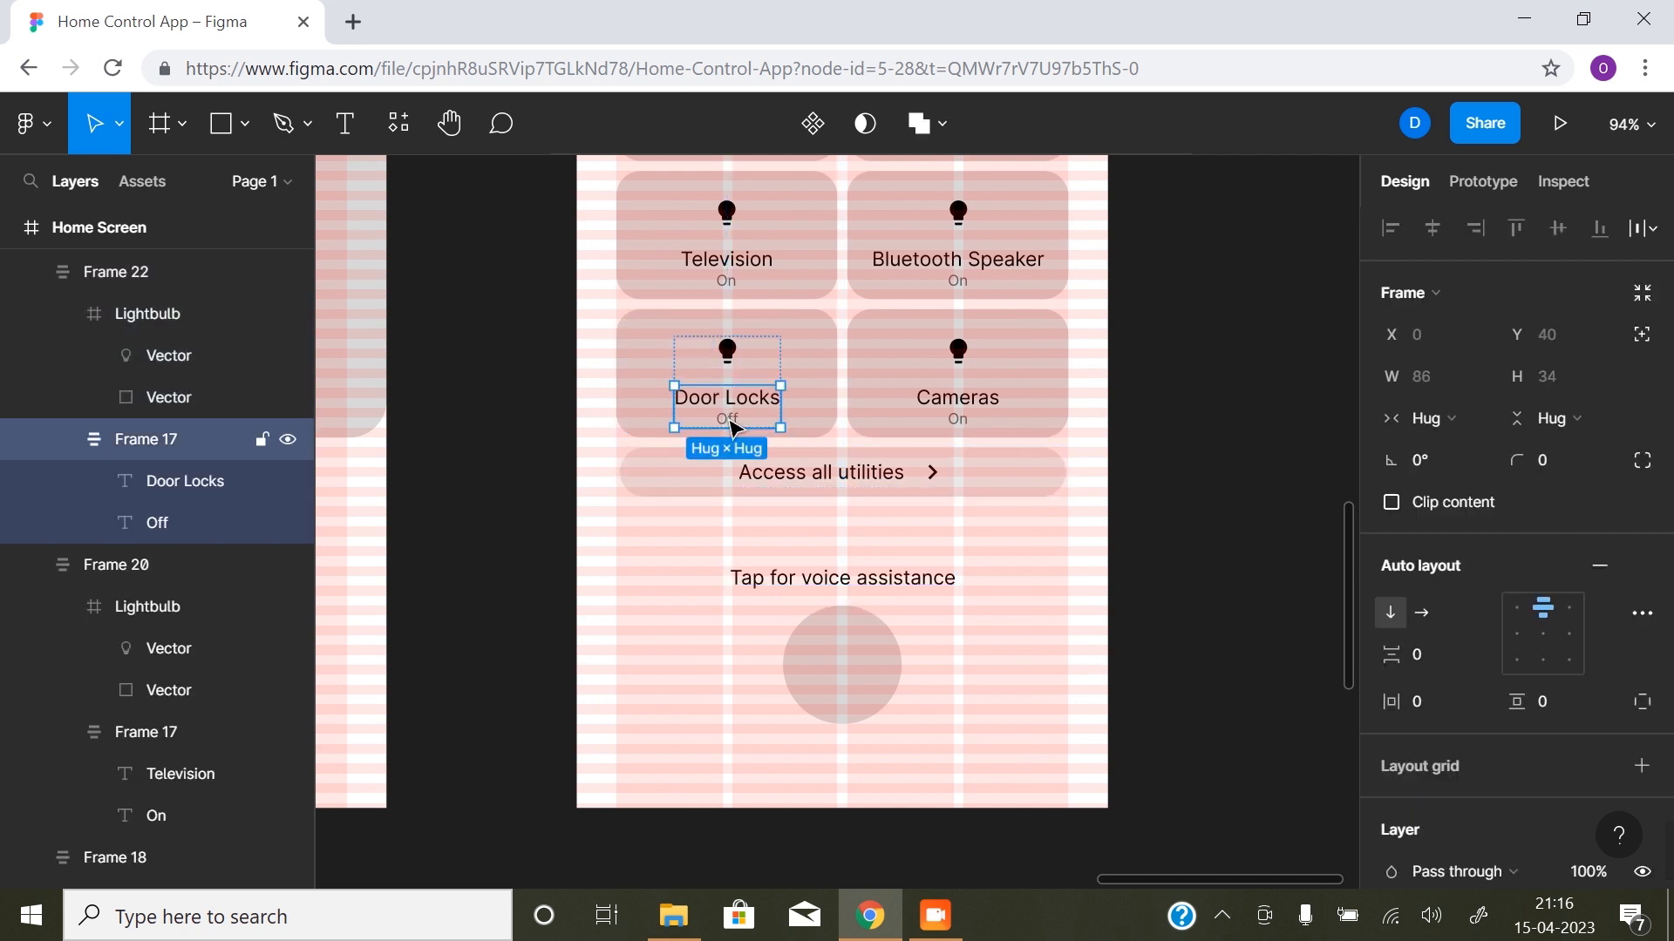
double_click(732, 427)
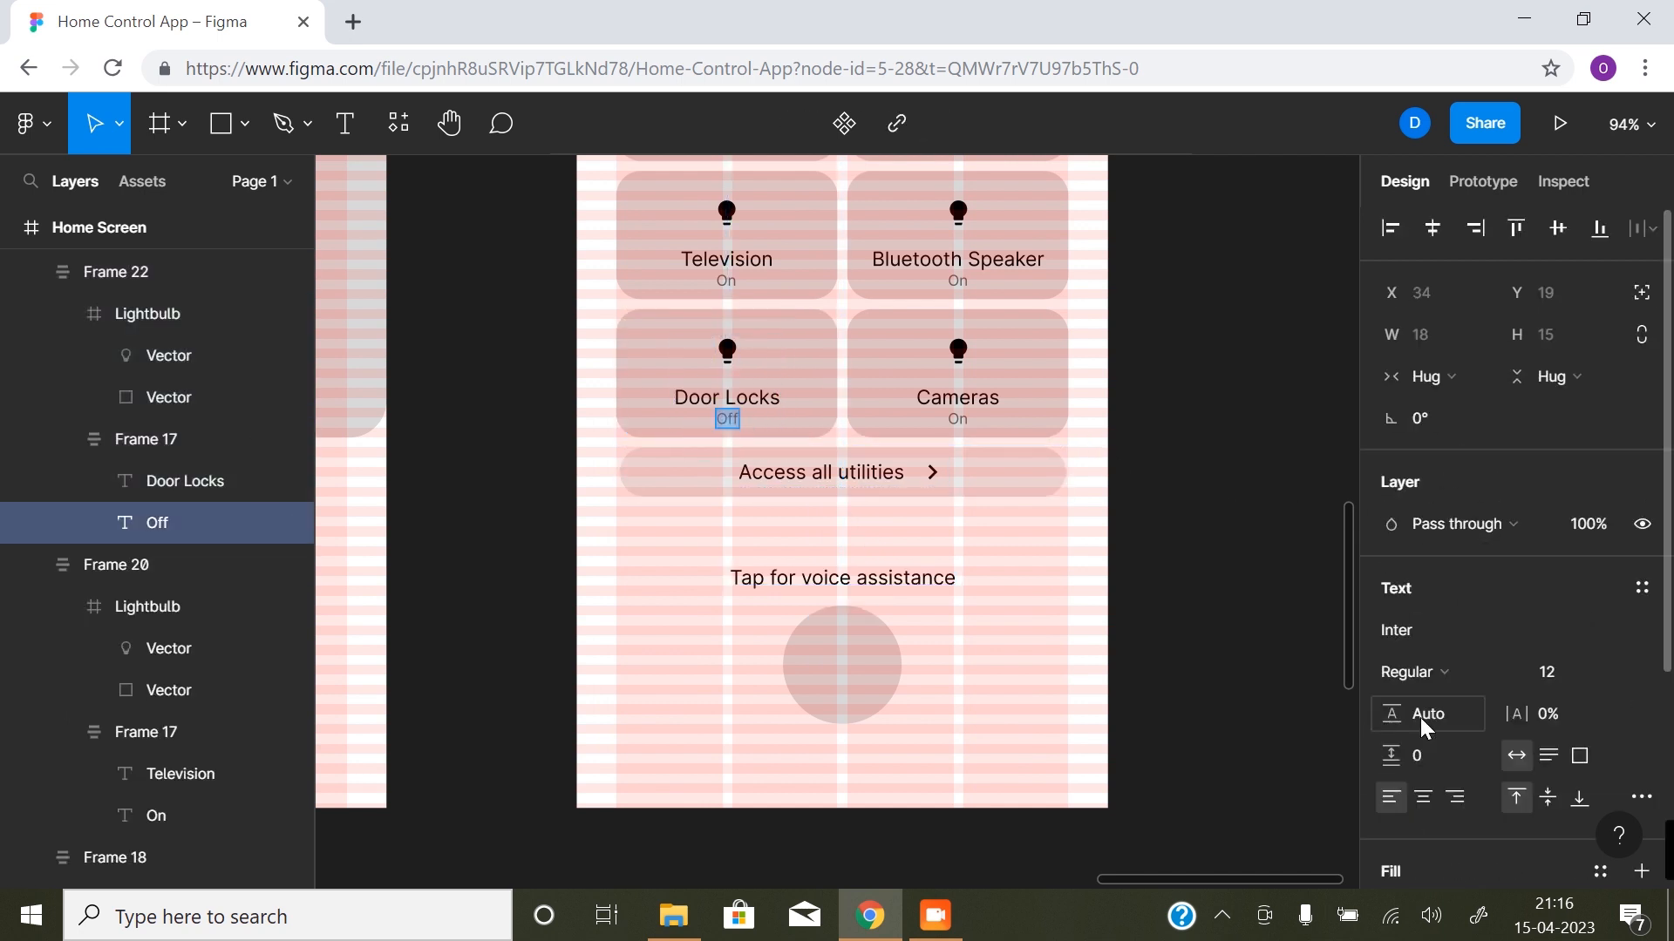
scroll(1417, 719, "down", 3)
left_click(1391, 653)
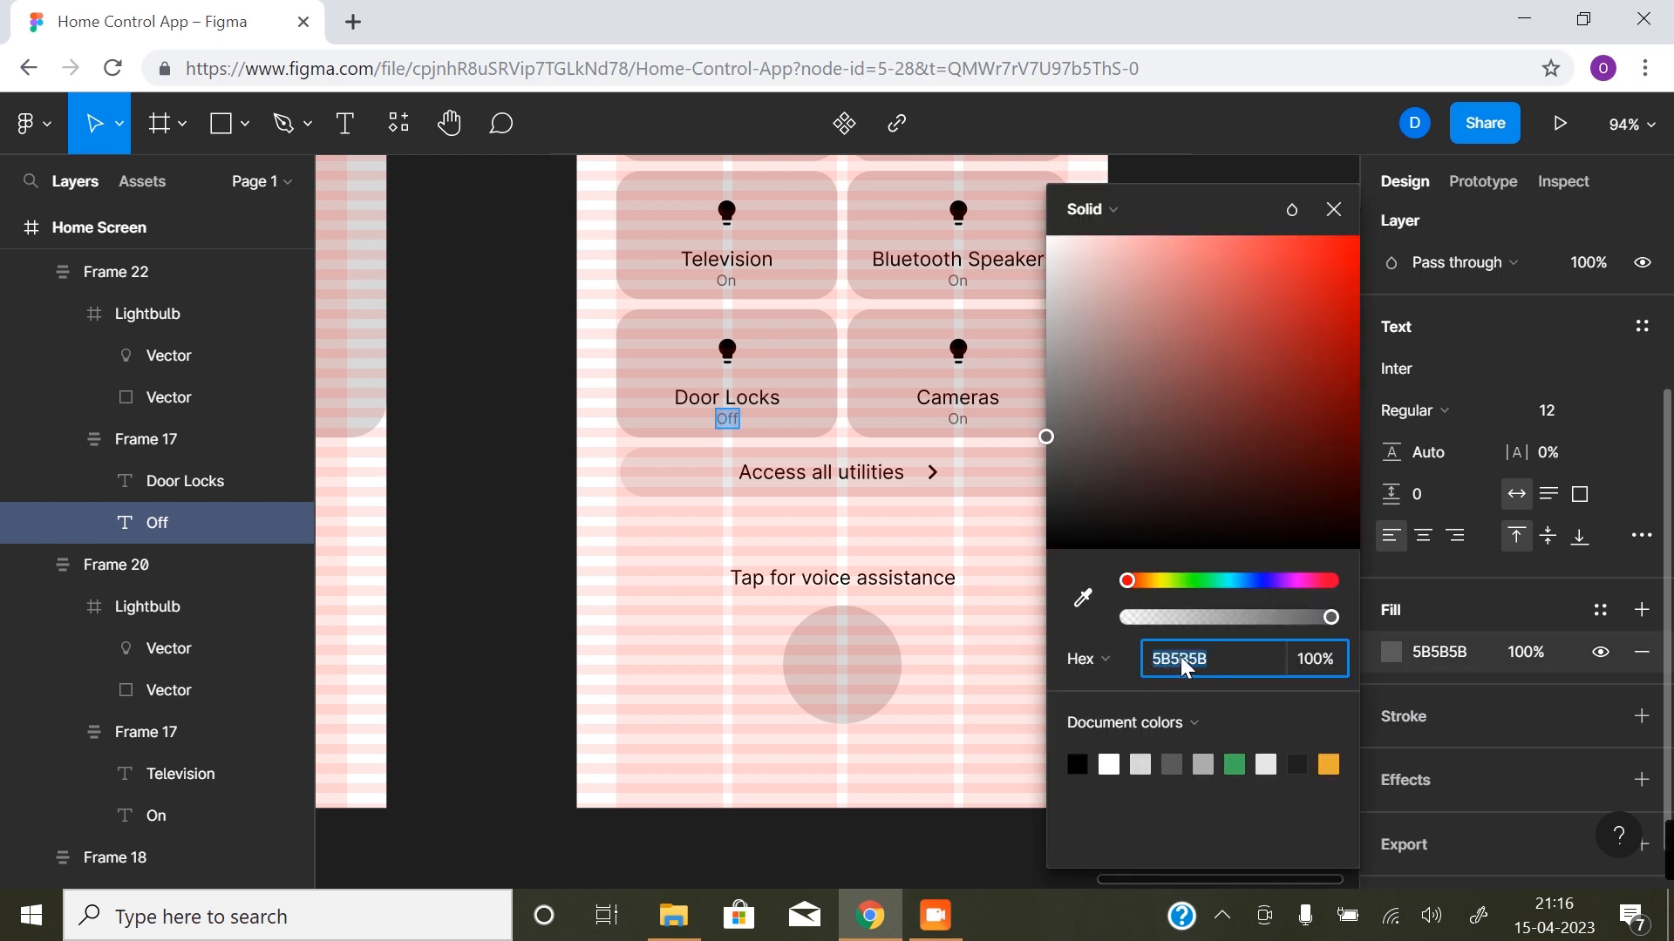
left_click(1203, 765)
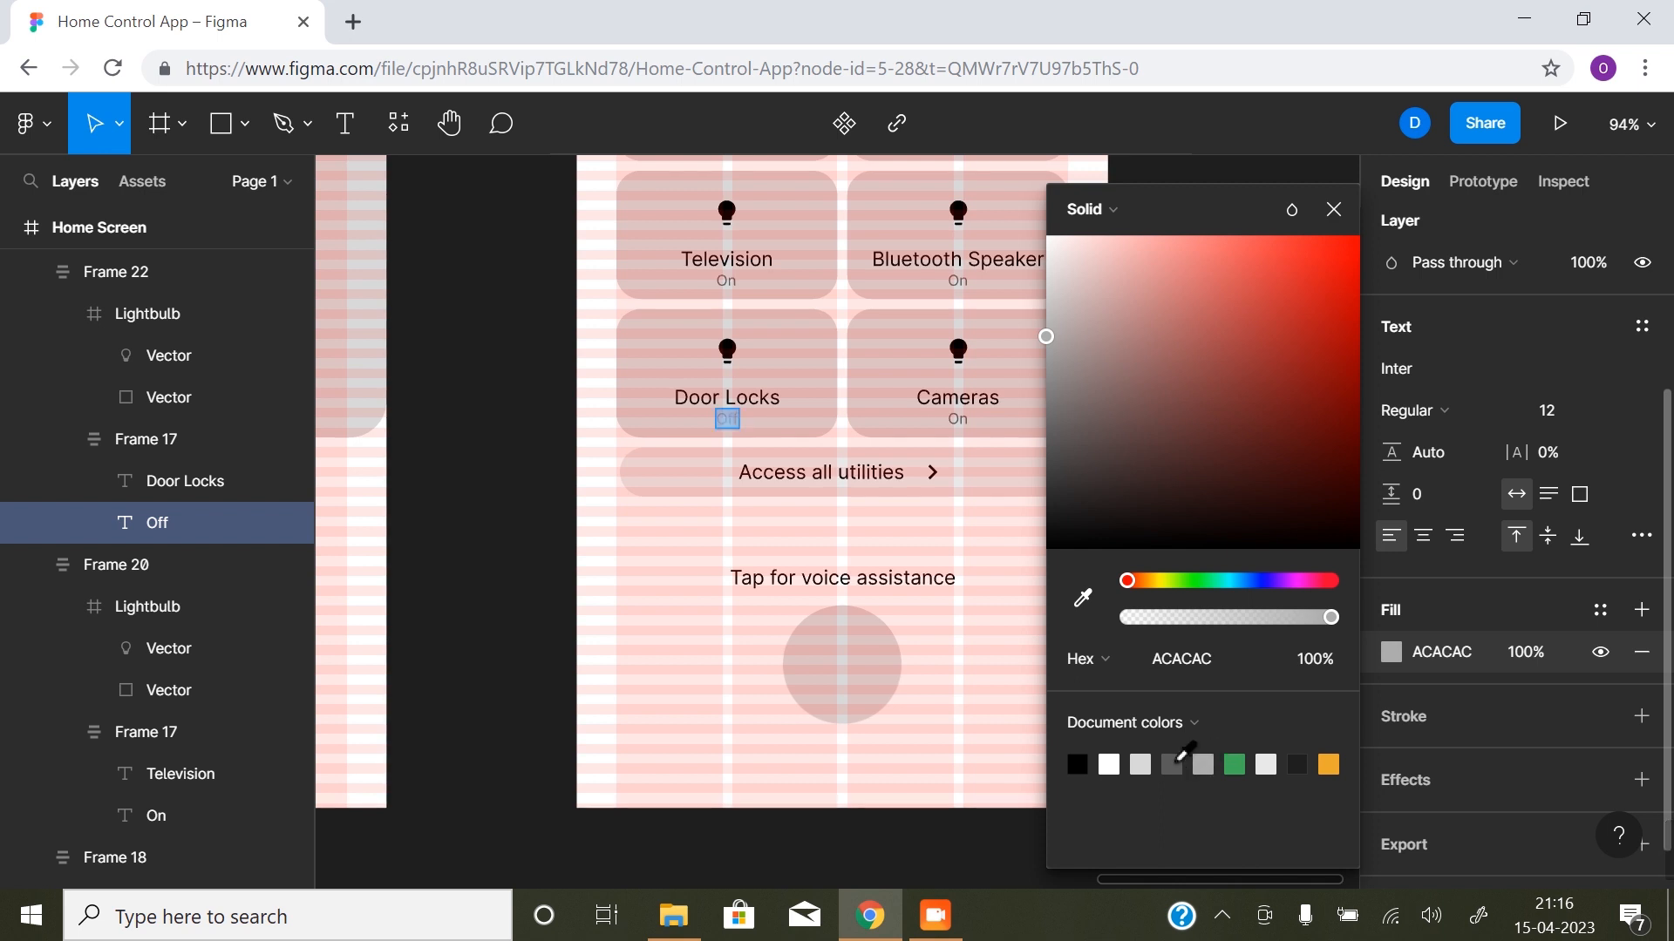
left_click(1172, 764)
- Set the fill of the "Tap for voice assistance" text to the dark grey document colour 5B5B5B
left_click(876, 579)
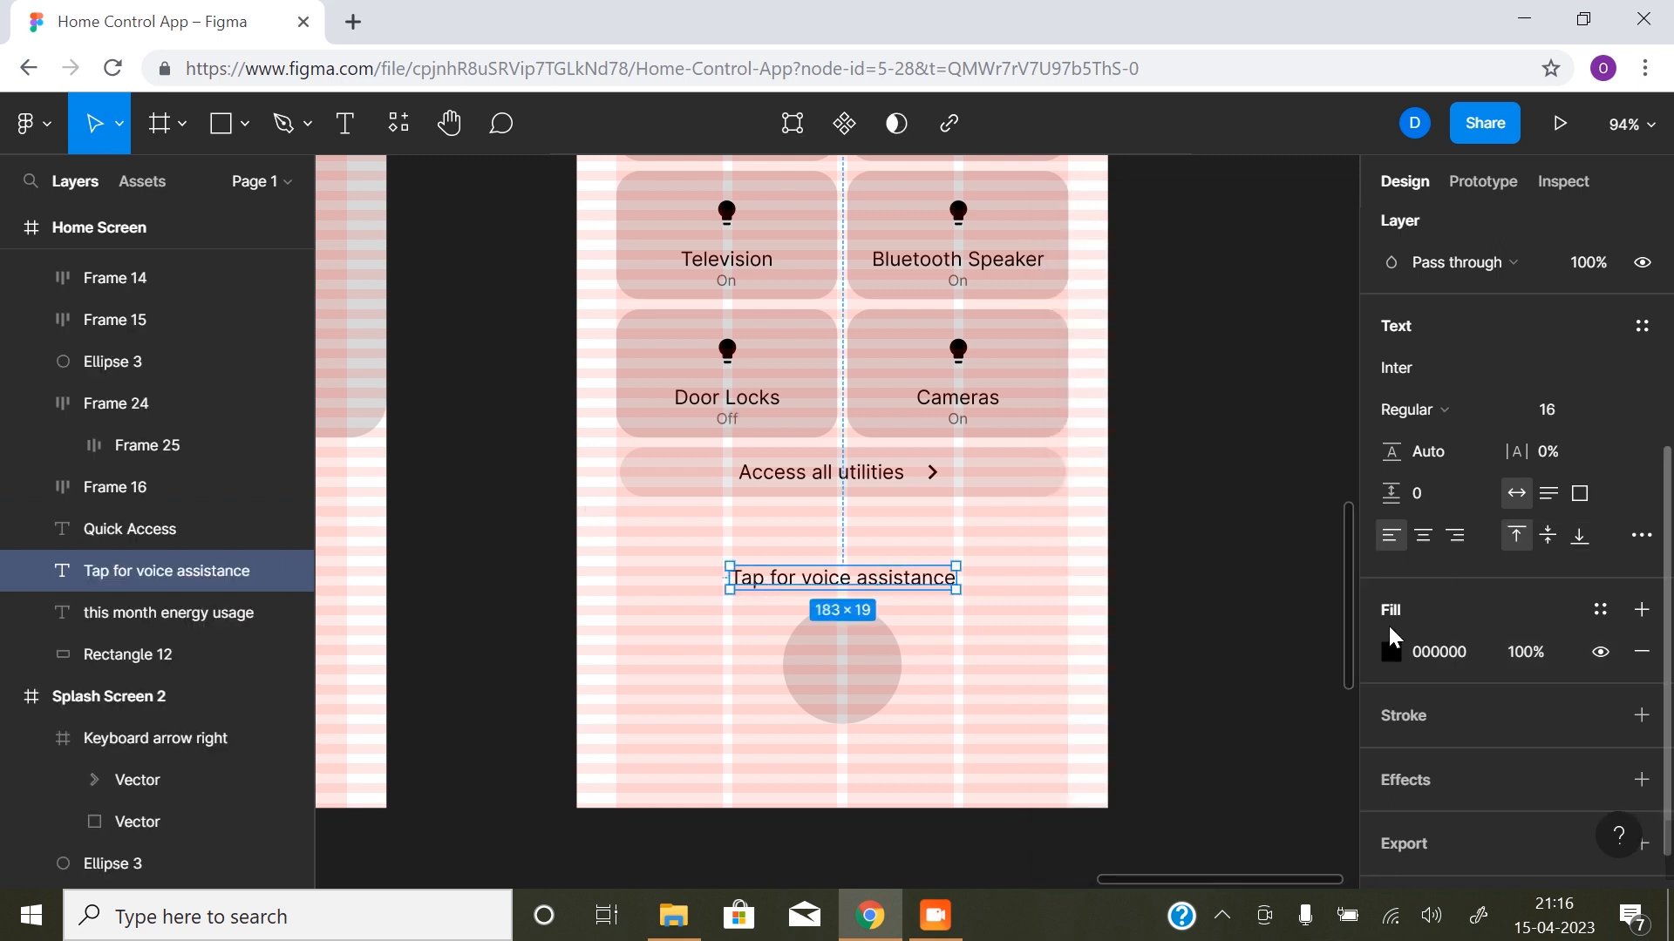
left_click(1395, 653)
left_click(1172, 764)
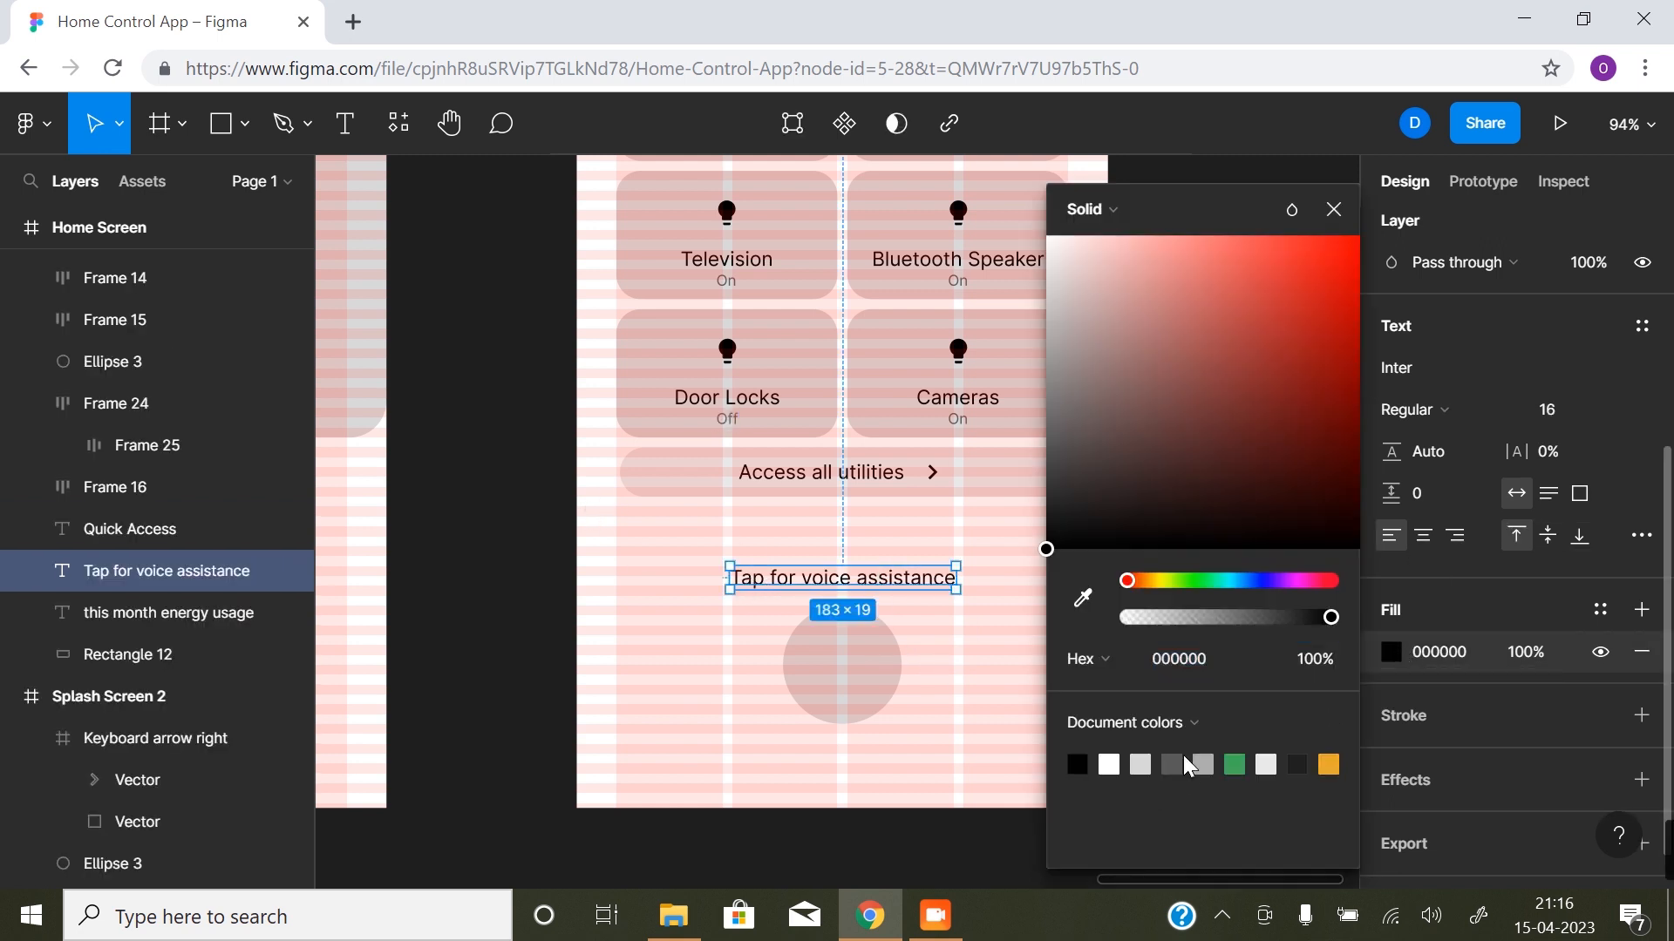
left_click(597, 644)
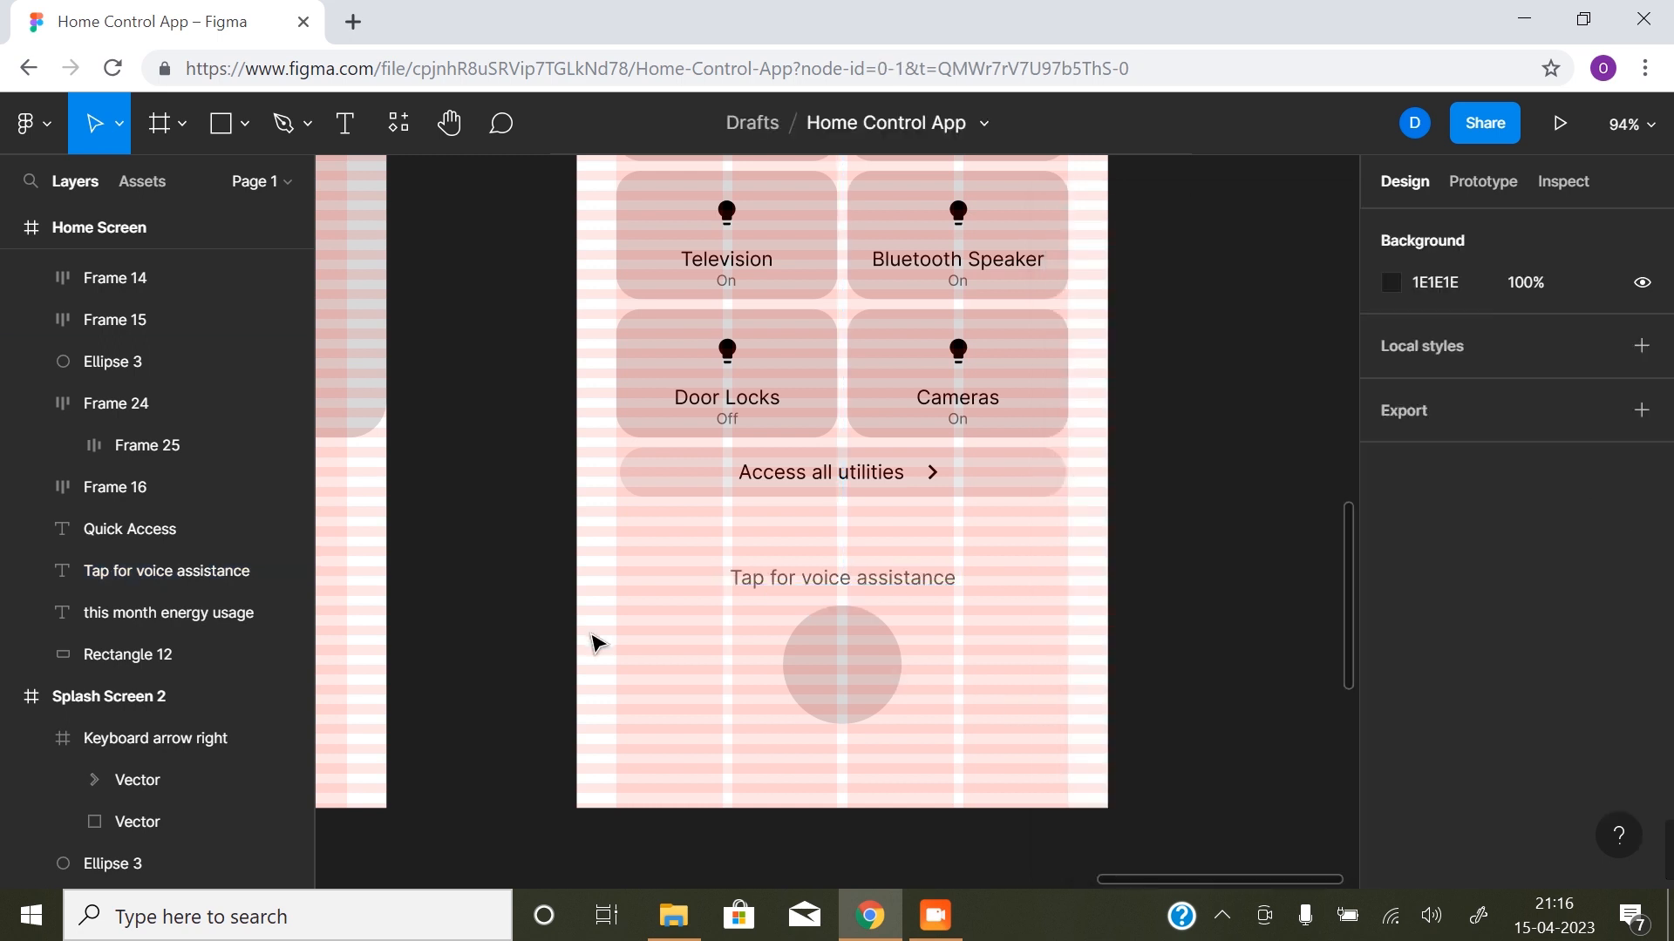
- Hide the layout grids and review the whole Home Screen beside Splash Screen 2
key("ctrl+shift+4")
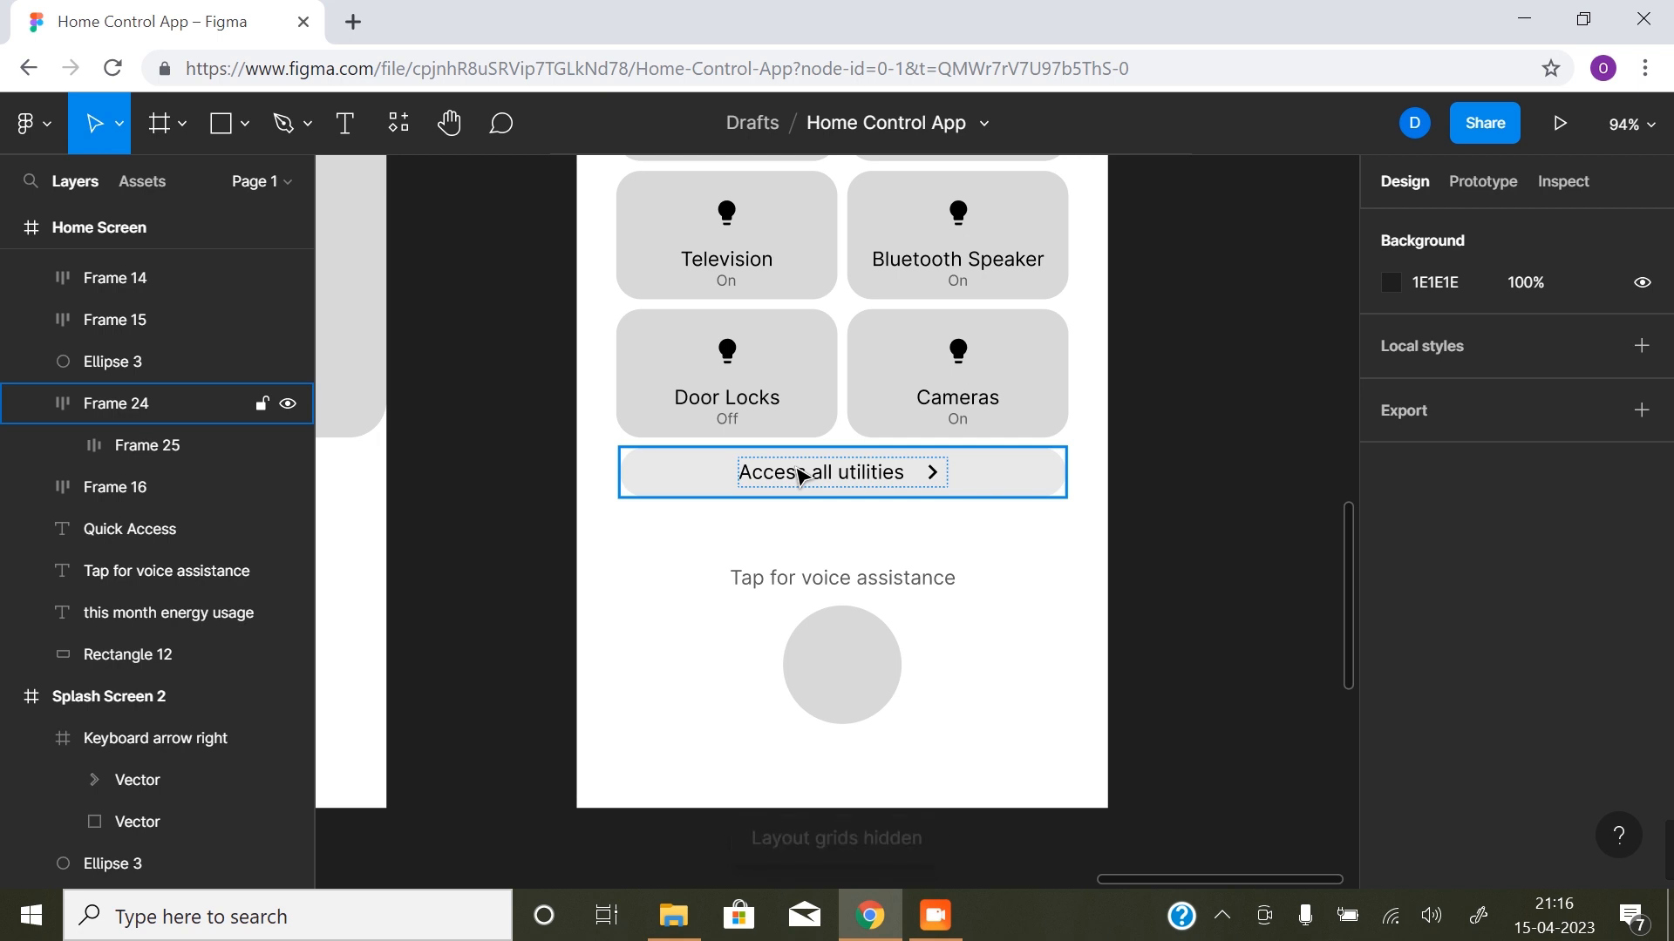
left_click(775, 529, "alt")
scroll(789, 544, "up", 3)
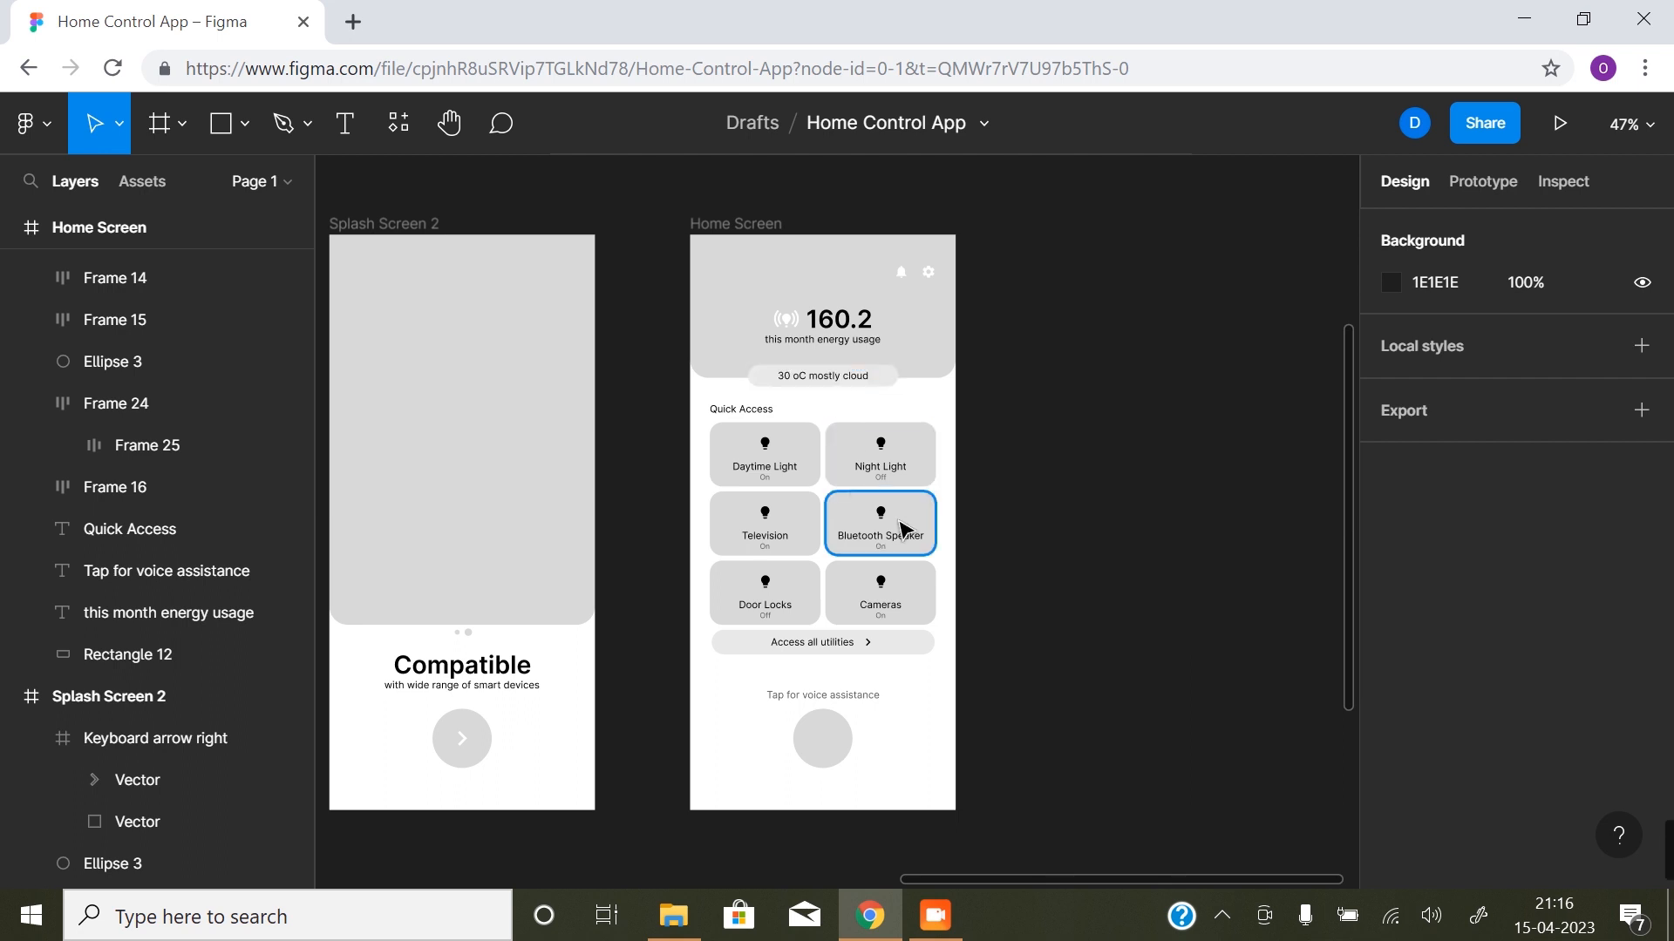
left_click_drag(757, 552, 799, 546)
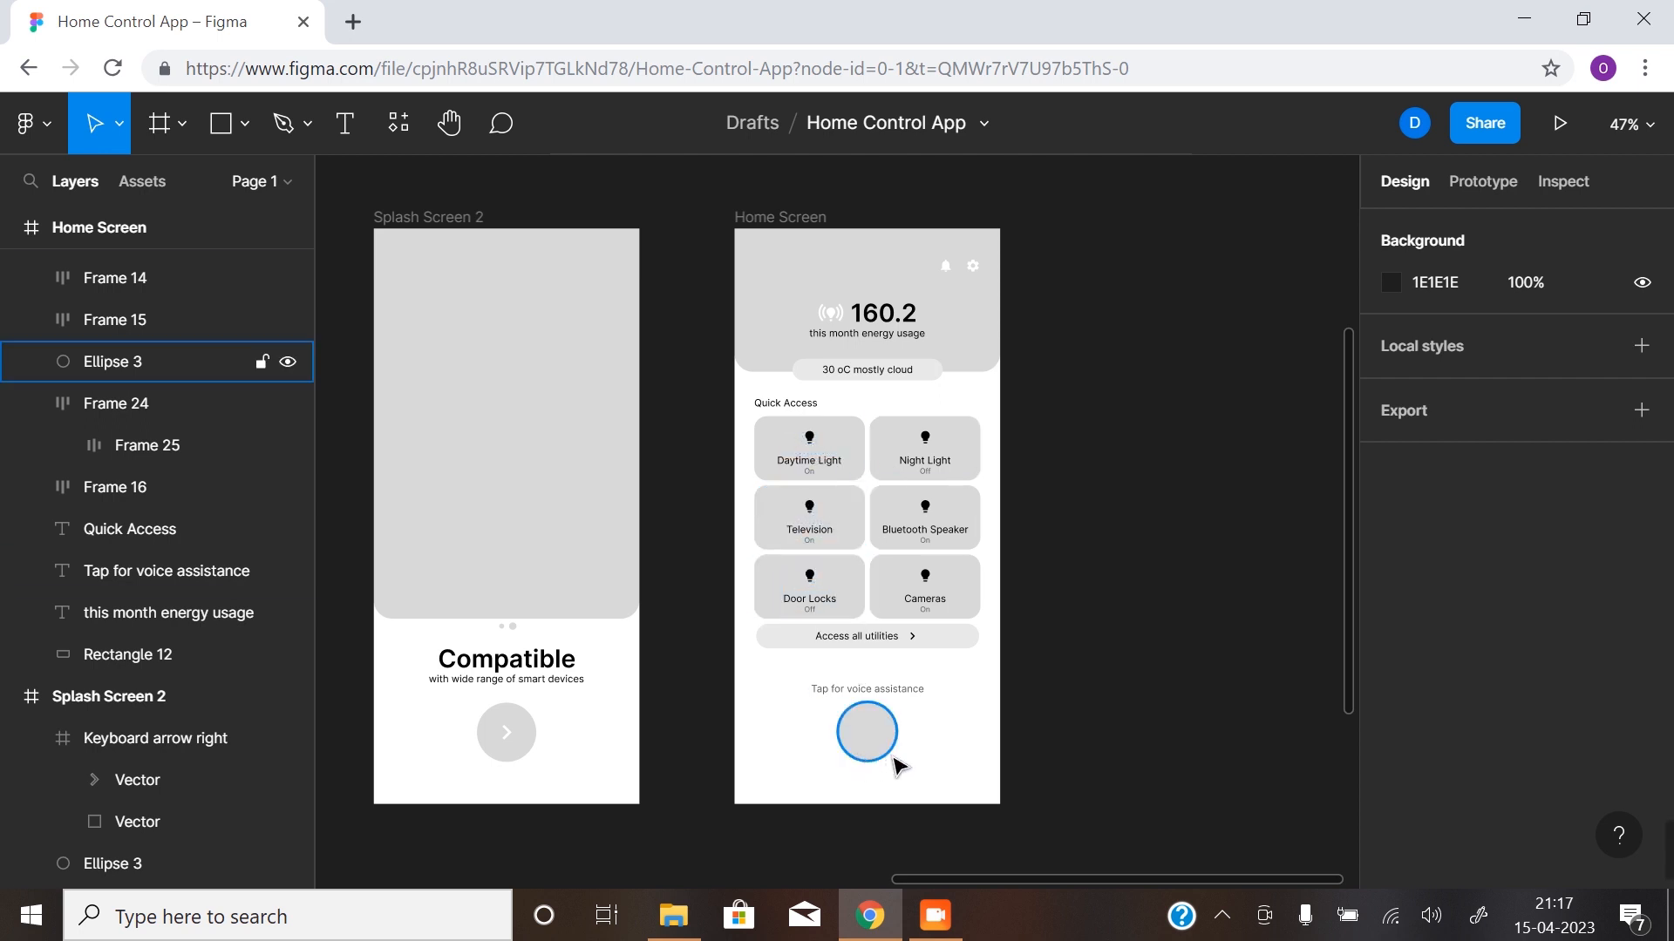
- Draw a narrow vertical rectangle, 8 × 40, on the Home Screen beside the voice assistance circle
left_click(846, 716)
left_click(788, 680)
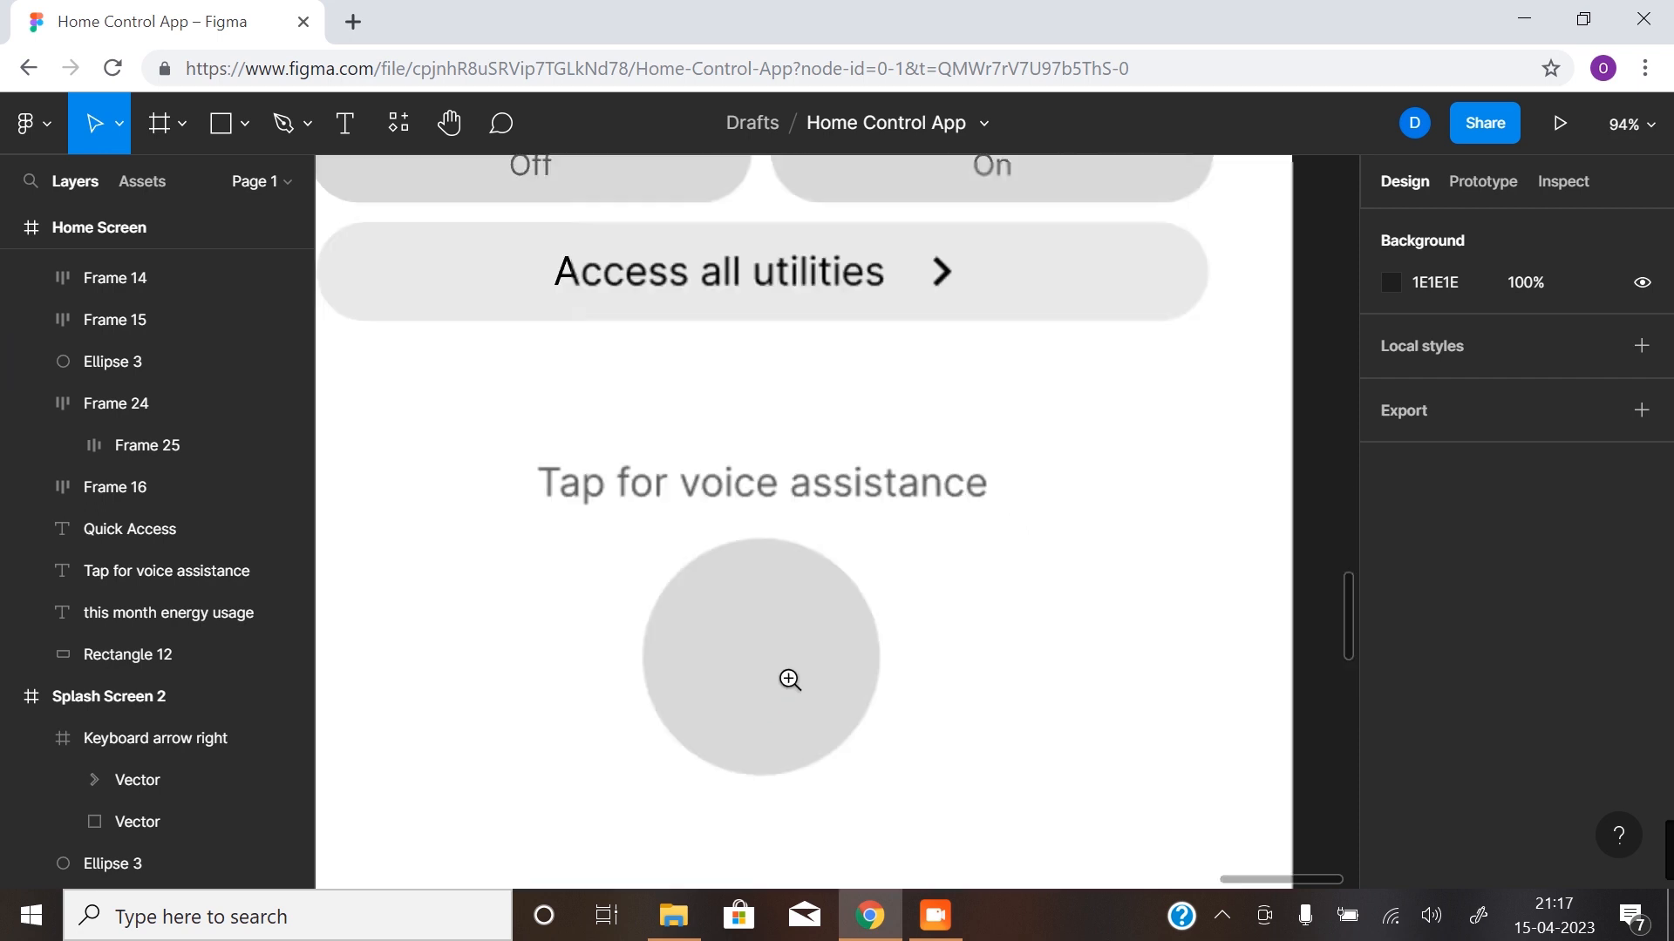
left_click_drag(789, 678, 837, 661)
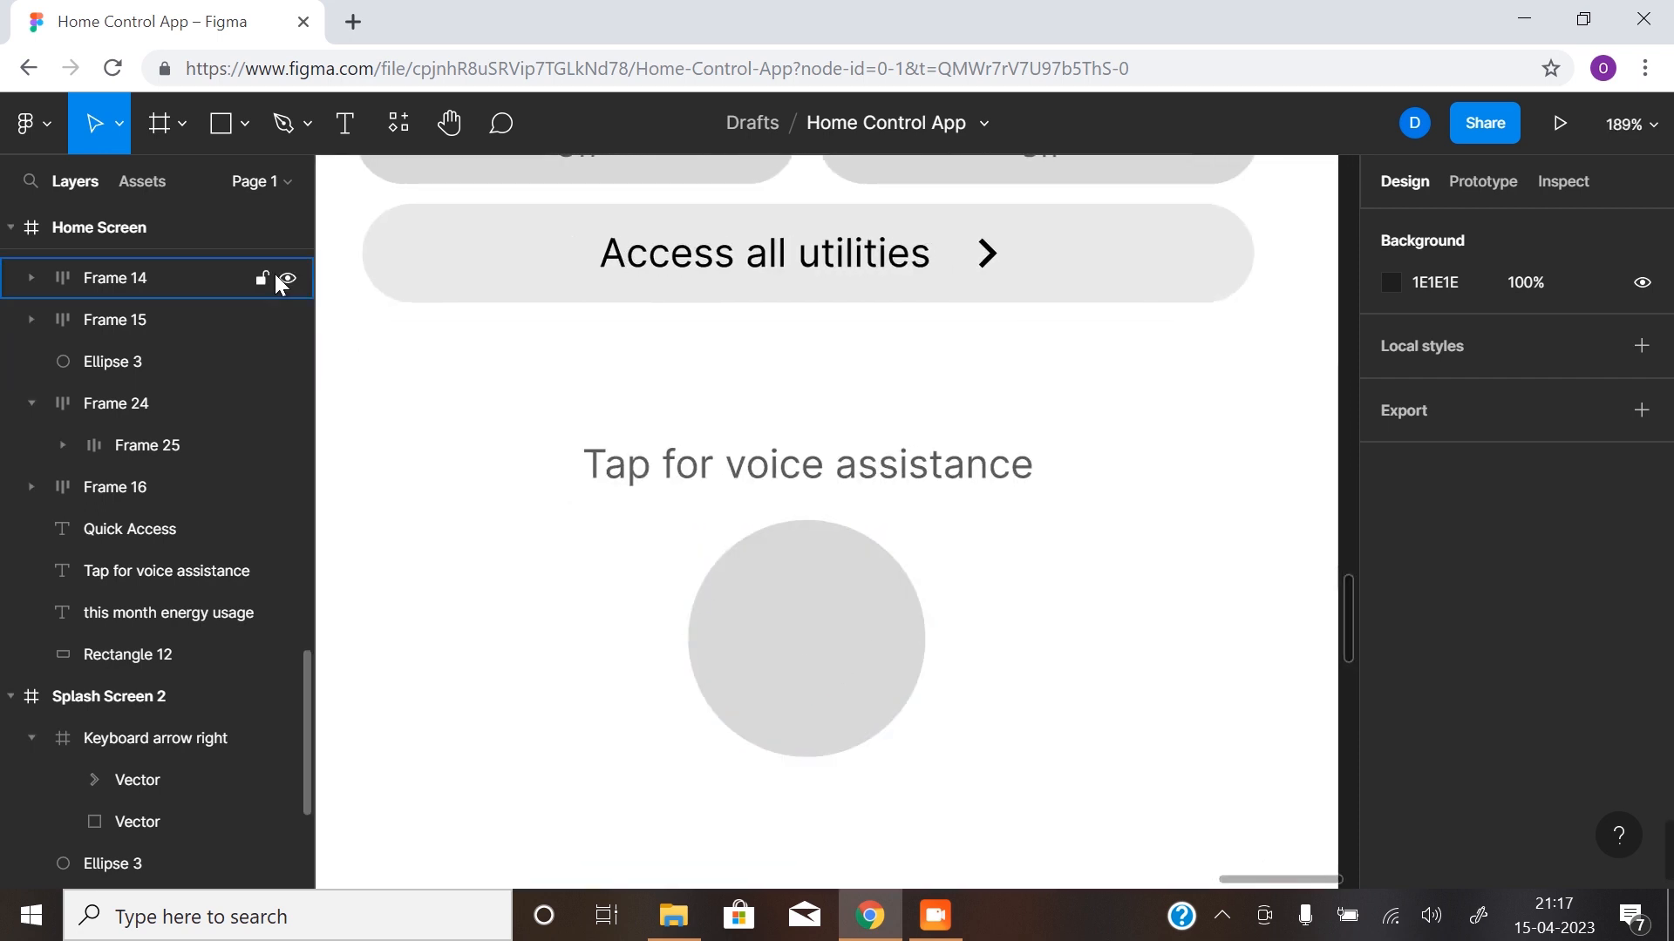
left_click(236, 125)
left_click(212, 128)
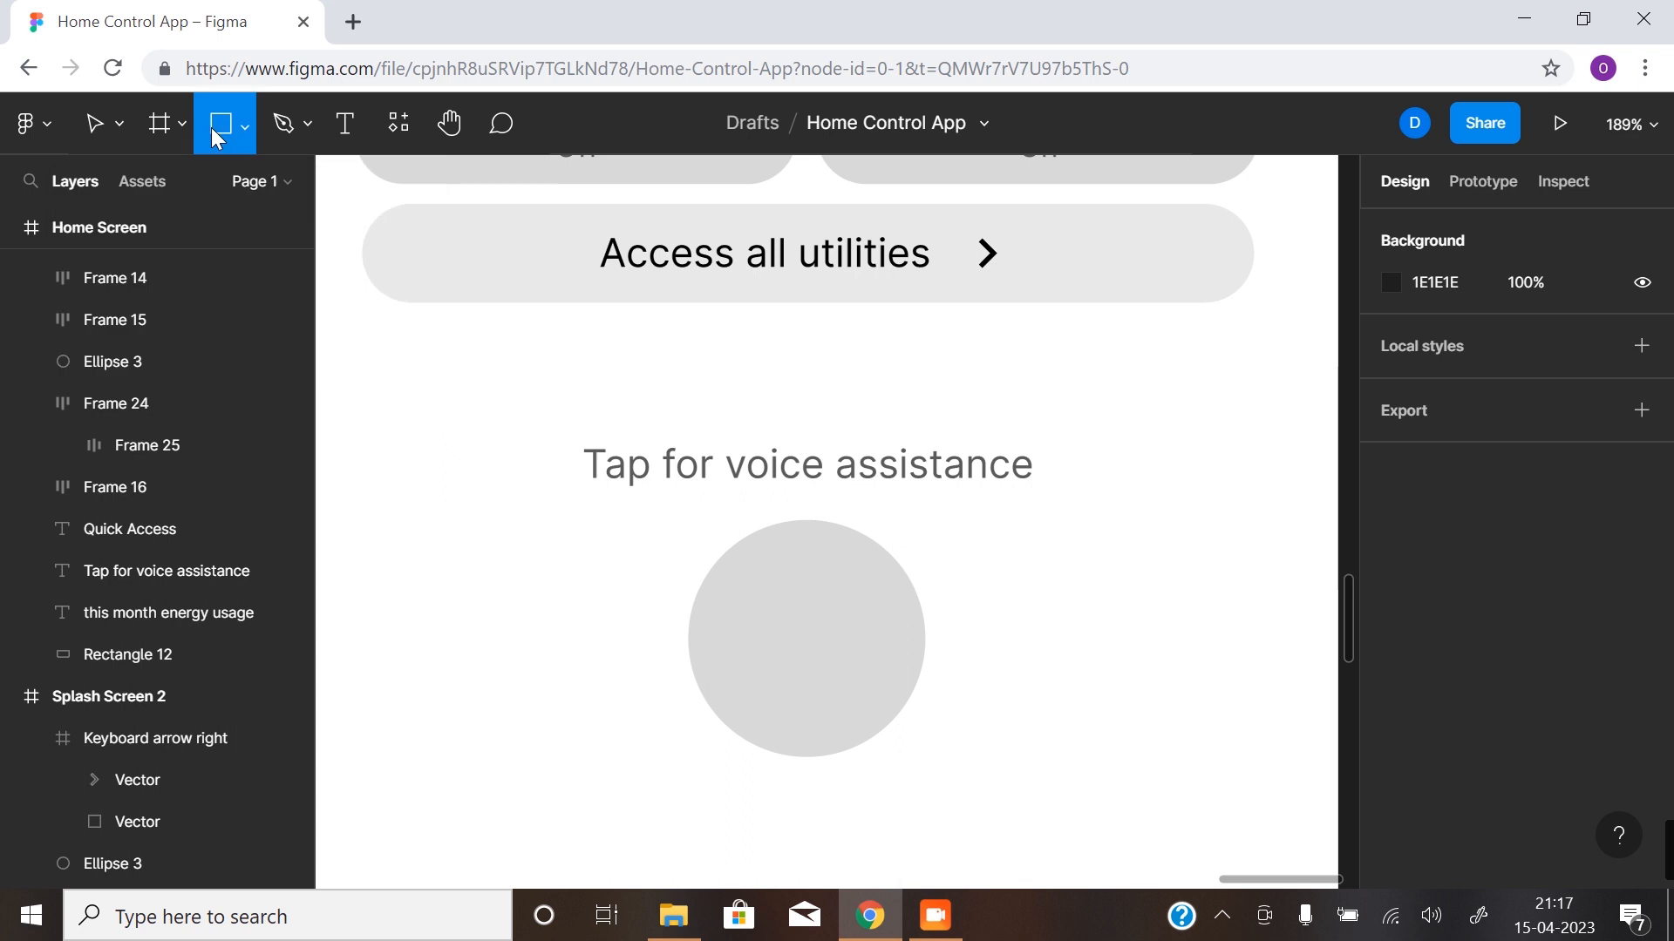
mouse_move(517, 558)
left_mouse_down()
mouse_move(601, 643)
mouse_move(558, 733)
mouse_move(537, 662)
left_mouse_up()
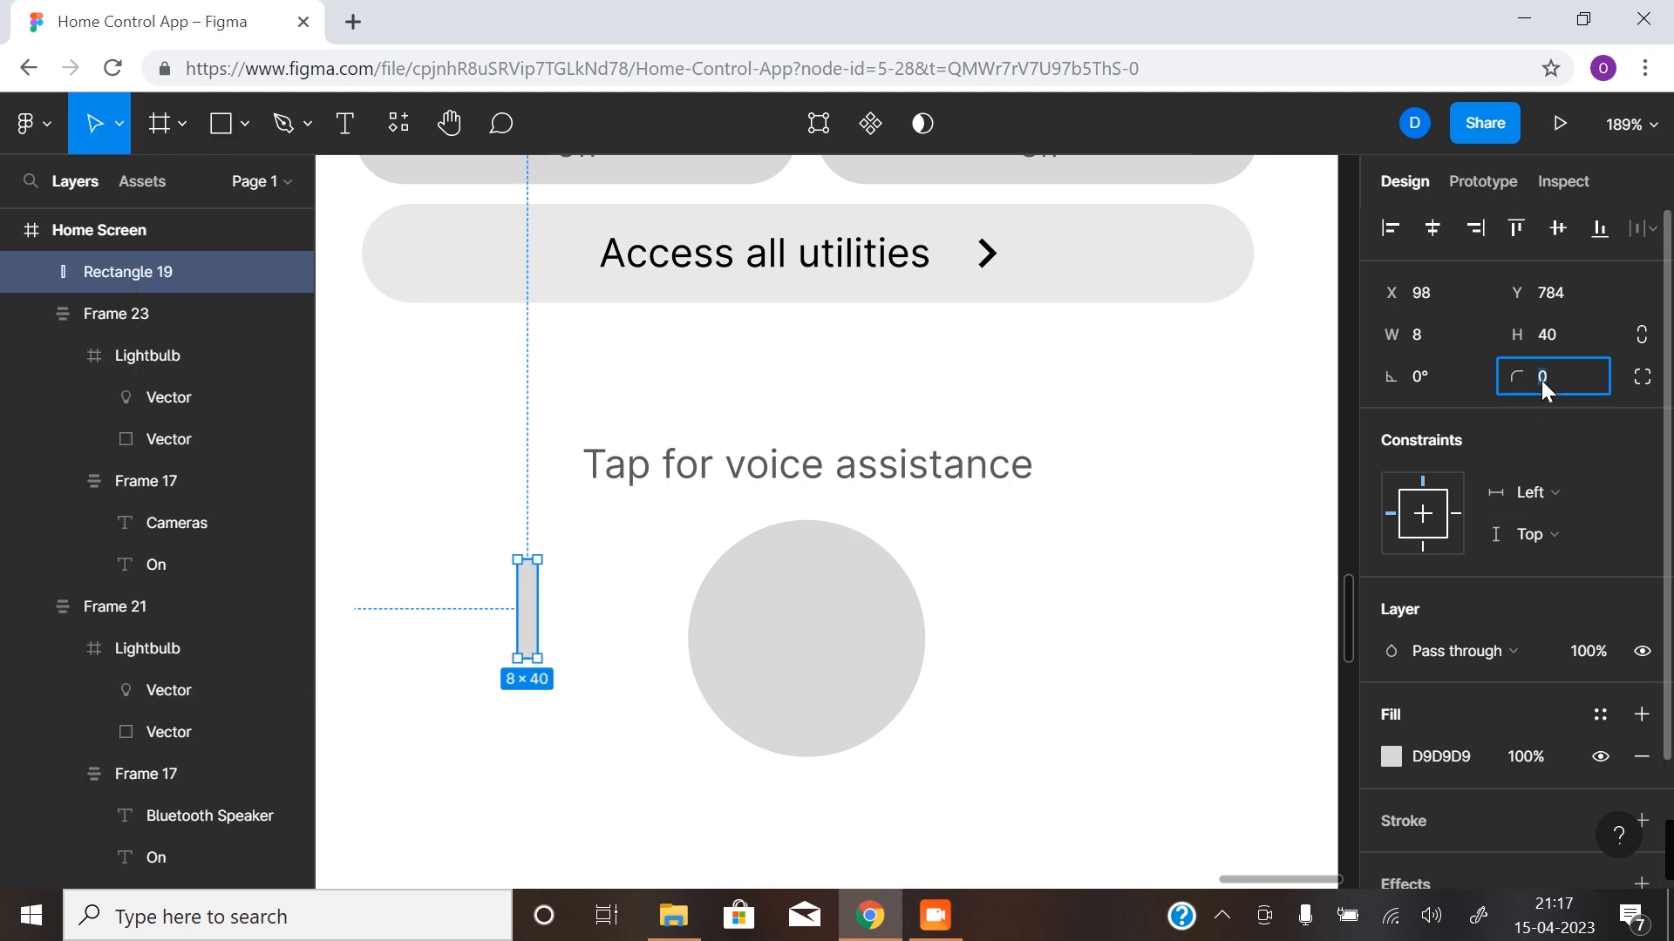
- Set the corner radius of the narrow rectangle to 30
type("30")
key("Return")
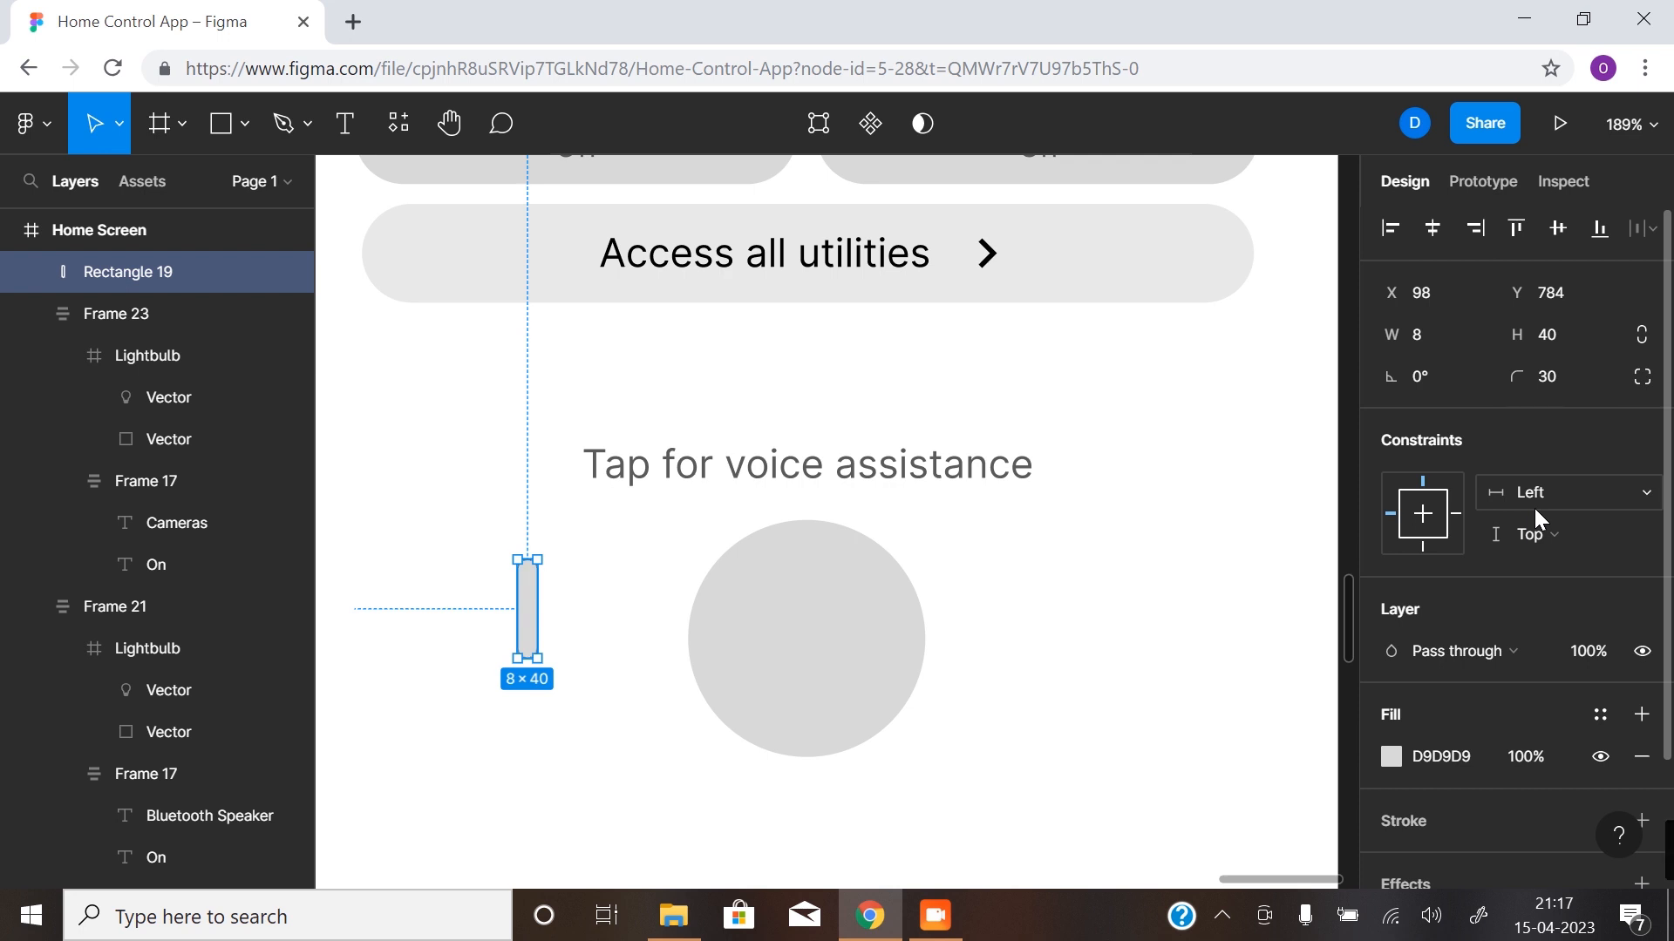
left_click(561, 666)
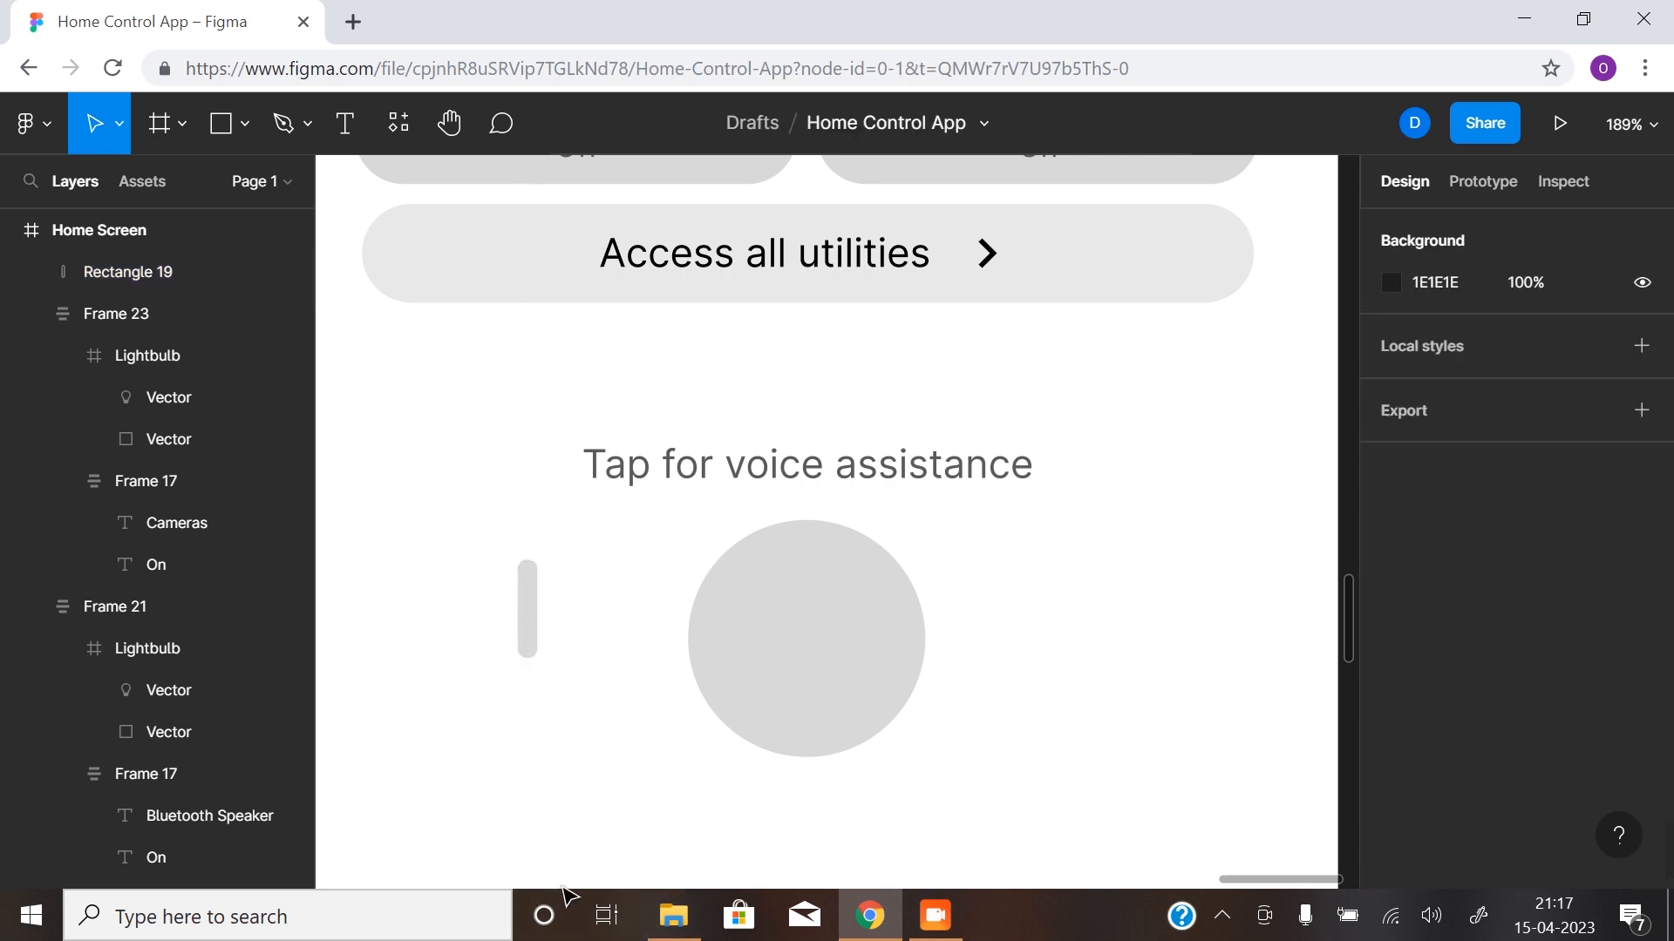
- Duplicate the rounded bar 4 px to each side, shortening the left copy to 8 × 32 and the right copy even more
left_click(527, 620)
key("z")
left_click(471, 602)
left_click(483, 606)
key("space")
left_click_drag(594, 619, 671, 563)
left_click_drag(680, 379, 677, 457)
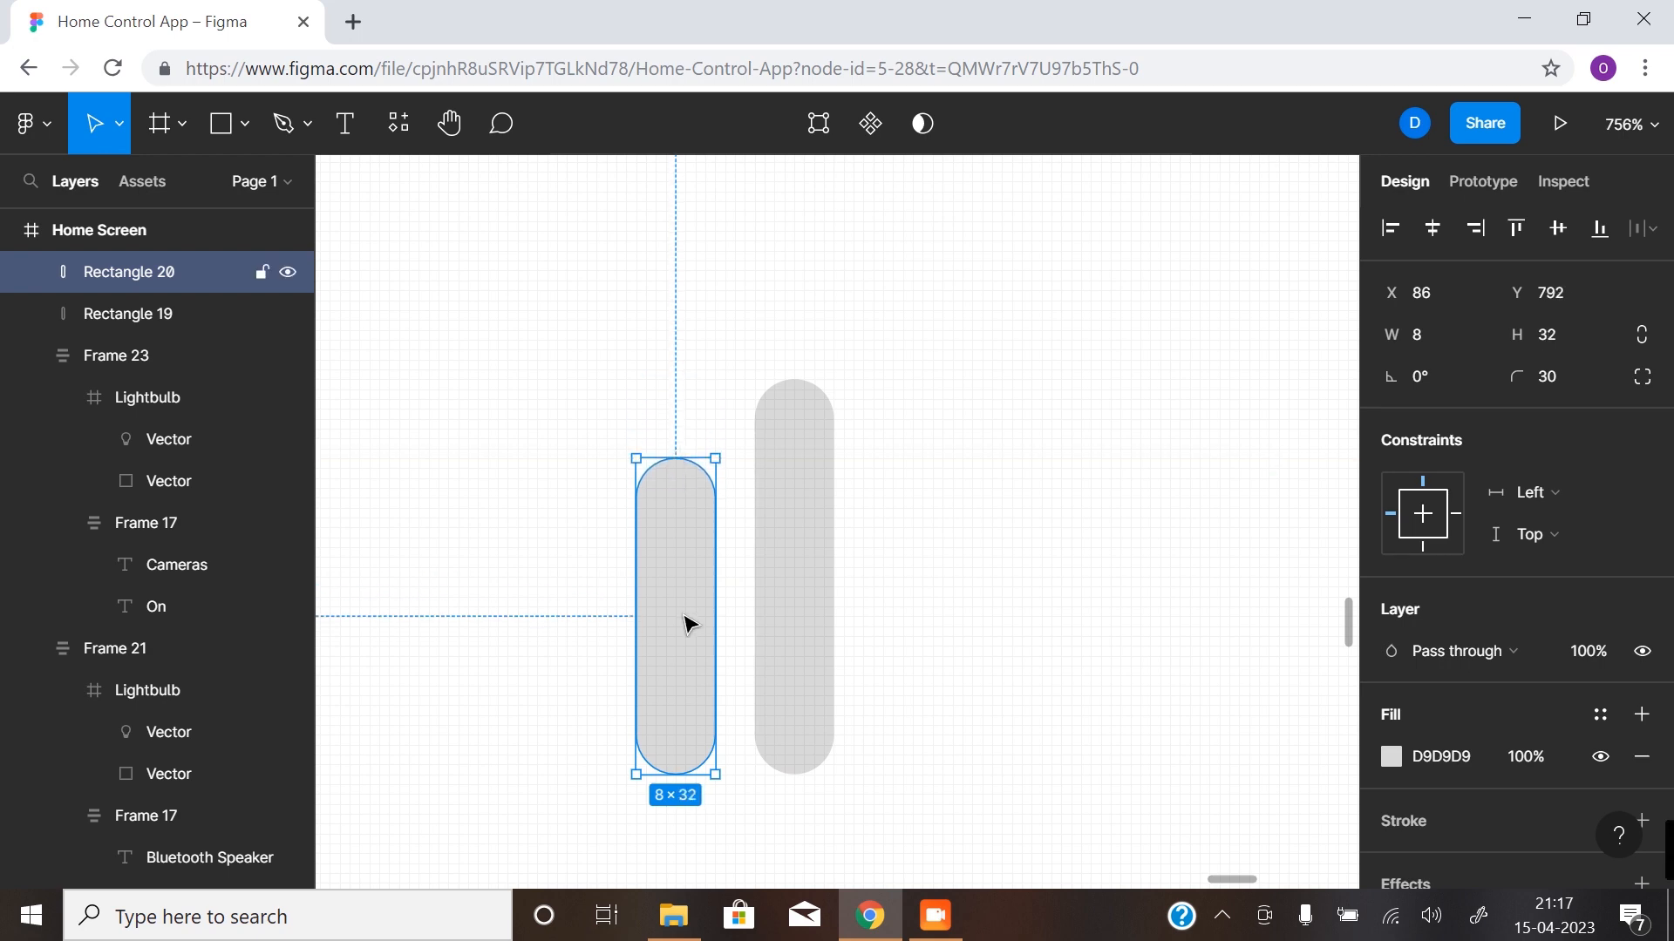
left_click_drag(698, 645, 923, 642)
left_click_drag(919, 457, 923, 591)
- Group the three bars in a horizontal auto layout and align them to the centre
left_click(793, 605, "shift")
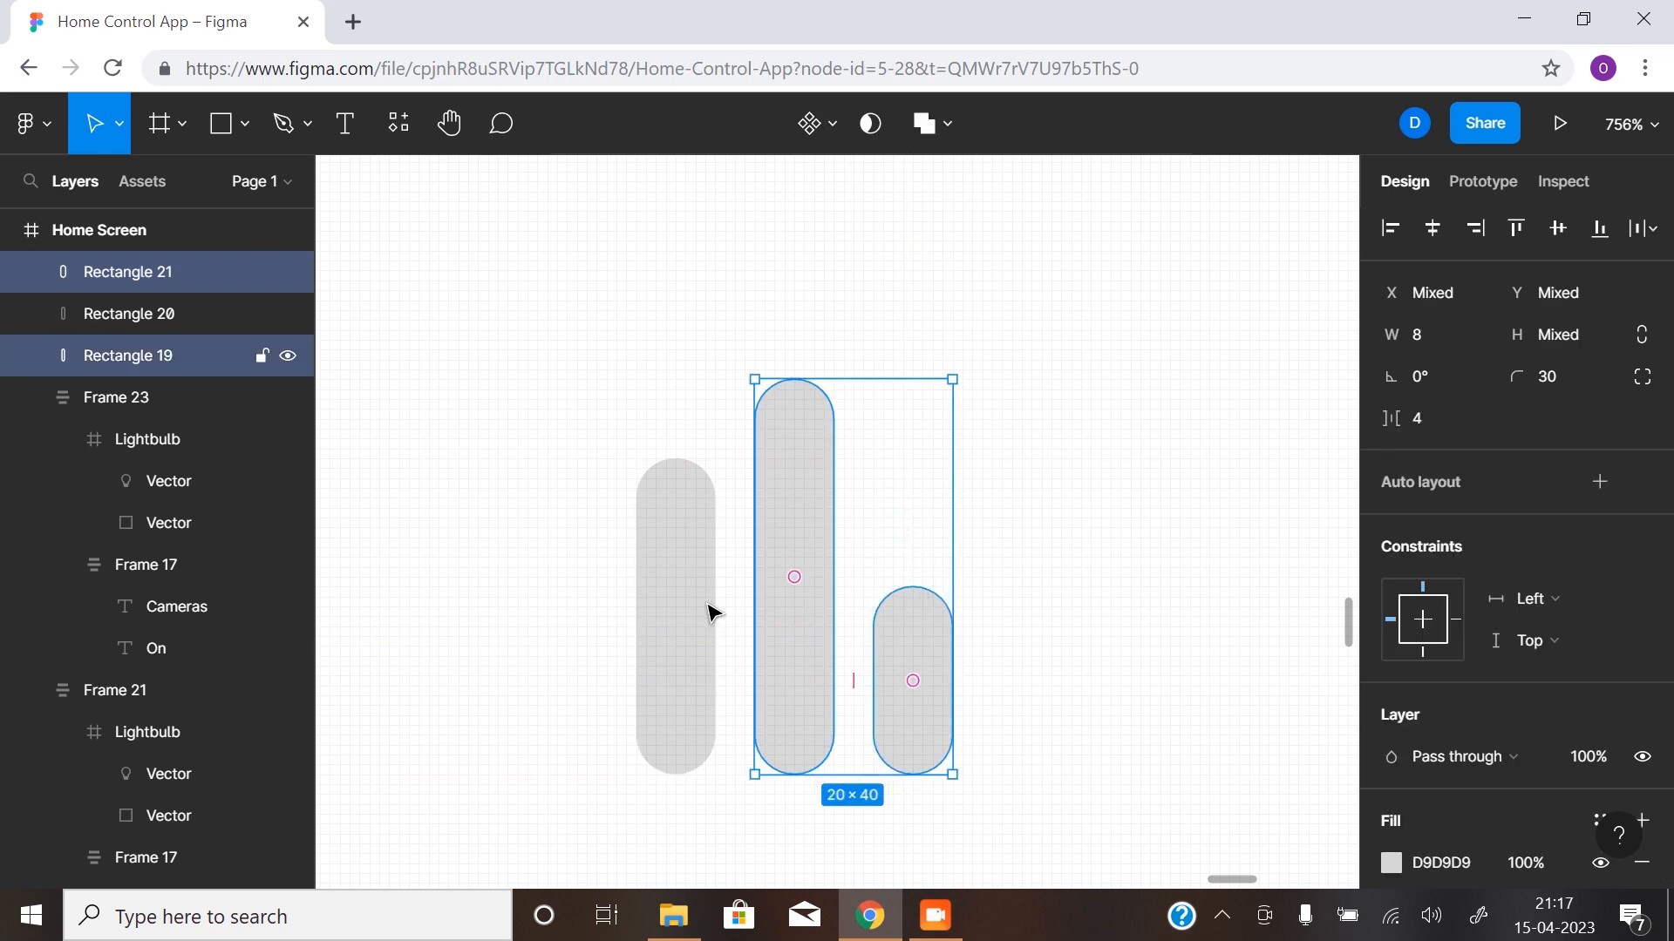
left_click(657, 636, "shift")
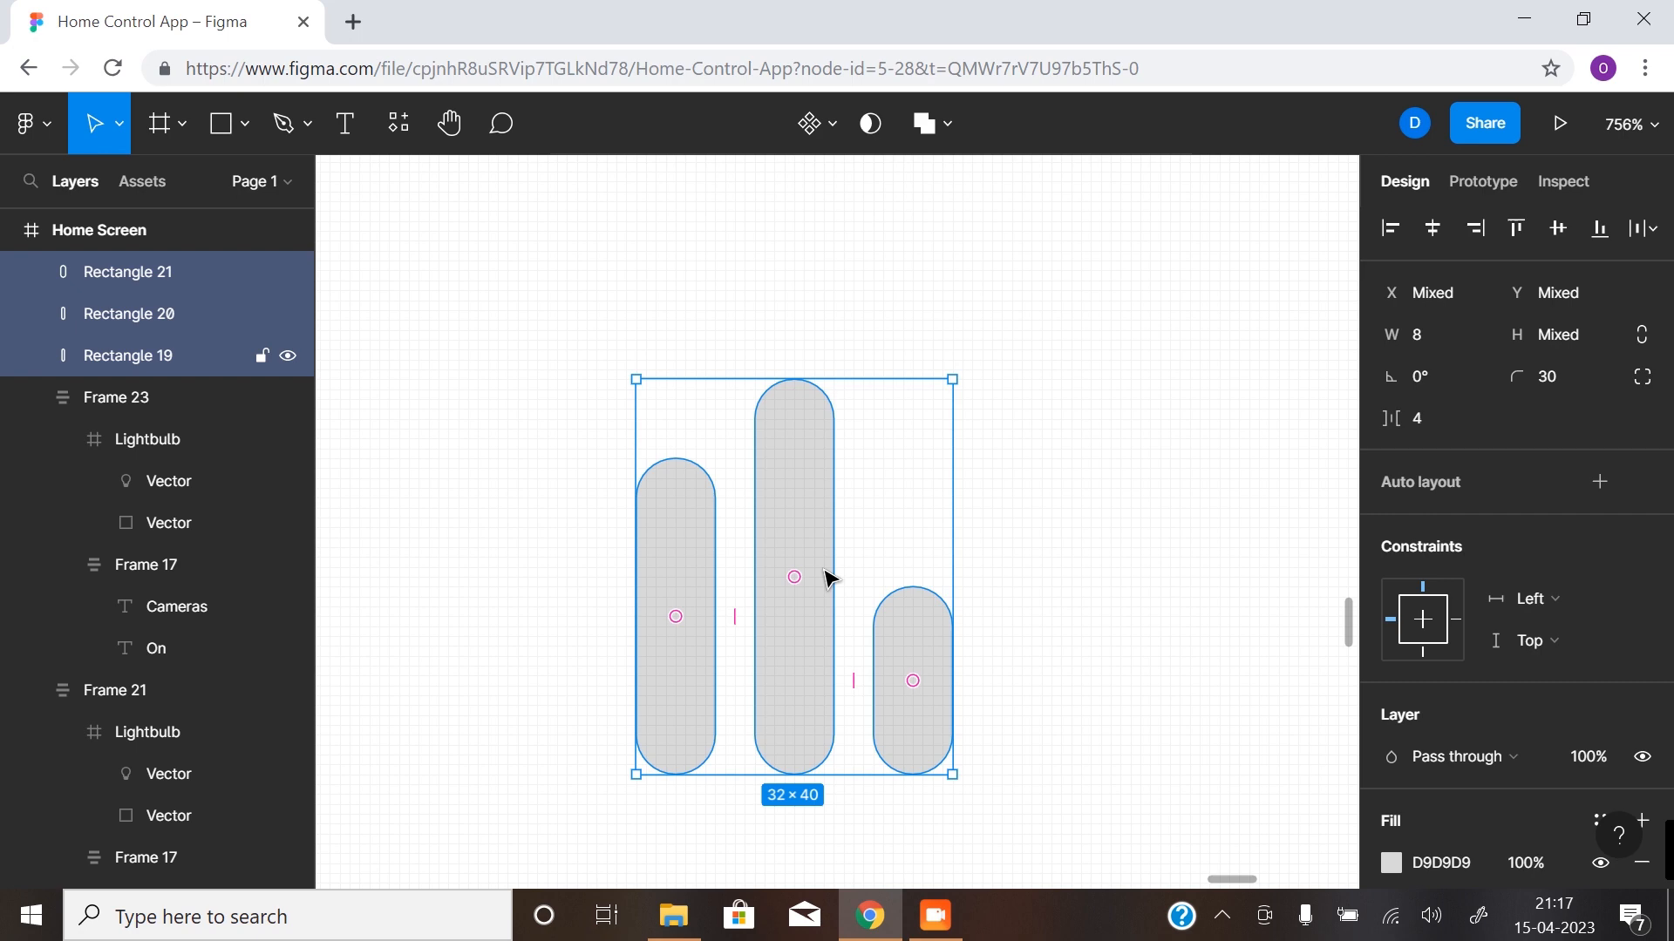
key("shift+a")
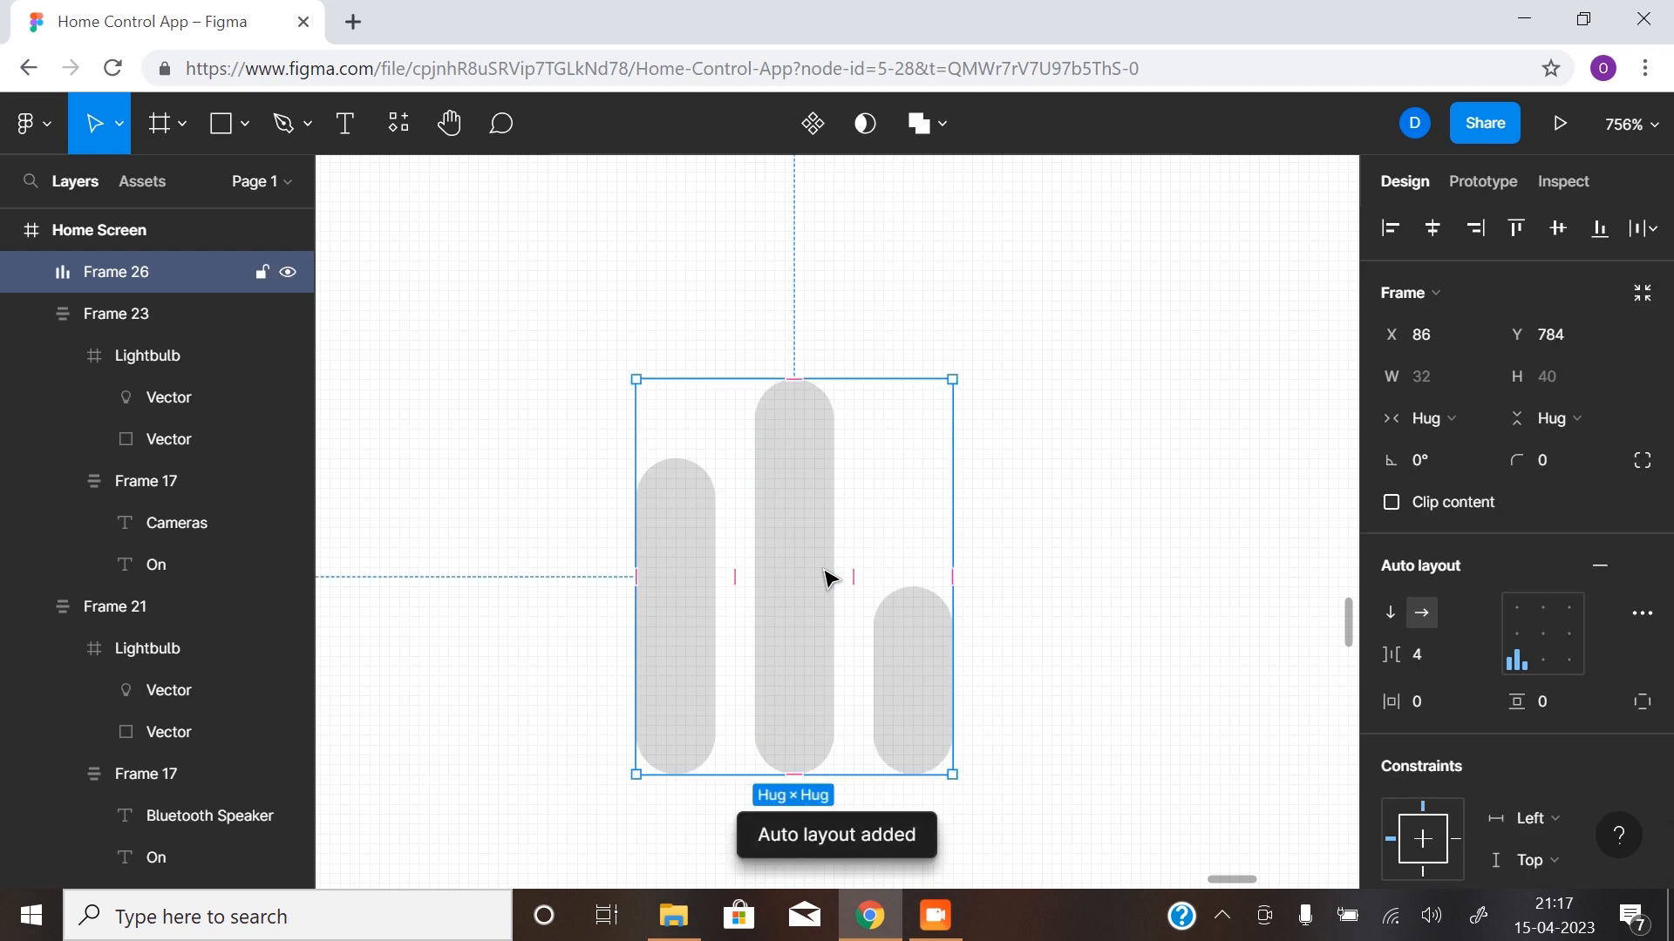
left_click(1545, 634)
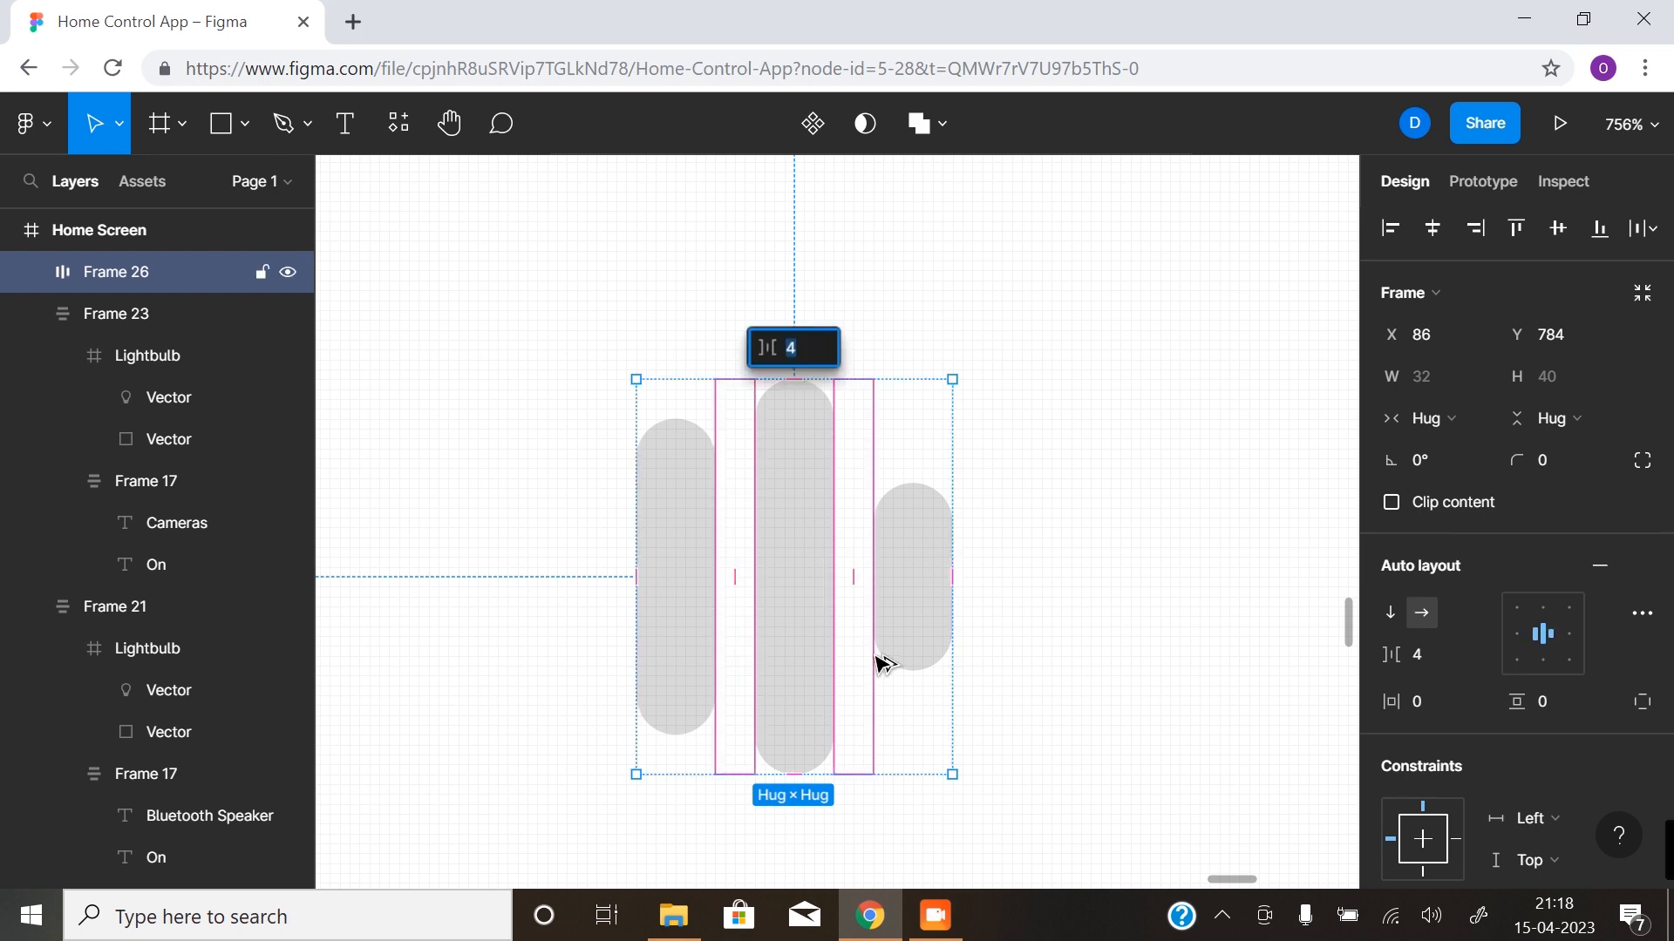
- Set the colour of the three-bar icon to the white document colour FFFFFF
left_click(1050, 610)
scroll(1041, 622, "down", 2)
left_click_drag(1054, 622, 669, 595)
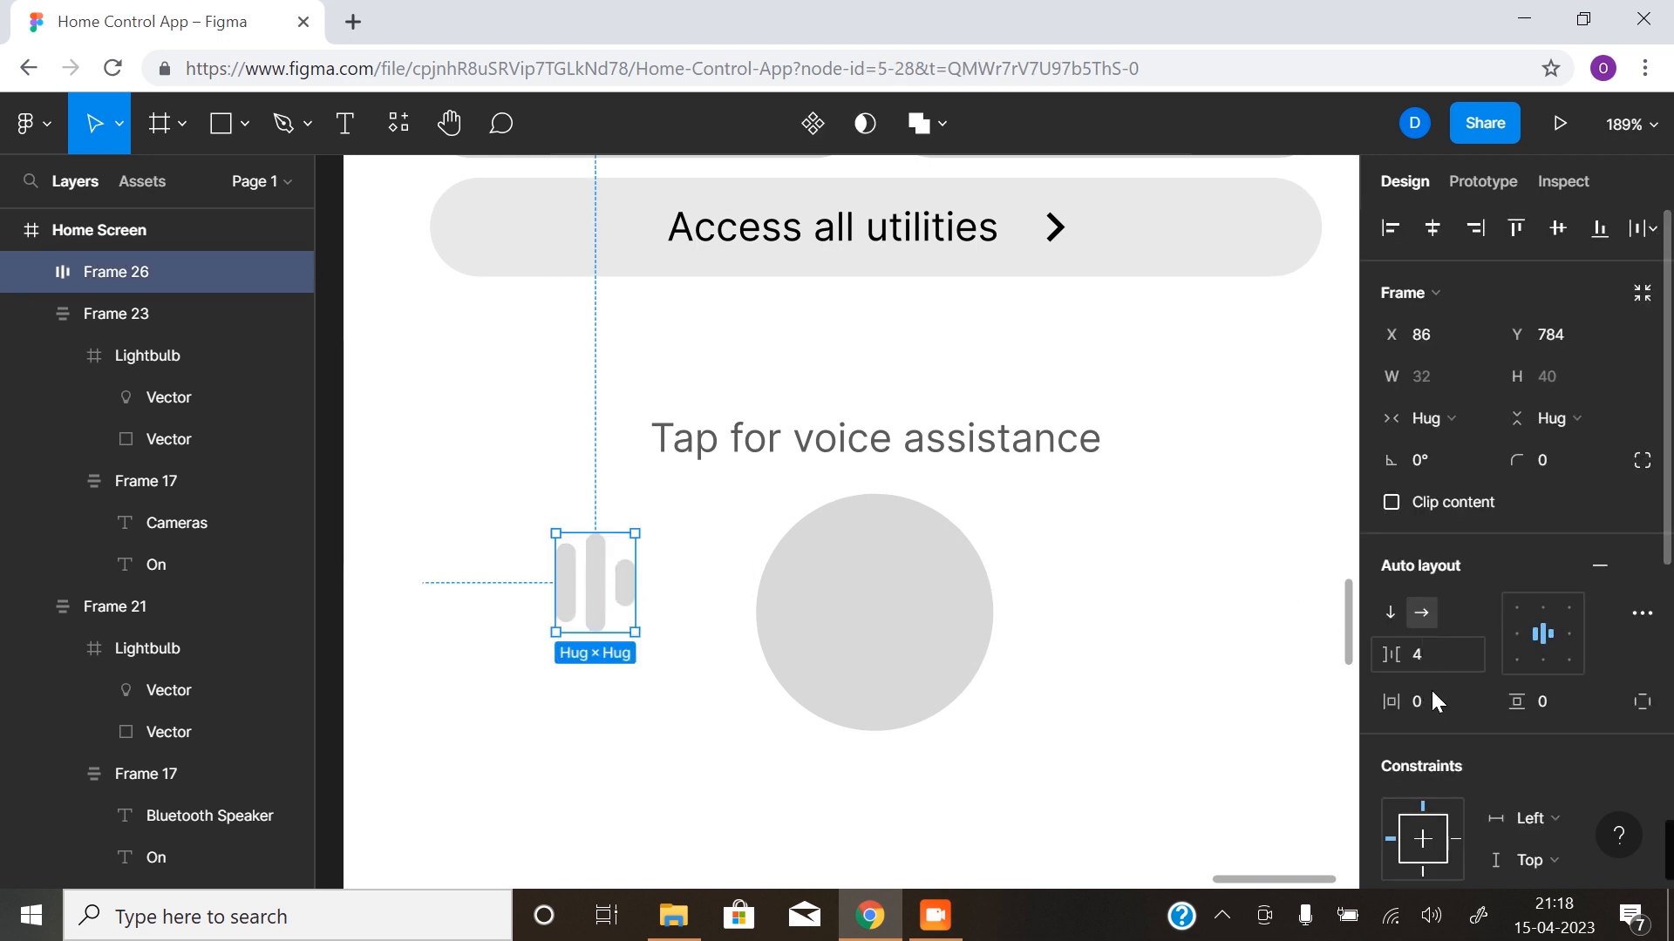
scroll(1435, 754, "down", 5)
left_click(1386, 881)
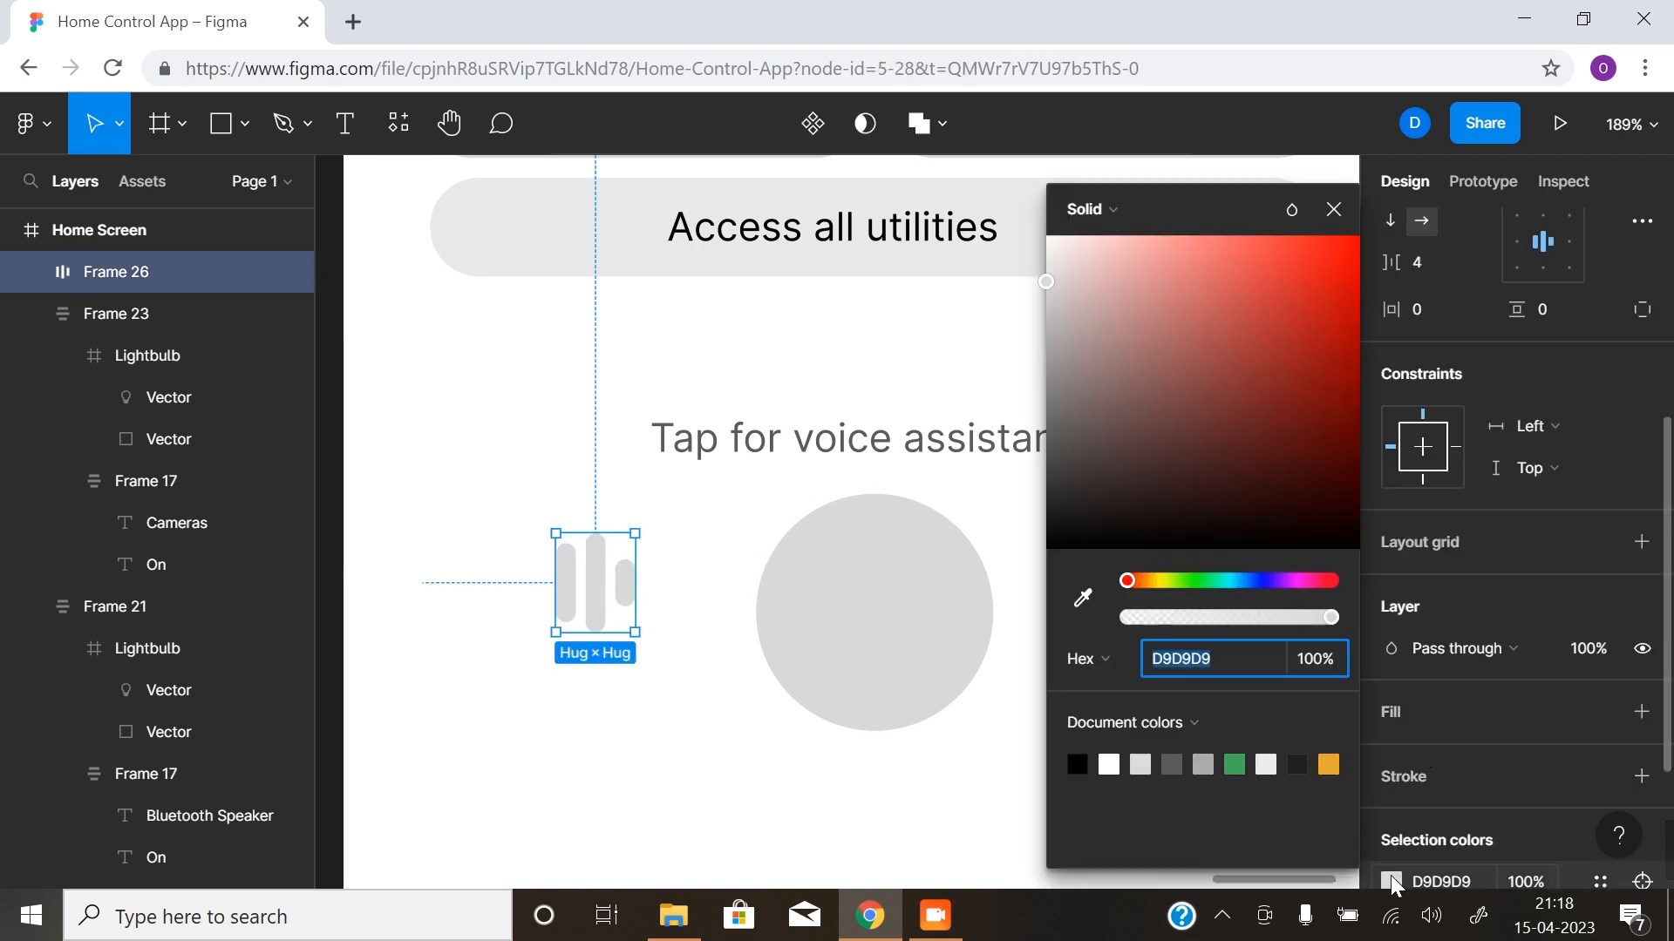
left_click(1109, 765)
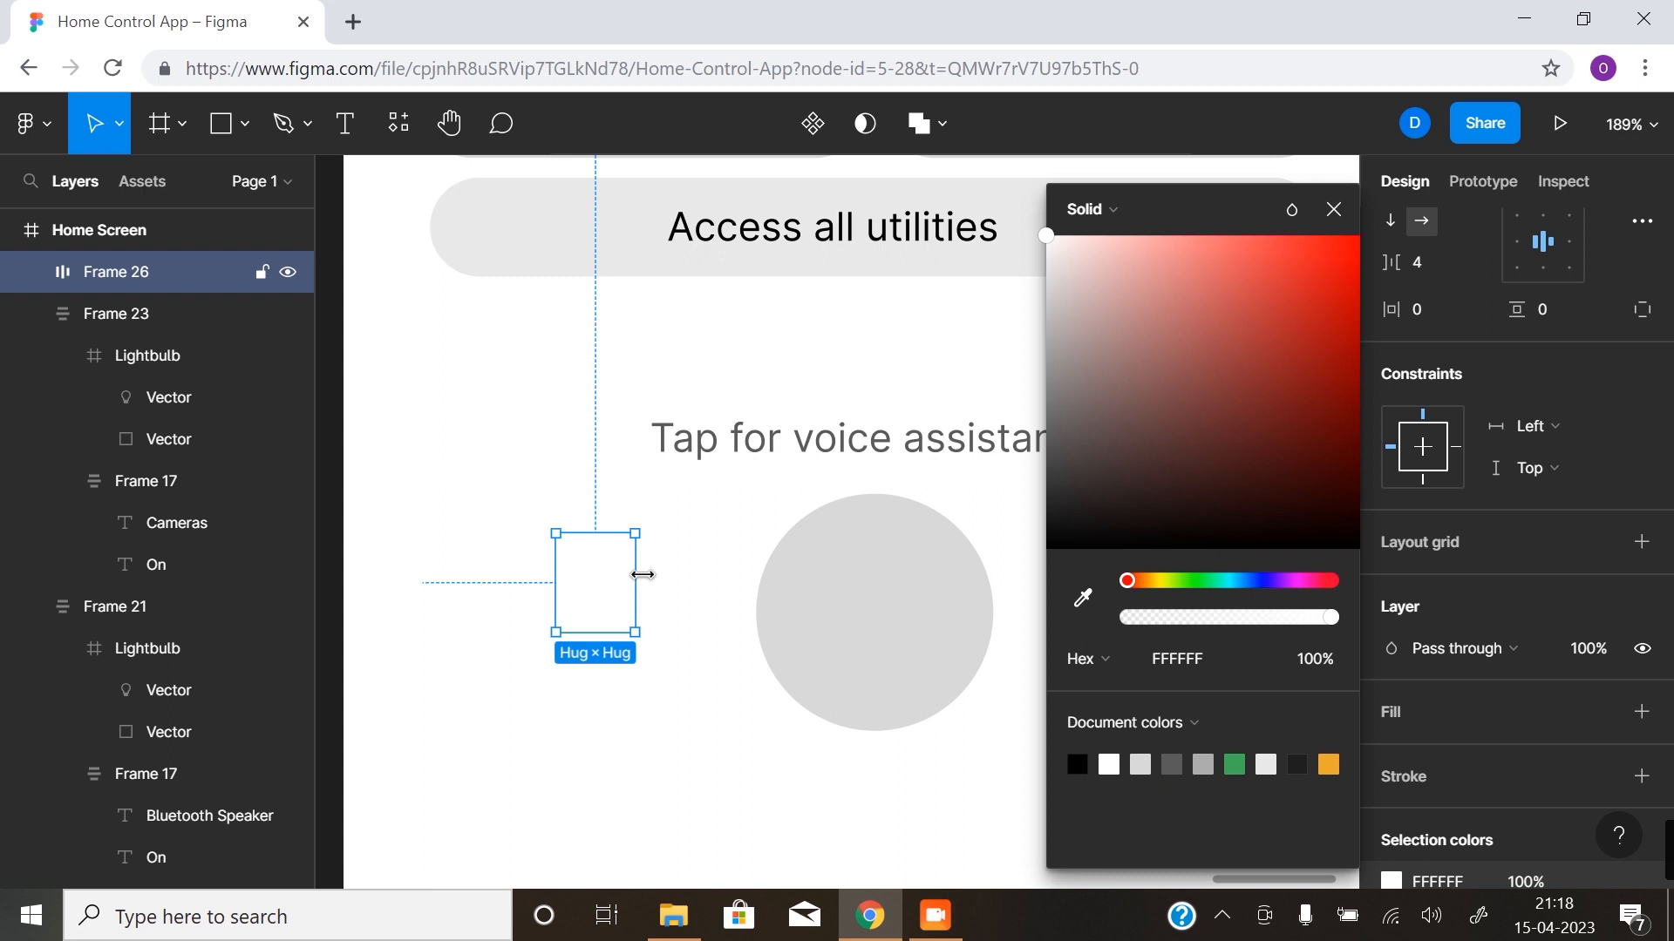
- Move the white bar icon to the centre of the grey voice assistance circle
left_click_drag(602, 591, 879, 620)
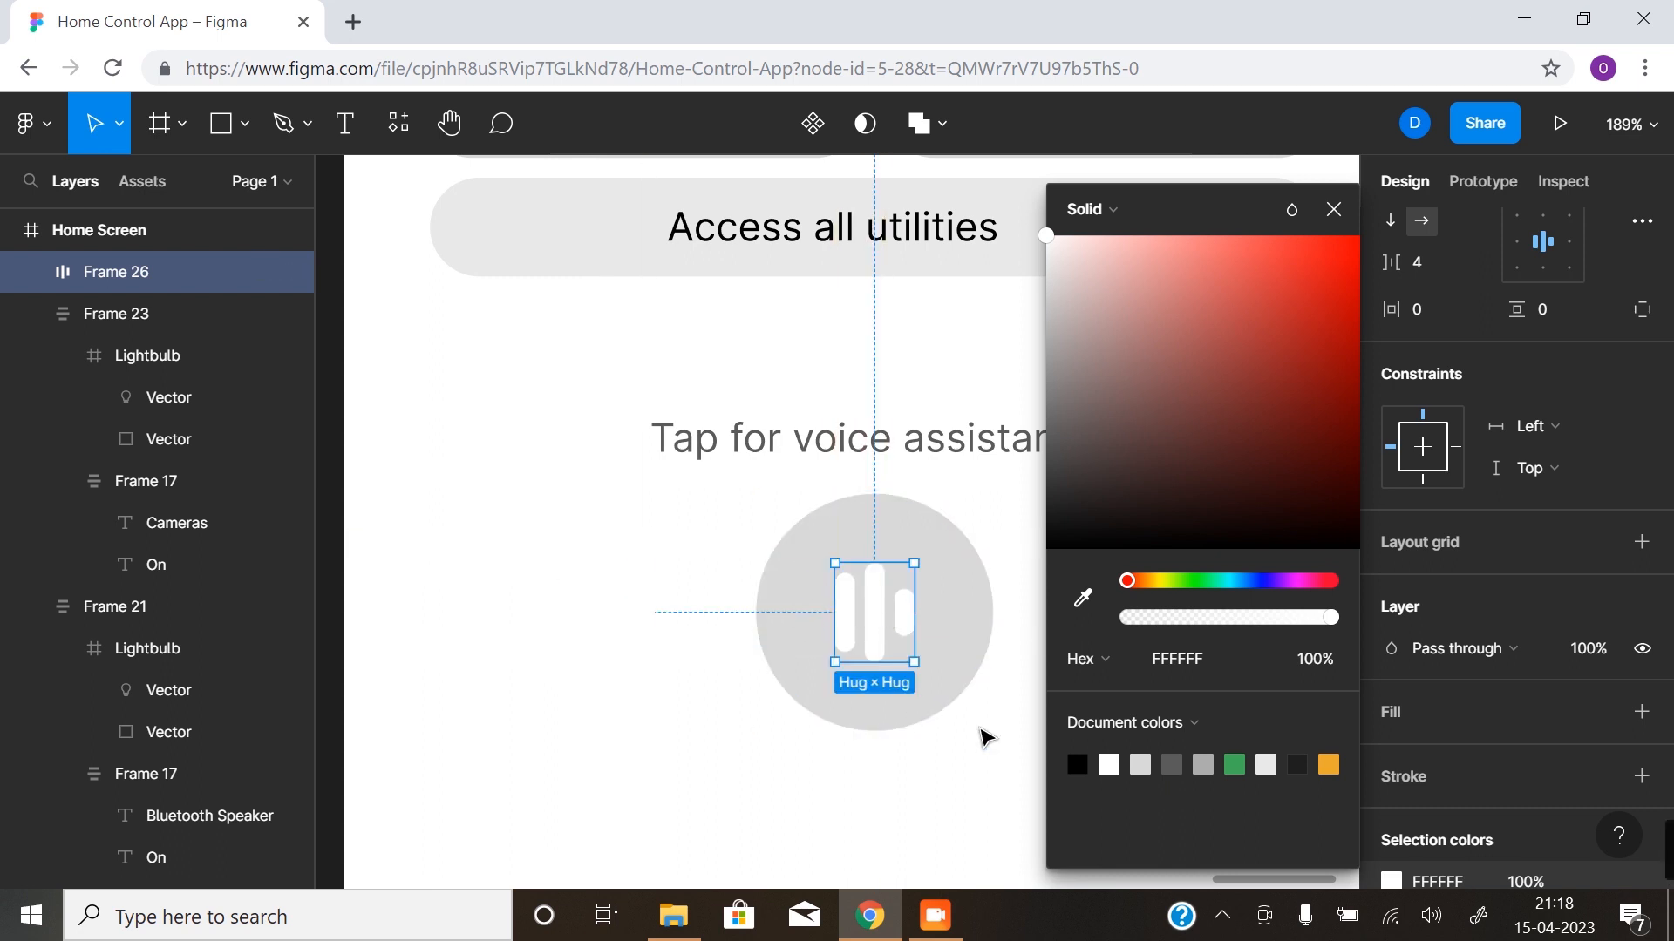
left_click(1334, 214)
left_click(1110, 627)
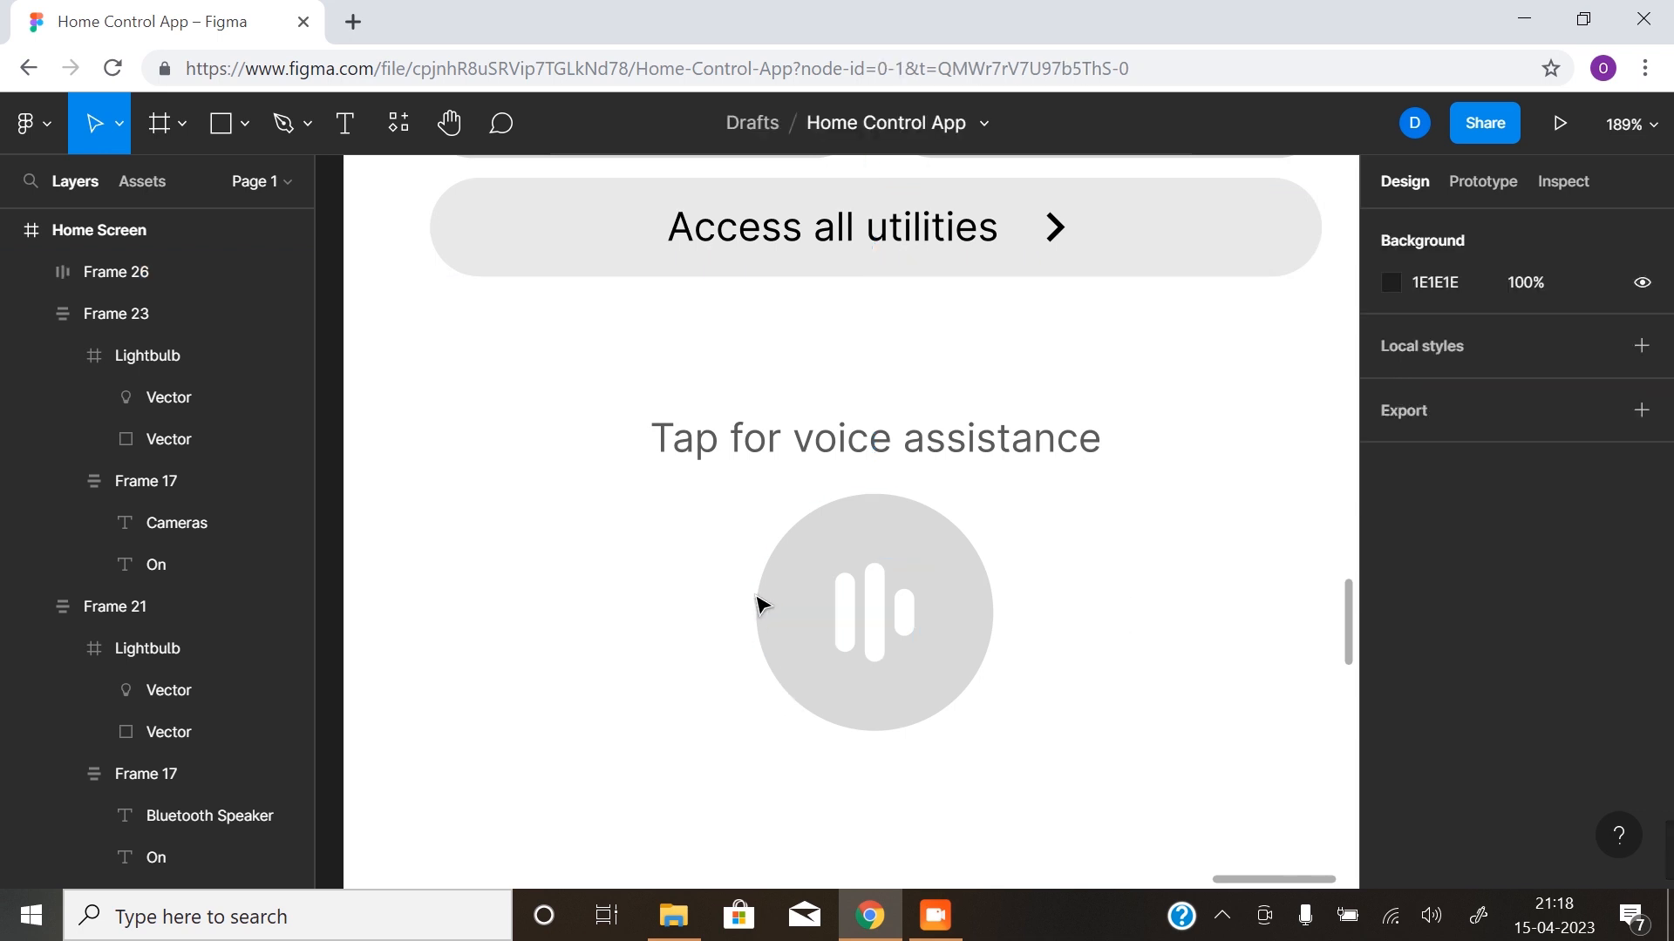
- Review the Home Screen layout, including the voice icon and the Quick Access cards up close
left_click(1017, 685, "ctrl+alt")
left_click(908, 686, "ctrl+alt")
left_click_drag(886, 662, 770, 713)
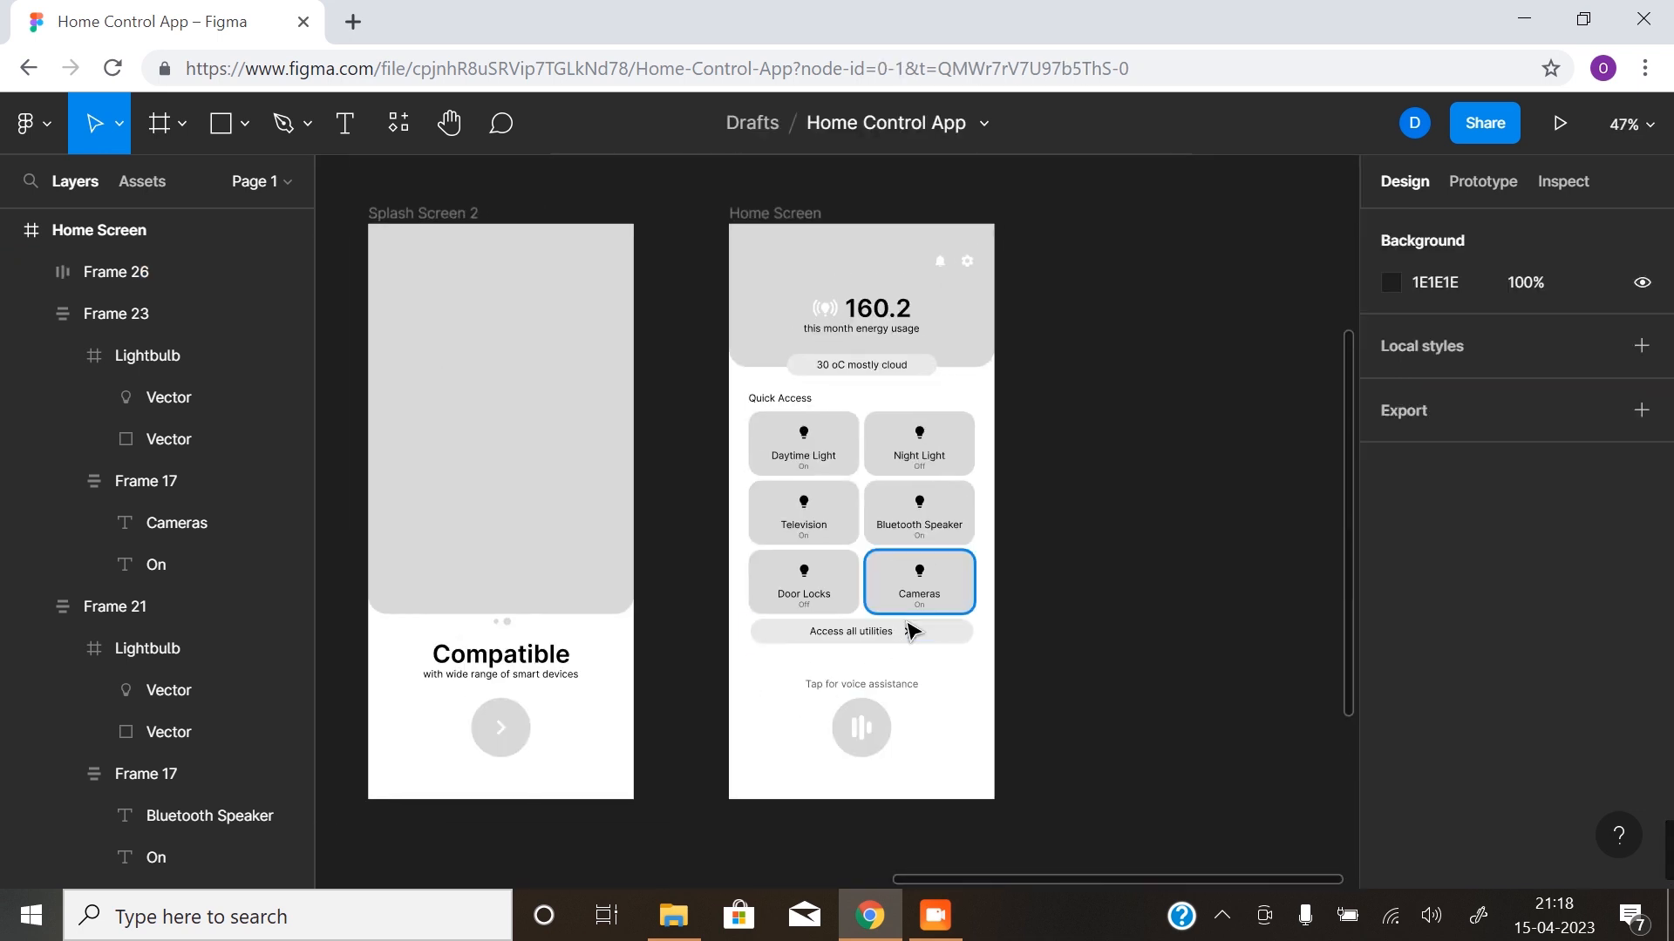
left_click(756, 708, "ctrl+alt")
left_click_drag(807, 651, 819, 551)
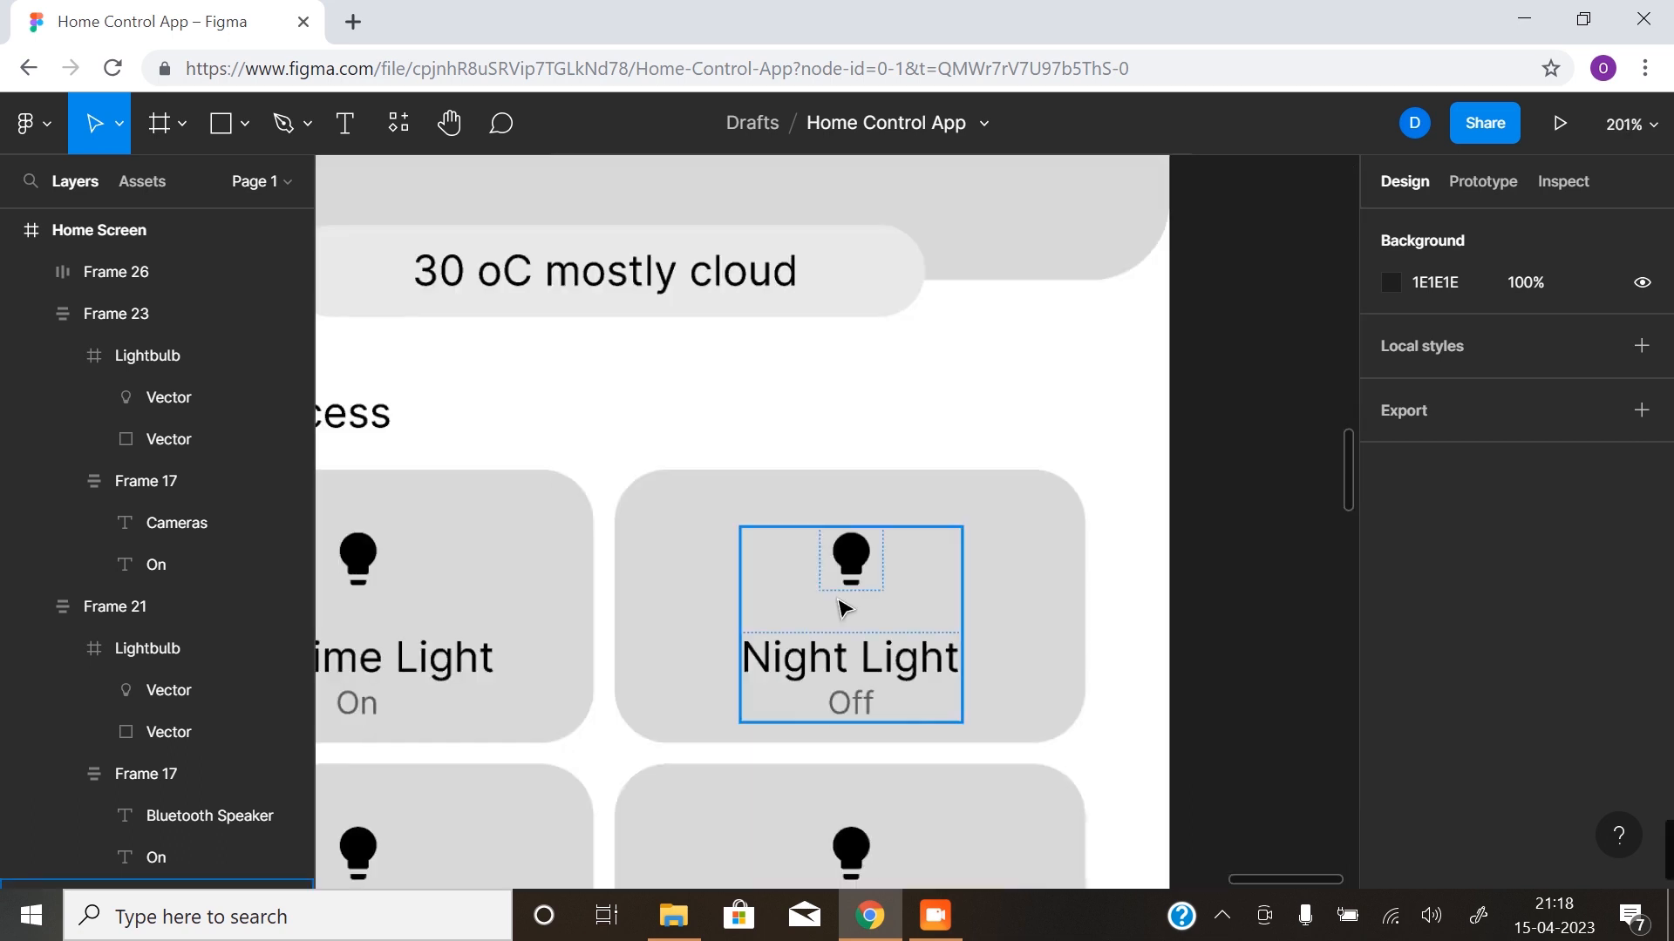
left_click(786, 727, "ctrl+alt")
left_click(786, 727, "ctrl+alt")
left_click_drag(695, 766, 754, 520)
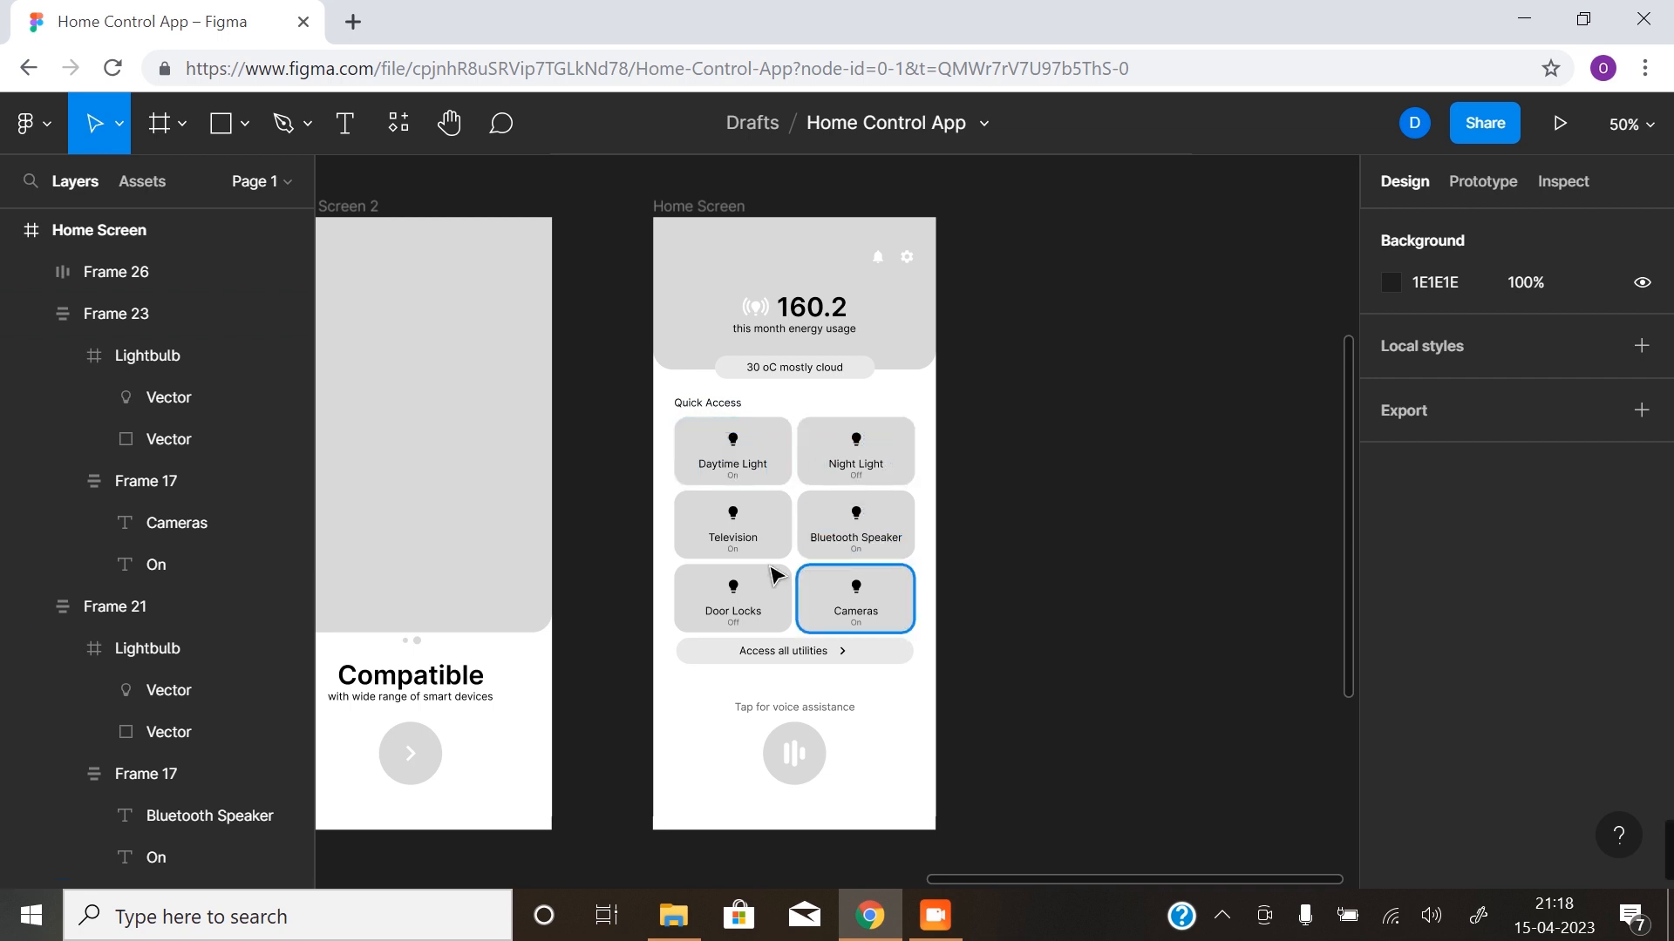
- Duplicate the whole Home Screen frame and place the copy to the right of the original
left_click(726, 209)
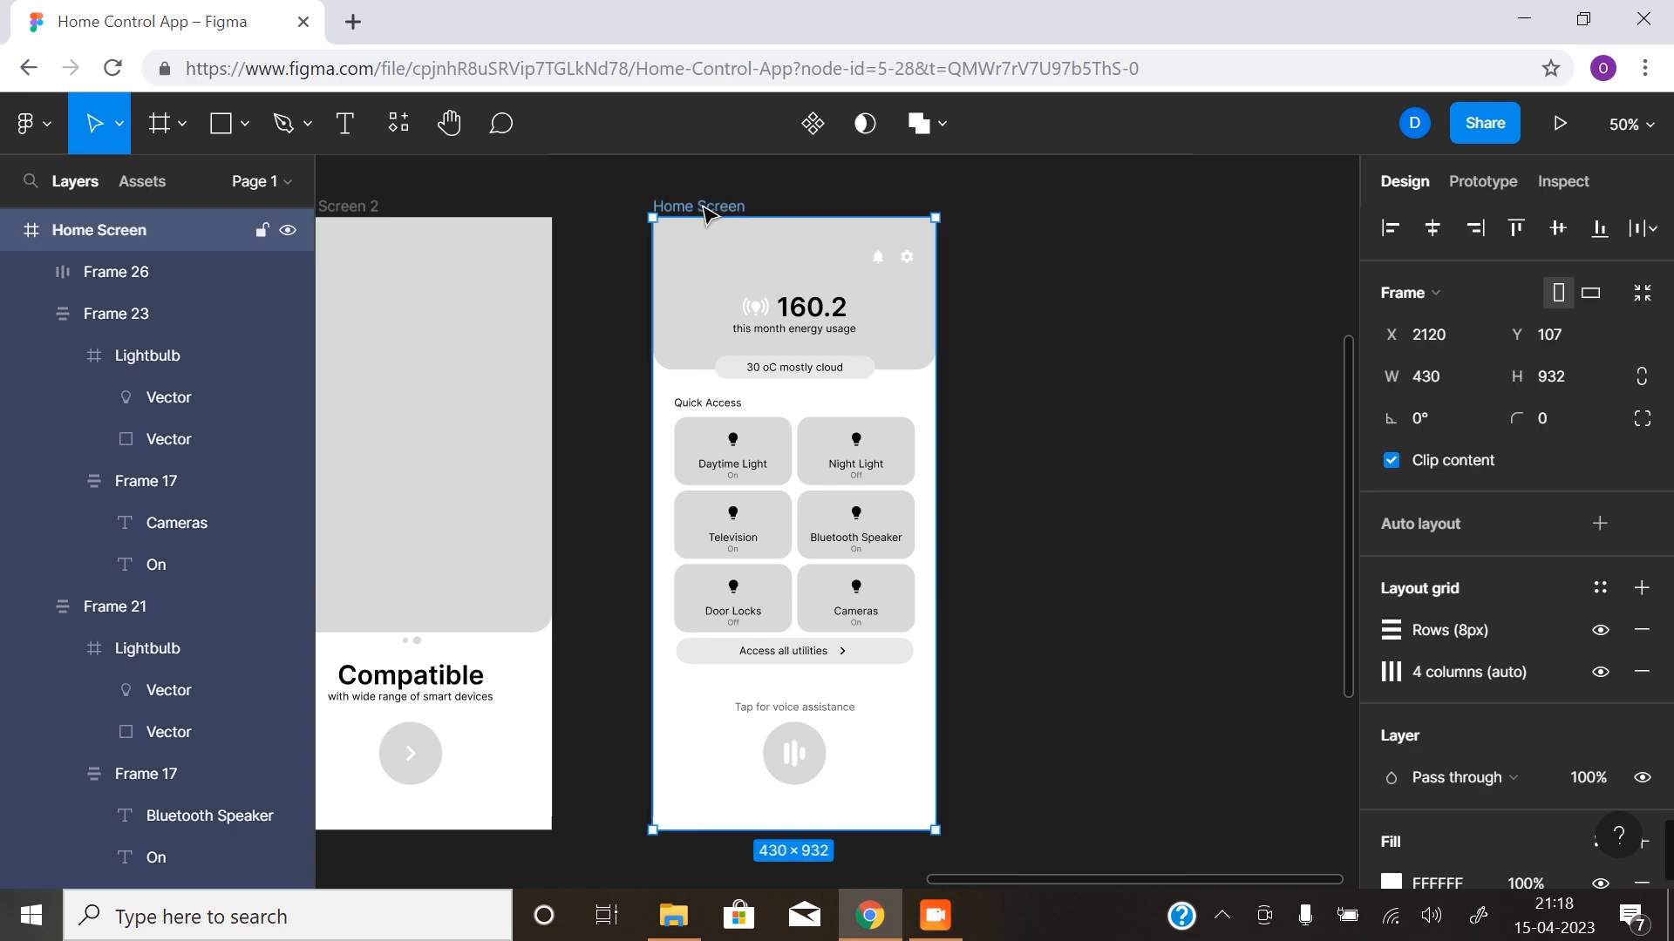
left_click_drag(699, 211, 1087, 206)
left_click(986, 465)
left_click_drag(1139, 461, 918, 451)
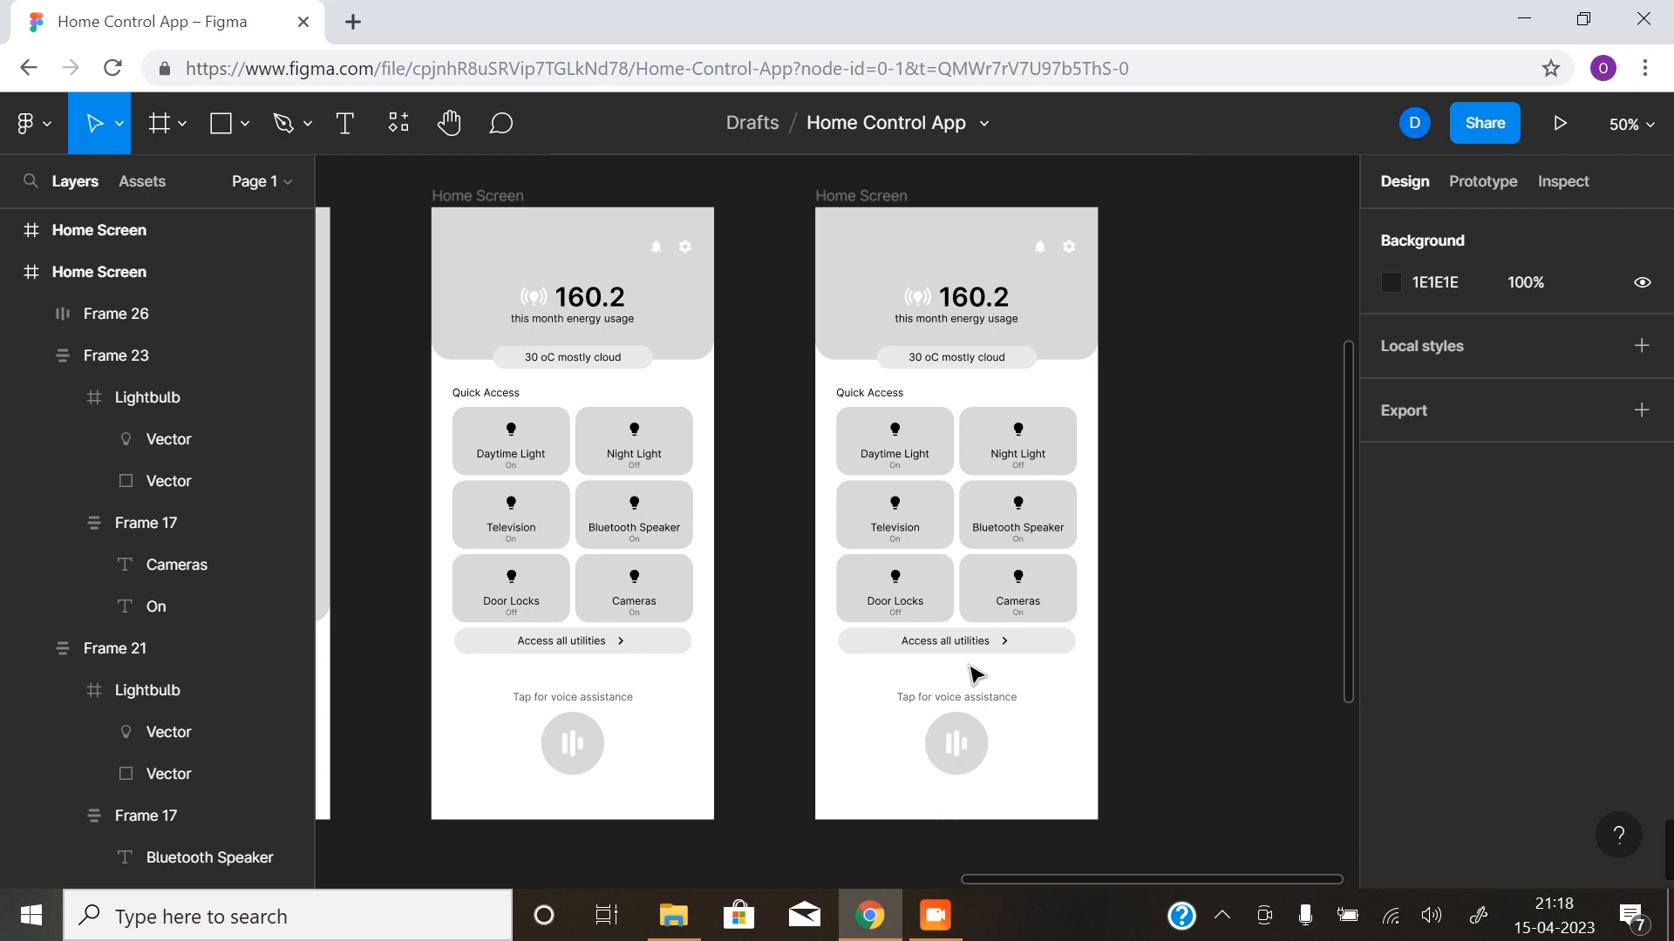
- Draw a full-width 430 × 574 rectangle over the lower part of the copied Home Screen and set both top corner radii to 30
left_click(218, 131)
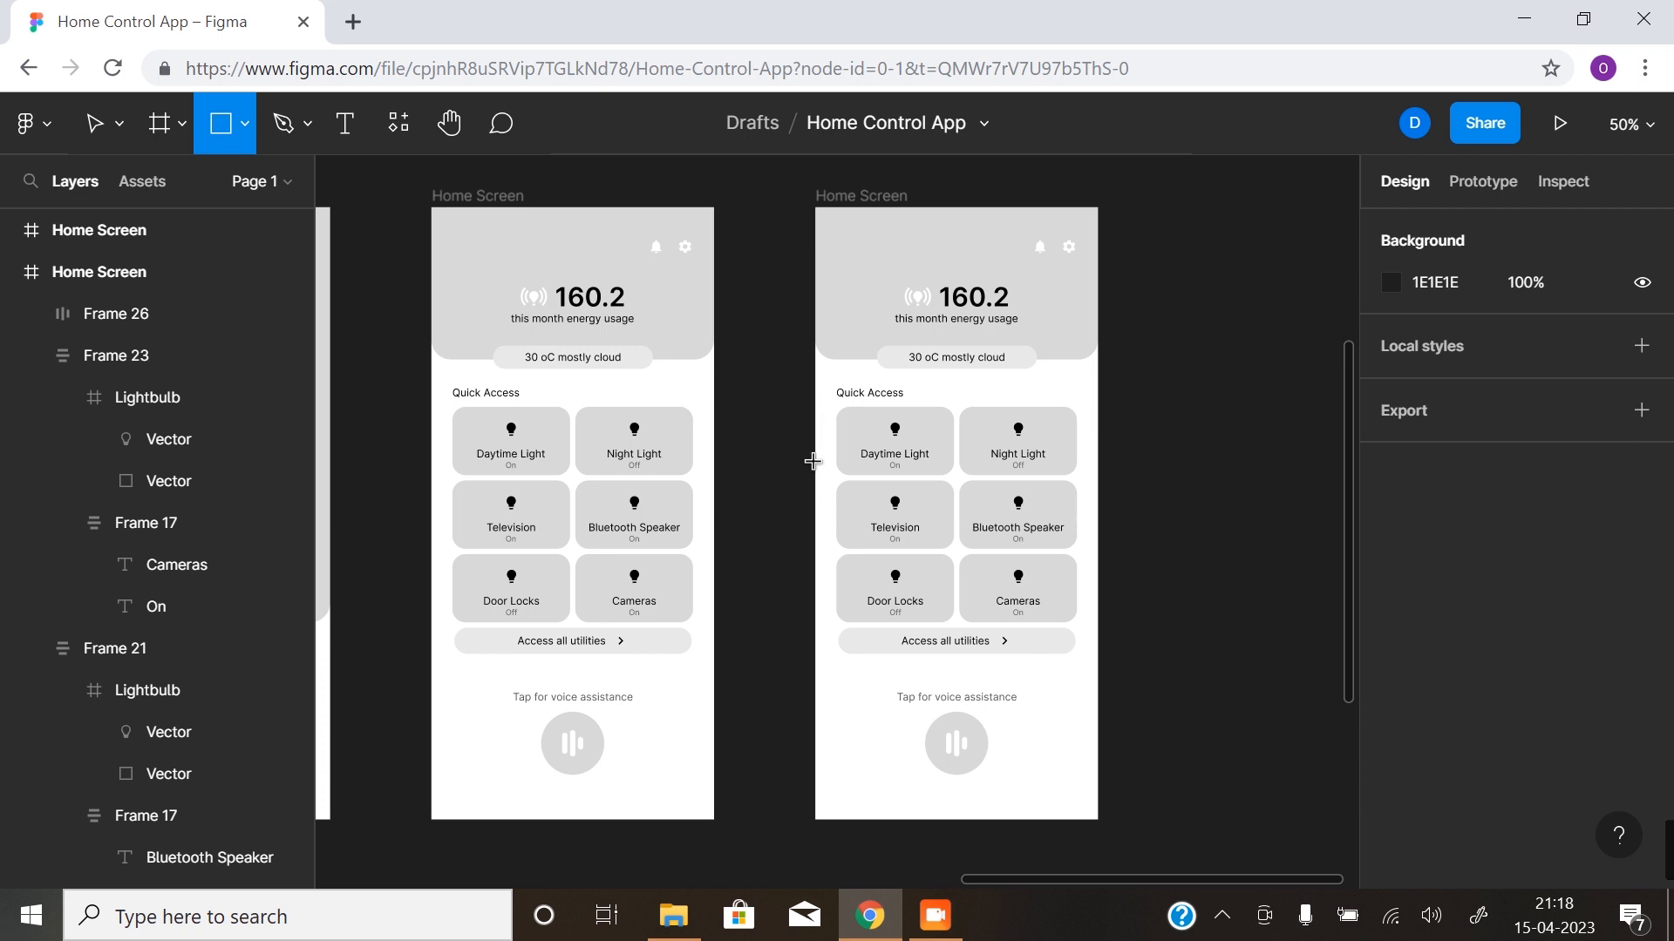
left_click_drag(815, 442, 1096, 819)
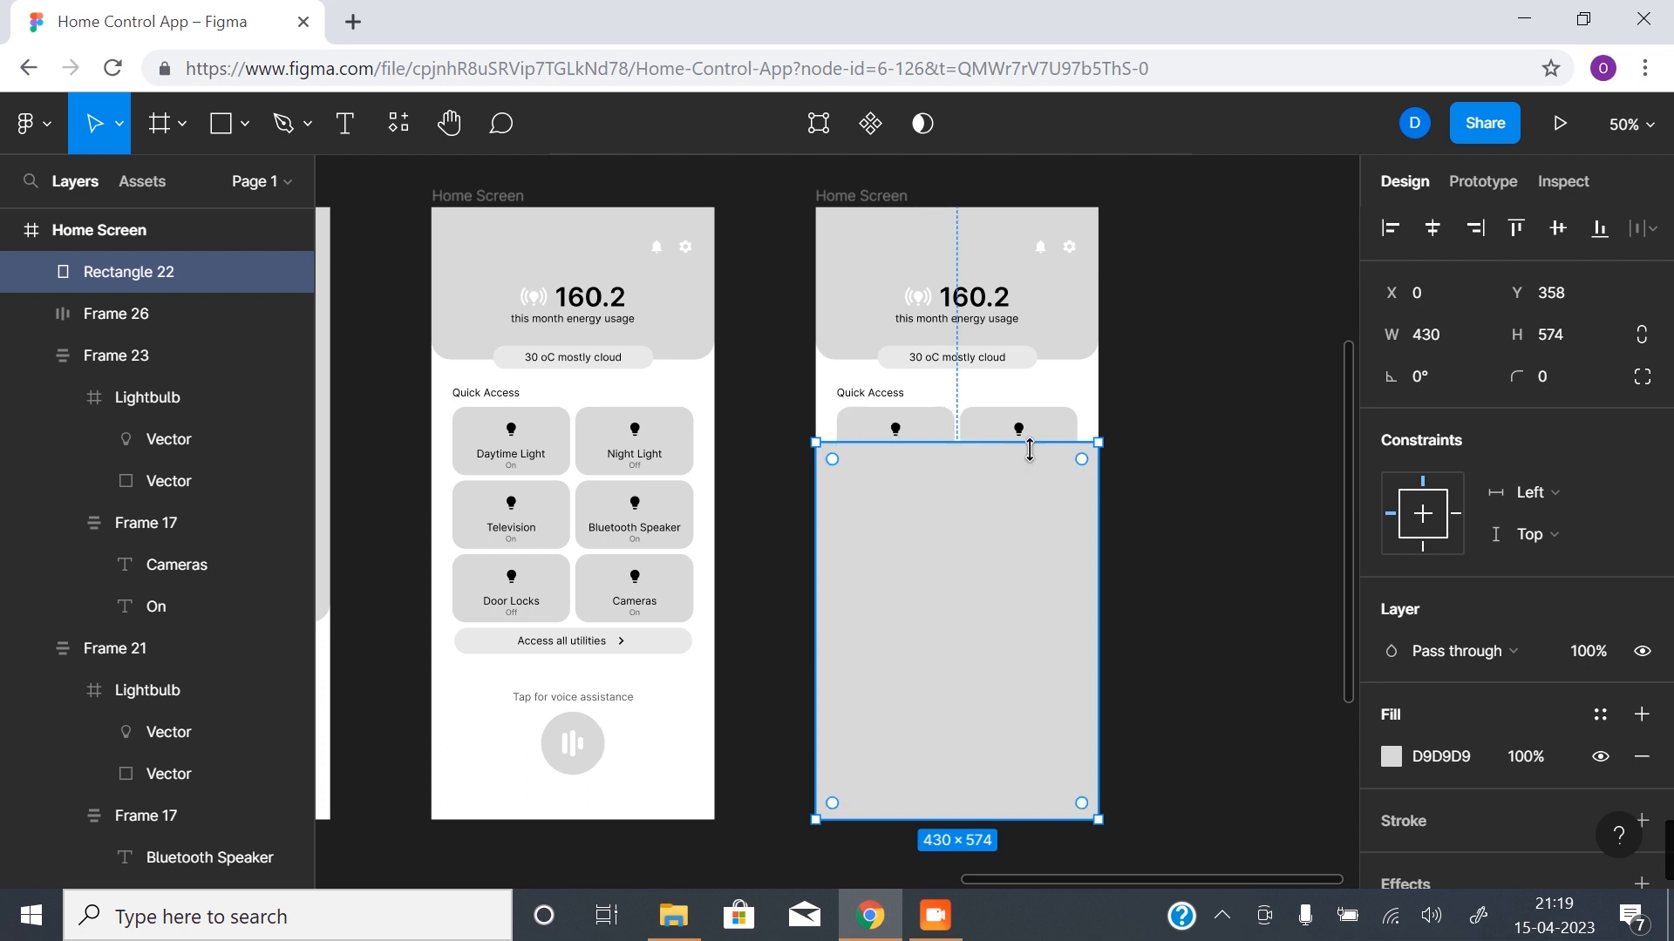
left_click(1642, 376)
left_click(1418, 420)
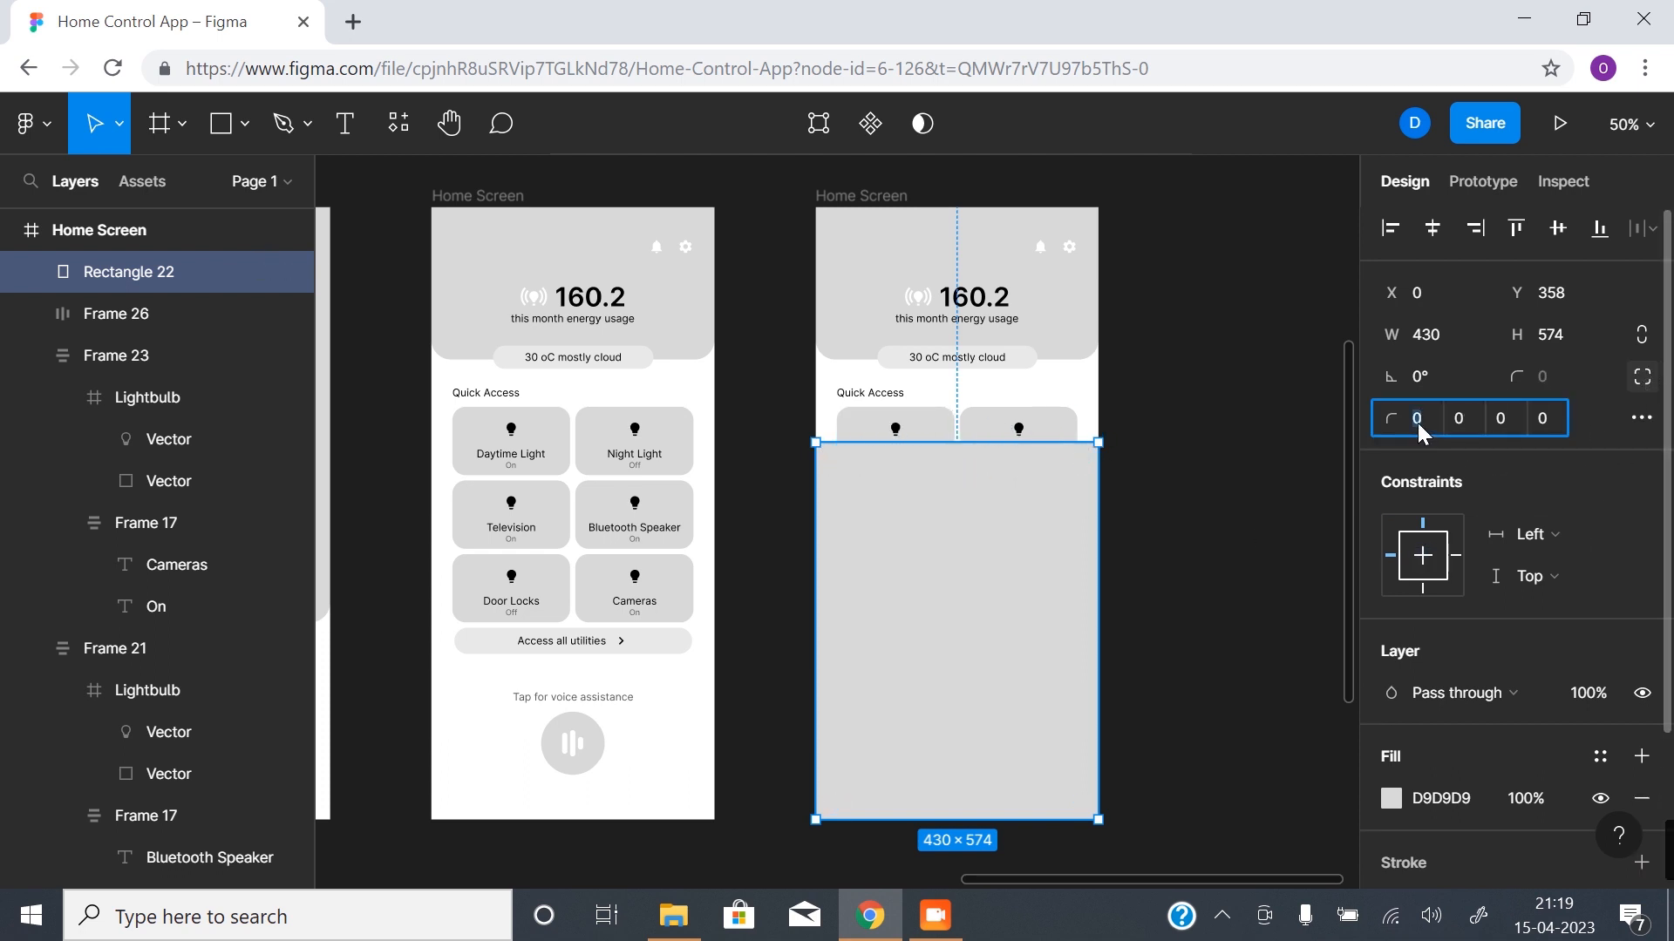
type("3")
key("Tab")
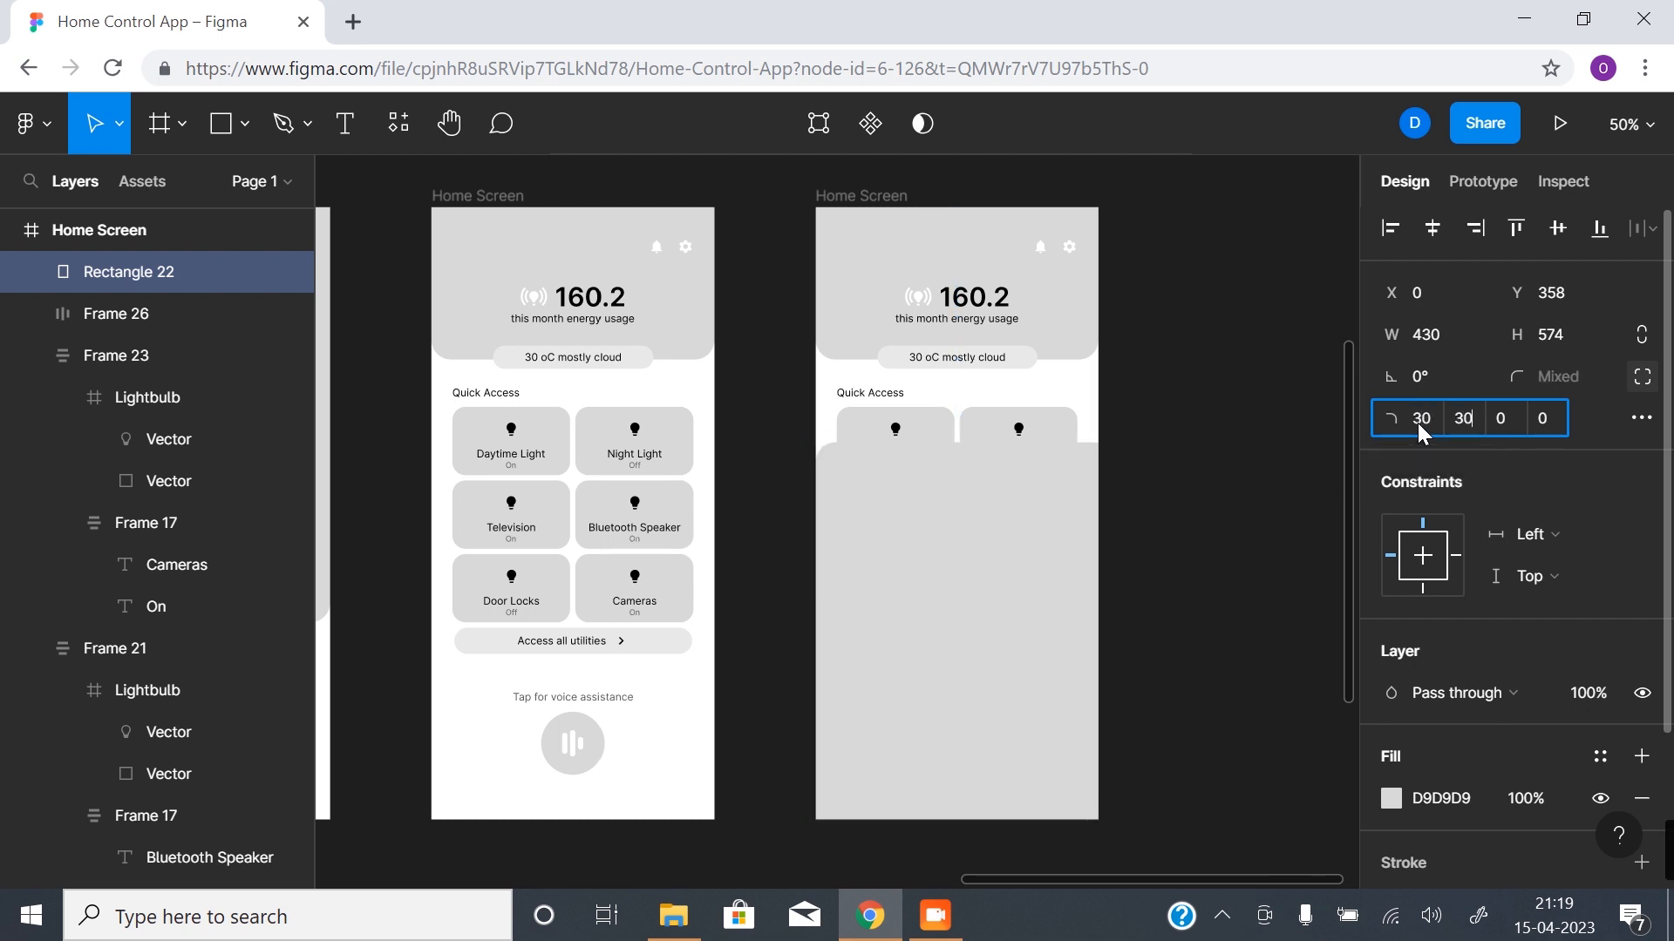
left_click(1135, 548)
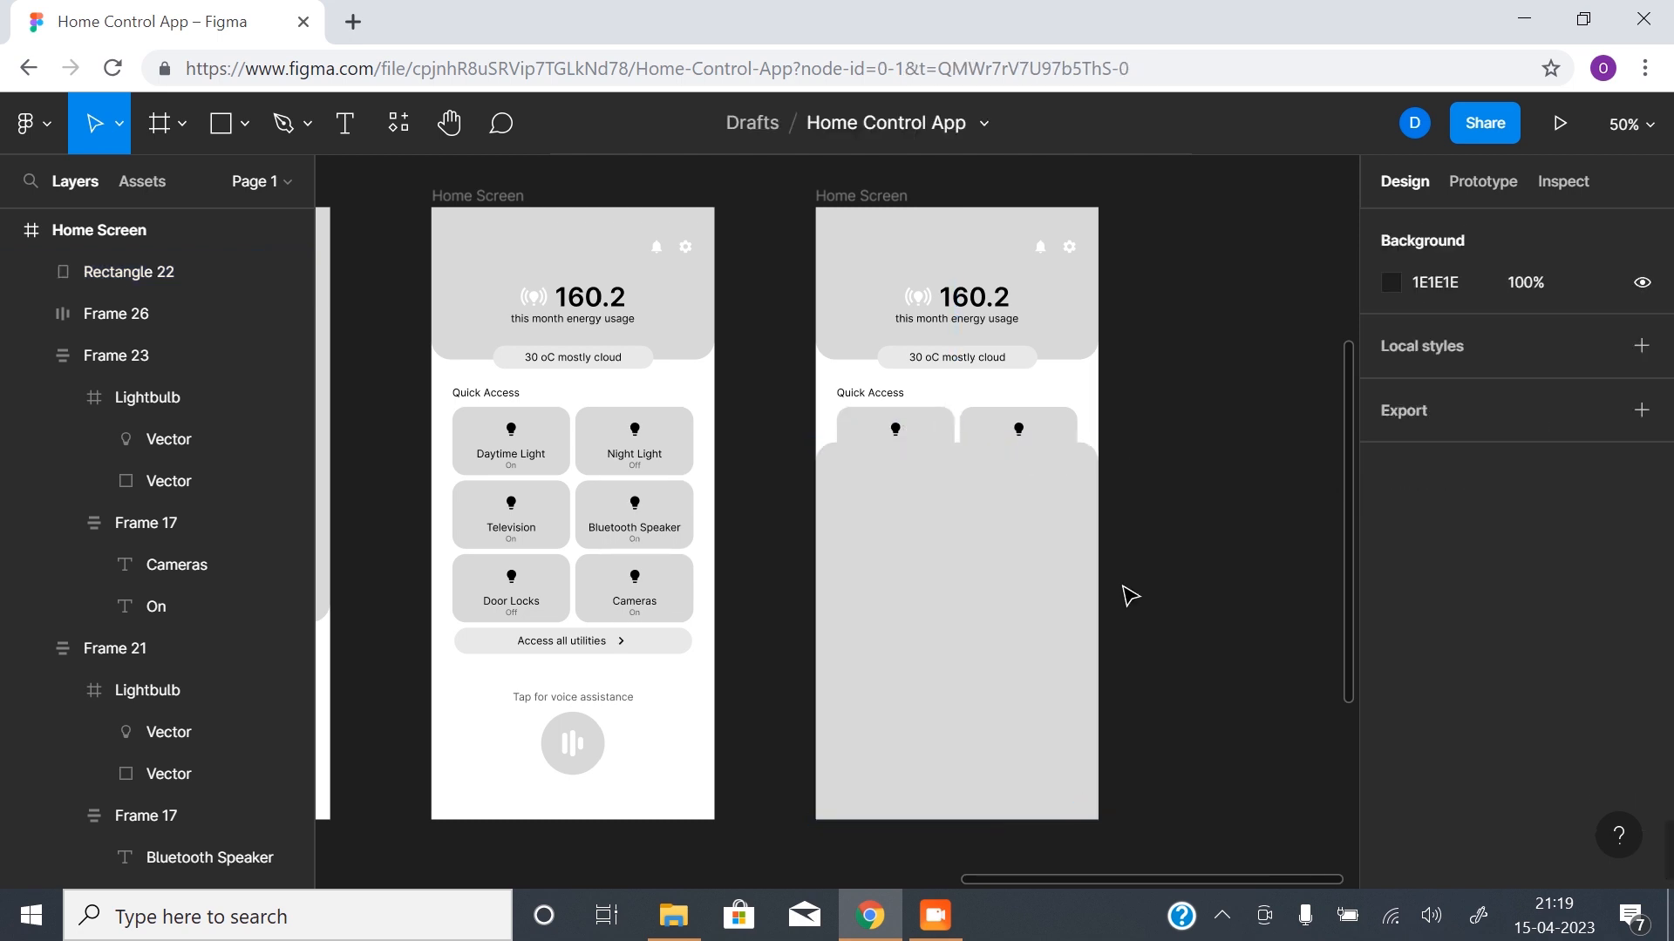
- Set the fill of the new rectangle to the white document colour FFFFFF
left_click(907, 500)
left_click(1391, 799)
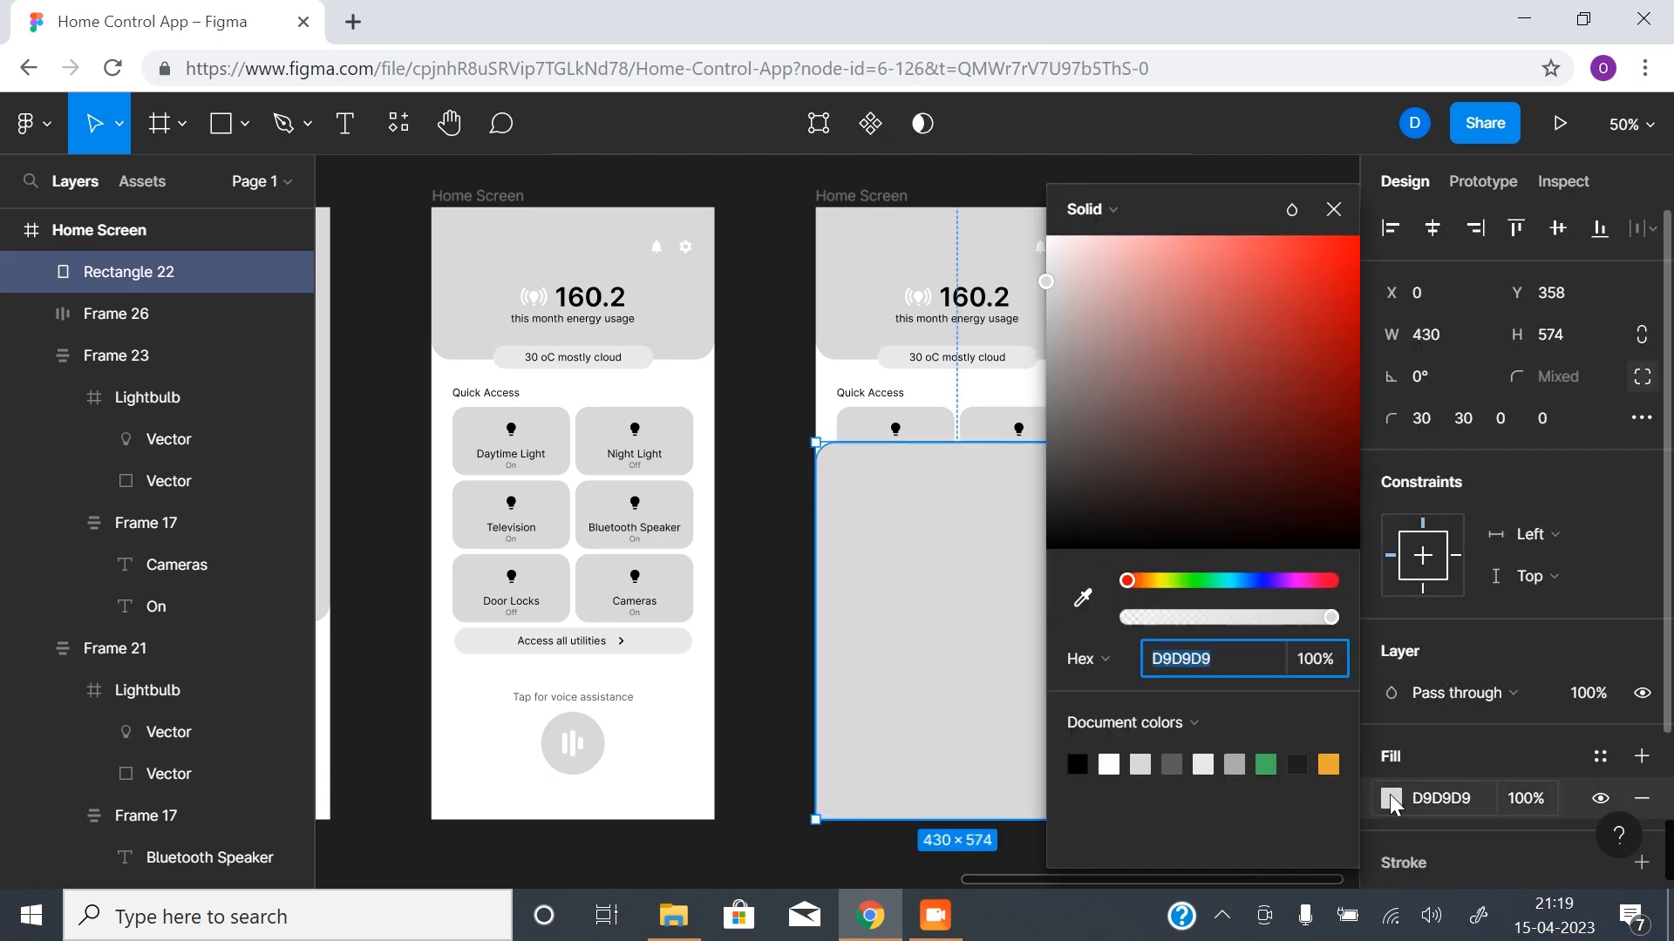
left_click(1109, 763)
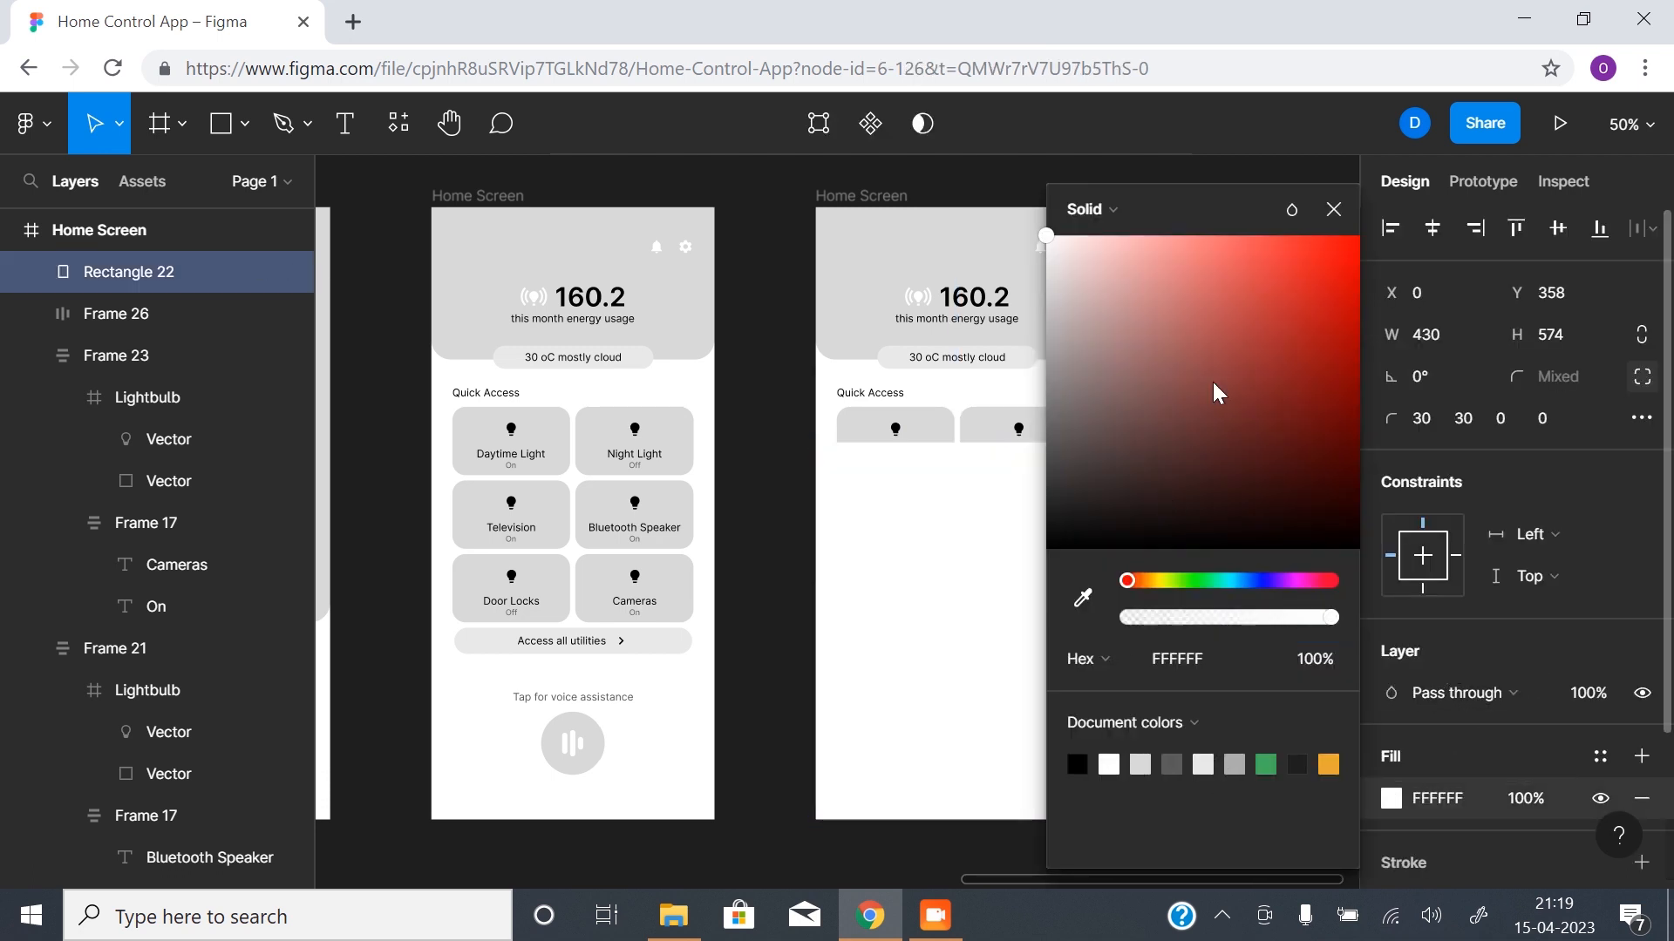
left_click(1334, 209)
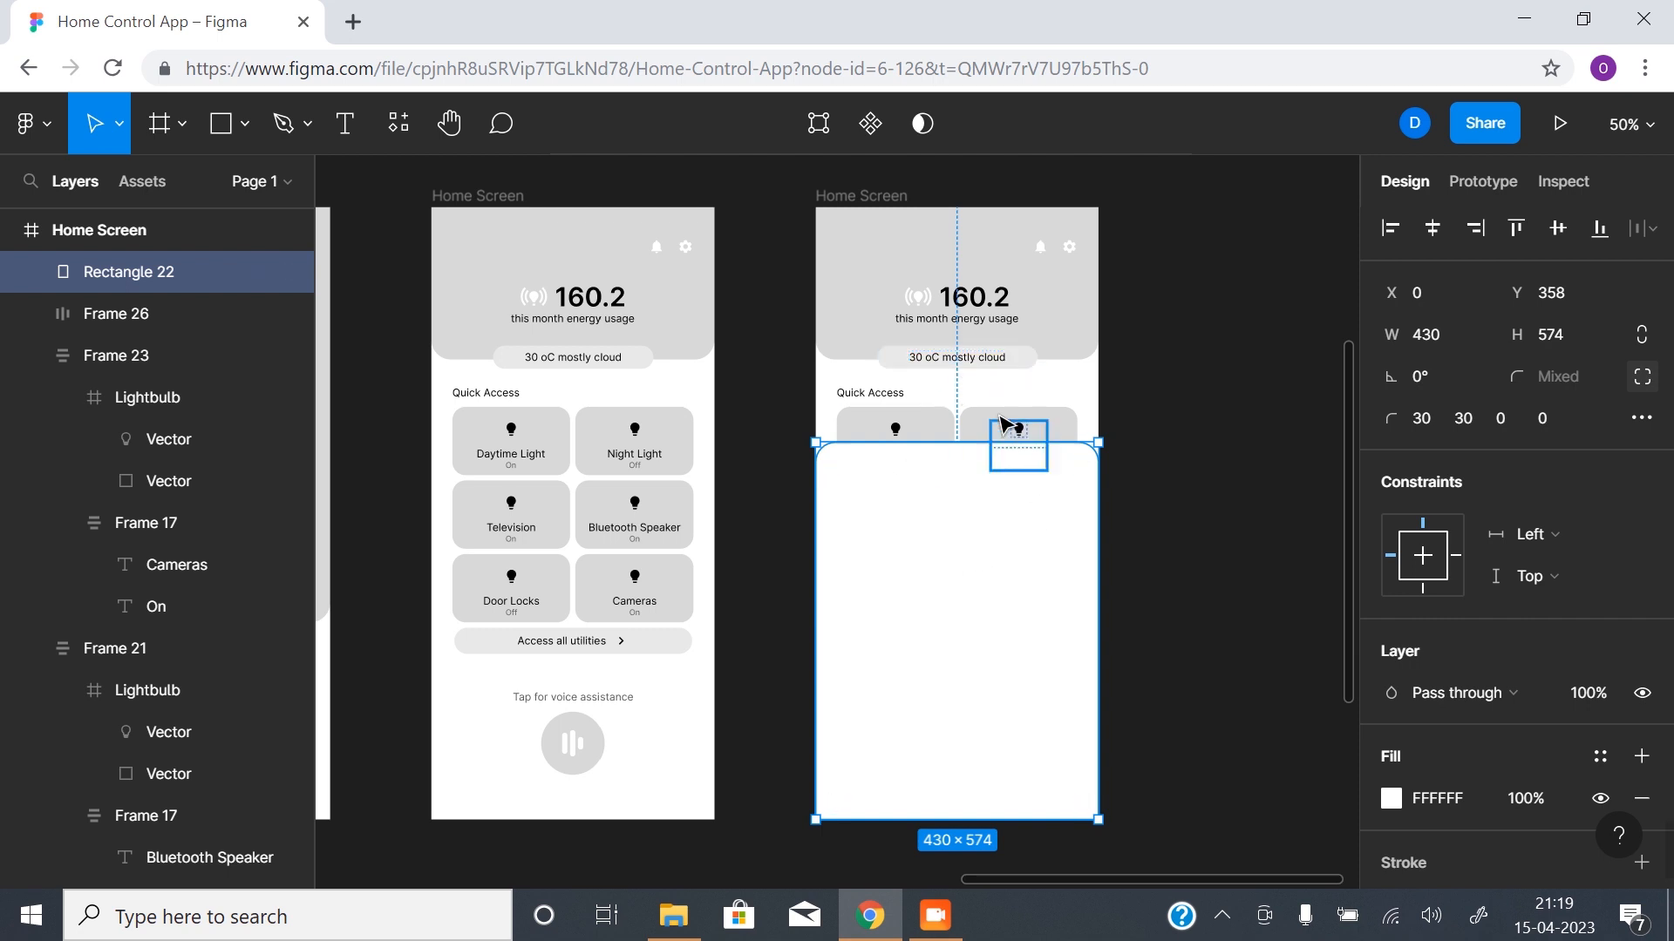
- Add a drop shadow to the white rectangle with X 8, Y 8 and blur 13
scroll(1482, 488, "down", 3)
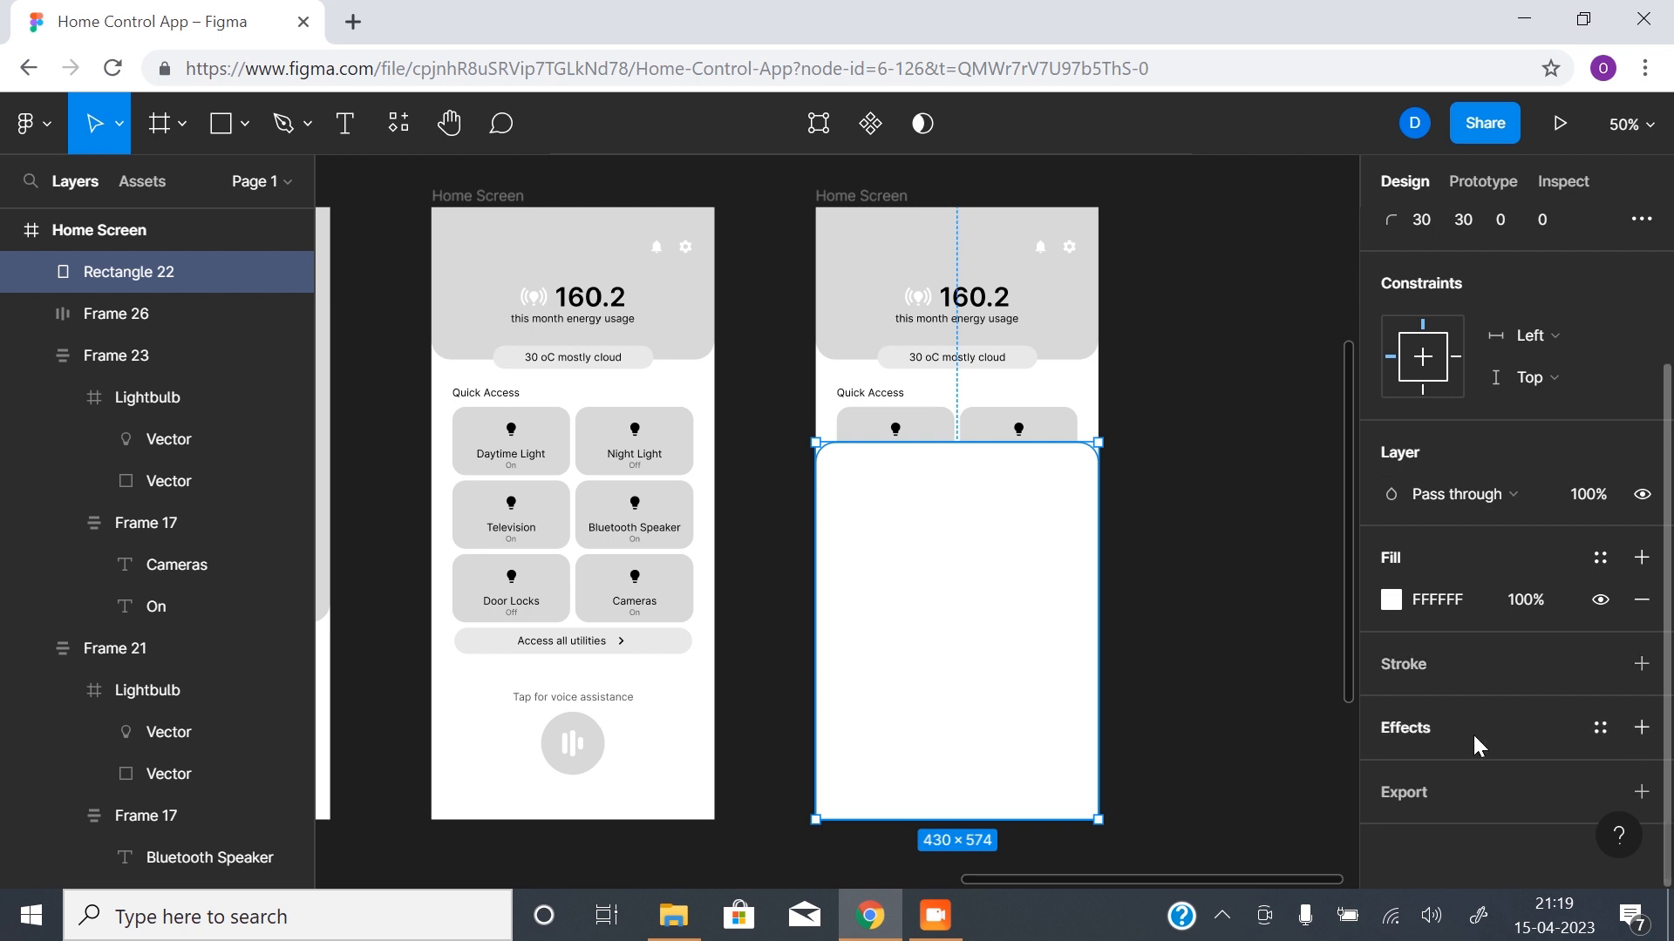
left_click(1643, 728)
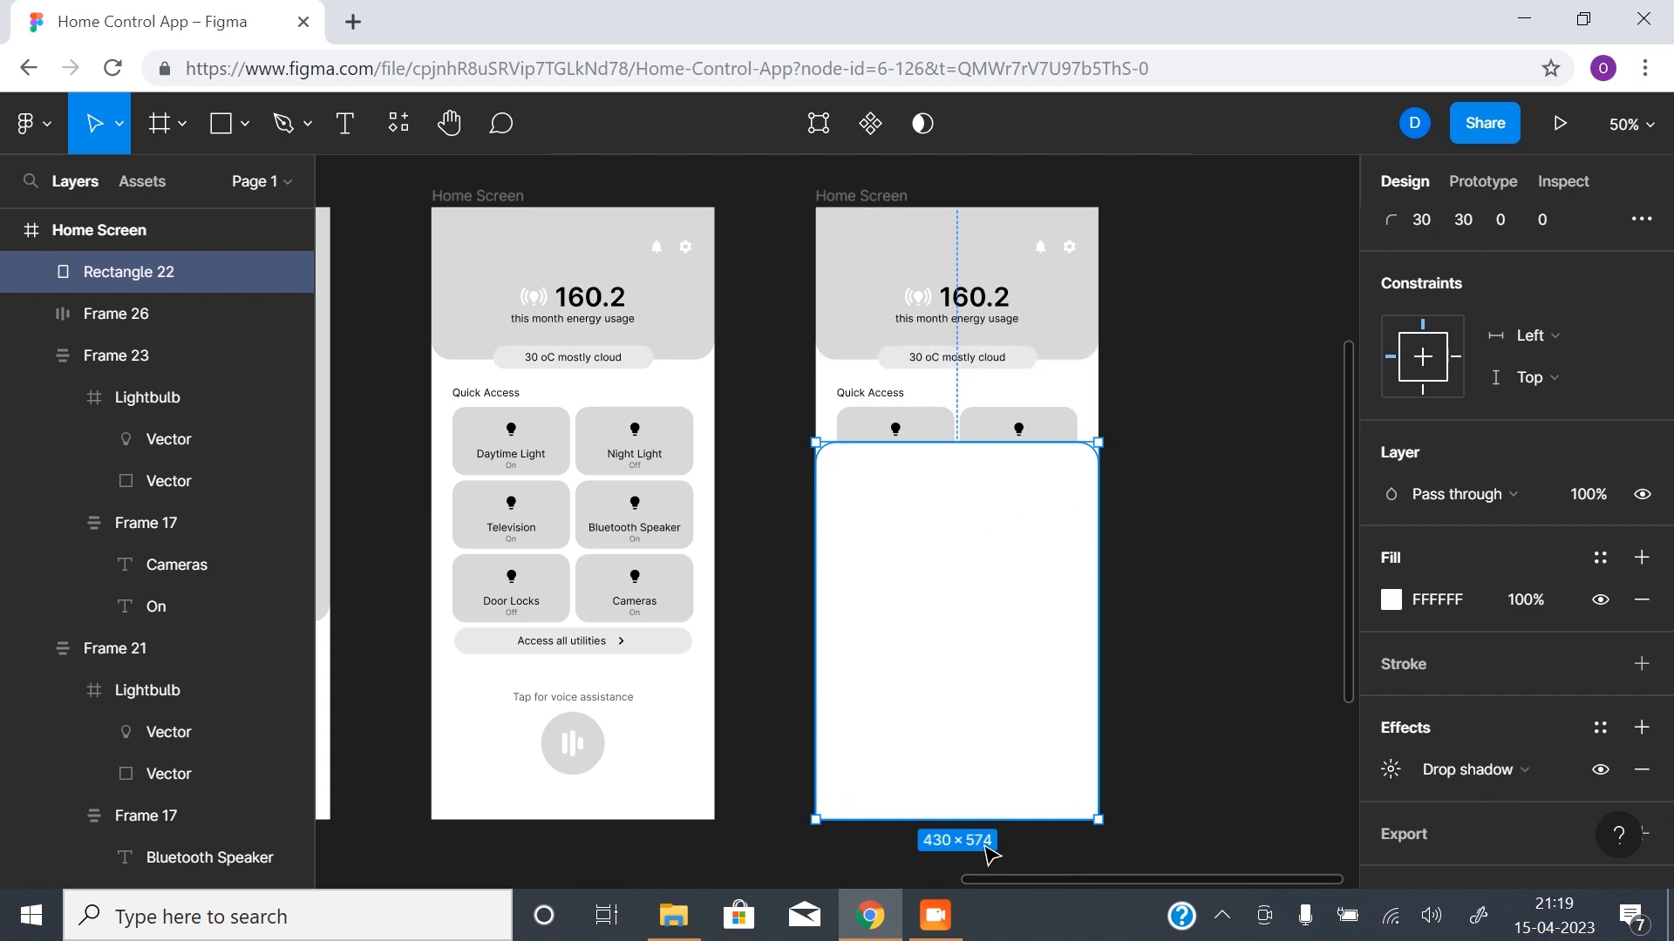
left_click(1392, 770)
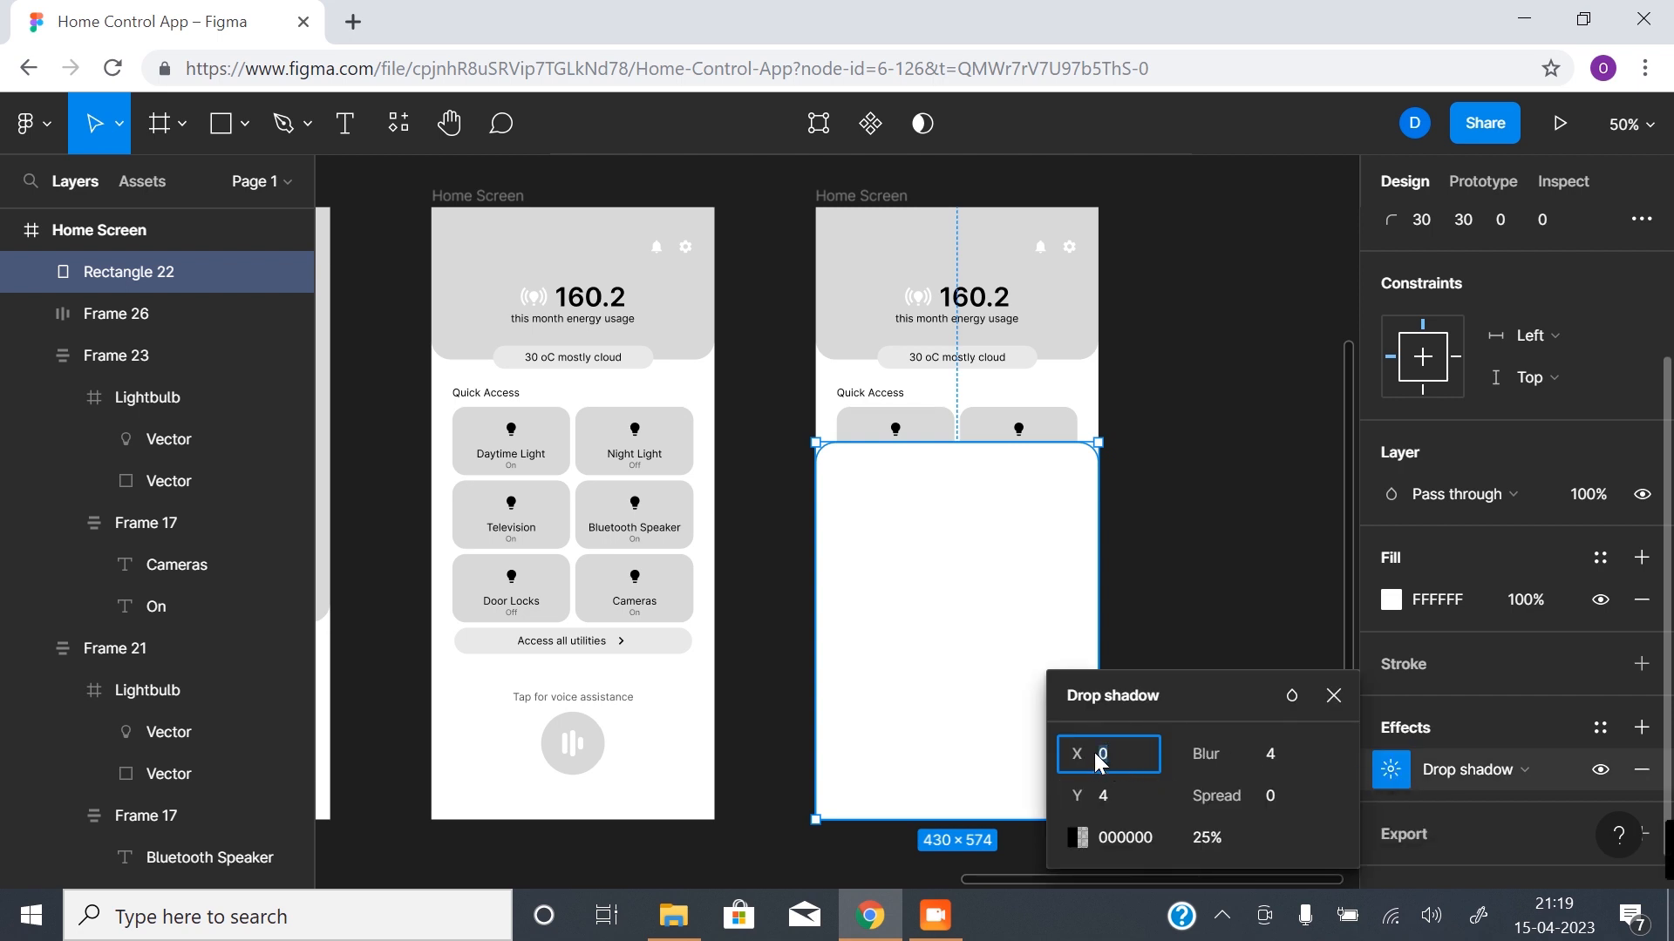
left_click(1111, 791)
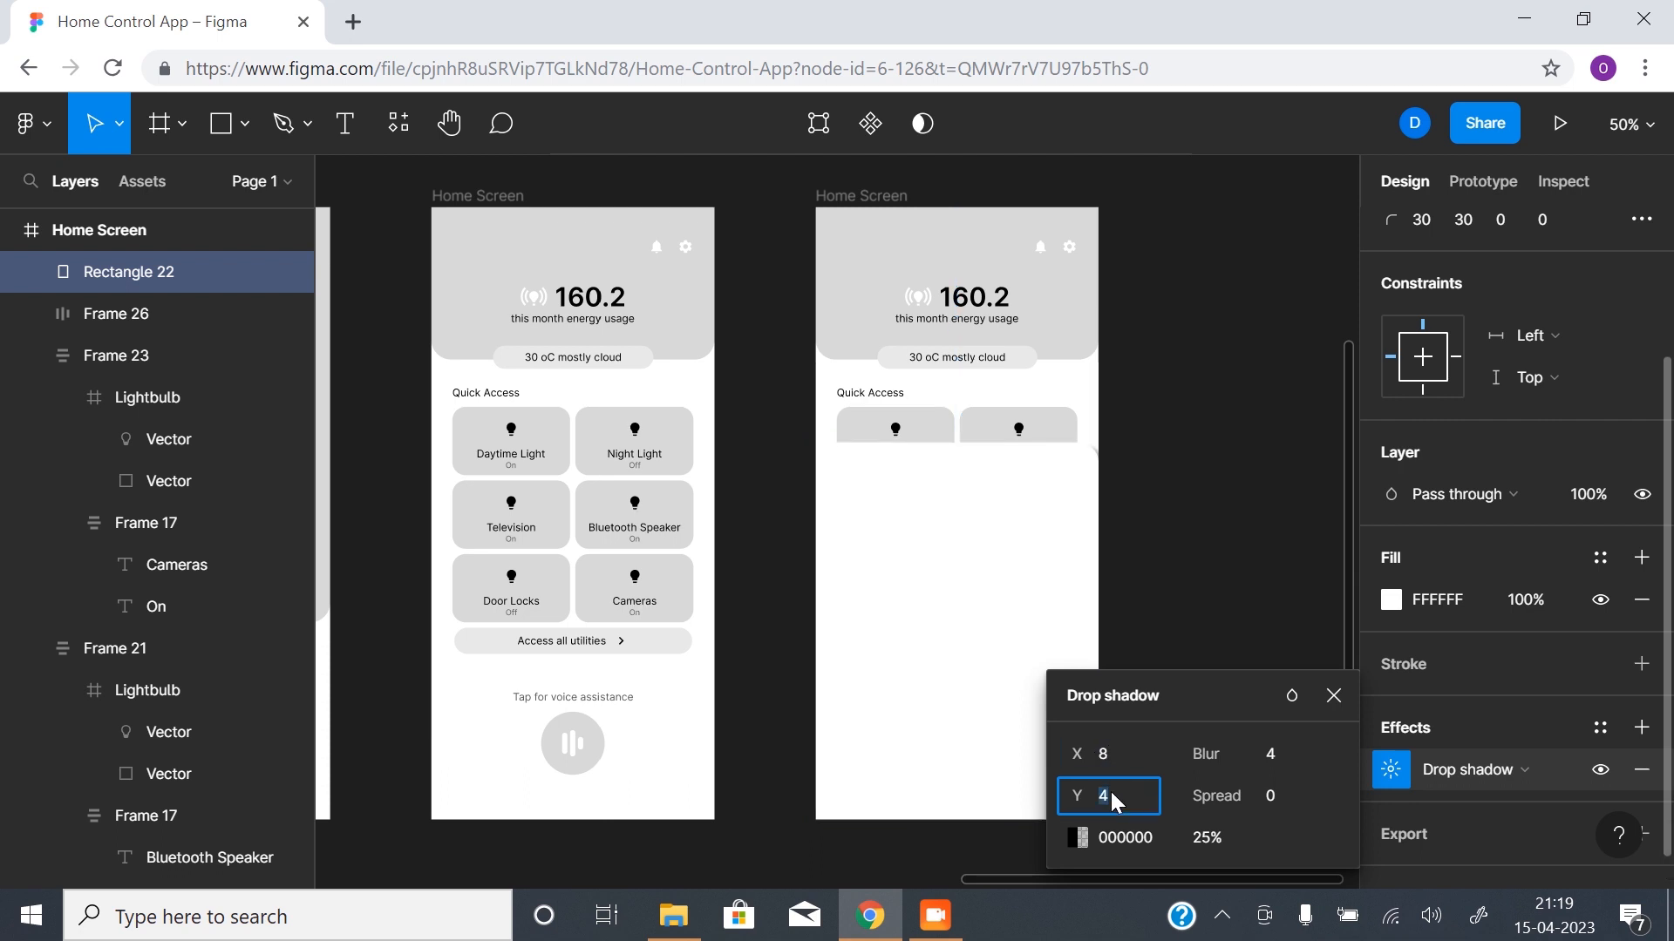
type("8")
key("Return")
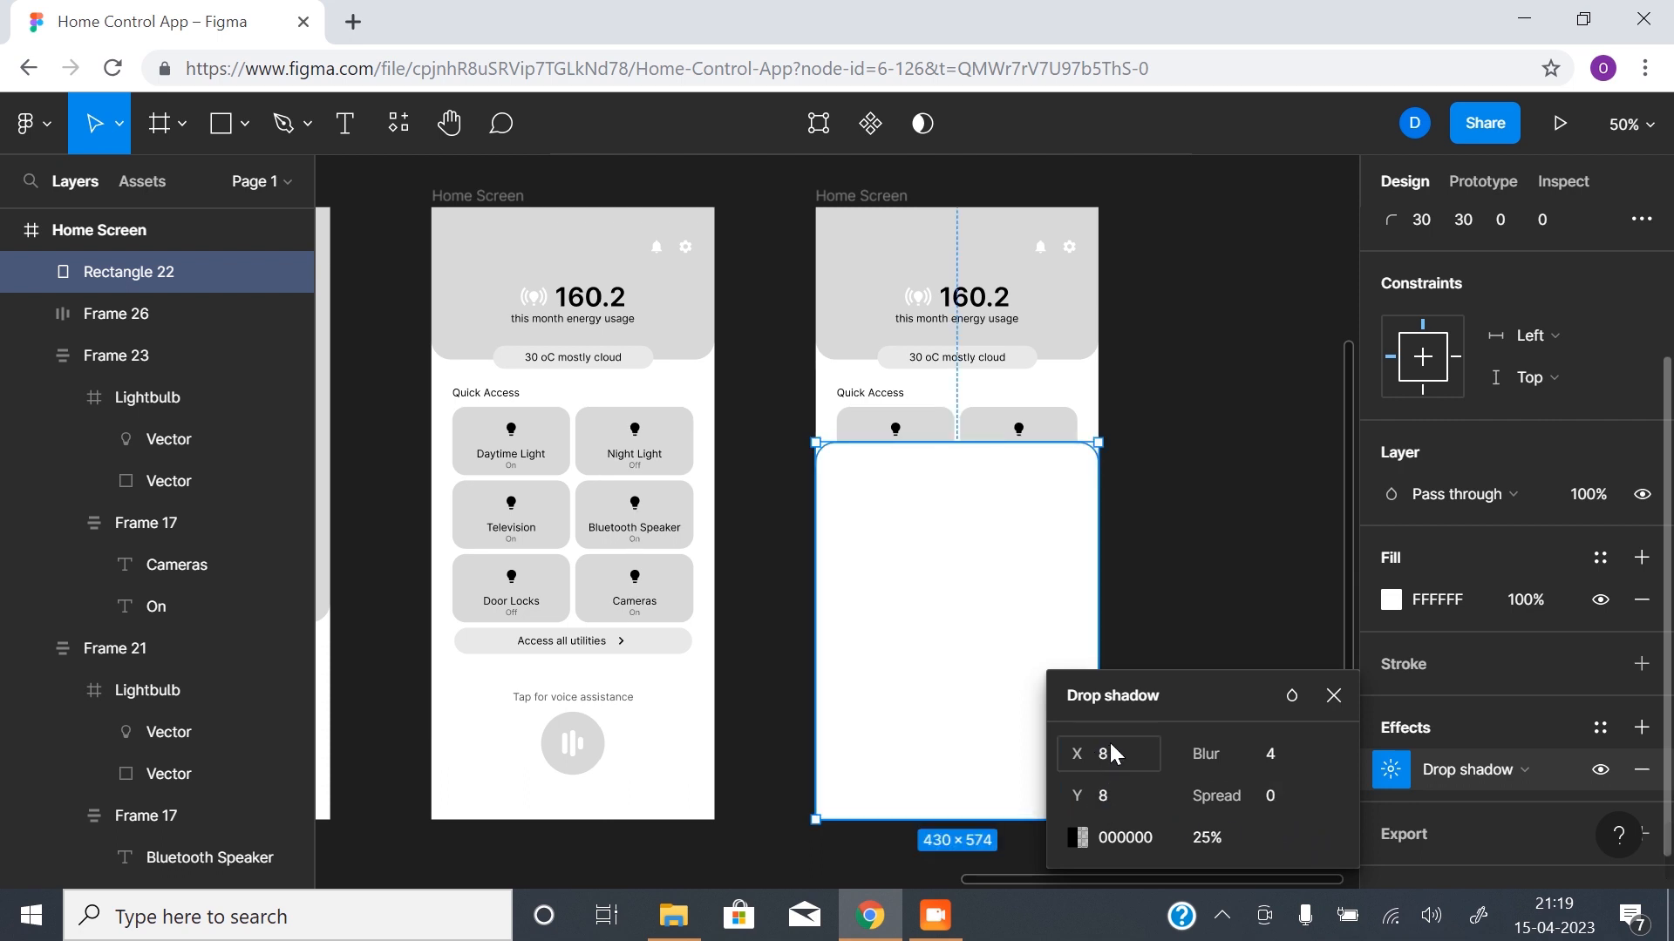
left_click_drag(1222, 762, 1367, 747)
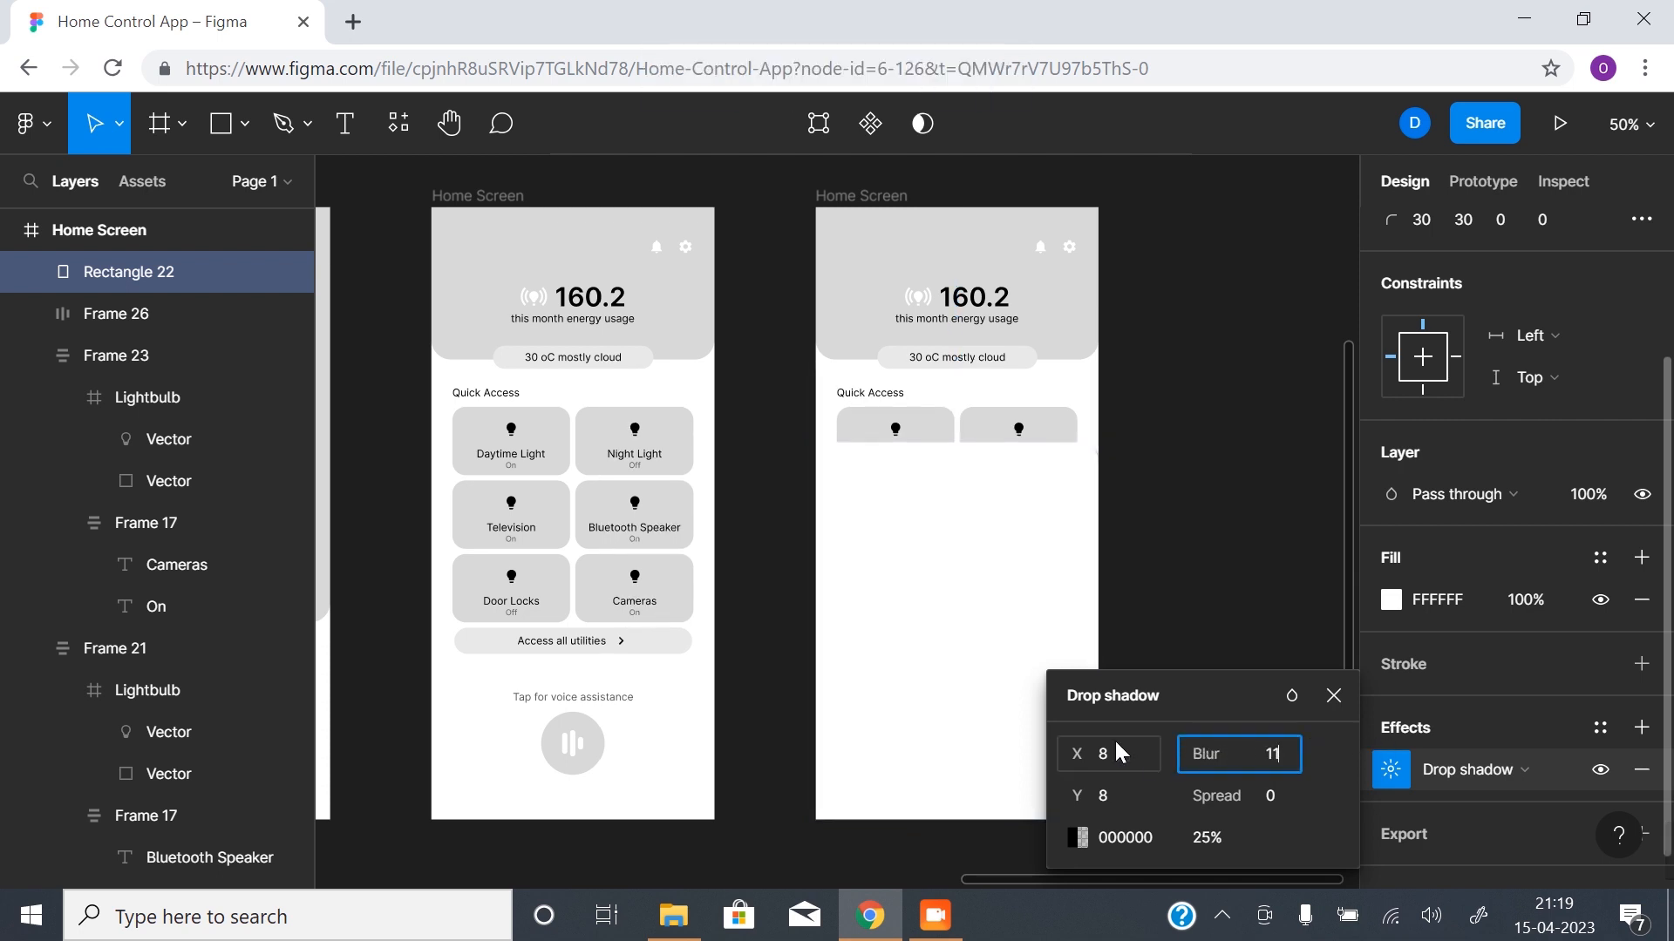
left_click_drag(1209, 757, 1272, 755)
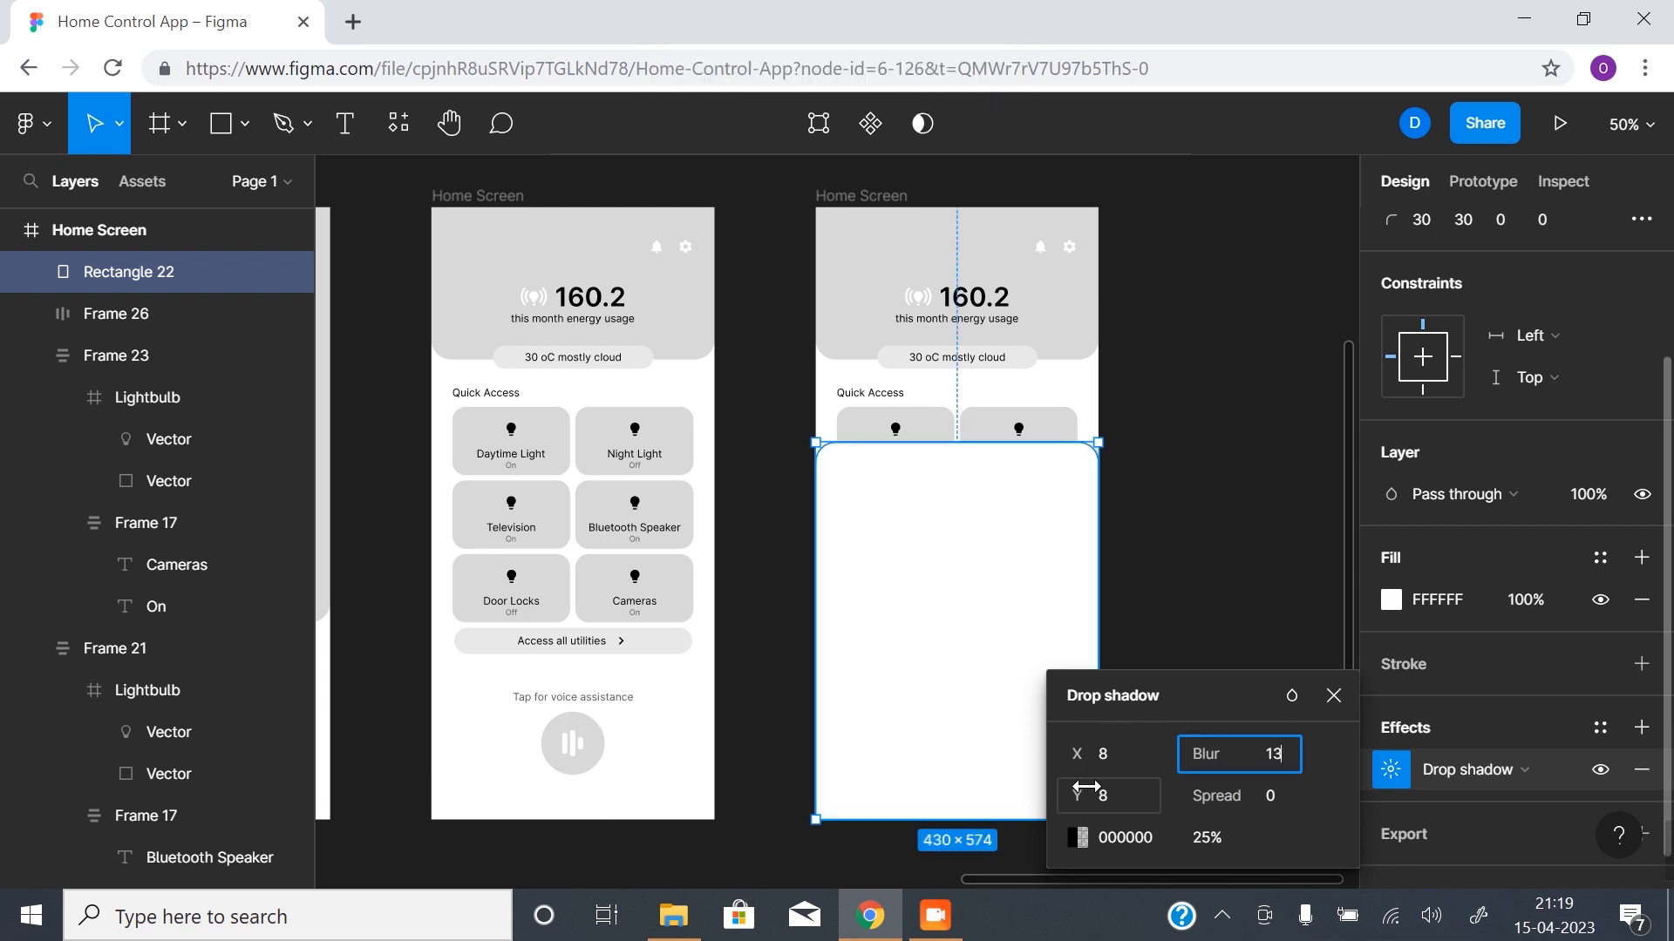
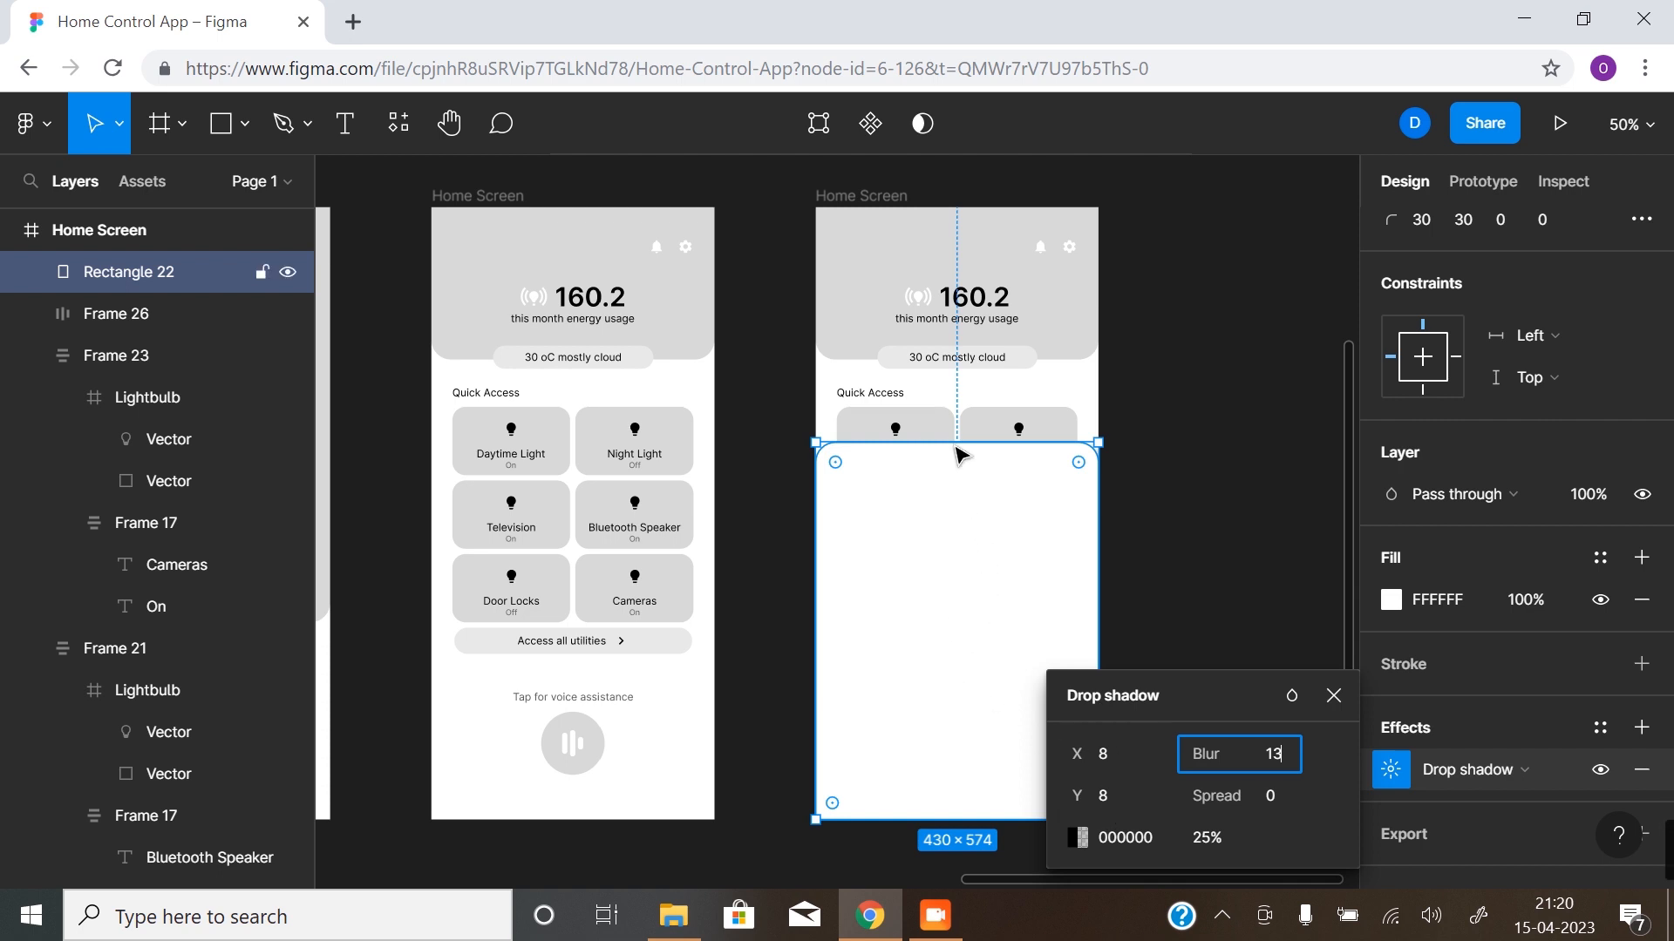
- Set the white rectangle's drop shadow to a Y offset of -16 and a spread of 8
left_click(1102, 801)
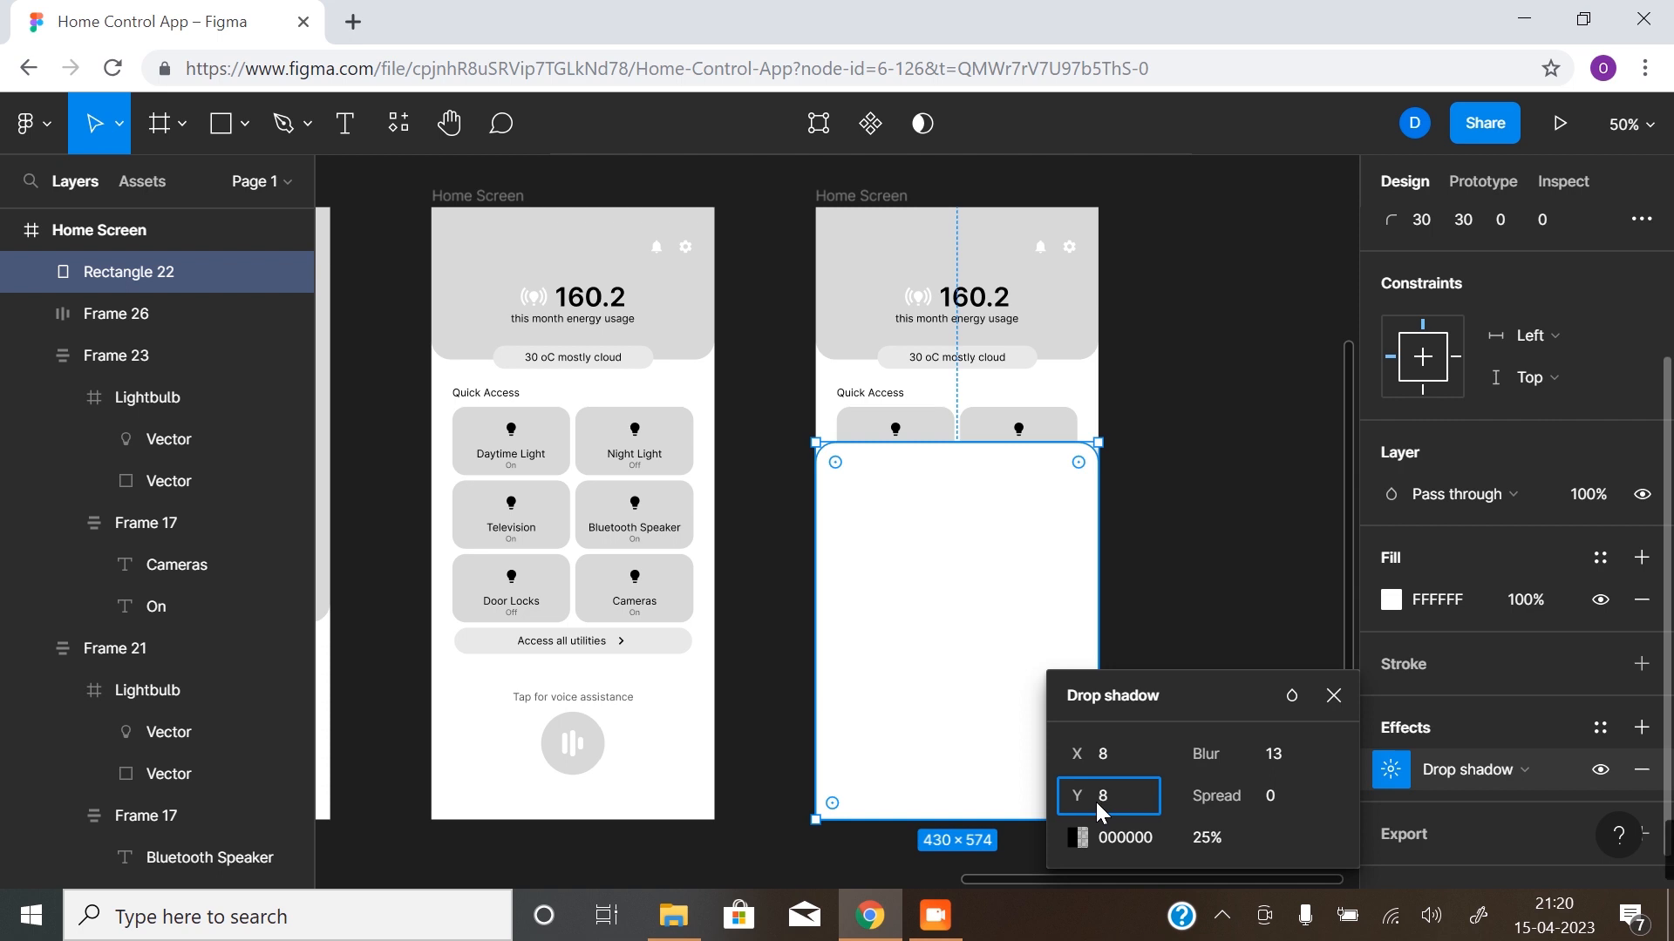
key("Return")
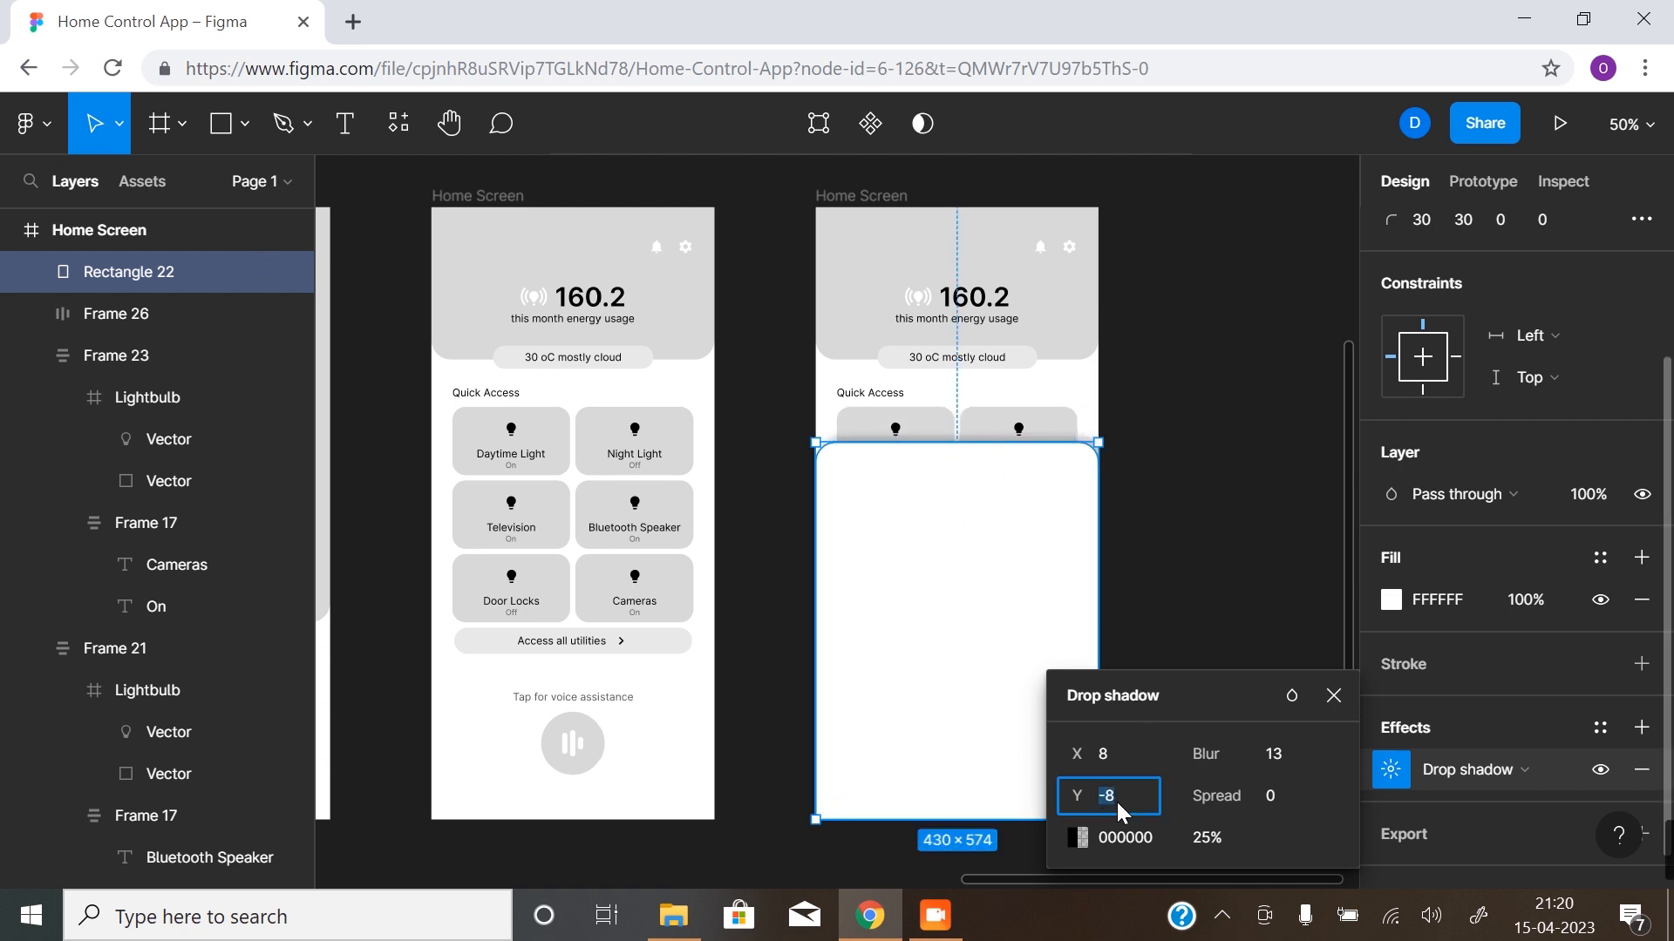
key("Return")
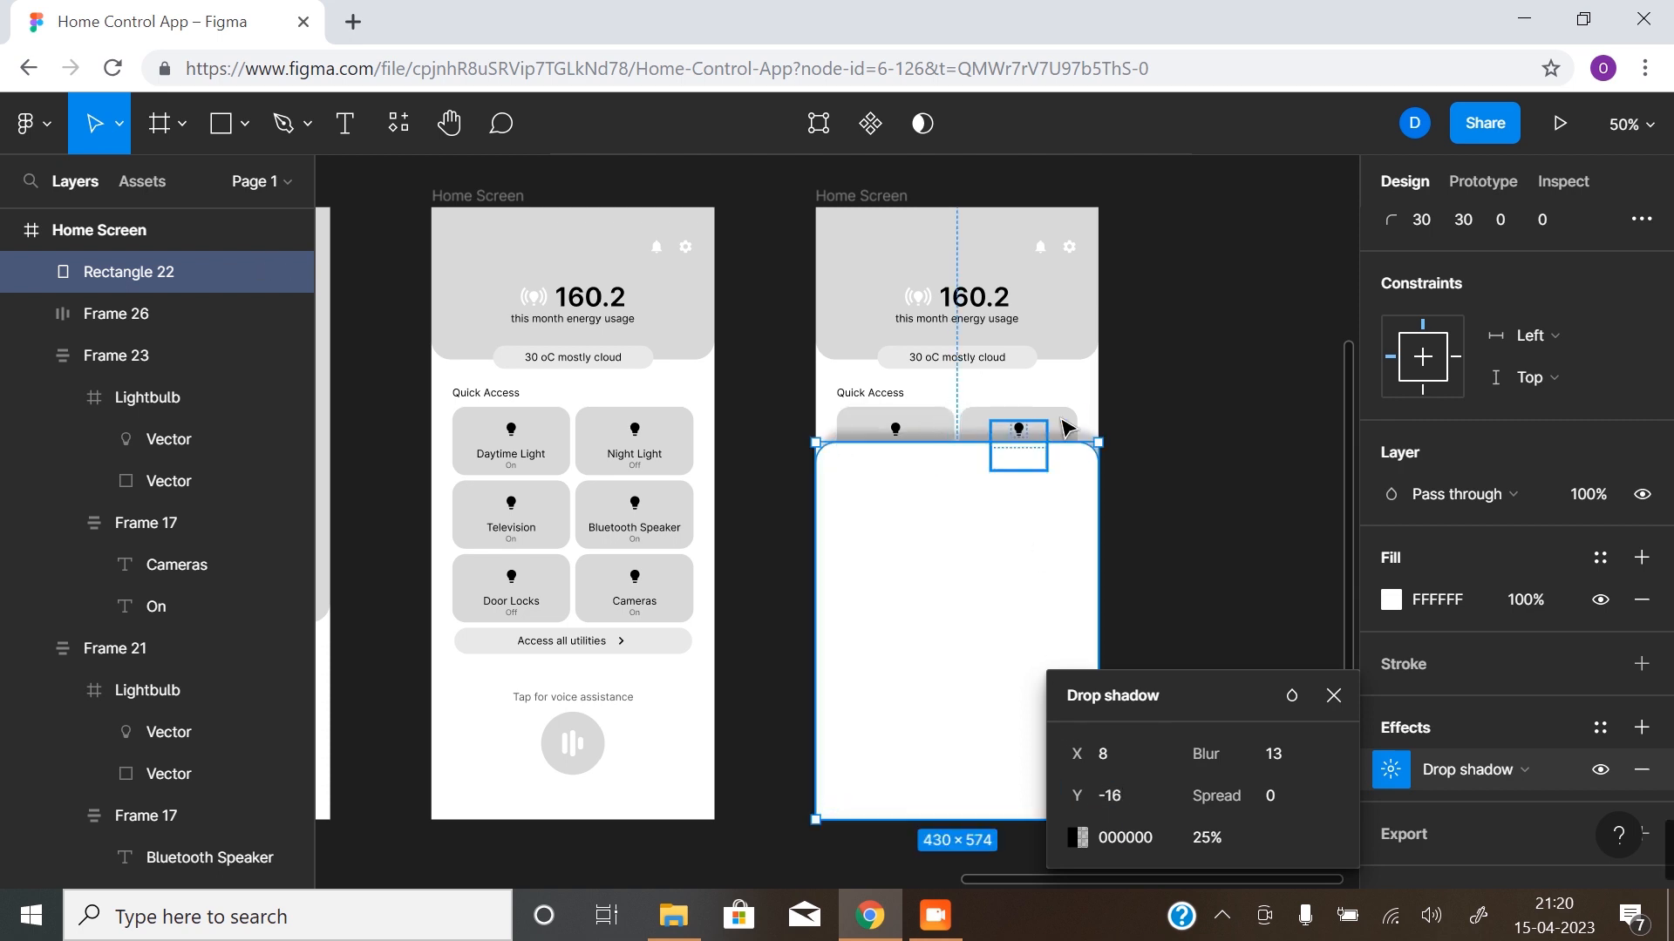
left_click_drag(1216, 796, 1238, 794)
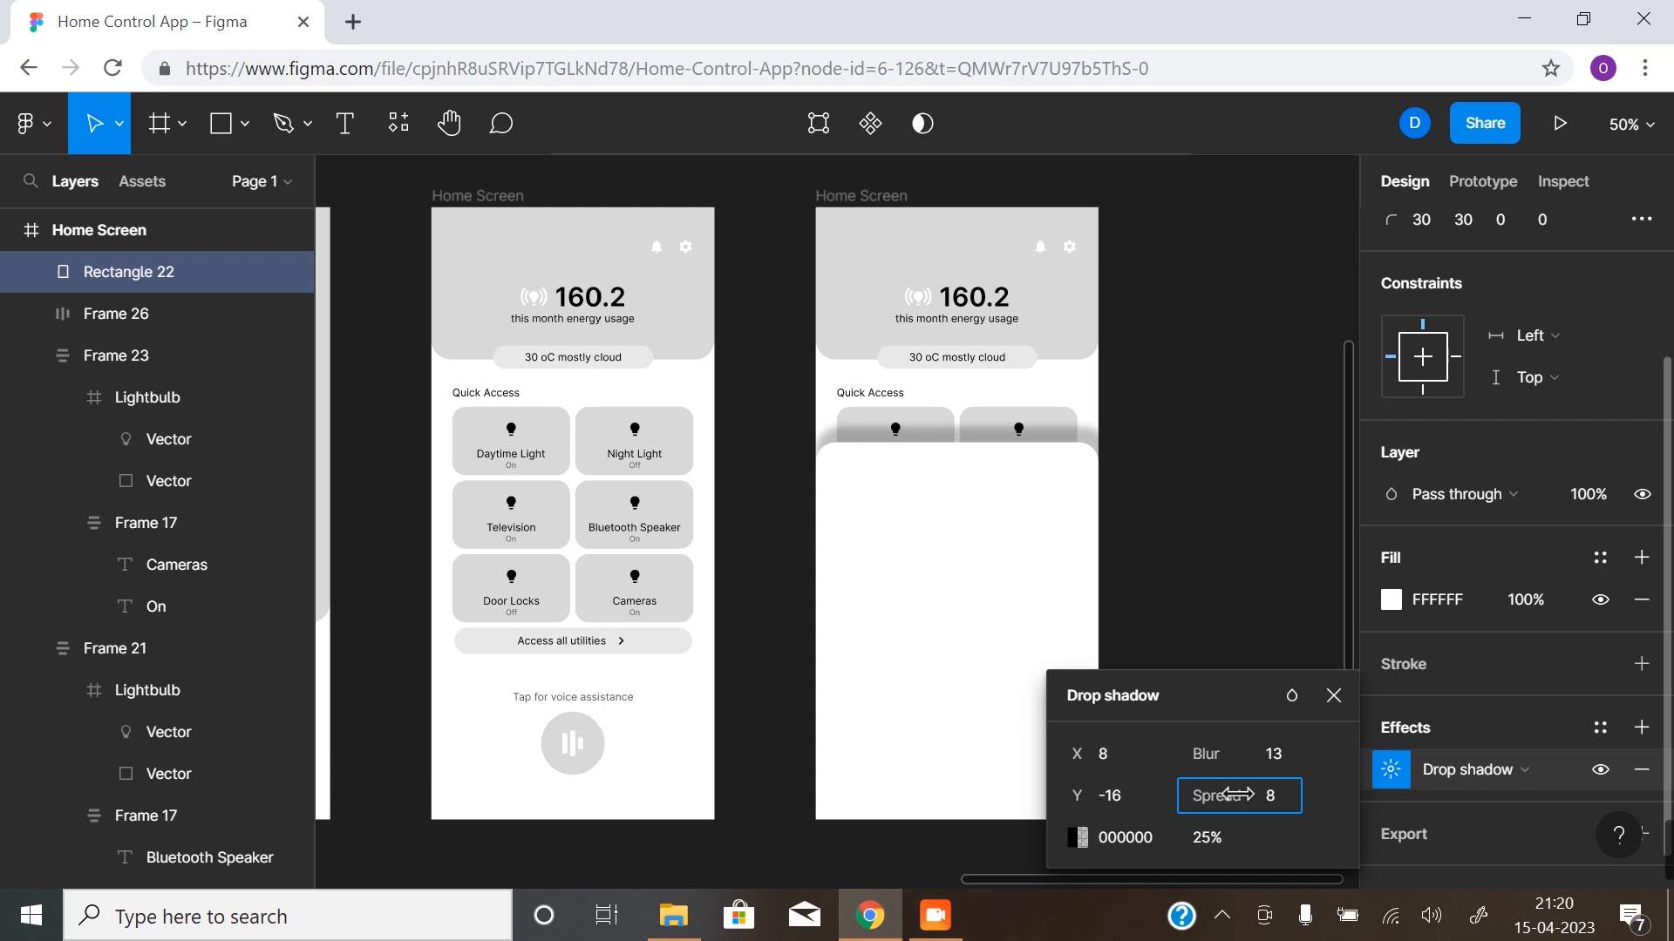
- Reduce the drop shadow's opacity to 15% and increase its blur to 26
left_click(1205, 837)
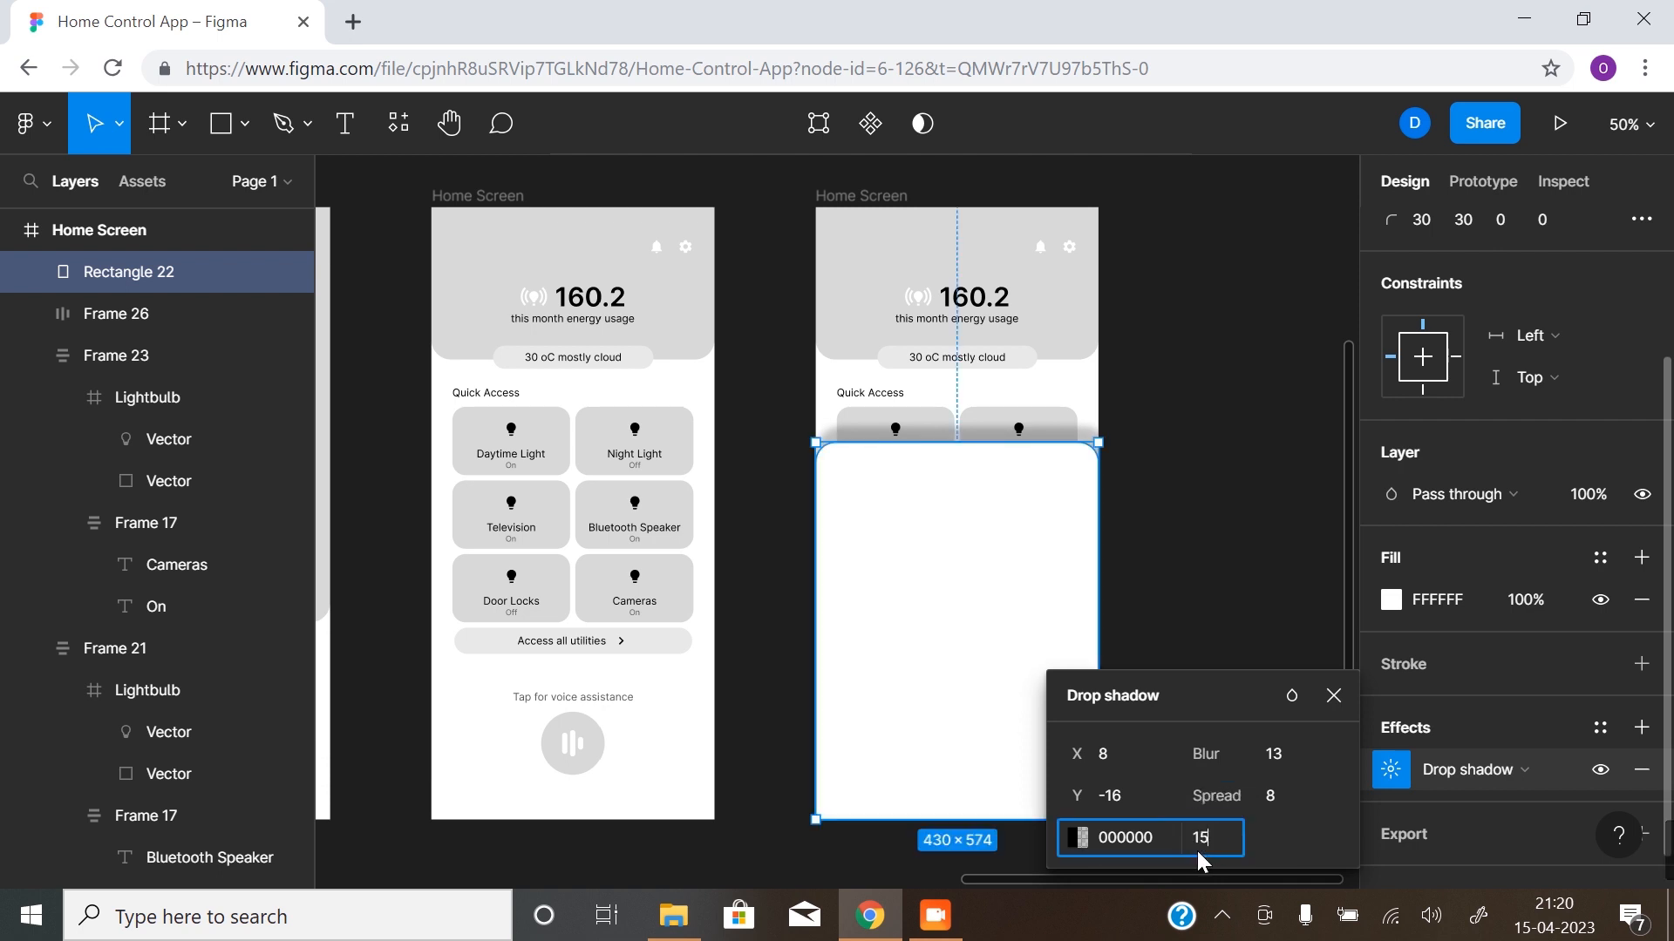
type("16")
key("Return")
left_click(1208, 839)
type("15")
key("Return")
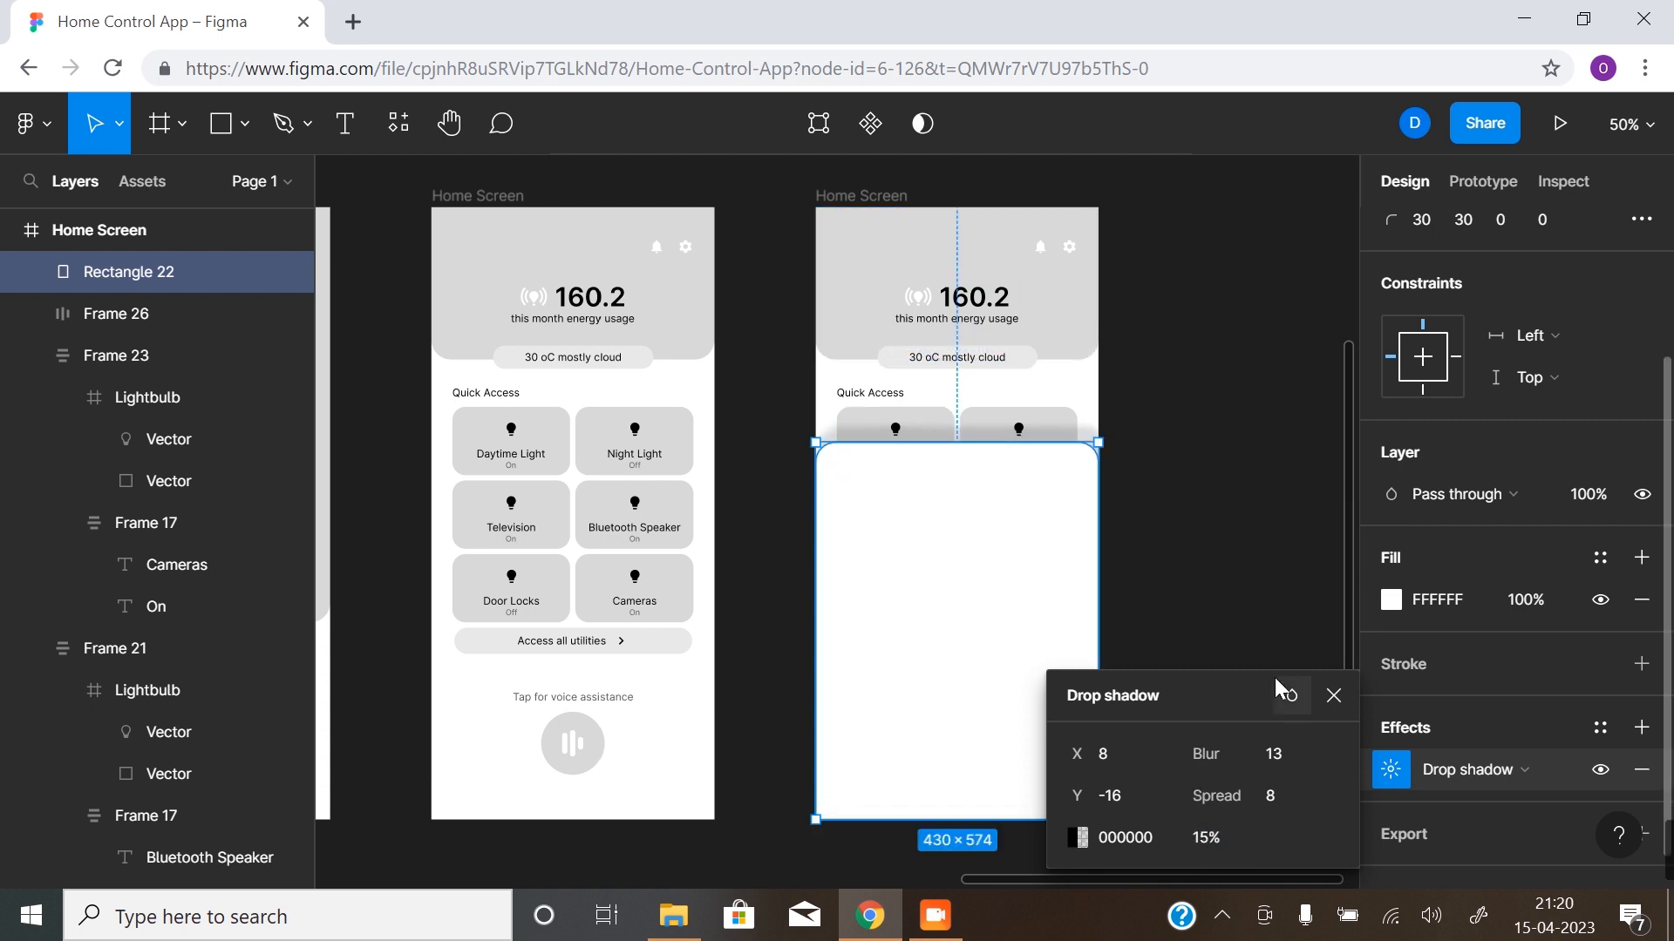
left_click_drag(1190, 751, 1531, 637)
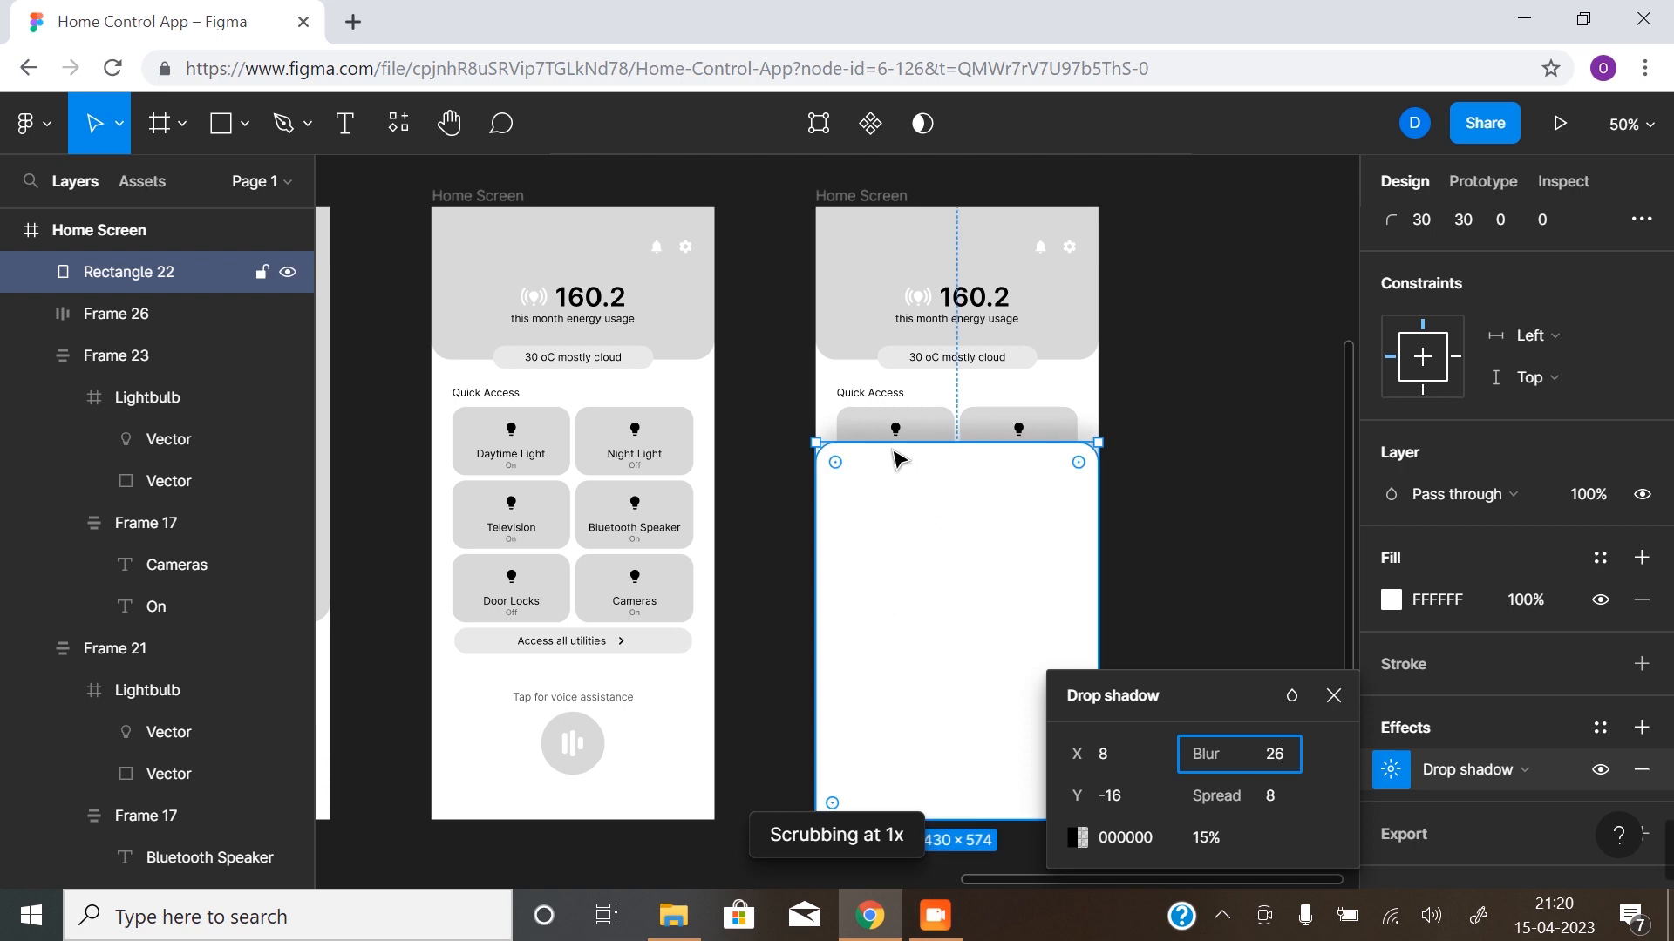
left_click(1174, 552)
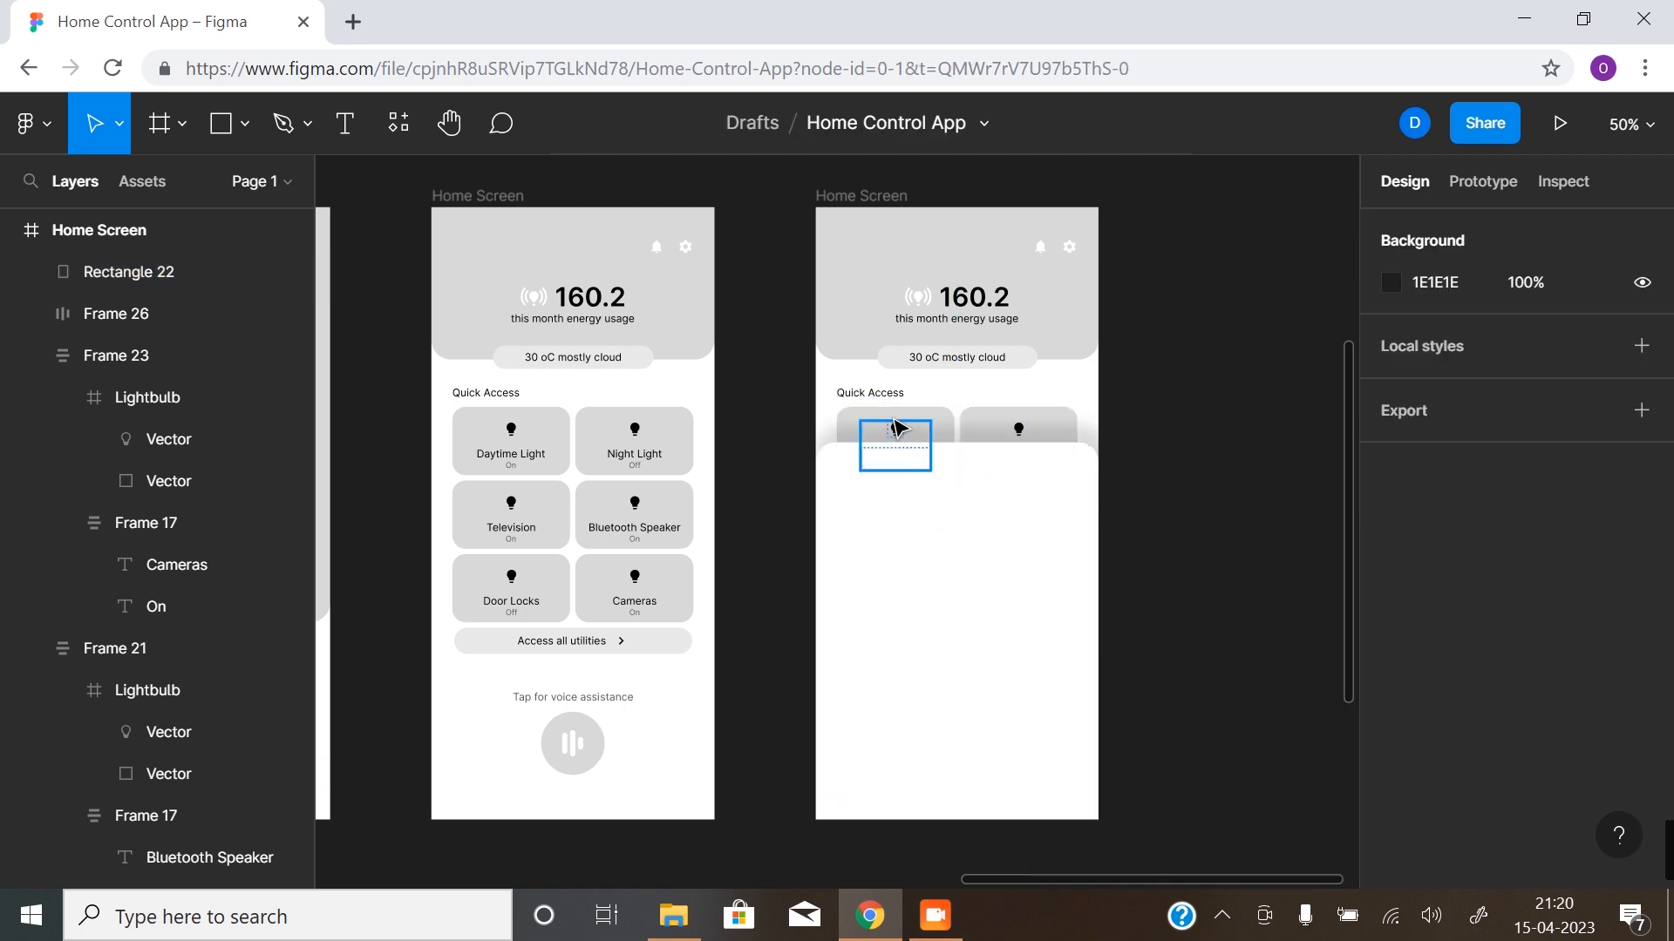
- Examine the drop shadow along the upper edge of the white sheet over the Quick Access cards
left_click(1028, 737)
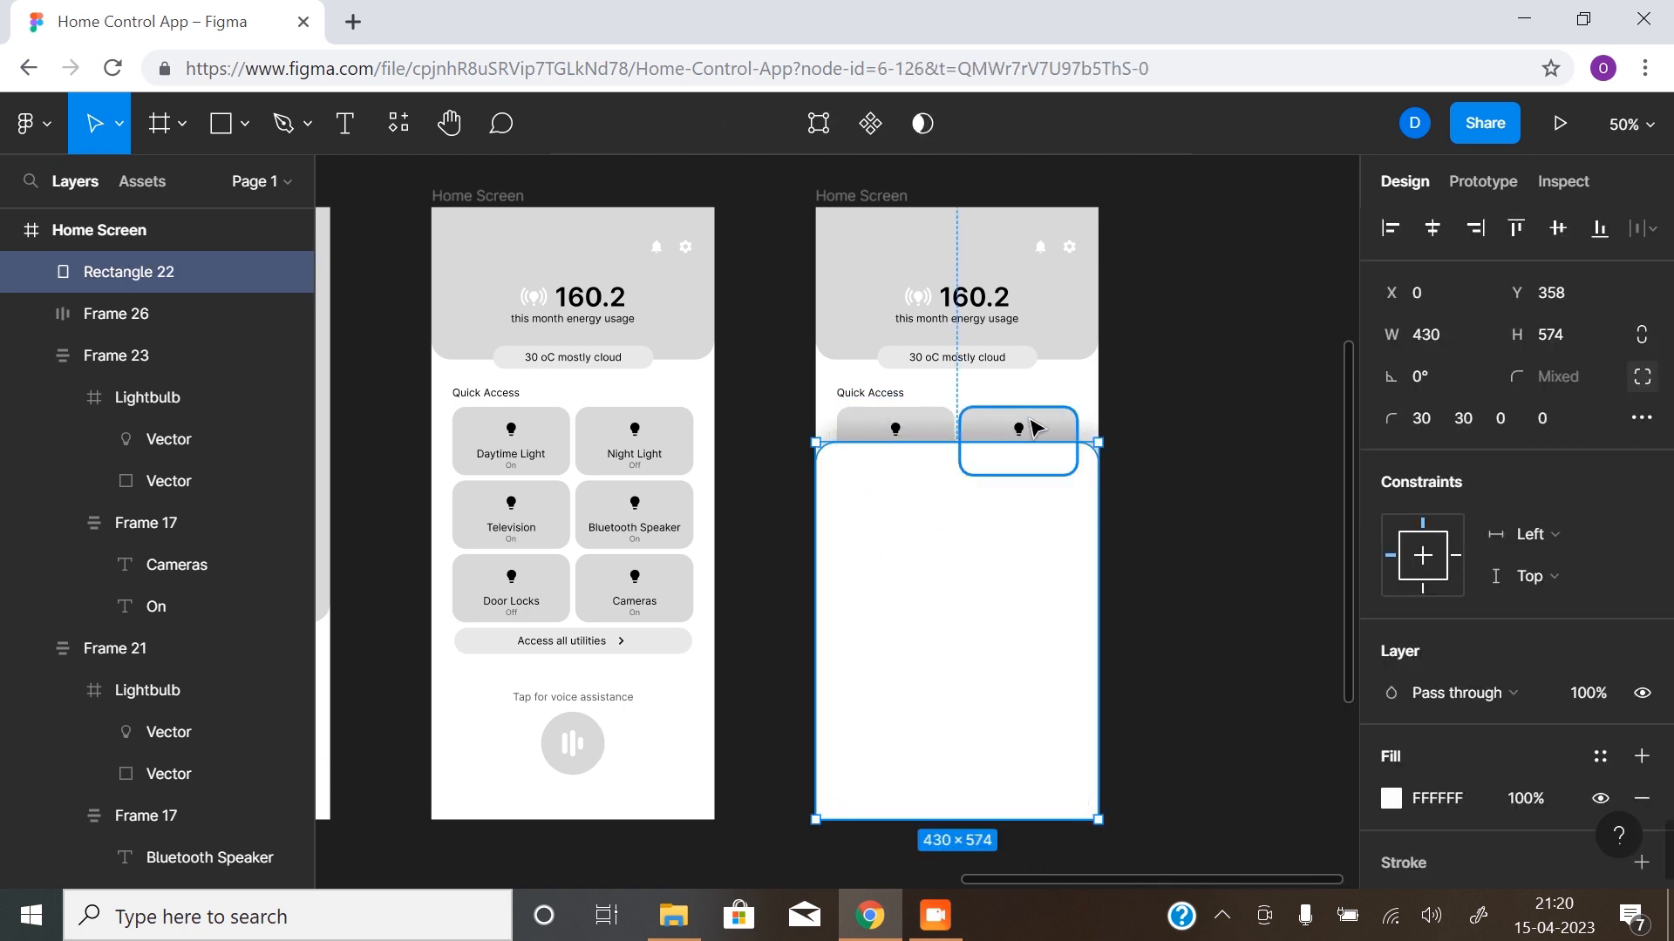
left_click(938, 427)
left_click(938, 427)
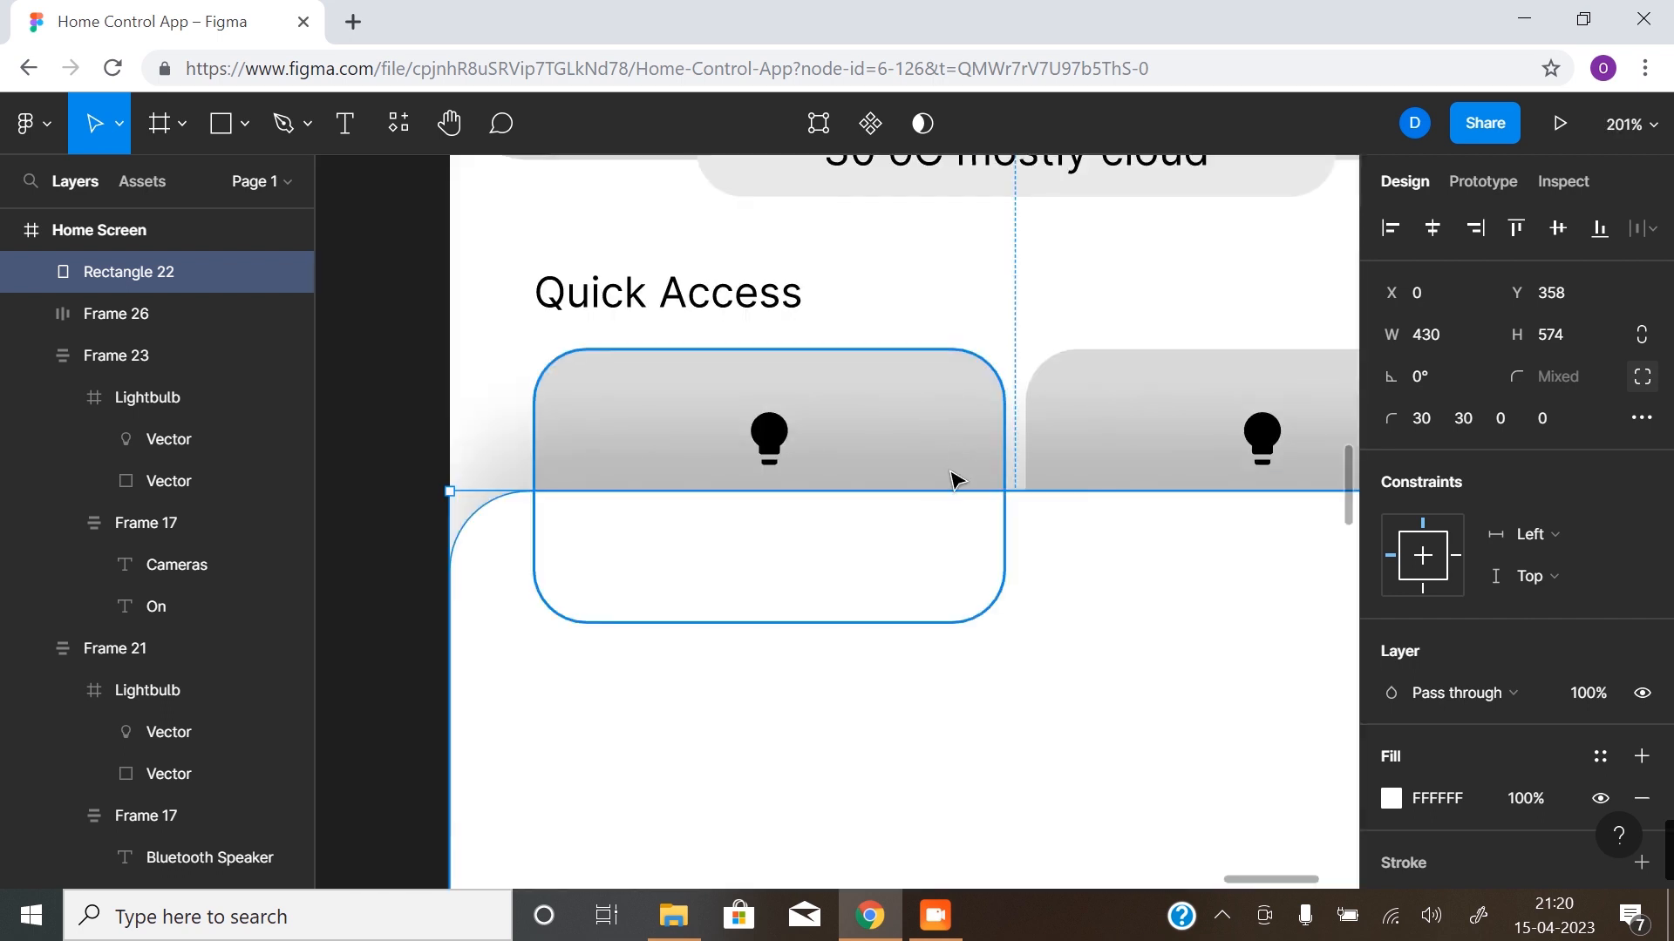
left_click_drag(934, 485, 810, 522)
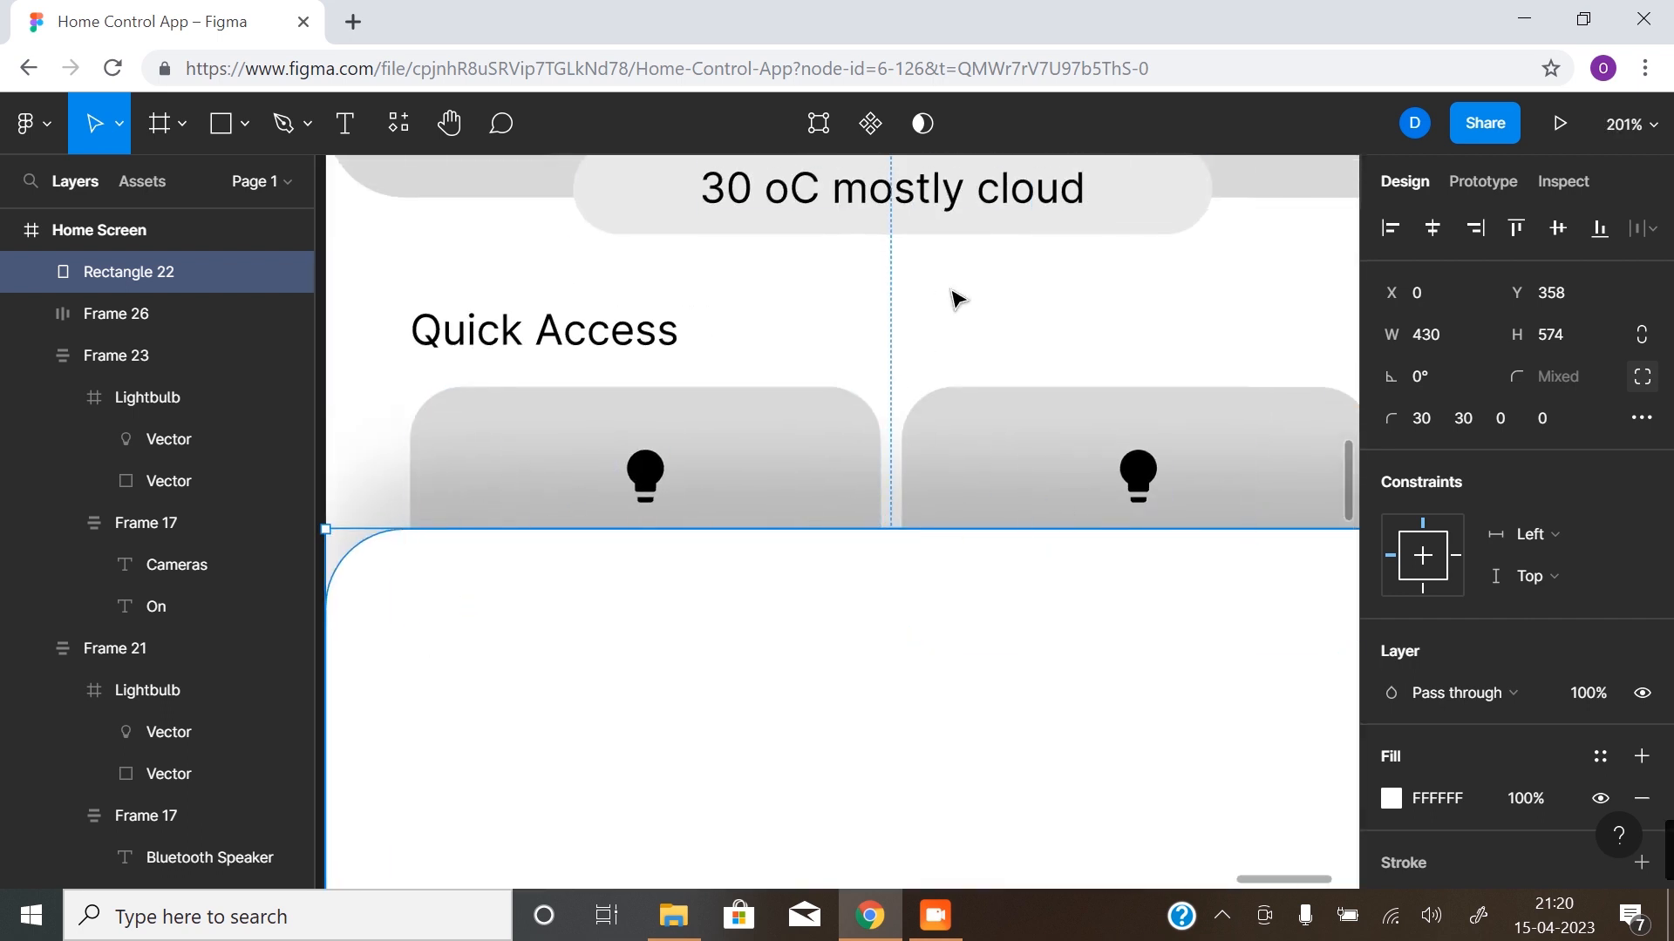
left_click(866, 609, "alt")
left_click(868, 608, "alt")
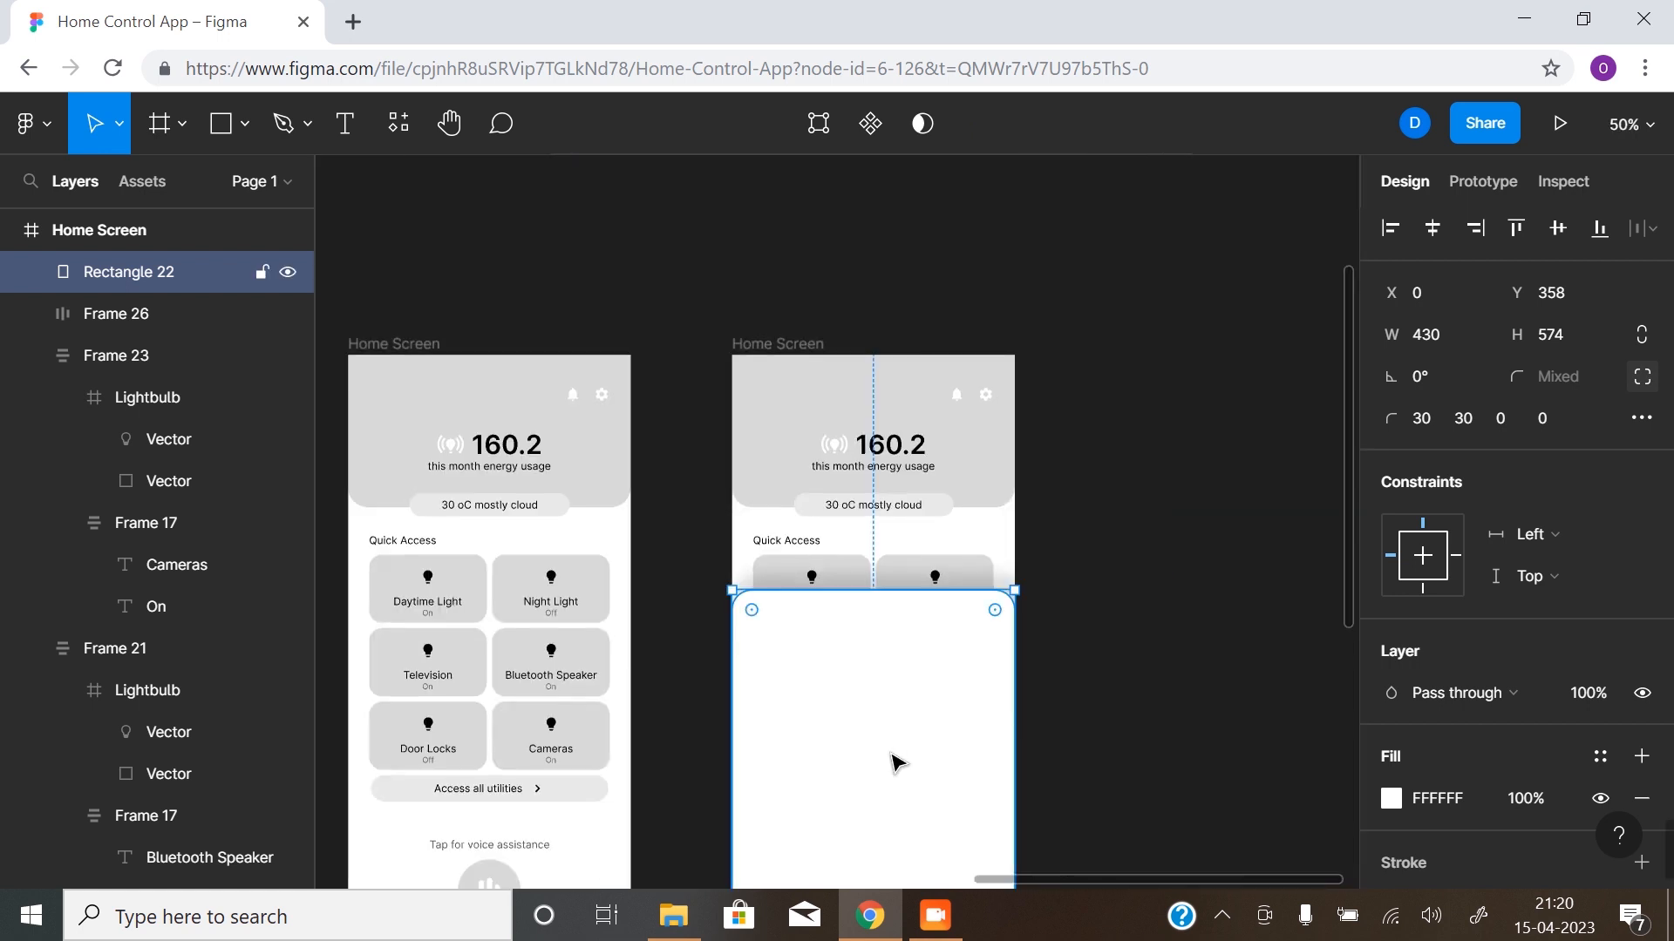
left_click_drag(891, 747, 863, 543)
left_click(1046, 635)
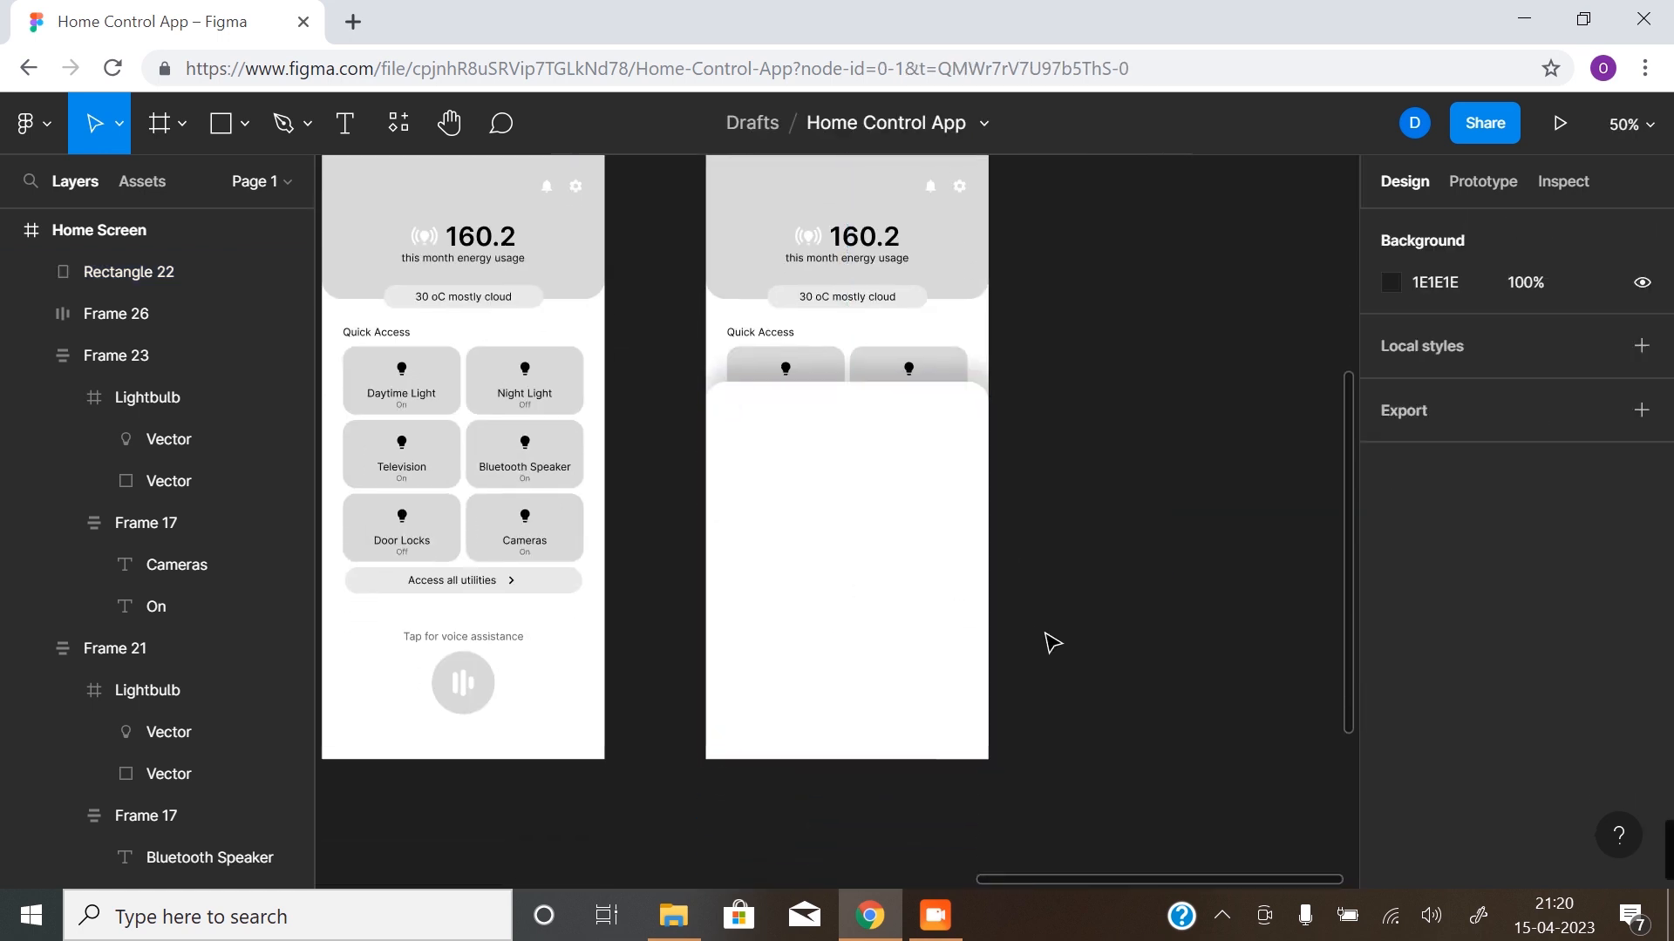
left_click(849, 413)
left_click_drag(834, 482, 782, 538)
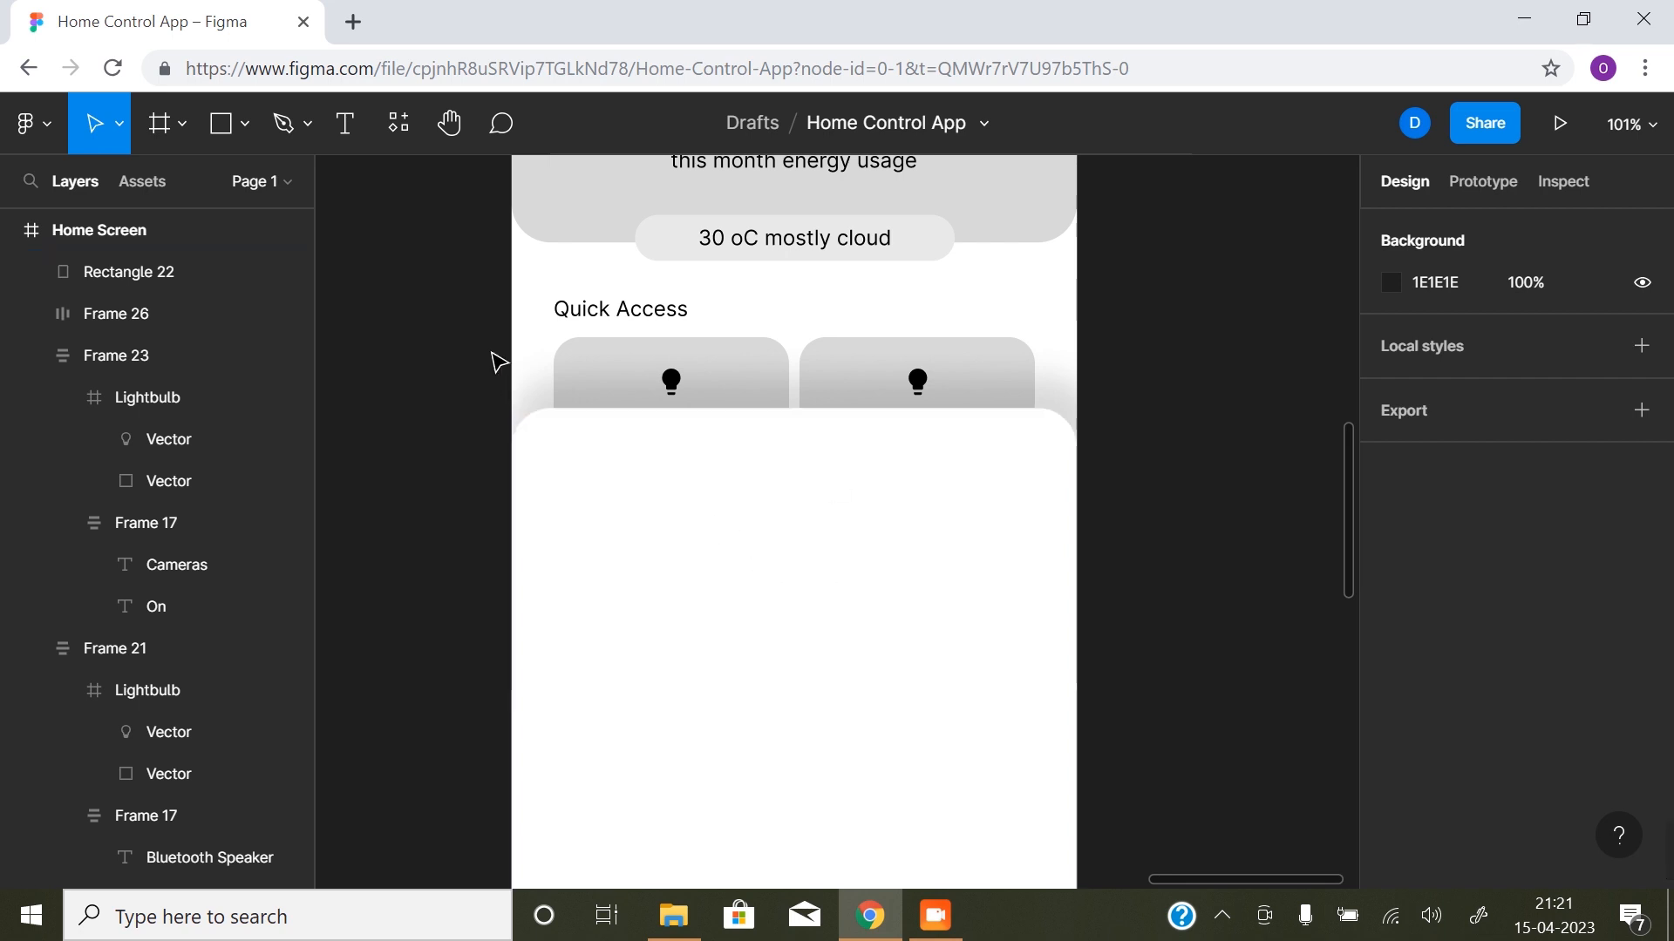
key("r")
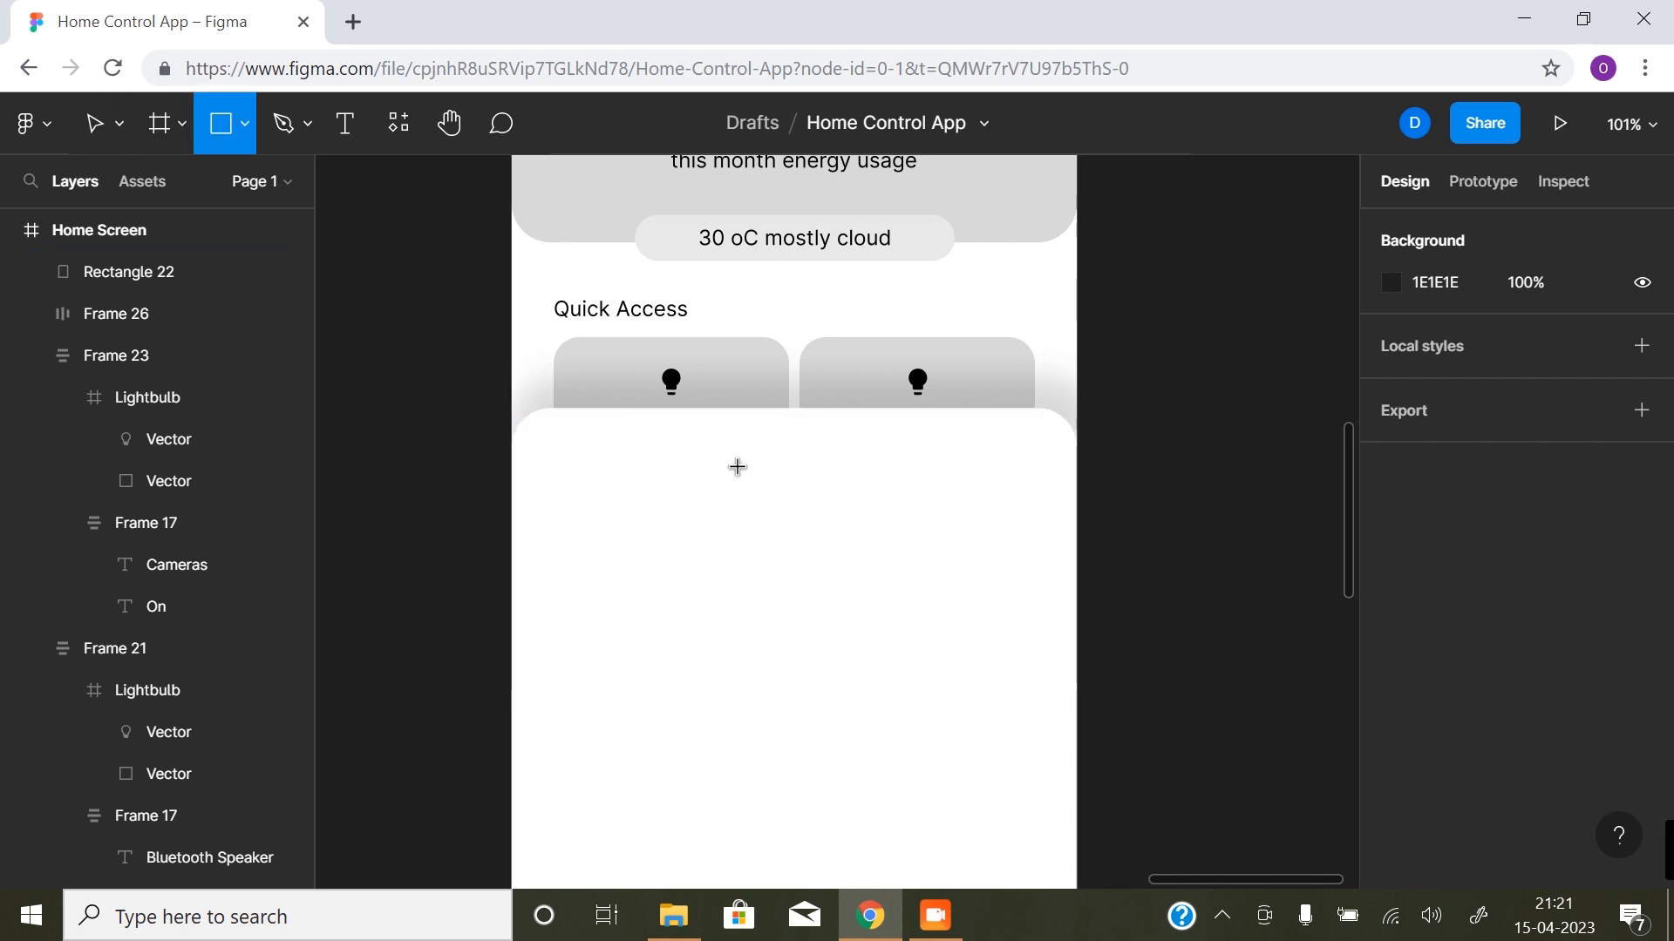
left_click_drag(734, 433, 818, 455)
key("Delete")
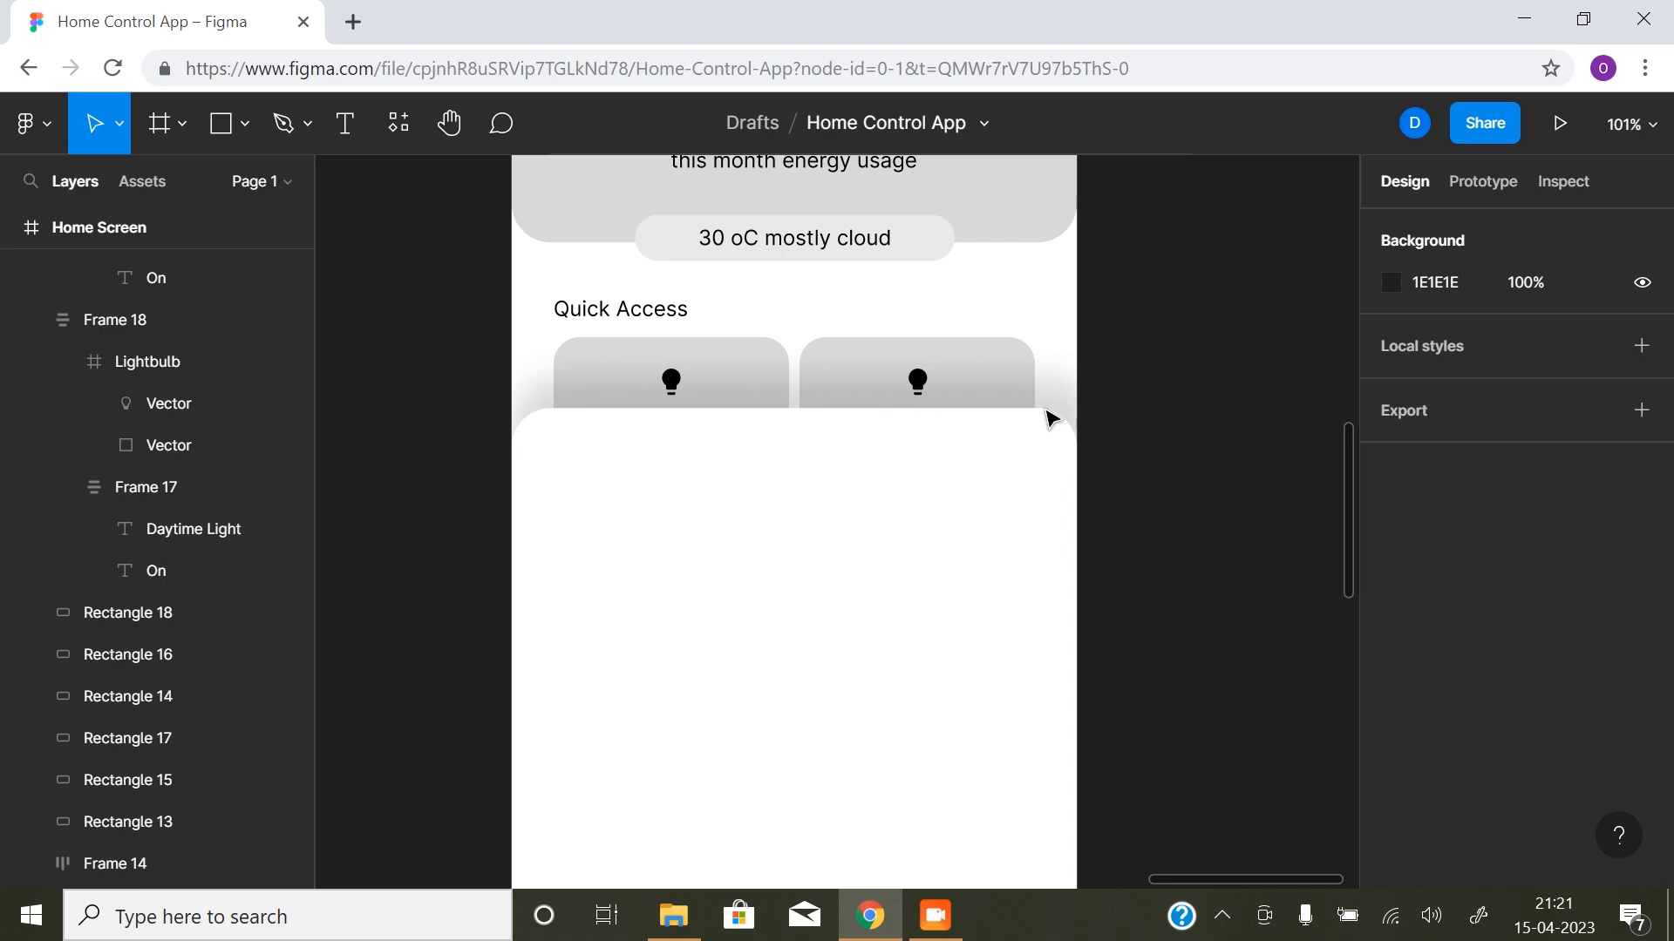
- Draw a grab-handle rectangle about 79 × 9 near the upper edge of the white sheet and set its corner radius to 20
left_click(818, 453)
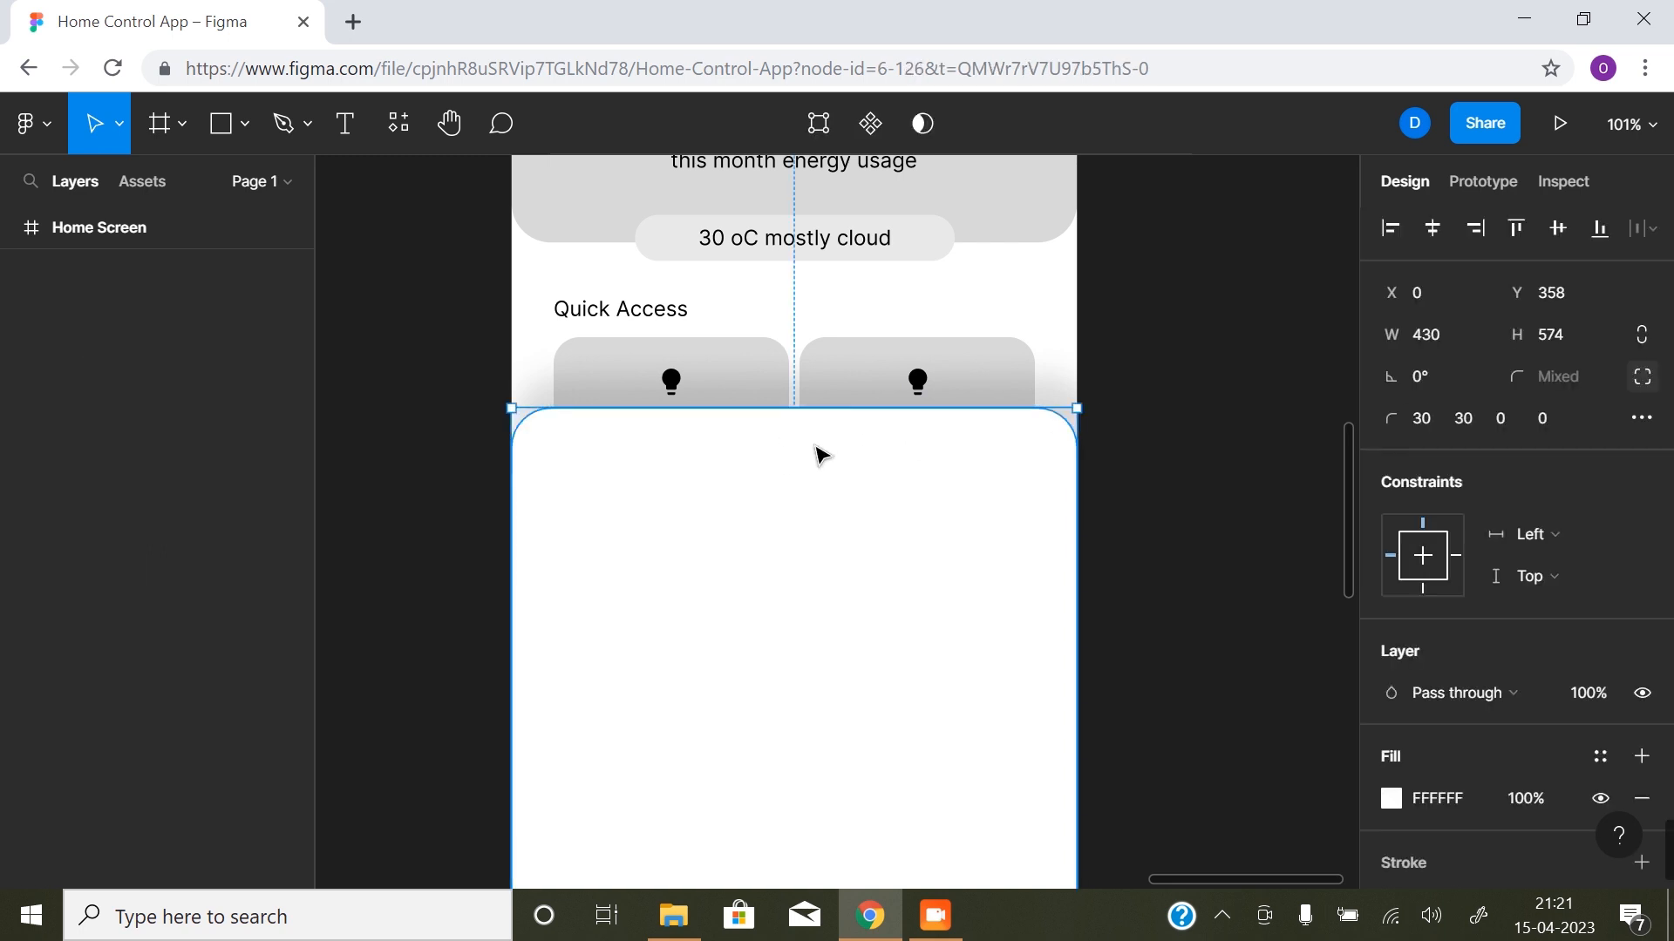
left_click(230, 140)
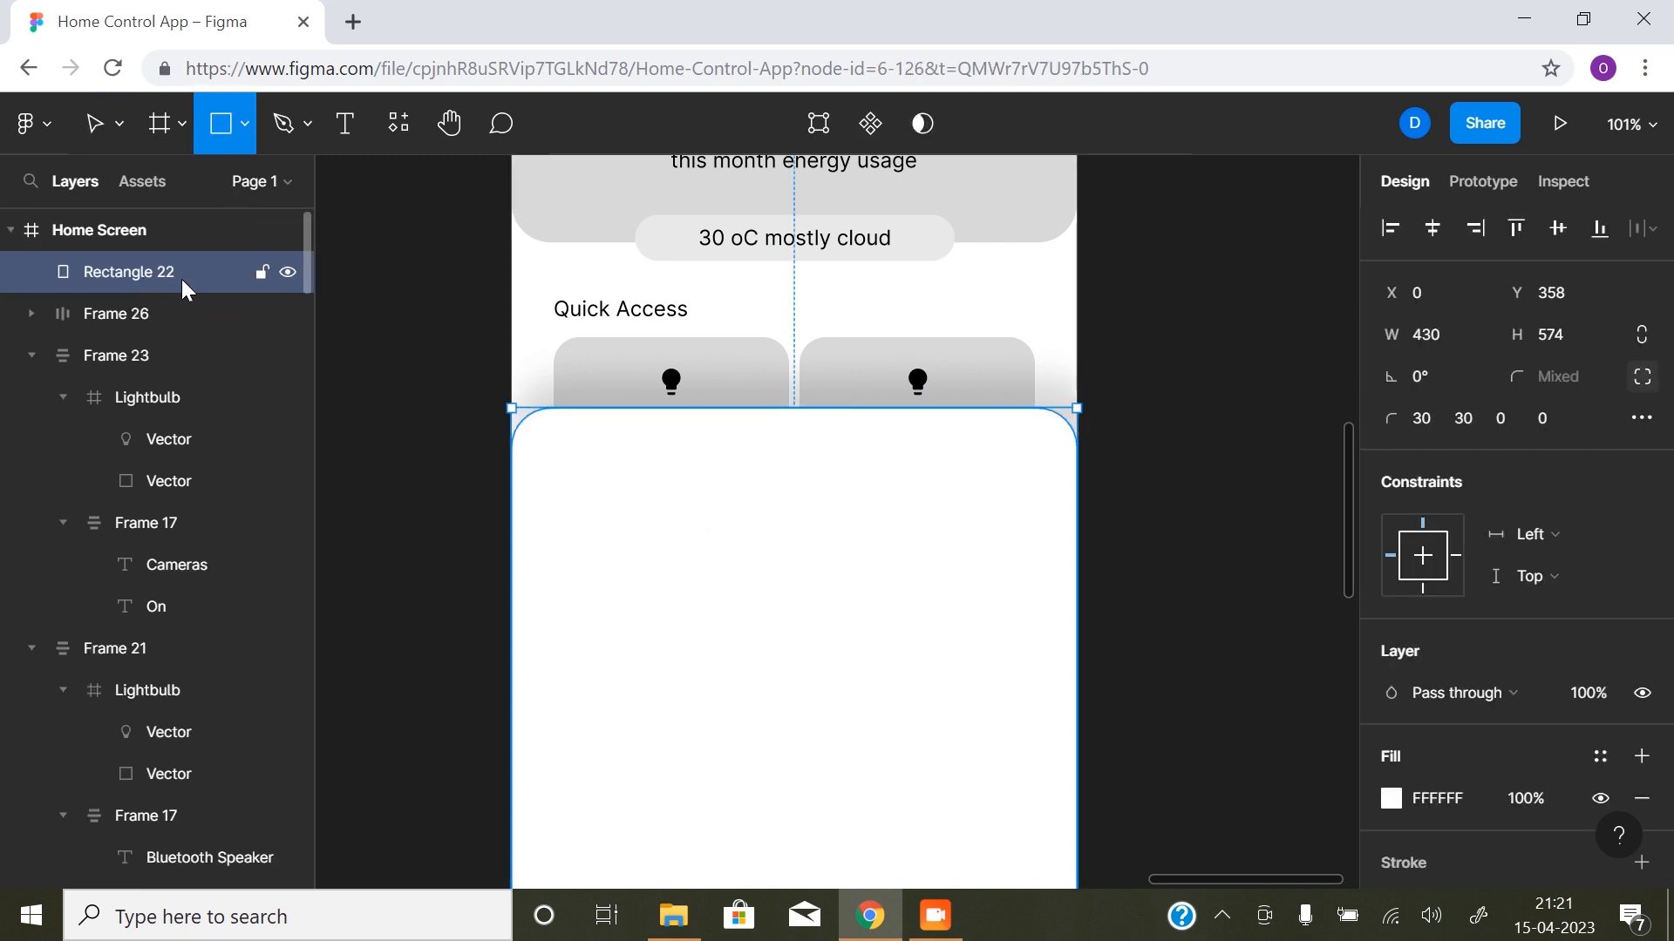
mouse_move(746, 432)
left_mouse_down()
mouse_move(874, 456)
mouse_move(849, 450)
left_mouse_up()
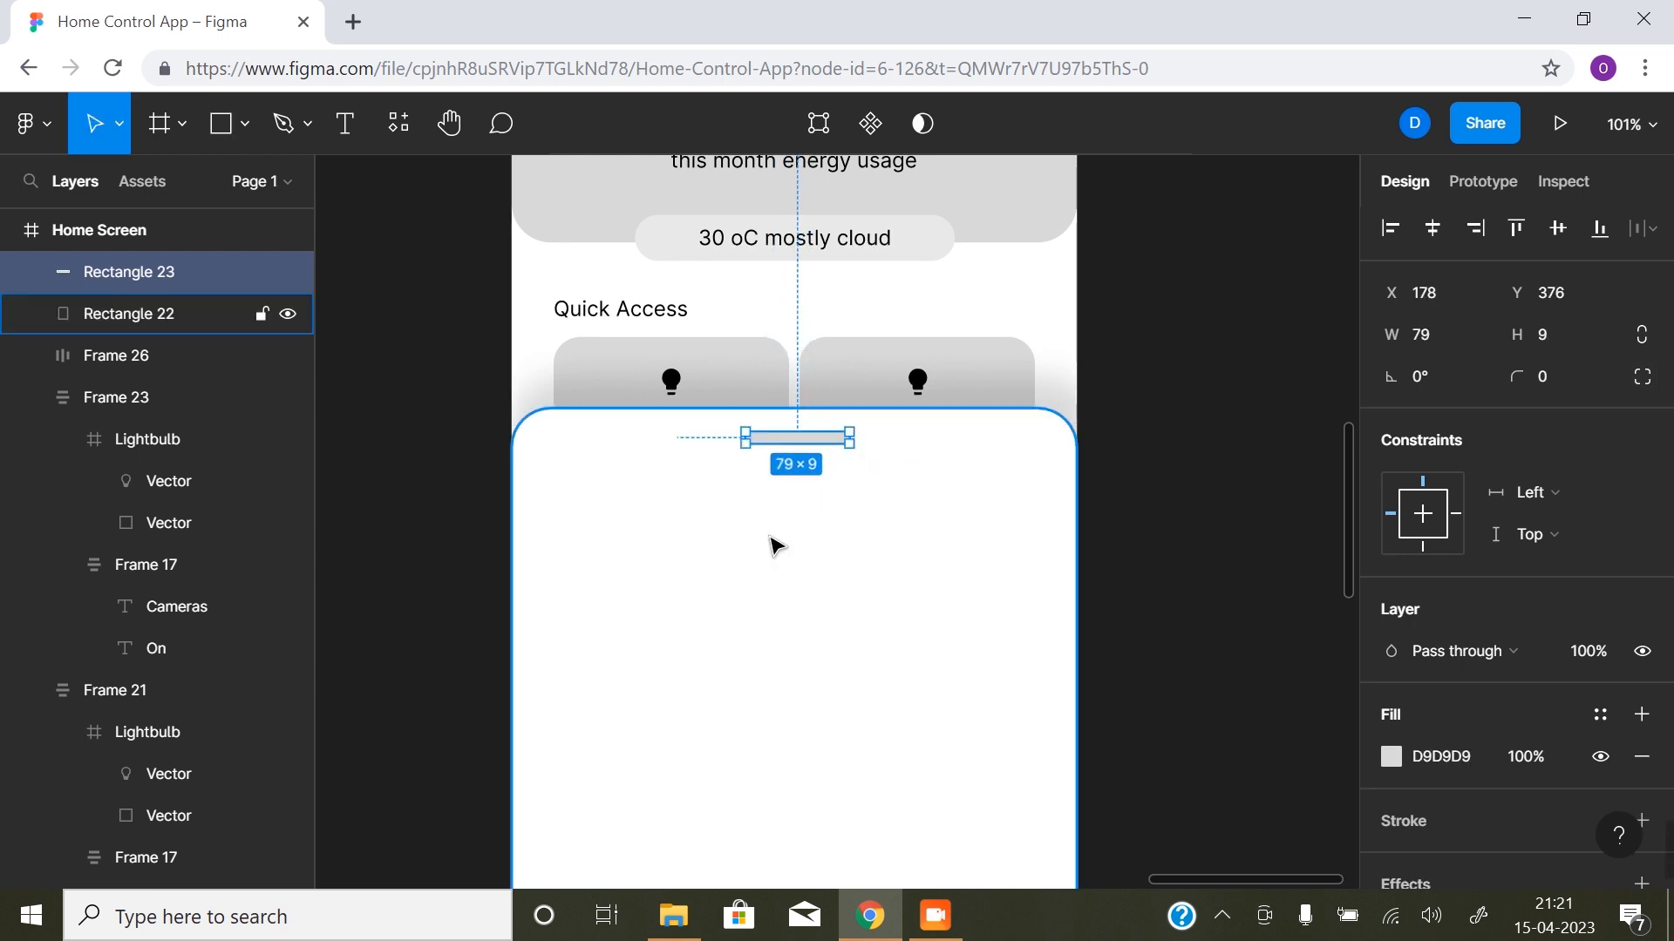
left_click(1549, 377)
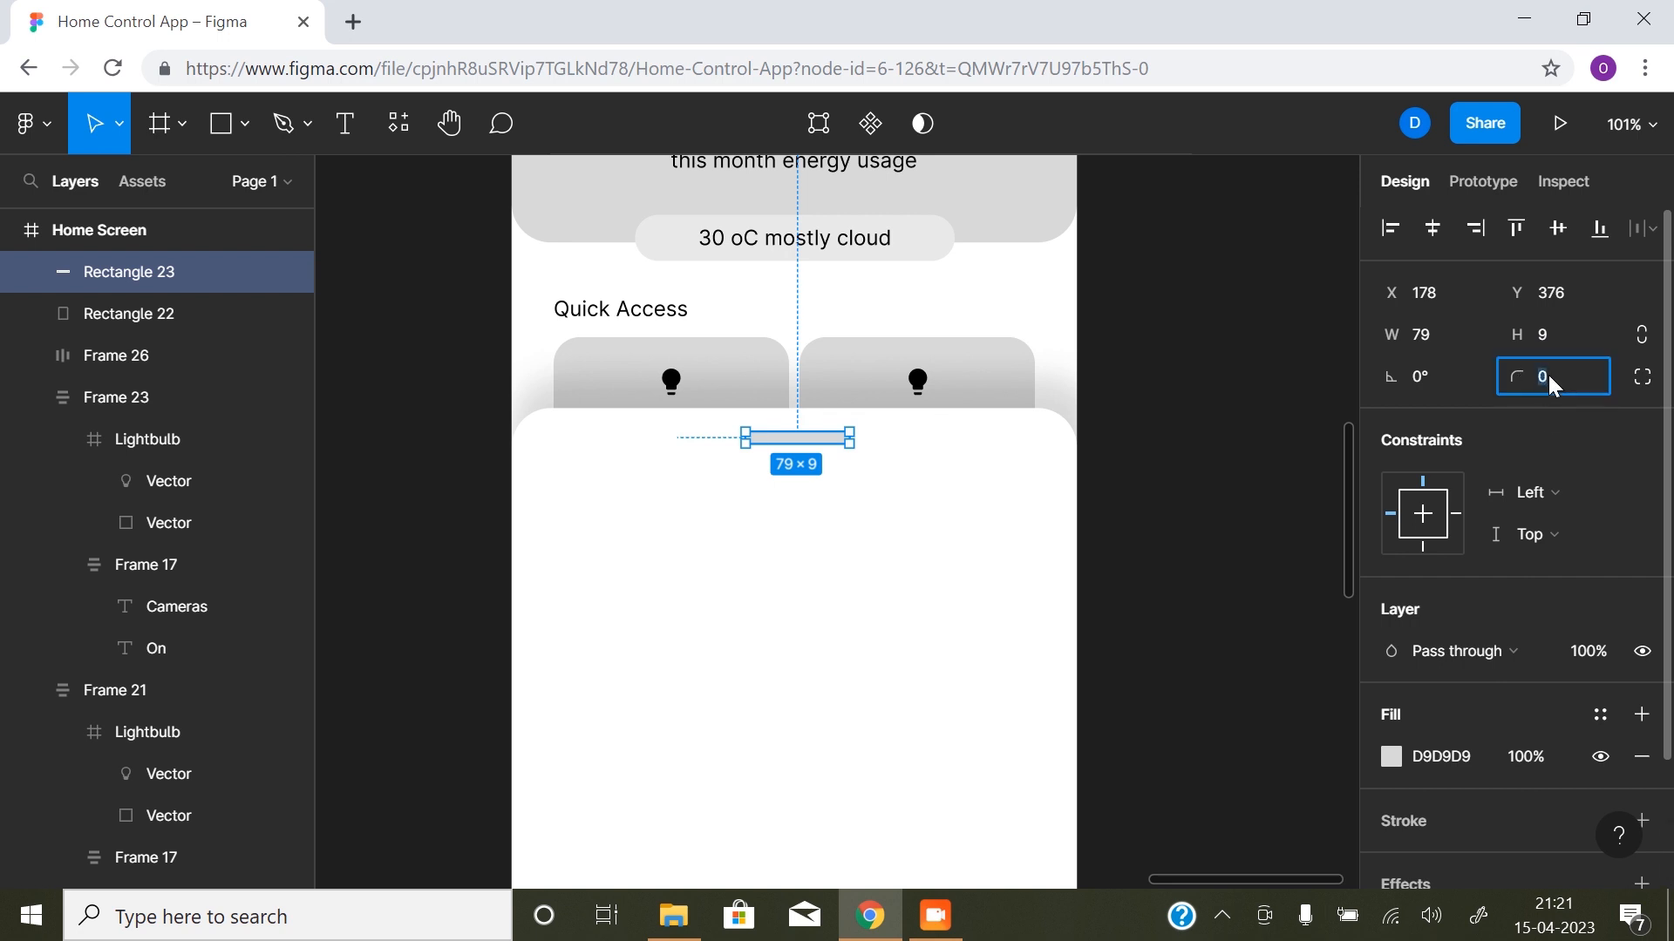
type("2")
key("Return")
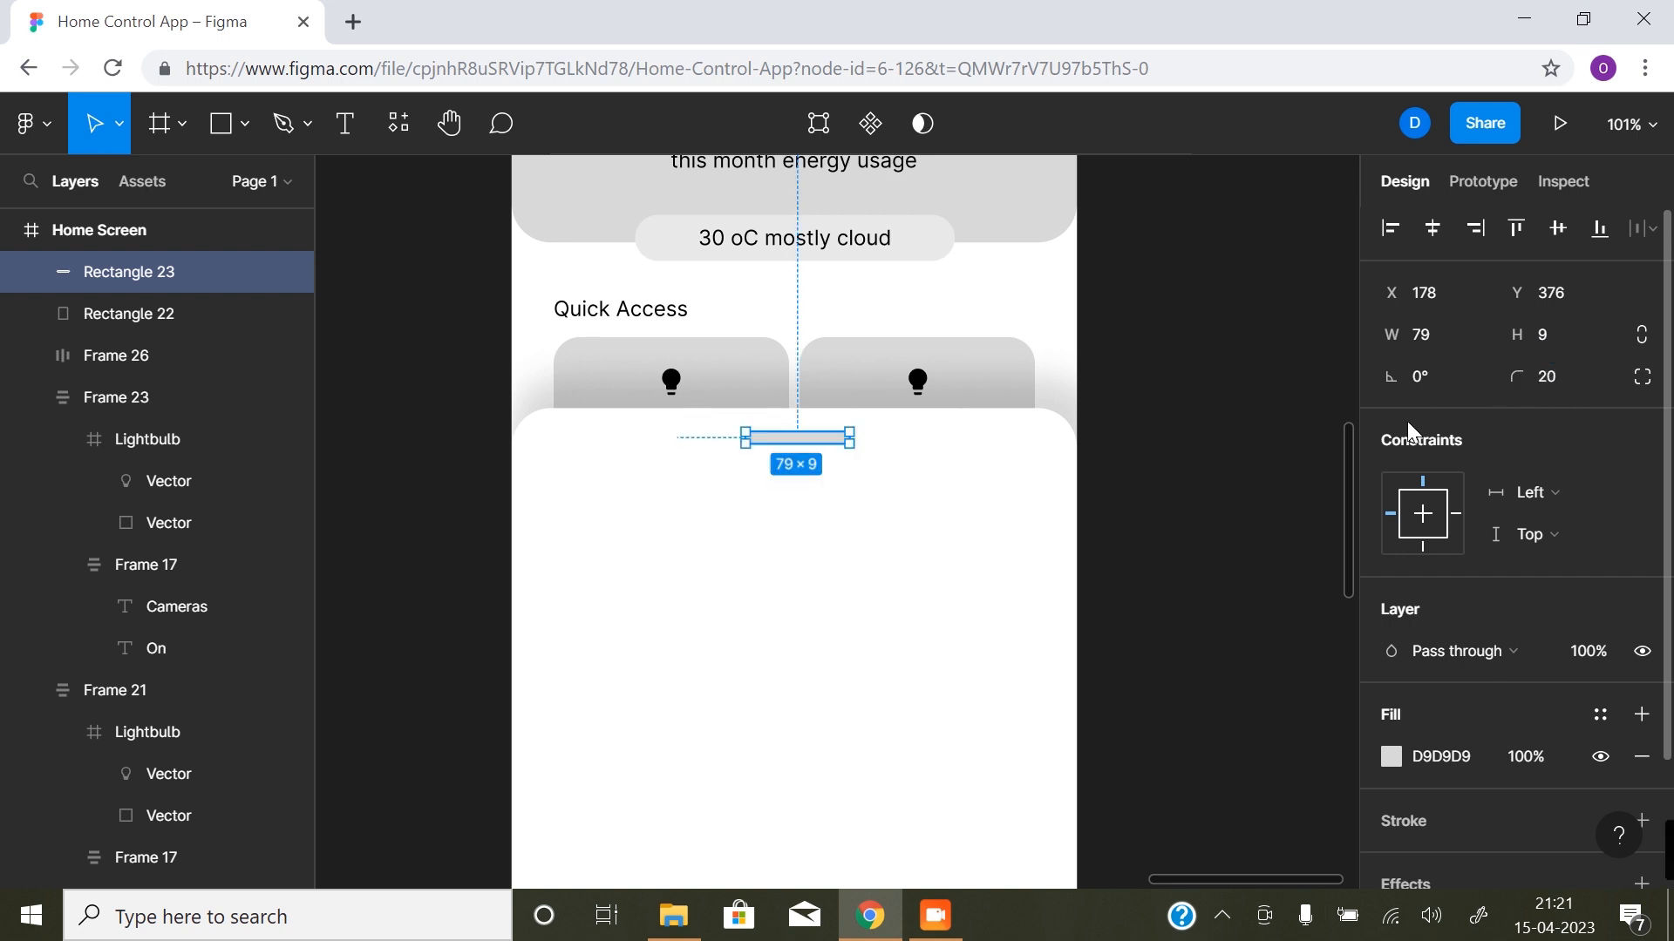
left_click(1166, 553)
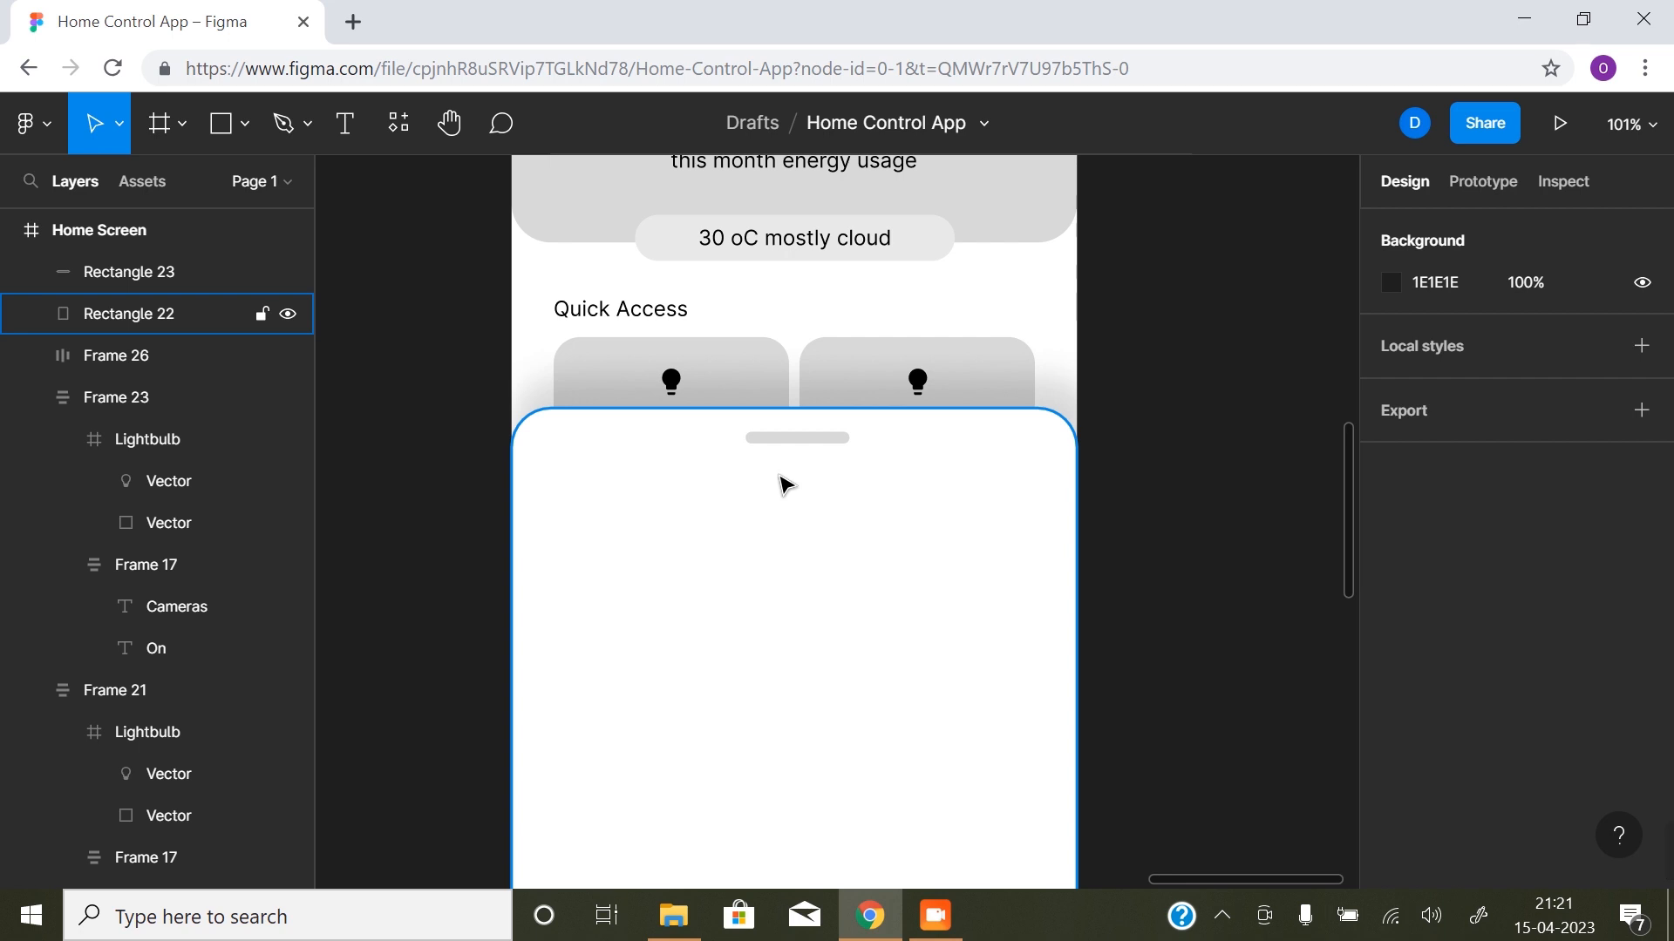
- Centre the handle bar horizontally on the sheet and nudge it to about X 175, Y 378
scroll(758, 488, "up", 6)
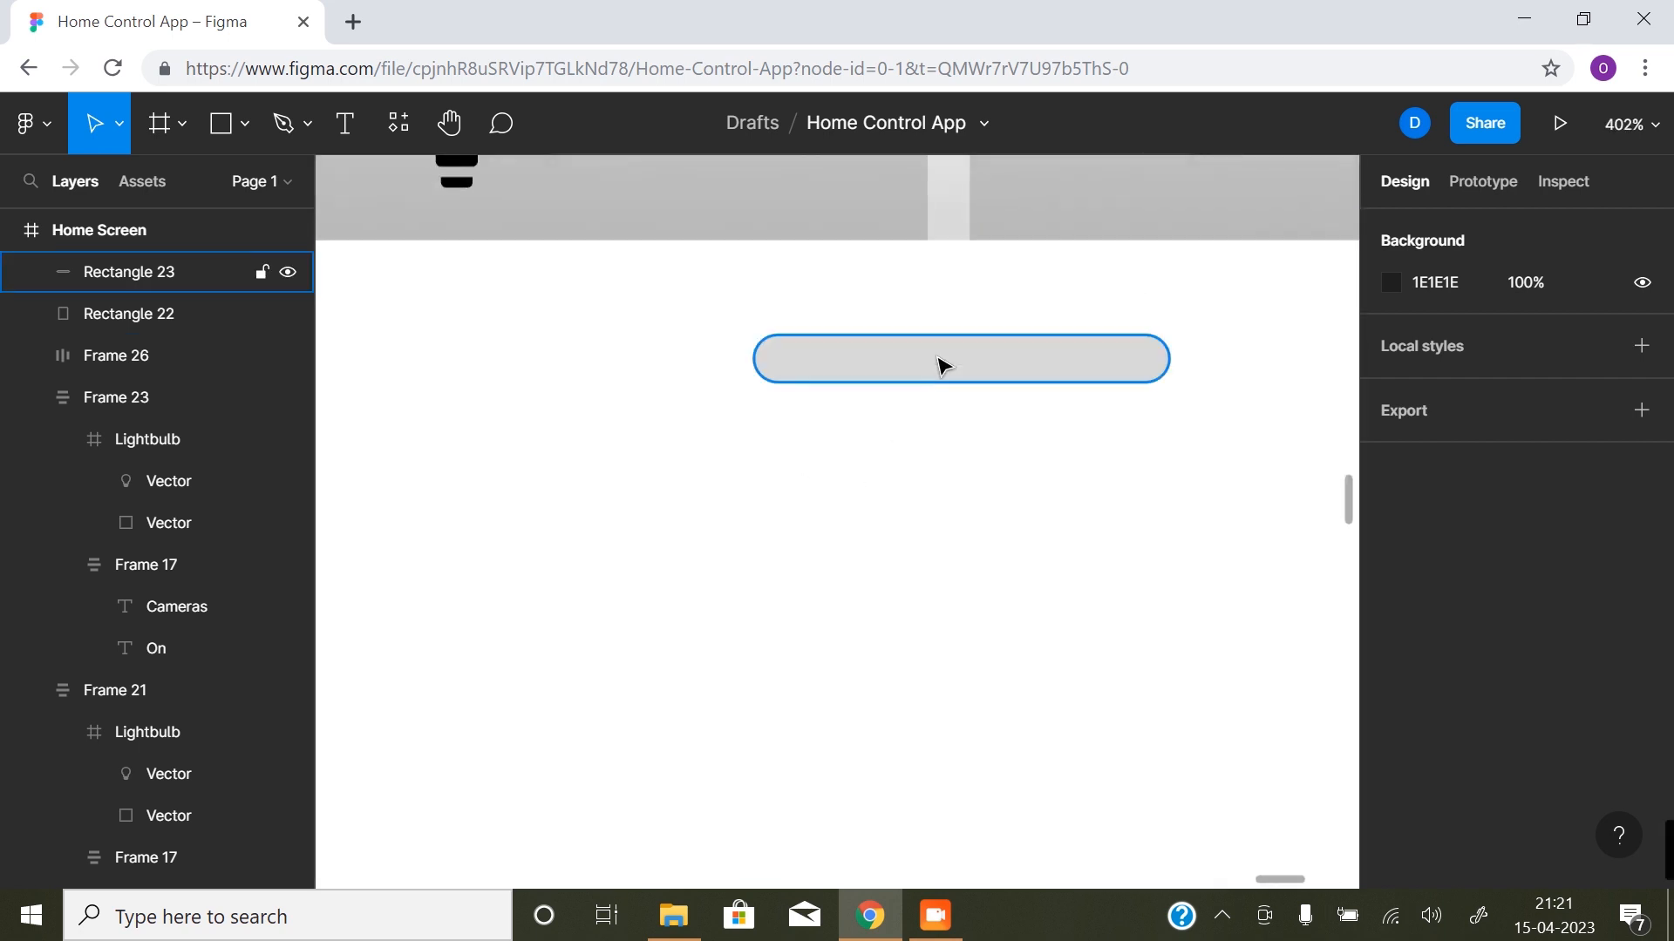
left_click(938, 362)
left_click(1424, 225)
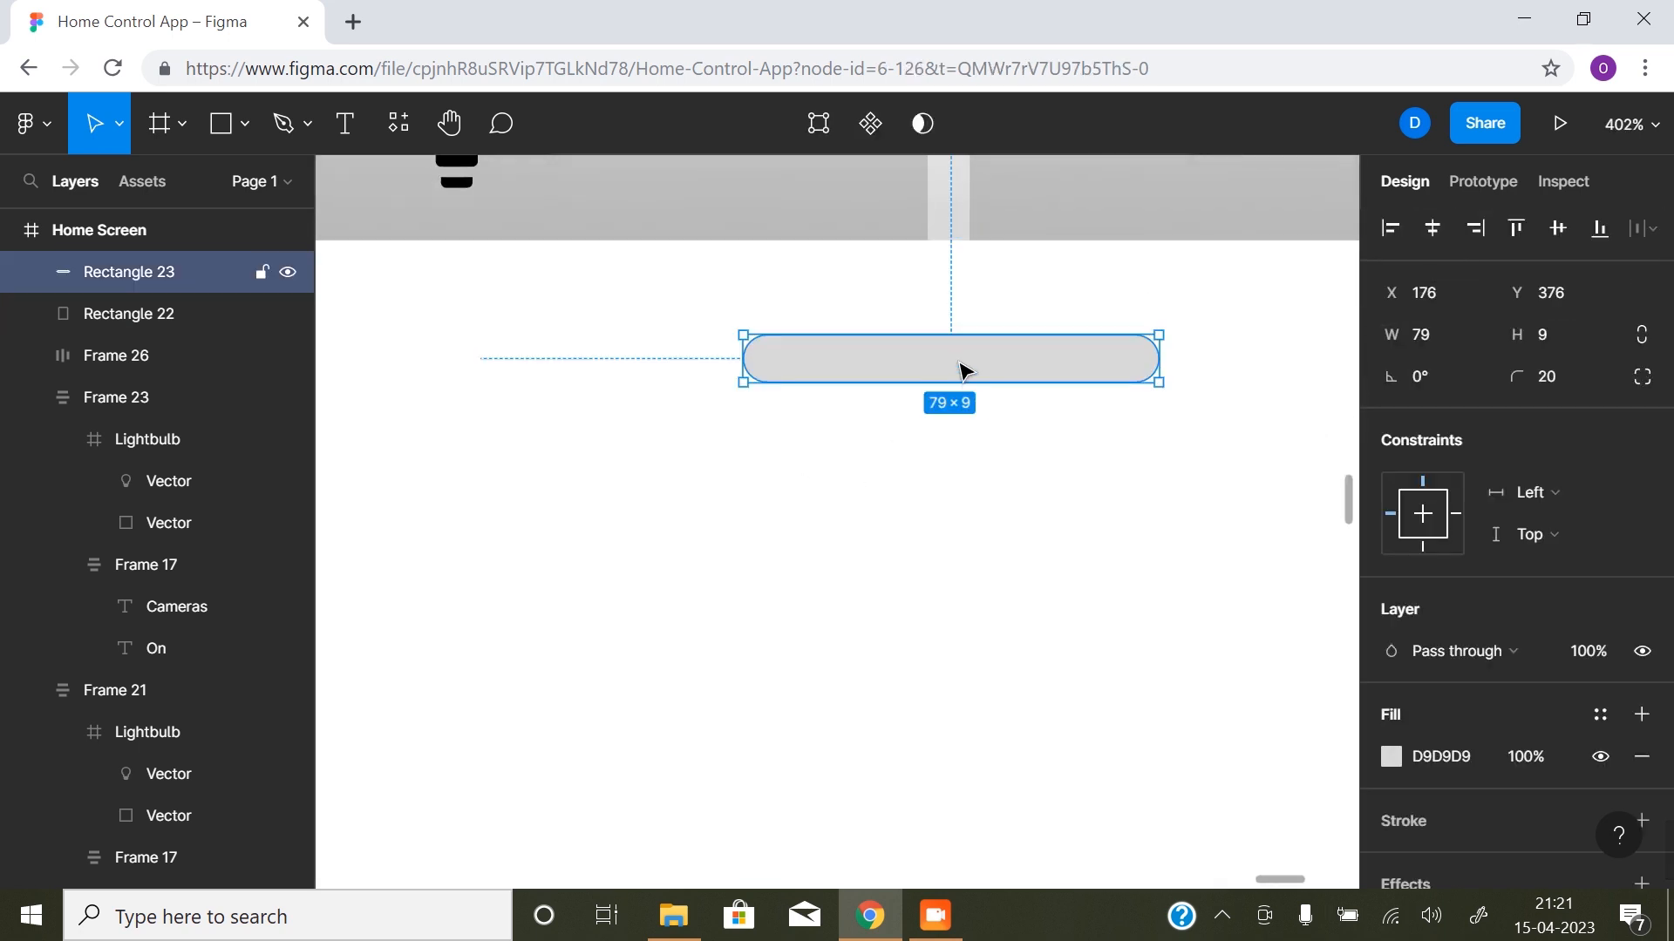
left_click_drag(964, 368, 961, 378)
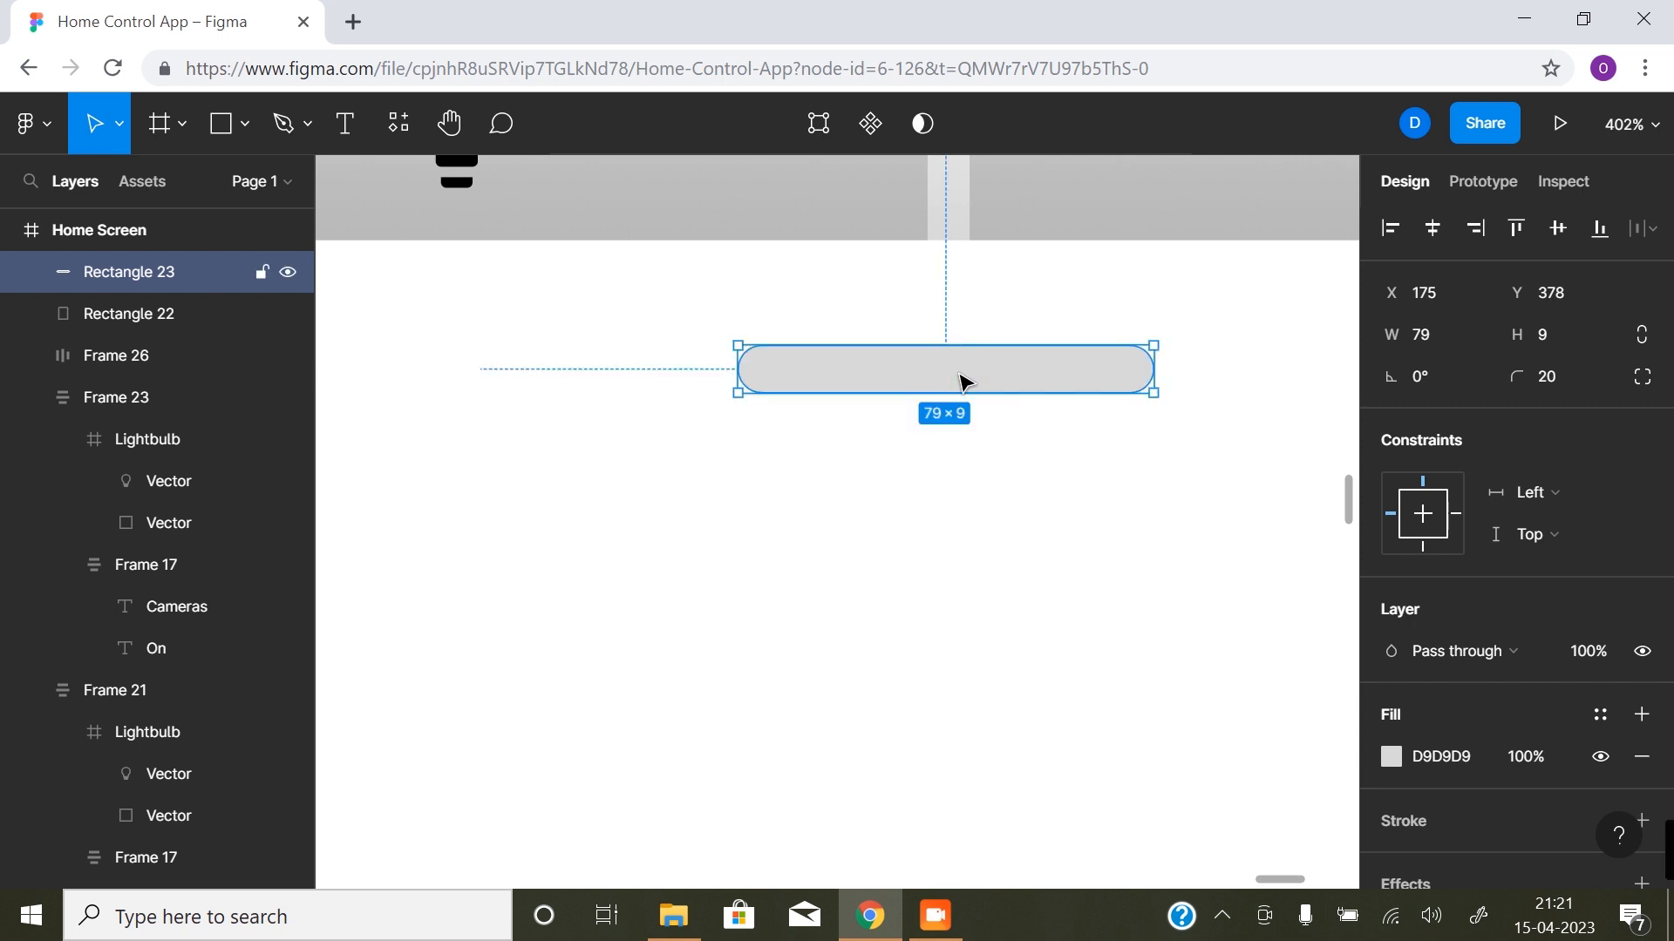
- Show the layout grids and lower the white sheet's upper edge to Y 368, making it 564 high
key("ctrl+shift+4")
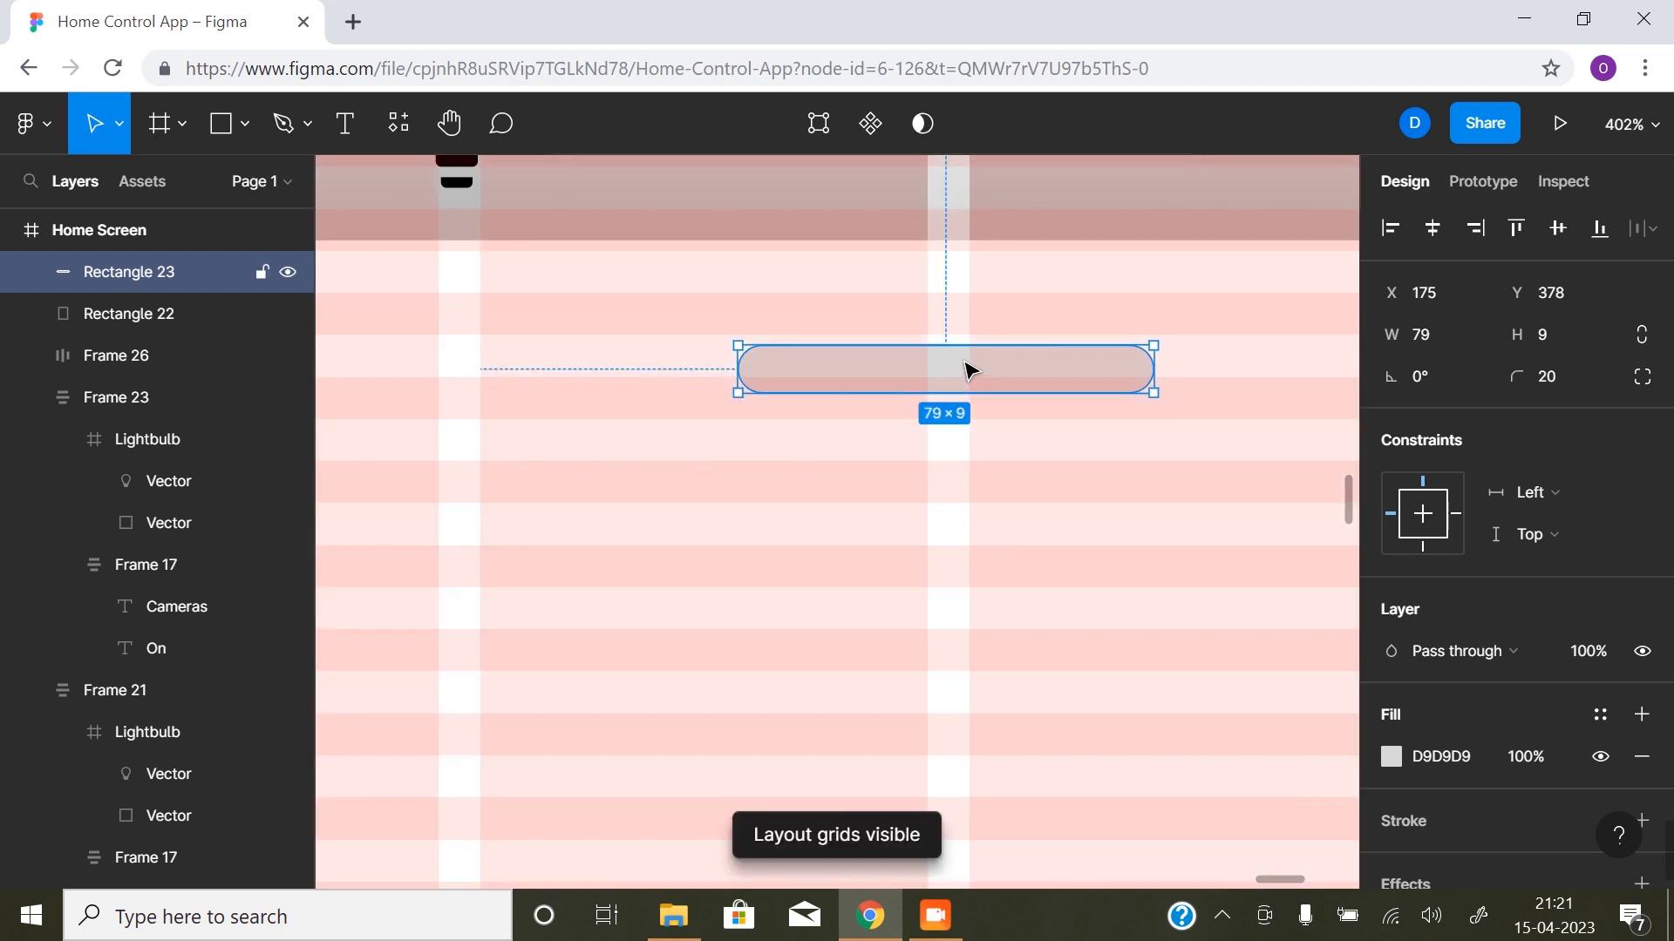
left_click(945, 262)
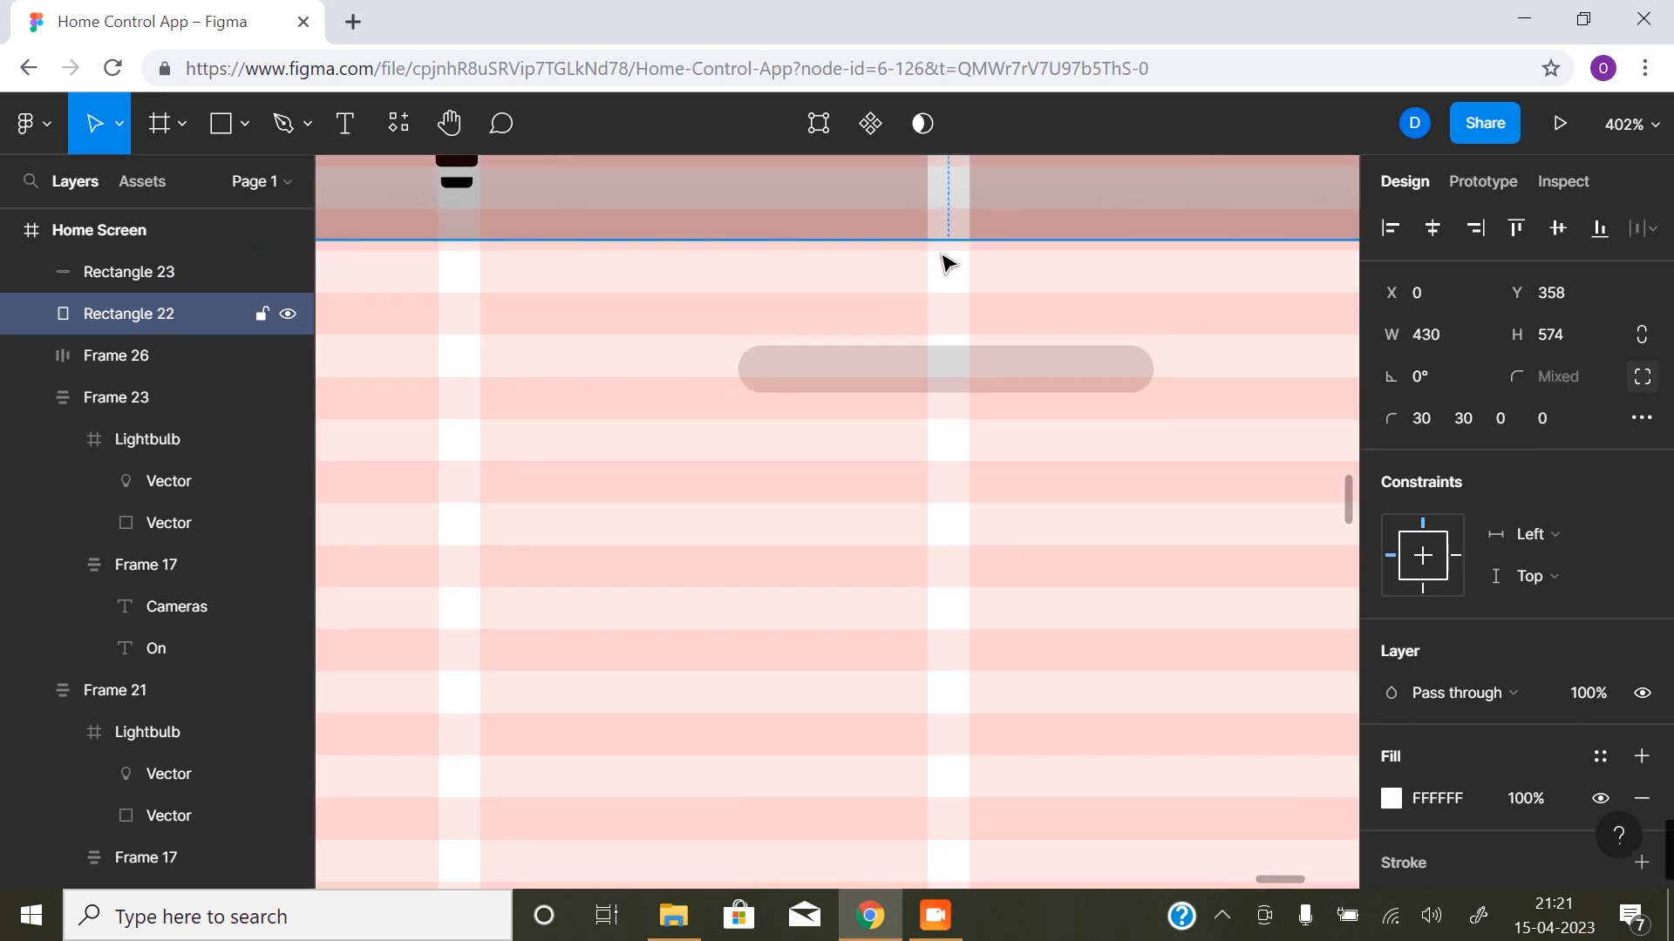
left_click_drag(946, 243, 951, 293)
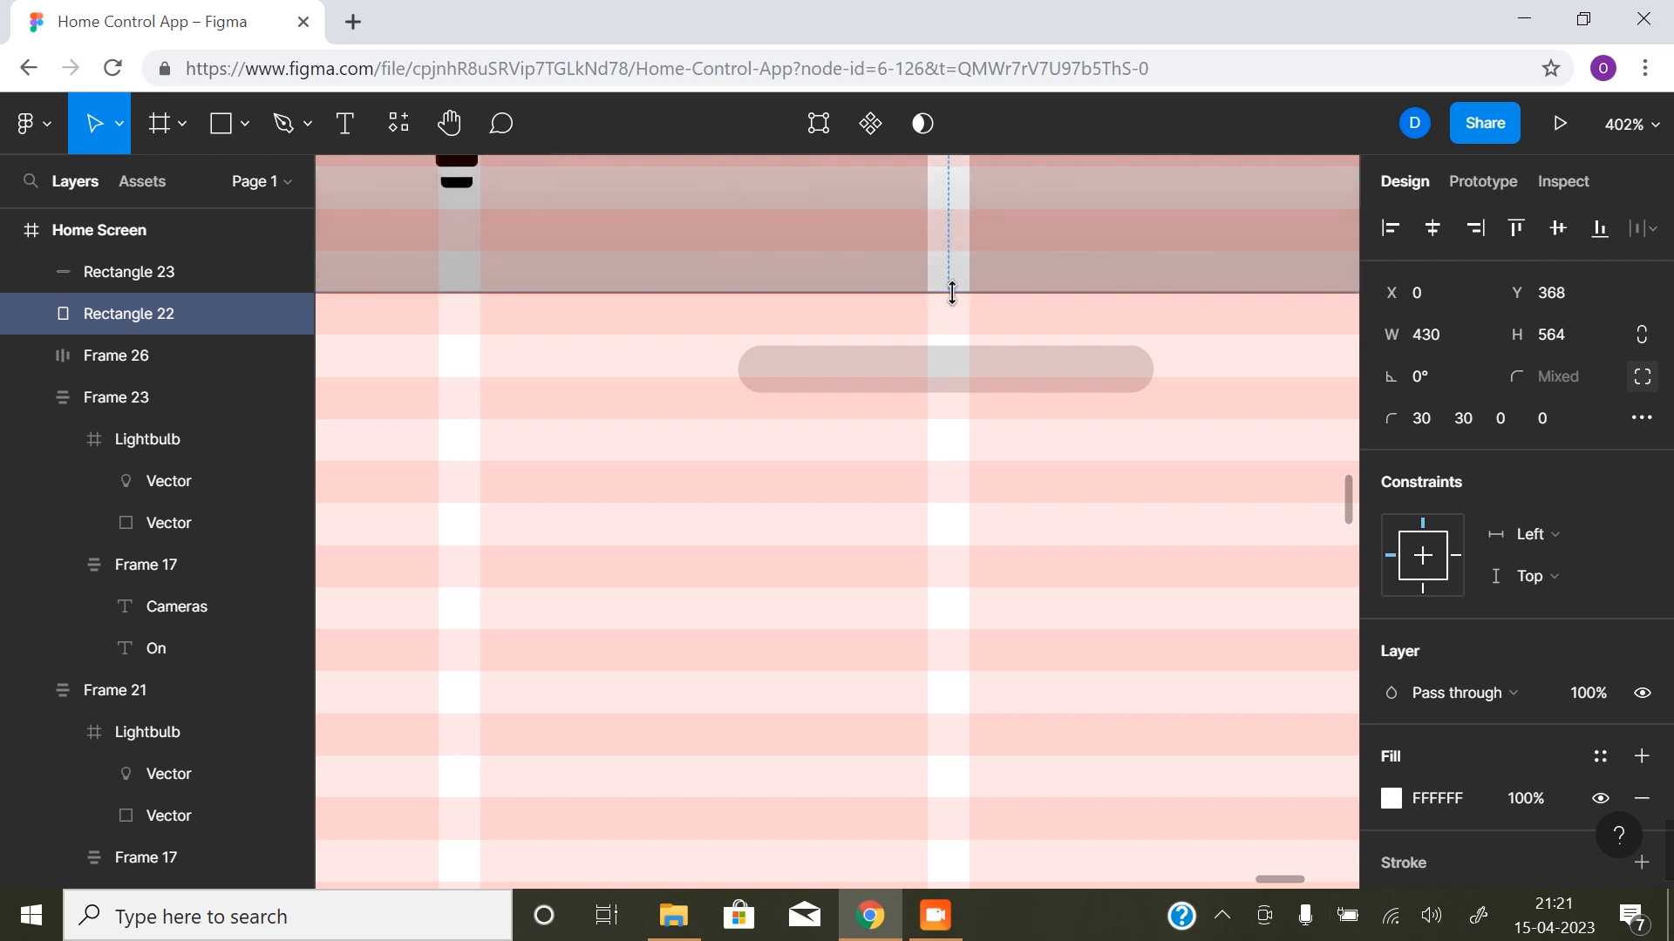
- Move the handle bar down to Y 384 and reduce its height to 8 to match the grid row
left_click_drag(961, 374, 963, 409)
left_click(941, 526, "alt")
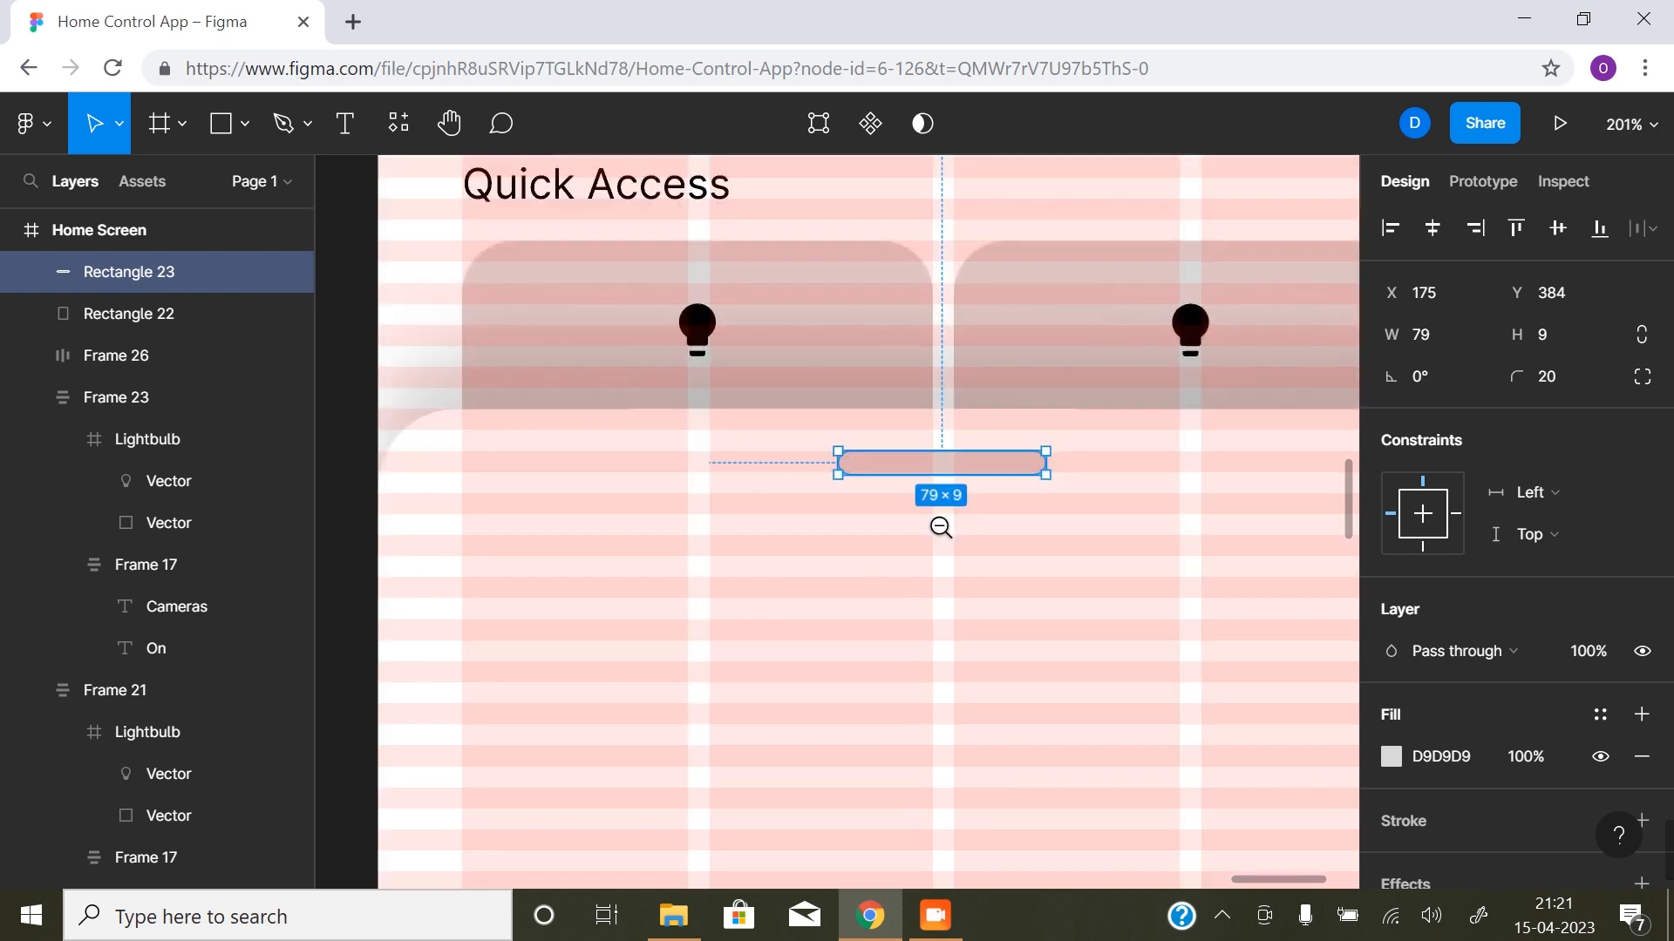
left_click(942, 526, "alt")
left_click(930, 501)
left_click(929, 501)
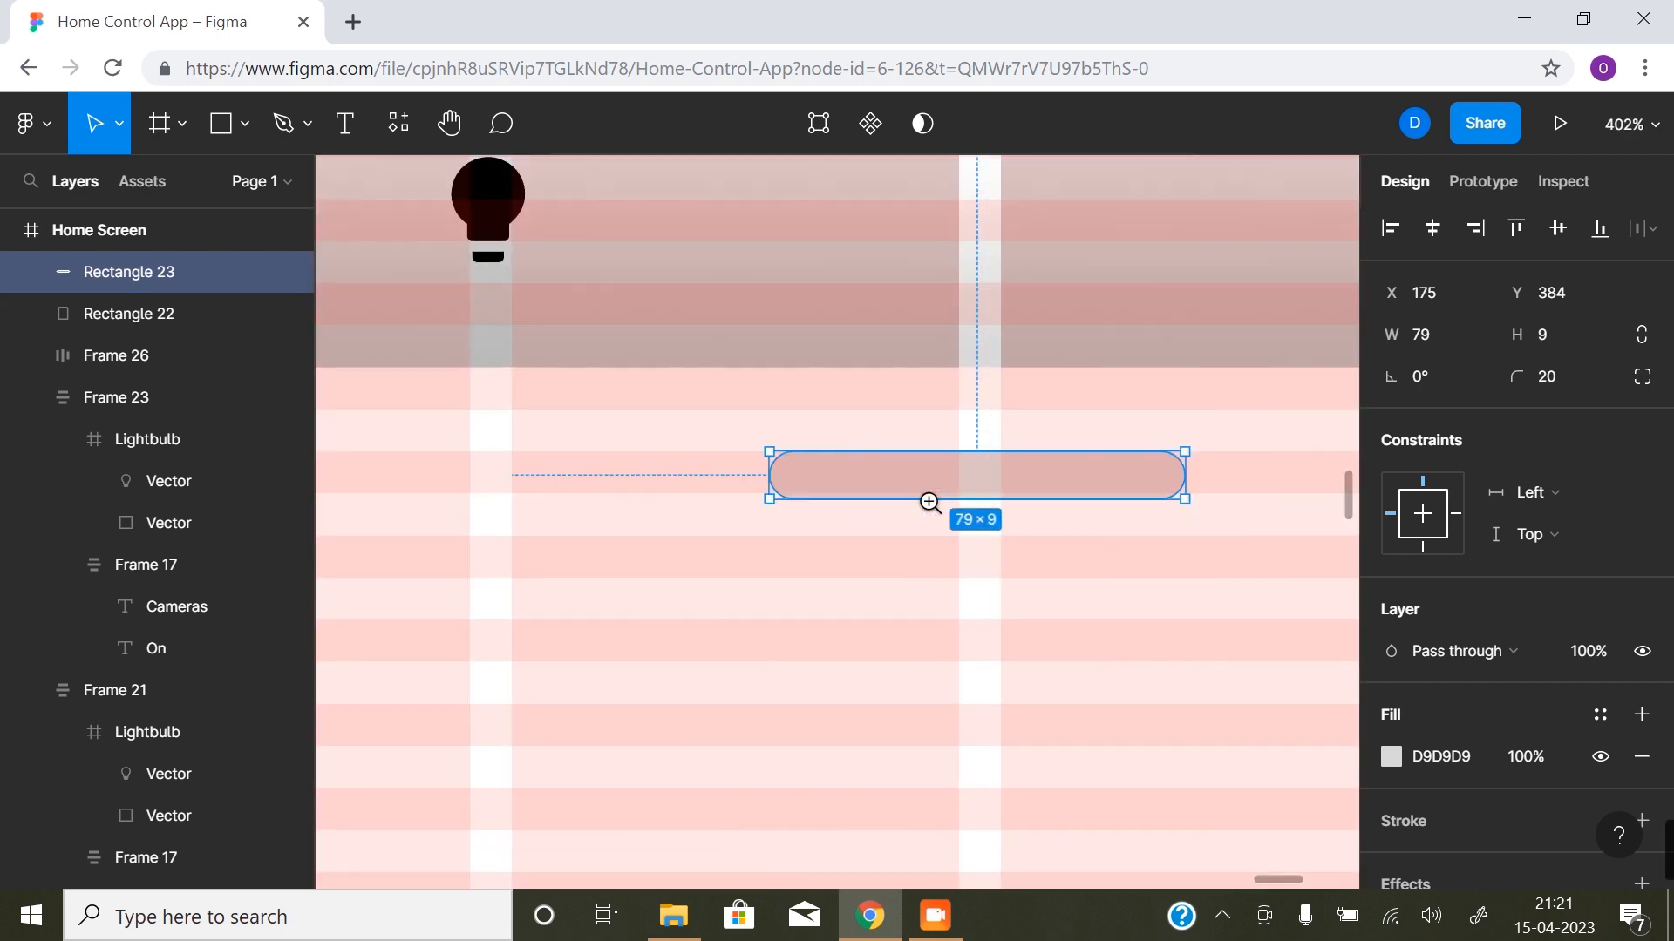
left_click(929, 502)
left_click_drag(990, 499, 990, 487)
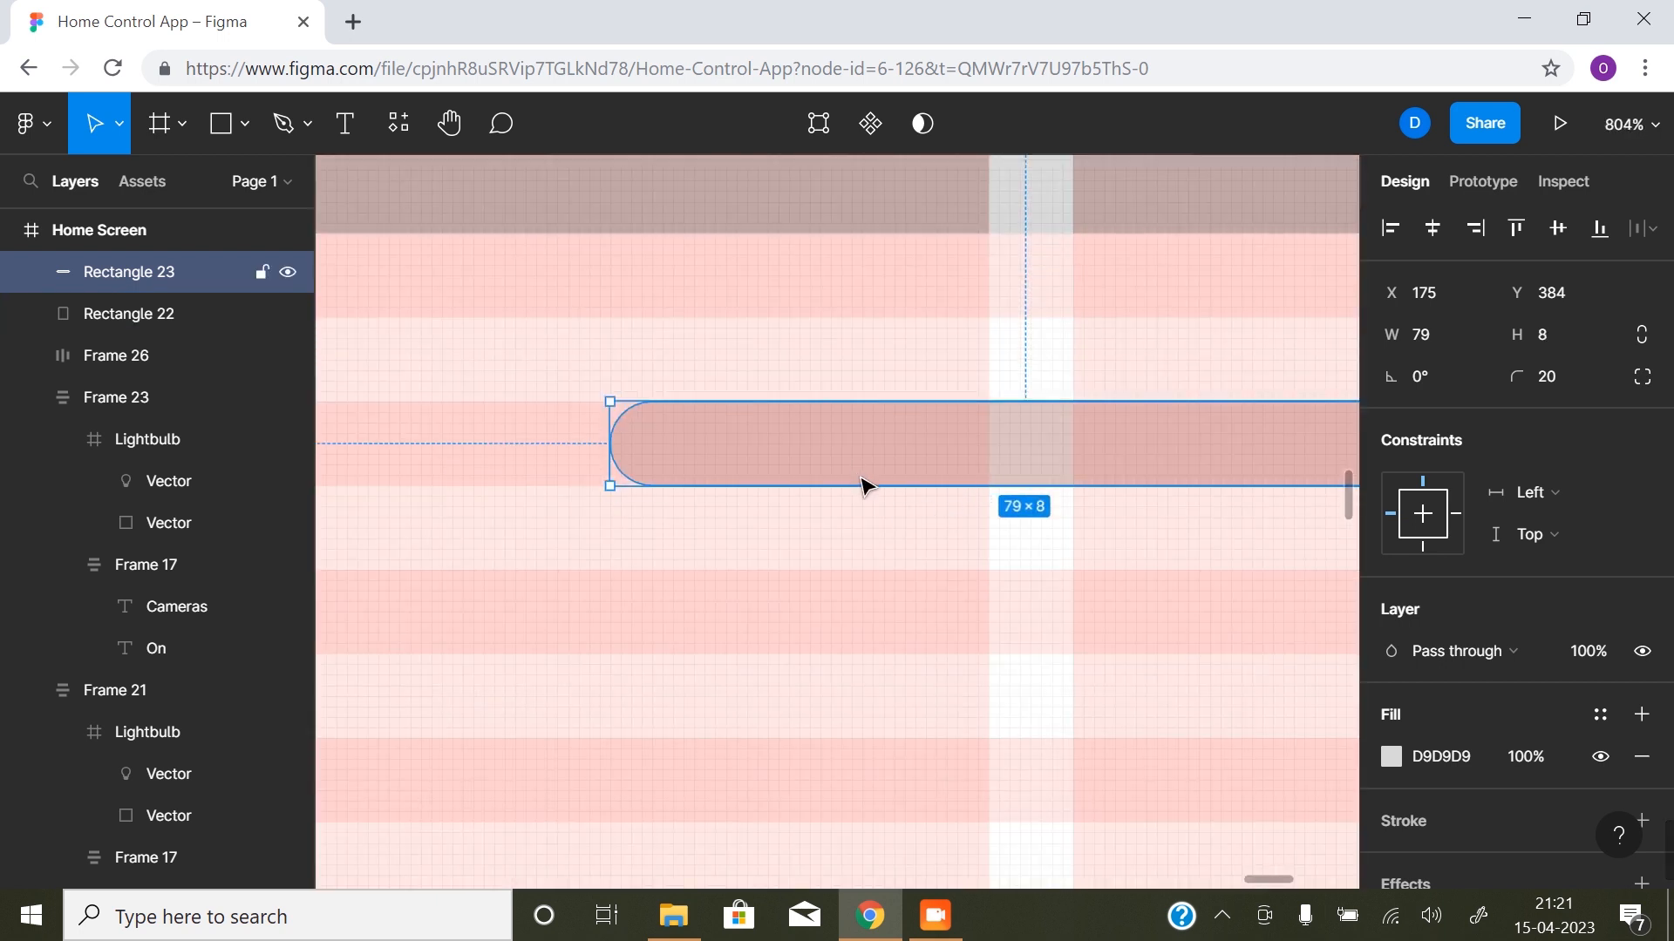
- Hide the layout grids and deselect the handle bar
left_click(889, 587, "alt")
left_click(889, 587, "alt")
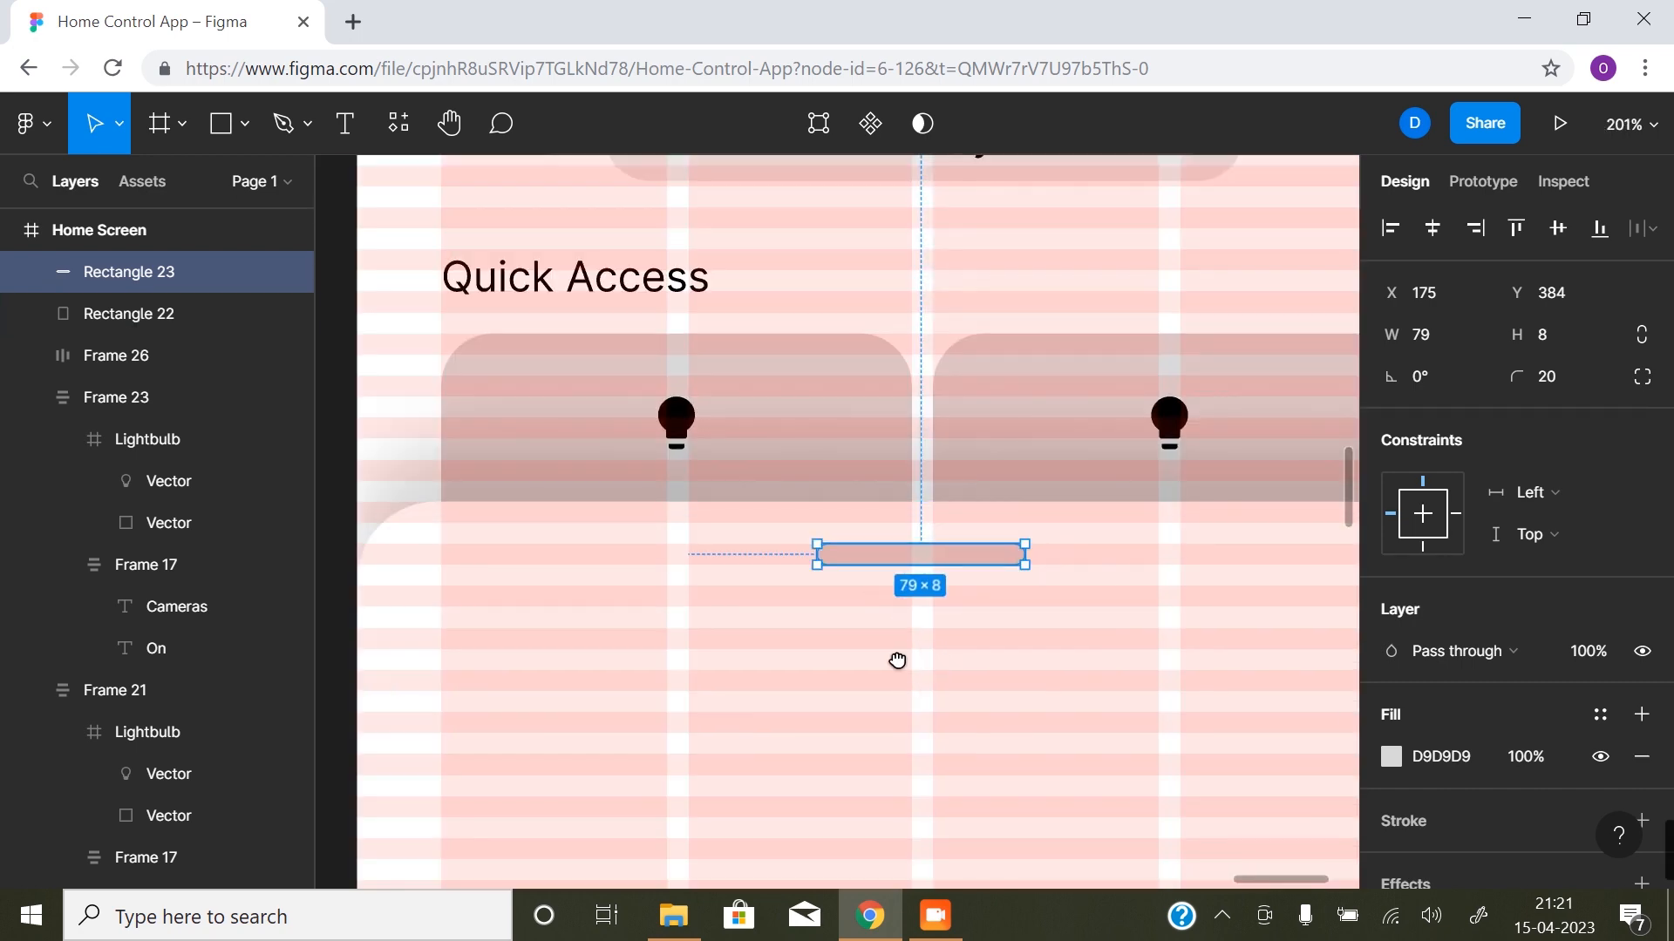
left_click(871, 597, "alt")
scroll(840, 542, "down", 1)
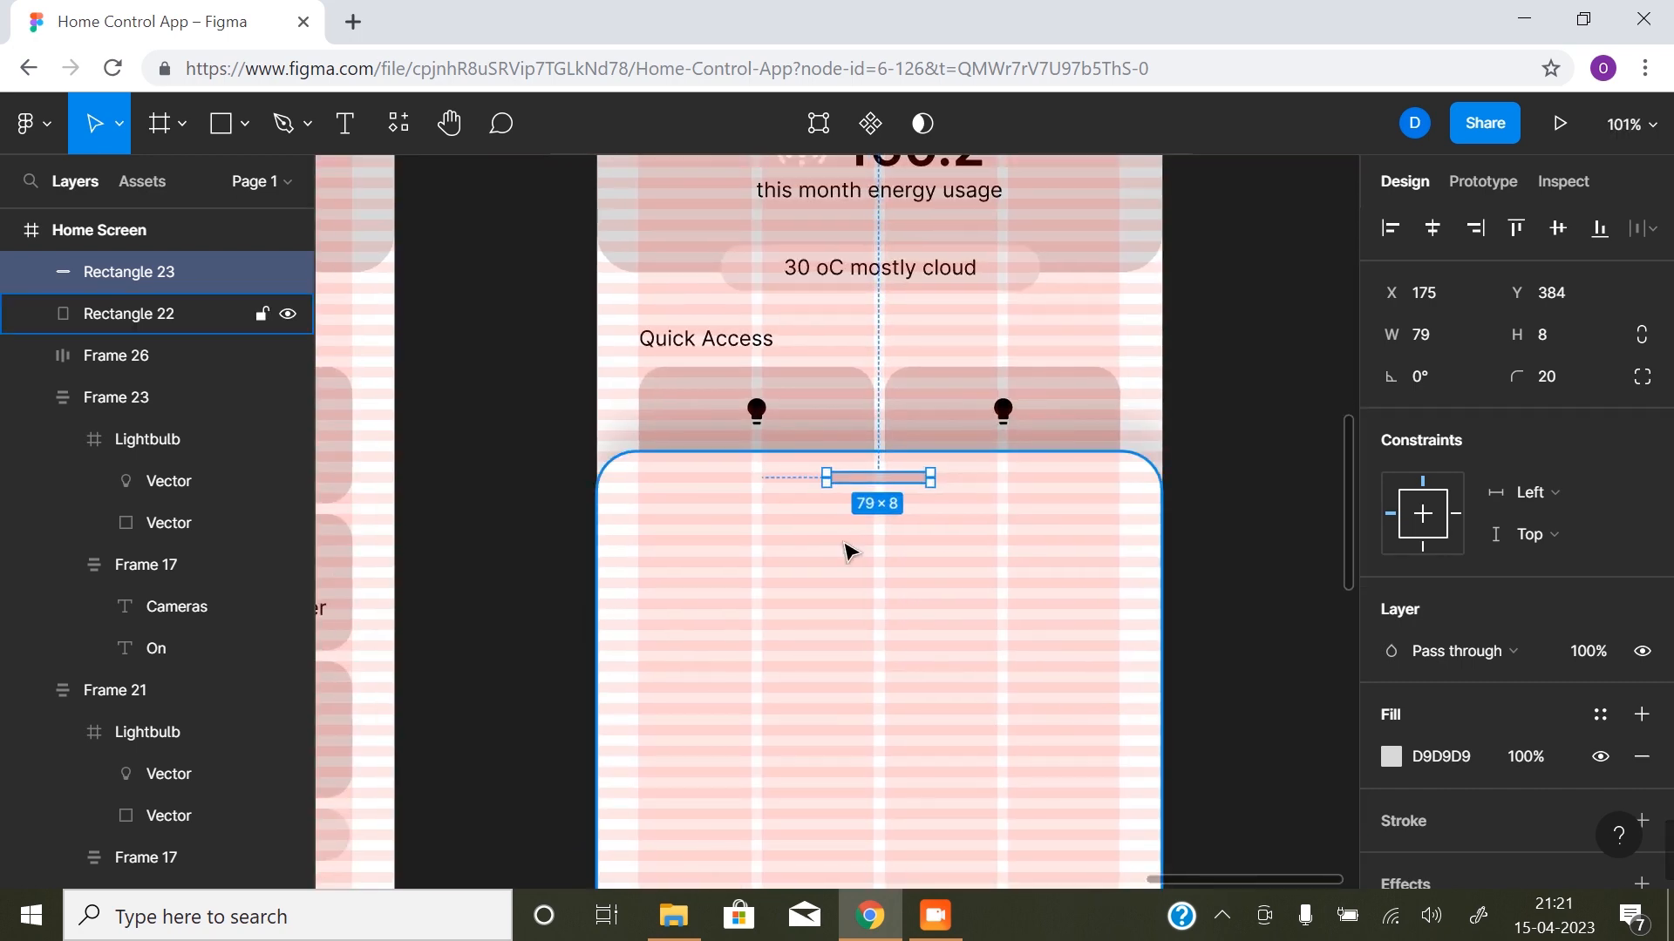
key("ctrl+shift+4")
left_click(1203, 552)
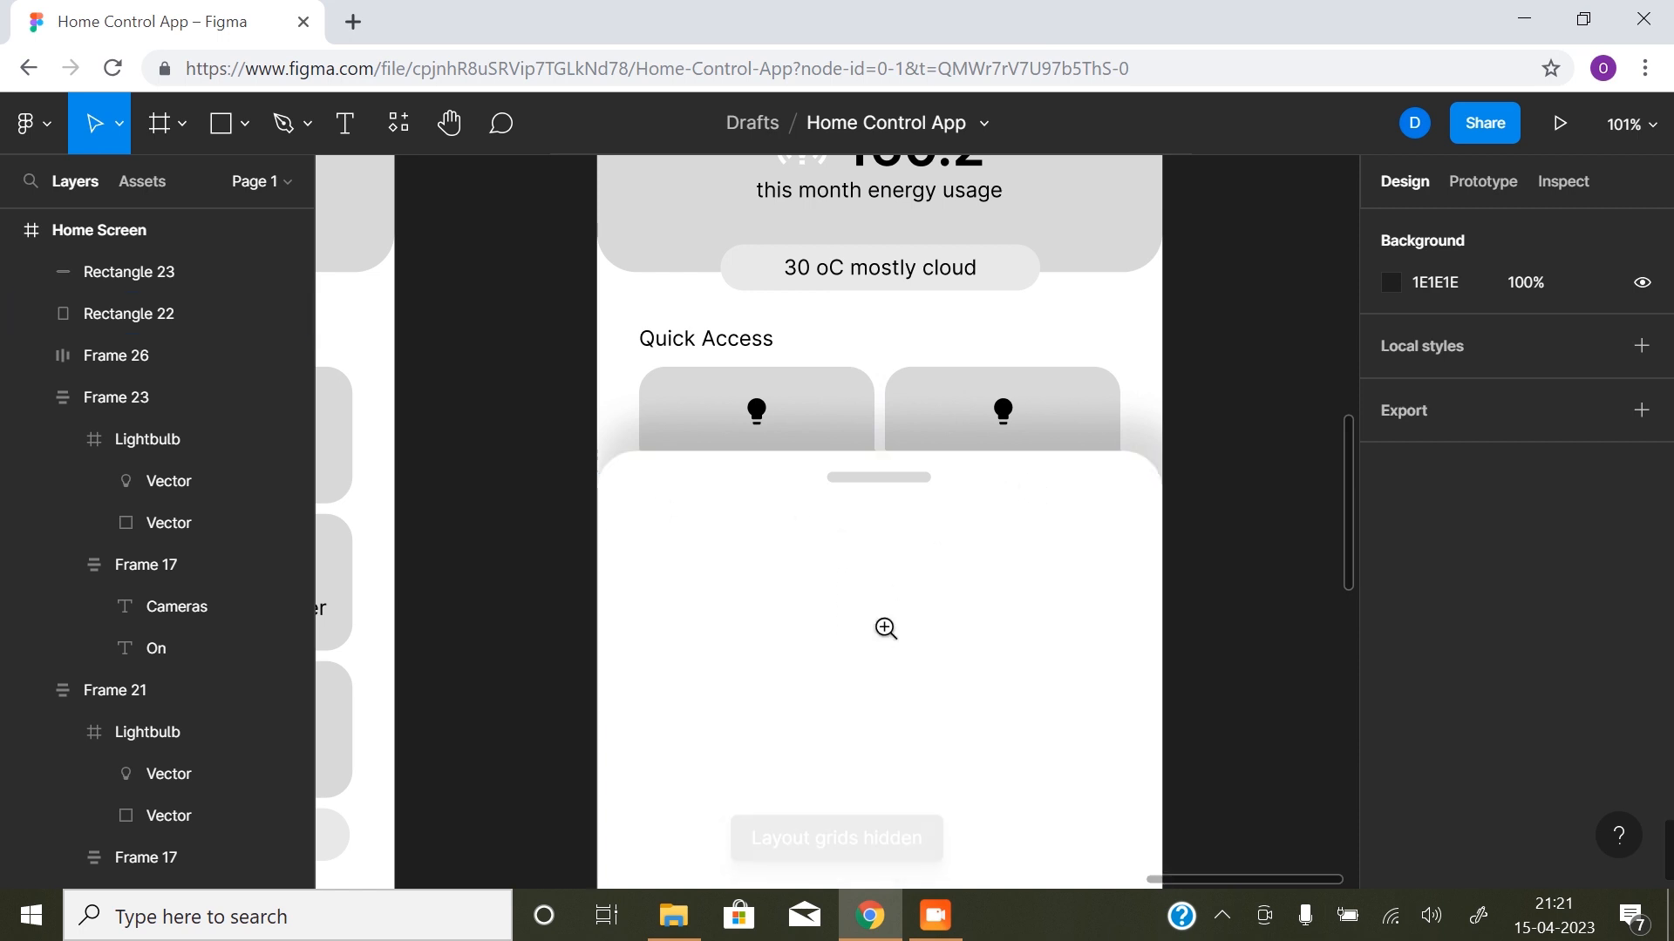
- Duplicate the "this month energy usage" text onto the white sheet at X 16, Y 419 and bring the copy to the front
left_click(882, 629, "alt")
left_click_drag(841, 652, 915, 523)
left_click(948, 315)
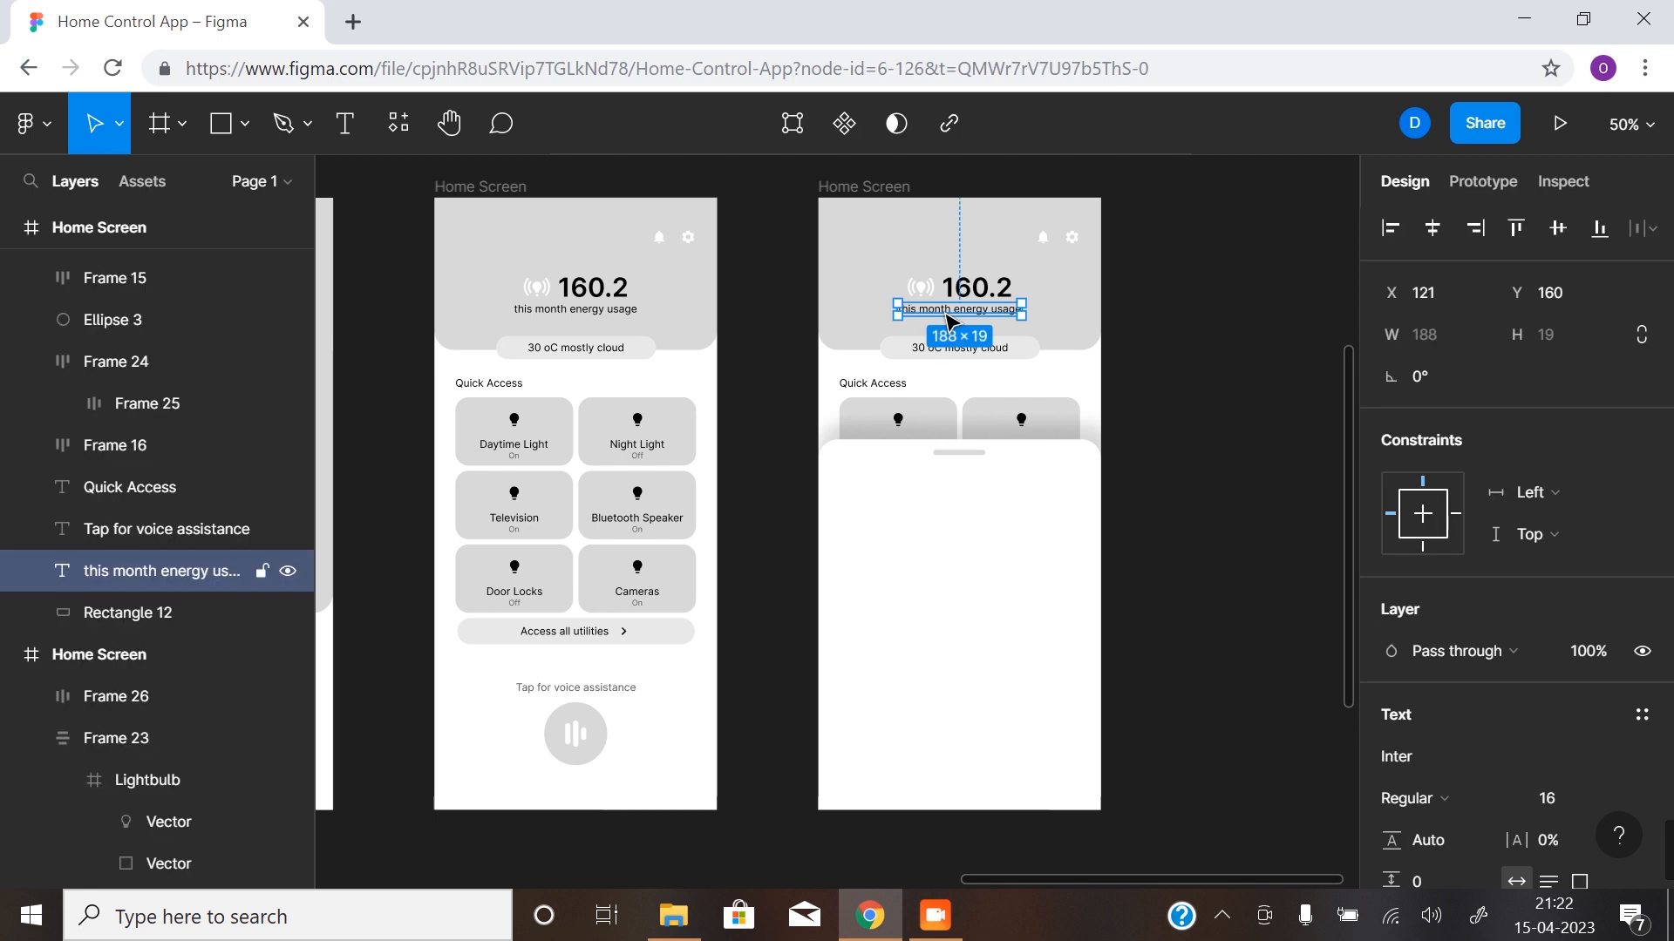
left_click_drag(950, 319, 882, 486)
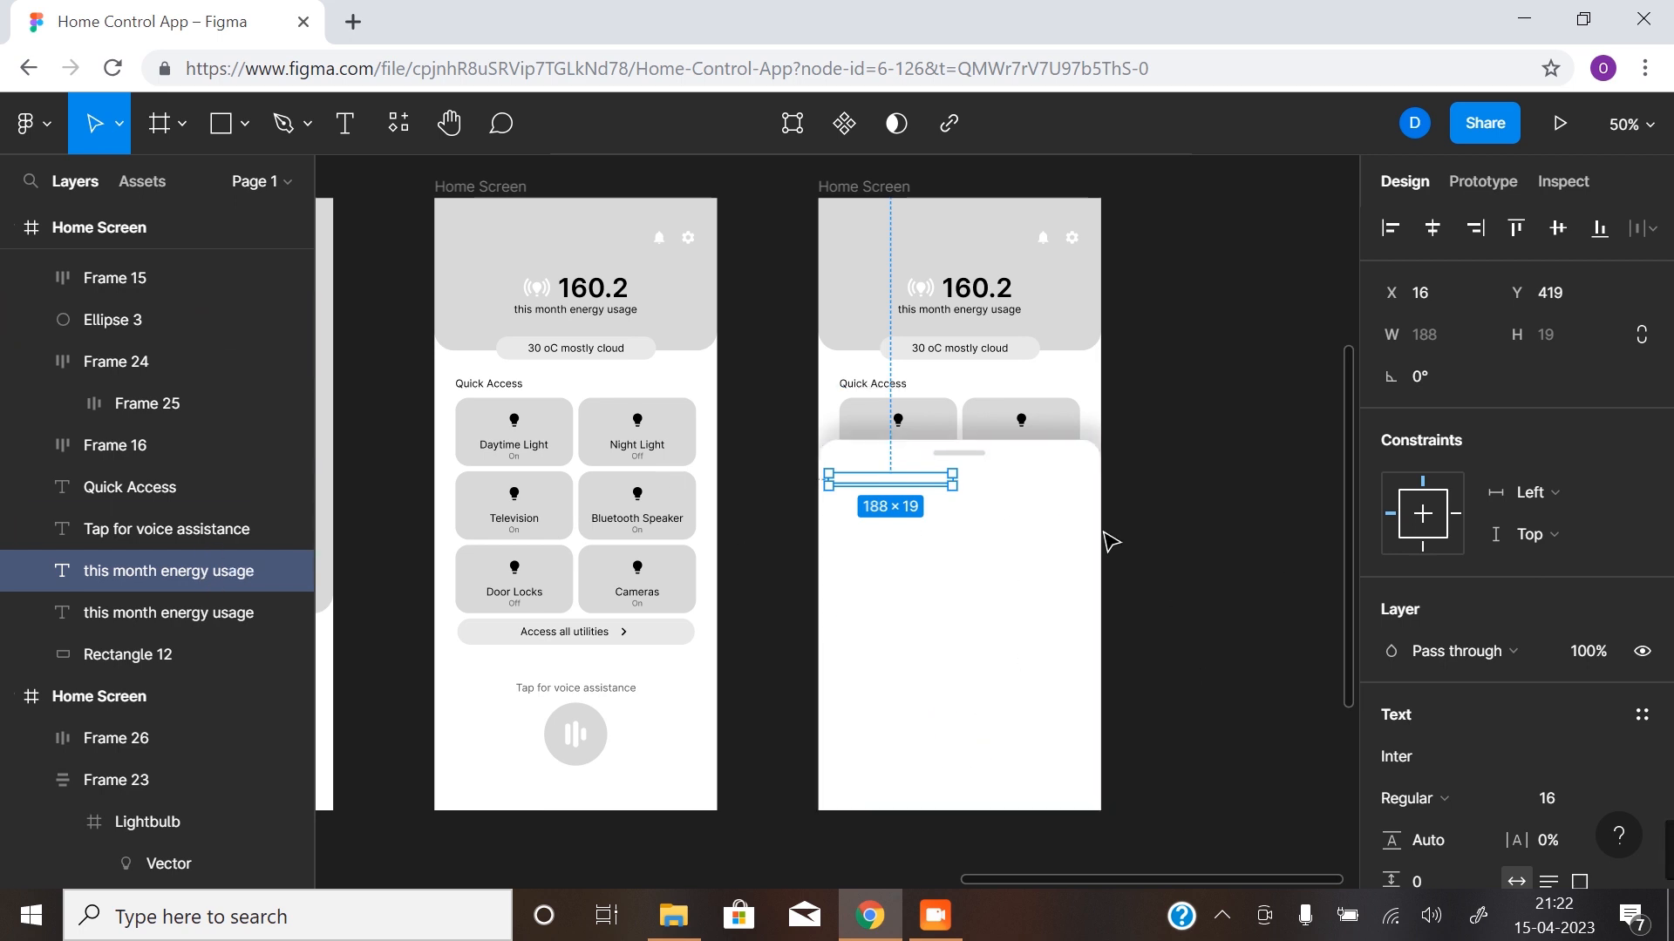
right_click(176, 573)
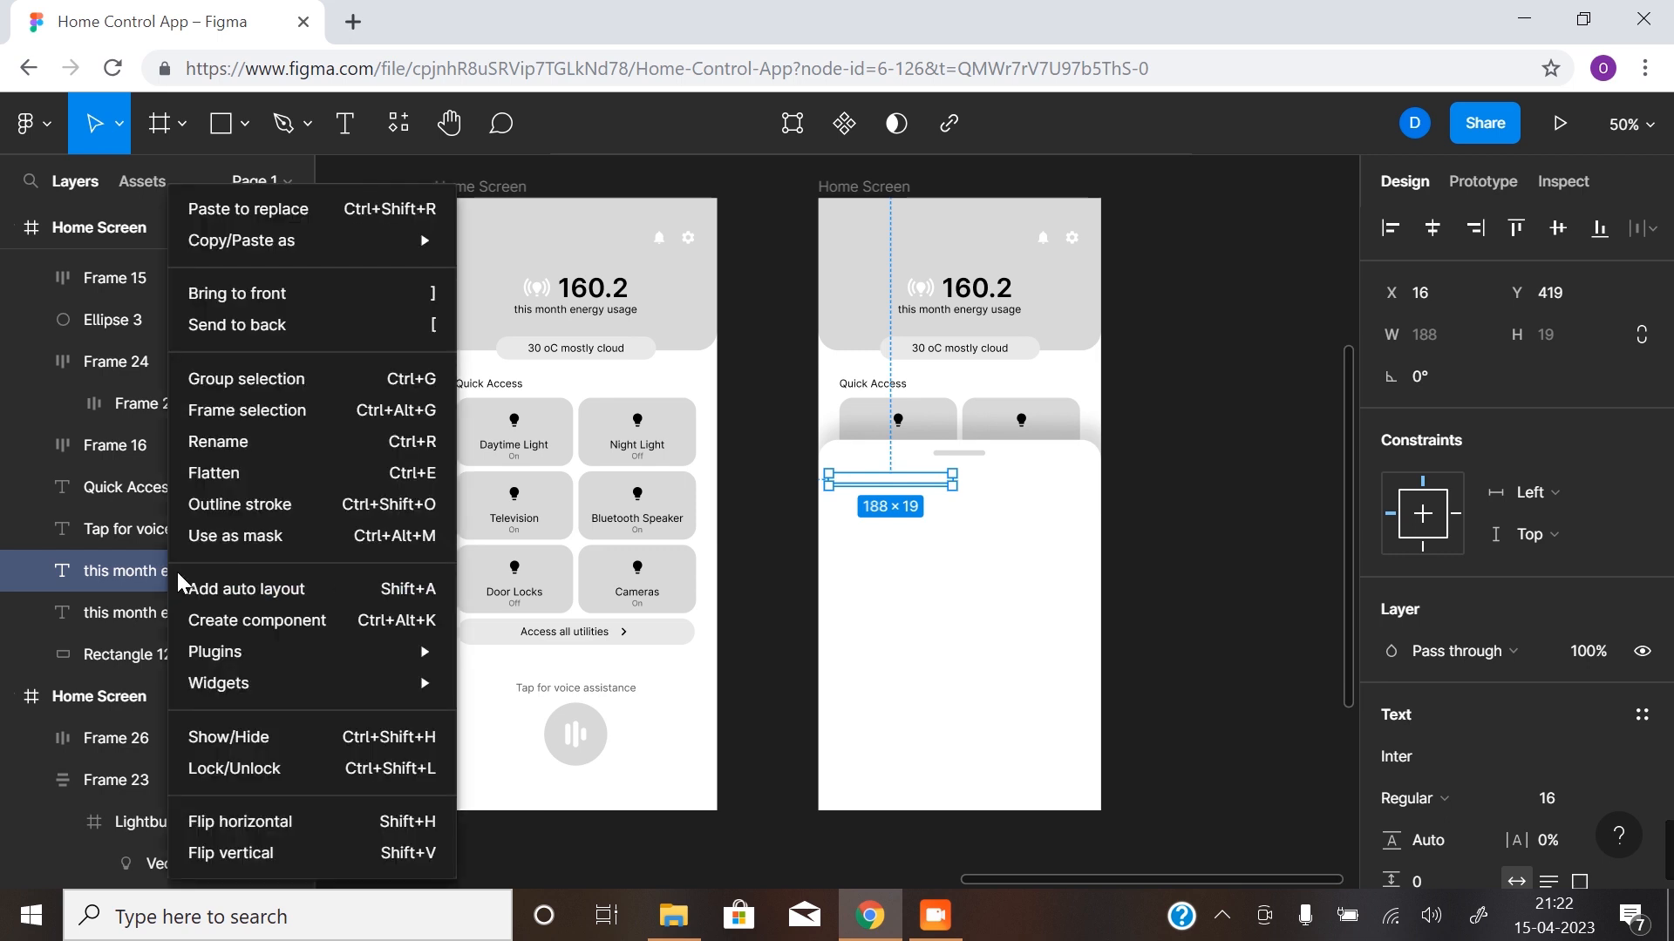
left_click(332, 293)
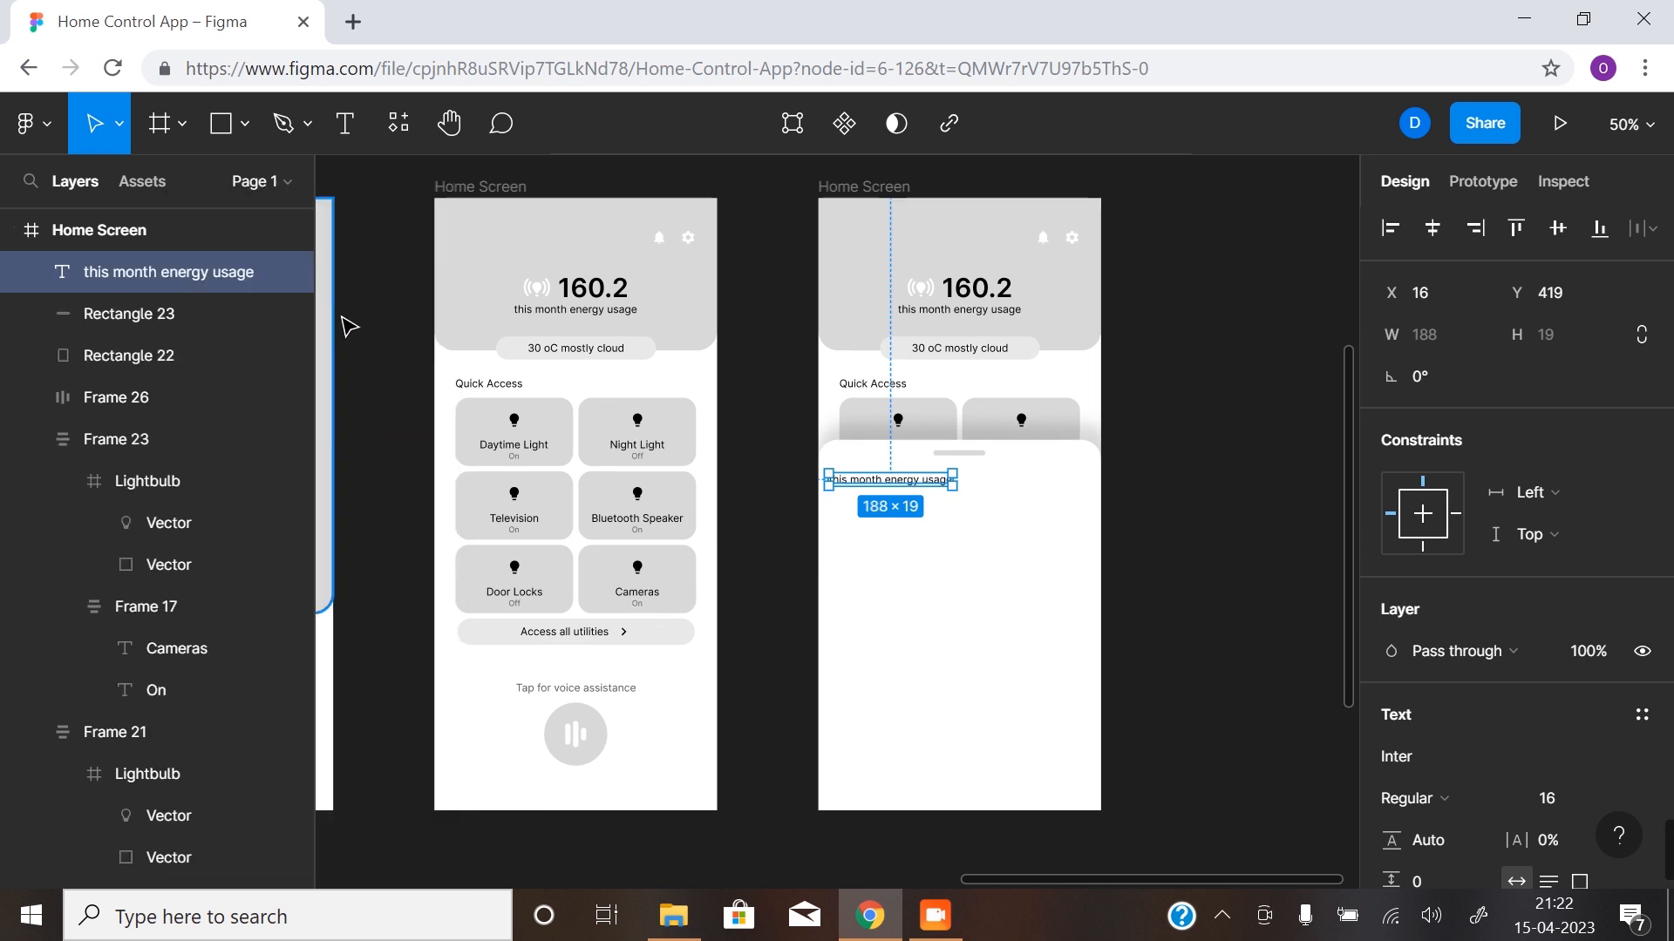
- Change the copied text on the sheet to "Settings"
double_click(860, 481)
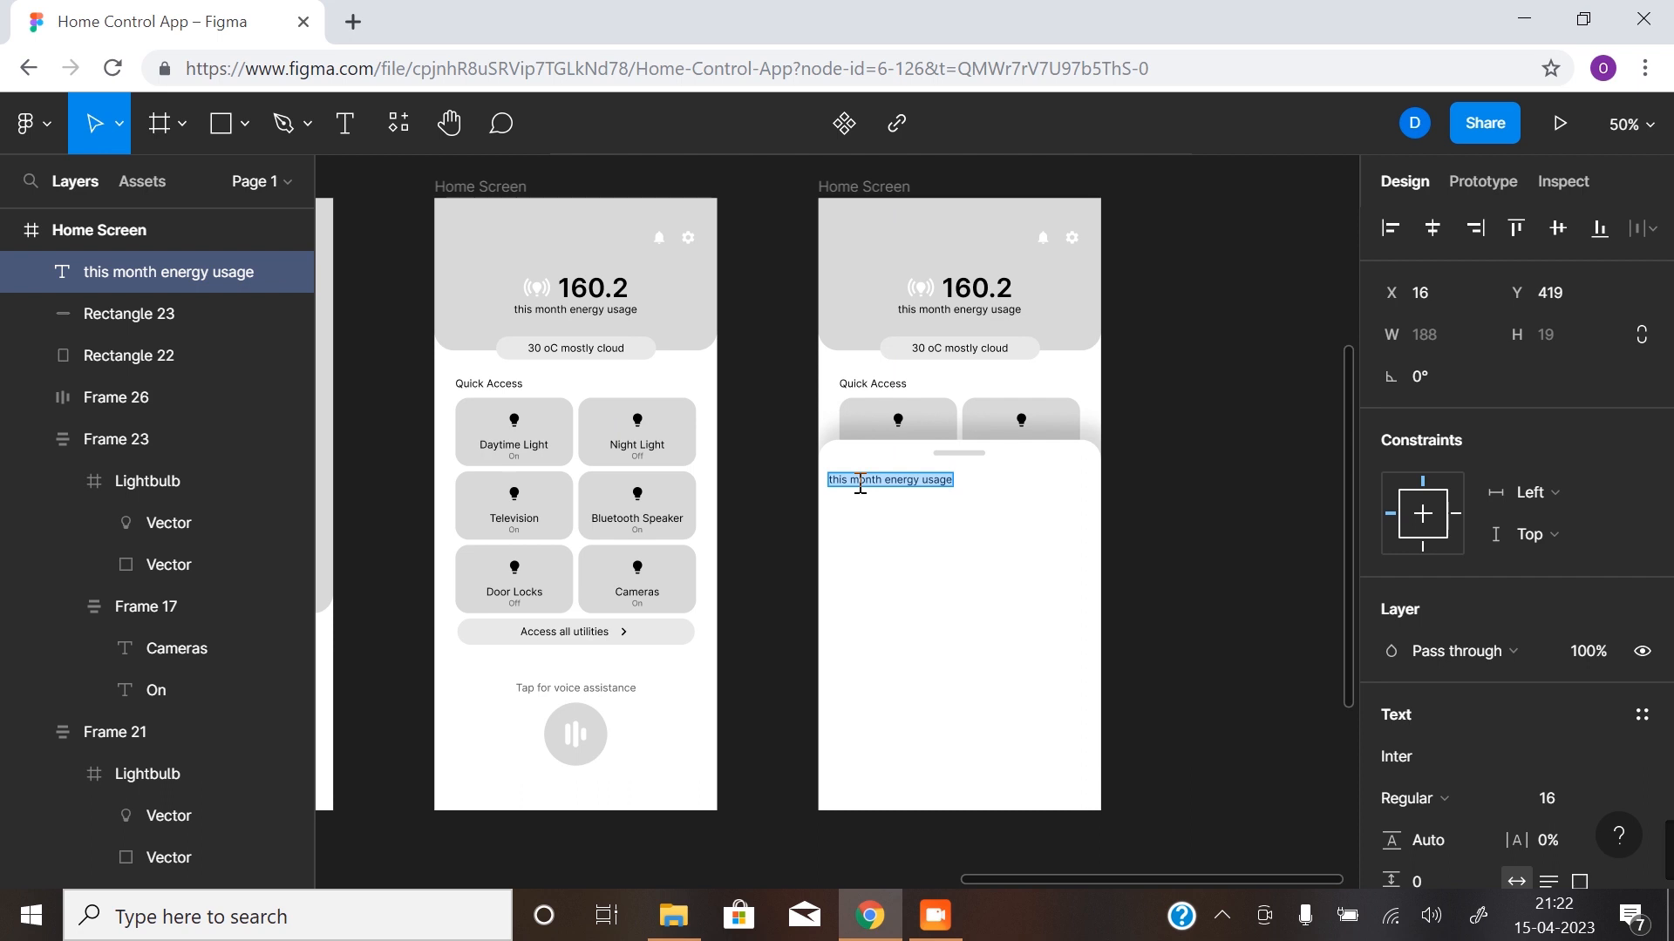
type("Settings")
key("Escape")
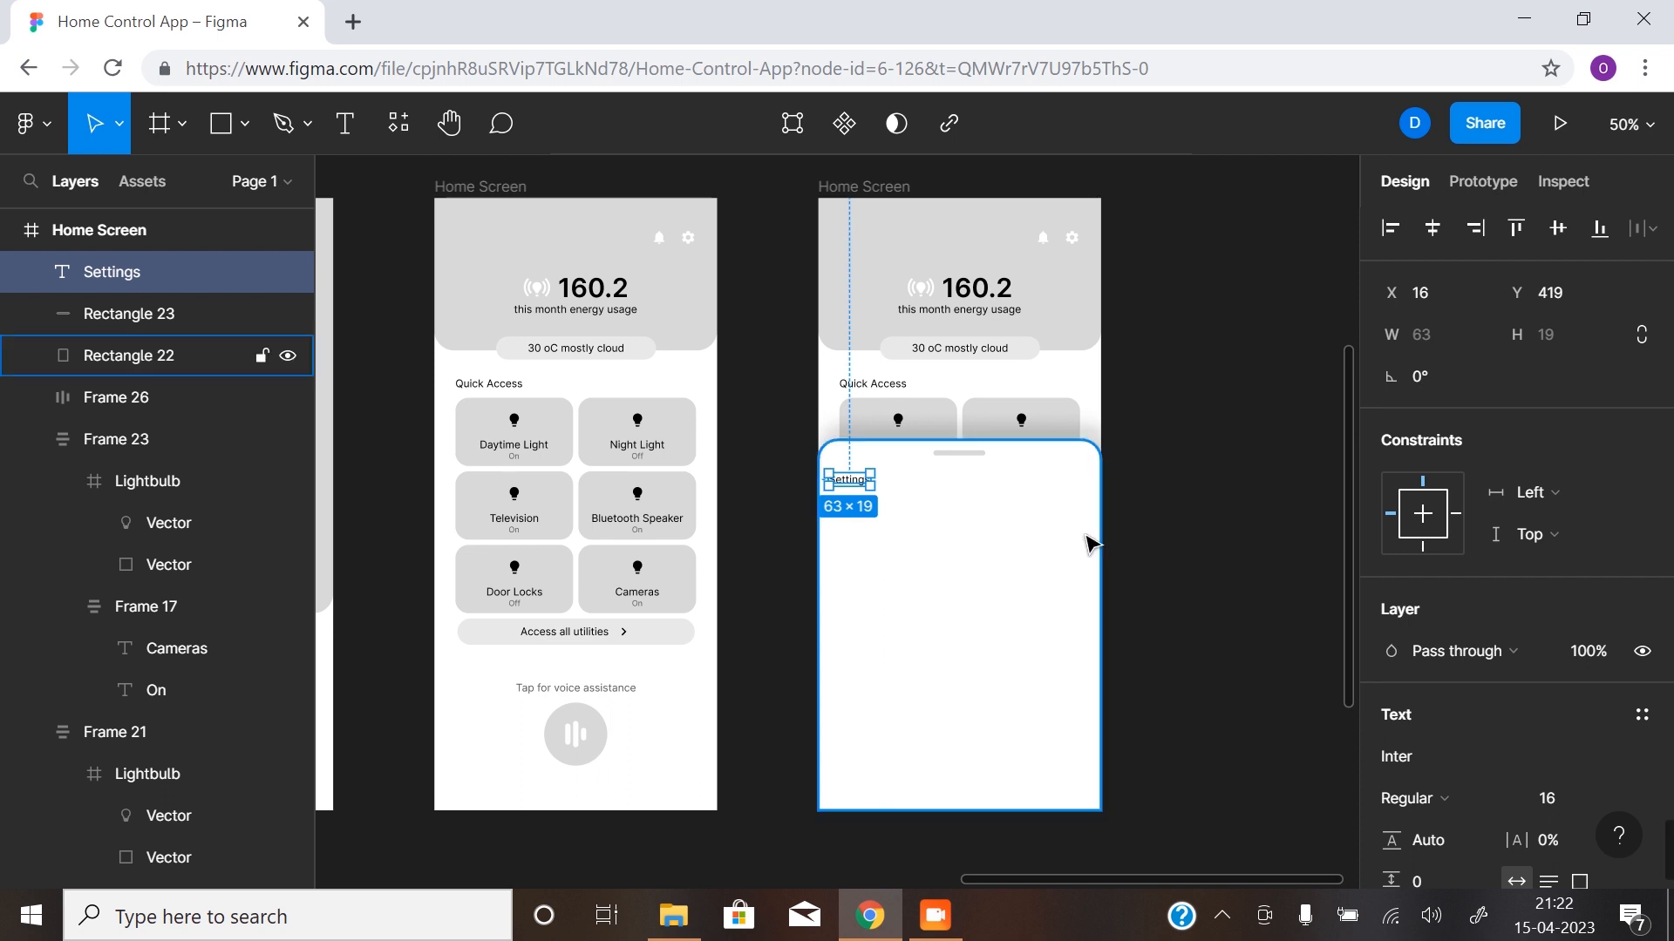
- Show the layout grids and align the Settings heading to the first column at X 32, Y 416
key("ctrl+shift+4")
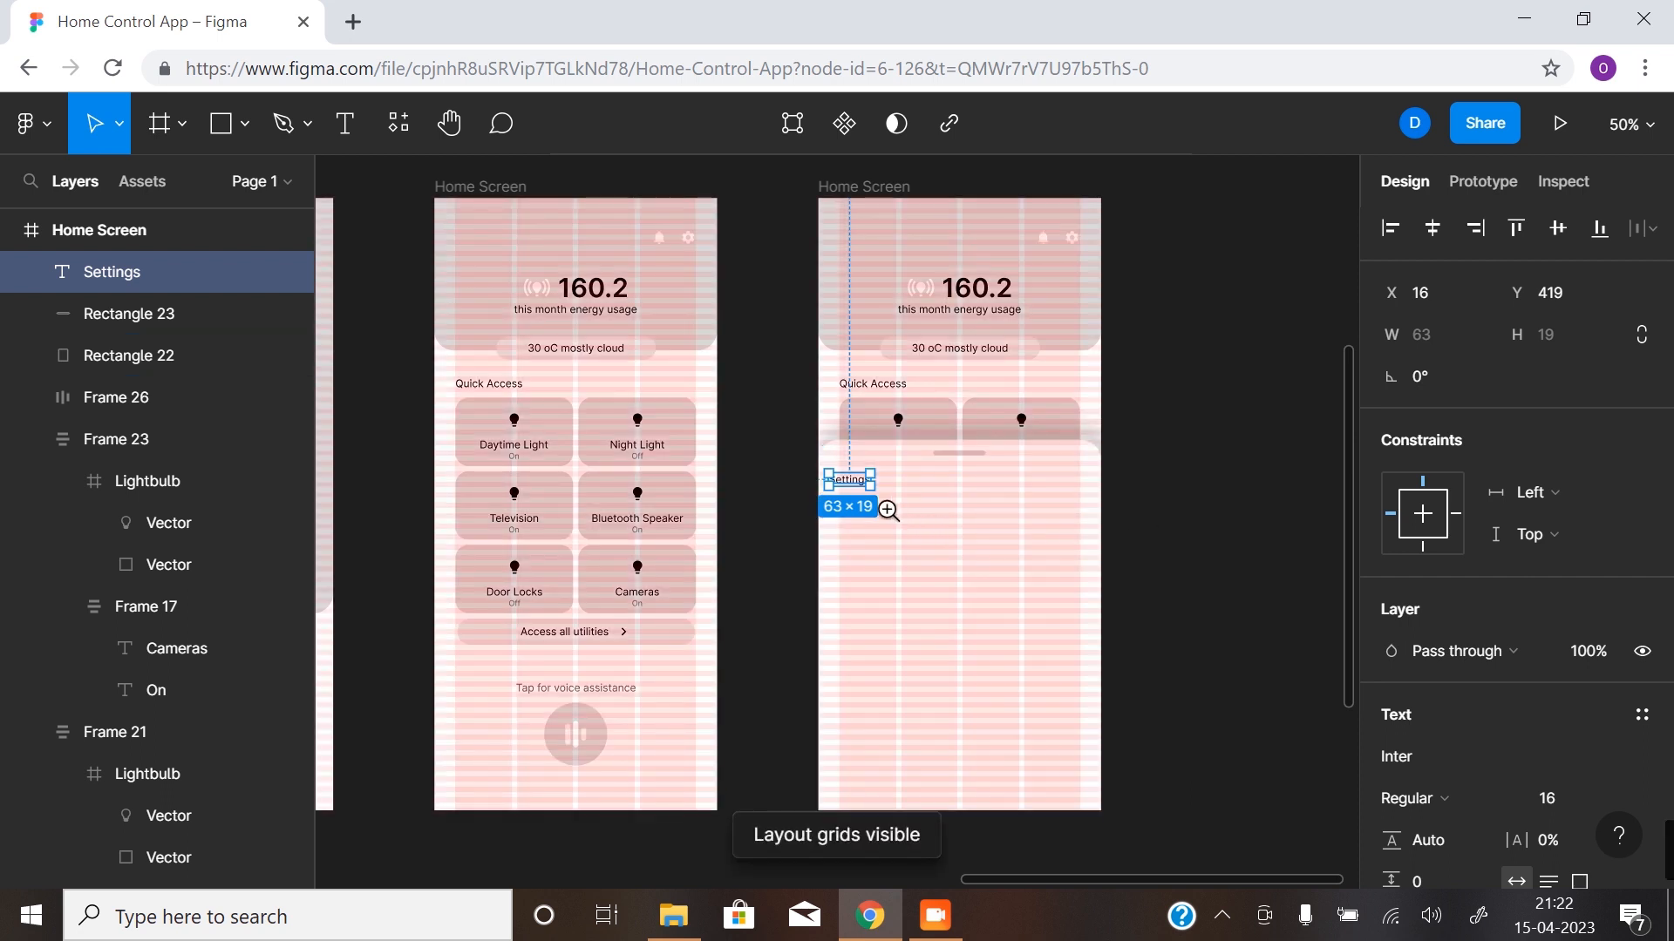
scroll(889, 511, "up", 5)
left_click_drag(741, 416, 784, 409)
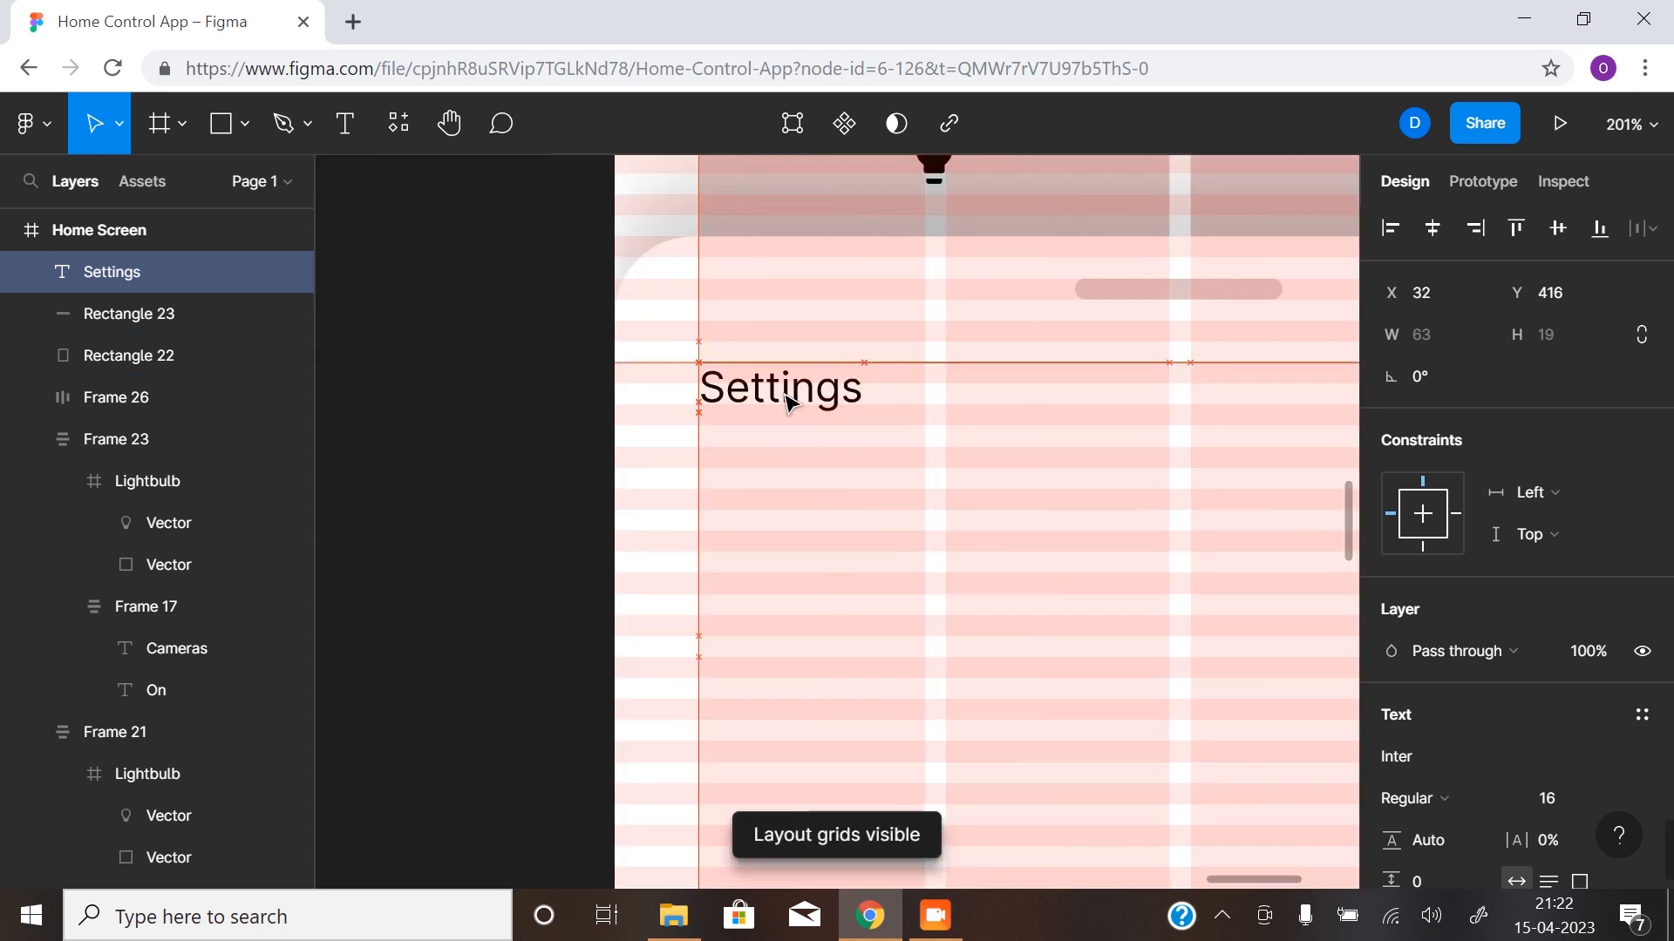
left_click_drag(1020, 606, 799, 586)
scroll(896, 596, "down", 2)
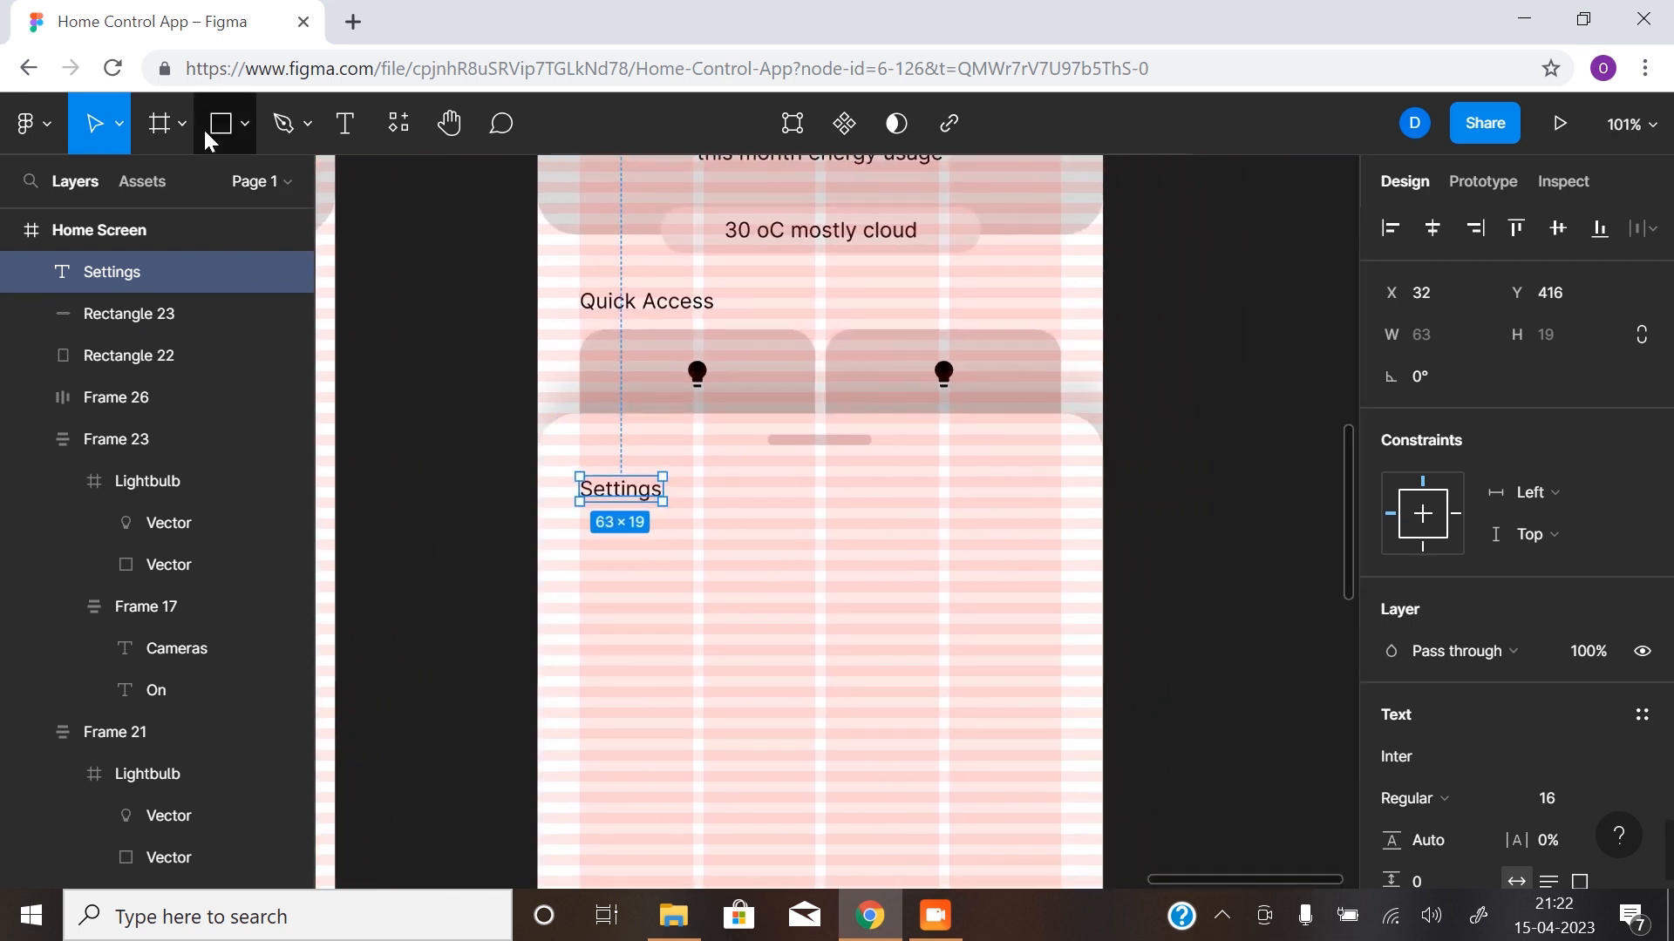
- Draw a 366 × 88 rectangle below the Settings heading at X 32, Y 448, and set its corner radius to 10
left_click(221, 123)
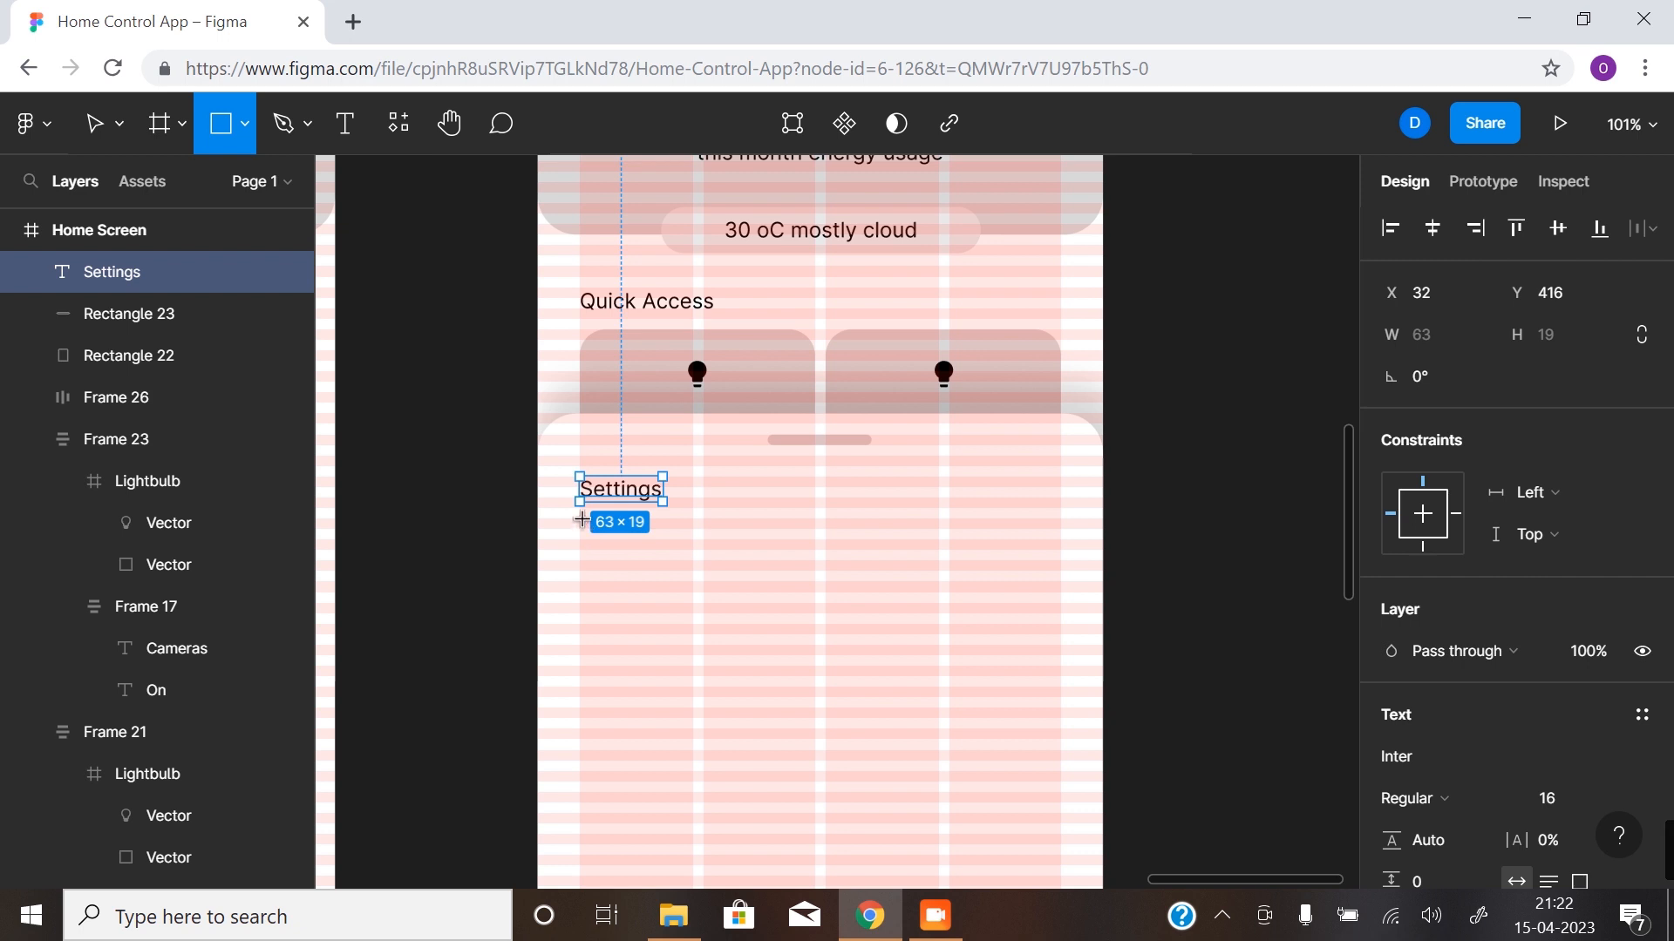
left_click_drag(579, 519, 1061, 635)
left_click(1222, 651)
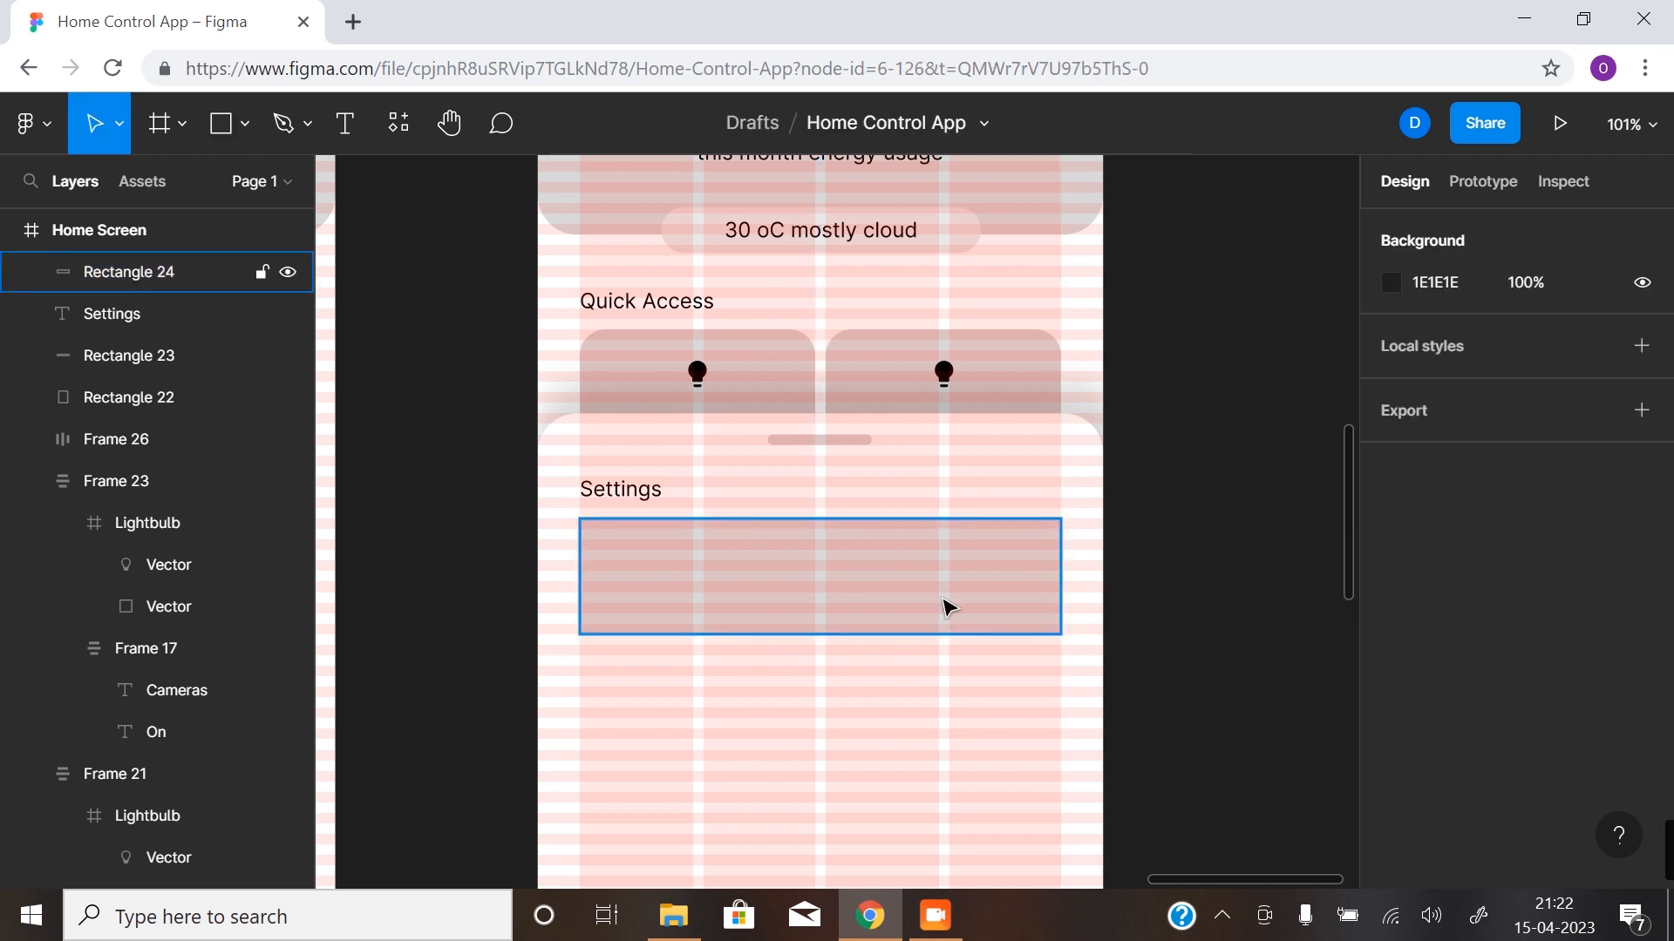
left_click(946, 608)
left_click(1545, 382)
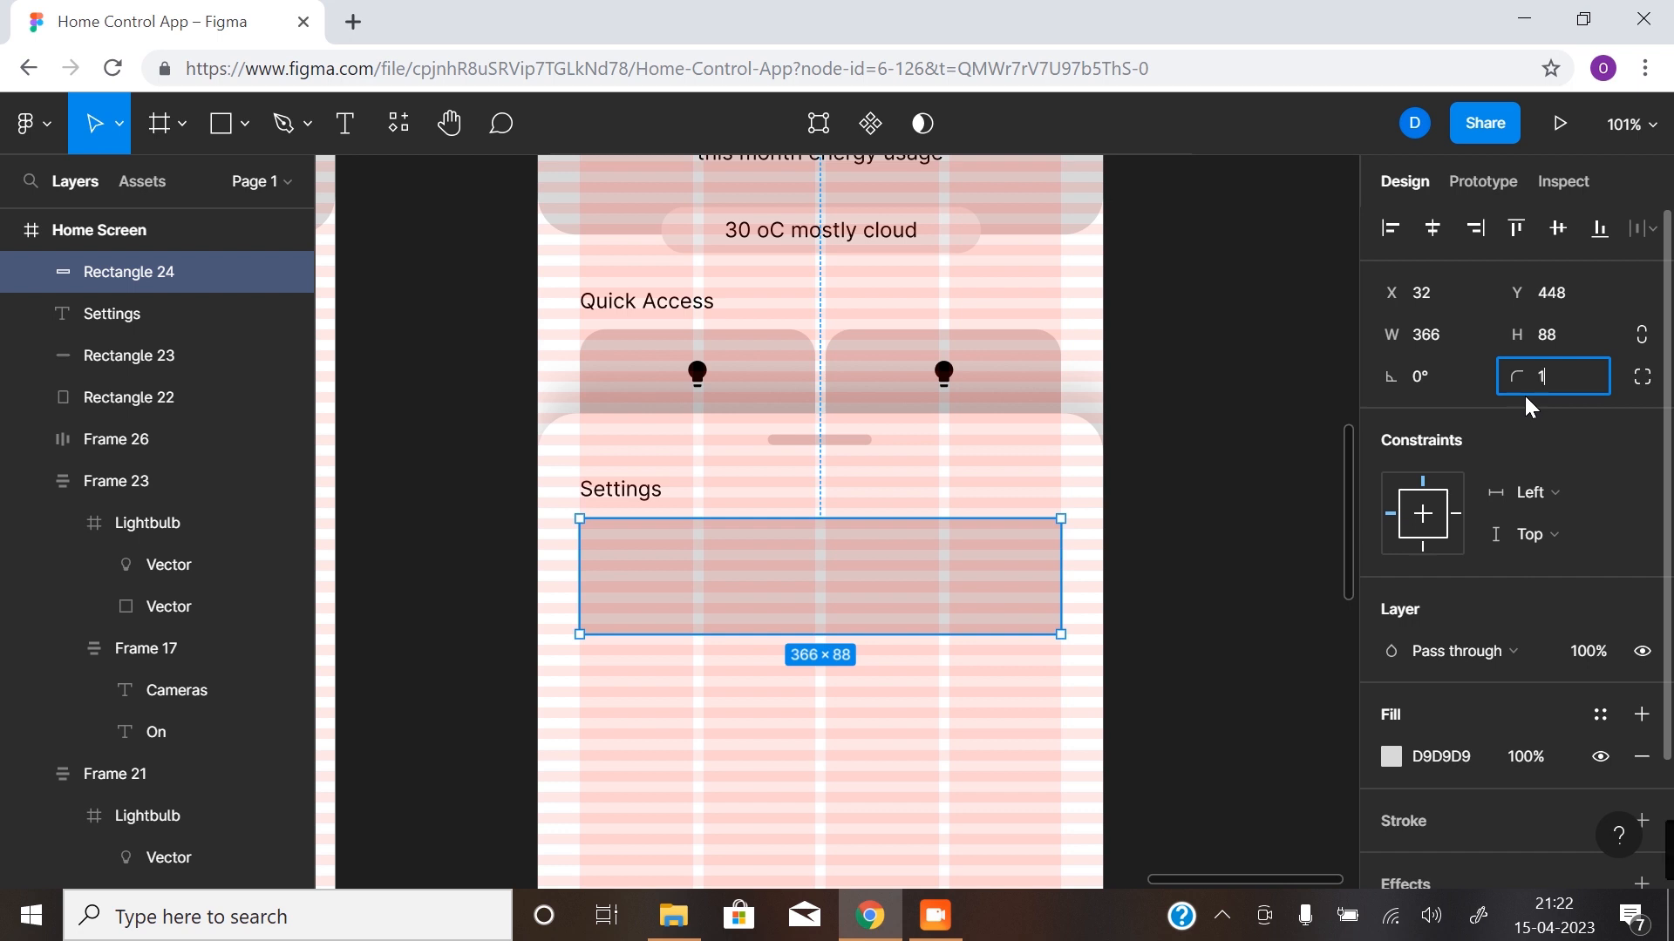
key("Return")
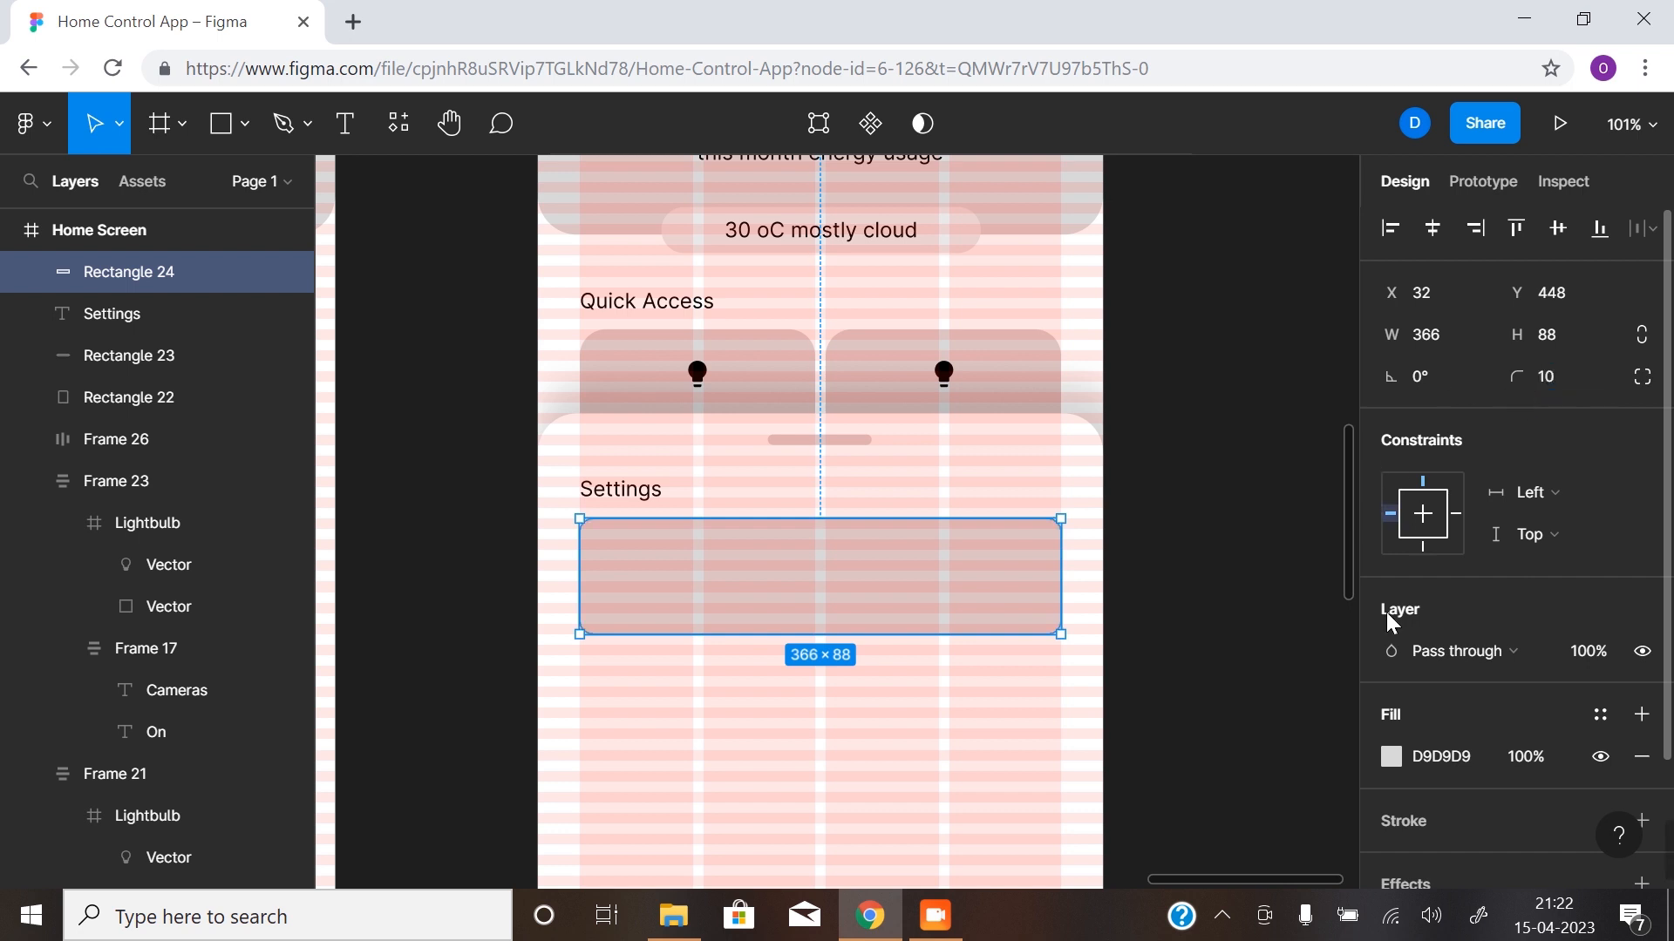
left_click(1110, 729)
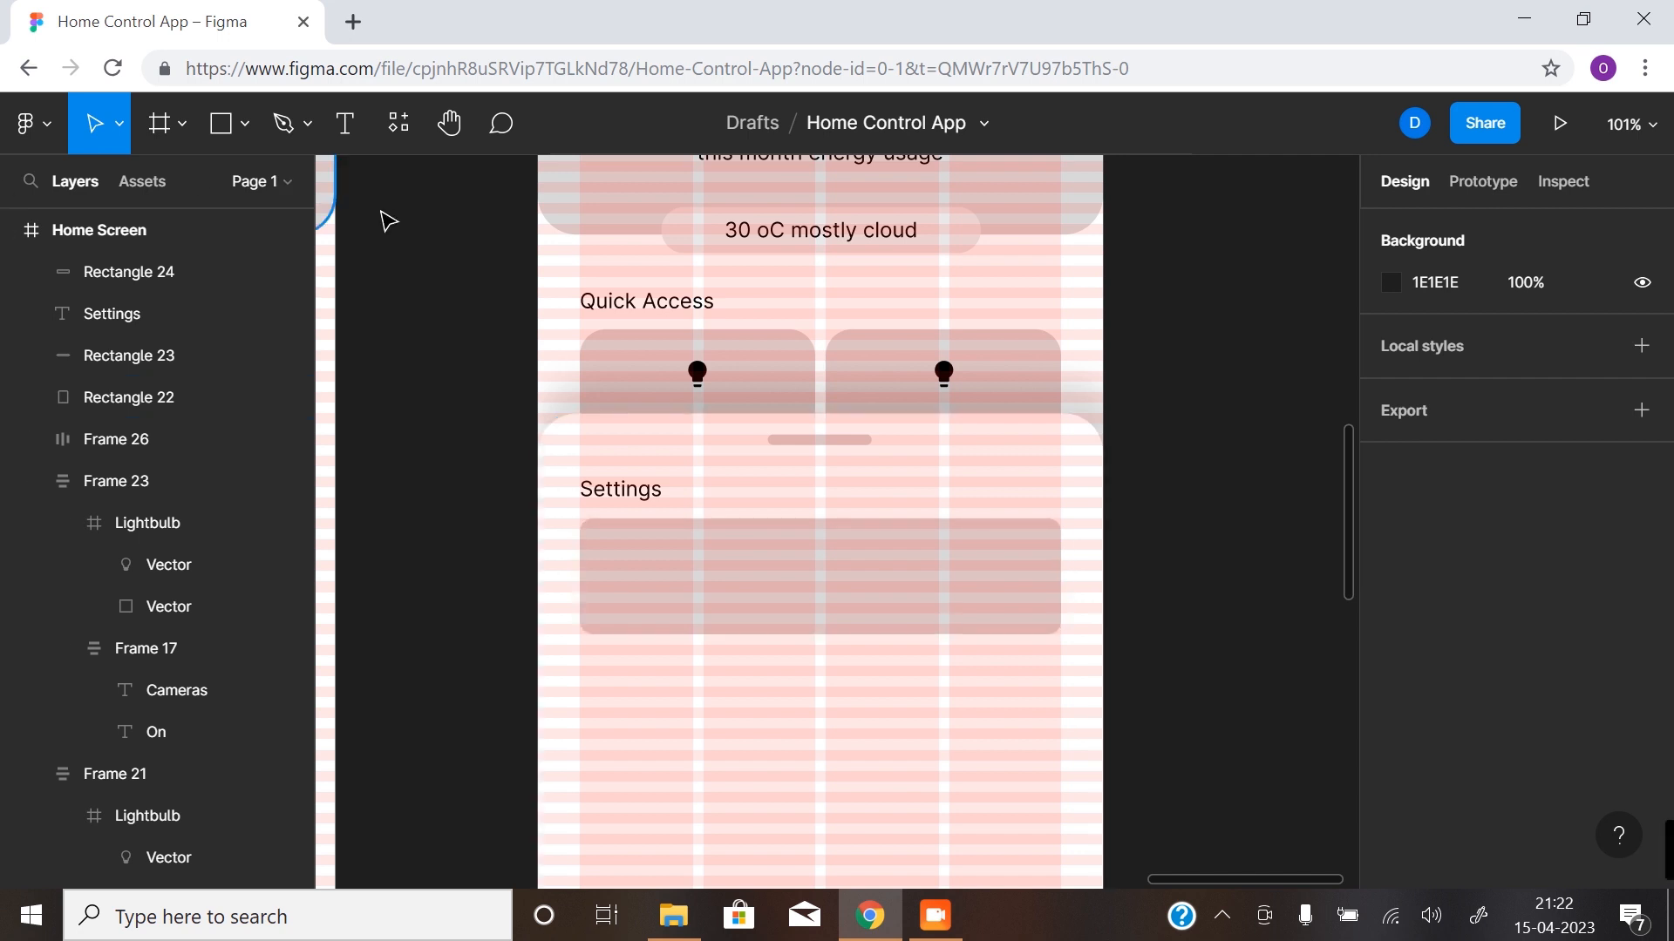
- Duplicate the settings card and reduce the copy to a bar 8 high at Y 480
left_click(883, 593)
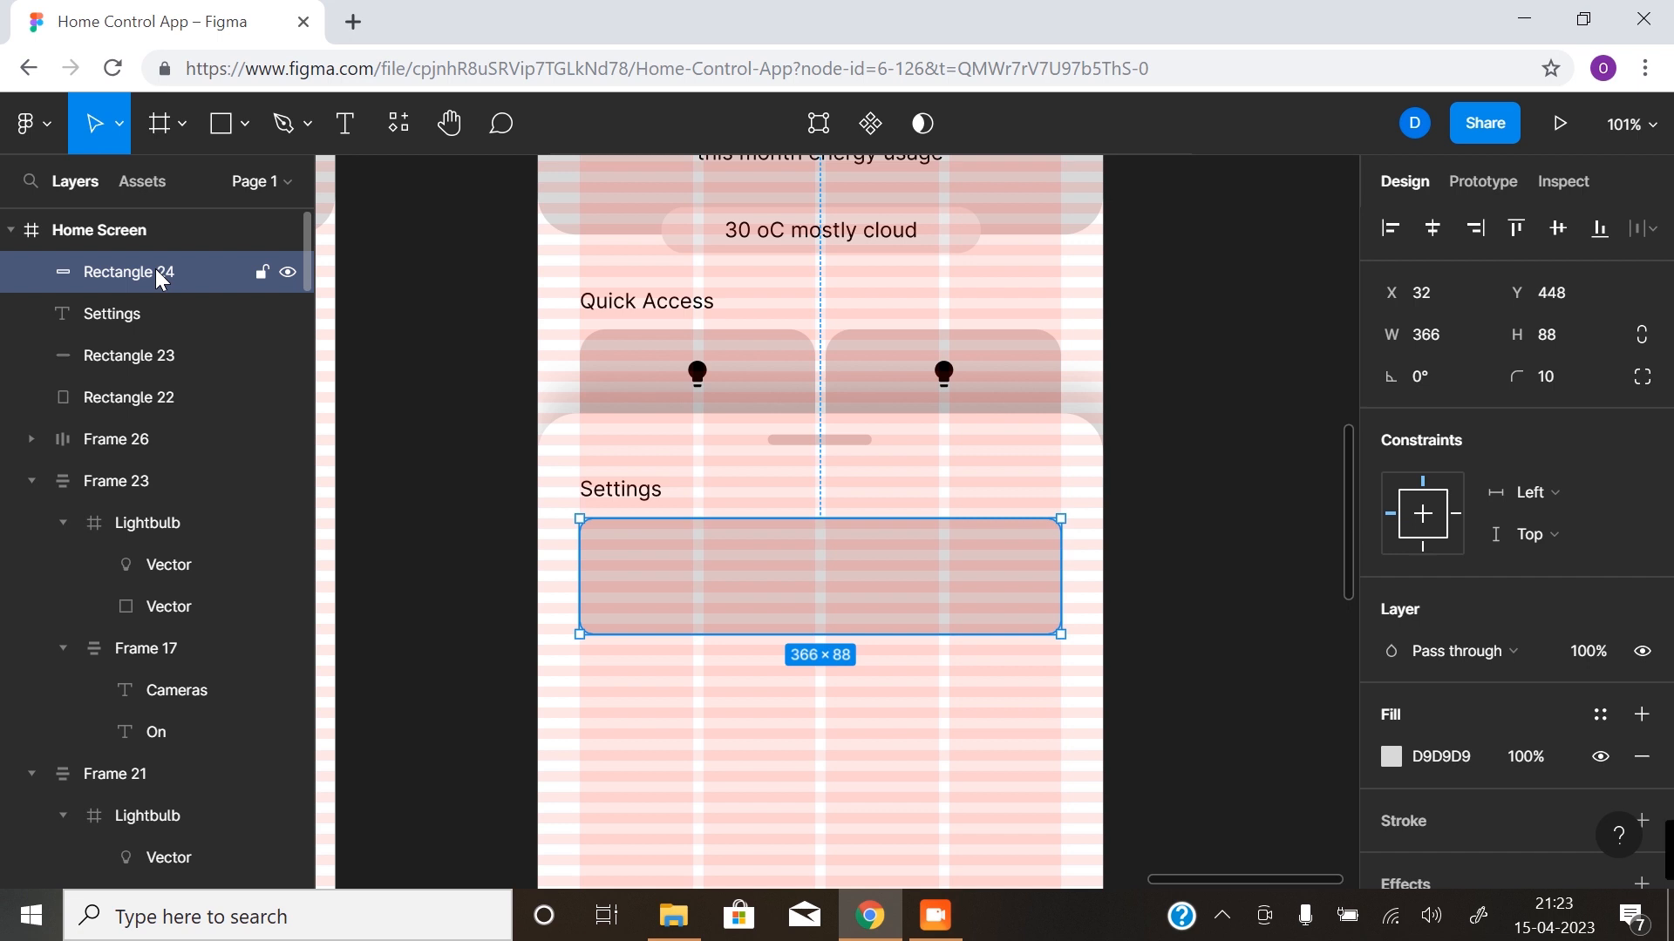
key("alt")
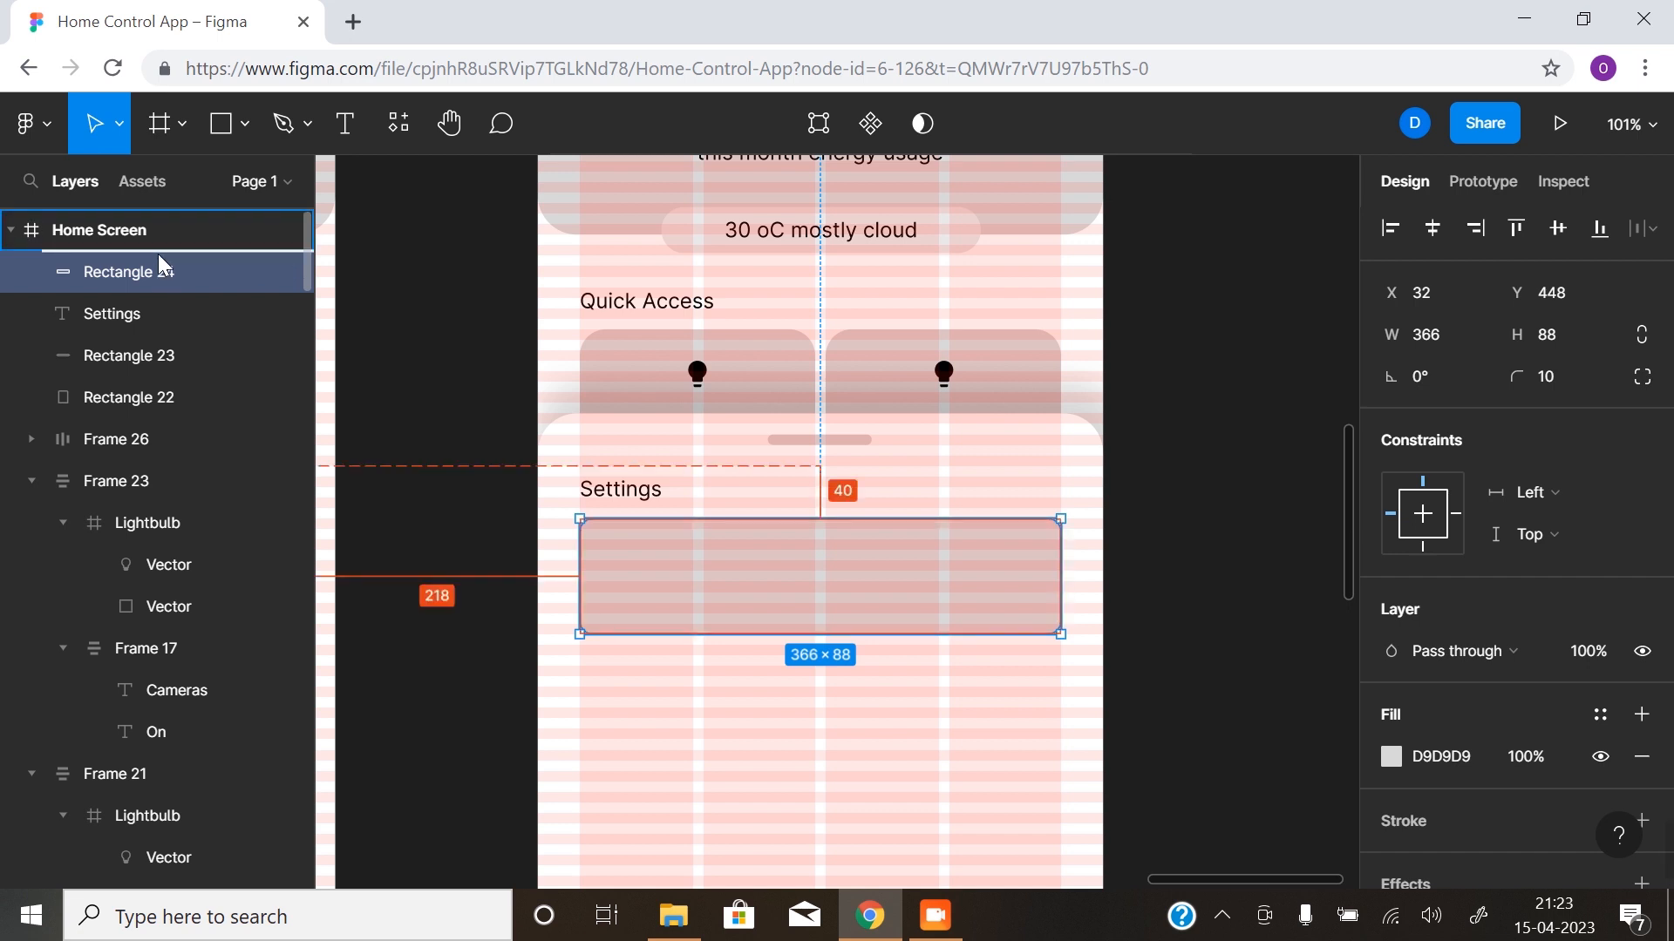
key("ctrl+d")
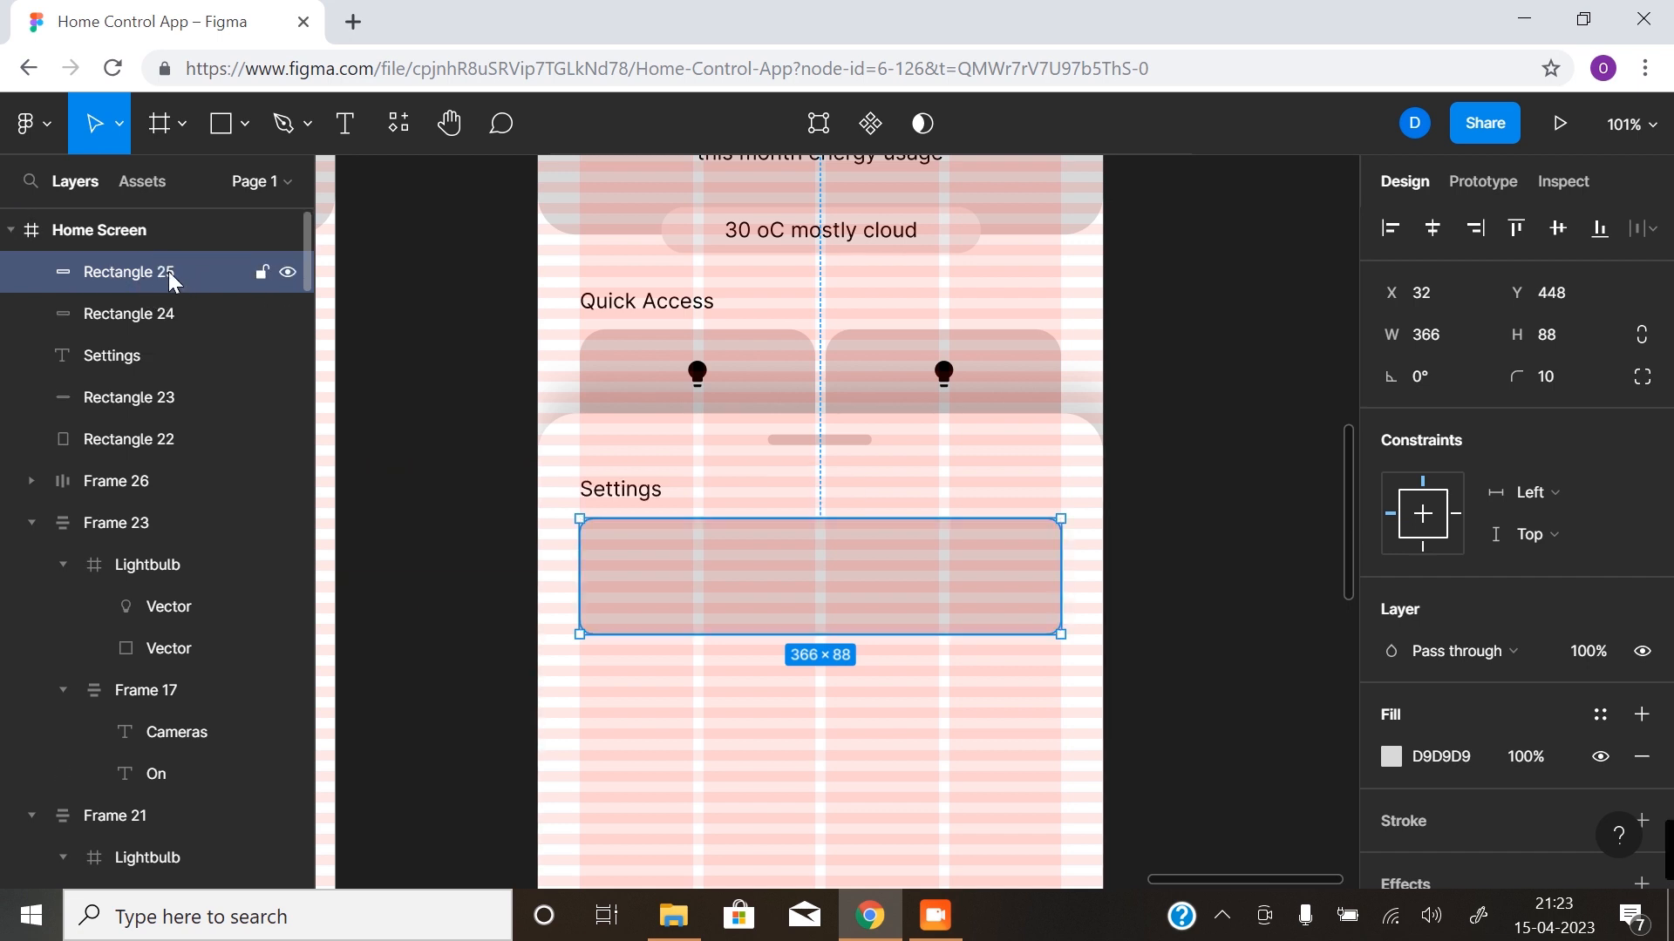
left_click_drag(882, 639, 871, 555)
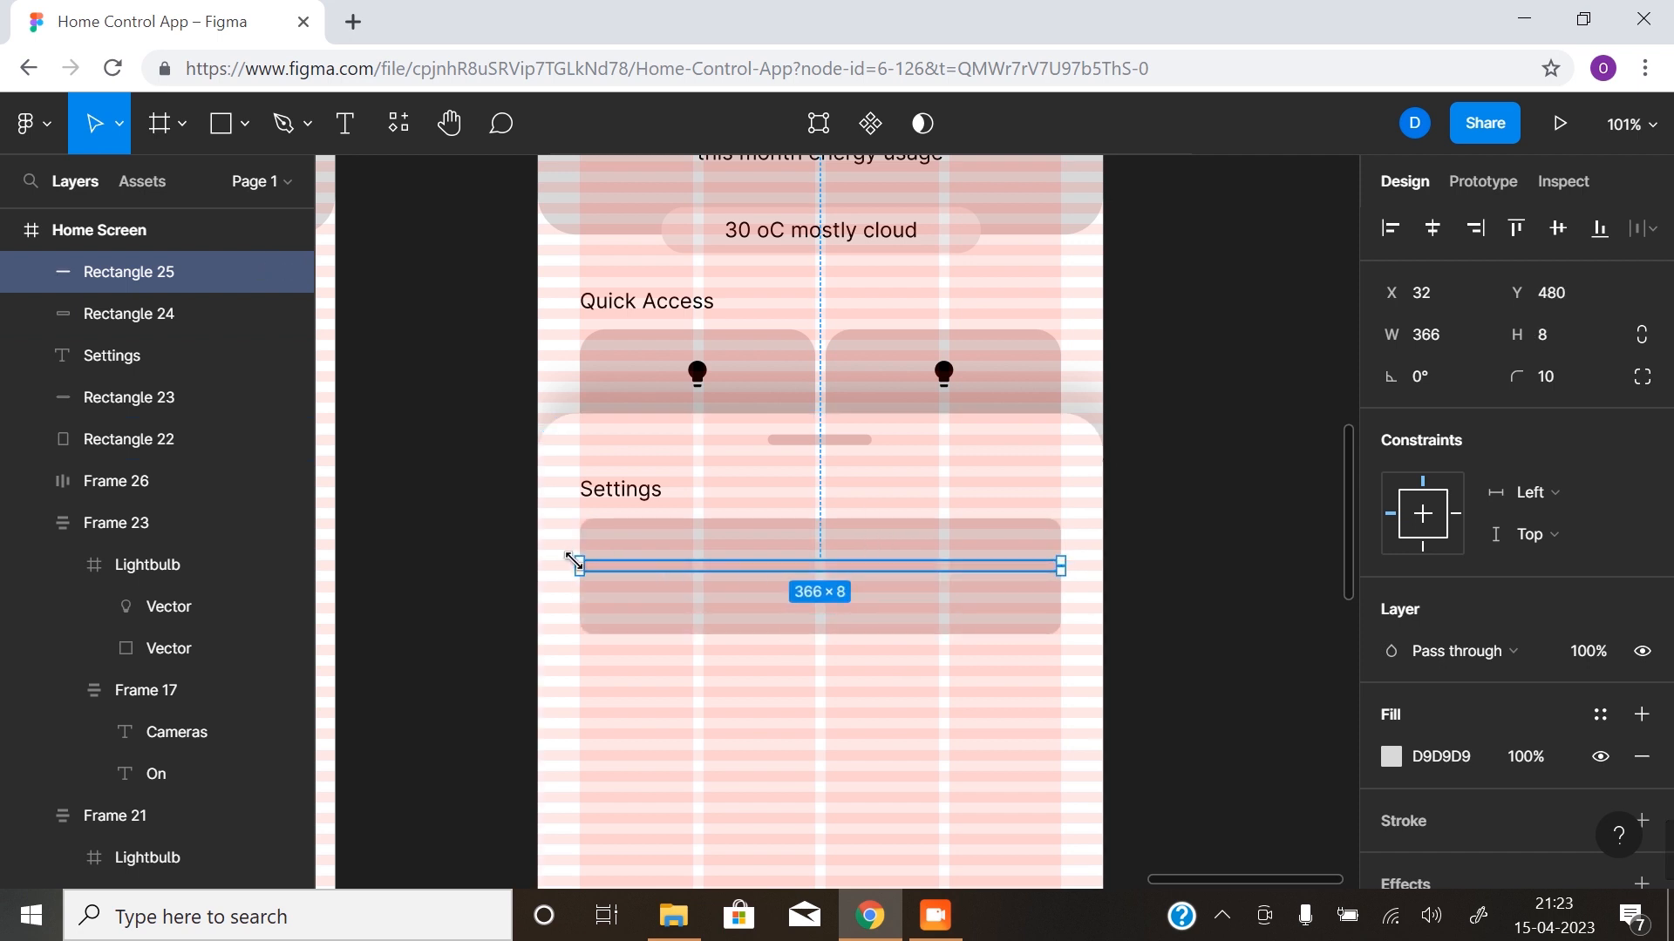
- Shorten the bar to 325 wide and centre it horizontally with the card
mouse_move(579, 565)
left_mouse_down()
mouse_move(660, 566)
mouse_move(583, 565)
mouse_move(611, 565)
left_mouse_up()
left_click(647, 604, "shift")
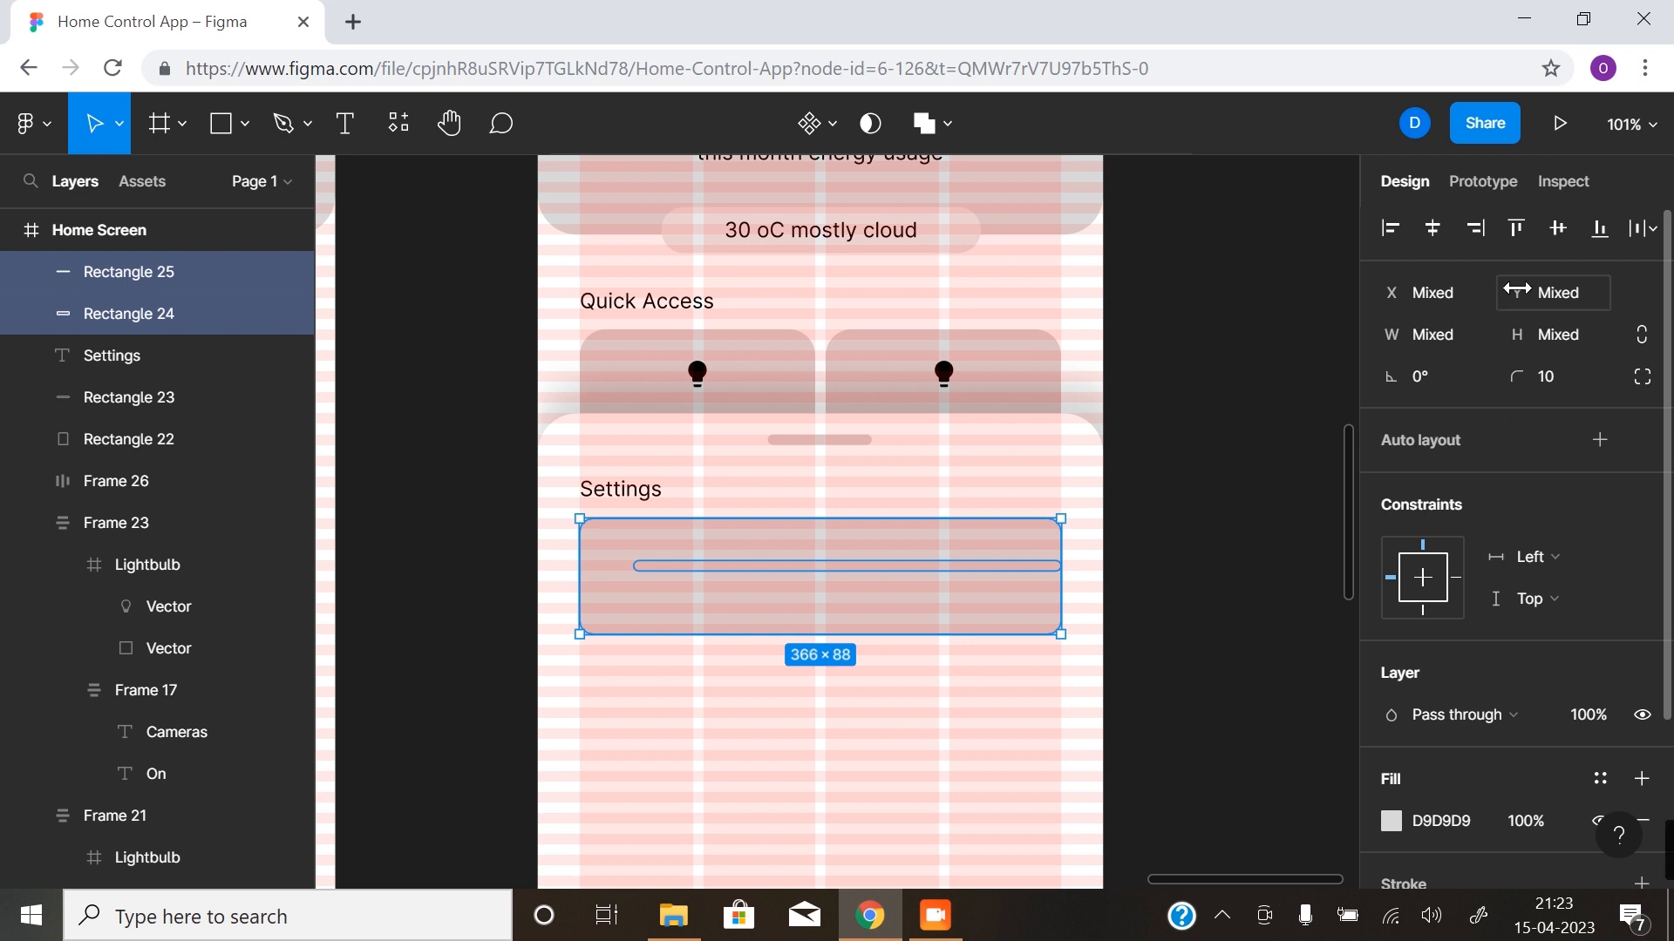
left_click(1437, 232)
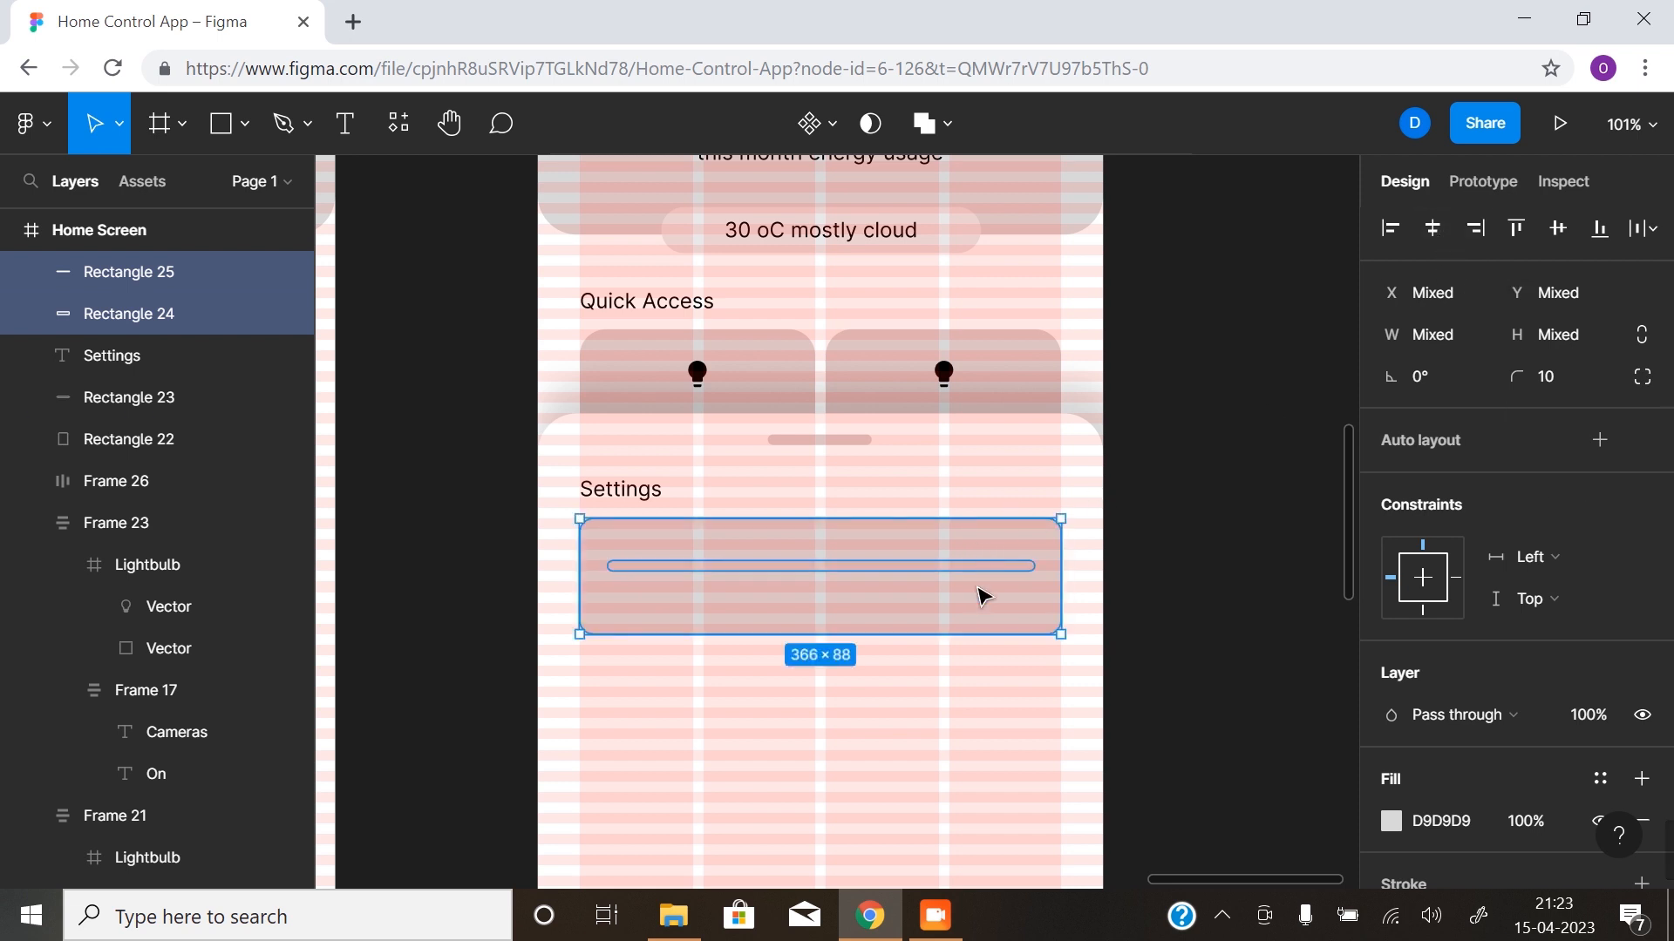
- Fill the bar with the document colour ACACAC, hide the layout grids and clear the selection
left_click(978, 571)
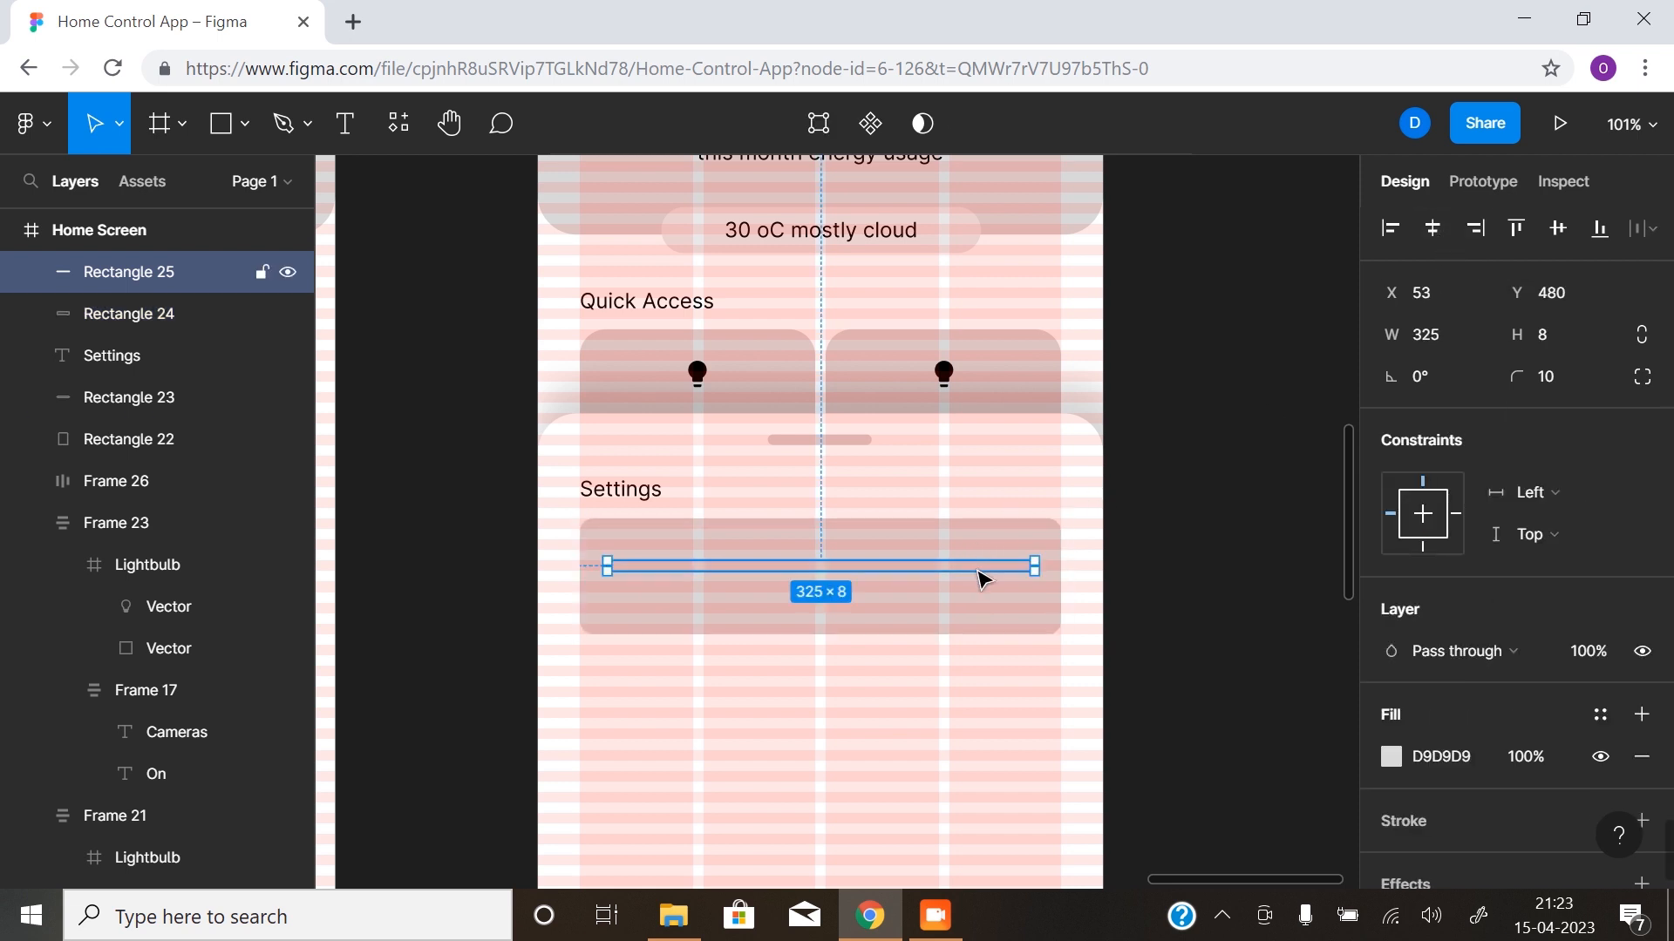
left_click(1393, 756)
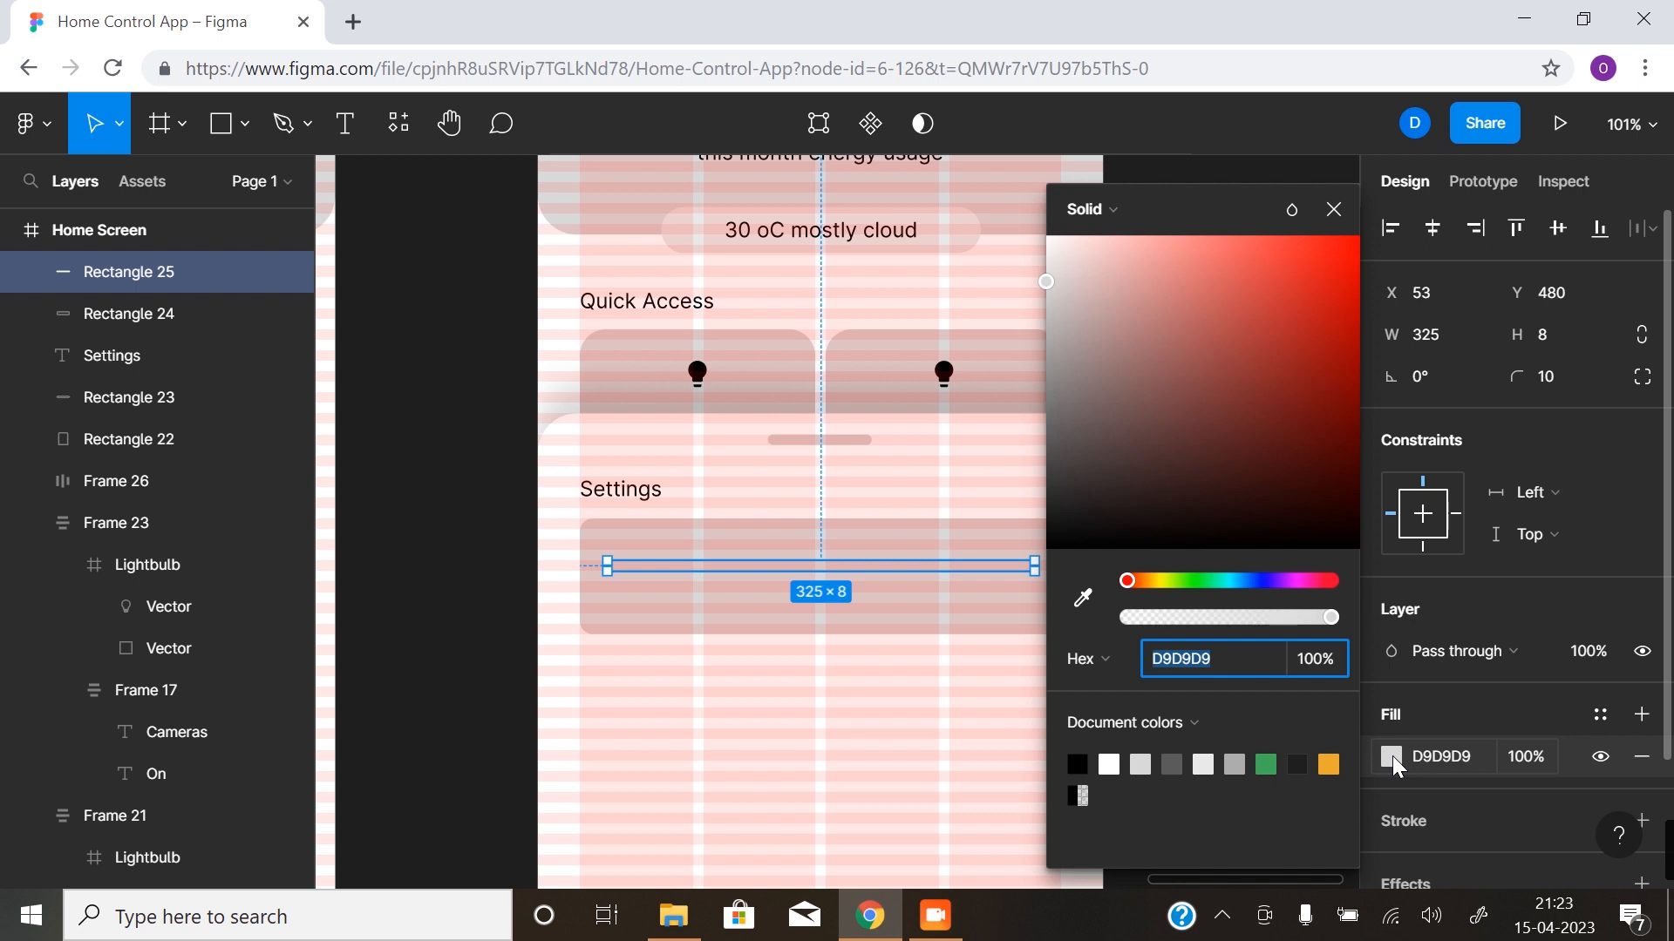
left_click(1234, 764)
left_click(1334, 209)
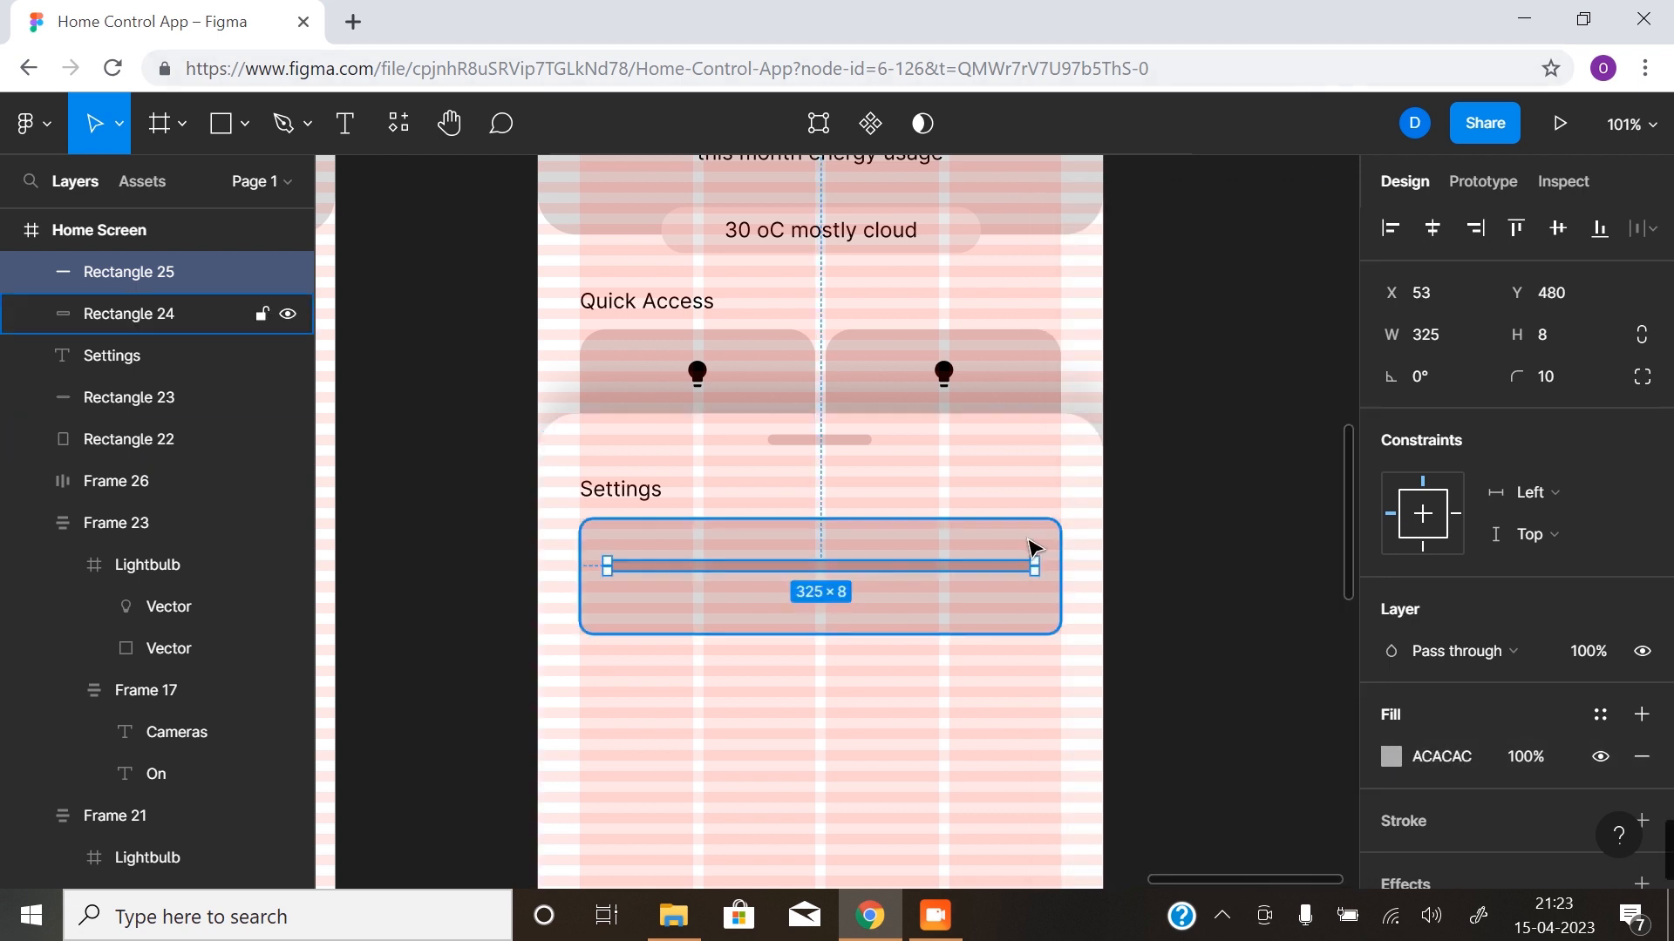
key("ctrl+shift+4")
left_click(1245, 569)
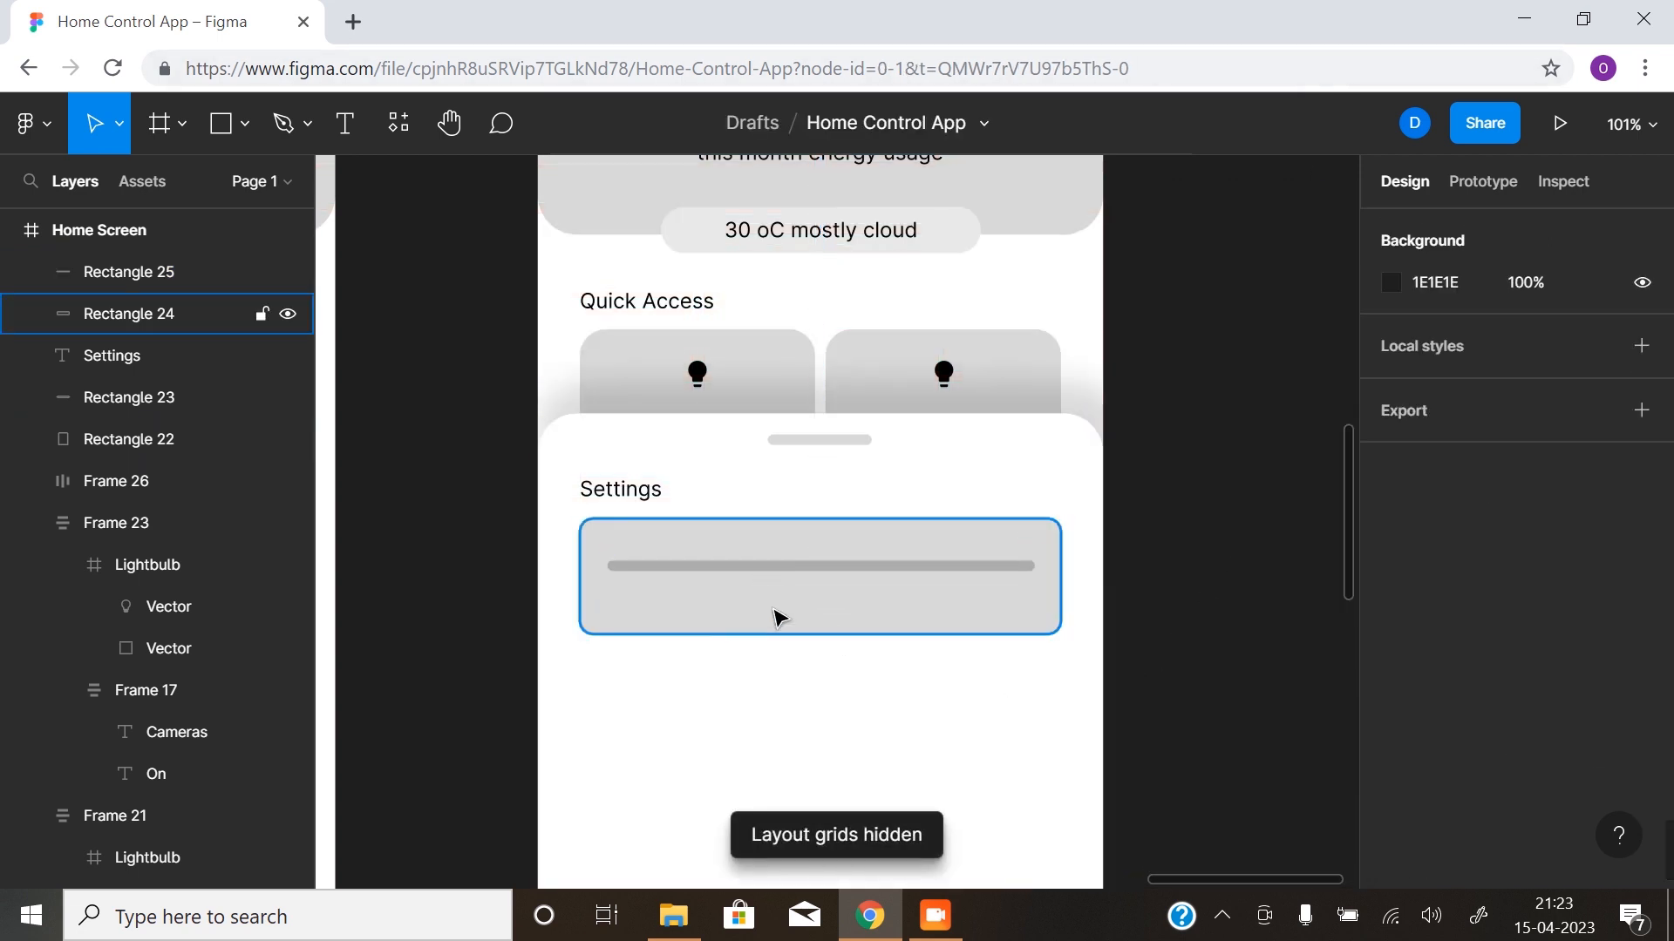
- Reduce the bar's height to 4, checking it against the layout grid rows, and hide the grids again
key("z")
left_click(837, 576)
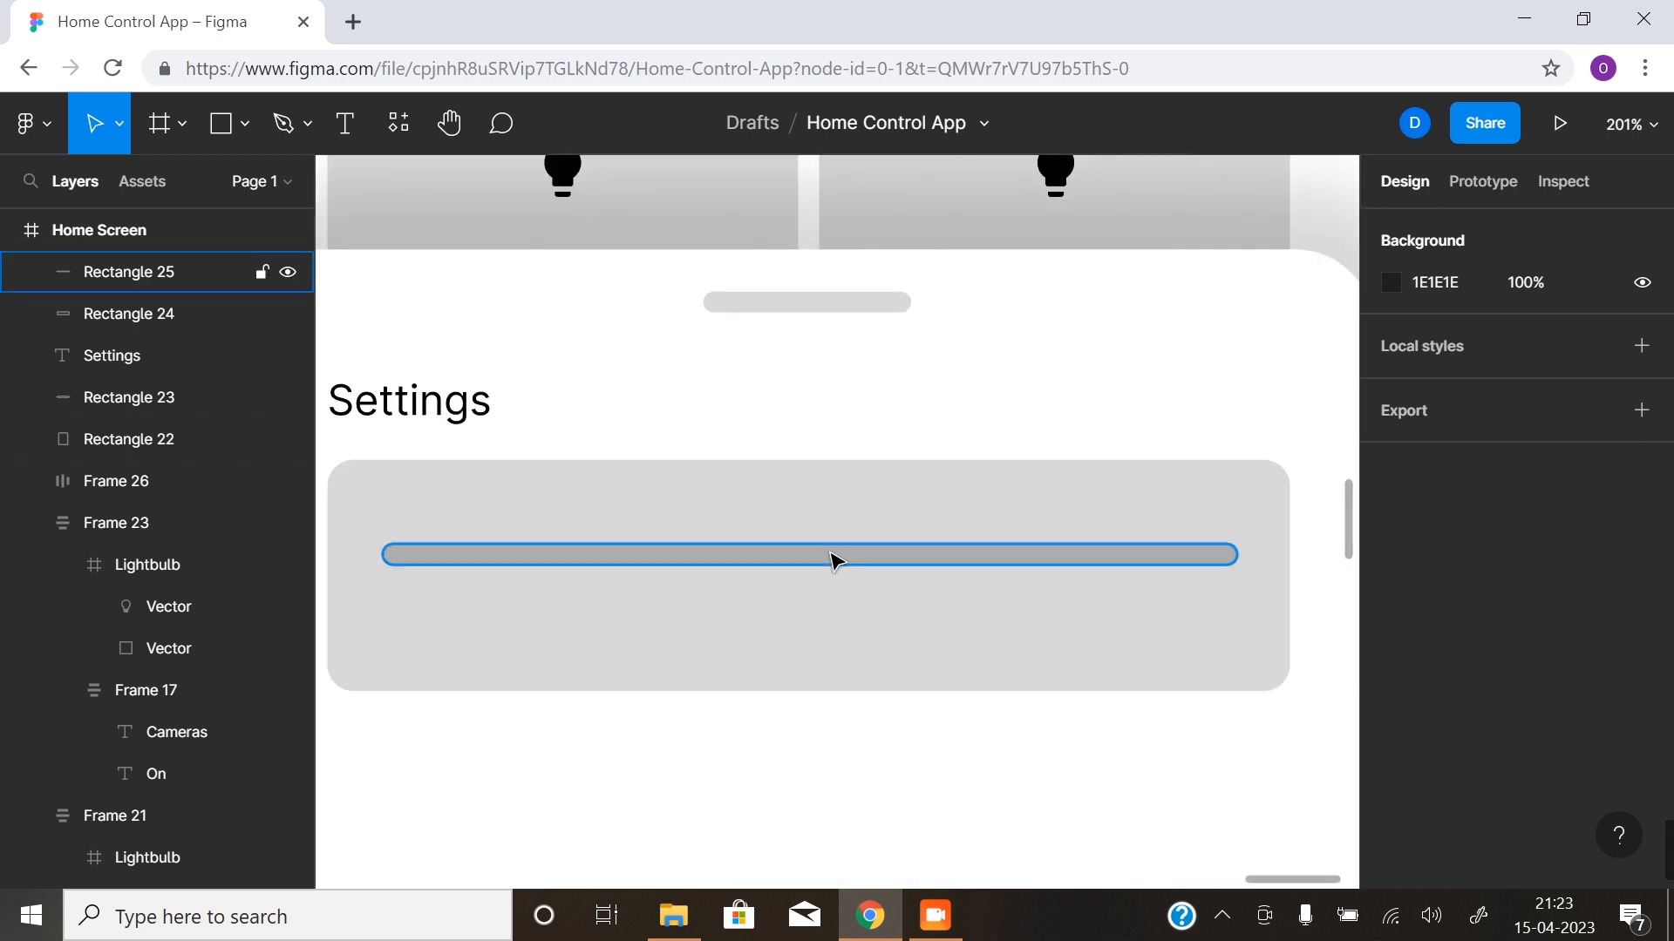
left_click(835, 558)
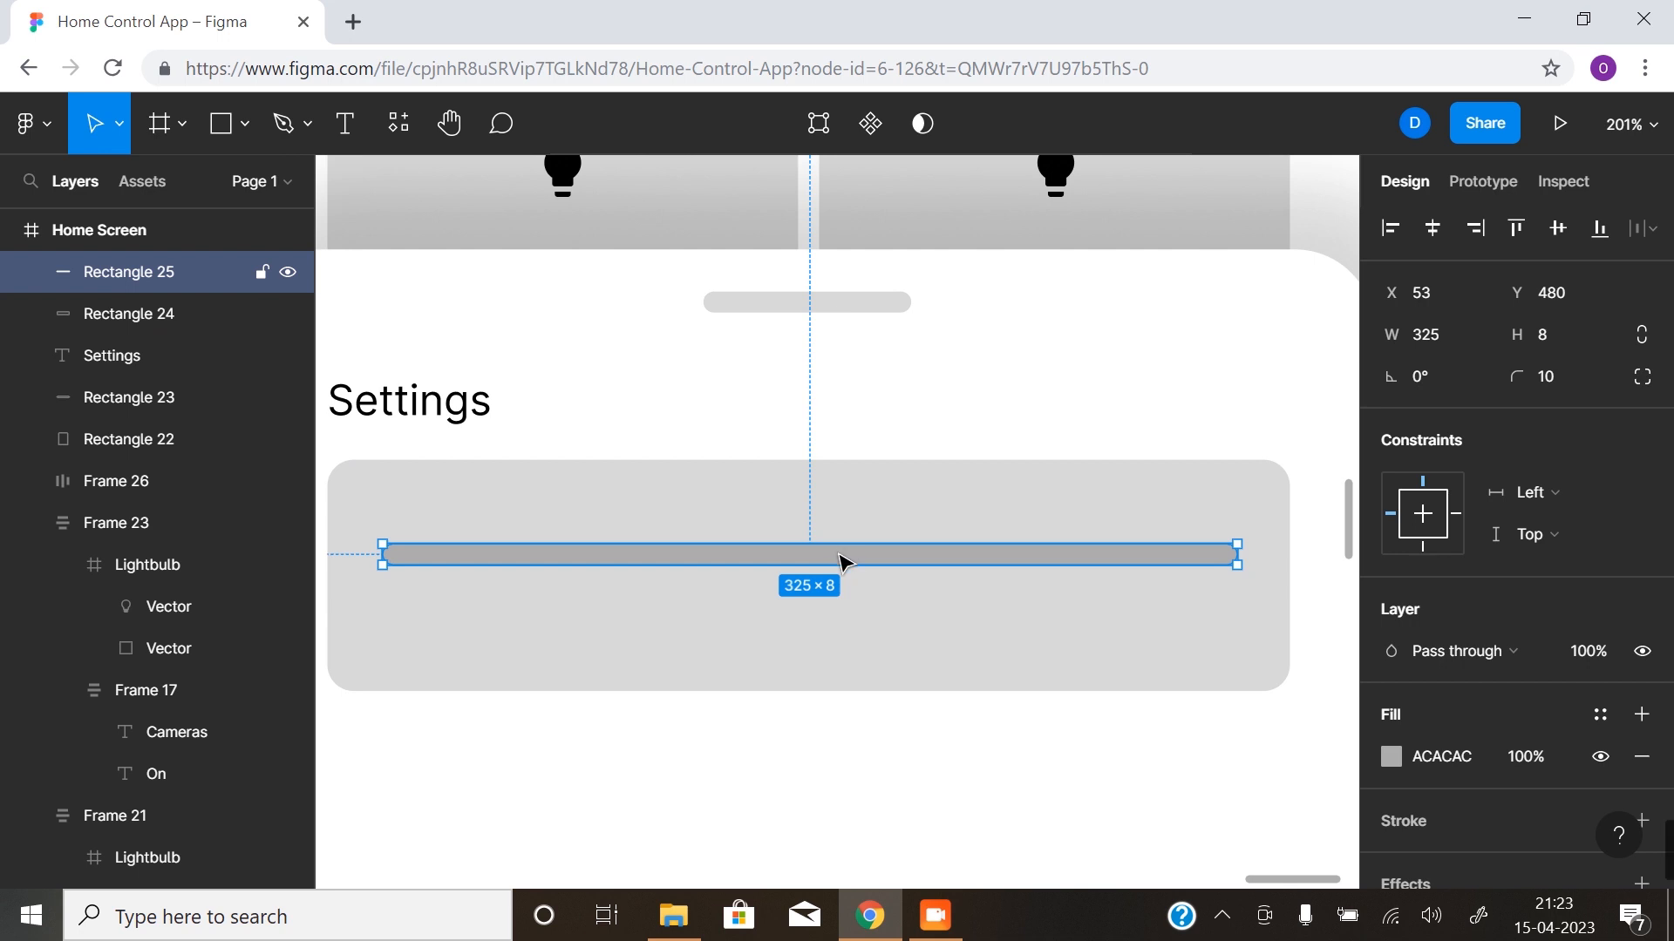
left_click_drag(840, 564, 840, 558)
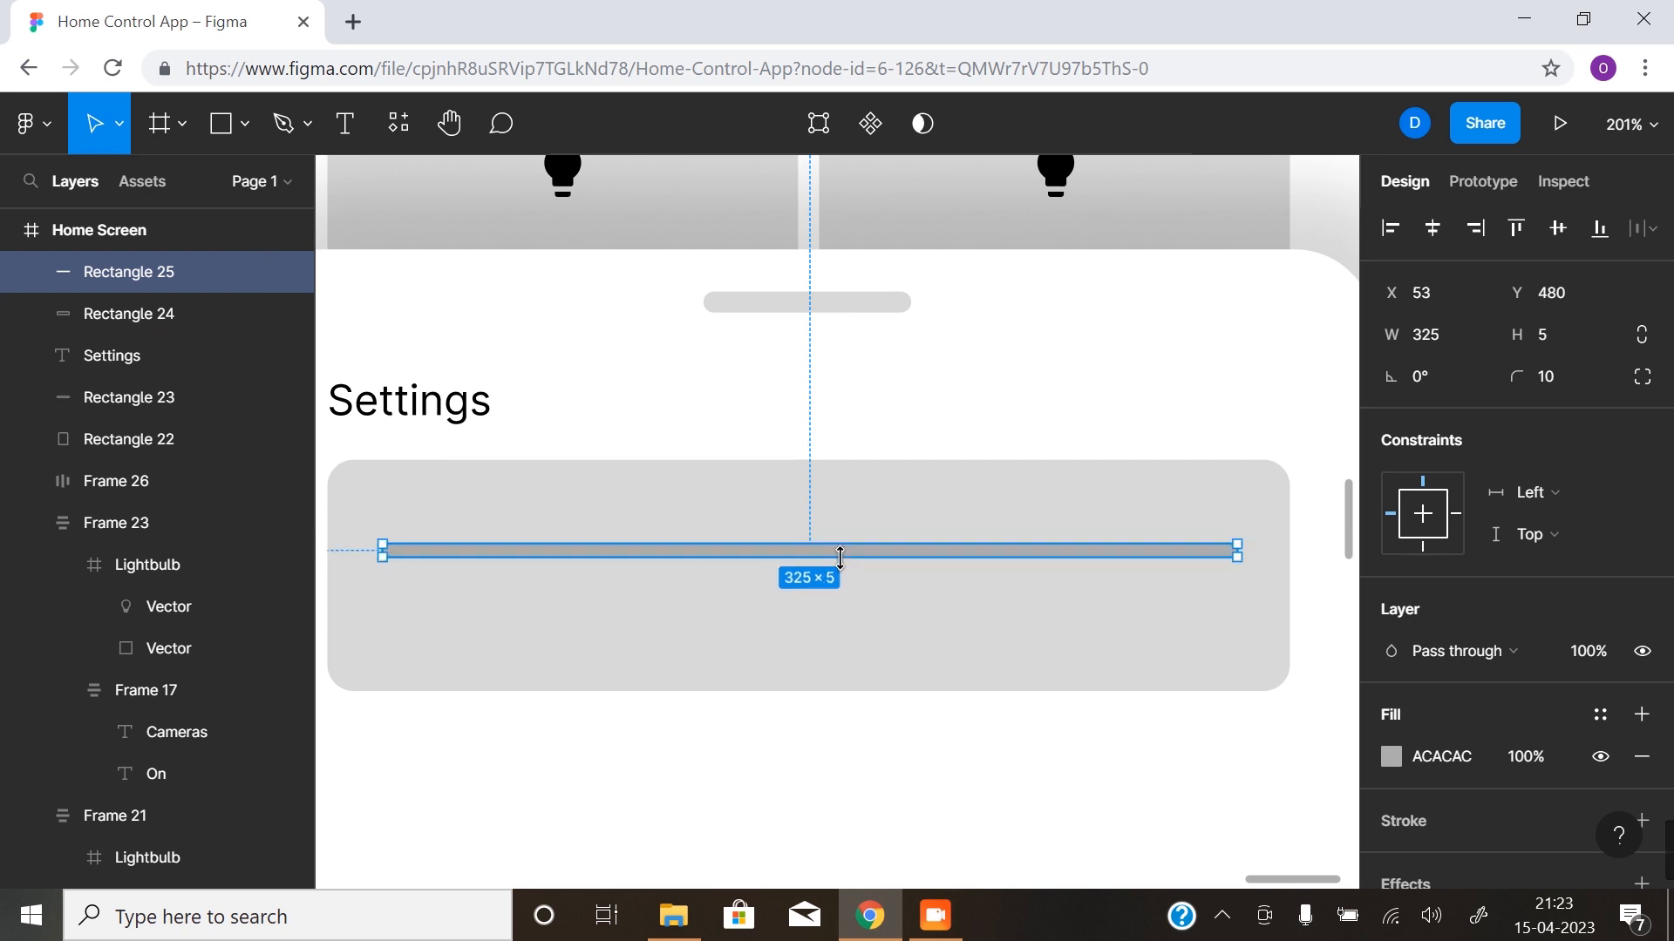
key("ctrl+g")
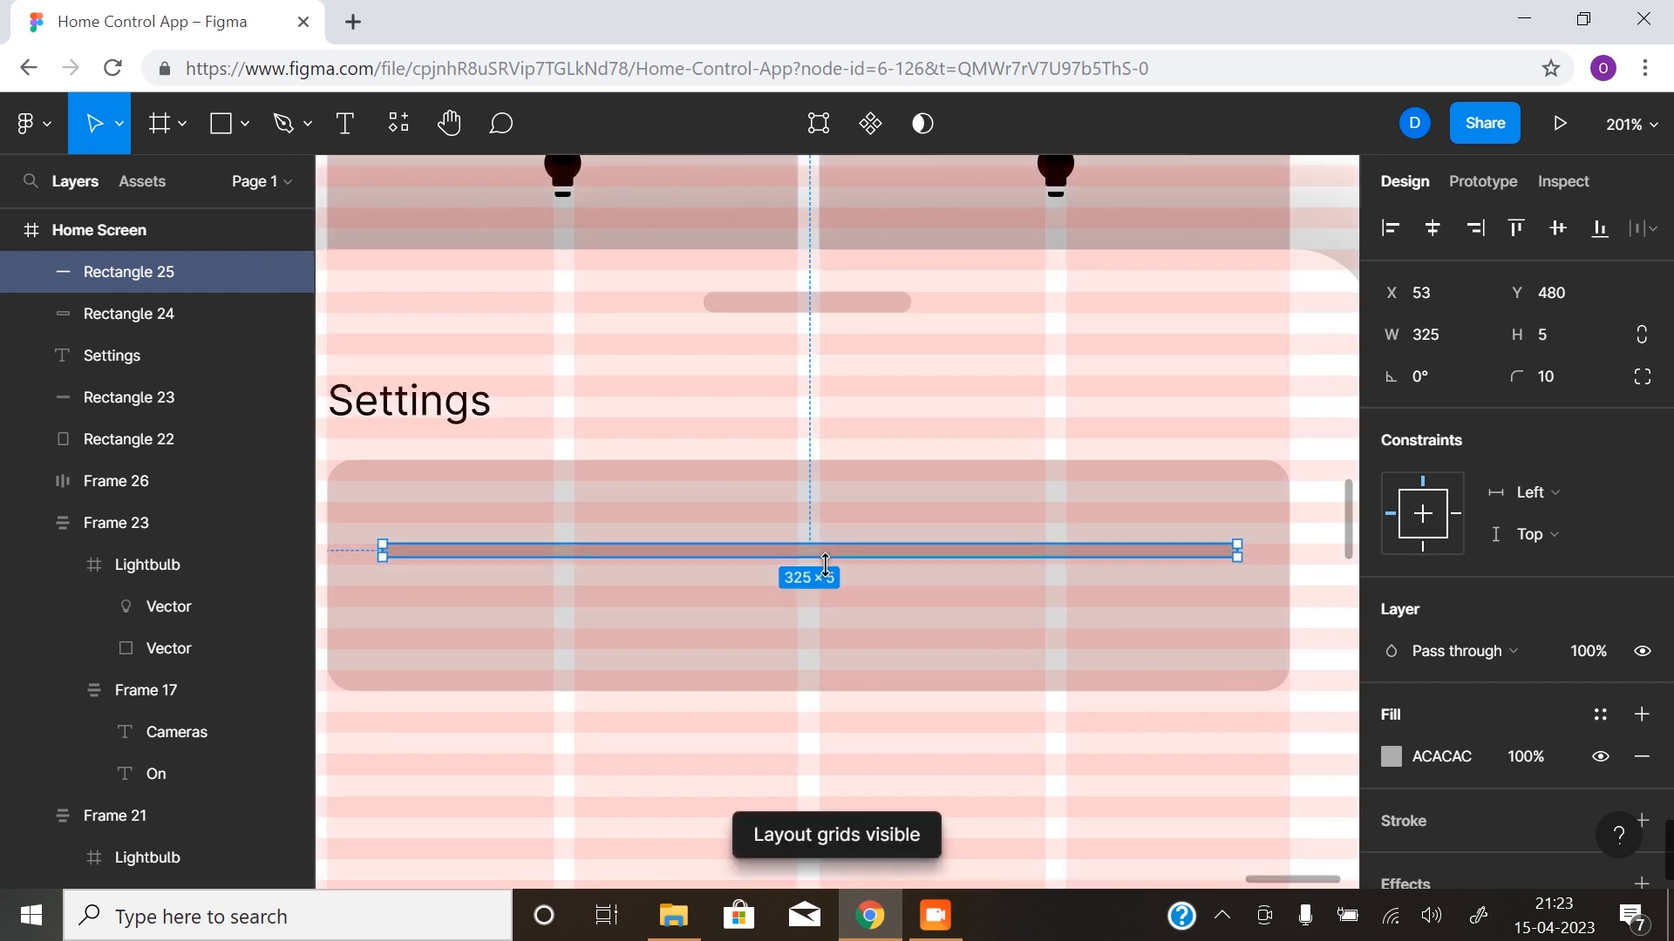
scroll(813, 558, "up", 5)
left_click_drag(831, 546, 830, 535)
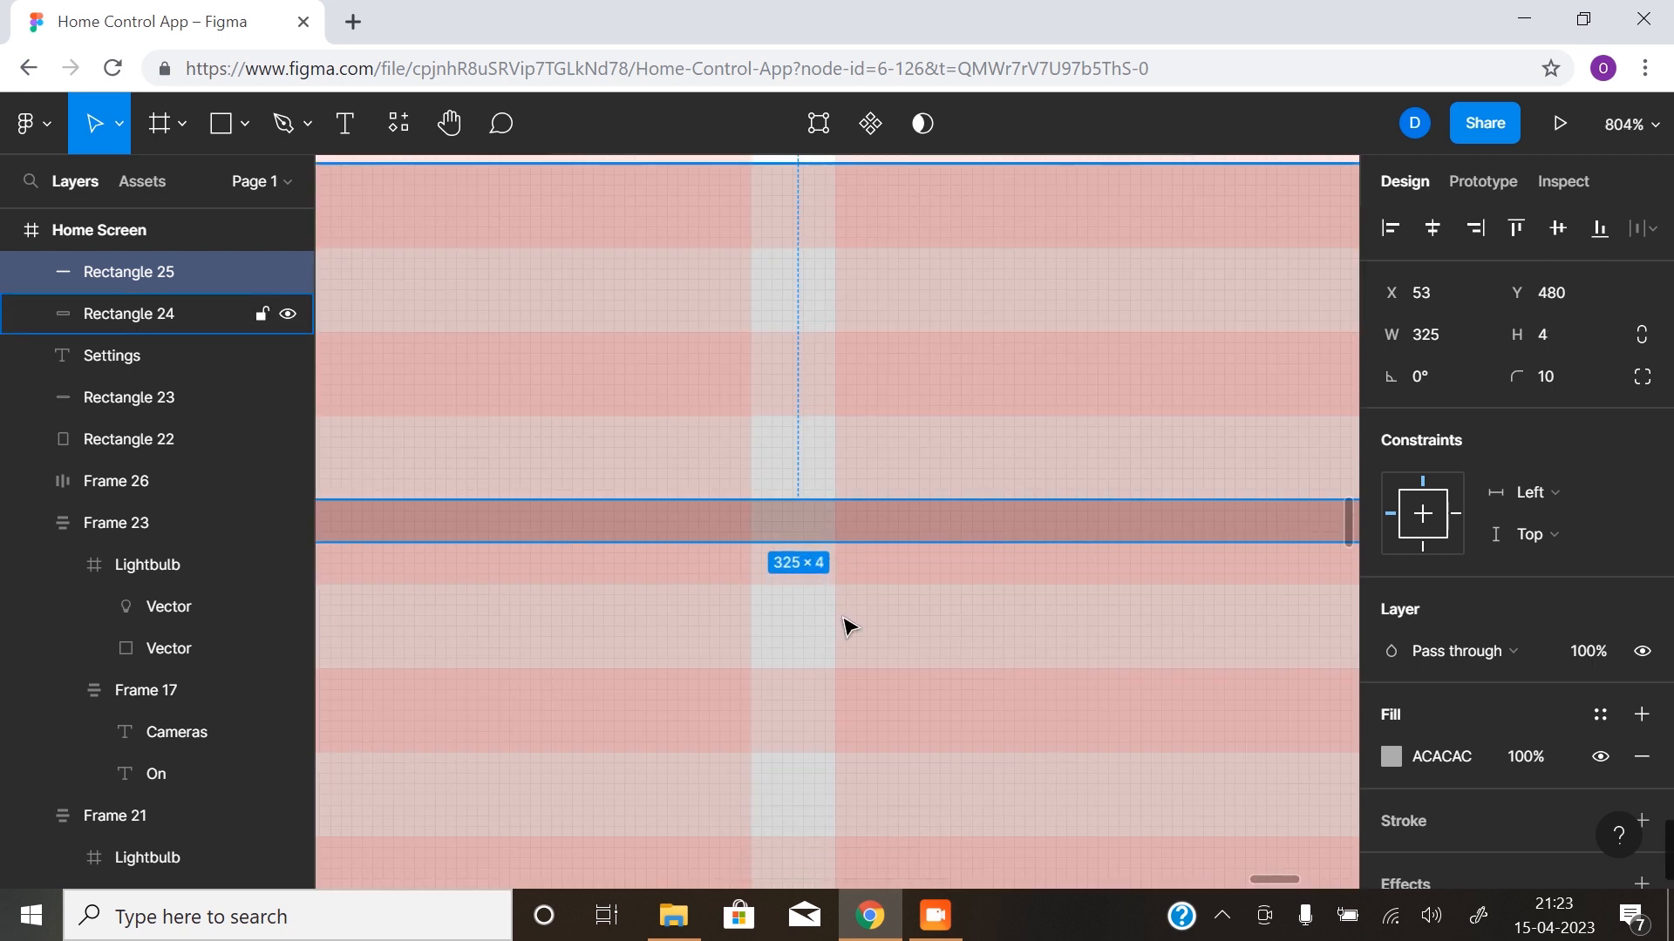
key("ctrl+g")
scroll(840, 617, "down", 5)
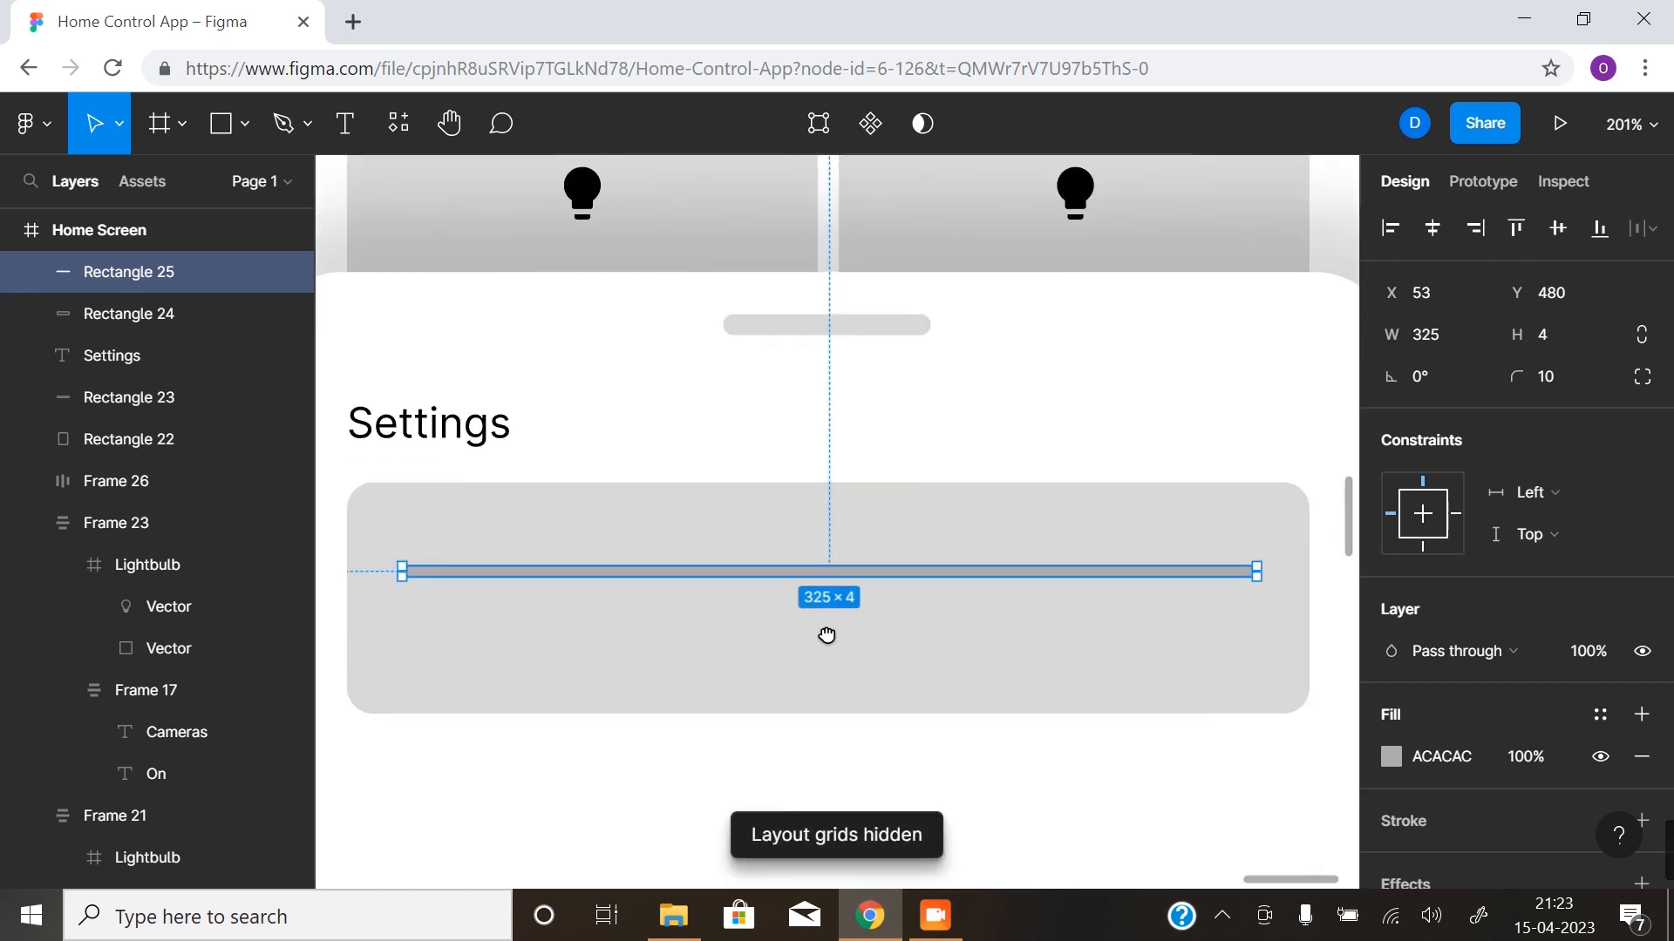
scroll(827, 636, "down", 1)
left_click(1028, 793)
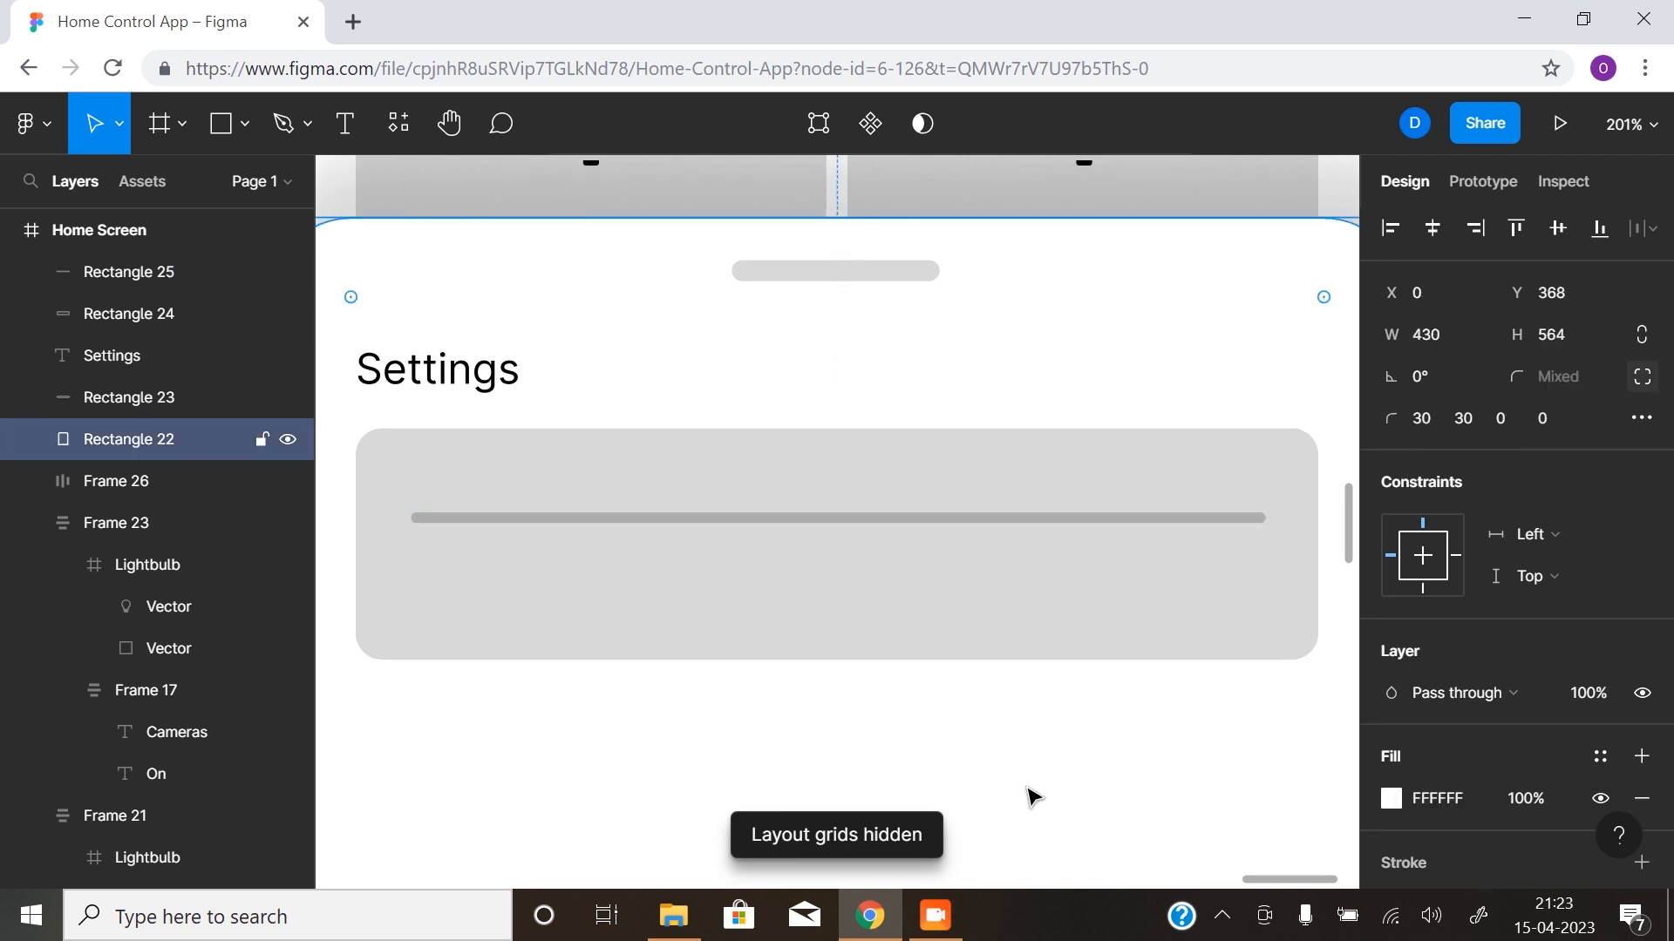
left_click(798, 541)
left_click(830, 521)
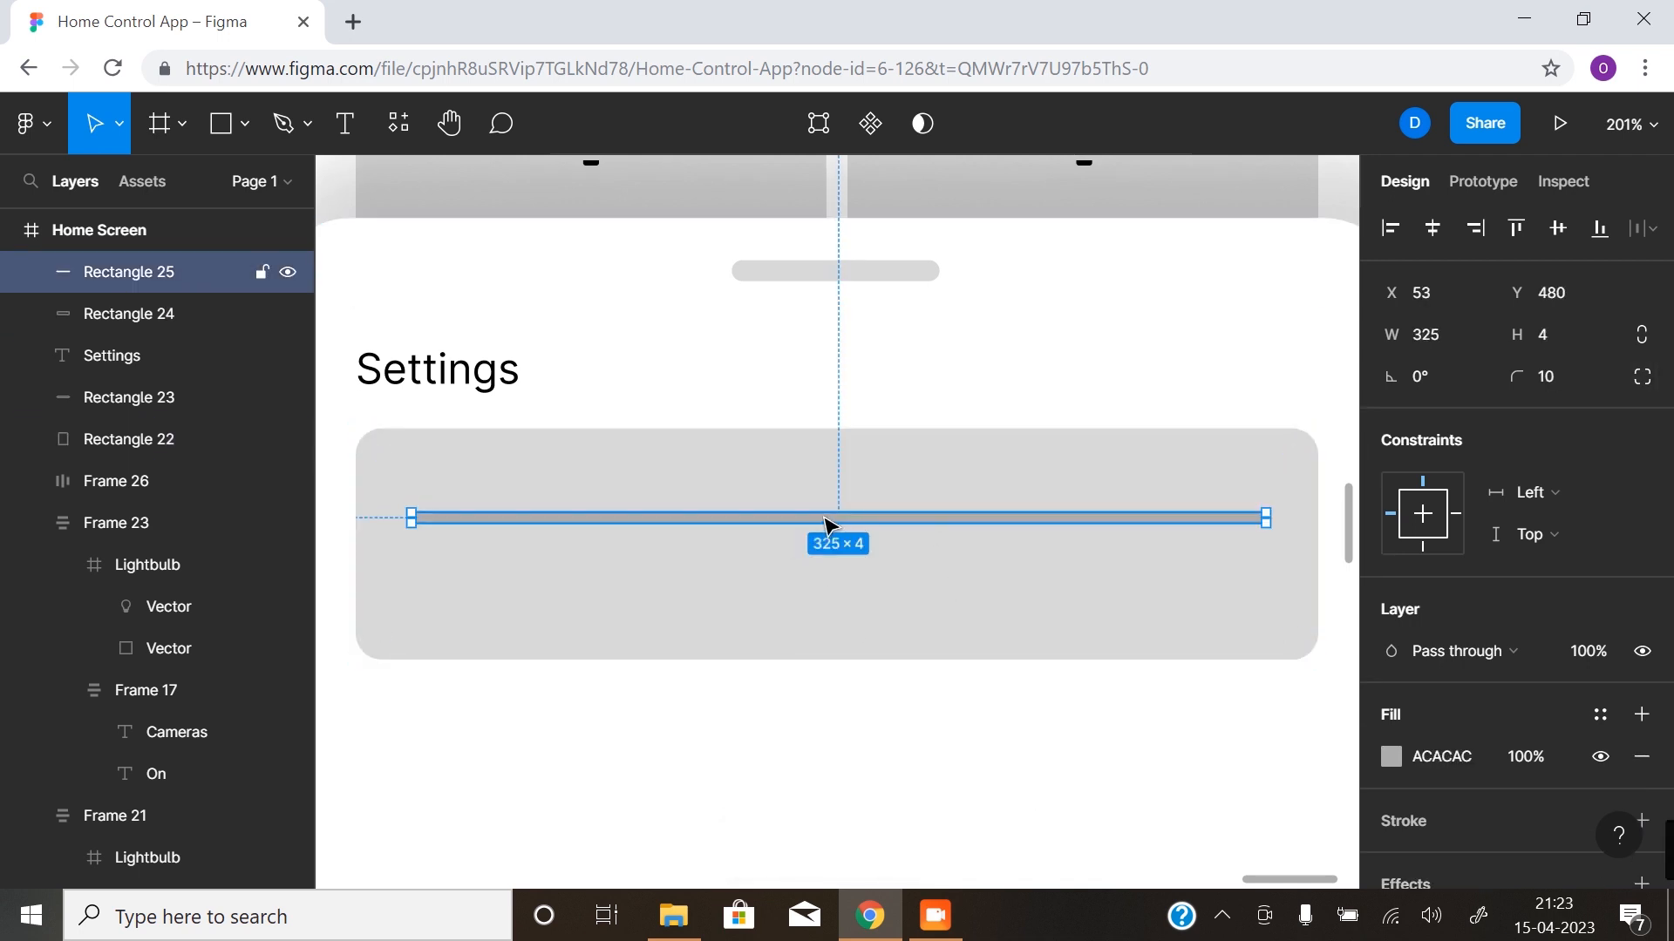
left_click(244, 123)
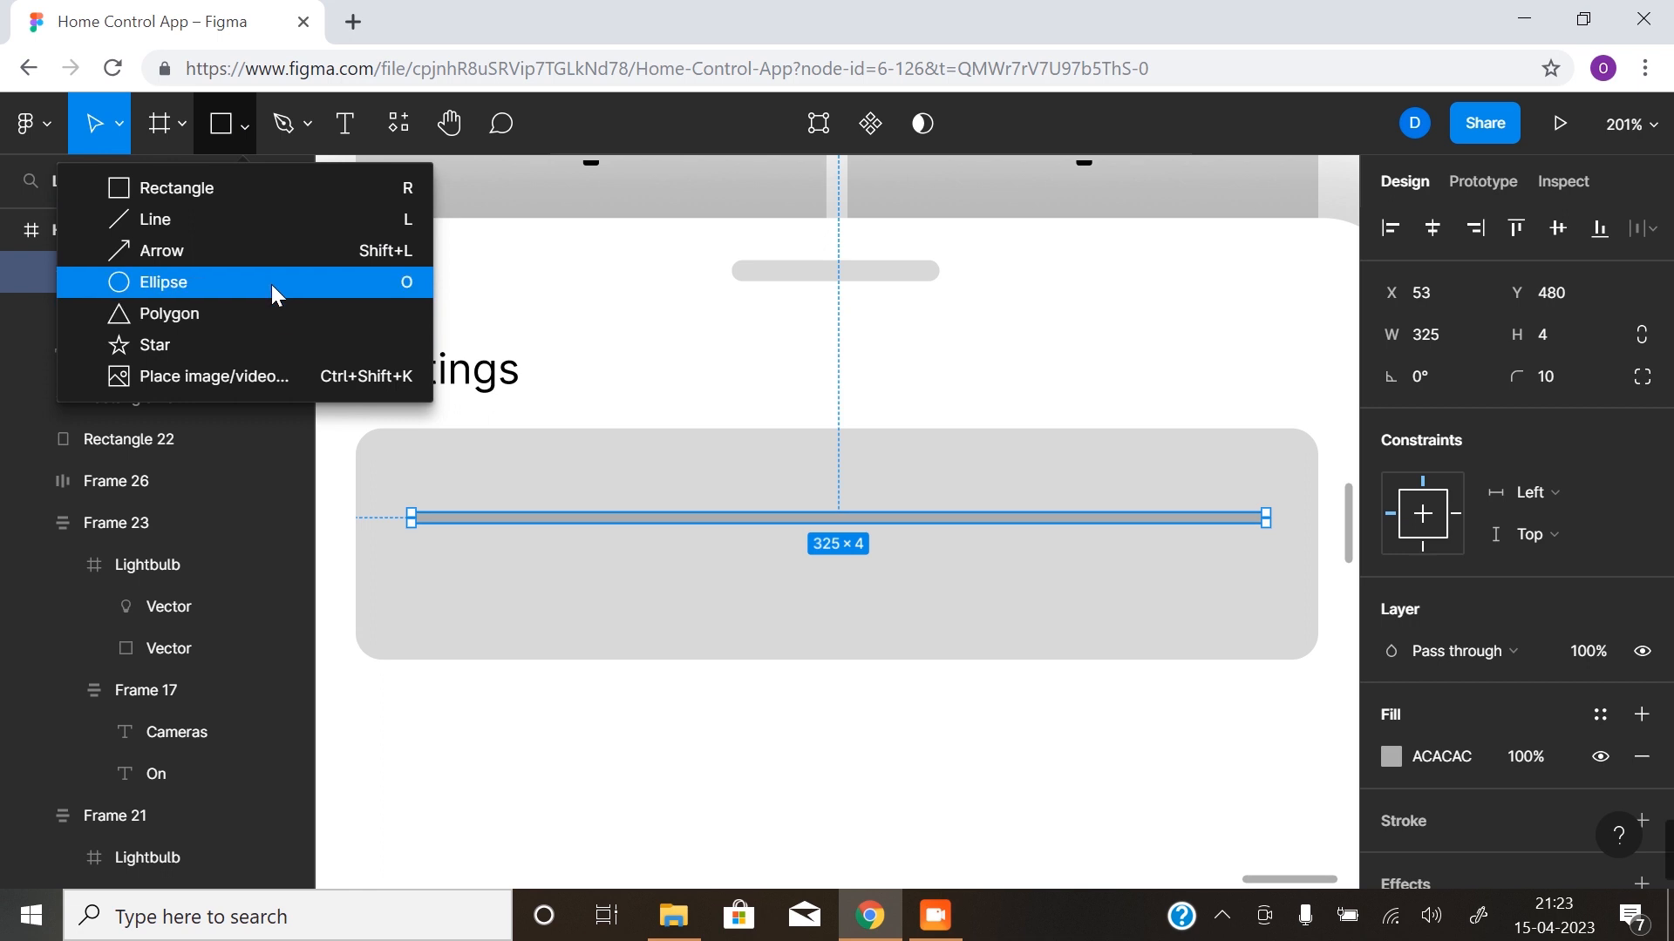
left_click(271, 282)
left_click_drag(956, 515, 977, 552)
key("ctrl+z")
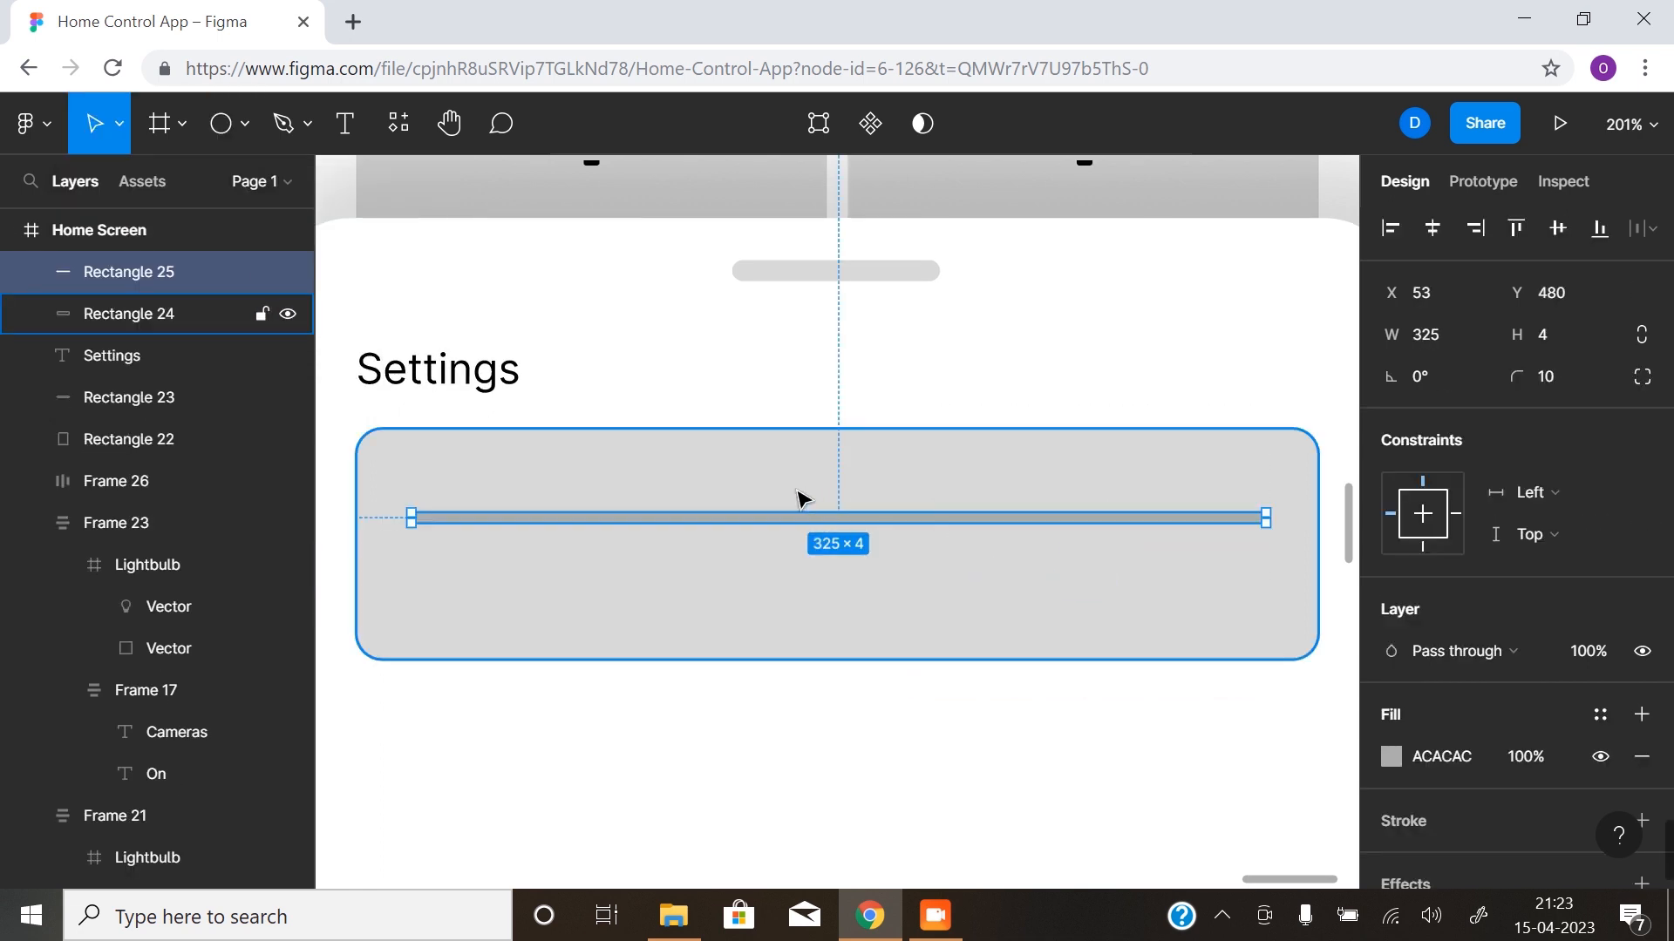
- Draw a 14 × 14 circle as a slider knob on the bar, at X 225, Y 475
left_click(223, 124)
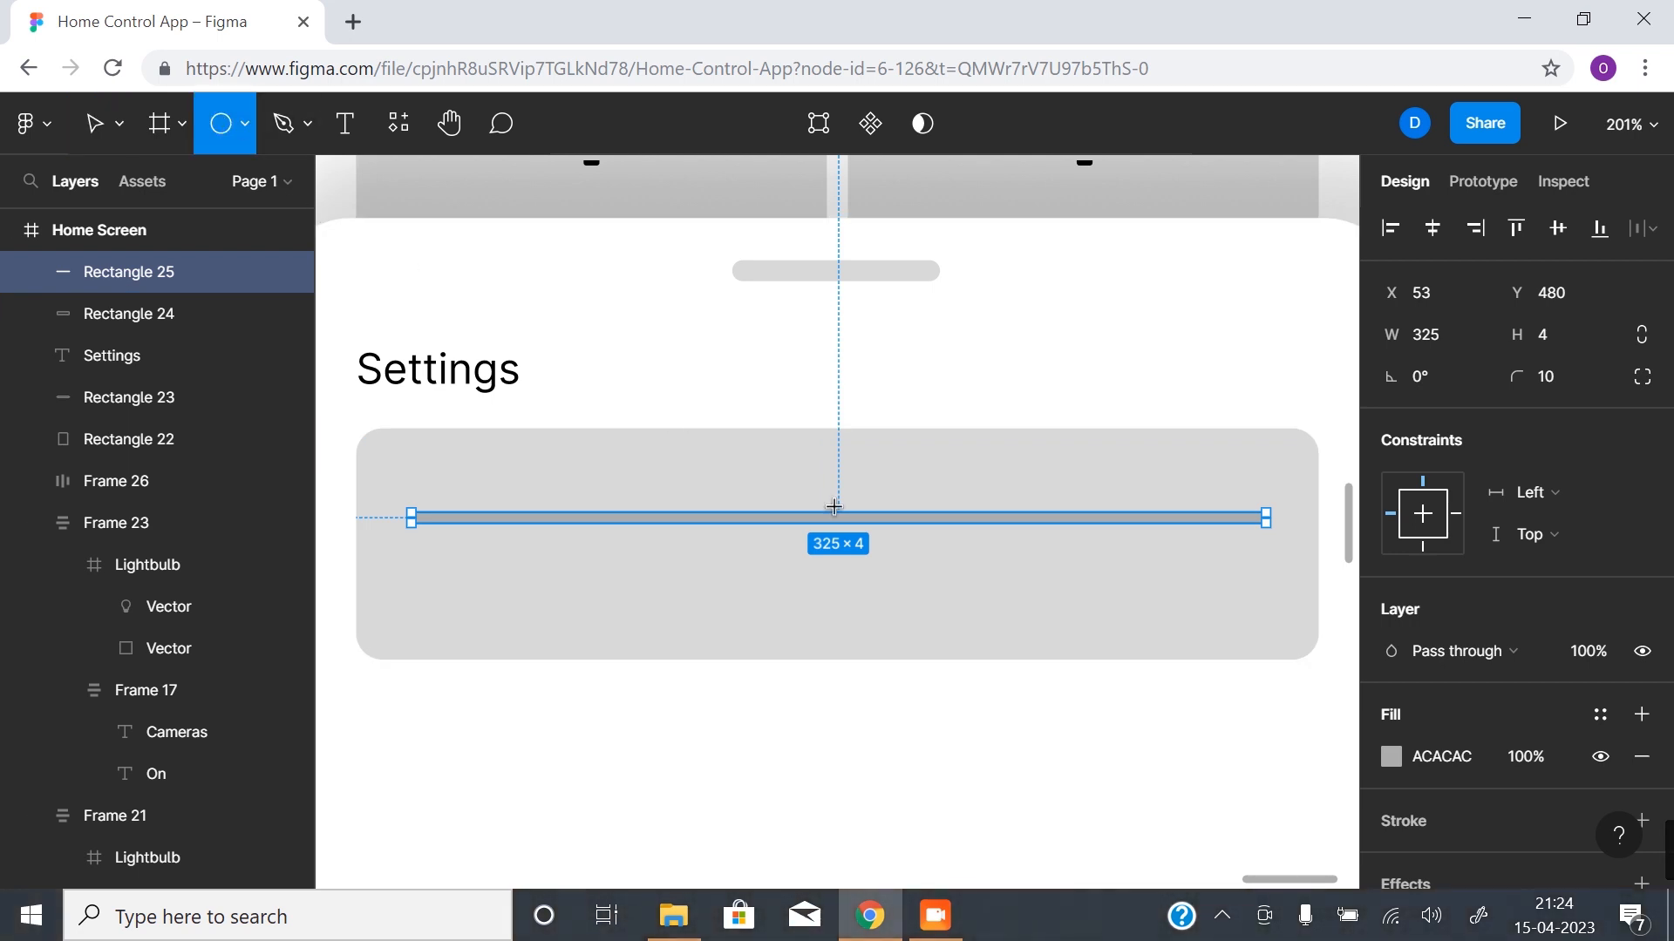
left_click_drag(818, 491, 886, 523)
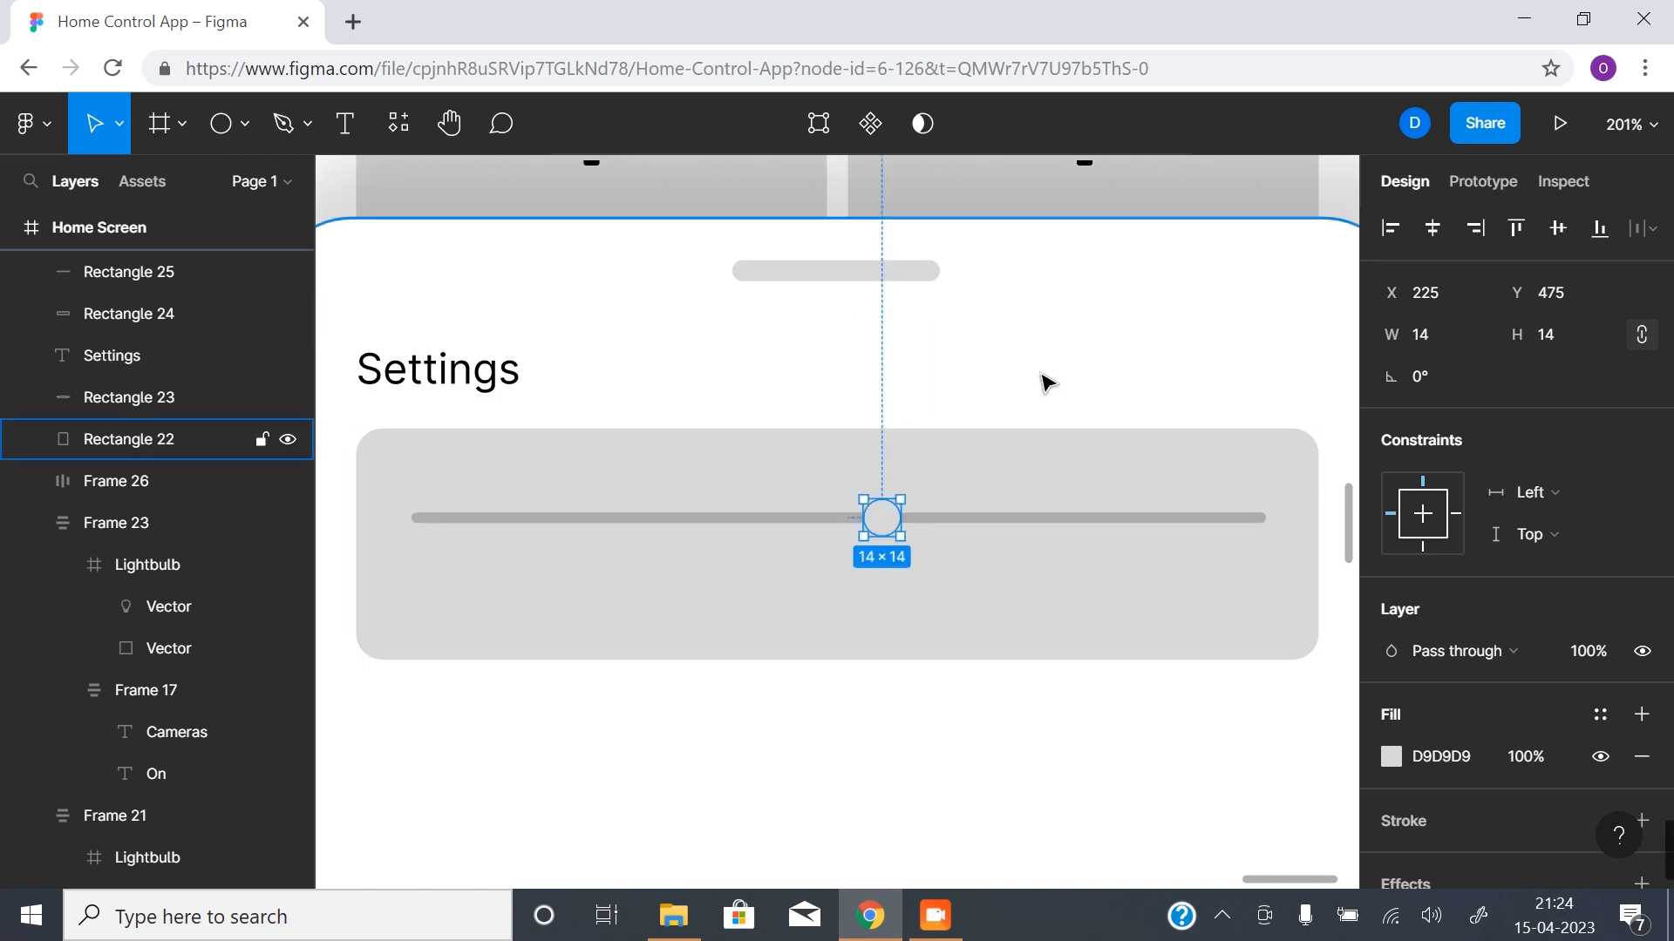
left_click(1001, 448, "alt")
scroll(872, 419, "up", 3)
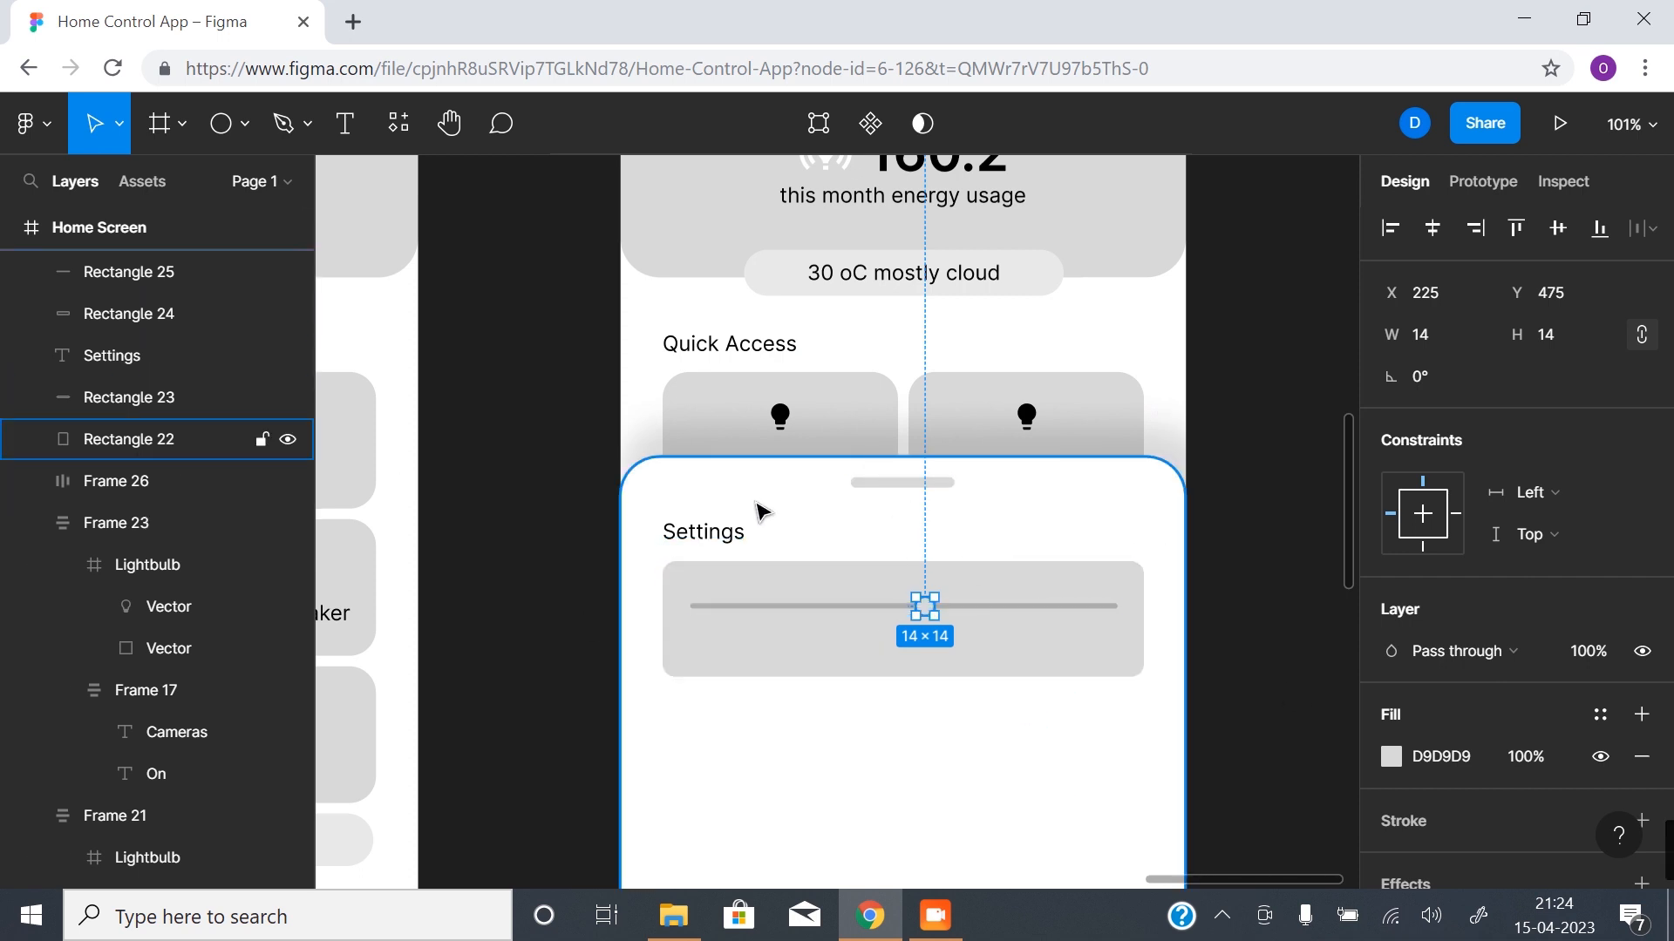
- Collapse and lock the background layers of the Home Screen copy, covering Frame 26, Frame 23, Frame 21 and Frame 19
left_click(180, 438)
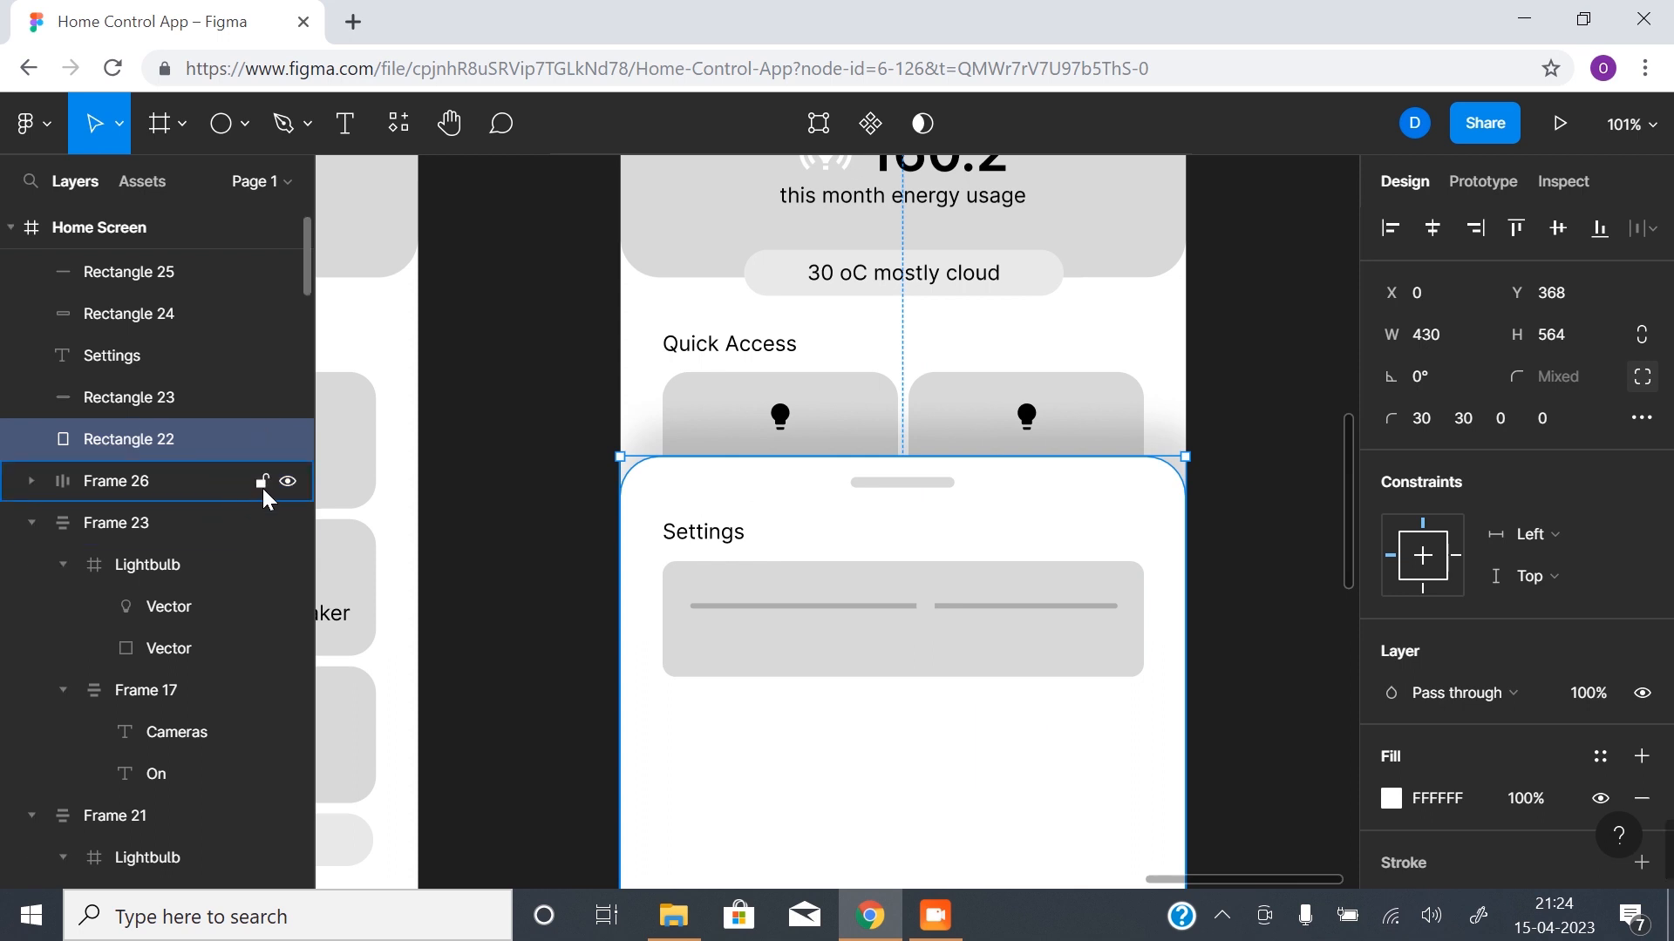
left_click(262, 481)
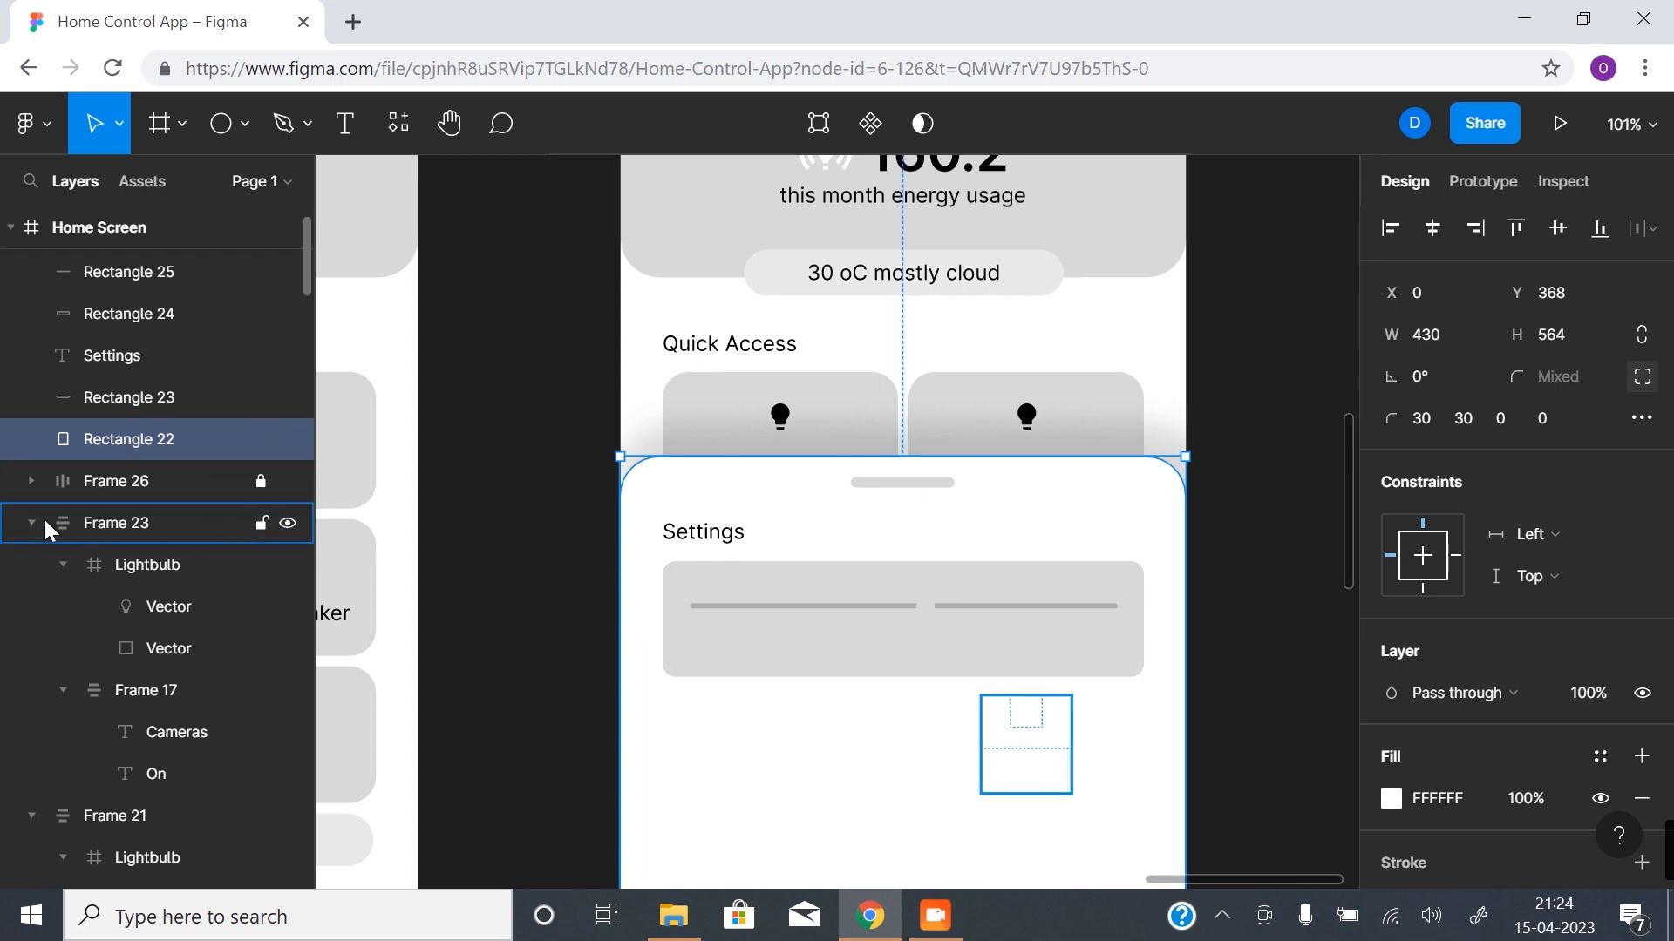
left_click(32, 523)
left_click(261, 523)
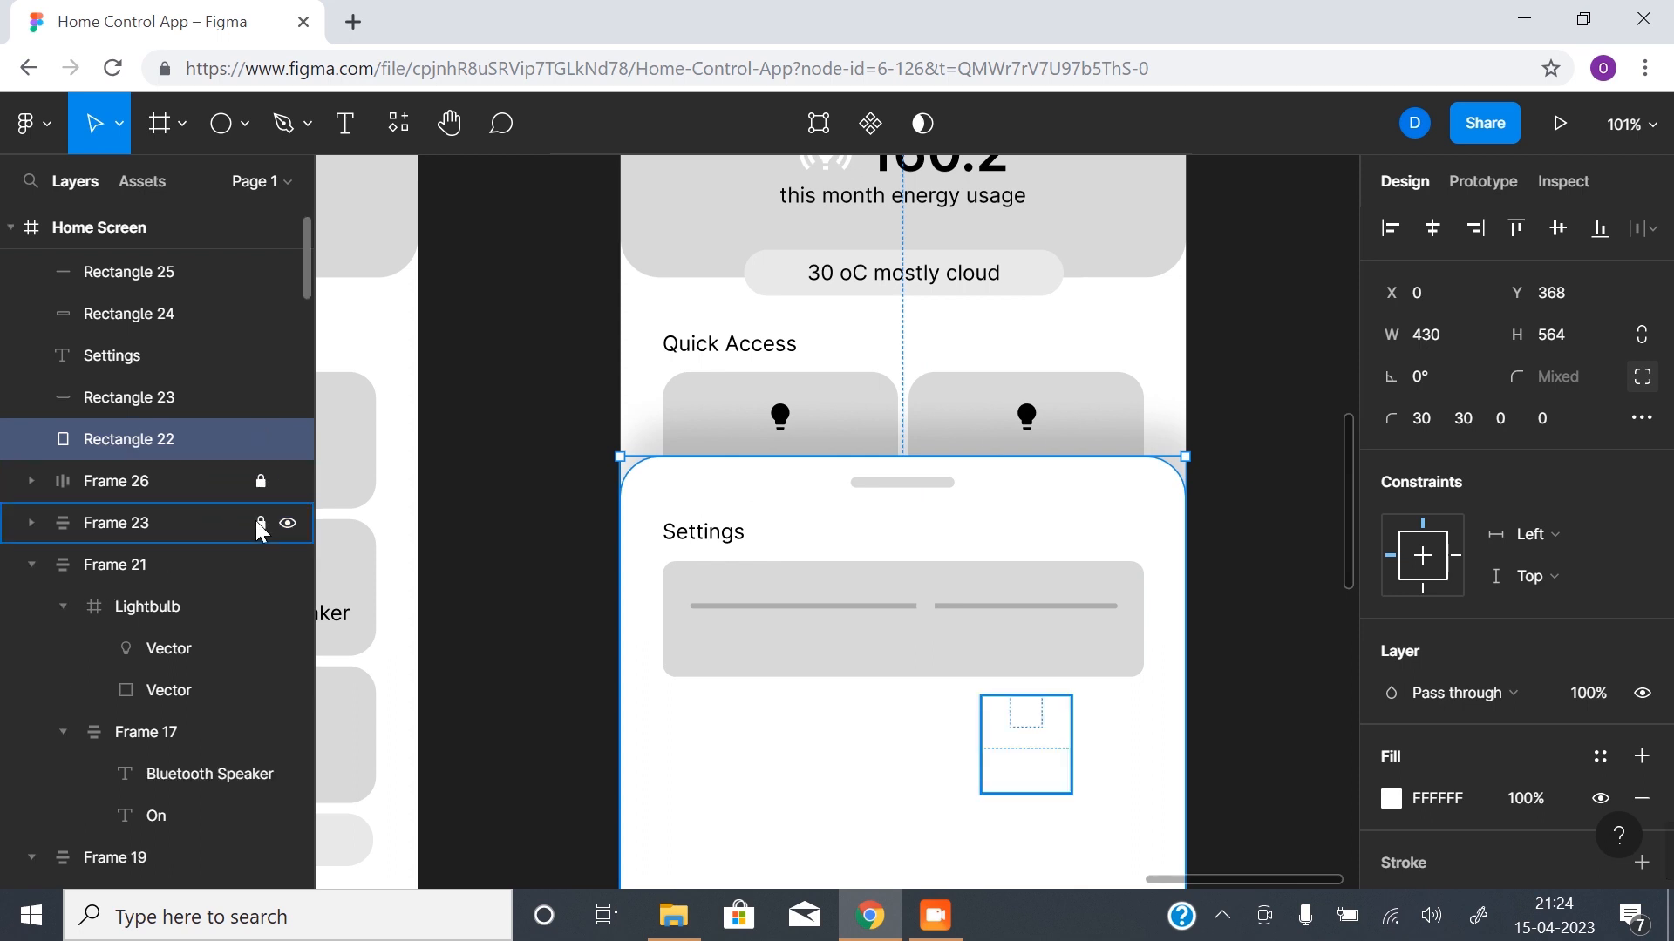
left_click(33, 563)
left_click(261, 564)
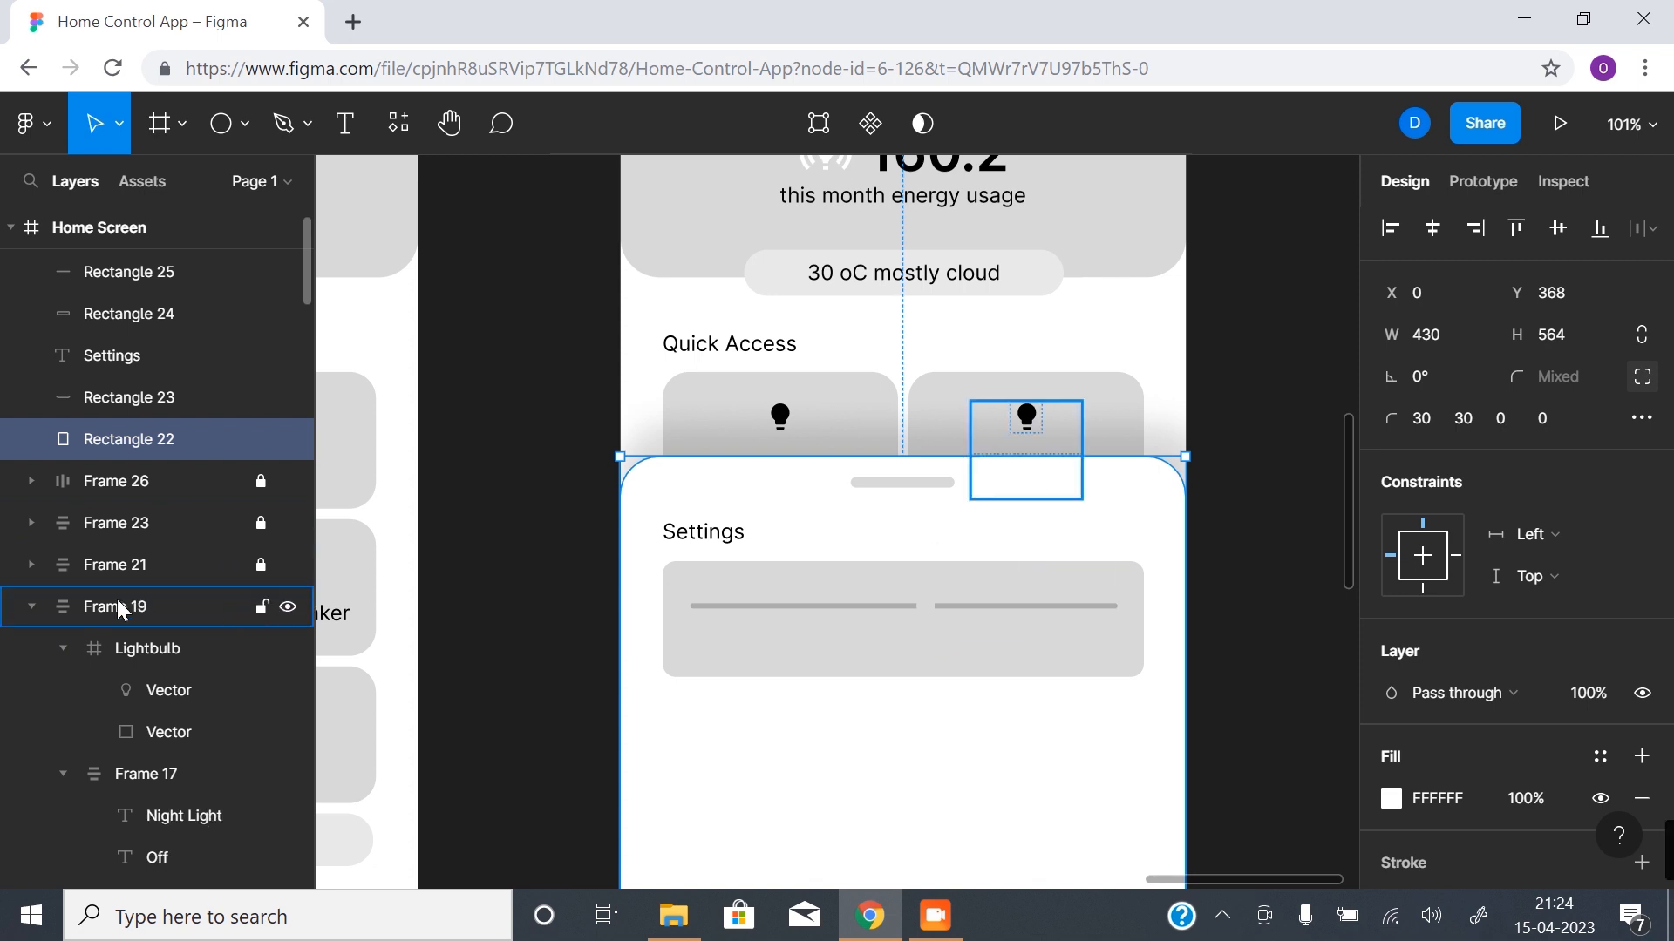
left_click(34, 606)
left_click(261, 605)
- Lock and collapse the background layers Frame 22, Frame 20 and Frame 18
left_click(260, 647)
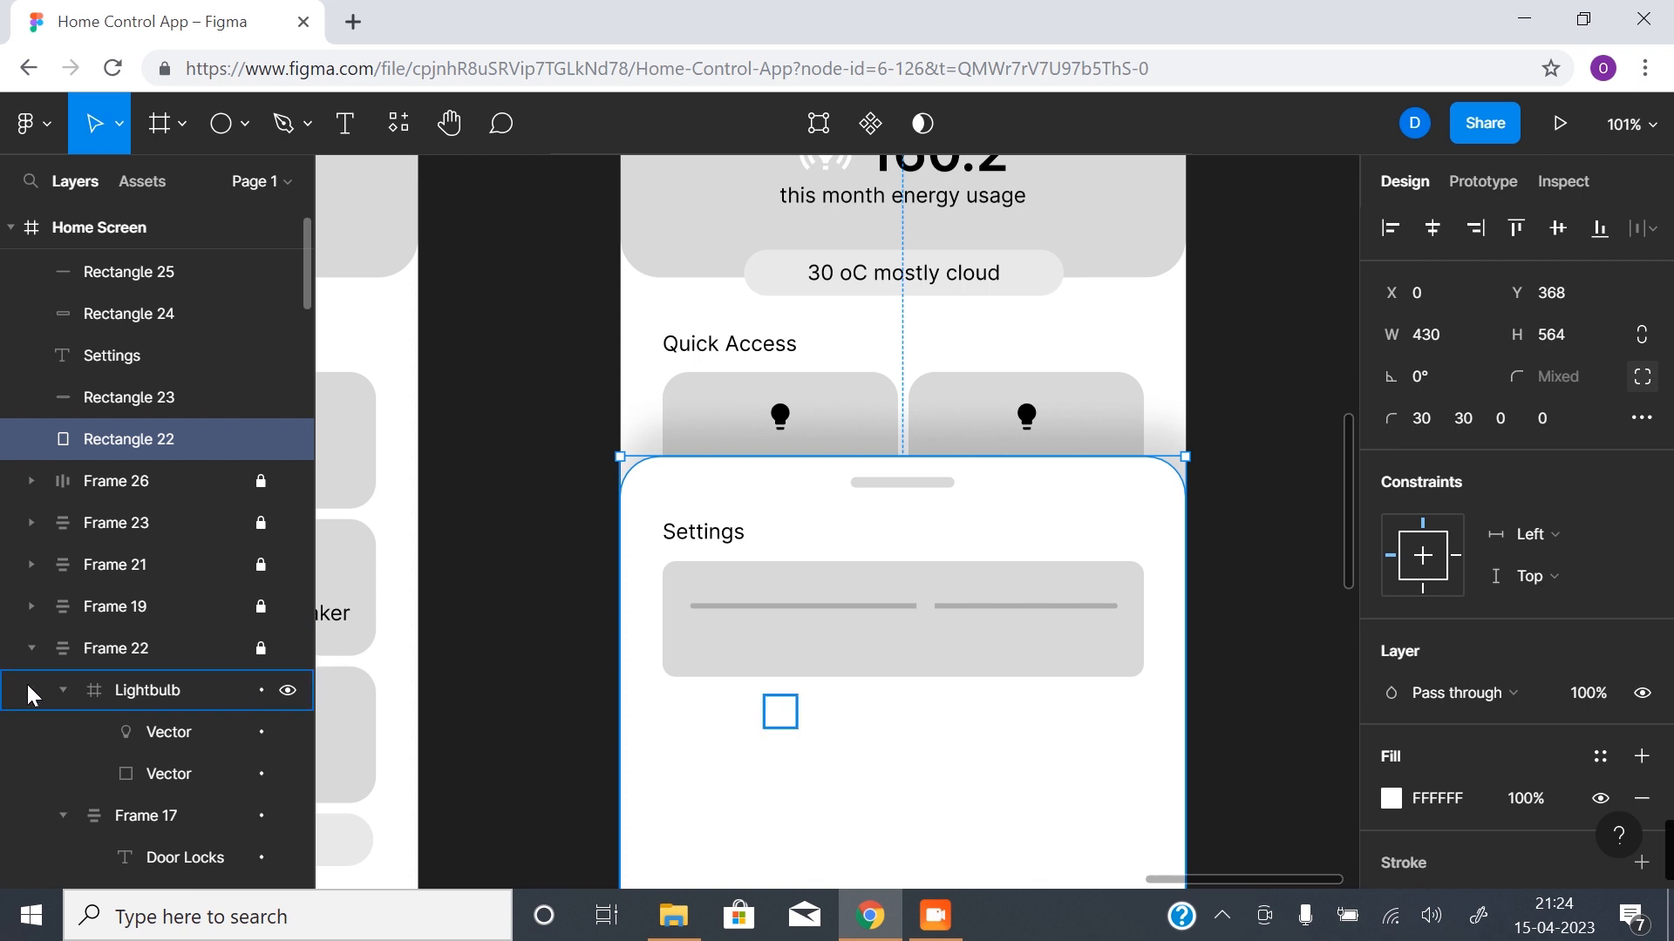
left_click(31, 651)
left_click(261, 691)
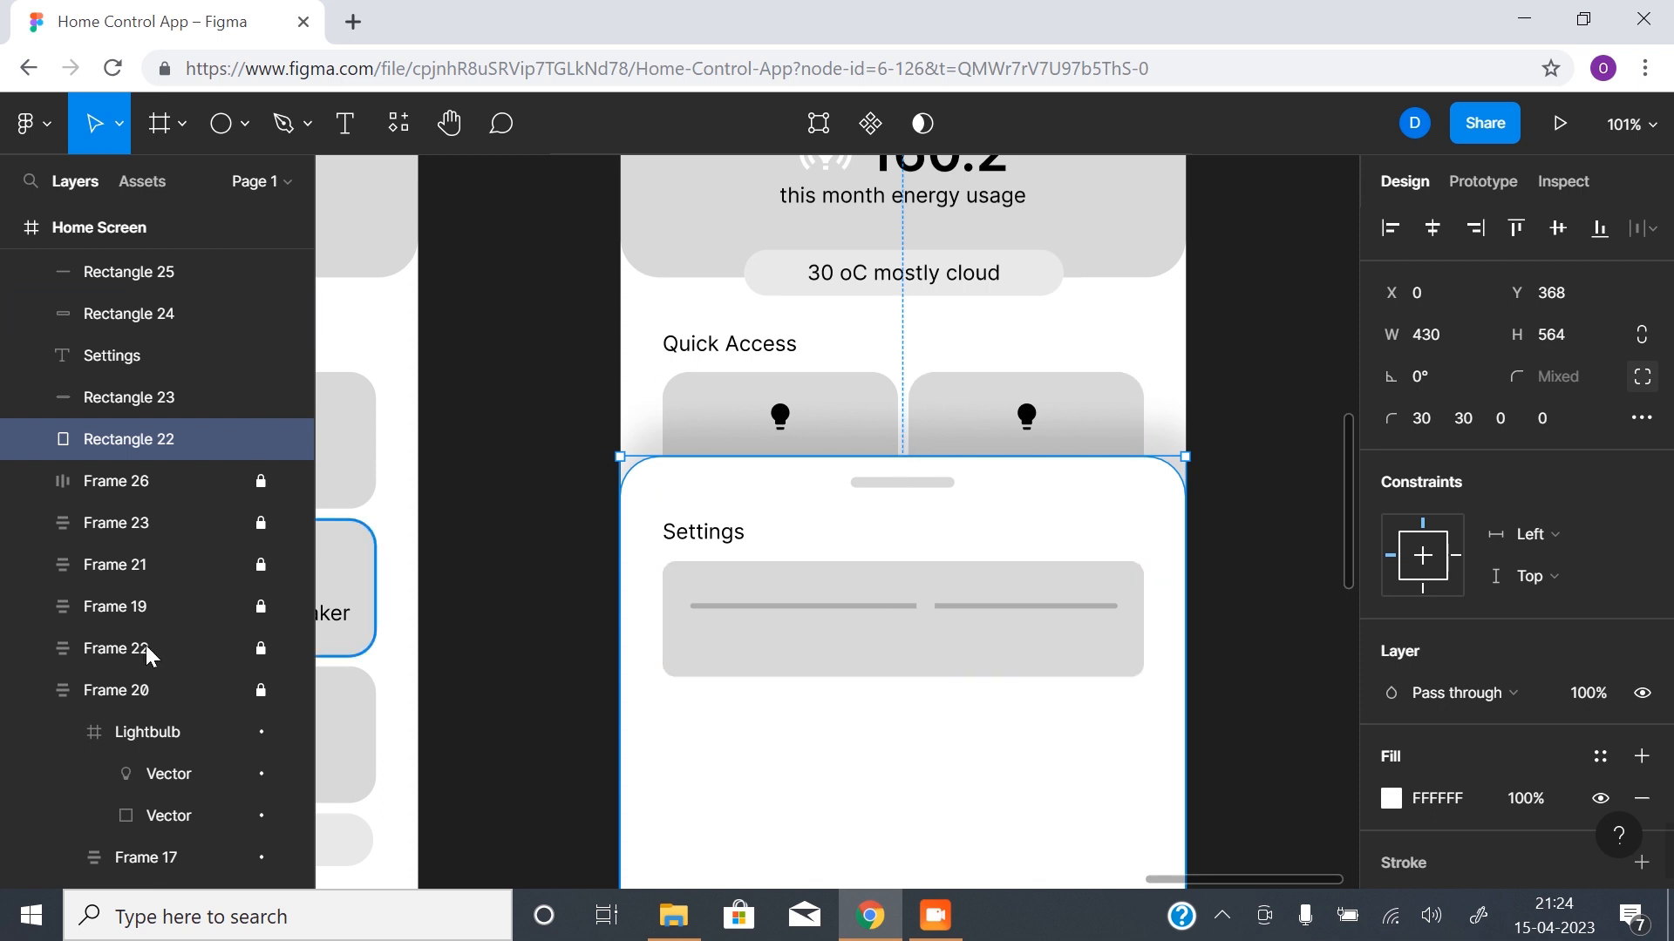
scroll(105, 671, "down", 2)
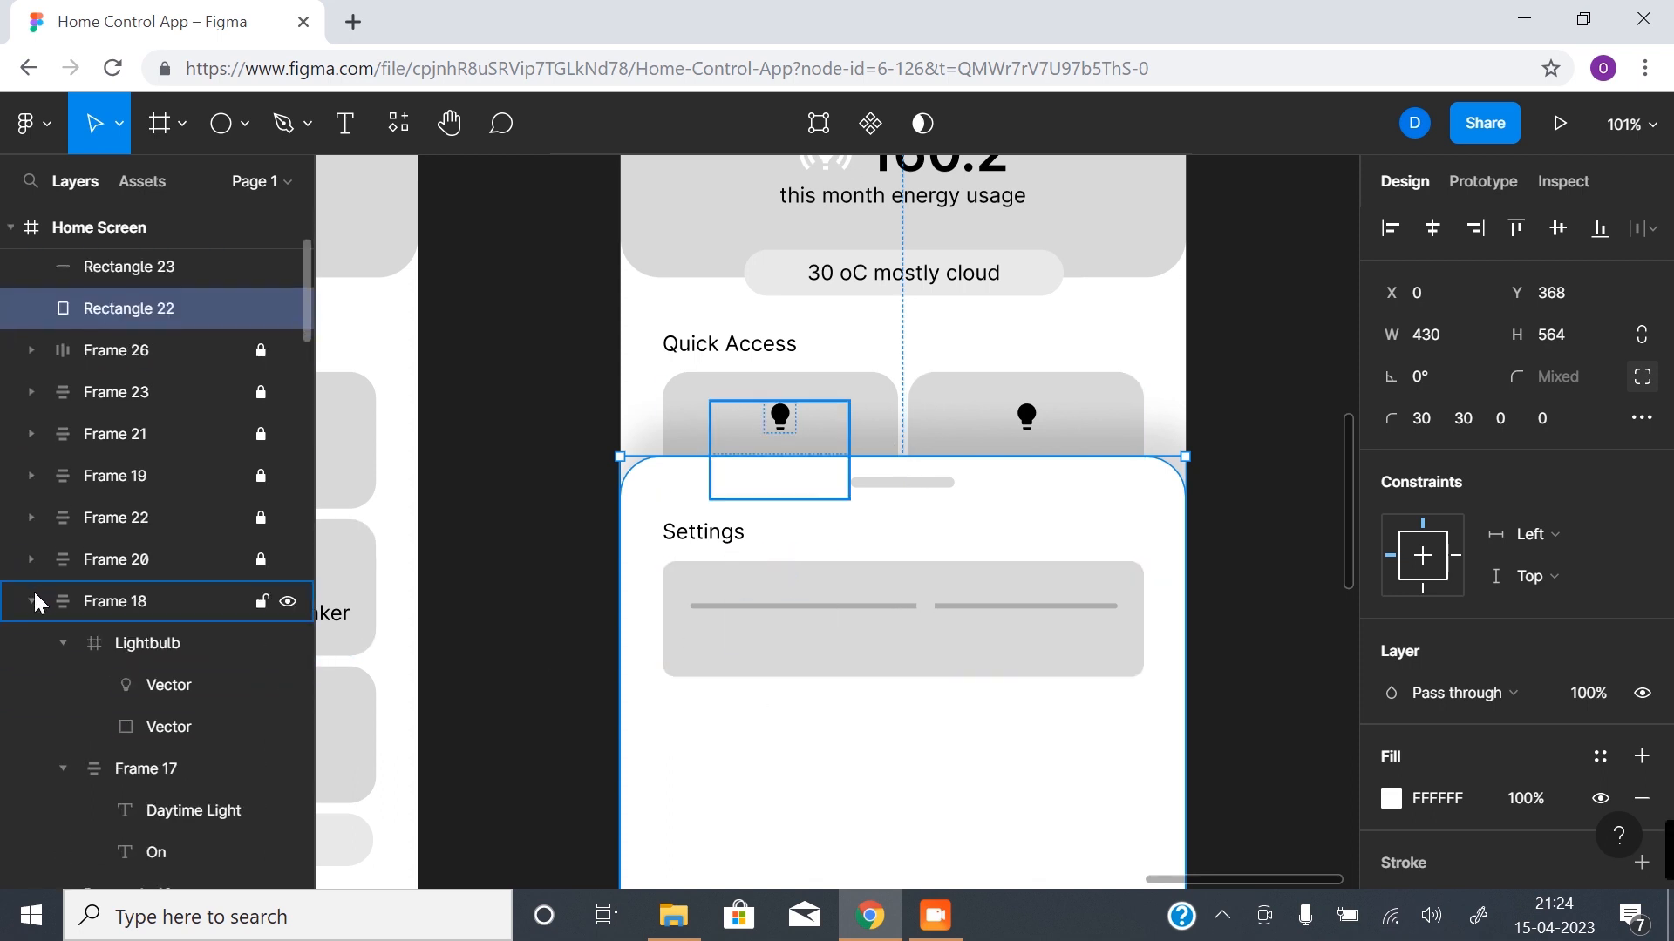
left_click(22, 602)
left_click(33, 601)
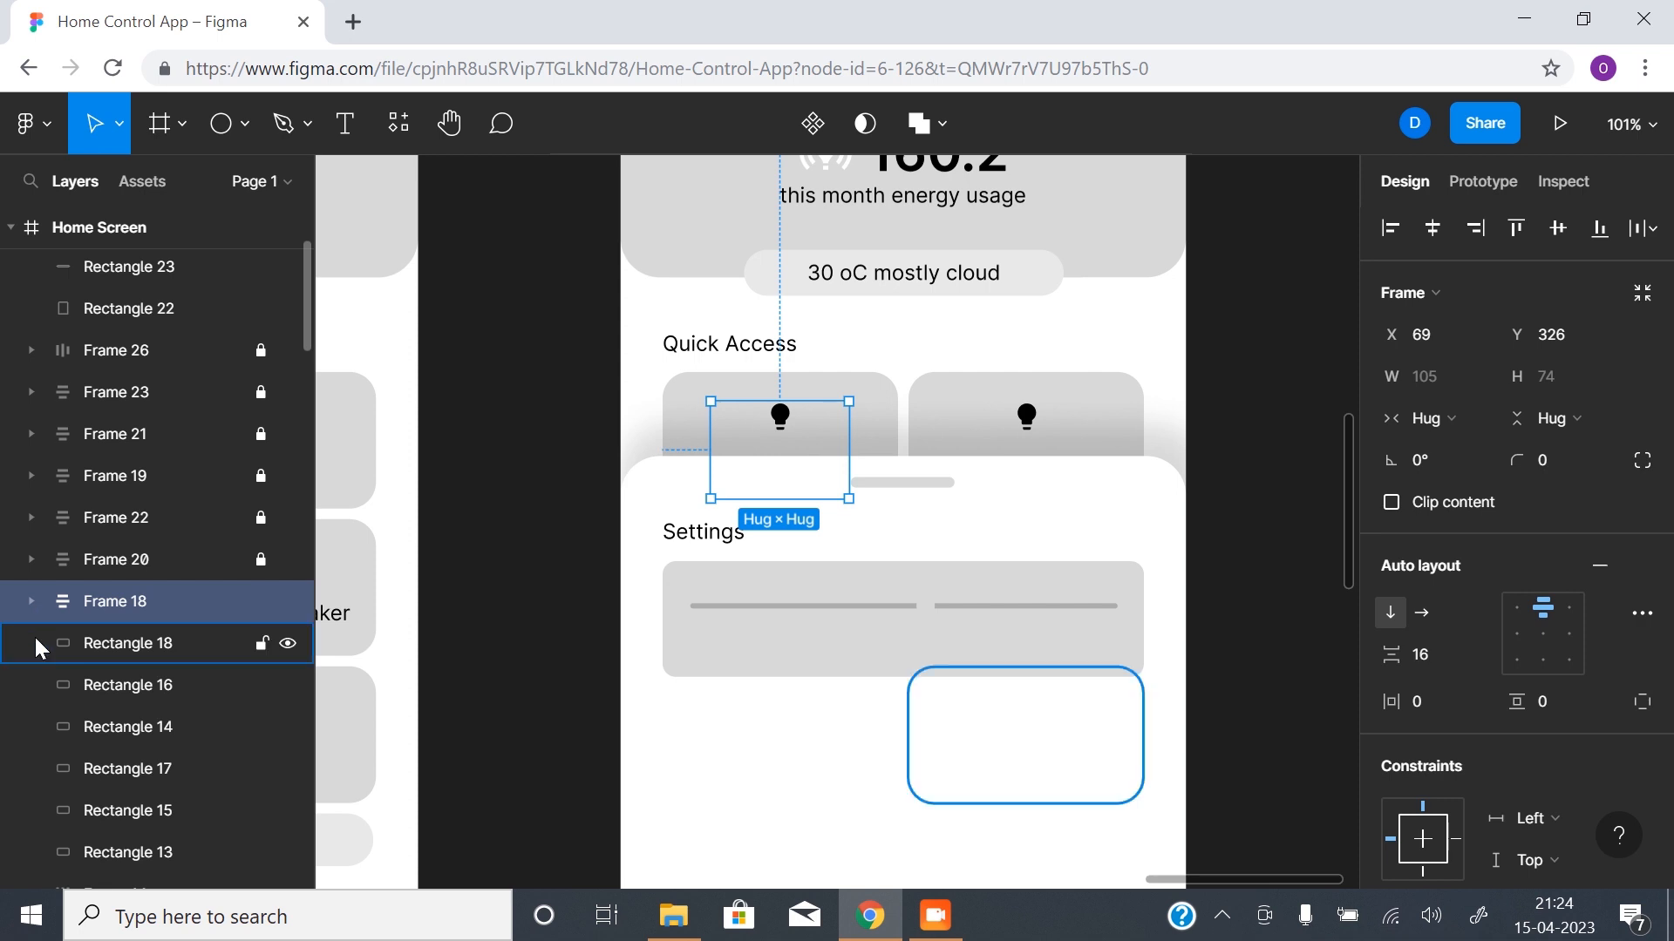
left_click(260, 602)
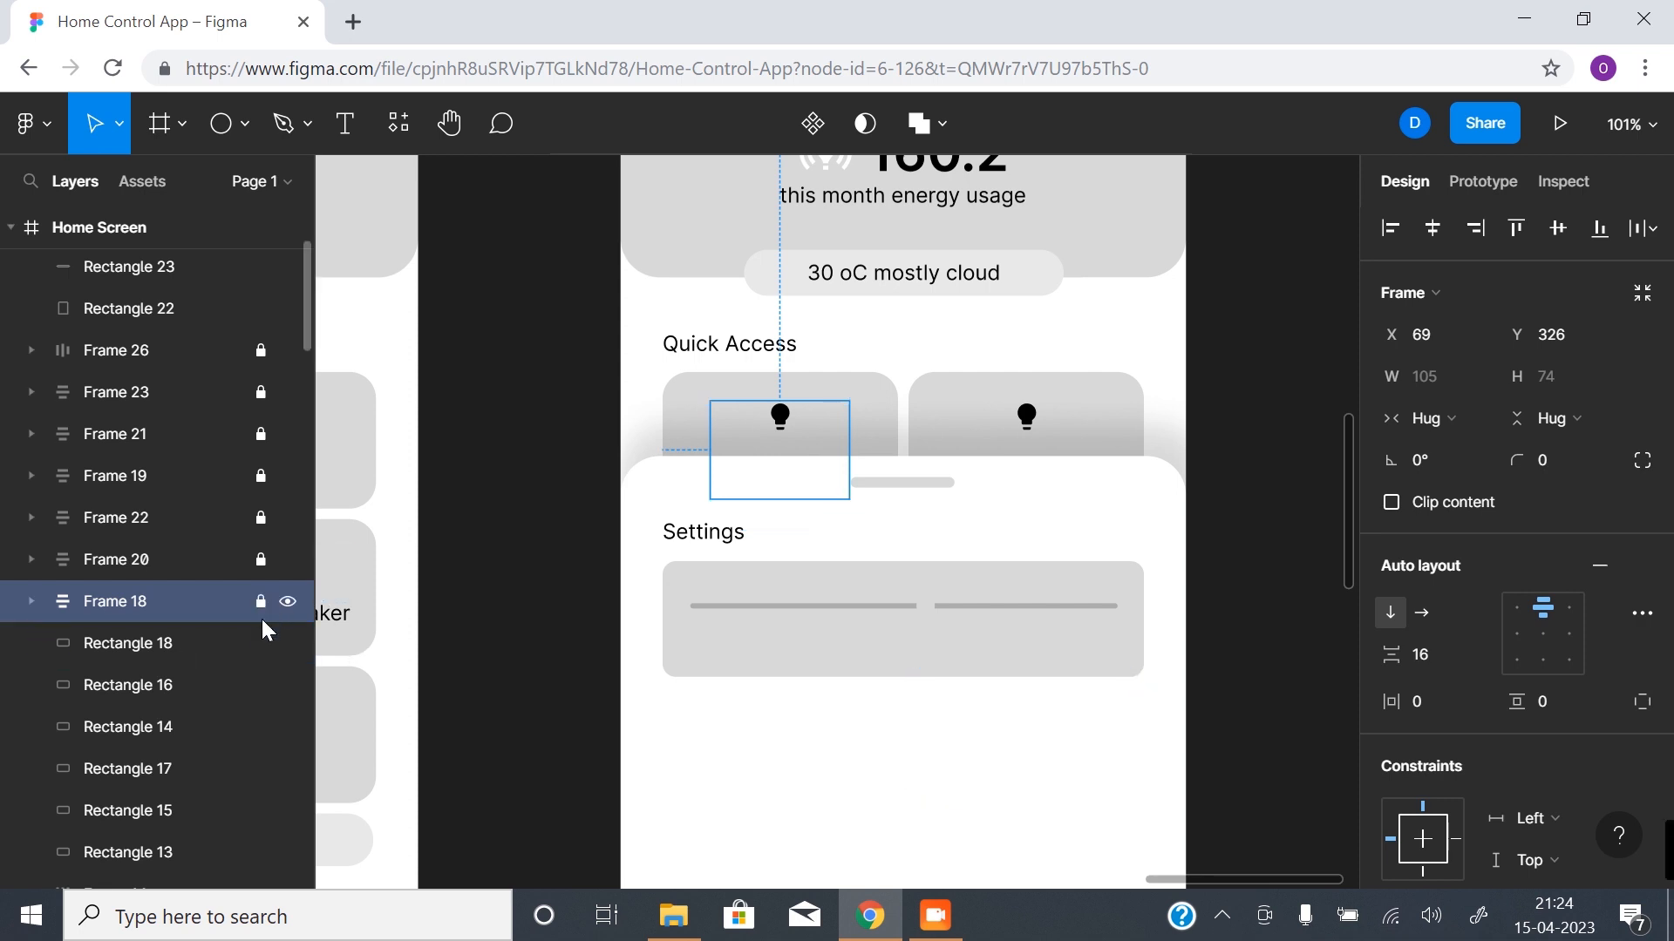
- Lock the remaining background layers of the Home Screen copy, from Rectangle 18 down to Rectangle 12
scroll(246, 747, "down", 6)
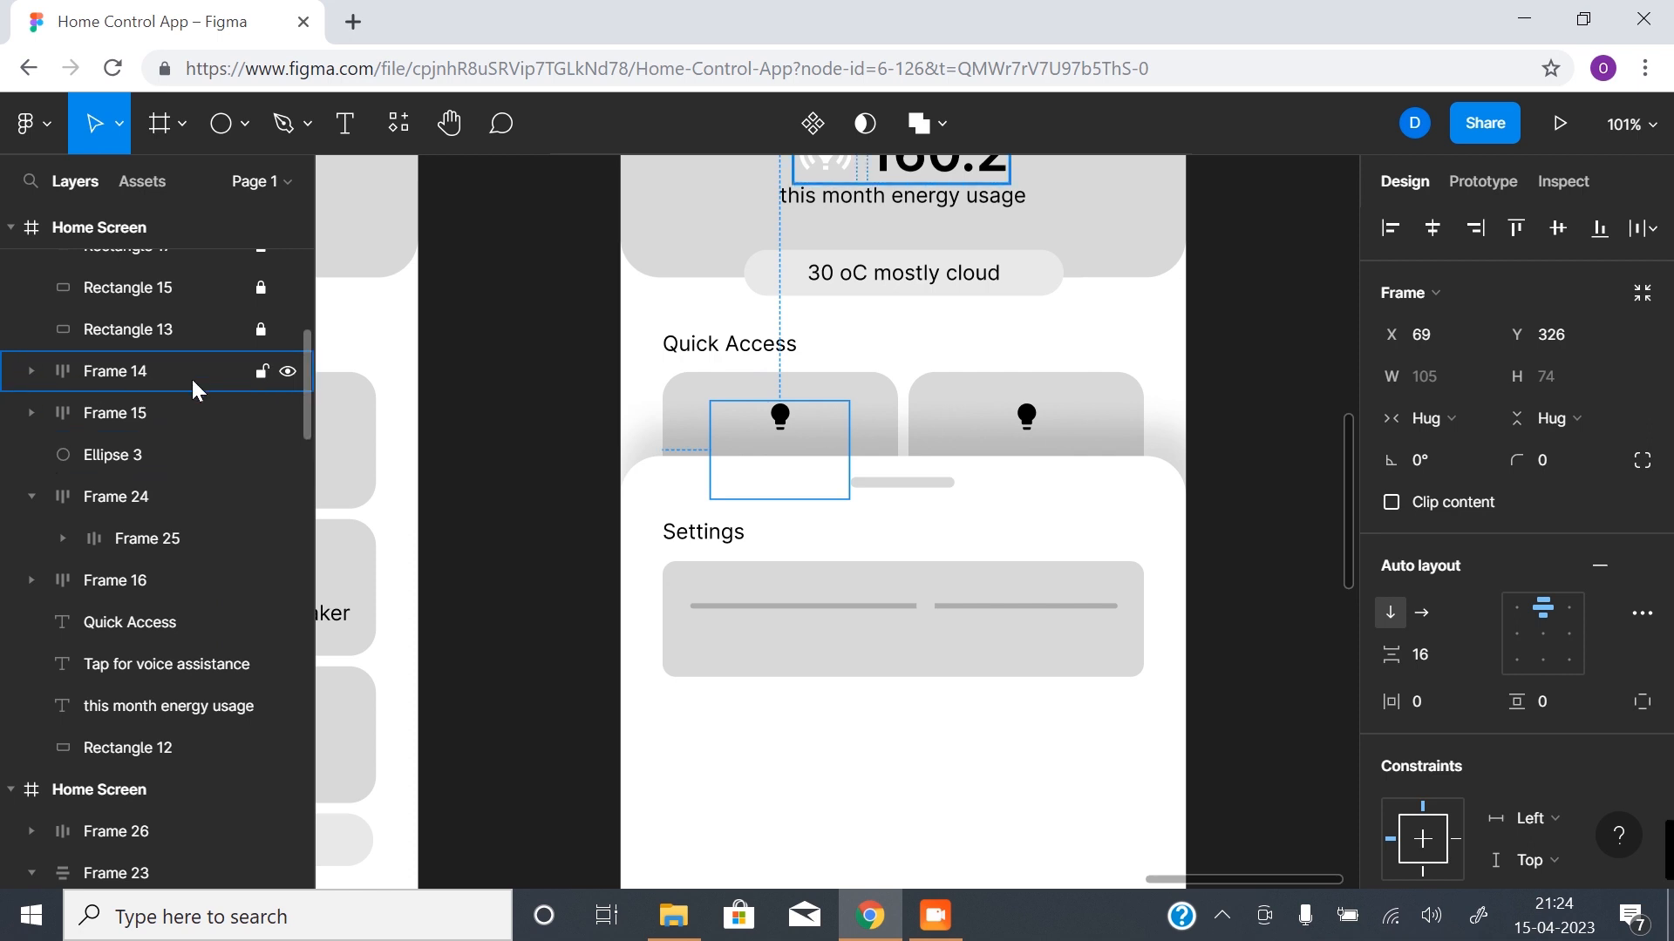
left_click_drag(254, 366, 258, 538)
left_click_drag(239, 673, 262, 583)
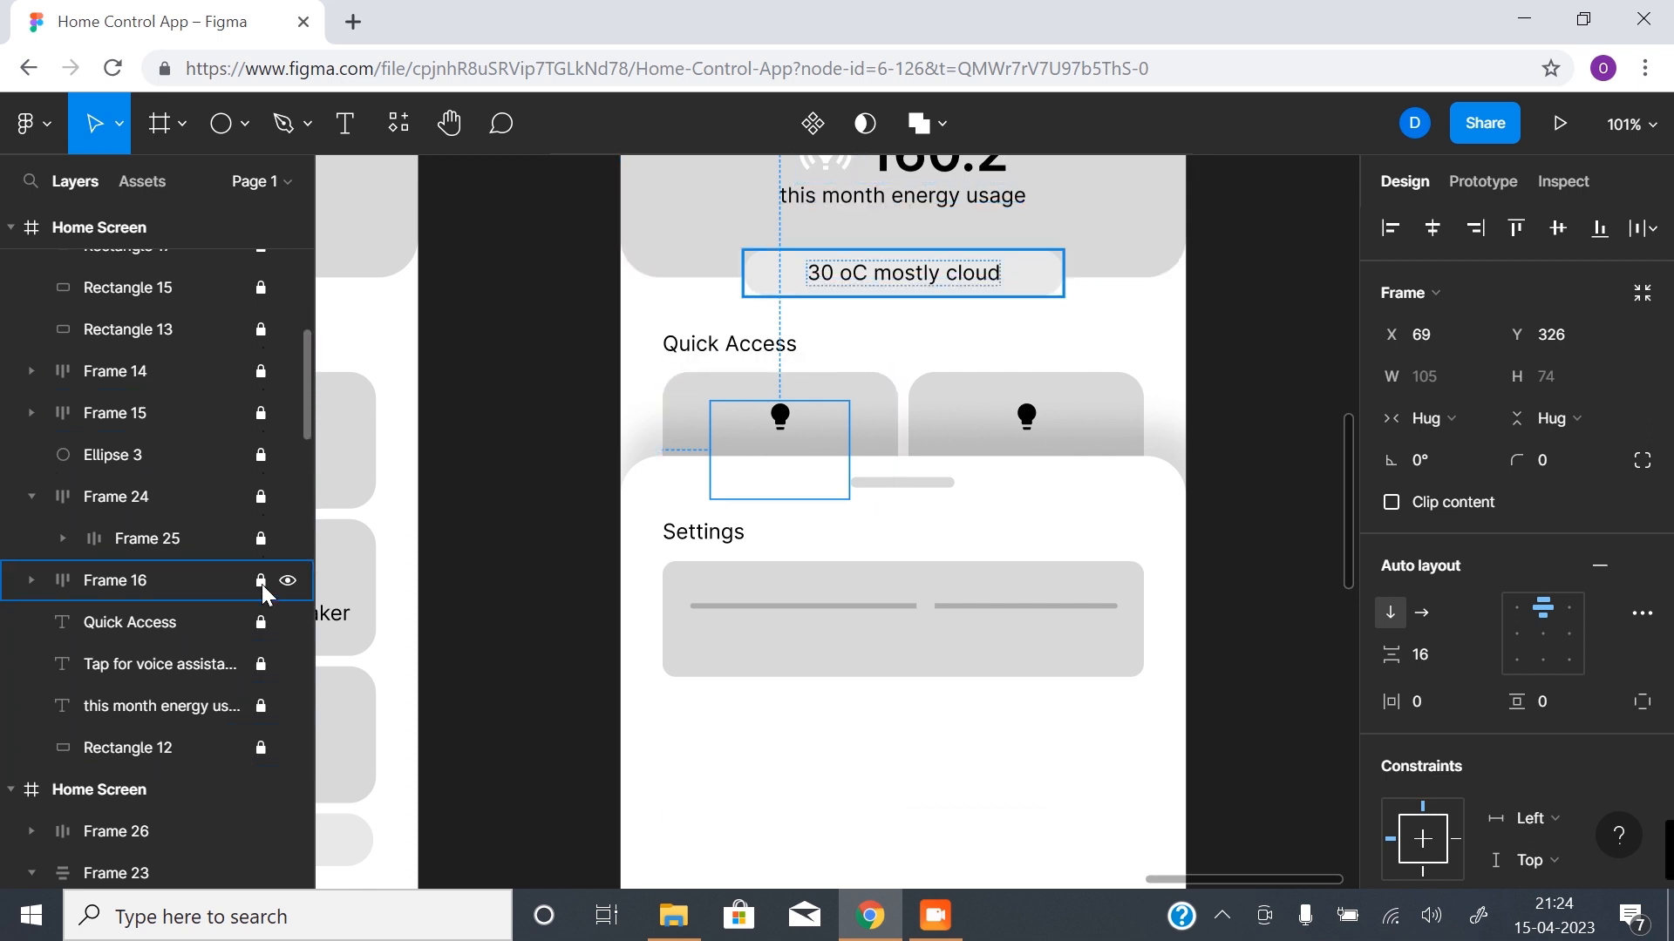
- Collapse Frame 24 in the layer list with it and its neighbouring layers kept locked, and clear the selection
left_click(31, 502)
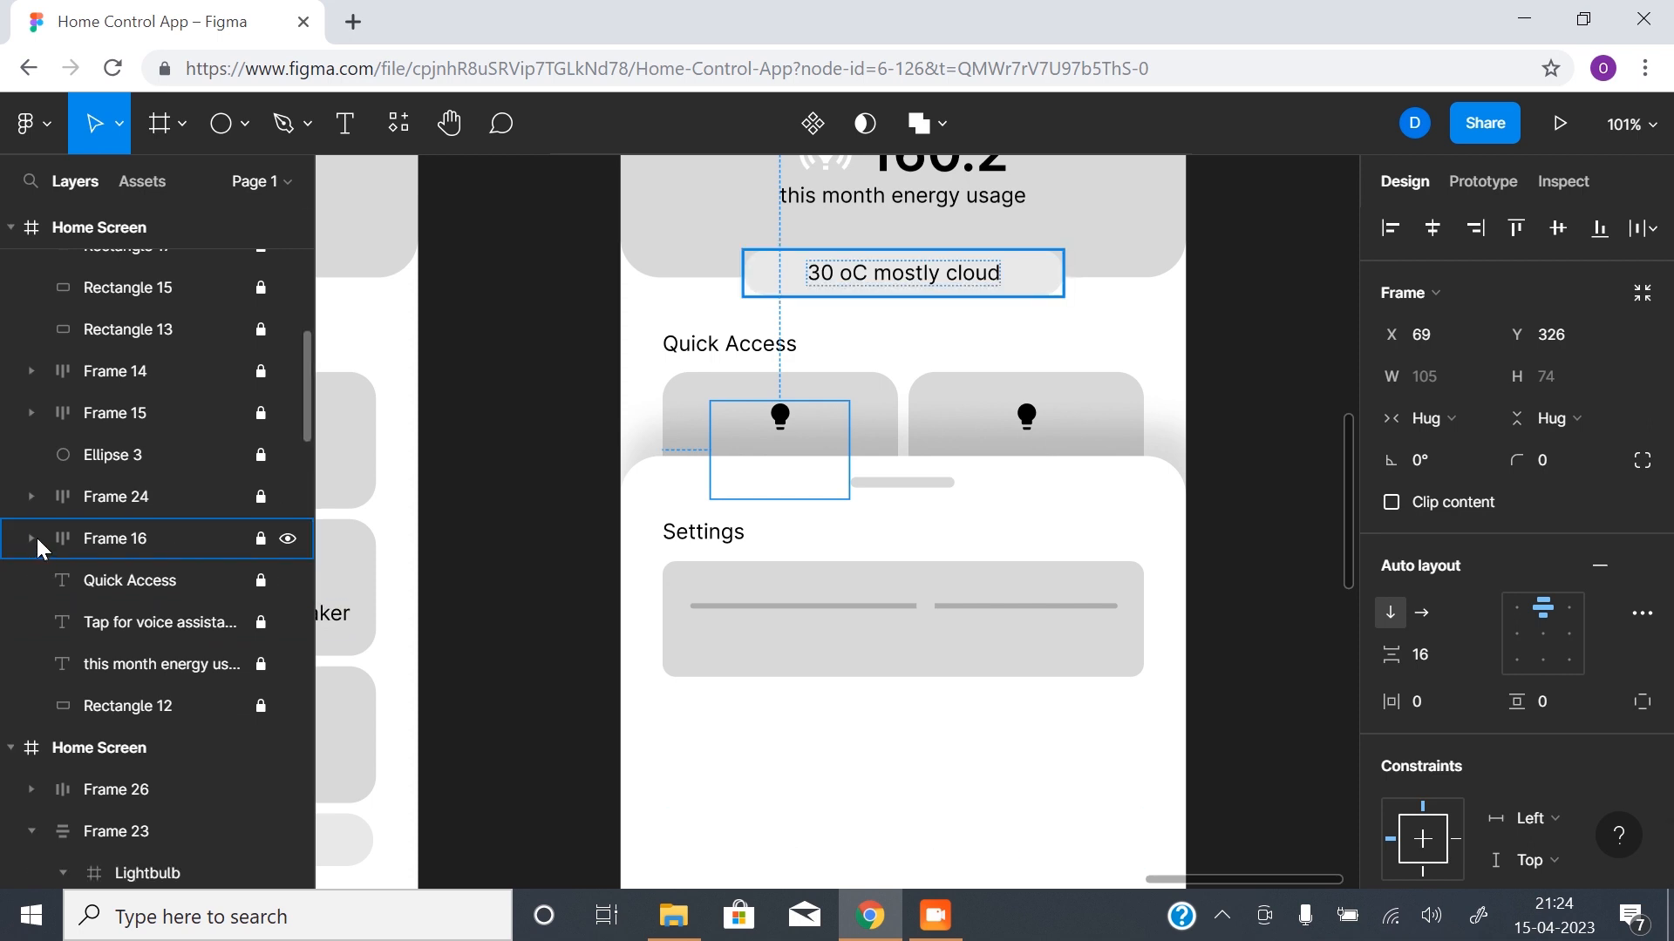
left_click(32, 497)
left_click(260, 539)
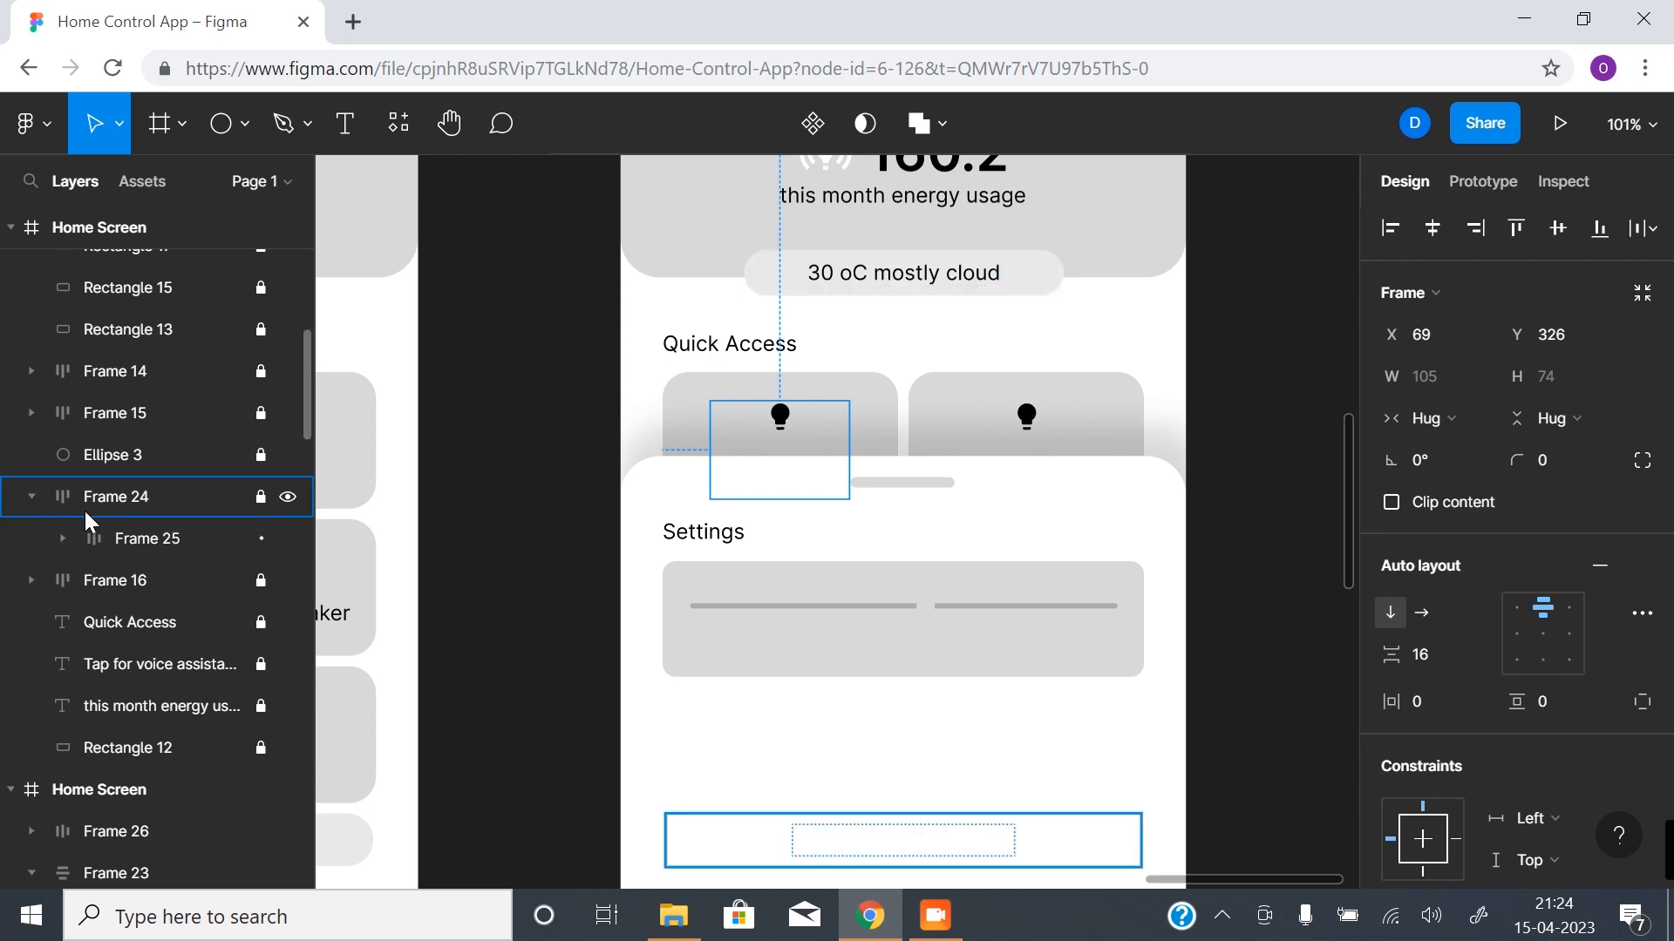
left_click(42, 497)
left_click(31, 500)
left_click(260, 455)
left_click(31, 413)
left_click(32, 413)
left_click(261, 455)
left_click(536, 629)
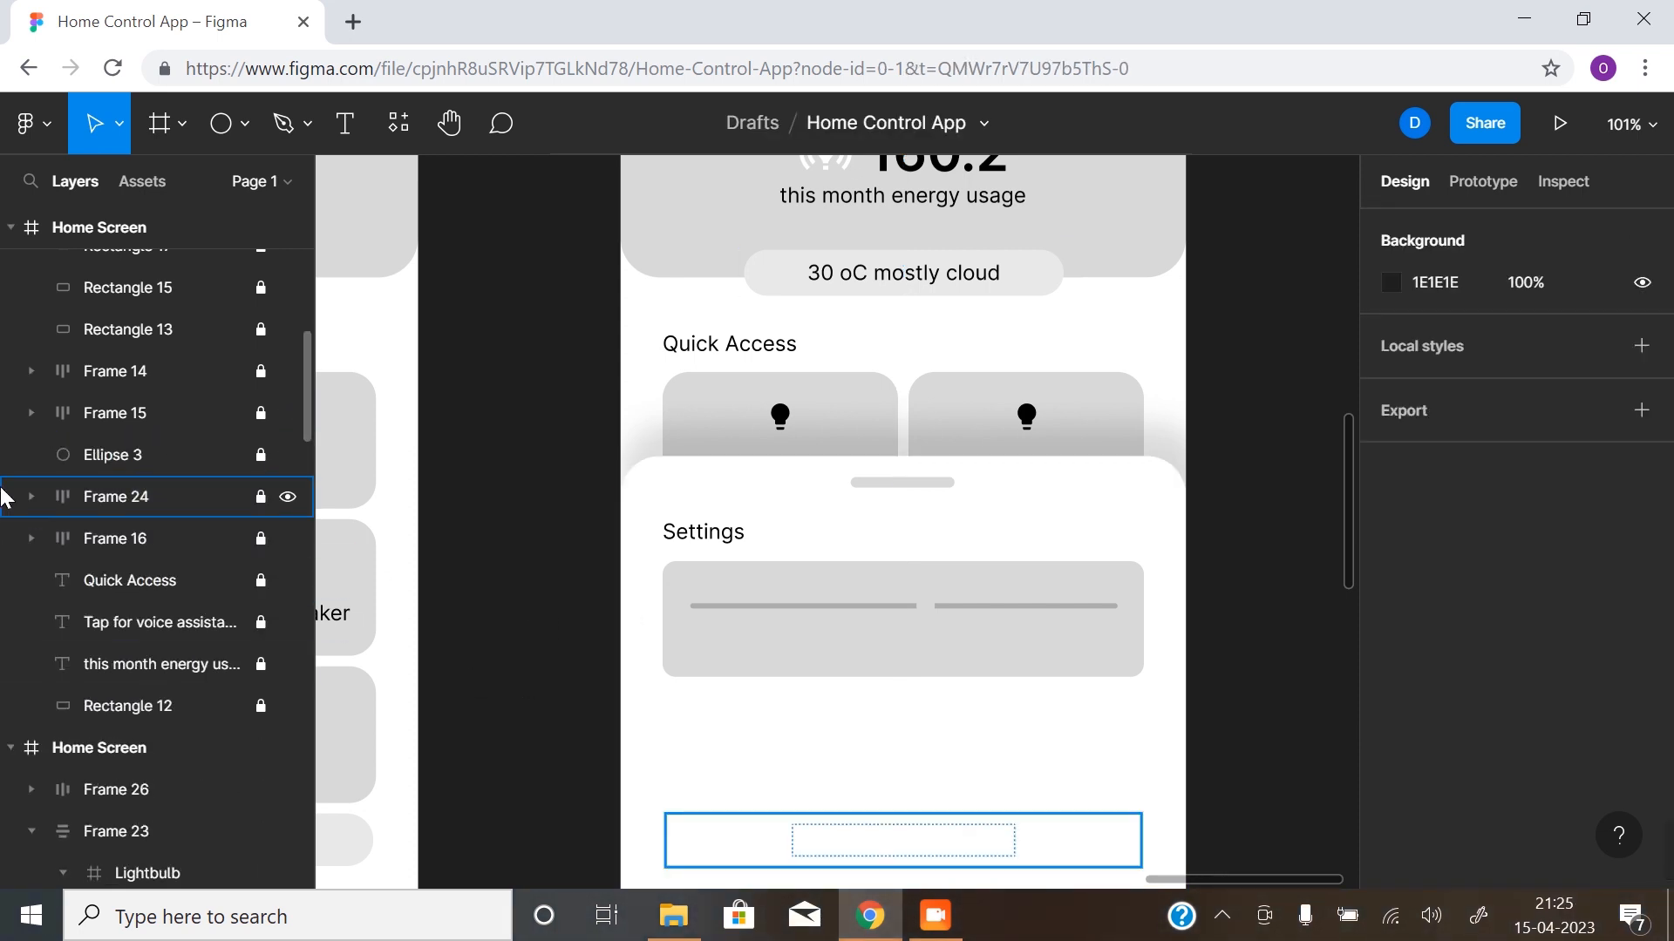
- Fill the slider's circle with white from the document colours and clear the selection
scroll(954, 668, "up", 1)
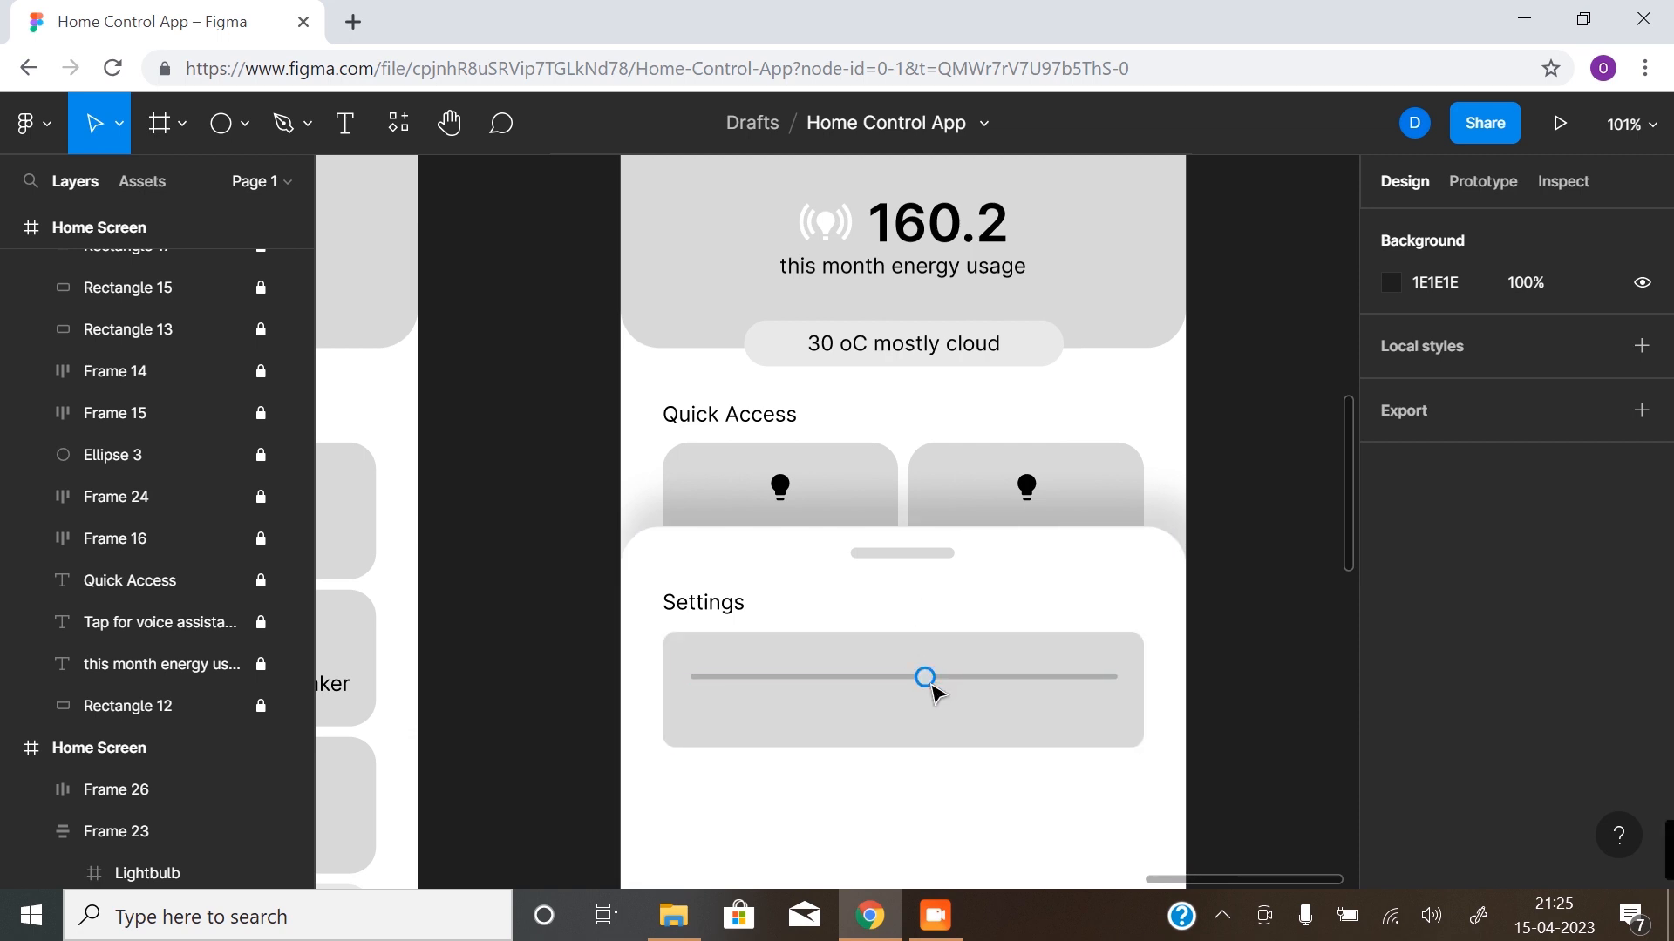
left_click(928, 679)
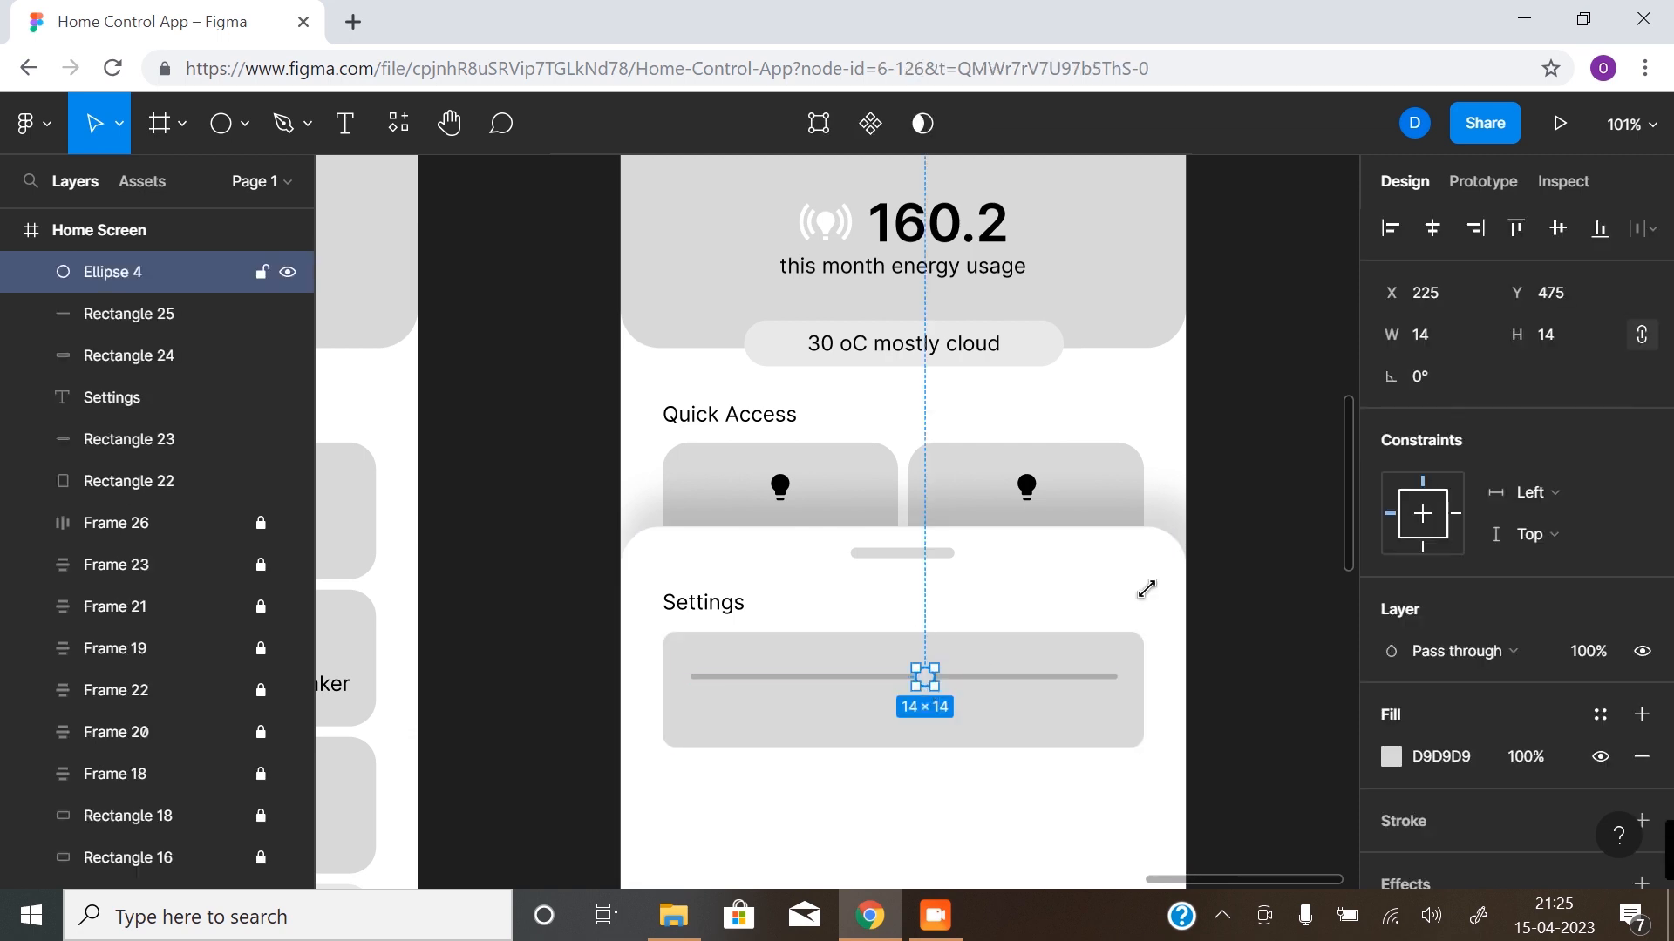
left_click(1390, 757)
left_click(1108, 764)
left_click(518, 706)
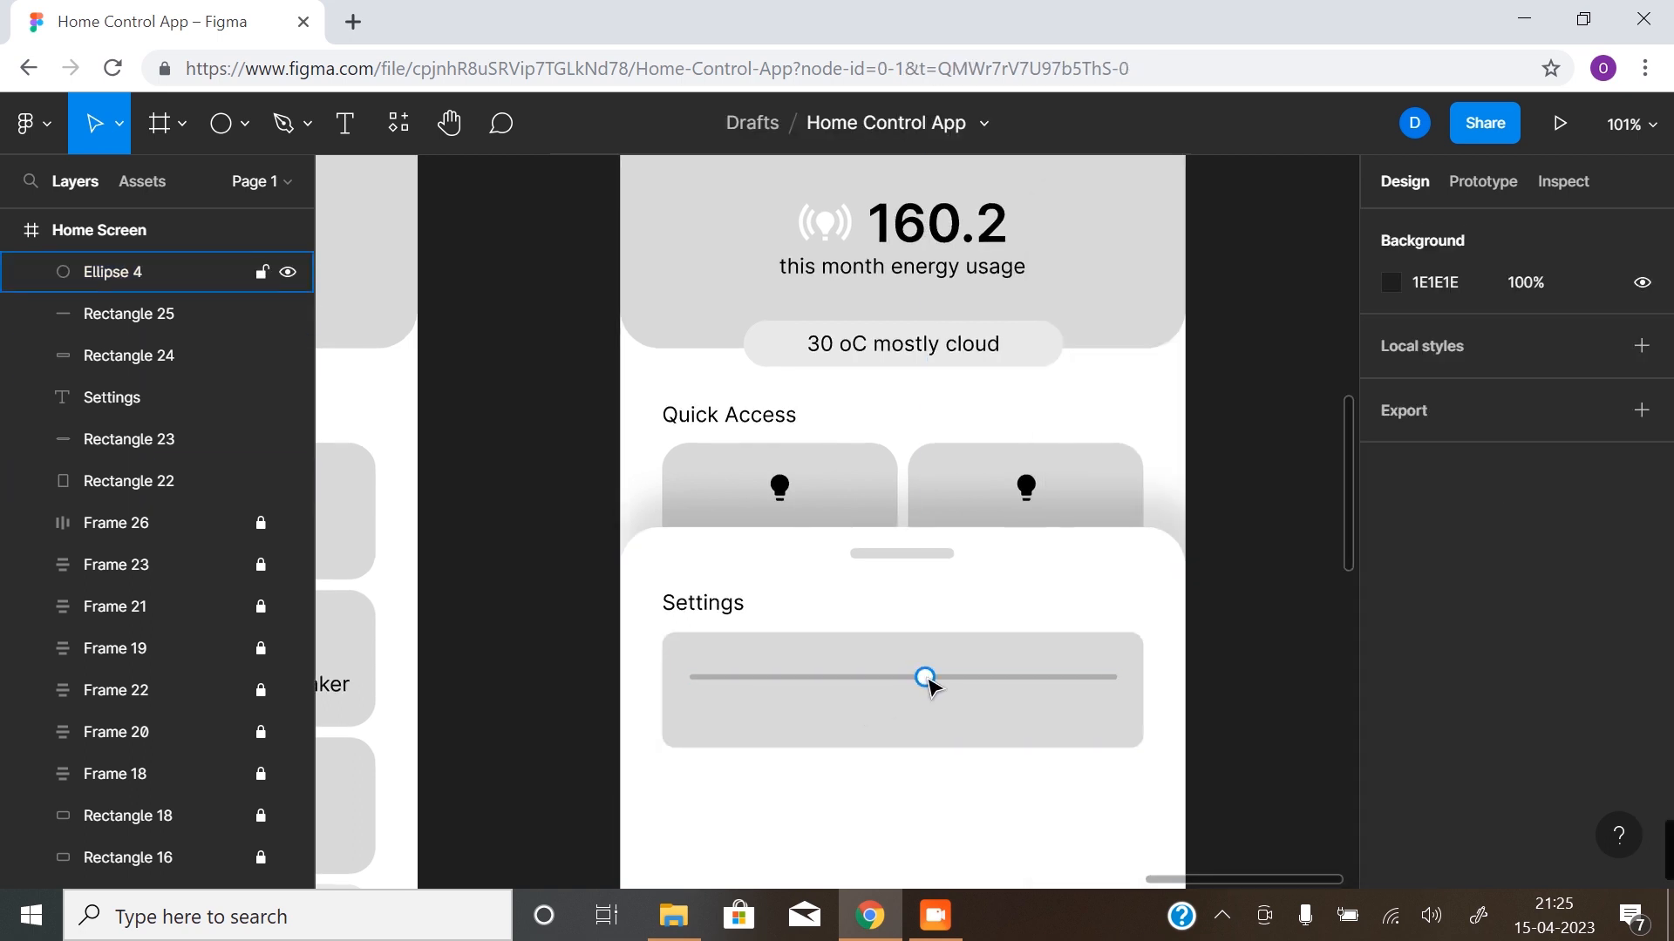
- Move the circle to the middle of the slider bar, at X 208, and check its alignment against the bar
left_click_drag(929, 686, 911, 688)
left_click(957, 685)
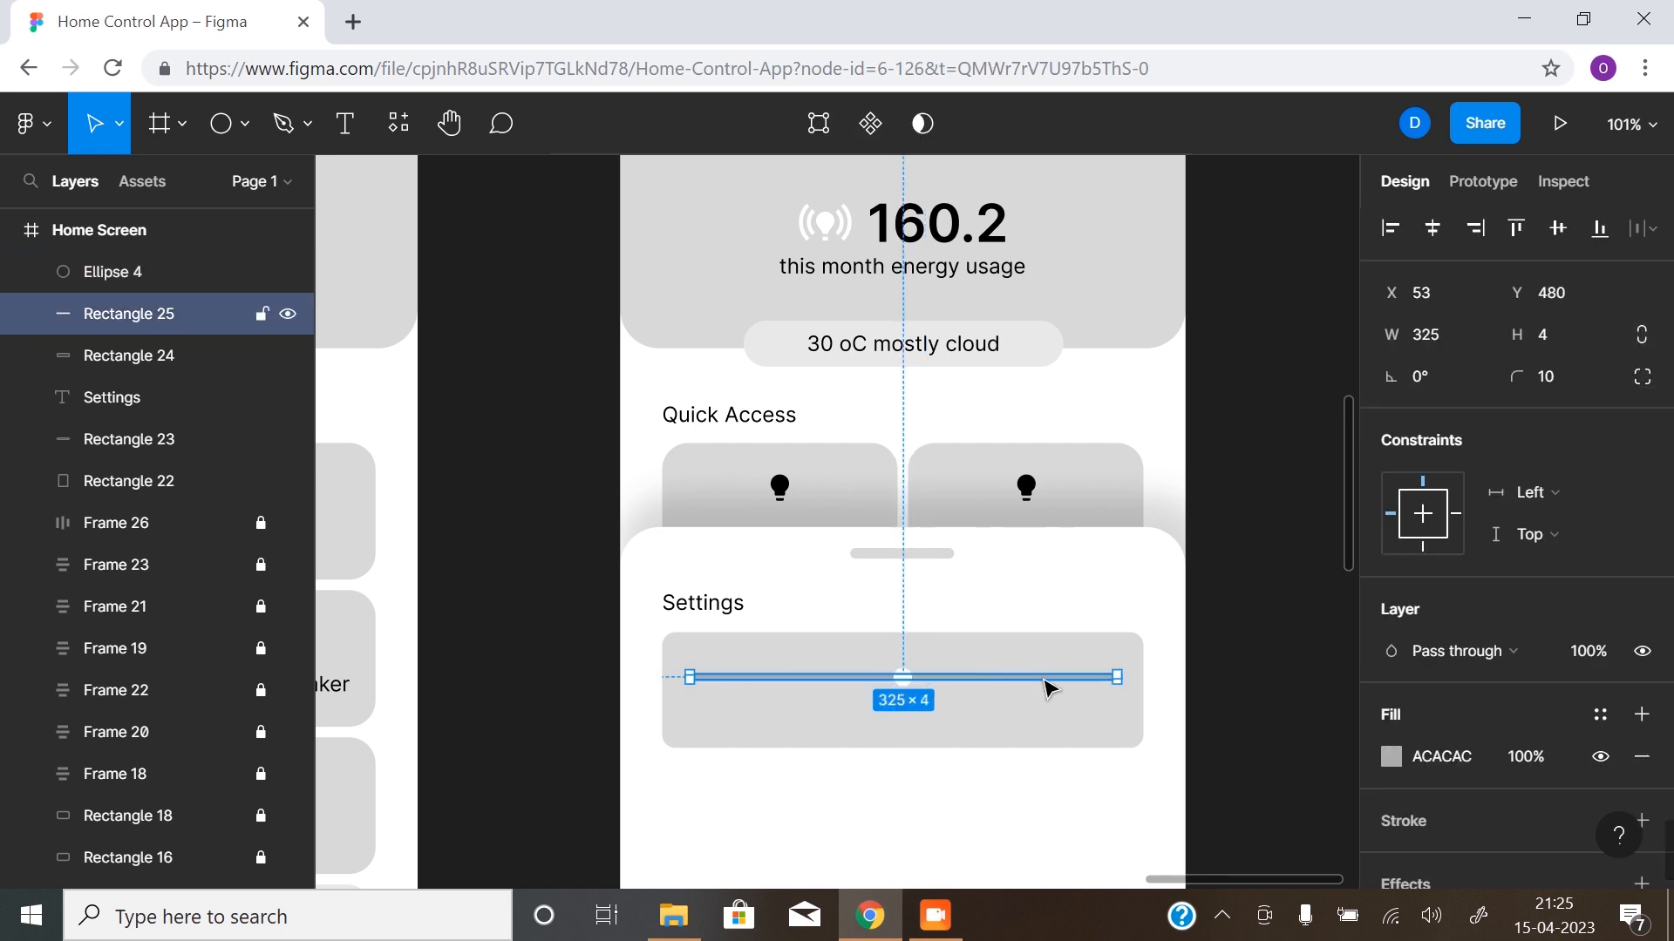
key("z")
left_click(925, 727)
left_click_drag(867, 688, 766, 662)
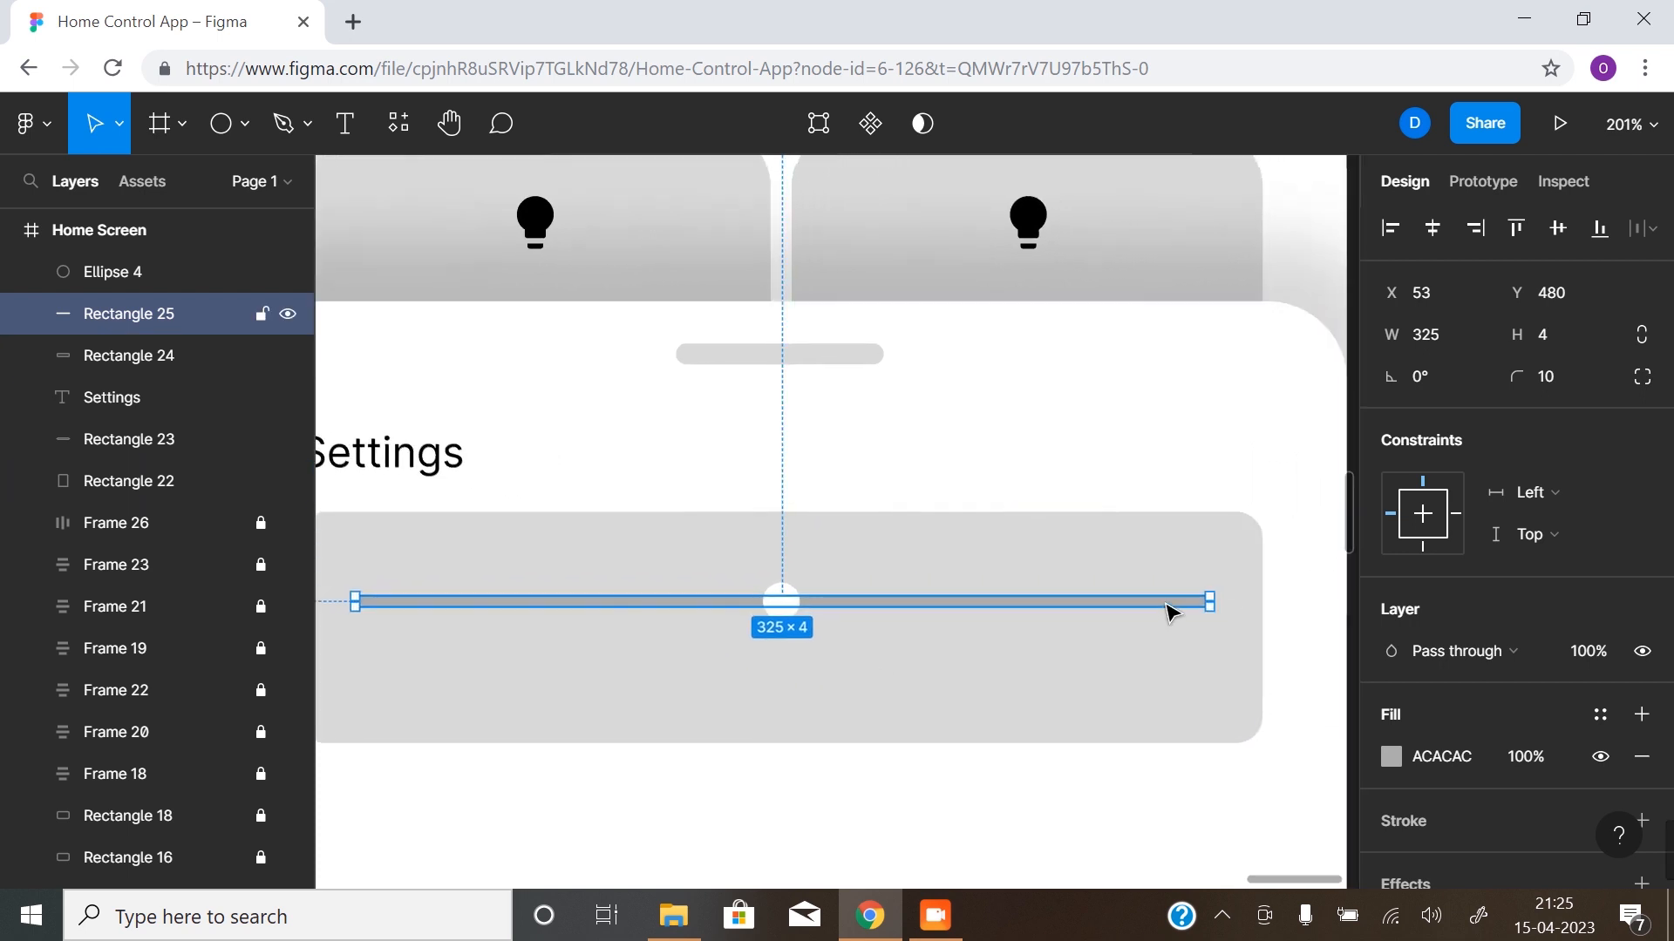
- Fill the slider's circle with the document colour black, 000000
left_click(803, 607)
left_click(781, 601)
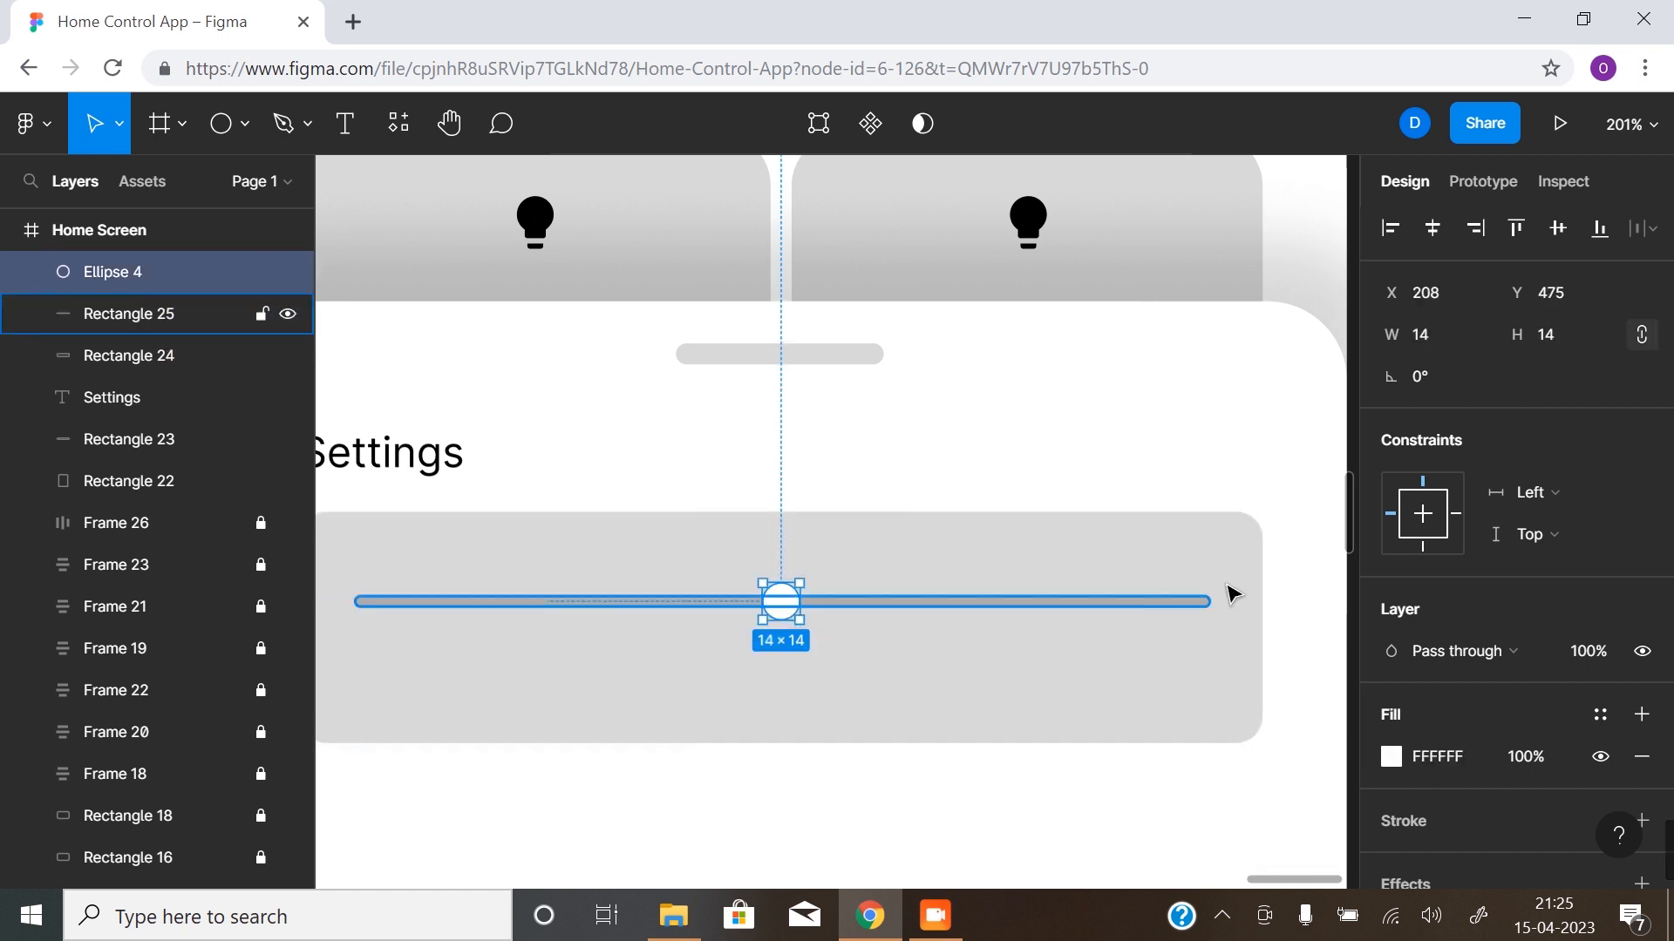
left_click(1393, 758)
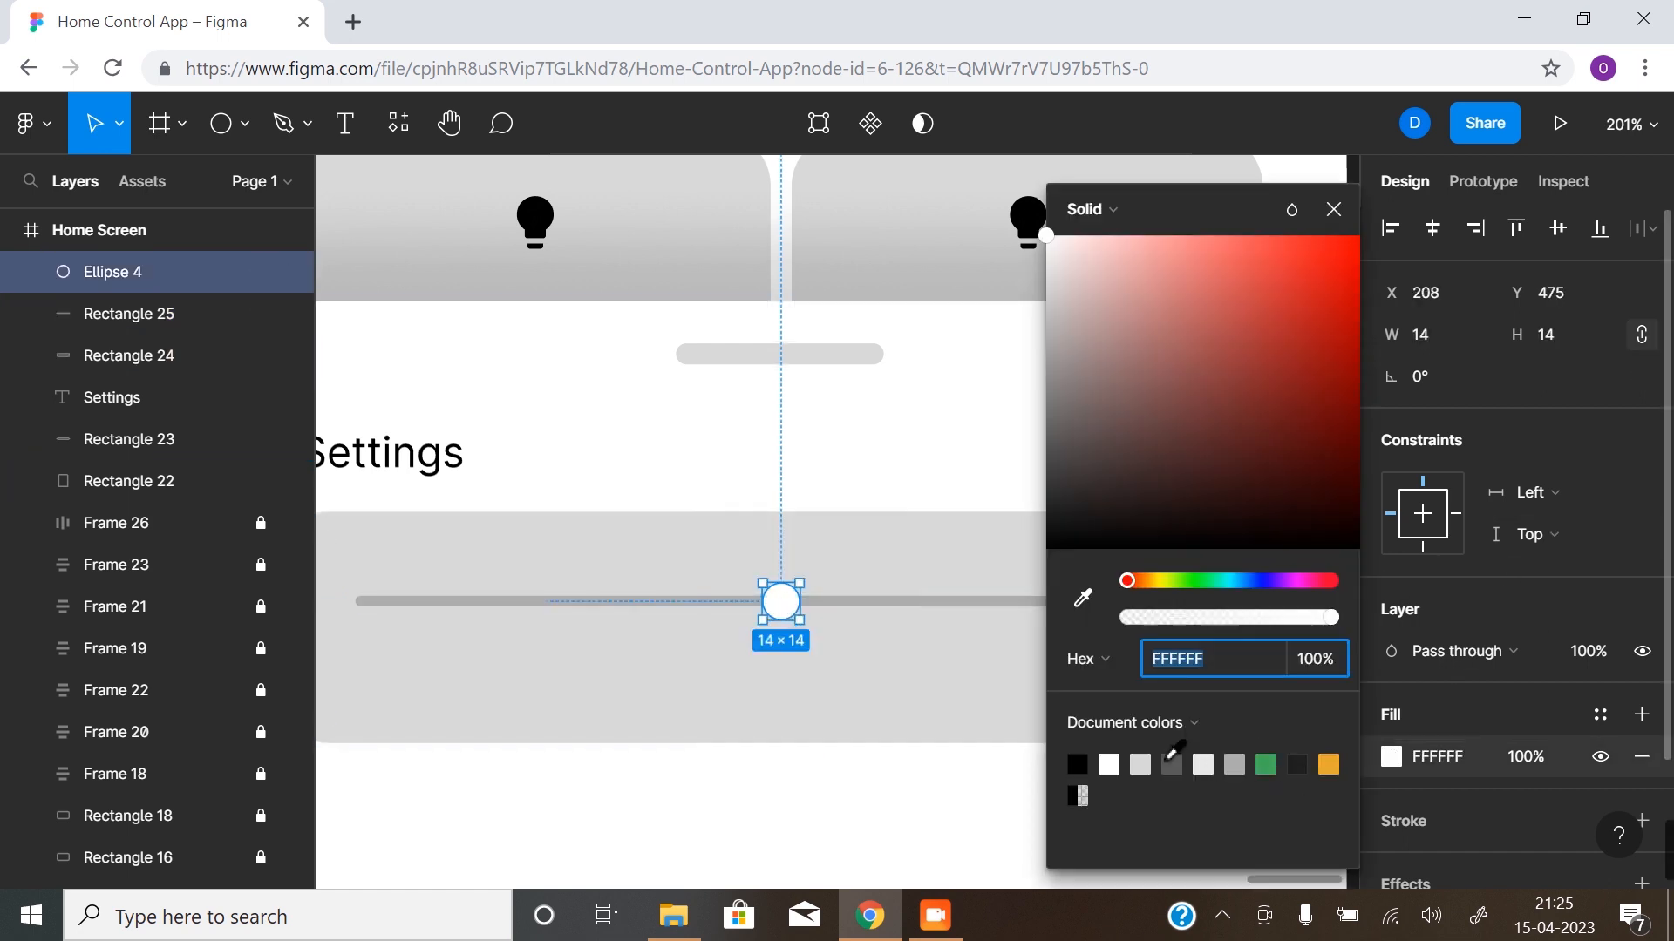
left_click(1076, 765)
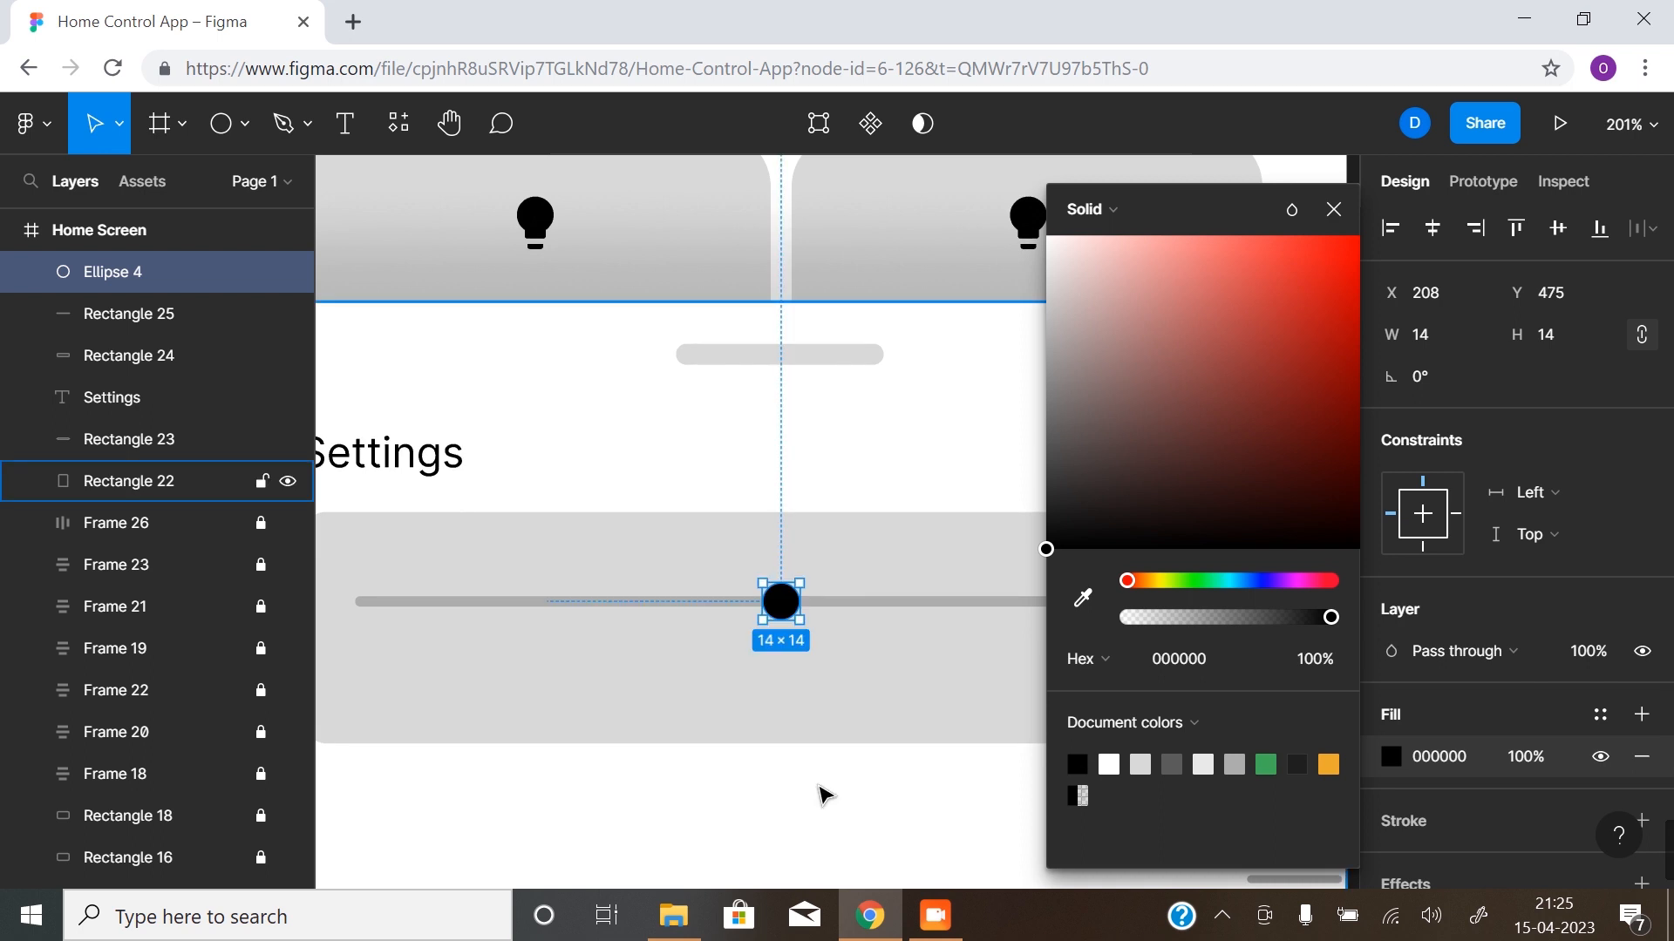
left_click(822, 791)
- Duplicate the slider bar directly above the original and shorten the copy to 166 wide, ending at the circle
left_click(998, 604)
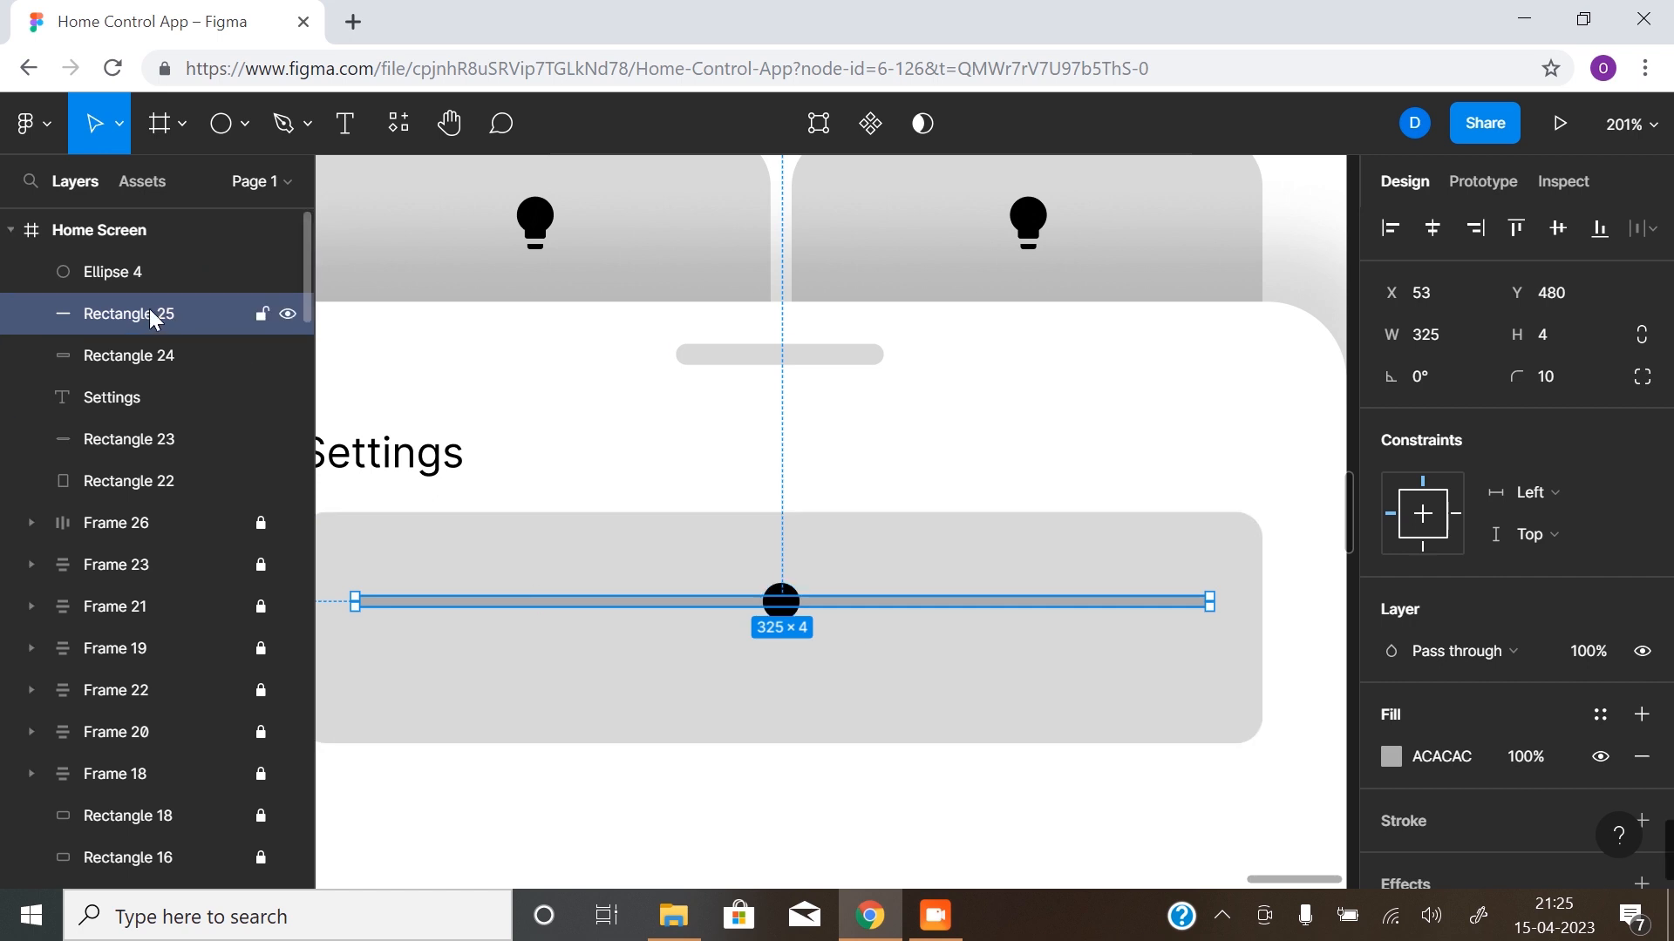
key("alt")
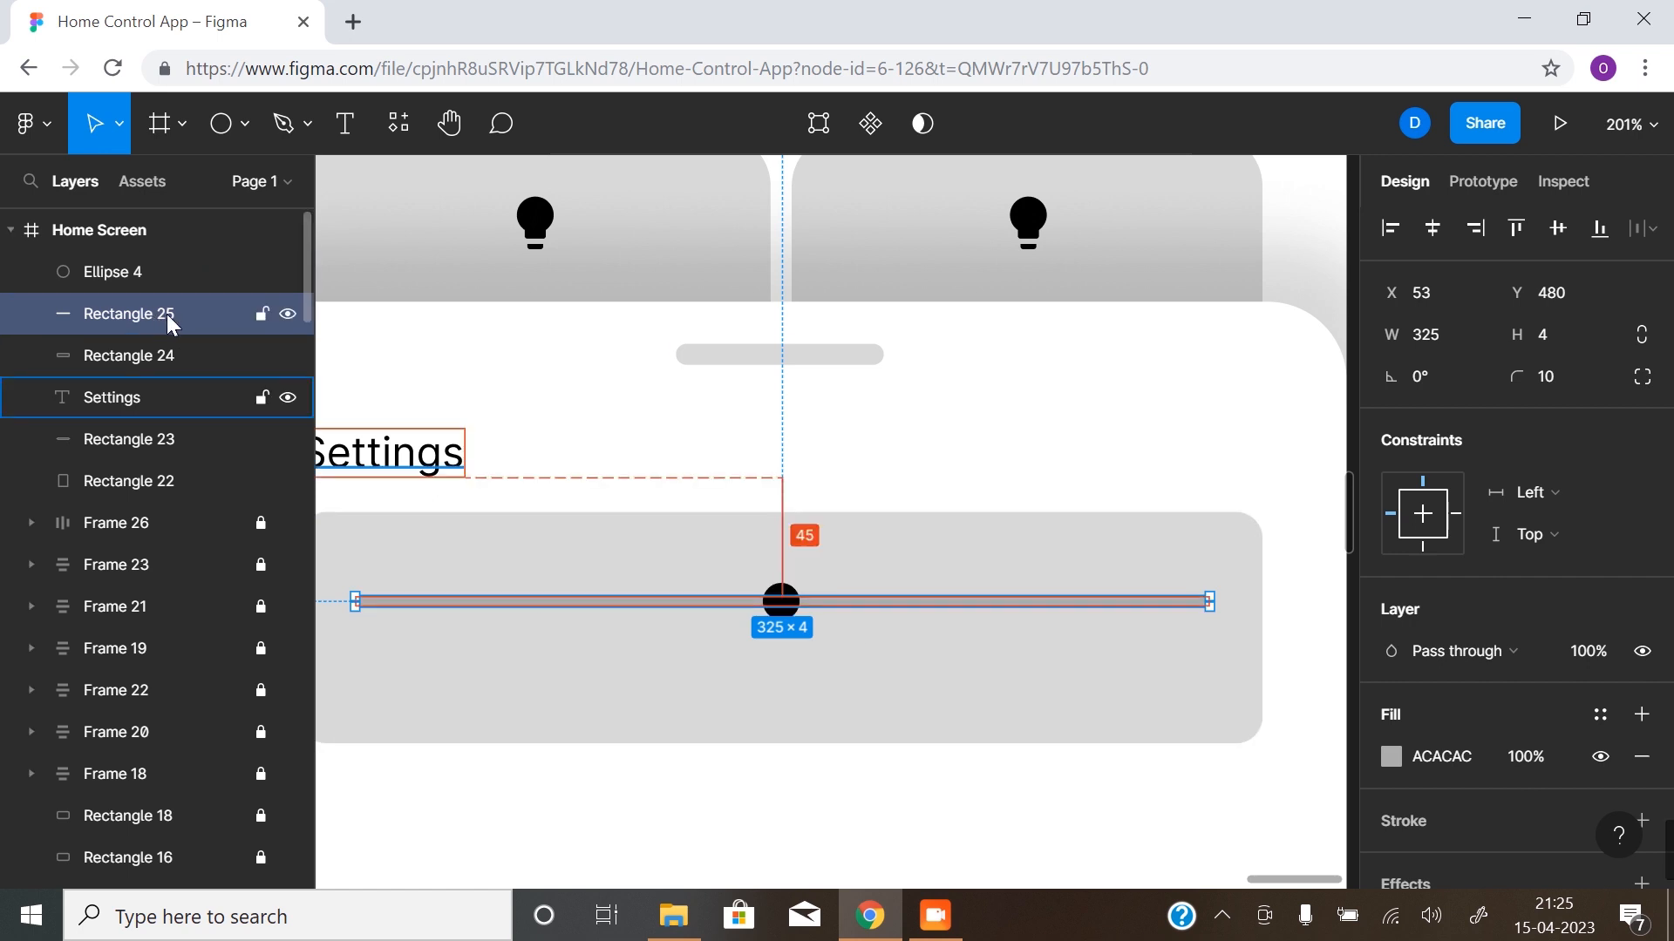
left_click_drag(165, 314, 178, 296)
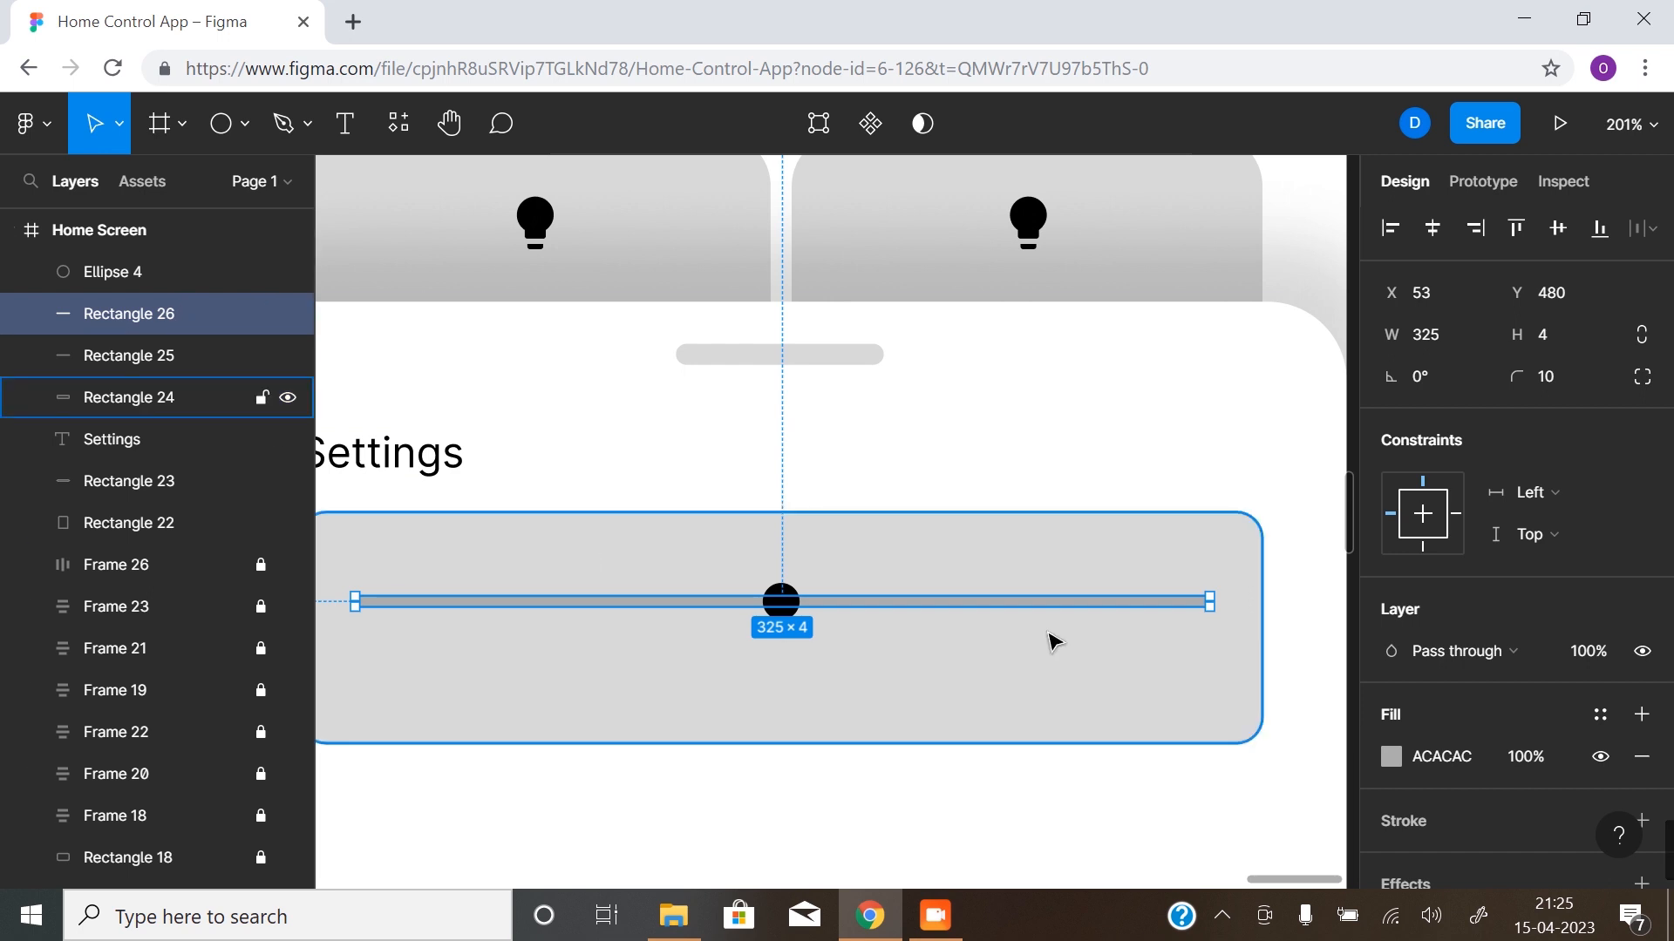
left_click_drag(1212, 607, 784, 645)
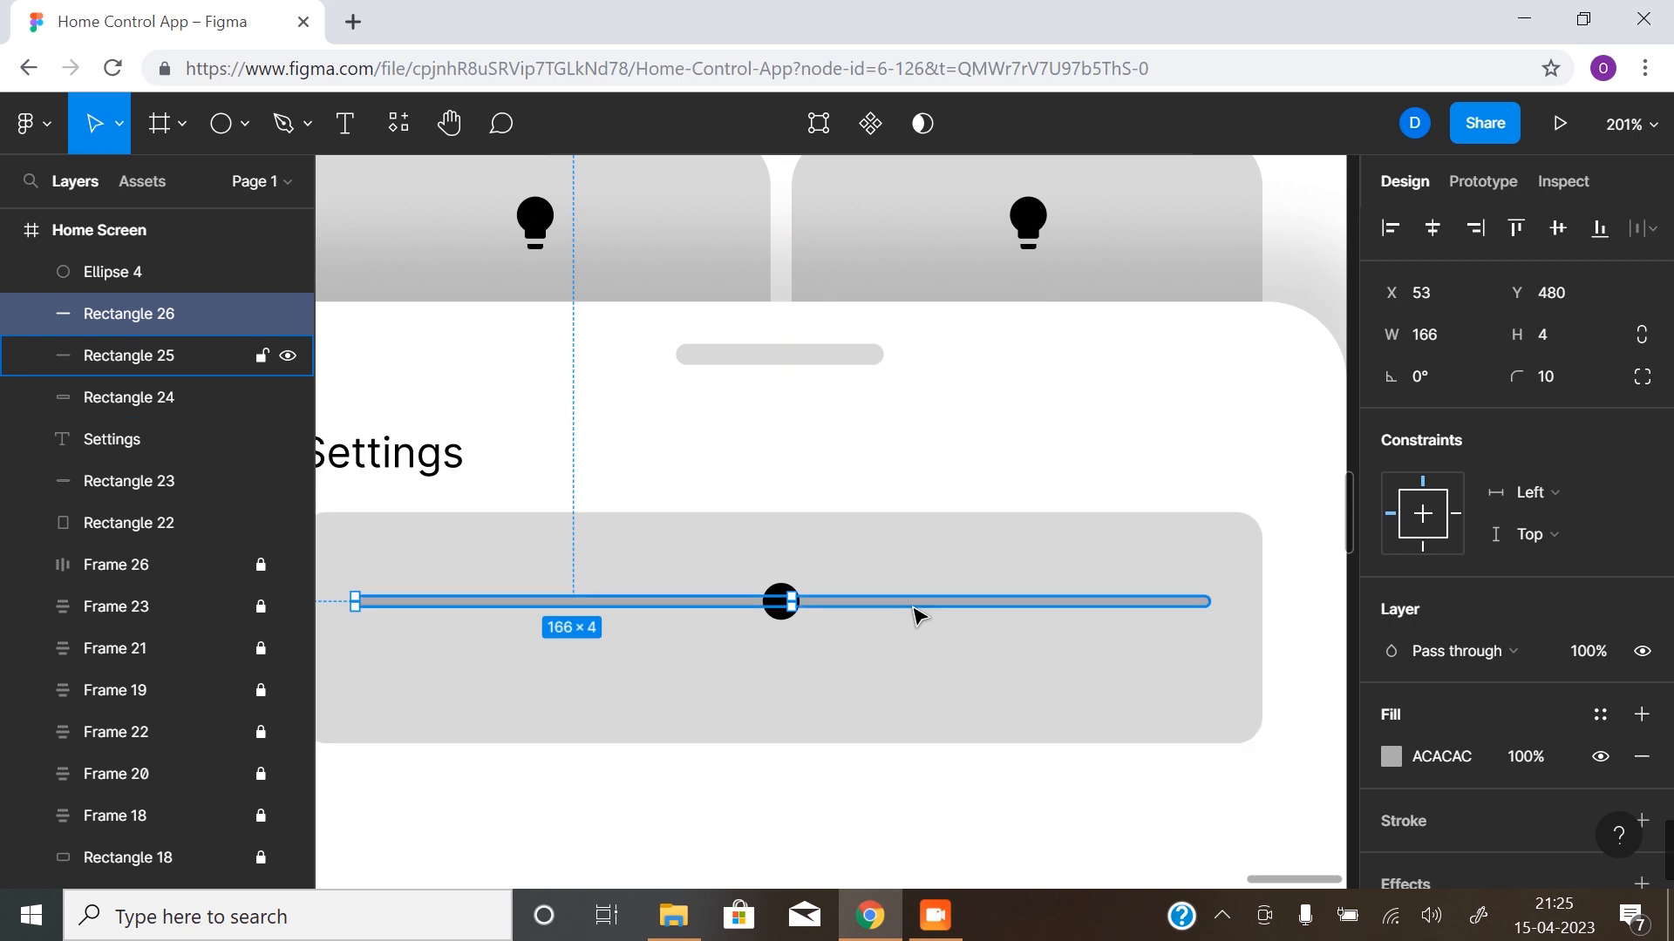
- Fill the original full-length bar behind the shortened copy with white and clear the selection
left_click(937, 613)
left_click(1405, 755)
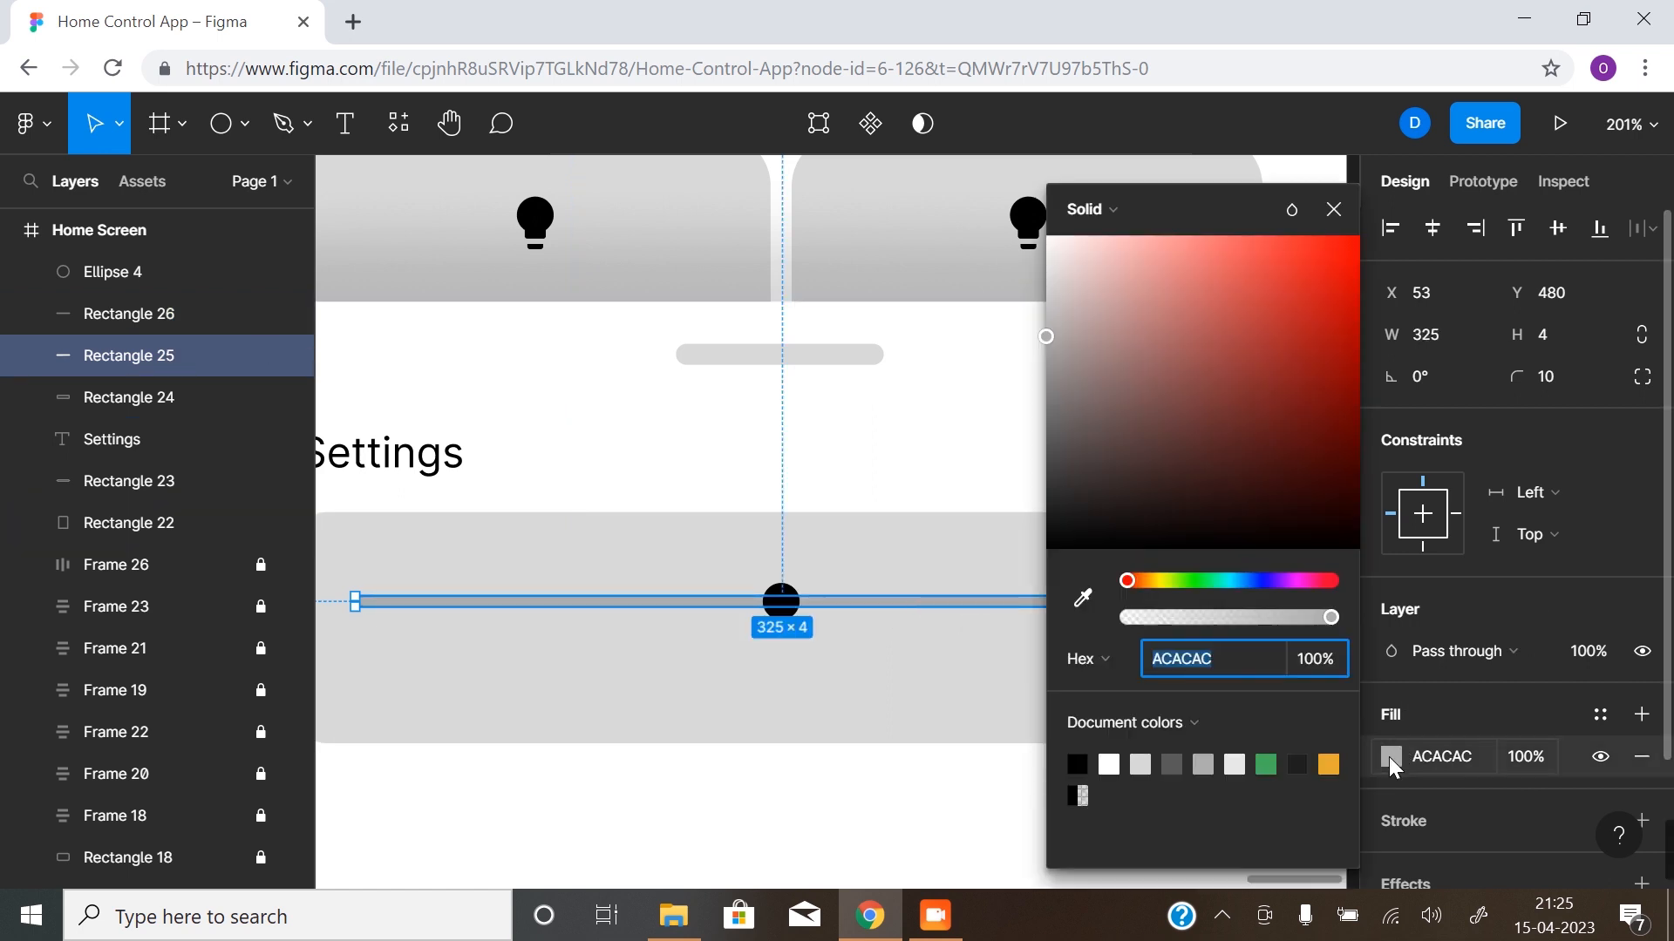
left_click(1113, 761)
left_click(816, 689)
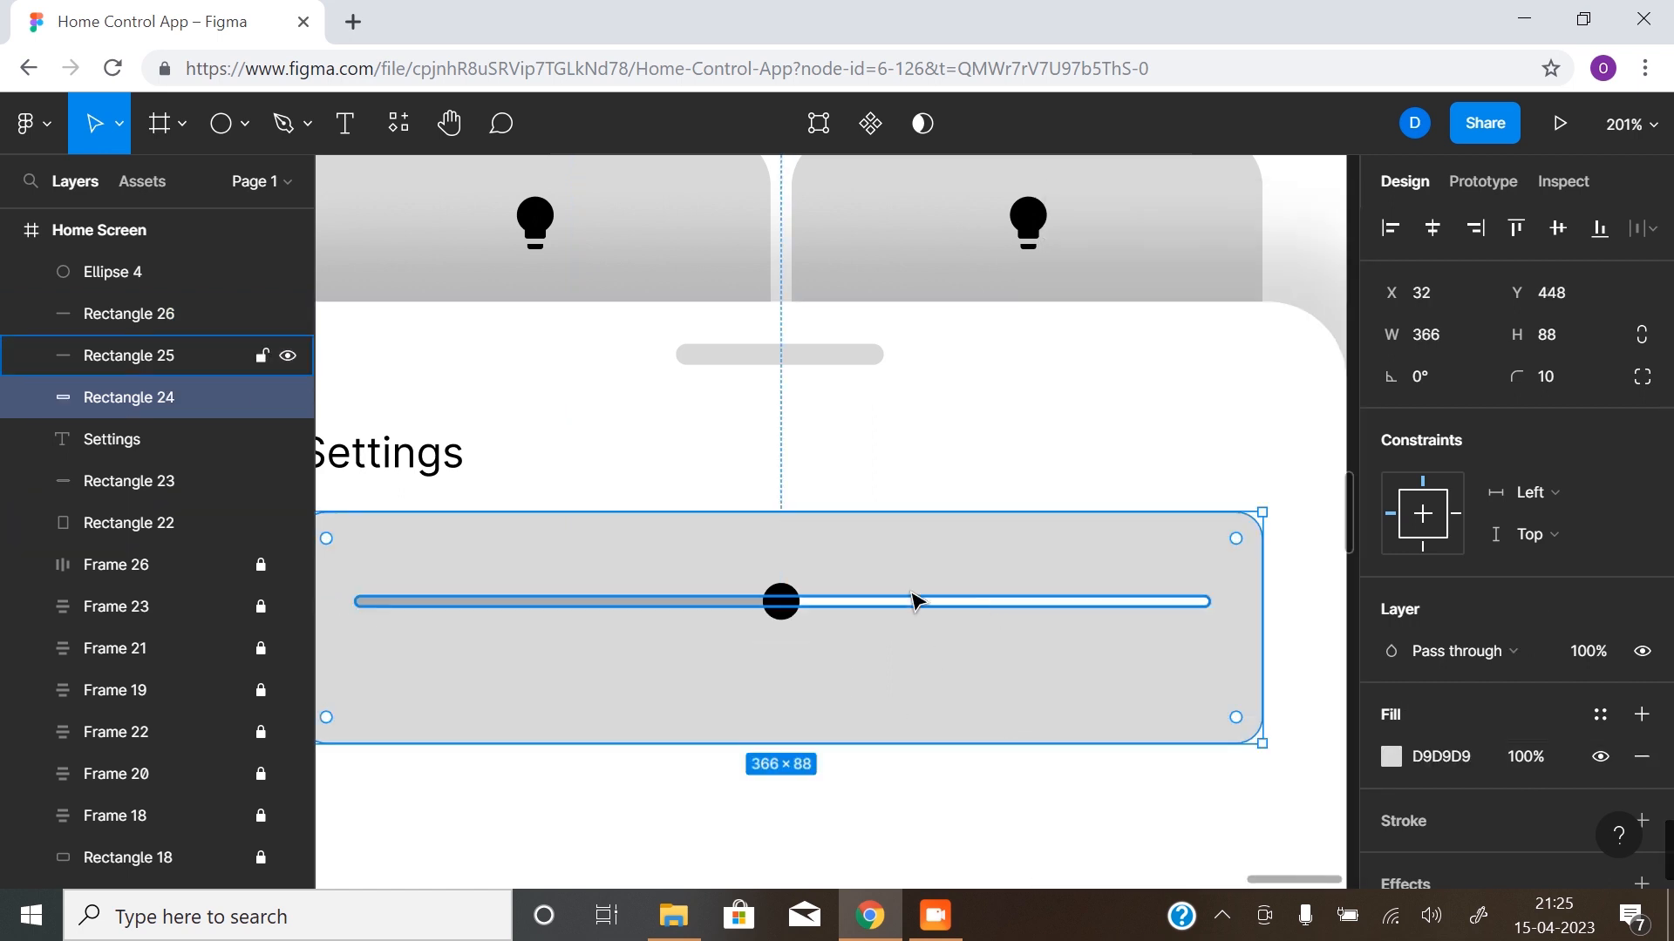
left_click(684, 715, "alt")
left_click_drag(761, 672, 760, 624)
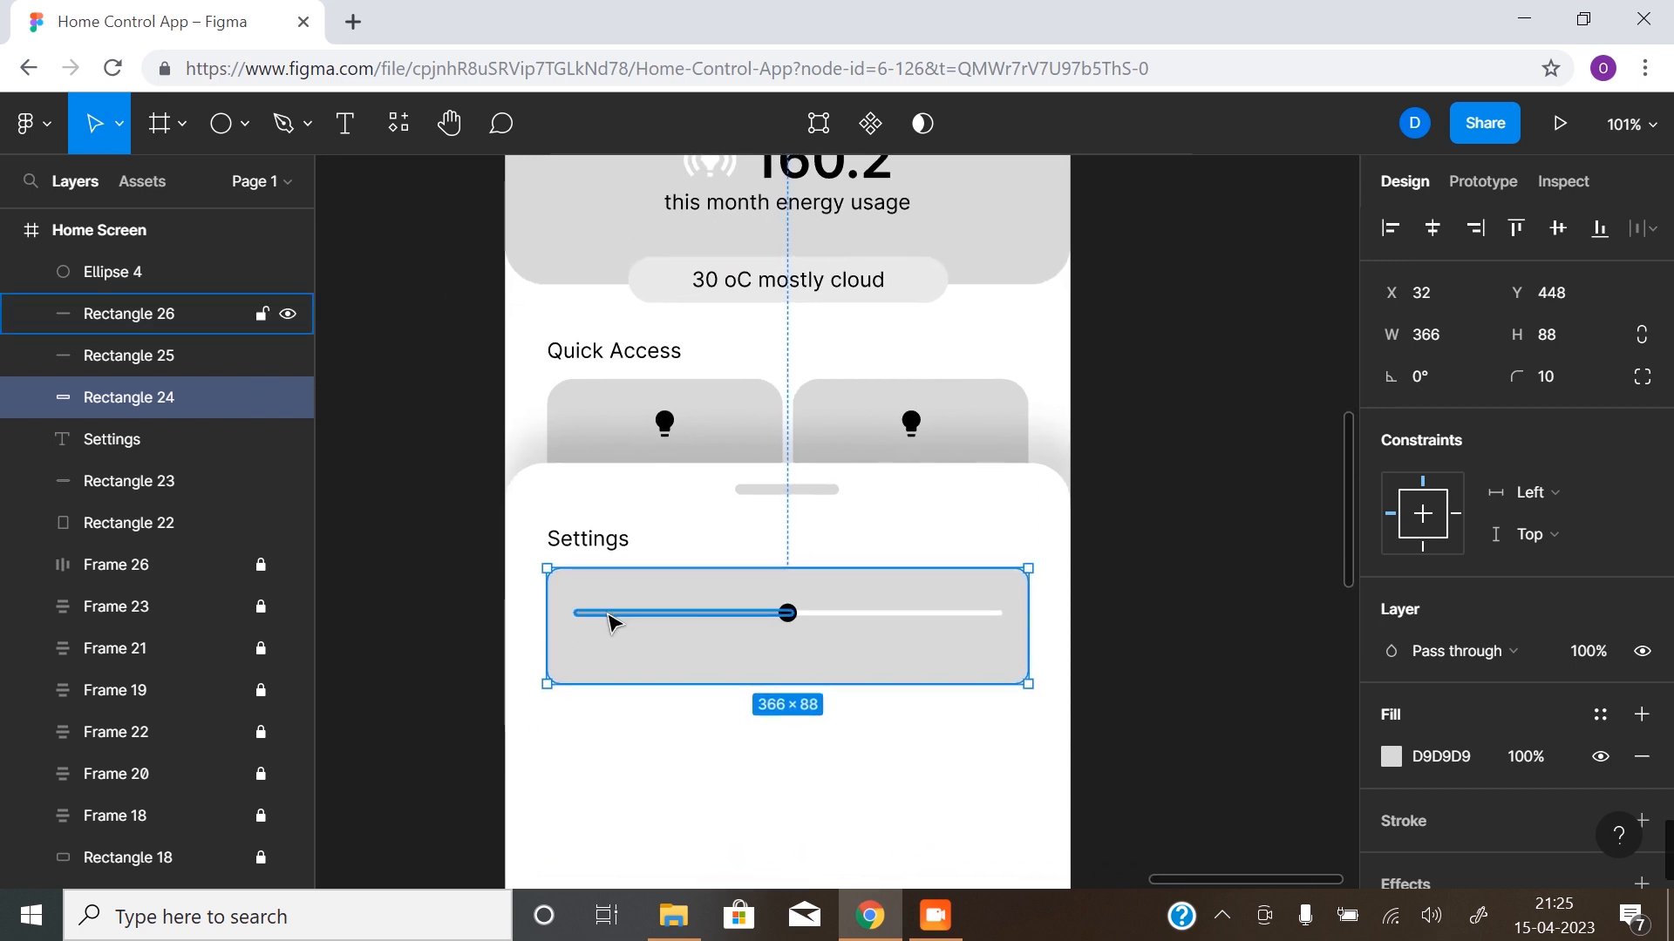
left_click(1114, 609)
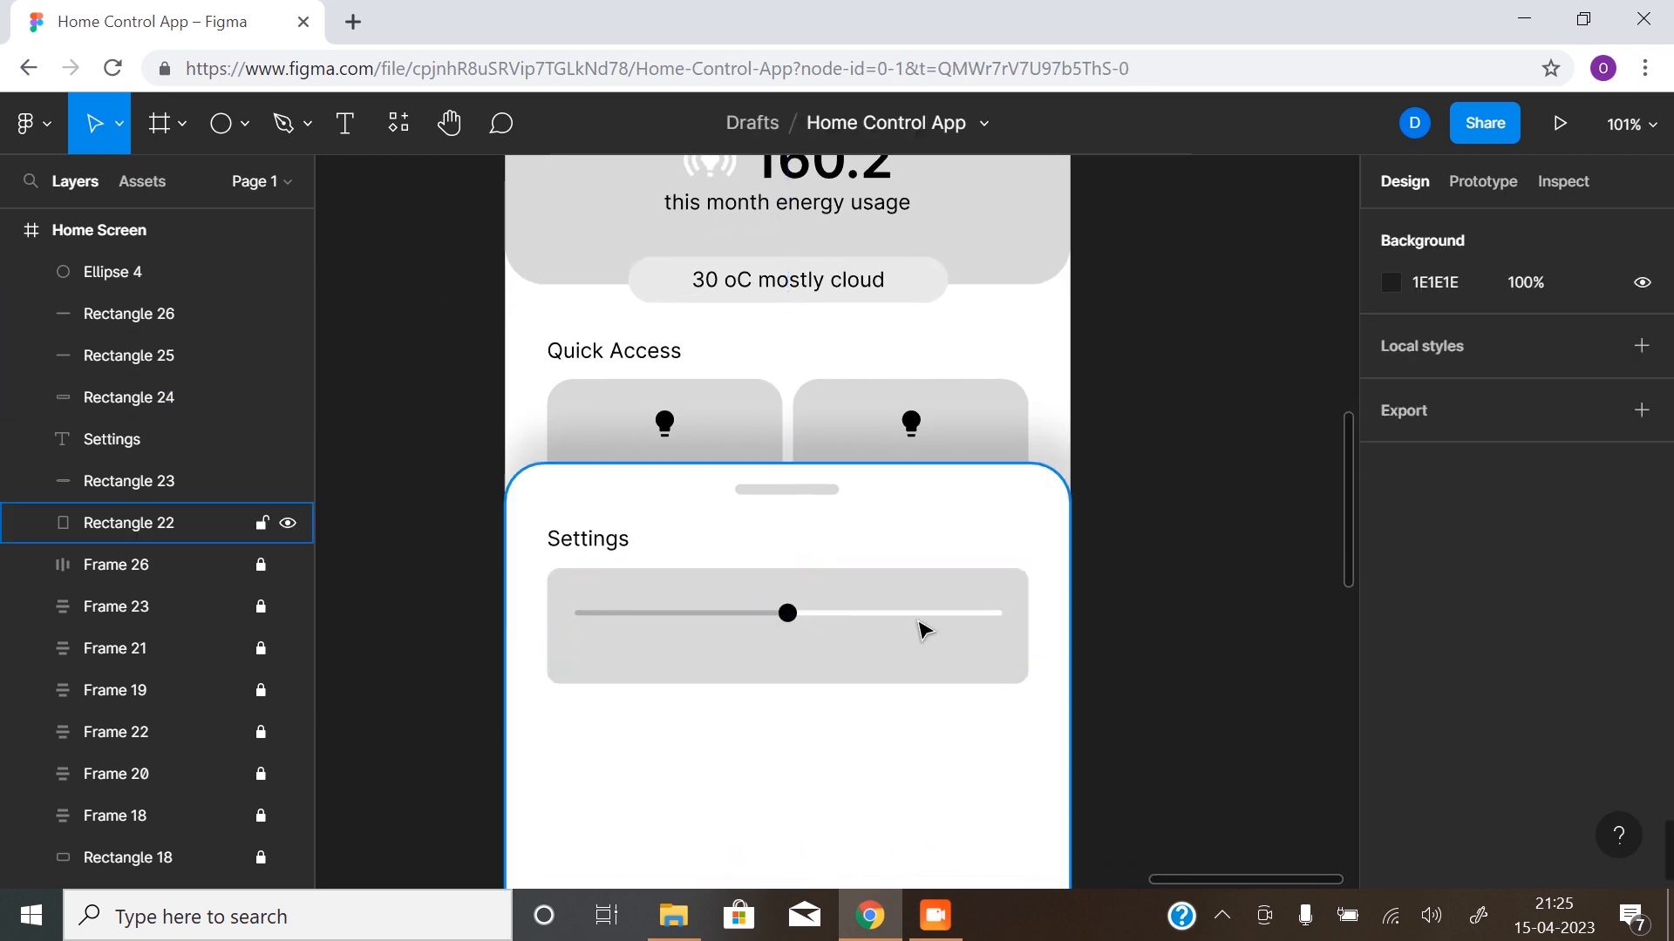
- Duplicate the Settings label into the slider card beneath the slider, at X 183, Y 502, and bring the copy to the front
left_click(626, 546)
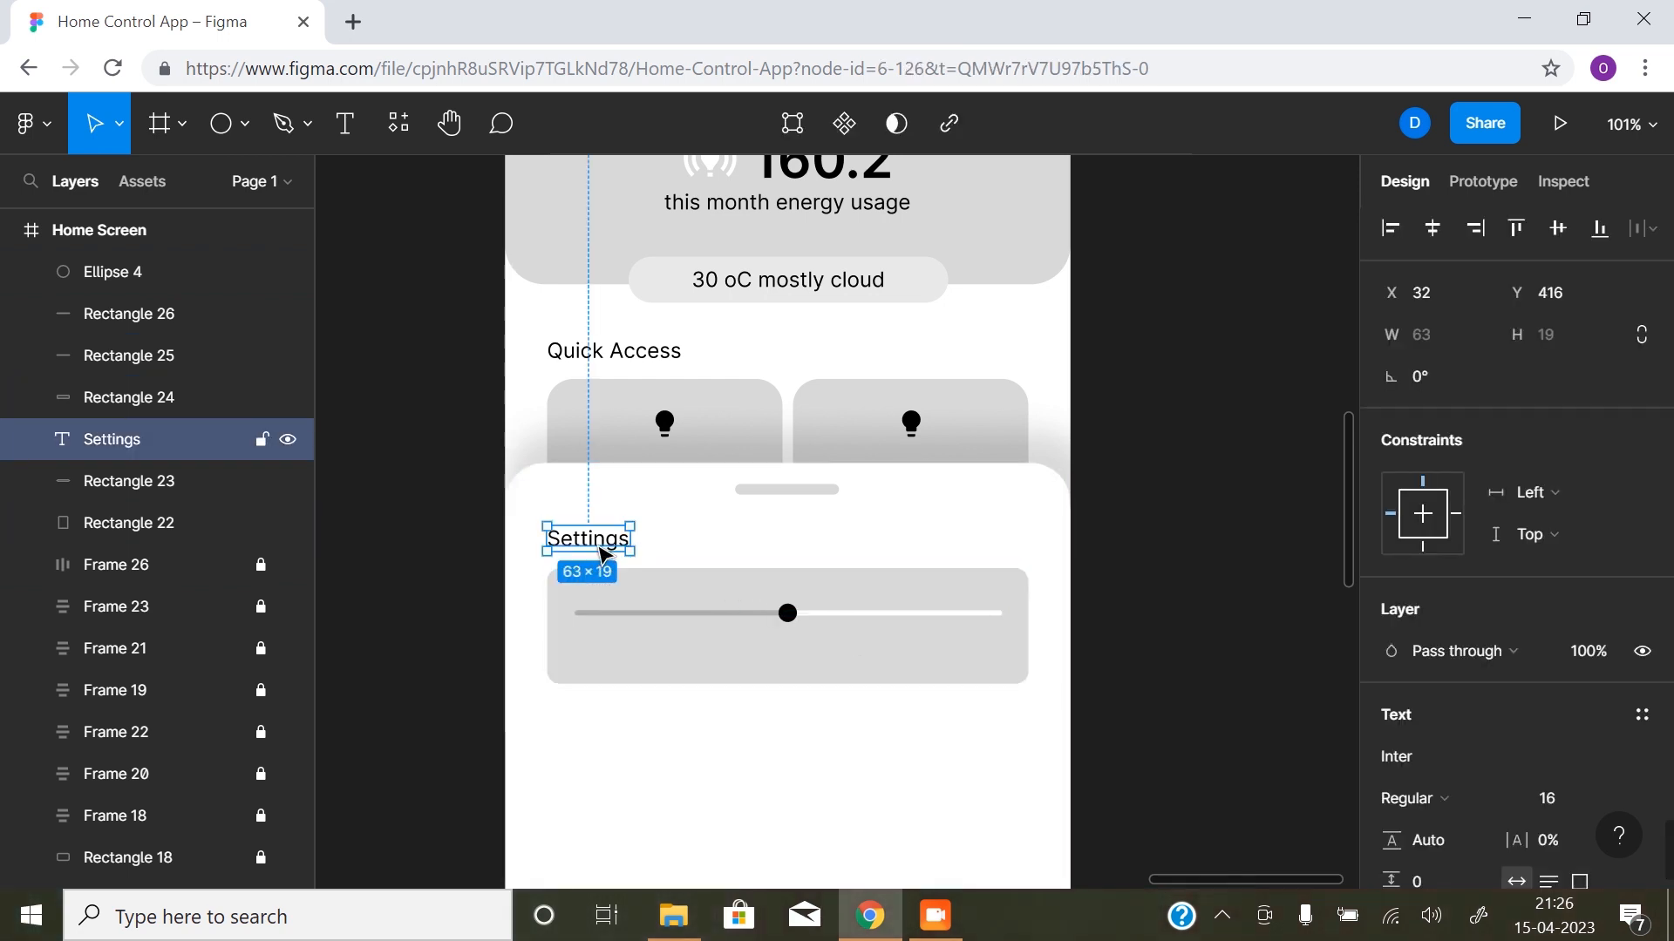
left_click_drag(604, 551, 803, 661)
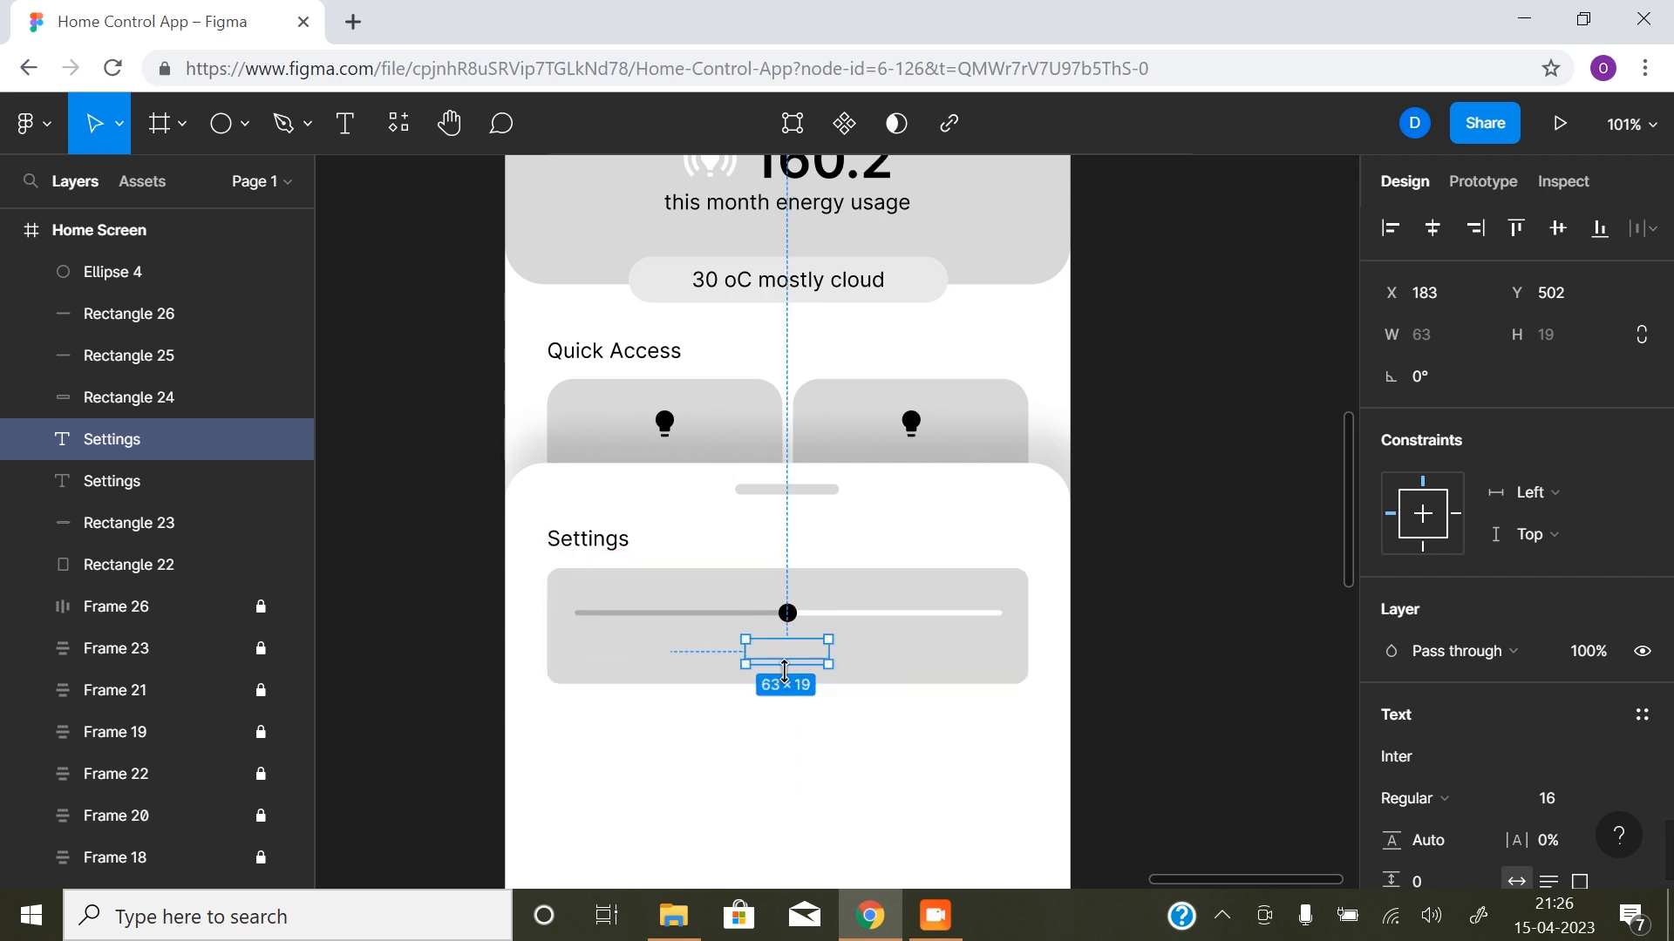
right_click(163, 437)
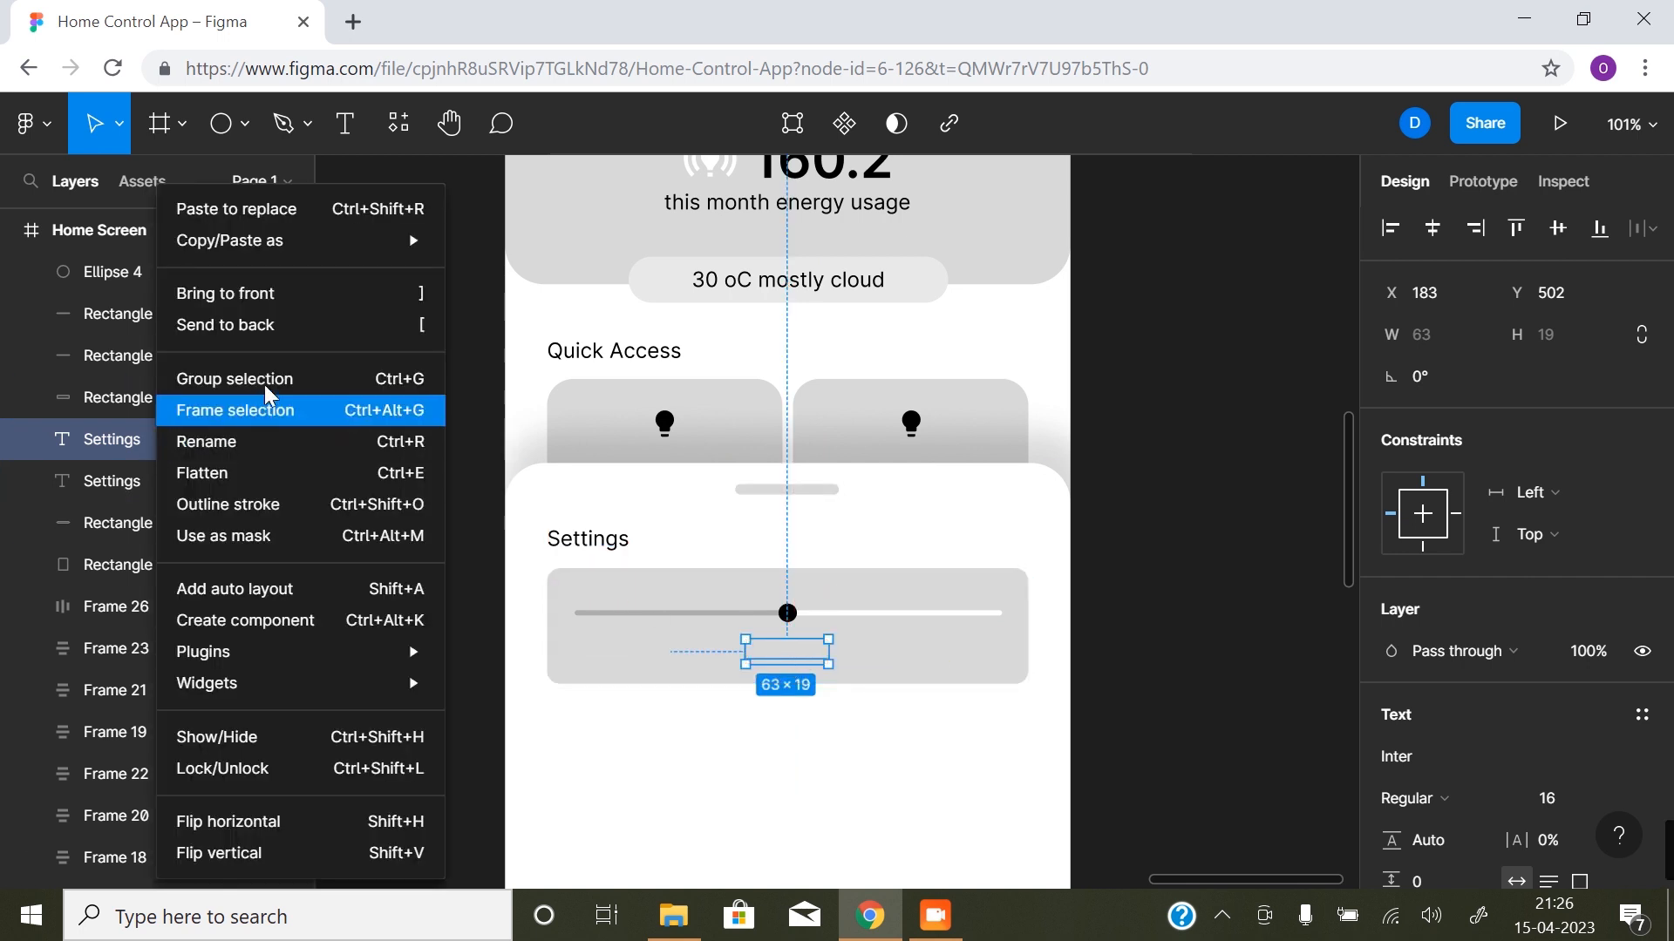
left_click(312, 302)
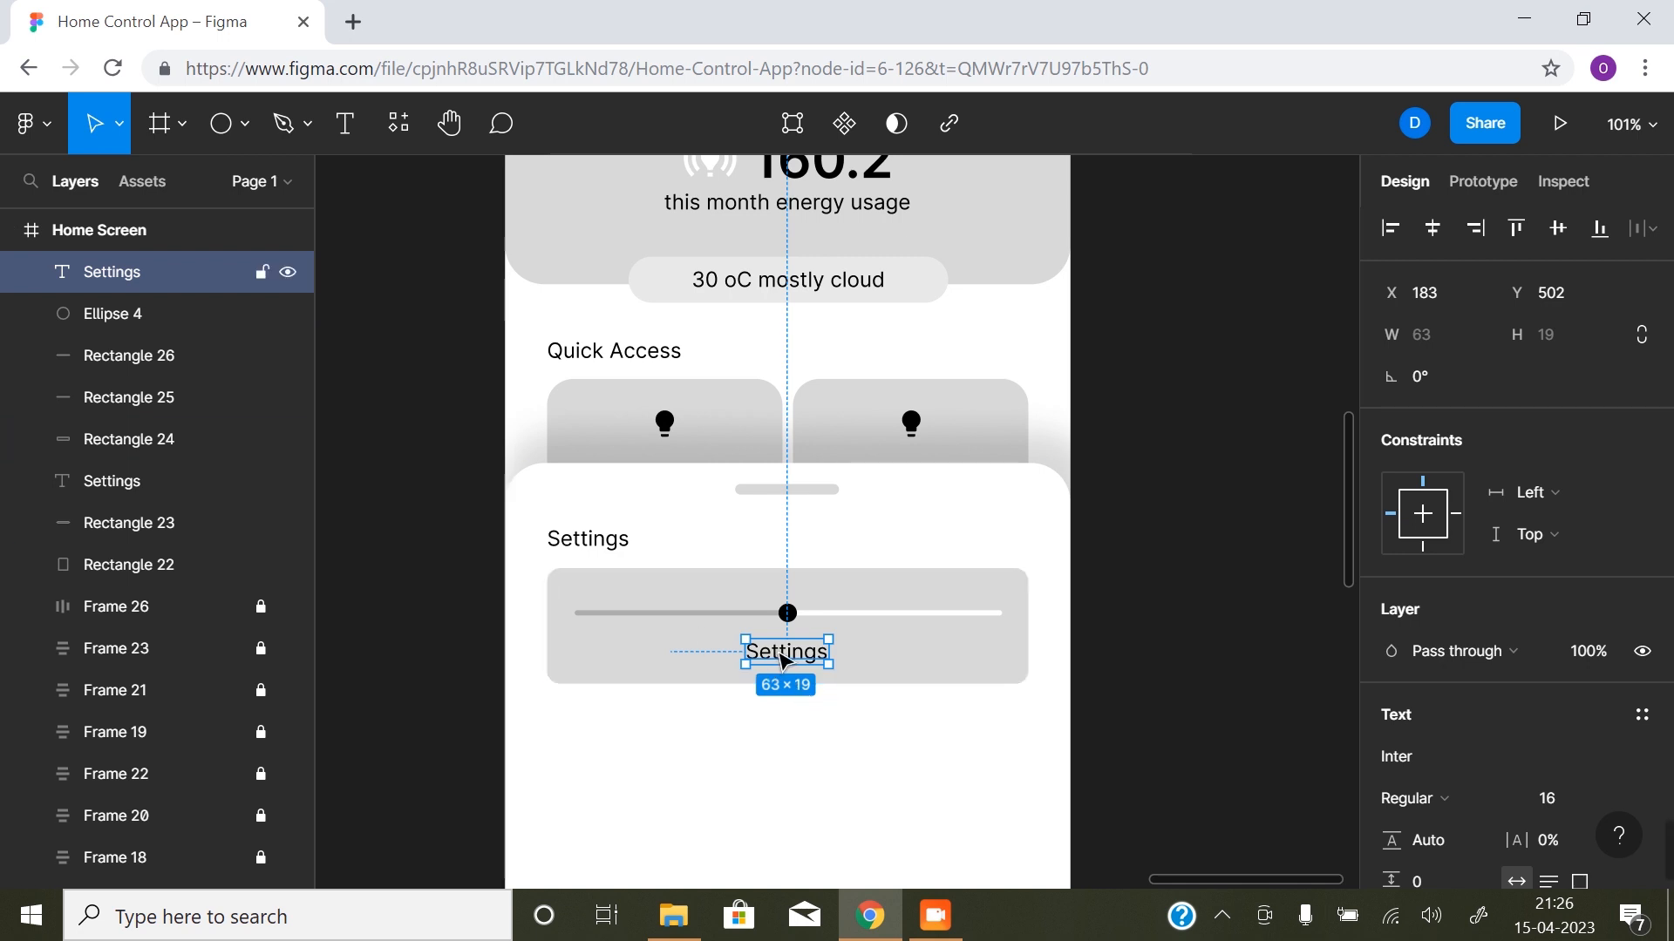
- Change the copied label's text to "Brightness 50%"
double_click(779, 652)
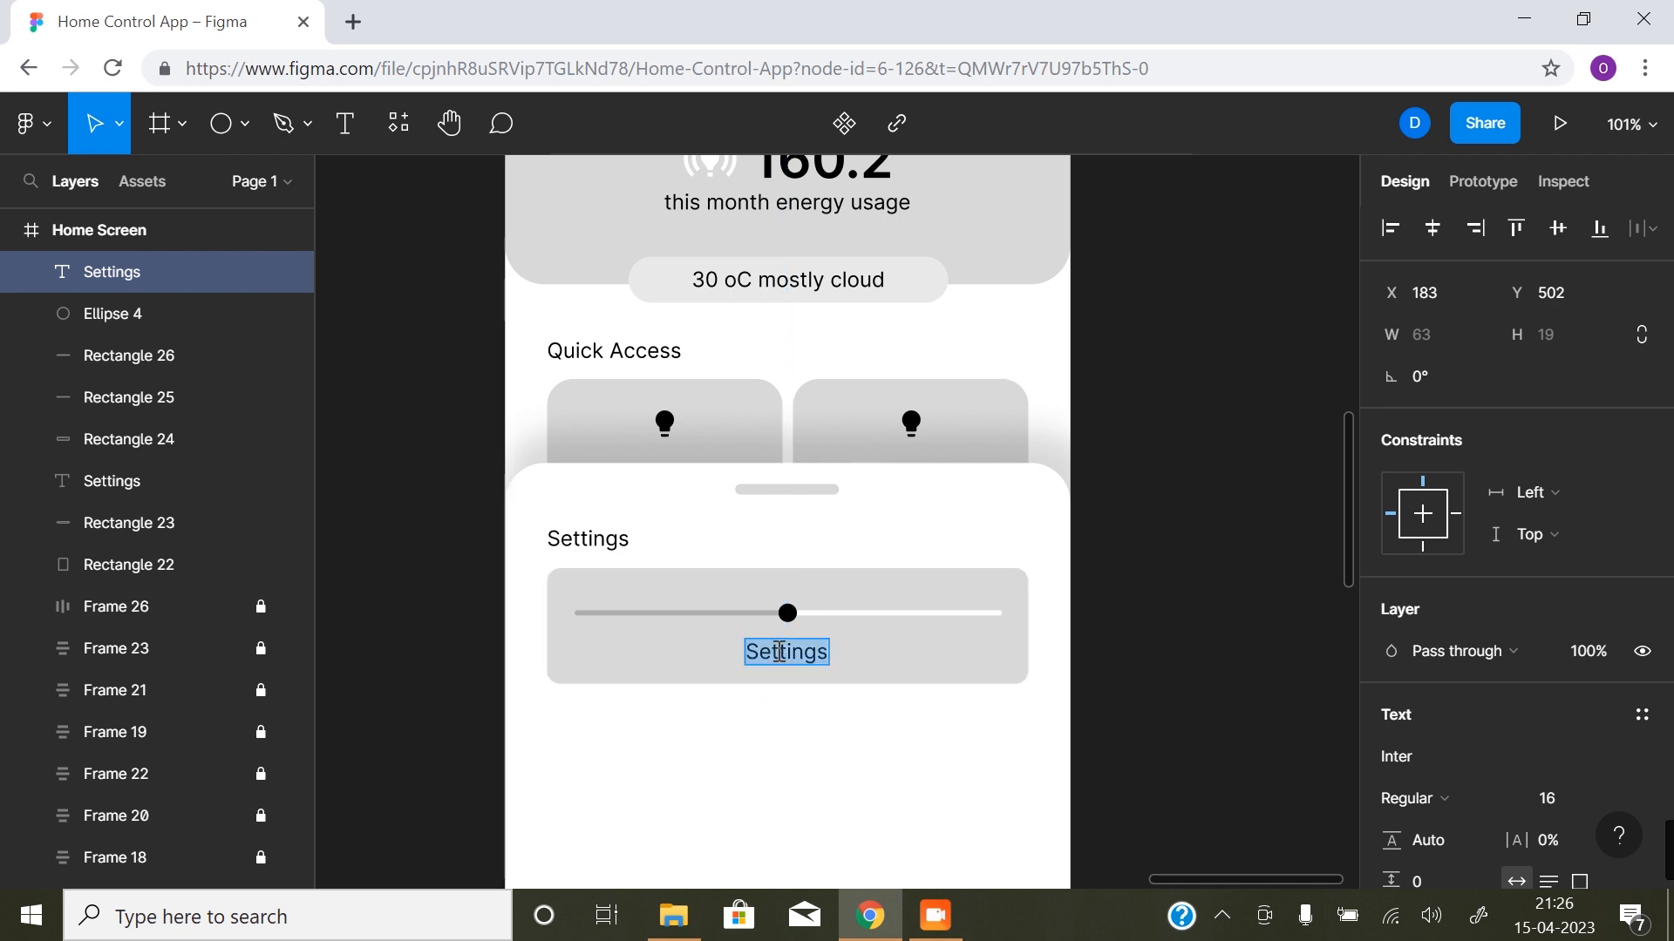
type("Brightness 50%")
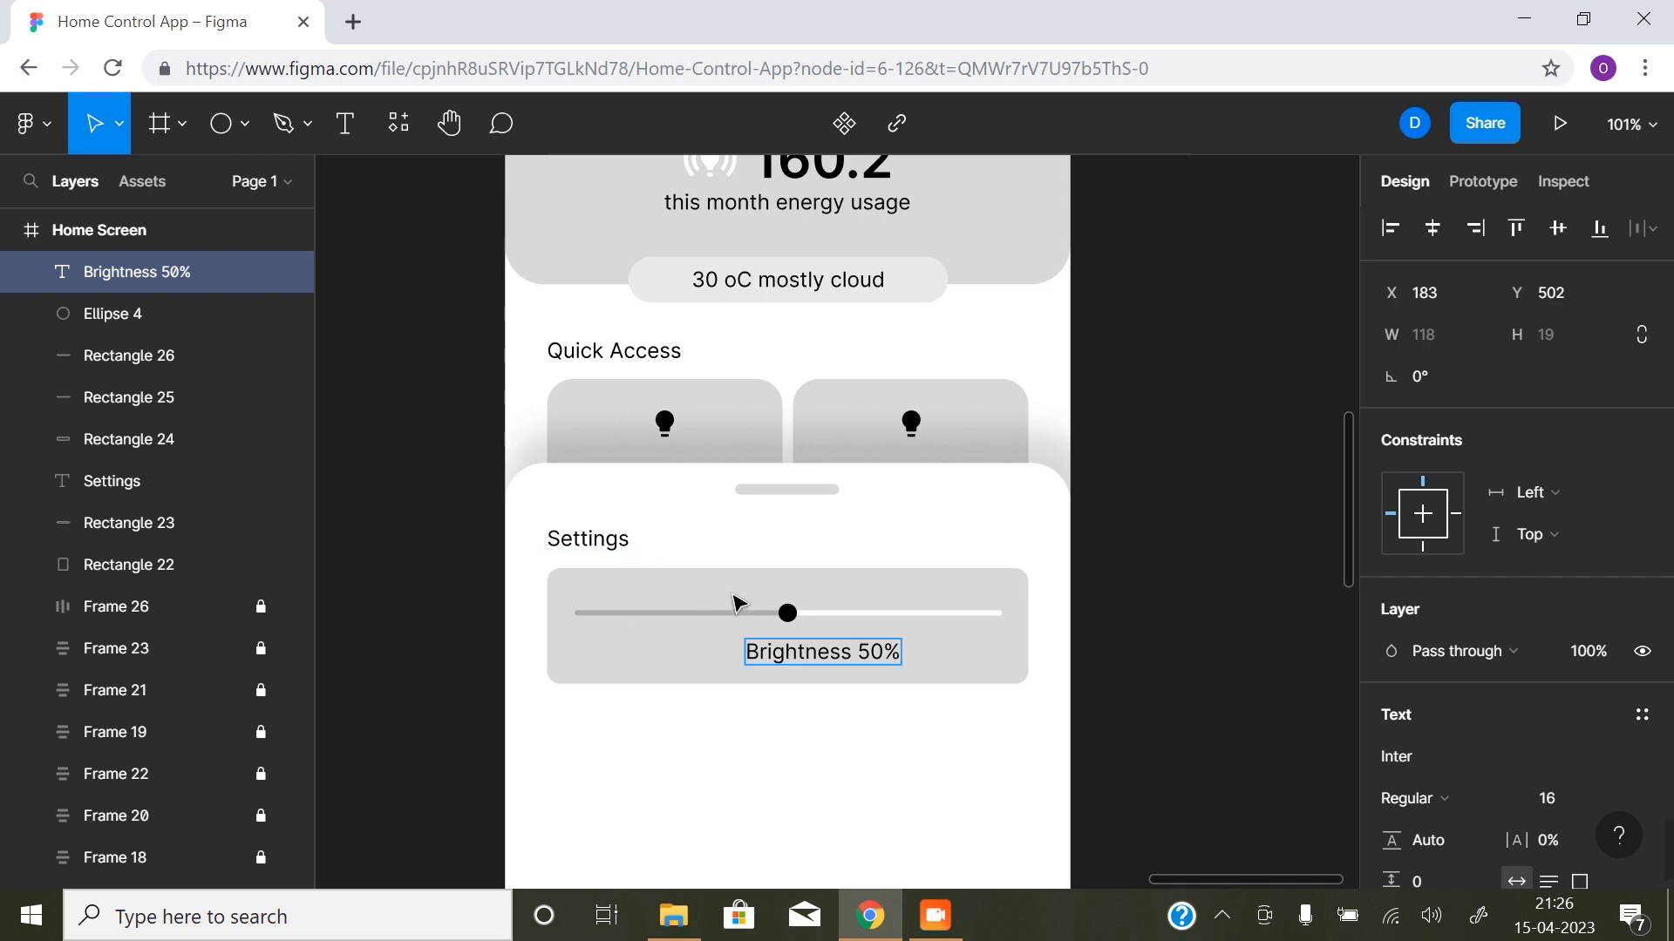
- Centre the Brightness 50% label horizontally under the slider, at X 156, and check its alignment
scroll(745, 444, "down", 1)
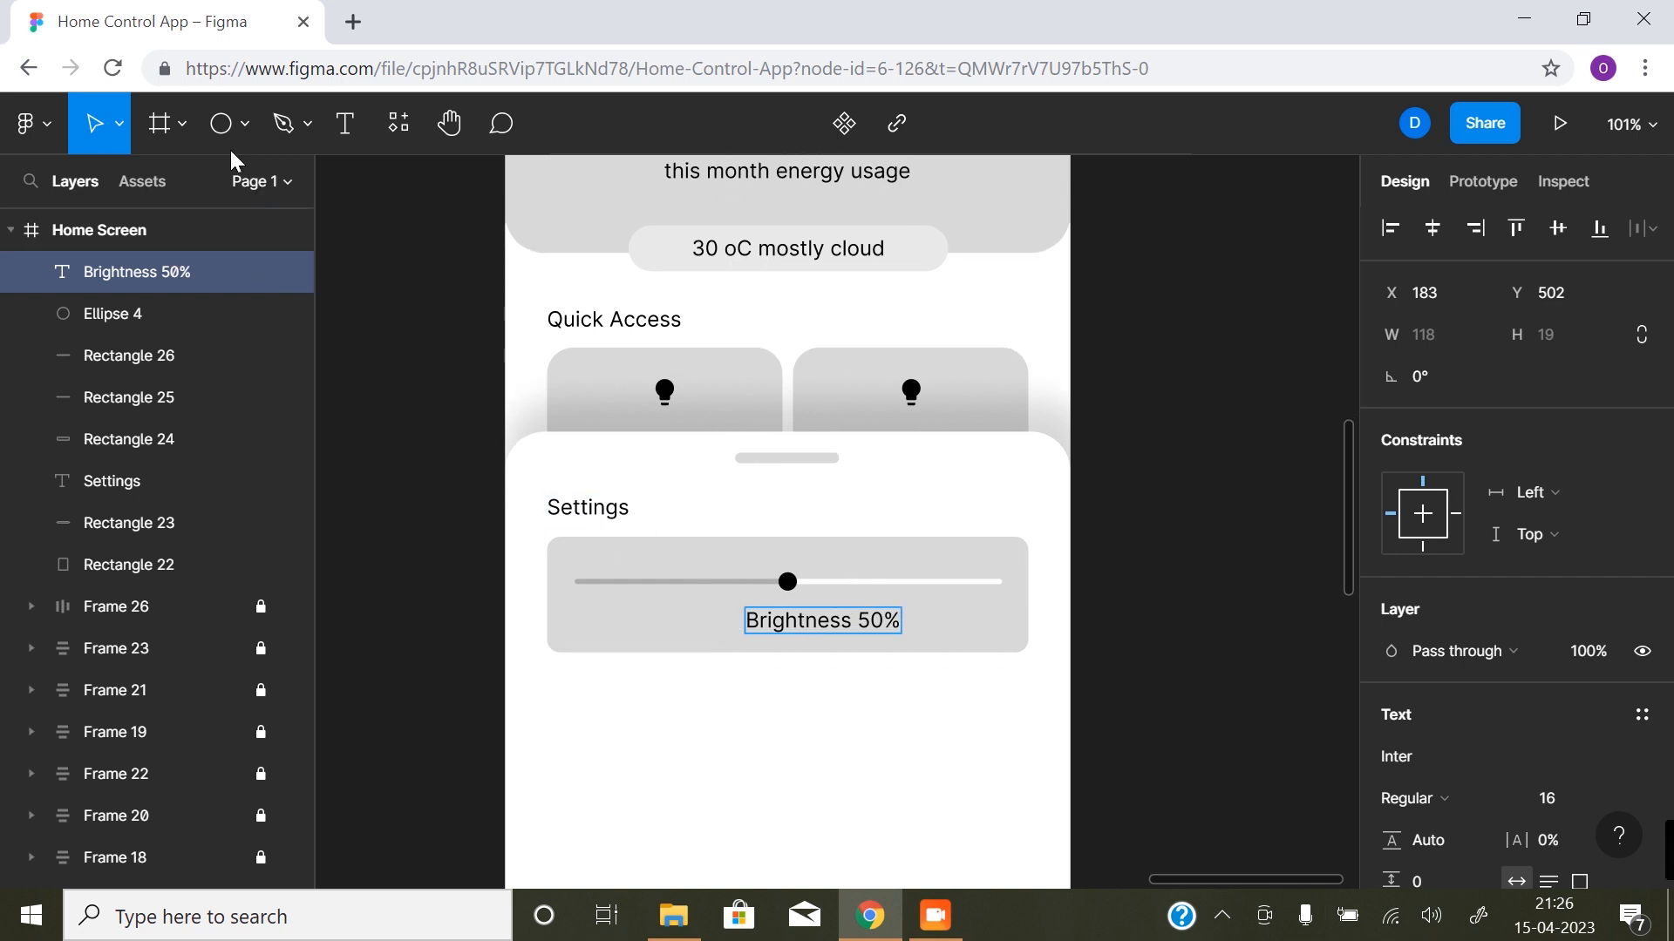
left_click(505, 517)
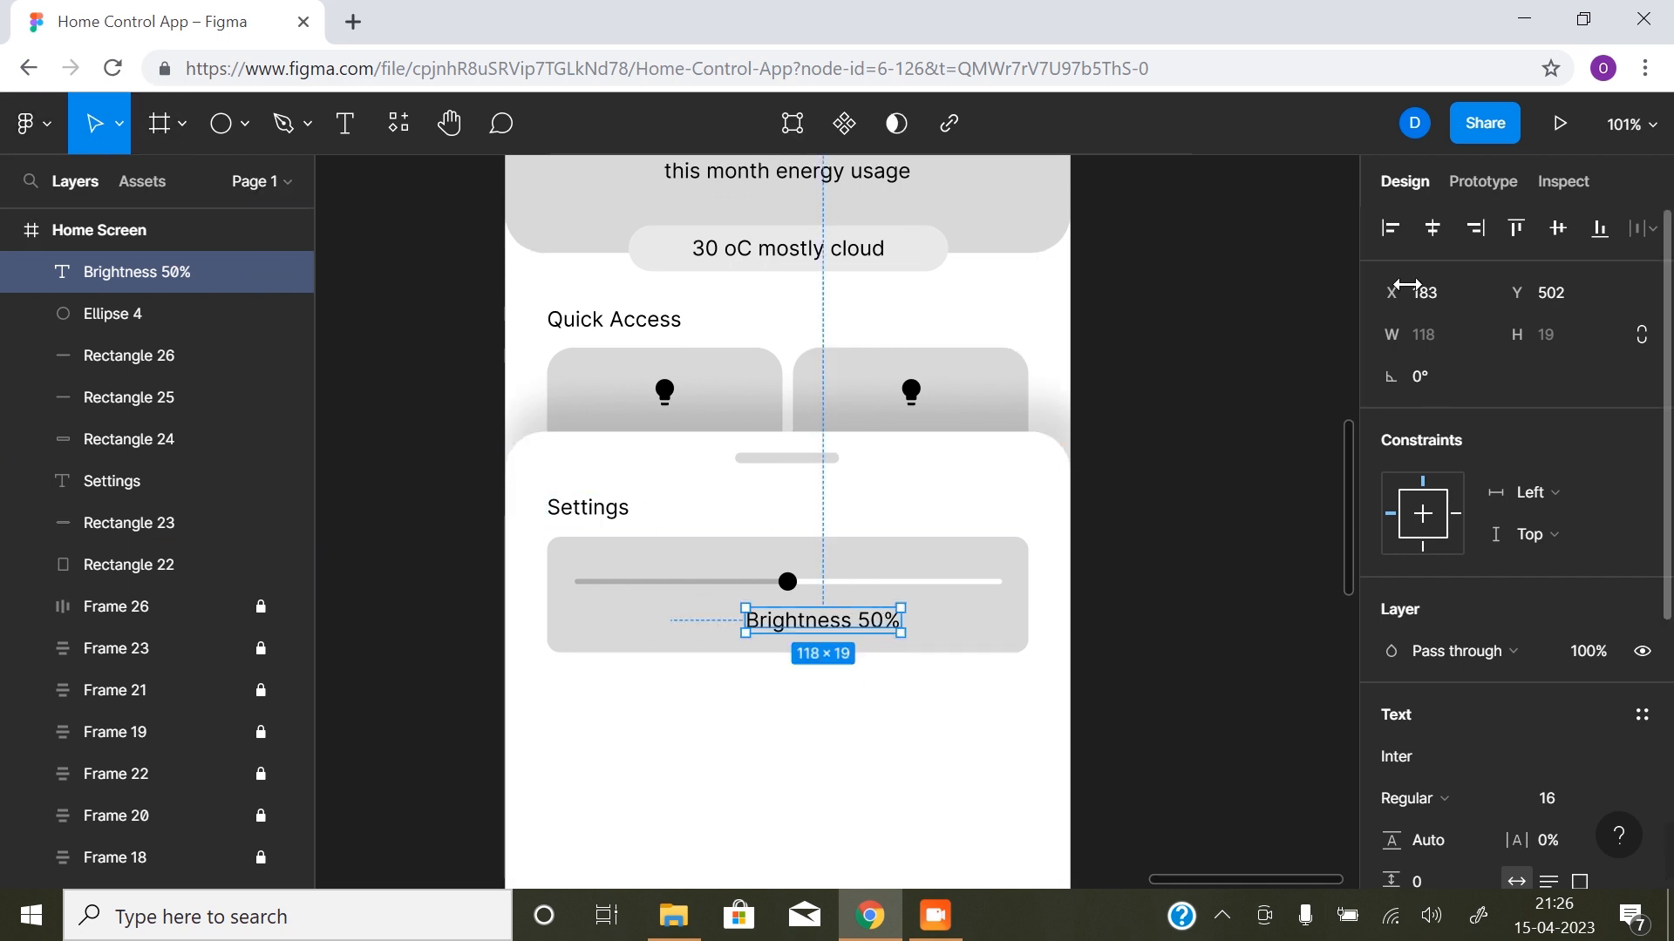
left_click(1252, 668)
scroll(1212, 672, "down", 5)
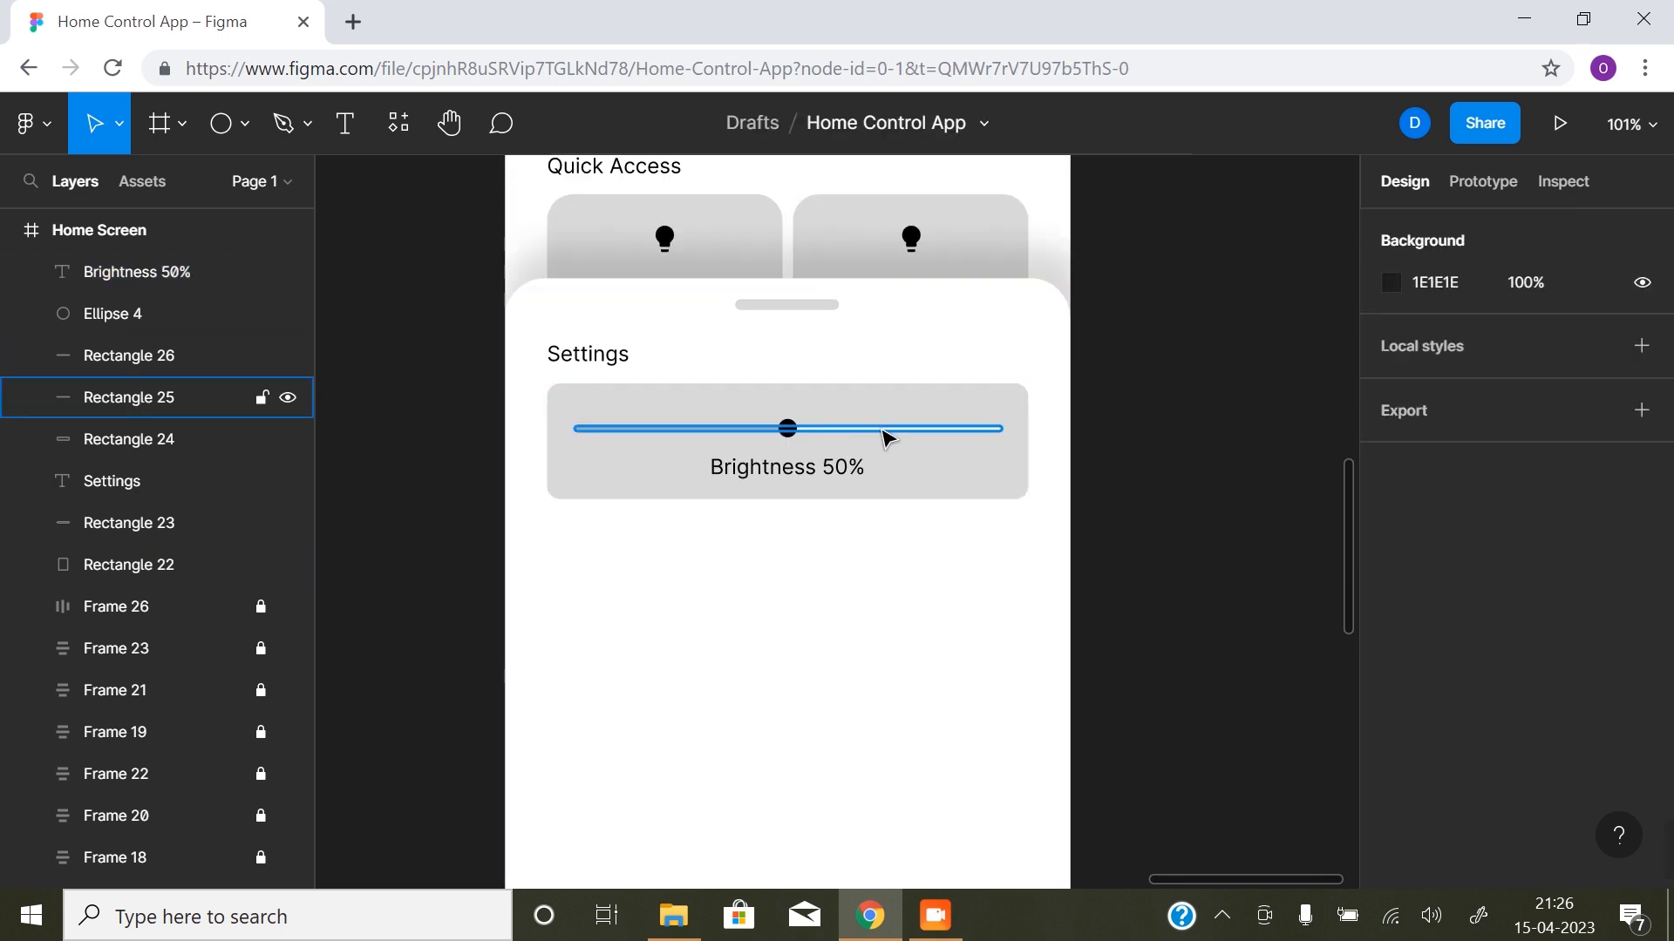
left_click(854, 468)
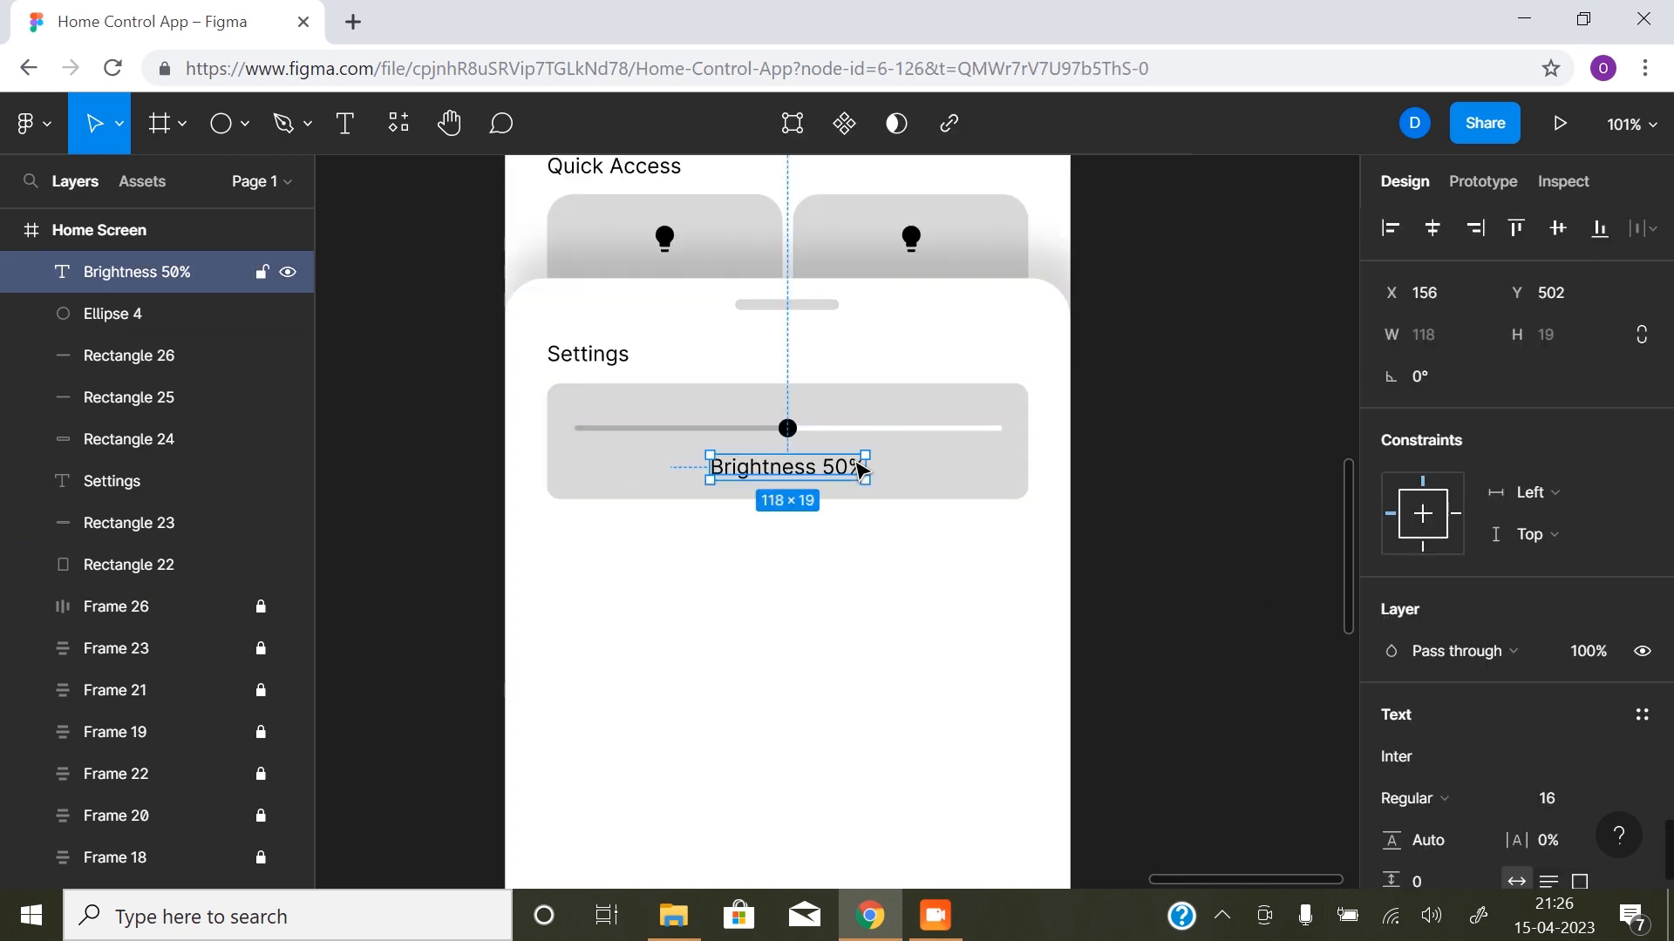
- Duplicate the slider card's background and Brightness label below the original card, and show the layout grids
left_click(920, 470, "shift")
scroll(919, 471, "down", 5)
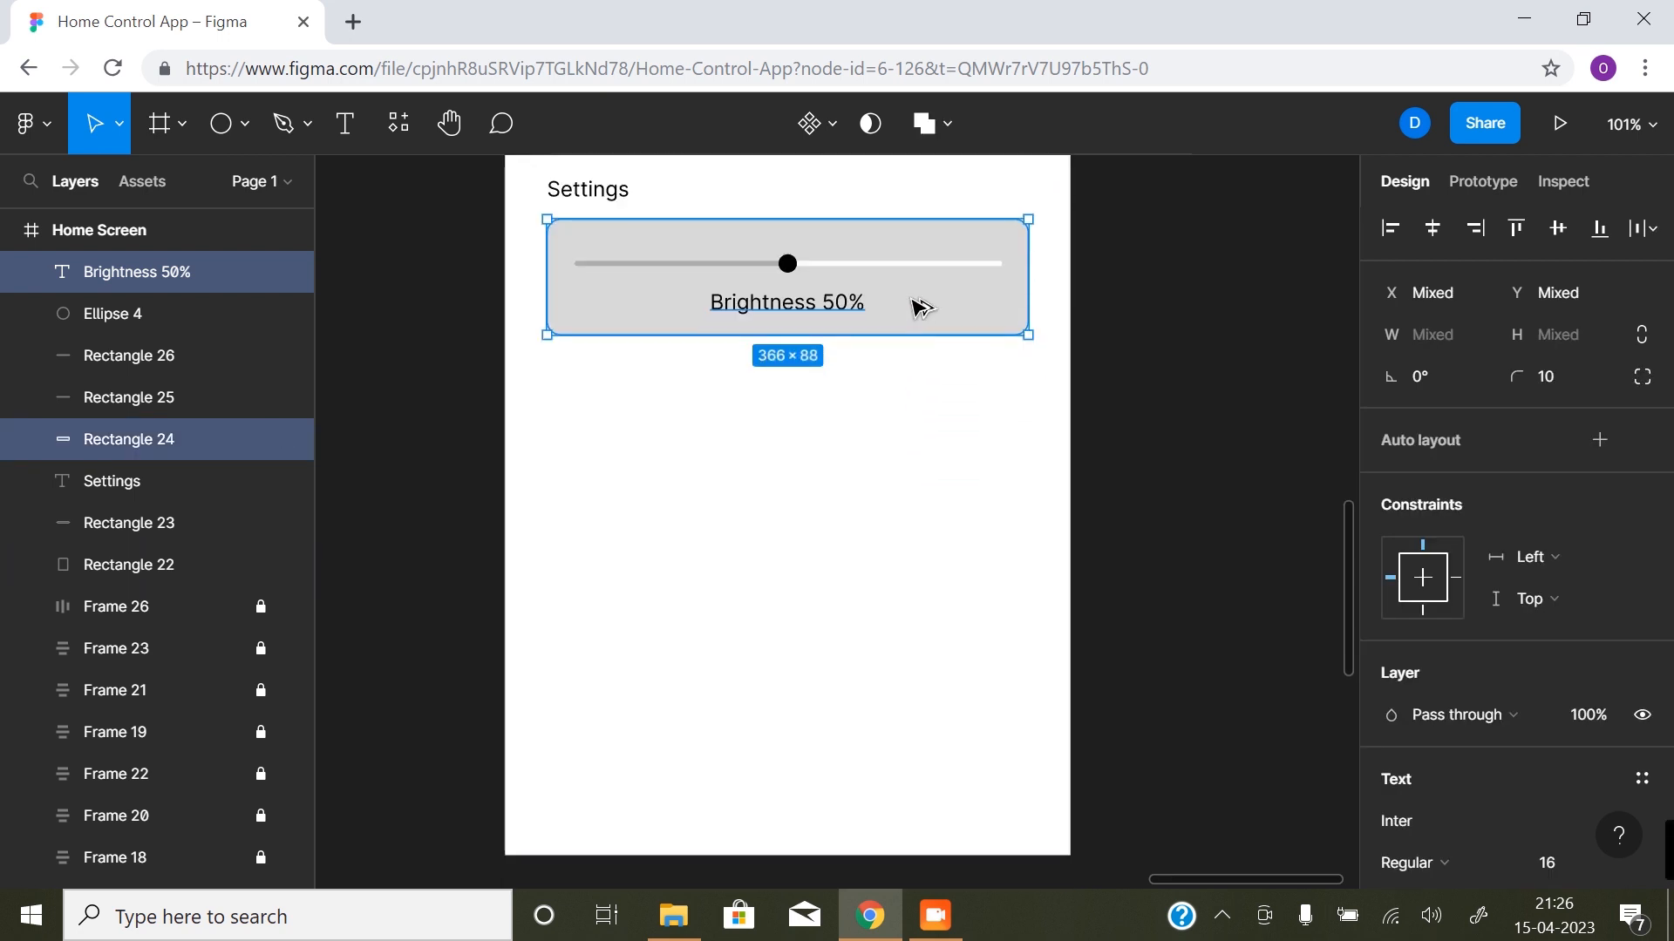
left_click_drag(921, 307, 913, 464)
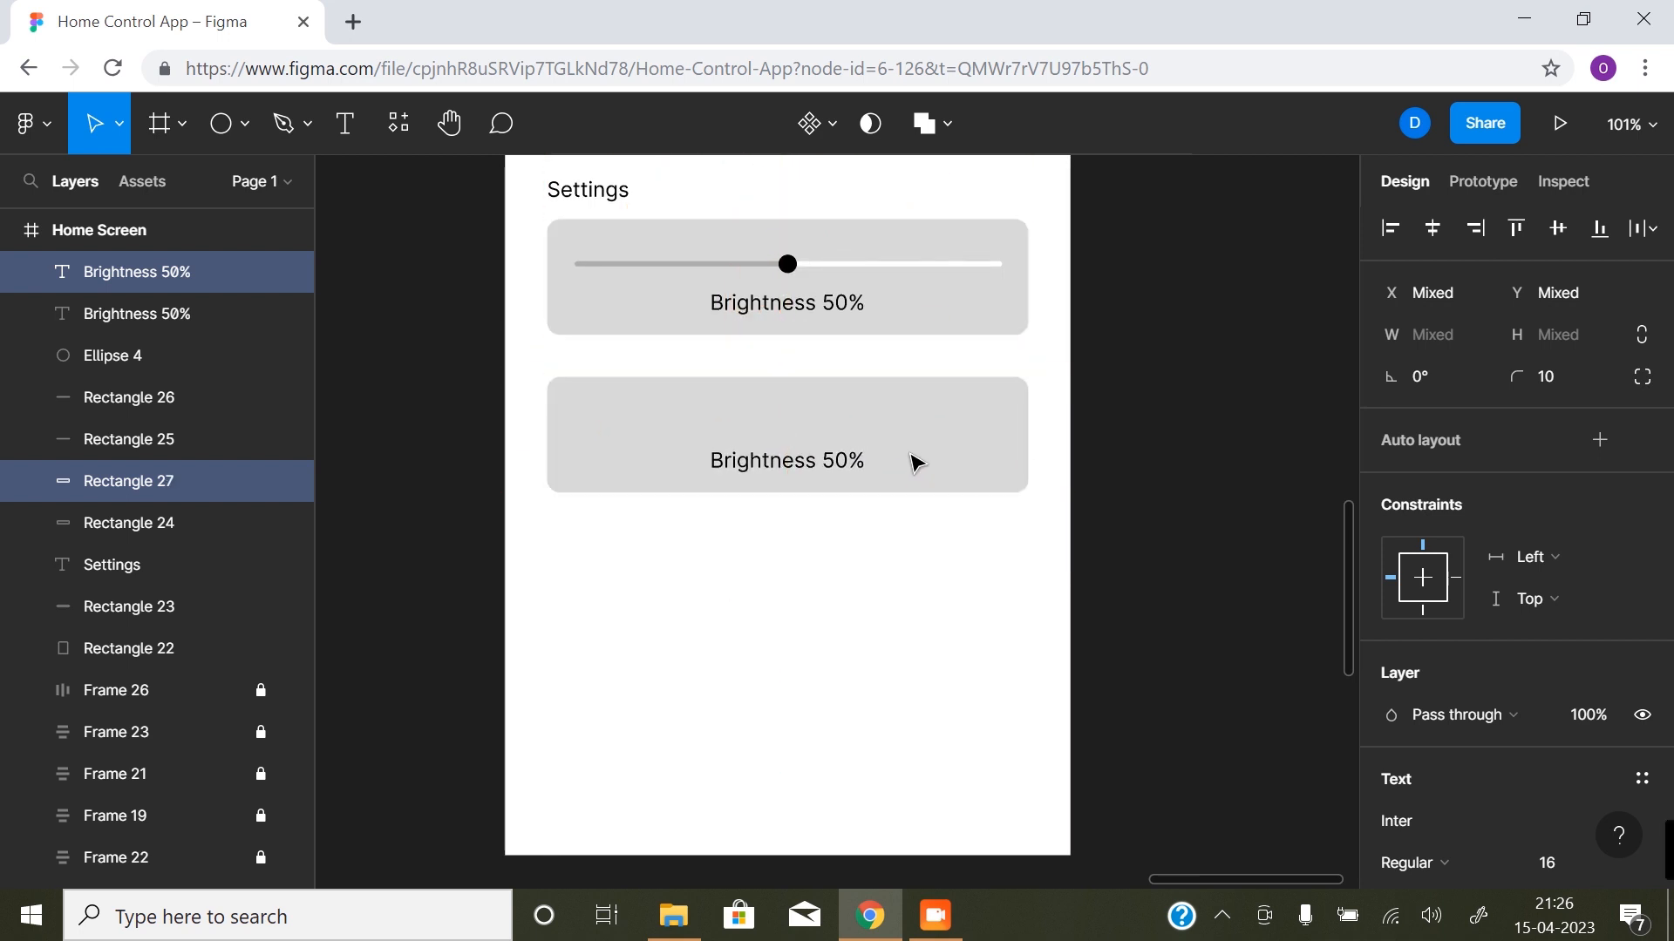
key("ctrl+shift+4")
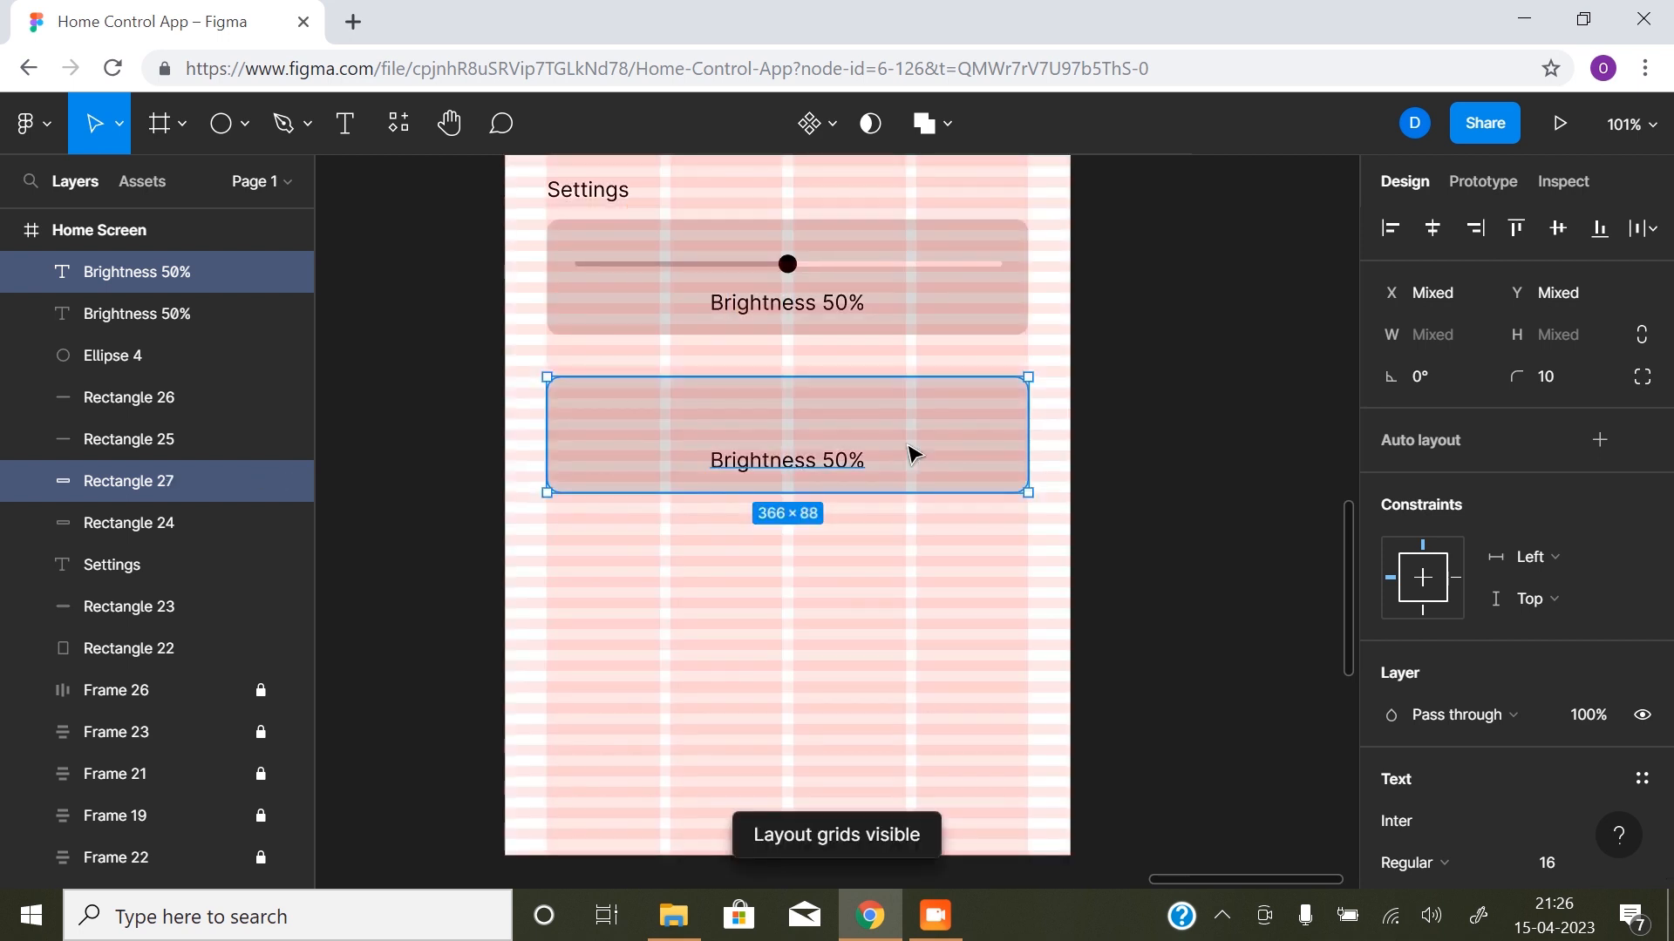
- Move the duplicated background and label slightly down onto the layout grid, placing the background at Y 576
left_click(809, 419)
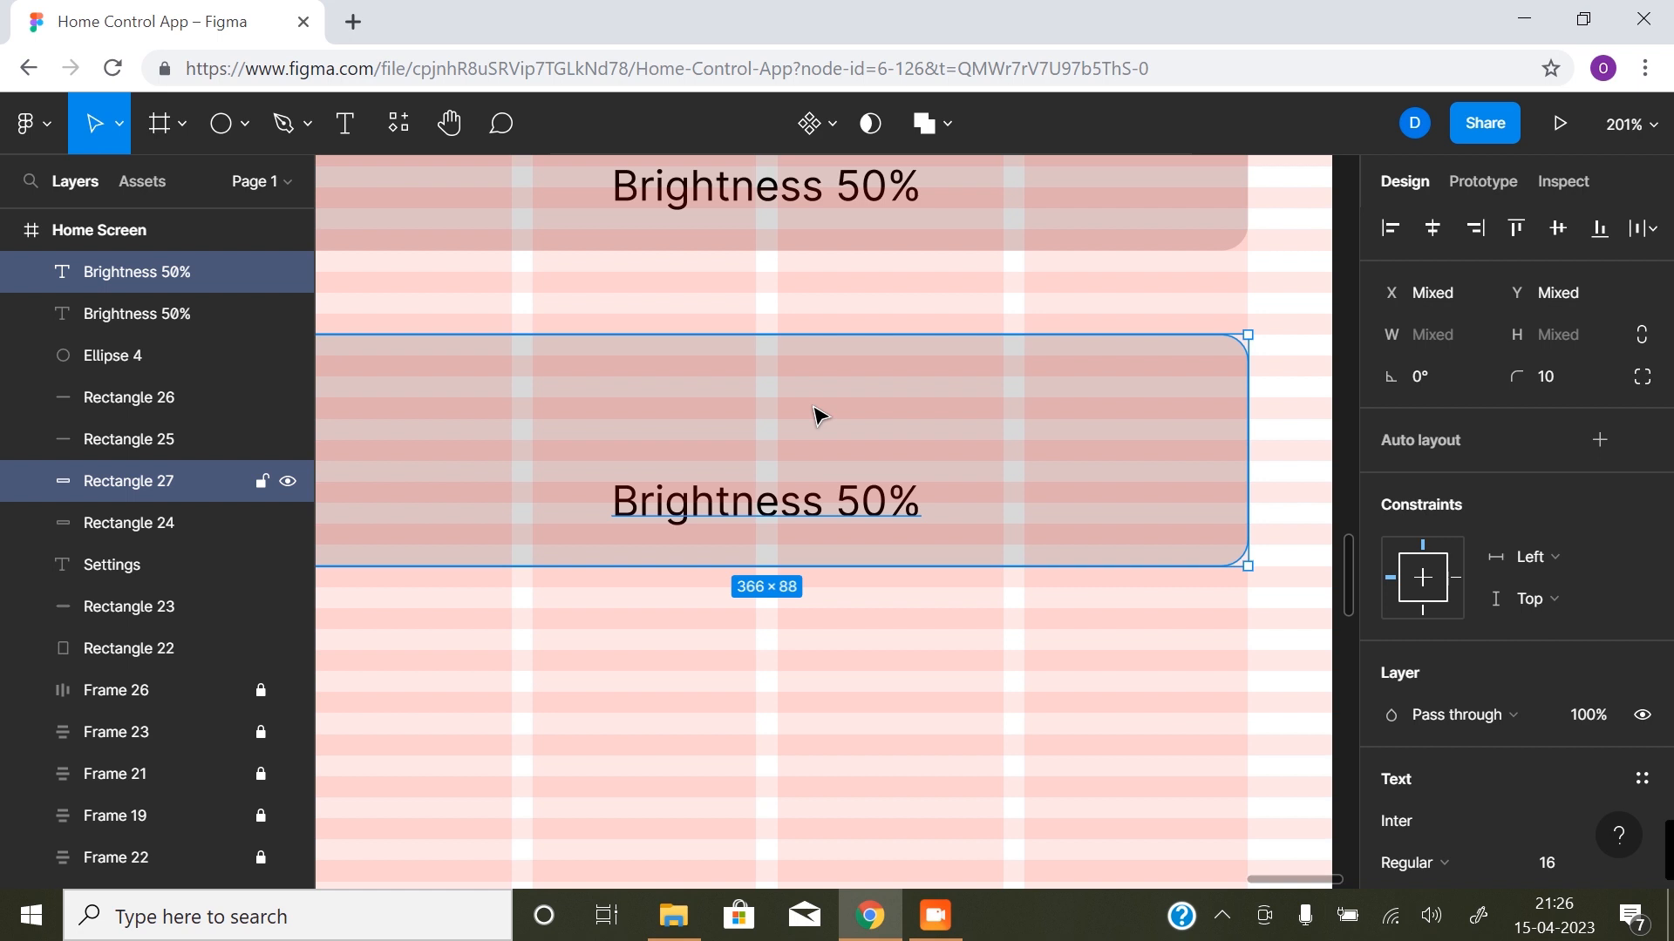
left_click_drag(820, 428, 775, 565)
scroll(804, 469, "down", 3)
left_click(1094, 567)
left_click(766, 609)
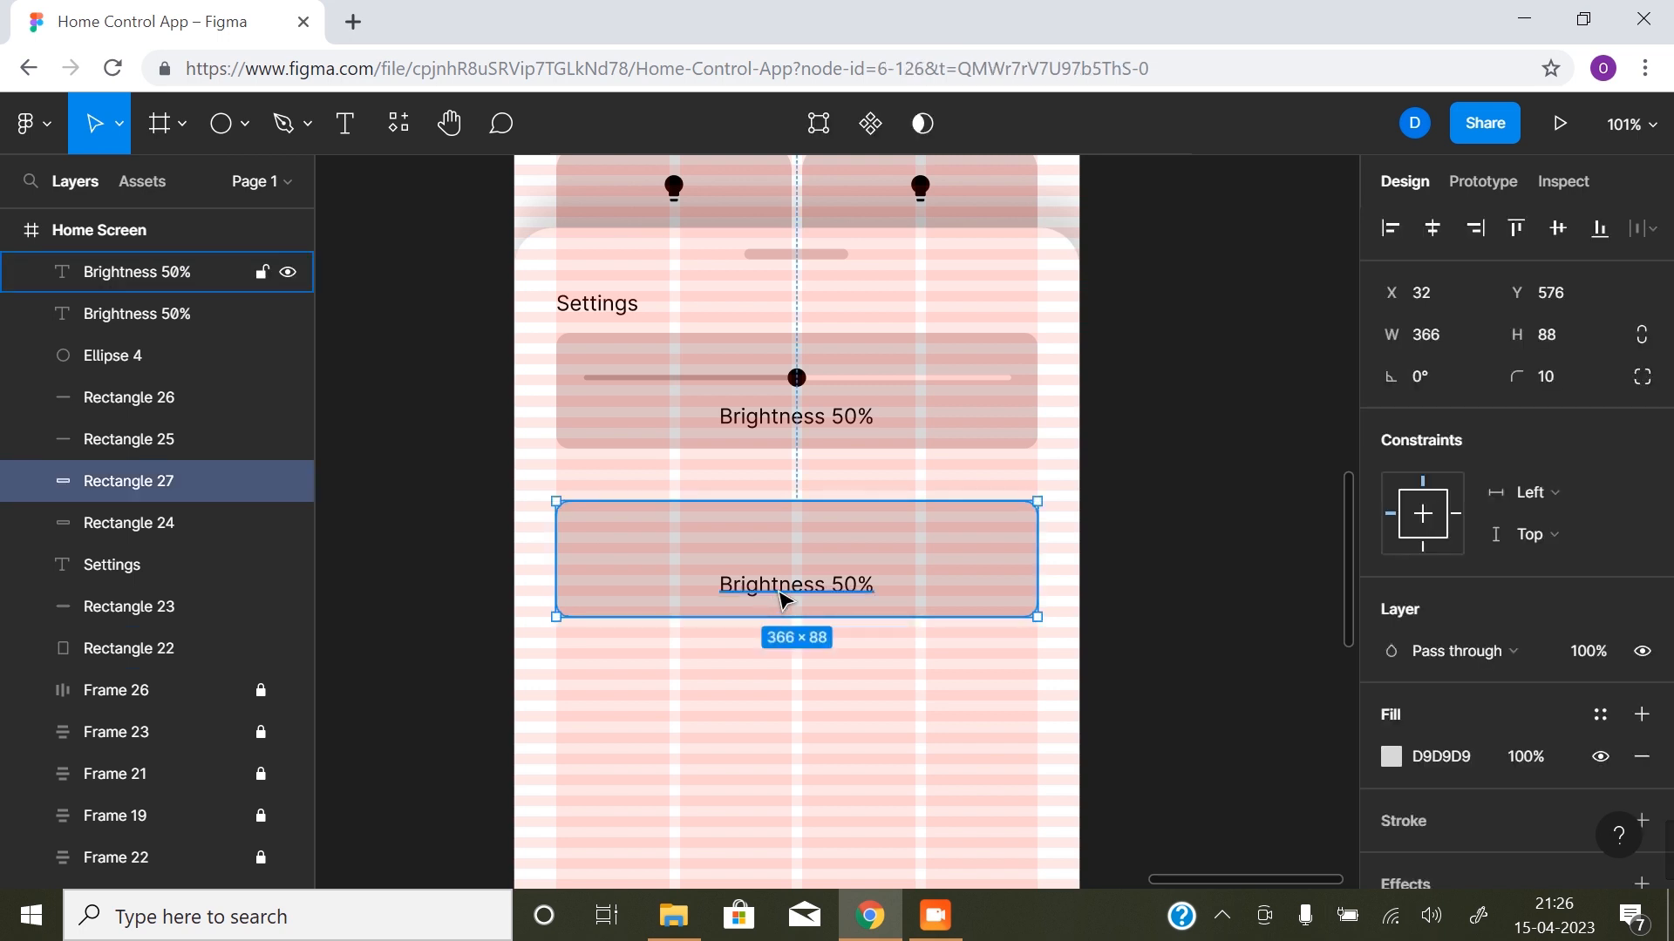
- Move the duplicated label up and left to X 85, Y 597, and shorten its card to 56 high
left_click(793, 598)
left_click_drag(793, 598, 722, 542)
left_click(789, 615)
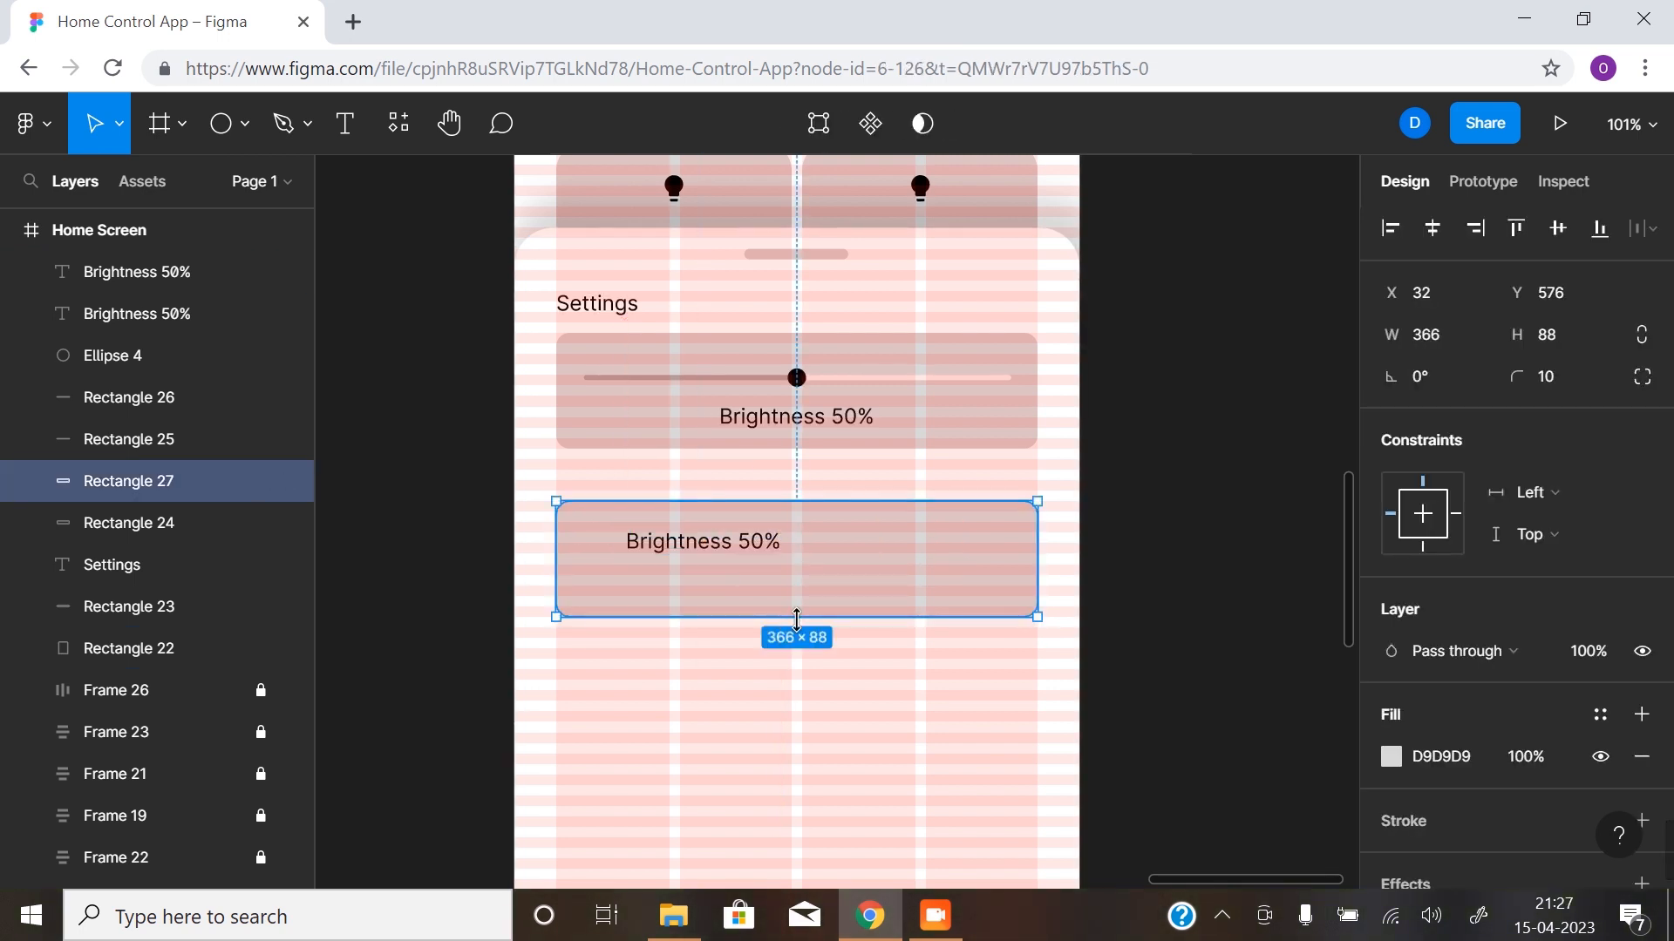
left_click_drag(795, 616, 811, 571)
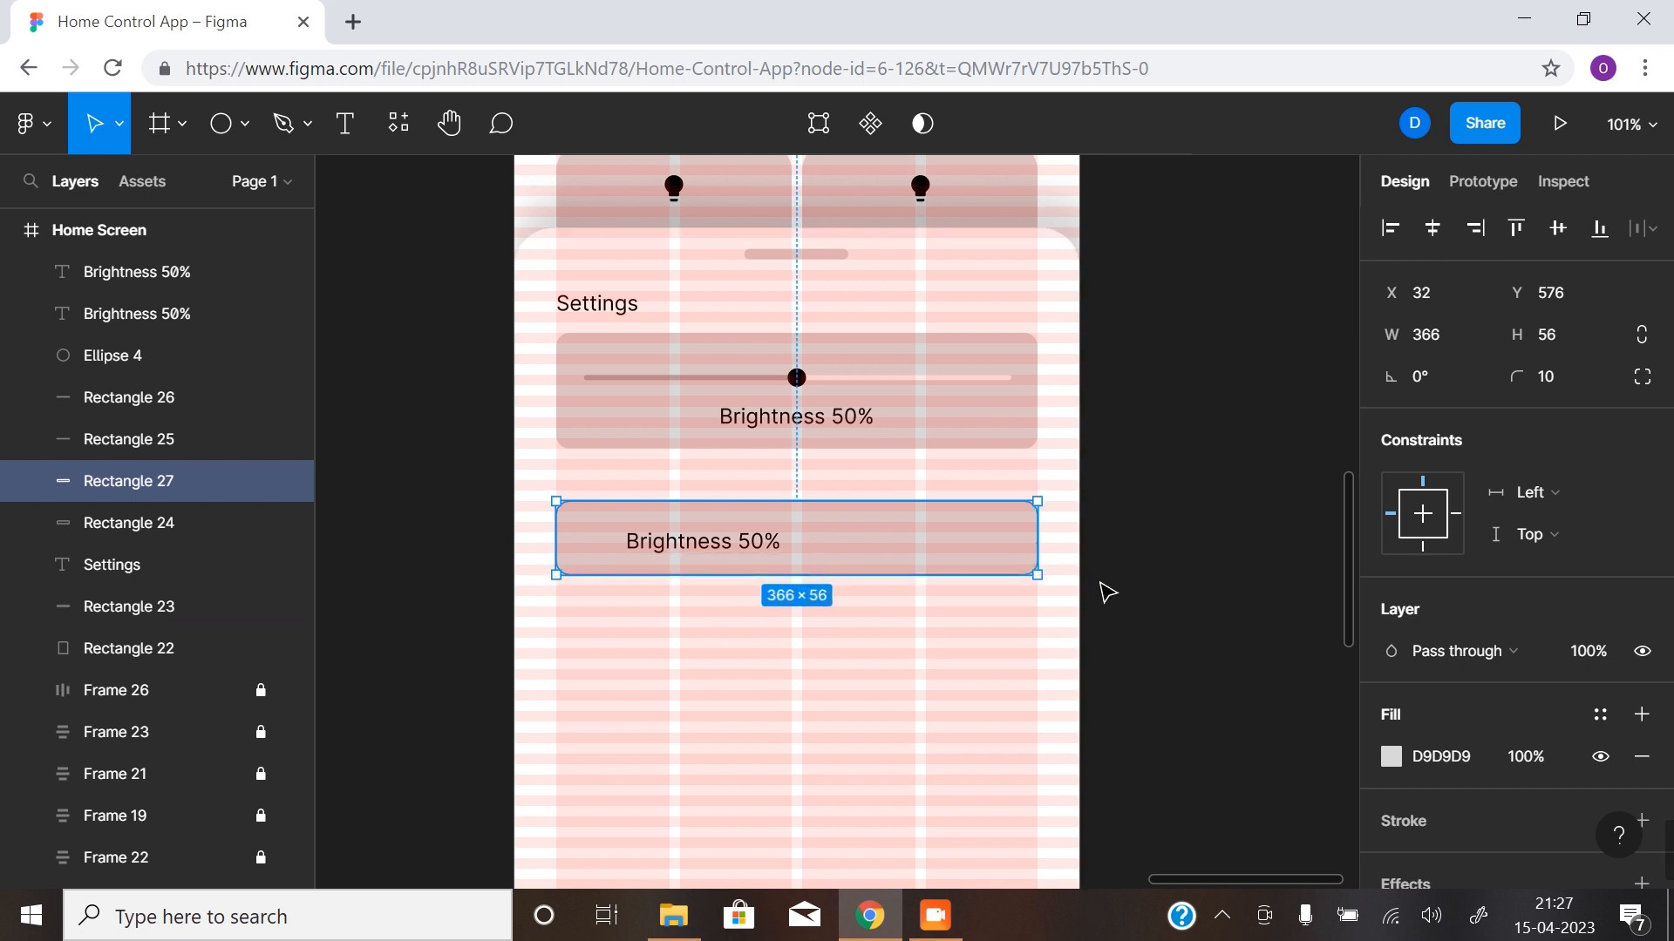
left_click(1199, 573)
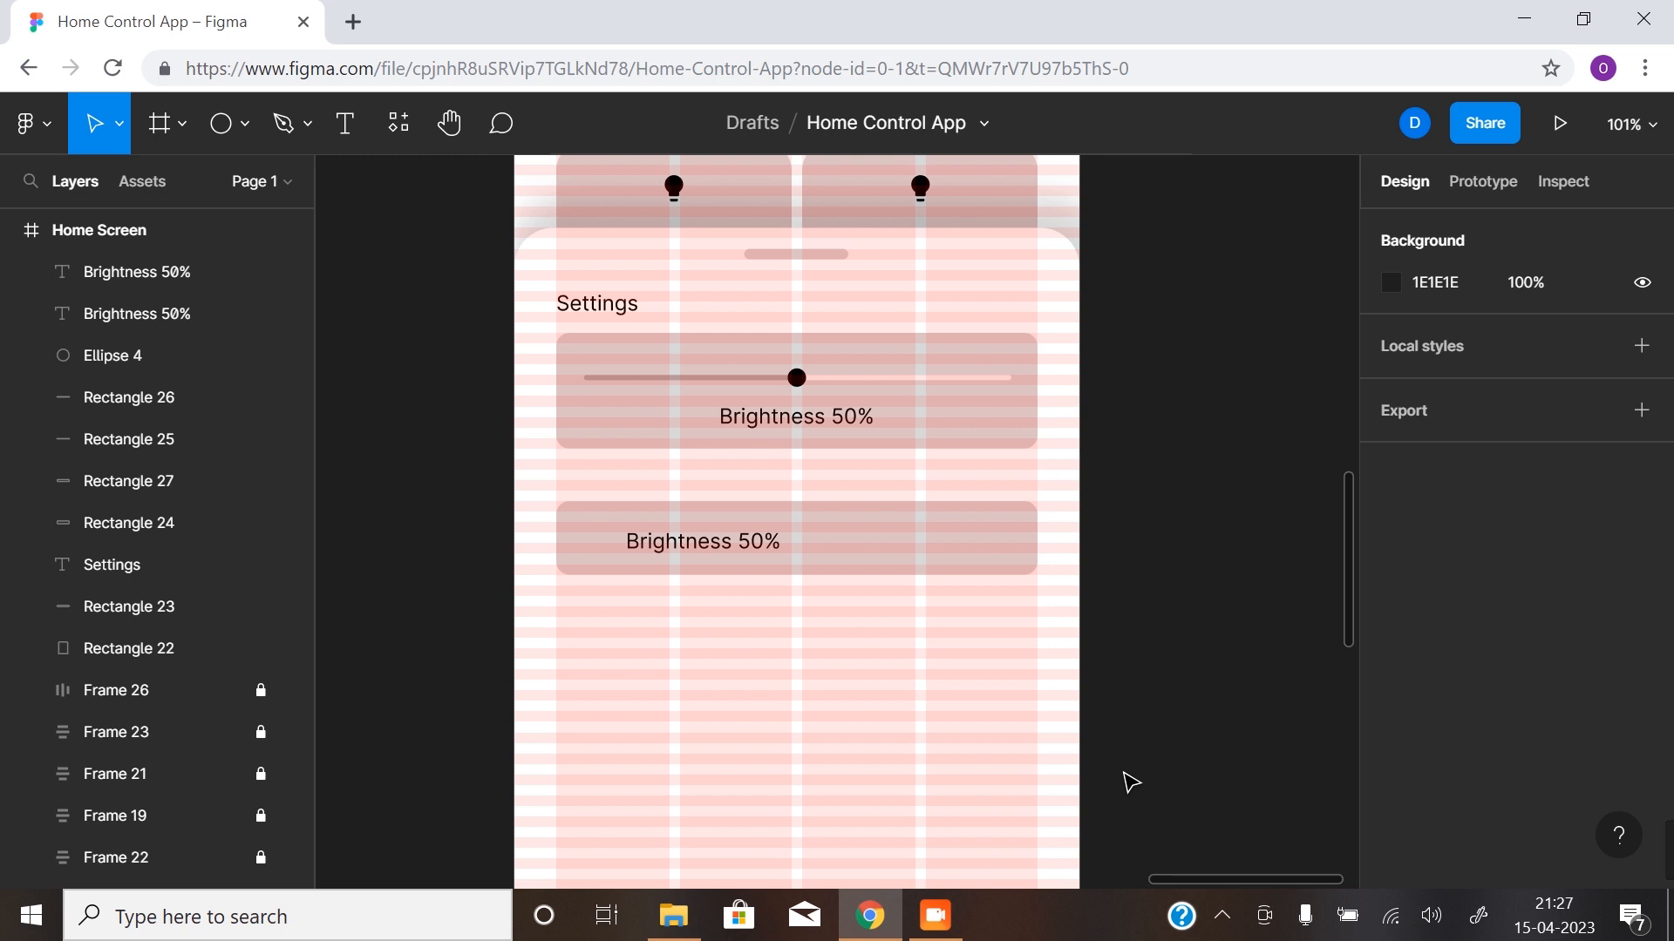
- Check the second card without the layout grids, and reduce its height to 40 with the grids shown again
left_click(904, 558)
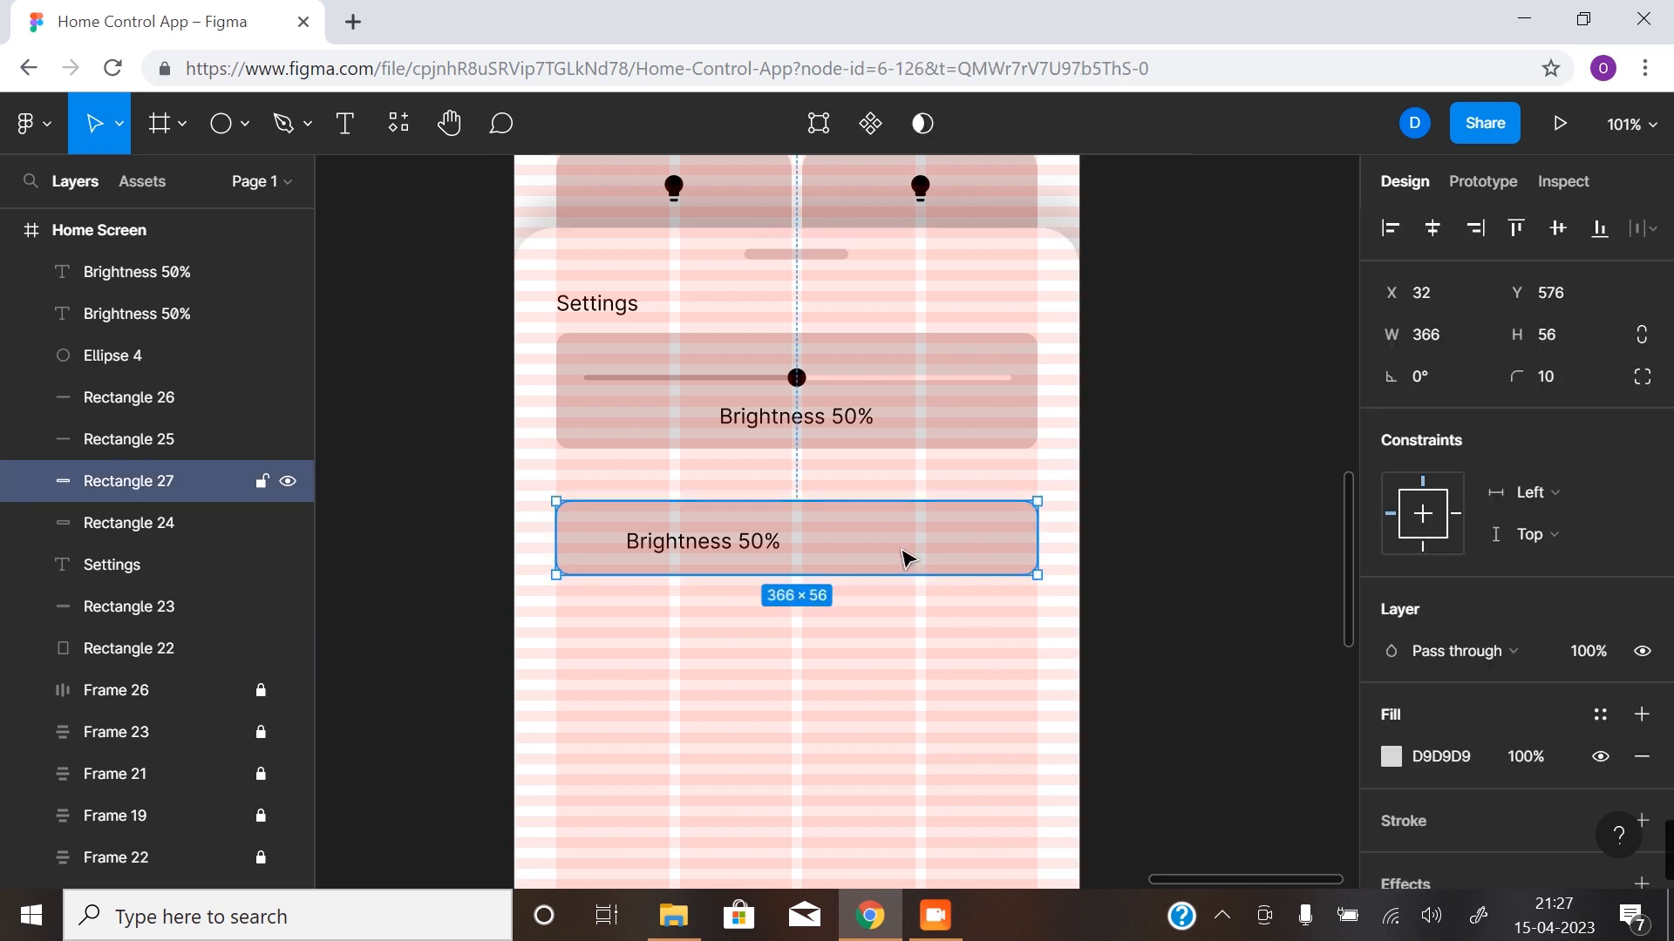
left_click(1169, 561)
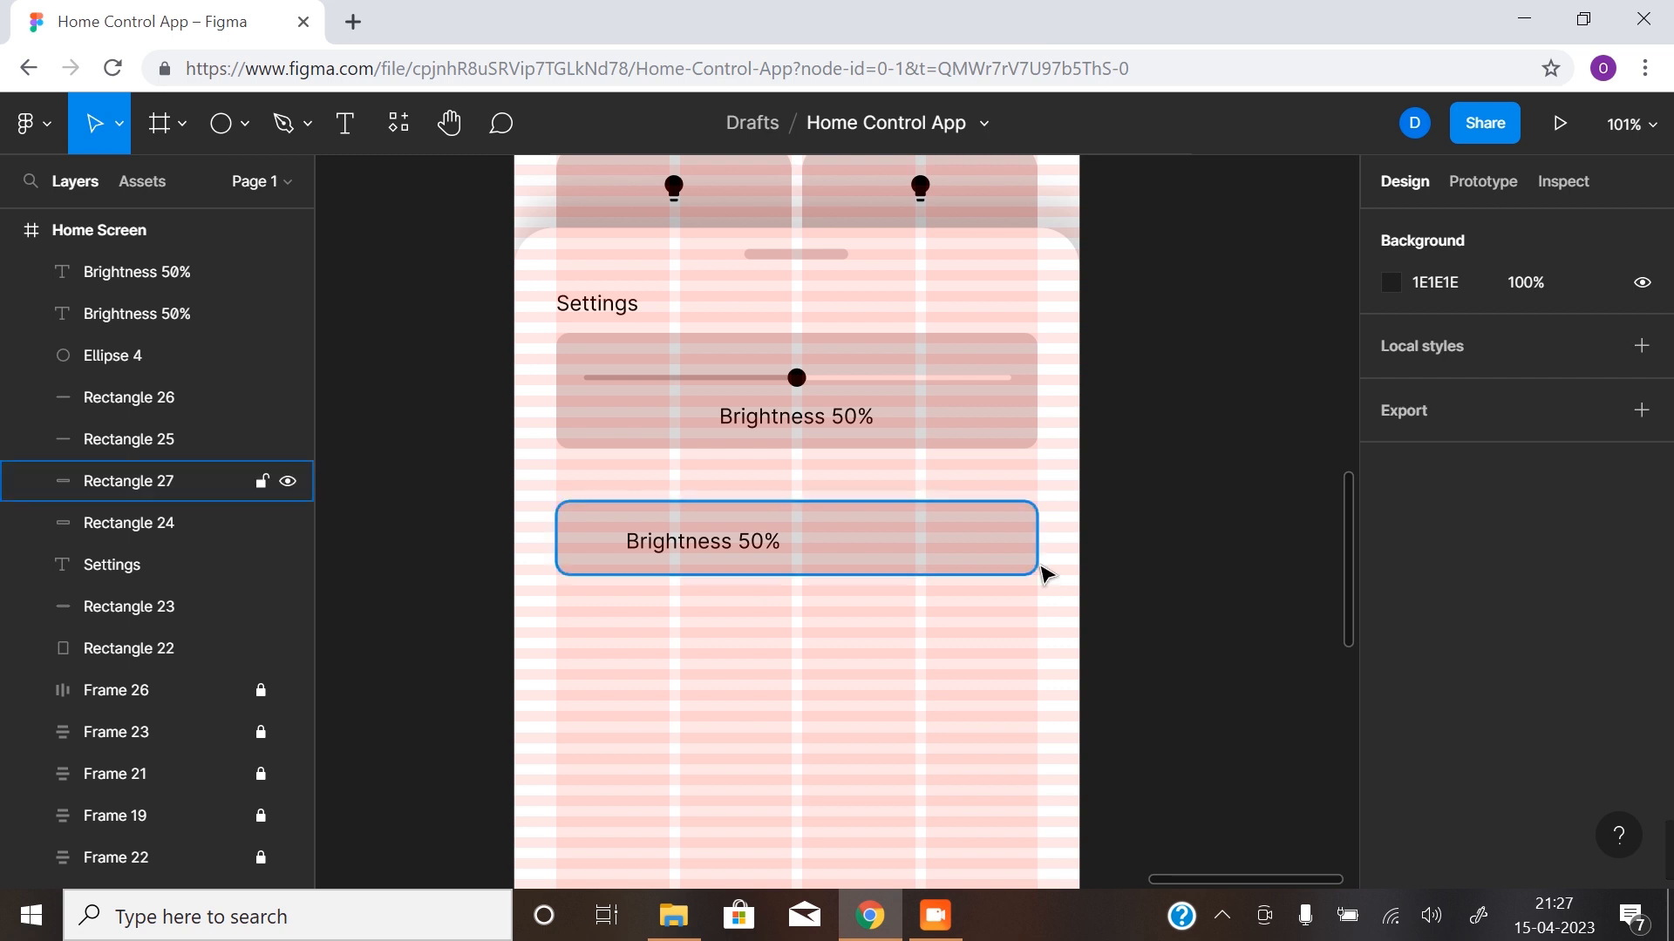
key("ctrl+shift+4")
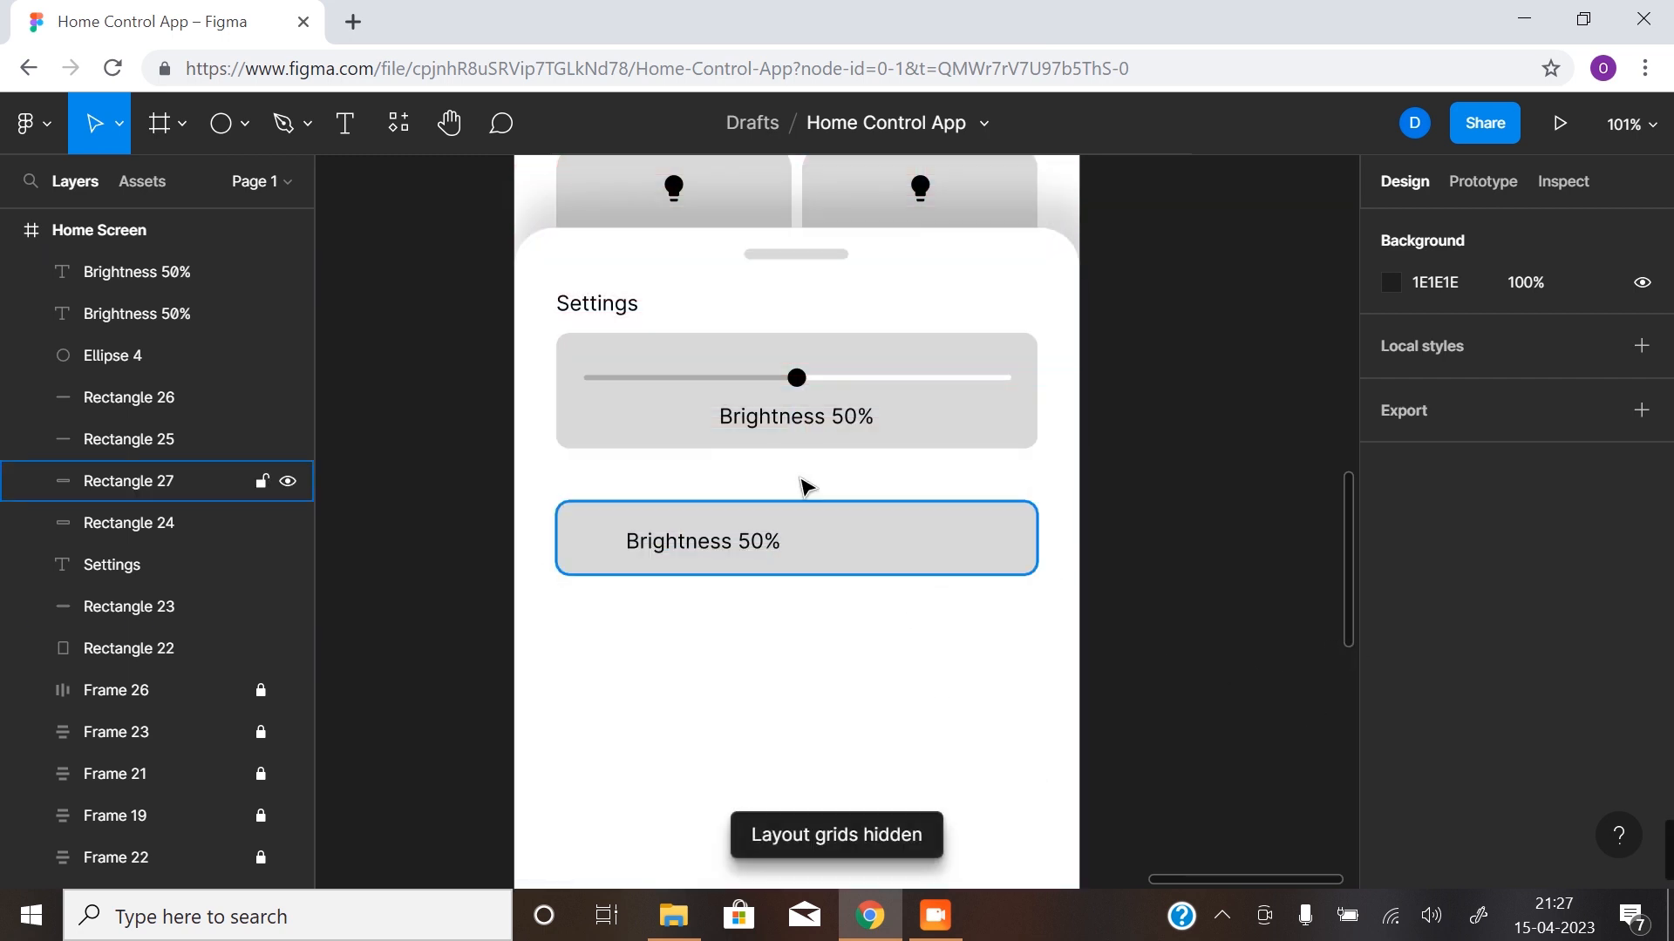
left_click(753, 560)
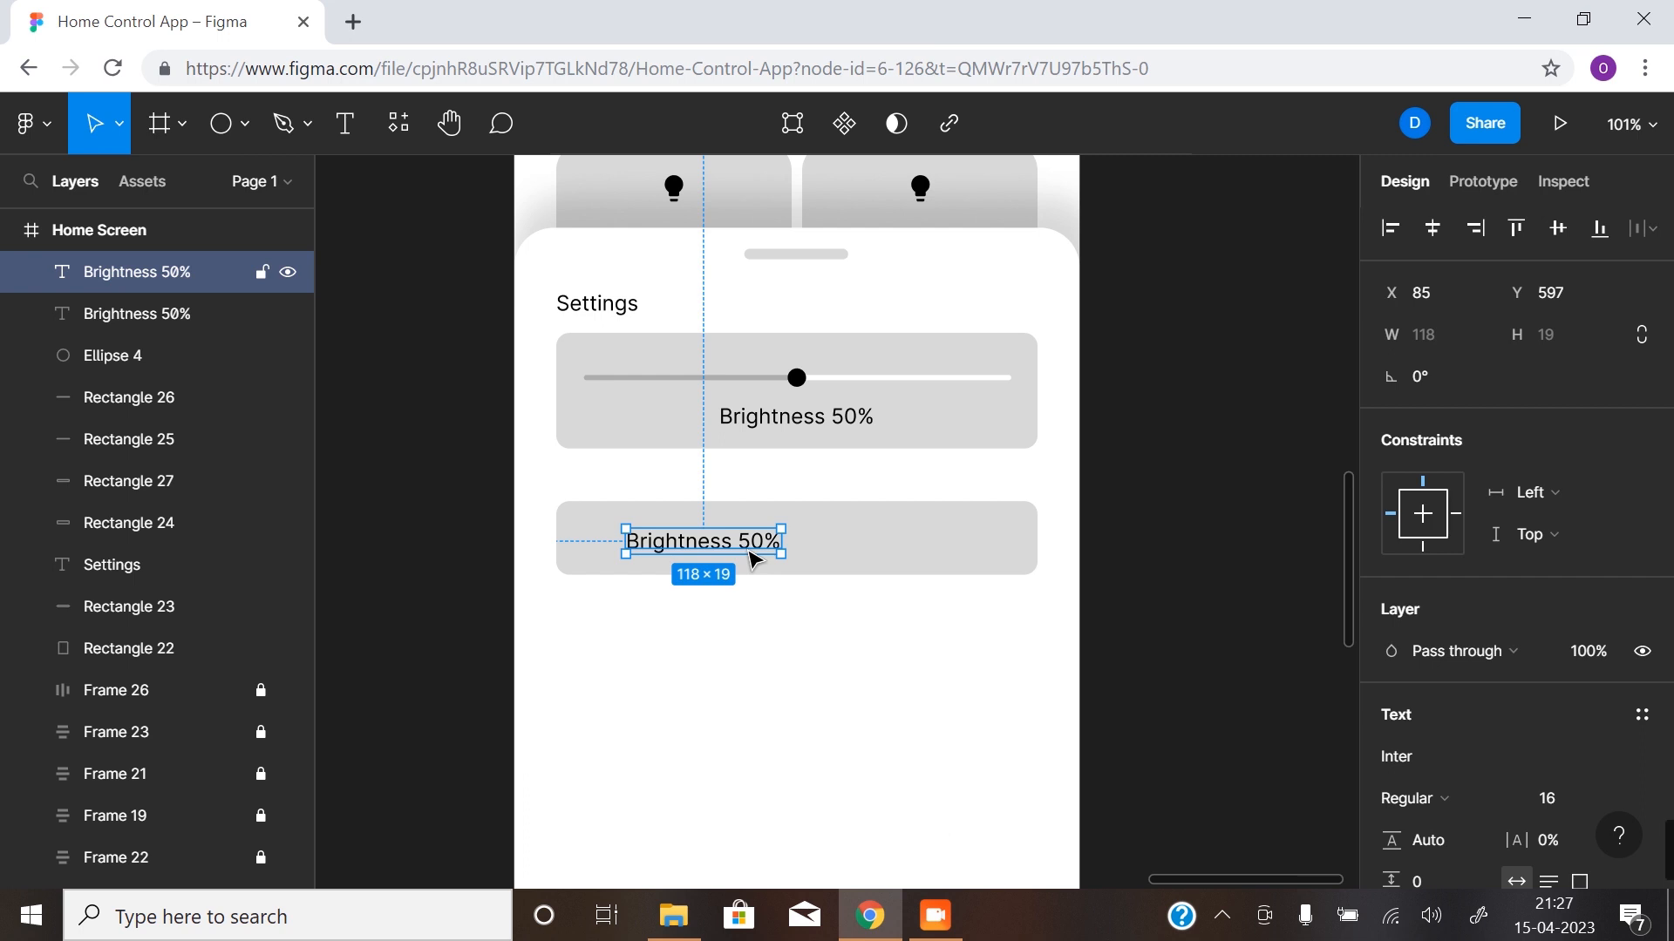
left_click(811, 567)
key("ctrl+shift+4")
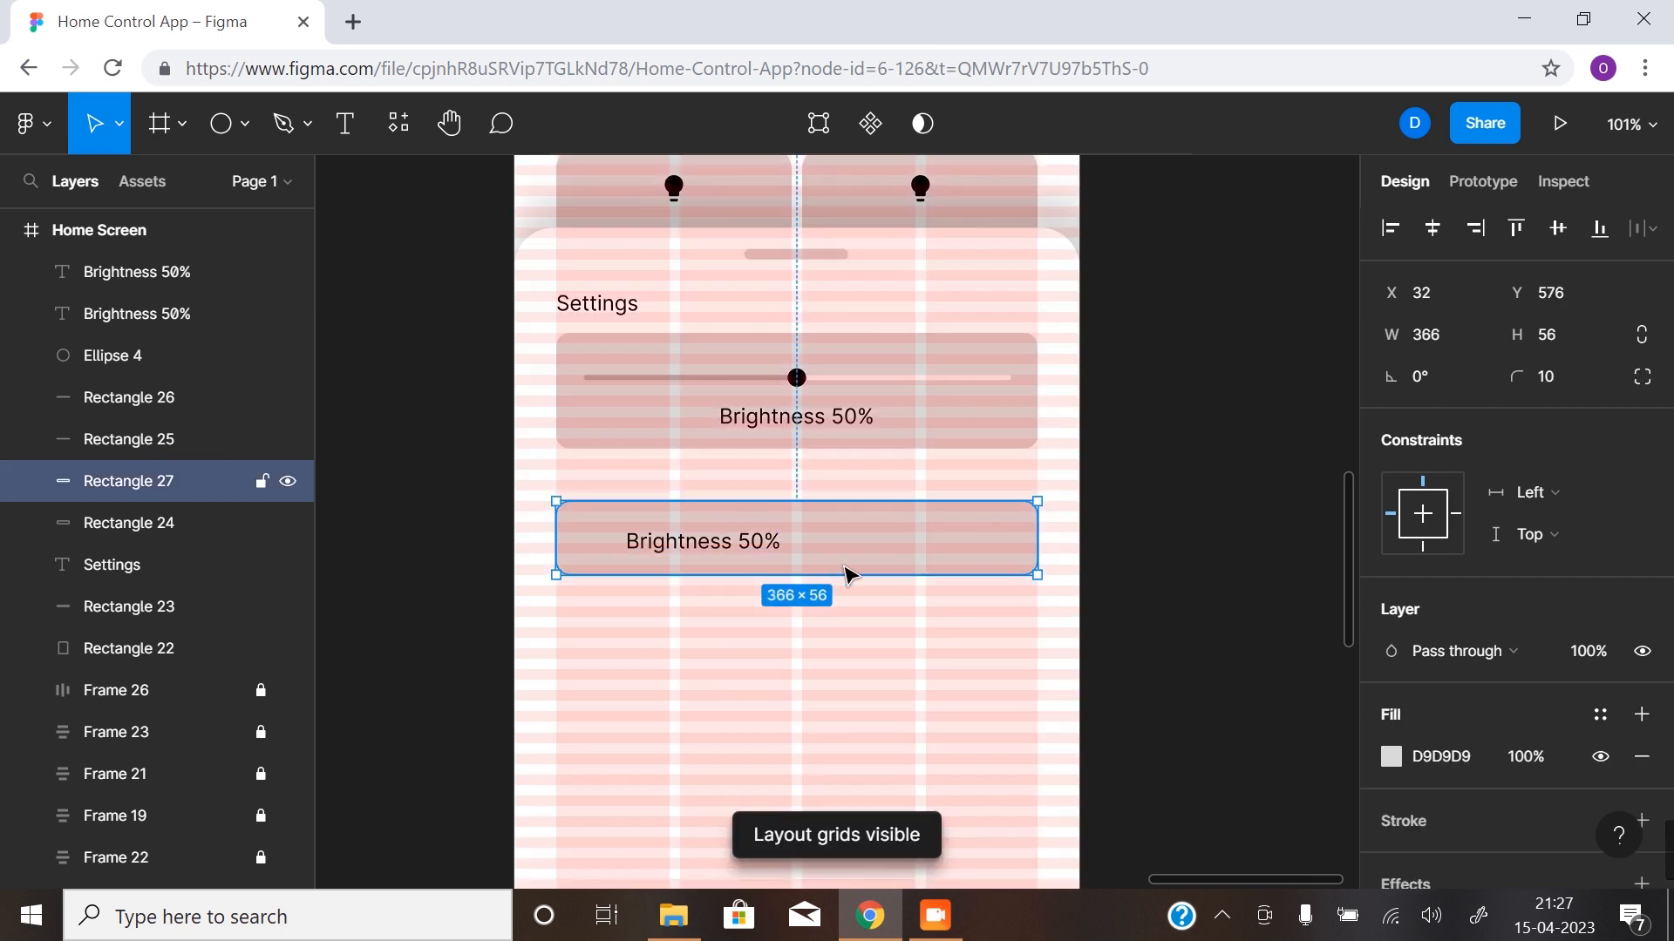
left_click_drag(846, 576, 852, 553)
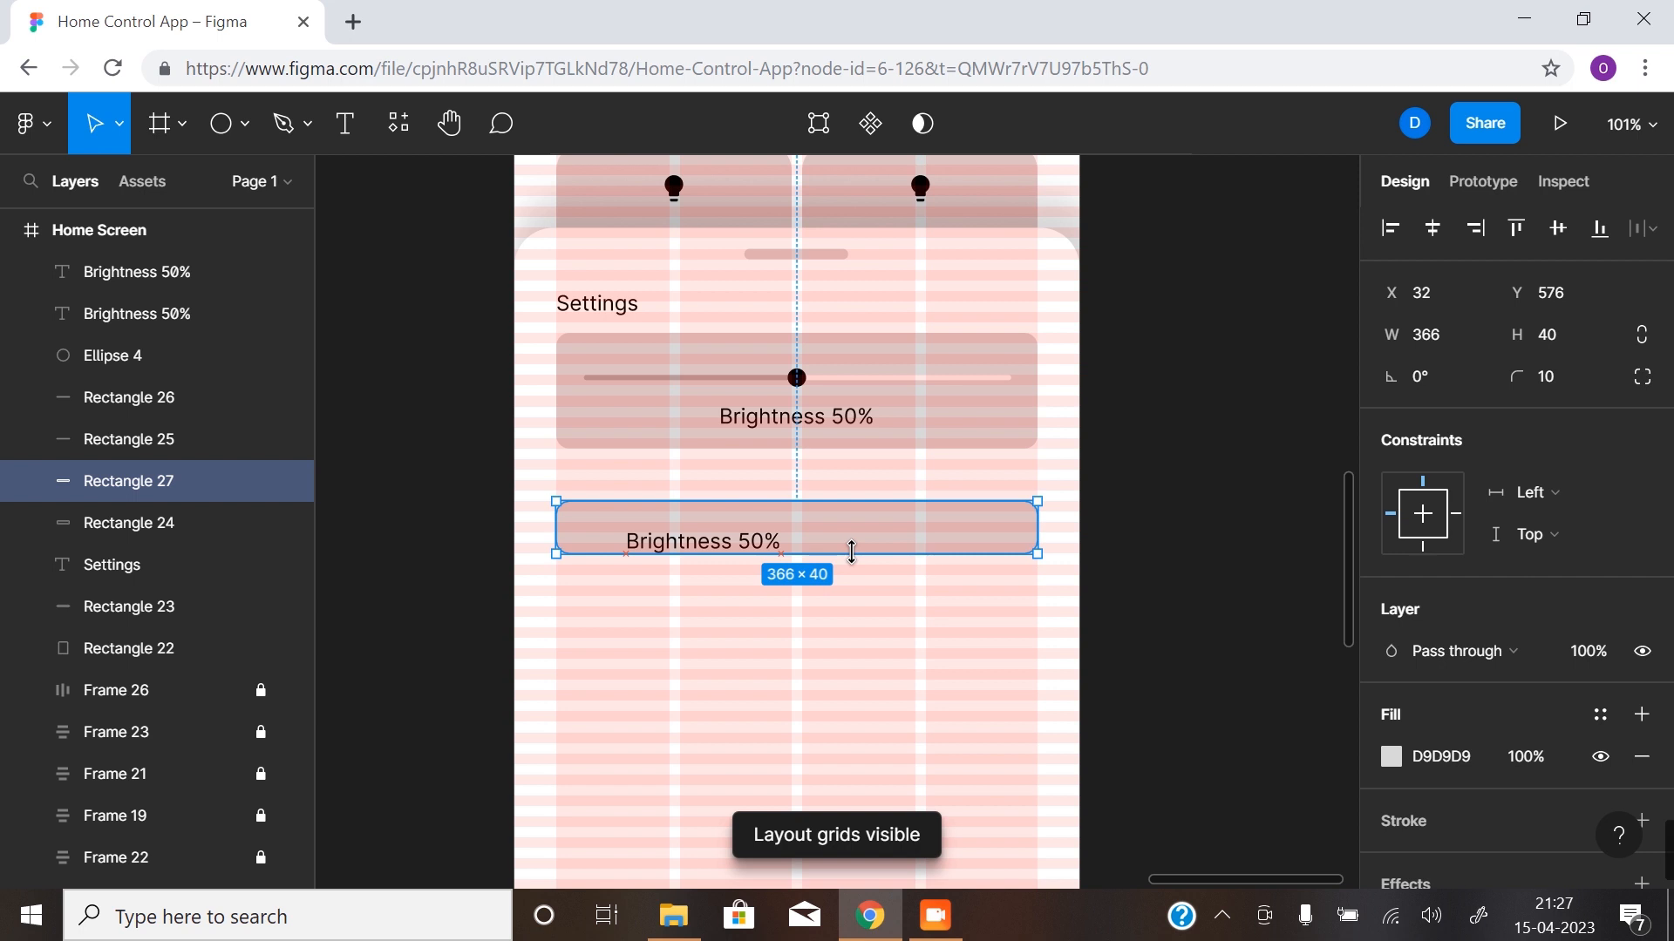
left_click(1224, 625)
- Move the second card's label to the card's left end, at X 53, Y 587, in line with the slider bar's start
left_click(763, 542)
left_click_drag(763, 541, 684, 537)
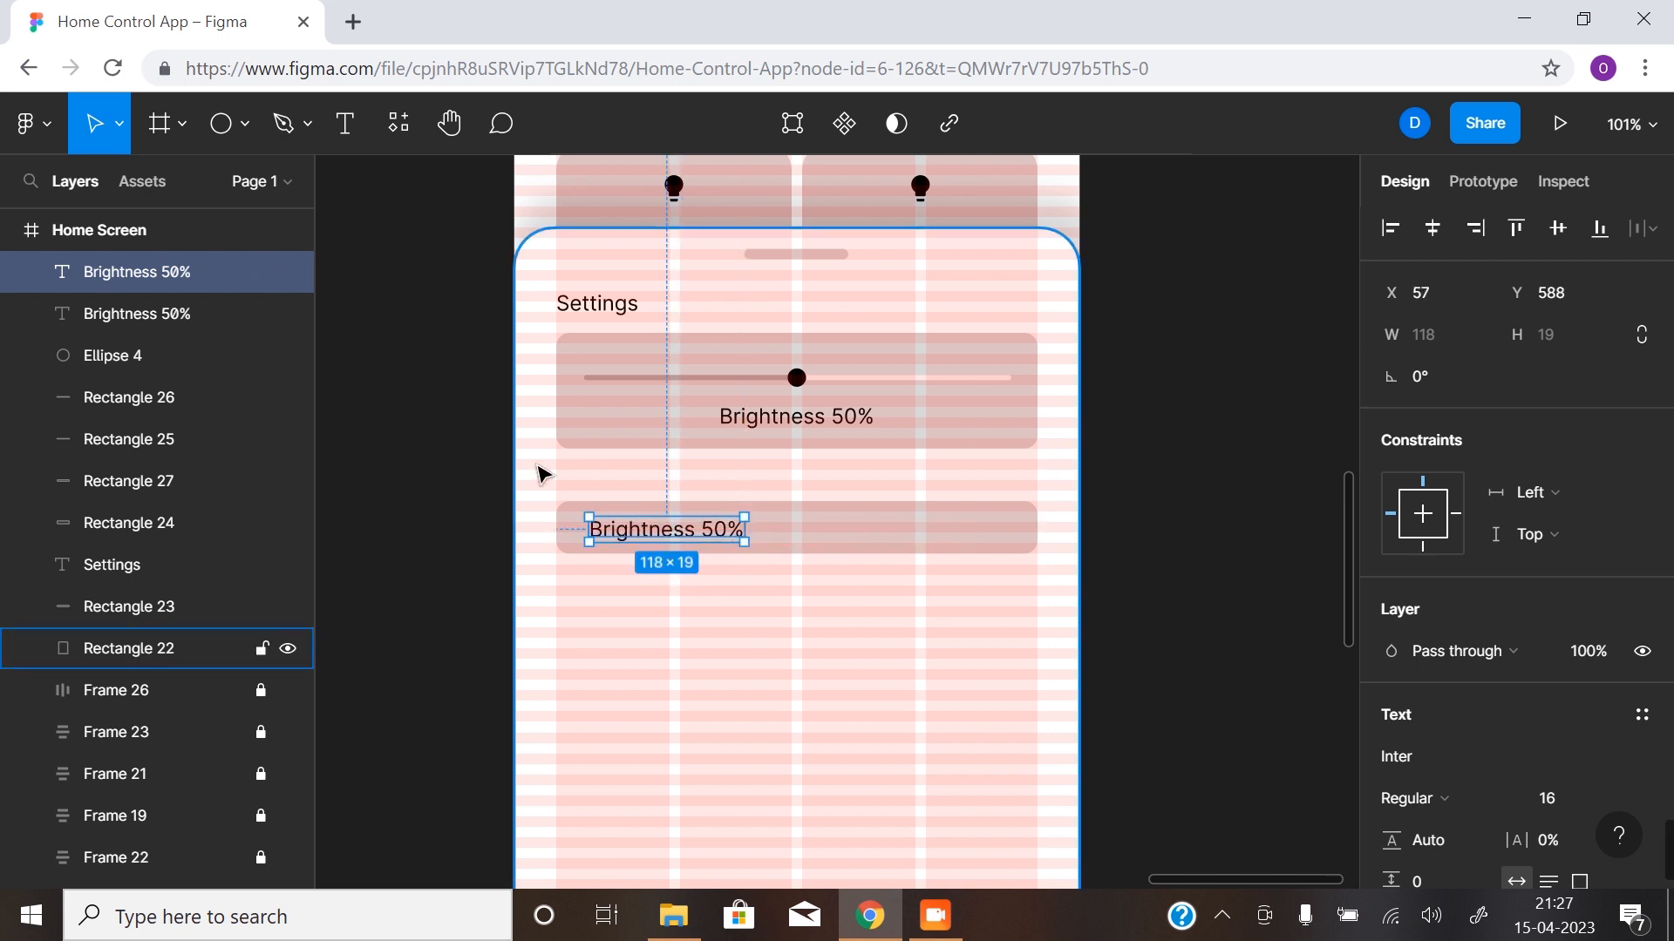
left_click_drag(675, 535, 671, 541)
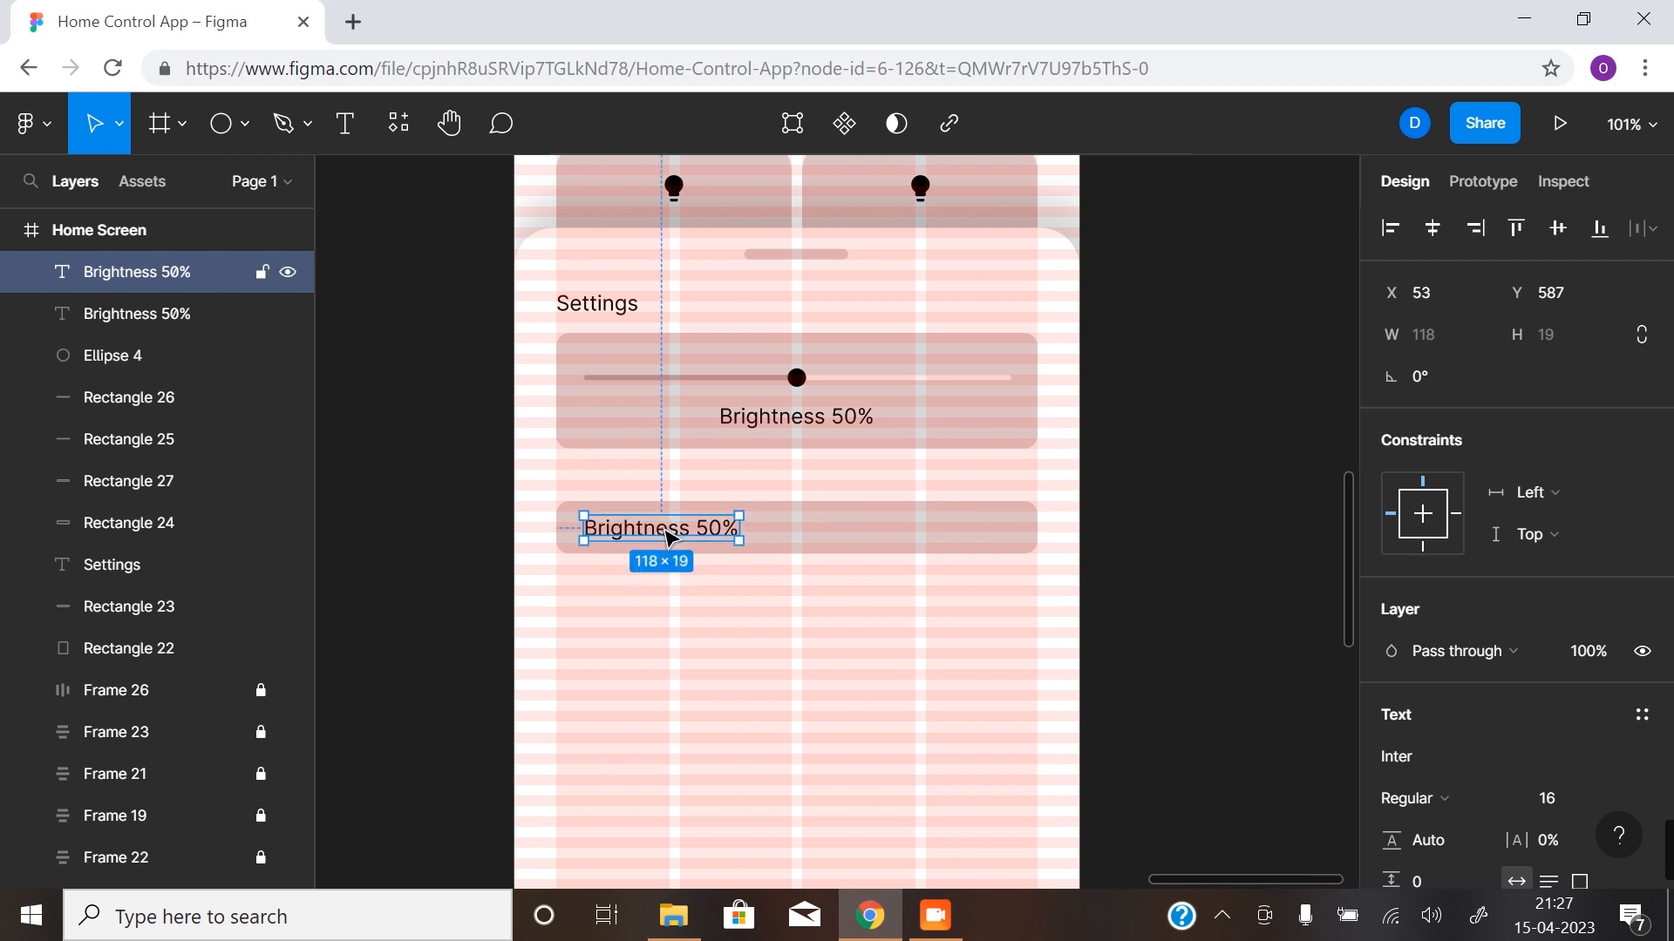
- Change the second card's label text to "Living Room Lights"
double_click(693, 543)
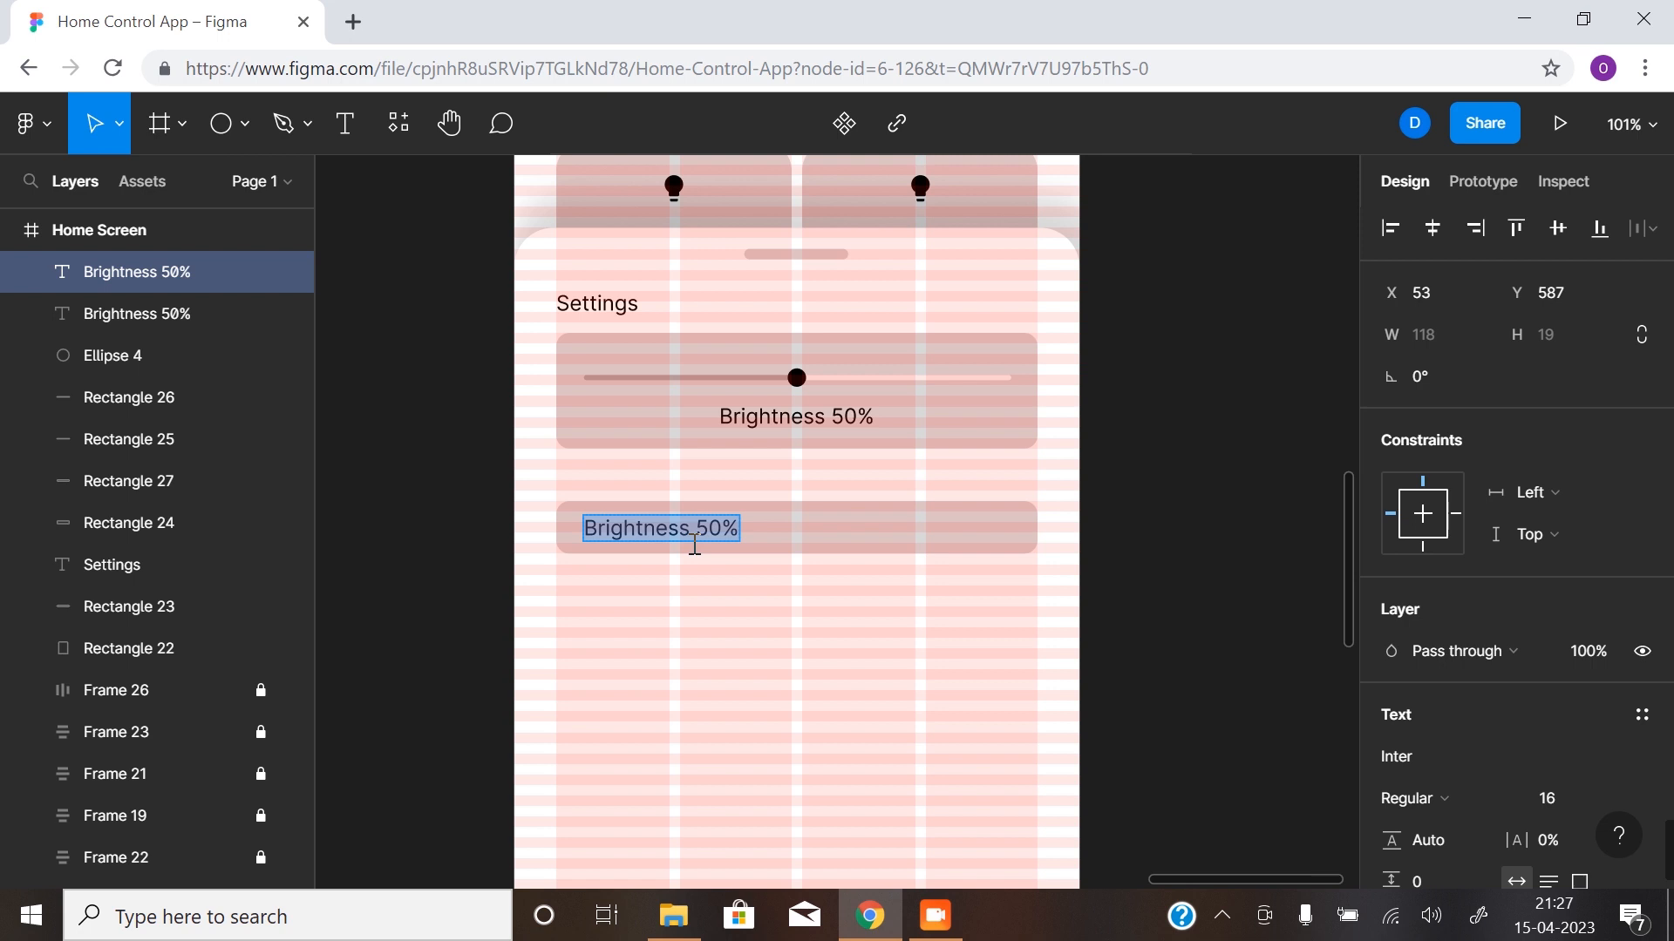
type("Liv")
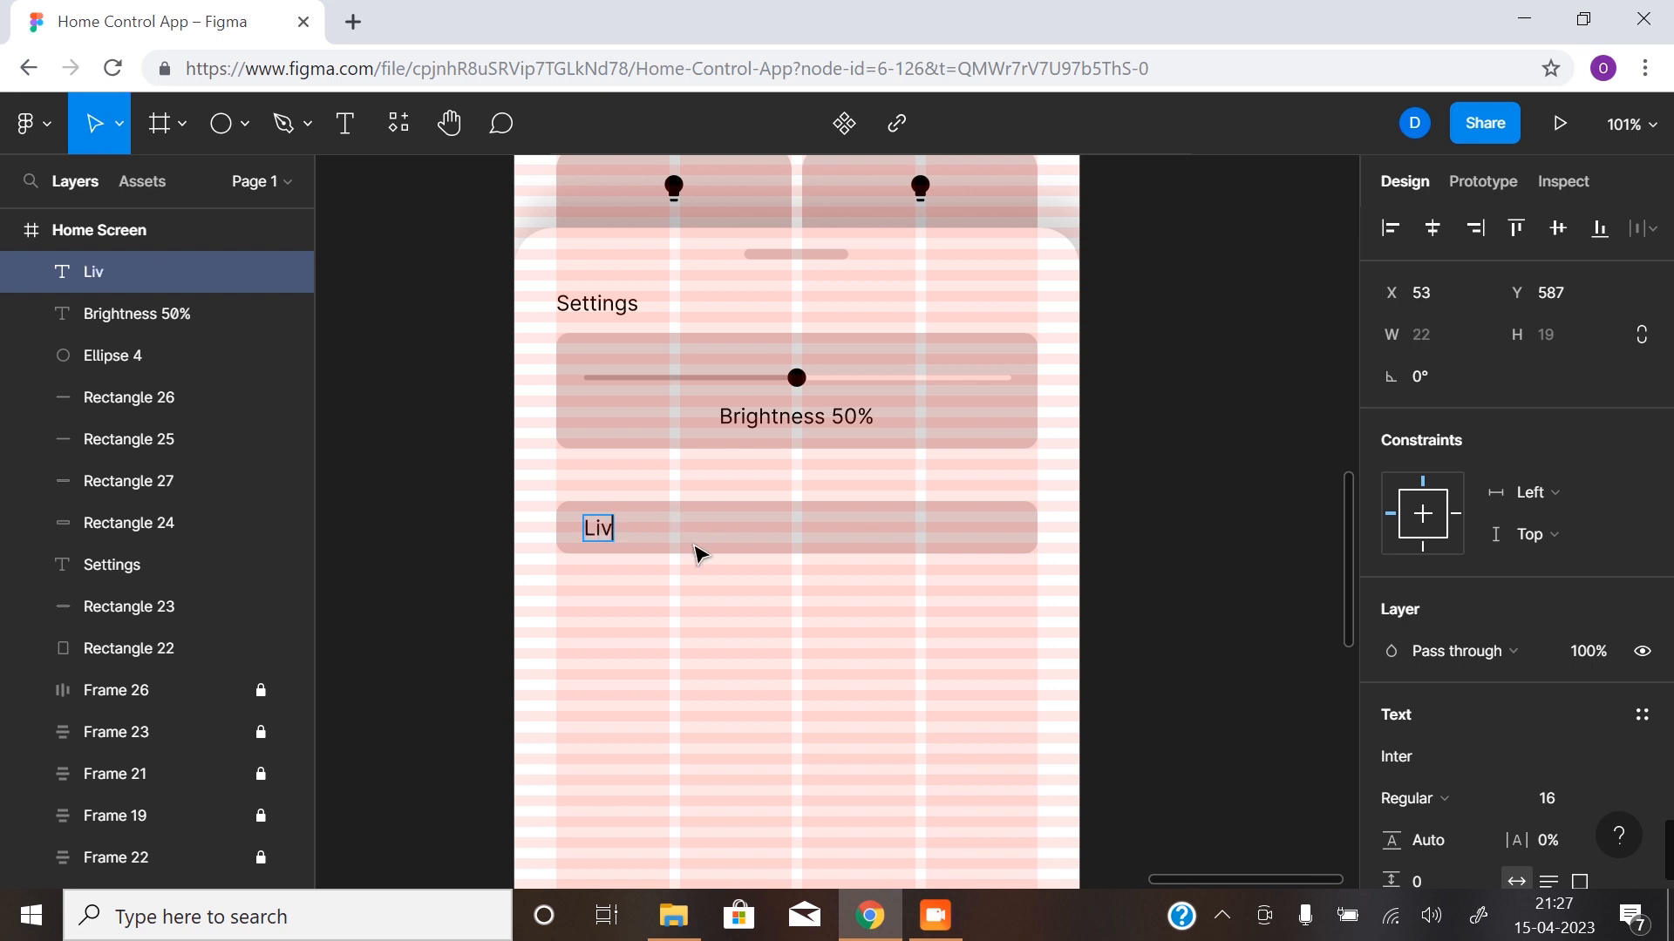
type("ing Room")
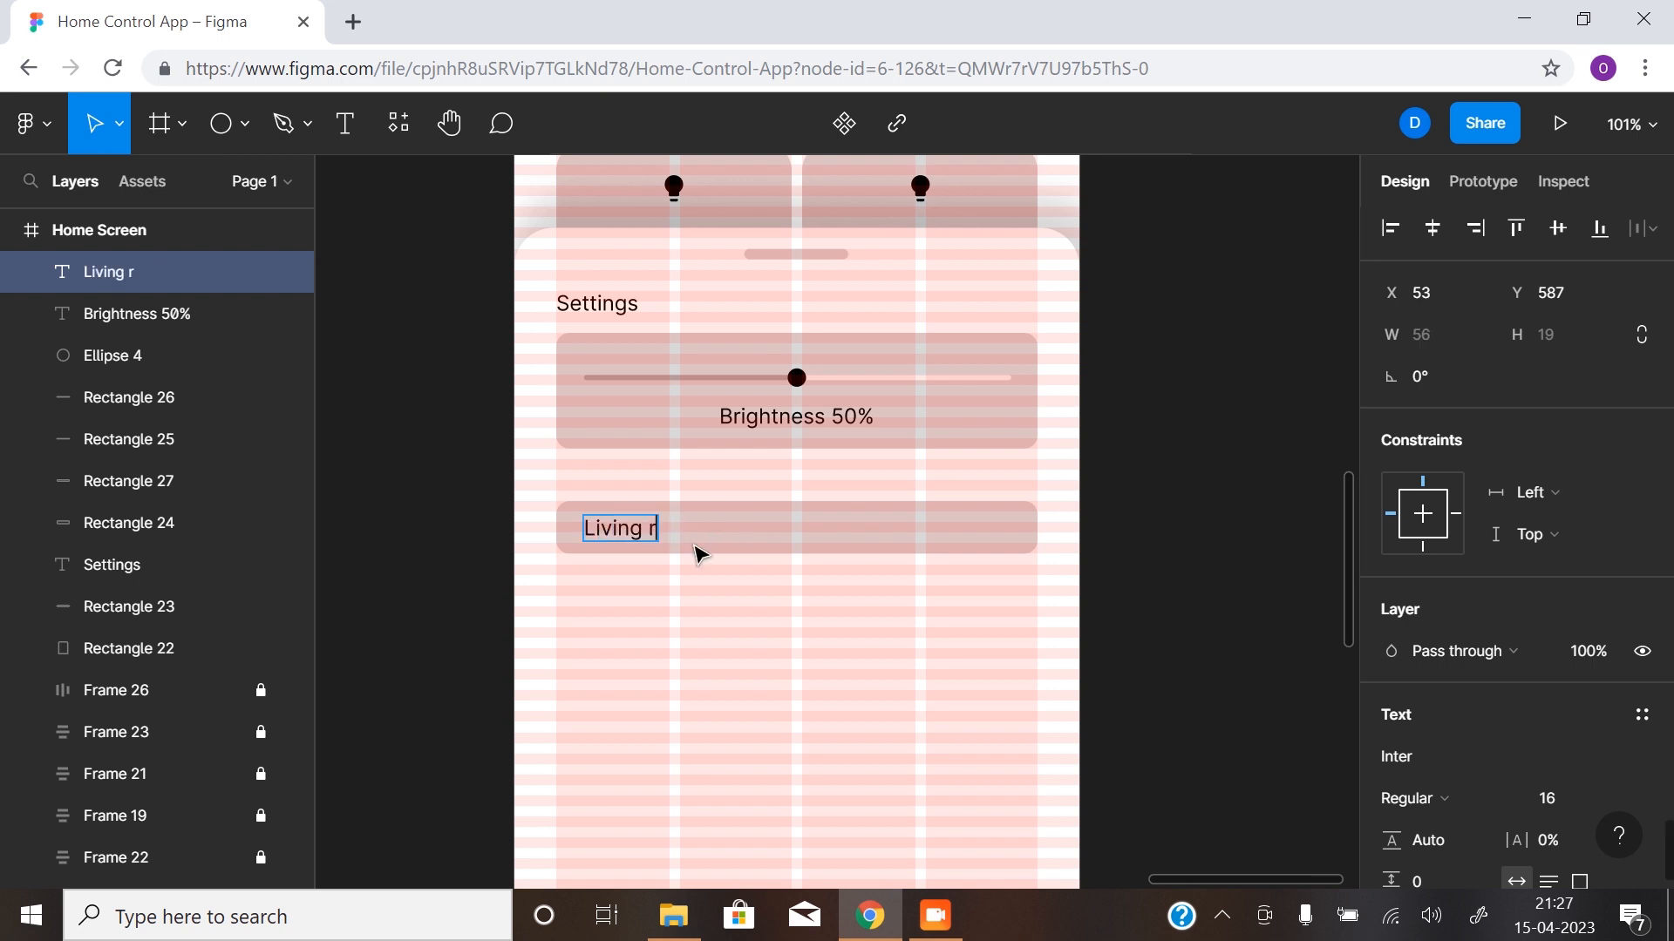
type(" Lights")
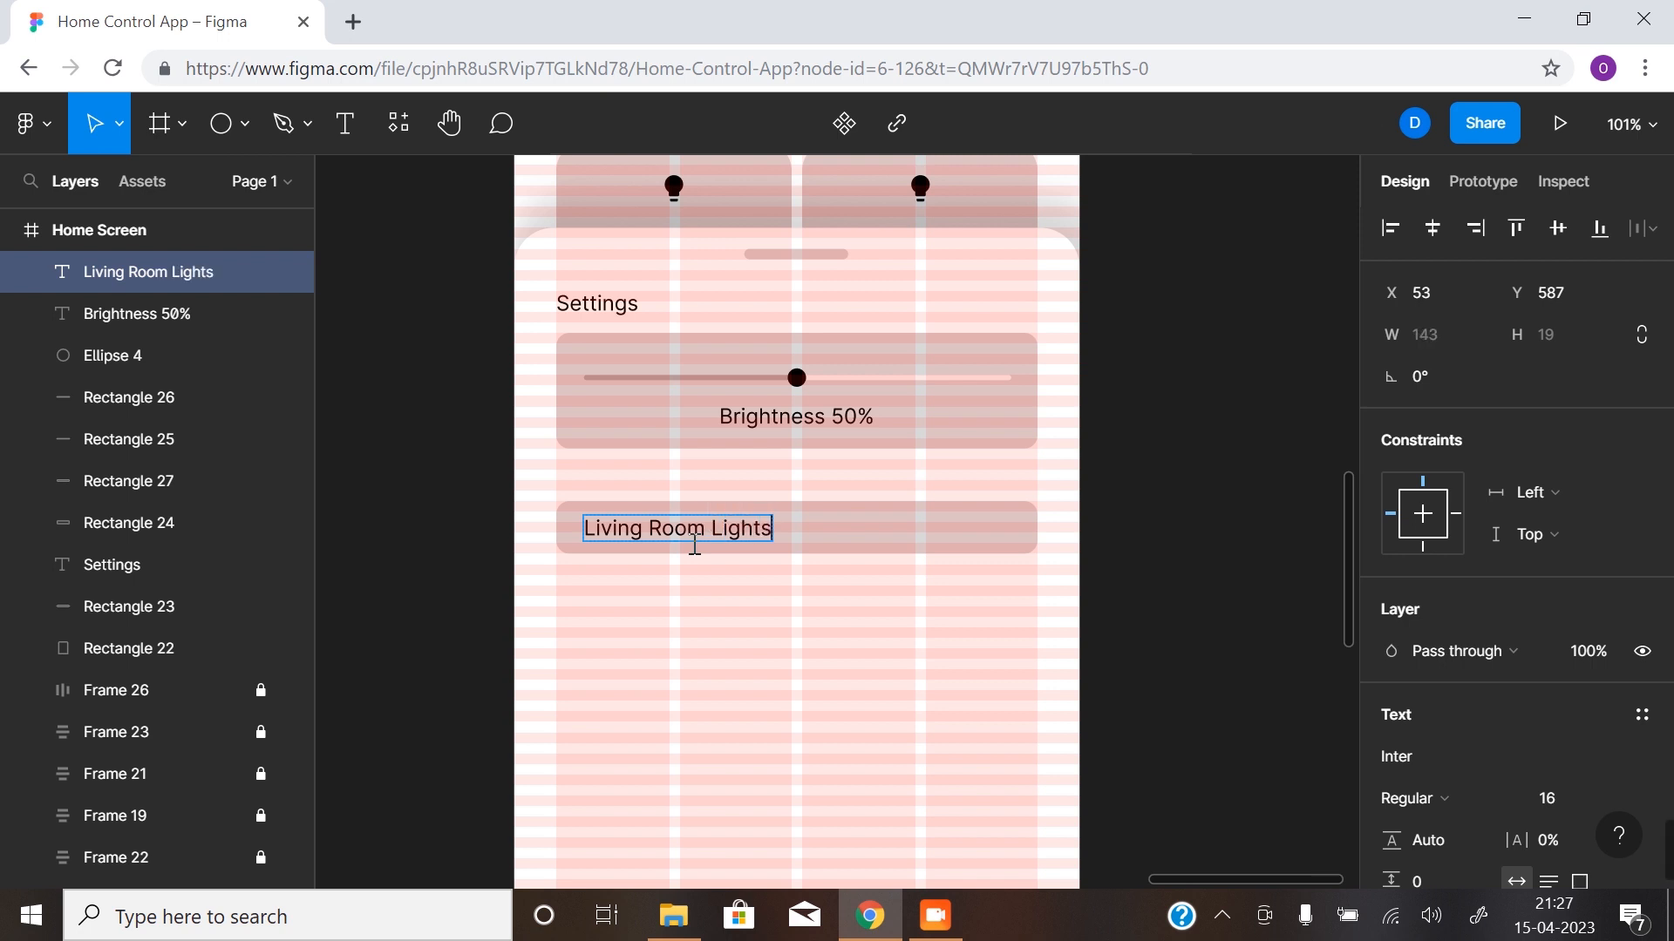
key("Escape")
- Draw a rectangle about 59 × 23 at the right end of the Living Room Lights card
left_click(736, 649)
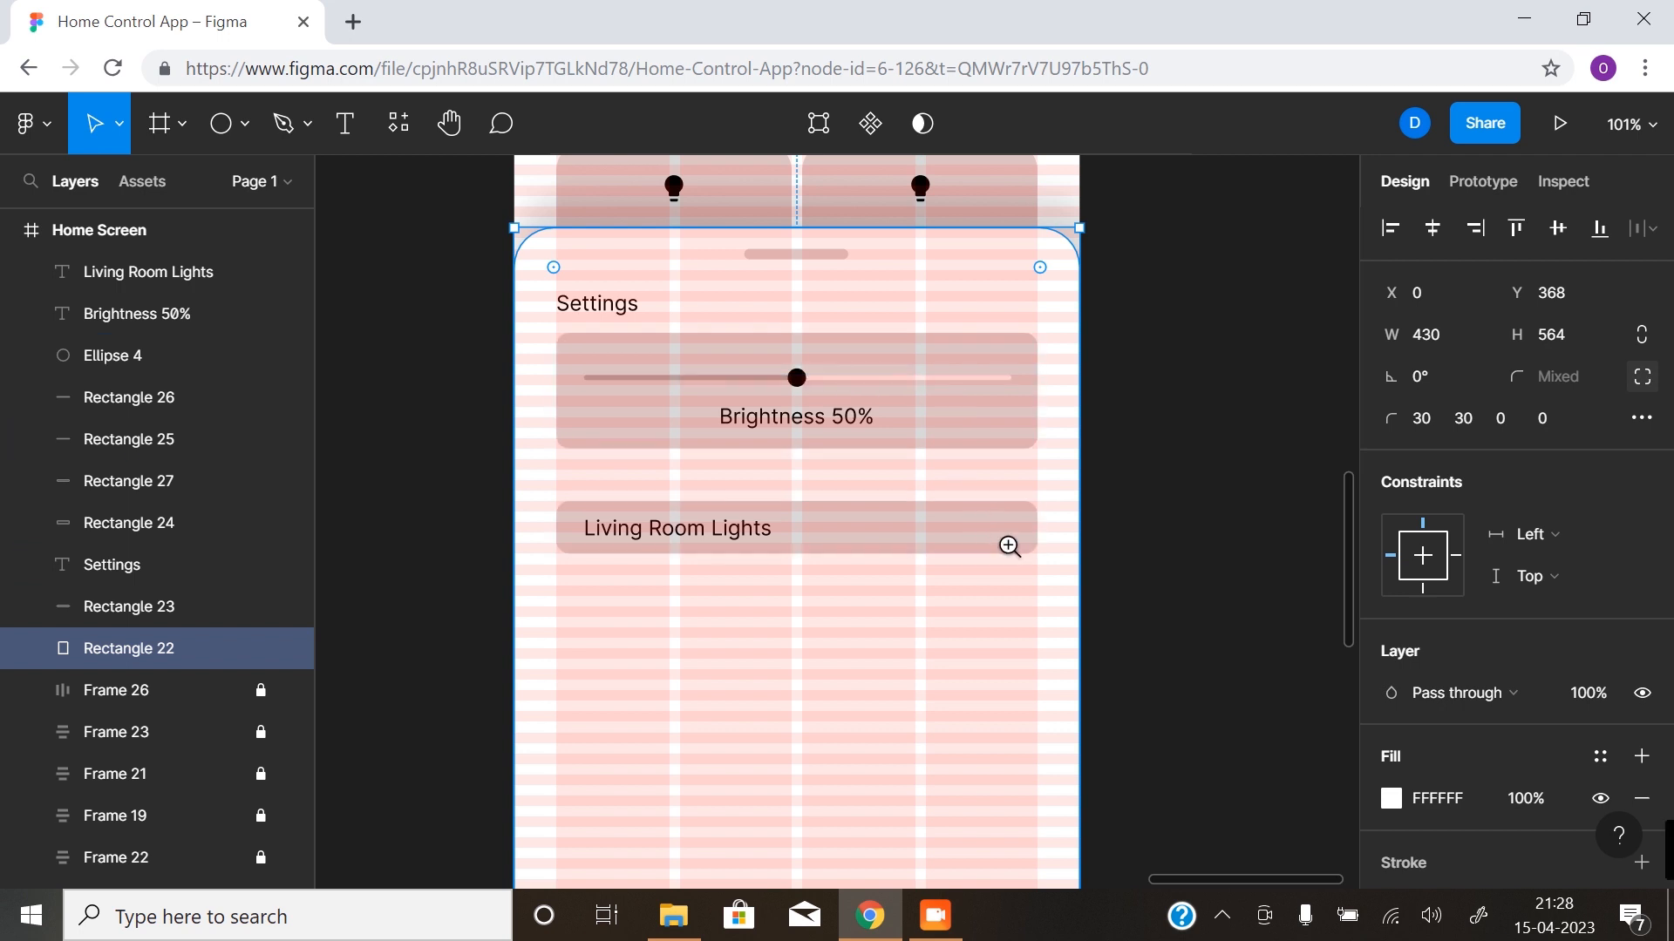
scroll(1009, 541, "up", 5)
left_click_drag(946, 508, 949, 556)
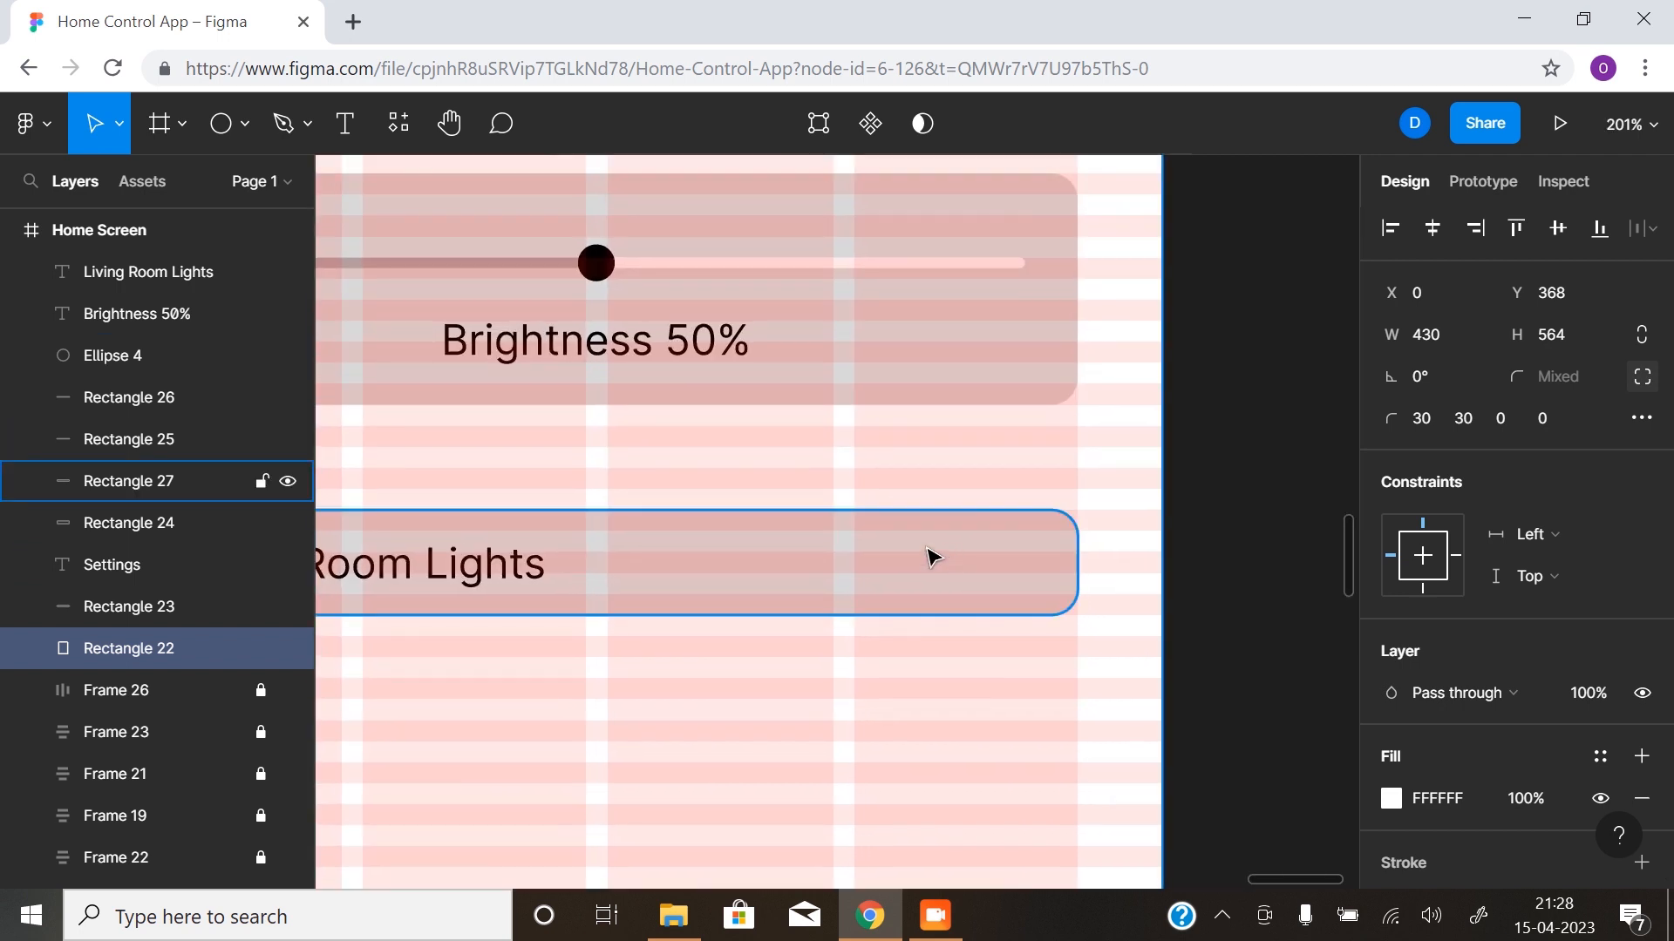
left_click(227, 128)
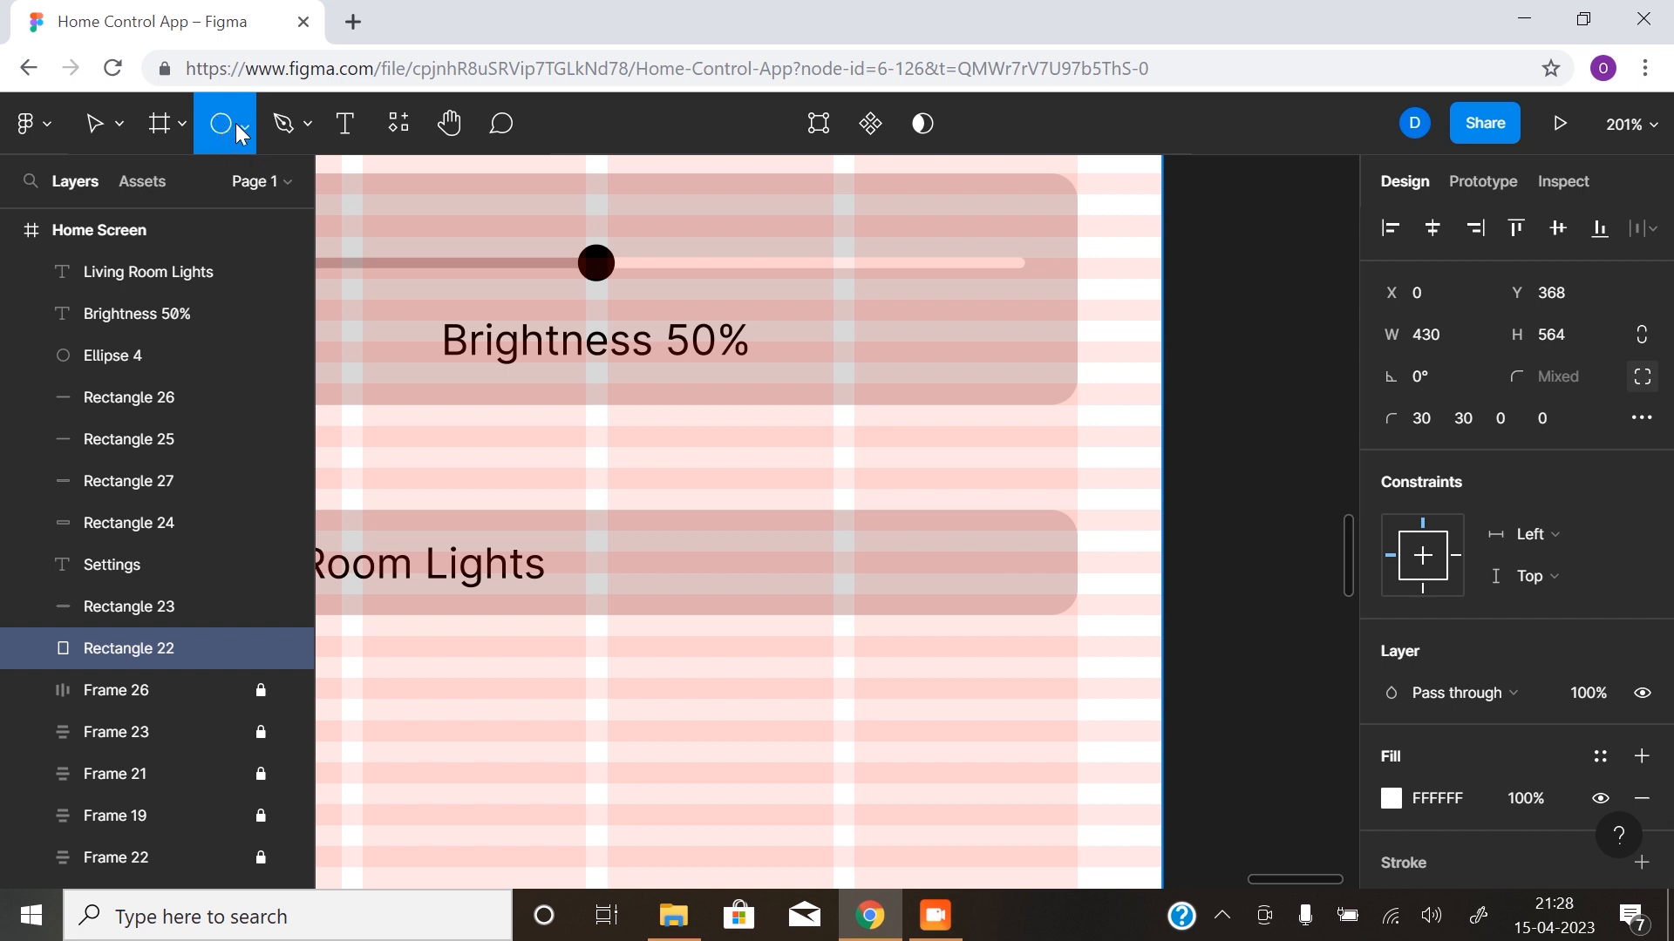
left_click(245, 123)
left_click(222, 190)
left_click_drag(854, 532, 1009, 591)
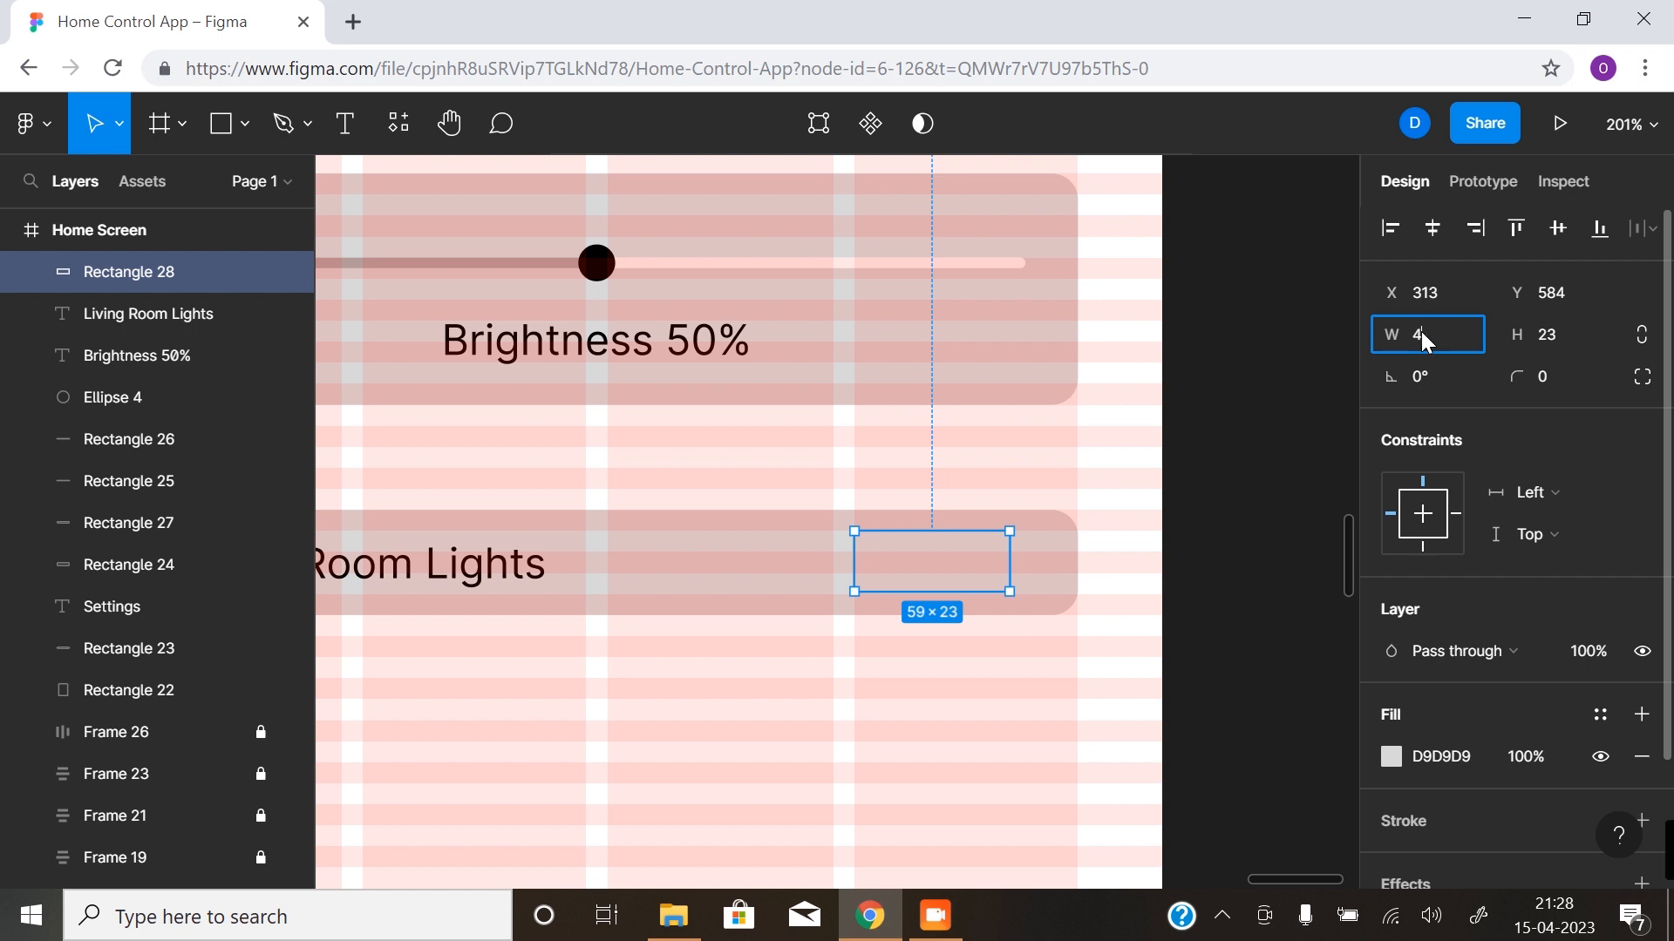
- Set the new rectangle's size to 48 wide and 24 high
type("48")
key("Tab")
type("24")
key("Return")
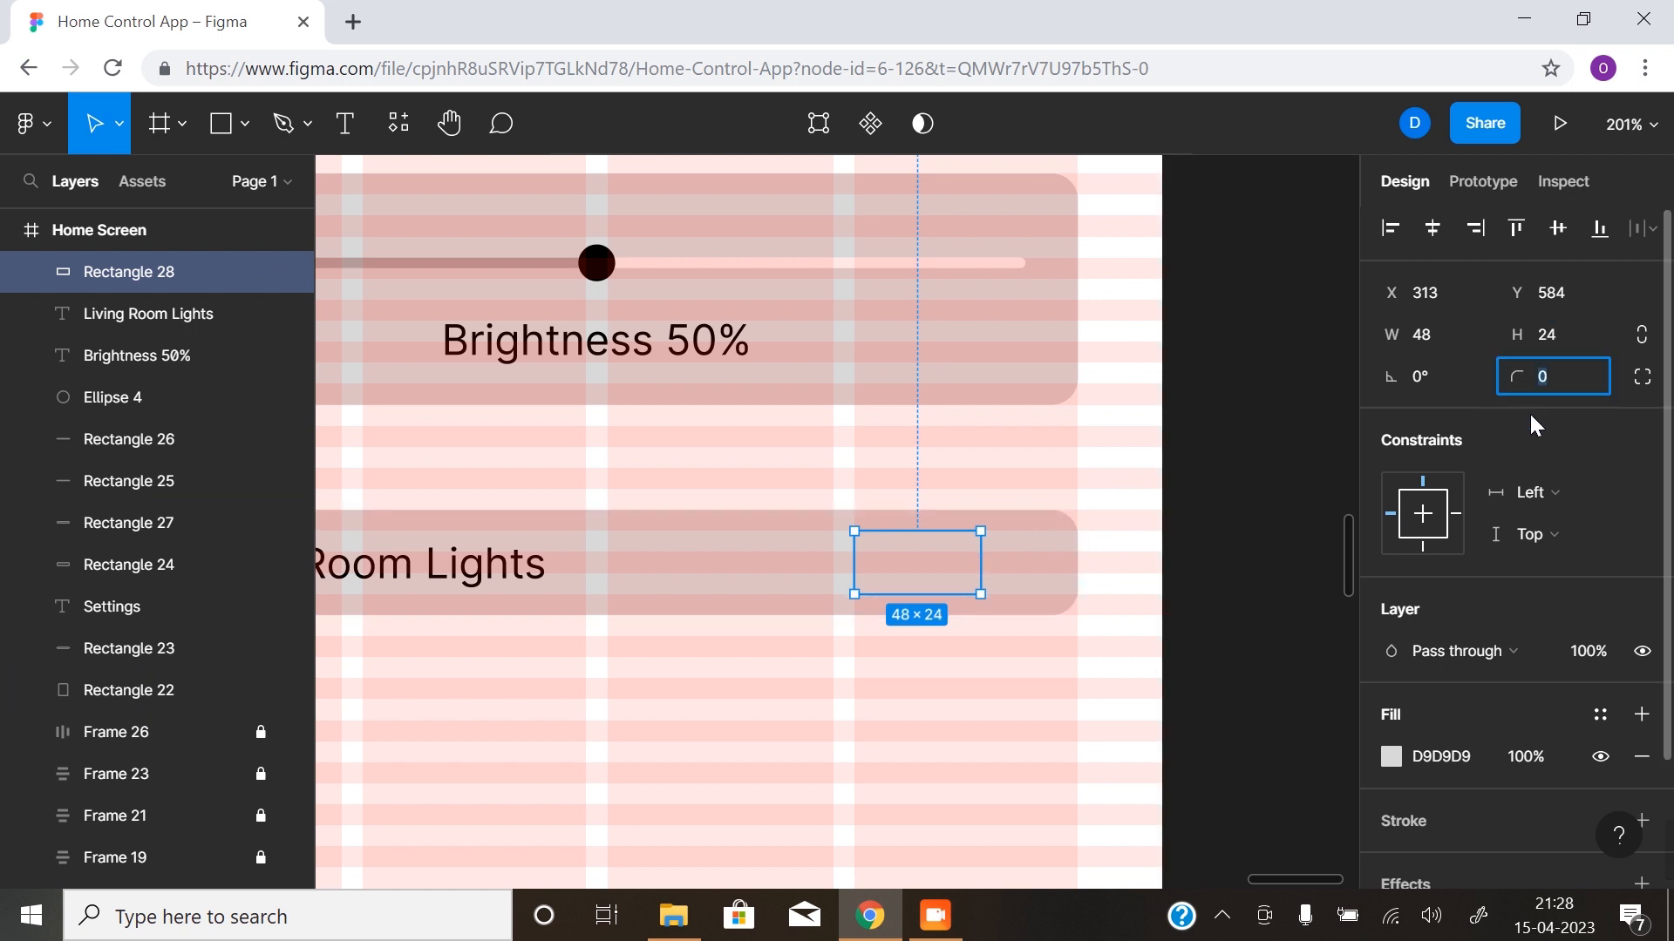
- Give the 48 × 24 rectangle a corner radius of 50 and fill it with the grey document color ACACAC
type("50")
key("Return")
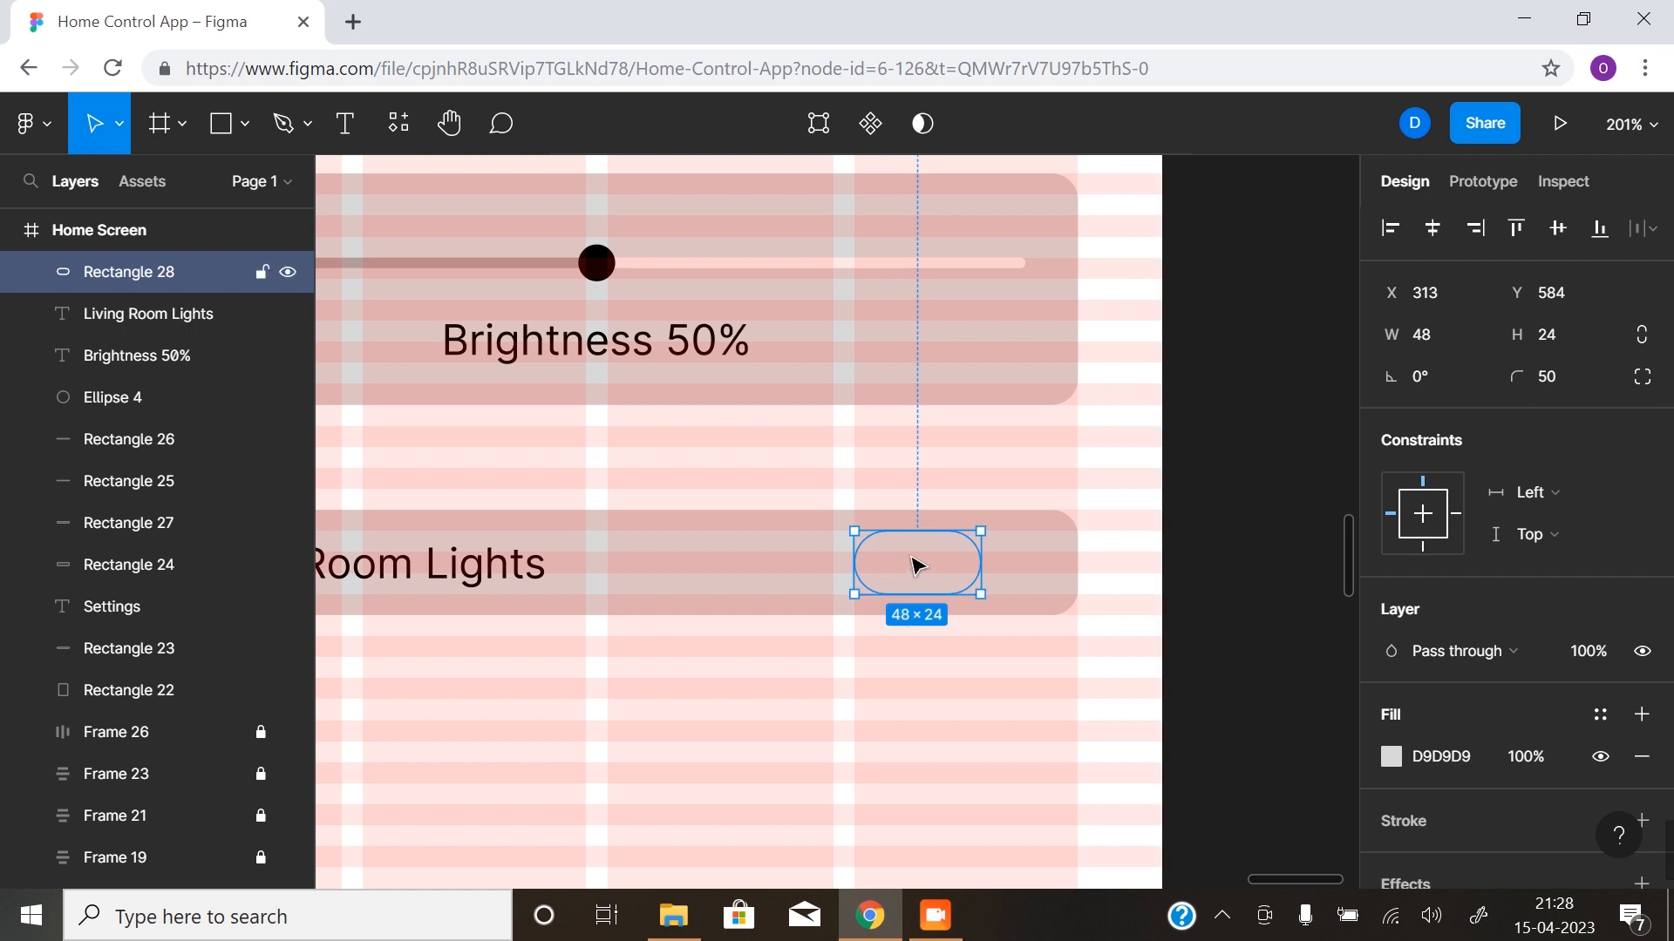
left_click(1391, 759)
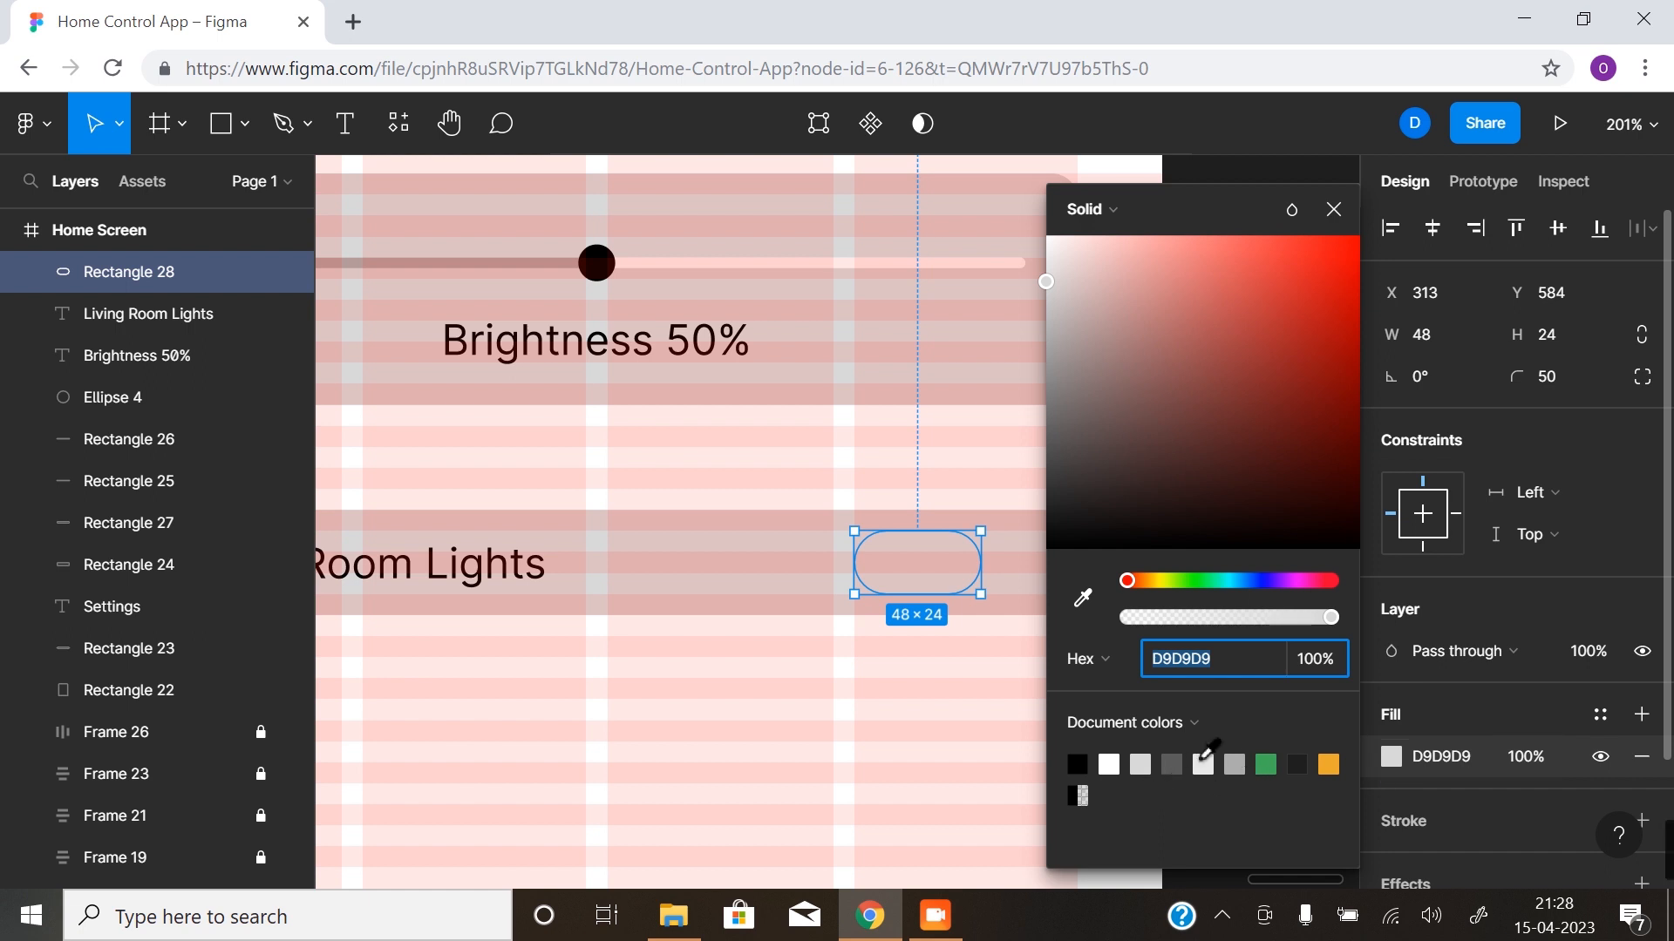
left_click(1236, 763)
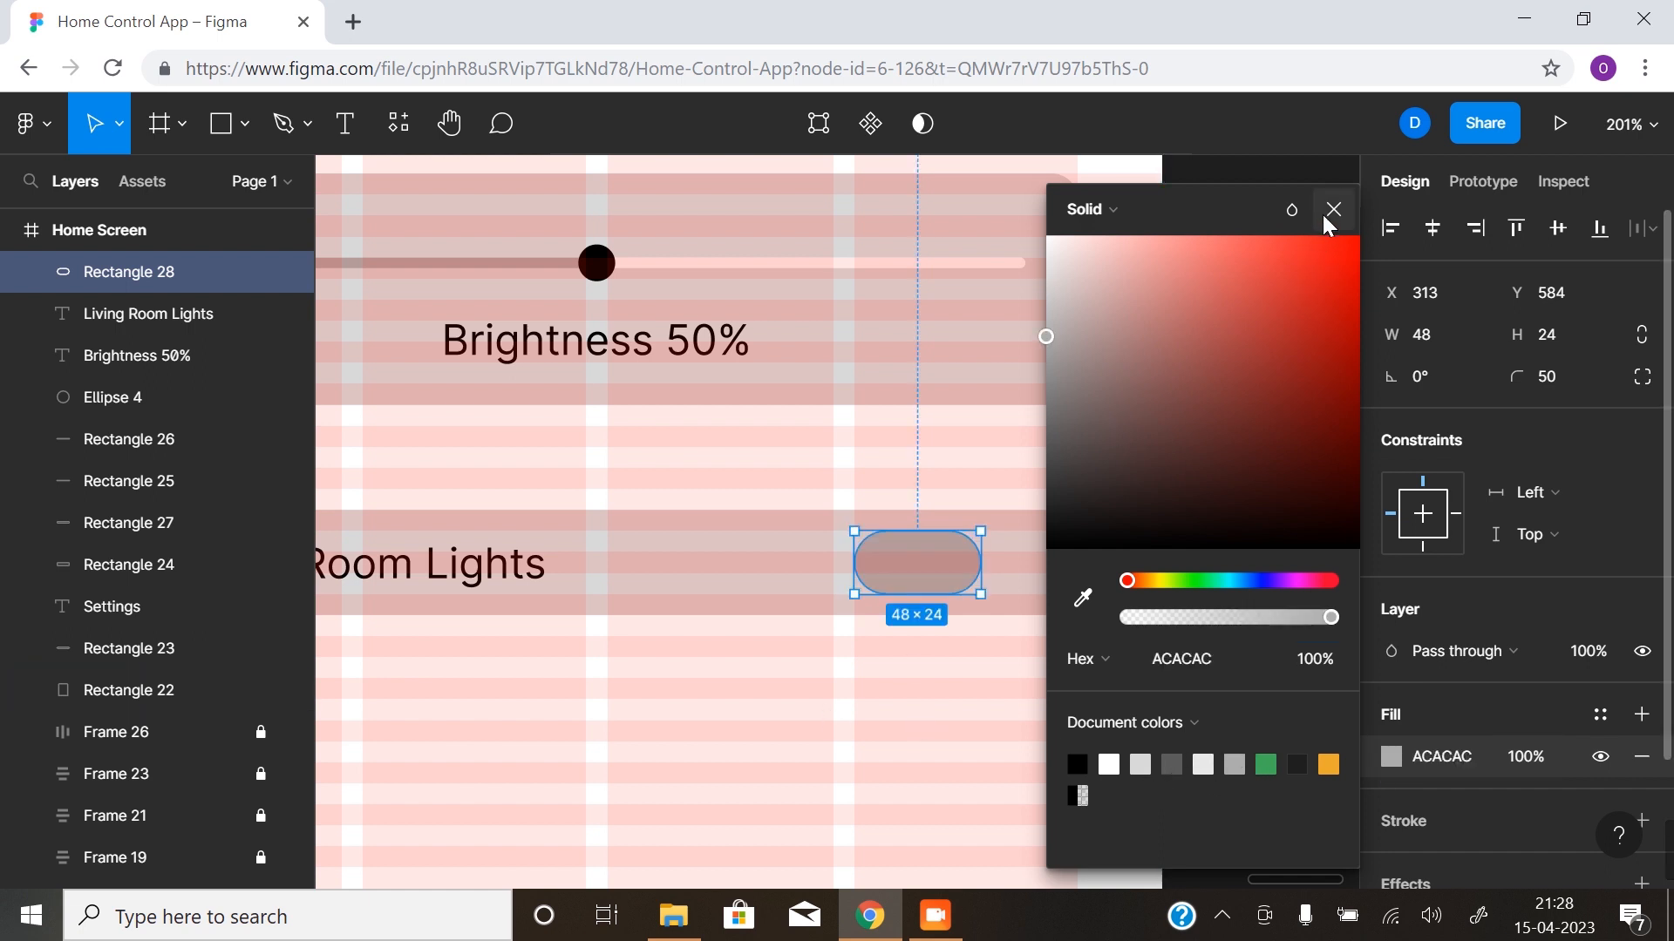
left_click(1333, 210)
left_click(1053, 724)
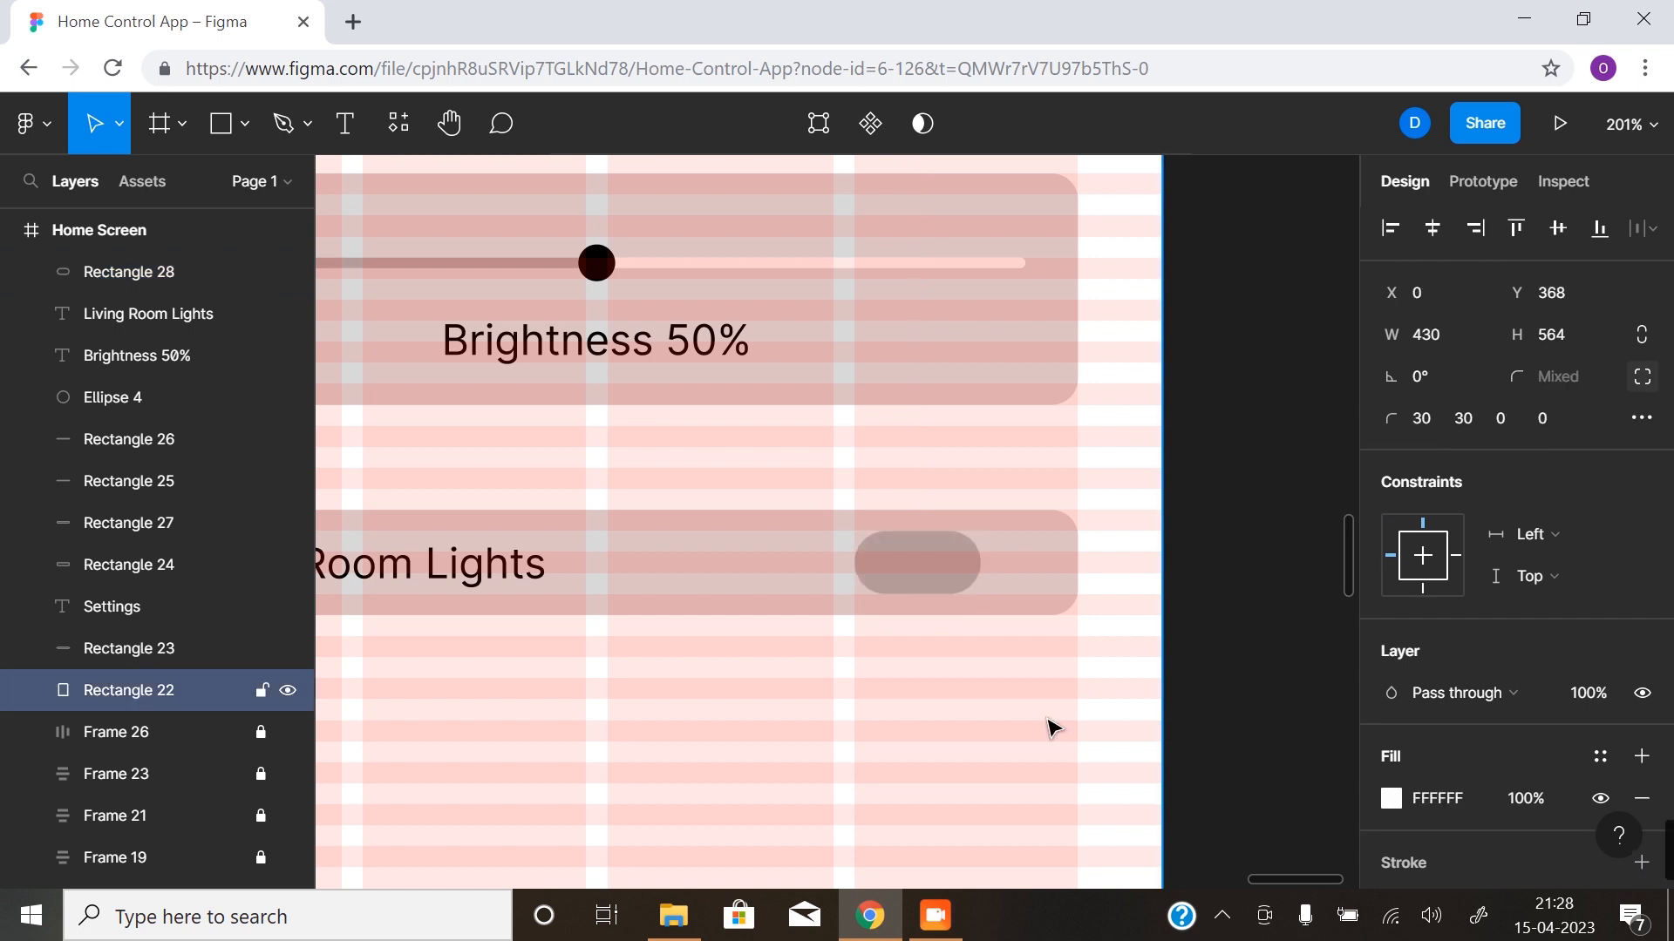
- Duplicate the grey toggle pill in place and set the copy's width to 24 to form the knob
left_click(928, 565)
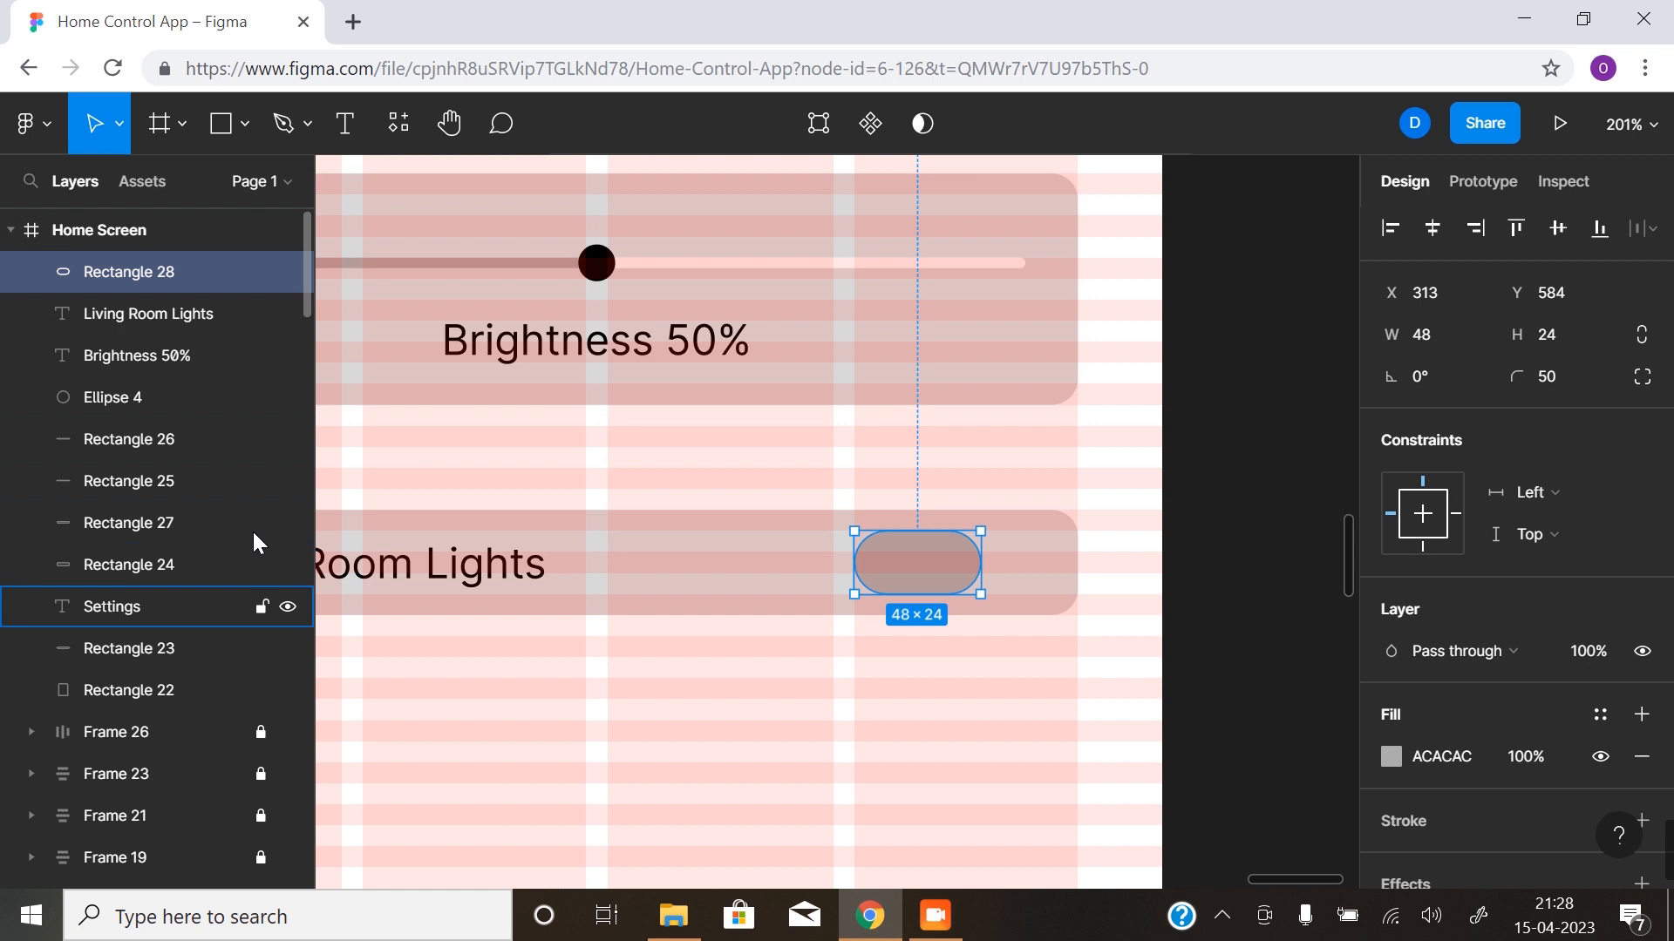
key("alt")
left_click_drag(144, 269, 154, 258)
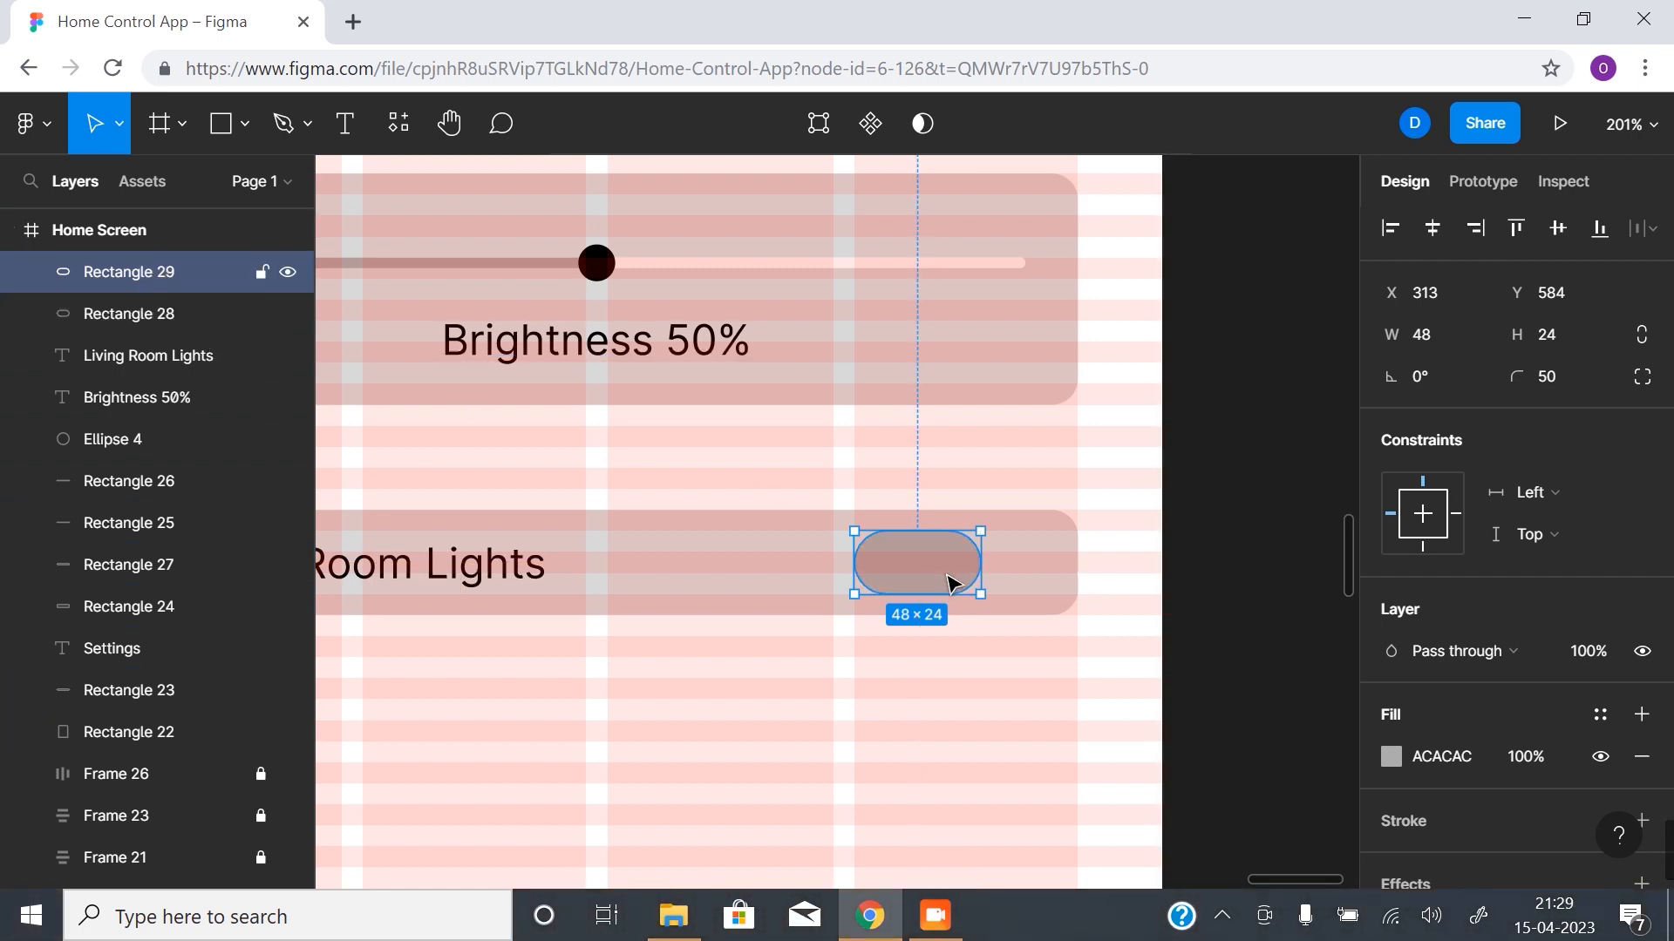
left_click(1468, 339)
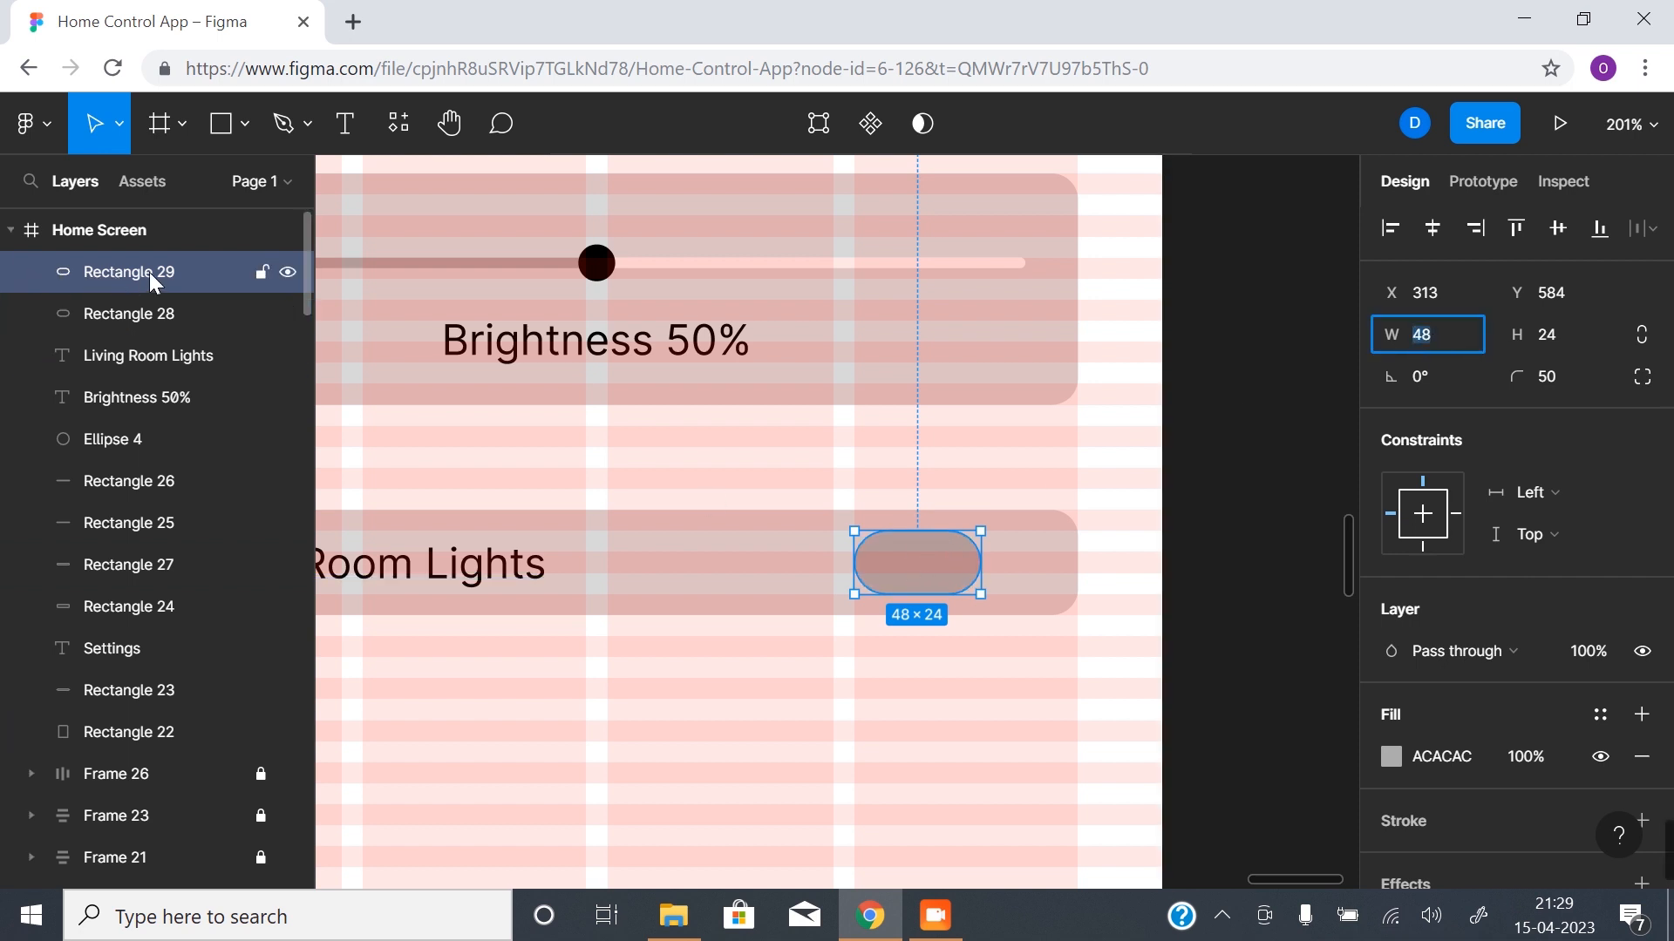
type("24")
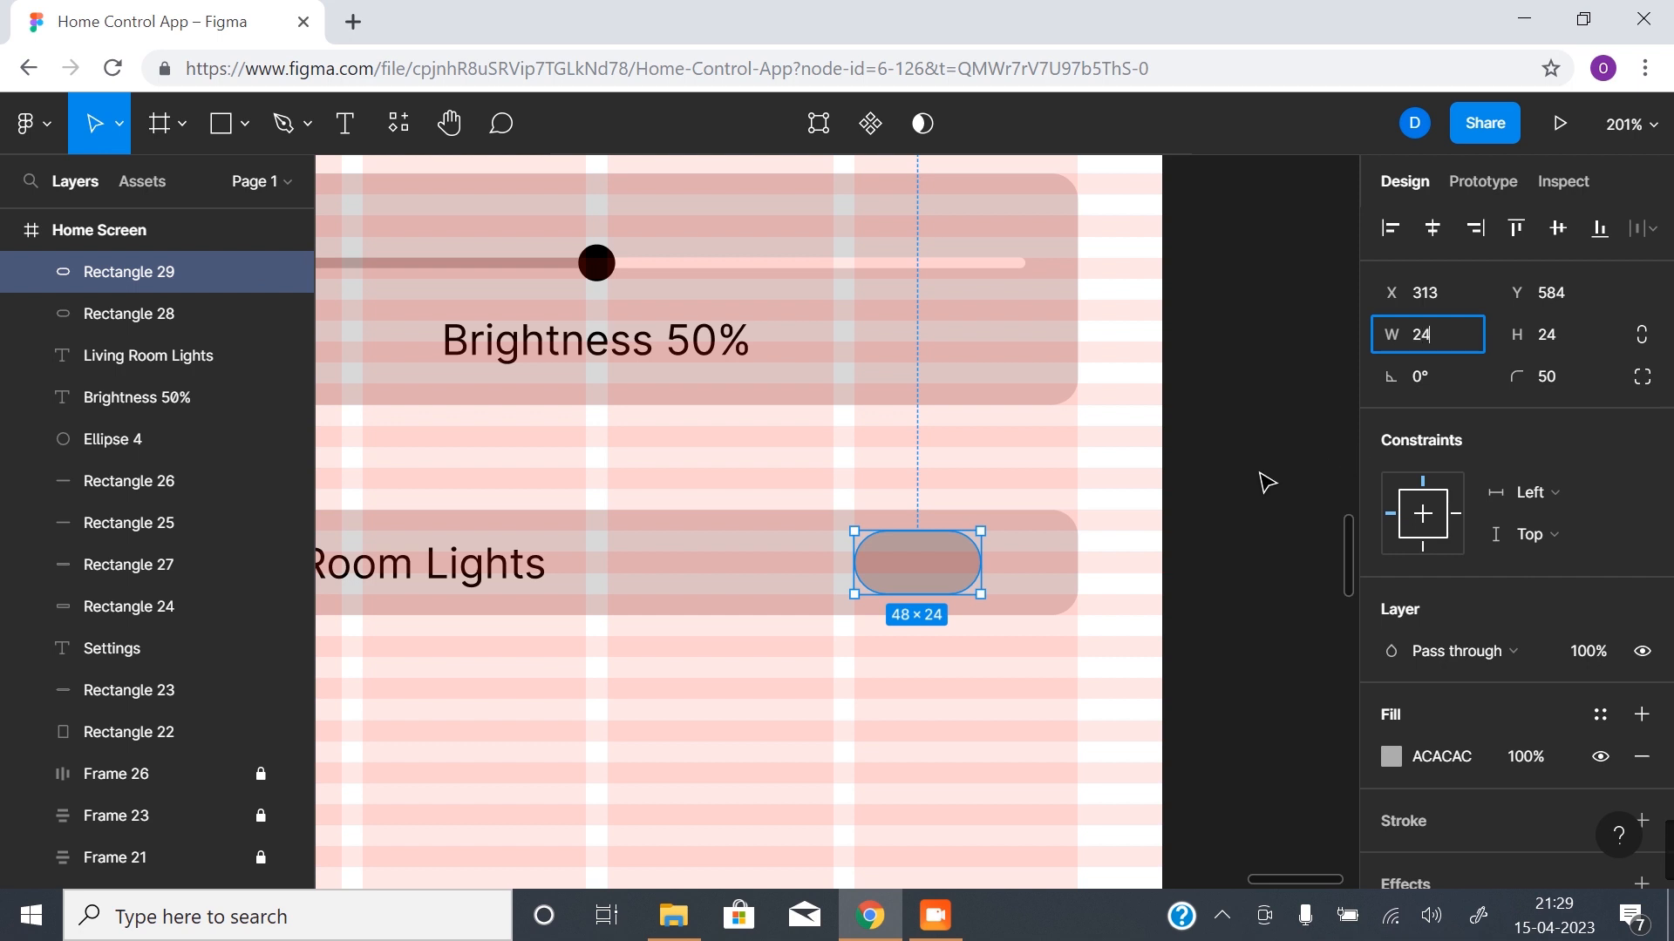
key("Return")
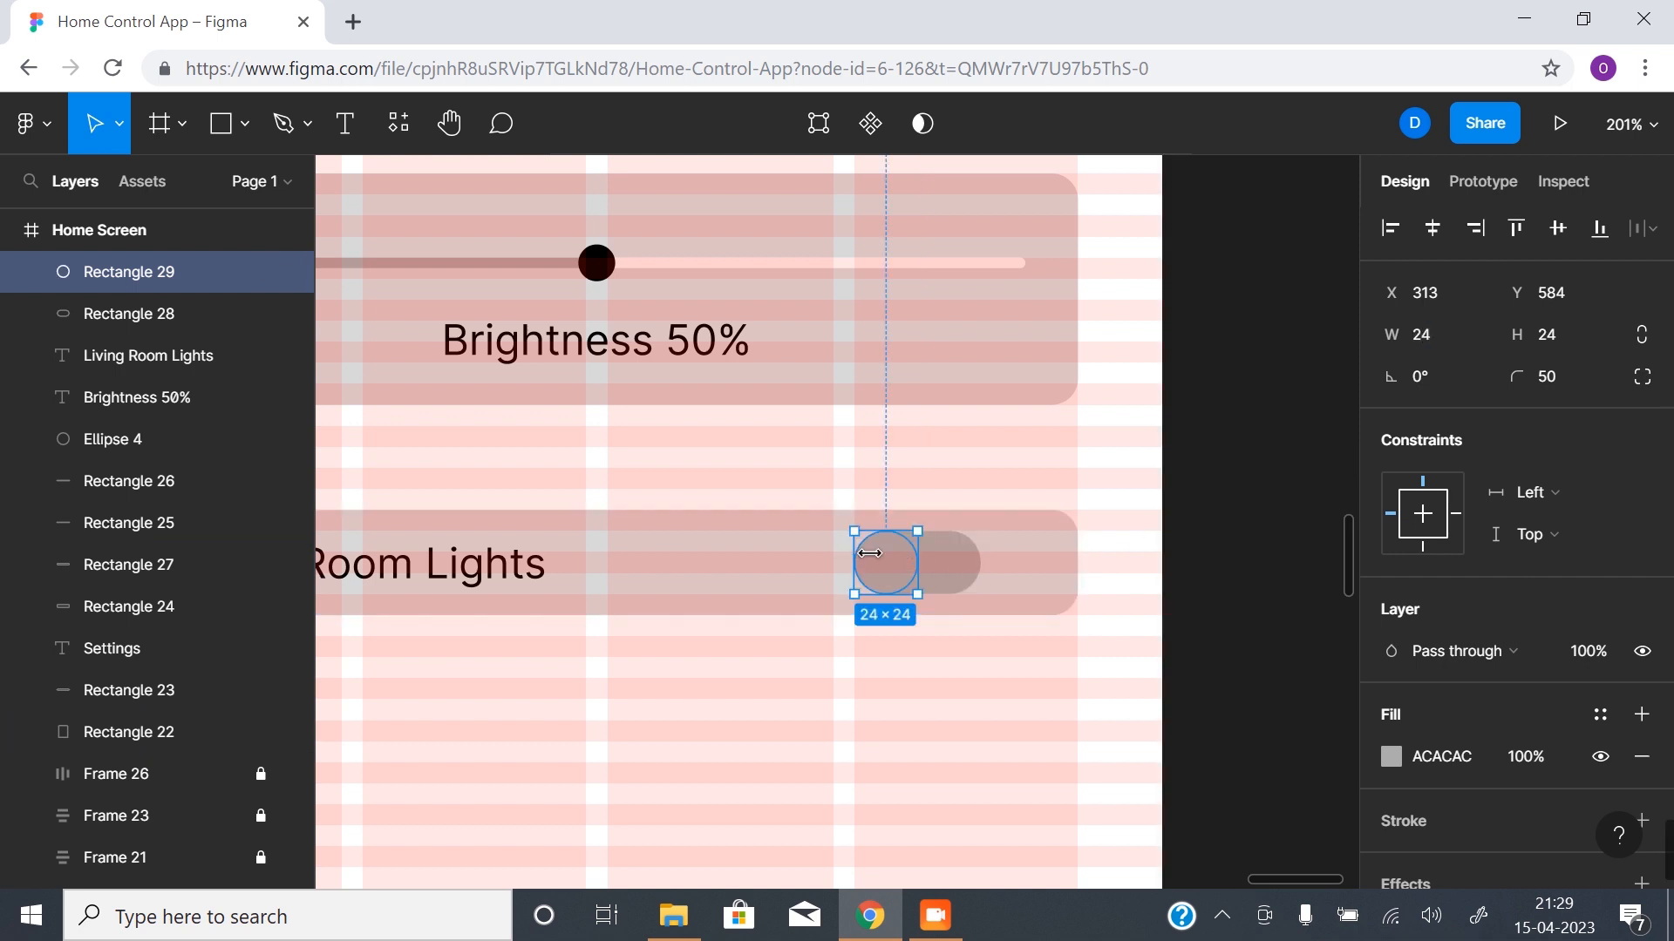
- Fill the toggle knob with the dark grey document color
left_click(1391, 757)
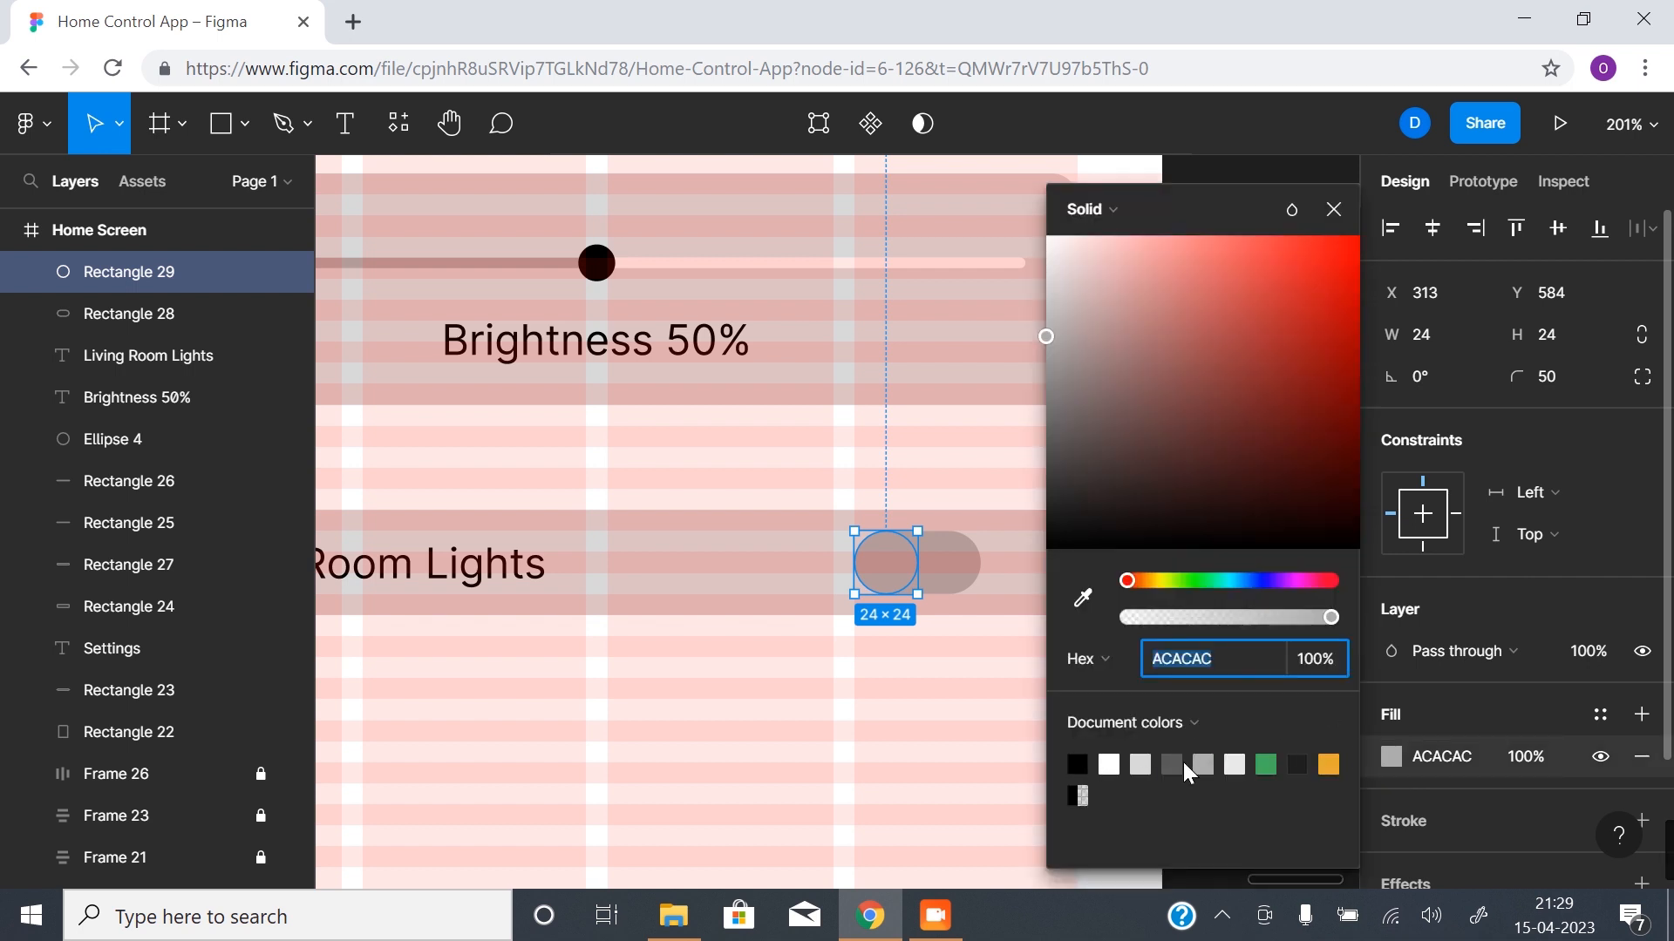
left_click(1174, 763)
left_click(841, 773)
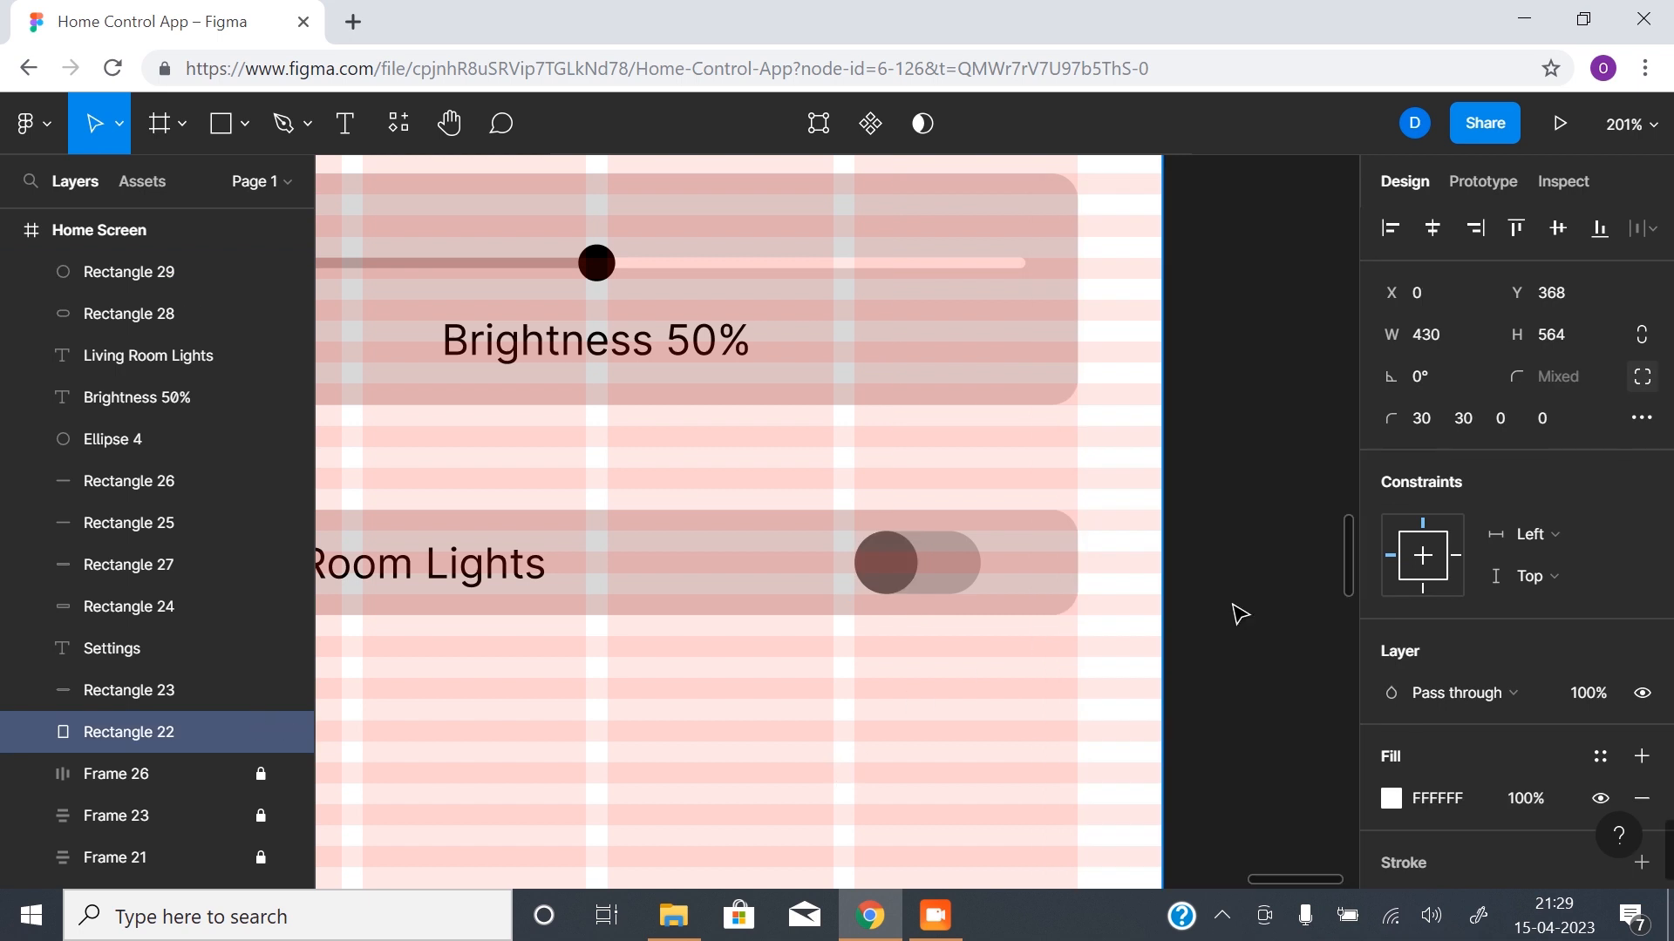
- Hide the layout grids and move the toggle pill and knob together to X 330, lining up with the slider bar's right end
left_click(881, 656, "alt")
left_click_drag(764, 653, 808, 607)
key("ctrl+shift+4")
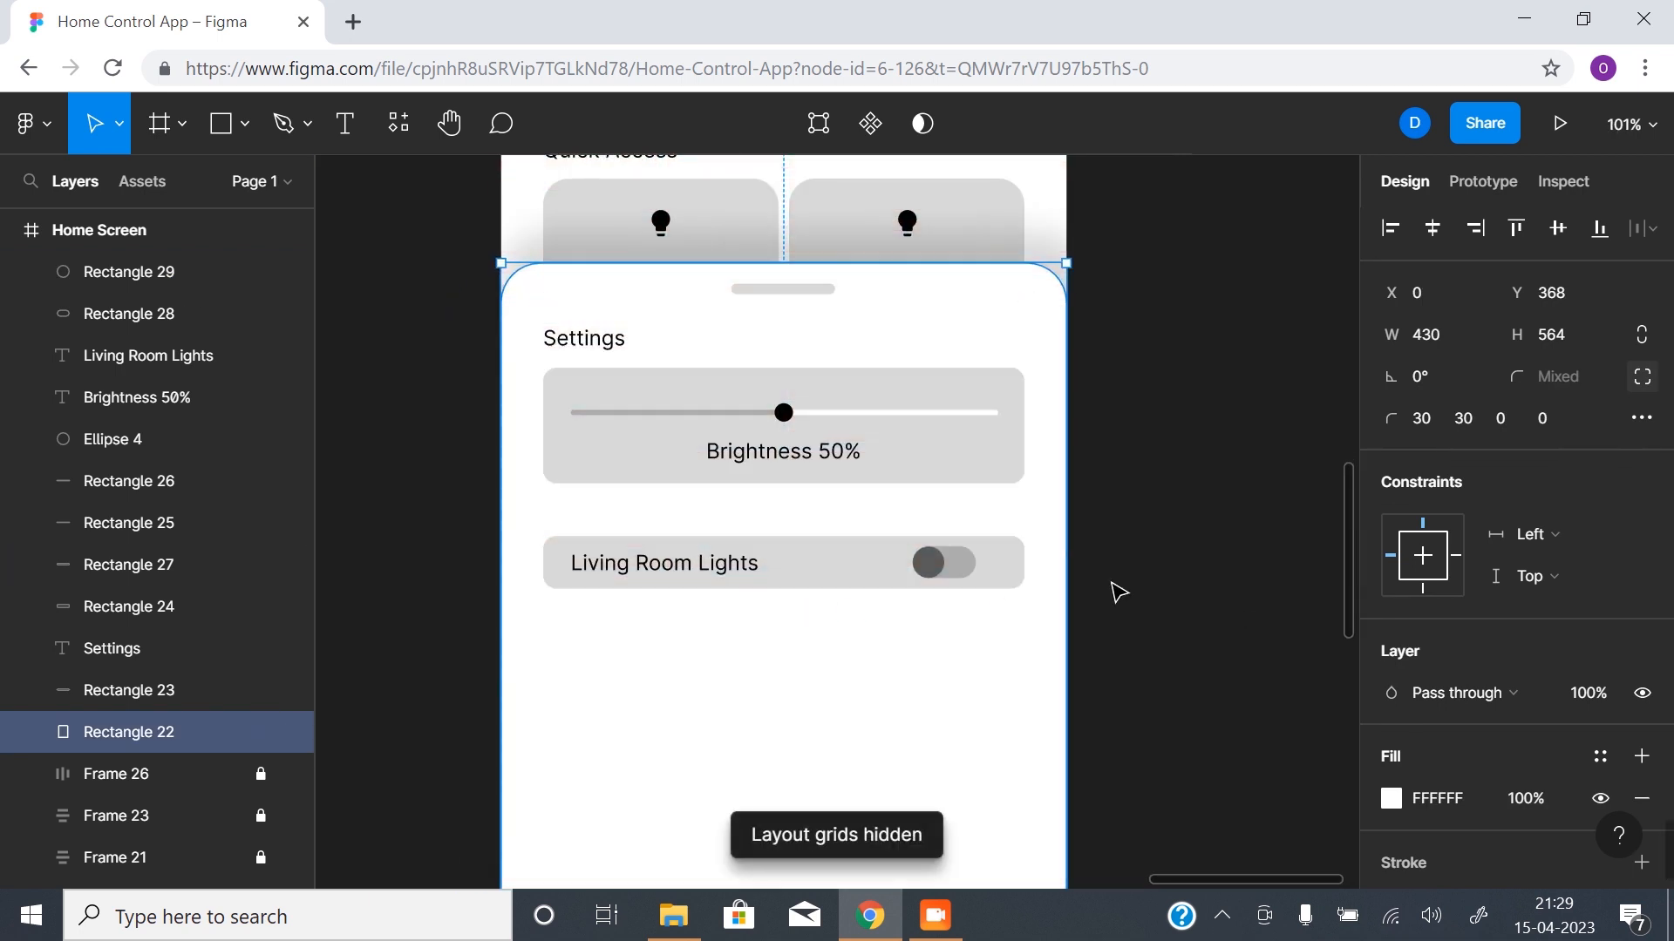
left_click(1106, 586)
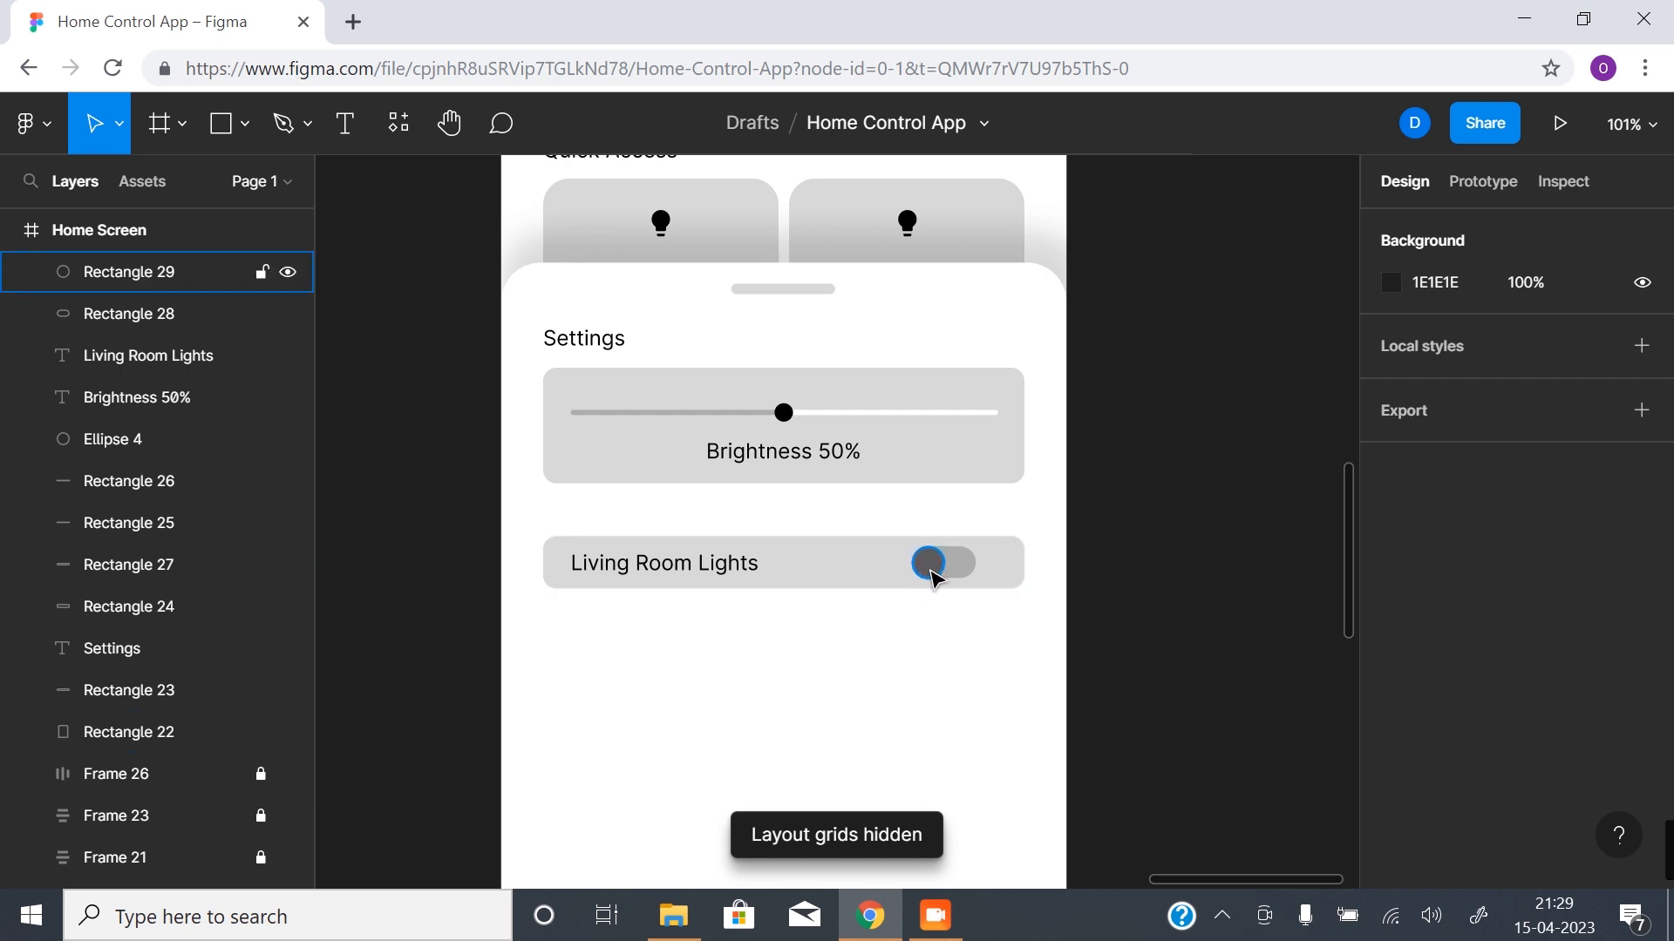
left_click(924, 593)
left_click_drag(875, 654, 1002, 575)
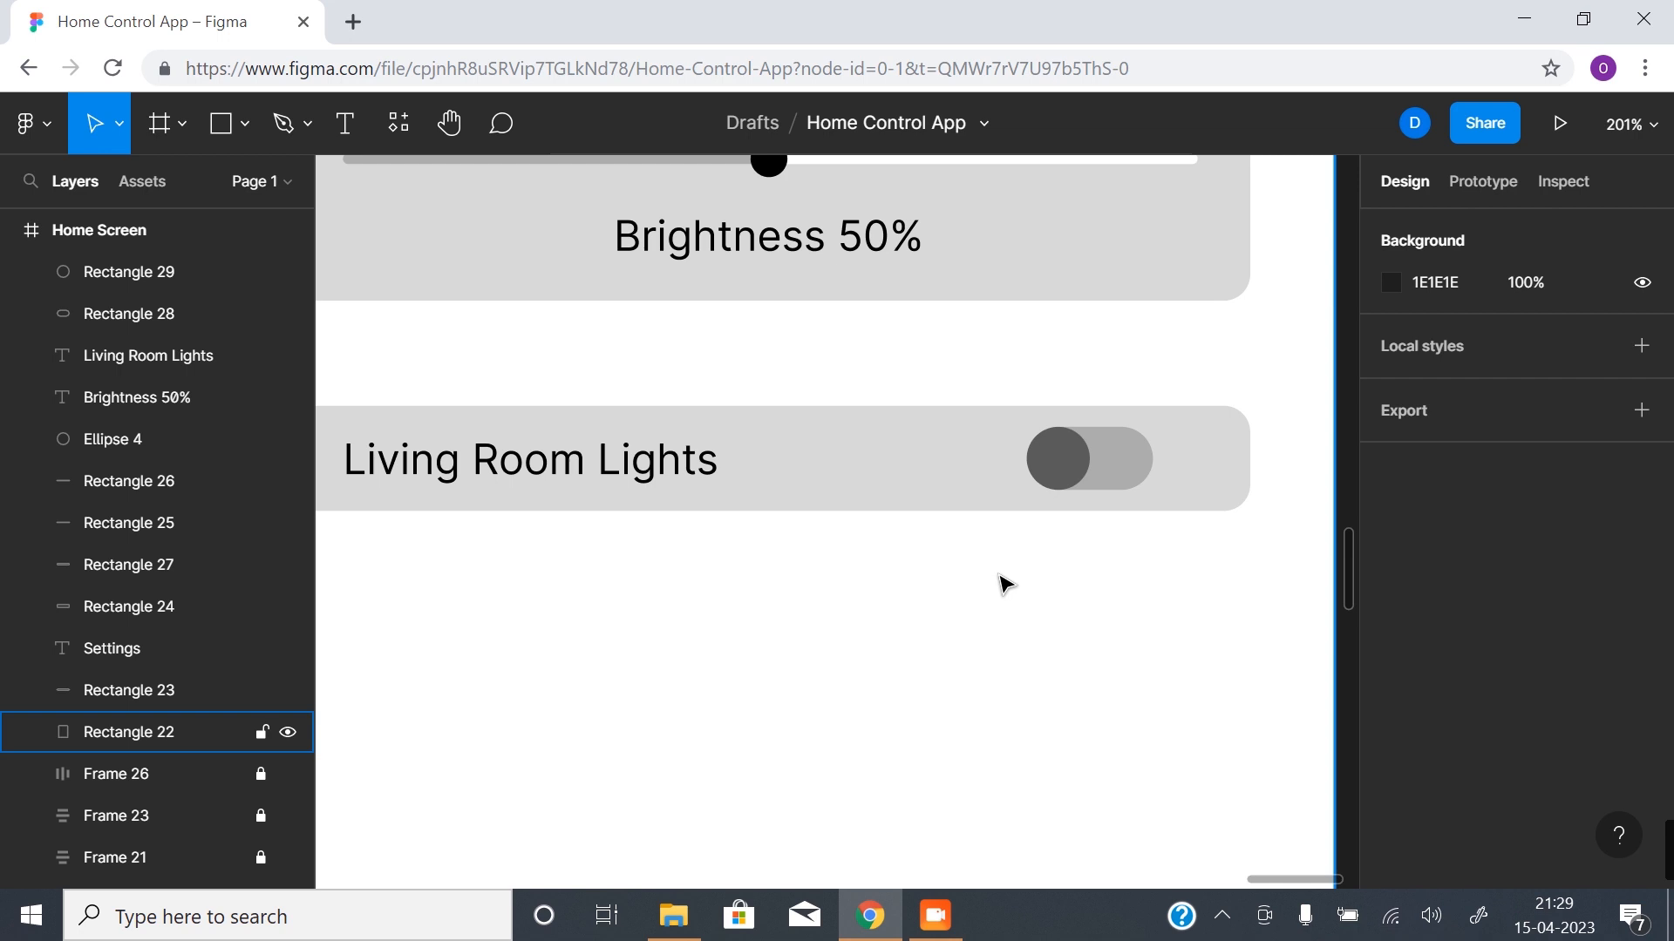
left_click(1081, 472)
left_click(1124, 487, "shift")
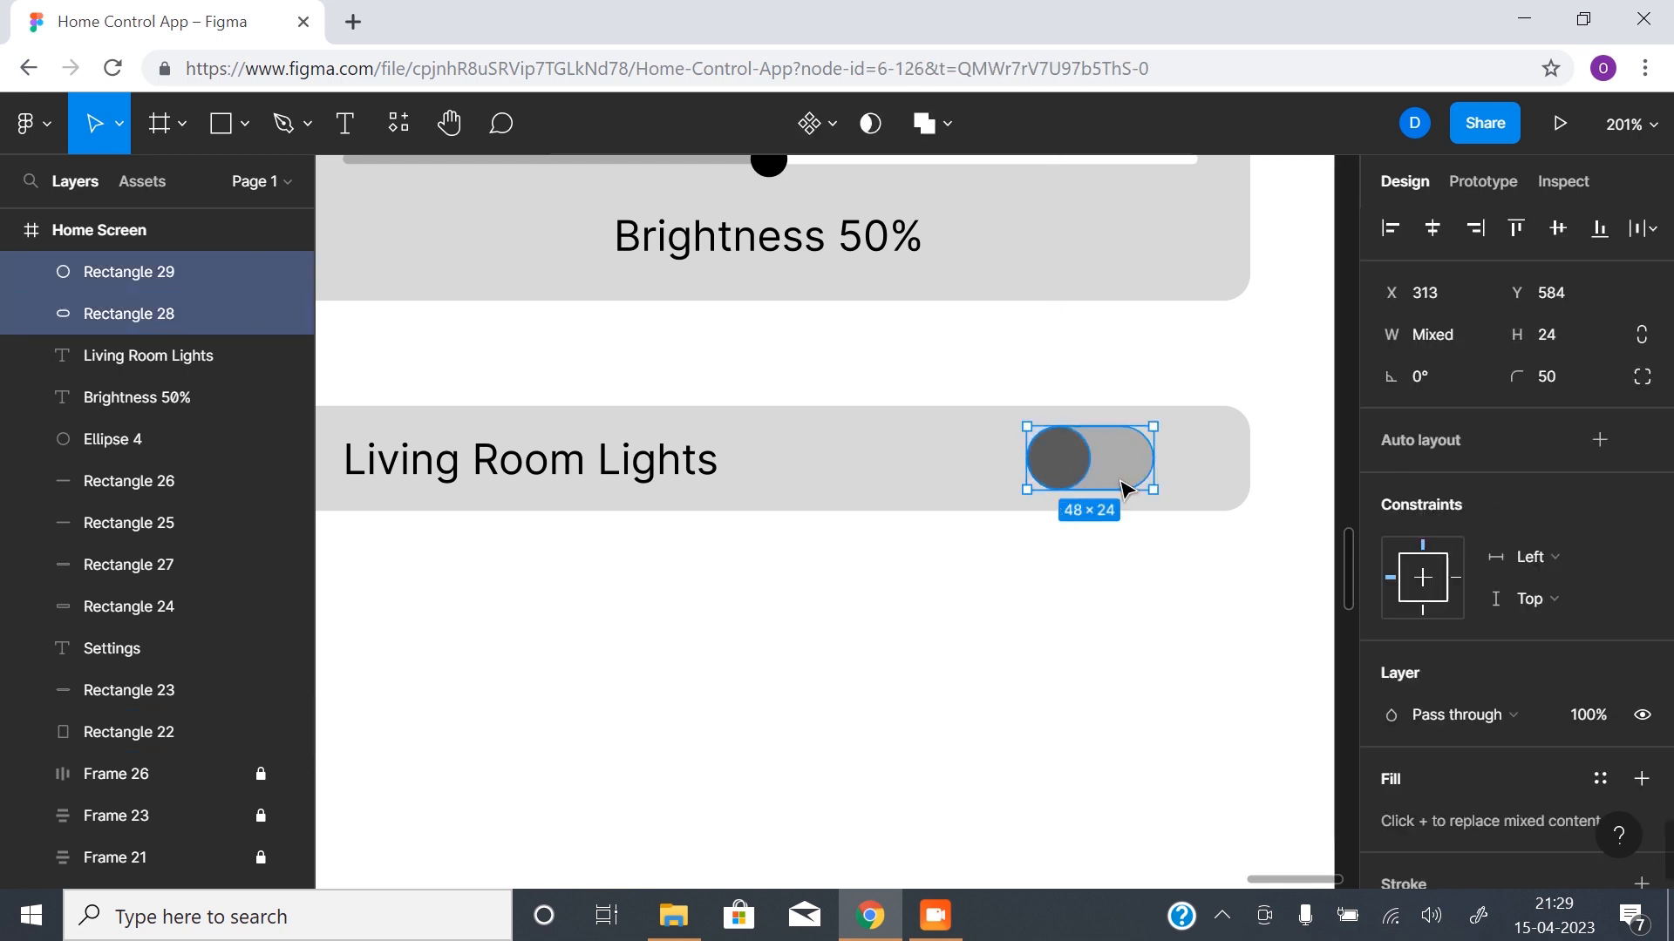
left_click_drag(927, 590, 998, 645)
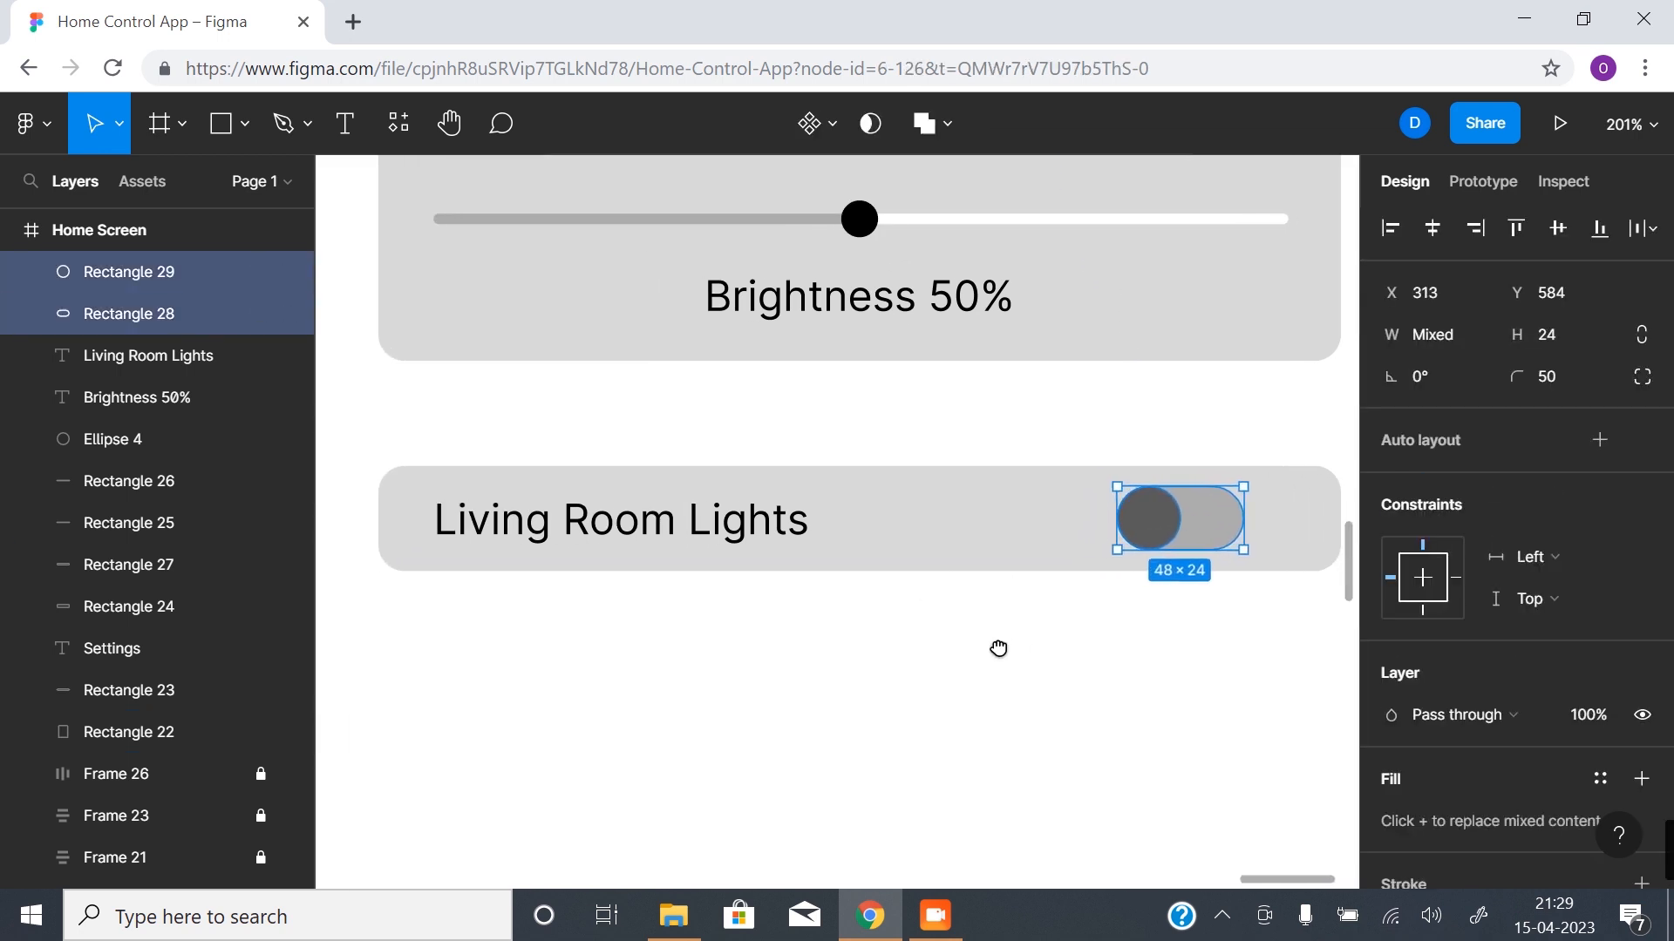
left_click_drag(1180, 523, 1227, 530)
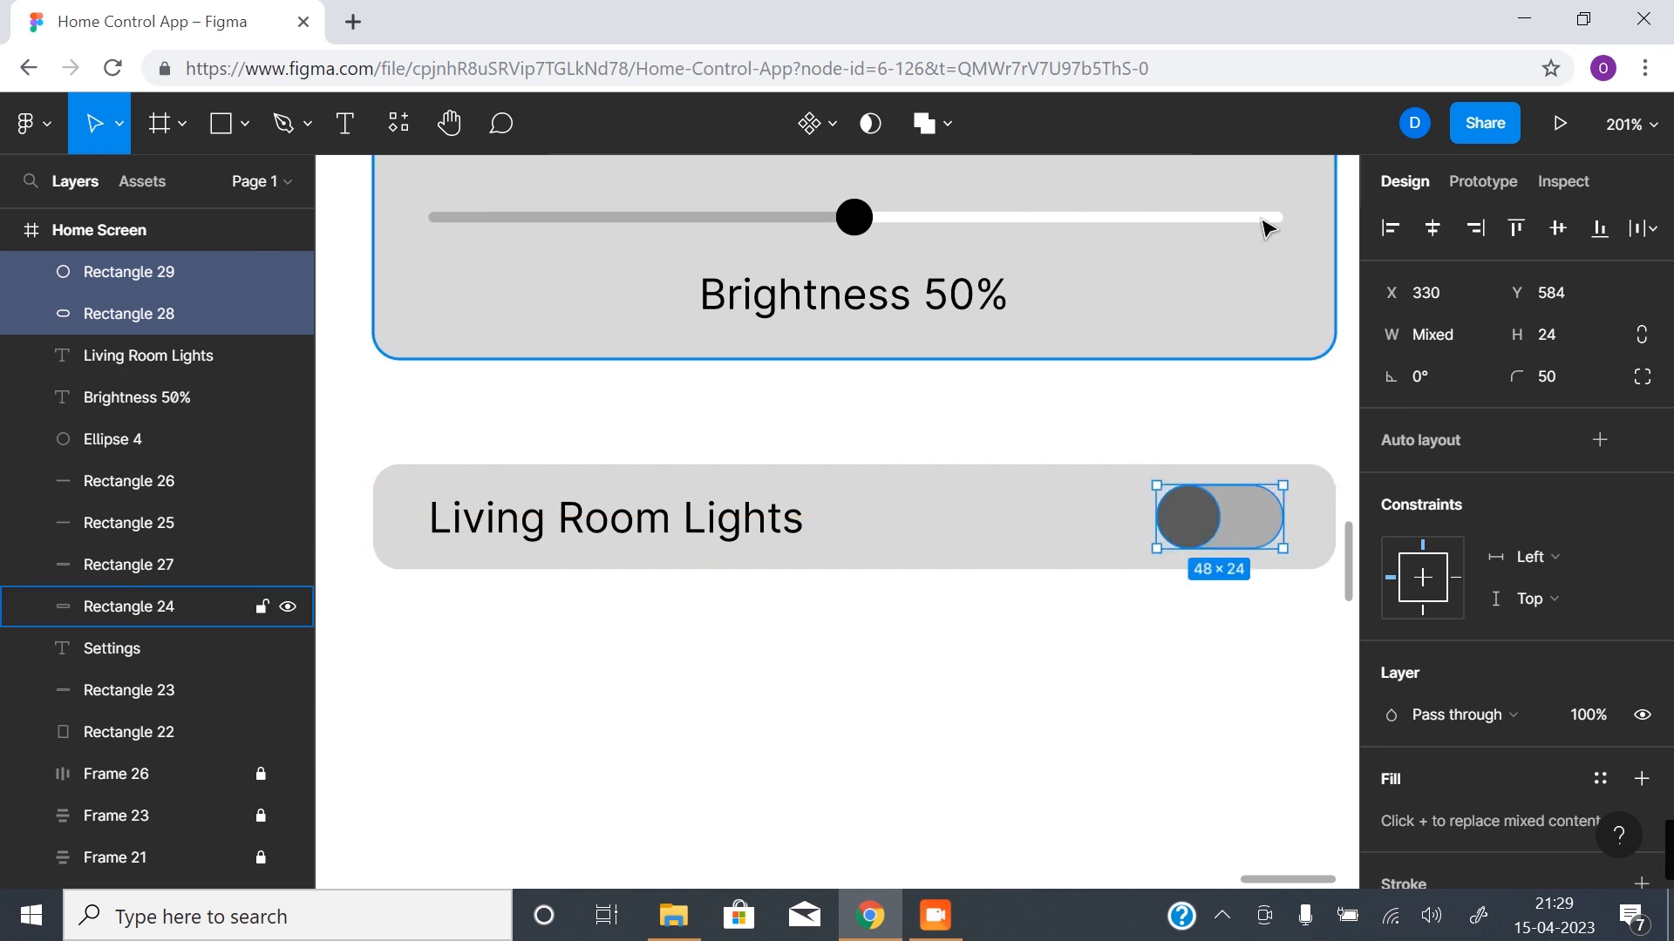
- Shift the Living Room Lights label slightly right to X 57, keeping it at Y 587
left_click(600, 533)
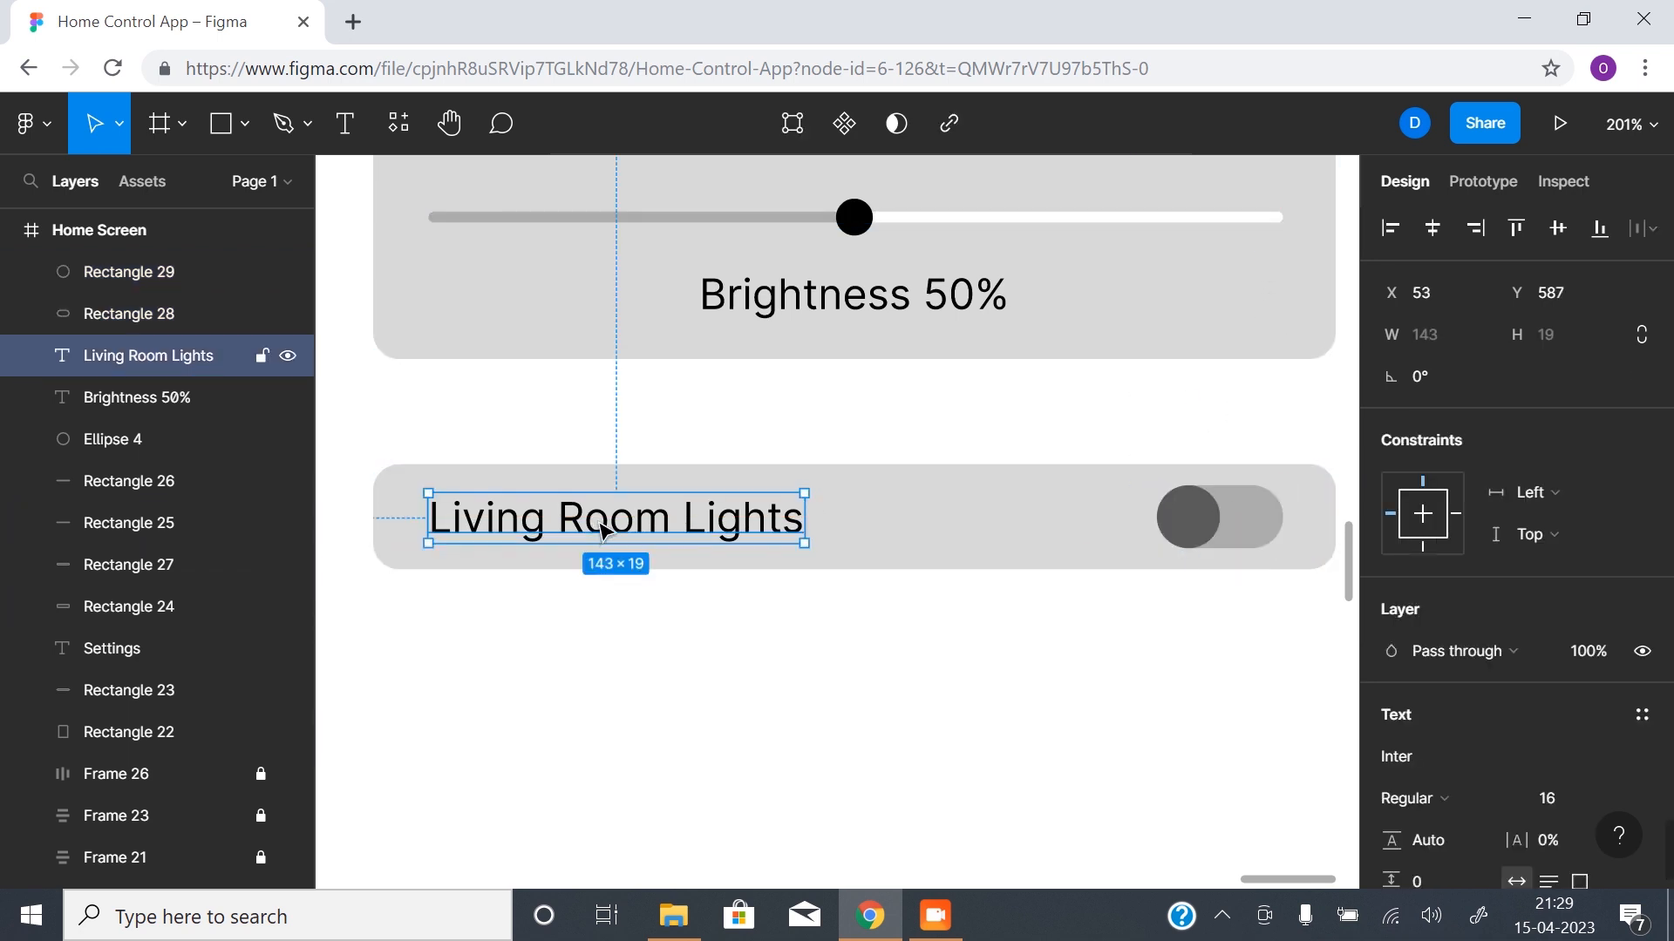
left_click_drag(615, 521, 623, 521)
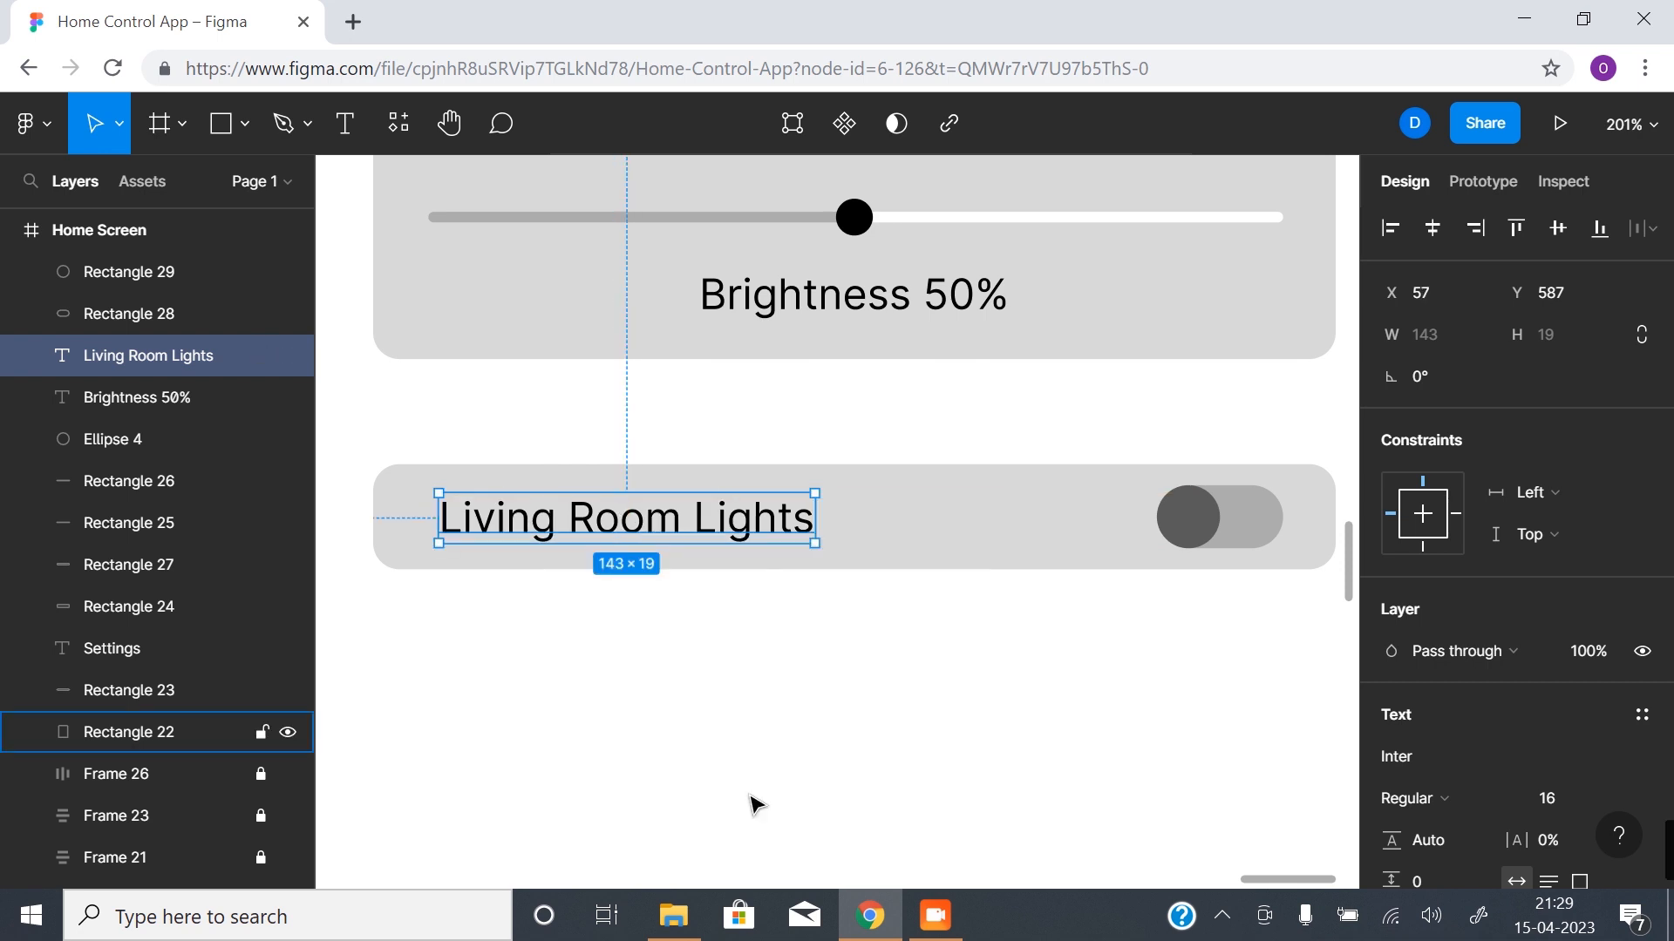
left_click(751, 803)
left_click(967, 668, "alt")
left_click_drag(853, 676, 743, 537)
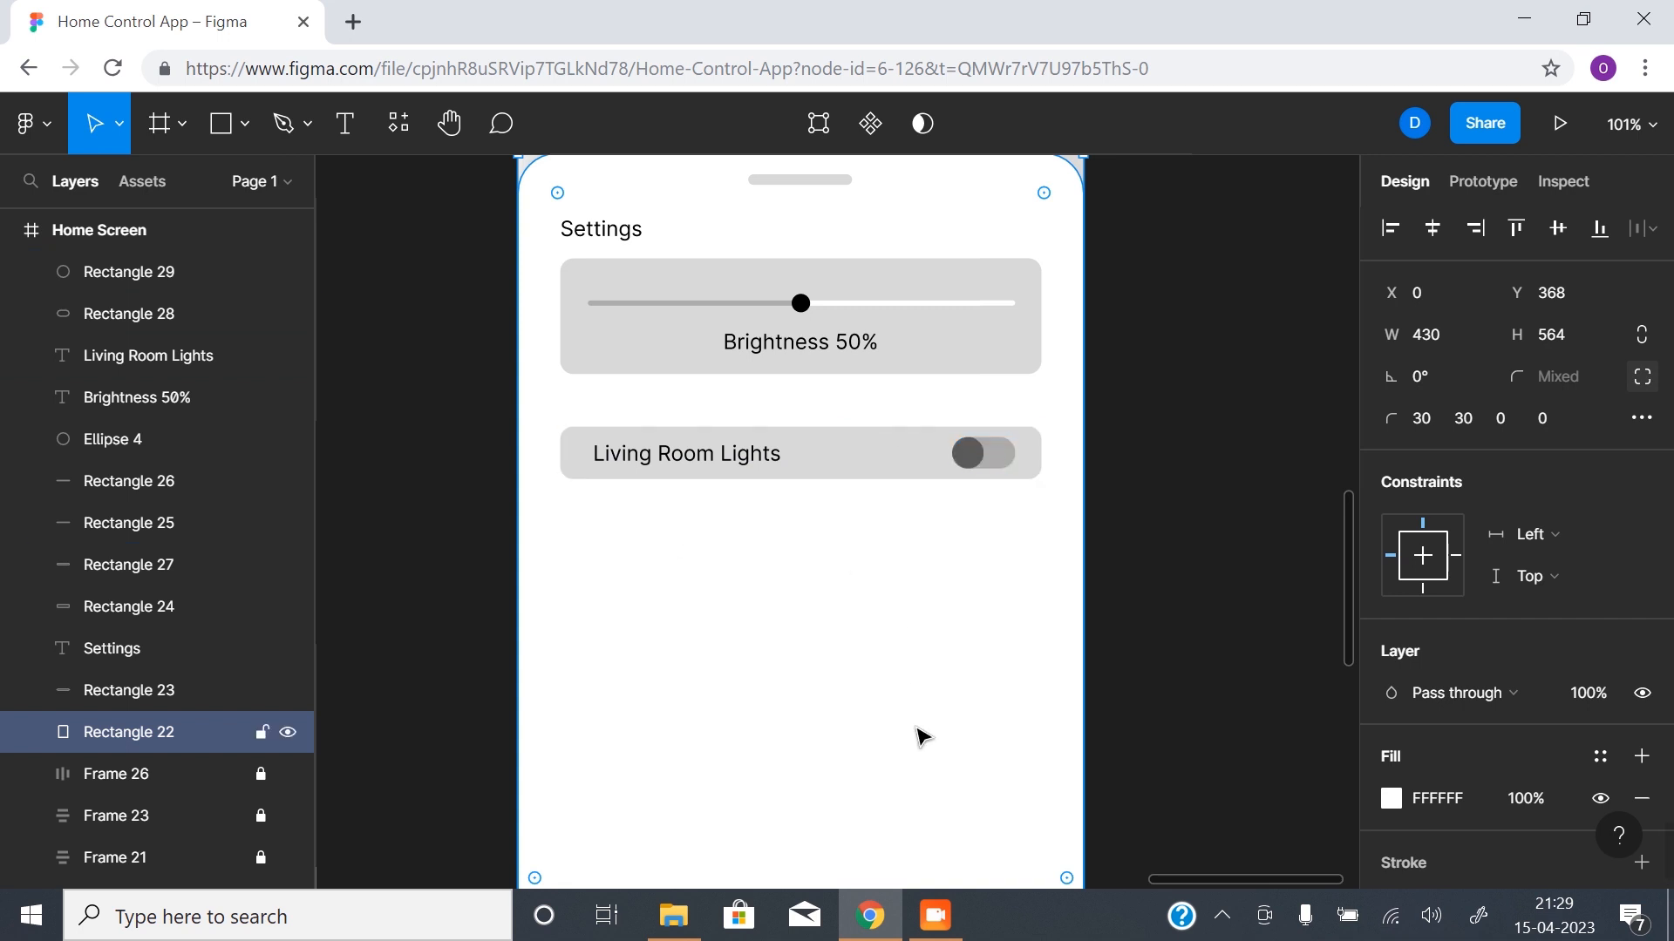
- Show the layout grids and duplicate the Living Room Lights card with its label and toggle three times below, about 64 px apart
key("ctrl+shift+4")
left_click(647, 463)
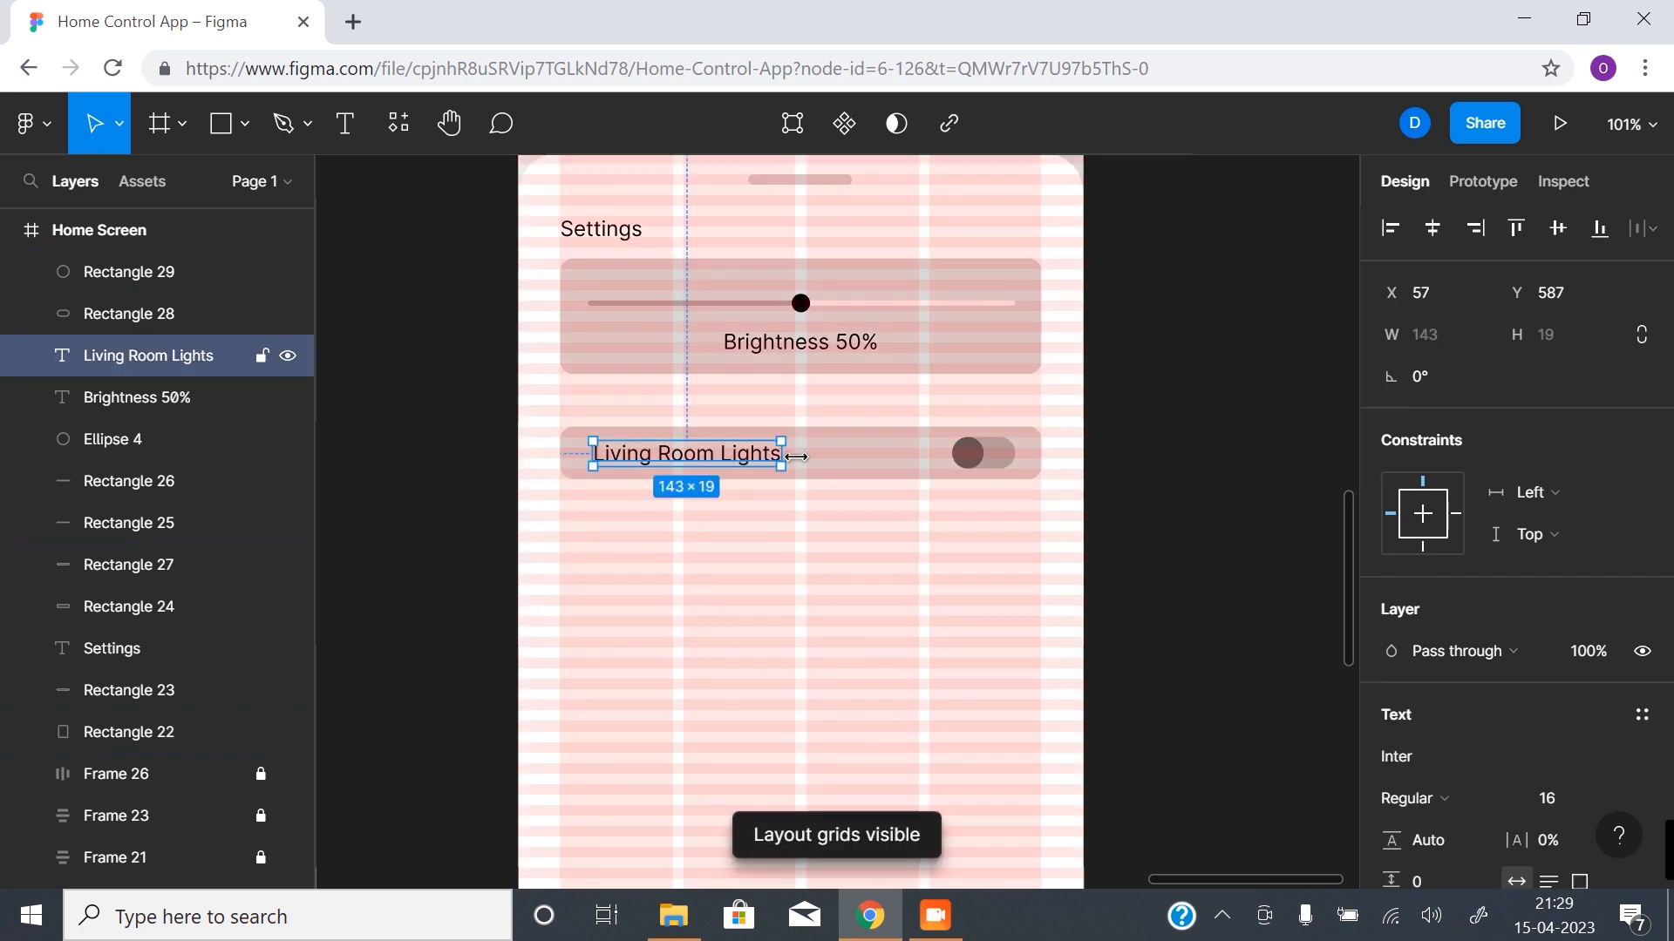
left_click(921, 463, "shift")
left_click(965, 452, "shift")
left_click(1002, 453, "shift")
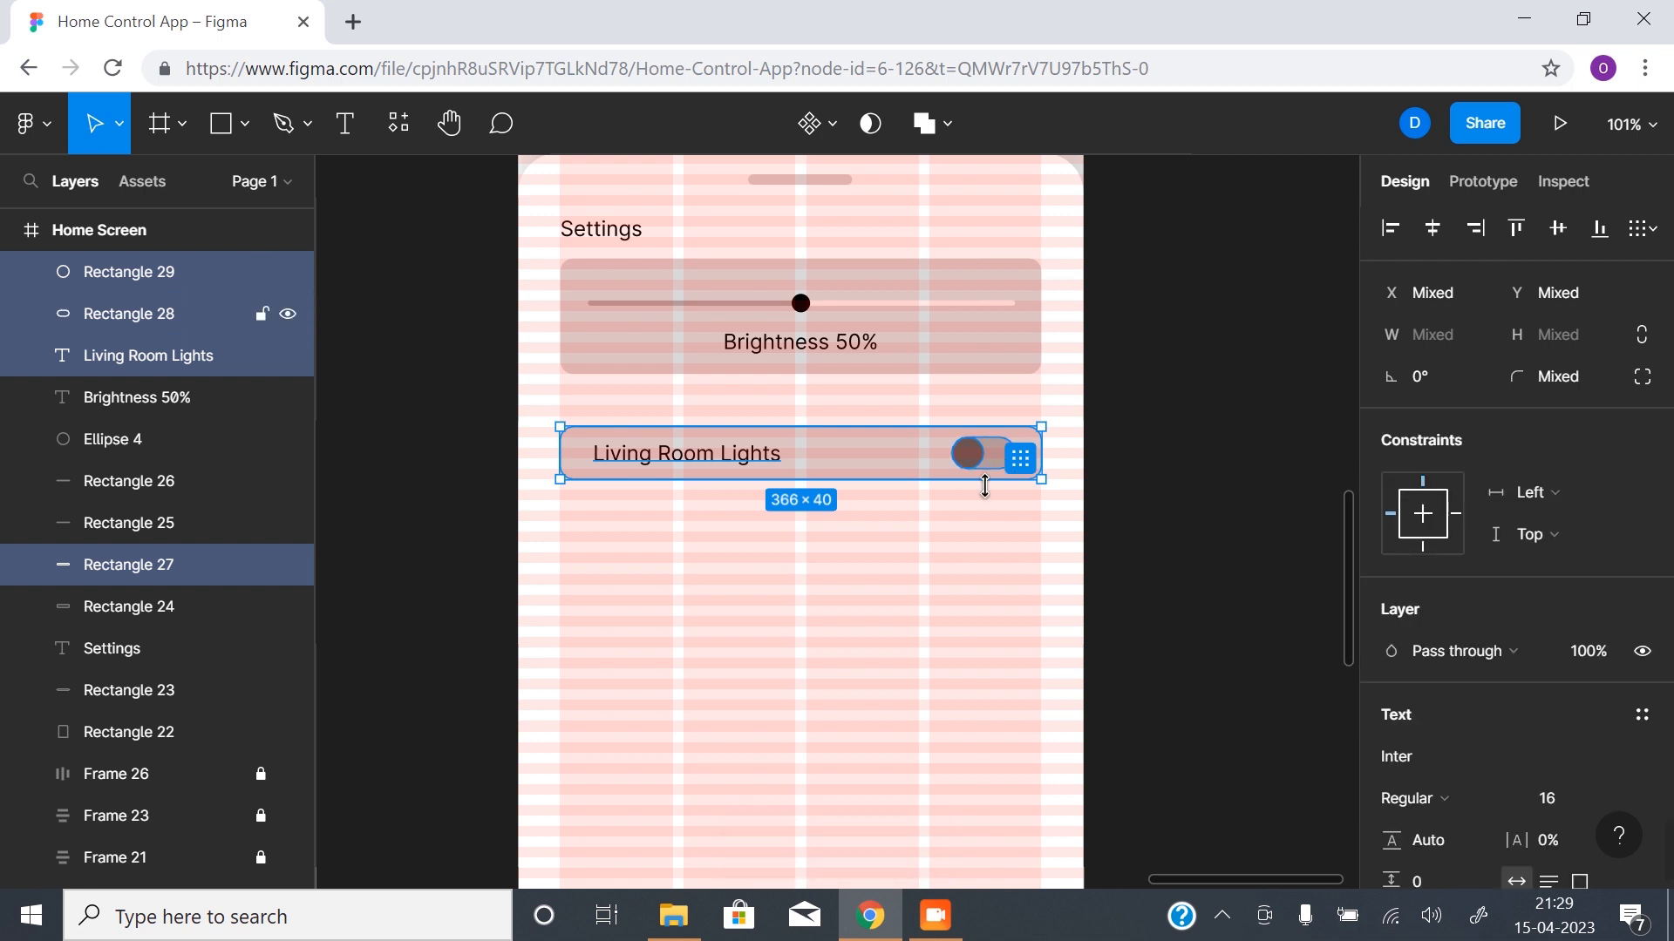
left_click_drag(861, 454, 855, 542)
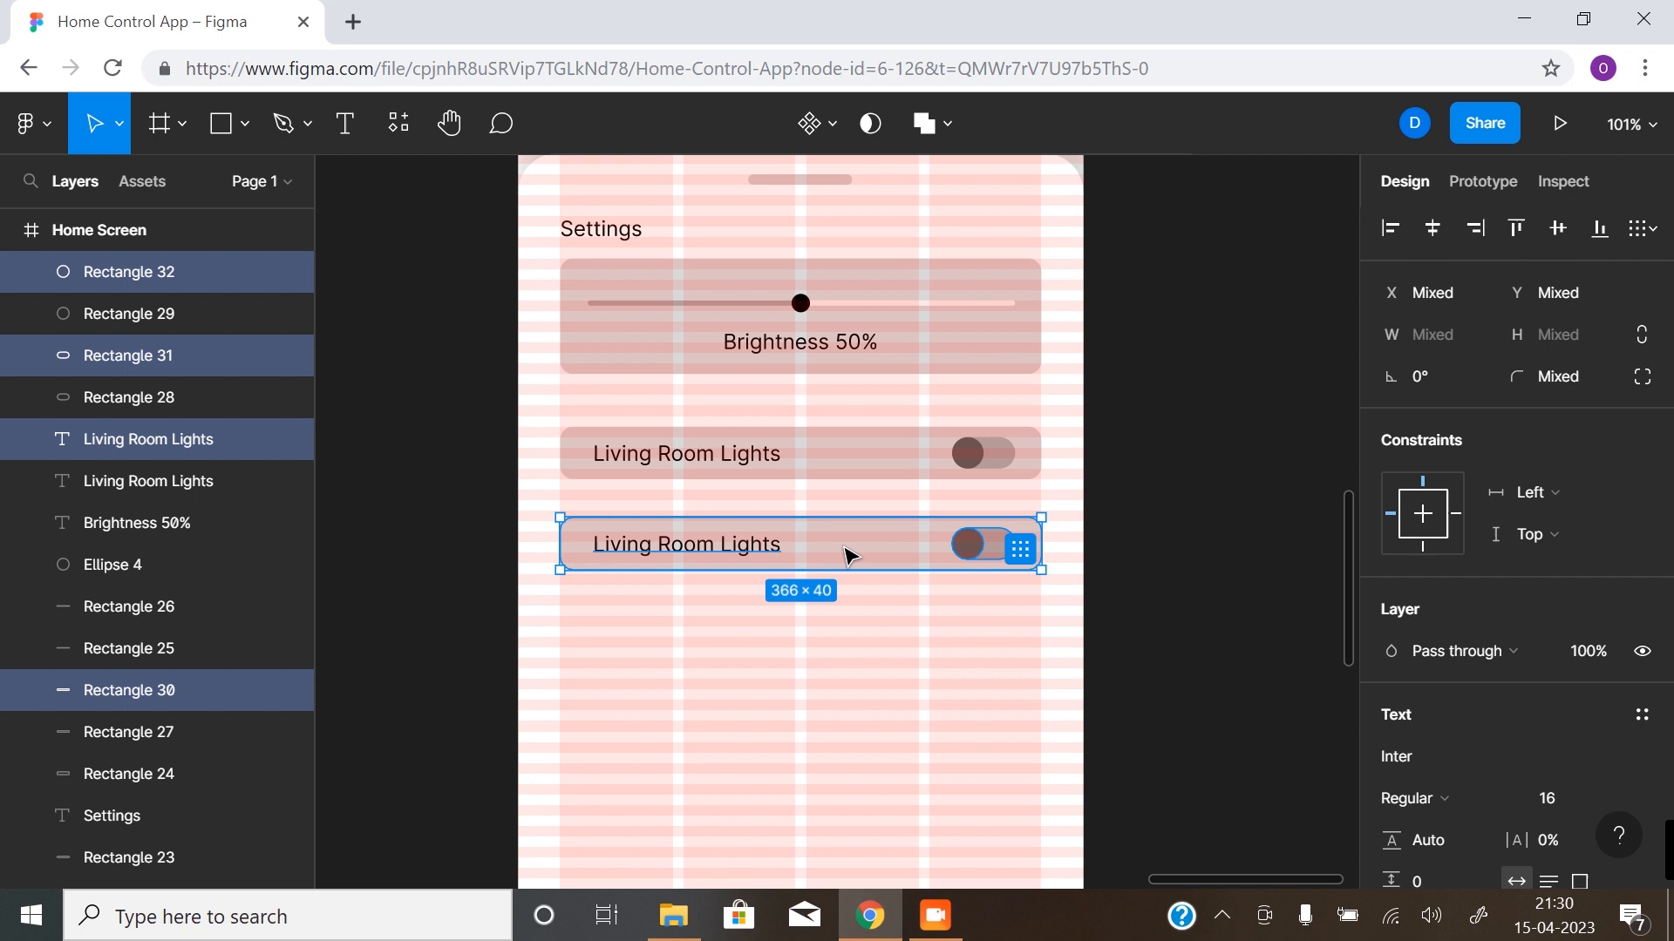
key("ctrl+z")
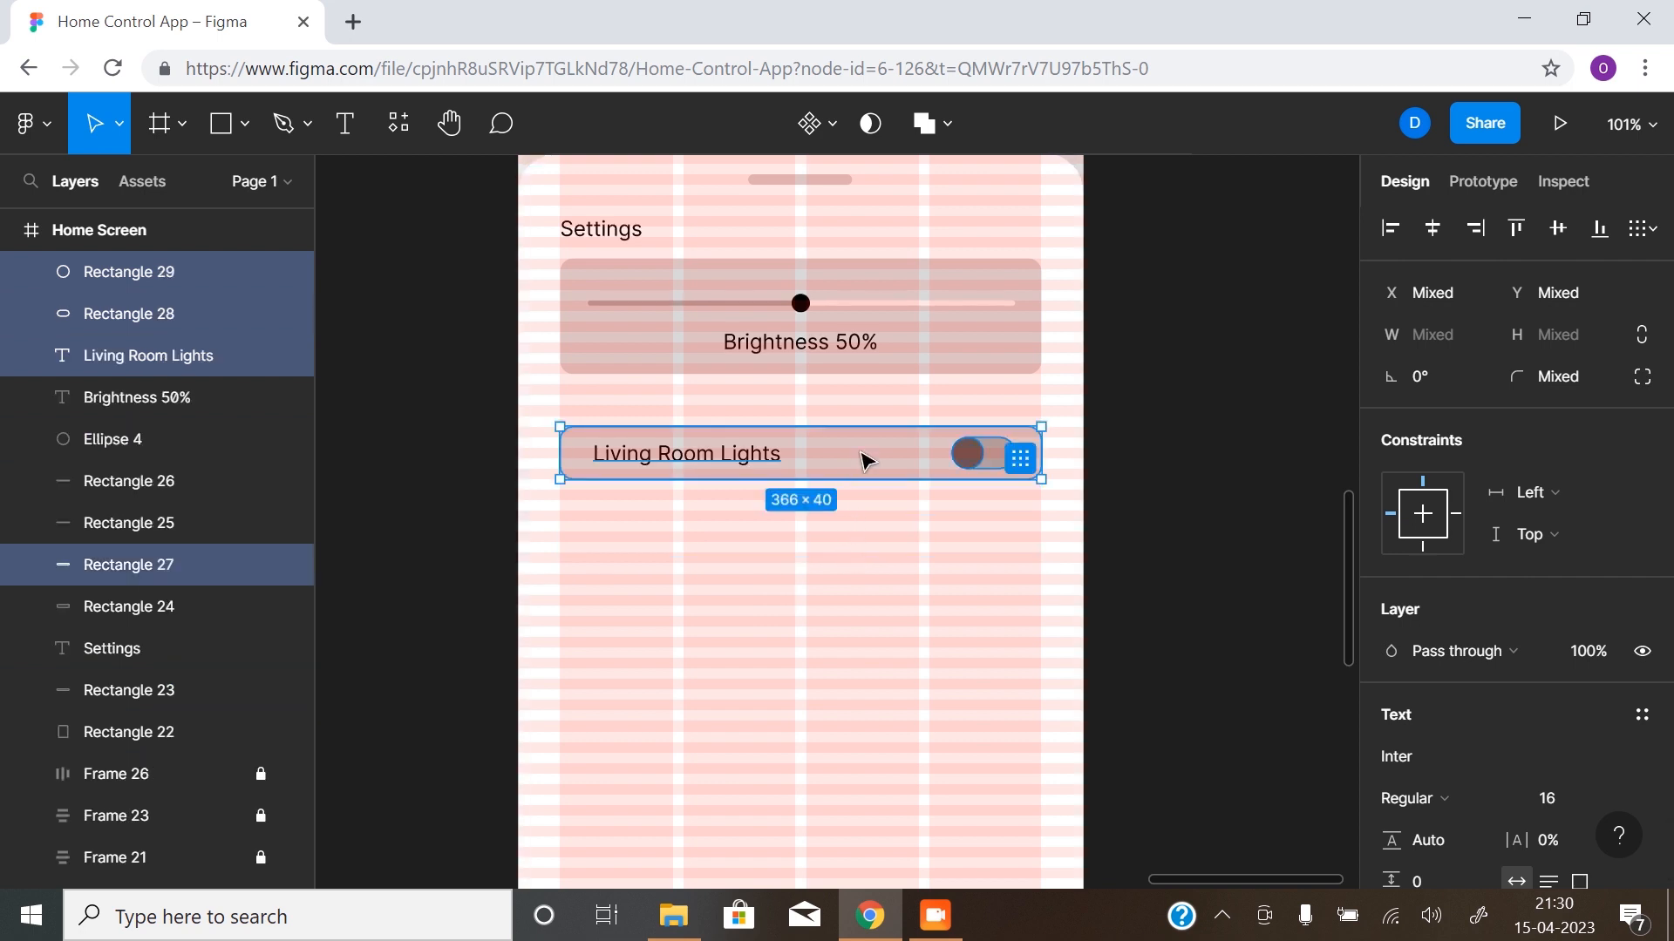
left_click_drag(863, 462, 861, 628)
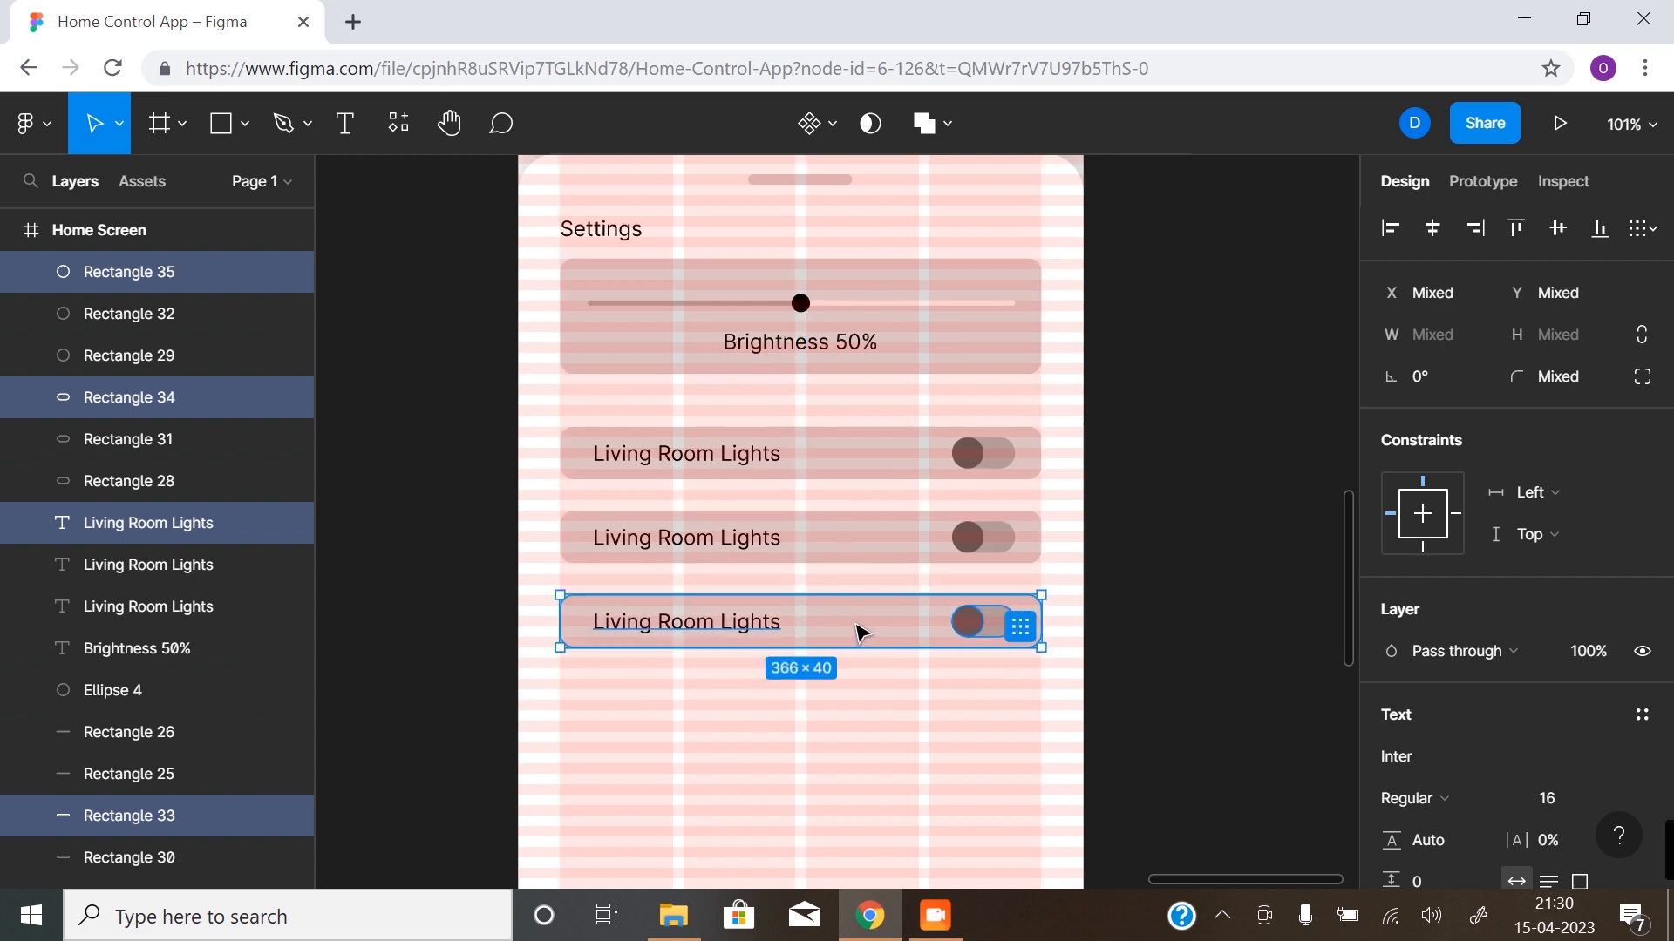
left_click_drag(862, 629, 855, 706)
left_click(1162, 669)
scroll(781, 784, "down", 1)
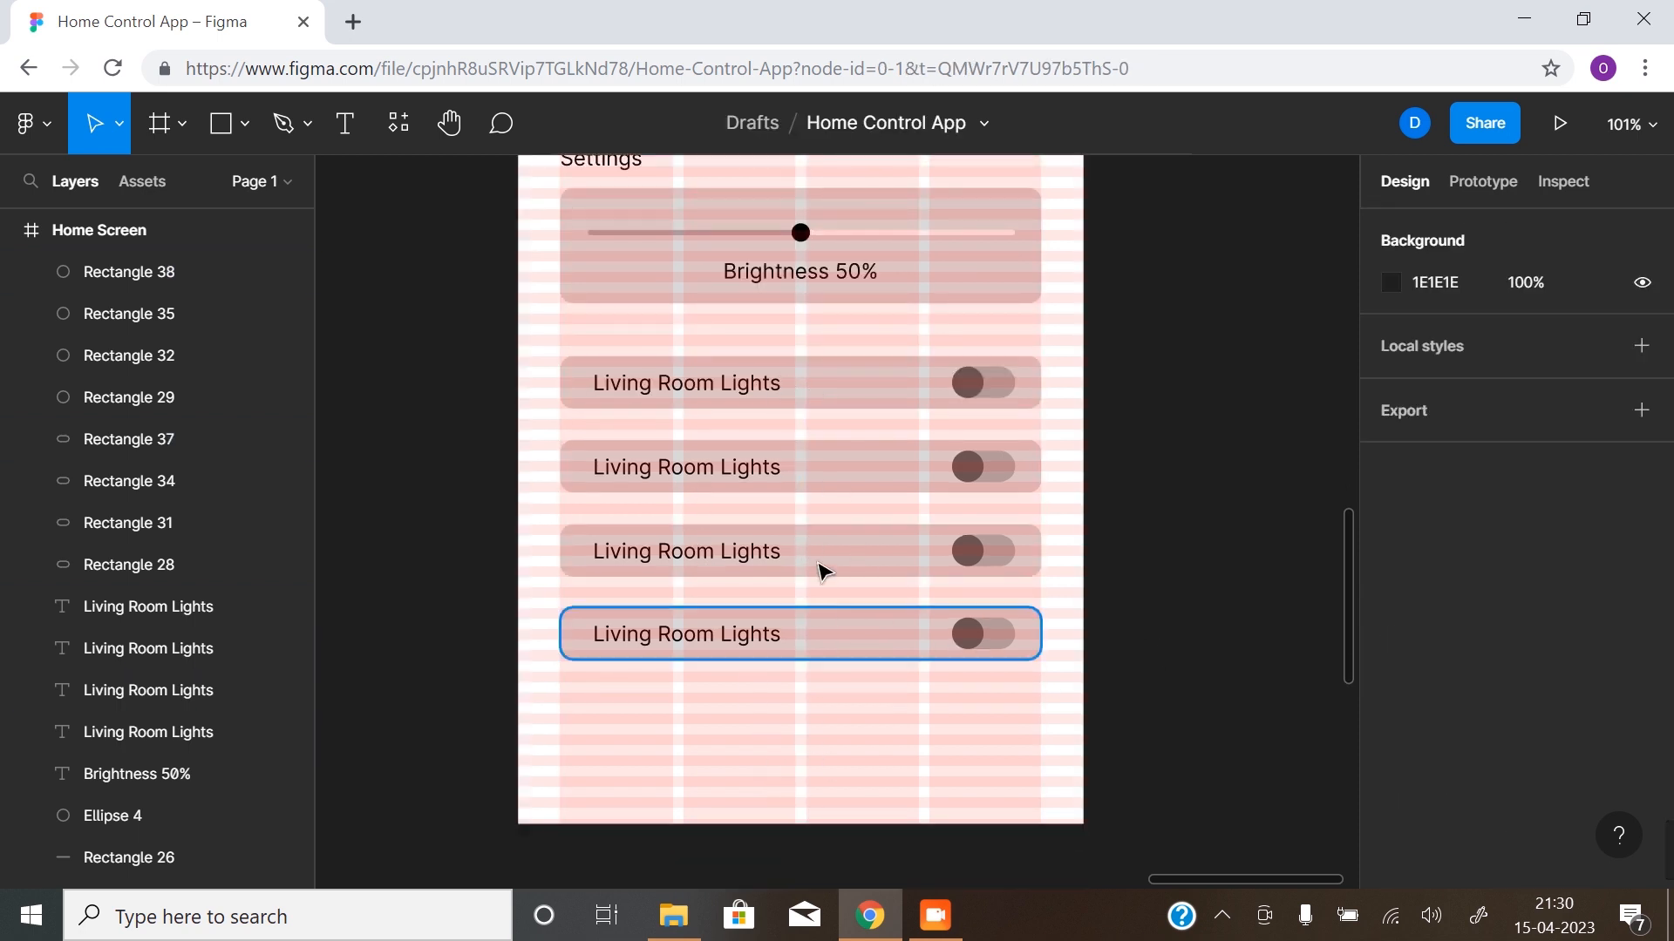
- Change the second toggle card's label text to "Bedroom main Lights"
double_click(745, 469)
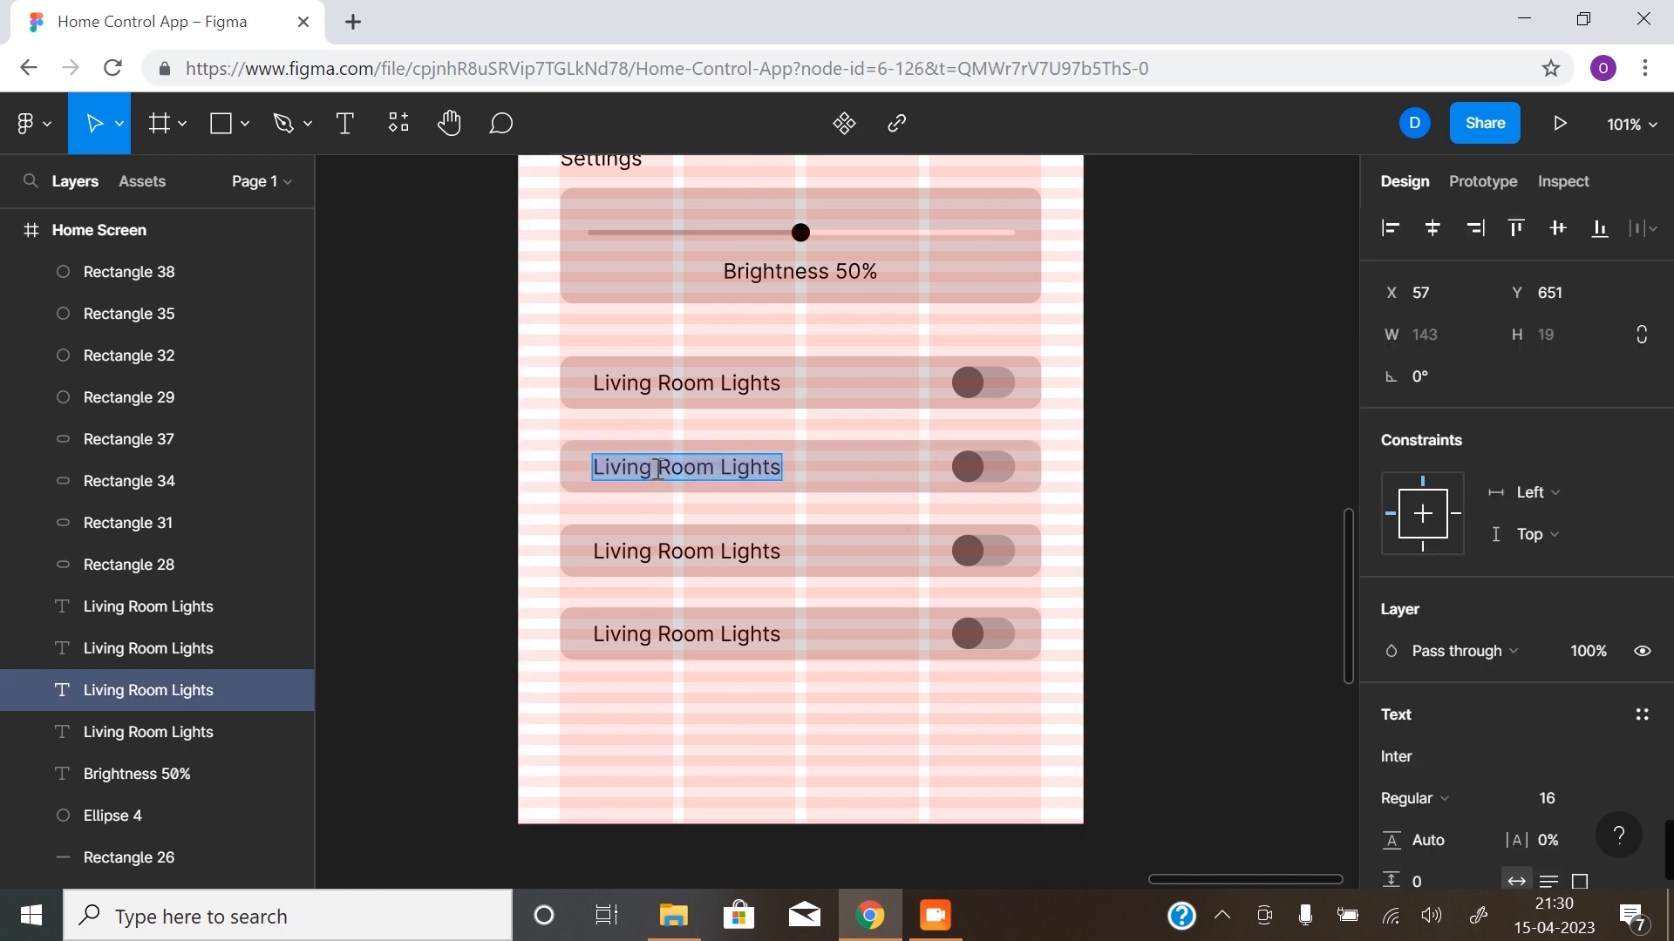
left_click_drag(710, 469, 598, 473)
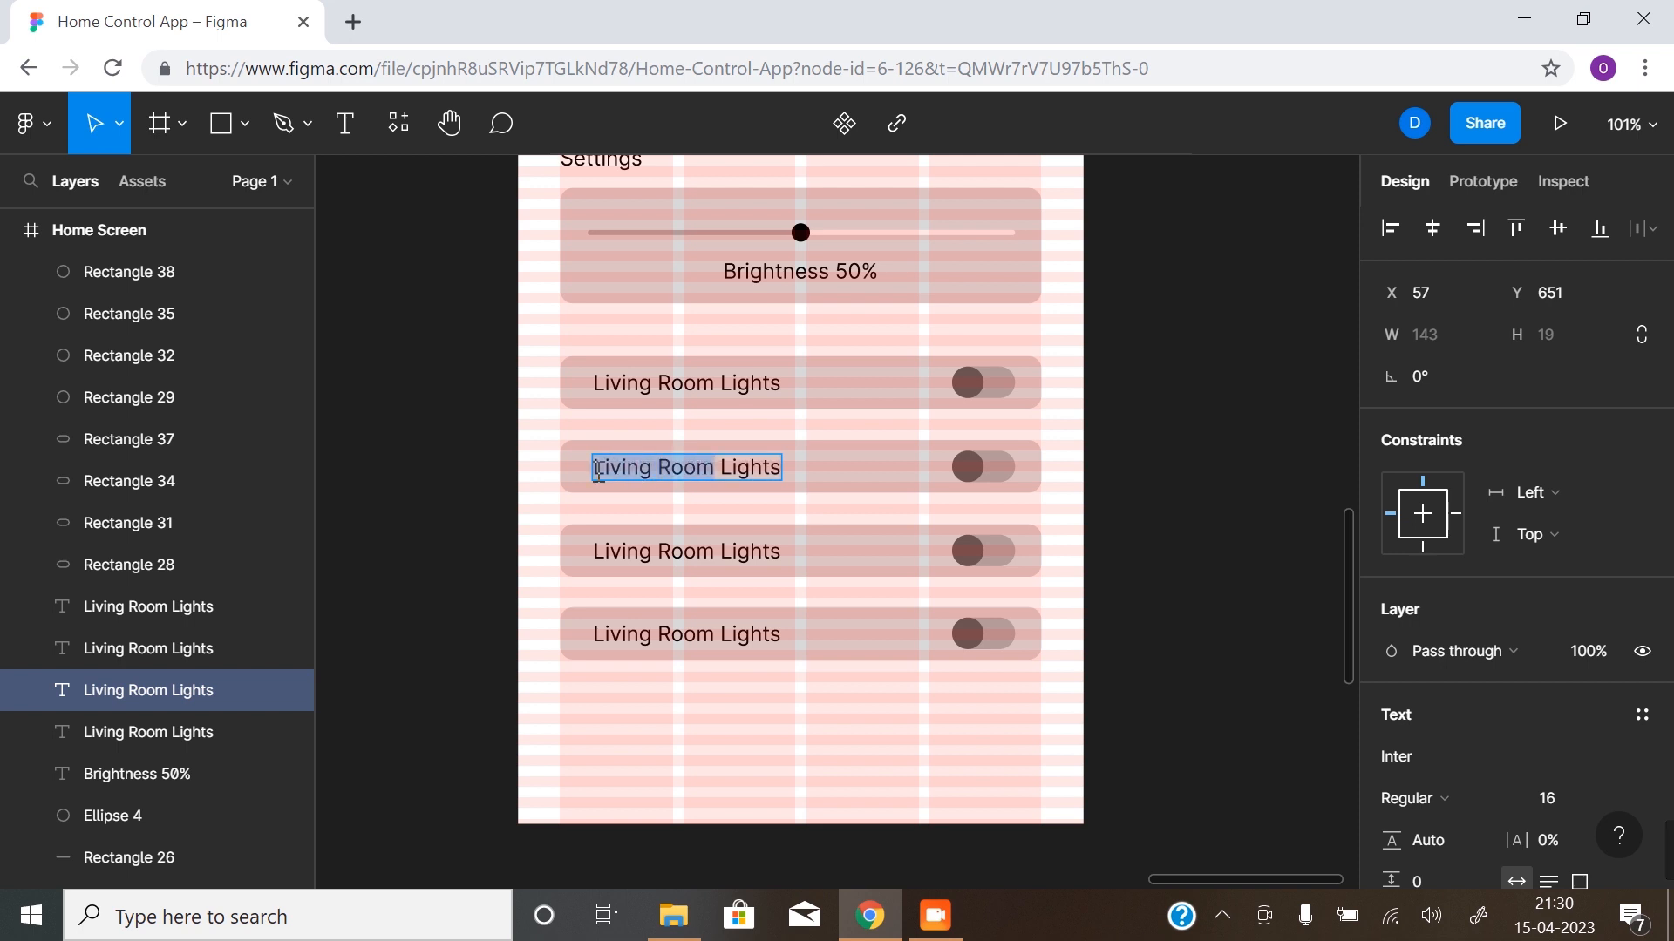
type("Bedro")
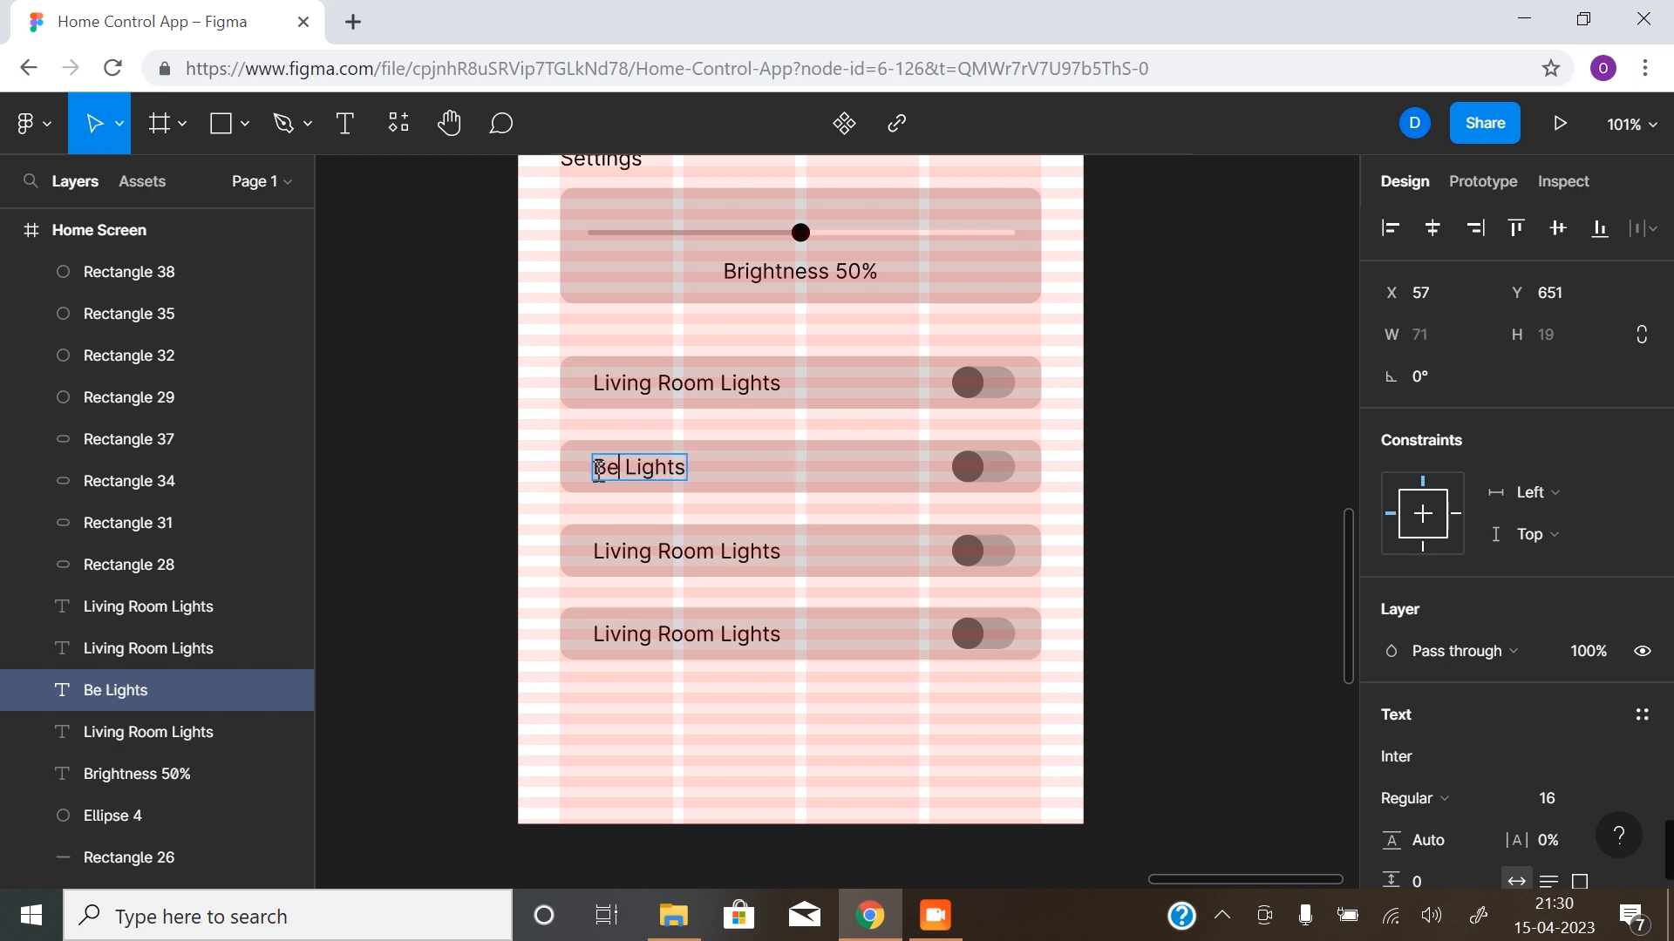
type("om")
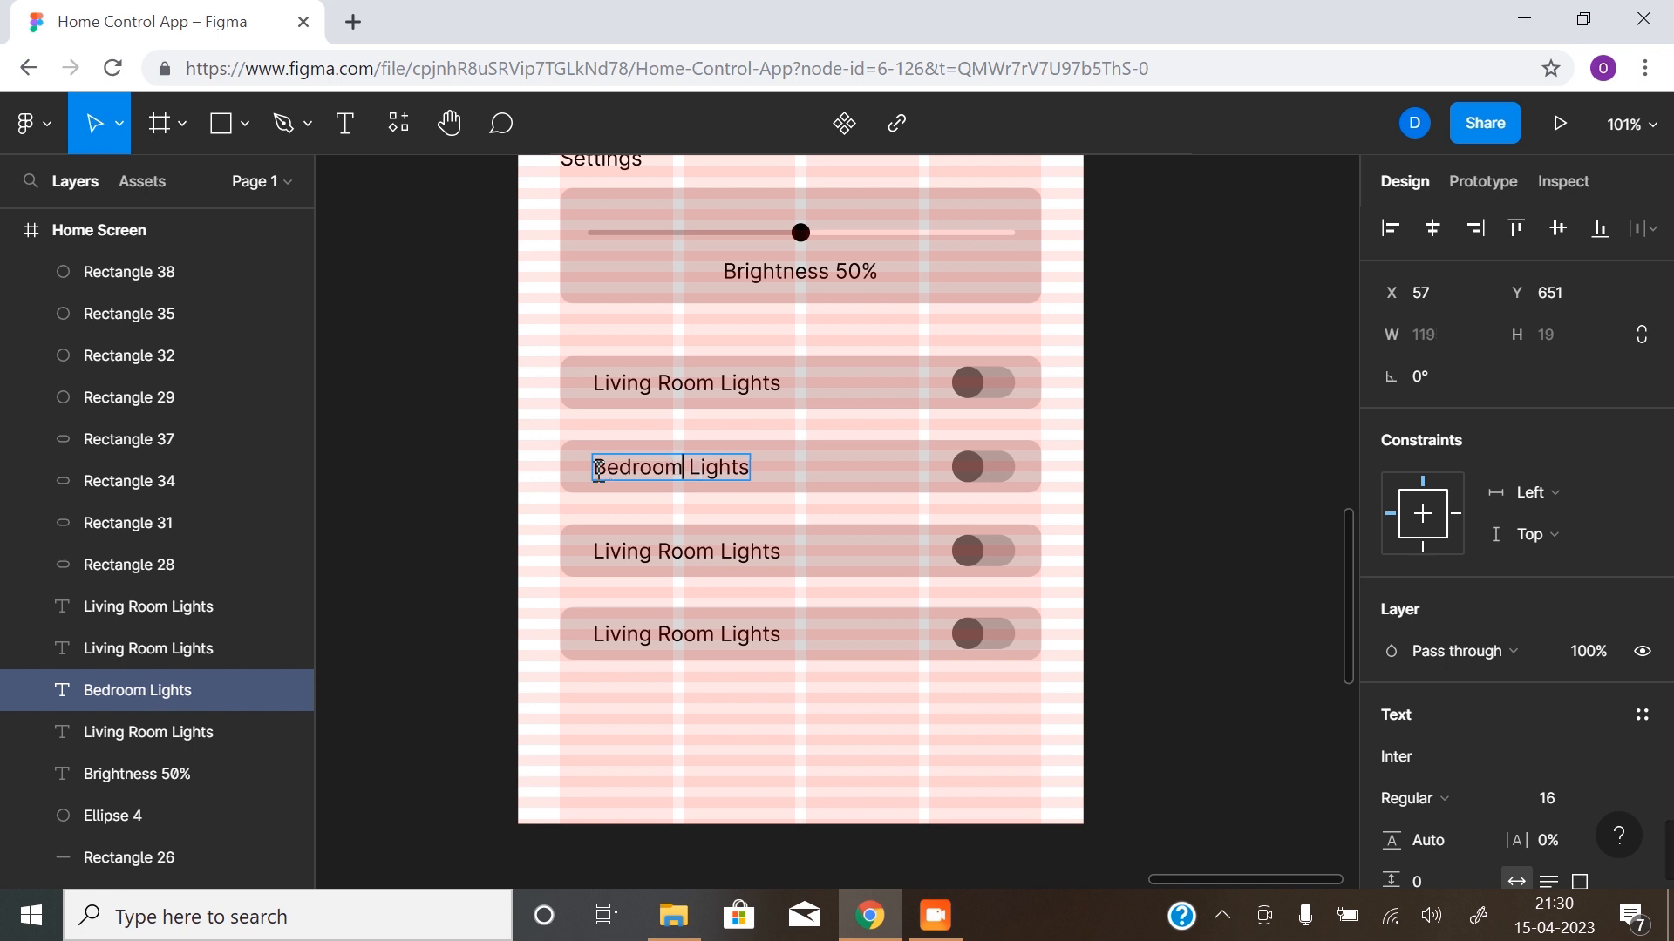
type(" main")
type(" ligh Light")
key("BackSpace")
key("BackSpace")
key("BackSpace")
key("BackSpace")
key("BackSpace")
key("BackSpace")
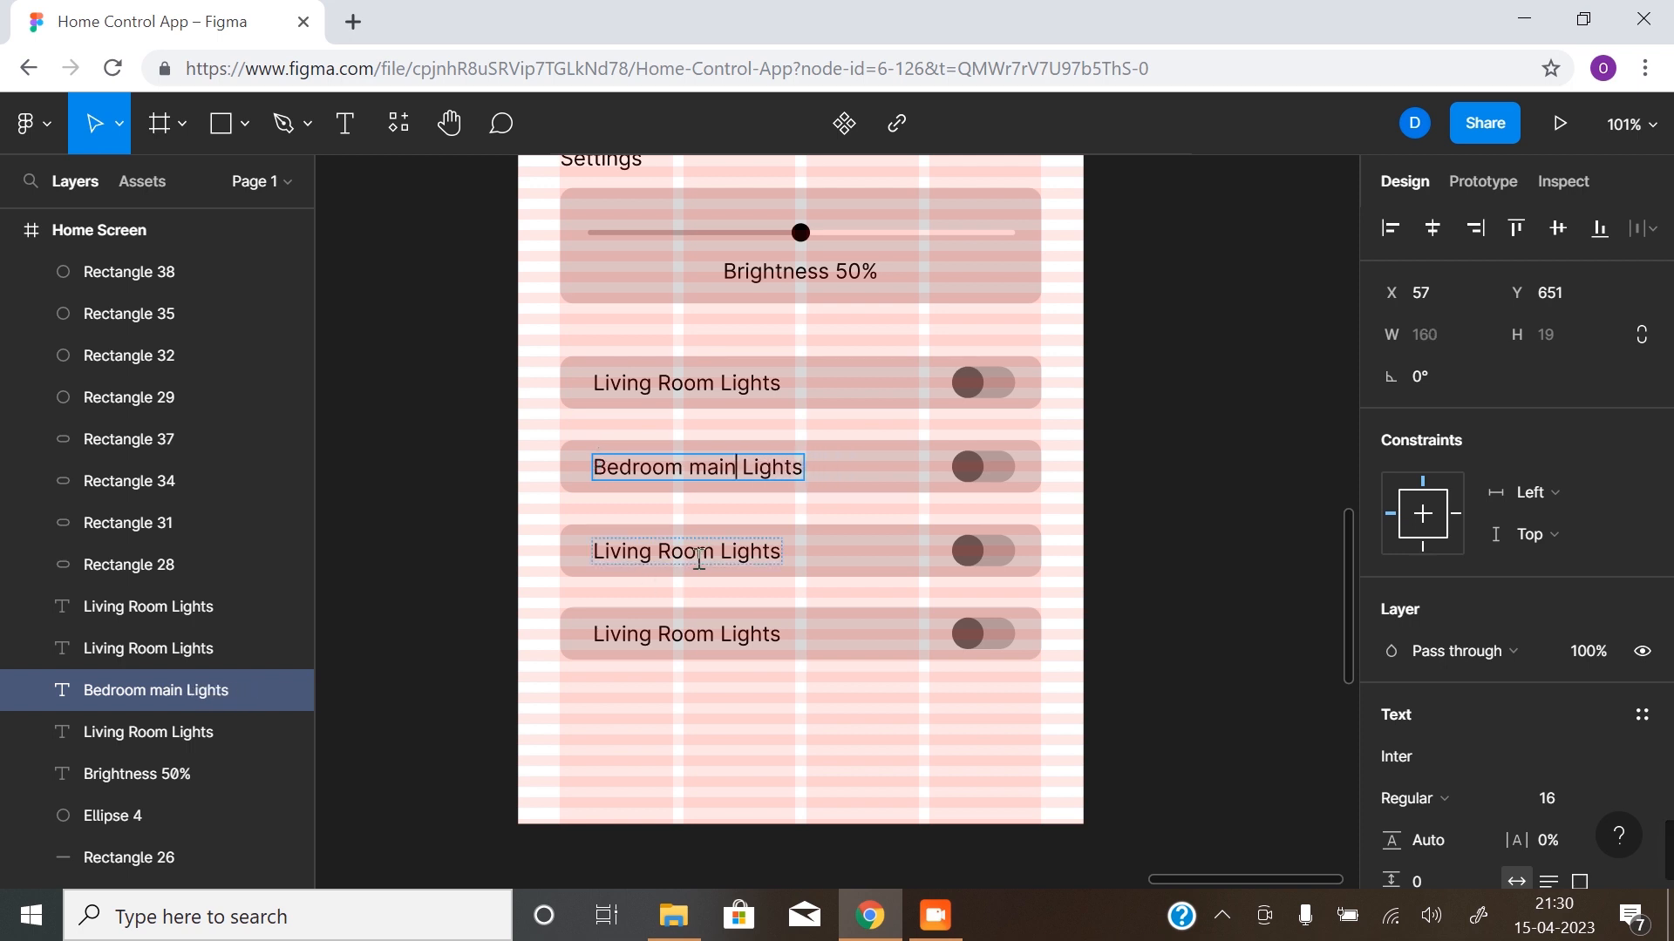
- Change the third toggle card's label text to "Bedroom Supporting Lights"
left_click(699, 558)
left_click_drag(716, 550, 595, 543)
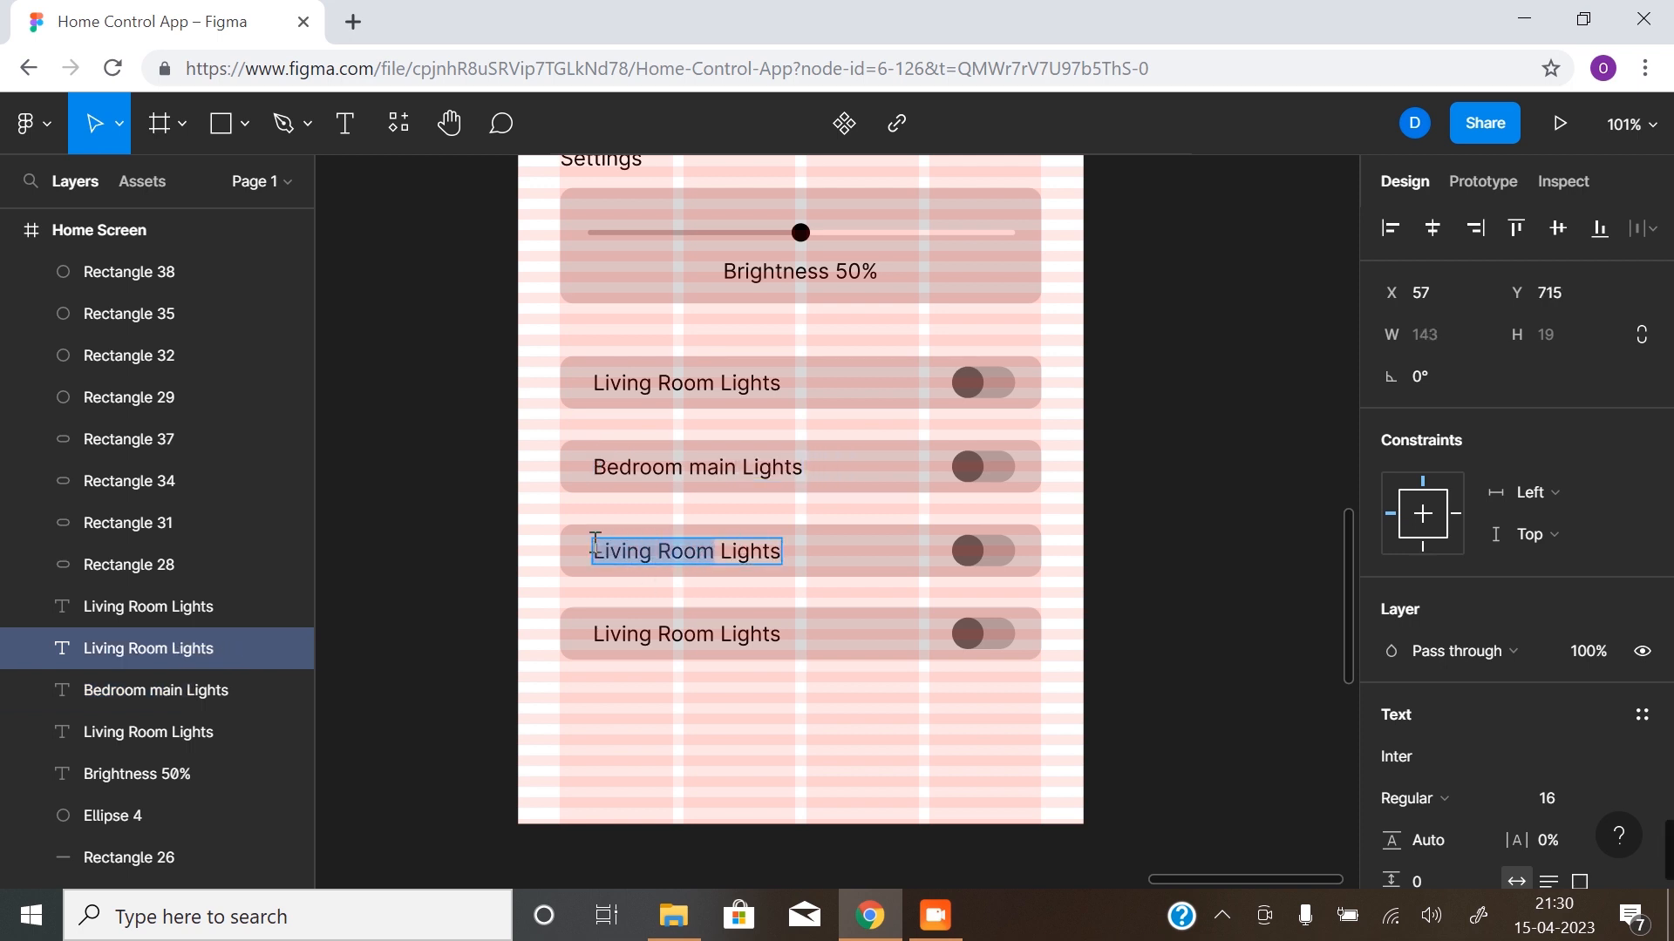
type("Bedroo")
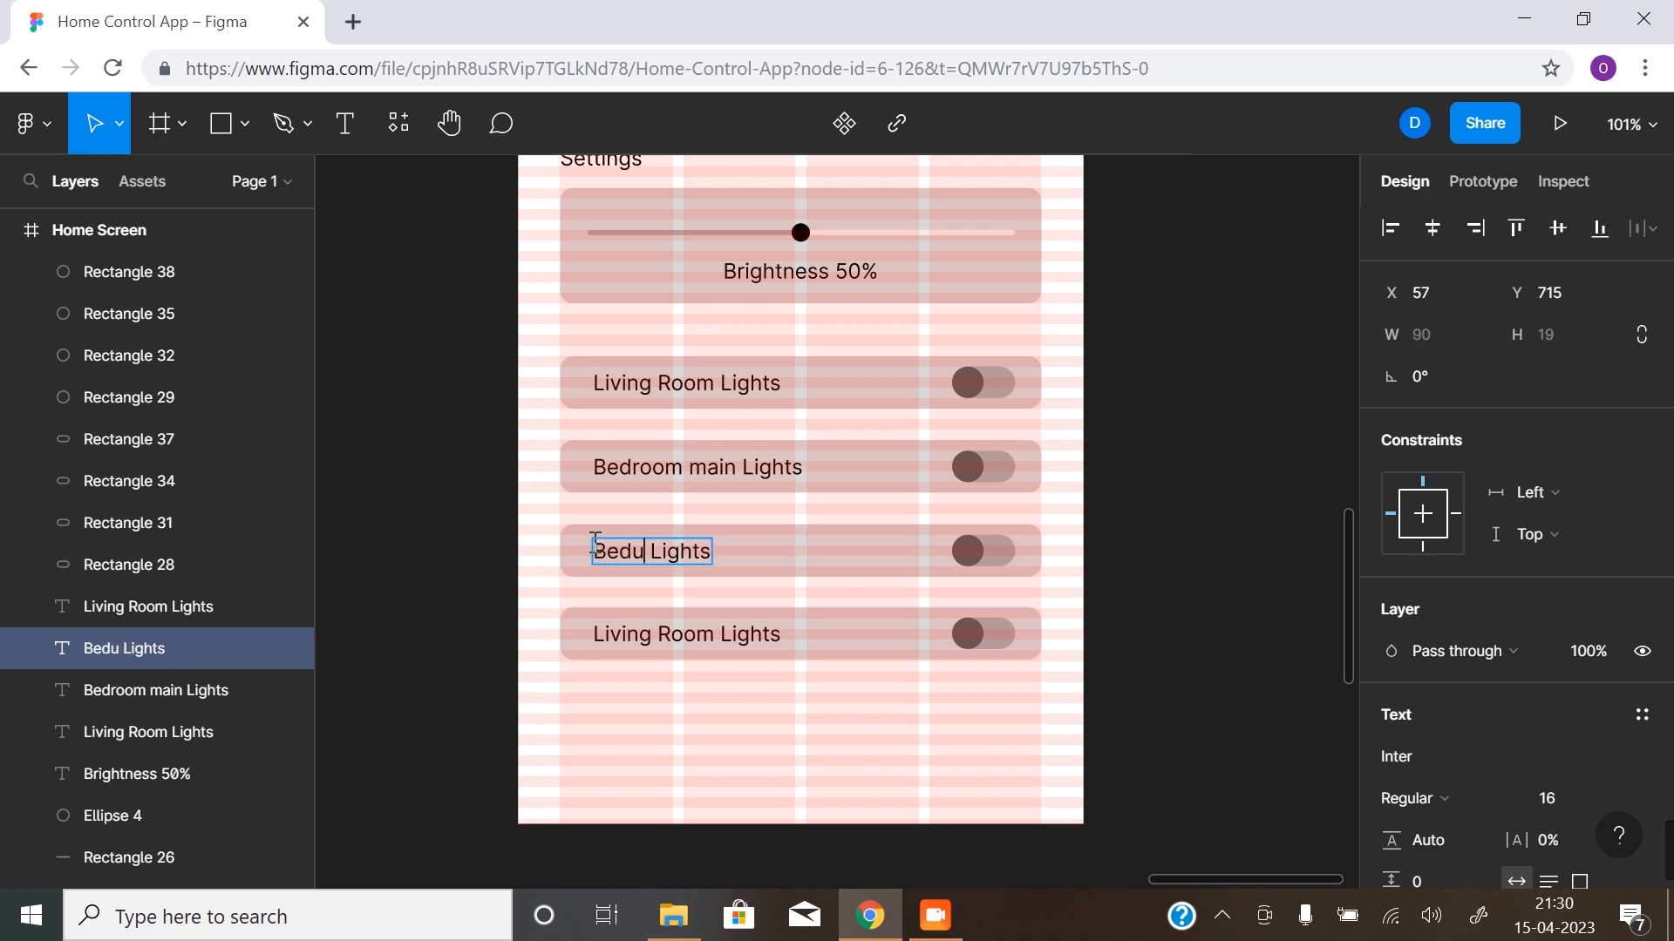
type("n s")
key("BackSpace")
key("BackSpace")
key("BackSpace")
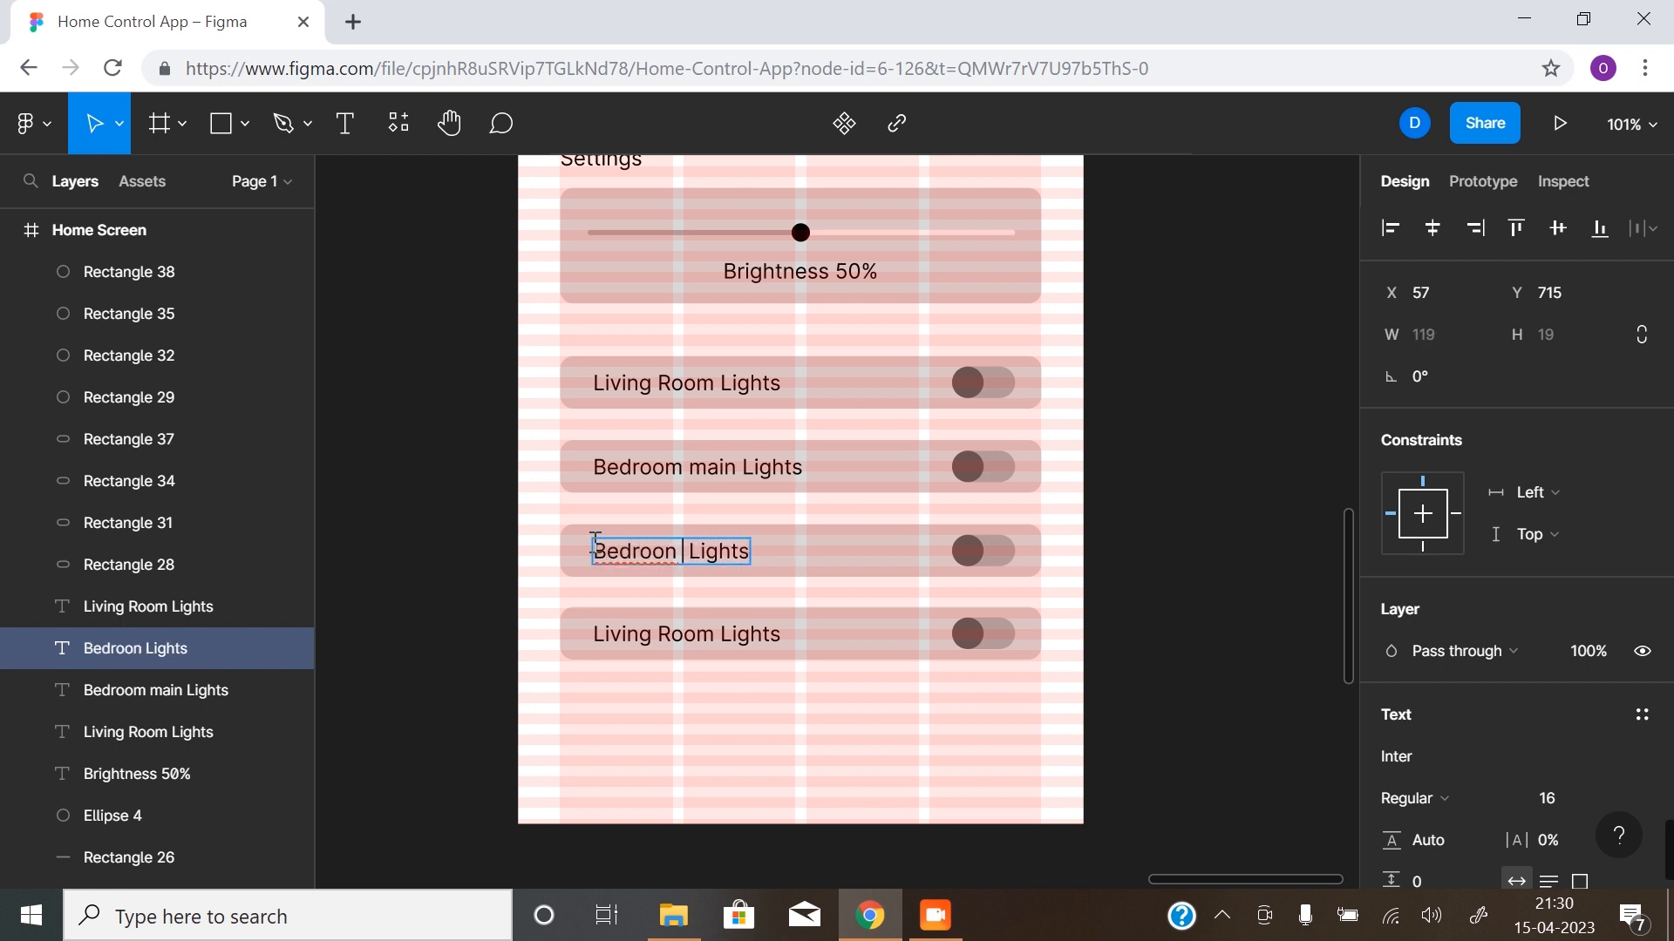
type("m su")
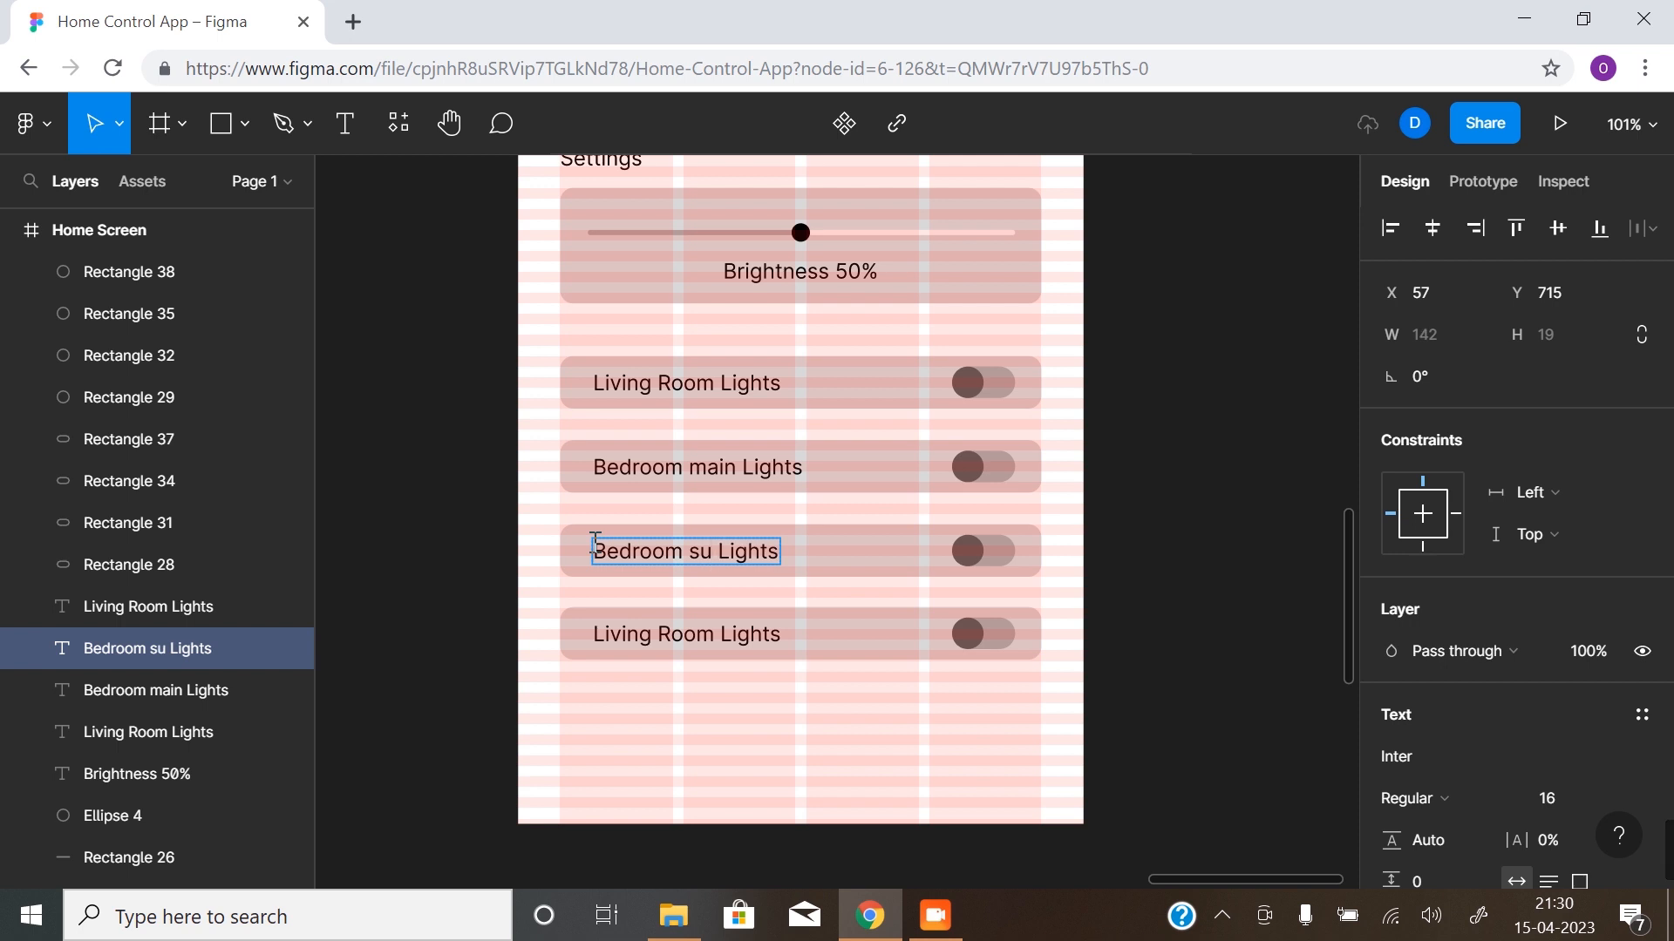
type("pp")
key("BackSpace")
key("BackSpace")
key("BackSpace")
key("BackSpace")
key("BackSpace")
type("Suppo")
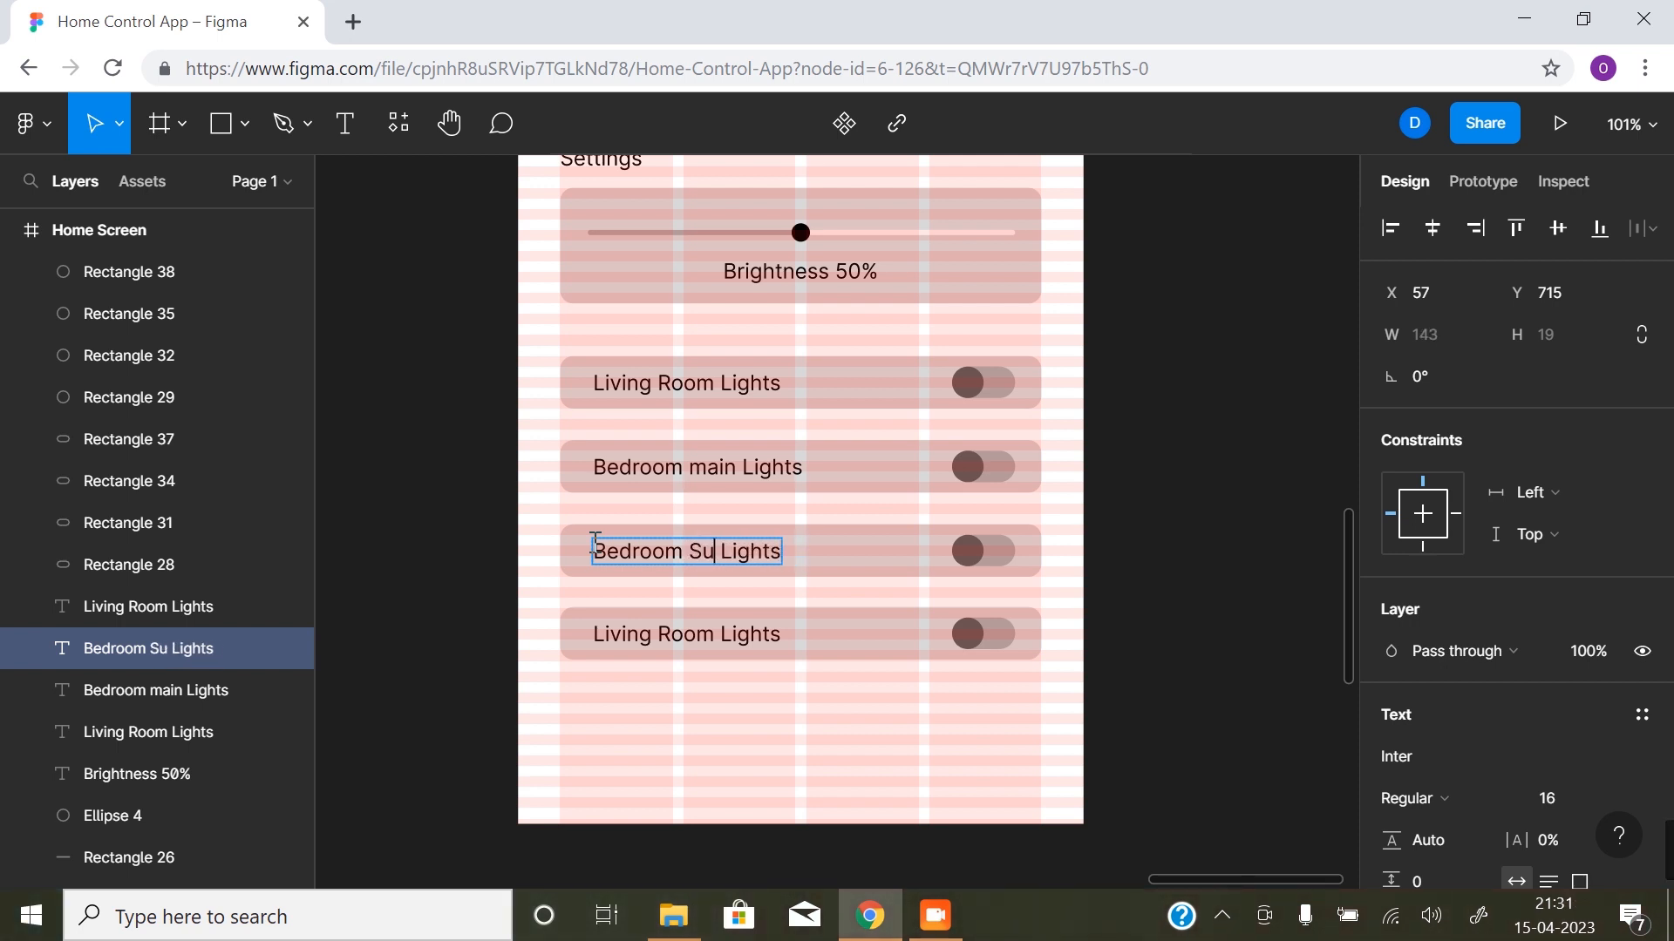
type("rting")
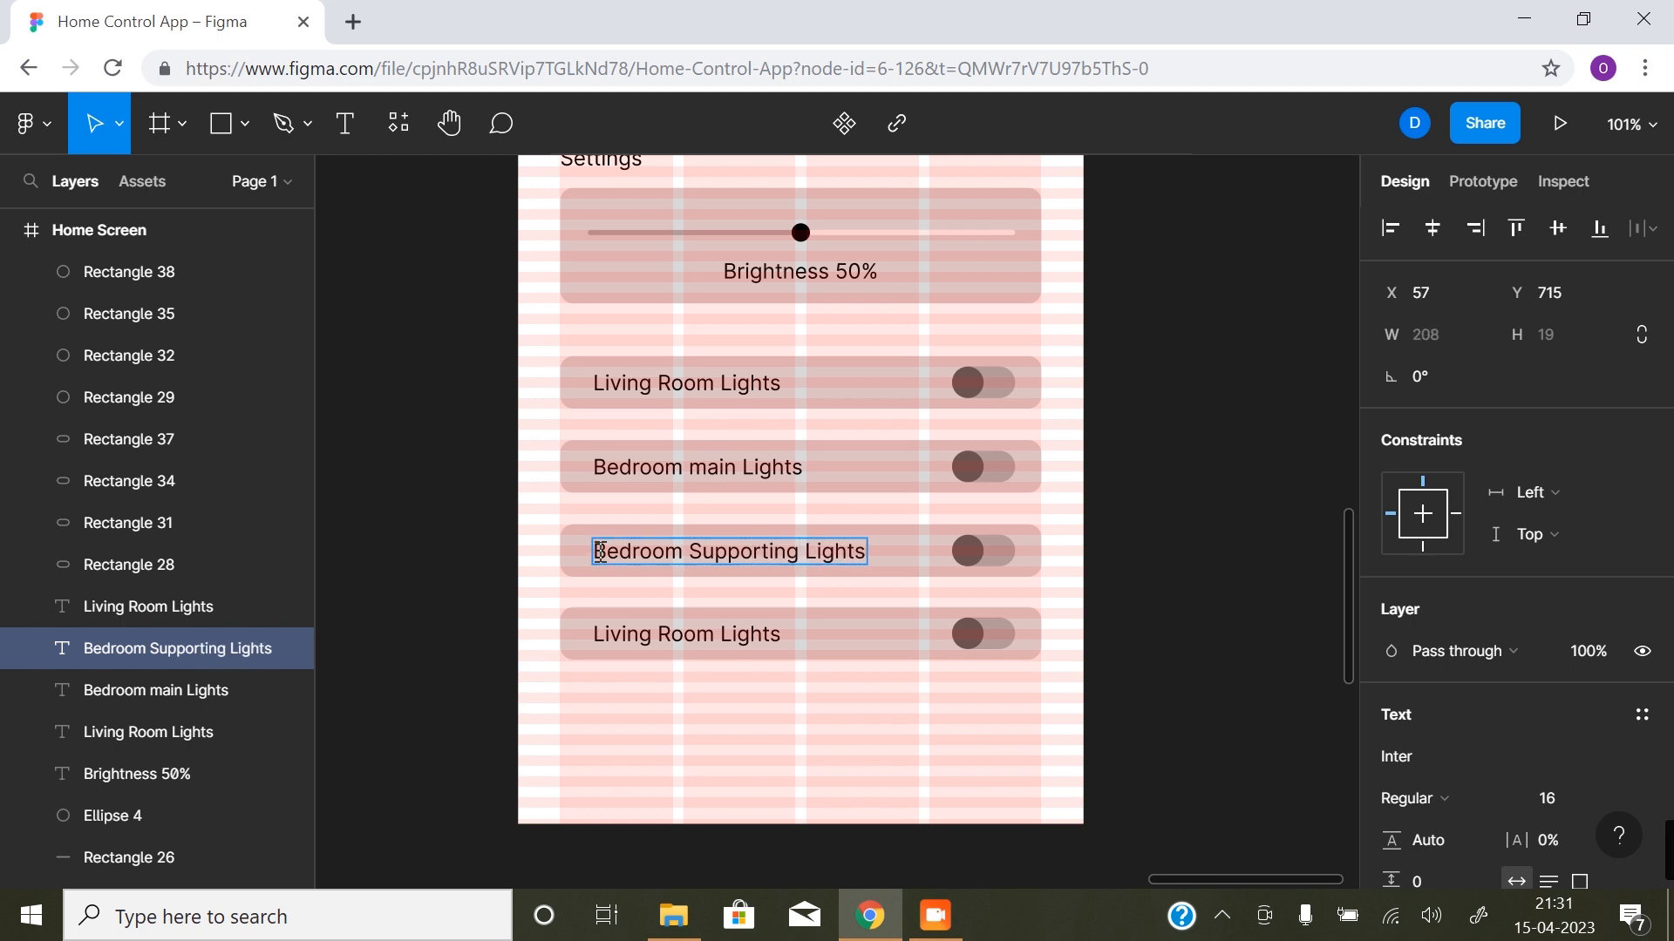
- Change the fourth toggle card's label text to "Kitchen Lights" and hide the layout grids
left_click(714, 636)
left_click_drag(712, 633, 602, 636)
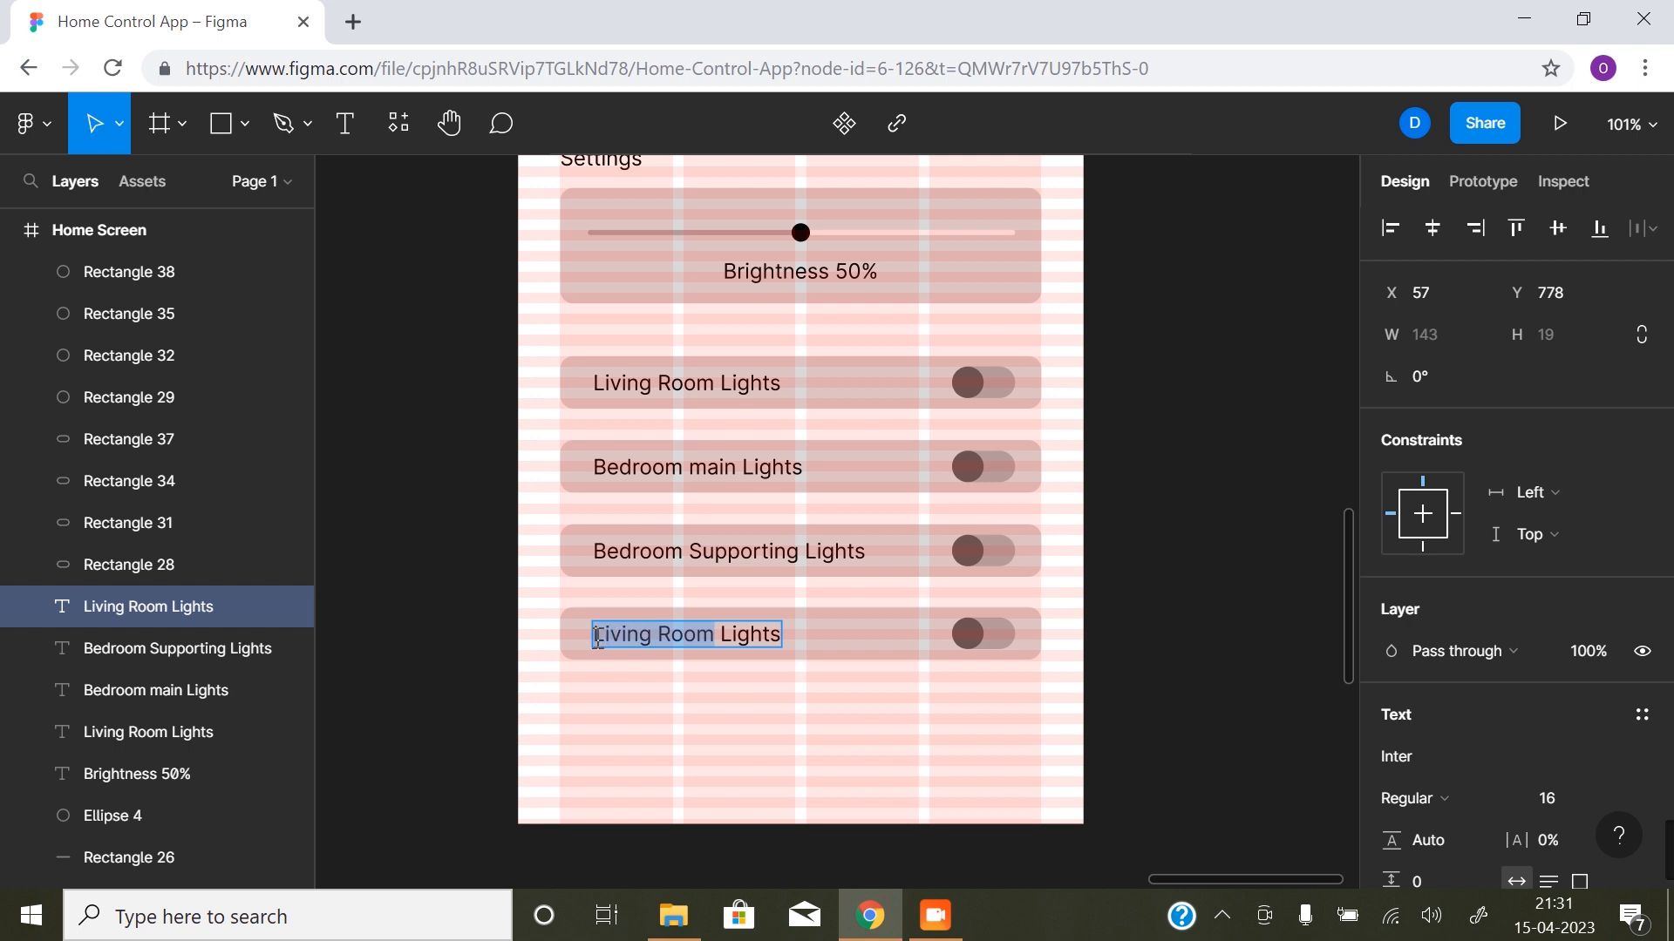
type("Kitc")
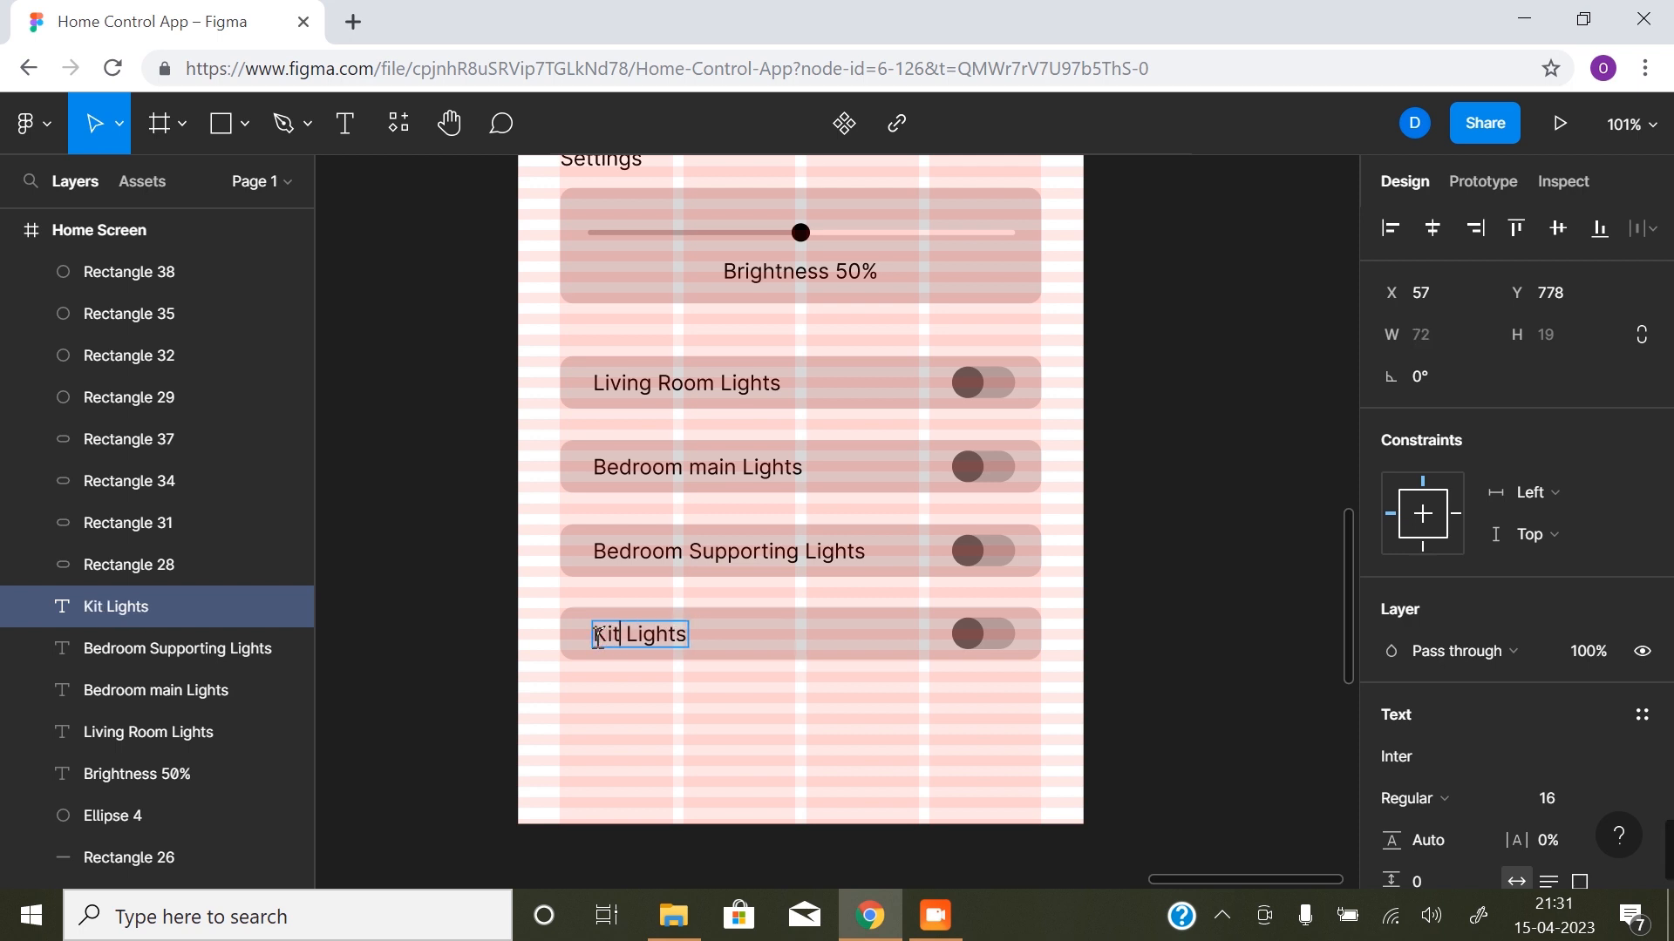
type("hen")
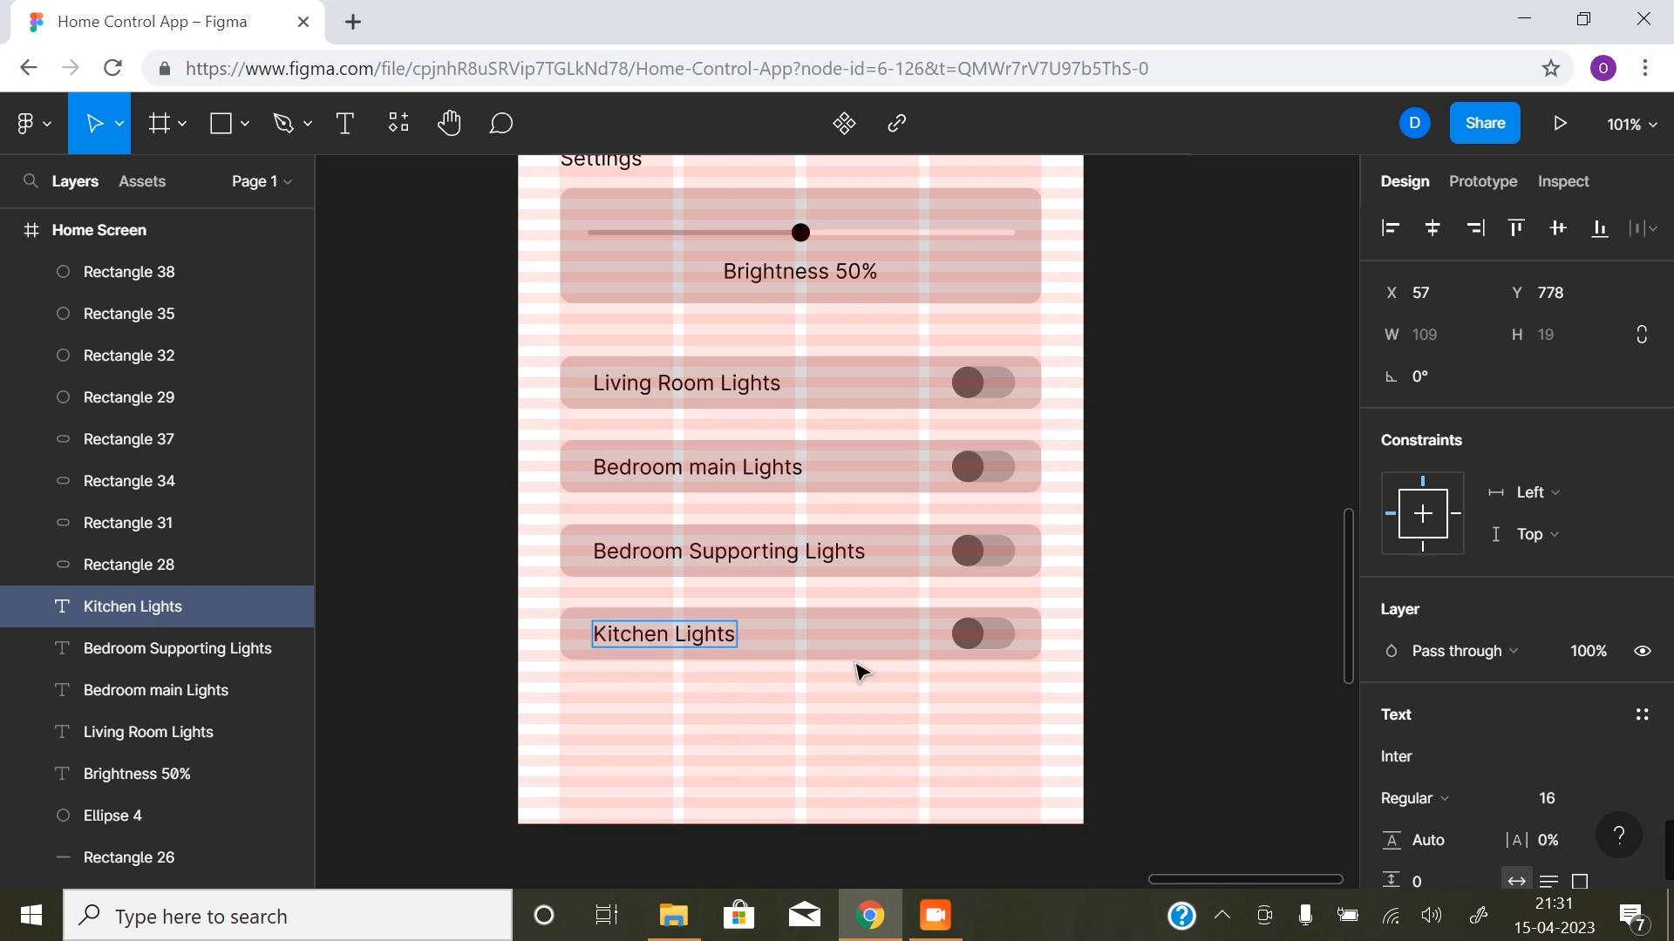
key("Escape")
key("ctrl+shift+4")
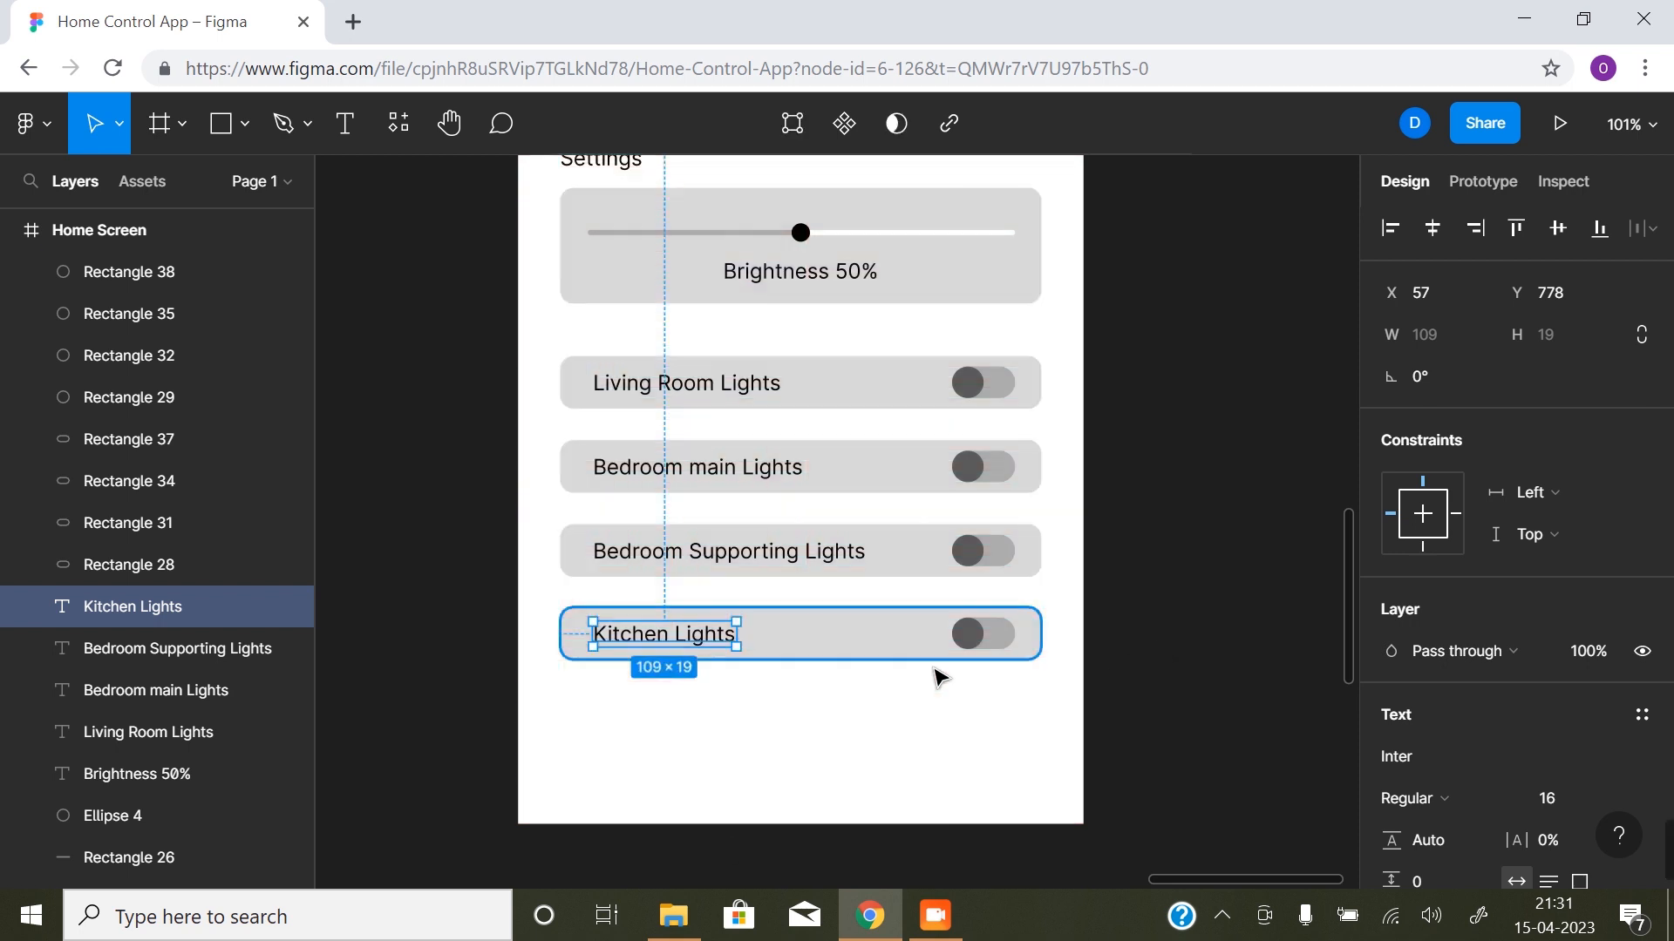
left_click(1203, 584)
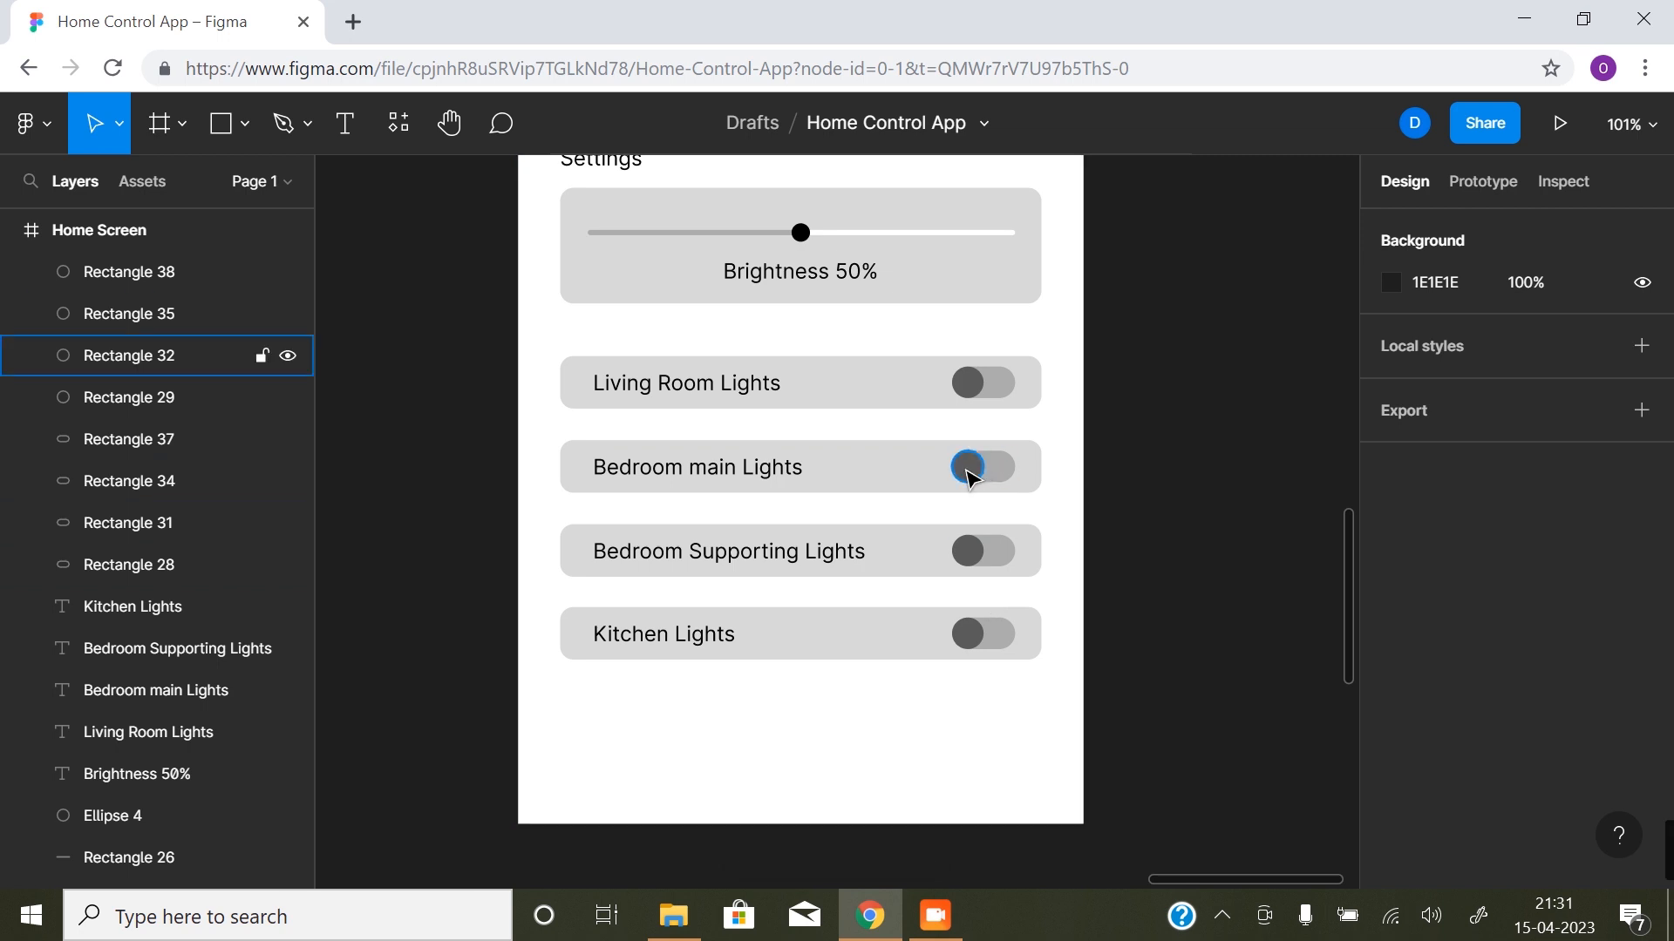
- Slide the knobs of the Living Room, Bedroom main and Kitchen Lights toggles to the on side at X 354
left_click(982, 387)
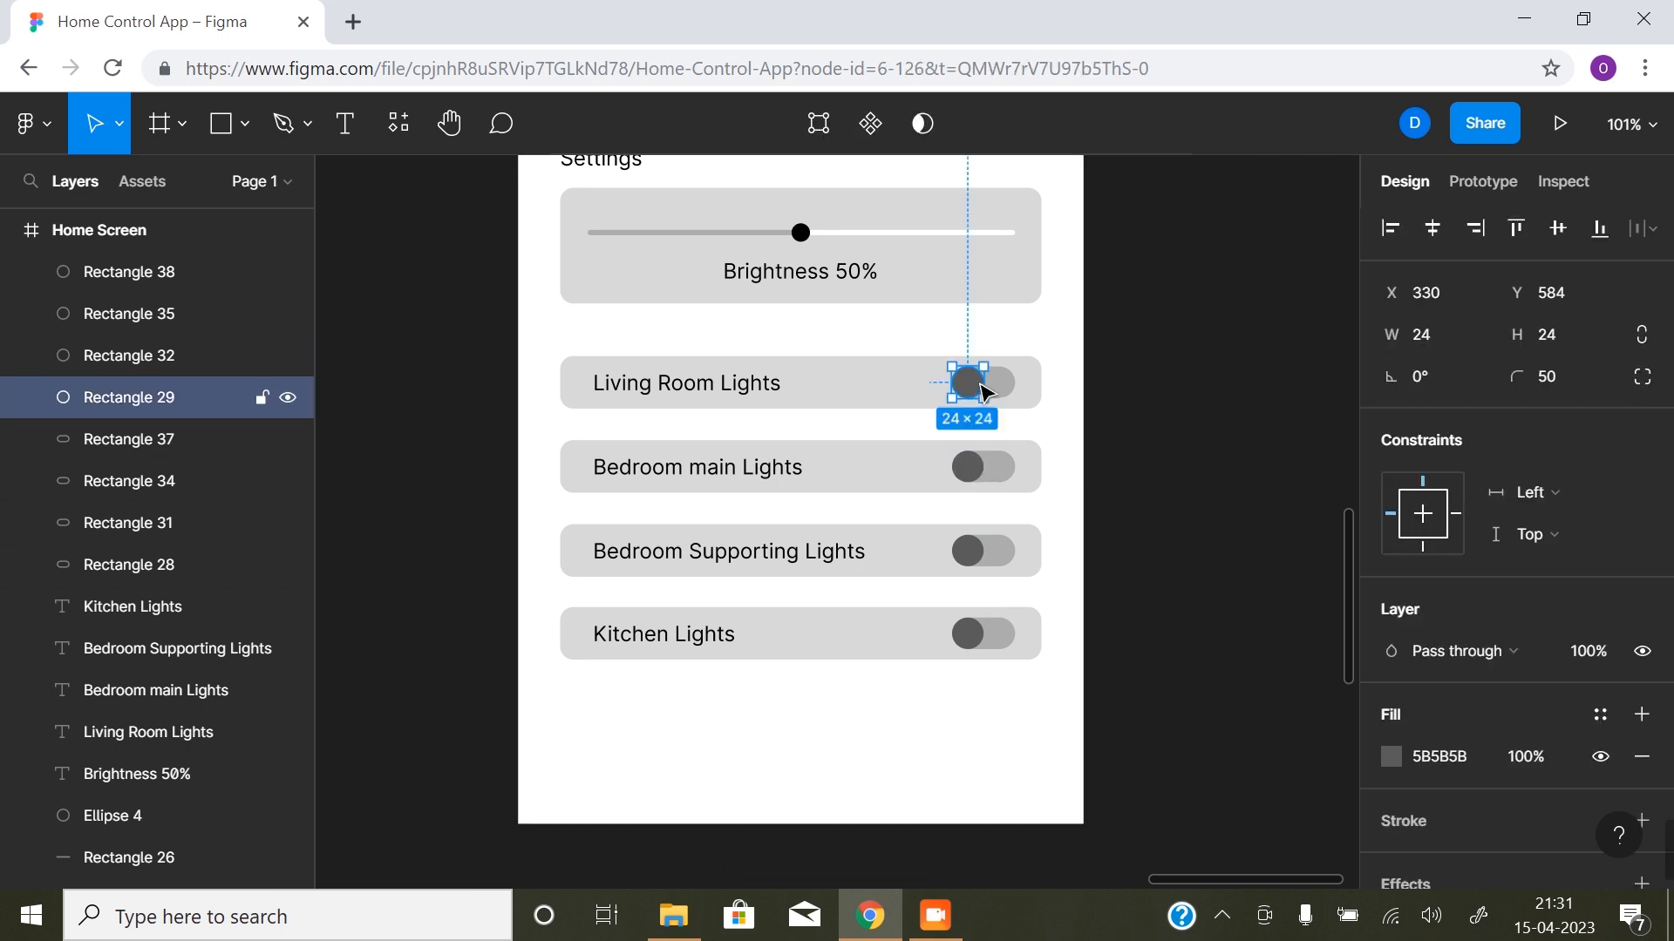
scroll(993, 399, "up", 5, "ctrl")
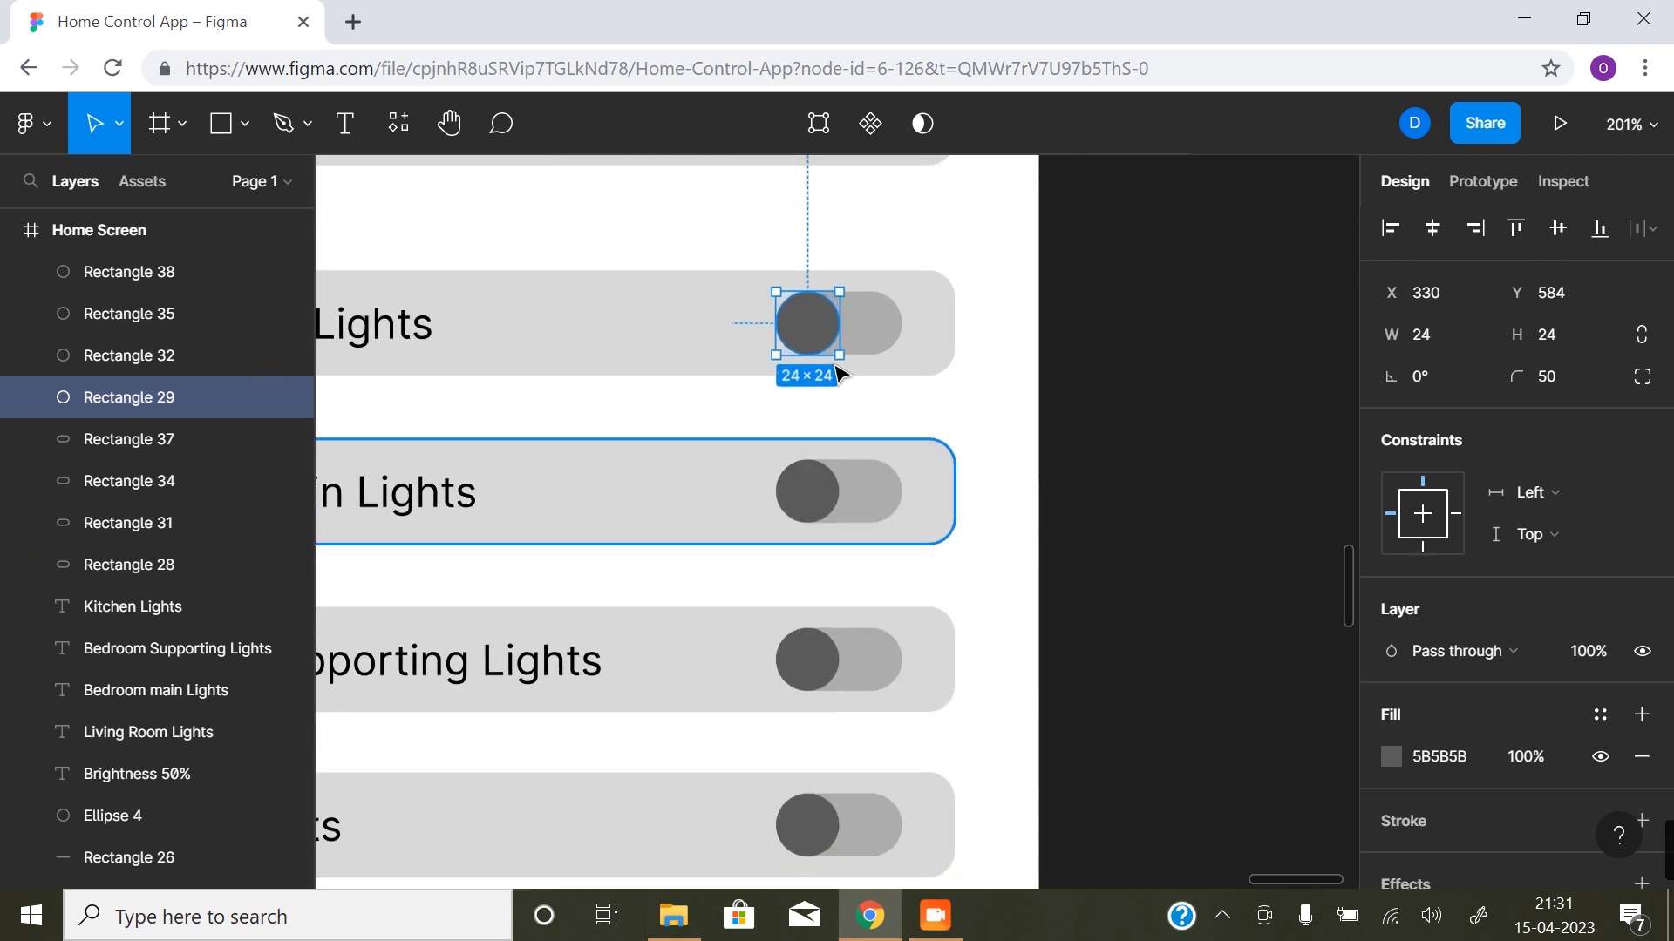
left_click_drag(834, 351, 889, 349)
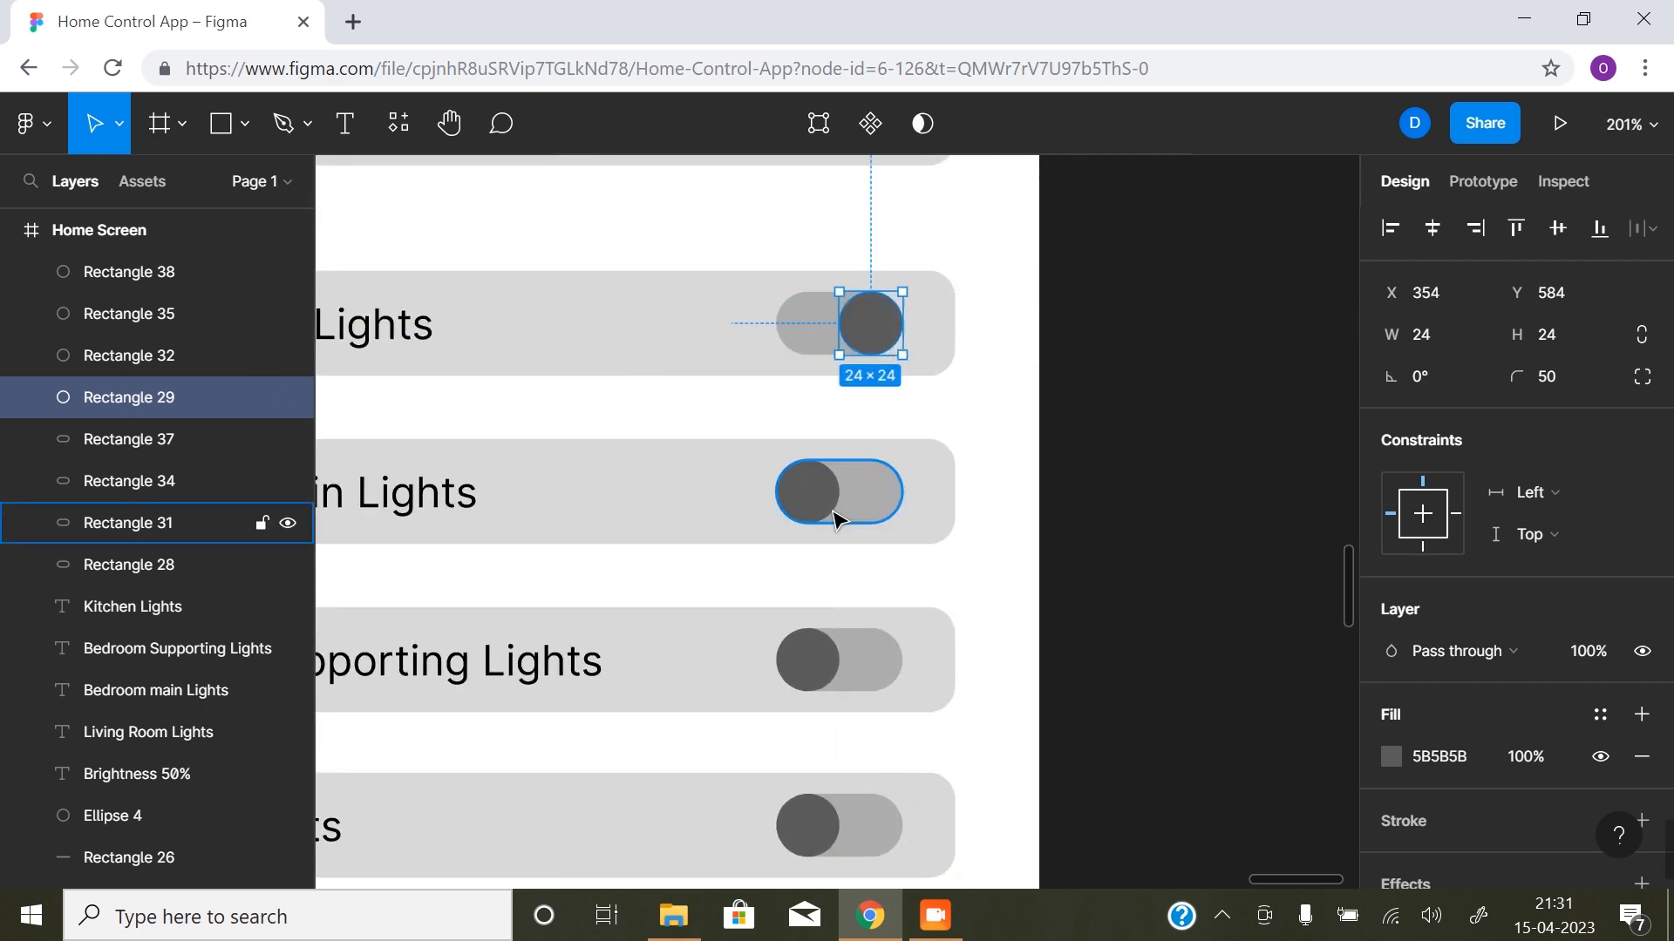
left_click(822, 675)
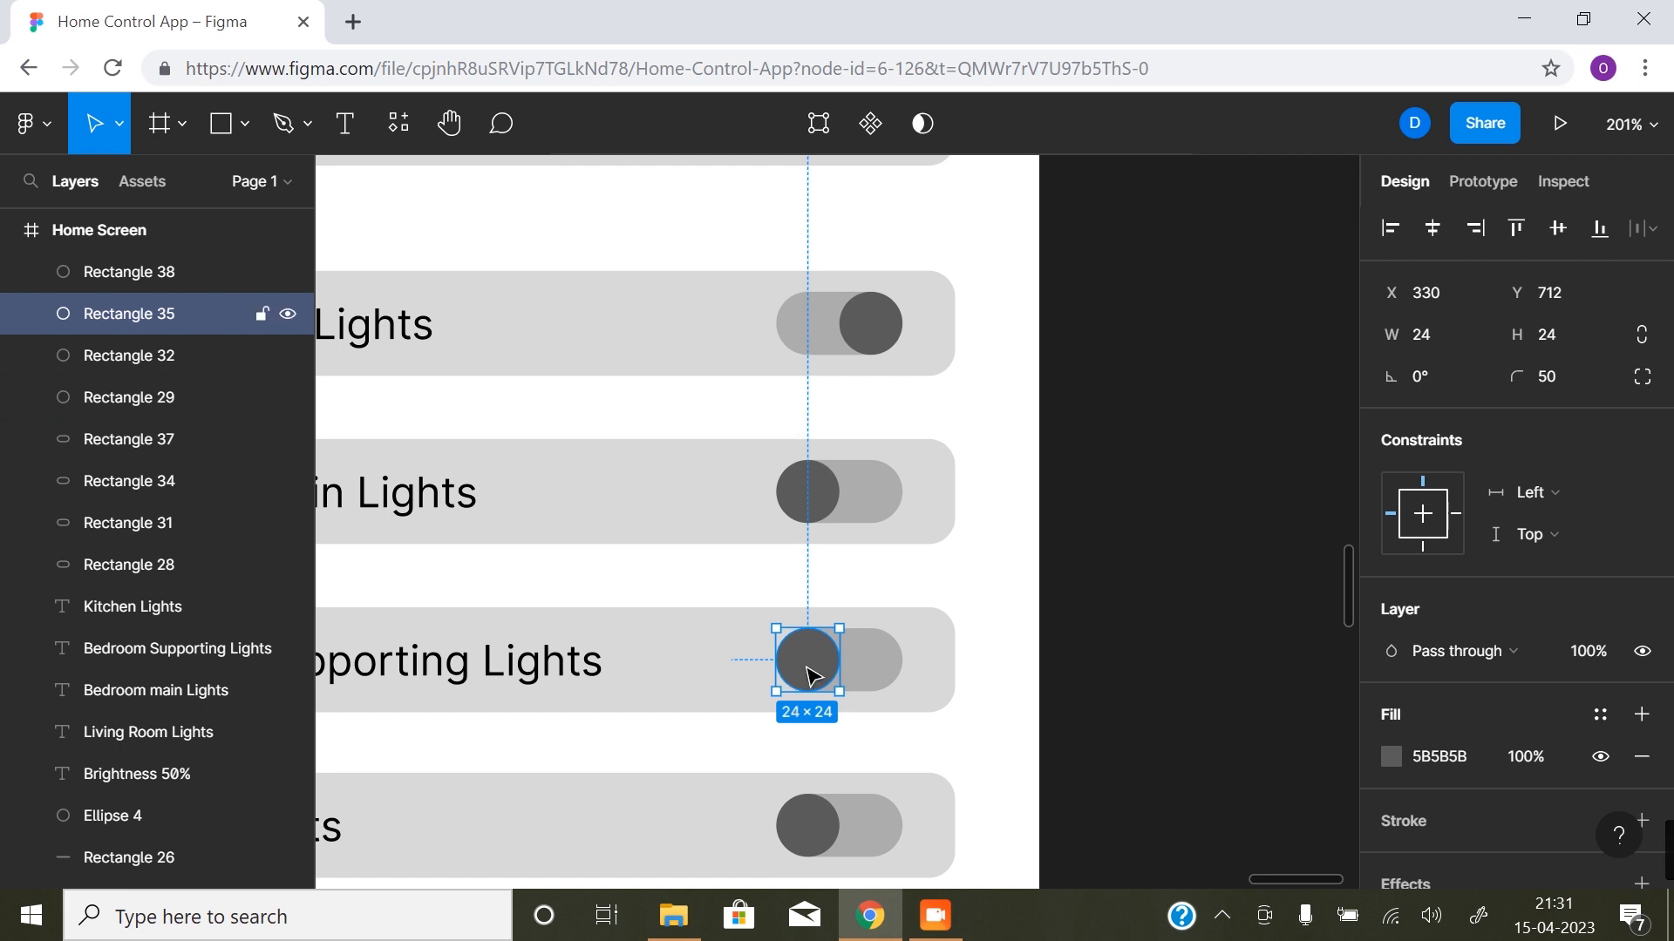
left_click(811, 521)
left_click_drag(811, 503, 874, 494)
scroll(828, 697, "down", 1)
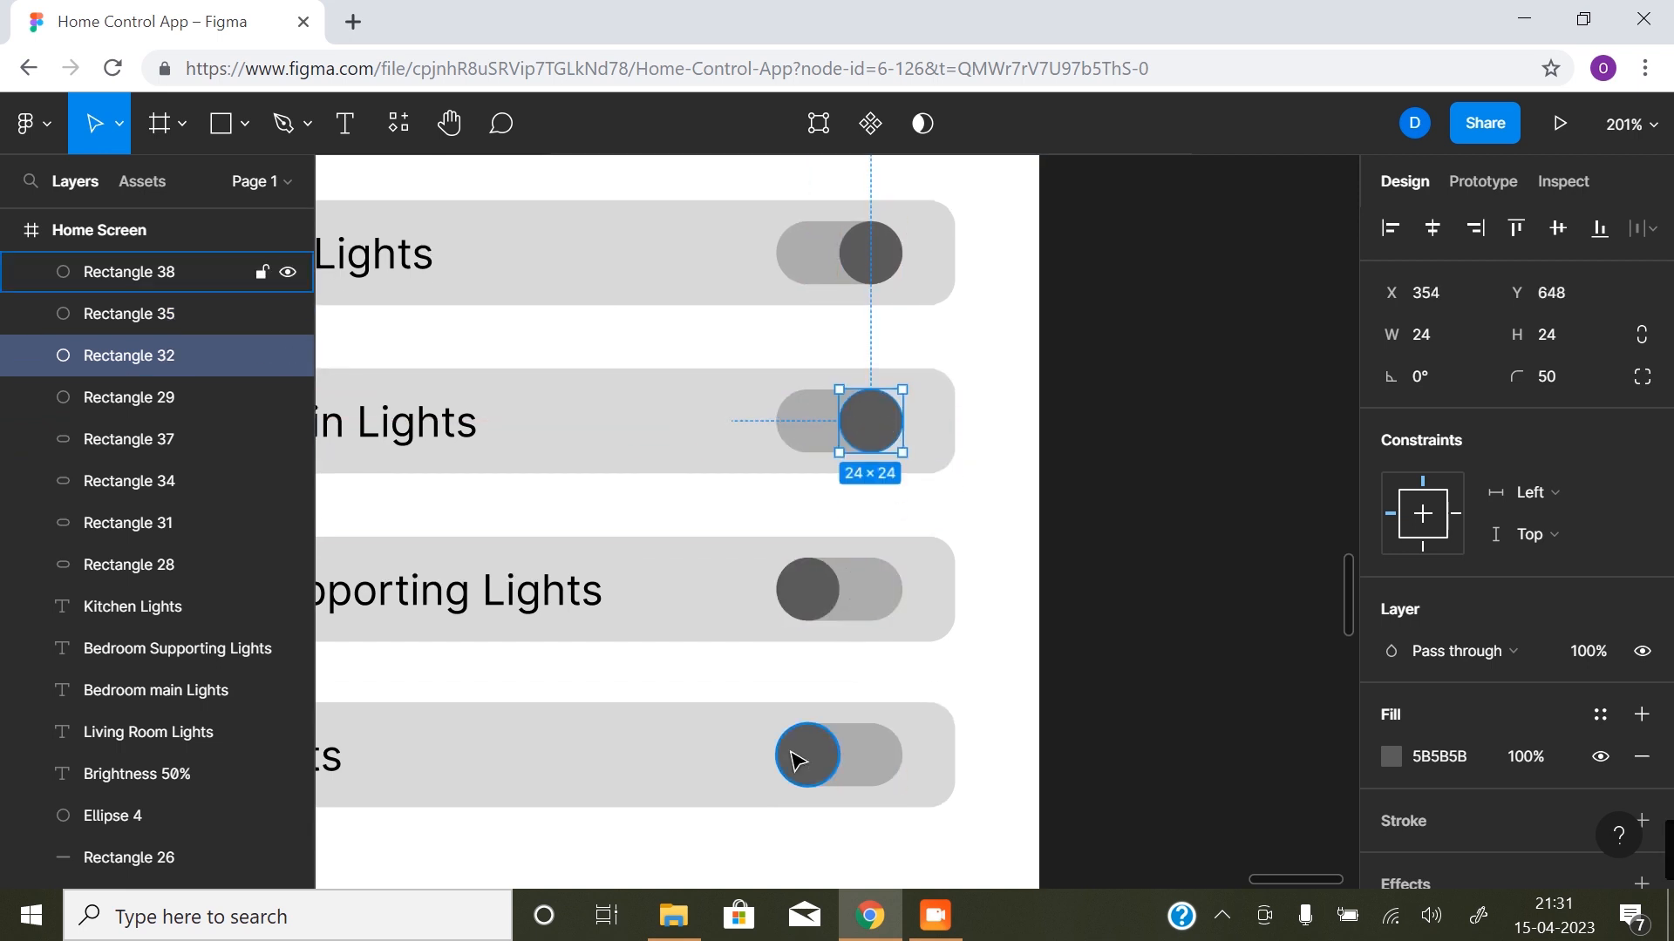
left_click(805, 757)
left_click_drag(803, 758, 870, 757)
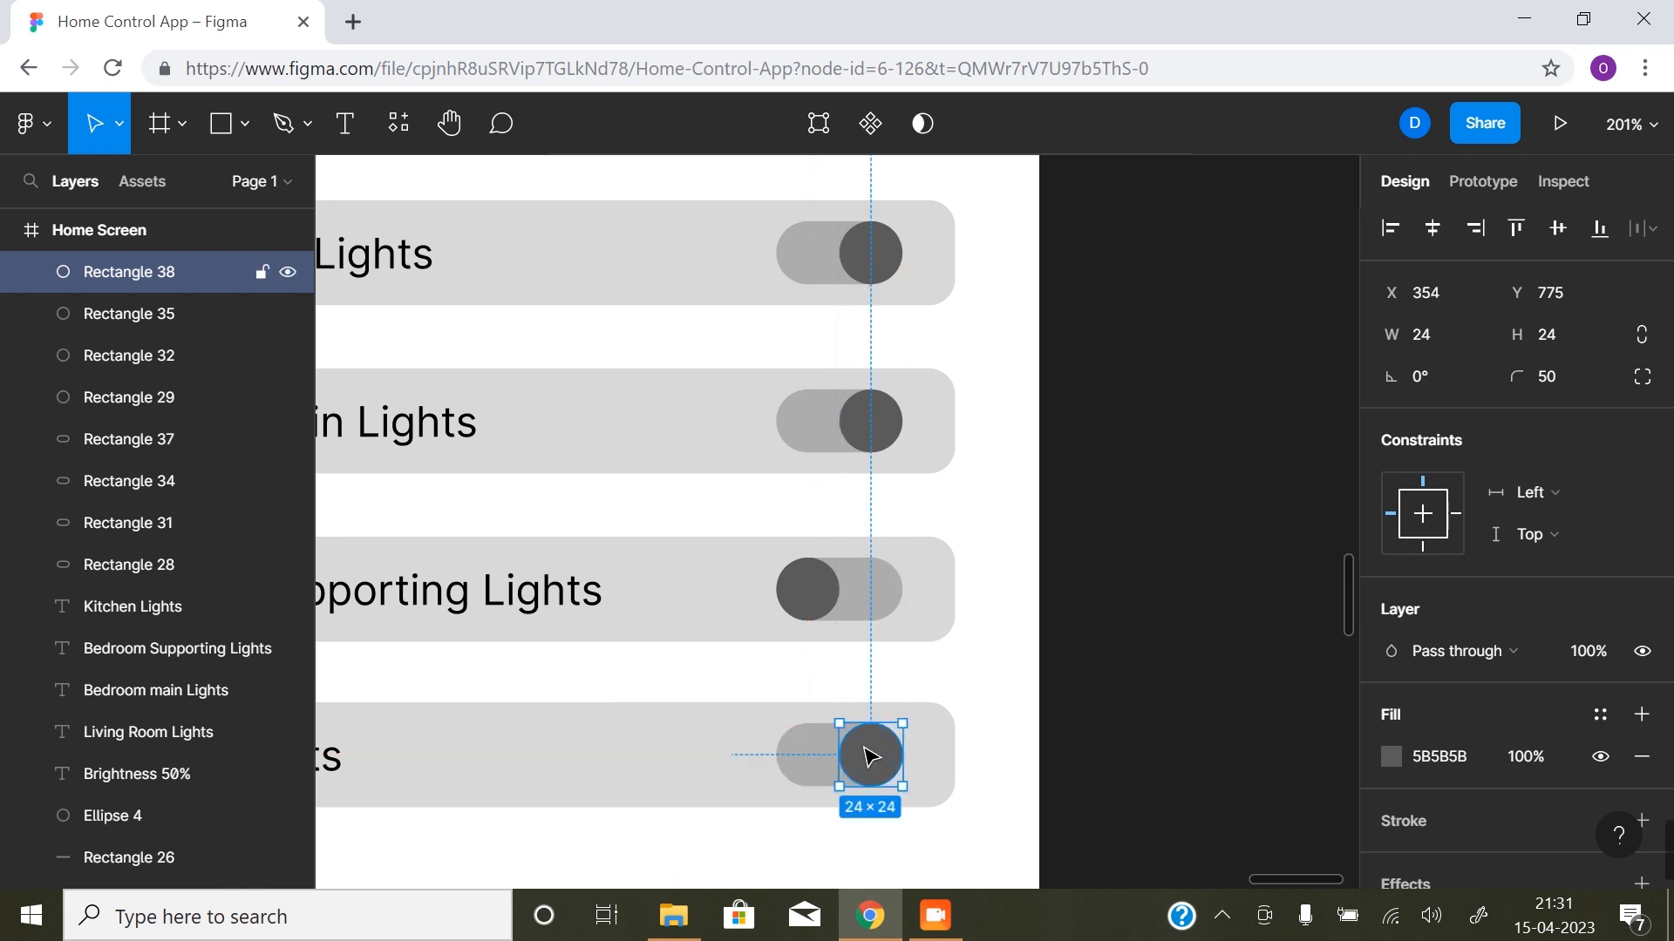
- Review the finished Settings sheet together with the splash screens, Home Screen and landing page
left_click(764, 597, "alt")
left_click(675, 630, "alt")
left_click_drag(626, 628, 860, 662)
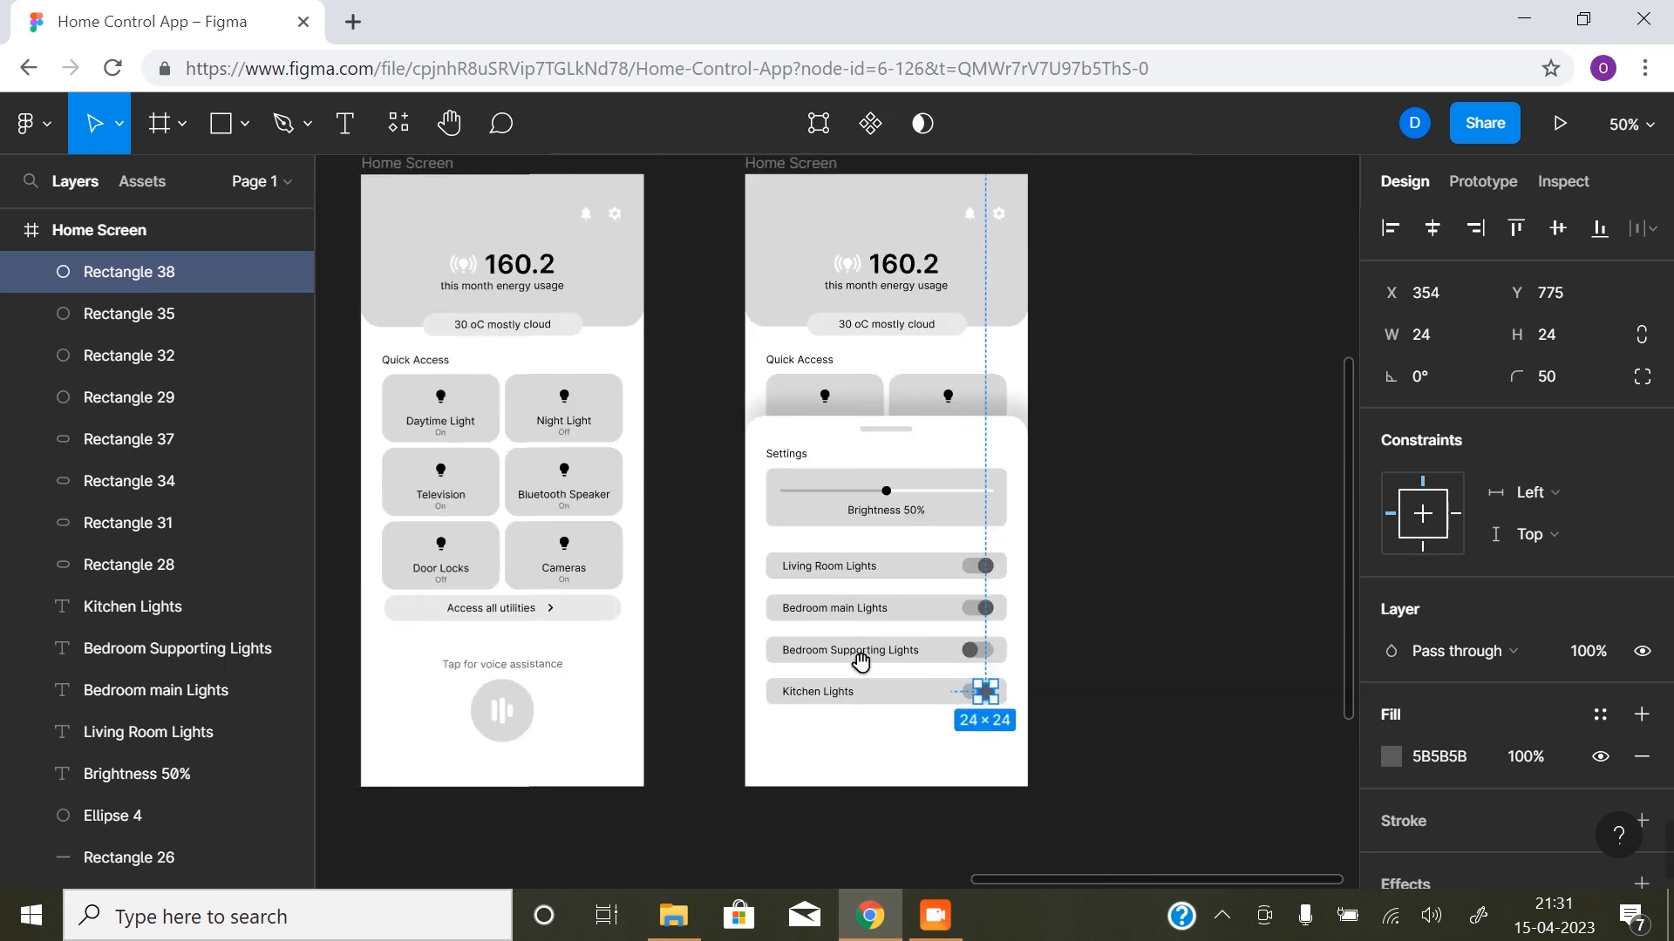
left_click(1187, 553)
left_click_drag(750, 556, 792, 592)
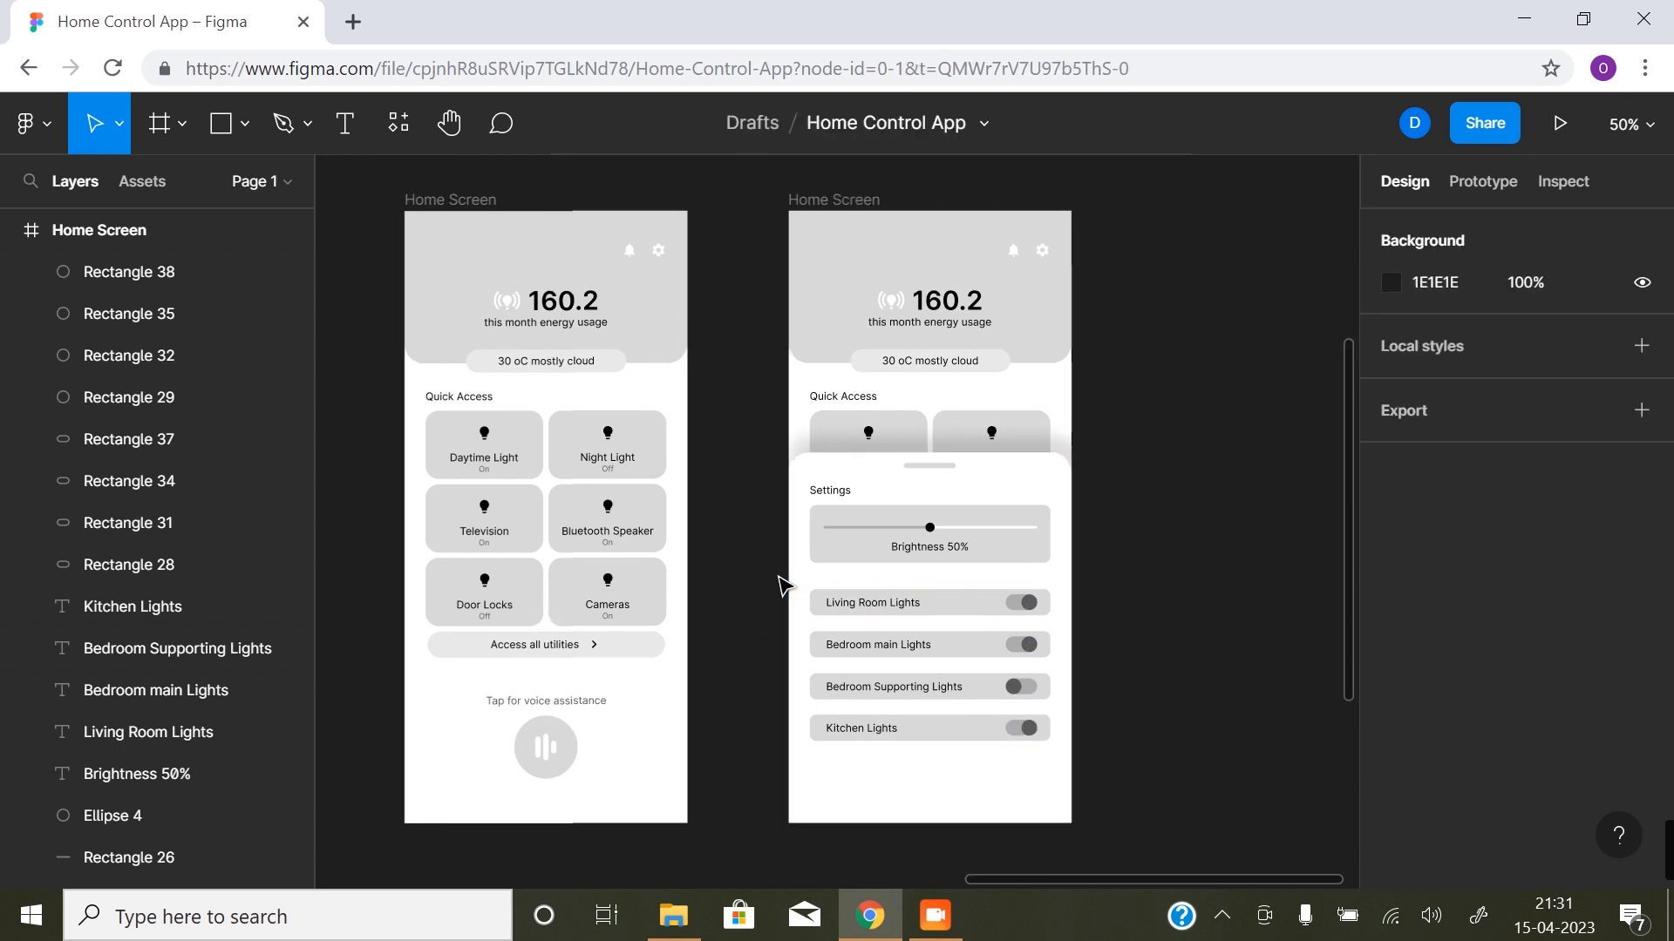
left_click(706, 616, "alt")
left_click_drag(649, 608, 1004, 608)
left_click_drag(865, 610, 814, 596)
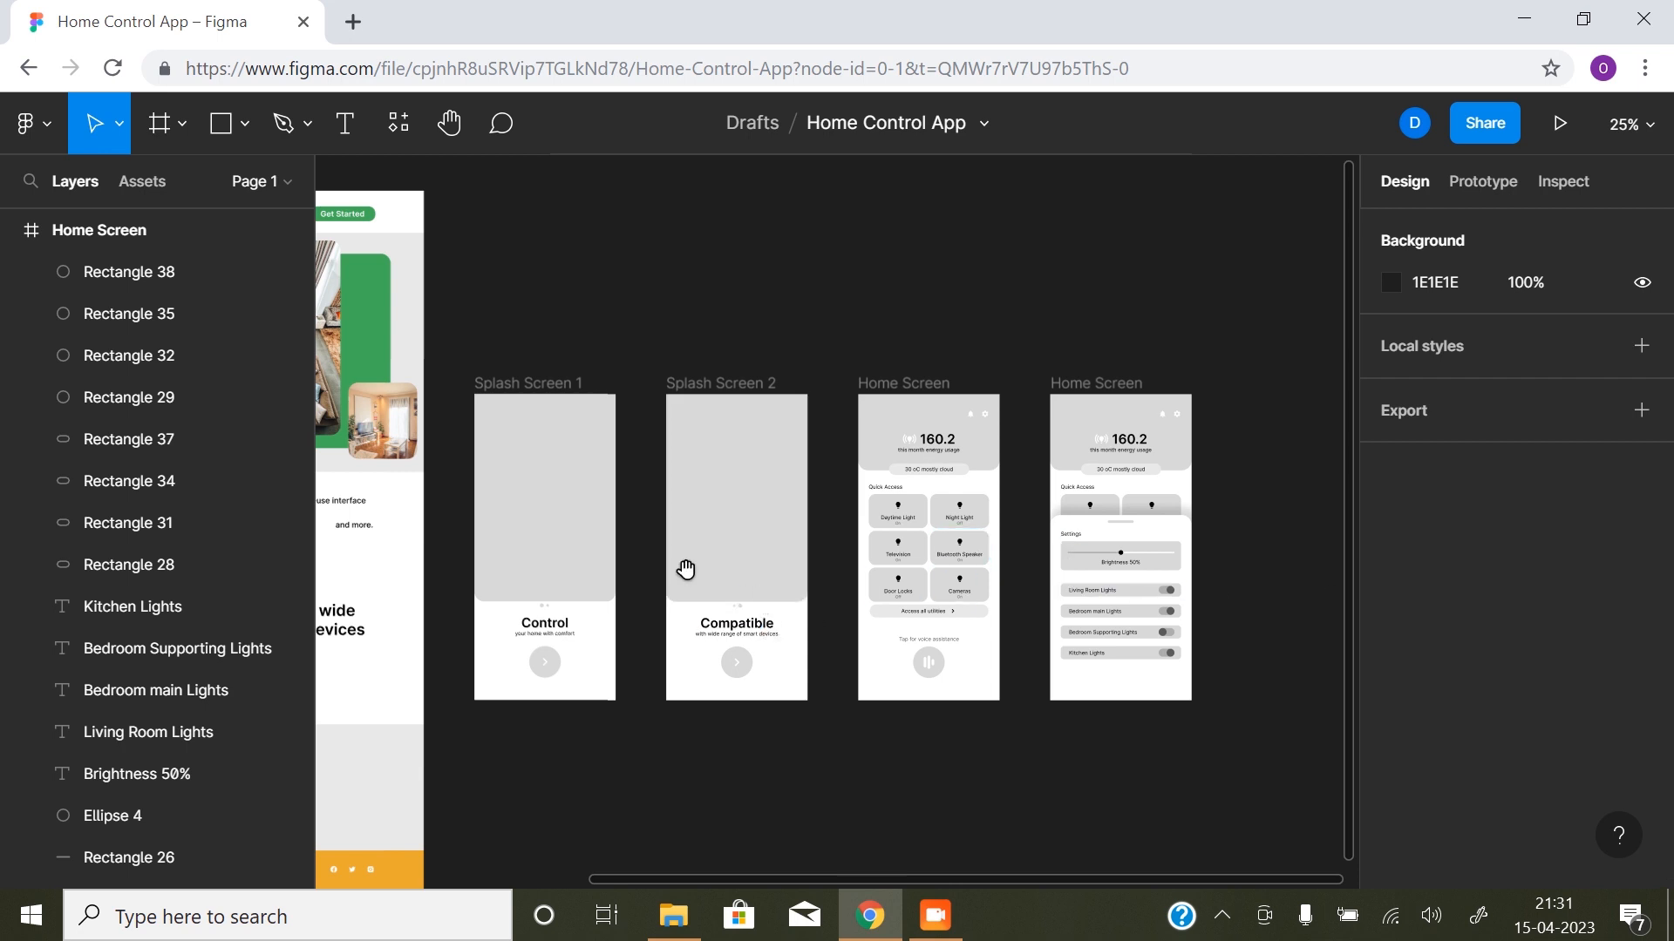
left_click_drag(684, 572, 774, 519)
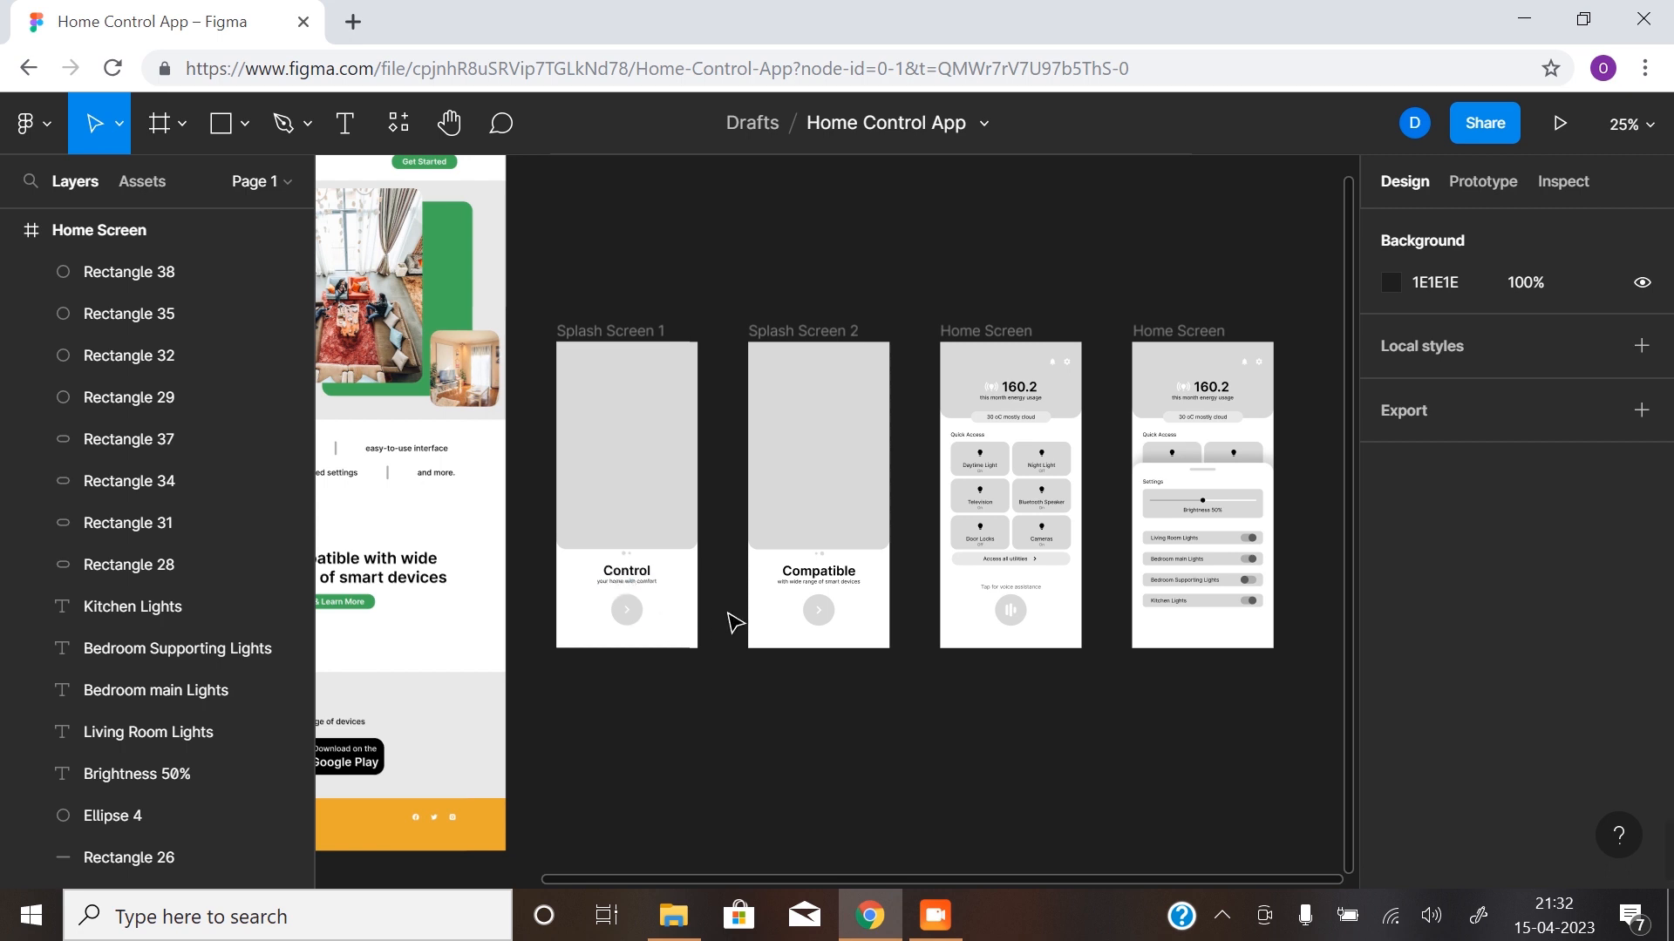
- Fill the circle behind Splash Screen 1's arrow with the document green 41AF59
left_click(644, 614)
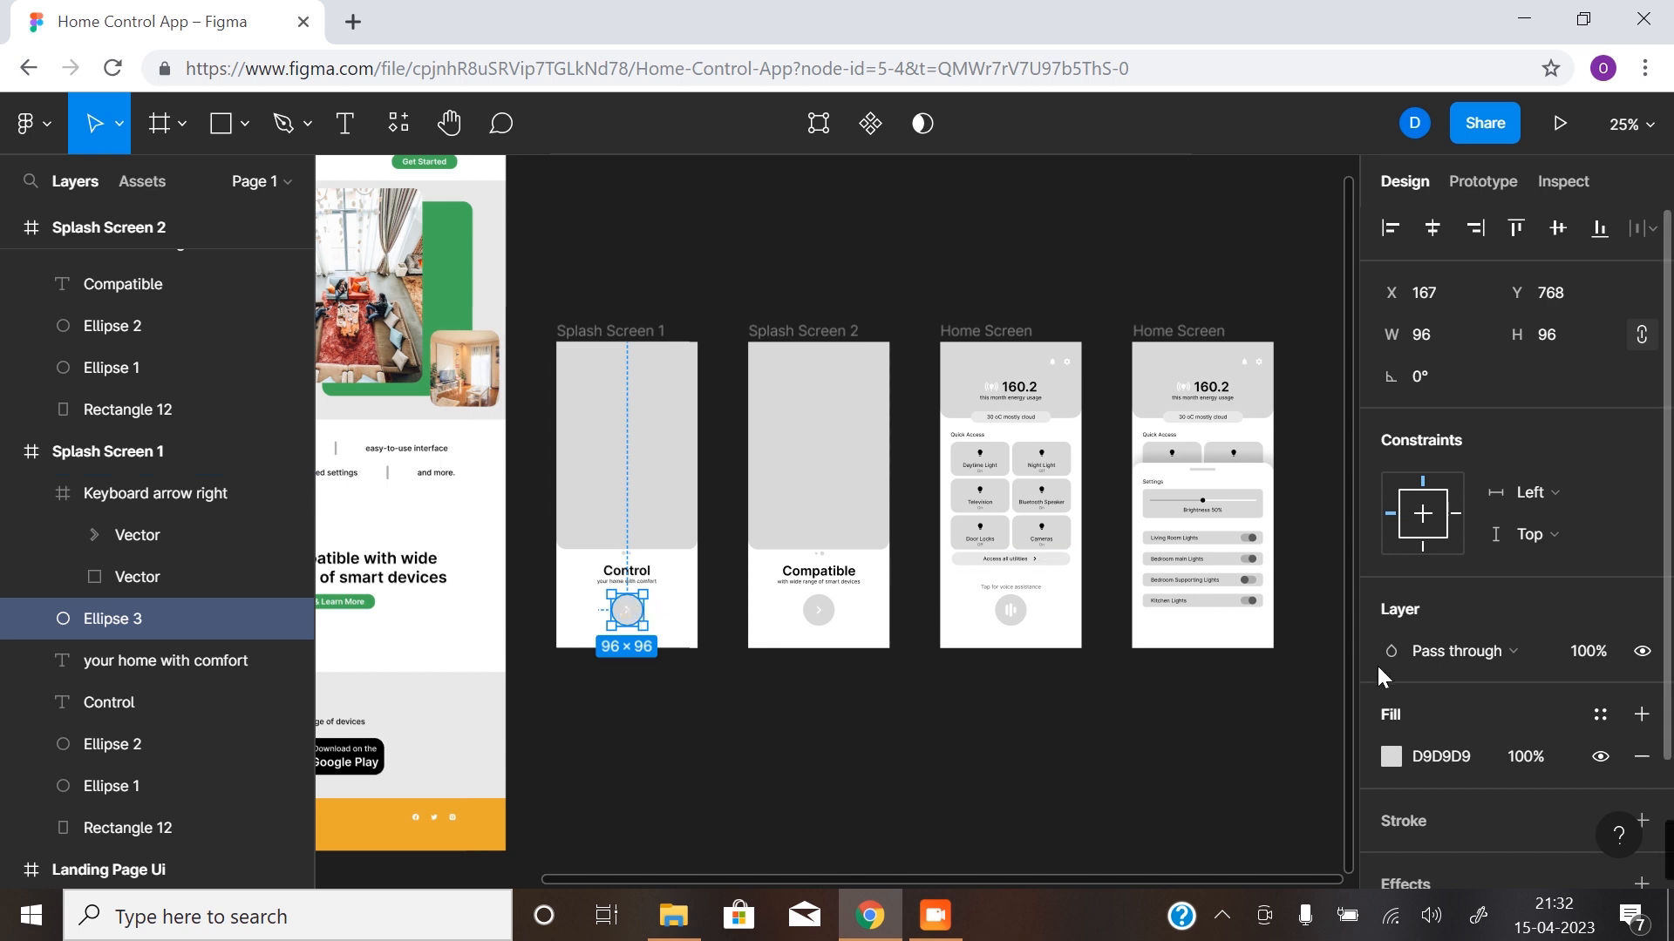
left_click(1392, 757)
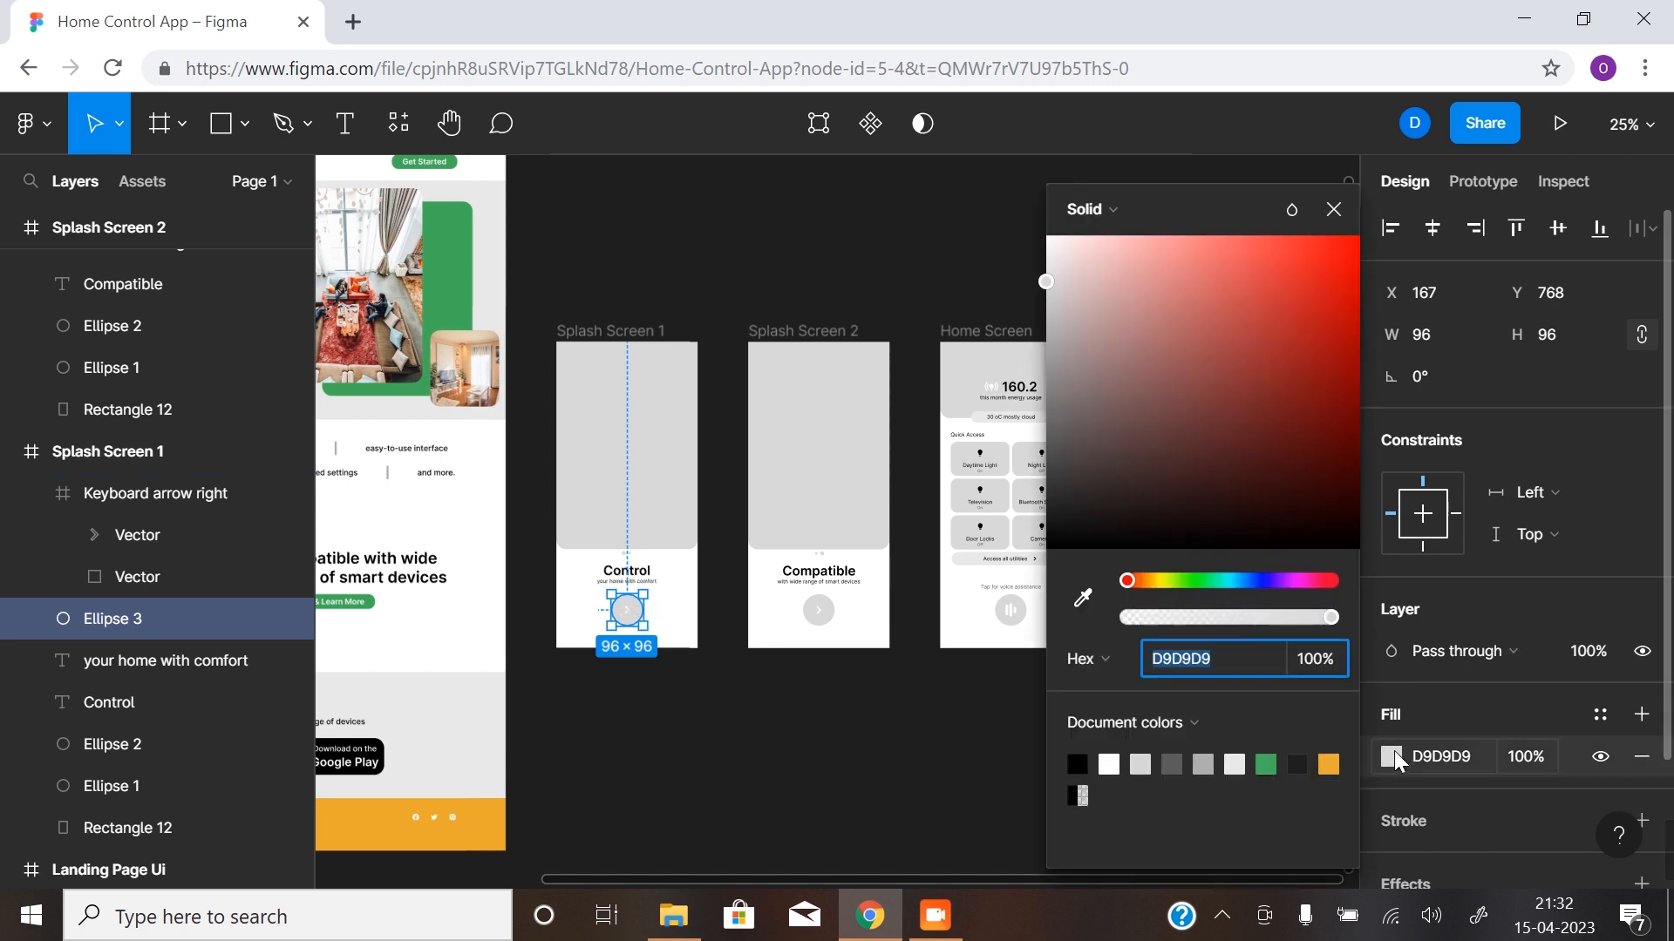
left_click(1268, 764)
left_click(829, 680)
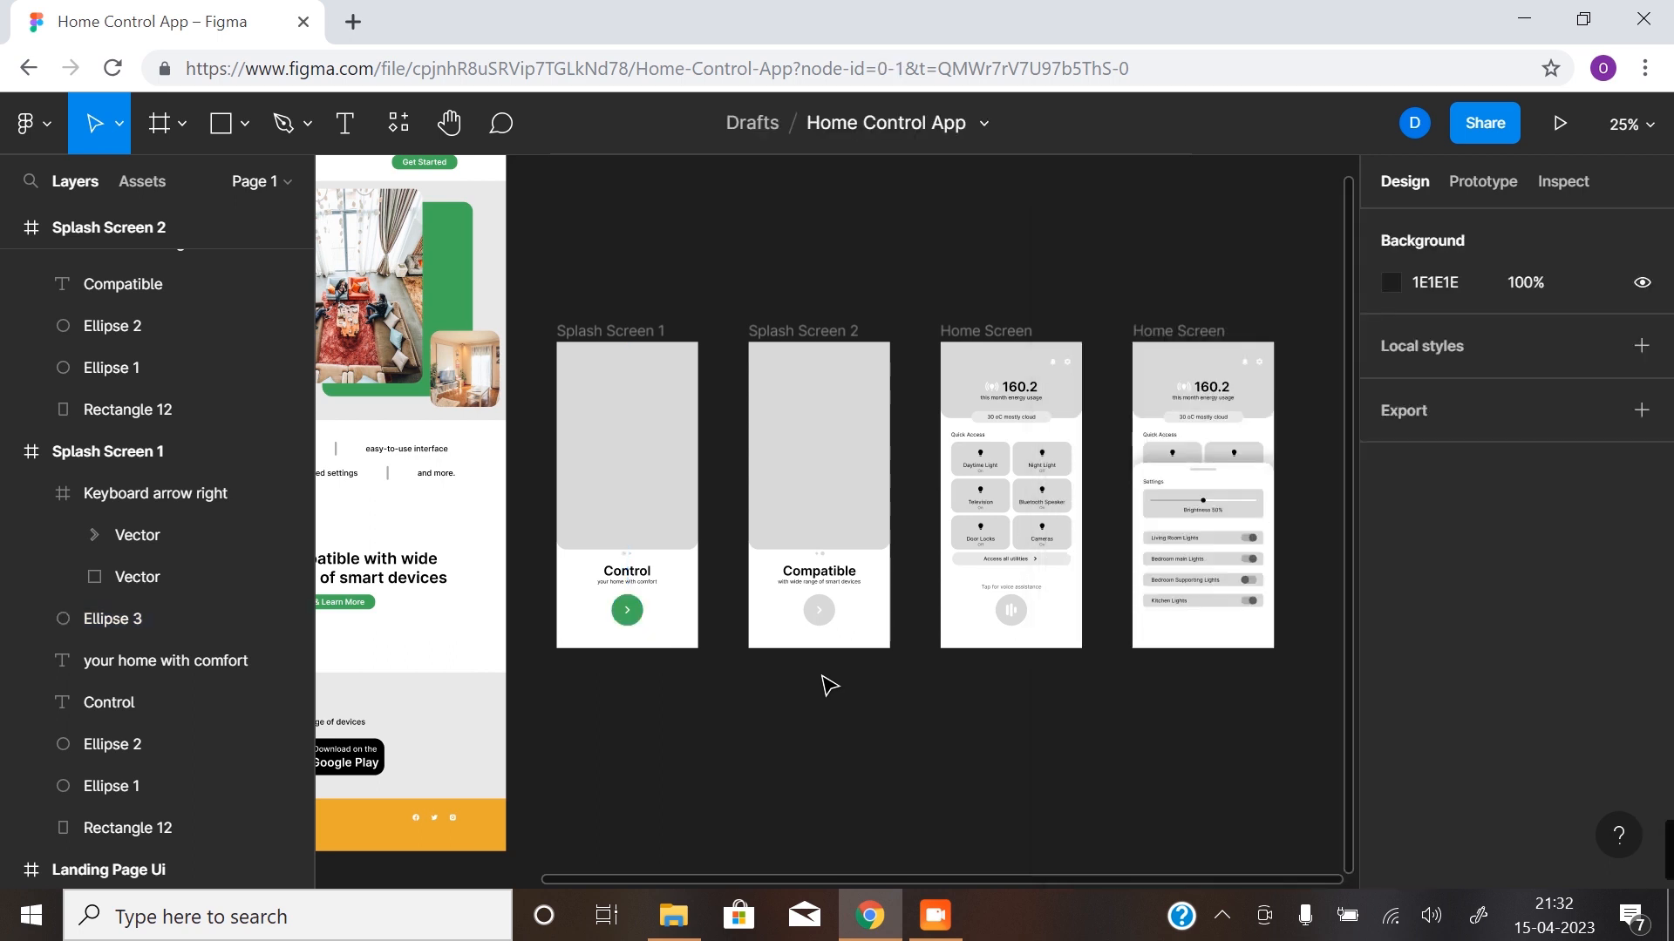
- Fill the circle behind Splash Screen 2's arrow with the same green, 41AF59
left_click(836, 621)
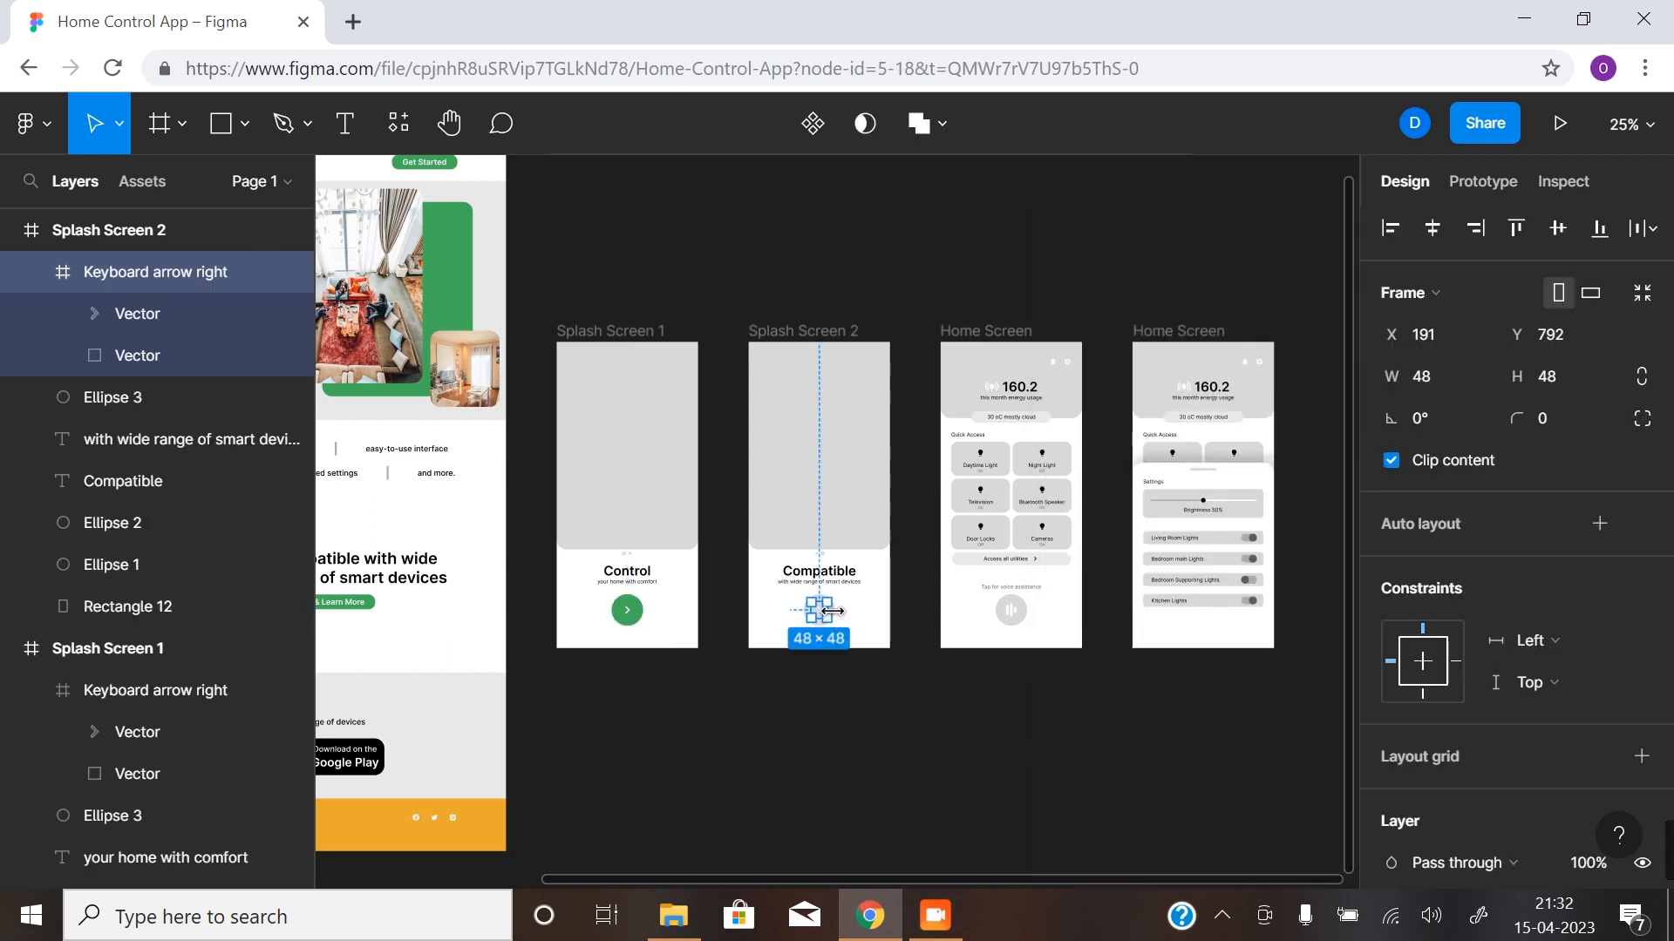
left_click(872, 711)
left_click(829, 610)
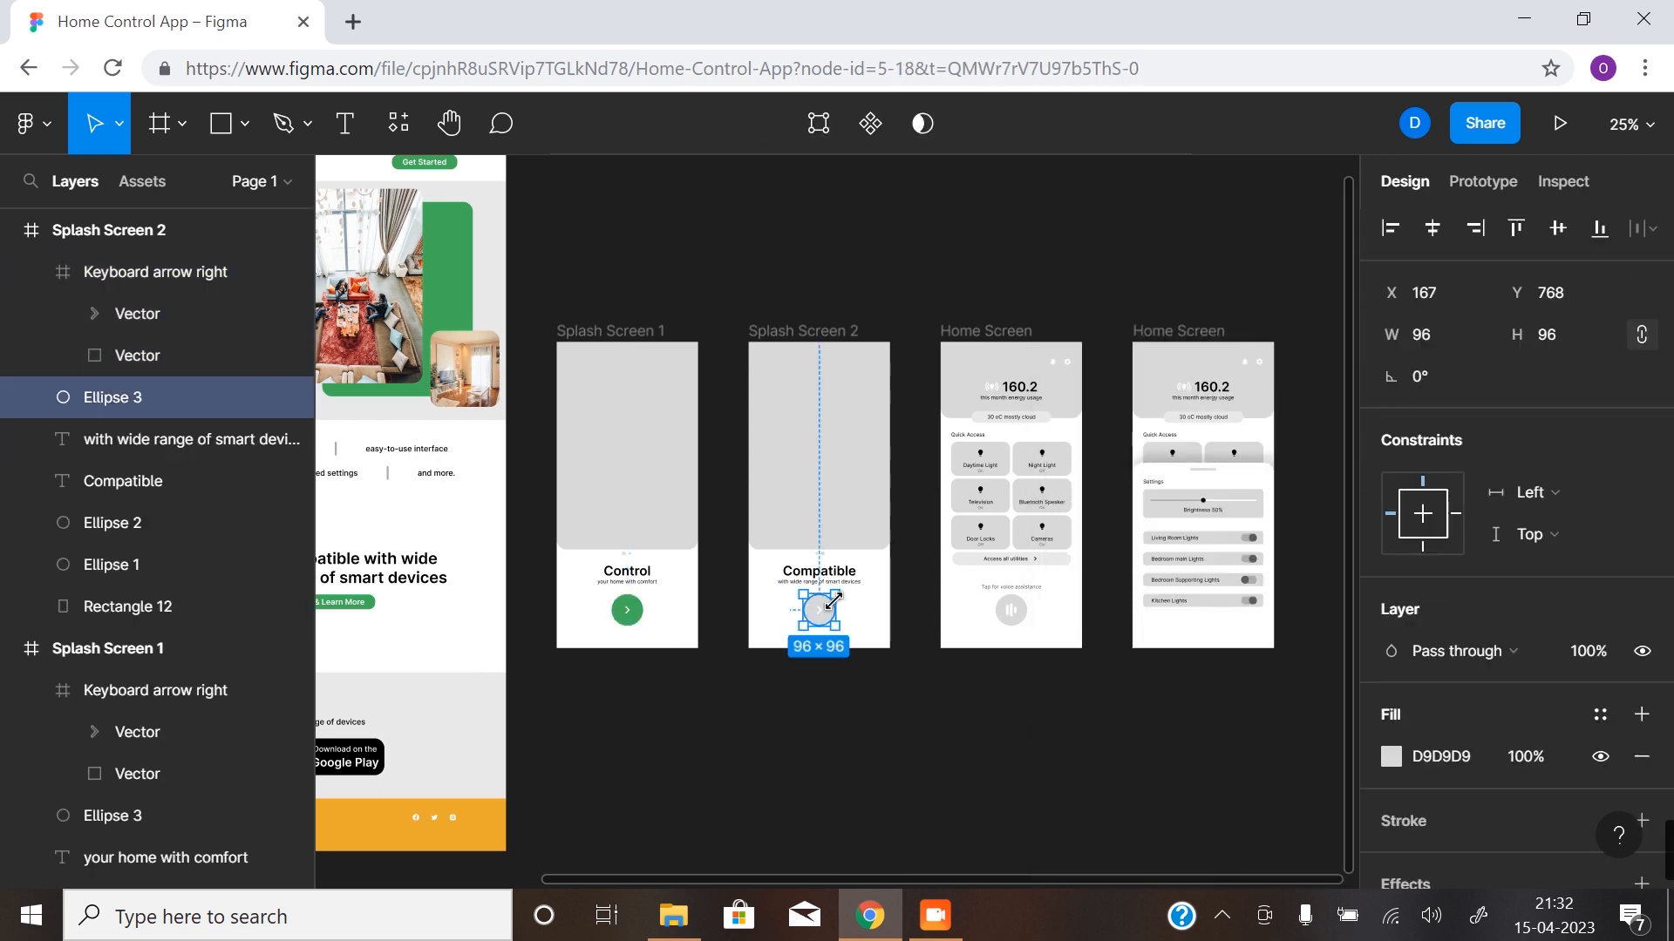
left_click(1395, 753)
left_click(1269, 765)
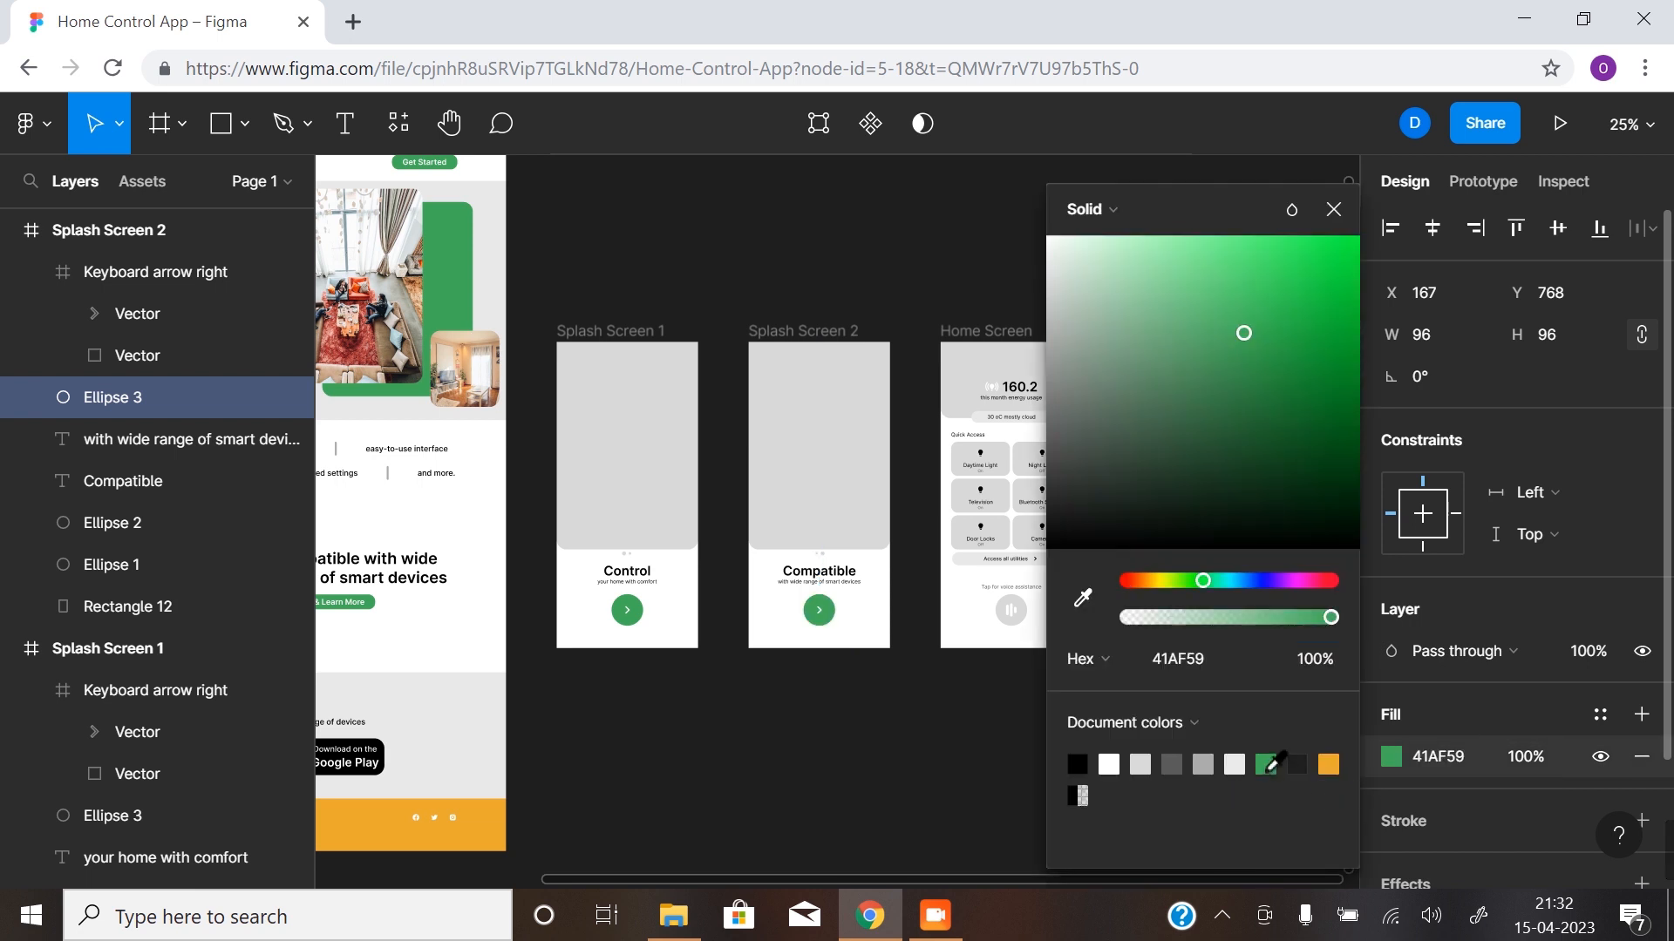
left_click(1002, 676)
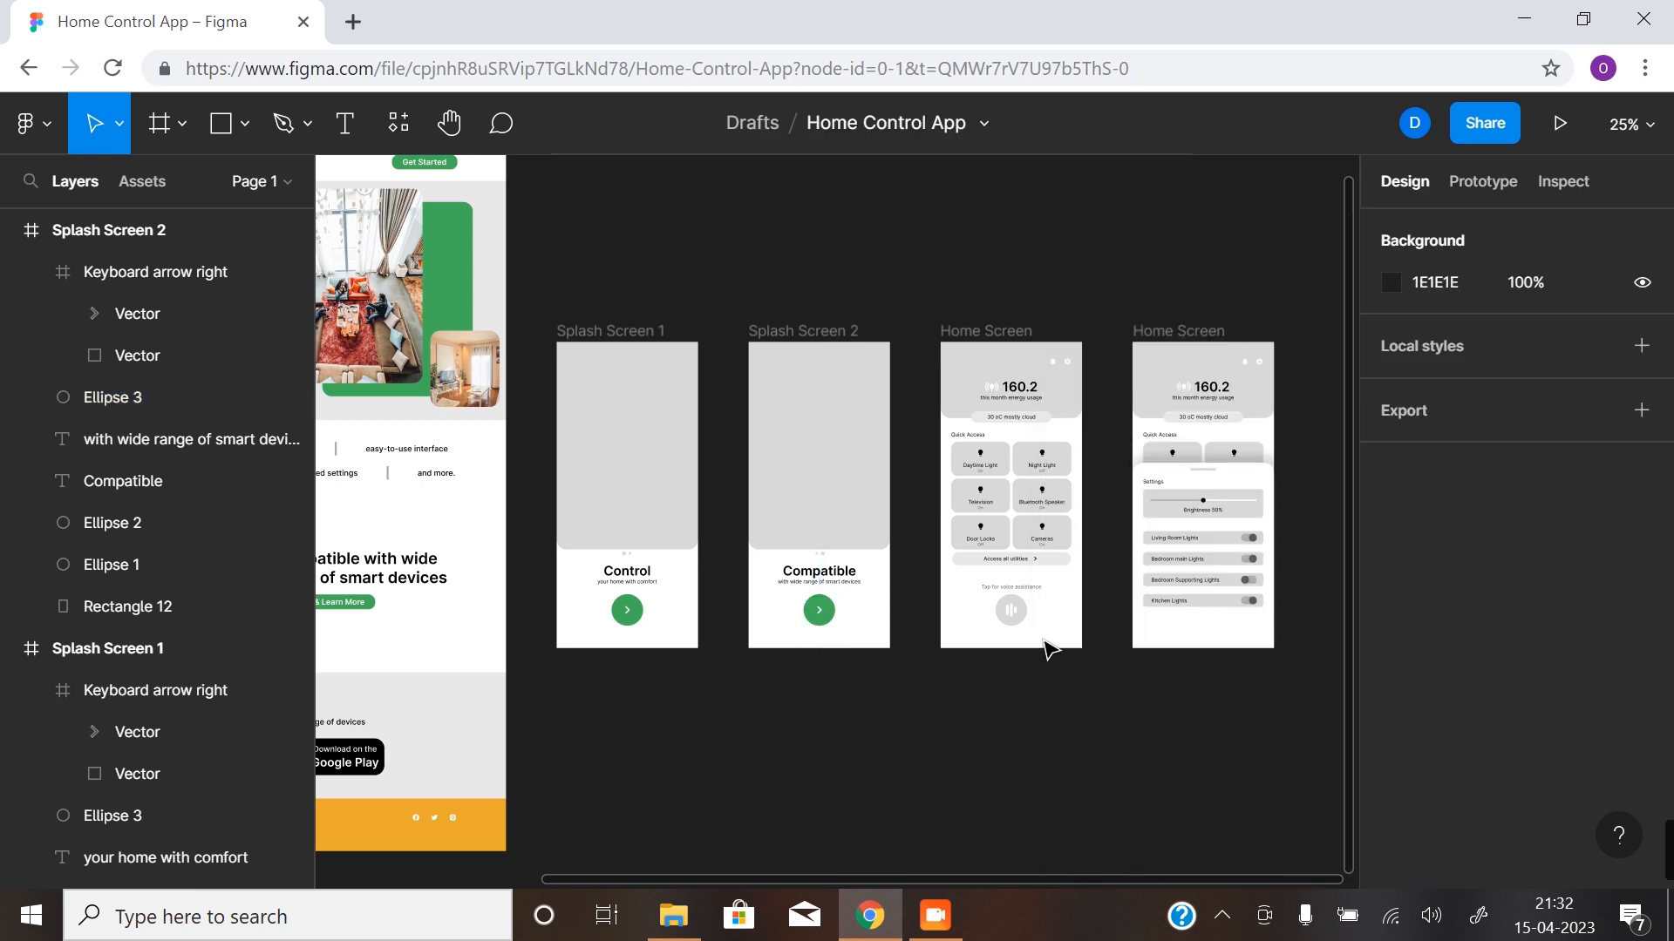
- Fill the voice assistance button's circle on the first Home Screen with green 41AF59
left_click(1012, 610)
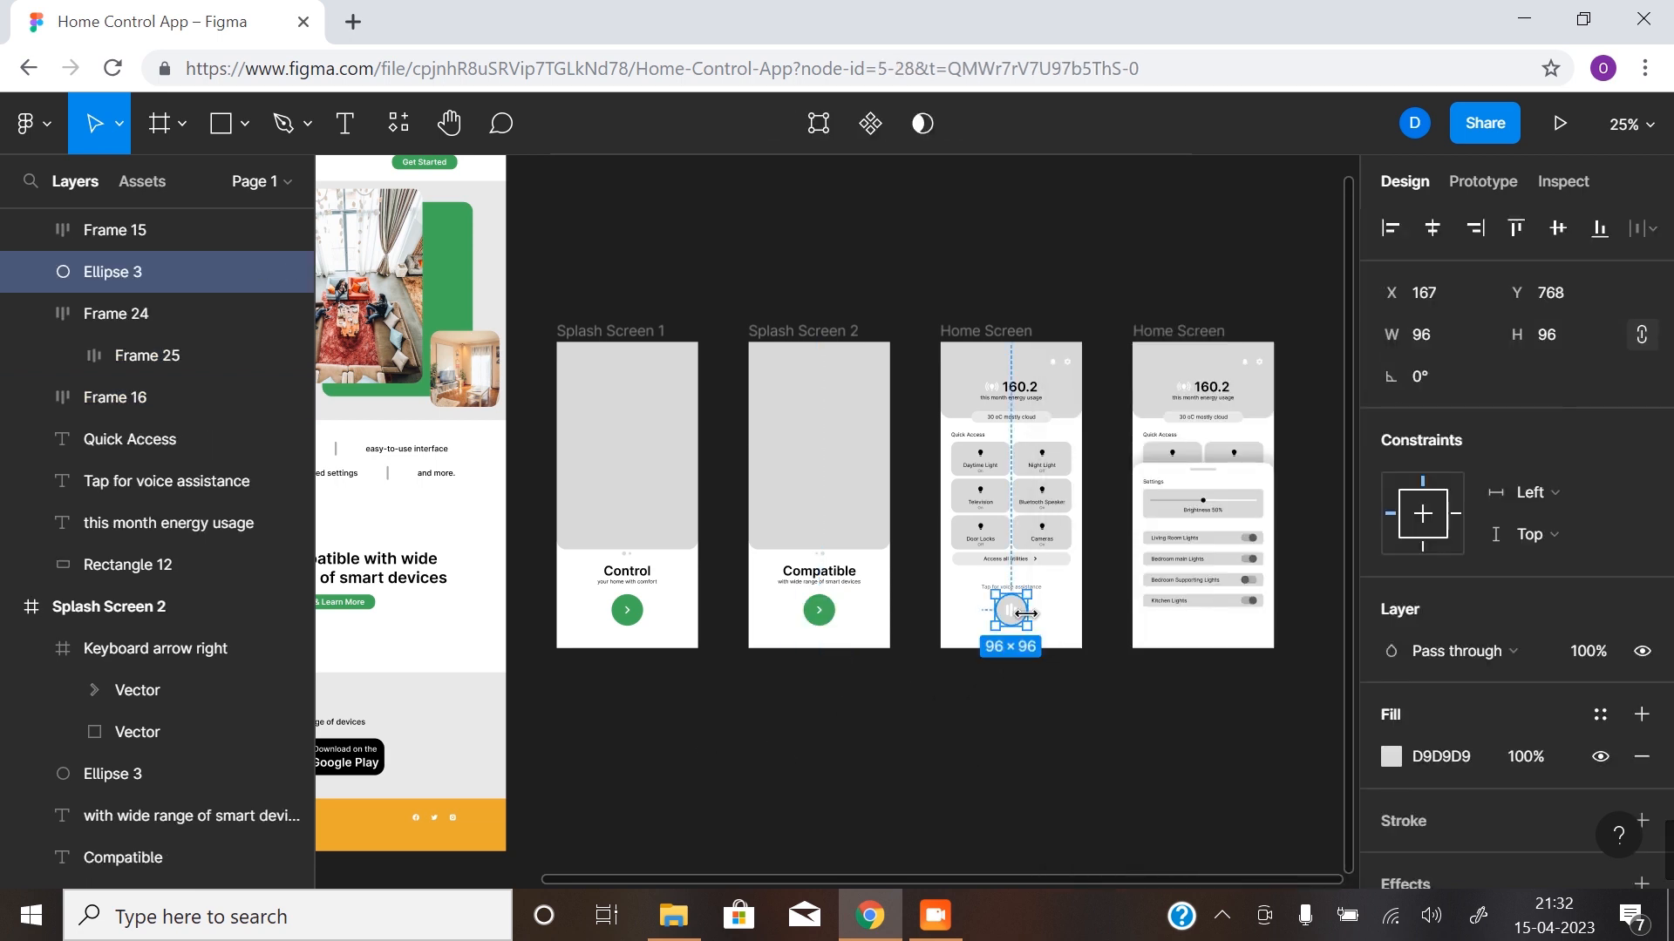
left_click(1392, 757)
left_click(1234, 764)
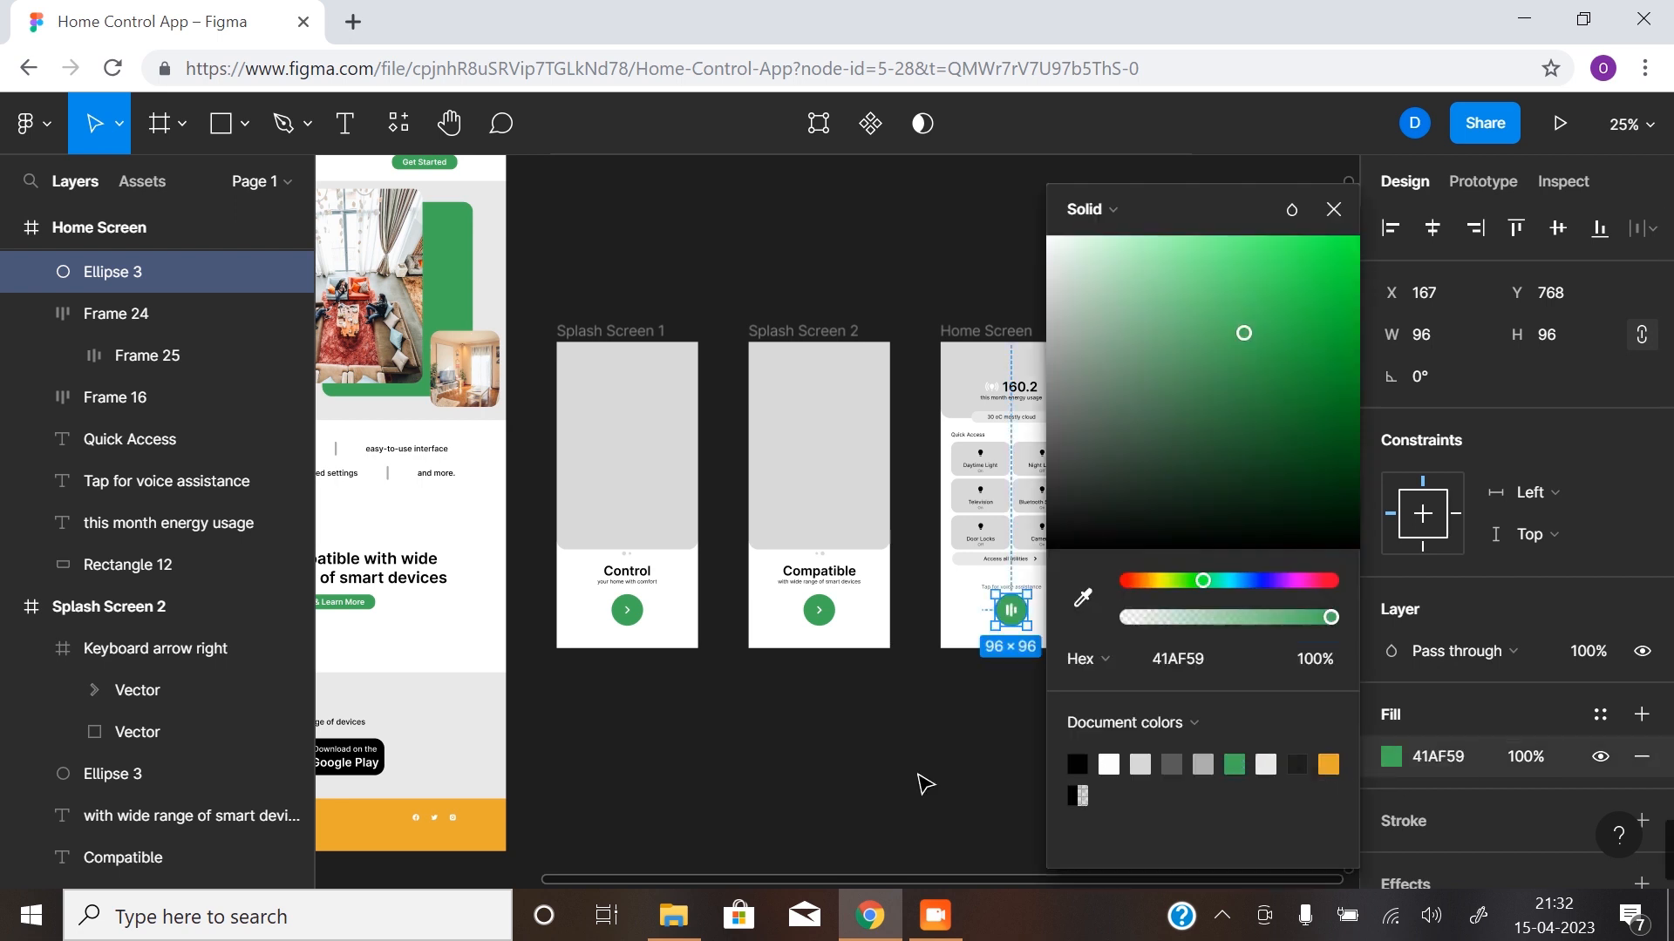
left_click(911, 783)
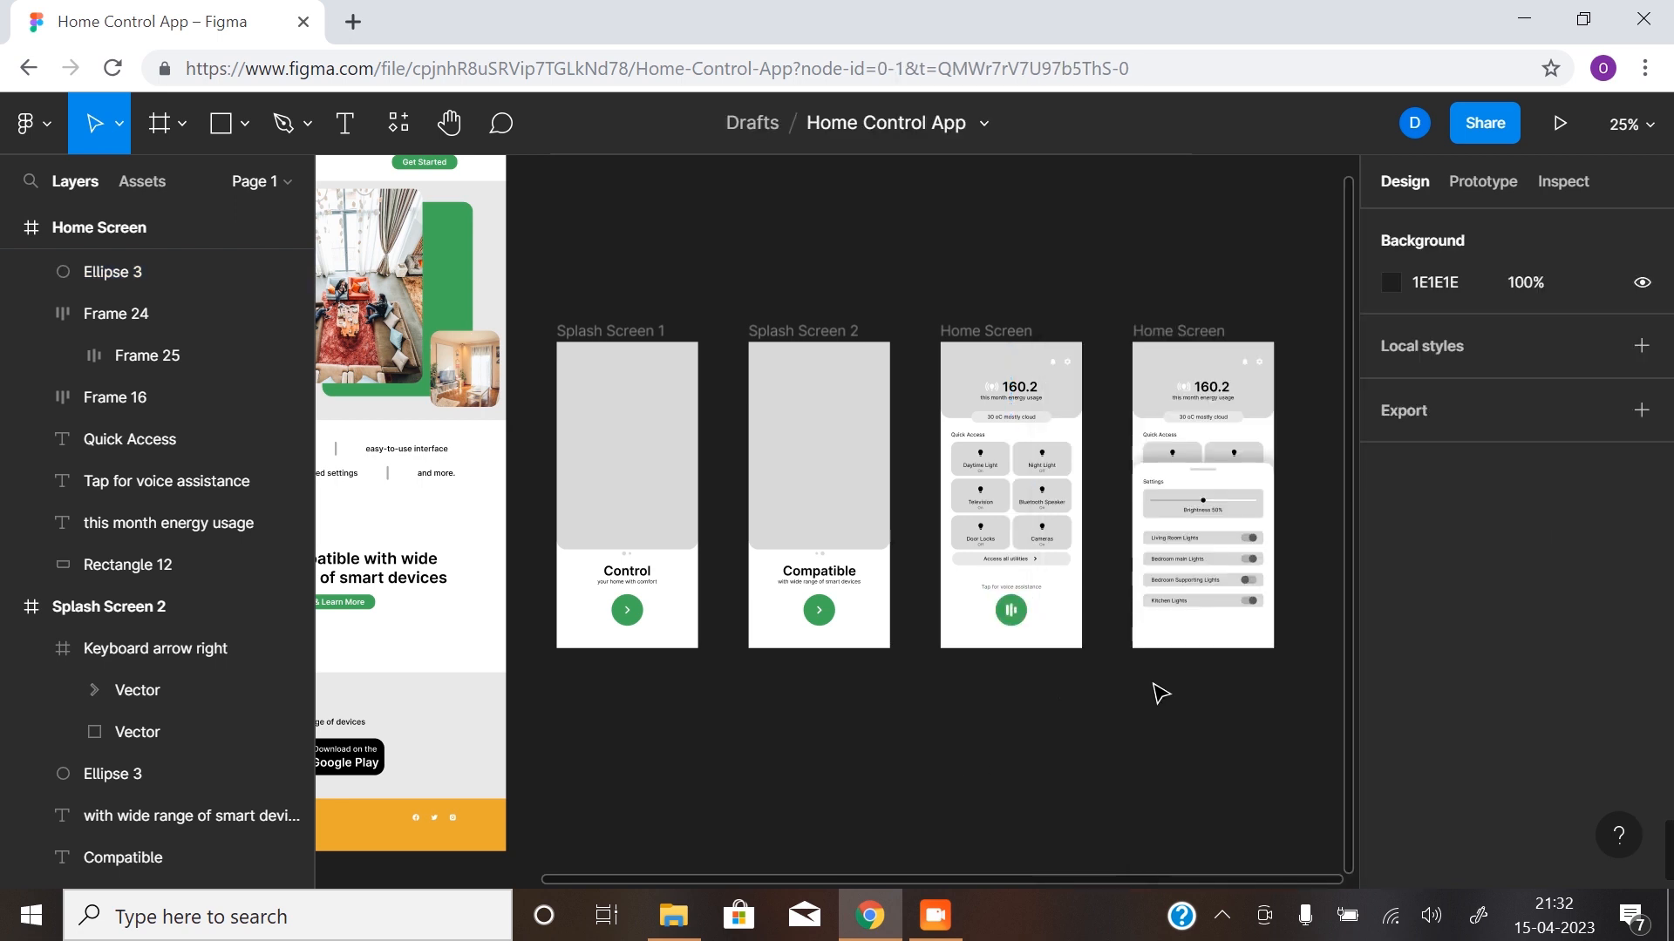
- Recolour the Living Room, Bedroom main and Kitchen Lights toggle knobs on the Settings sheet to green 41AF59
scroll(1236, 559, "up", 5)
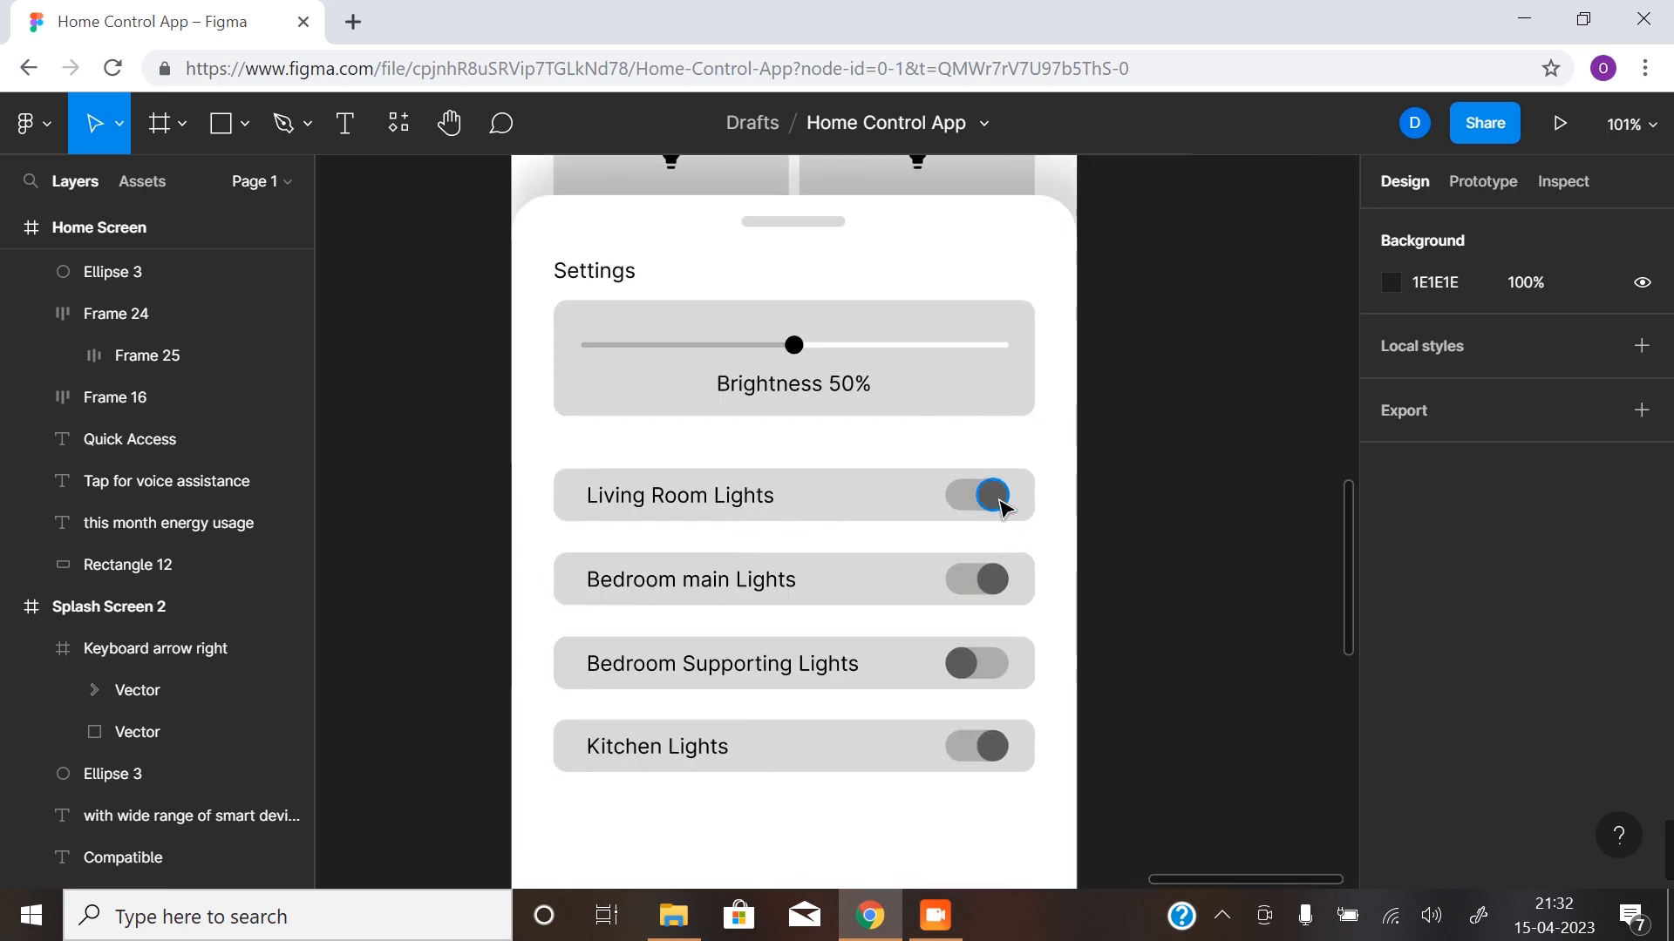
left_click(992, 495)
left_click(992, 578, "shift")
left_click(1001, 744, "shift")
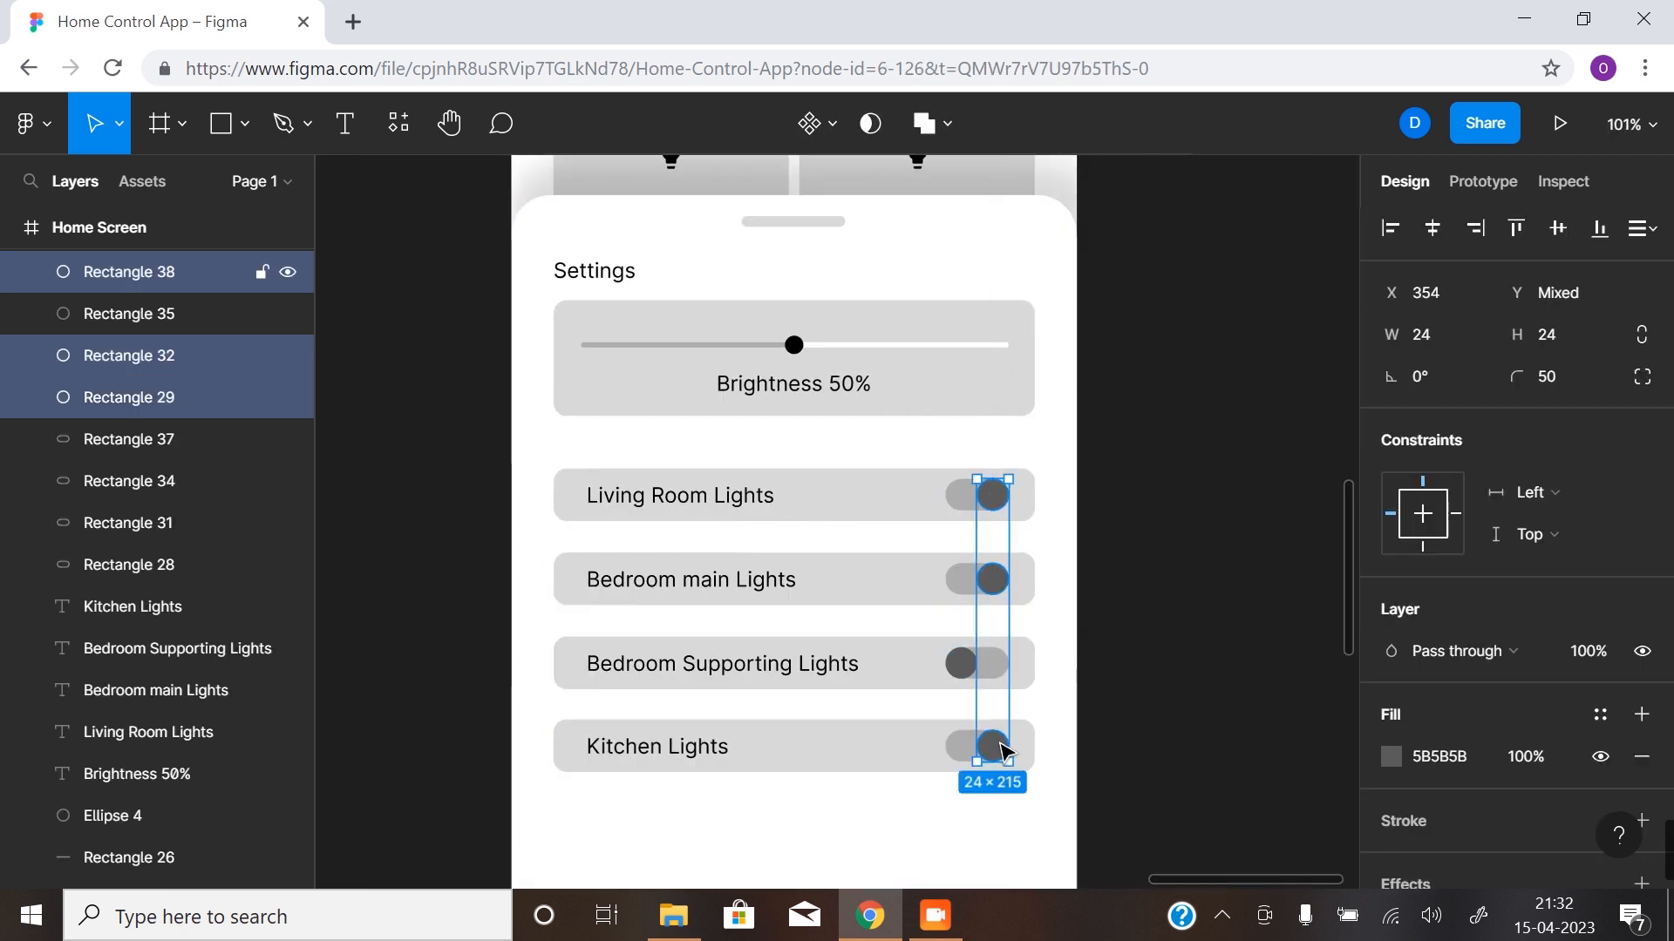
left_click(1391, 755)
left_click(1236, 765)
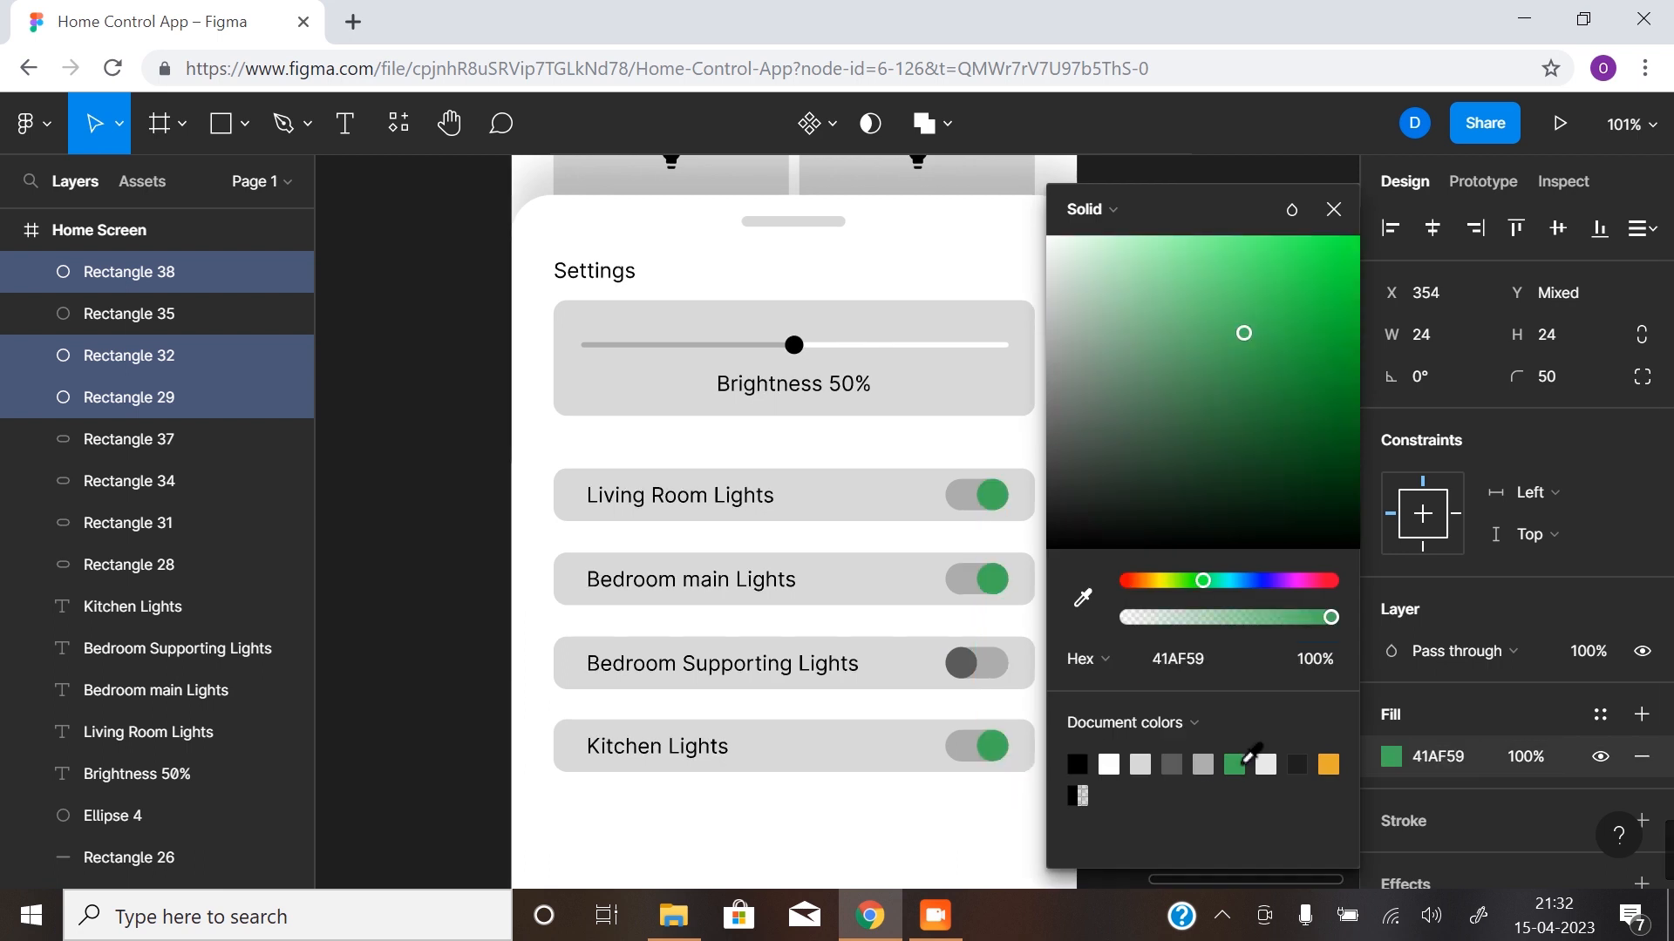
left_click(453, 752)
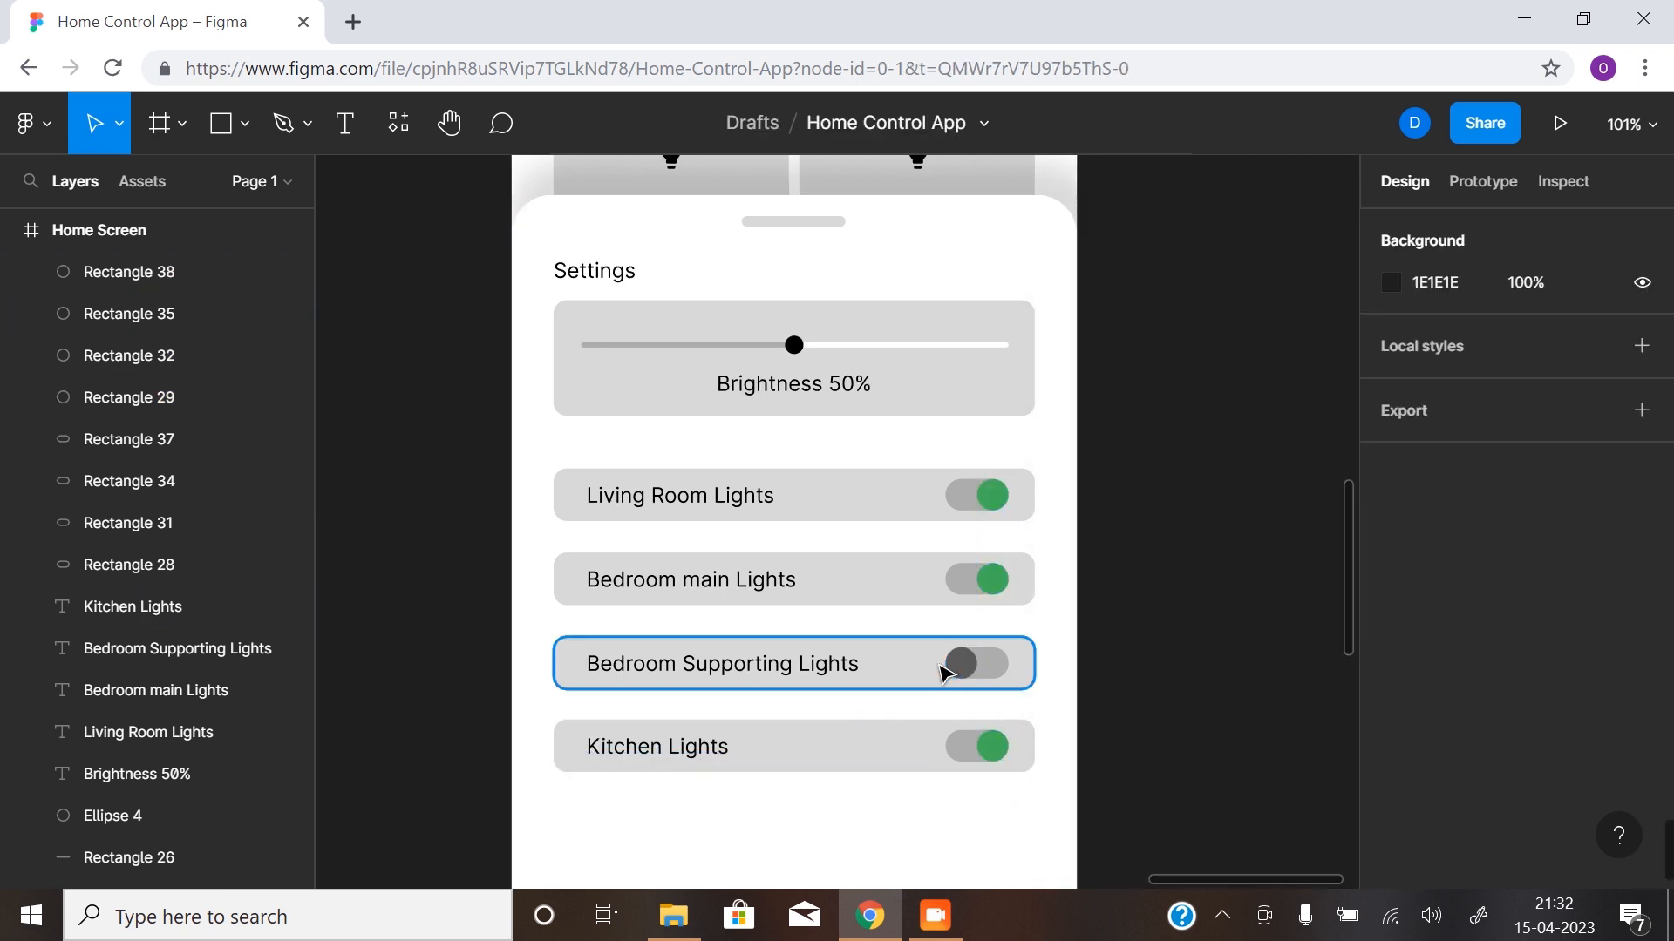
- Fill the header rectangle of the first Home Screen with the green from the document colours
key("z")
left_click(871, 676, "alt")
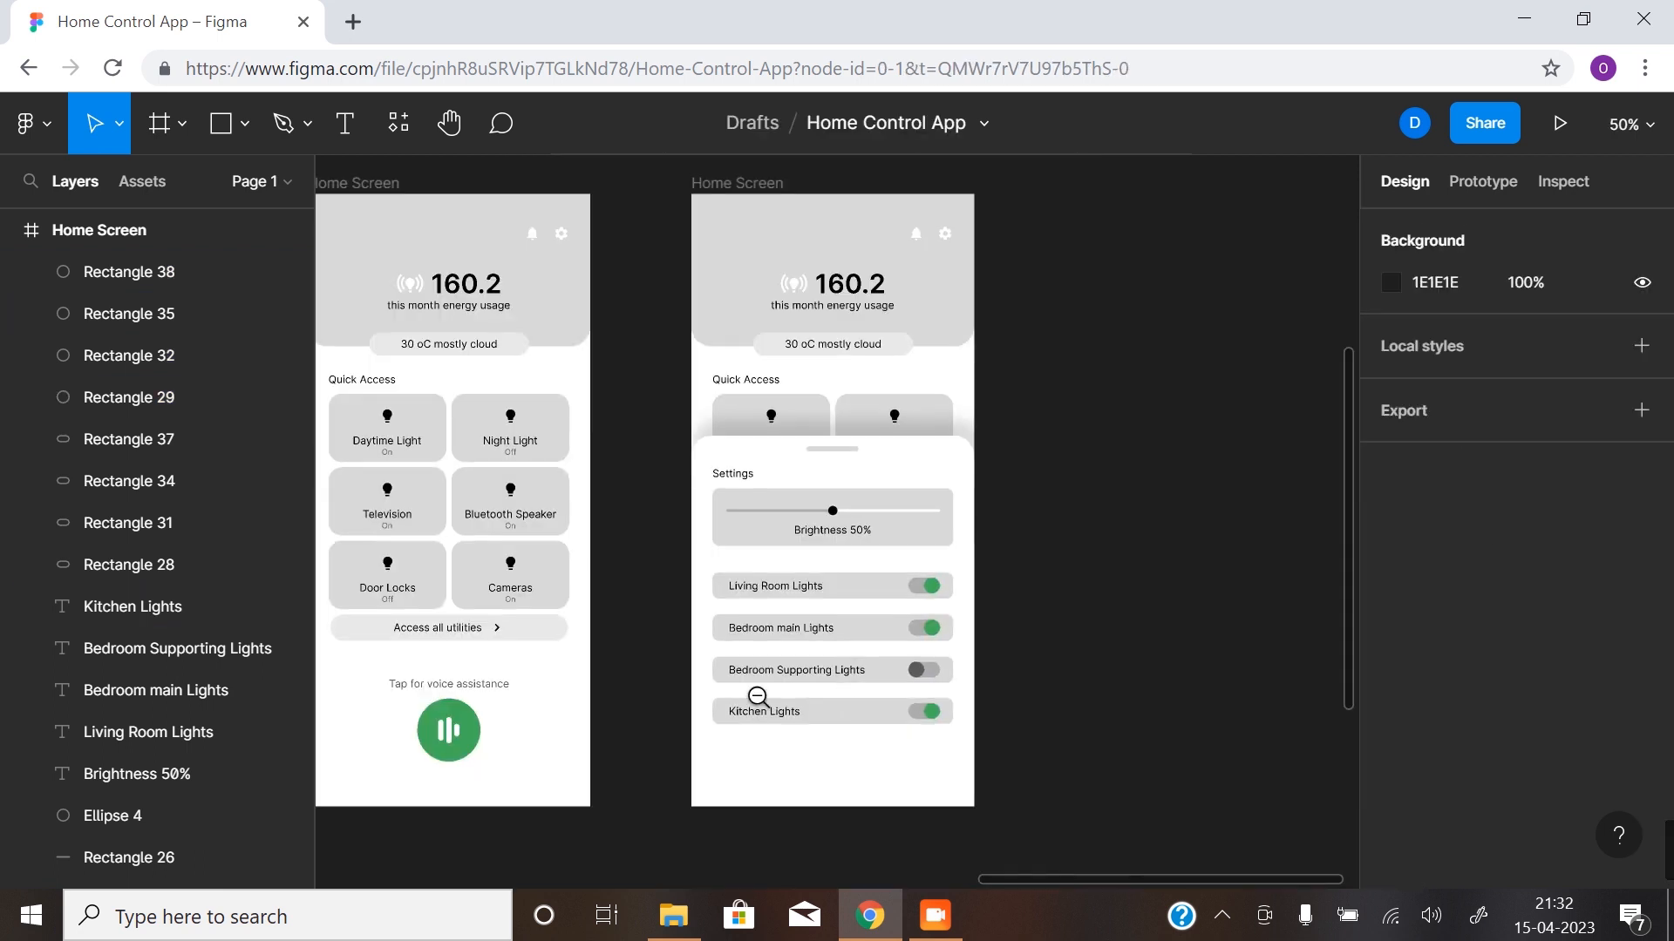
key("space")
left_click_drag(670, 701, 960, 722)
left_click_drag(592, 694, 673, 695)
left_click(932, 336)
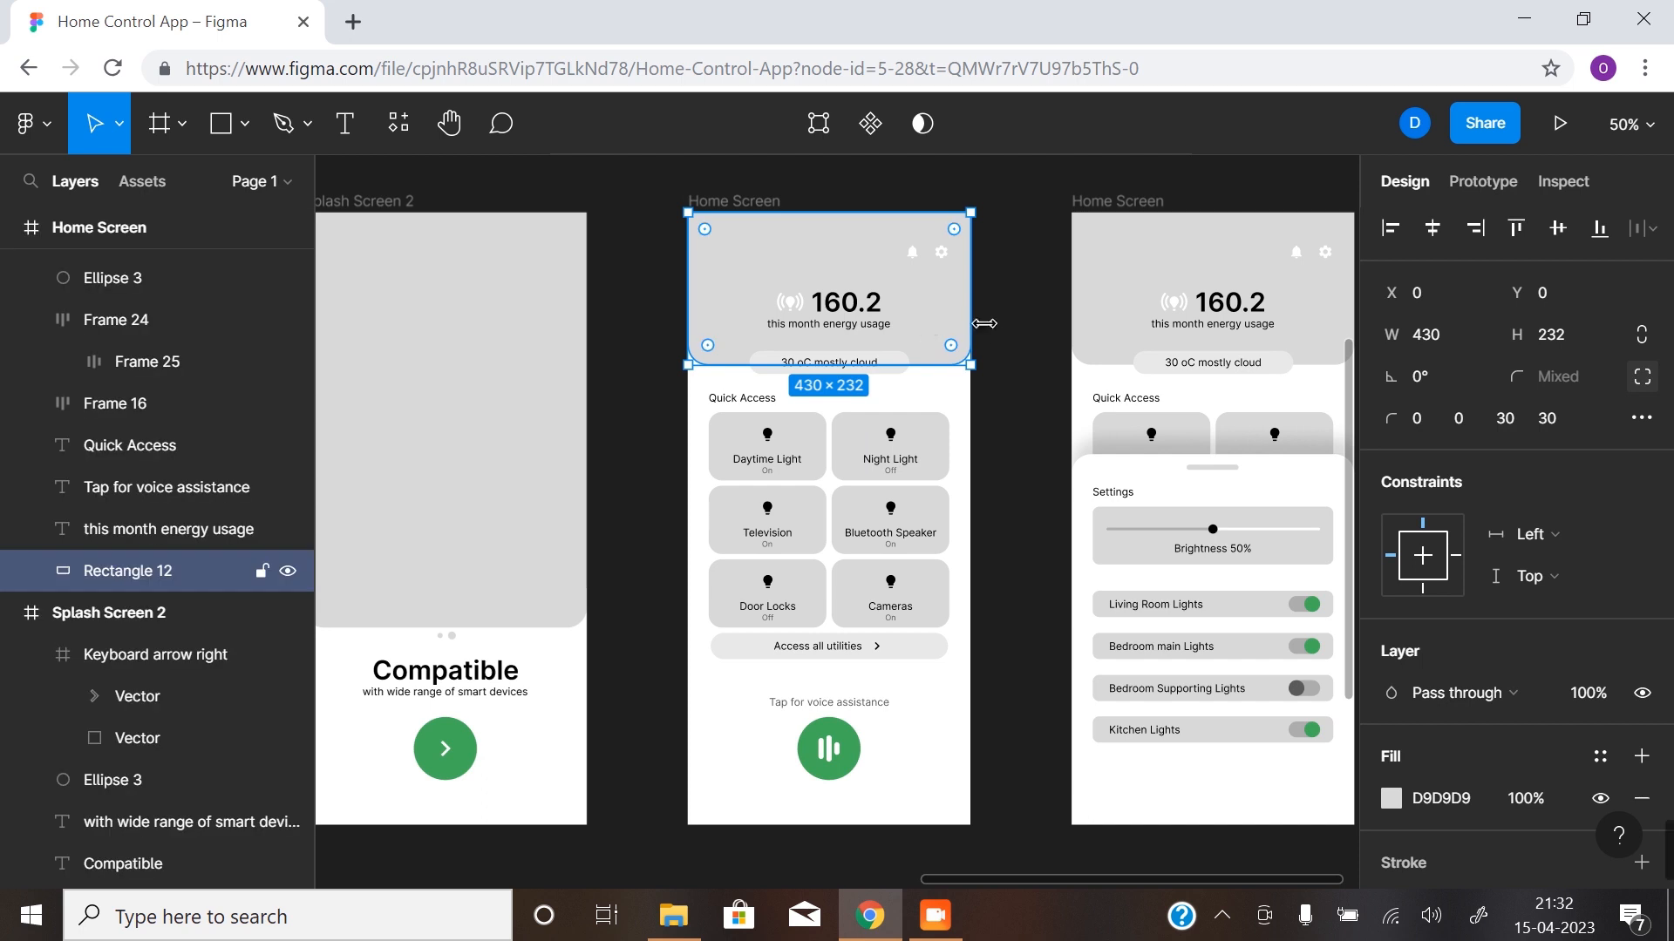
left_click(1399, 808)
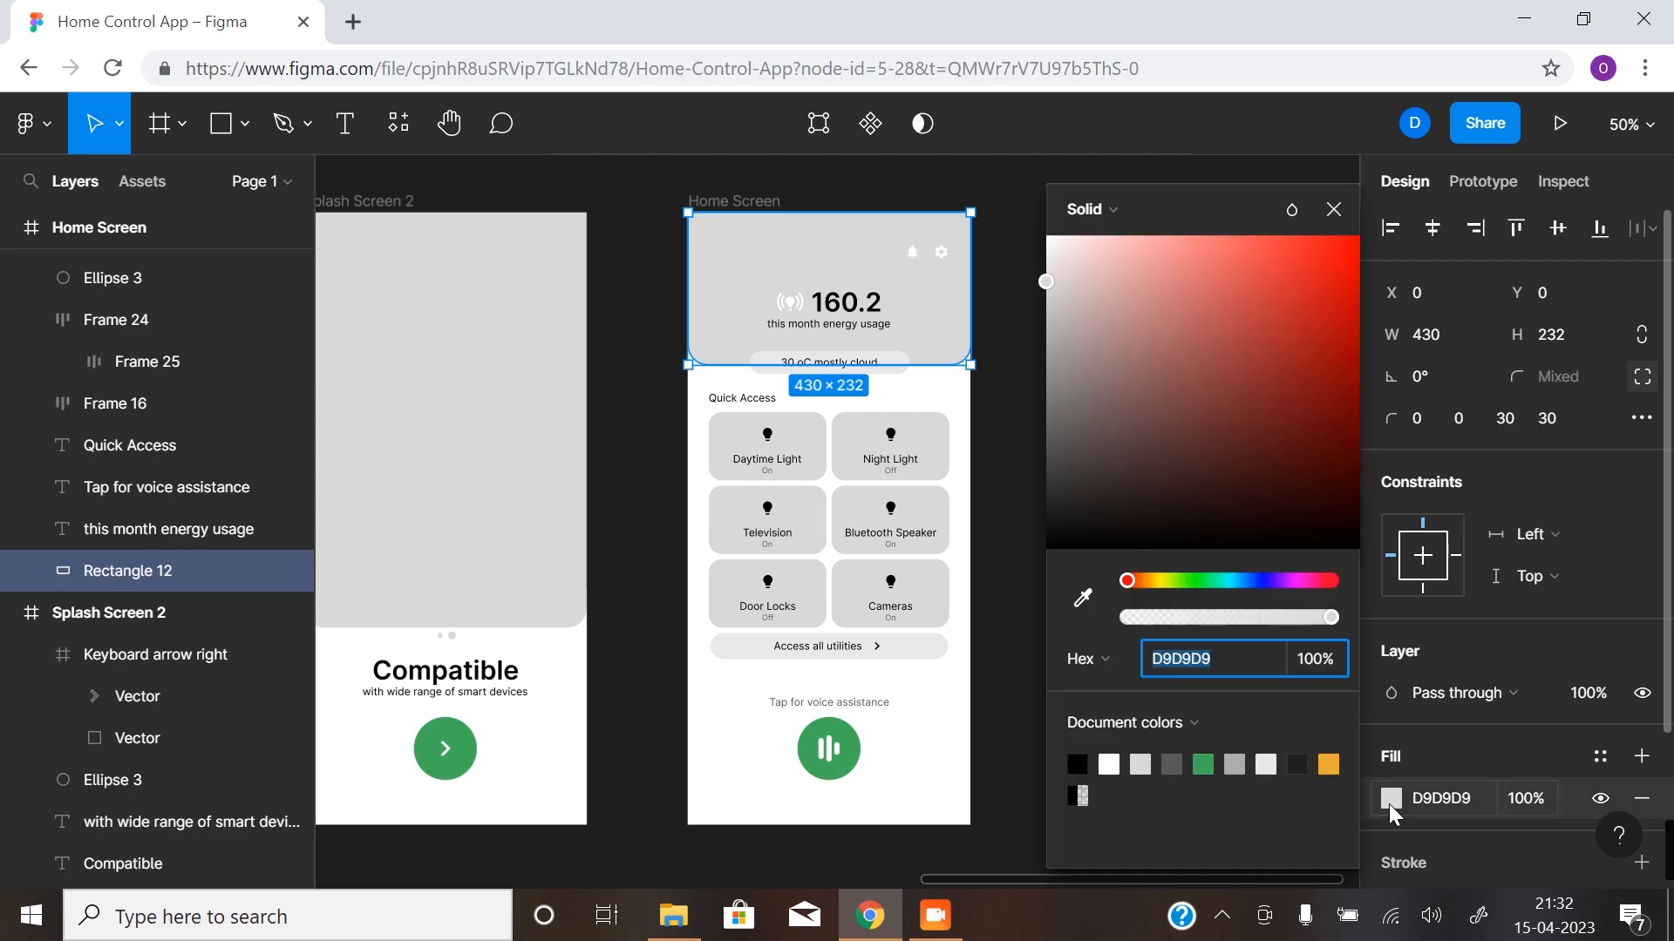
left_click(1203, 765)
left_click(671, 540)
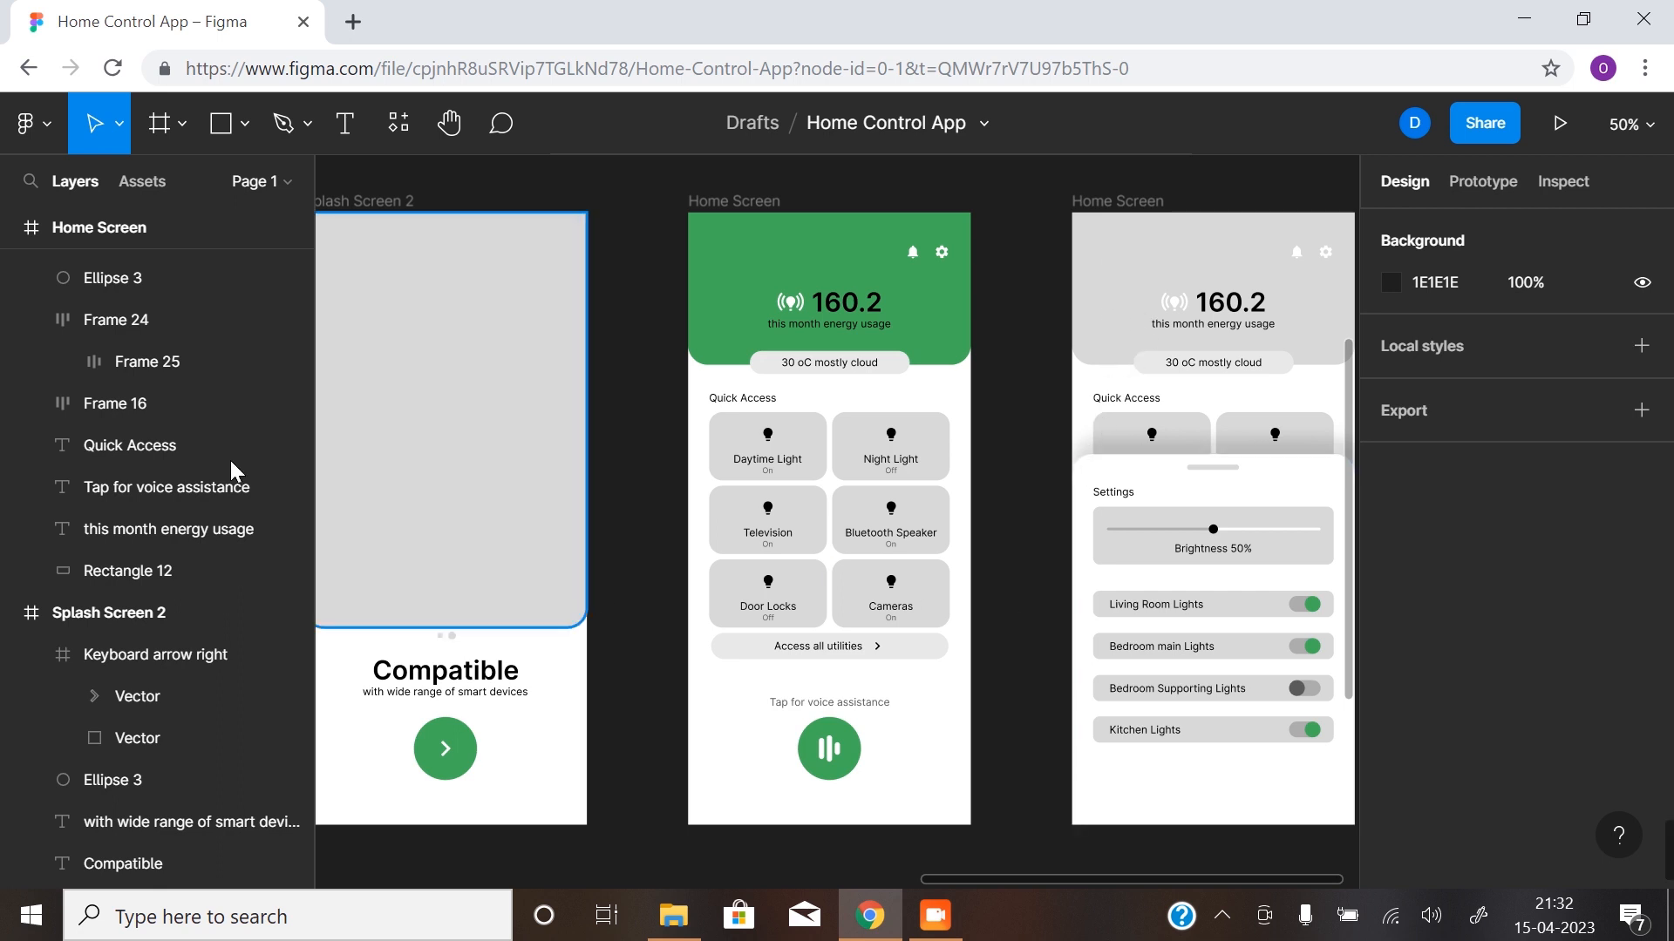
- Unlock the locked layers behind the Settings sheet on the second Home Screen, including Frames 14 and 18 to 22 and Rectangles 13 to 18
scroll(194, 523, "up", 5)
scroll(190, 511, "up", 20)
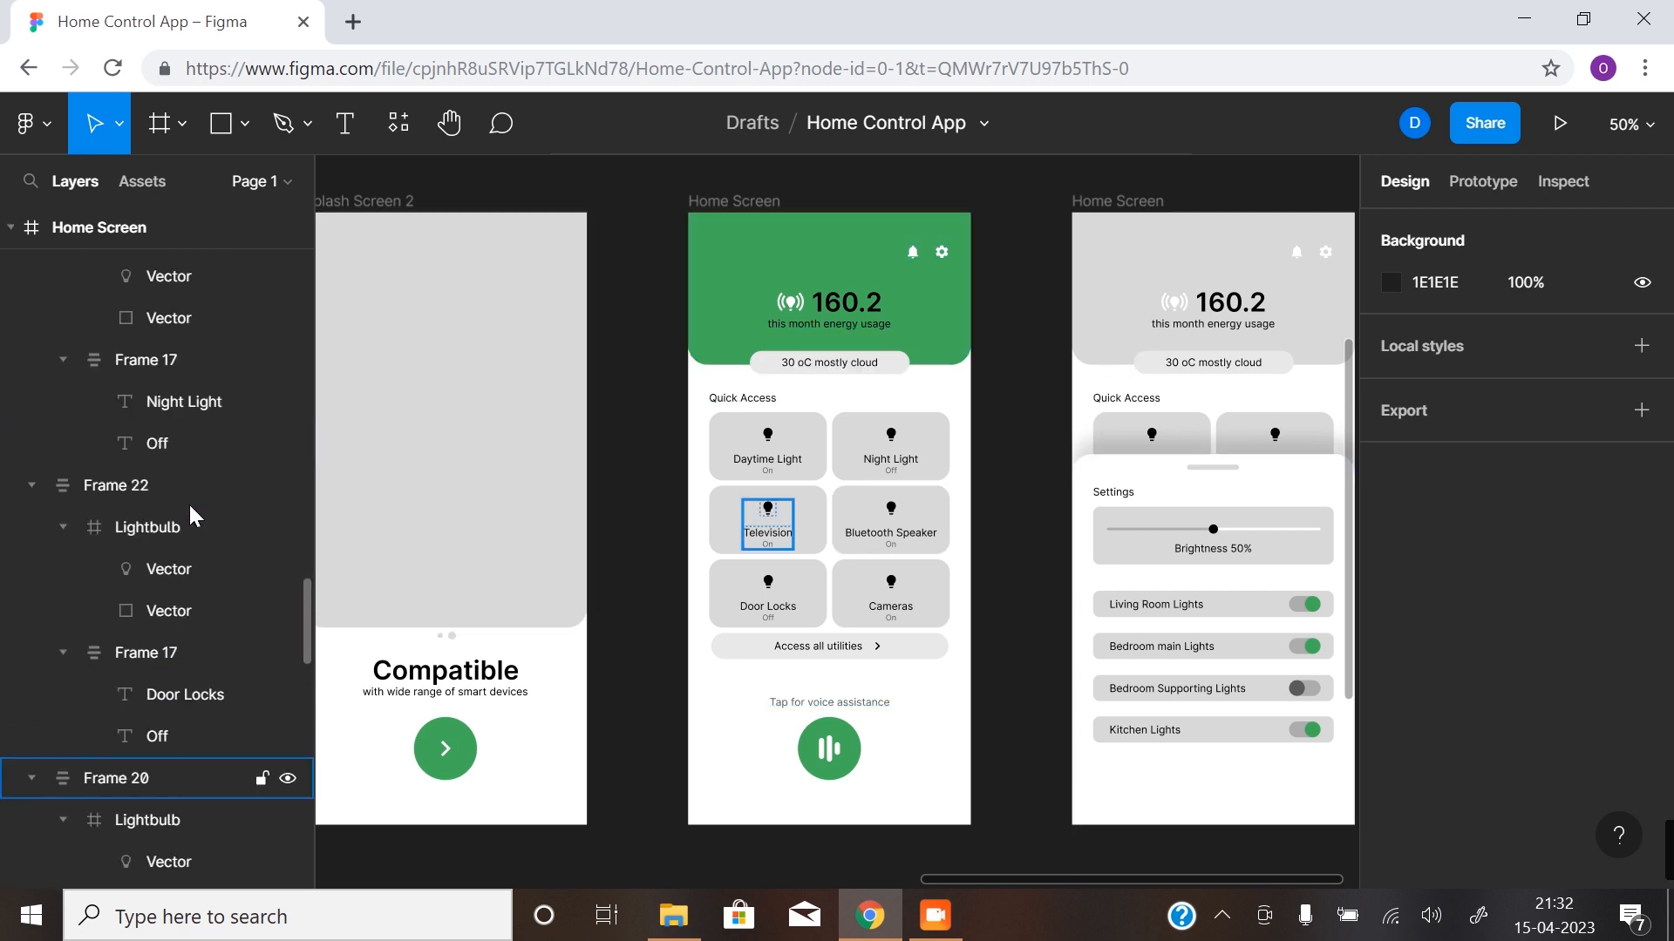
scroll(214, 506, "up", 3)
scroll(212, 510, "down", 6)
scroll(213, 509, "up", 4)
scroll(233, 504, "down", 1)
scroll(232, 500, "down", 3)
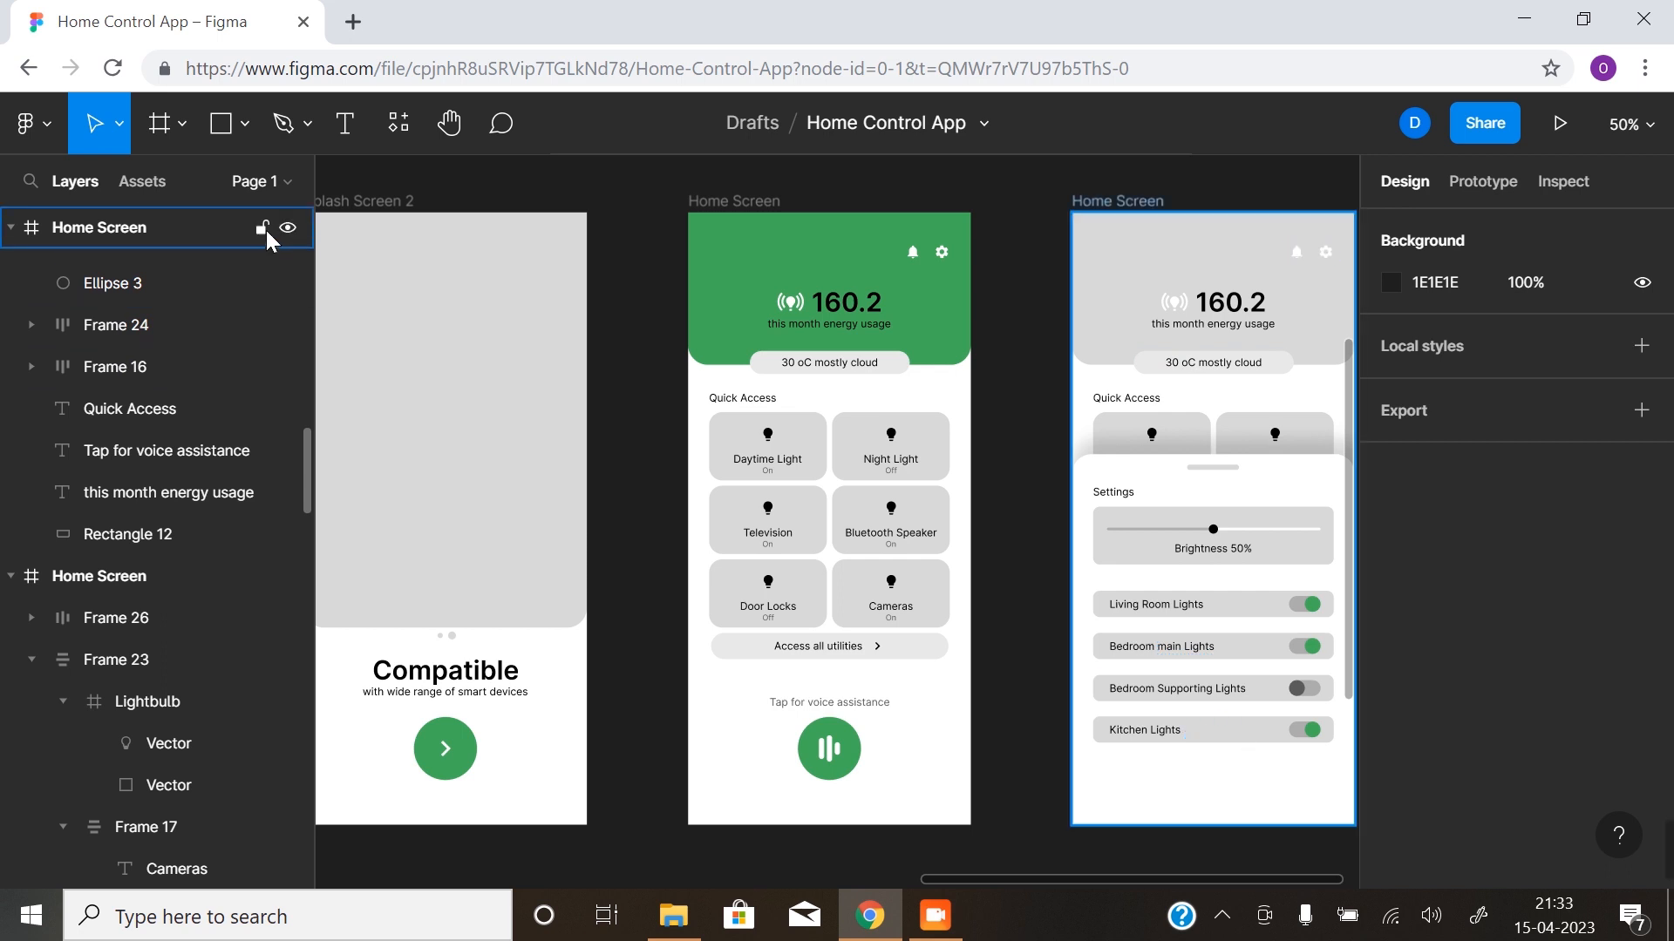
left_click(261, 283)
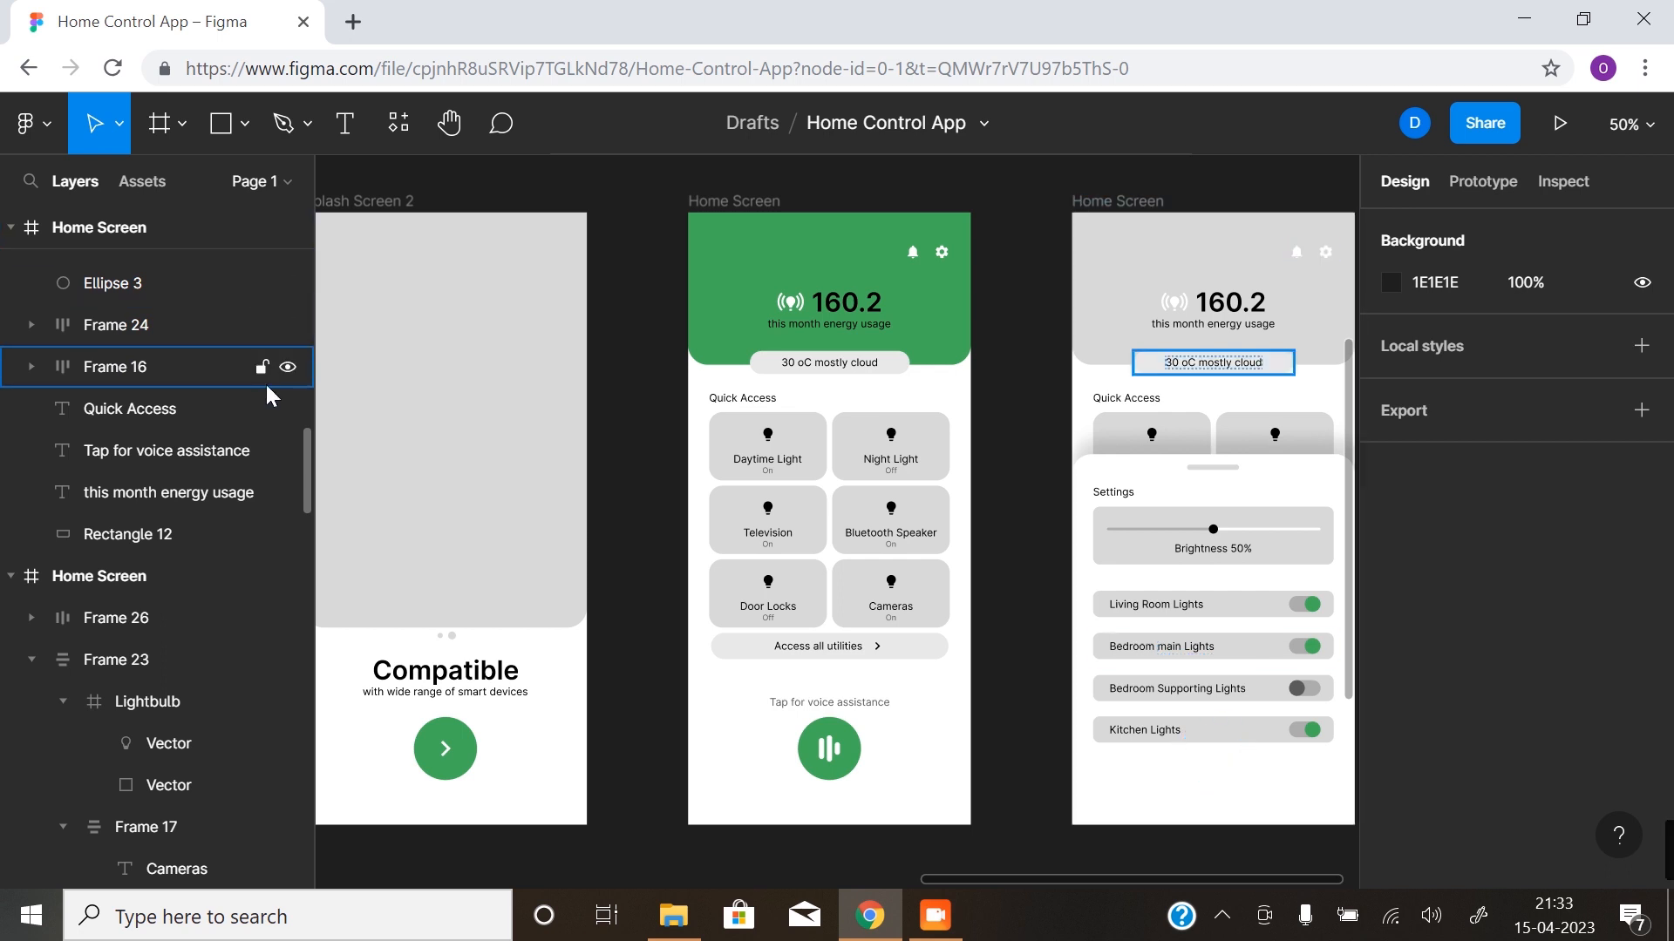
scroll(253, 401, "up", 8)
scroll(251, 427, "down", 3)
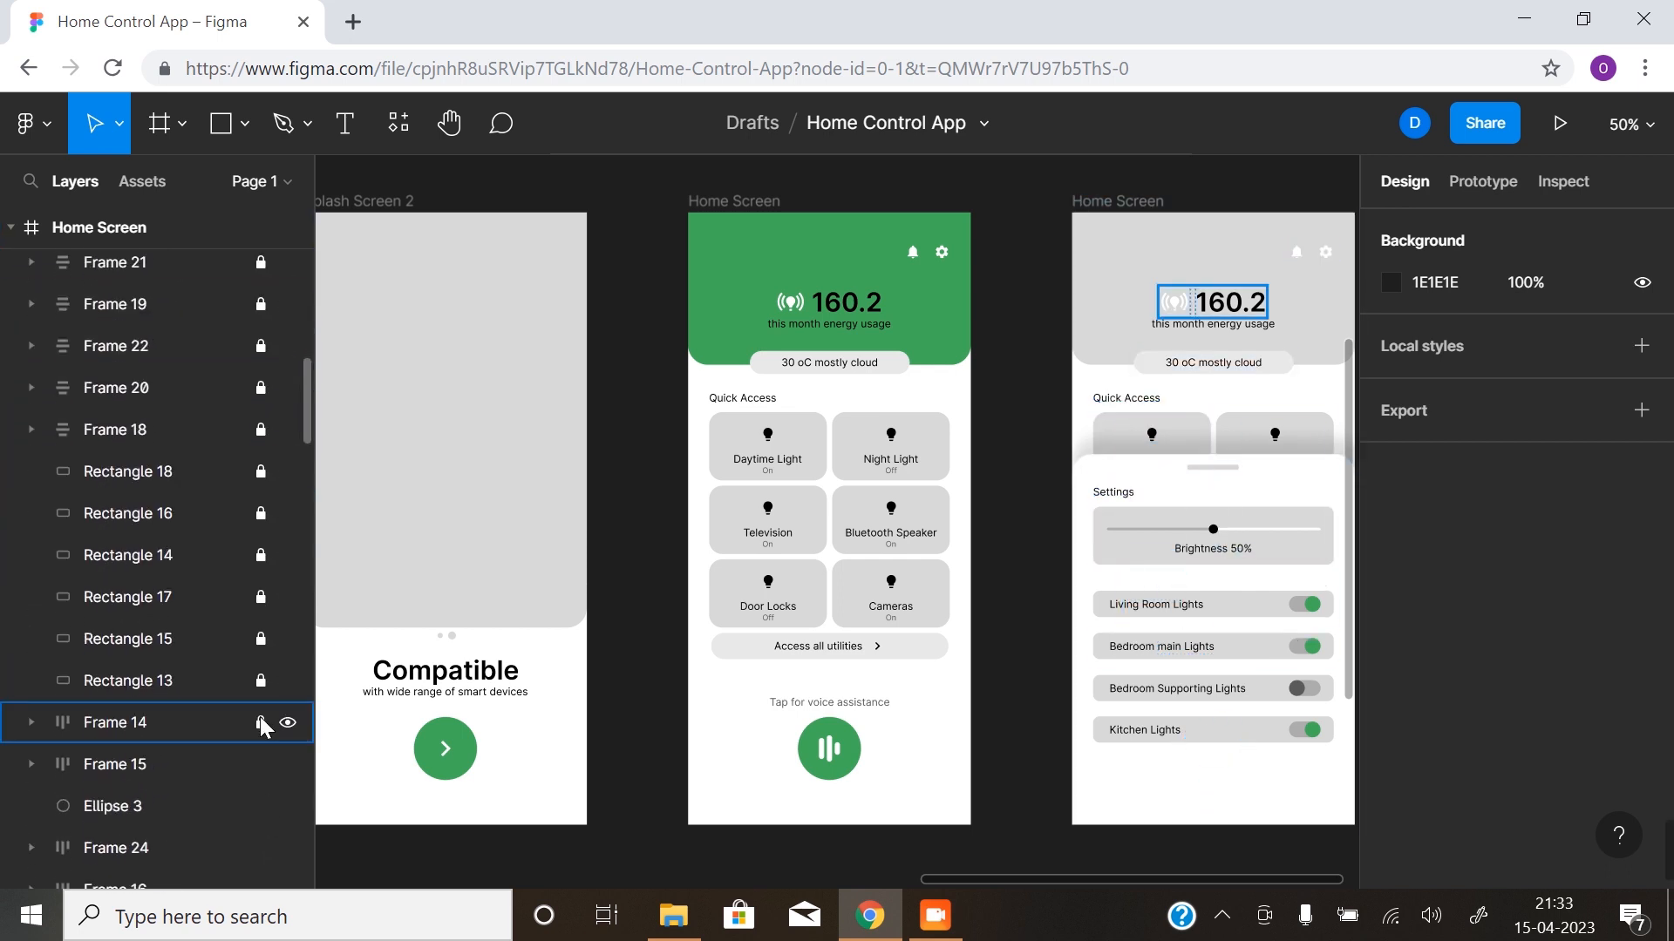
left_click_drag(260, 726, 270, 305)
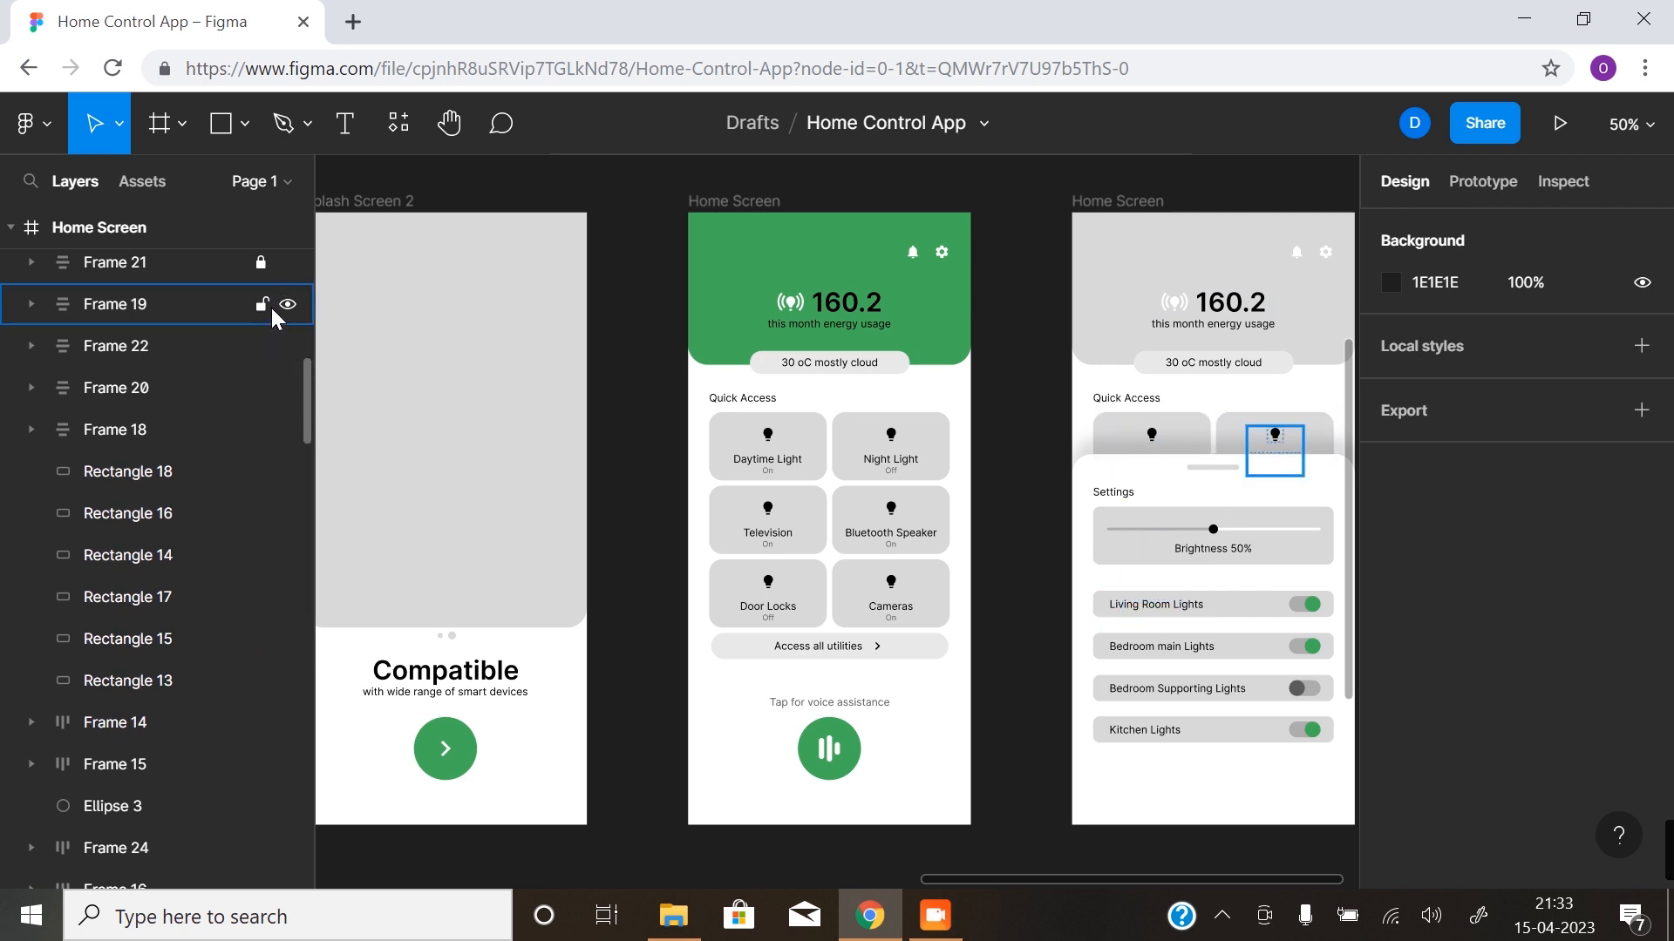
scroll(249, 471, "up", 1)
scroll(253, 471, "up", 4)
left_click_drag(258, 648, 262, 576)
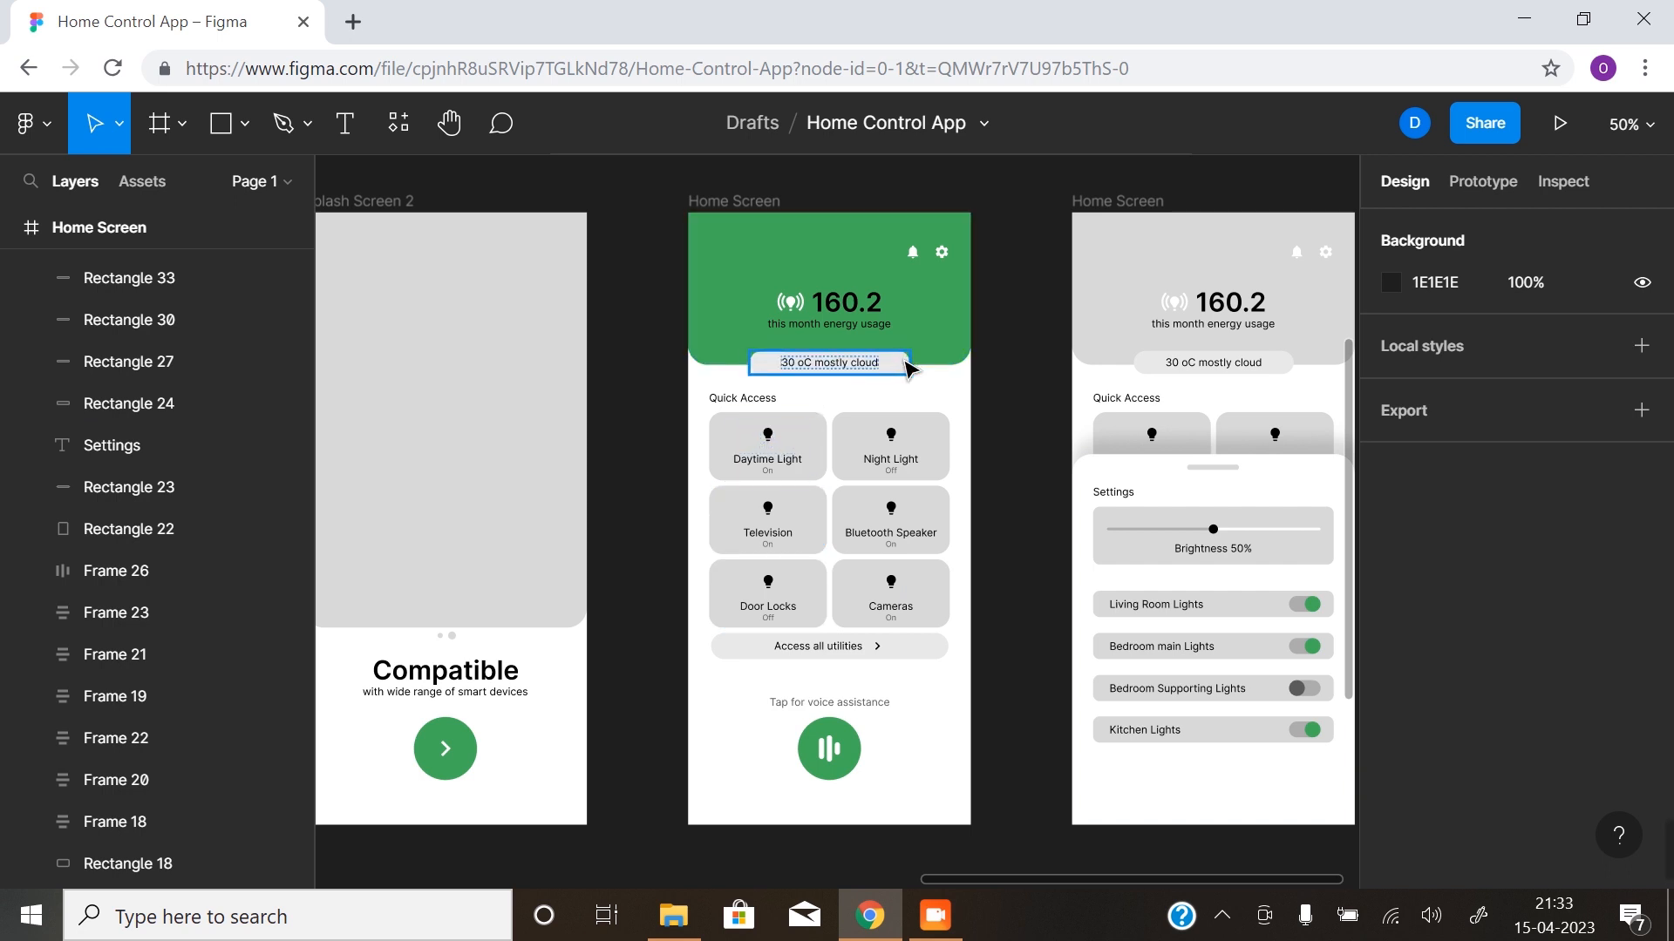
- Recolour the 160.2 energy figure in the first Home Screen's green header to white FFFFFF
left_click(865, 312)
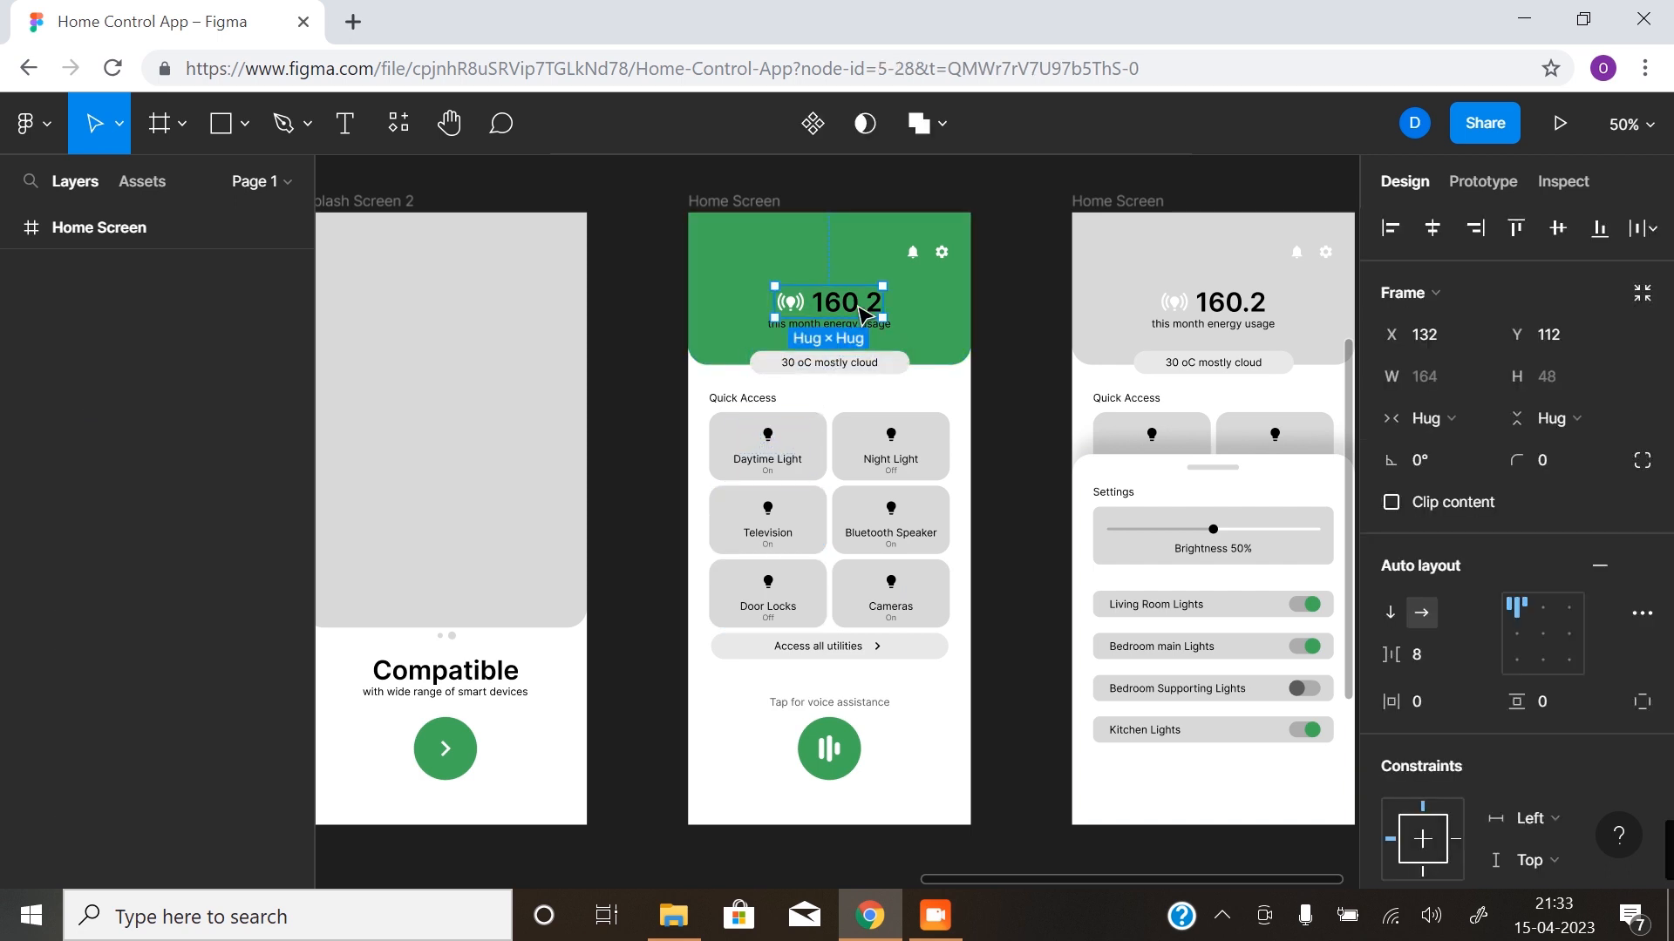
scroll(1431, 740, "down", 4)
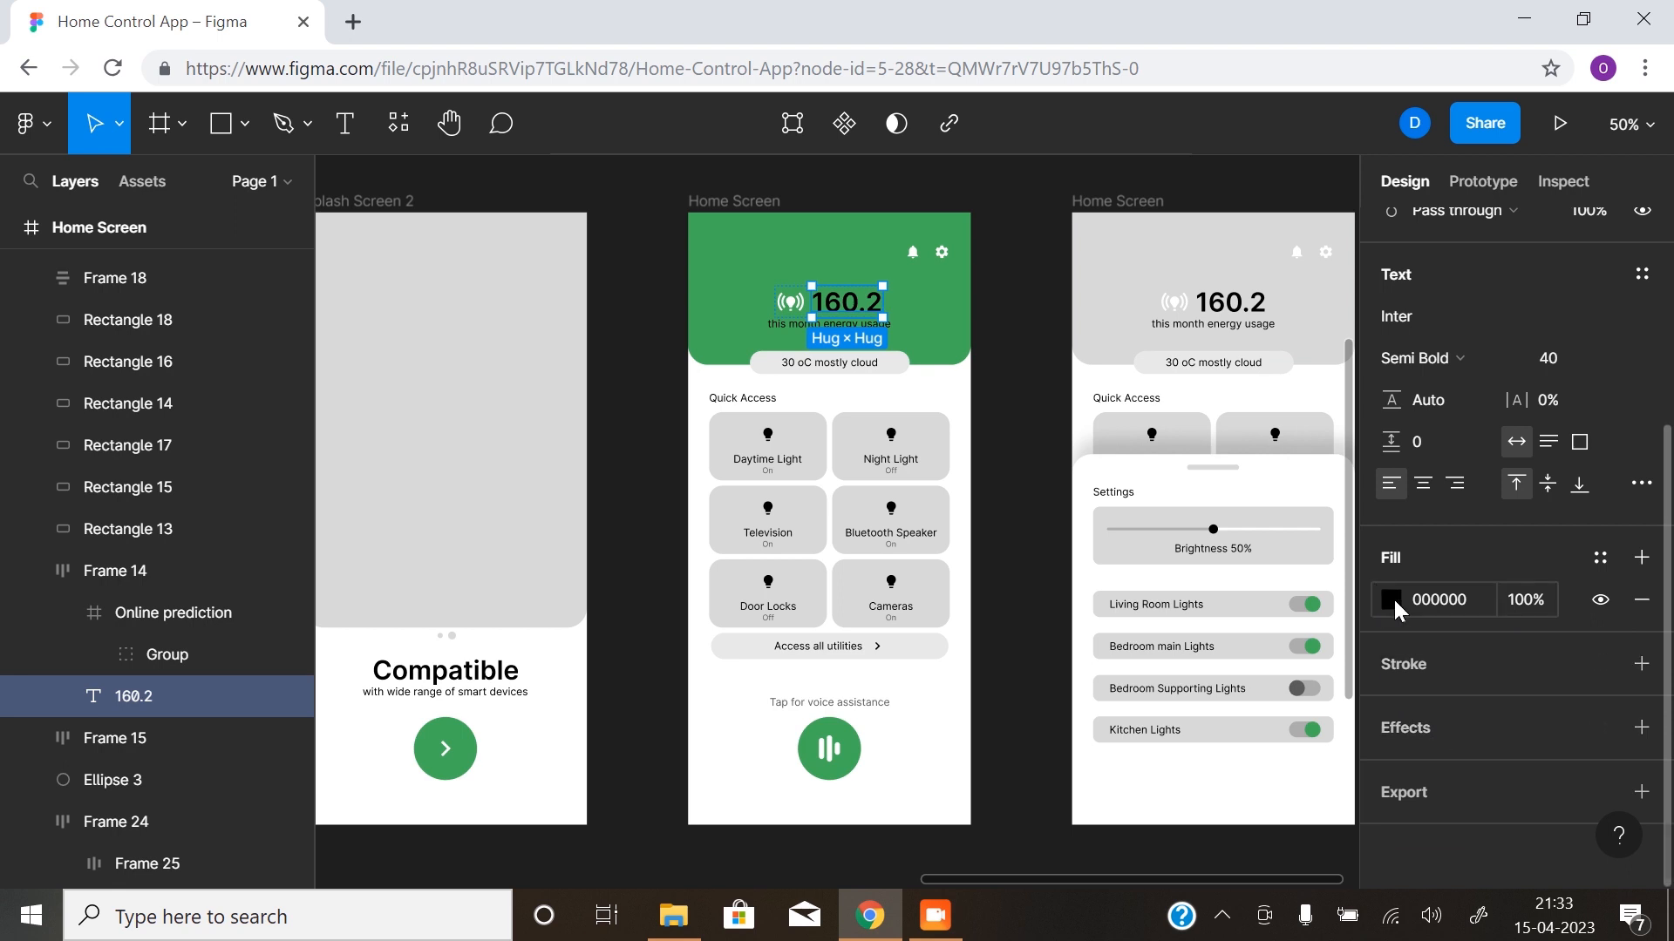
left_click(1393, 598)
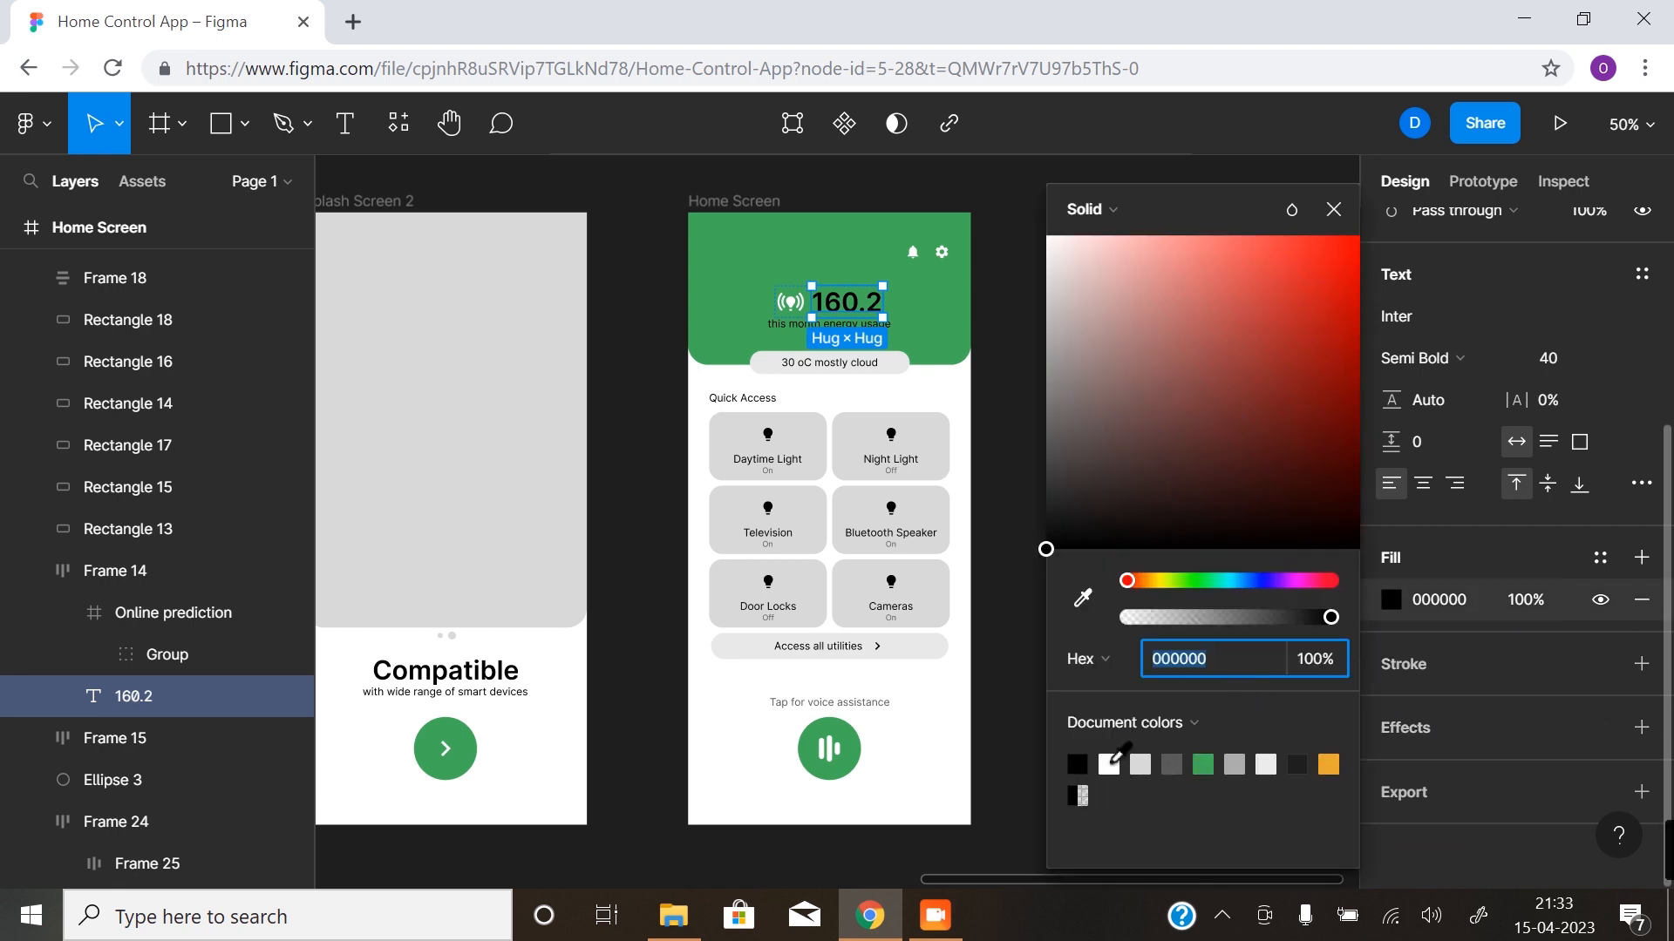
left_click(1111, 765)
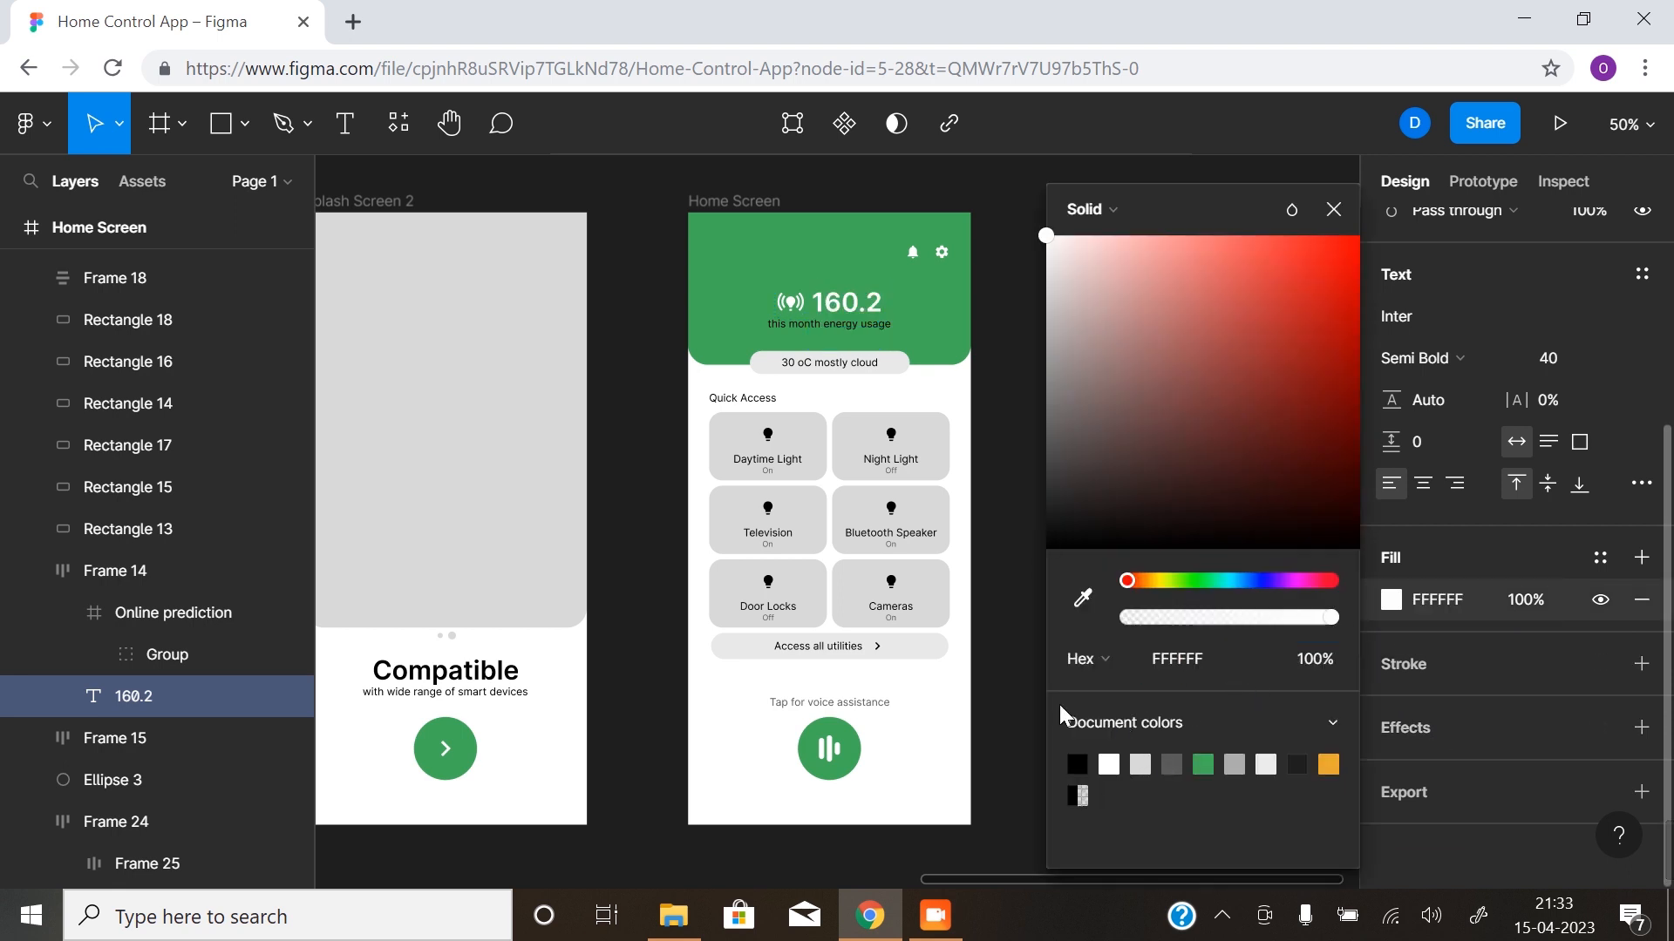
- Recolour the "this month energy usage" caption on the first Home Screen to white FFFFFF
left_click(795, 328)
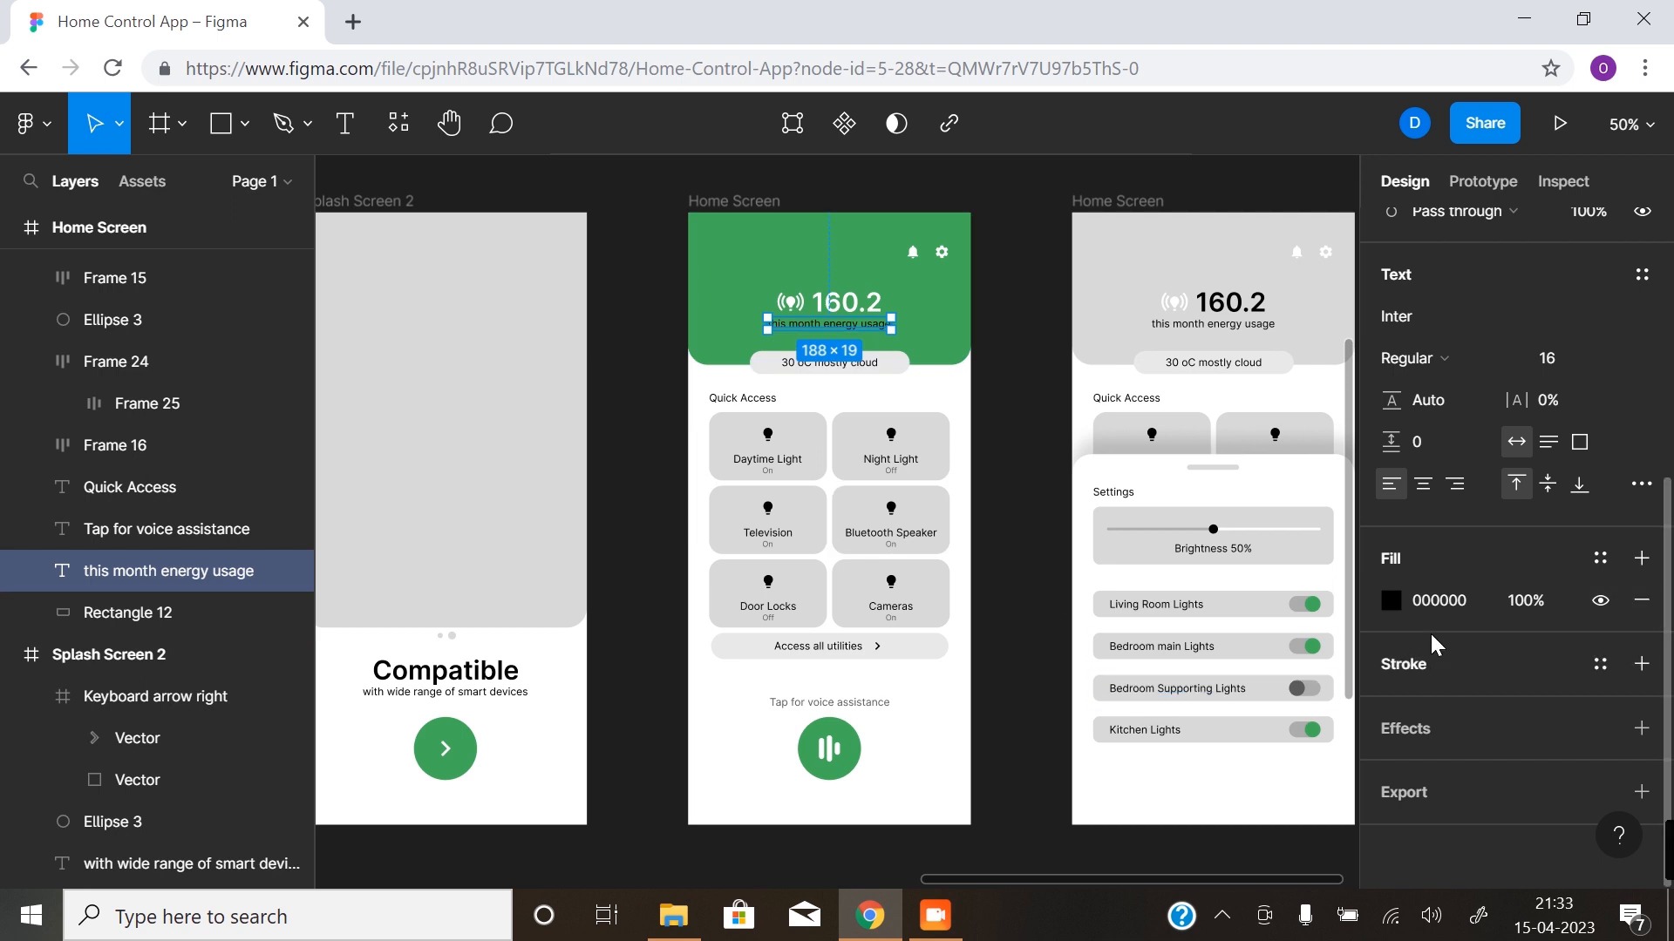
left_click(1392, 601)
left_click(1109, 765)
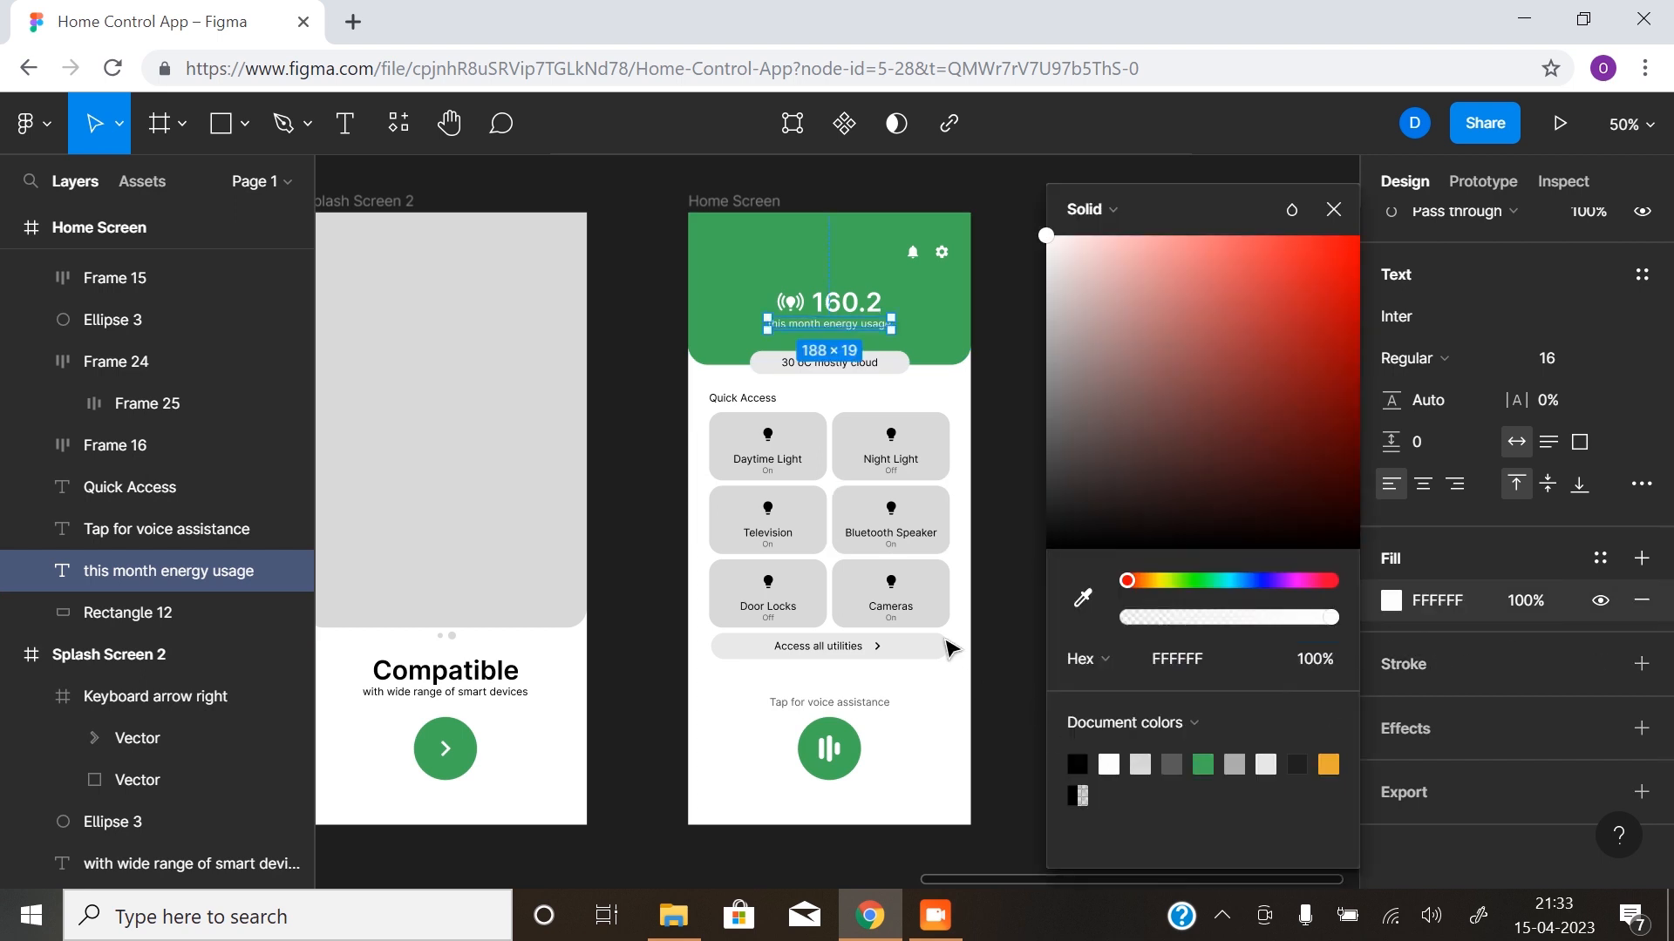
left_click(983, 620)
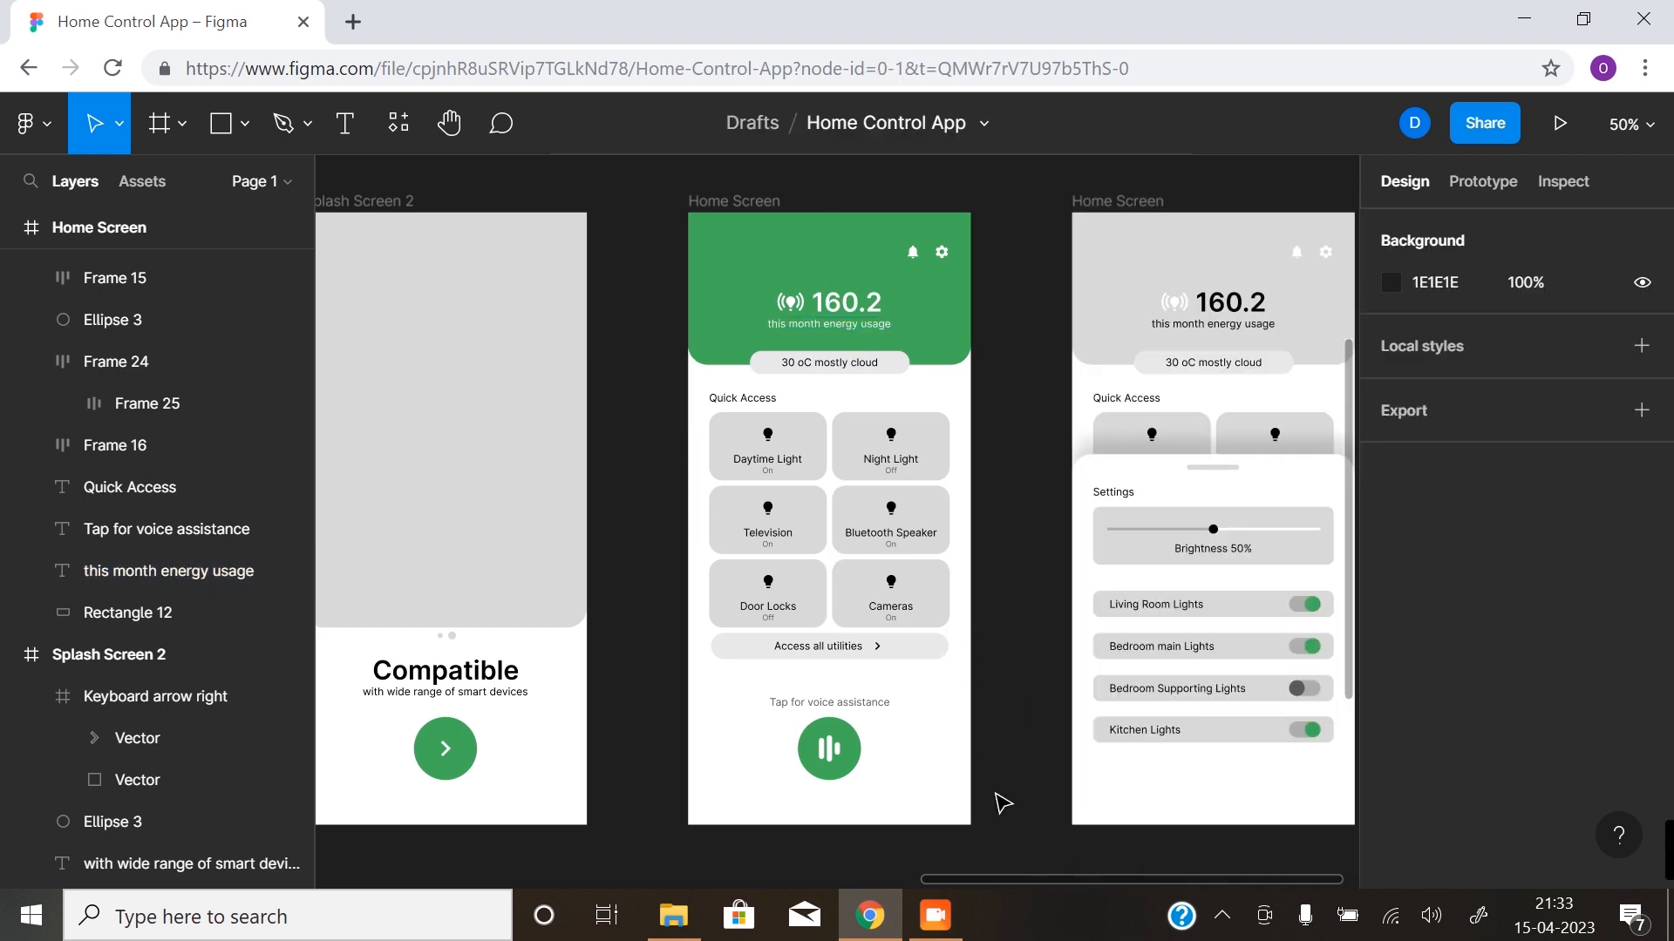
- Fill the "Access all utilities" button on the first Home Screen with the document green
left_click(926, 648)
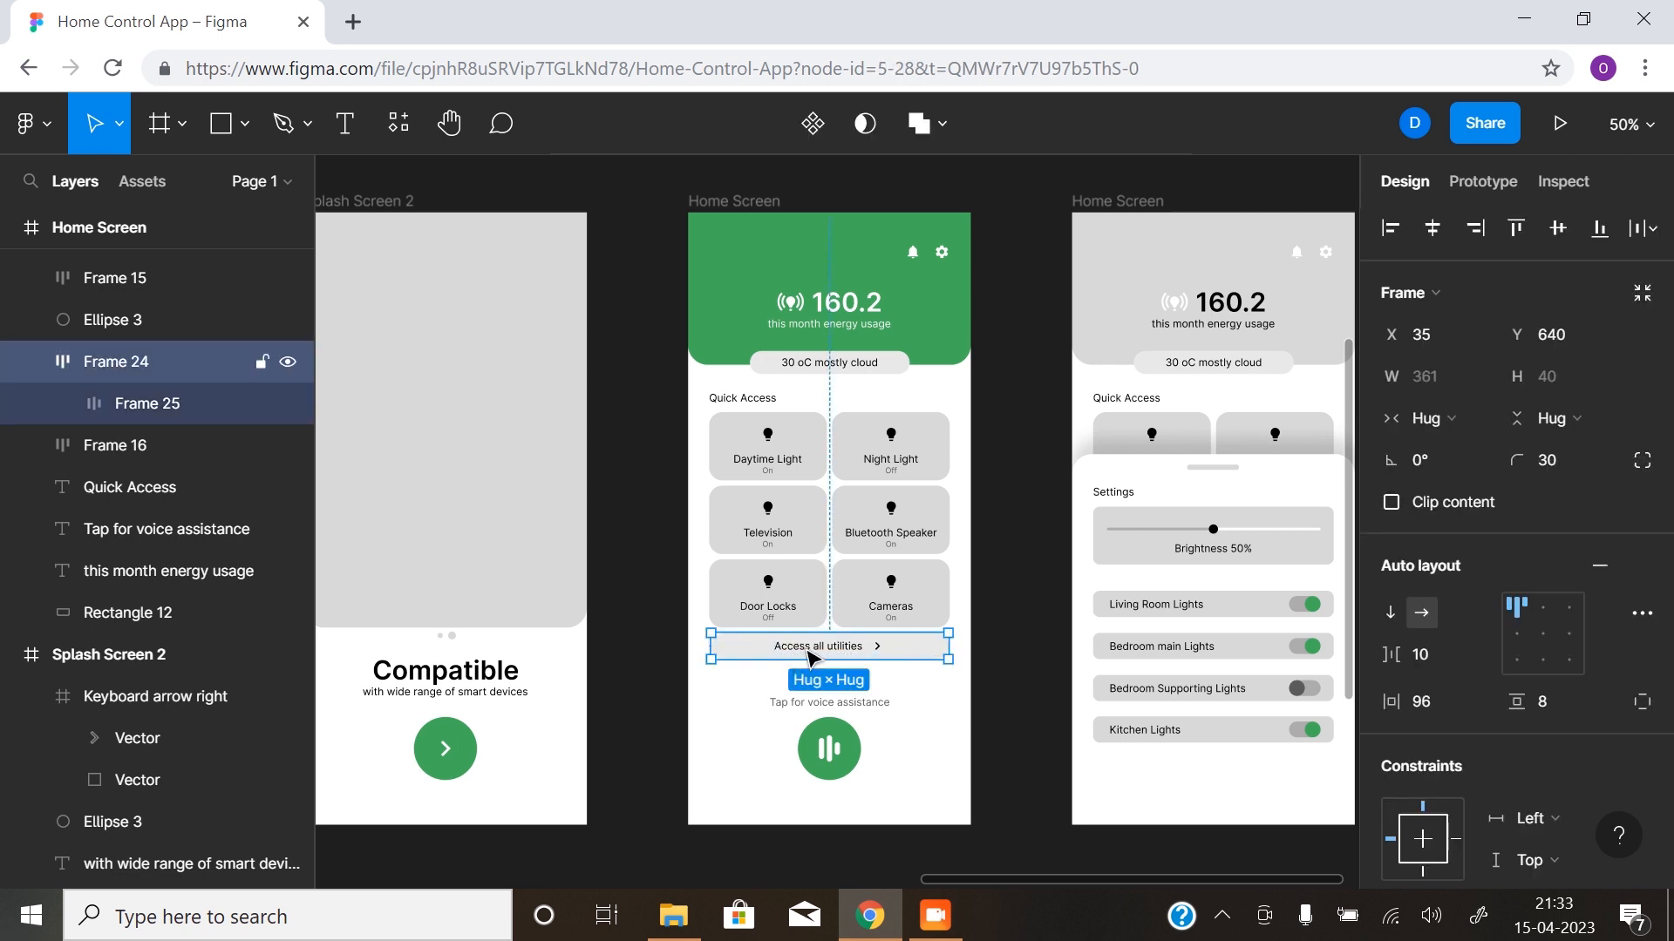
scroll(1415, 748, "down", 5)
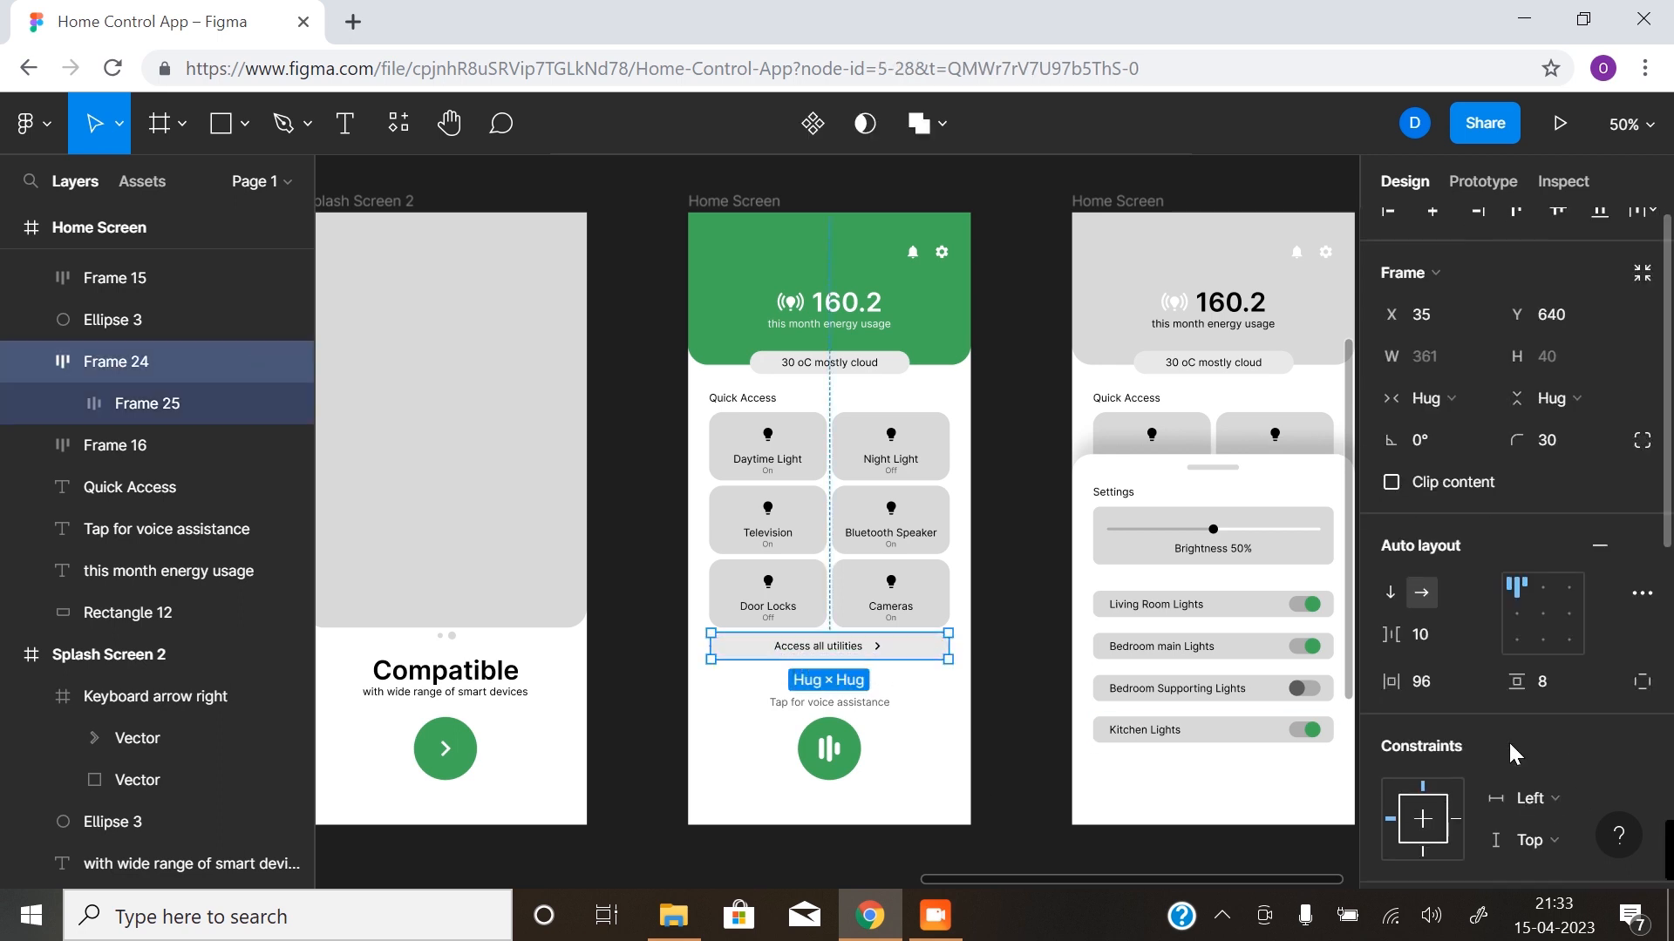
left_click(1392, 751)
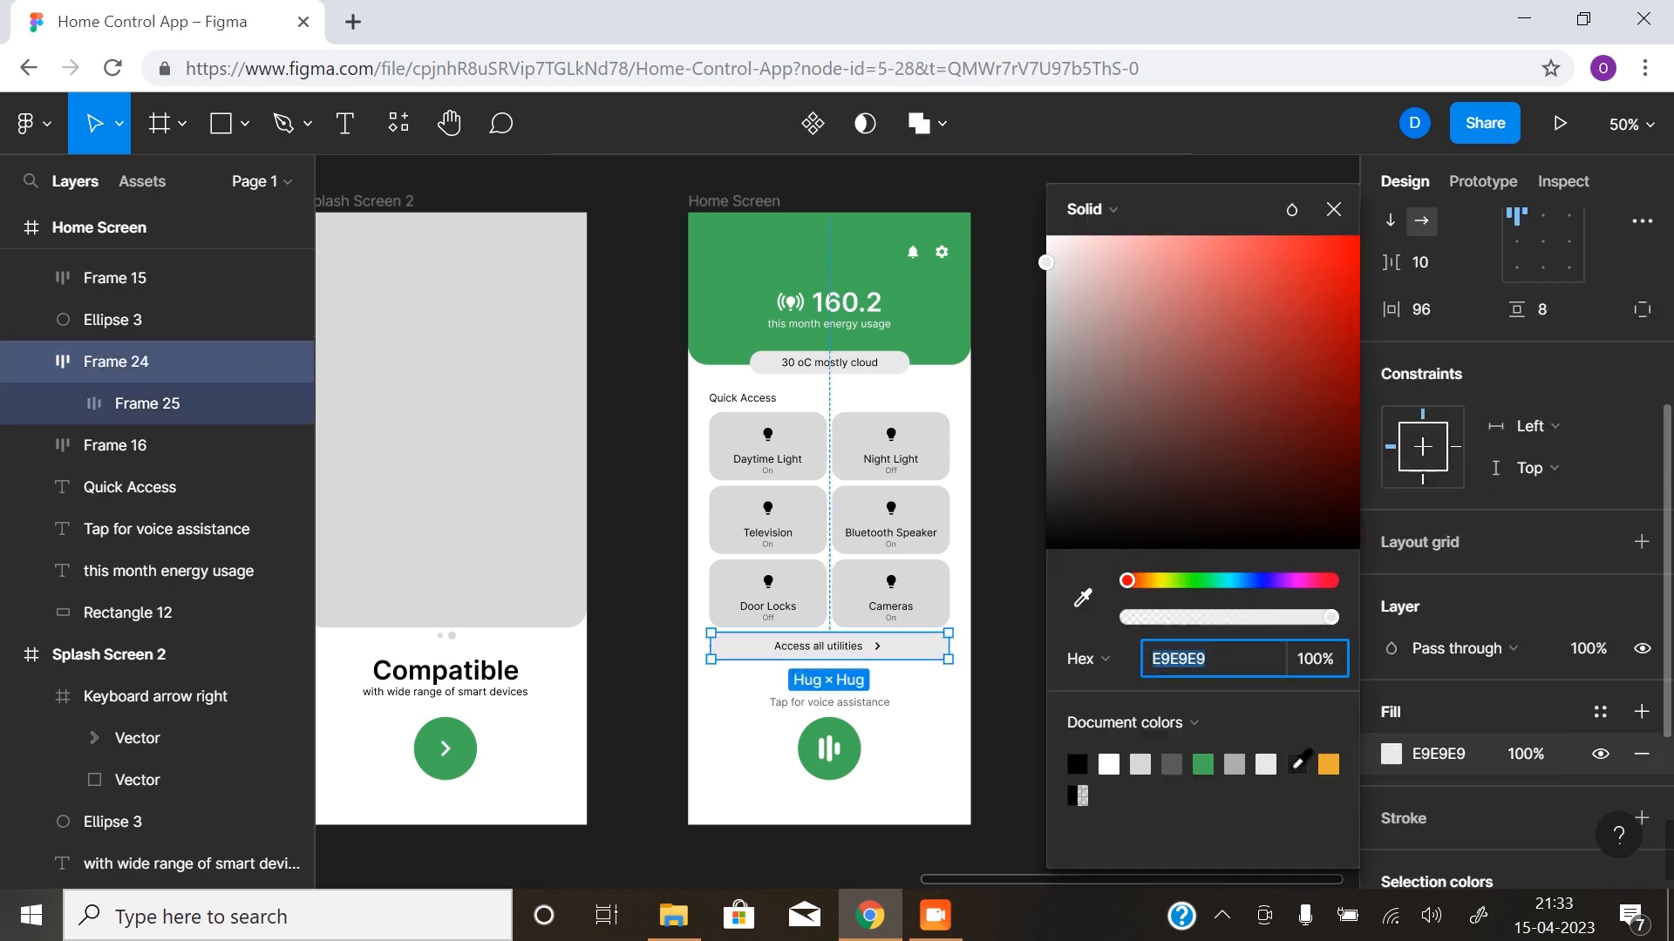
left_click(1203, 764)
left_click(642, 587)
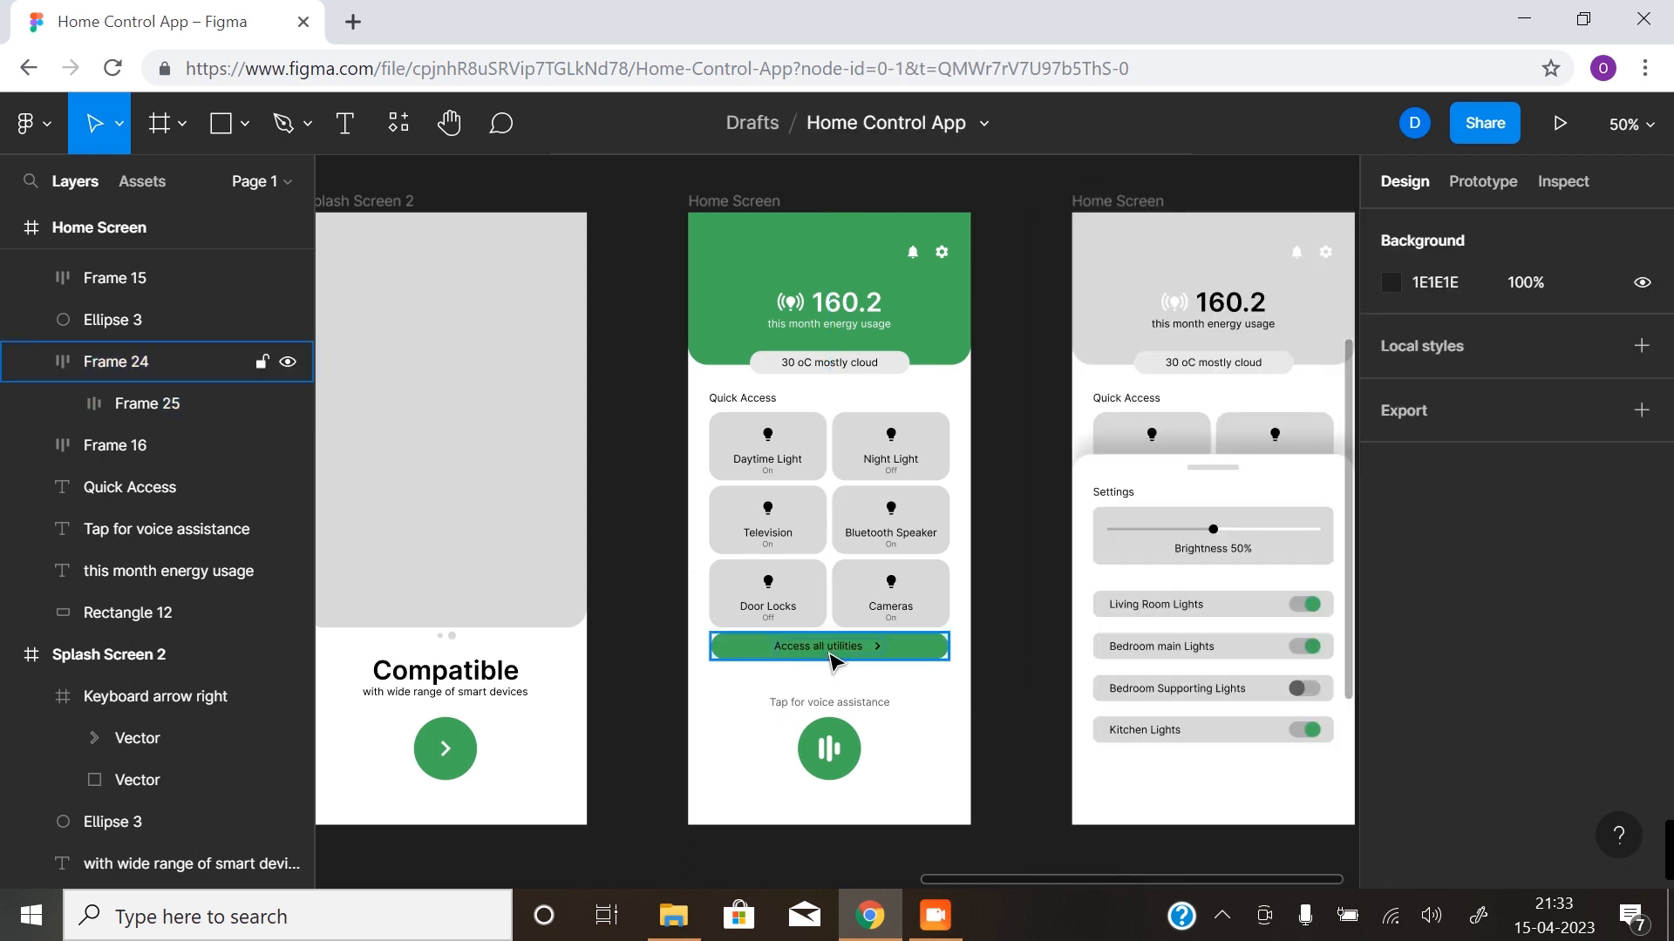
- Set the "Access all utilities" label's text fill to white FFFFFF on the first Home Screen
double_click(835, 652)
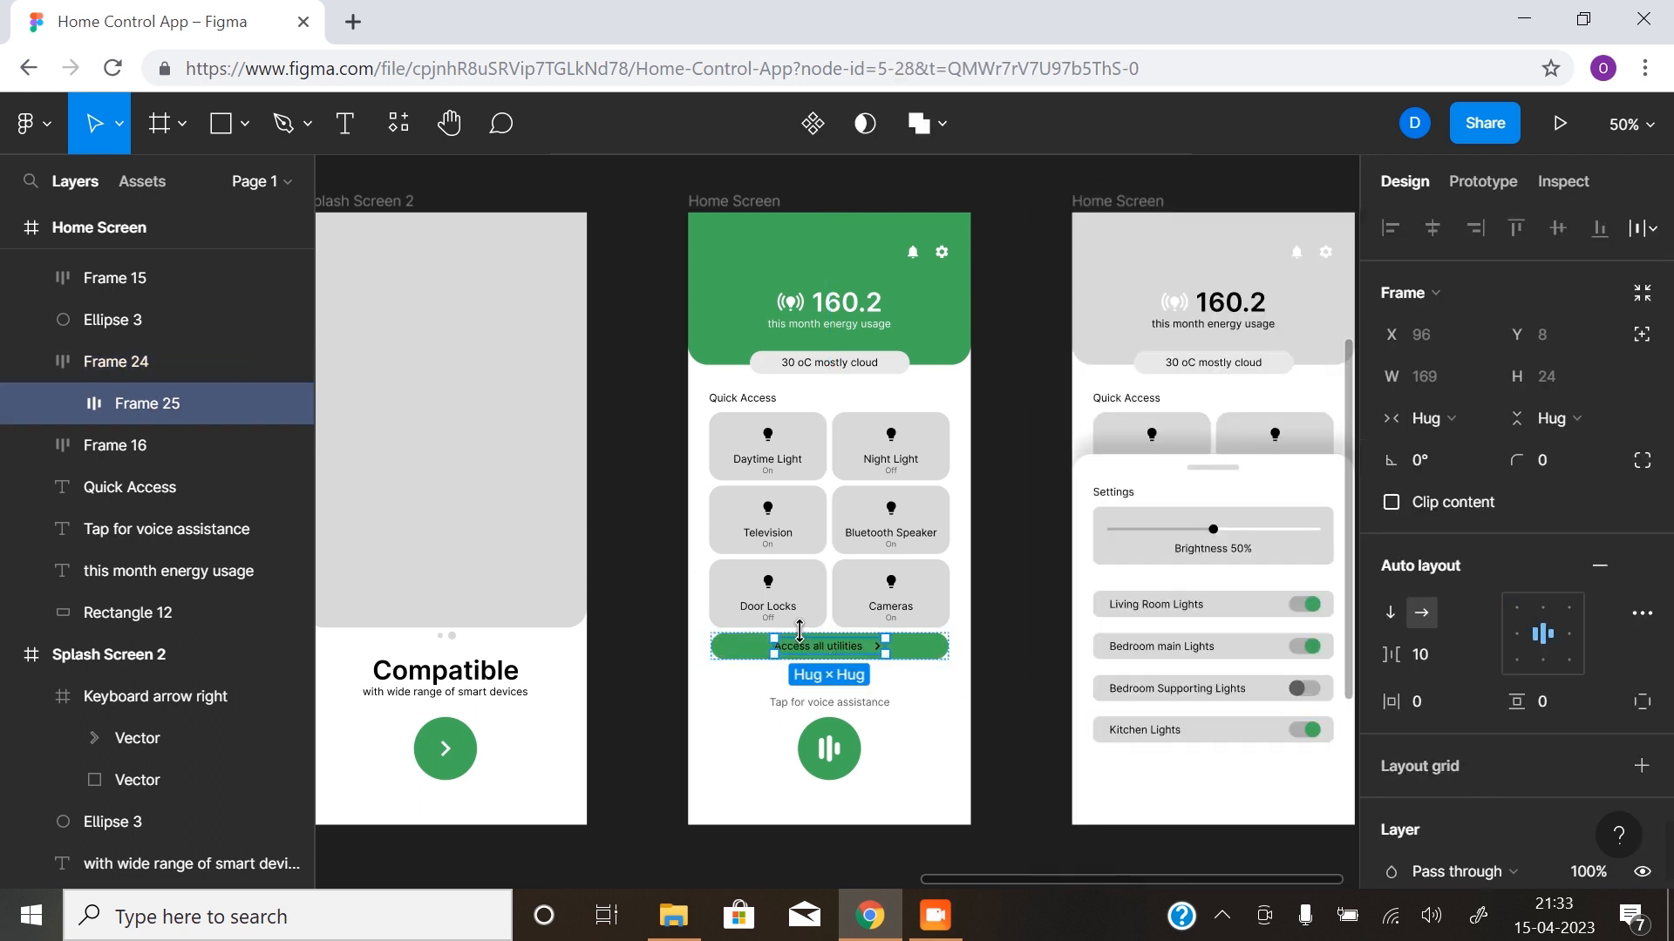
double_click(835, 654)
scroll(1403, 750, "down", 3)
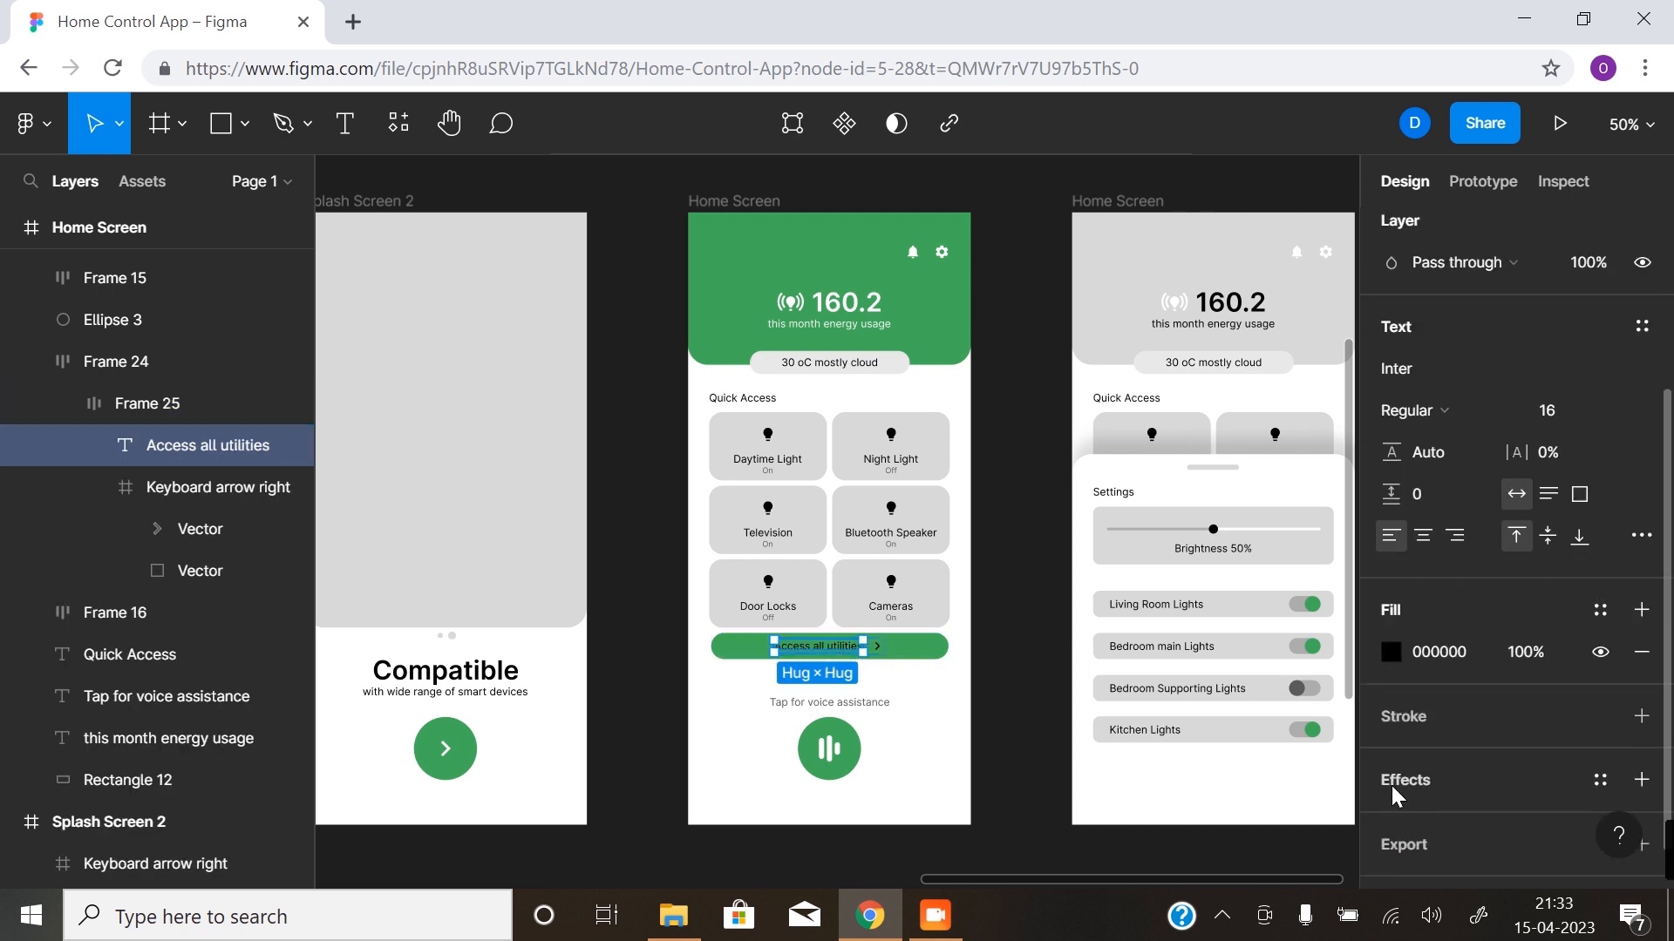
left_click(1389, 652)
left_click(1109, 764)
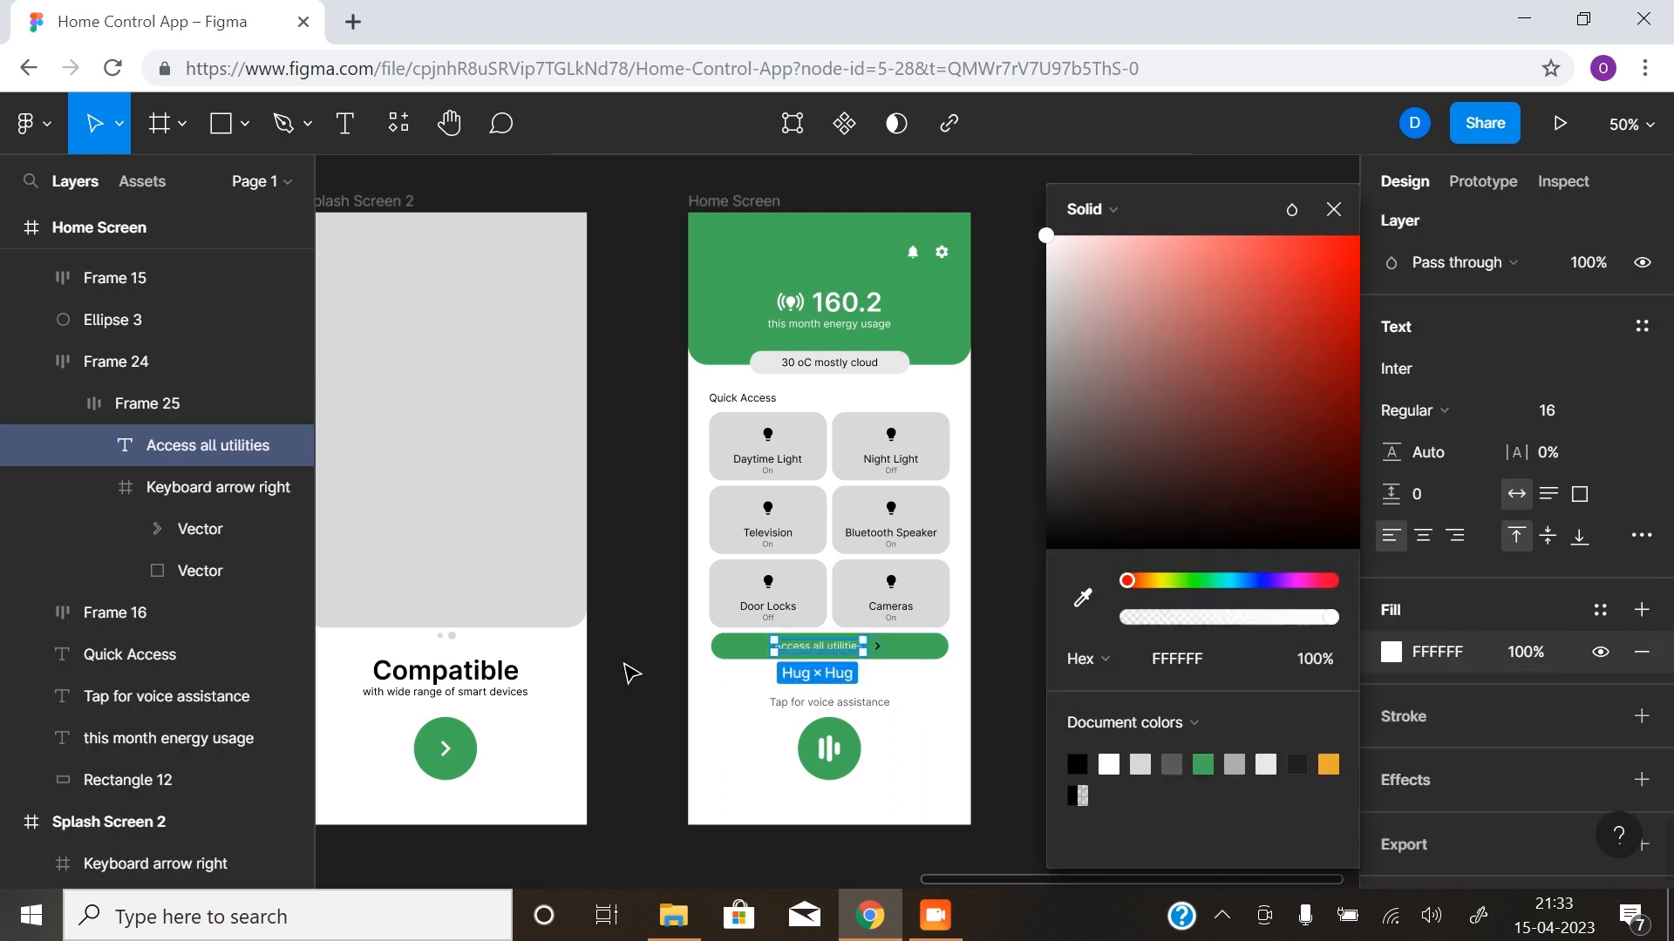
- Recolour the arrow vector beside the "Access all utilities" label to white FFFFFF
left_click(875, 651)
left_click(884, 646)
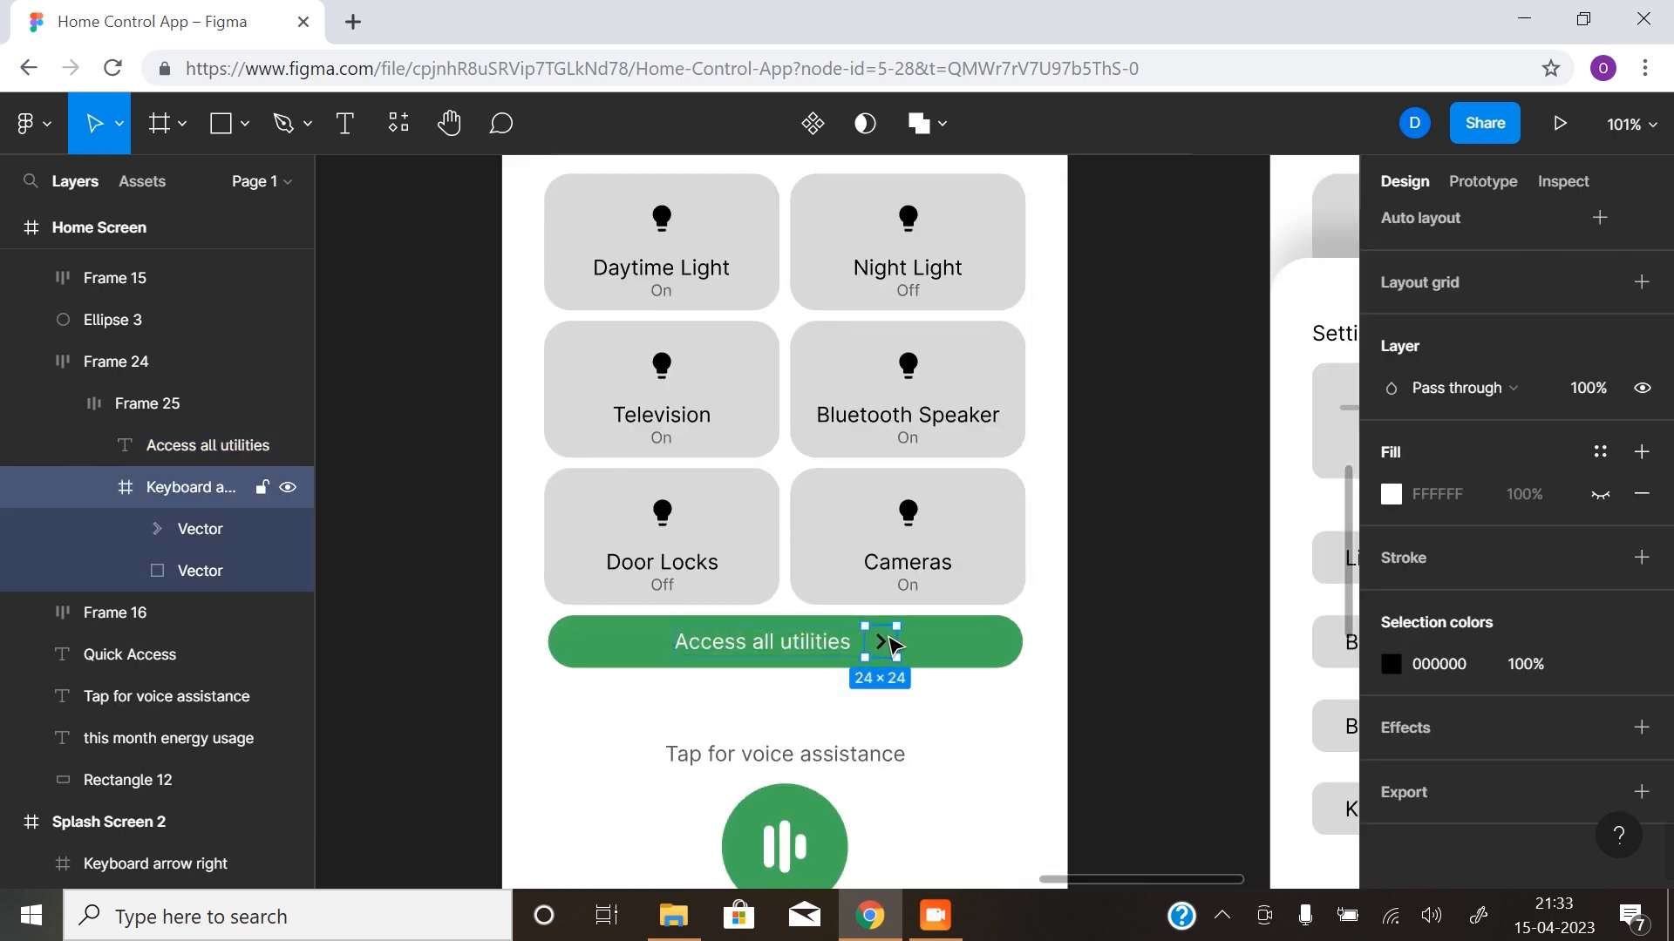
double_click(884, 650)
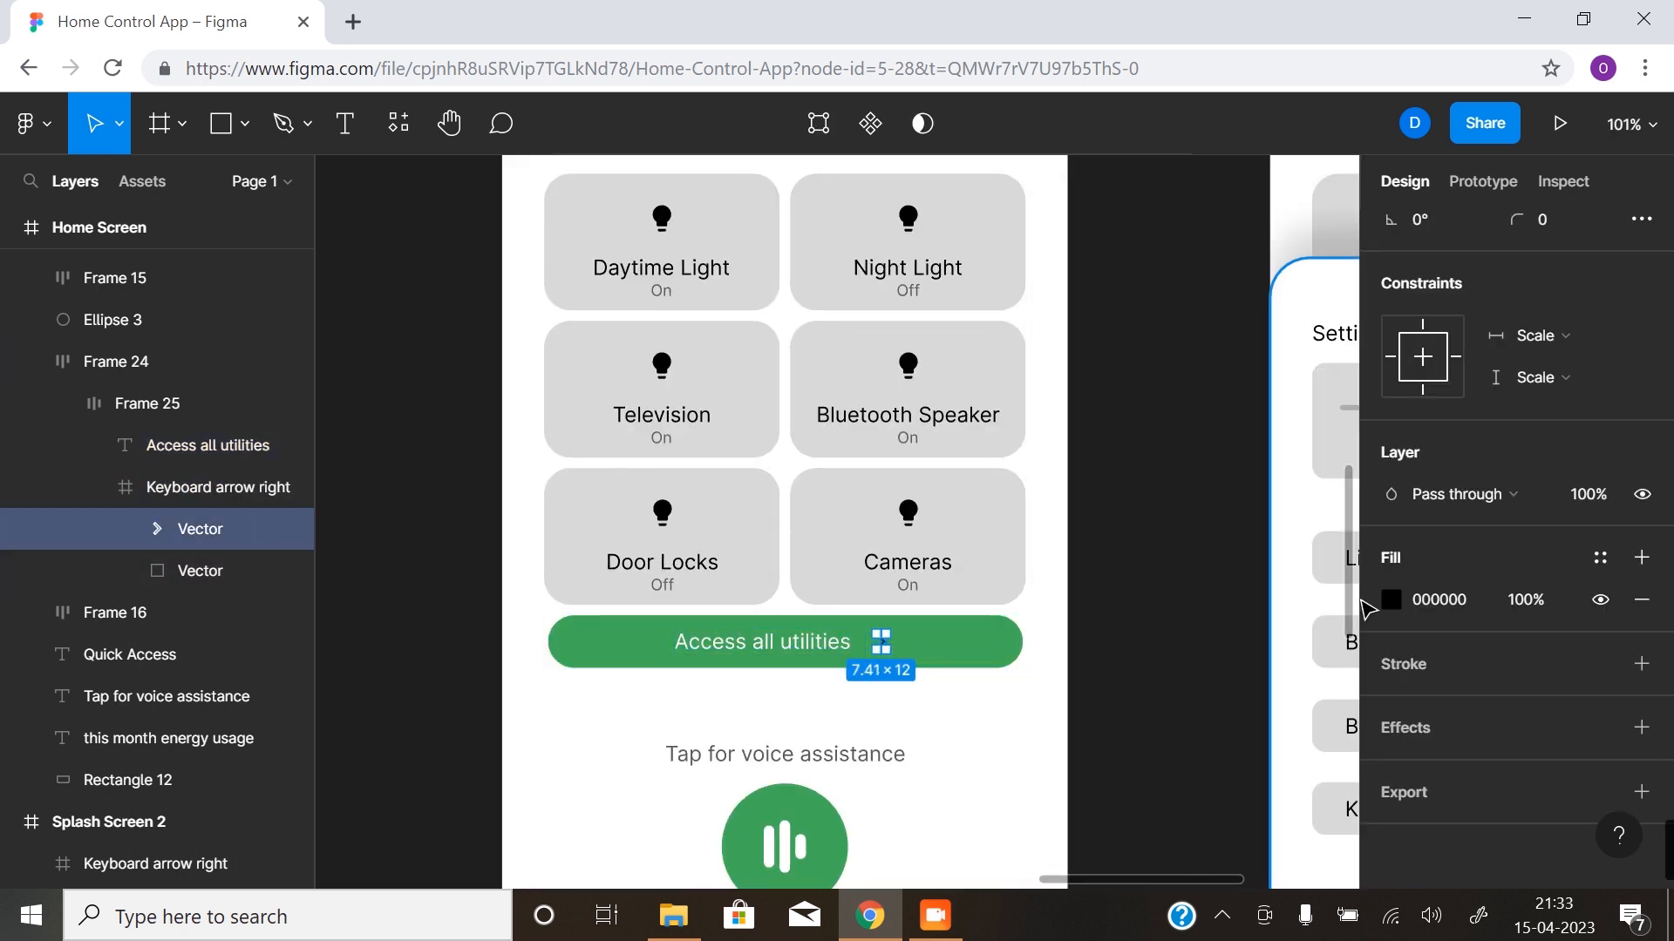
left_click(1391, 600)
left_click(1108, 765)
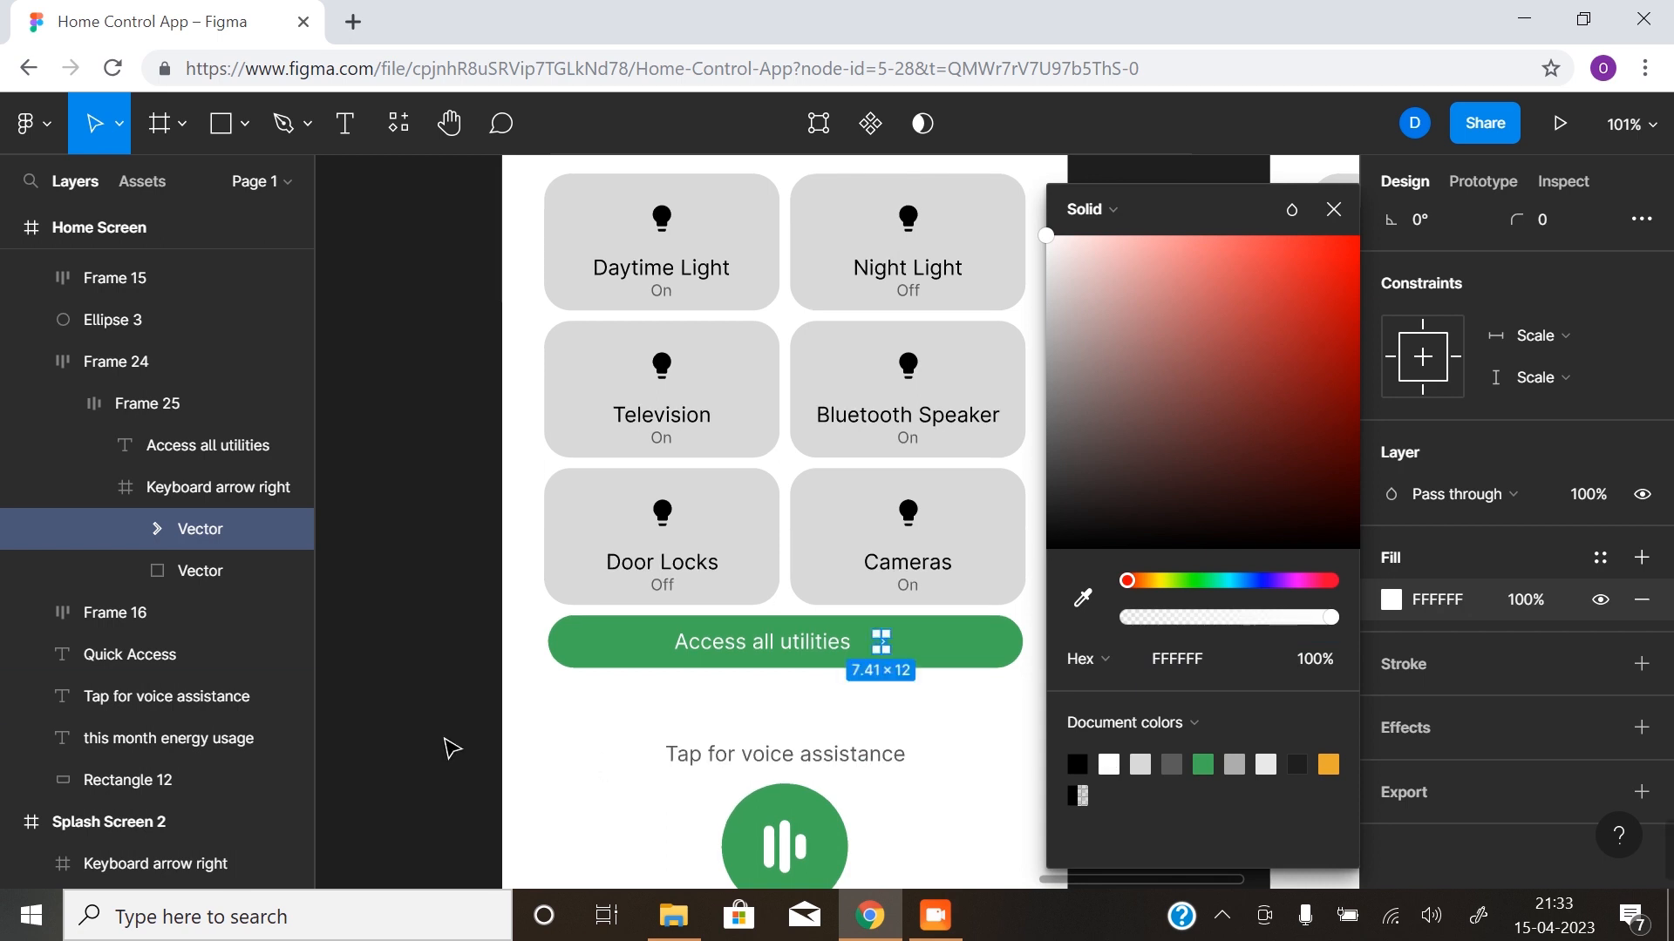
left_click(583, 742)
key("z")
left_click(903, 754, "alt")
left_click_drag(860, 668, 667, 601)
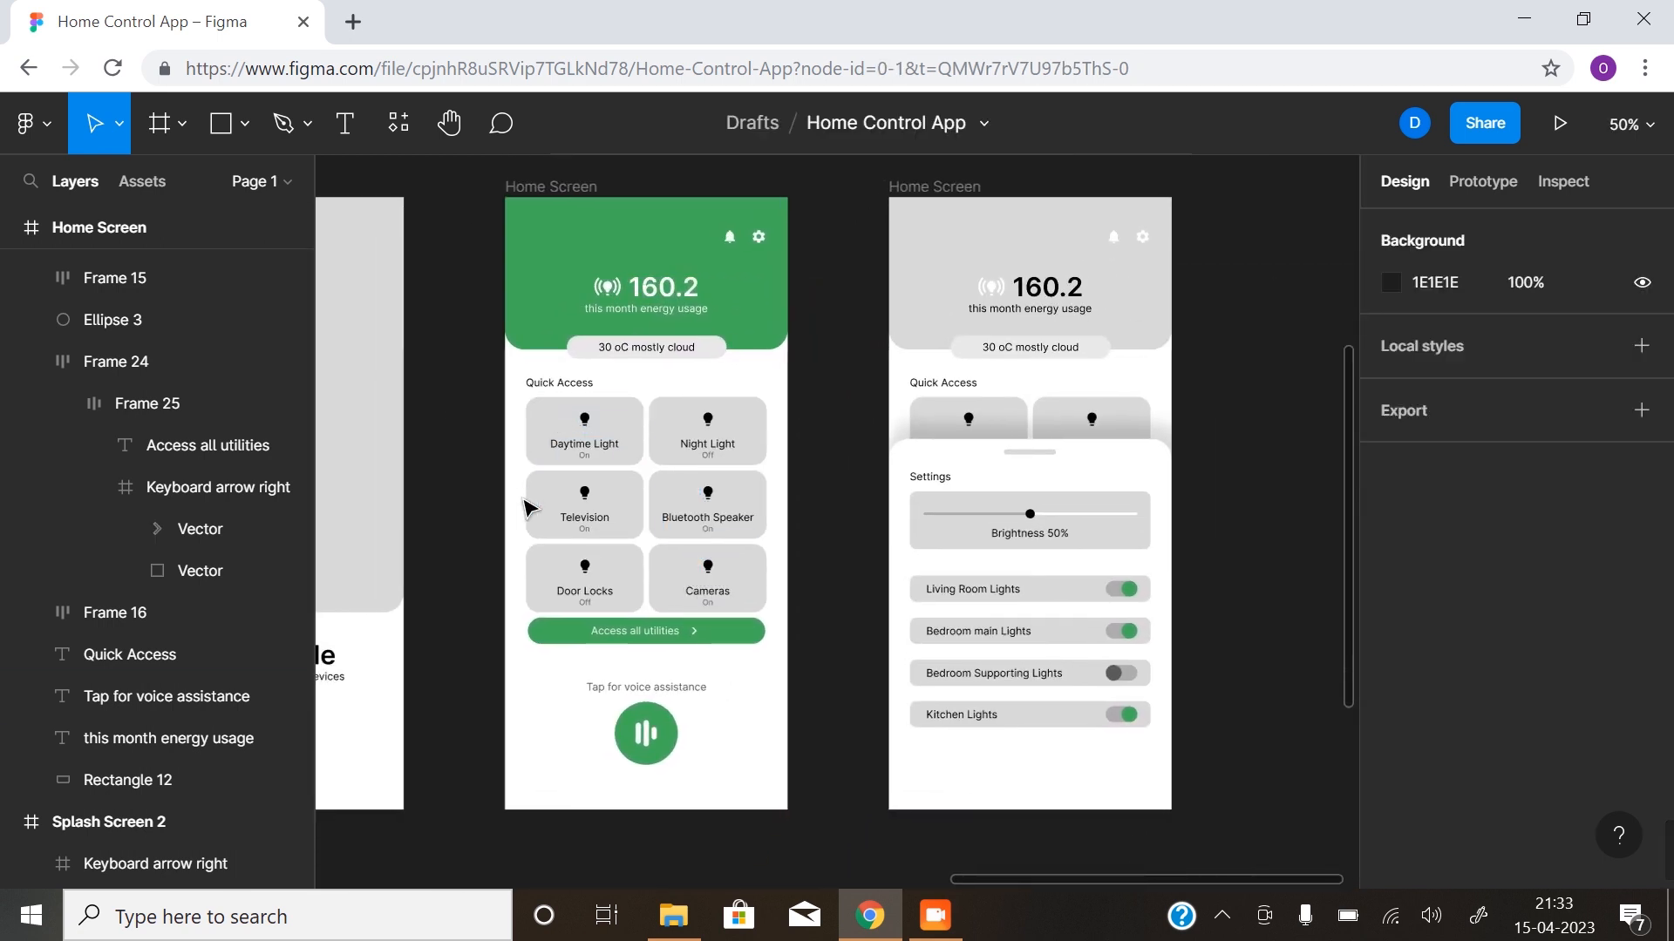
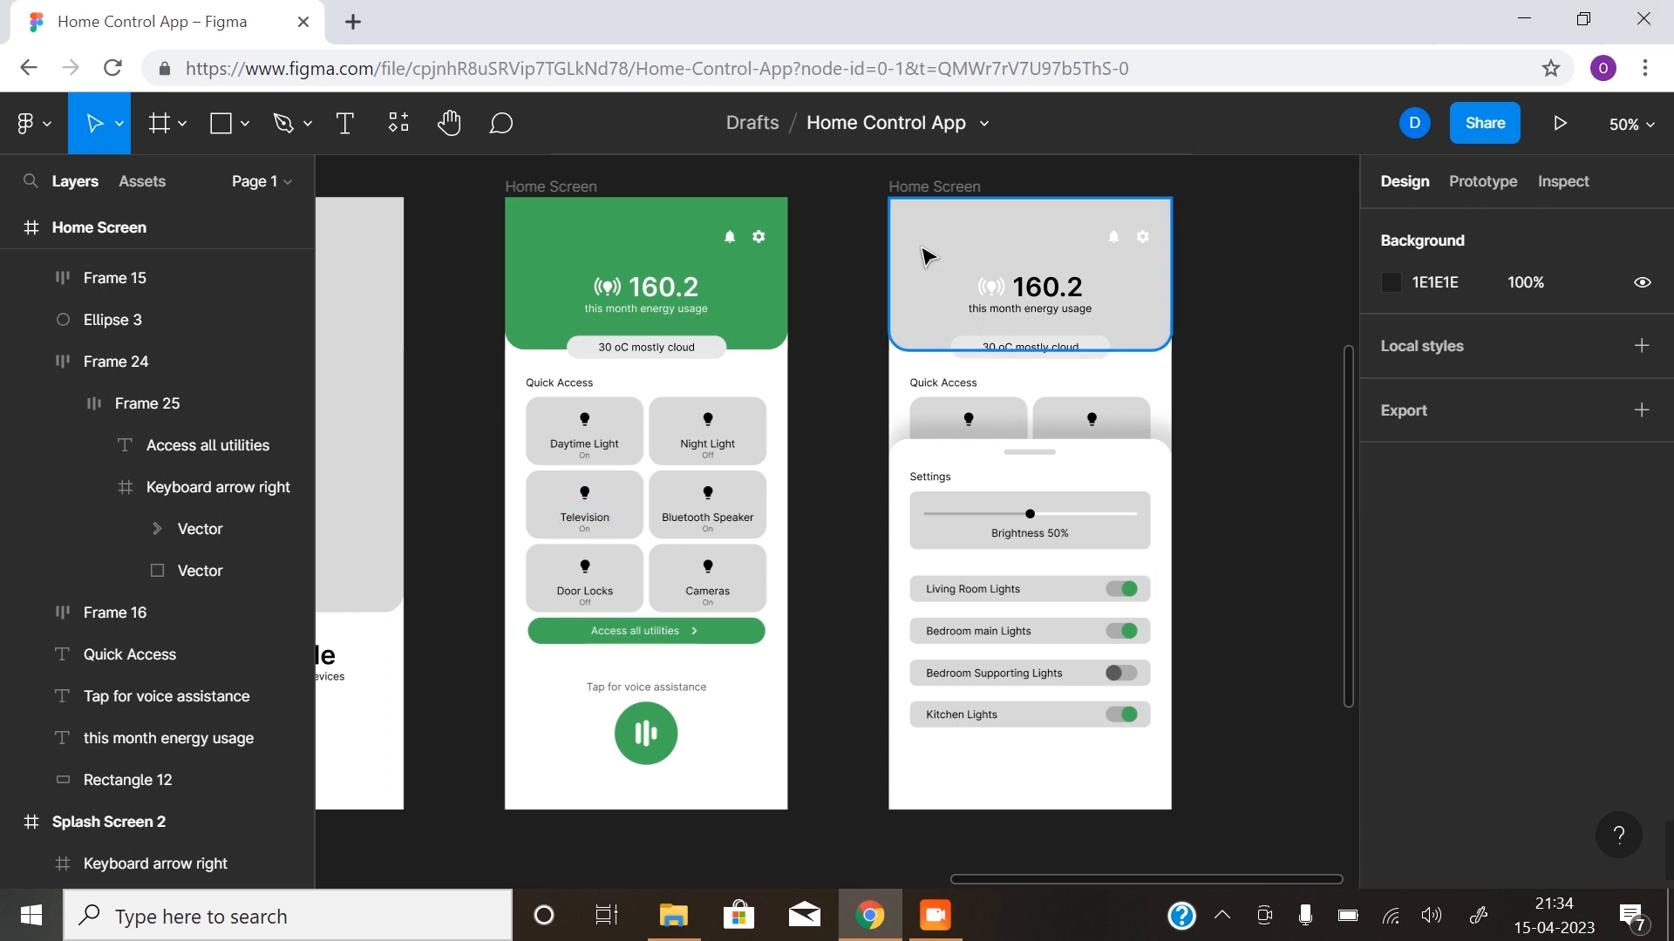
- Fill the header rectangle on the second Home Screen with the document green 41AF59
left_click(978, 275)
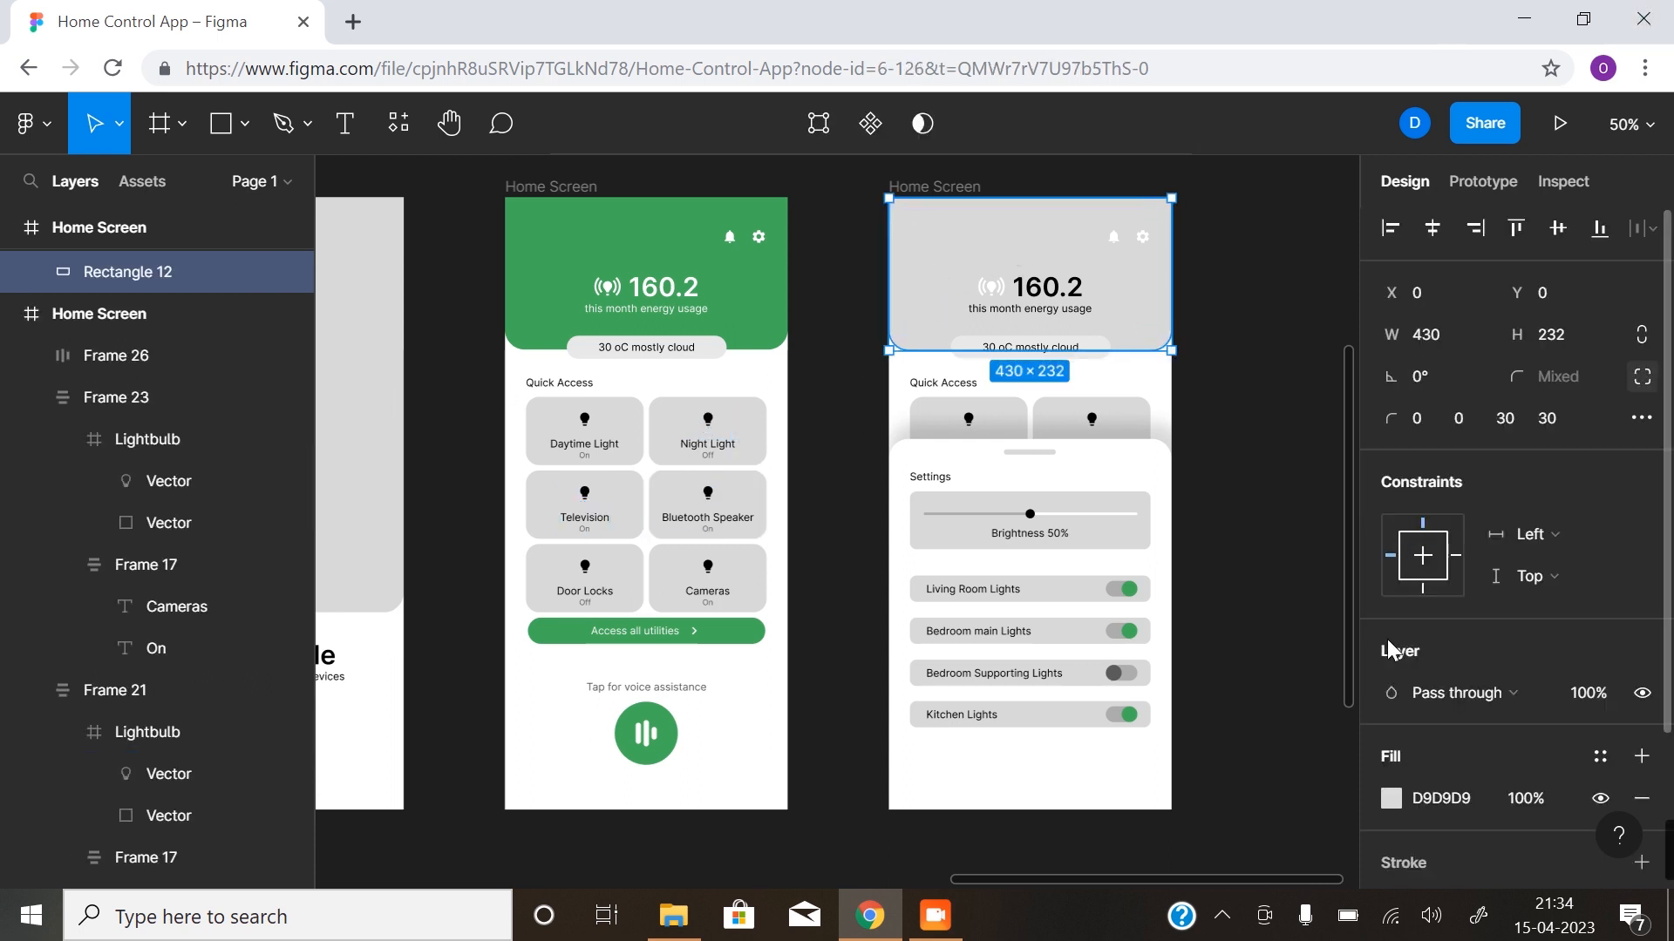
left_click(1390, 800)
left_click(1203, 765)
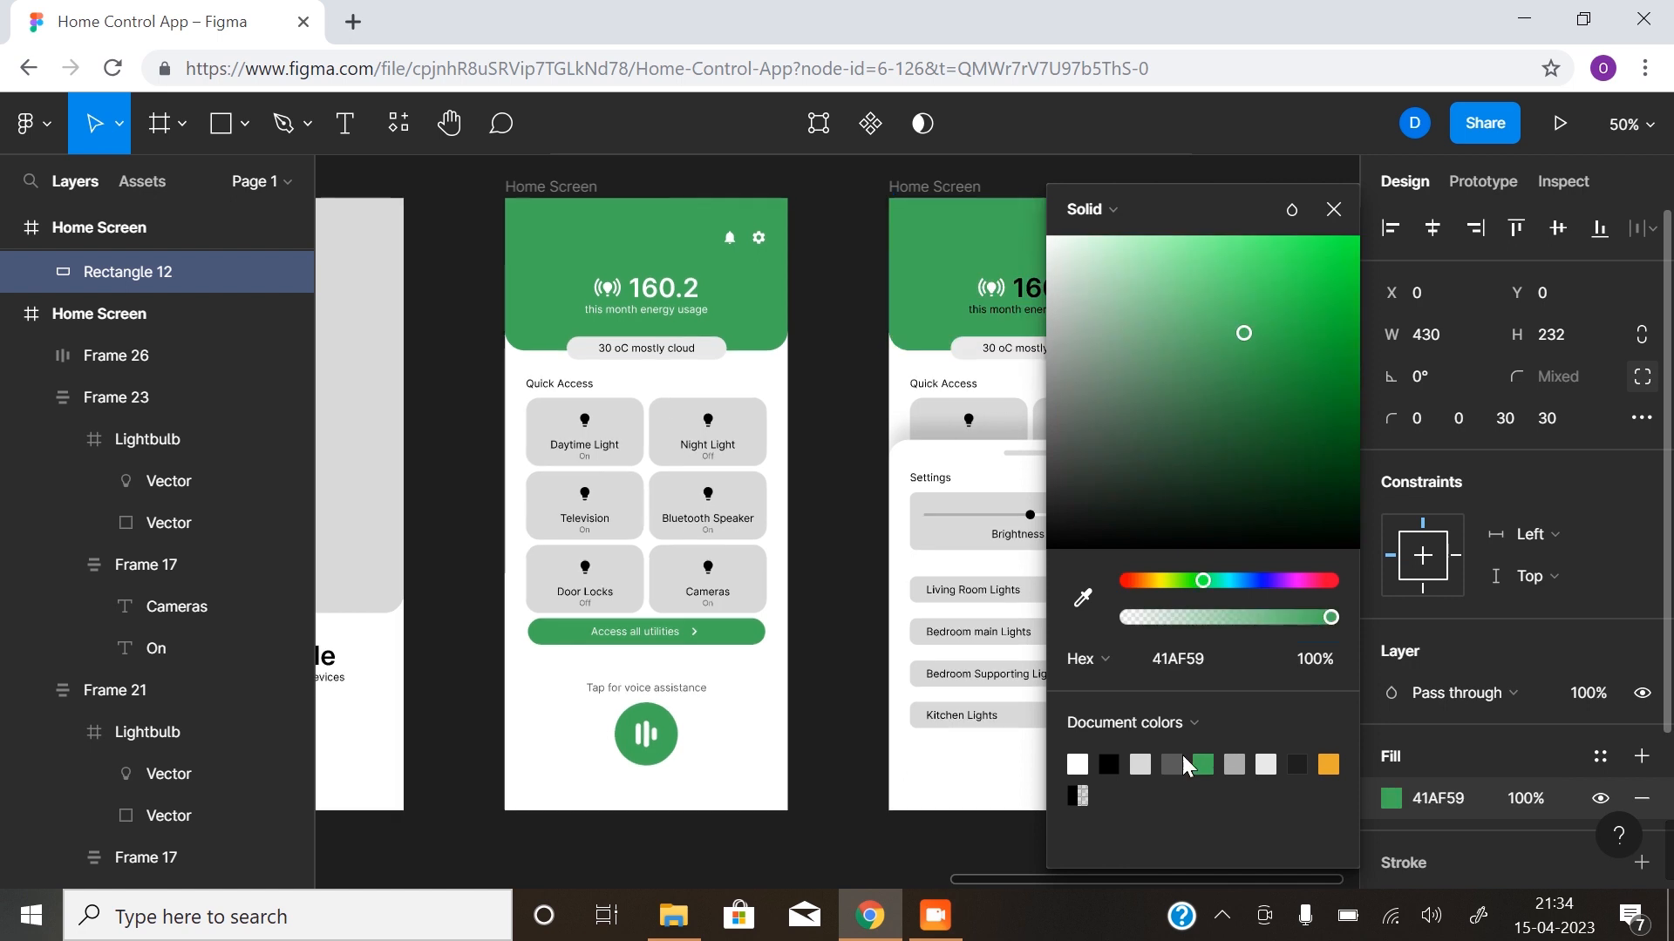
left_click(835, 615)
- Recolour the "160.2" energy reading on the second Home Screen to white FFFFFF
left_click(1044, 292)
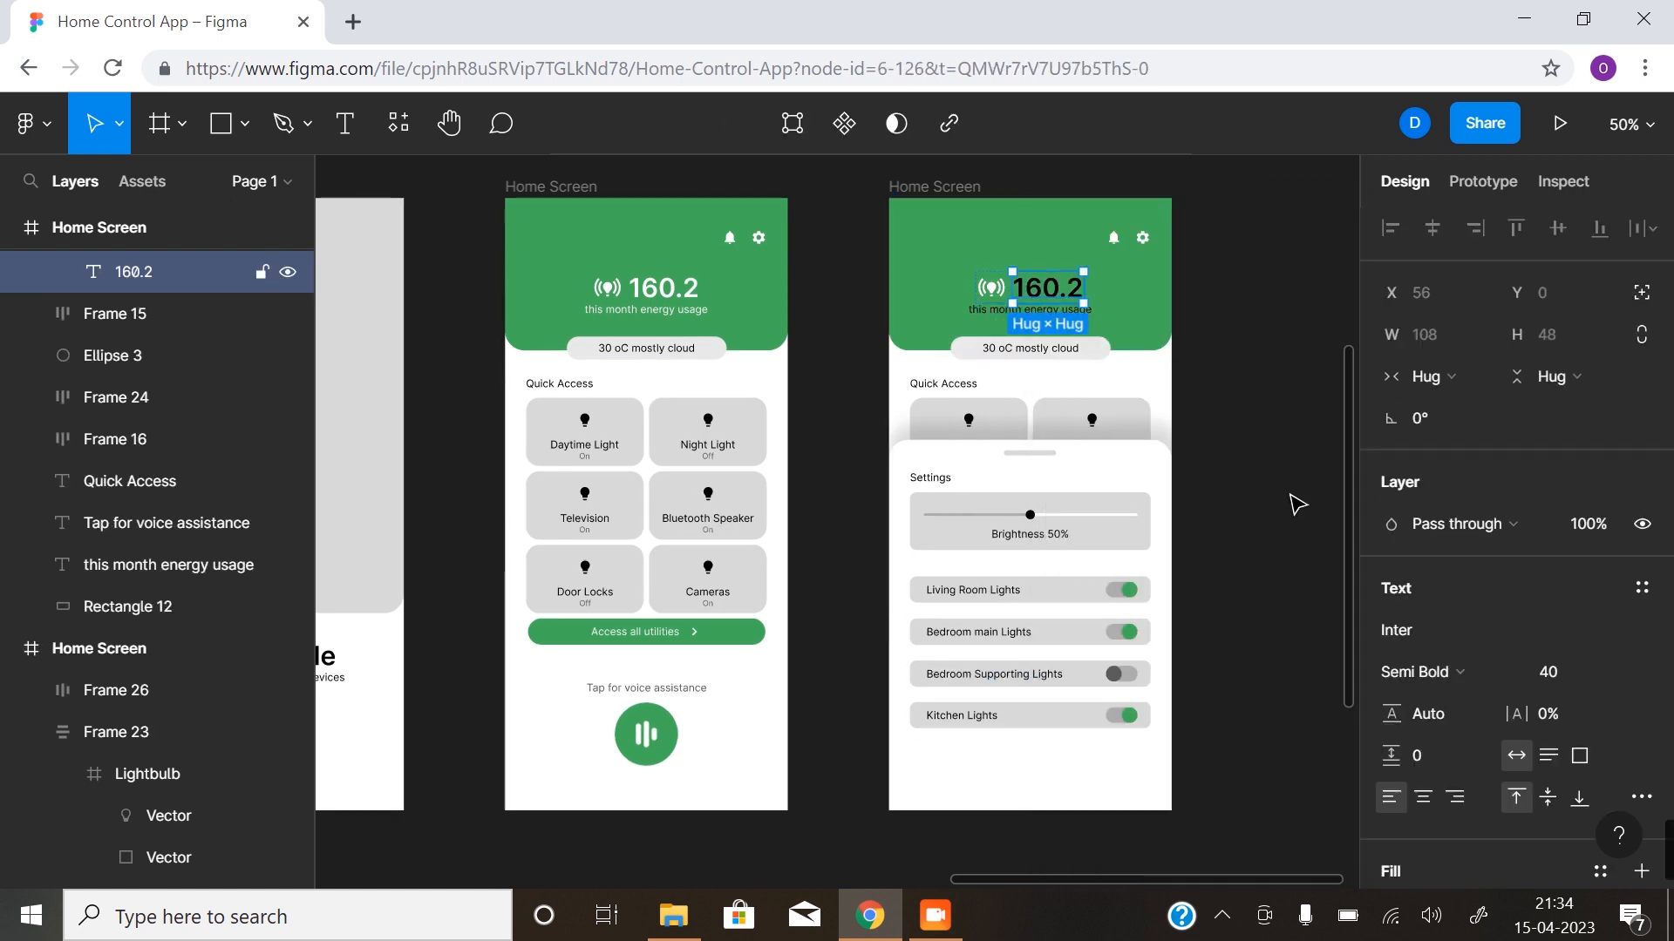
scroll(1399, 724, "down", 4)
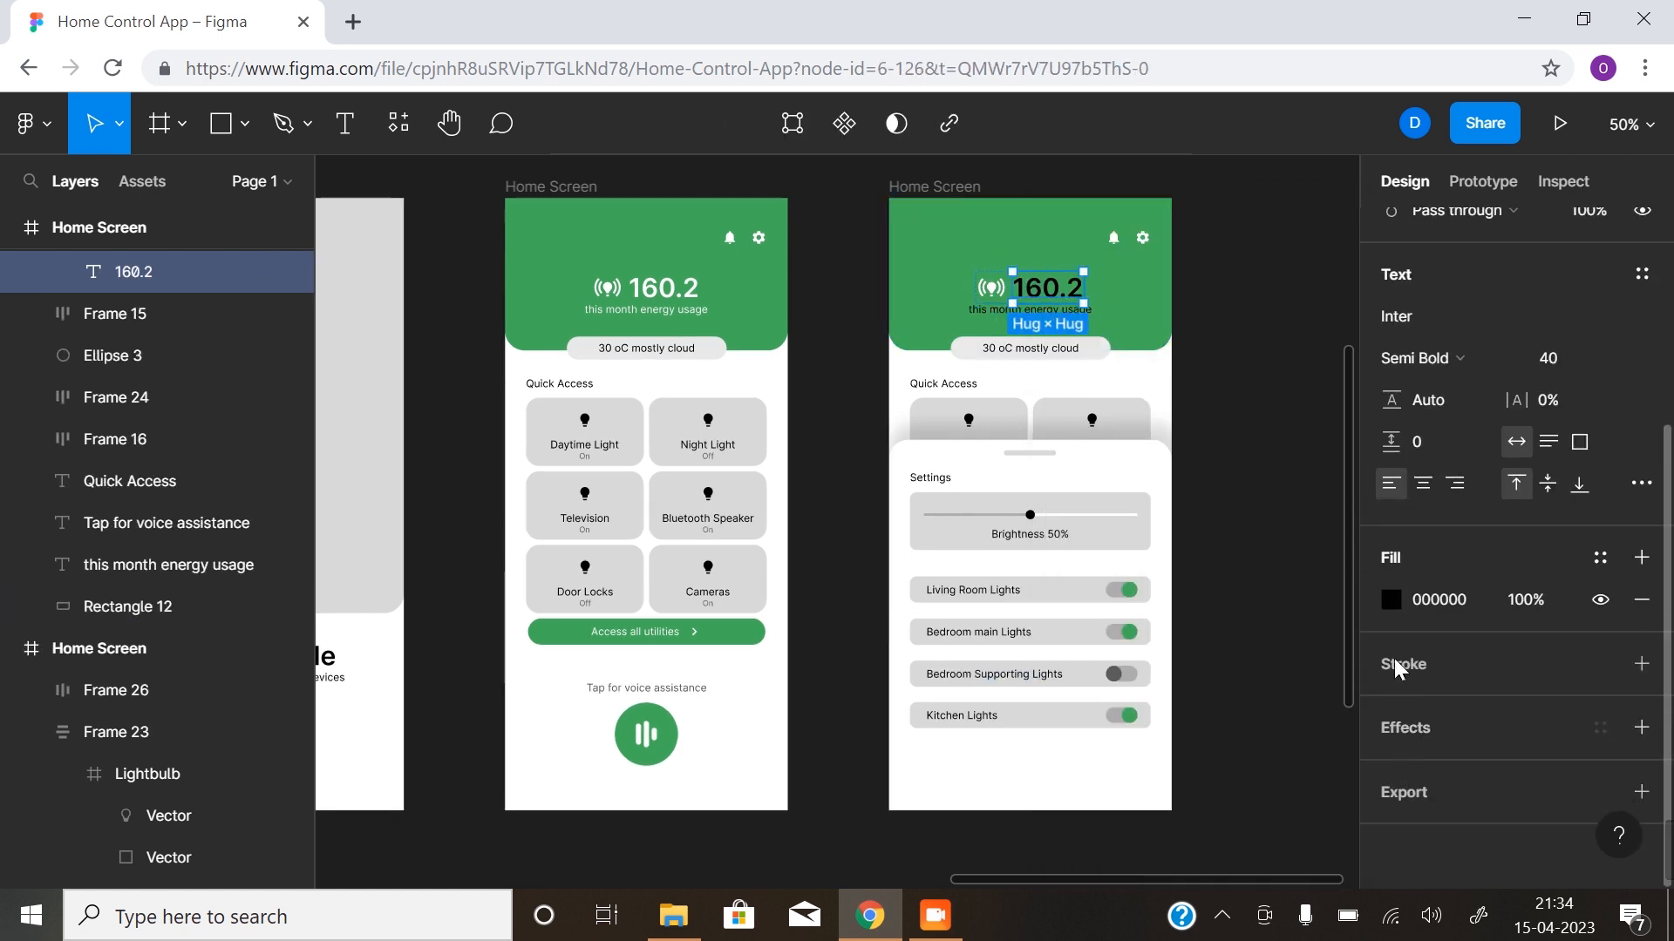
left_click(1388, 596)
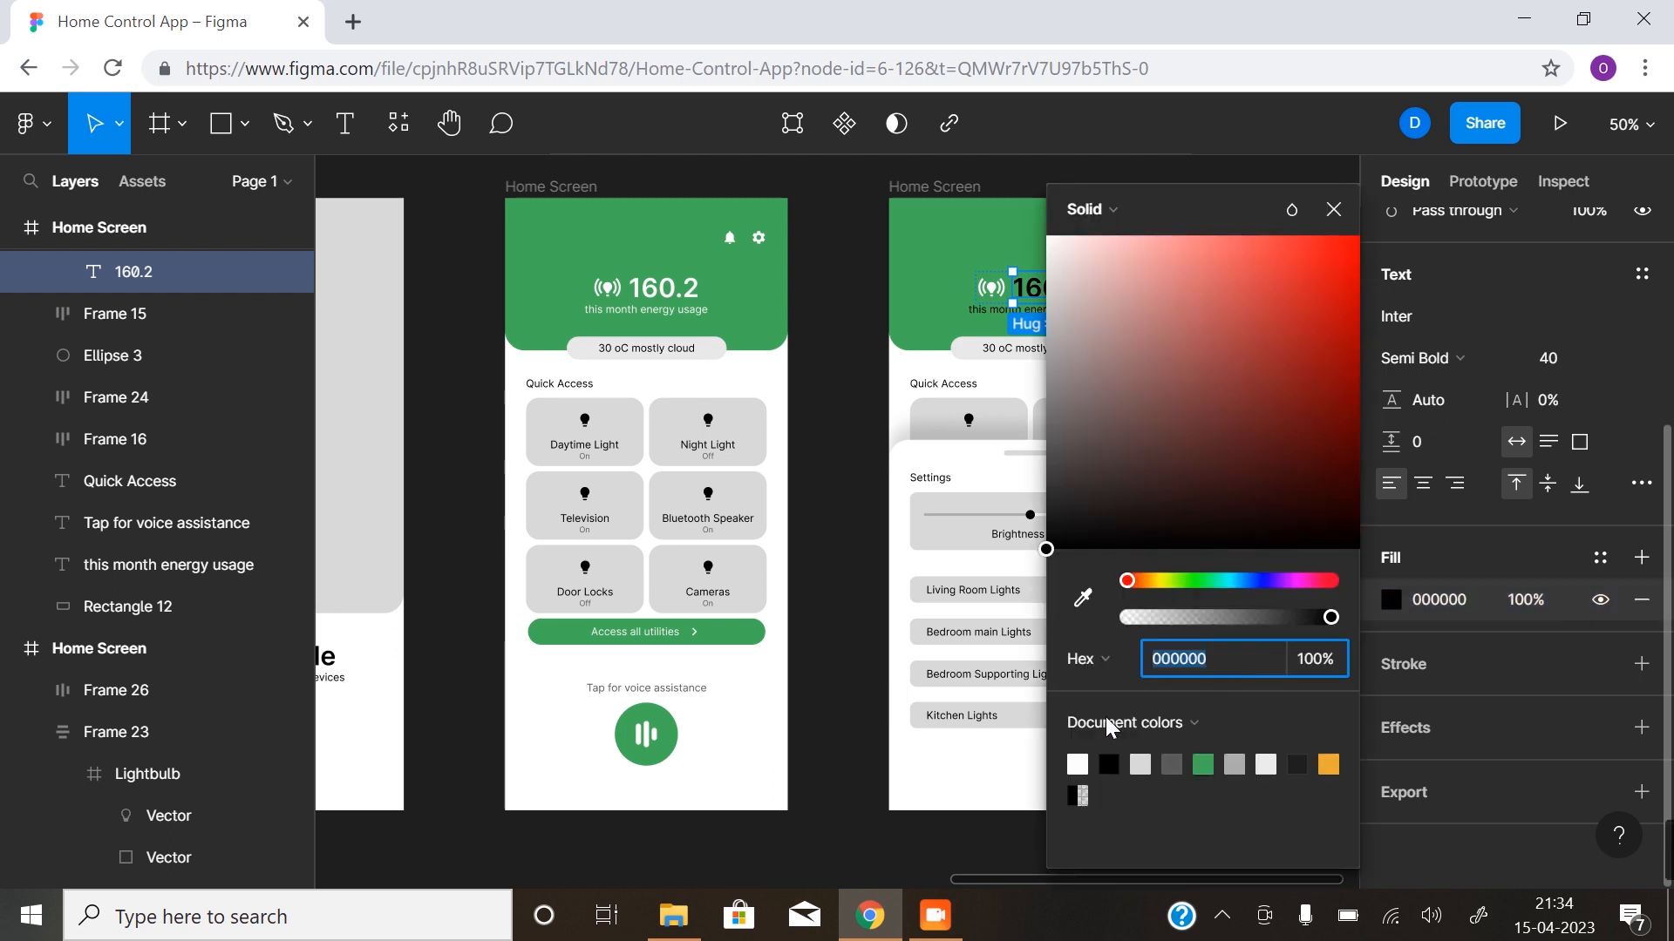
left_click(1079, 764)
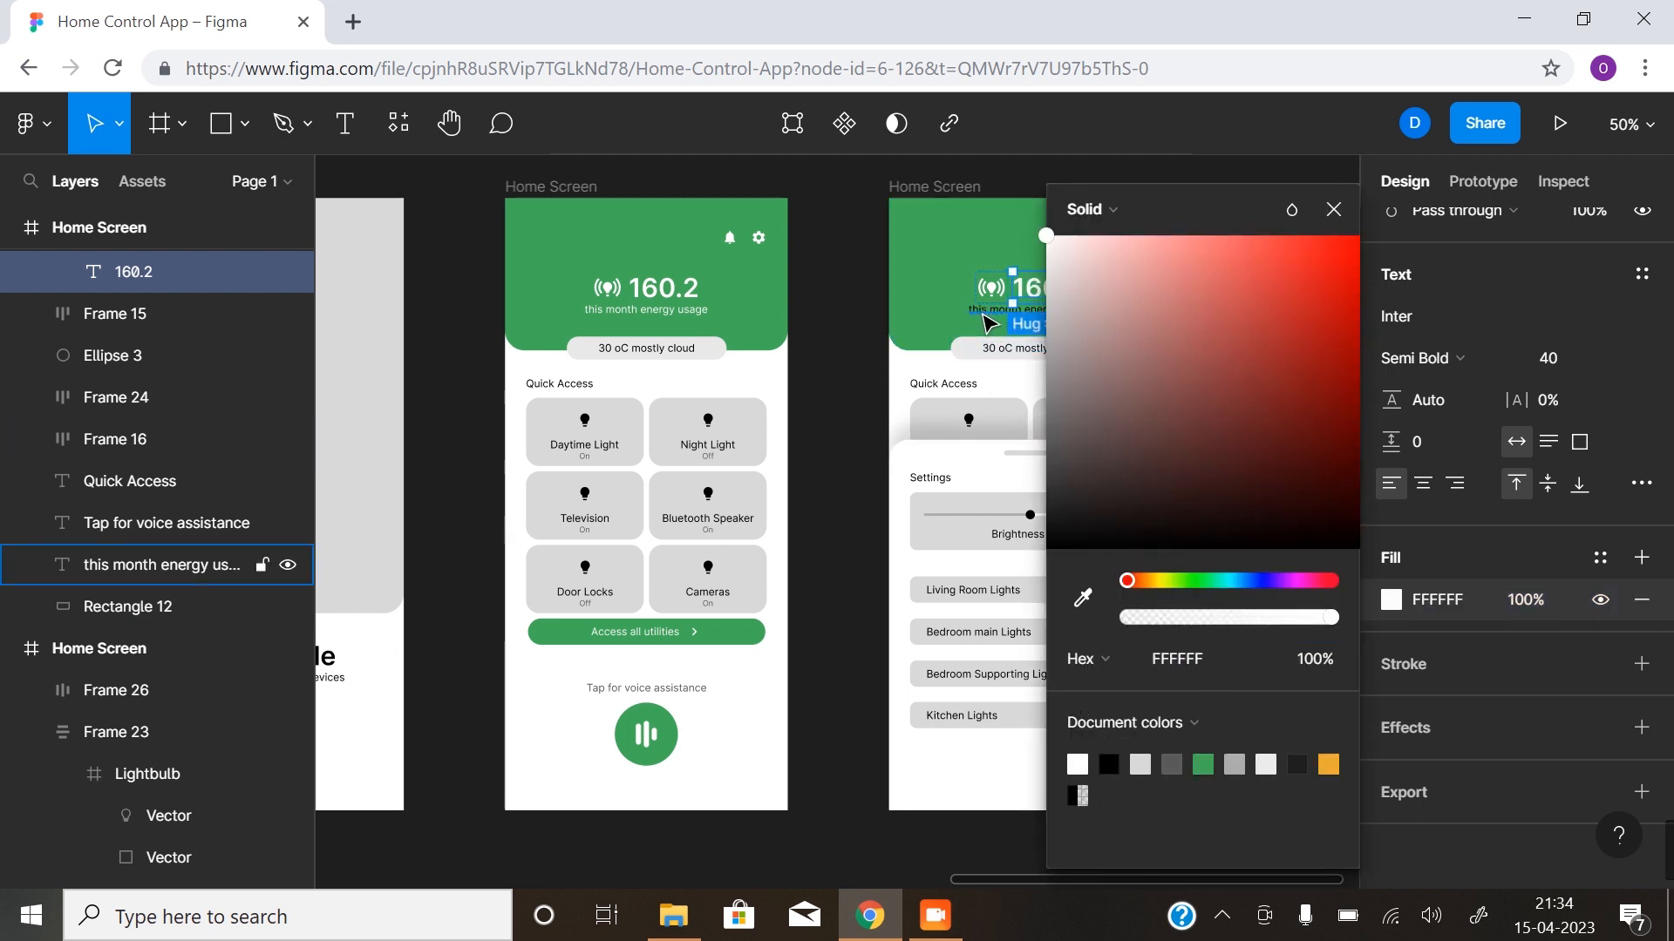
- Set the "this month energy usage" caption's text fill to white on the second Home Screen
left_click(166, 565)
left_click(1387, 600)
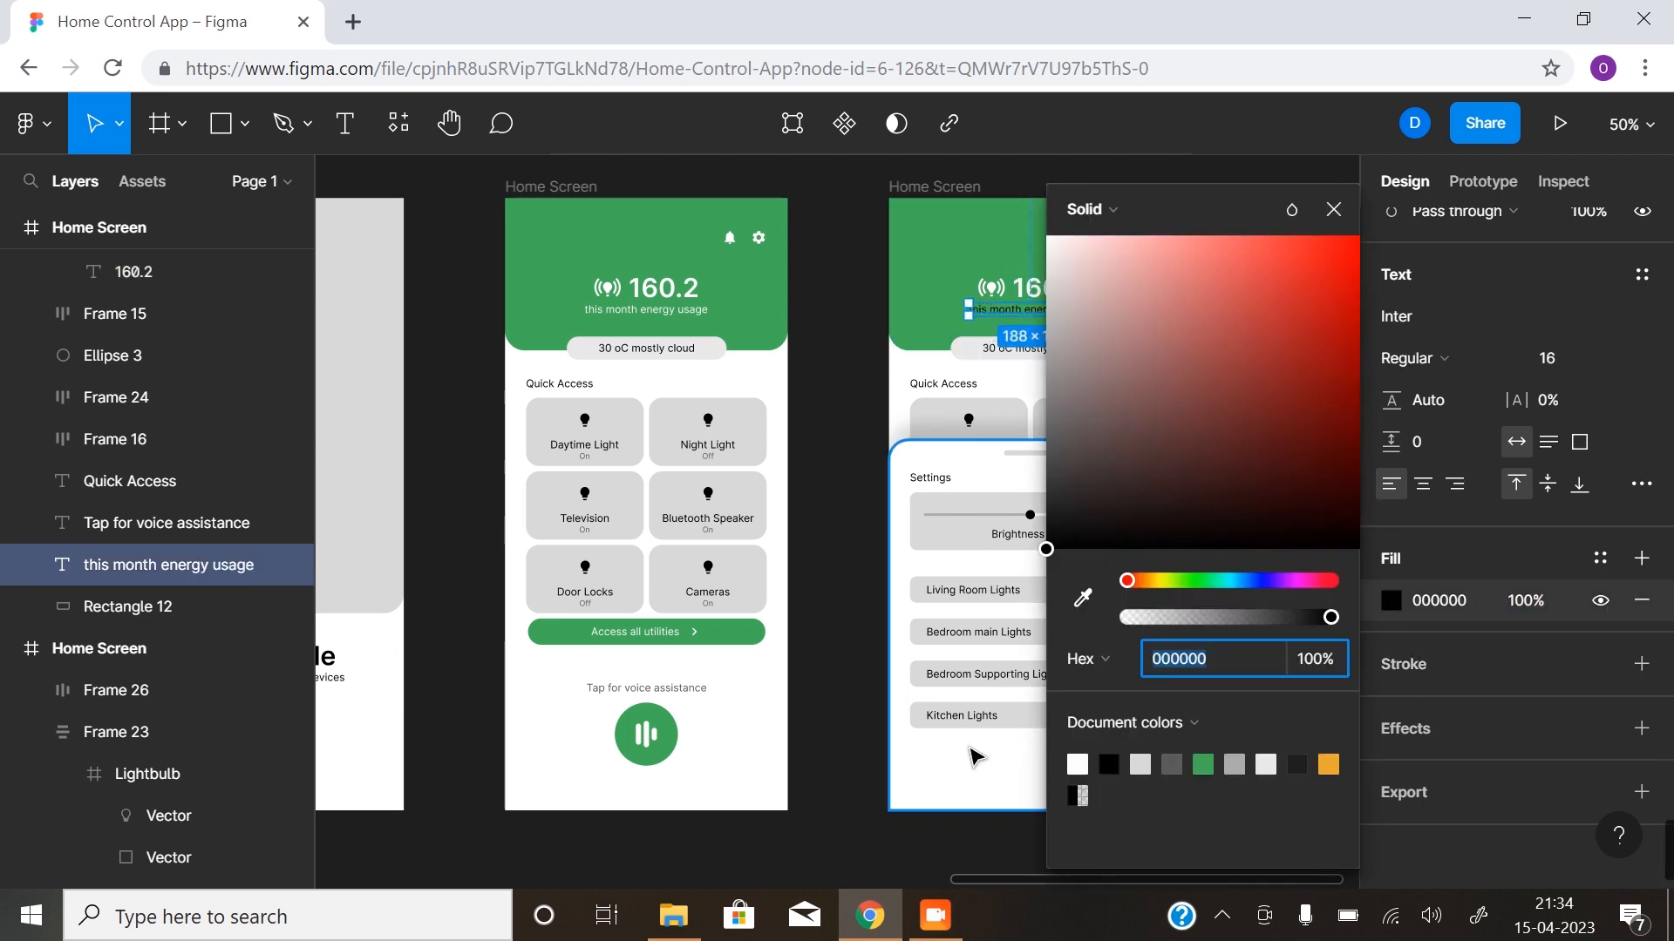
left_click(1080, 763)
left_click(829, 688)
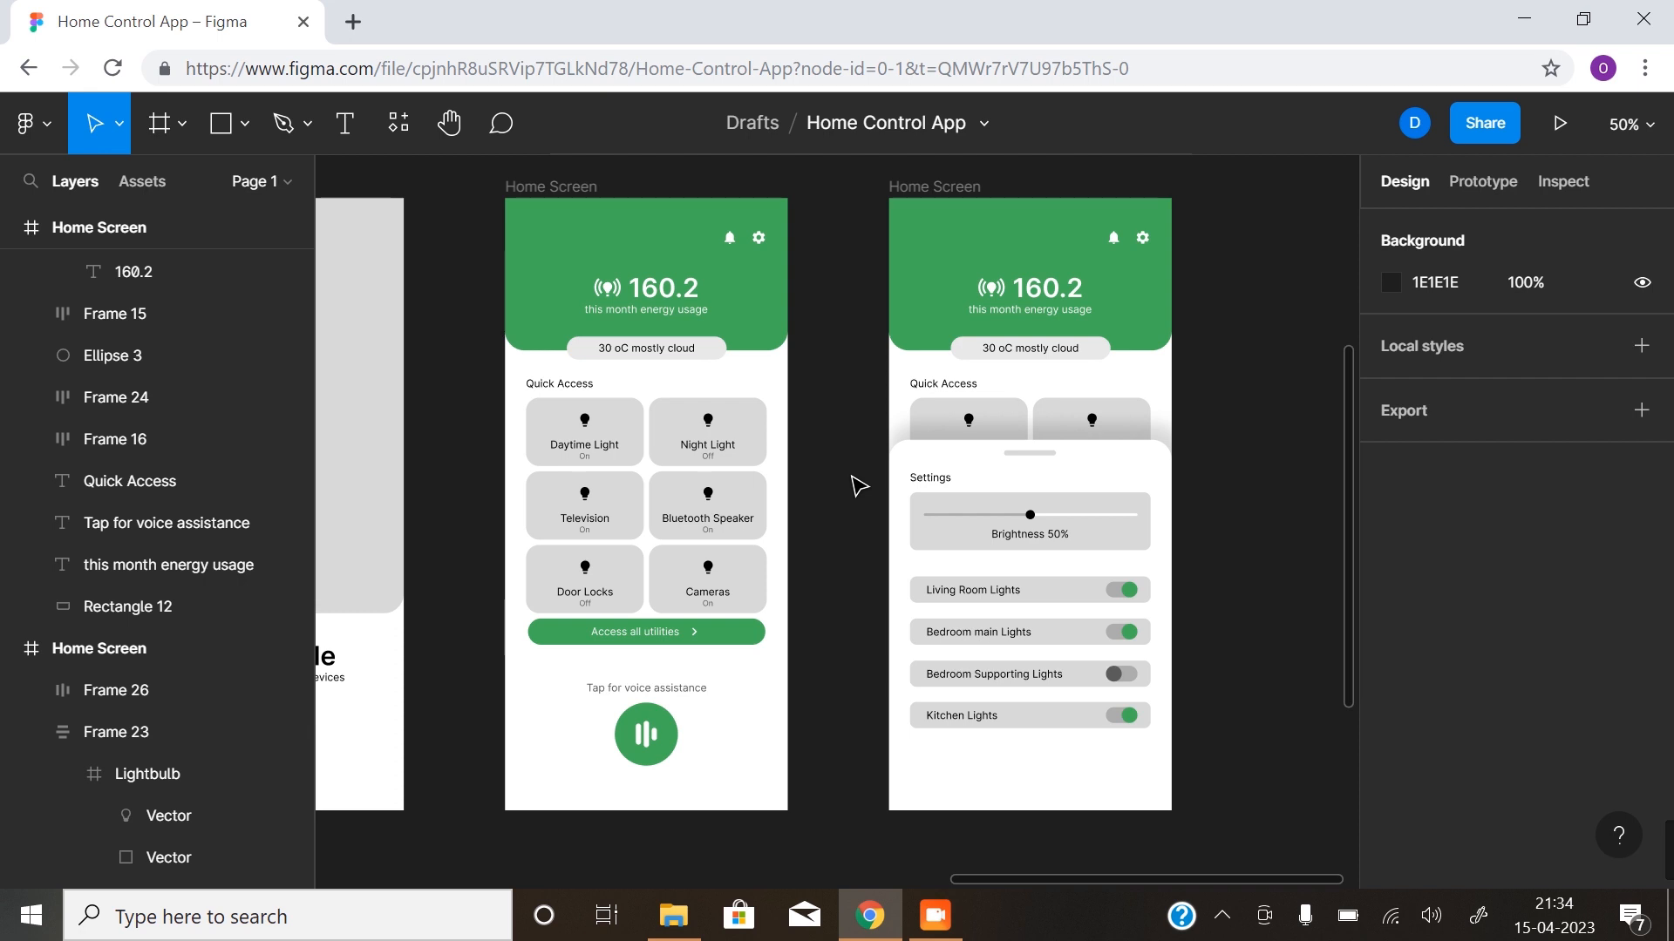
- Recolour the lightbulb vector on the first Home Screen's Daytime Light card to the document orange E9A92F
double_click(588, 426)
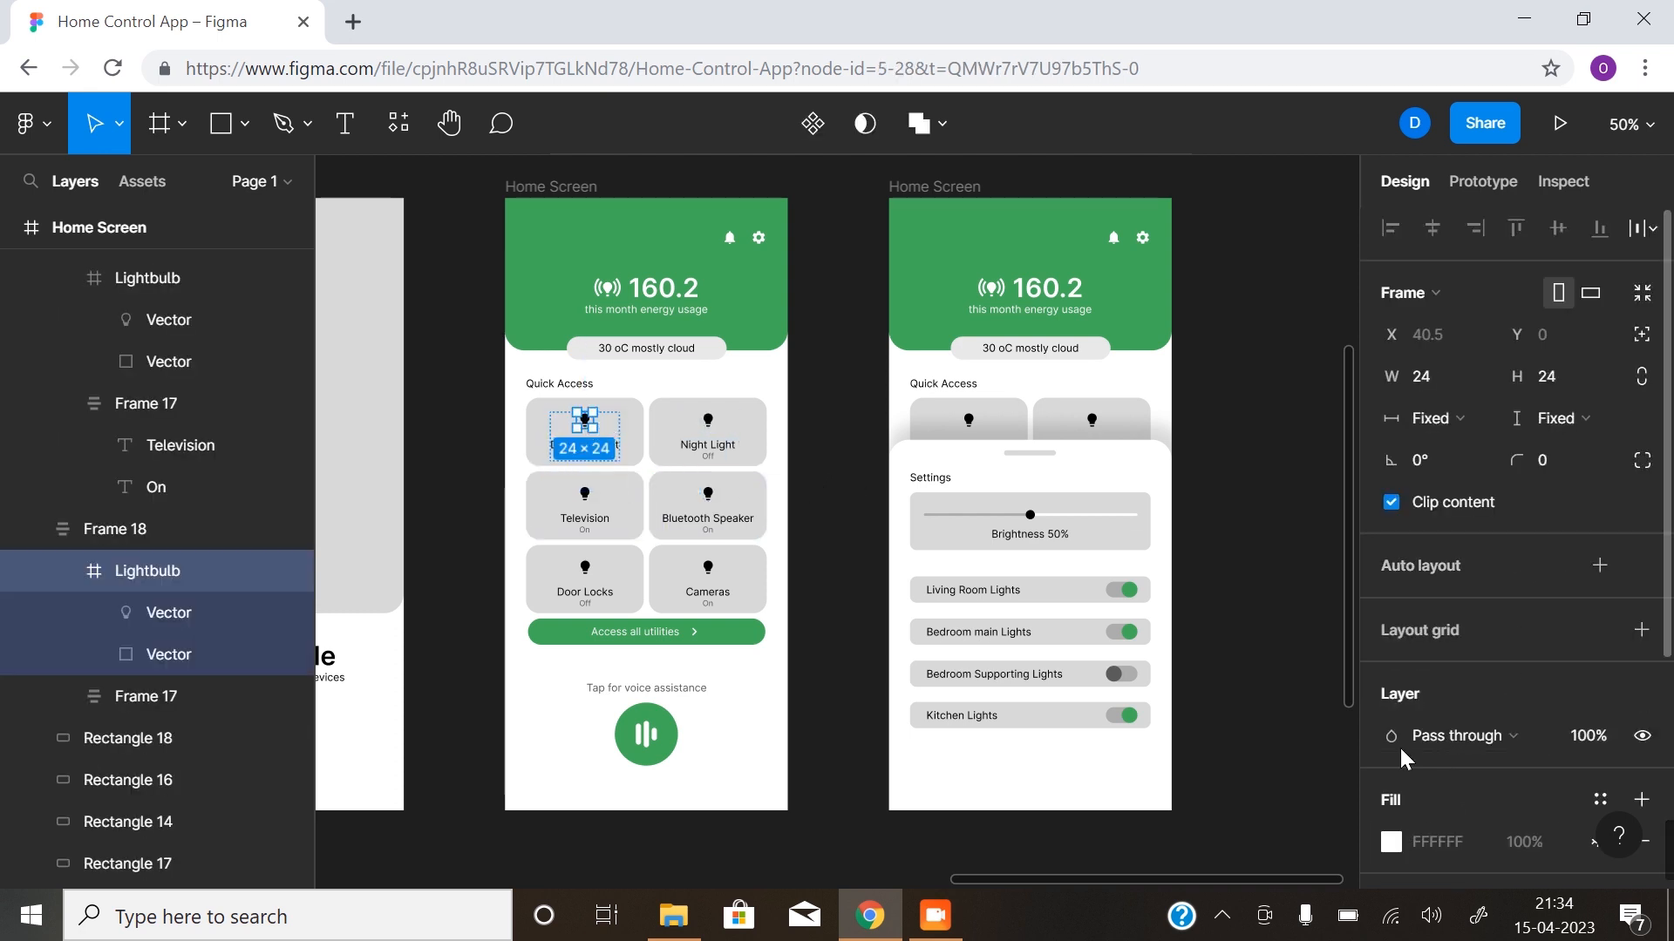
double_click(585, 420)
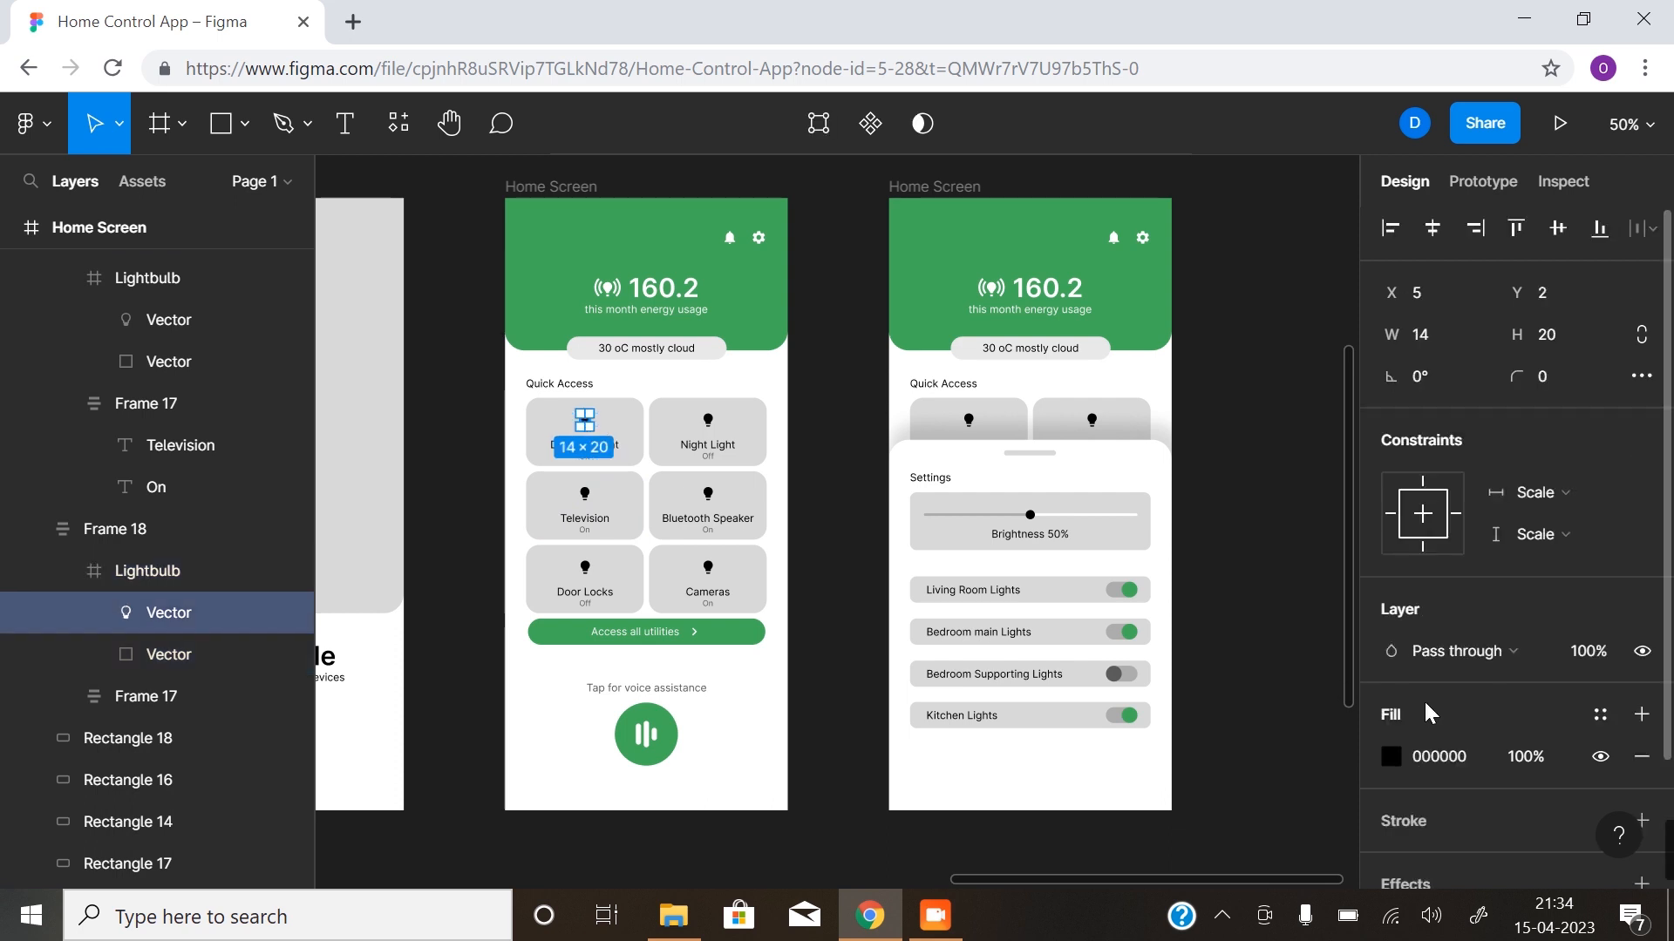
left_click(1393, 760)
left_click(1328, 764)
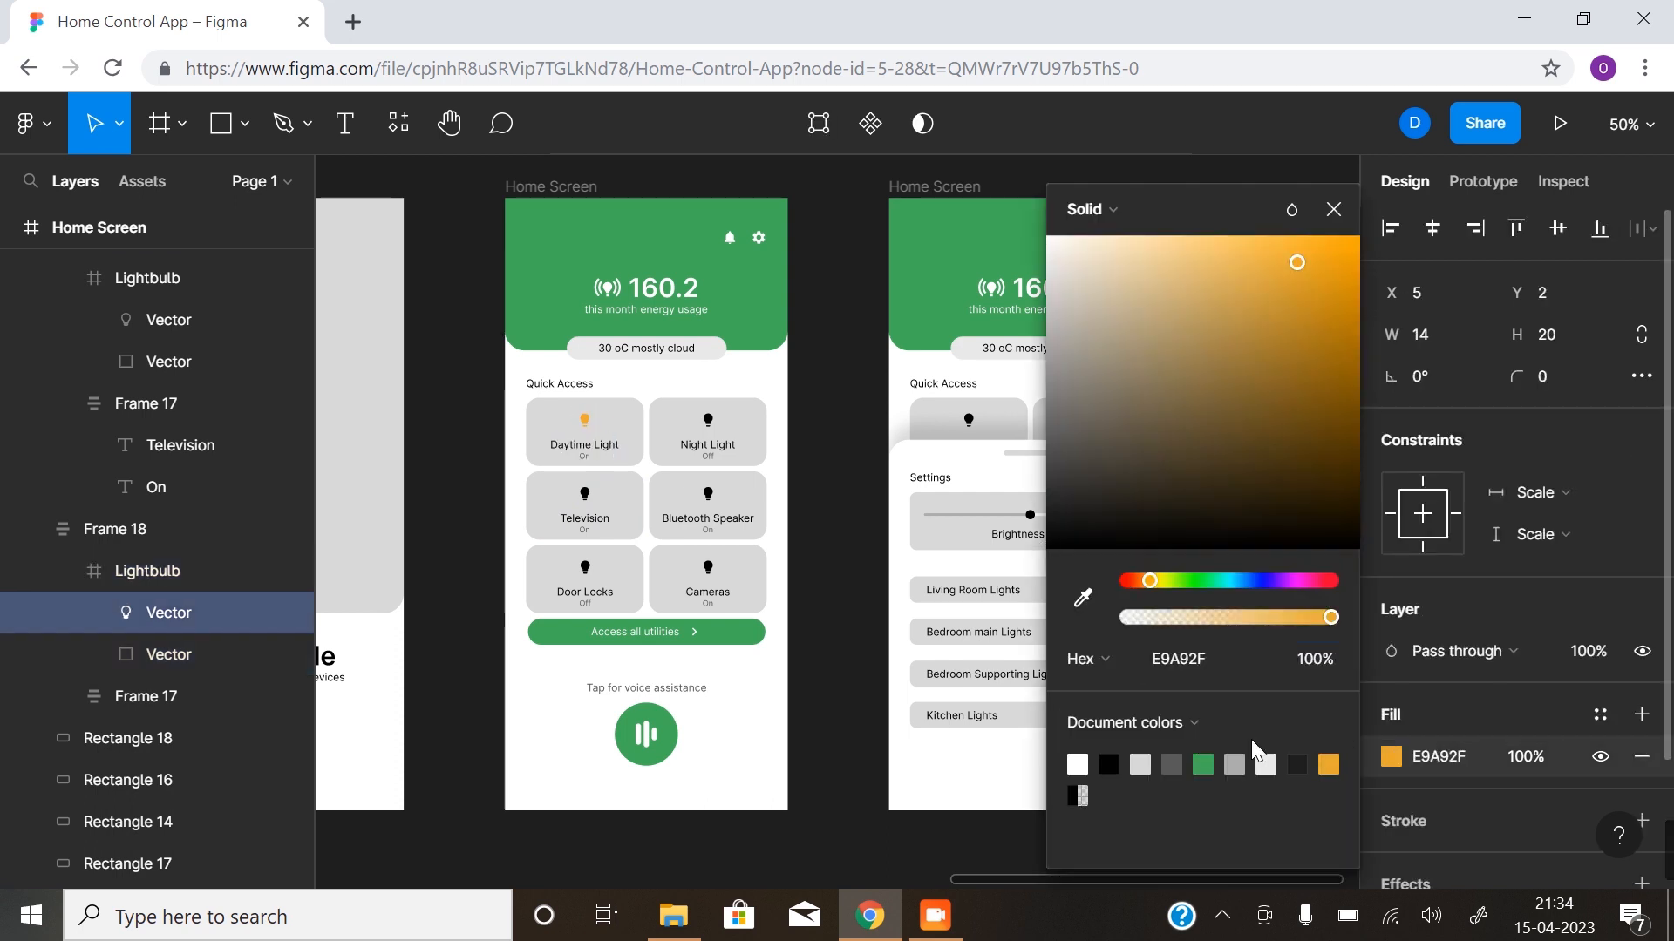
left_click(713, 430)
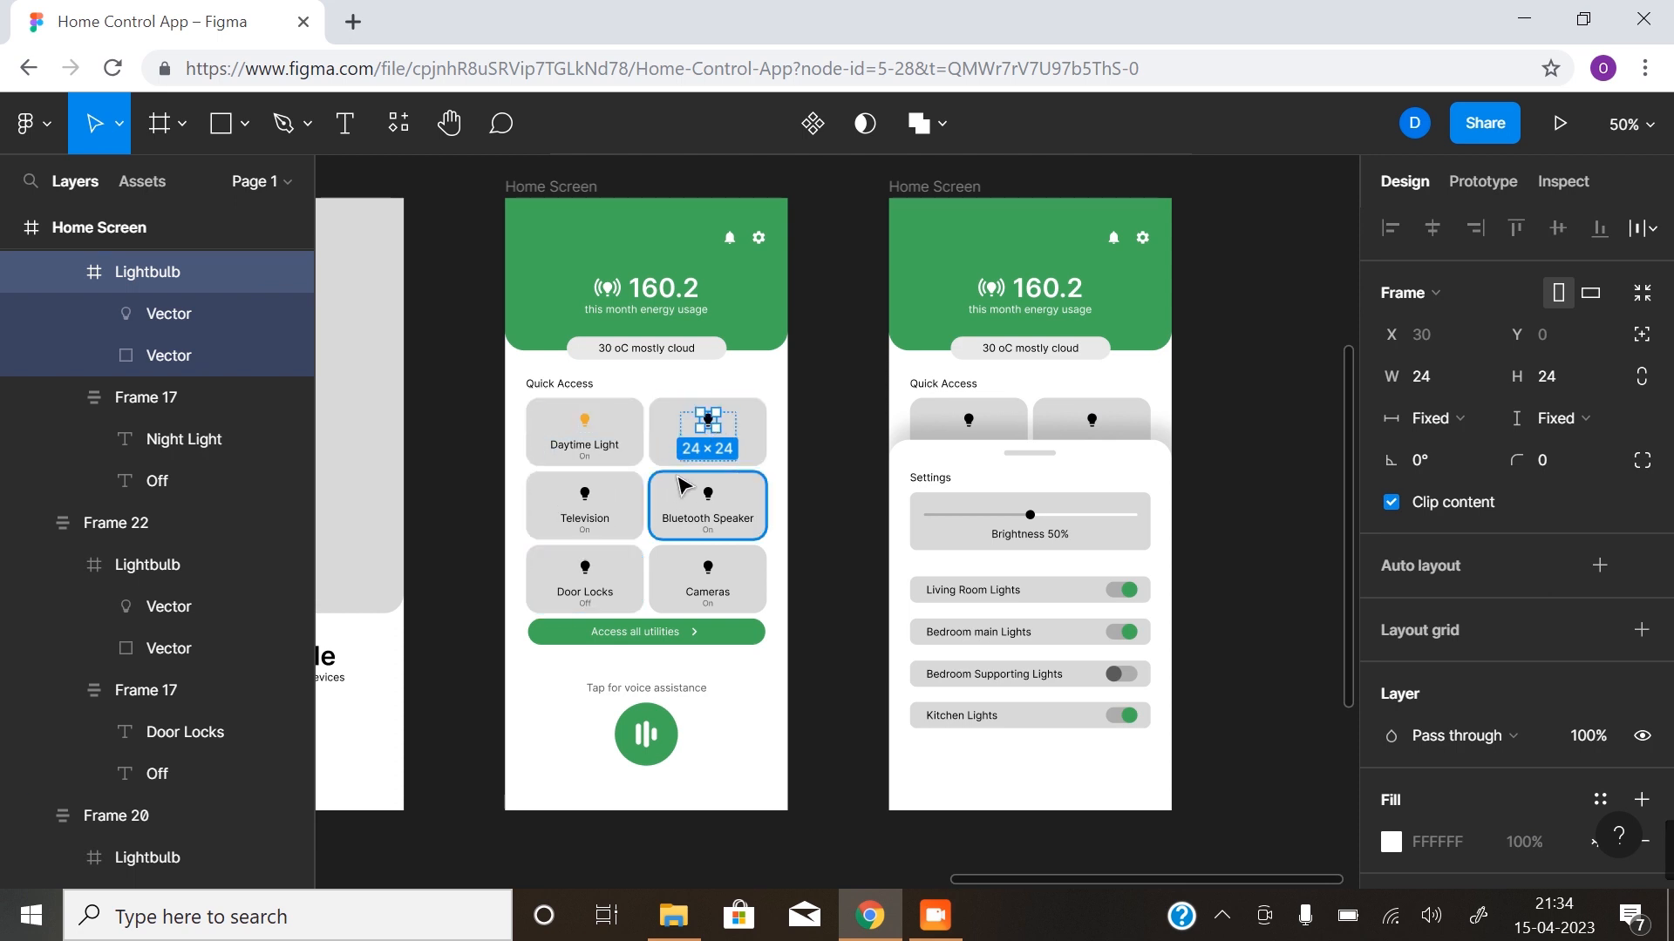
left_click(1253, 482)
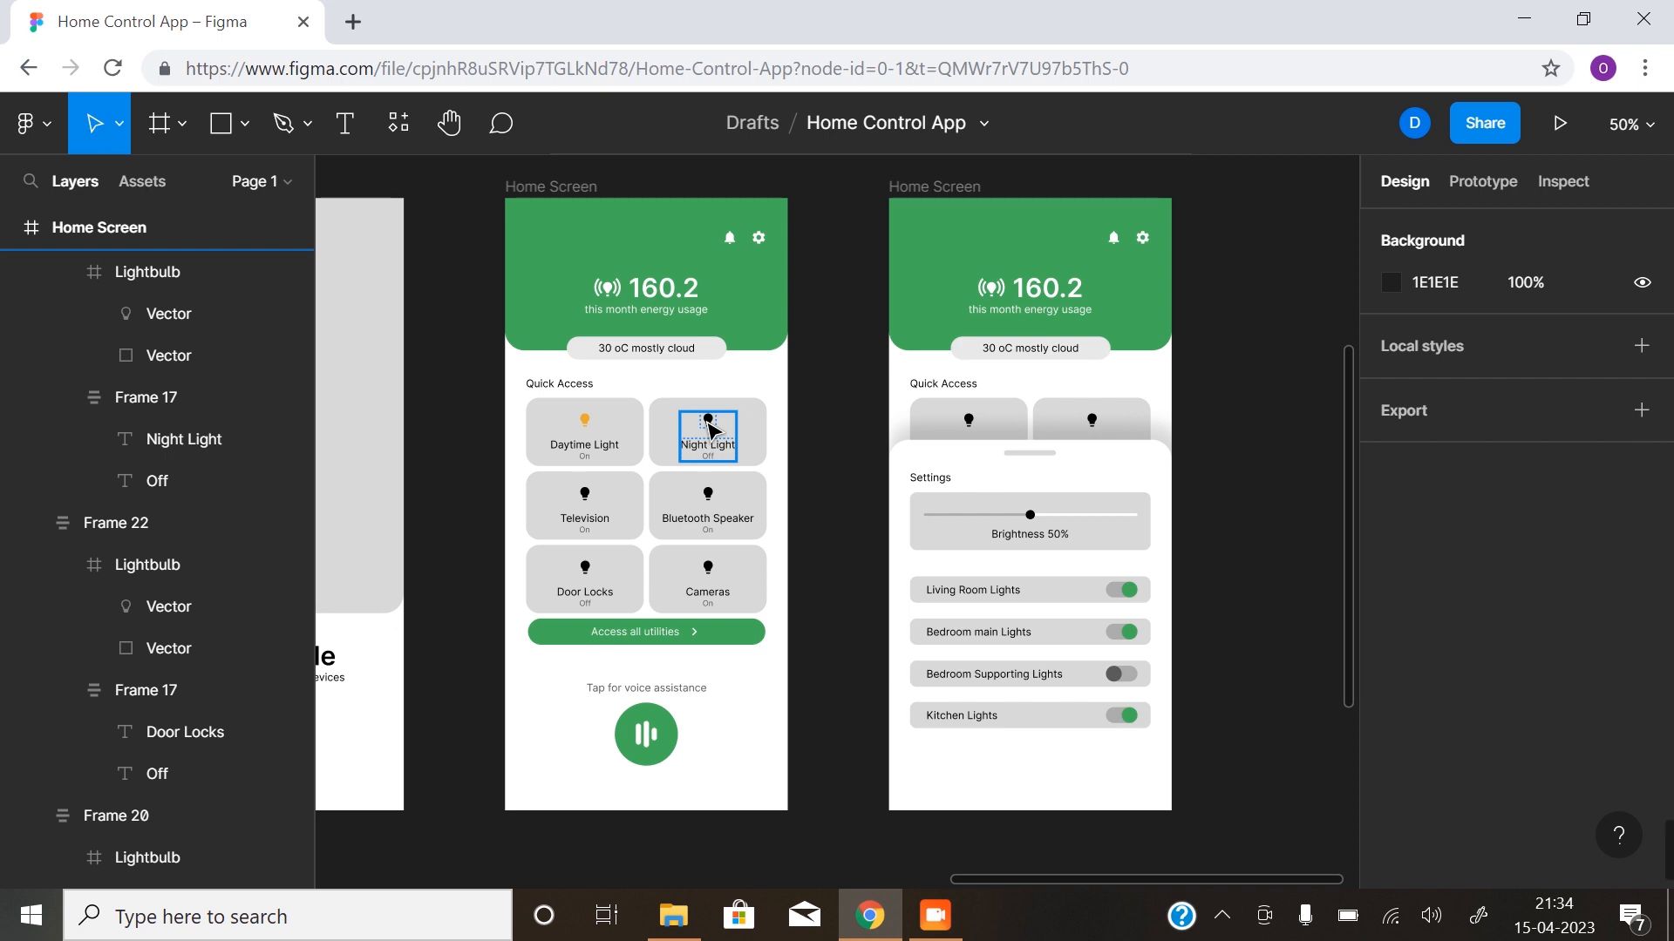
left_click(260, 482)
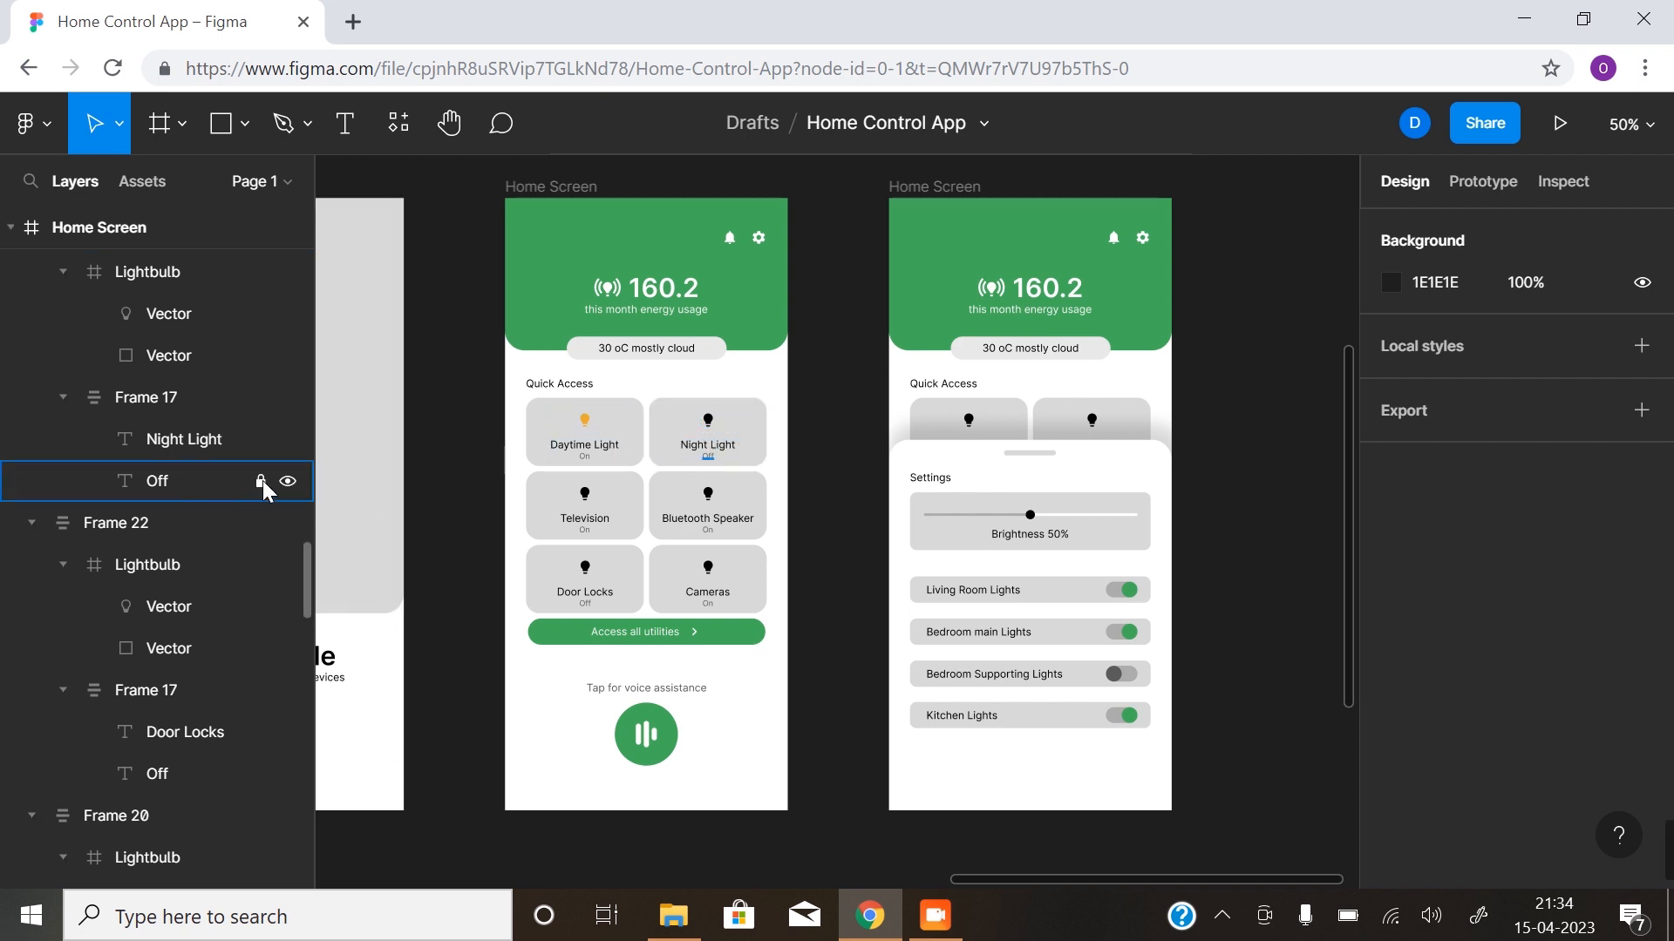
- Run the Material Design Icons plugin and place its window clear of the first Home Screen
right_click(450, 477)
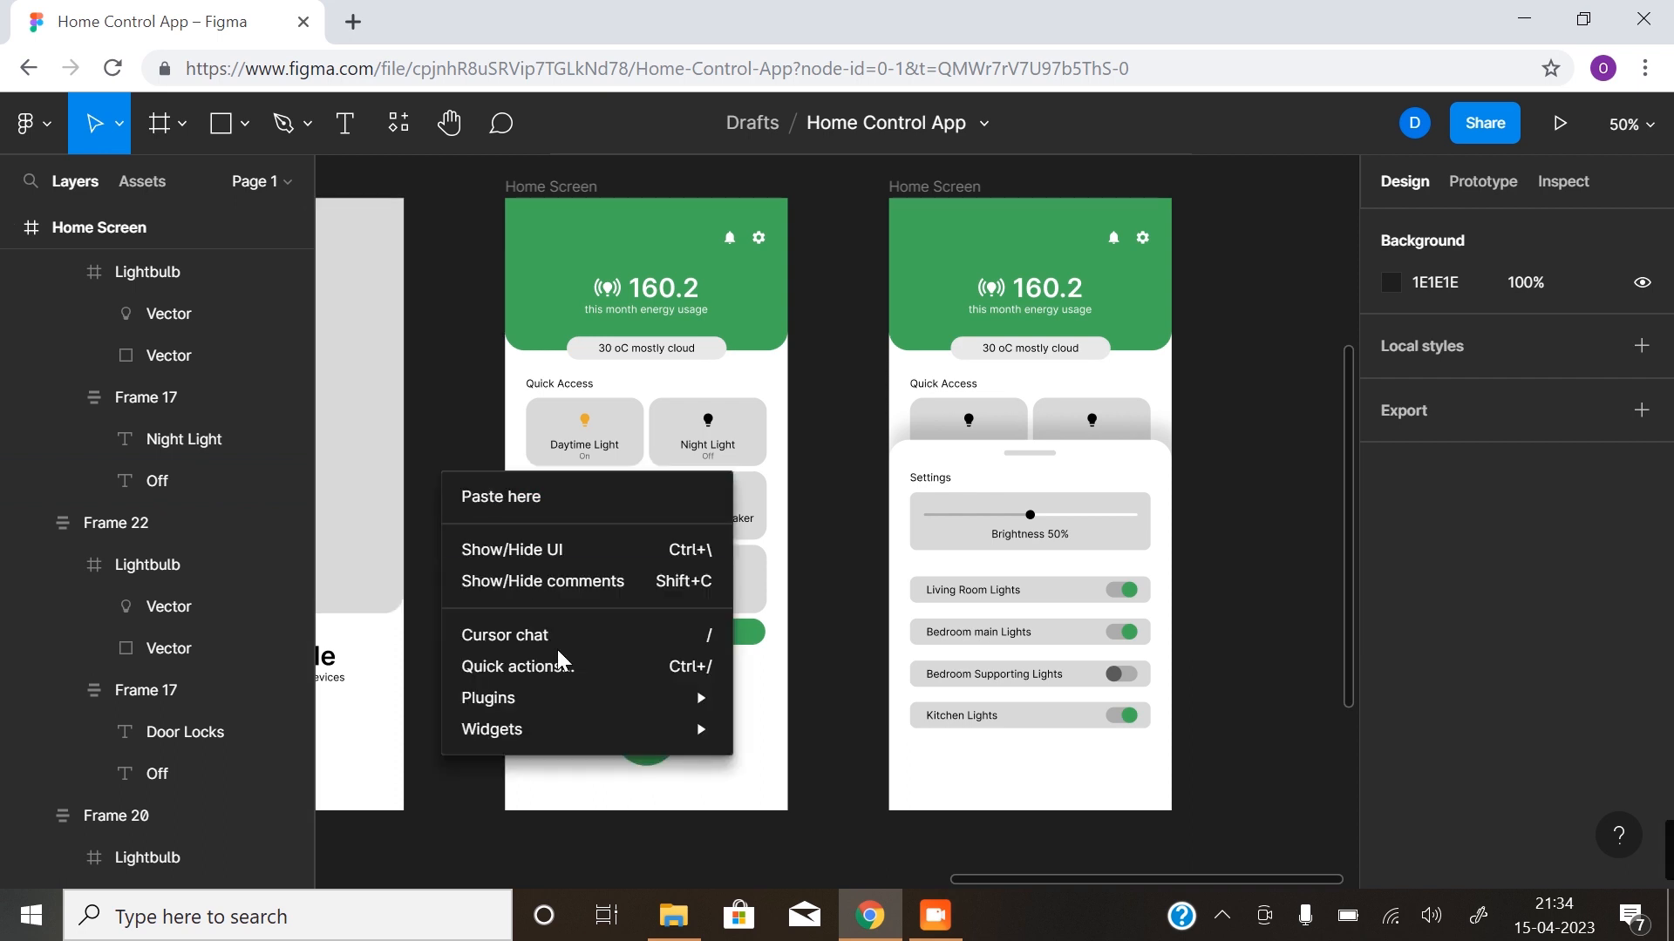
mouse_move(569, 684)
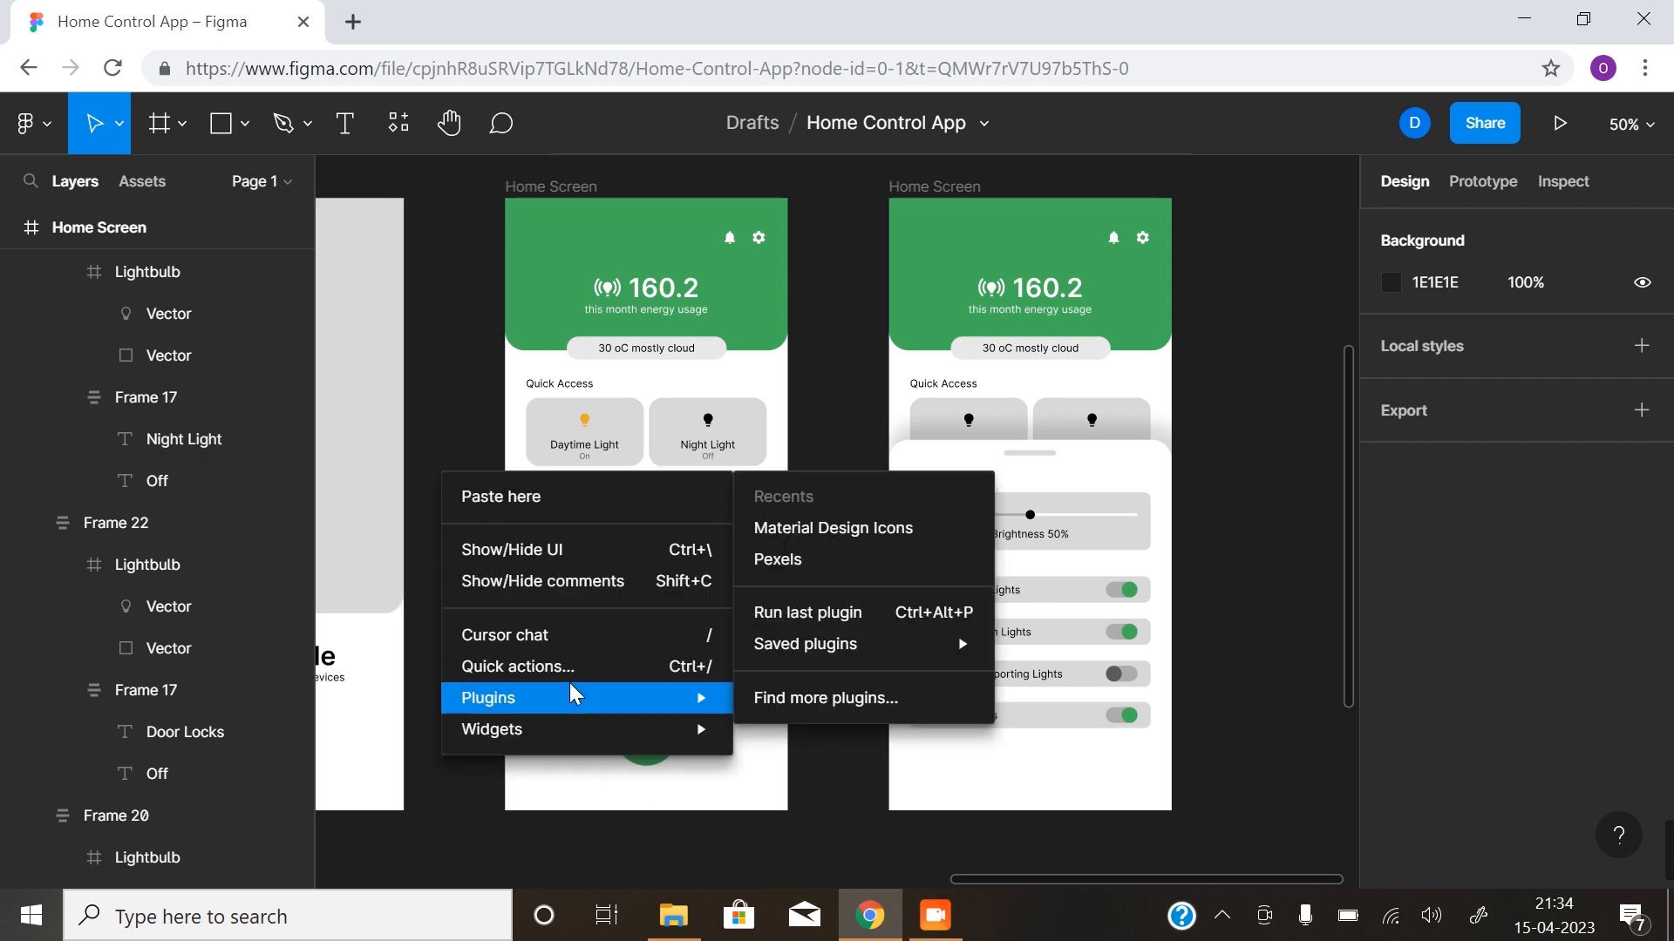
left_click(870, 529)
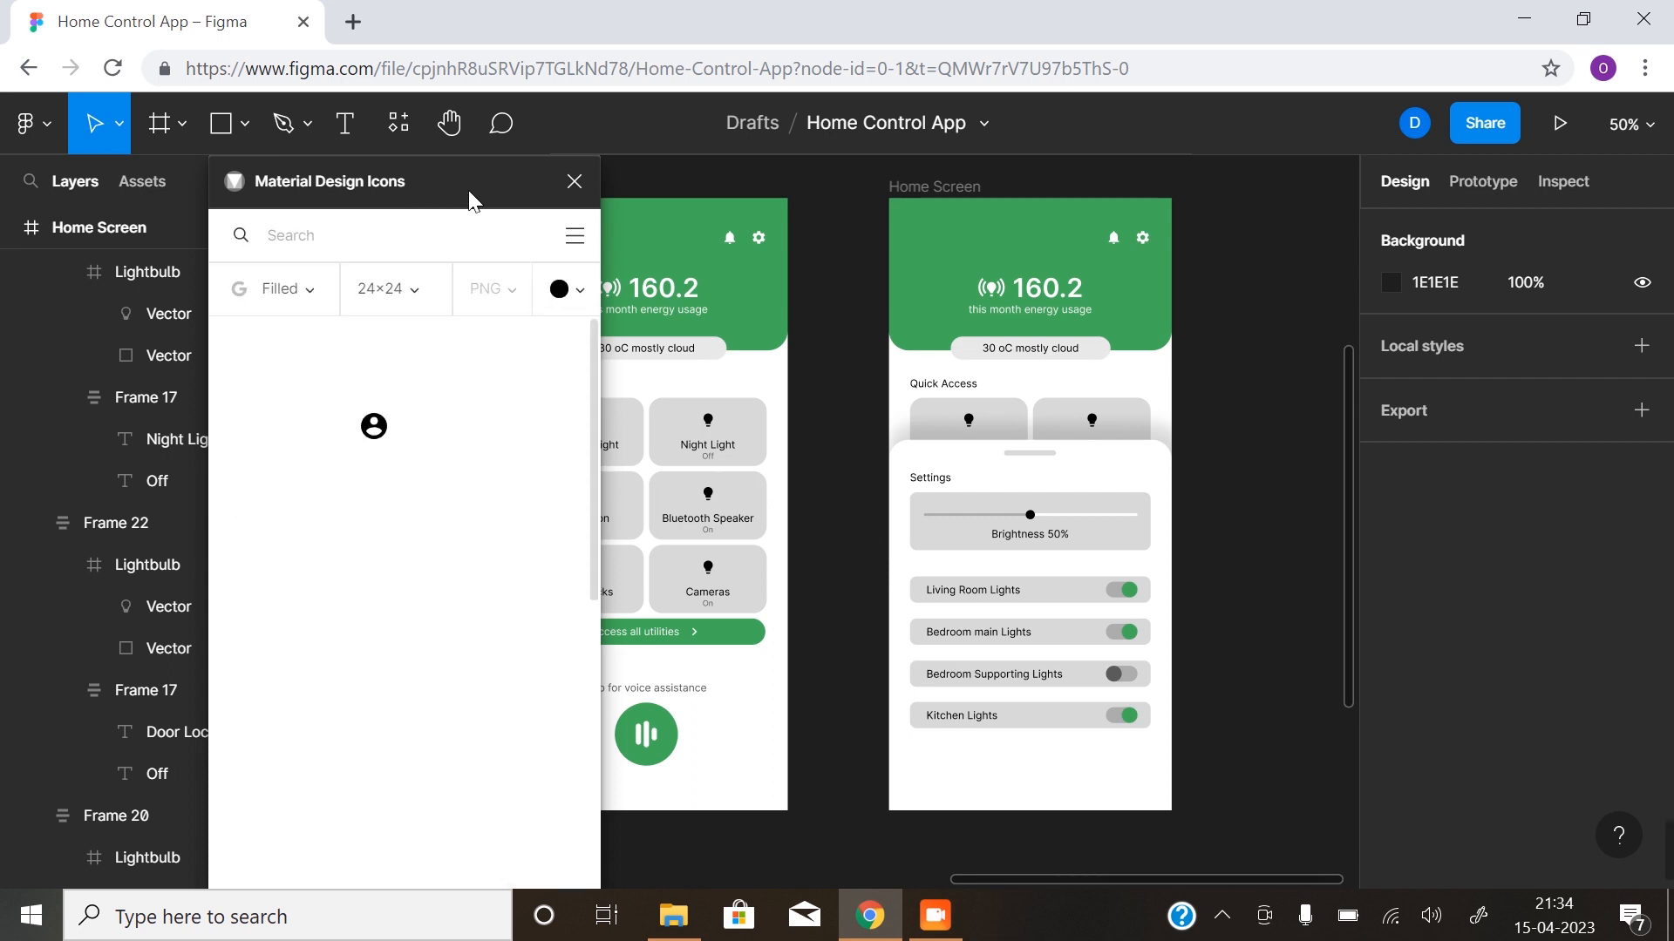
left_click_drag(842, 209, 1408, 193)
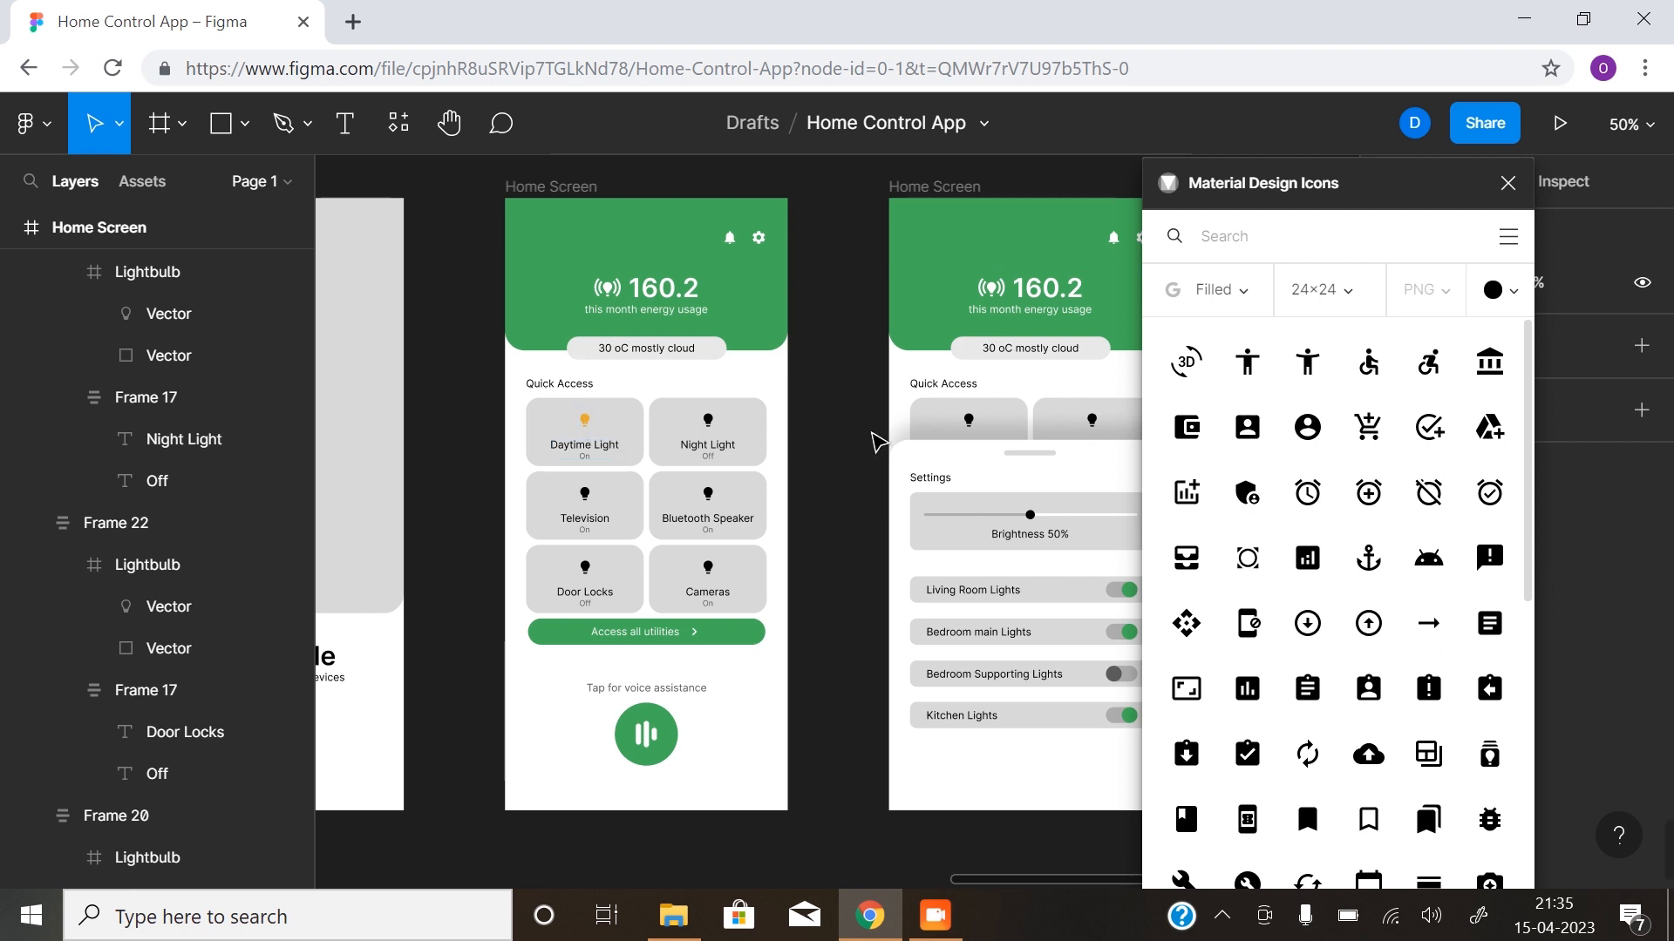
- Set the plugin's custom icon colour to E9A92F, copying the hex code from the Daytime Light bulb's fill
left_click(1498, 290)
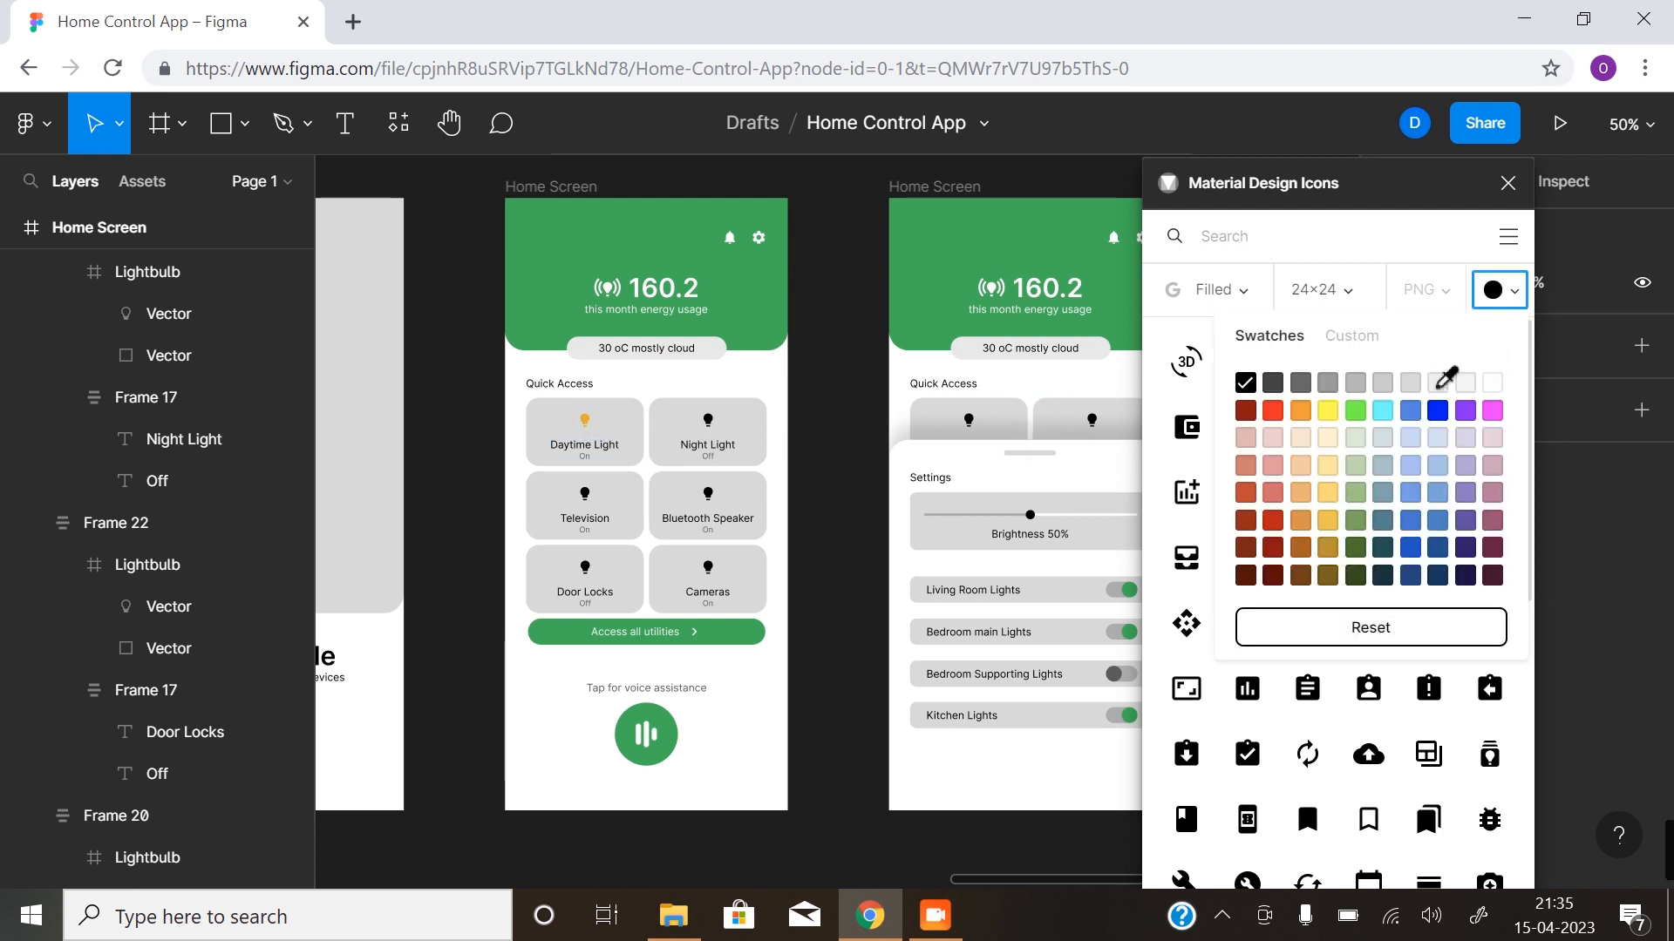
left_click(1347, 340)
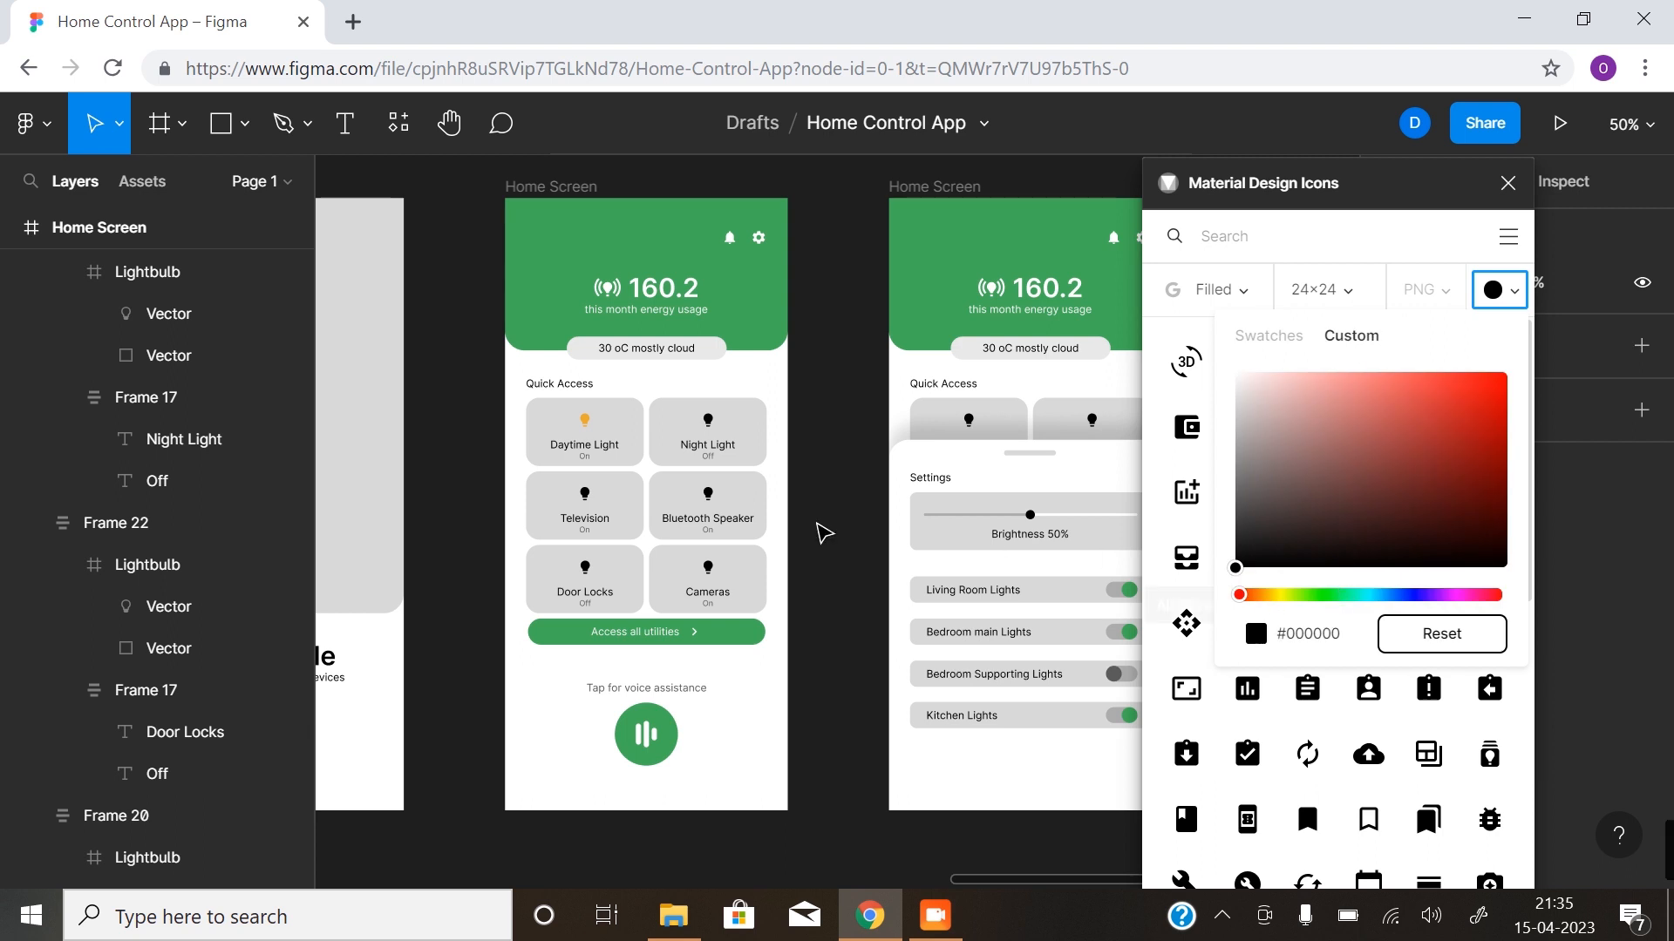
left_click_drag(1338, 206, 937, 217)
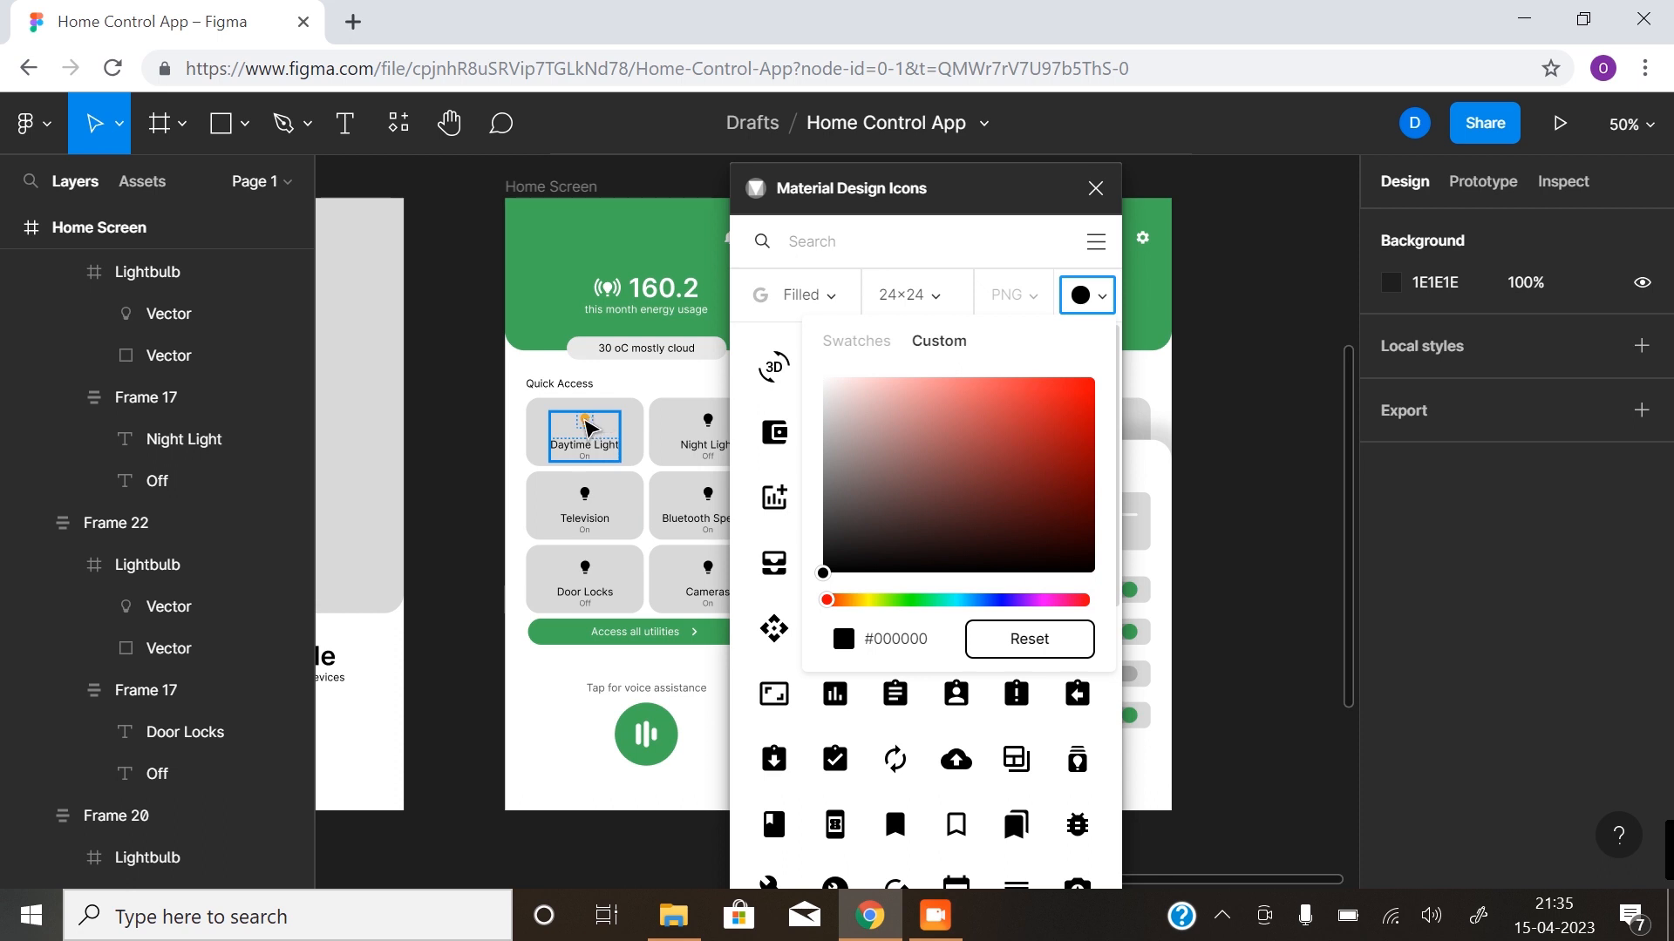
left_click(590, 427)
left_click(589, 427)
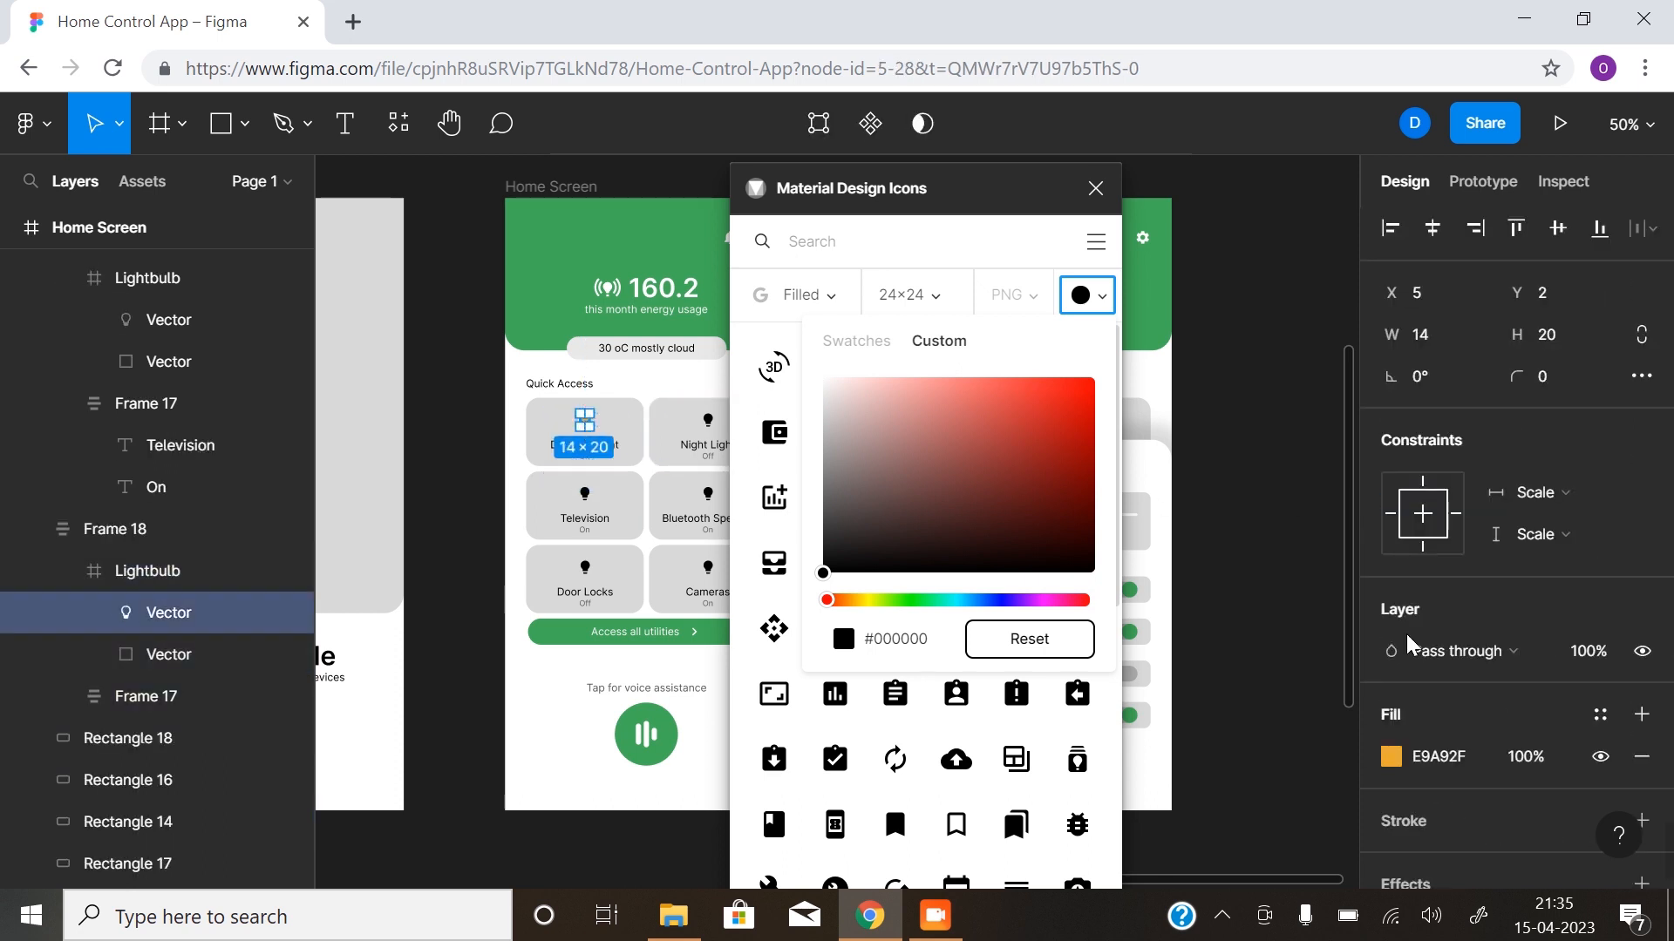
left_click(1391, 755)
left_click(1212, 658)
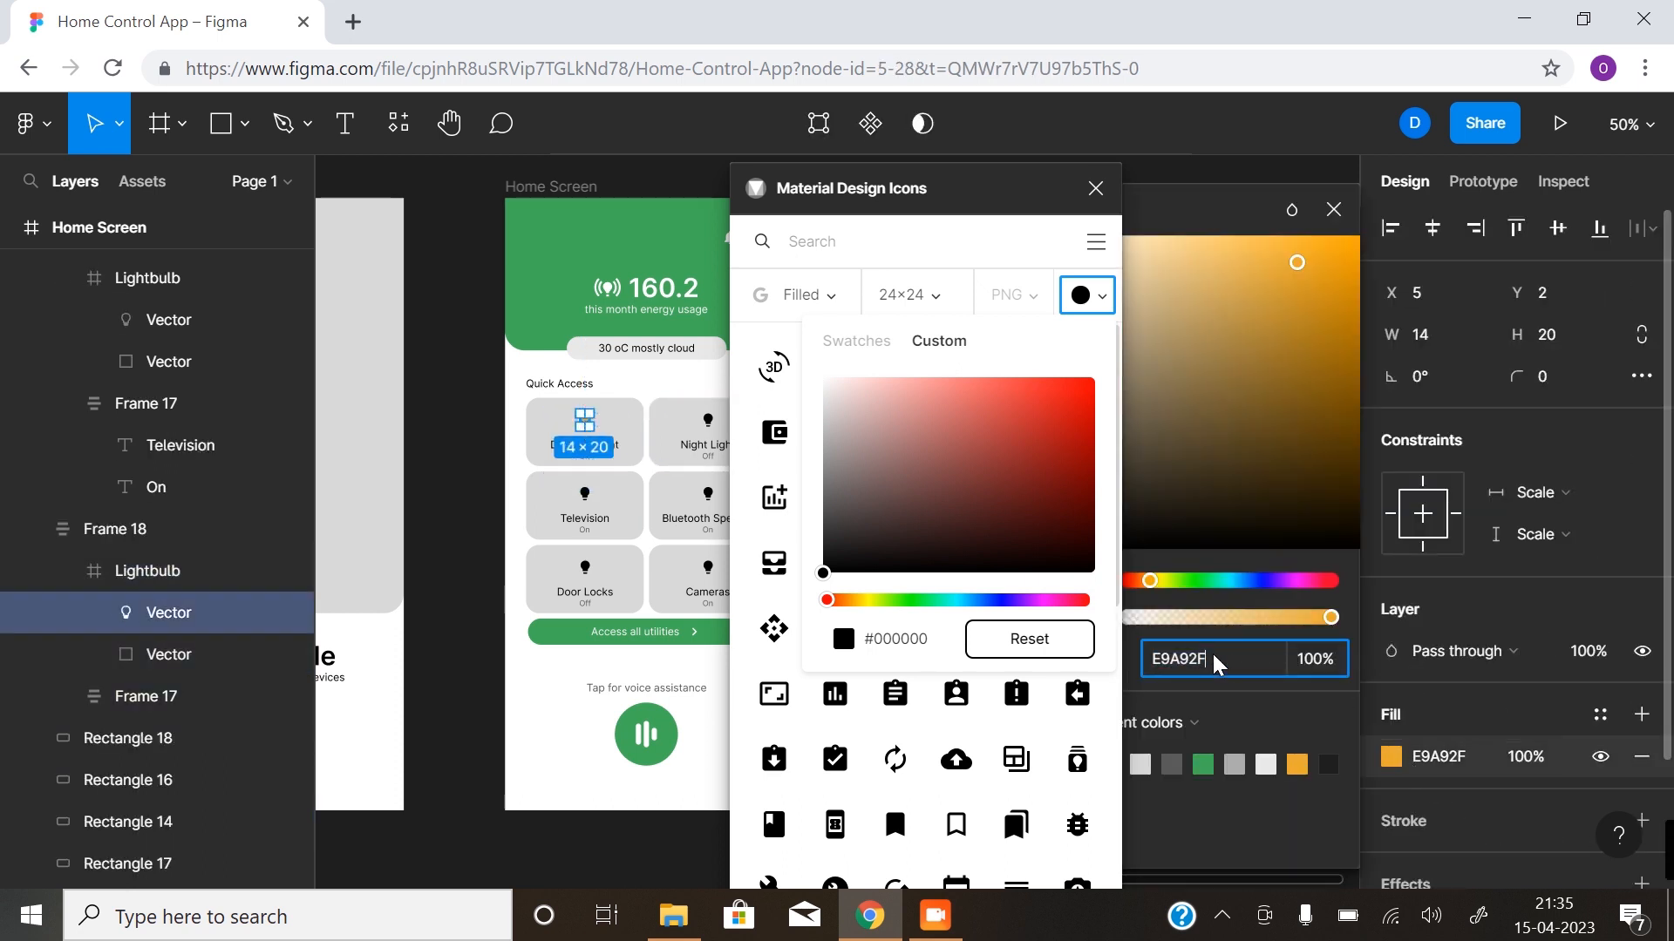
left_click_drag(1218, 656, 1147, 662)
key("ctrl+c")
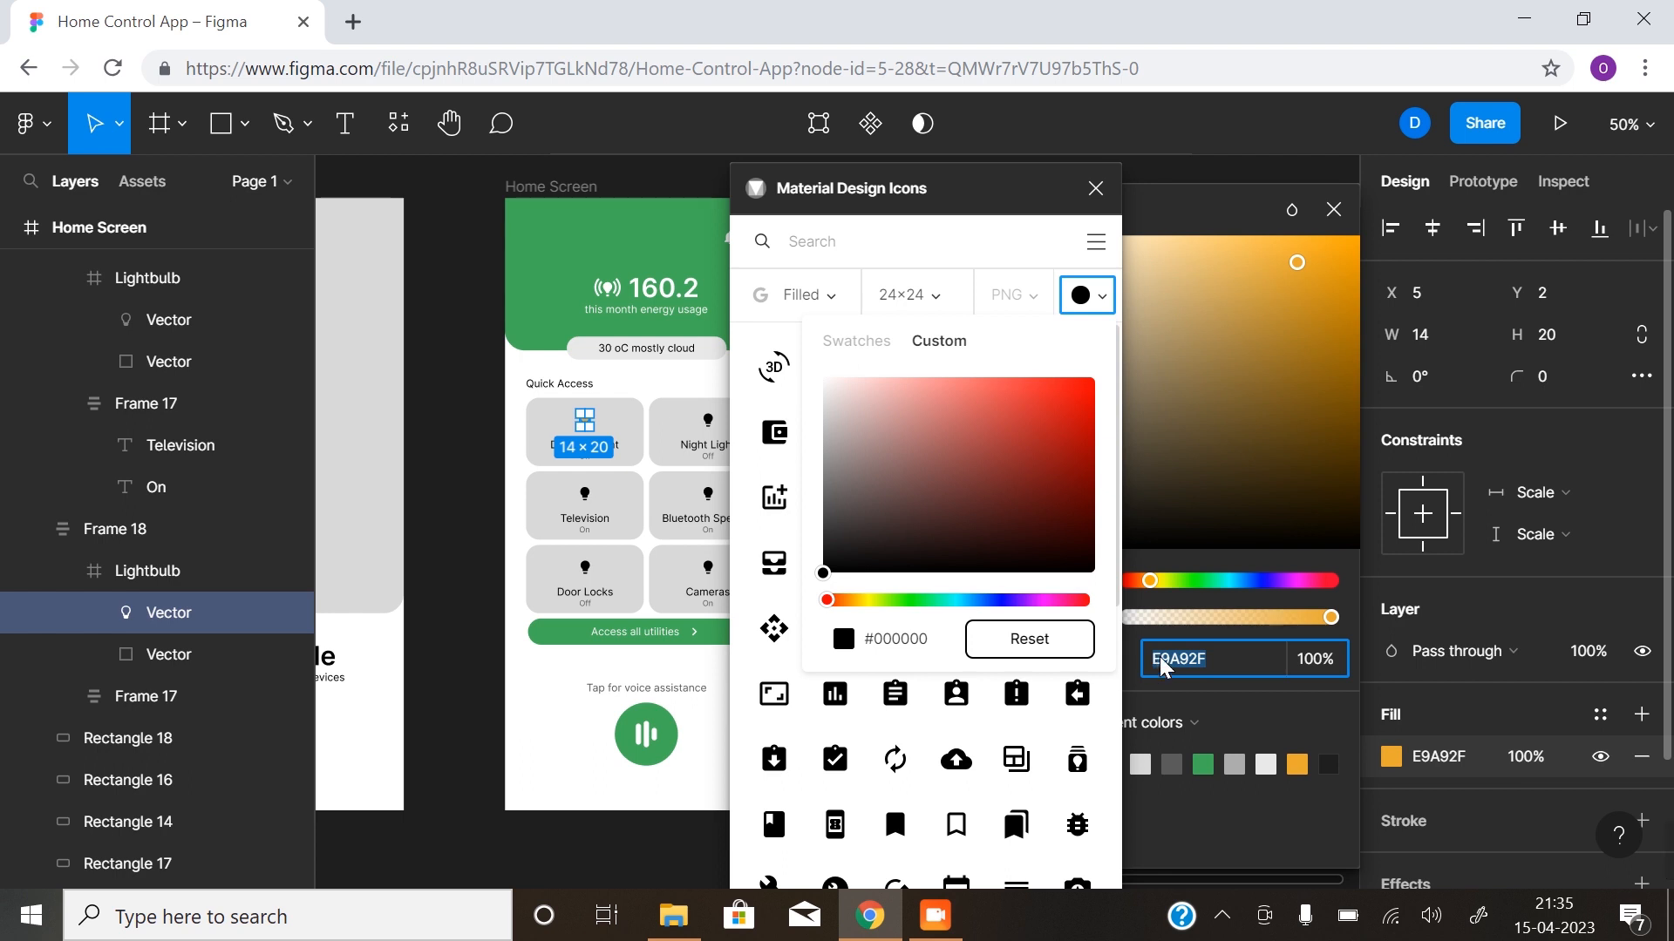
left_click_drag(934, 639, 863, 643)
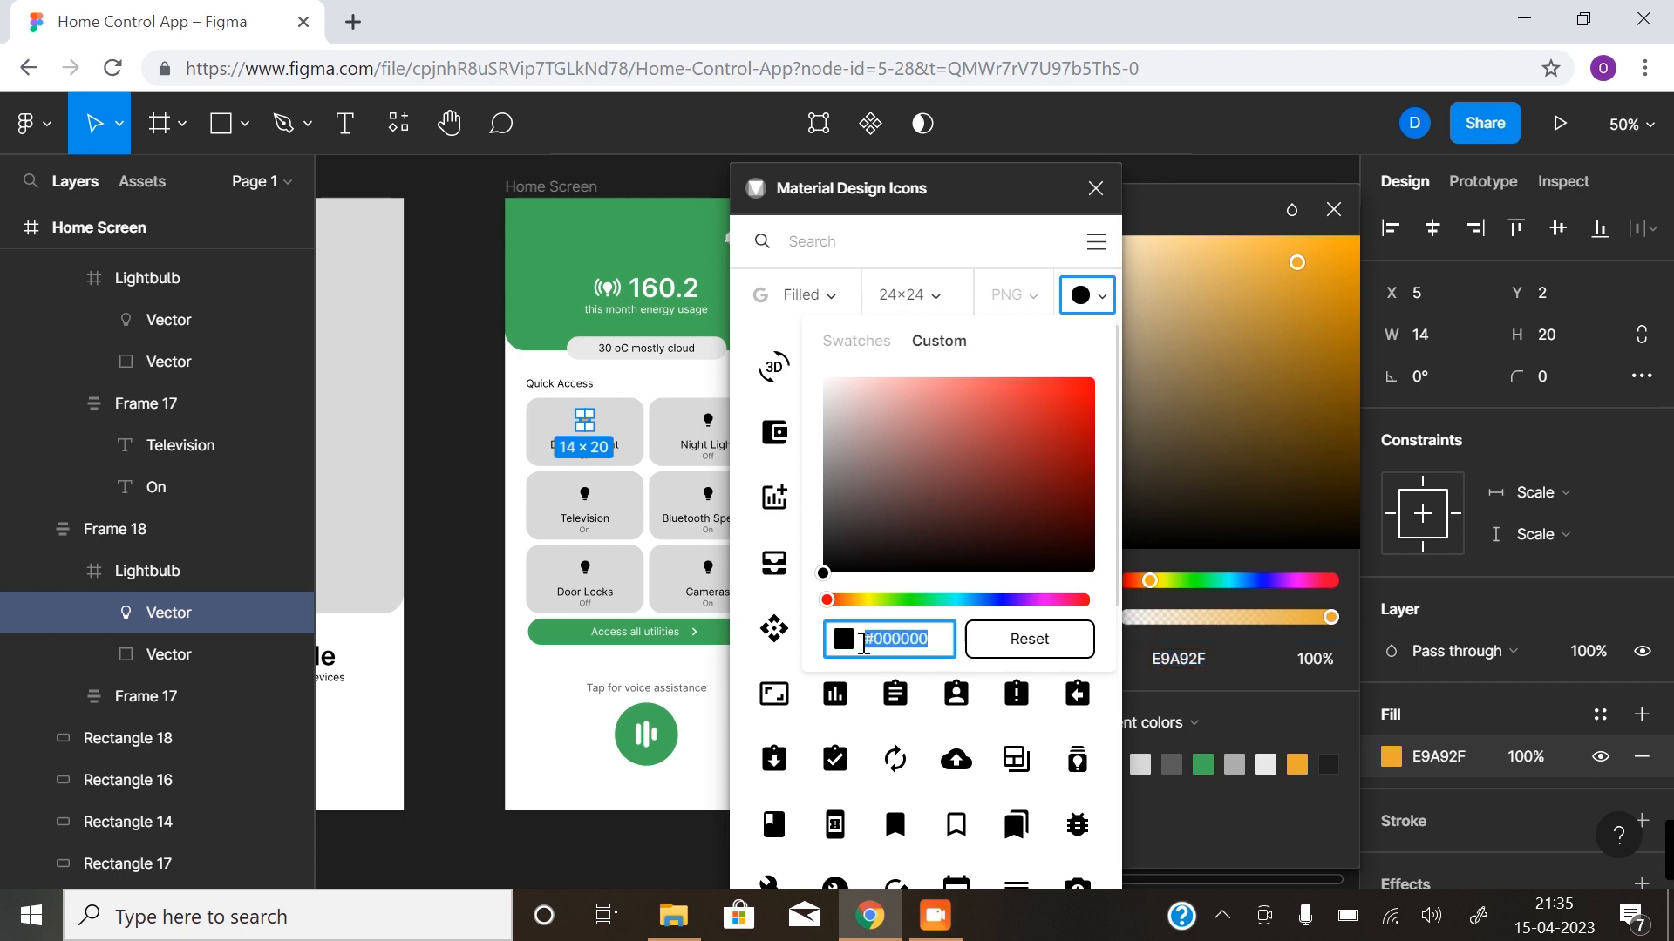
key("ctrl+v")
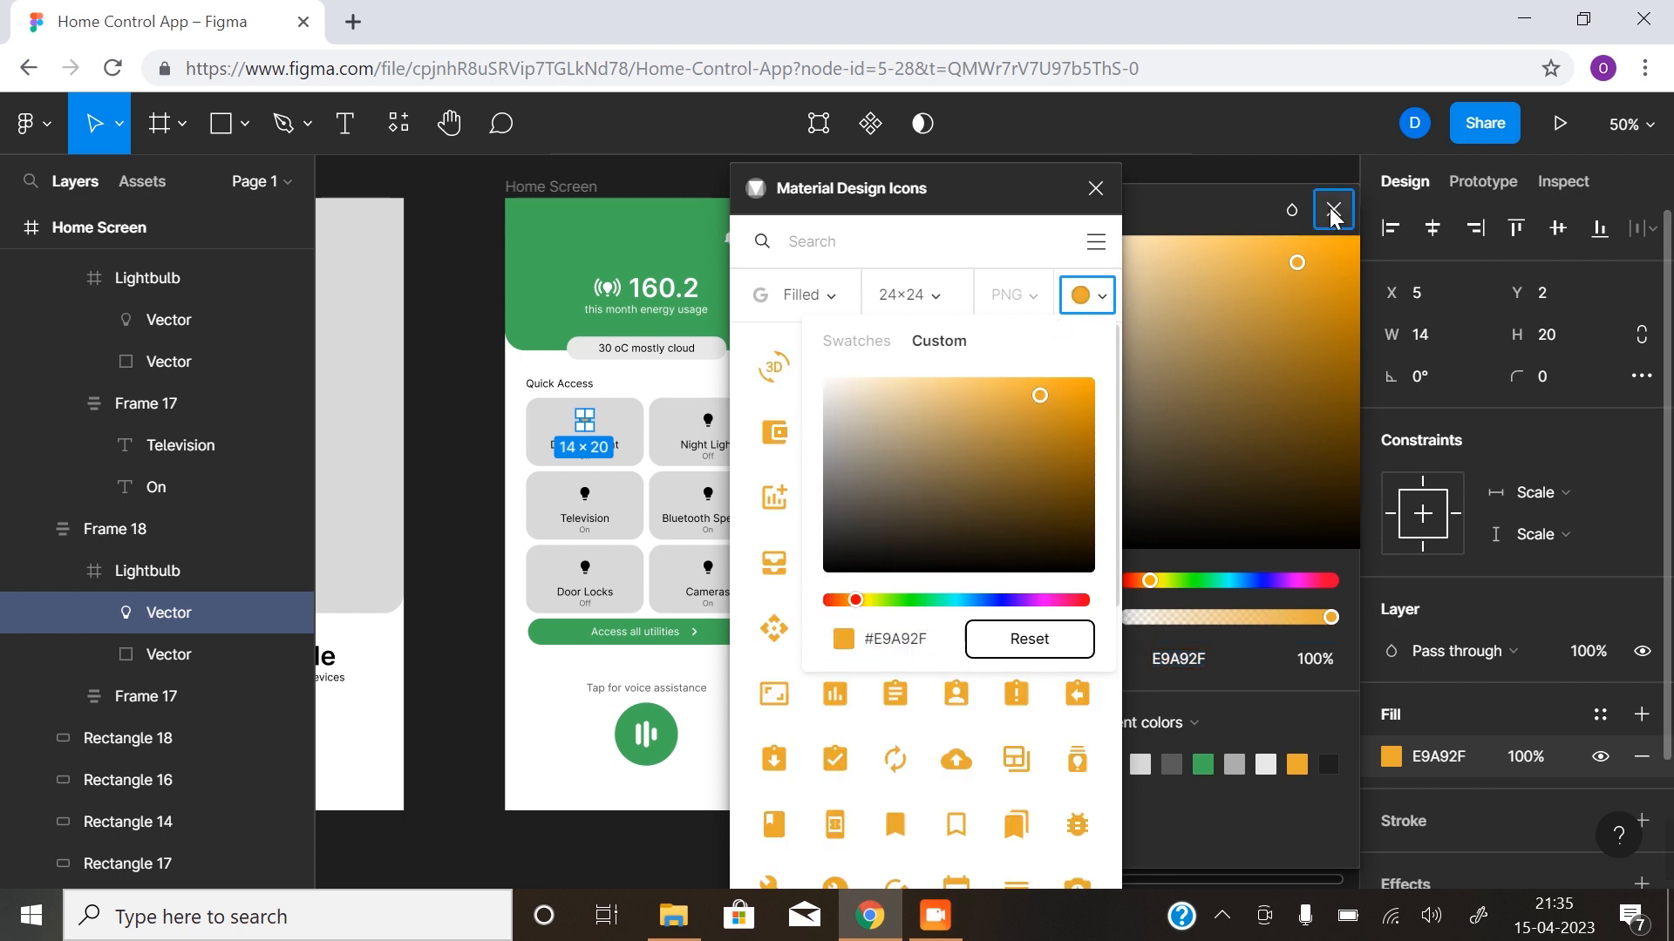
left_click(1334, 211)
left_click_drag(1021, 201, 1434, 194)
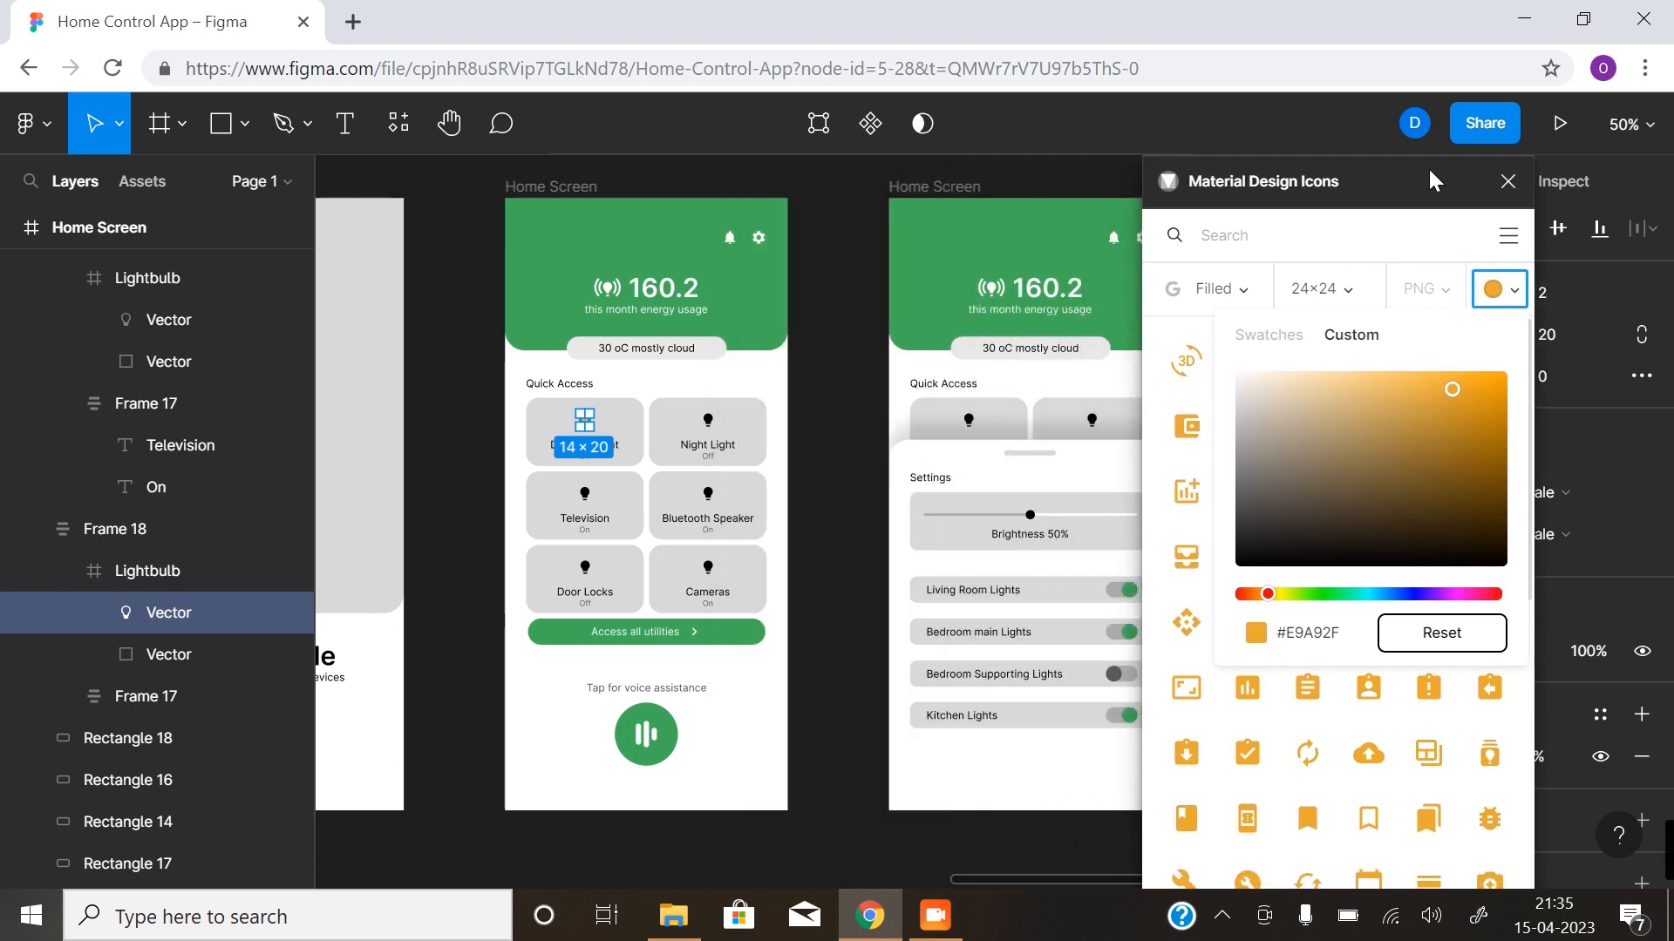
- Replace the Night Light card's lightbulb with the orange Bedtime icon, found by searching the plugin for "bedtime"
left_click(704, 424)
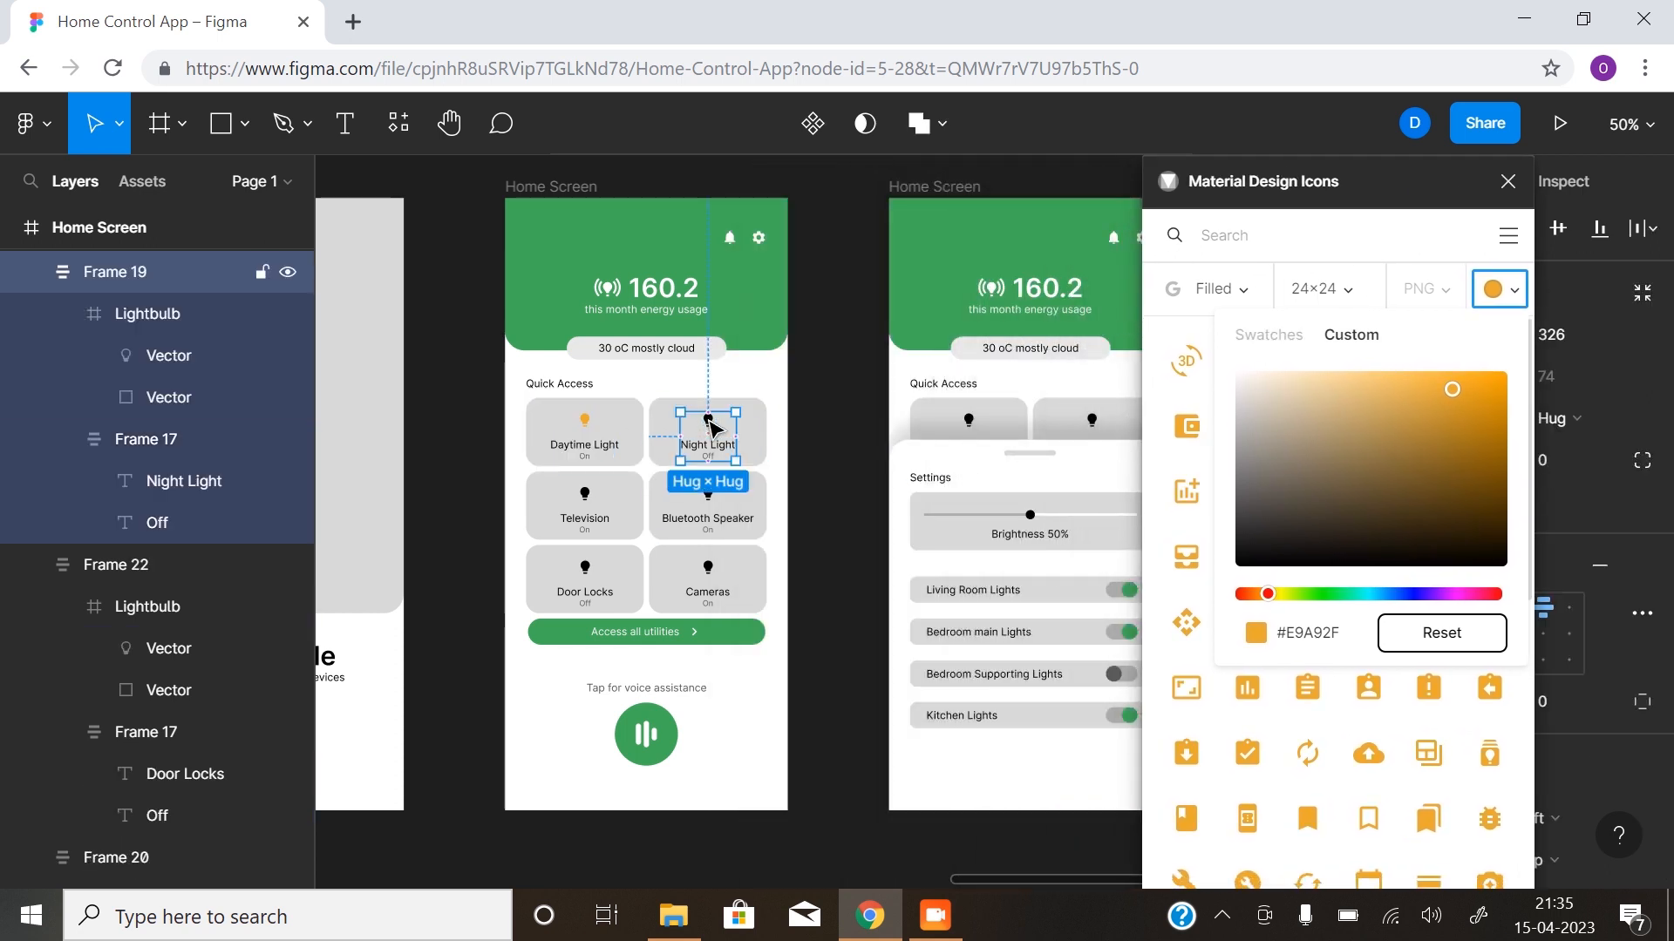
double_click(706, 422)
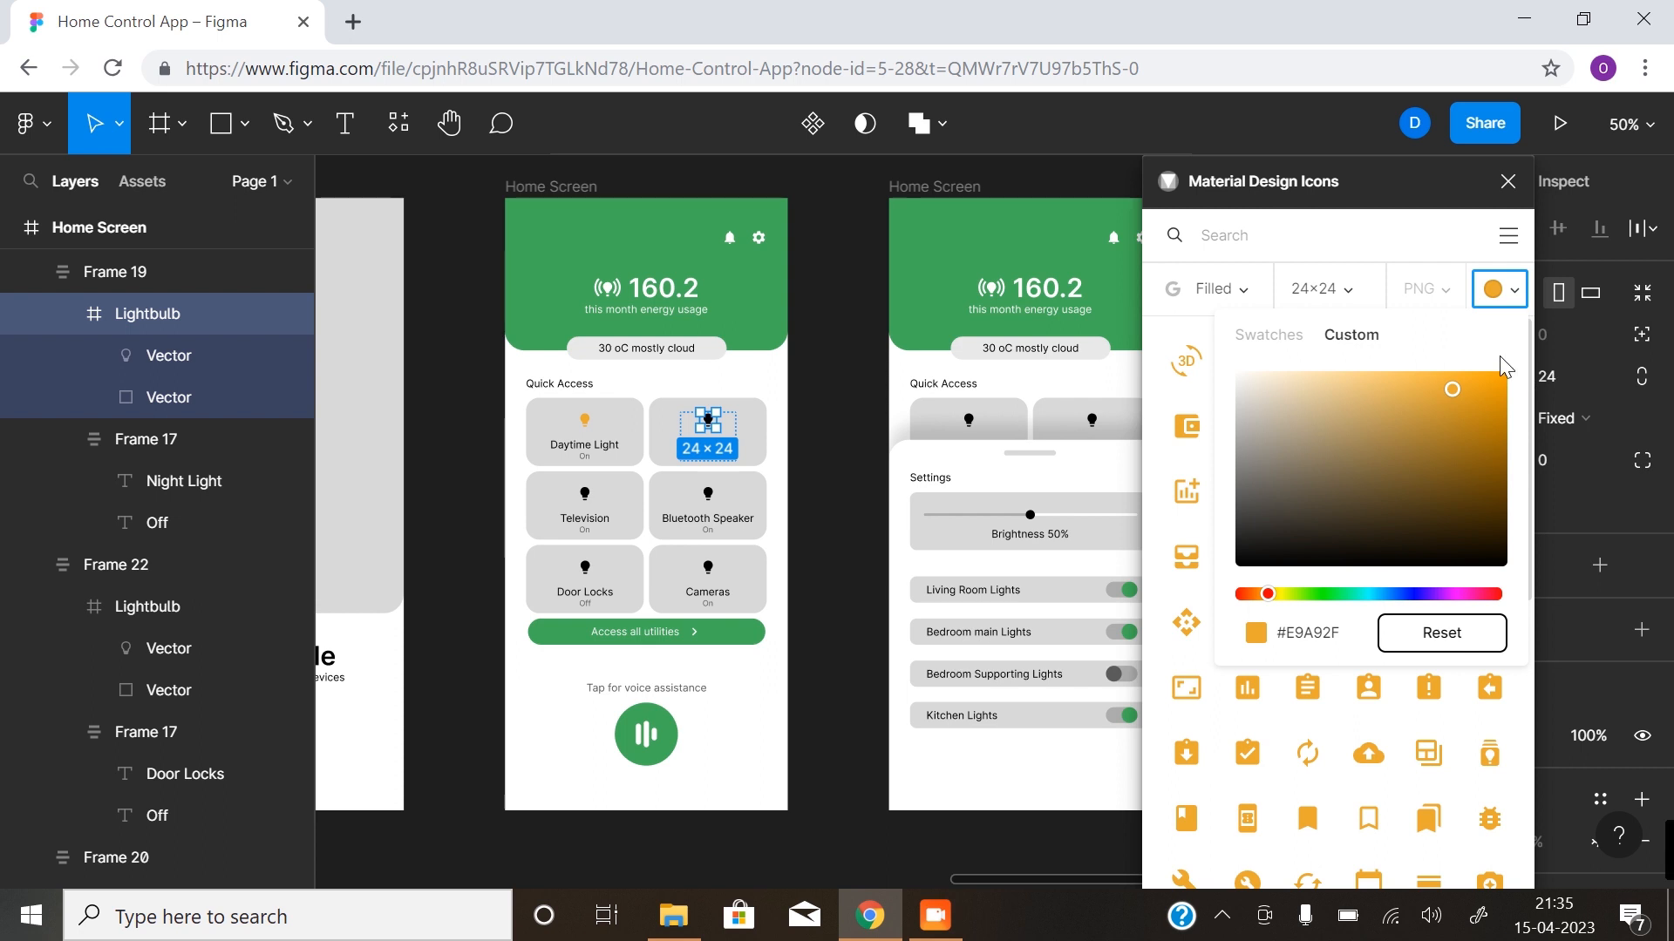
left_click(1393, 247)
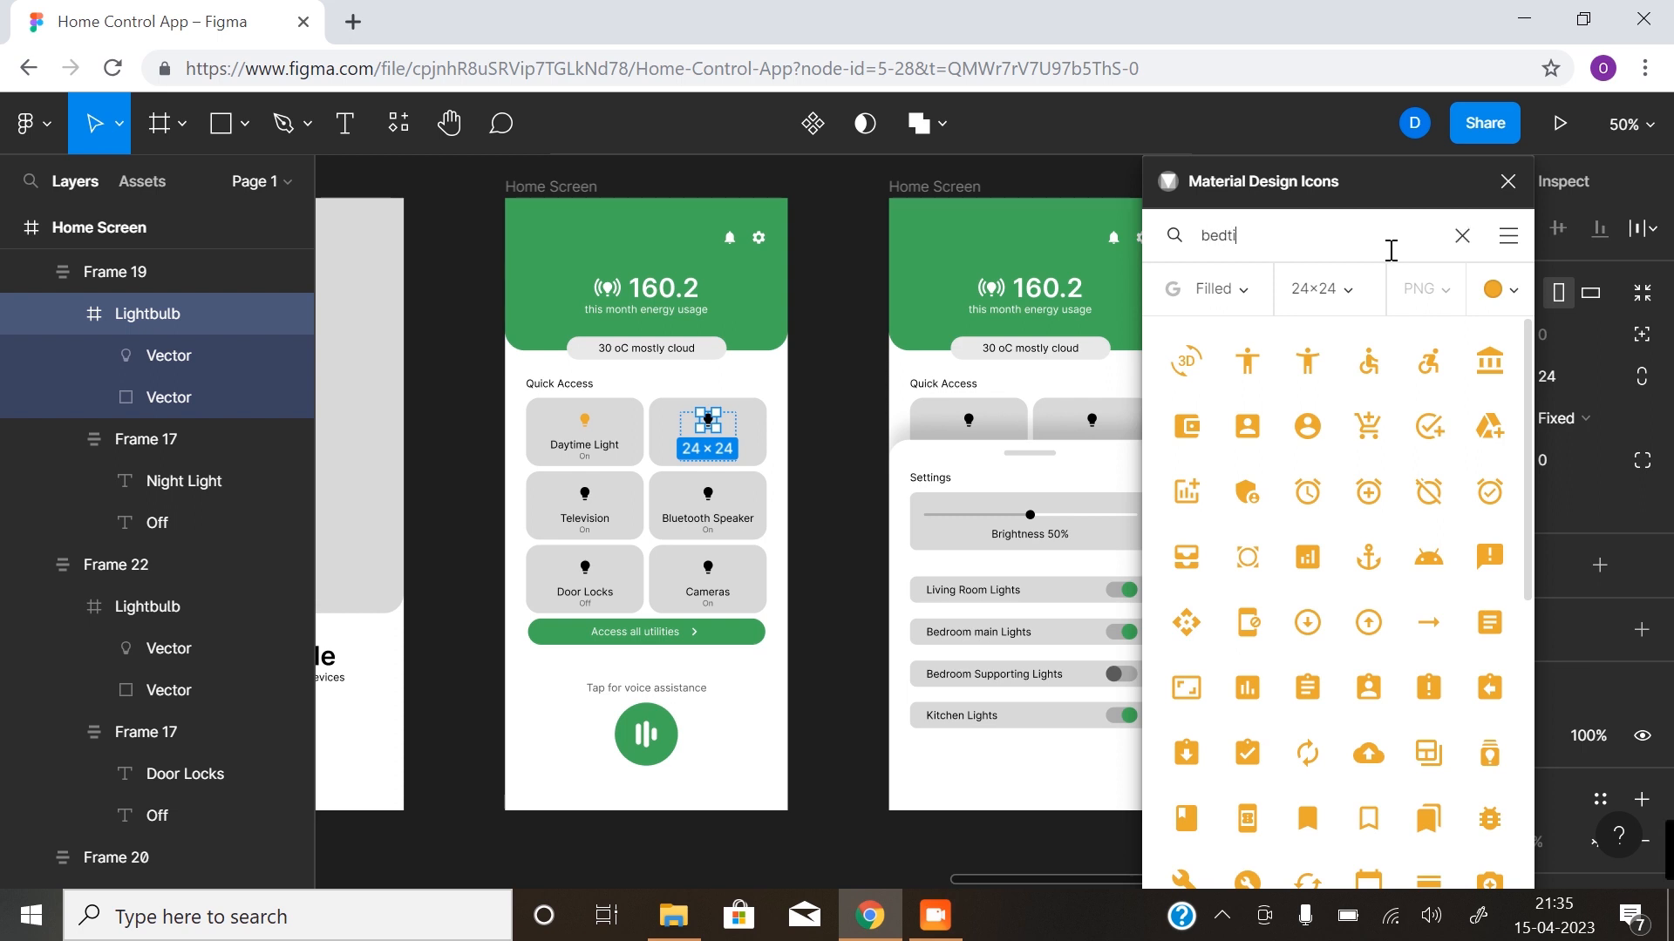
key("Return")
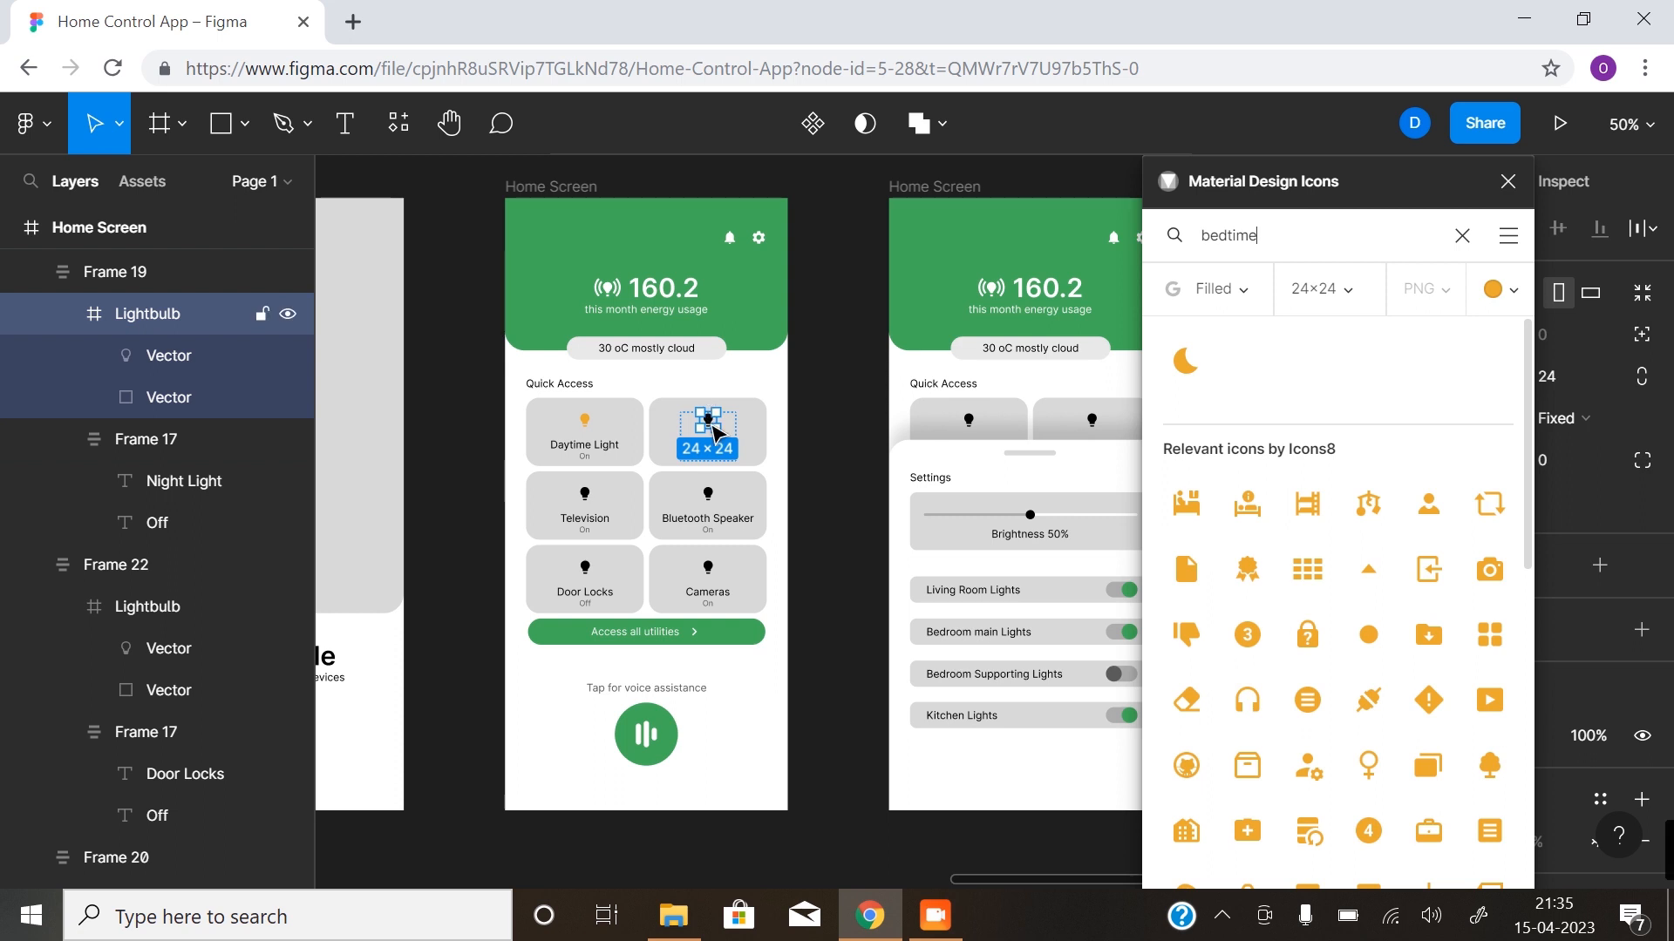
left_click(1182, 365)
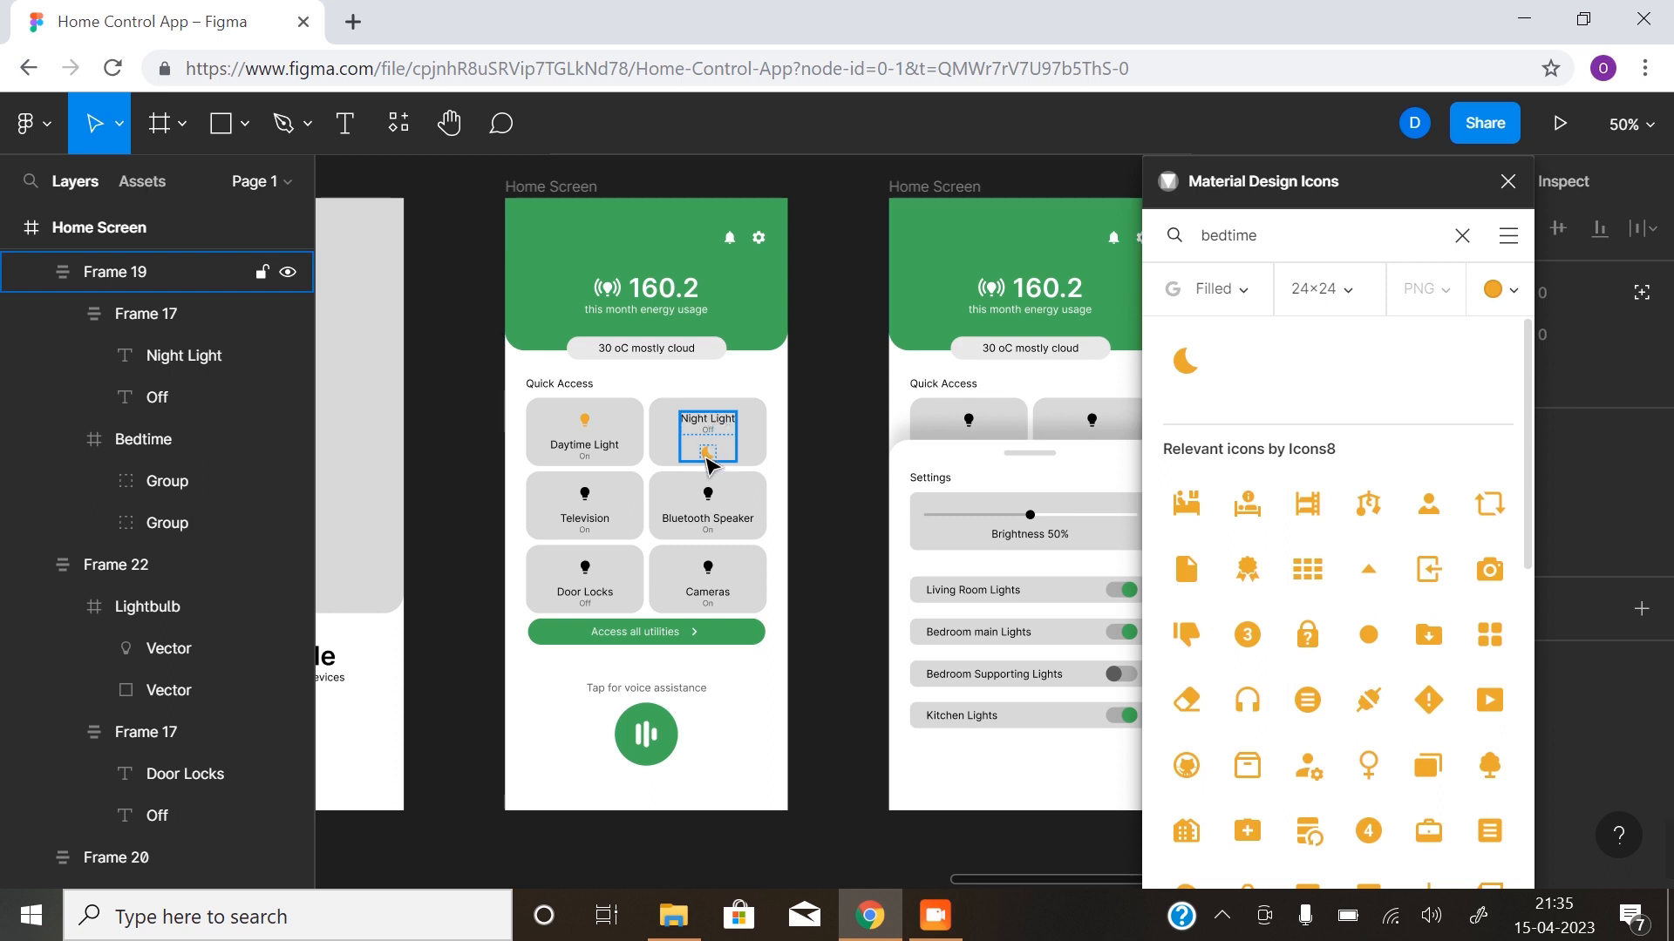
- Reorder the Bedtime icon above the Night Light text group within its card's auto layout frame
left_click(144, 439)
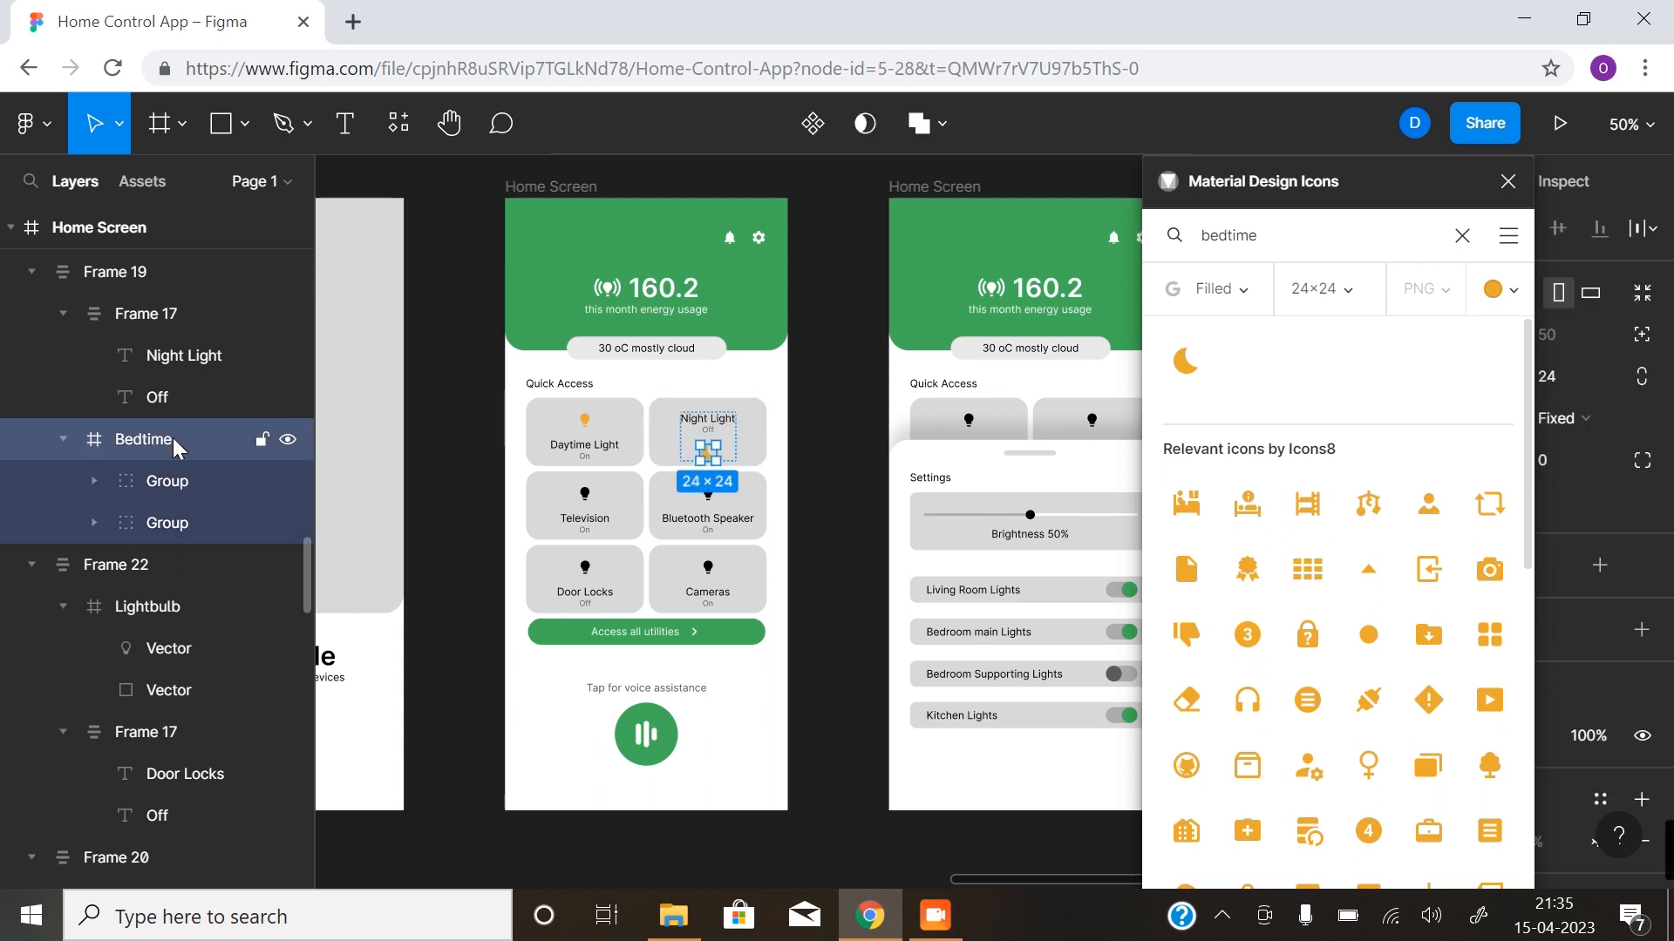
mouse_move(165, 311)
left_mouse_down()
mouse_move(167, 337)
mouse_move(166, 299)
left_mouse_up()
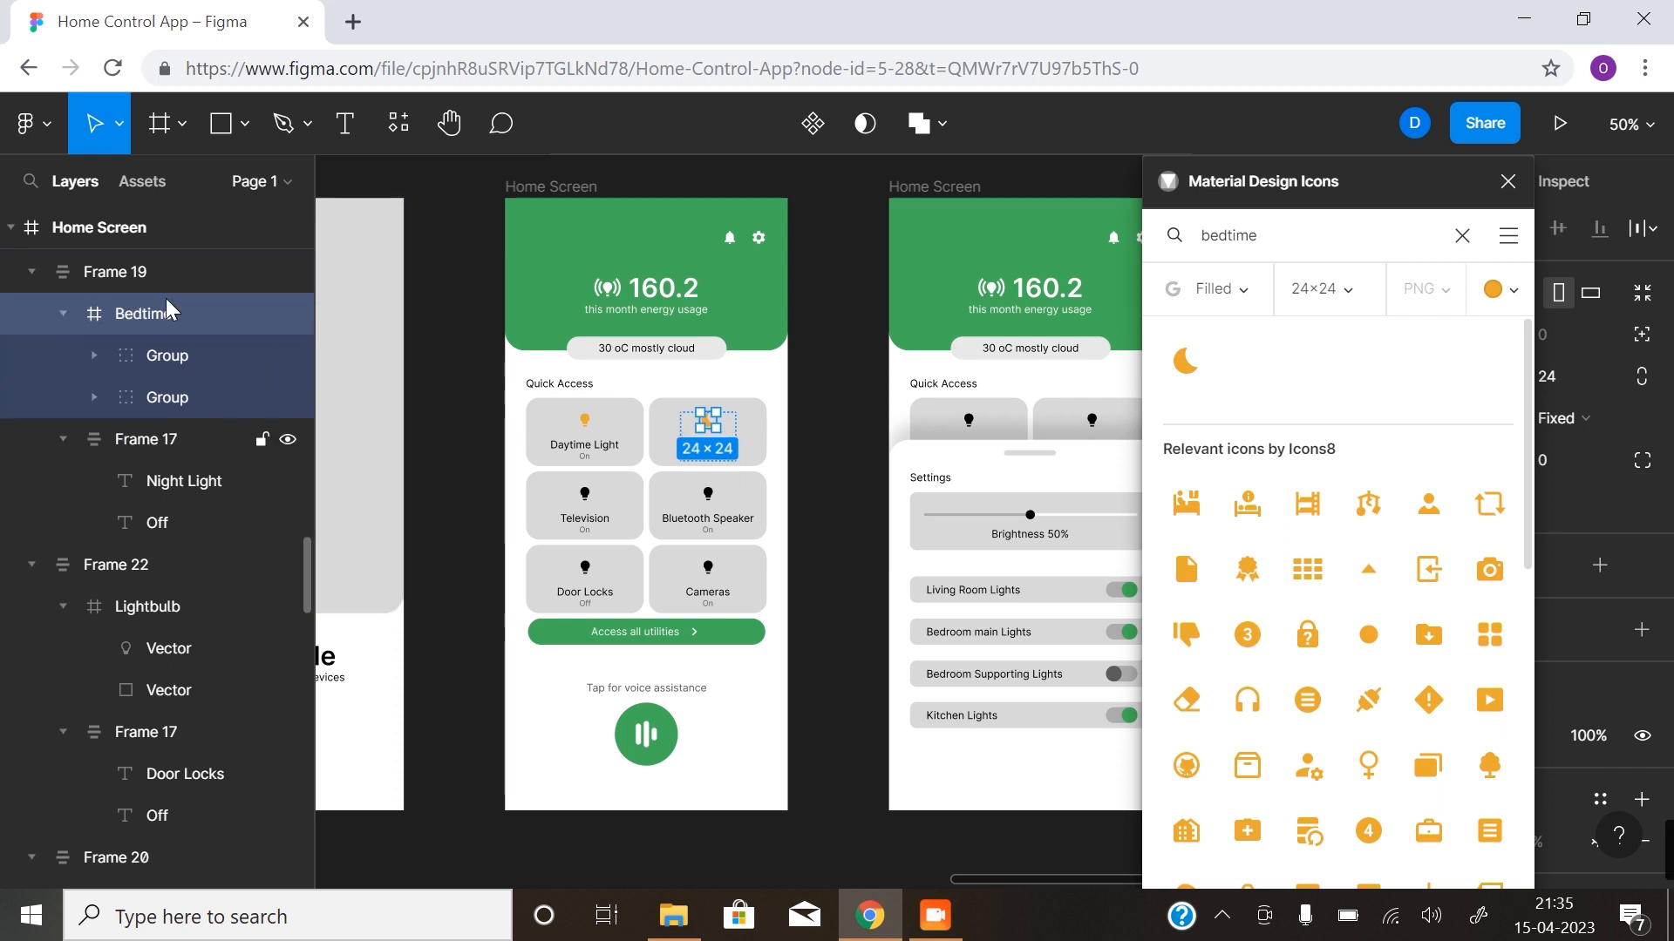
left_click(806, 426)
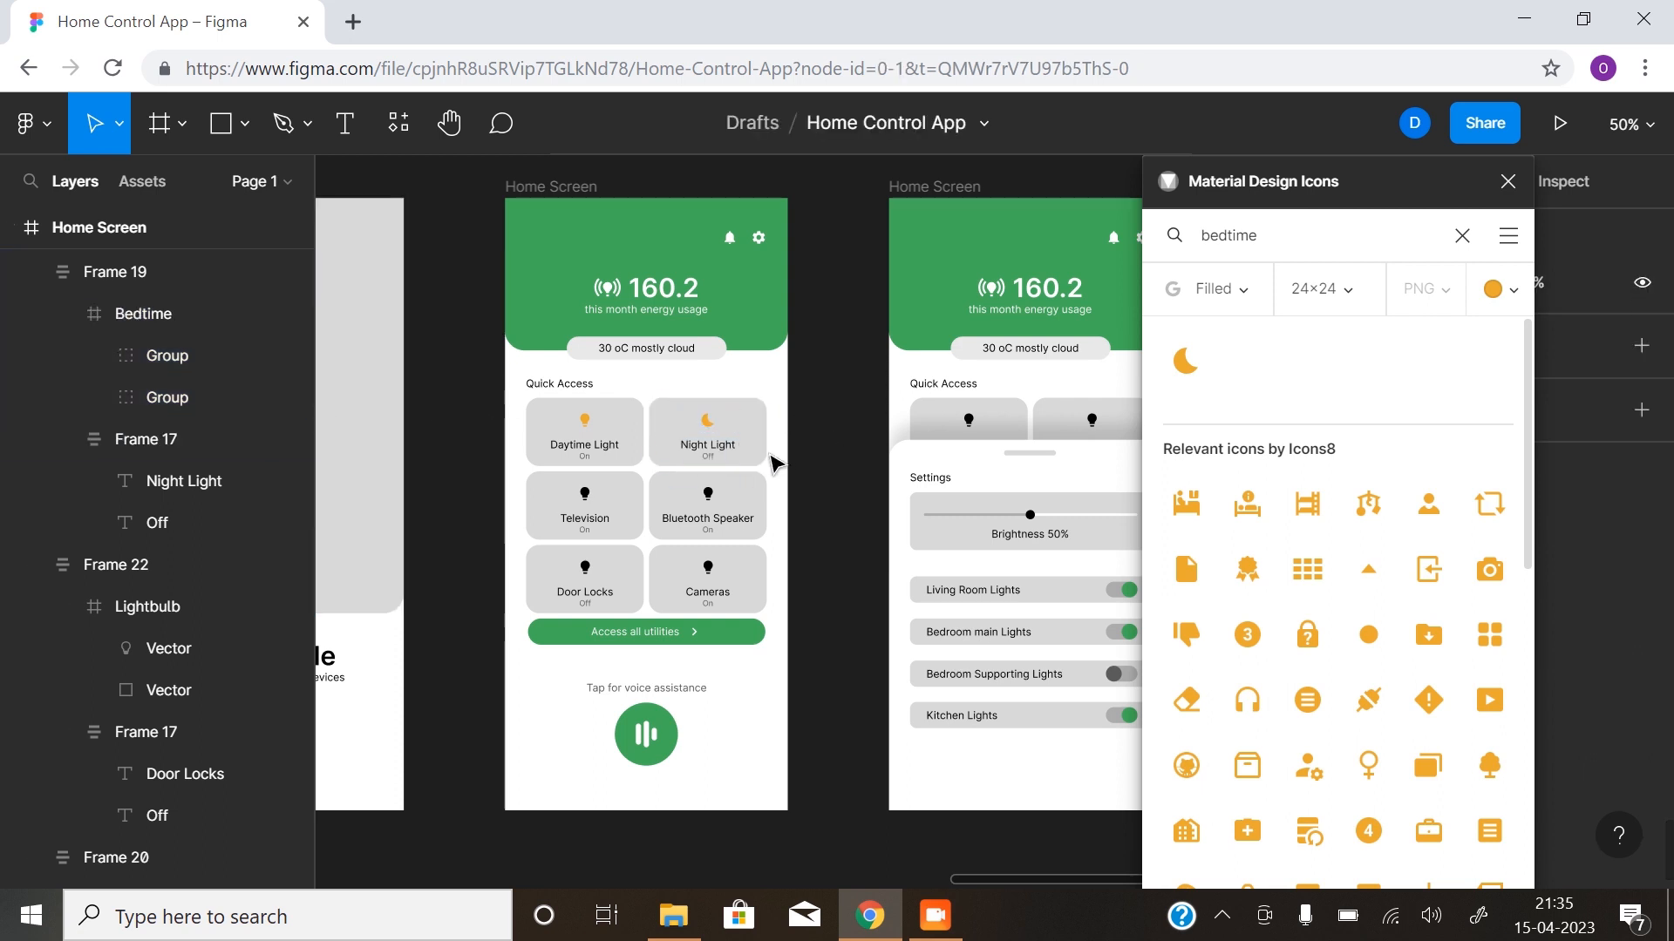
- Replace the Television card's lightbulb with the orange Tv icon, found by searching the icon plugin for "tv"
left_click(587, 501)
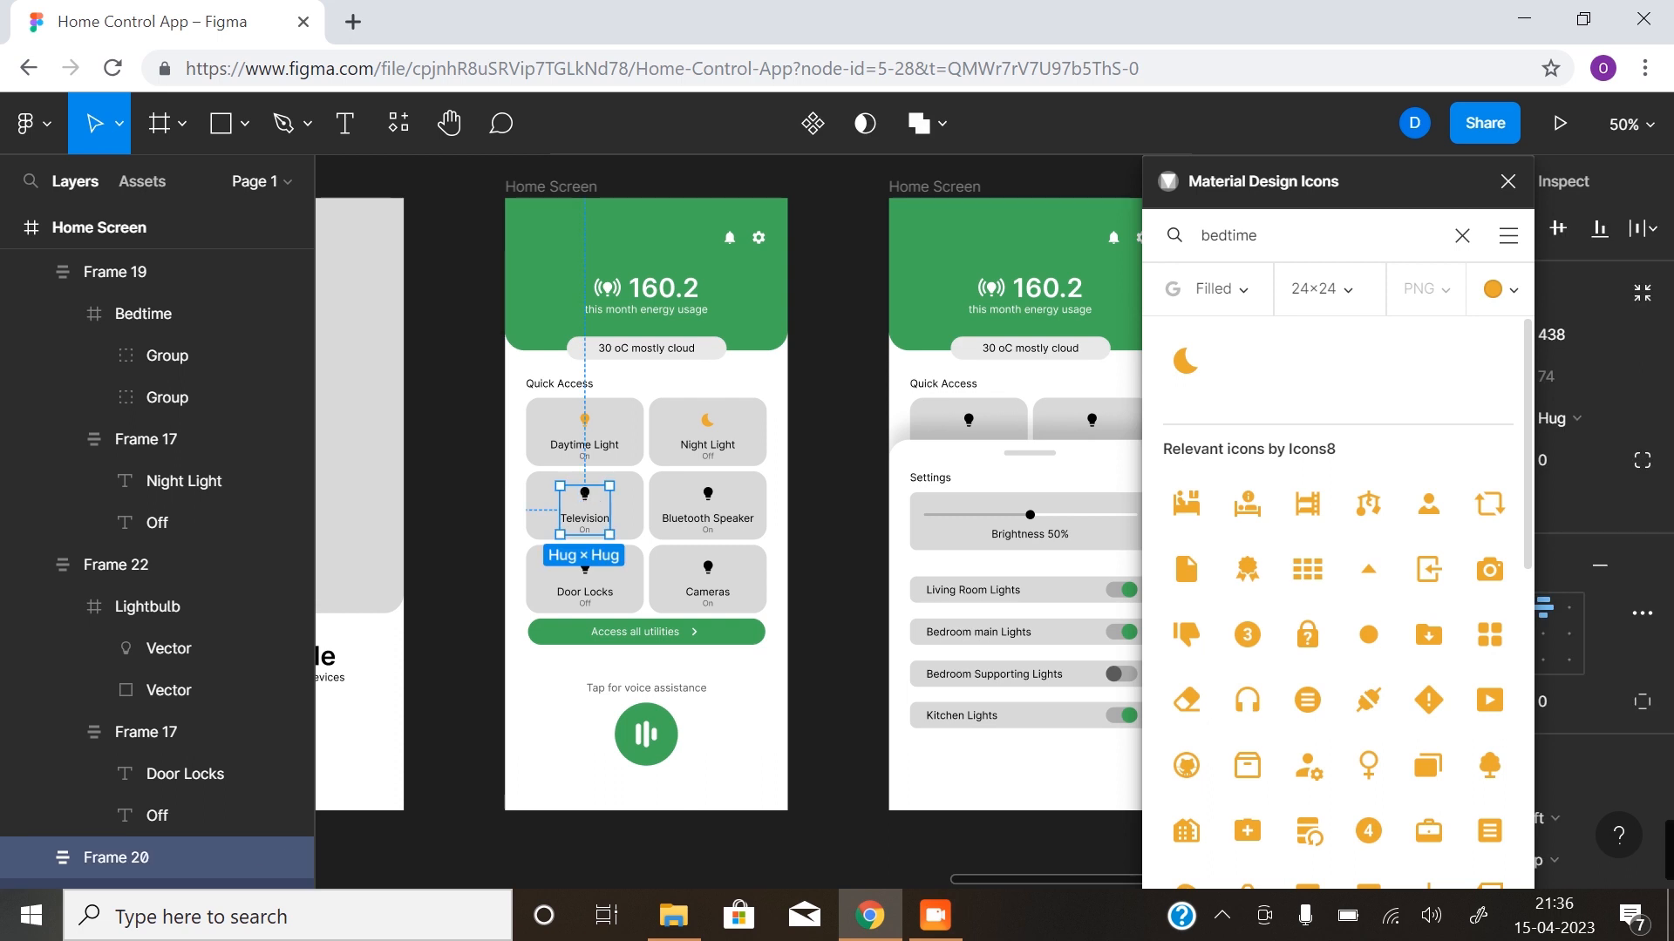
double_click(589, 505)
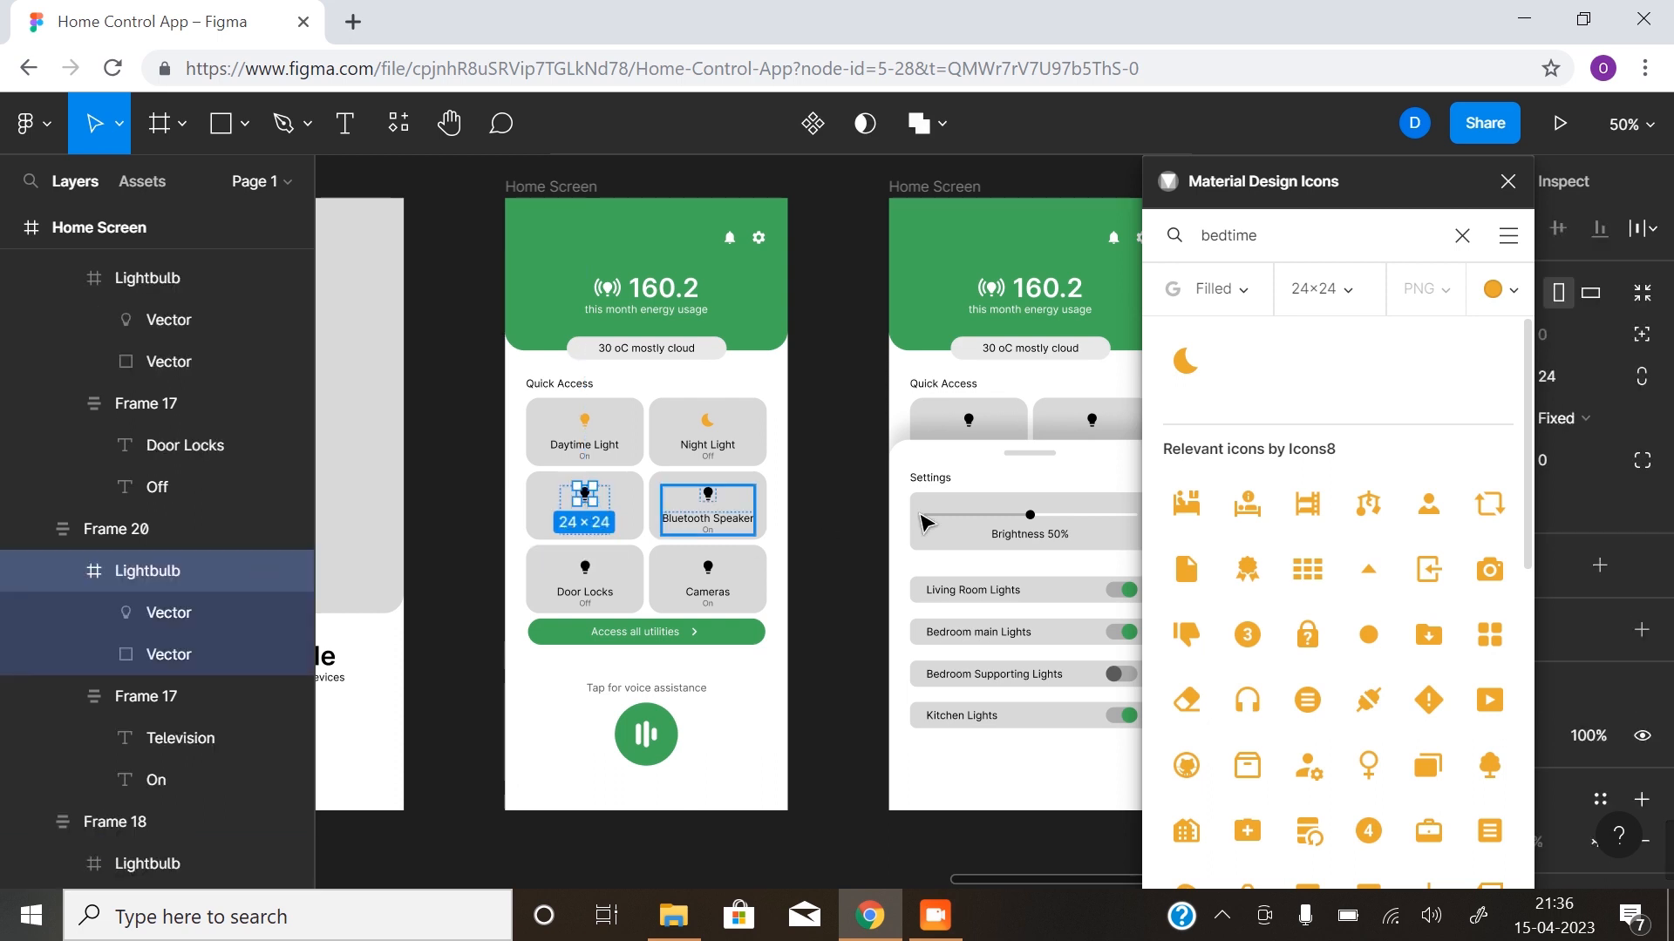
left_click_drag(1334, 236, 1189, 258)
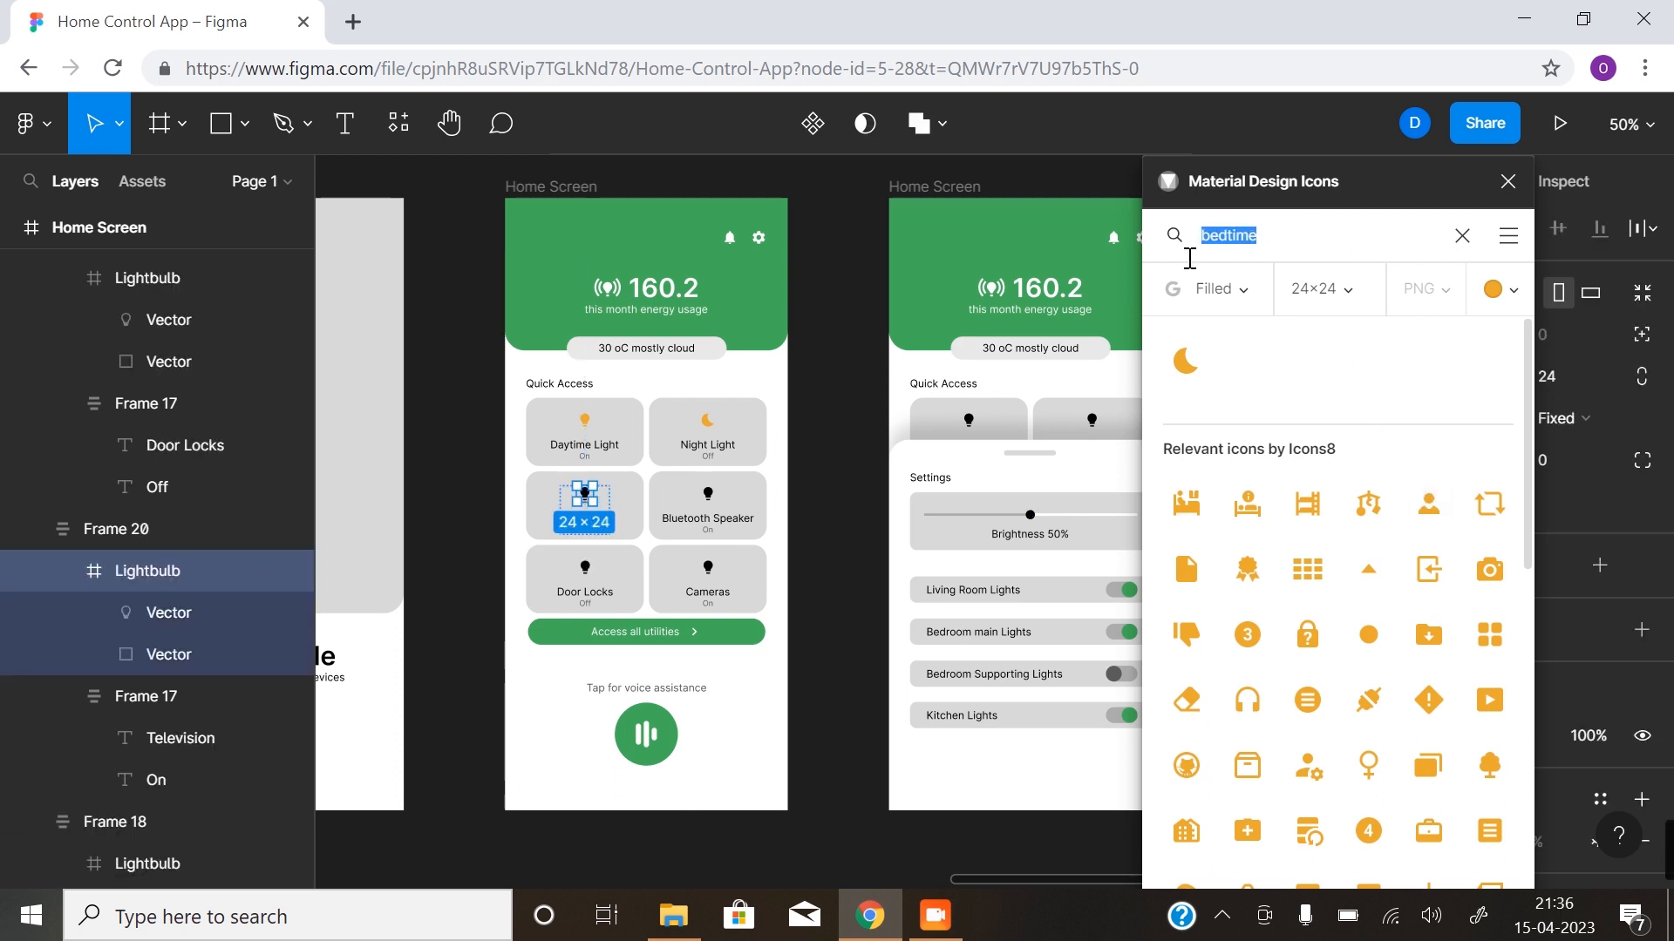
type("te")
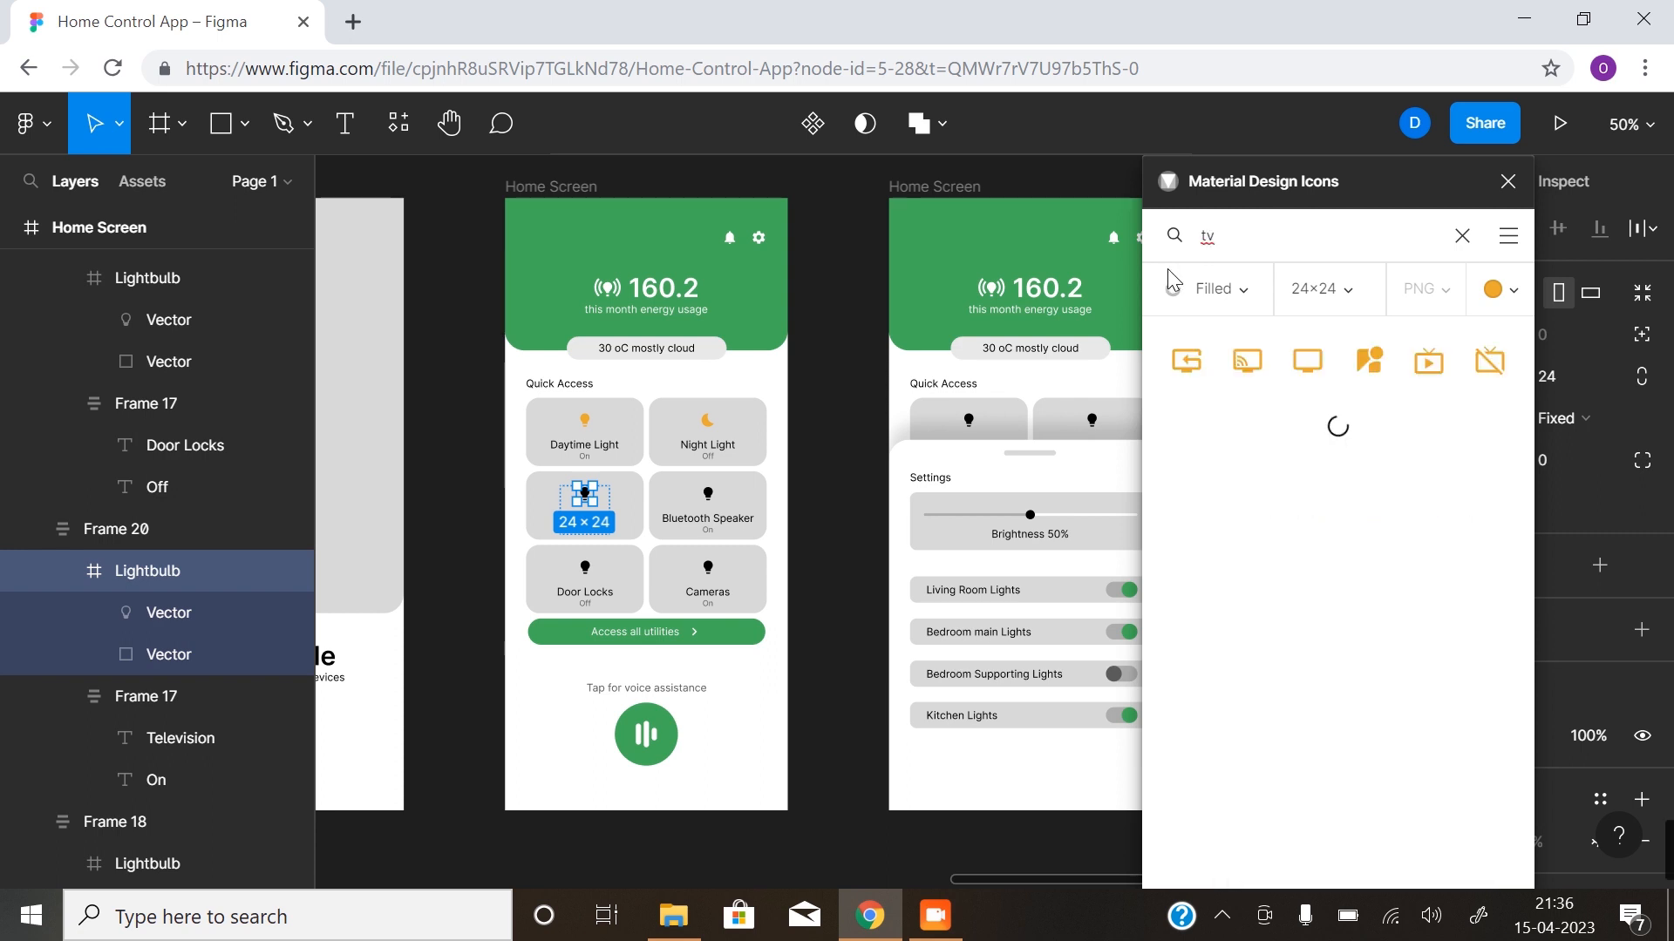
left_click(1308, 365)
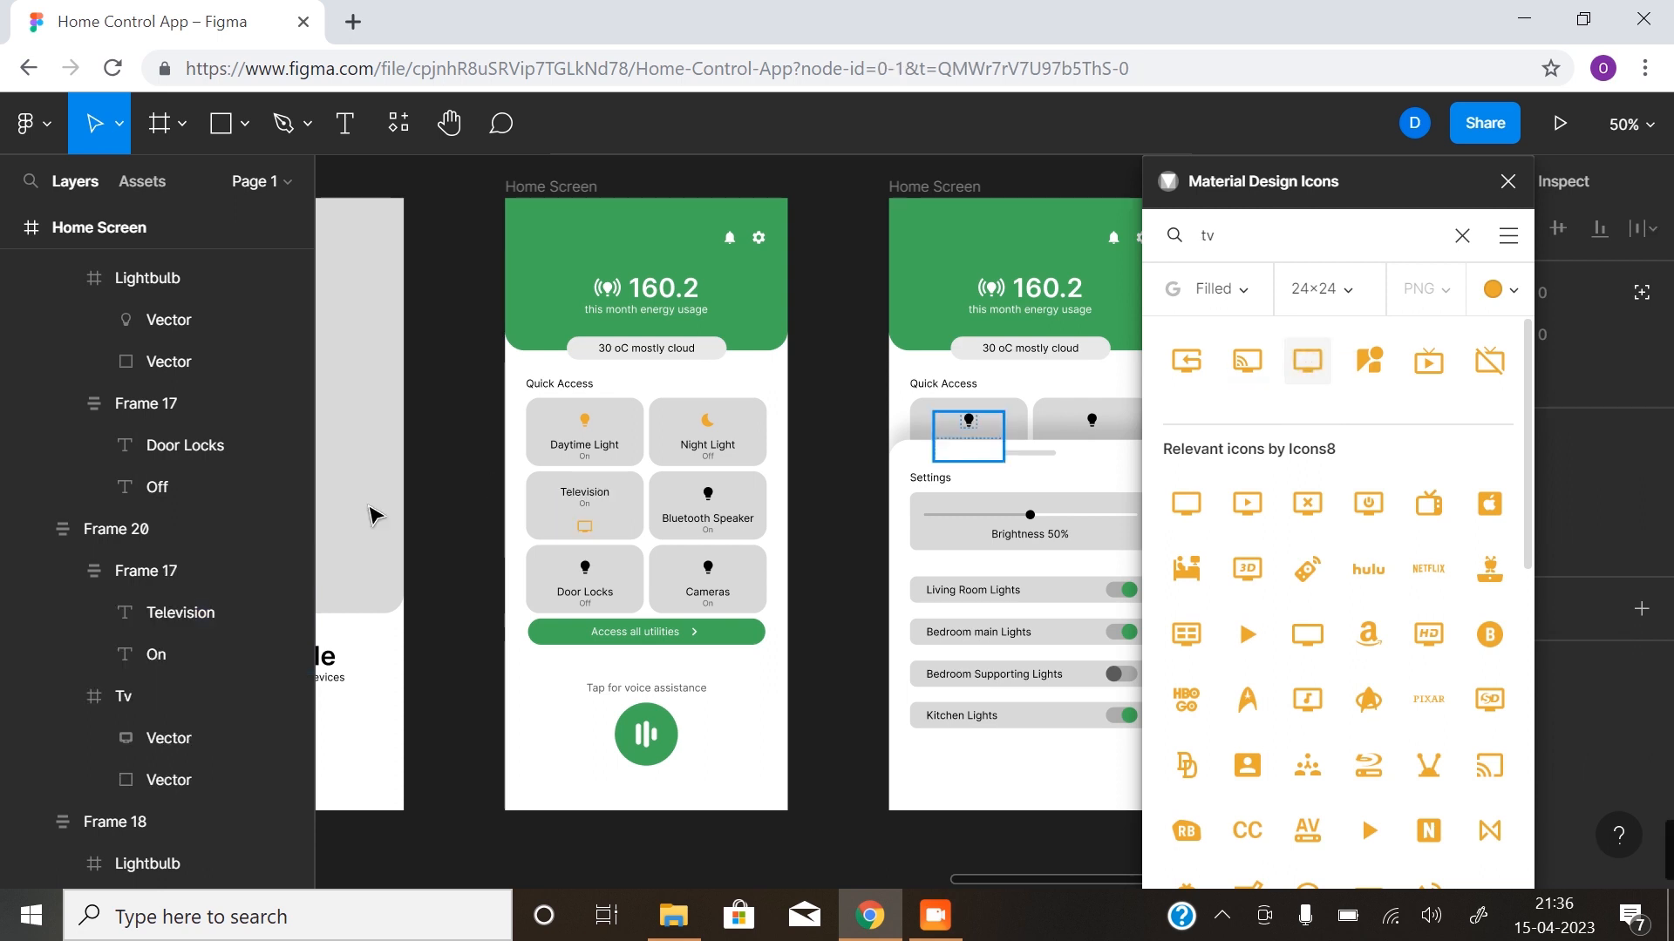
- Reorder the Tv icon above the Television text group within its card's auto layout frame
left_click(580, 528)
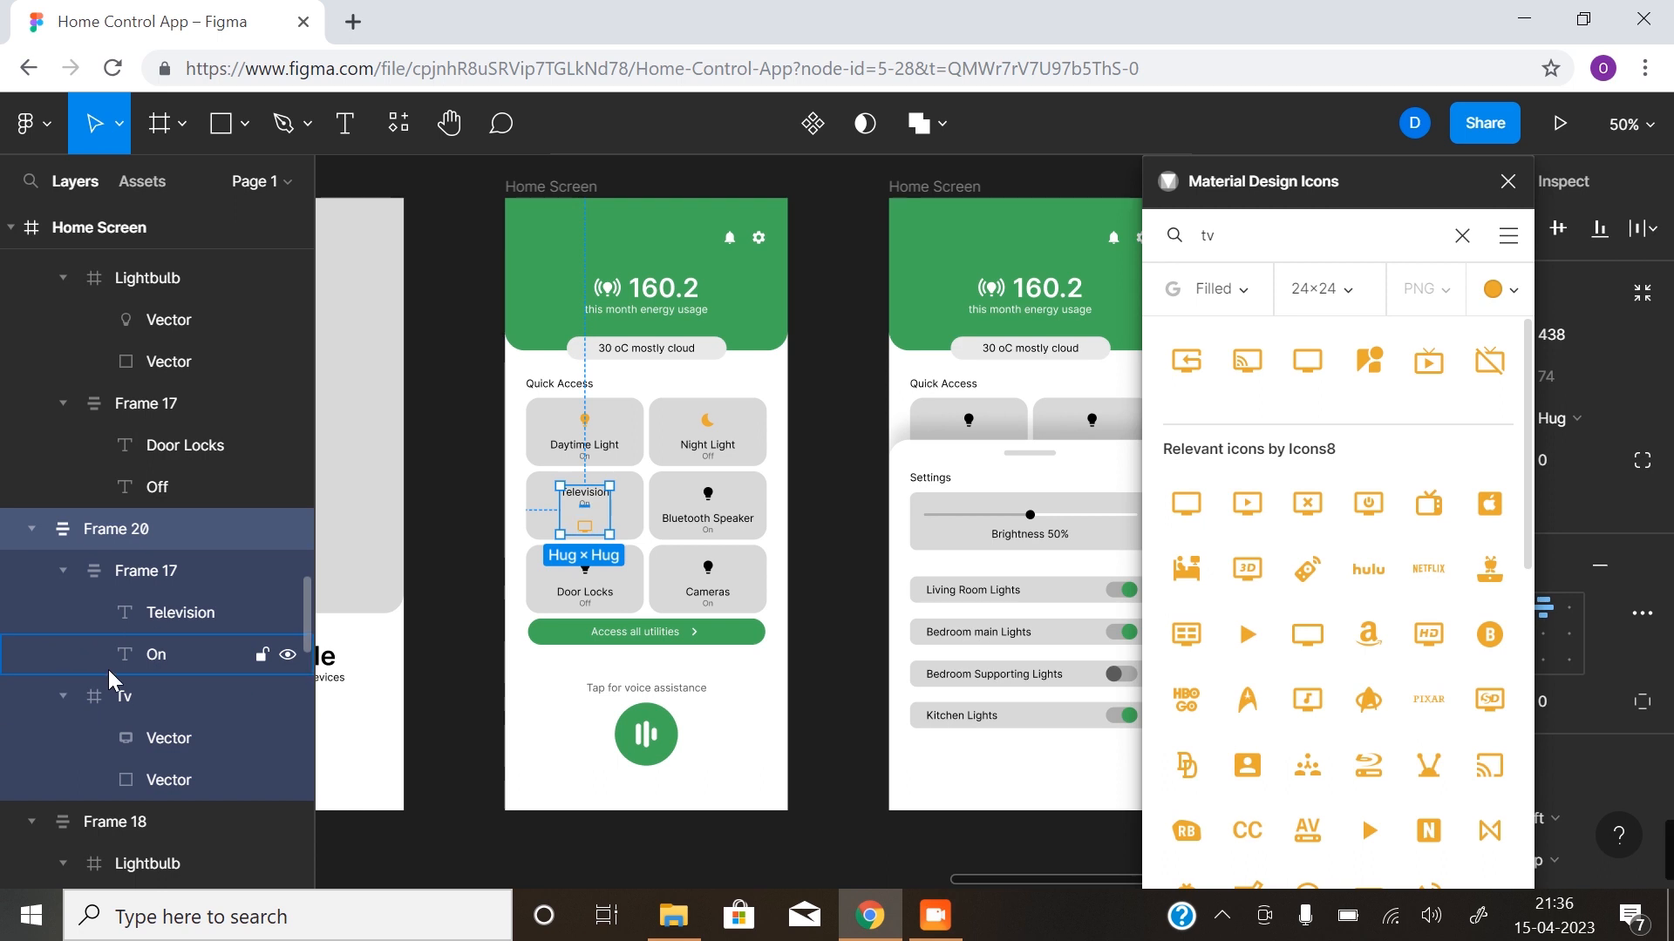
left_click(126, 698)
left_click_drag(124, 697, 150, 547)
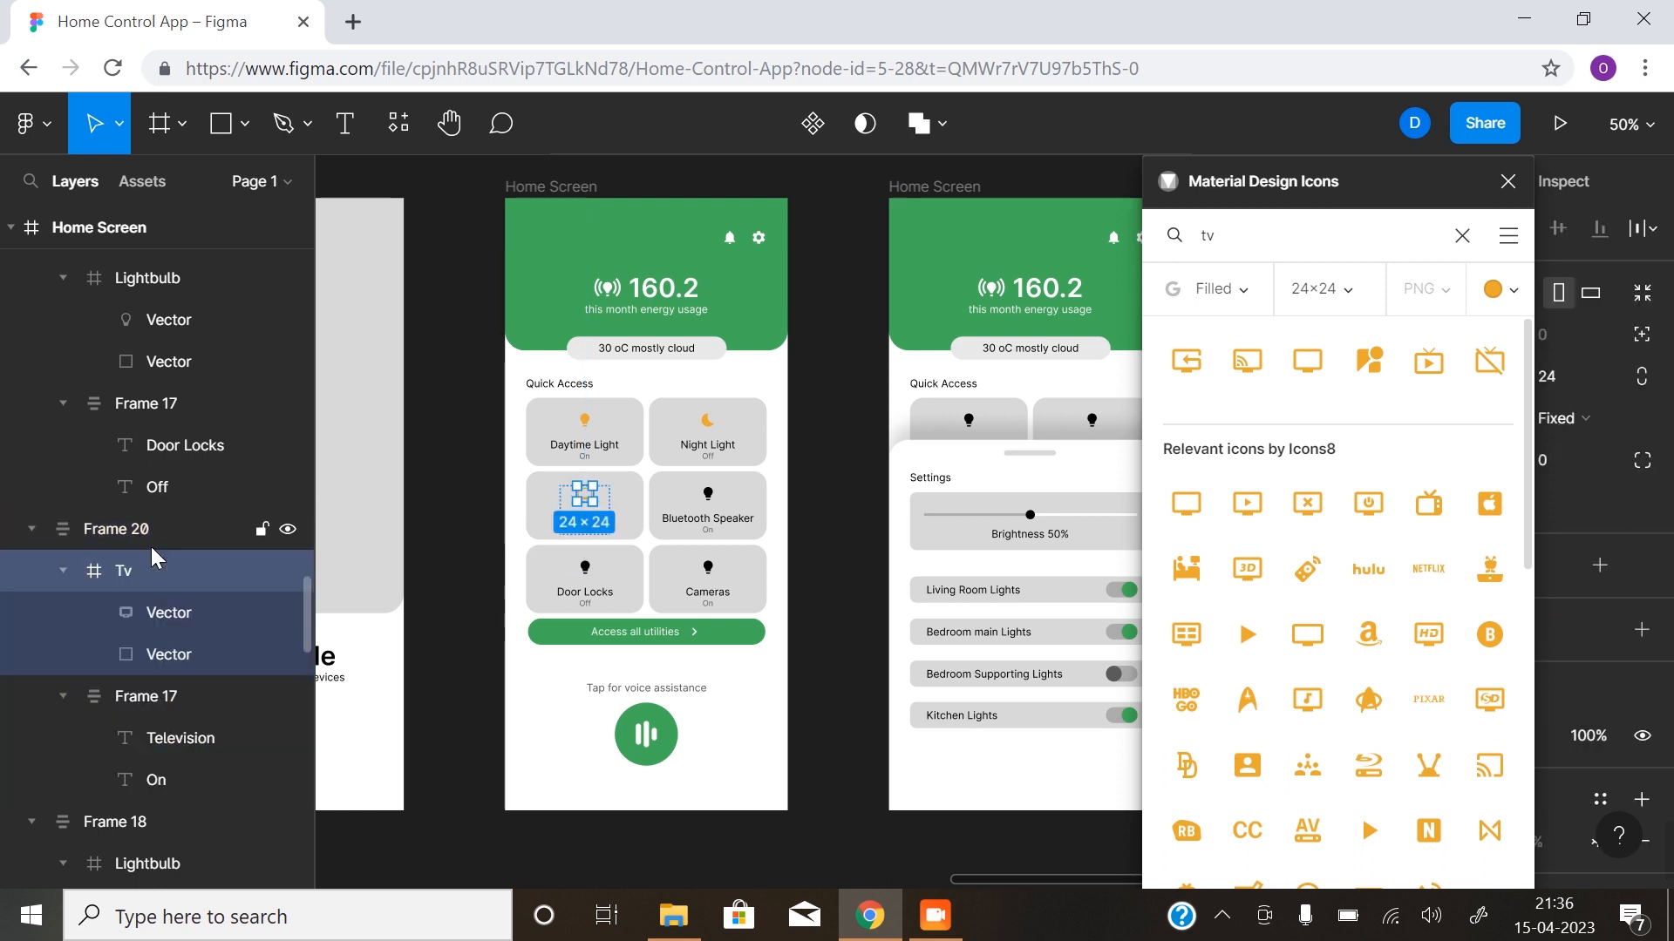
- Replace the Bluetooth Speaker card's lightbulb with the orange Audio icon, found by searching the icon plugin for "sound"
left_click(709, 499)
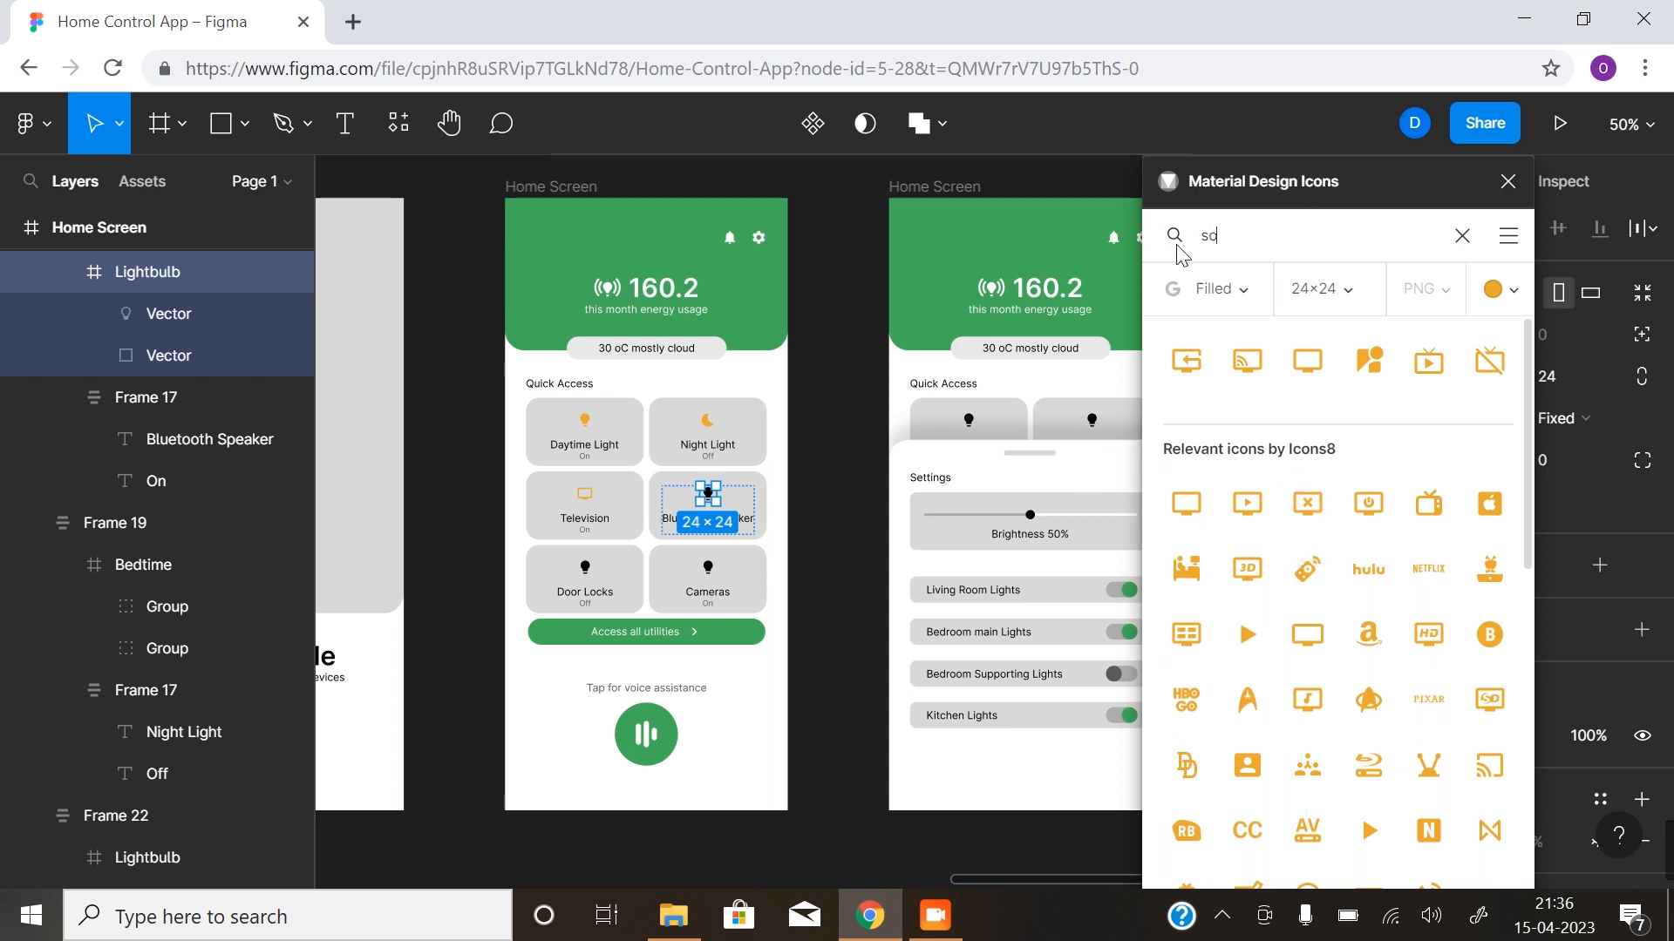
key("Return")
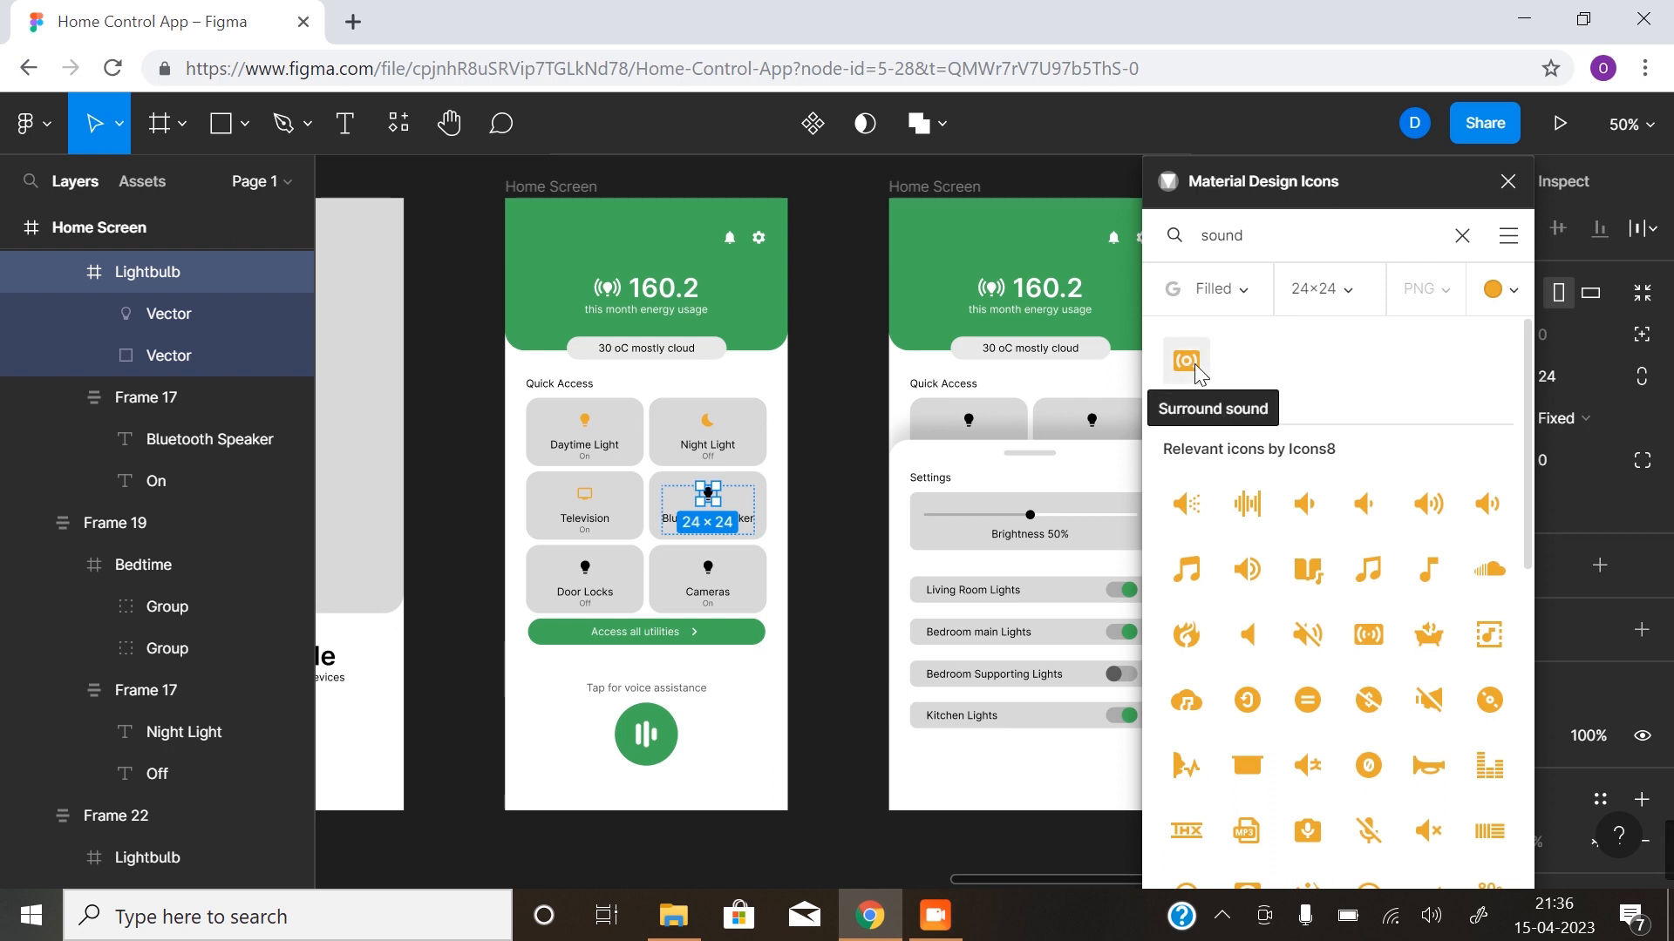
left_click(1434, 514)
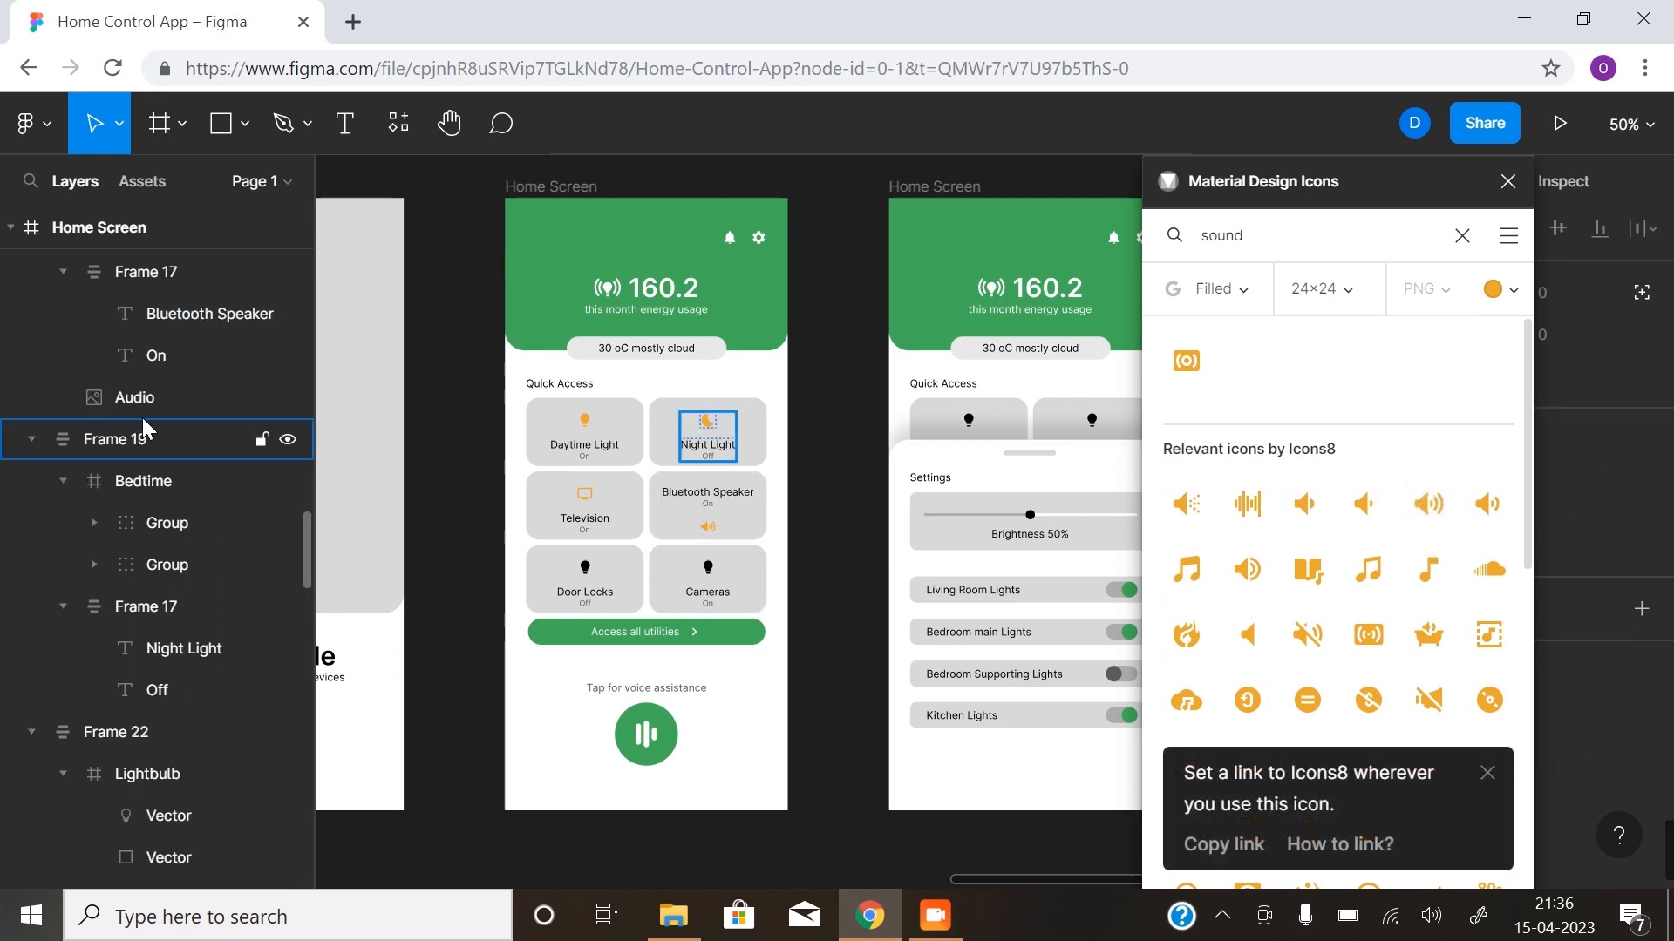
- Reorder the Audio icon above the Bluetooth Speaker text group within its card's auto layout frame
left_click(715, 535)
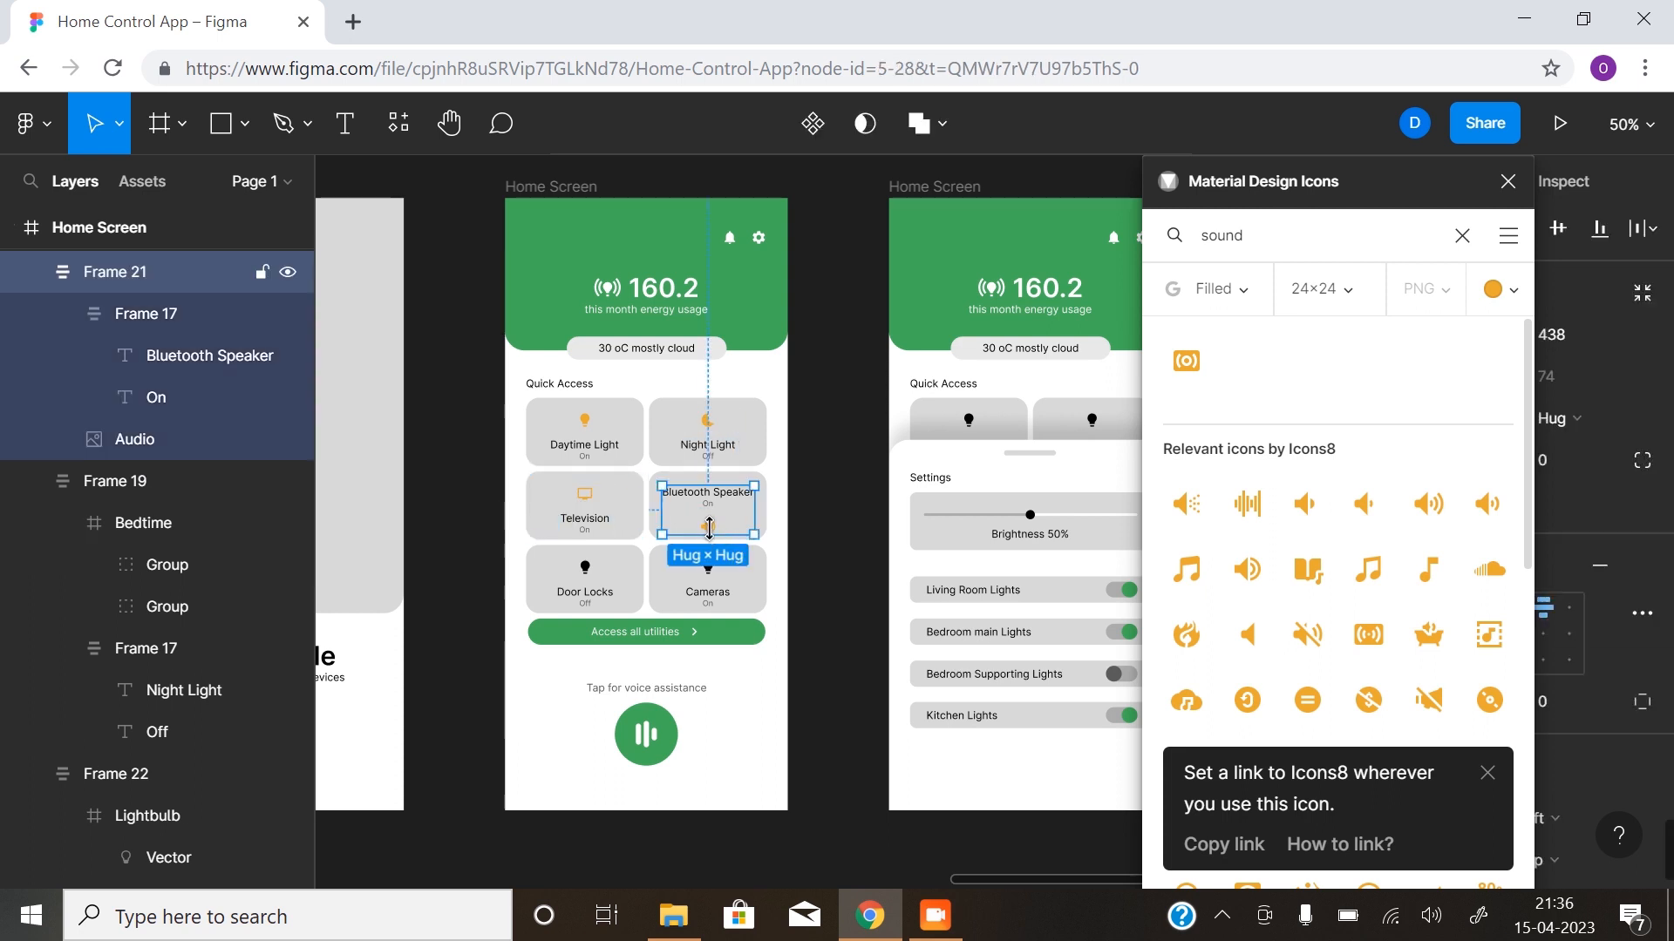
left_click(181, 365)
left_click(143, 444)
left_click_drag(151, 369, 162, 305)
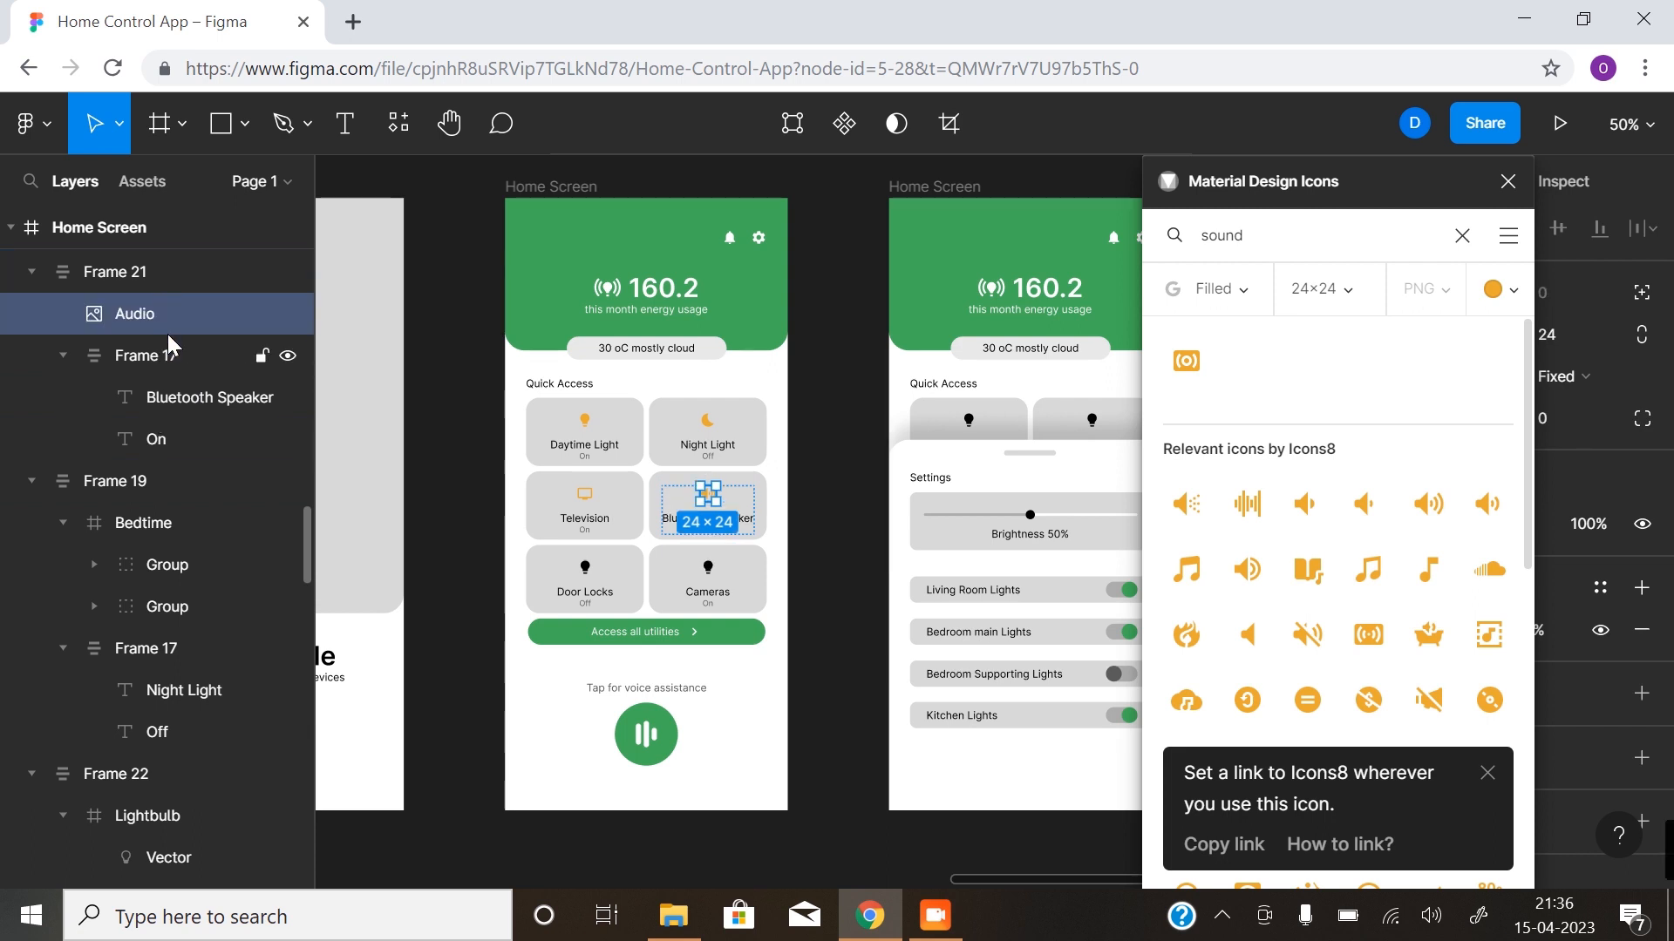
- Replace the Door Locks card's lightbulb with the orange Lock icon, found by searching the icon plugin for "lock"
left_click(586, 571)
left_click_drag(1255, 236, 1138, 248)
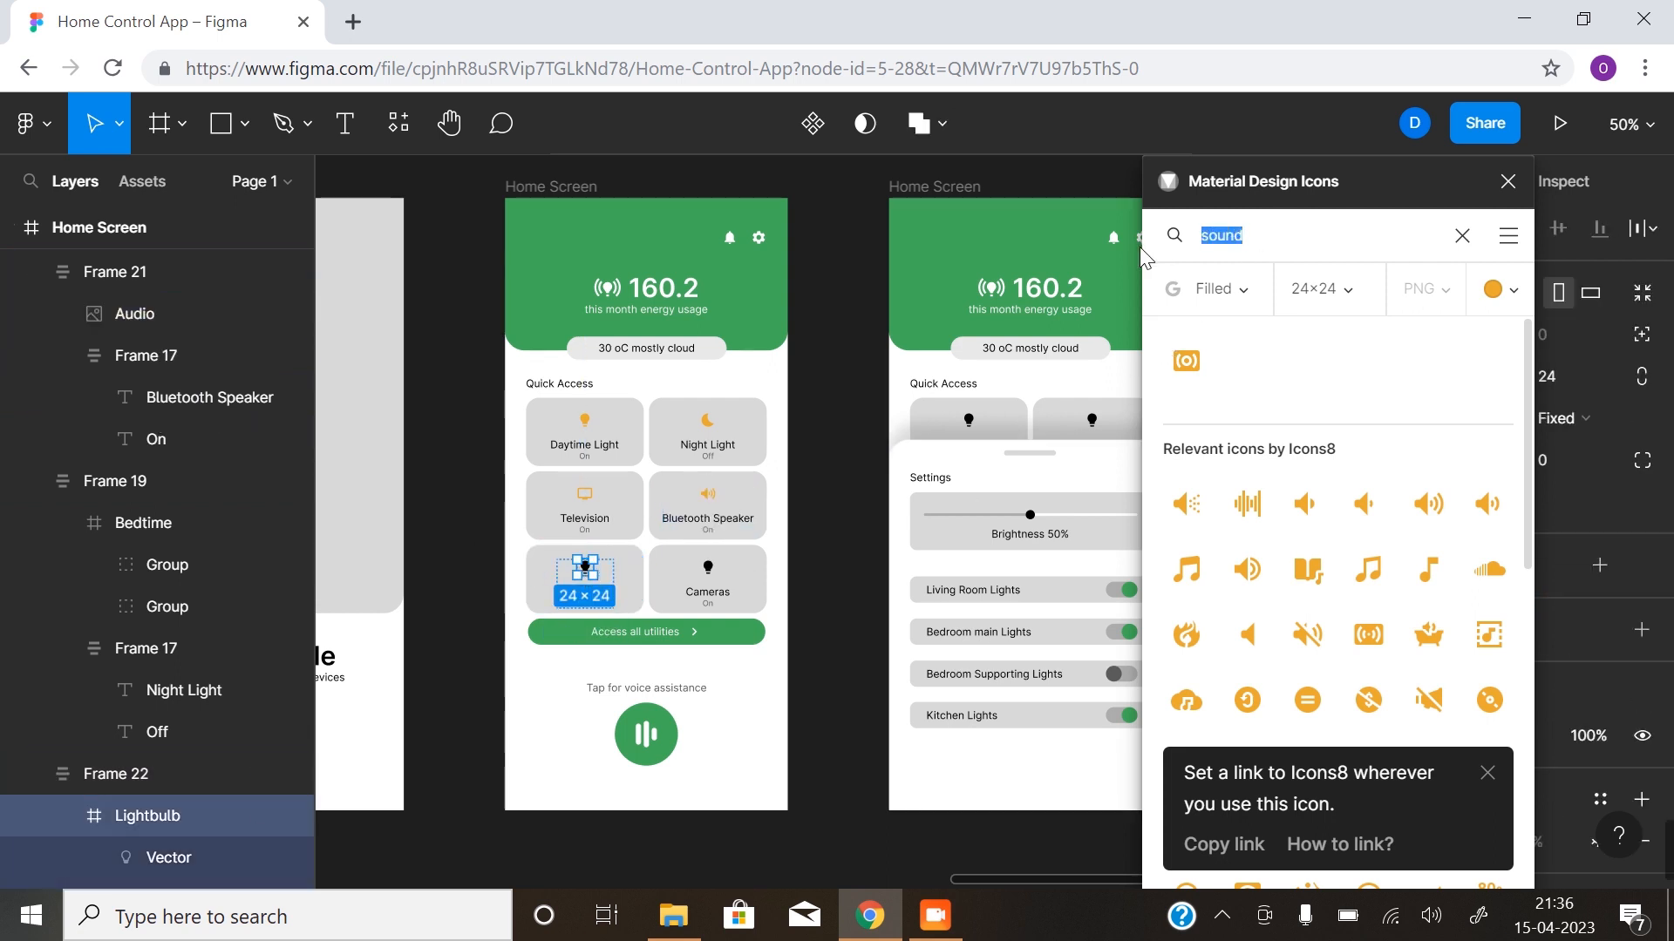
type("lock")
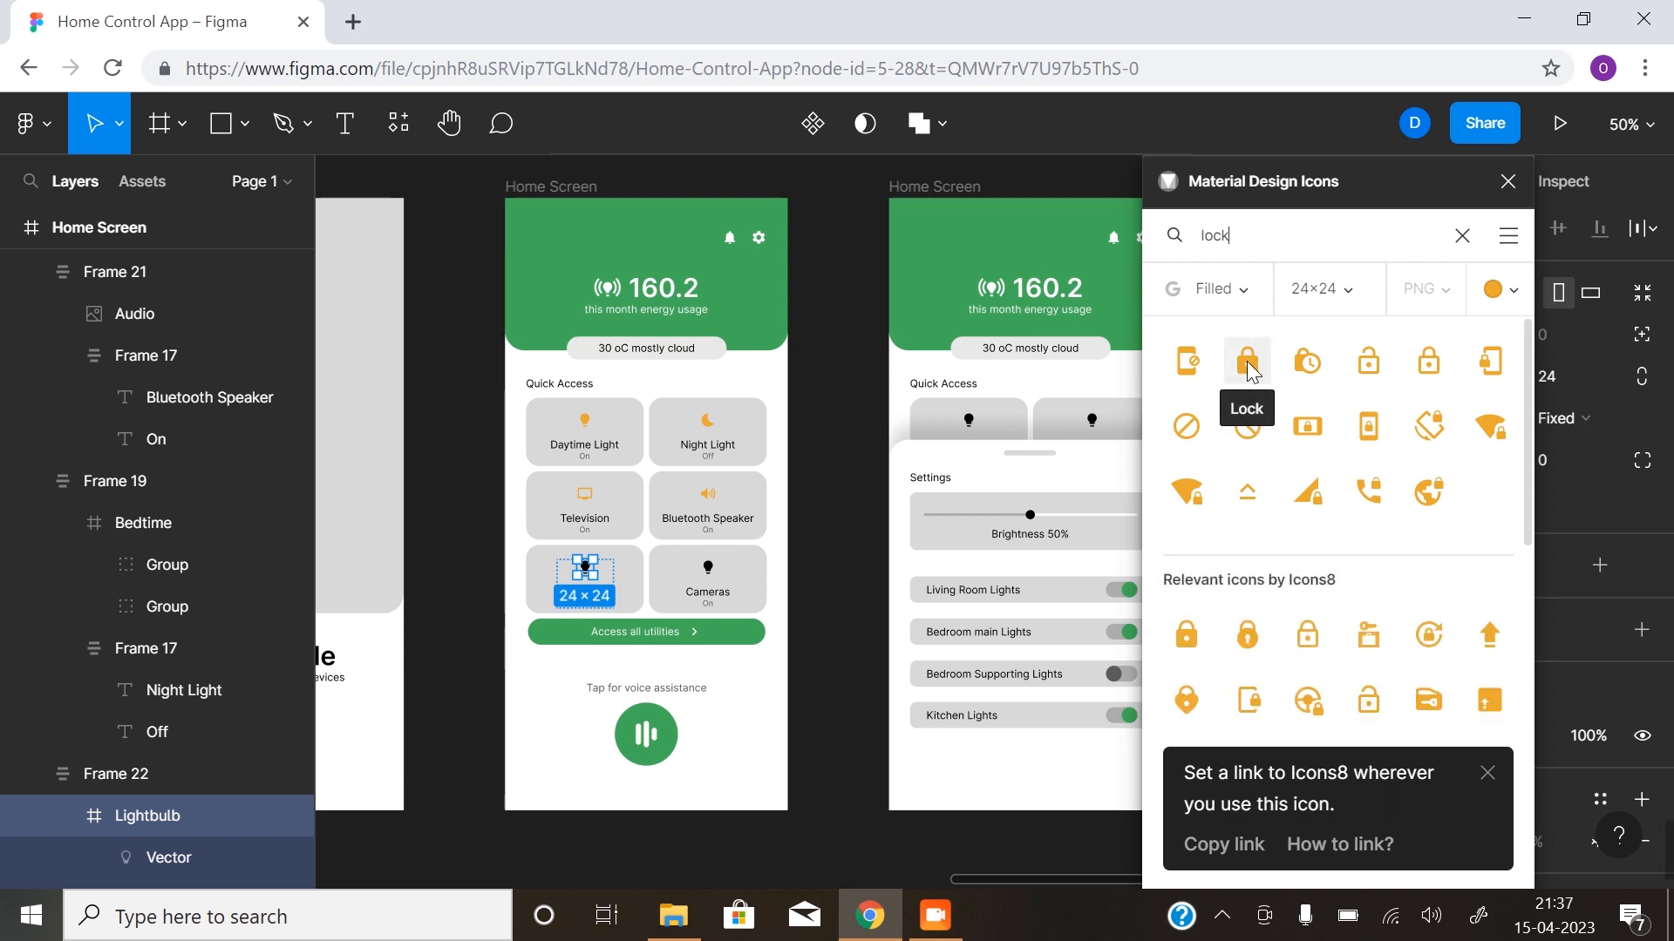
left_click(1248, 361)
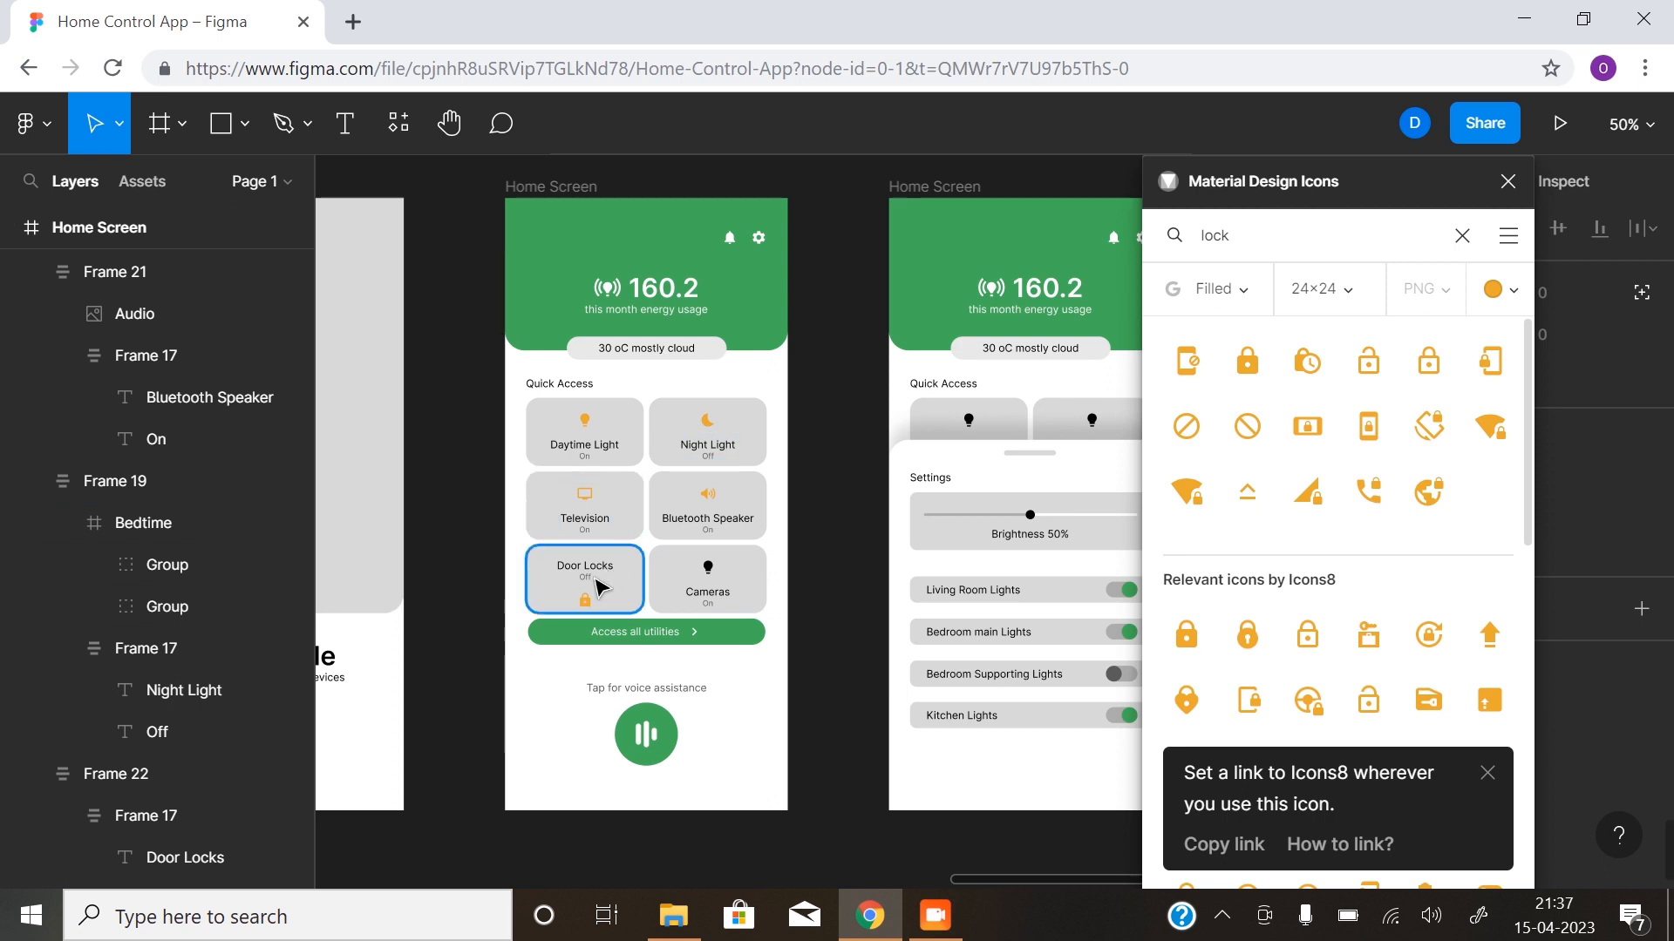
- Reorder the Lock icon above the Door Locks text group within its card's auto layout frame
left_click(586, 607)
left_click(585, 599)
left_click_drag(135, 571, 168, 462)
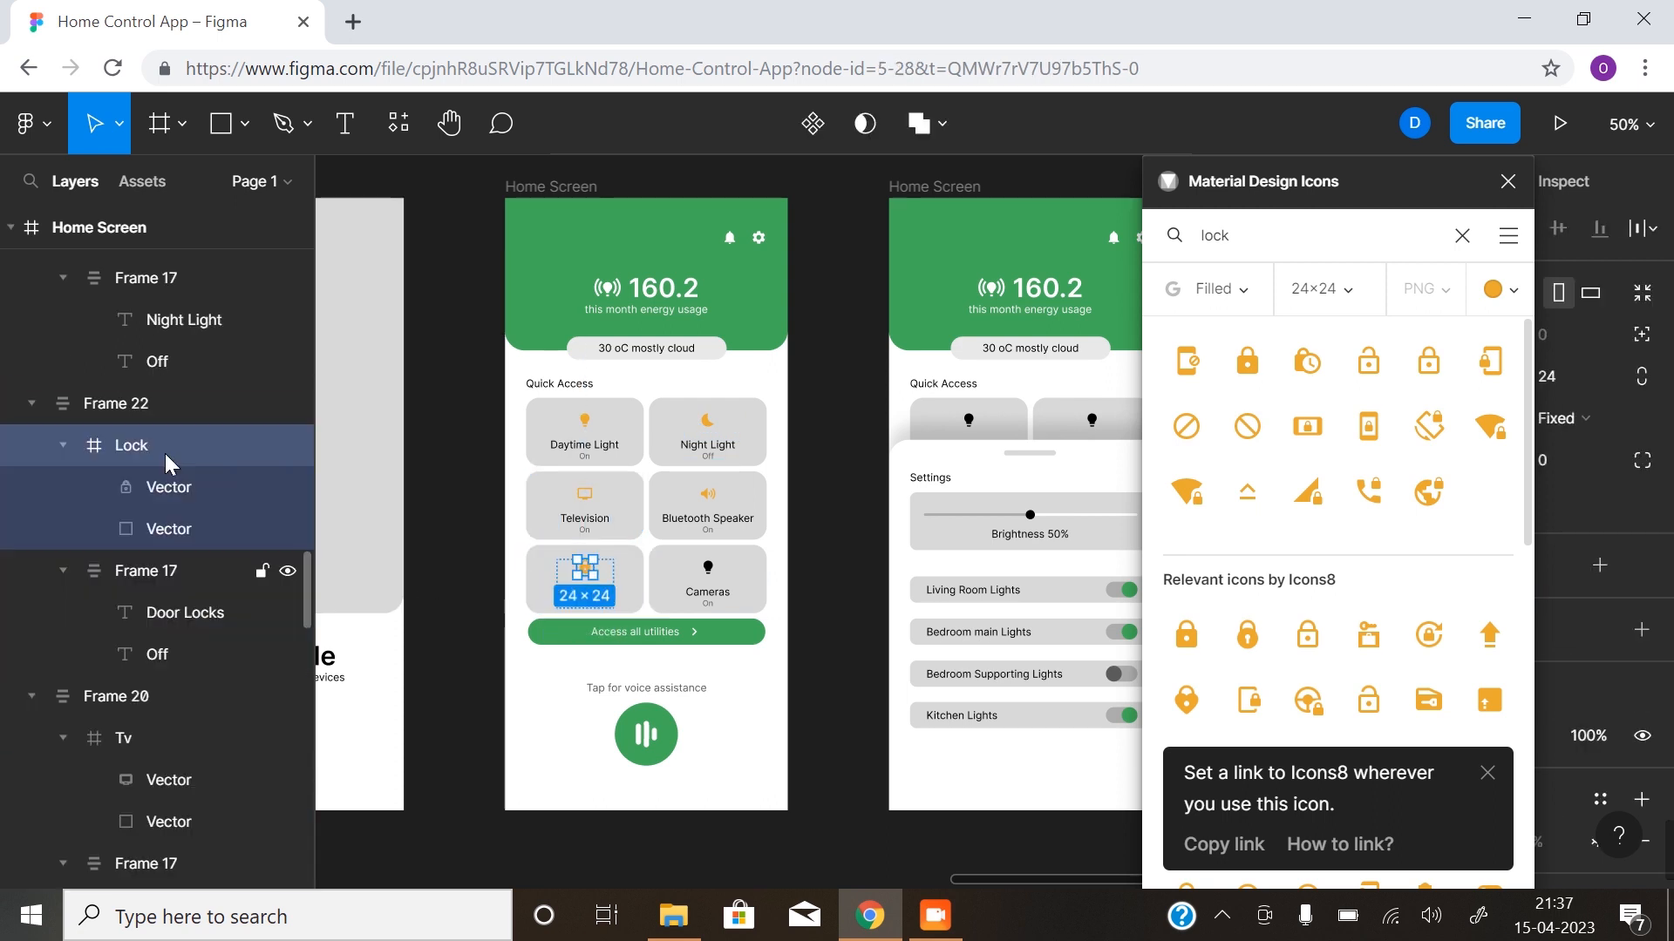
- Replace the Cameras card's lightbulb with the orange Photo camera icon, found by searching the icon plugin for "camera"
left_click(707, 571)
left_click(708, 568)
left_click_drag(1244, 245, 1153, 262)
type("cameri")
key("BackSpace")
type("a")
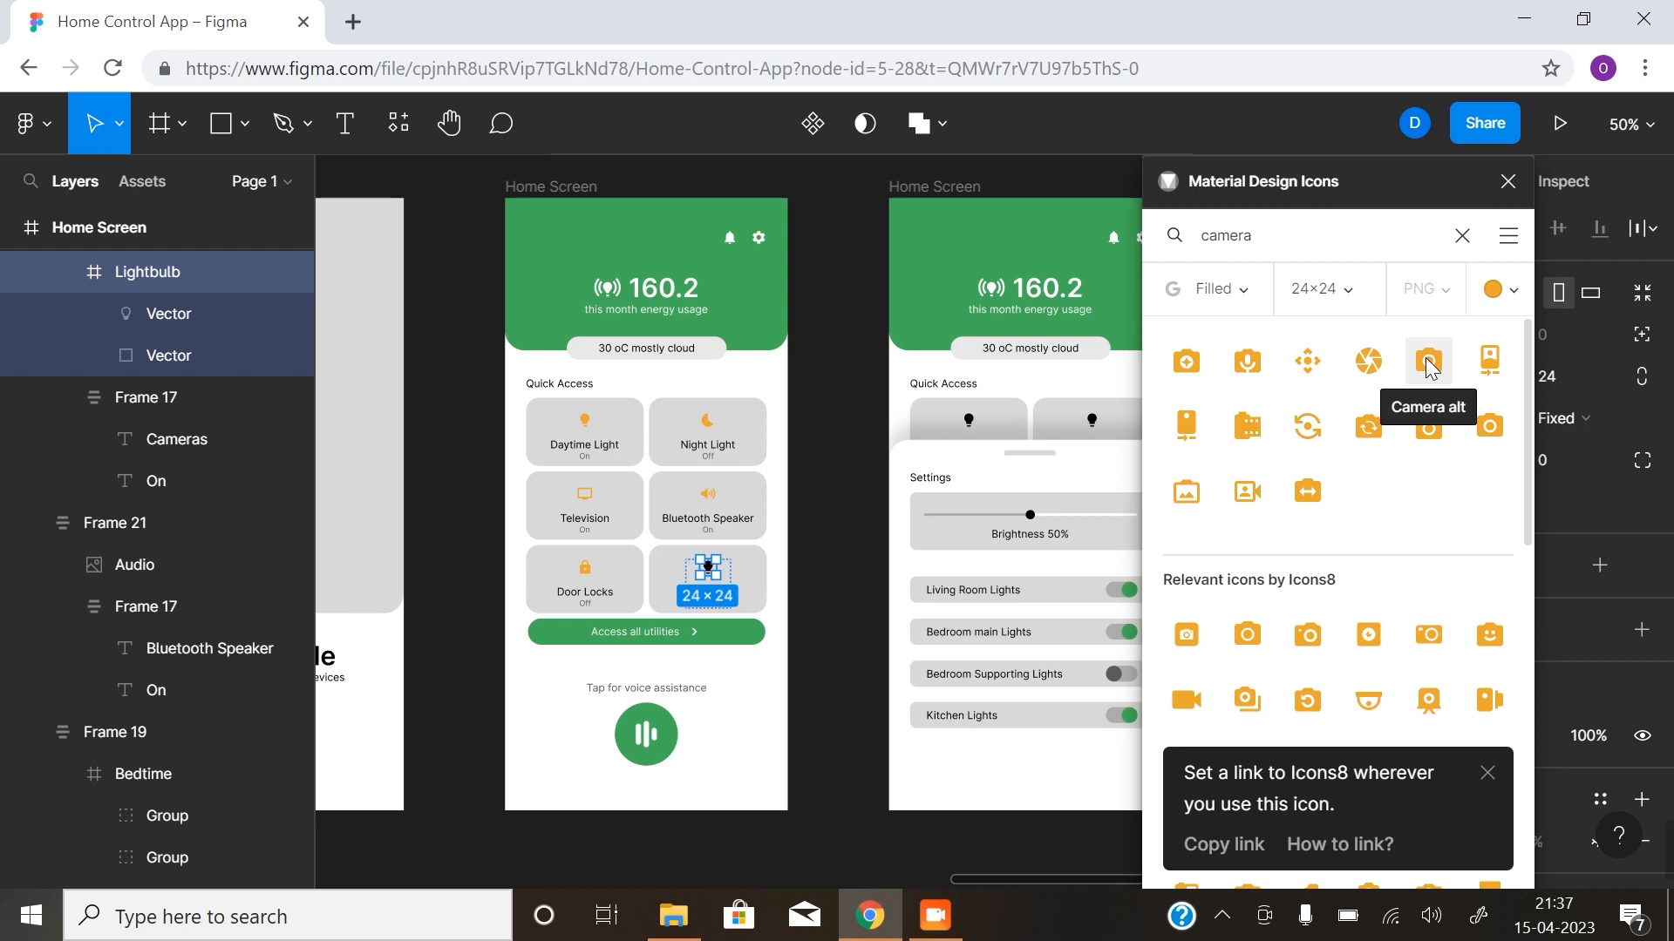
left_click(1493, 422)
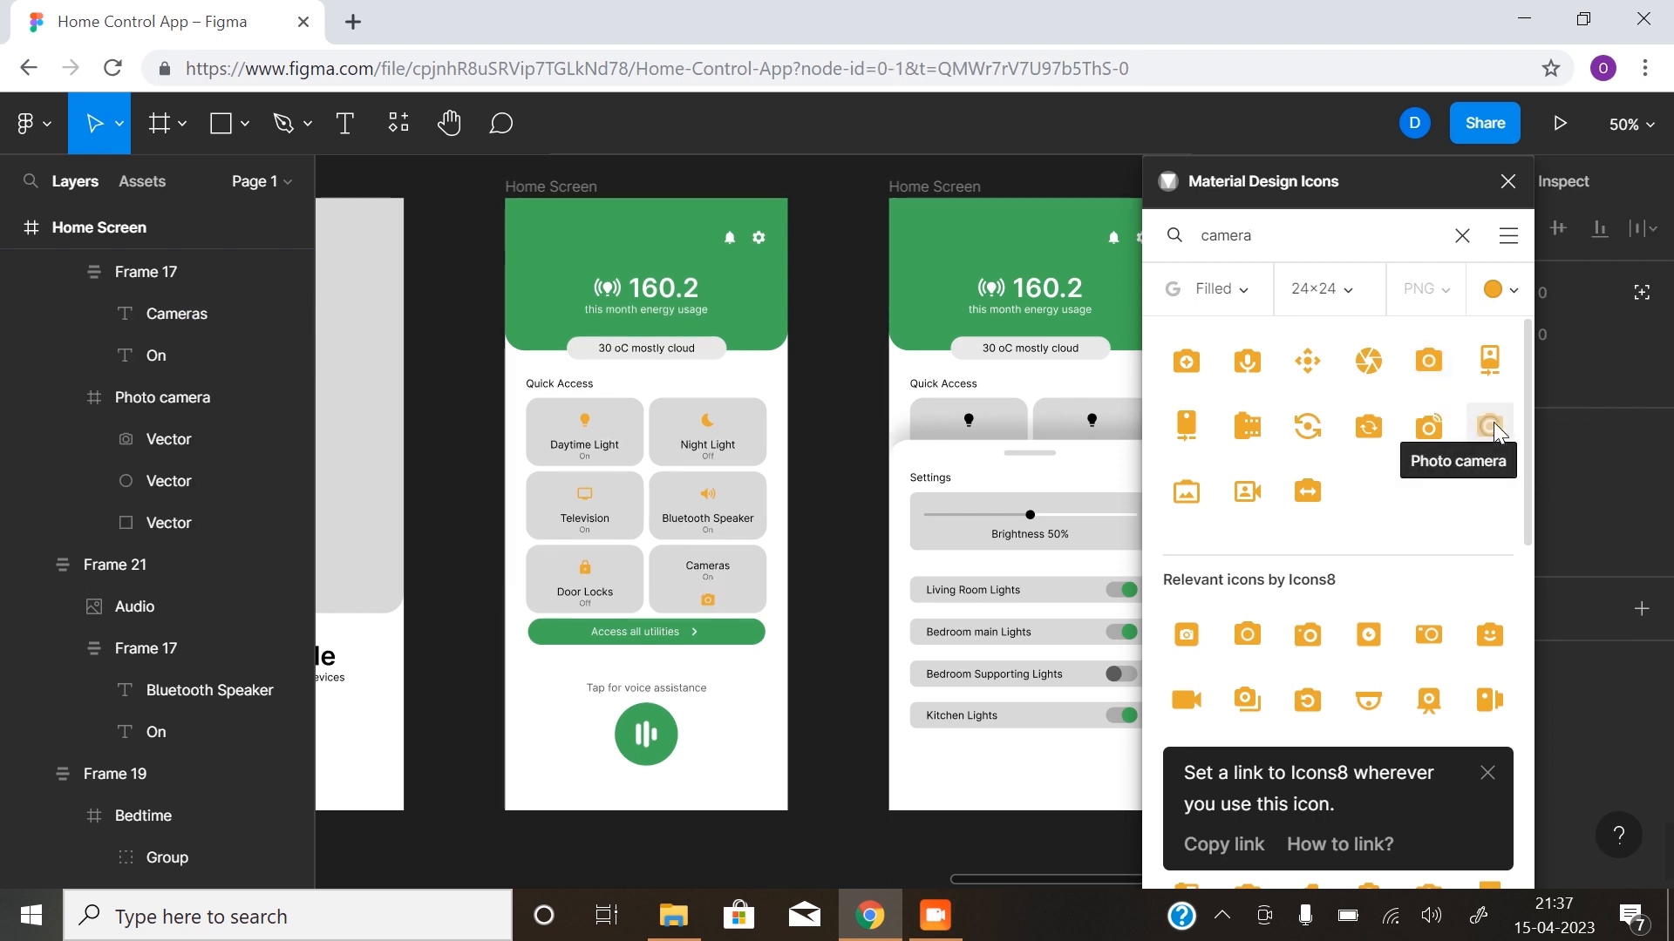
- Reorder the Photo camera icon above the Cameras text group within its card's frame, and close the Material Design Icons plugin
left_click(708, 602)
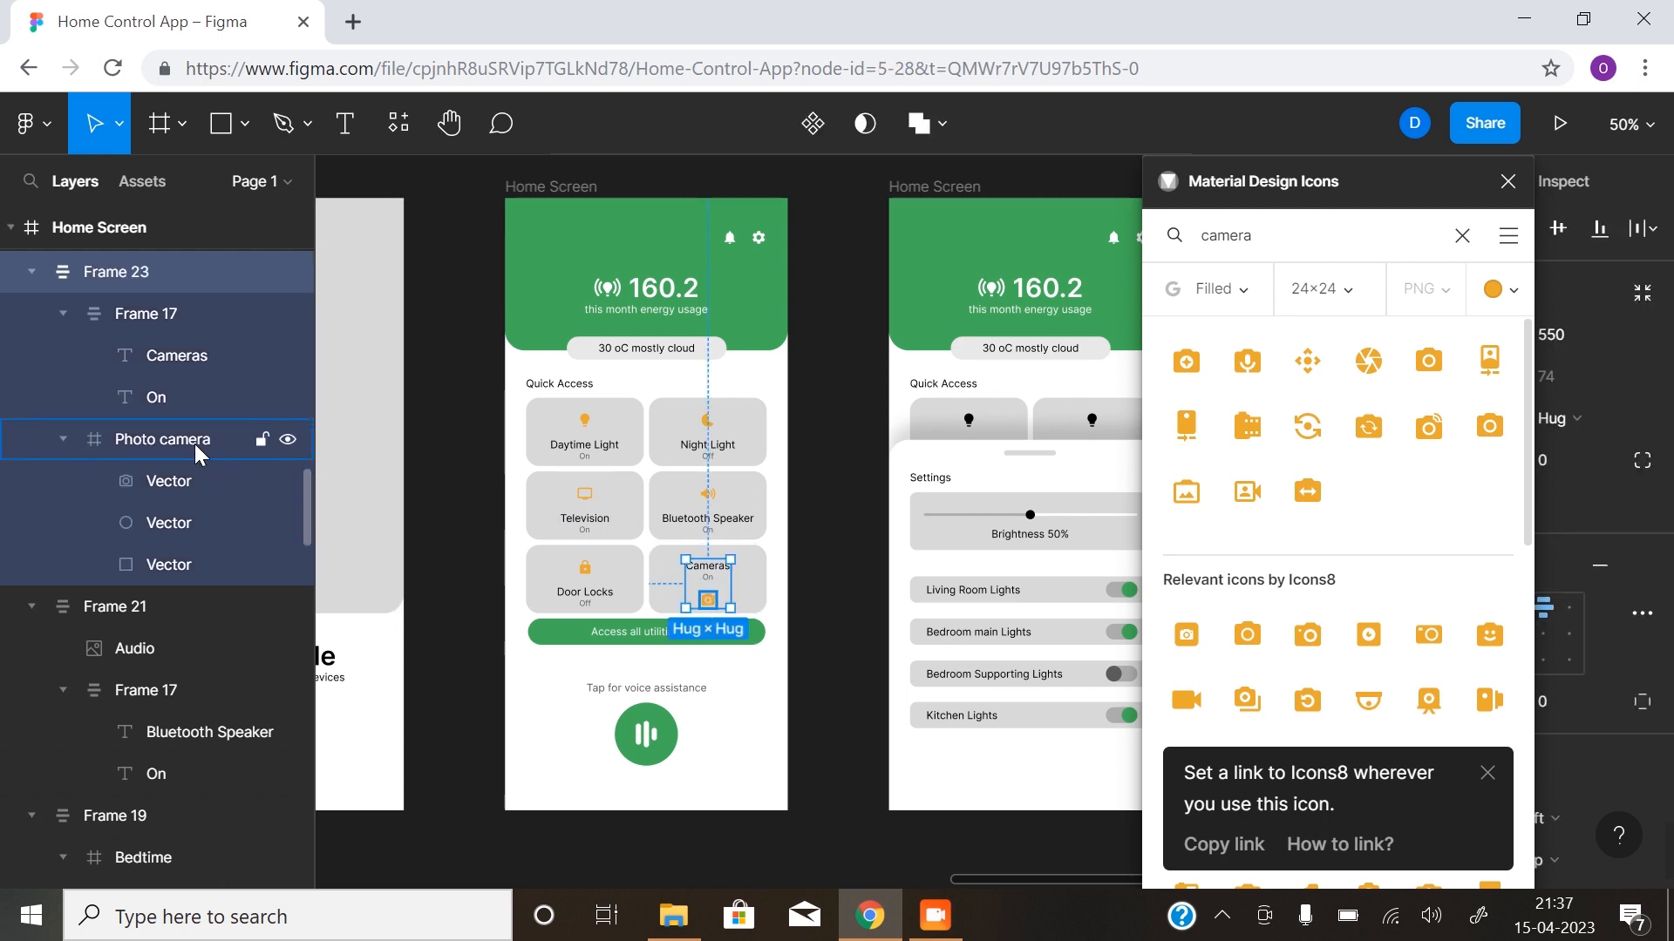
scroll(169, 460, "up", 3)
left_click_drag(171, 565, 198, 427)
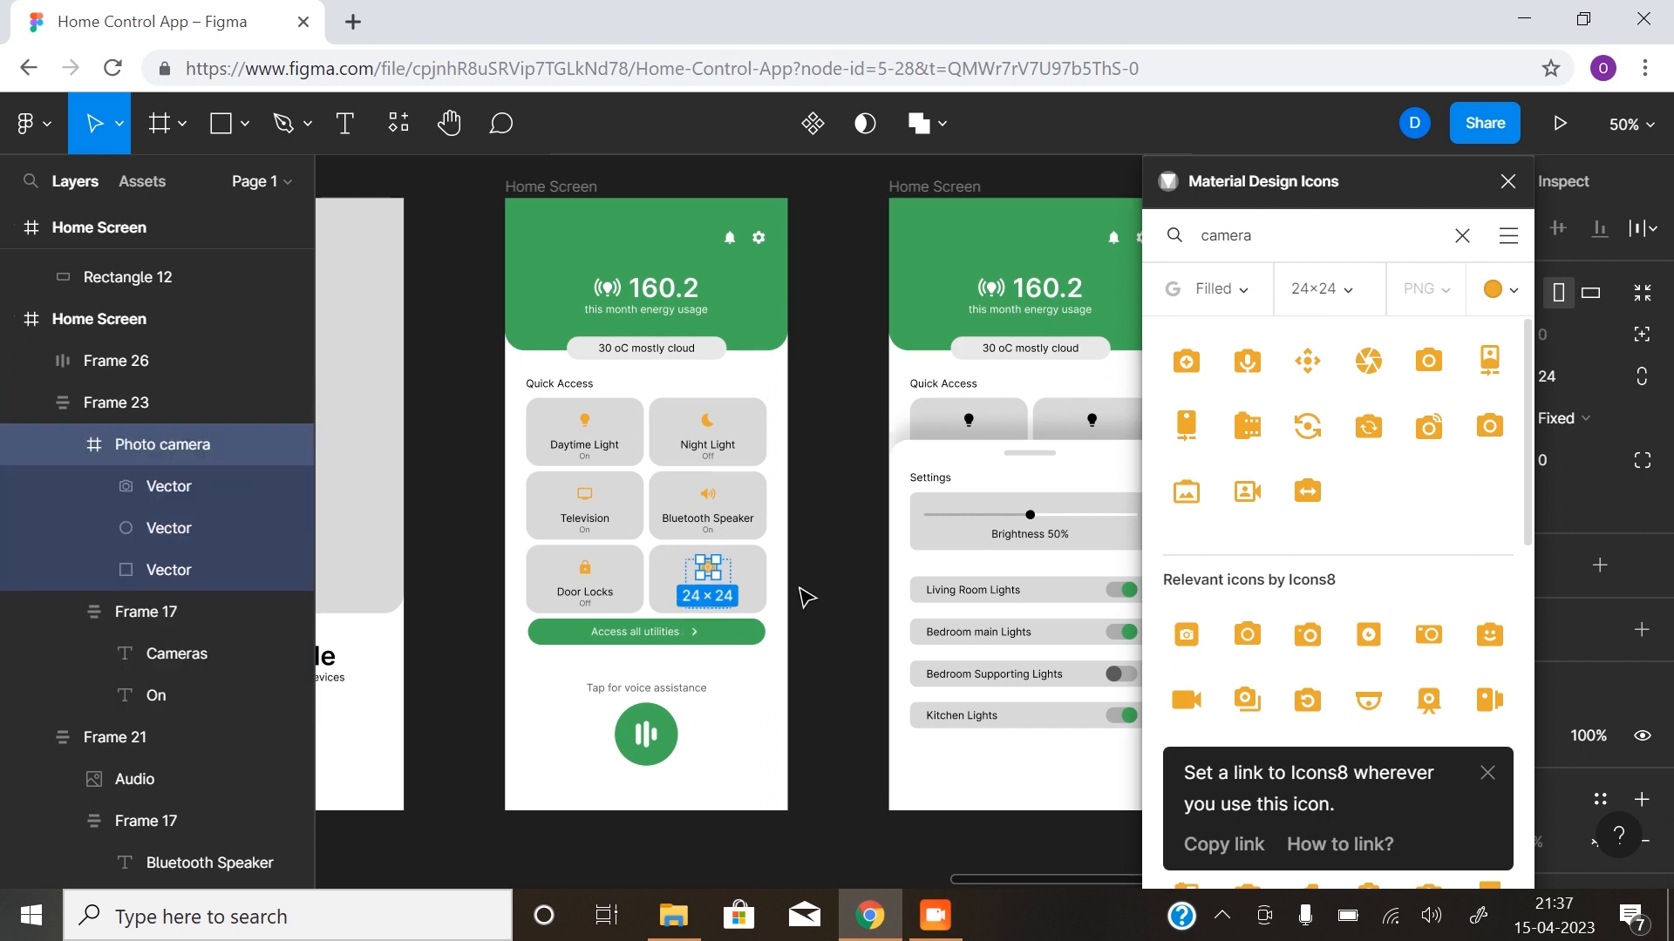
left_click(803, 598)
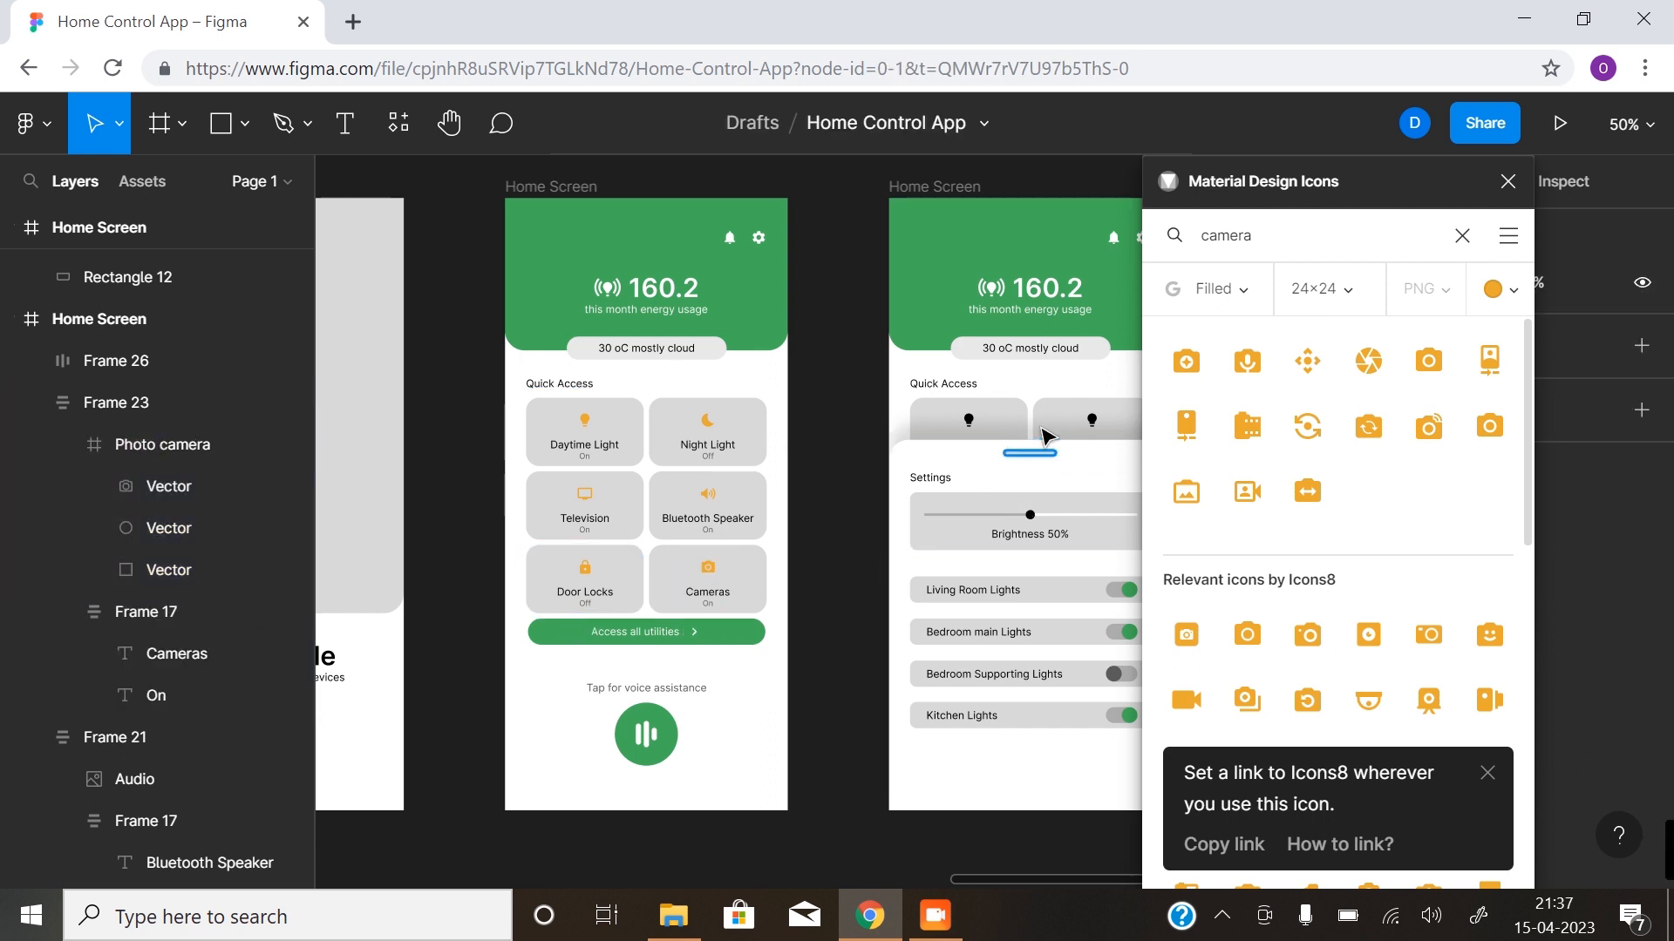
left_click(1508, 181)
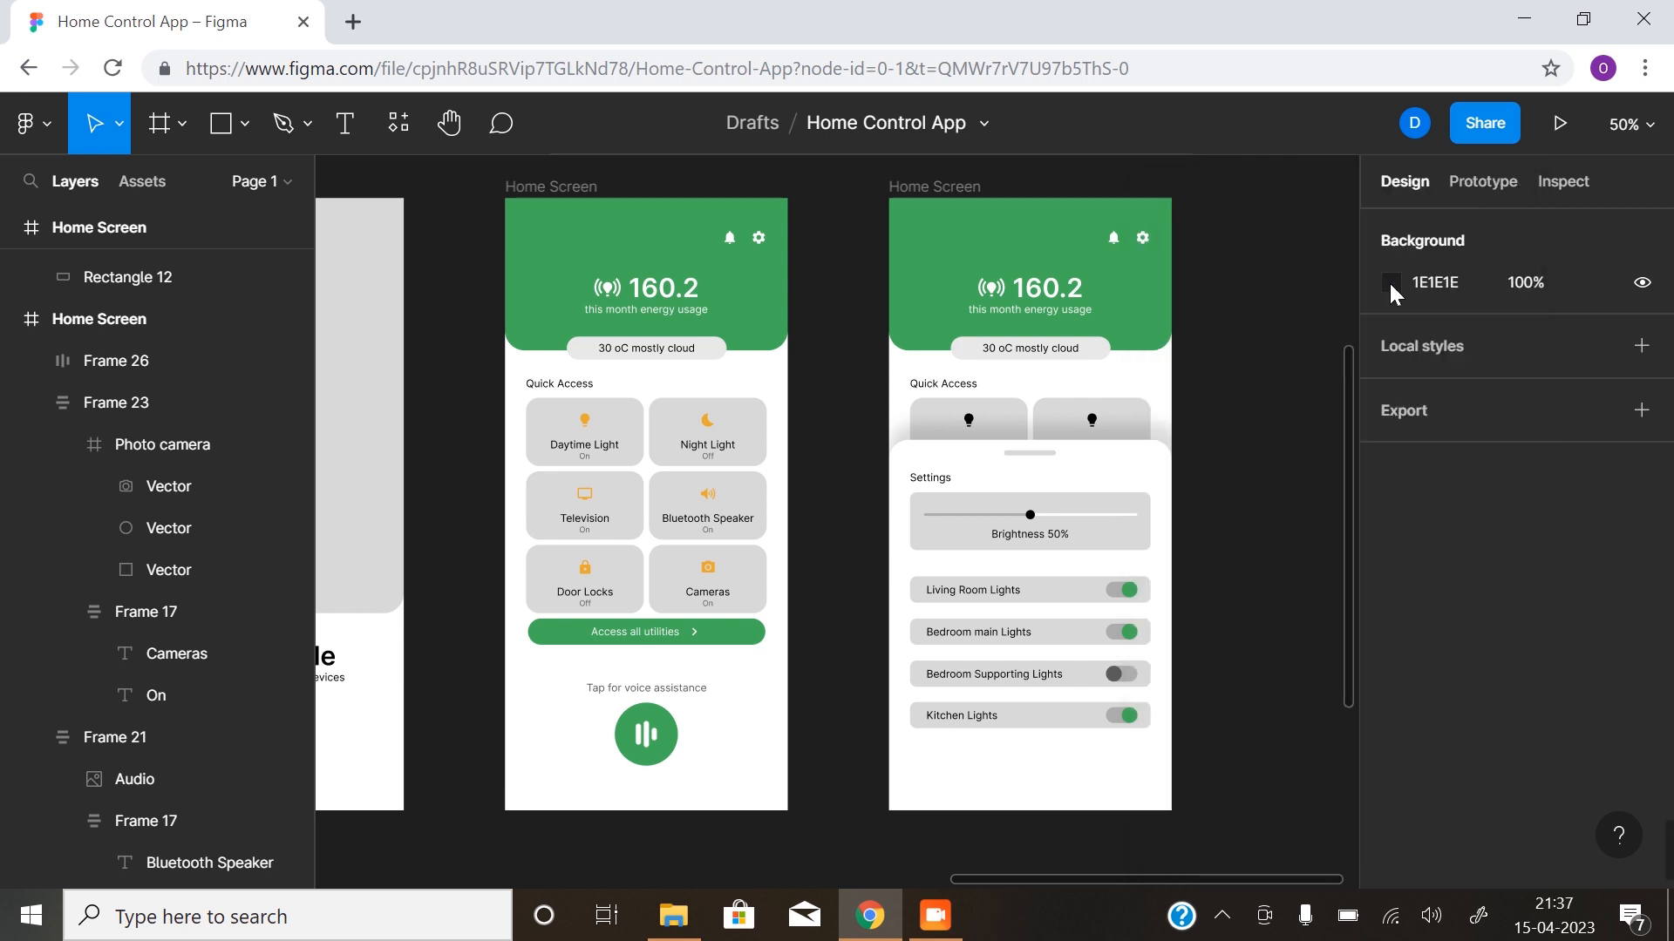
- Set the fill of all six Quick Access card rectangles on the first Home Screen to the document colour E9E9E9
left_click(636, 434)
left_click(665, 427, "shift")
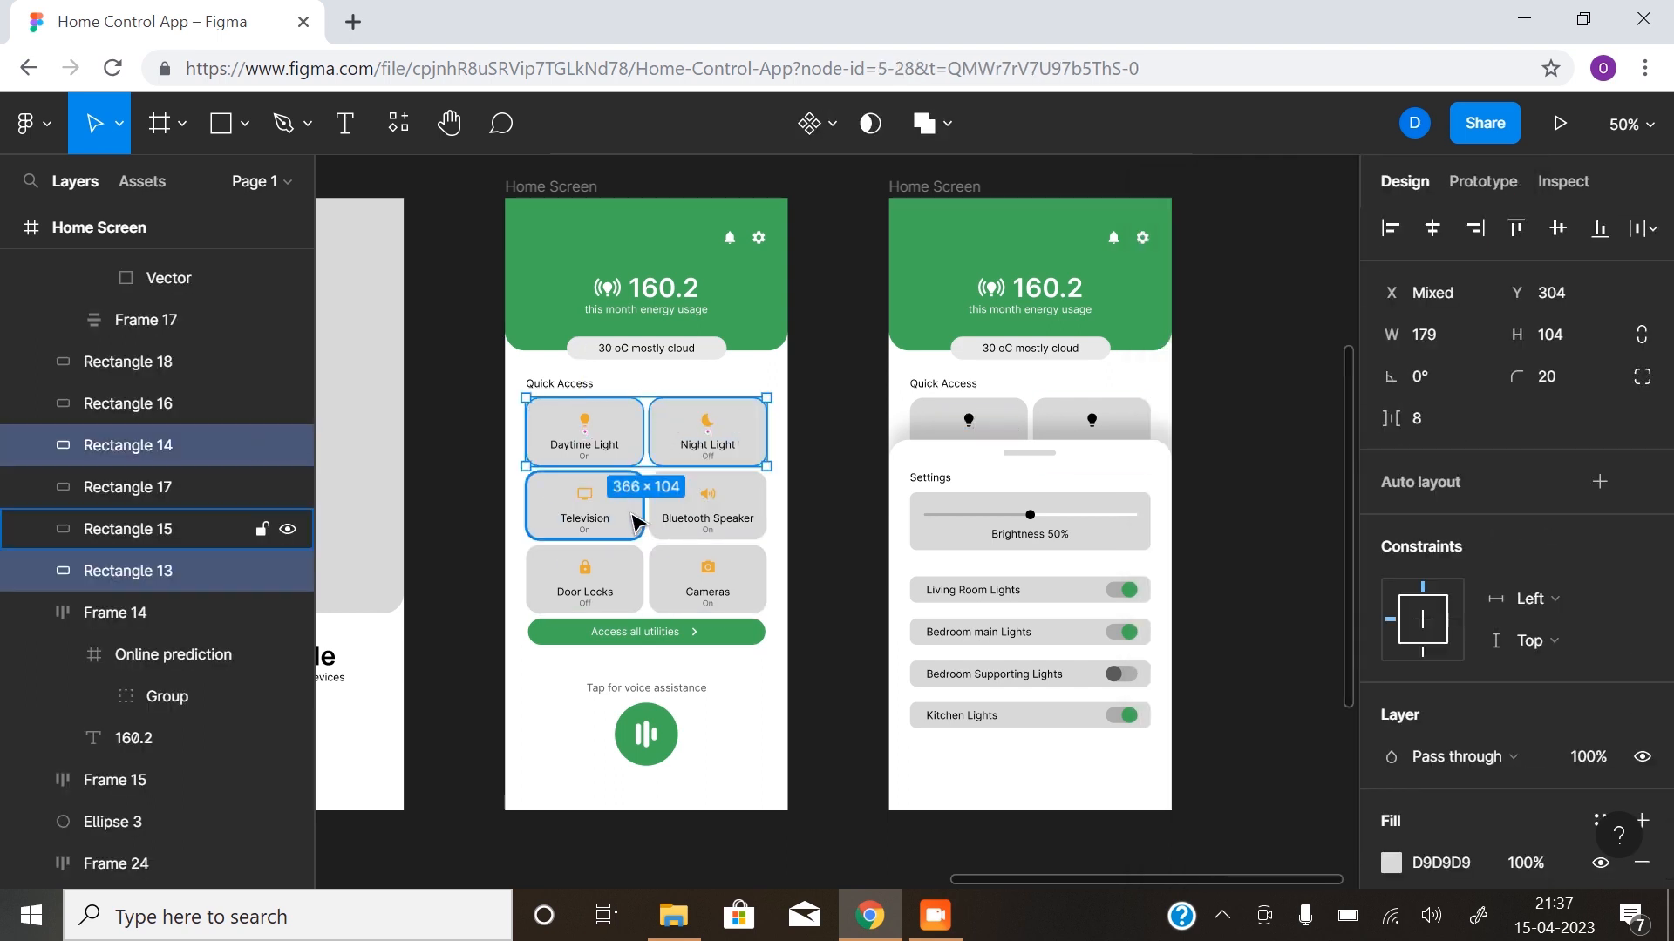
left_click(637, 522, "shift")
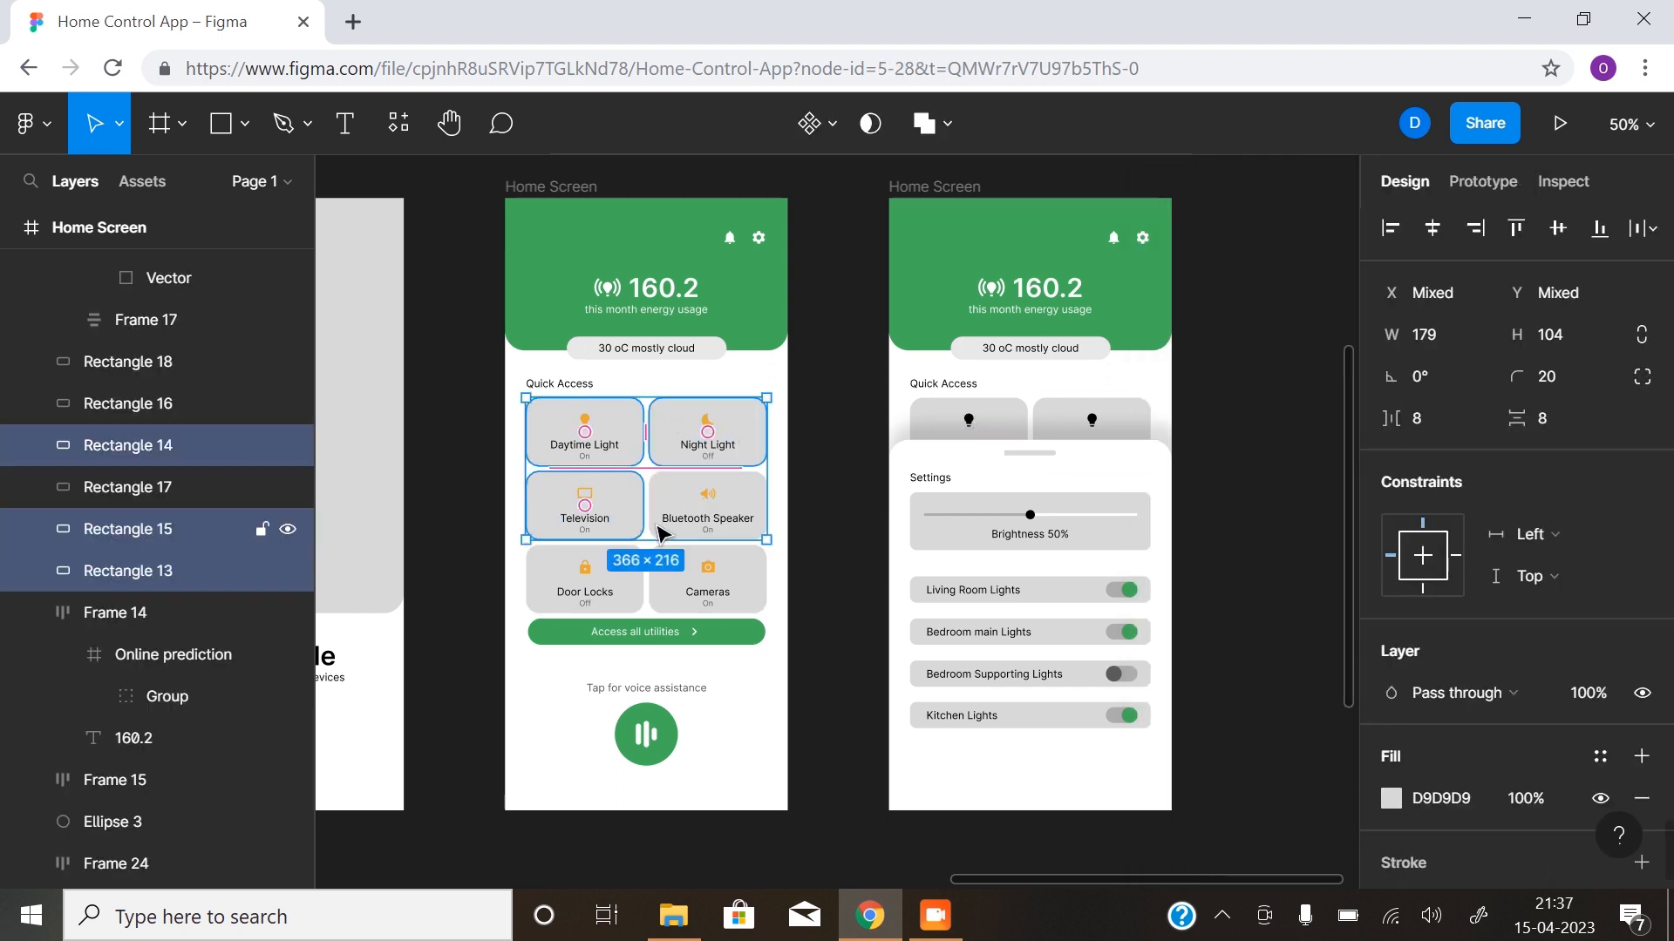
left_click(756, 513, "shift")
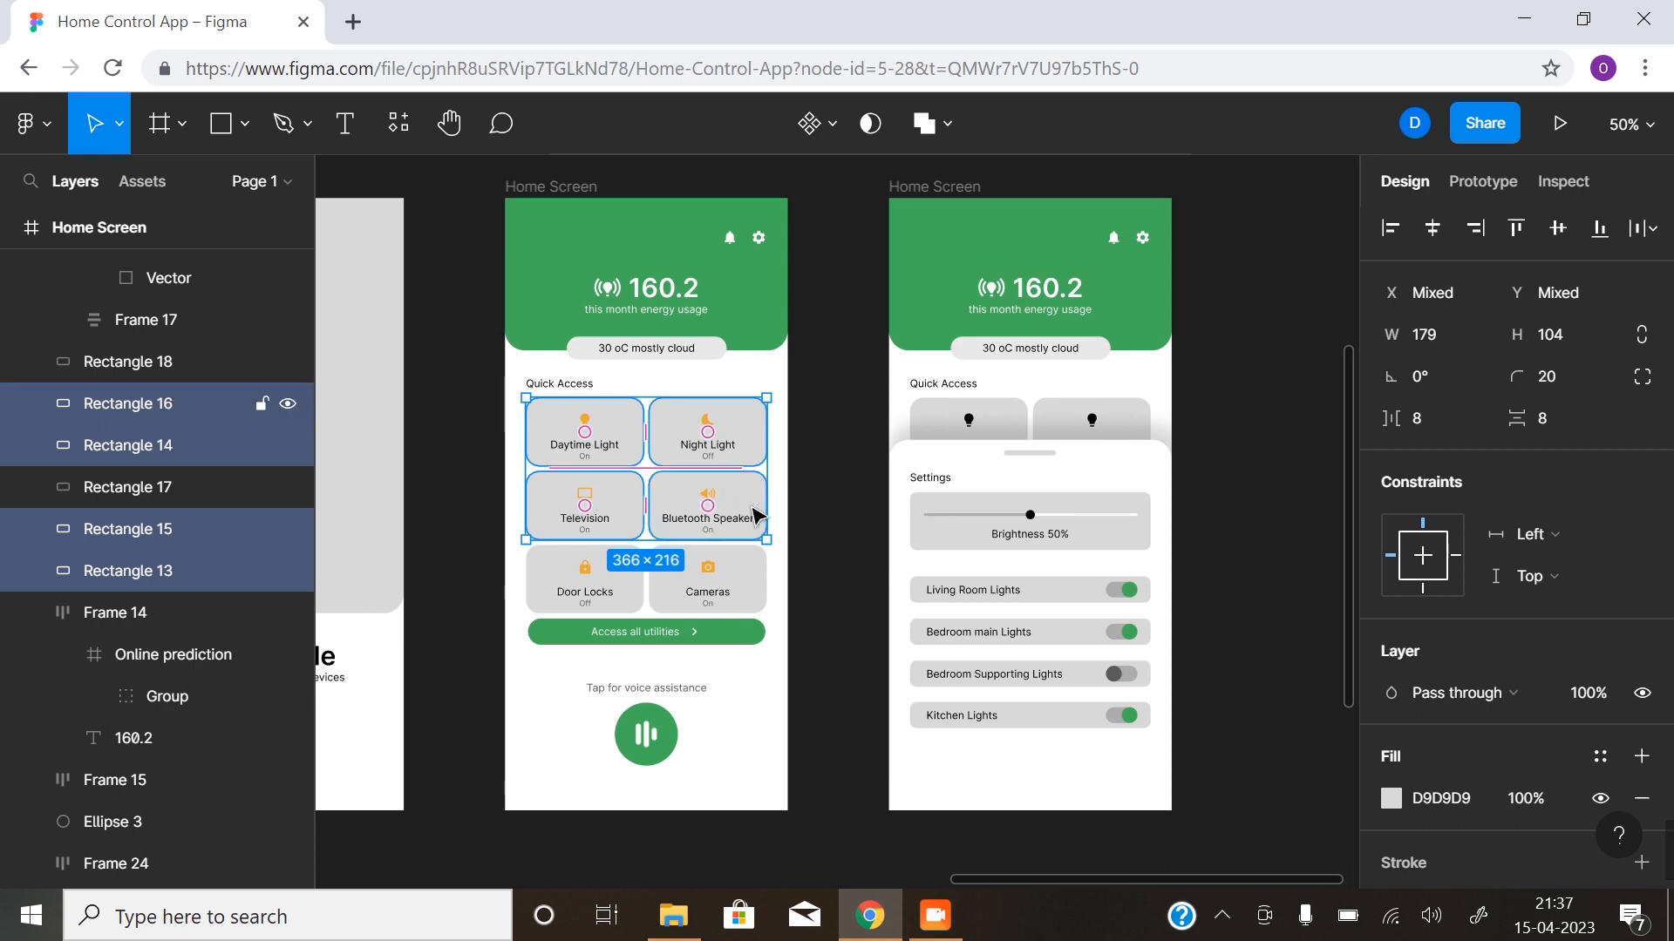
left_click(754, 575, "shift")
left_click(634, 575, "shift")
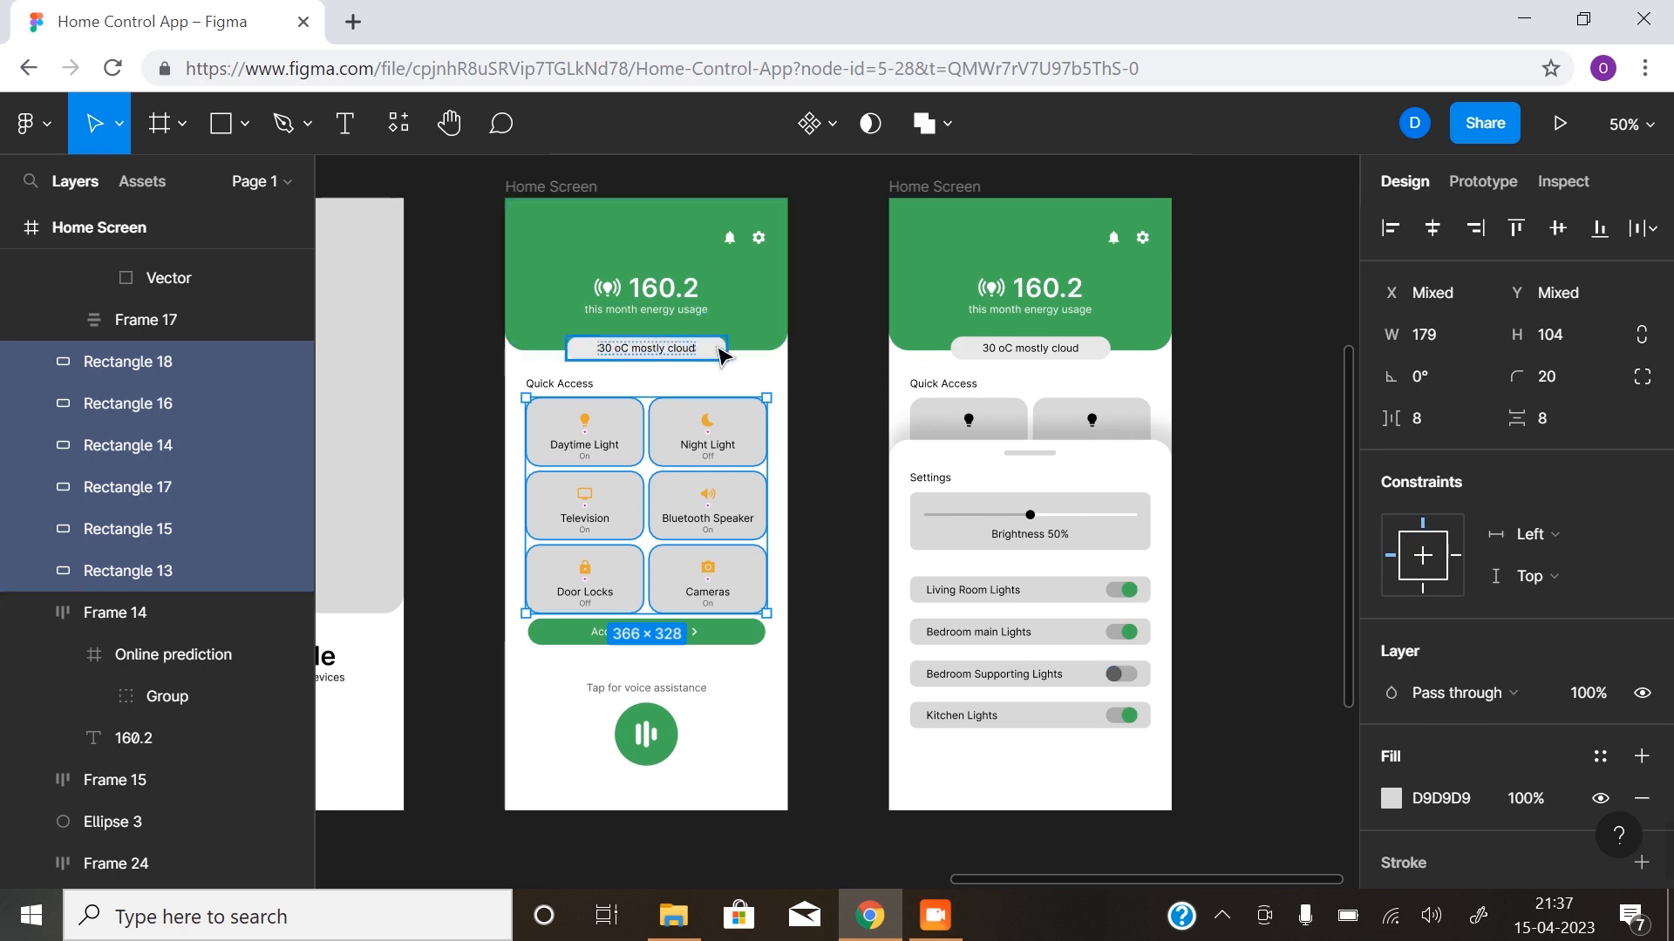
left_click(1389, 797)
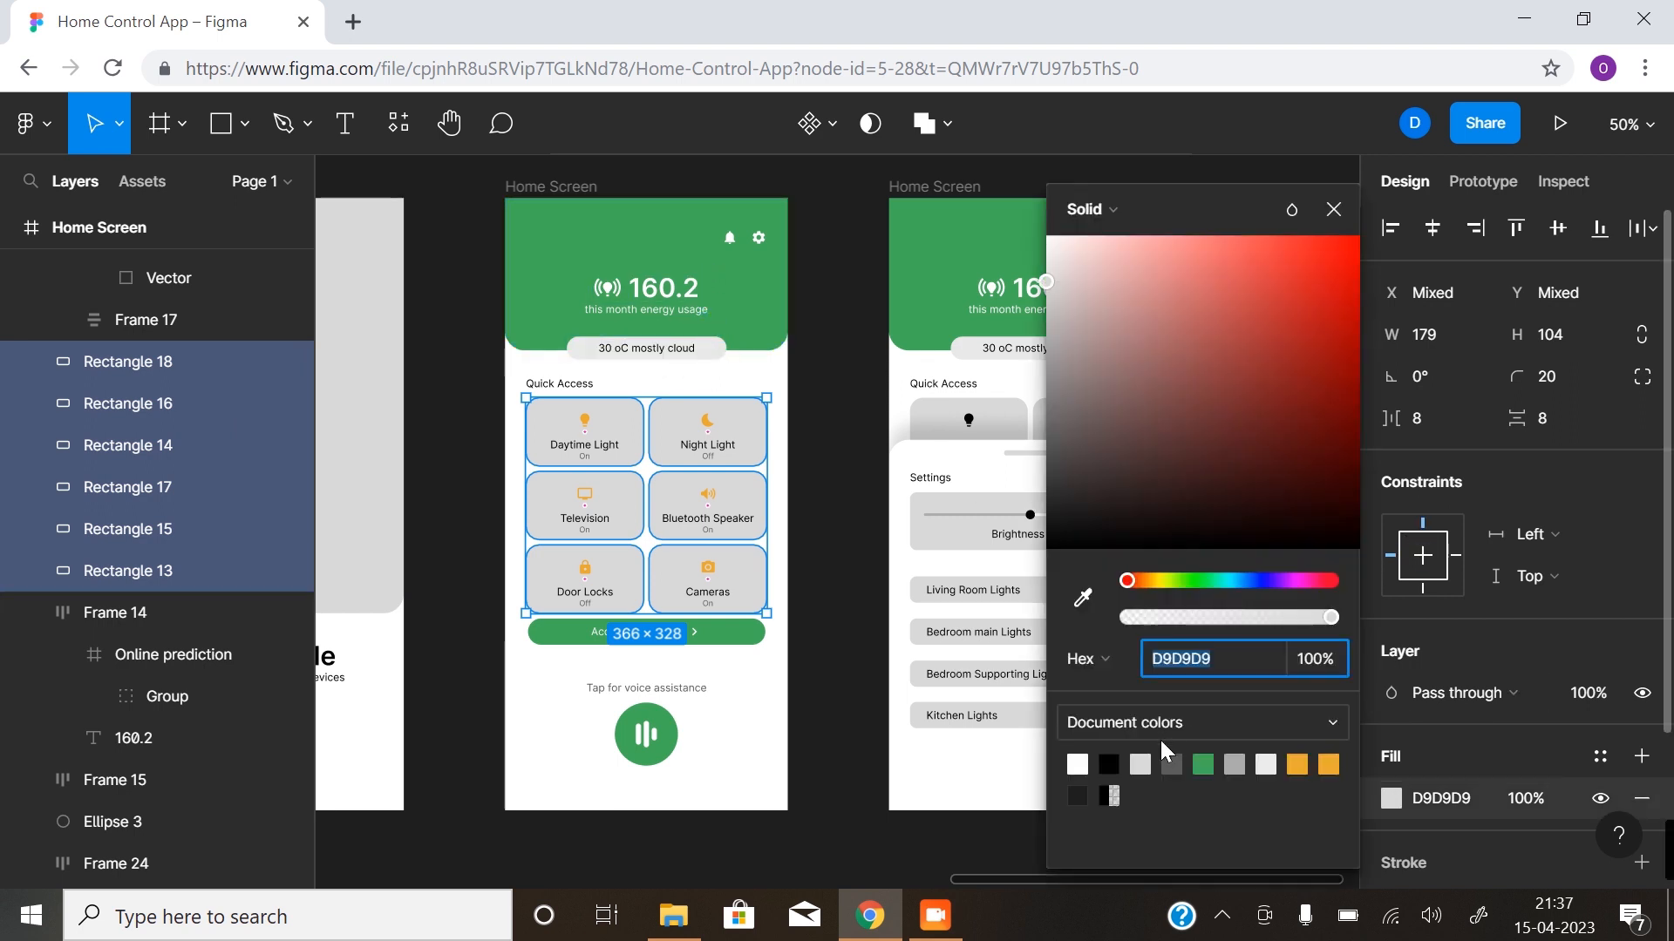
left_click(1079, 764)
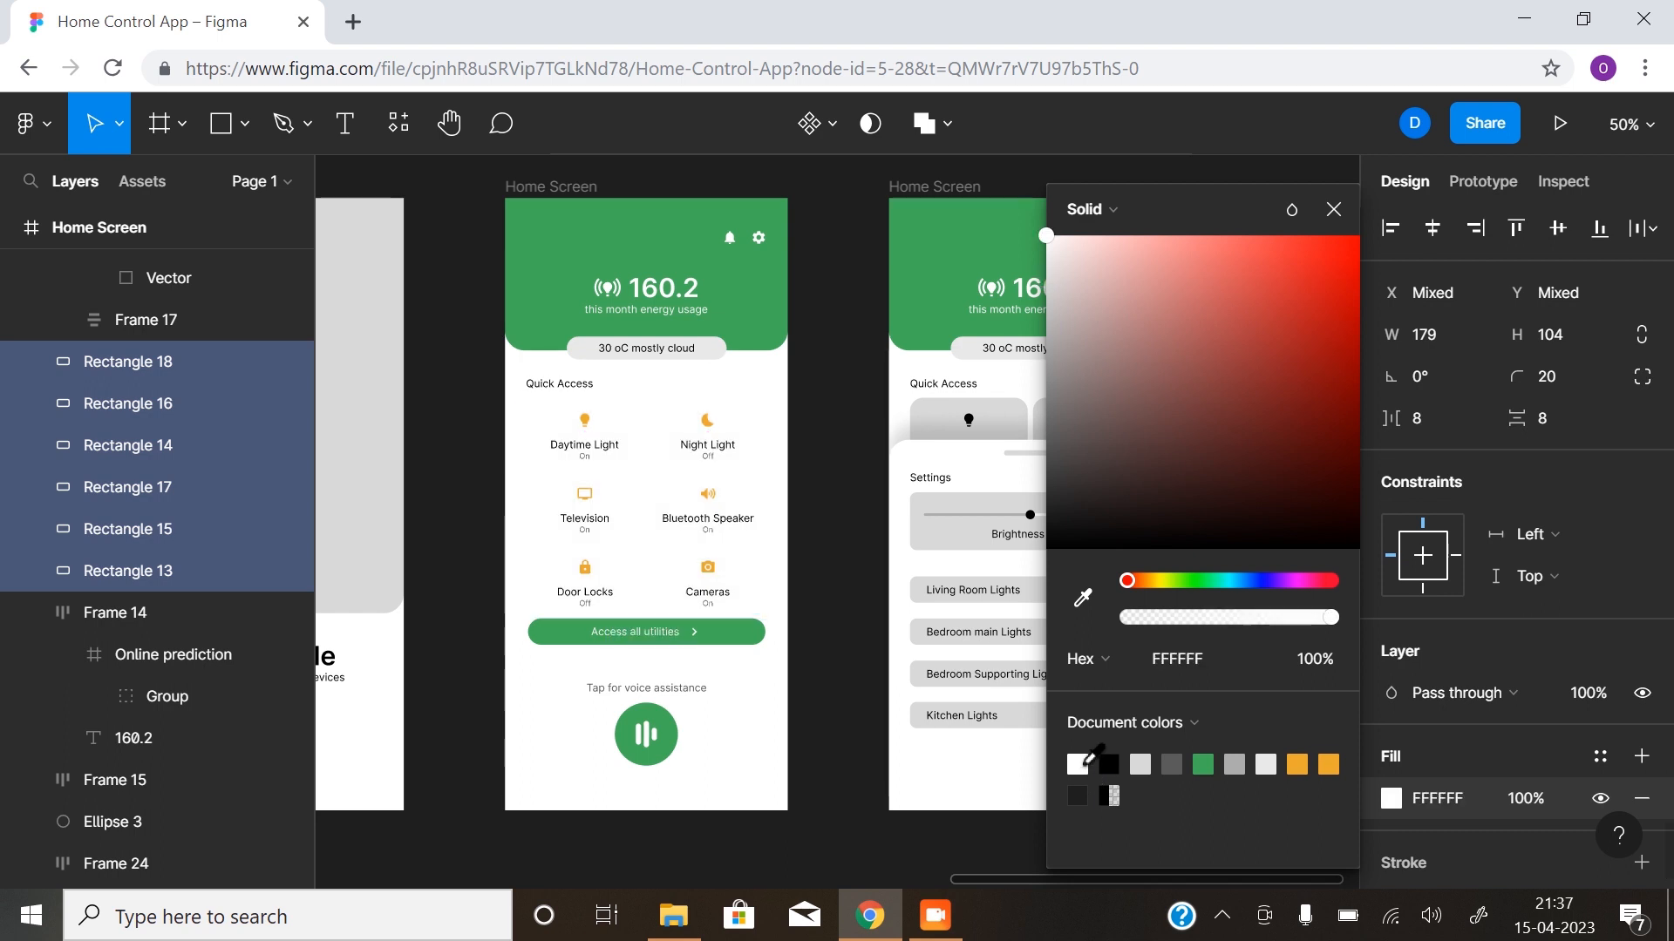
left_click(1268, 765)
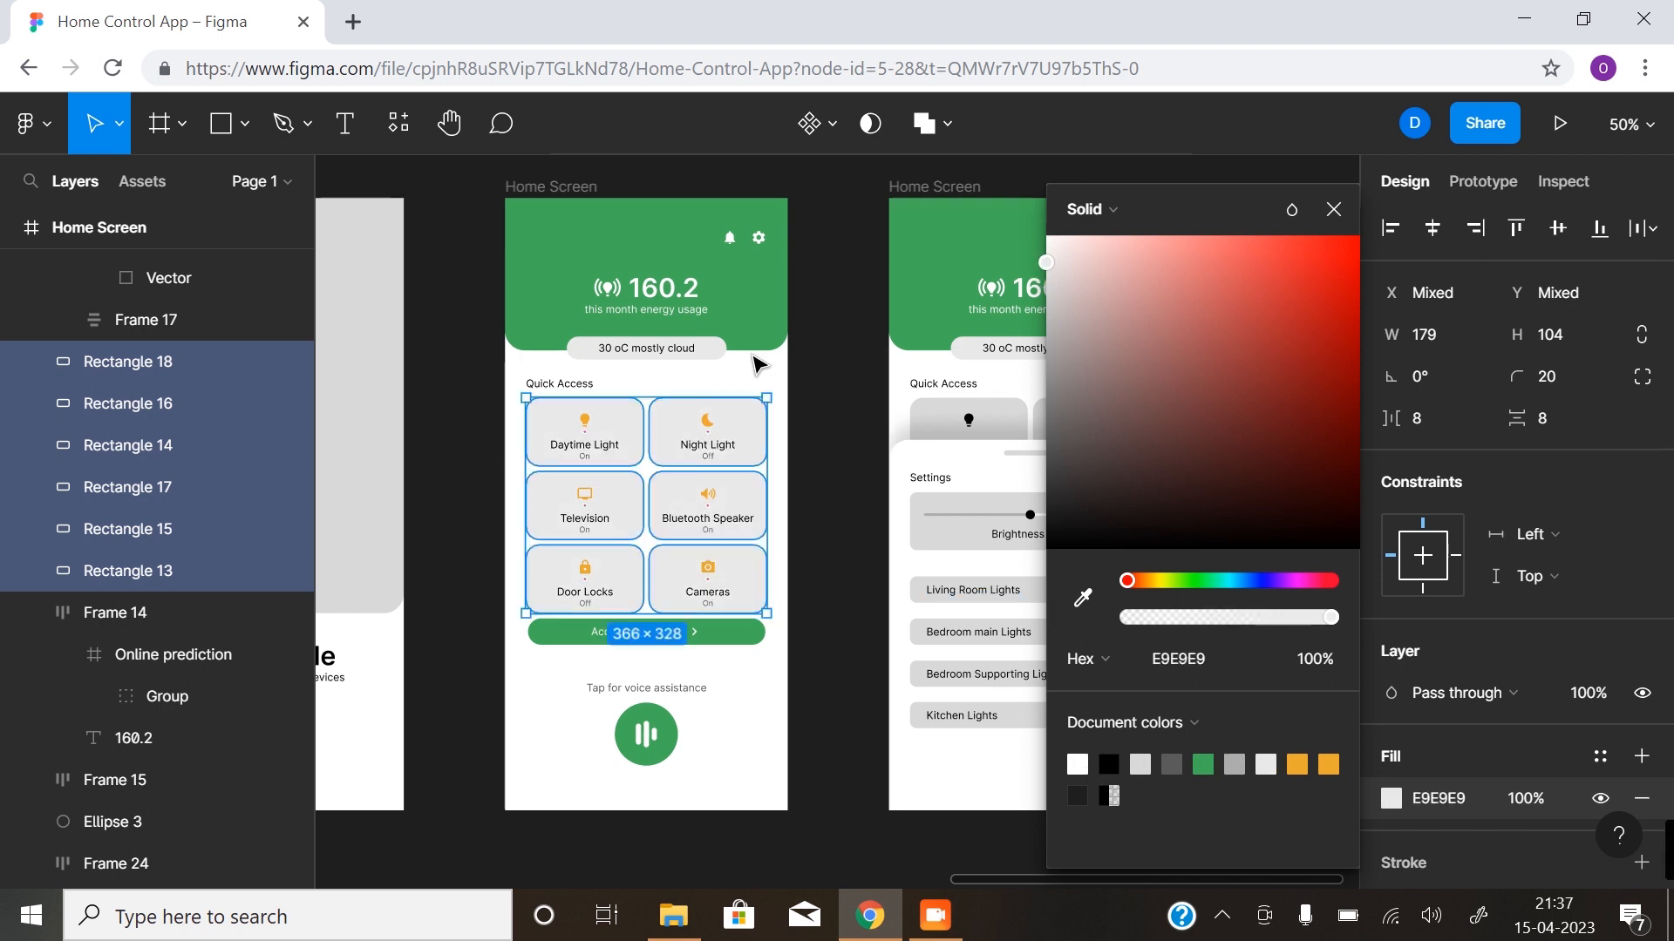
left_click(1334, 209)
left_click(855, 501)
- Set the fill of the Brightness panel and the four room light rows on the second Home Screen to E9E9E9
left_click(1046, 523)
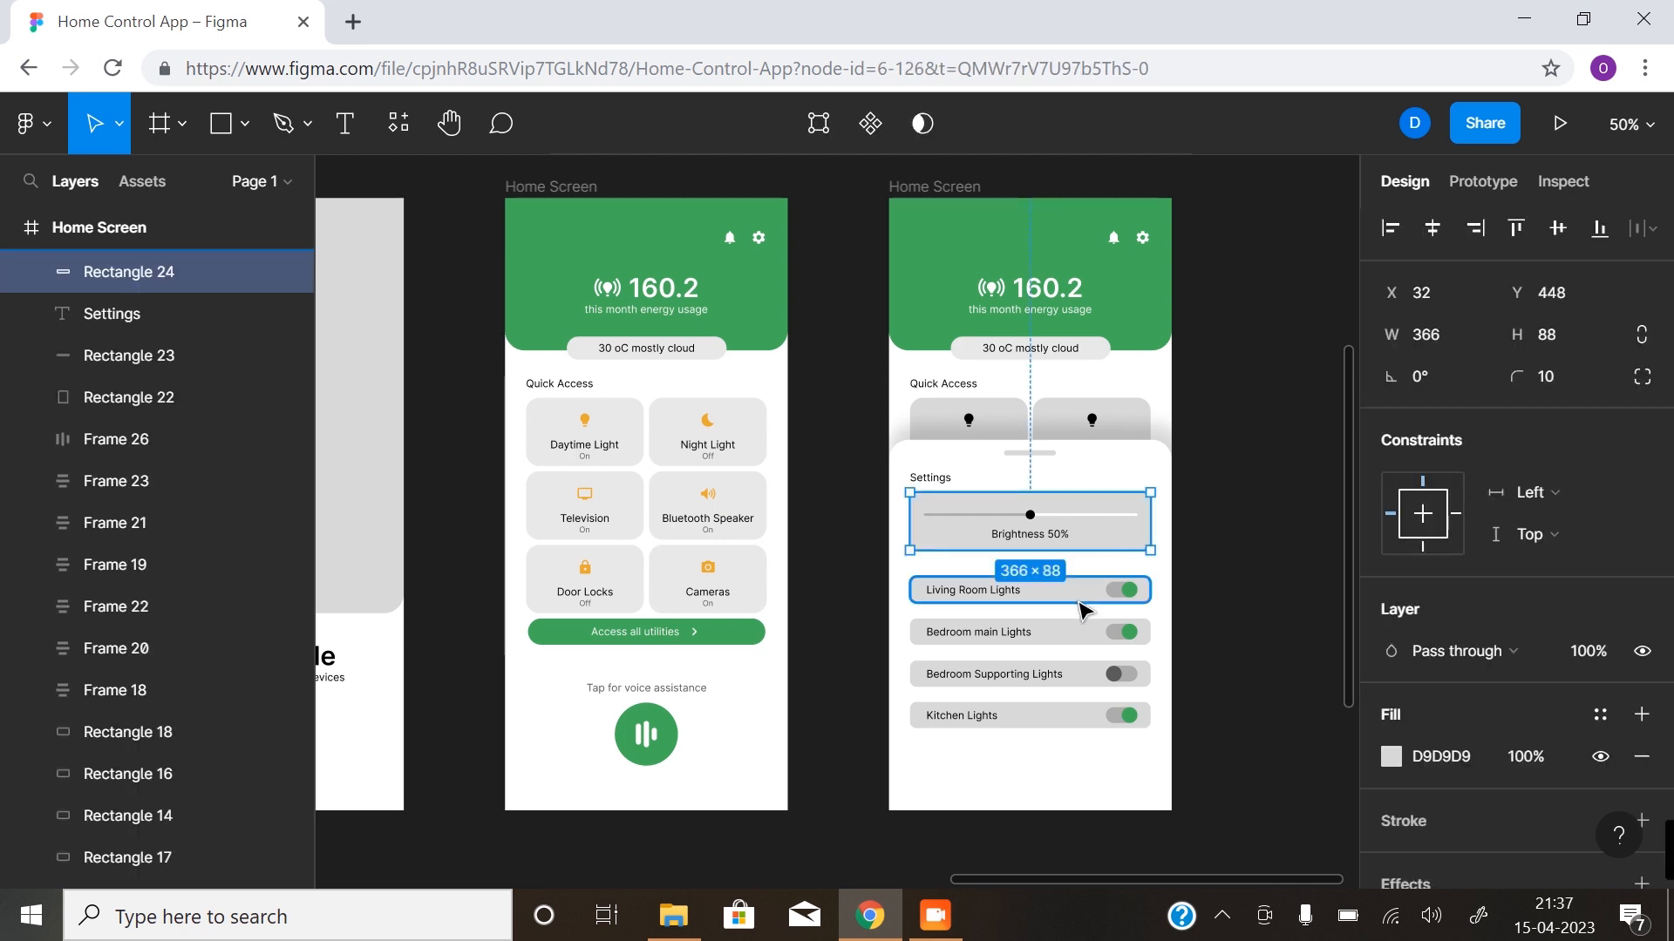
left_click(1079, 593, "shift")
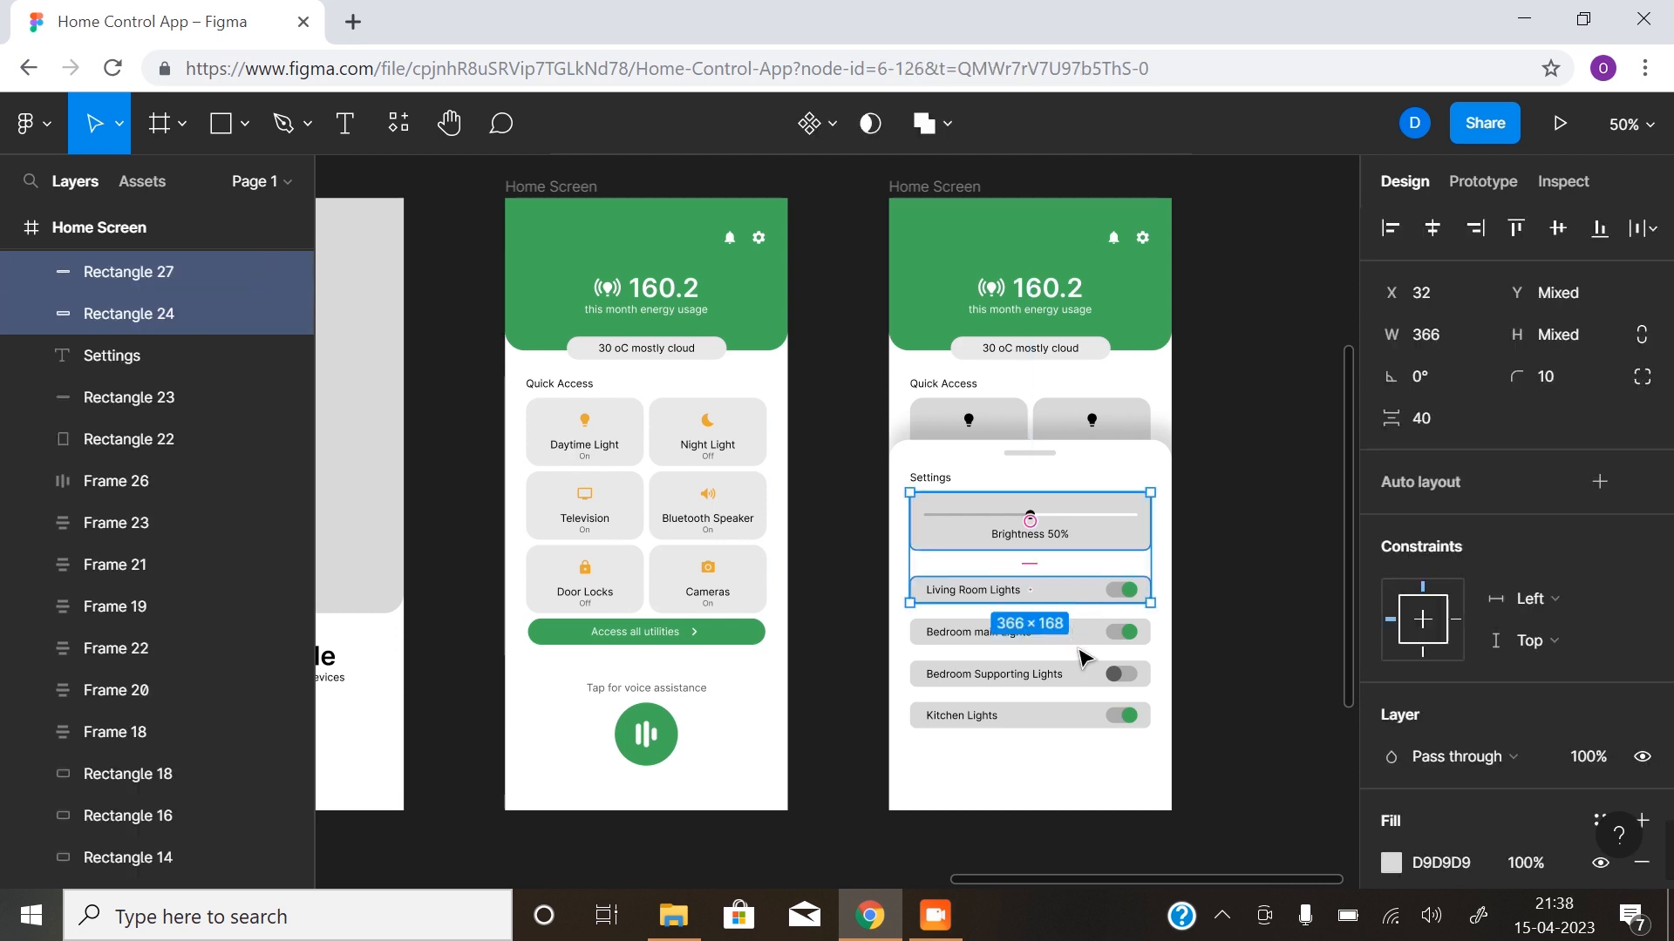
left_click(1084, 637, "shift")
left_click(1081, 675, "shift")
left_click(1075, 717, "shift")
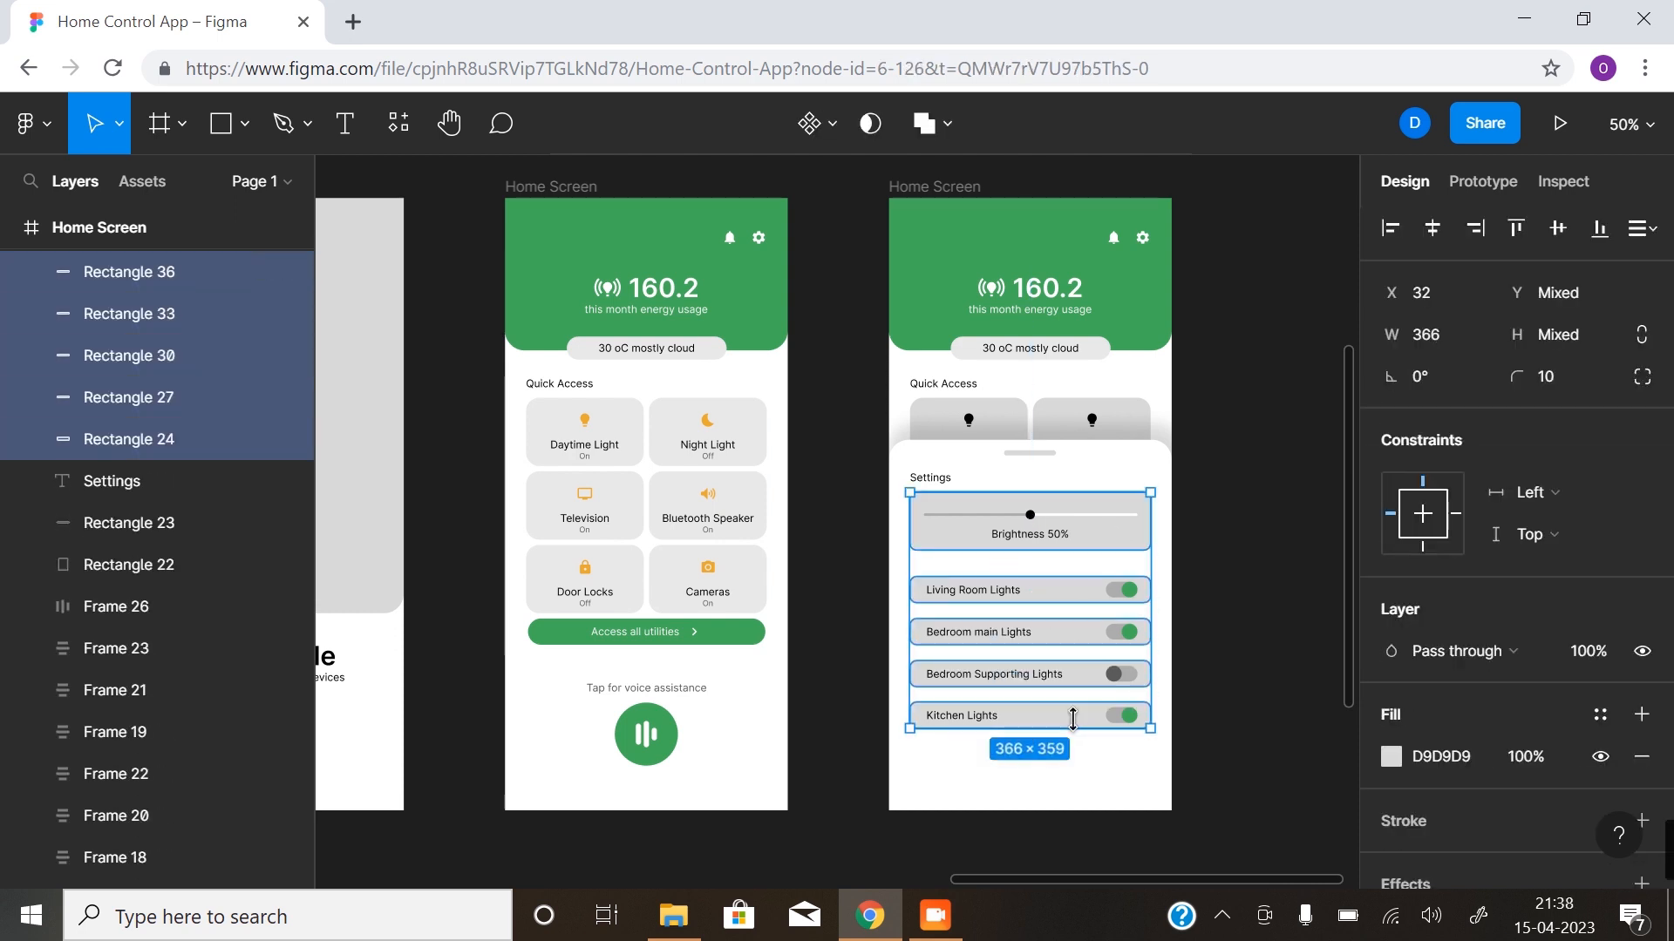
left_click(1392, 755)
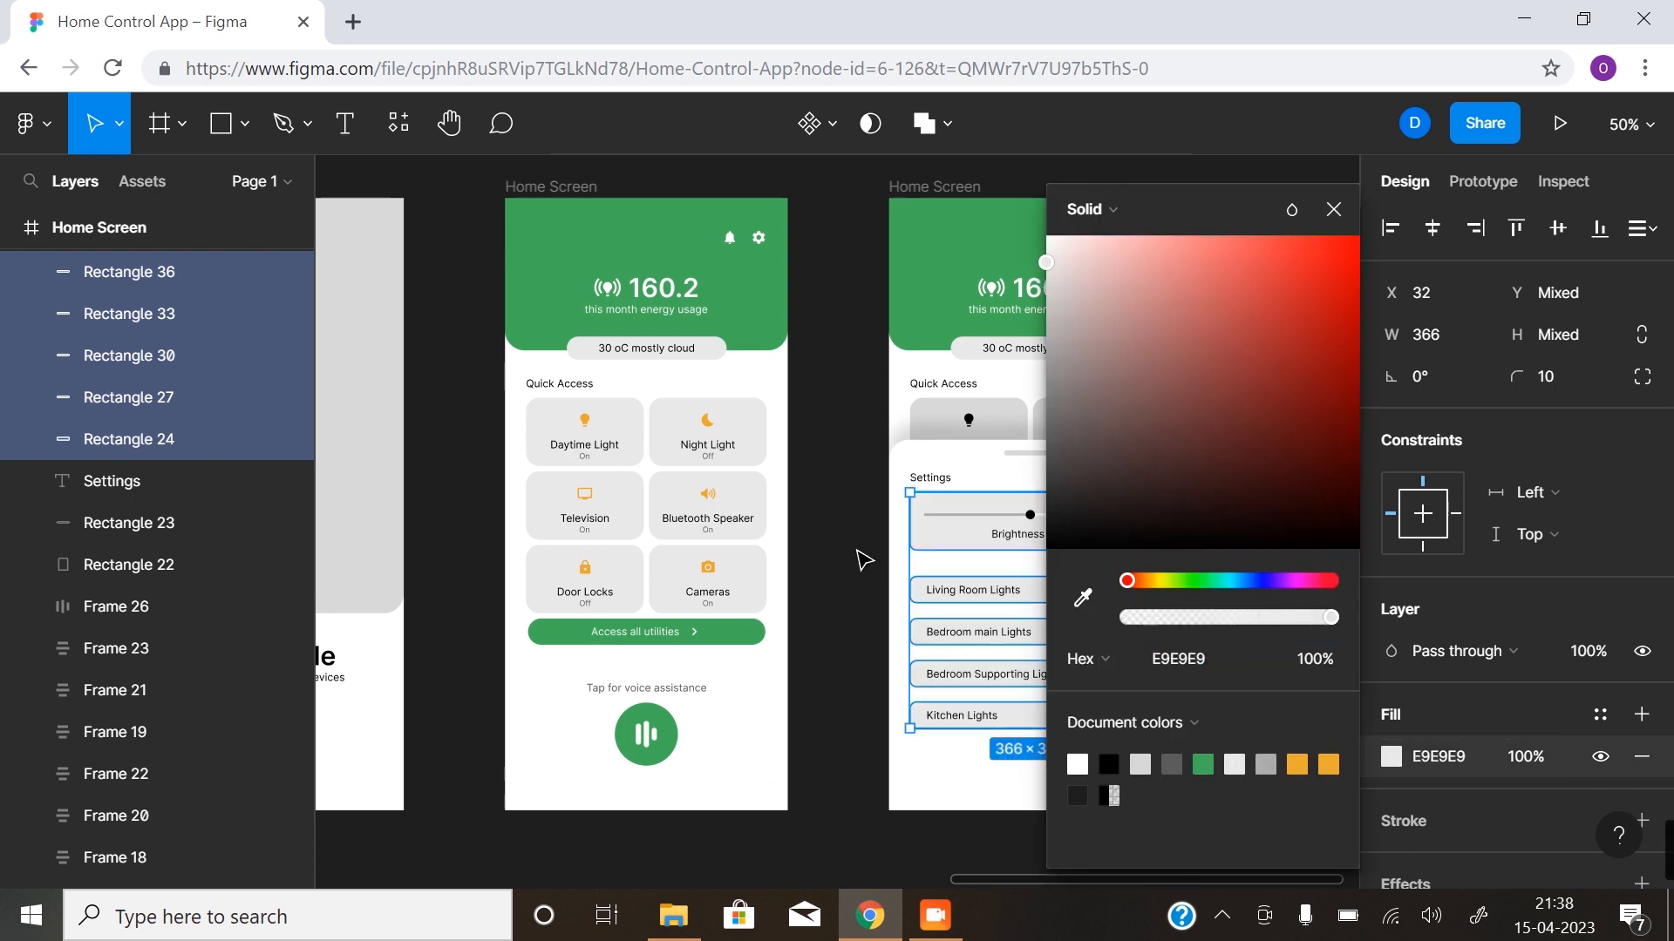
left_click(878, 568)
left_click(1014, 407)
left_click(1072, 418, "shift")
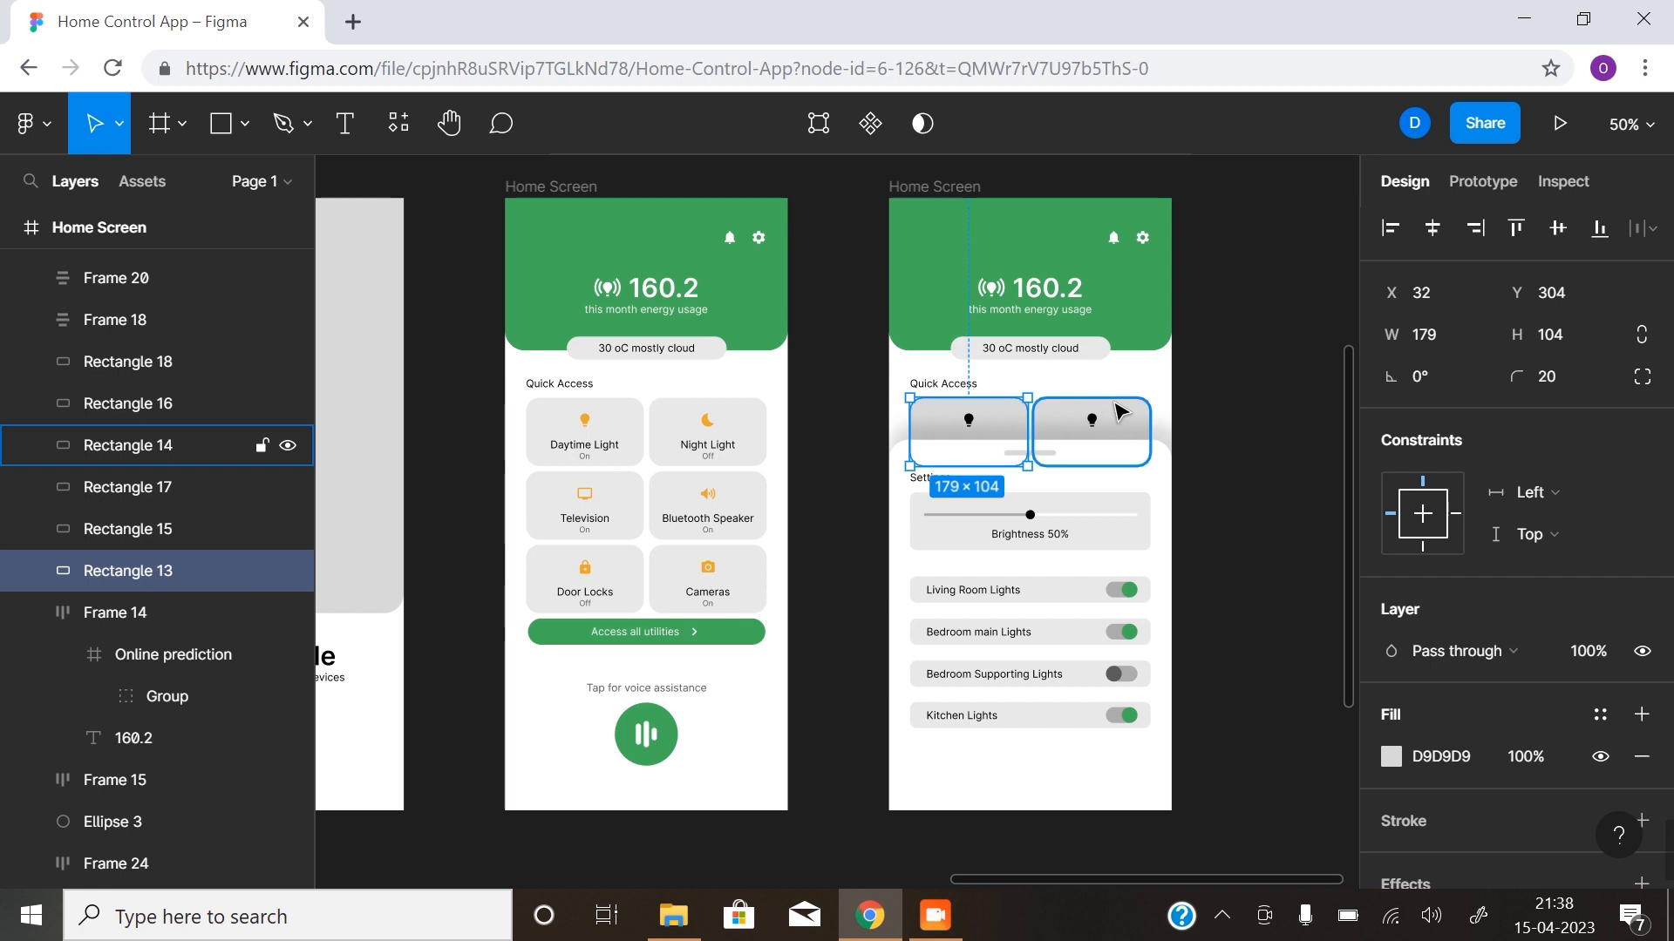
left_click(1216, 499)
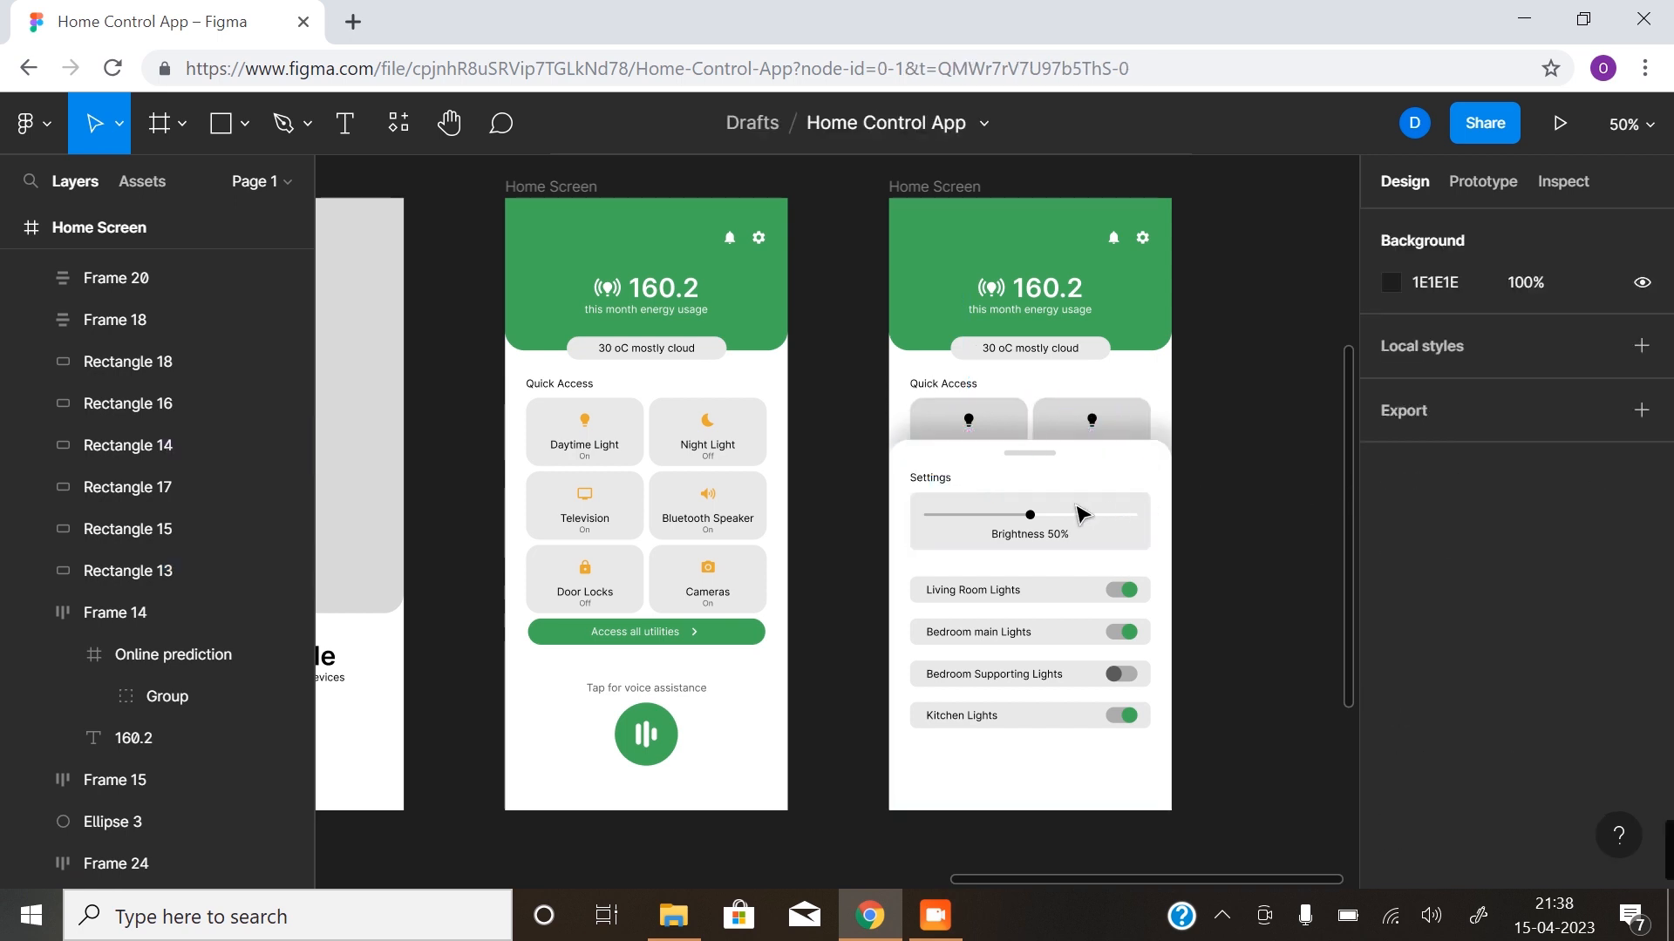
- Set the fill of the small drag handle above Settings on the second Home Screen to the document colour E9E9E9
left_click(1029, 453)
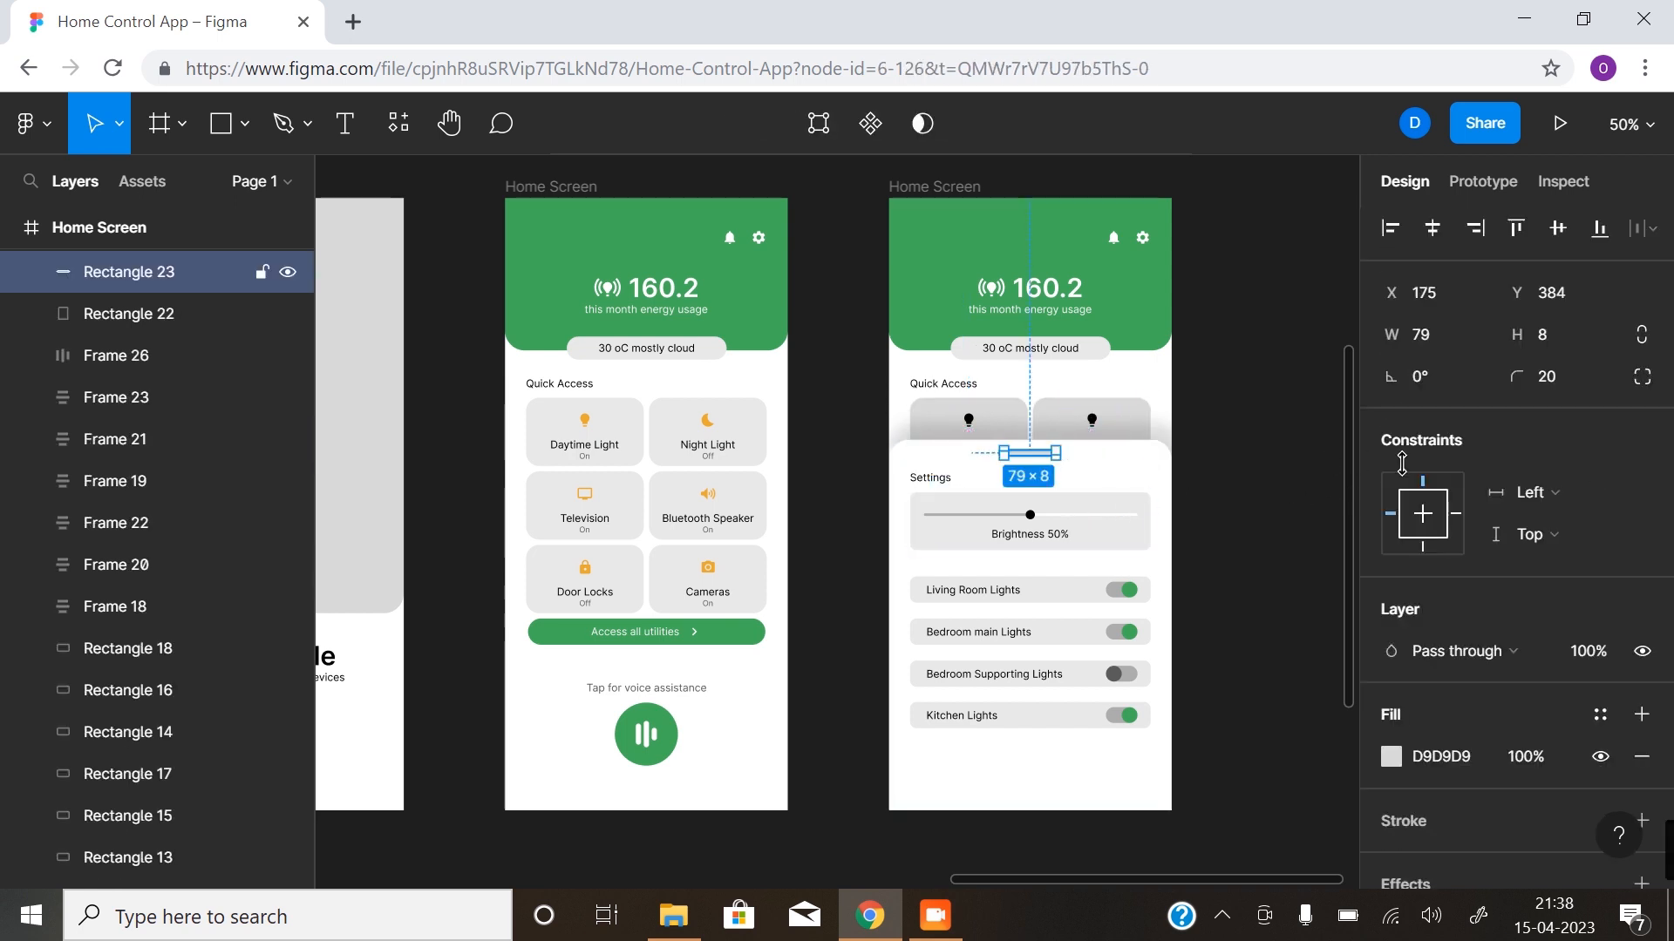
left_click(1391, 756)
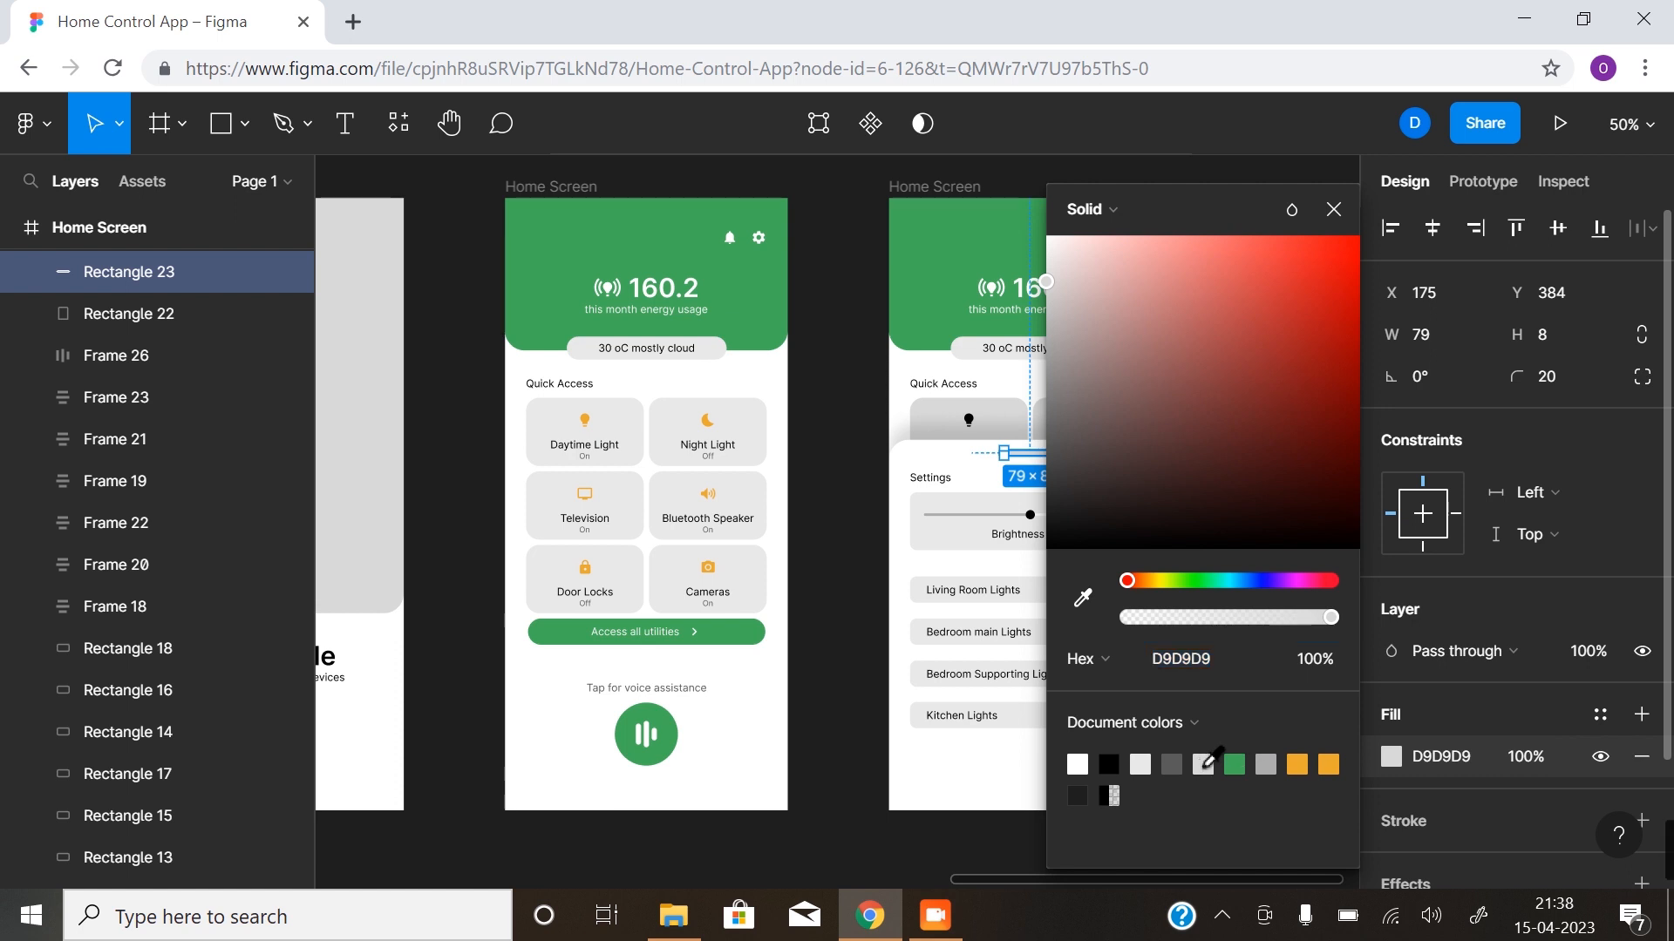
left_click(1142, 765)
left_click(828, 608)
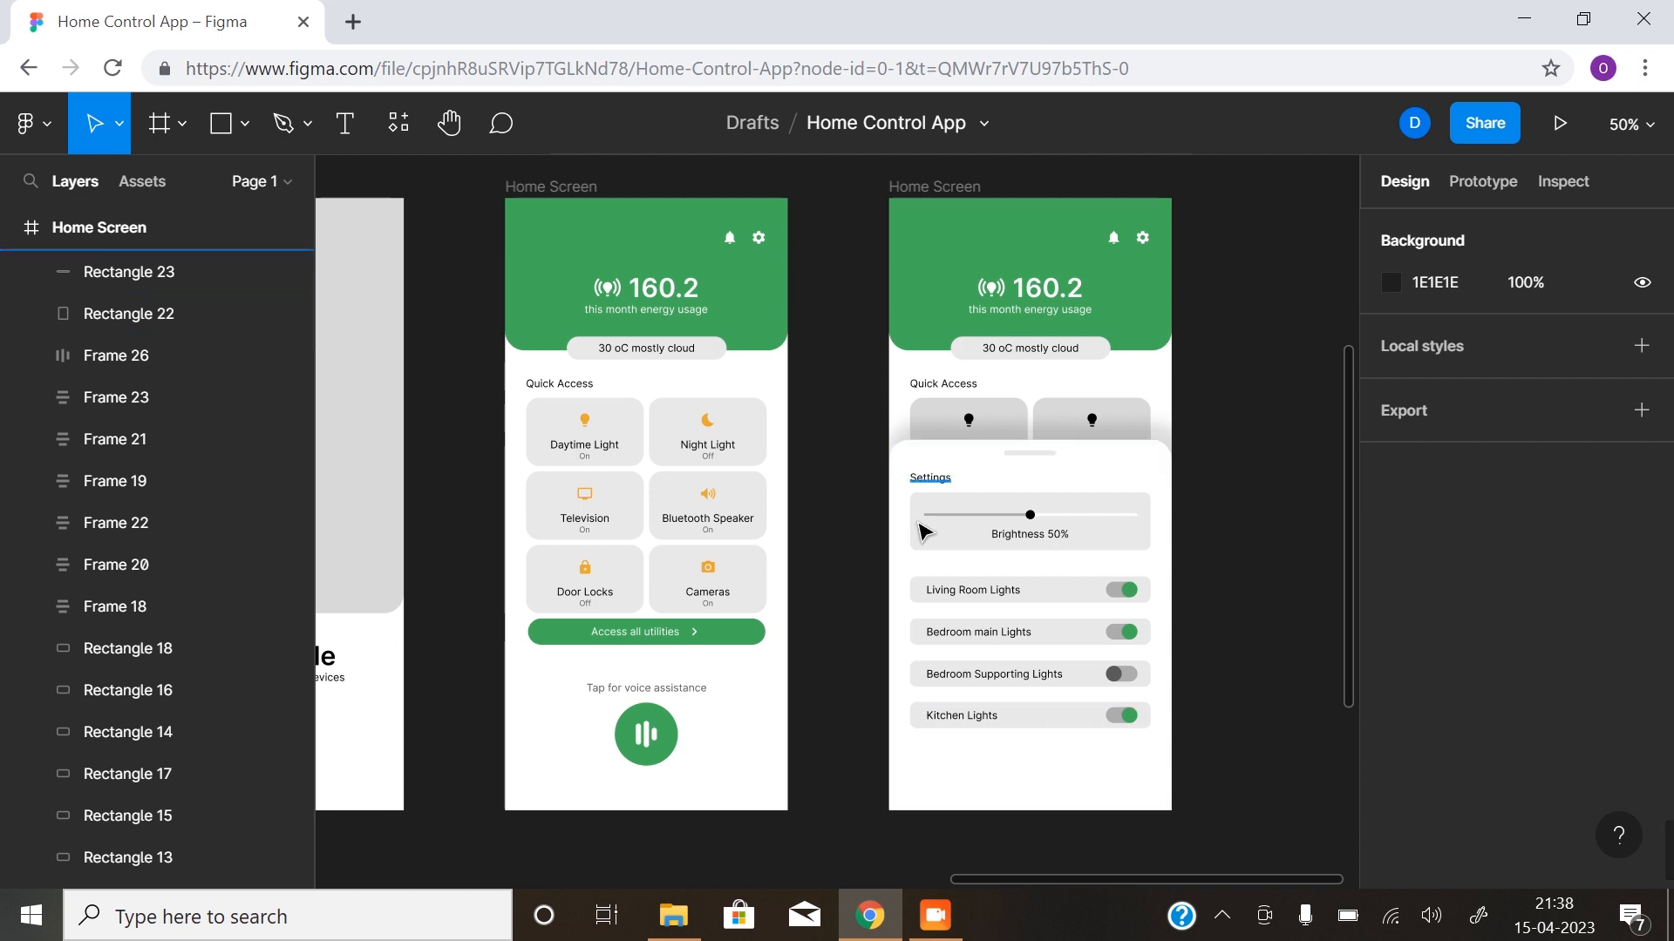
- Hide the white Settings panel on the second Home Screen together with all its text, slider, row and toggle layers
left_click(1121, 477)
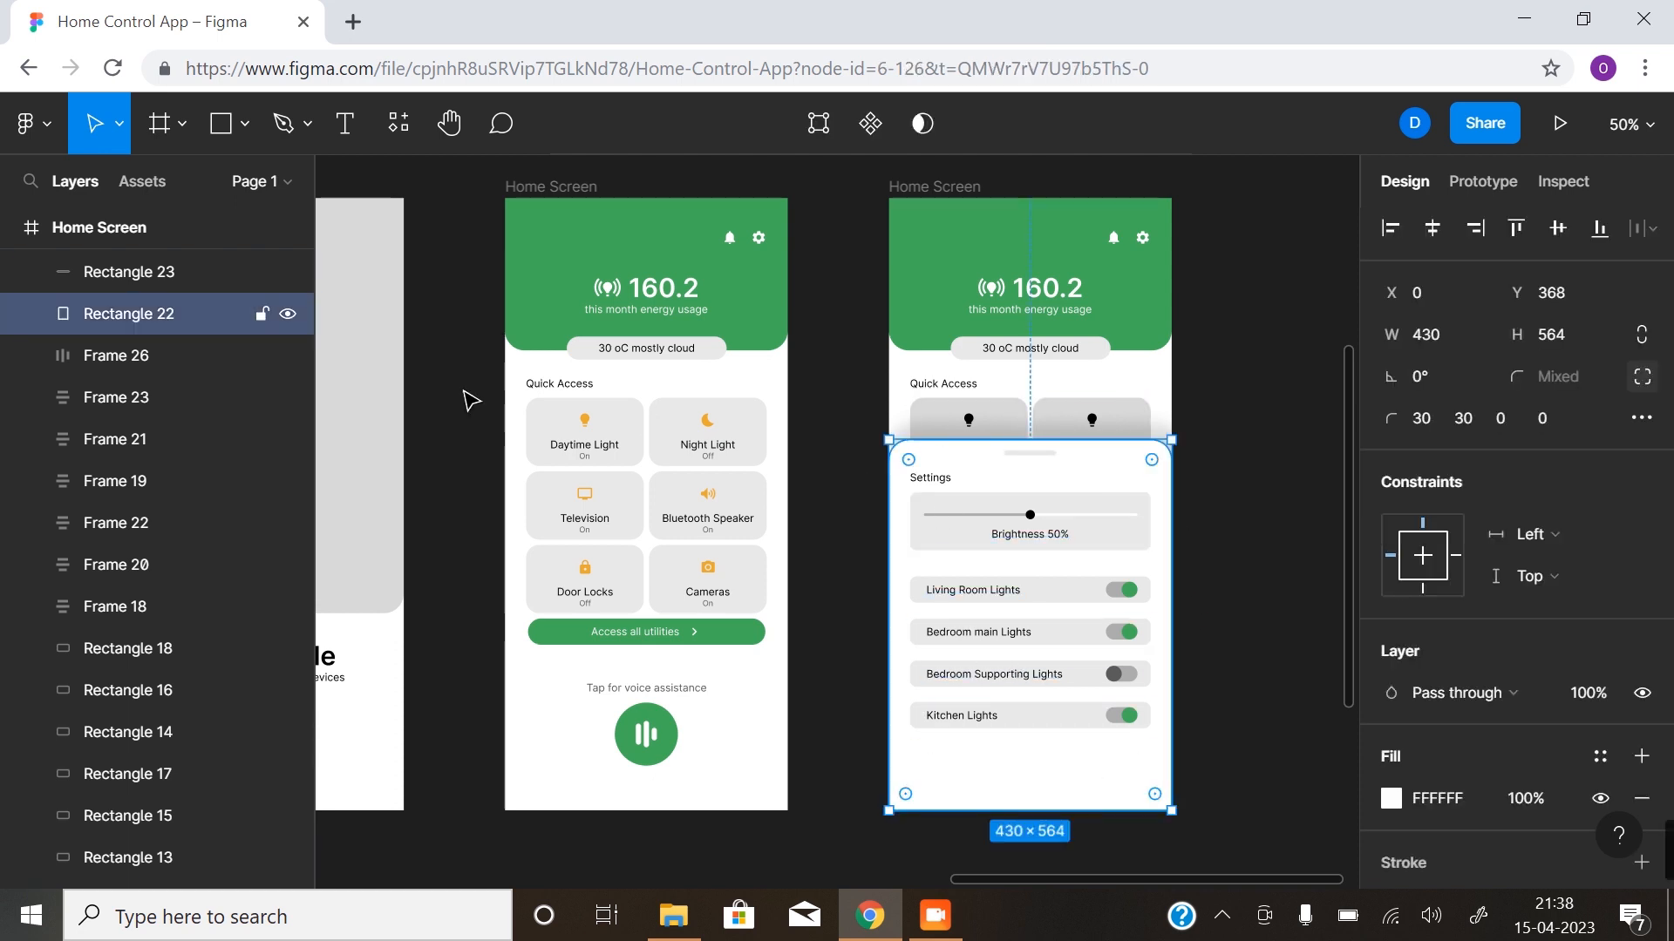
scroll(185, 432, "up", 5)
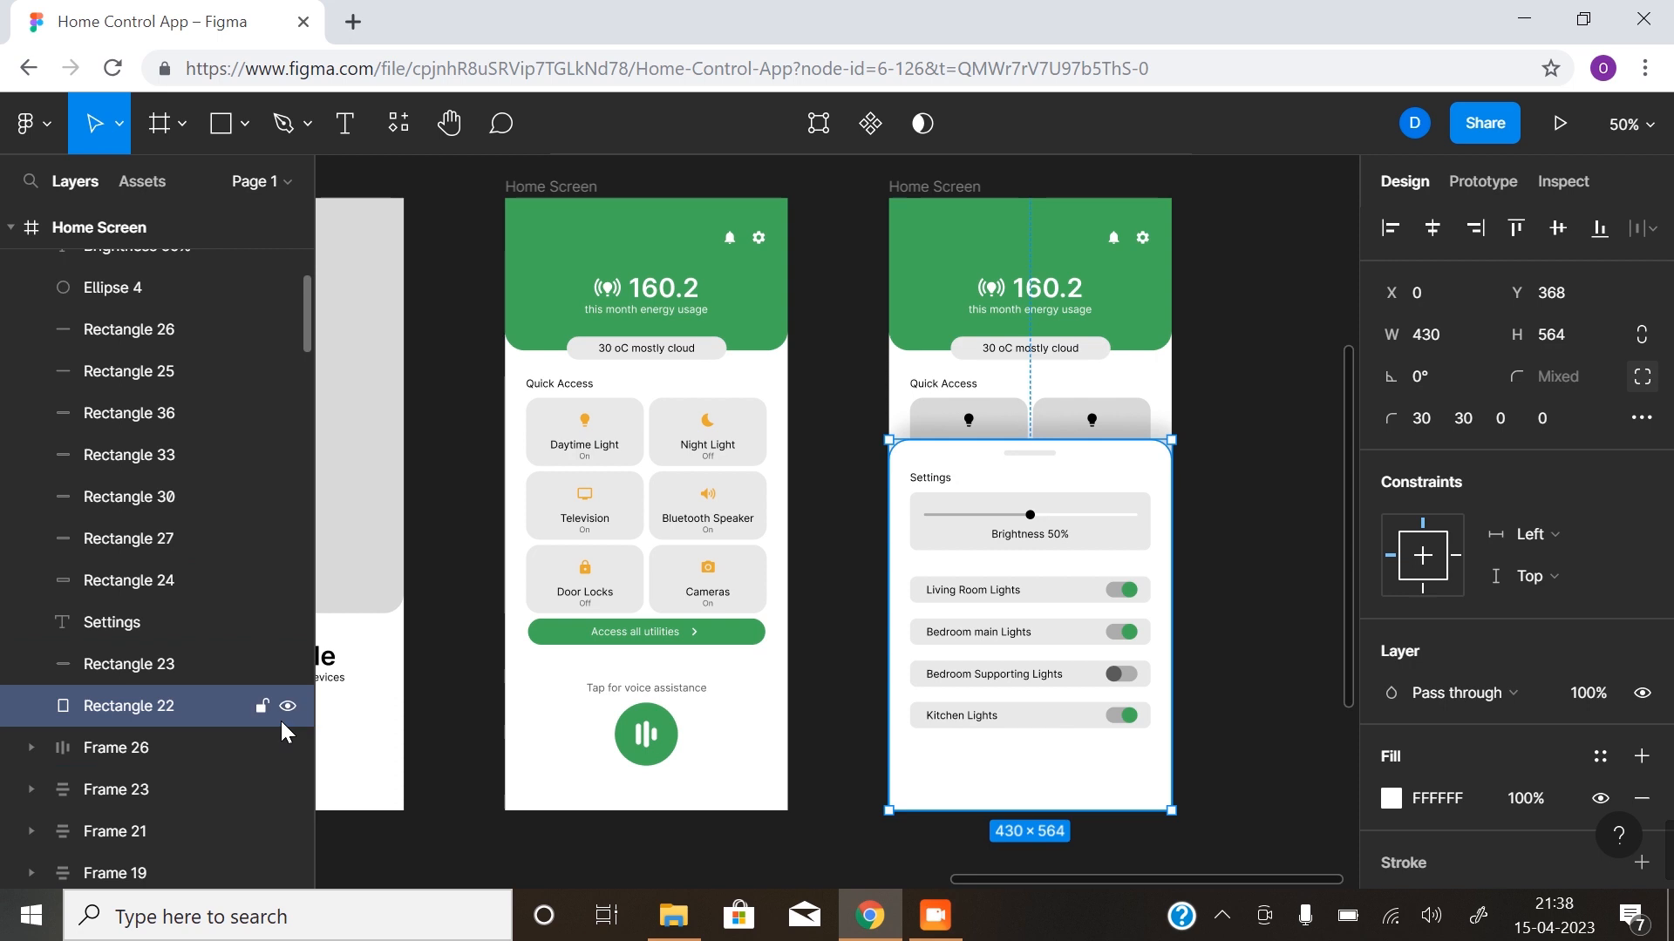
scroll(288, 711, "up", 2)
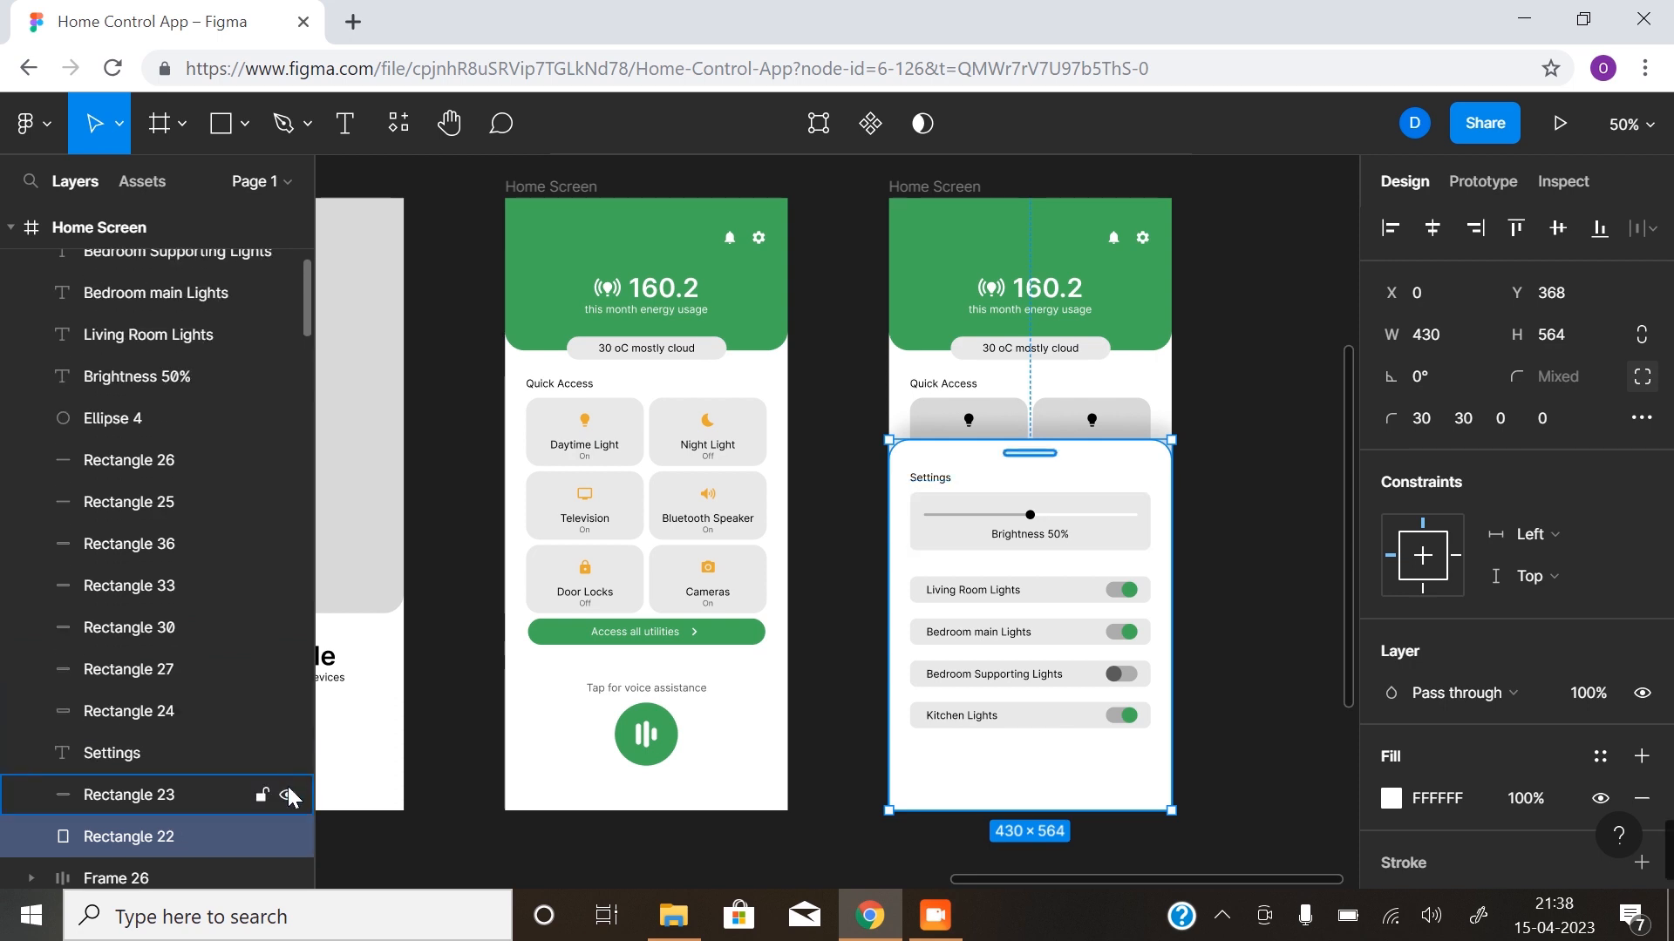
left_click_drag(288, 835, 292, 270)
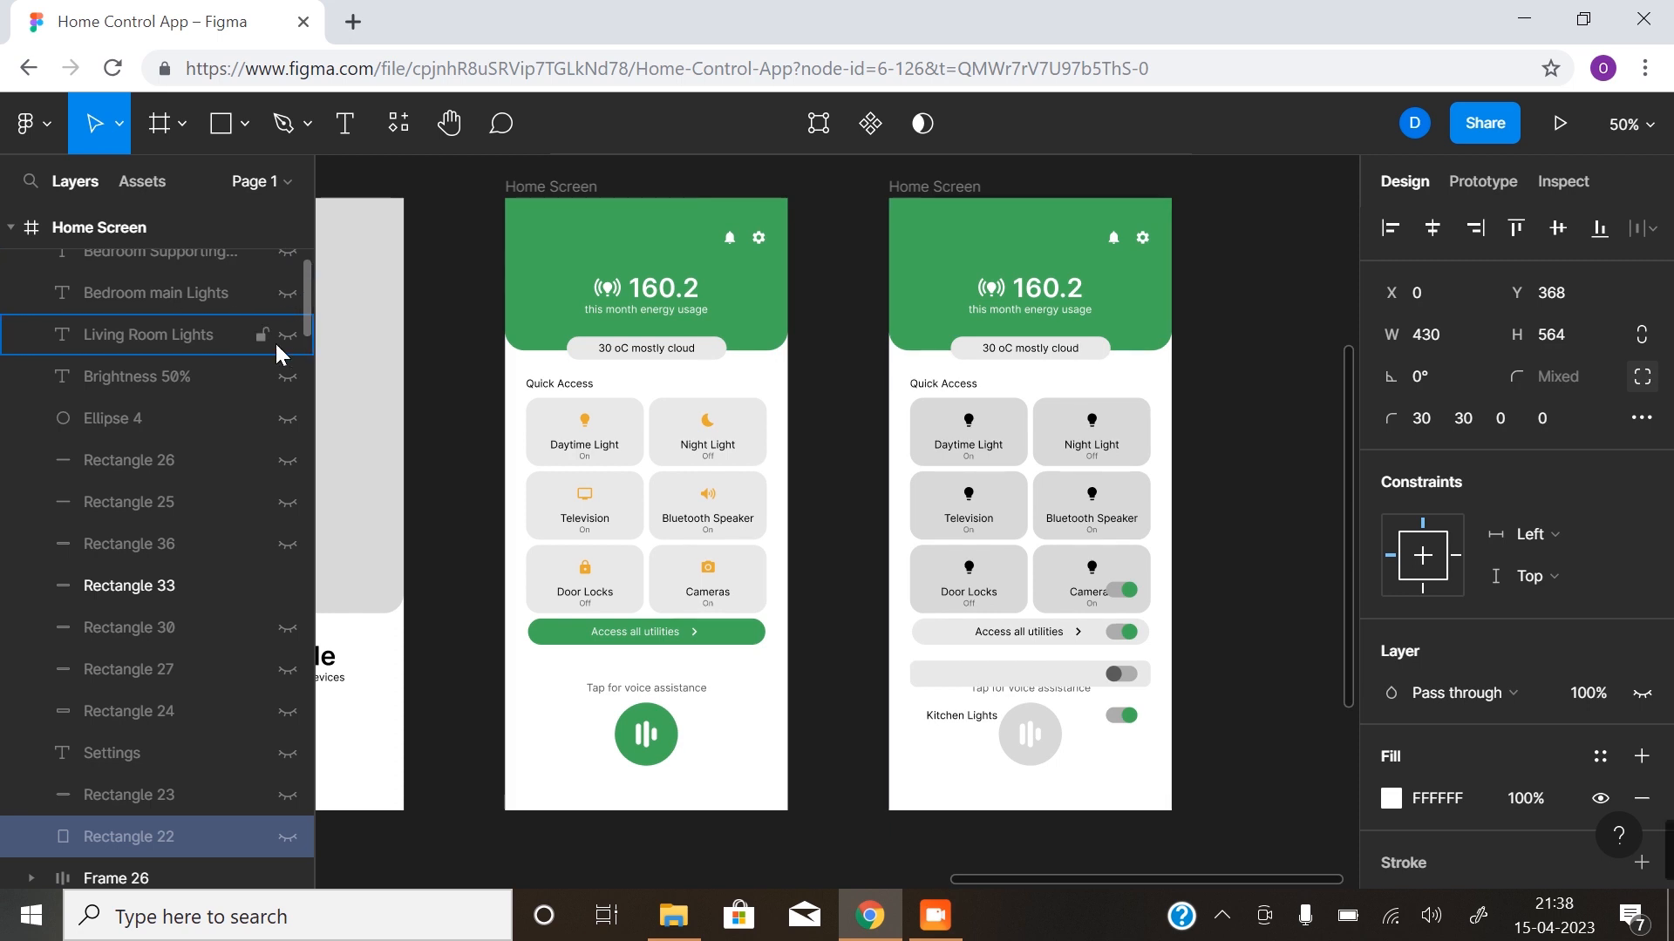
scroll(283, 418, "up", 5)
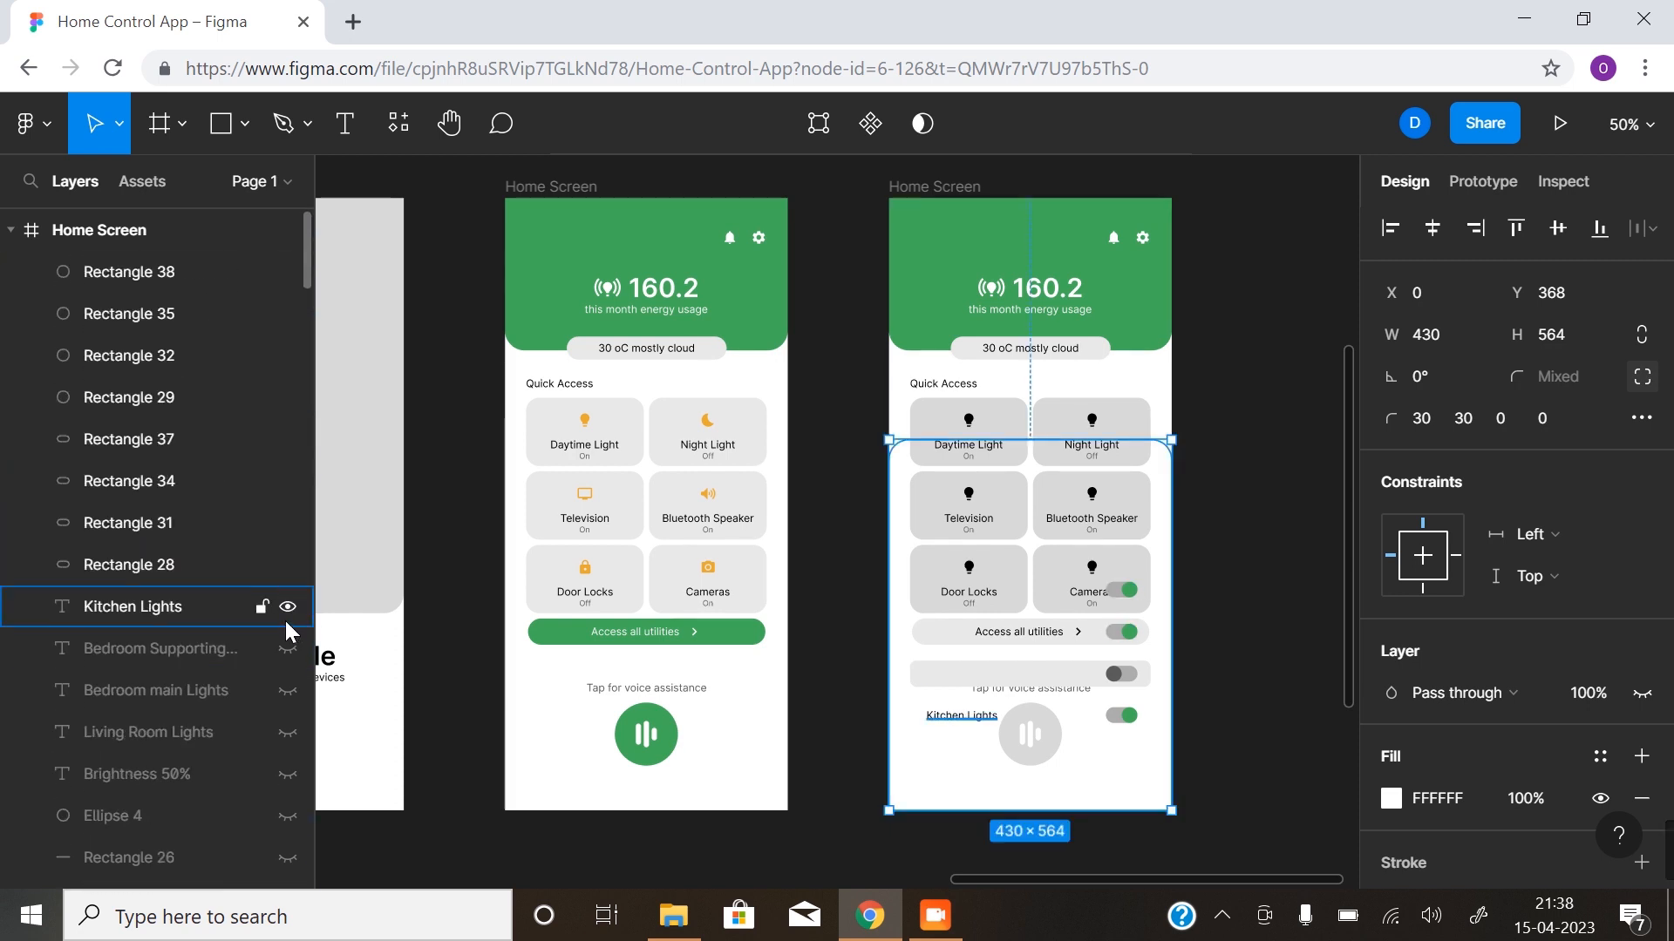
left_click_drag(286, 621, 284, 275)
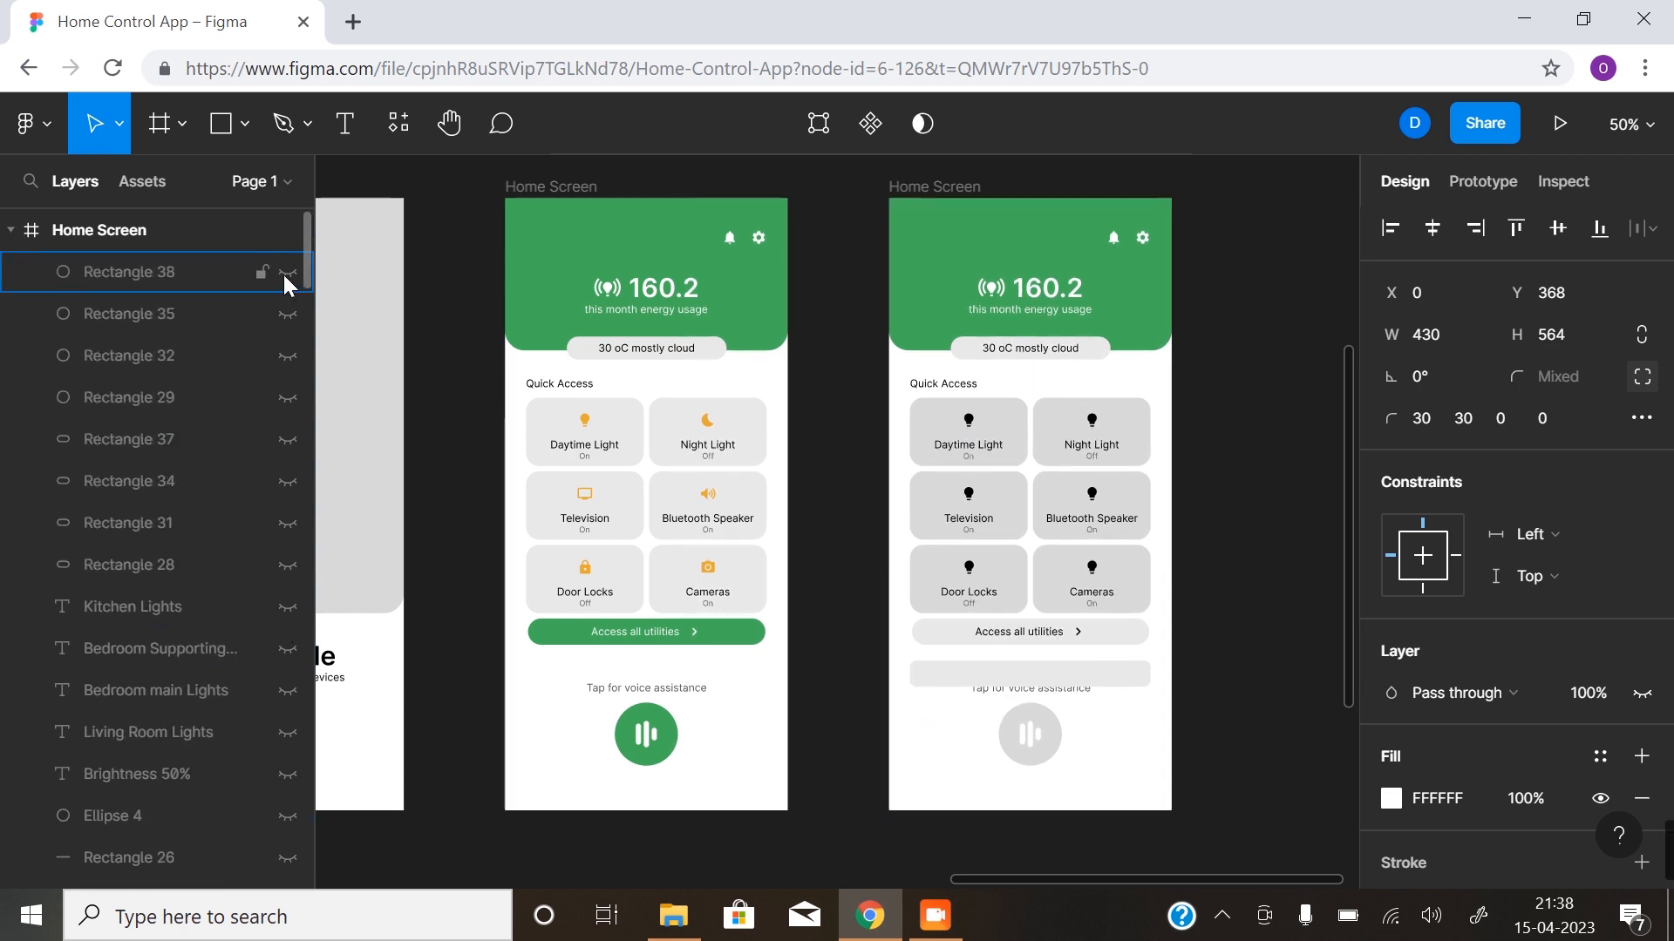
left_click(1095, 680)
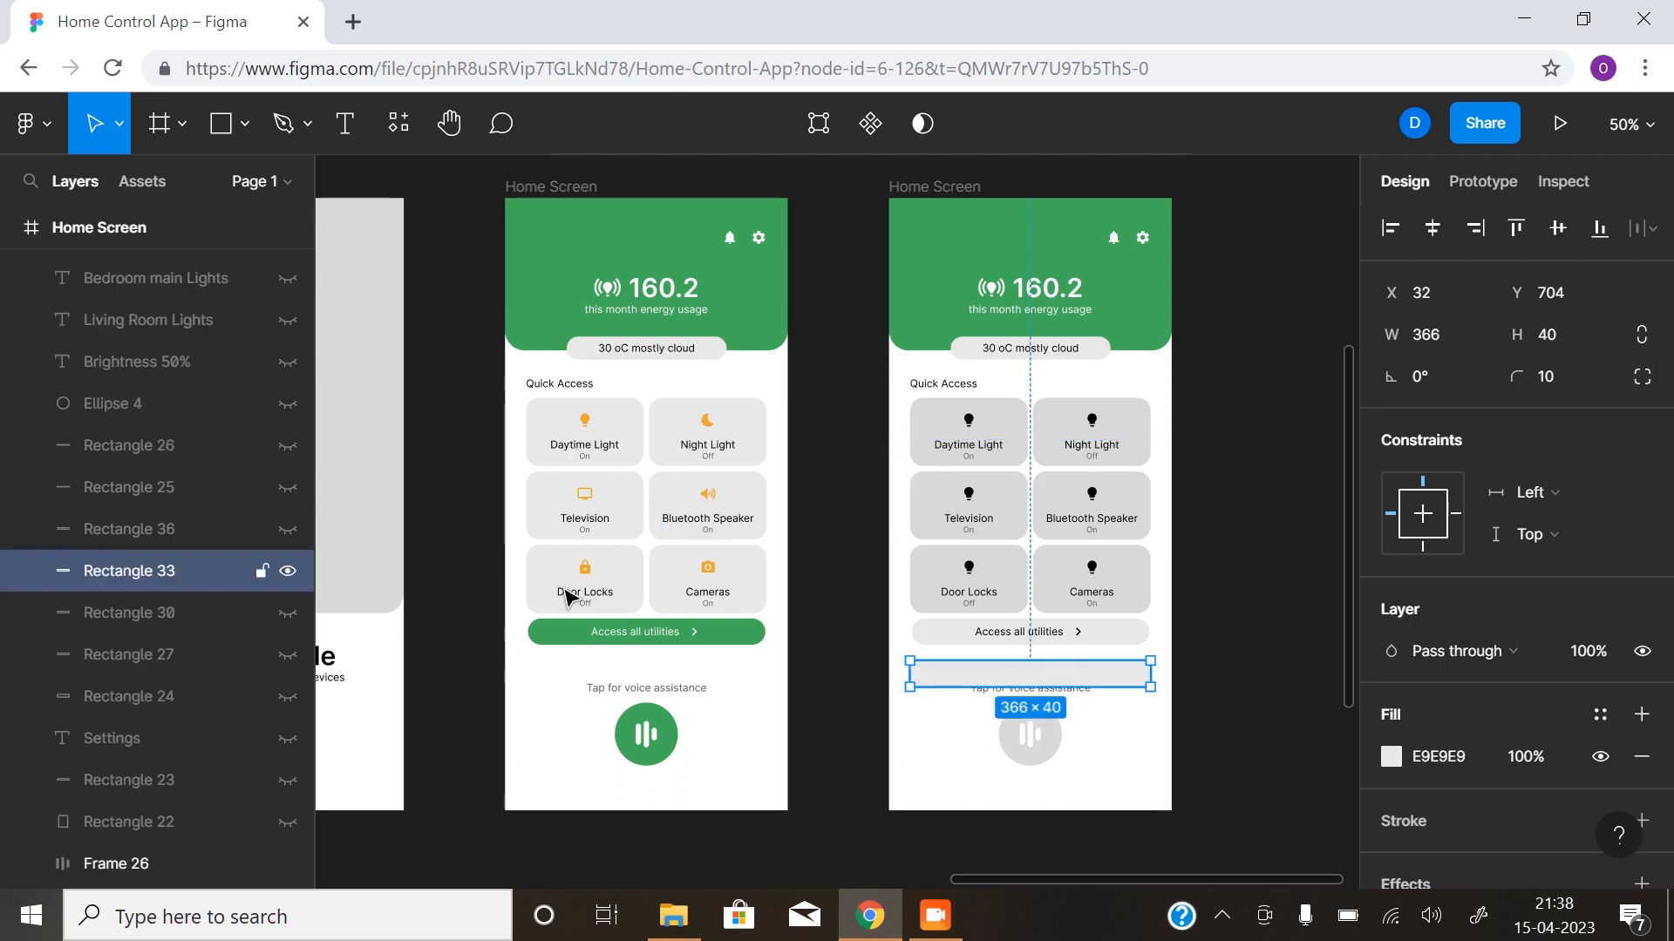
left_click(292, 578)
left_click(1236, 693)
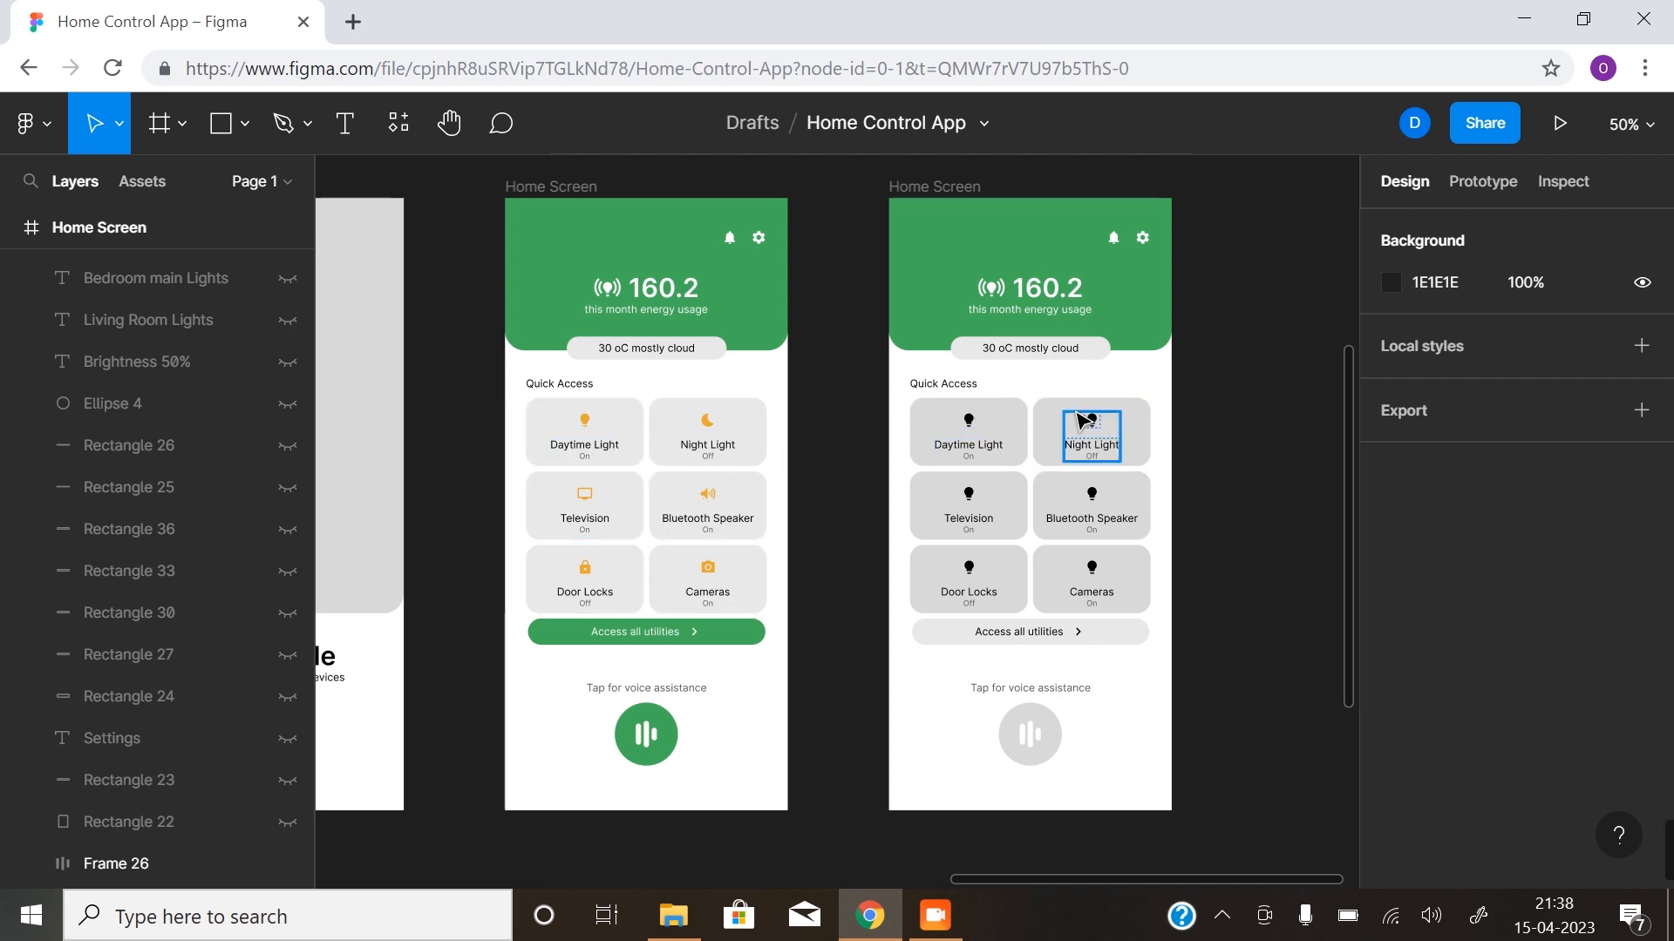
- Set the fill of all six Quick Access card rectangles on the second Home Screen to the document colour E9E9E9
left_click(1020, 433)
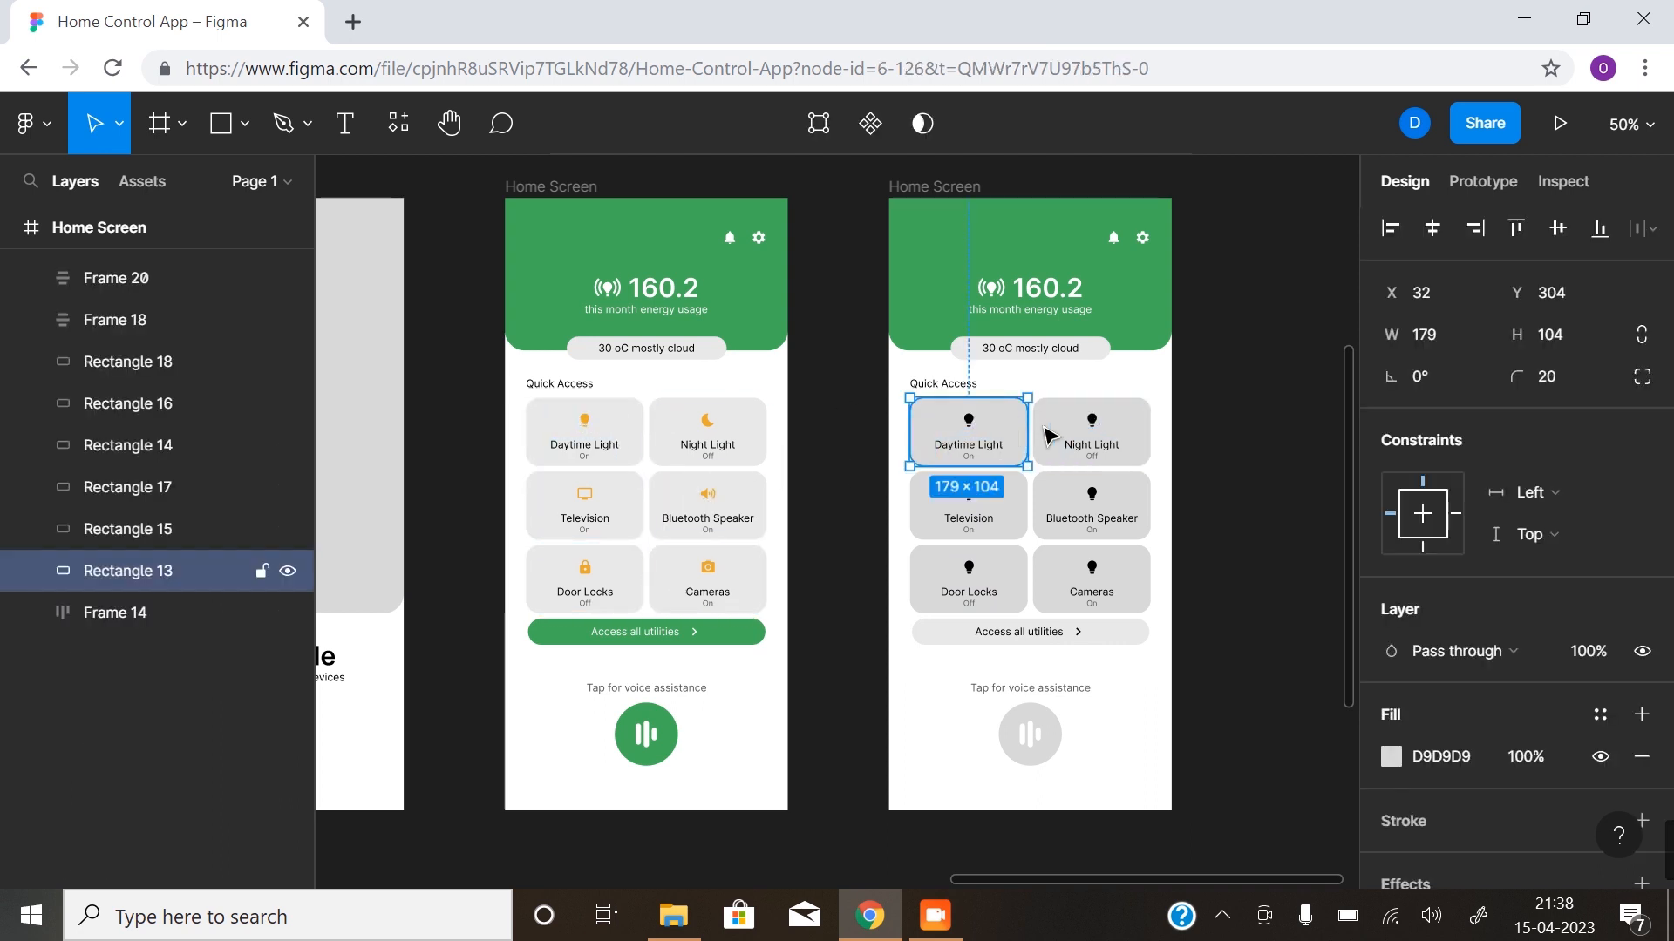
left_click(1128, 433, "shift")
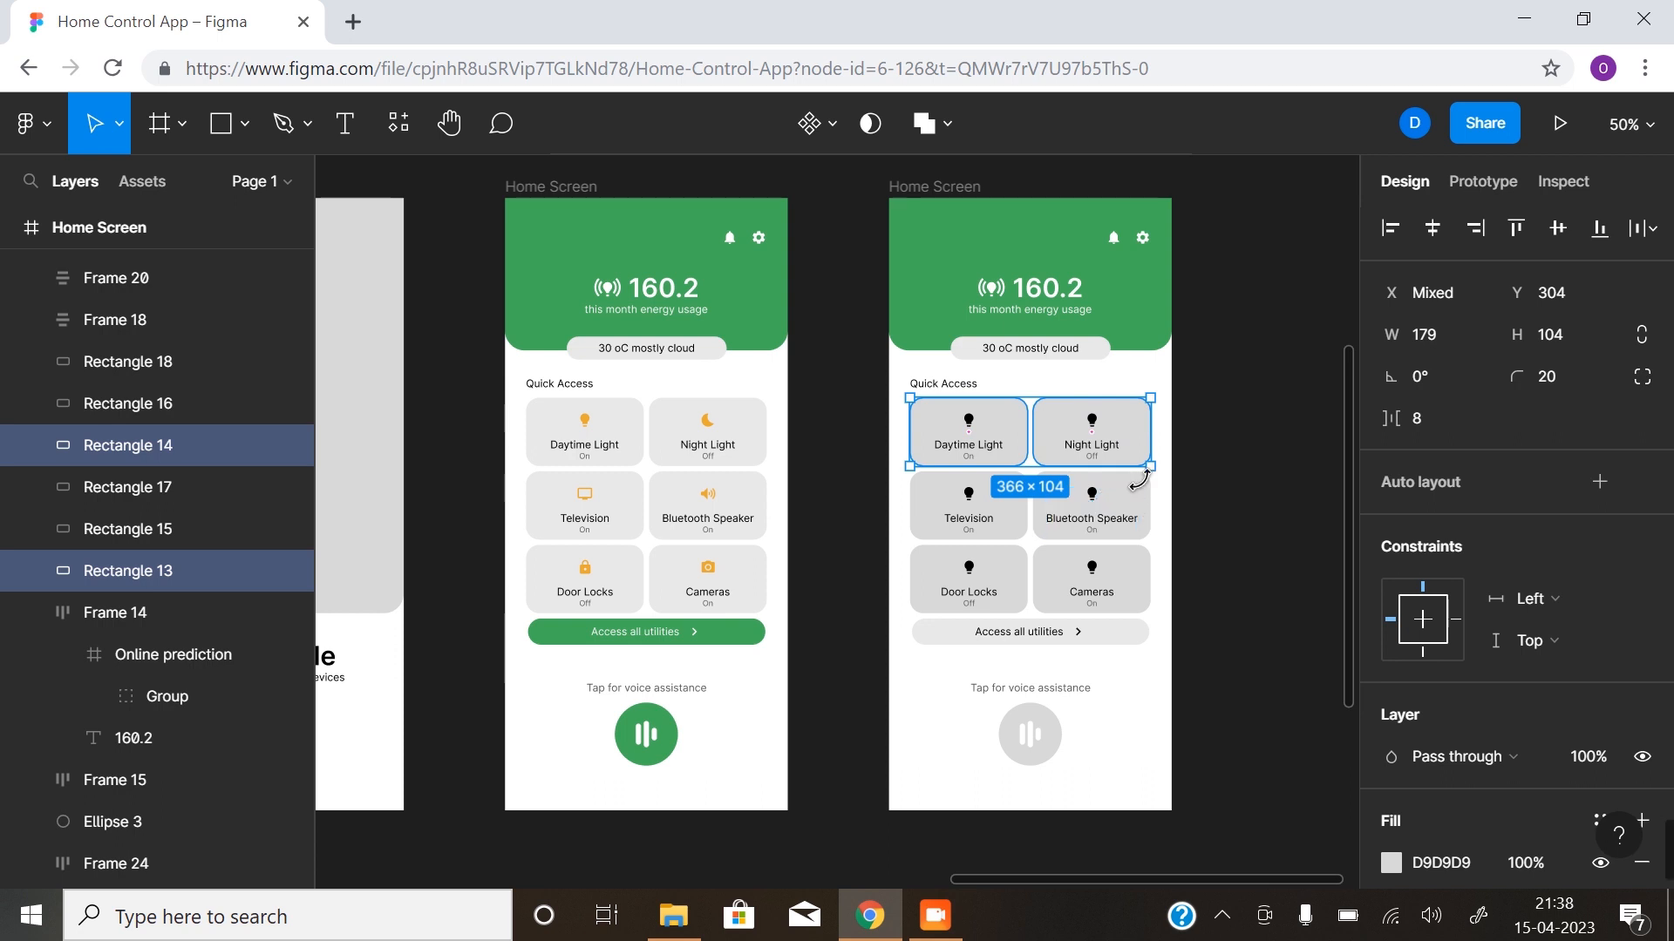
left_click(1133, 504, "shift")
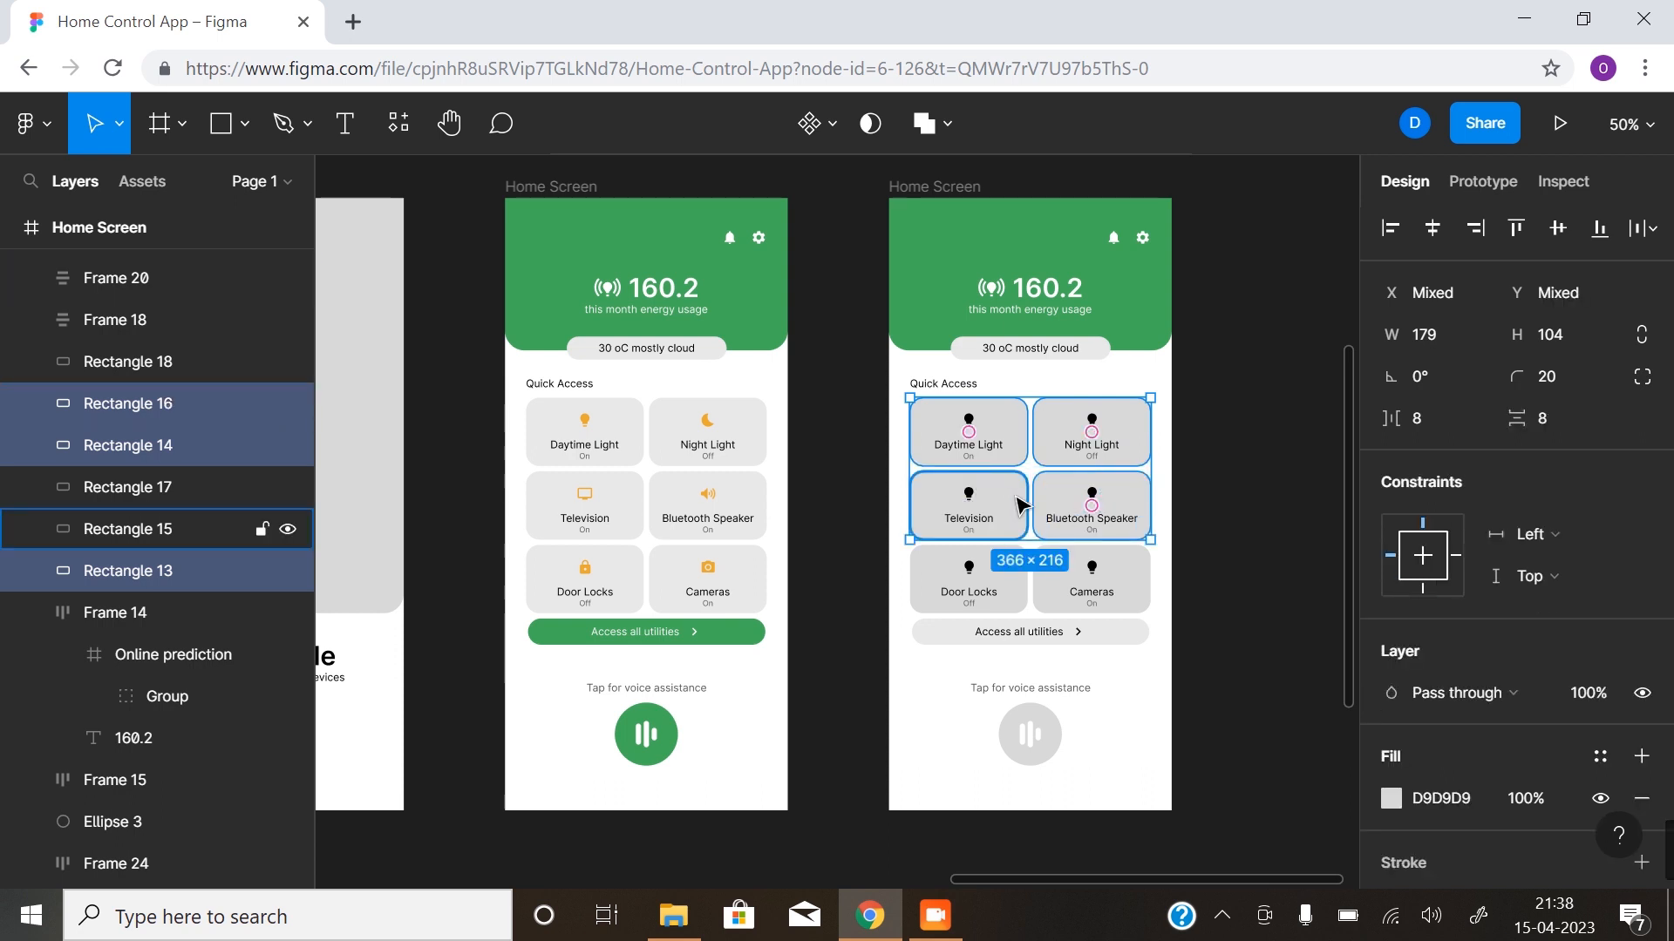
left_click(972, 510, "shift")
left_click(1026, 583, "shift")
left_click(1129, 582, "shift")
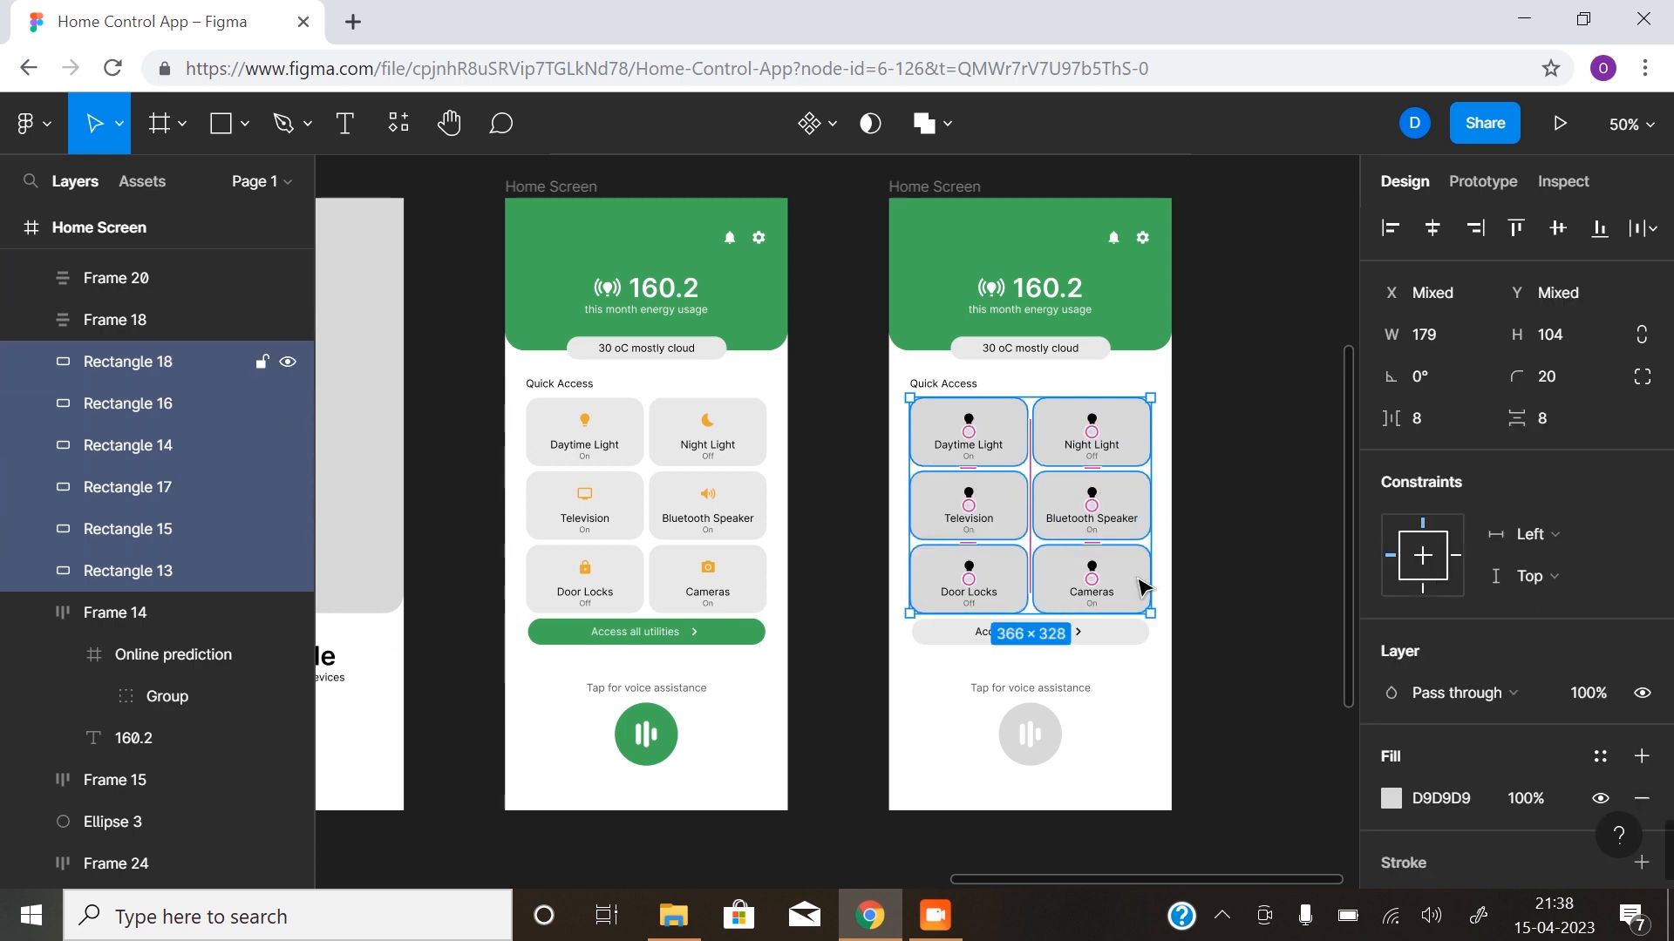
left_click(1391, 800)
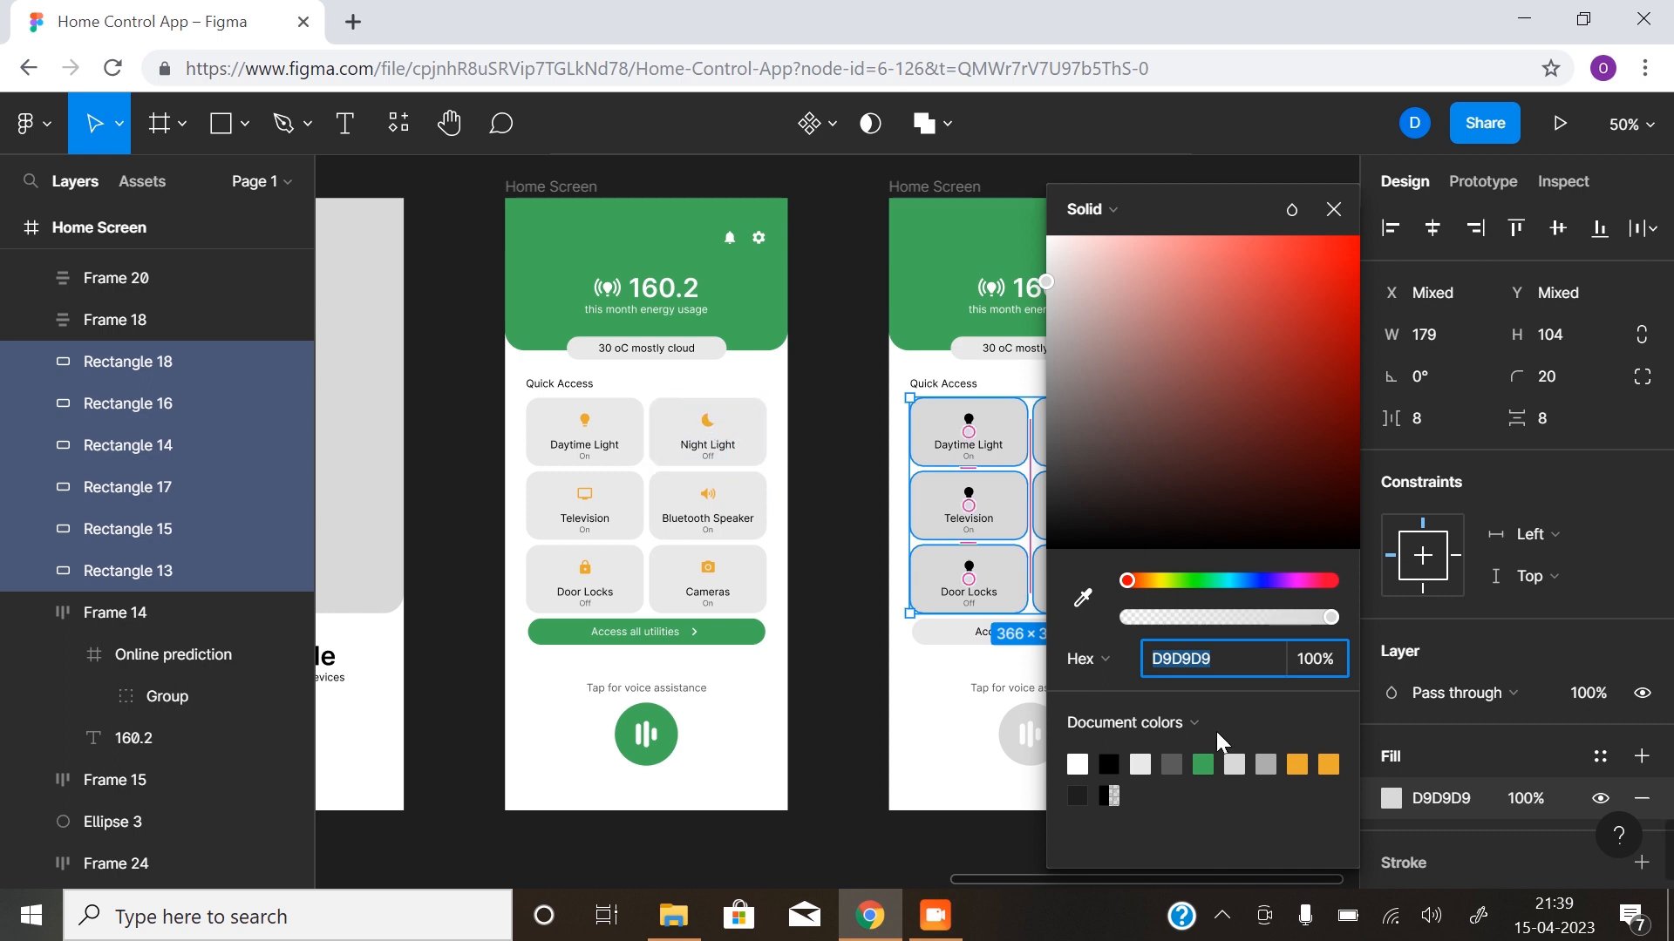
left_click(1306, 758)
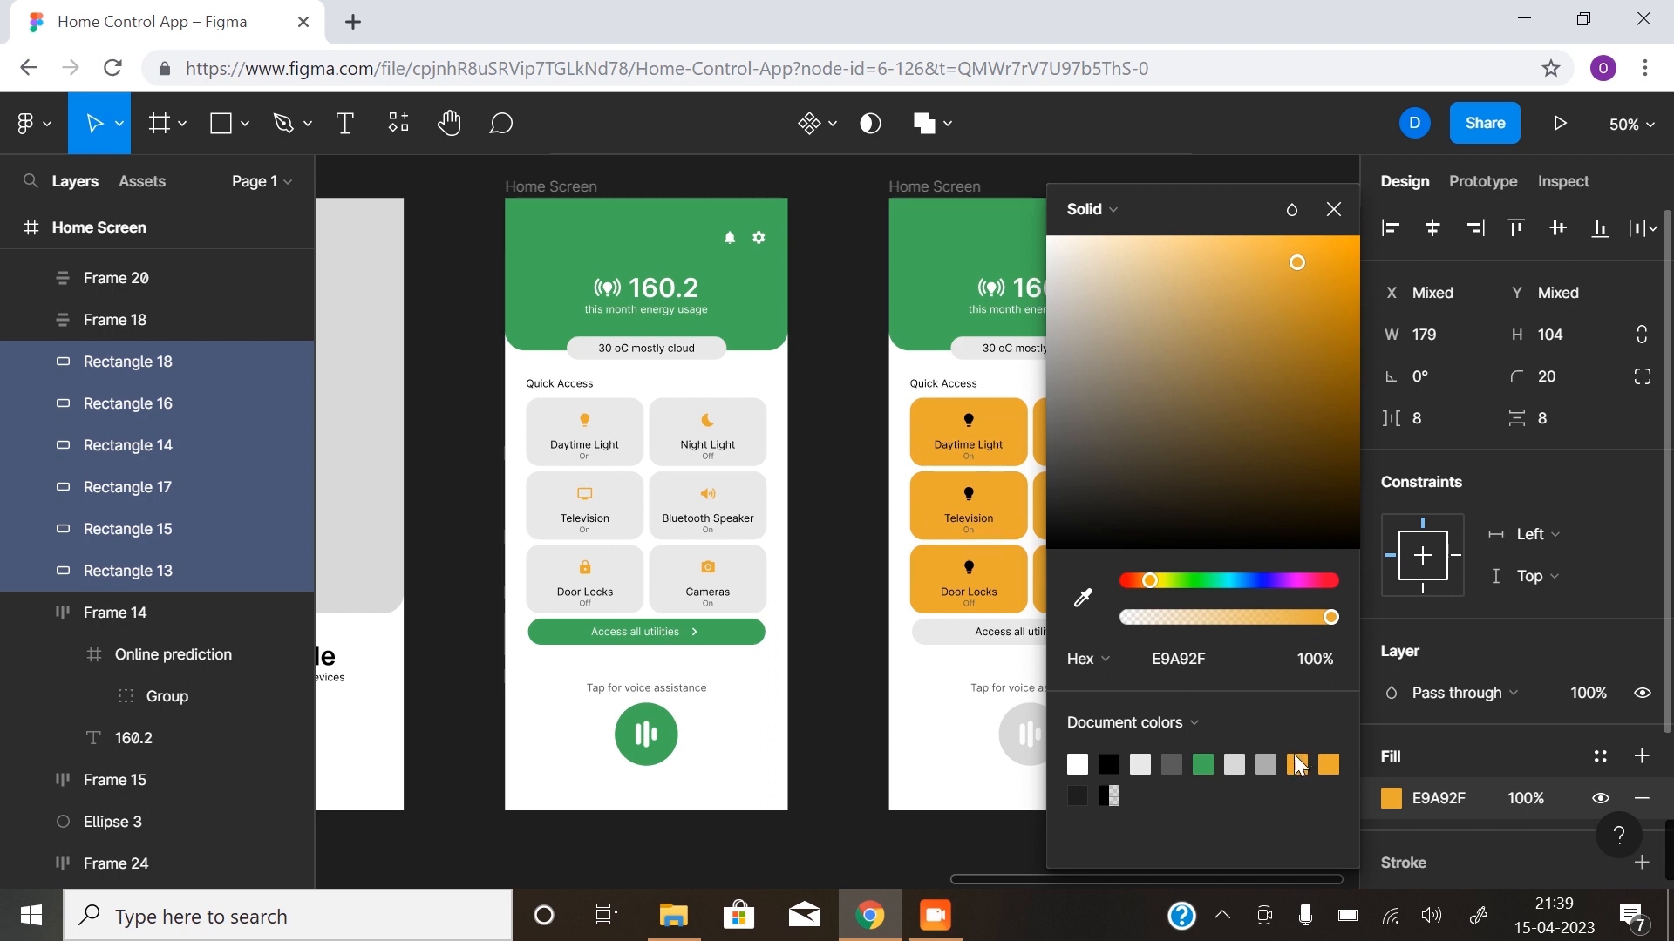
left_click(1139, 765)
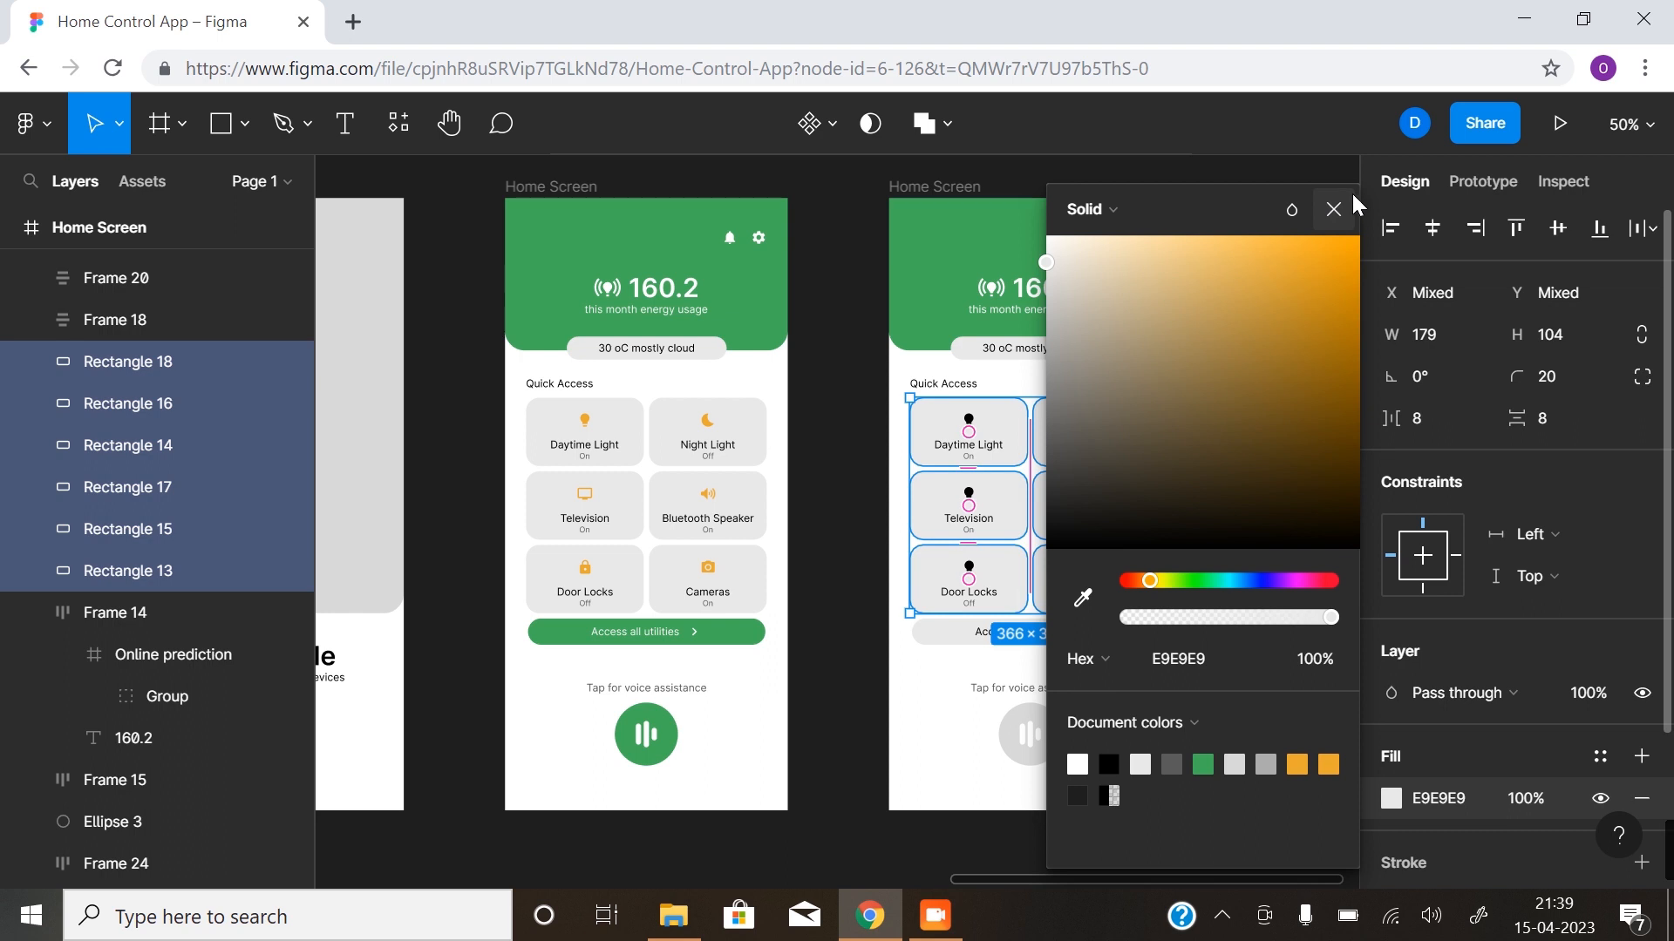
left_click(1334, 209)
- Set the fill of the Access all utilities button and the voice assistance circle on the second Home Screen to green 41AF59
left_click(941, 641)
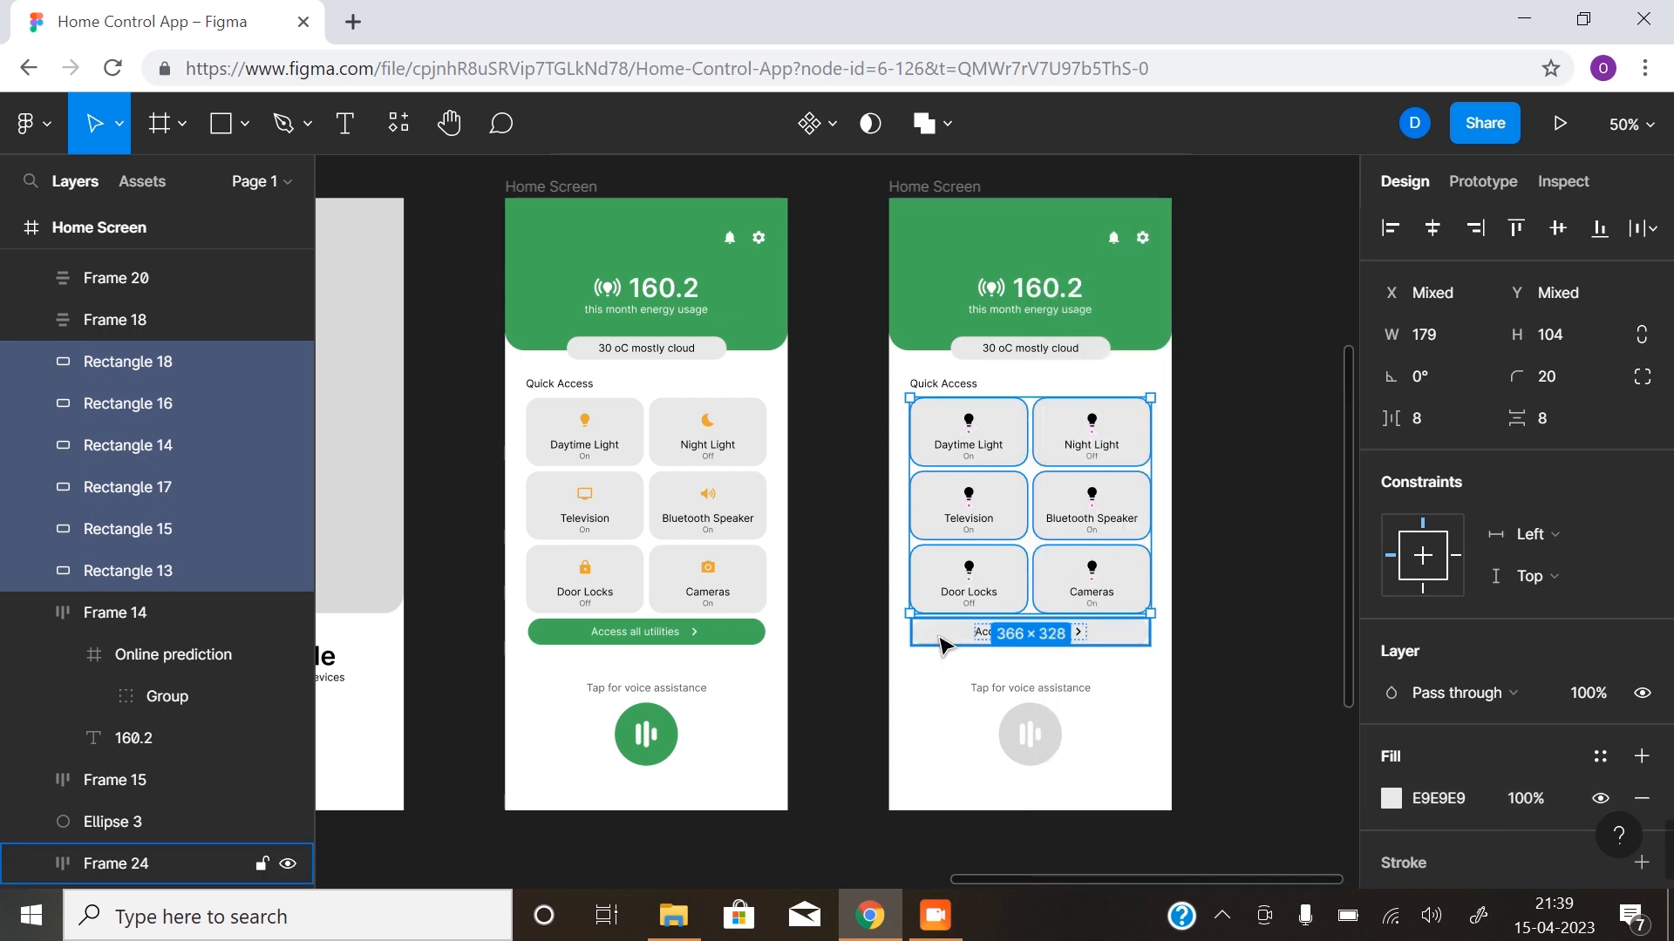
scroll(1412, 784, "down", 5)
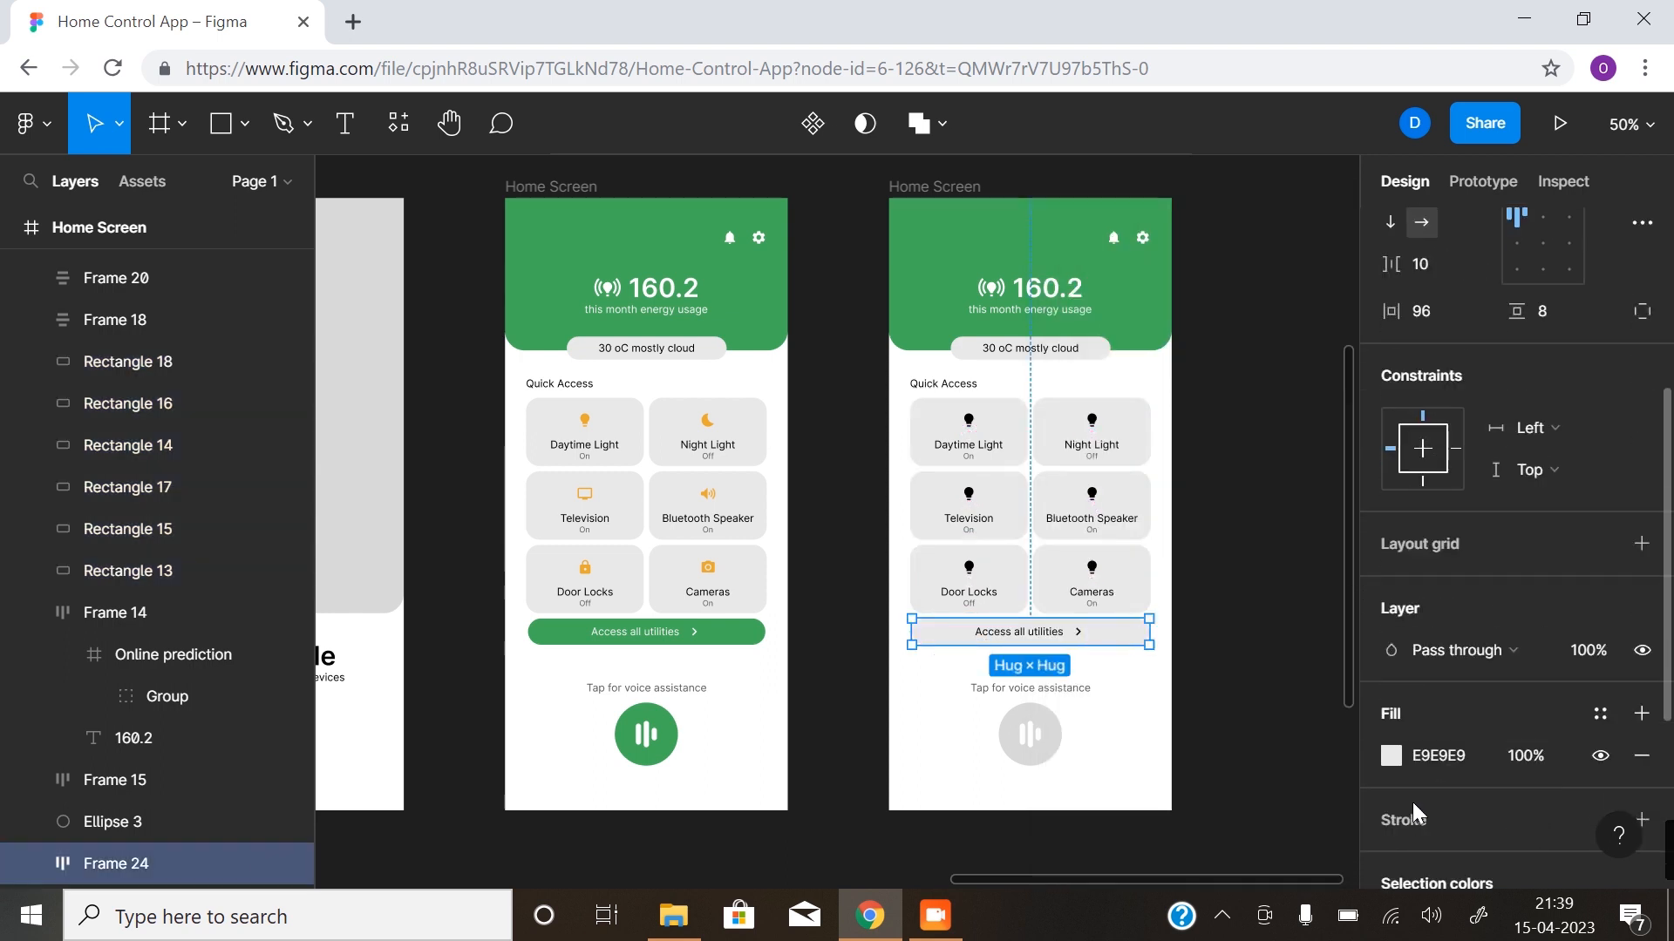
left_click(1390, 755)
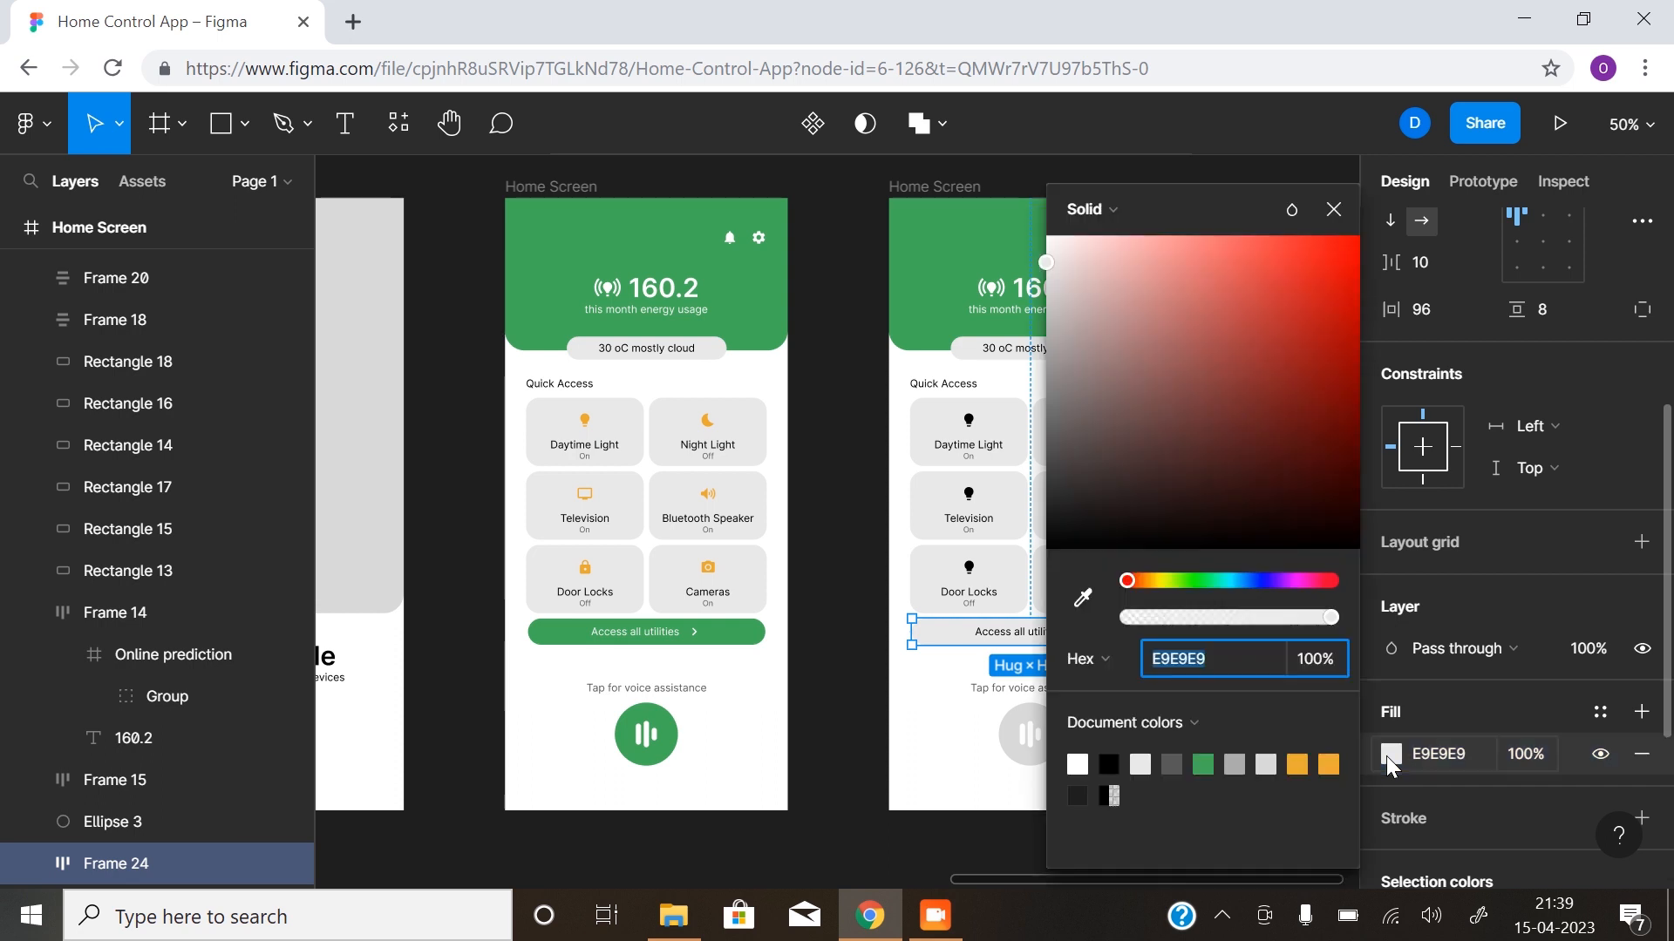
left_click(1203, 764)
left_click(1008, 760)
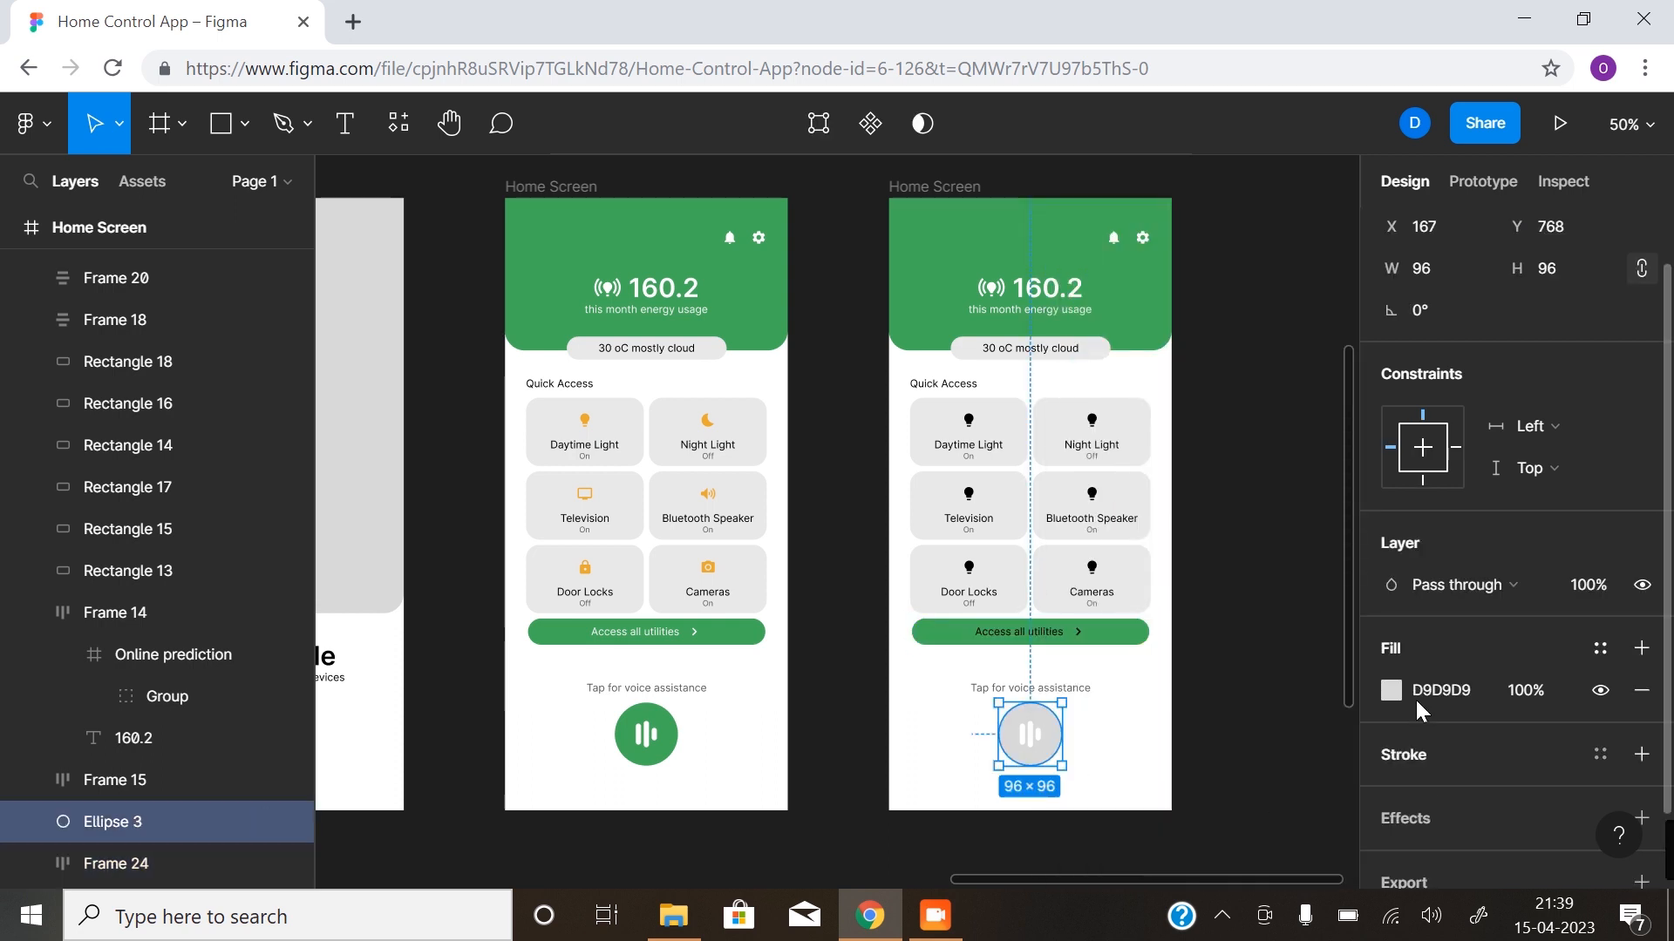
left_click(1386, 693)
left_click(1203, 765)
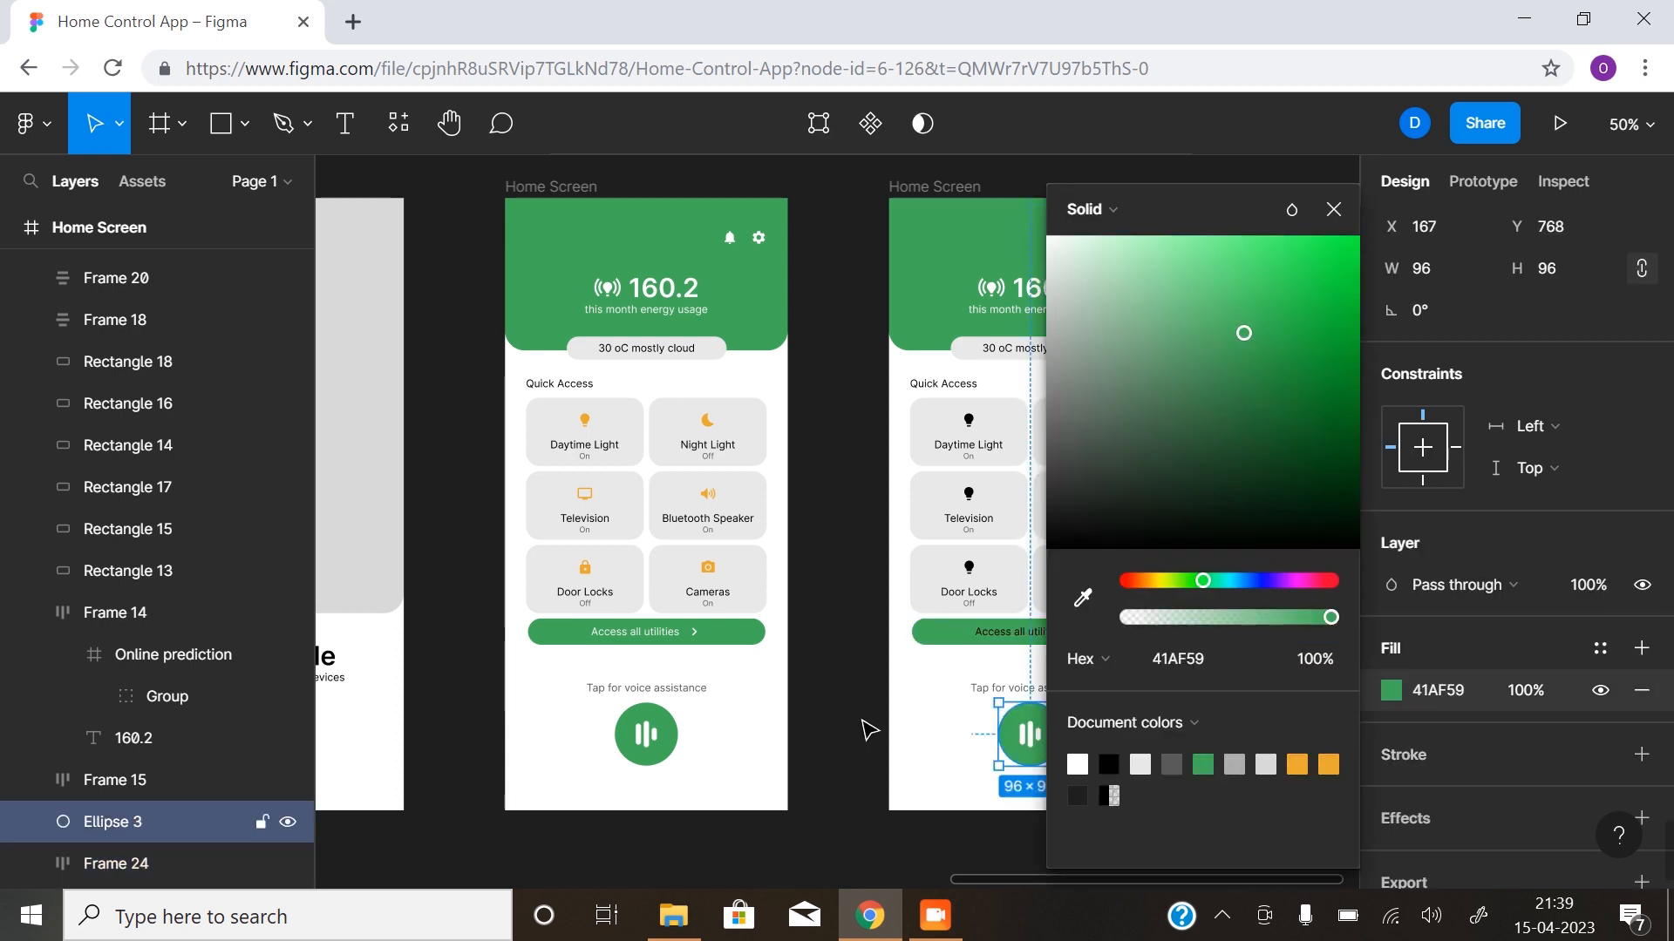
left_click(861, 729)
- Set the Access all utilities text in the second Home Screen's button to white
double_click(1018, 639)
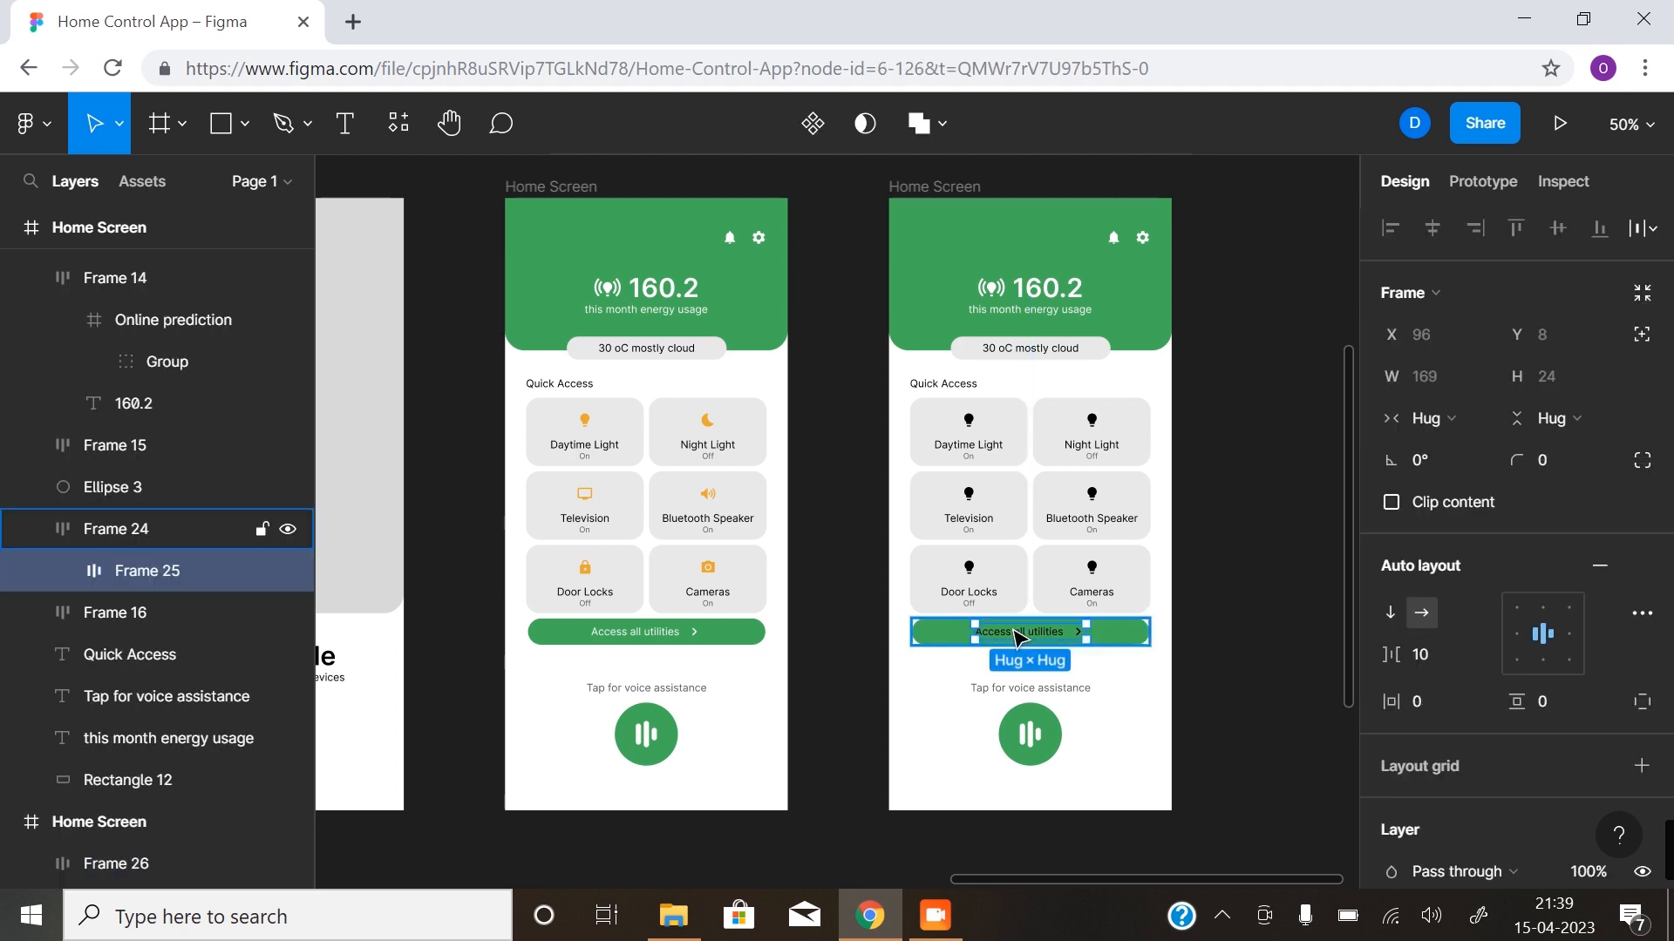
left_click(1057, 645)
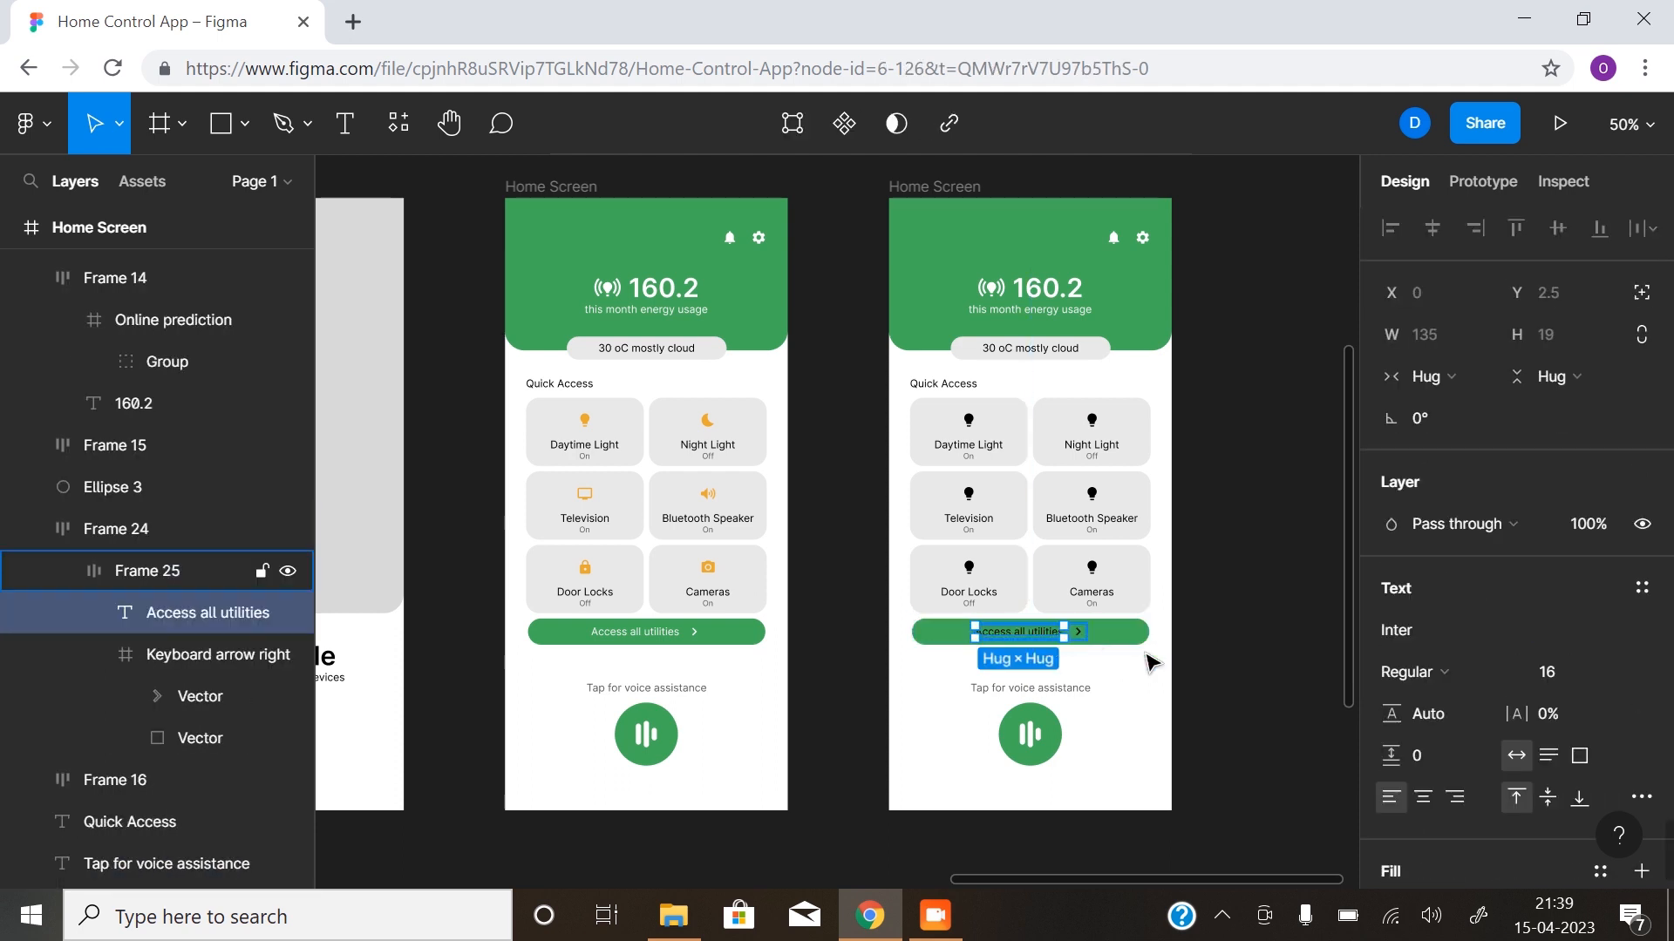
scroll(1388, 668, "down", 3)
left_click(1391, 654)
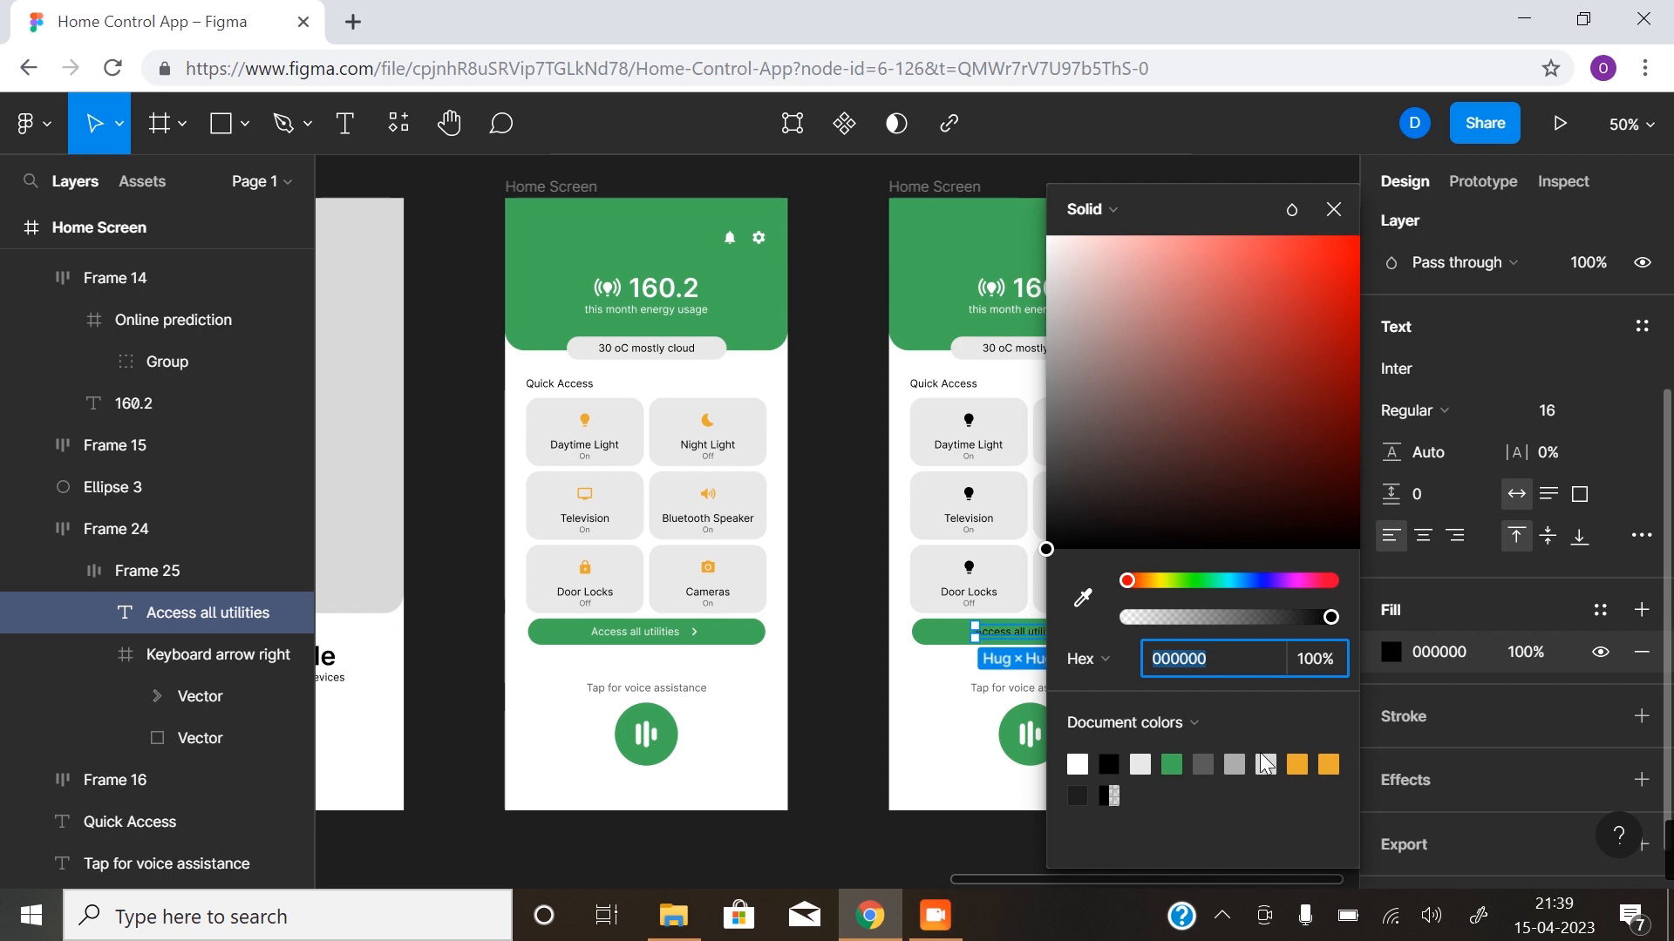
left_click(1078, 763)
left_click(1109, 672)
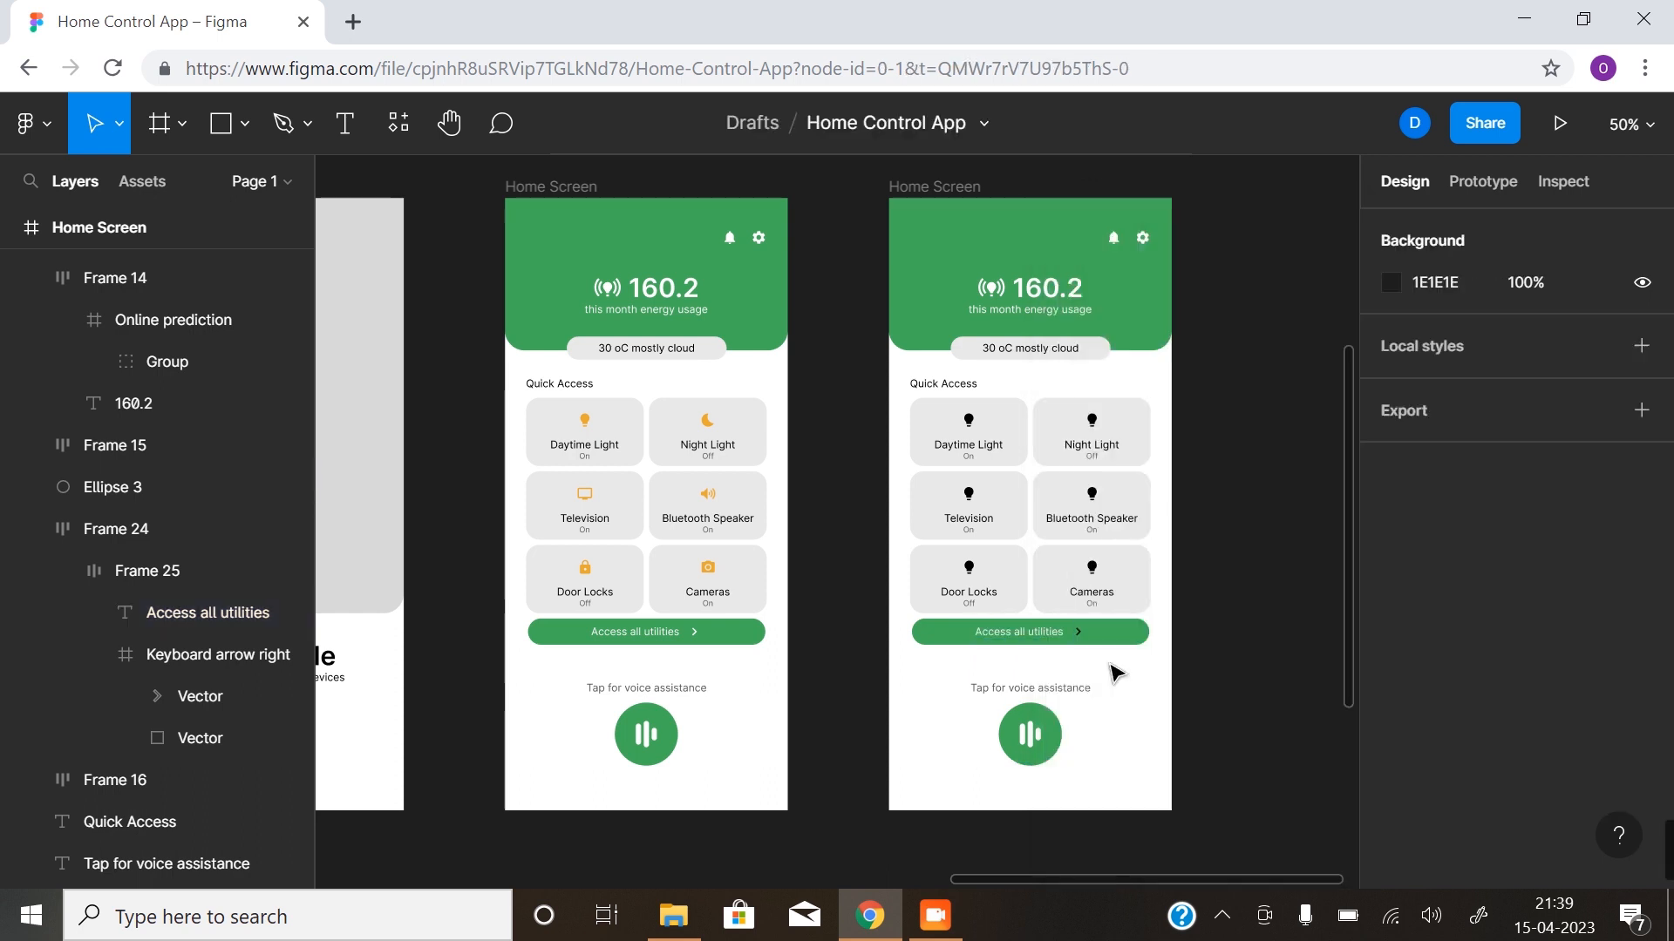
- Set the arrow vector of the Keyboard arrow right icon in the second Home Screen's utilities button to white
left_click(1079, 631)
left_click(1079, 631)
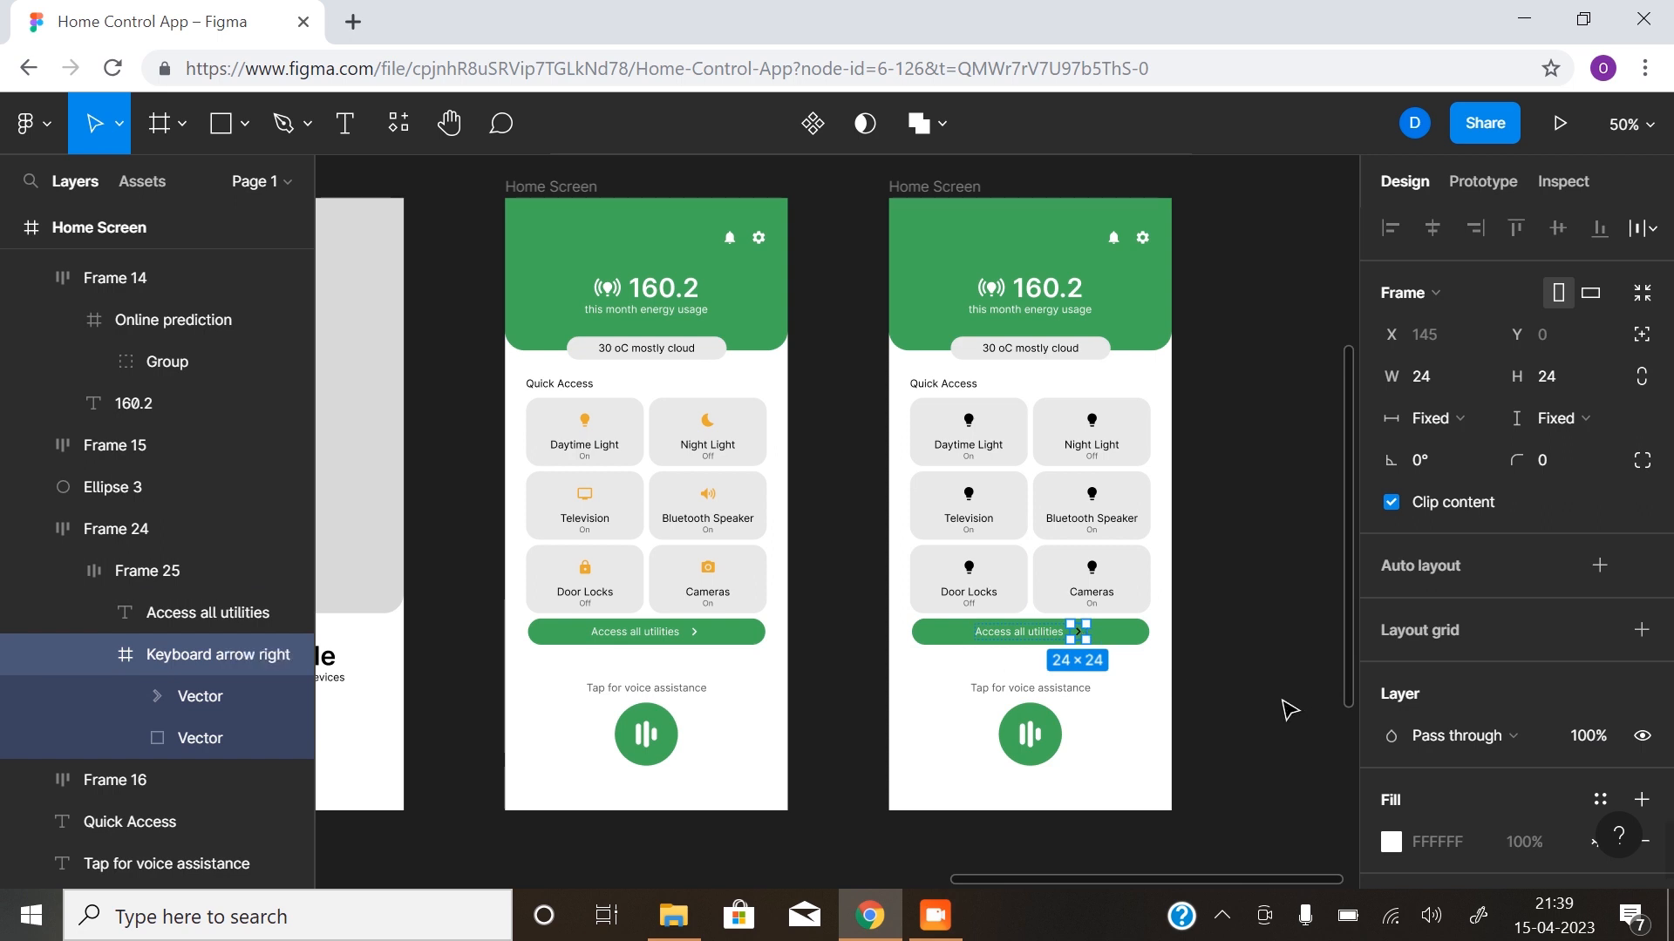
double_click(1079, 632)
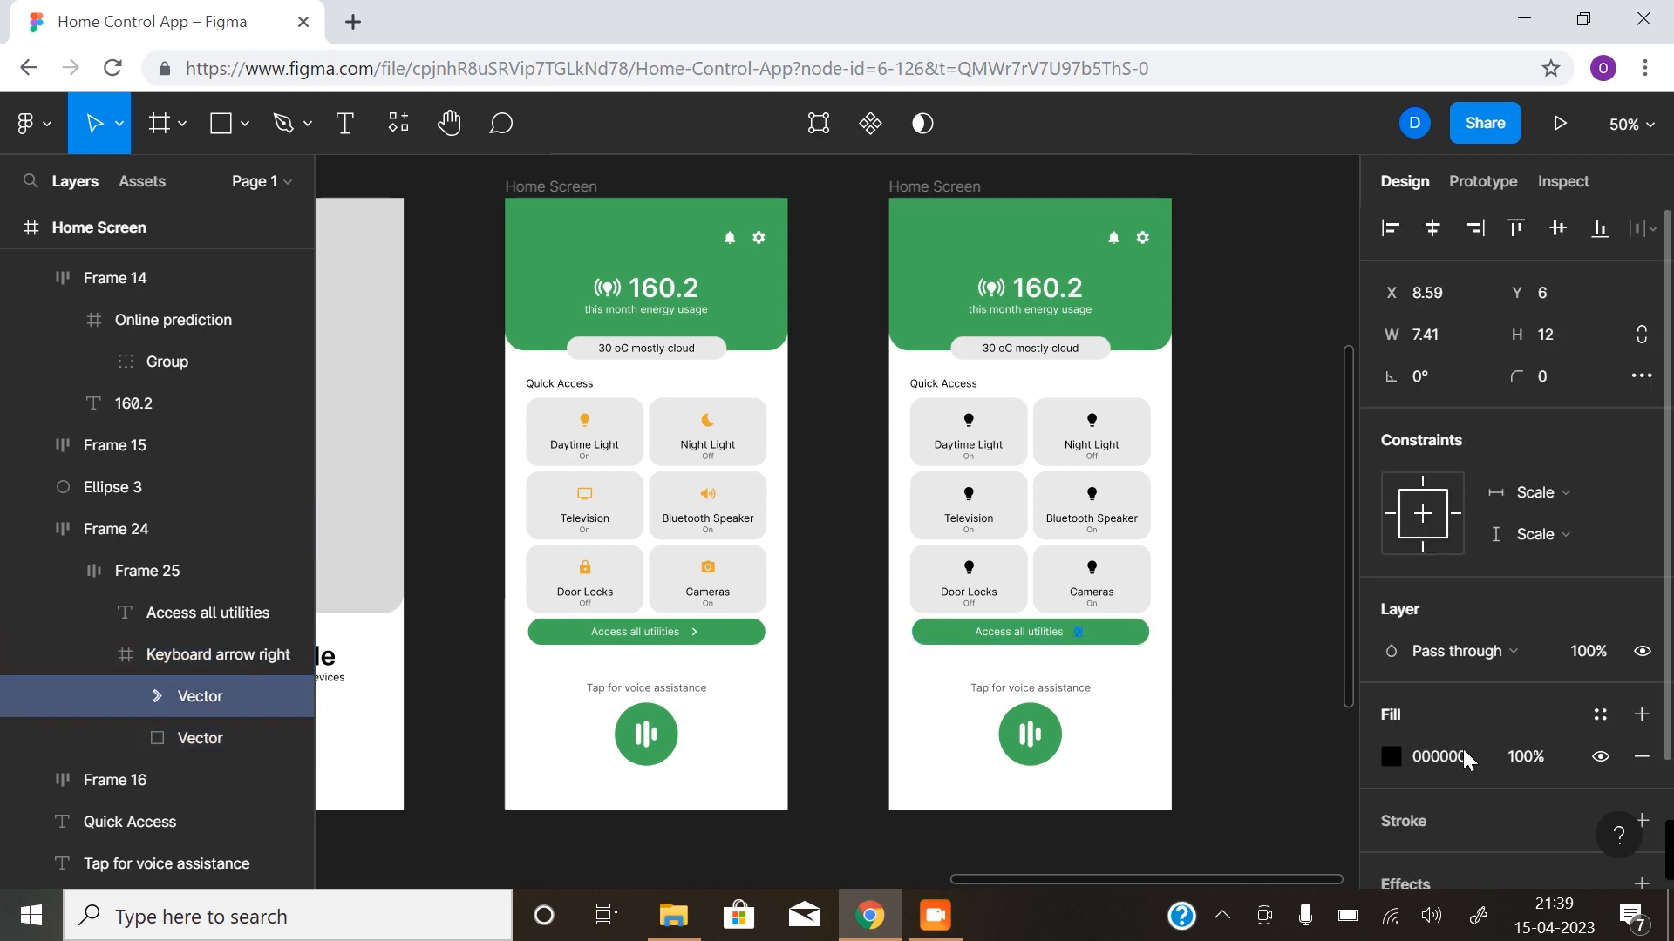
left_click(1392, 757)
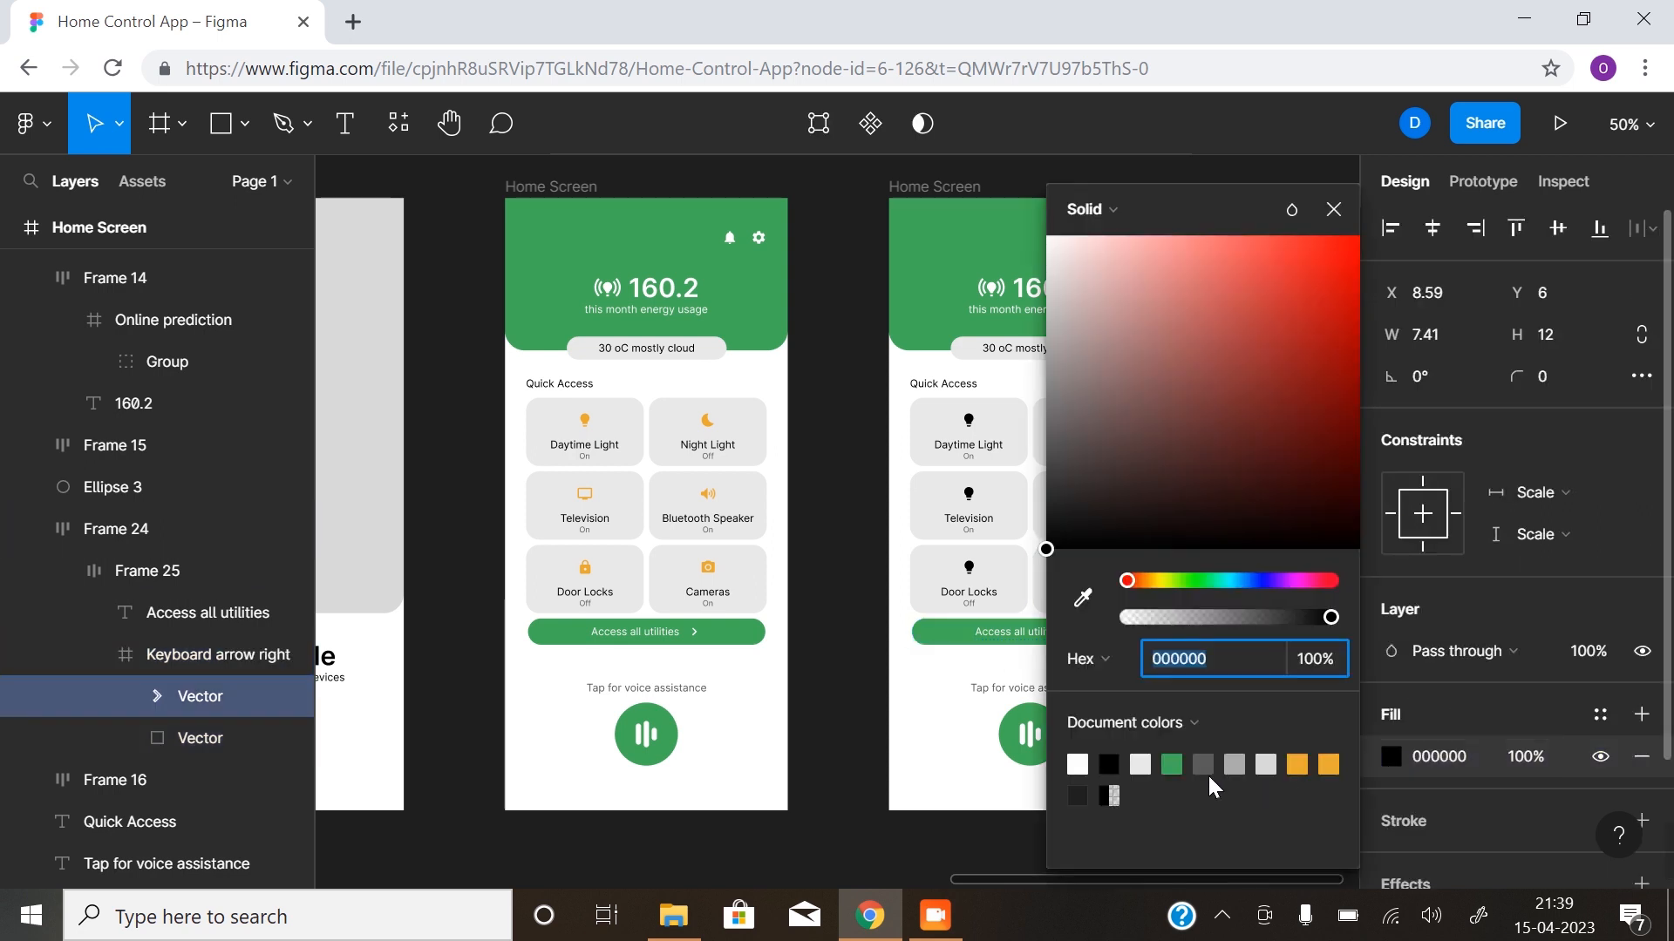
left_click(1077, 765)
left_click(868, 723)
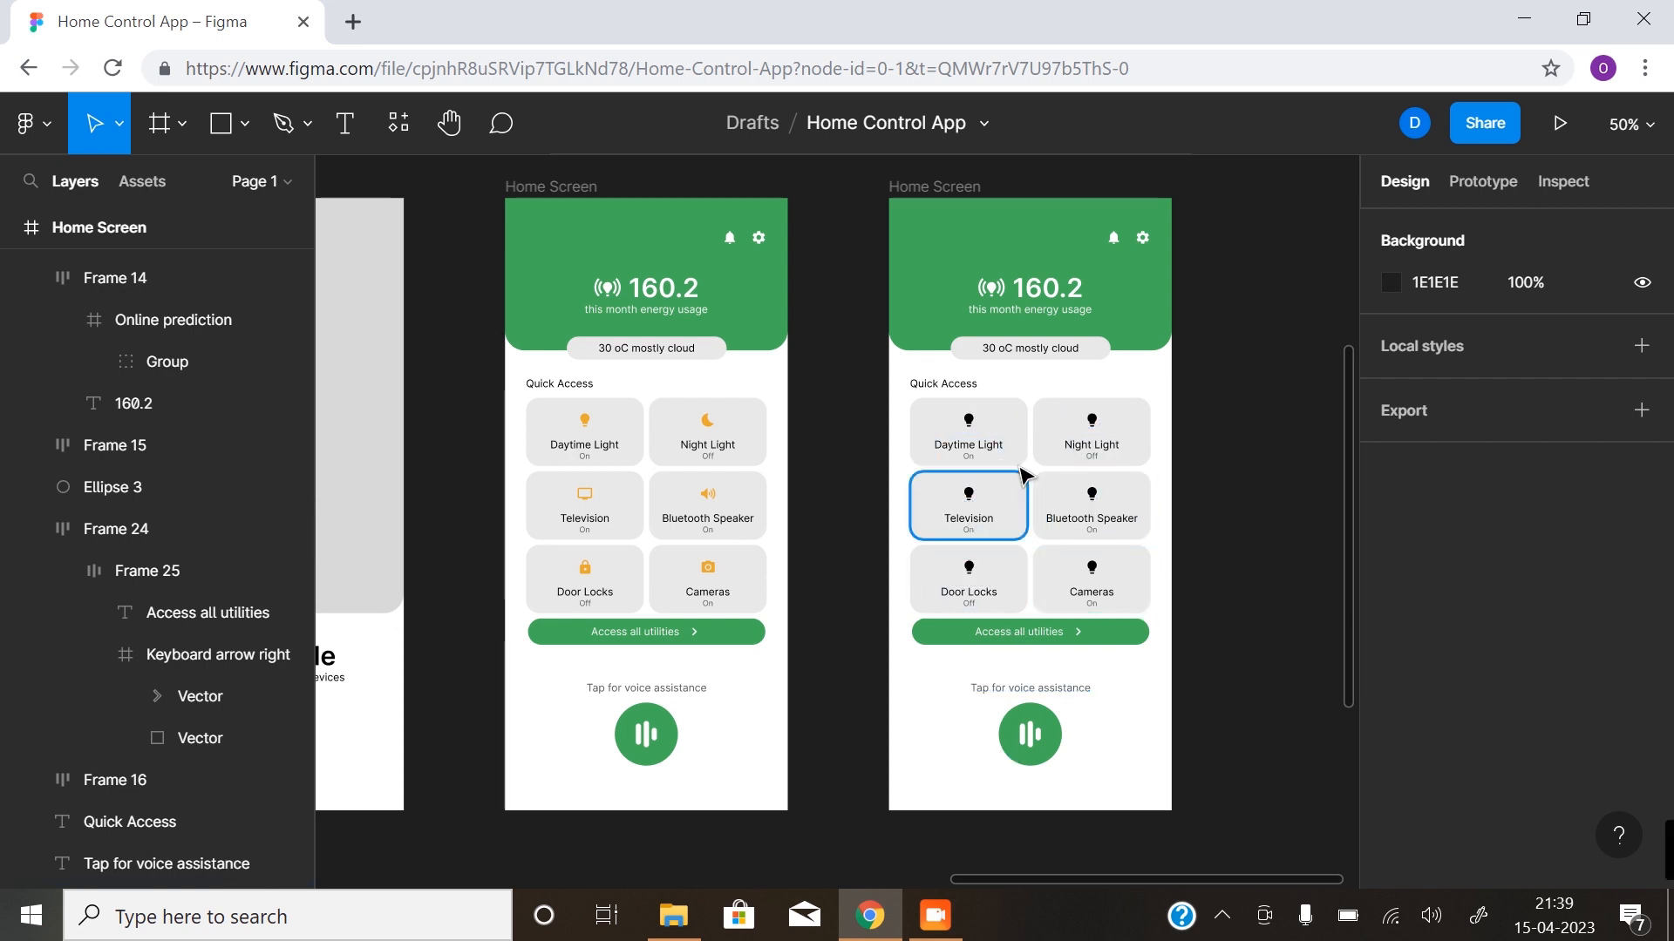
- Replace the Night Light card's bulb on the second Home Screen with the orange 24×24 Bedtime icon from the Material Design Icons plugin
double_click(1092, 423)
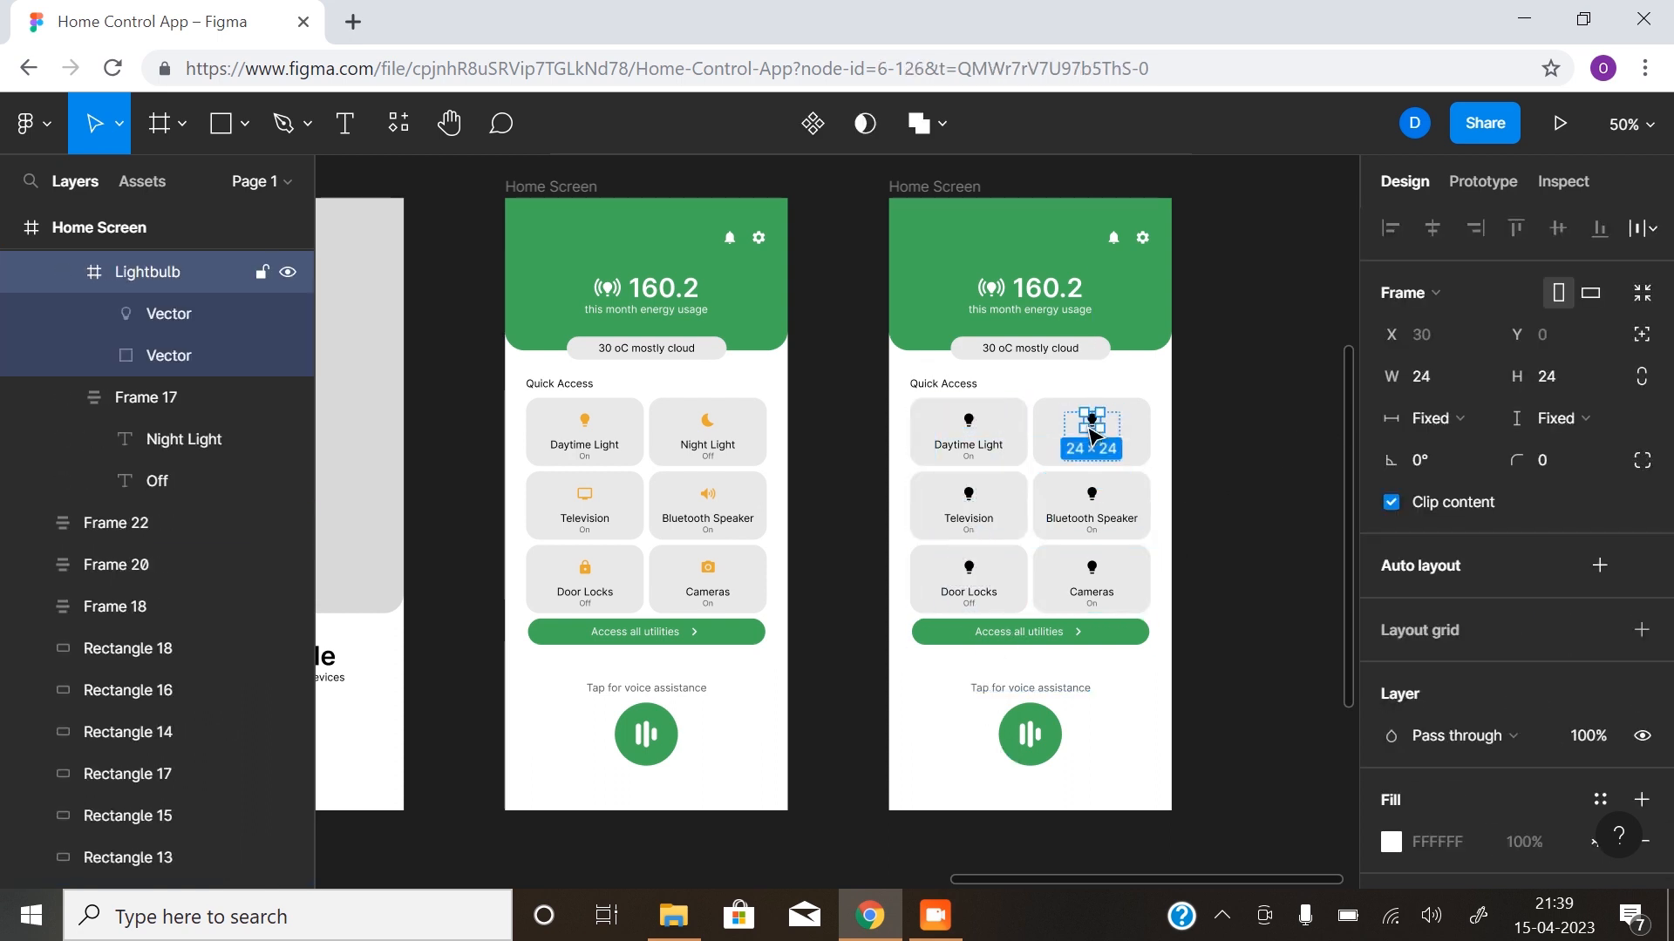
scroll(1471, 704, "down", 4)
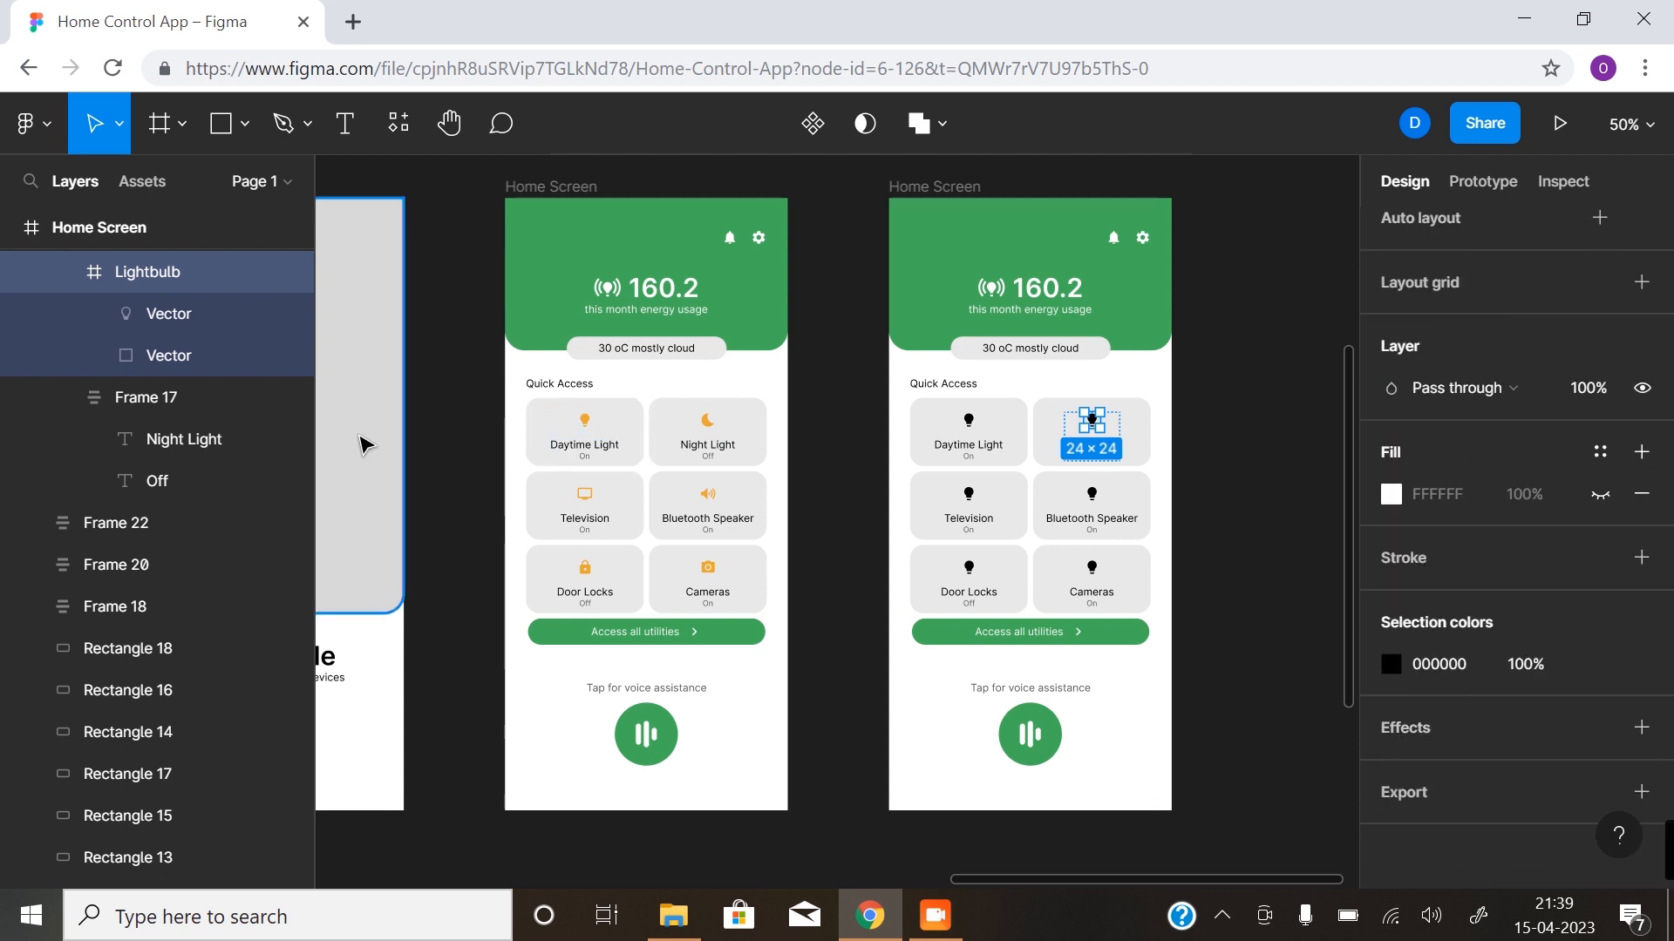
right_click(483, 566)
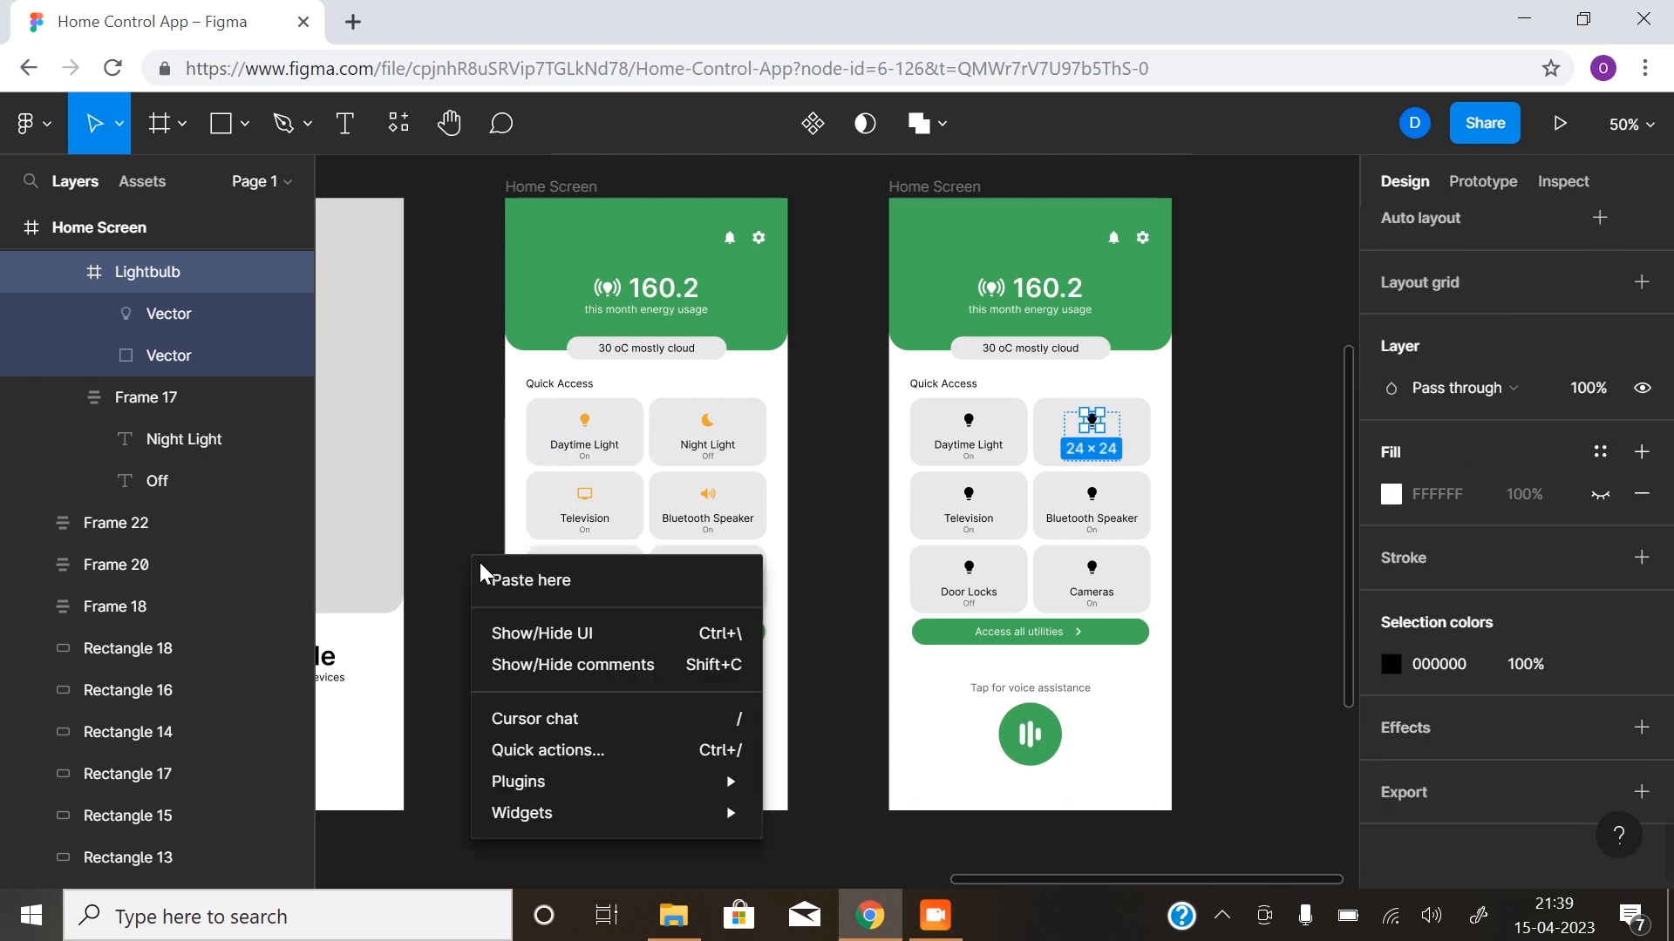
mouse_move(646, 781)
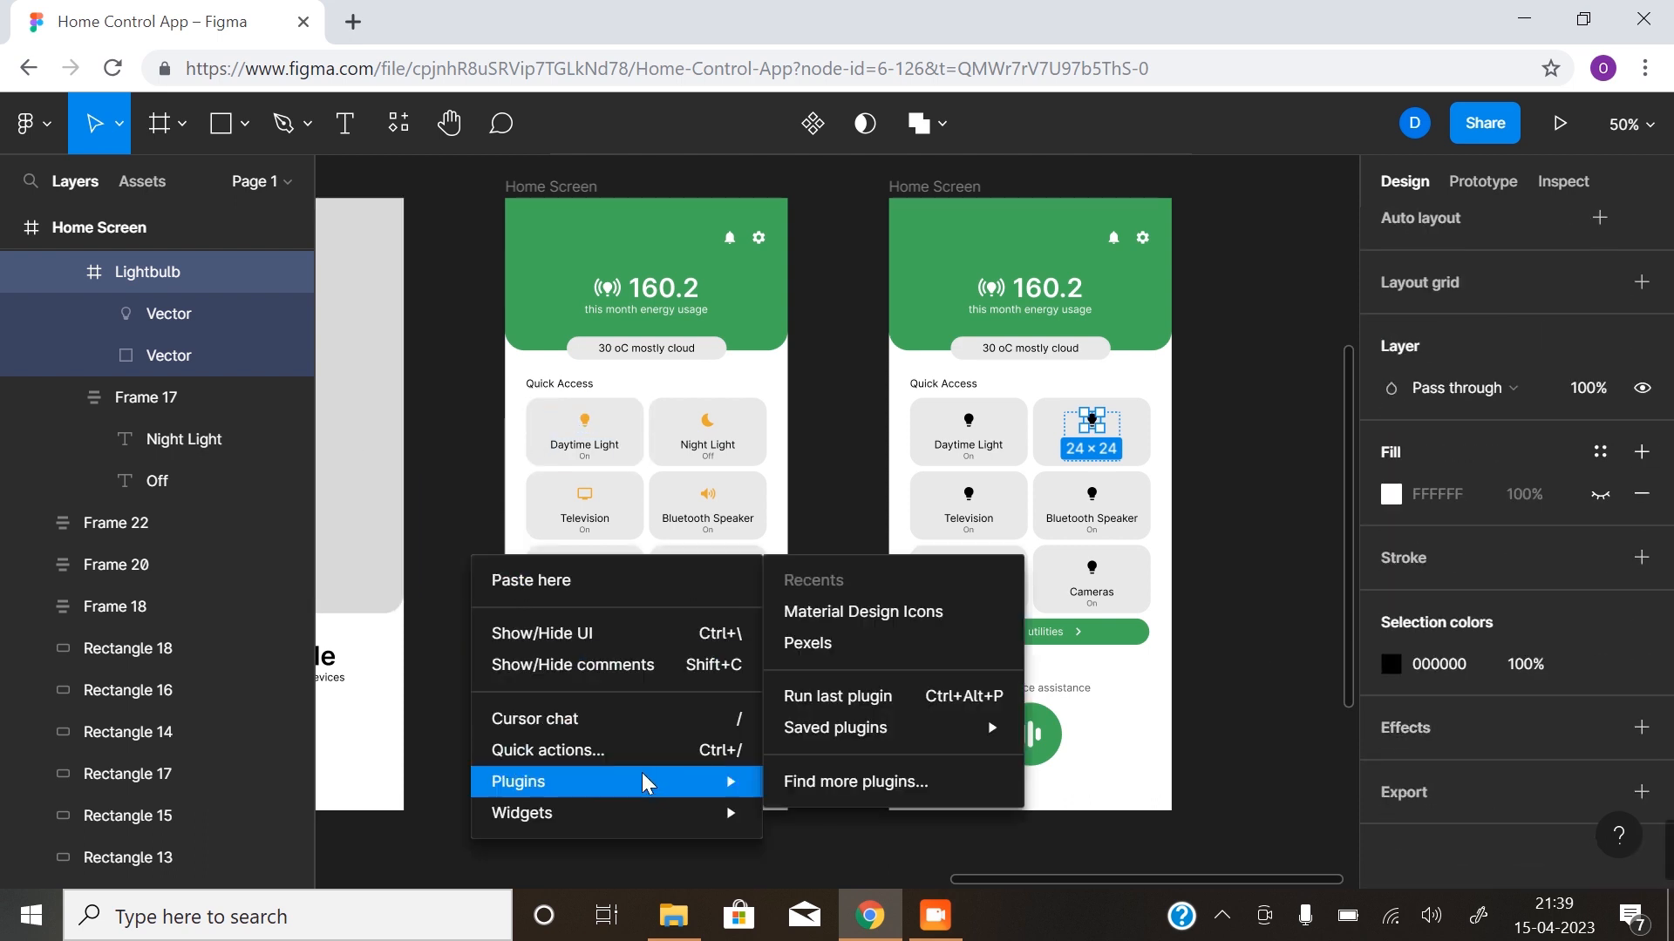
left_click(894, 621)
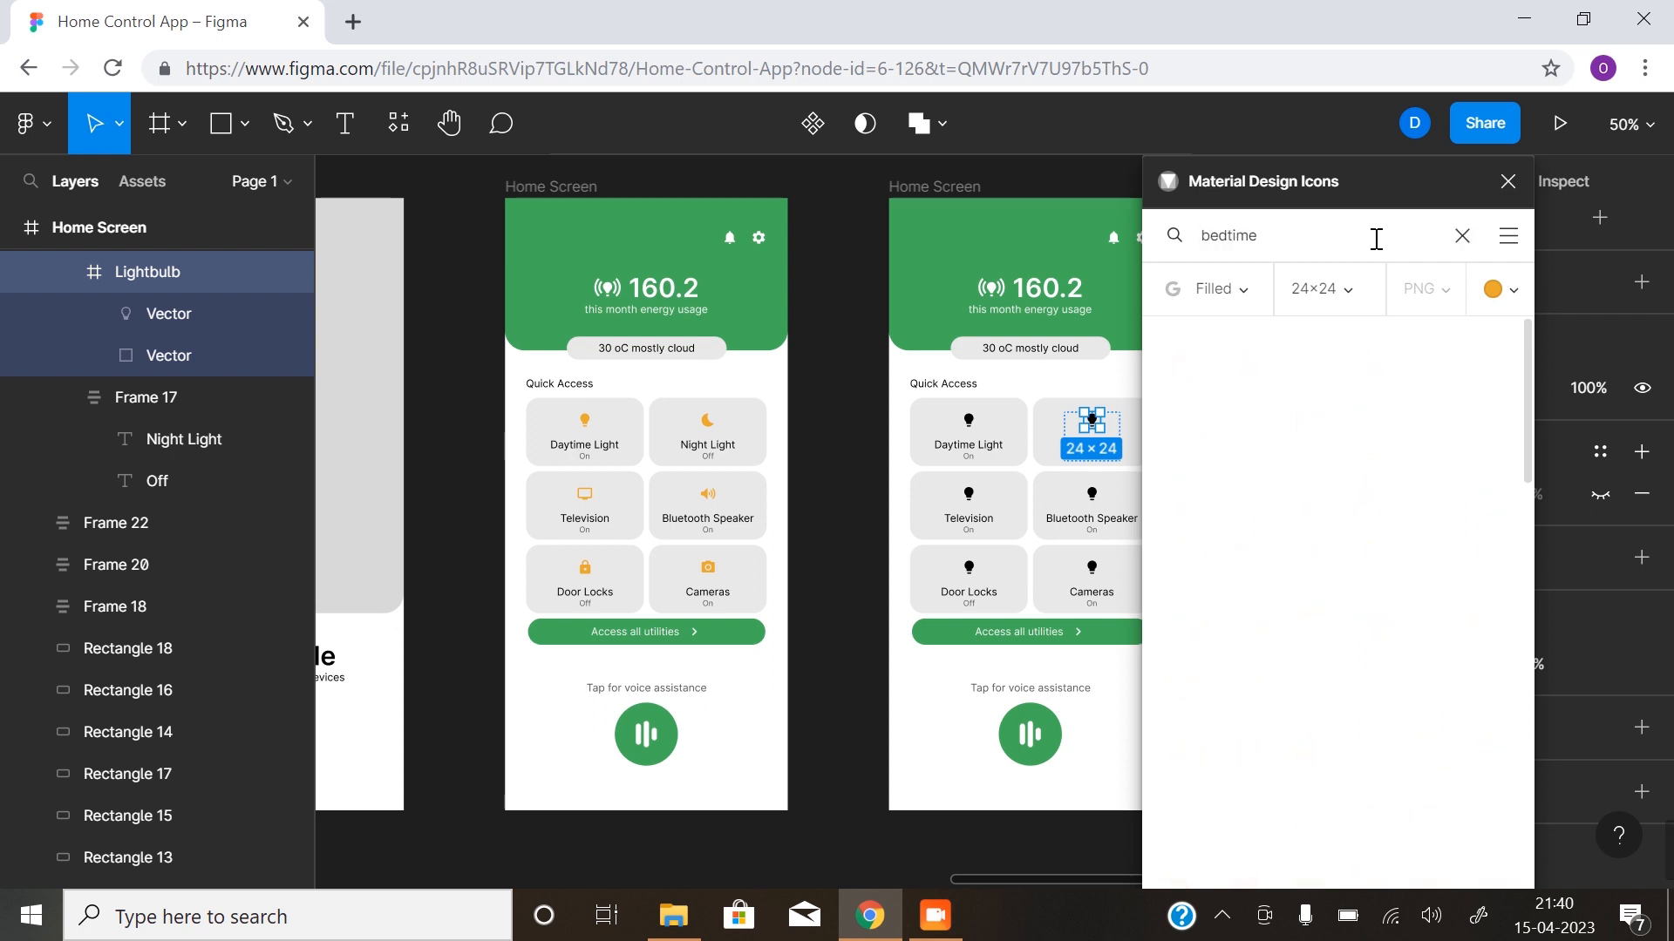
left_click(1191, 358)
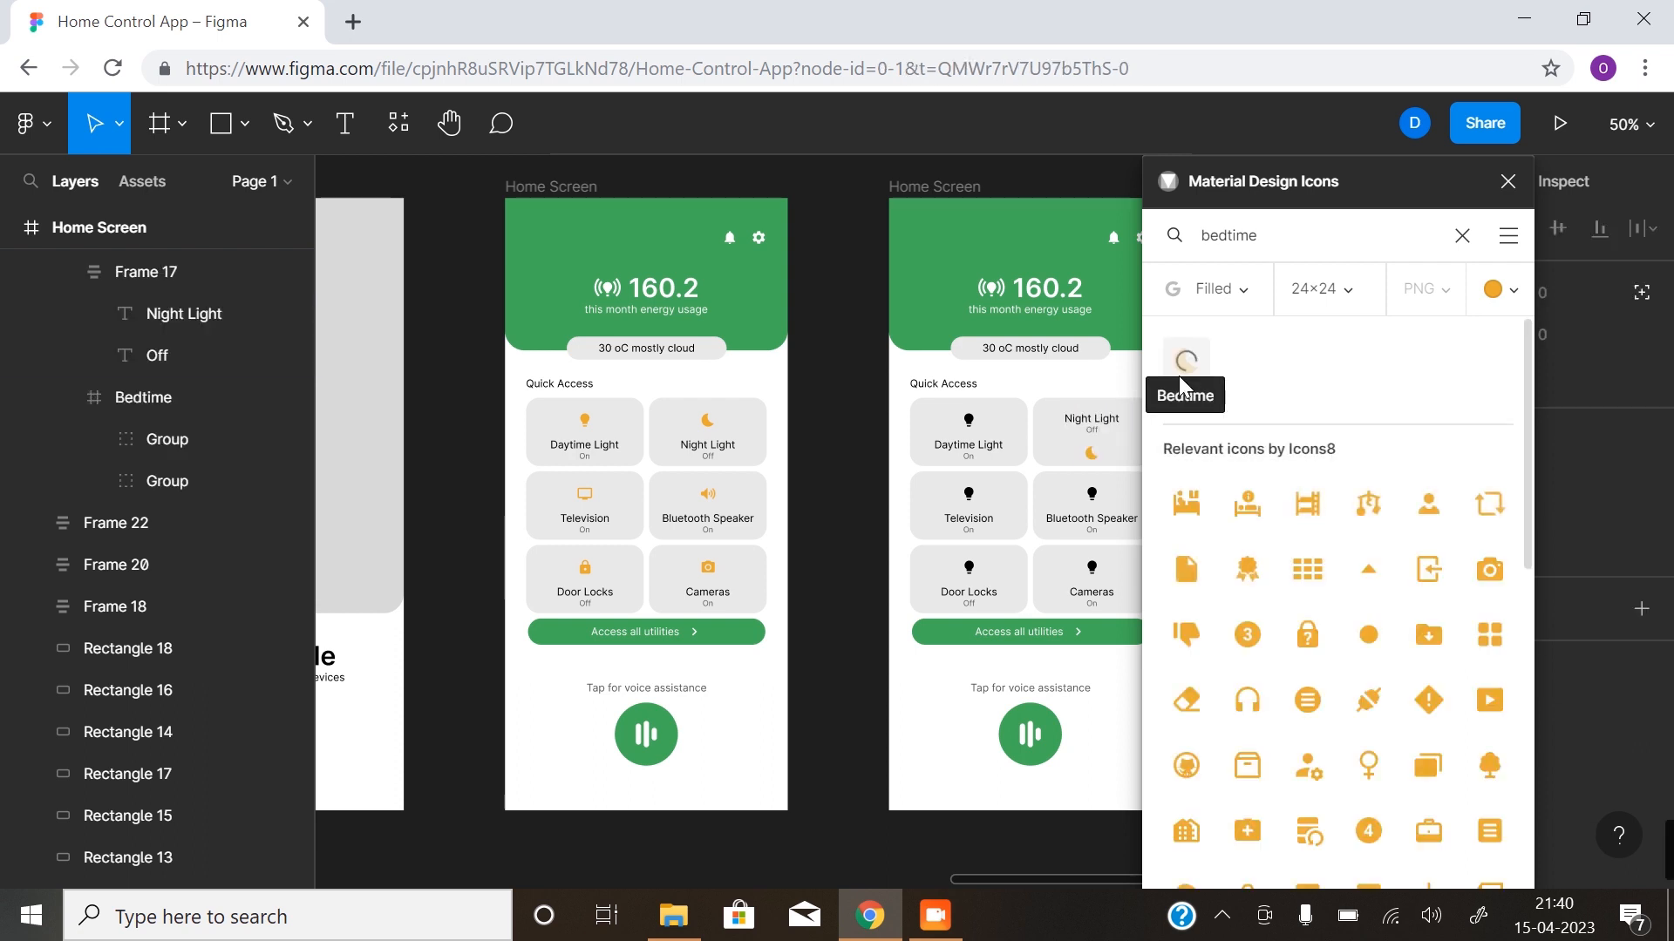
- Move the Bedtime icon above the Night Light text frame in the layer order of Frame 19
left_click(154, 388)
scroll(153, 401, "up", 3)
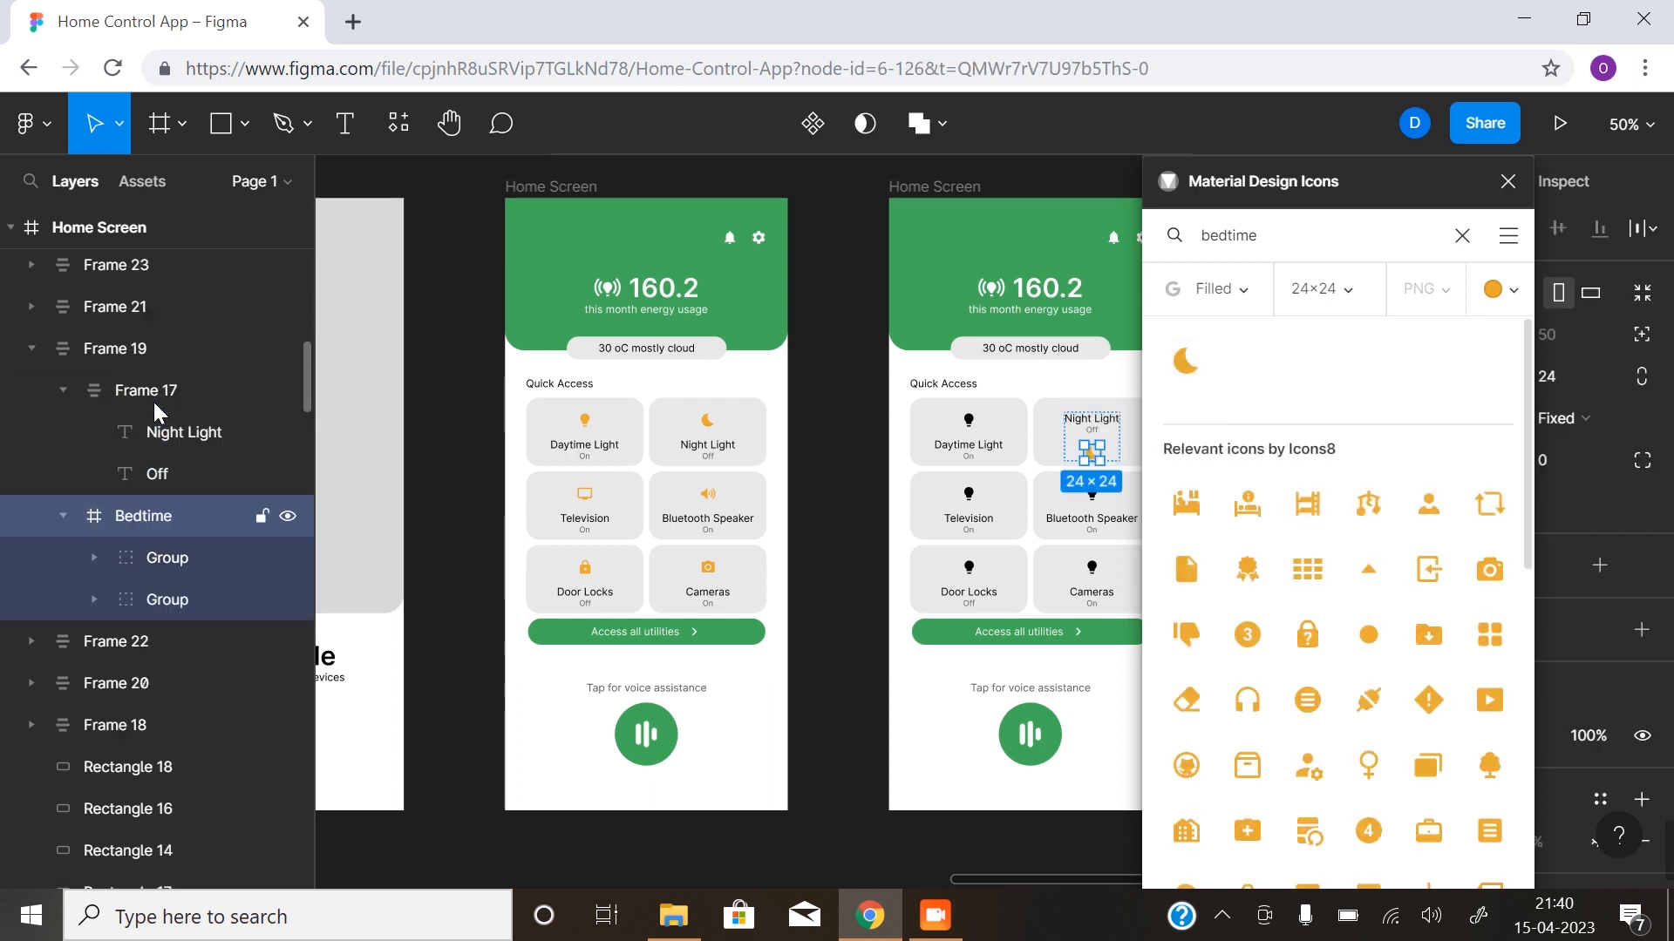
left_click_drag(153, 668, 160, 509)
- Search the icon plugin for light and replace the Daytime Light card's black bulb with the orange Lightbulb icon
left_click(965, 419)
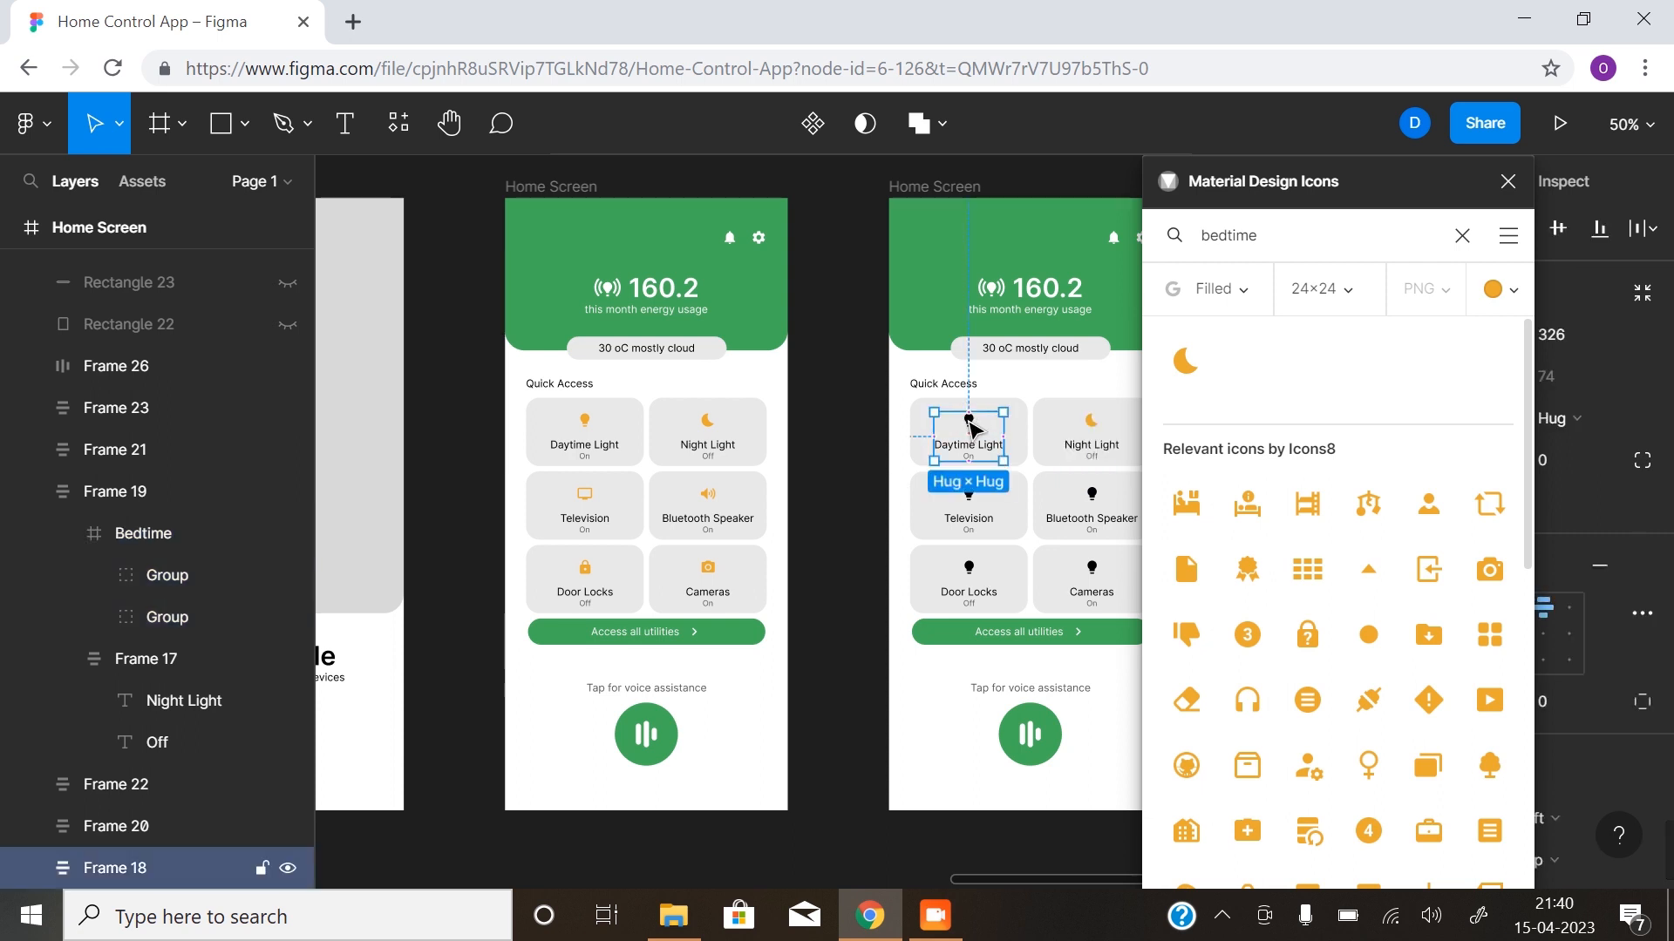
double_click(969, 423)
left_click_drag(1259, 234, 1197, 237)
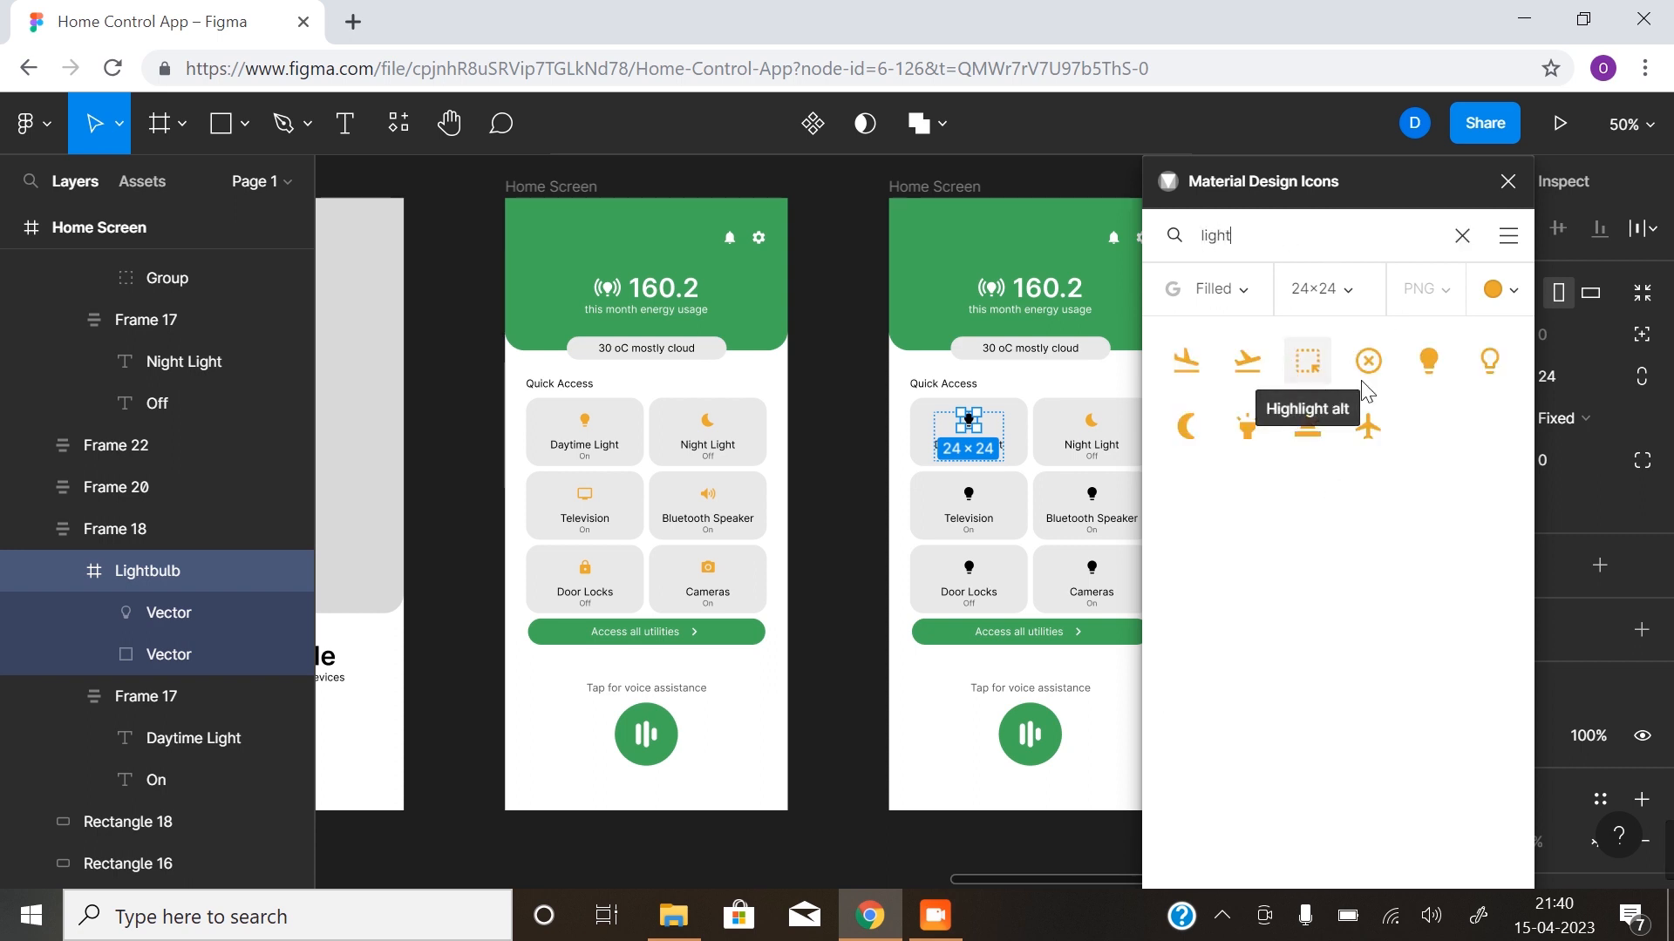
left_click(1428, 360)
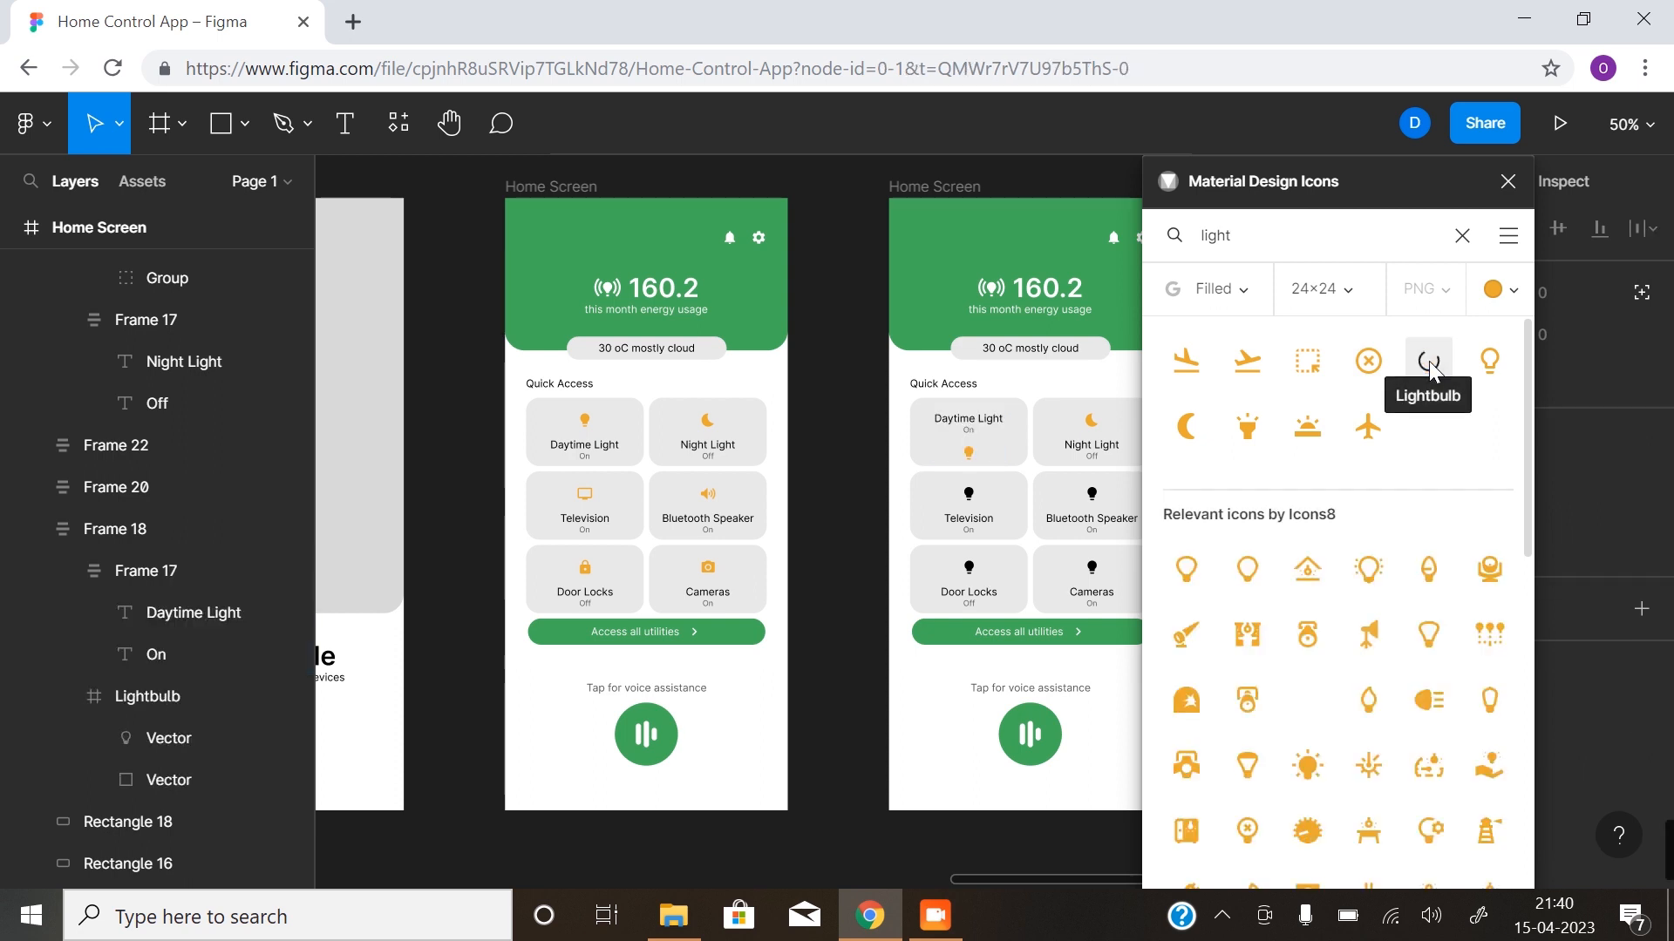
- Move the orange Lightbulb above the Daytime Light text frame in Frame 18 and close the icon plugin
left_click(87, 529)
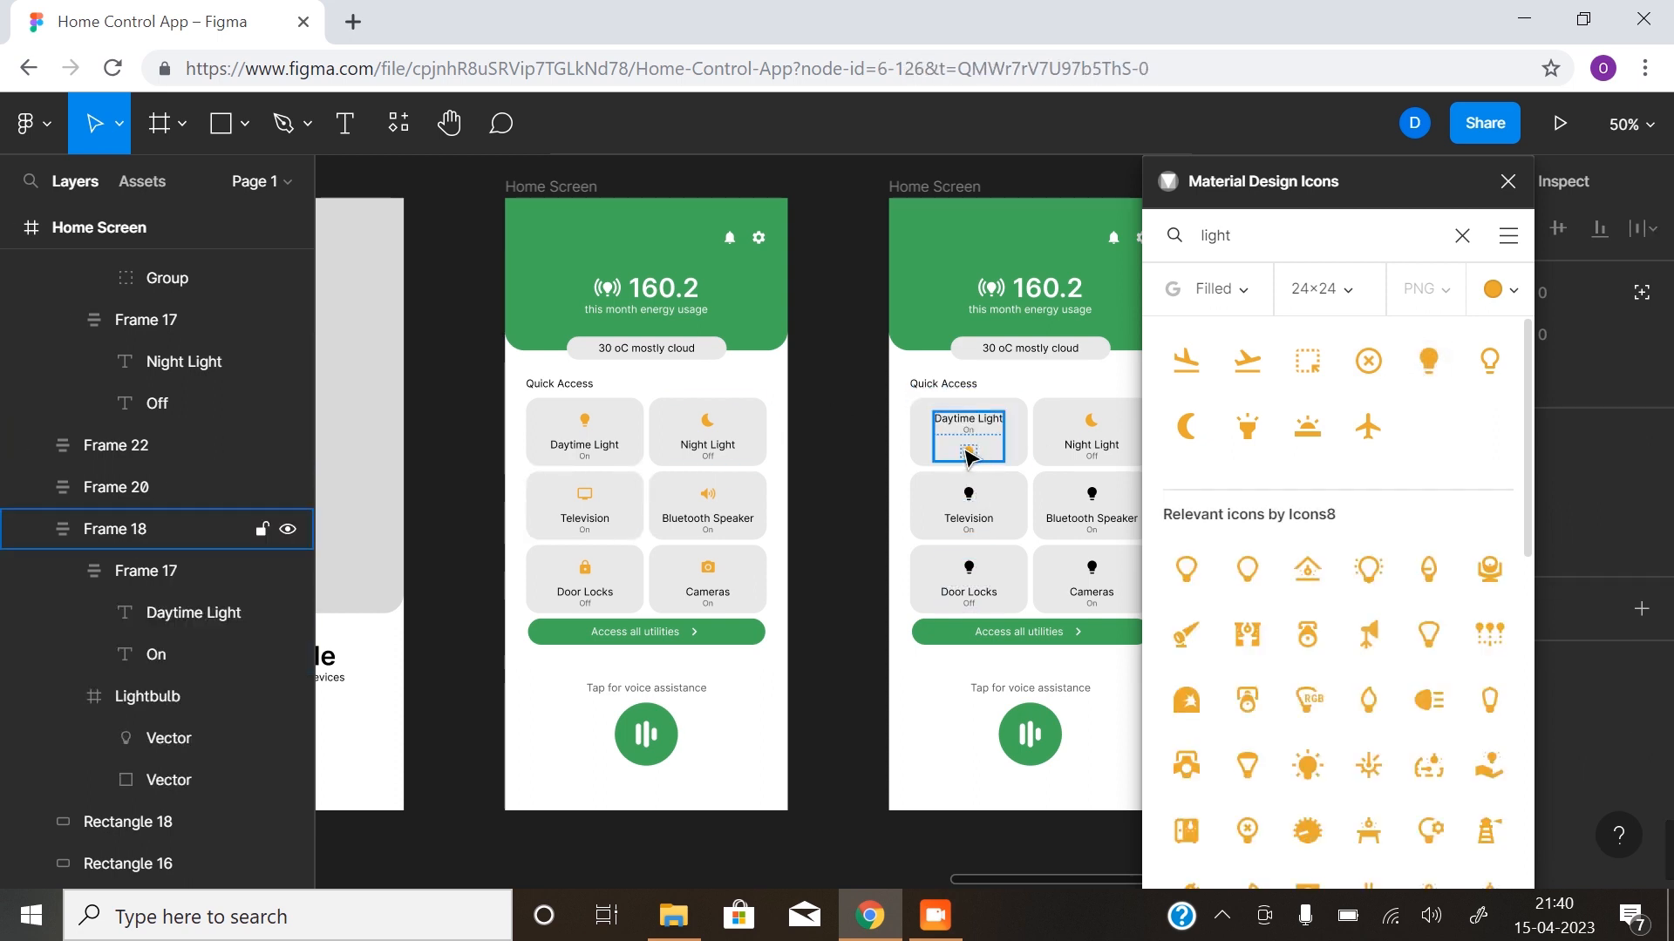
left_click(150, 699)
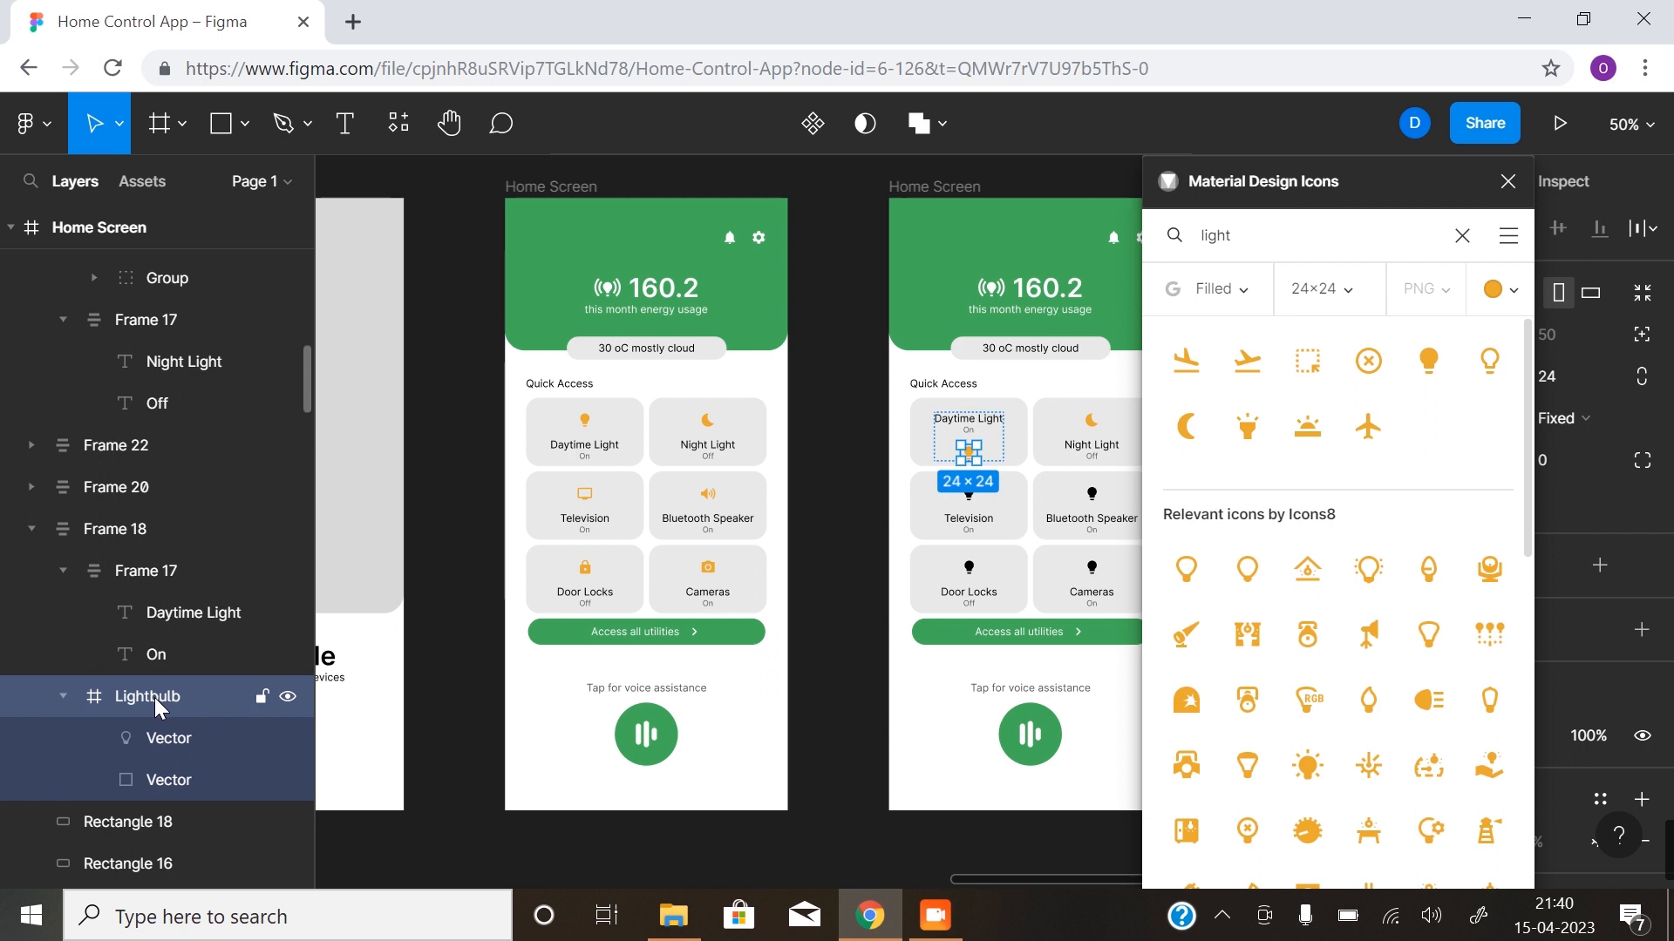
left_click_drag(165, 645, 170, 557)
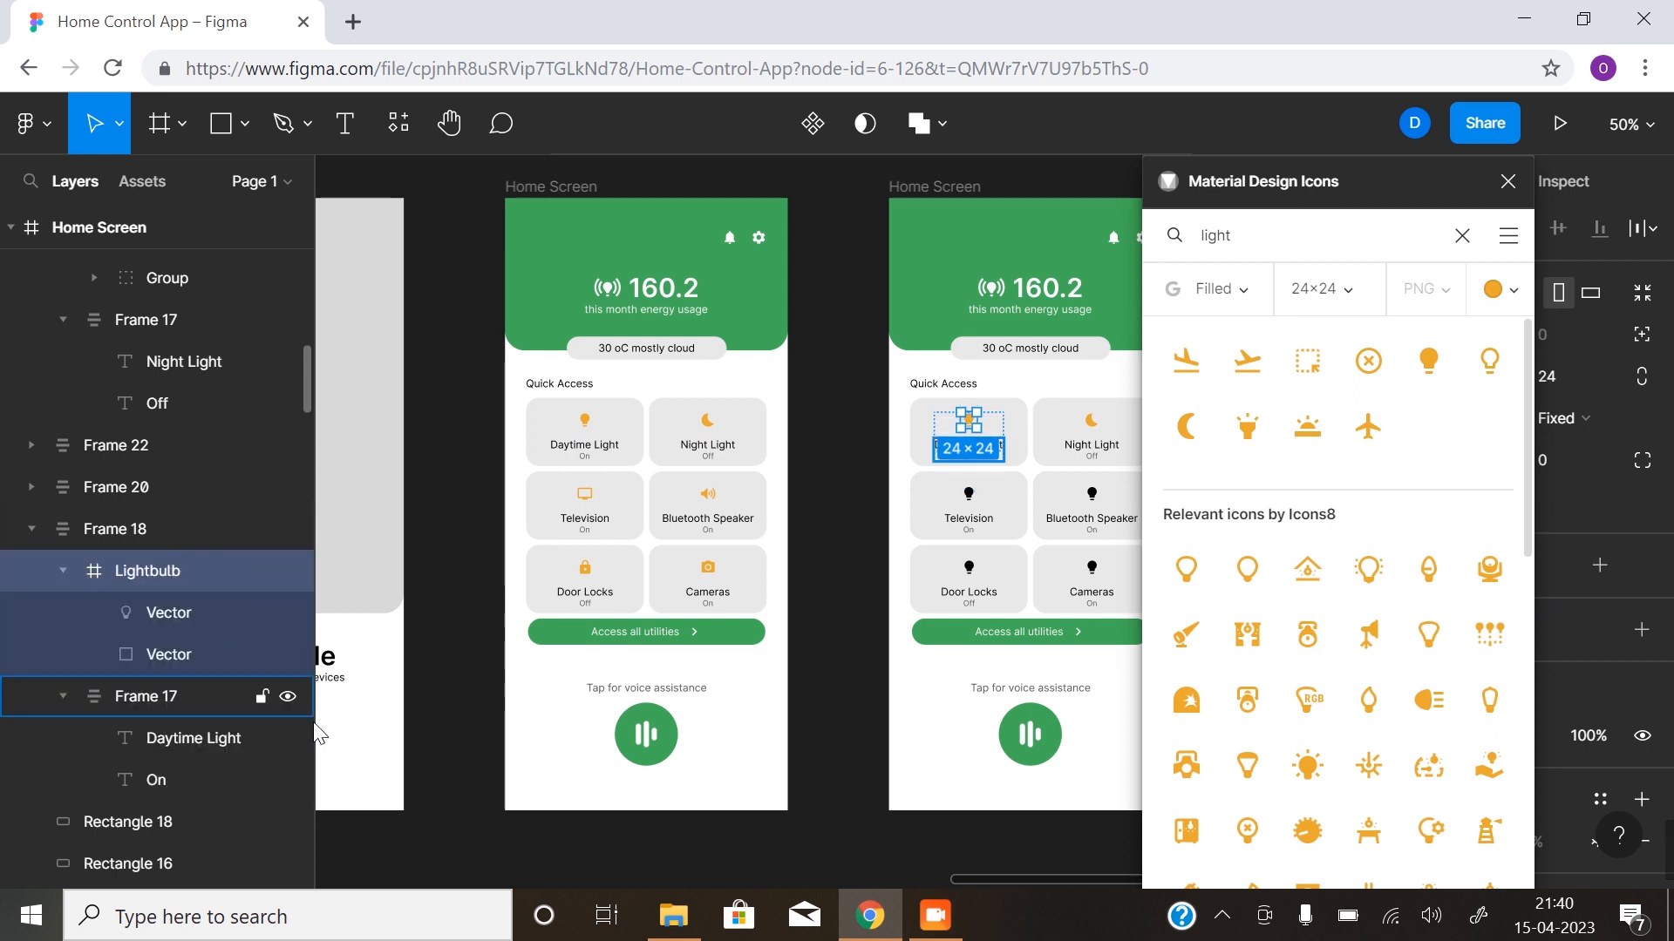
left_click(1507, 181)
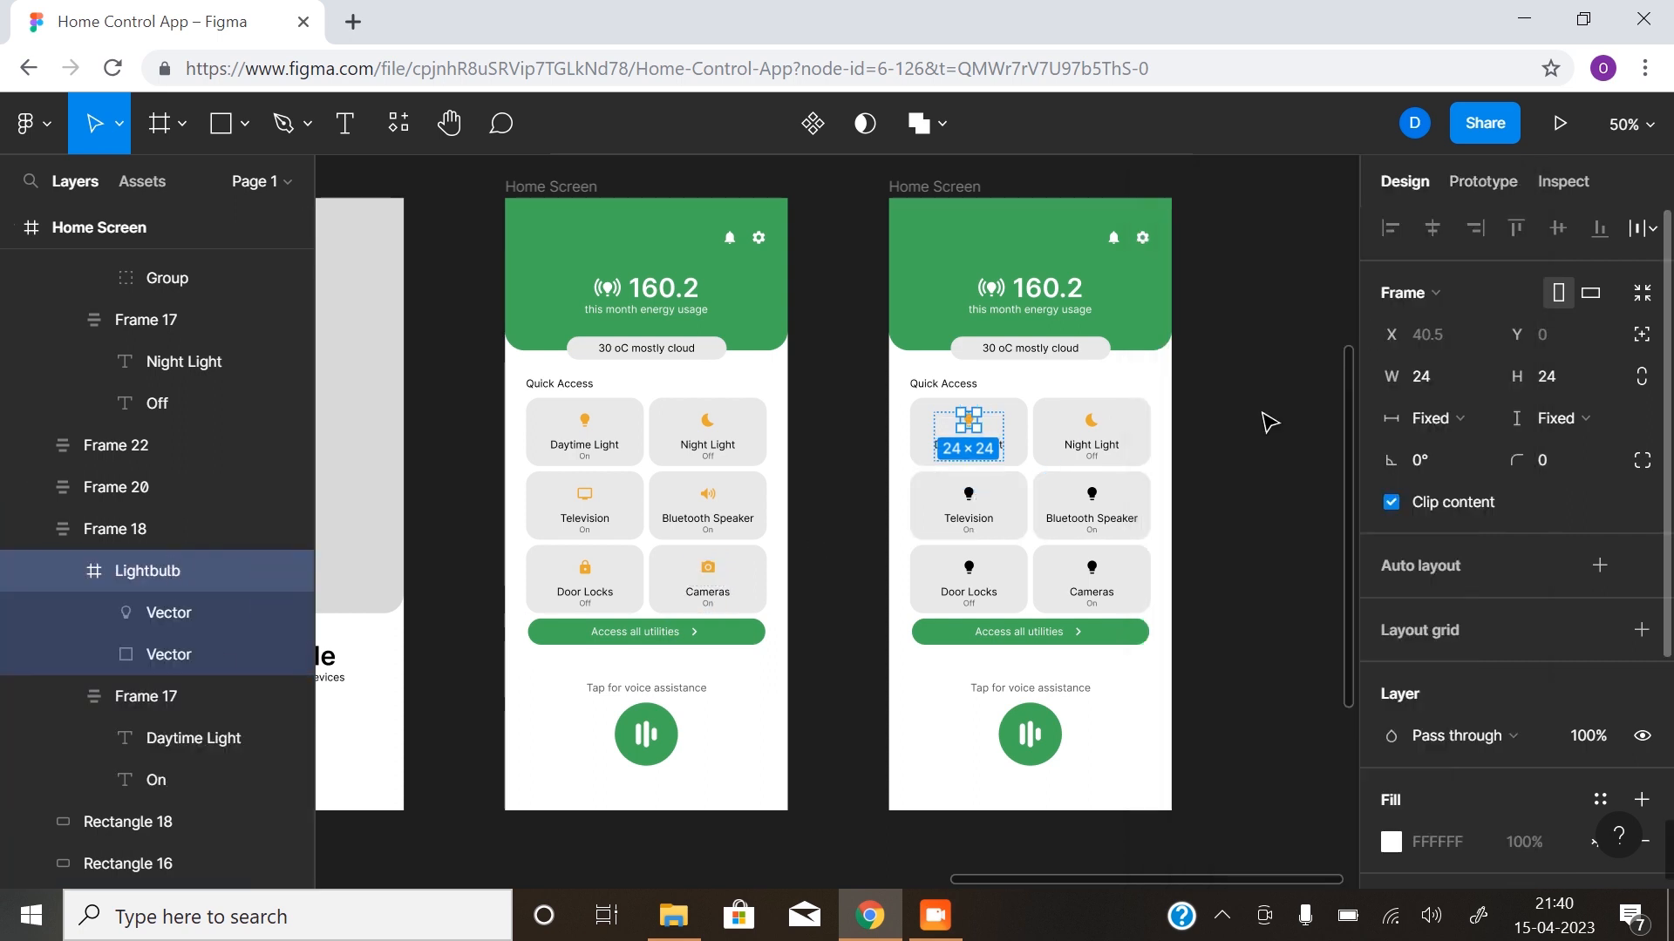
left_click(810, 590)
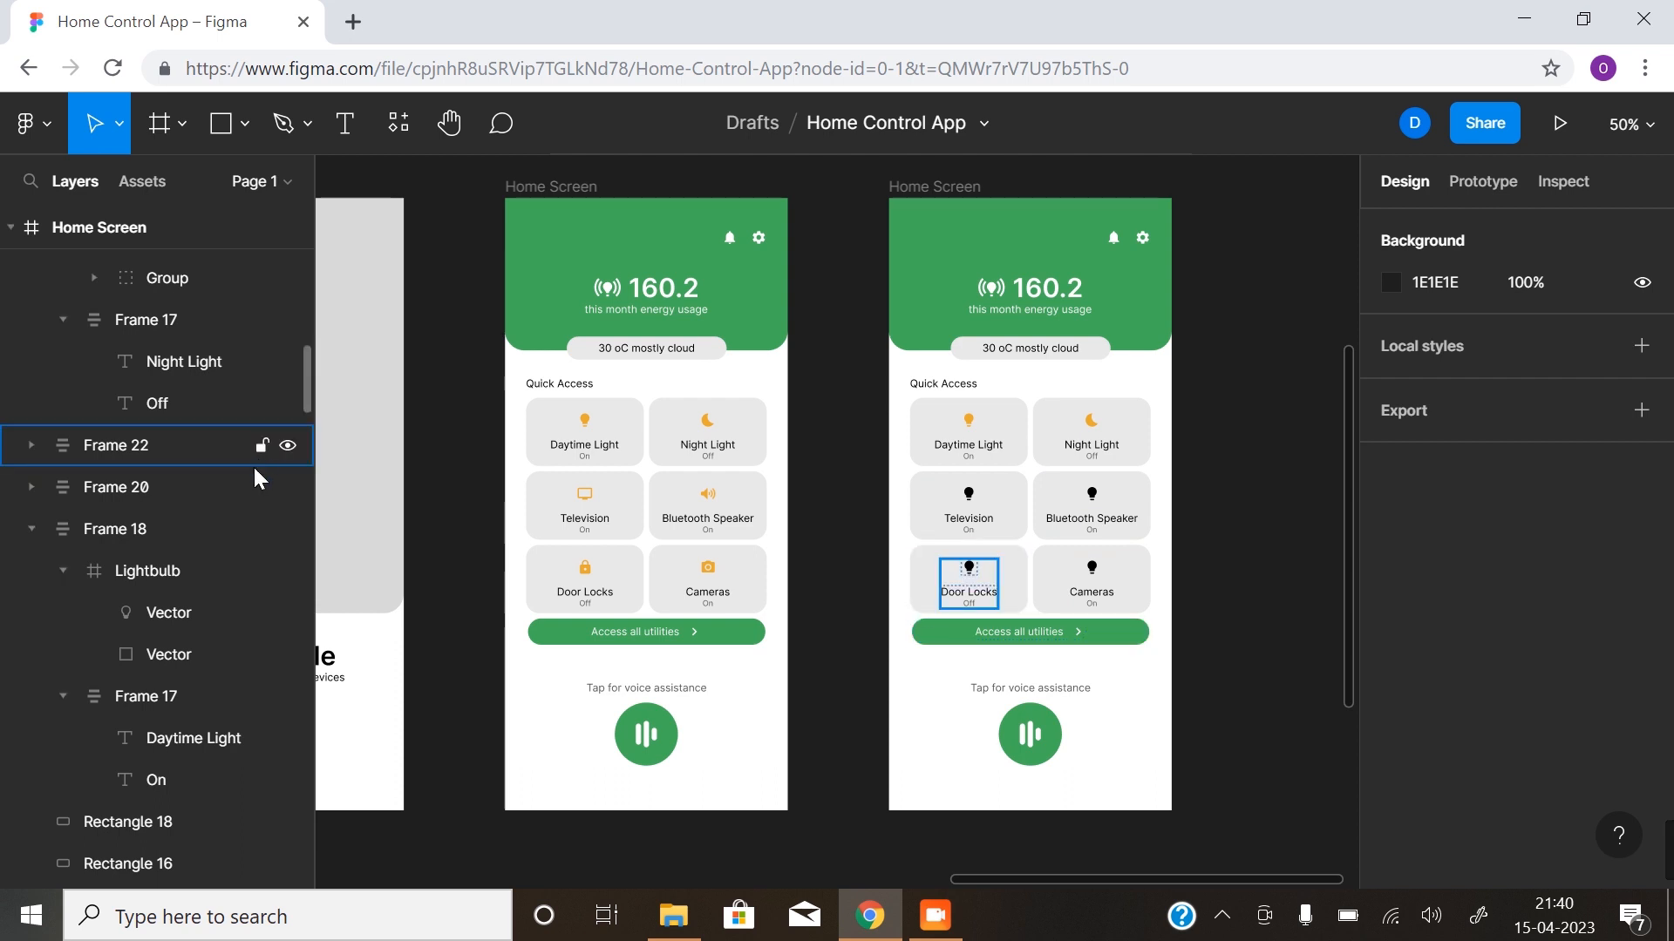
- Unhide the second Home Screen's settings sheet: Rectangle 22, its handle, the Settings title and the five grey row rectangles
scroll(249, 479, "up", 10)
scroll(270, 554, "up", 3)
left_click(287, 556)
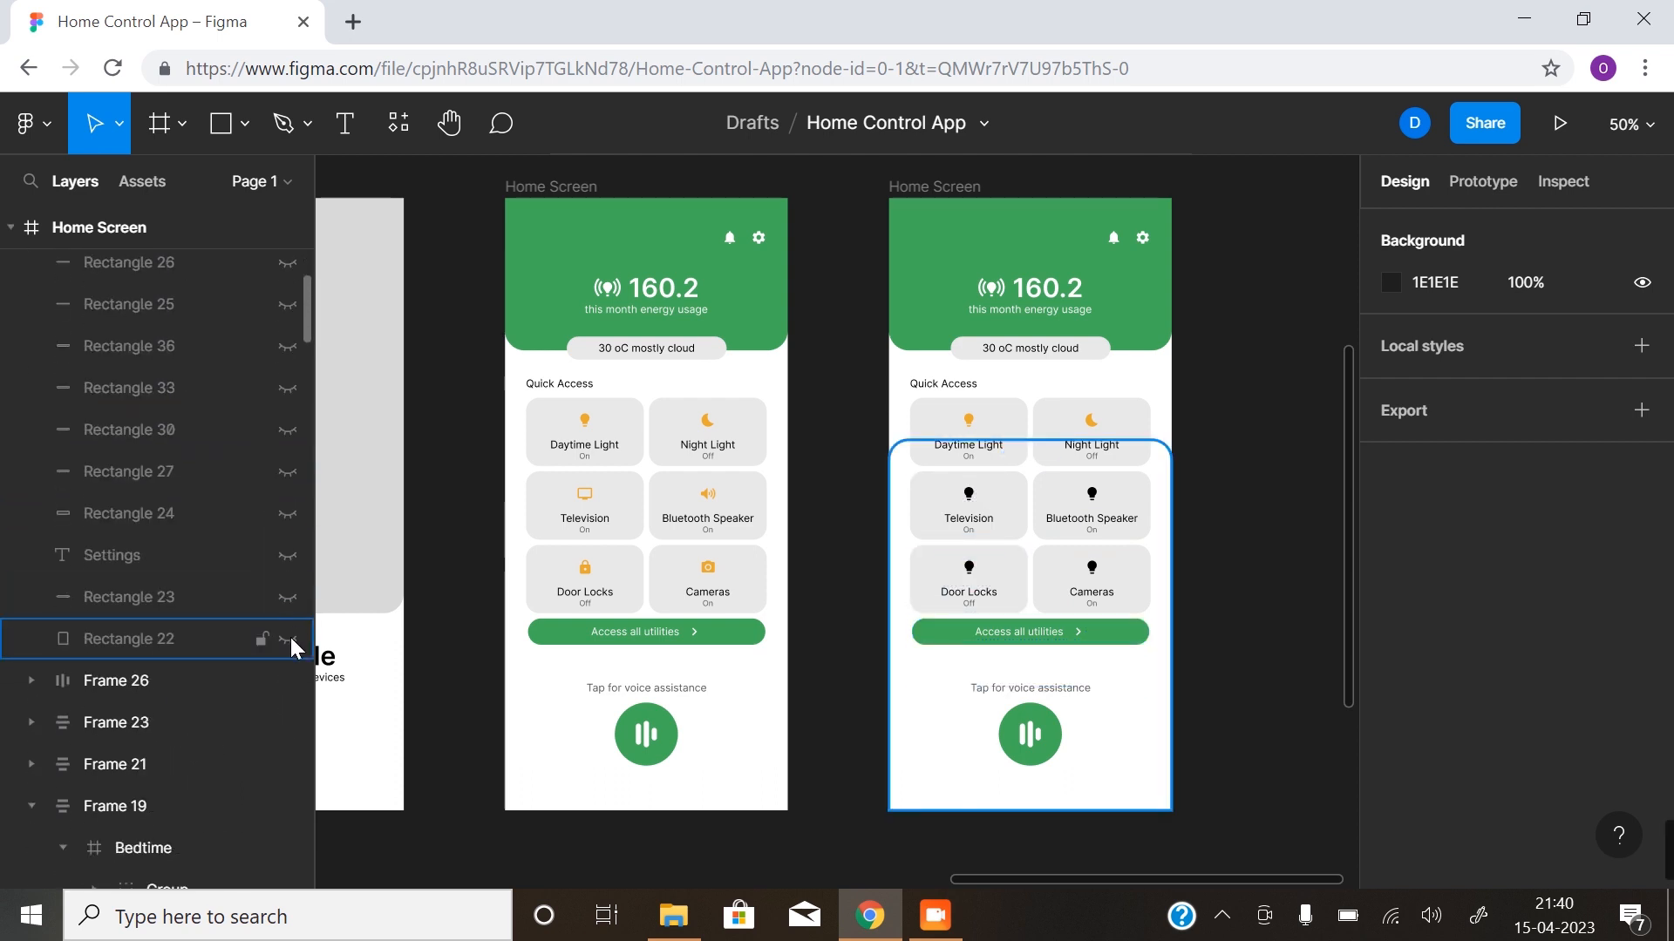
left_click(288, 639)
left_click_drag(287, 513, 298, 353)
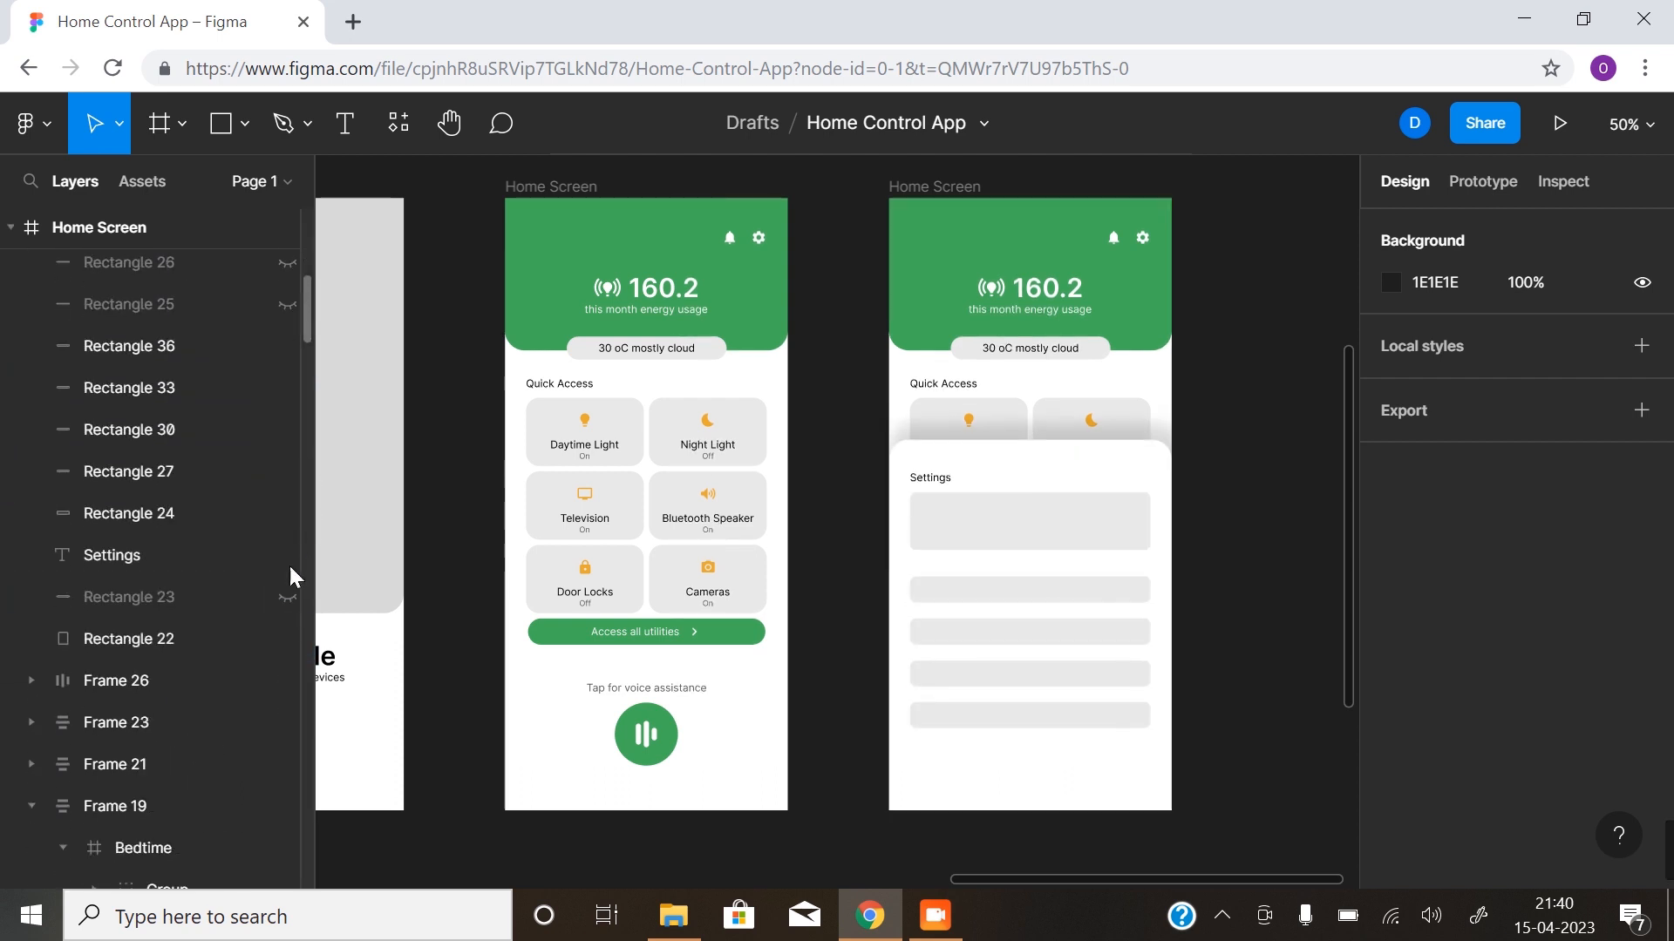
- Unhide the settings sheet's brightness slider with its knob and Brightness 50% text, the four room light labels and Rectangle 28
scroll(272, 488, "up", 5)
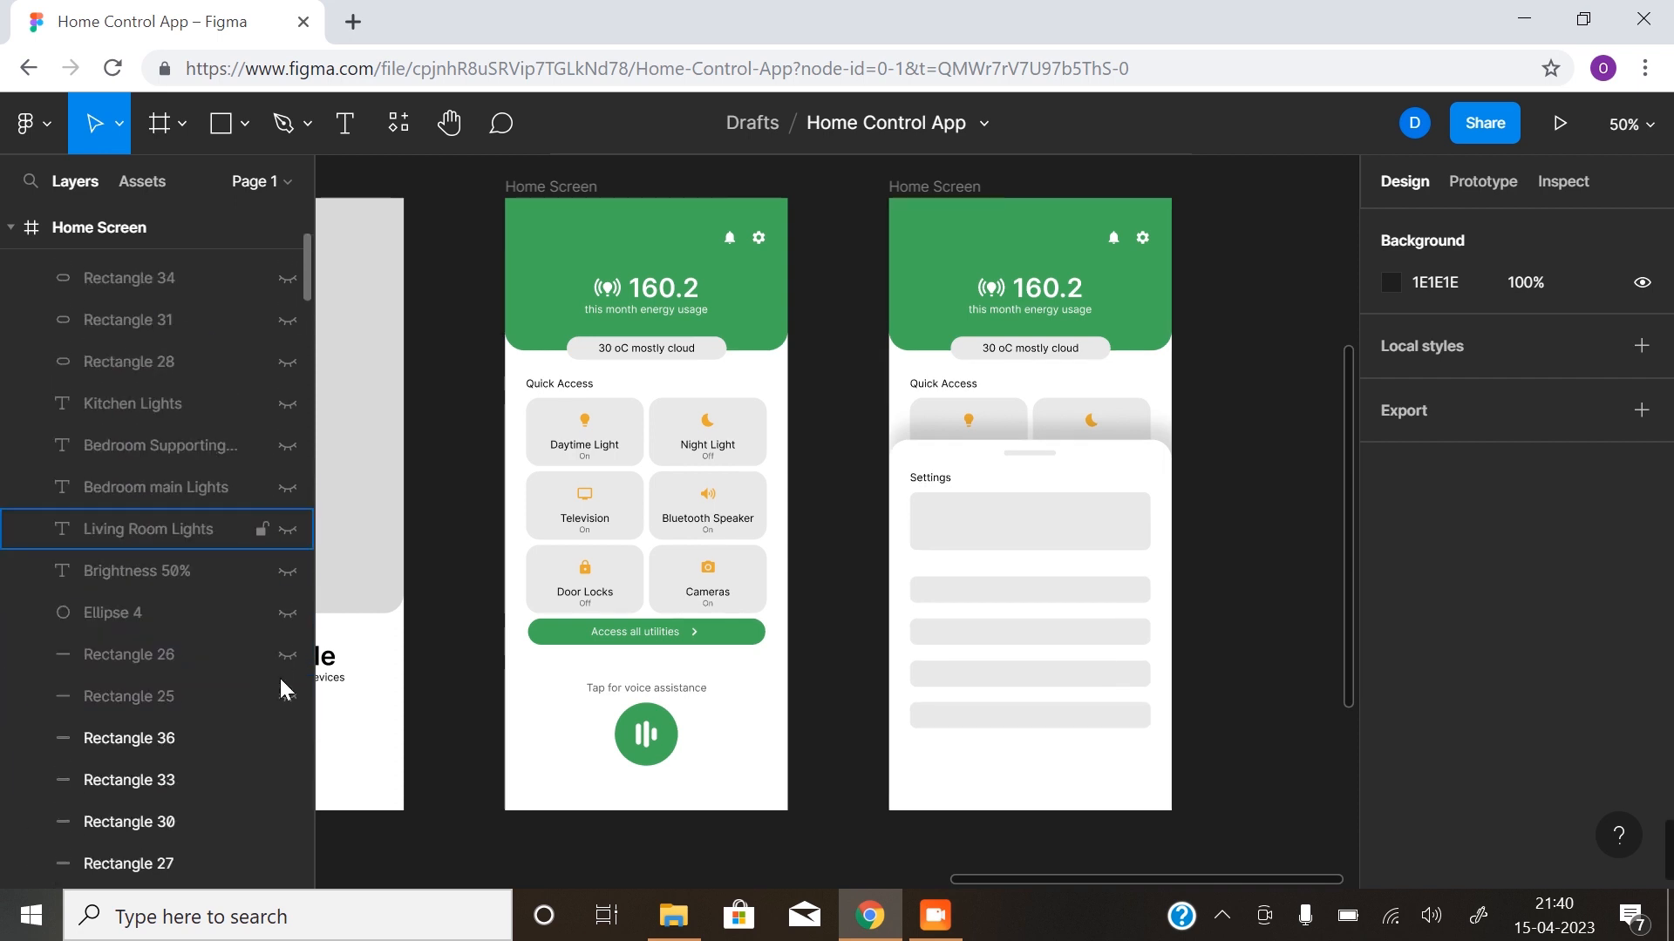
left_click_drag(290, 702, 290, 364)
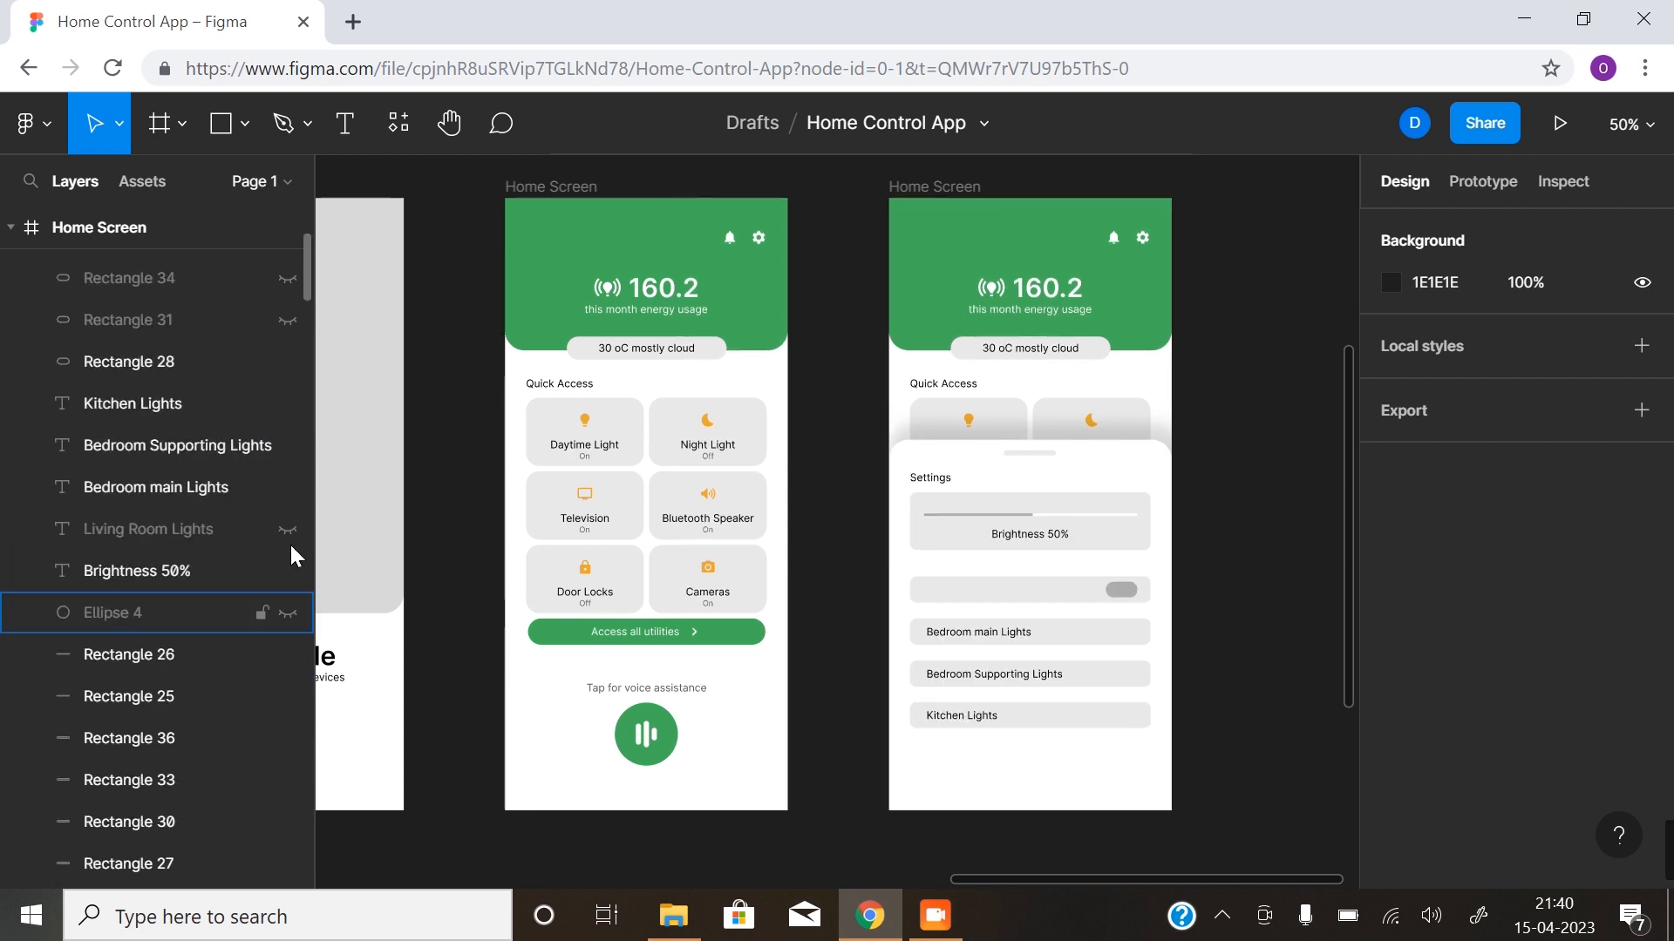
left_click(286, 611)
- Unhide the remaining toggle tracks and all four toggle knobs, Rectangles 29 to 38, in the settings sheet's light rows
scroll(286, 601, "up", 3)
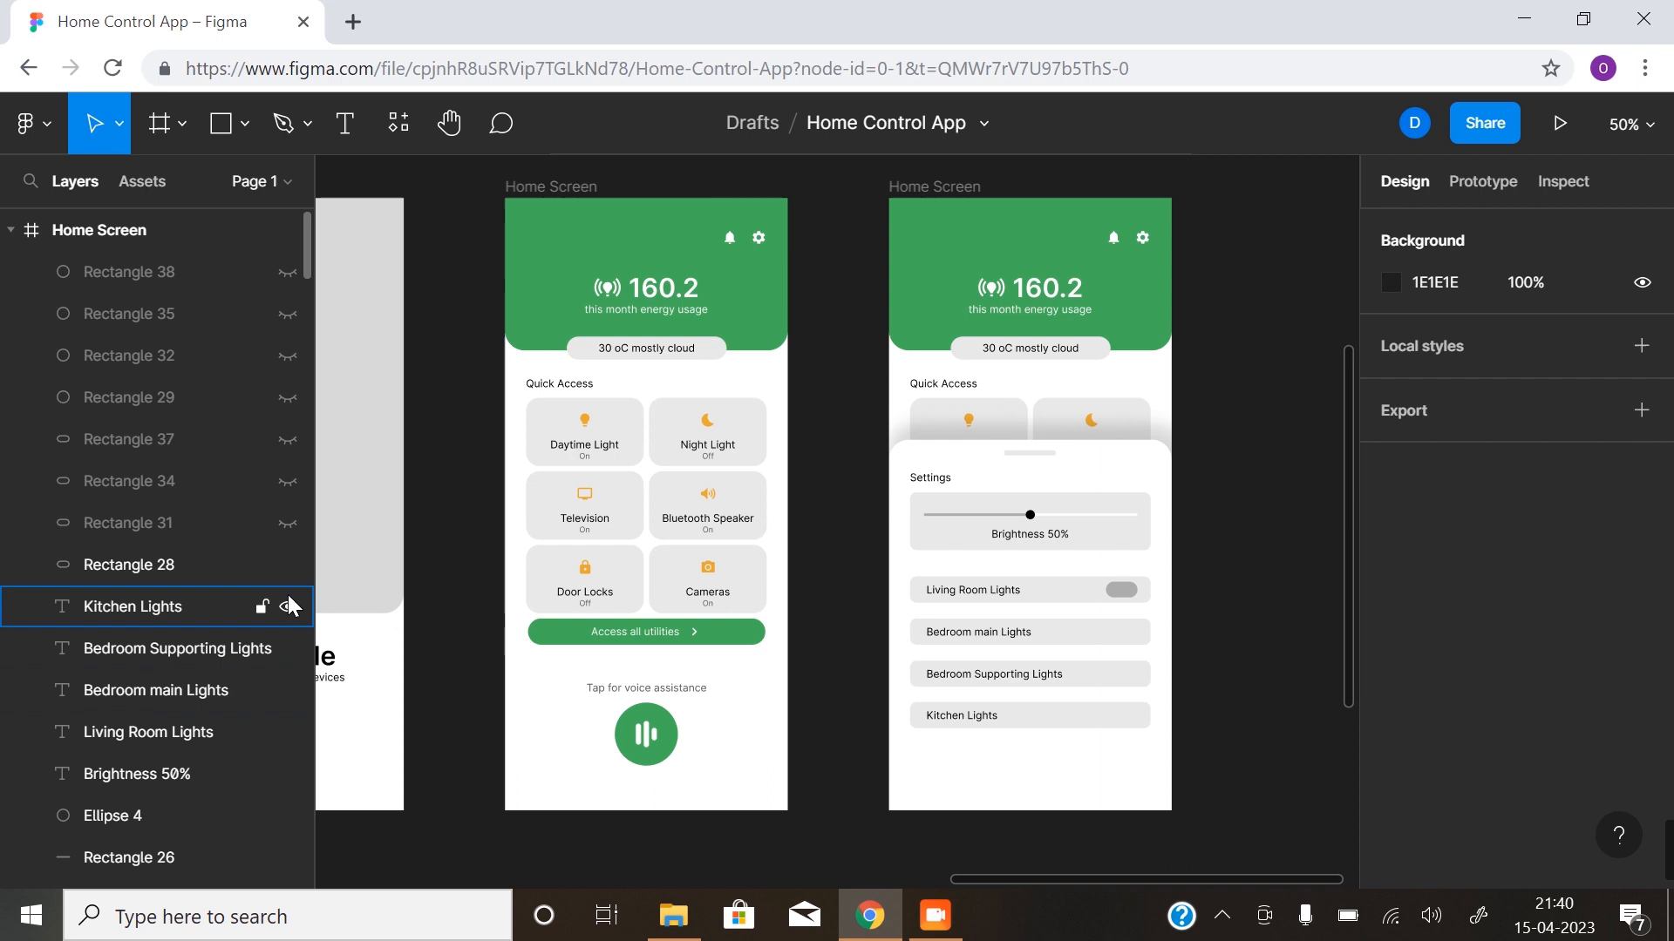
left_click_drag(289, 523, 296, 309)
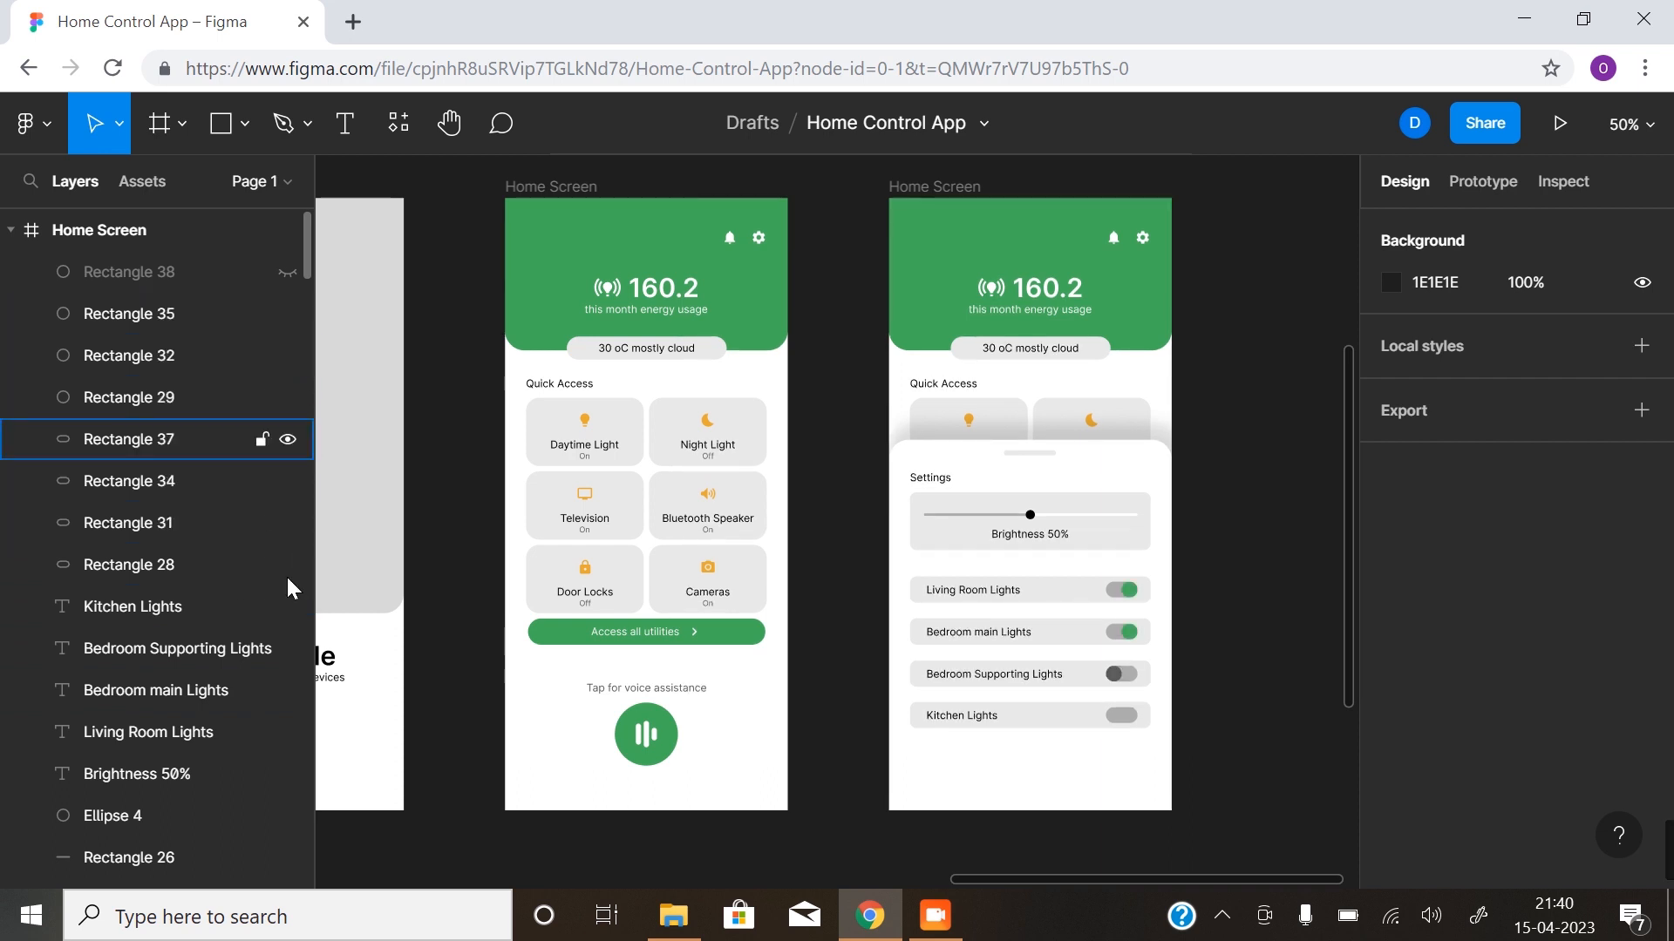
left_click(288, 273)
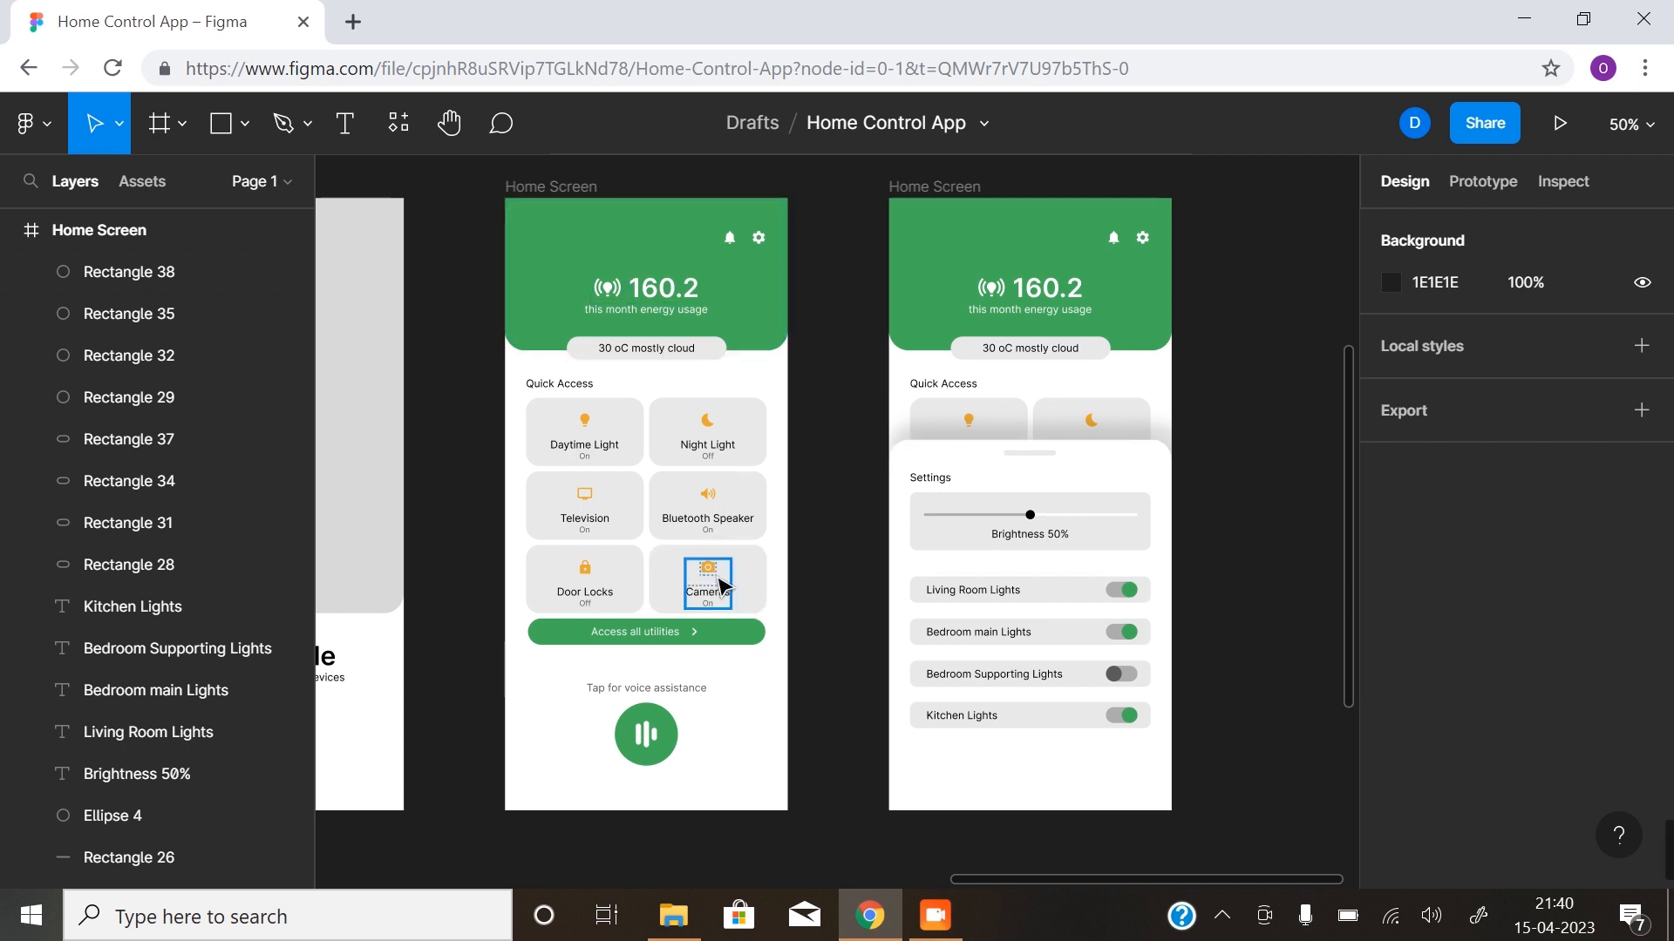
left_click(774, 620, "ctrl+alt")
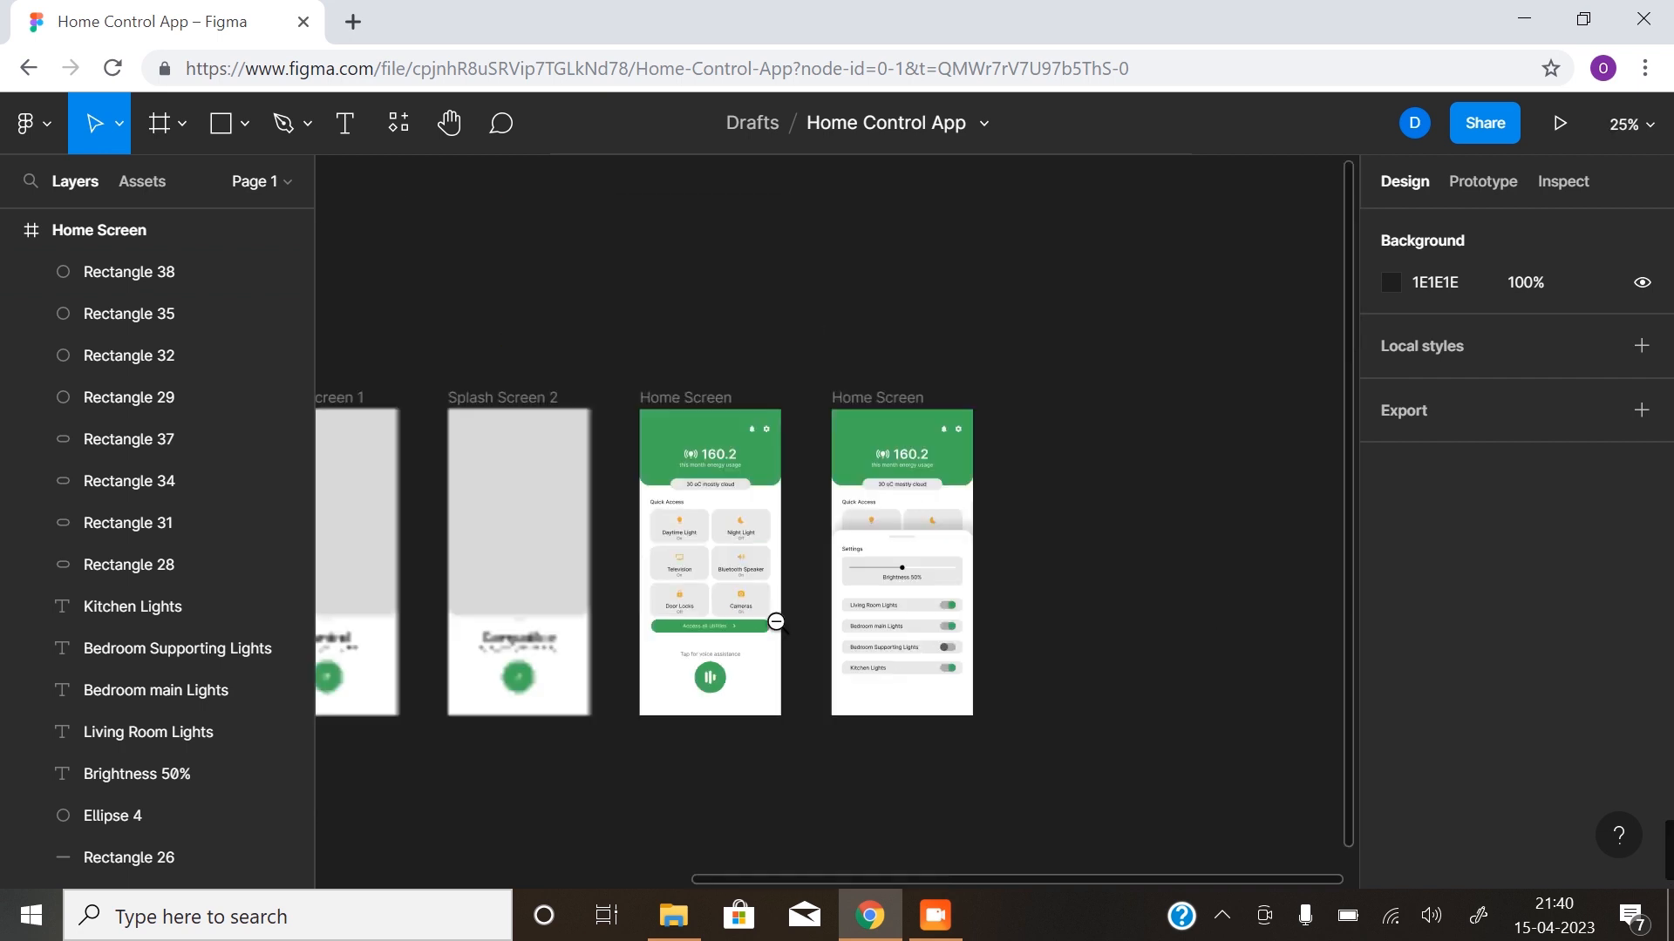
left_click_drag(734, 596, 870, 598)
left_click(957, 638, "ctrl")
left_click_drag(848, 663, 931, 687)
left_click(858, 707, "ctrl+alt")
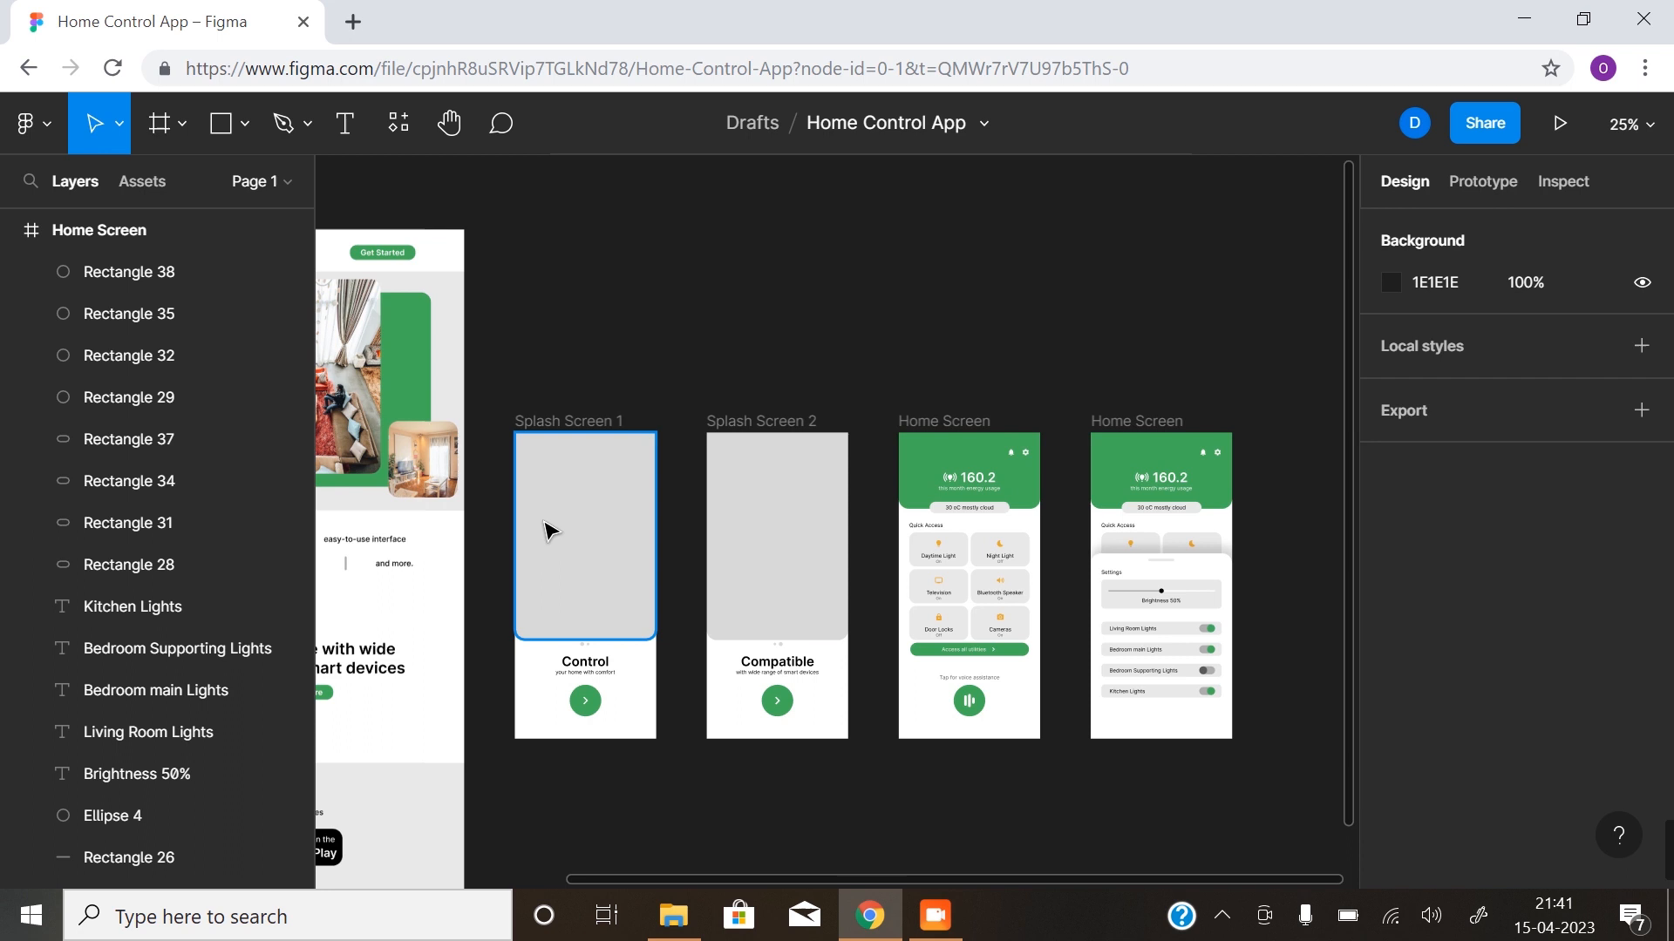
left_click(807, 567)
left_click(581, 556)
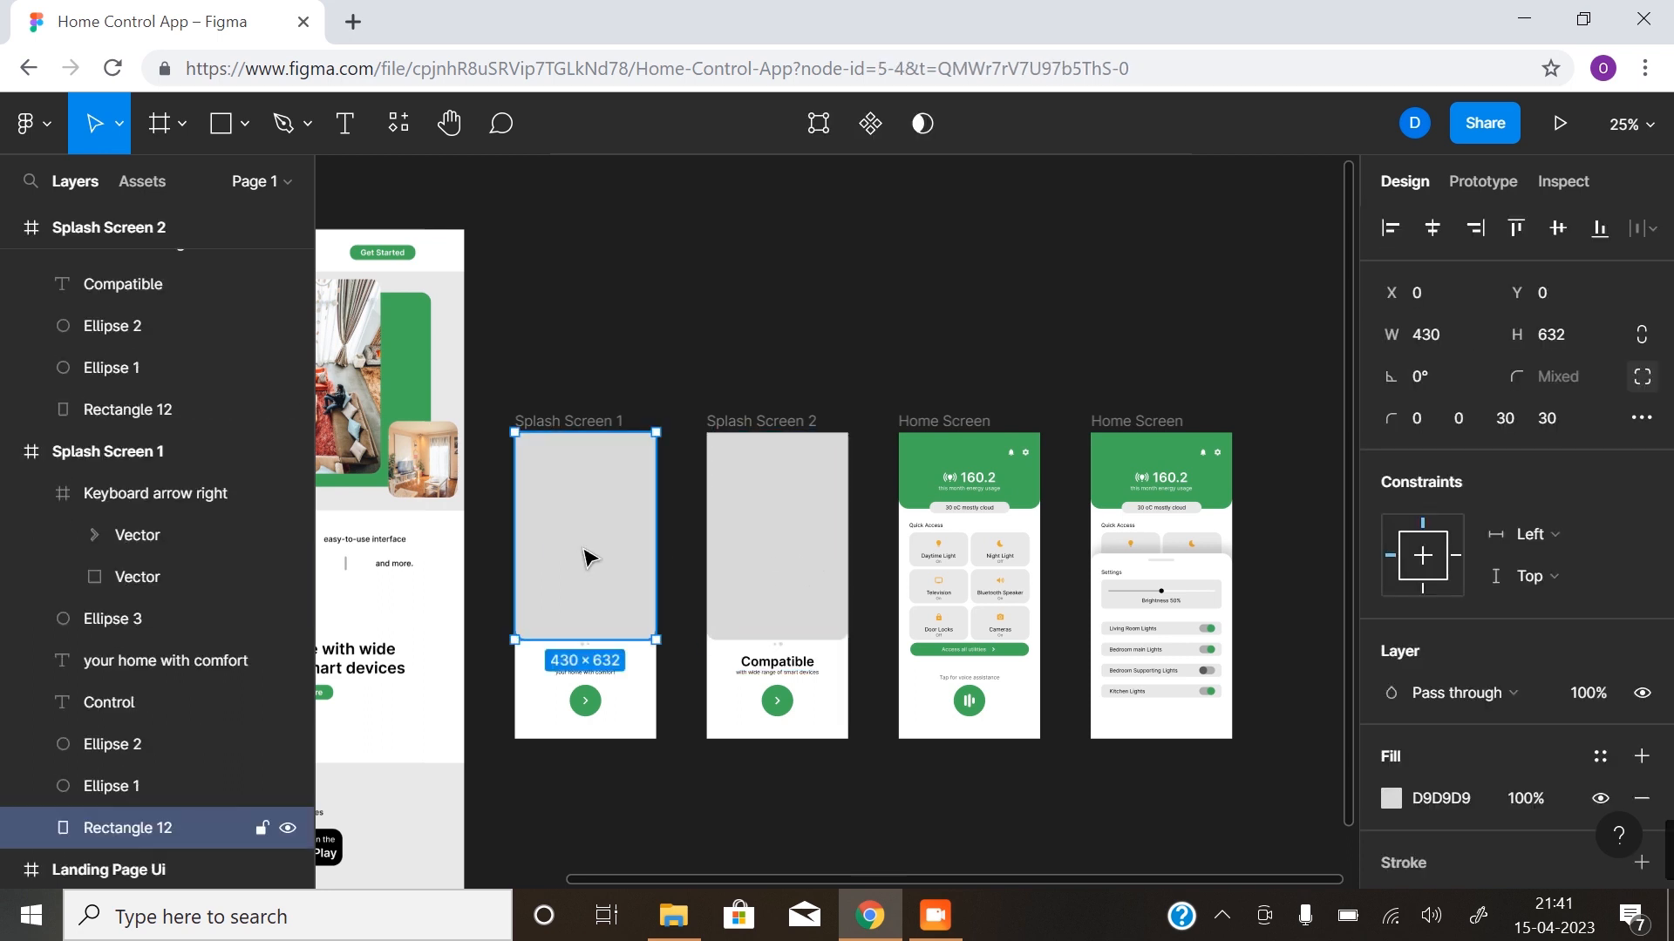
left_click(781, 553)
left_click(562, 561)
left_click(505, 671)
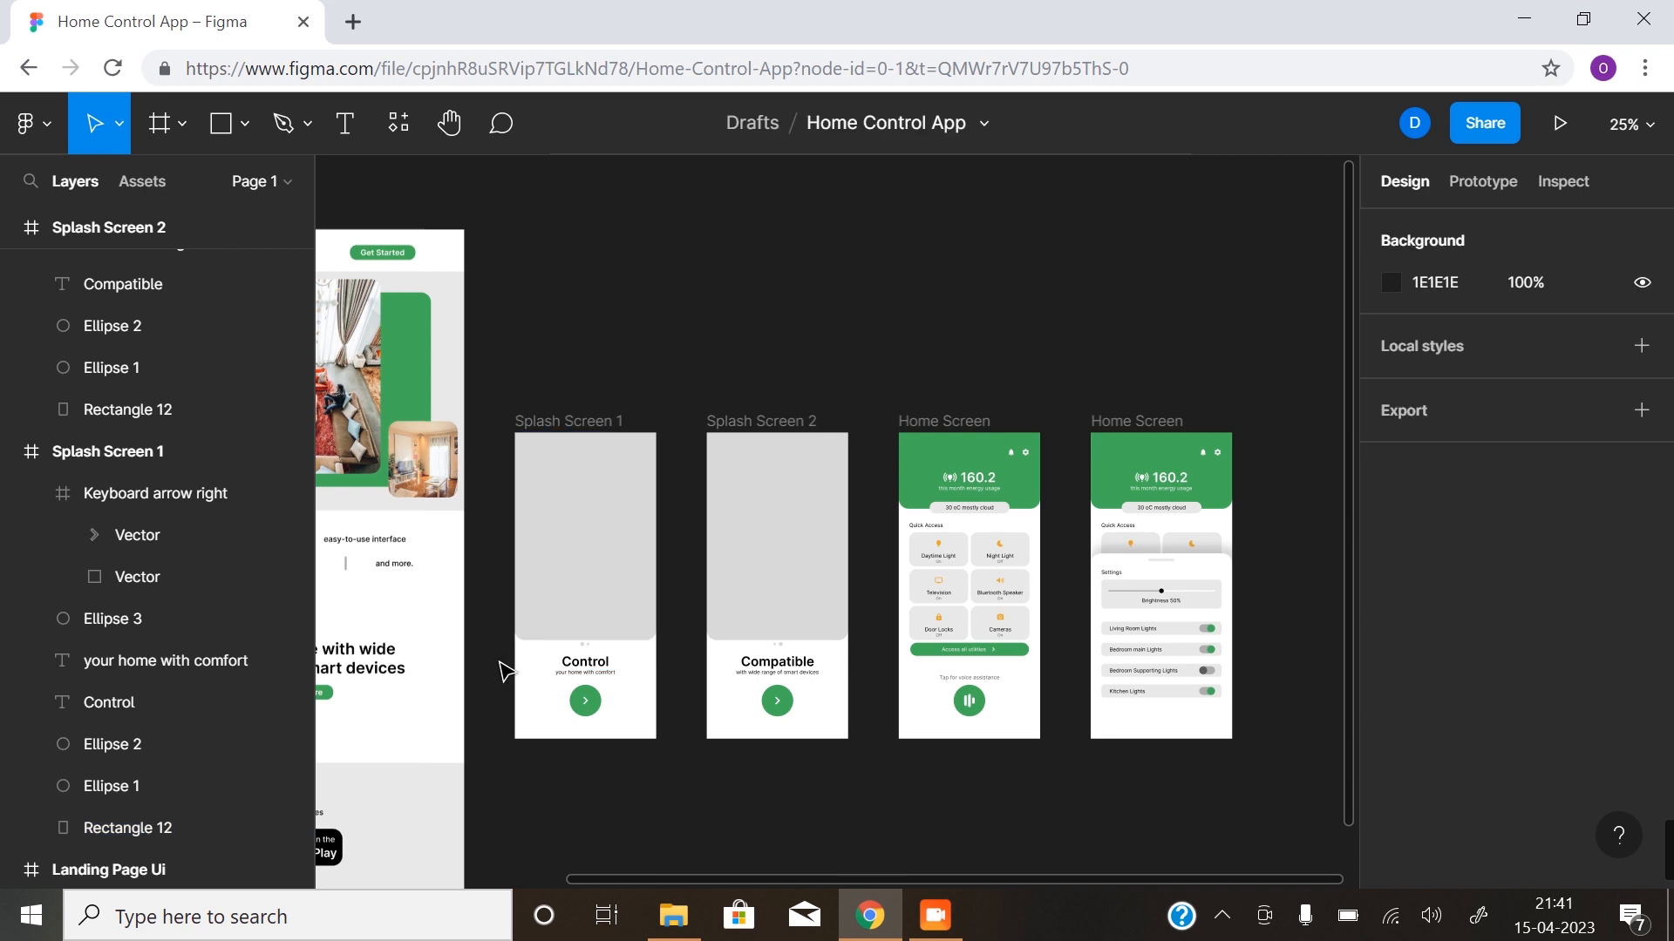
- Run the Pexels plugin and search its photos for home
right_click(506, 672)
mouse_move(578, 822)
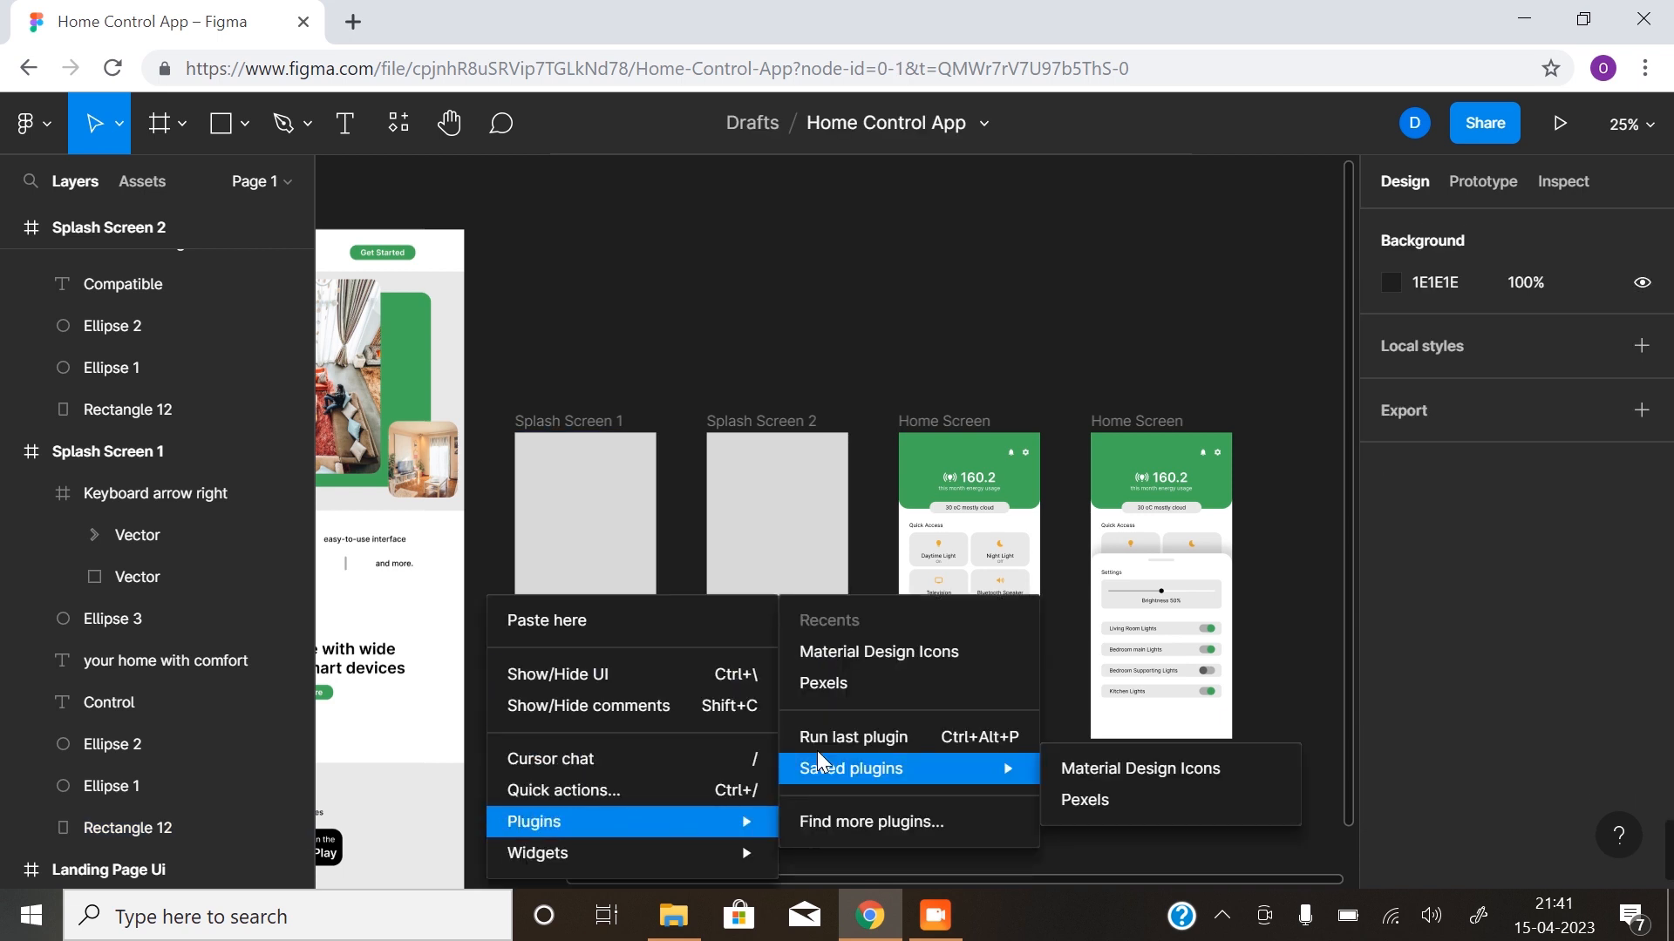
left_click(838, 687)
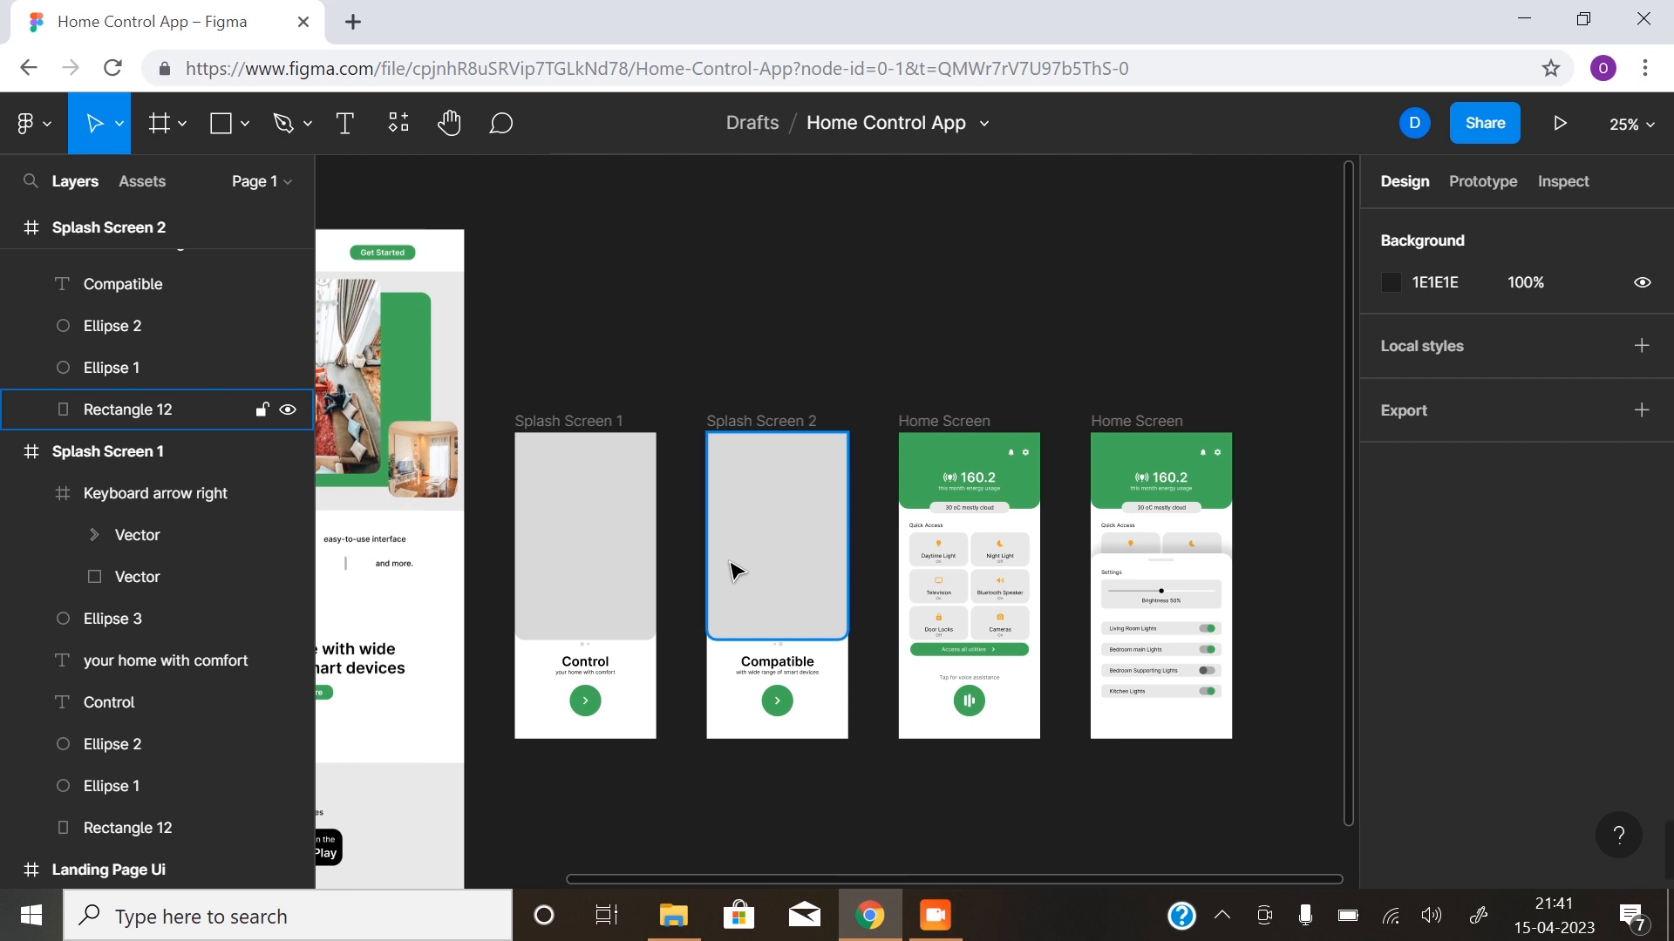
left_click_drag(1227, 212, 1341, 209)
left_click(1226, 314)
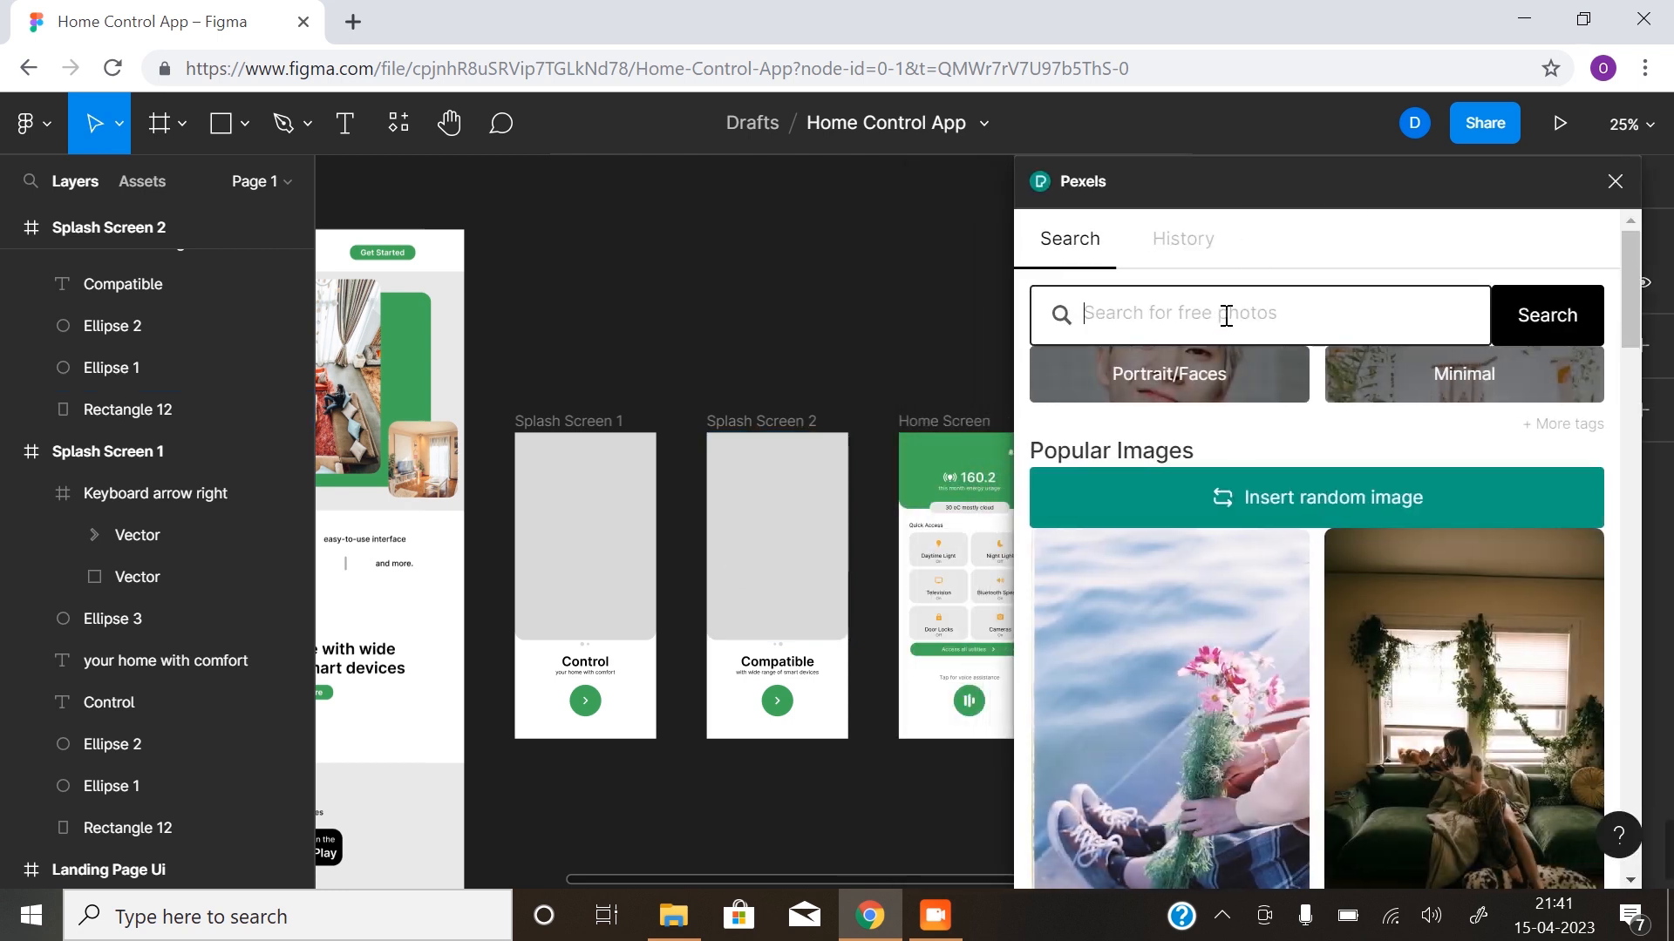
type("h")
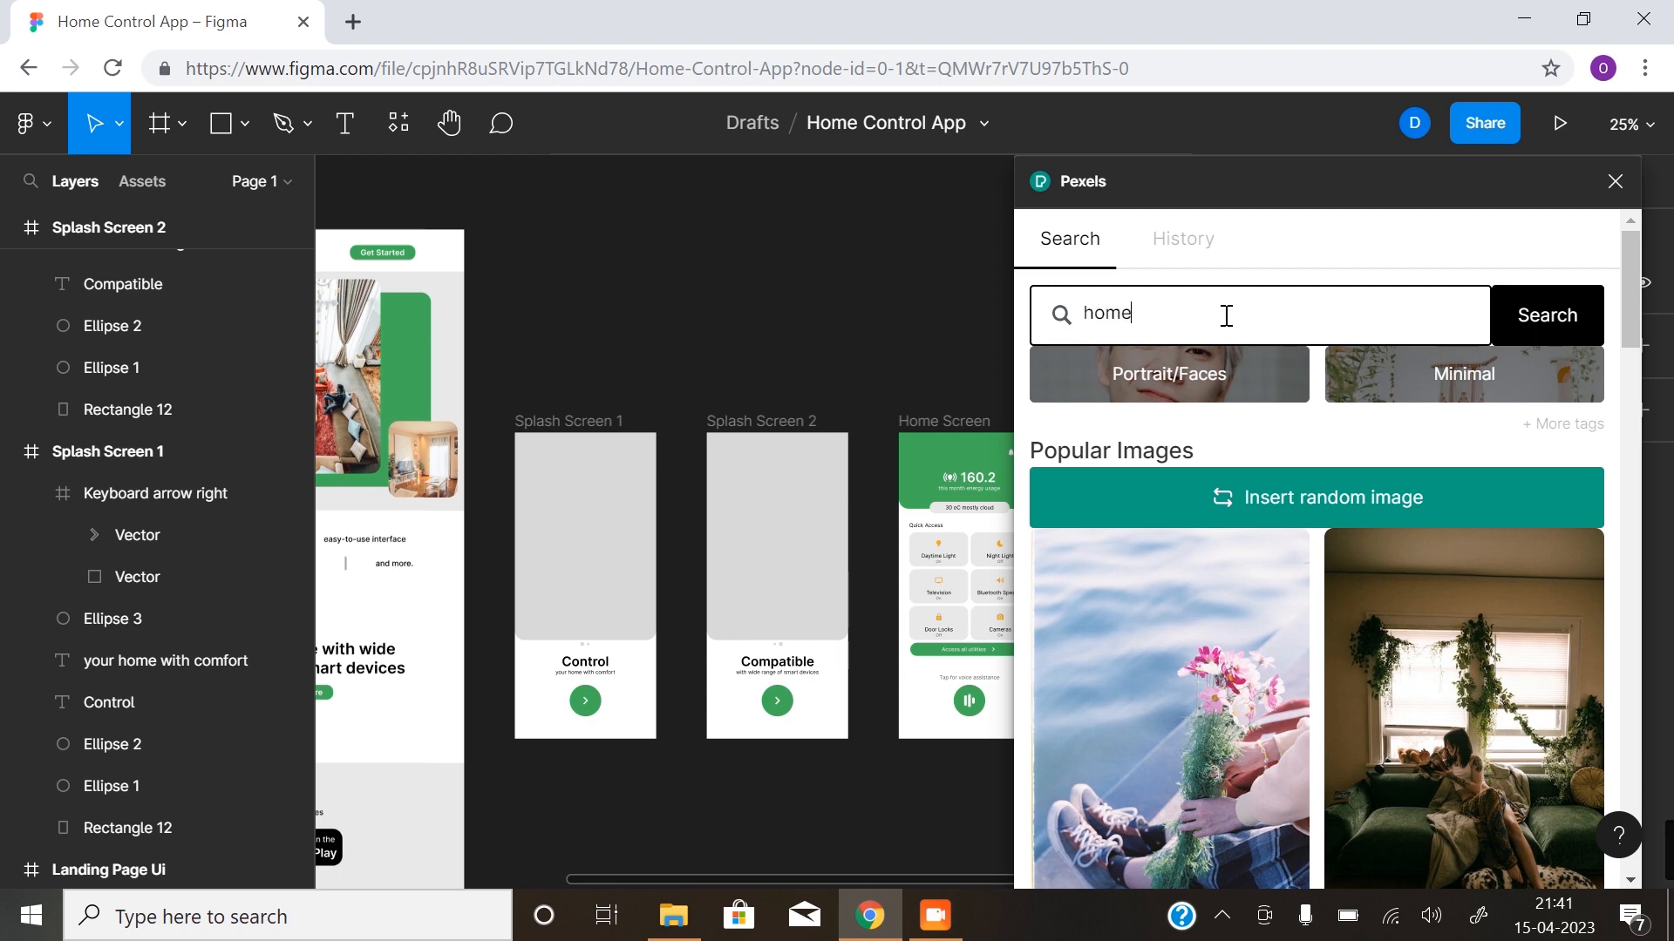
type("ome")
key("Return")
- Fill Splash Screen 1's image rectangle with the Pexels photo of a wood-panelled room with a Netflix TV and red stools
left_click(616, 517)
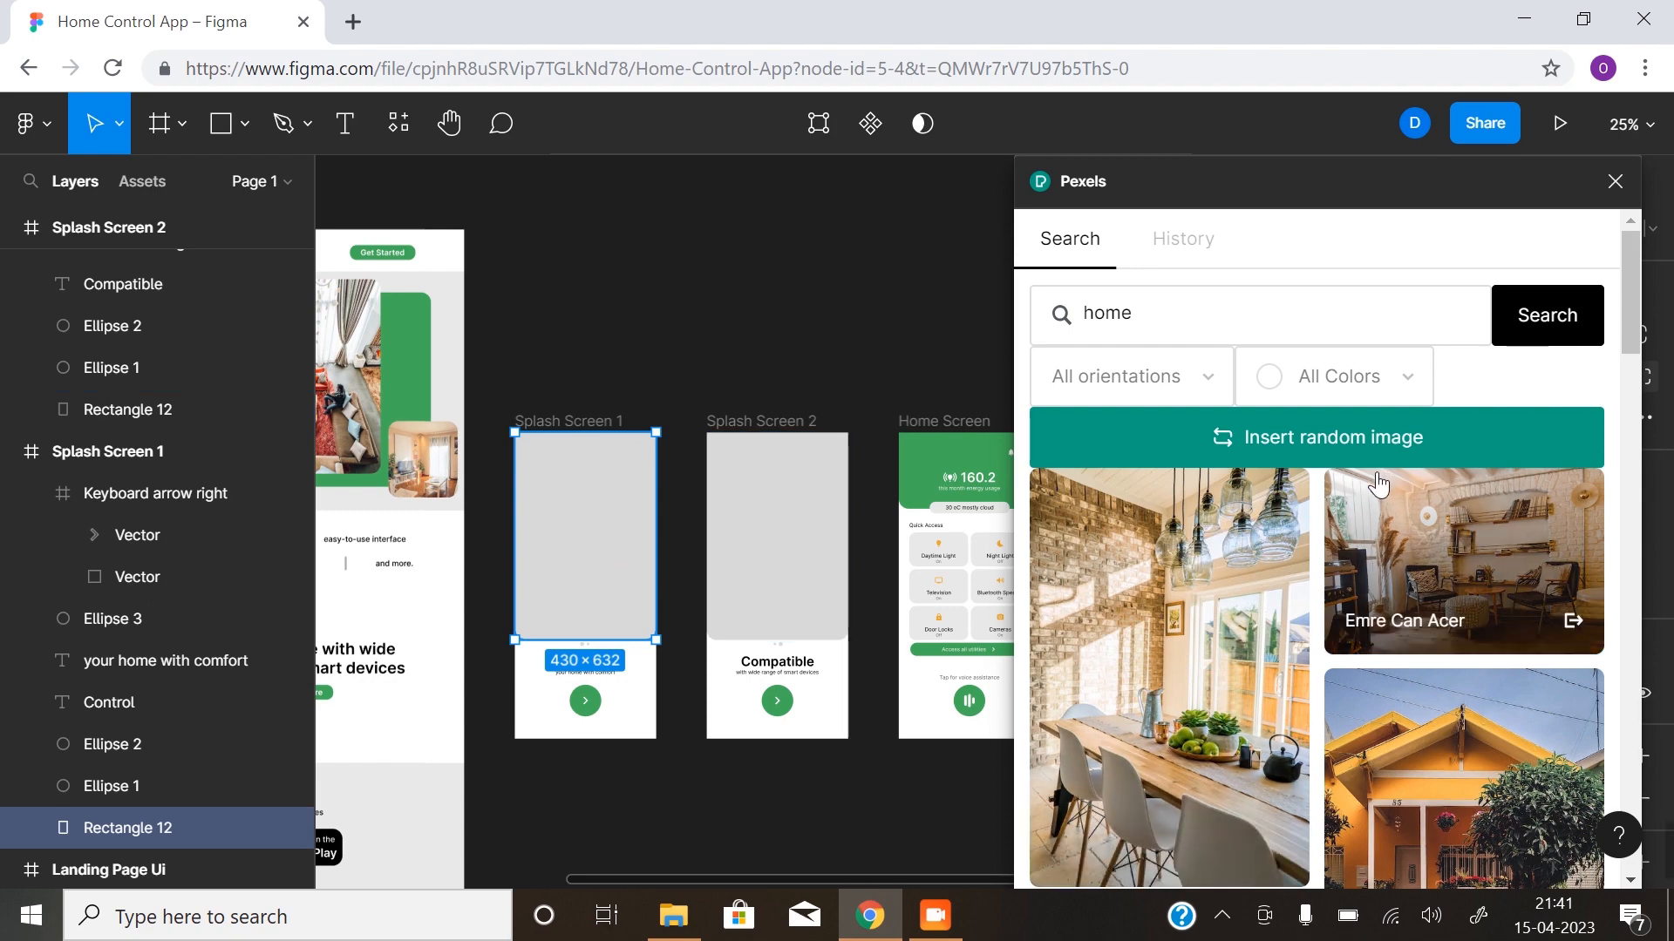
scroll(1337, 649, "down", 10)
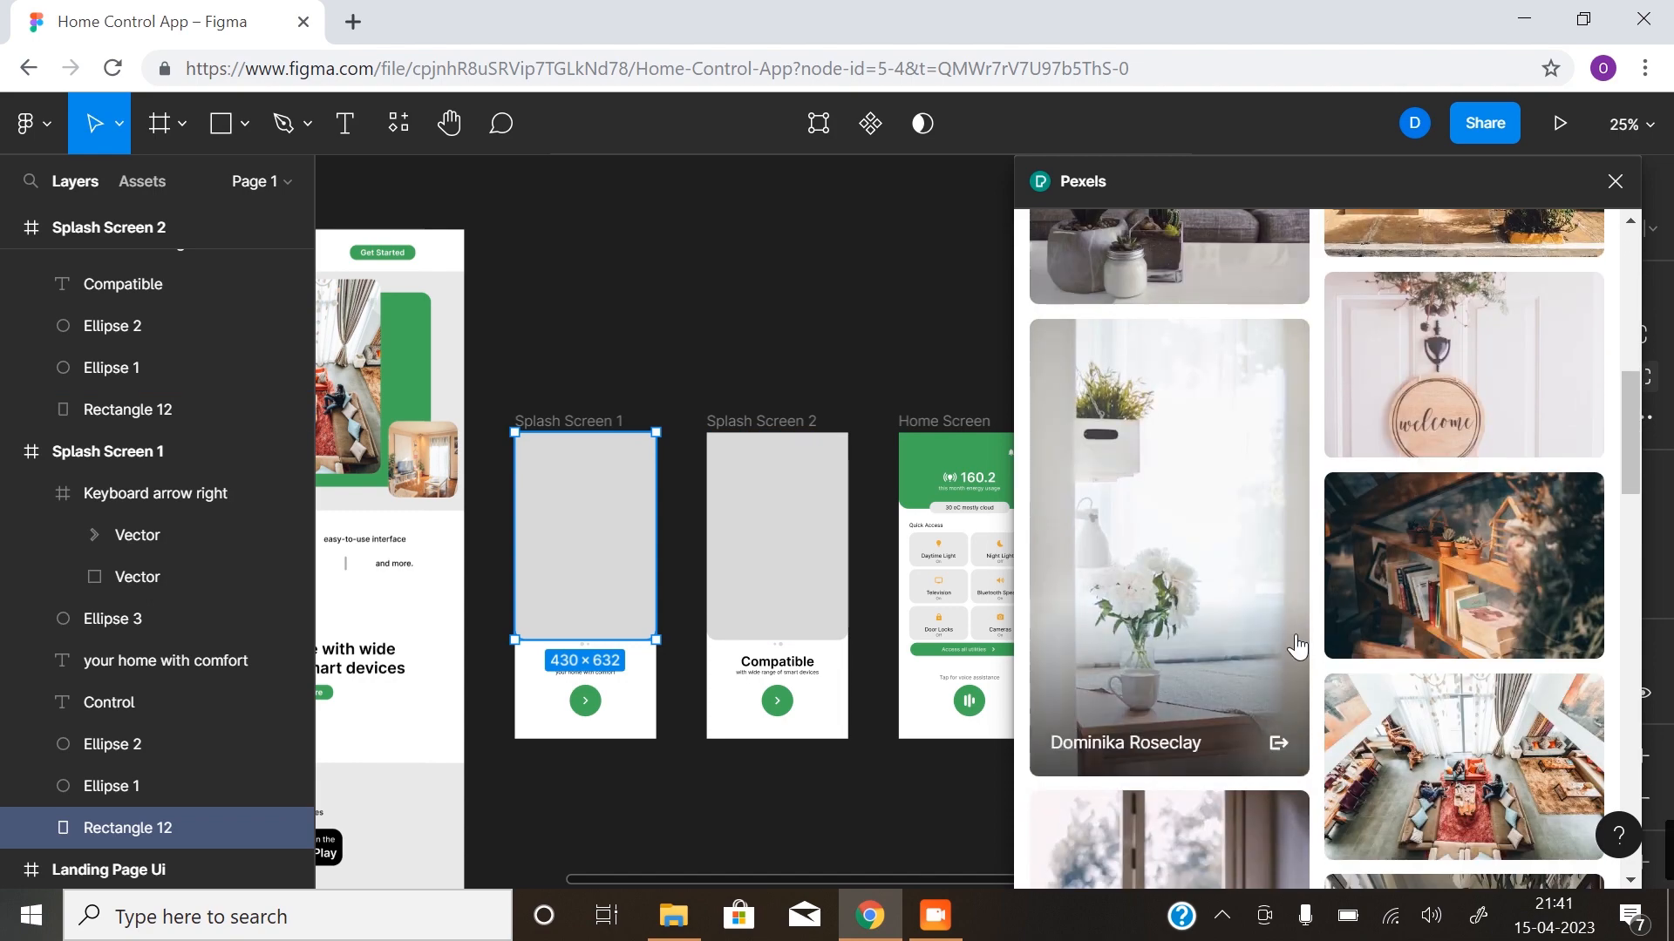
scroll(1296, 645, "down", 5)
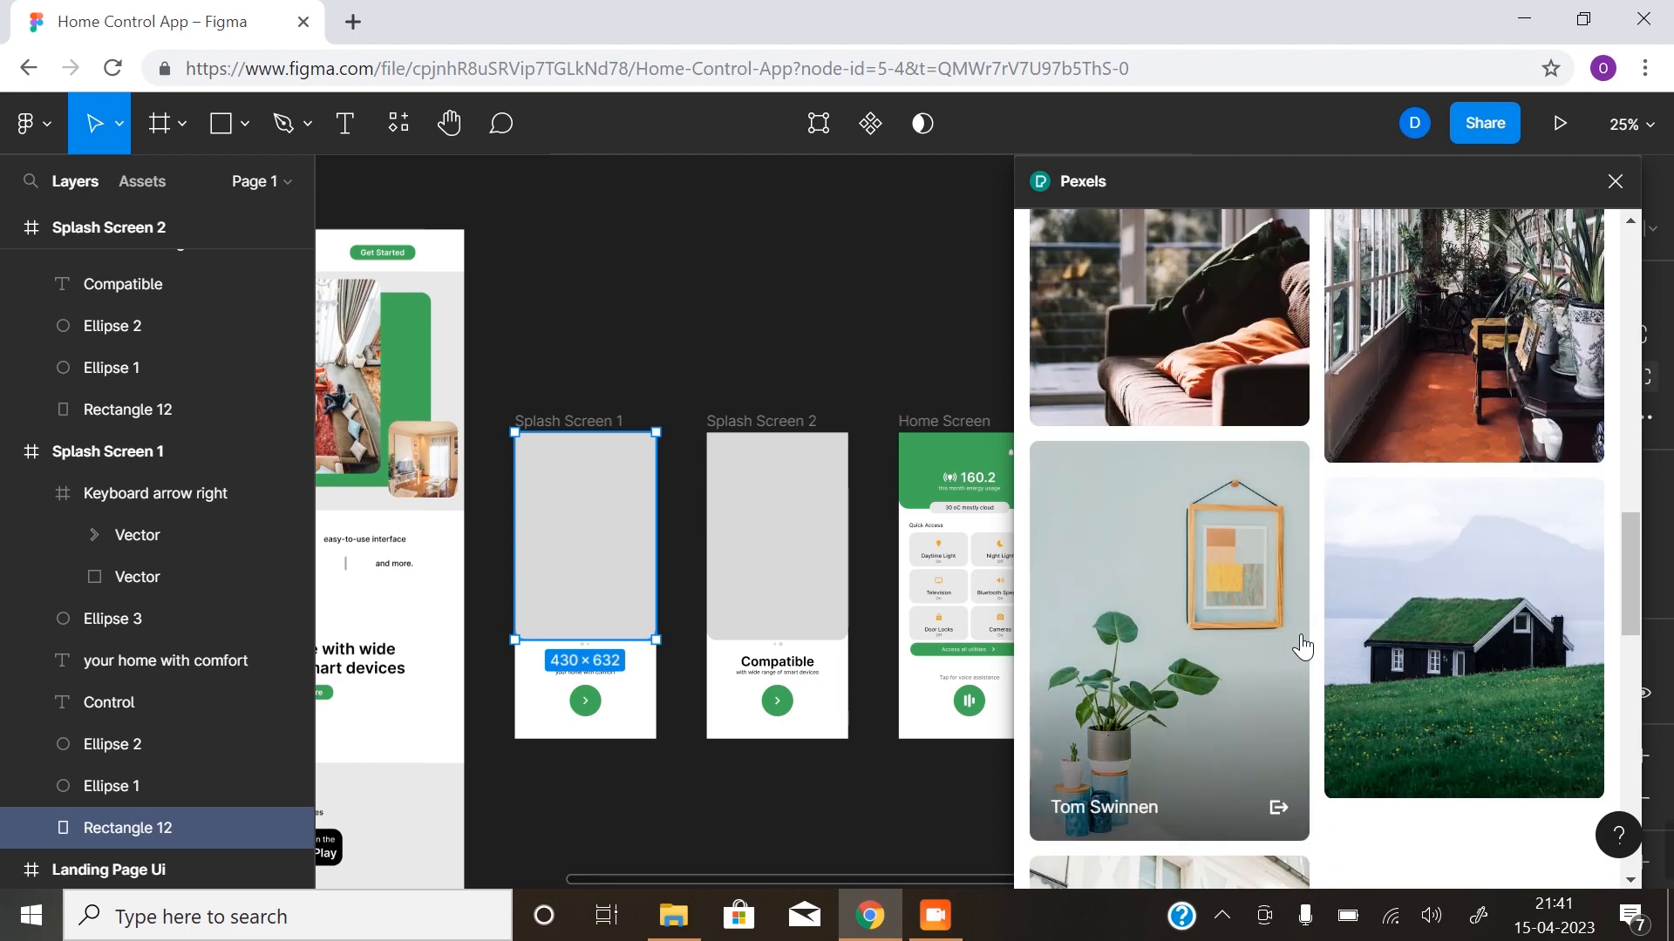
scroll(1298, 650, "down", 8)
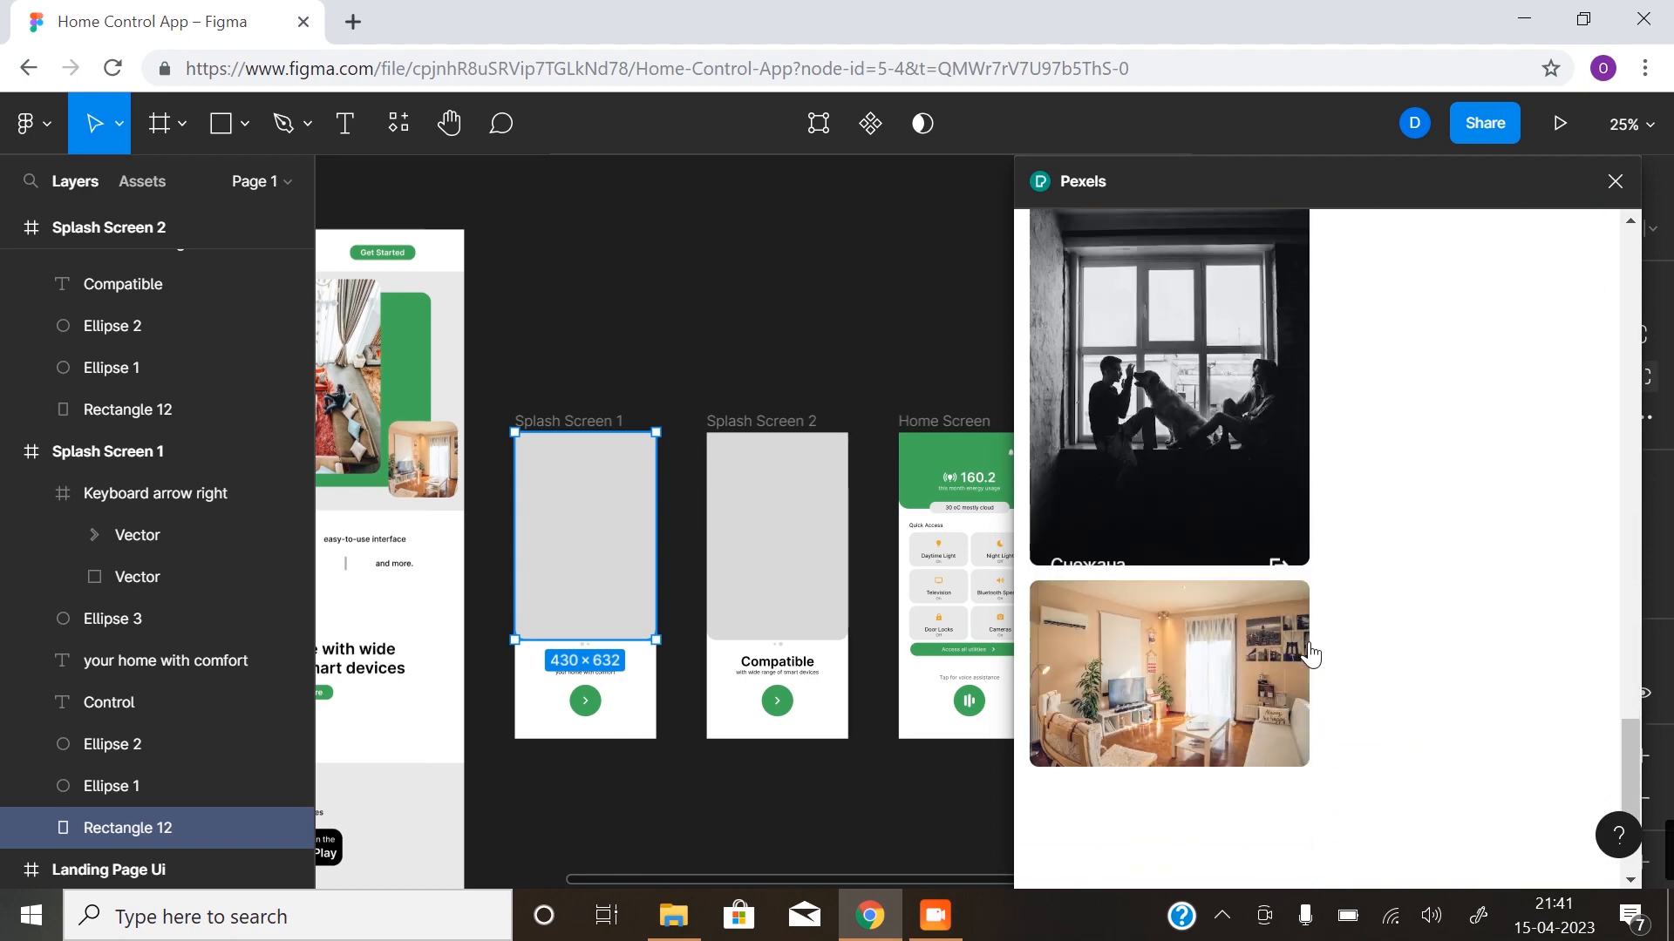
scroll(1310, 645, "down", 1)
scroll(1312, 642, "up", 7)
scroll(1319, 644, "down", 5)
scroll(1316, 658, "down", 10)
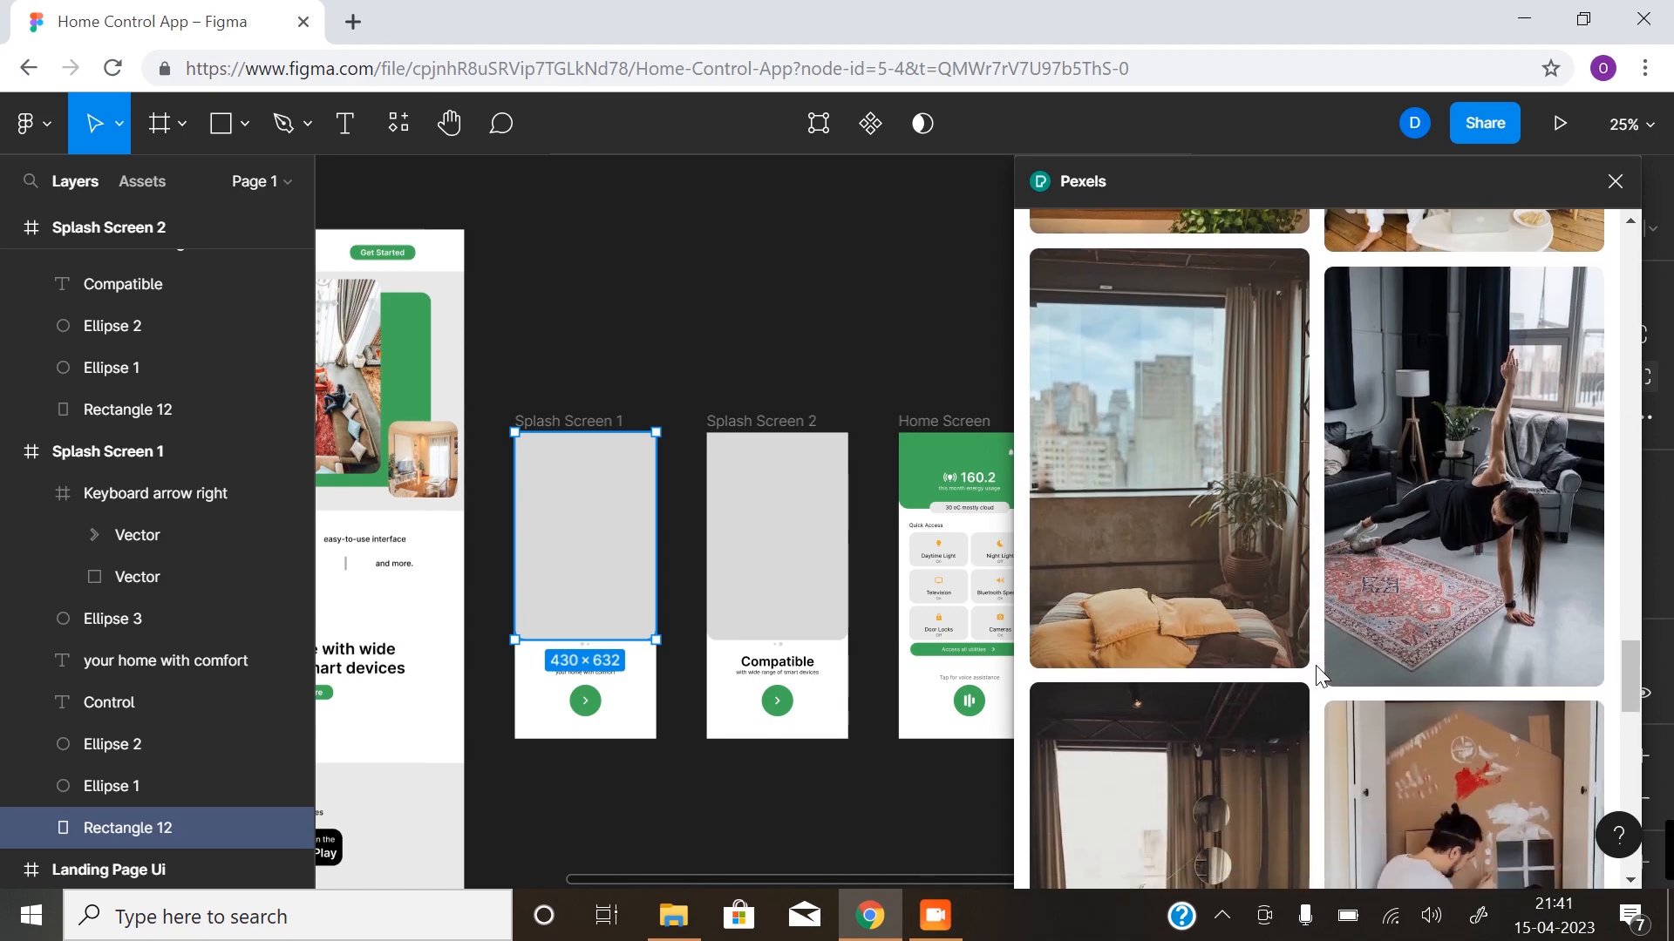
scroll(1313, 675, "down", 10)
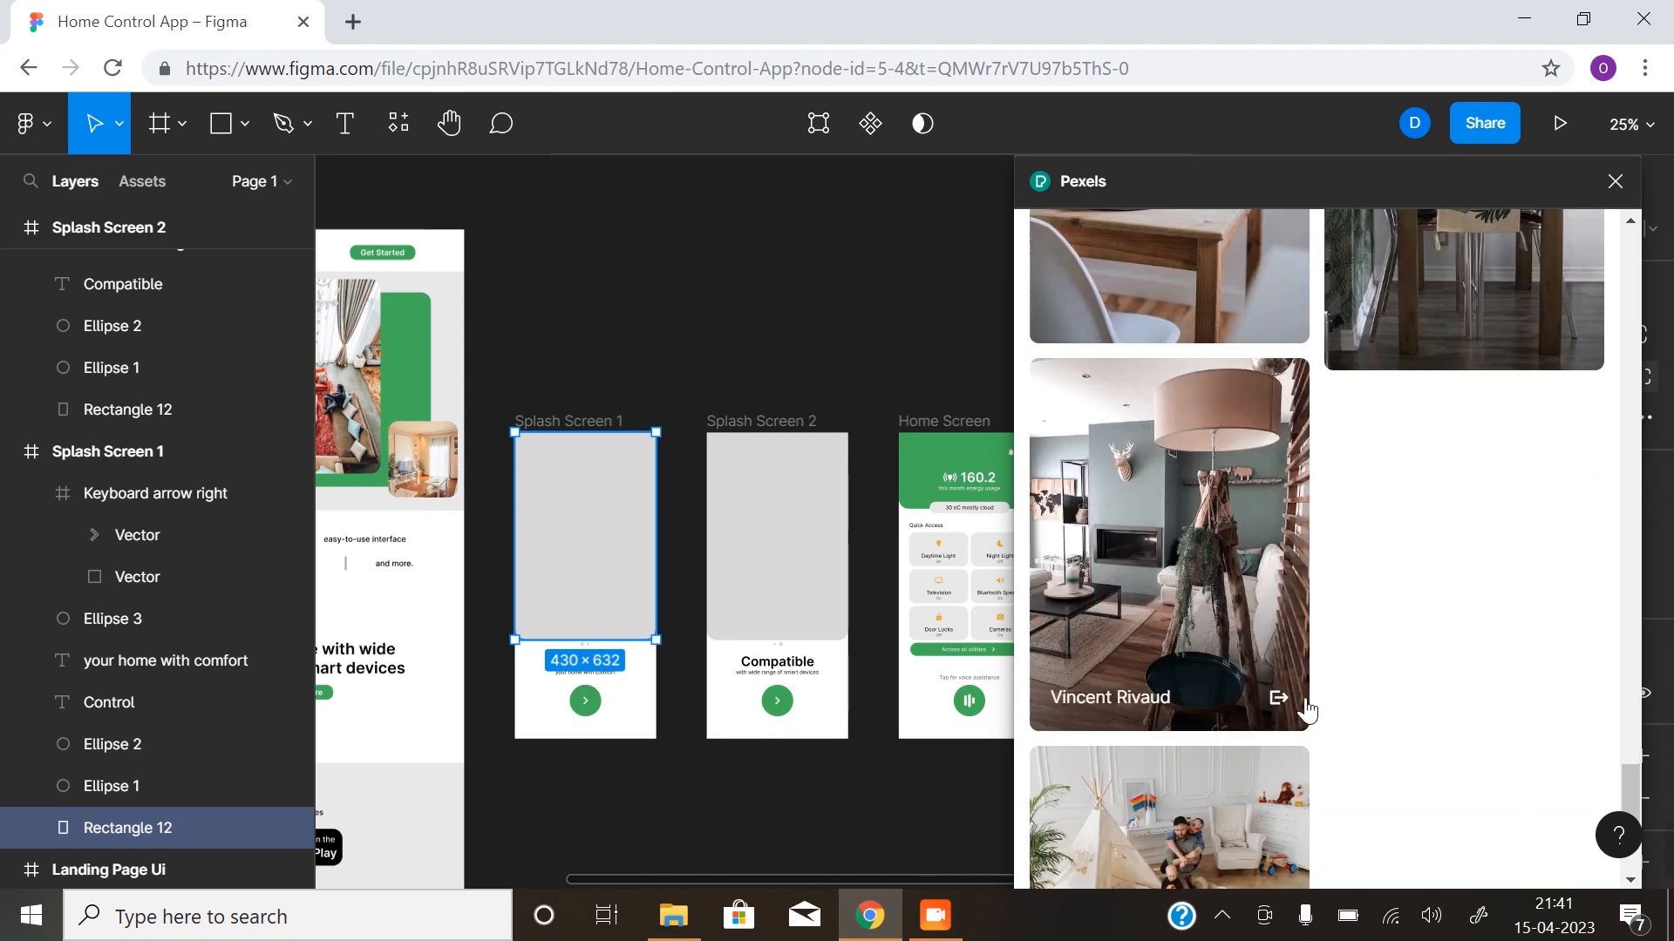
scroll(1315, 683, "down", 10)
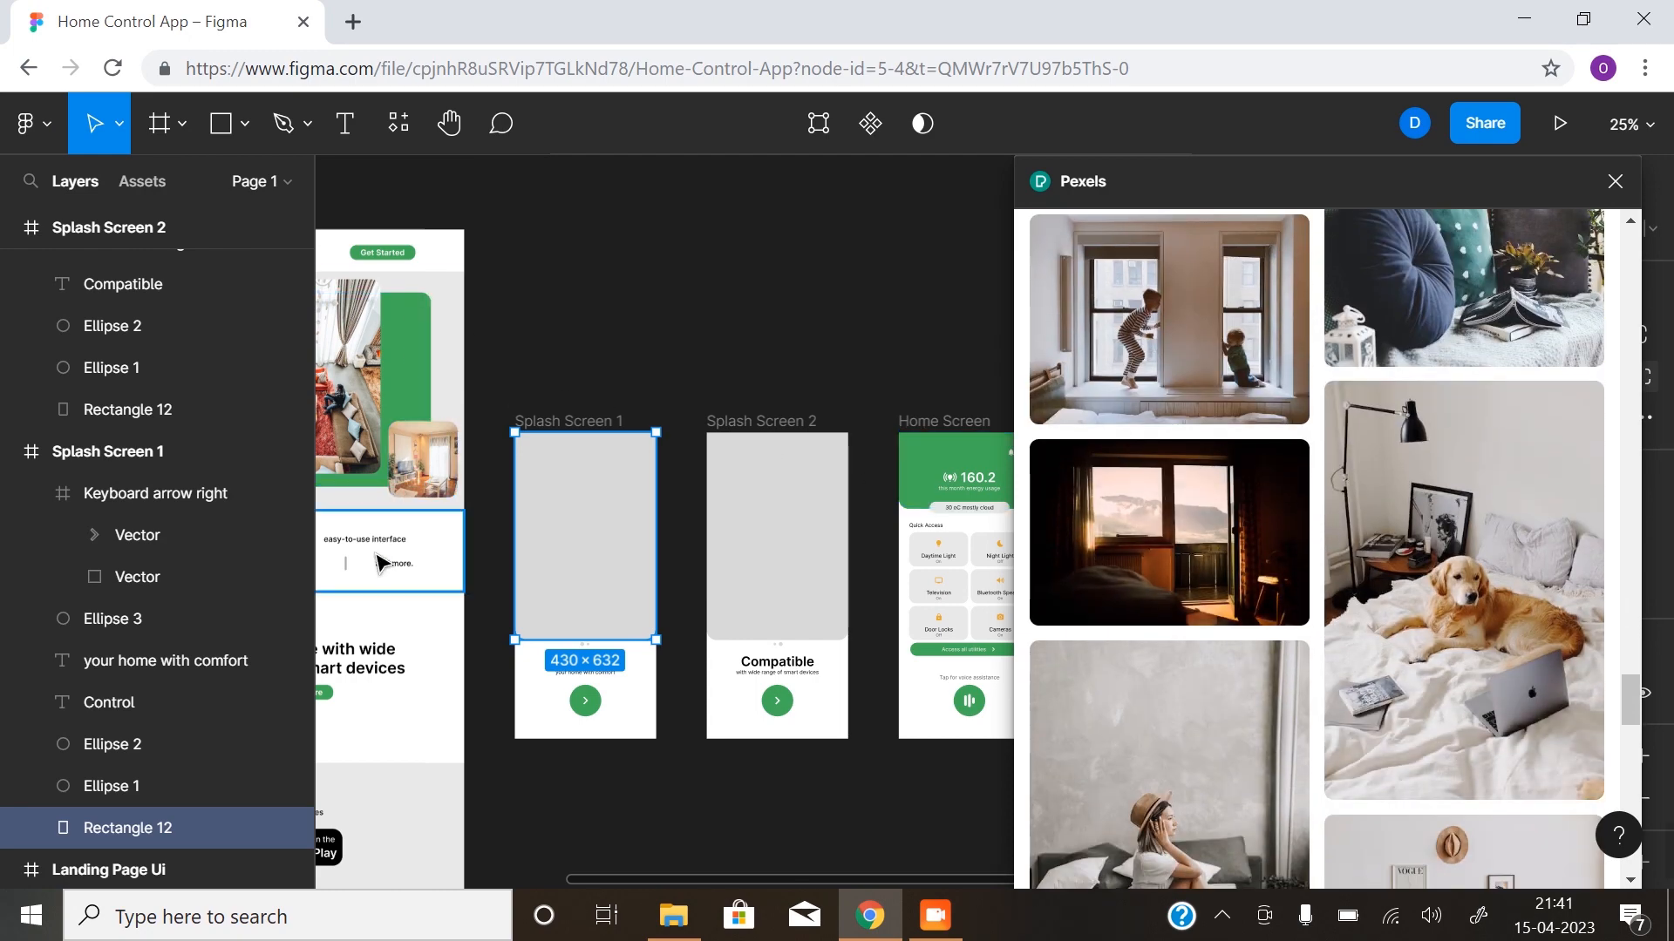
scroll(1378, 546, "down", 10)
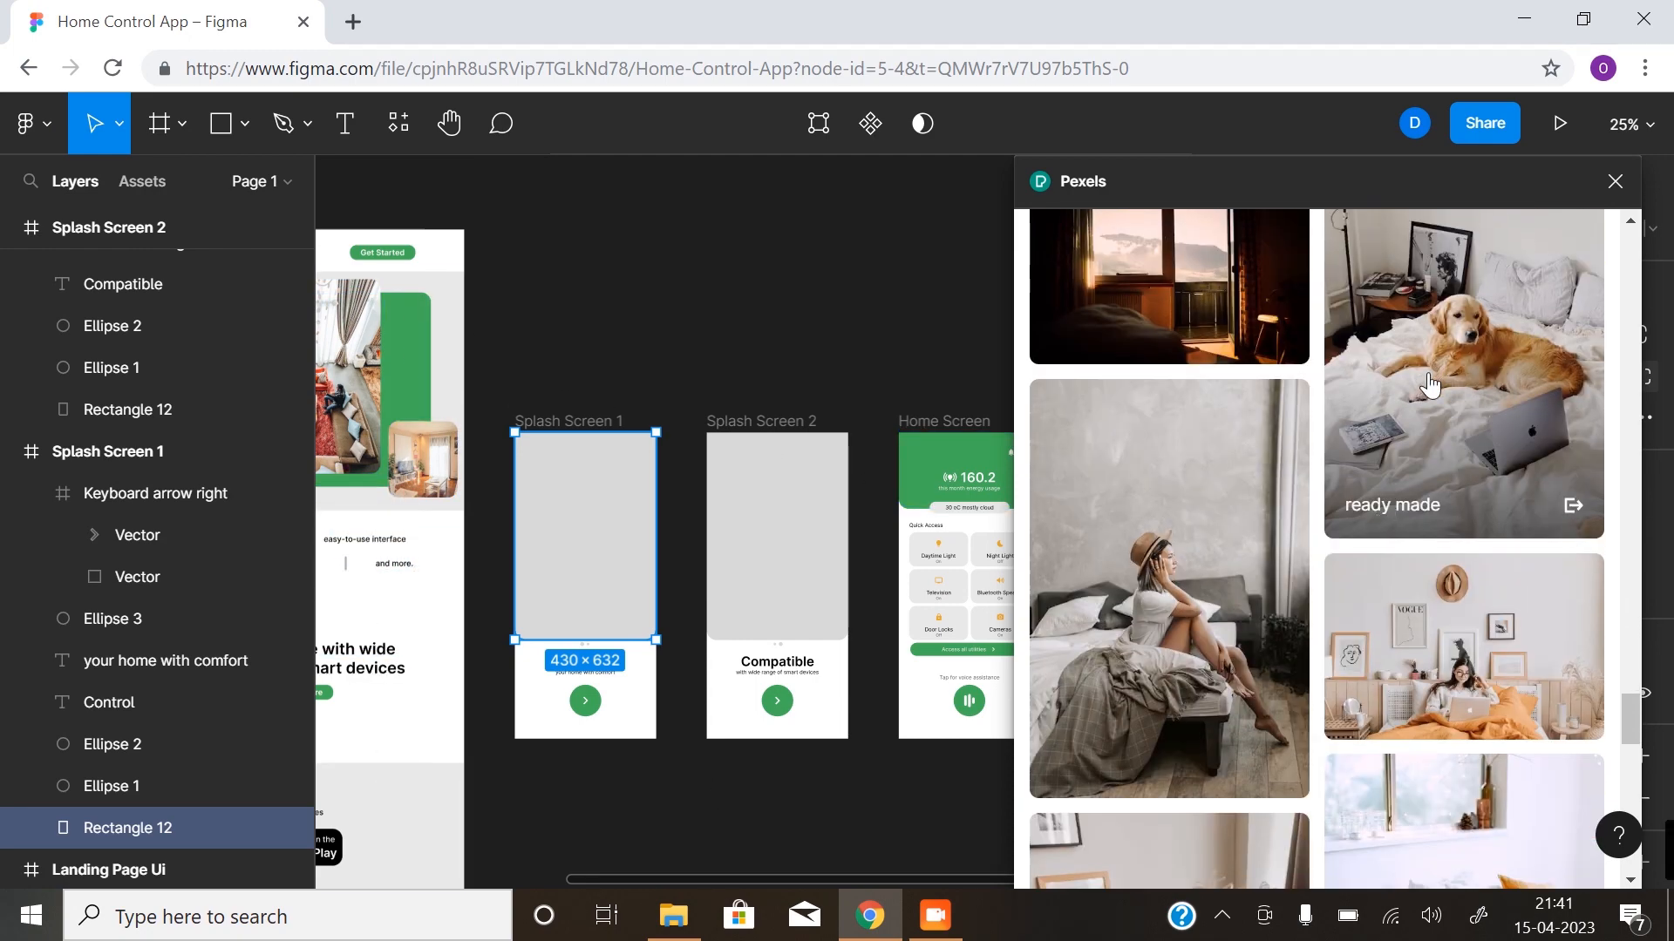
scroll(1408, 426, "down", 10)
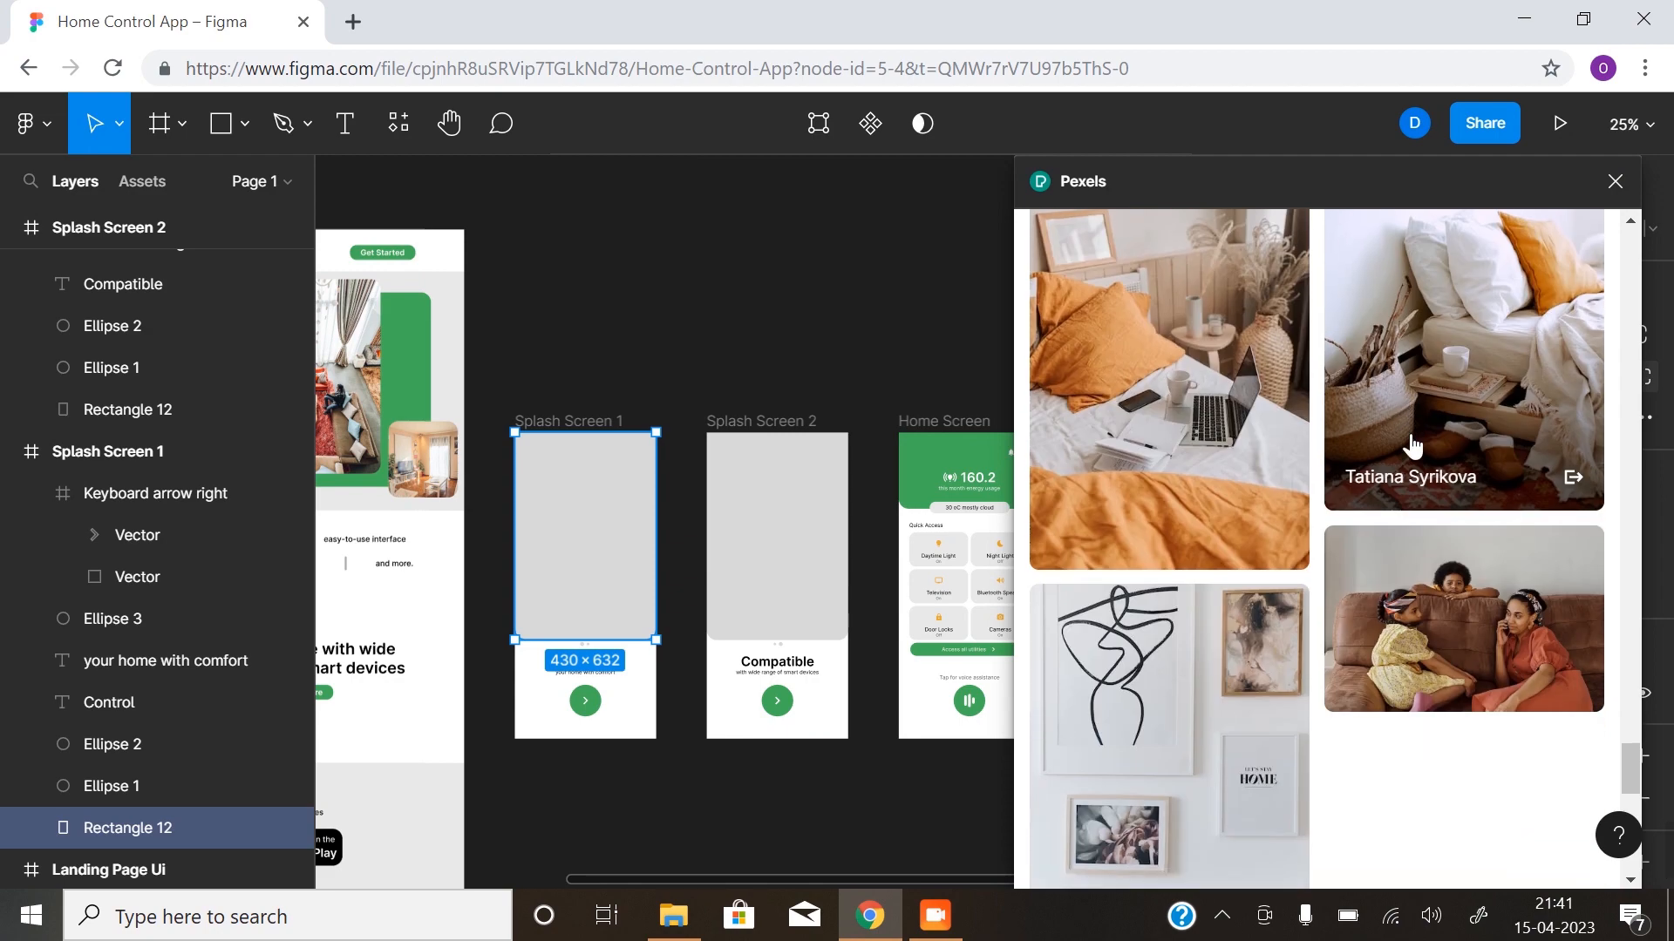
scroll(1399, 516, "down", 5)
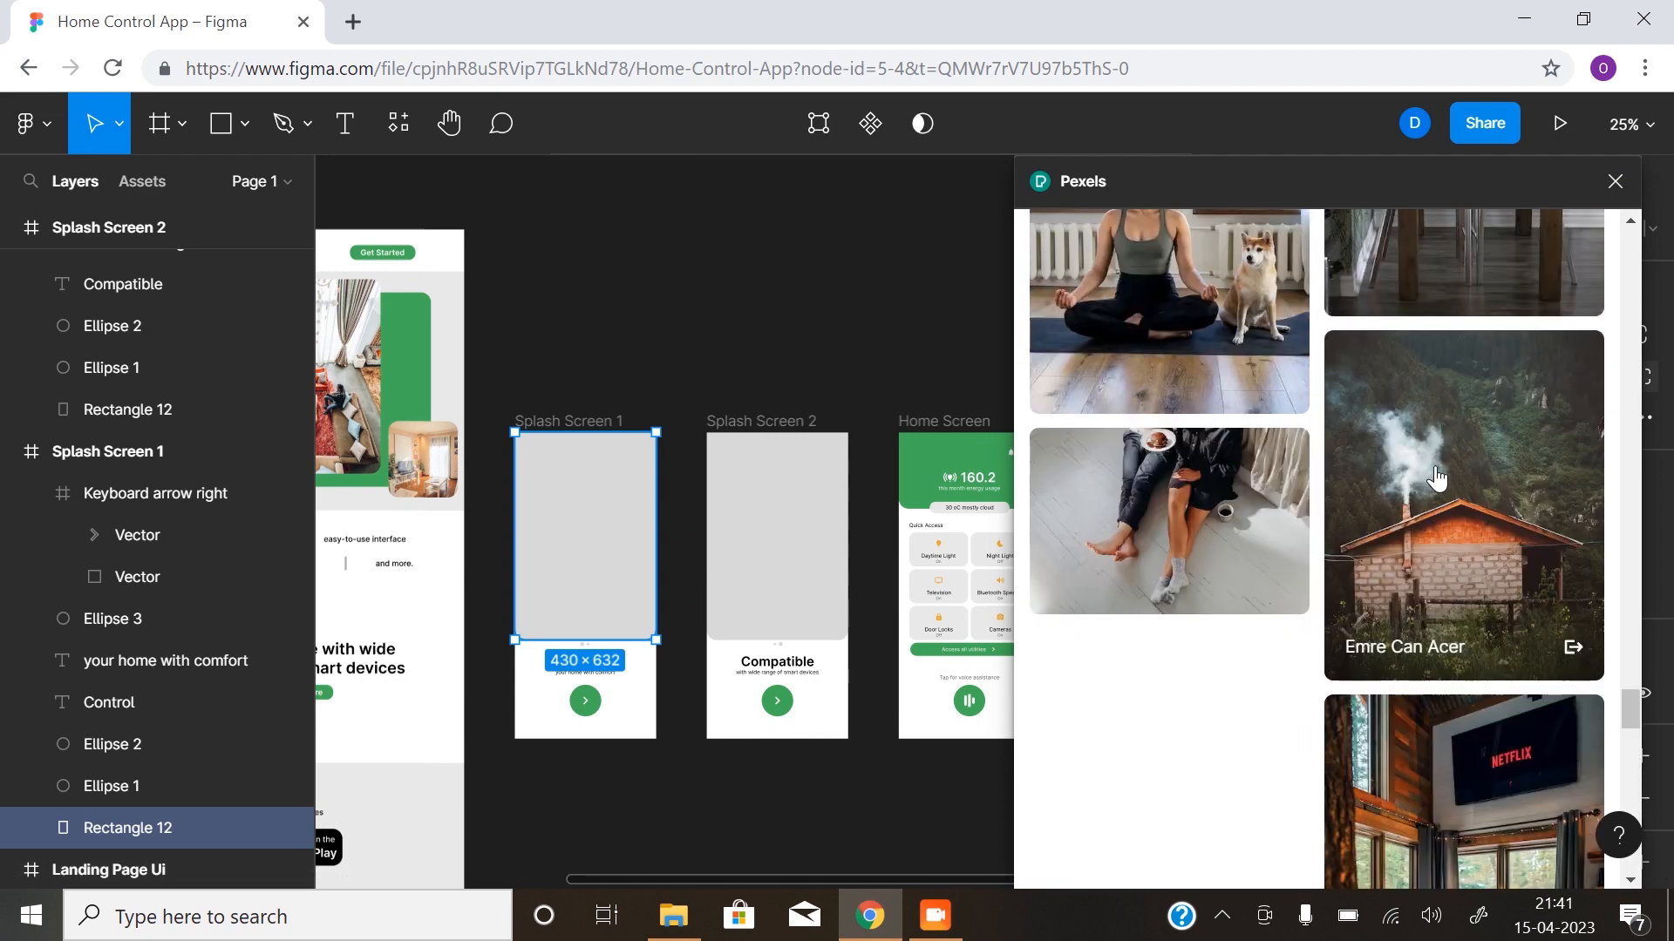
scroll(1427, 475, "up", 3)
scroll(1434, 471, "down", 5)
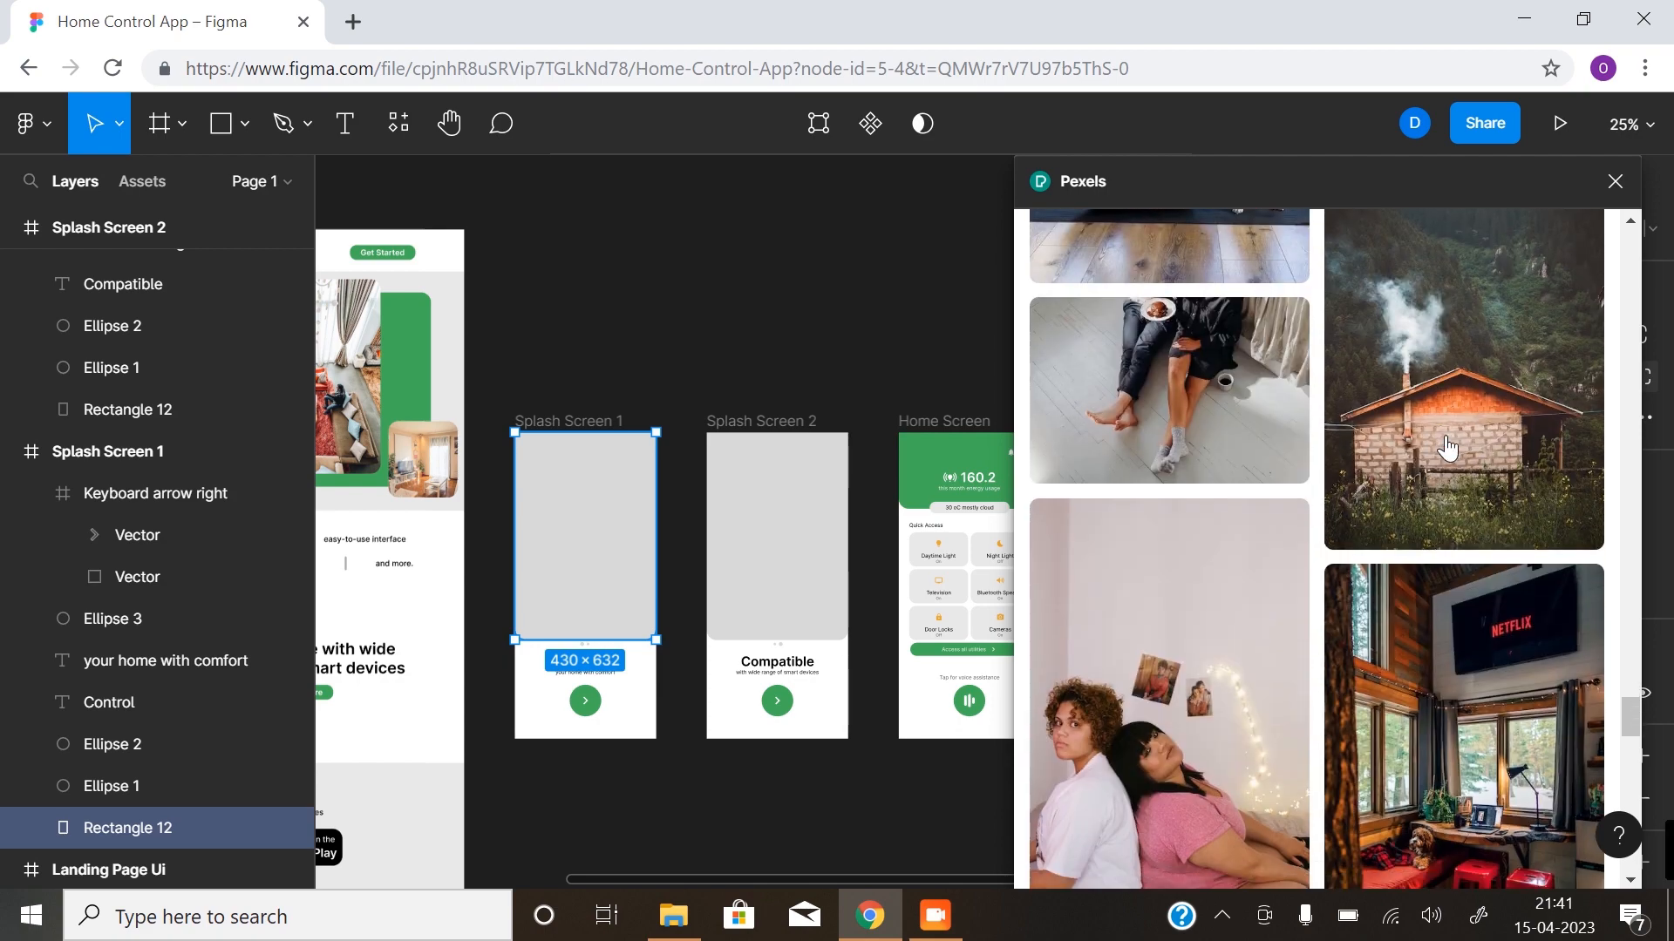
left_click(1492, 573)
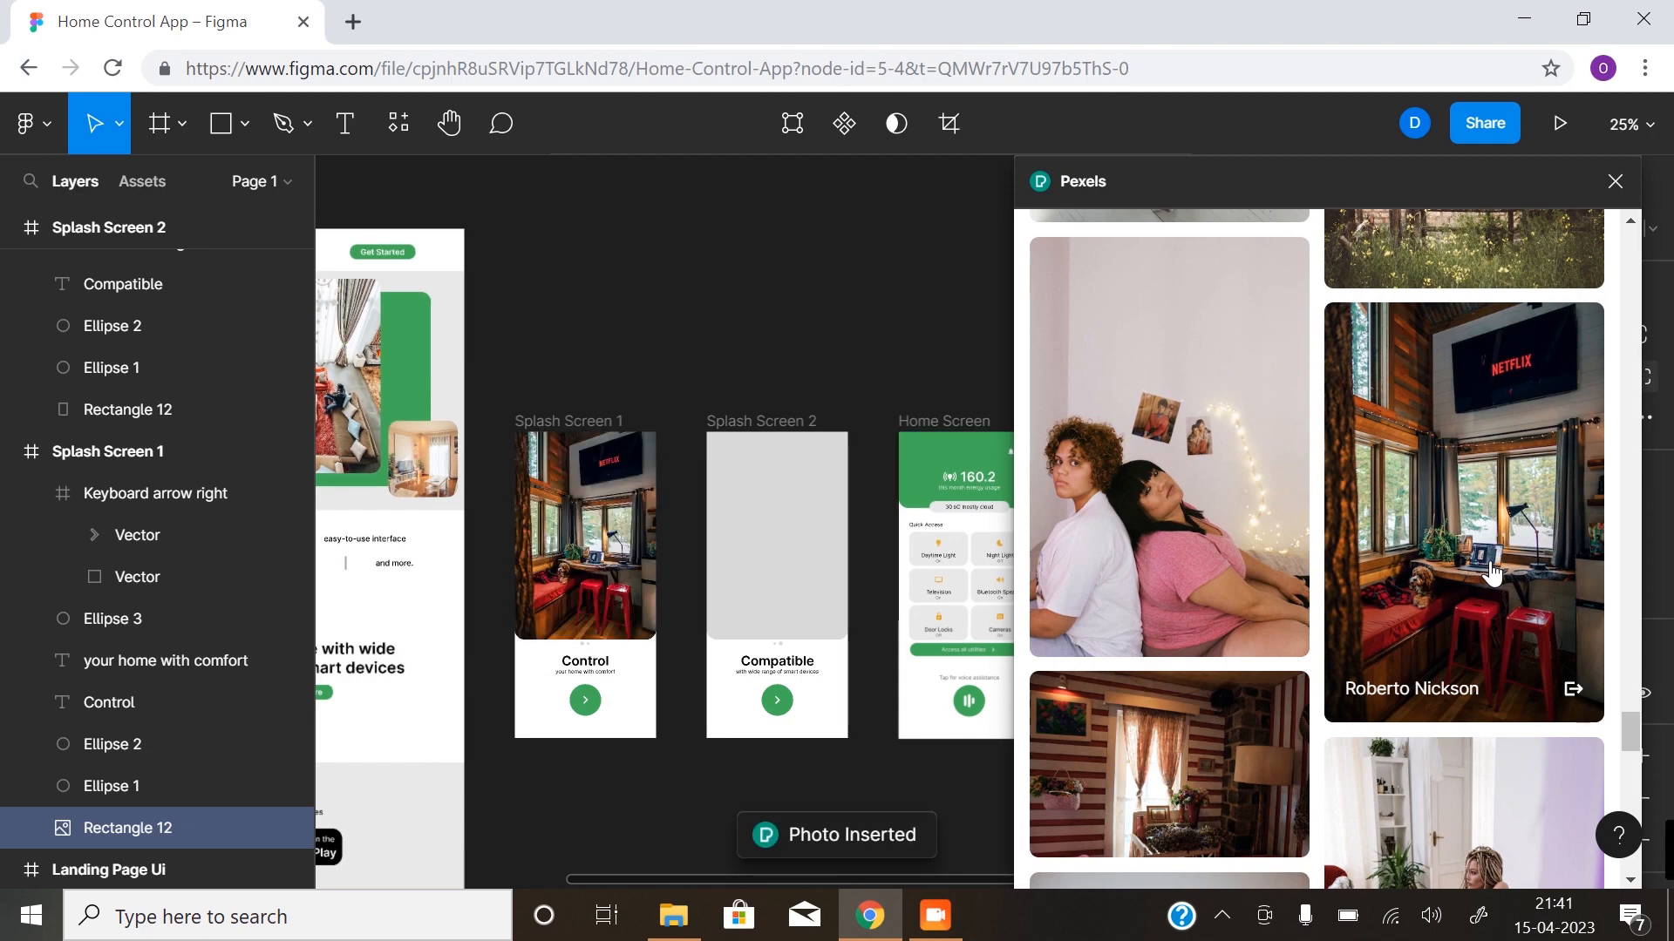
- Fill Splash Screen 2's image rectangle with the Pexels photo of a bright entrance hall with a wooden staircase
left_click(795, 562)
scroll(1461, 615, "down", 5)
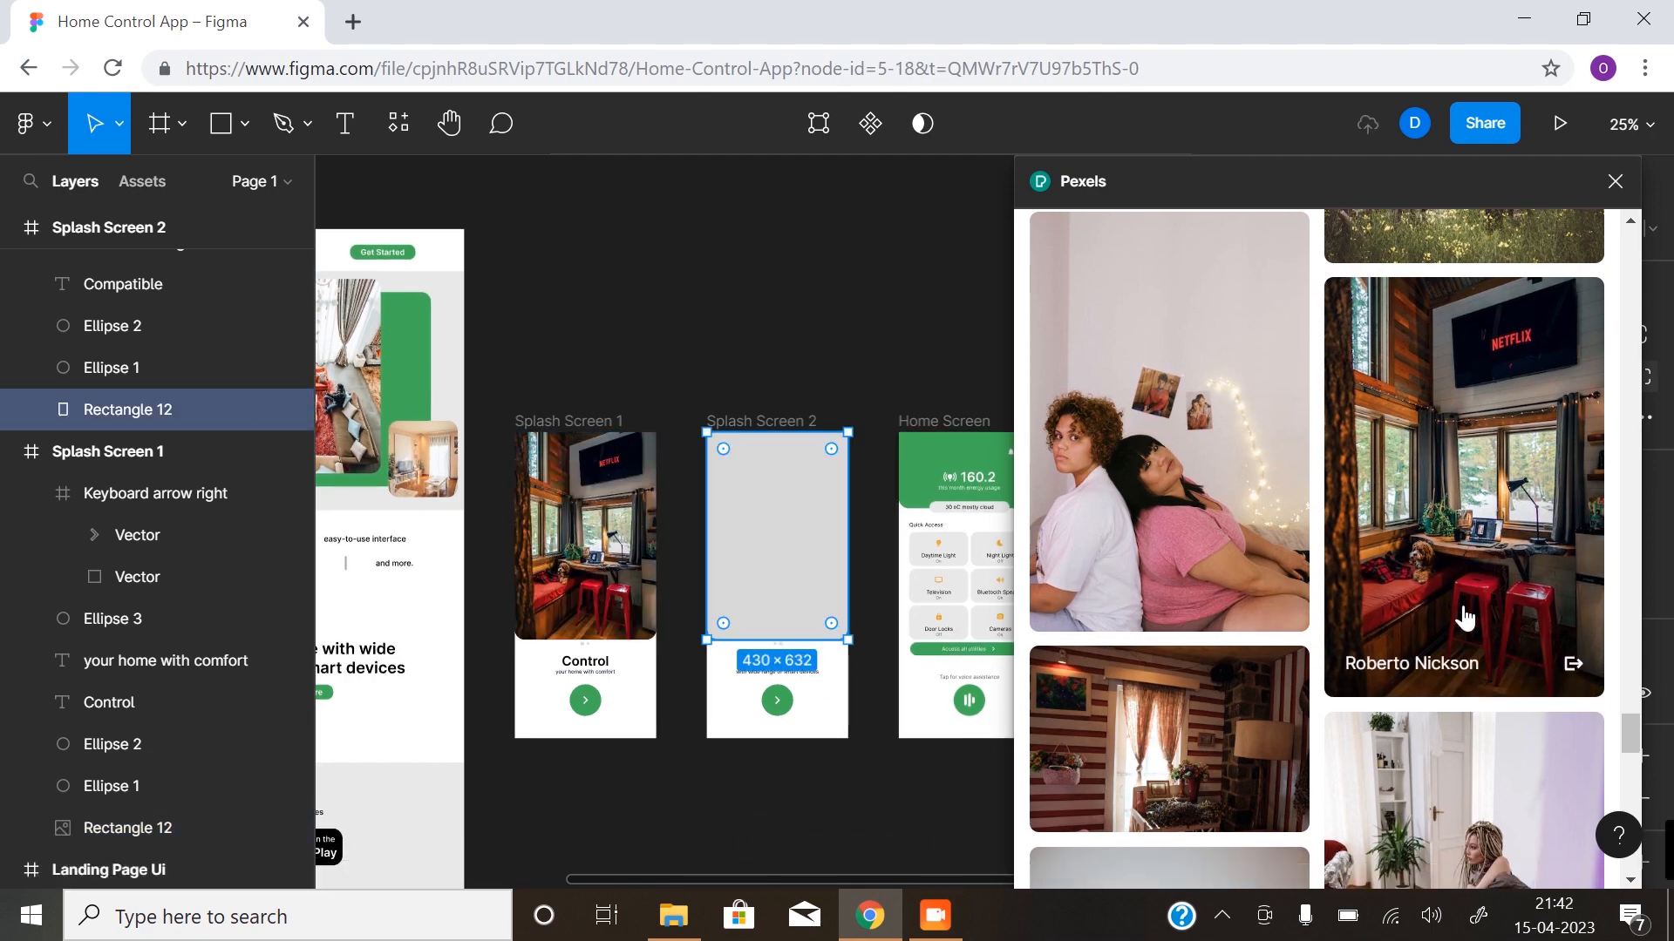
scroll(1465, 600, "down", 5)
scroll(1464, 600, "down", 3)
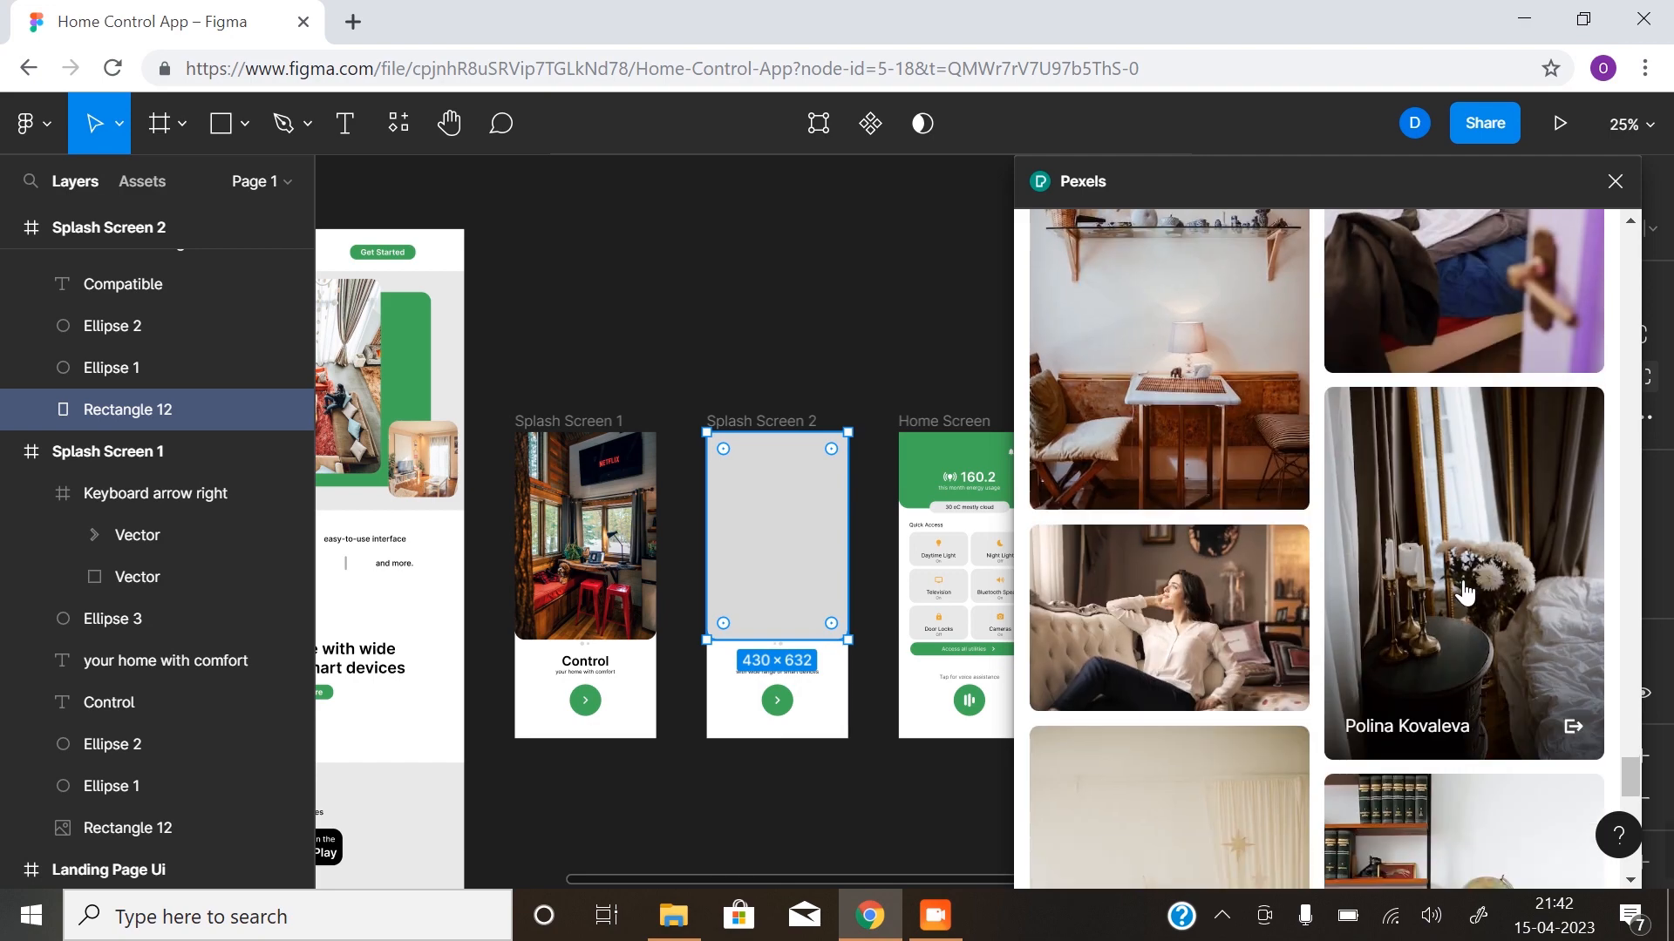
scroll(1494, 602, "down", 3)
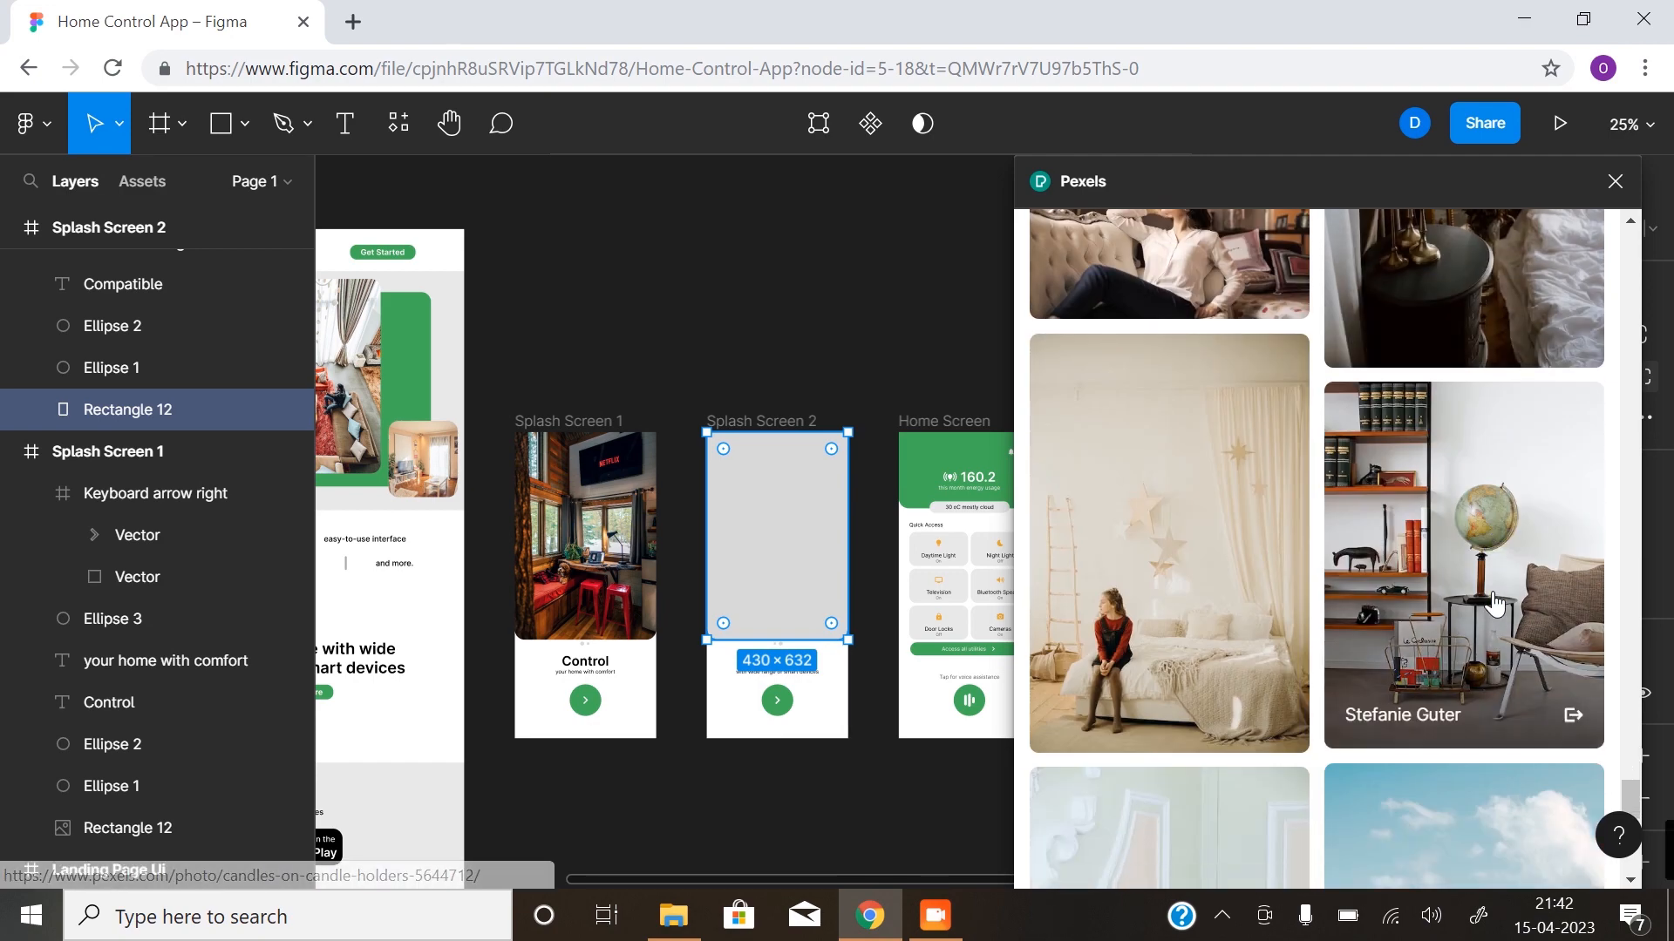
scroll(1473, 610, "down", 5)
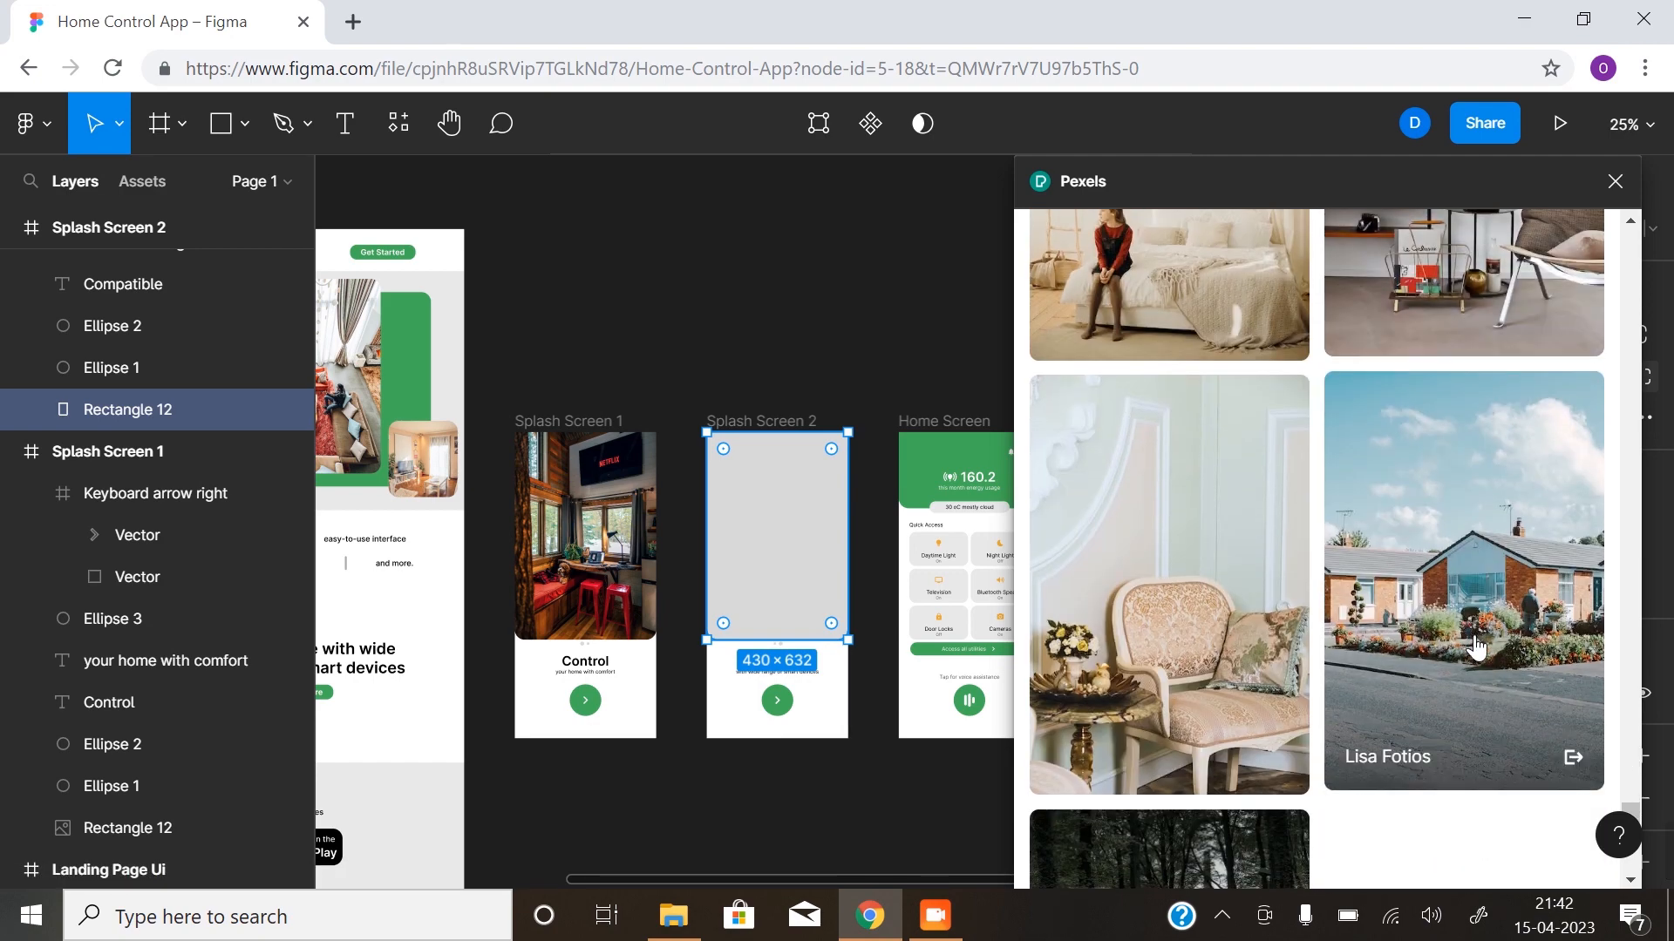
scroll(1476, 636, "down", 5)
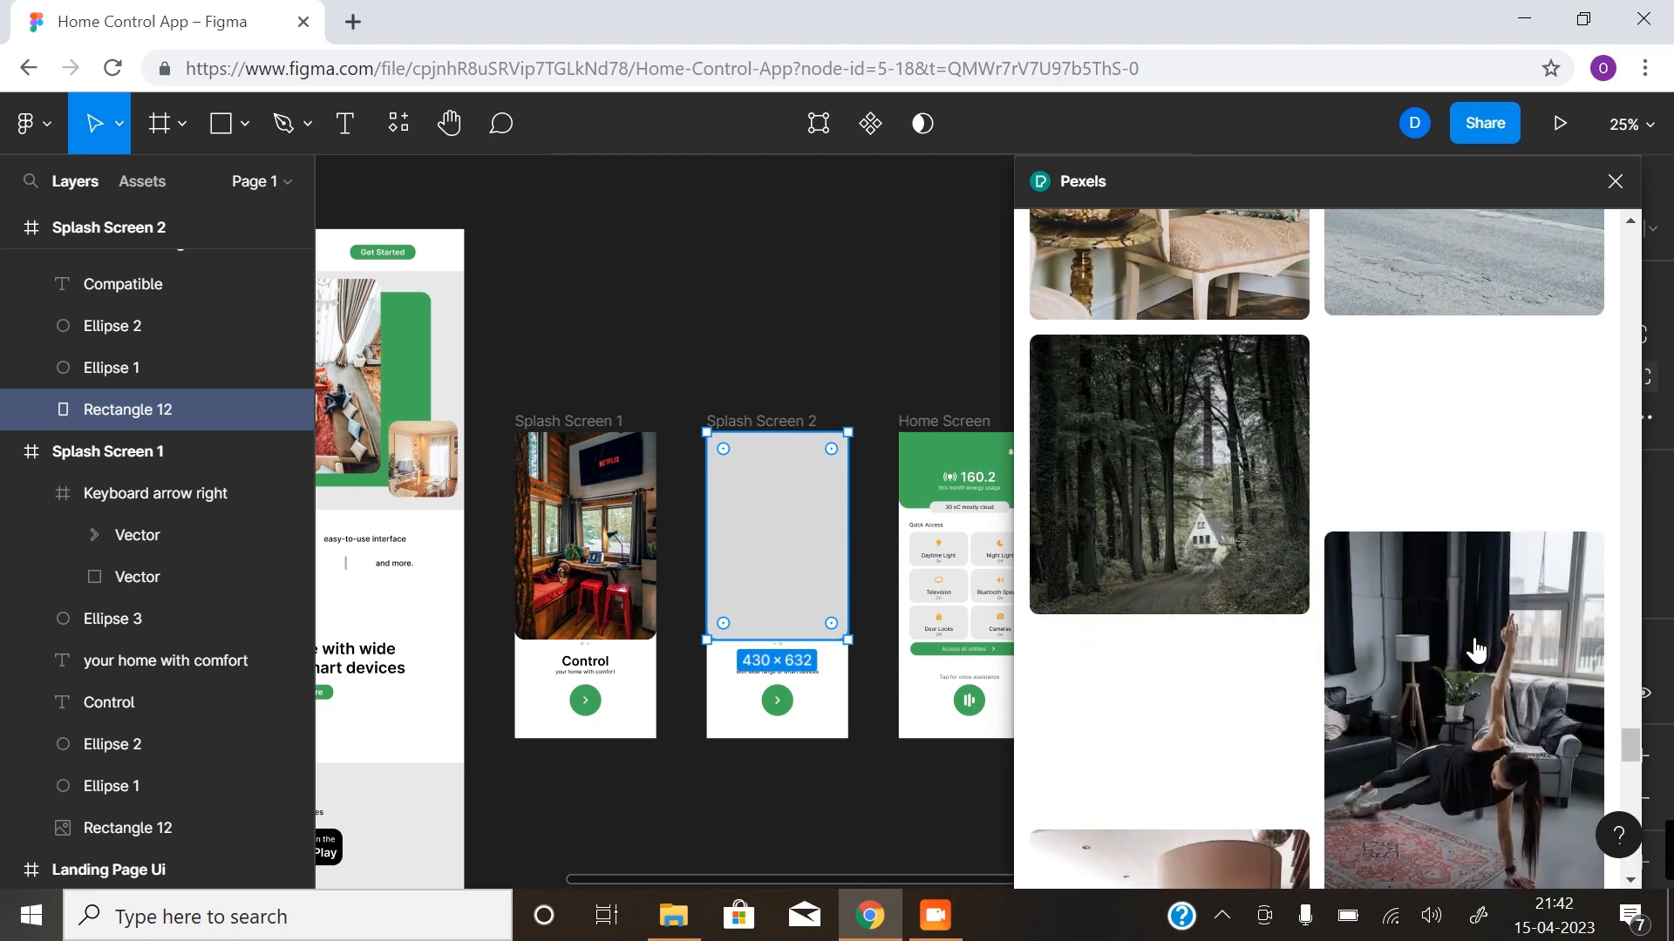
scroll(1473, 642, "down", 5)
scroll(1482, 641, "down", 10)
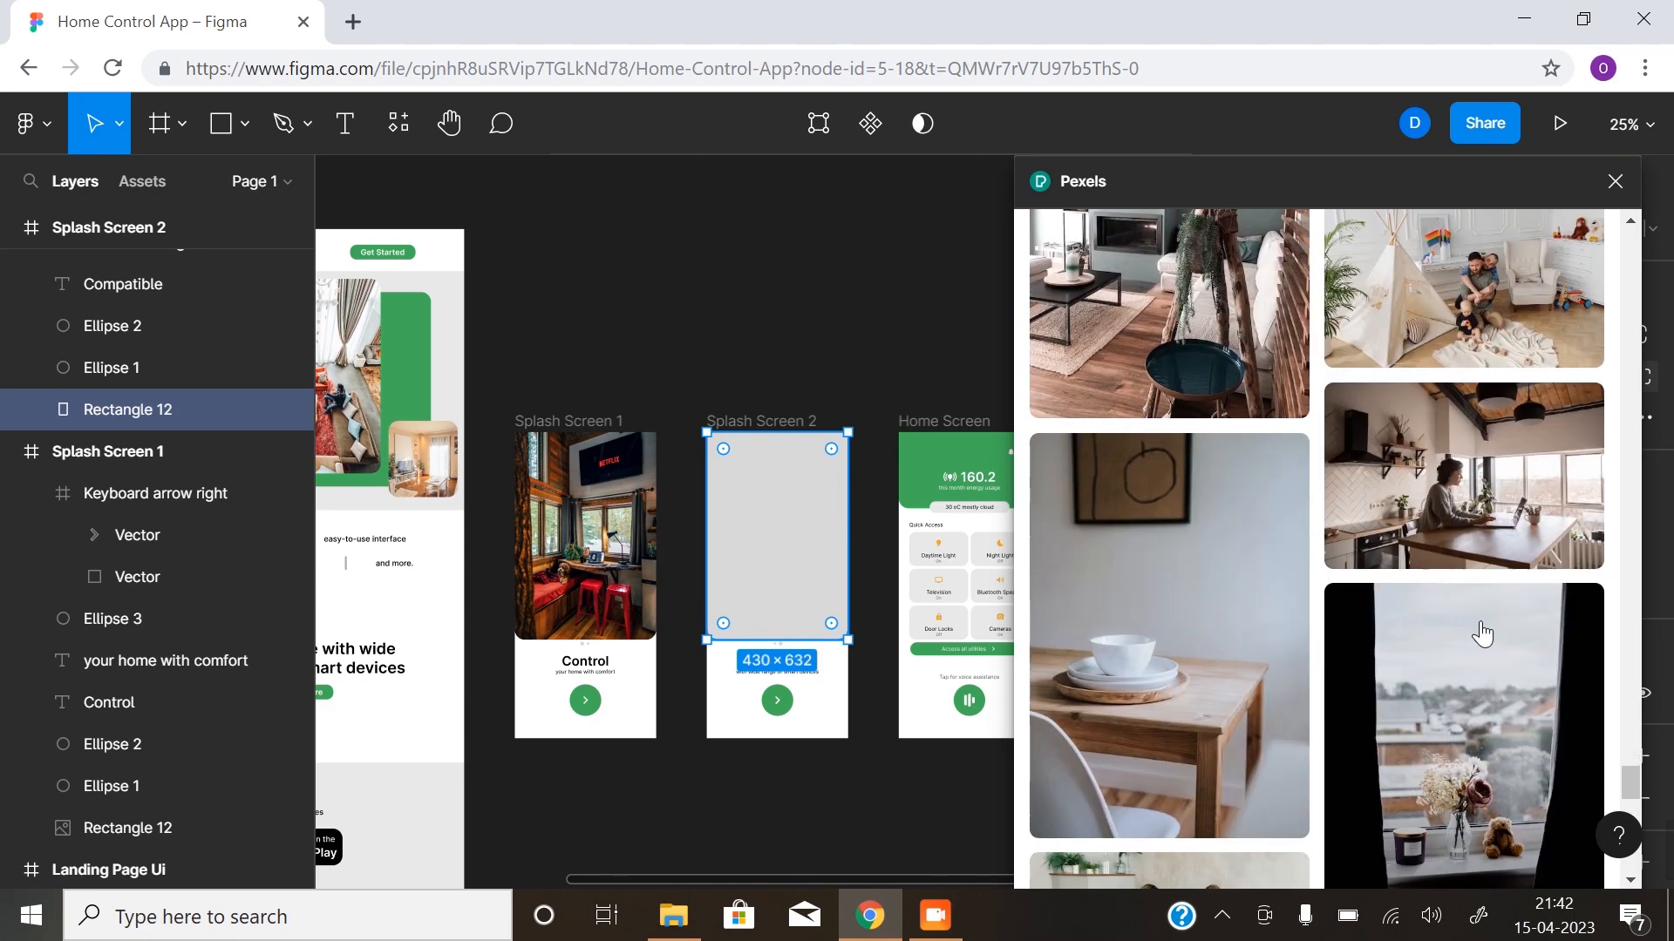
scroll(1483, 650, "down", 3)
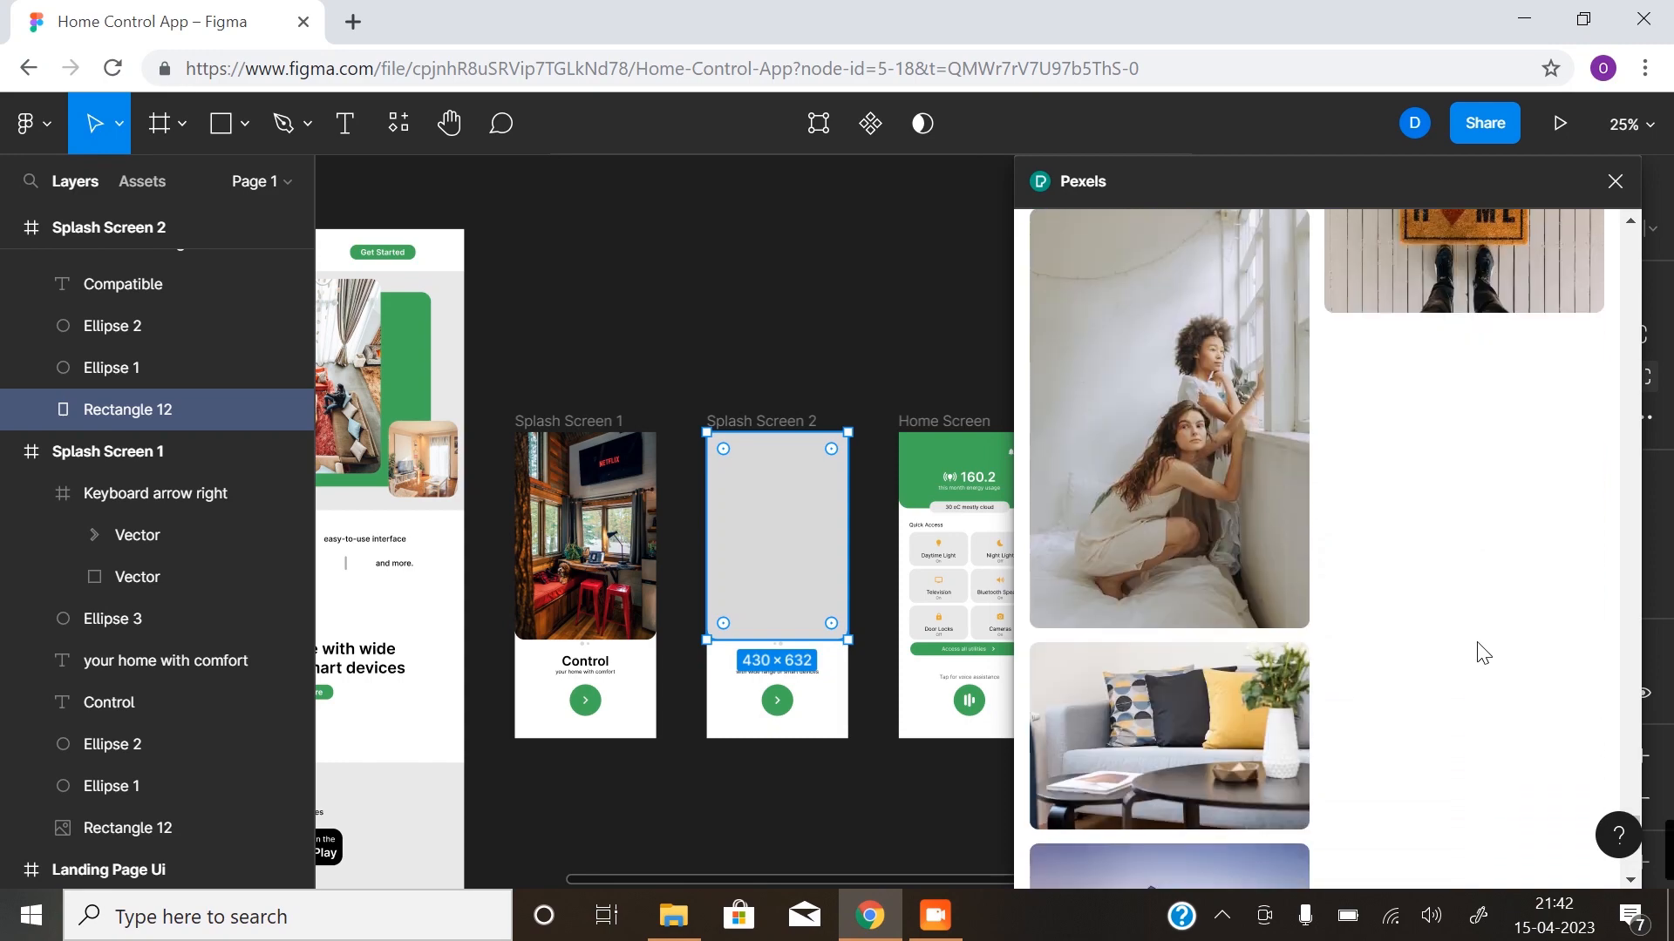
scroll(1484, 653, "down", 3)
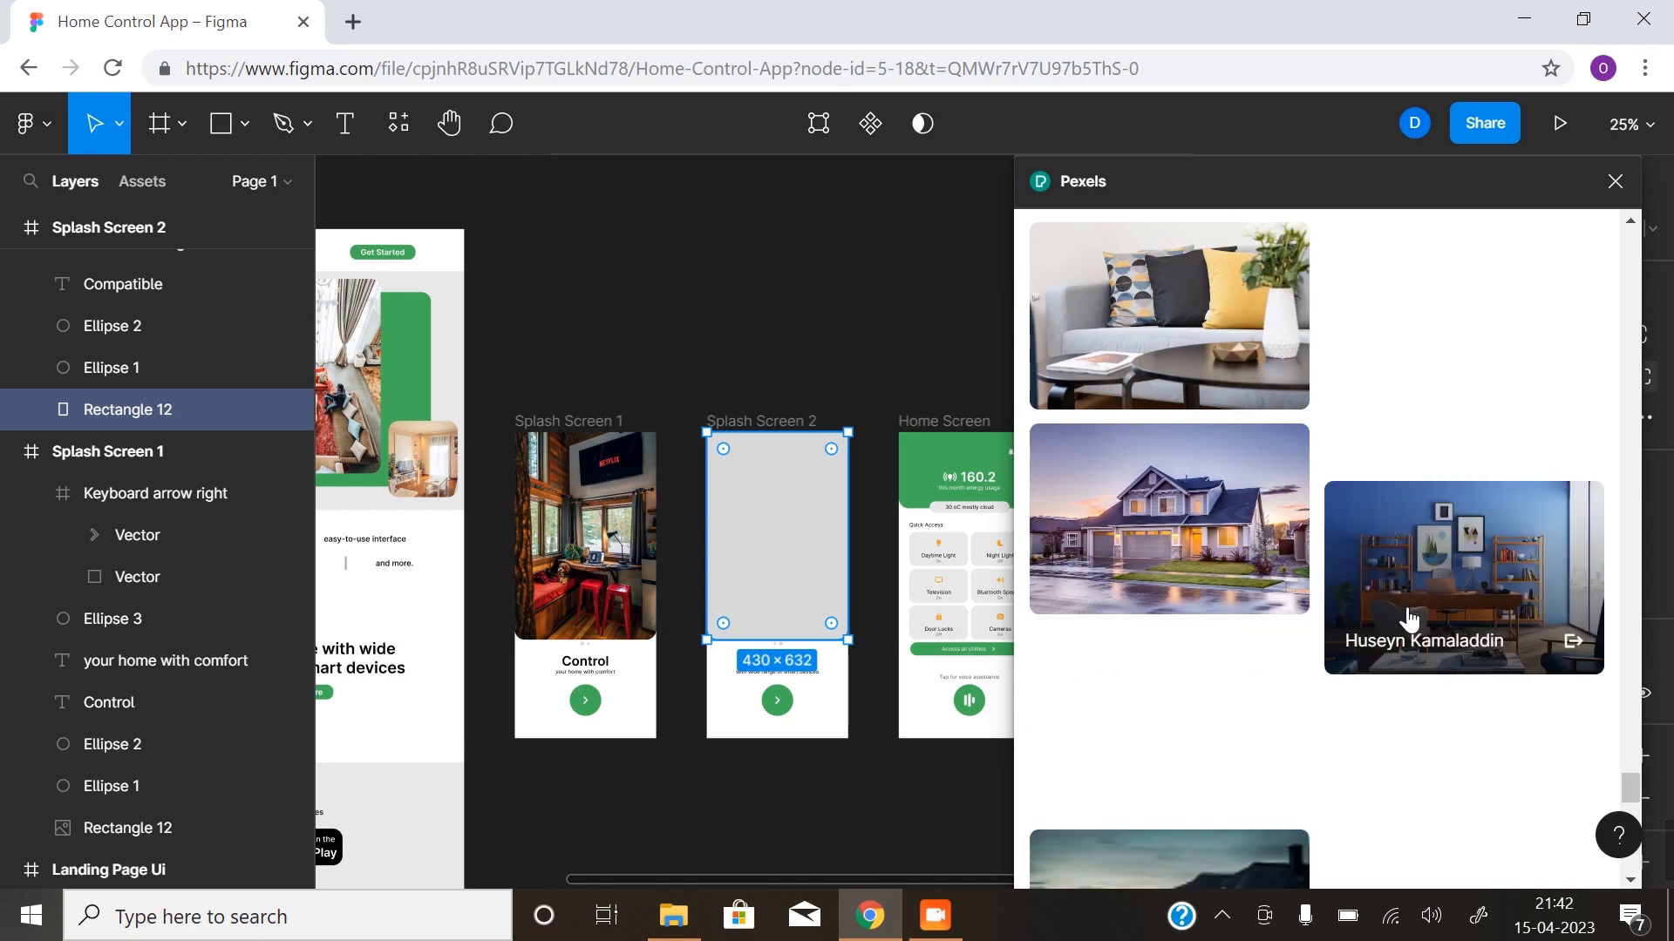
scroll(1409, 621, "up", 3)
scroll(1430, 601, "down", 5)
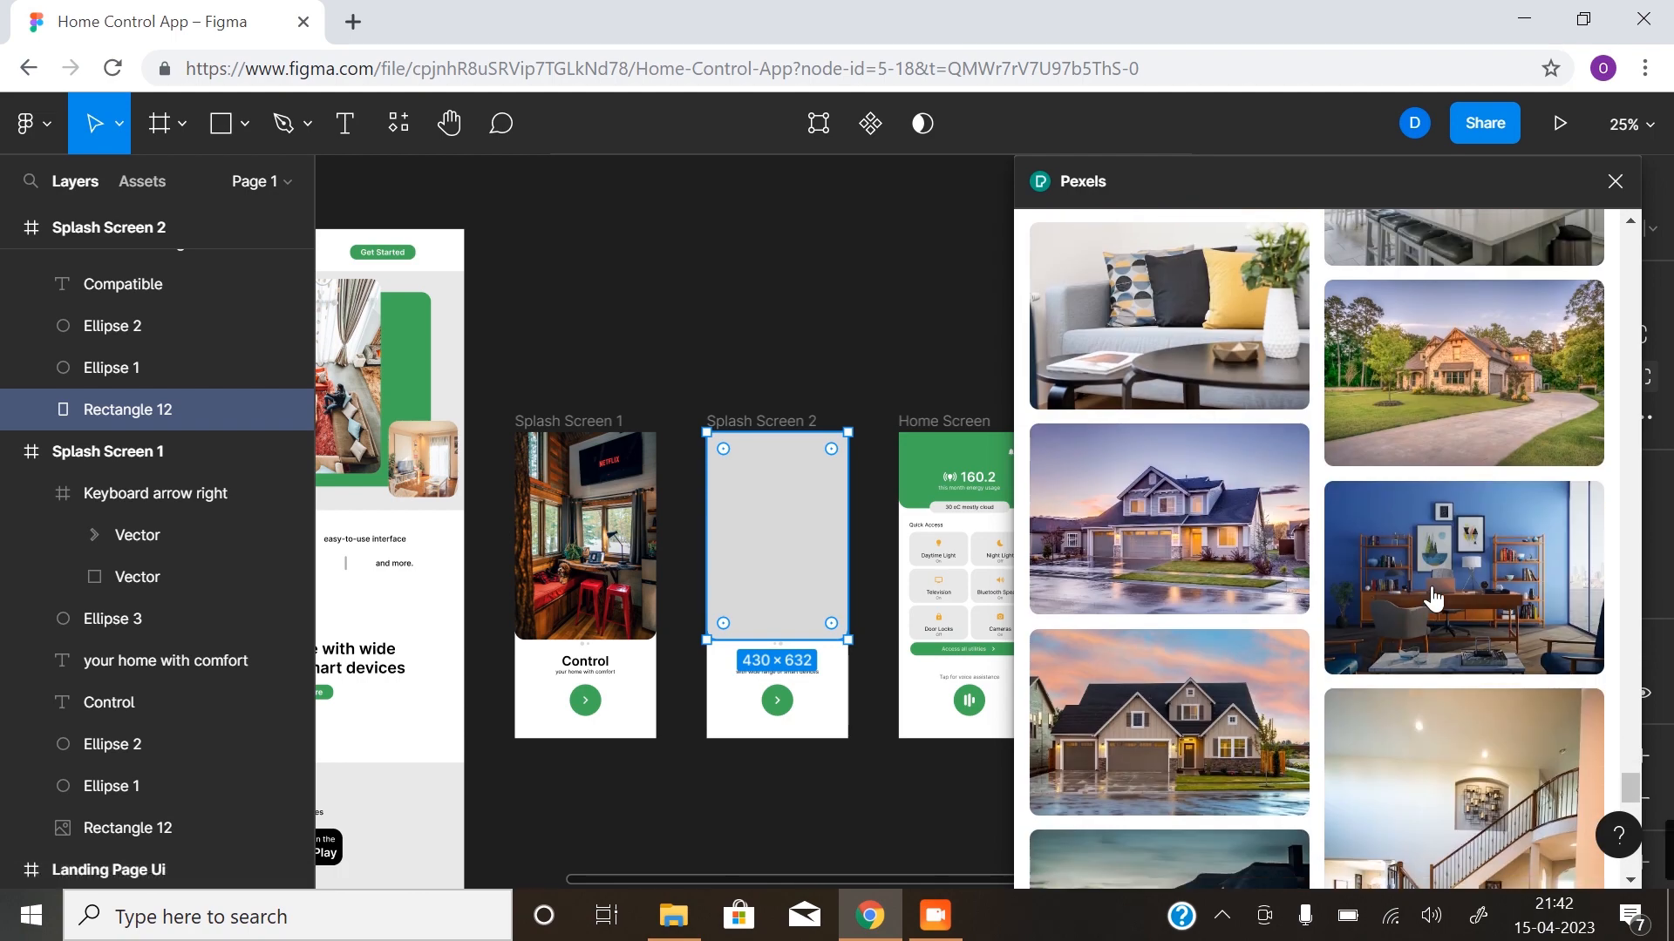
left_click(1473, 629)
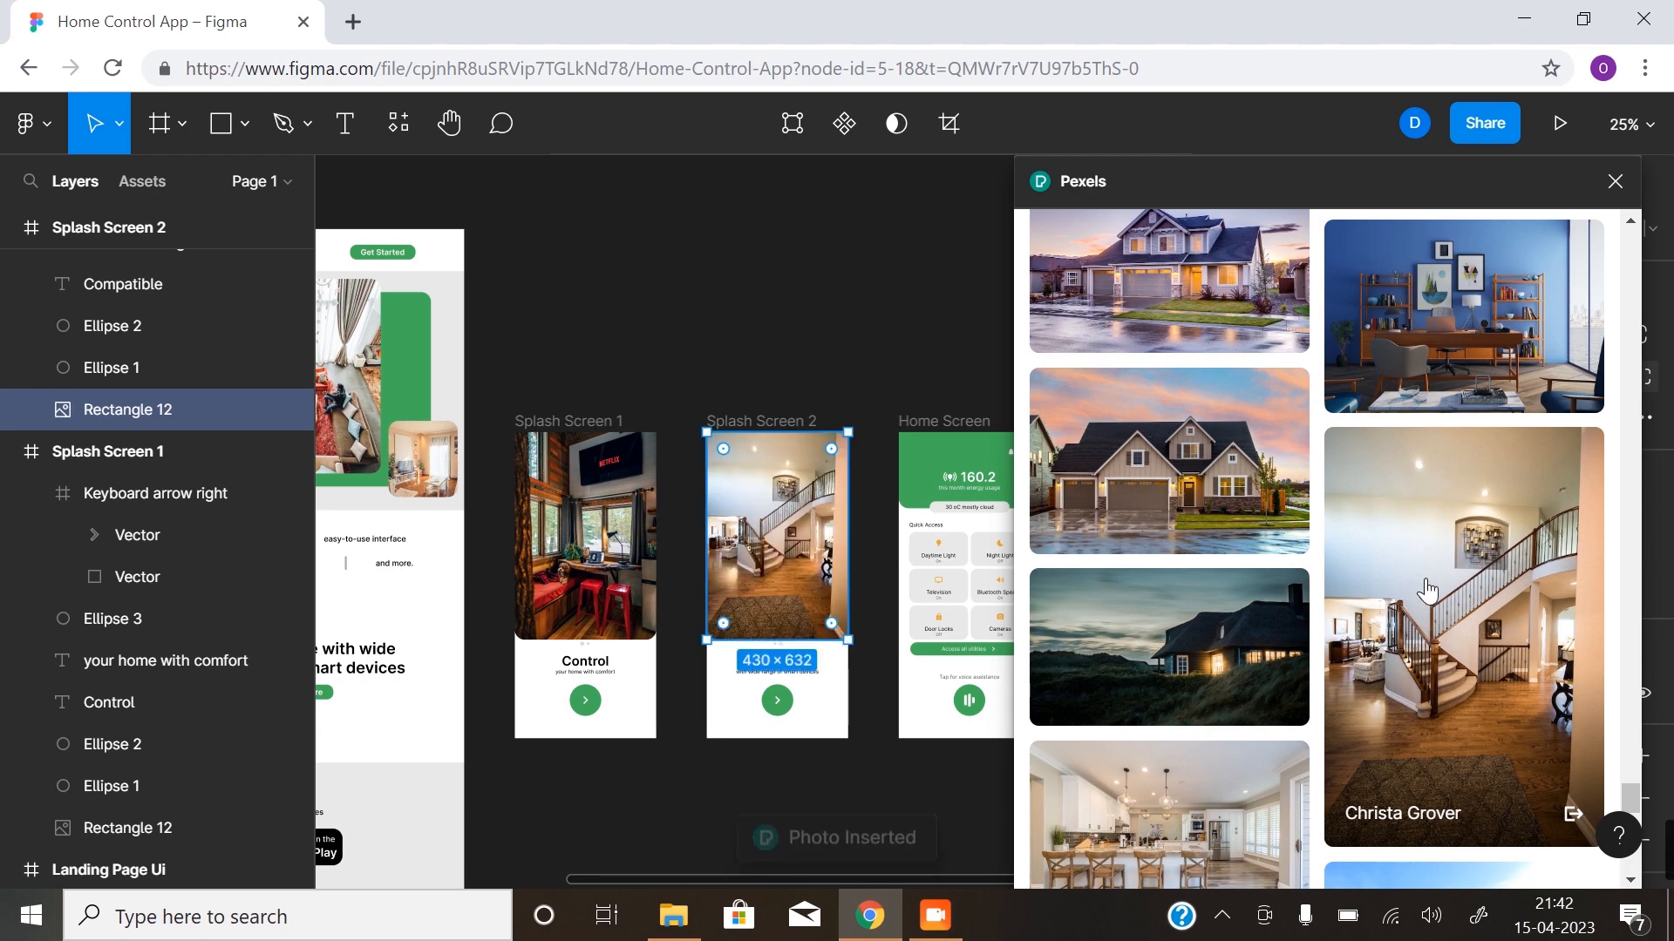
- Replace Splash Screen 1's photo with the Pexels picture of a white kitchen with an island, and close the plugin
scroll(1464, 619, "up", 3)
scroll(1447, 750, "up", 1)
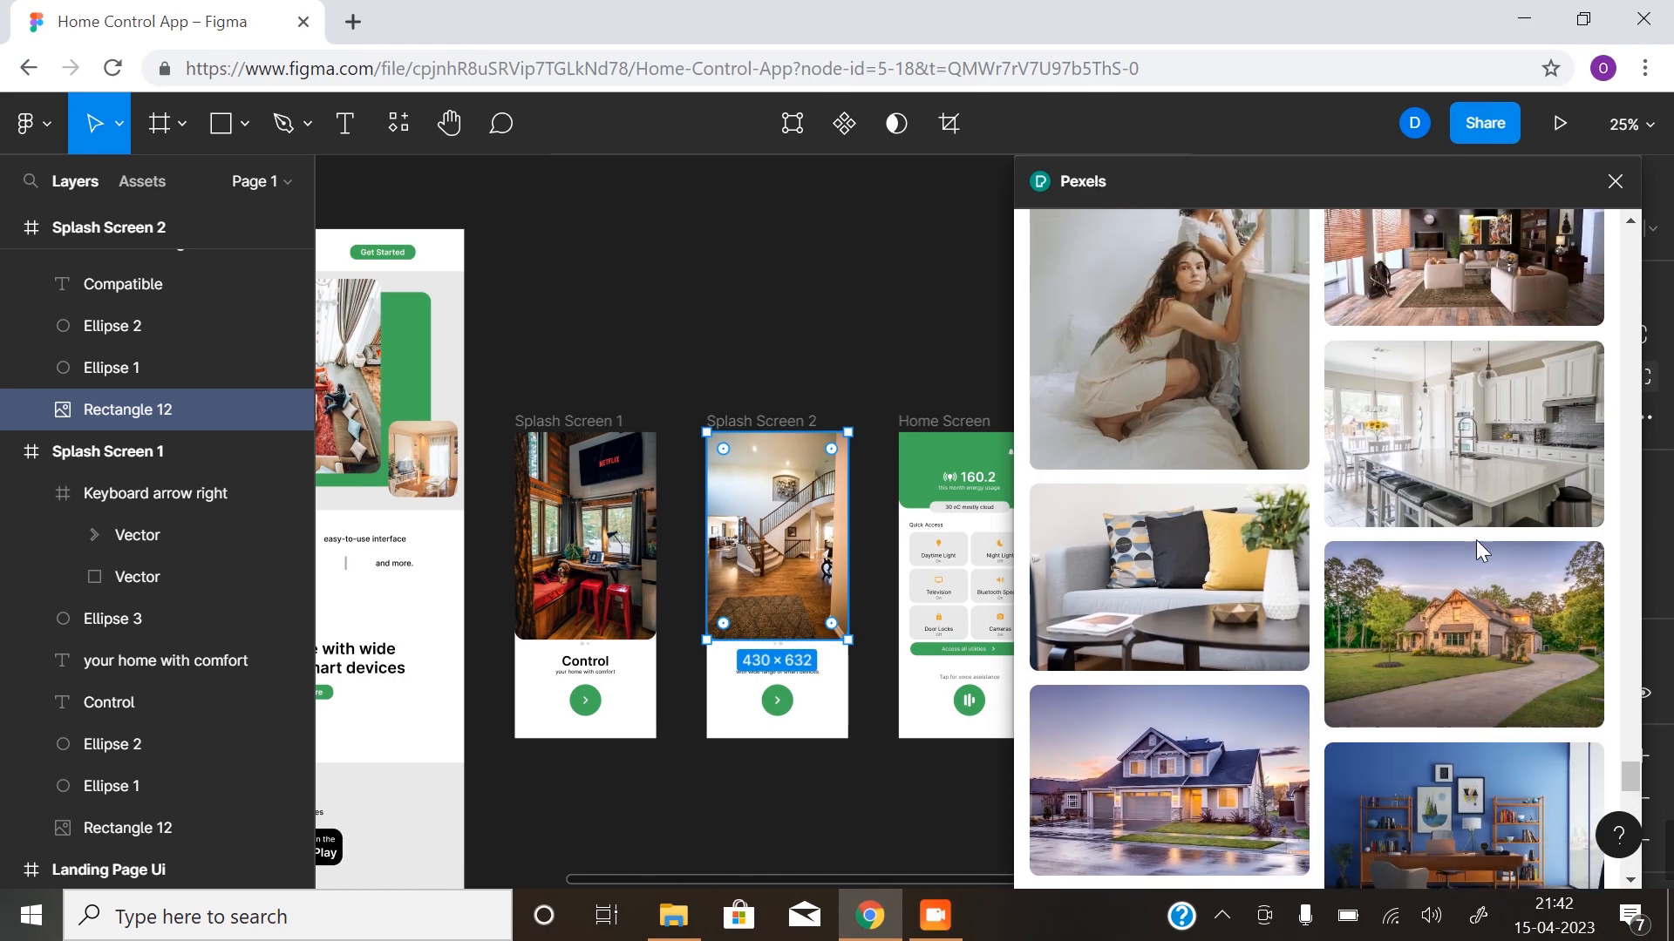
left_click(584, 536)
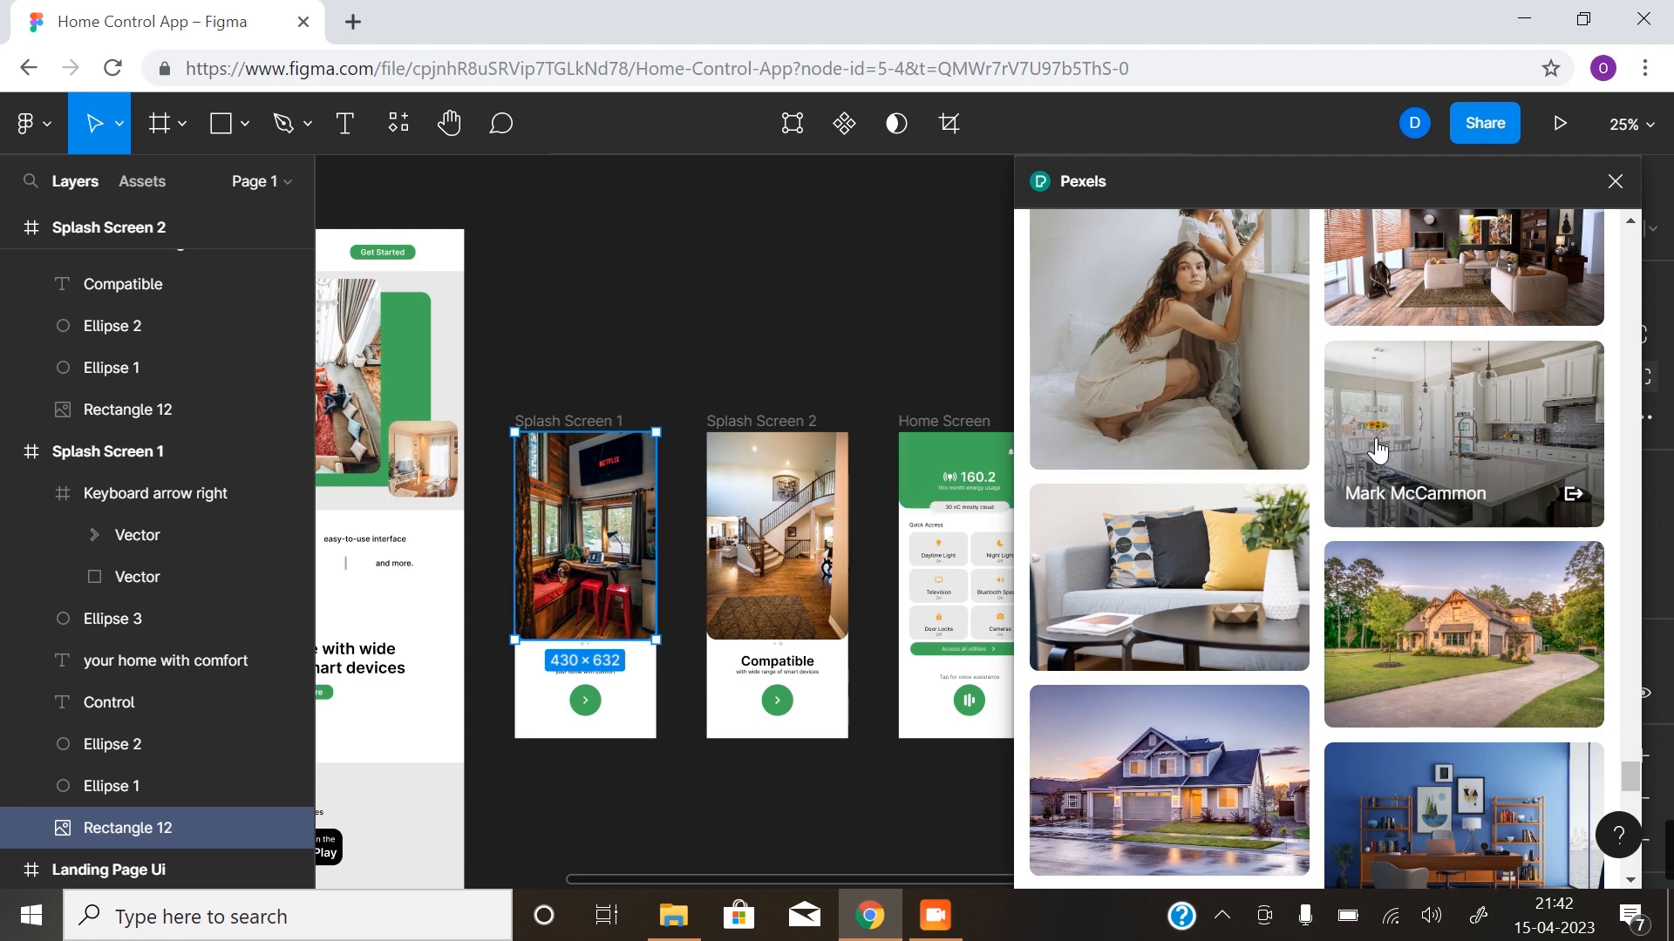
scroll(1482, 610, "up", 2)
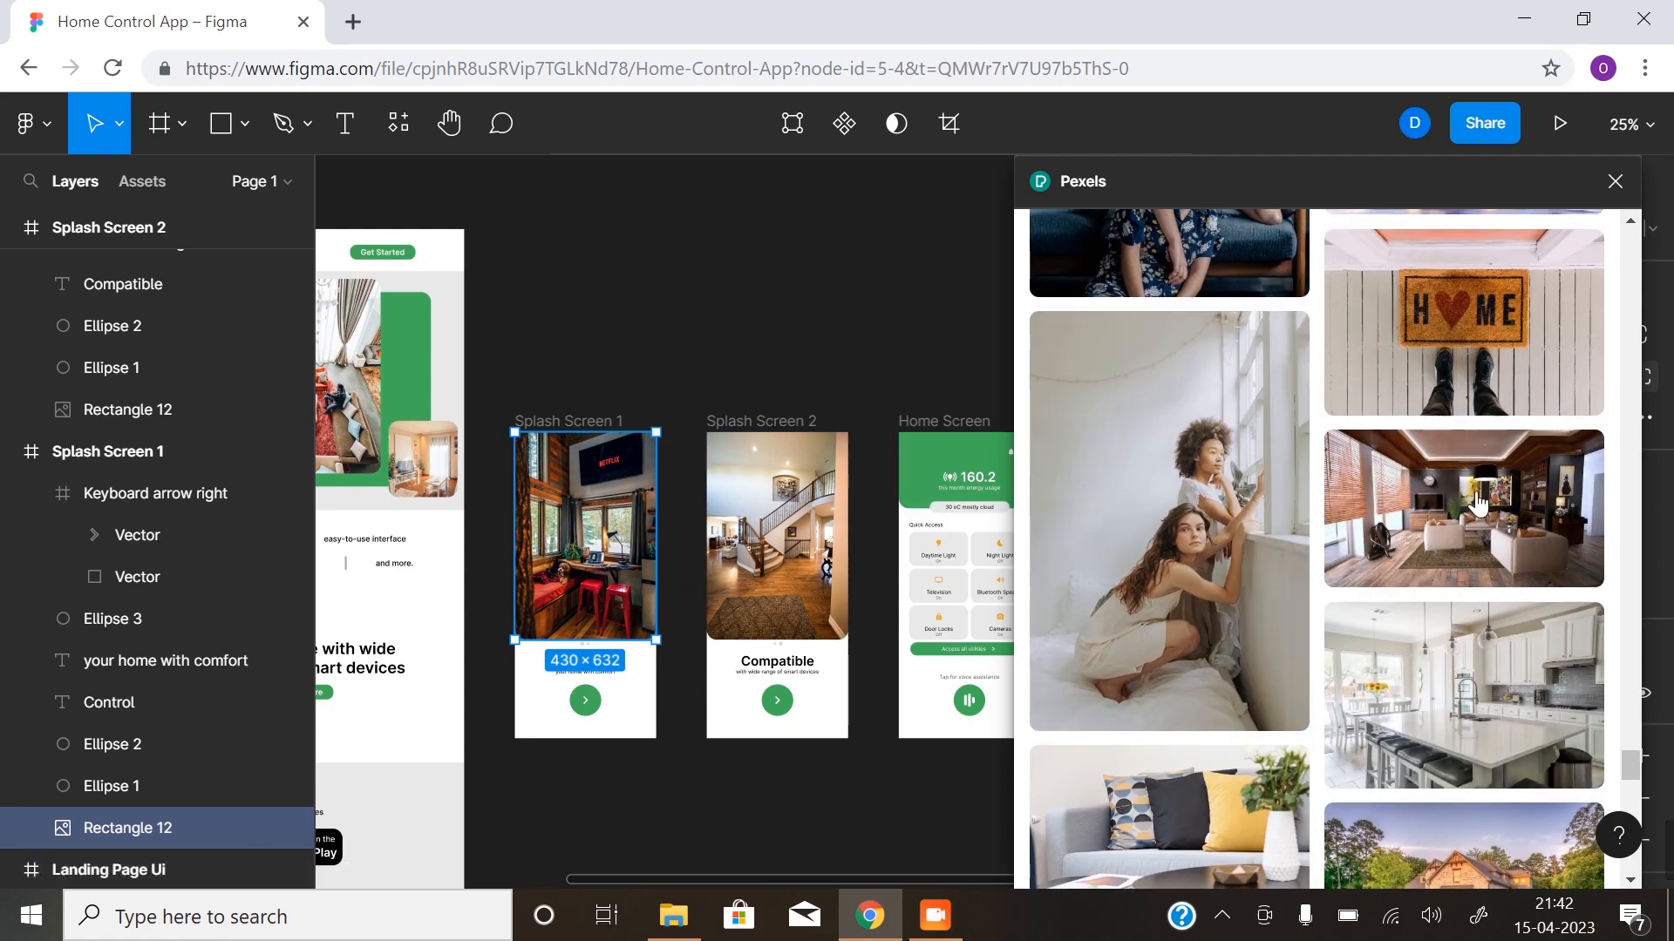
left_click(1487, 653)
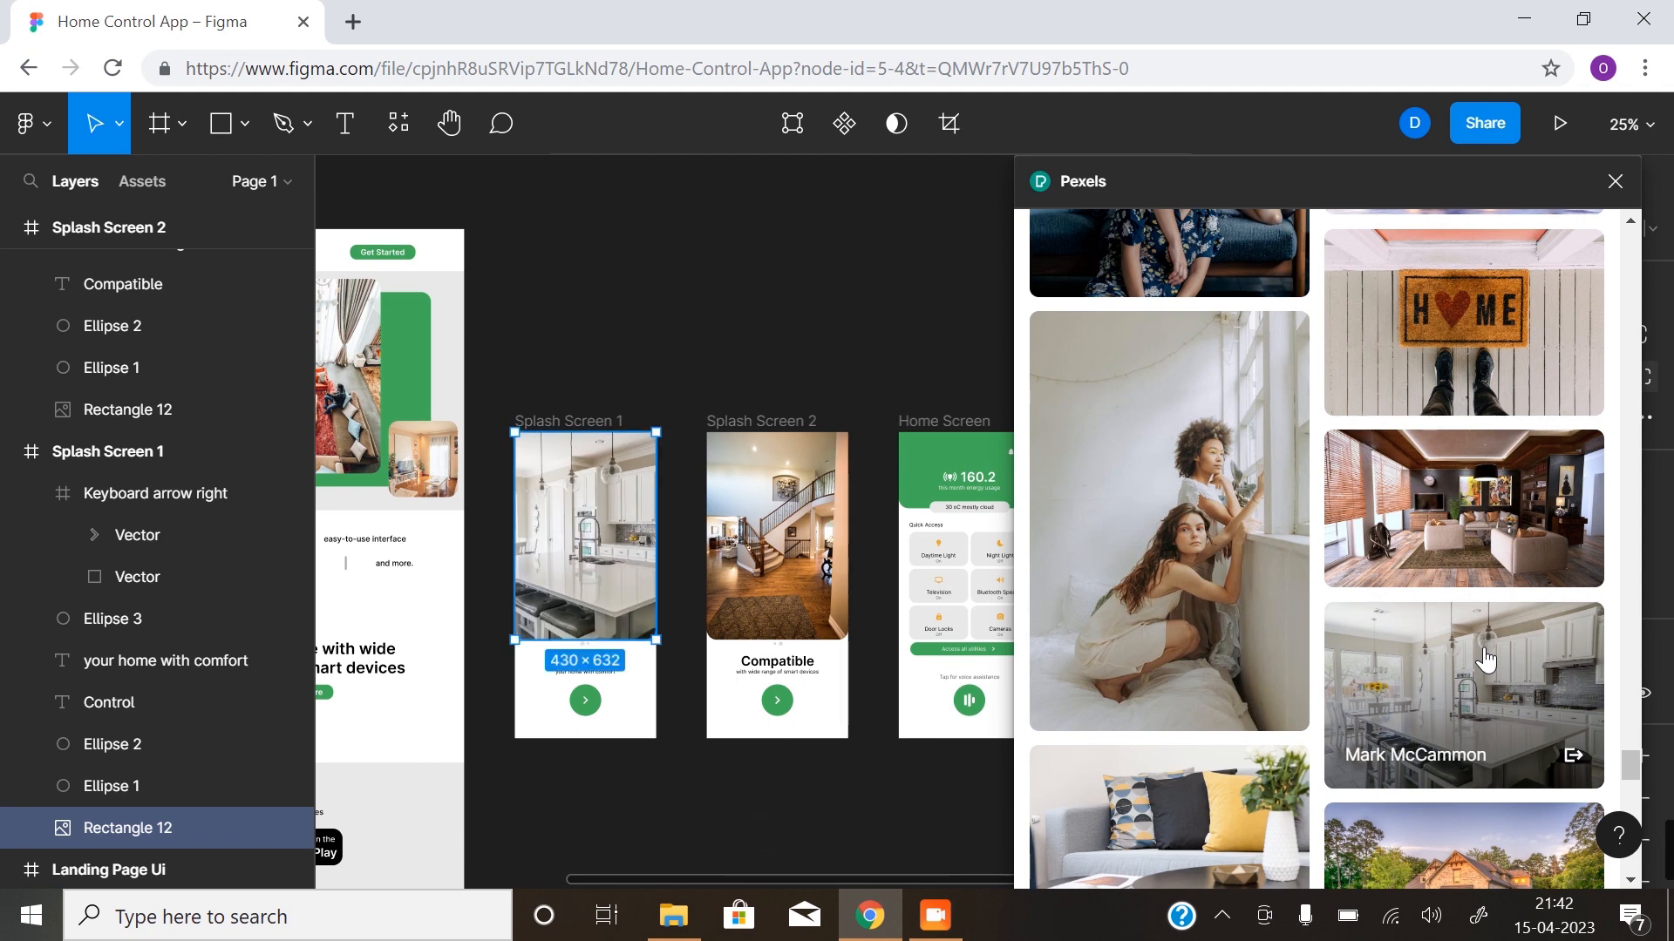
left_click(859, 325)
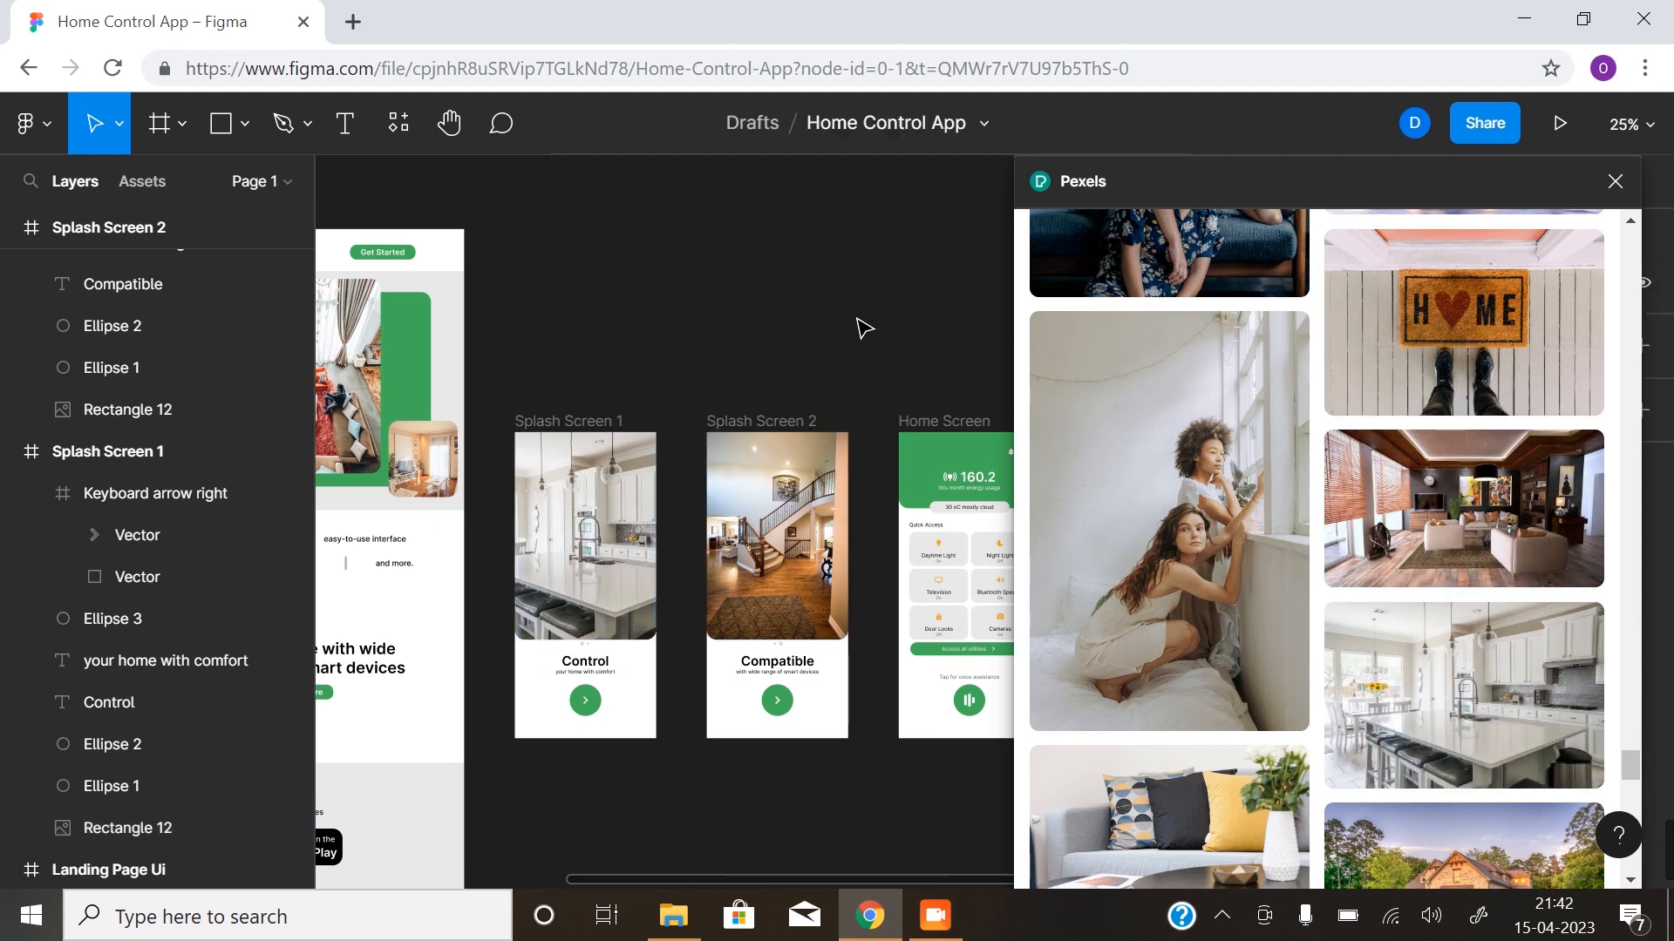
left_click(1613, 183)
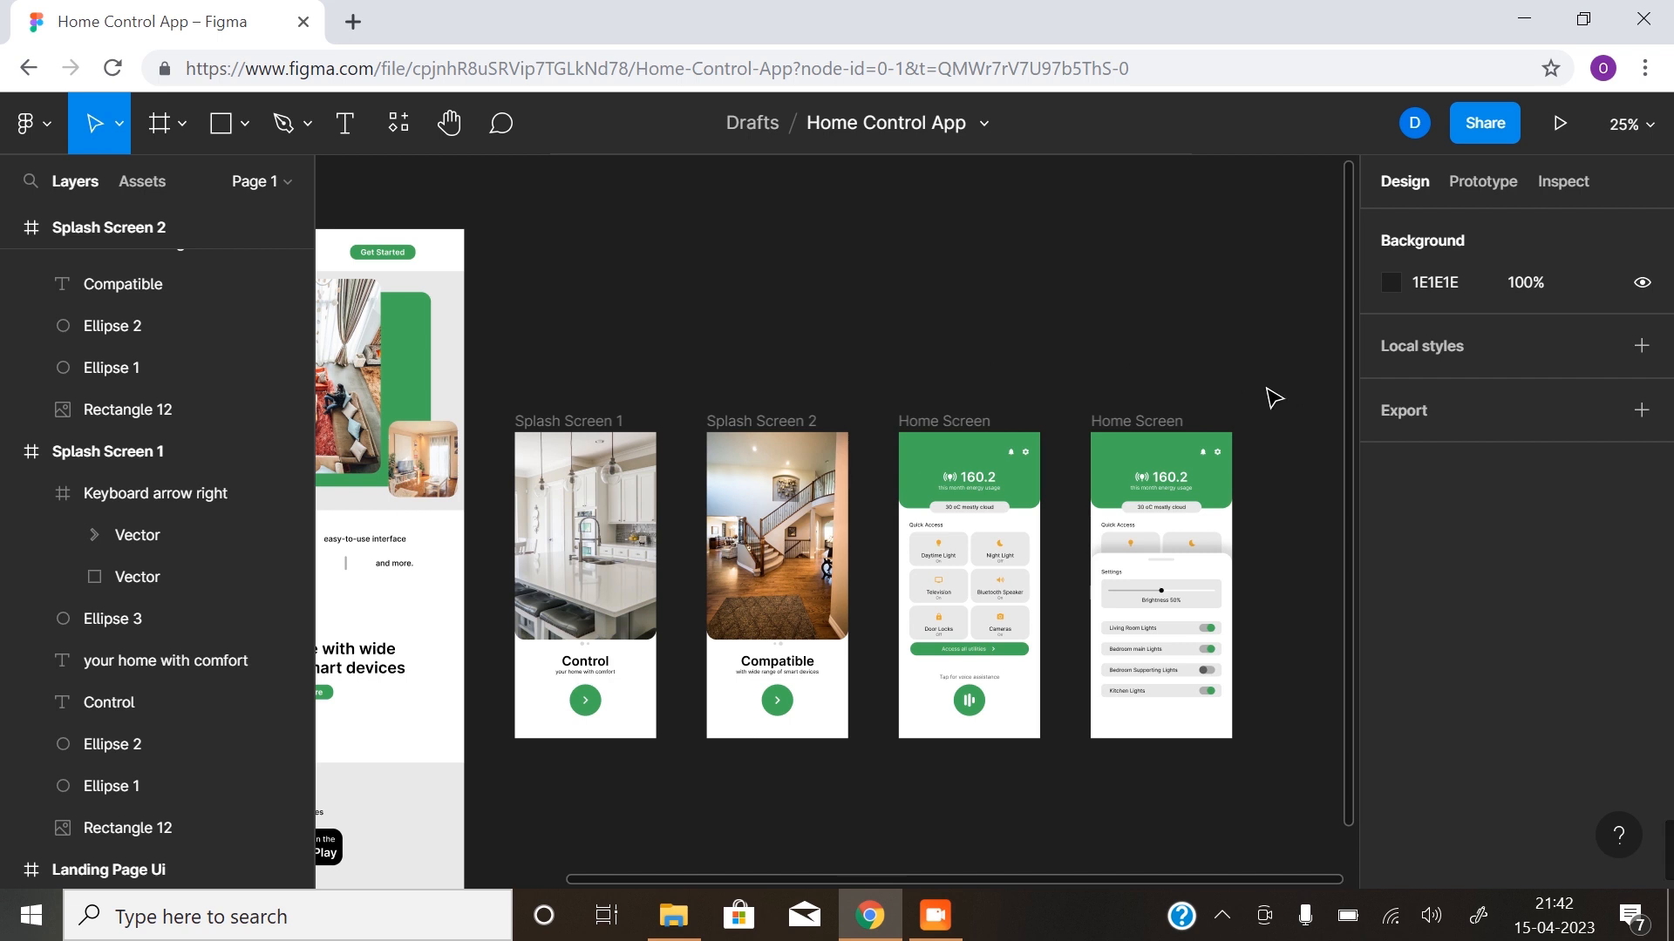
left_click(598, 427)
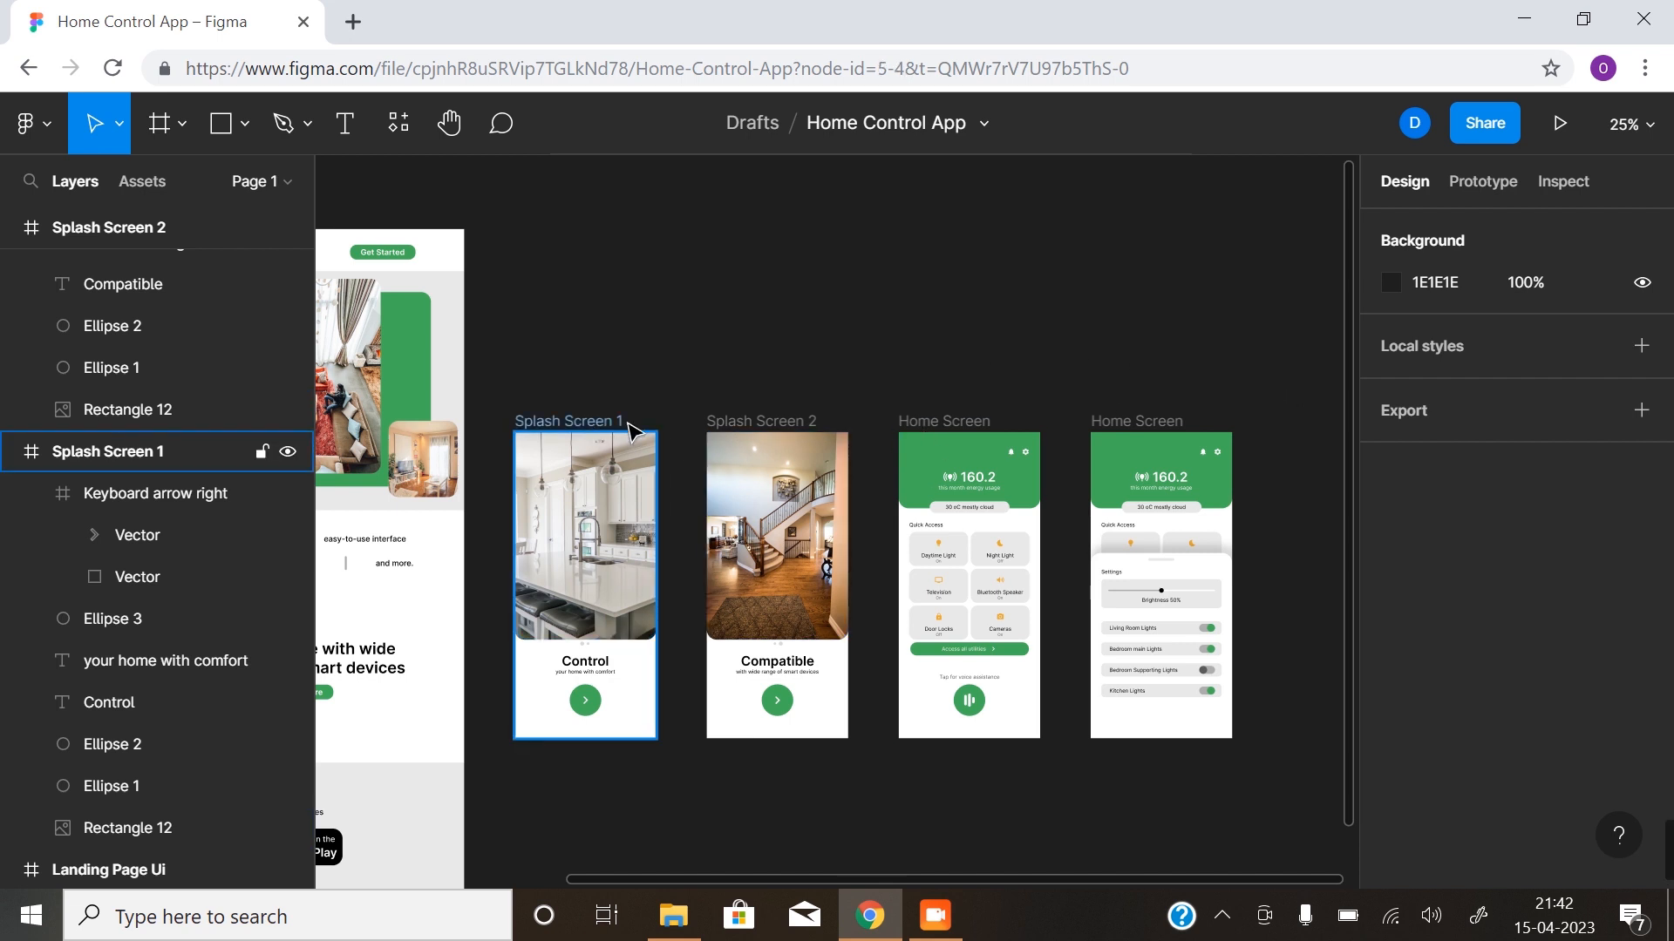
left_click(629, 426)
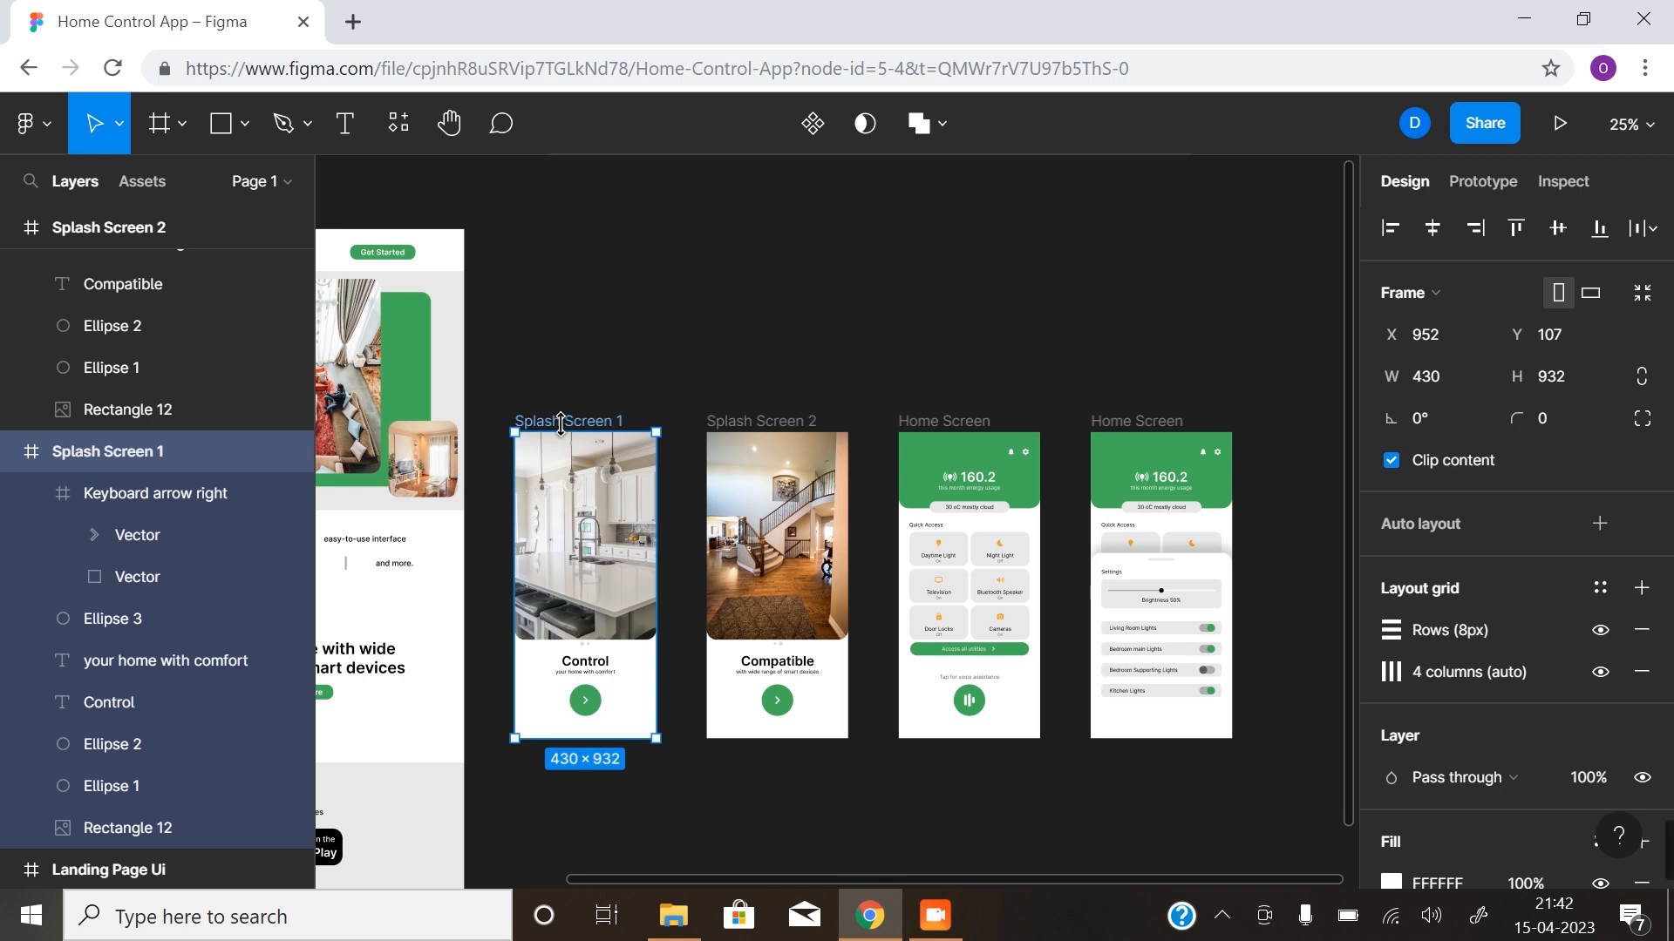
- Add a drop shadow with X offset 4 and blur 8 to the green voice assistance circle on the Home Screen
left_click(983, 701)
scroll(974, 714, "up", 6)
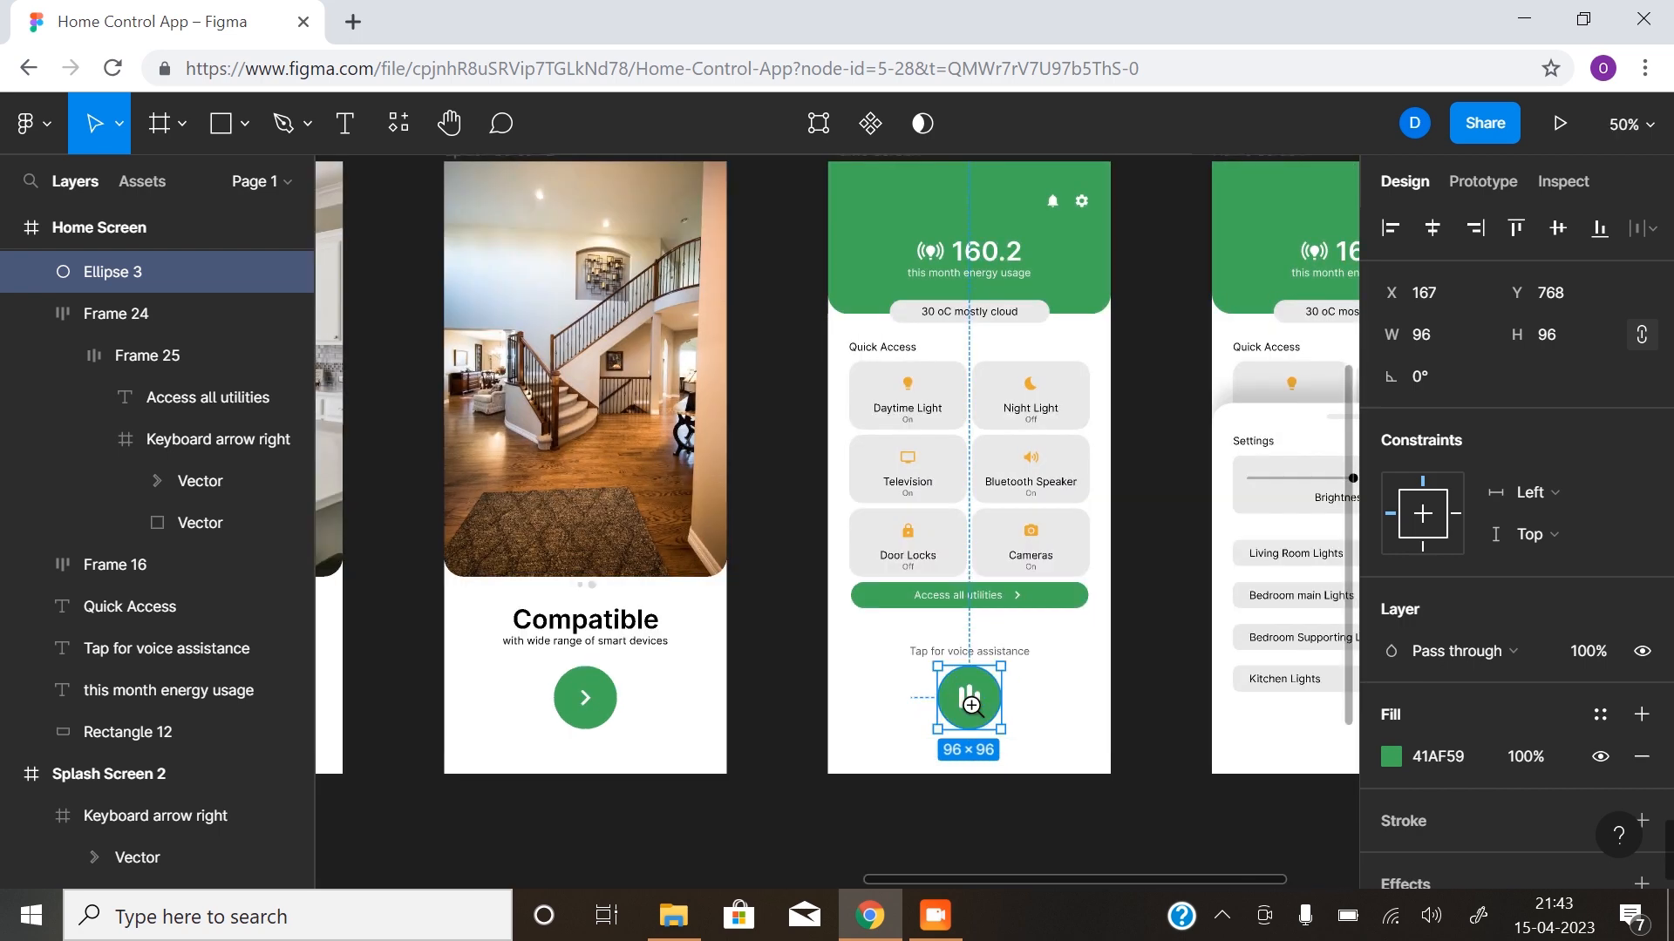
left_click(848, 503)
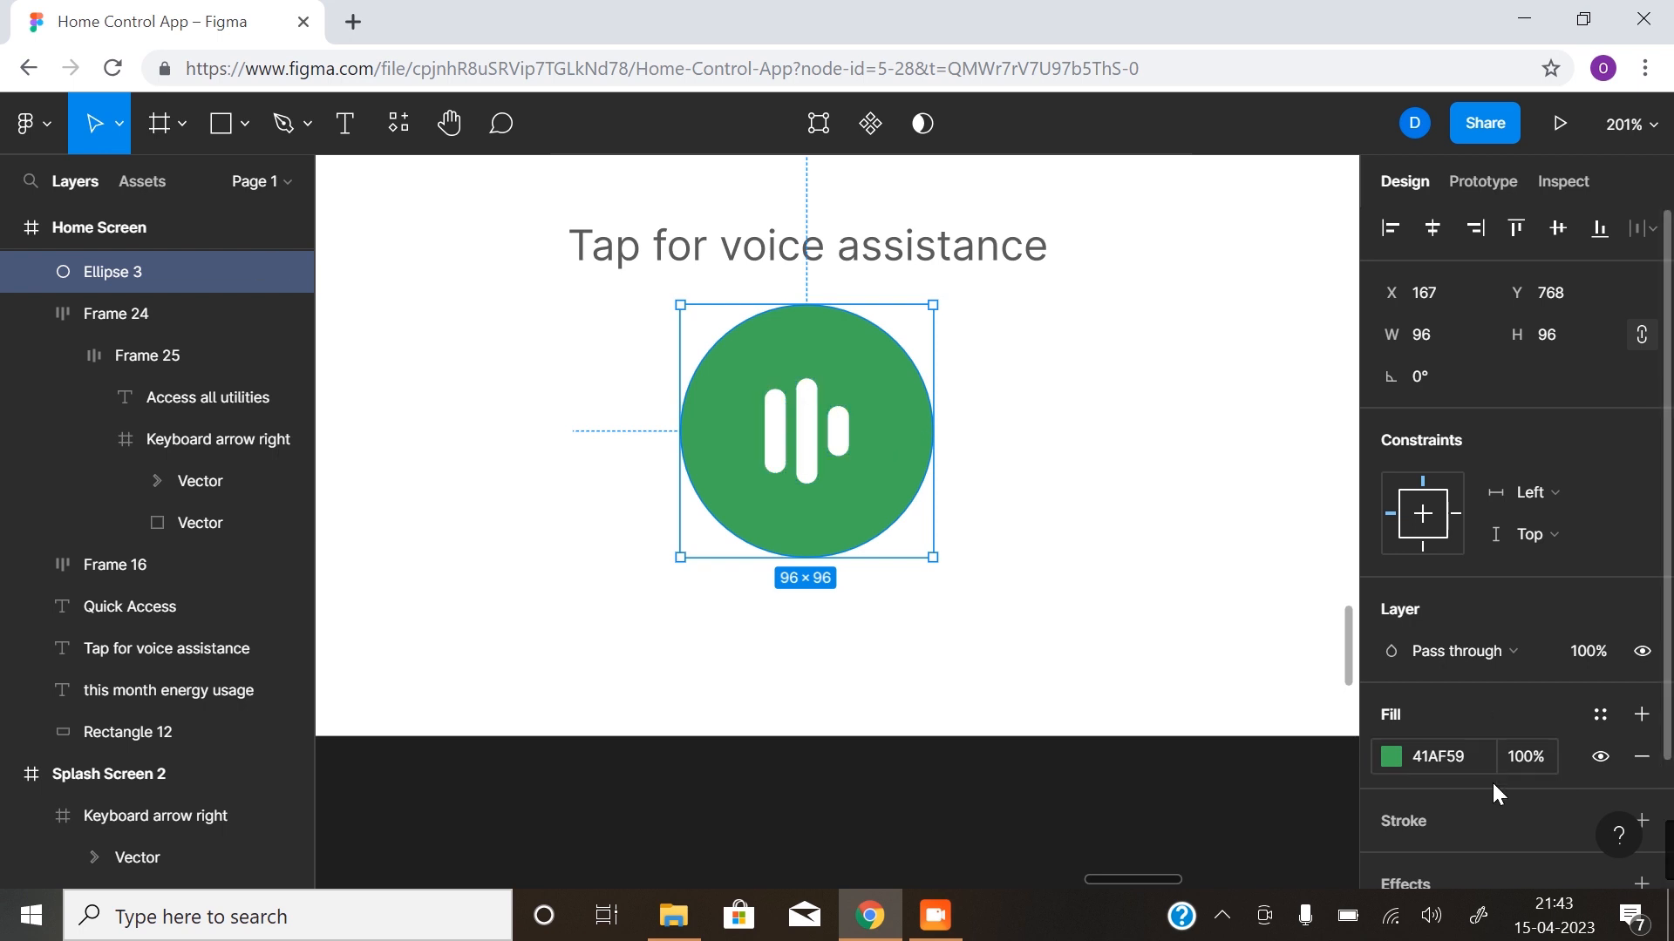
scroll(1492, 781, "down", 2)
left_click(1641, 729)
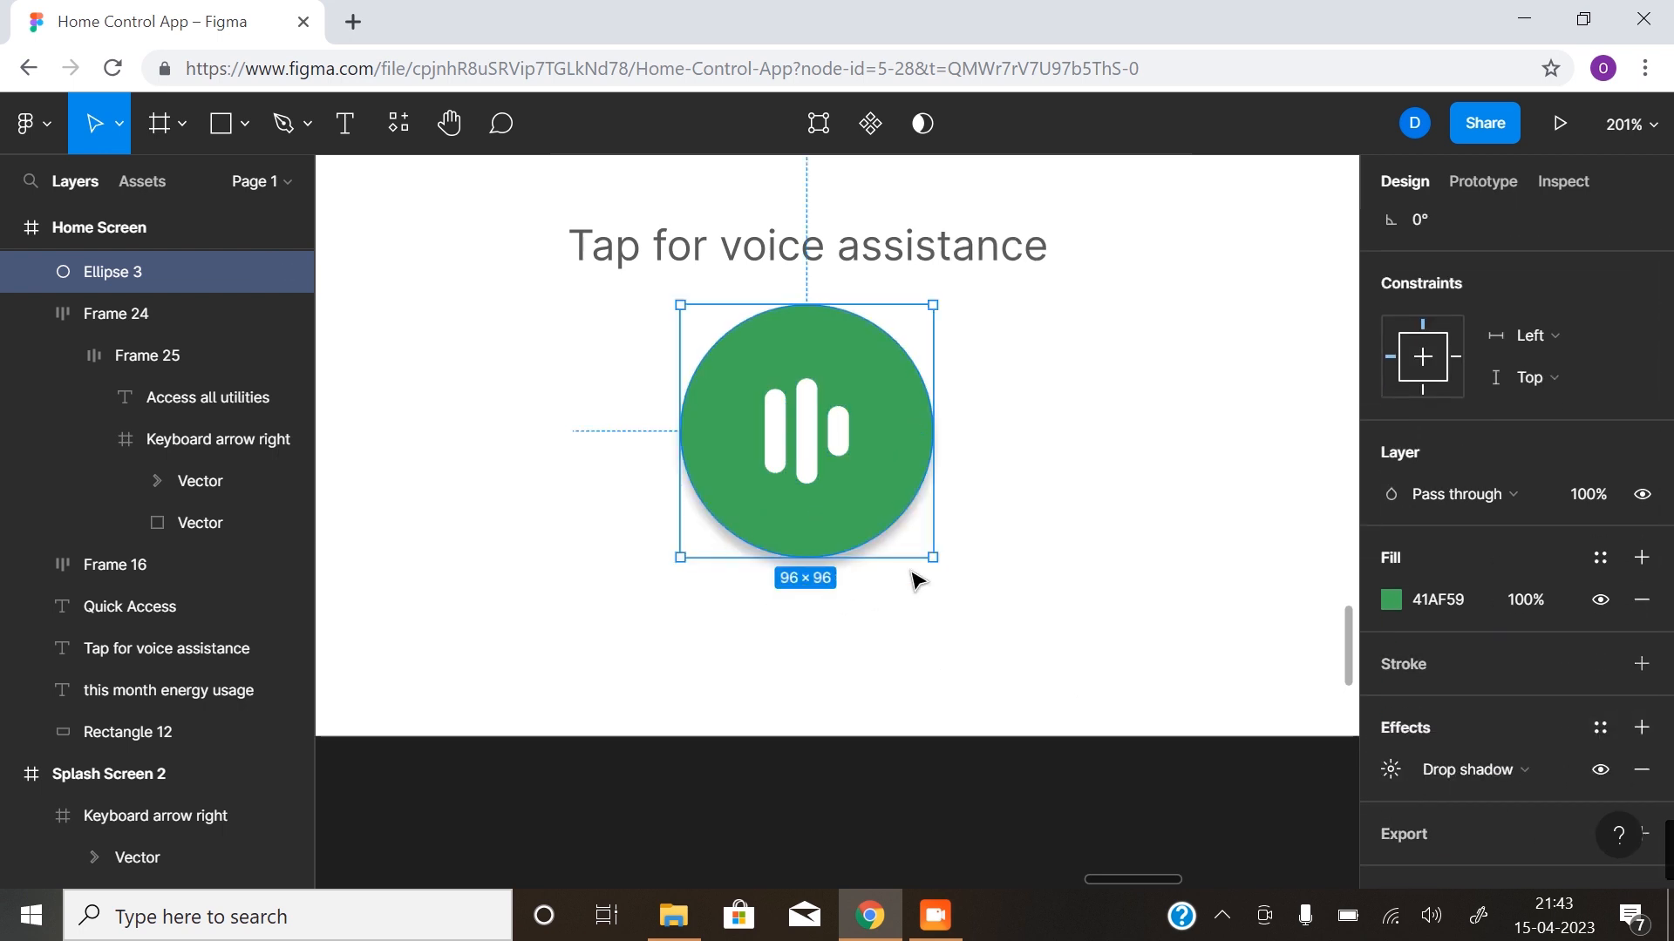
left_click(1390, 771)
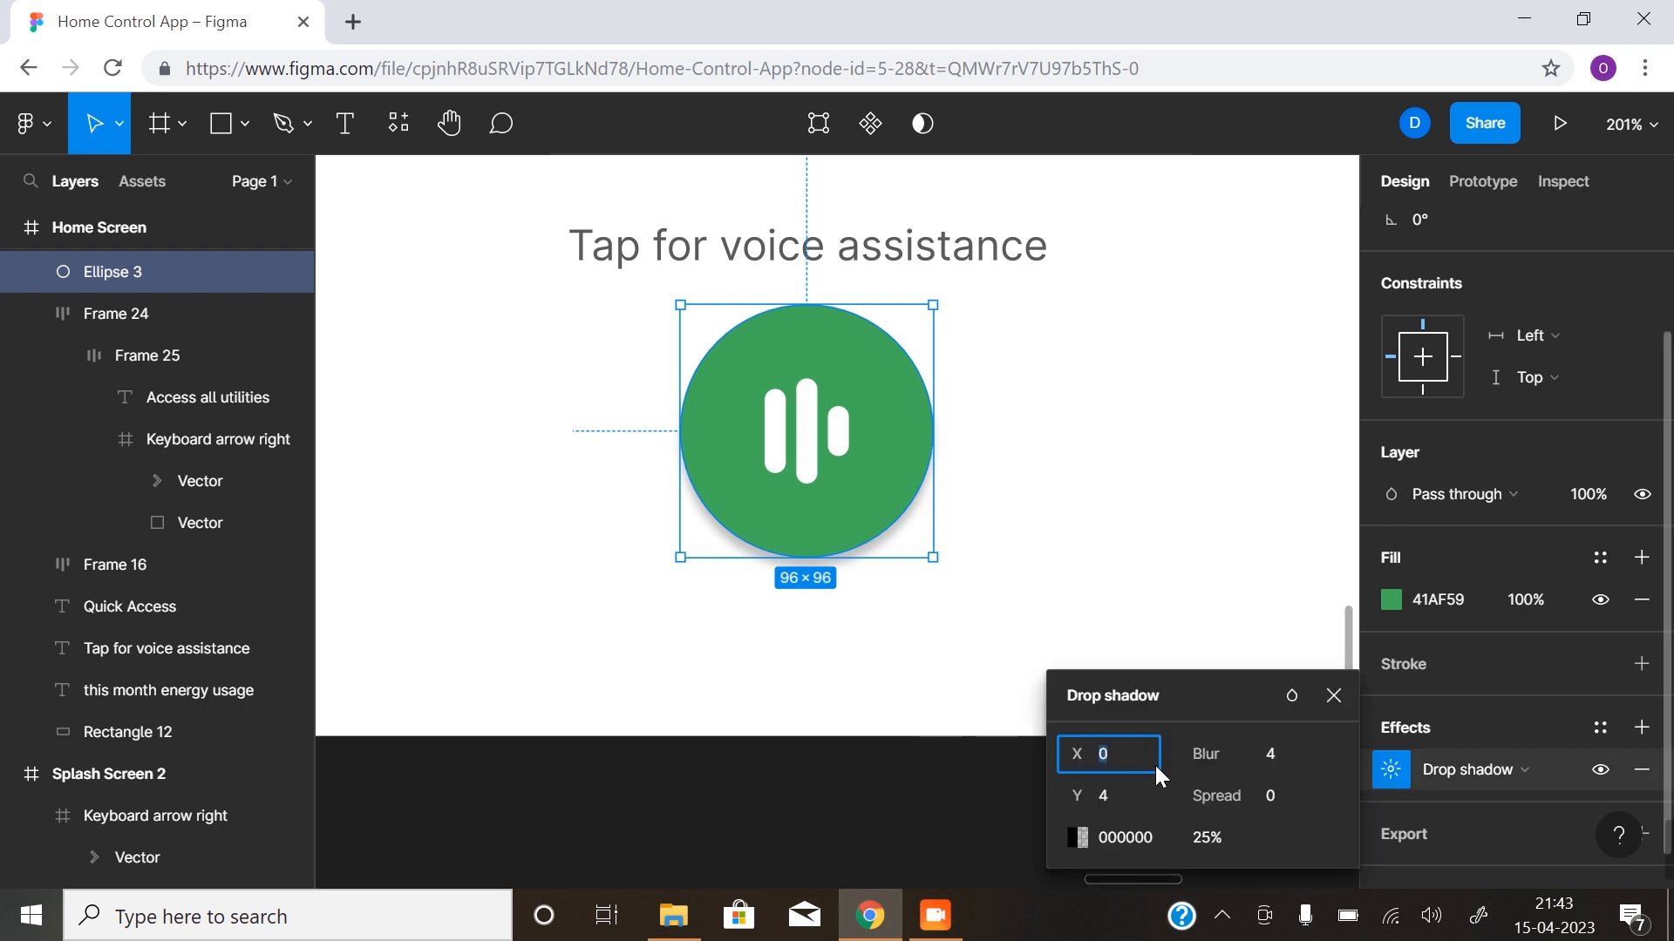
type("4")
left_click_drag(1203, 755, 1300, 743)
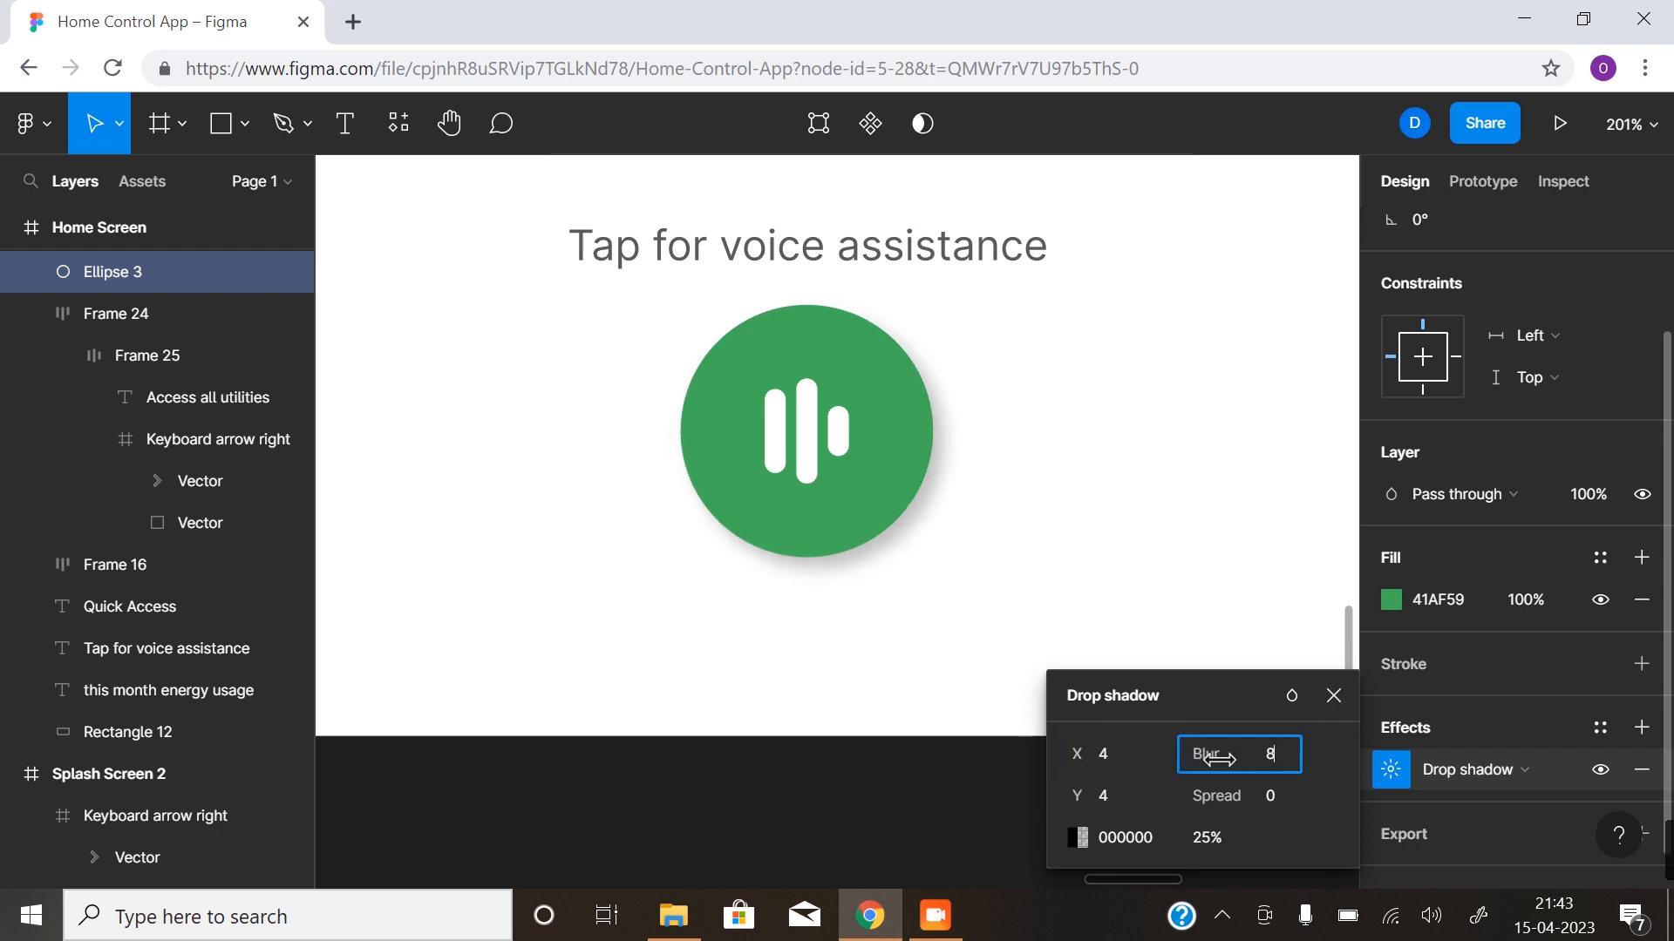
left_click(1323, 707)
left_click(1128, 762)
scroll(908, 616, "down", 3)
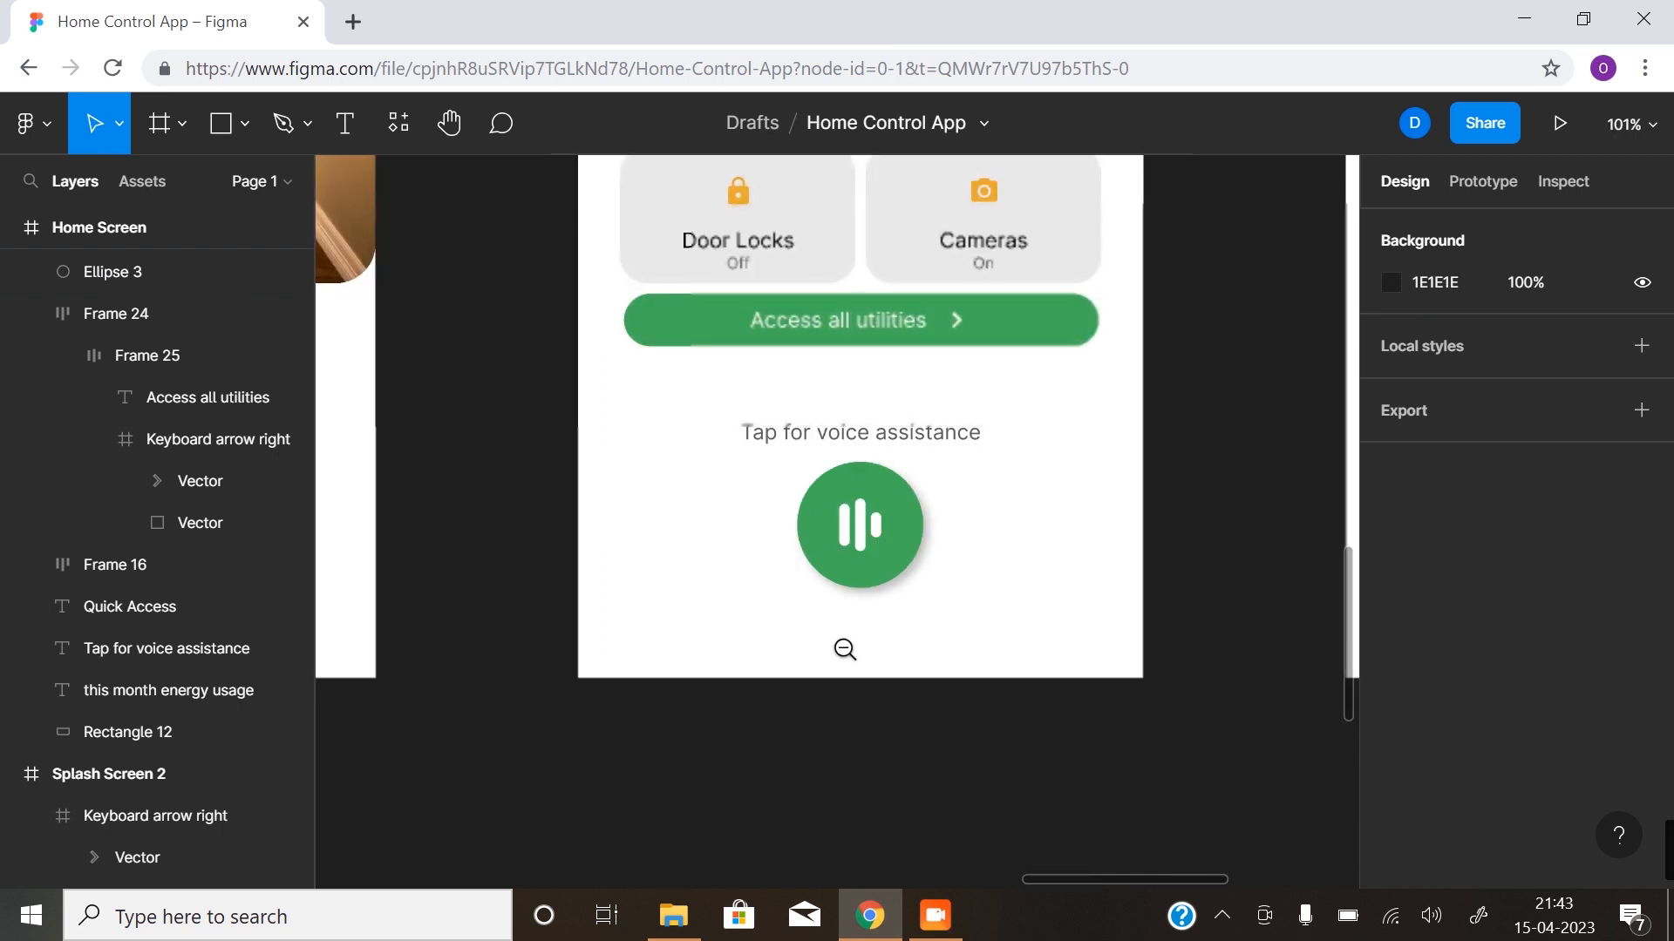
left_click_drag(745, 611, 786, 641)
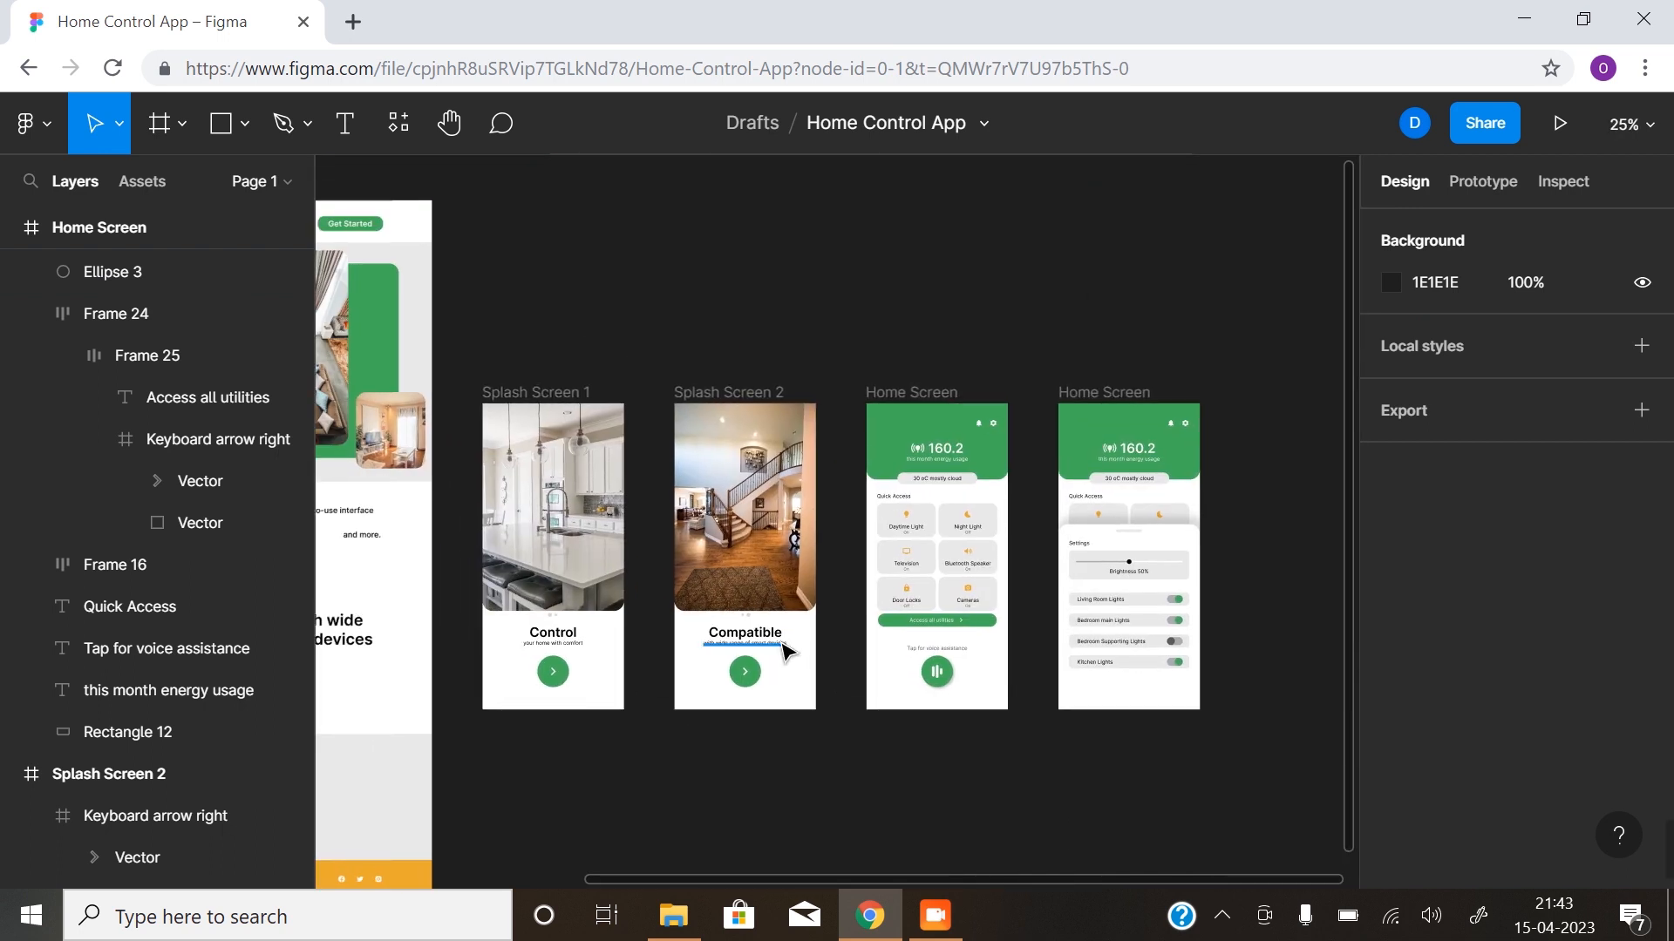
- Export the Splash Screen 1 frame as a JPG at 2x scale
left_click(550, 397)
left_click(550, 400)
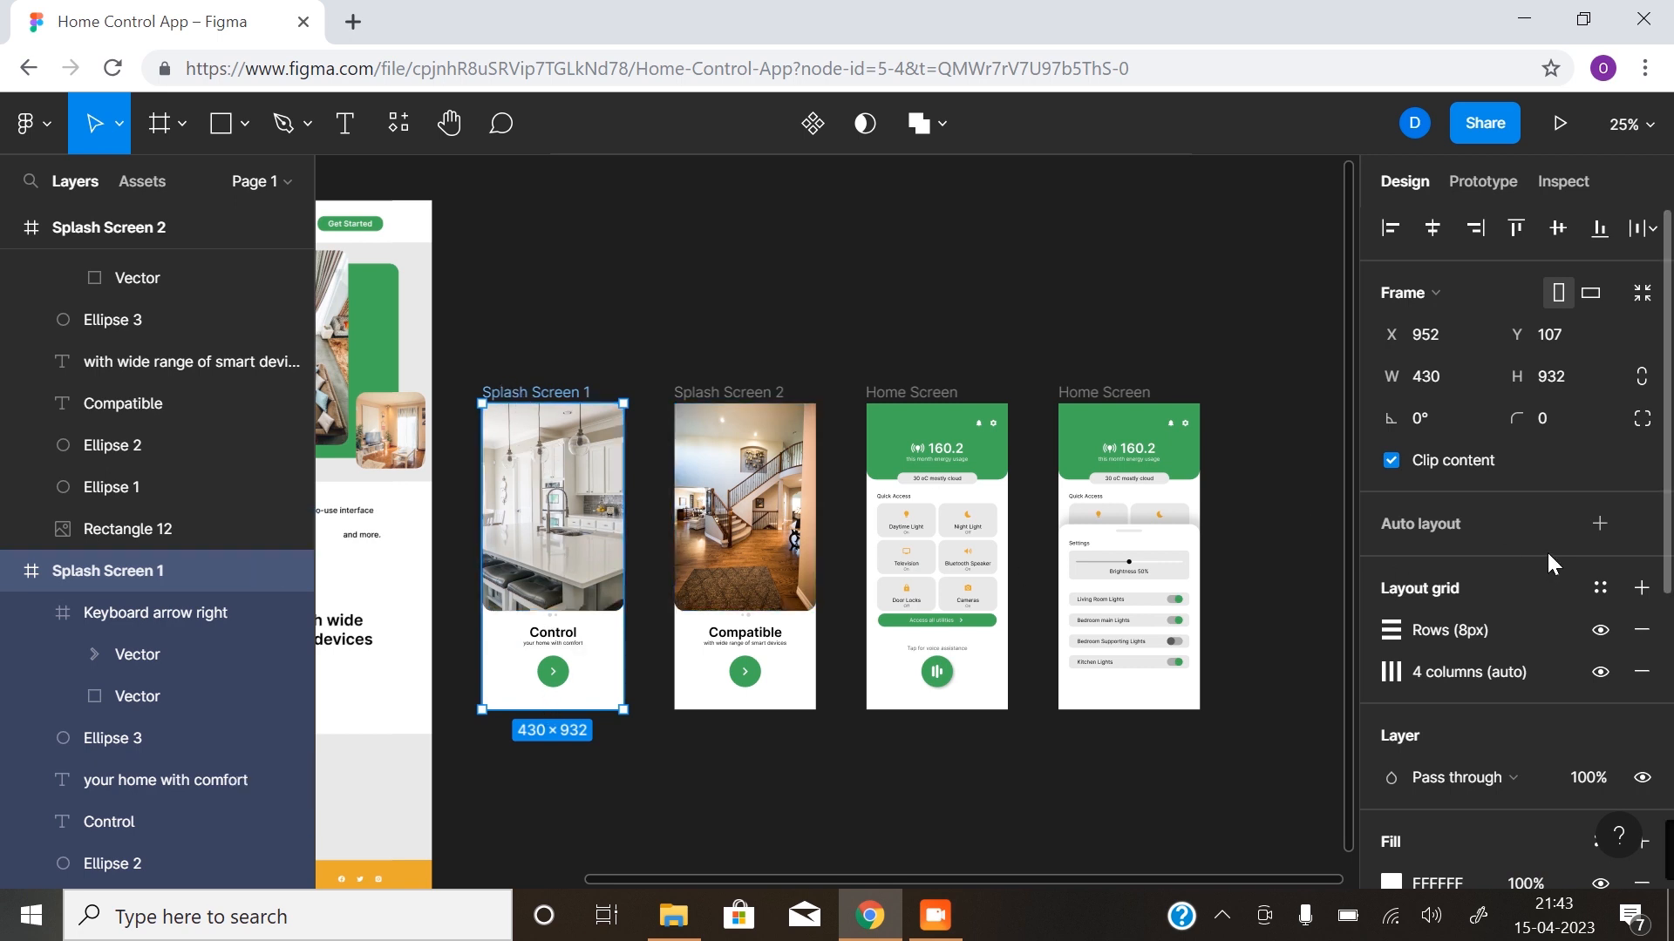
scroll(1574, 469, "down", 6)
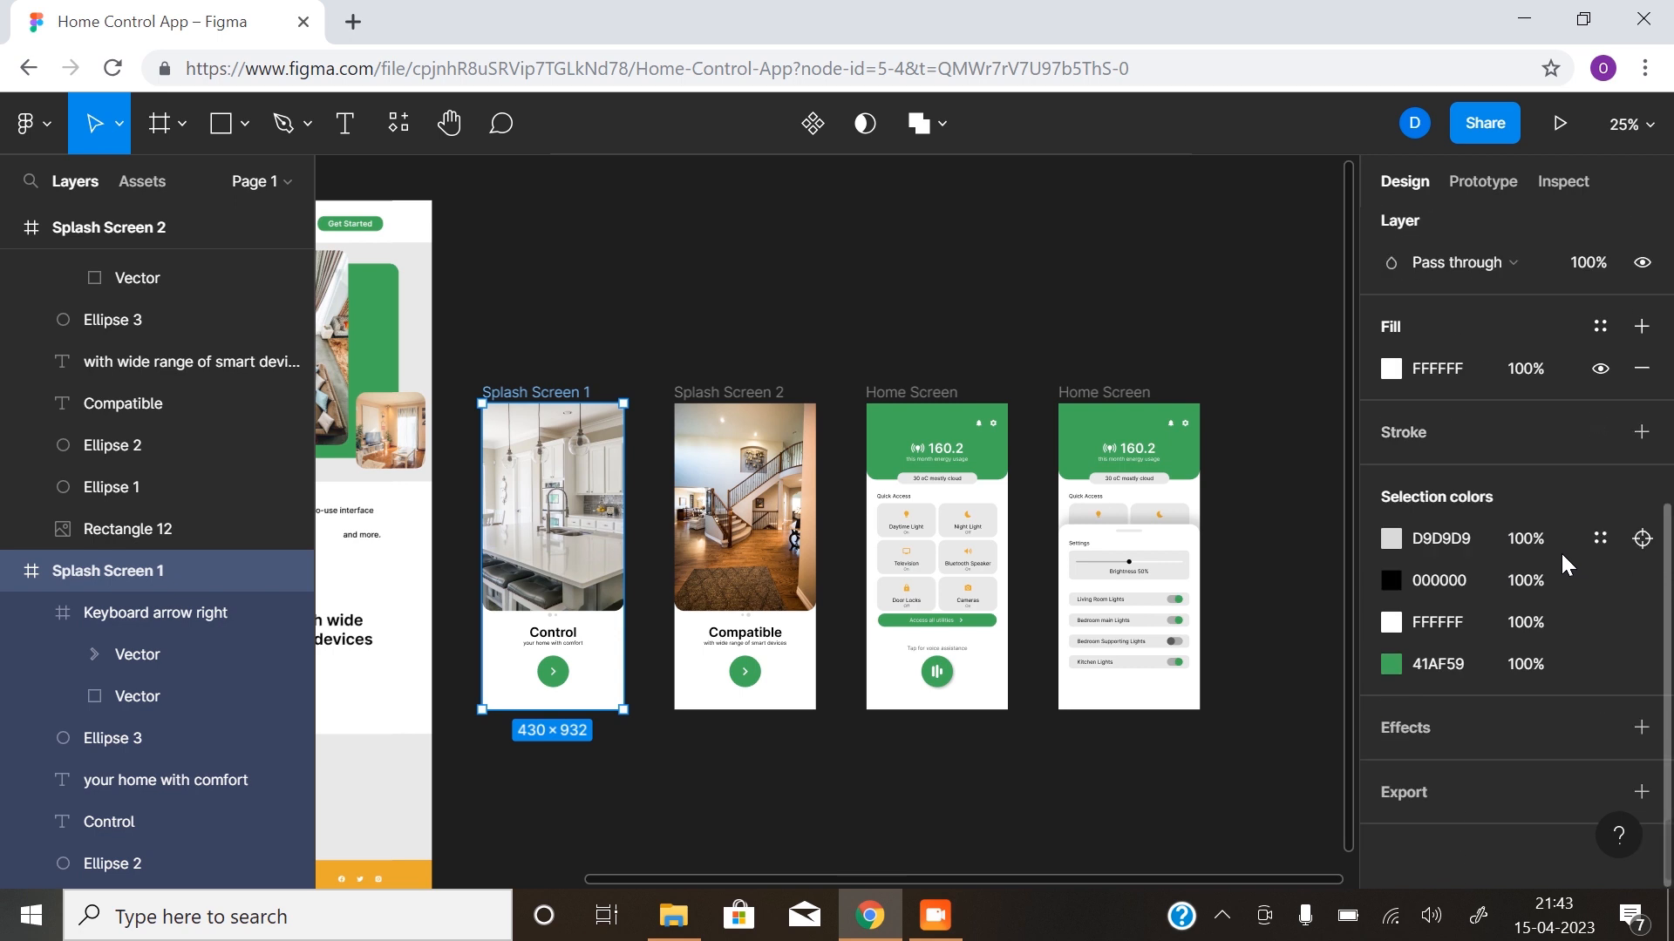
left_click(1641, 793)
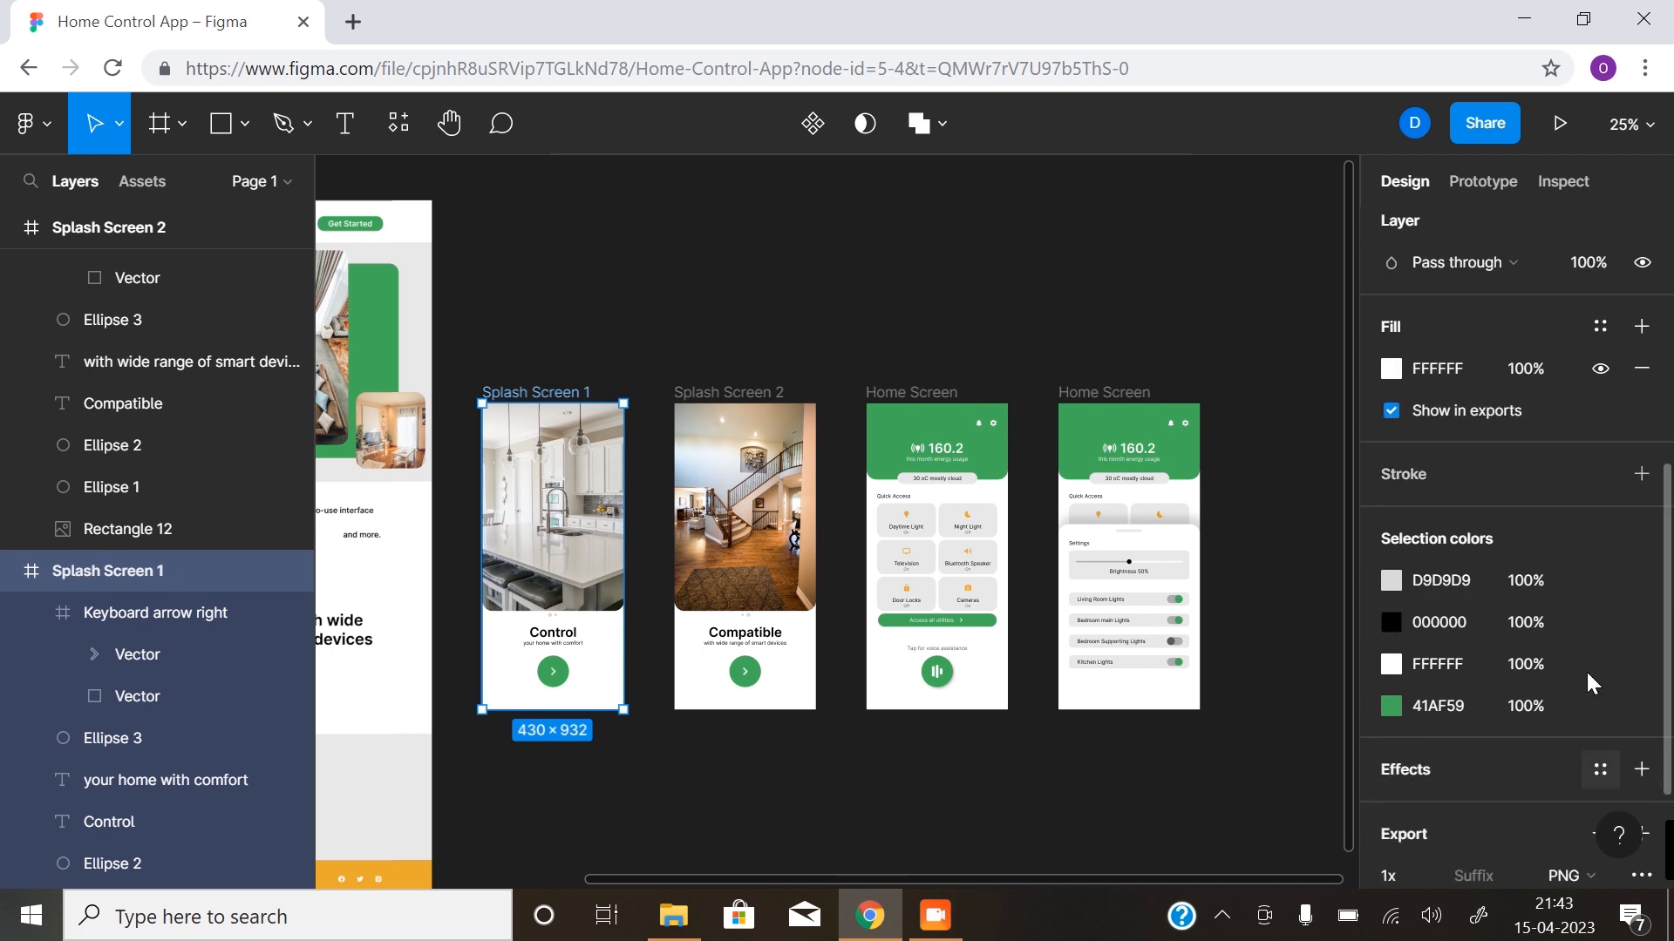
scroll(1569, 688, "down", 2)
left_click(1431, 695)
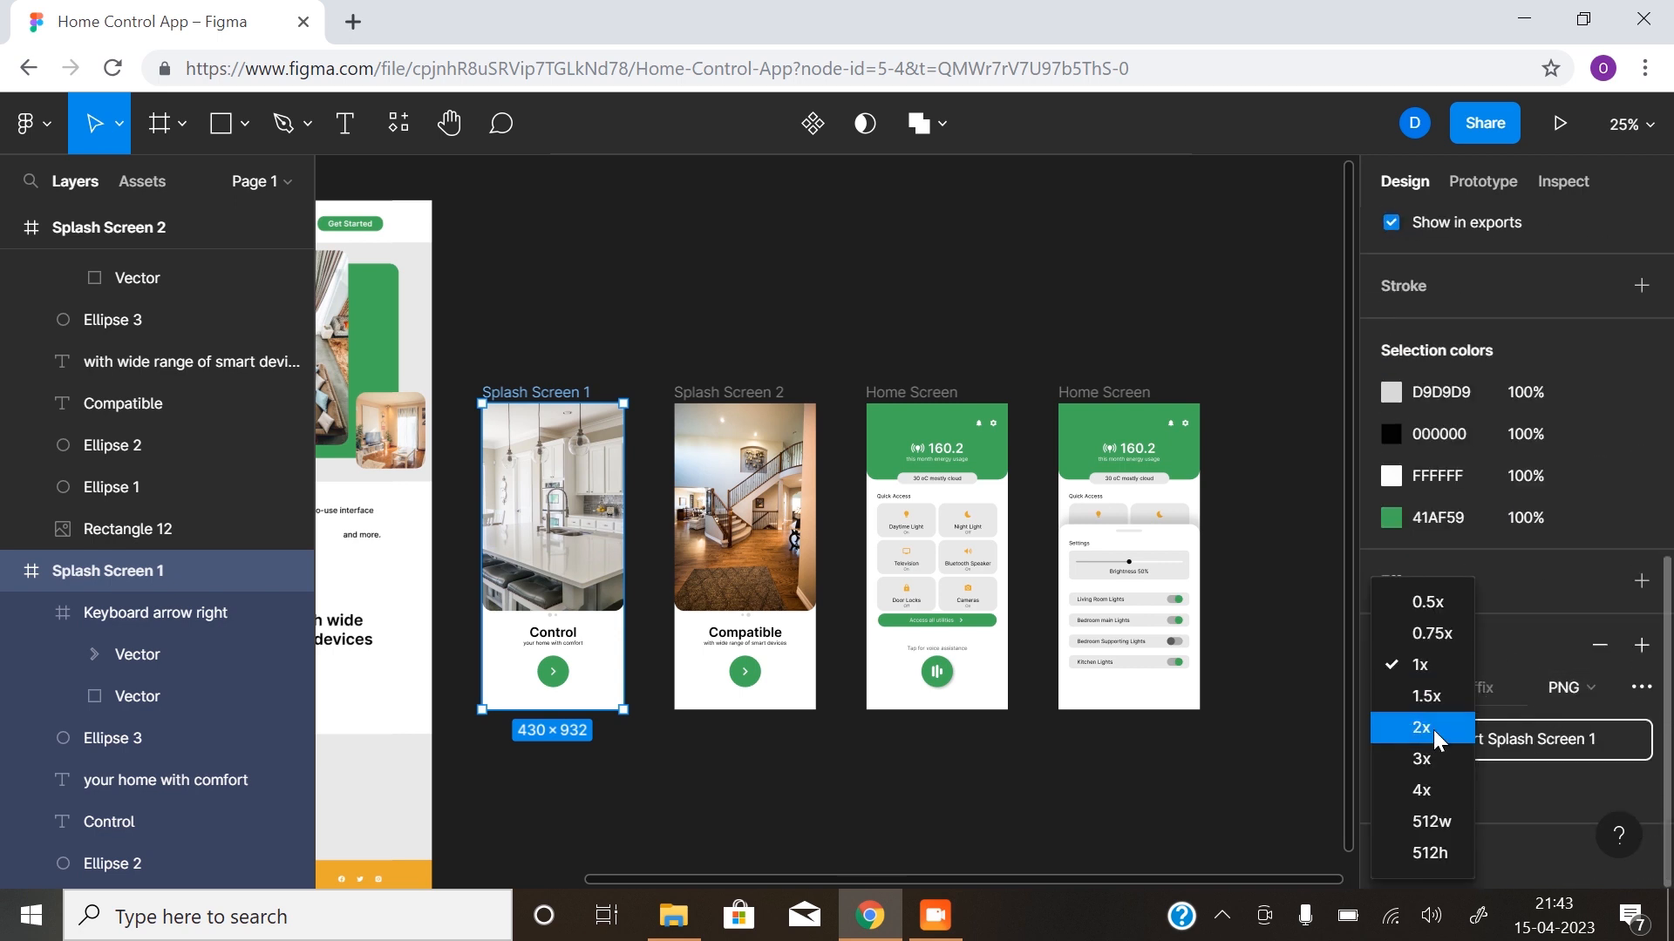
left_click(1433, 730)
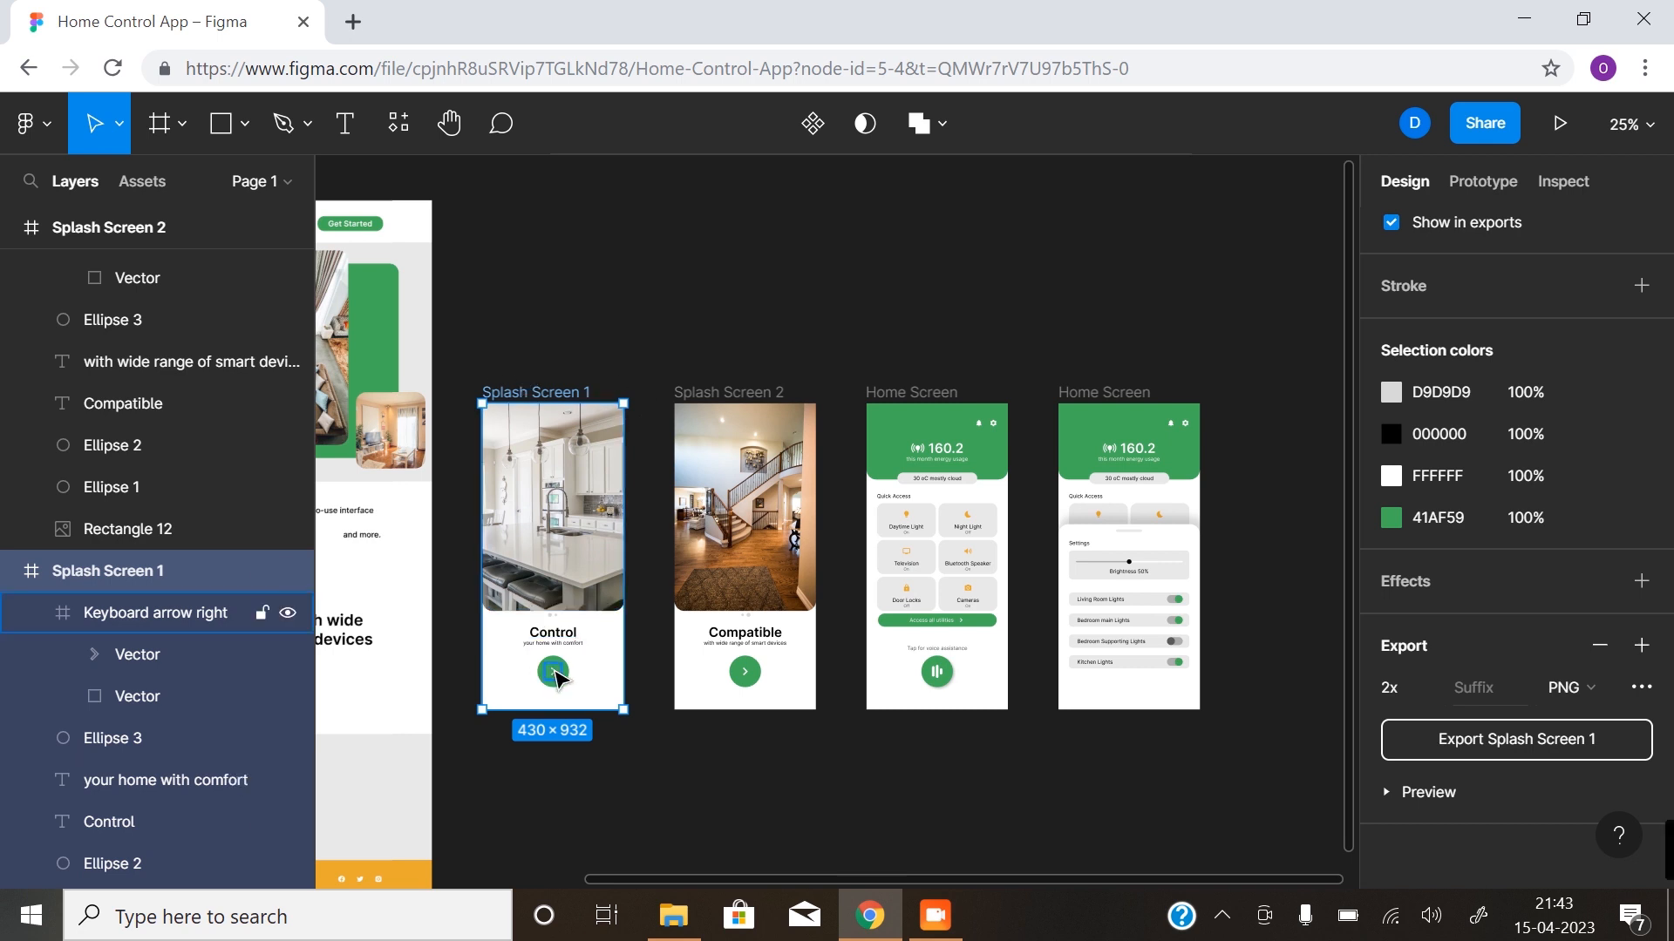
left_click(1585, 687)
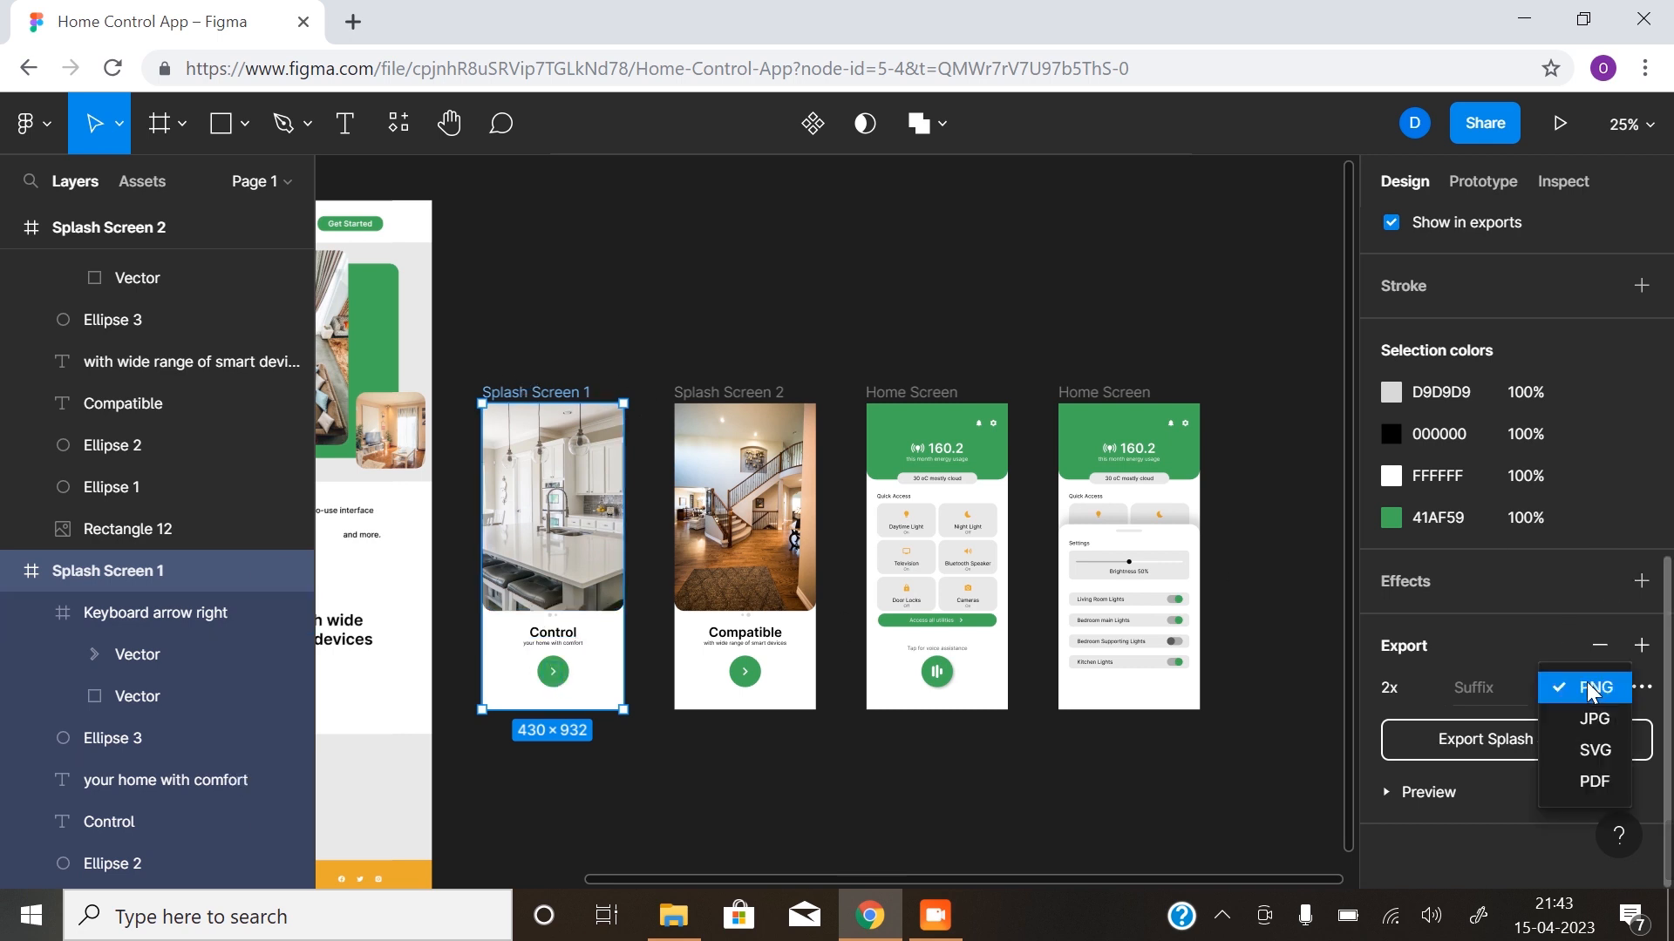
left_click(1598, 724)
left_click(1545, 727)
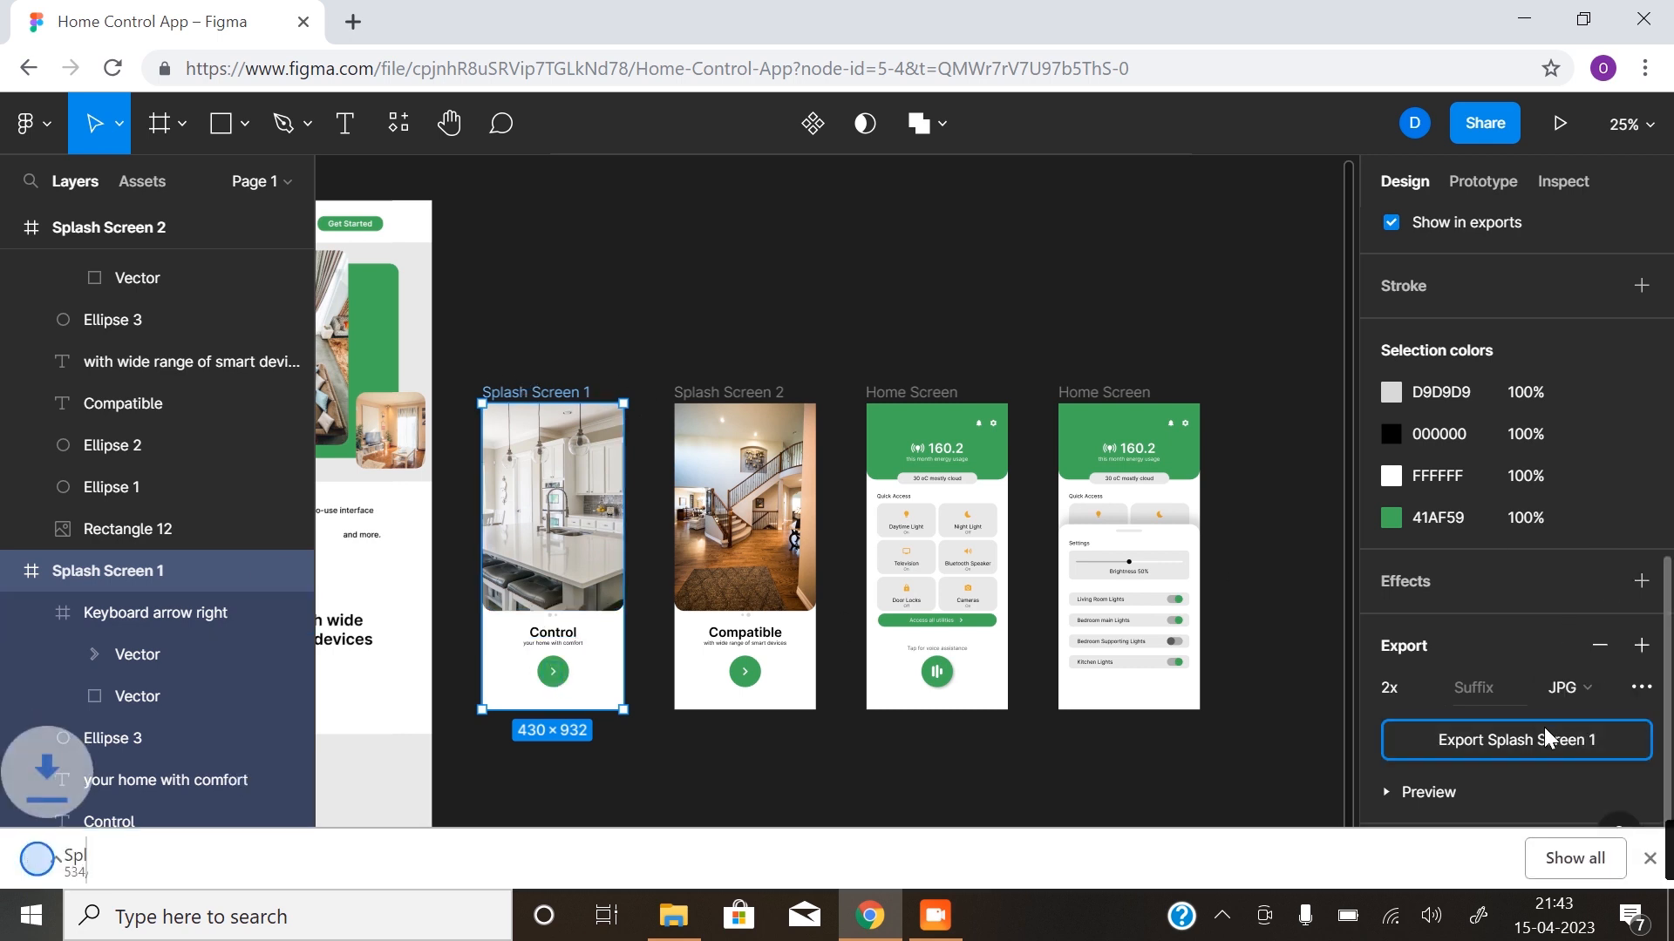
- Export the Splash Screen 2 frame as a JPG at 2x scale
left_click(748, 416)
left_click(749, 391)
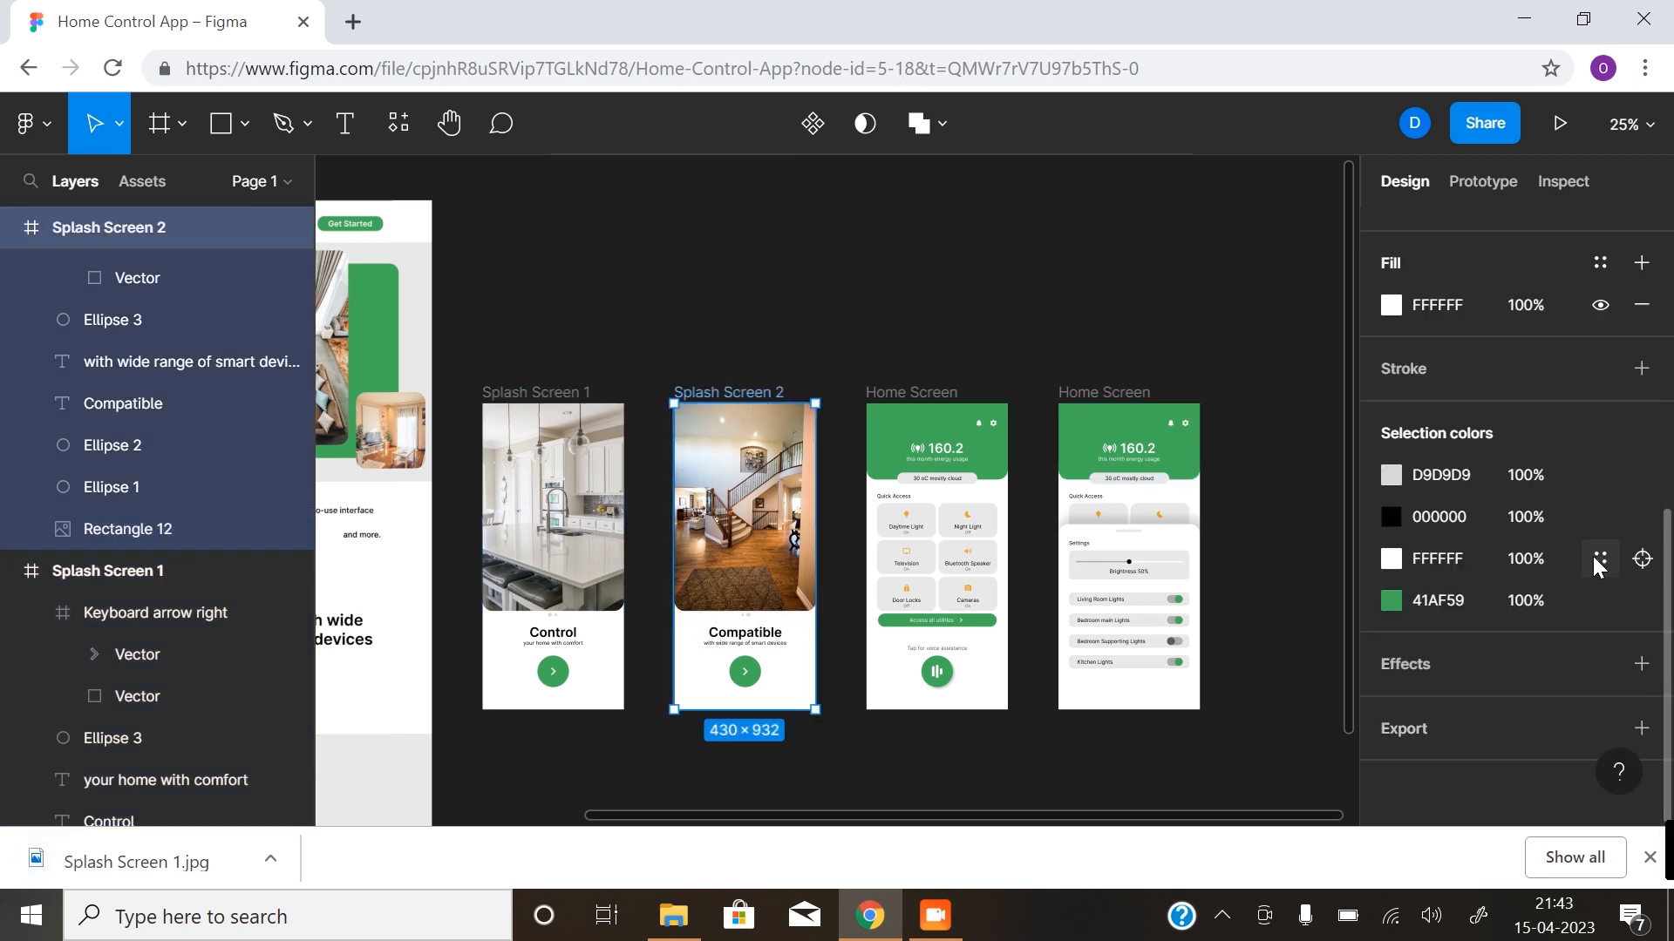
left_click(1642, 729)
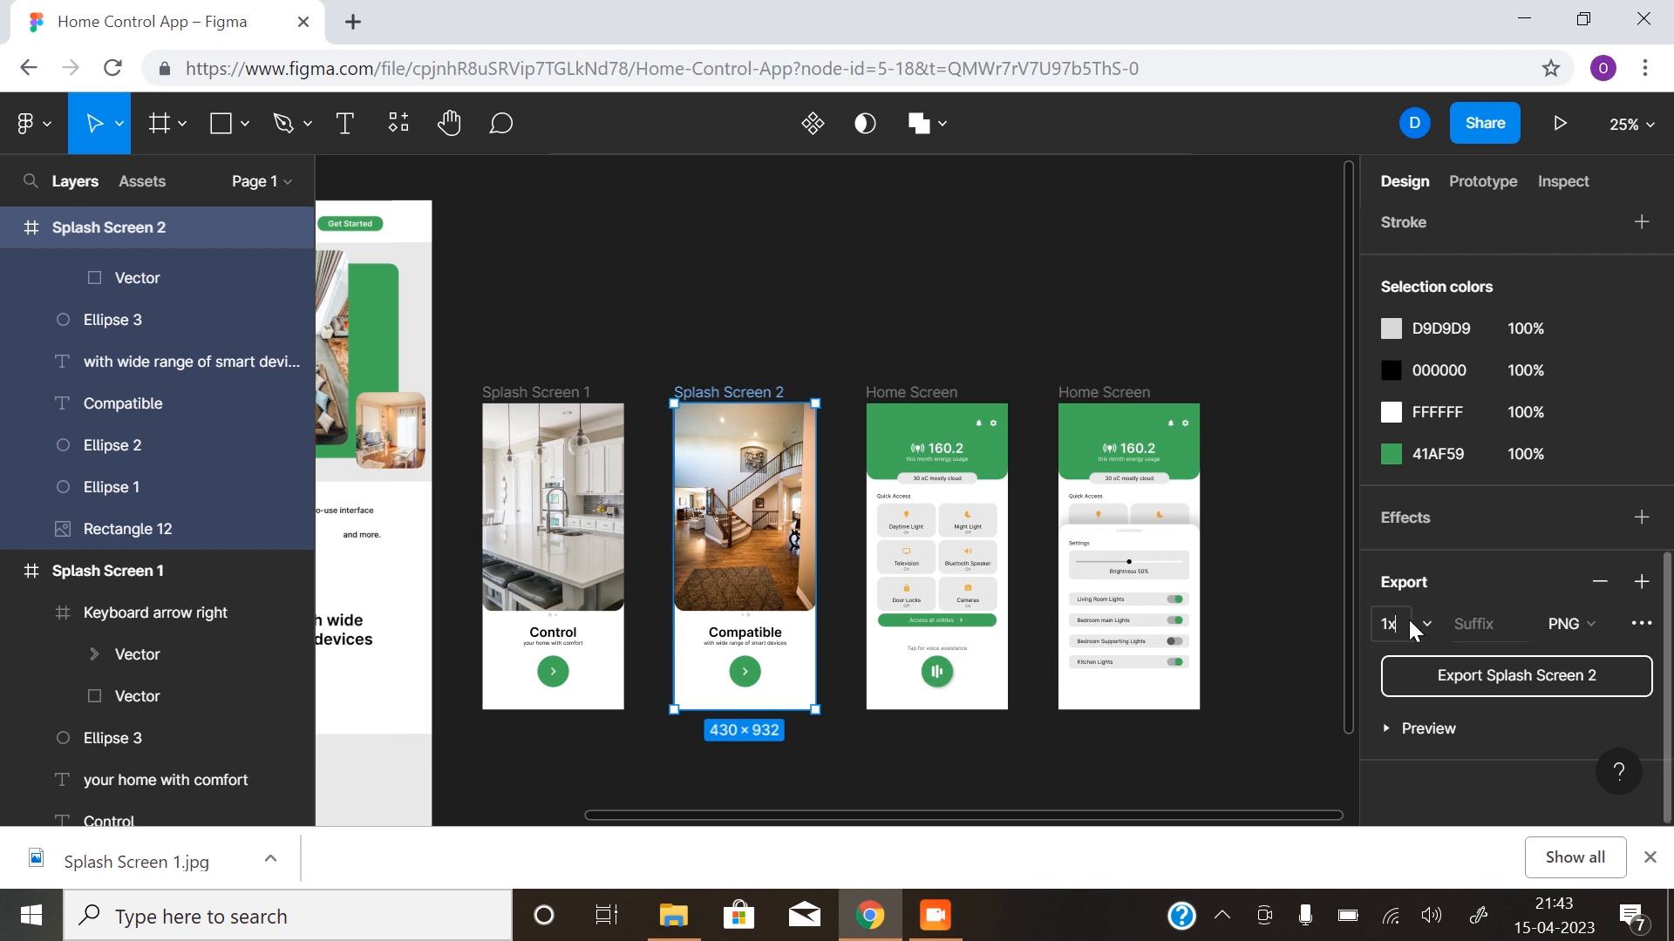
left_click(1429, 617)
left_click(1423, 664)
left_click(1573, 624)
left_click(1587, 656)
left_click(1562, 682)
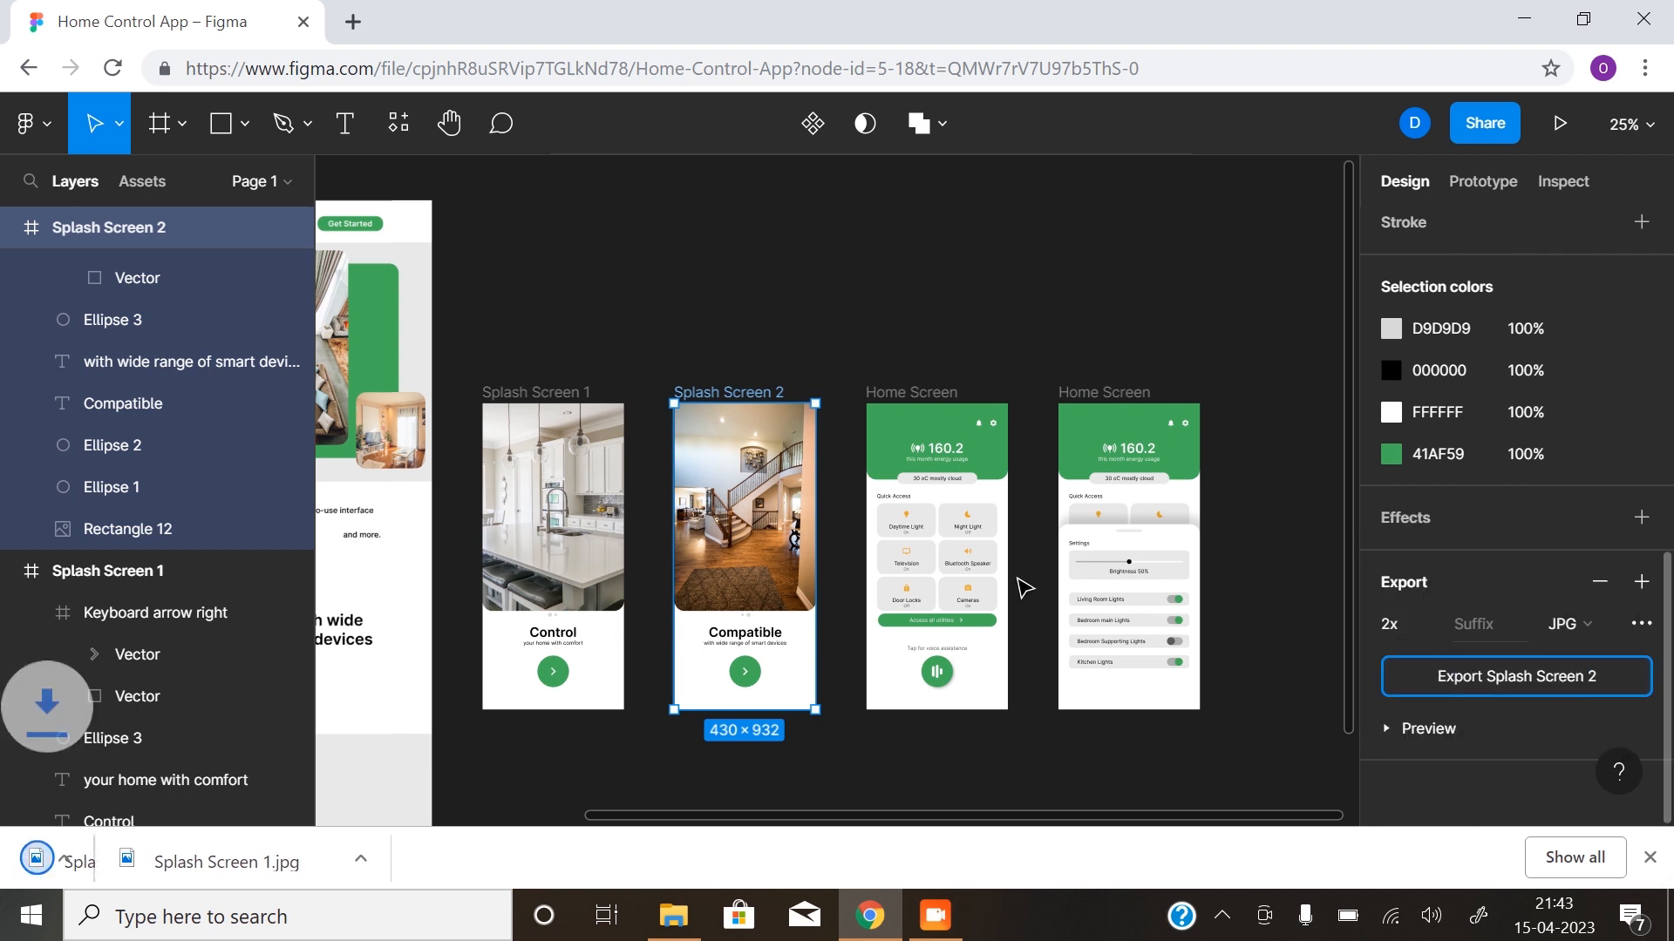
- Export the Home Screen frame with the voice assistance button as a JPG at 2x scale
left_click(902, 398)
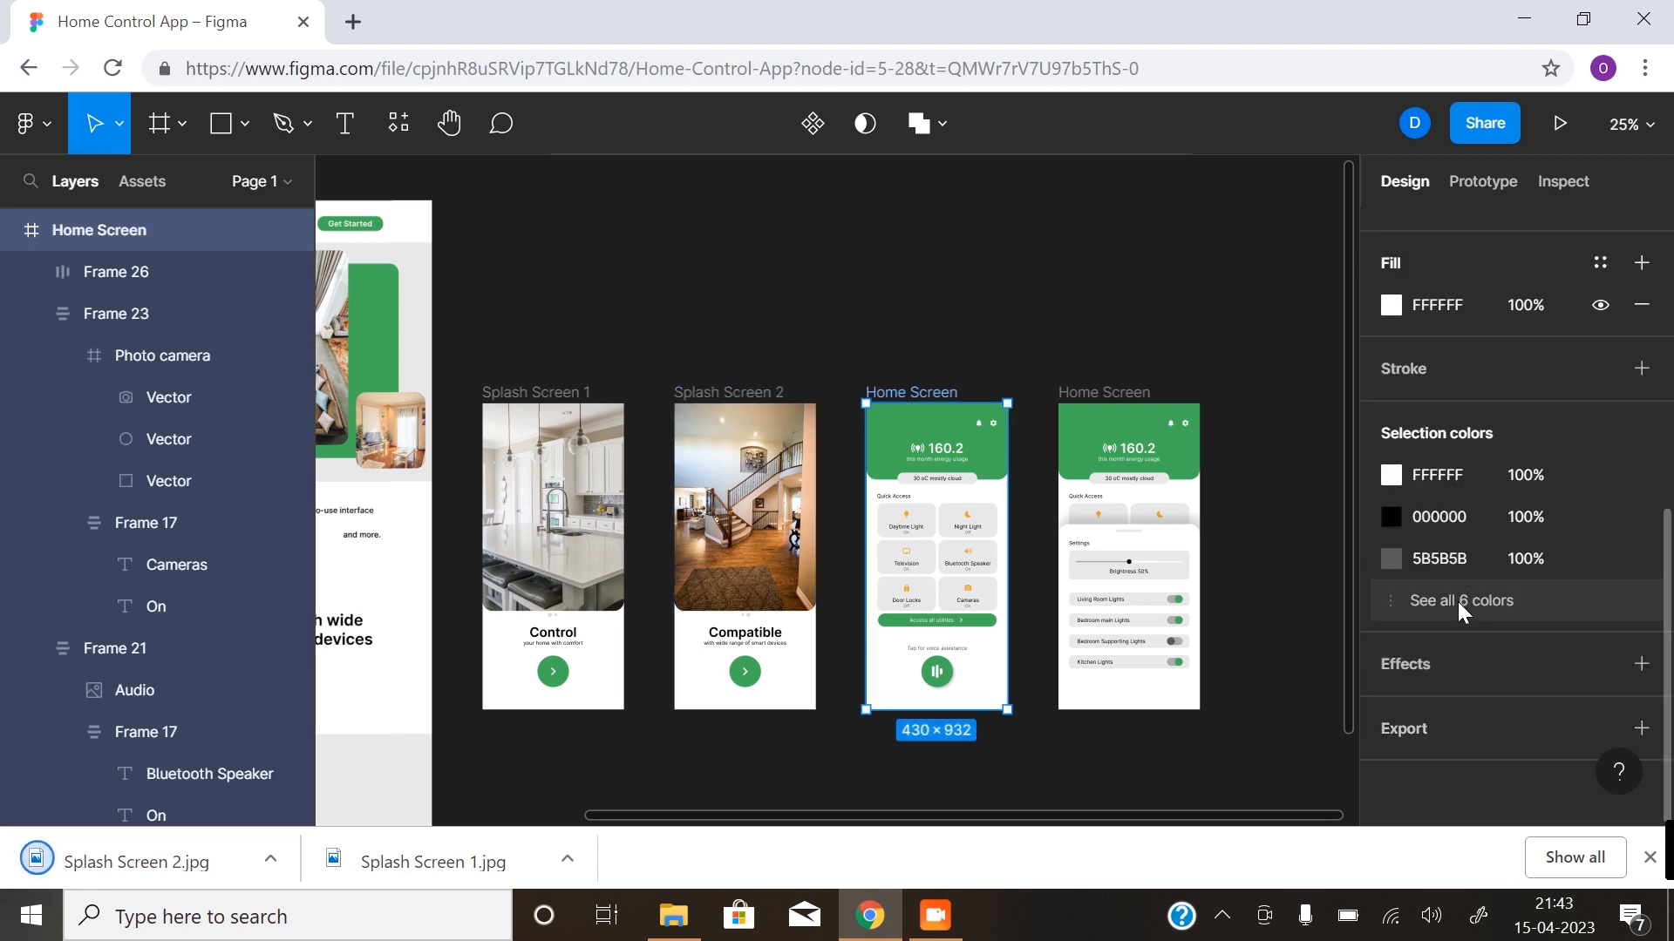
left_click(1642, 734)
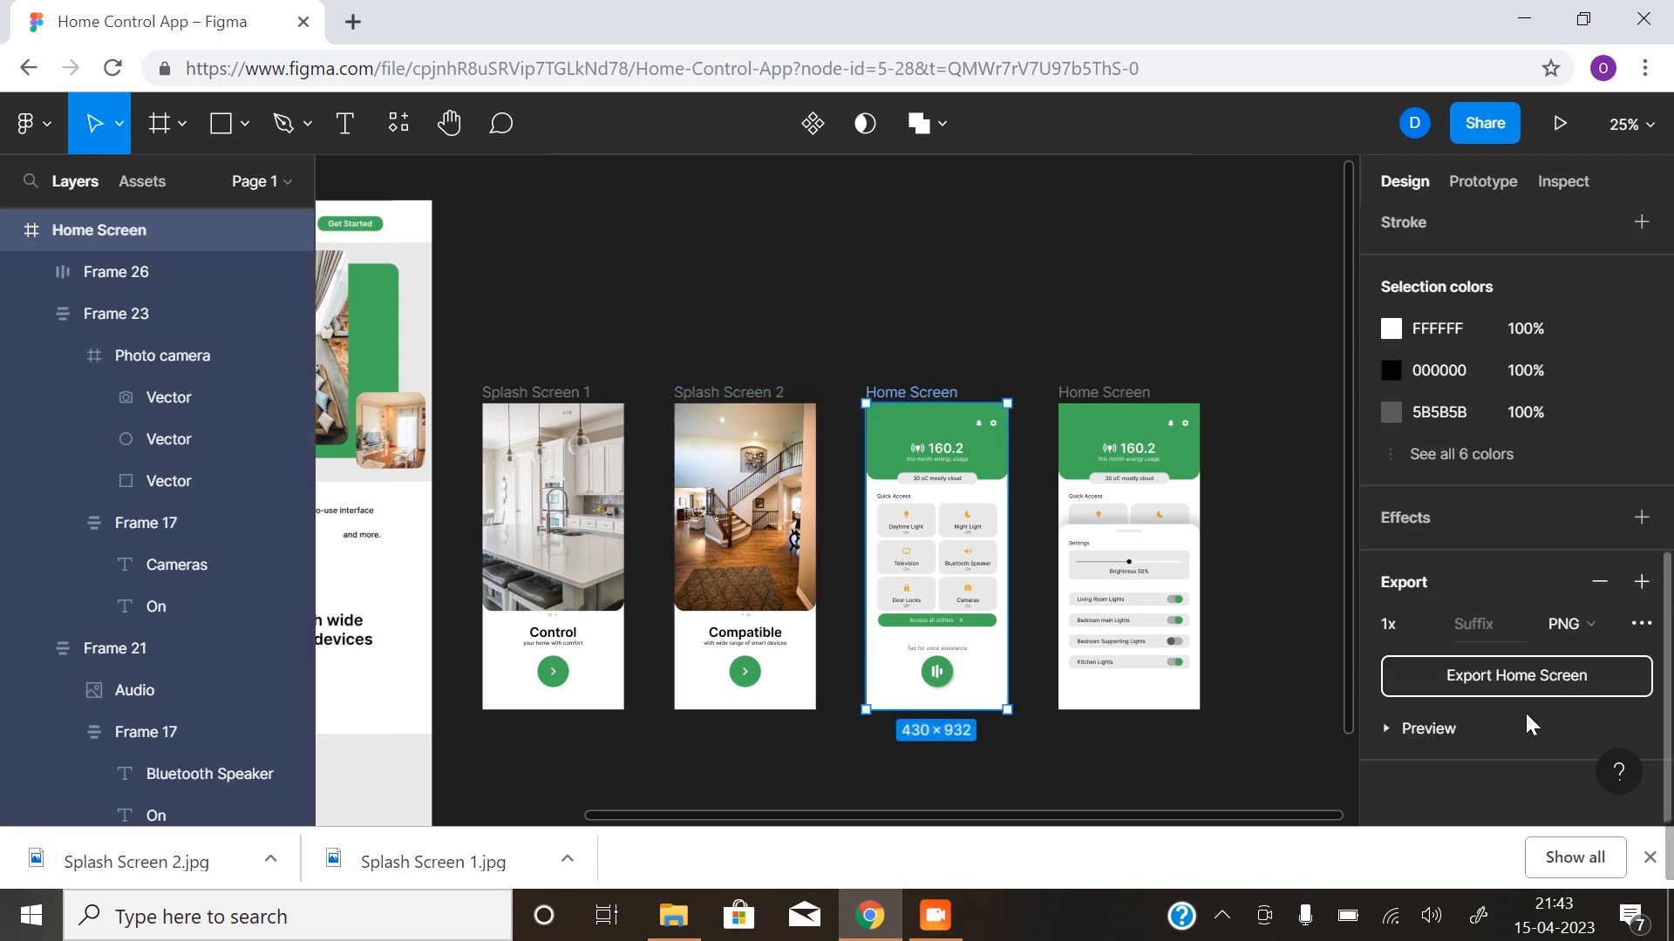
left_click(1417, 626)
left_click(1421, 663)
left_click(1583, 626)
left_click(1593, 656)
left_click(1501, 671)
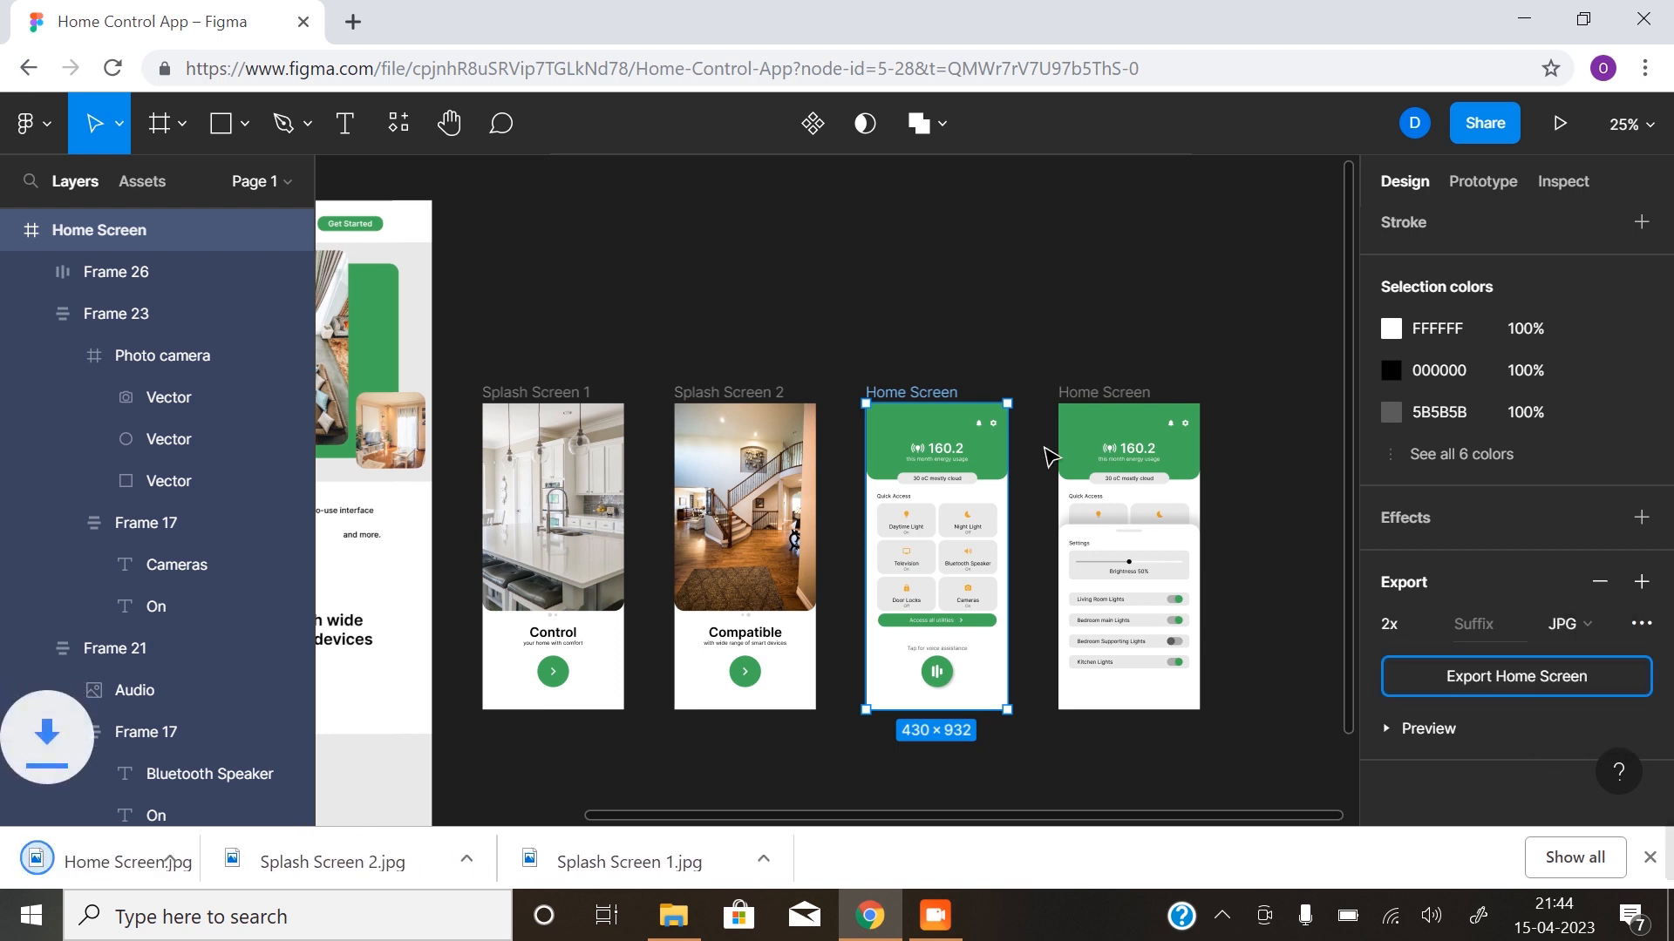
- Export the Home Screen frame with the light settings sheet as a JPG at 2x scale
left_click(1145, 403)
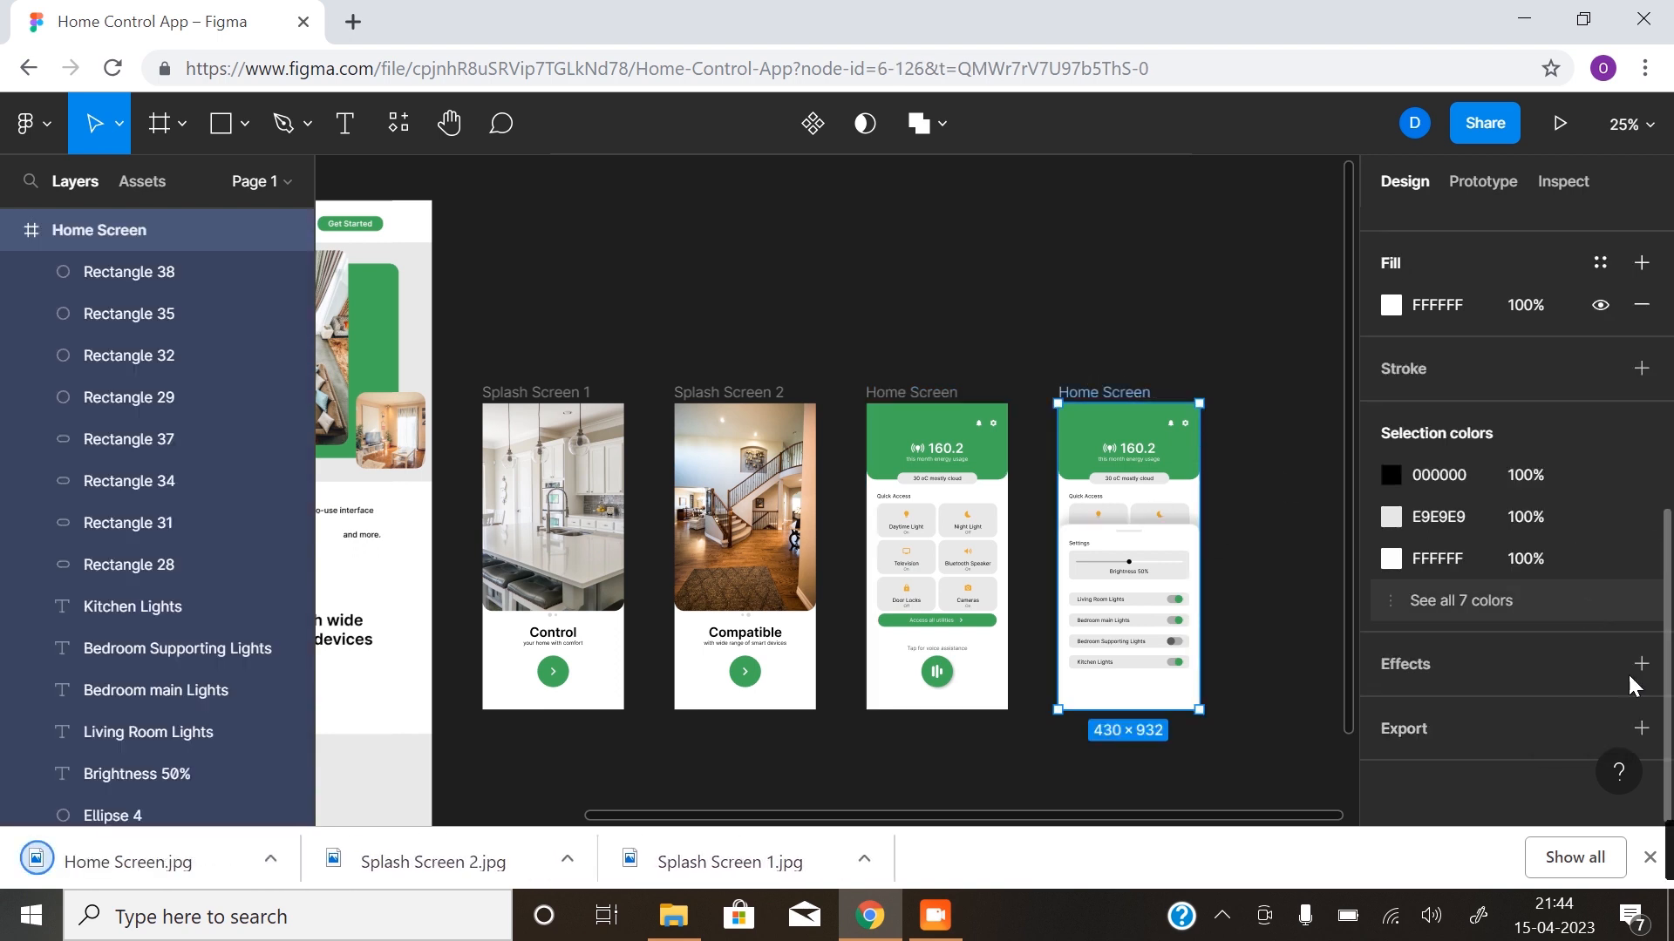
left_click(1637, 735)
left_click(1428, 633)
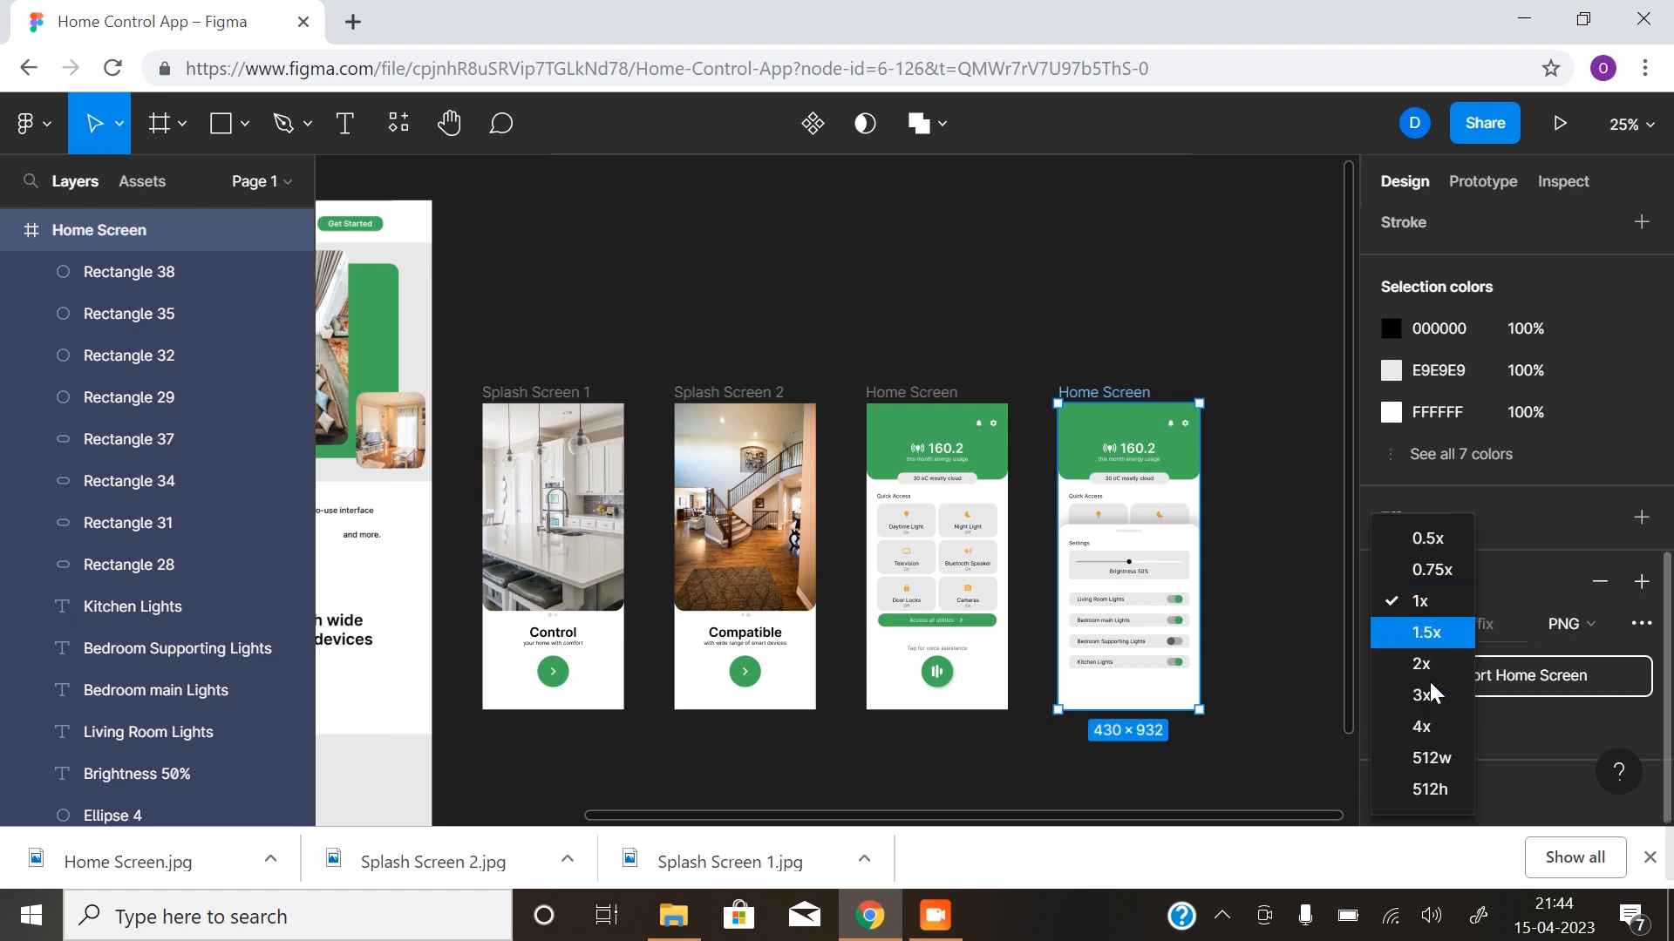
left_click(1440, 668)
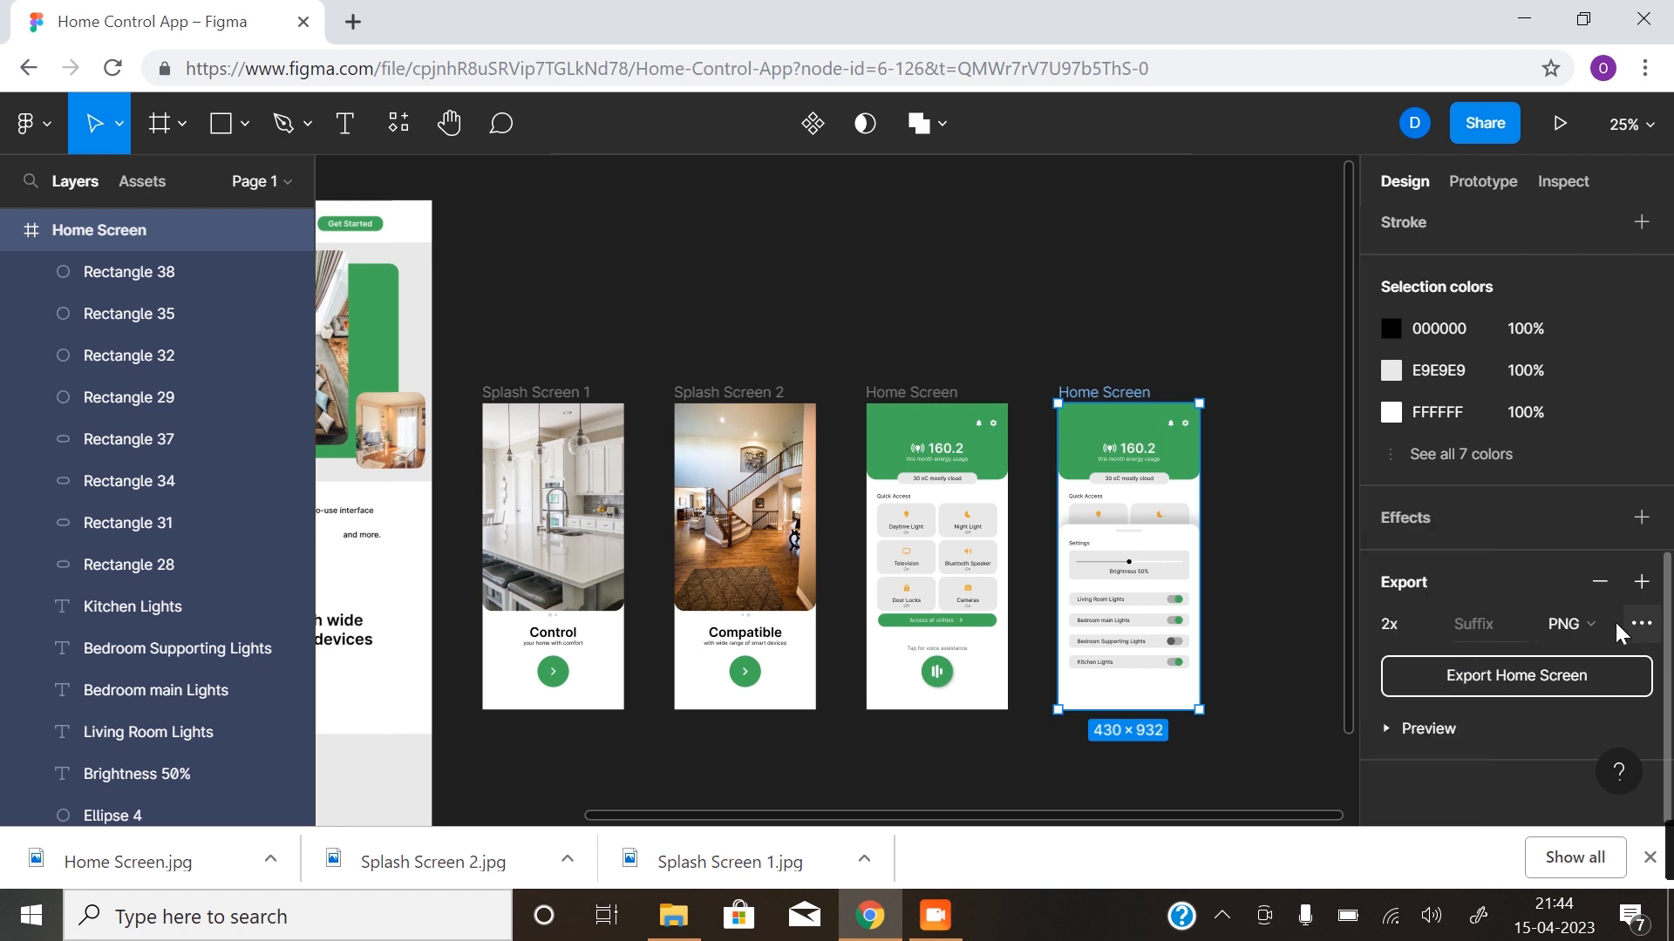
left_click(1604, 625)
left_click(1591, 663)
left_click(1504, 671)
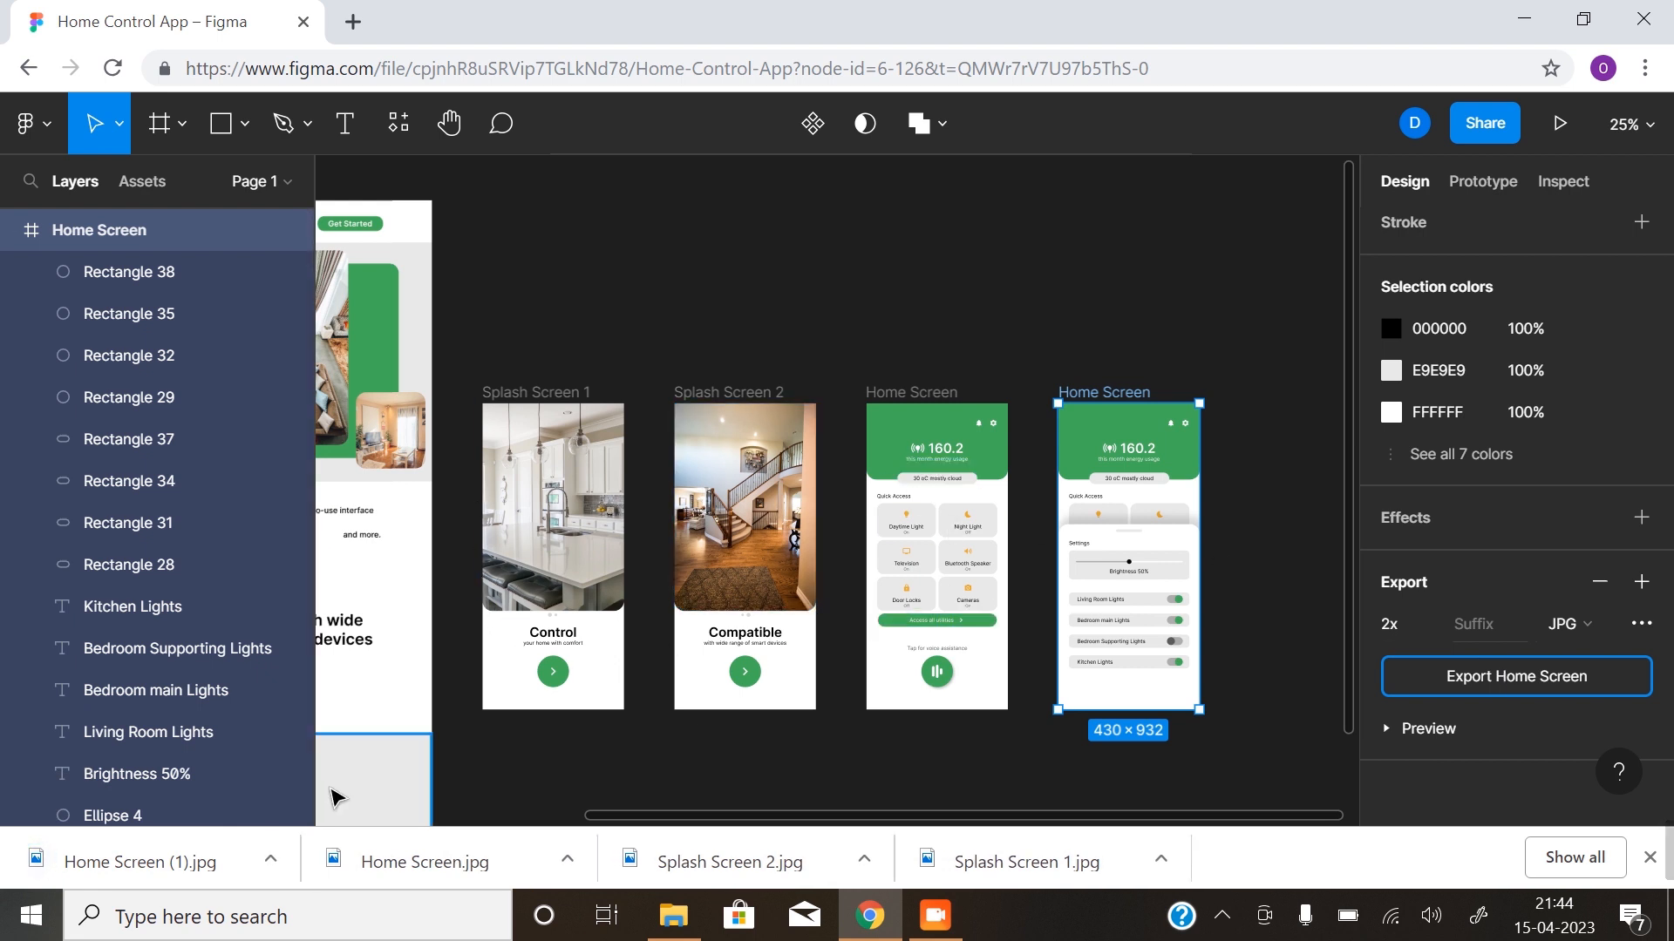
- Open the downloaded Home Screen (1).jpg and Home Screen.jpg in turn to check the exports, closing each one
left_click(279, 862)
left_click(436, 693)
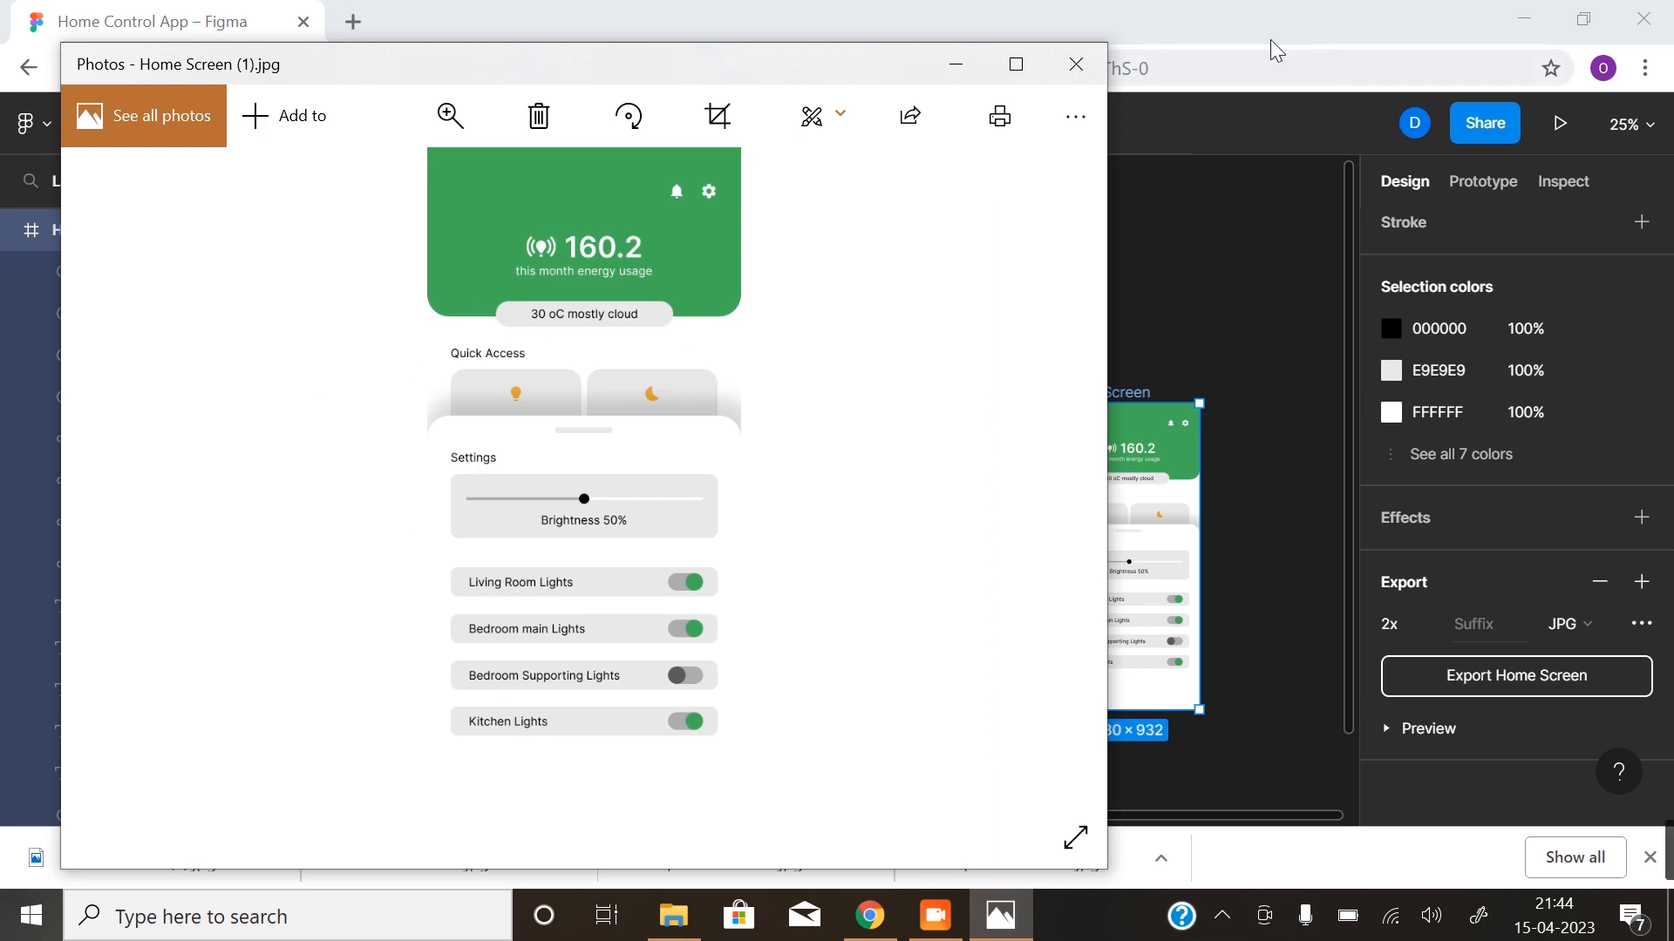
left_click(1075, 64)
left_click(569, 862)
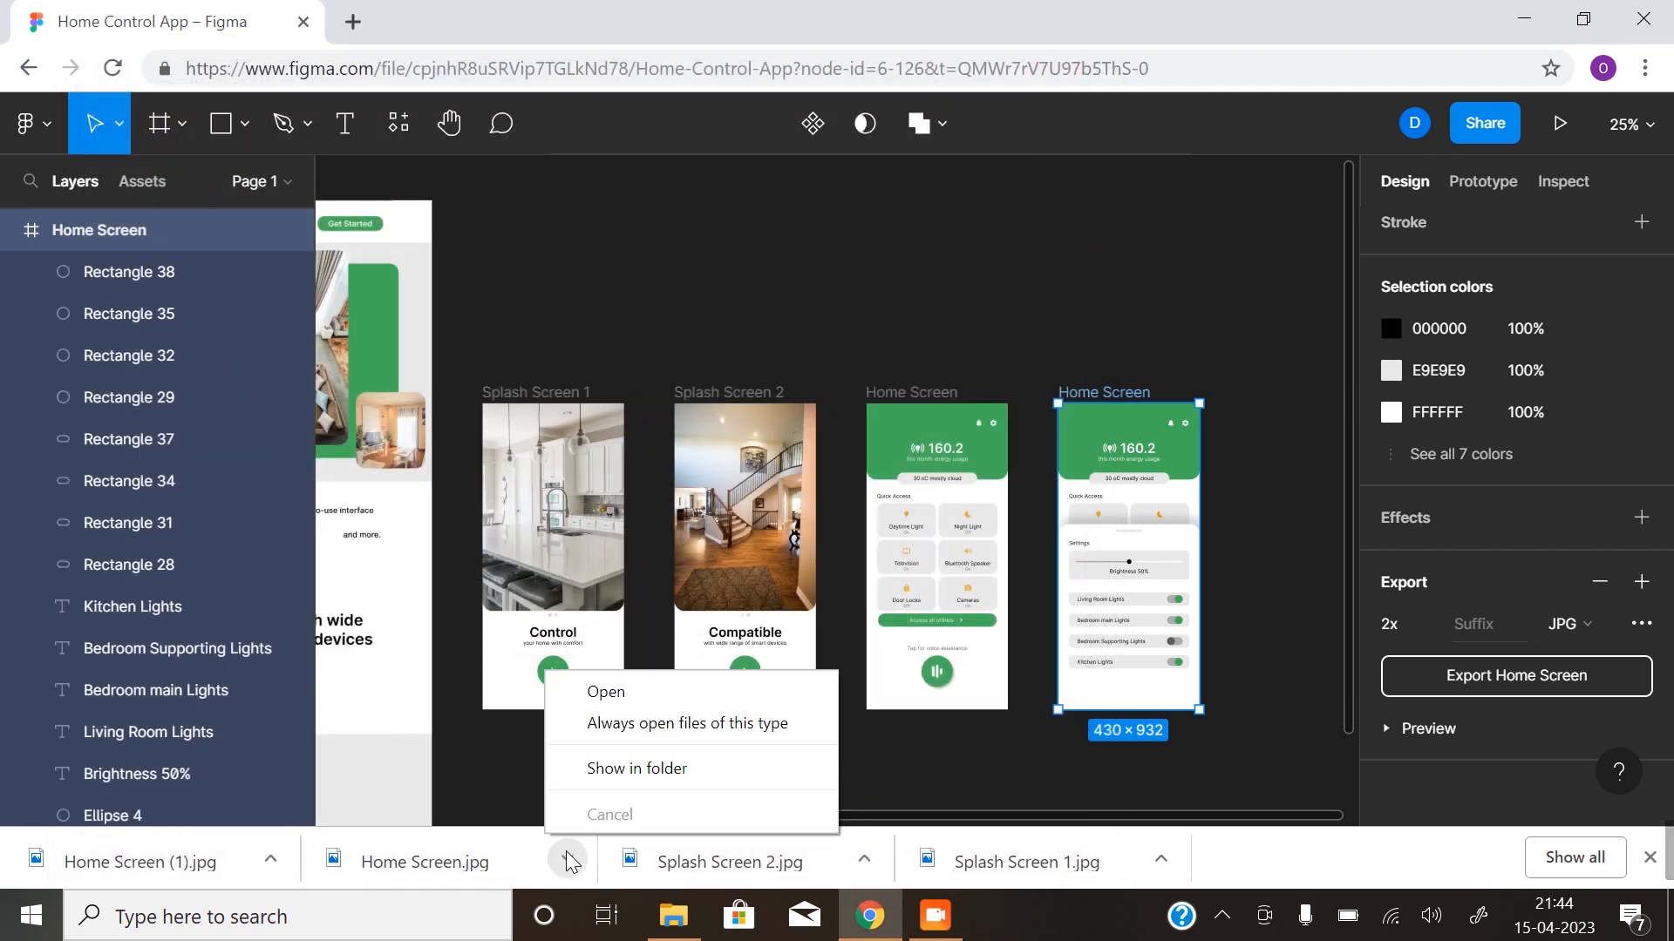
left_click(610, 693)
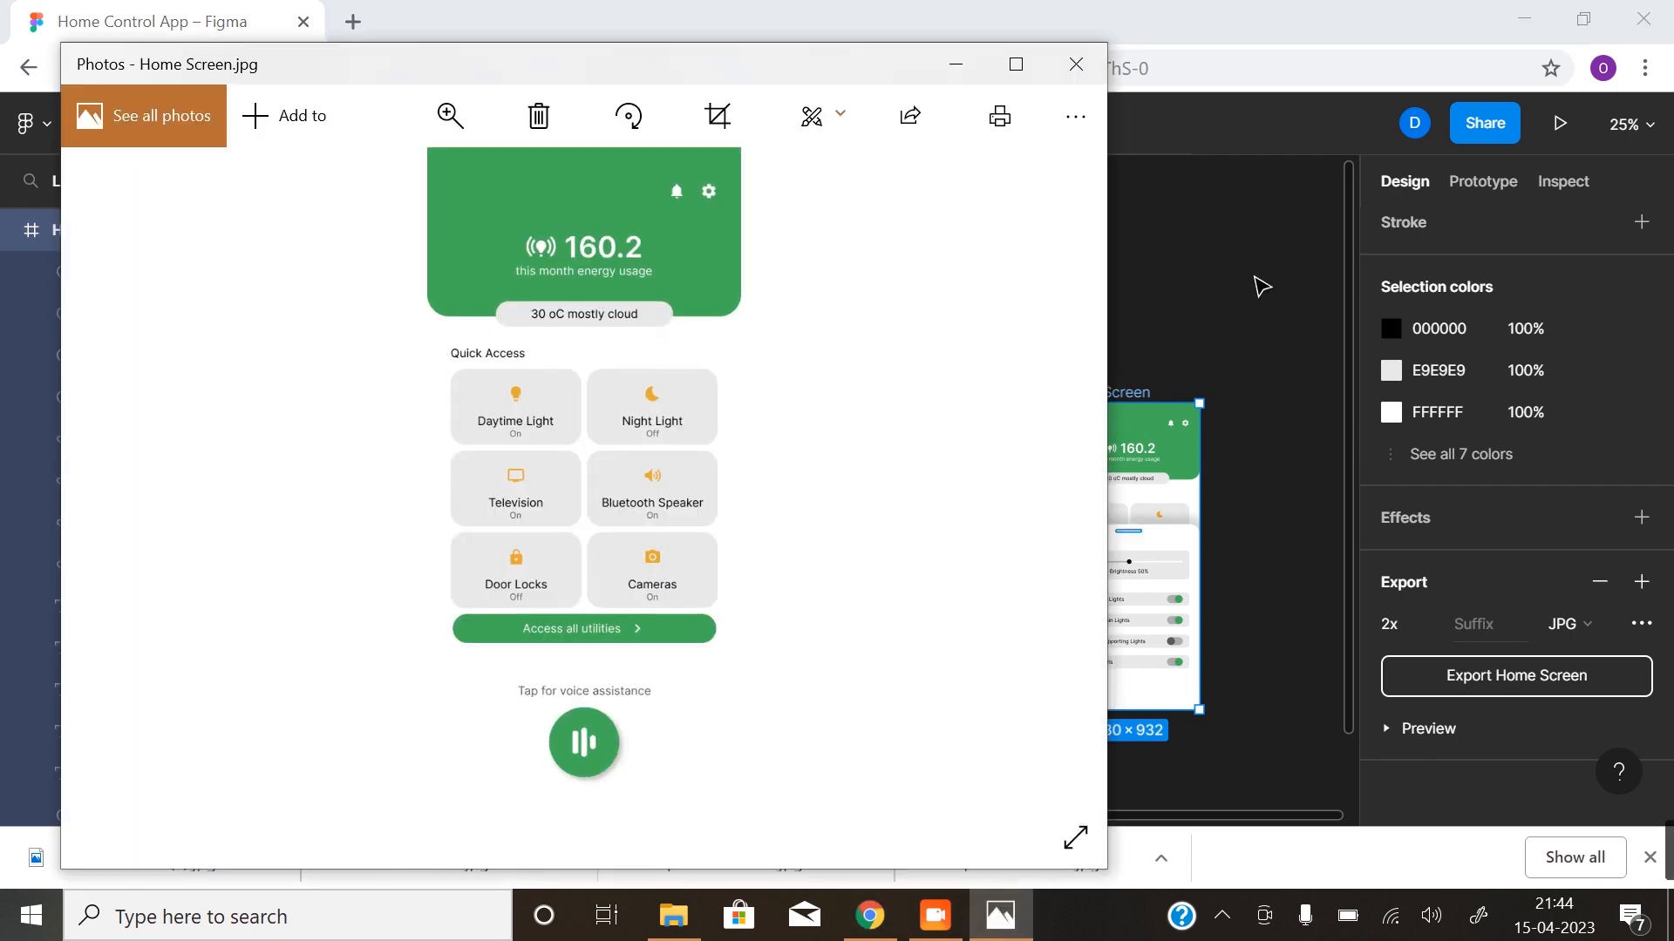
left_click(1075, 63)
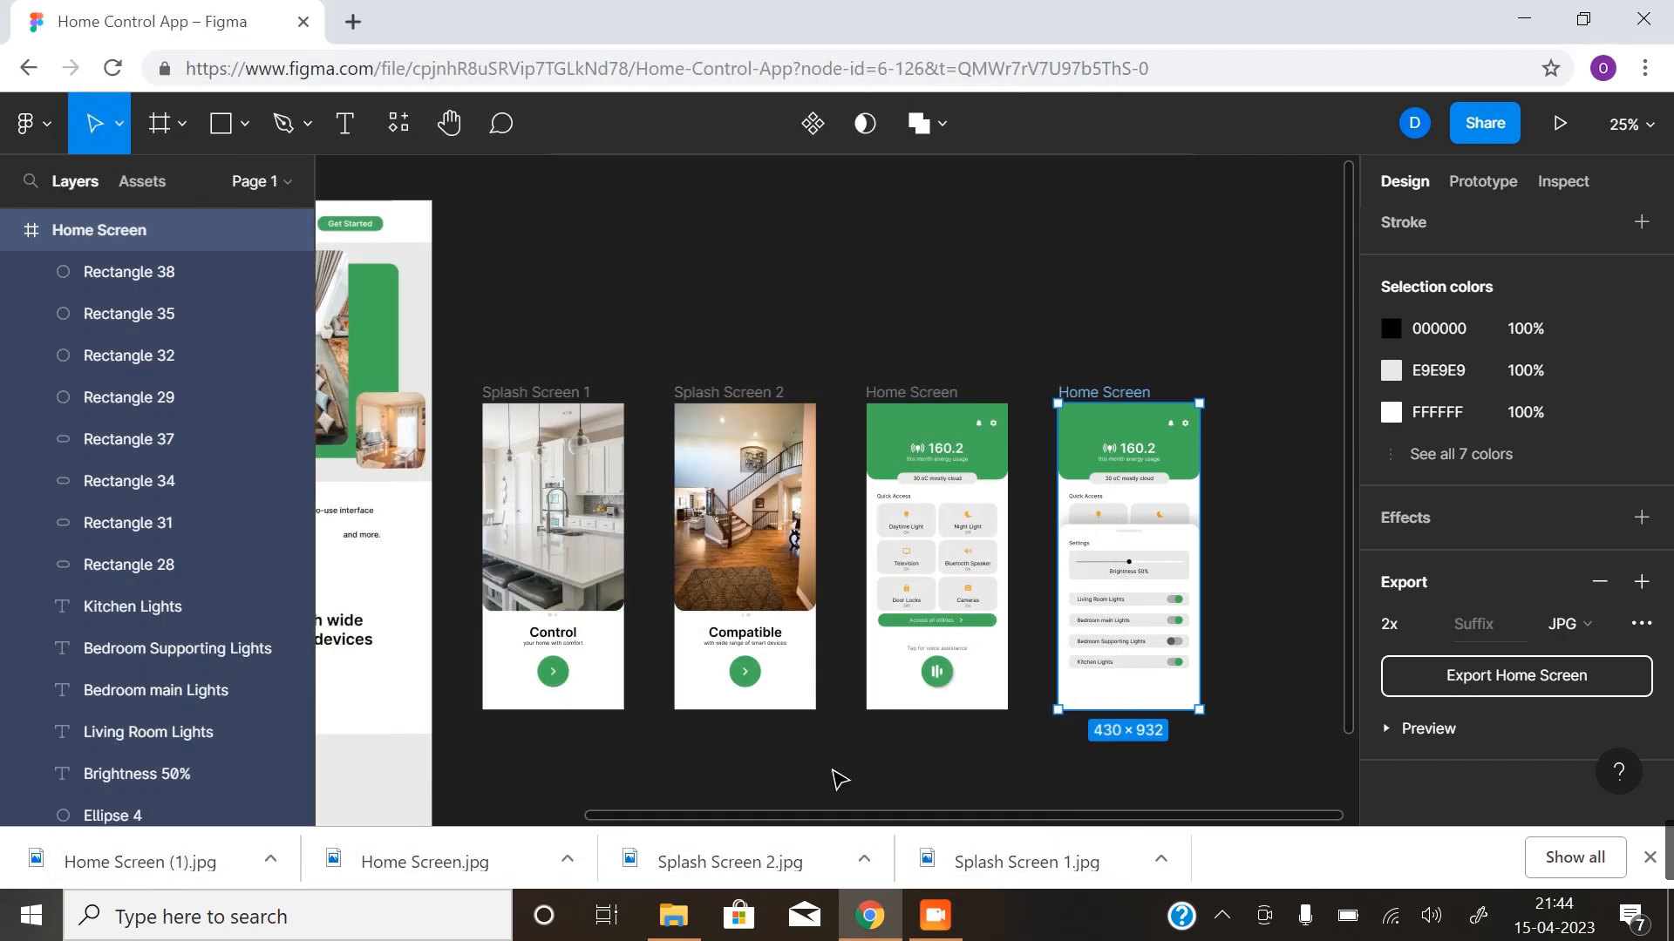
- View the downloaded Splash Screen 2.jpg and Splash Screen 1.jpg, close them, and clear the selection in the design
left_click(865, 861)
left_click(907, 690)
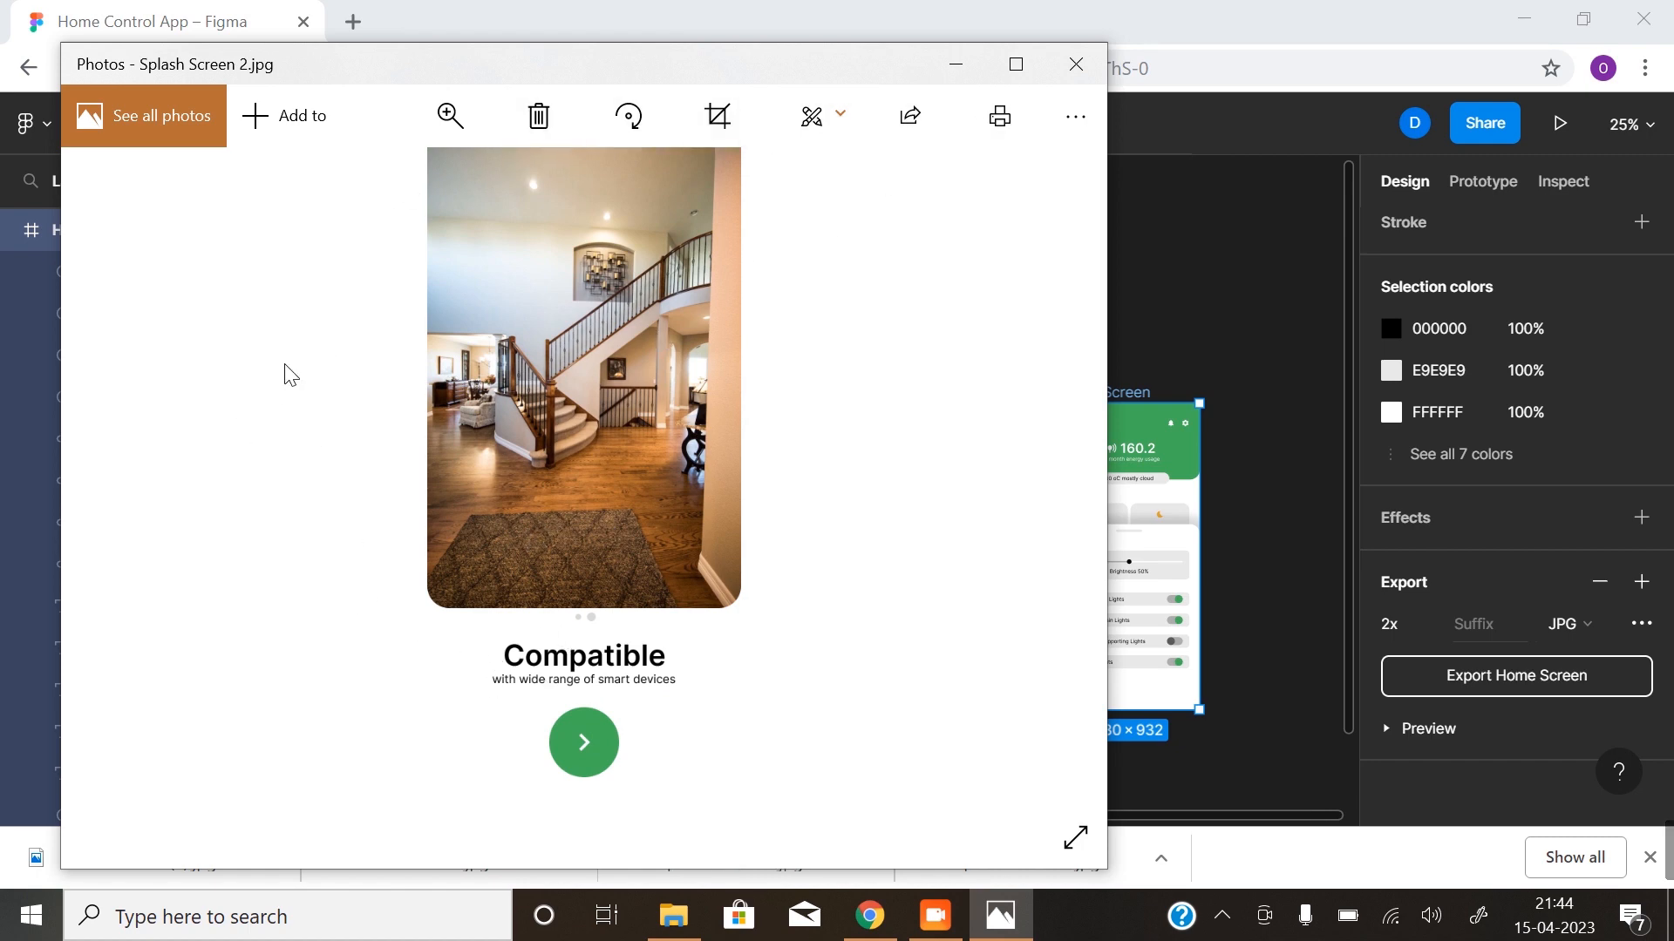
left_click(1075, 63)
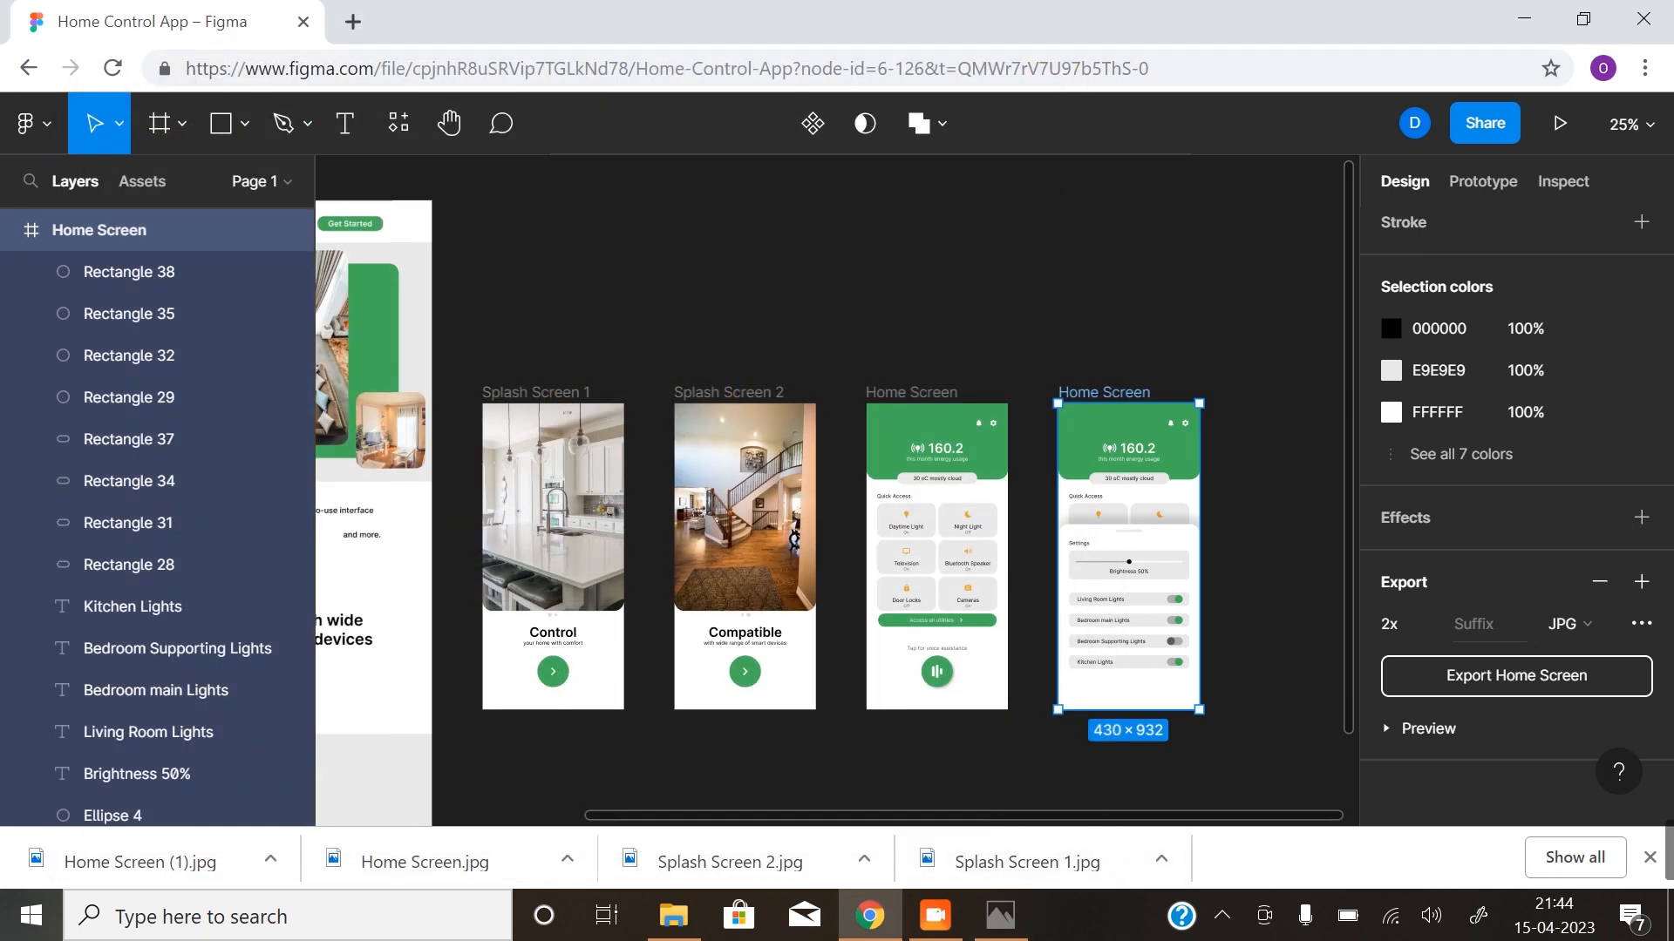
left_click(1160, 854)
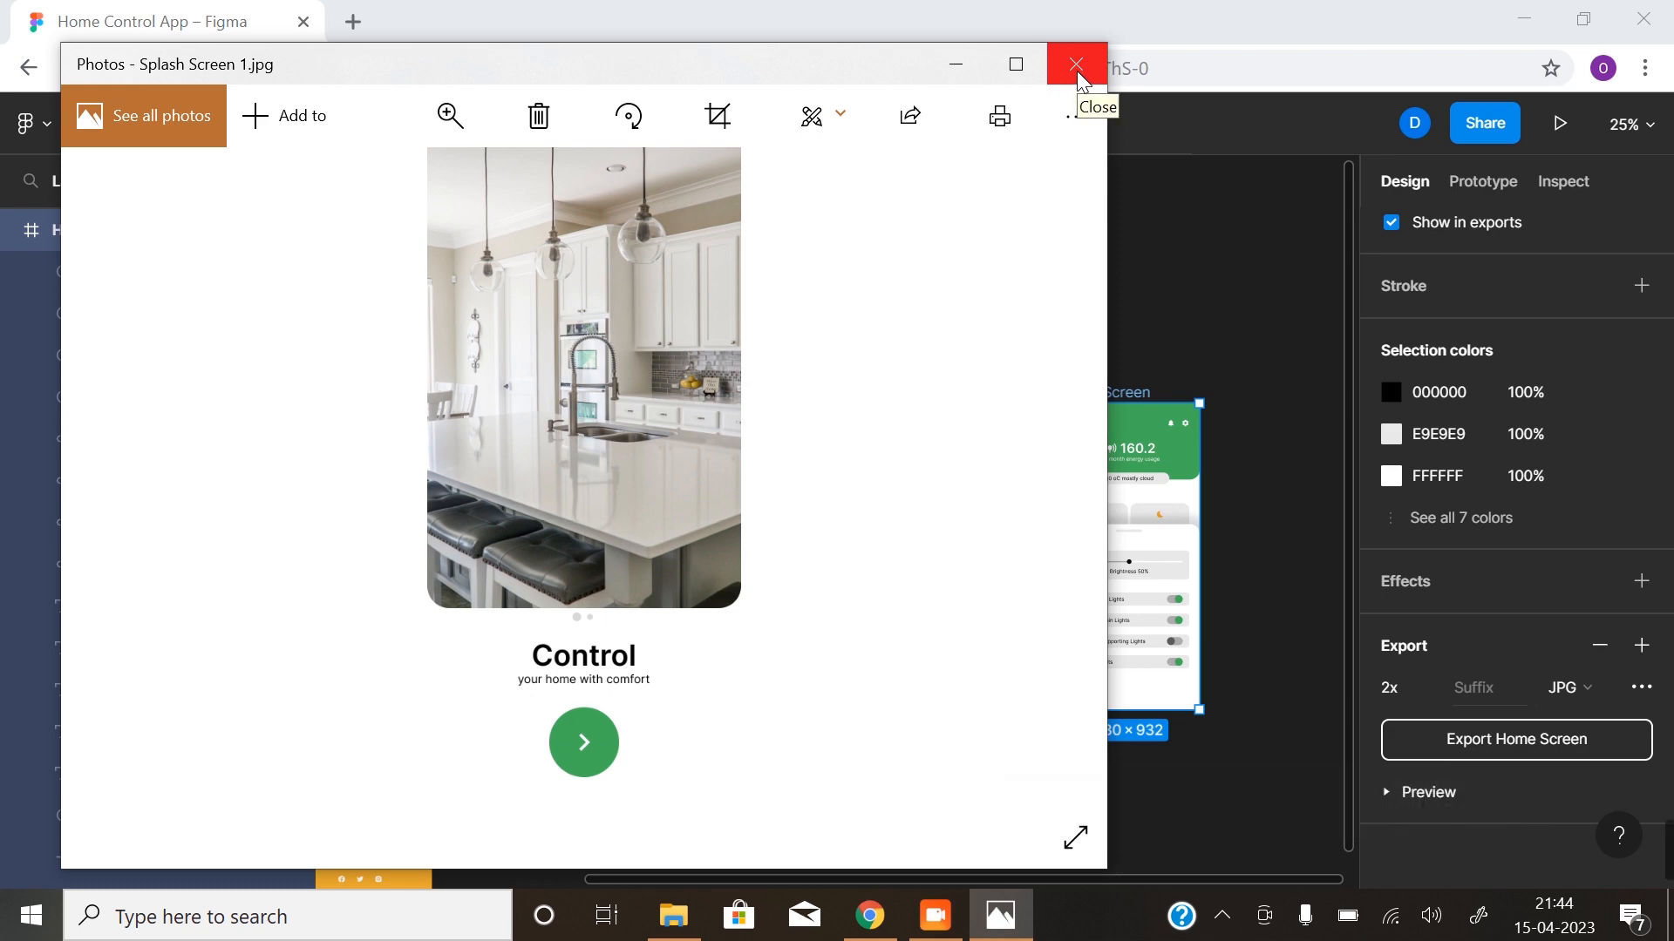
left_click(1081, 78)
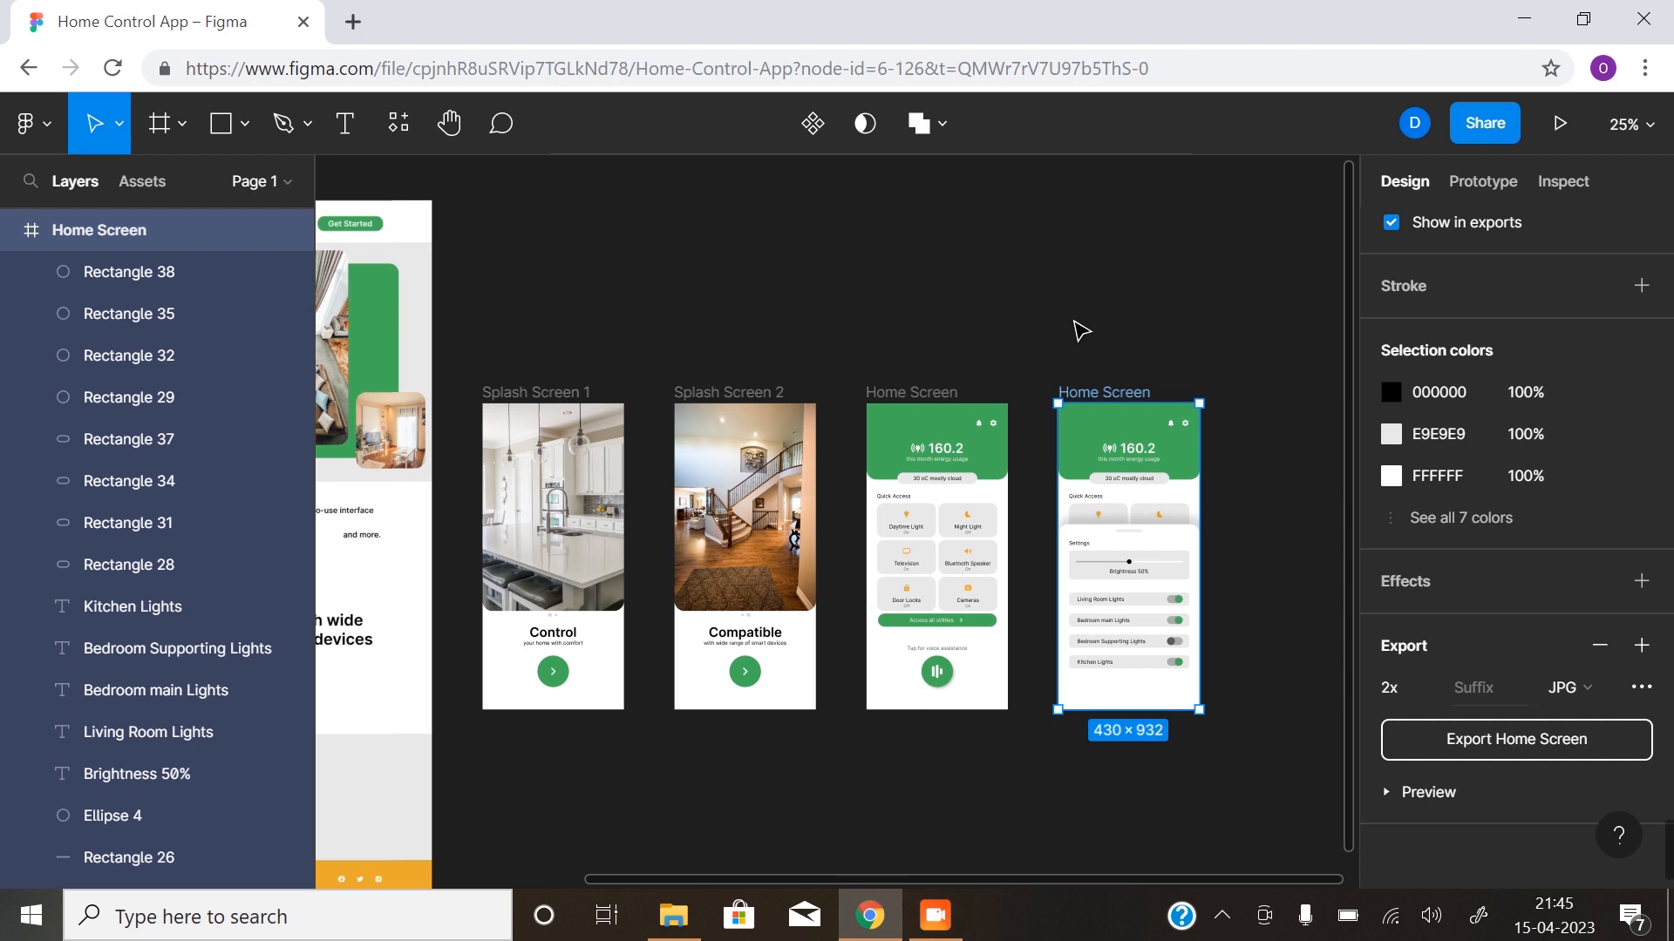
left_click(787, 312)
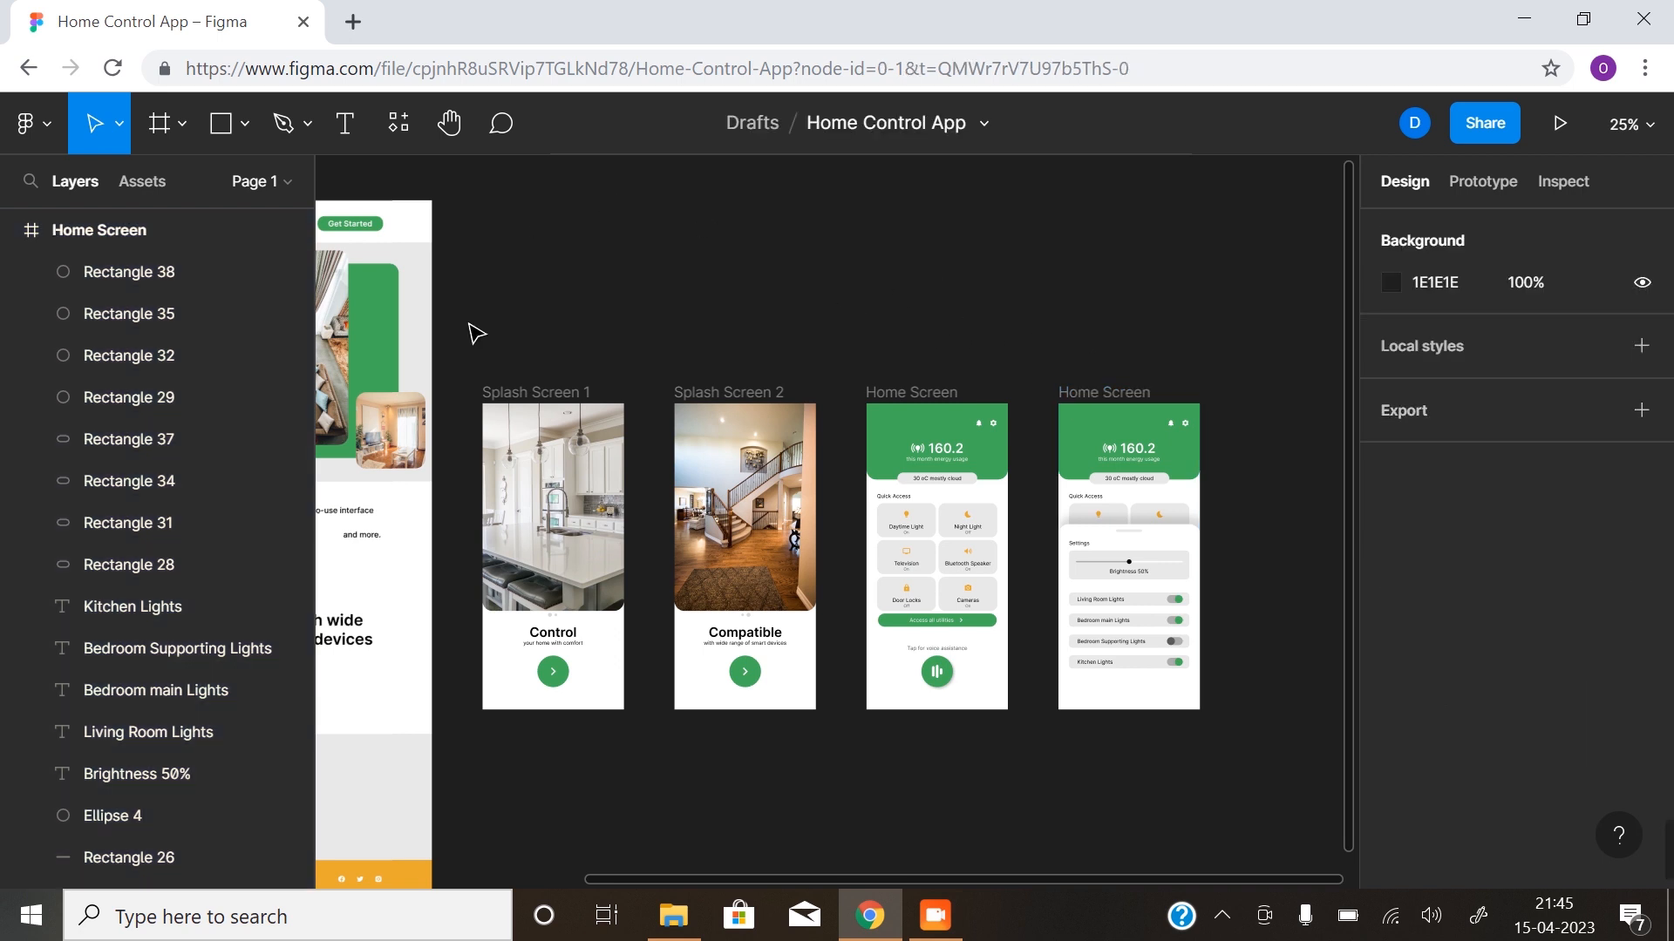